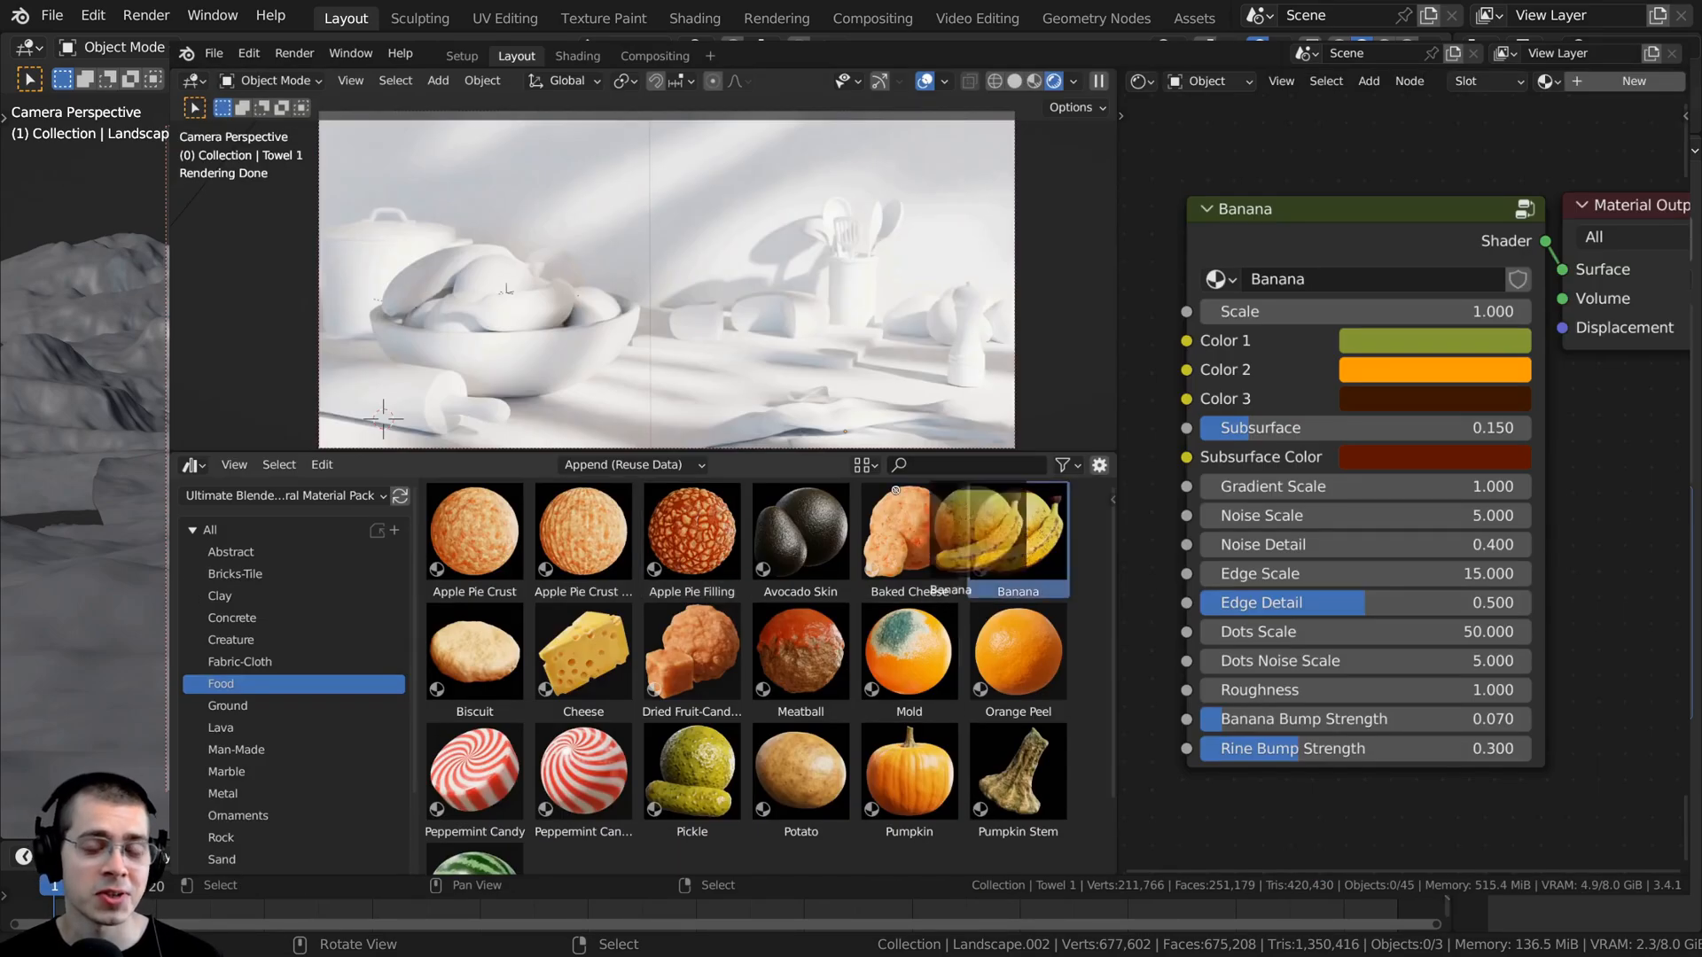
# - Apply the Banana, Orange Peel and Cheese materials from the Food assets to the matching objects in the still-life scene
pyautogui.moveTo(895, 490); pyautogui.dragTo(545, 306)
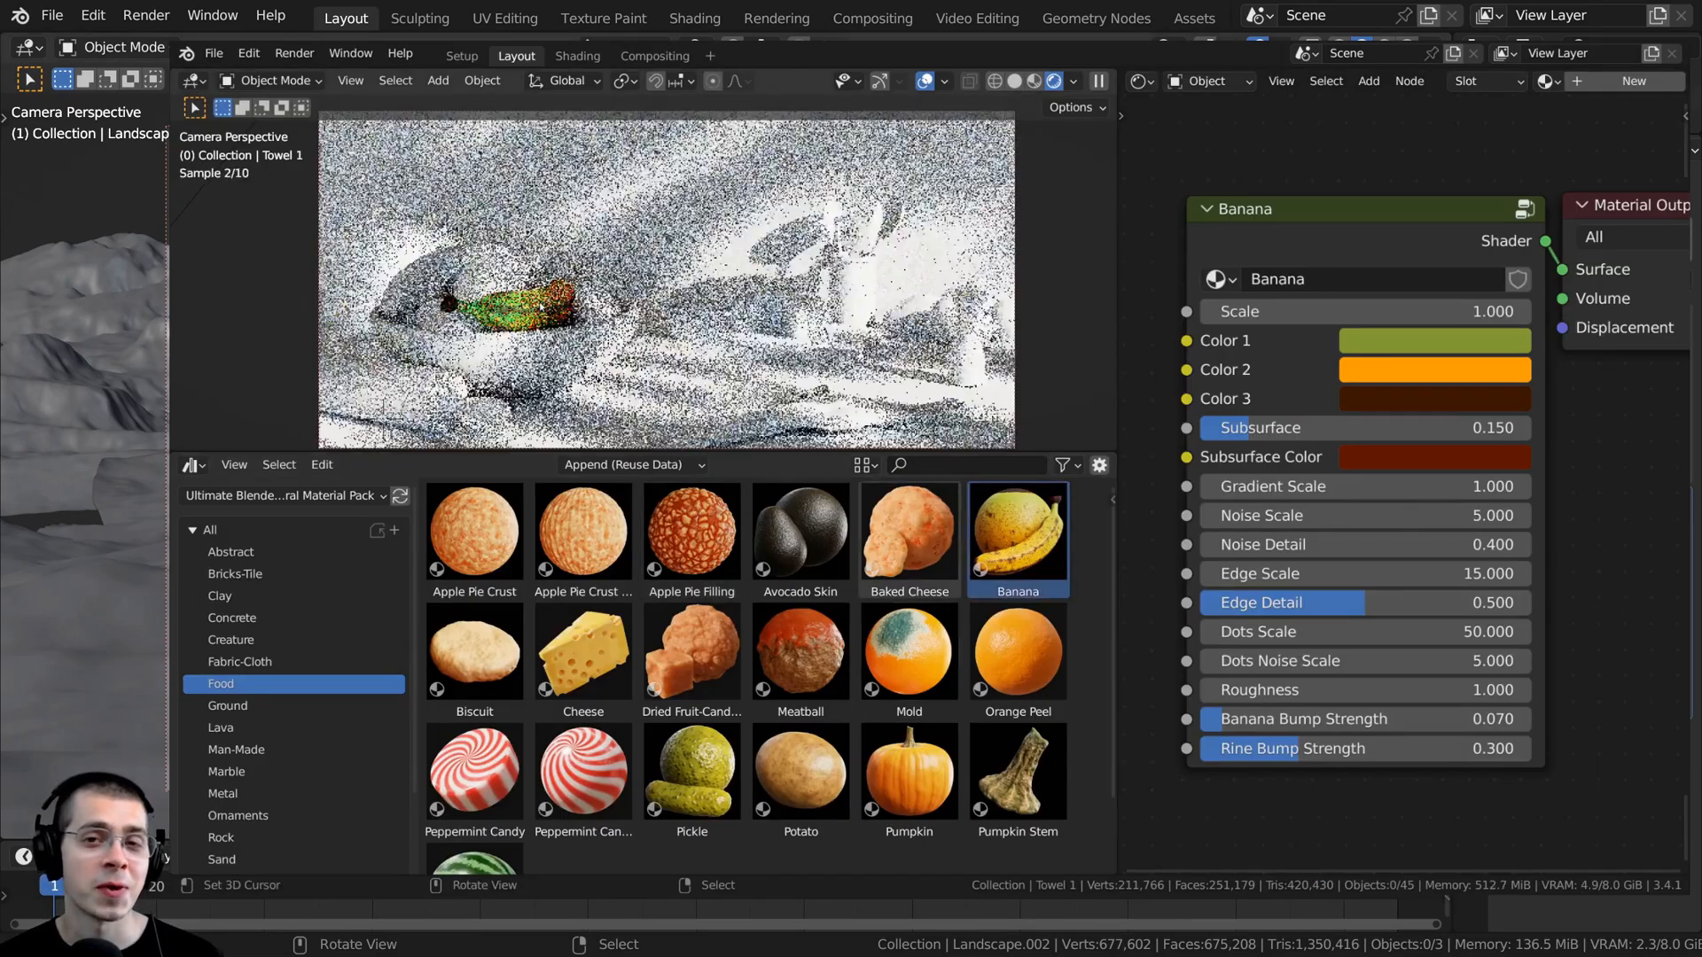
pyautogui.click(540, 304)
pyautogui.moveTo(1017, 532); pyautogui.dragTo(428, 270)
pyautogui.scroll(-2, 977, 618)
pyautogui.moveTo(1018, 581); pyautogui.dragTo(502, 274)
pyautogui.moveTo(584, 580); pyautogui.dragTo(697, 315)
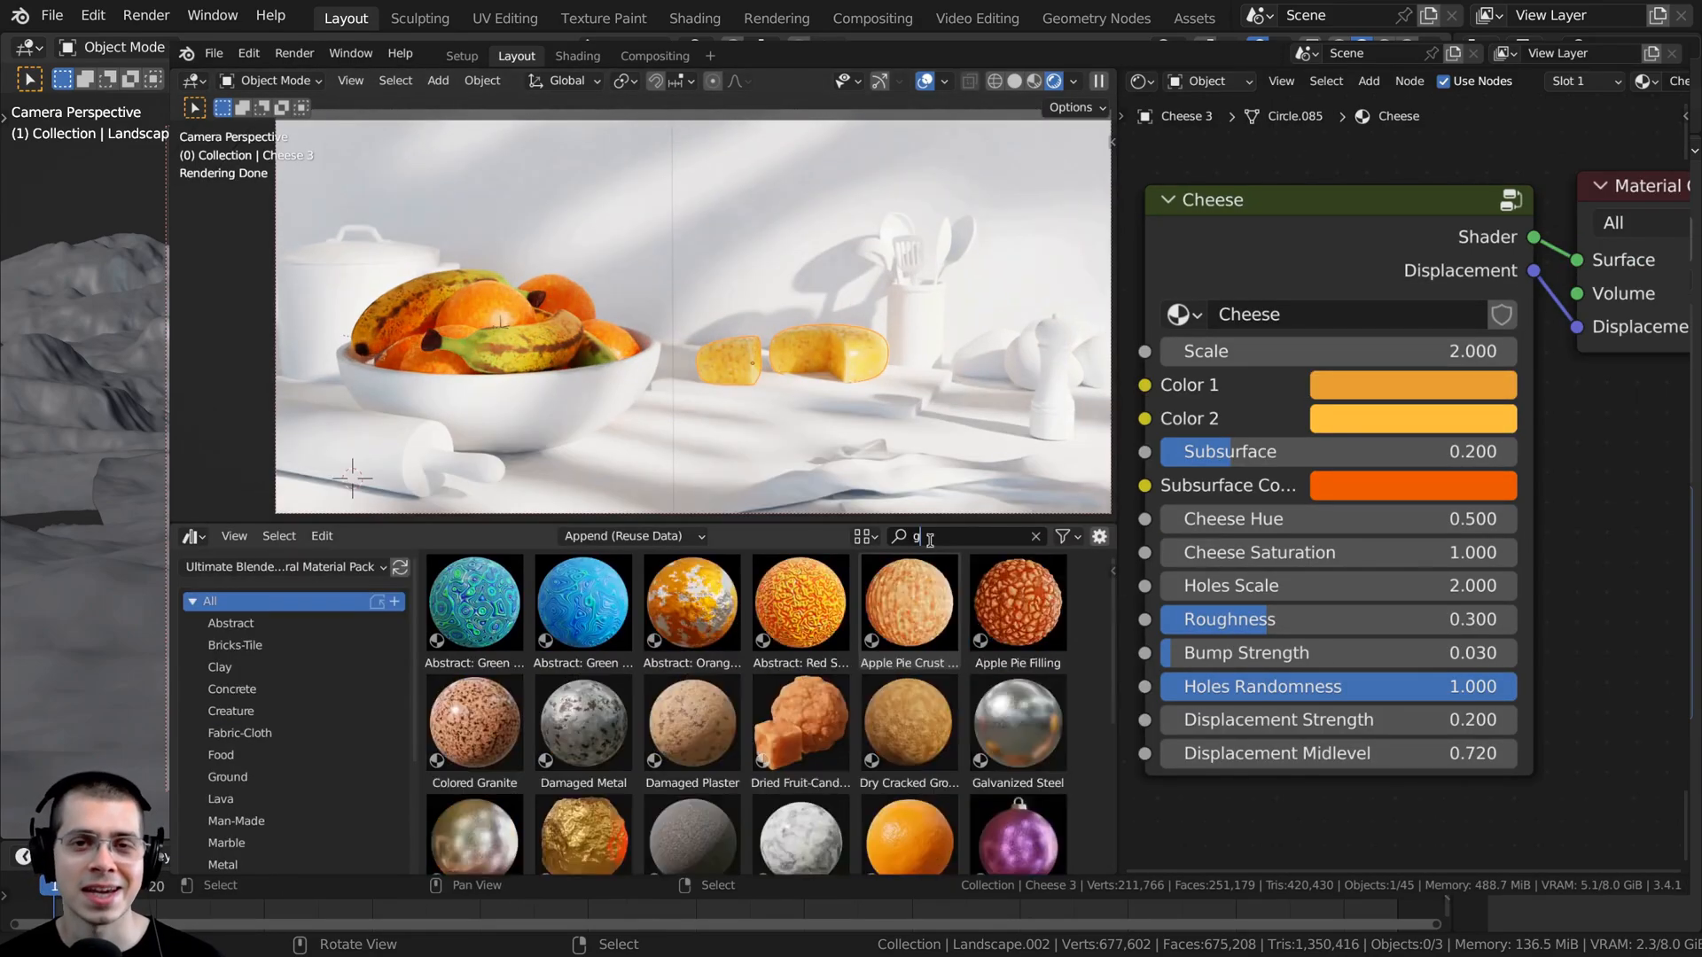
pyautogui.write('gra')
pyautogui.moveTo(691, 602); pyautogui.dragTo(549, 470)
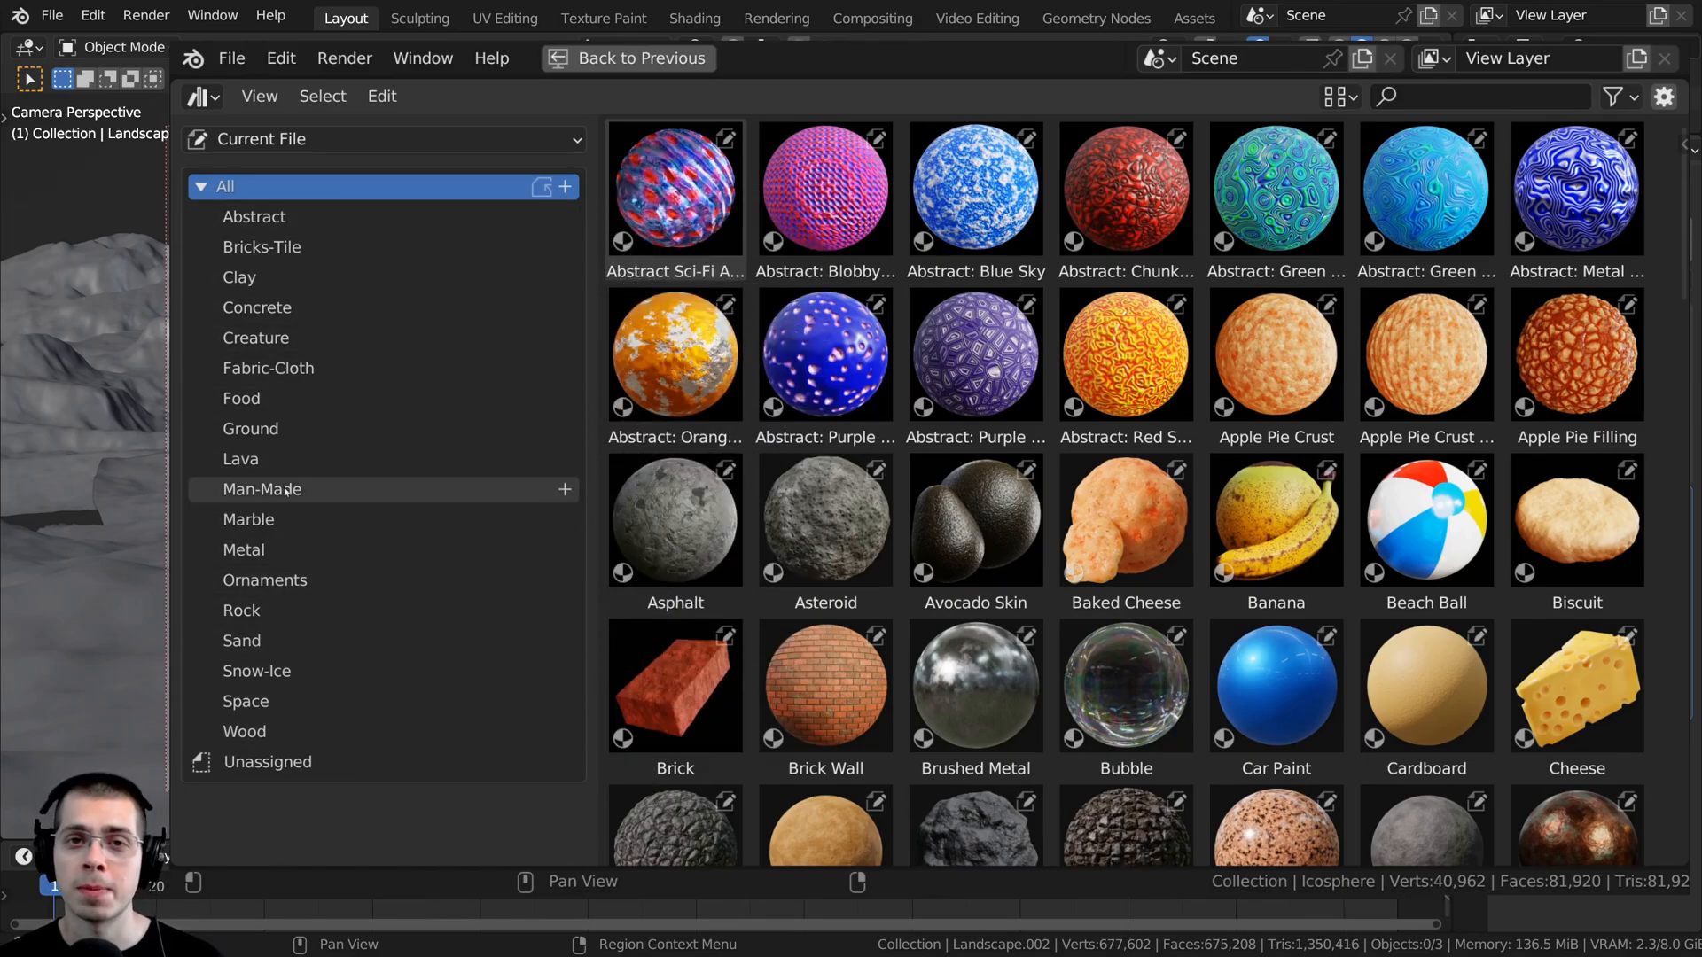
# - Browse the material library's Rock, Lava, Space, Ground, Abstract, Food, Wood and Ornaments catalogs
pyautogui.click(282, 610)
pyautogui.click(268, 461)
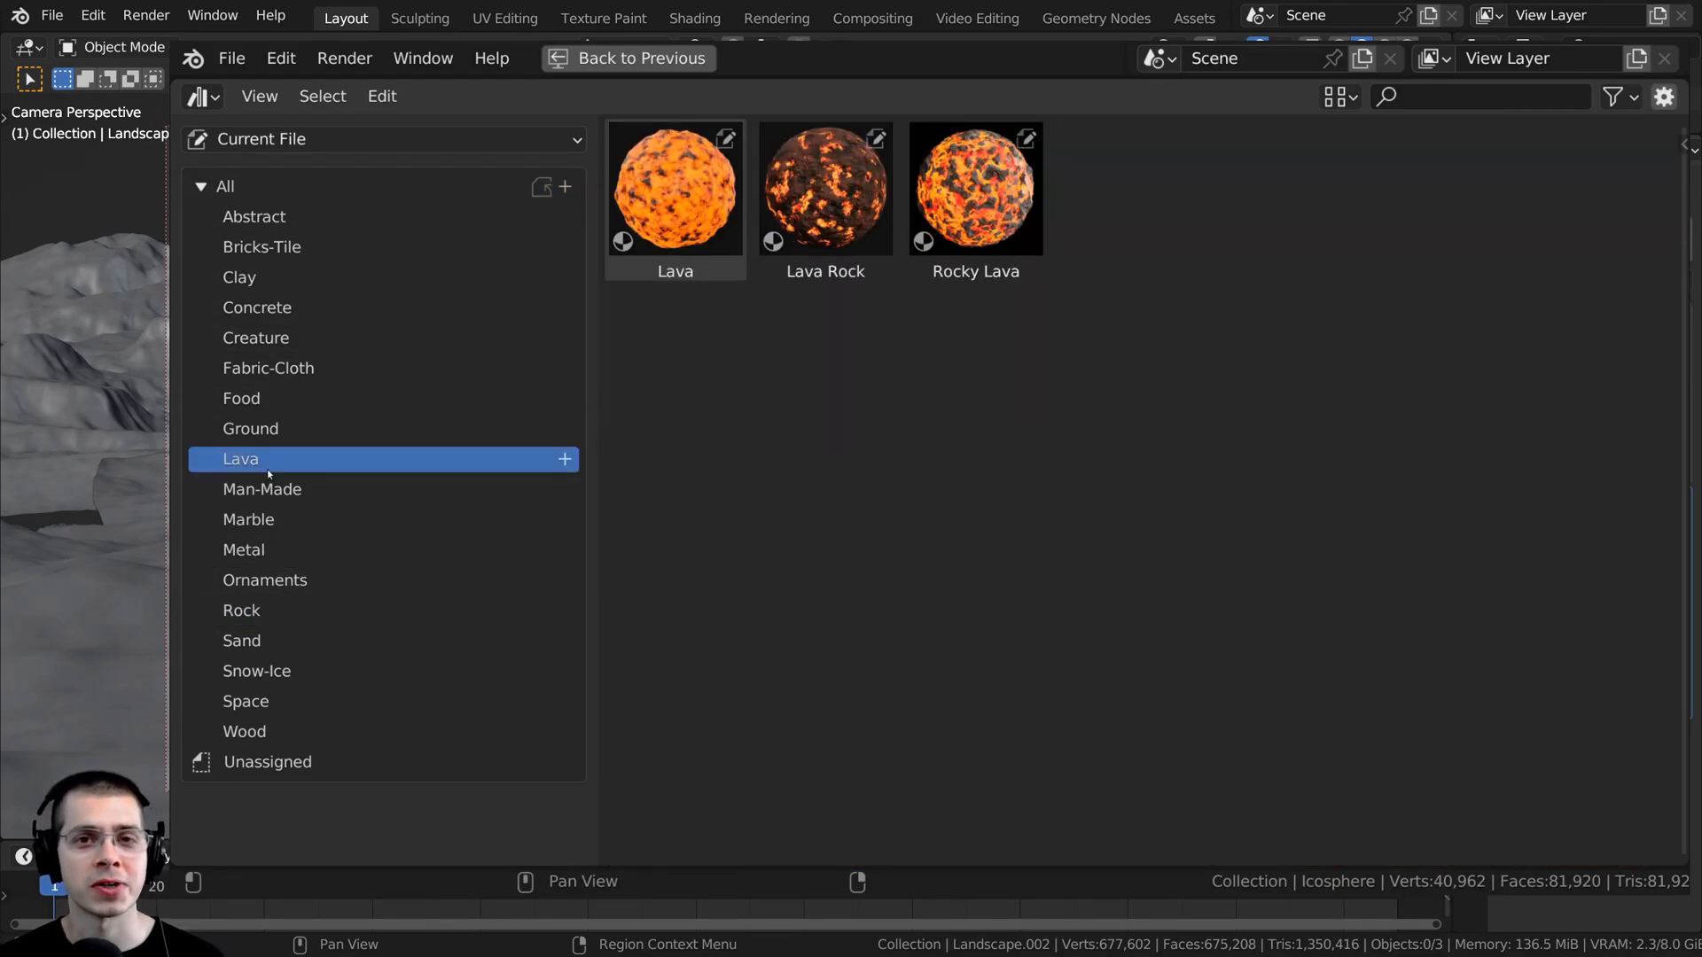
pyautogui.click(270, 704)
pyautogui.click(265, 432)
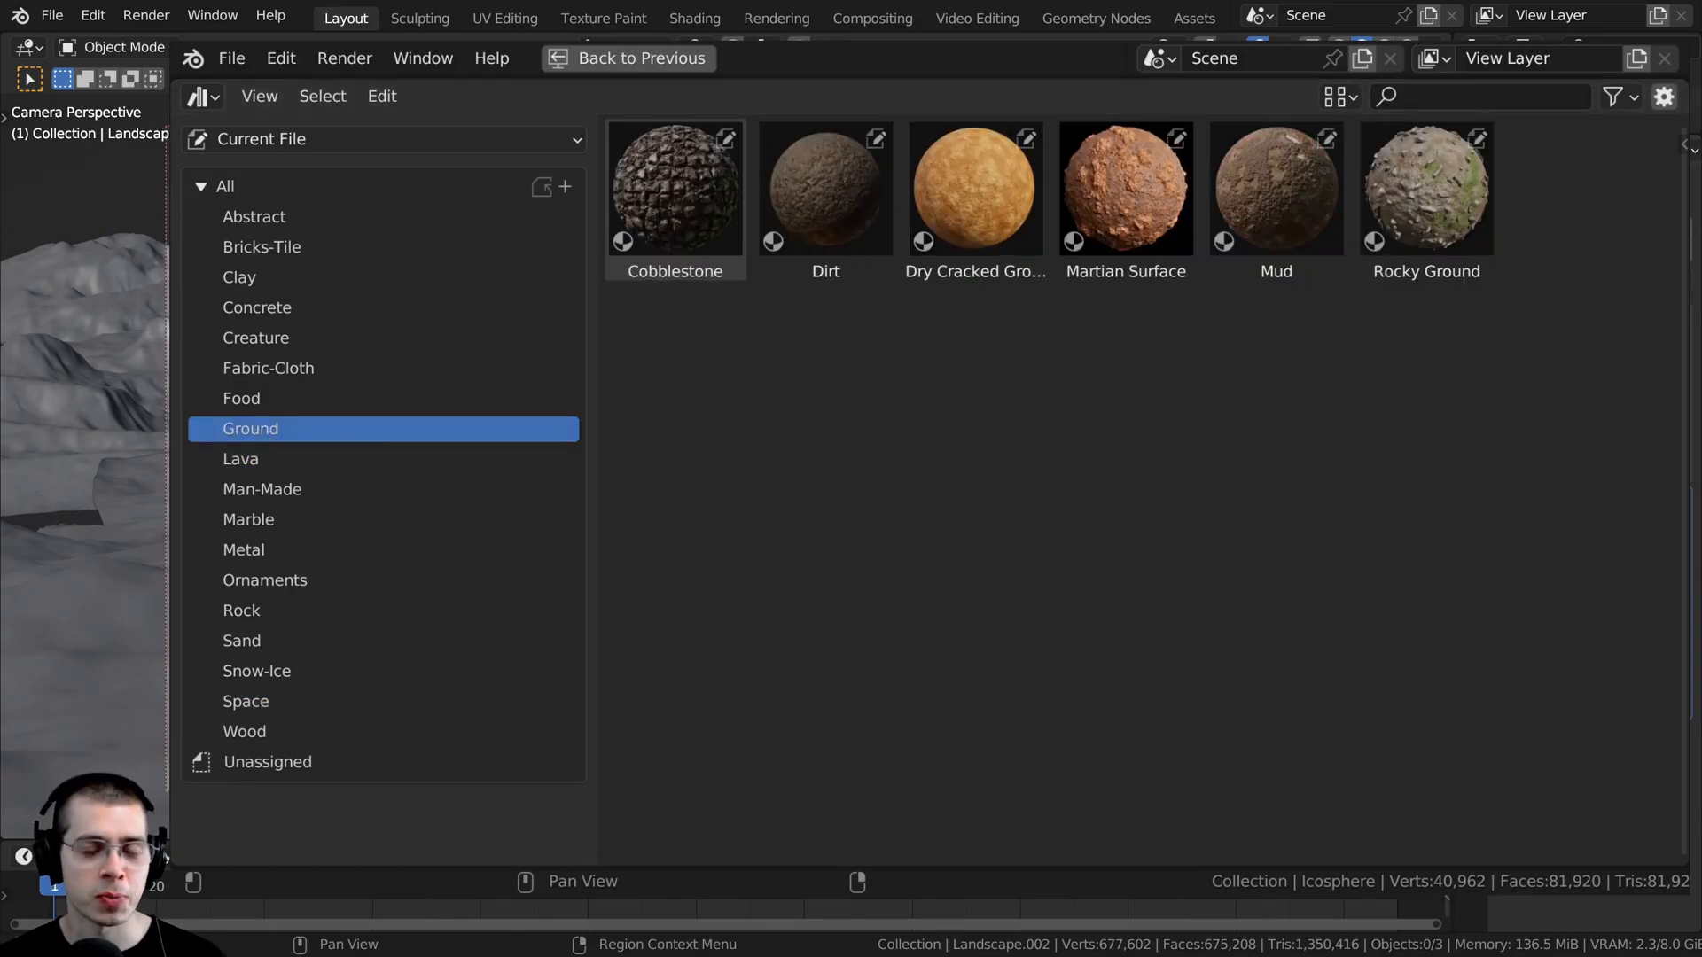
pyautogui.click(266, 216)
pyautogui.click(266, 398)
pyautogui.click(301, 732)
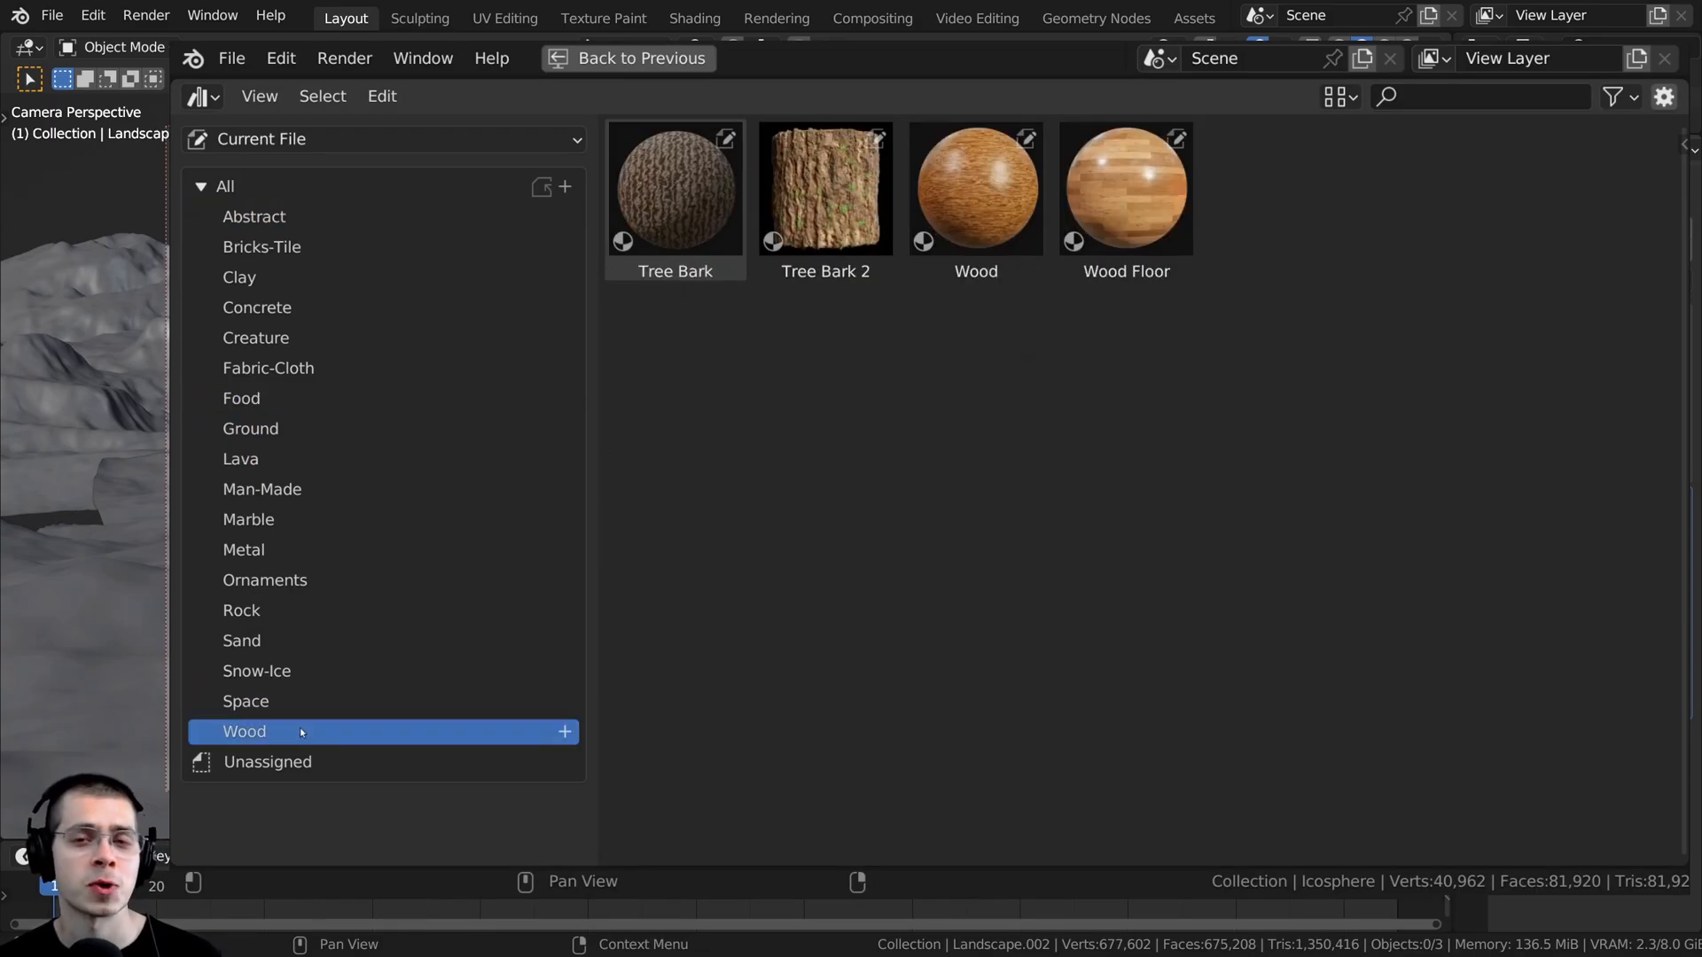
pyautogui.click(309, 581)
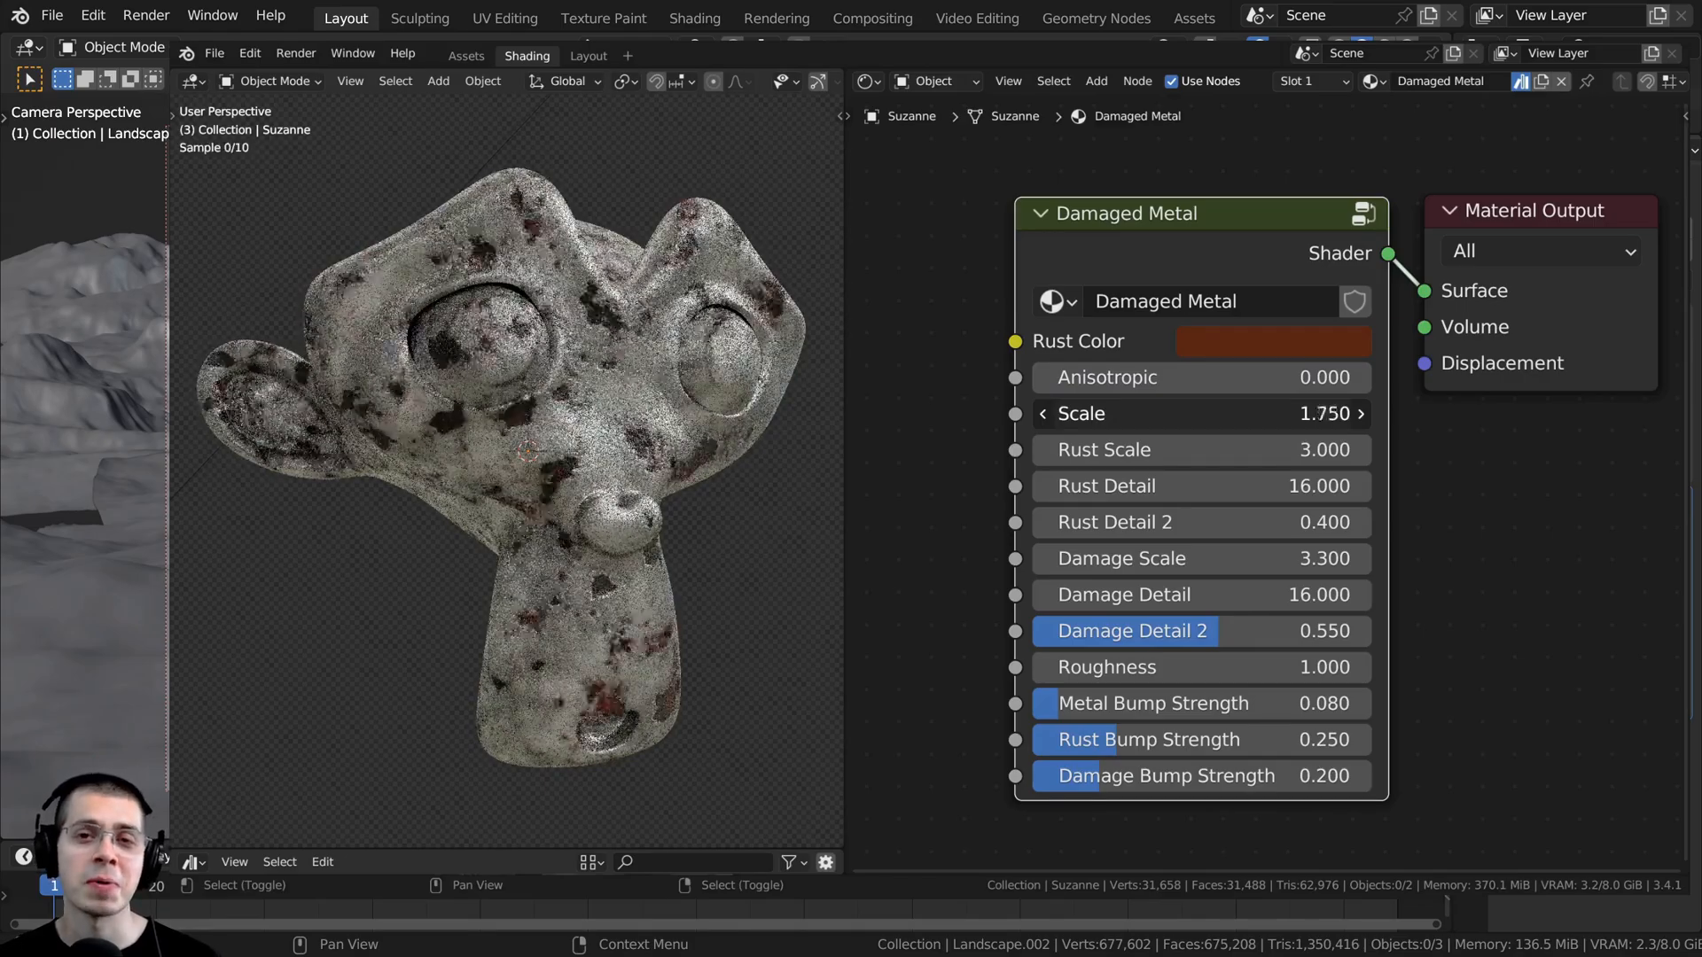
# - Lower the Damaged Metal material's Scale and Damage Scale and raise its Damage Detail on the monkey head
pyautogui.moveTo(1201, 414); pyautogui.dragTo(1076, 414)
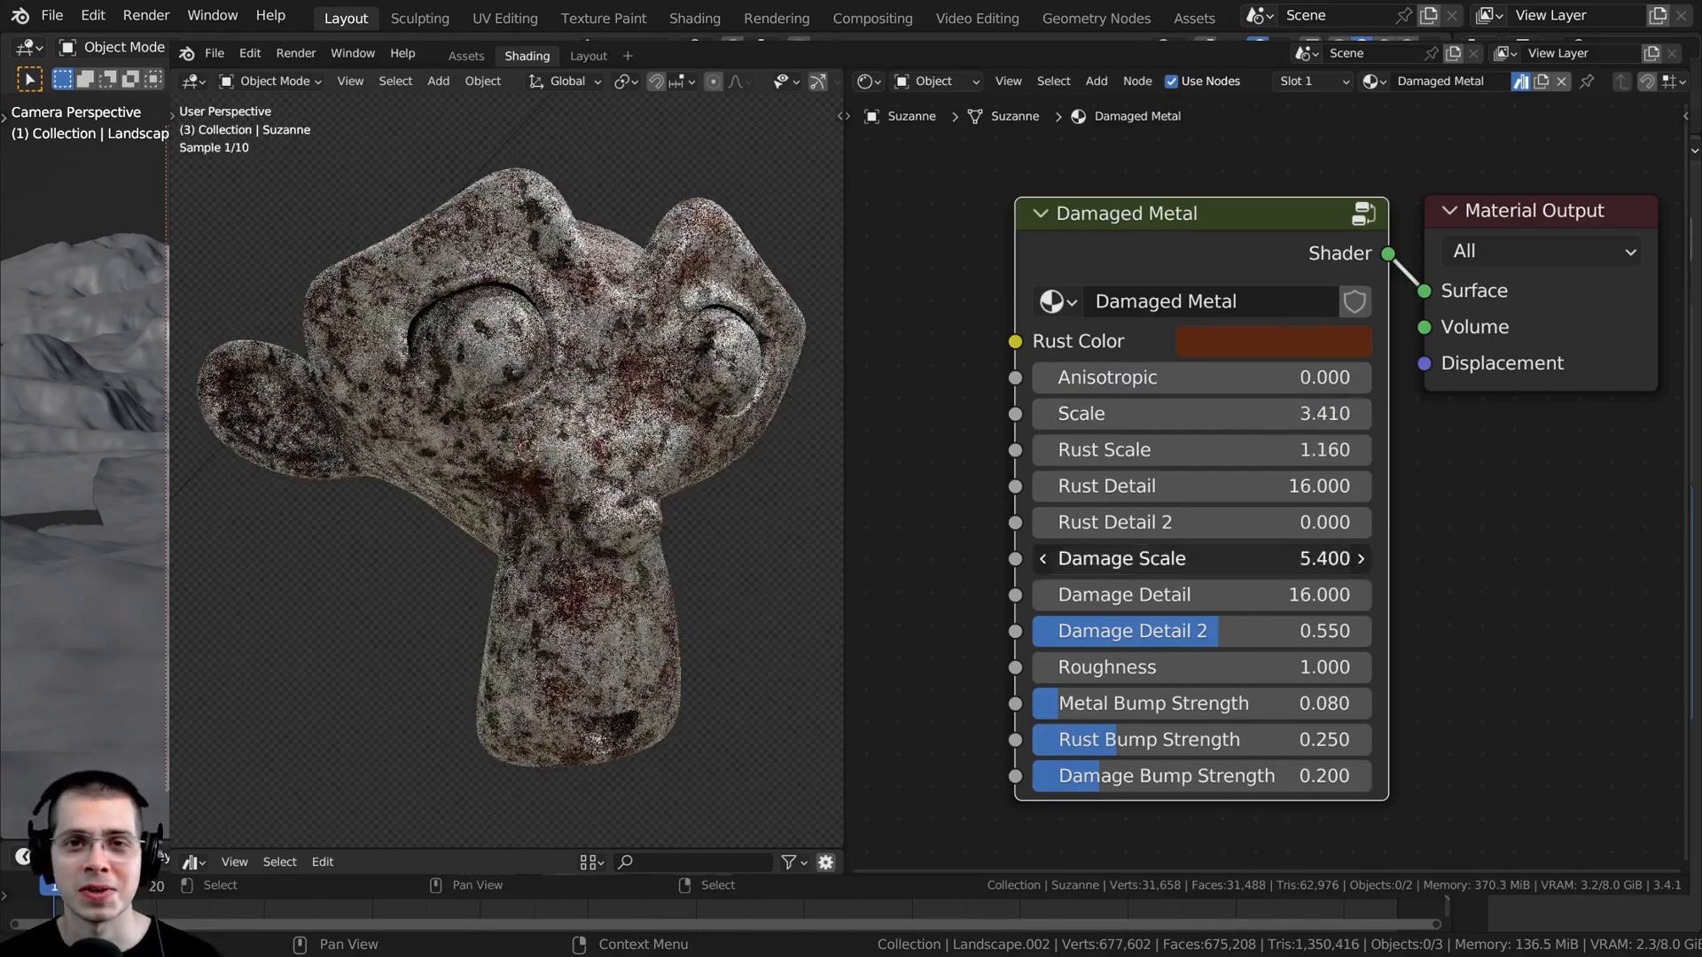
pyautogui.moveTo(1202, 558); pyautogui.dragTo(1113, 558)
pyautogui.moveTo(1202, 594); pyautogui.dragTo(1232, 595)
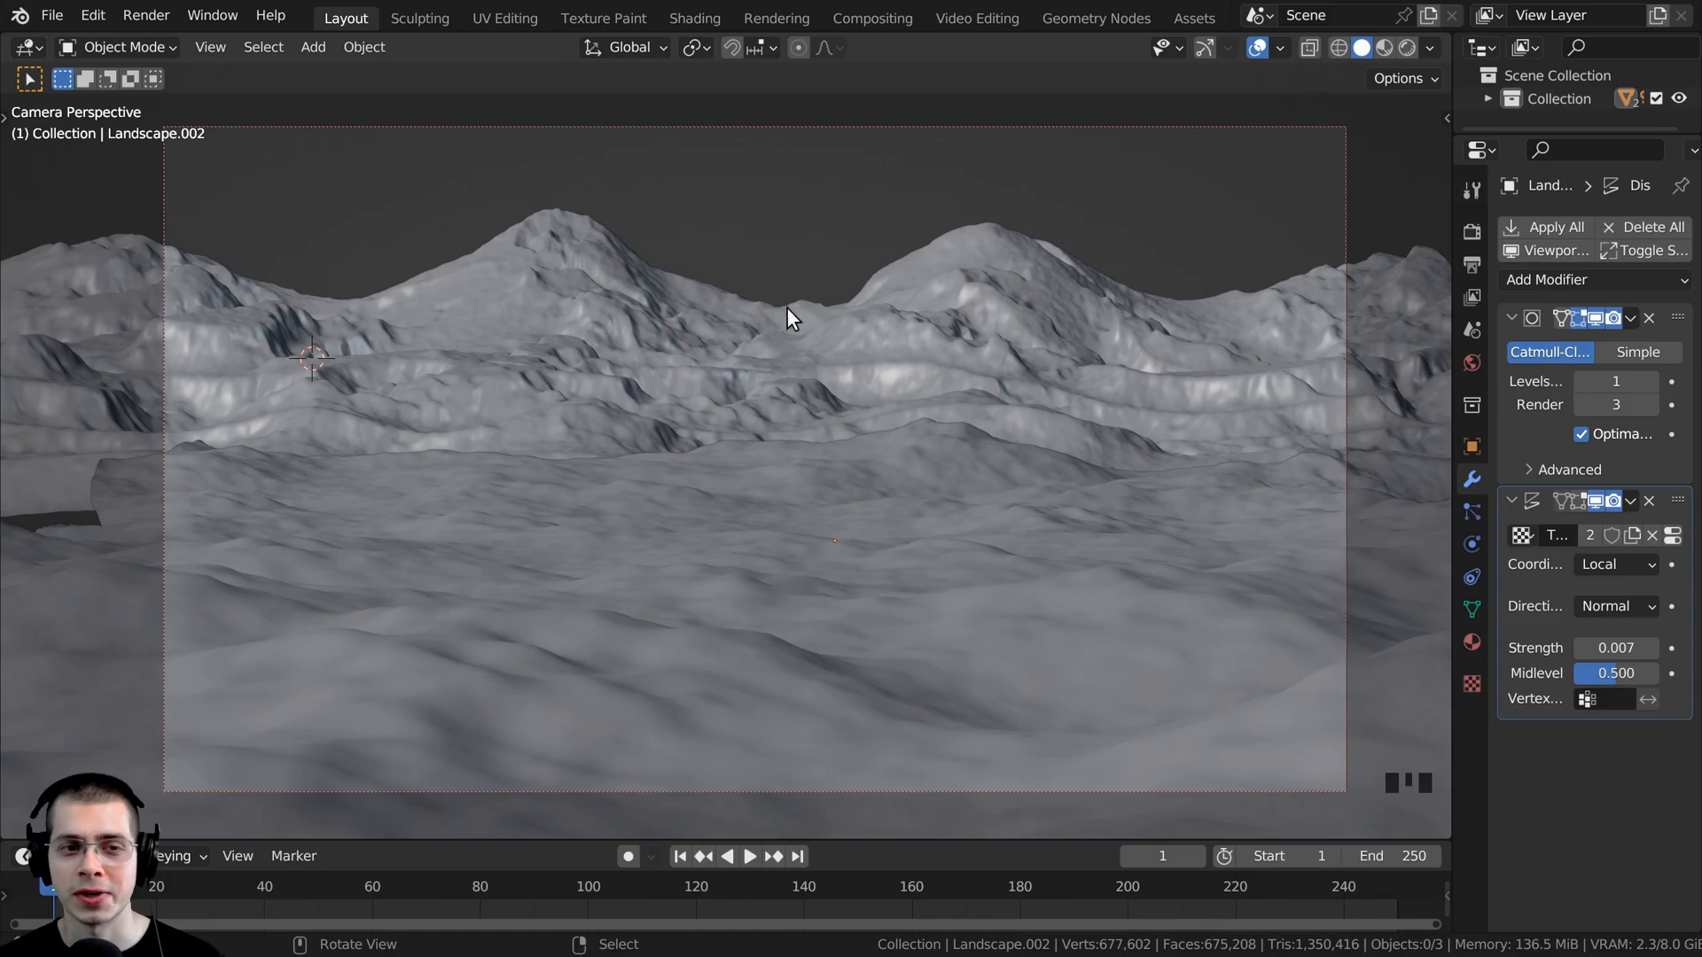
# - Select the background mountain landscape and show its object shader nodes in a widened node editor of the Shading workspace
pyautogui.rightClick(721, 307)
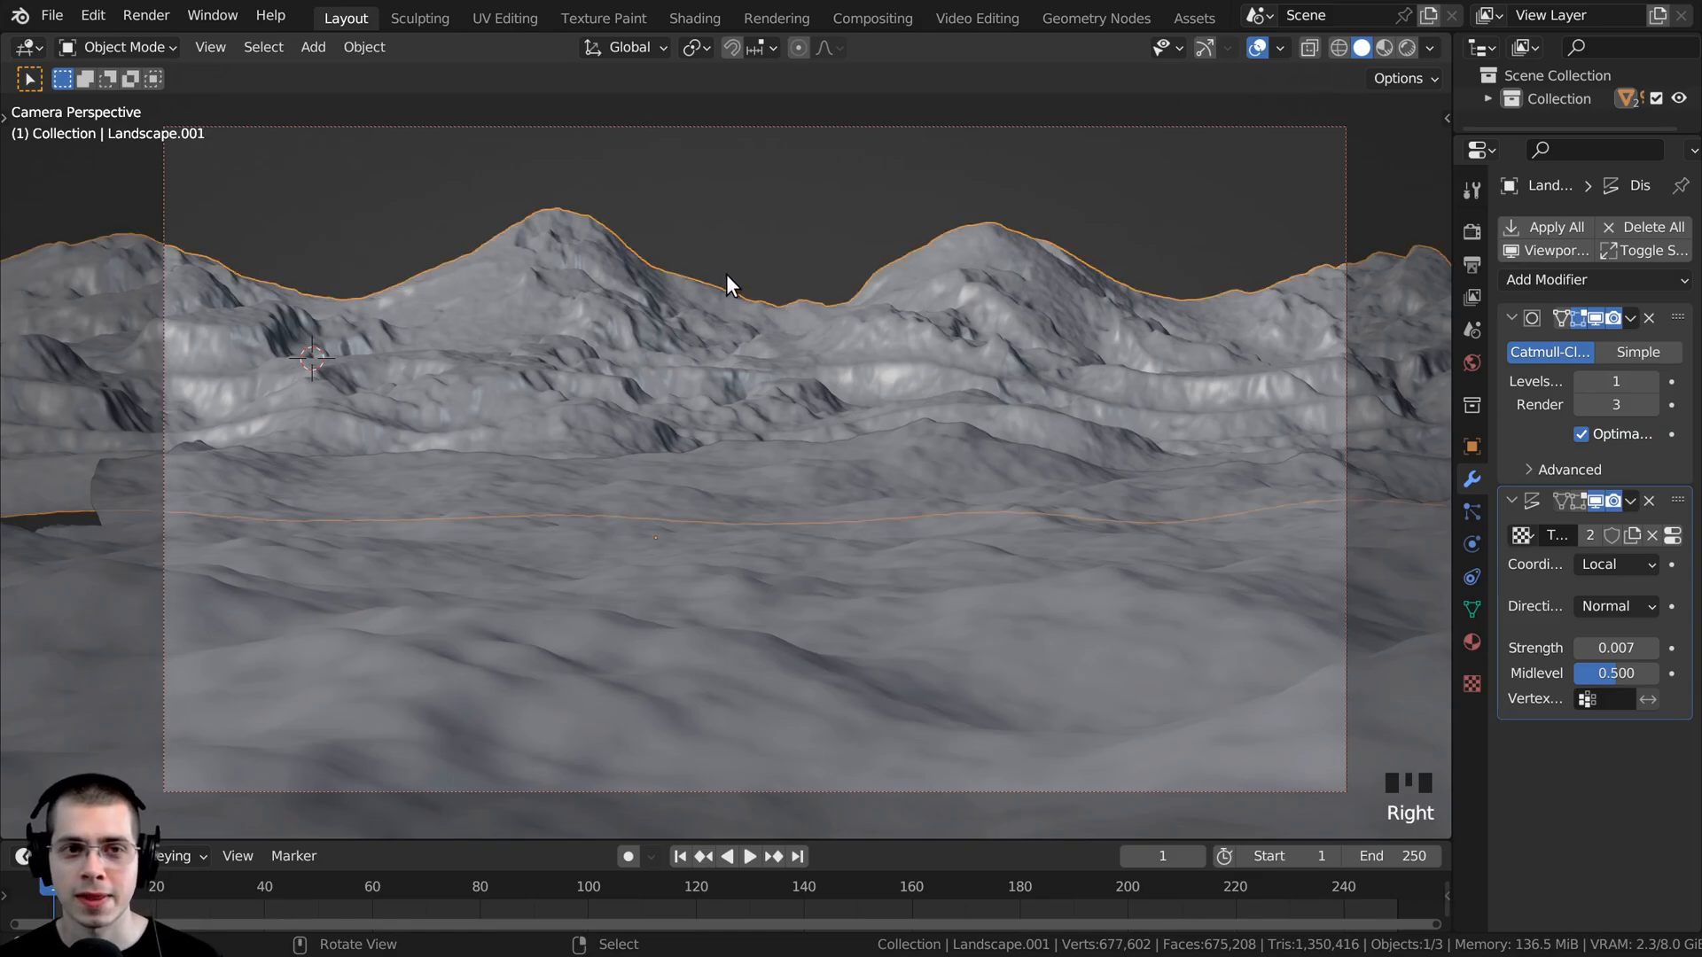
pyautogui.click(683, 29)
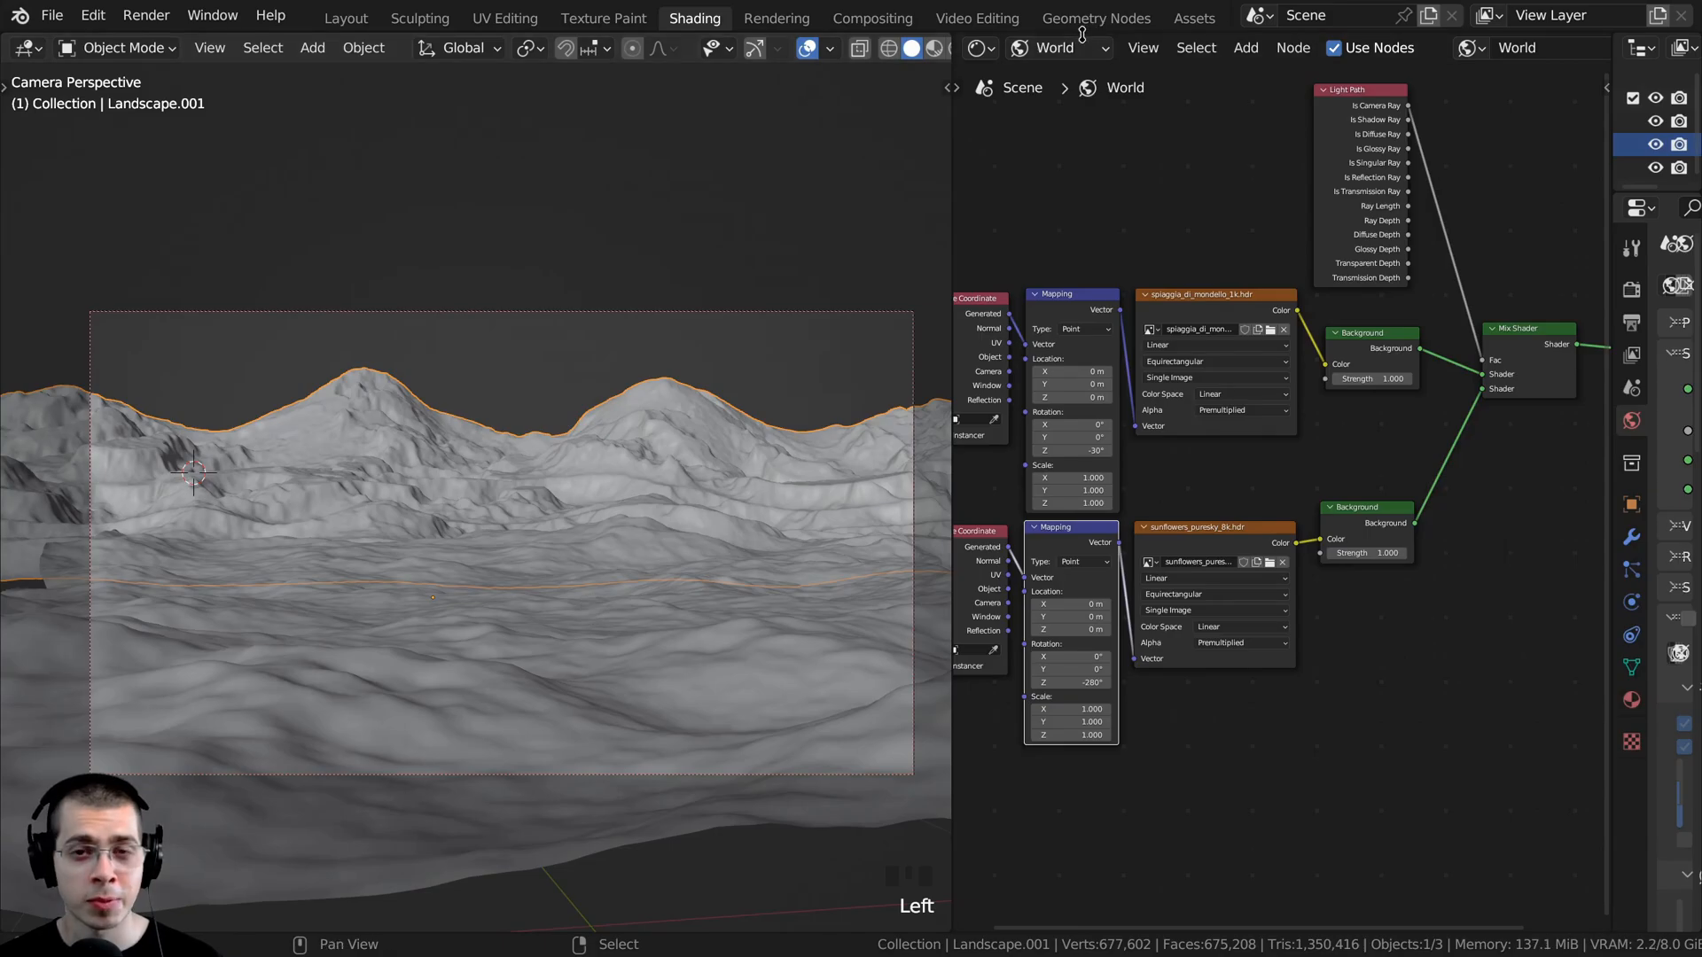
pyautogui.click(1039, 50)
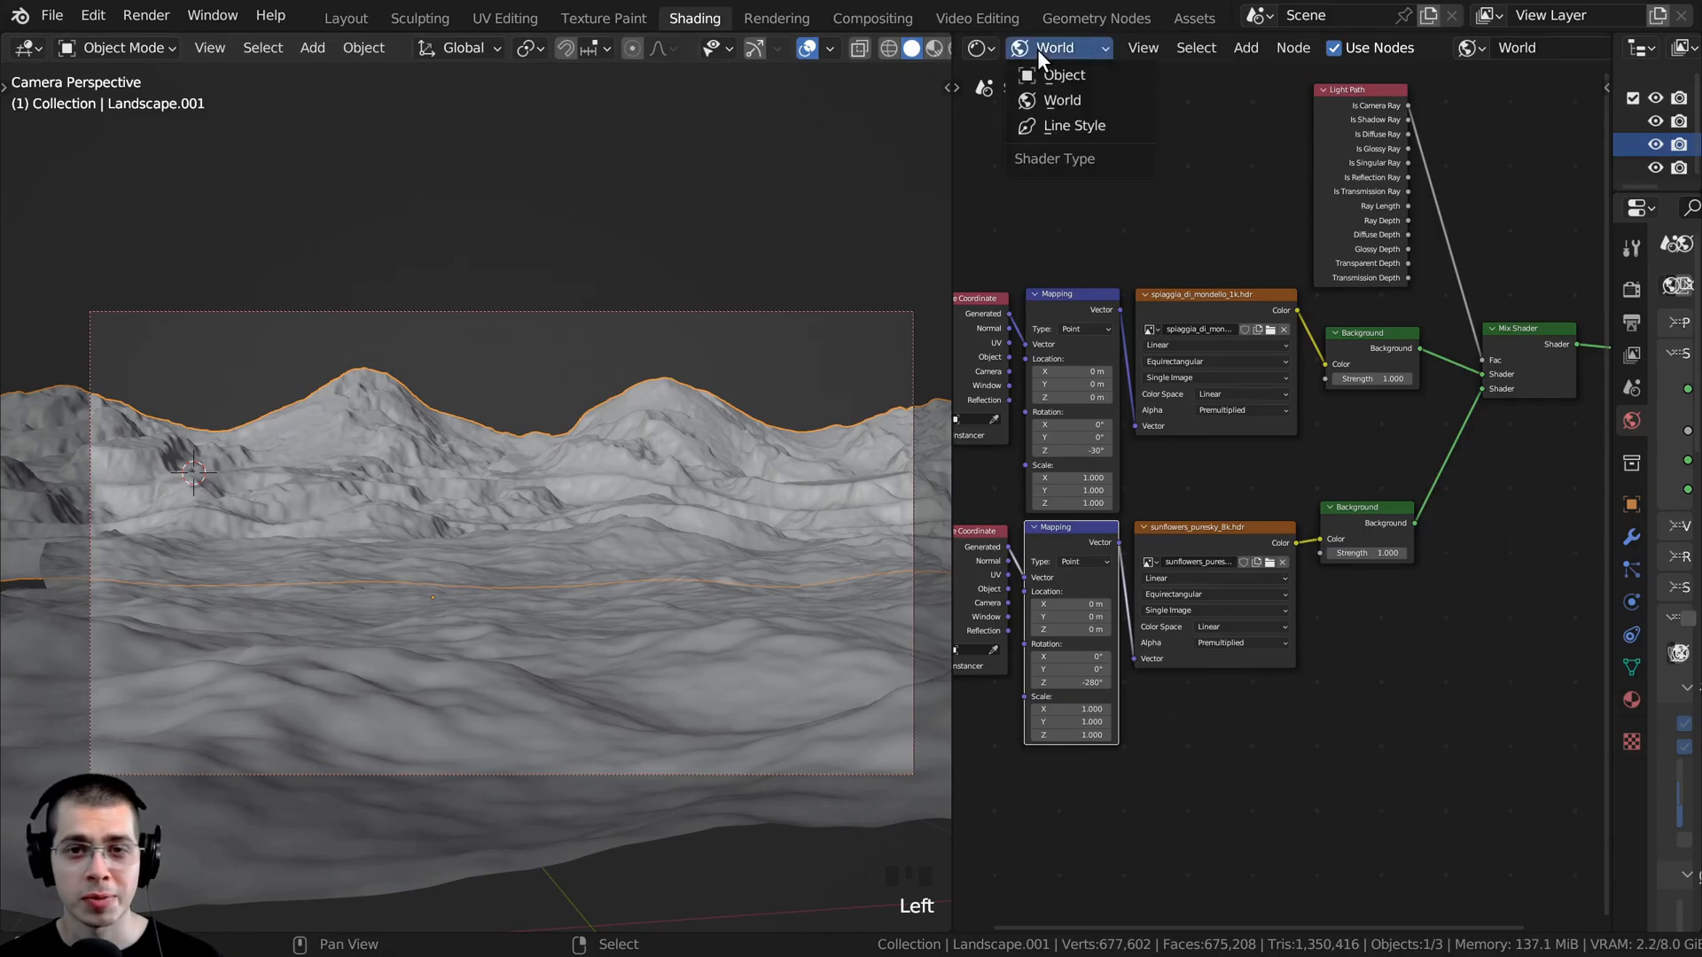
pyautogui.click(1039, 78)
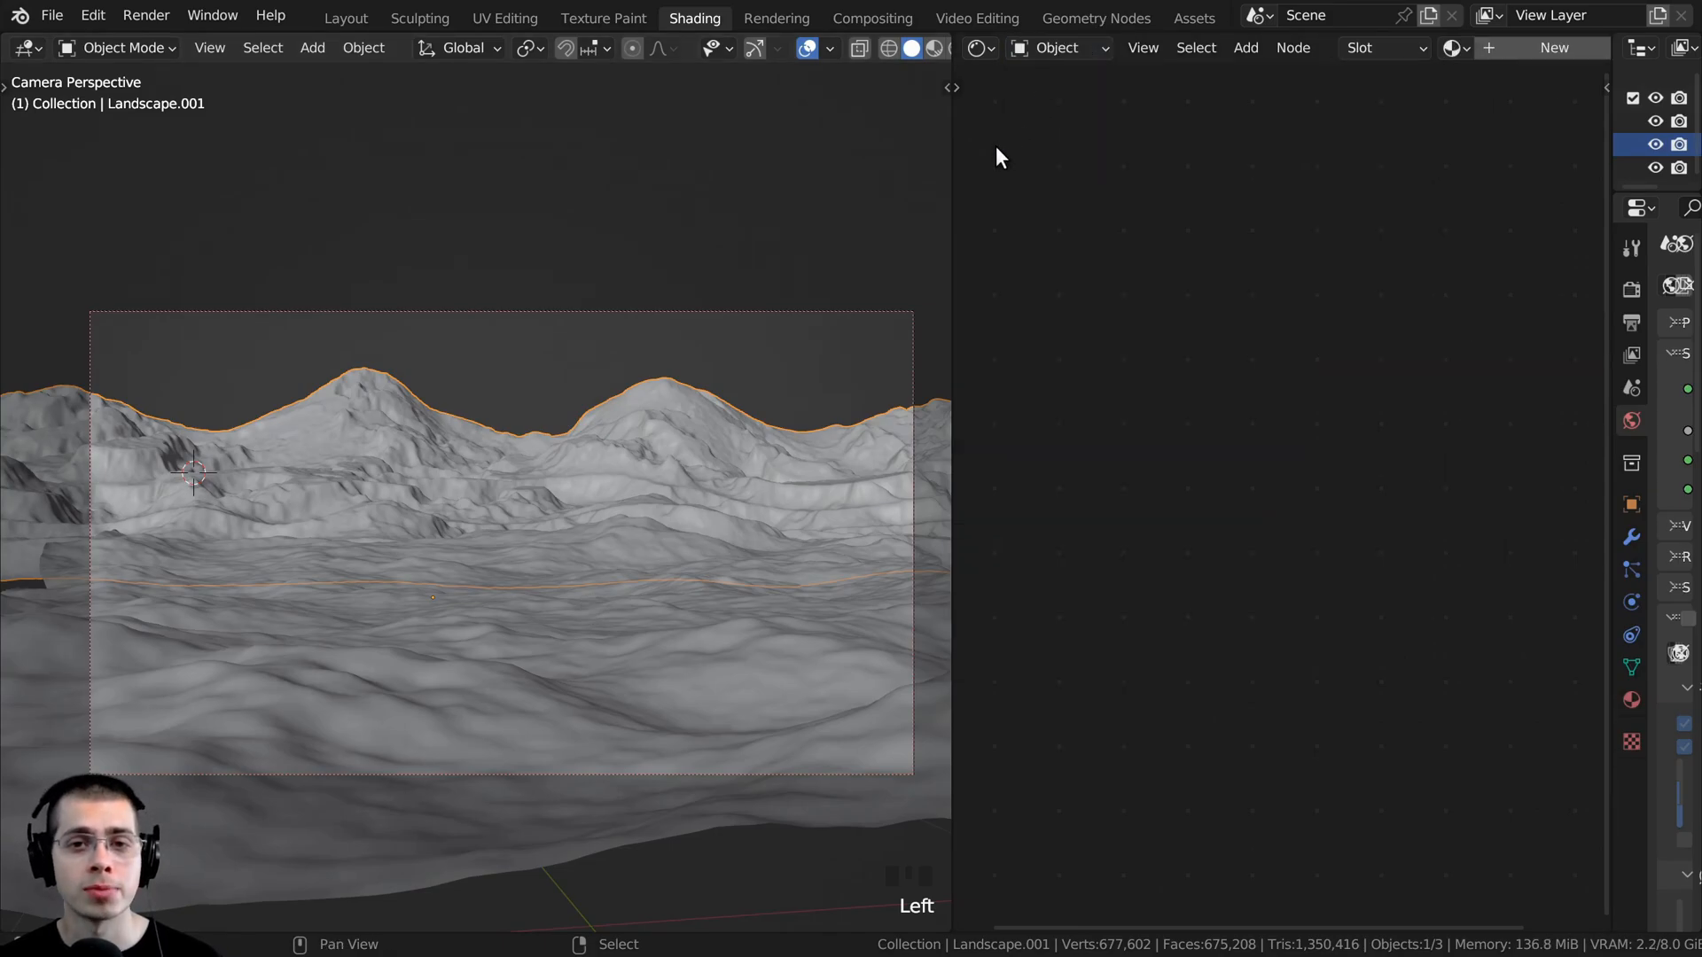
pyautogui.moveTo(953, 148); pyautogui.dragTo(697, 194)
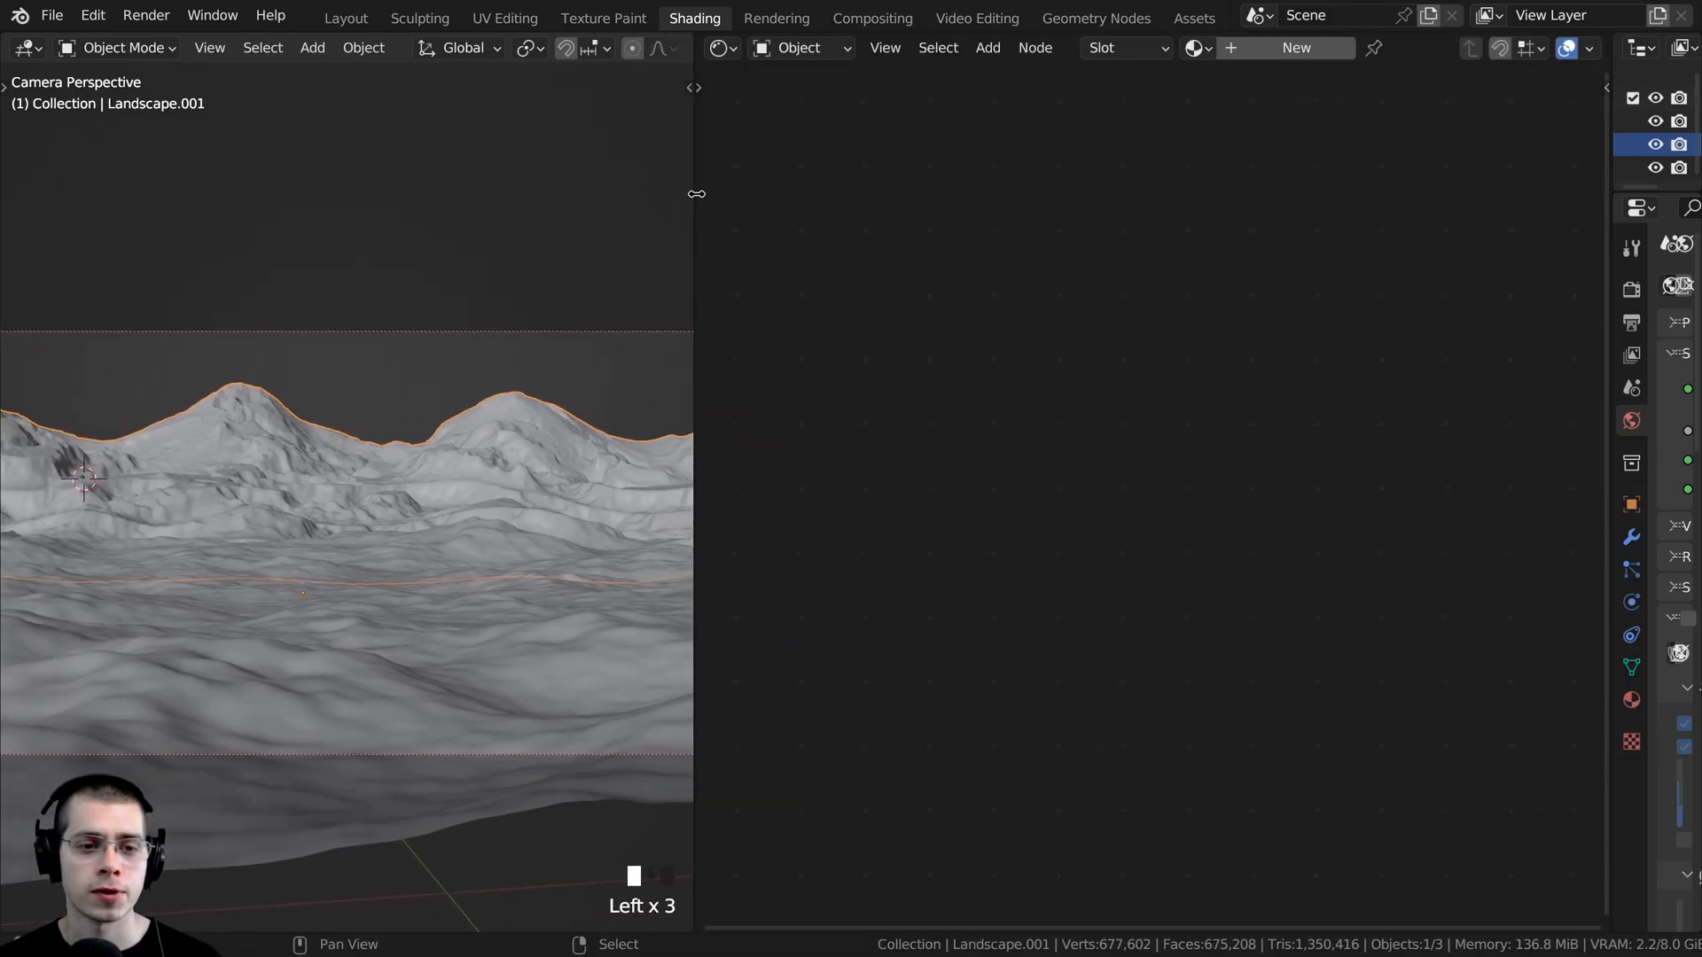
# - Switch the camera viewport to Rendered shading with the mountain peak framed closely
pyautogui.press('z')
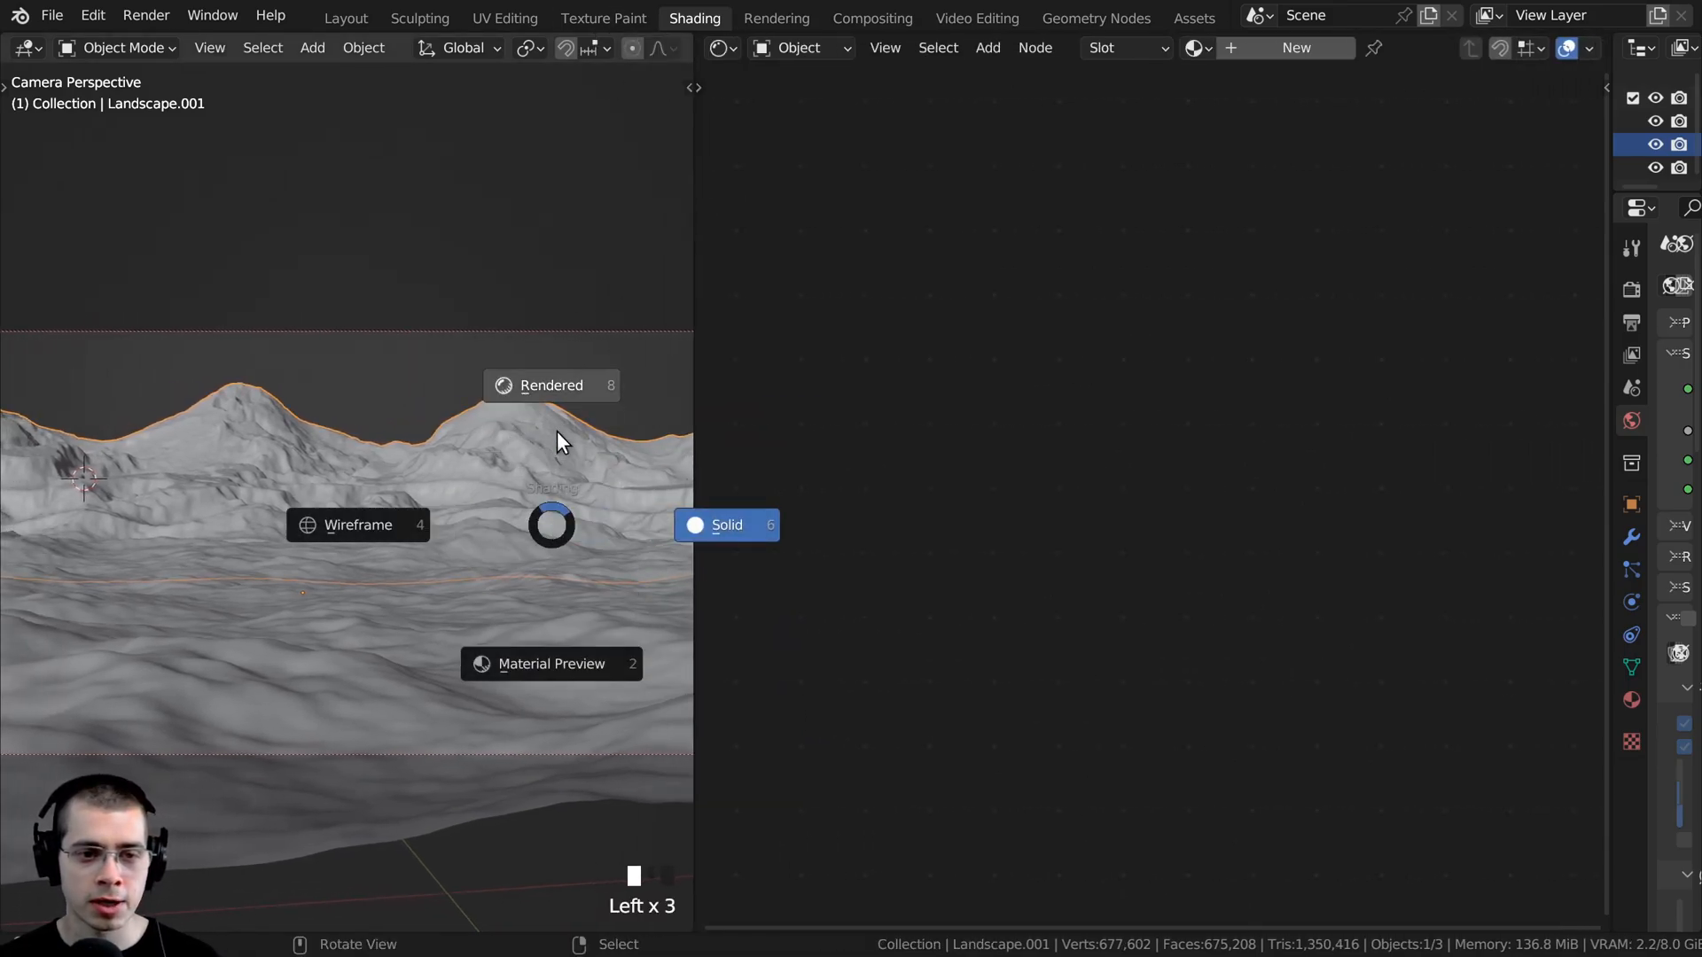
pyautogui.click(556, 384)
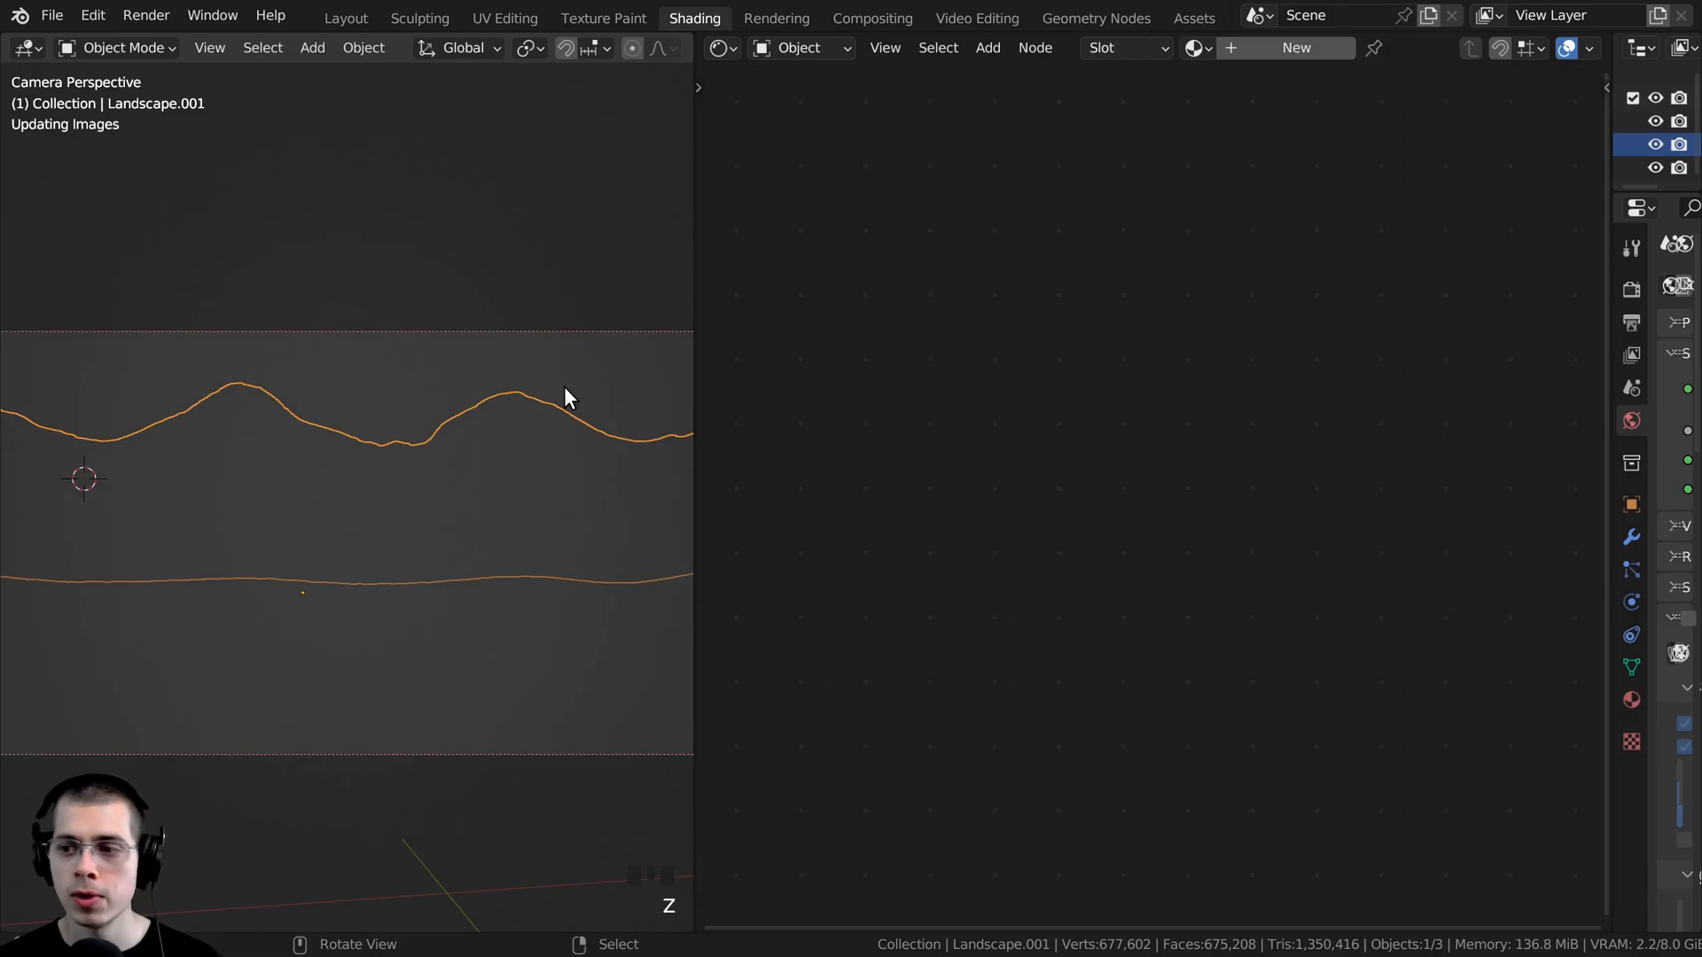
pyautogui.scroll(3, 298, 452)
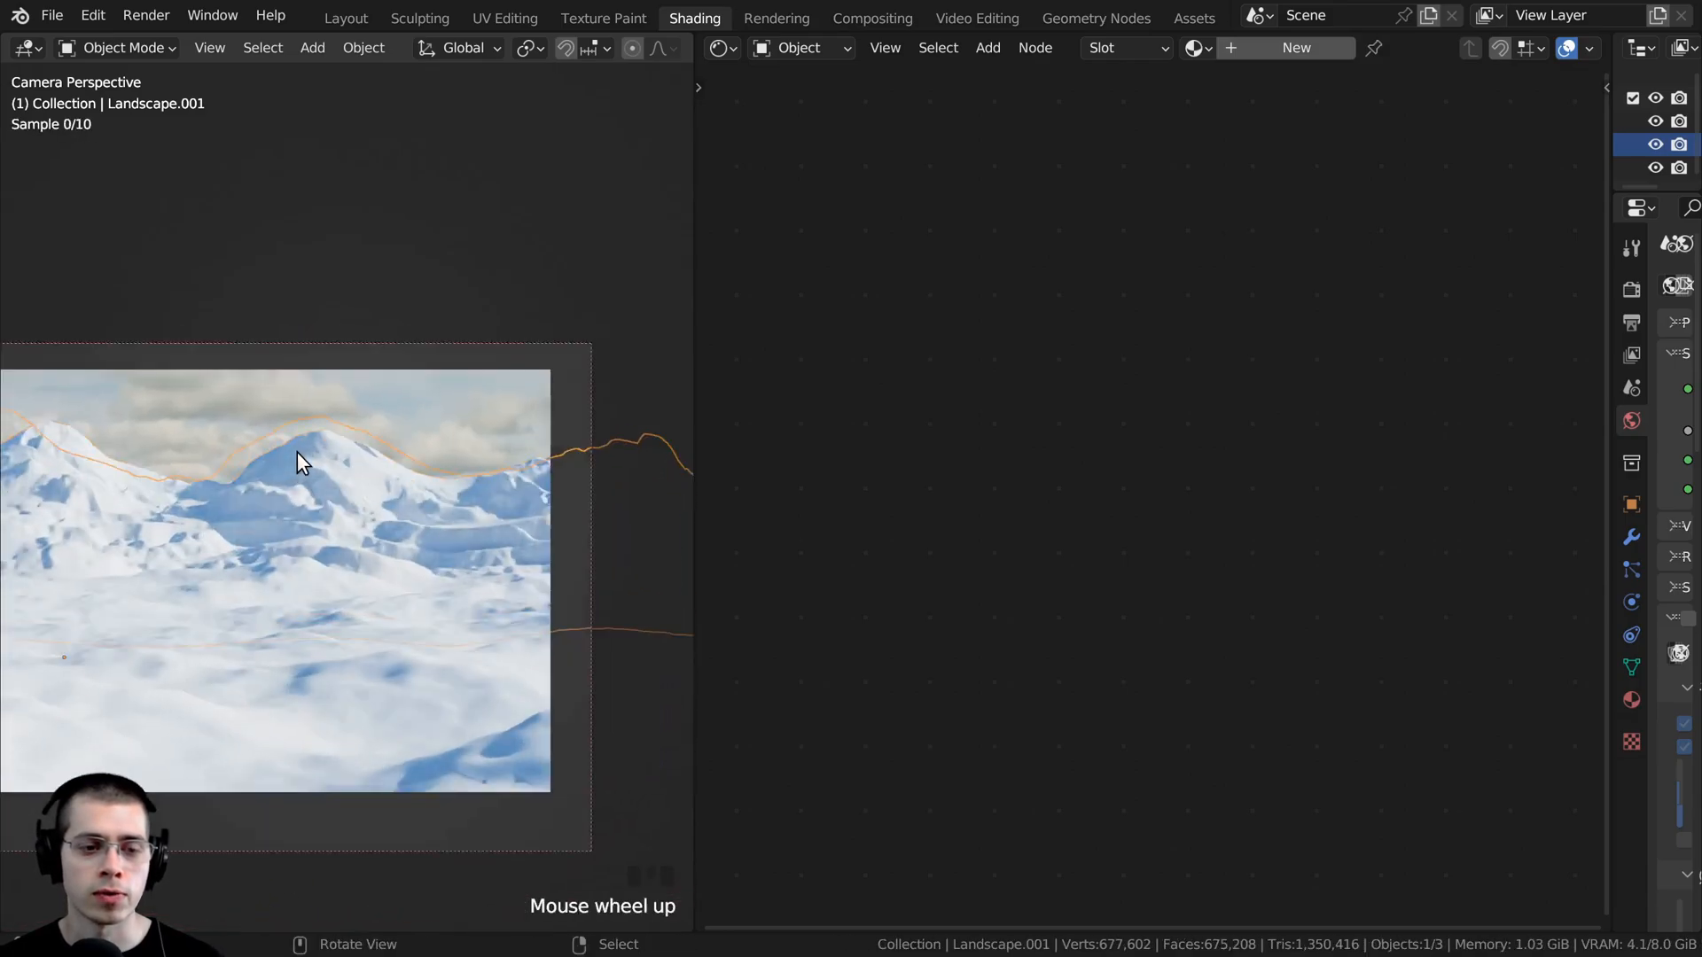
pyautogui.scroll(1, 301, 446)
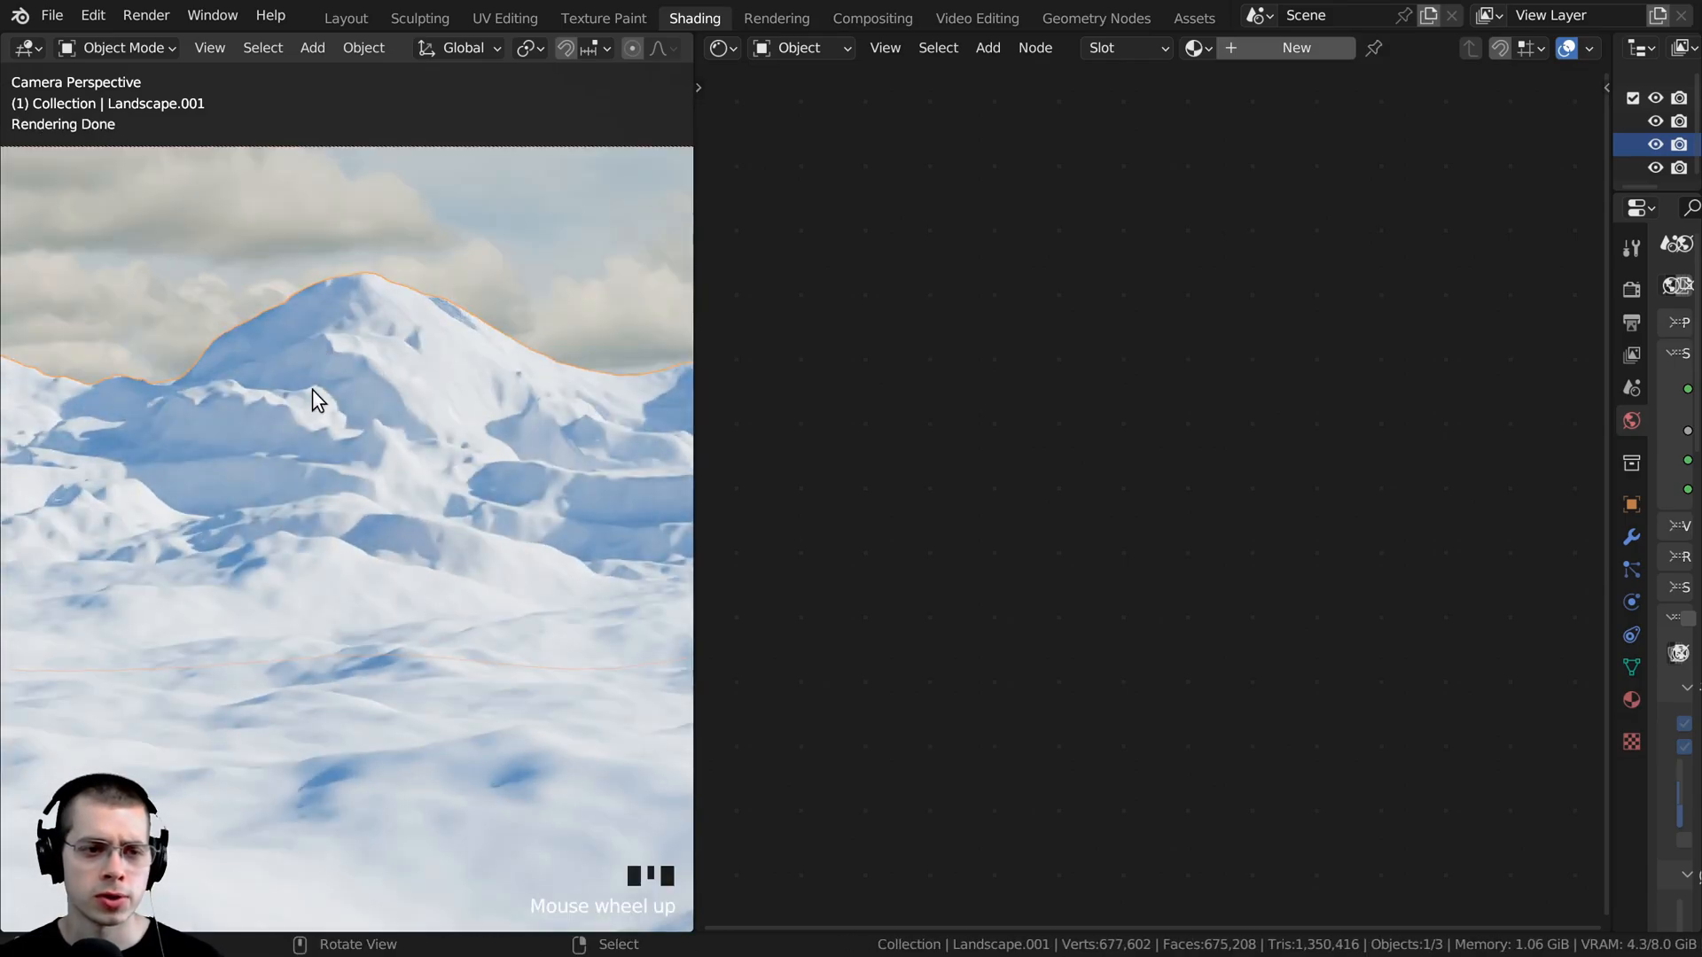
# - Create a new material on the background mountain landscape and name it "Snowy Mounatins"
pyautogui.click(1234, 46)
pyautogui.doubleClick(1344, 48)
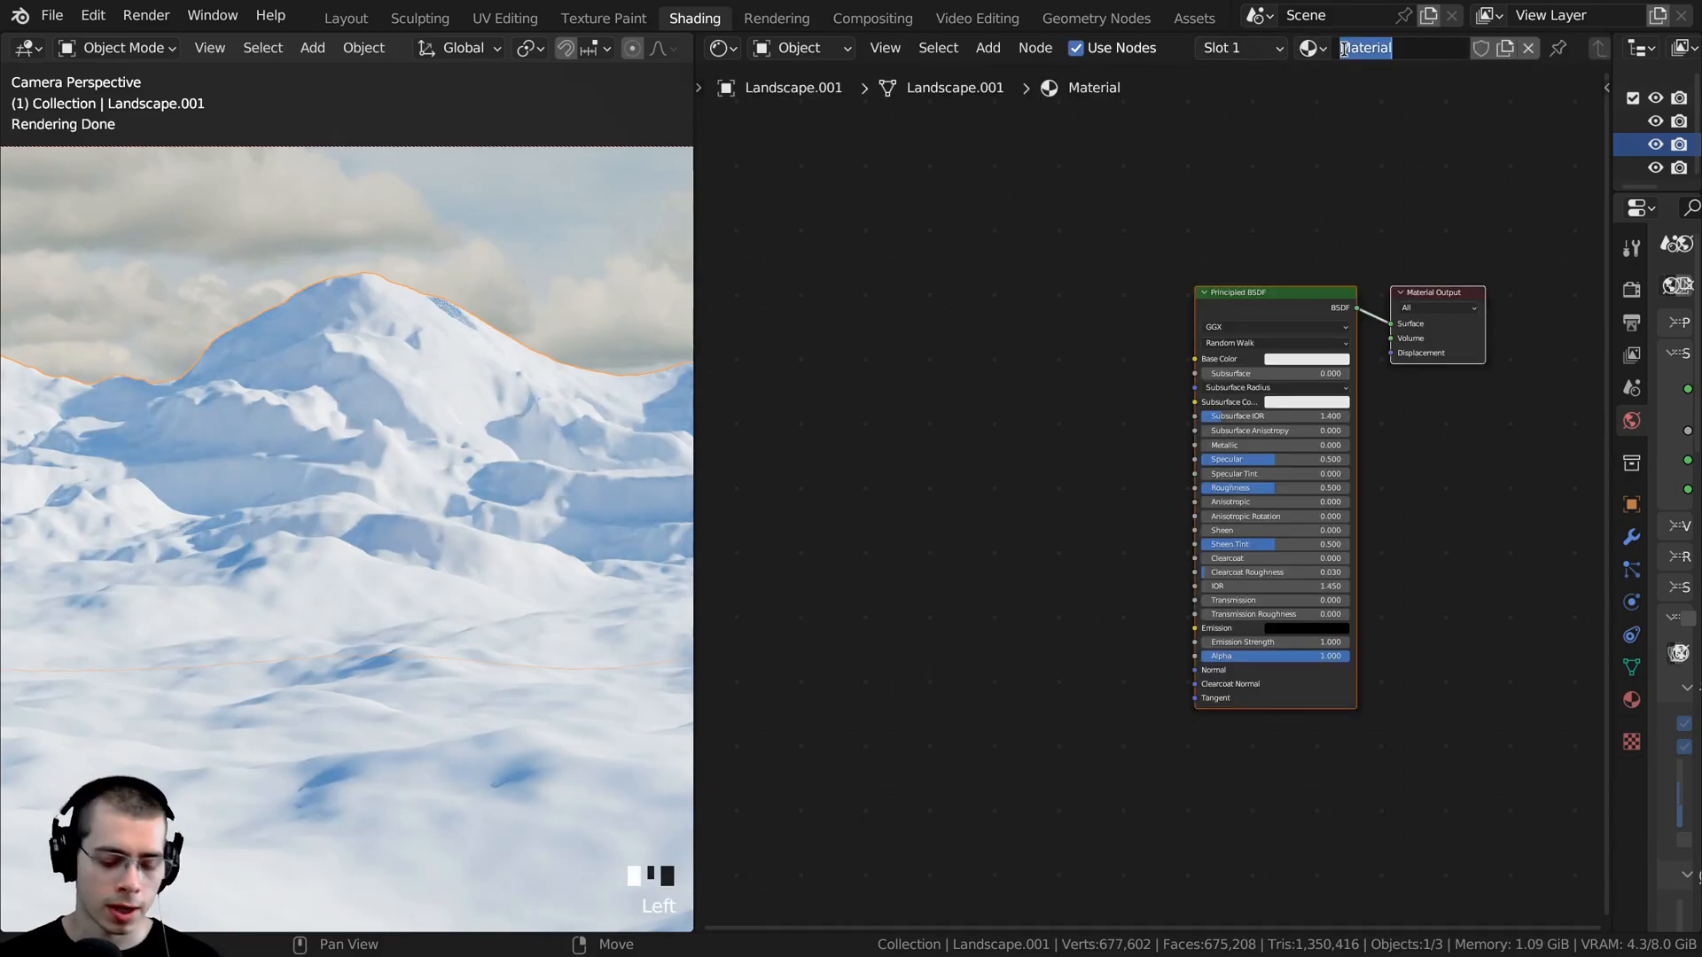
pyautogui.press('BackSpace')
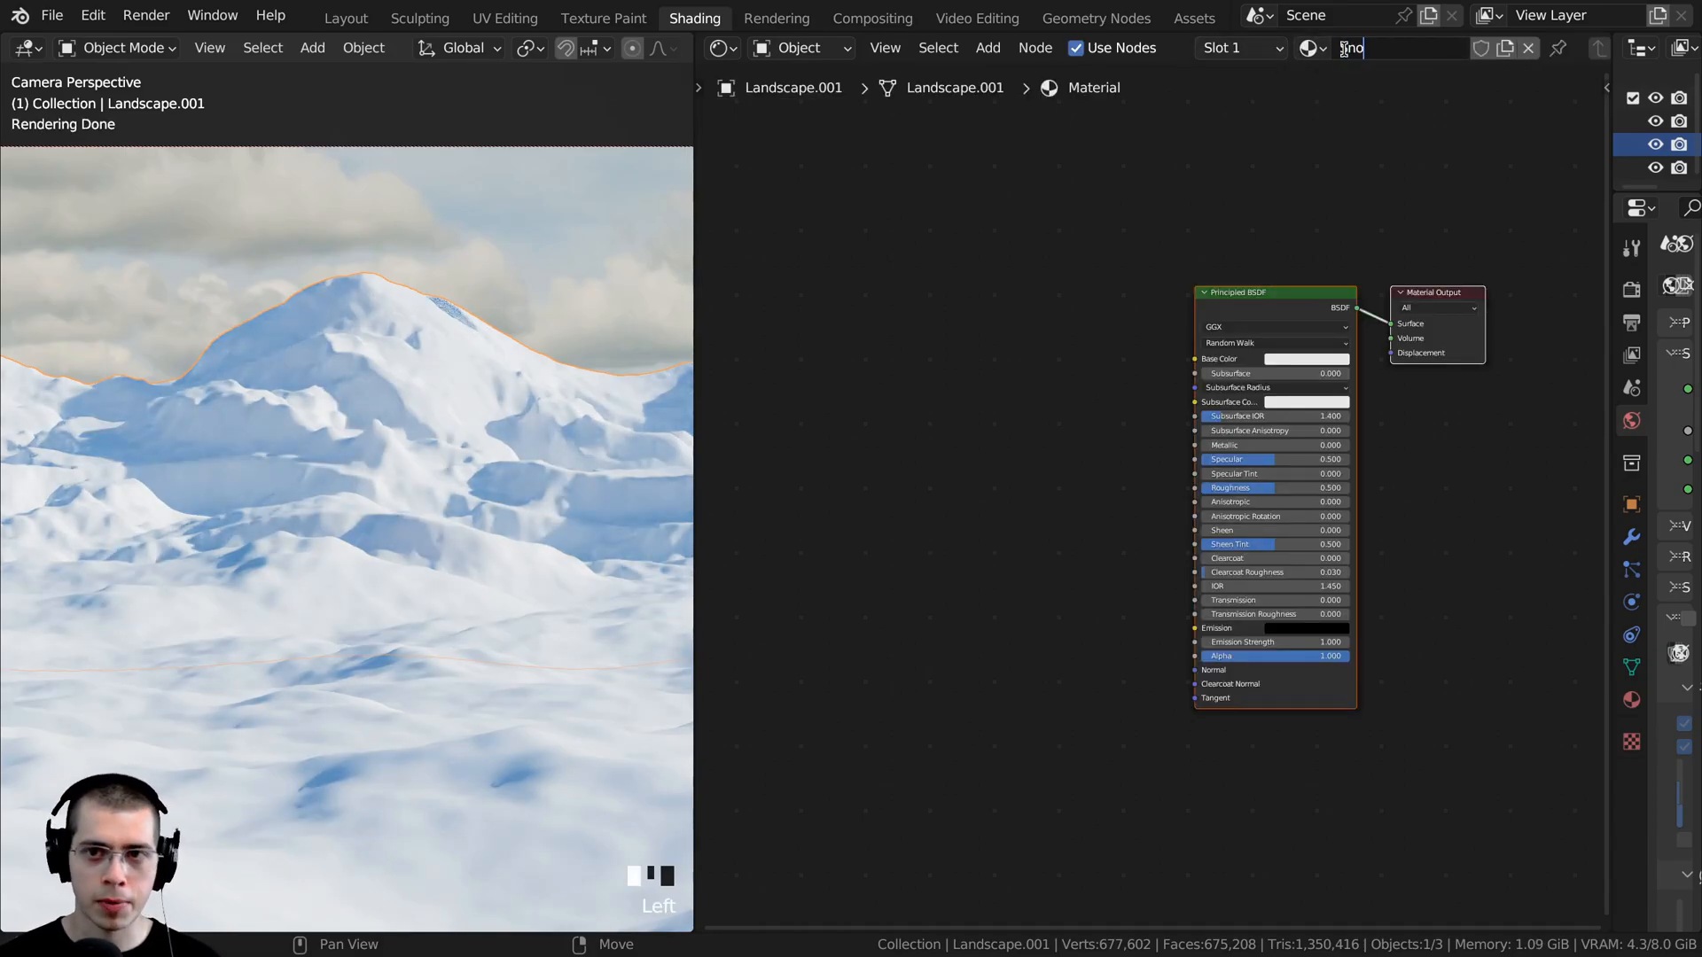
pyautogui.write('Sno')
pyautogui.write('wy Mounatins')
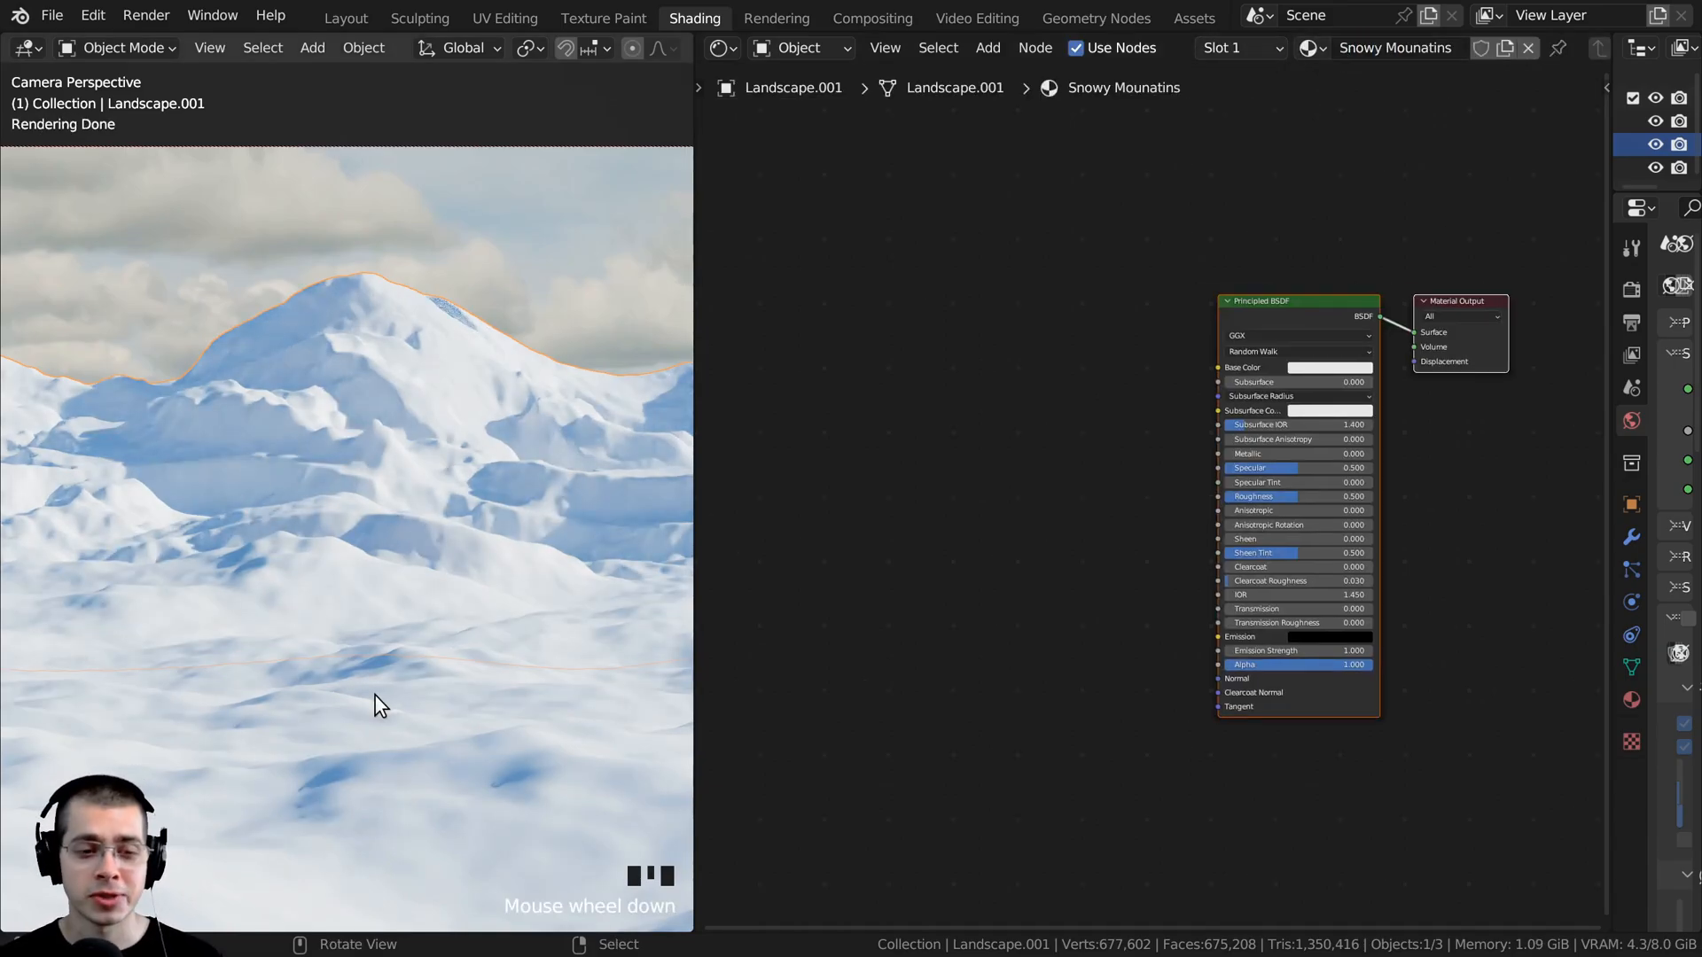
# - Assign the existing Snowy Mounatins material to the foreground landscape
pyautogui.rightClick(559, 773)
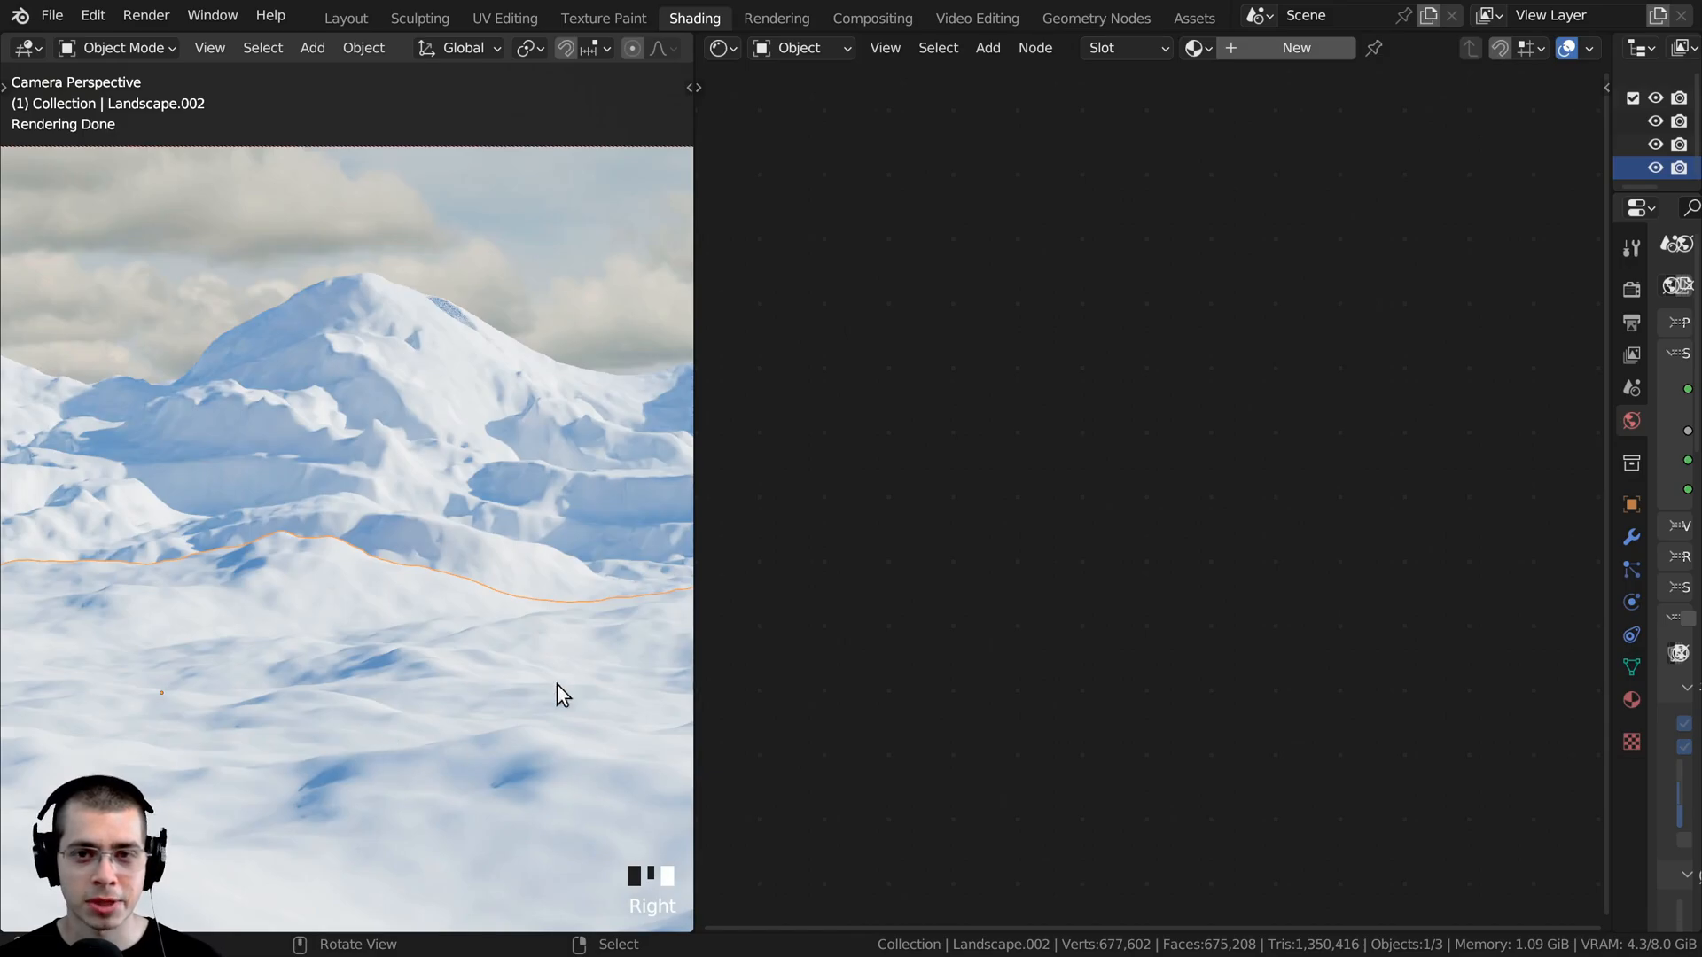
pyautogui.click(1193, 50)
pyautogui.click(1276, 84)
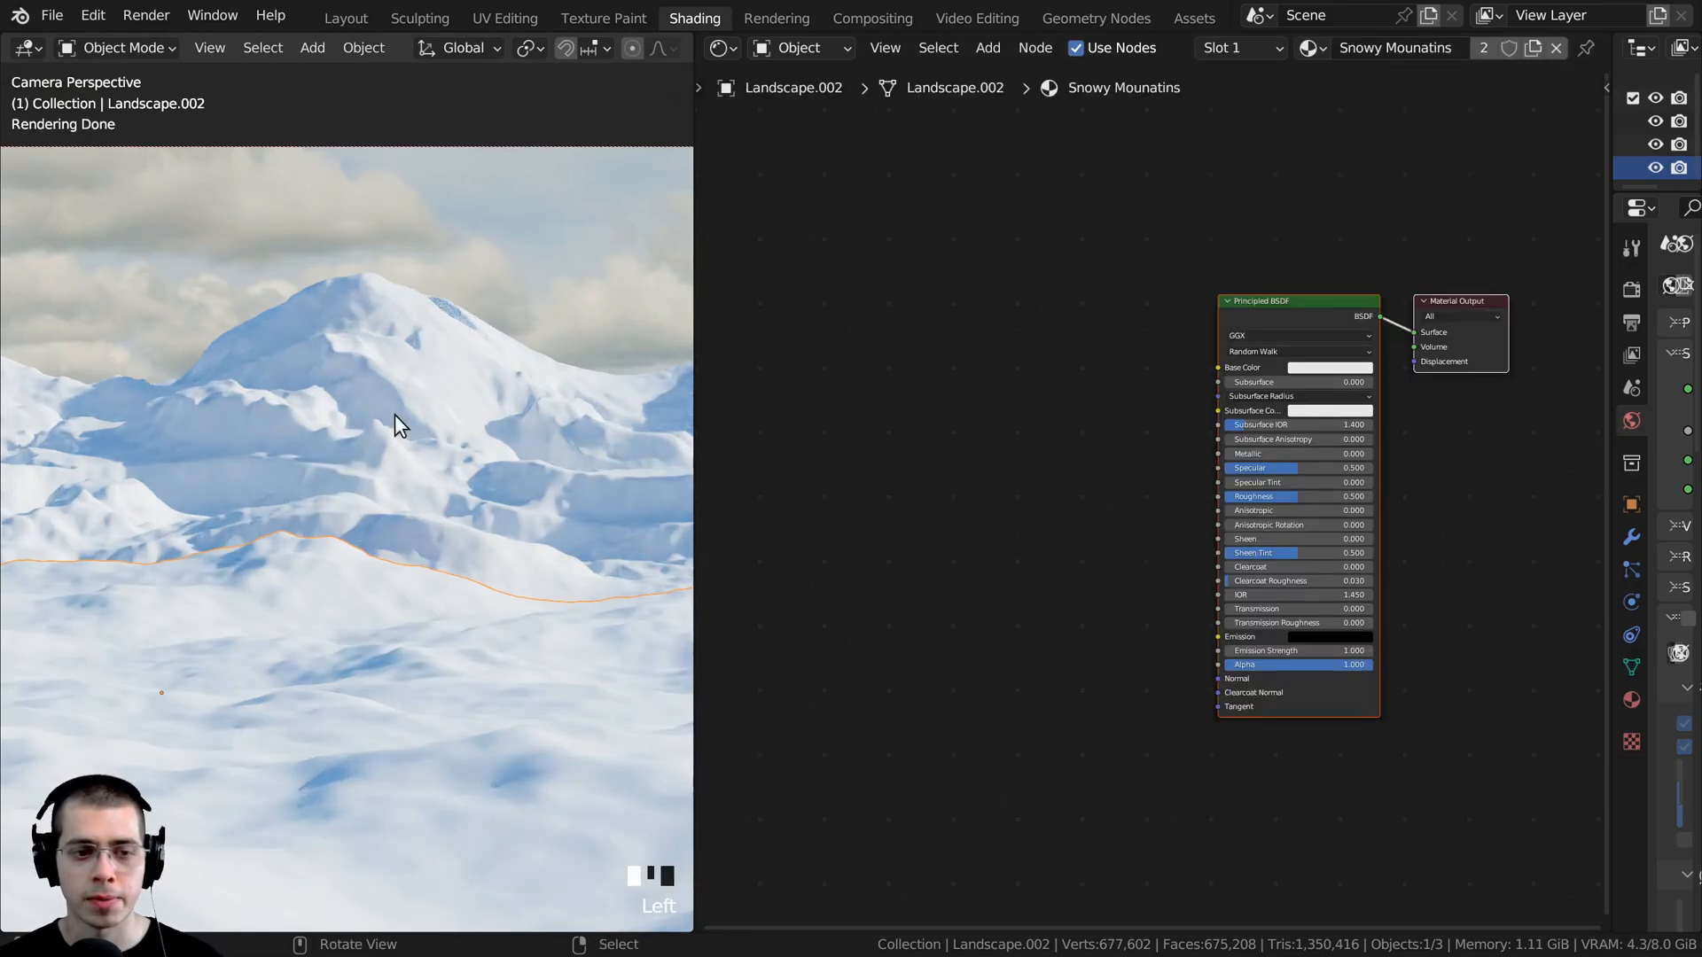
# - Reselect the background mountain landscape and add a Voronoi Texture node before the Principled BSDF
pyautogui.click(351, 358)
pyautogui.hotkey('shift', 'a')
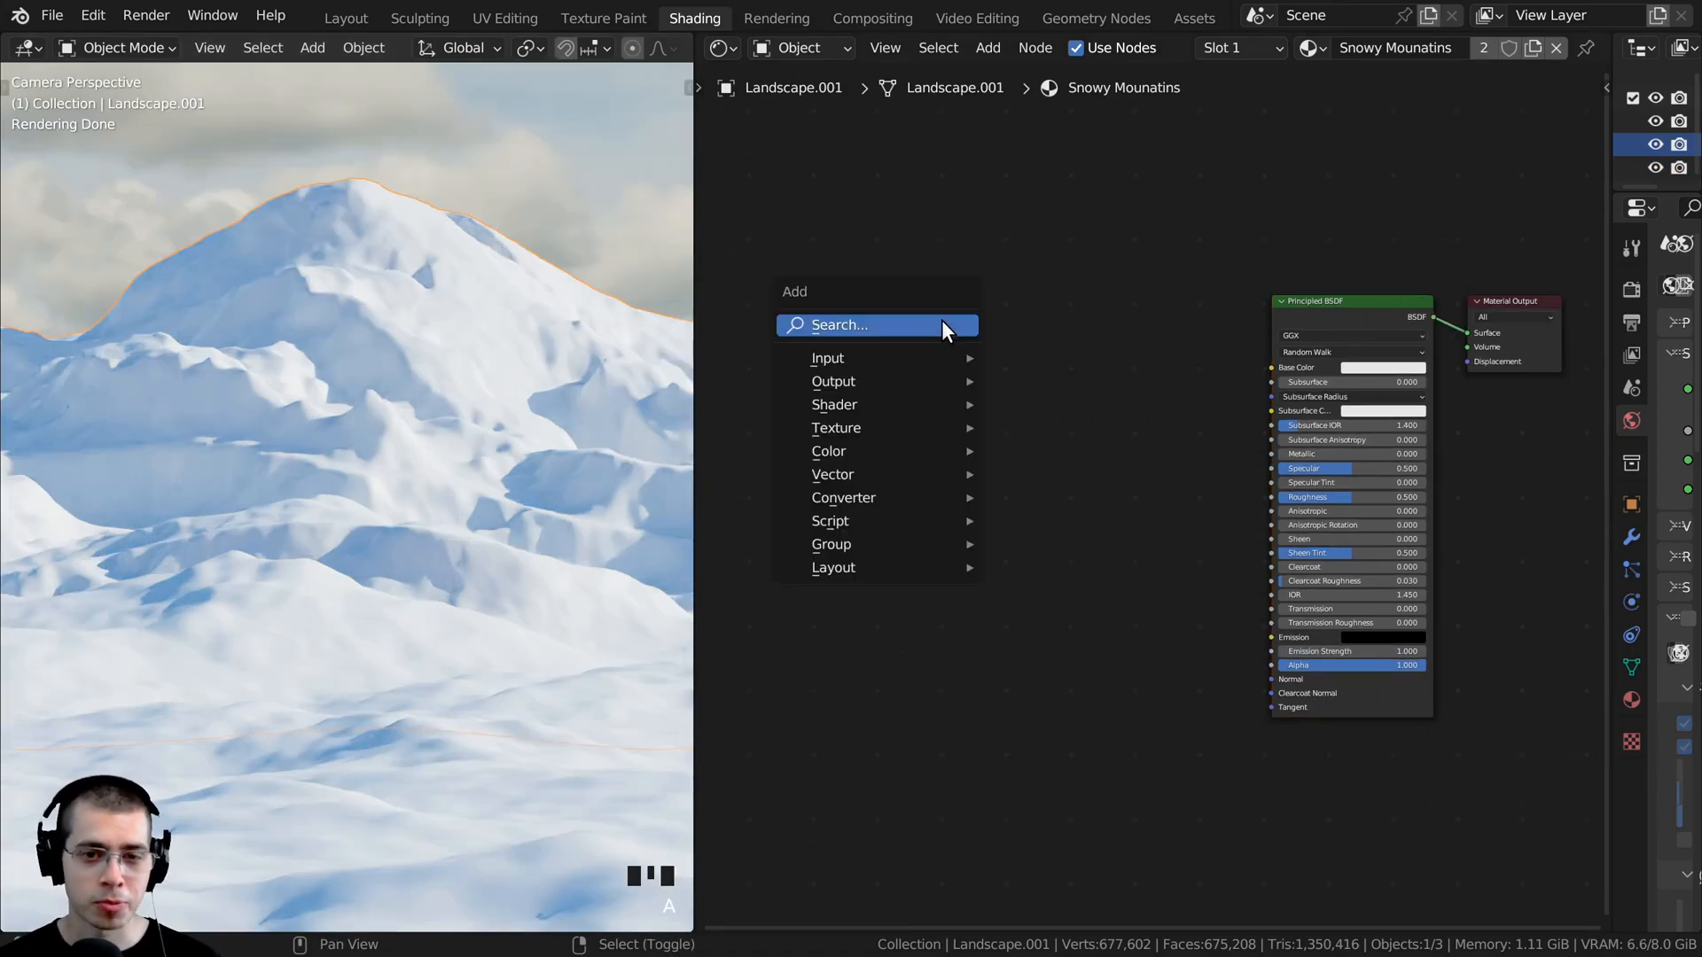
pyautogui.click(933, 322)
pyautogui.write('n')
pyautogui.press('BackSpace')
pyautogui.write('vor')
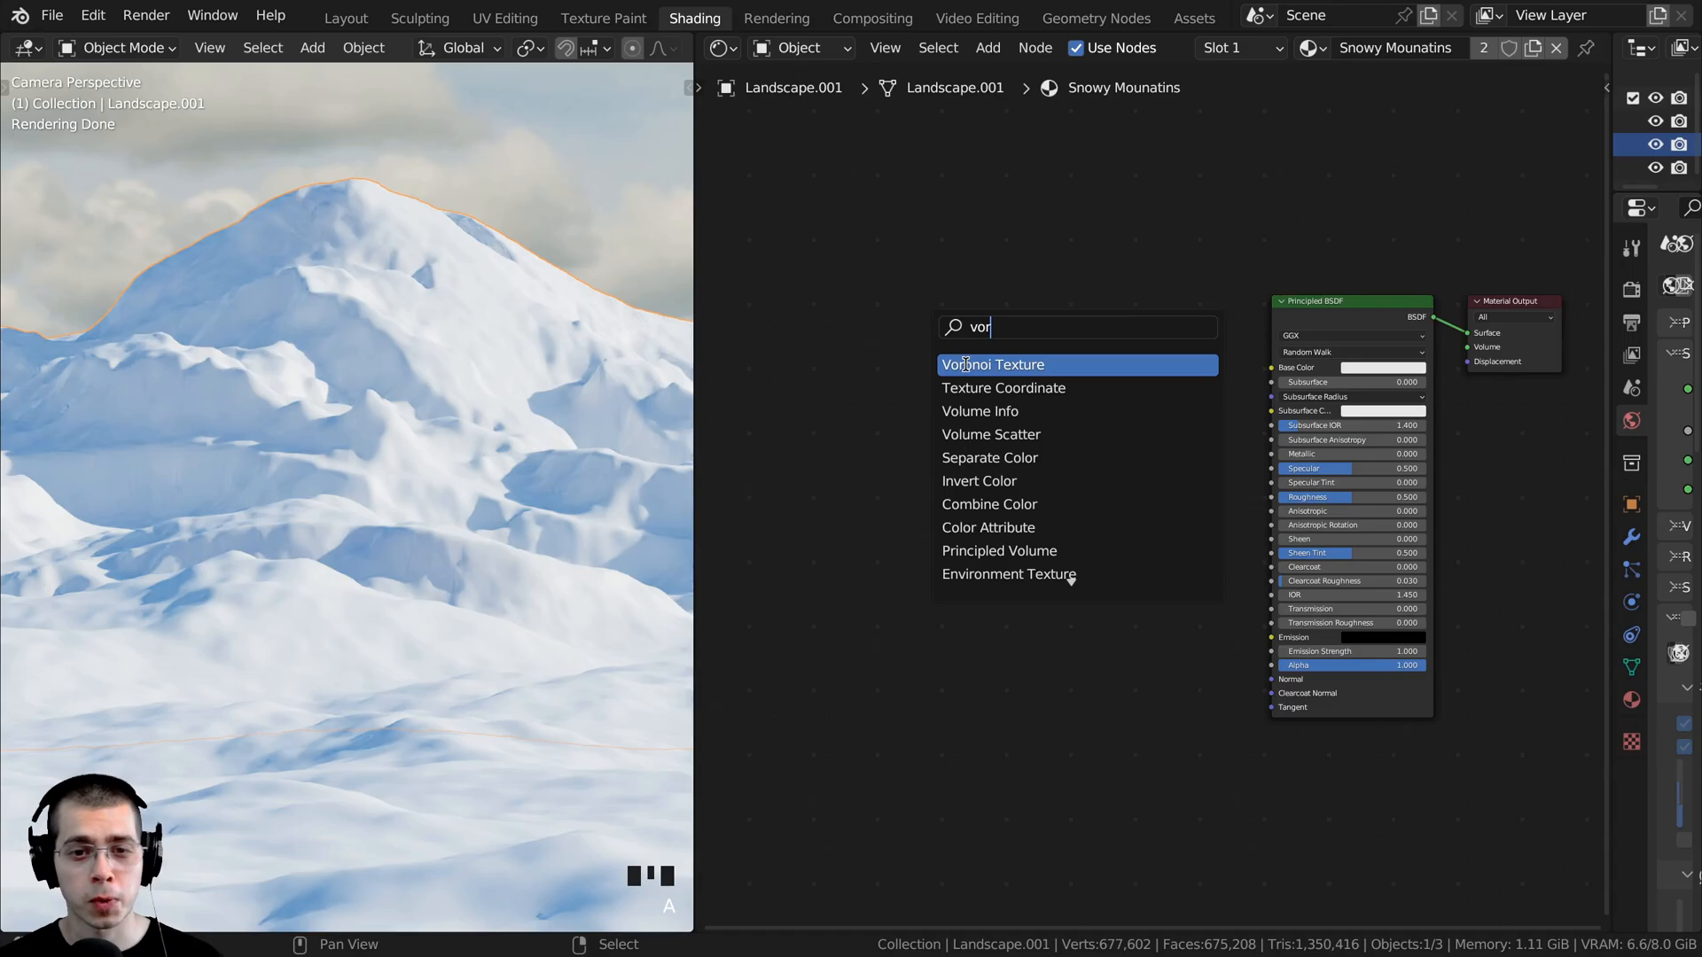
pyautogui.click(966, 364)
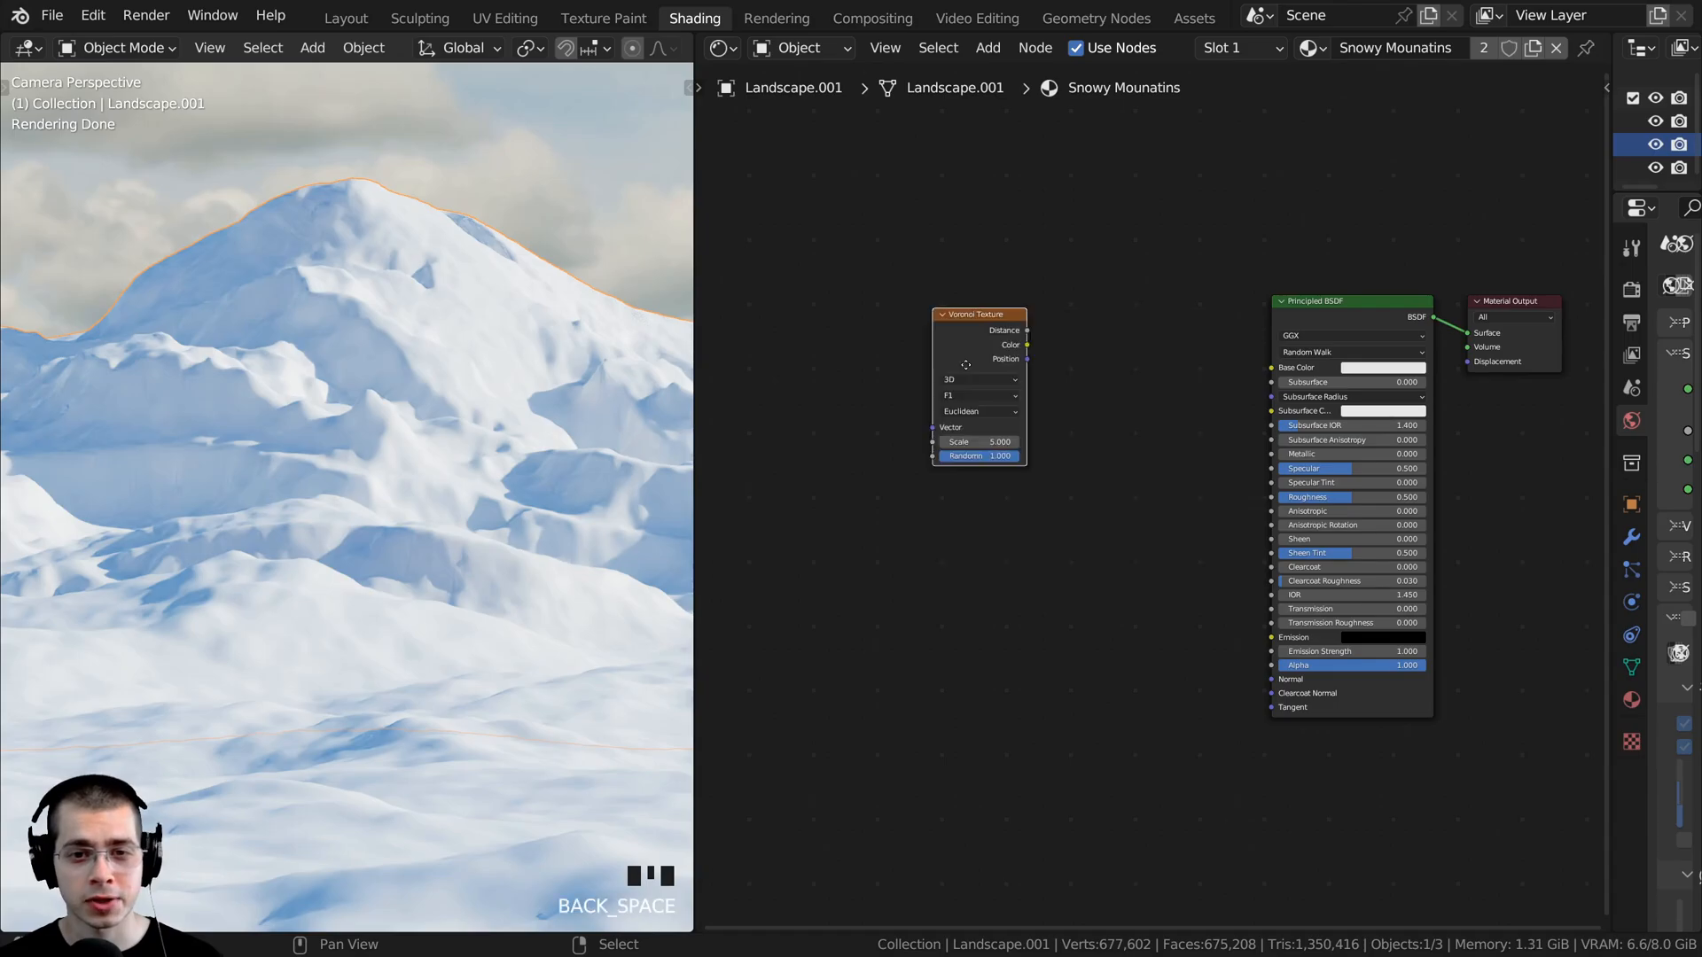
pyautogui.click(991, 390)
# - Position the Voronoi Texture node and preview its Distance output directly on the material's surface
pyautogui.scroll(1, 991, 390)
pyautogui.moveTo(918, 410); pyautogui.dragTo(976, 406)
pyautogui.scroll(1, 971, 406)
pyautogui.moveTo(953, 390); pyautogui.dragTo(922, 360, button='middle')
pyautogui.moveTo(926, 356); pyautogui.dragTo(960, 365)
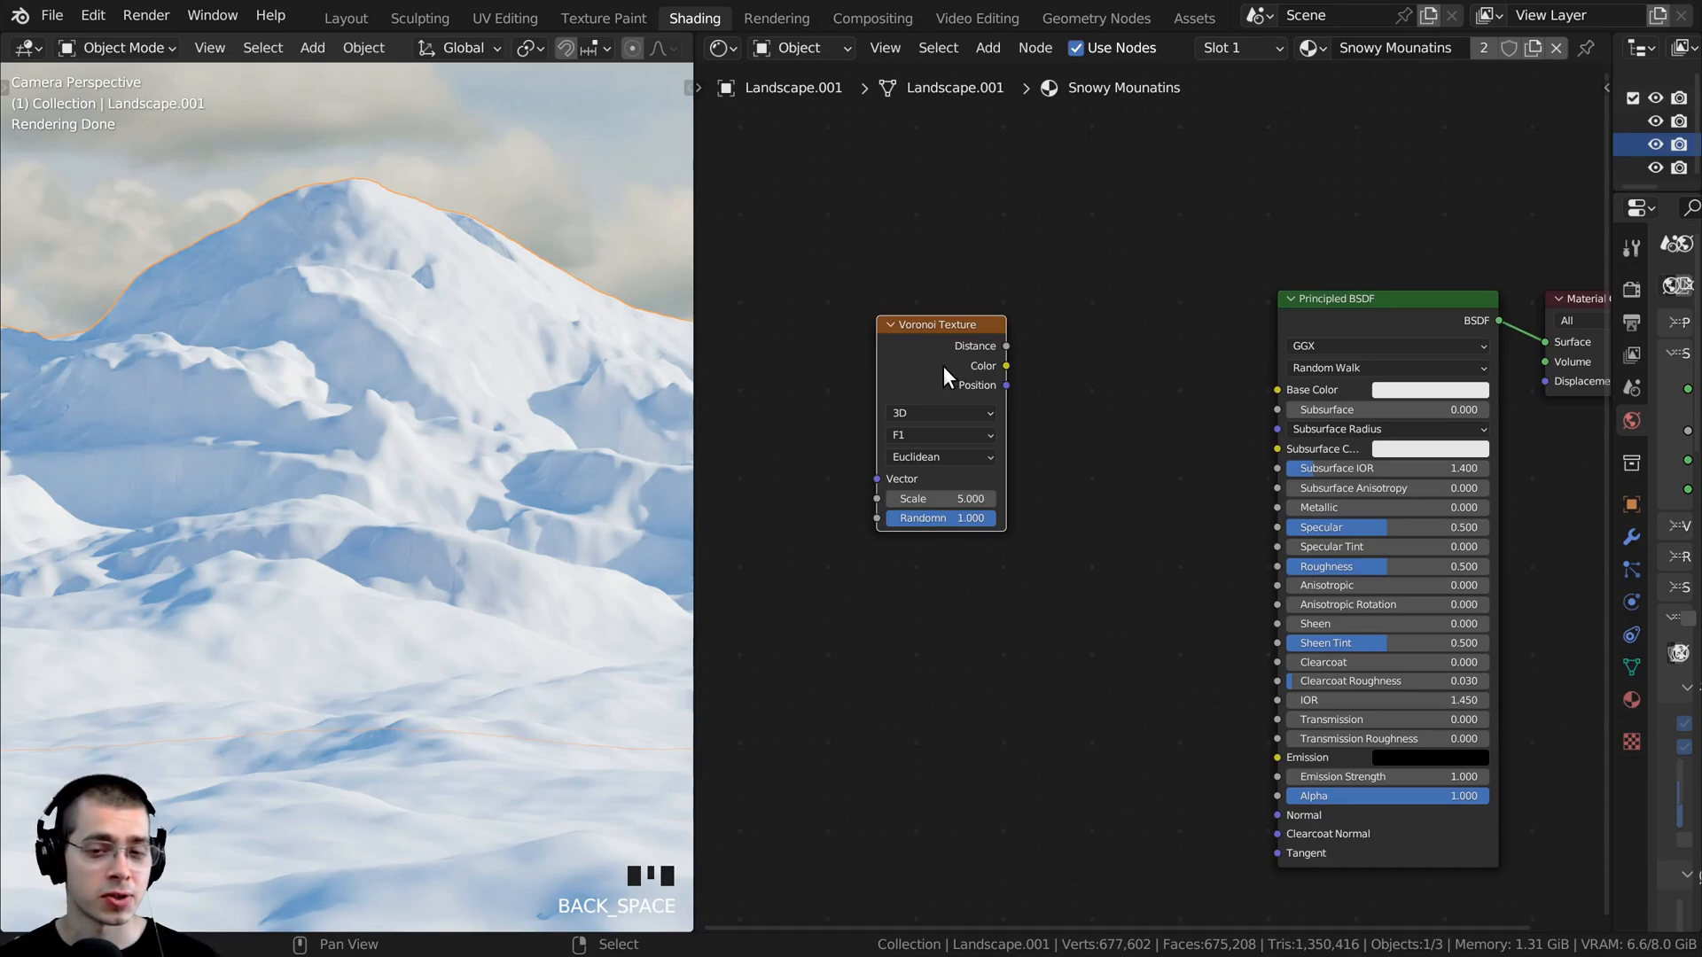
pyautogui.moveTo(943, 369); pyautogui.dragTo(966, 370)
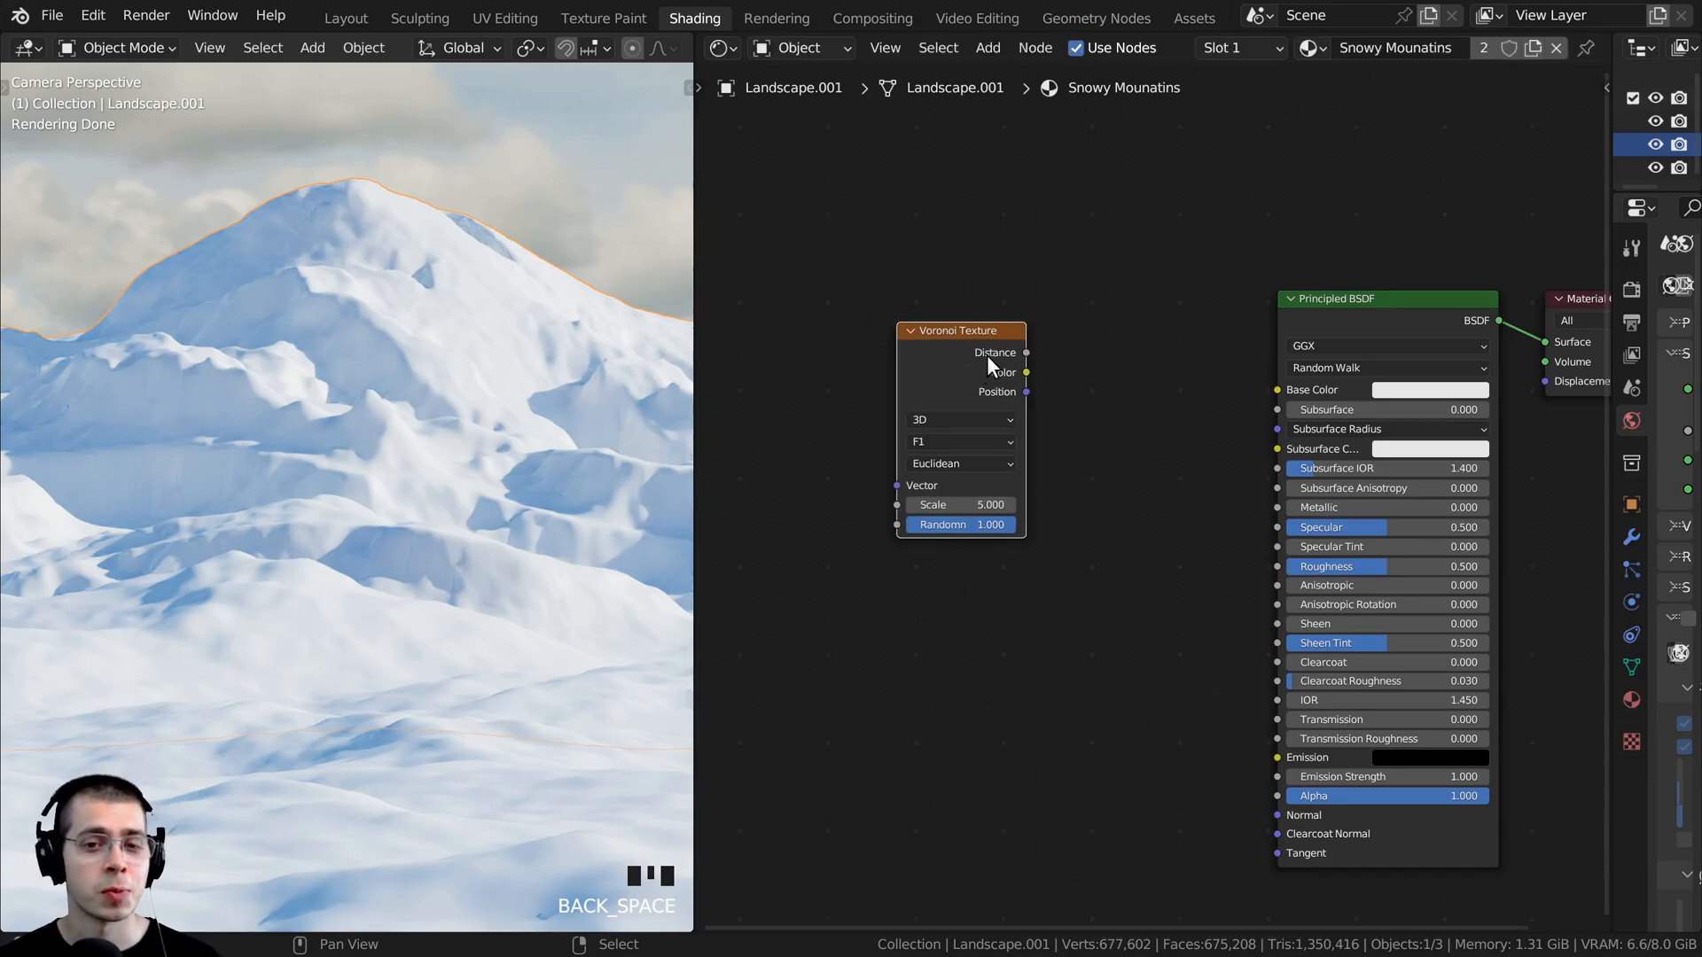
pyautogui.keyDown('ctrl'); pyautogui.keyDown('shift'); pyautogui.click(925, 346); pyautogui.keyUp('shift'); pyautogui.keyUp('ctrl')
pyautogui.scroll(-2, 242, 363)
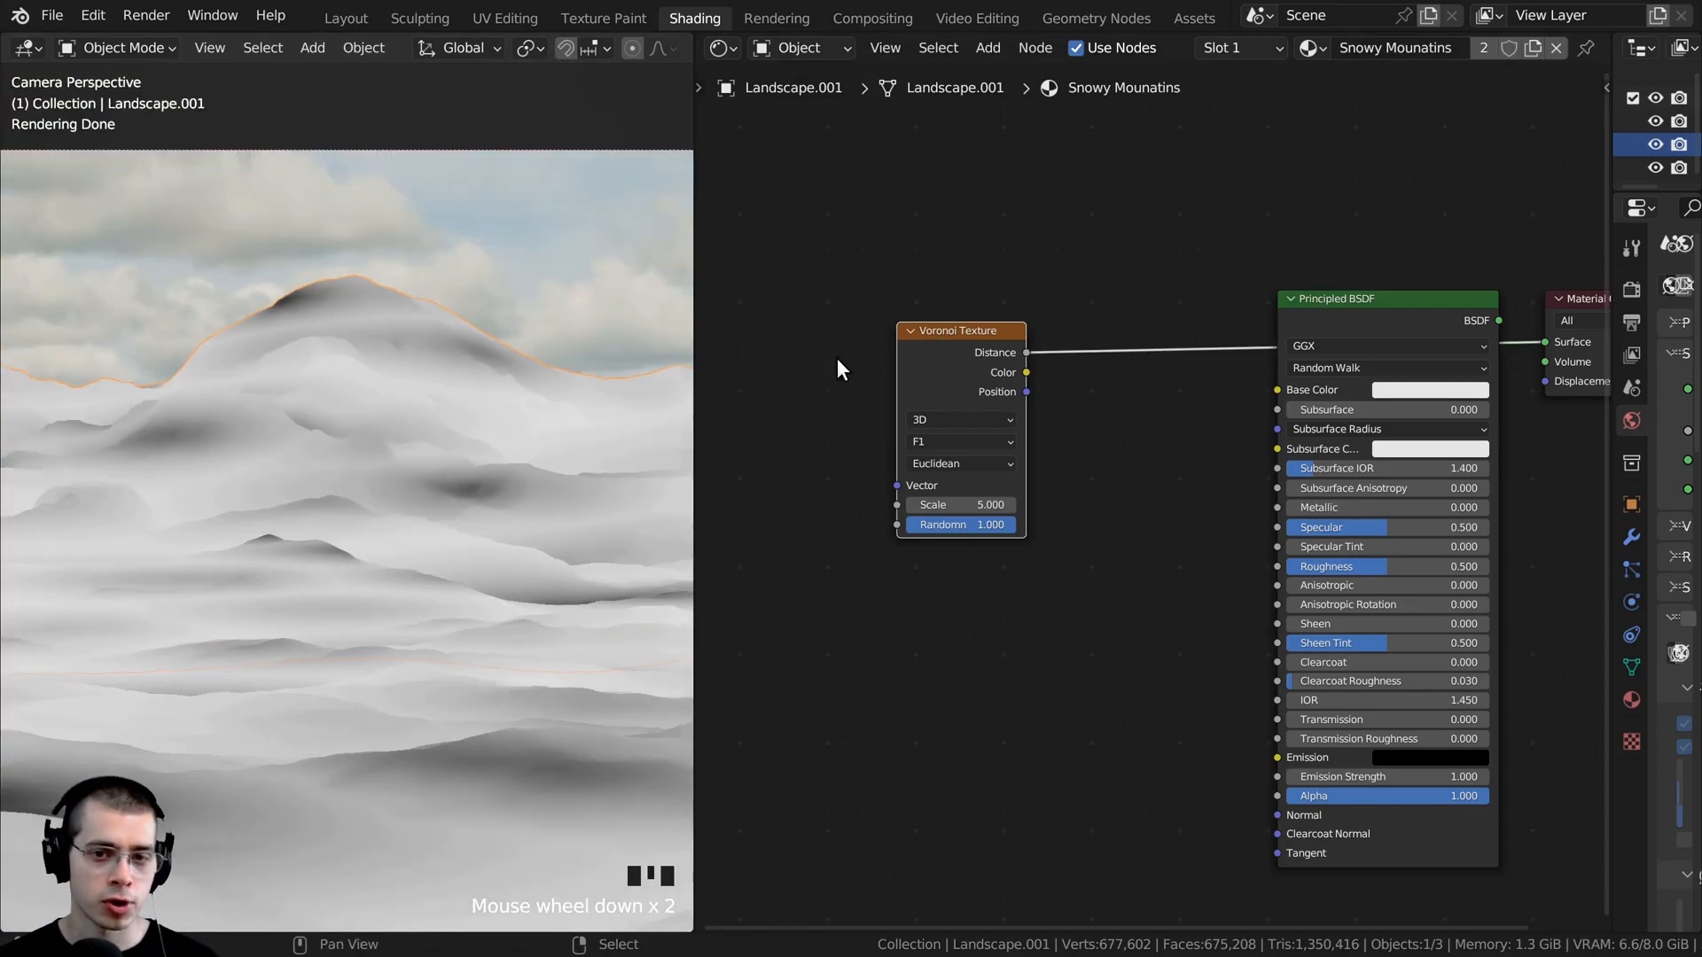
# - Add Texture Coordinate and Mapping nodes to the Voronoi Texture and feed the mapping vector with Object coordinates
pyautogui.moveTo(934, 355); pyautogui.dragTo(946, 352)
pyautogui.hotkey('ctrl', 't')
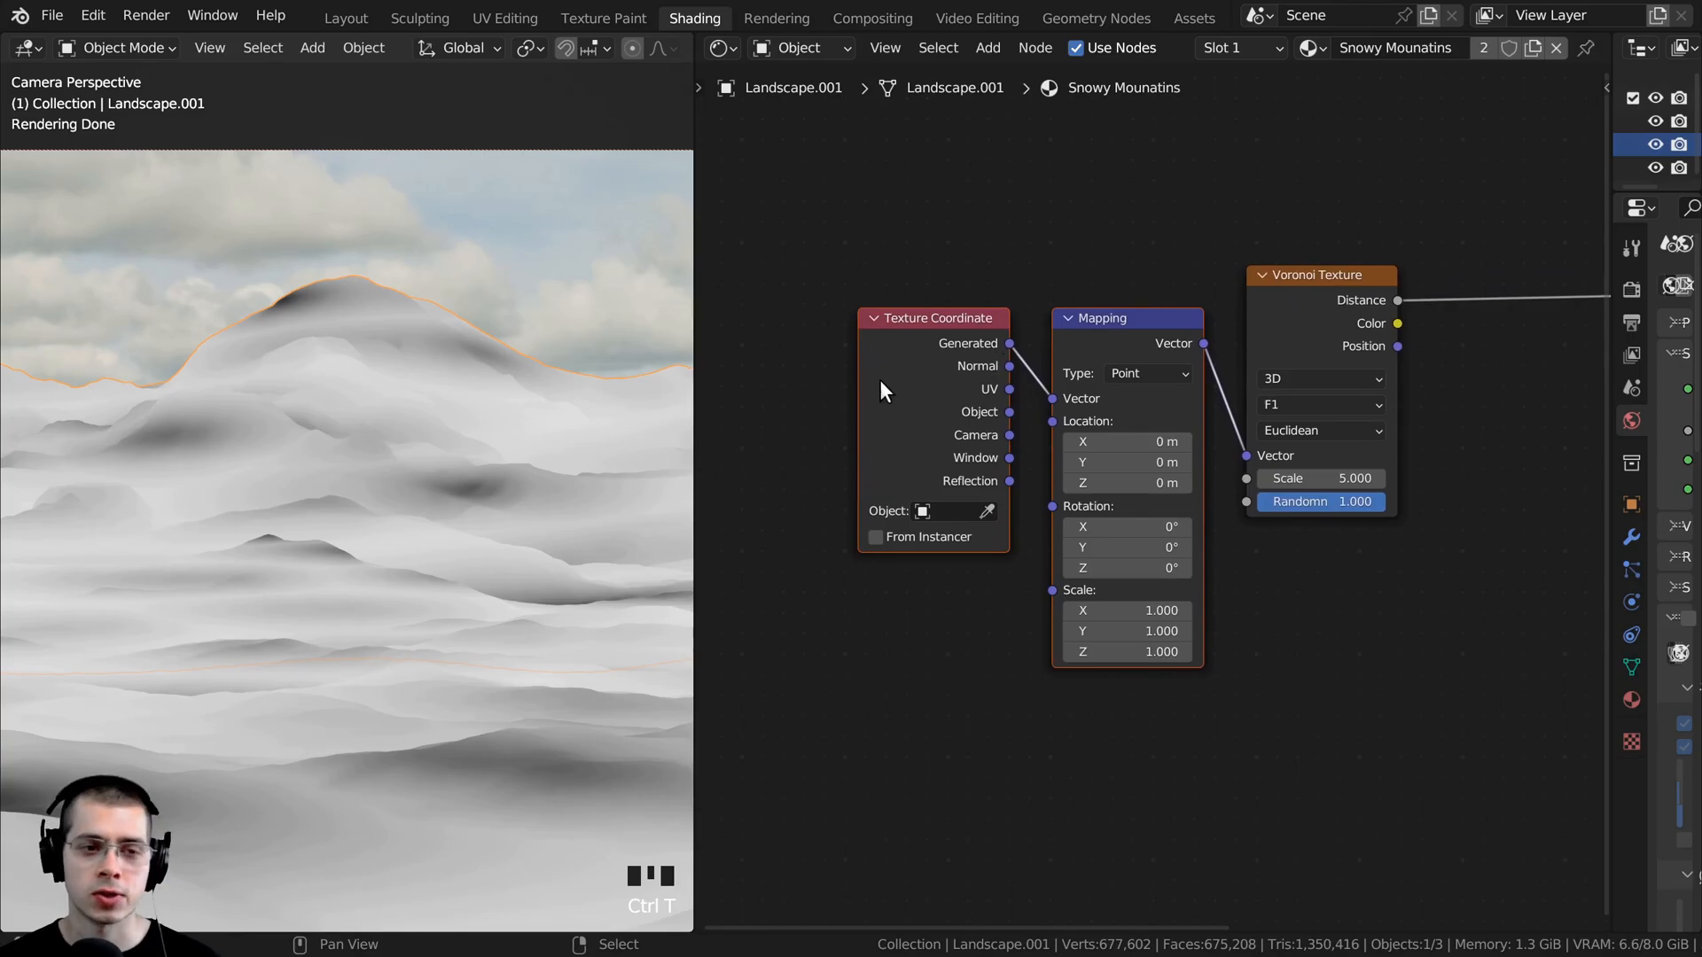
pyautogui.scroll(1, 907, 404)
pyautogui.click(975, 406)
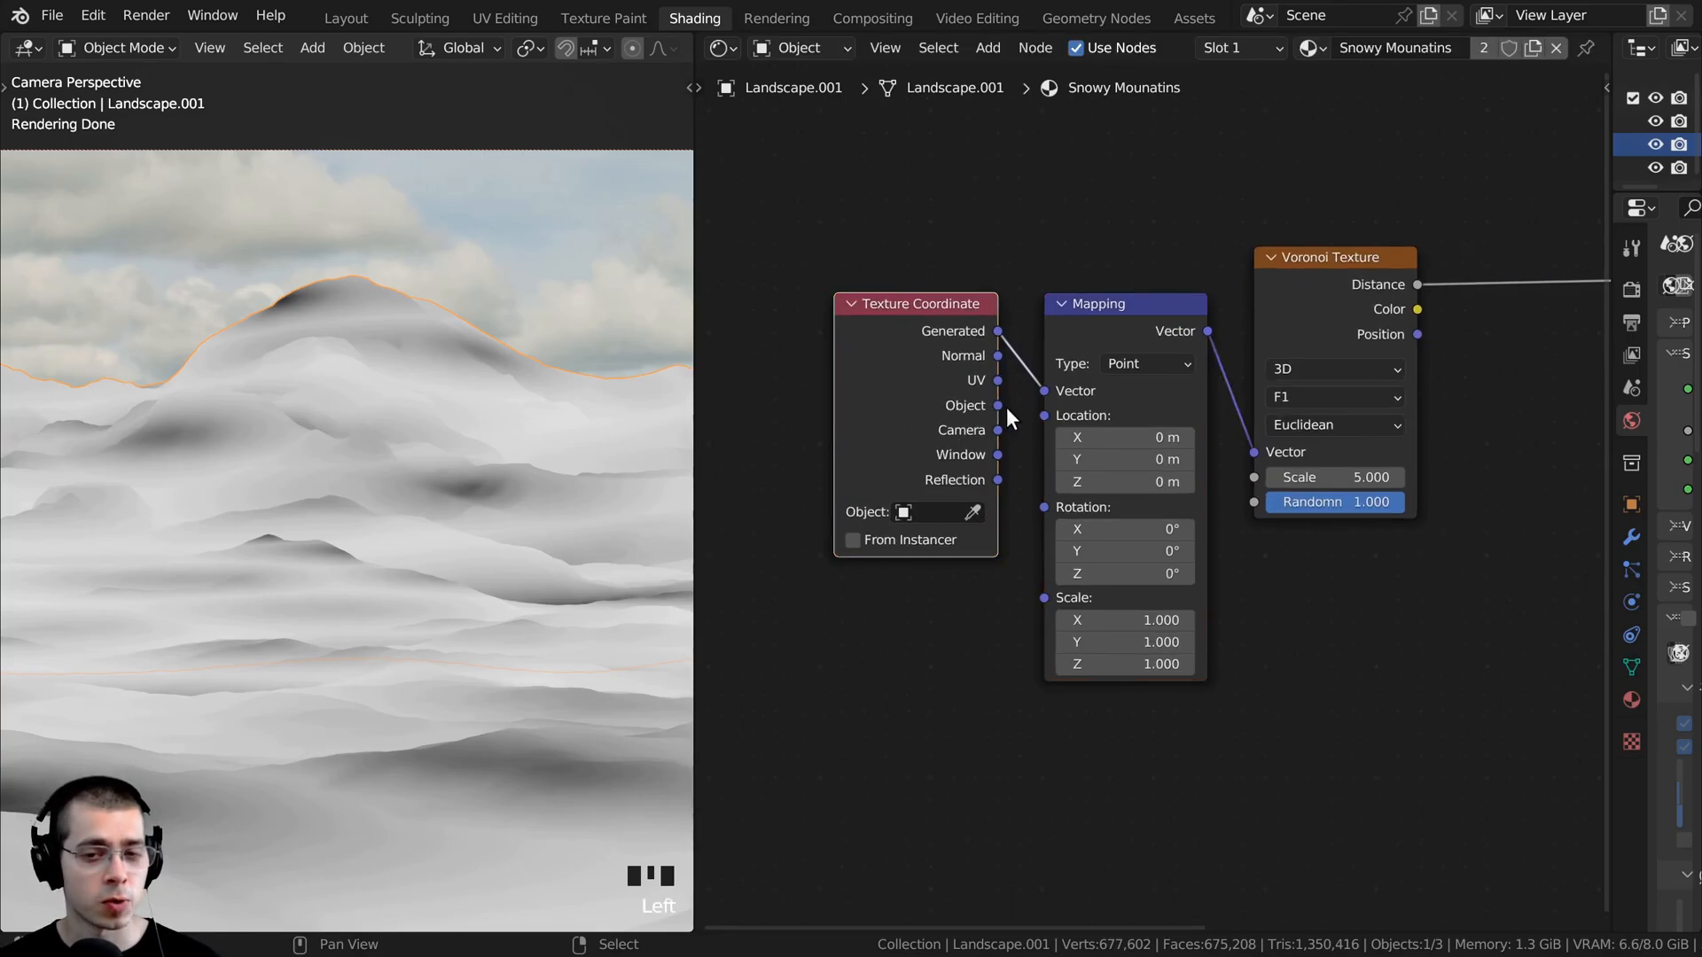
pyautogui.scroll(1, 971, 407)
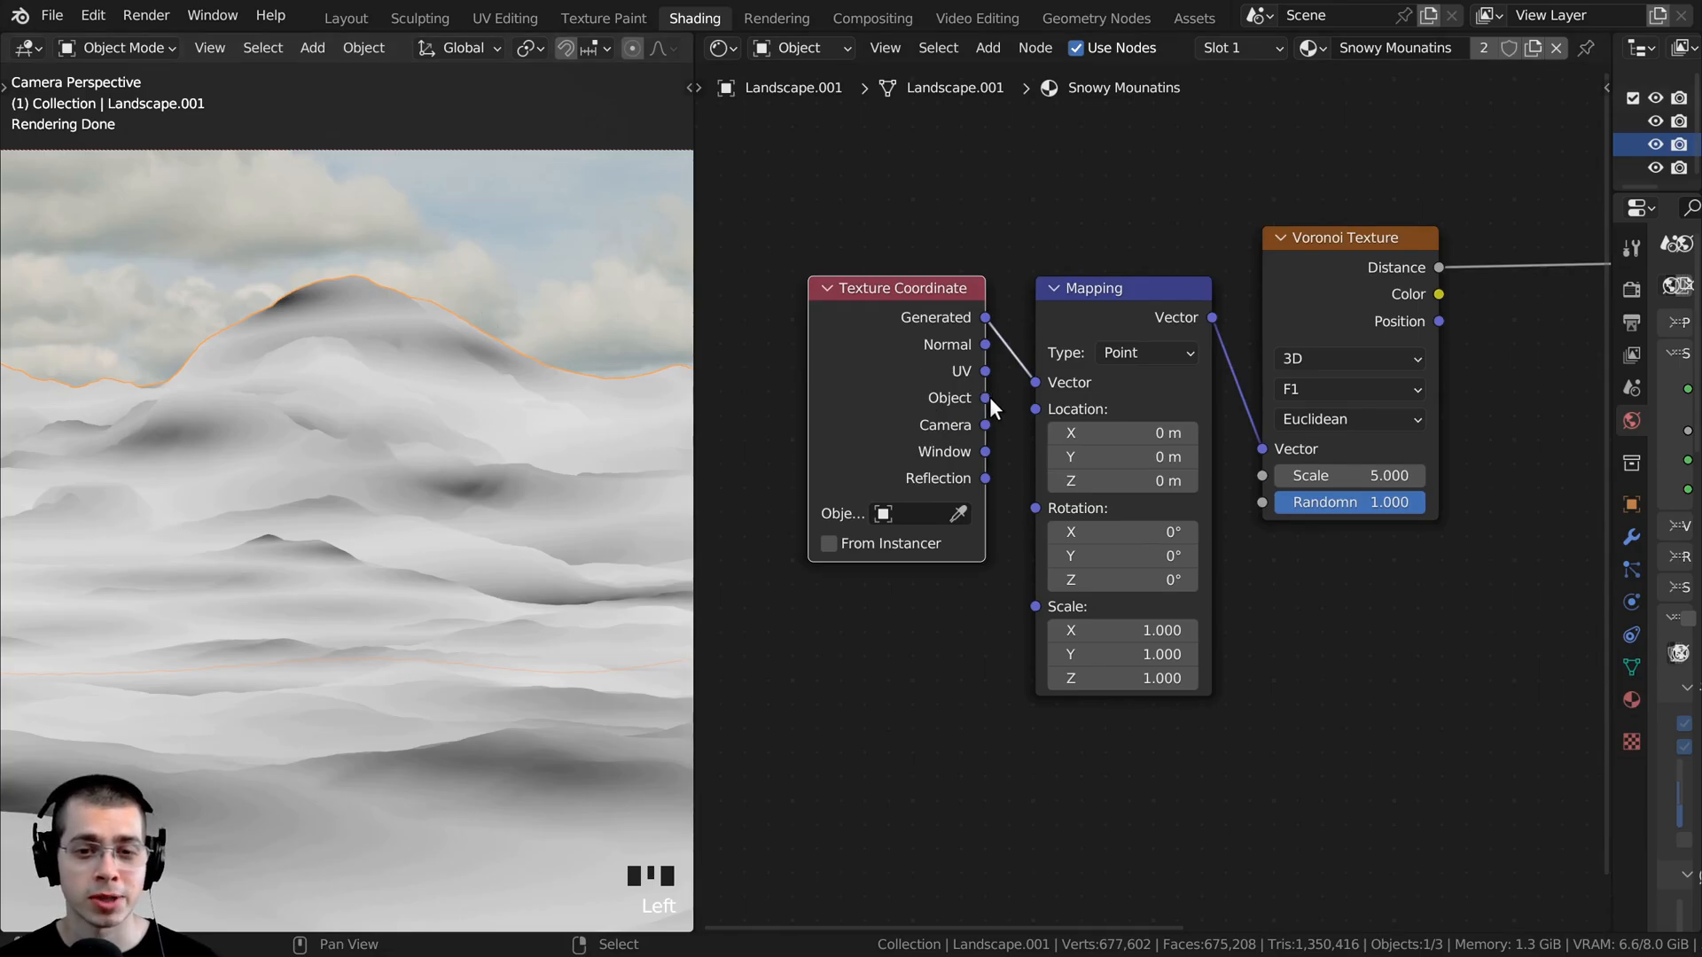
pyautogui.moveTo(986, 397); pyautogui.dragTo(1042, 379)
pyautogui.moveTo(1042, 379); pyautogui.dragTo(833, 391, button='middle')
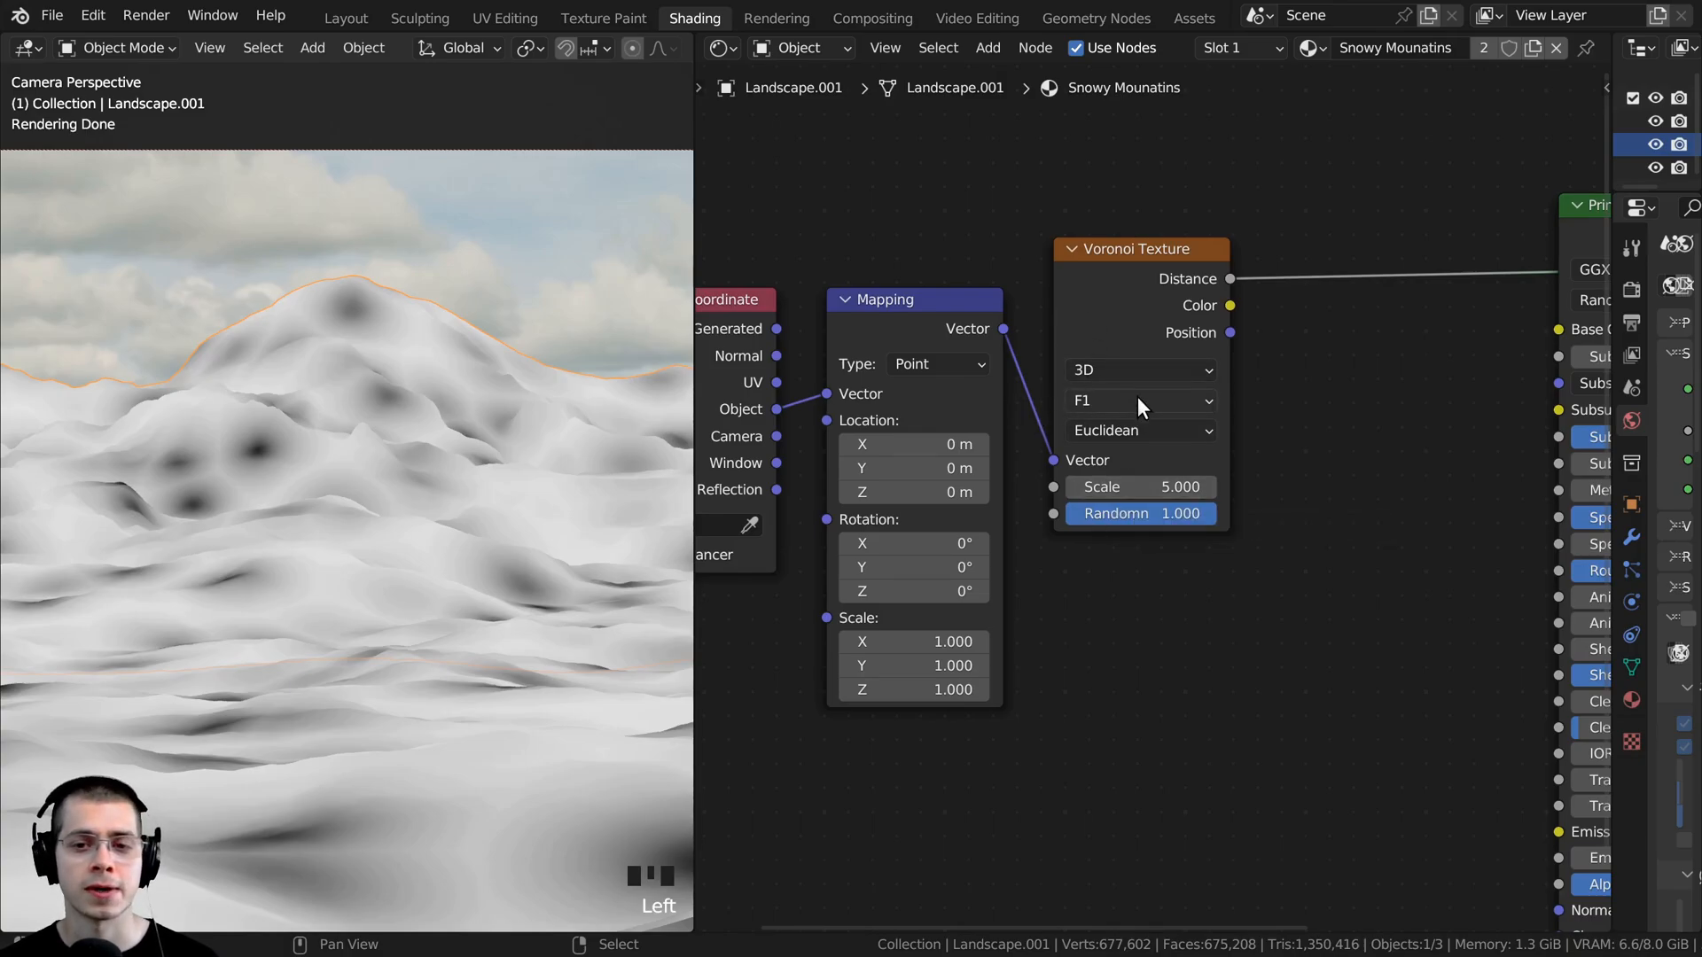
# - Set the Voronoi Texture's Scale to 1000 and inspect the fine pattern up close on the mountain
pyautogui.click(1117, 484)
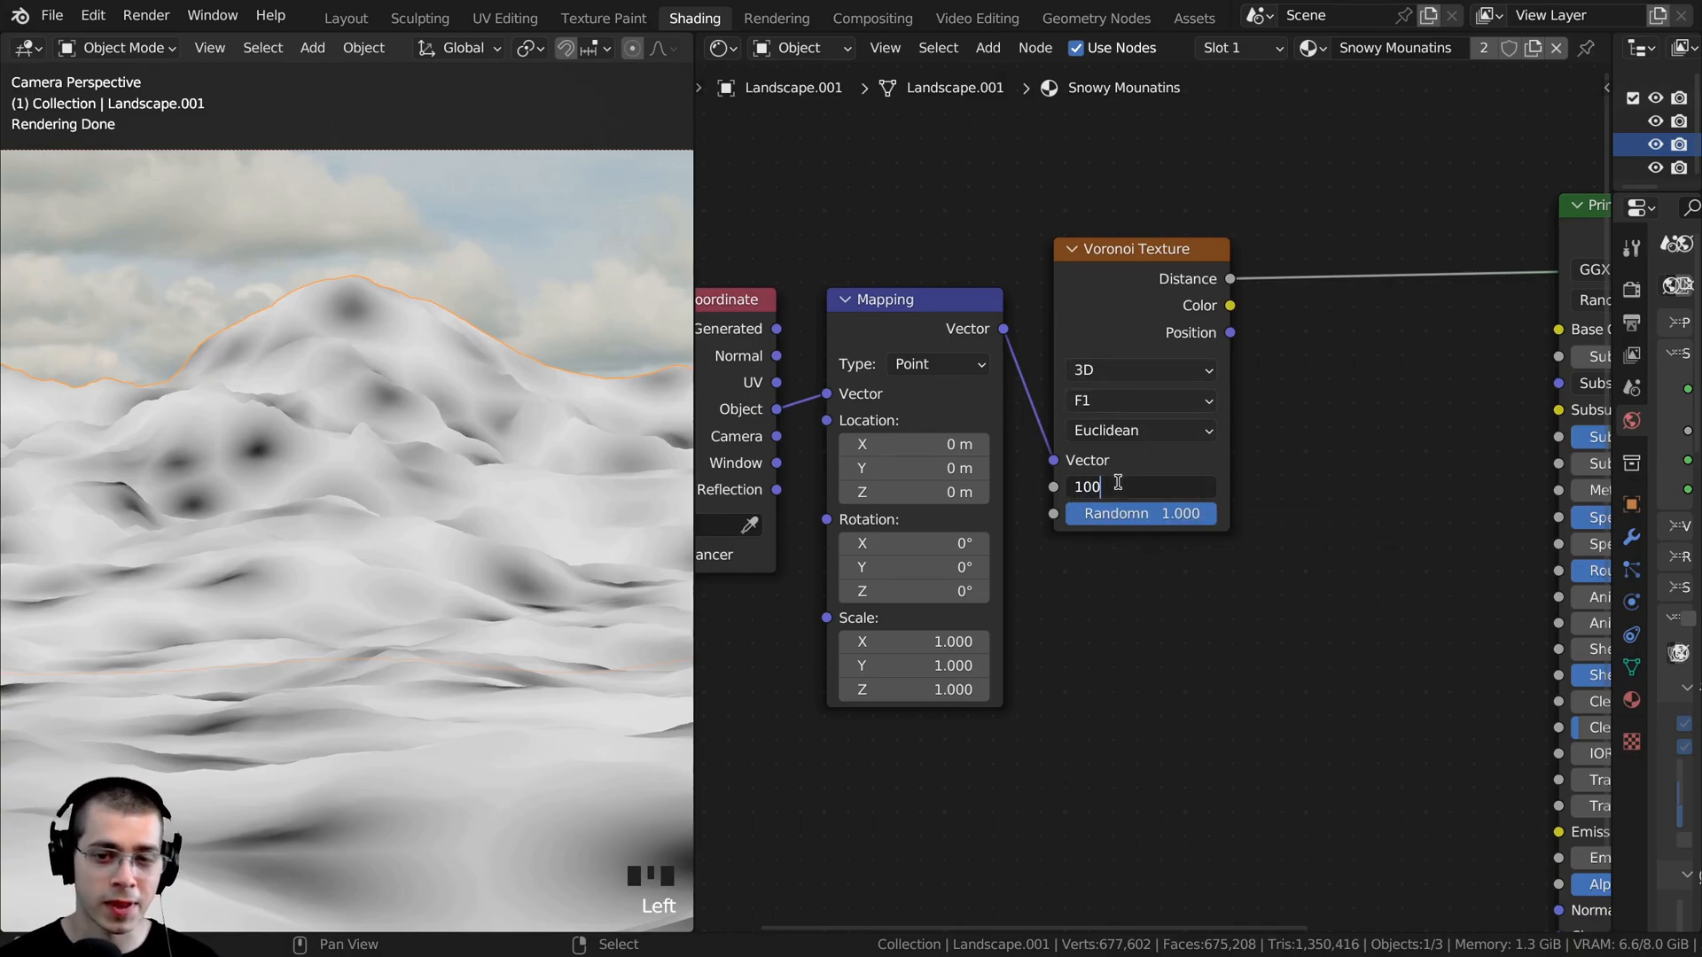
pyautogui.write('1000')
pyautogui.press('Return')
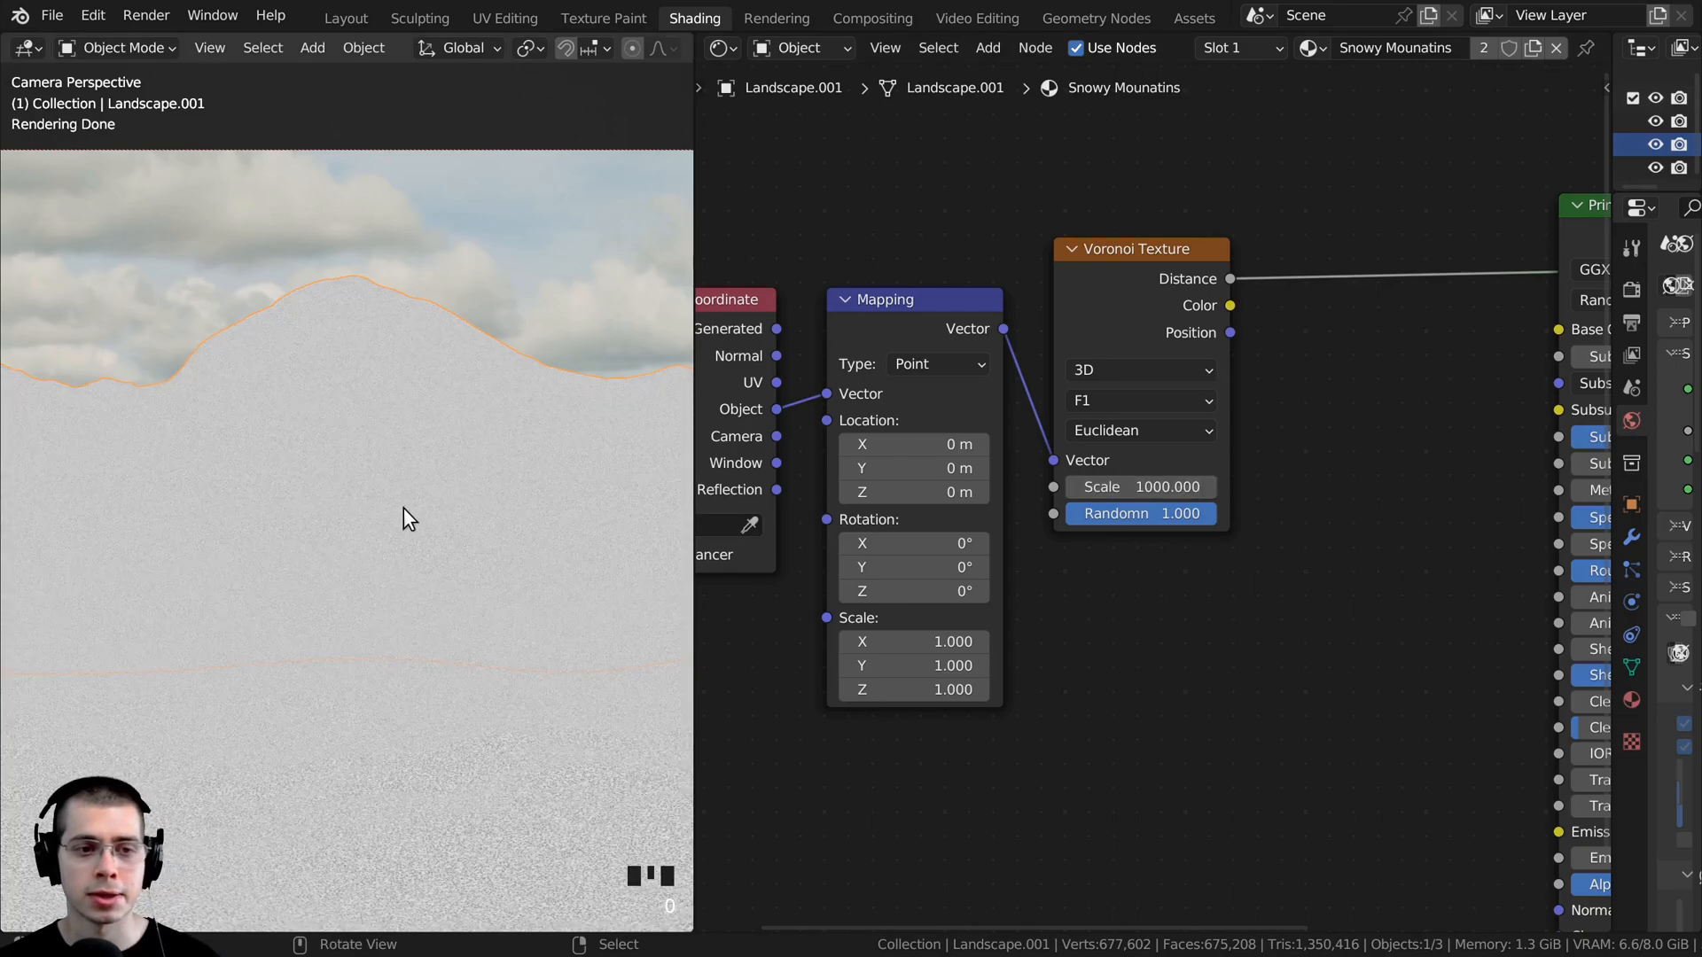
pyautogui.scroll(2, 1099, 514)
pyautogui.scroll(20, 364, 493)
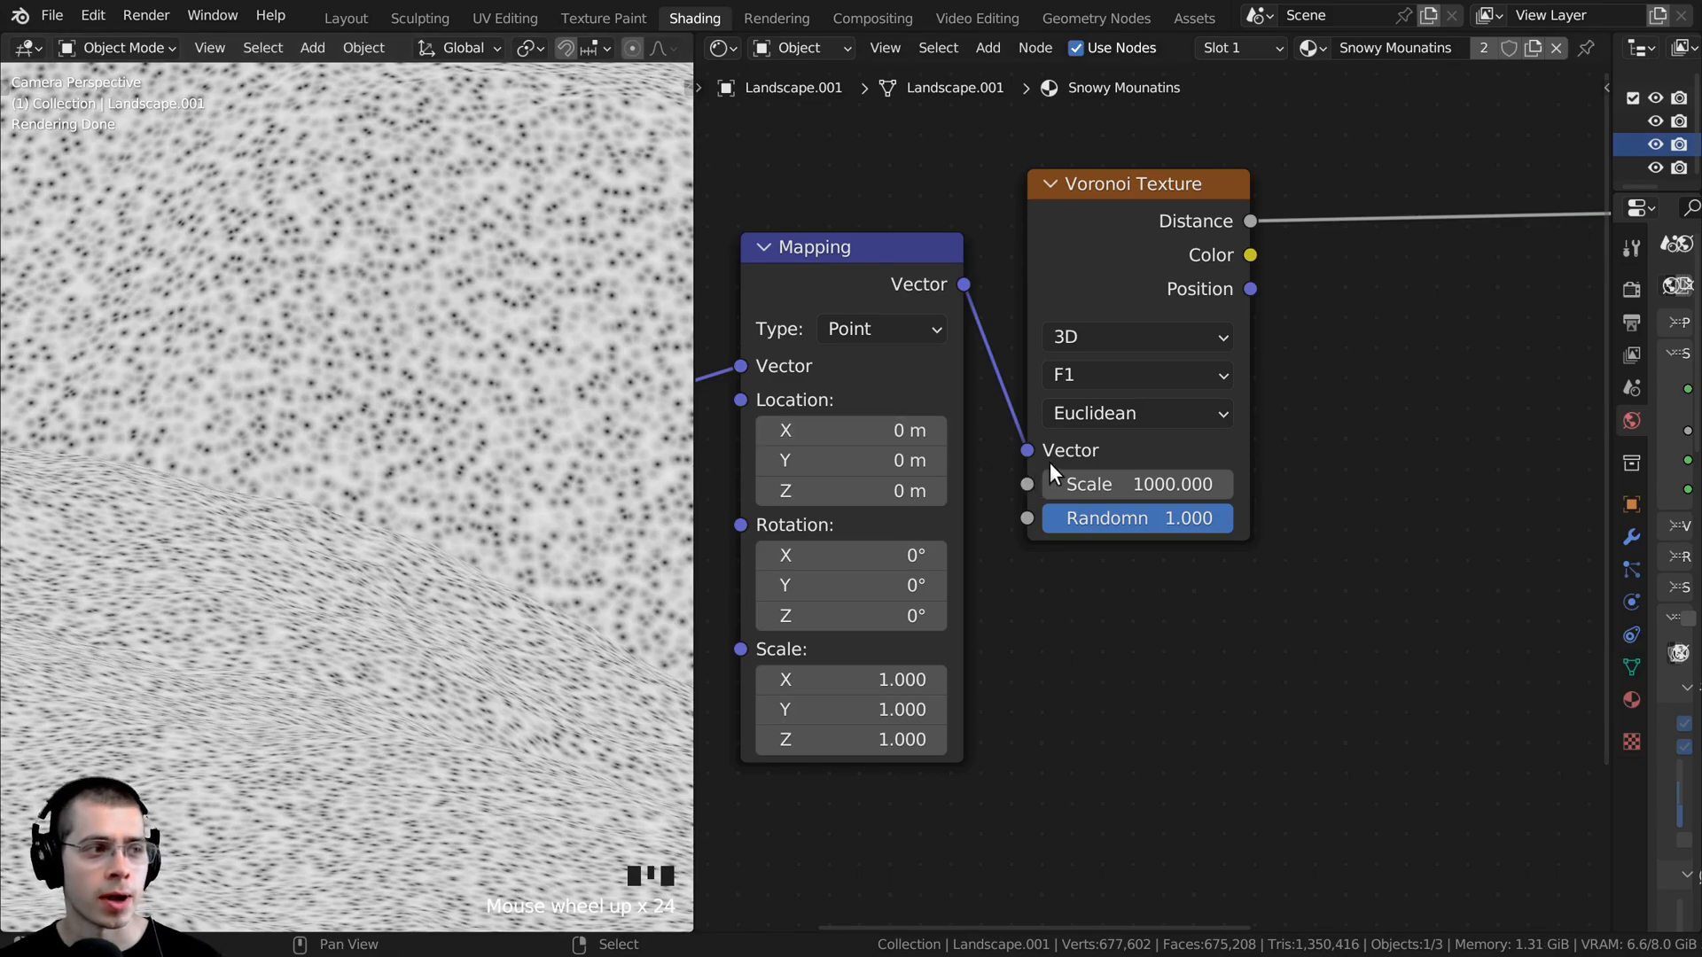
# - Set the Voronoi Texture's distance metric to Manhattan and inspect the pattern on the mountain
pyautogui.click(1098, 411)
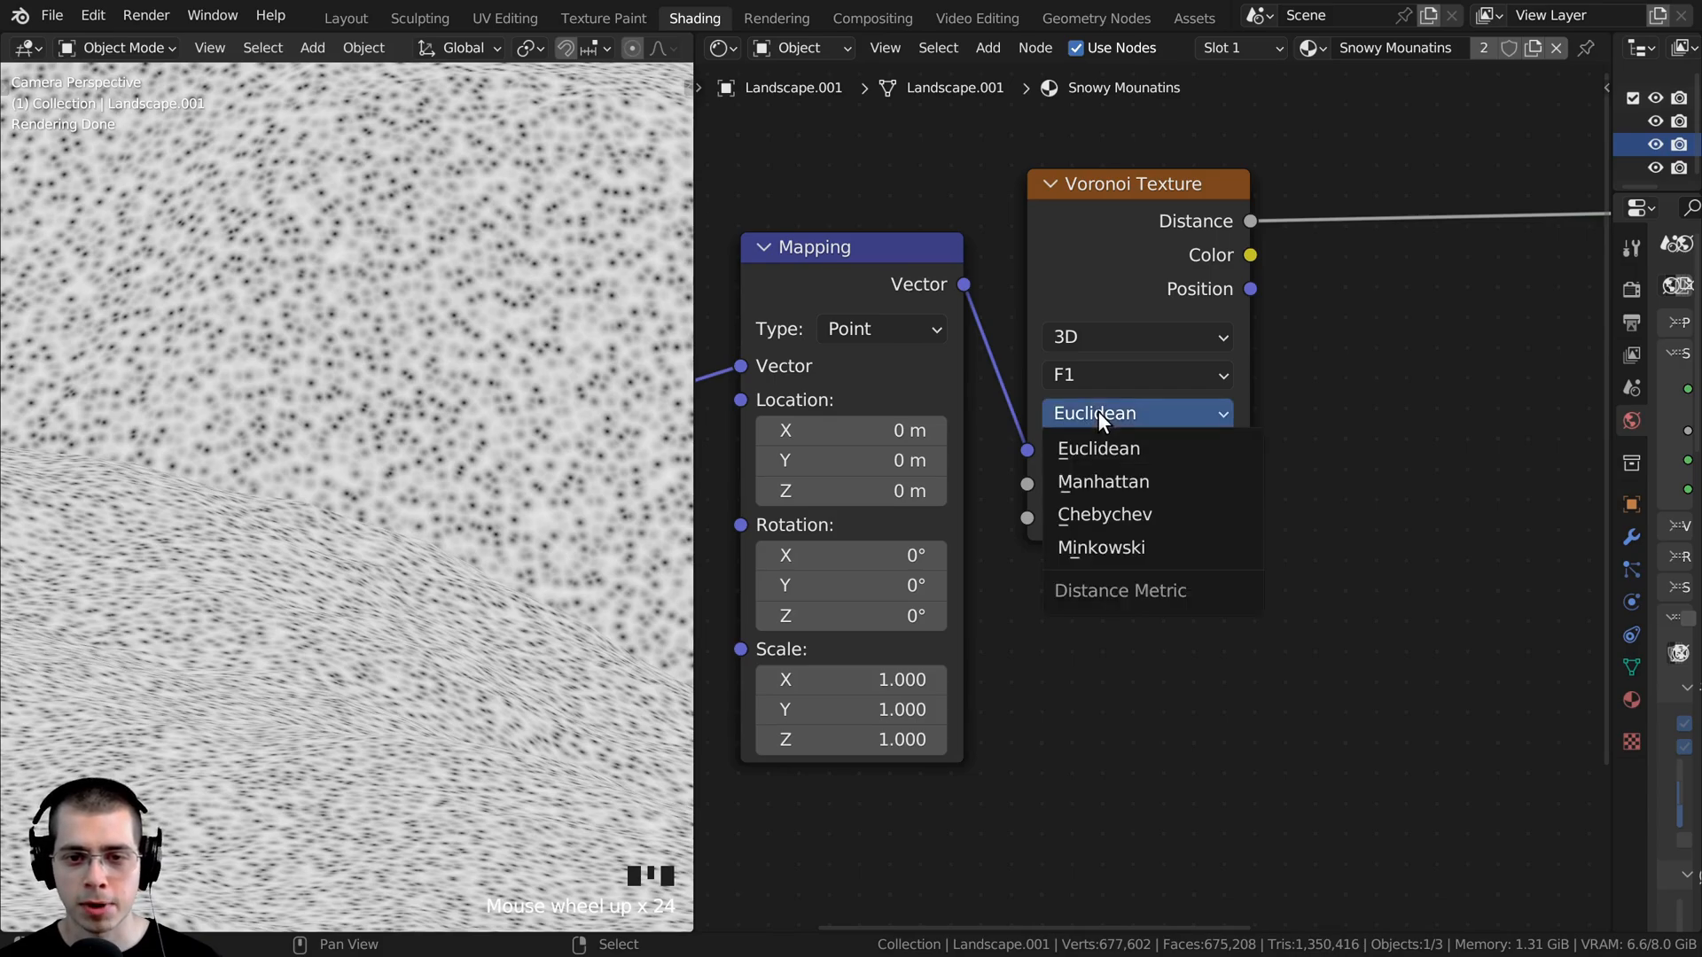
pyautogui.click(1093, 476)
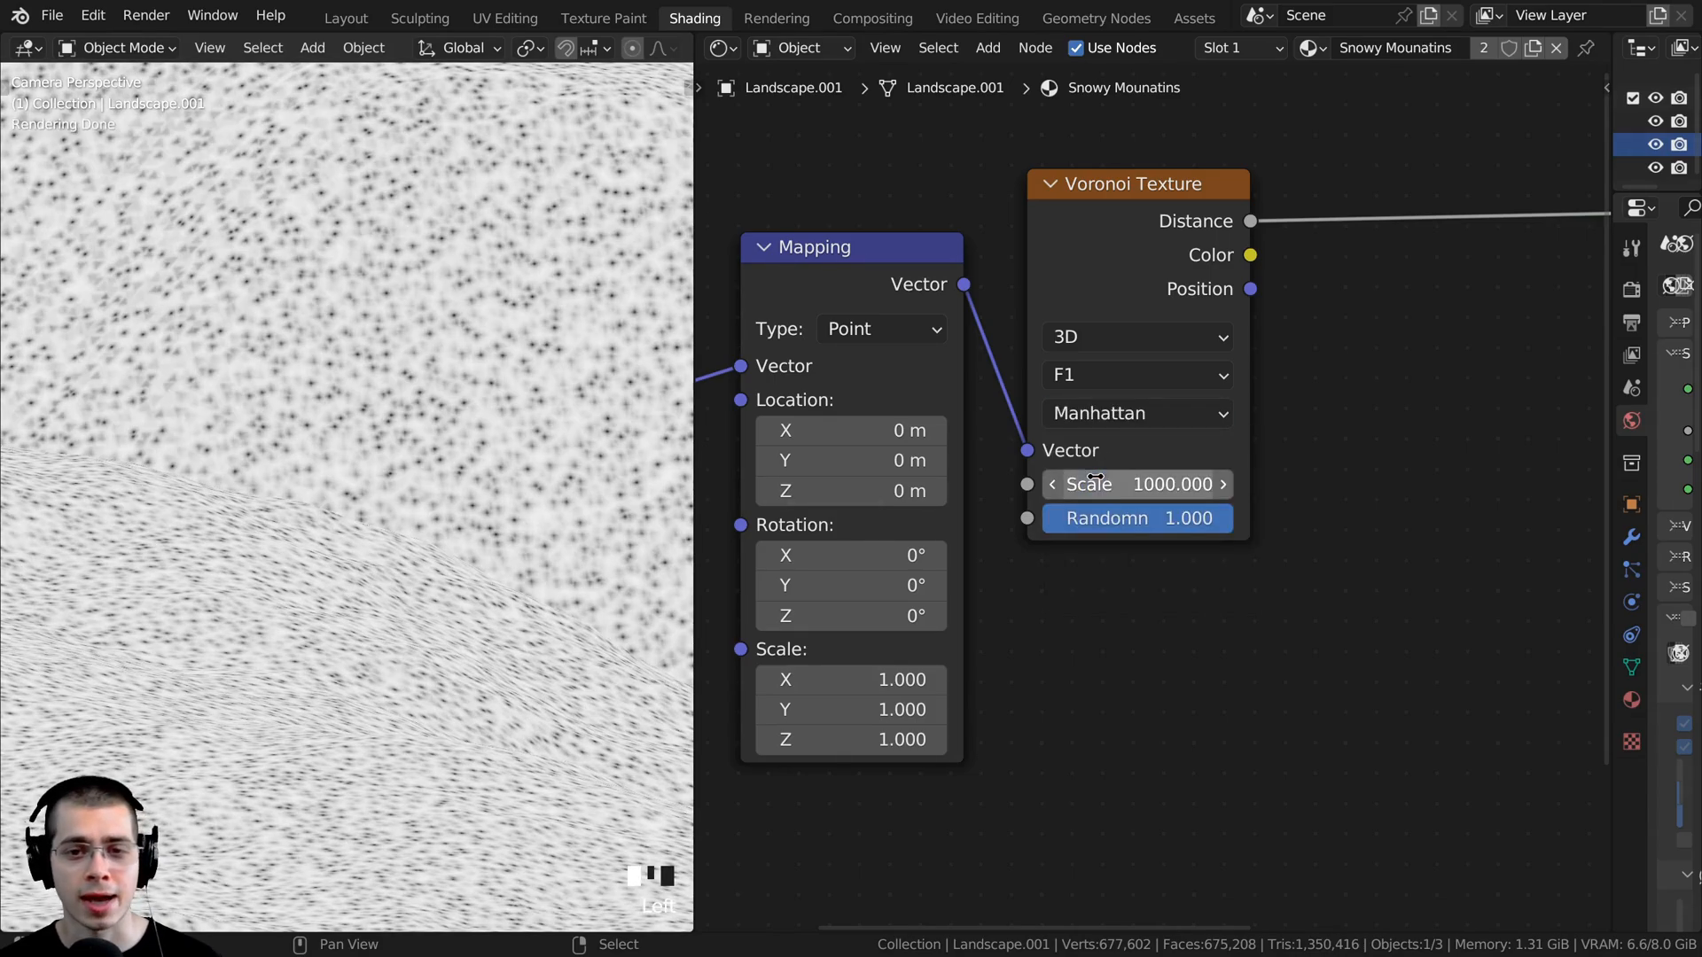
pyautogui.scroll(9, 372, 479)
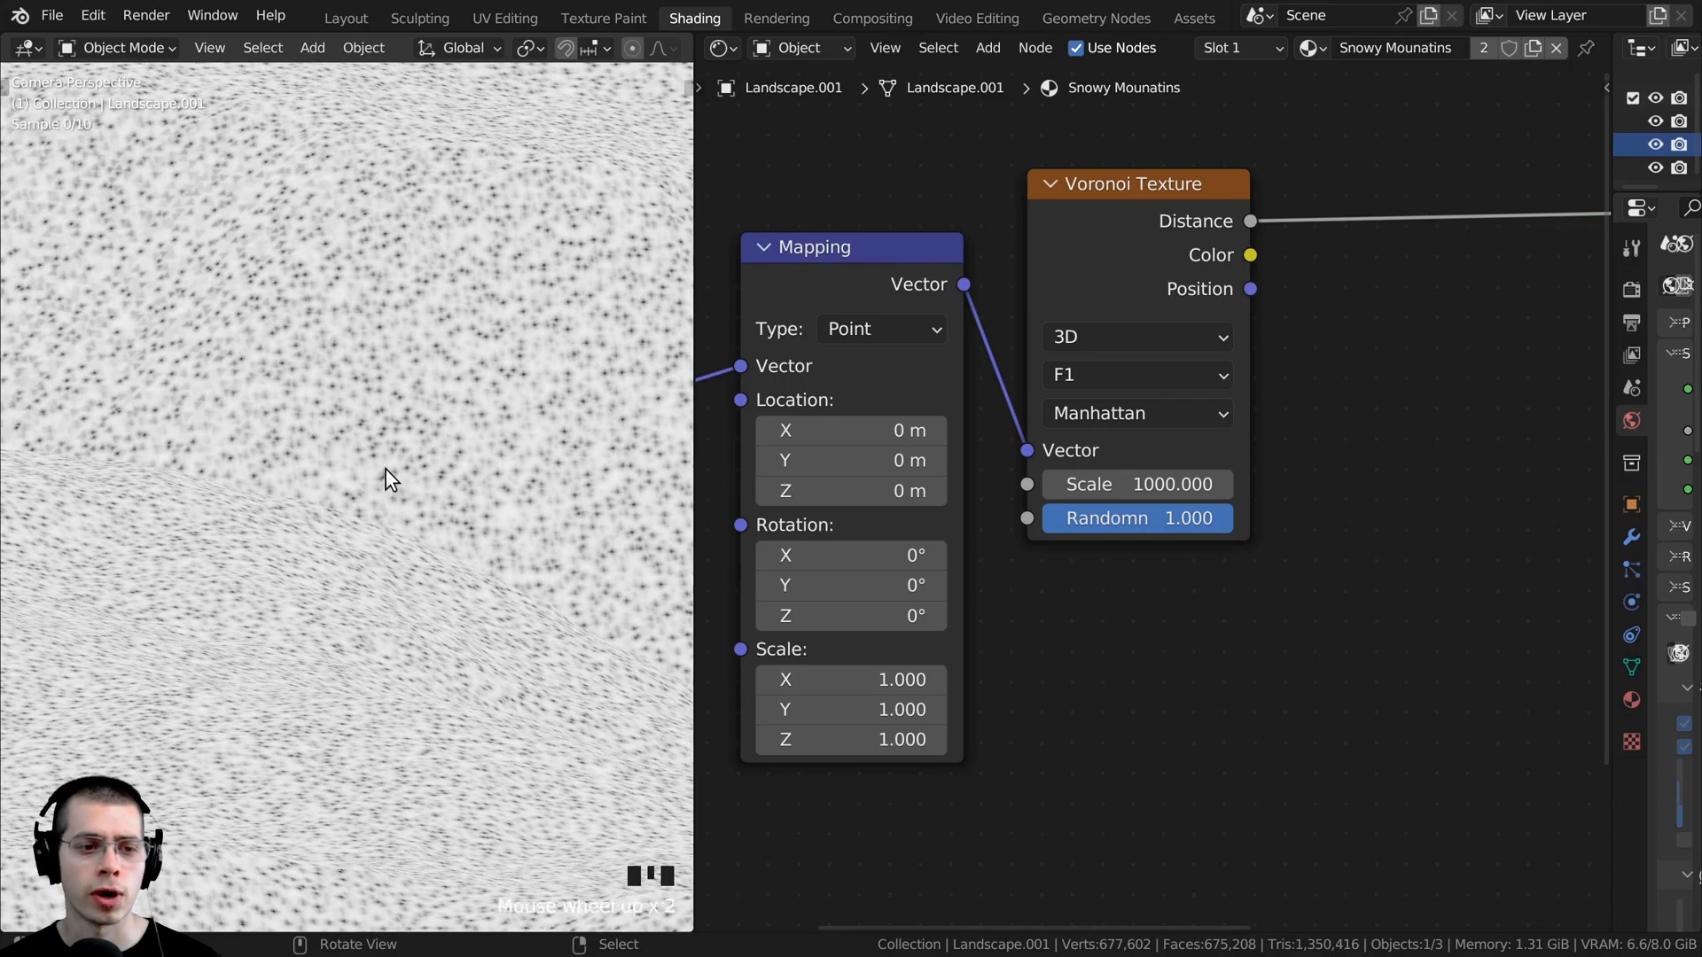
pyautogui.scroll(-16, 425, 411)
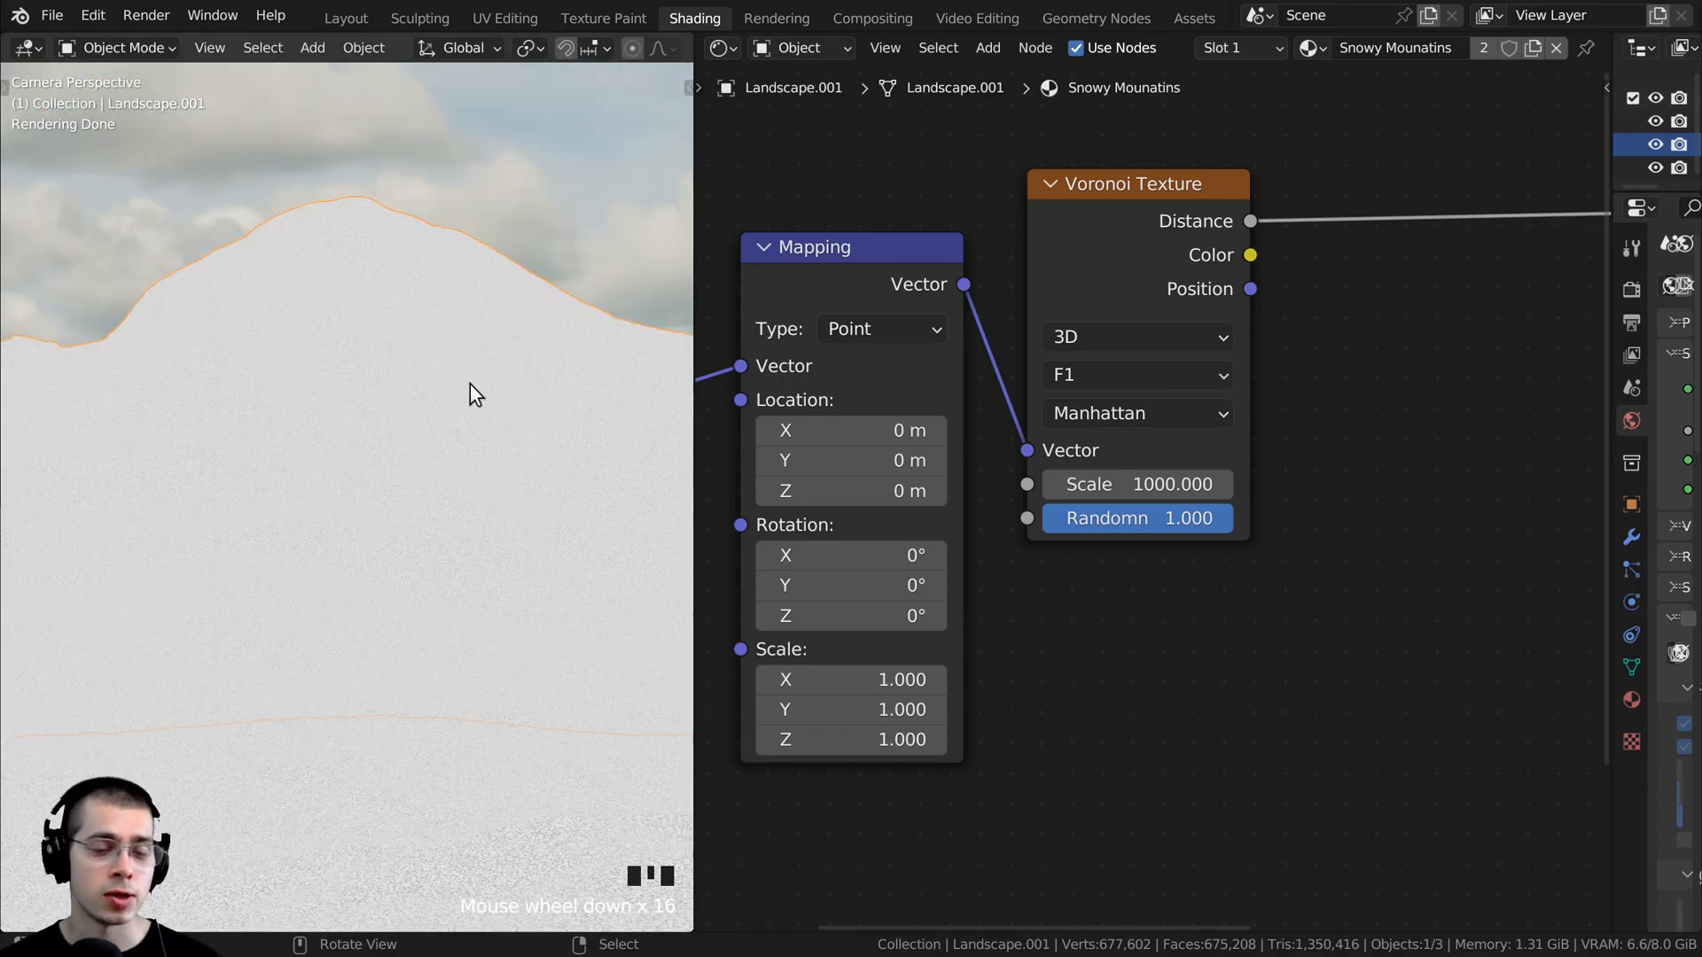
pyautogui.scroll(5, 246, 401)
pyautogui.scroll(-4, 298, 400)
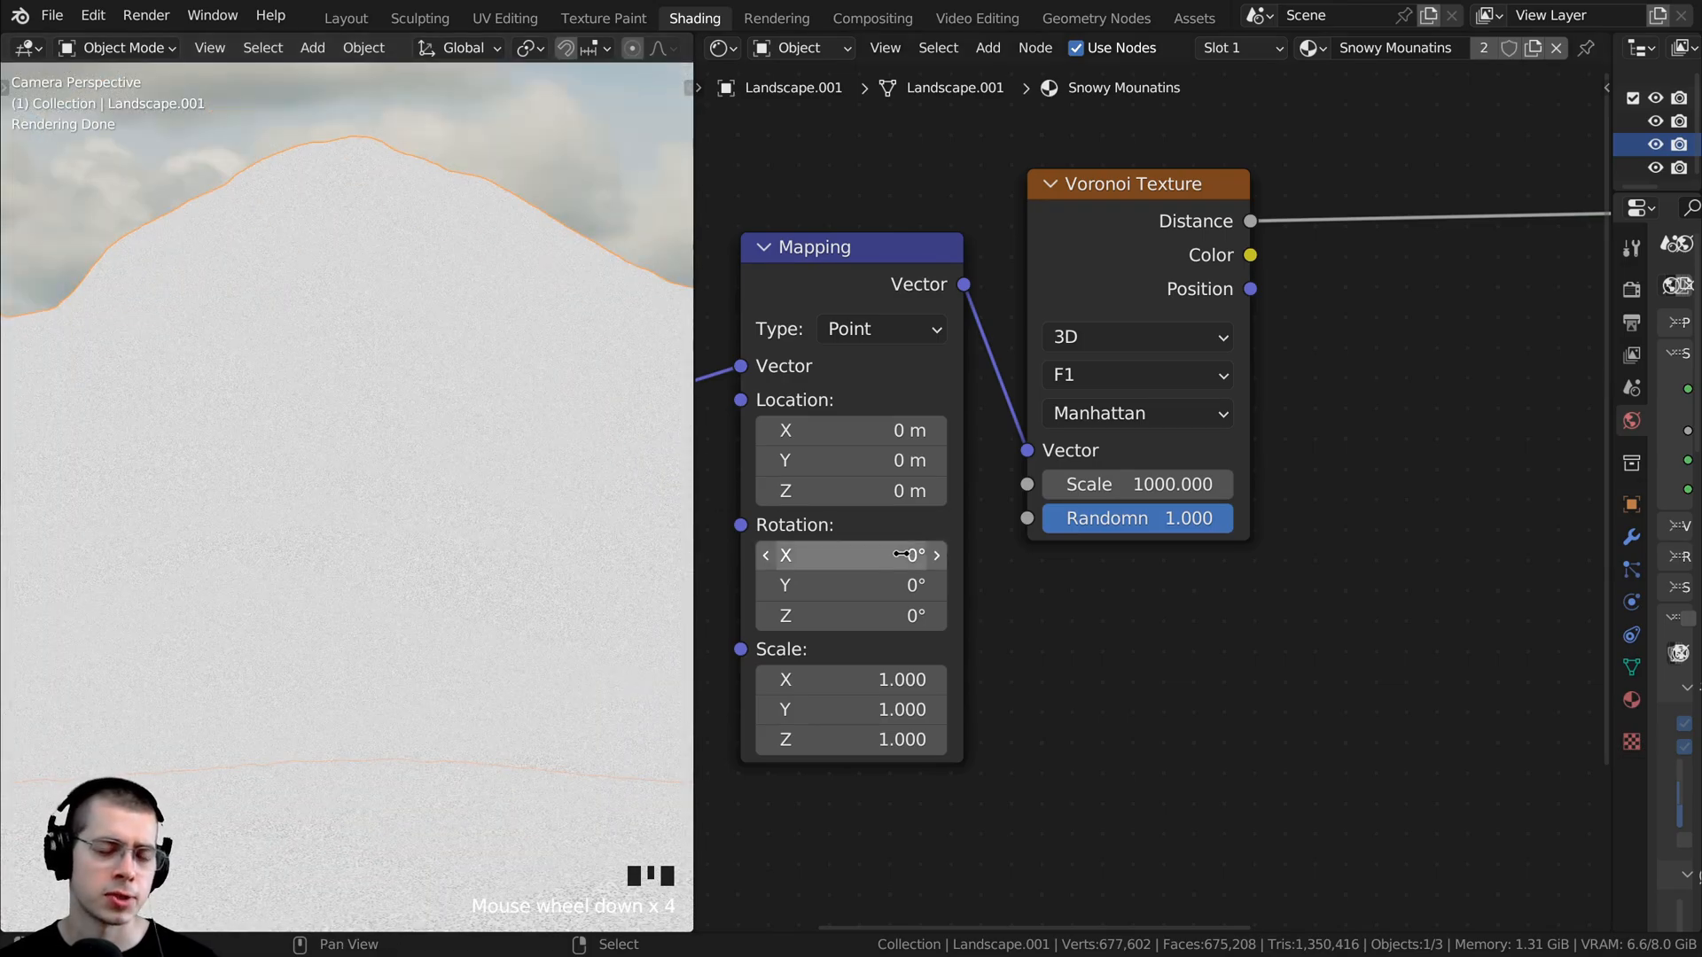
# - Add a Noise Texture node and place it directly below the Voronoi Texture
pyautogui.scroll(-2, 939, 385)
pyautogui.hotkey('shift', 'a')
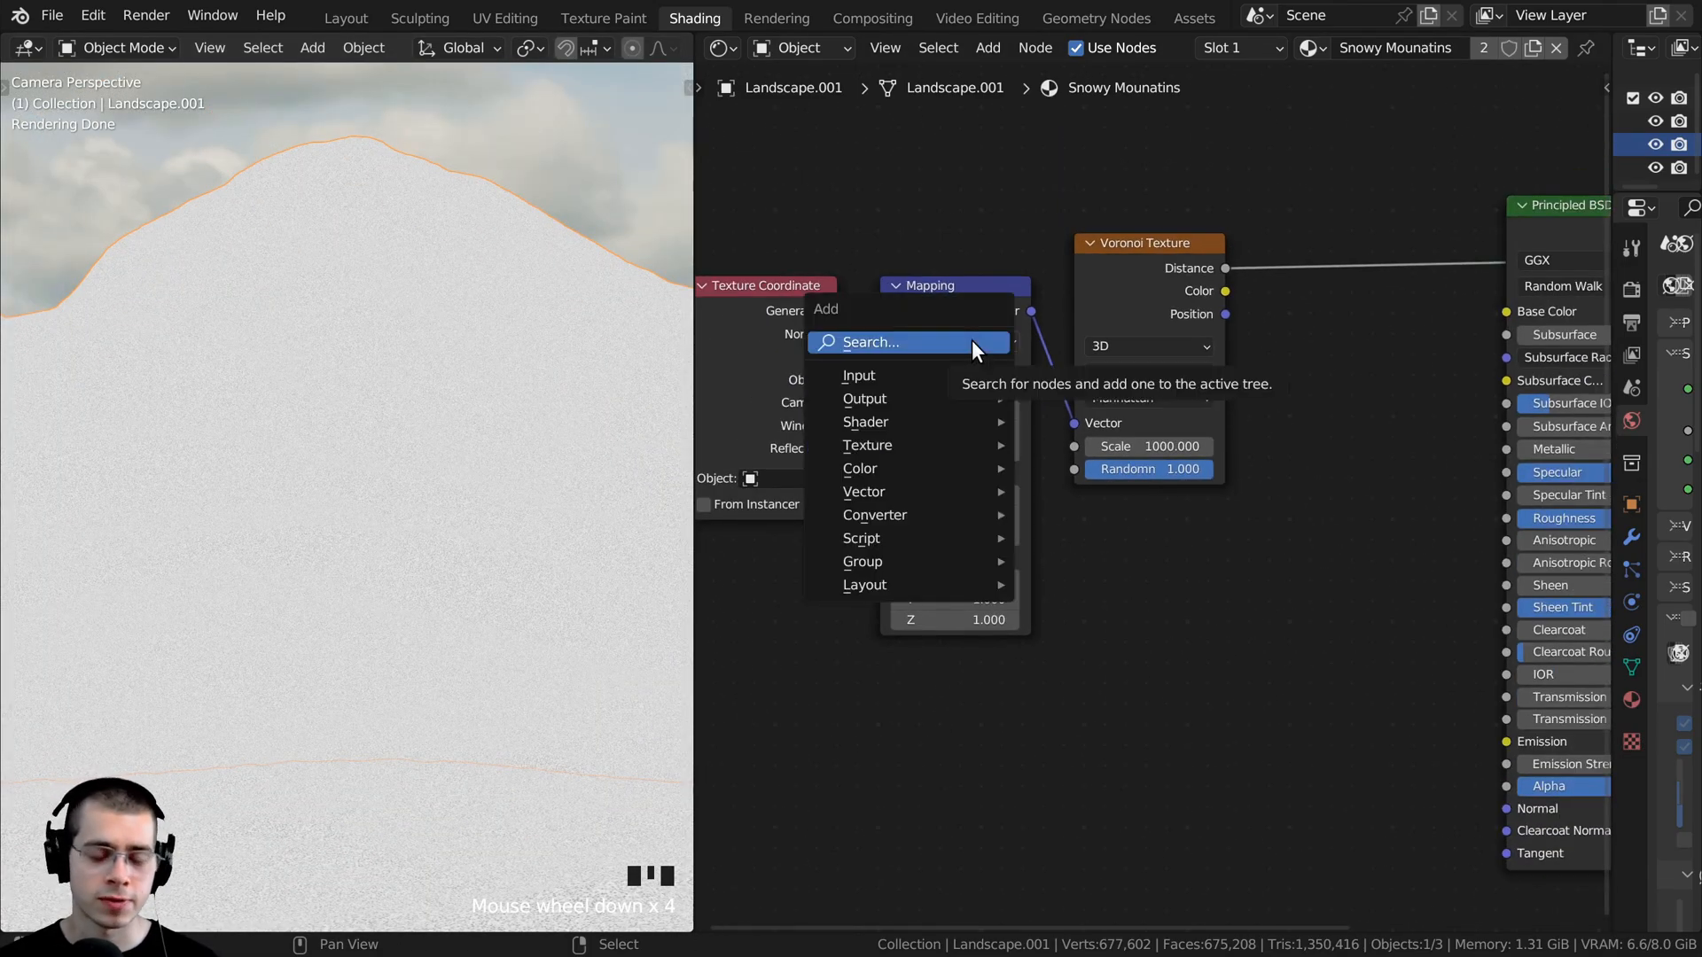
pyautogui.click(972, 338)
pyautogui.write('no')
pyautogui.click(1026, 429)
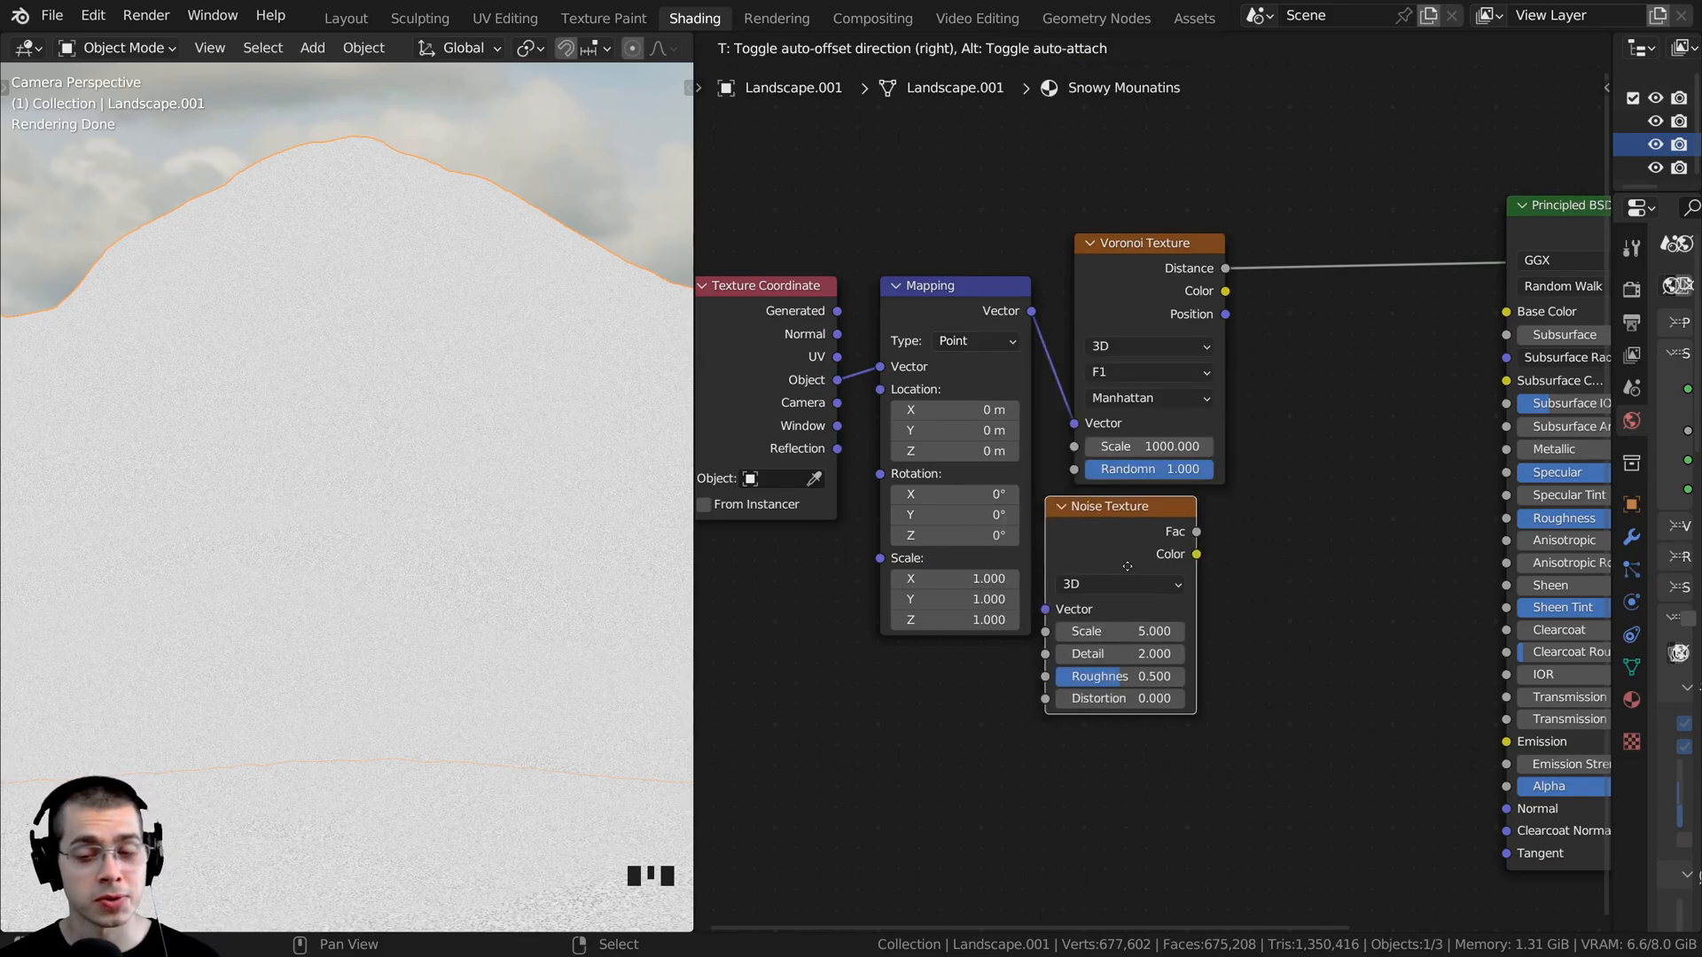
pyautogui.click(1164, 583)
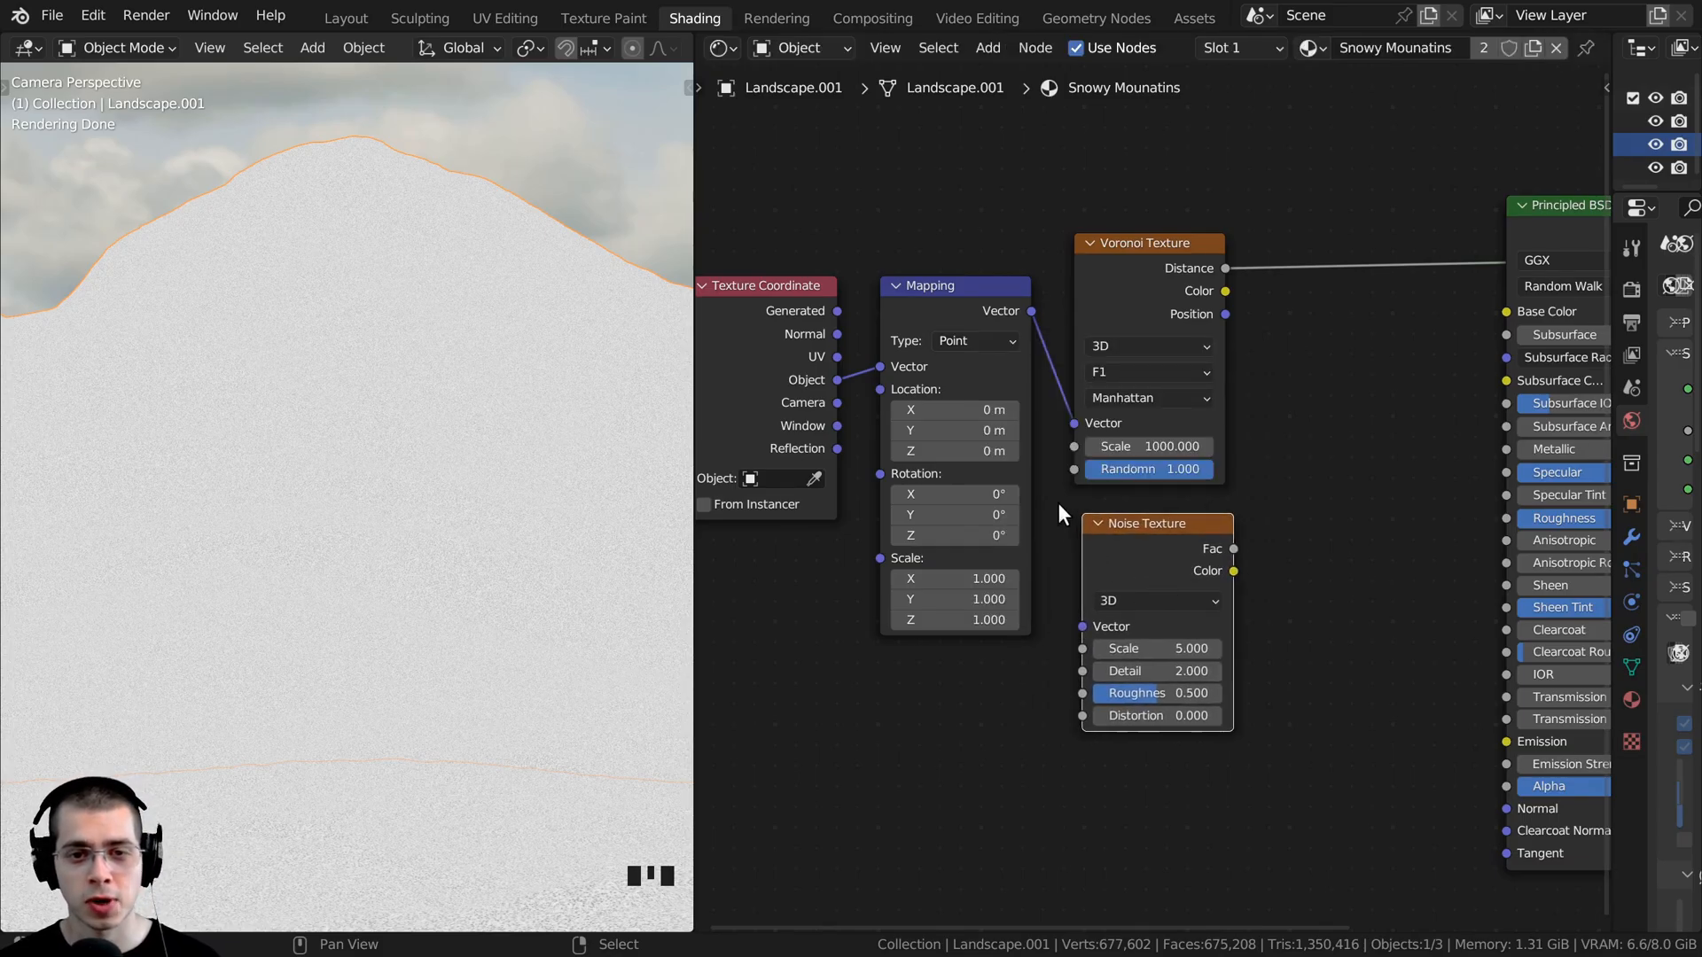
# - Feed the Noise Texture's vector from the Mapping node and move the coordinate nodes away from the textures
pyautogui.moveTo(1056, 503); pyautogui.dragTo(1119, 436, button='middle')
pyautogui.moveTo(881, 168); pyautogui.dragTo(1099, 564)
pyautogui.click(881, 276)
pyautogui.moveTo(948, 290); pyautogui.dragTo(1138, 561)
pyautogui.moveTo(1148, 412); pyautogui.dragTo(1275, 432, button='middle')
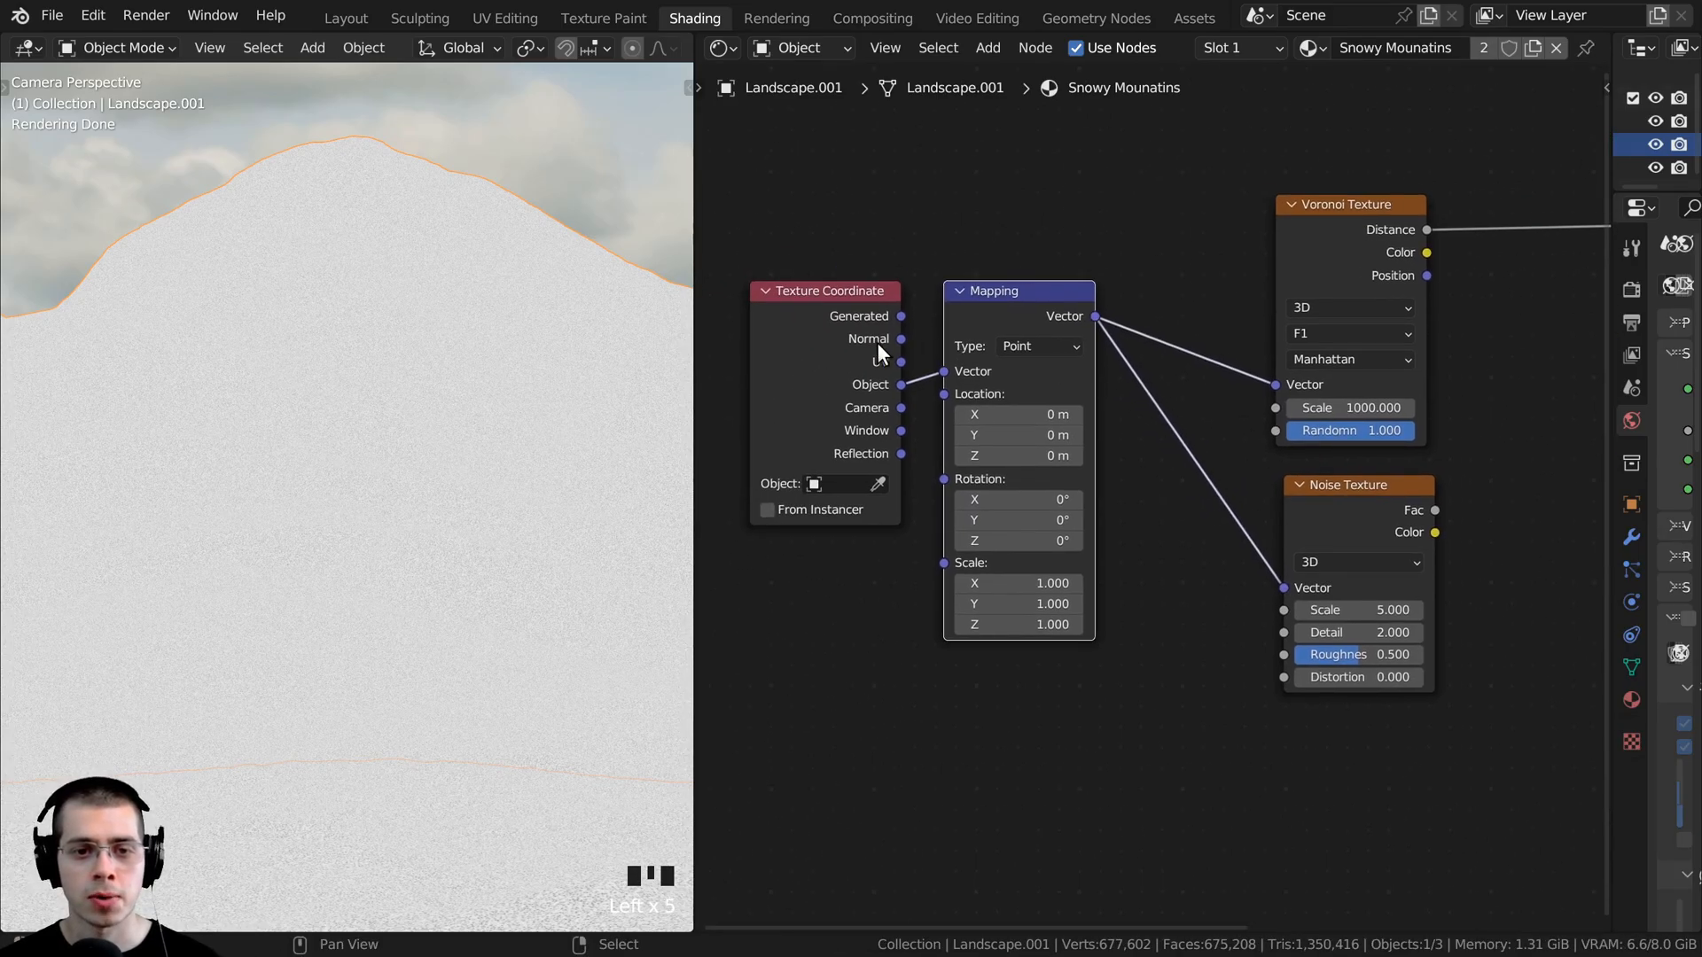
pyautogui.click(876, 342)
pyautogui.click(972, 326)
pyautogui.moveTo(1195, 388); pyautogui.dragTo(1127, 375, button='middle')
# - Preview the Noise Texture's Fac output directly on the mountain surface
pyautogui.scroll(1, 1131, 395)
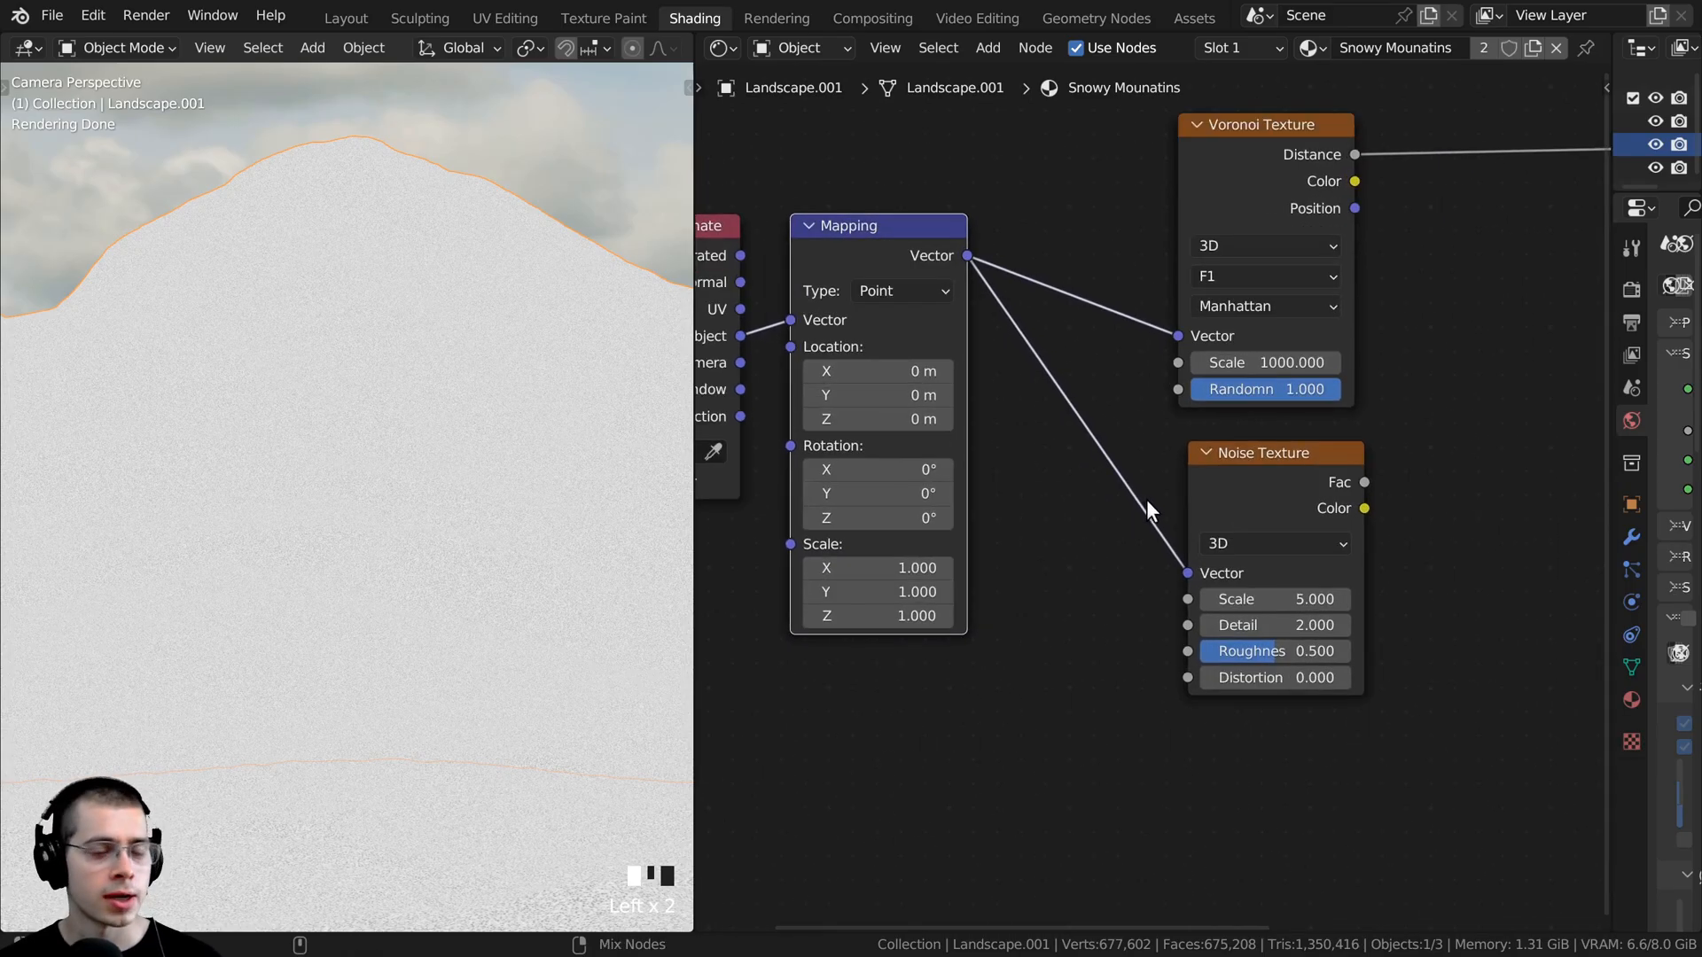
pyautogui.keyDown('ctrl'); pyautogui.keyDown('shift'); pyautogui.click(1289, 471); pyautogui.keyUp('shift'); pyautogui.keyUp('ctrl')
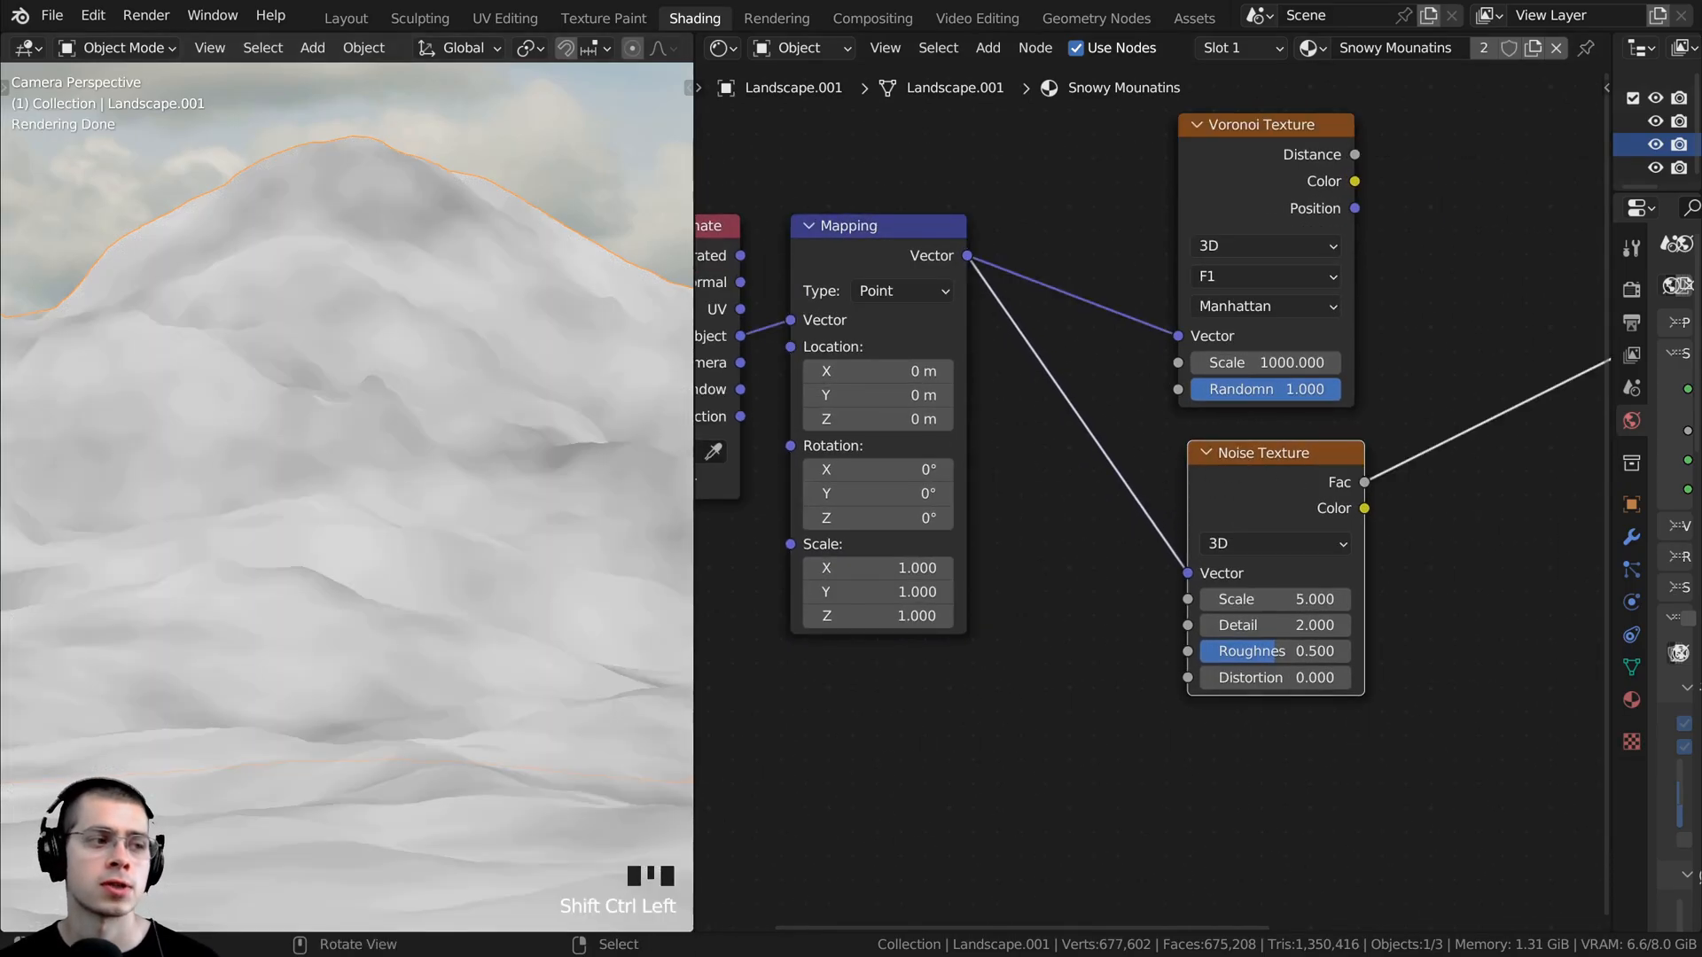
pyautogui.moveTo(1179, 554); pyautogui.dragTo(1016, 521, button='middle')
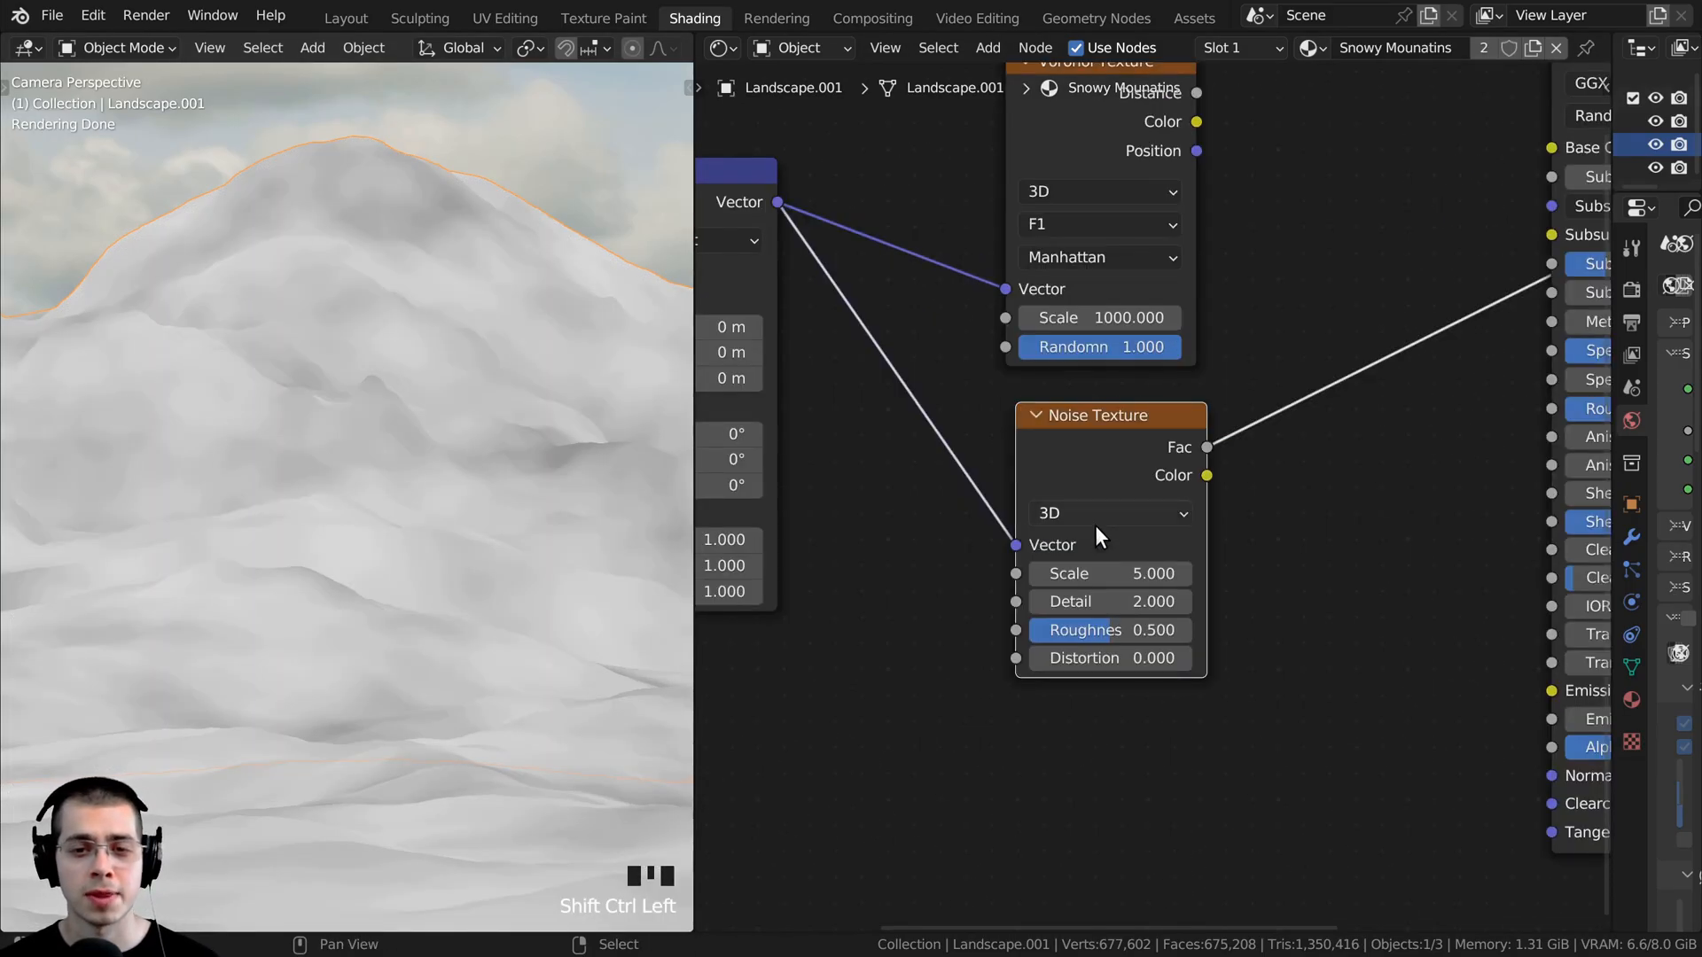
# - Set the Noise Texture's Scale to 1000 and its Detail to 15
pyautogui.click(1099, 572)
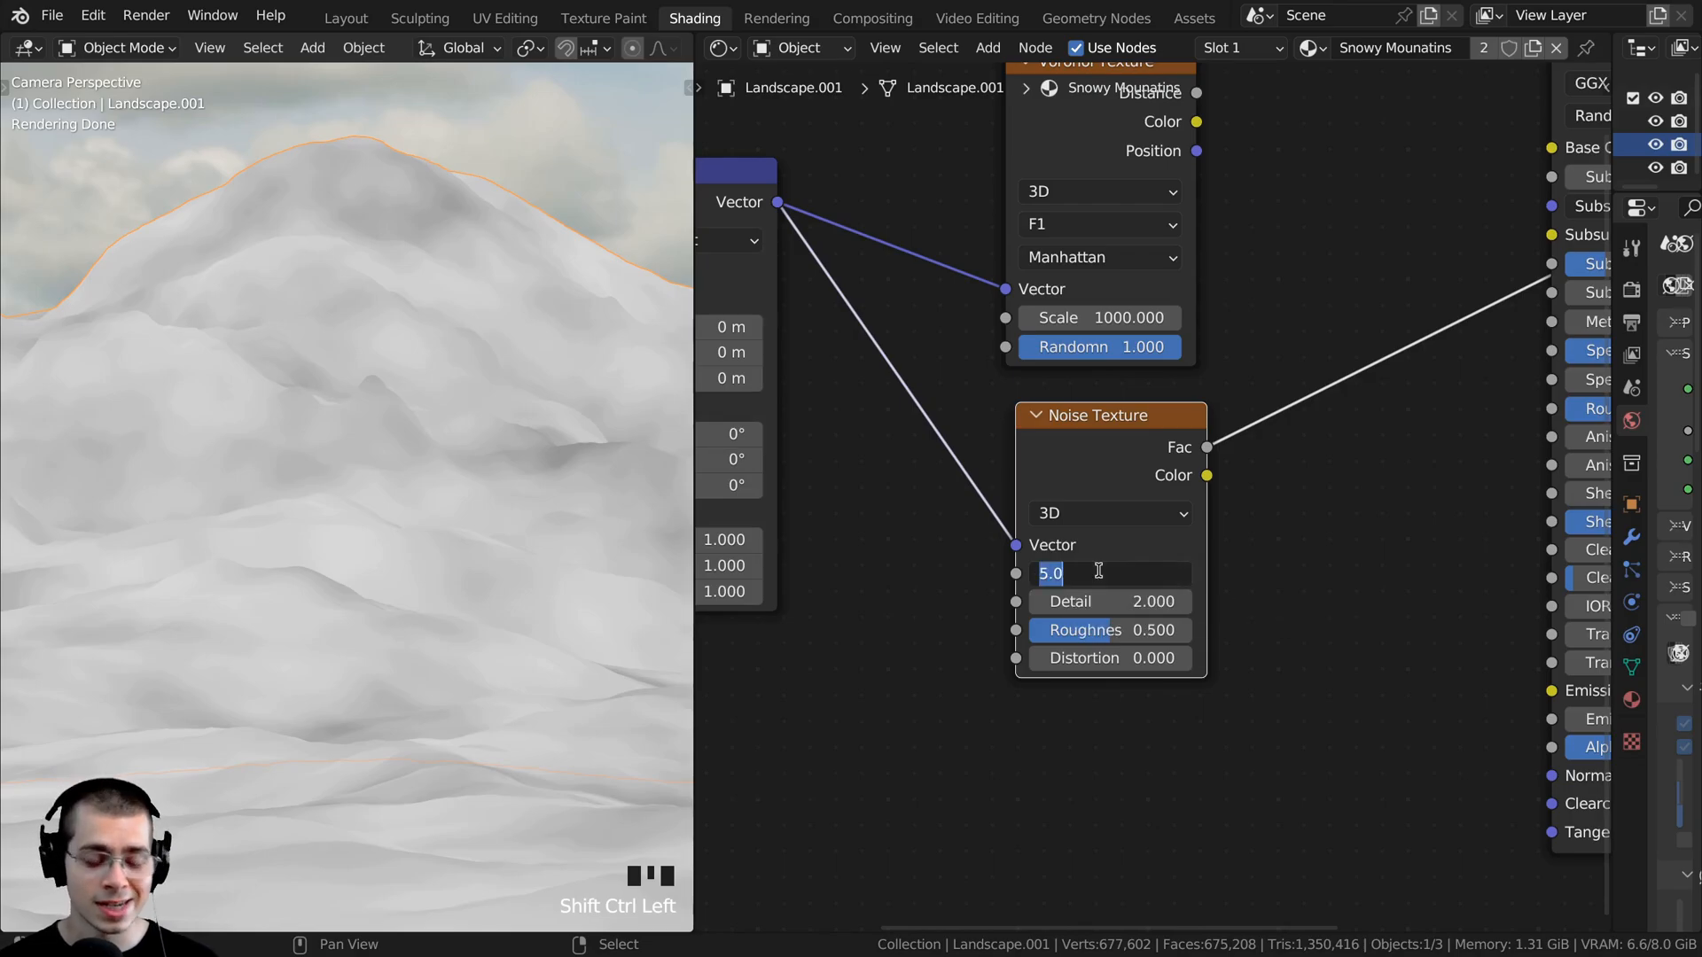
pyautogui.write('1000')
pyautogui.press('Return')
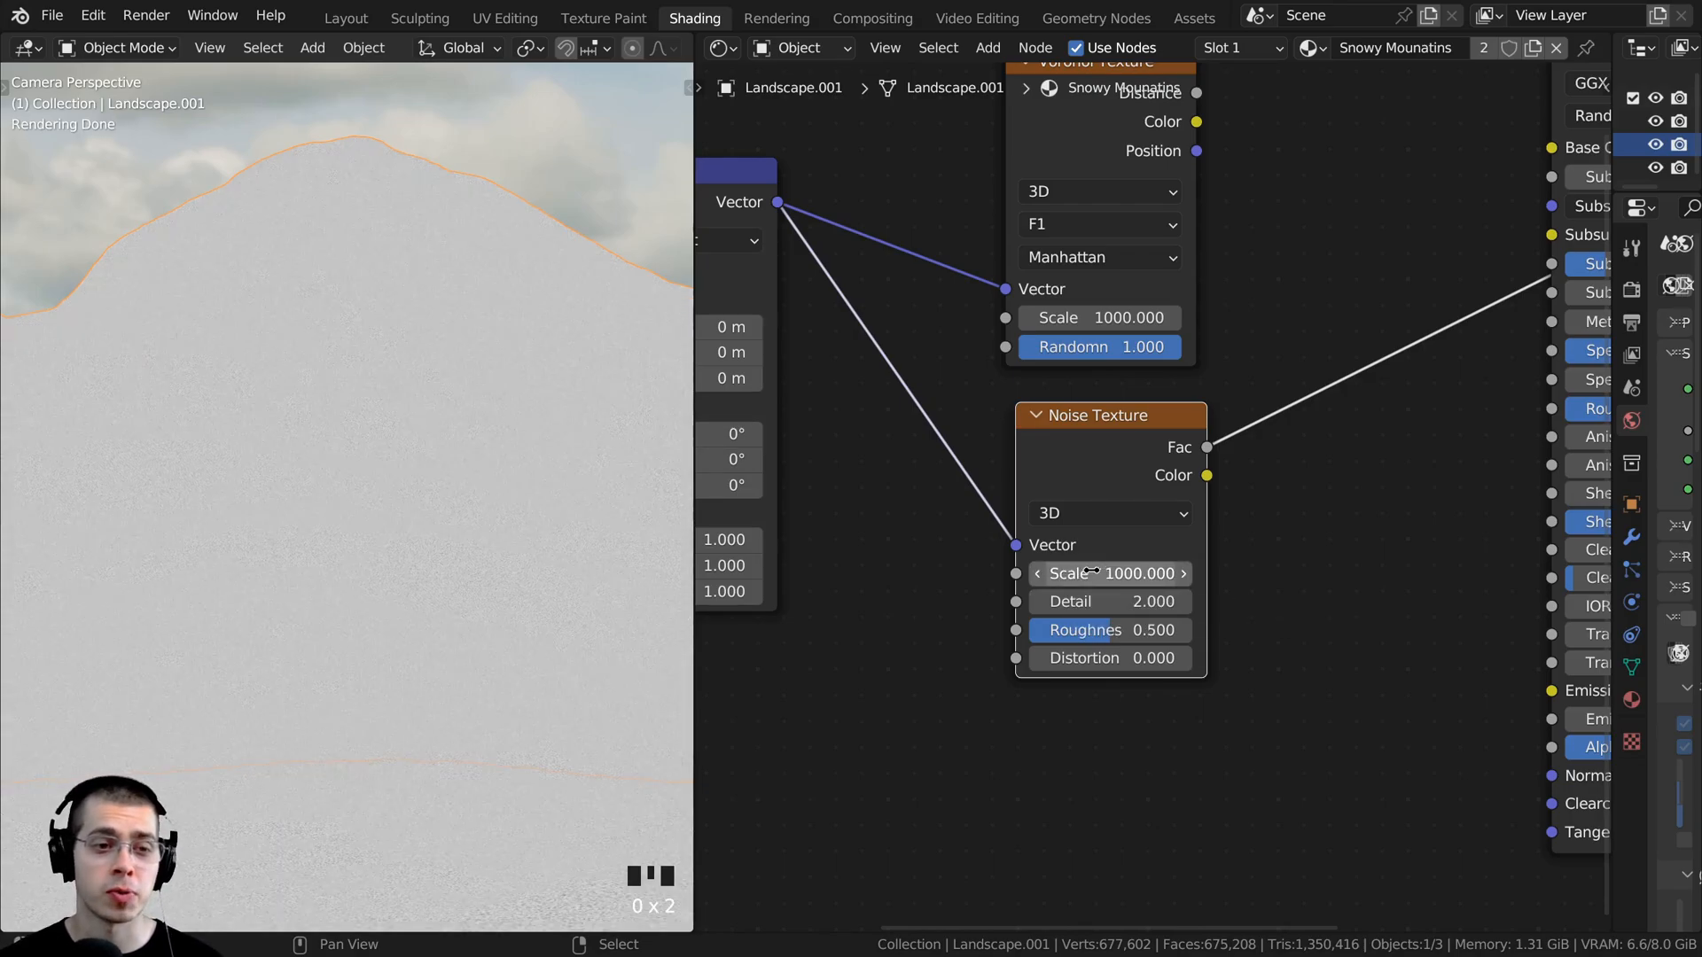
pyautogui.scroll(20, 390, 461)
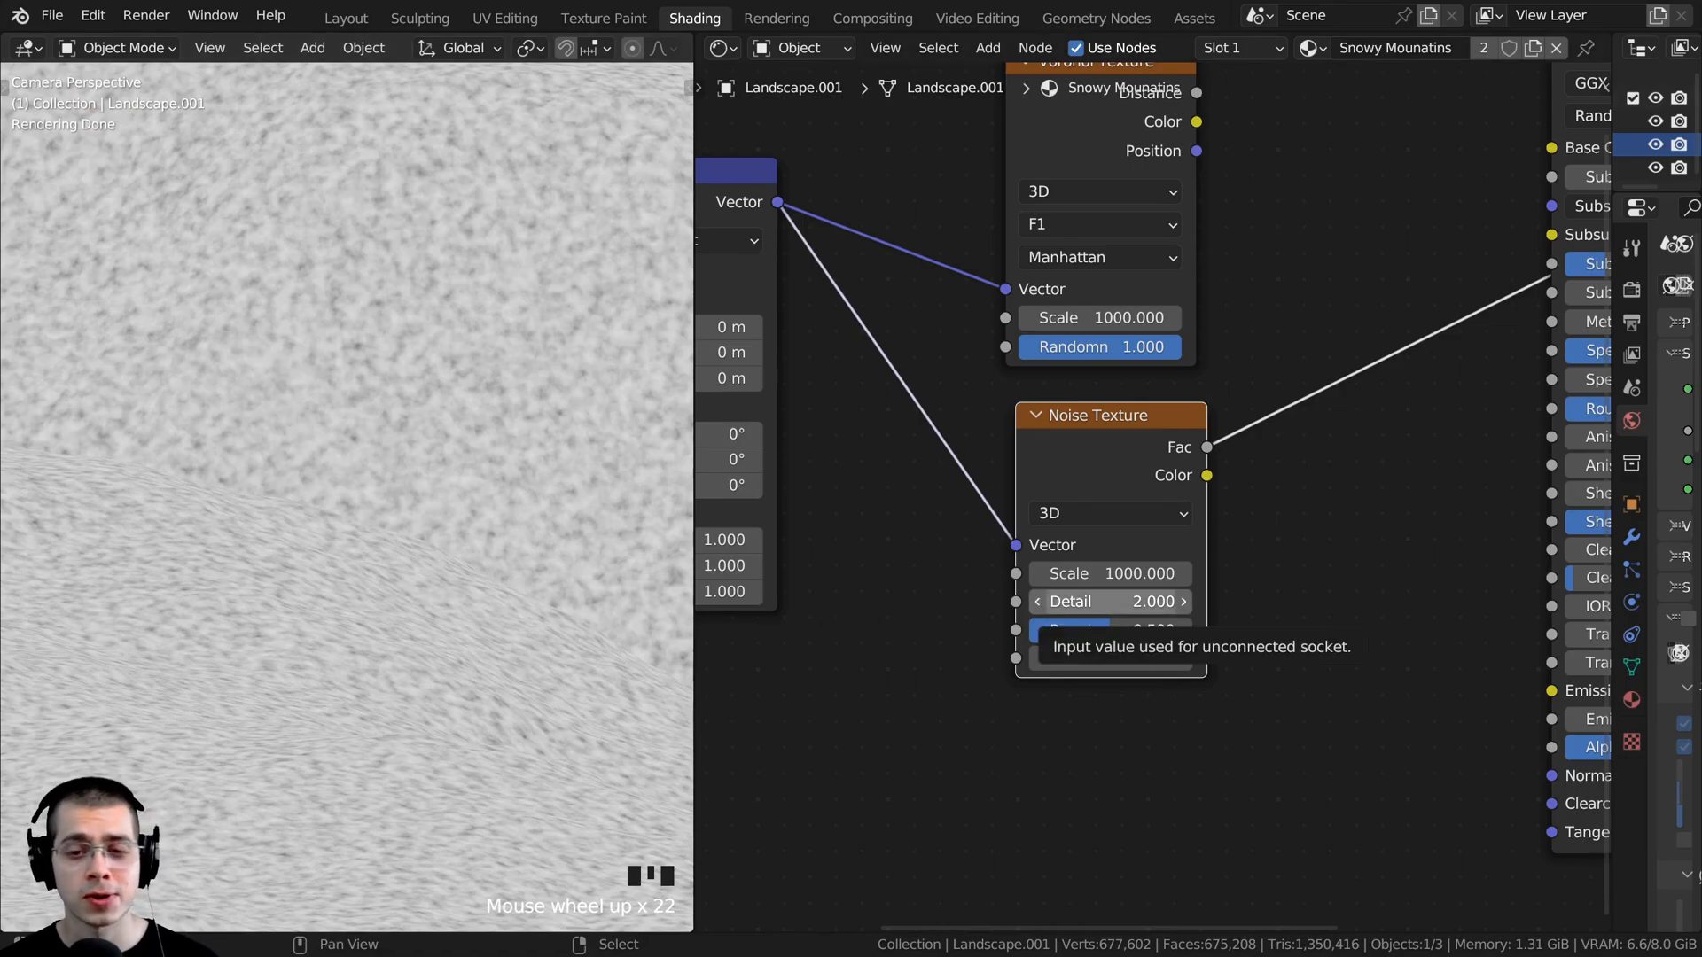
pyautogui.moveTo(1099, 601); pyautogui.dragTo(1114, 601)
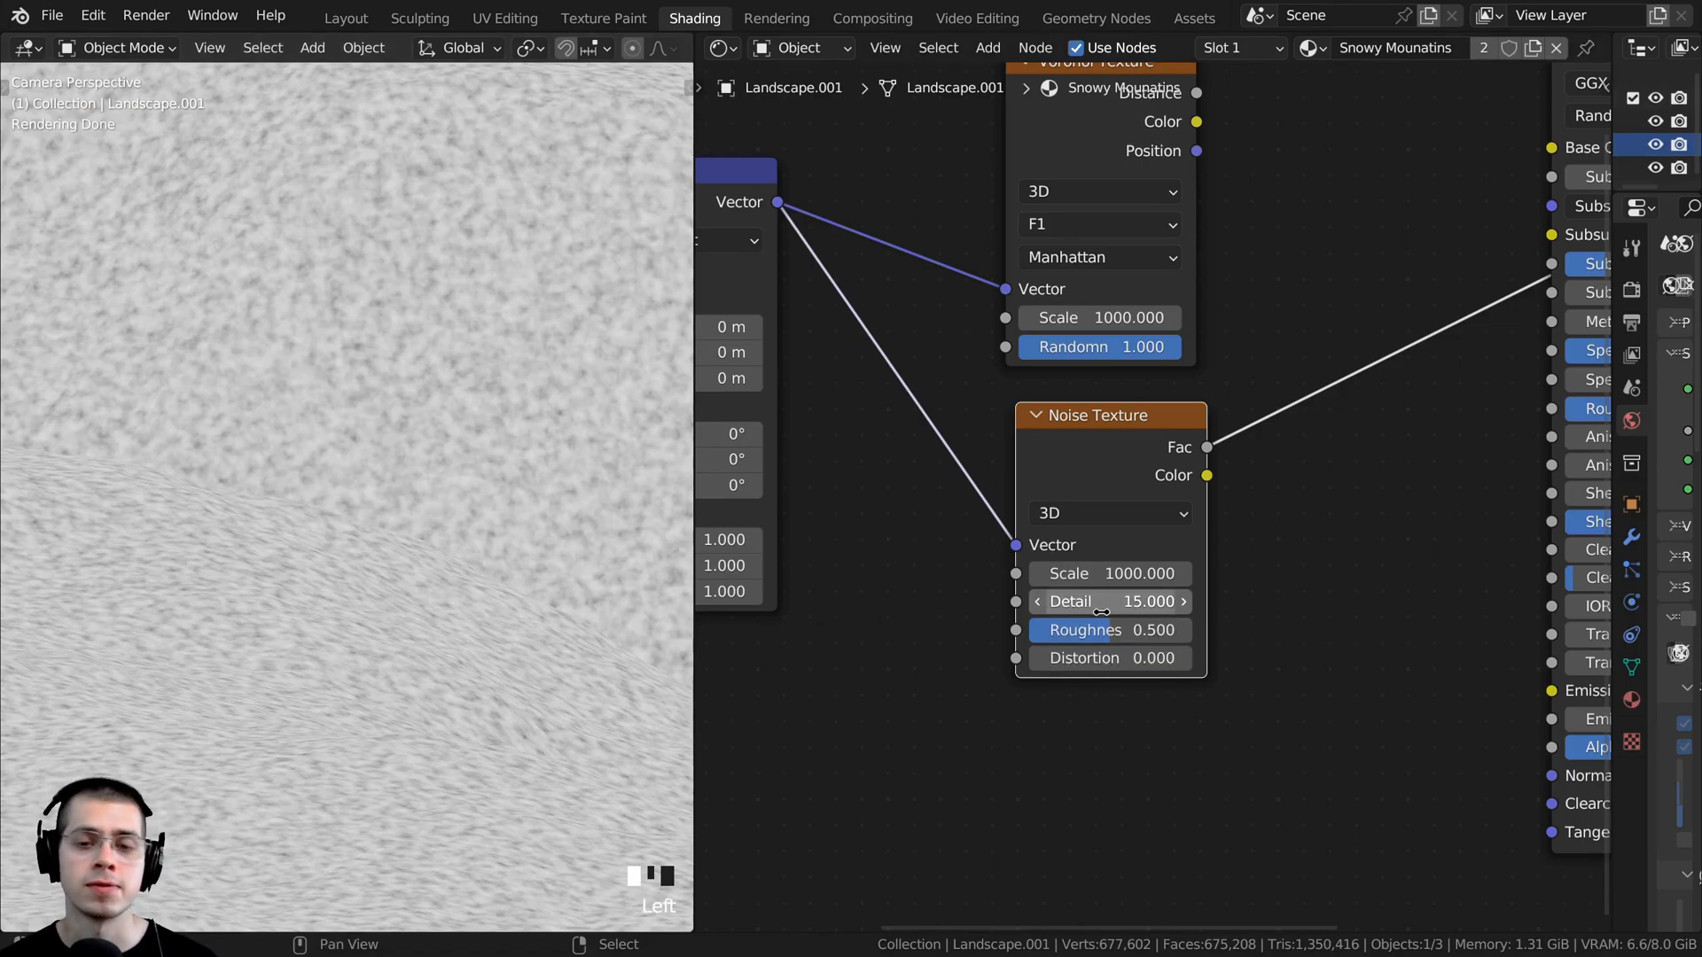
# - Compare the Voronoi and Noise patterns on the mountain by previewing the two textures alternately
pyautogui.scroll(-2, 1100, 612)
pyautogui.keyDown('ctrl'); pyautogui.keyDown('shift'); pyautogui.click(1059, 452); pyautogui.keyUp('shift'); pyautogui.keyUp('ctrl')
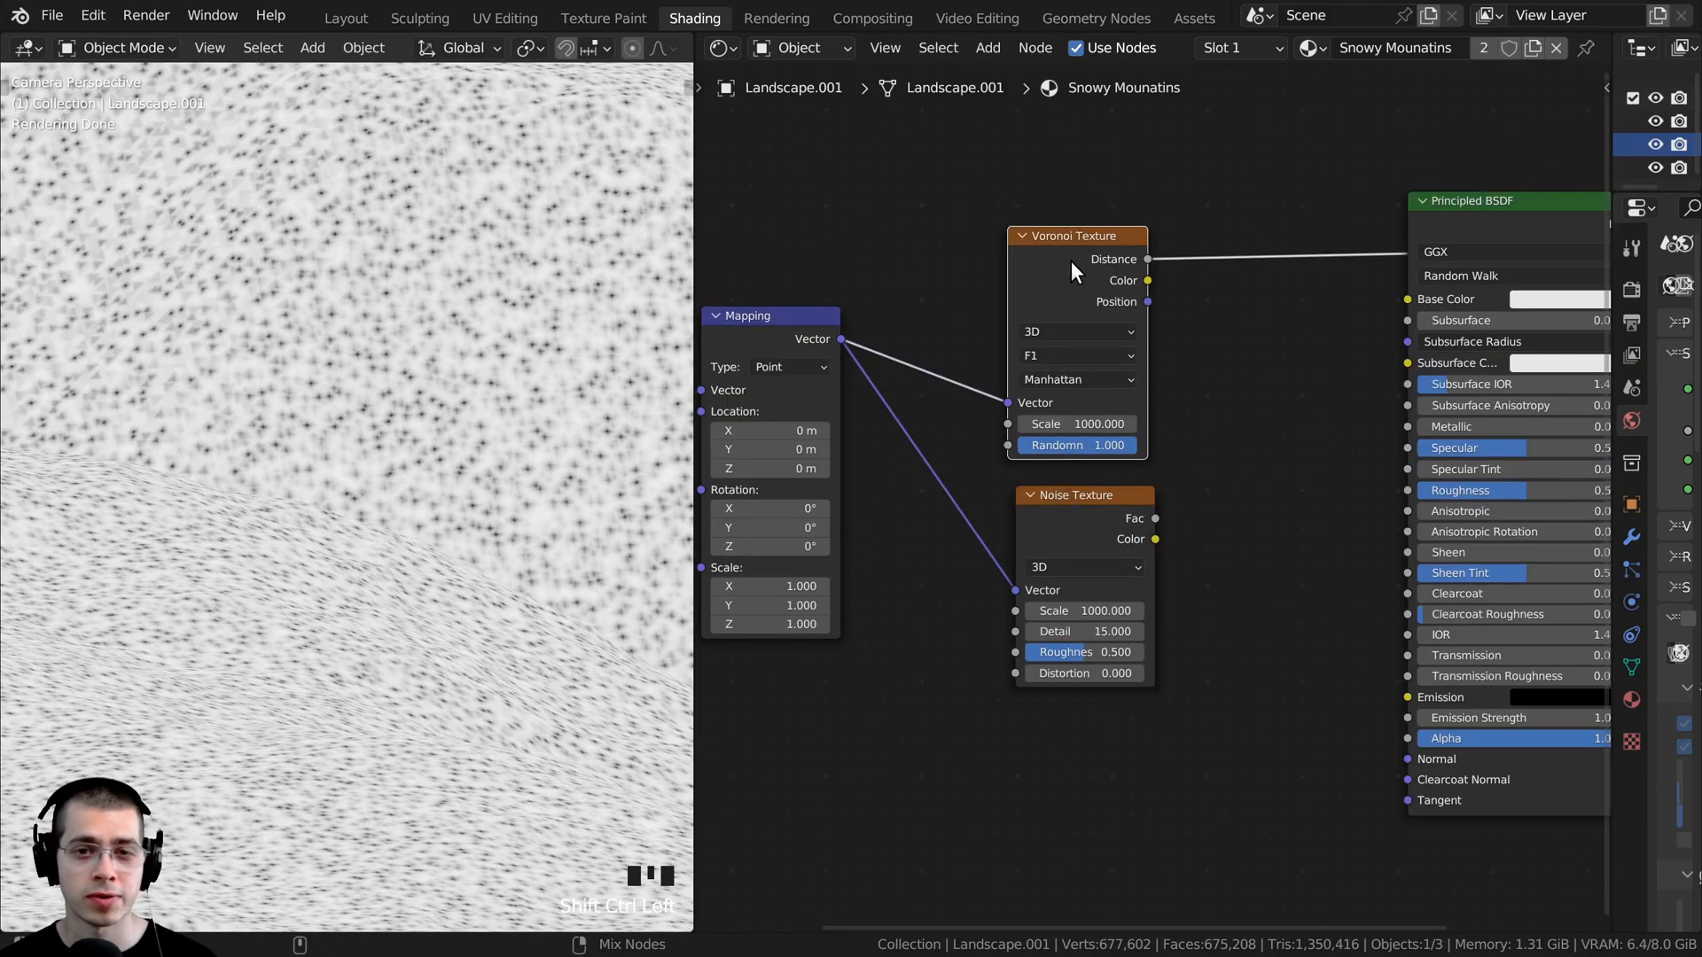
pyautogui.keyDown('ctrl'); pyautogui.keyDown('shift'); pyautogui.click(1070, 262); pyautogui.keyUp('shift'); pyautogui.keyUp('ctrl')
pyautogui.keyDown('ctrl'); pyautogui.keyDown('shift'); pyautogui.click(1083, 507); pyautogui.keyUp('shift'); pyautogui.keyUp('ctrl')
pyautogui.keyDown('ctrl'); pyautogui.keyDown('shift'); pyautogui.click(1063, 271); pyautogui.keyUp('shift'); pyautogui.keyUp('ctrl')
pyautogui.keyDown('ctrl'); pyautogui.keyDown('shift'); pyautogui.click(1063, 505); pyautogui.keyUp('shift'); pyautogui.keyUp('ctrl')
pyautogui.keyDown('ctrl'); pyautogui.keyDown('shift'); pyautogui.click(1053, 251); pyautogui.keyUp('shift'); pyautogui.keyUp('ctrl')
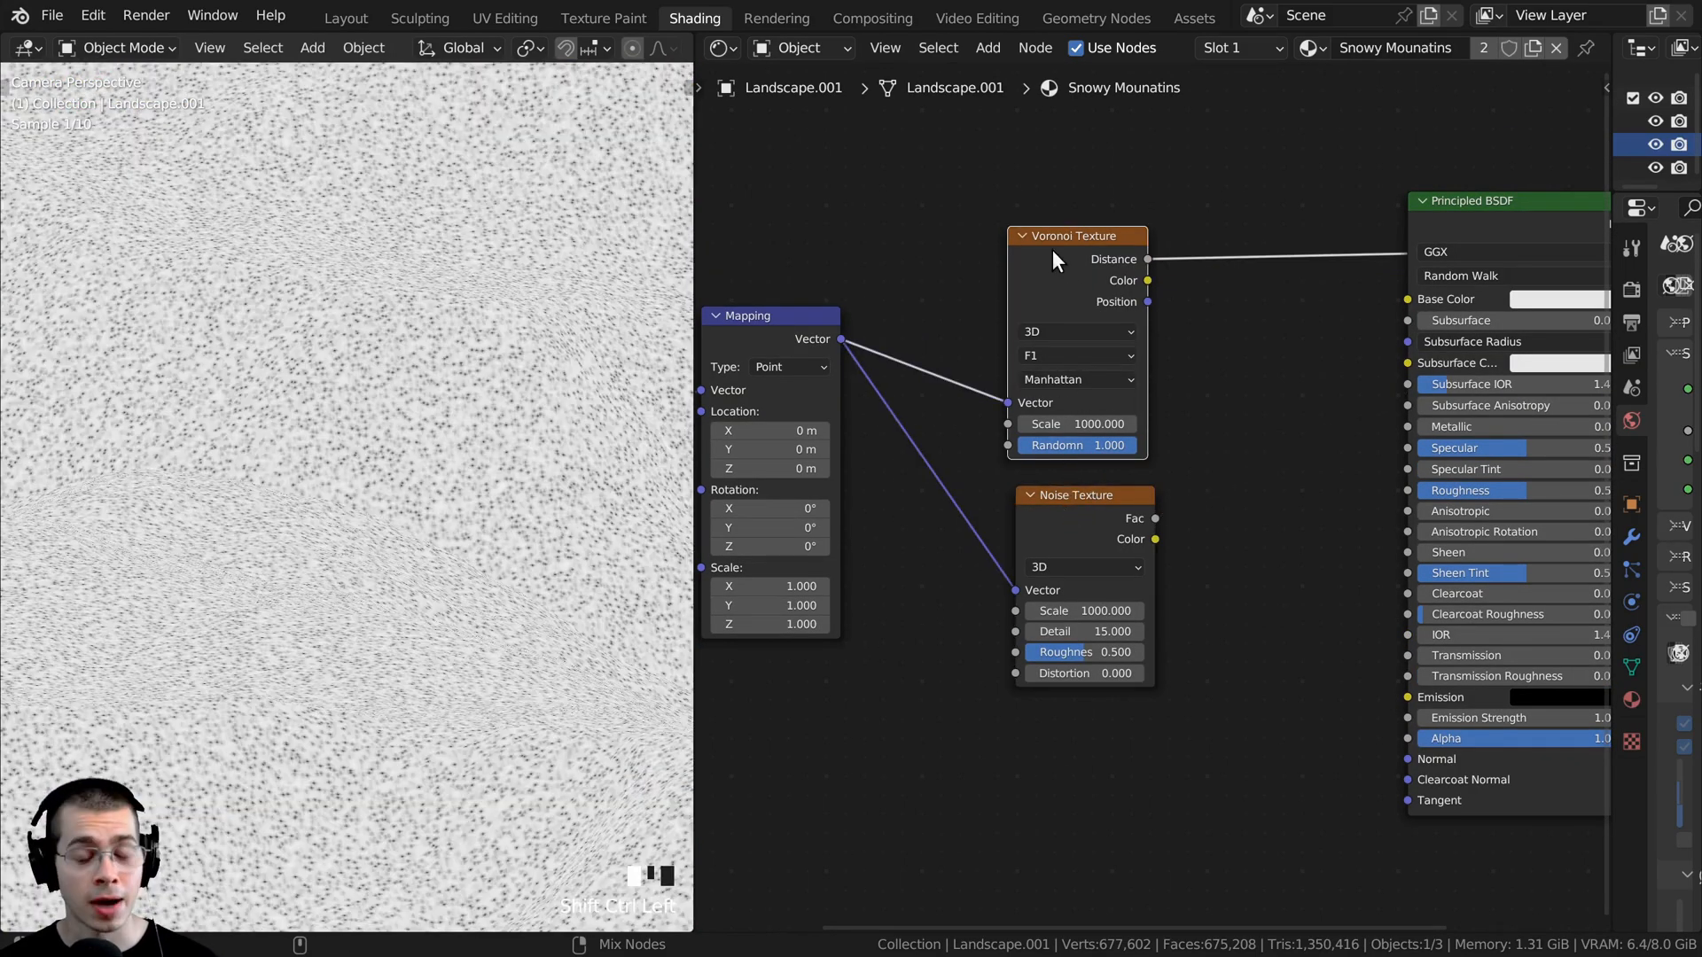
pyautogui.keyDown('ctrl'); pyautogui.keyDown('shift'); pyautogui.click(1097, 519); pyautogui.keyUp('shift'); pyautogui.keyUp('ctrl')
pyautogui.keyDown('ctrl'); pyautogui.keyDown('shift'); pyautogui.click(1066, 282); pyautogui.keyUp('shift'); pyautogui.keyUp('ctrl')
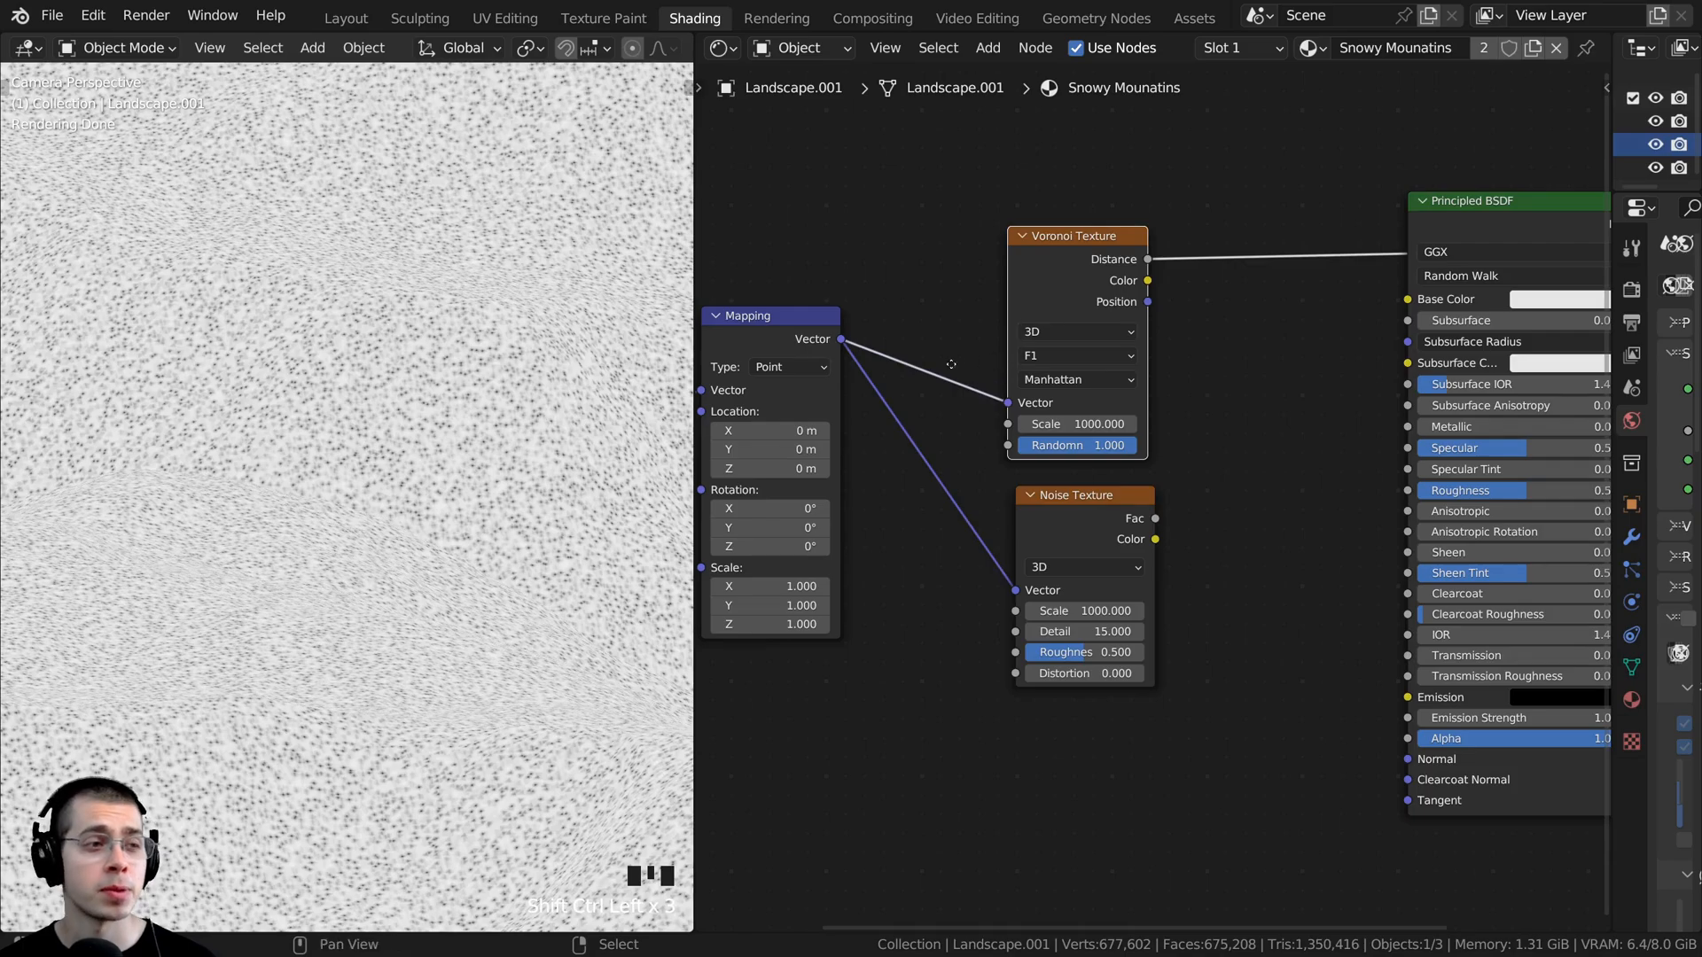
# - Add a Color Ramp node beside the Noise Texture
pyautogui.moveTo(951, 364); pyautogui.dragTo(920, 372, button='middle')
pyautogui.hotkey('shift', 'a')
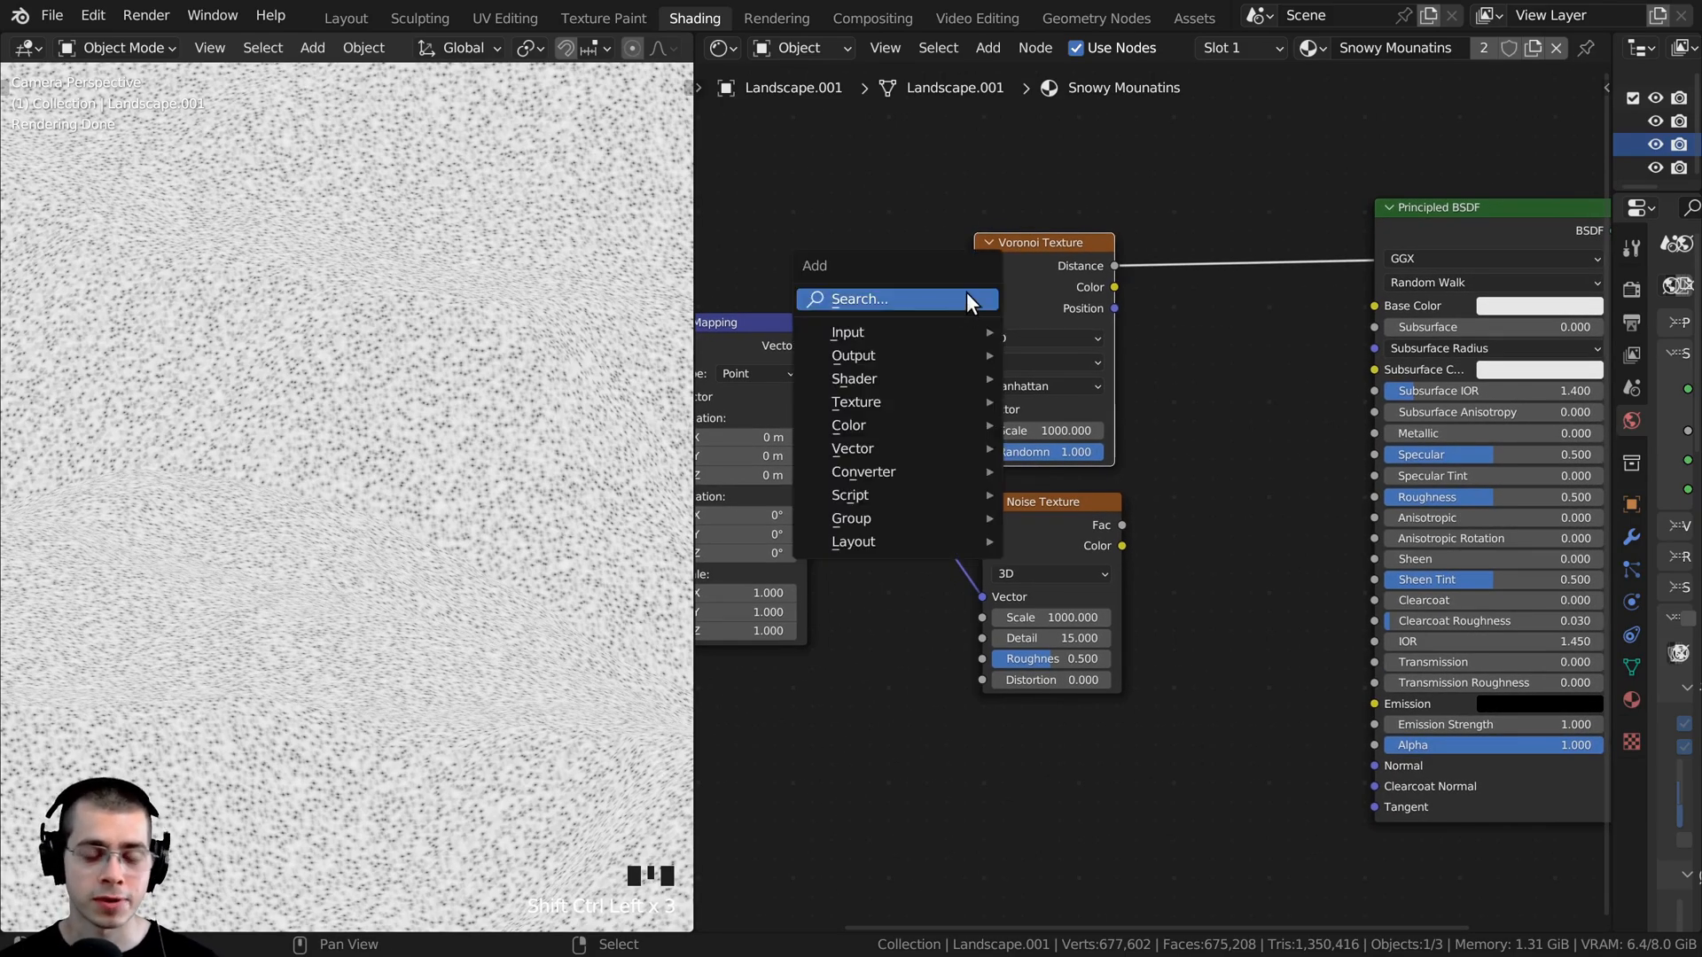
pyautogui.click(967, 297)
pyautogui.write('col')
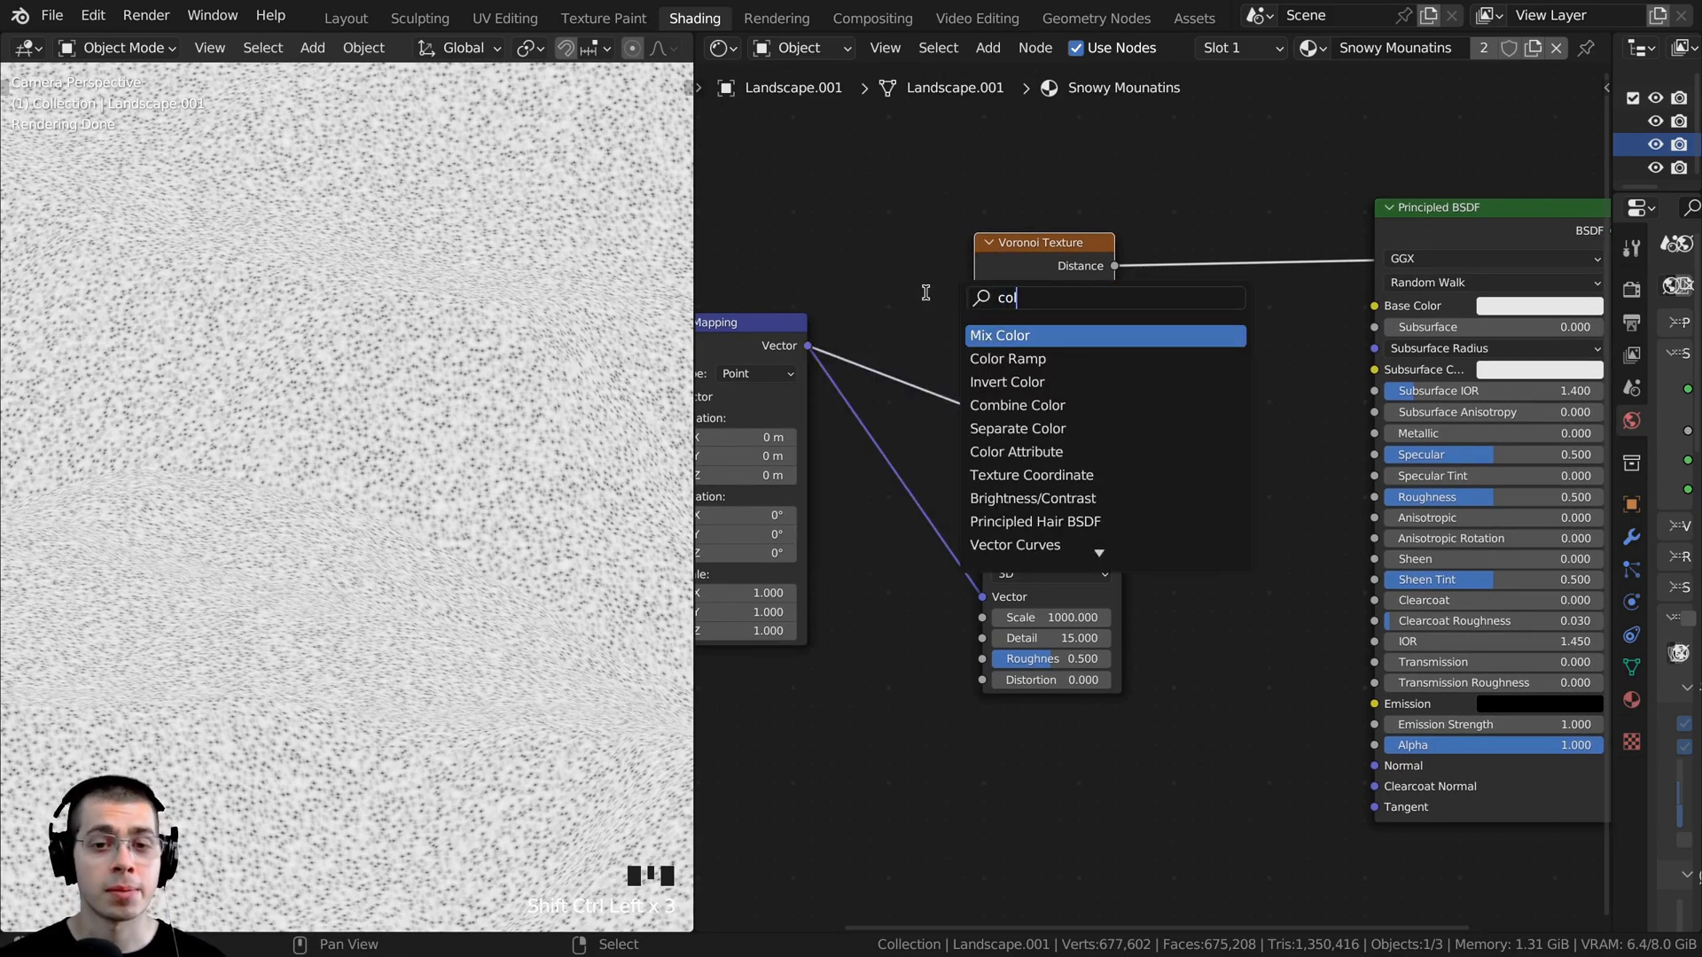
pyautogui.click(1007, 358)
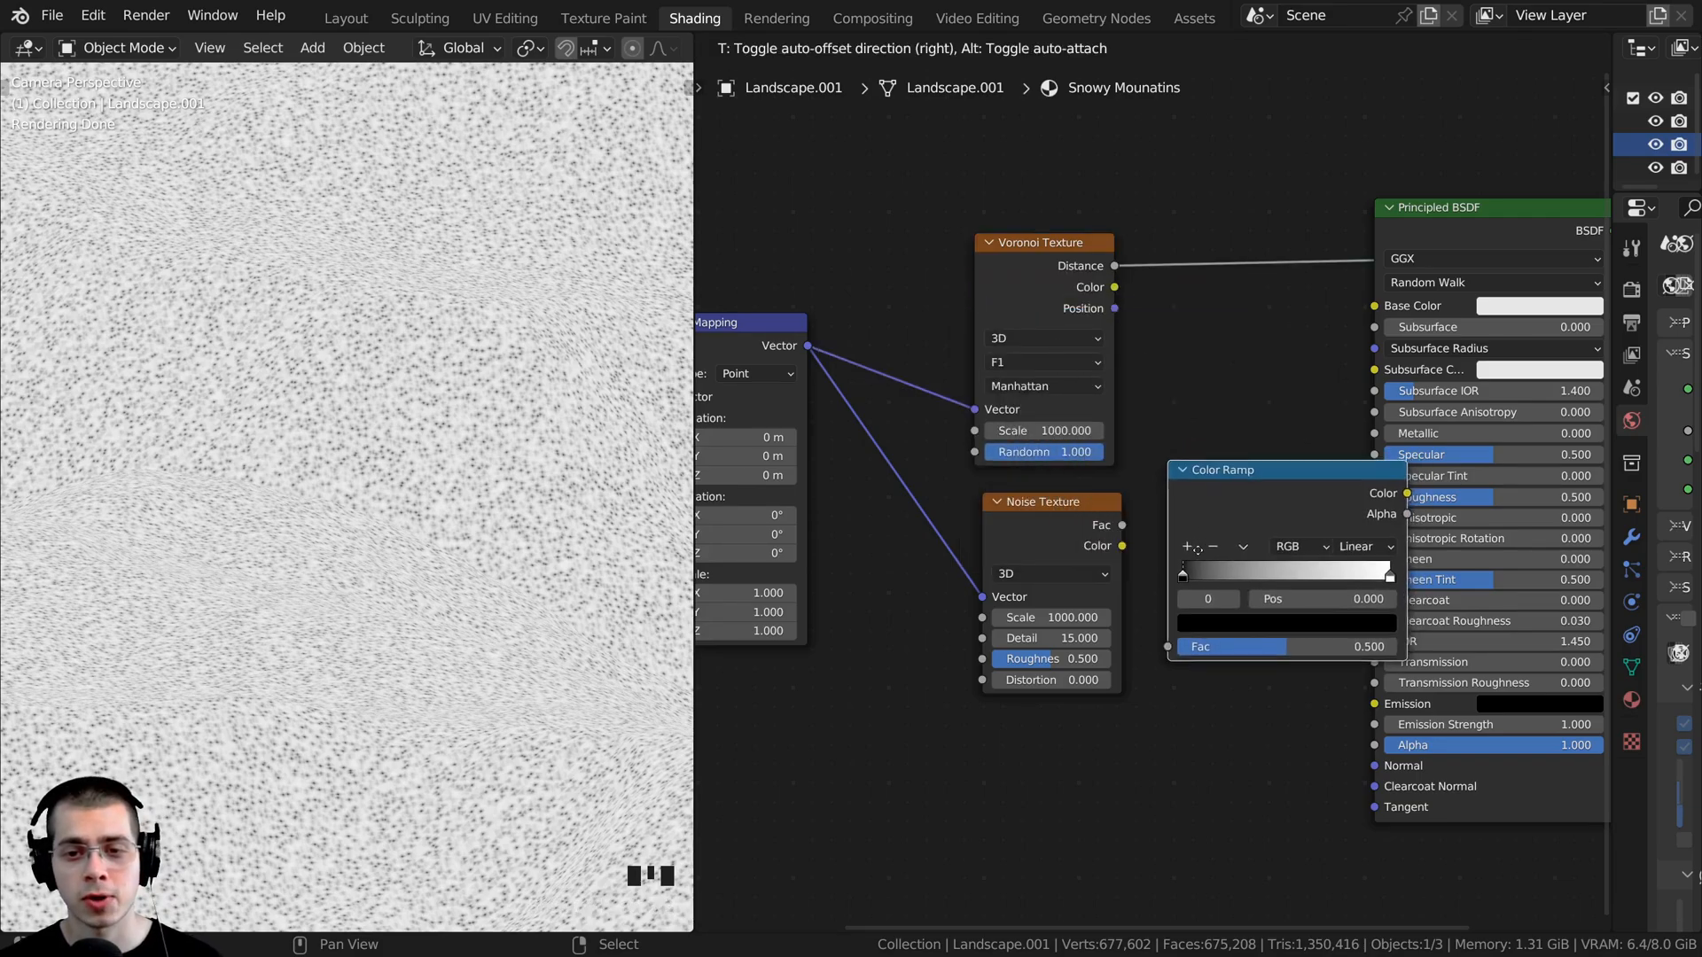
pyautogui.click(1193, 549)
# - Select the nodes feeding the shader and shift them away from the Color Ramp to make room
pyautogui.scroll(-3, 1152, 505)
pyautogui.moveTo(1191, 232); pyautogui.dragTo(728, 666)
pyautogui.moveTo(1062, 516); pyautogui.dragTo(1020, 519)
pyautogui.scroll(1, 1142, 411)
pyautogui.scroll(2, 1141, 412)
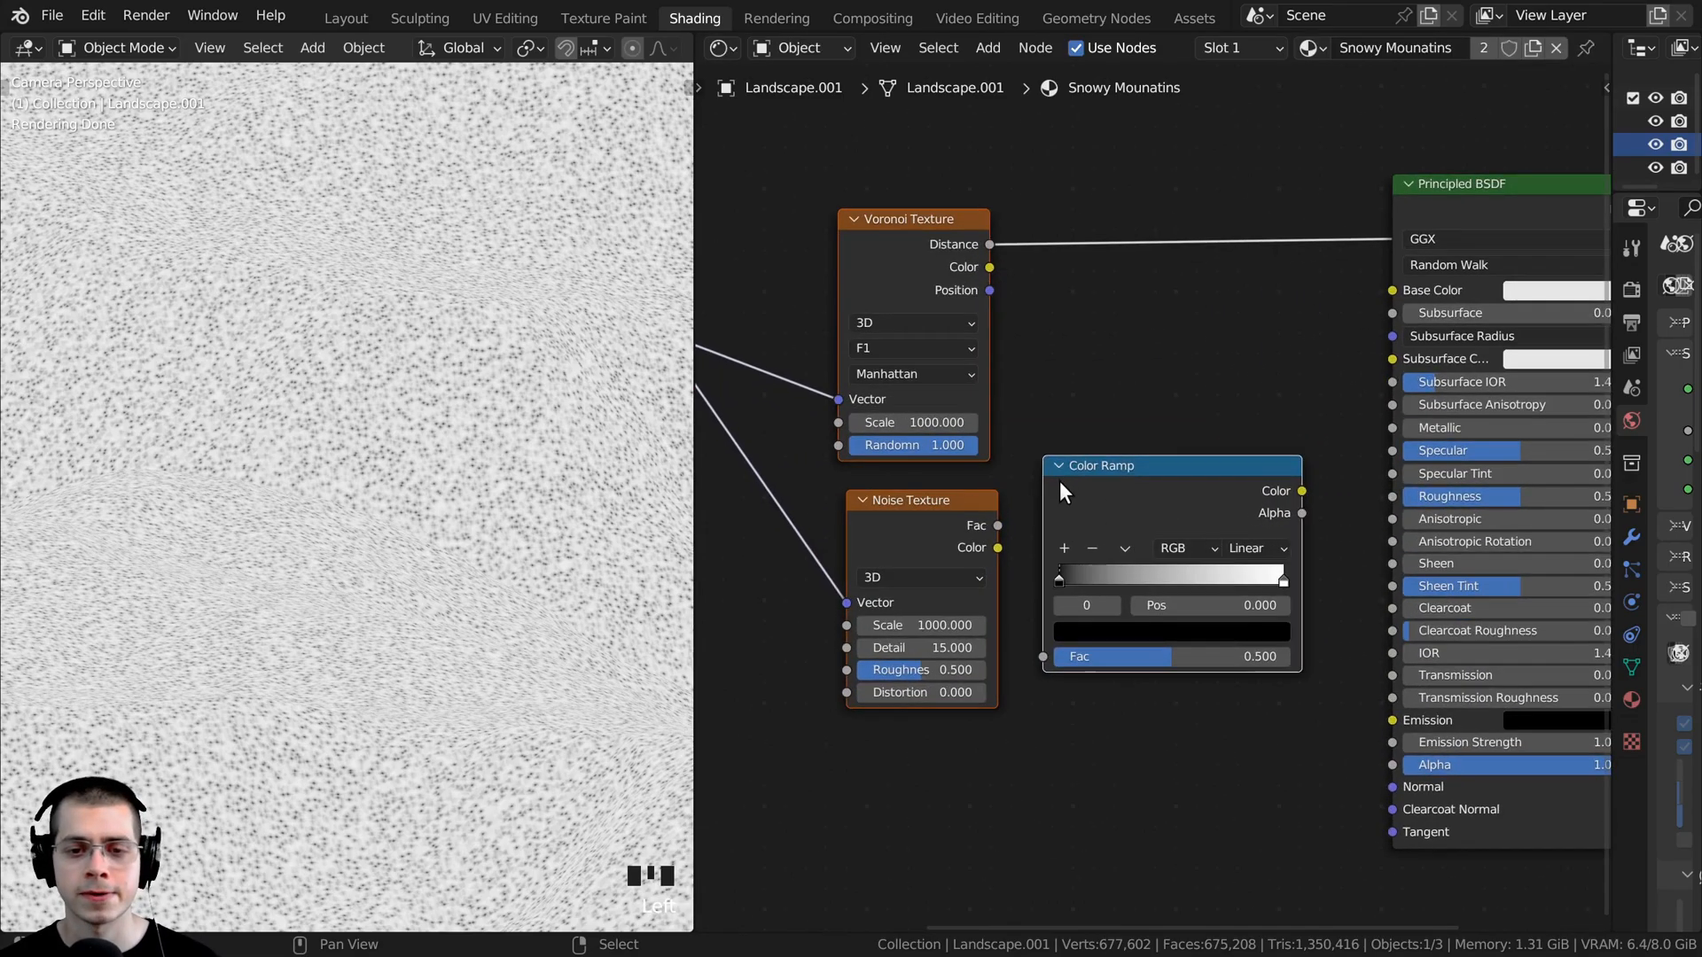
# - Connect the Noise Texture's Fac output to the Color Ramp's Fac input and preview the ramp on the surface
pyautogui.click(994, 529)
pyautogui.moveTo(996, 528); pyautogui.dragTo(1045, 658)
pyautogui.moveTo(1158, 481); pyautogui.dragTo(1148, 493)
pyautogui.keyDown('ctrl'); pyautogui.keyDown('shift'); pyautogui.click(1125, 493); pyautogui.keyUp('shift'); pyautogui.keyUp('ctrl')
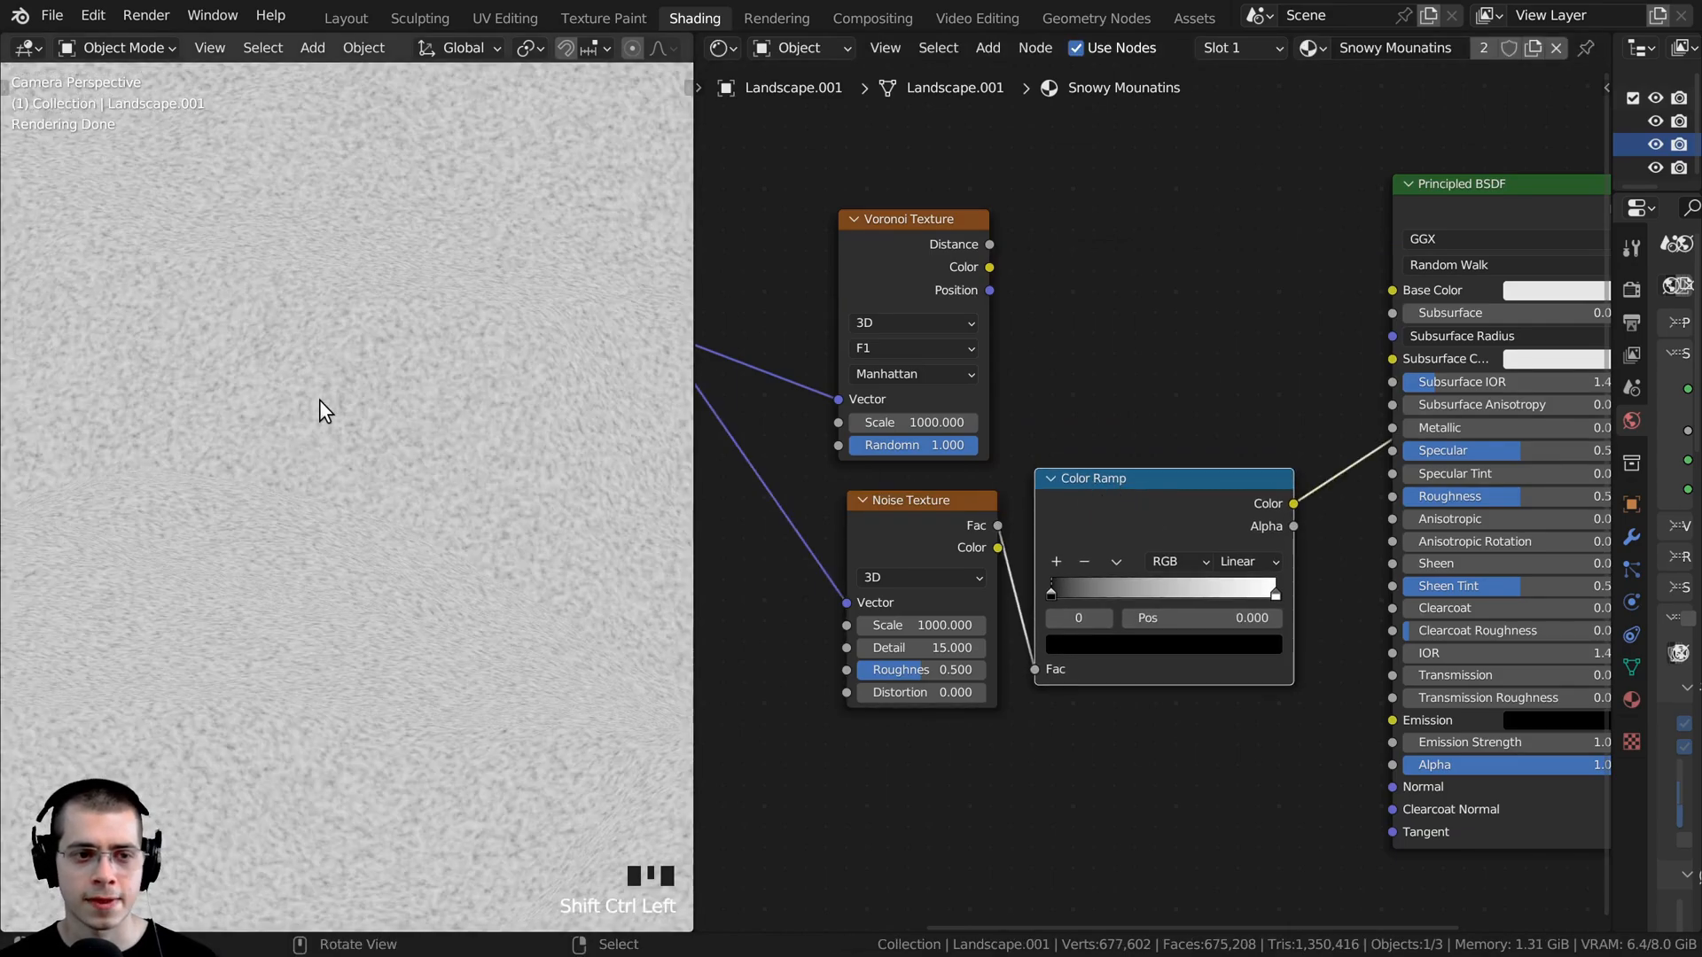
# - Move the black stop of the noise Color Ramp to position 0.311 and check the contrast on the mountain
pyautogui.scroll(7, 348, 334)
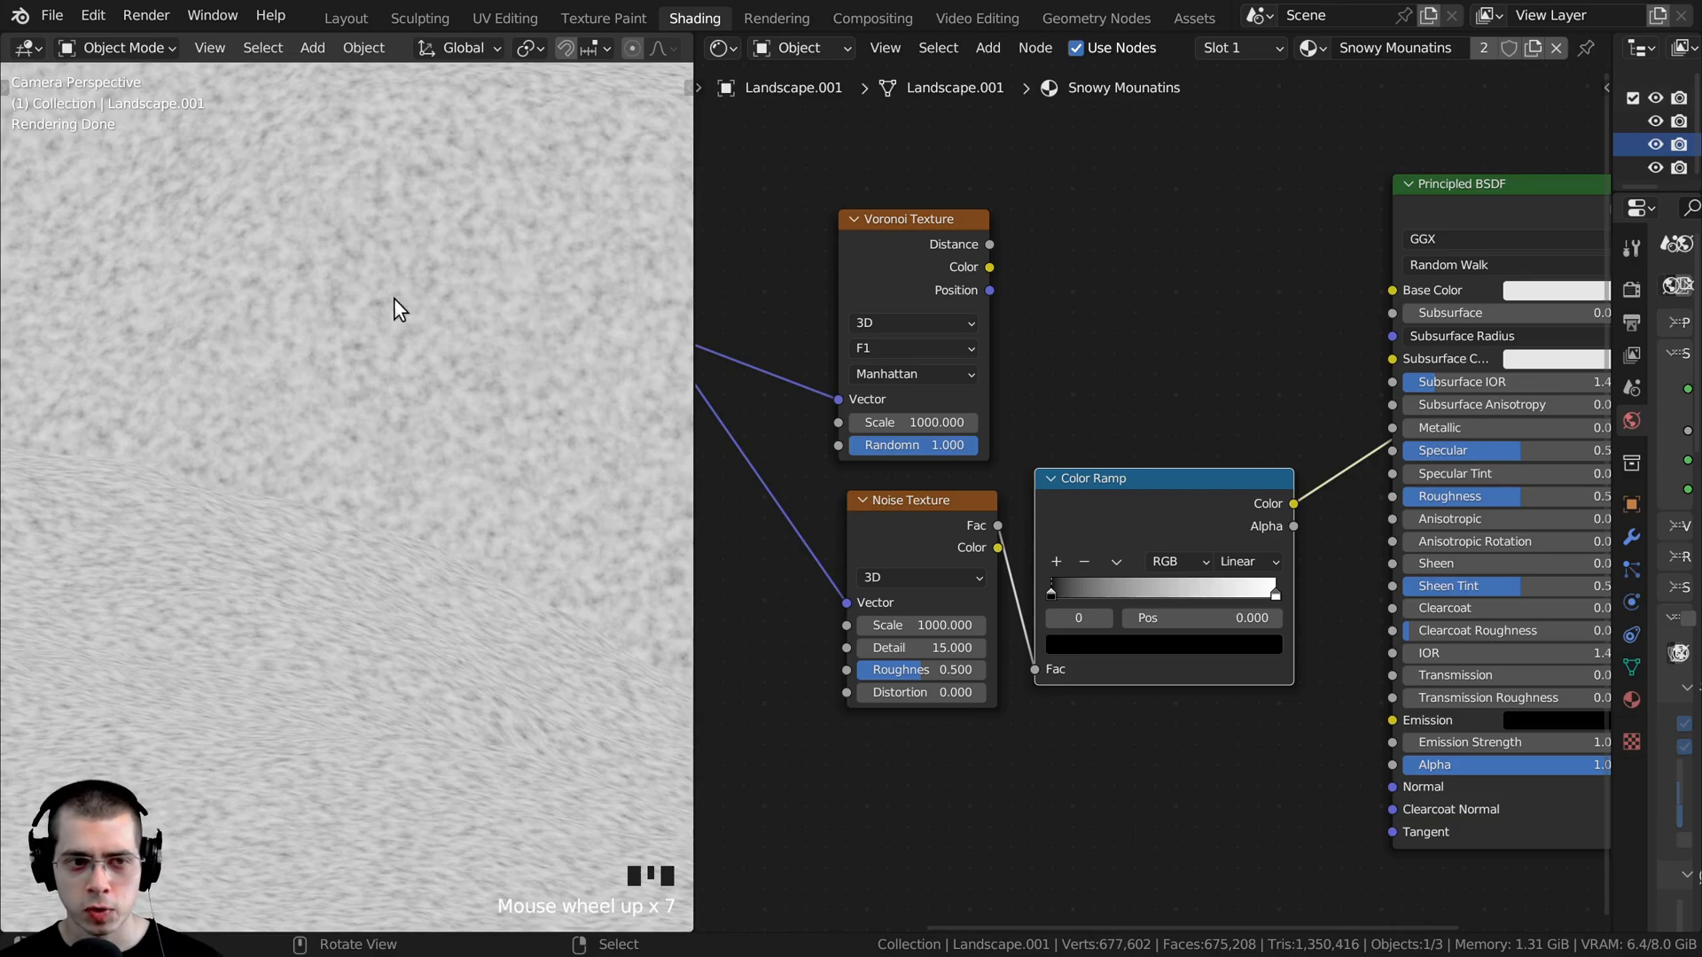
pyautogui.scroll(2, 859, 485)
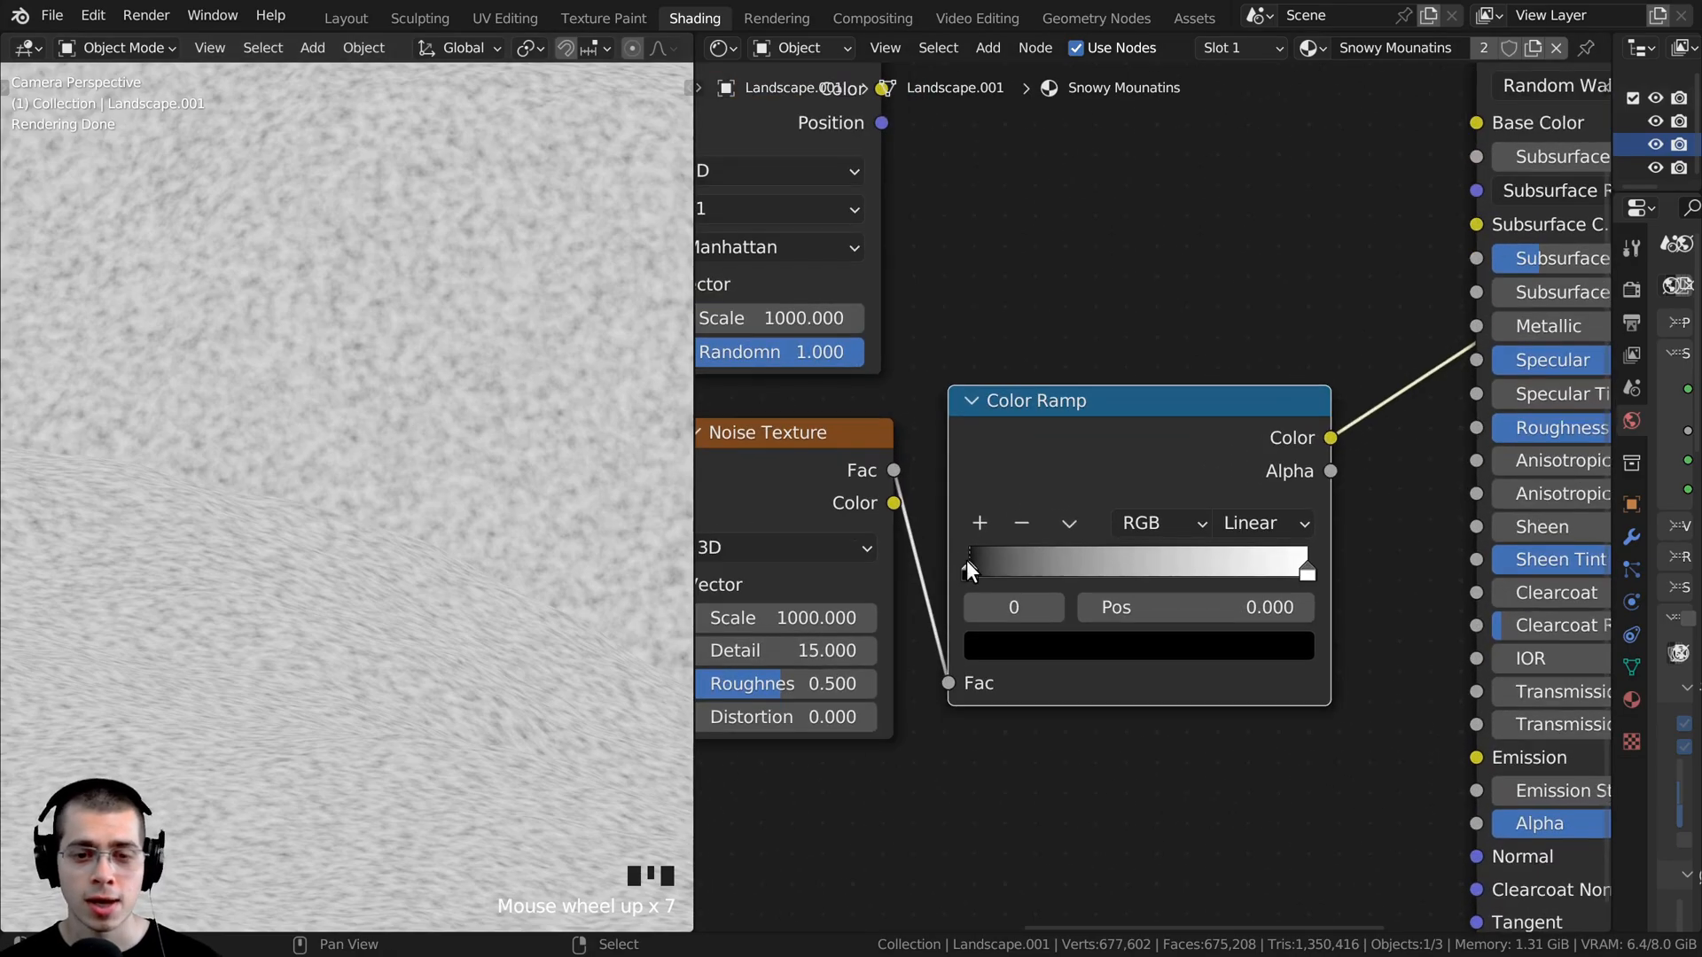
pyautogui.moveTo(966, 564); pyautogui.dragTo(1076, 571)
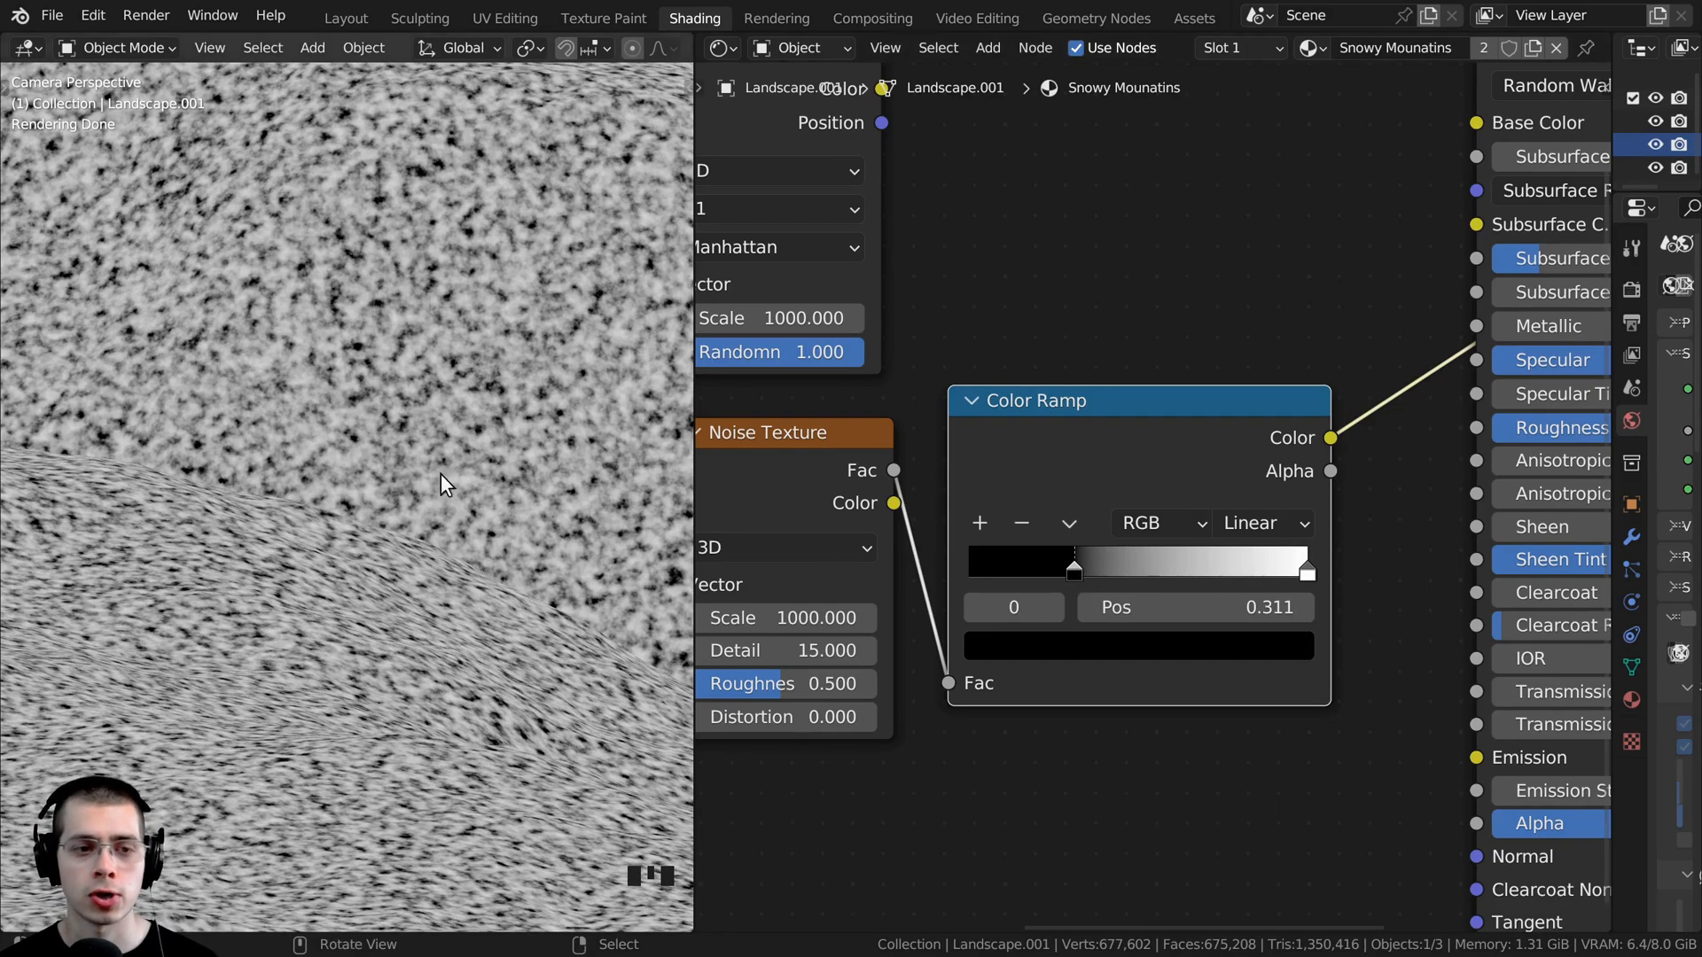
pyautogui.scroll(-5, 1076, 470)
# - Duplicate the noise Color Ramp and place the copy beside the Voronoi Texture
pyautogui.moveTo(1076, 471); pyautogui.dragTo(1076, 478)
pyautogui.moveTo(1076, 478); pyautogui.dragTo(1068, 529, button='middle')
pyautogui.moveTo(1068, 529); pyautogui.dragTo(1066, 539)
pyautogui.moveTo(1068, 542); pyautogui.dragTo(1063, 589, button='middle')
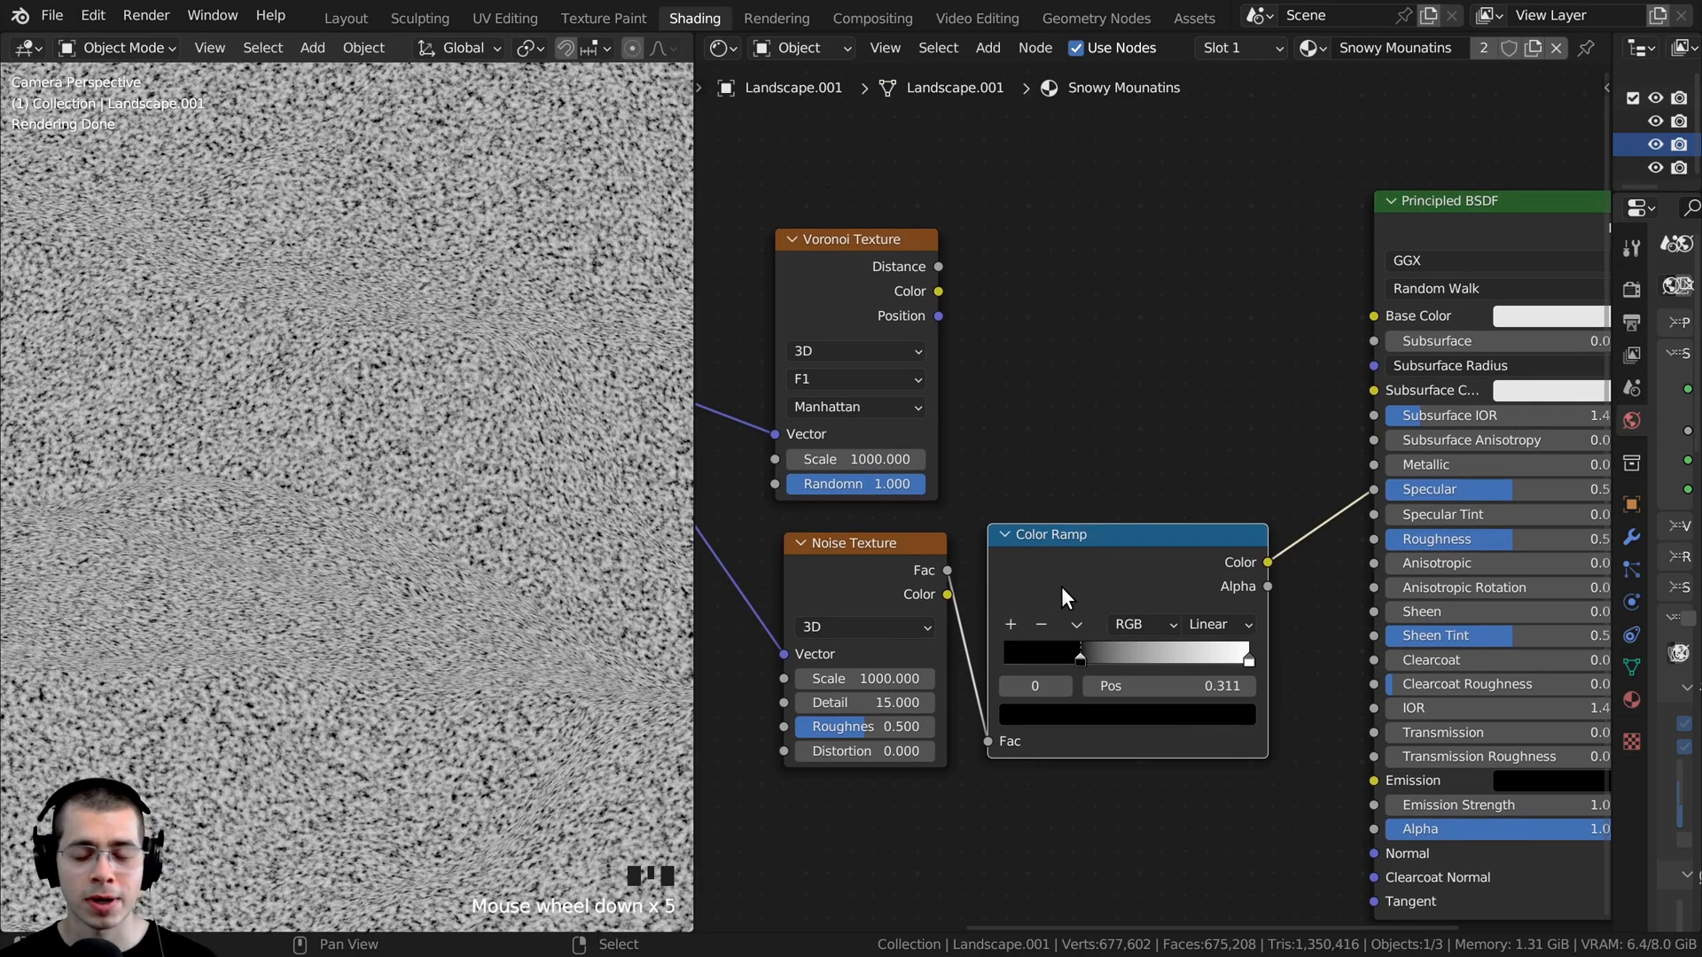
pyautogui.hotkey('shift', 'd')
pyautogui.click(1055, 284)
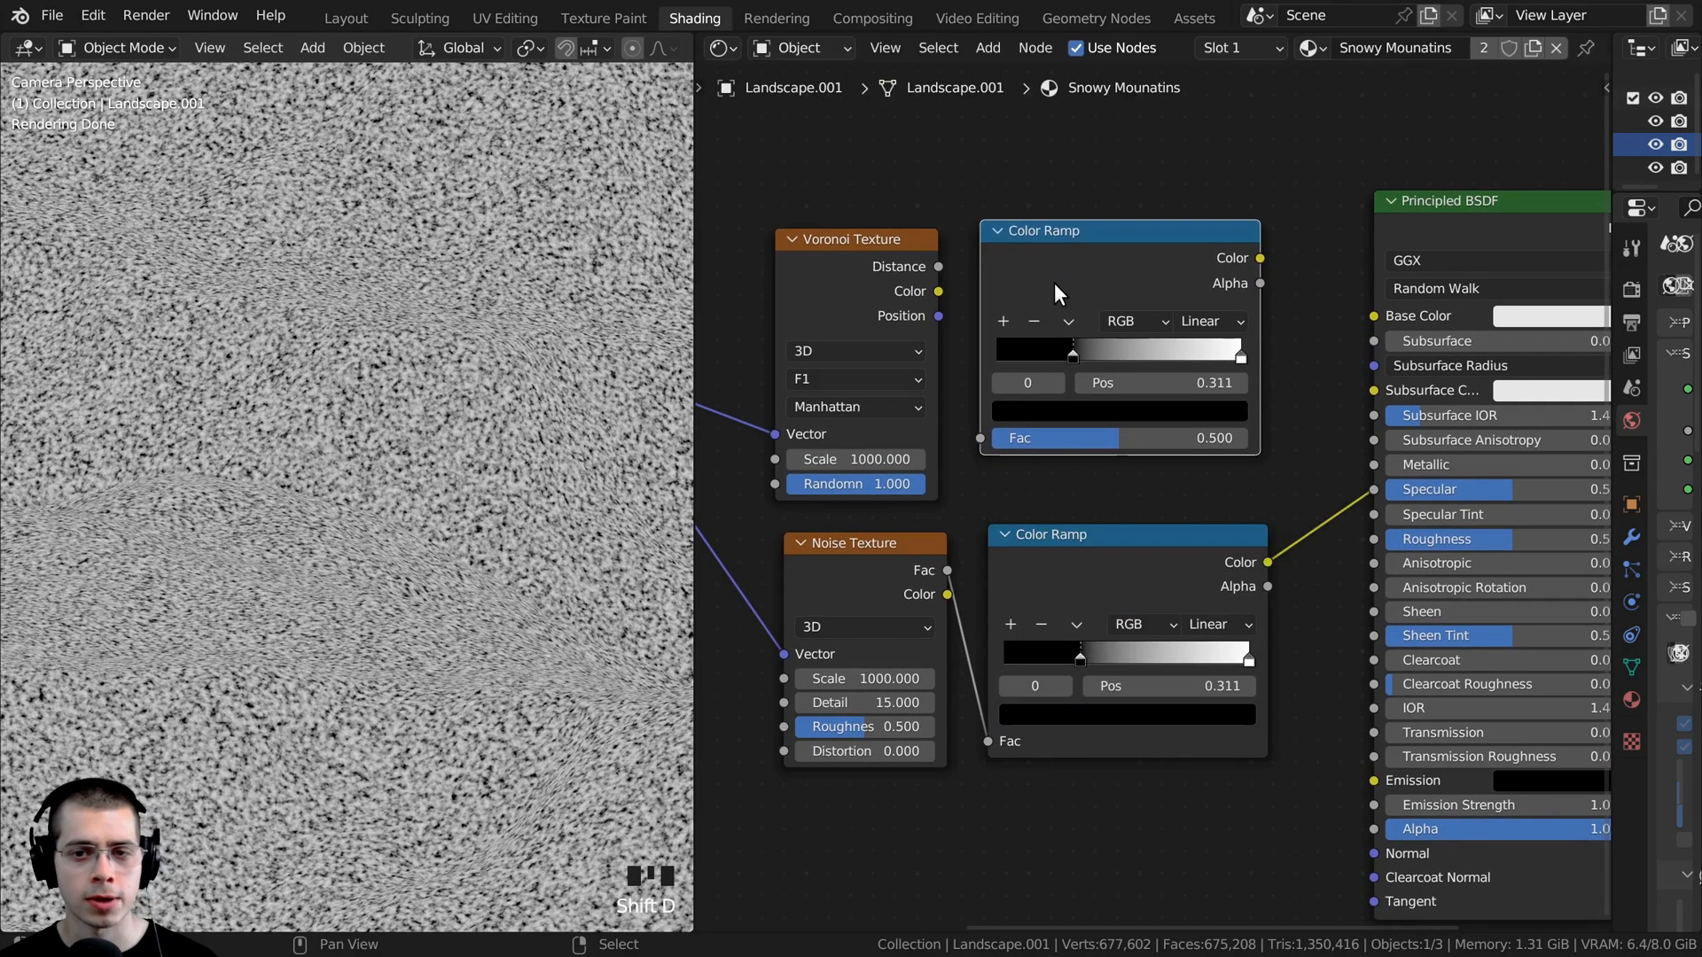
# - Preview the duplicated Color Ramp on the surface and feed its Fac input from the Voronoi Texture's Distance output
pyautogui.moveTo(998, 402); pyautogui.dragTo(978, 440, button='middle')
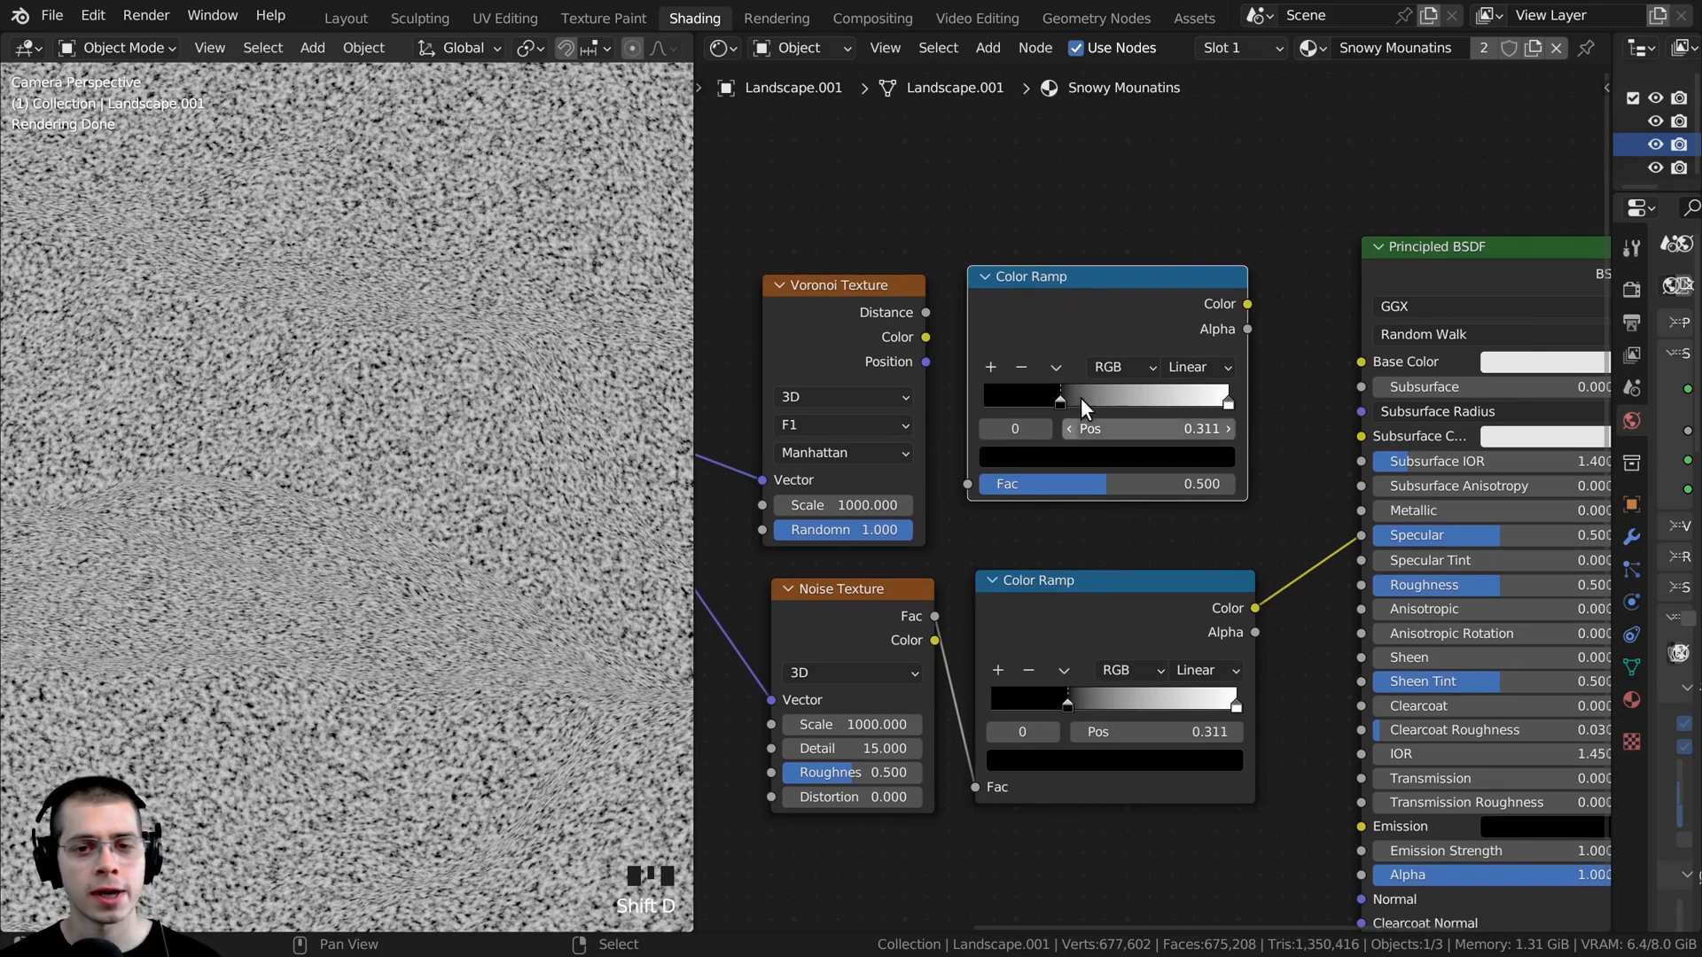
pyautogui.keyDown('ctrl'); pyautogui.keyDown('shift'); pyautogui.click(1108, 299); pyautogui.keyUp('shift'); pyautogui.keyUp('ctrl')
pyautogui.scroll(1, 819, 276)
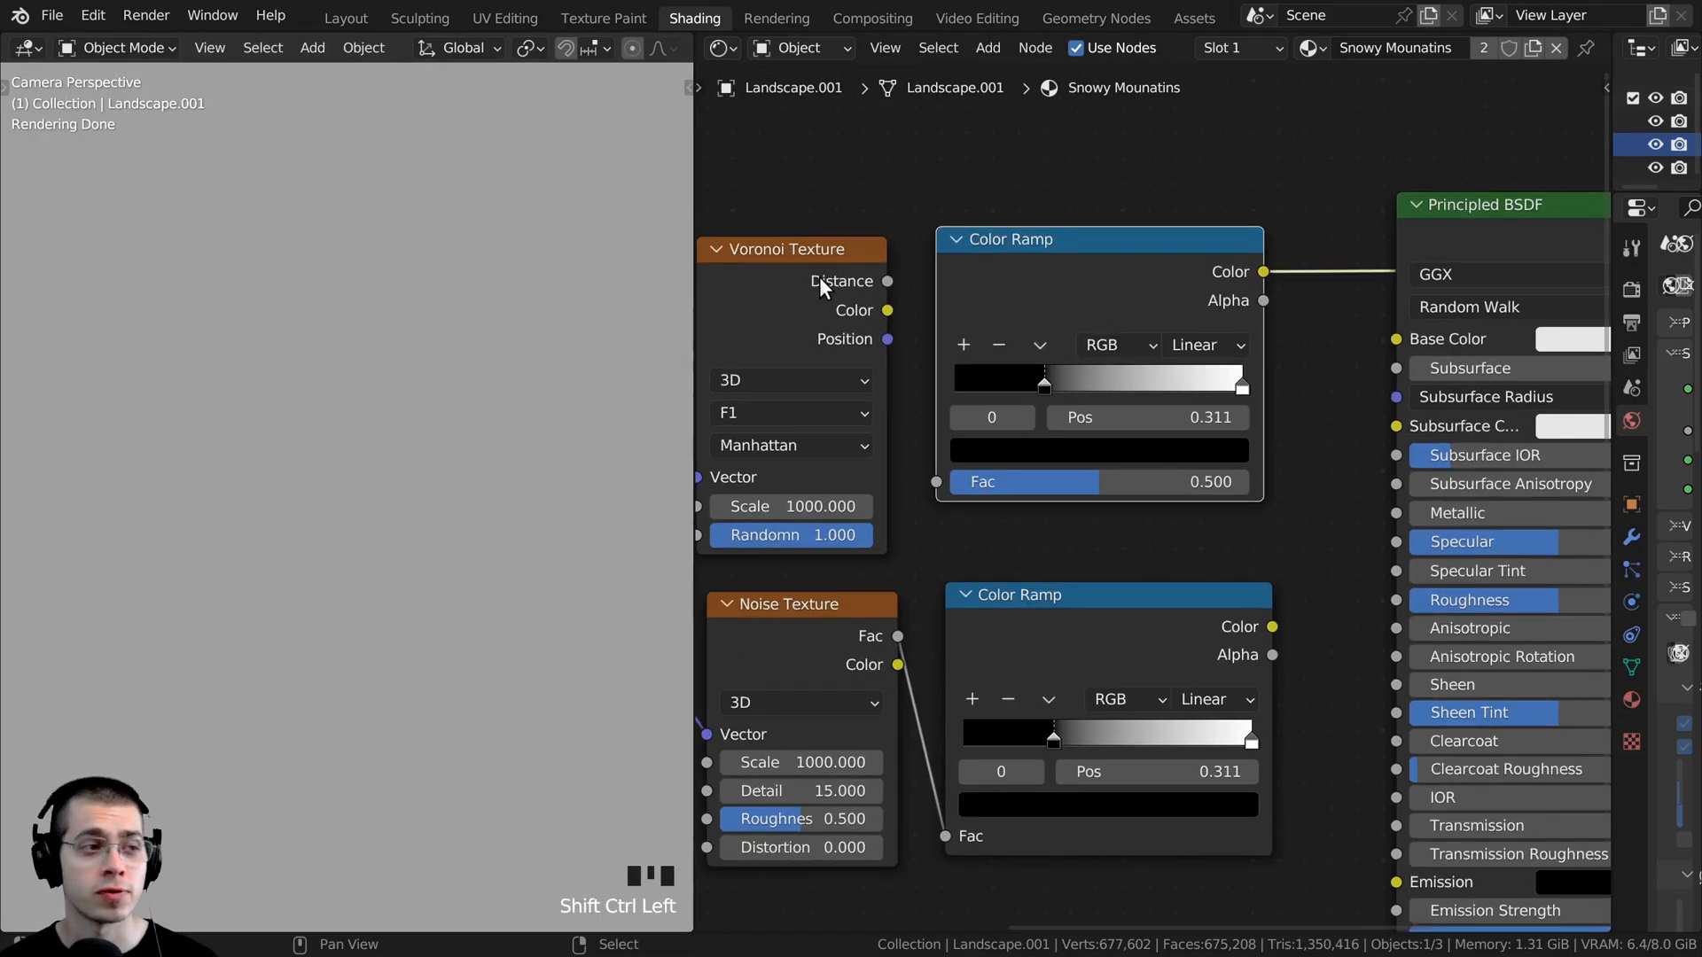
pyautogui.moveTo(889, 281); pyautogui.dragTo(928, 481)
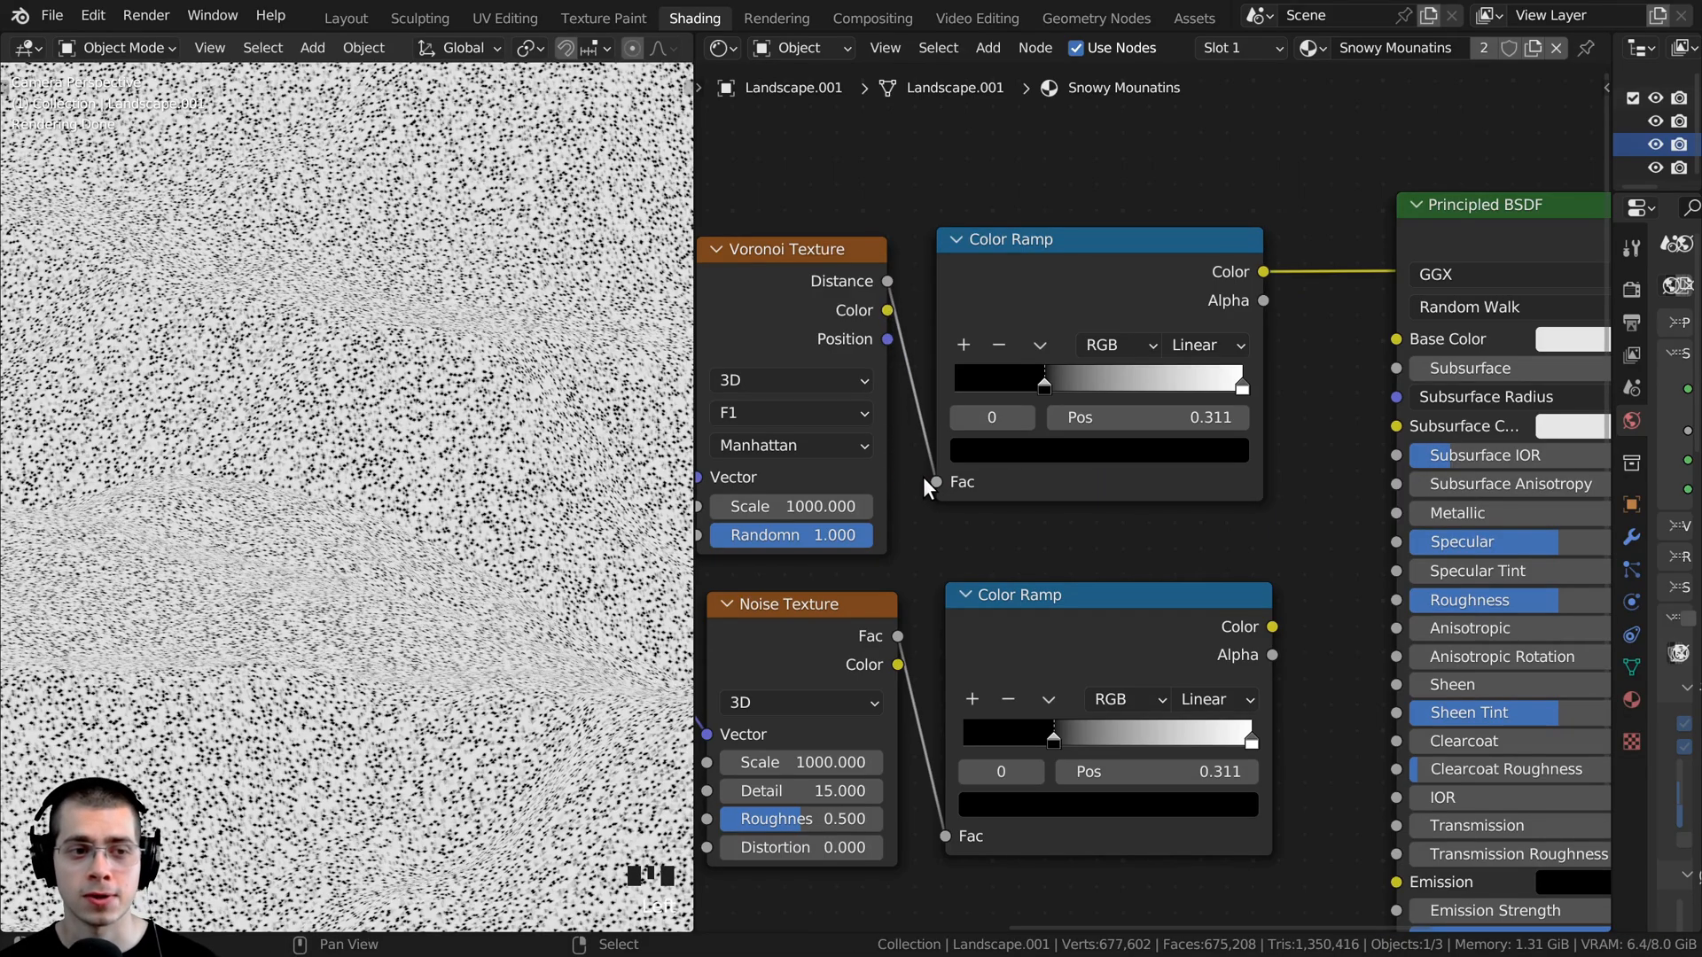
# - Move the Voronoi Color Ramp's black stop to position 0.000 and add a new light stop at 0.753
pyautogui.scroll(1, 1001, 349)
pyautogui.moveTo(1023, 363); pyautogui.dragTo(901, 369)
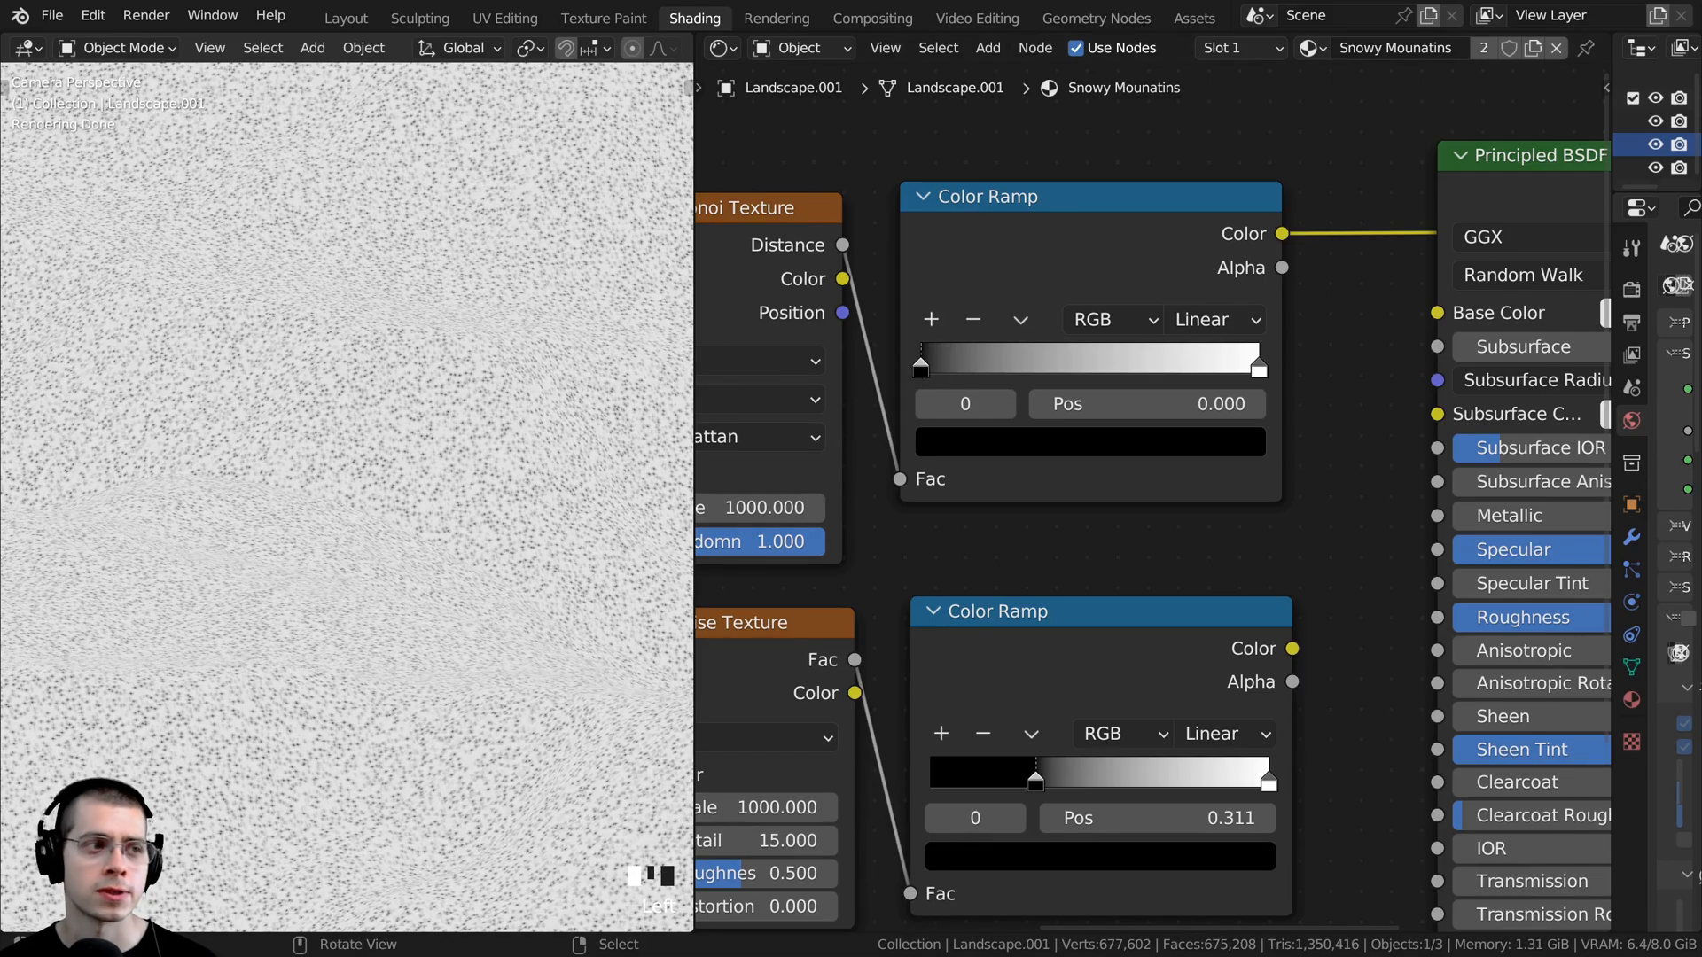
pyautogui.scroll(11, 467, 425)
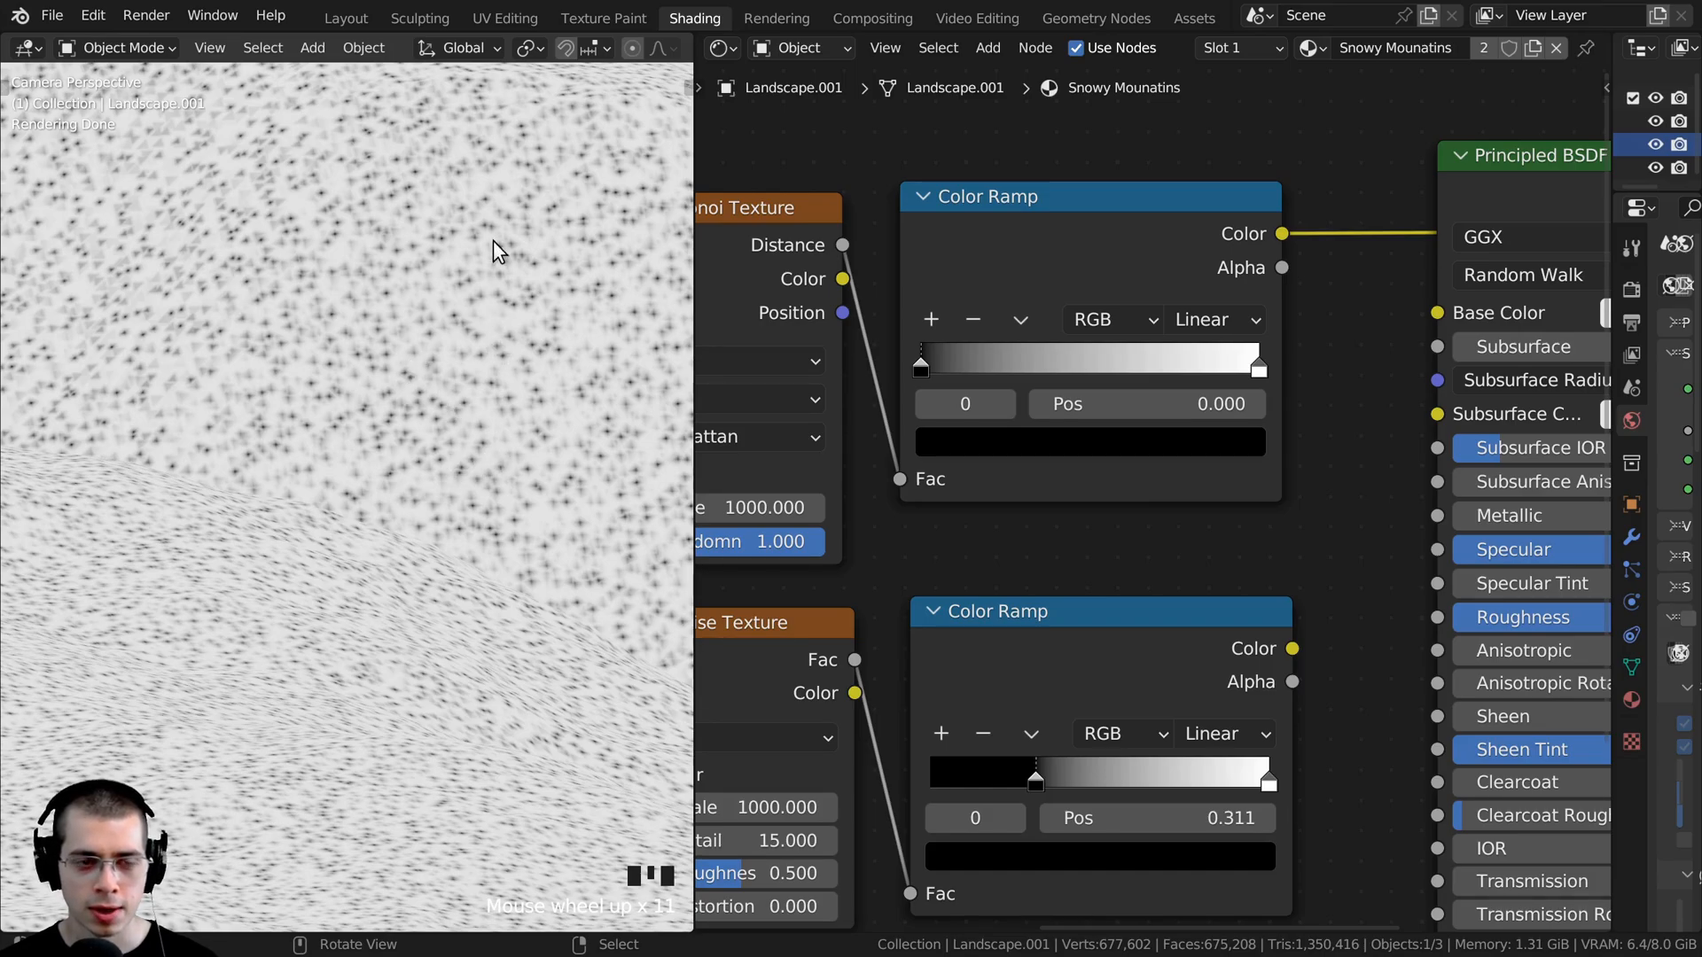
pyautogui.keyDown('ctrl'); pyautogui.click(1175, 359); pyautogui.keyUp('ctrl')
pyautogui.click(1175, 364)
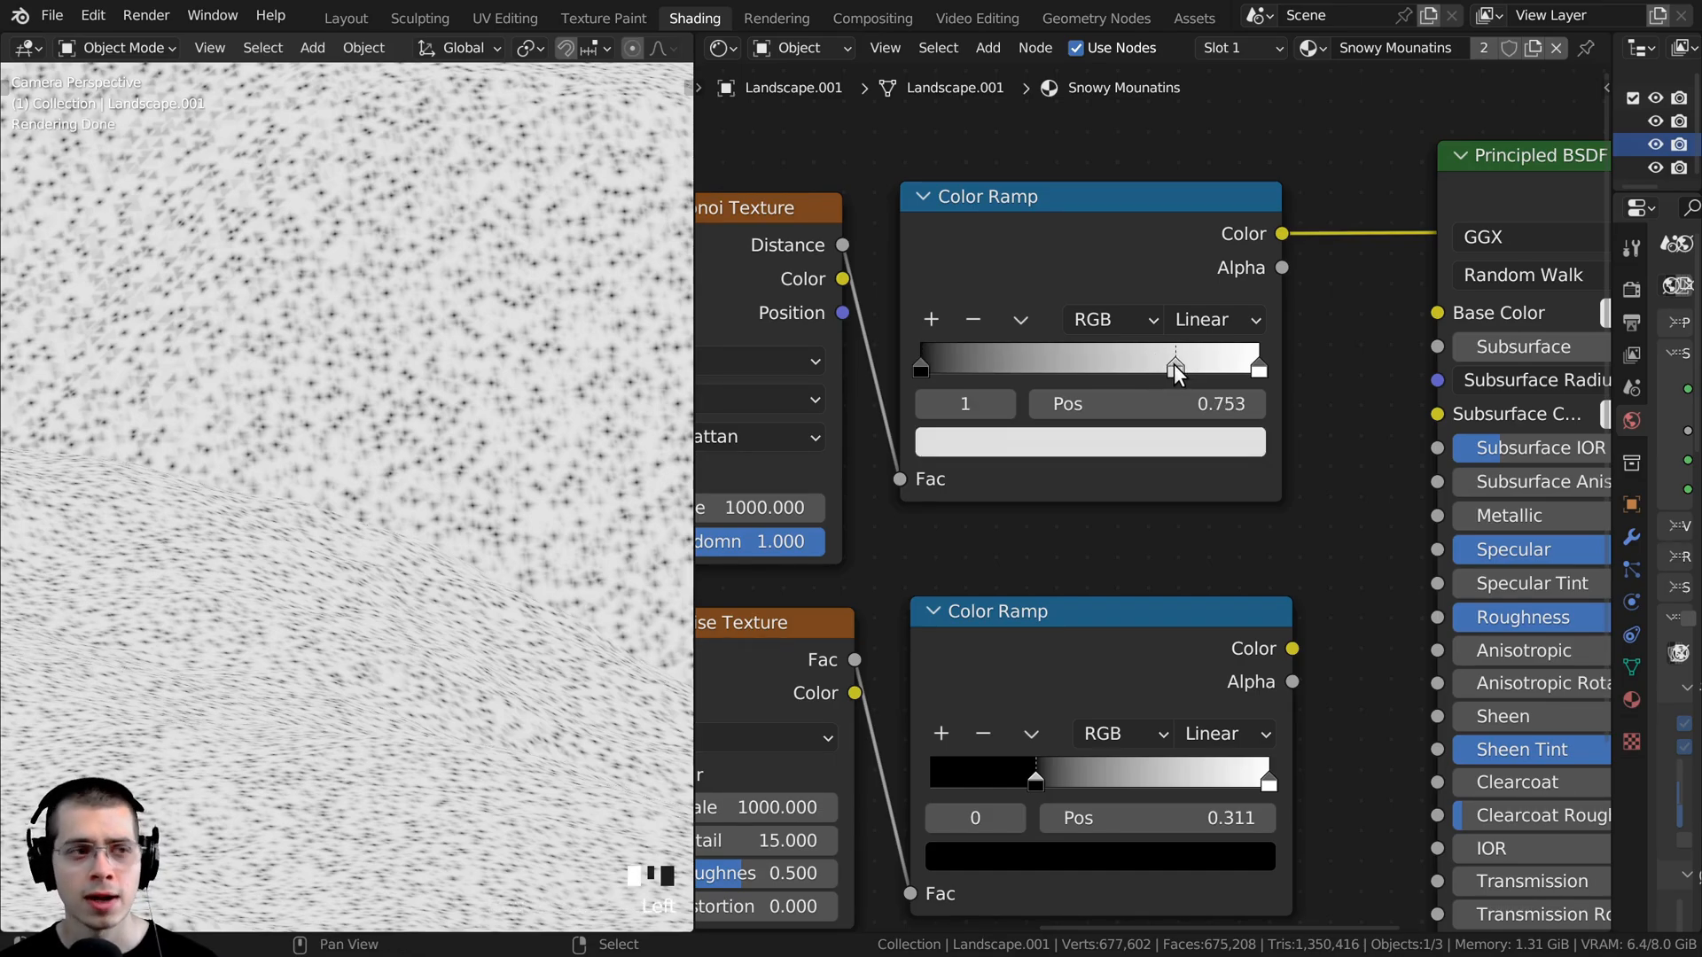
# - Darken the 0.753 stop of the Voronoi Color Ramp to a grey with a Value of 0.379
pyautogui.click(1154, 510)
pyautogui.scroll(-2, 1148, 479)
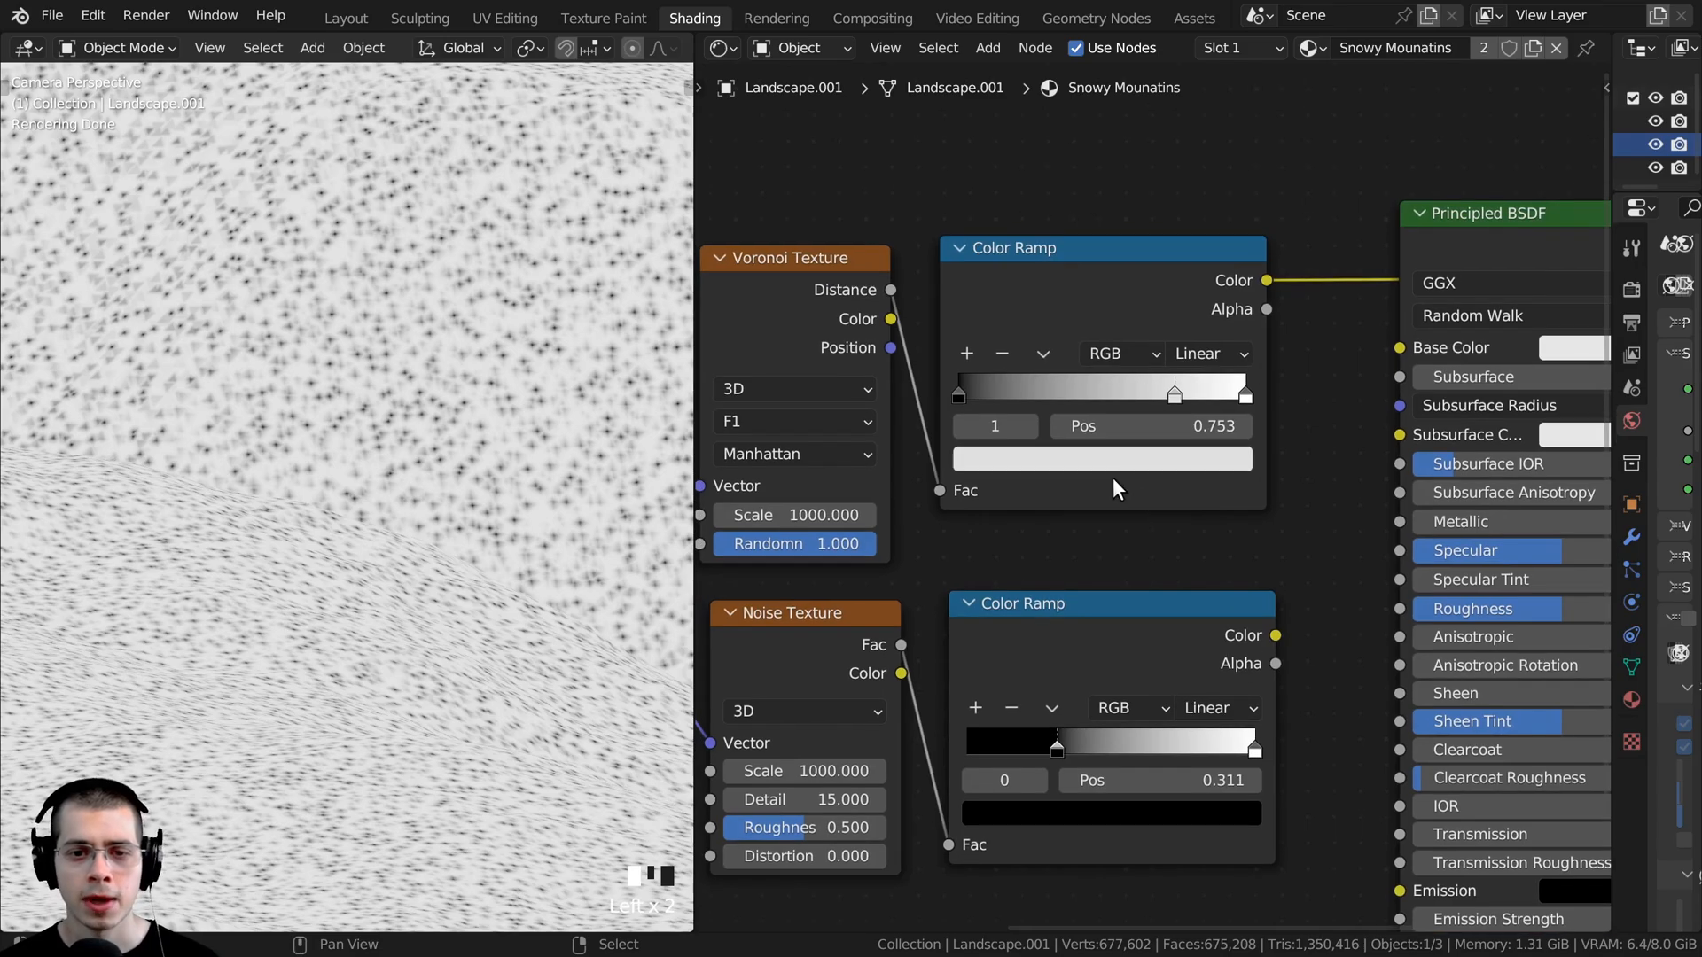
pyautogui.click(1093, 459)
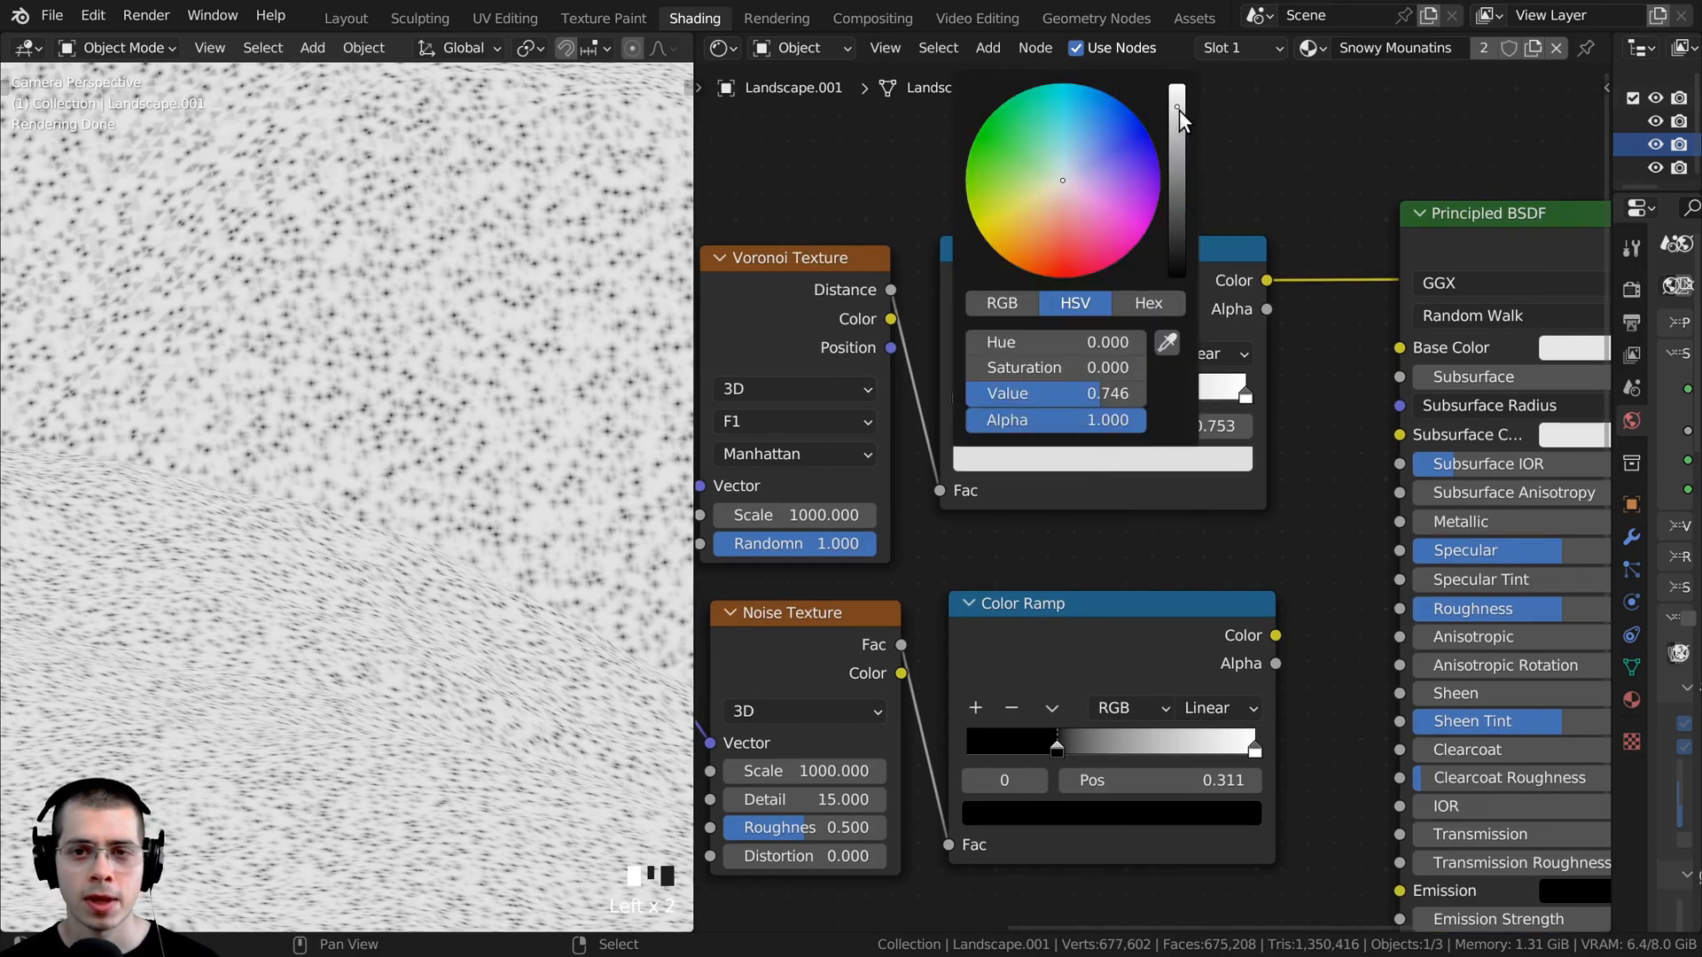
pyautogui.moveTo(1179, 110); pyautogui.dragTo(1177, 150)
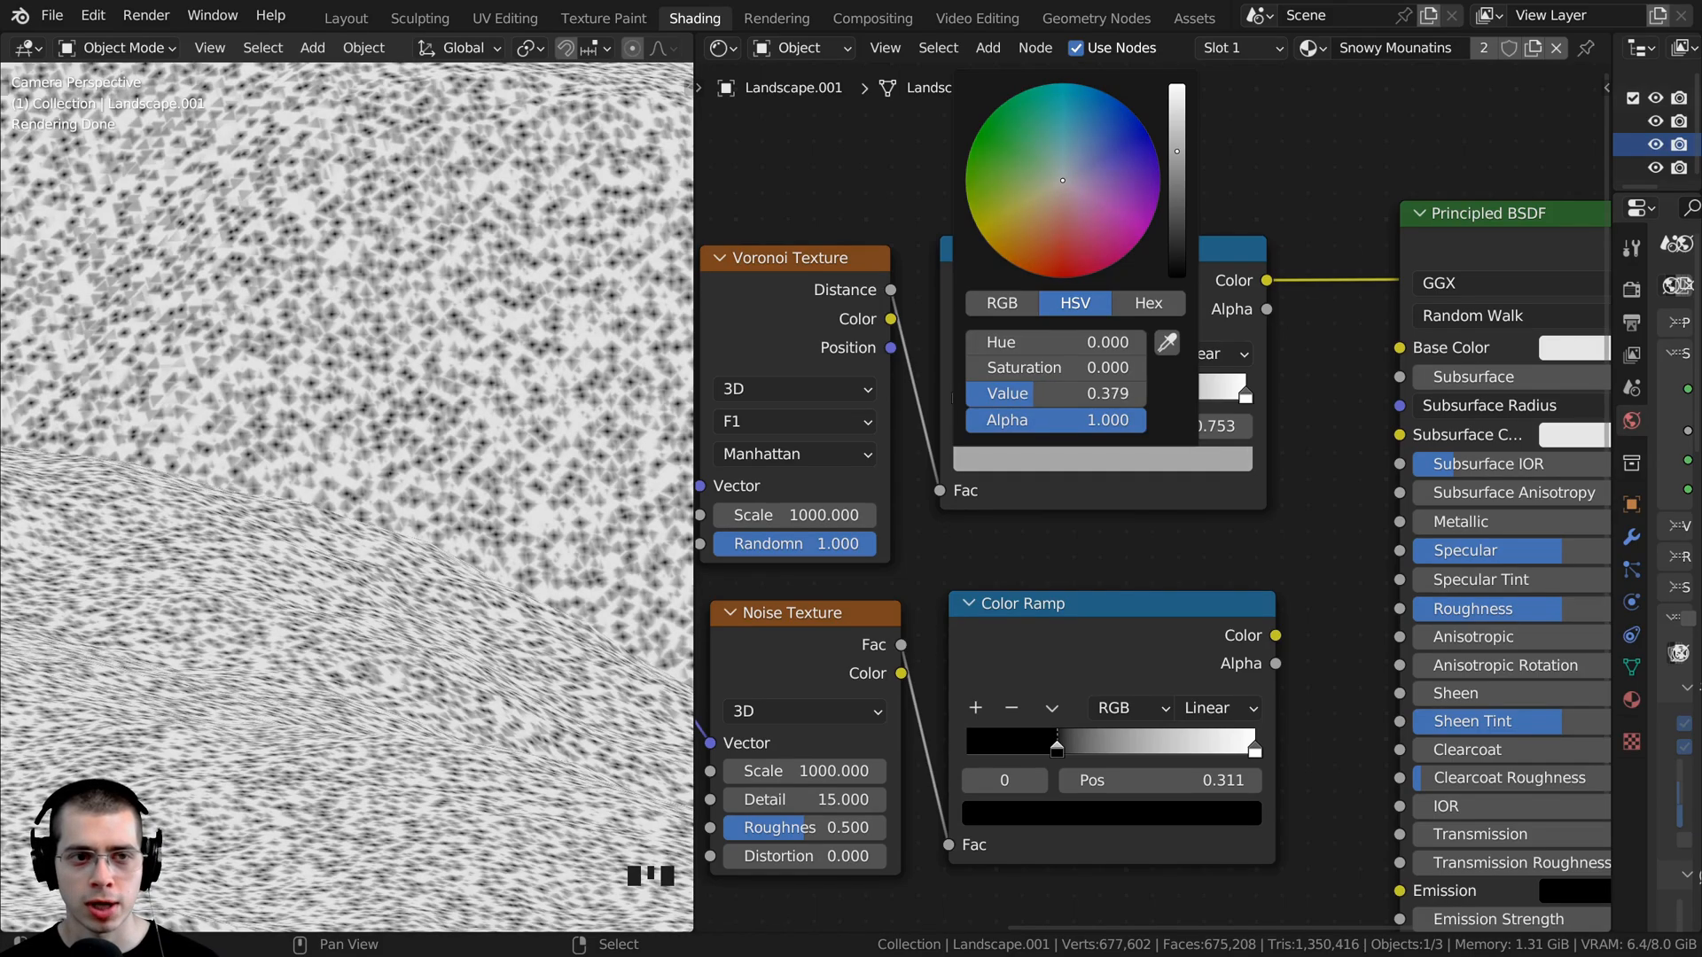
pyautogui.scroll(2, 414, 248)
pyautogui.scroll(3, 390, 629)
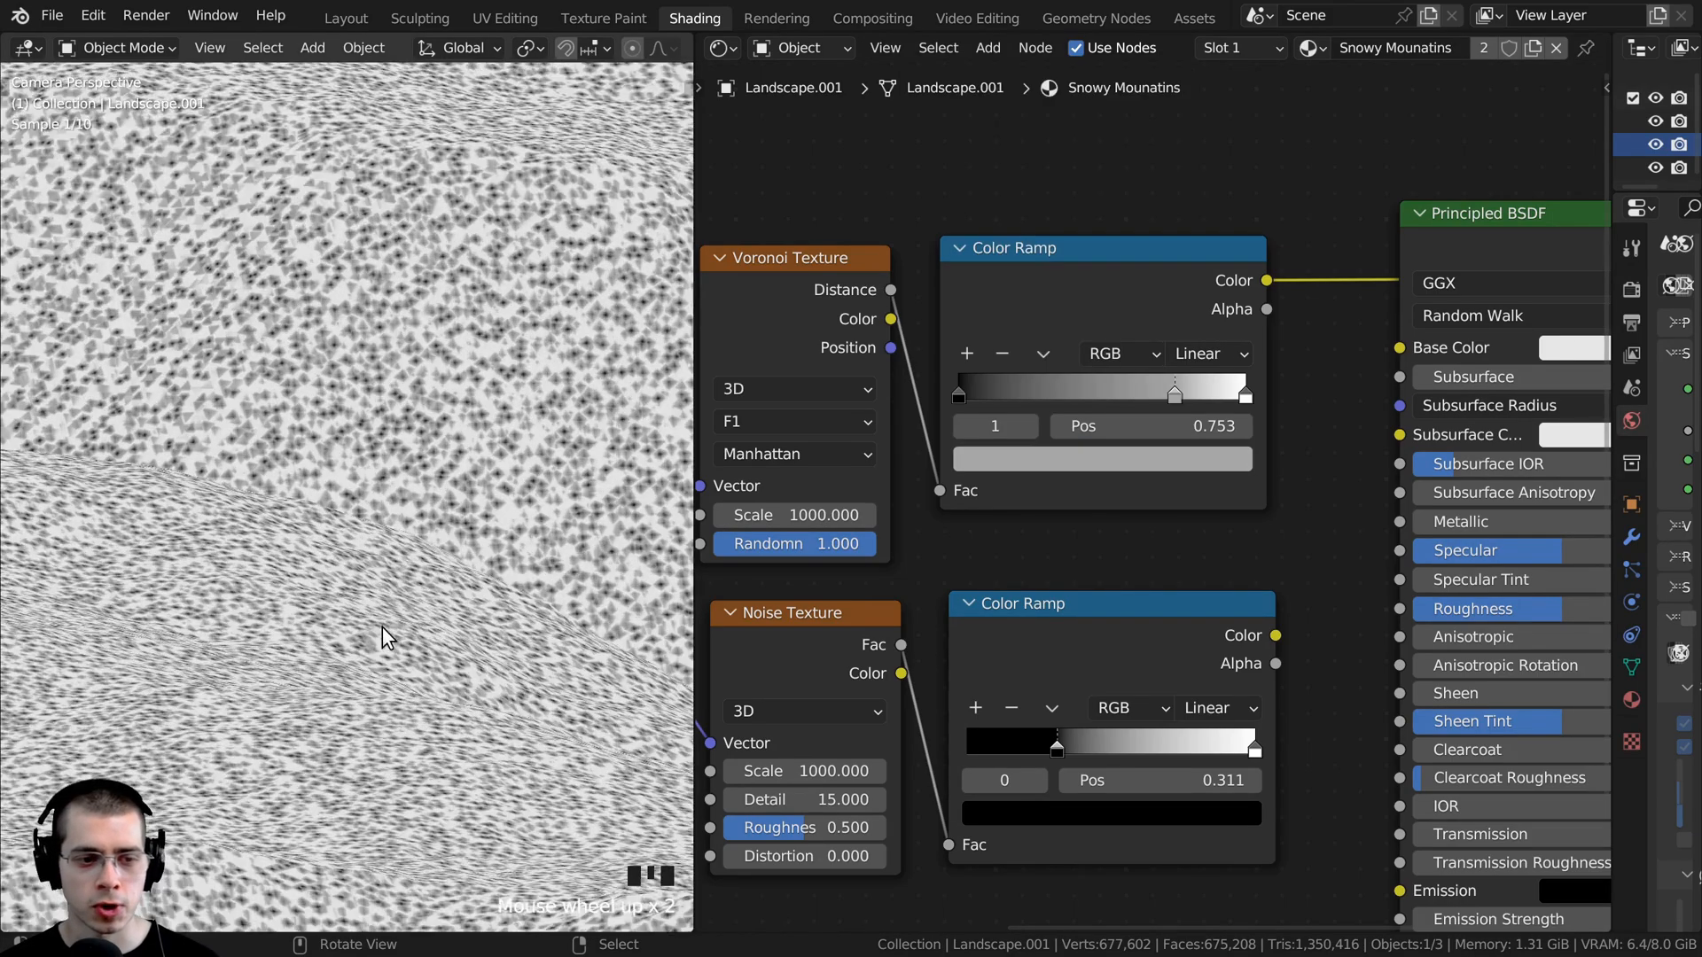
pyautogui.scroll(-3, 1021, 444)
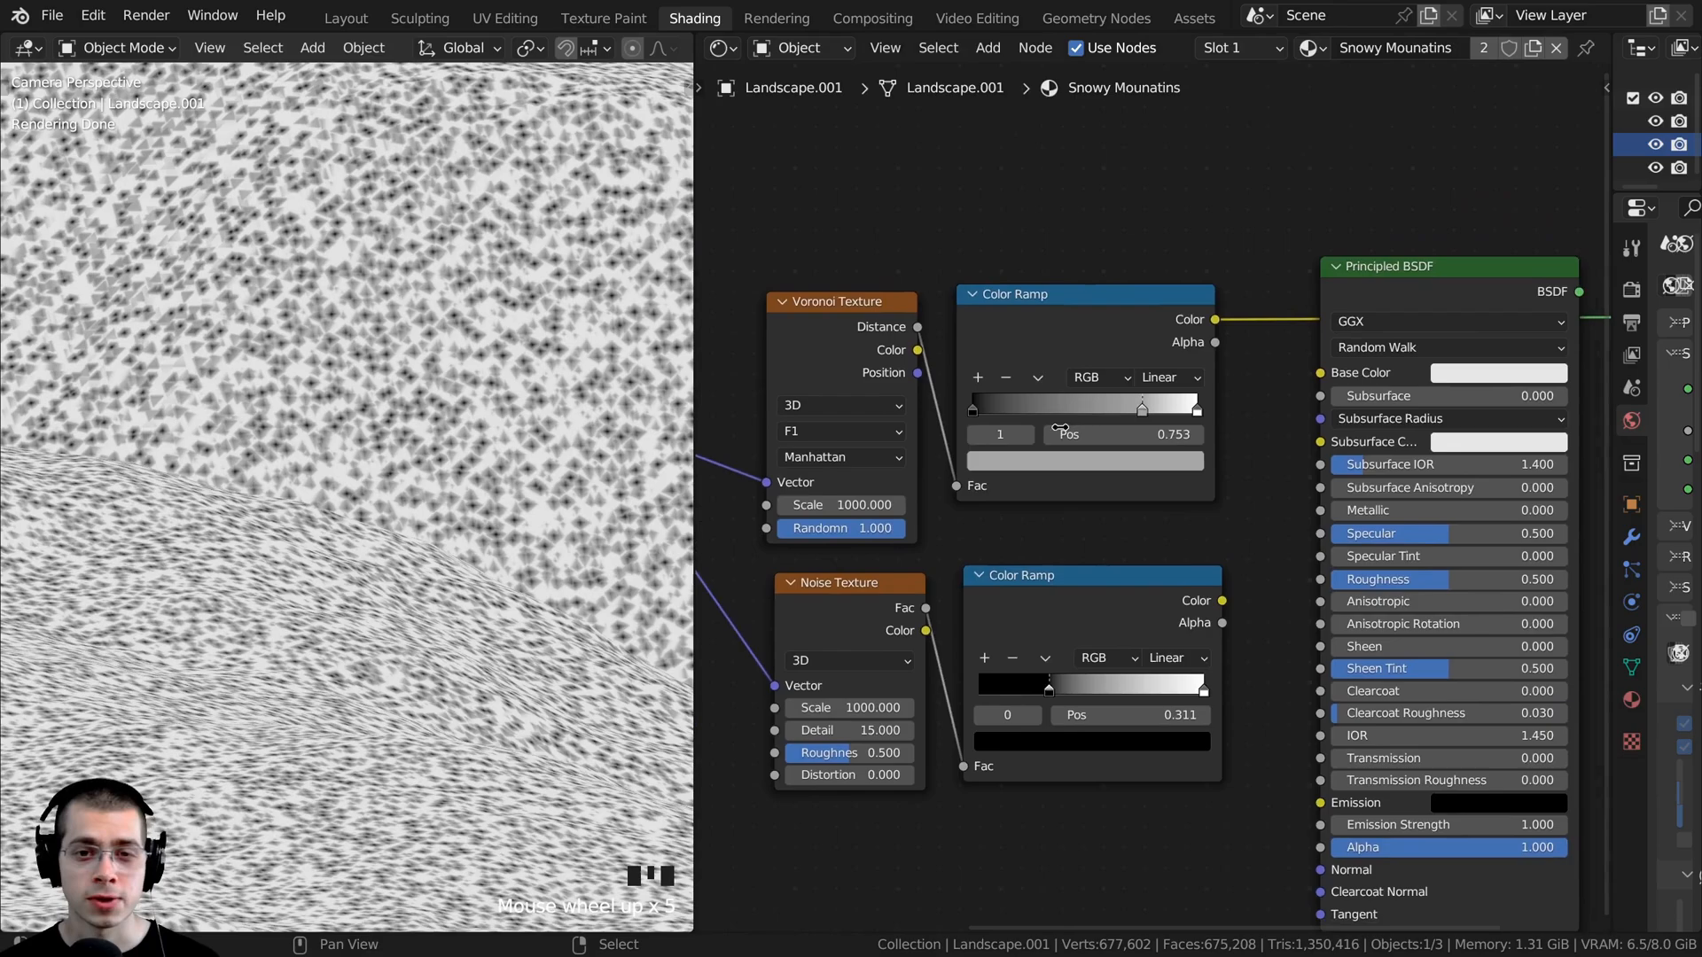
# - Preview the Voronoi and noise Color Ramps in turn on the surface to compare their patterns
pyautogui.keyDown('ctrl'); pyautogui.keyDown('shift'); pyautogui.click(1062, 598); pyautogui.keyUp('shift'); pyautogui.keyUp('ctrl')
pyautogui.keyDown('ctrl'); pyautogui.keyDown('shift'); pyautogui.click(1026, 338); pyautogui.keyUp('shift'); pyautogui.keyUp('ctrl')
pyautogui.keyDown('ctrl'); pyautogui.keyDown('shift'); pyautogui.click(1050, 609); pyautogui.keyUp('shift'); pyautogui.keyUp('ctrl')
# - Move the Principled BSDF and Material Output nodes together away from the Color Ramps to make room for another node
pyautogui.scroll(-3, 1135, 536)
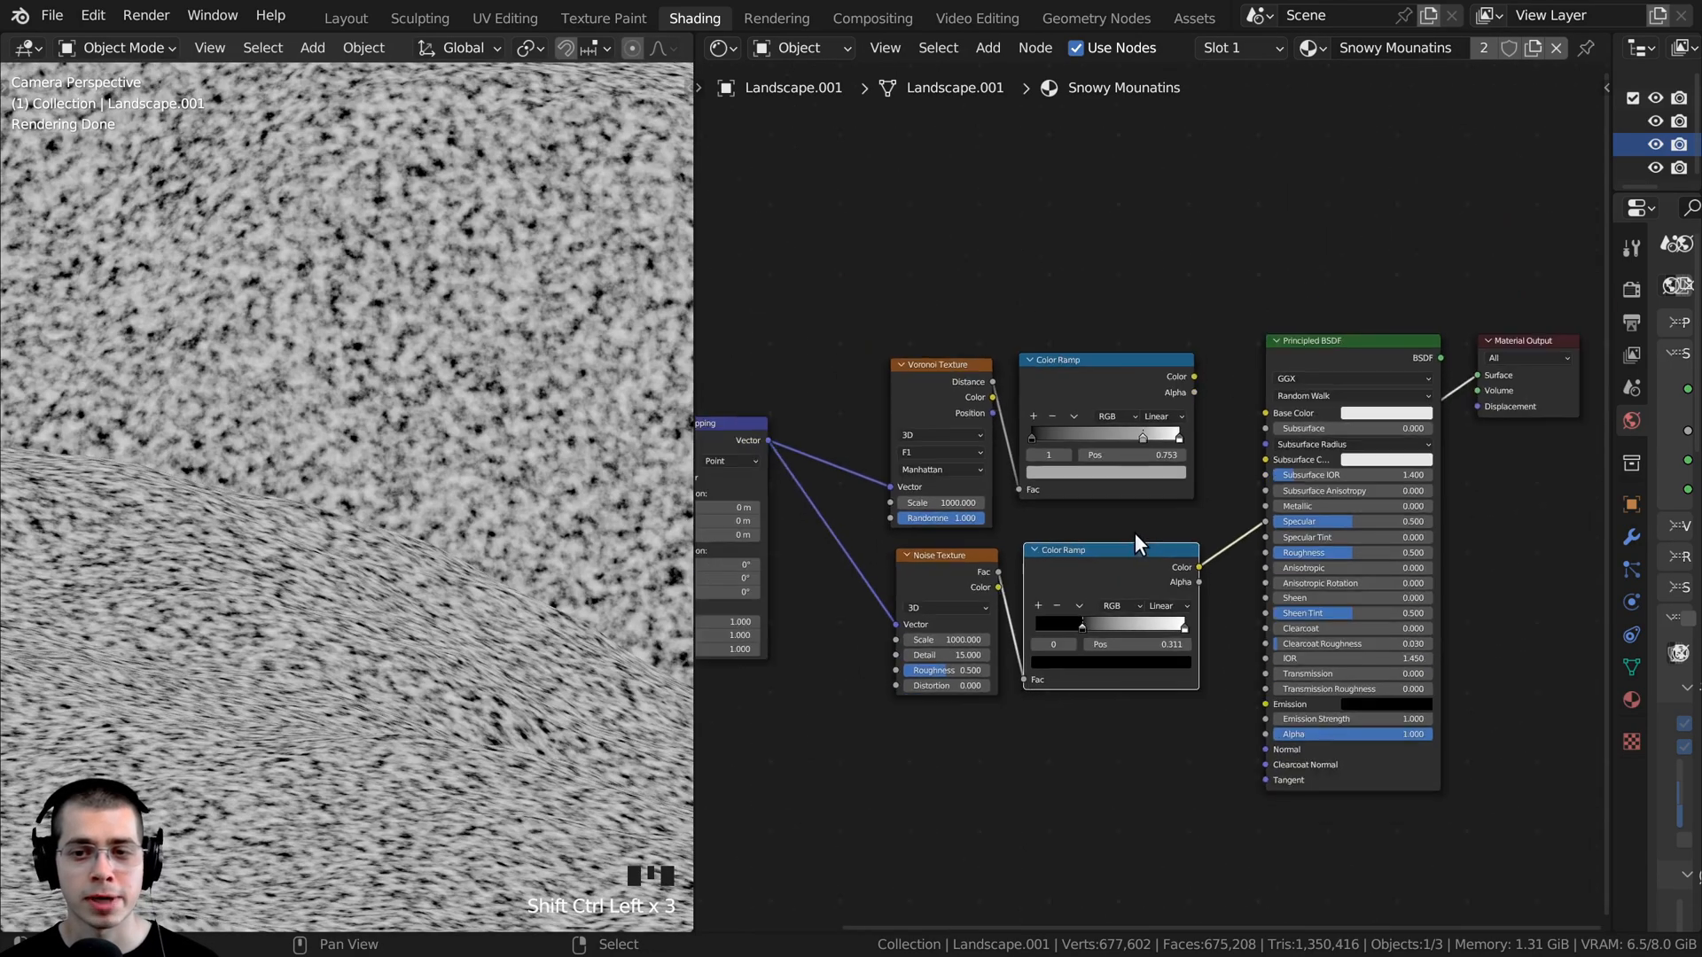
pyautogui.moveTo(1276, 388); pyautogui.dragTo(1008, 393, button='middle')
pyautogui.moveTo(1033, 201); pyautogui.dragTo(1375, 604)
pyautogui.press('g')
pyautogui.click(1275, 371)
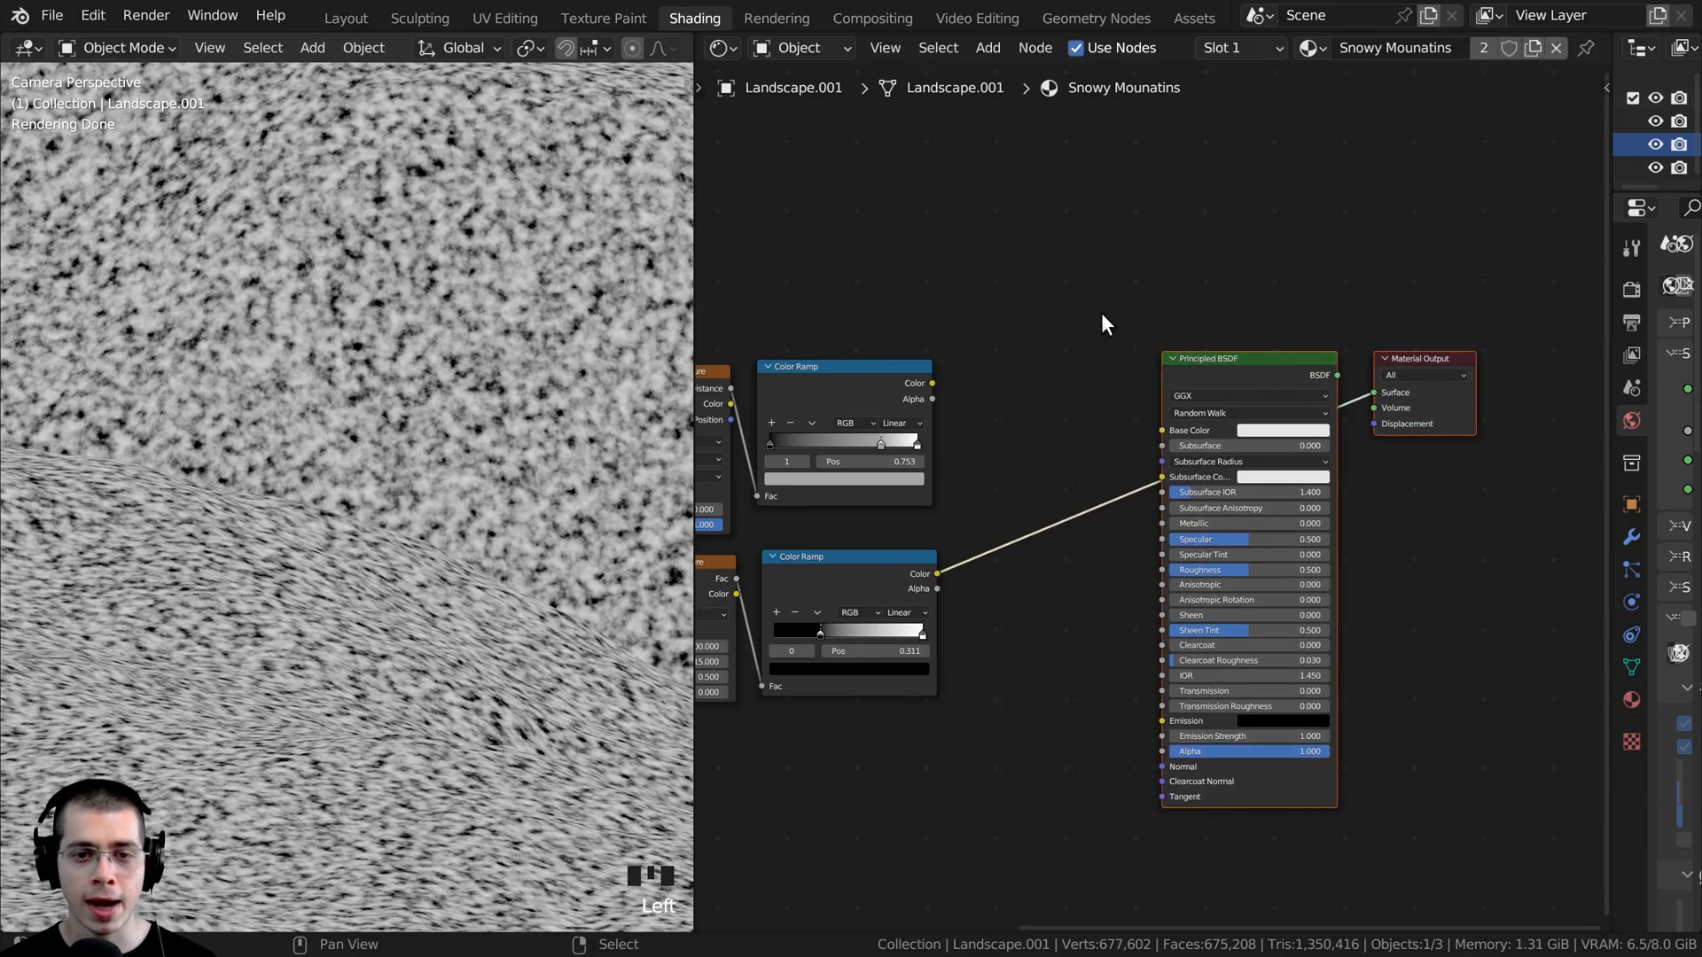
# - Add a Mix Color node and place it between the Color Ramps and the Principled BSDF
pyautogui.hotkey('shift', 'a')
pyautogui.click(1085, 299)
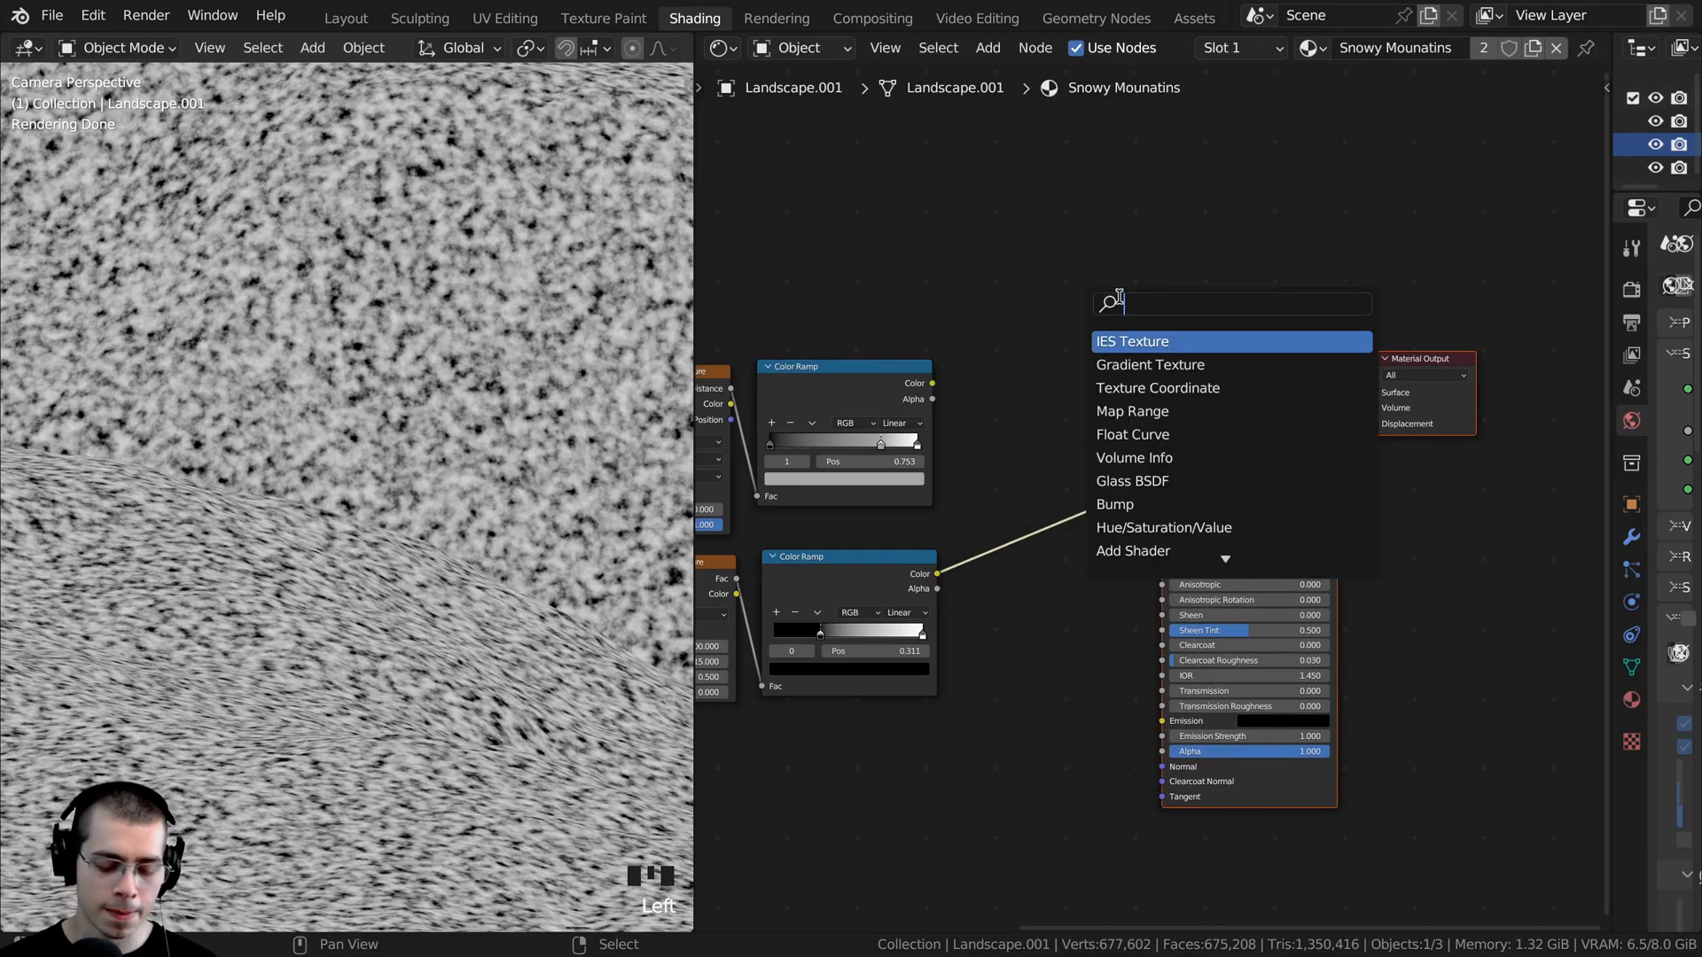
pyautogui.write('mix')
pyautogui.press('Down')
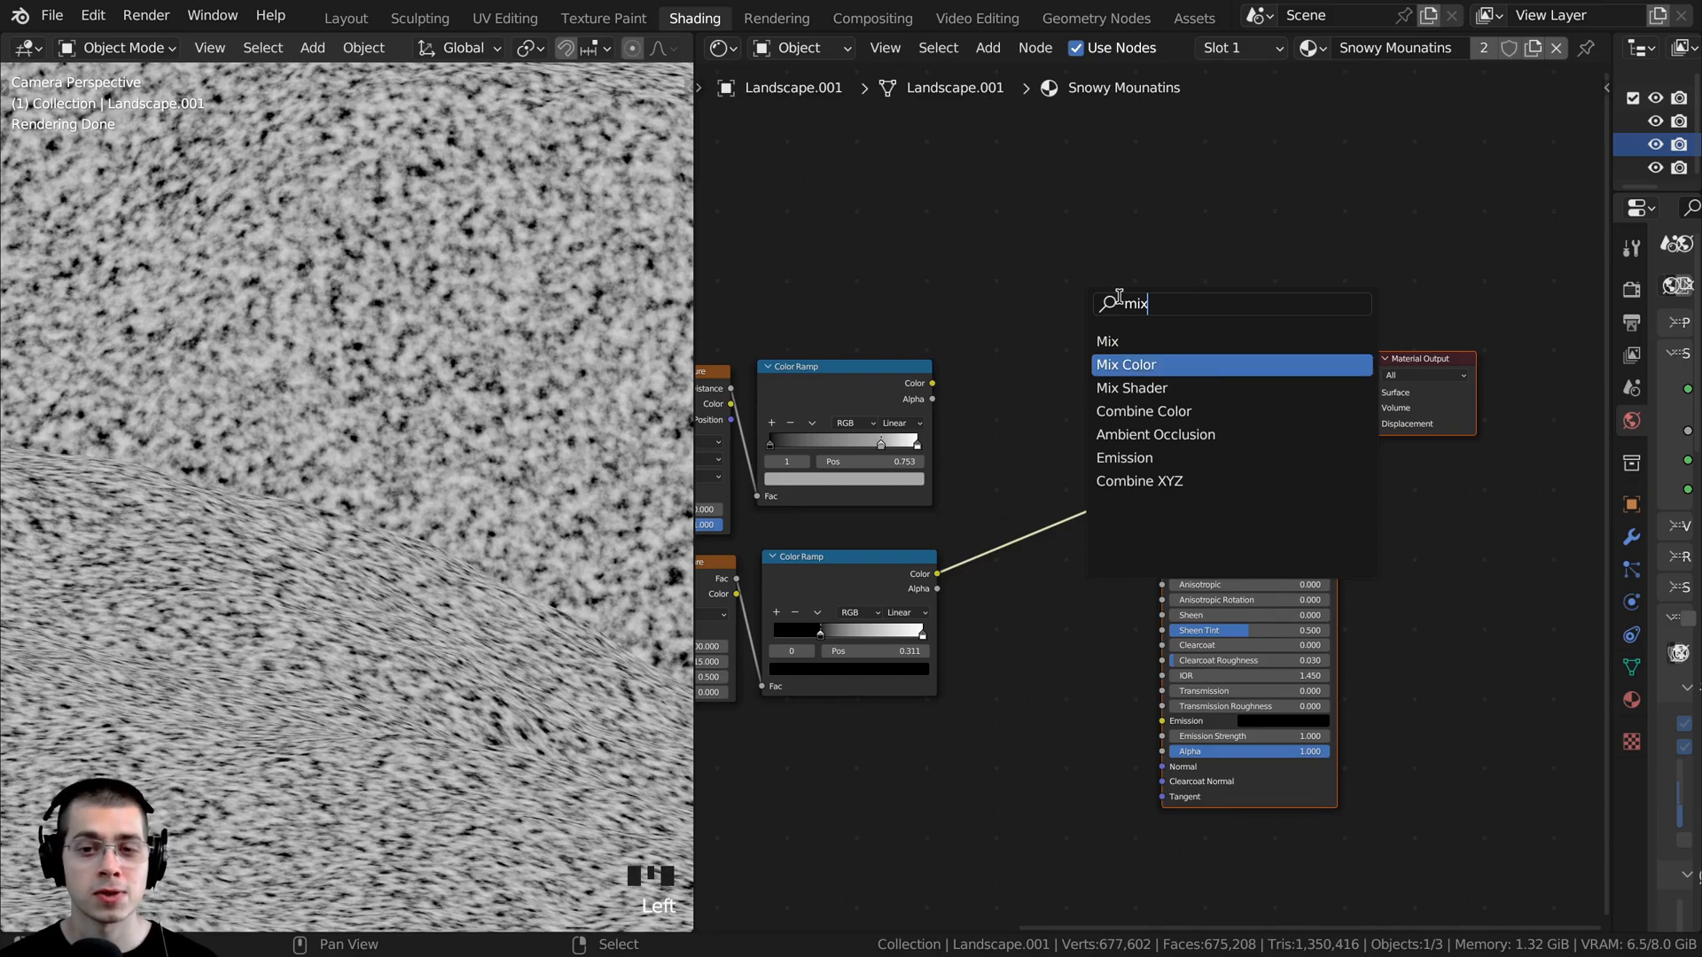
pyautogui.press('Return')
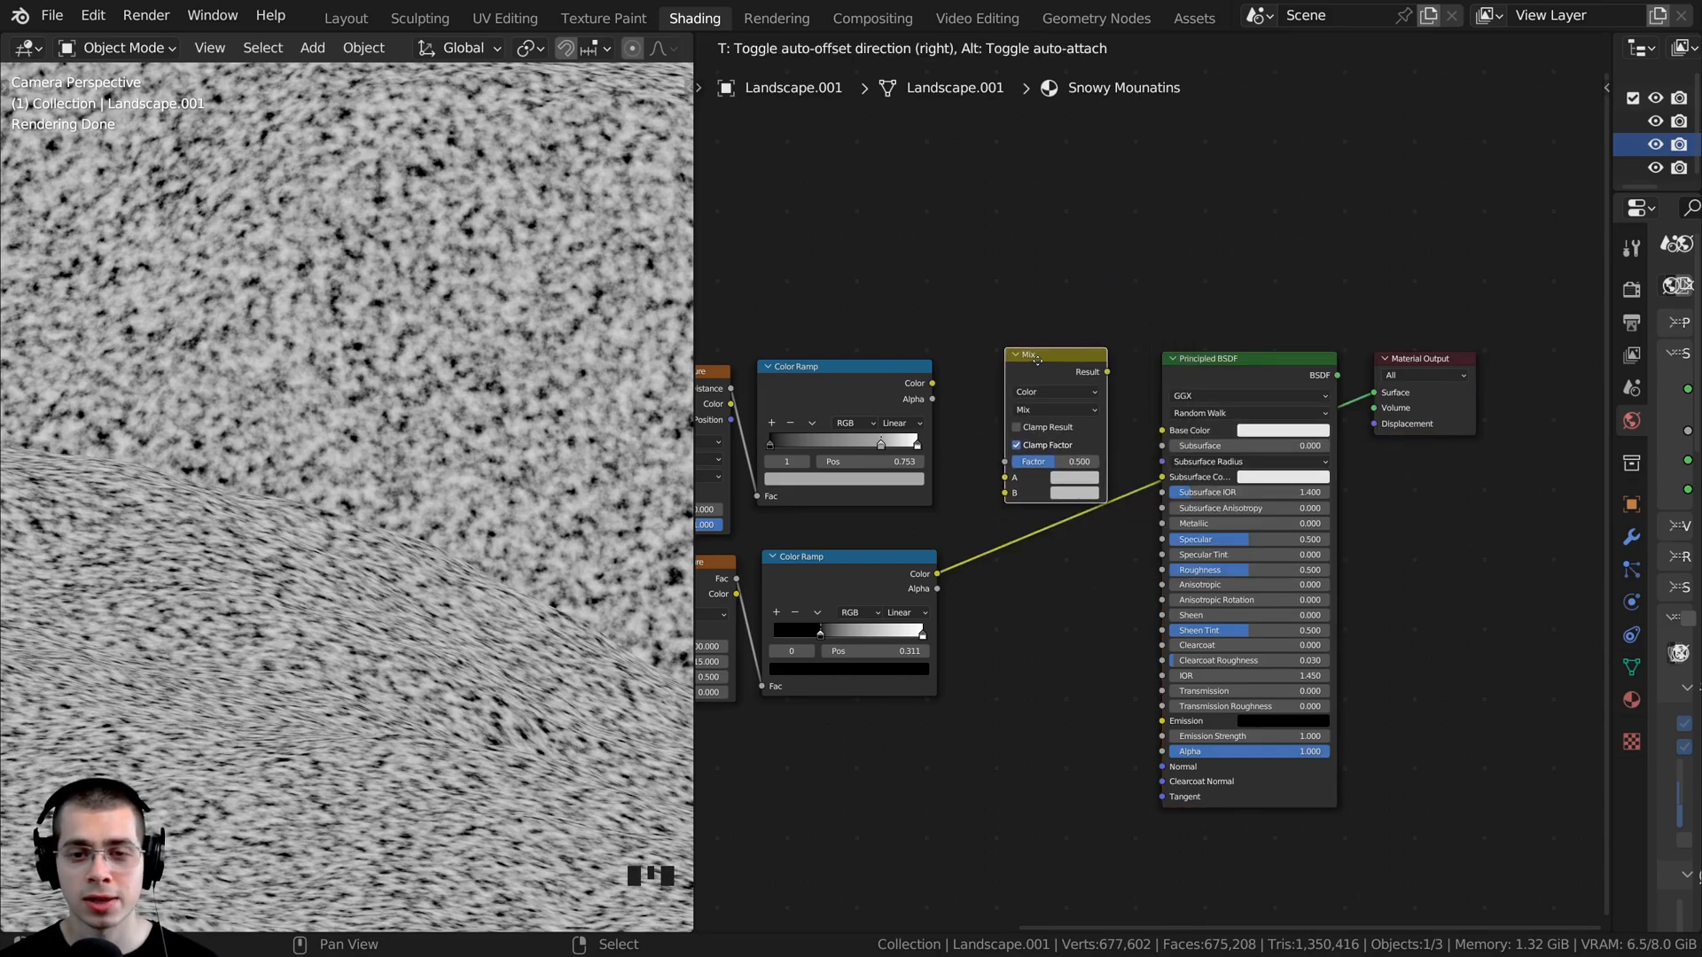
pyautogui.click(1033, 359)
# - Connect the Voronoi Color Ramp to the Mix node's A input and the noise Color Ramp to B, and preview the mix
pyautogui.scroll(2, 975, 385)
pyautogui.moveTo(894, 423); pyautogui.dragTo(894, 380, button='middle')
pyautogui.moveTo(946, 364); pyautogui.dragTo(1052, 503)
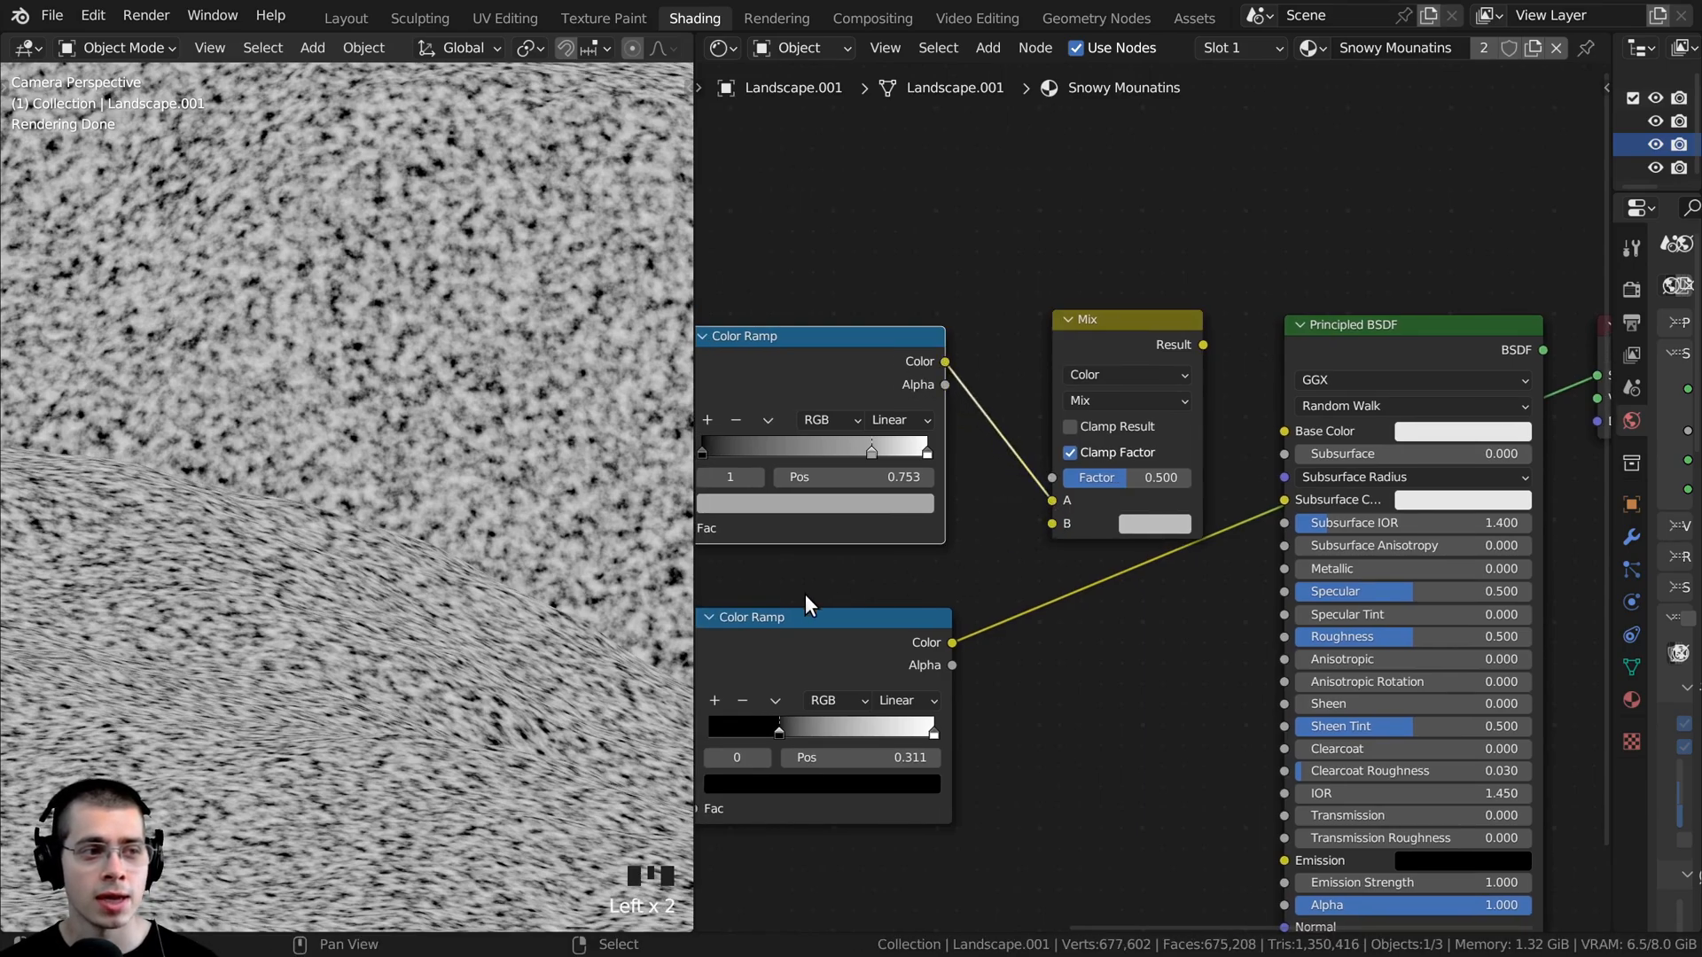
pyautogui.click(900, 648)
pyautogui.moveTo(952, 644); pyautogui.dragTo(1052, 527)
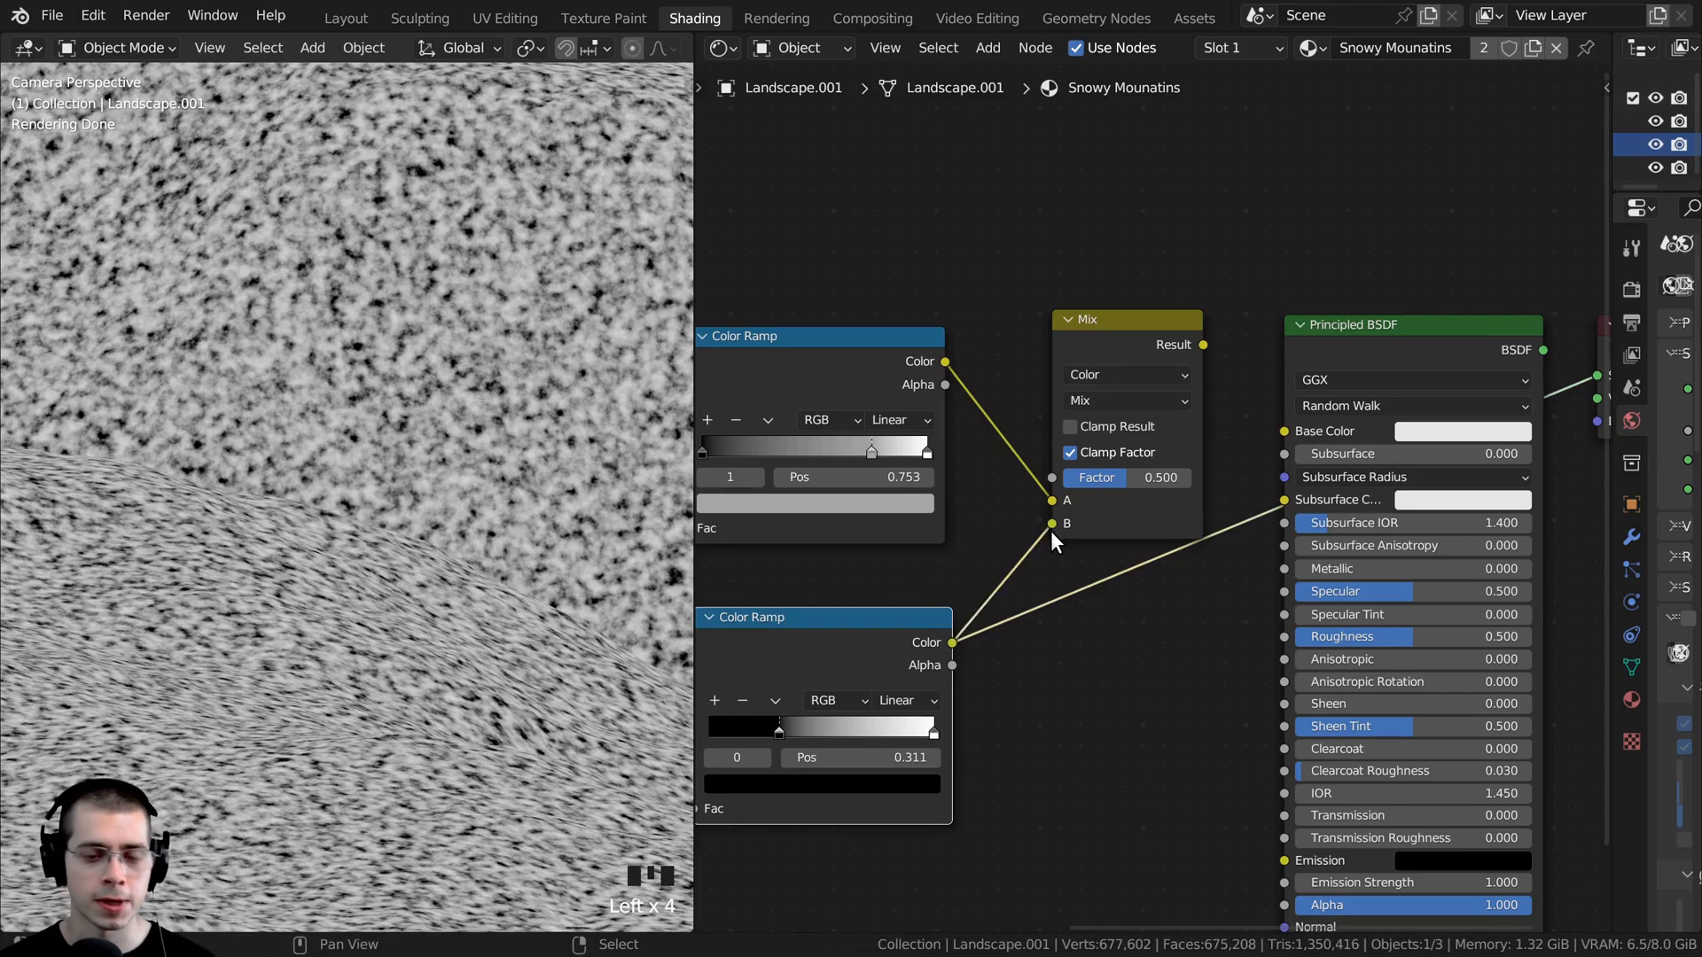
pyautogui.keyDown('ctrl'); pyautogui.keyDown('shift'); pyautogui.click(1151, 352); pyautogui.keyUp('shift'); pyautogui.keyUp('ctrl')
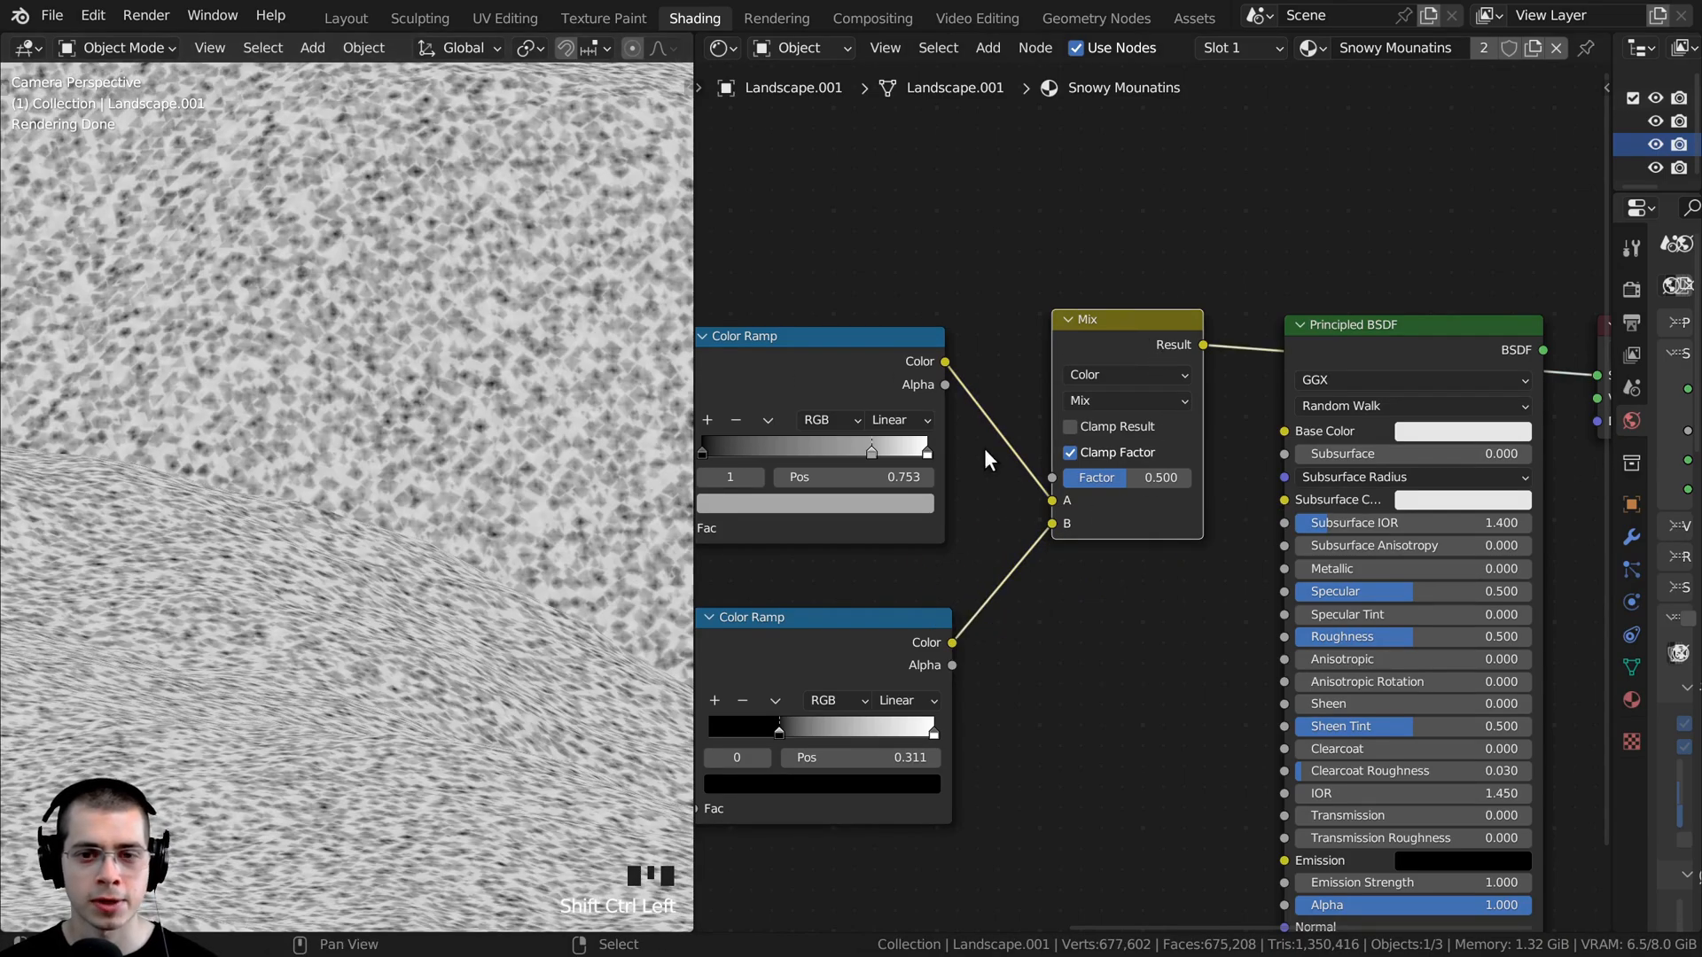
# - Try a Factor of 0.708 on the Mix node to blend the Voronoi and noise patterns
pyautogui.moveTo(1129, 488); pyautogui.dragTo(1154, 478)
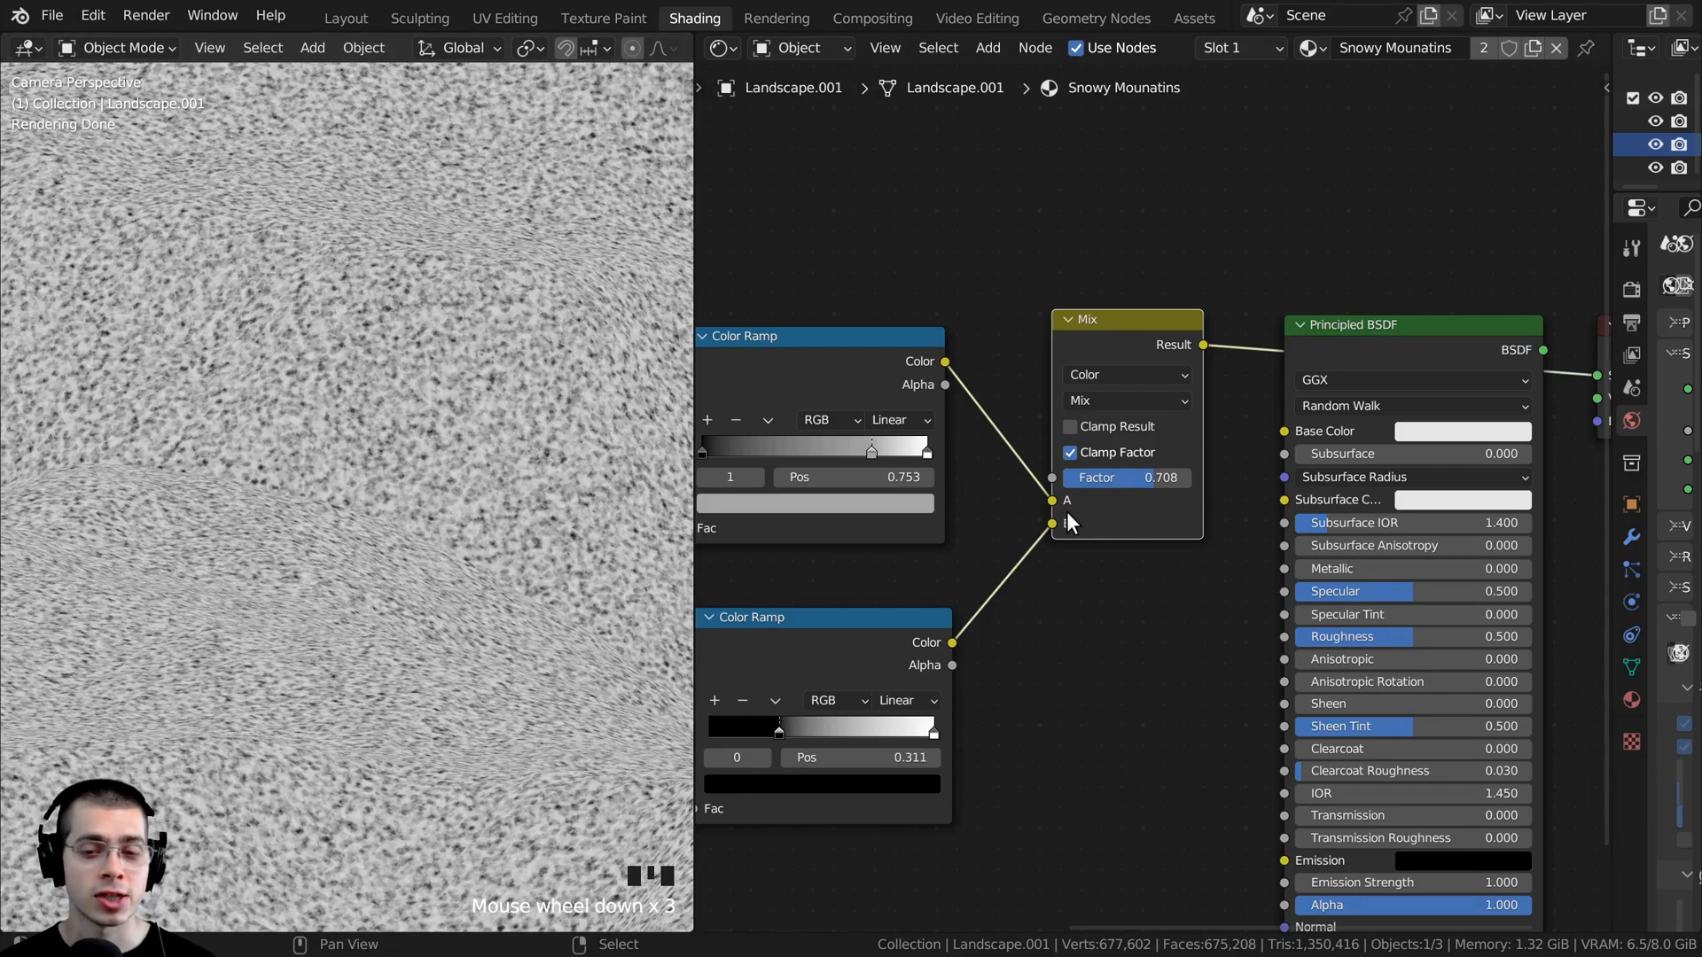
pyautogui.scroll(-3, 1067, 521)
pyautogui.click(1030, 332)
pyautogui.click(982, 589)
pyautogui.click(1015, 300)
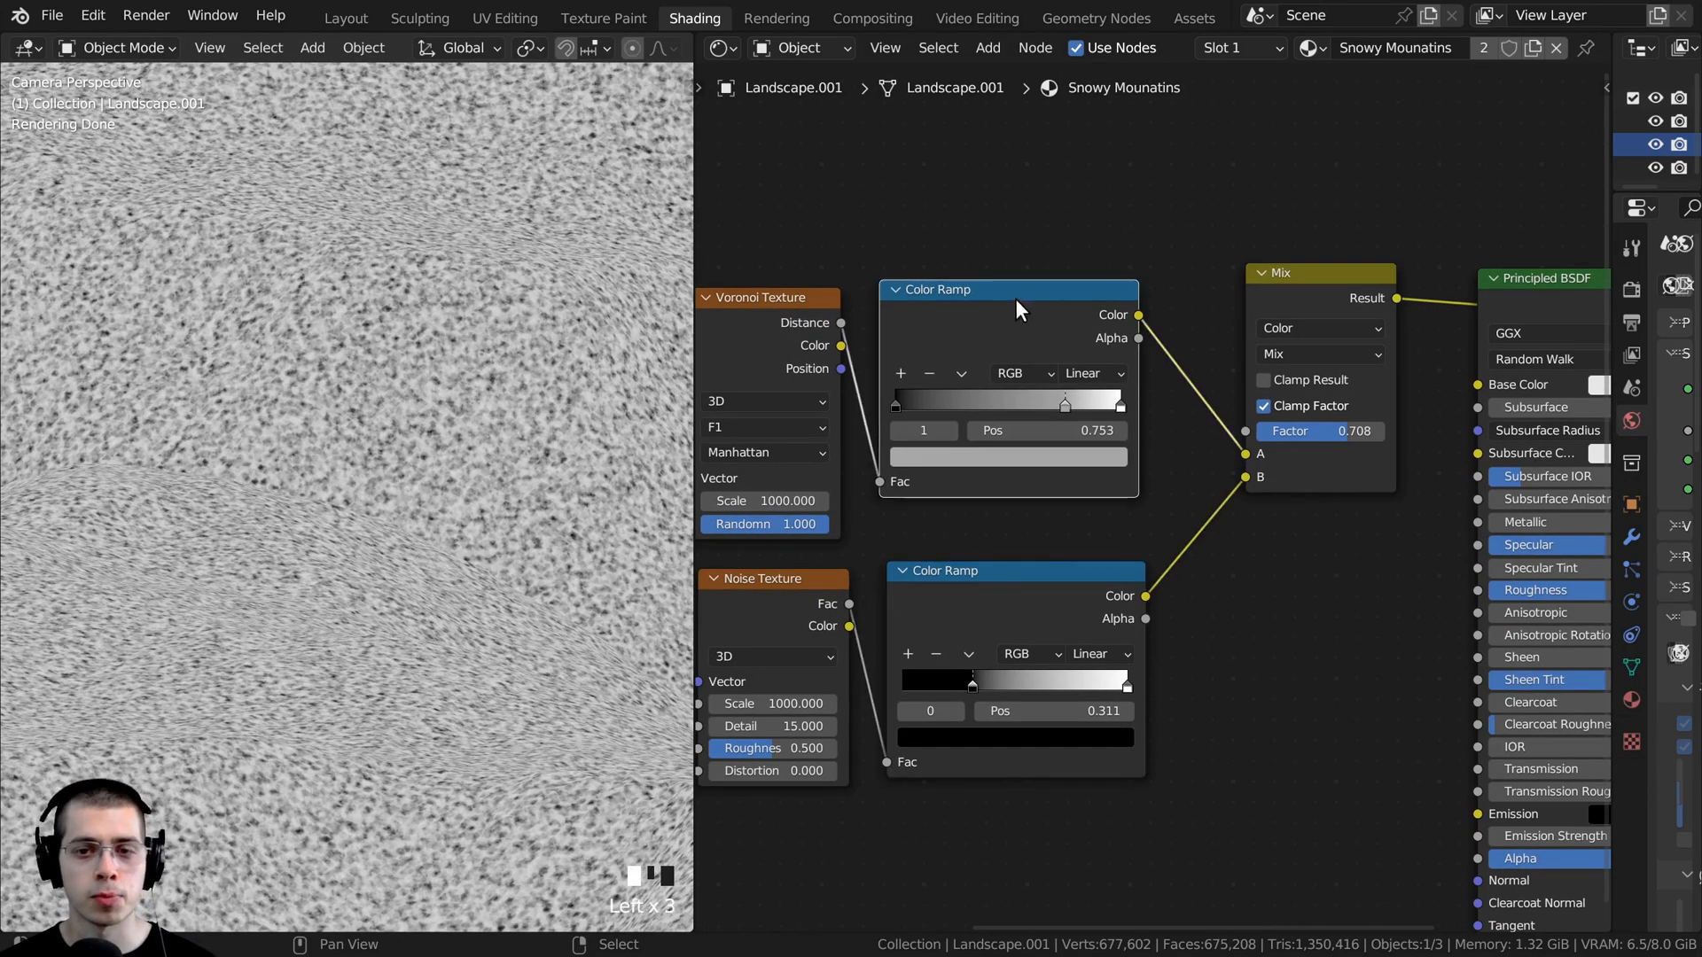
# - Change the Mix node's blend mode to Darken, set its Factor to 1.000 and inspect the pattern on the mountain
pyautogui.moveTo(1256, 341); pyautogui.dragTo(1021, 376, button='middle')
pyautogui.scroll(4, 1021, 376)
pyautogui.click(1068, 387)
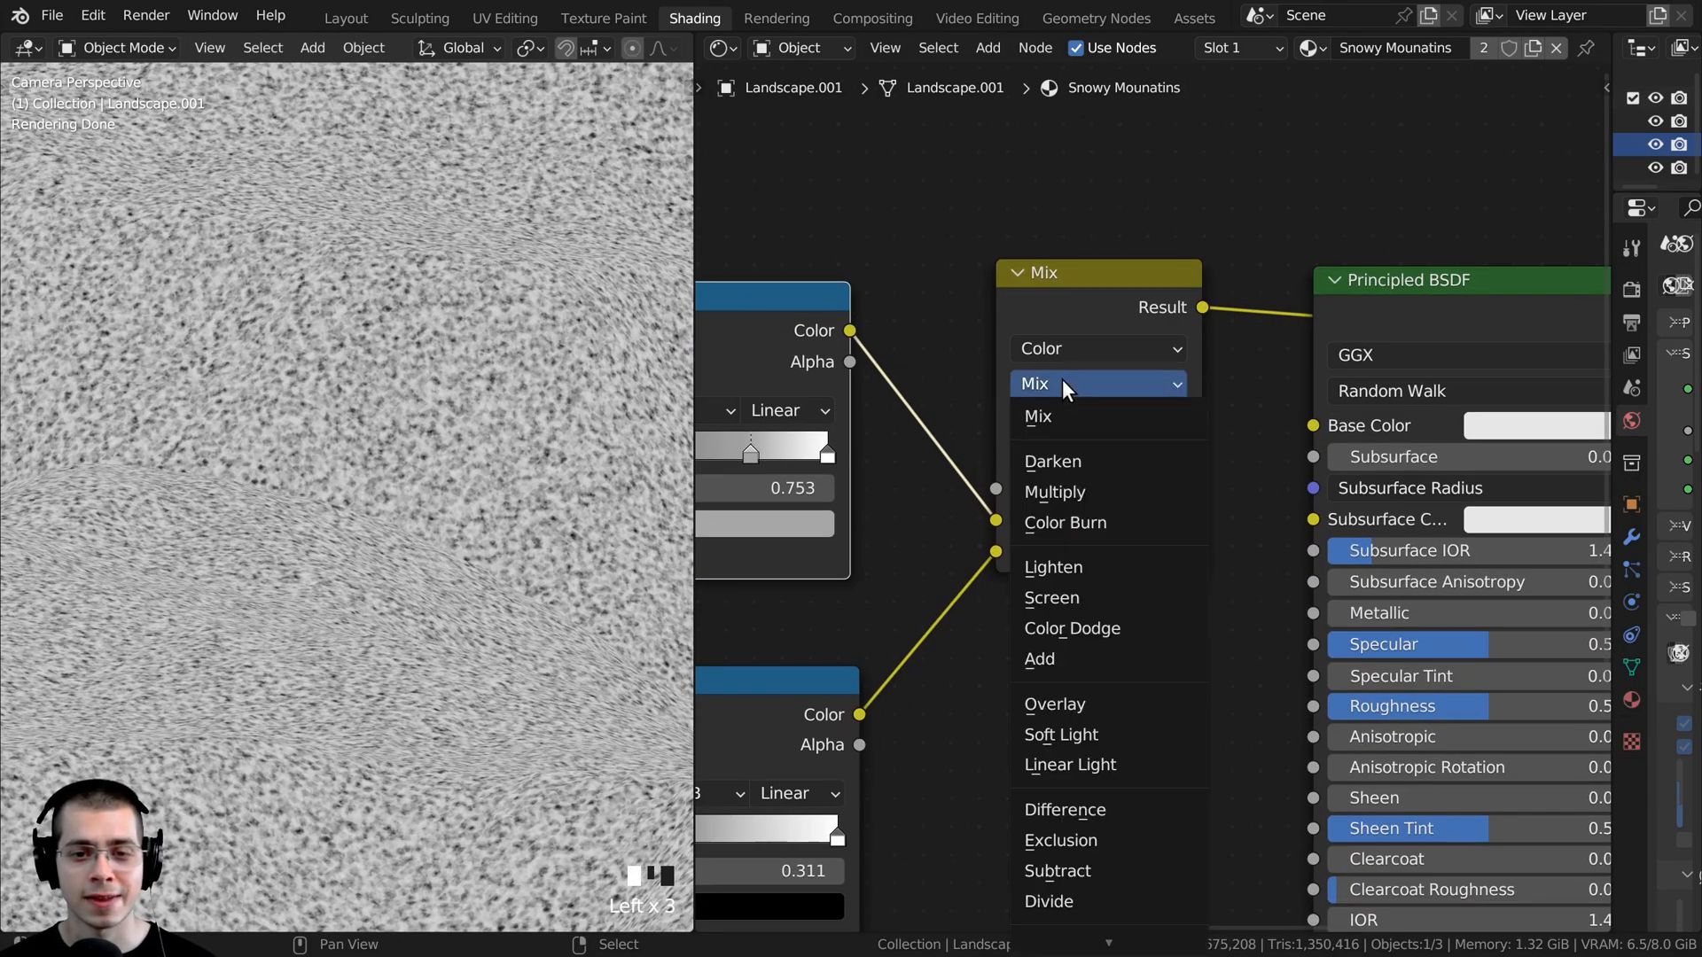
pyautogui.click(1068, 472)
pyautogui.moveTo(1053, 488); pyautogui.dragTo(1143, 488)
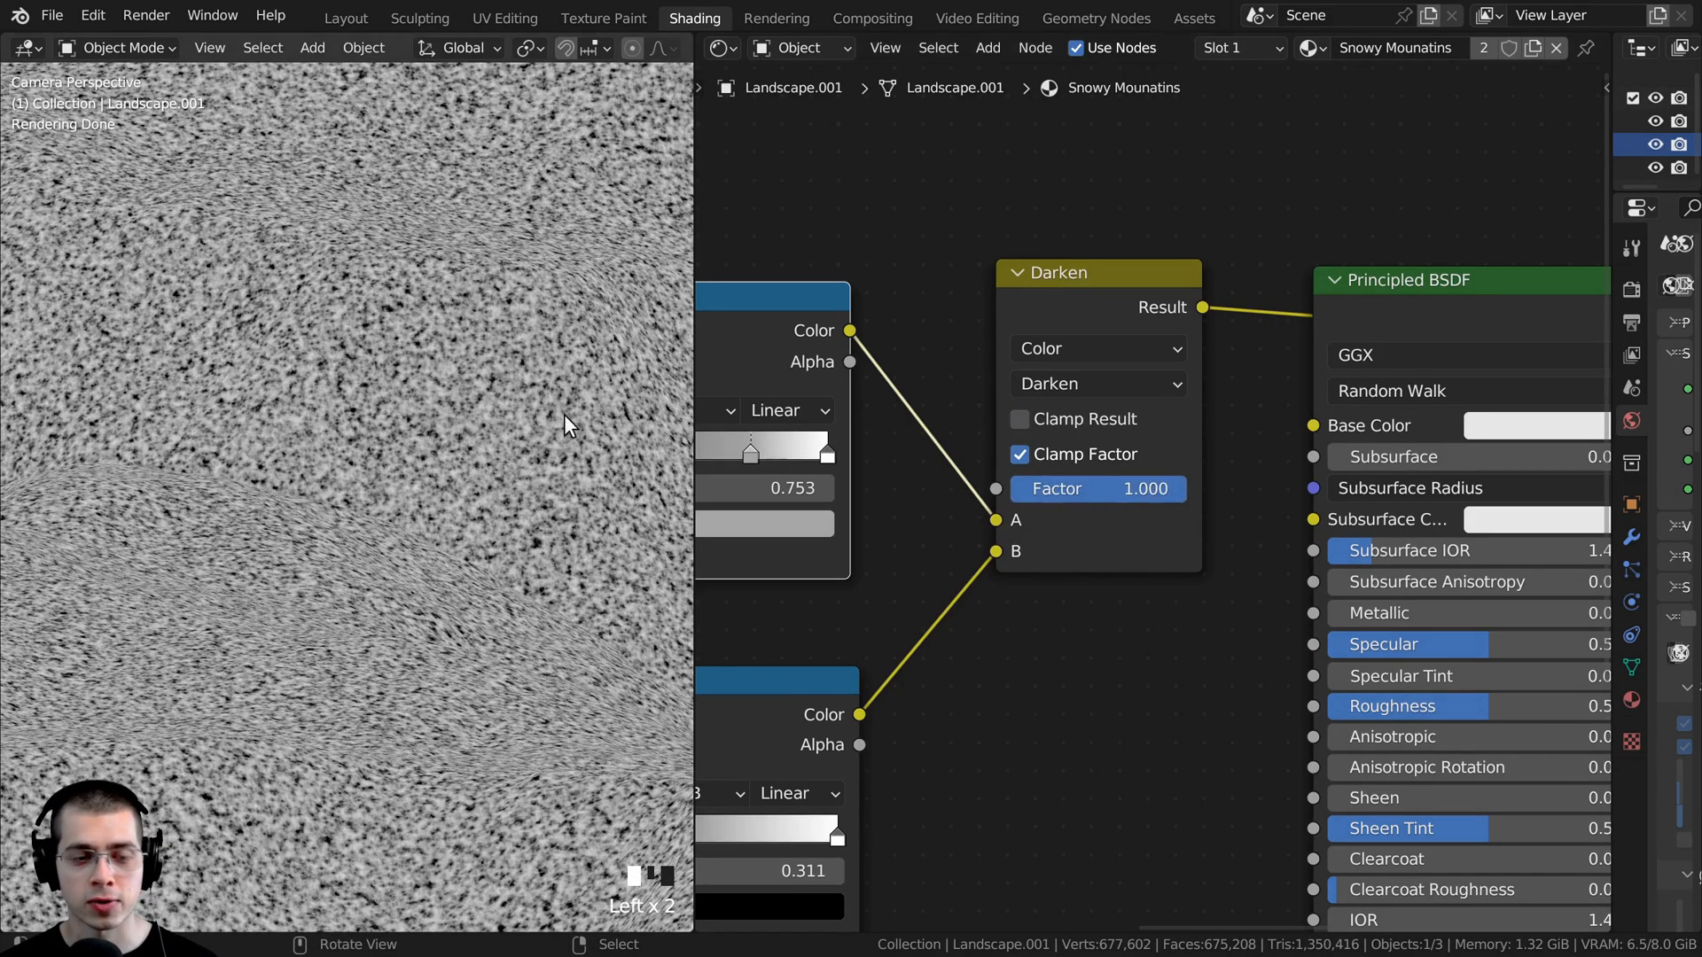
pyautogui.scroll(11, 549, 407)
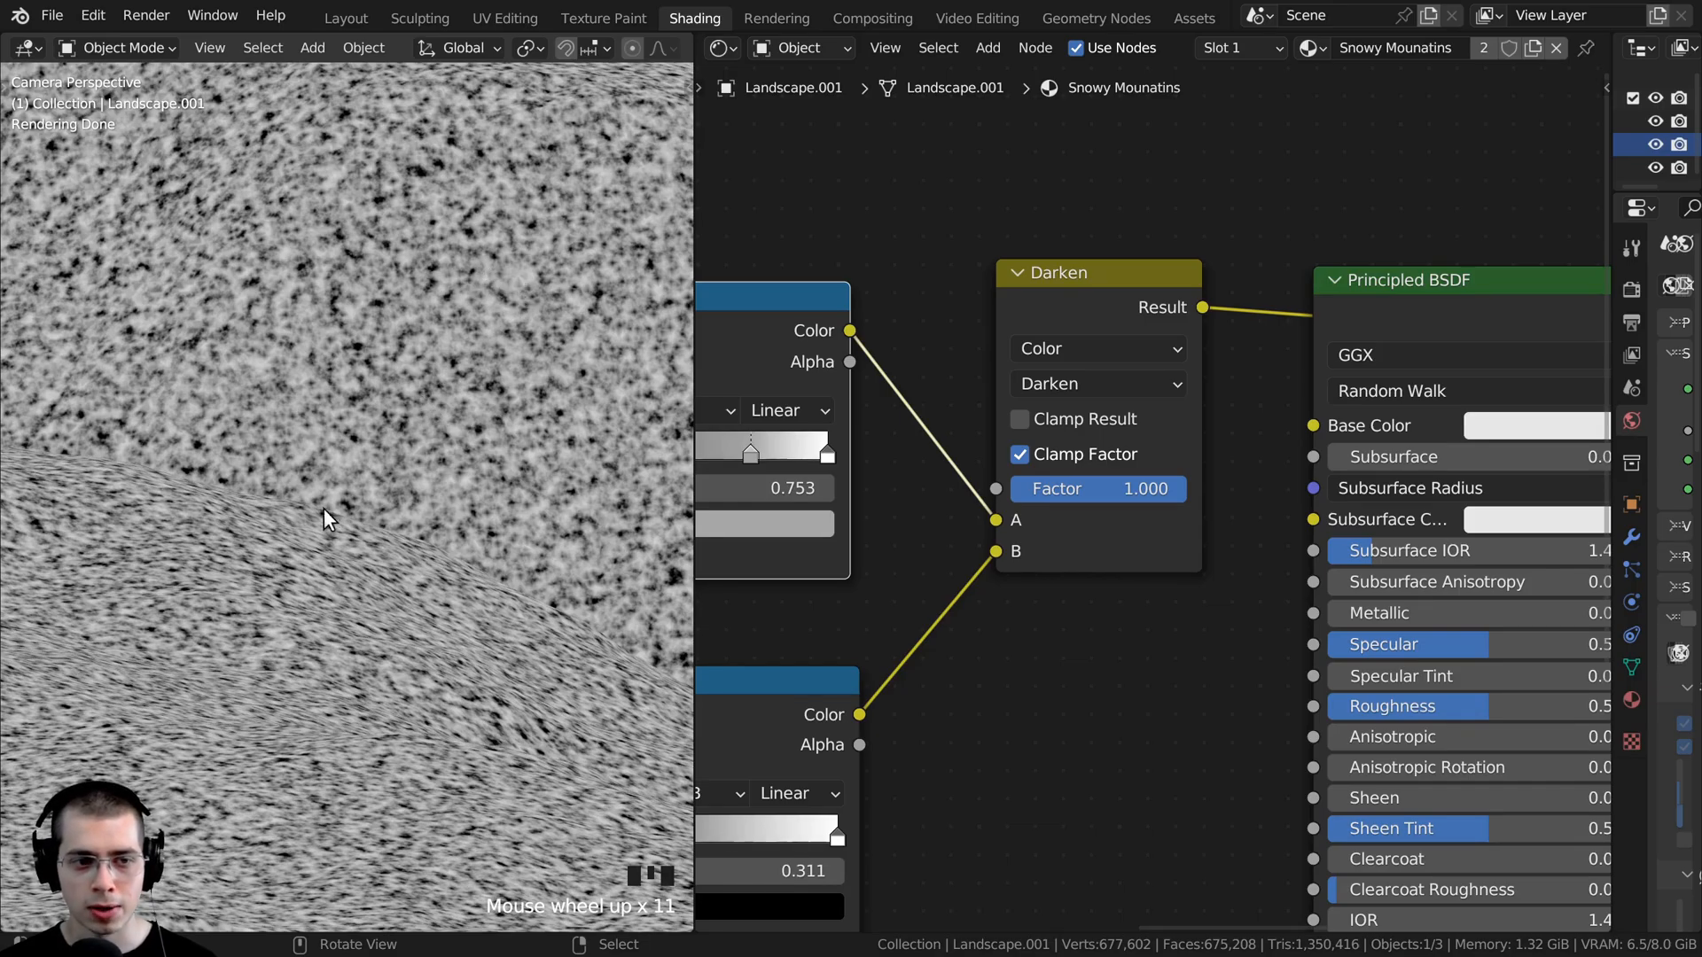
# - Feed the Darken result into the Principled BSDF's Base Color and preview the shader on the landscape
pyautogui.scroll(-3, 328, 519)
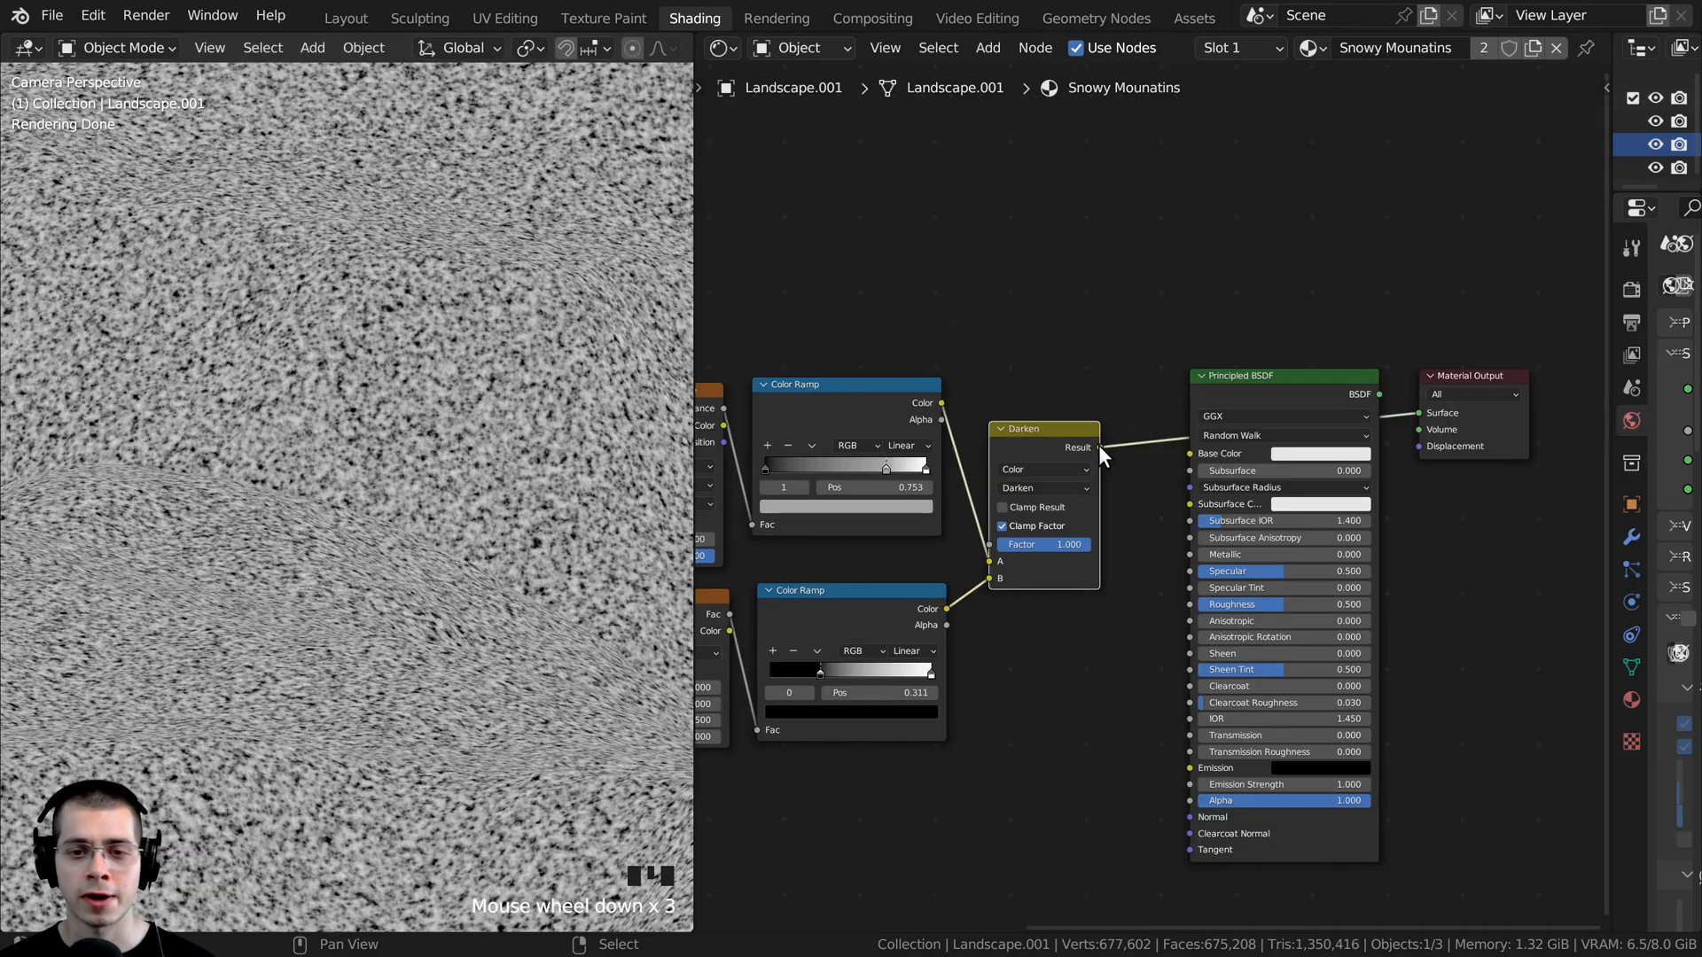
pyautogui.moveTo(1099, 447); pyautogui.dragTo(1193, 452)
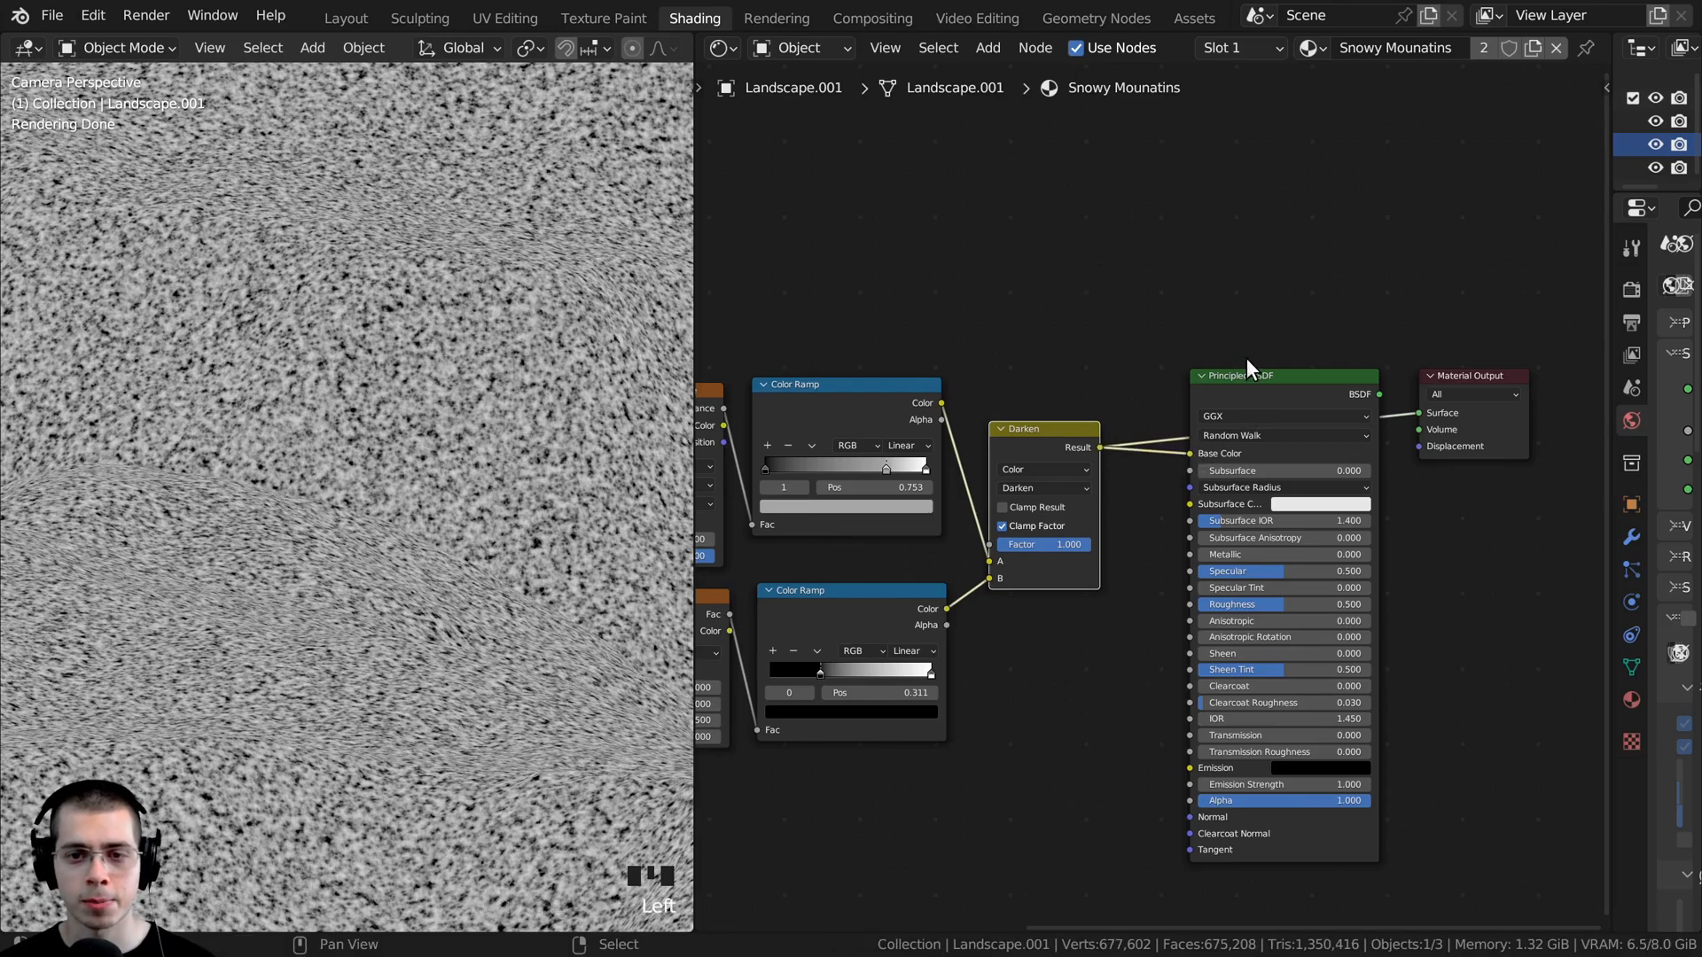
pyautogui.keyDown('ctrl'); pyautogui.keyDown('shift'); pyautogui.click(1259, 388); pyautogui.keyUp('shift'); pyautogui.keyUp('ctrl')
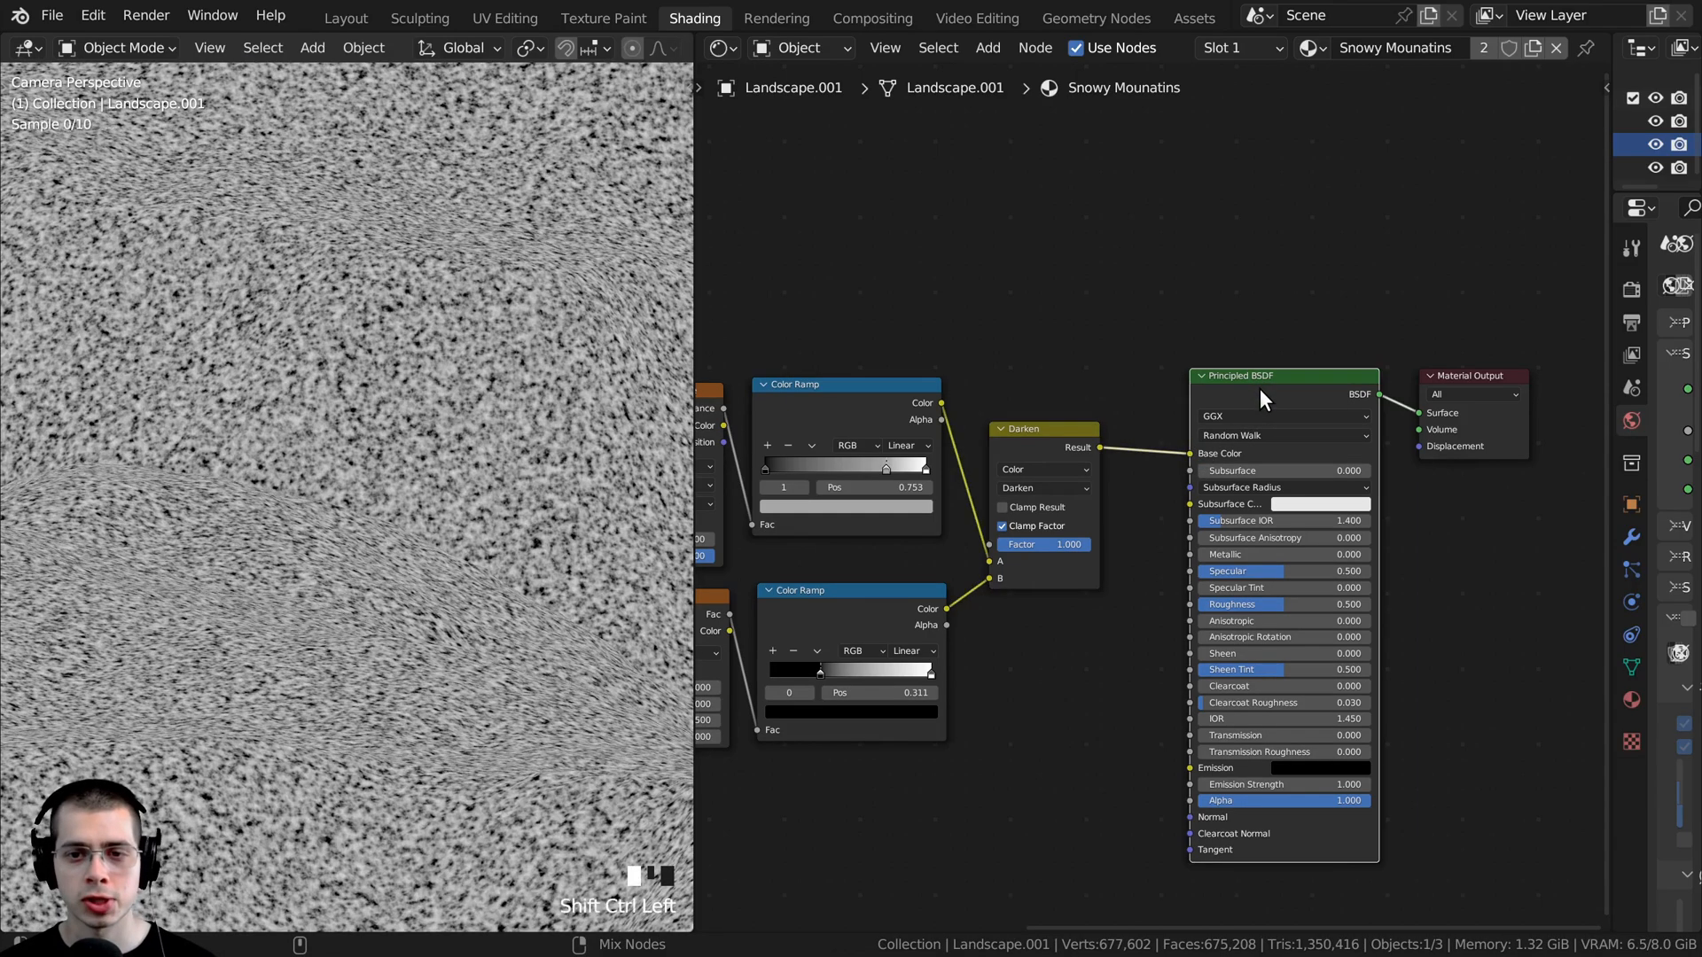
pyautogui.scroll(-5, 350, 435)
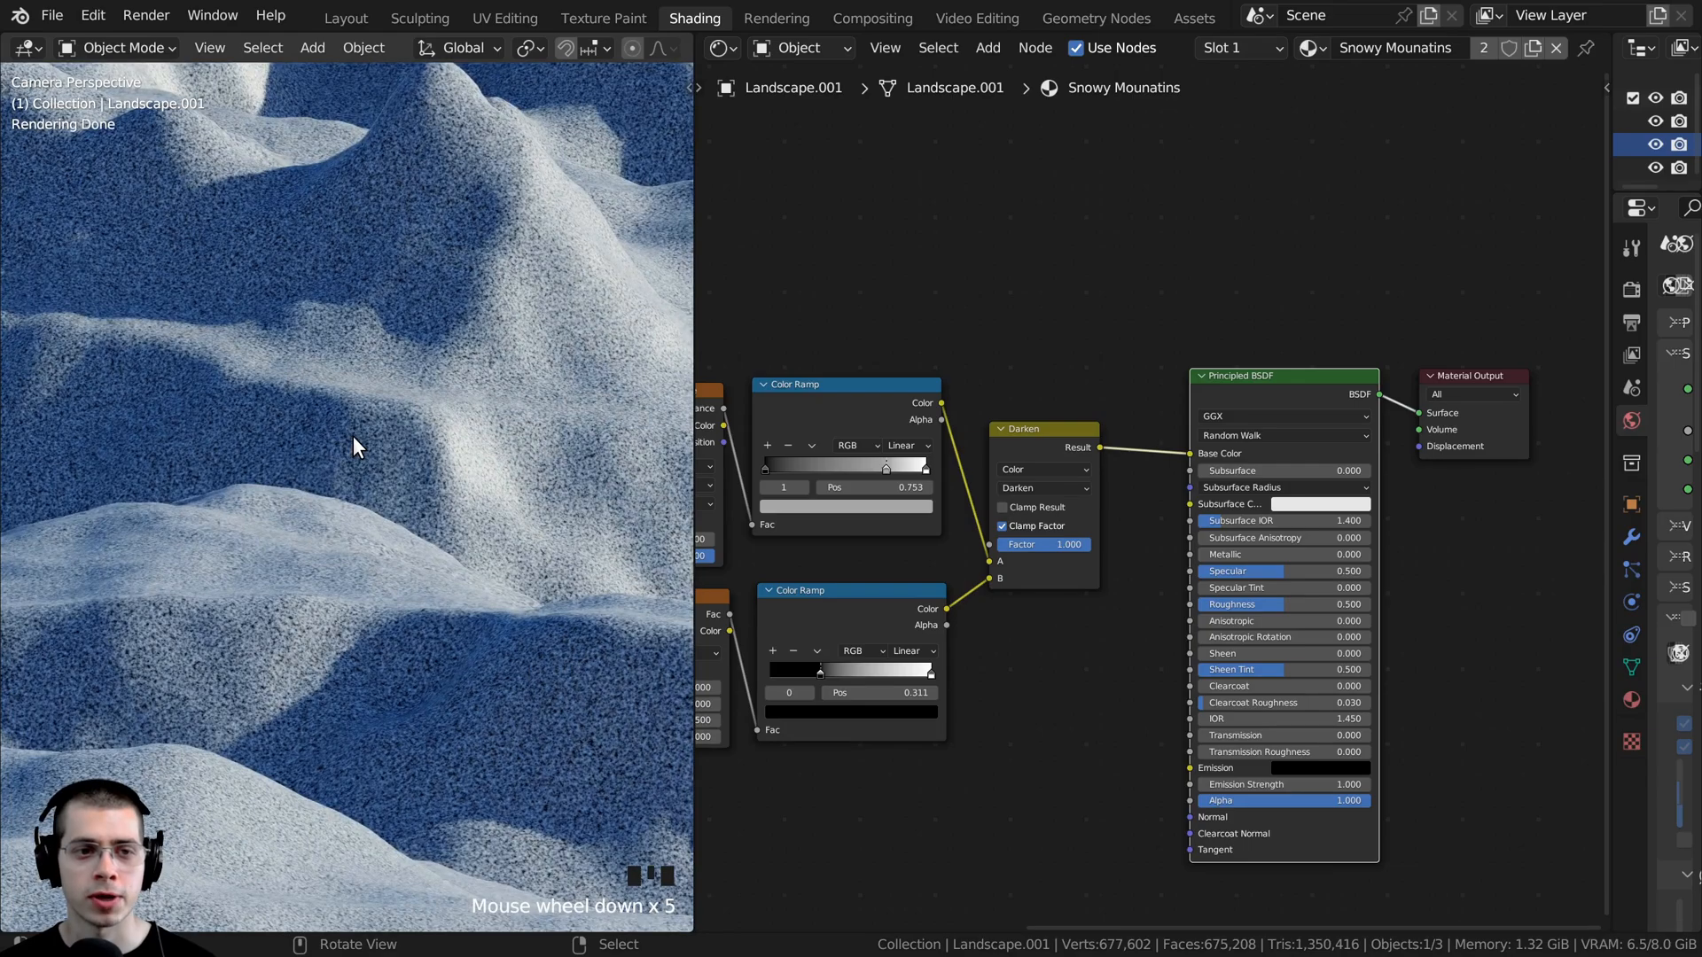
# - Shift the Principled BSDF and Material Output farther from the Darken node to open a gap for another node
pyautogui.moveTo(1254, 218); pyautogui.dragTo(1449, 427)
pyautogui.press('g')
pyautogui.click(1410, 393)
pyautogui.scroll(11, 608, 433)
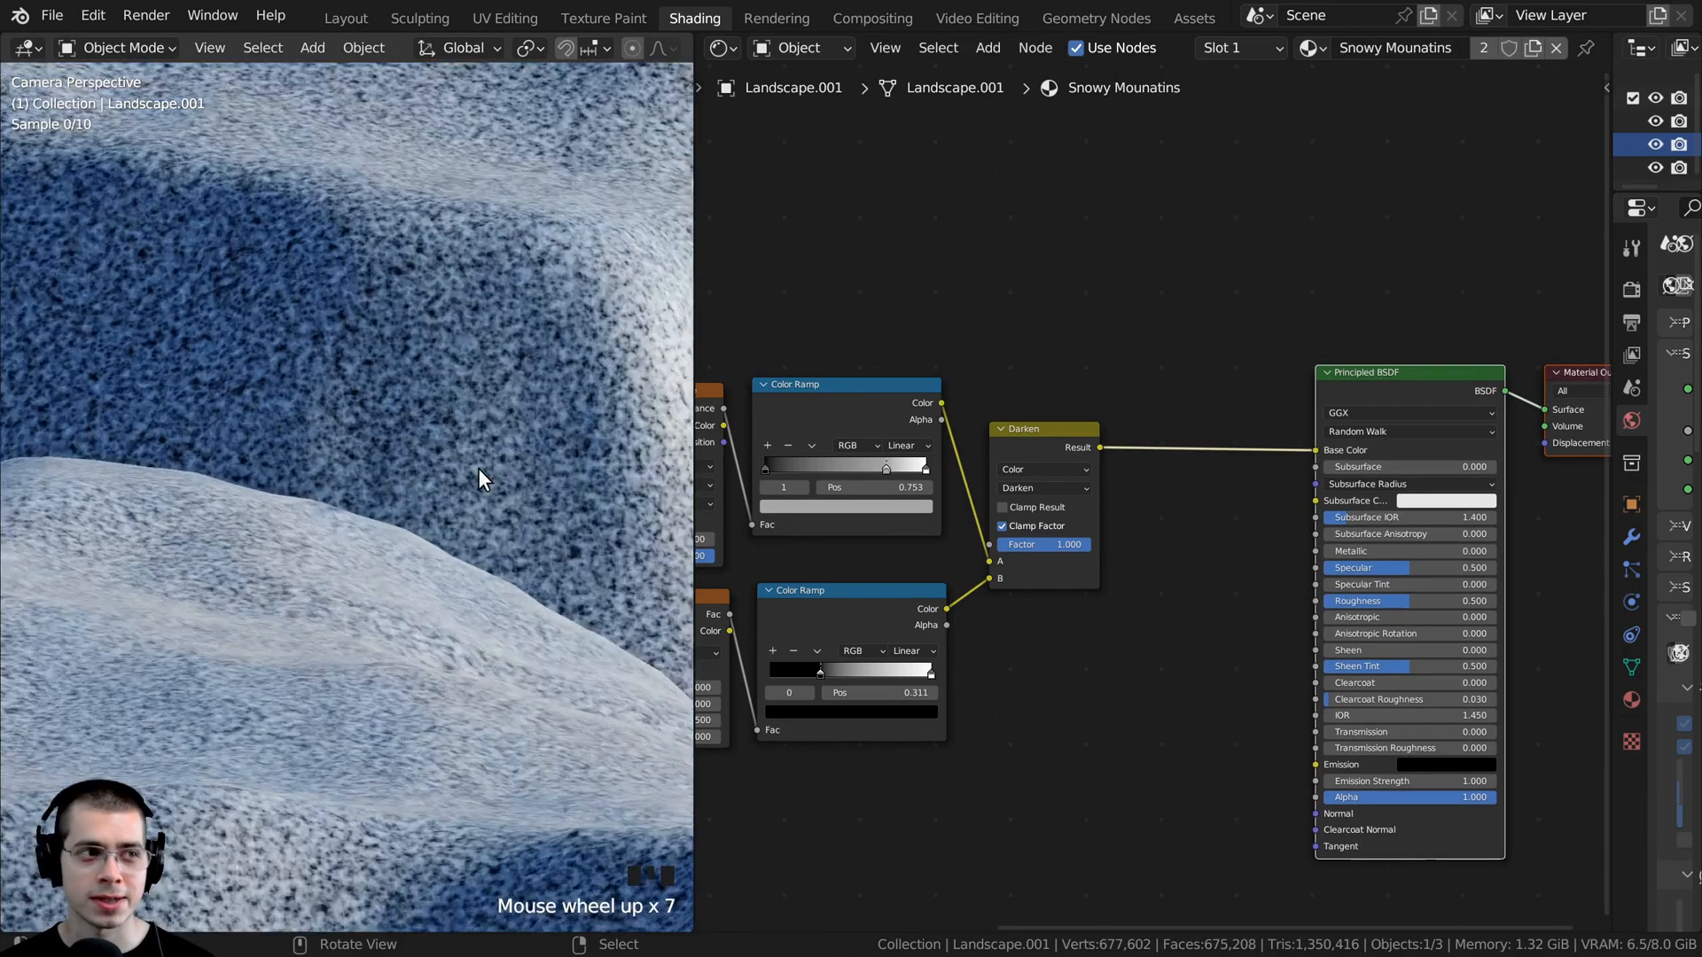
pyautogui.moveTo(1379, 388); pyautogui.dragTo(1441, 386)
# - Duplicate the noise Color Ramp and insert the copy into the link between the Darken node and Base Color
pyautogui.scroll(-1, 1121, 370)
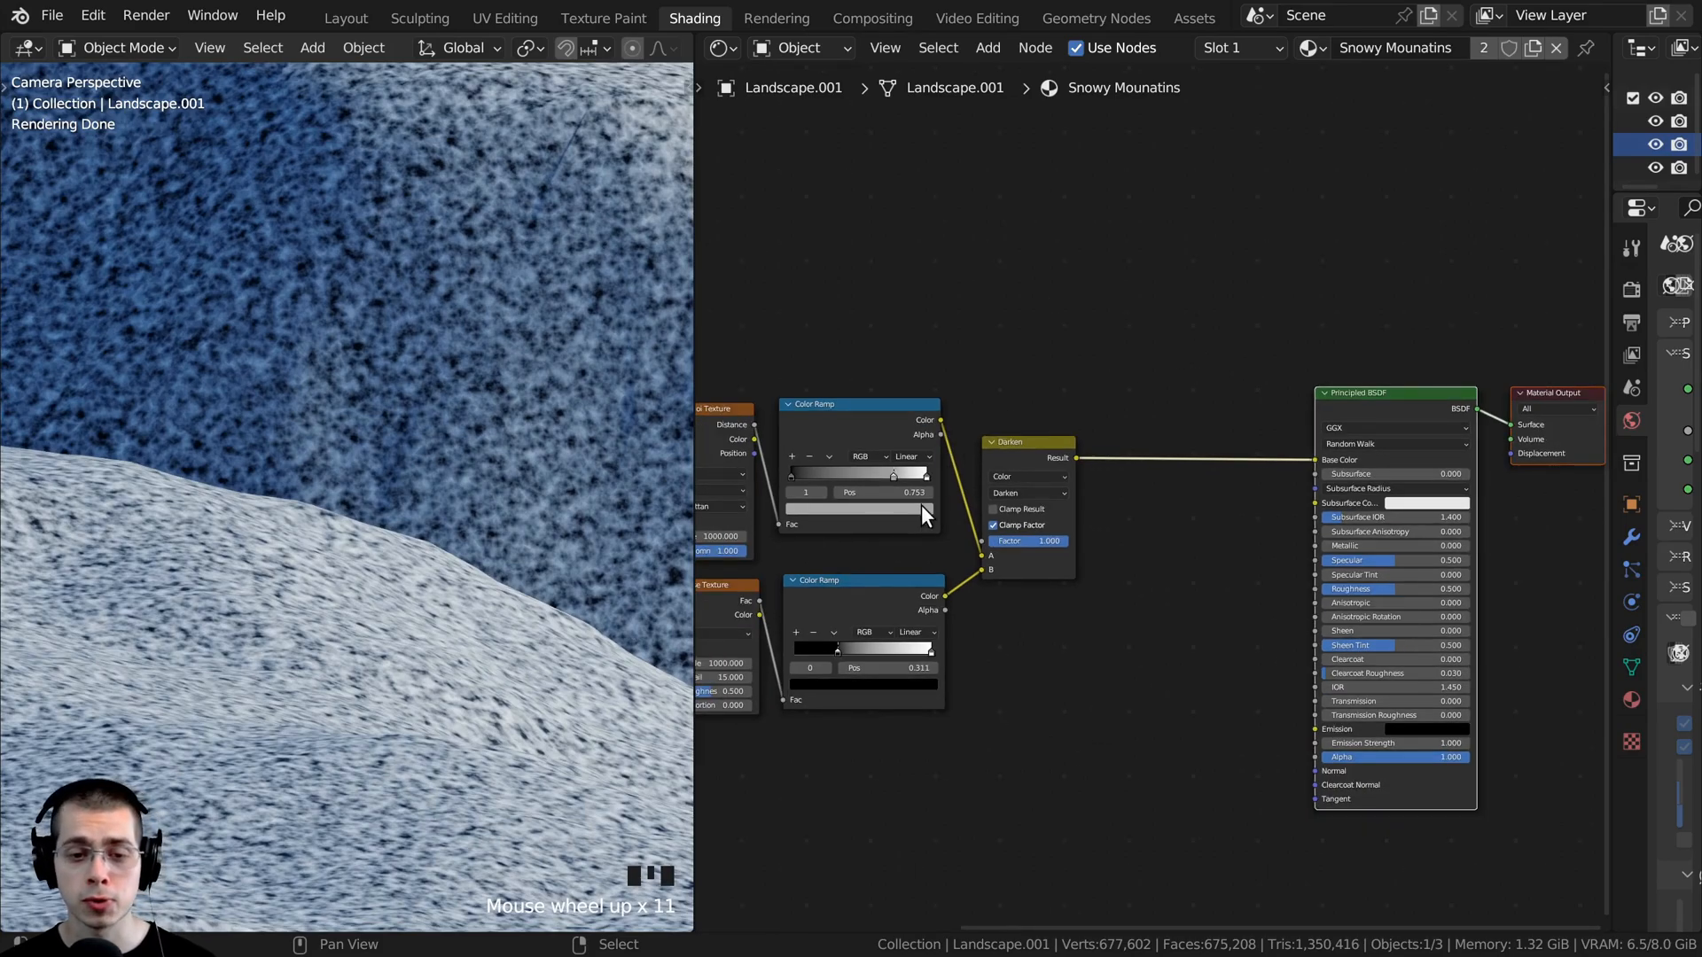
pyautogui.rightClick(844, 604)
pyautogui.scroll(1, 844, 604)
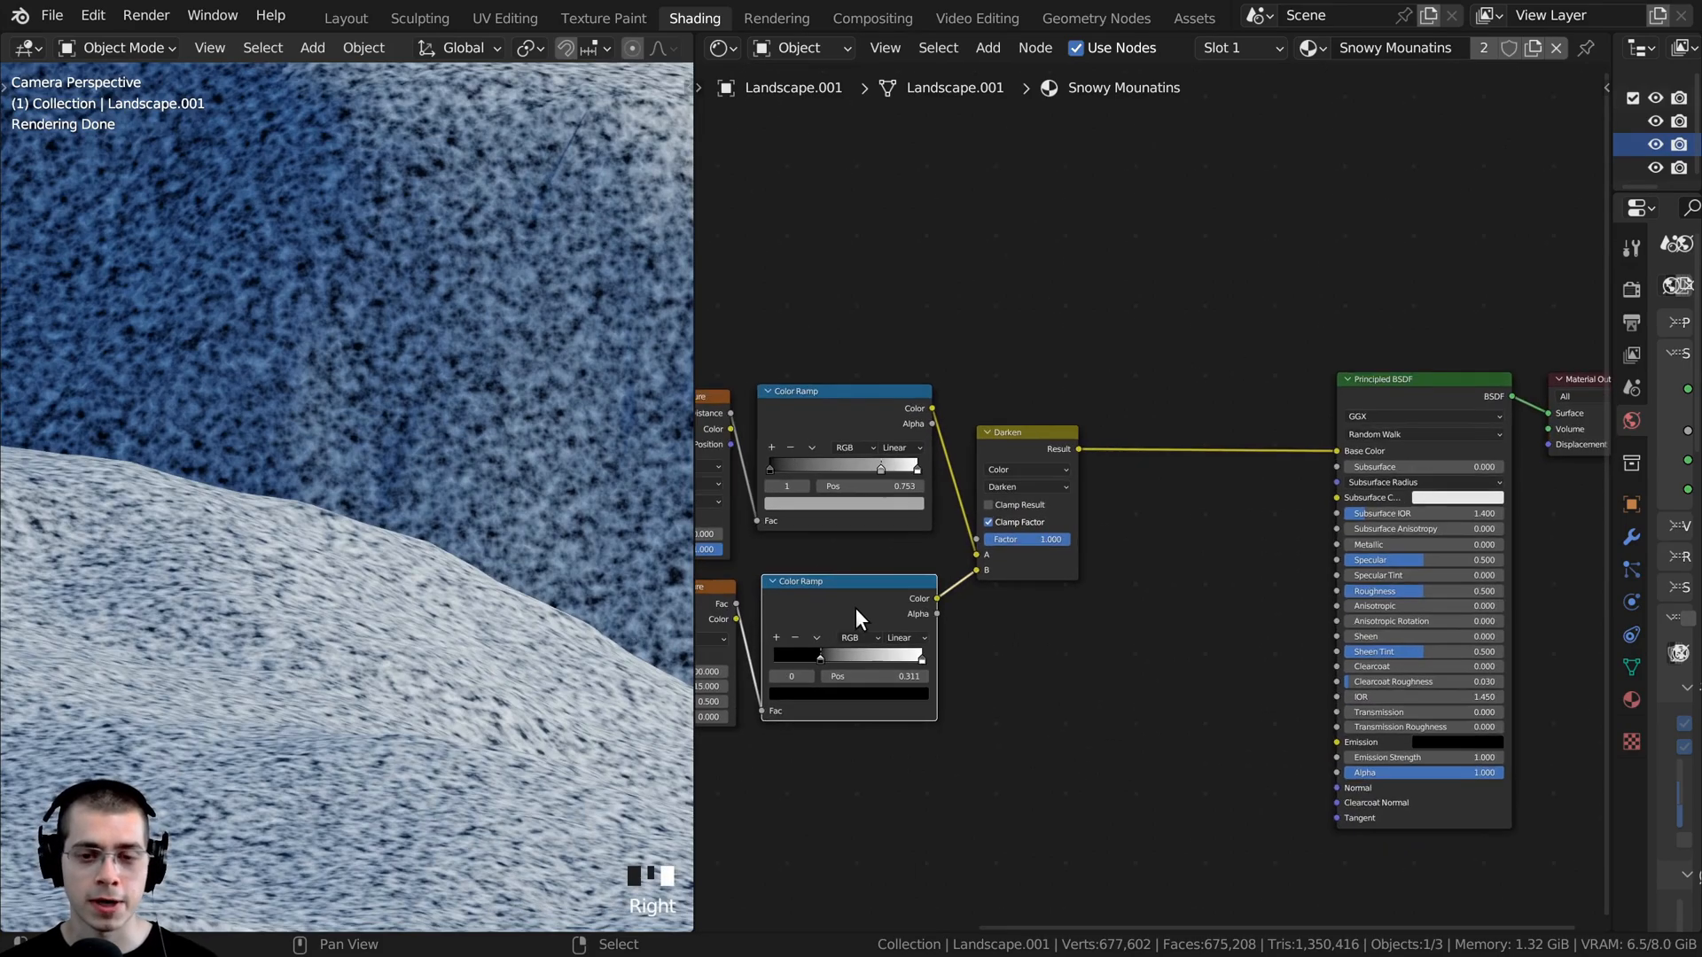
pyautogui.hotkey('shift', 'd')
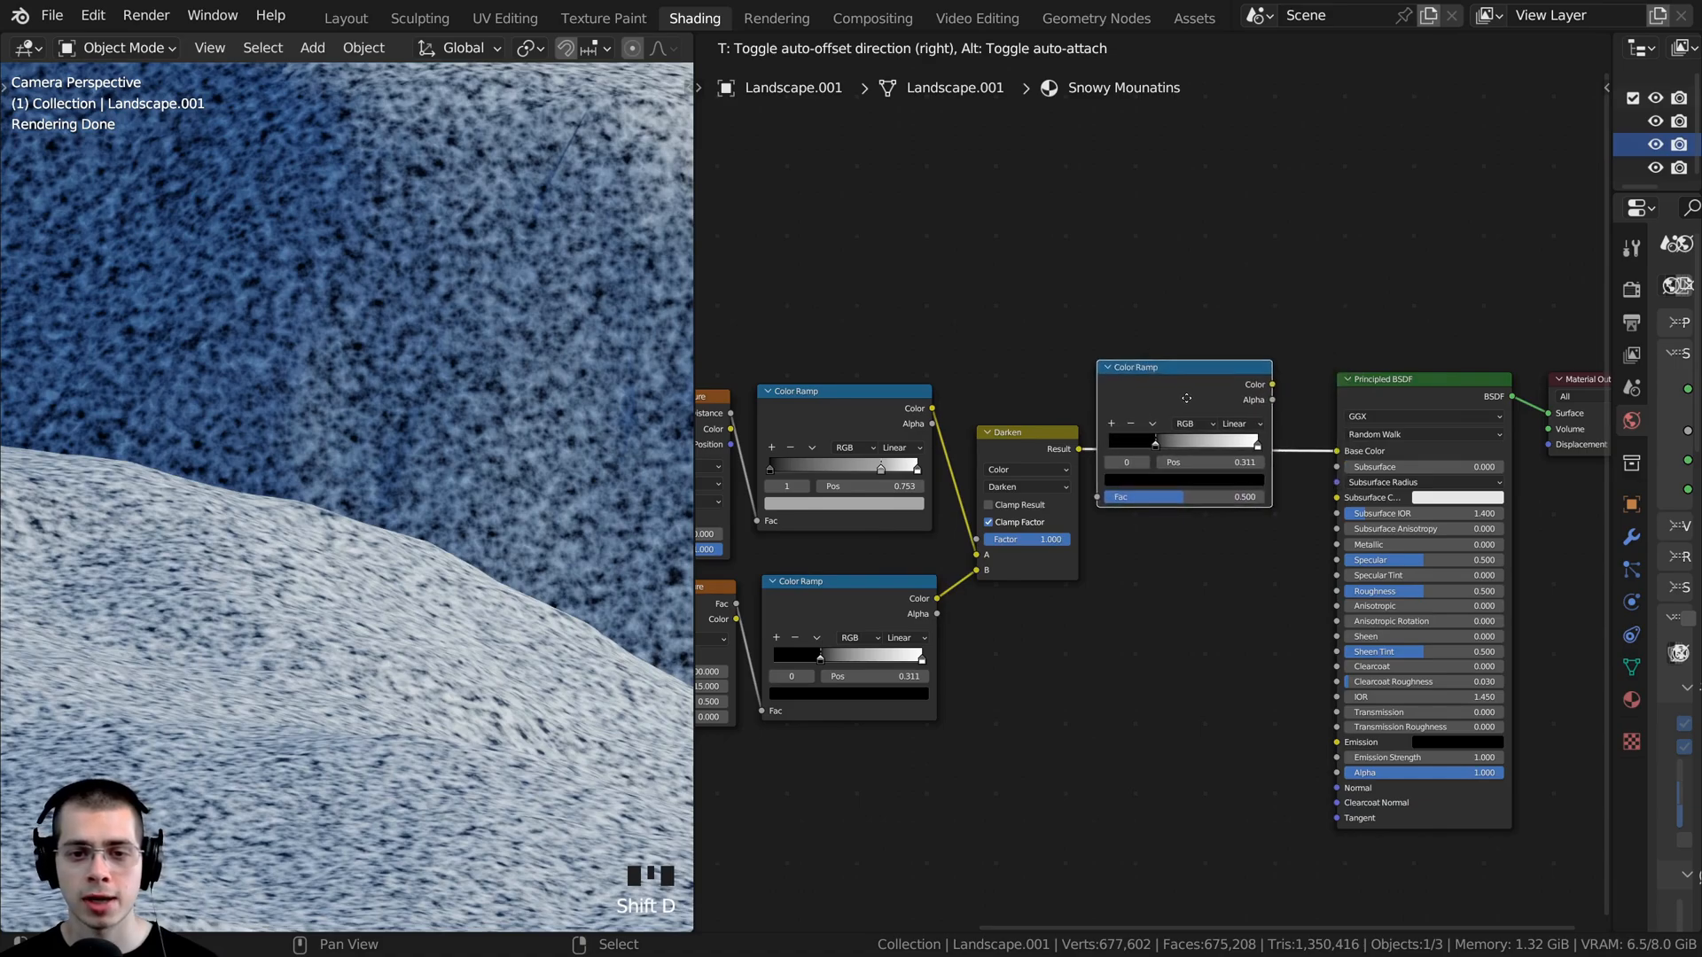
pyautogui.click(1187, 397)
pyautogui.scroll(2, 1138, 419)
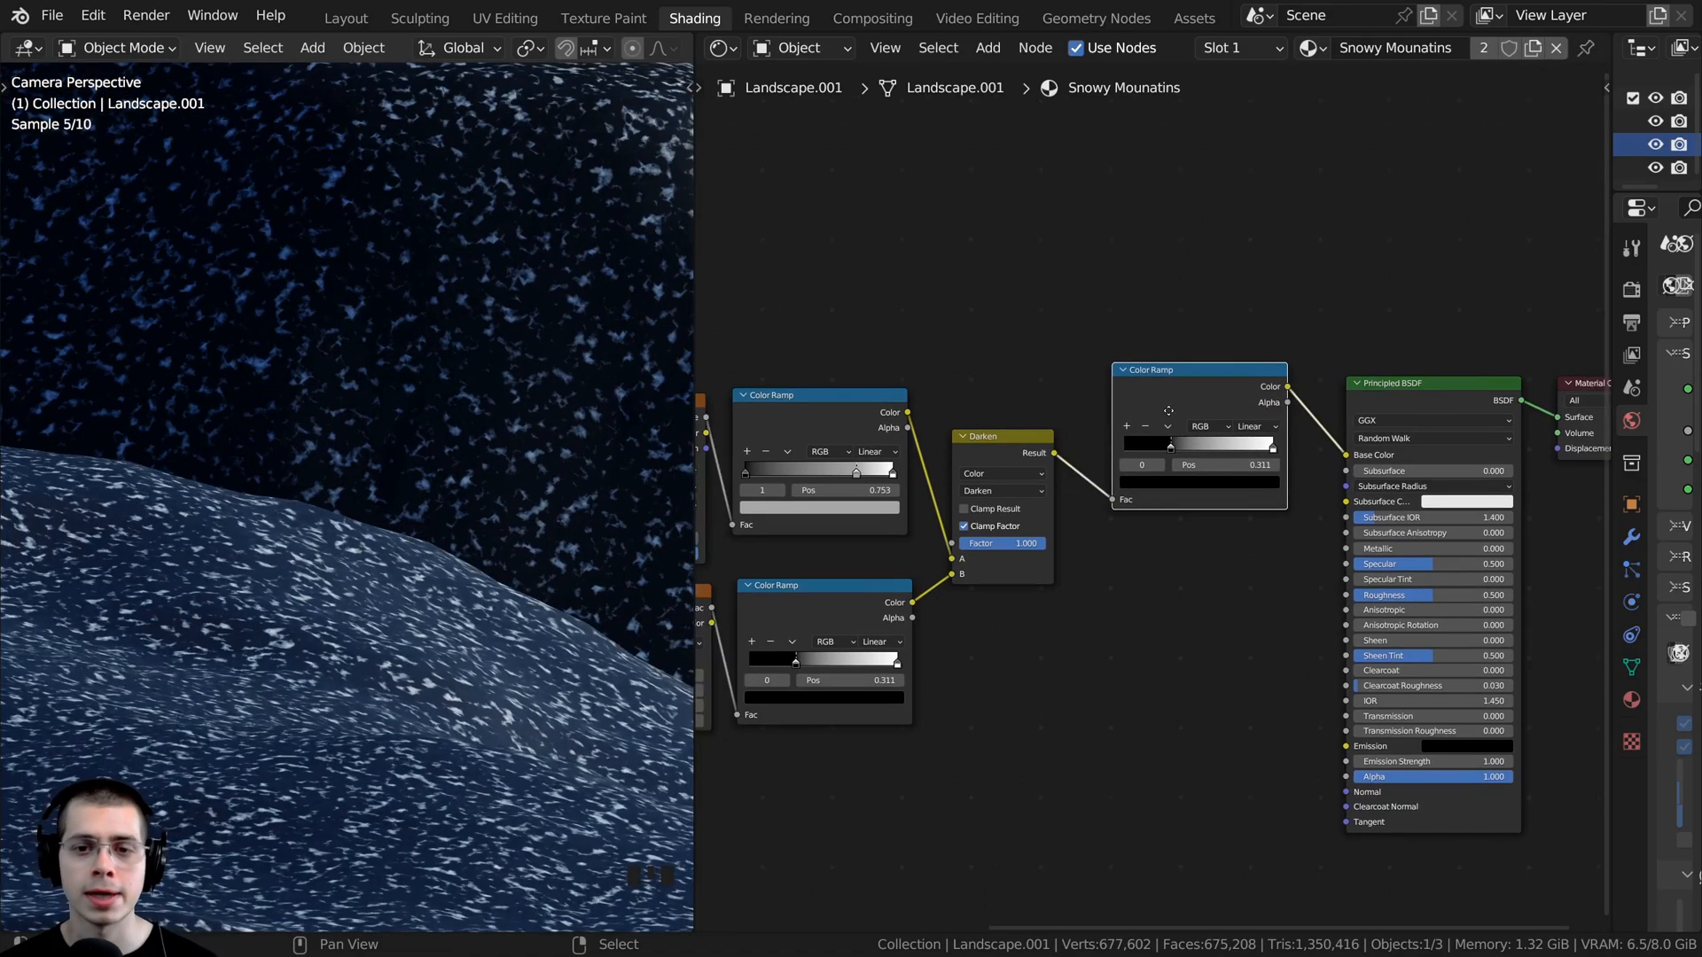
pyautogui.scroll(2, 1140, 418)
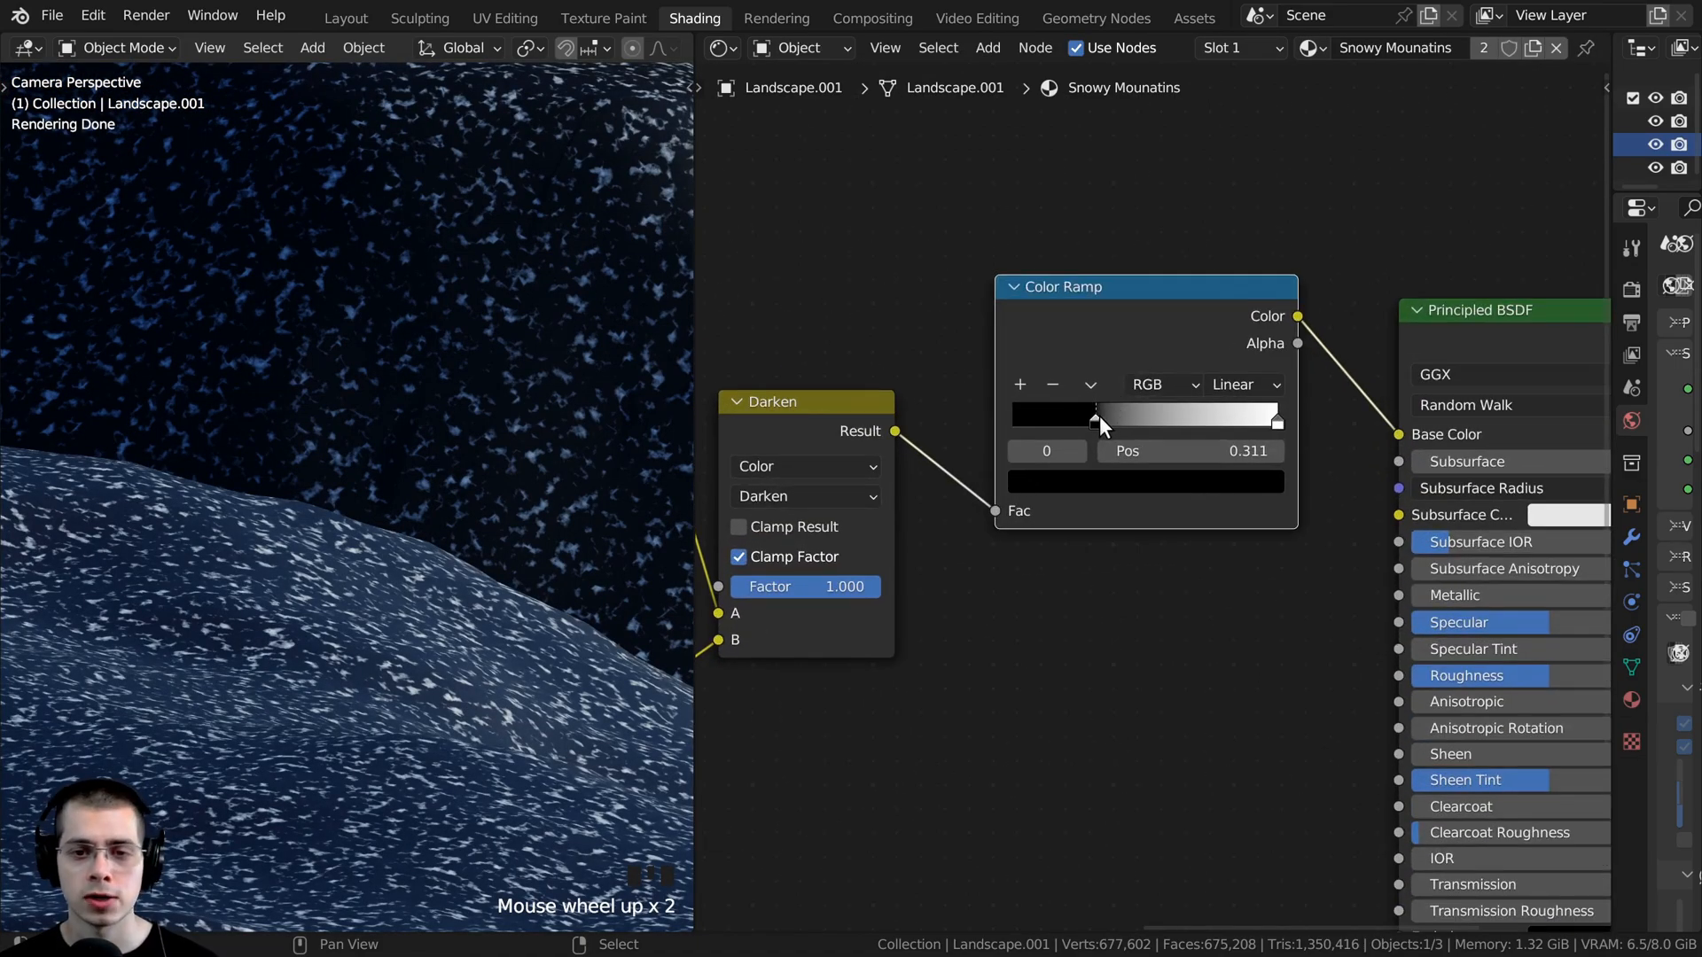
# - Move the new Color Ramp's black stop to position 0.000 and its white stop to about 0.496
pyautogui.moveTo(1099, 418); pyautogui.dragTo(998, 421)
pyautogui.scroll(3, 1133, 402)
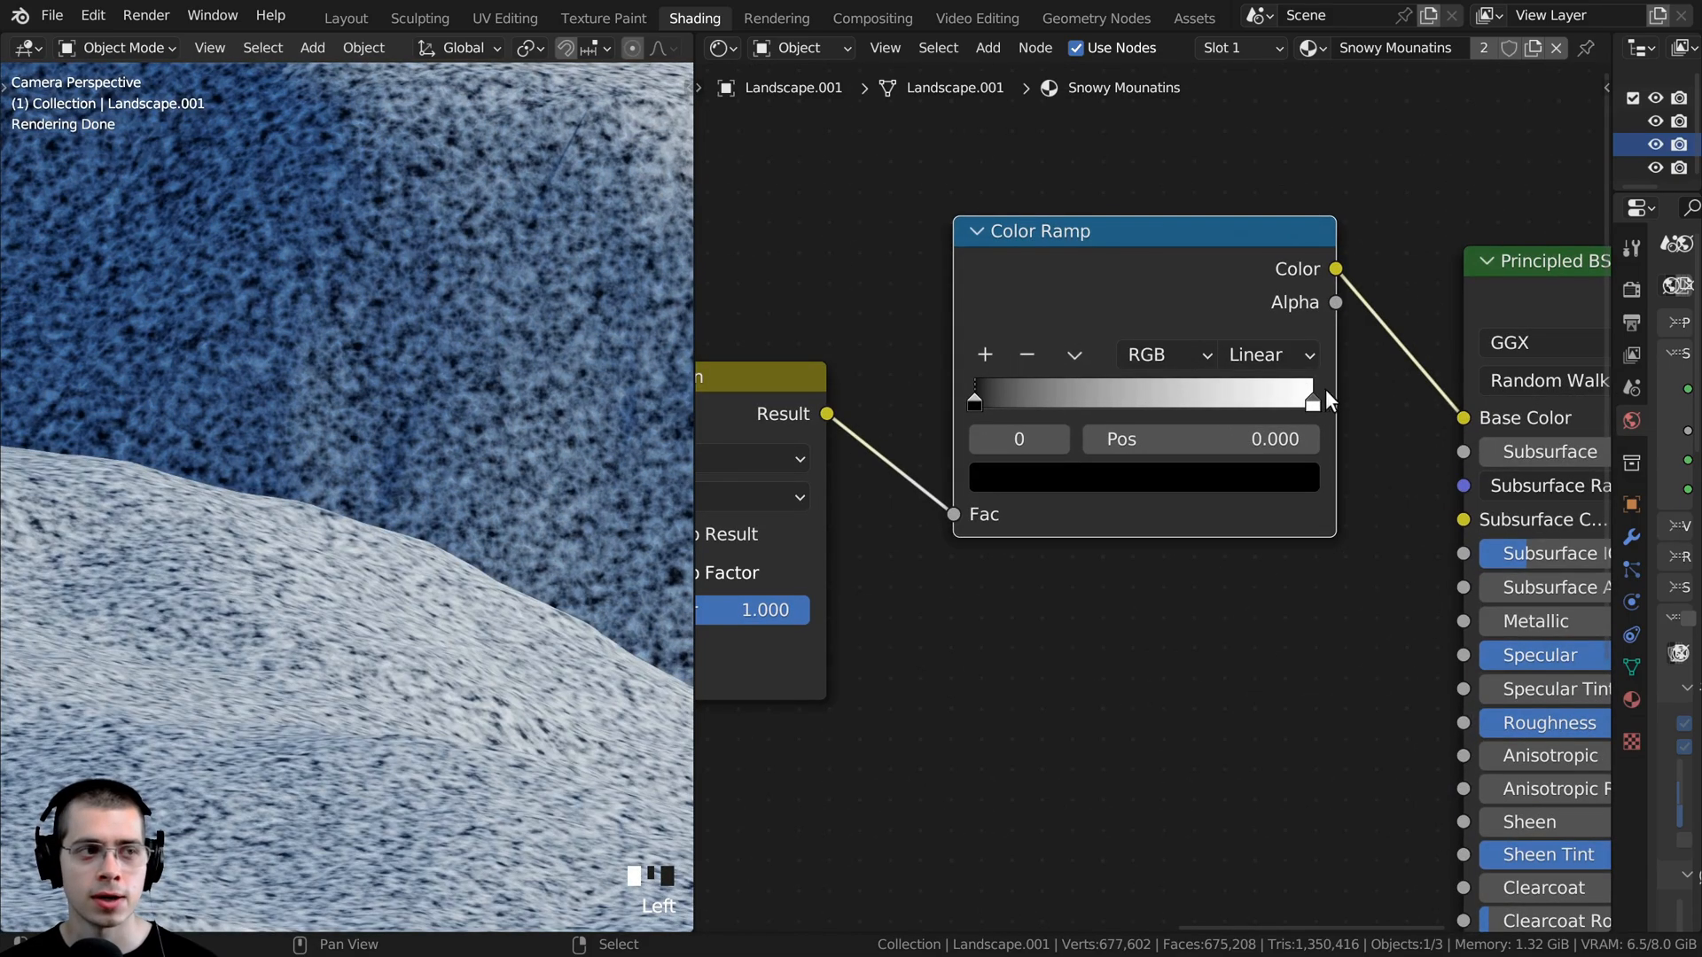
pyautogui.moveTo(1303, 398); pyautogui.dragTo(1122, 401)
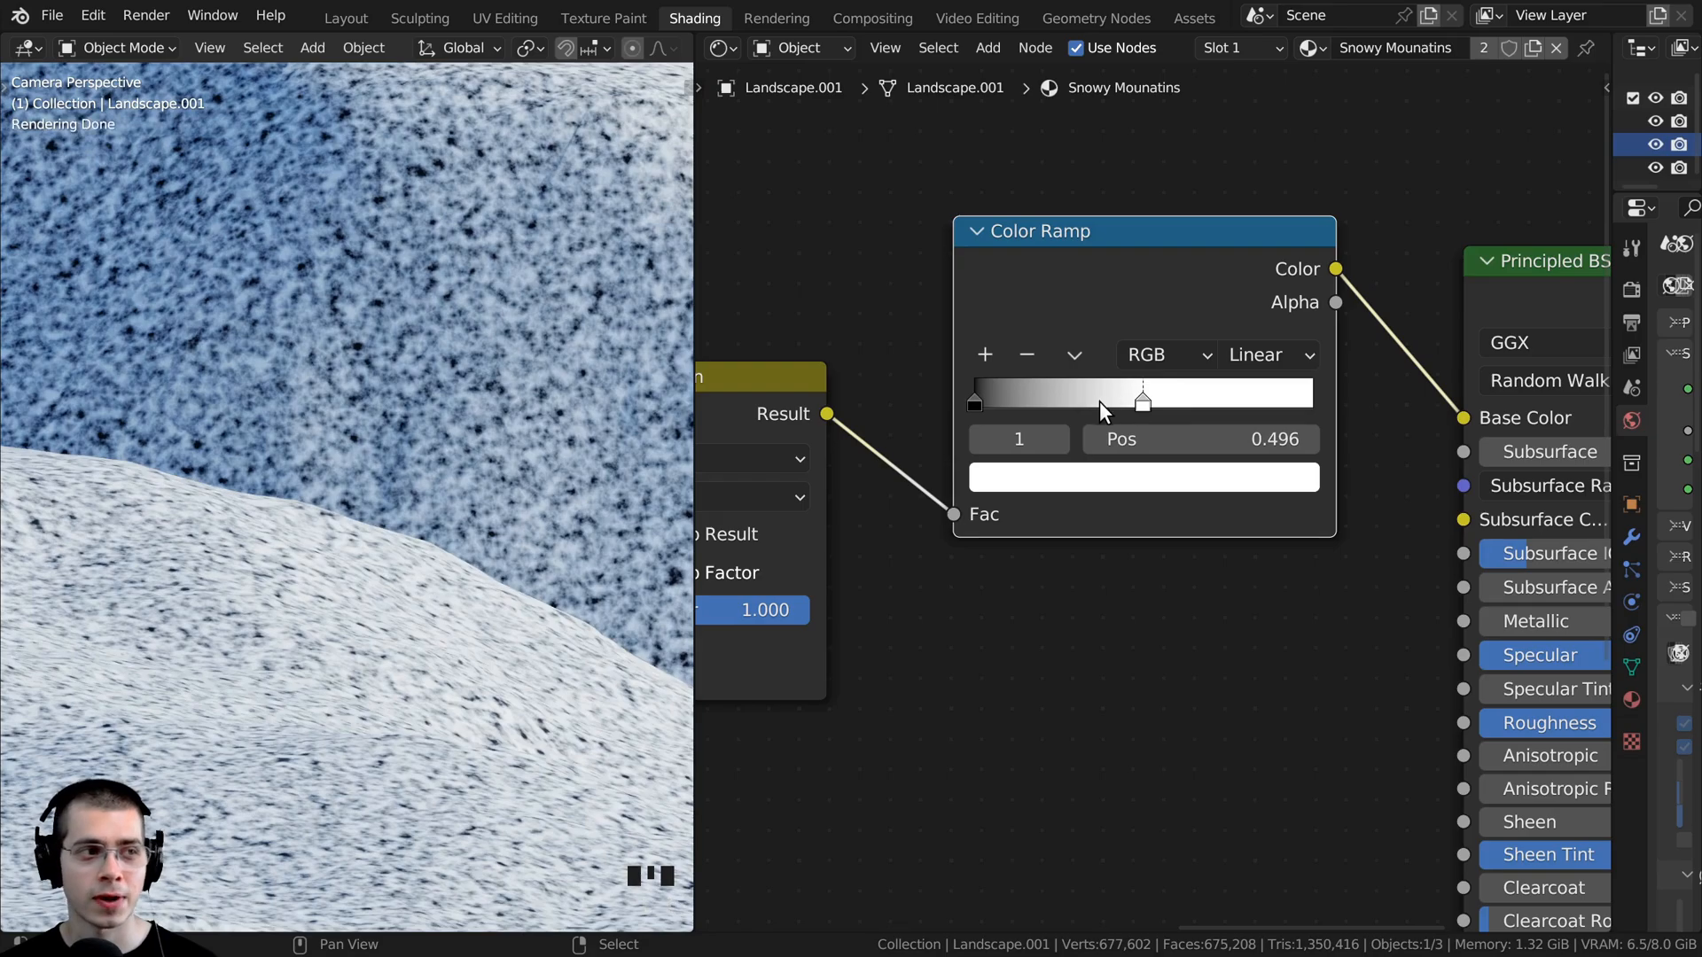
# - Recolor the new Color Ramp's black stop to a light blue at full Value and check the snow on the landscape
pyautogui.scroll(1, 1100, 405)
pyautogui.click(1048, 430)
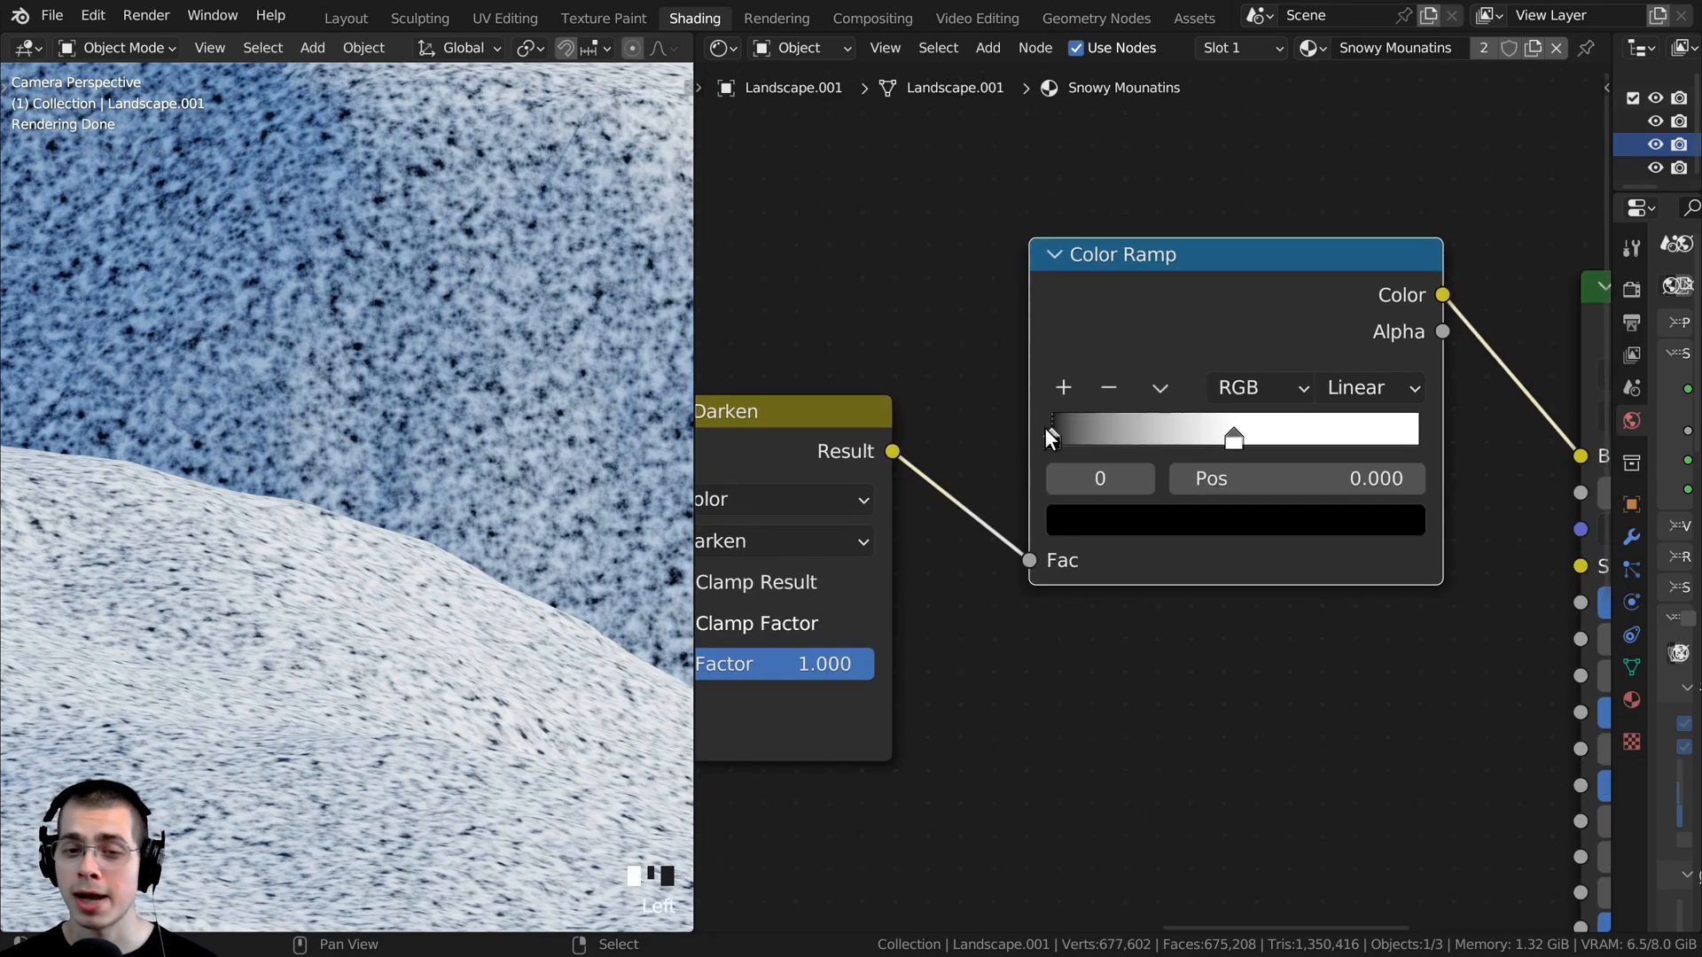
pyautogui.scroll(-1, 1111, 530)
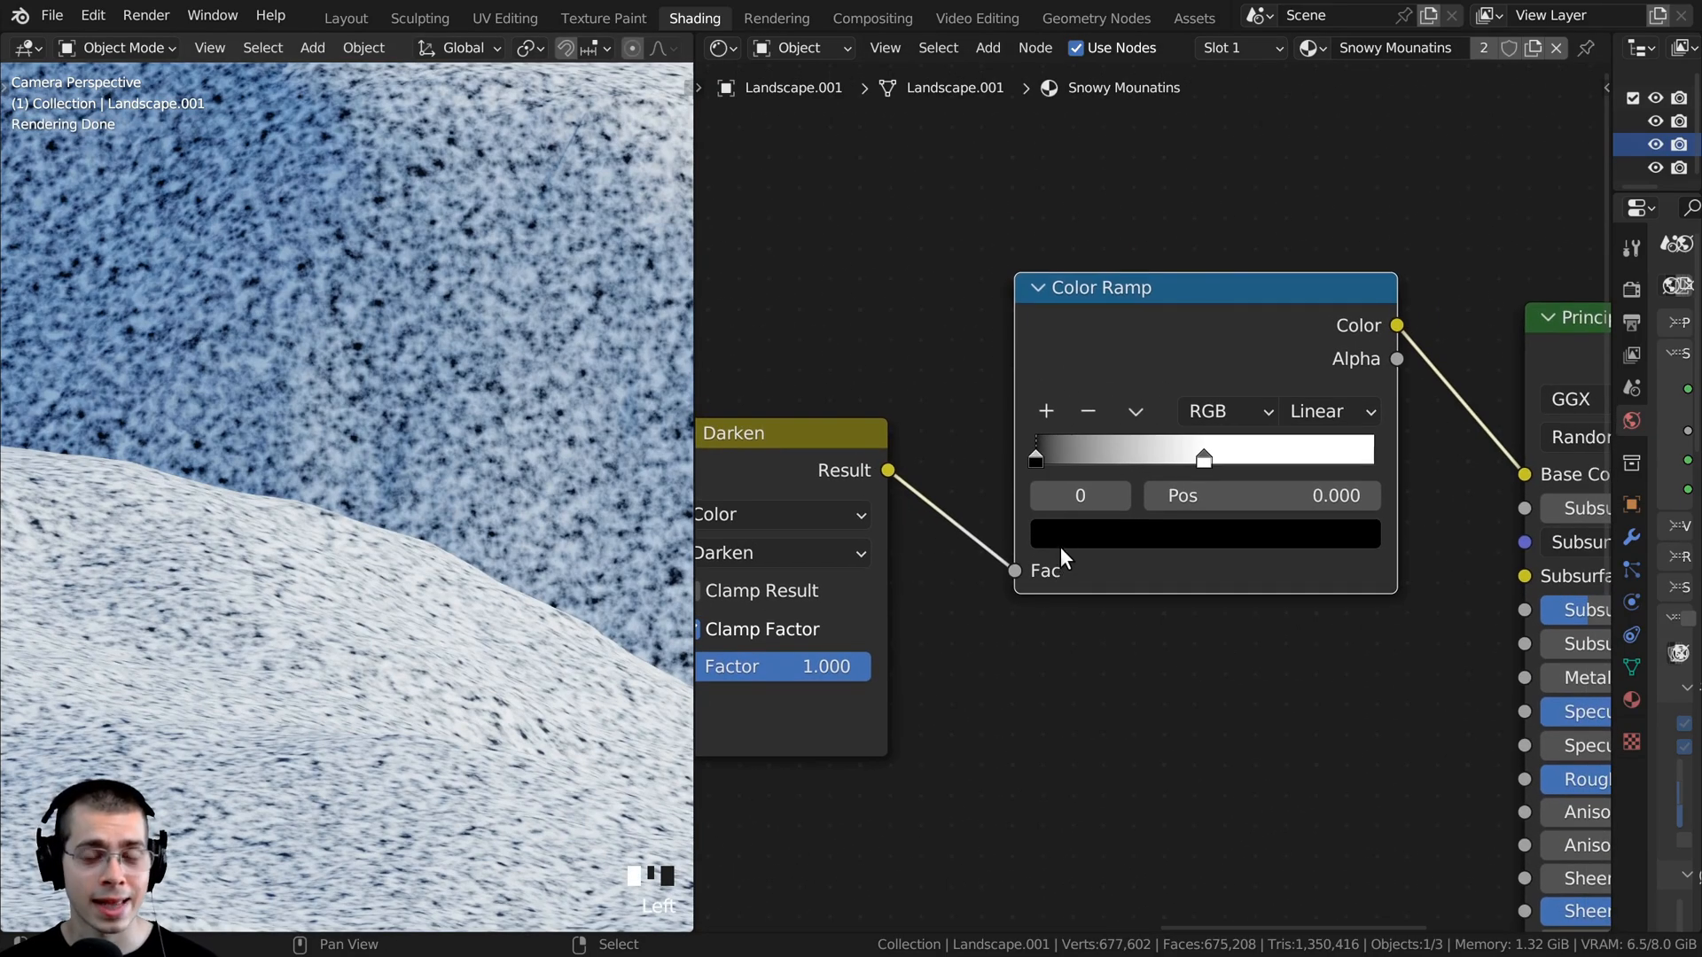
pyautogui.scroll(-2, 1041, 589)
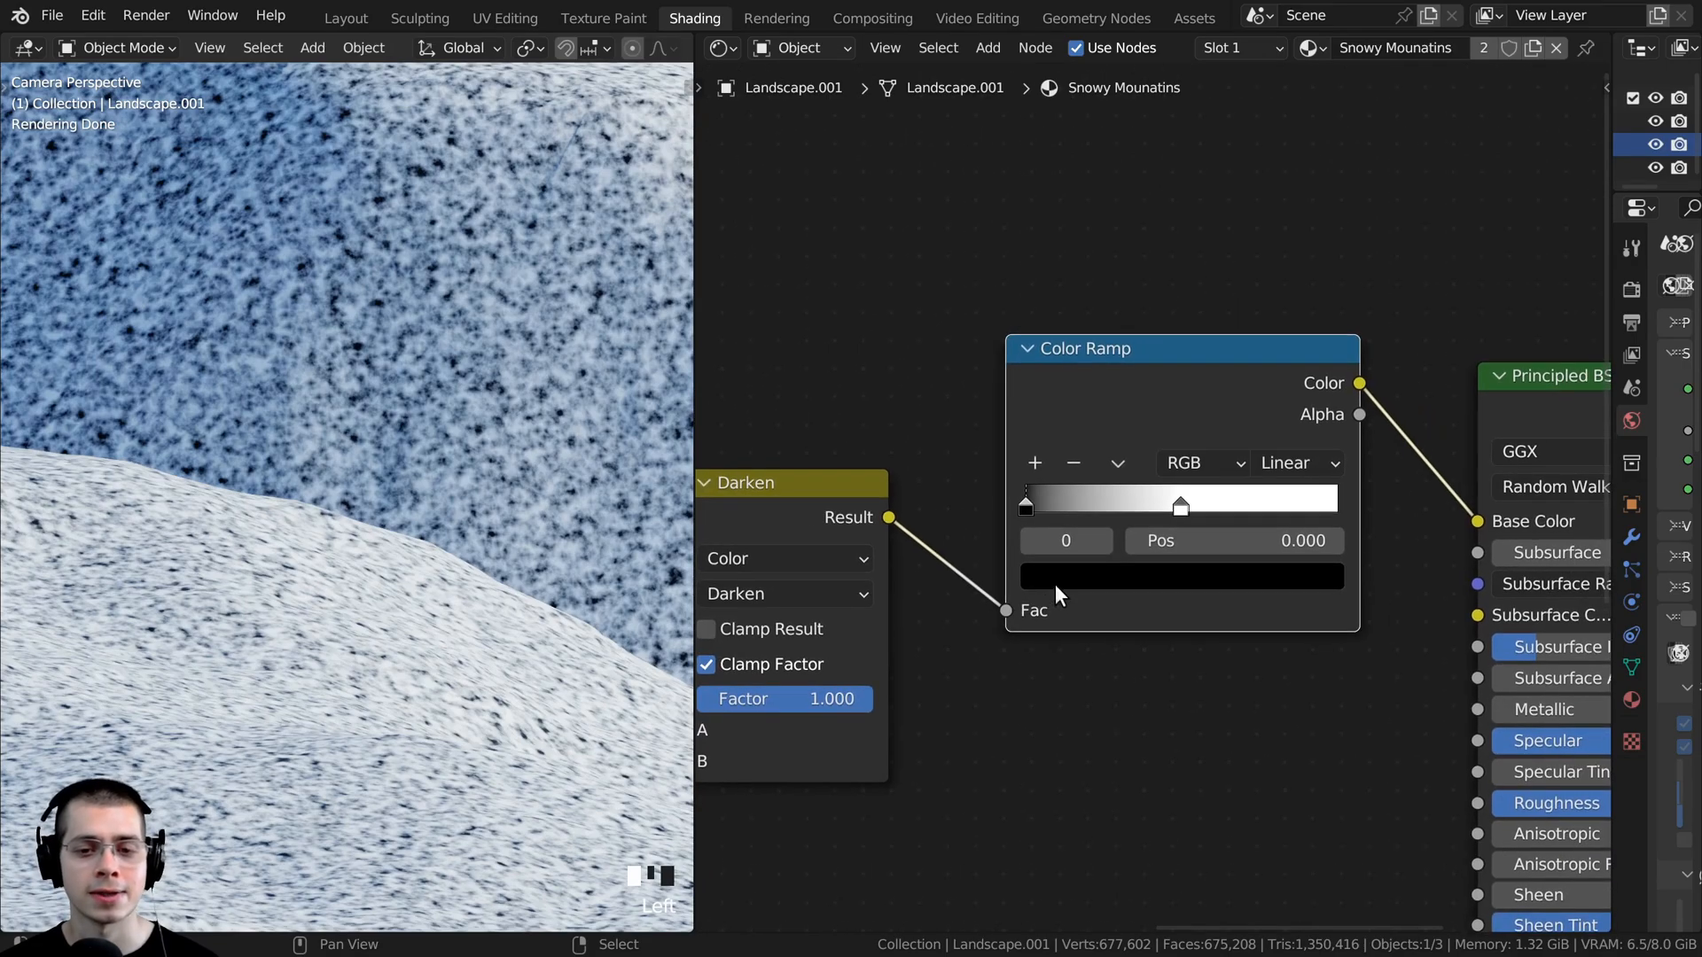
pyautogui.click(1044, 597)
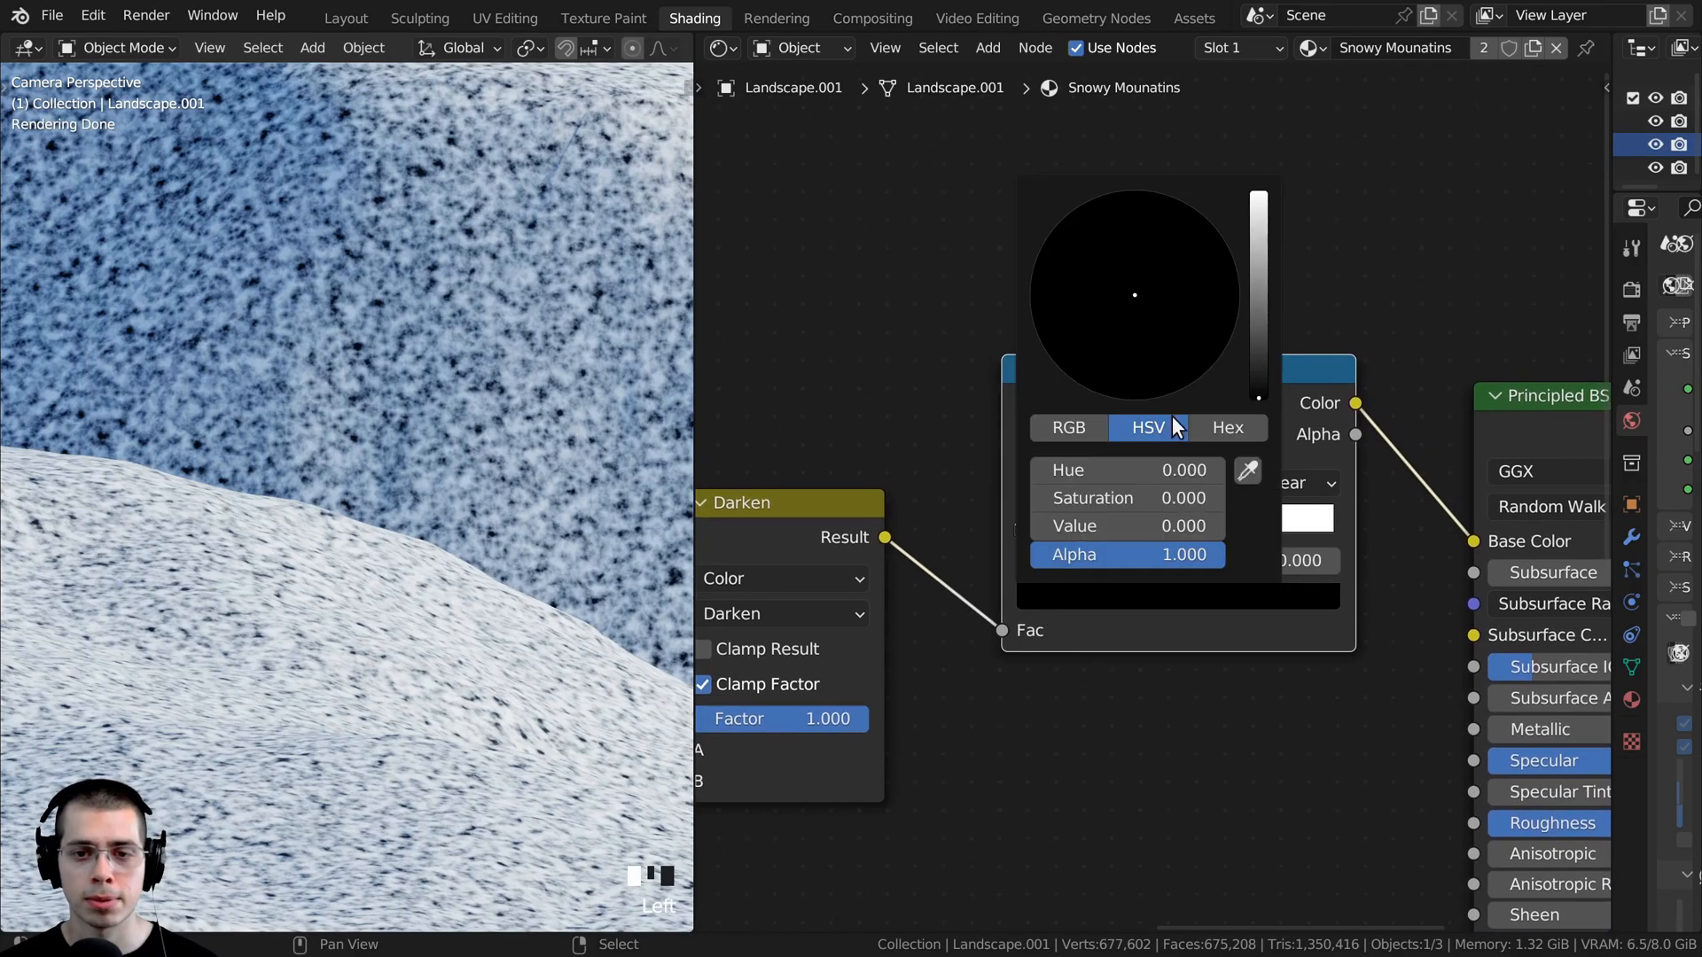
pyautogui.moveTo(1255, 376); pyautogui.dragTo(1251, 191)
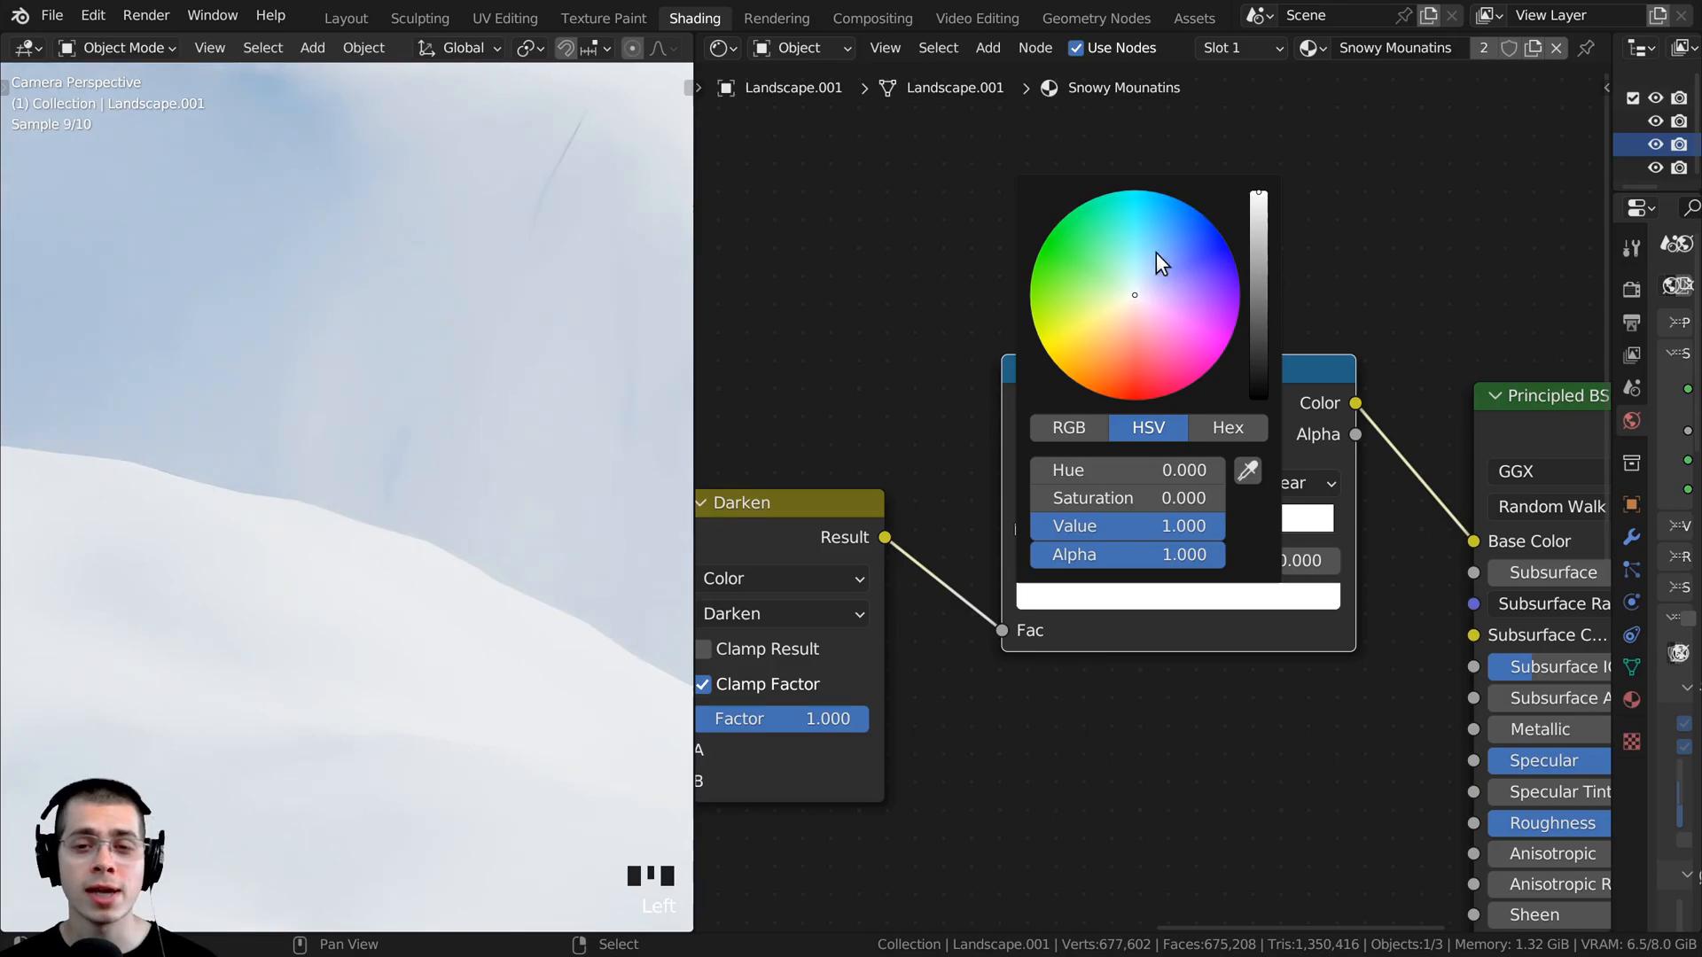
pyautogui.click(1141, 275)
pyautogui.moveTo(1141, 274); pyautogui.dragTo(1141, 273)
pyautogui.scroll(-13, 425, 487)
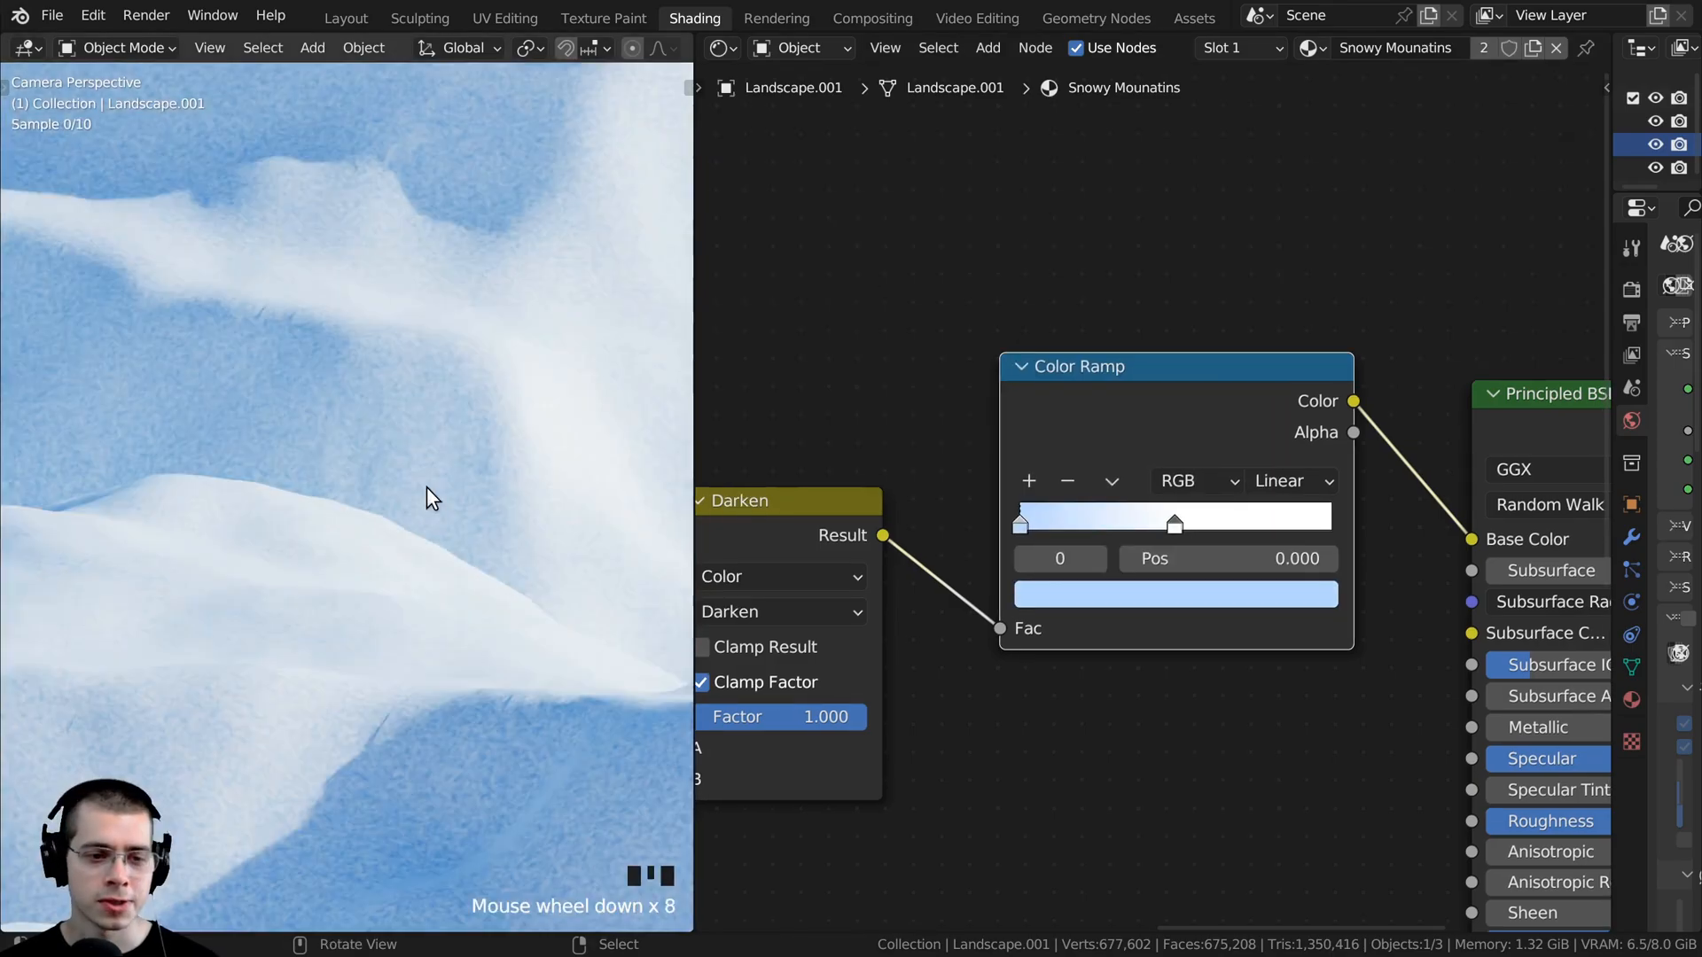
# - Link the Darken node's Result output to the Roughness input of the Principled BSDF
pyautogui.scroll(-2, 374, 610)
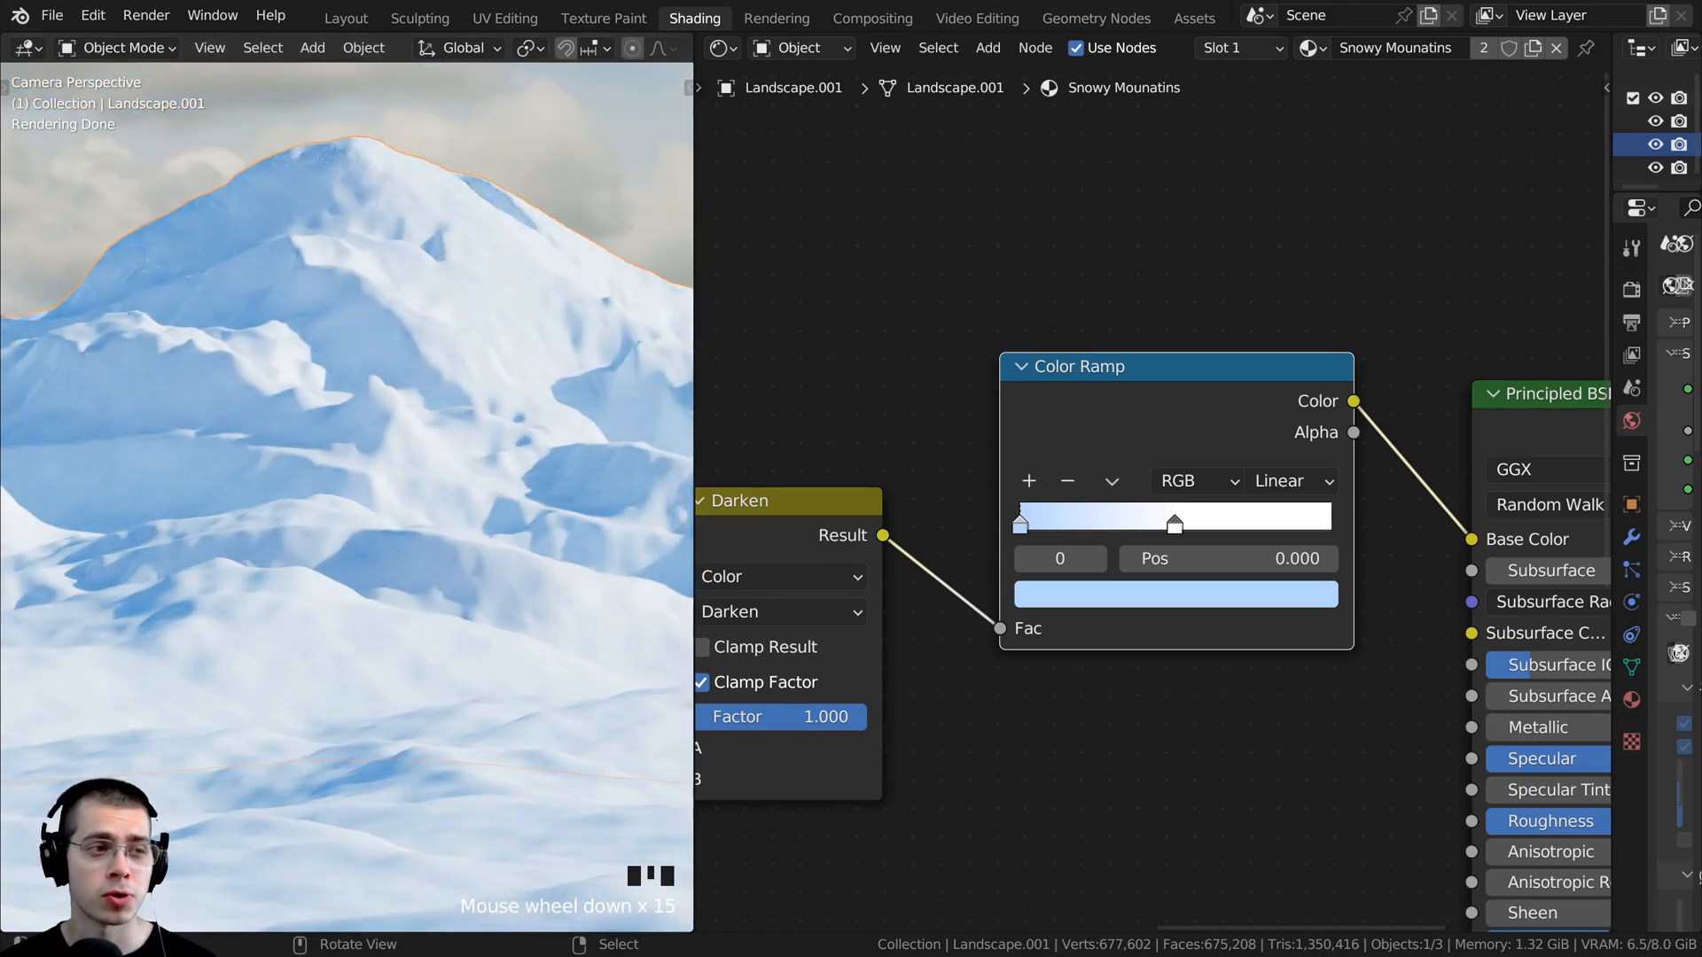
pyautogui.moveTo(700, 663); pyautogui.dragTo(693, 533, button='middle')
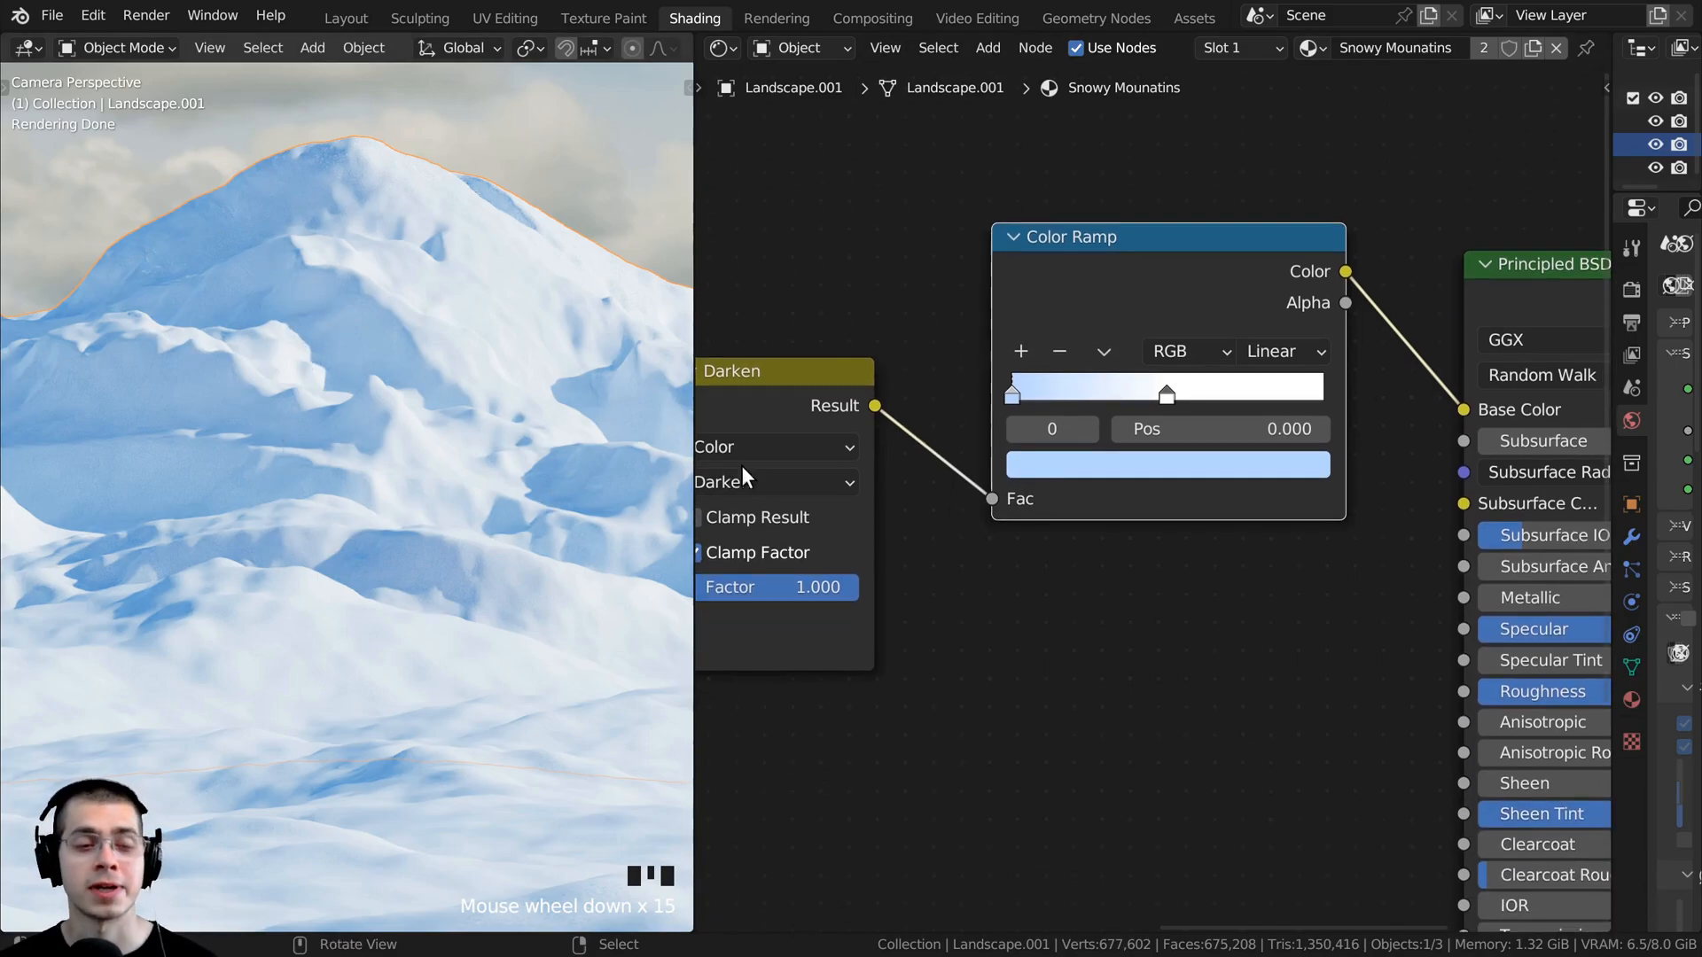
pyautogui.scroll(-4, 829, 549)
pyautogui.moveTo(830, 548); pyautogui.dragTo(902, 449, button='middle')
pyautogui.moveTo(872, 322); pyautogui.dragTo(867, 339)
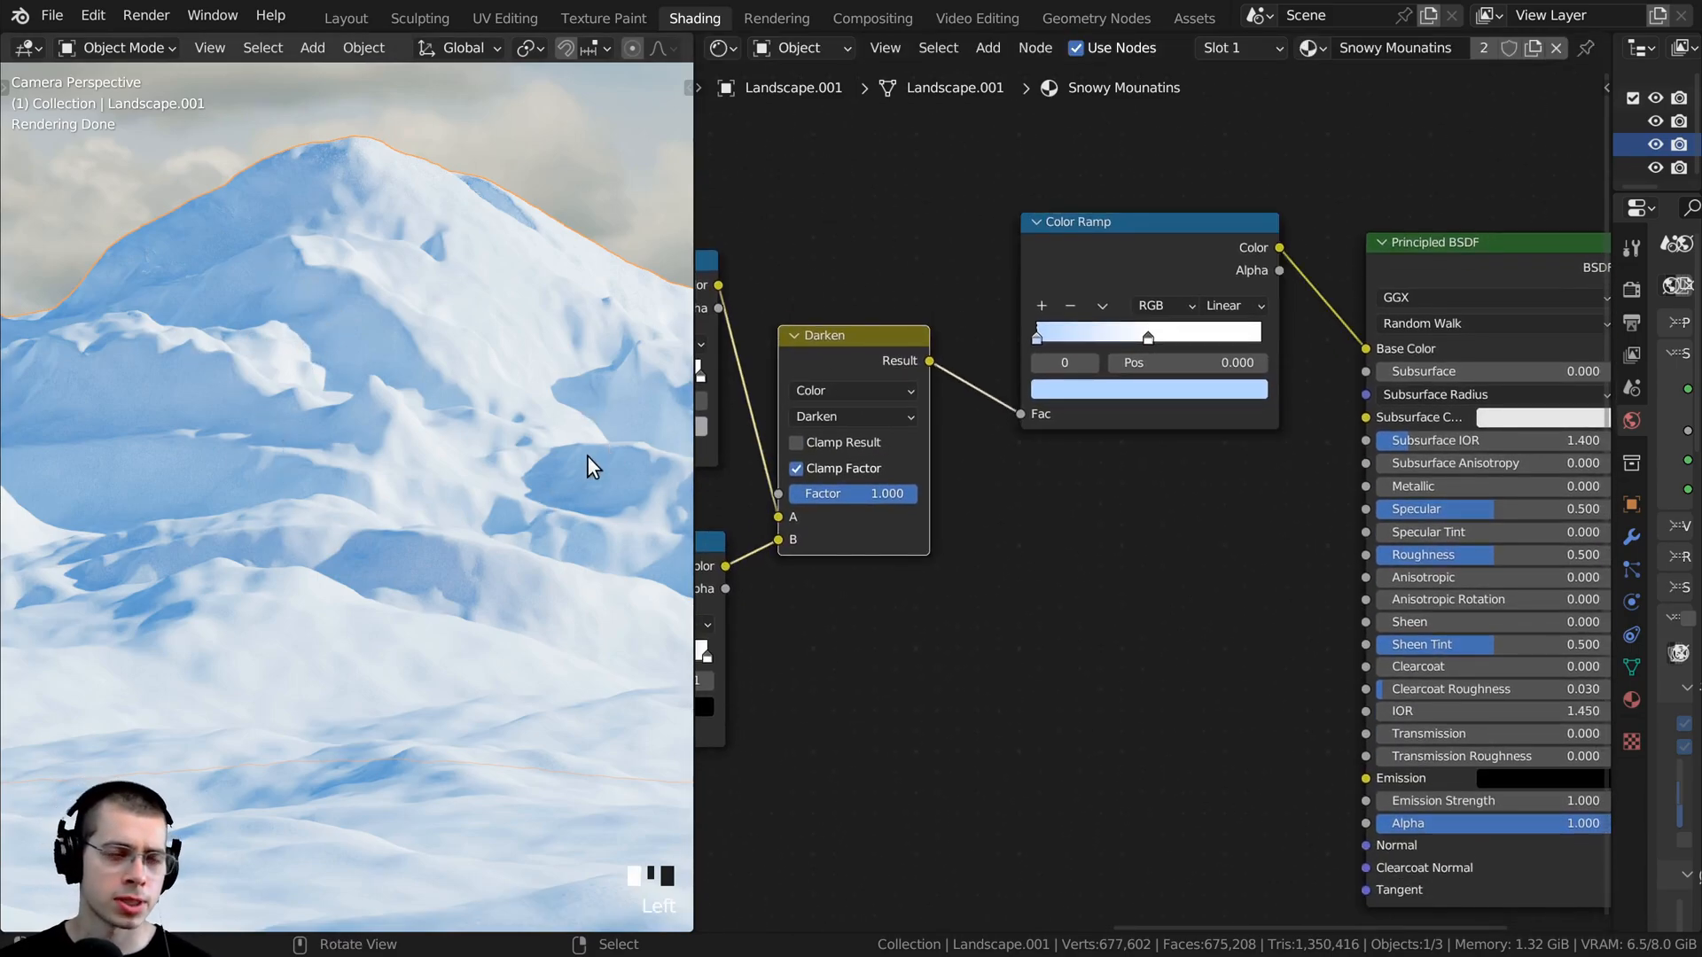
pyautogui.moveTo(863, 380); pyautogui.dragTo(805, 338, button='middle')
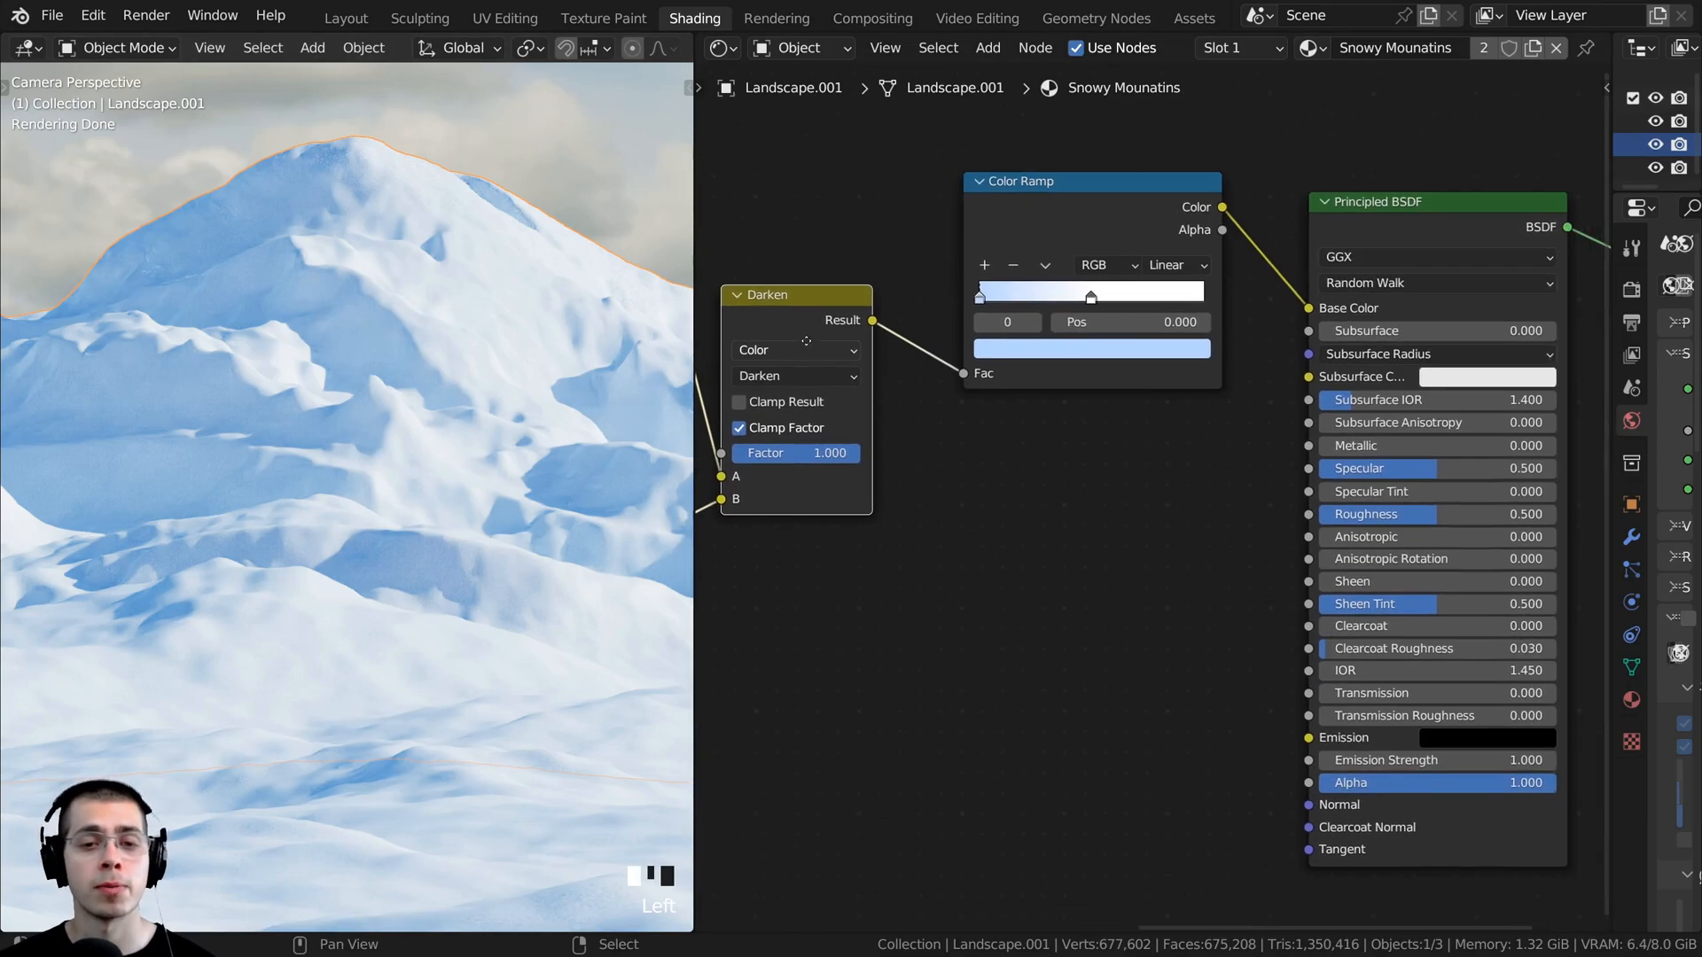
pyautogui.moveTo(840, 317); pyautogui.dragTo(1300, 514)
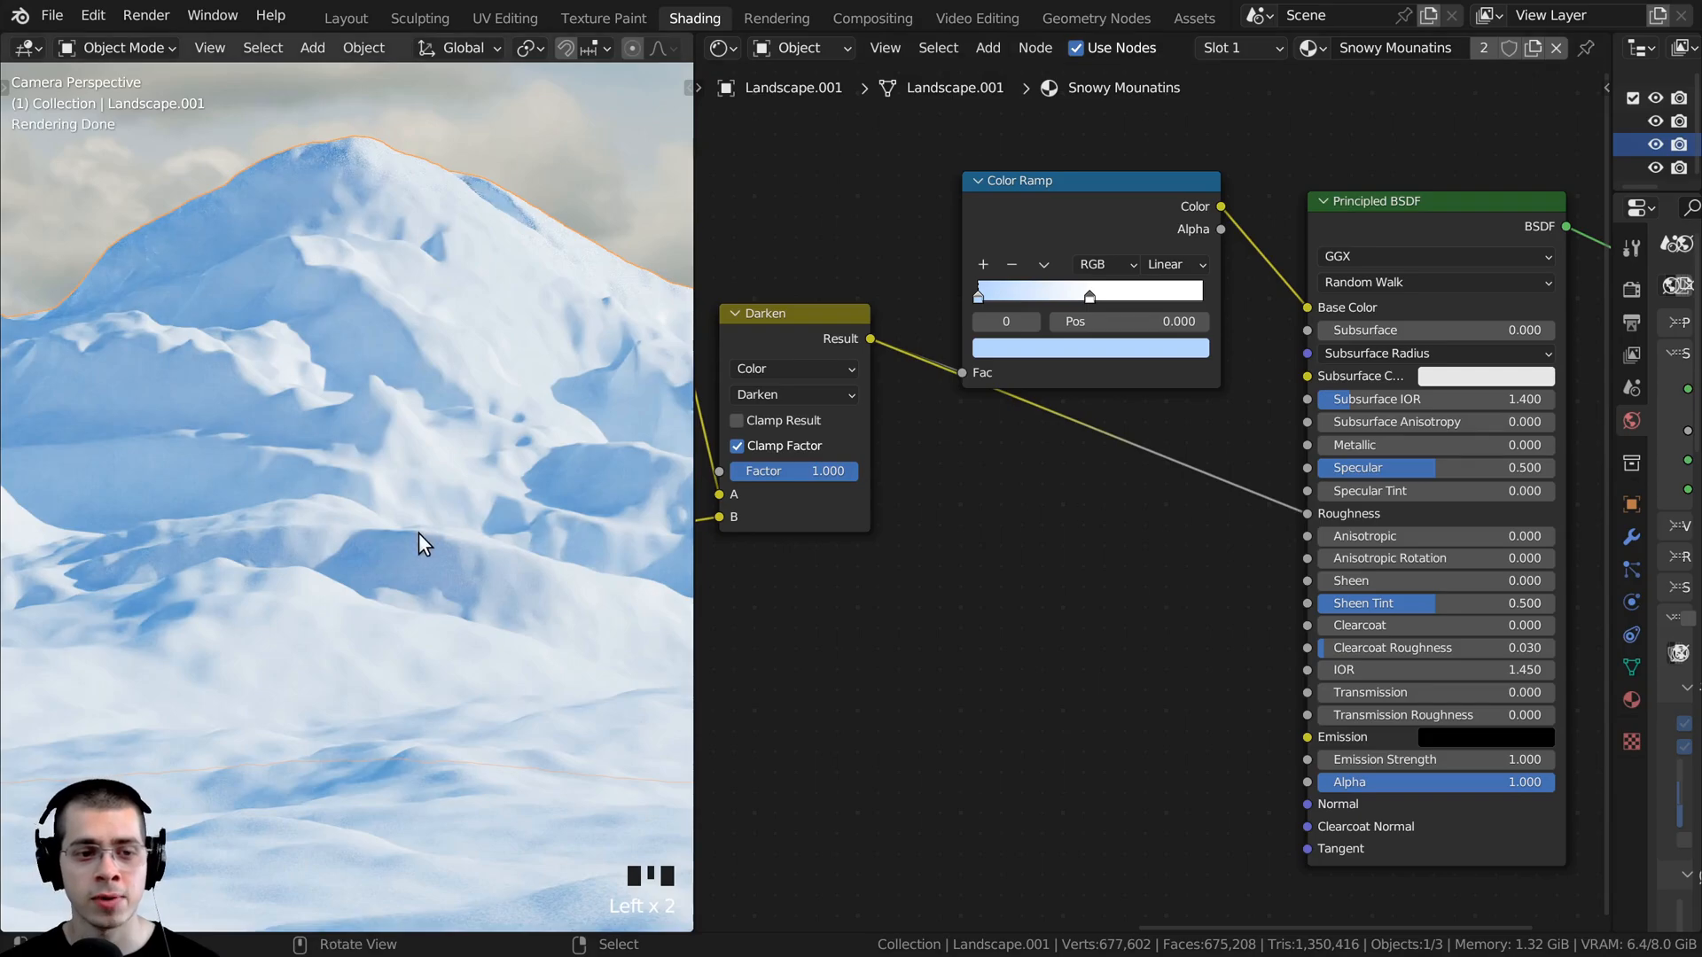
# - Duplicate the light-blue-to-white Color Ramp and insert the copy into the link between the Darken node and Roughness
pyautogui.scroll(7, 418, 534)
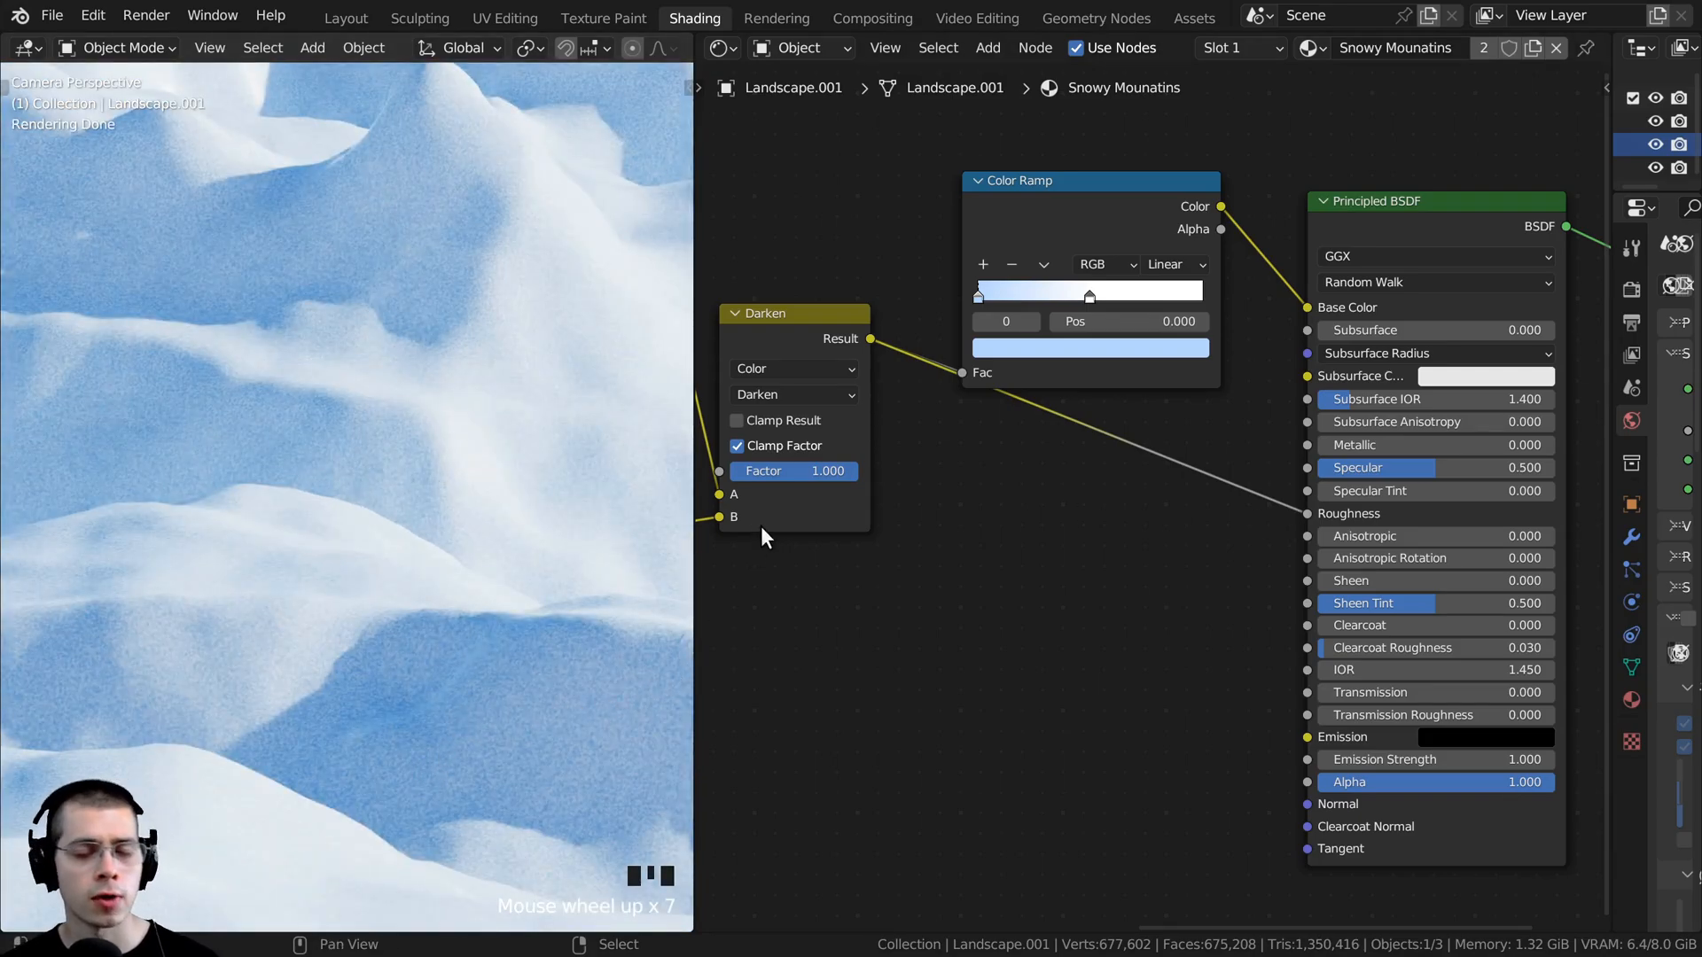
pyautogui.keyDown('shift'); pyautogui.moveTo(497, 384); pyautogui.dragTo(379, 234, button='middle'); pyautogui.keyUp('shift')
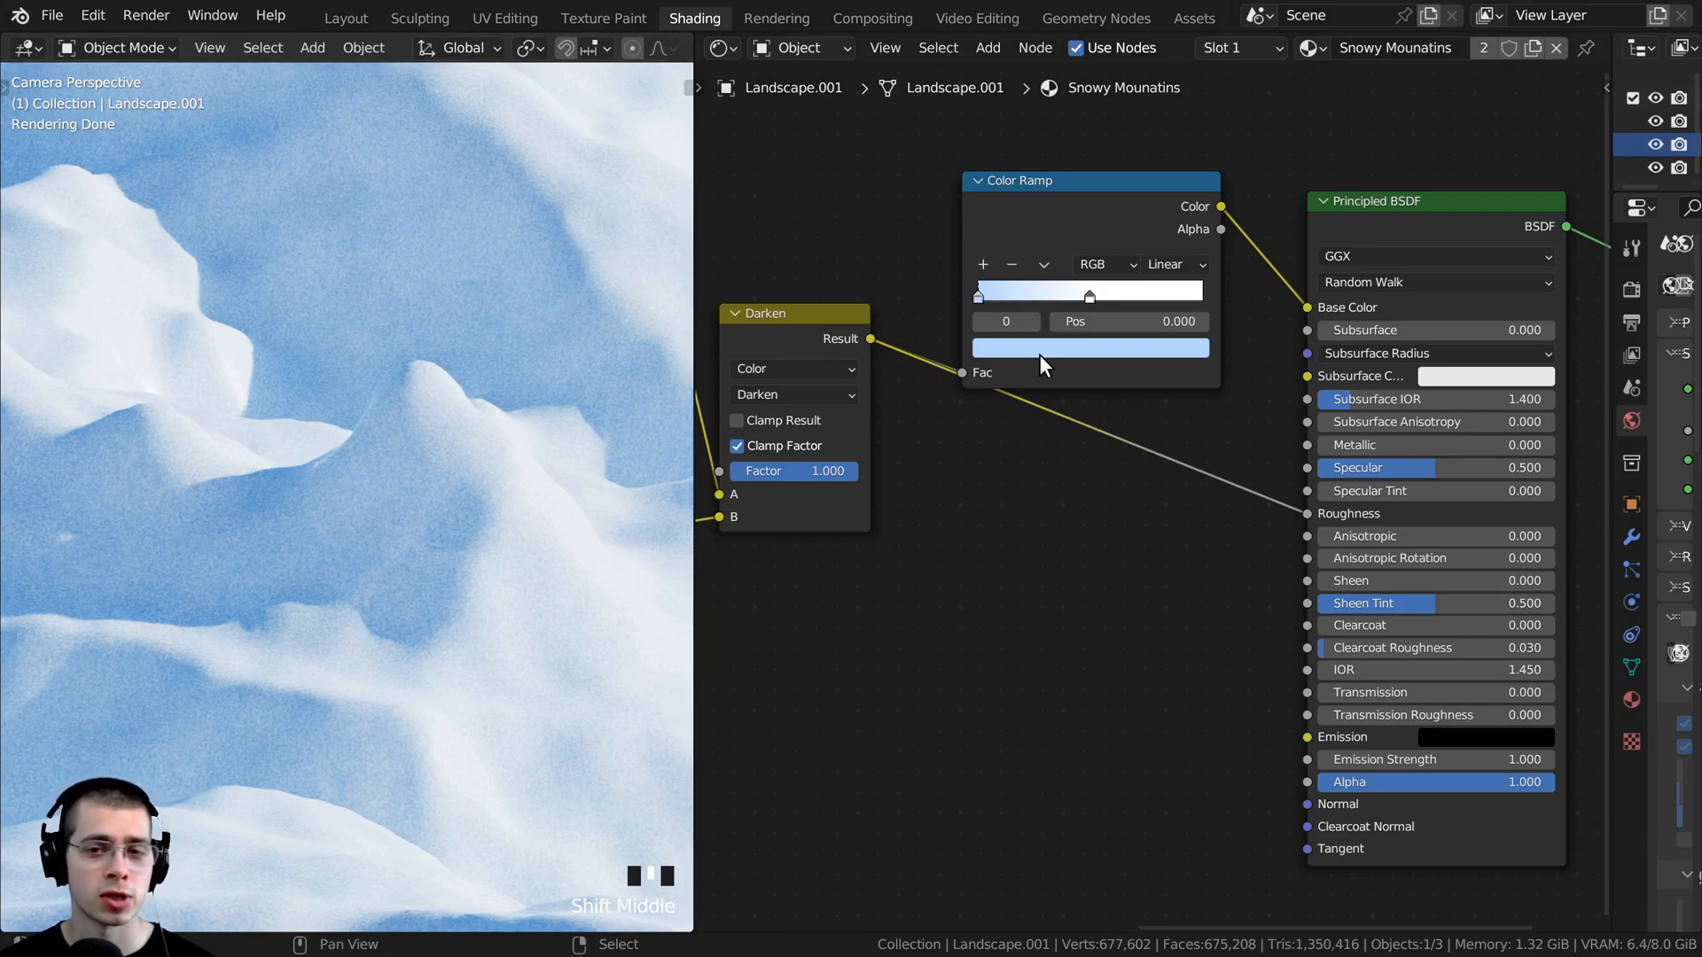
pyautogui.moveTo(1047, 222); pyautogui.dragTo(1048, 204)
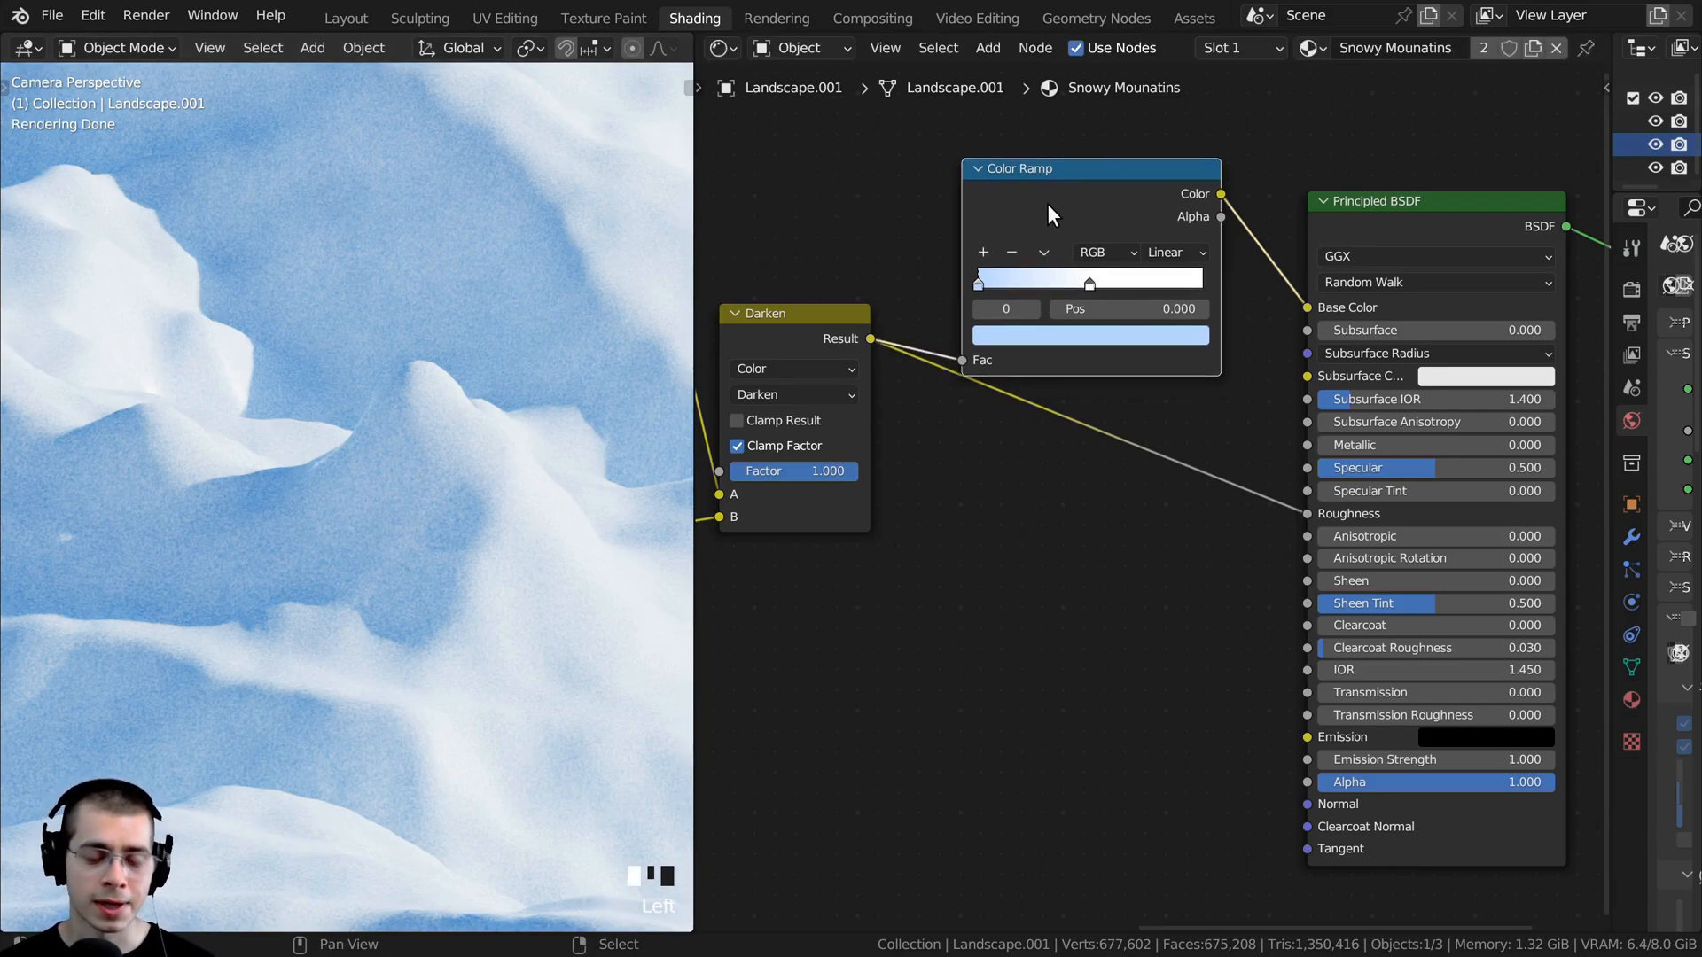
pyautogui.hotkey('shift', 'd')
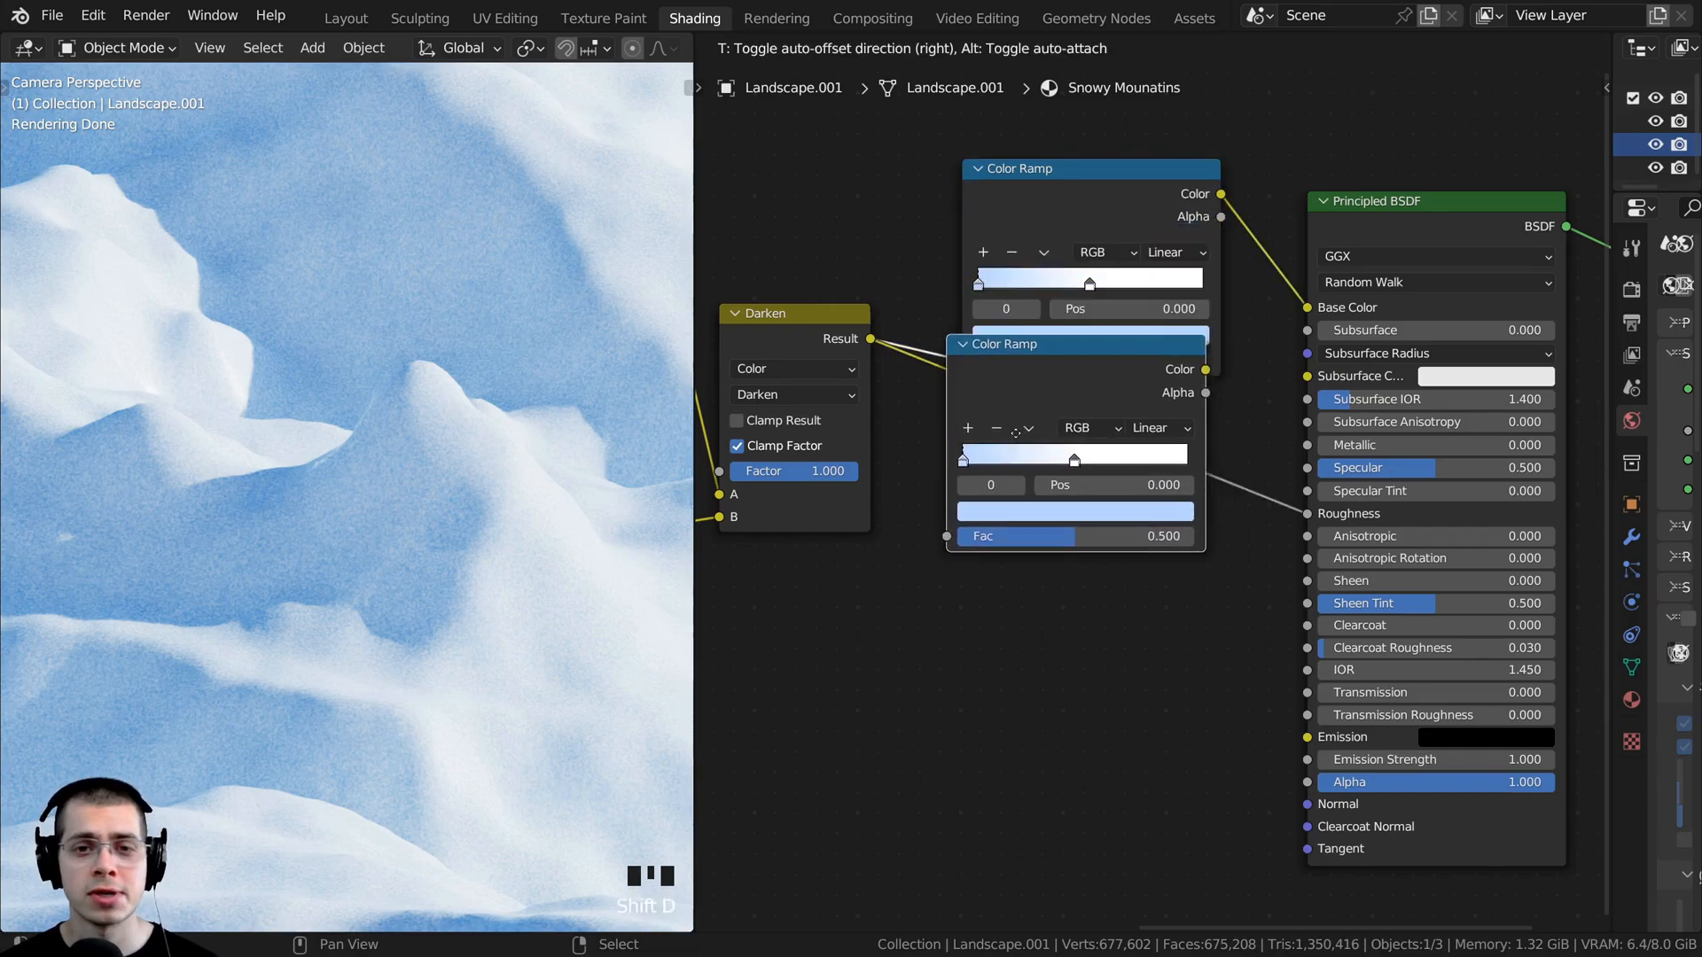
pyautogui.click(1083, 439)
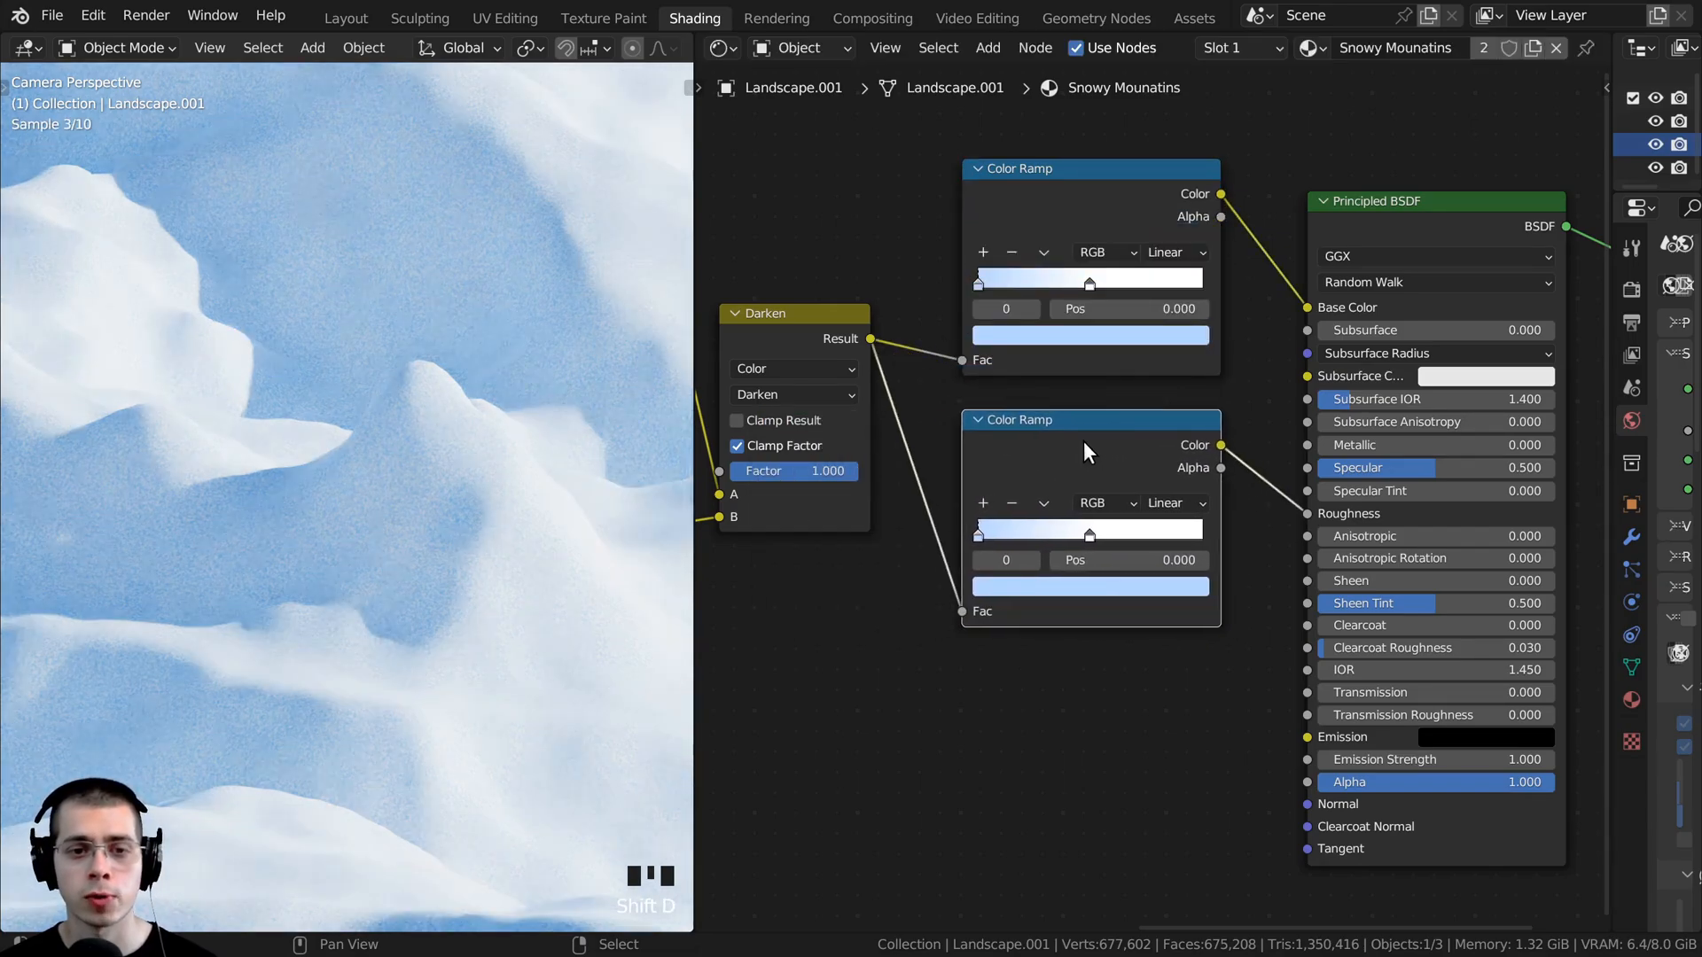
# - Reset the roughness Color Ramp to its default black-to-white gradient and place it below the blue Color Ramp
pyautogui.scroll(1, 1054, 571)
pyautogui.scroll(1, 1054, 570)
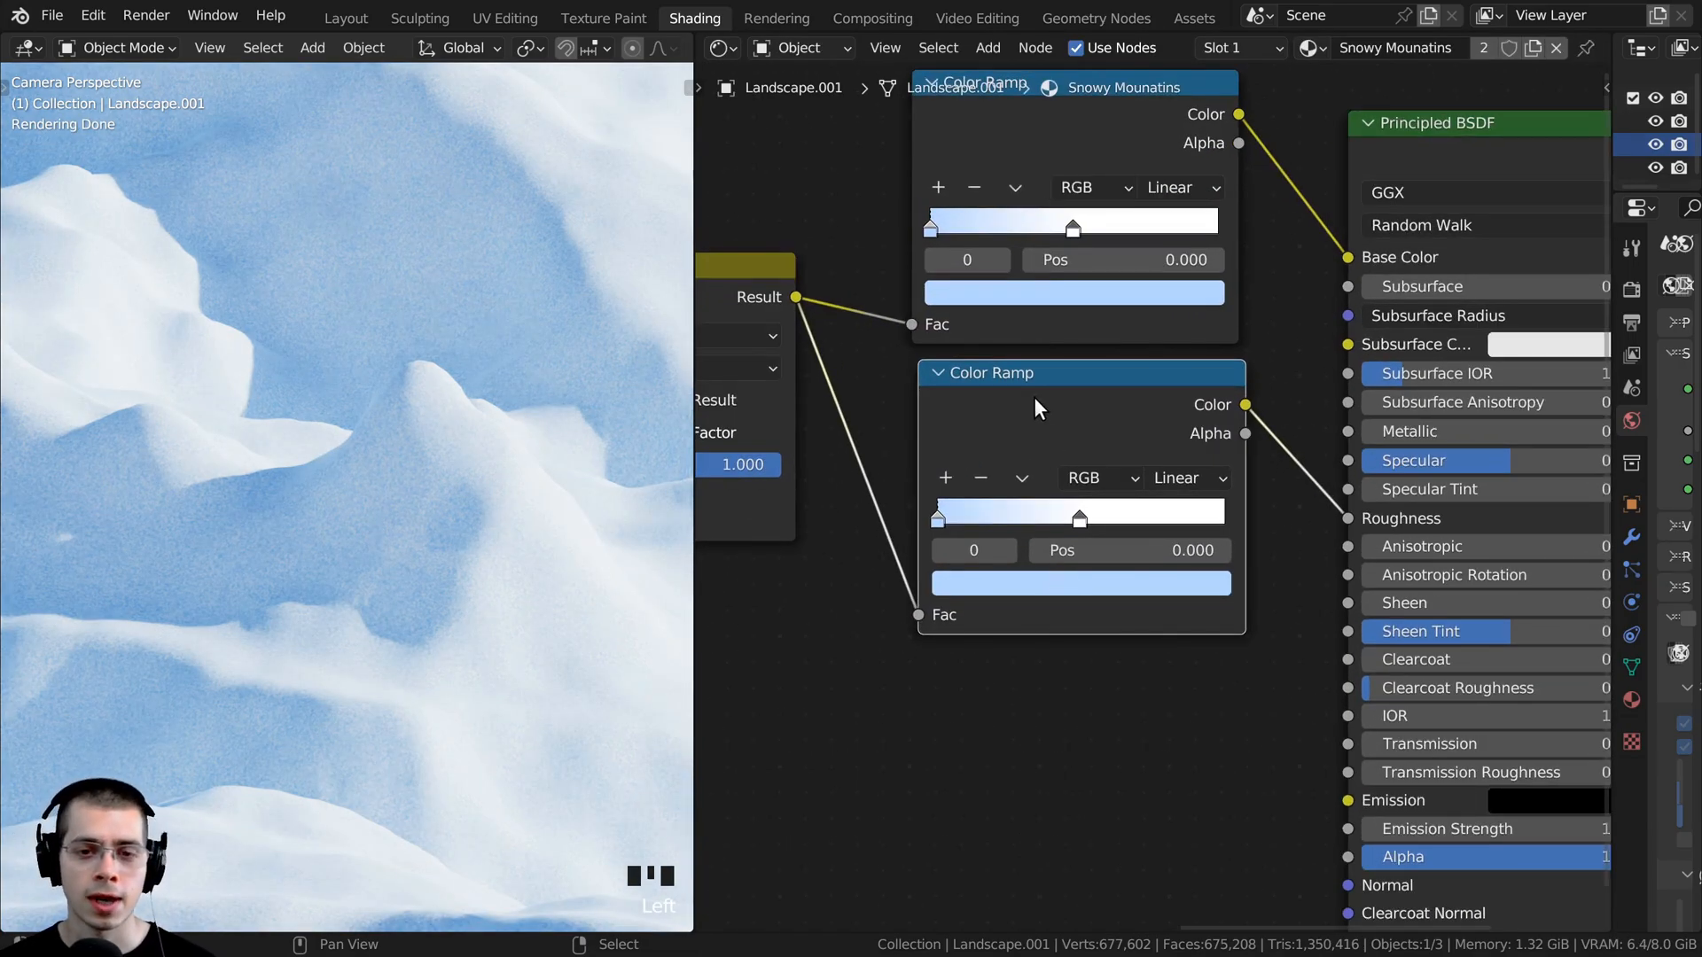
pyautogui.moveTo(1035, 397); pyautogui.dragTo(988, 401)
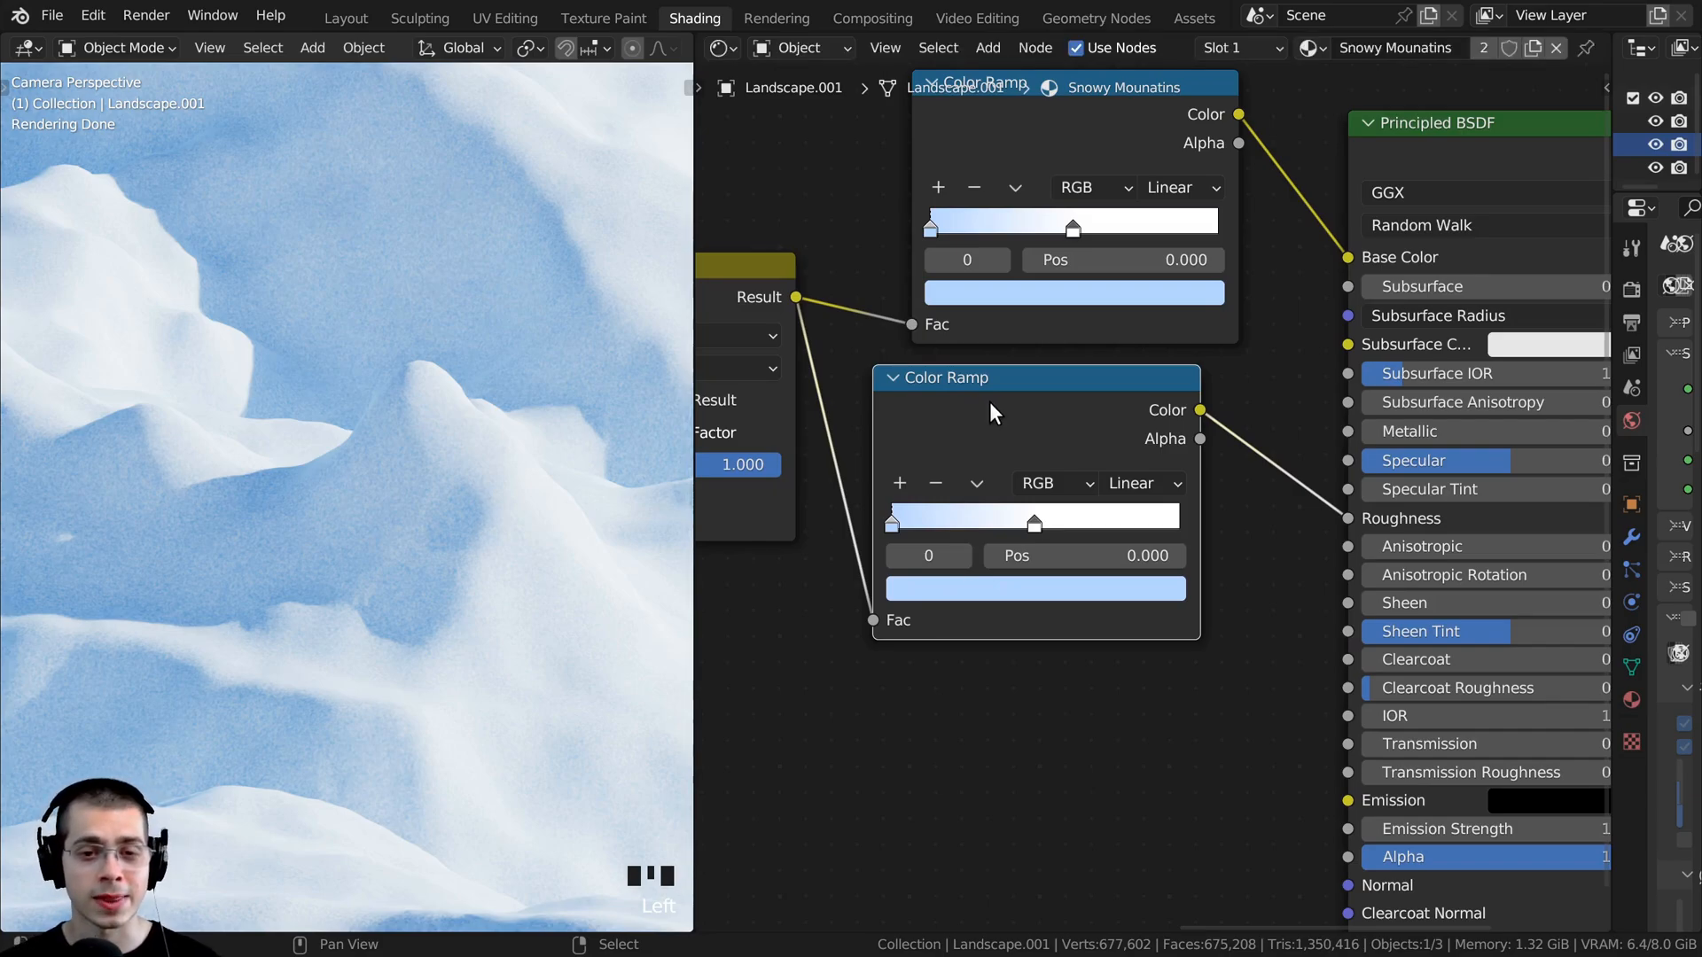
pyautogui.press('BackSpace')
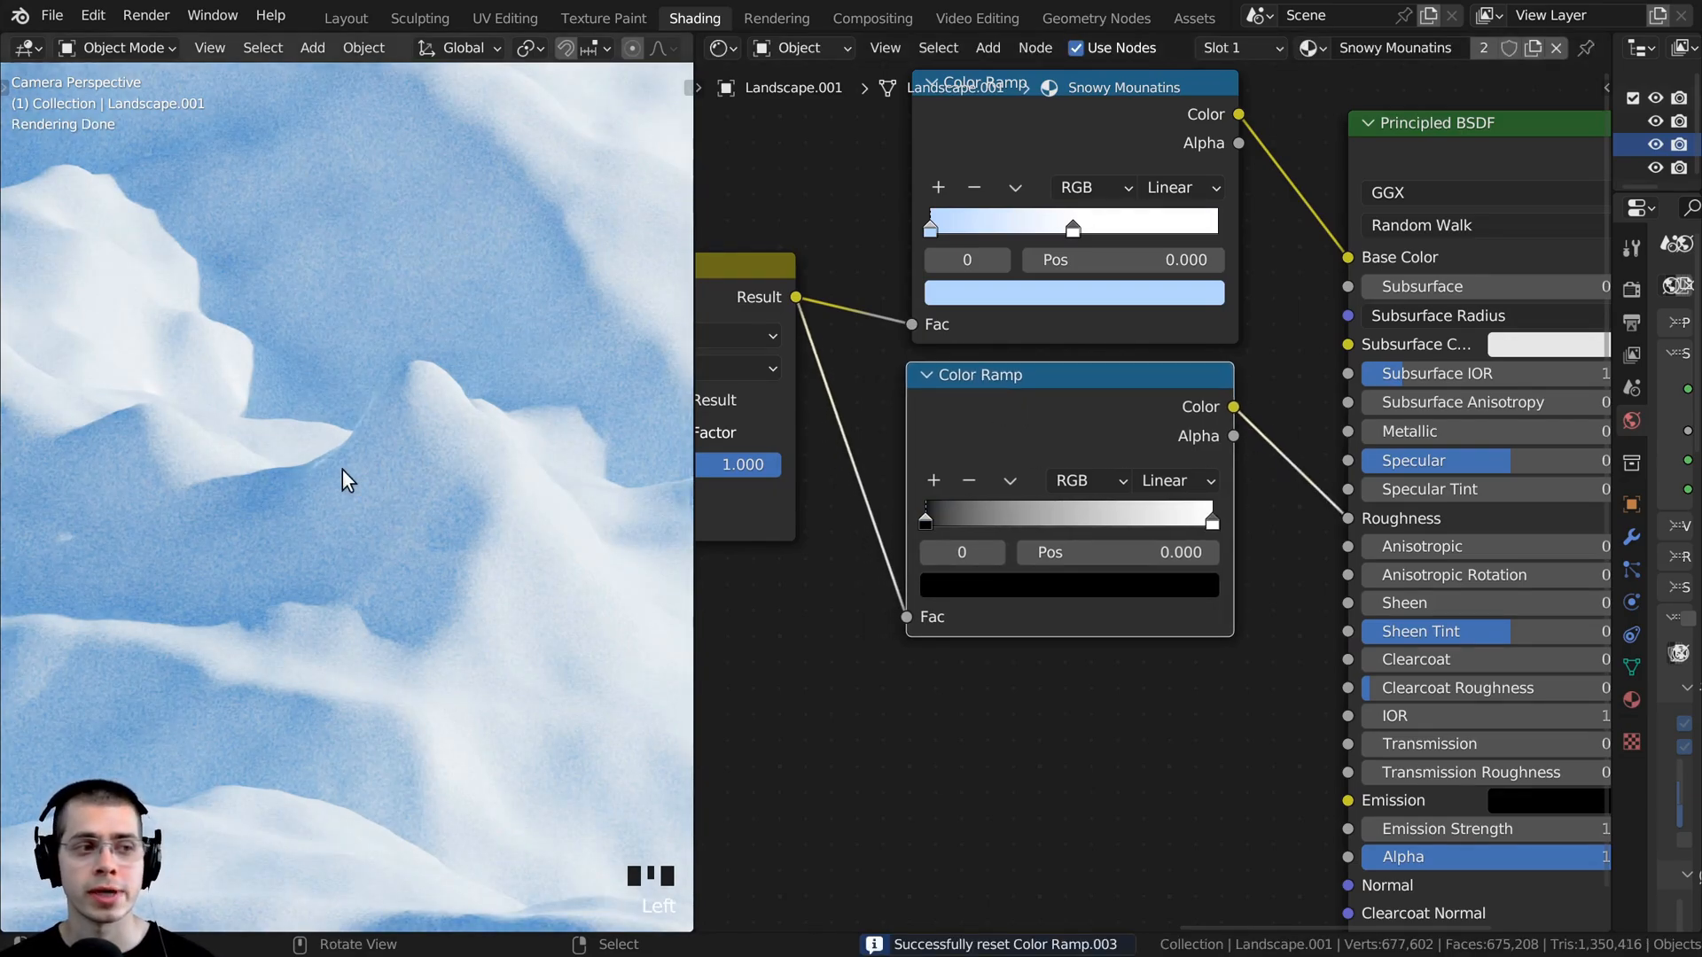
pyautogui.moveTo(1055, 428); pyautogui.dragTo(1090, 424)
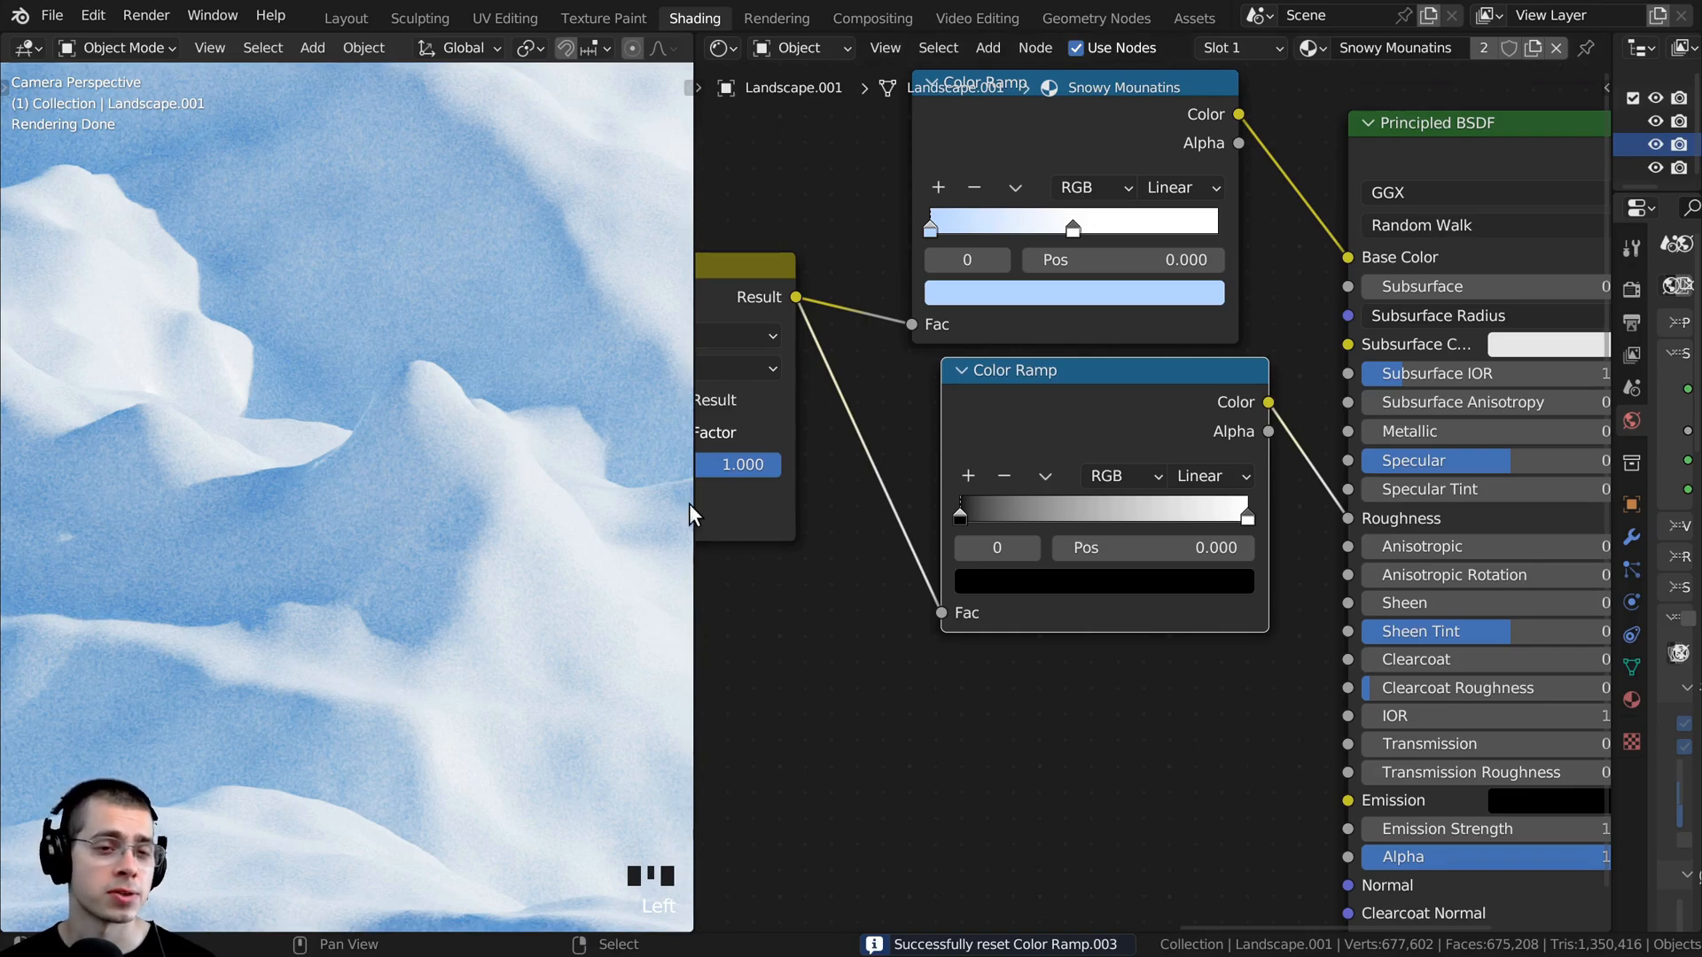
# - Darken the roughness Color Ramp's white stop to near black and inspect the snow's reflections from a low angle
pyautogui.click(1248, 516)
pyautogui.scroll(-2, 1090, 595)
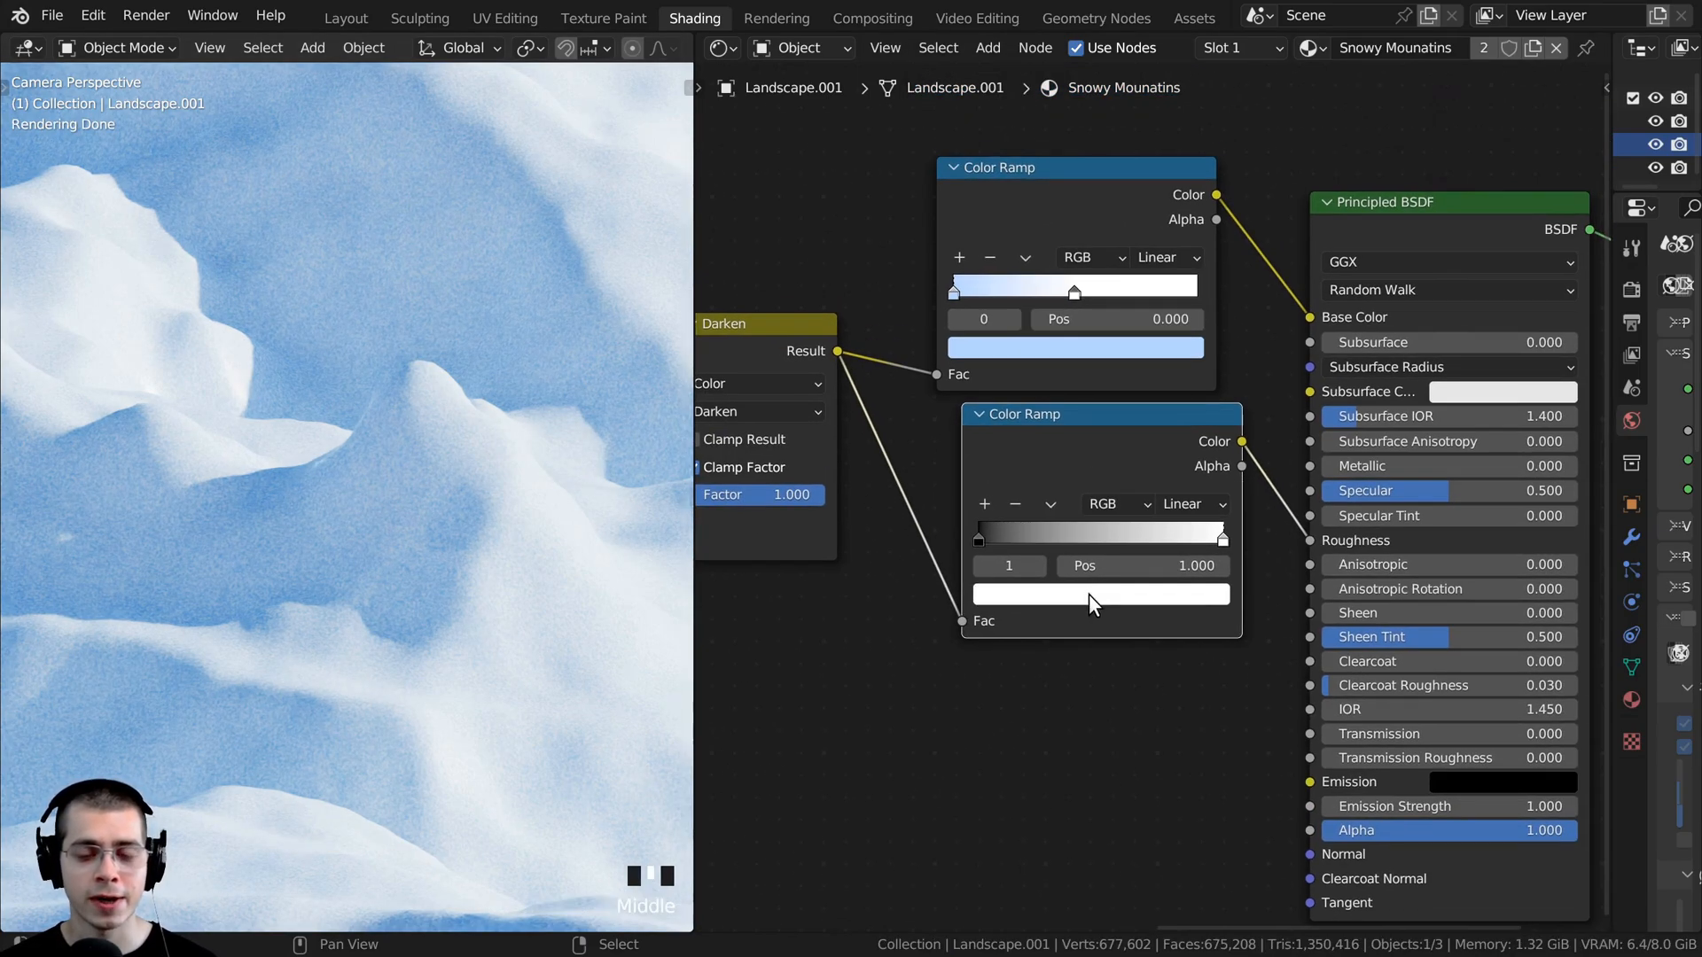
pyautogui.click(1092, 600)
pyautogui.moveTo(1164, 284); pyautogui.dragTo(1165, 424)
pyautogui.scroll(-11, 532, 456)
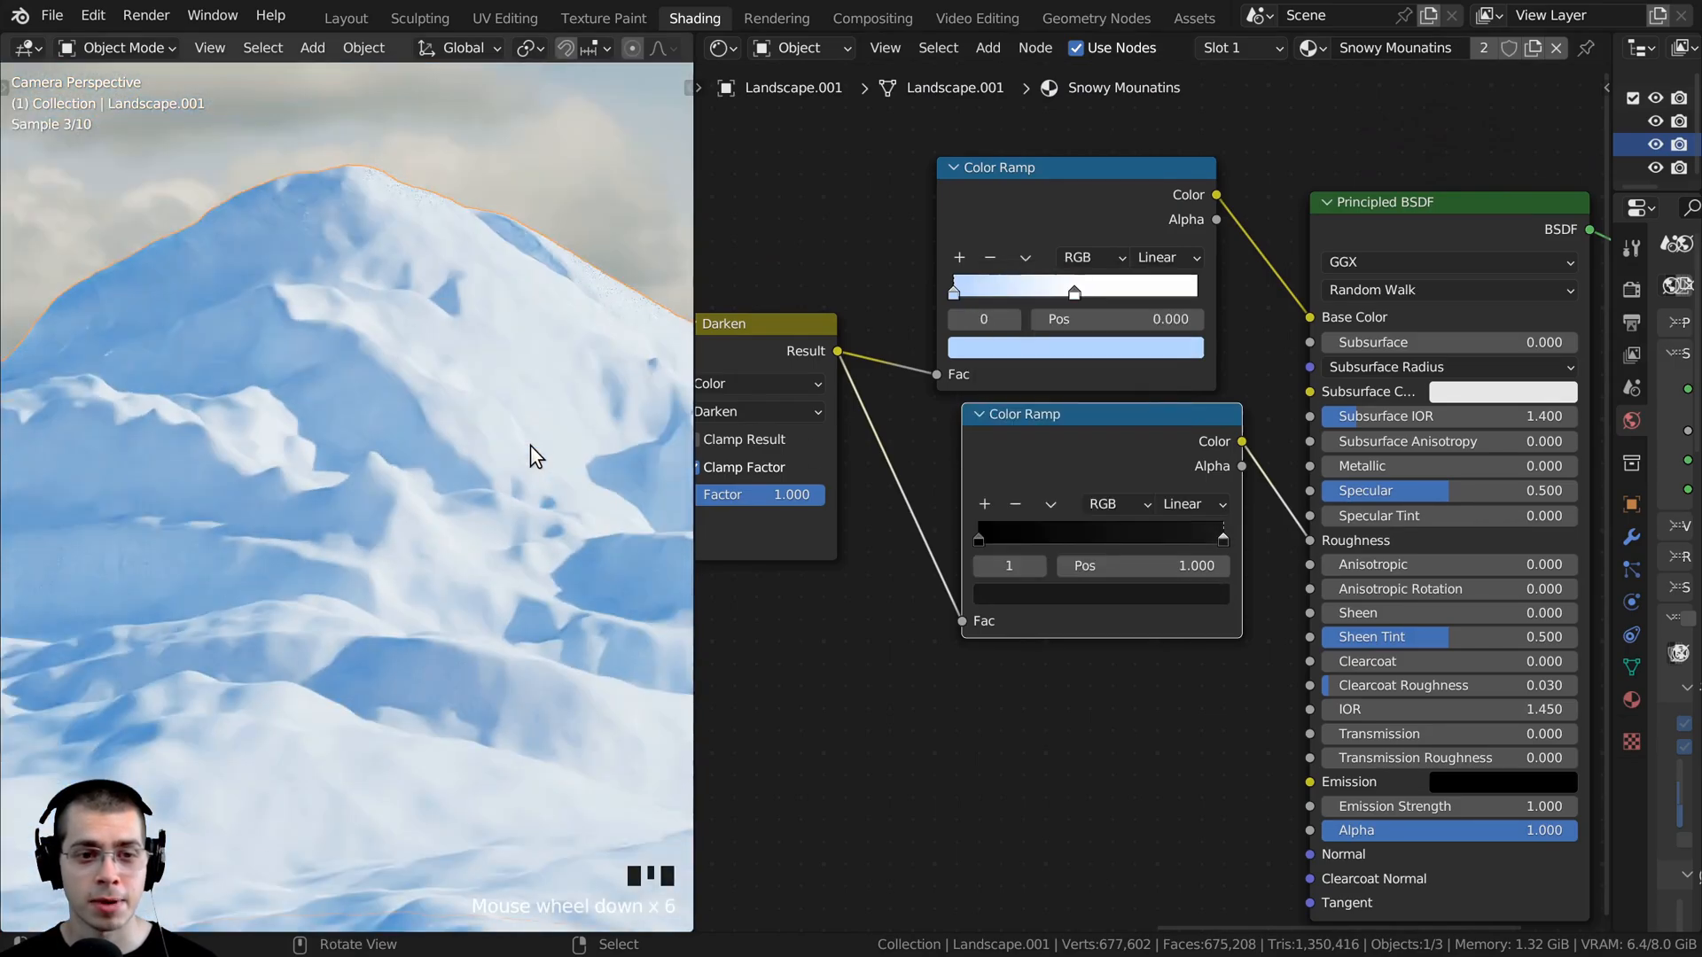
pyautogui.scroll(-1, 525, 458)
pyautogui.moveTo(456, 497); pyautogui.dragTo(266, 470, button='middle')
pyautogui.scroll(4, 377, 503)
pyautogui.moveTo(266, 469)
pyautogui.keyDown('shift'); pyautogui.mouseDown(button='middle')
pyautogui.moveTo(103, 440)
pyautogui.moveTo(265, 479)
pyautogui.mouseUp(button='middle'); pyautogui.keyUp('shift')
pyautogui.moveTo(266, 478); pyautogui.dragTo(381, 367, button='middle')
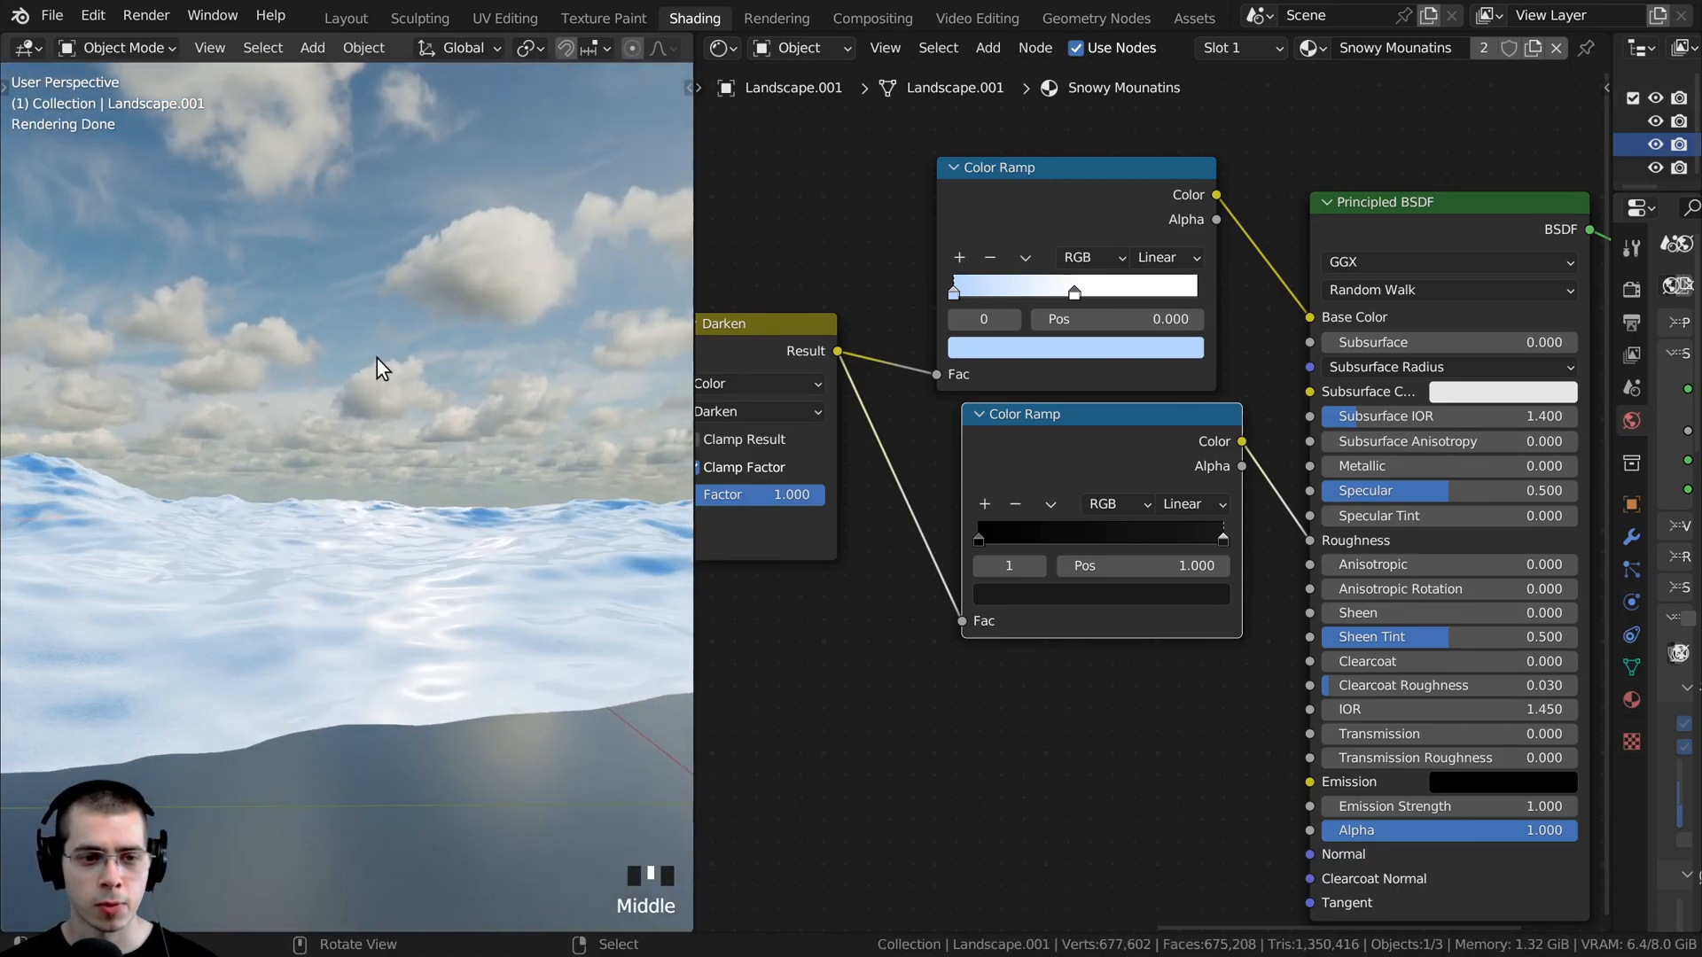
pyautogui.moveTo(349, 527); pyautogui.dragTo(391, 475, button='middle')
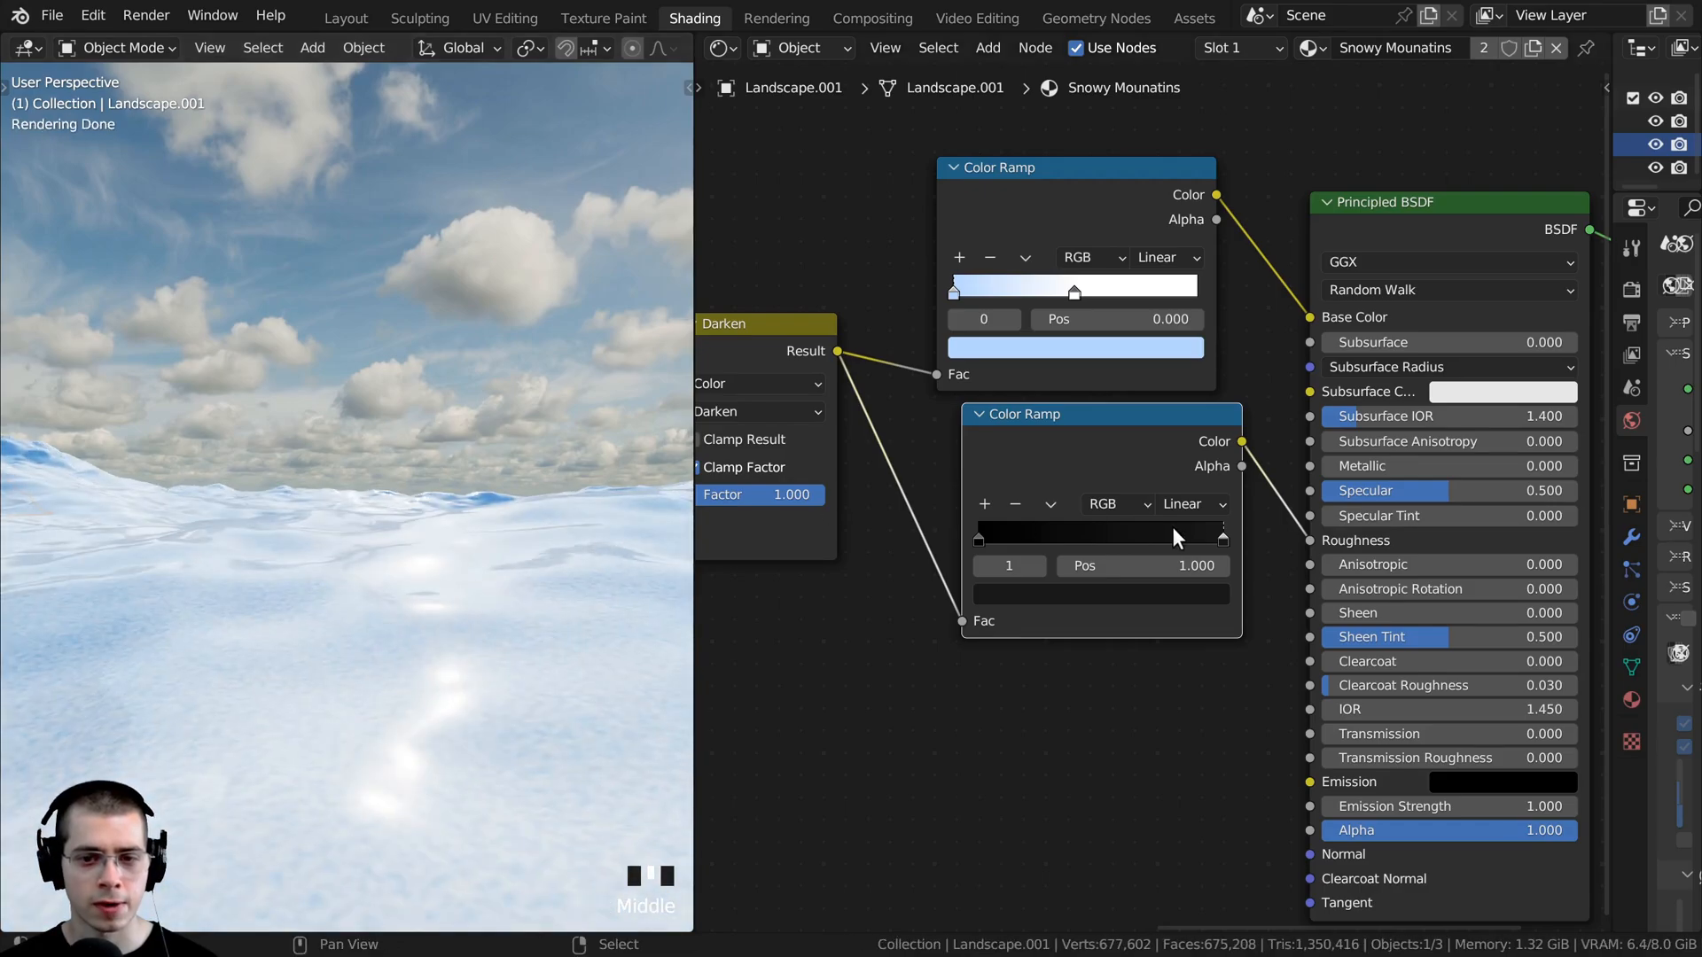
# - Readjust the roughness Color Ramp's stop at position 1.000 to a slightly lighter dark gray
pyautogui.scroll(1, 1170, 623)
pyautogui.click(1138, 623)
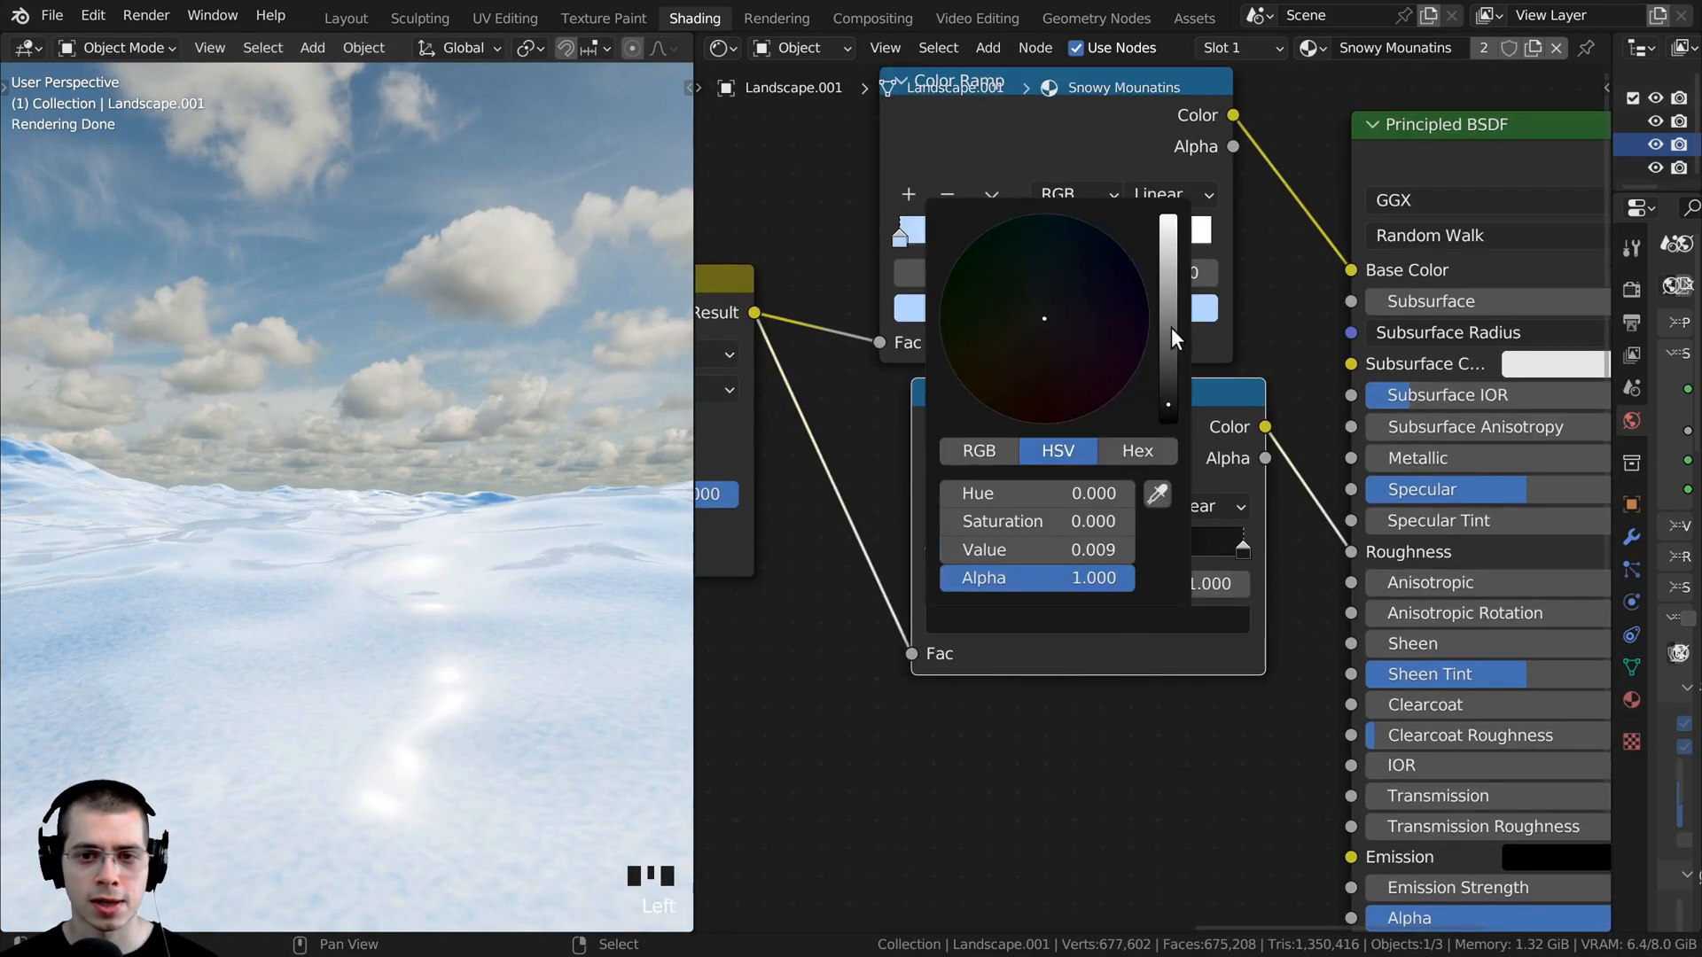
pyautogui.click(1141, 623)
pyautogui.moveTo(1184, 402)
pyautogui.mouseDown()
pyautogui.moveTo(1182, 213)
pyautogui.moveTo(1182, 379)
pyautogui.mouseUp()
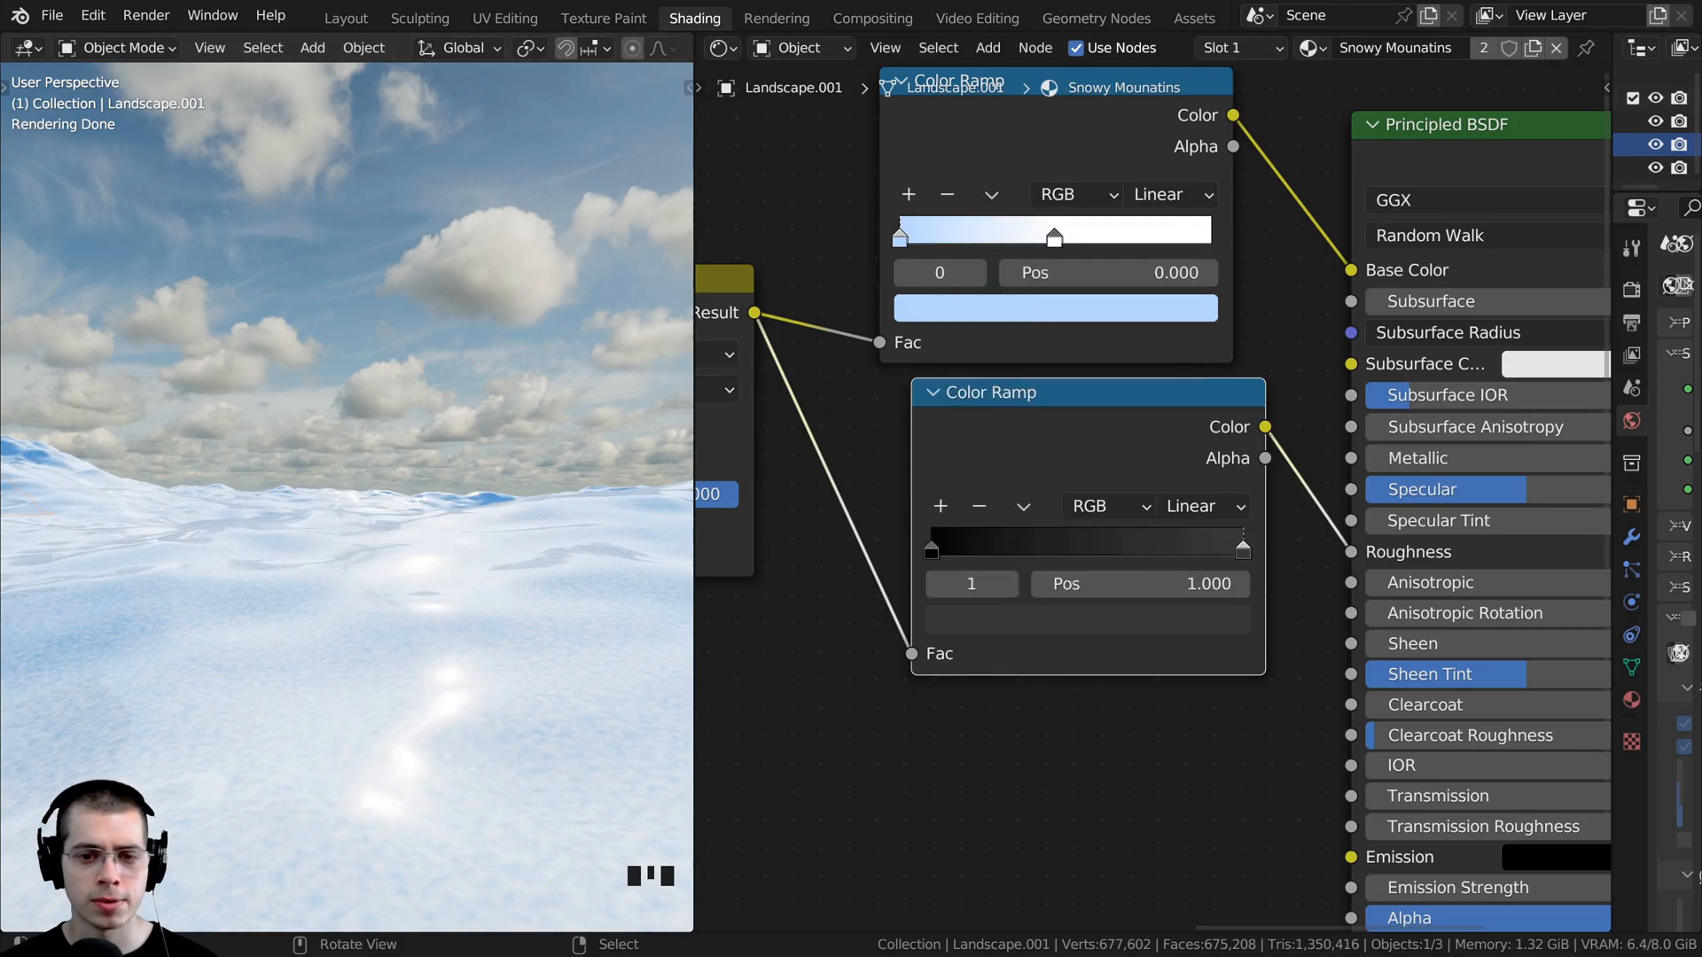
# - Return to the camera view and link the Darken node's Result to the Principled BSDF's Normal input
pyautogui.press('KP_0')
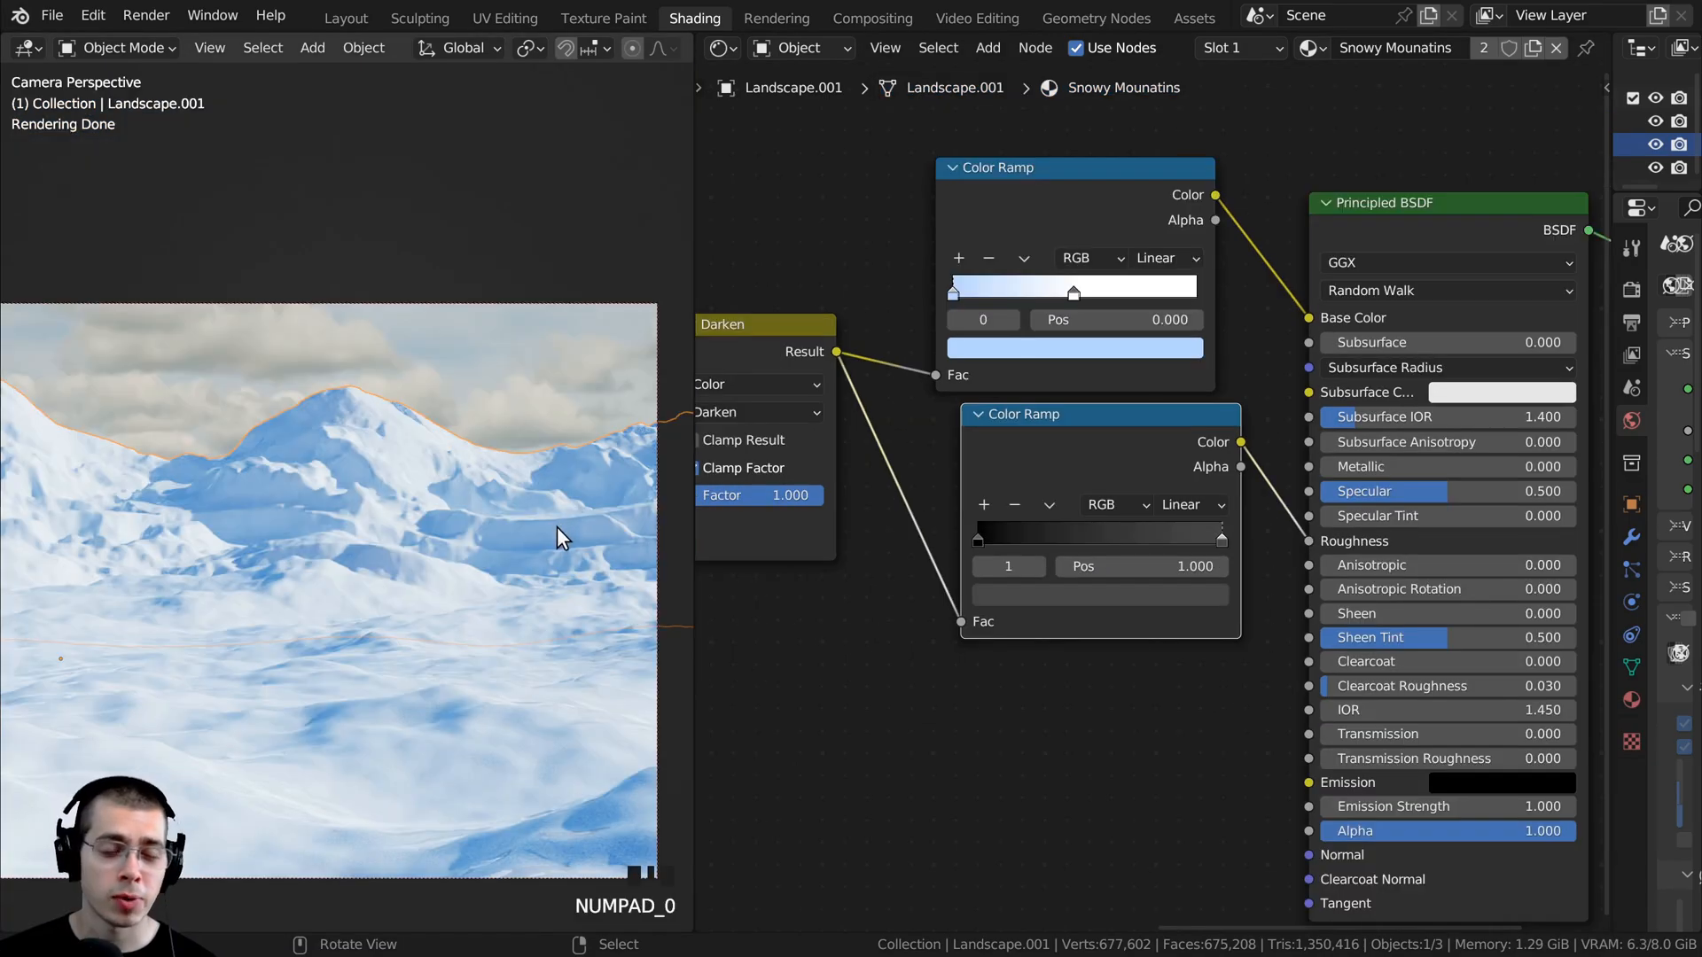
pyautogui.moveTo(780, 590); pyautogui.dragTo(853, 518, button='middle')
pyautogui.scroll(-1, 1001, 399)
pyautogui.moveTo(1007, 393); pyautogui.dragTo(1004, 321, button='middle')
pyautogui.click(866, 253)
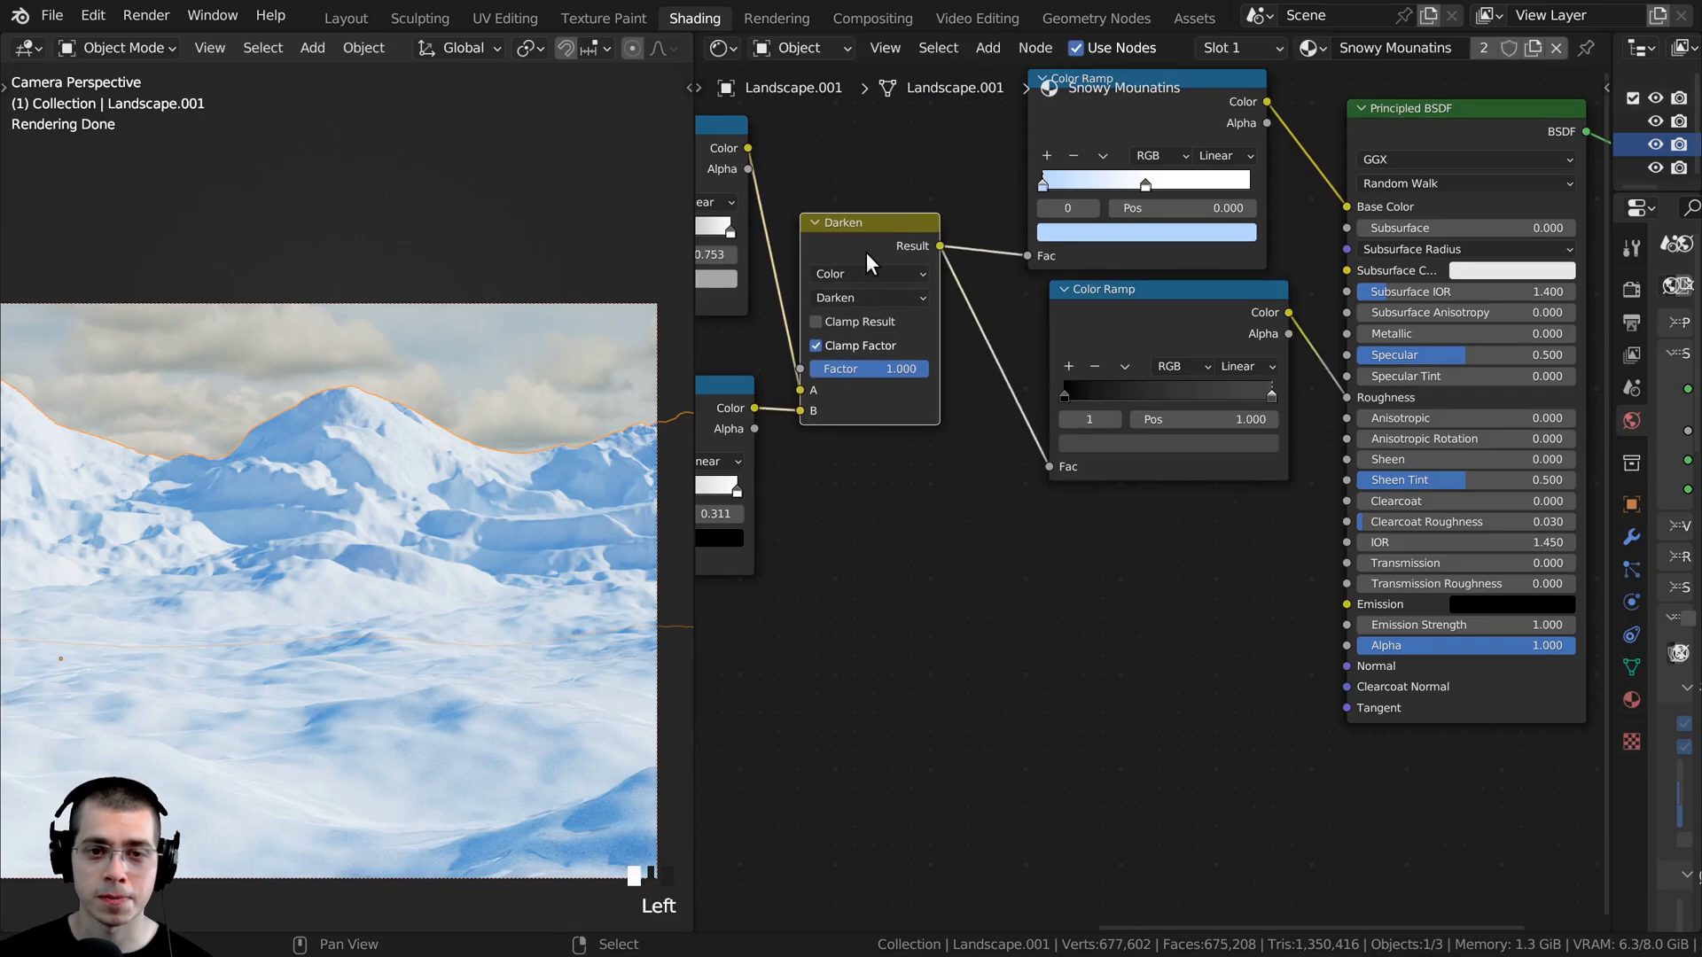
pyautogui.moveTo(939, 245); pyautogui.dragTo(1346, 669)
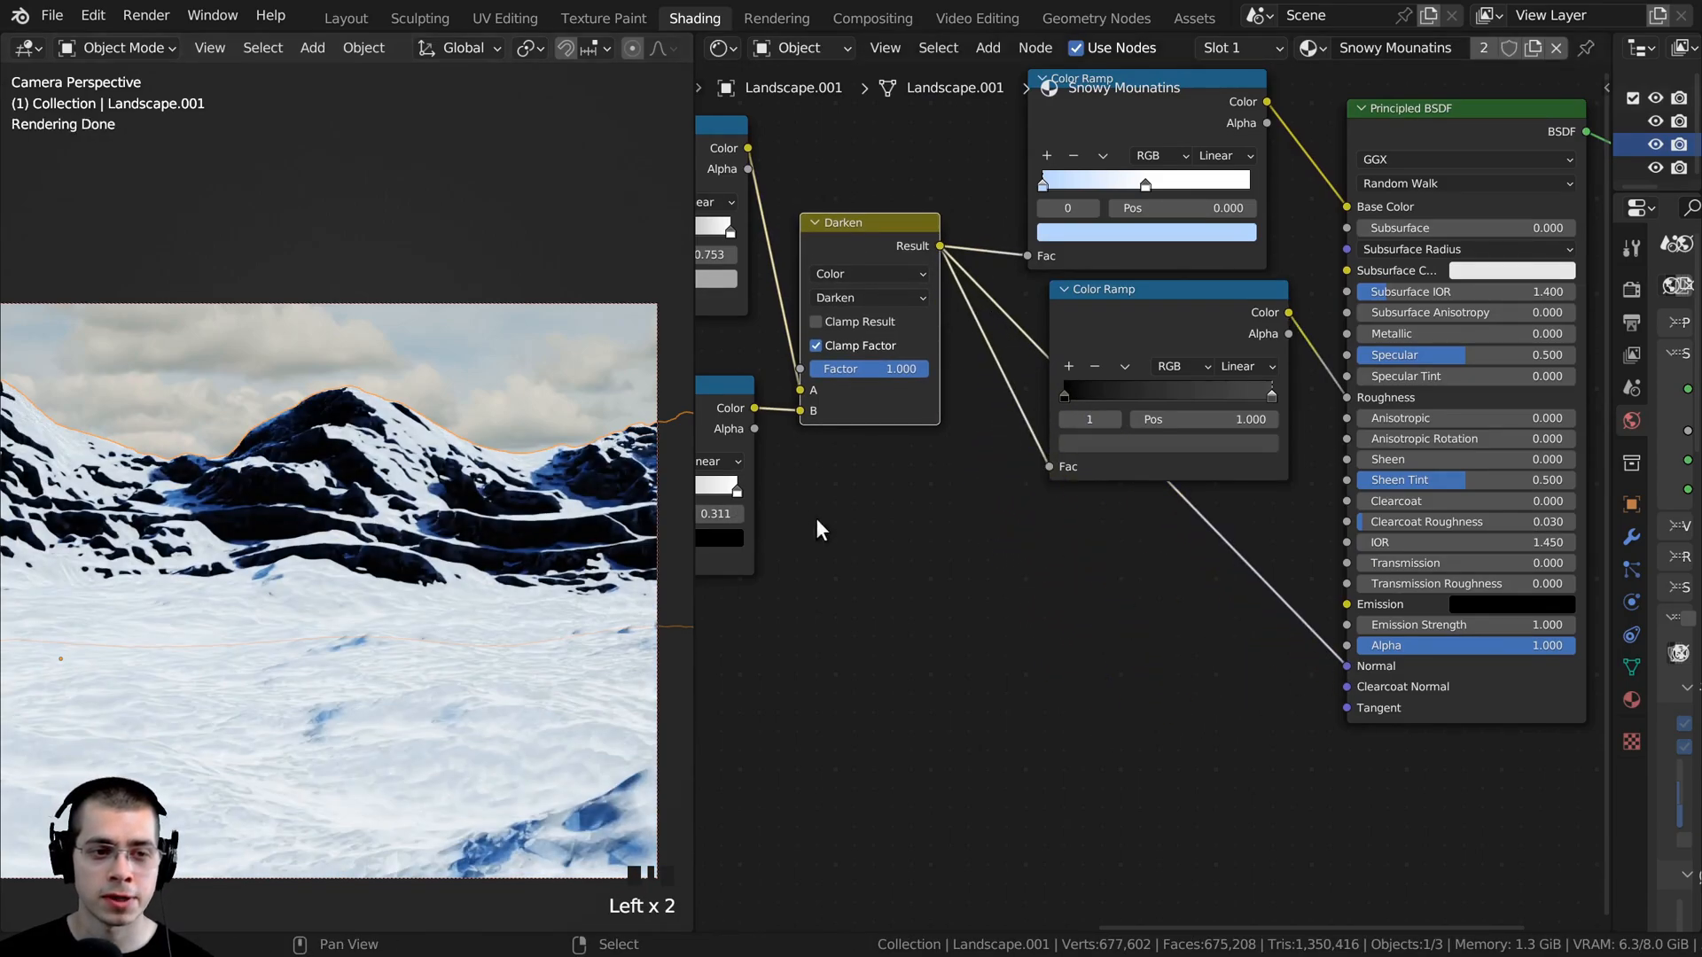
# - Add a Bump node and insert it into the link between the Darken node and the Normal input
pyautogui.moveTo(920, 471); pyautogui.dragTo(936, 452, button='middle')
pyautogui.hotkey('shift', 'a')
pyautogui.click(936, 438)
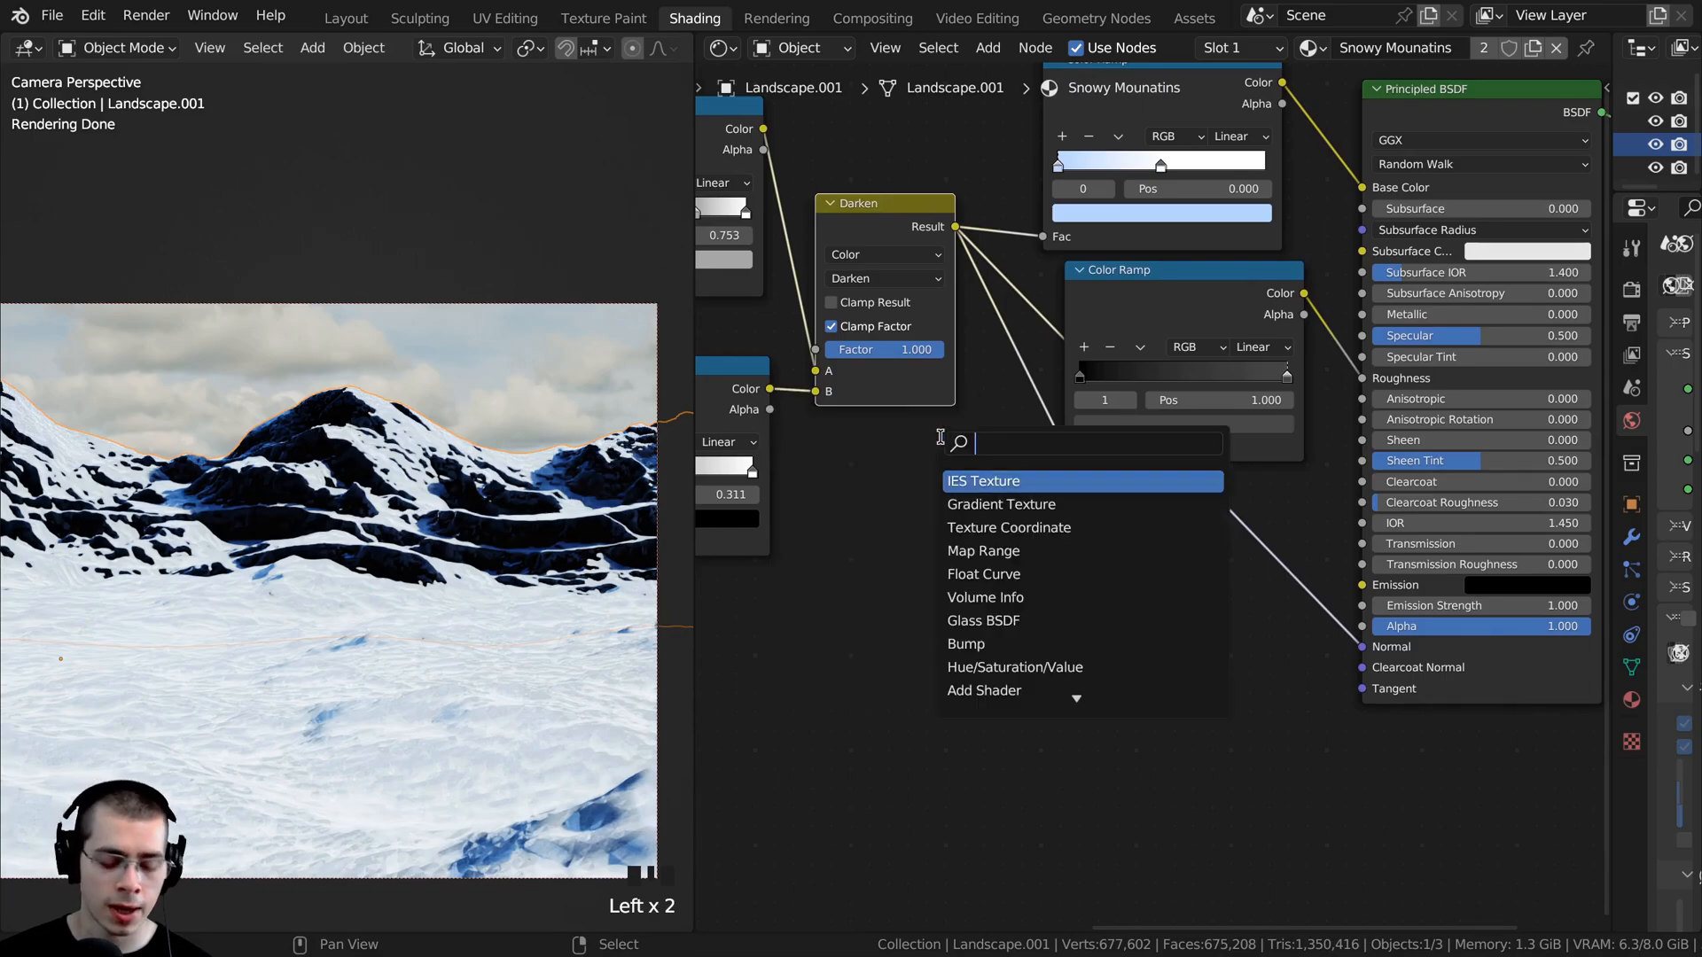
pyautogui.write('bum')
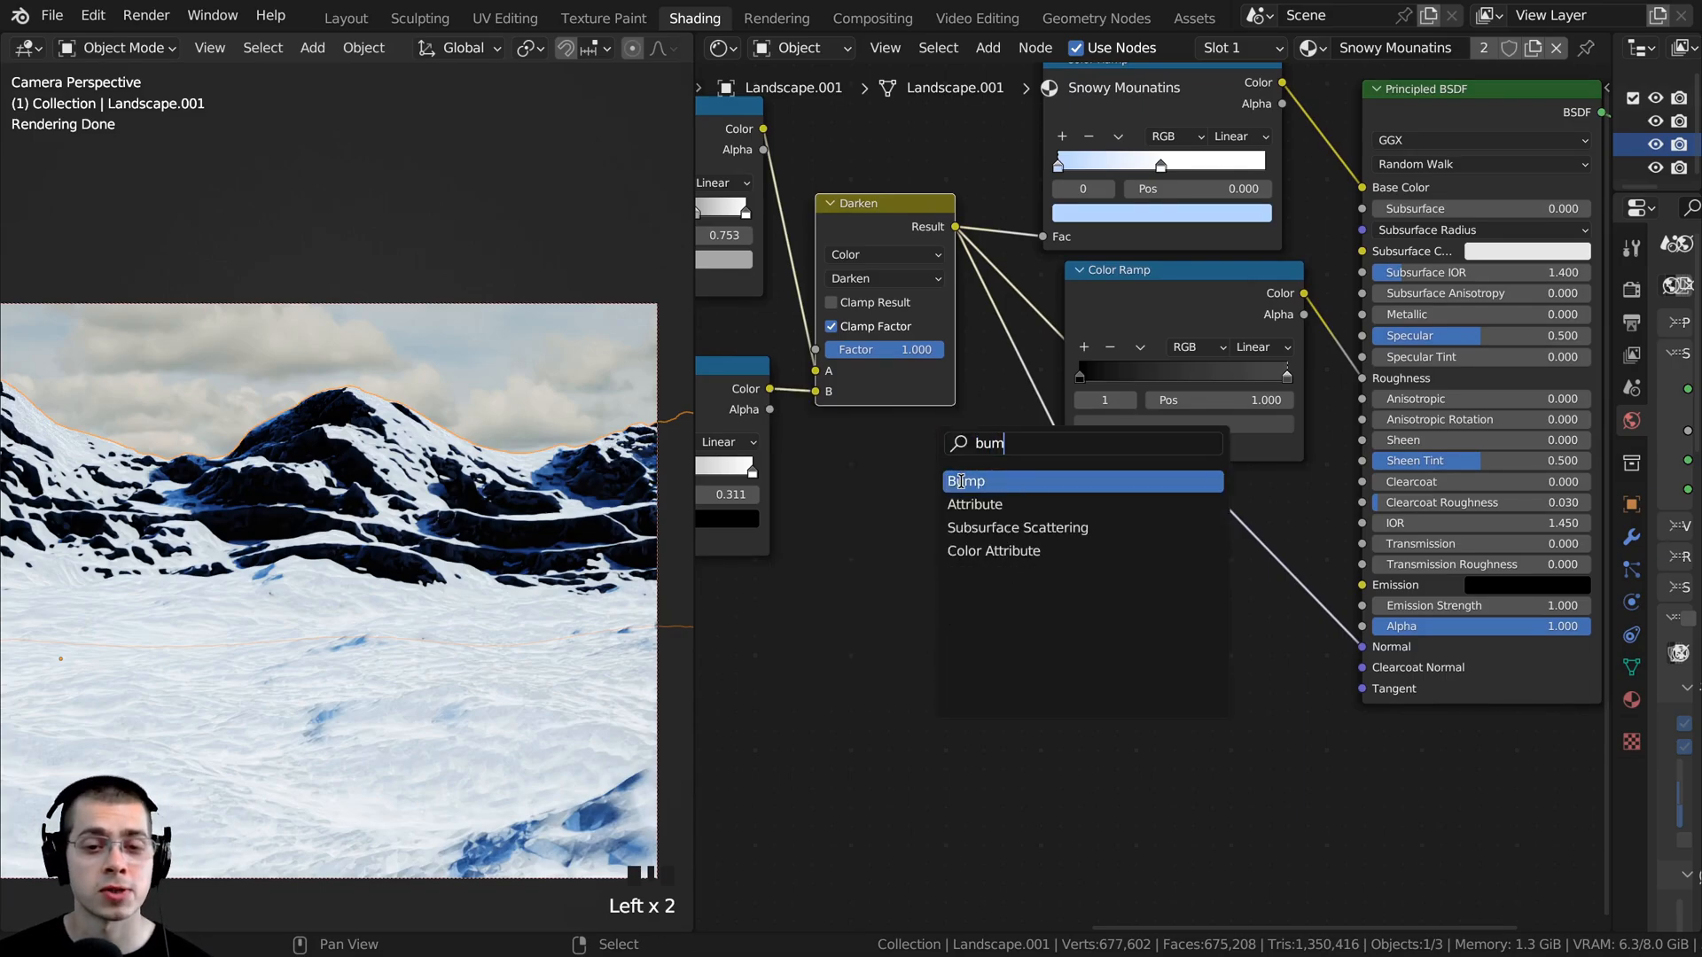
pyautogui.click(961, 481)
pyautogui.moveTo(1139, 549); pyautogui.dragTo(1209, 618)
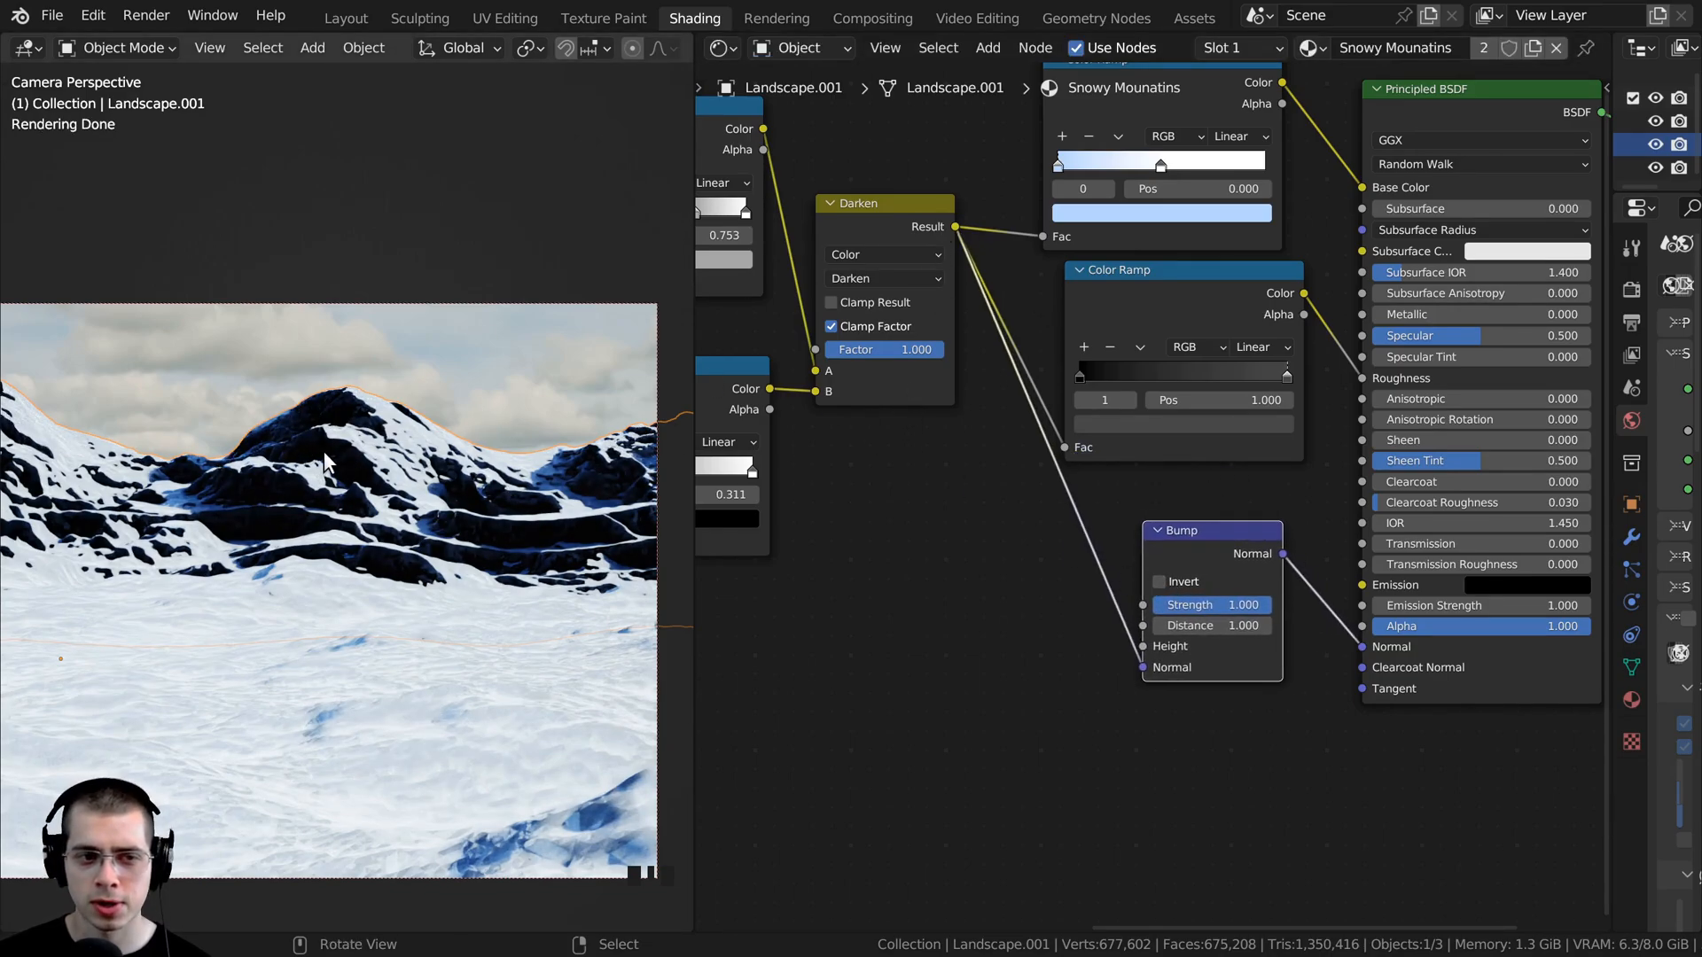
# - Move the Darken node's incoming link on the Bump node from Normal to Height
pyautogui.click(876, 235)
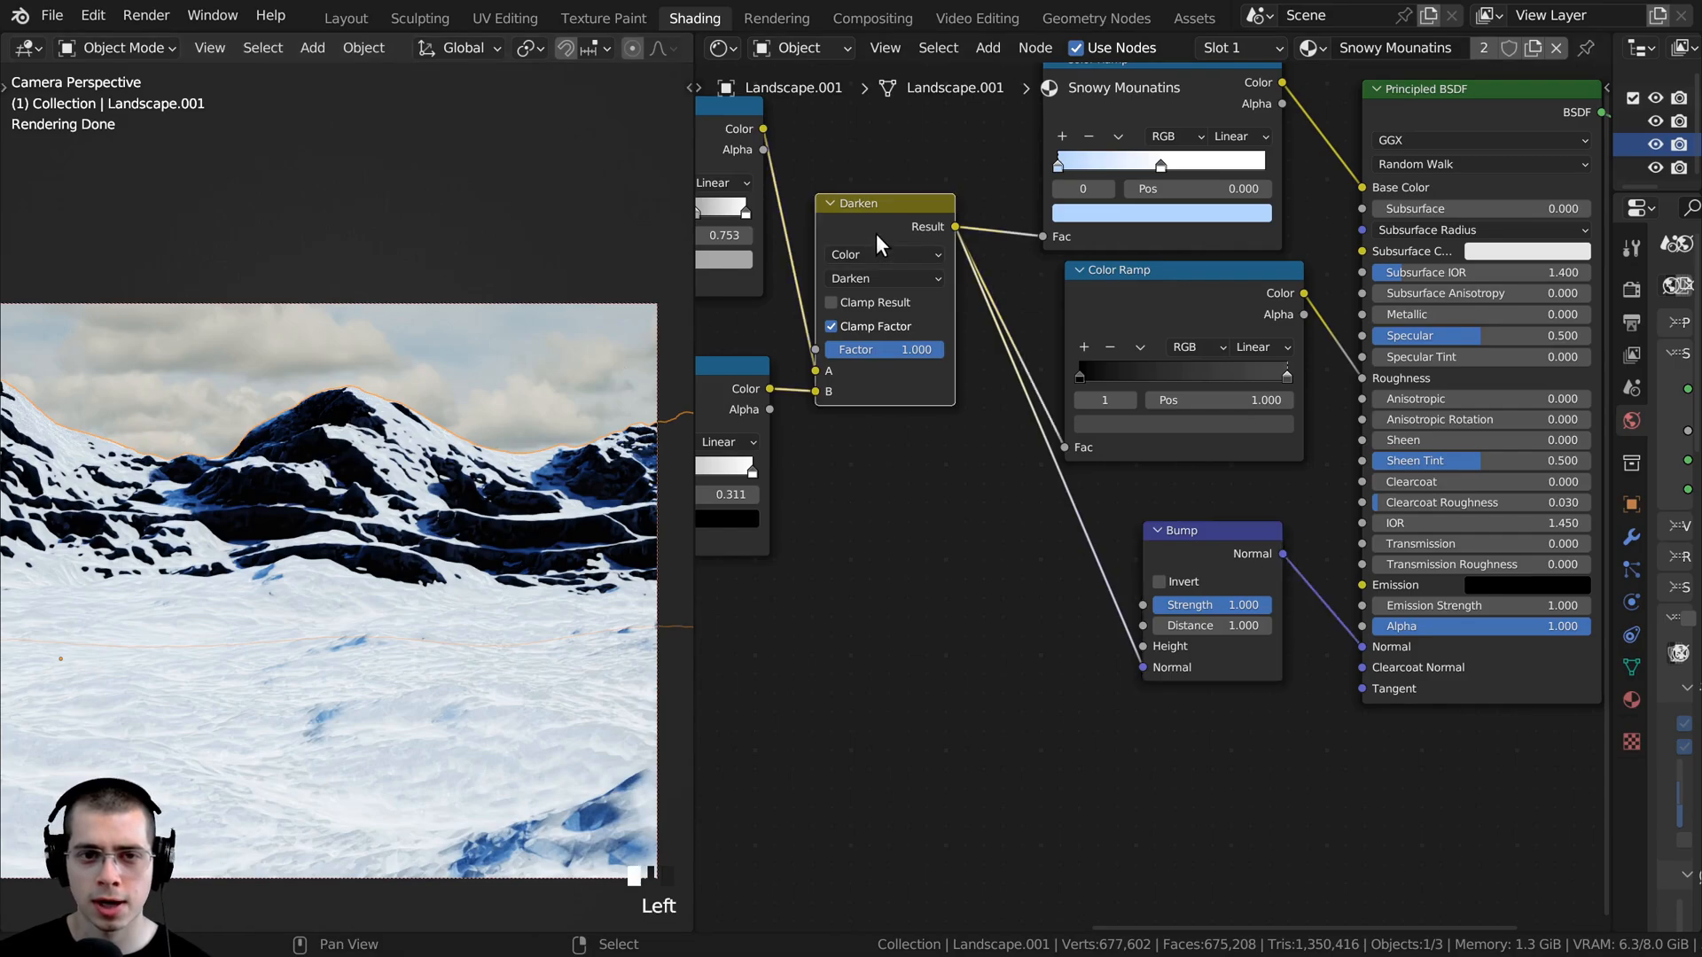
pyautogui.click(1198, 534)
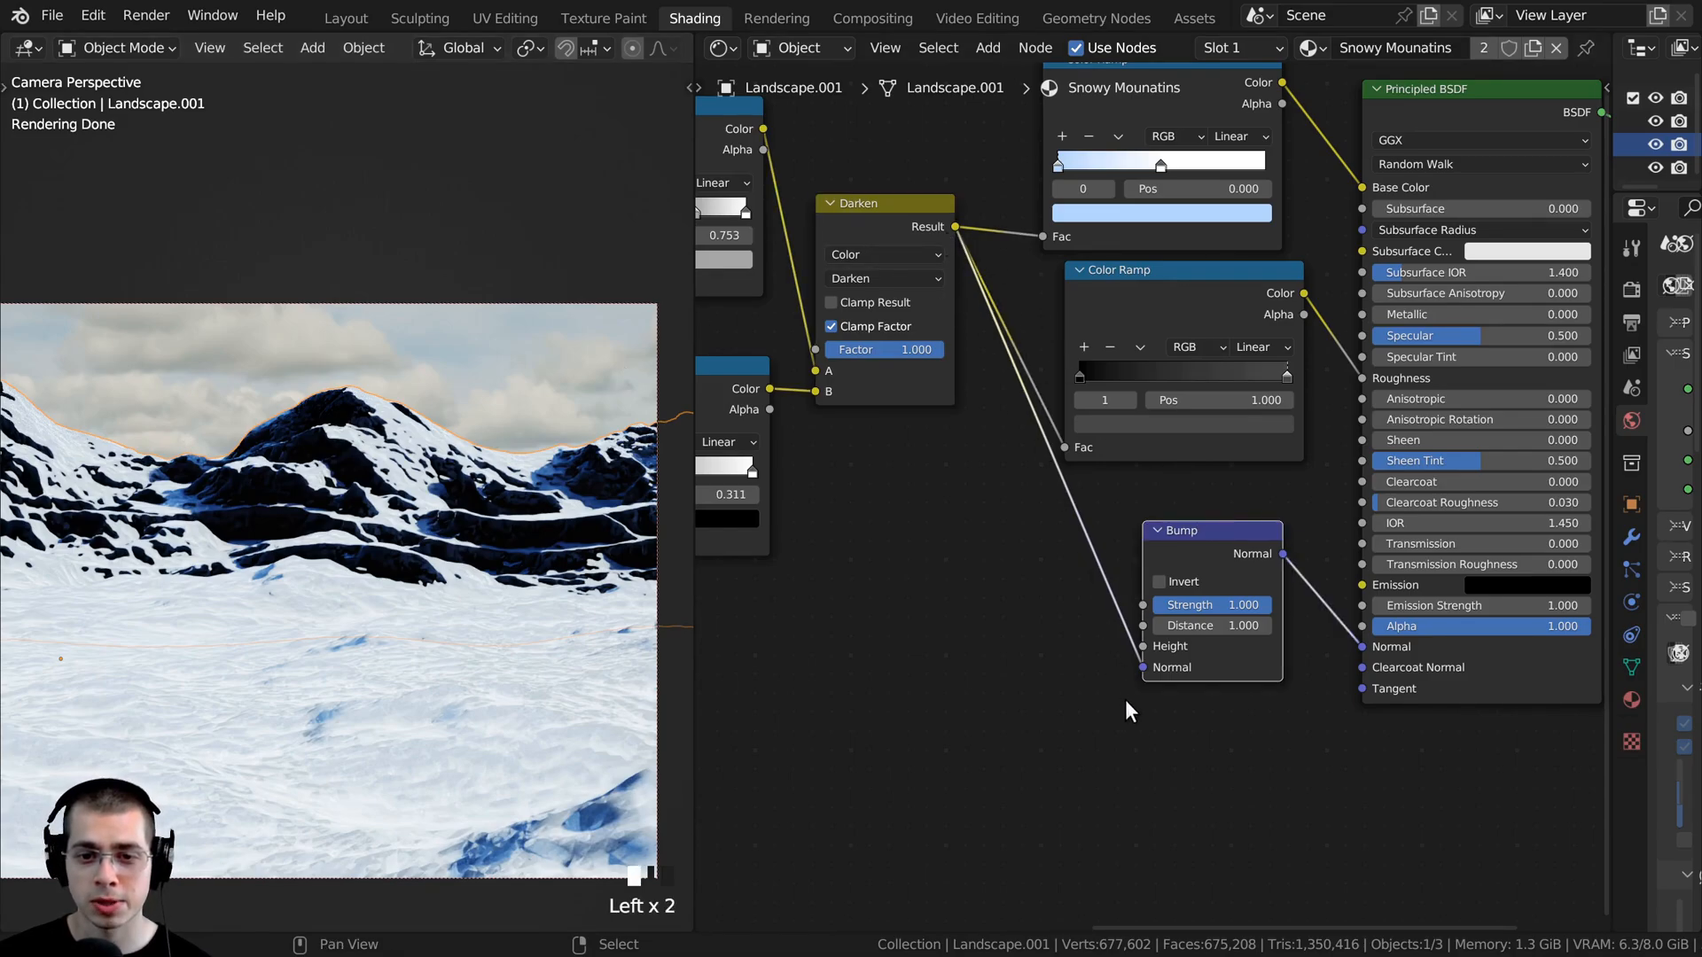
pyautogui.click(1147, 638)
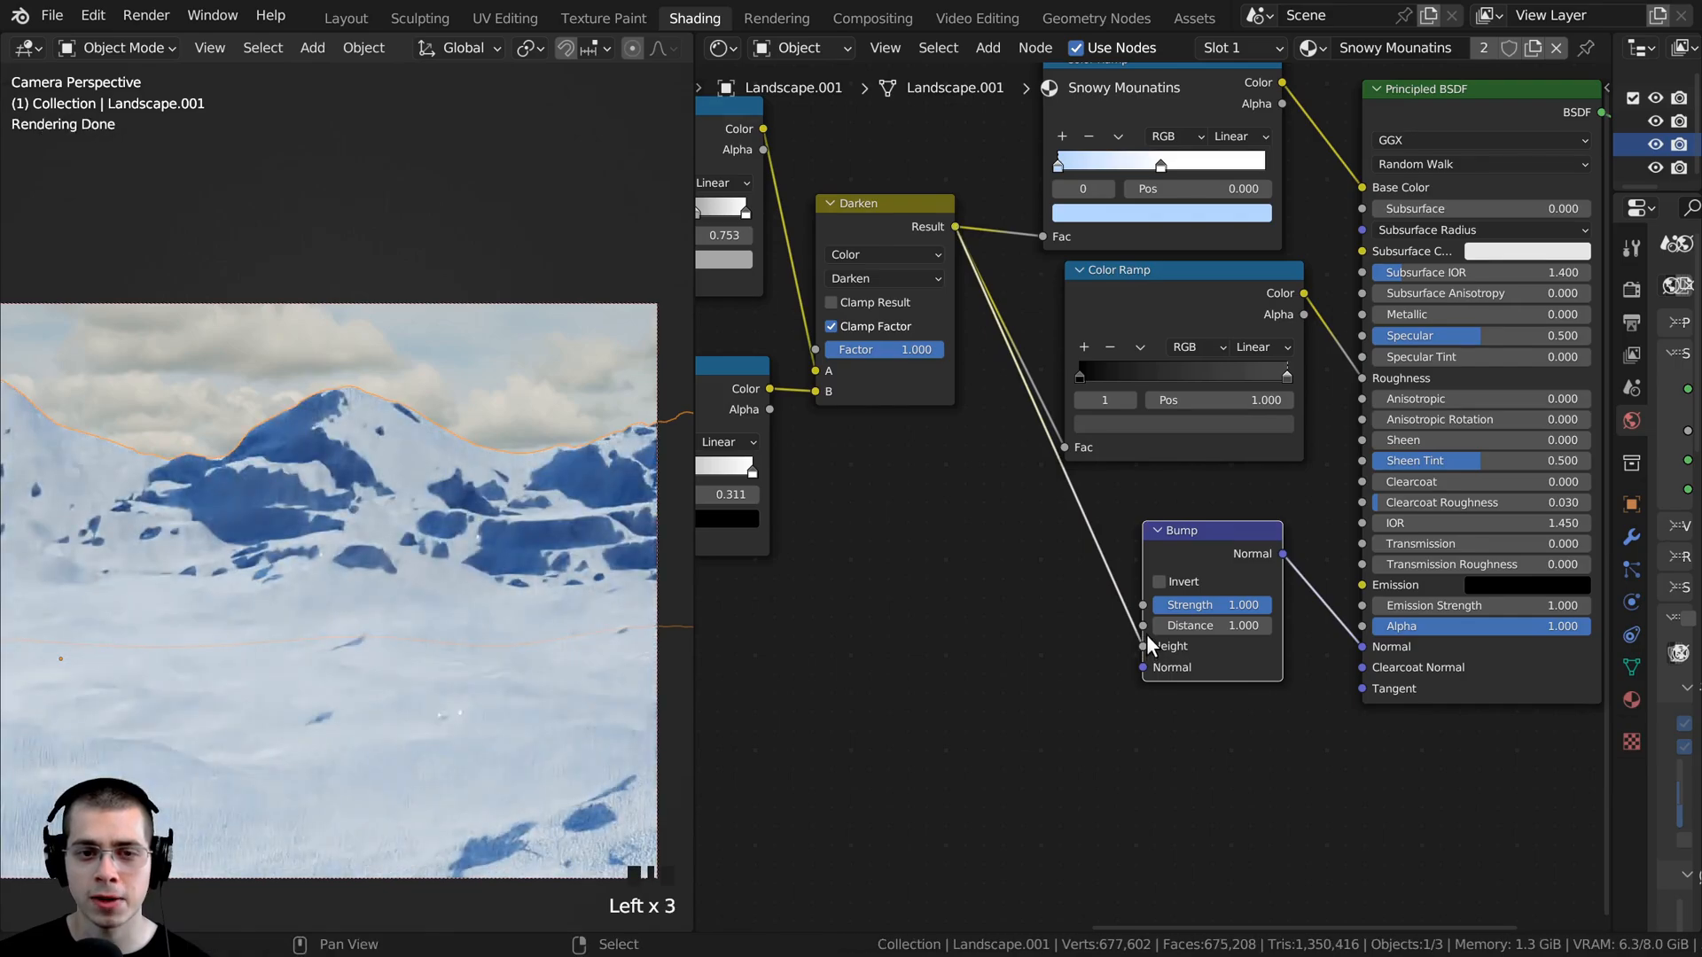
# - Set the Bump node's Strength to 0.1
pyautogui.scroll(1, 1153, 611)
pyautogui.moveTo(1168, 565); pyautogui.dragTo(1166, 562)
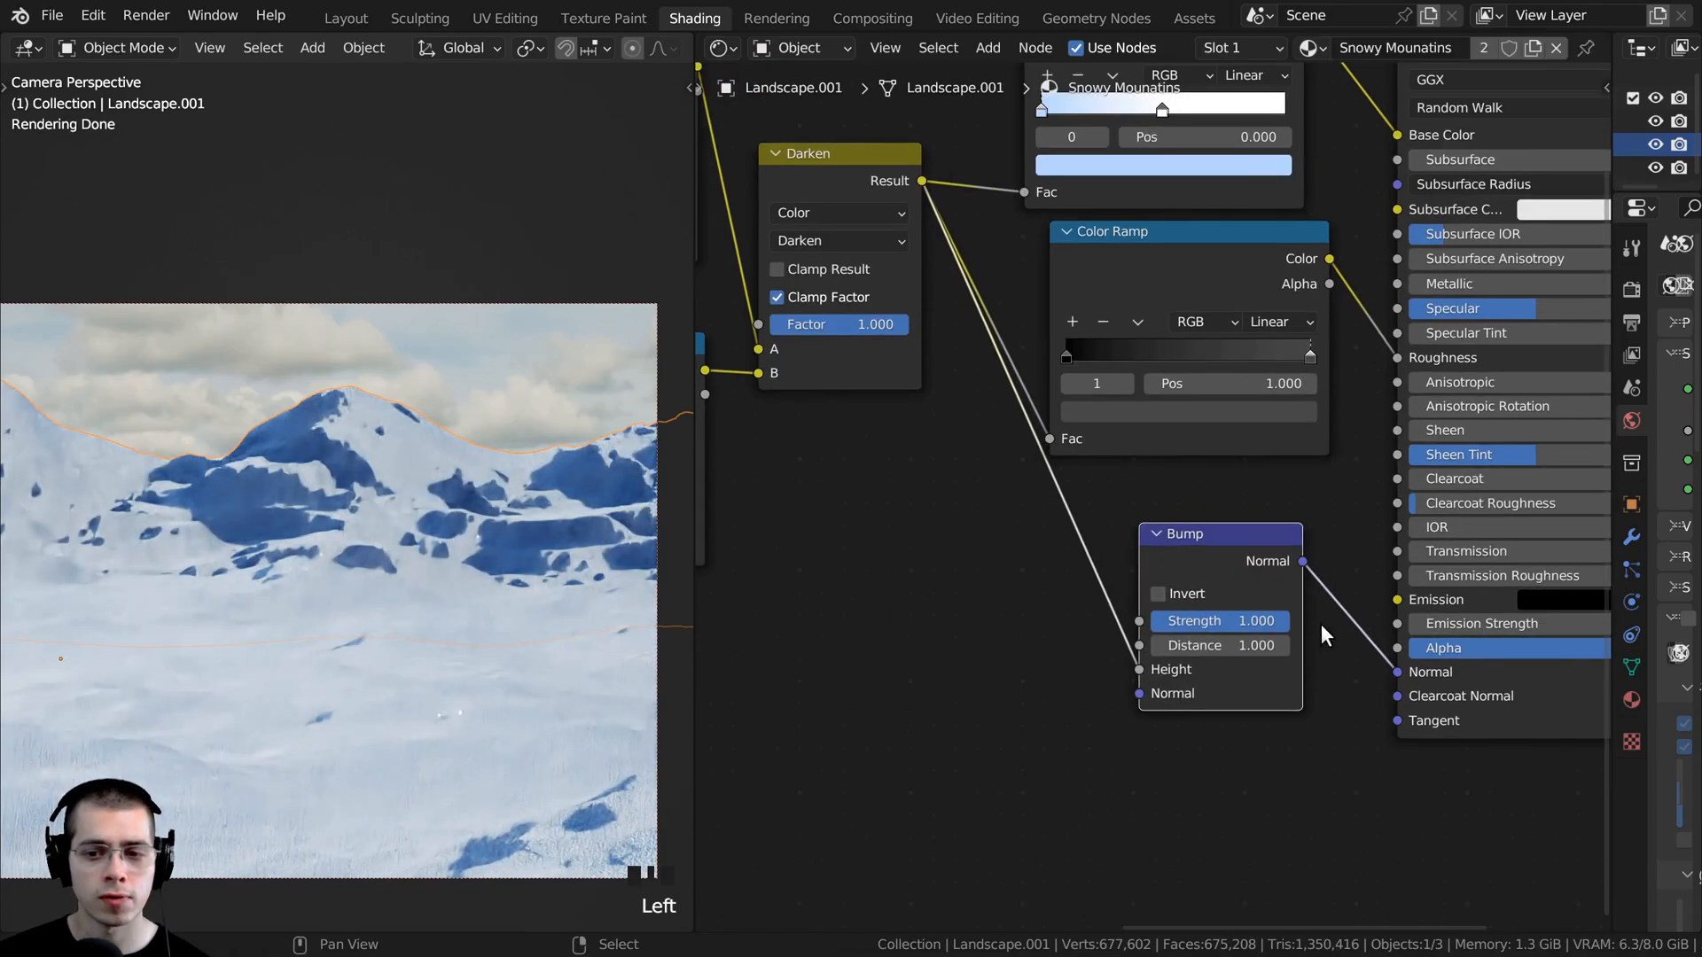
pyautogui.scroll(-1, 1351, 625)
pyautogui.scroll(2, 1352, 625)
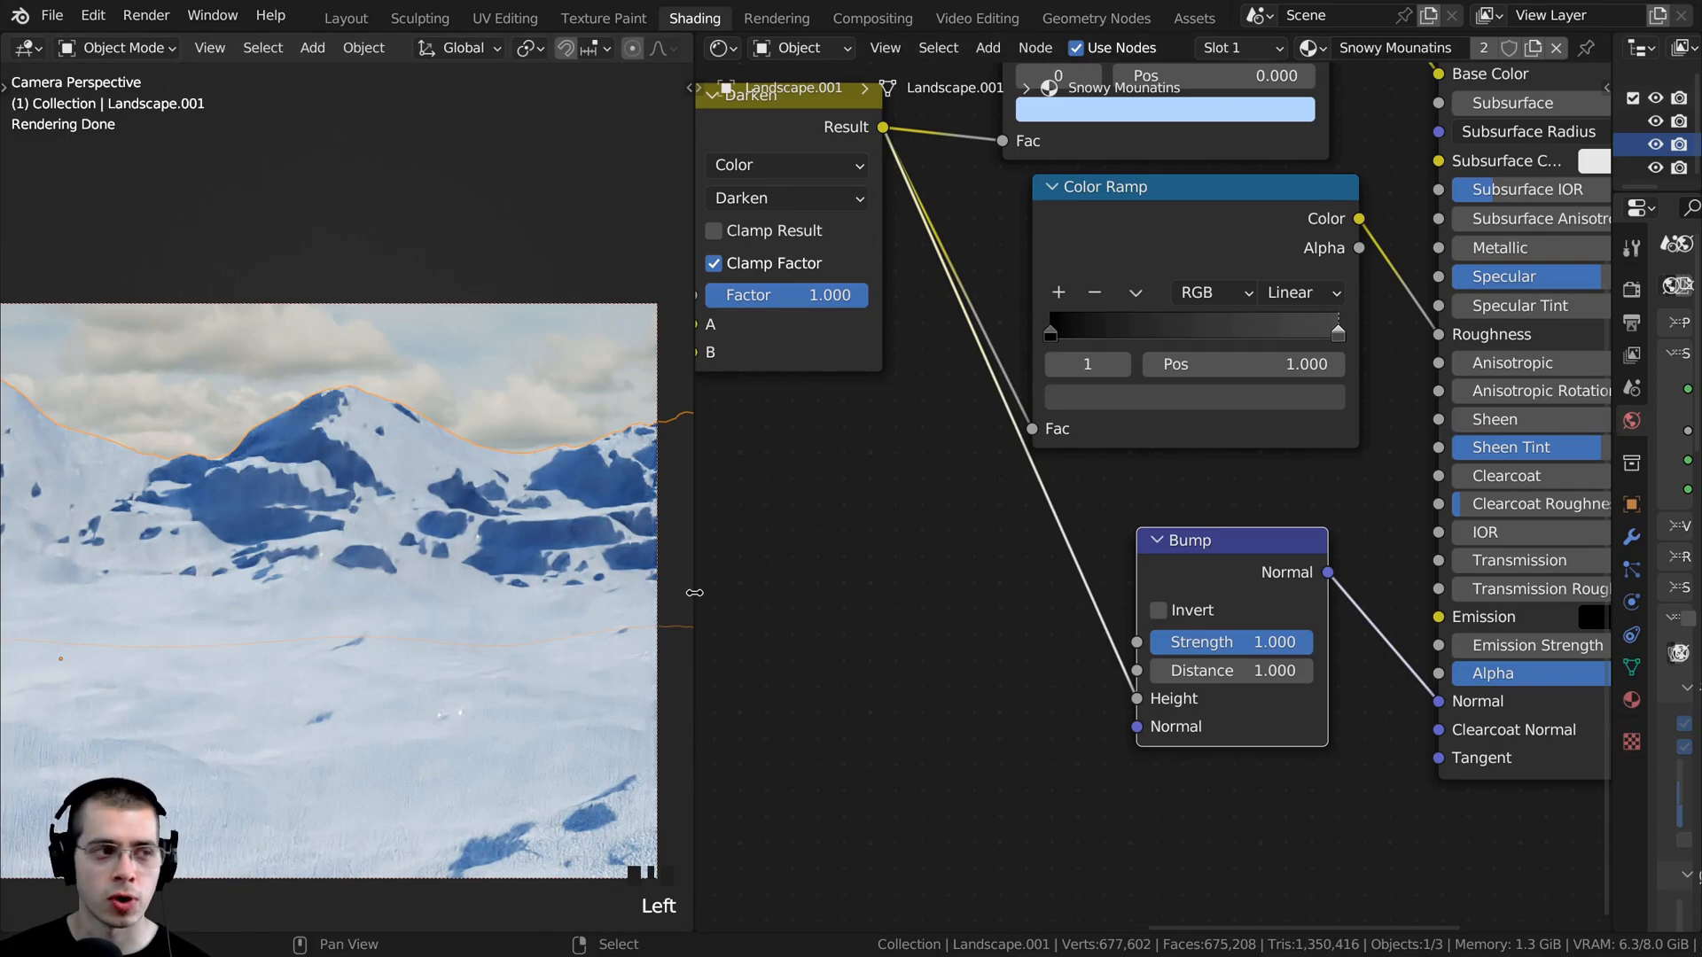
pyautogui.doubleClick(1202, 640)
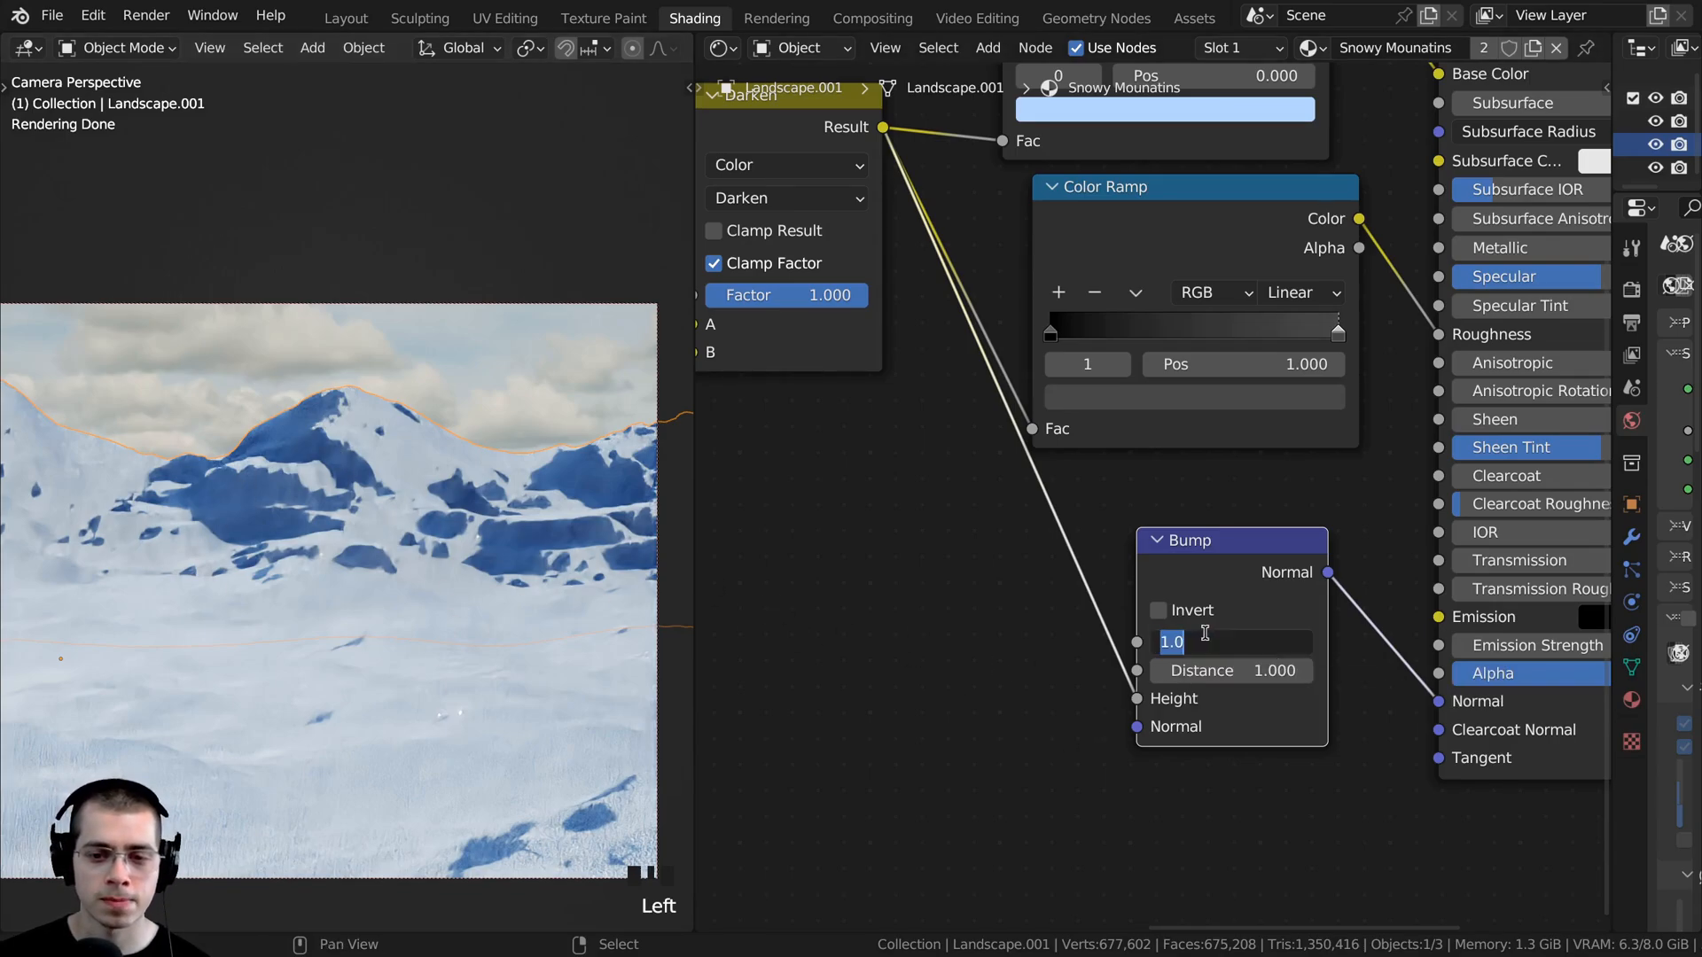
pyautogui.write('.1')
pyautogui.press('Return')
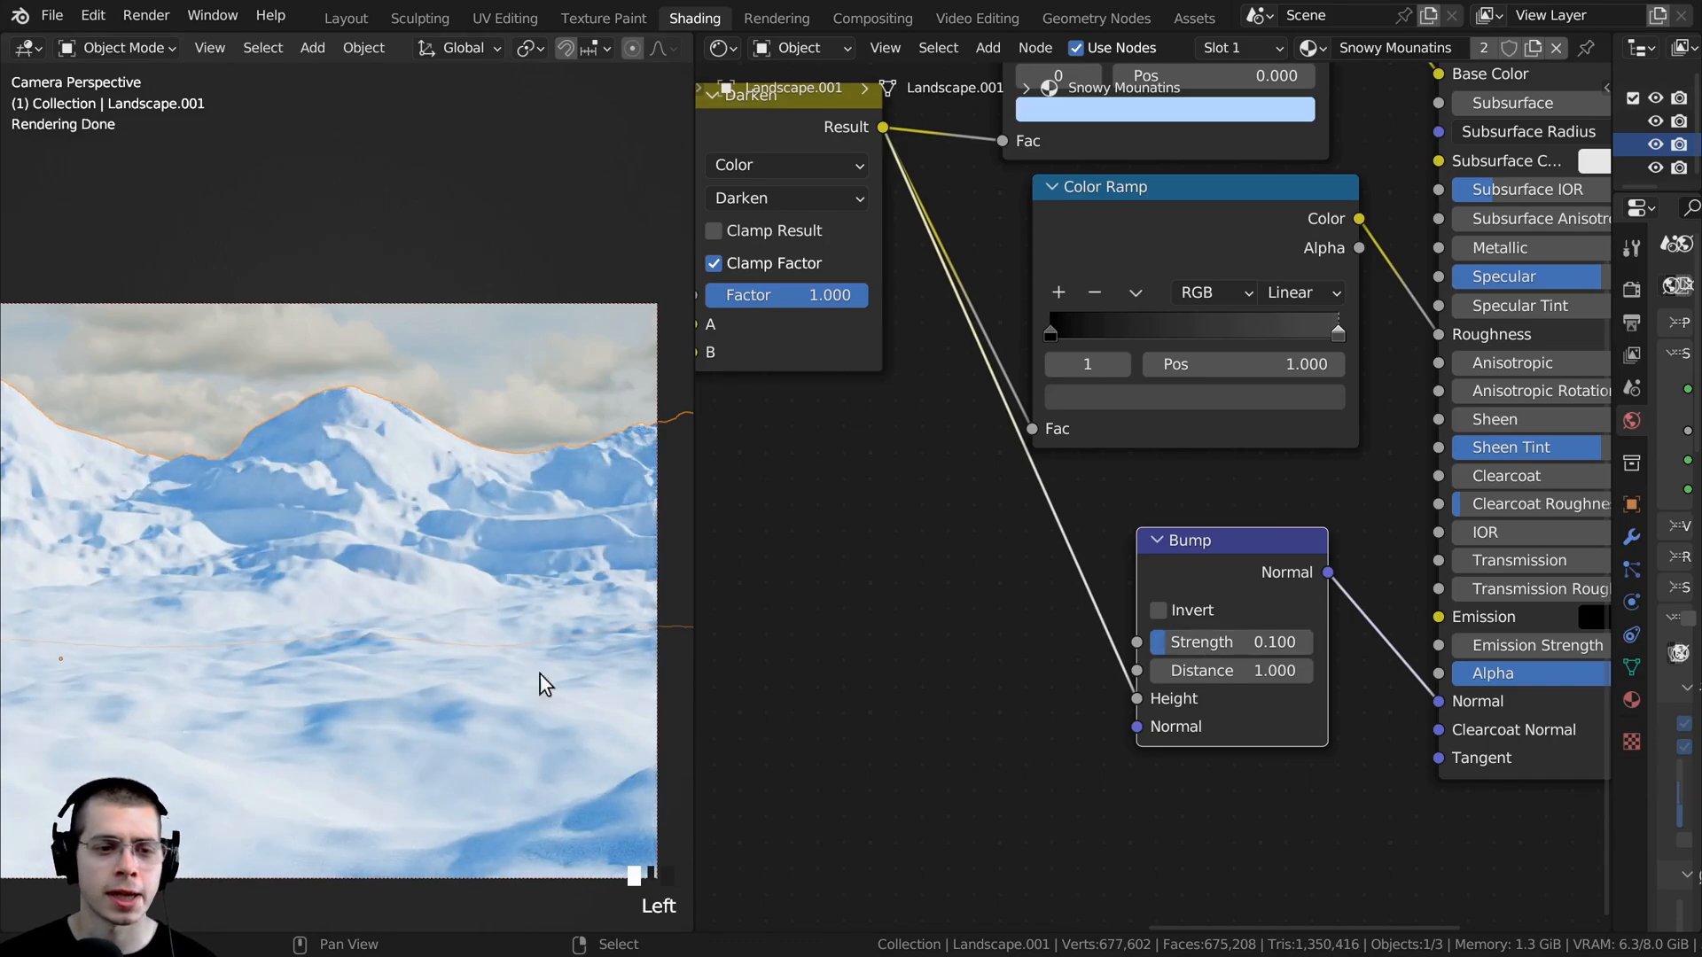
# - Examine the bump detail on the foreground snow up close in the rendered landscape
pyautogui.scroll(5, 395, 583)
pyautogui.keyDown('shift'); pyautogui.moveTo(395, 584); pyautogui.dragTo(325, 236, button='middle'); pyautogui.keyUp('shift')
pyautogui.keyDown('shift'); pyautogui.moveTo(390, 709); pyautogui.dragTo(380, 404, button='middle'); pyautogui.keyUp('shift')
pyautogui.scroll(4, 380, 404)
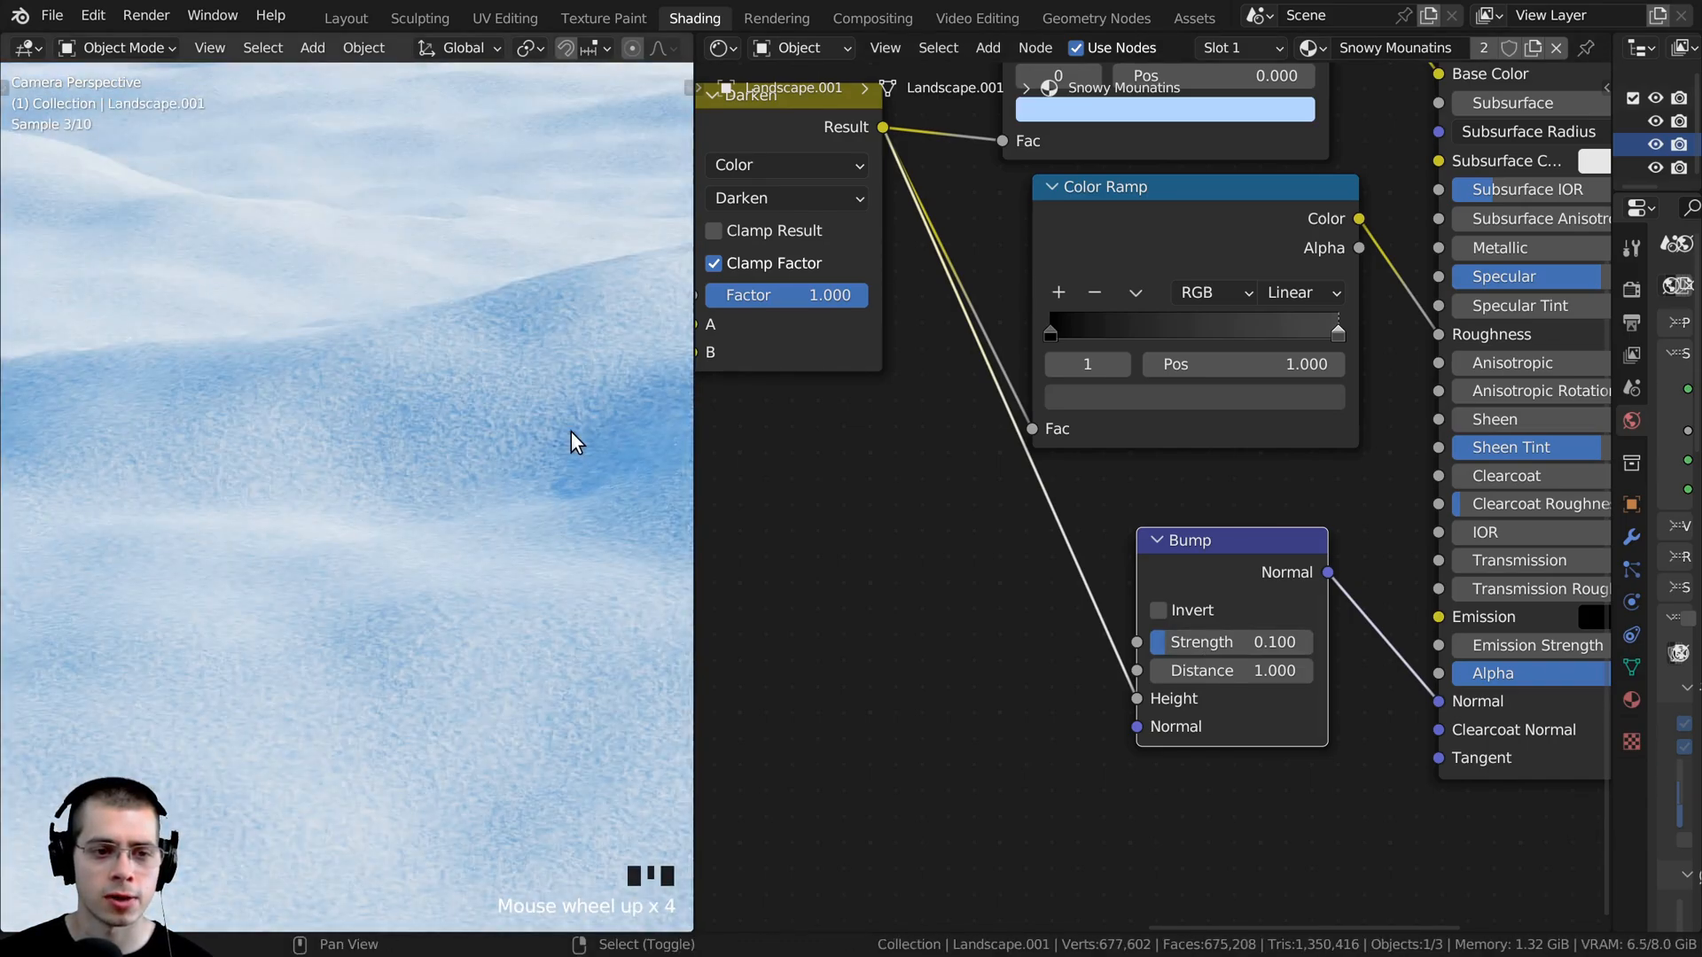
pyautogui.keyDown('shift'); pyautogui.moveTo(571, 431); pyautogui.dragTo(278, 556, button='middle'); pyautogui.keyUp('shift')
pyautogui.scroll(6, 279, 556)
pyautogui.scroll(4, 278, 556)
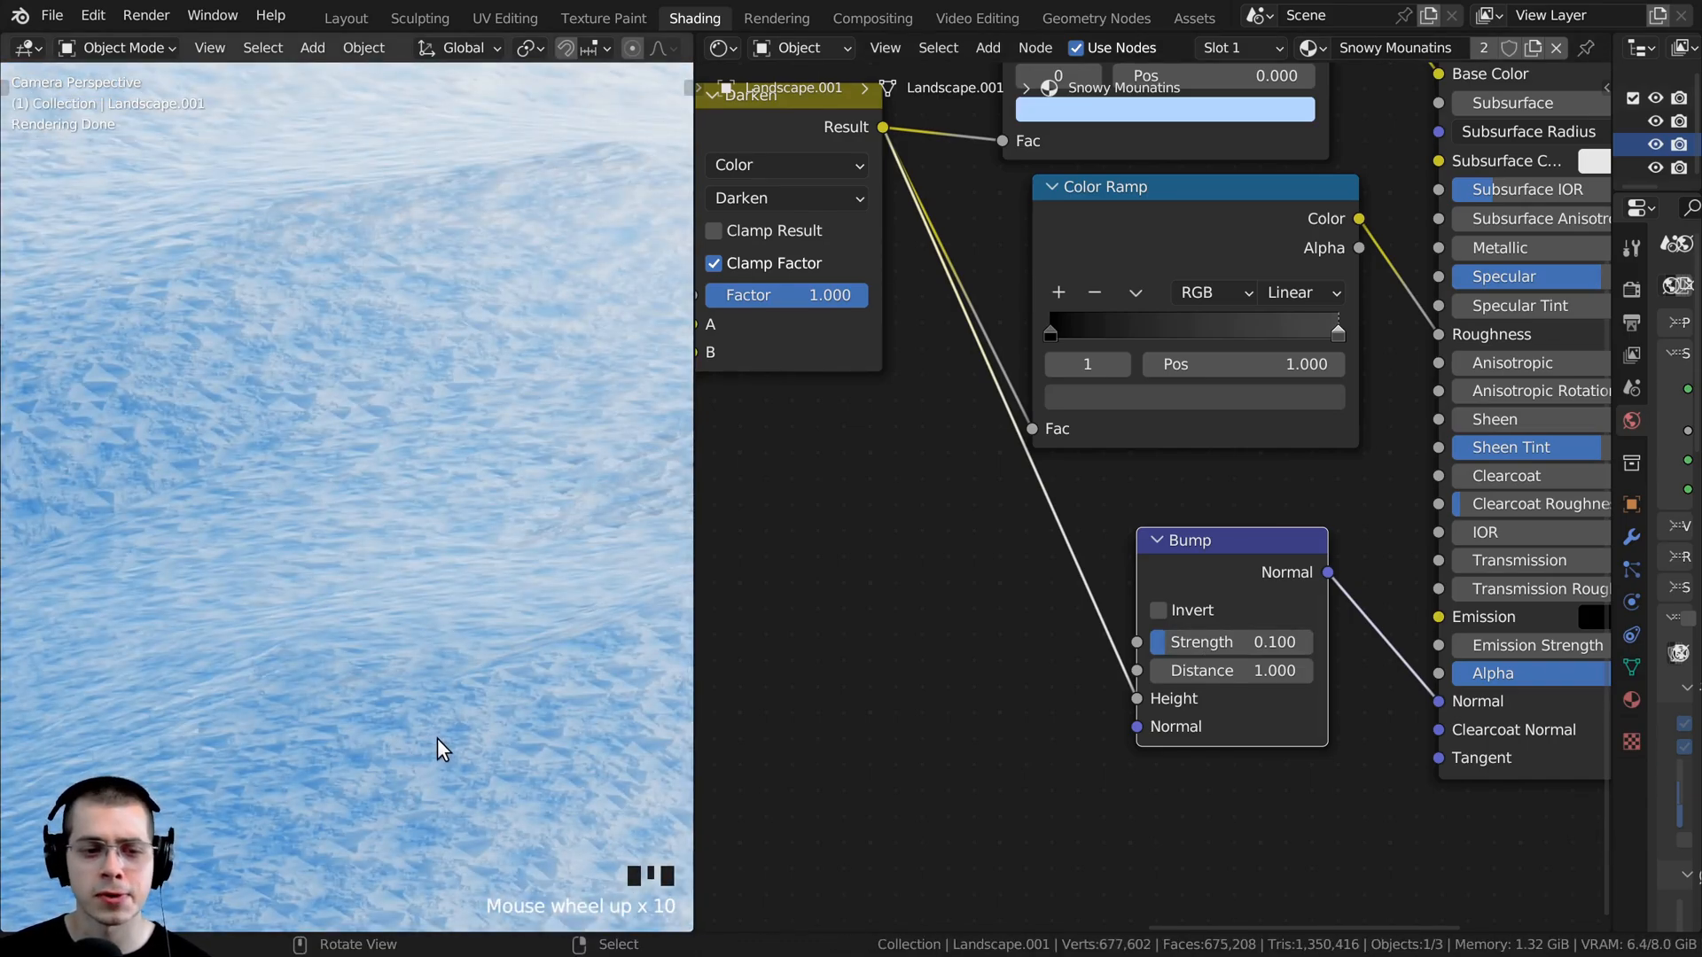
pyautogui.scroll(-15, 402, 609)
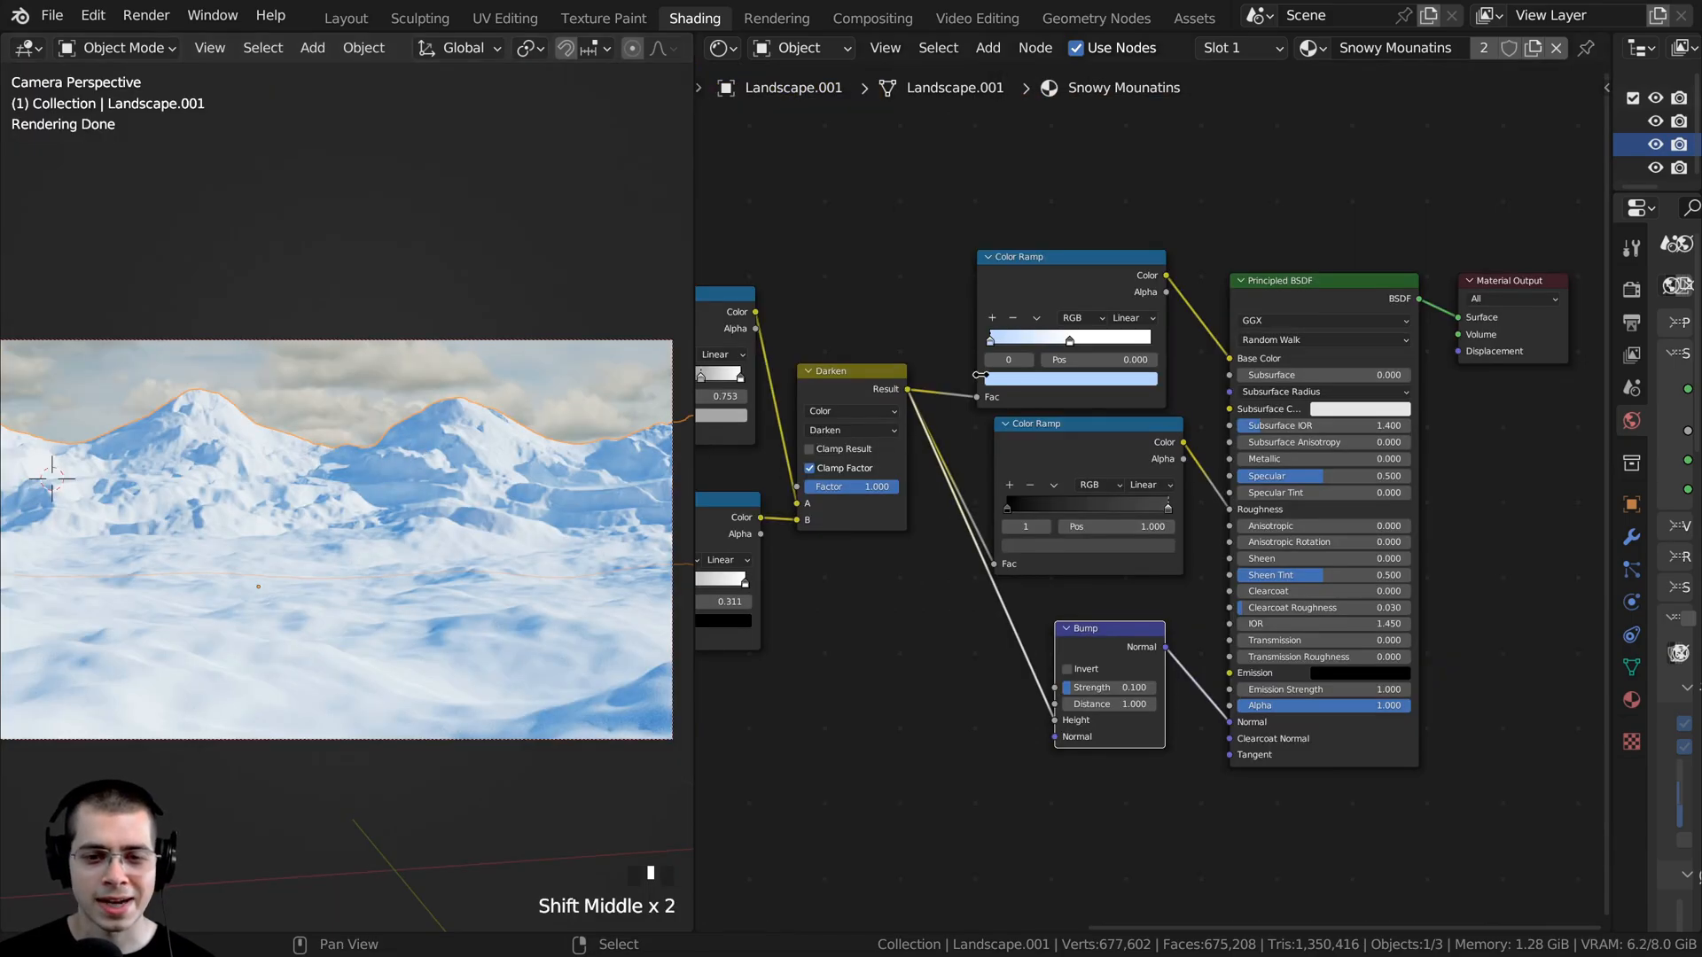
# - Group every node except the Material Output into one frame
pyautogui.scroll(-8, 980, 374)
pyautogui.moveTo(1187, 355); pyautogui.dragTo(1380, 340, button='middle')
pyautogui.moveTo(737, 221); pyautogui.dragTo(1449, 658)
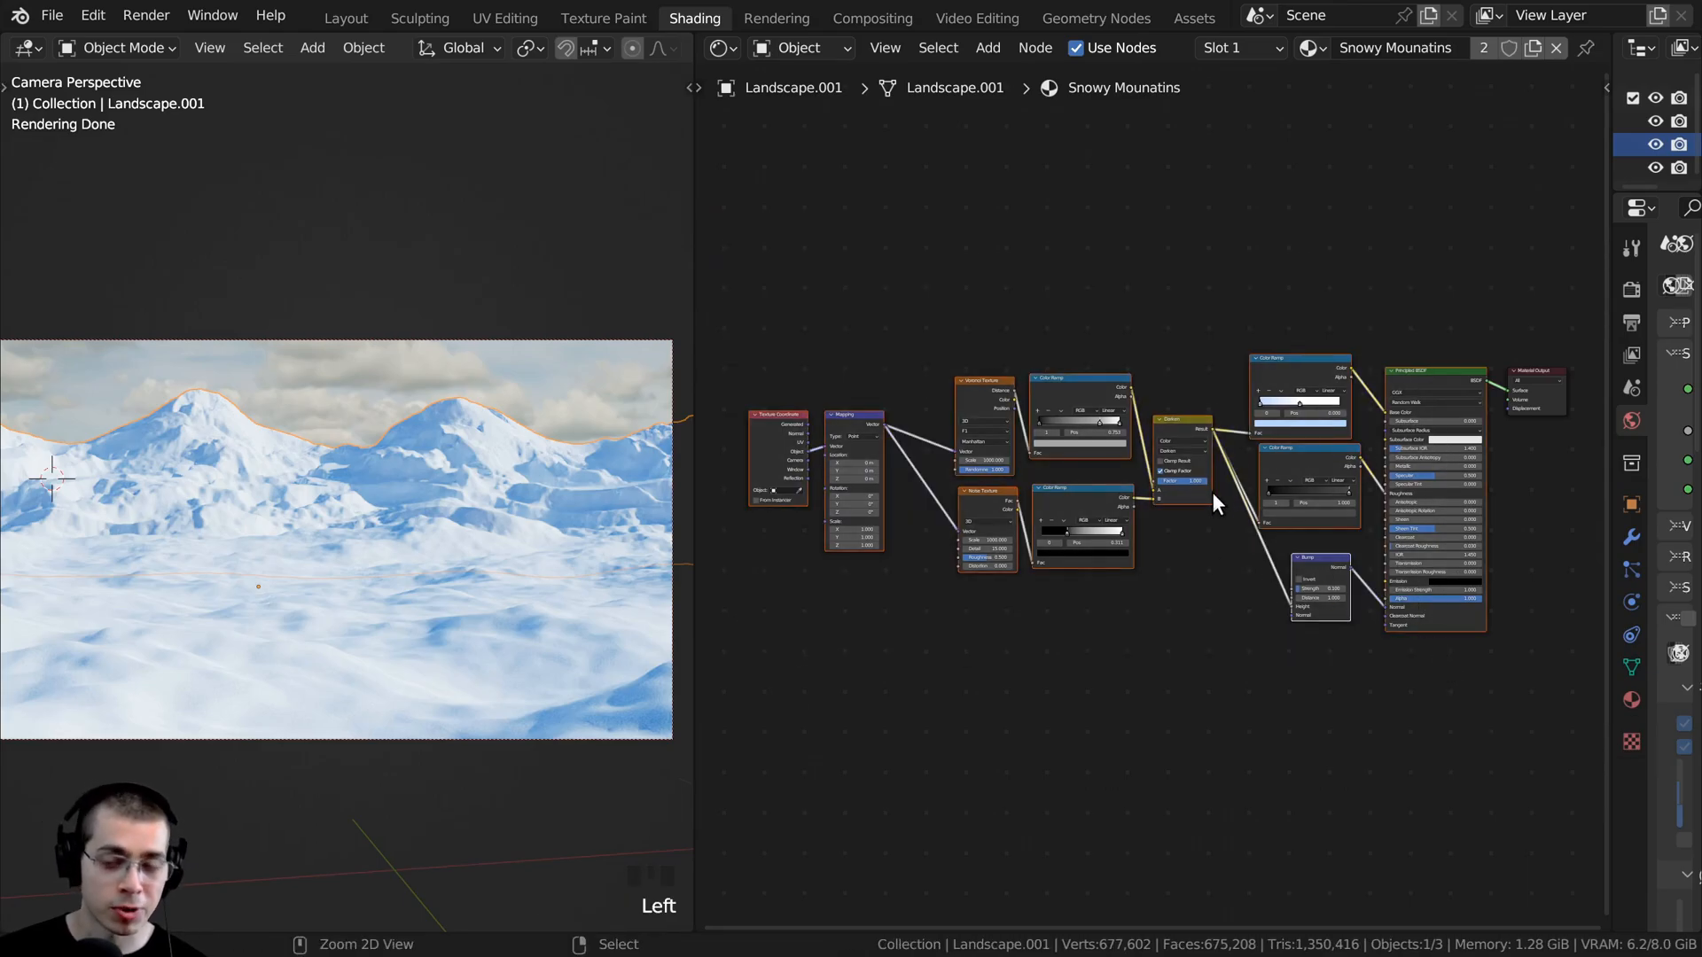
pyautogui.hotkey('ctrl', 'j')
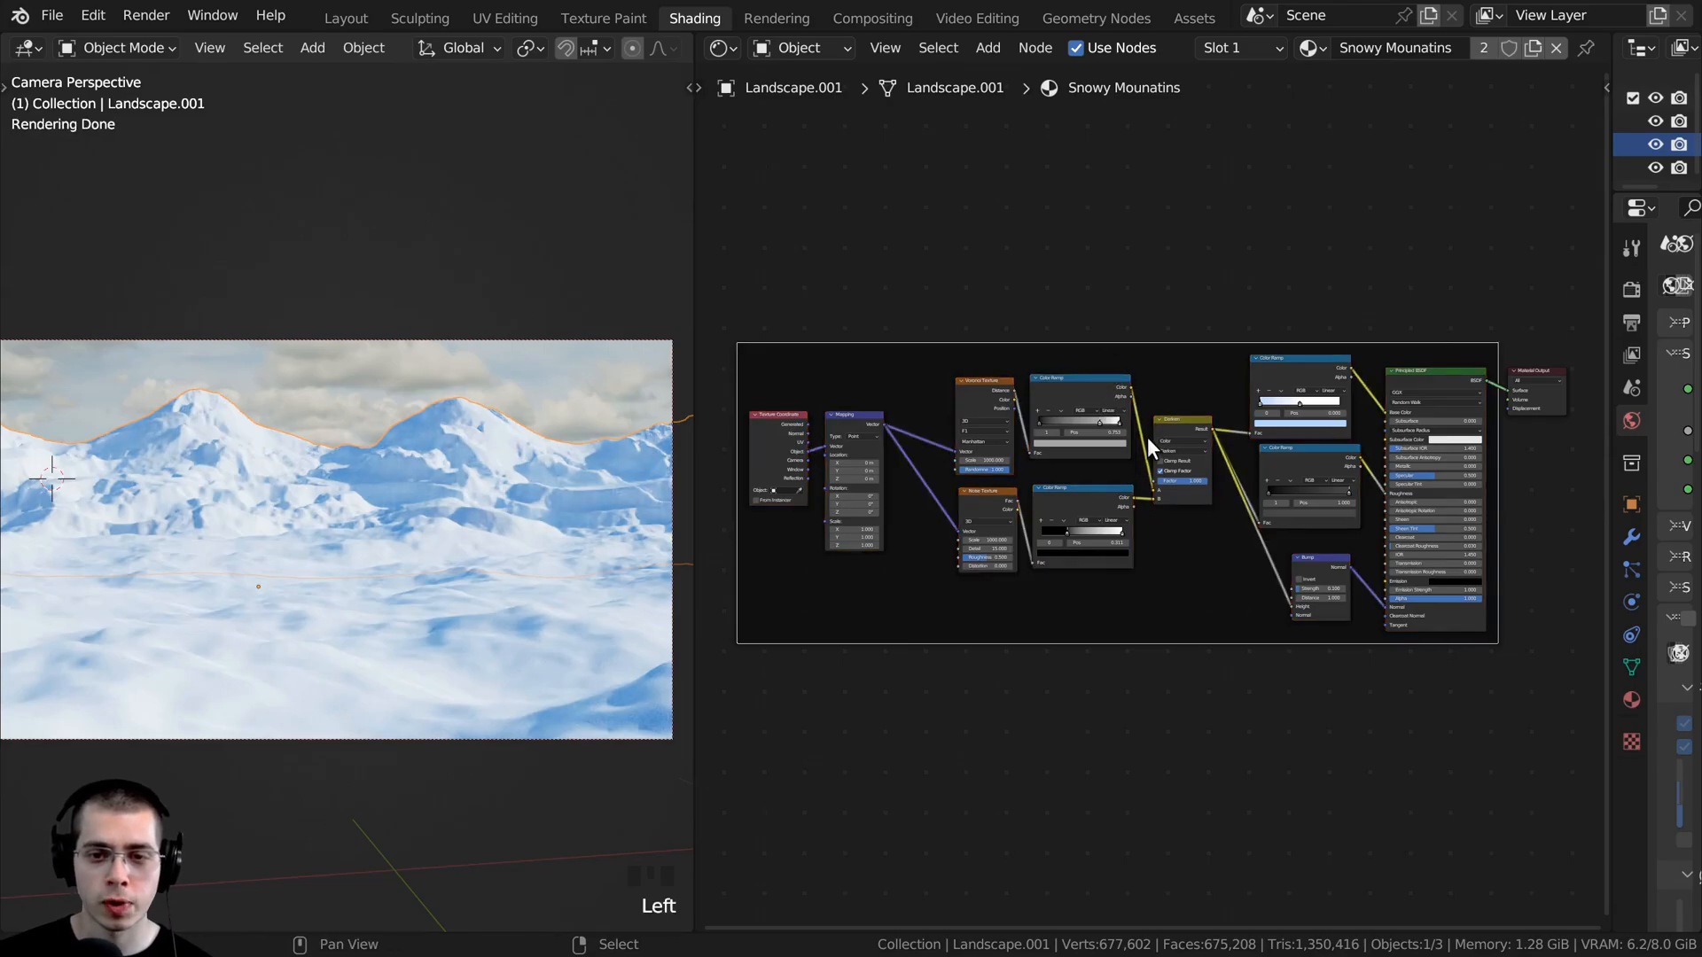
# - Tighten the layout inside the frame, moving the Mapping and Texture Coordinate nodes closer to the Voronoi and Noise textures
pyautogui.scroll(5, 1148, 440)
pyautogui.moveTo(1186, 392); pyautogui.dragTo(1192, 426)
pyautogui.moveTo(1143, 609); pyautogui.dragTo(931, 380)
pyautogui.press('g')
pyautogui.moveTo(736, 435); pyautogui.dragTo(995, 442, button='middle')
pyautogui.moveTo(936, 388); pyautogui.dragTo(1038, 448)
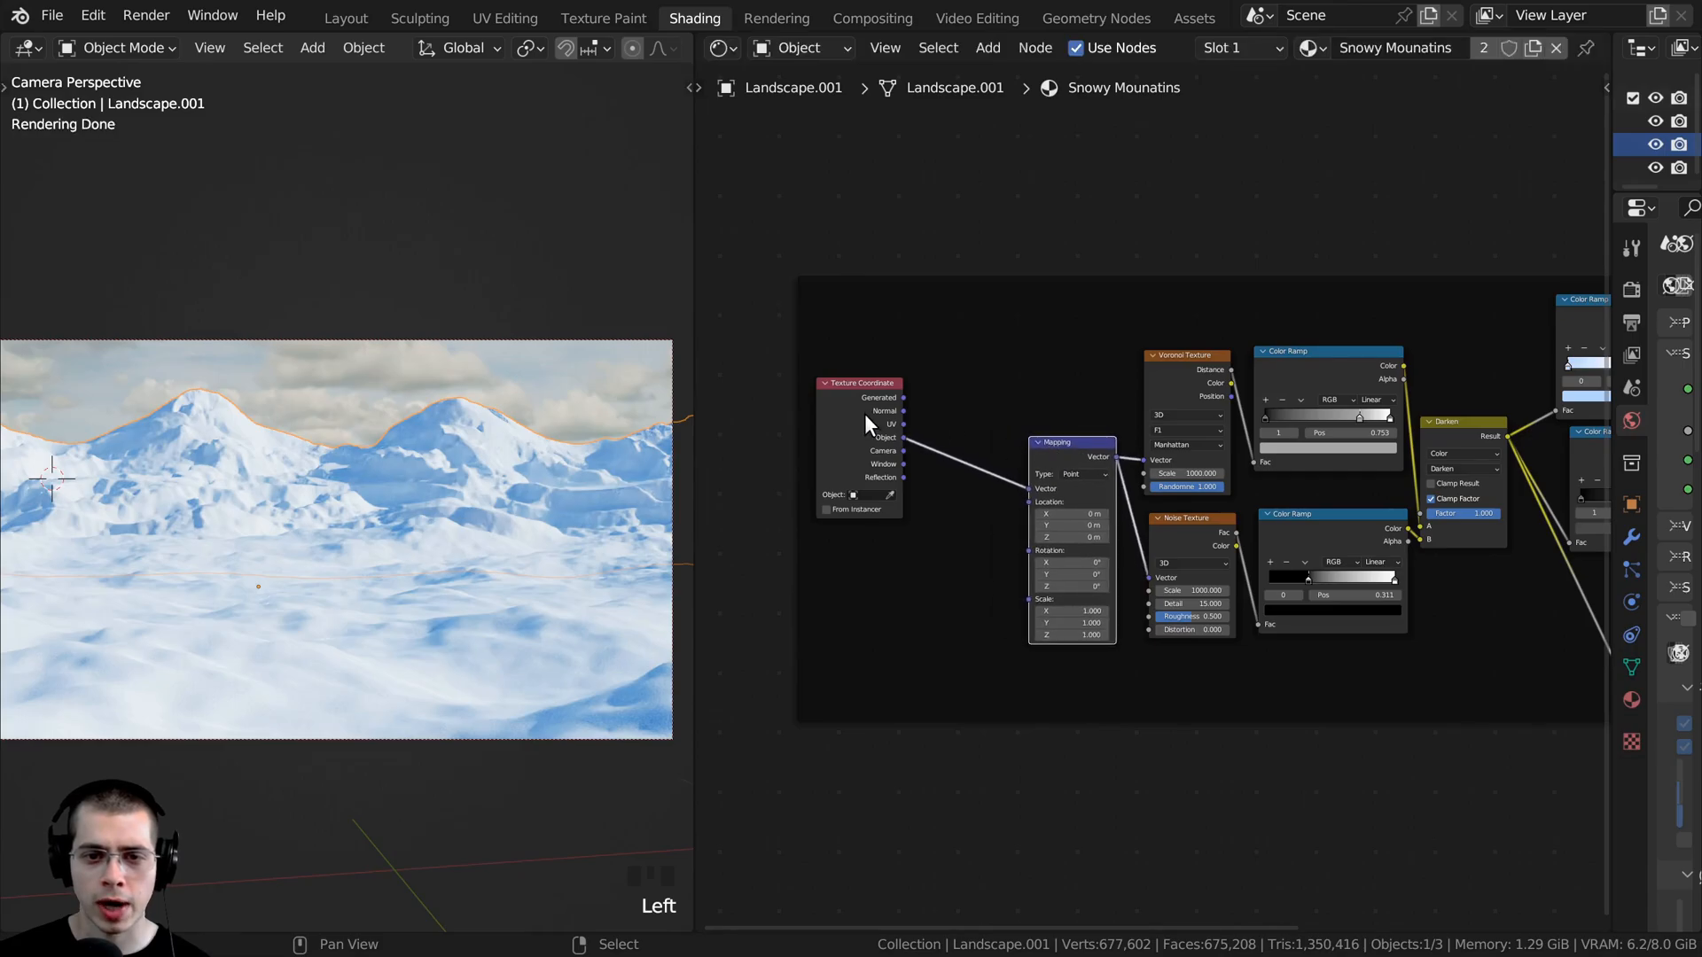
pyautogui.moveTo(865, 414); pyautogui.dragTo(977, 472)
pyautogui.scroll(-3, 1029, 386)
pyautogui.moveTo(1029, 386); pyautogui.dragTo(800, 415, button='middle')
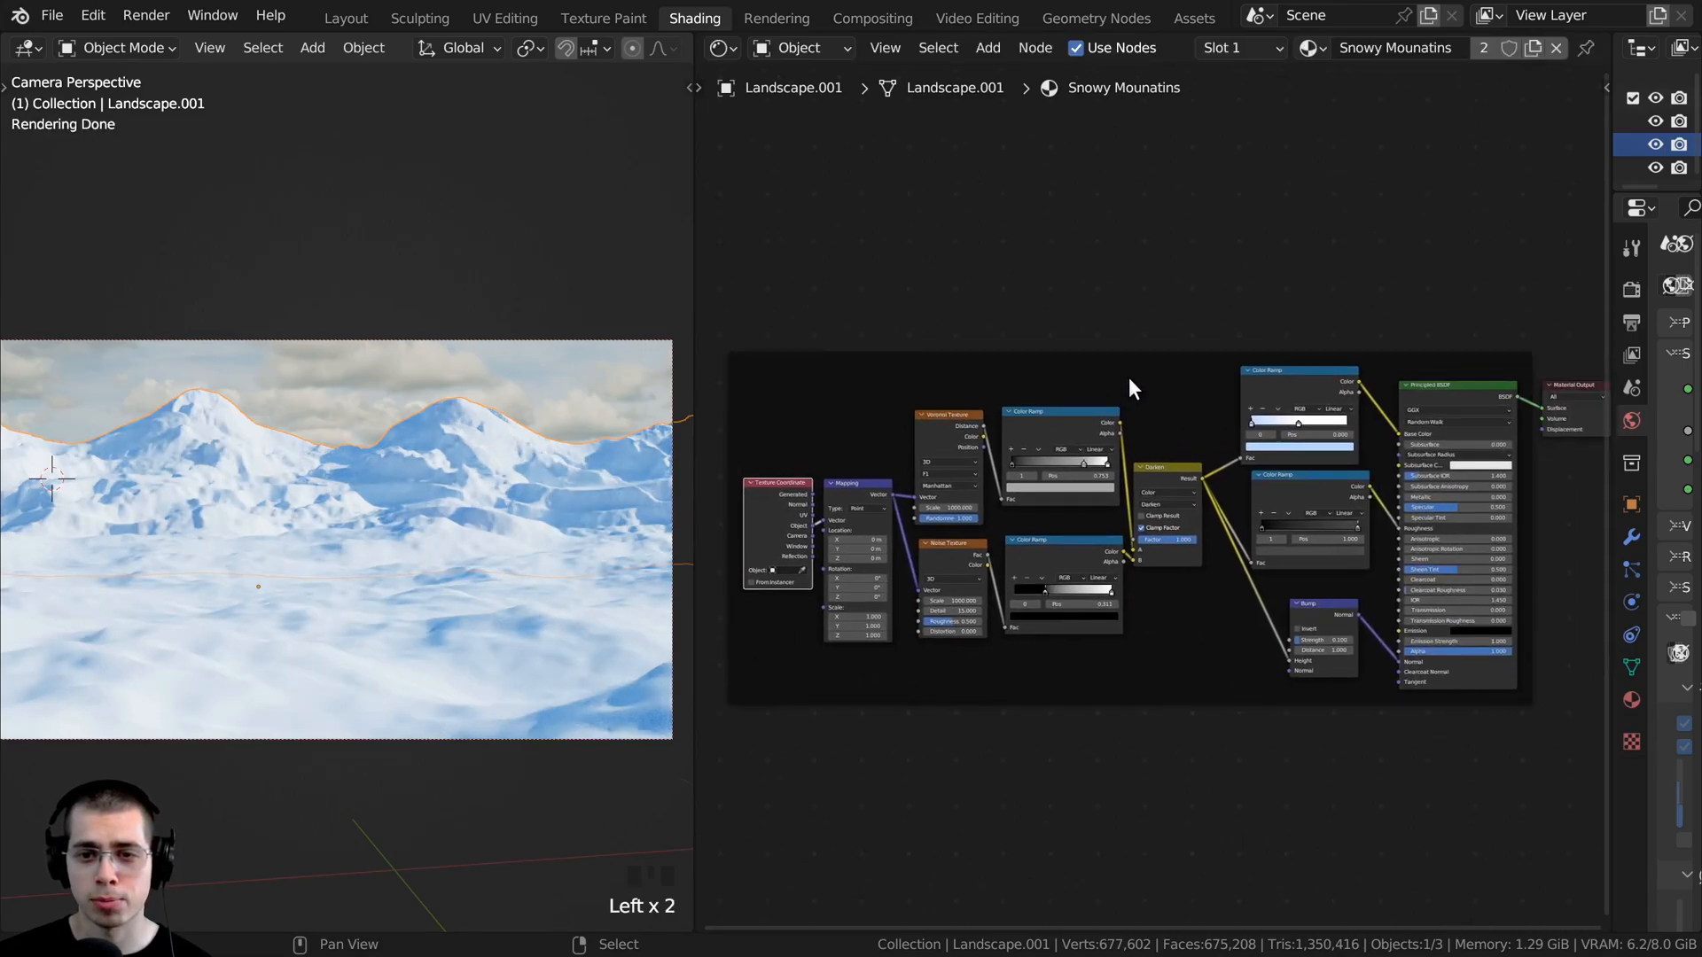
# - Label the frame "Snow" and move it down slightly to leave room above it
pyautogui.moveTo(1114, 361); pyautogui.dragTo(1087, 367, button='middle')
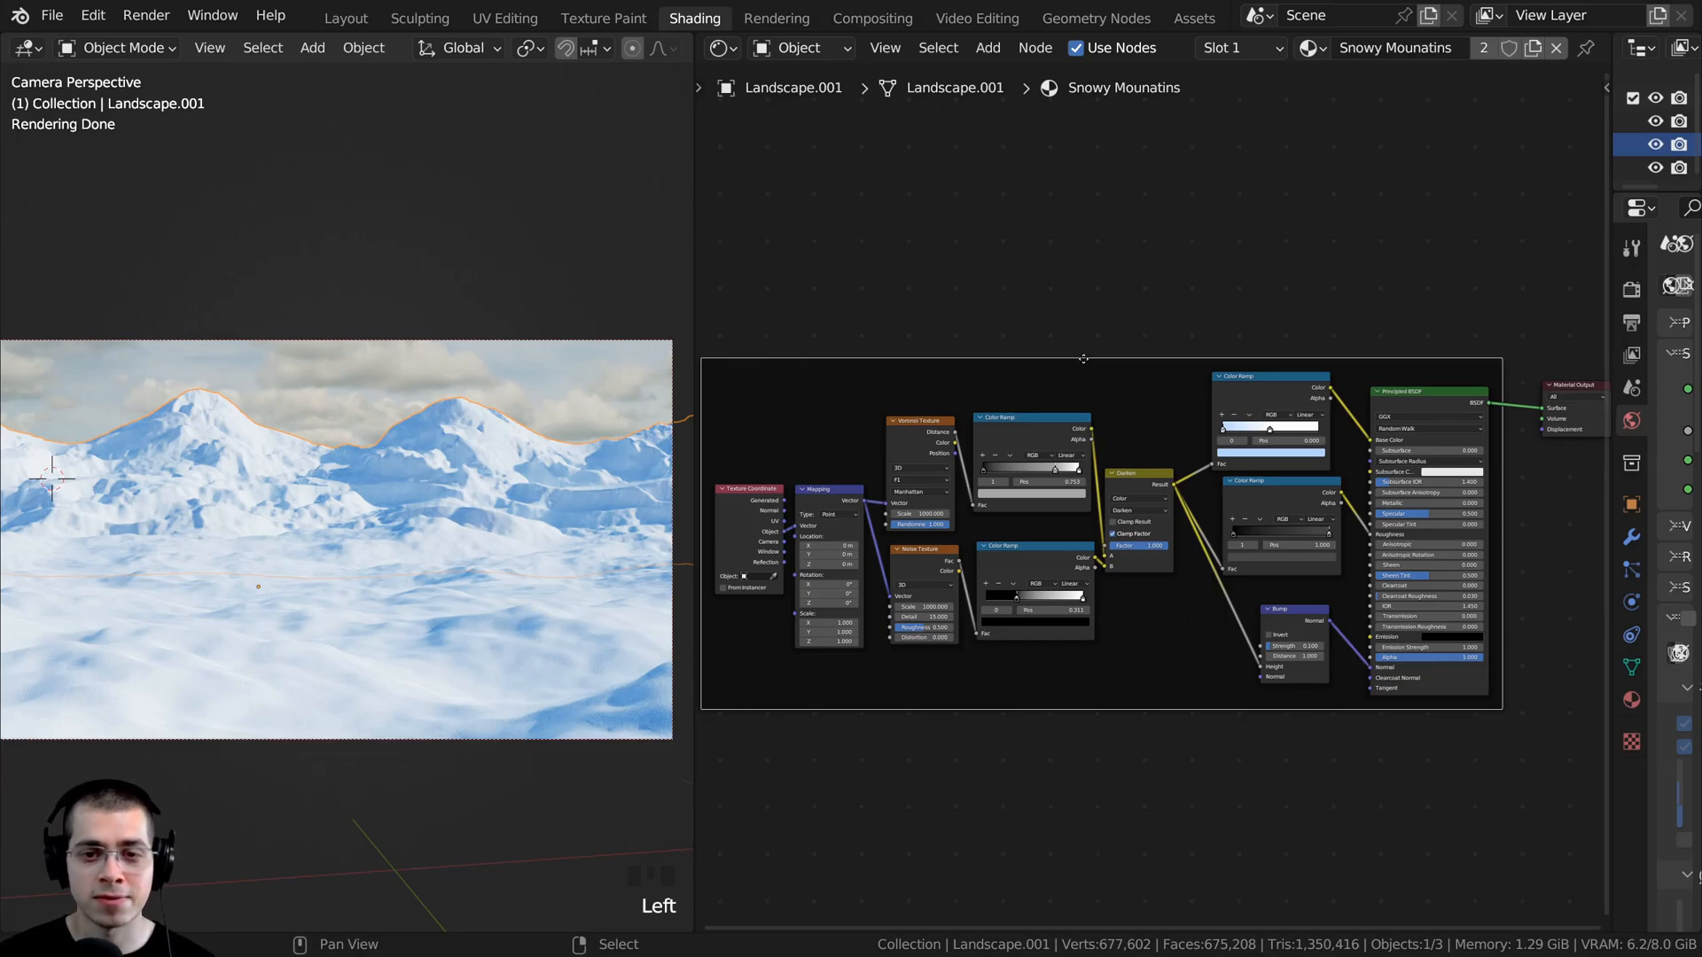
pyautogui.press('F2')
pyautogui.write('Snow')
pyautogui.press('Return')
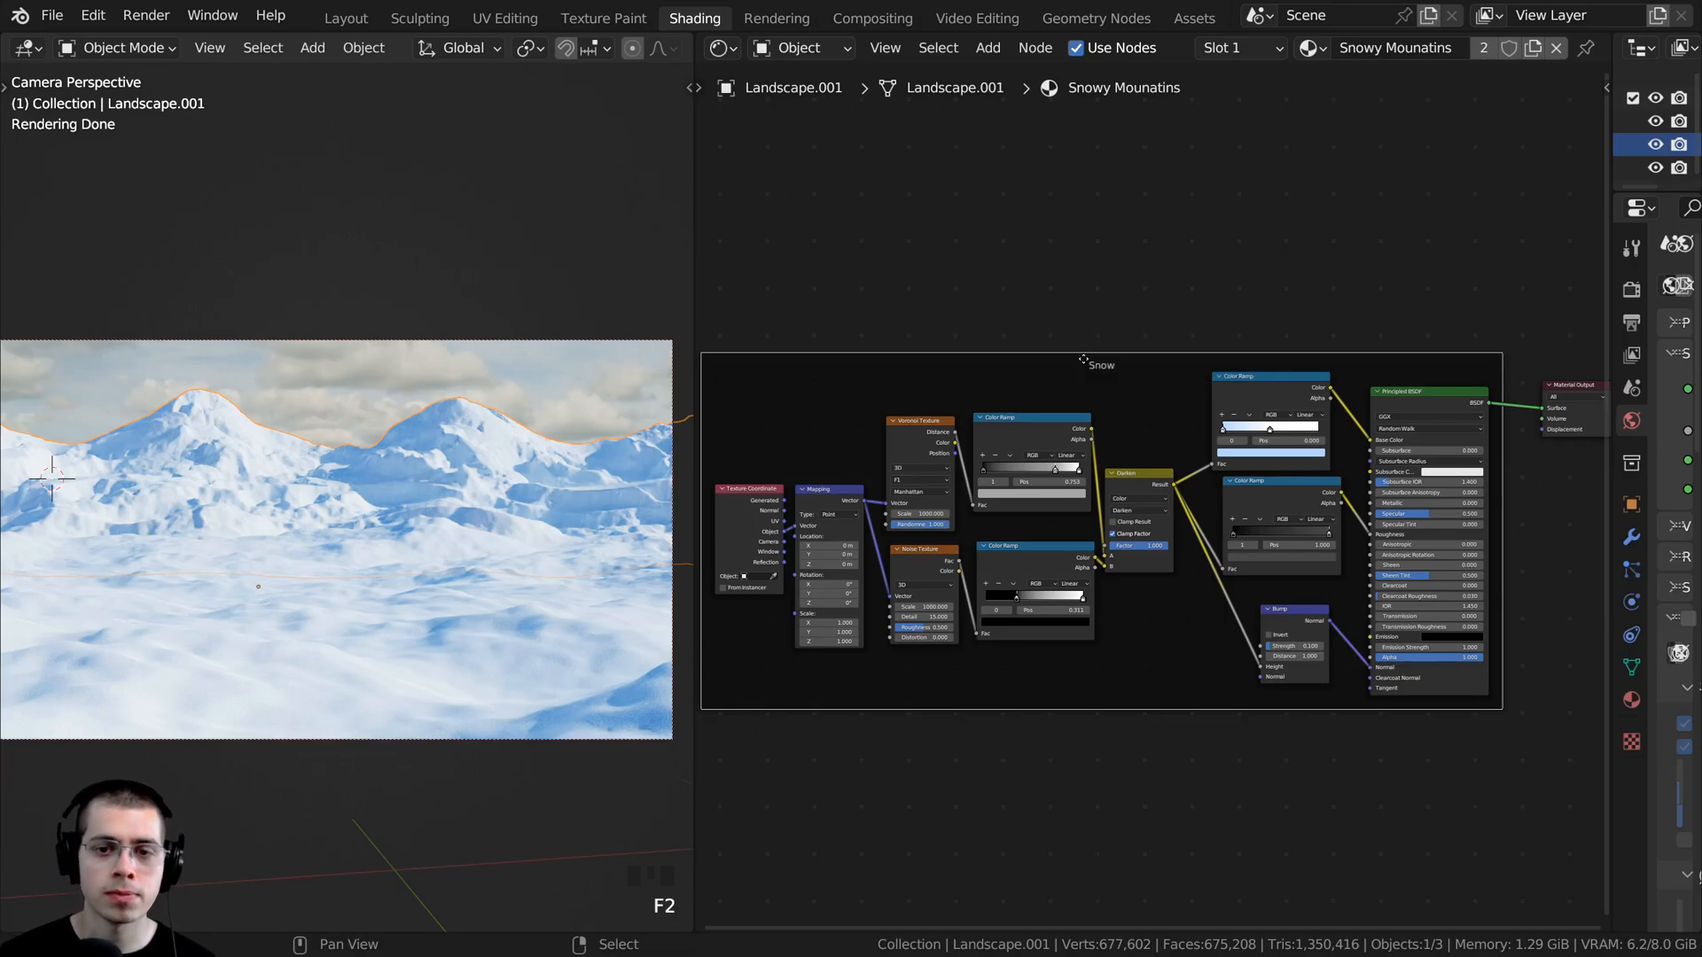
pyautogui.moveTo(1137, 354); pyautogui.dragTo(1135, 386)
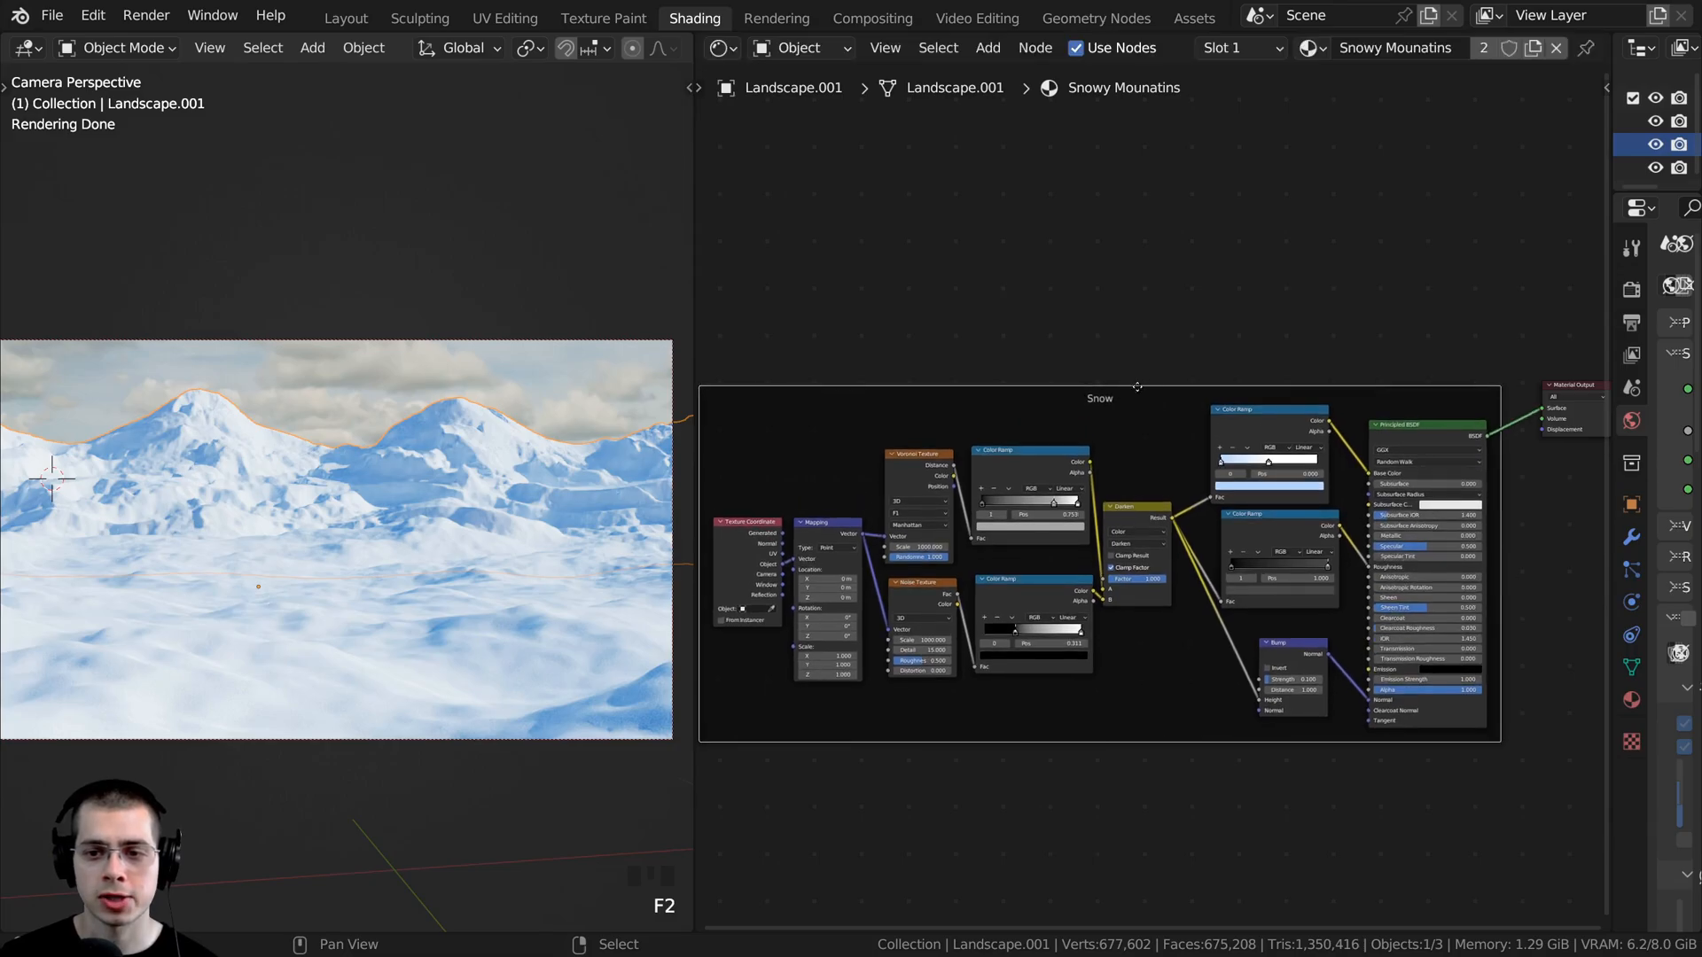
pyautogui.scroll(-3, 1000, 403)
pyautogui.moveTo(1001, 404); pyautogui.dragTo(995, 442, button='middle')
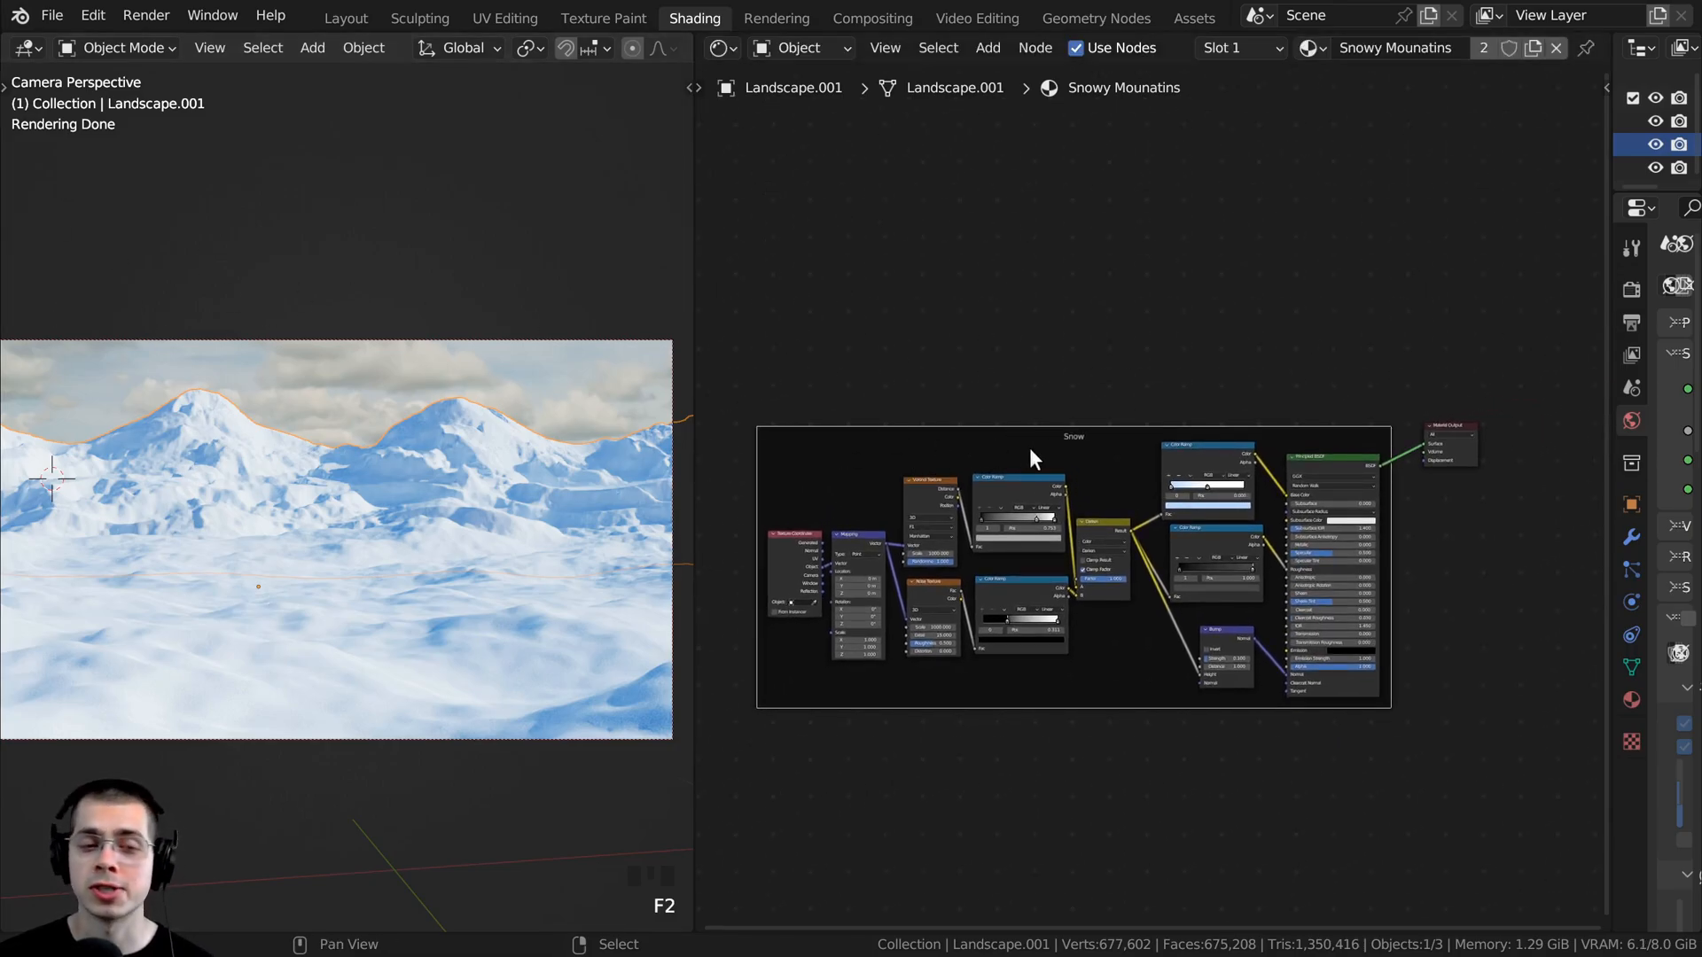
# - Add a second Principled BSDF node above the Snow frame and connect it to the Material Output's Surface
pyautogui.scroll(2, 1088, 406)
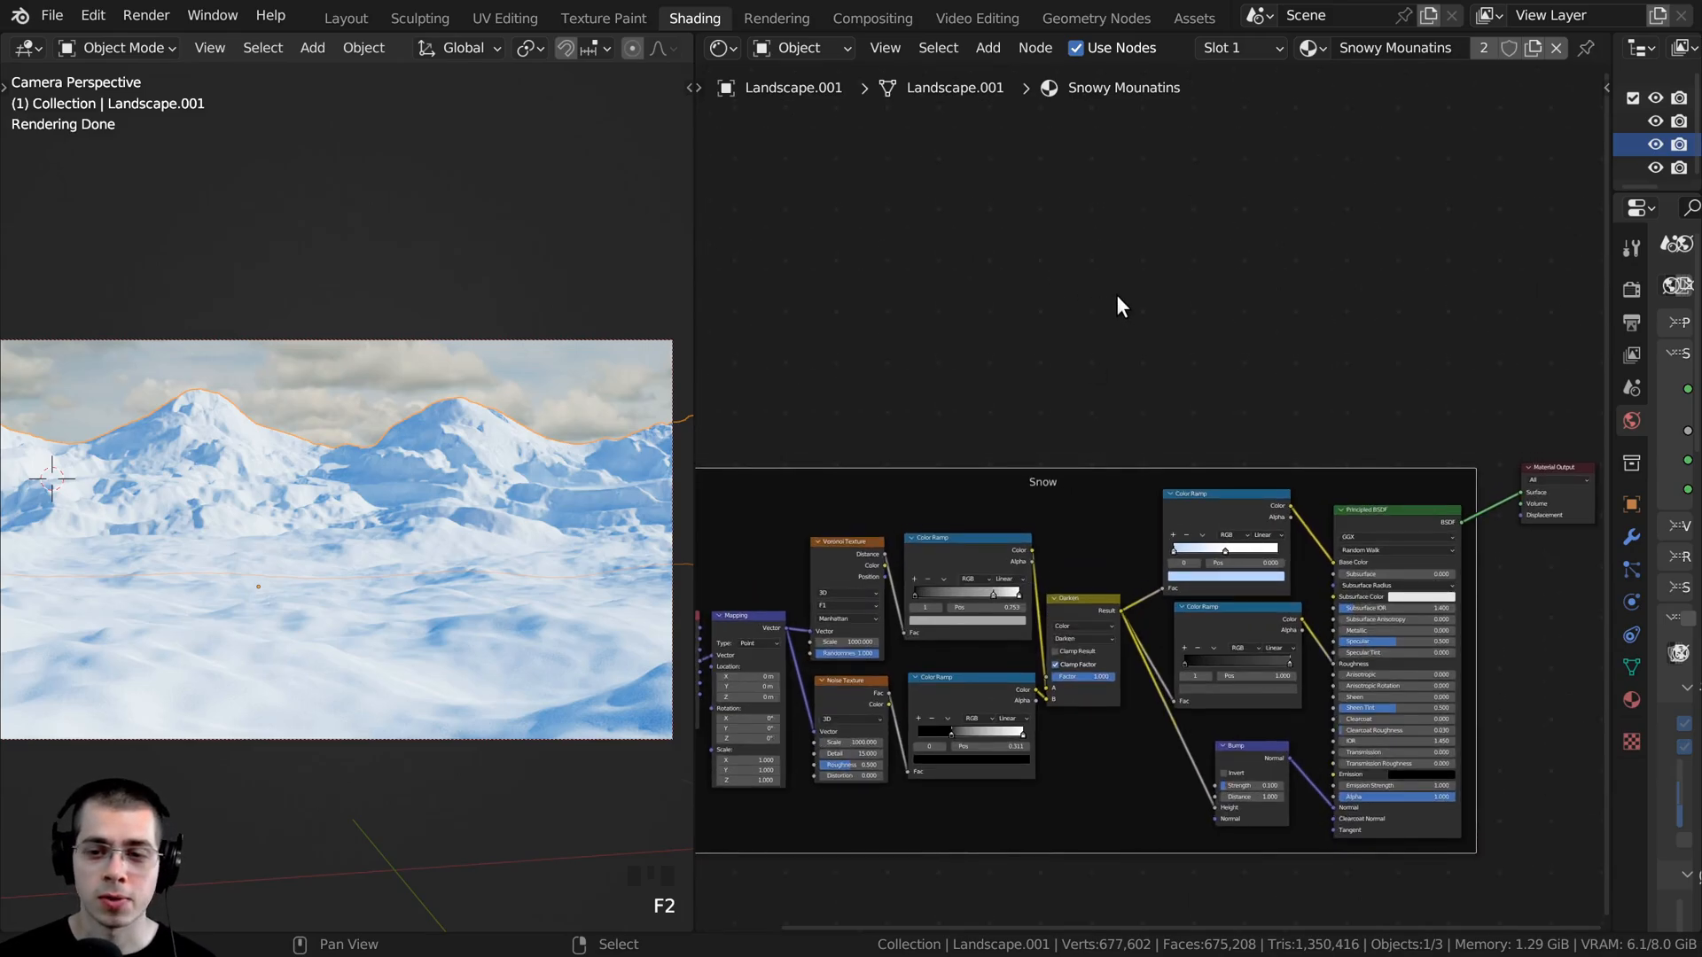
pyautogui.hotkey('shift', 'a')
pyautogui.click(1117, 295)
pyautogui.write('pri')
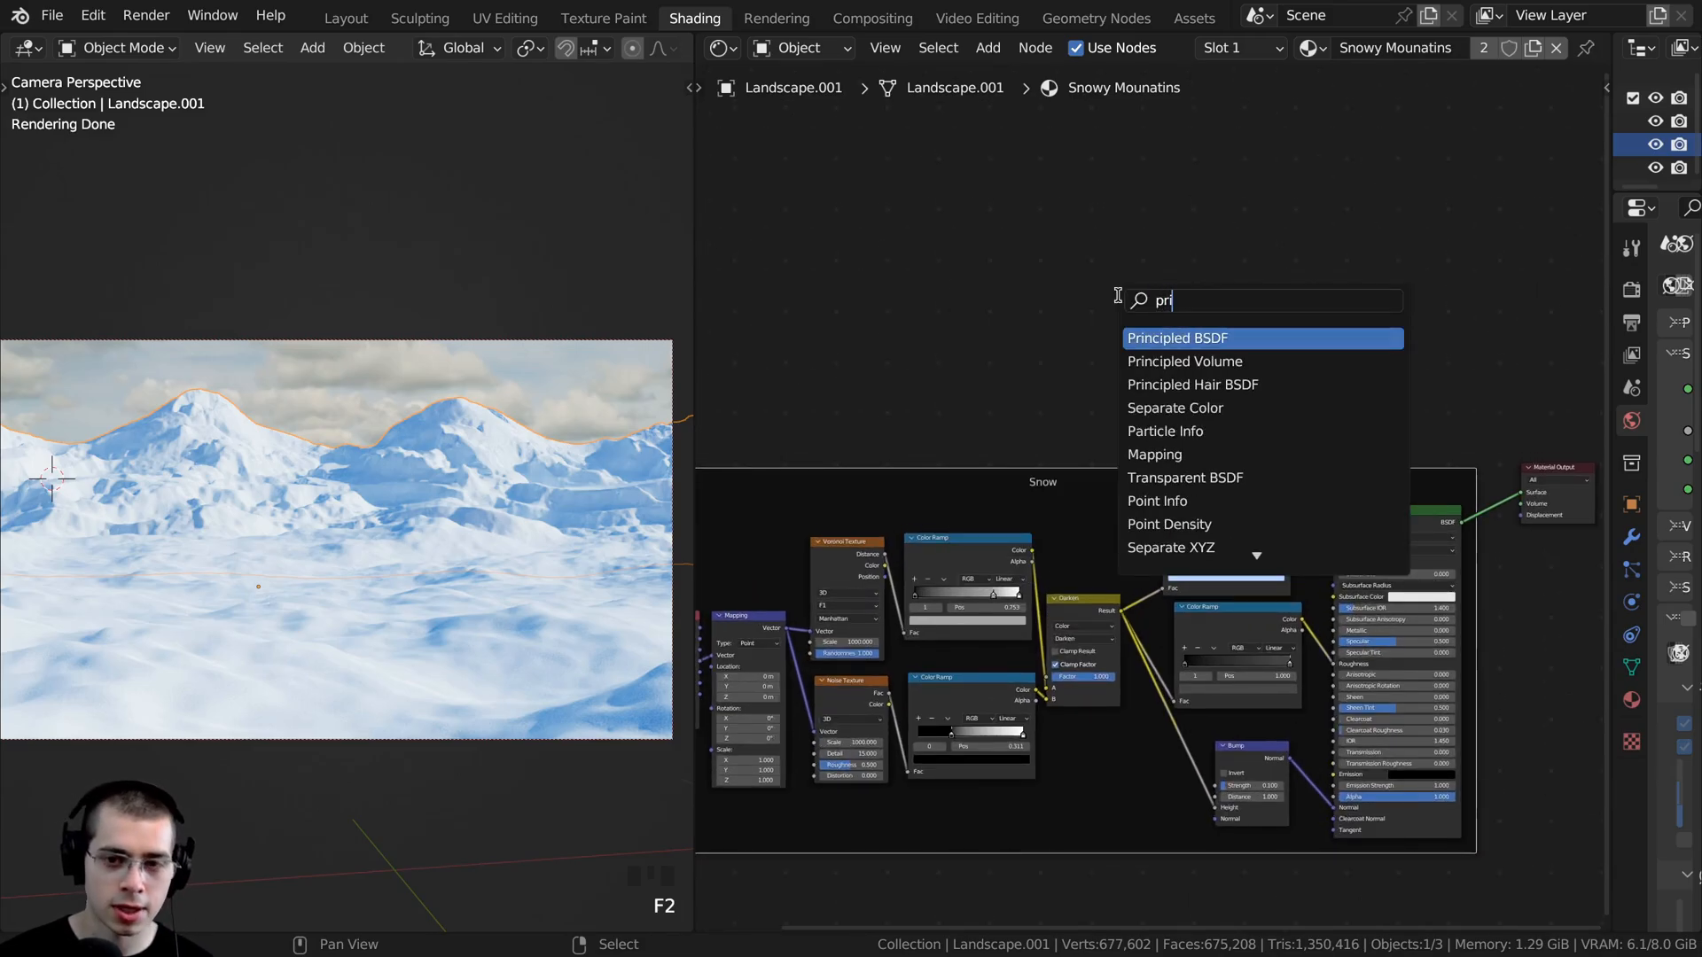
pyautogui.click(1167, 340)
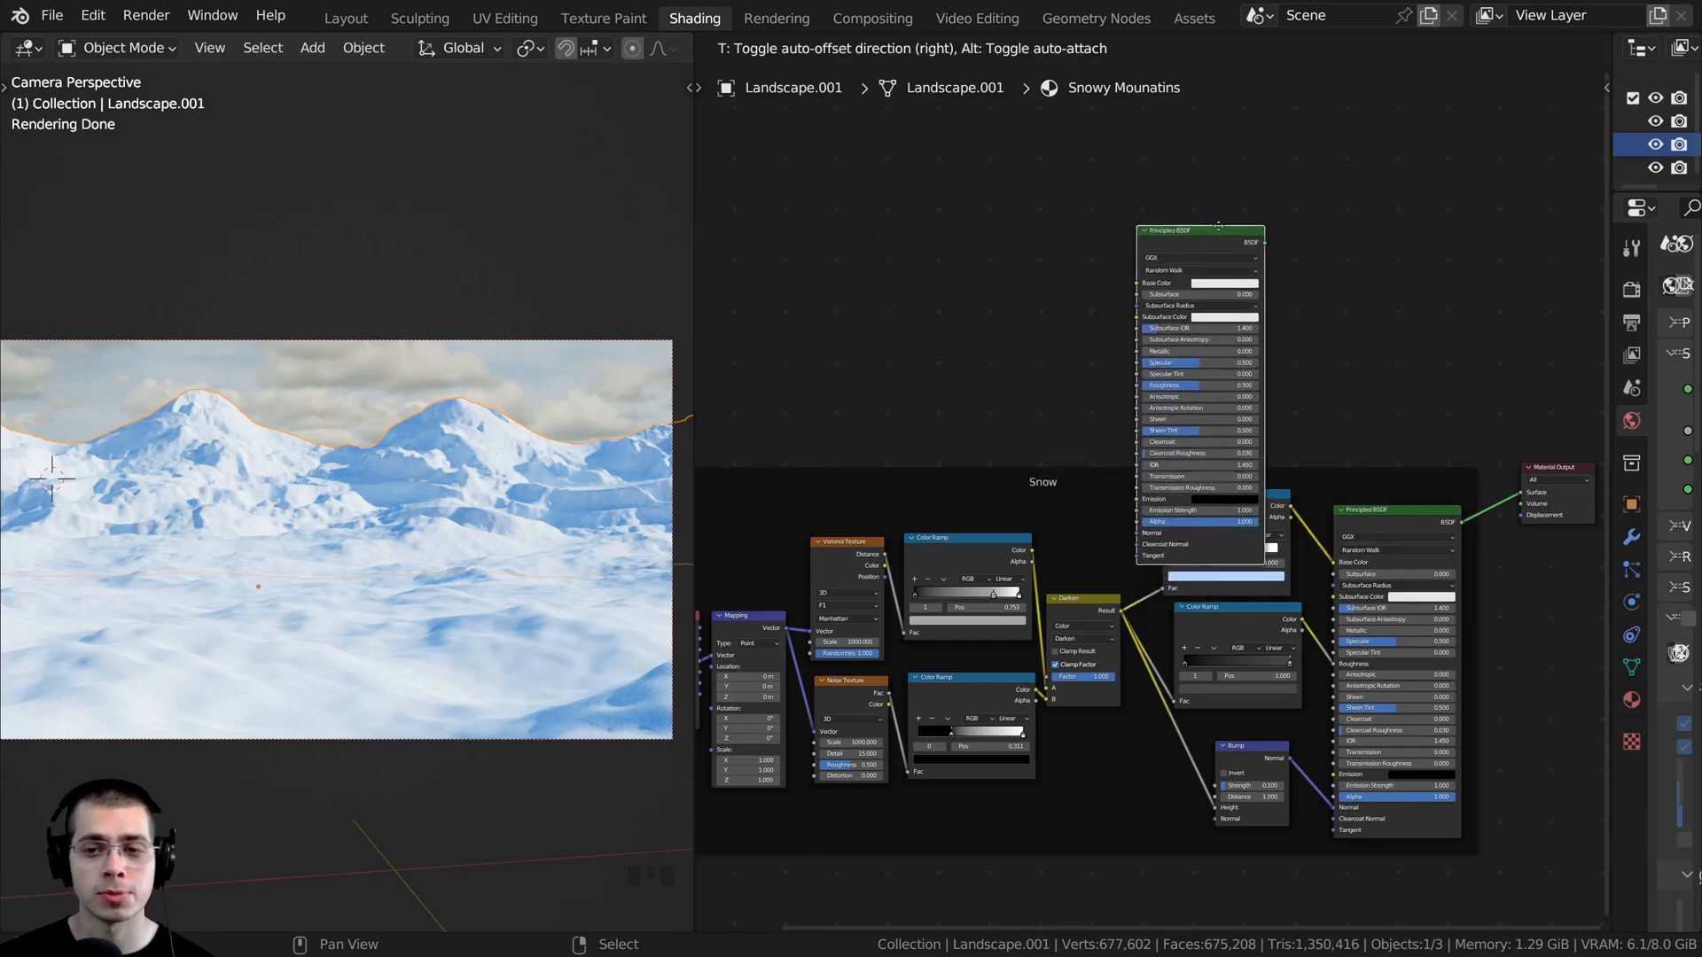
pyautogui.moveTo(1312, 168); pyautogui.dragTo(959, 353, button='middle')
pyautogui.scroll(3, 1016, 307)
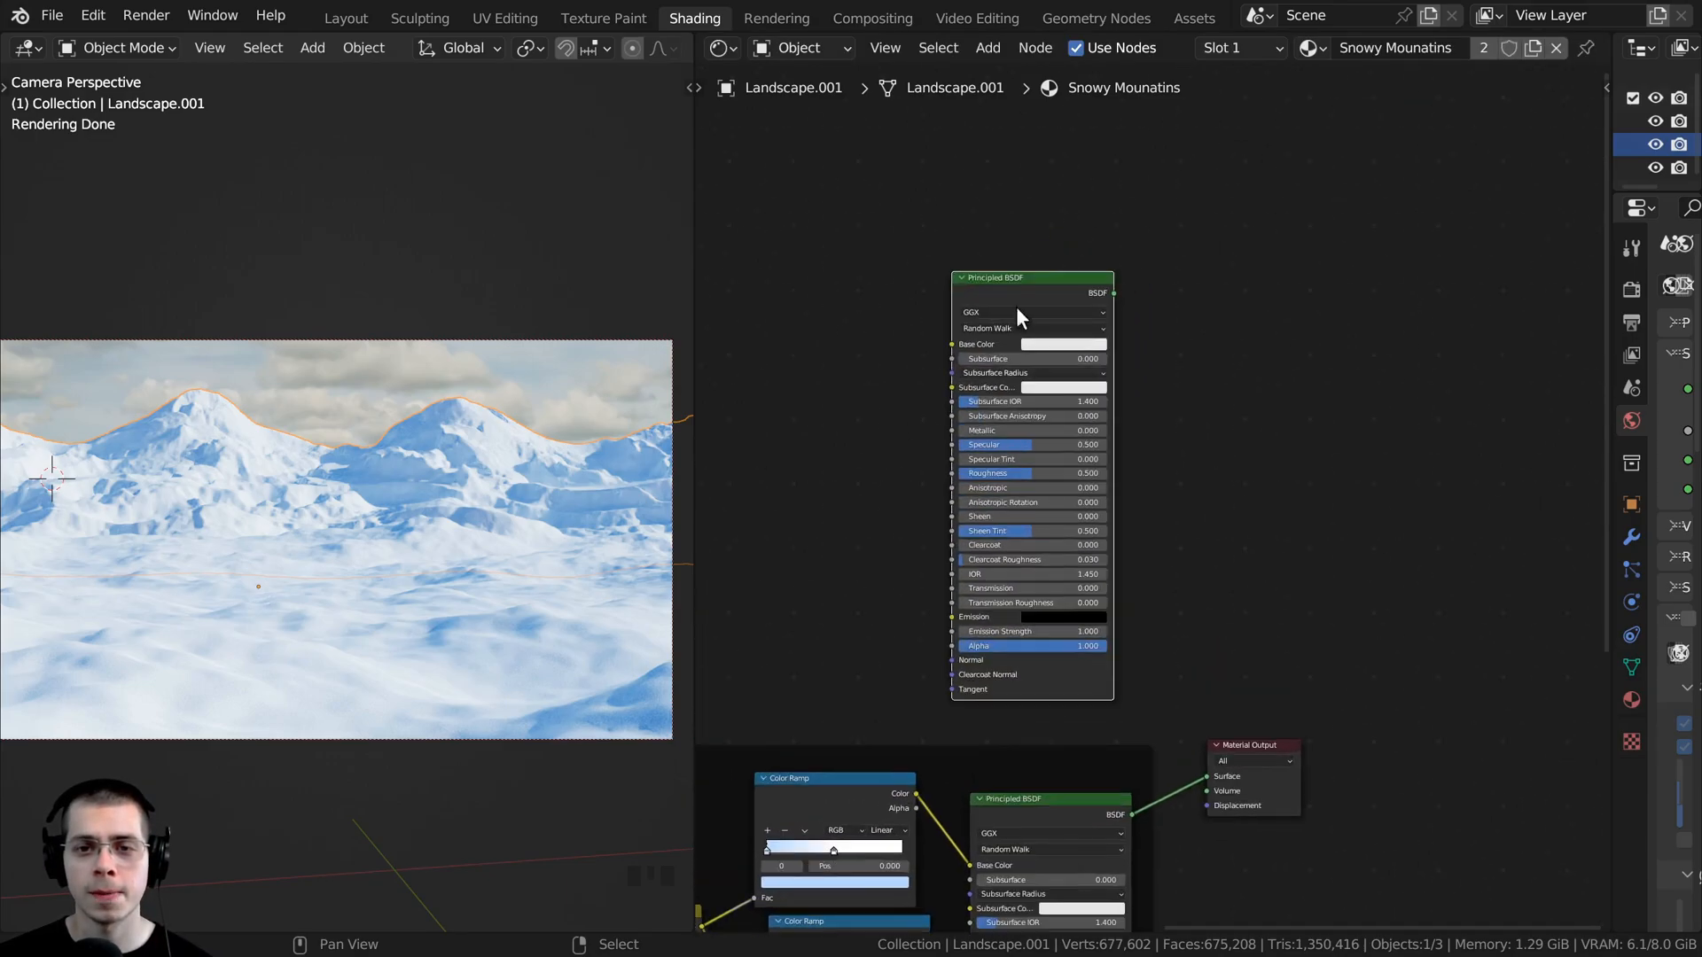
pyautogui.keyDown('ctrl'); pyautogui.keyDown('shift'); pyautogui.click(1021, 300); pyautogui.keyUp('shift'); pyautogui.keyUp('ctrl')
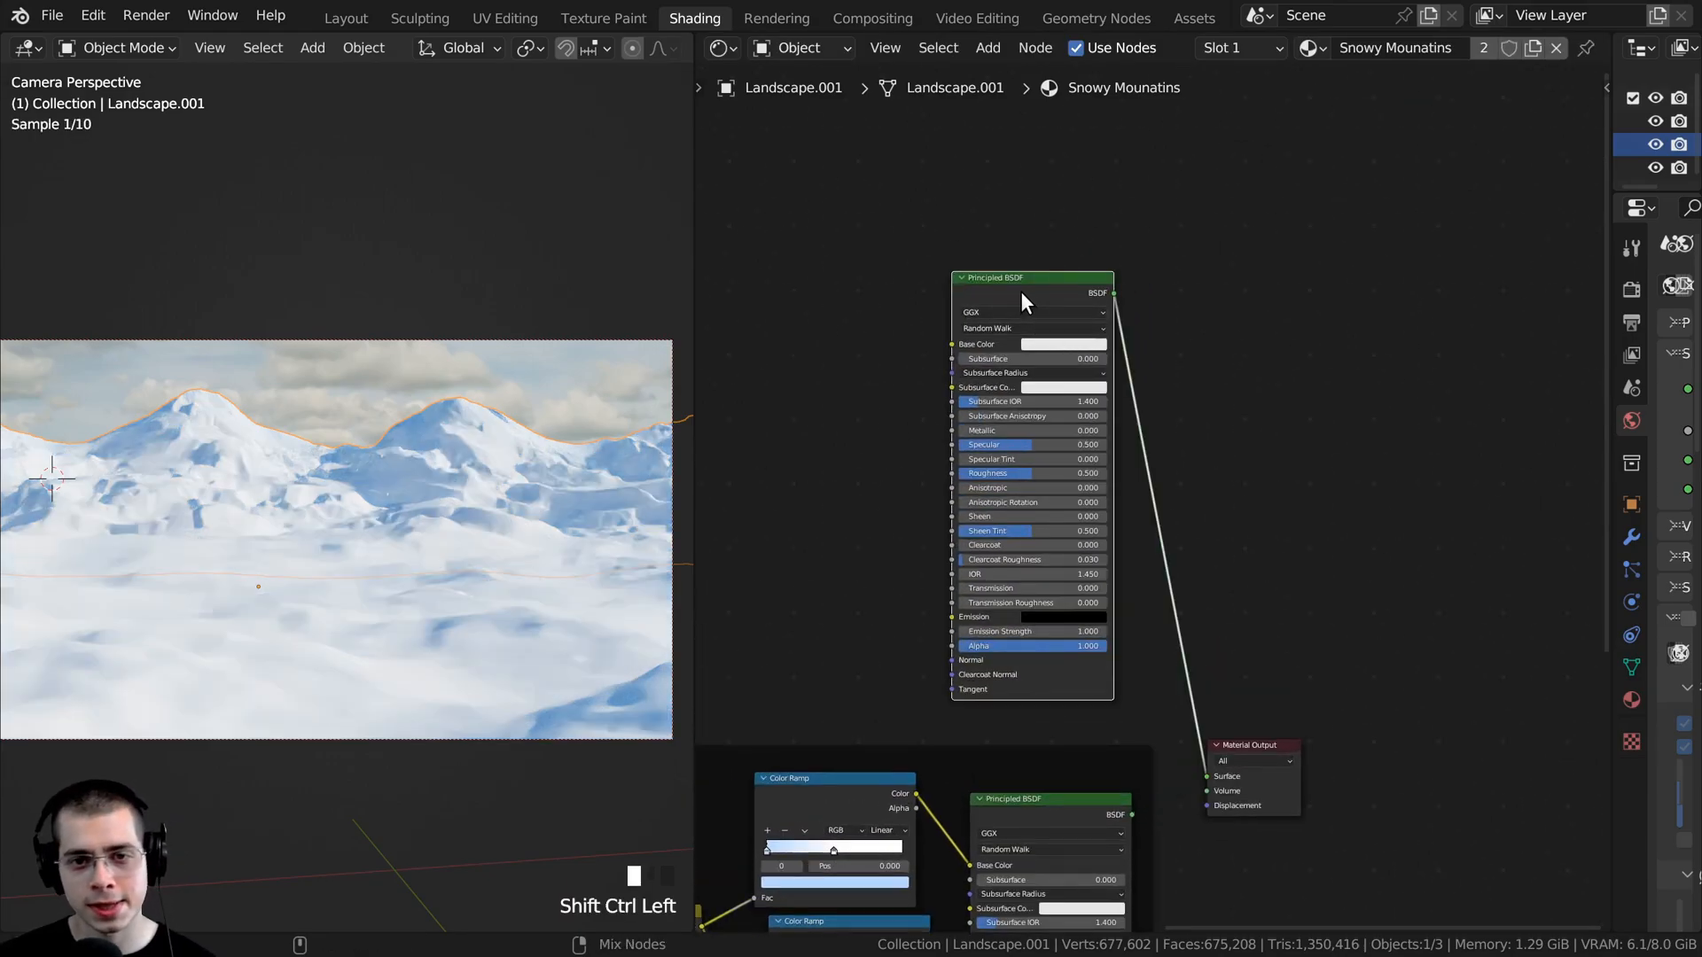
pyautogui.moveTo(904, 471); pyautogui.dragTo(1091, 450, button='middle')
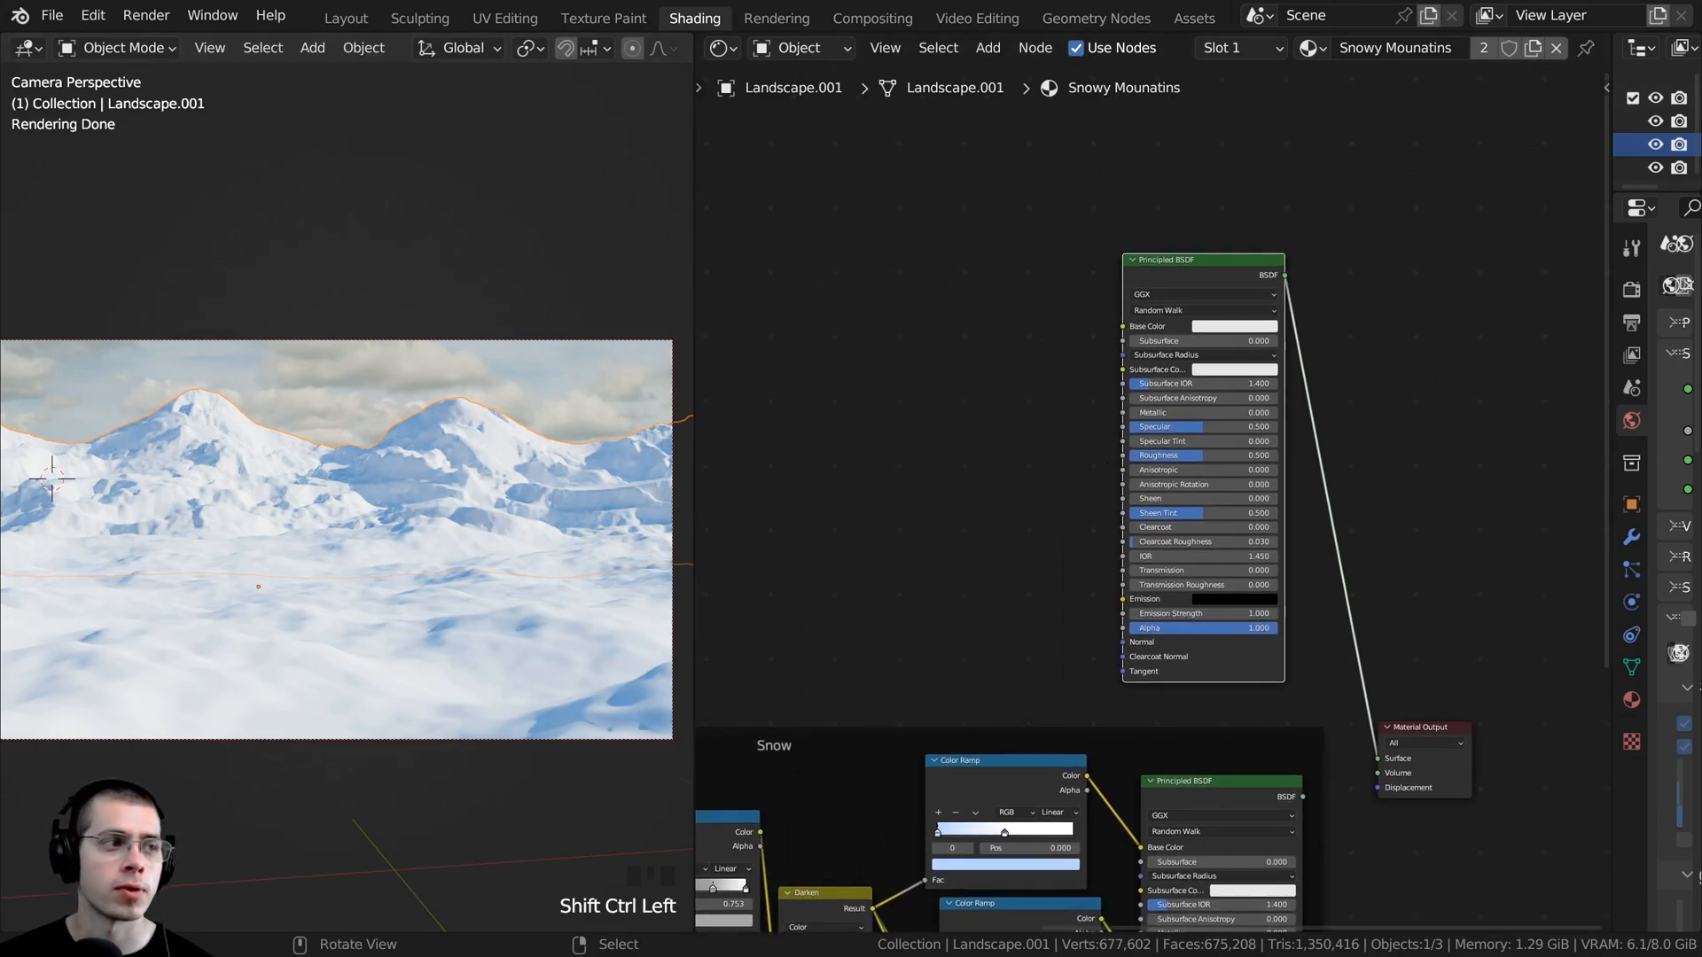
# - Add a Noise Texture before the new Principled BSDF and preview it directly through the Material Output
pyautogui.hotkey('shift', 'a')
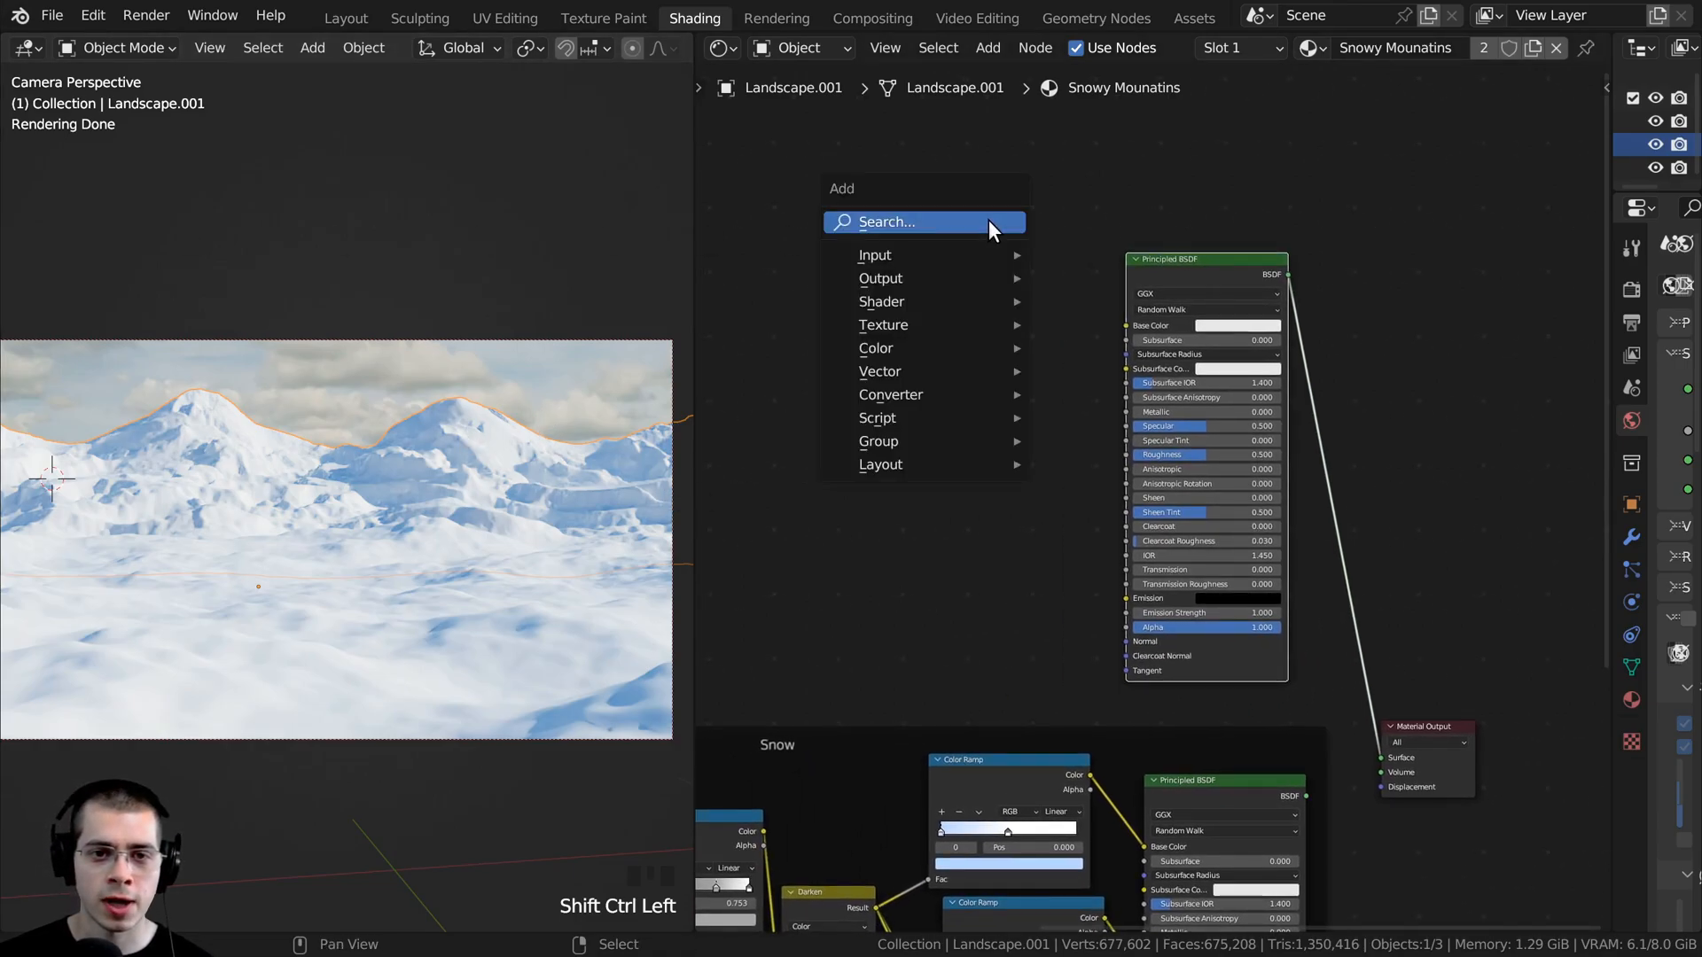
pyautogui.click(988, 220)
pyautogui.write('nois')
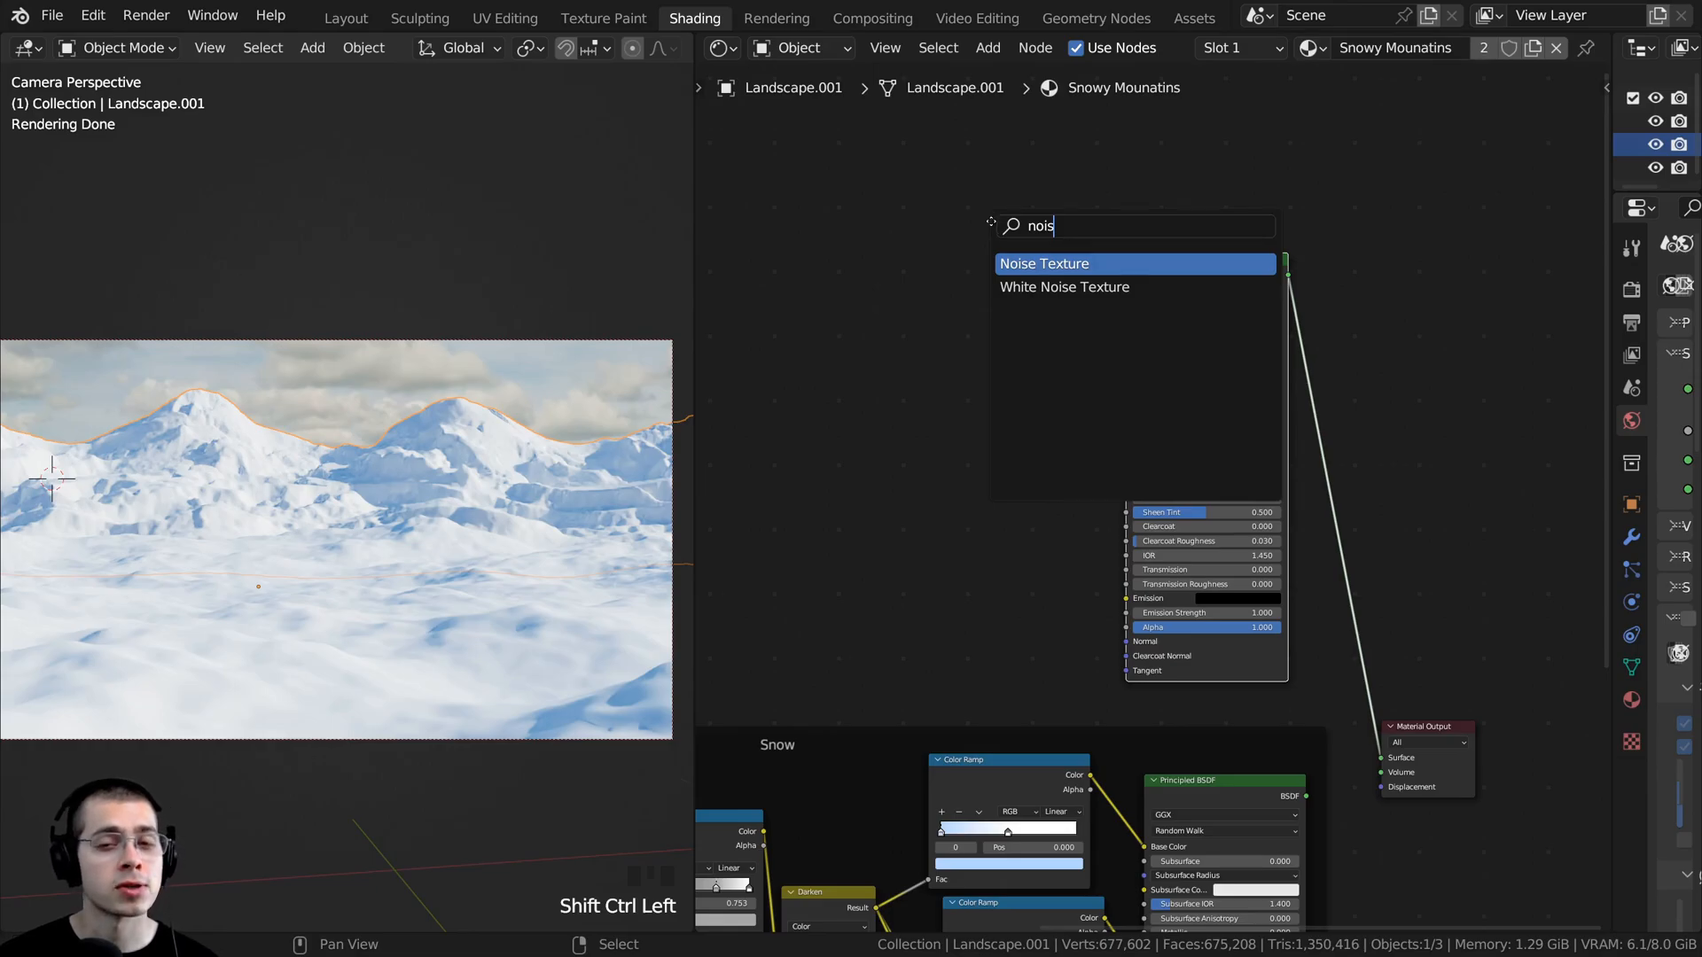
pyautogui.press('Return')
pyautogui.click(805, 406)
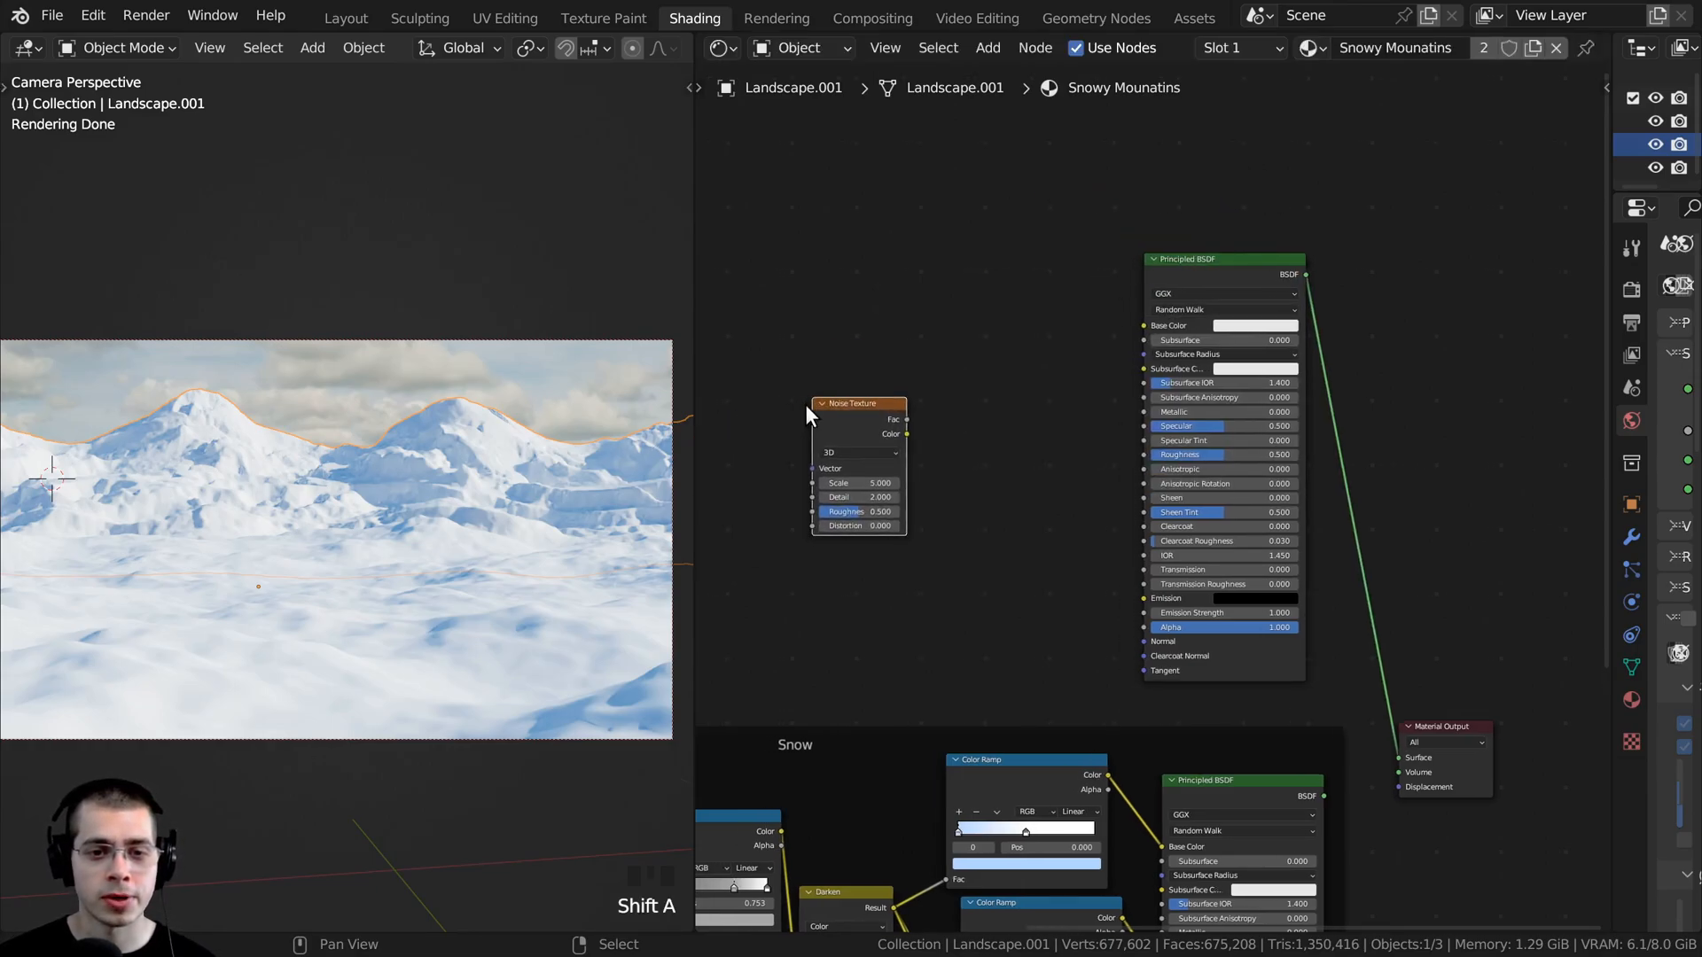
pyautogui.moveTo(881, 406); pyautogui.dragTo(1015, 404, button='middle')
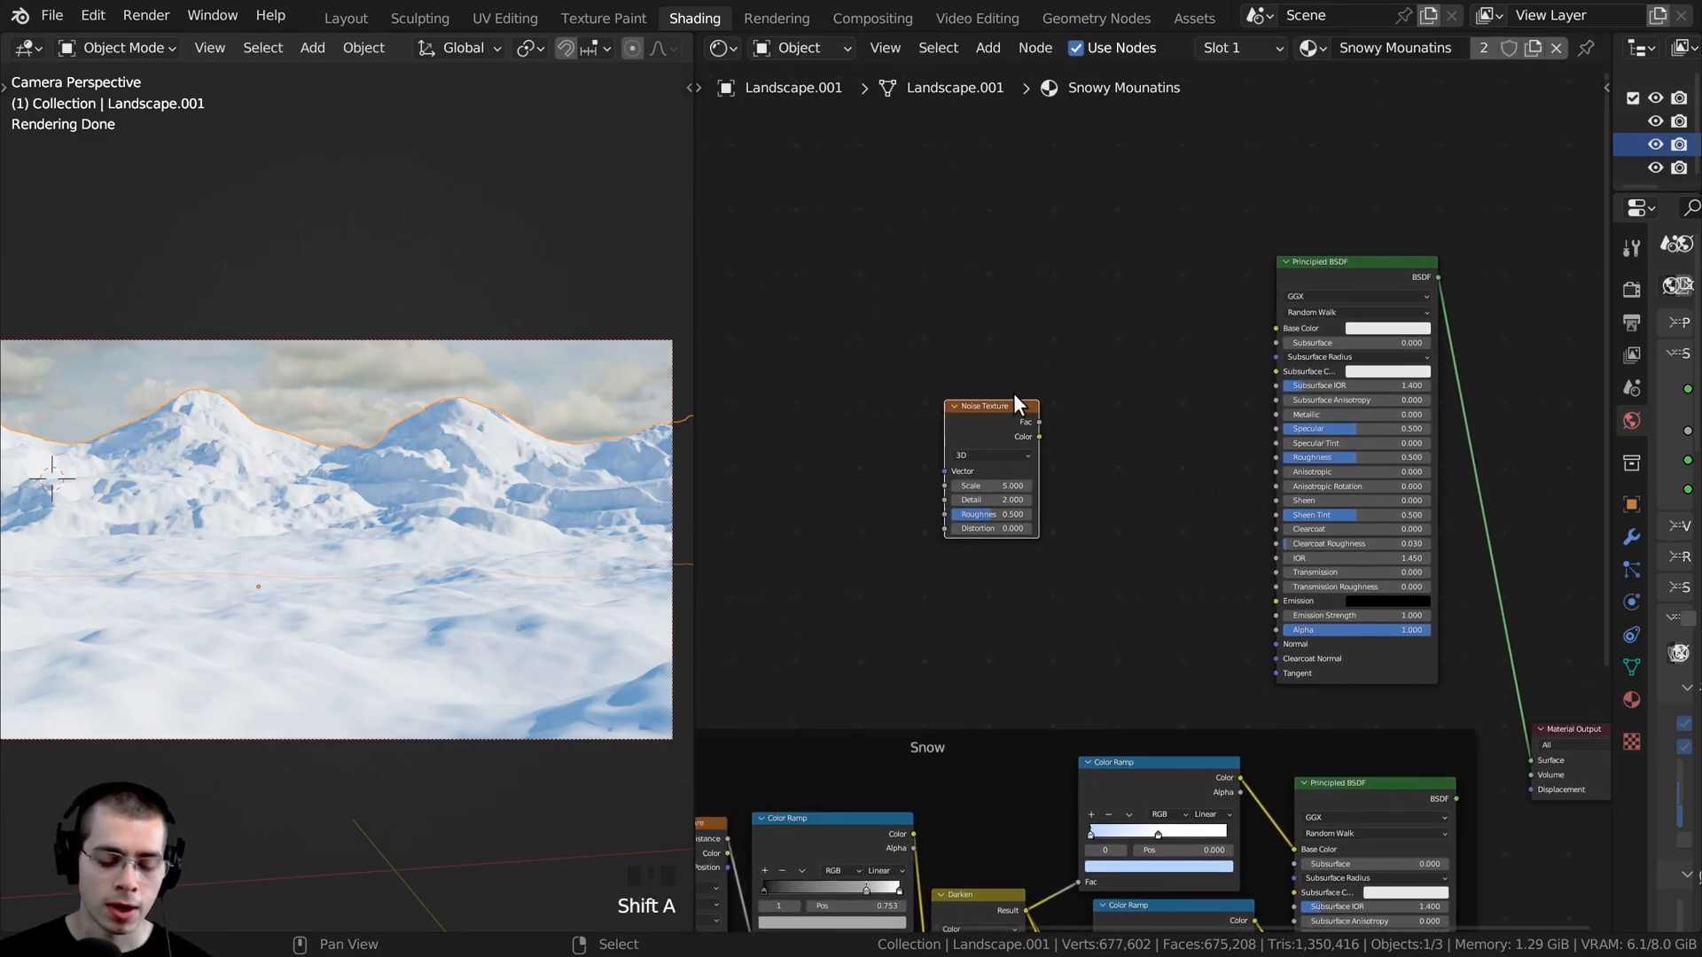
pyautogui.keyDown('ctrl'); pyautogui.keyDown('shift'); pyautogui.click(971, 418); pyautogui.keyUp('shift'); pyautogui.keyUp('ctrl')
pyautogui.scroll(2, 760, 417)
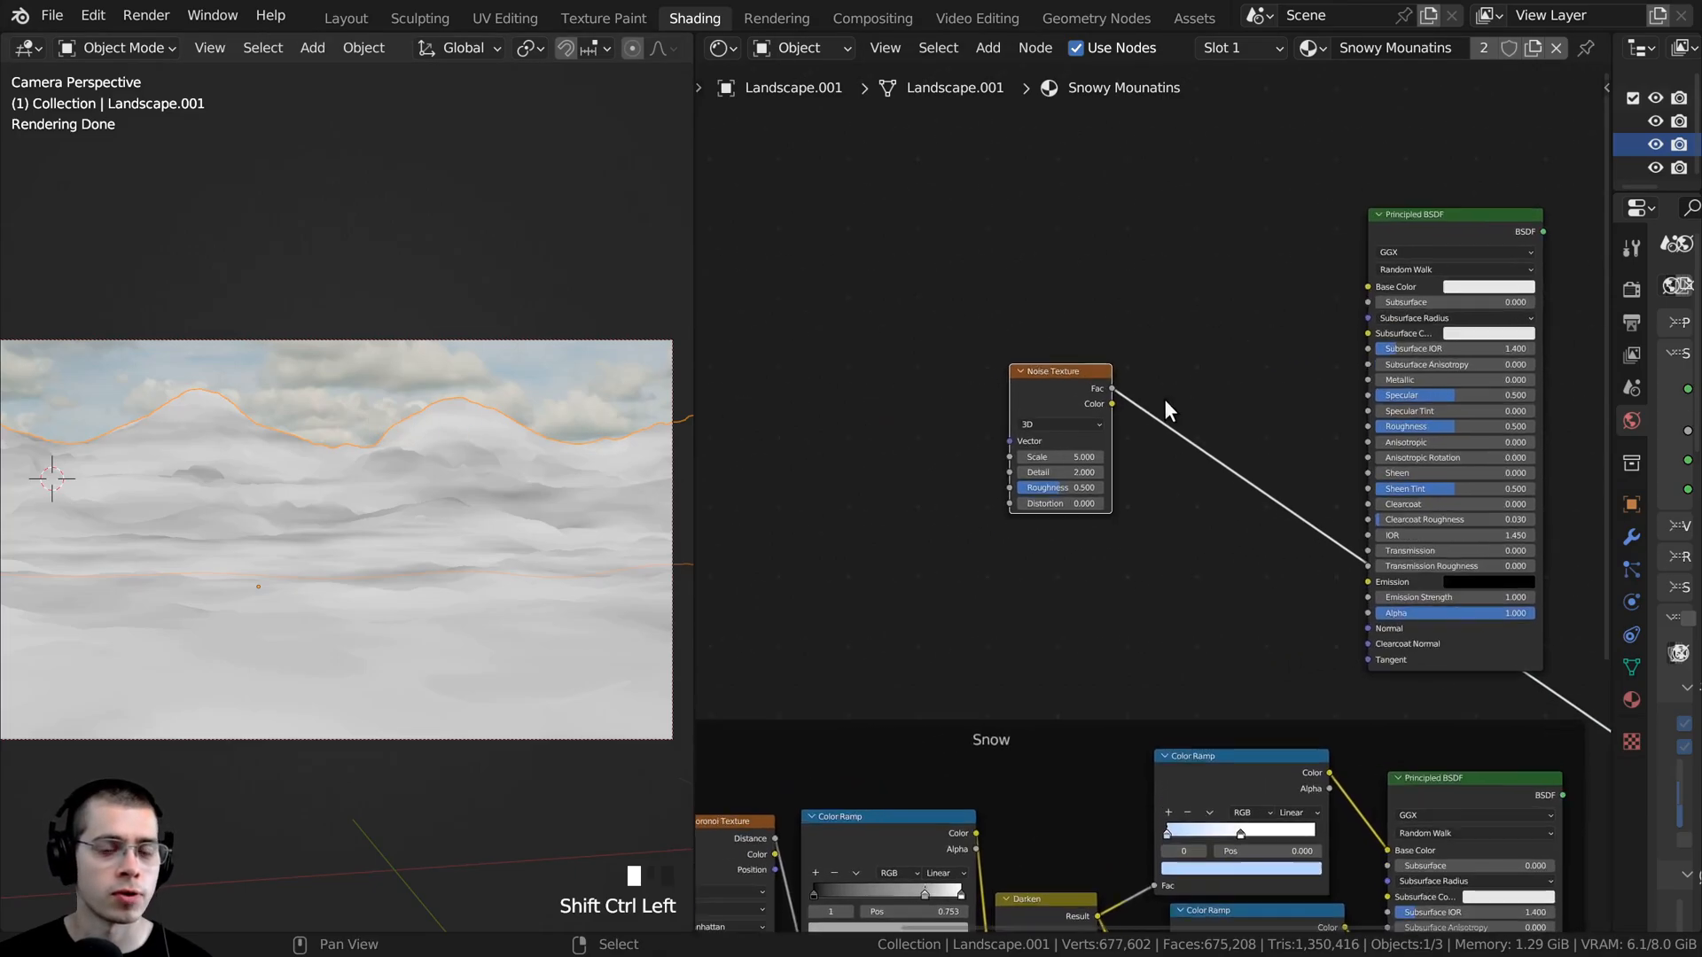
# - Add Texture Coordinate and Mapping nodes feeding the new Noise Texture's Vector input
pyautogui.moveTo(1034, 364); pyautogui.dragTo(1035, 364)
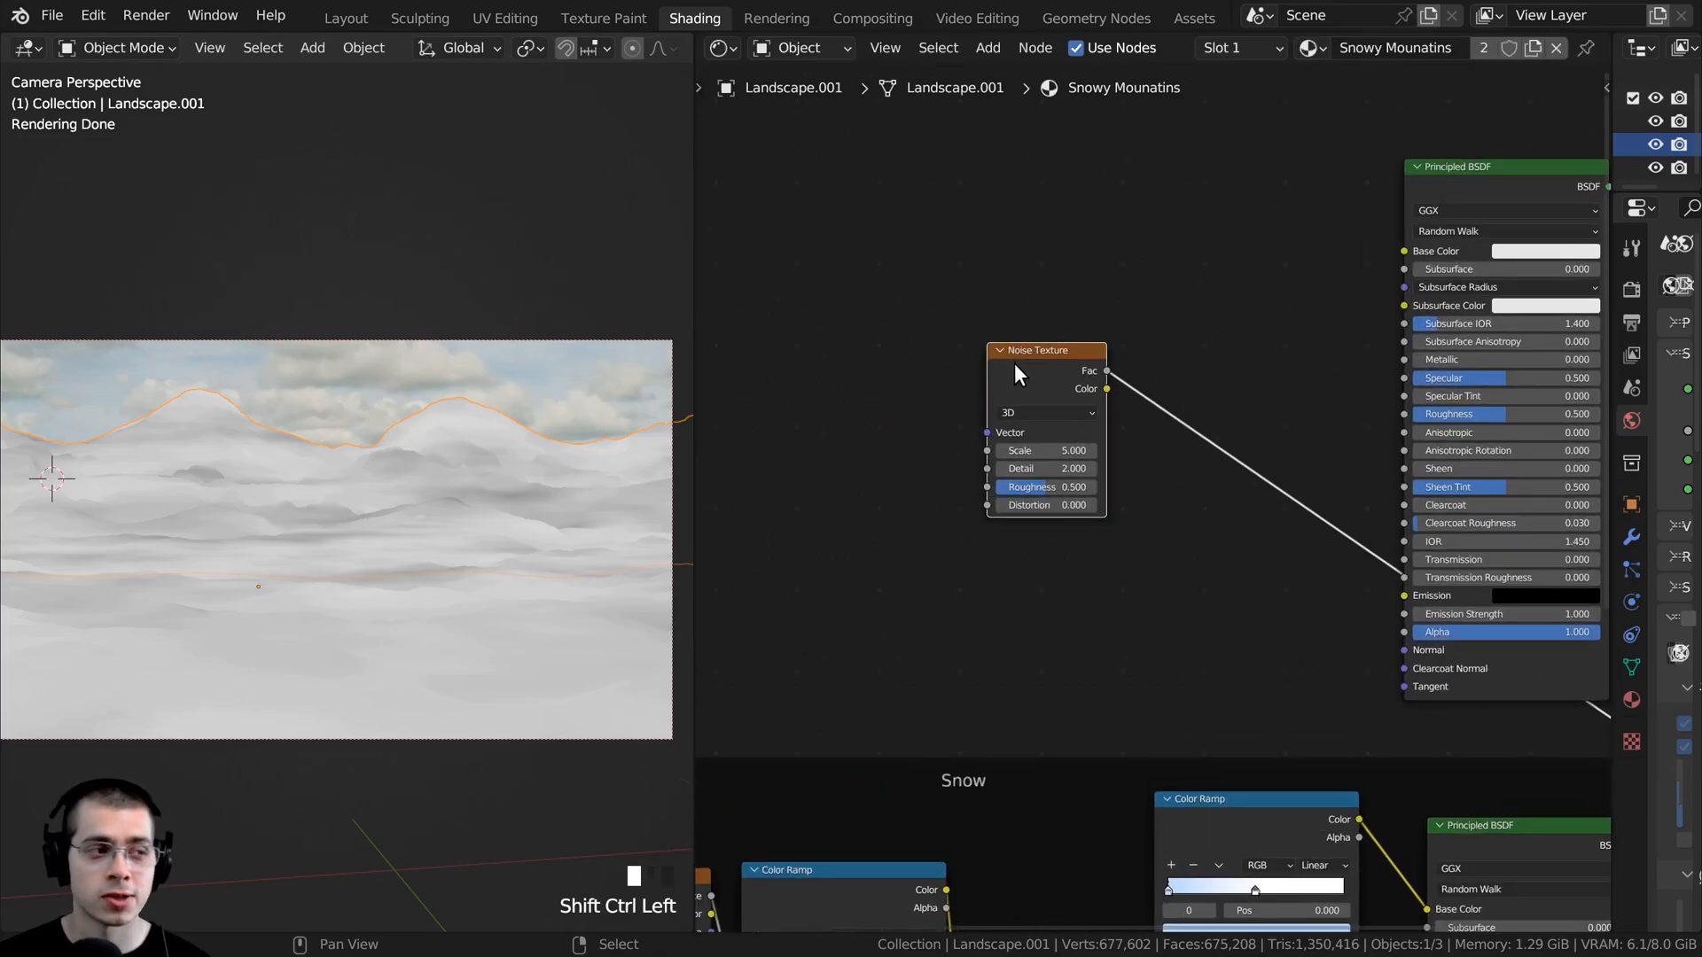
pyautogui.hotkey('ctrl', 't')
pyautogui.moveTo(1017, 365); pyautogui.dragTo(1192, 367, button='middle')
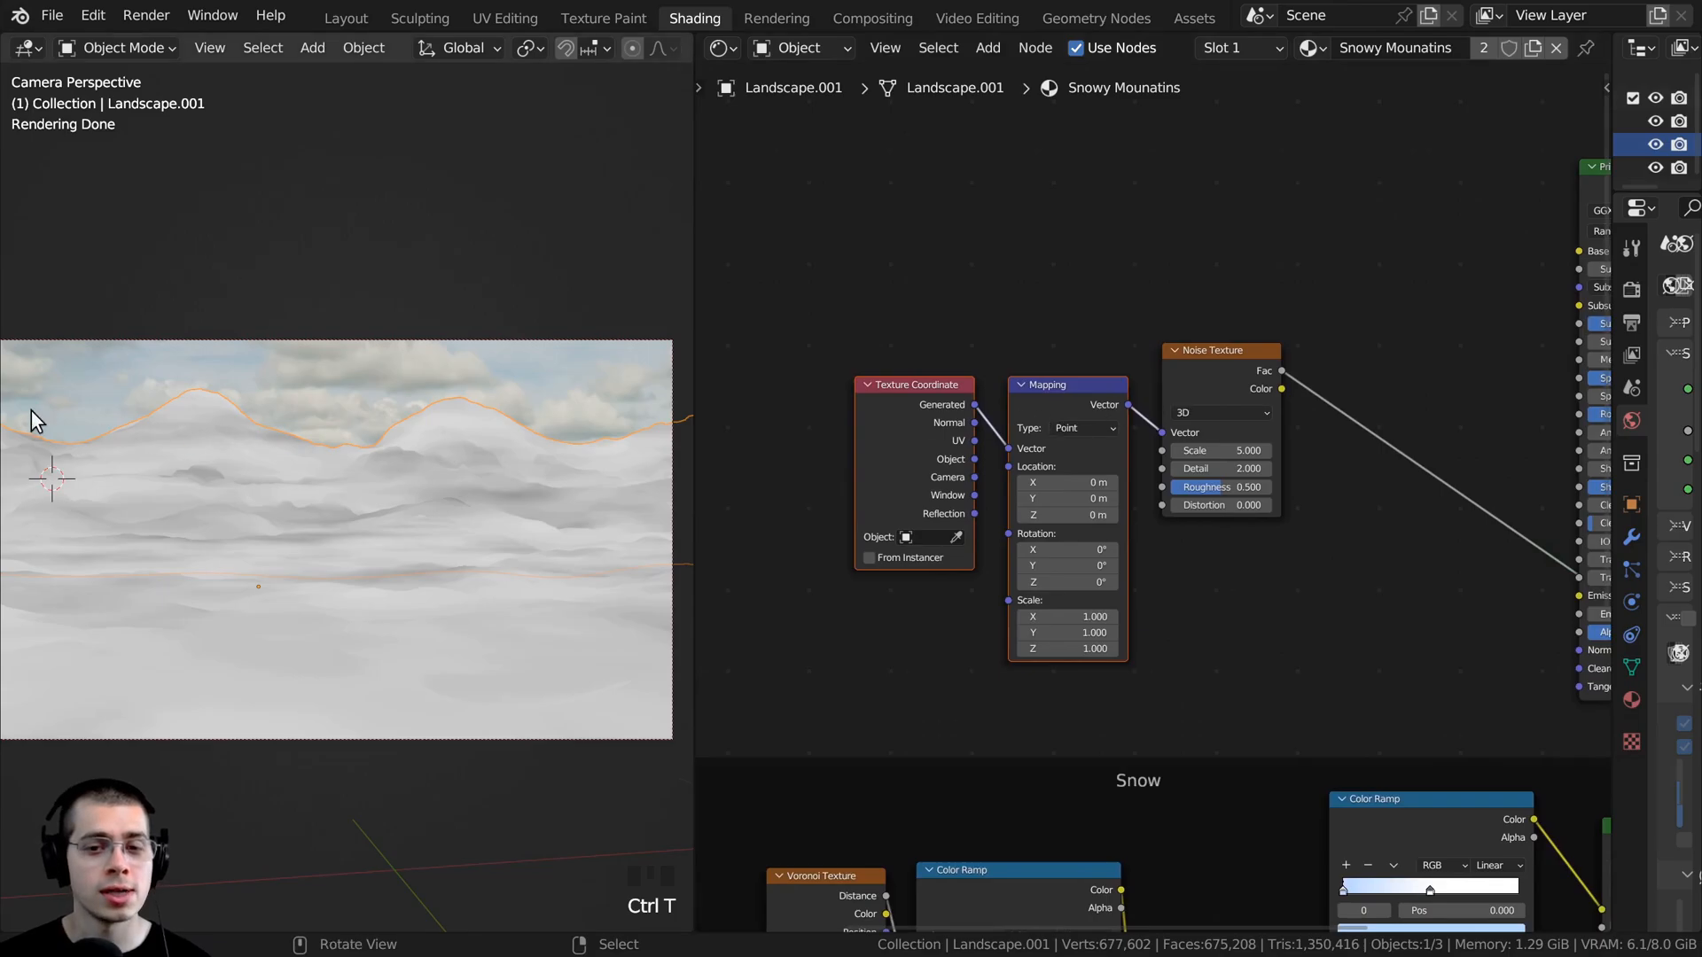
# - Feed the Mapping node from the Object texture coordinates and place both nodes neatly beside the Noise Texture
pyautogui.scroll(1, 864, 507)
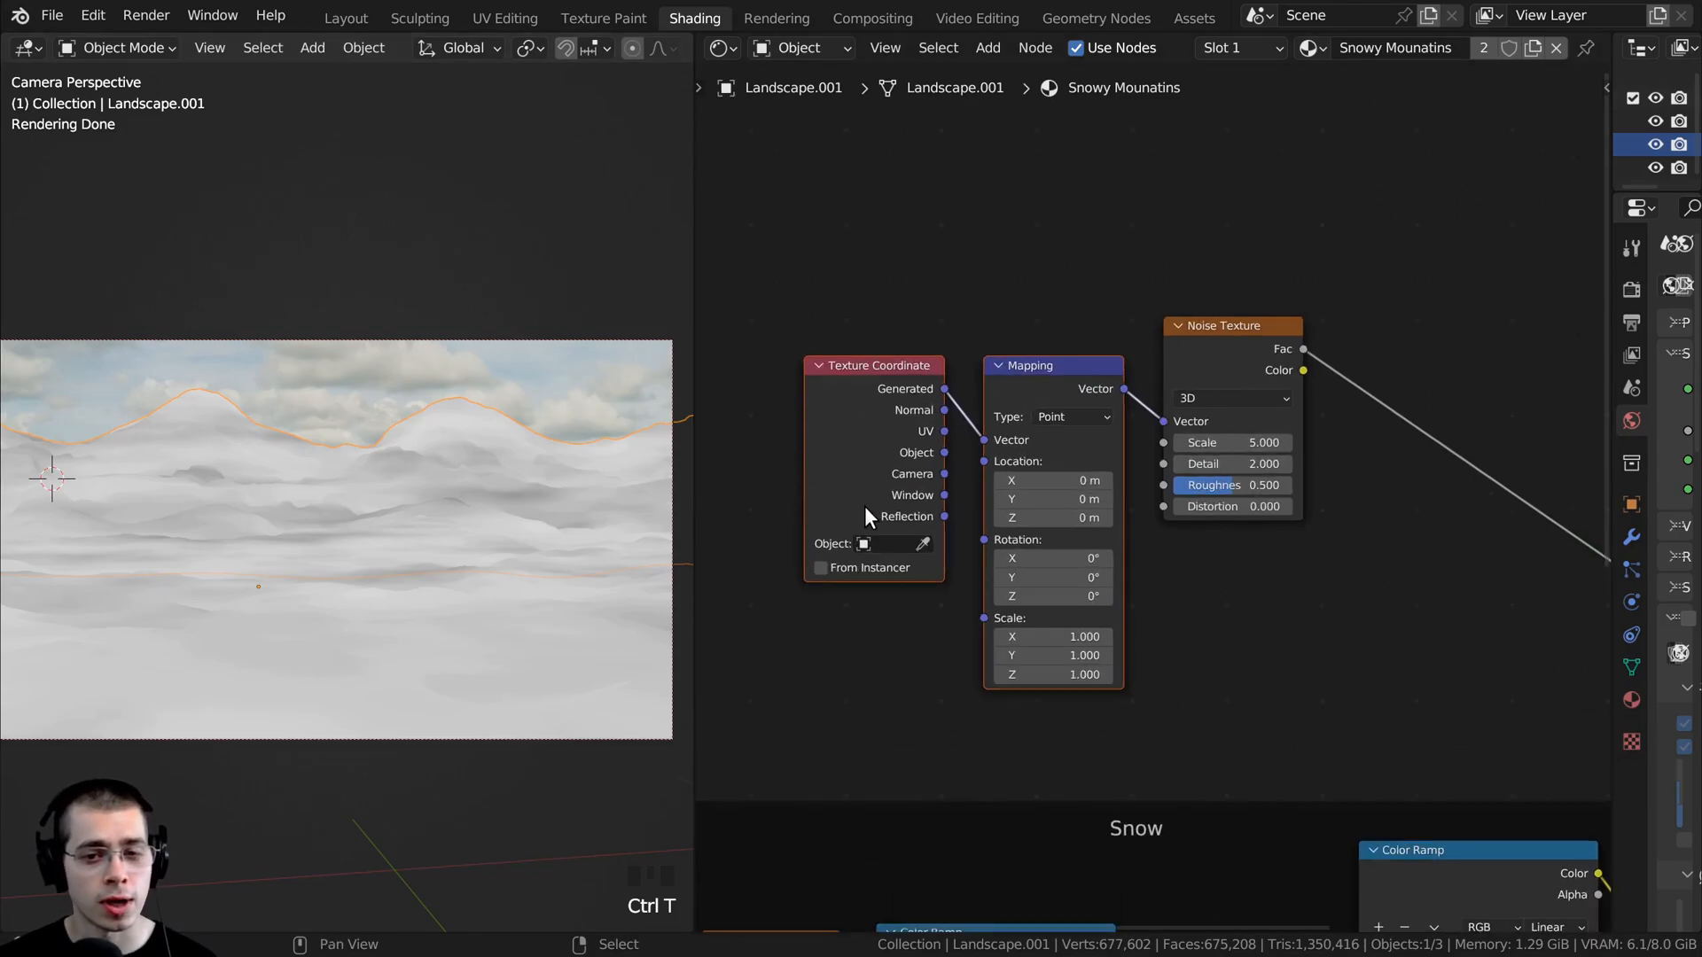
pyautogui.click(852, 489)
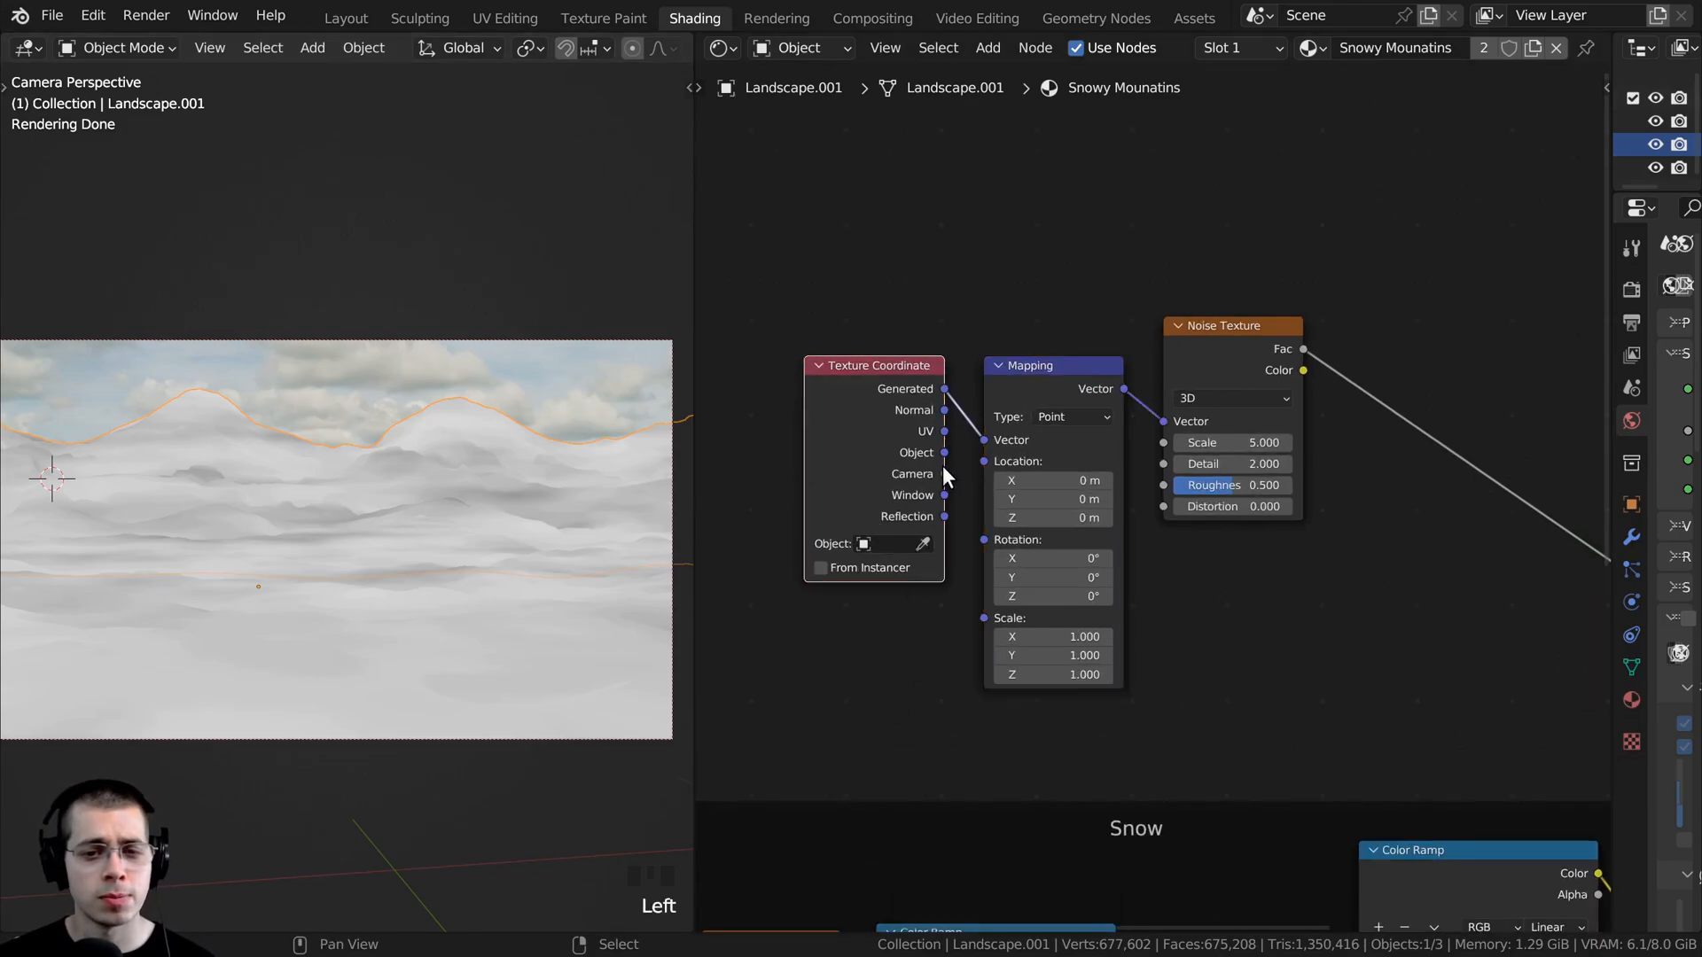
pyautogui.moveTo(943, 454); pyautogui.dragTo(976, 442)
pyautogui.moveTo(1019, 367); pyautogui.dragTo(1029, 338)
pyautogui.moveTo(916, 406); pyautogui.dragTo(949, 398)
pyautogui.click(1192, 356)
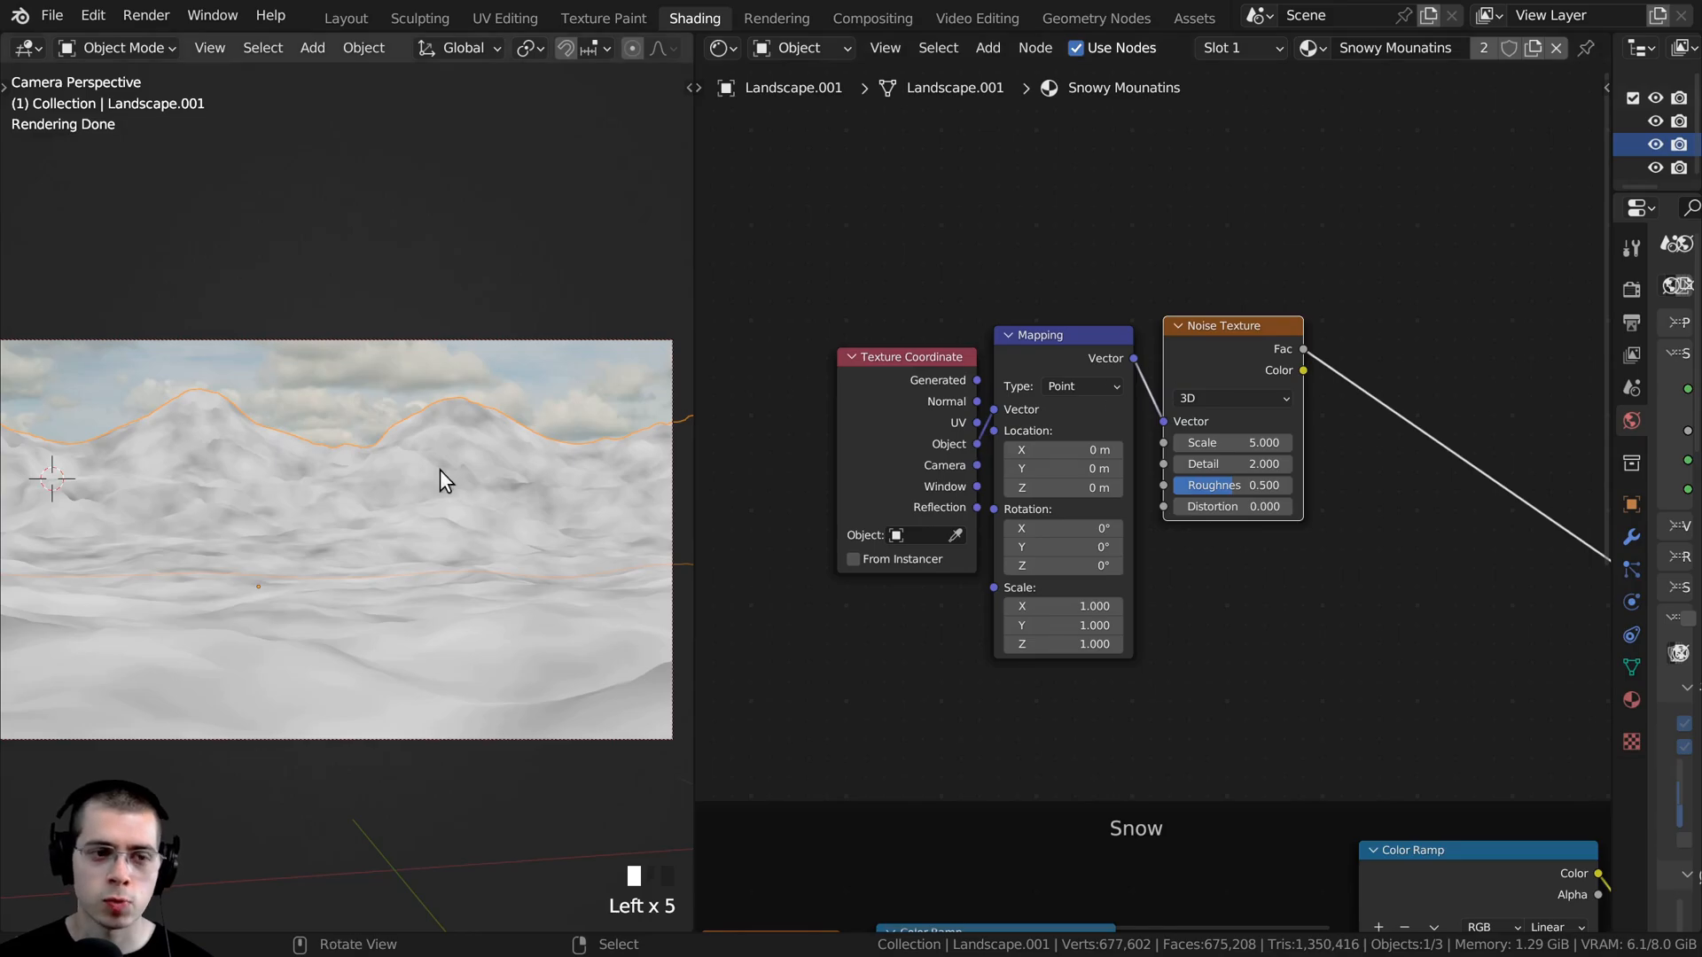
# - Set the new Noise Texture's Scale to 30 and Detail to 15
pyautogui.scroll(4, 1012, 643)
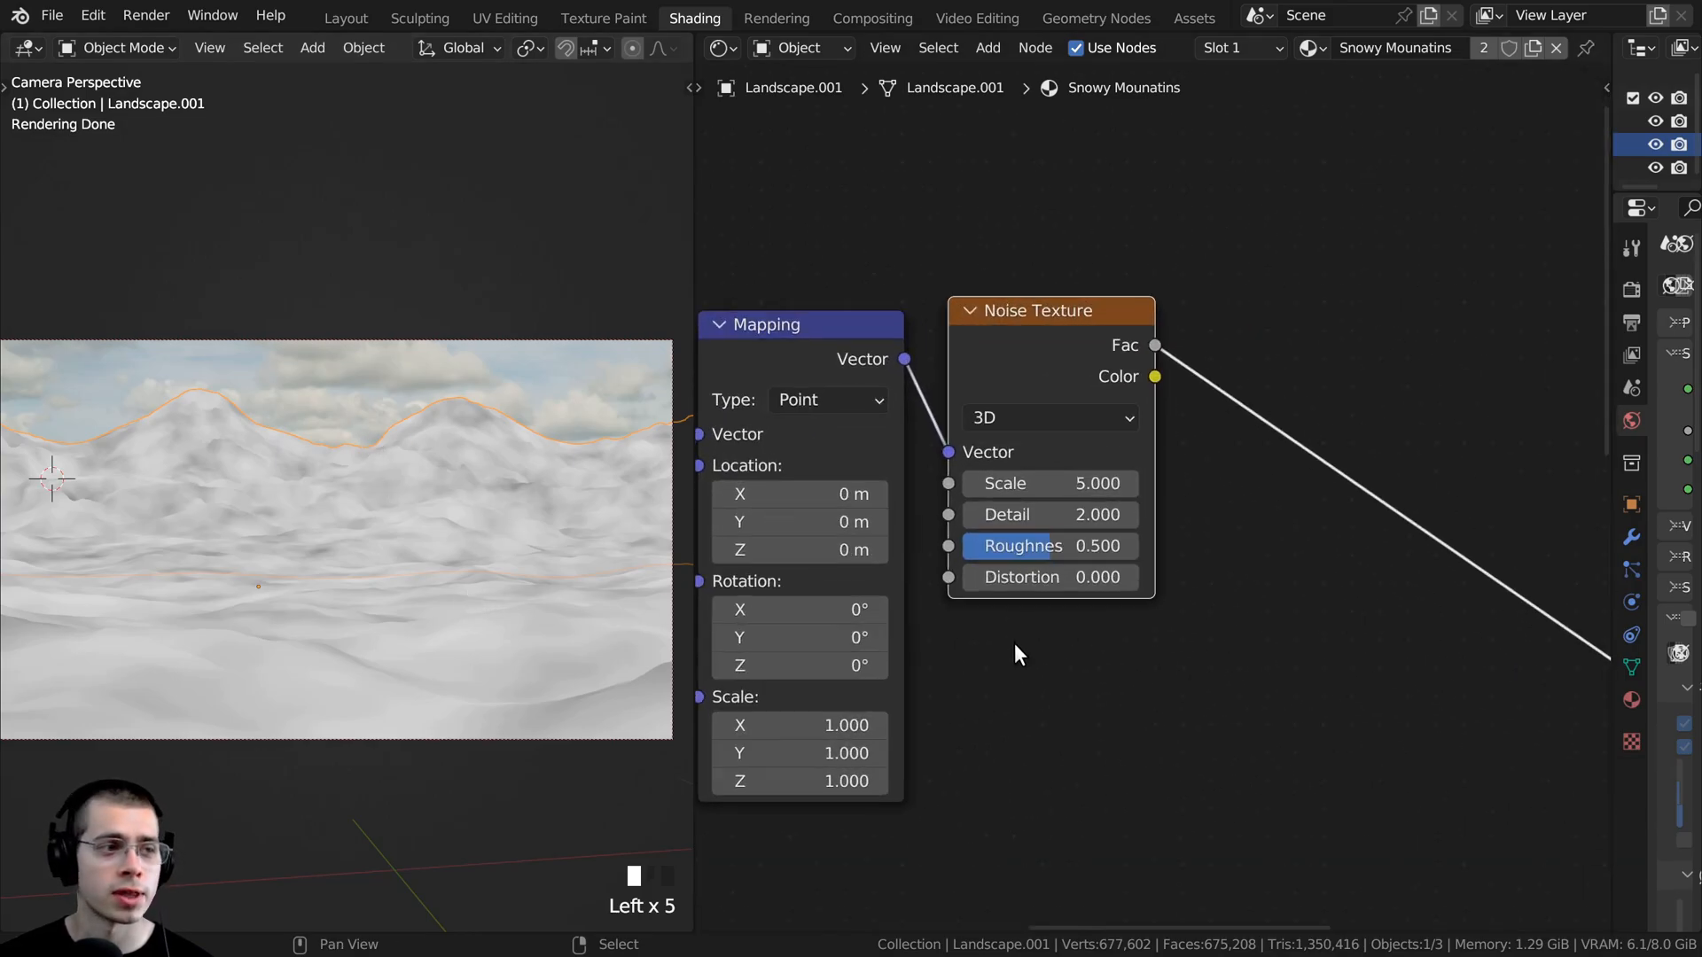
pyautogui.click(1042, 481)
pyautogui.write('30')
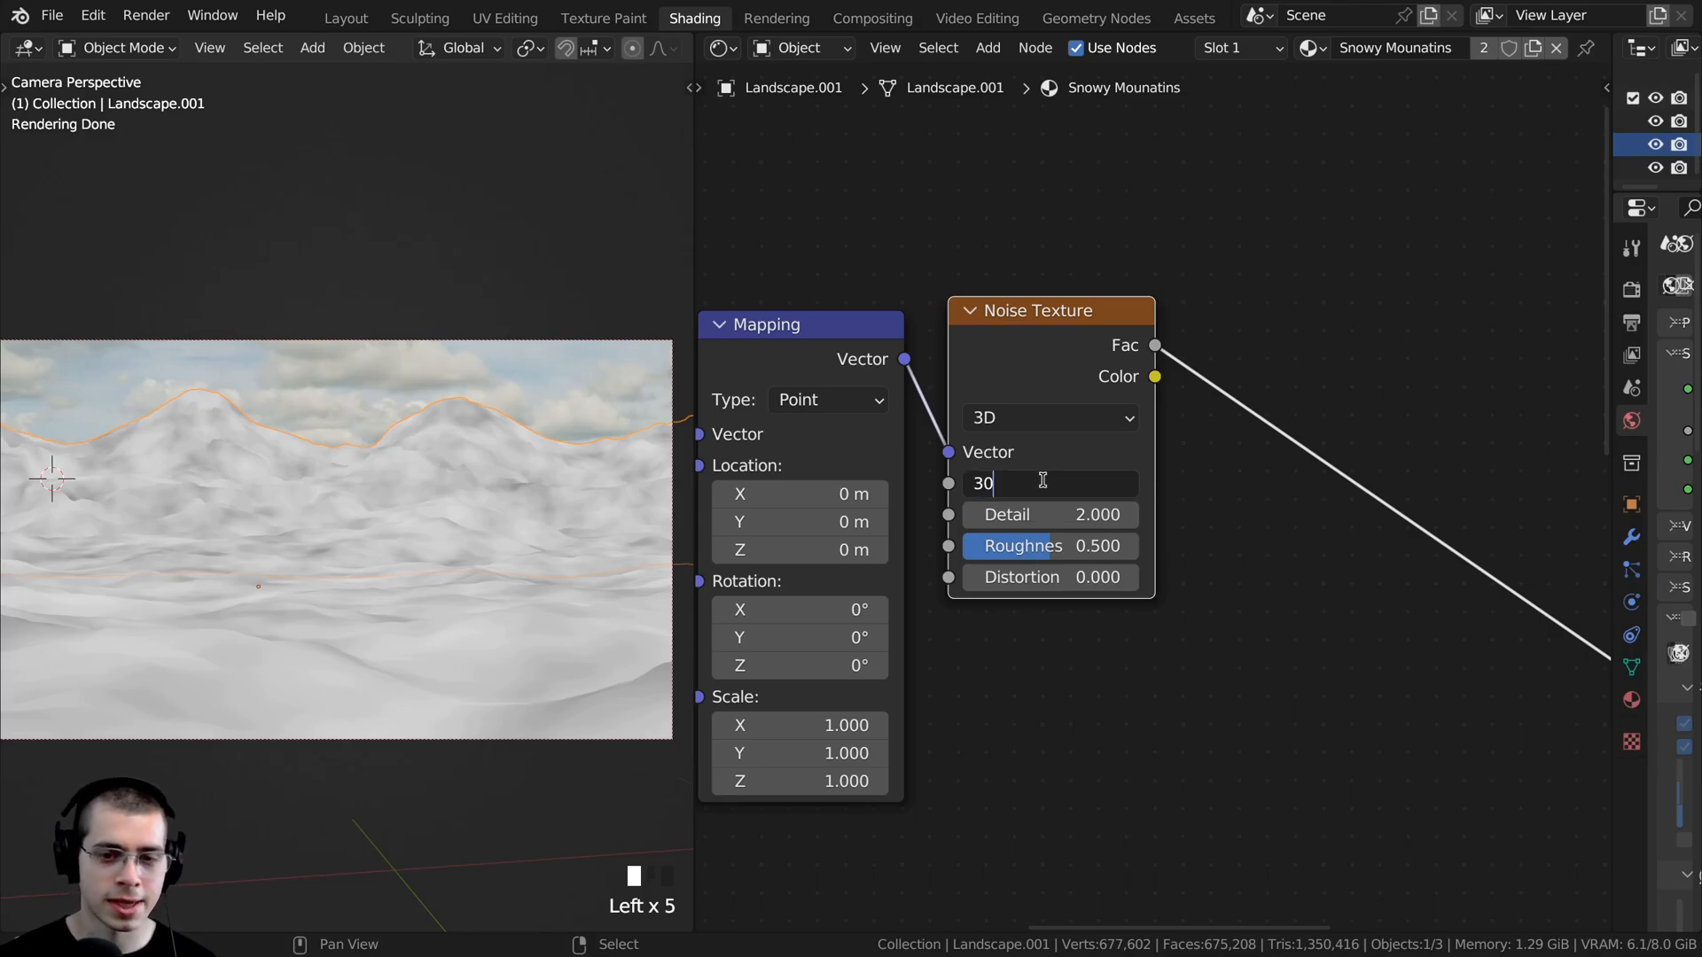
pyautogui.press('Return')
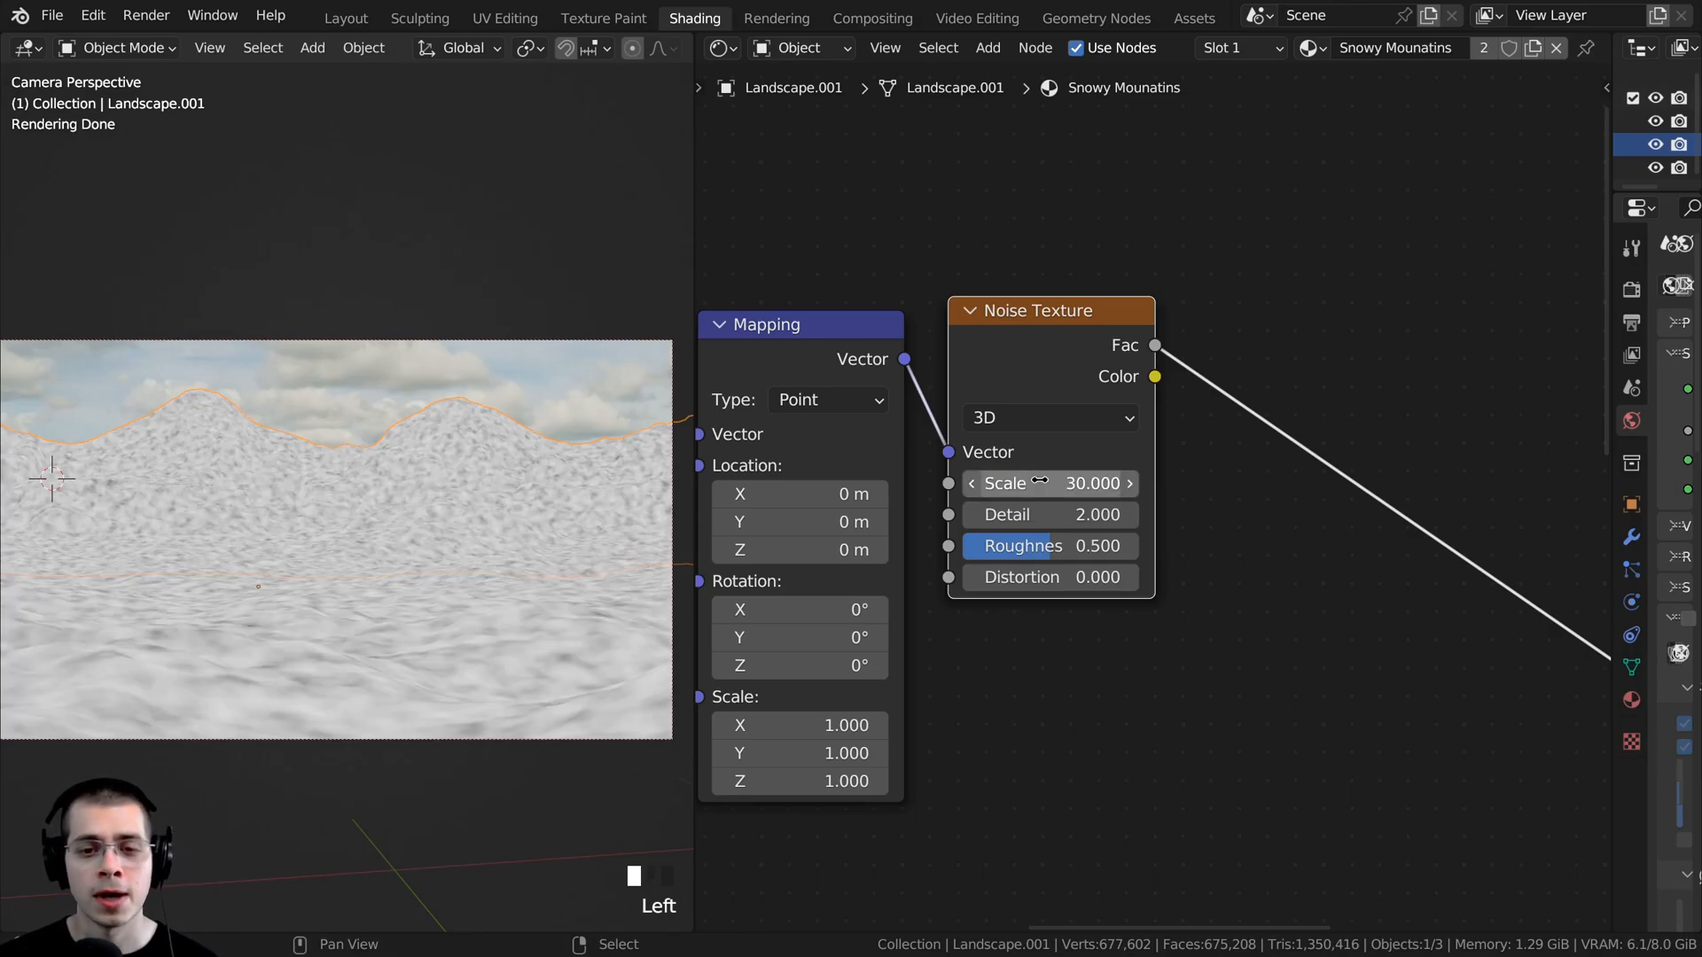
pyautogui.moveTo(1028, 514); pyautogui.dragTo(1090, 514)
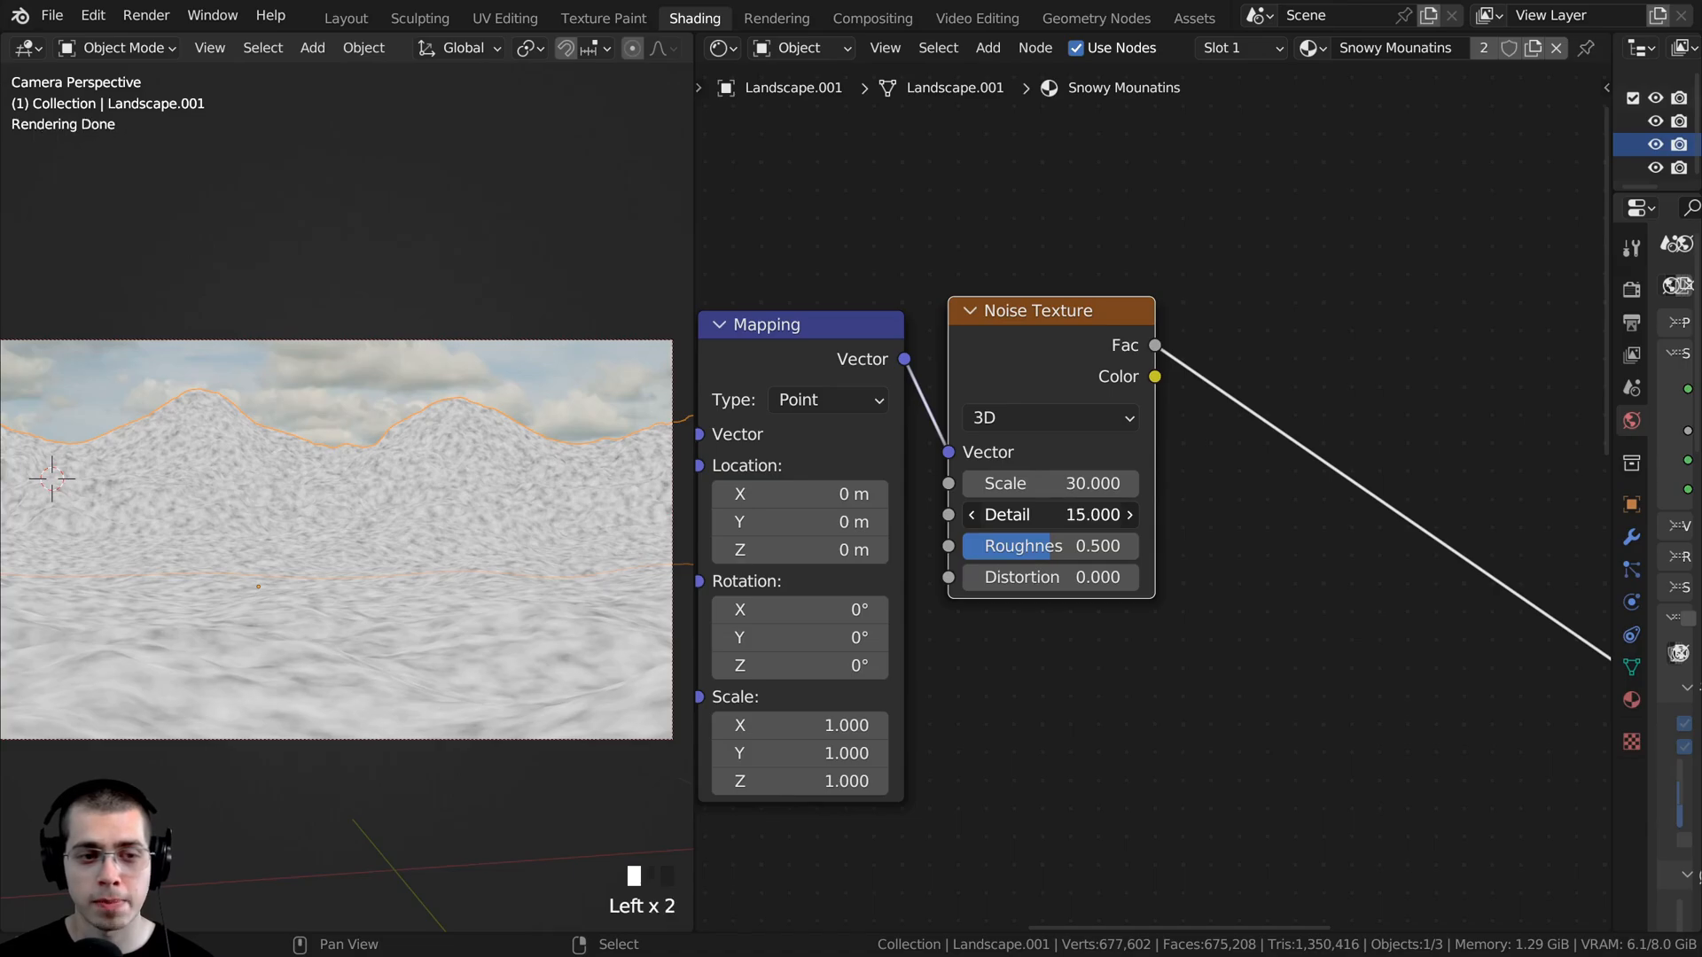
# - Set the new Noise Texture's Roughness to 0.55 and Distortion to 0.1
pyautogui.click(1049, 549)
pyautogui.click(1049, 550)
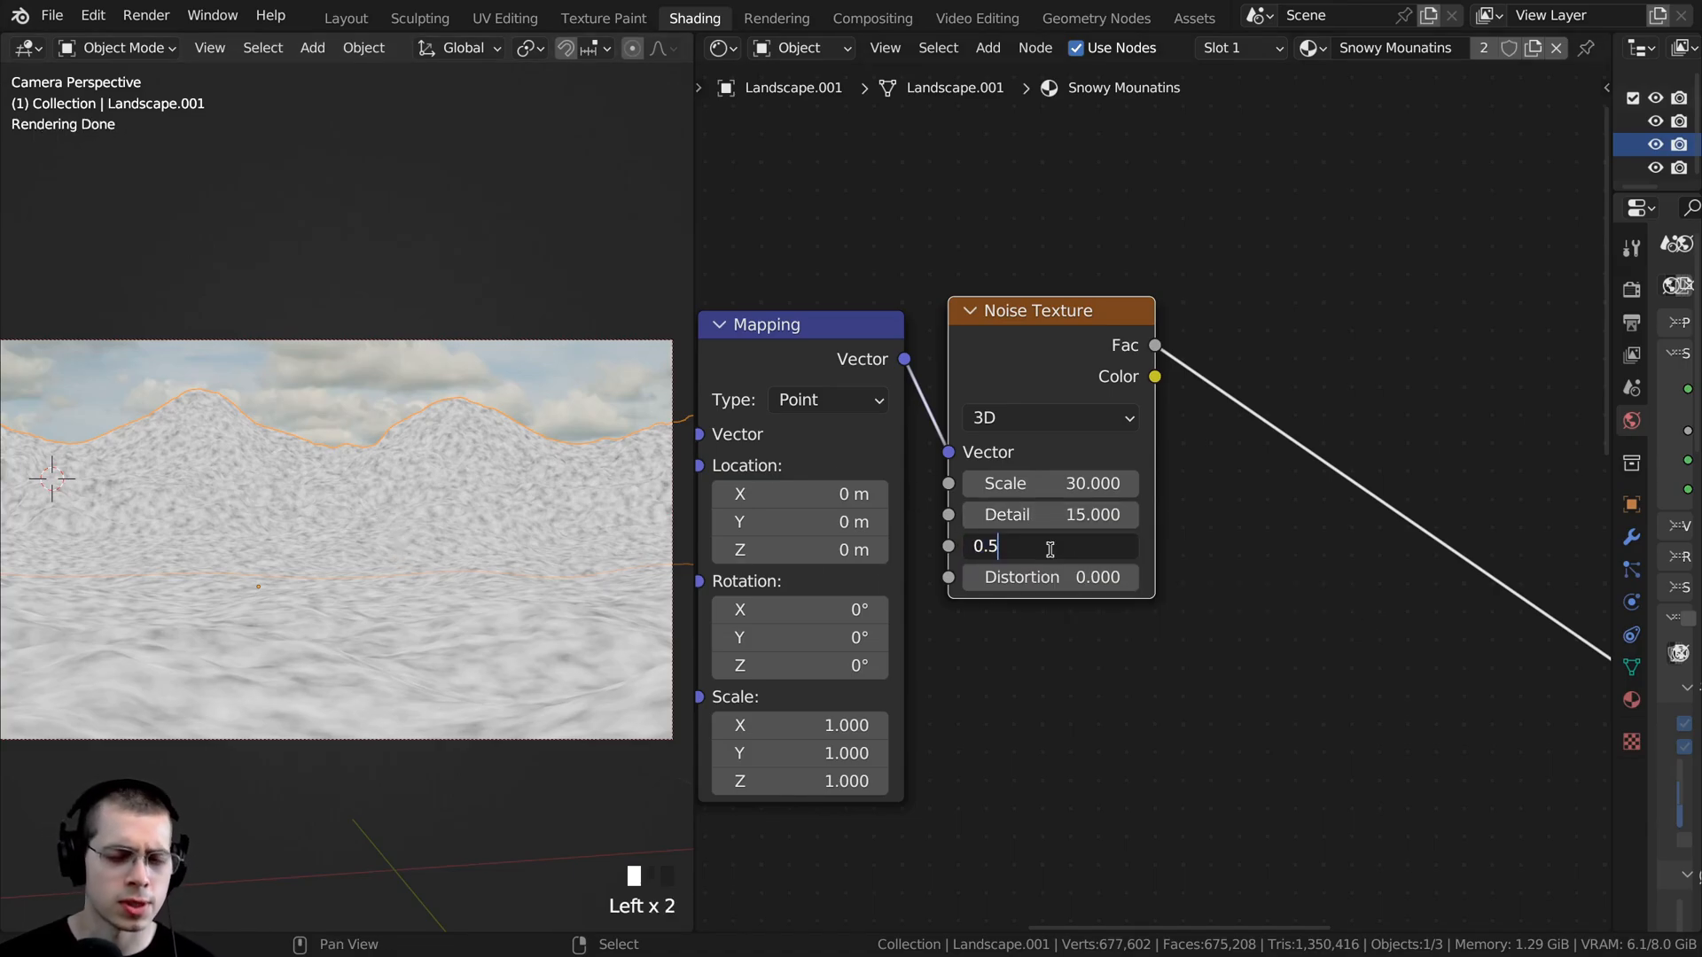
pyautogui.write('5')
pyautogui.click(1049, 549)
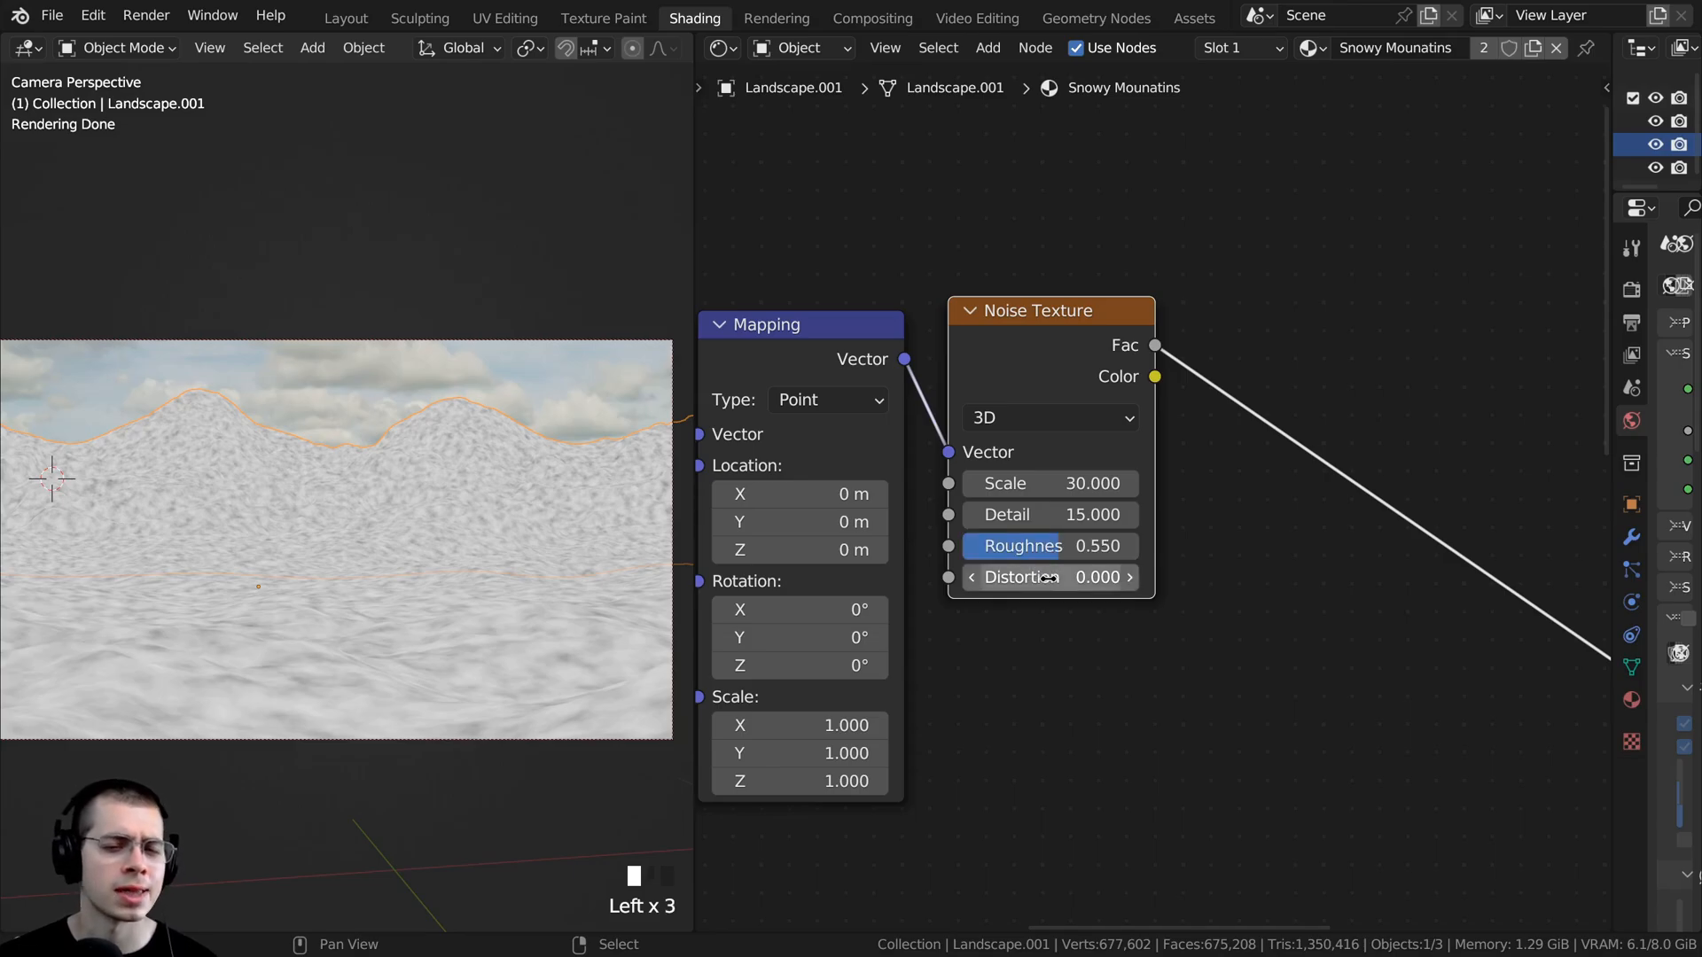
pyautogui.click(1049, 577)
pyautogui.press('BackSpace')
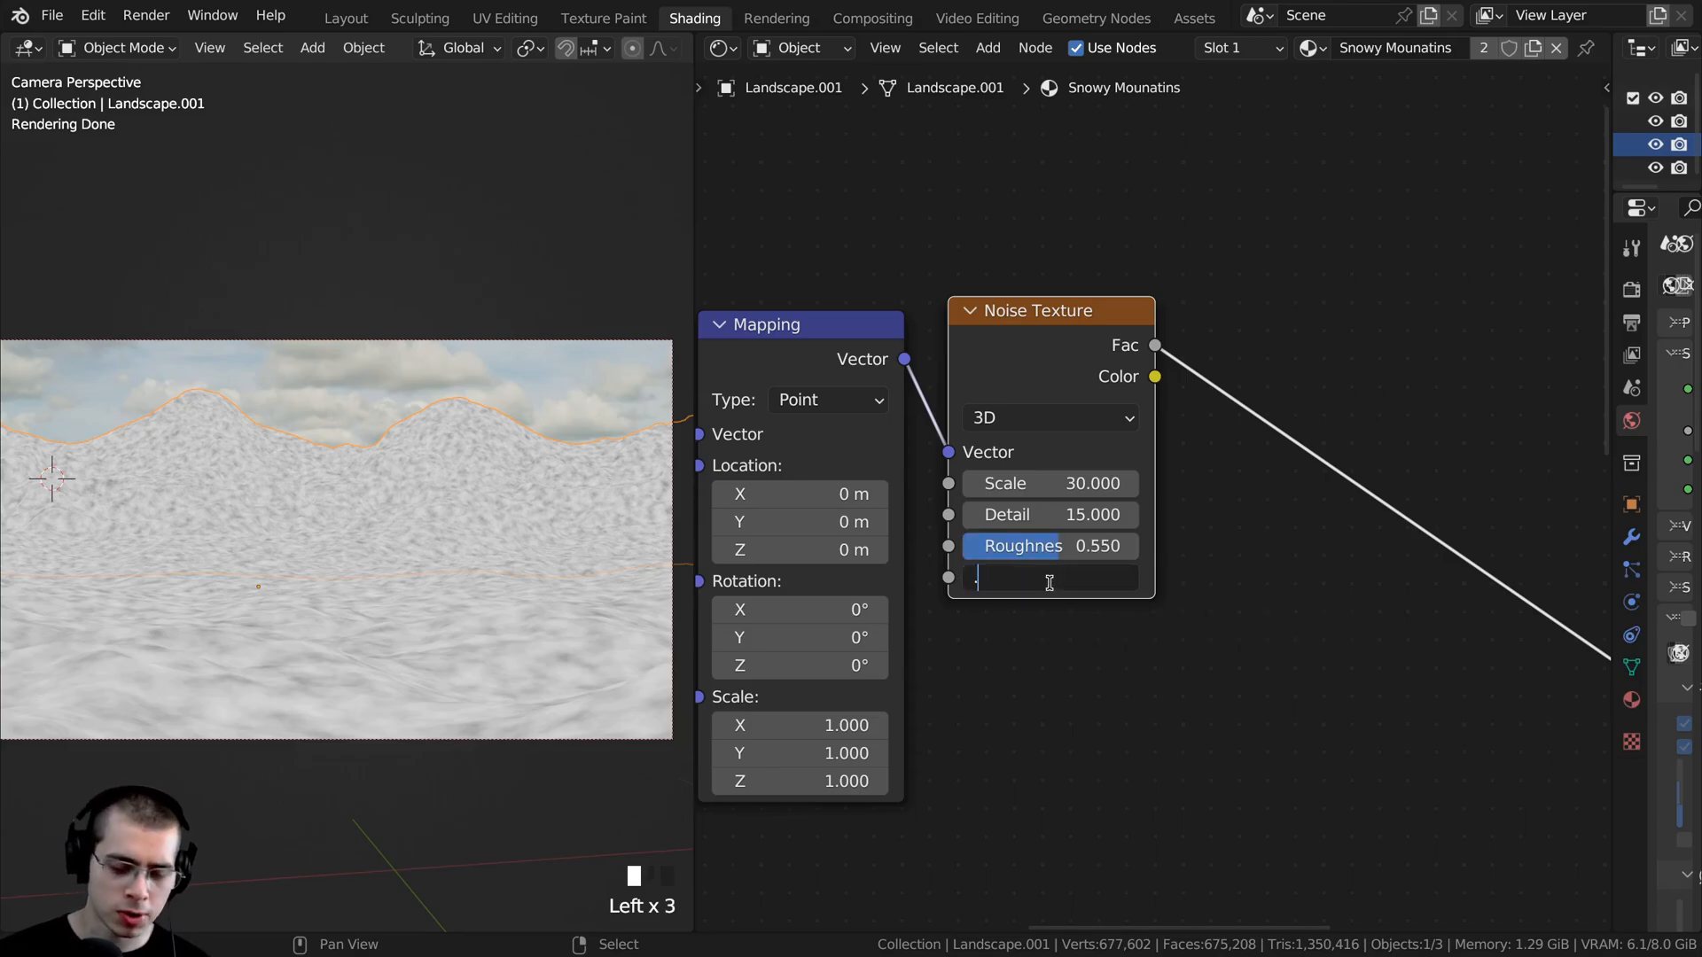
pyautogui.write('.1')
pyautogui.click(1050, 581)
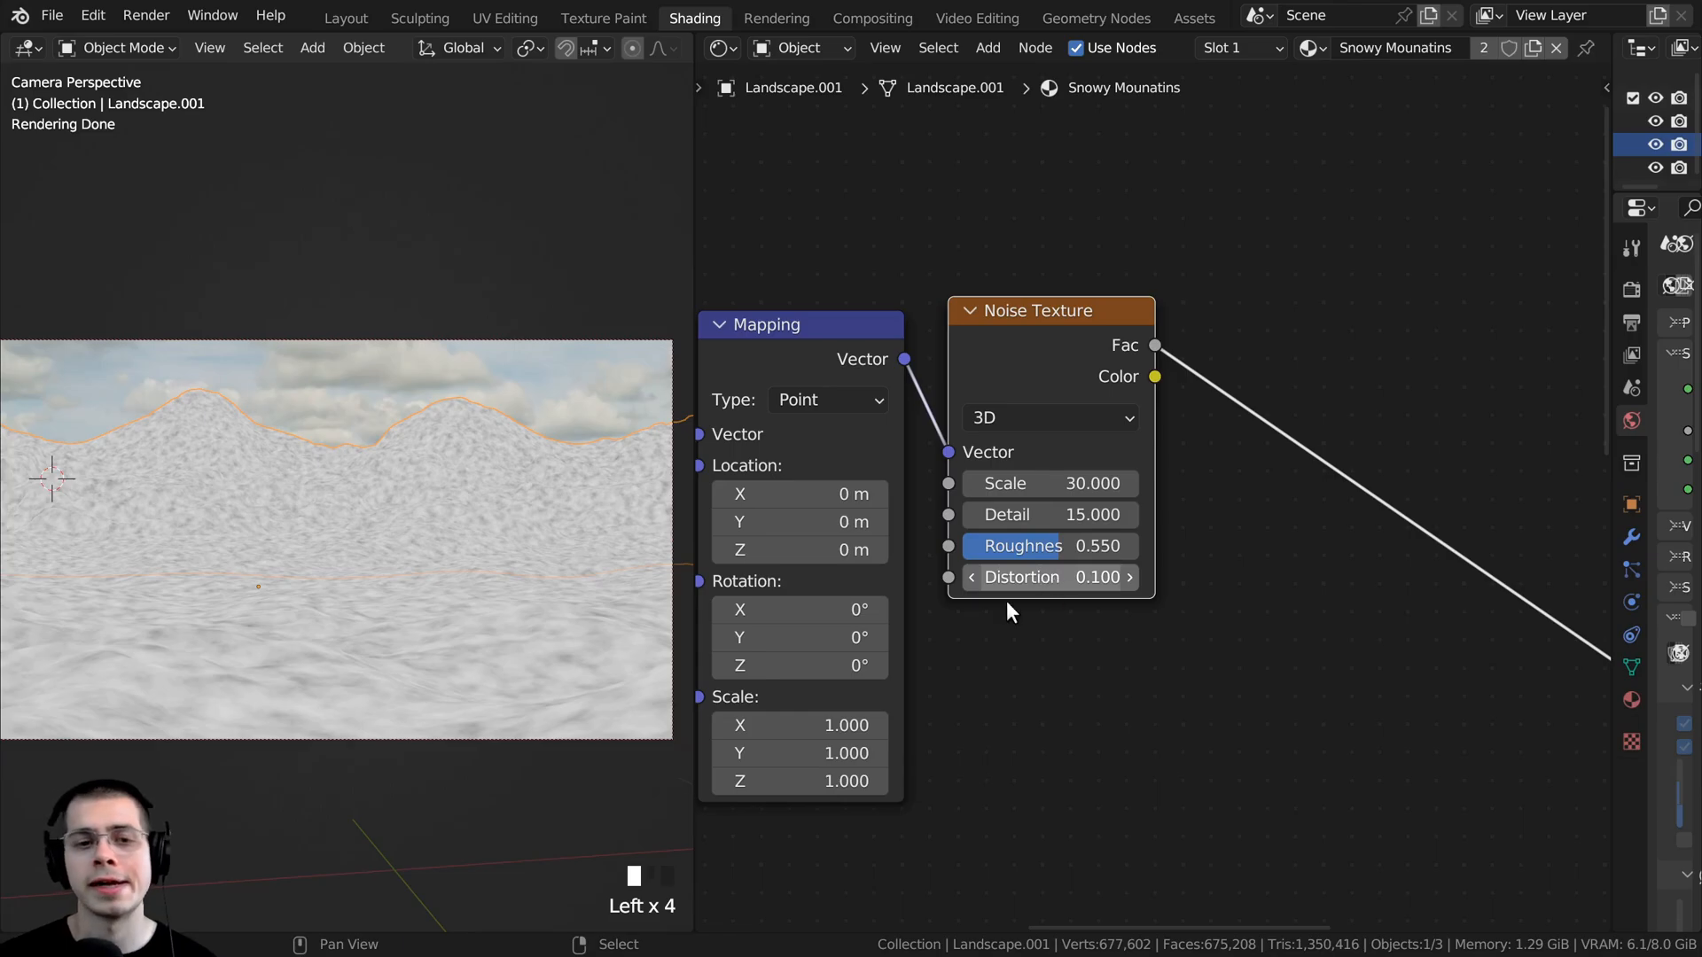
# - Connect the Noise Texture's Fac to the new Principled BSDF's Base Color and route that shader to the Material Output
pyautogui.scroll(-4, 1301, 612)
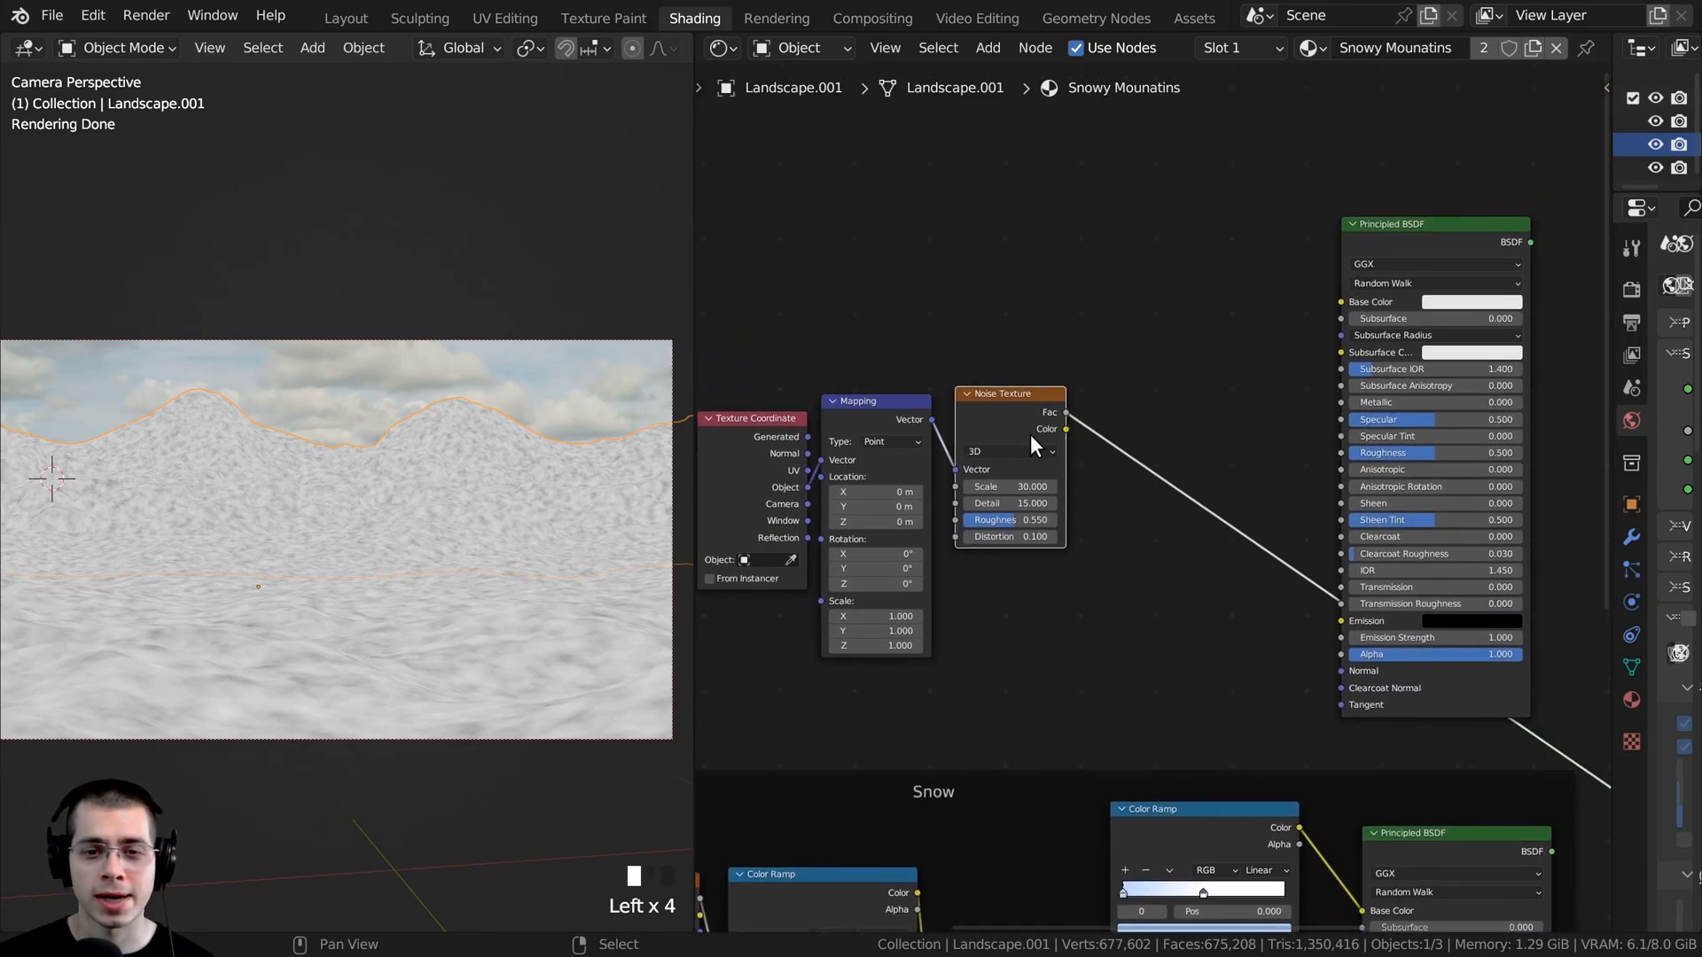
pyautogui.moveTo(1066, 412); pyautogui.dragTo(1333, 300)
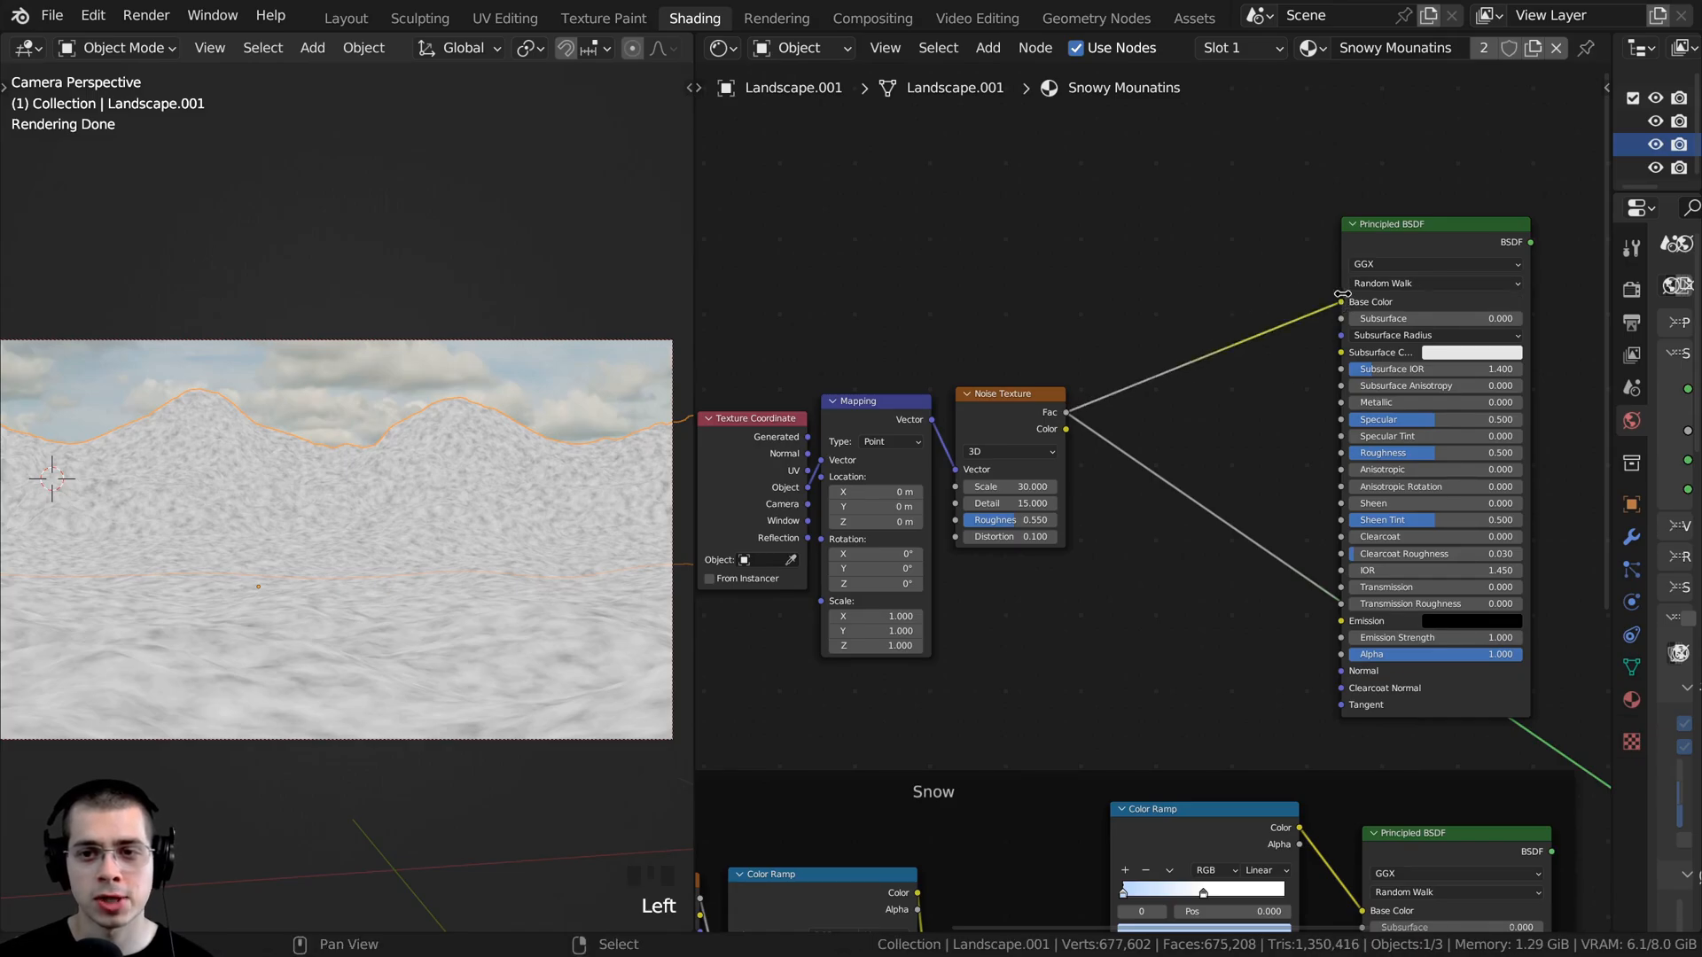
pyautogui.keyDown('ctrl'); pyautogui.keyDown('shift'); pyautogui.click(1400, 240); pyautogui.keyUp('shift'); pyautogui.keyUp('ctrl')
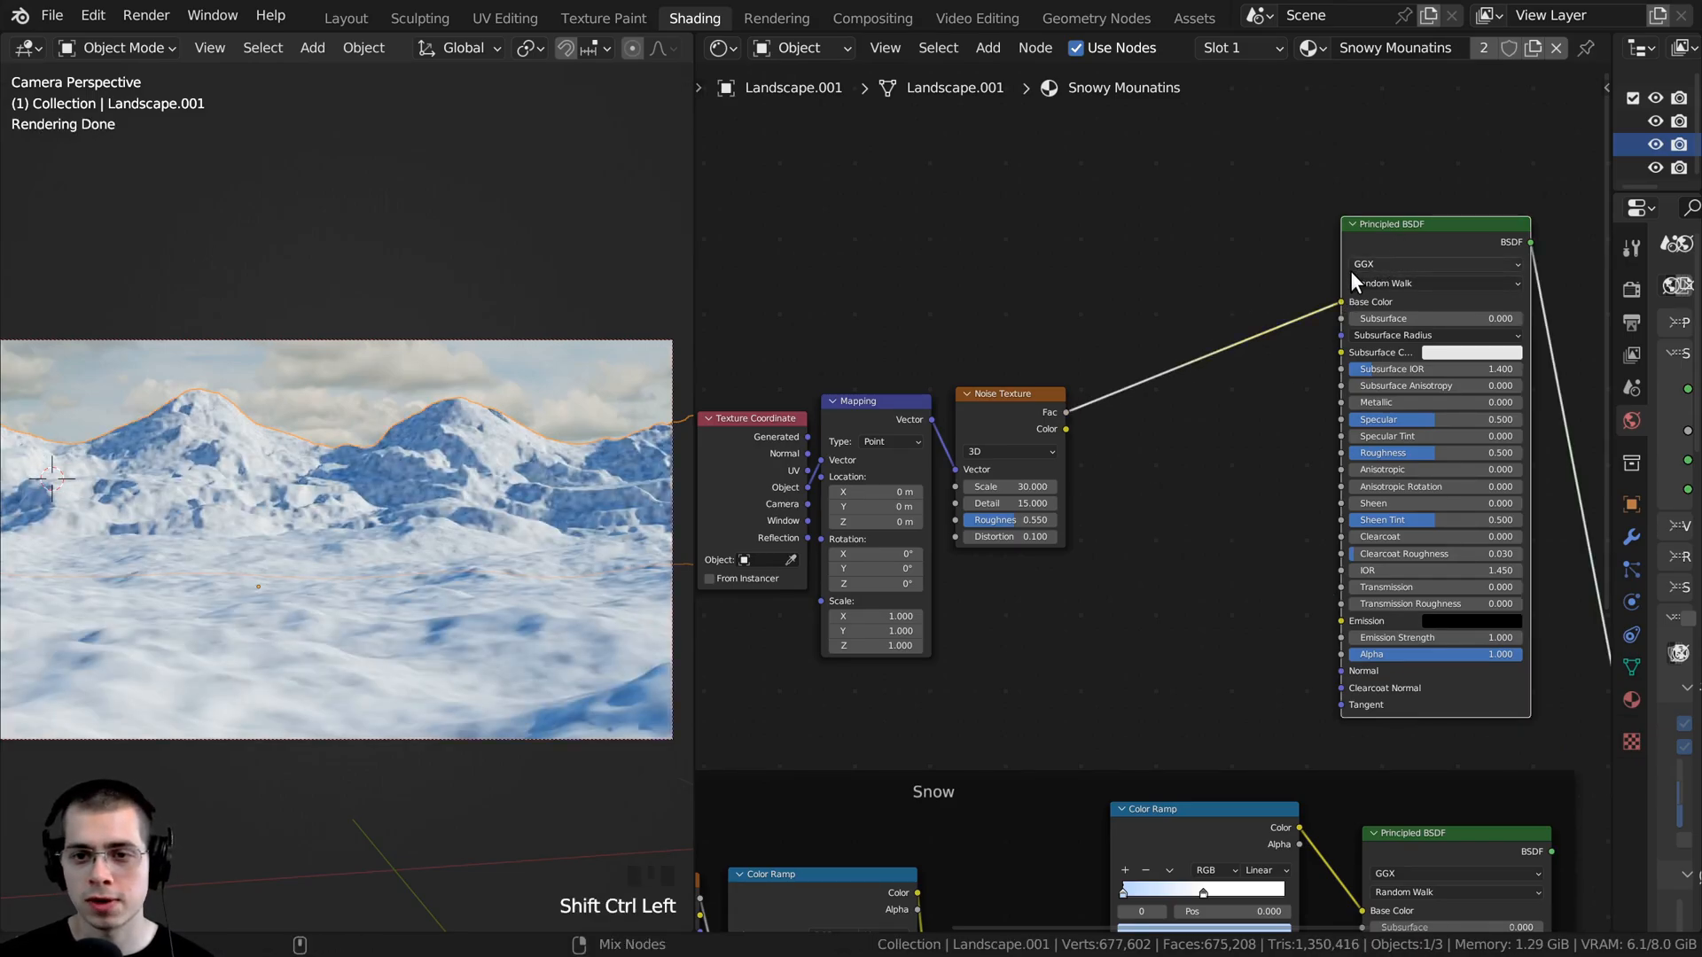
# - Insert a Color Ramp node between the upper Noise Texture's Fac and the Principled BSDF's Base Color
pyautogui.moveTo(1012, 685); pyautogui.dragTo(978, 704, button='middle')
pyautogui.moveTo(994, 434); pyautogui.dragTo(987, 436)
pyautogui.scroll(1, 1039, 338)
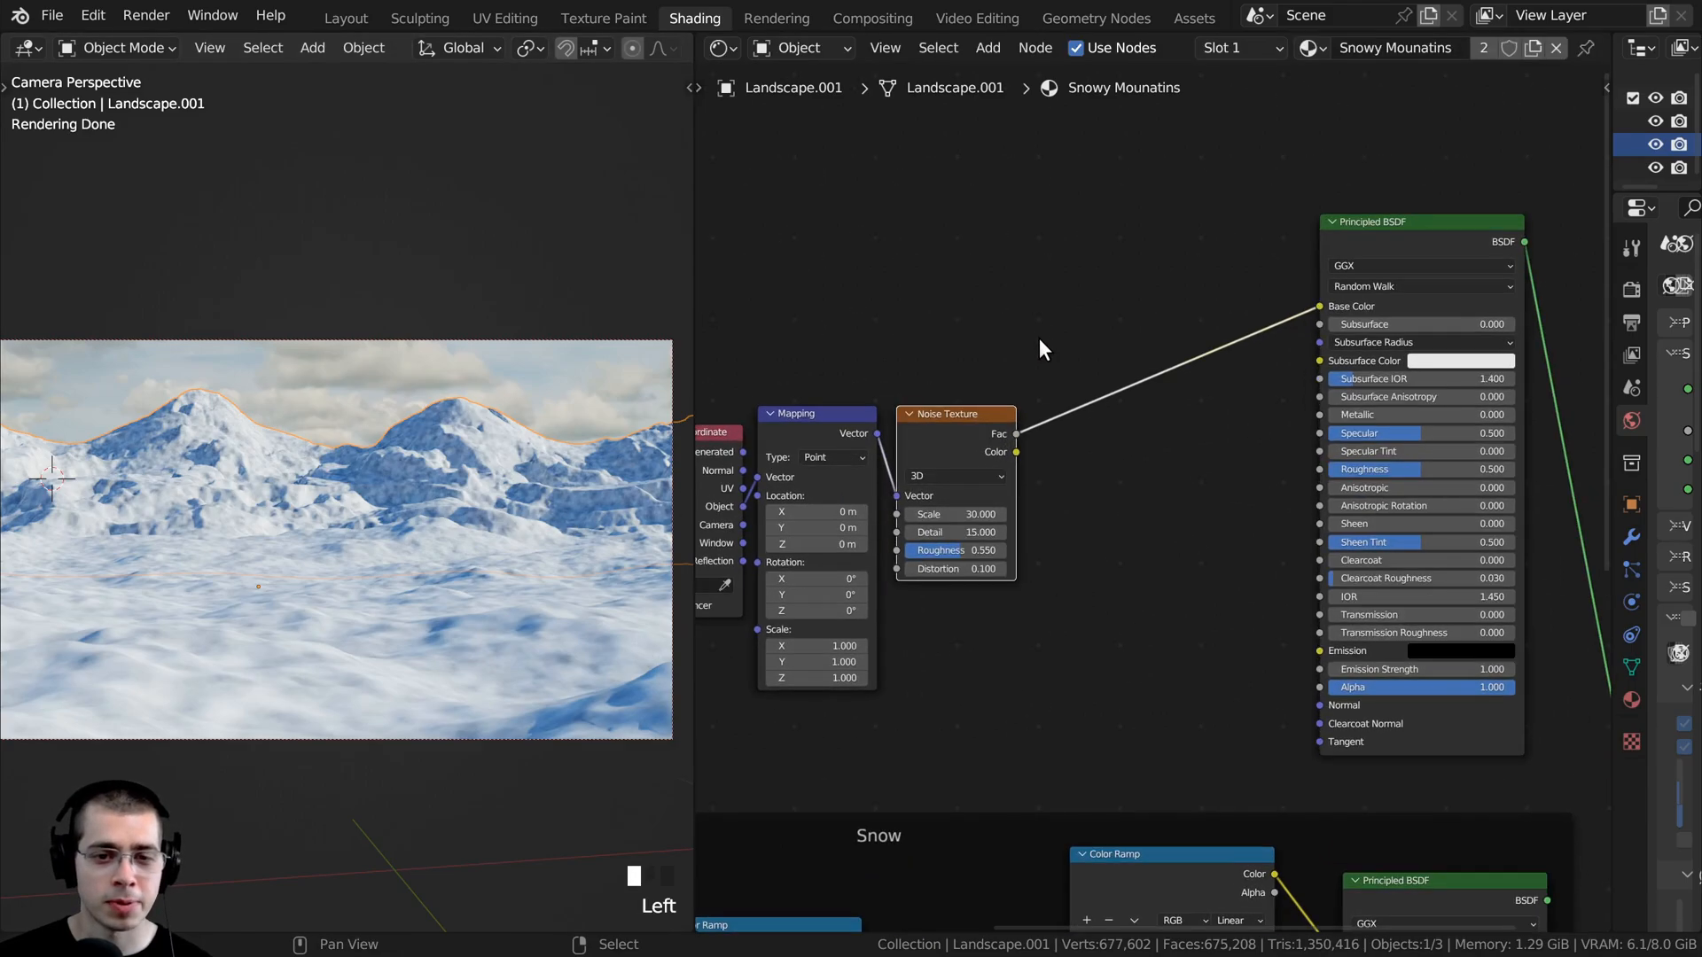
pyautogui.hotkey('shift', 'a')
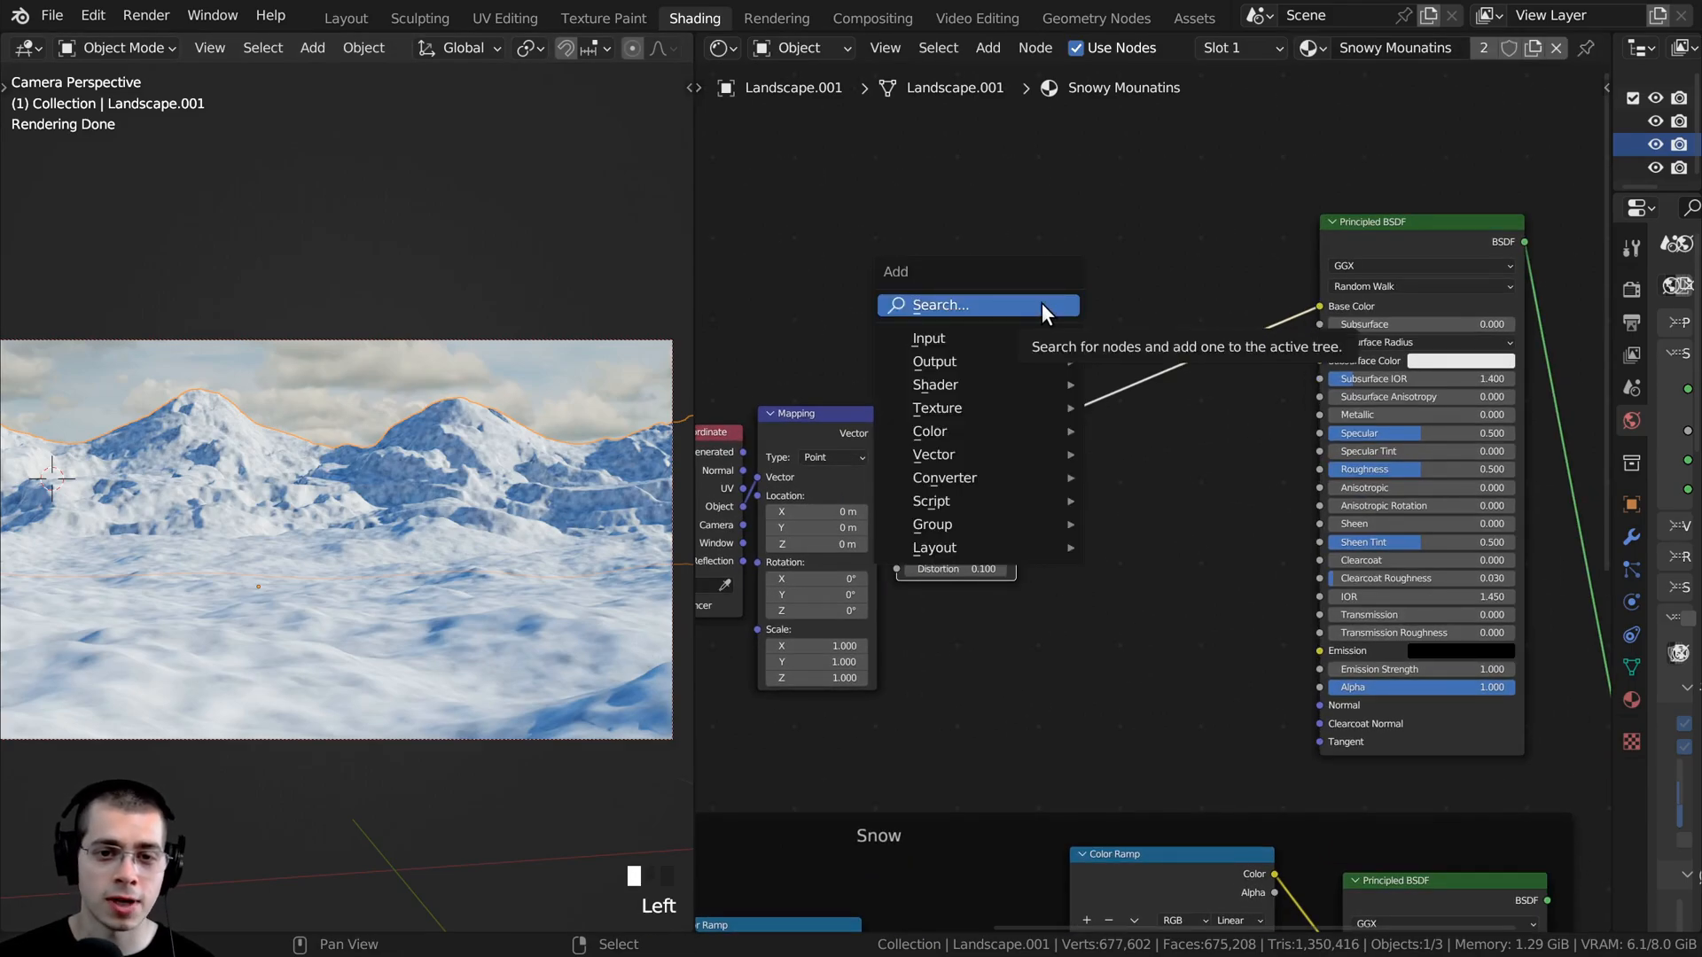
pyautogui.click(1042, 304)
pyautogui.write('col')
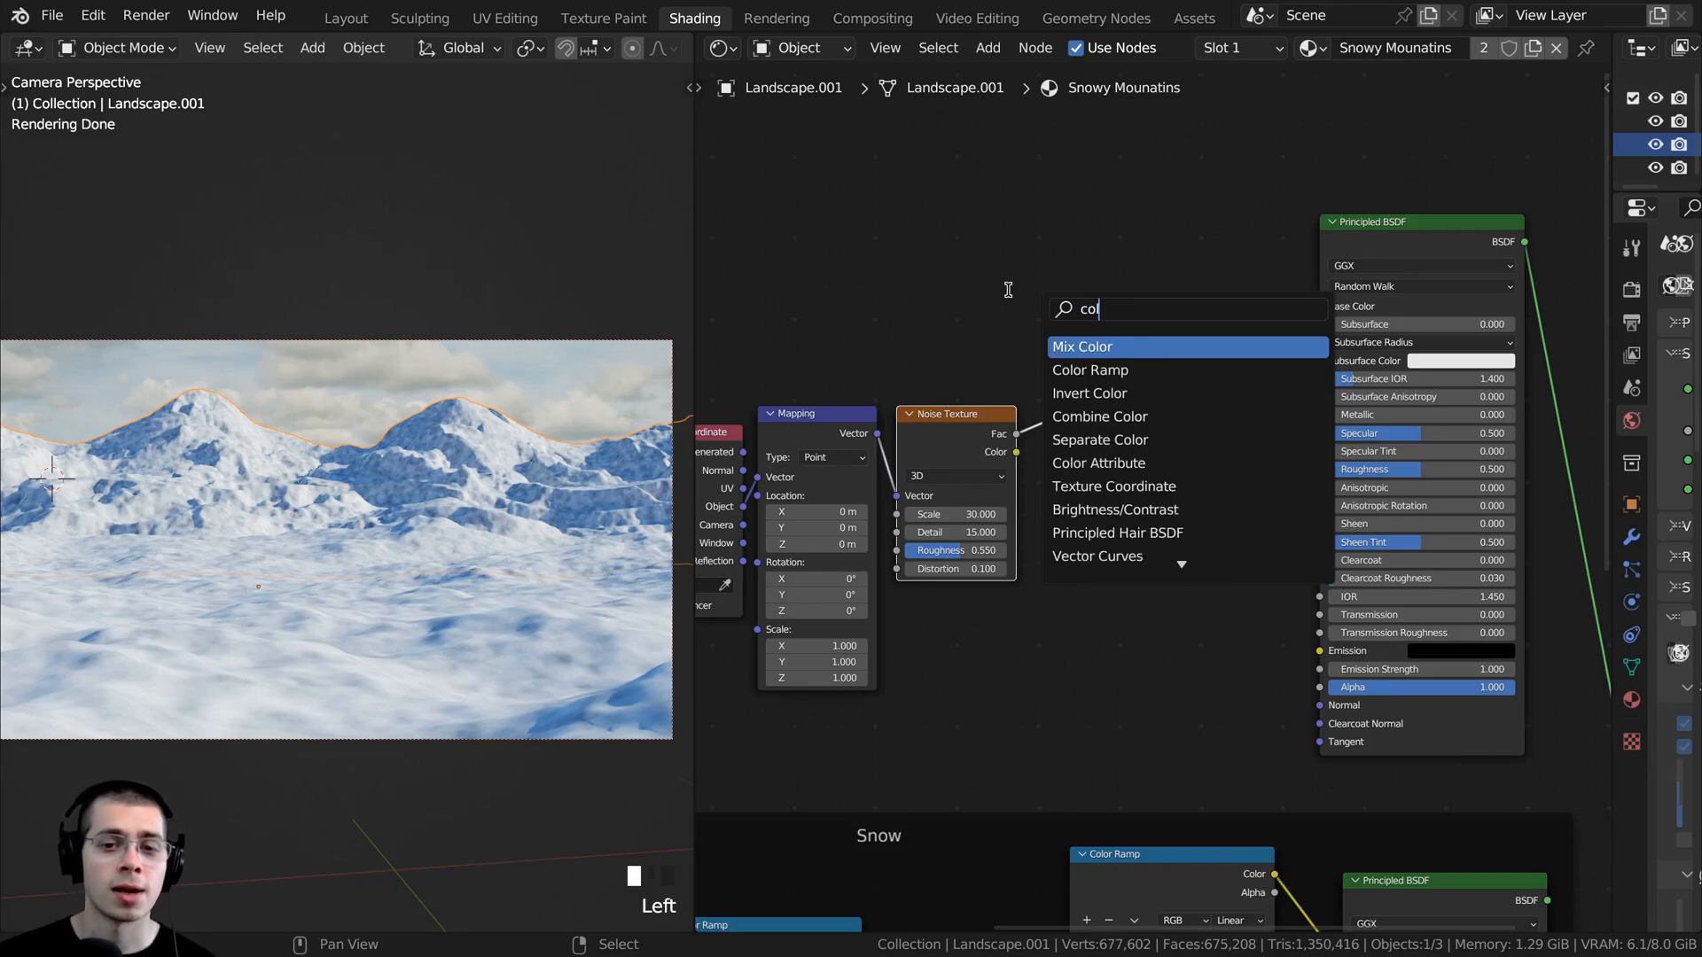
pyautogui.click(1072, 367)
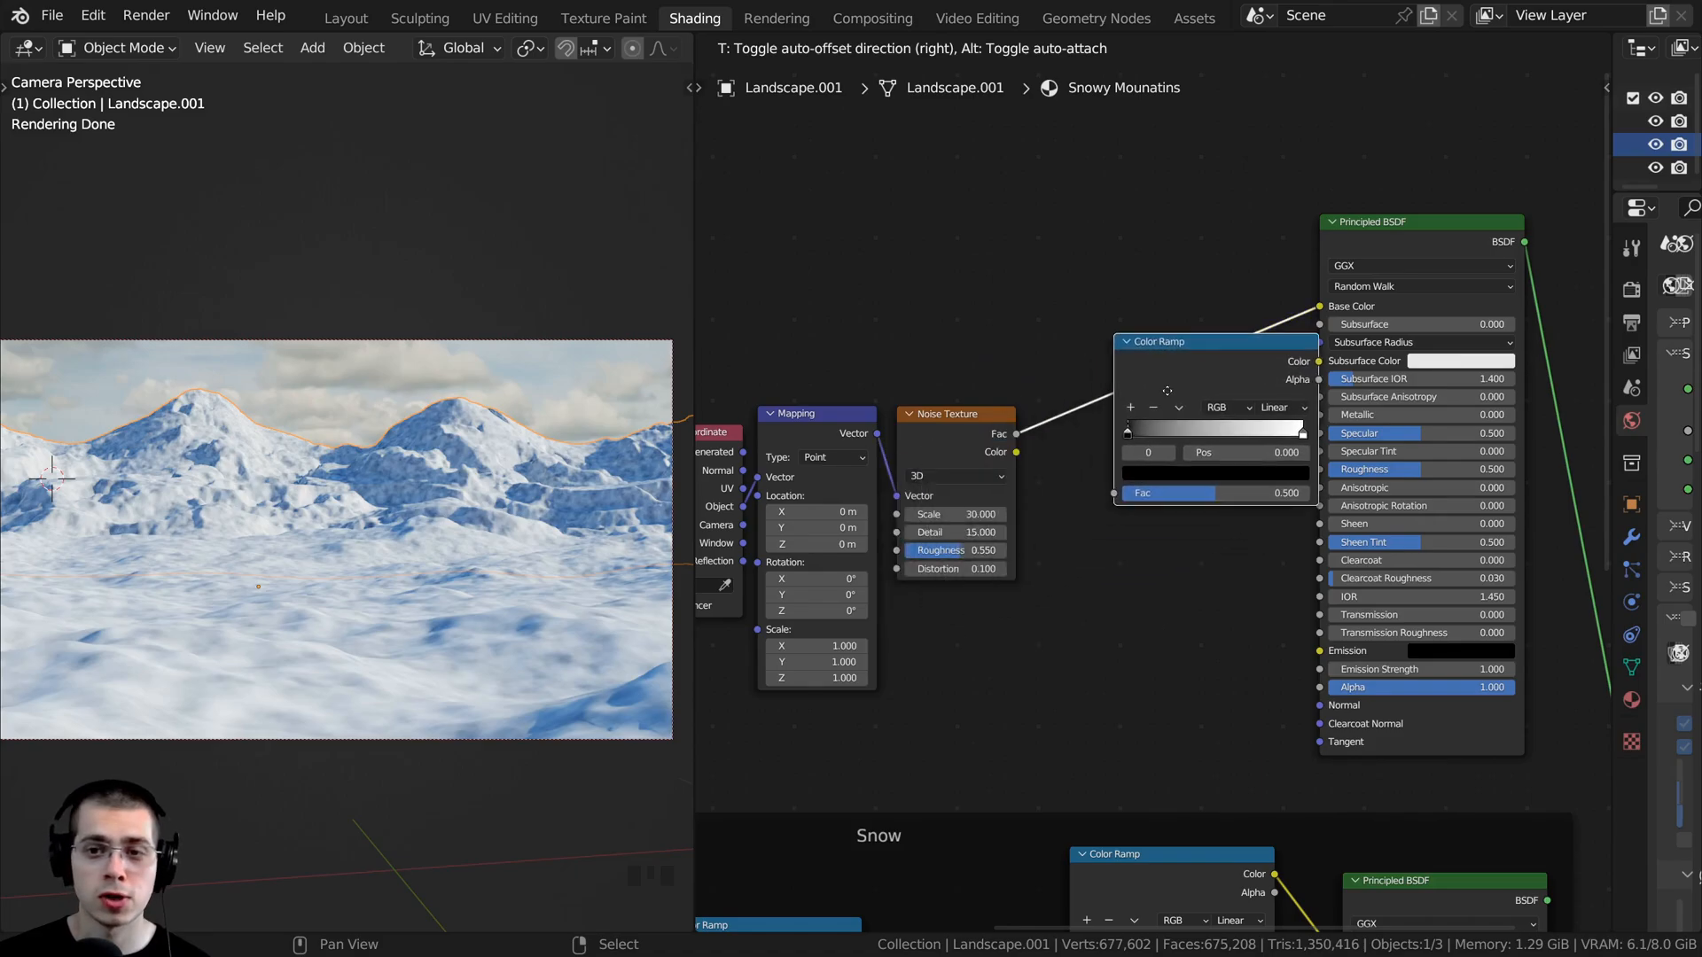
pyautogui.click(1131, 298)
pyautogui.moveTo(1168, 266); pyautogui.dragTo(1162, 269)
pyautogui.moveTo(1168, 310); pyautogui.dragTo(1136, 365, button='middle')
# - Shift the new Color Ramp's black stop to about 0.126
pyautogui.scroll(2, 1135, 365)
pyautogui.scroll(2, 1135, 365)
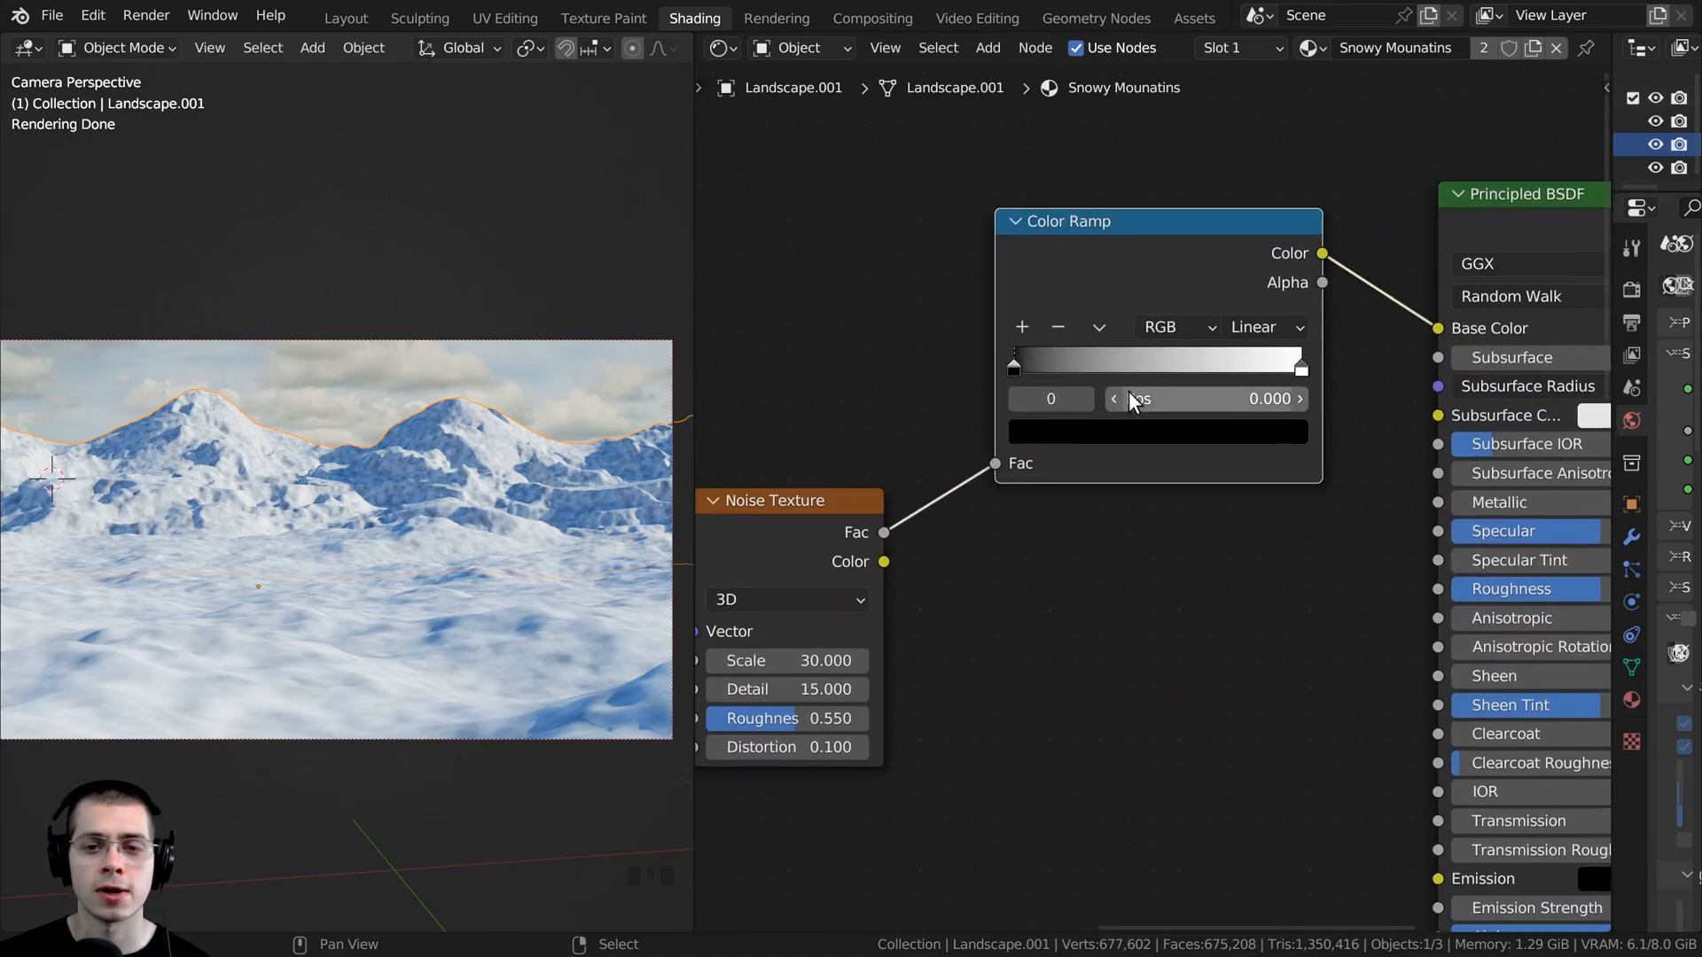
pyautogui.moveTo(1034, 399); pyautogui.dragTo(1009, 424, button='middle')
pyautogui.scroll(1, 1028, 390)
pyautogui.scroll(1, 1010, 390)
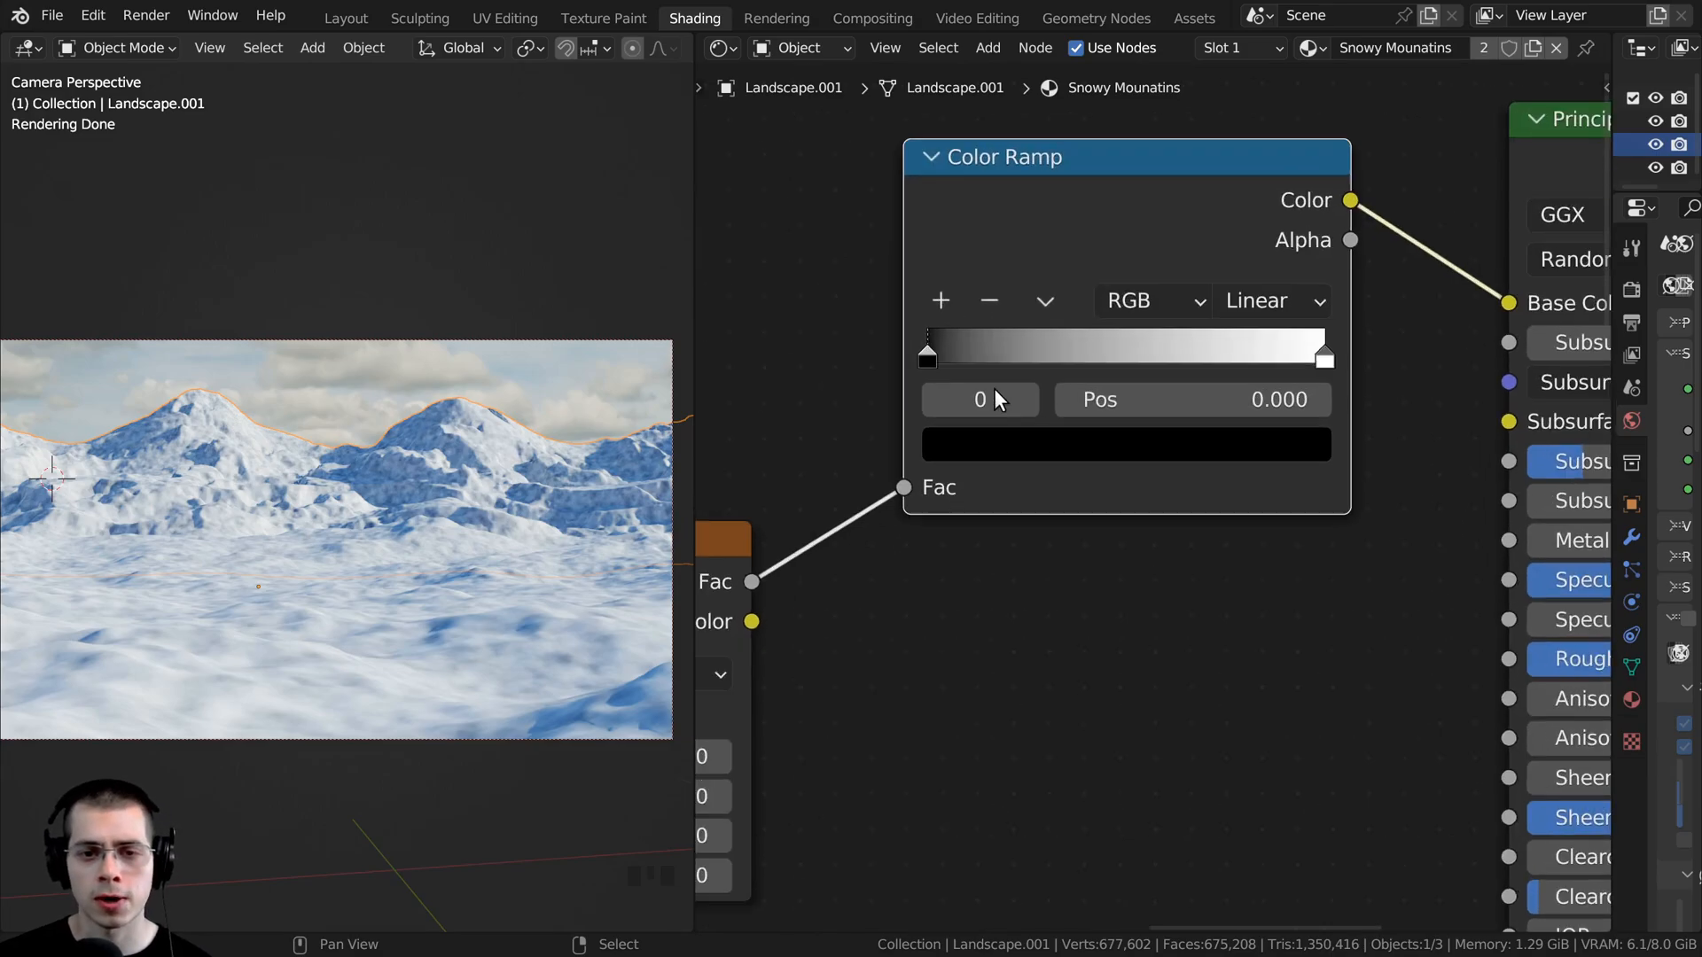
pyautogui.moveTo(922, 351); pyautogui.dragTo(977, 354)
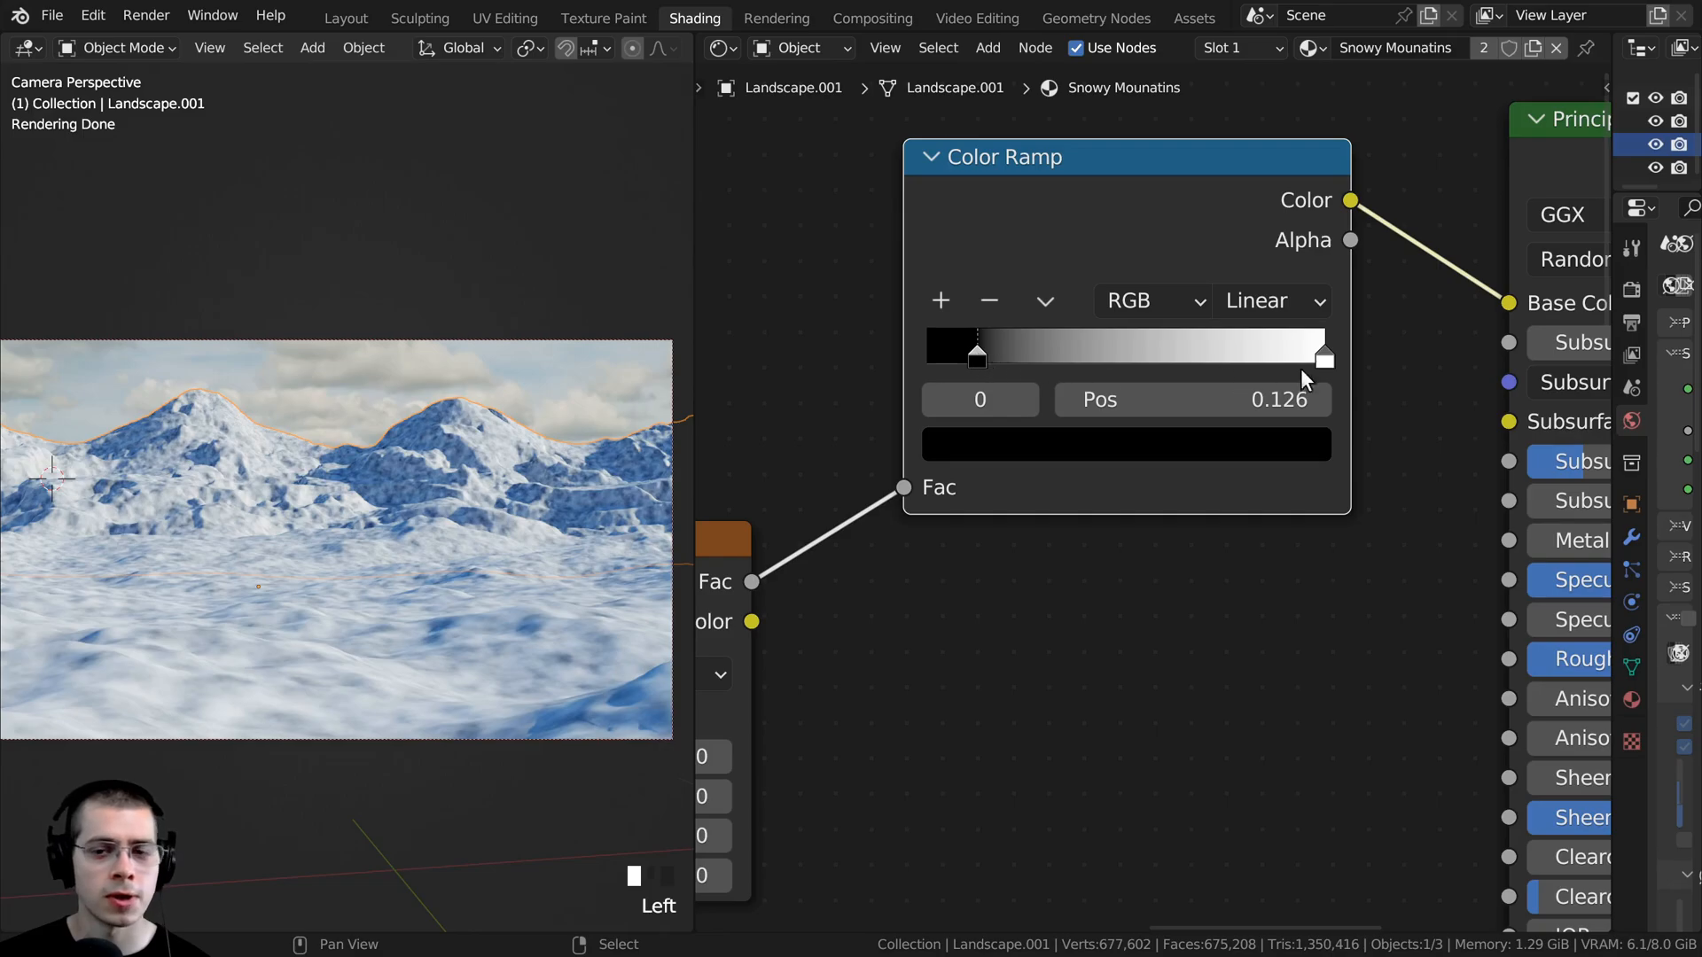
# - Recolor the Color Ramp's white end stop to a very dark brown, Hue about 0.07 and Value about 0.026
pyautogui.scroll(-1, 1303, 372)
pyautogui.click(1311, 439)
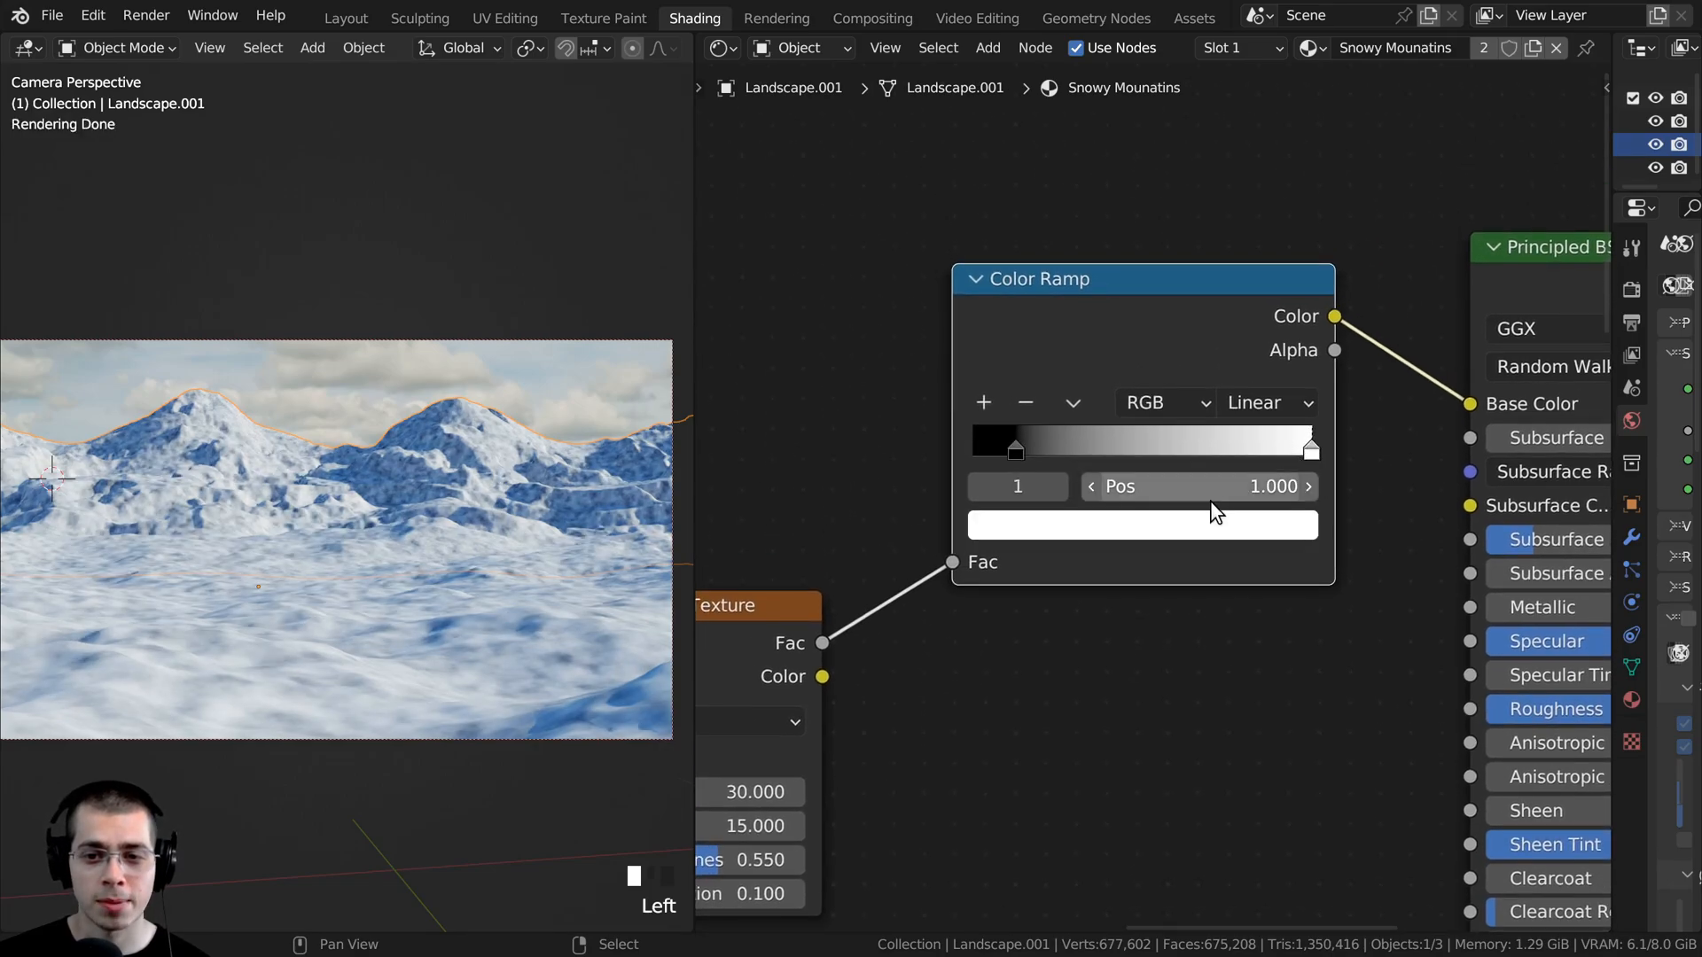
pyautogui.click(1206, 523)
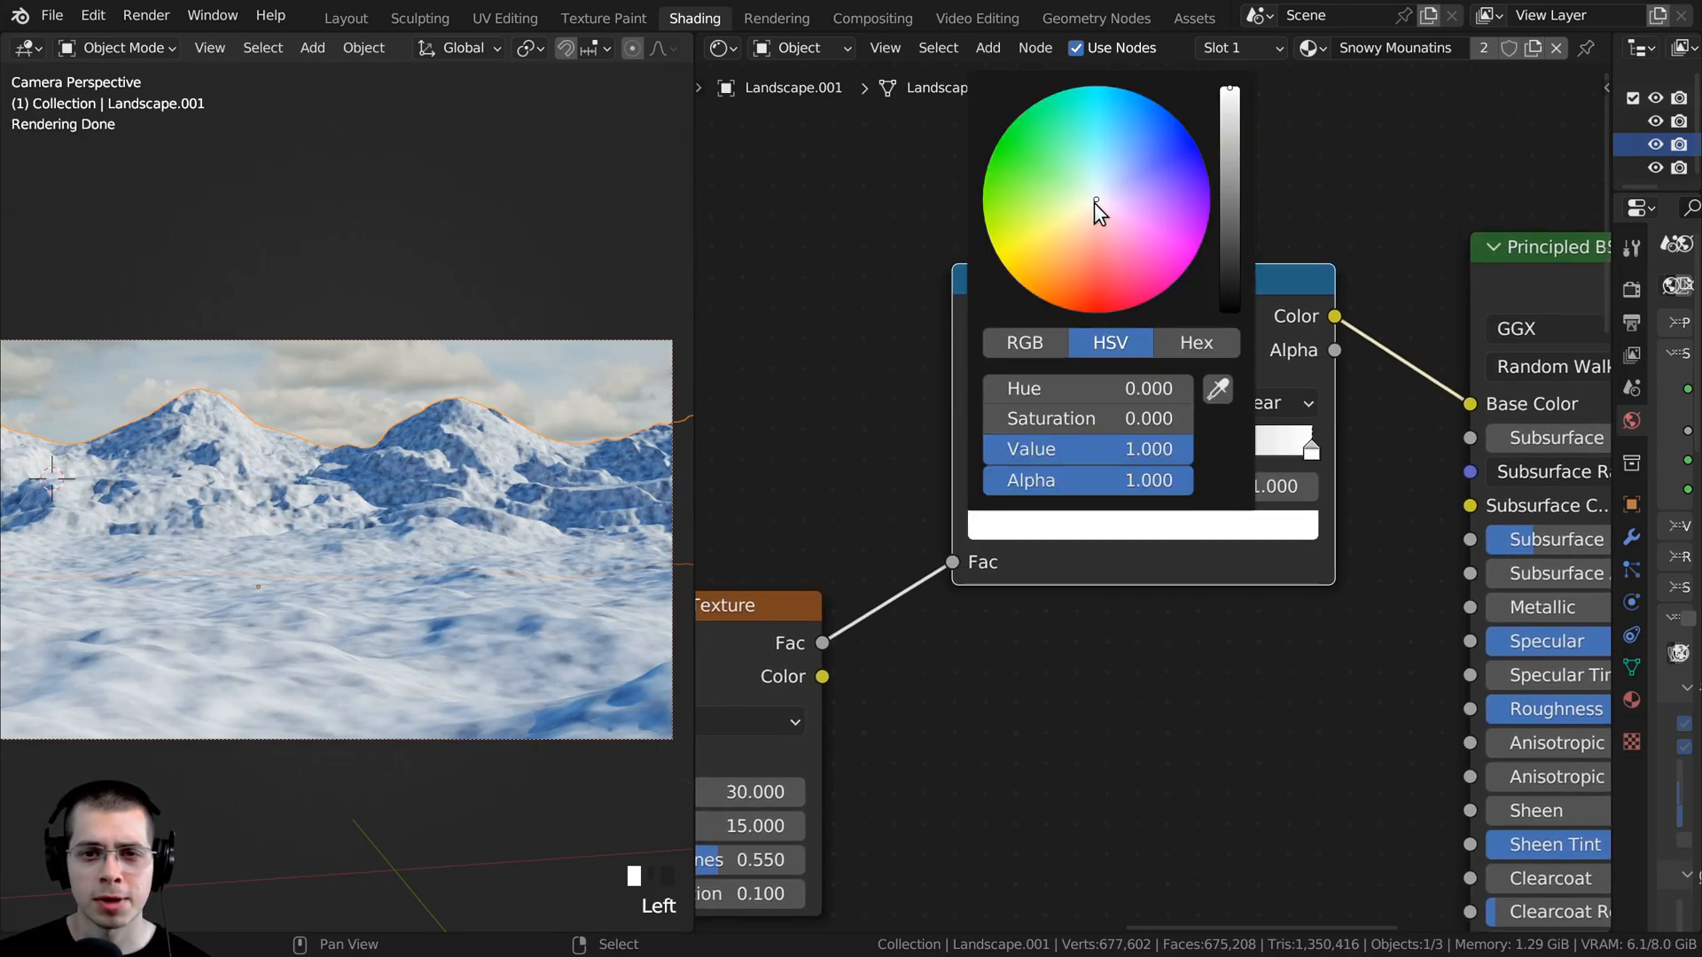
pyautogui.moveTo(1096, 209); pyautogui.dragTo(1087, 215)
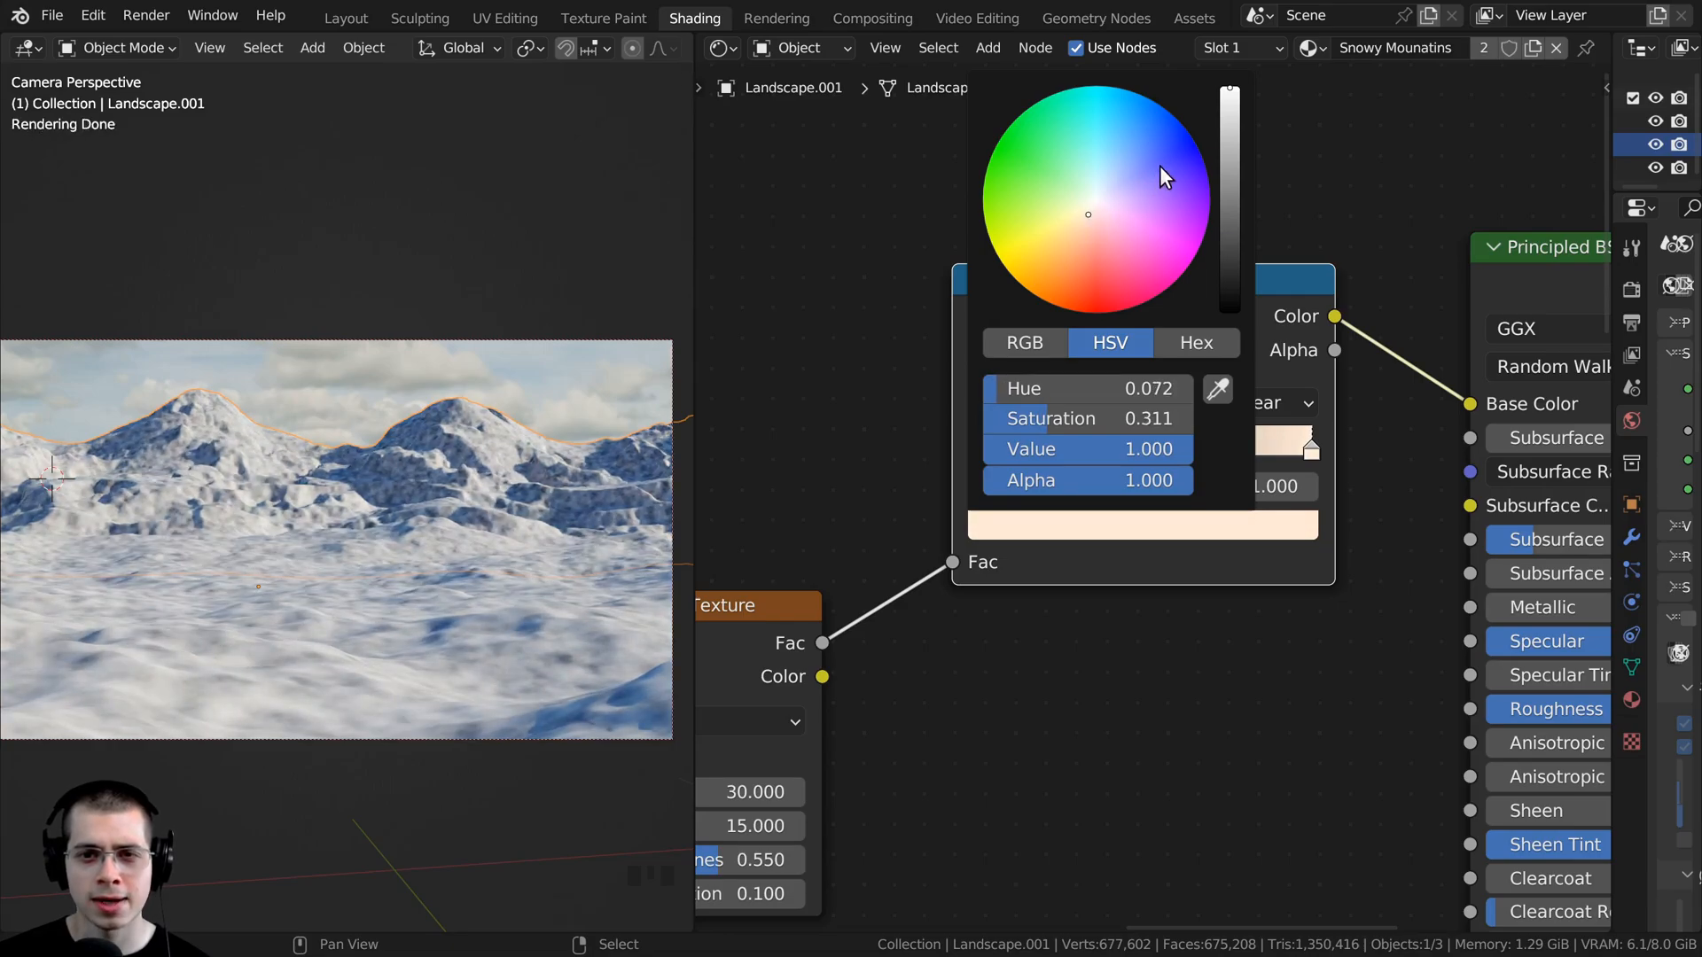
pyautogui.moveTo(1231, 114); pyautogui.dragTo(1231, 273)
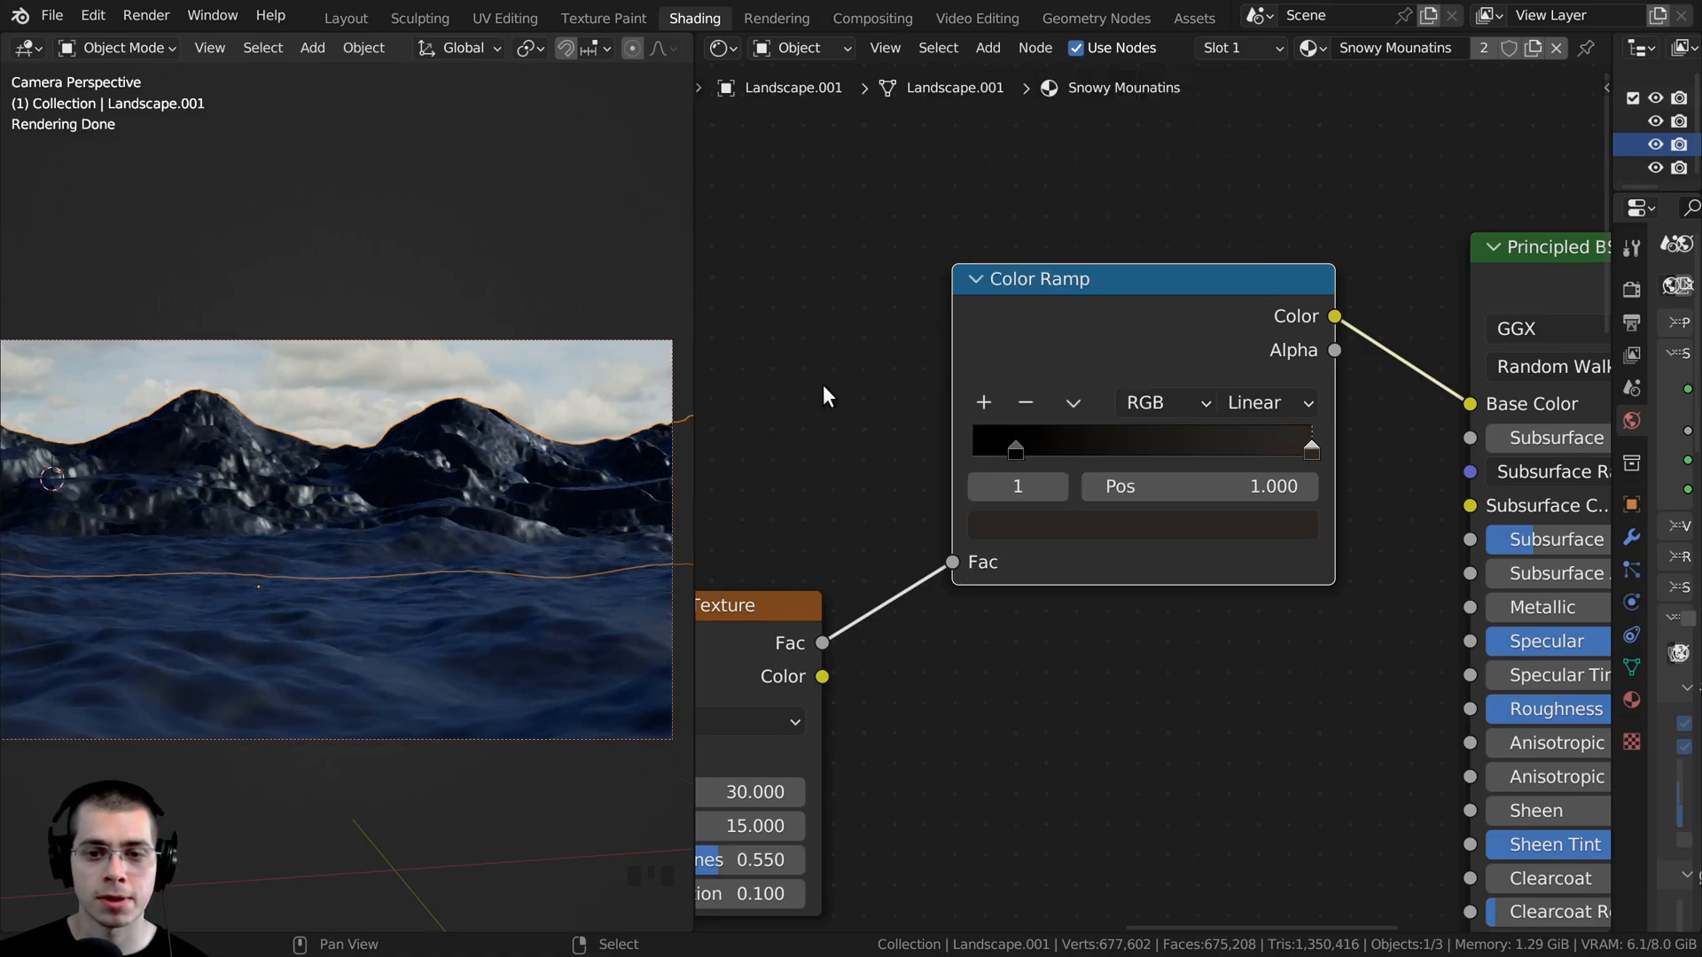
# - Add a middle stop at about 0.514 on the Color Ramp and brighten its dark brown slightly
pyautogui.keyDown('ctrl'); pyautogui.click(1147, 438); pyautogui.keyUp('ctrl')
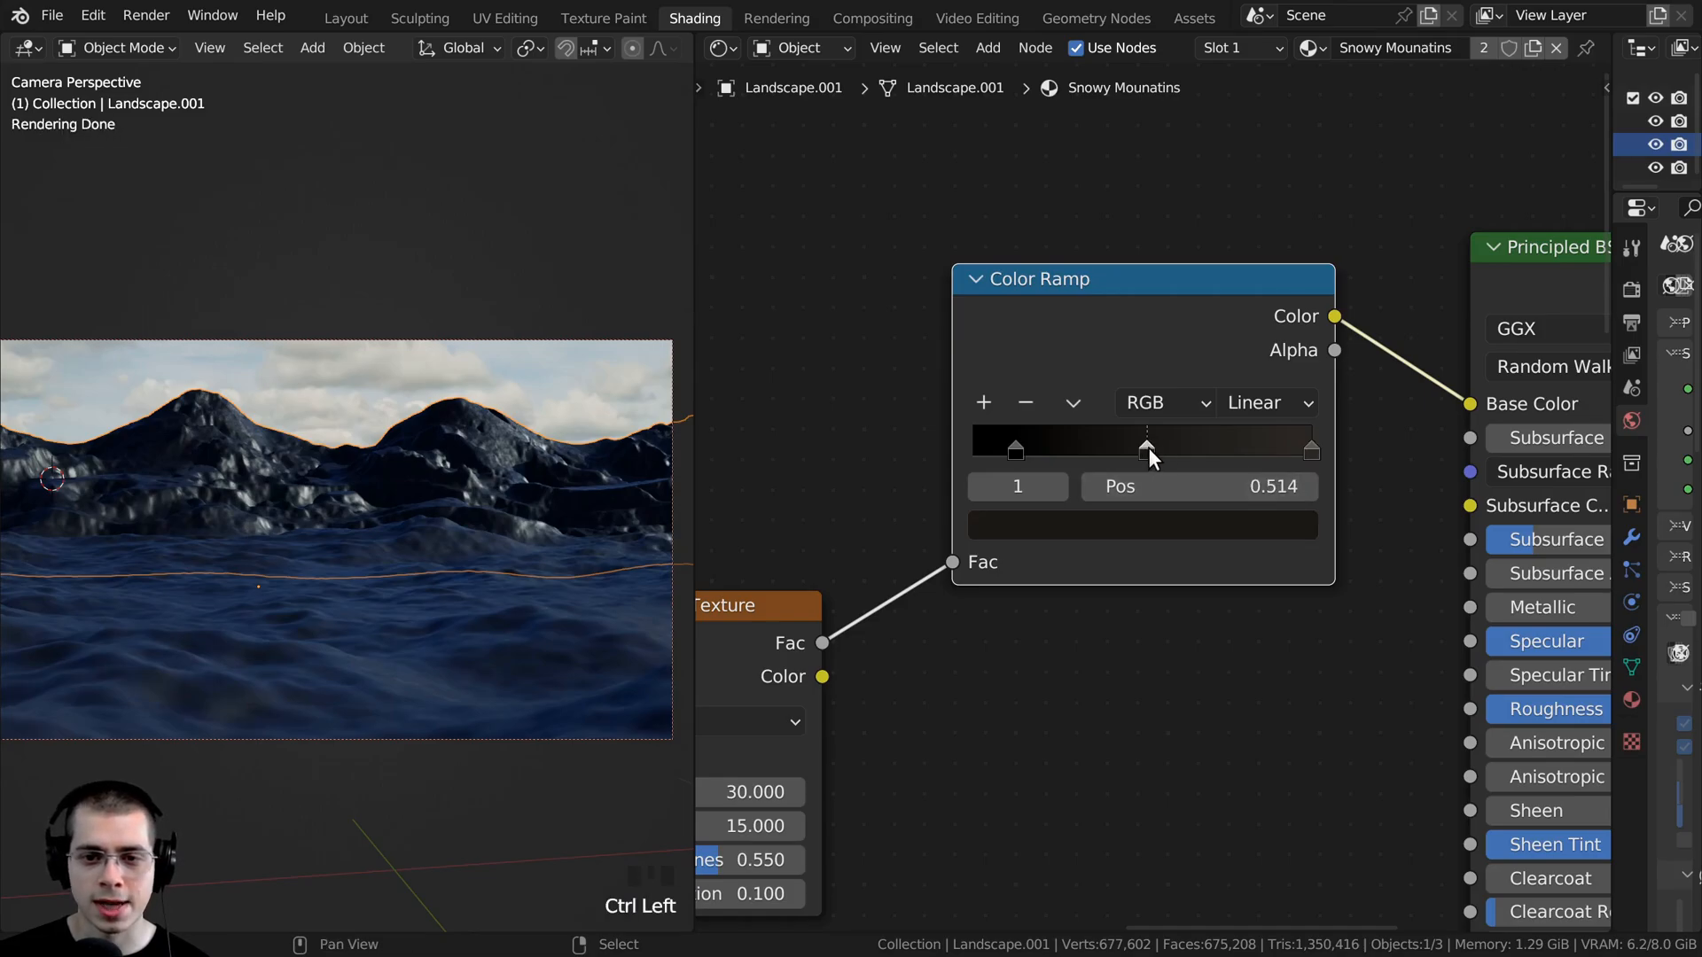
pyautogui.click(1124, 527)
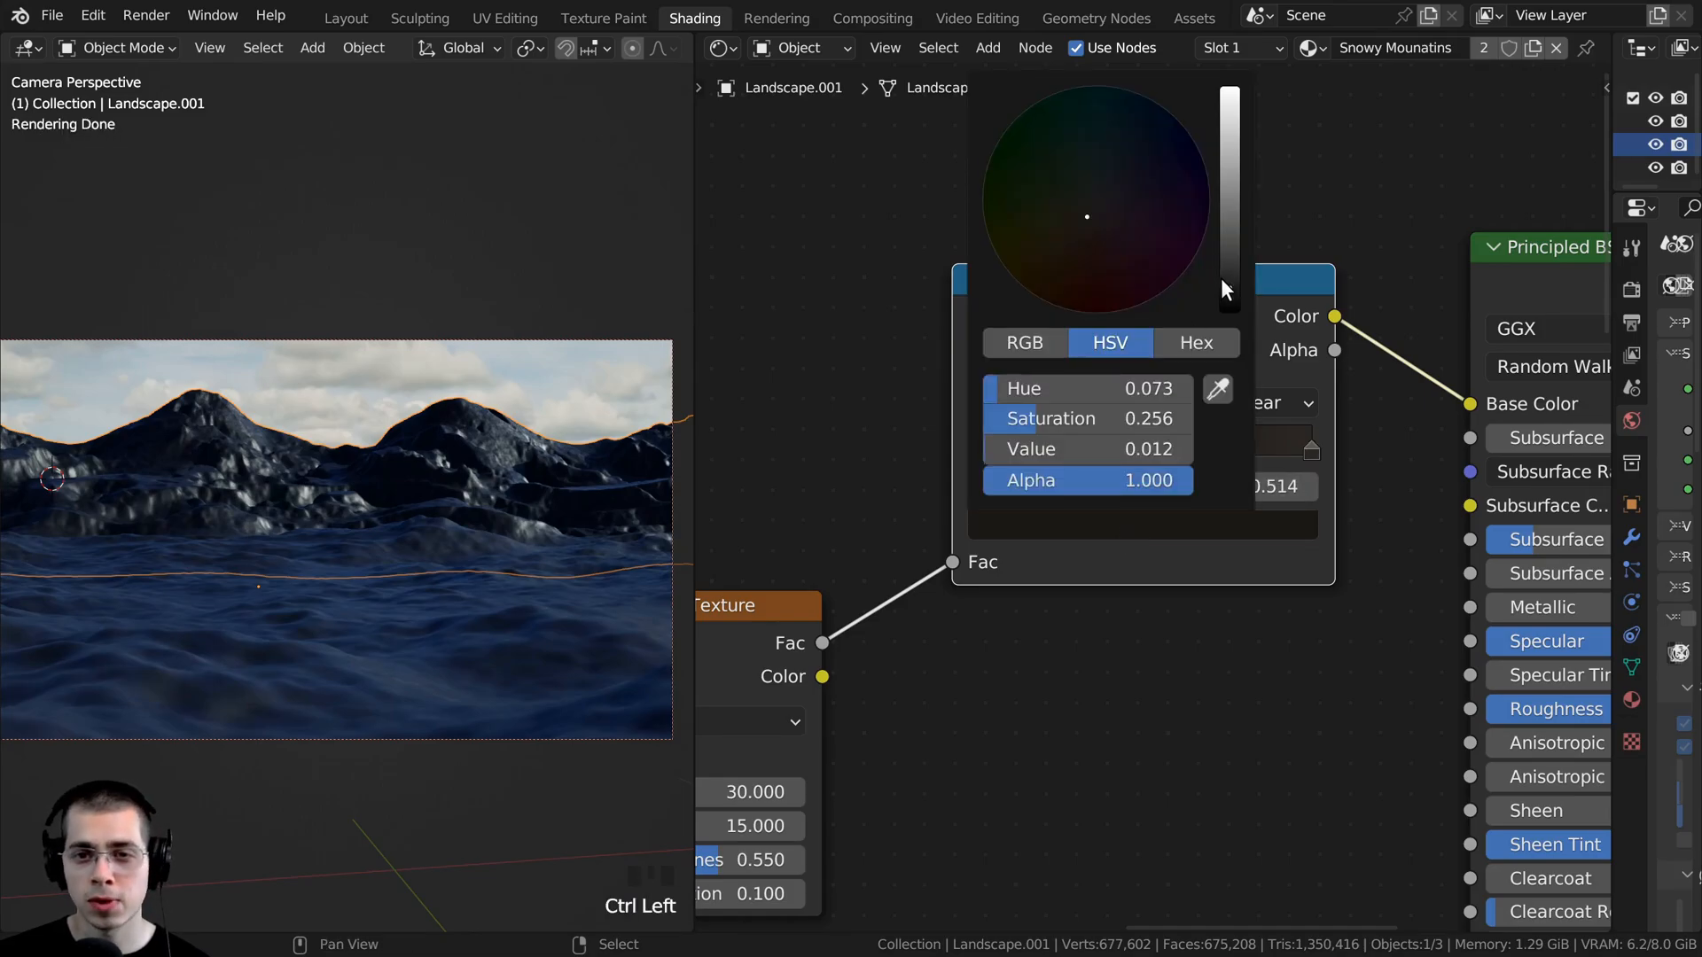
pyautogui.moveTo(1222, 281); pyautogui.dragTo(1222, 268)
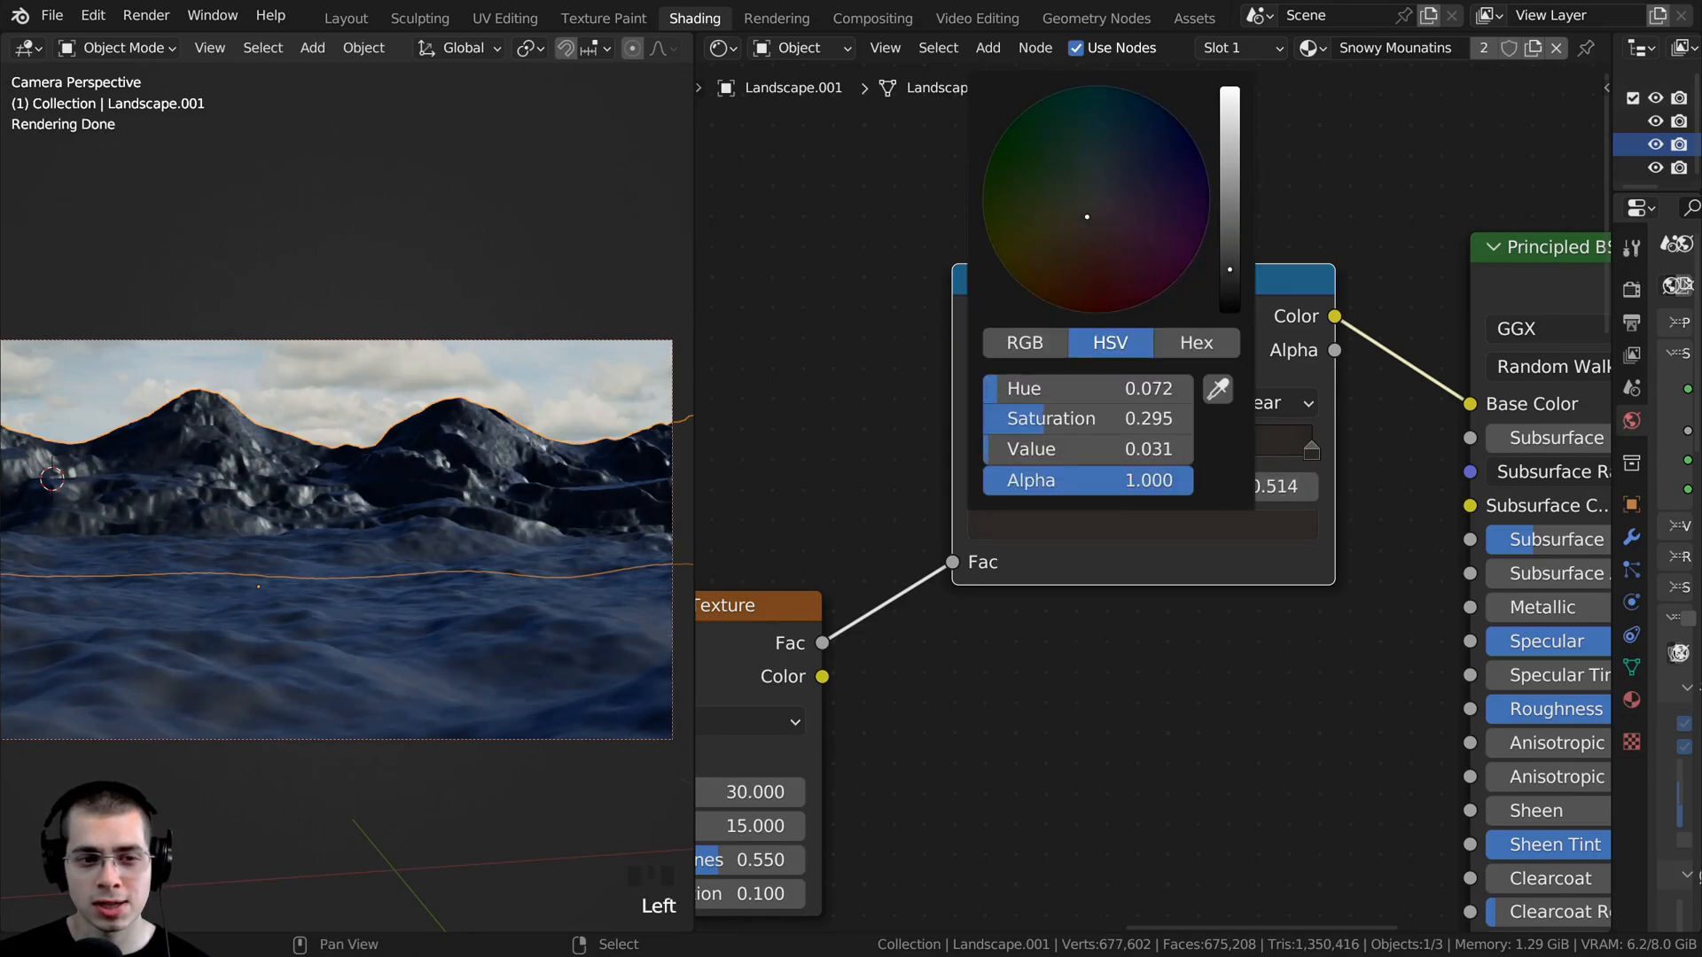
# - Brighten the Color Ramp's end stop at position 1.000 to a lighter greyish brown
pyautogui.click(1310, 446)
pyautogui.click(1225, 524)
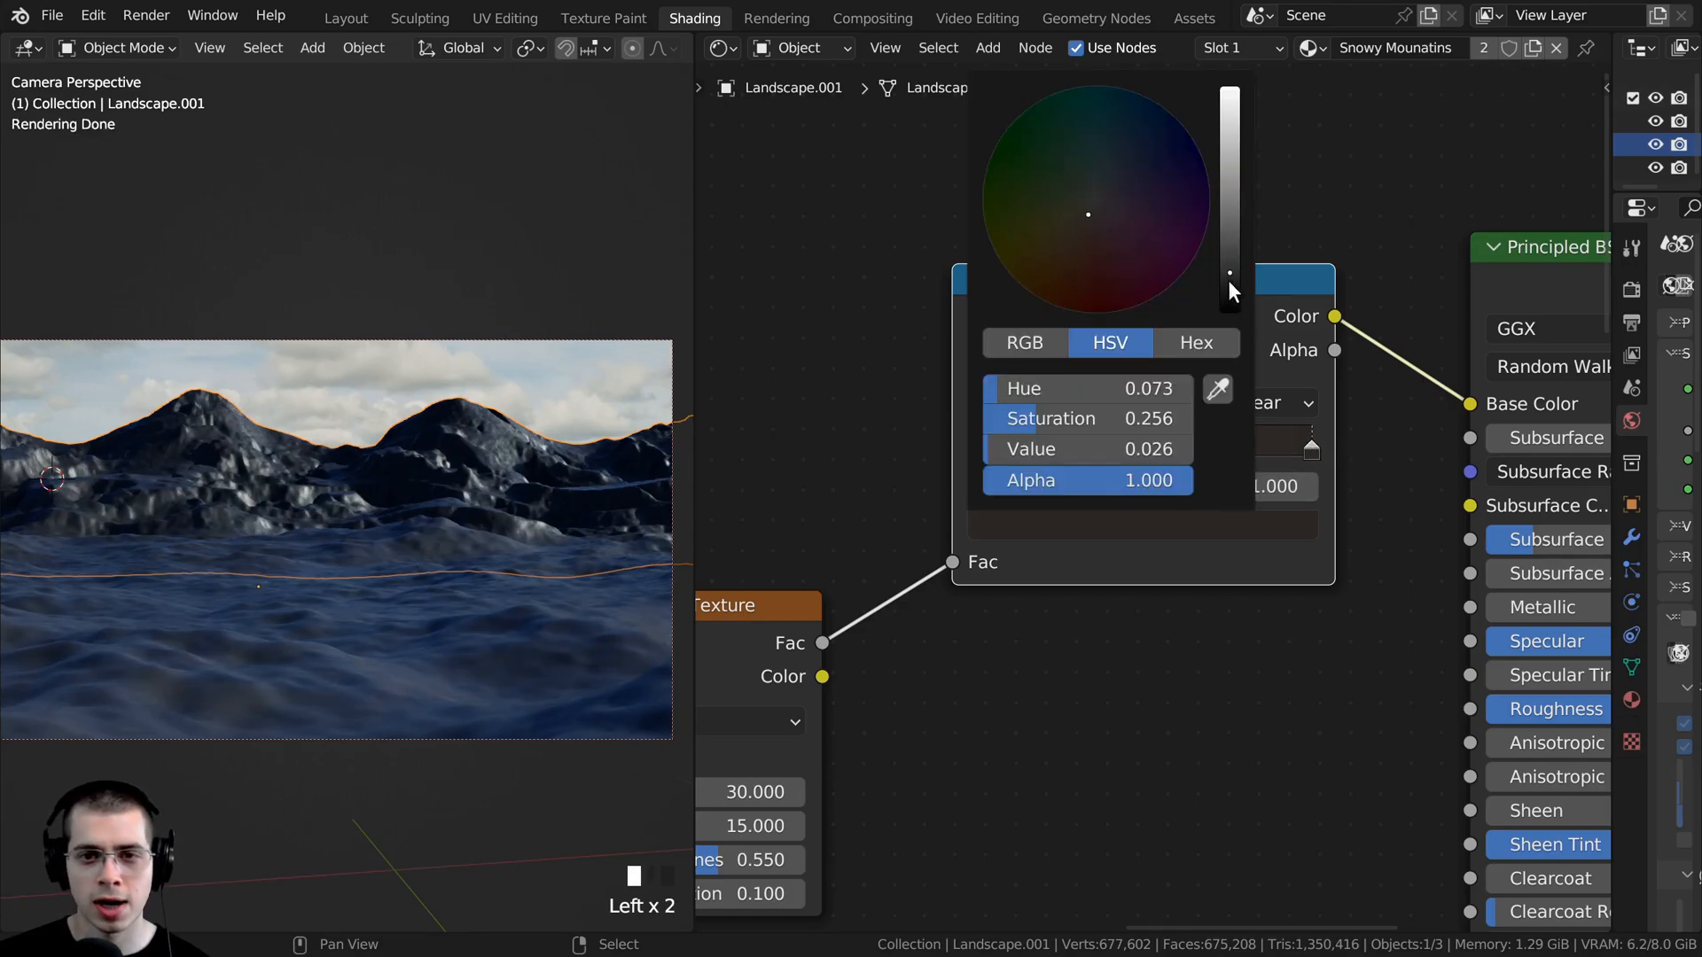
pyautogui.moveTo(1229, 261); pyautogui.dragTo(1229, 246)
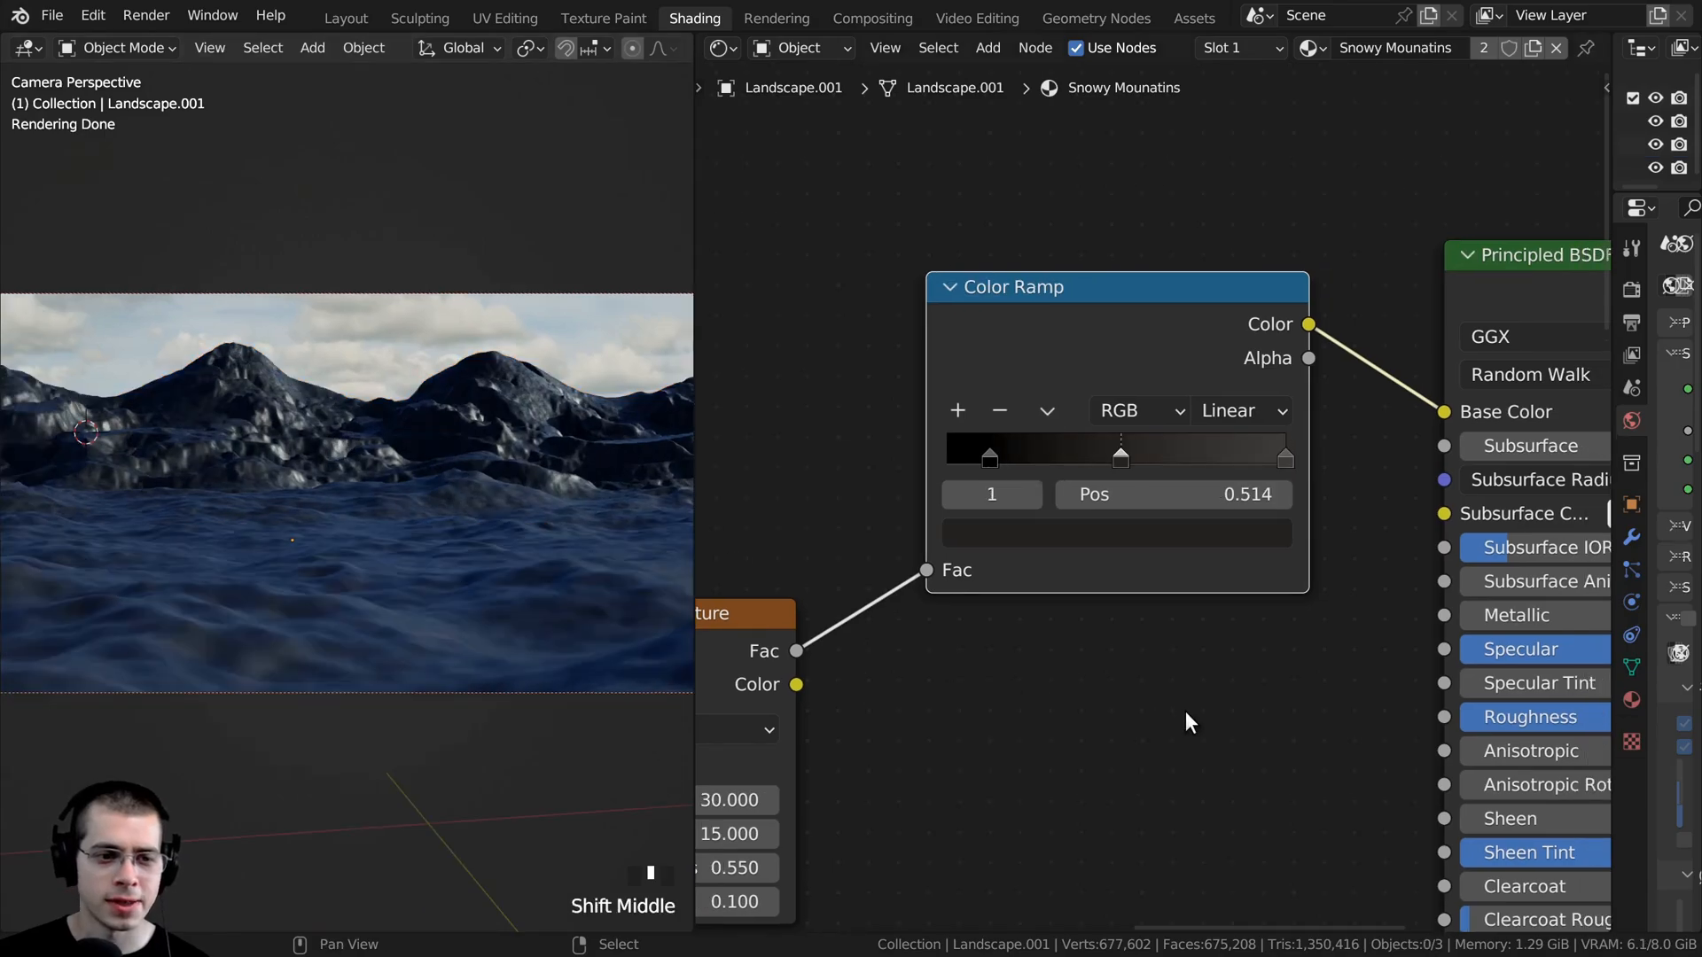
# - Set the upper Principled BSDF's Roughness to 0.75
pyautogui.scroll(-1, 1216, 682)
pyautogui.moveTo(1216, 682); pyautogui.dragTo(1006, 590, button='middle')
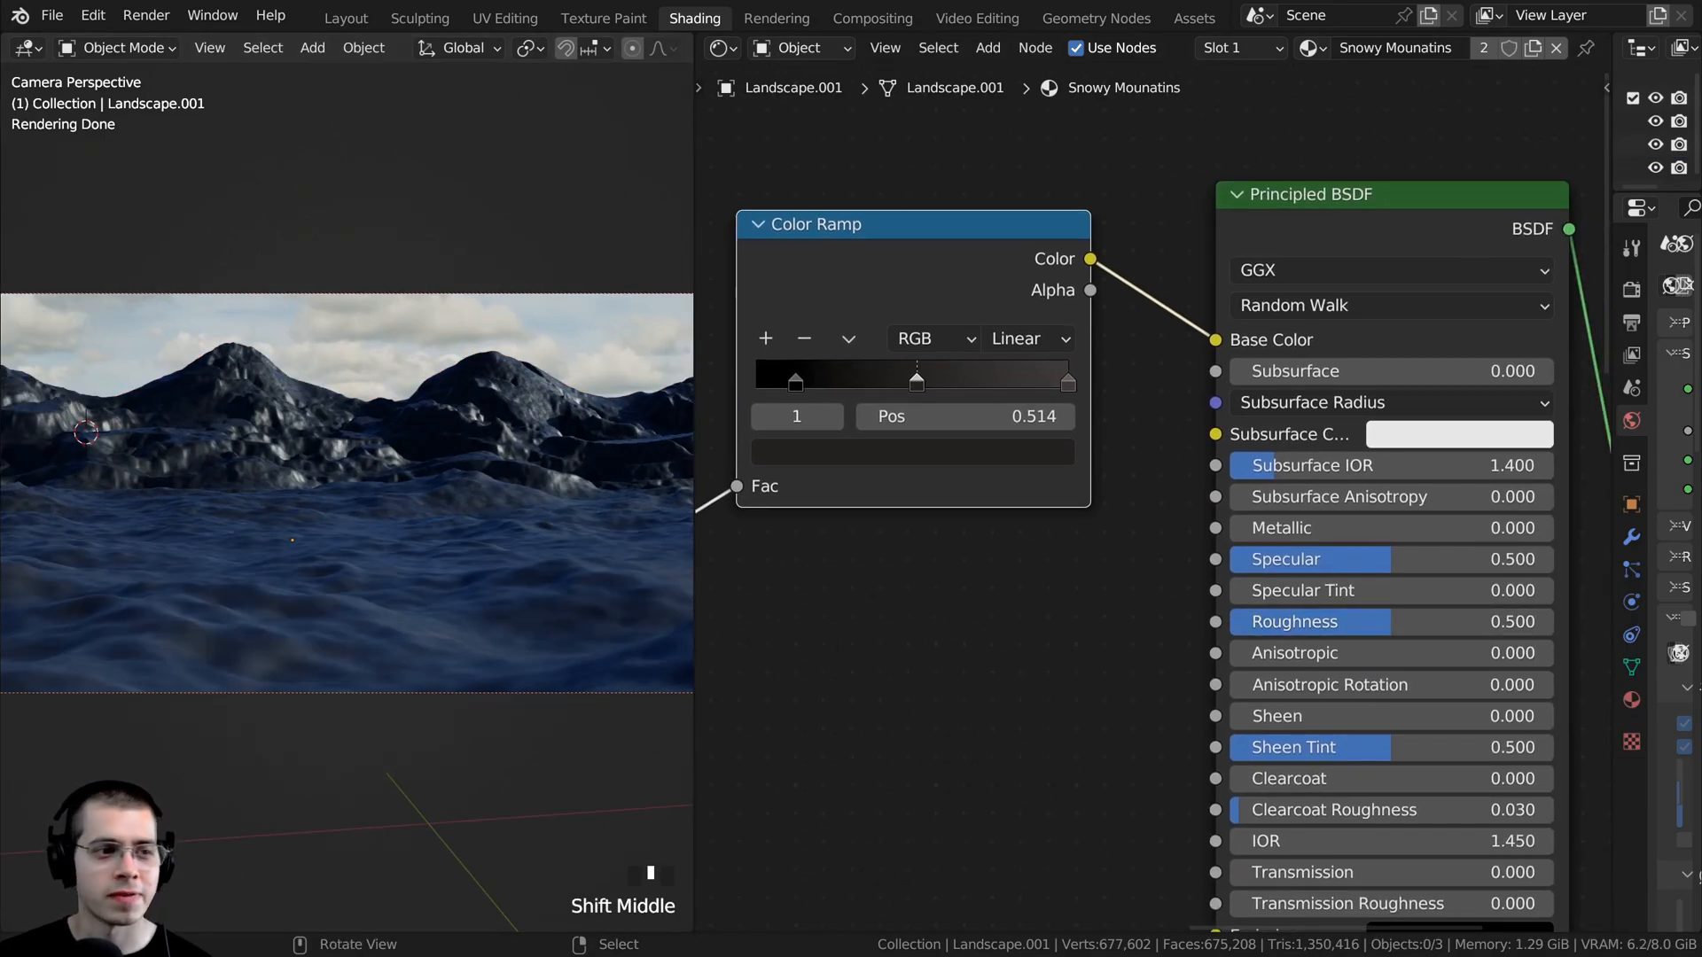
pyautogui.click(1391, 625)
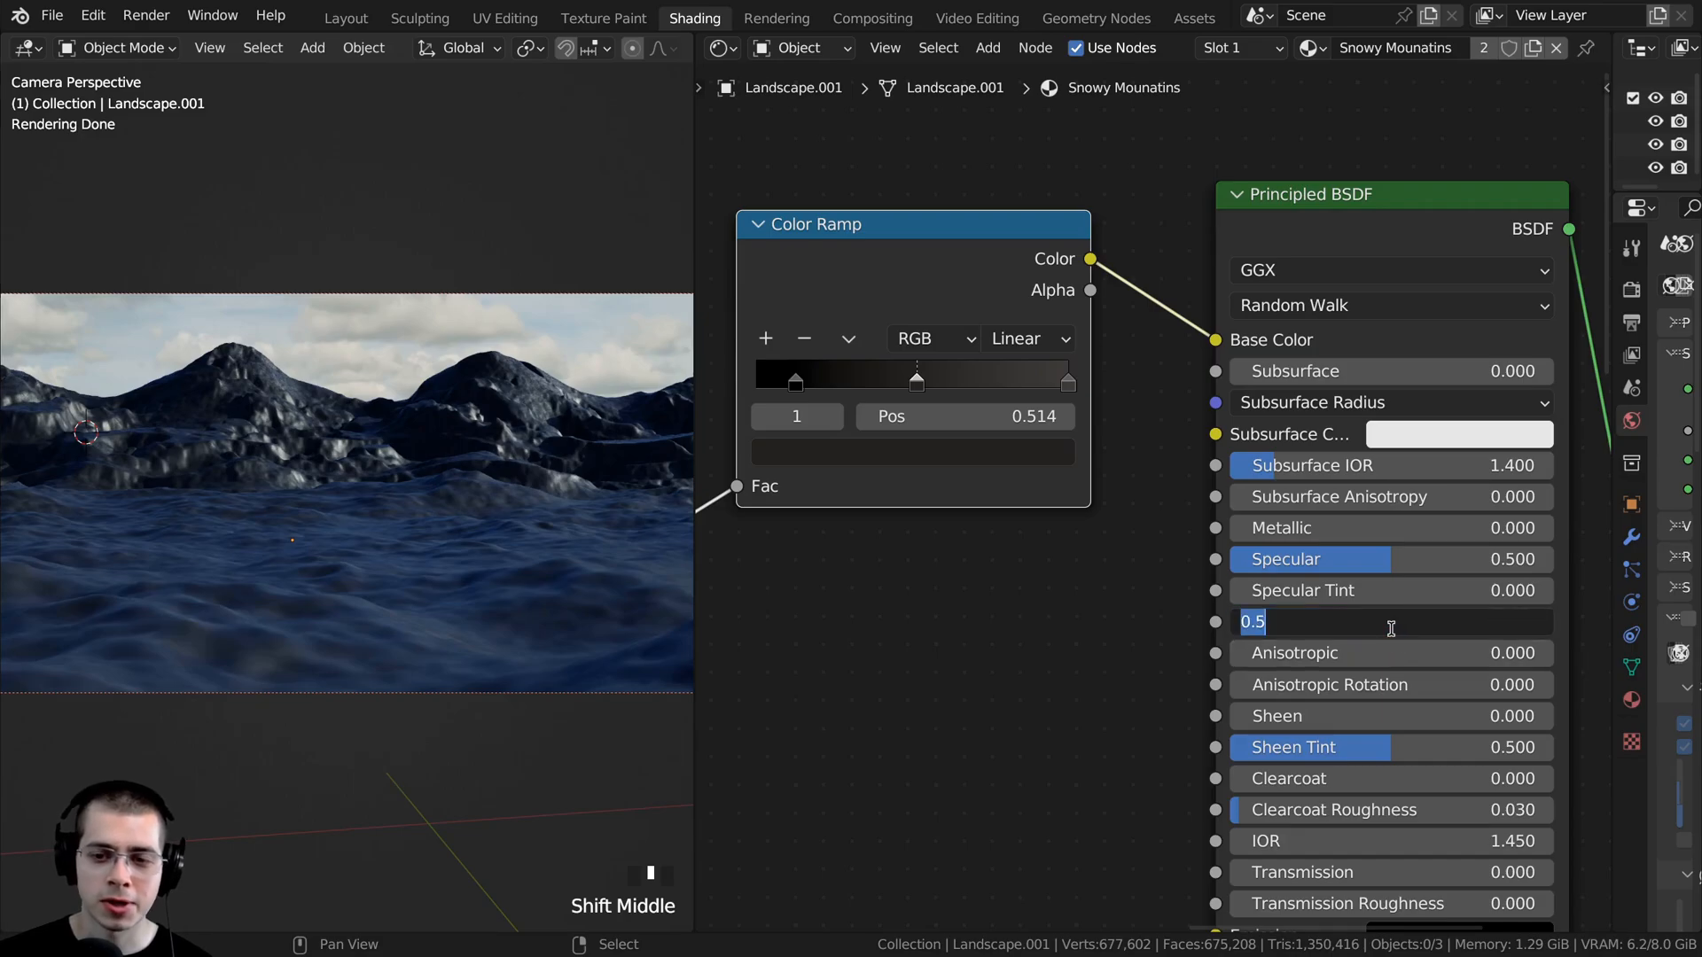
pyautogui.write('.')
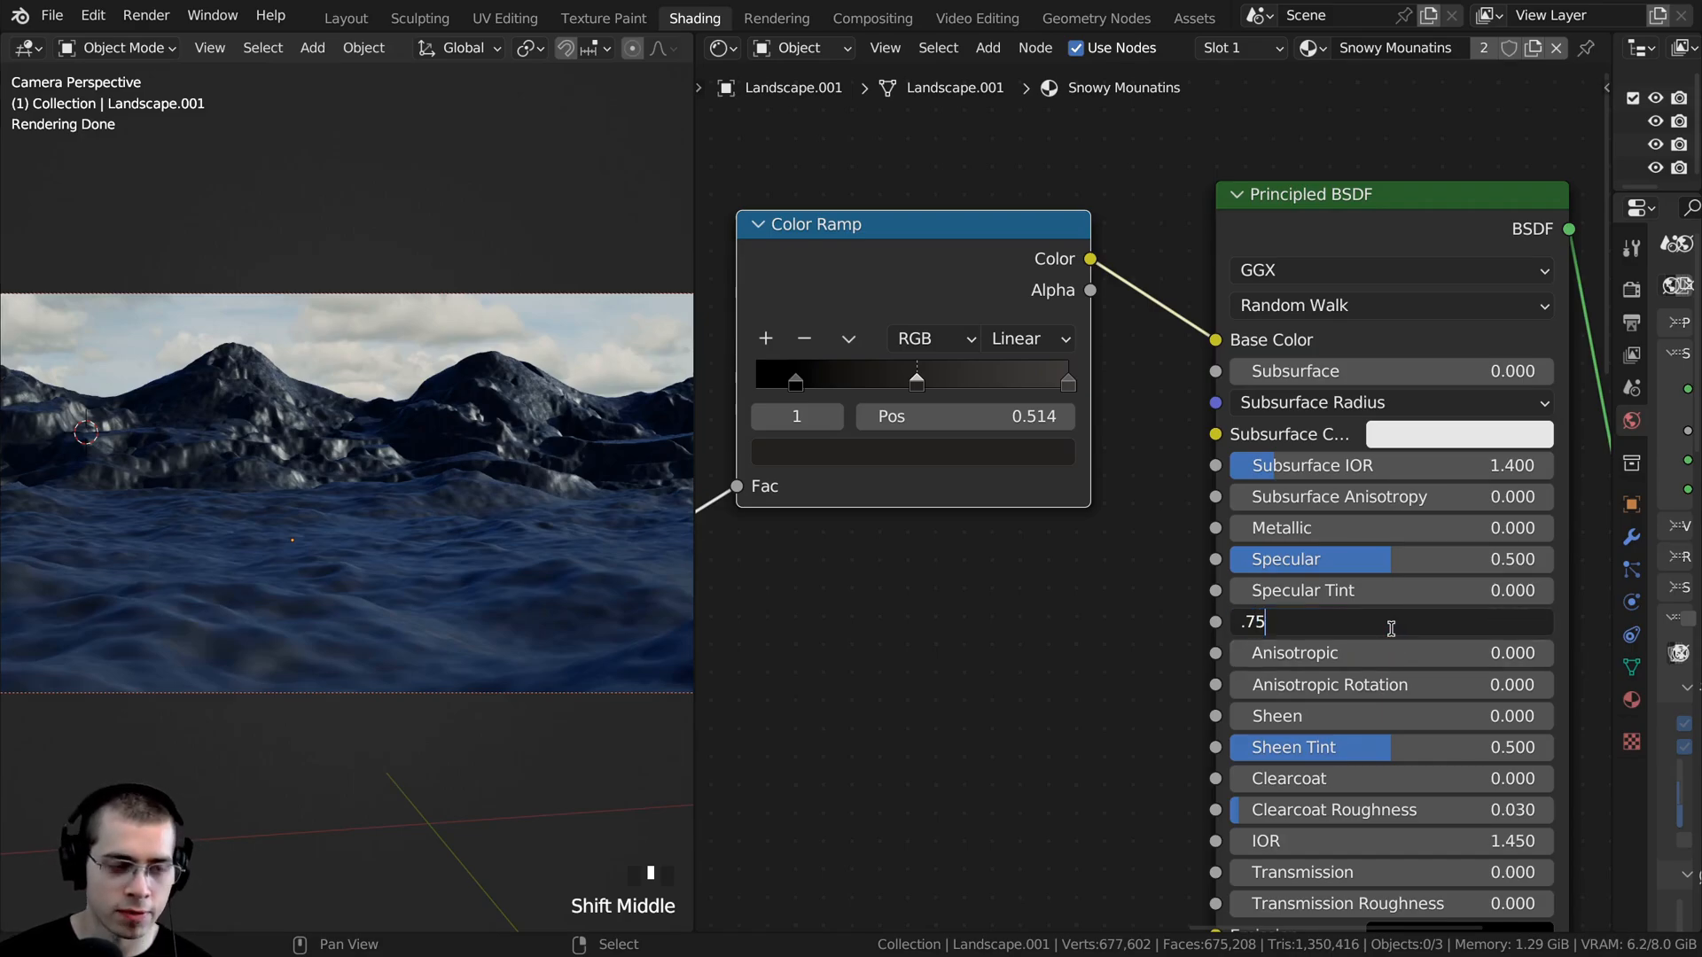
pyautogui.press('Return')
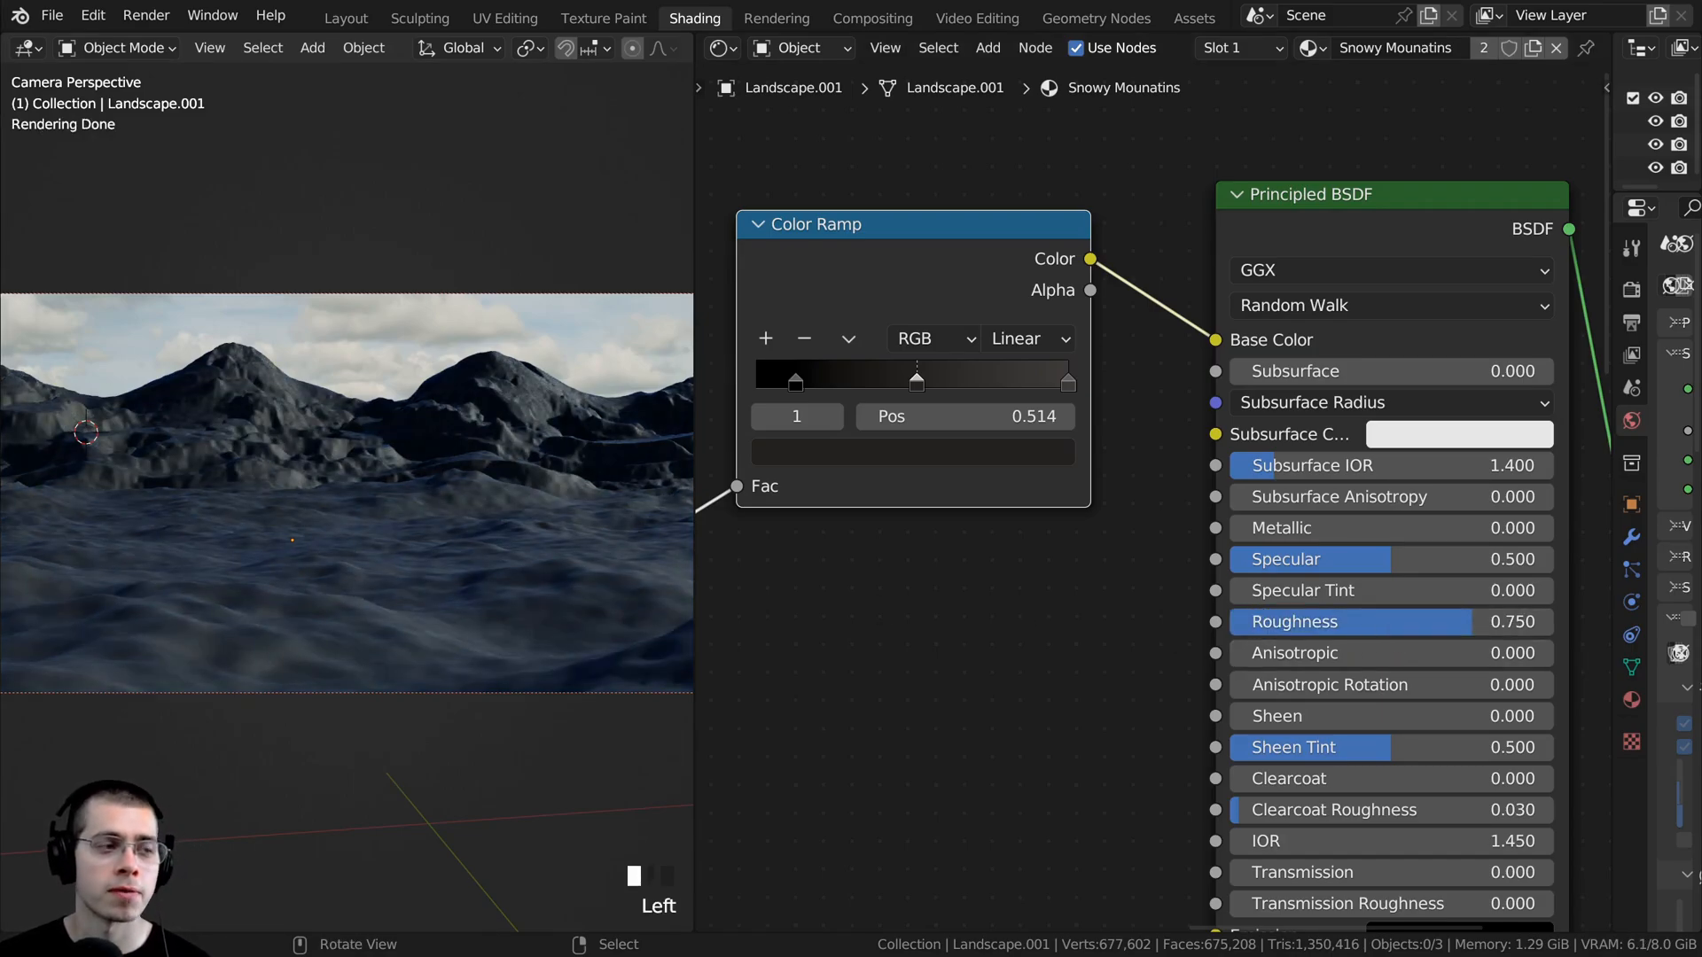
pyautogui.scroll(7, 338, 465)
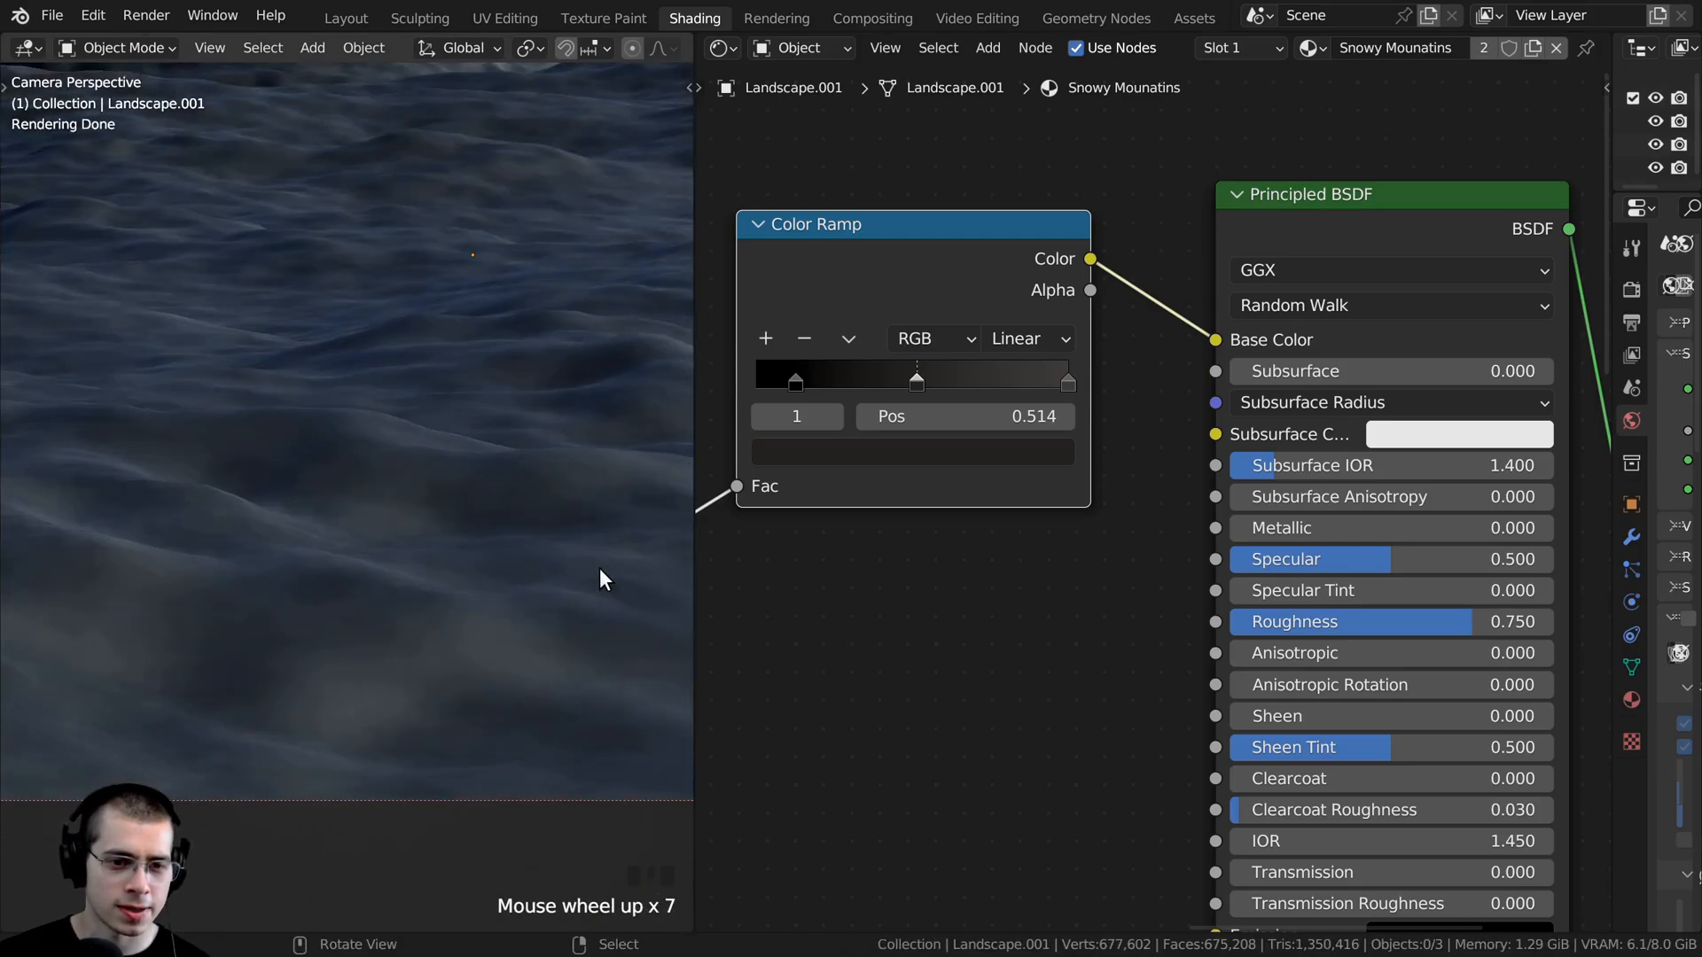
# - Connect the upper Noise Texture's Fac to the Principled BSDF's Normal input
pyautogui.scroll(-4, 913, 599)
pyautogui.moveTo(918, 560); pyautogui.dragTo(1215, 445, button='middle')
pyautogui.scroll(-2, 1210, 445)
pyautogui.moveTo(1068, 435); pyautogui.dragTo(957, 385, button='middle')
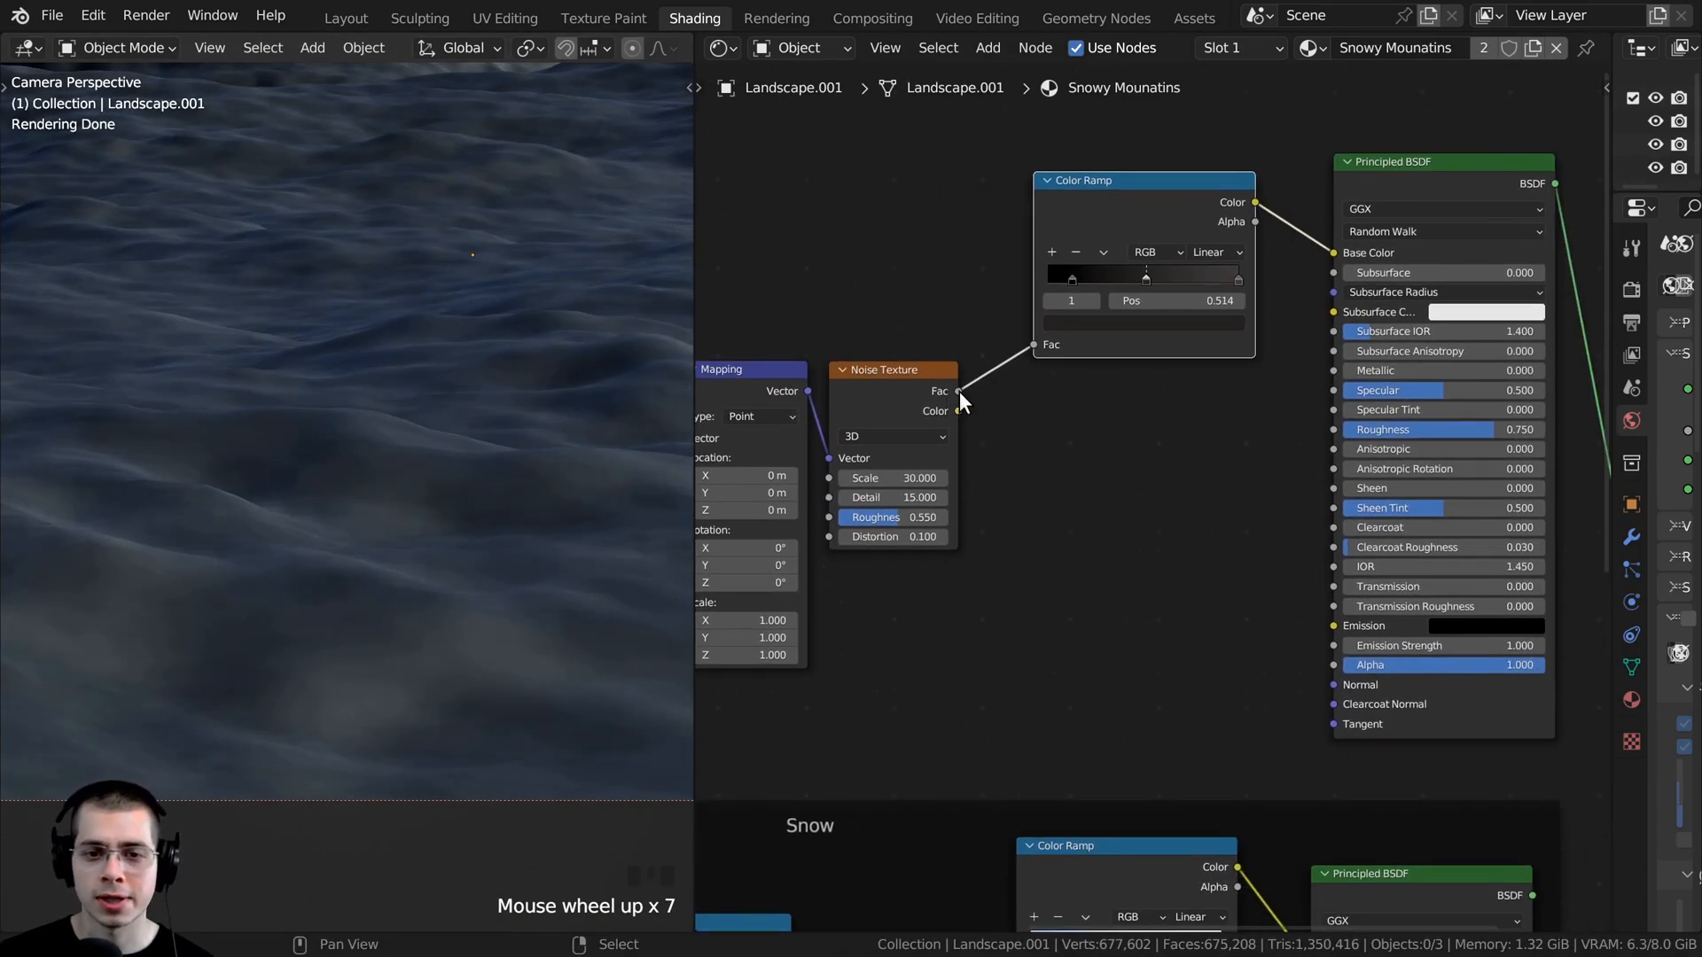
pyautogui.moveTo(959, 391); pyautogui.dragTo(1330, 684)
pyautogui.moveTo(1126, 495); pyautogui.dragTo(1108, 499, button='middle')
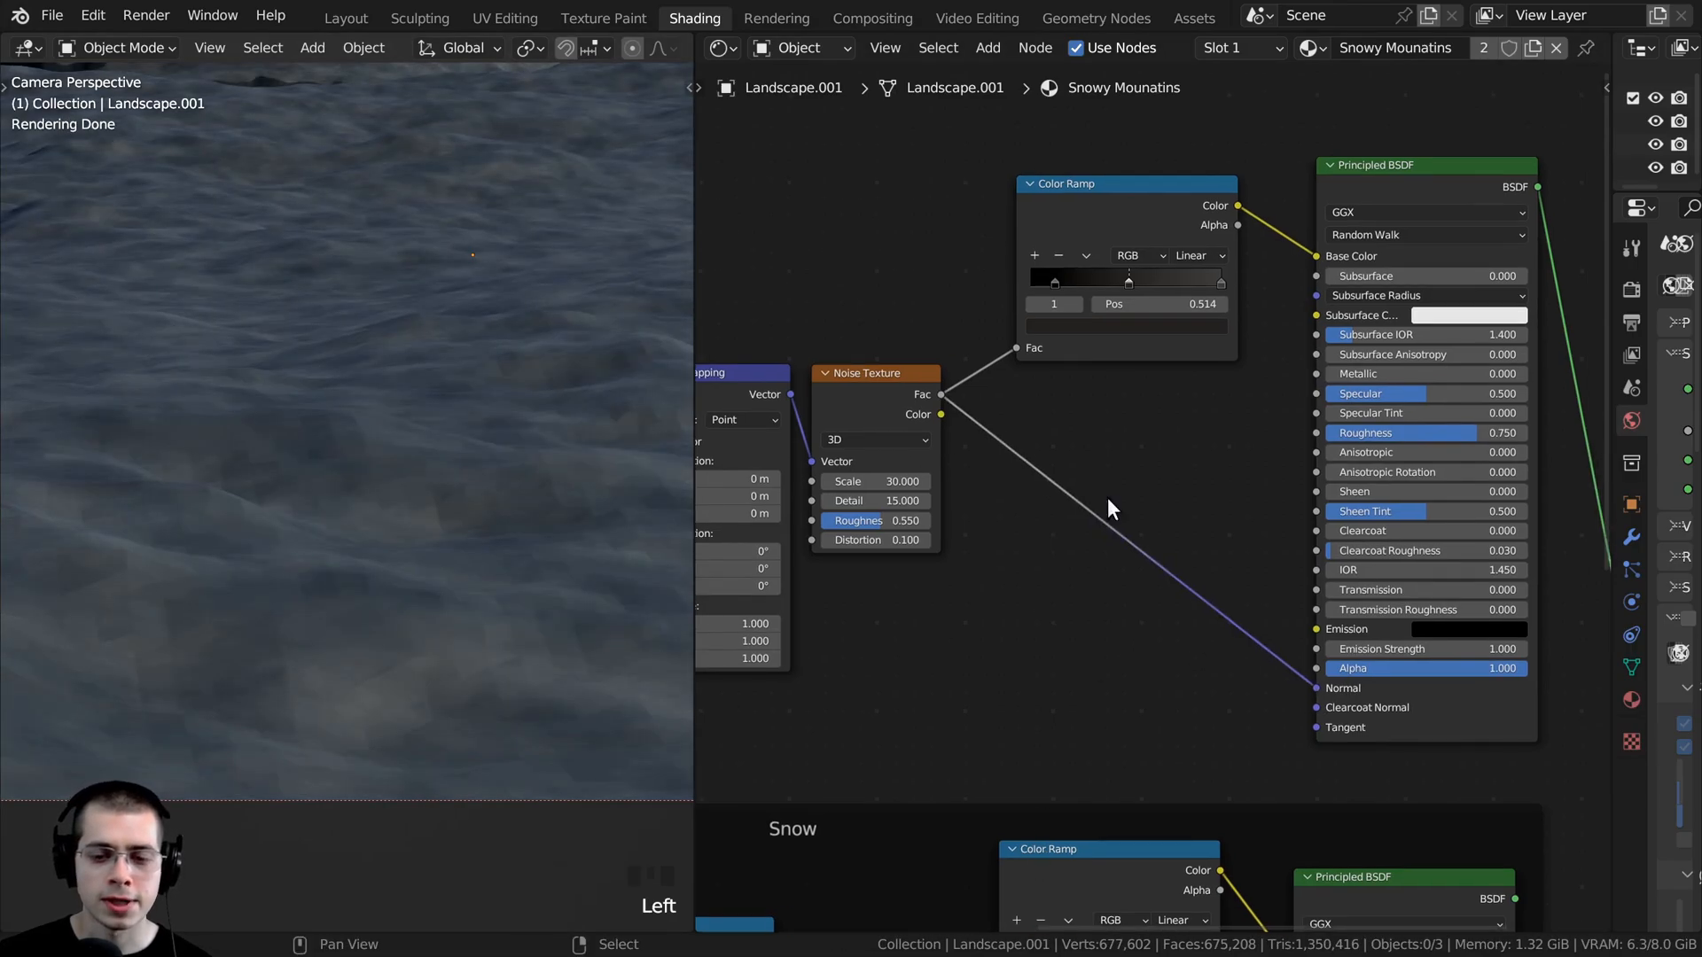
# - Insert a Bump node on the link into the Principled BSDF's Normal and feed the noise Fac into its Height
pyautogui.hotkey('shift', 'a')
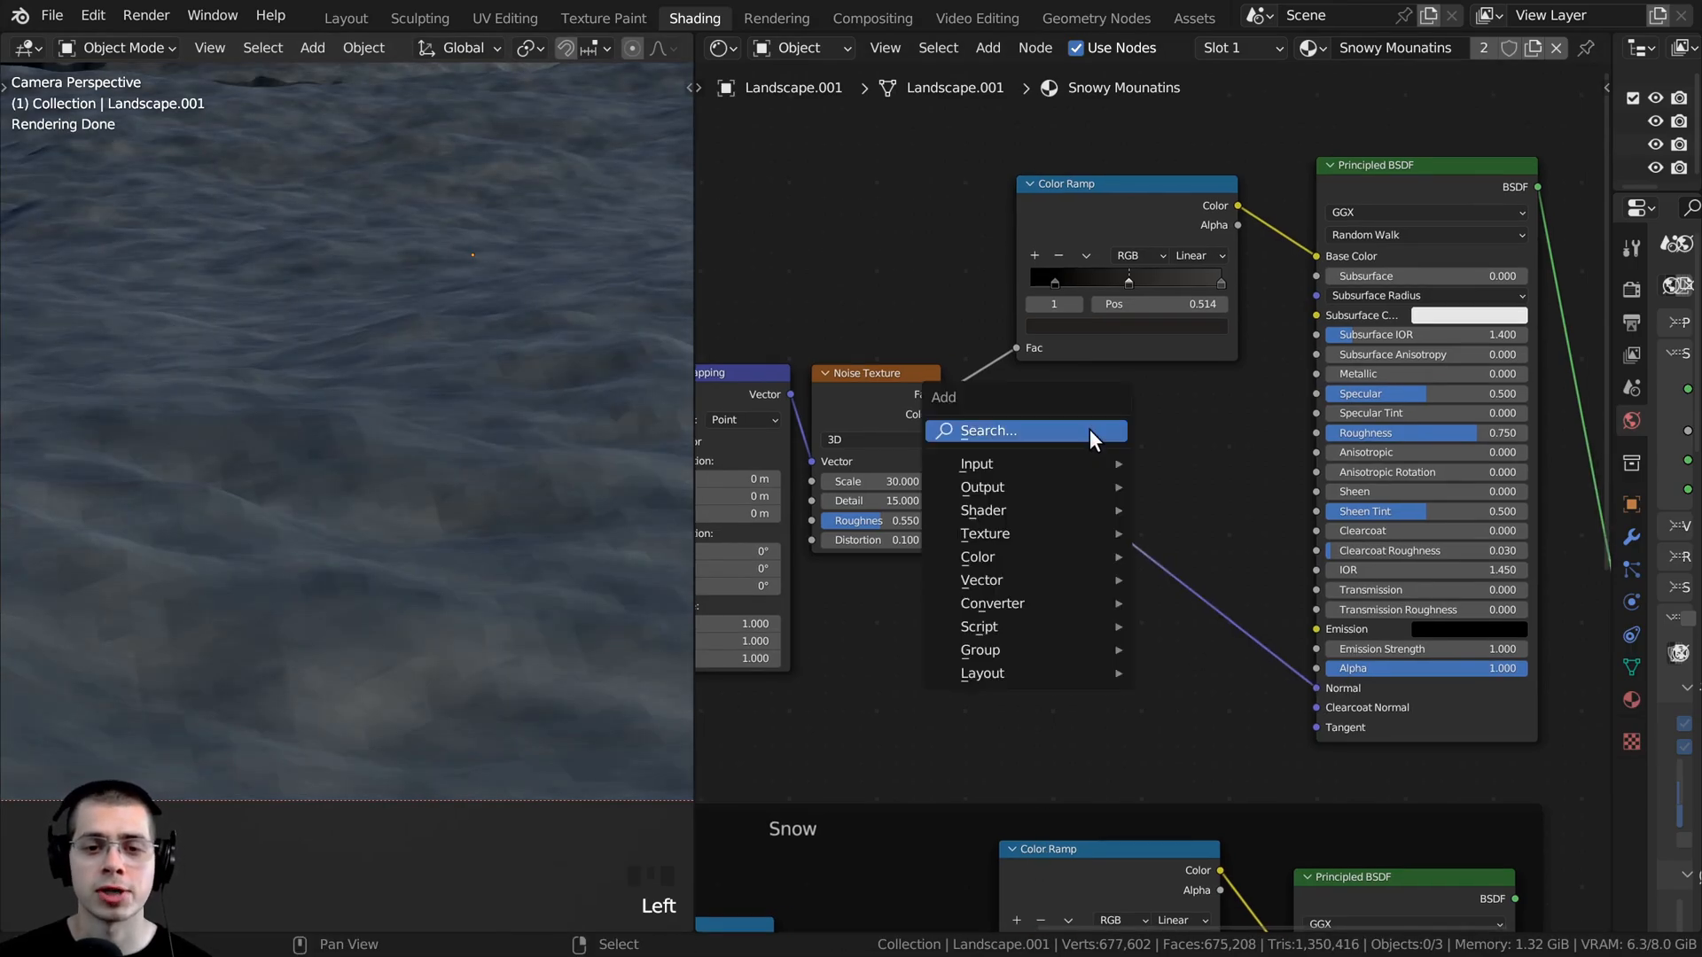
pyautogui.click(1088, 430)
pyautogui.write('bum')
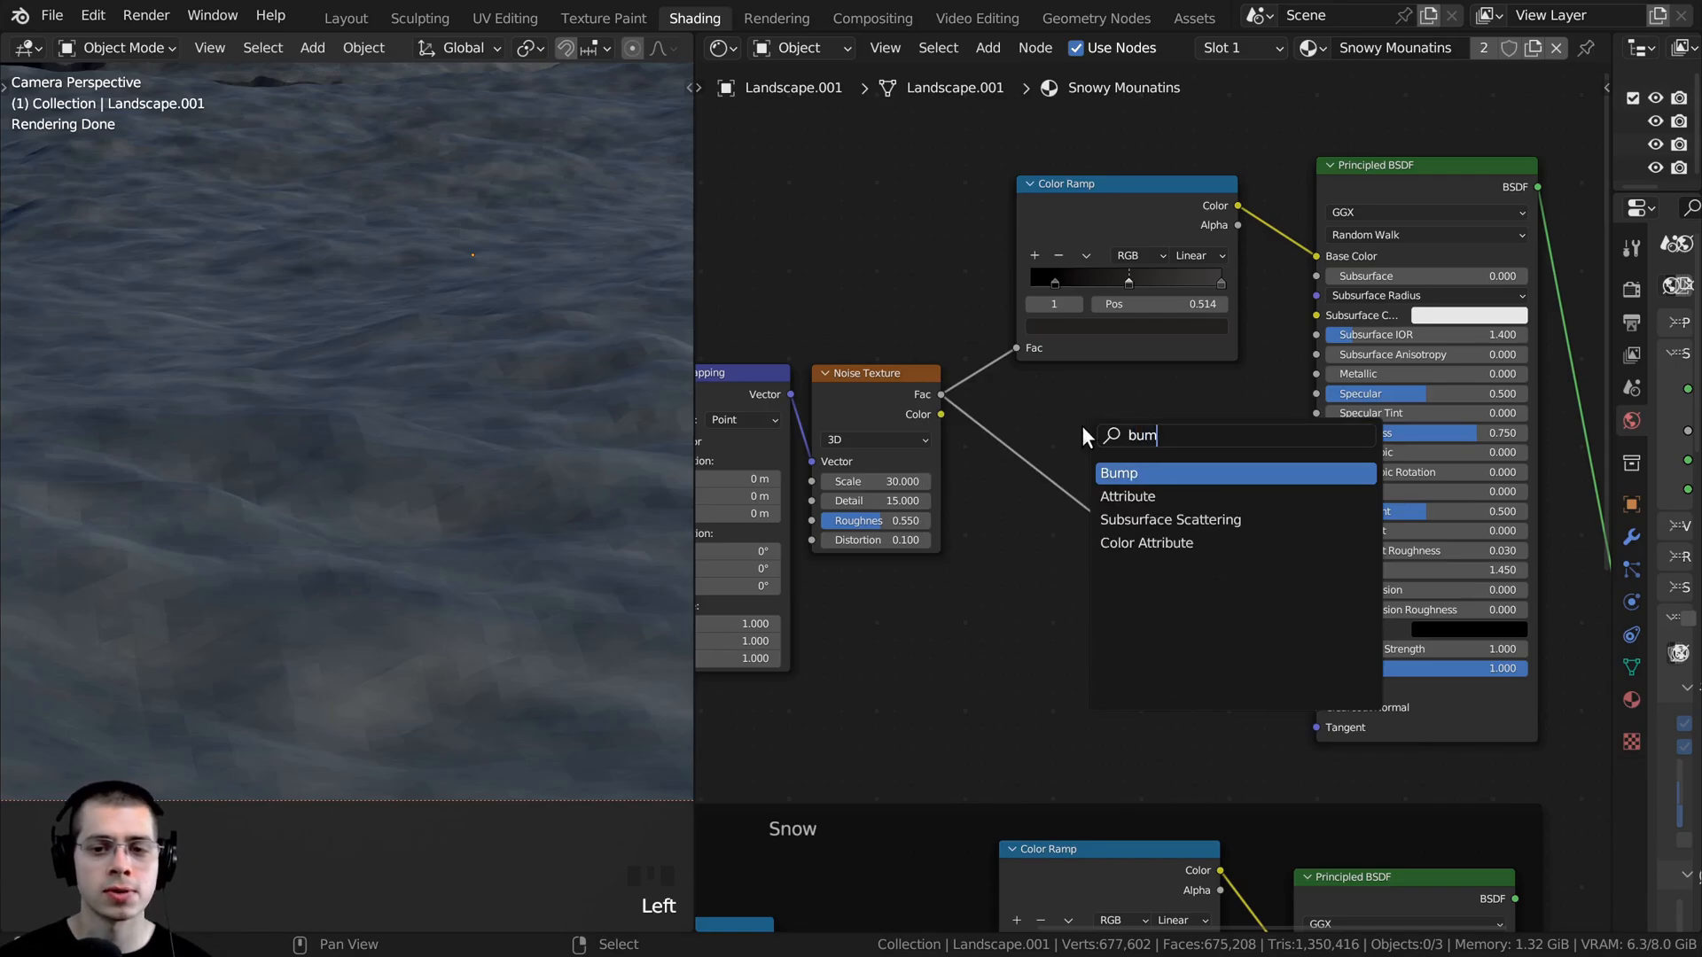
pyautogui.click(1129, 477)
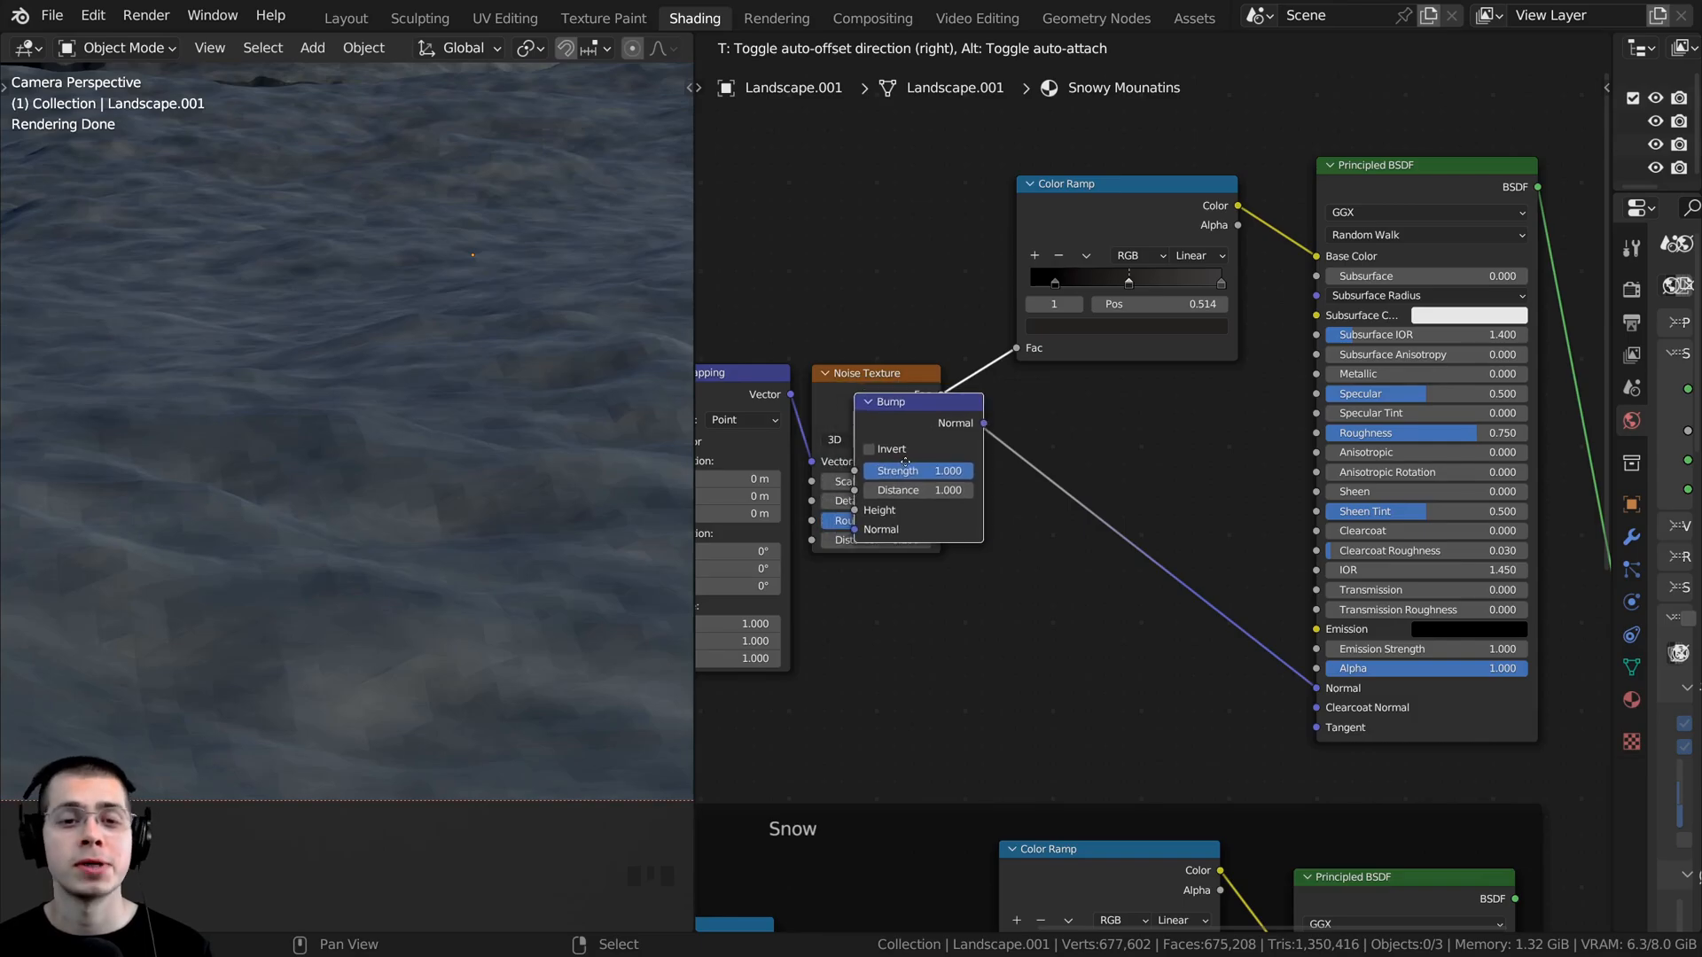
pyautogui.click(1199, 605)
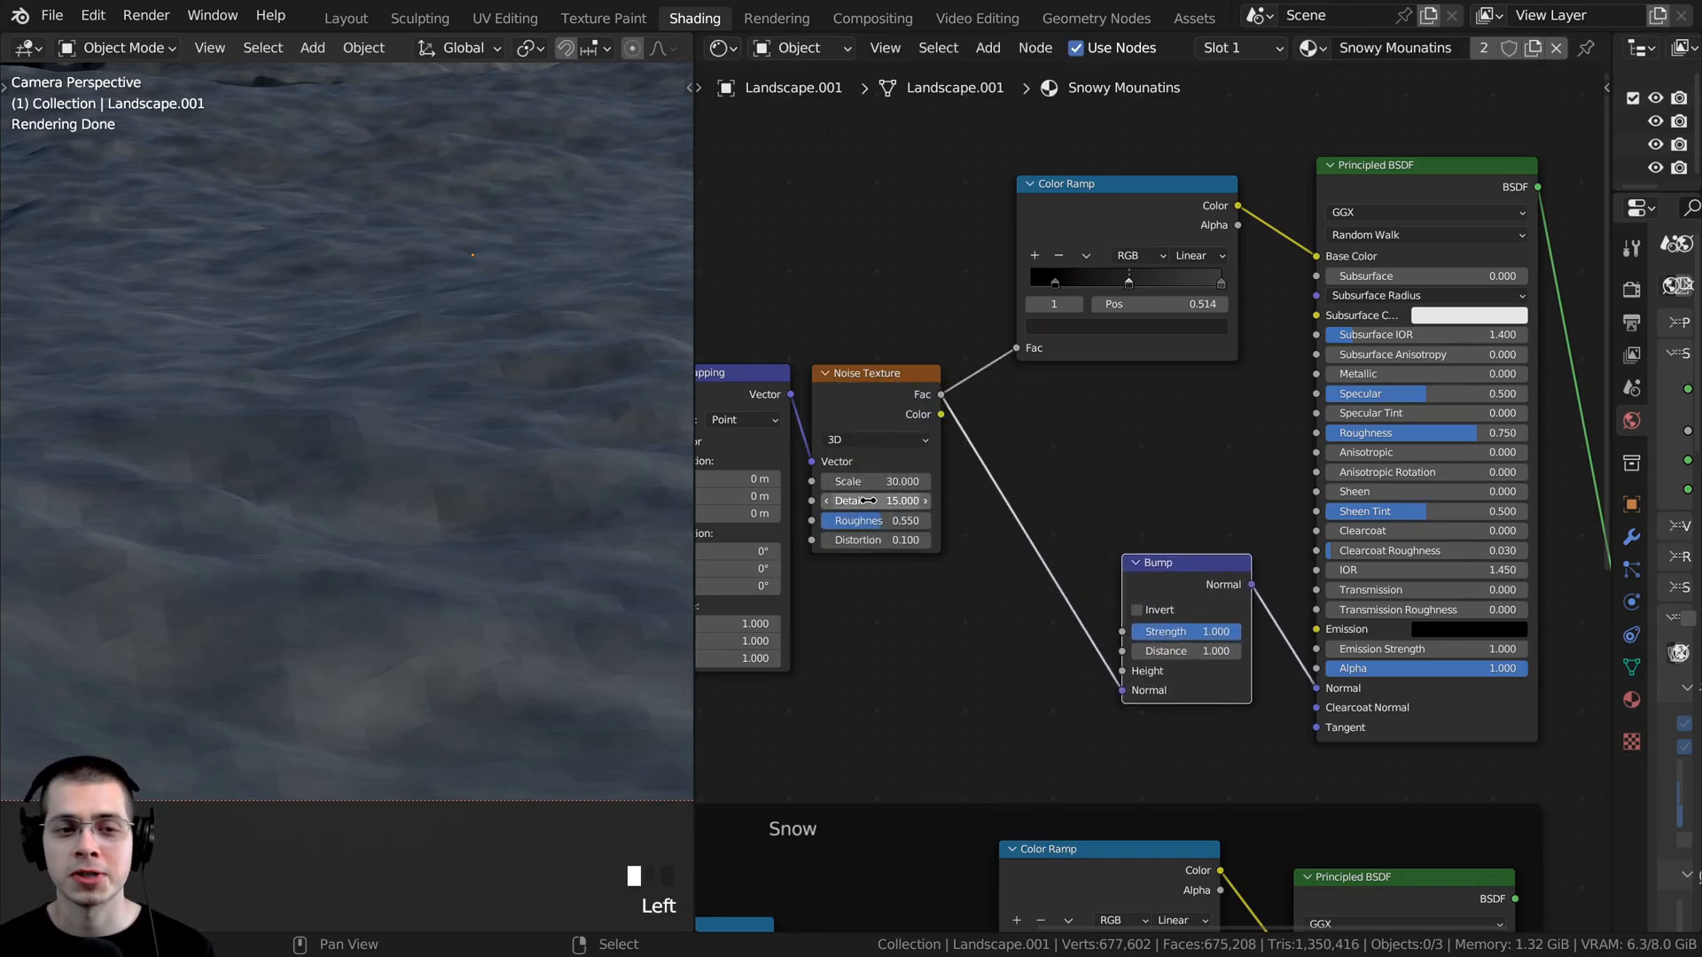
pyautogui.moveTo(1120, 689)
pyautogui.mouseDown()
pyautogui.moveTo(1105, 683)
pyautogui.moveTo(1121, 671)
pyautogui.mouseUp()
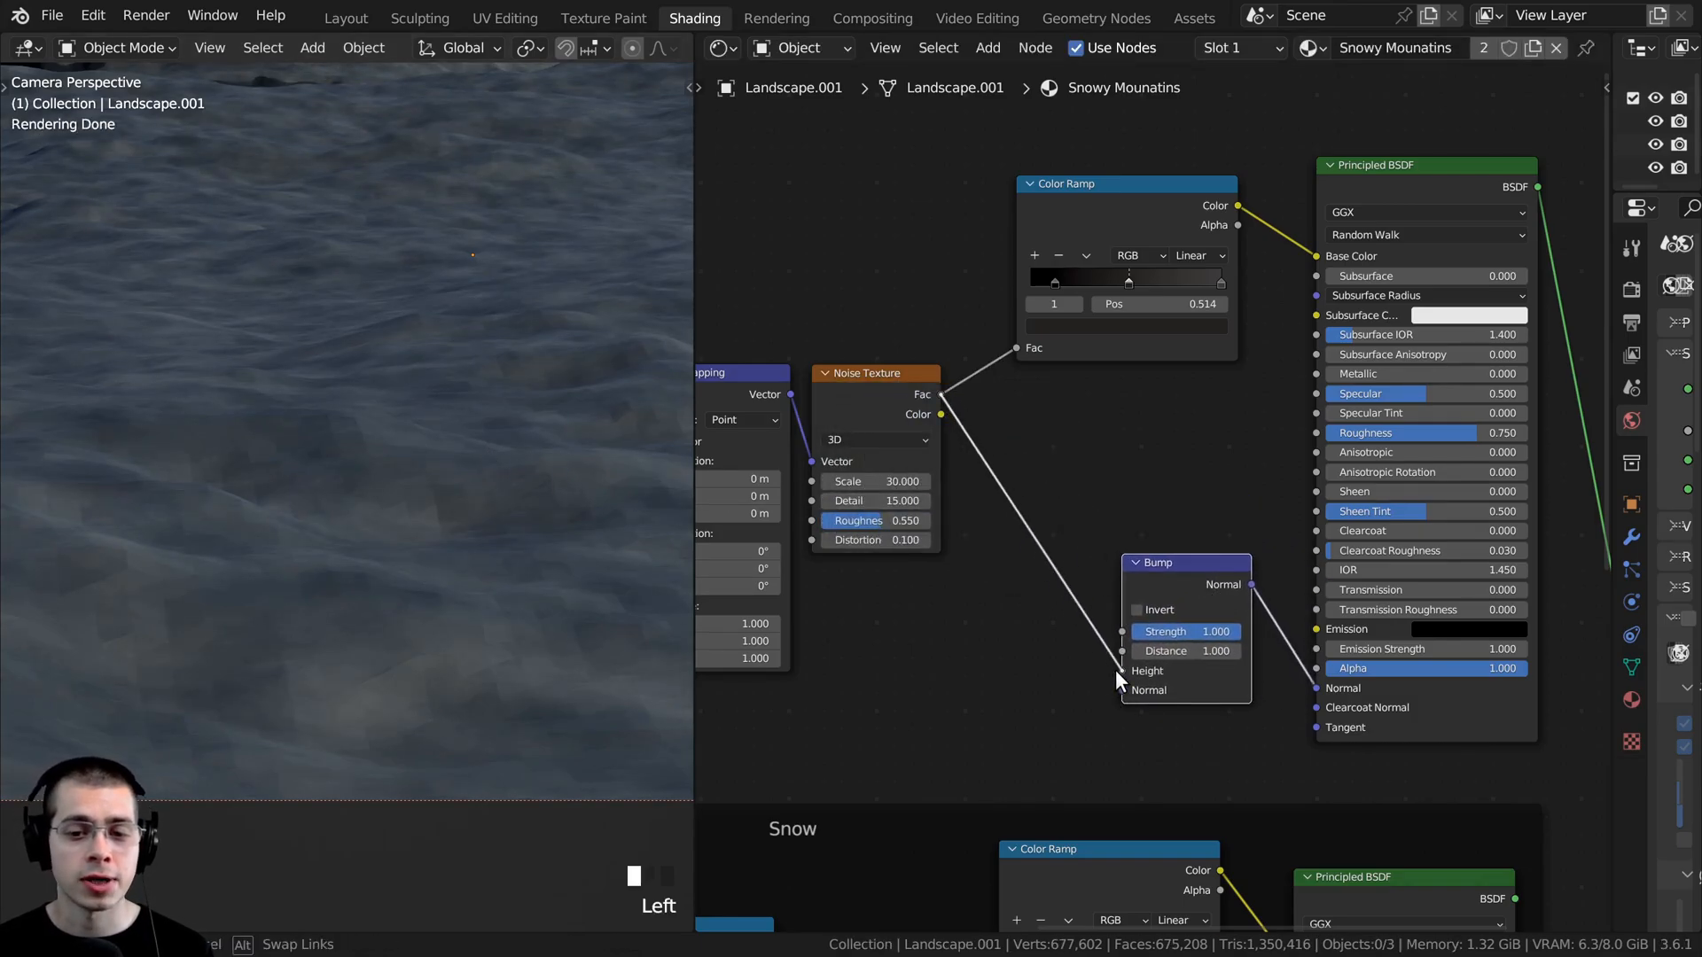
# - Set the new Bump node's Strength to 0.35 and check the rock surface in the render
pyautogui.scroll(-5, 370, 443)
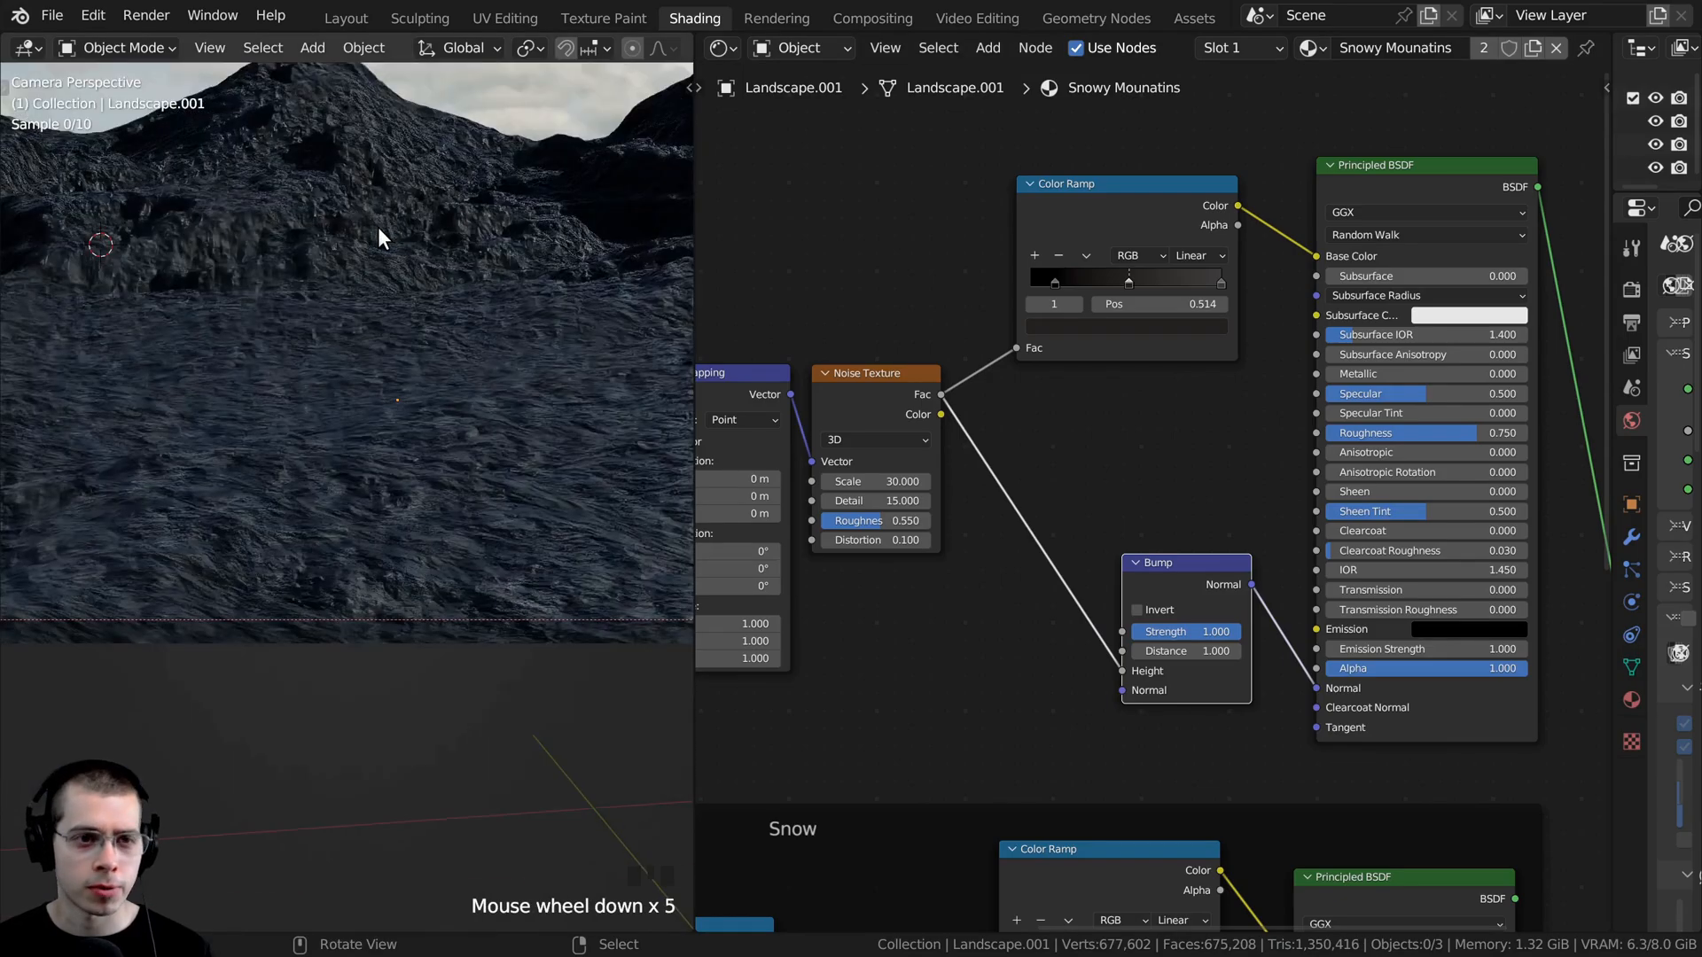
pyautogui.scroll(2, 1019, 674)
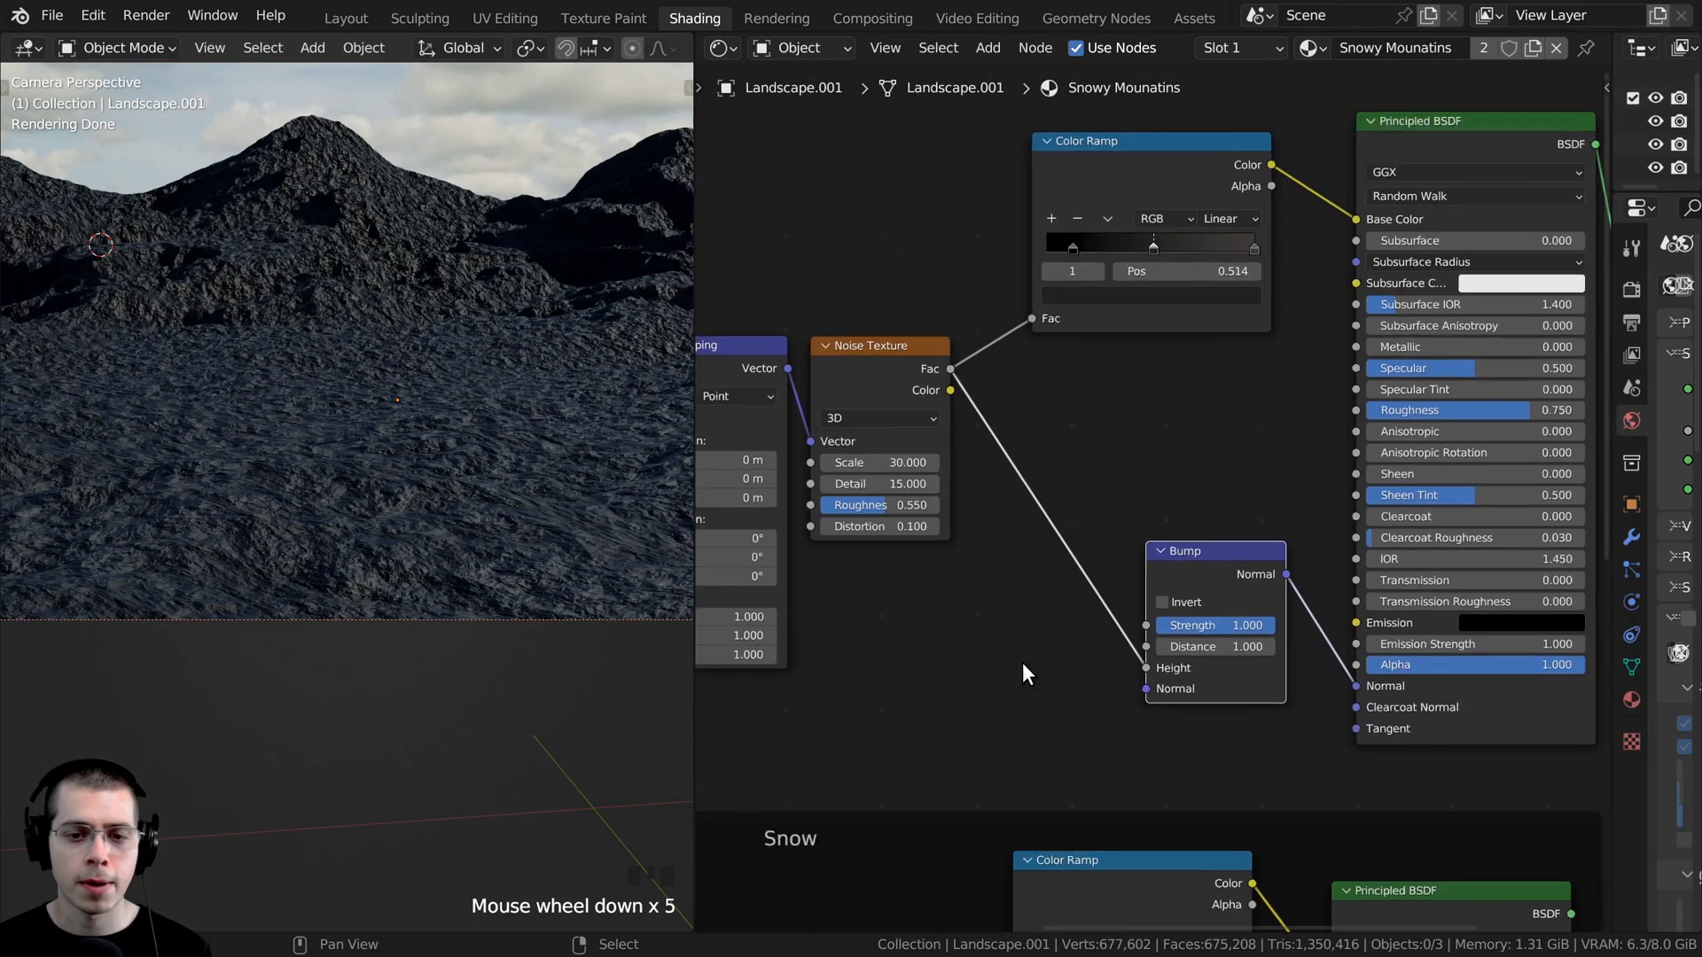
pyautogui.doubleClick(1235, 648)
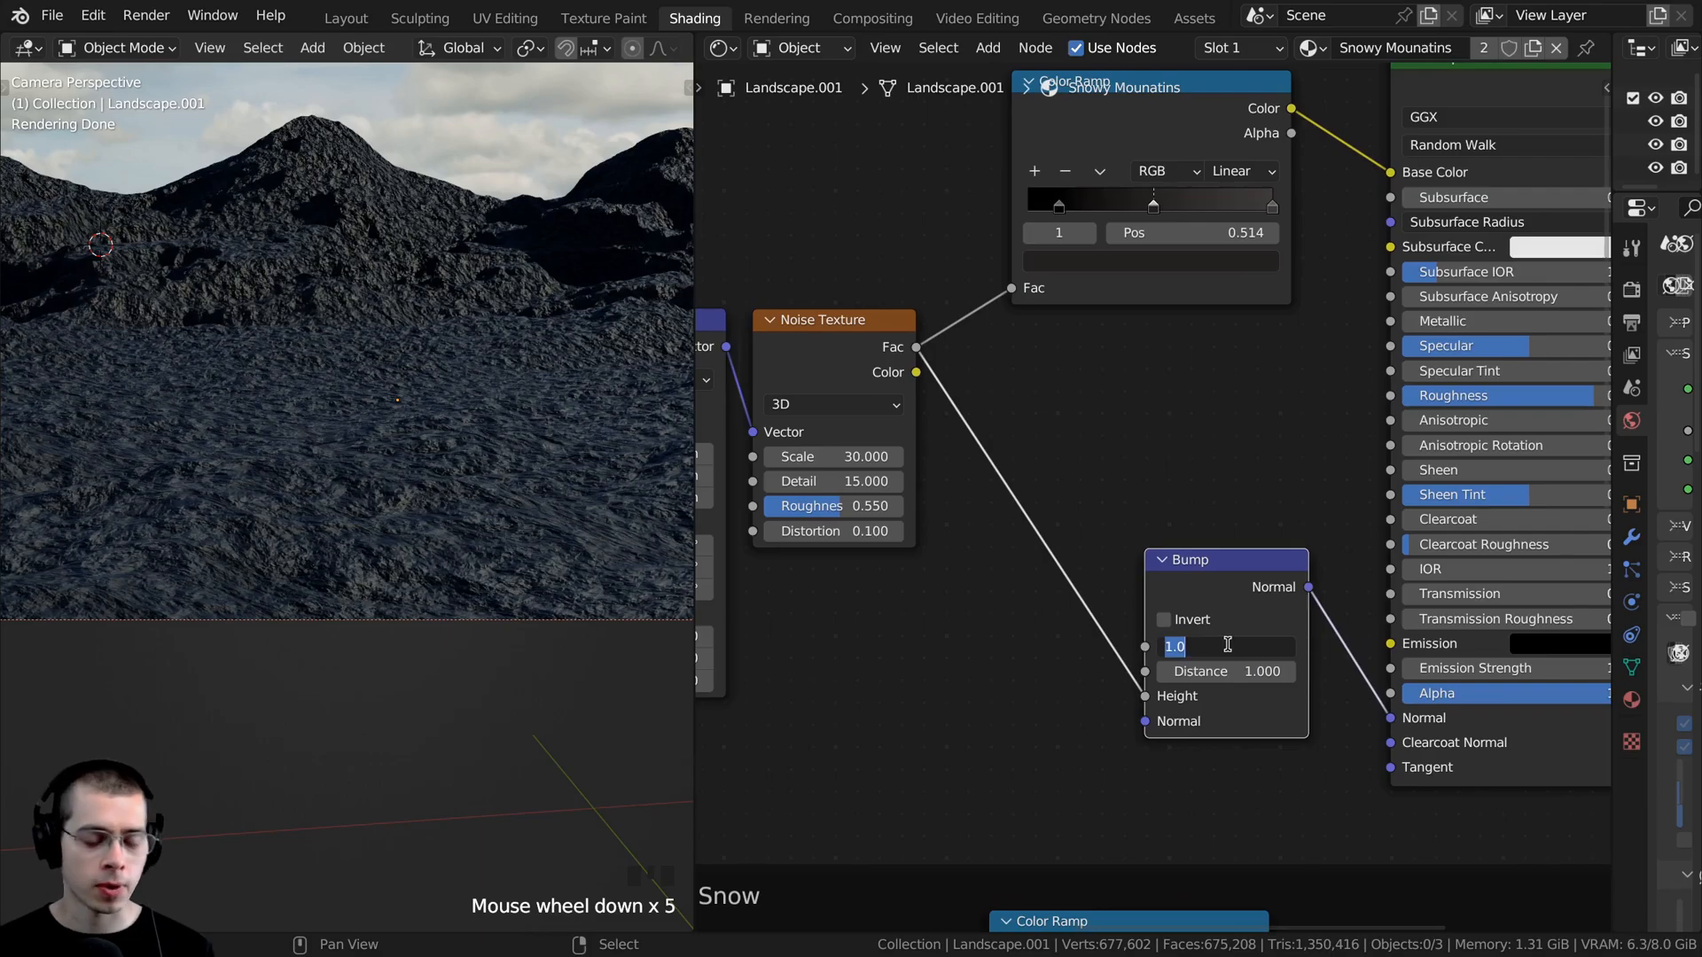
pyautogui.write('.35')
pyautogui.press('Return')
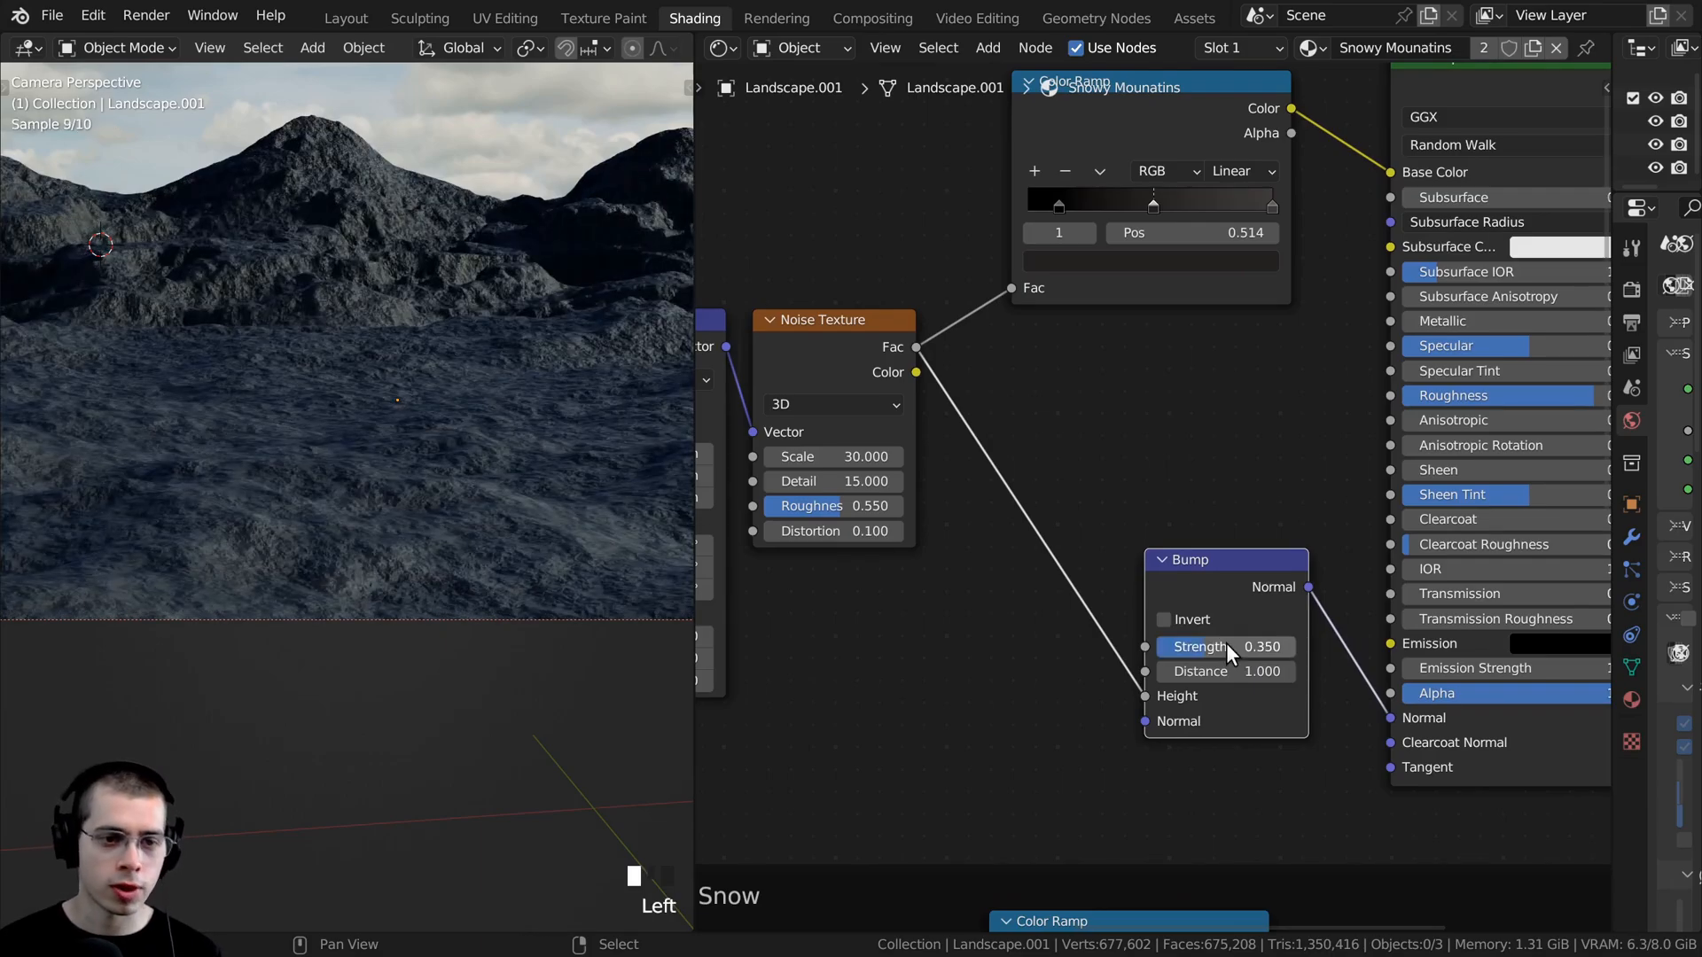
pyautogui.scroll(5, 264, 486)
pyautogui.scroll(-7, 275, 486)
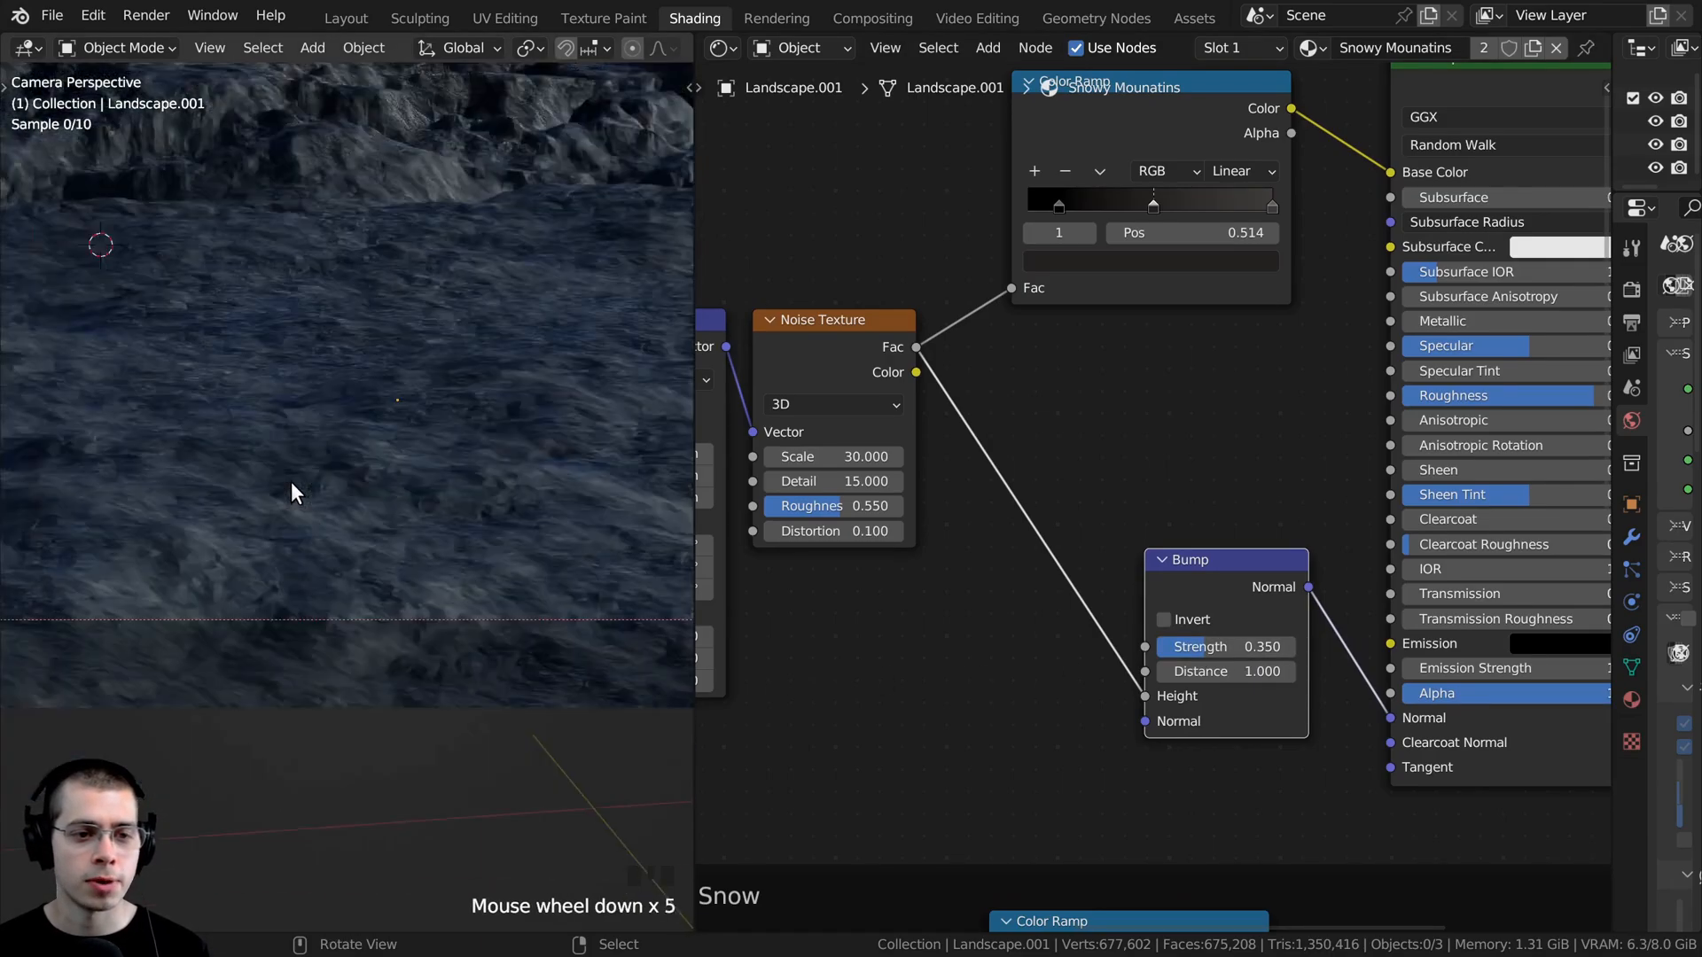
pyautogui.keyDown('shift'); pyautogui.moveTo(253, 379); pyautogui.dragTo(385, 578, button='middle'); pyautogui.keyUp('shift')
pyautogui.scroll(-2, 1215, 846)
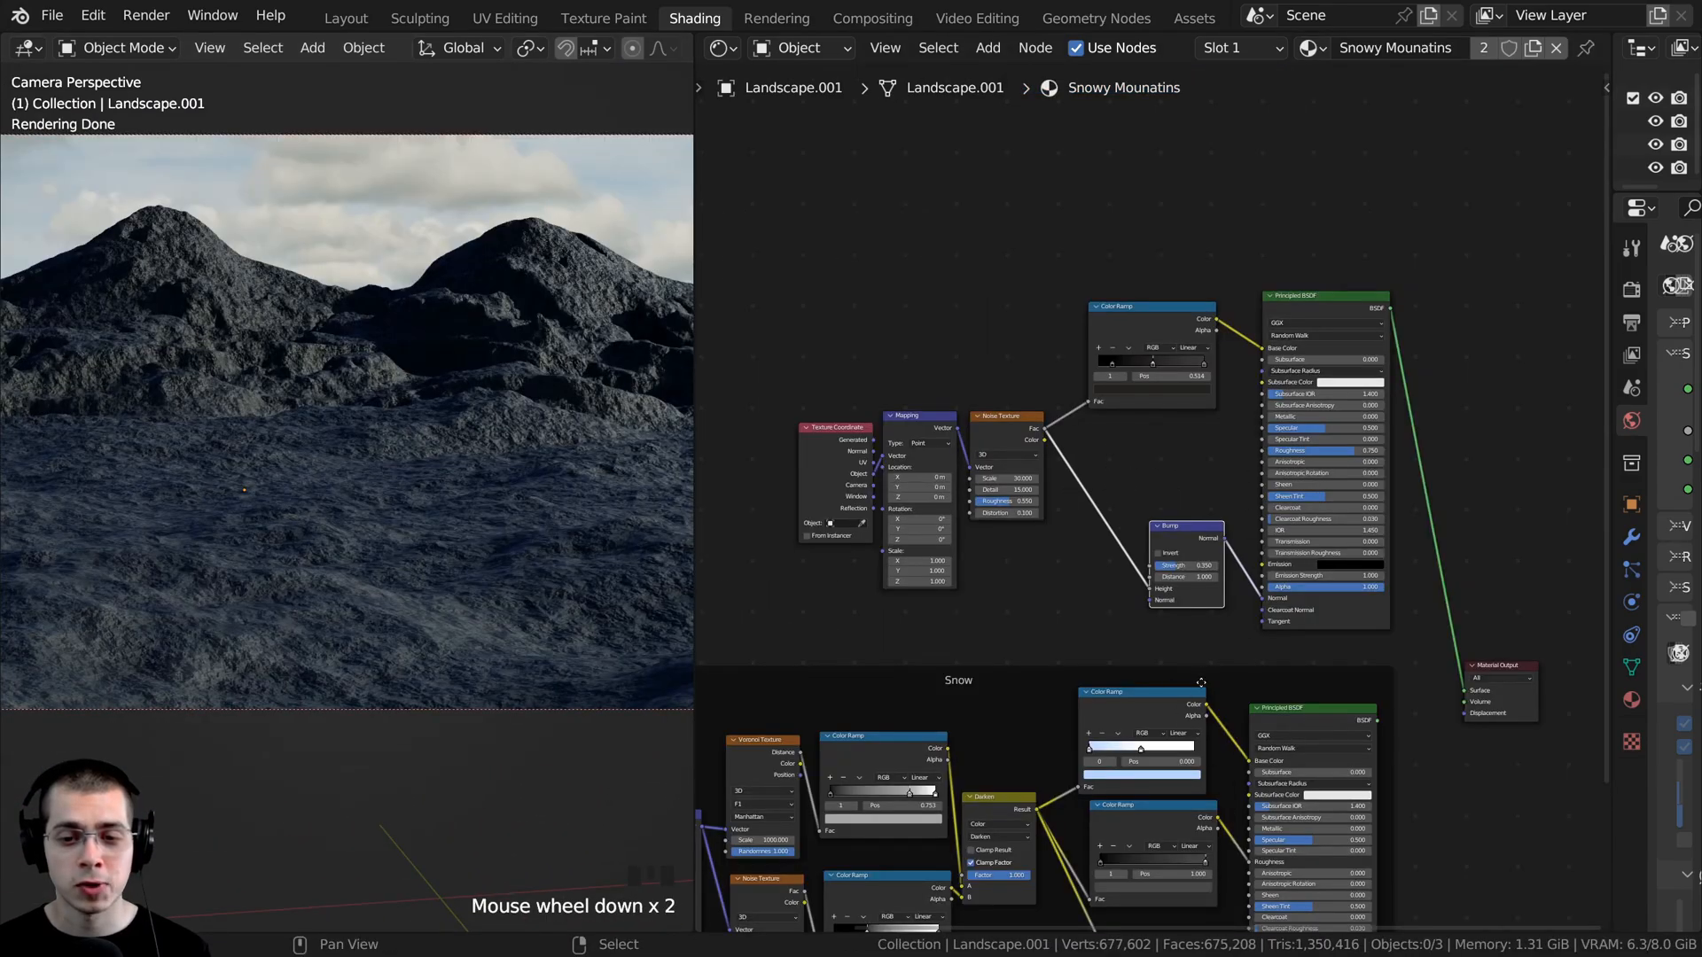
pyautogui.moveTo(1201, 683); pyautogui.dragTo(1279, 659, button='middle')
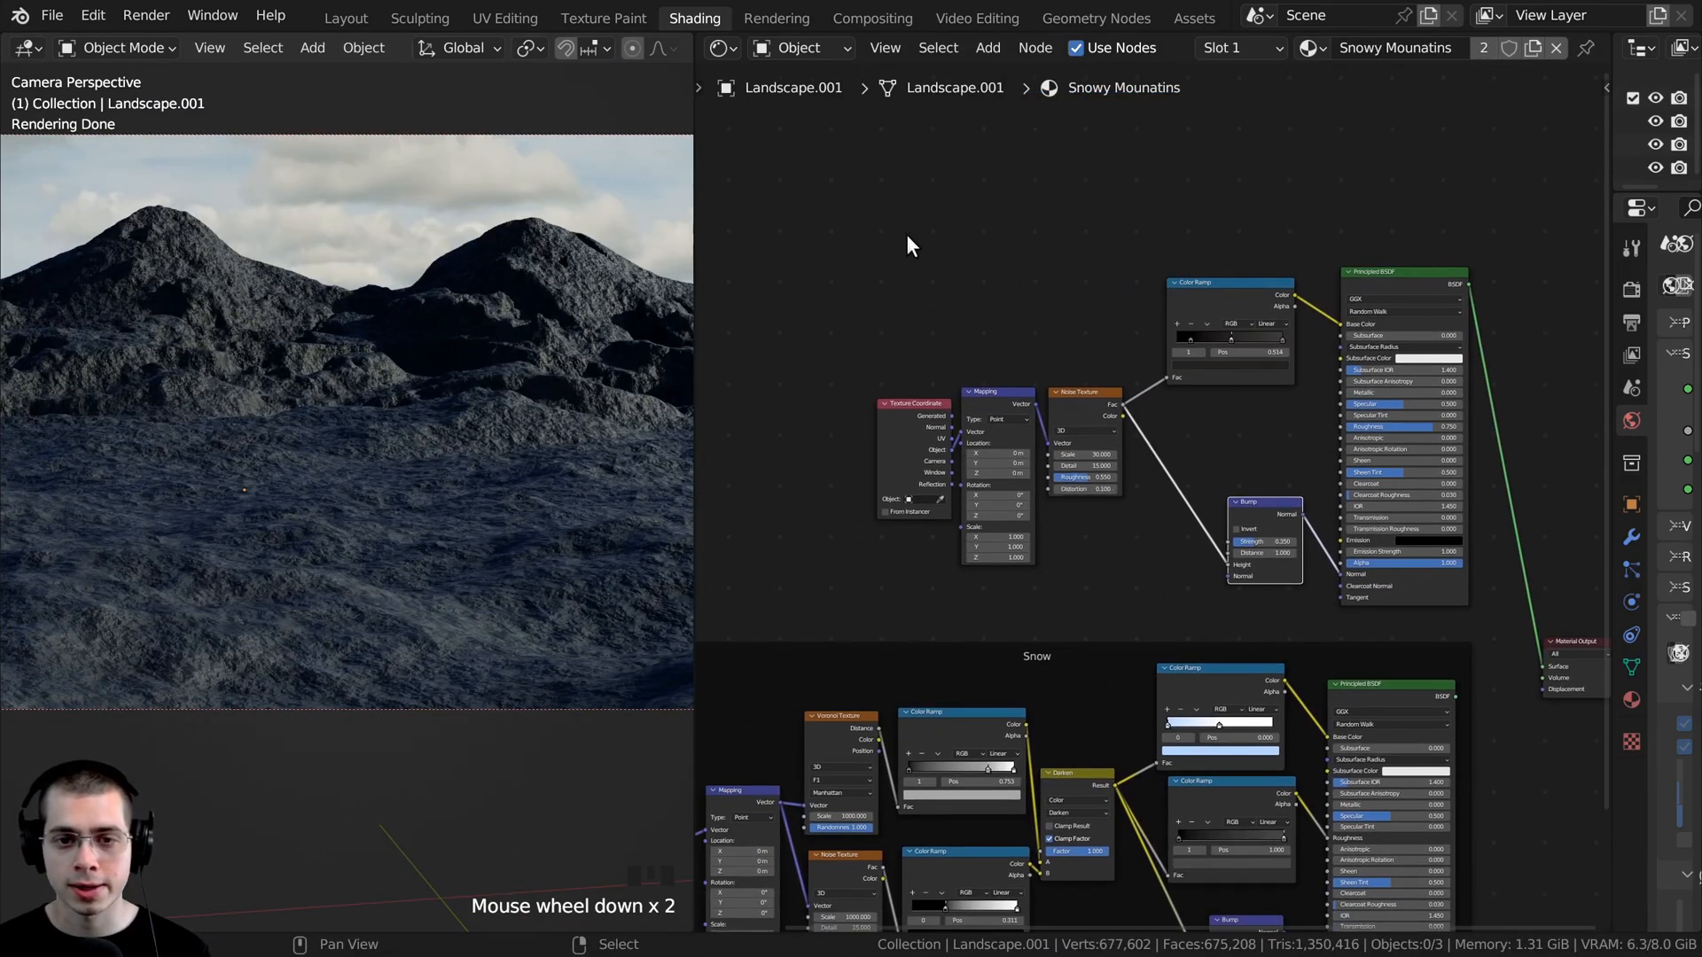
# - Group the rock shader's nodes in a frame and place it above the Snow frame
pyautogui.moveTo(842, 216); pyautogui.dragTo(1489, 615)
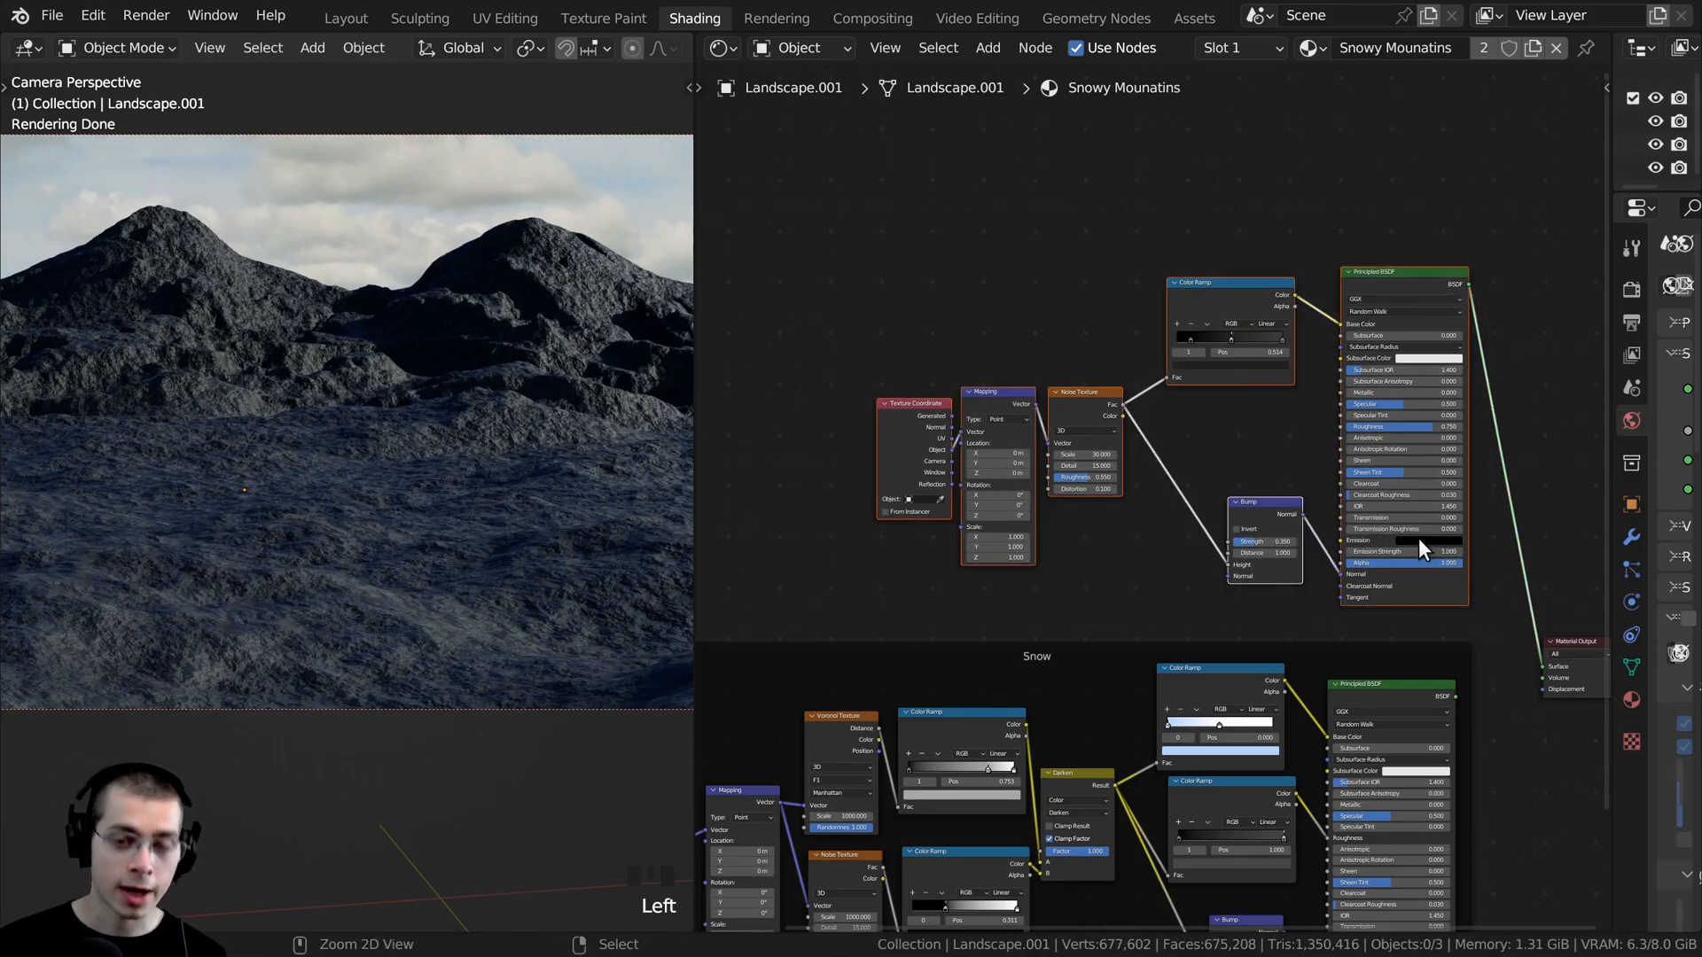
pyautogui.hotkey('ctrl', 'j')
pyautogui.moveTo(1128, 266); pyautogui.dragTo(1026, 257)
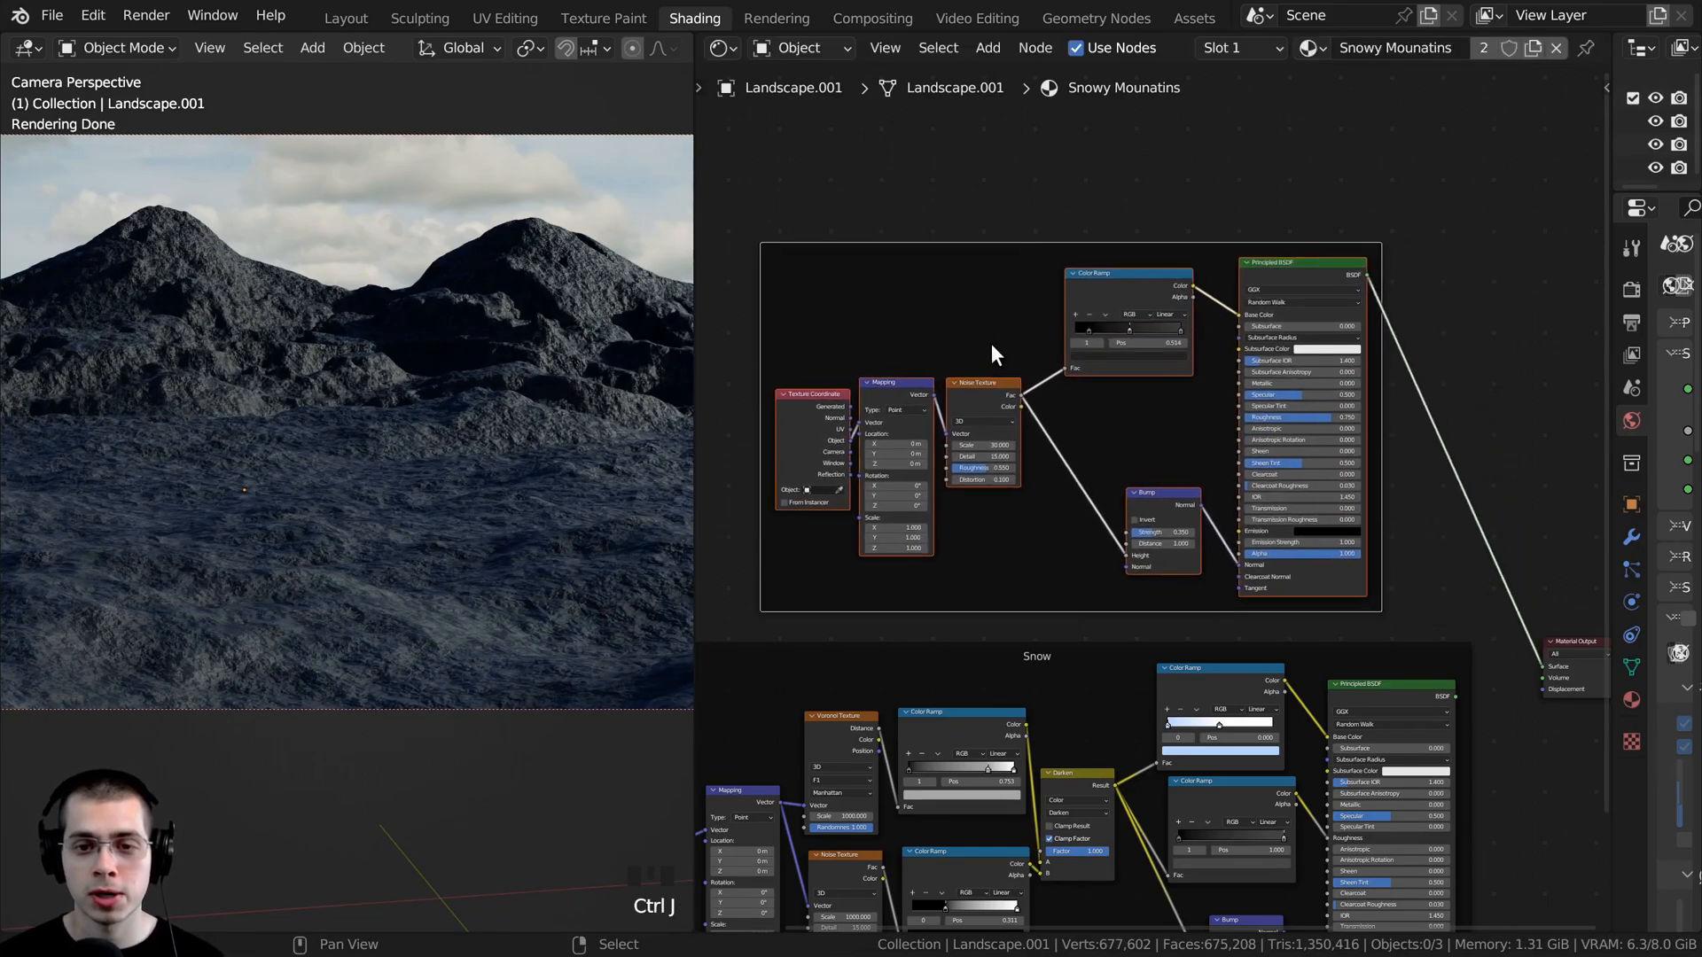
# - Tidy the rock frame's layout by repositioning the Noise Texture, Color Ramp, Mapping and Texture Coordinate nodes
pyautogui.moveTo(986, 384); pyautogui.dragTo(1016, 385)
pyautogui.moveTo(1098, 276); pyautogui.dragTo(1119, 284)
pyautogui.press('a')
pyautogui.press('a')
pyautogui.moveTo(897, 388); pyautogui.dragTo(859, 409)
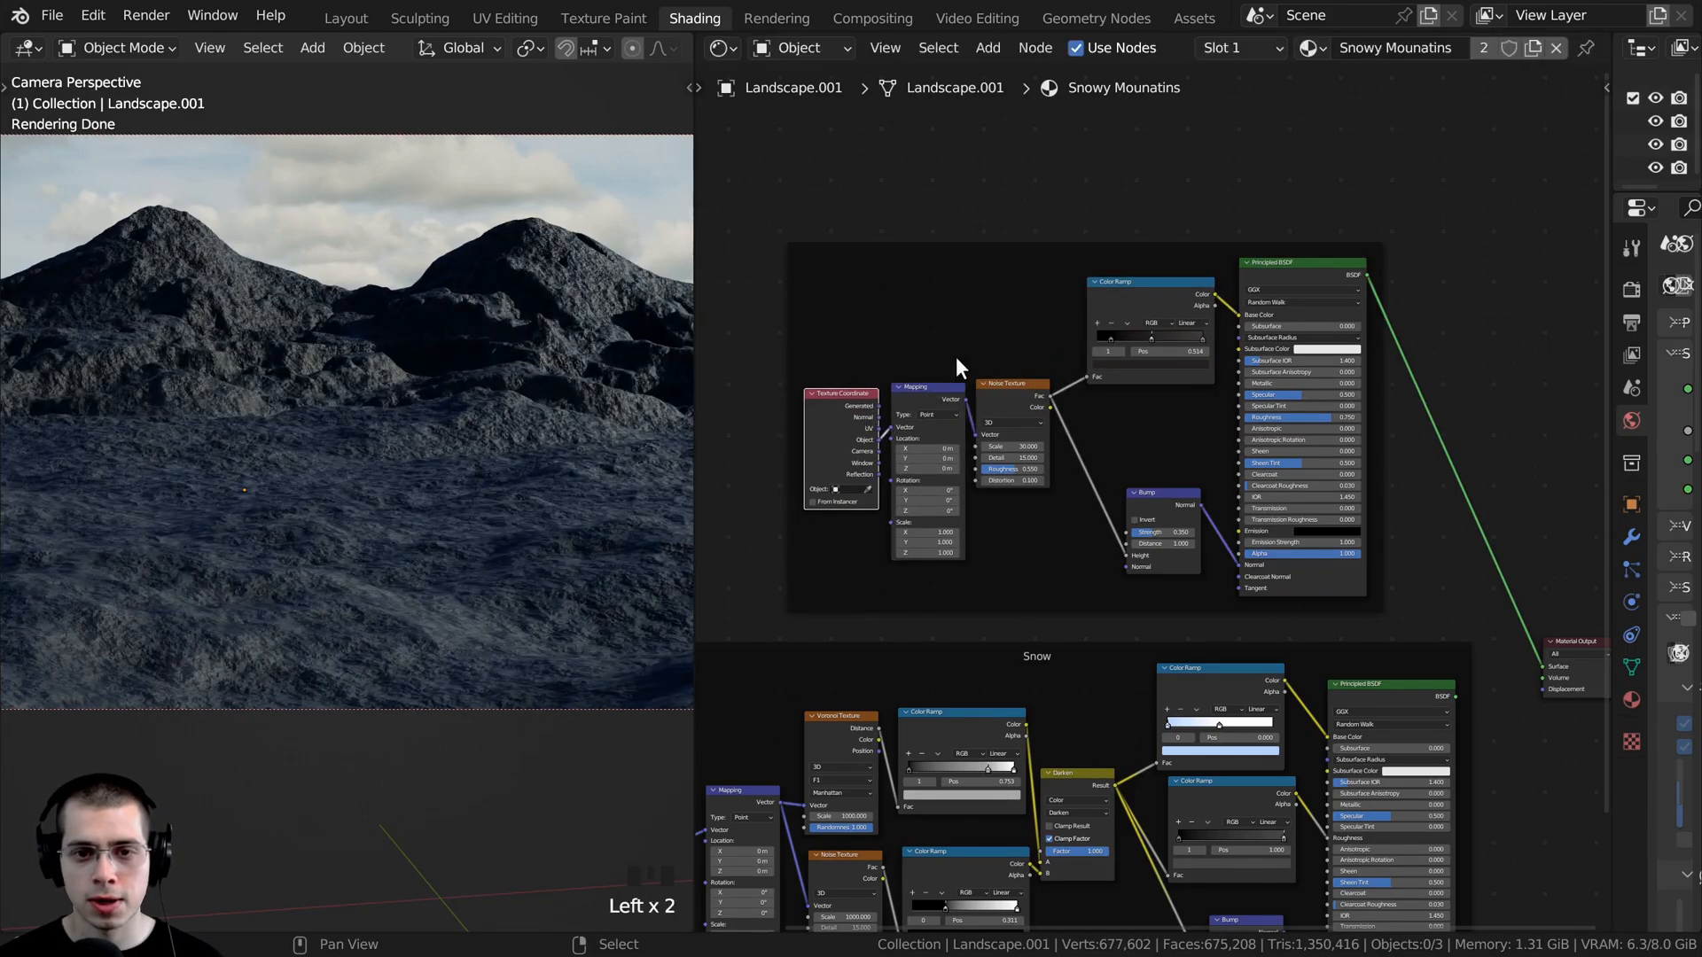
# - Label the new frame around the rock nodes "Rock"
pyautogui.click(1043, 246)
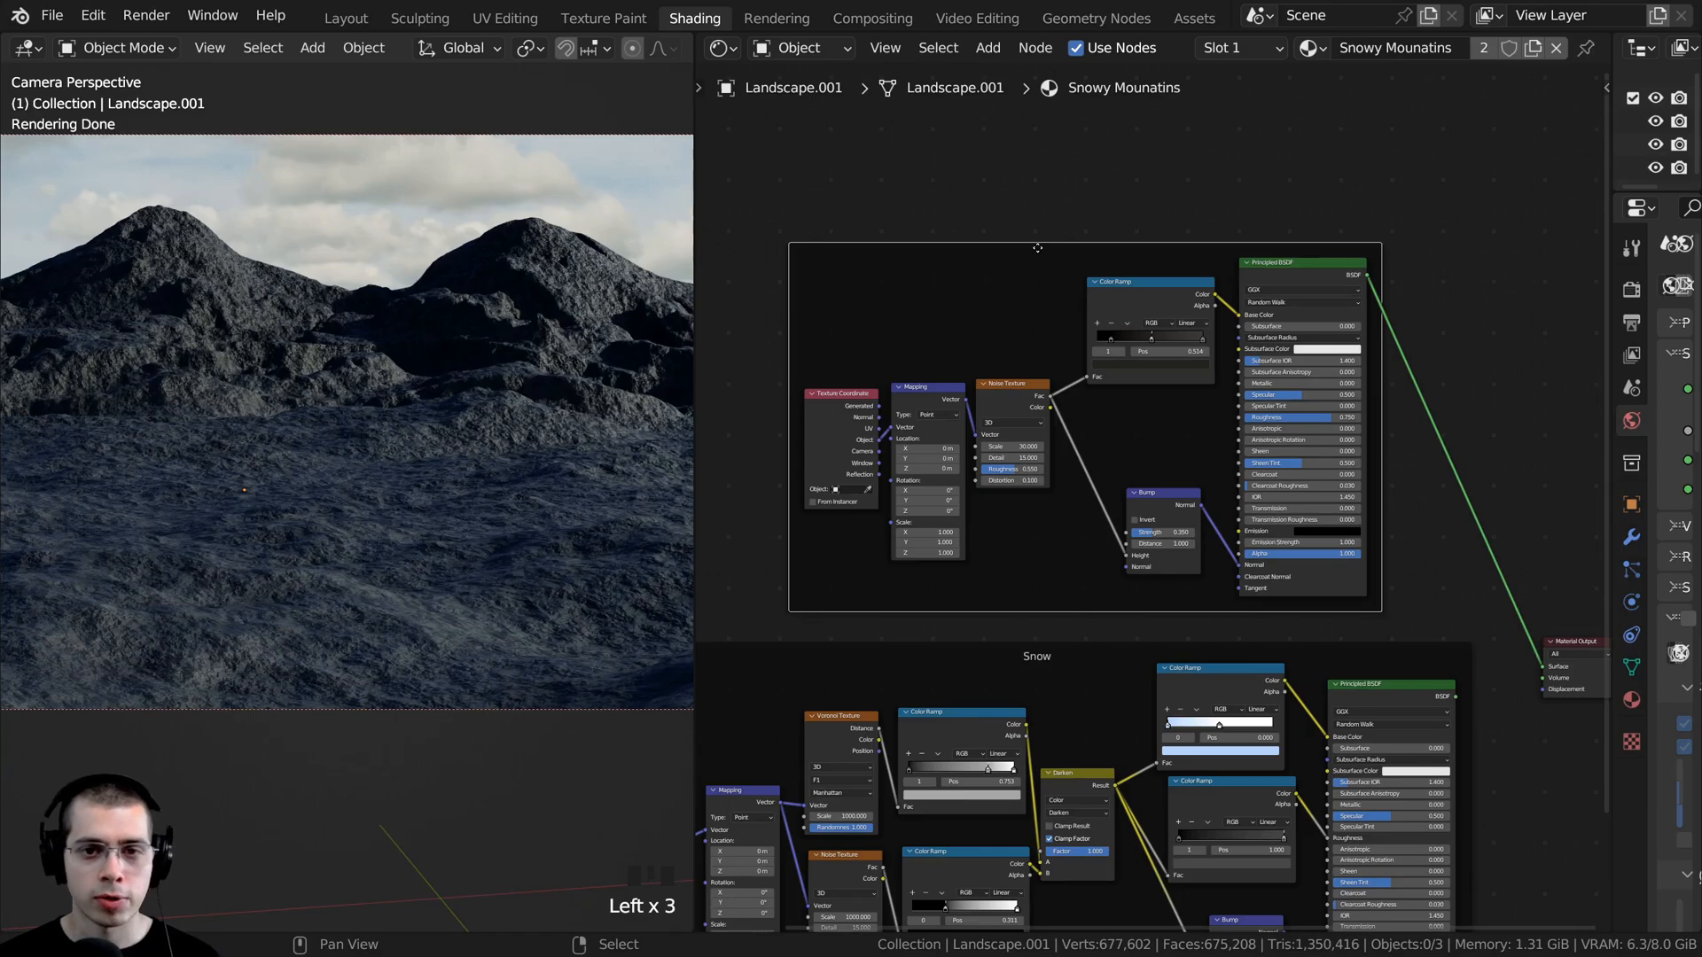
pyautogui.press('F2')
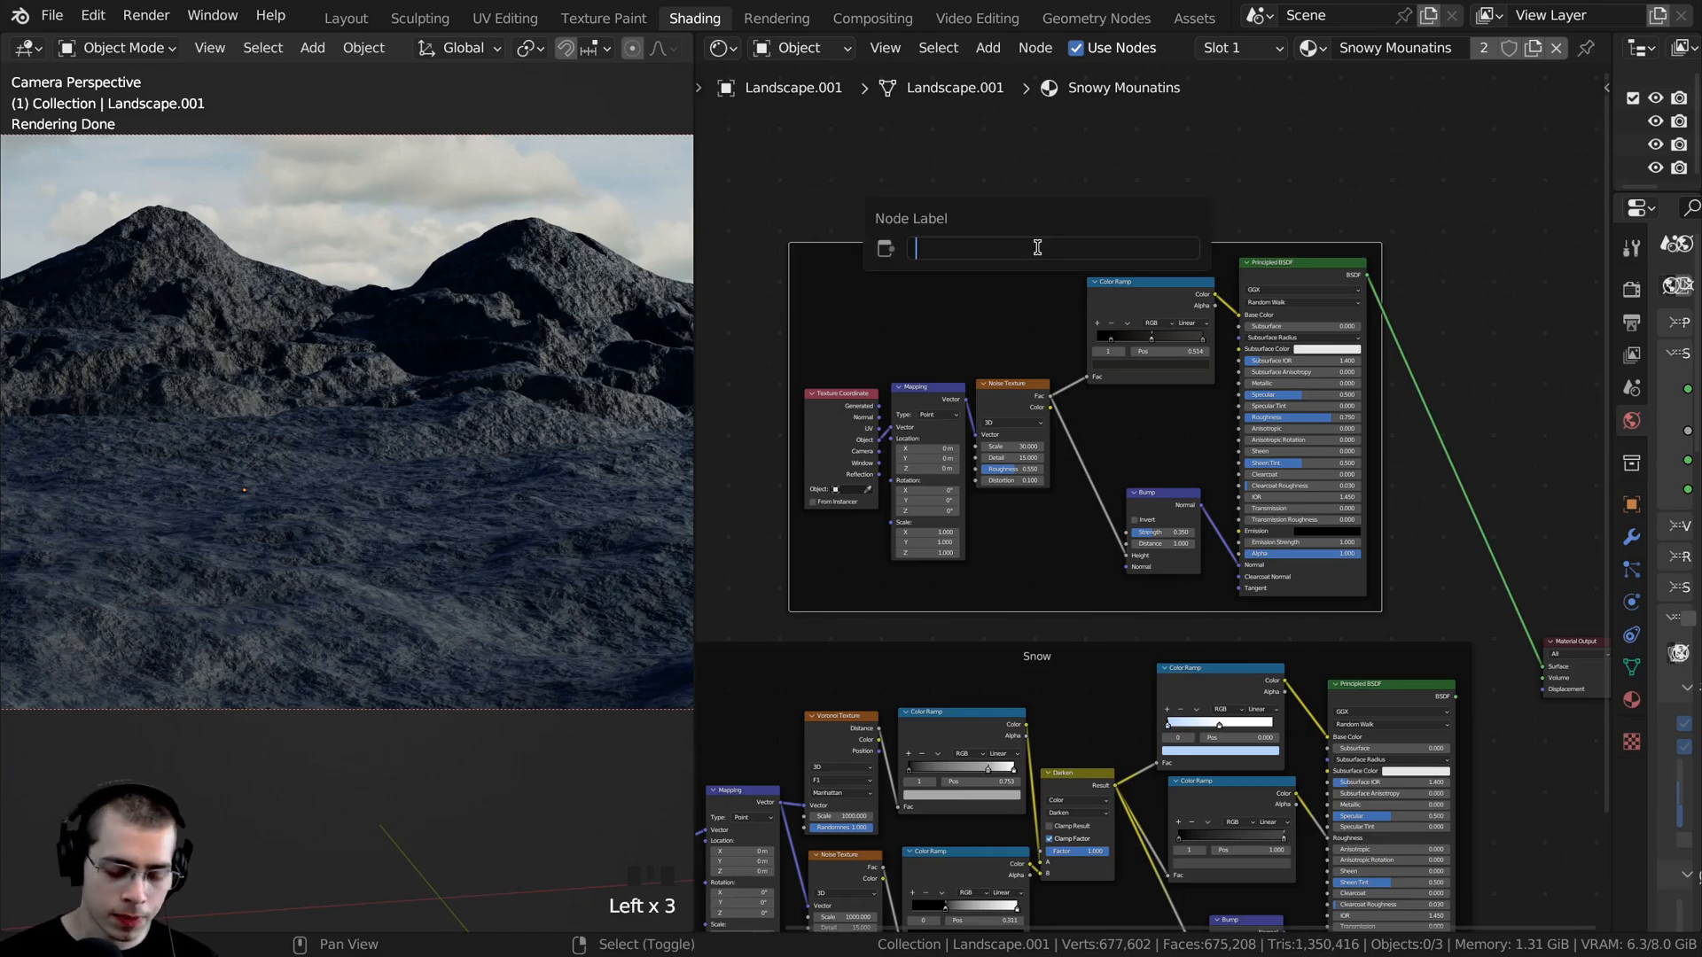
pyautogui.write('Rock')
pyautogui.press('Return')
# - Preview the Snow and Rock Principled BSDFs in turn on the landscape
pyautogui.scroll(-2, 1078, 746)
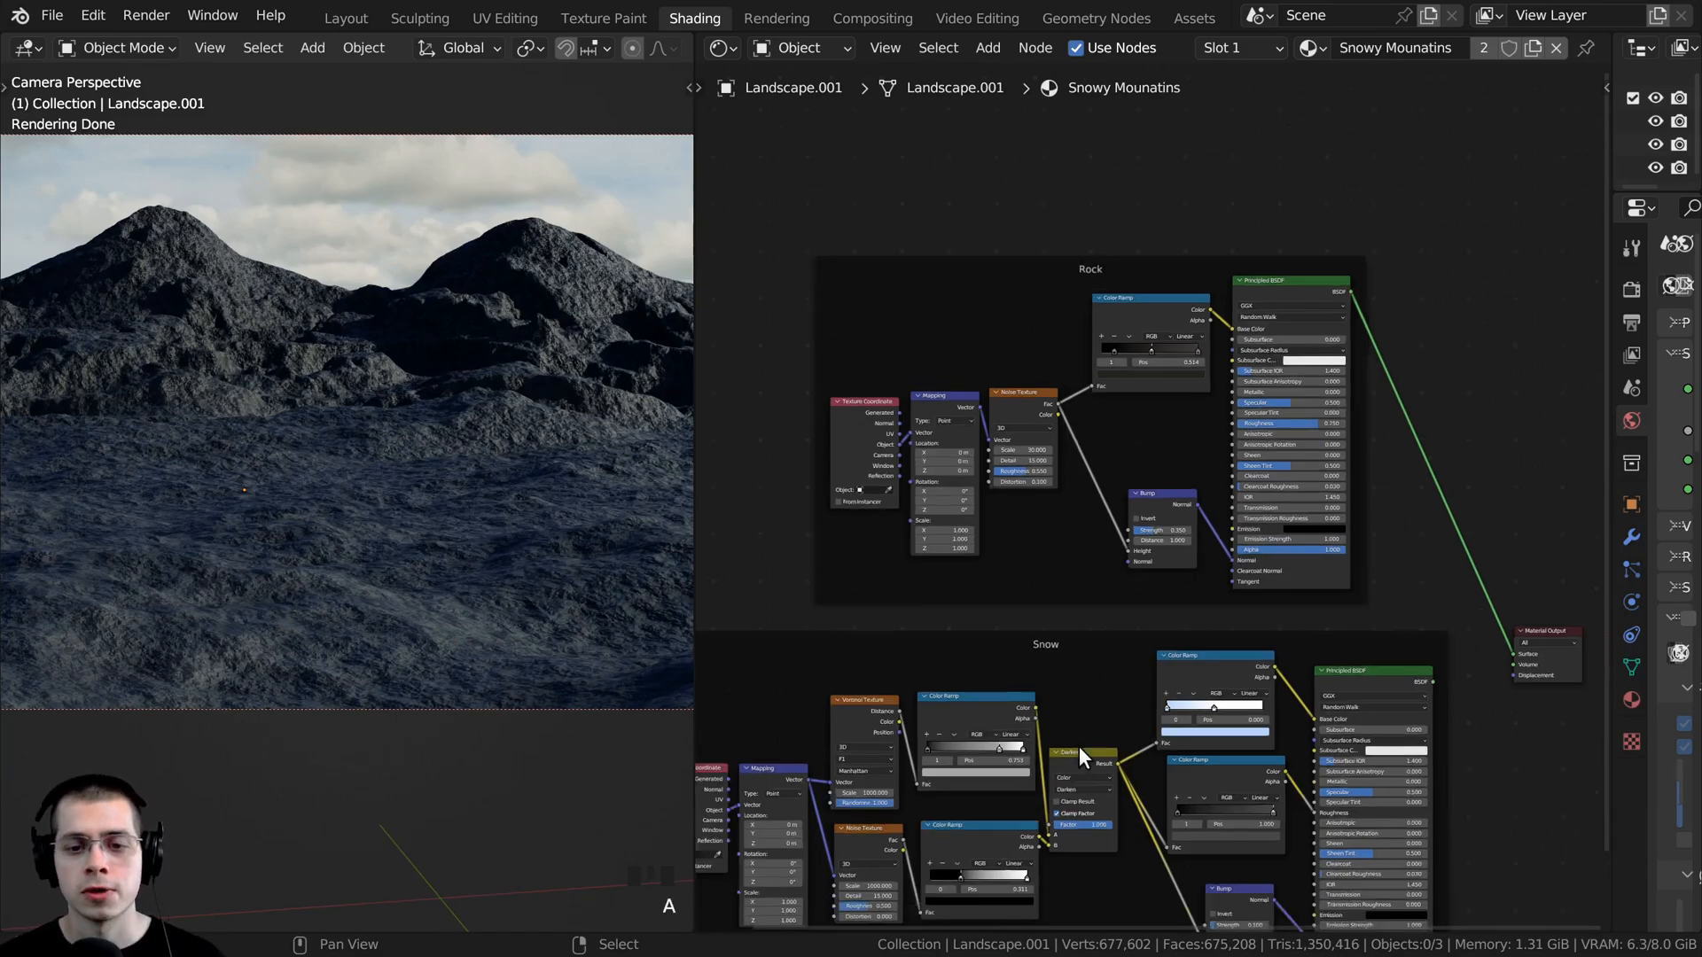
pyautogui.keyDown('ctrl'); pyautogui.keyDown('shift'); pyautogui.click(1329, 665); pyautogui.keyUp('shift'); pyautogui.keyUp('ctrl')
pyautogui.keyDown('ctrl'); pyautogui.keyDown('shift'); pyautogui.click(1294, 324); pyautogui.keyUp('shift'); pyautogui.keyUp('ctrl')
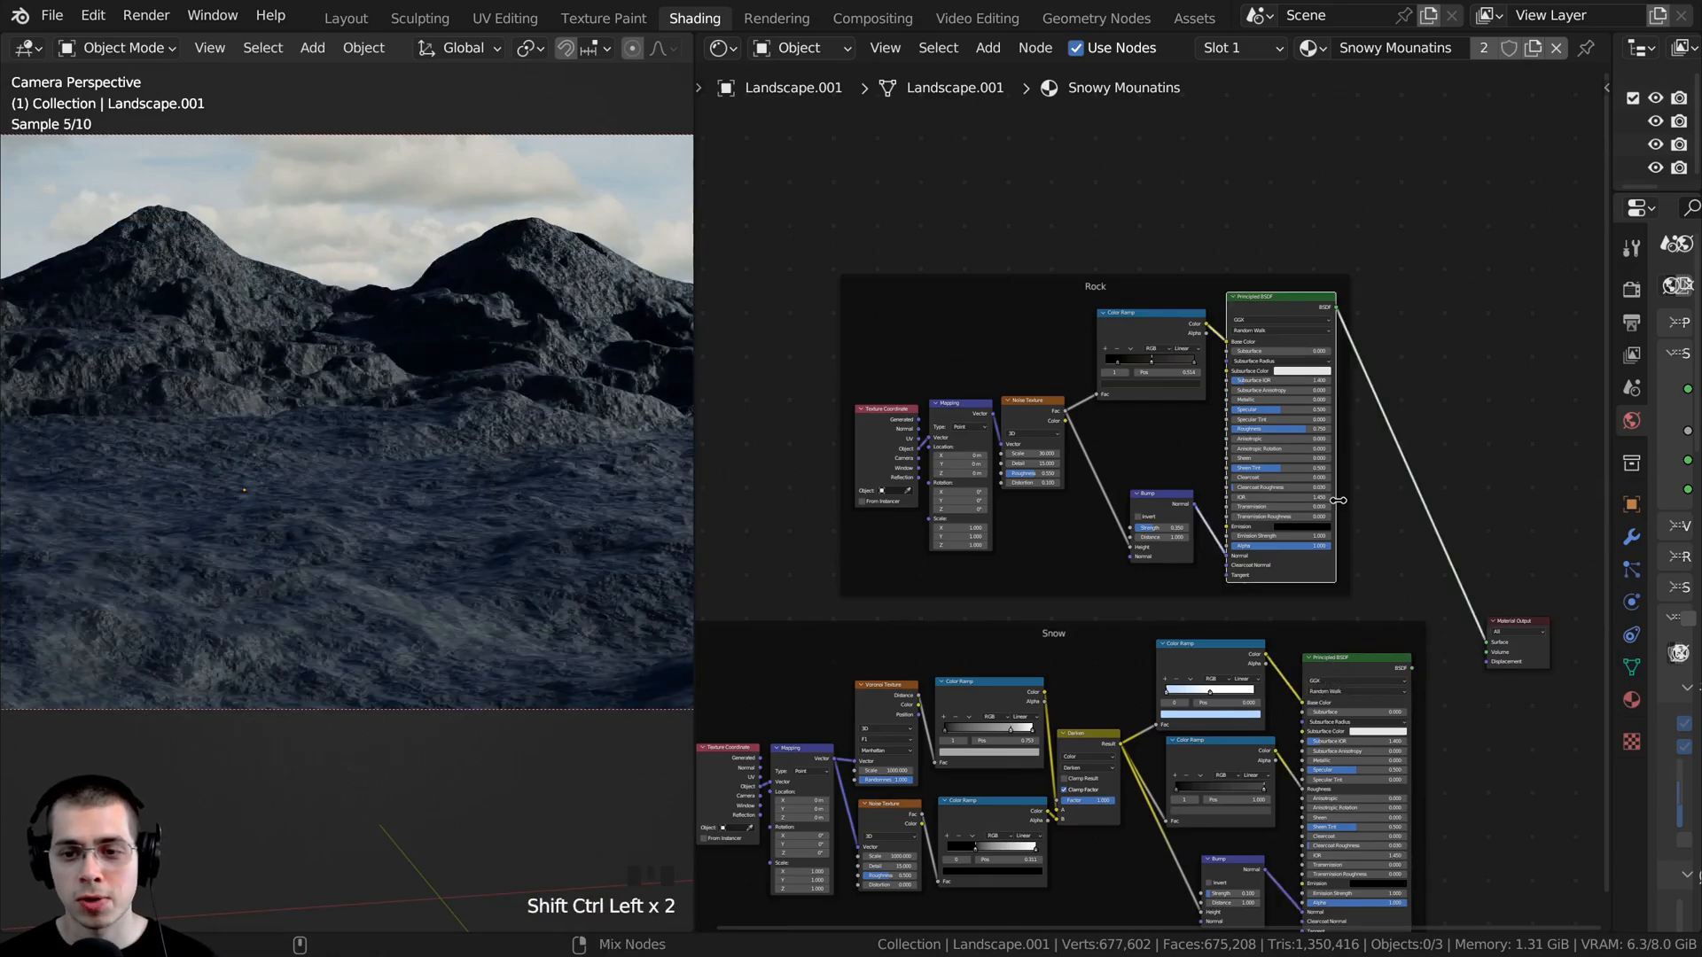
# - Insert a Mix Shader on the link between the Rock Principled BSDF and the Material Output
pyautogui.moveTo(1348, 663); pyautogui.dragTo(1269, 651, button='middle')
pyautogui.click(1269, 652)
pyautogui.hotkey('shift', 'a')
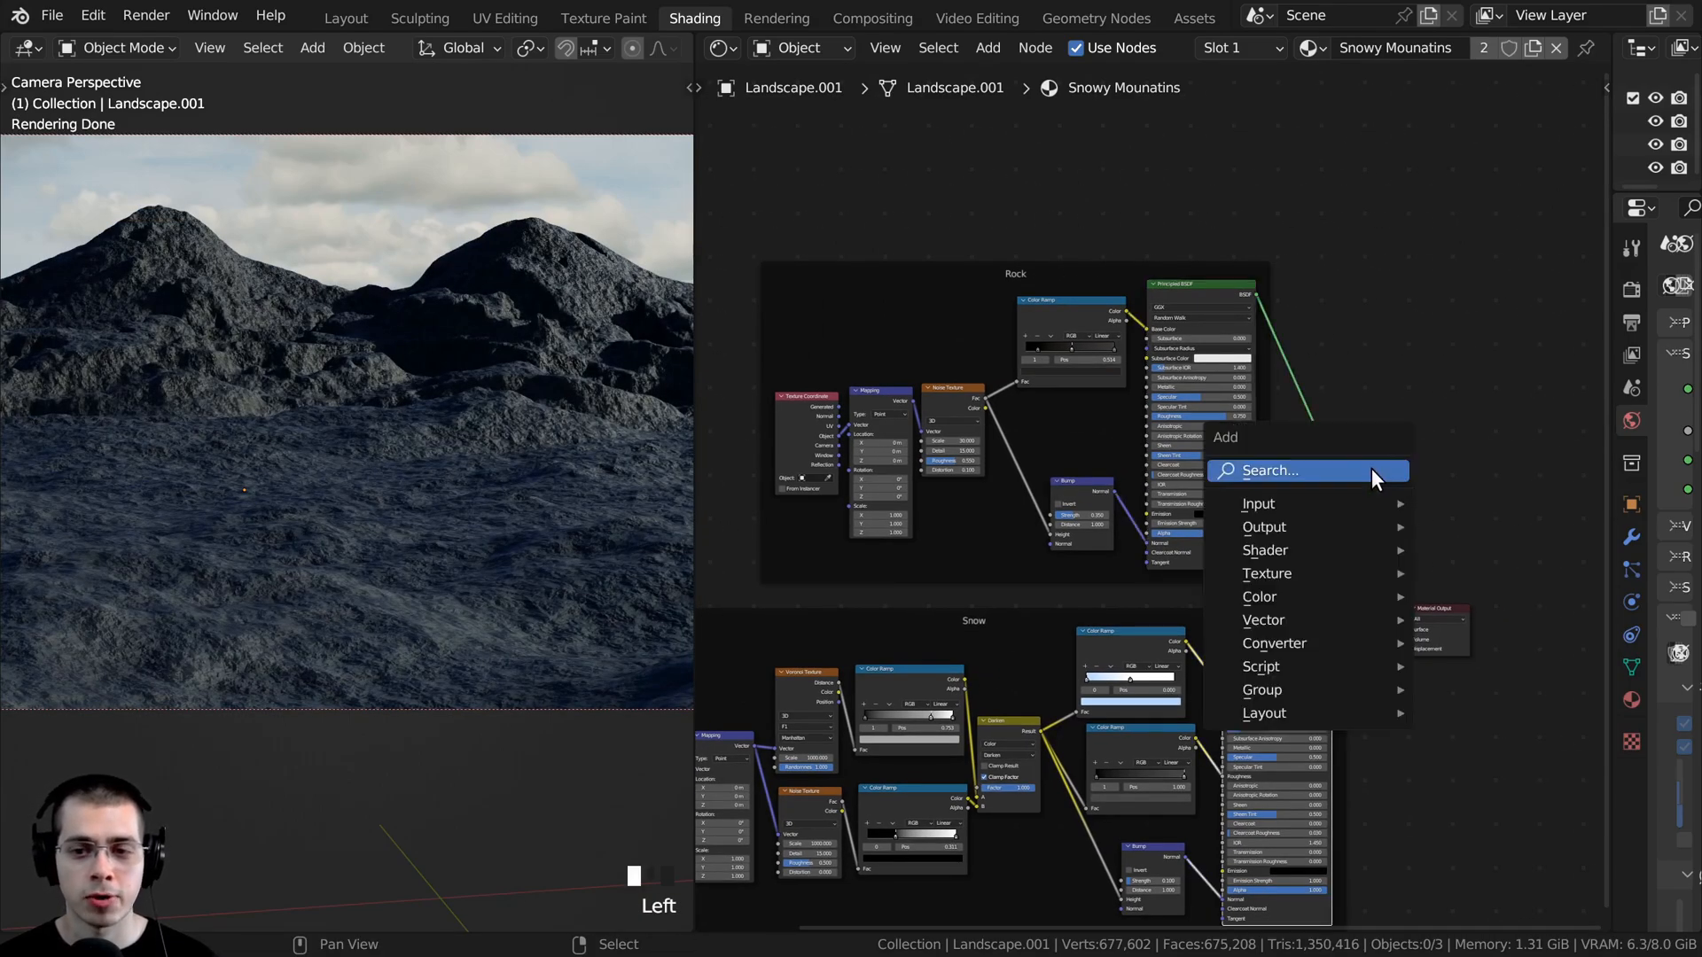
pyautogui.click(1370, 470)
pyautogui.write('mi')
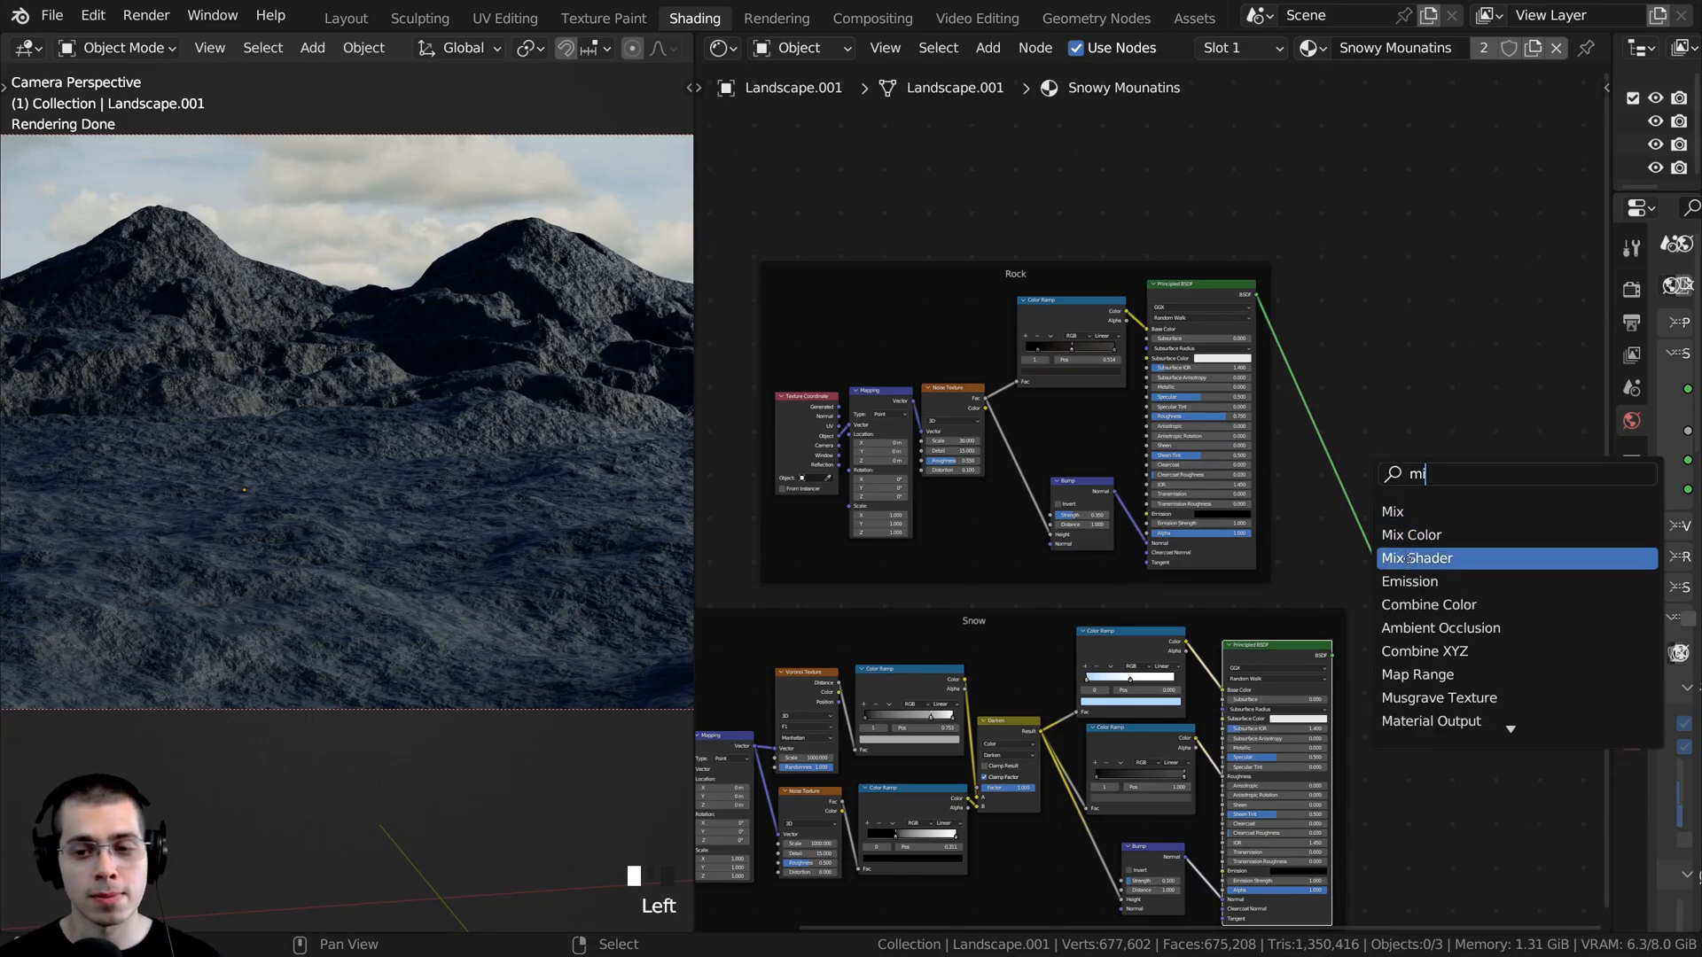
pyautogui.click(1409, 558)
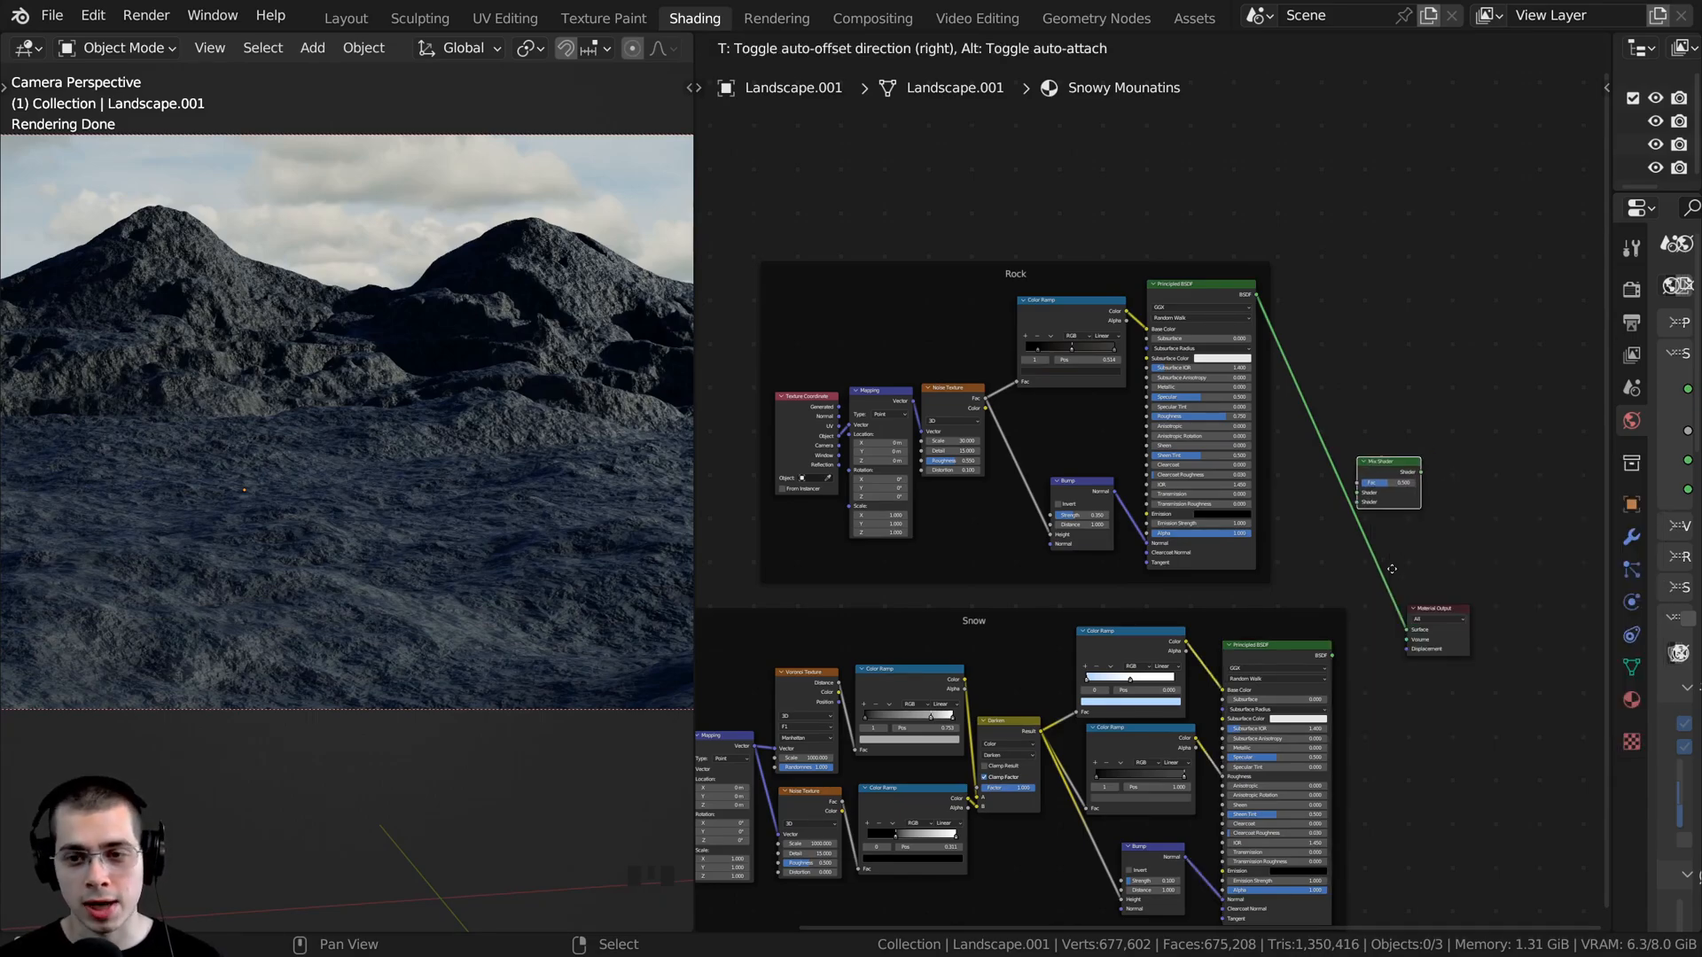
pyautogui.click(1384, 627)
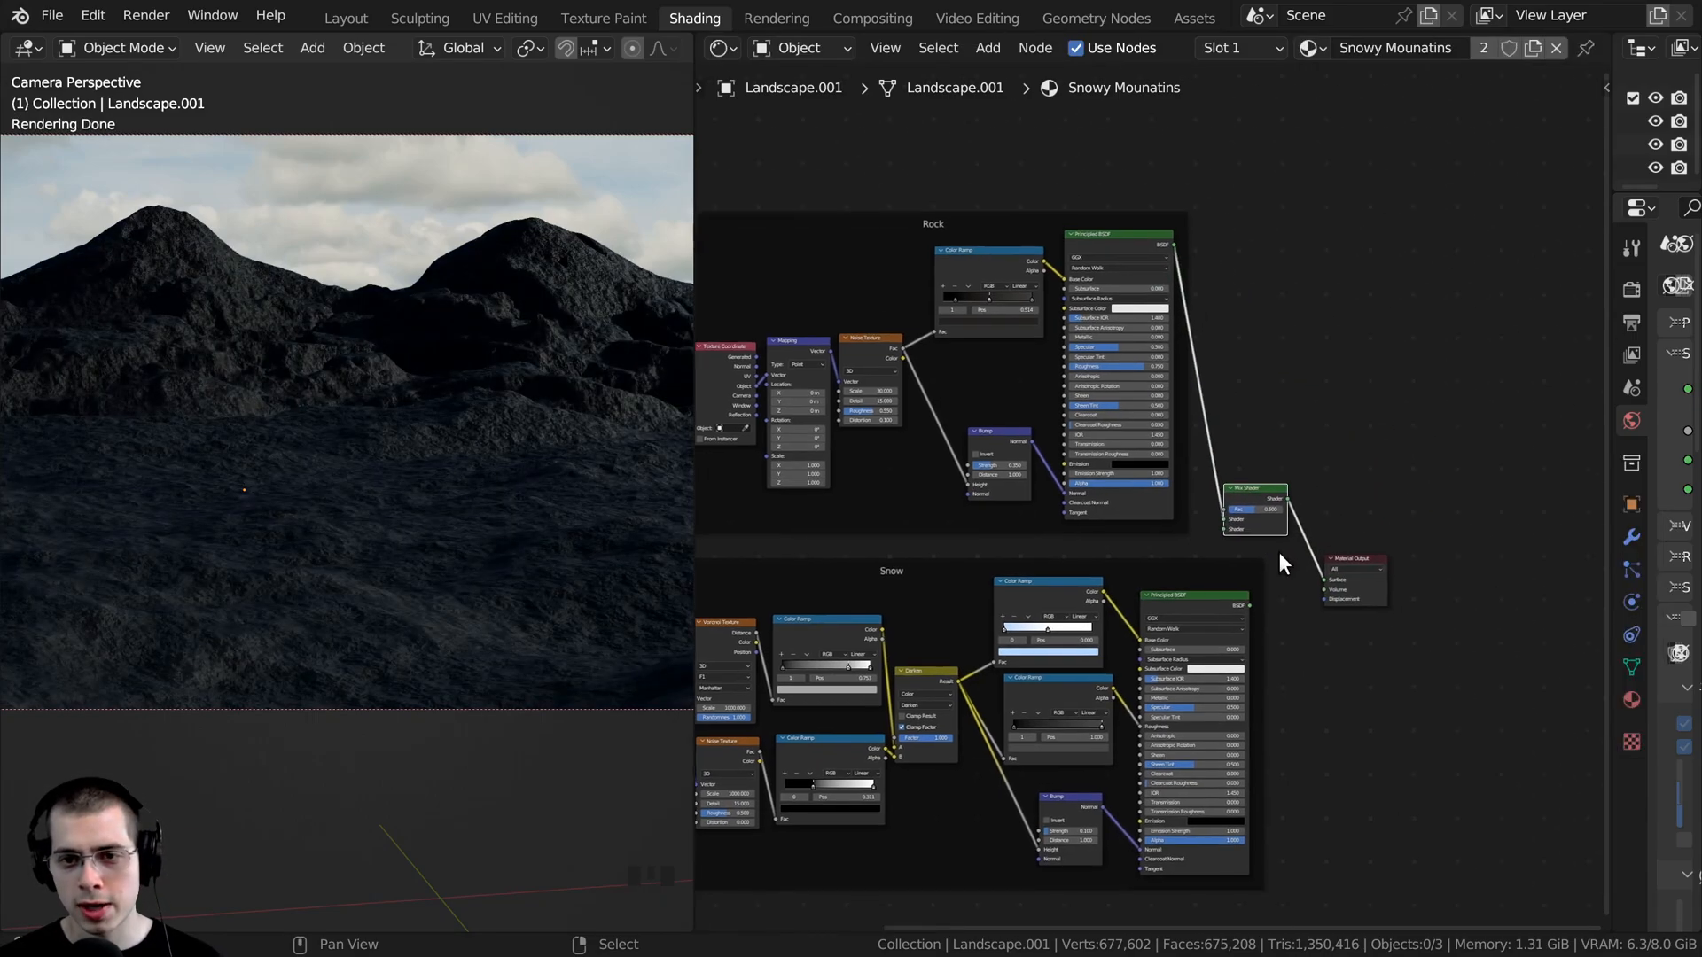
# - Reposition the Material Output and the Mix Shader so they sit side by side
pyautogui.scroll(3, 1144, 269)
pyautogui.scroll(2, 1188, 519)
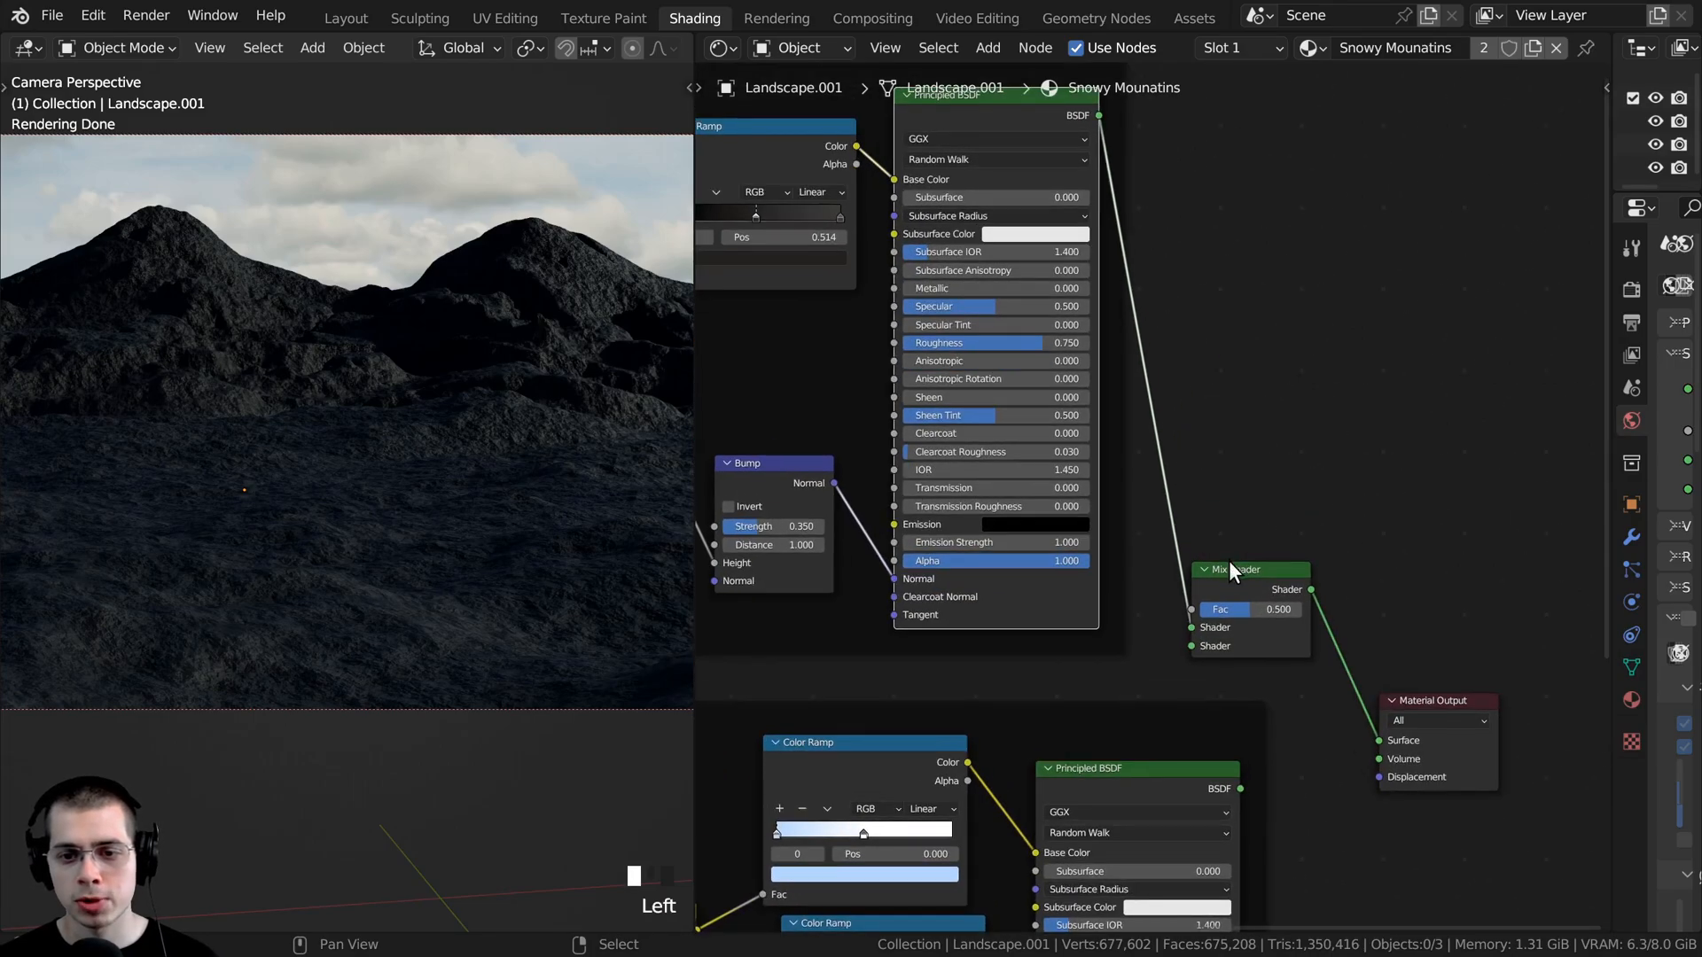
pyautogui.moveTo(1400, 700); pyautogui.dragTo(1502, 572)
pyautogui.scroll(1, 1358, 651)
pyautogui.moveTo(1355, 653); pyautogui.dragTo(1379, 479, button='middle')
pyautogui.press('Left')
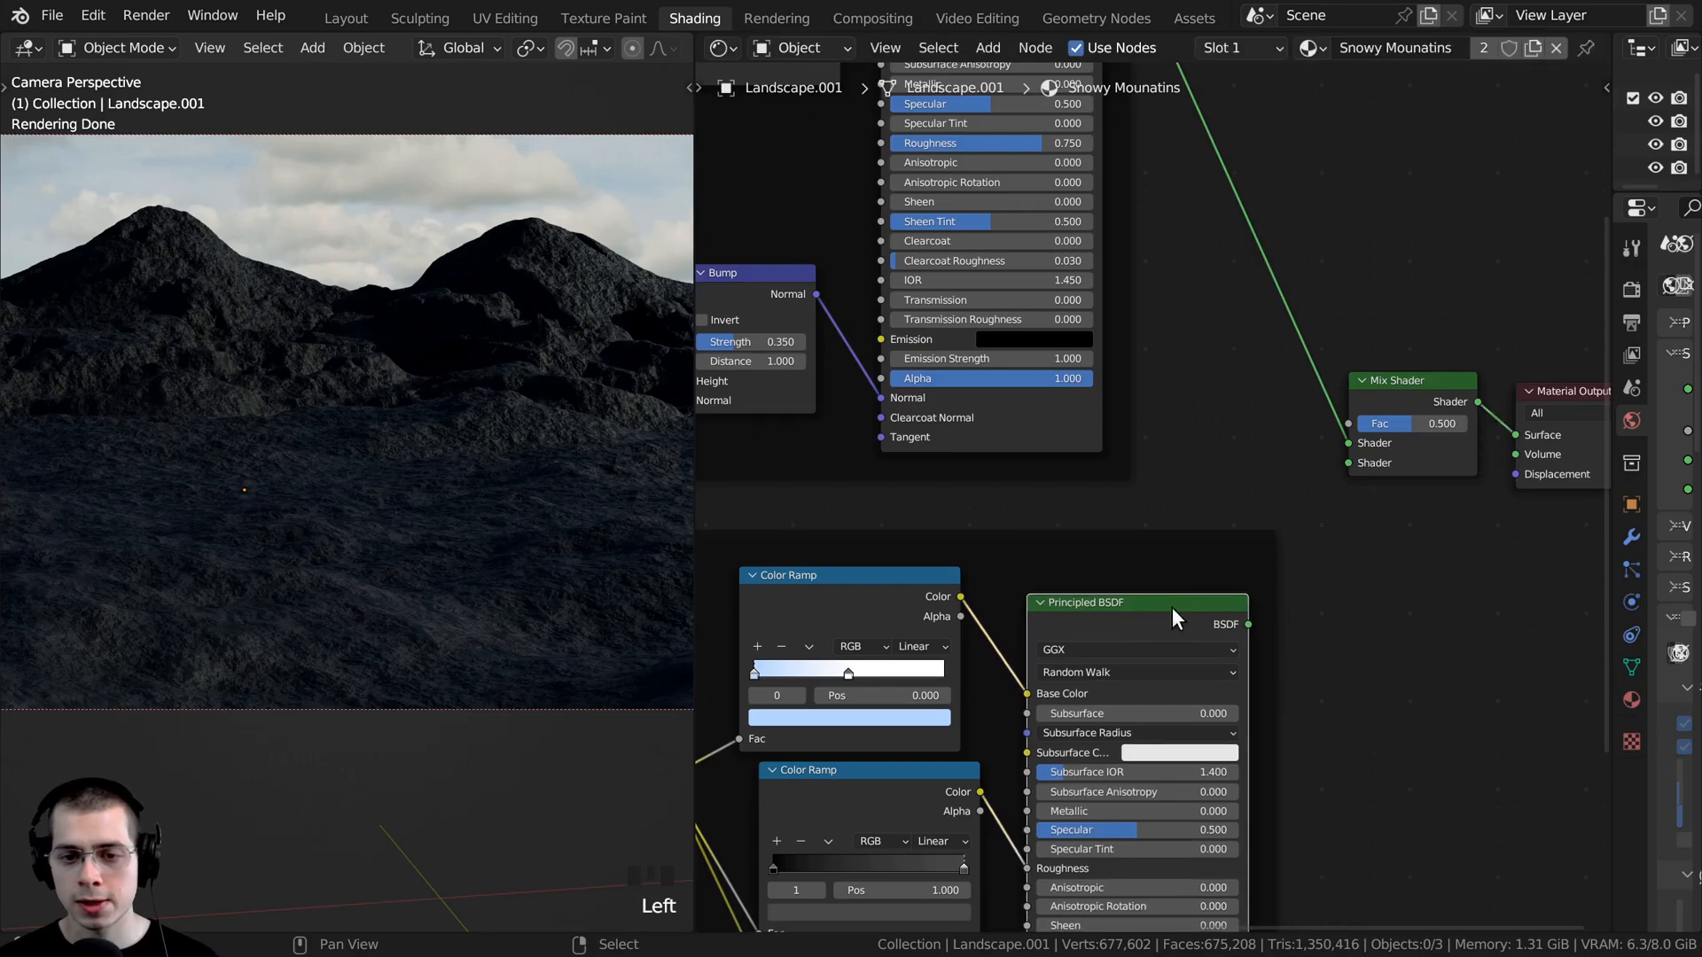
# - Connect the Snow Principled BSDF to the Mix Shader's second Shader input
pyautogui.moveTo(1246, 627); pyautogui.dragTo(1342, 464)
pyautogui.moveTo(1435, 436); pyautogui.dragTo(1134, 479, button='middle')
pyautogui.scroll(4, 1134, 479)
pyautogui.click(1125, 391)
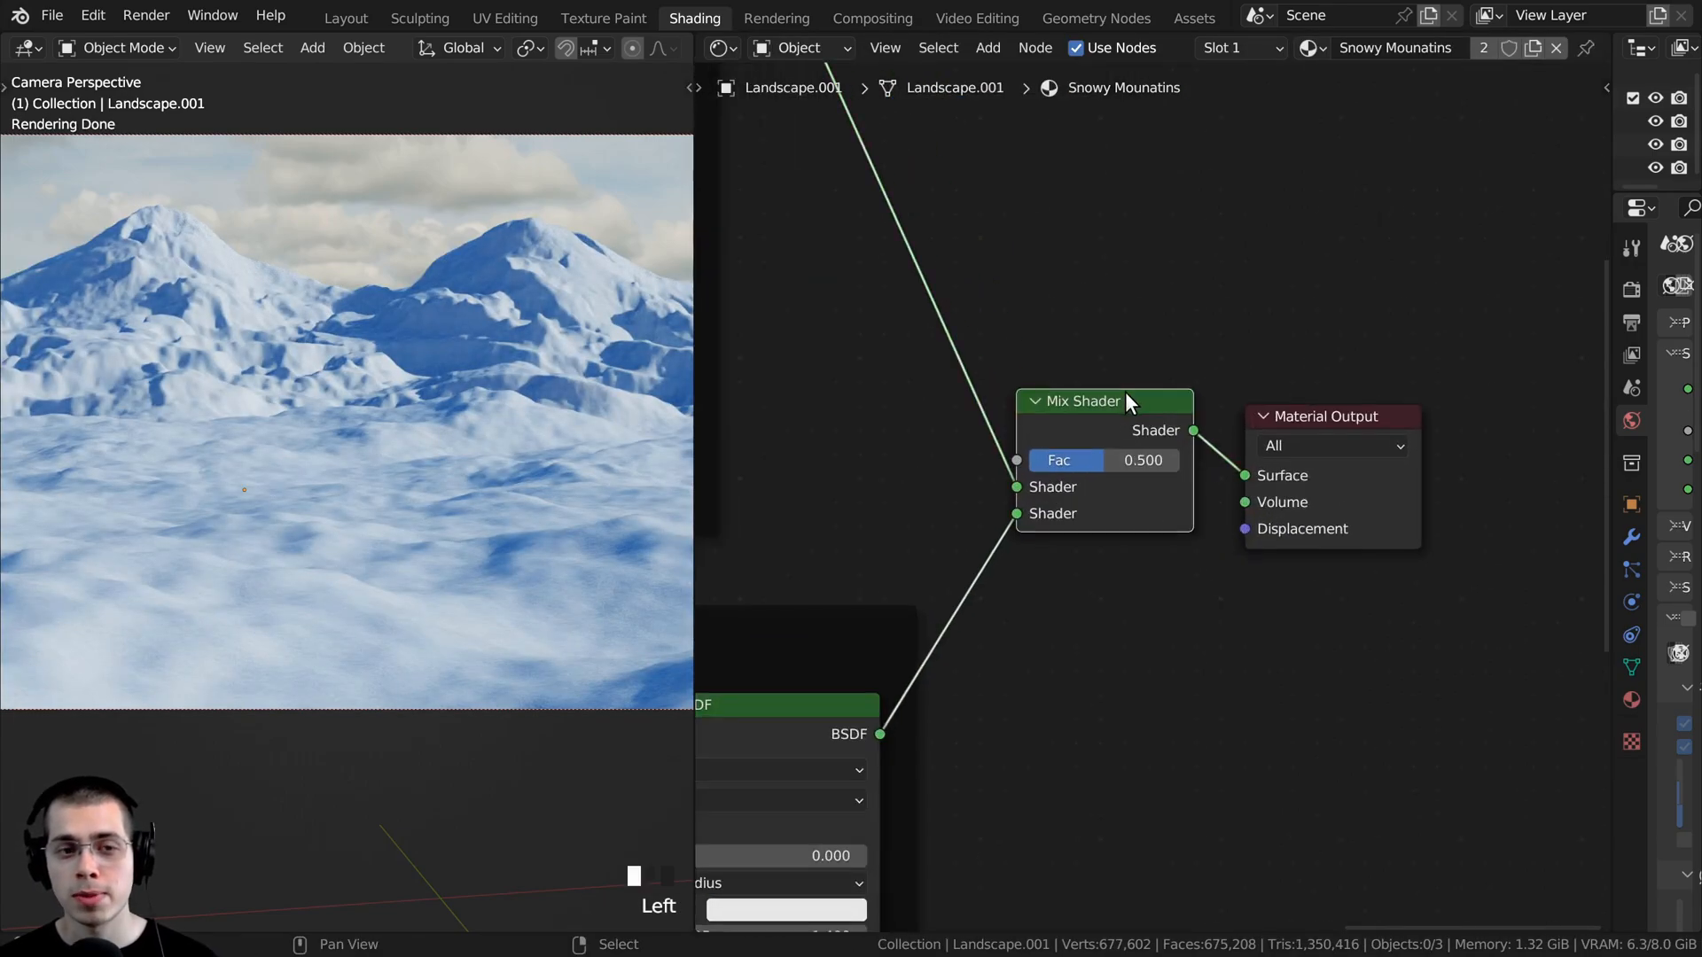
# - Examine the evenly mixed rock and snow on the mountain in the camera view
pyautogui.scroll(3, 427, 488)
pyautogui.moveTo(1095, 466)
pyautogui.mouseDown()
pyautogui.moveTo(1179, 460)
pyautogui.moveTo(1029, 460)
pyautogui.moveTo(1179, 460)
pyautogui.moveTo(1046, 460)
pyautogui.moveTo(1105, 460)
pyautogui.mouseUp()
pyautogui.scroll(2, 452, 346)
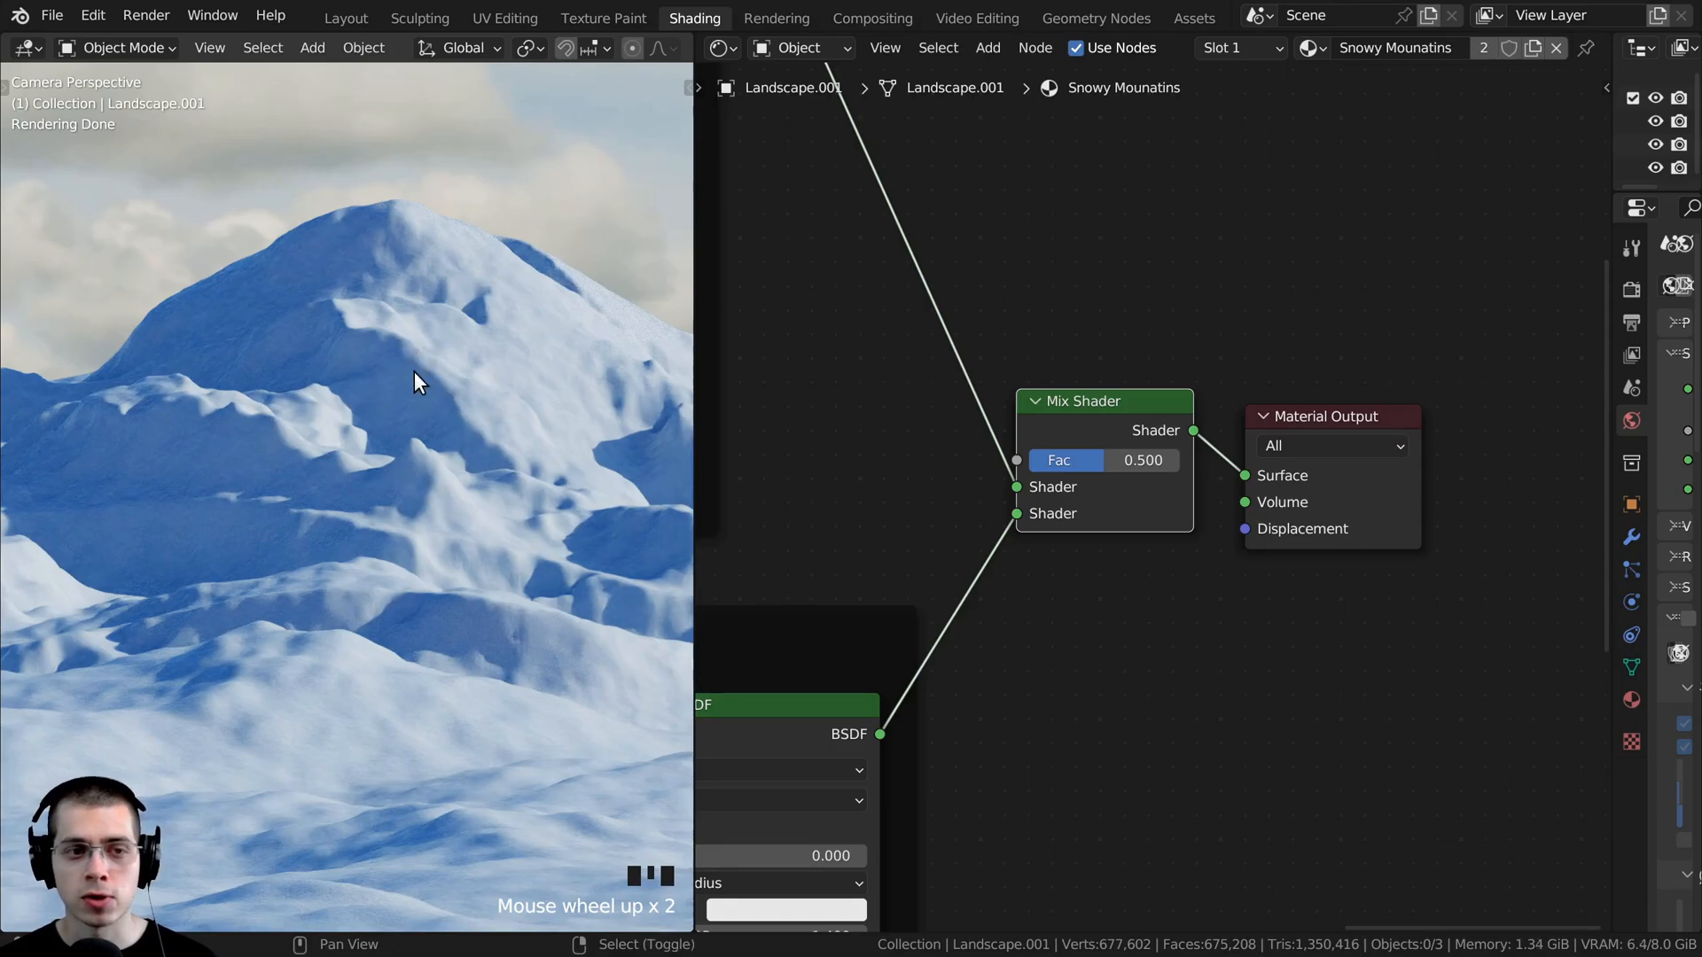
pyautogui.scroll(-2, 413, 371)
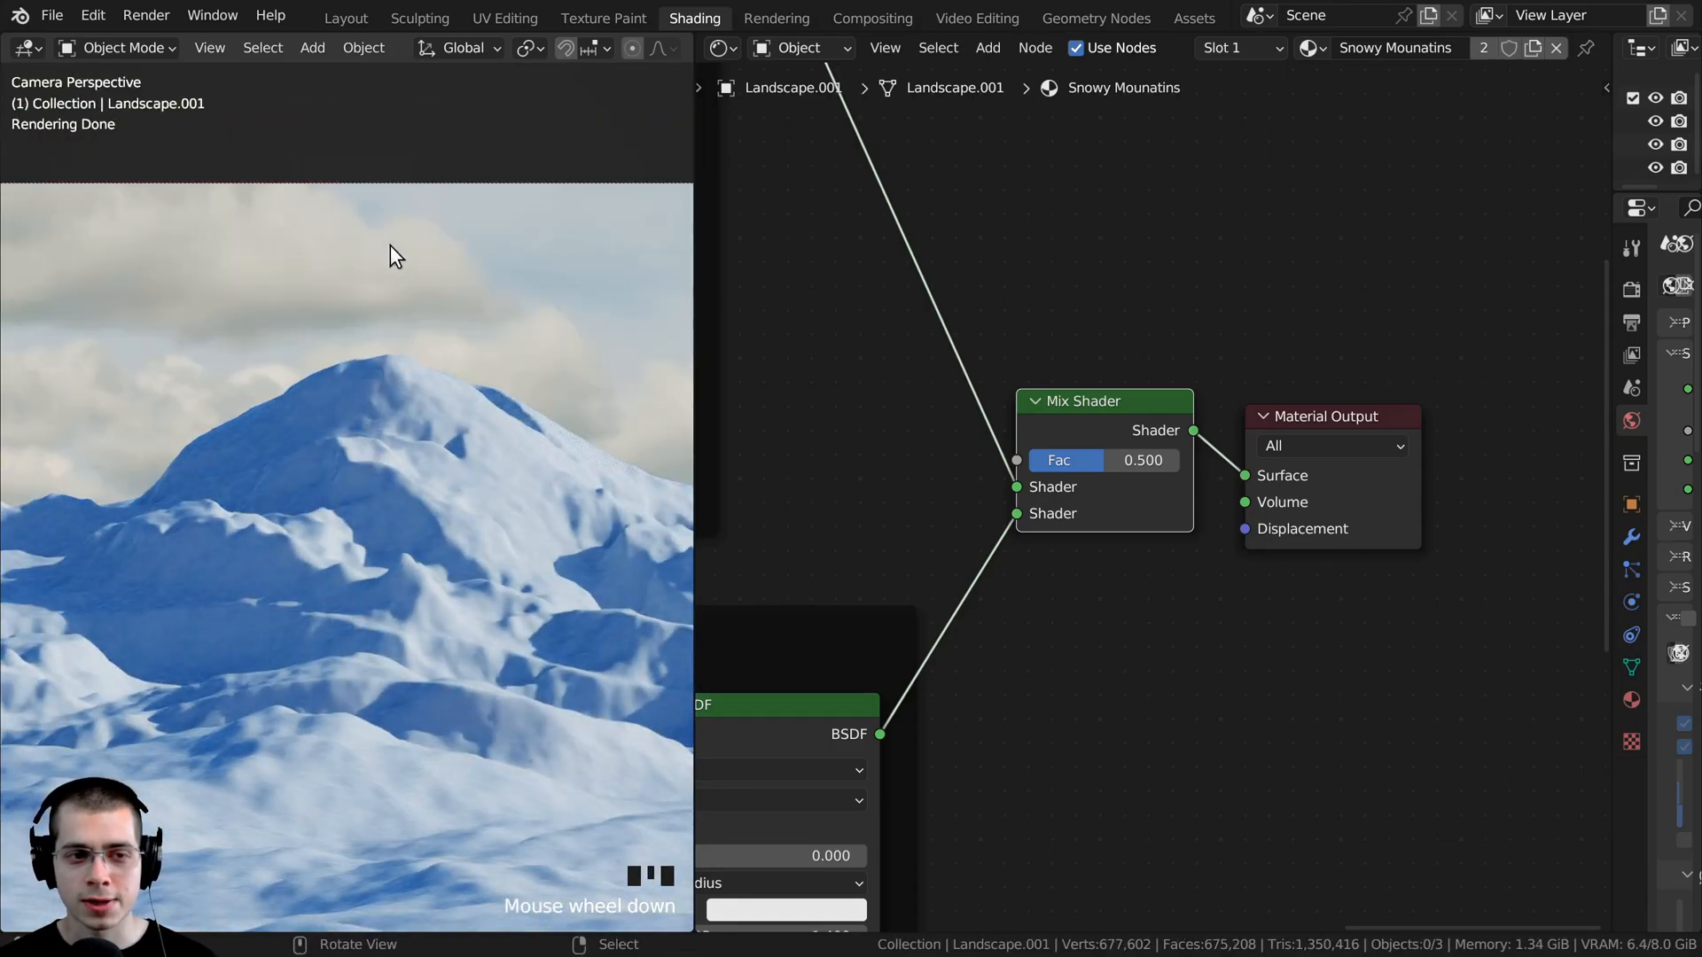
pyautogui.scroll(4, 399, 381)
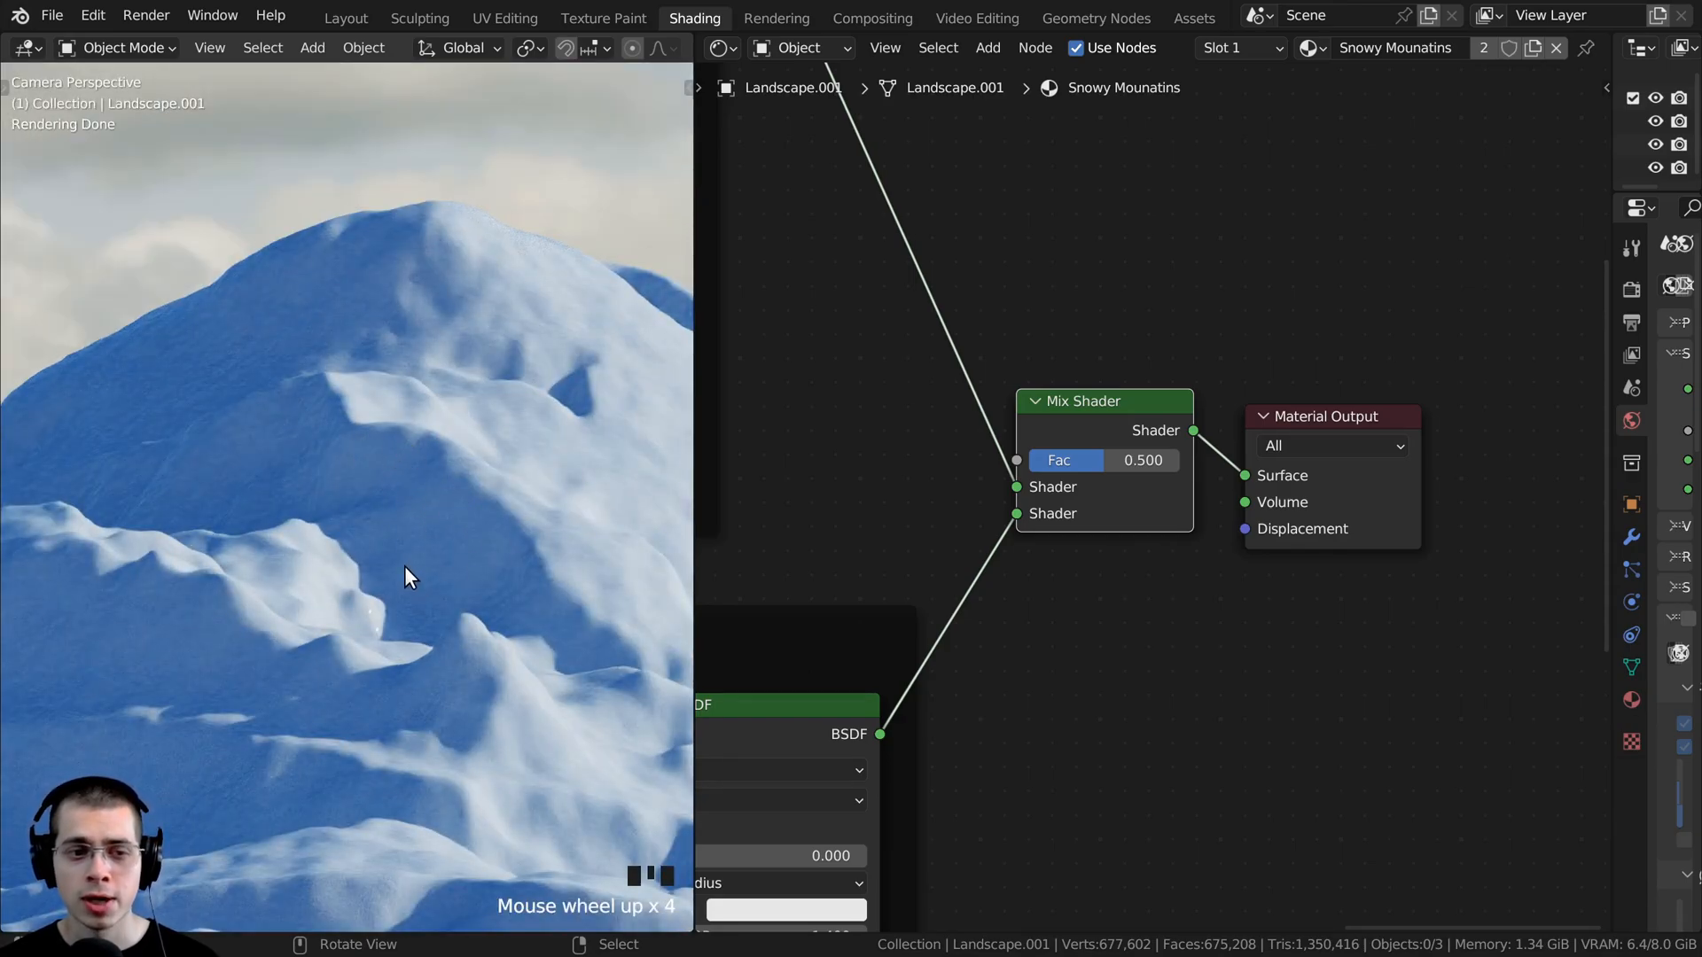
pyautogui.scroll(-8, 769, 523)
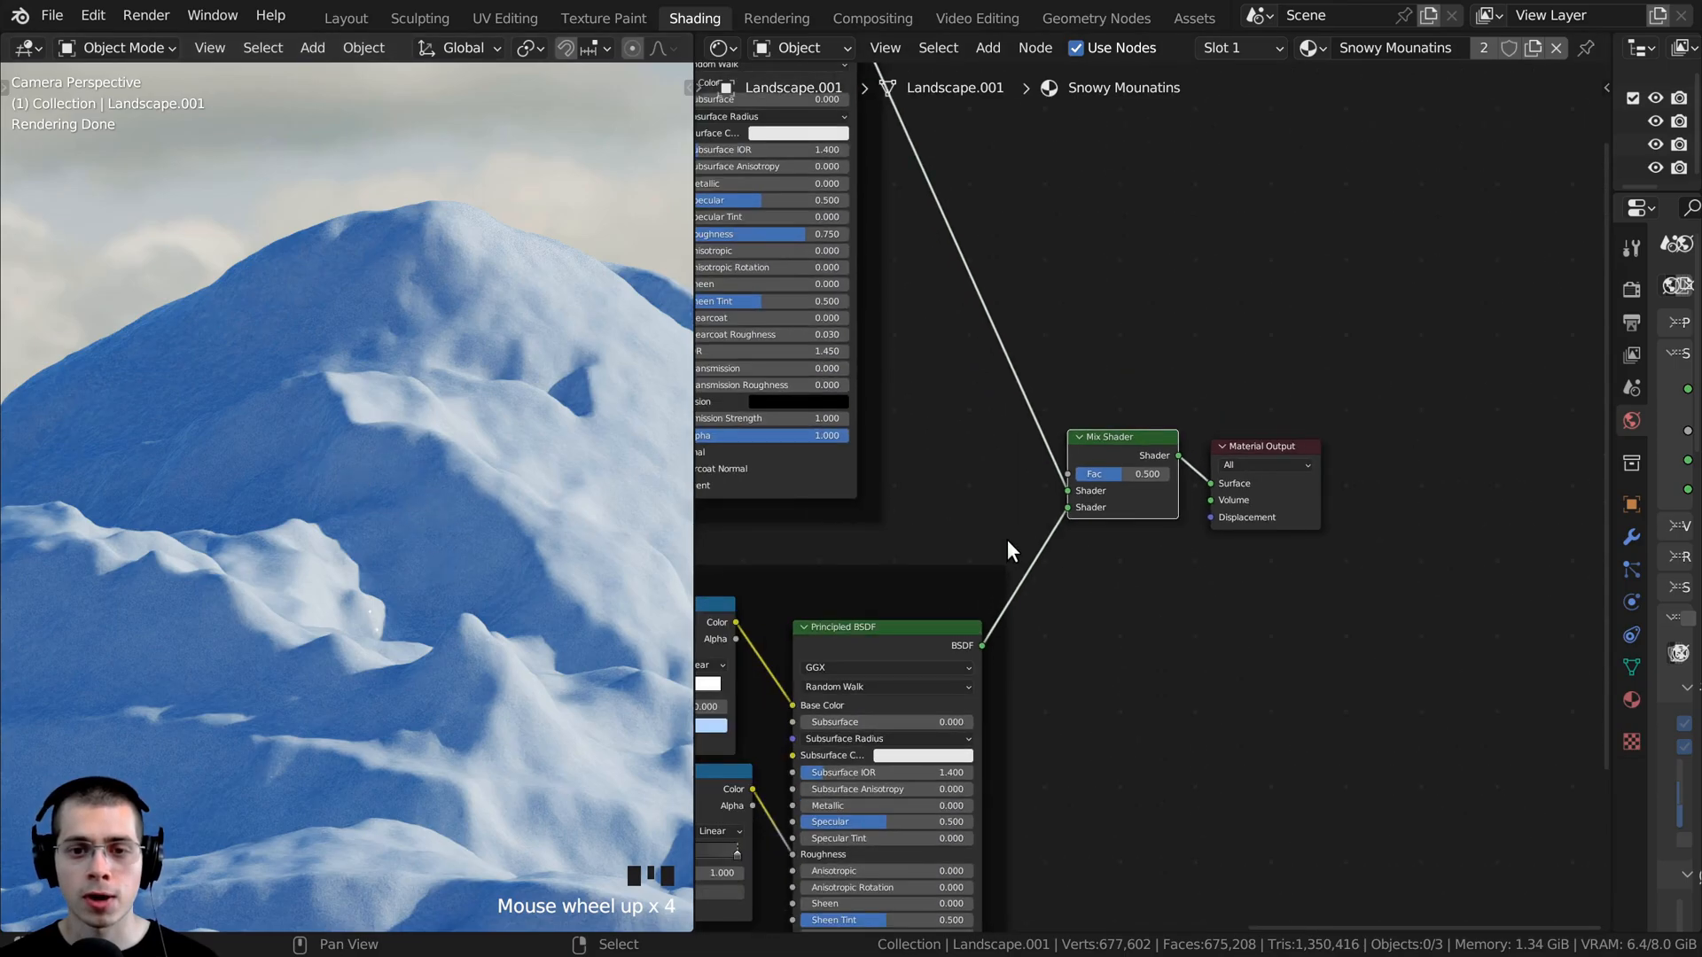
# - Add a Noise Texture in the empty space above the Rock frame
pyautogui.hotkey('shift', 'a')
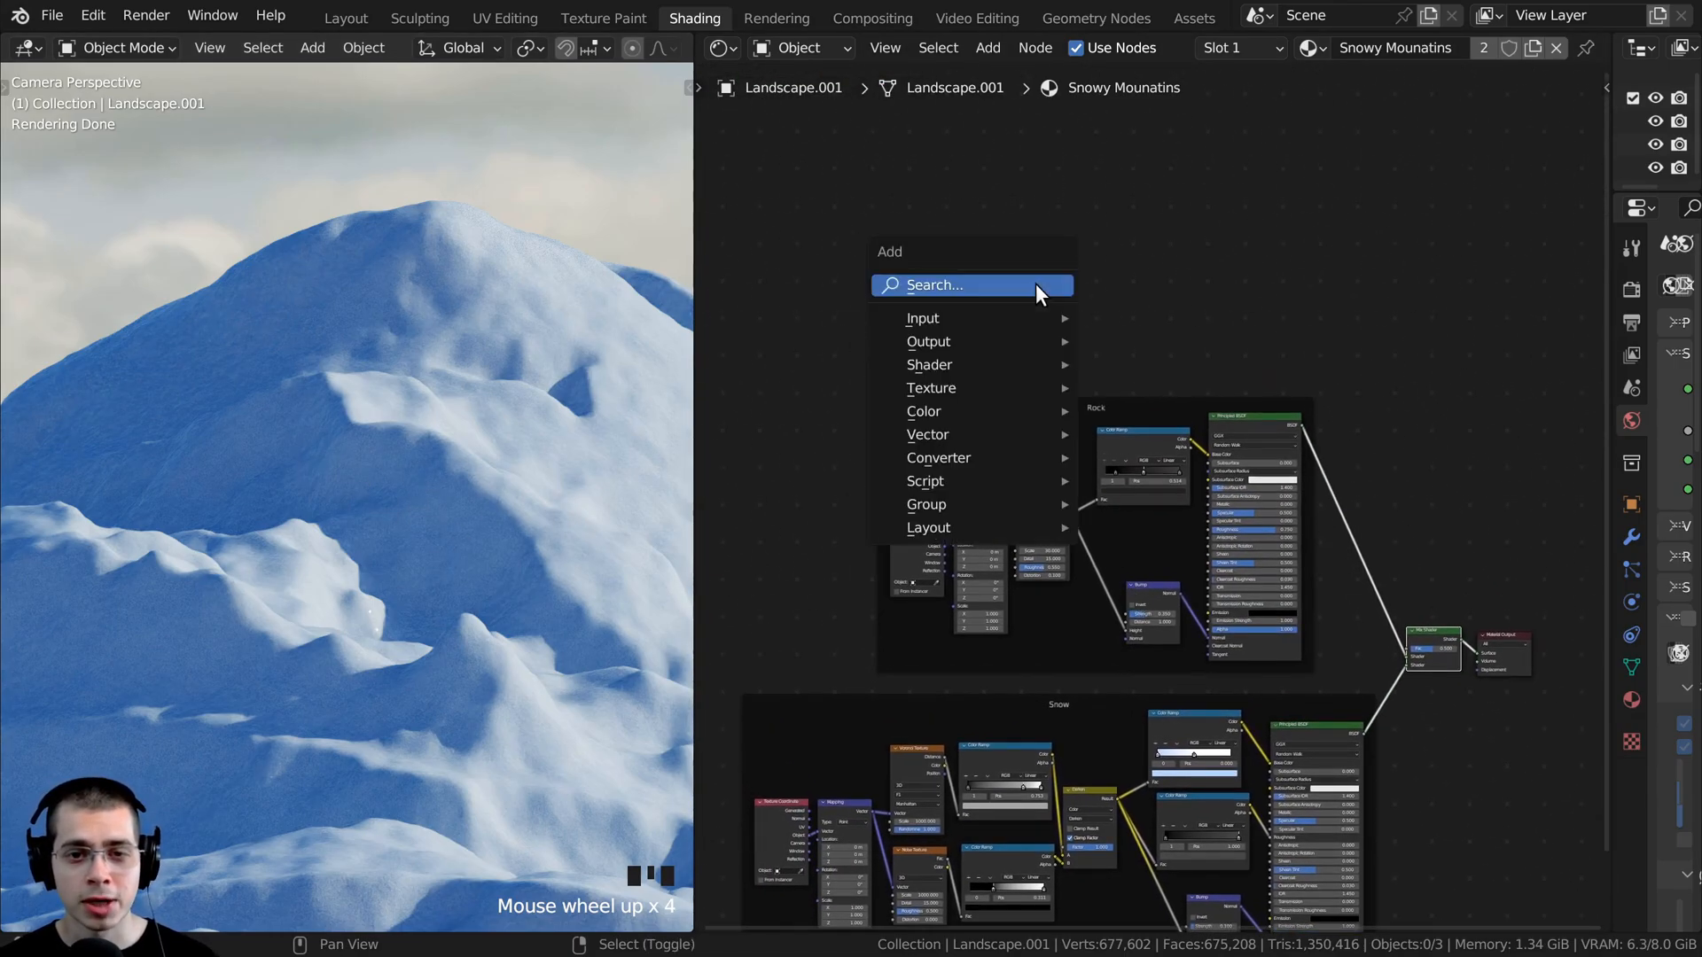
pyautogui.click(1034, 284)
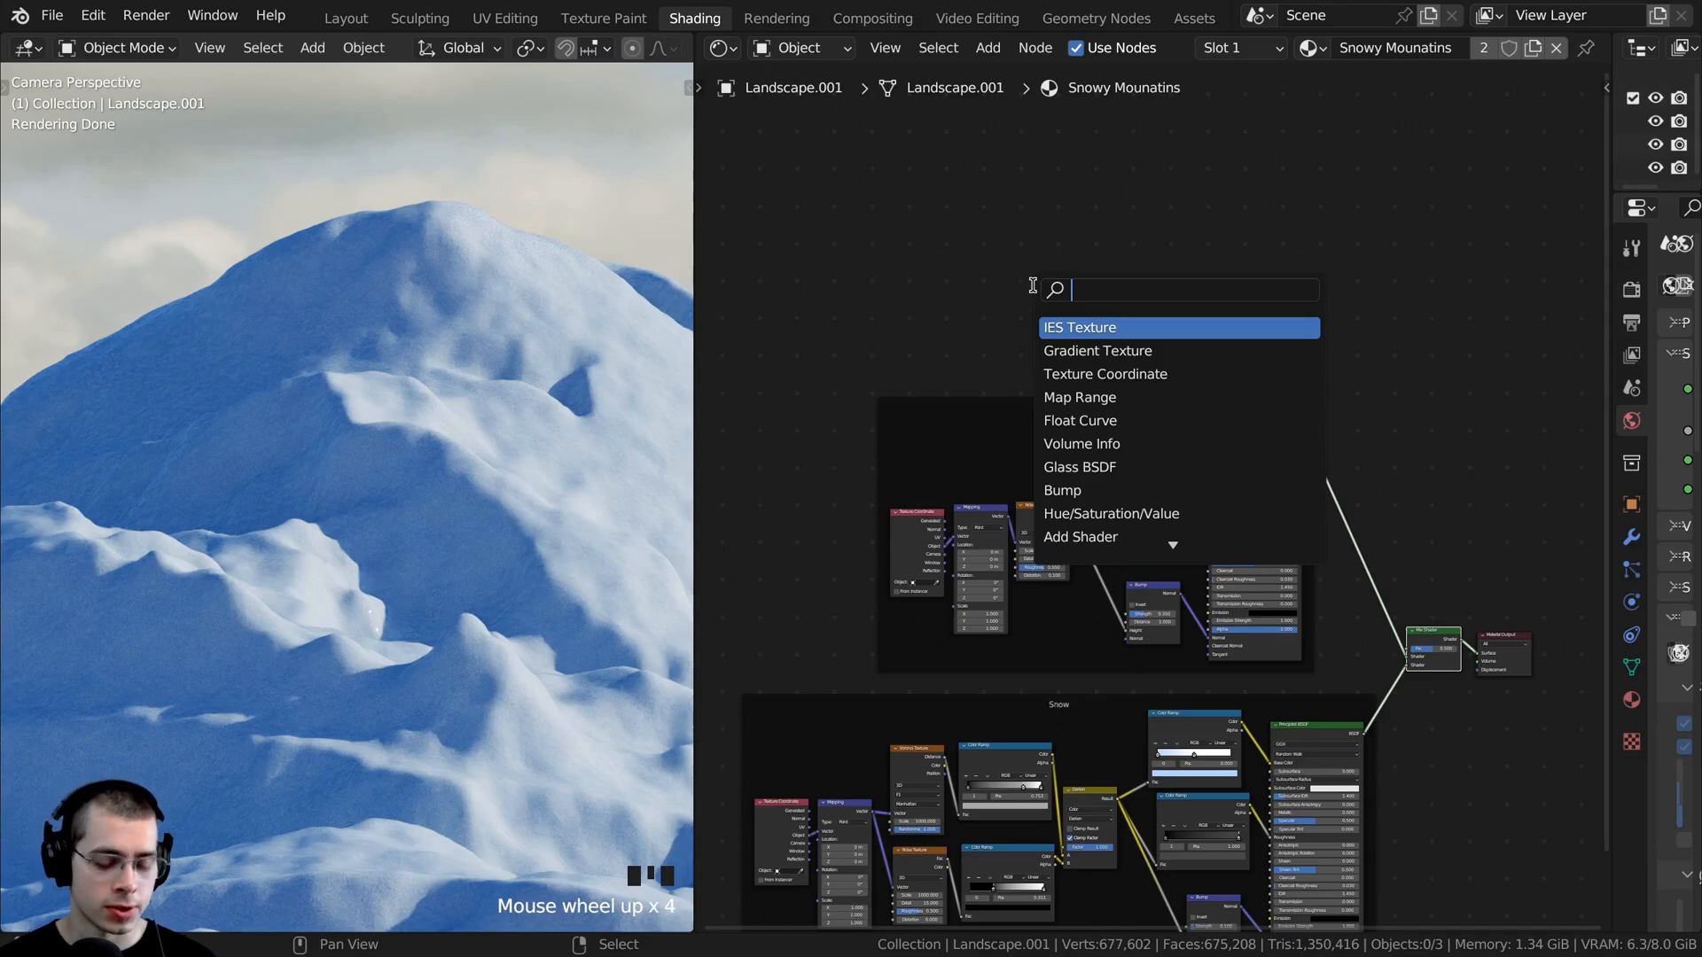
pyautogui.write('nois')
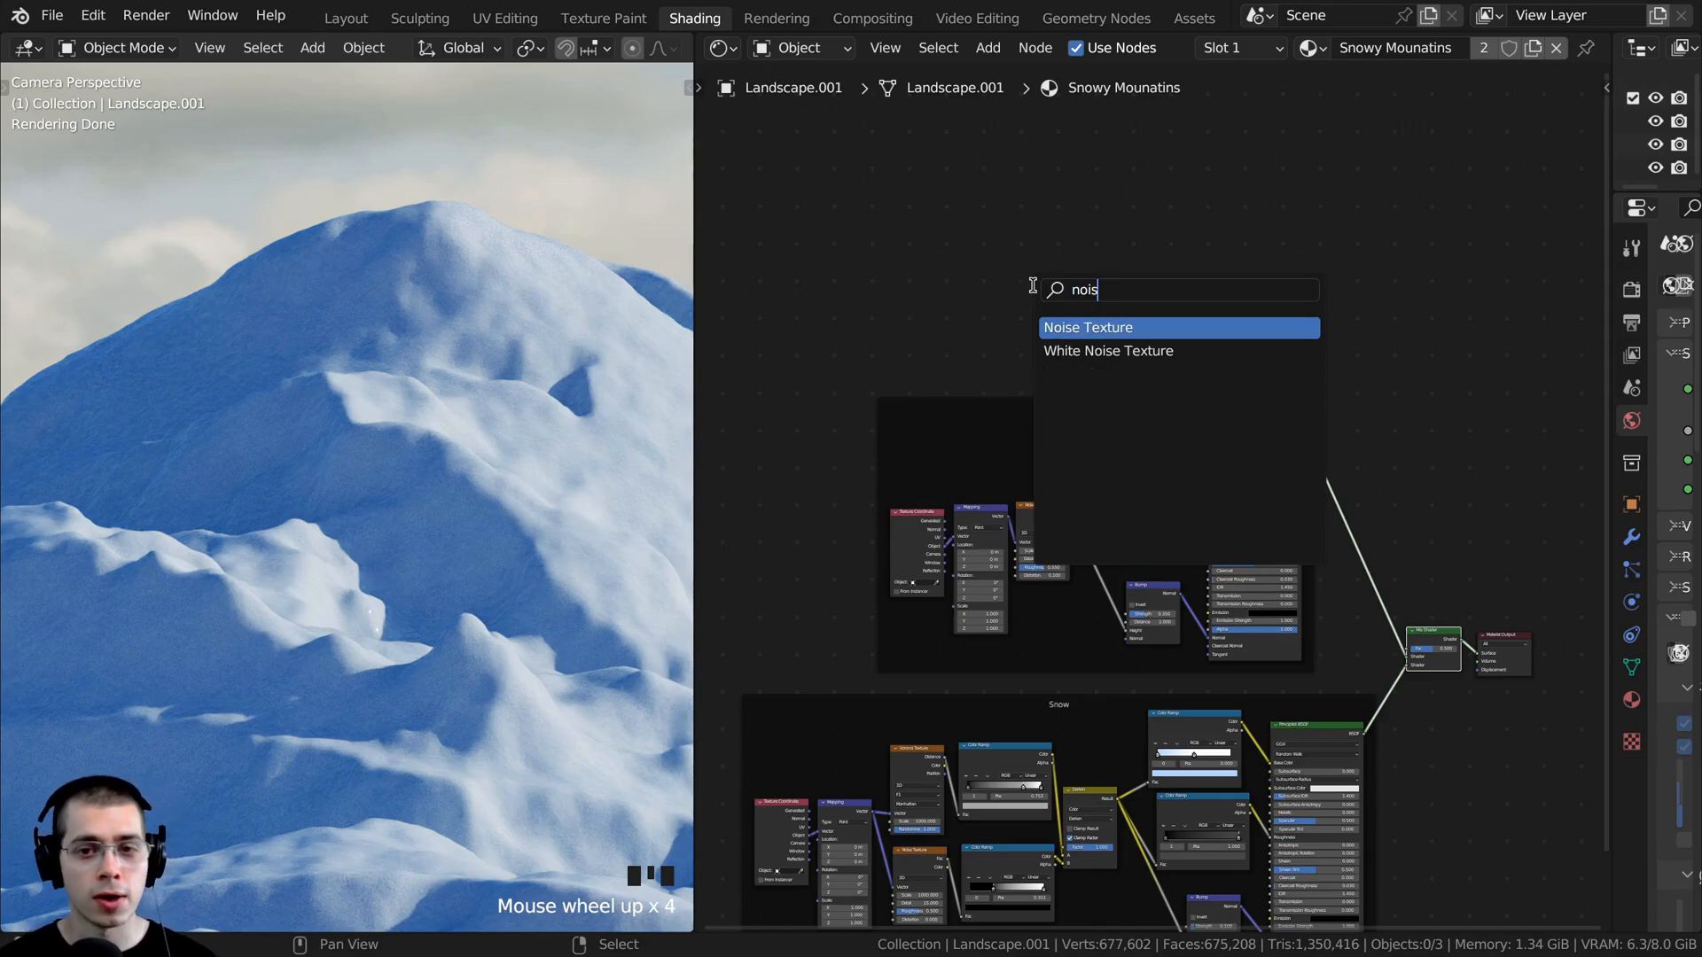
pyautogui.press('Return')
pyautogui.click(1108, 253)
# - Preview the new Noise Texture's Fac through the Material Output and inspect it on the landscape
pyautogui.scroll(2, 1077, 315)
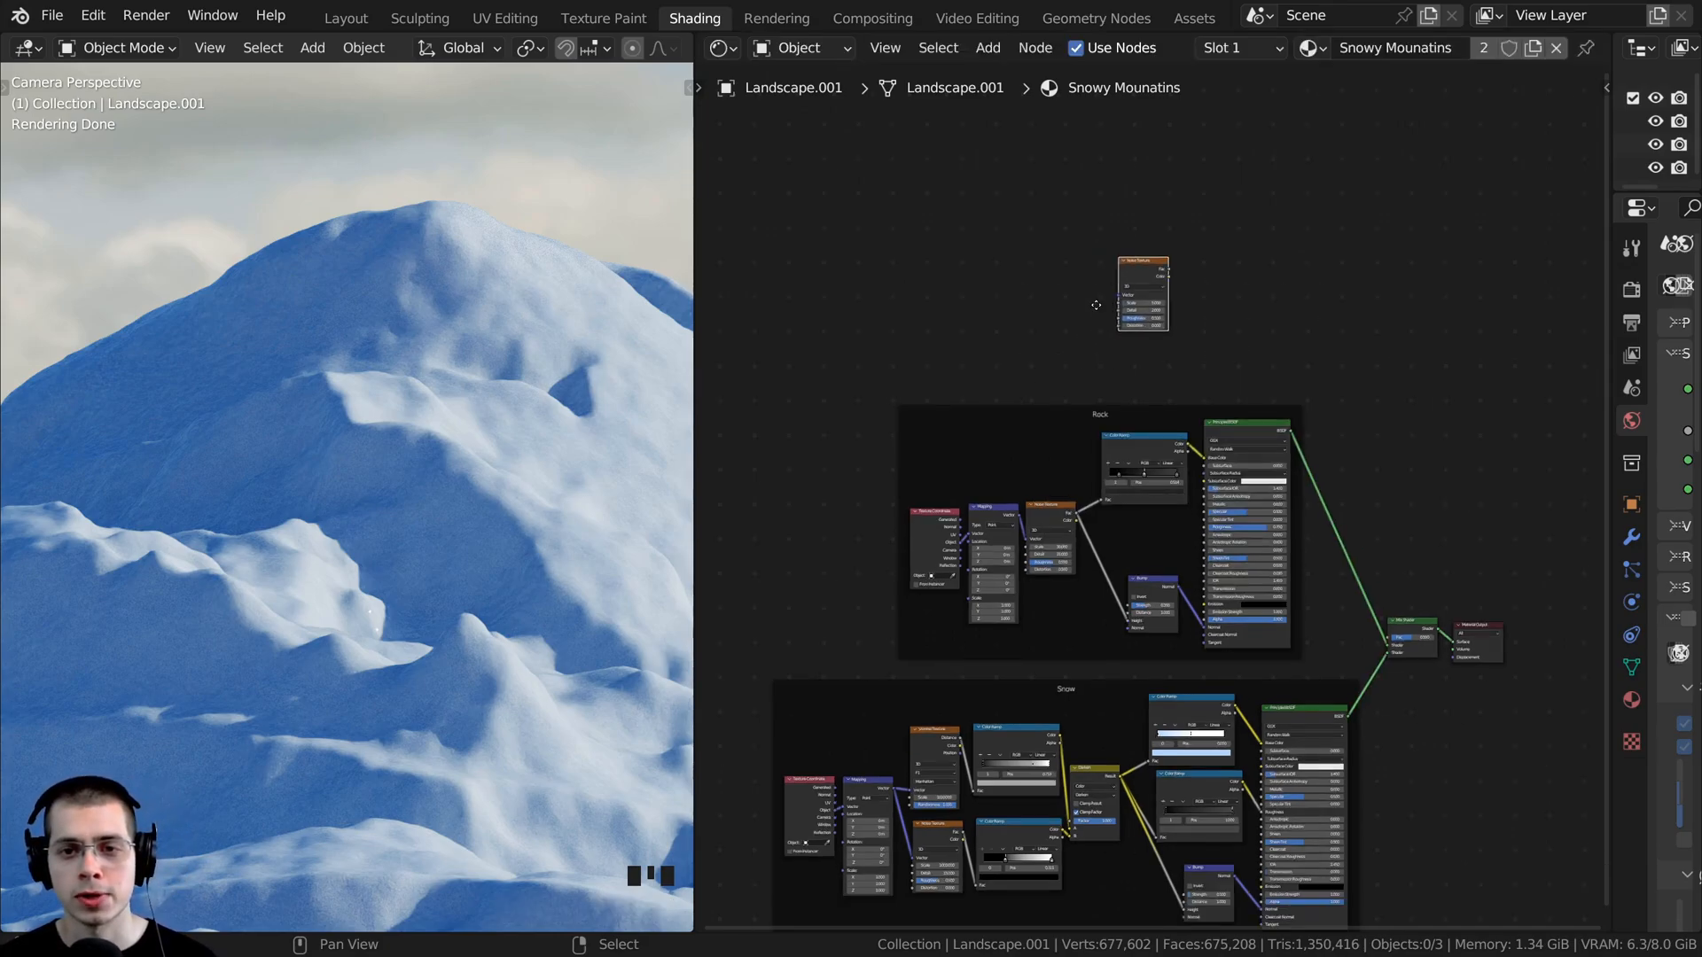
pyautogui.keyDown('ctrl'); pyautogui.keyDown('shift'); pyautogui.click(1072, 314); pyautogui.keyUp('shift'); pyautogui.keyUp('ctrl')
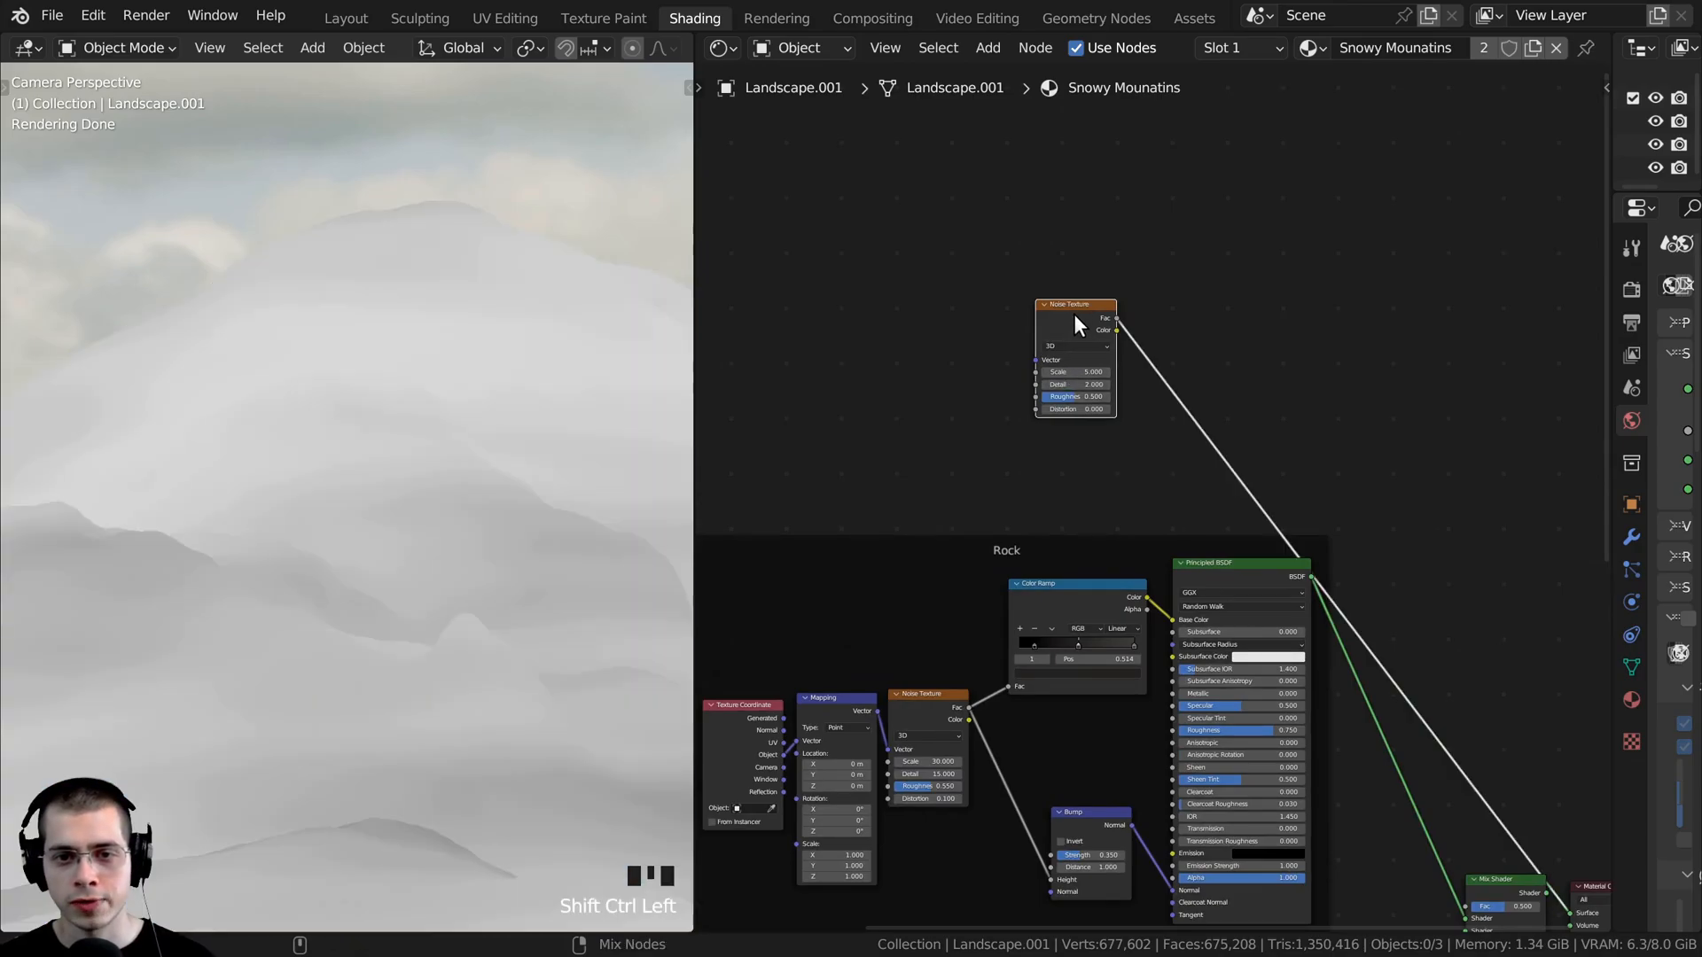
pyautogui.scroll(-3, 388, 433)
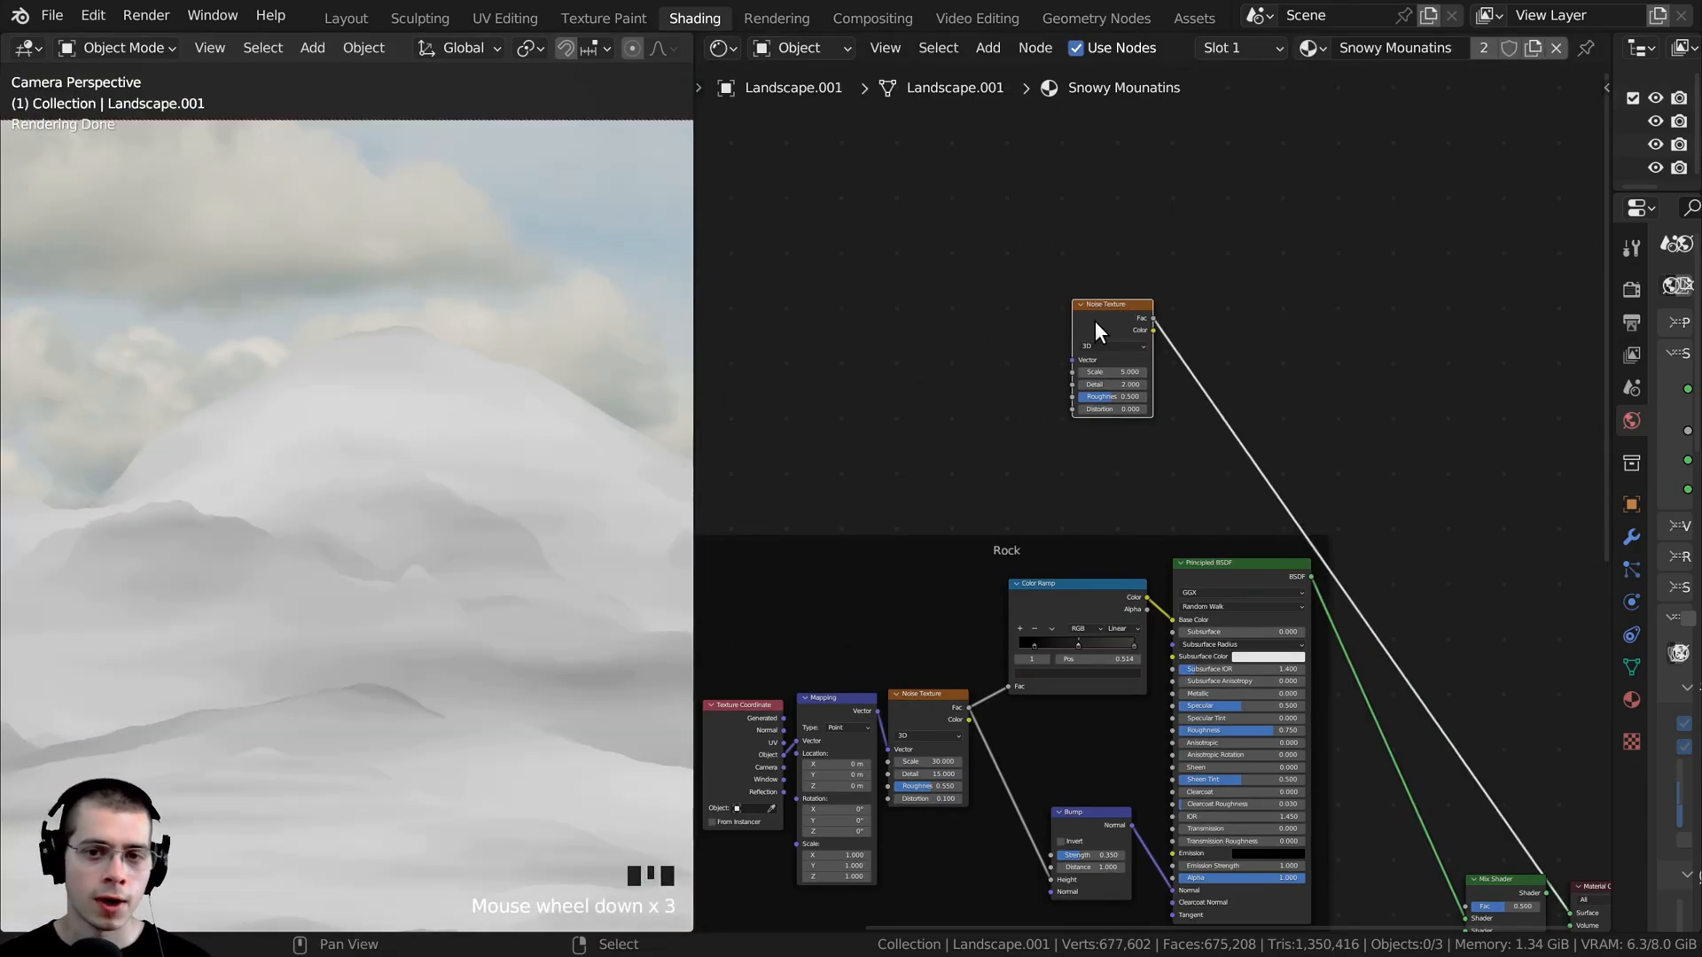
# - Add Texture Coordinate and Mapping nodes to the new Noise Texture and move the group higher above the Rock frame
pyautogui.click(1070, 319)
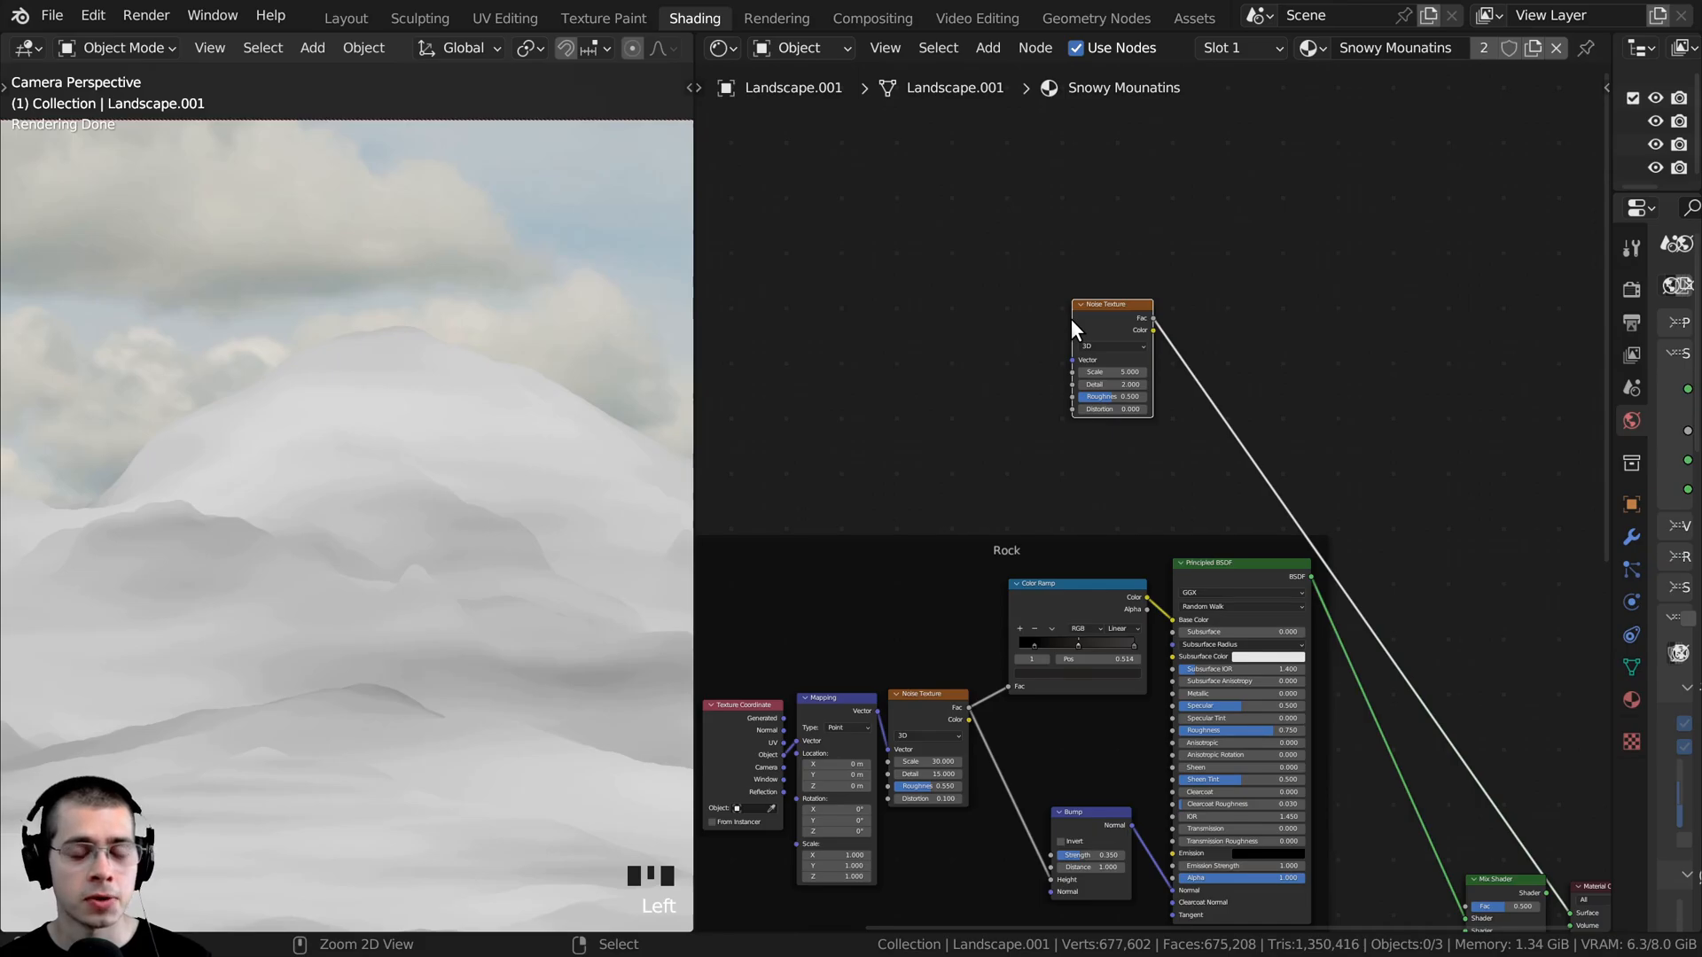
pyautogui.hotkey('ctrl', 't')
pyautogui.scroll(2, 1173, 486)
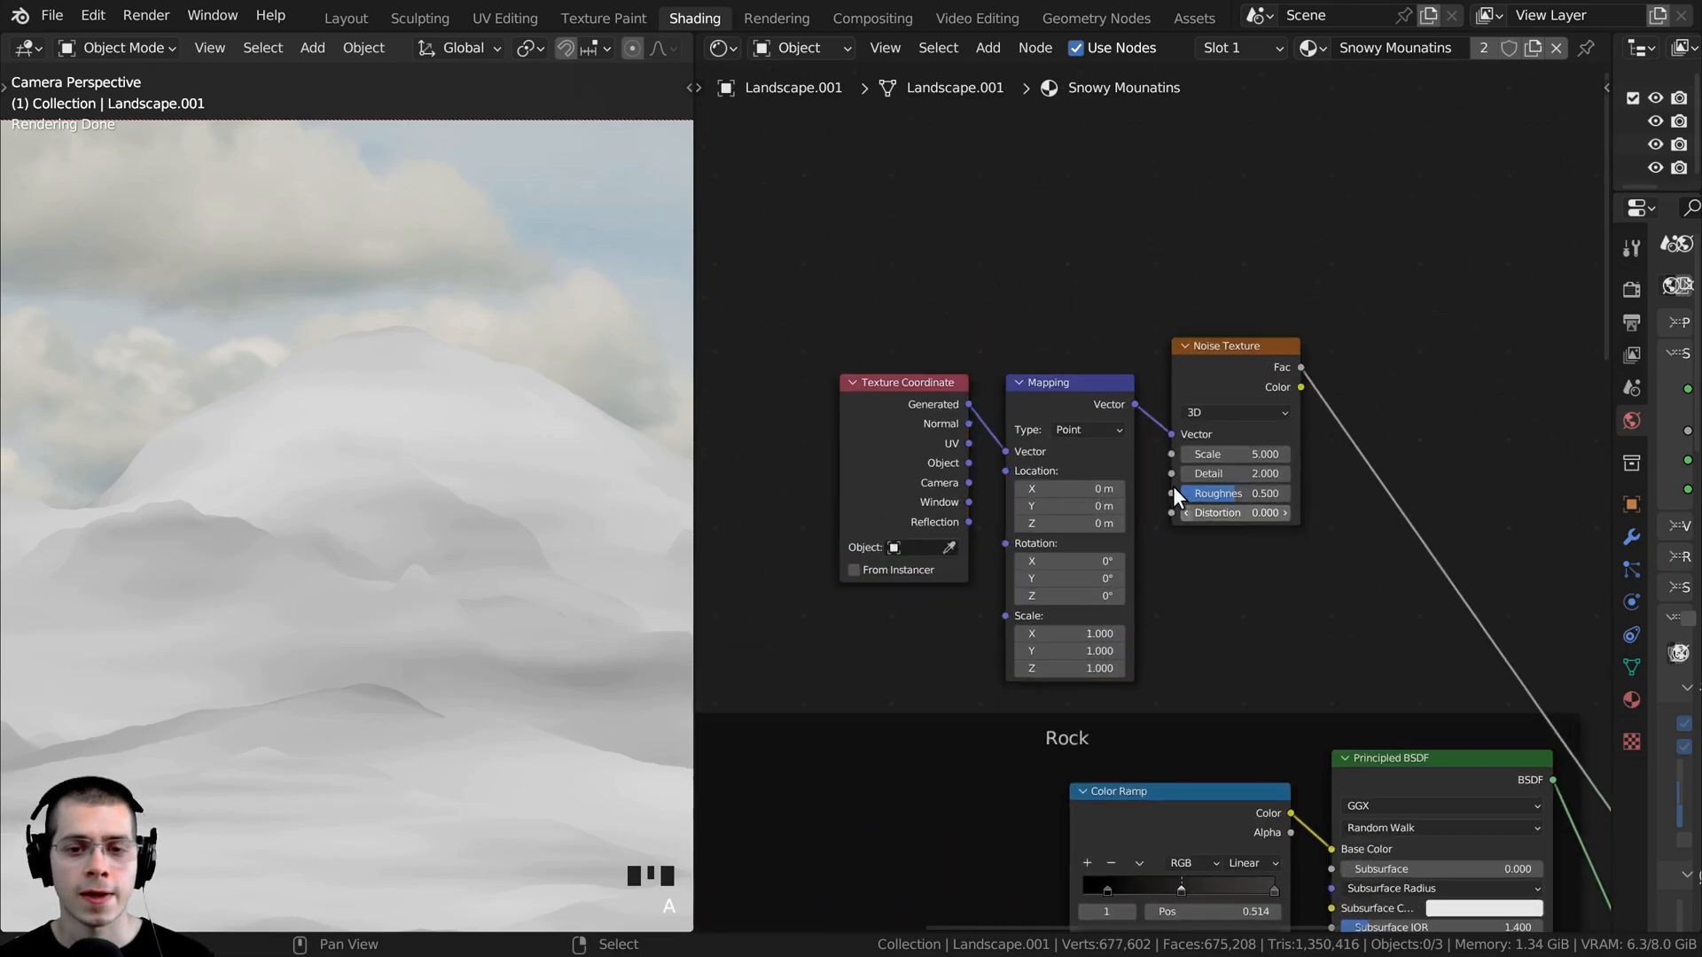
pyautogui.moveTo(928, 408); pyautogui.dragTo(931, 350)
pyautogui.moveTo(930, 350); pyautogui.dragTo(987, 356, button='middle')
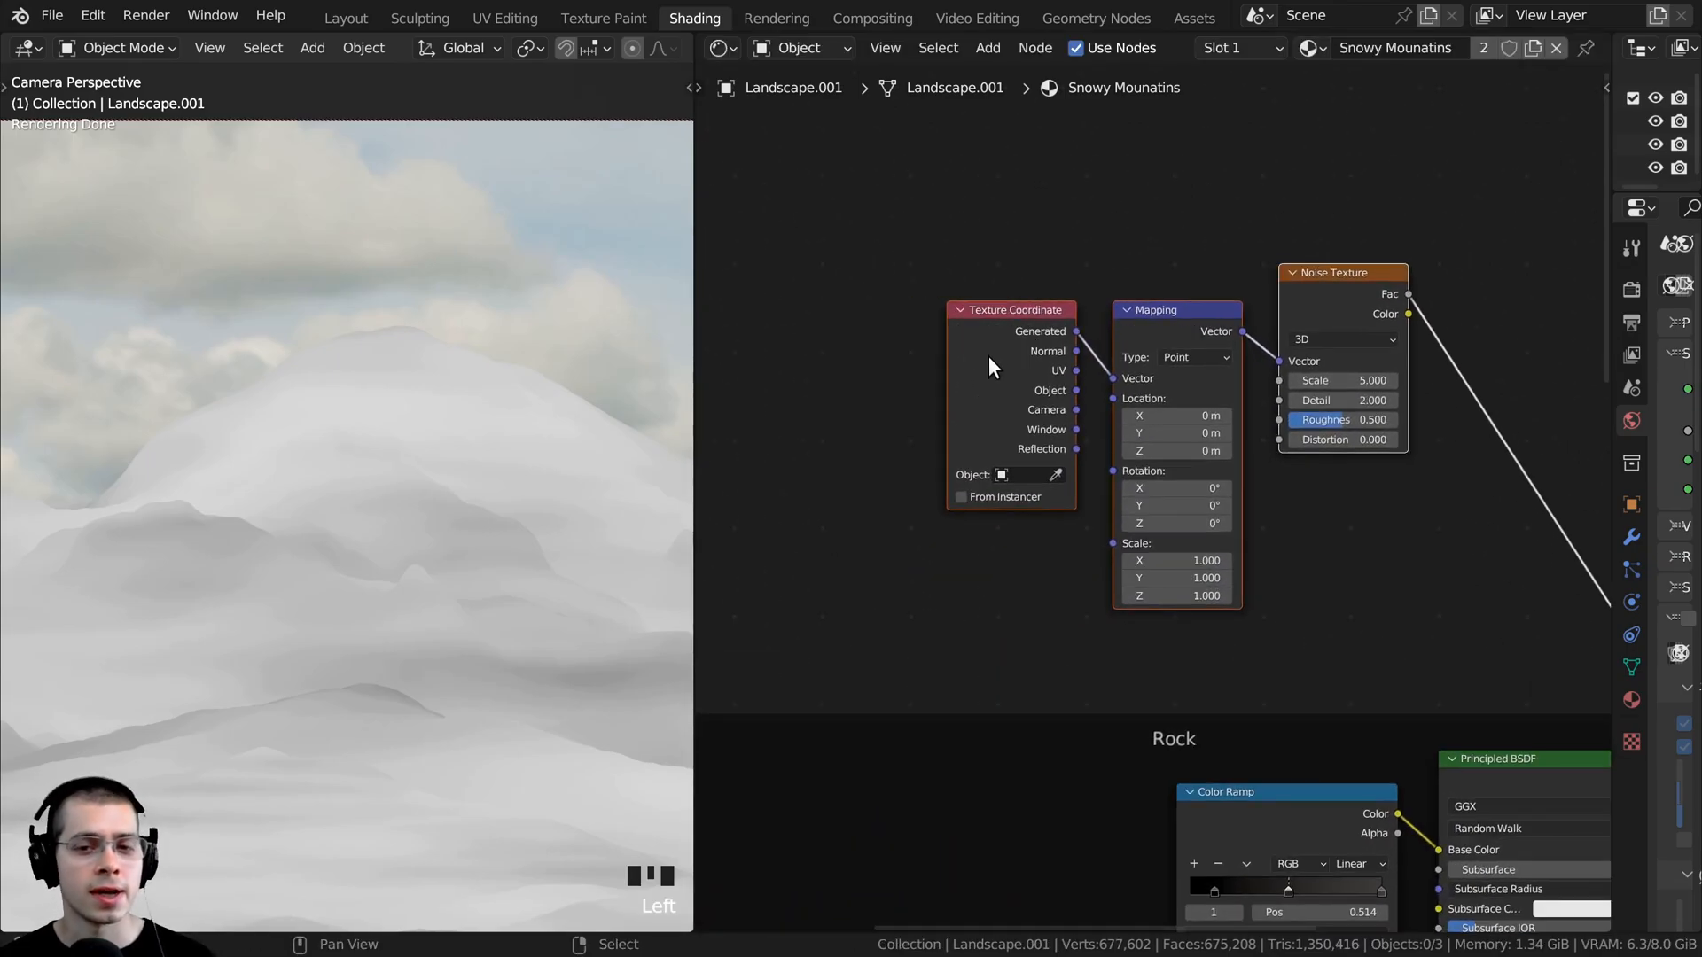
# - Connect the Texture Coordinate's Object output to the new Mapping node's Vector input and close up the spacing between the nodes
pyautogui.scroll(1, 1009, 355)
pyautogui.click(1008, 354)
pyautogui.moveTo(1058, 372); pyautogui.dragTo(1104, 357)
pyautogui.click(1102, 351)
pyautogui.moveTo(1145, 283); pyautogui.dragTo(1153, 242)
pyautogui.moveTo(1000, 326); pyautogui.dragTo(950, 319)
pyautogui.scroll(-2, 413, 469)
pyautogui.moveTo(950, 319); pyautogui.dragTo(943, 317)
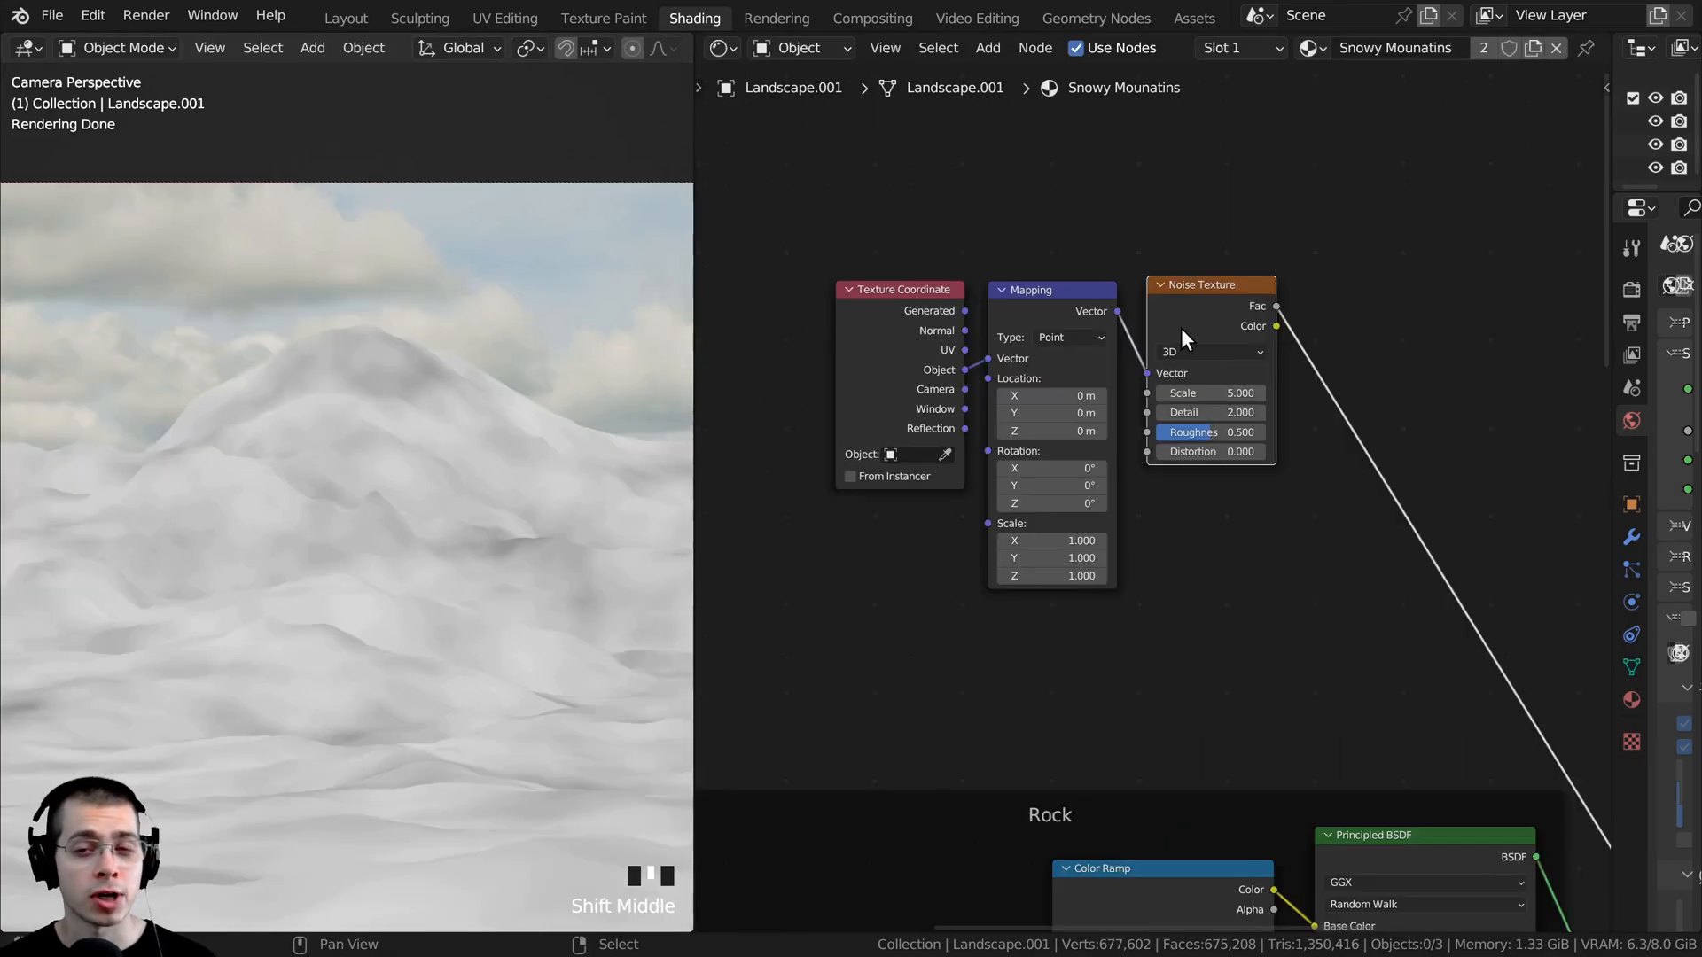
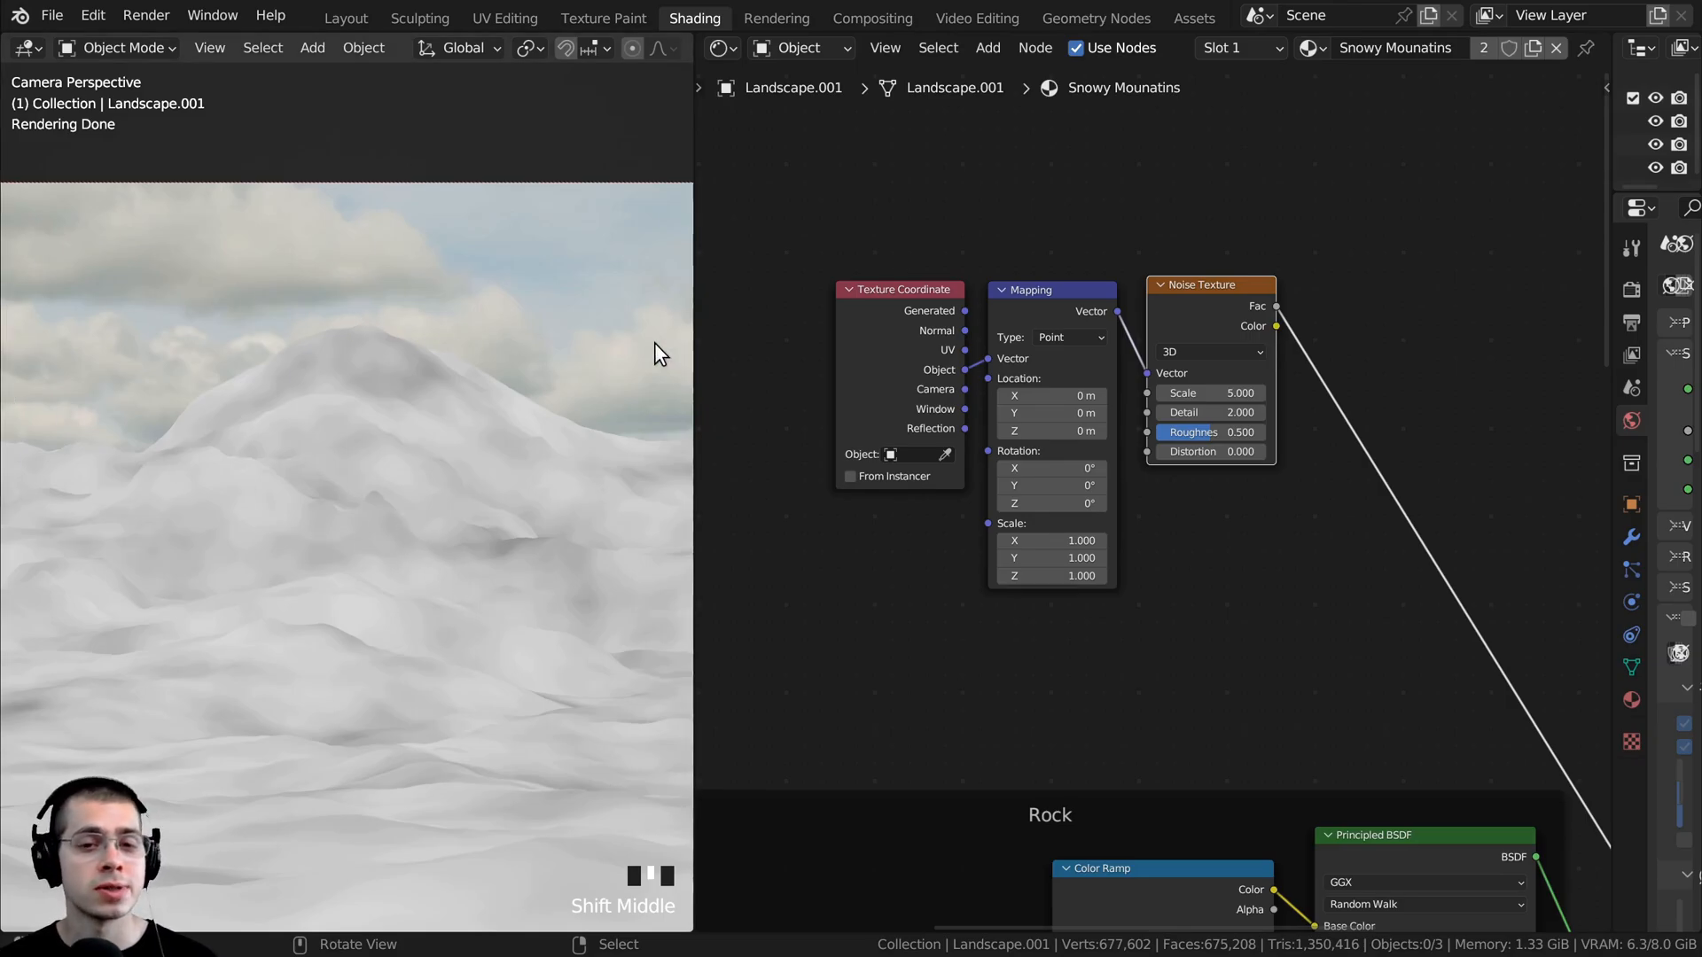
# - Move the Mapping and Noise Texture nodes above the Texture Coordinate node to free space beneath them
pyautogui.doubleClick(905, 311)
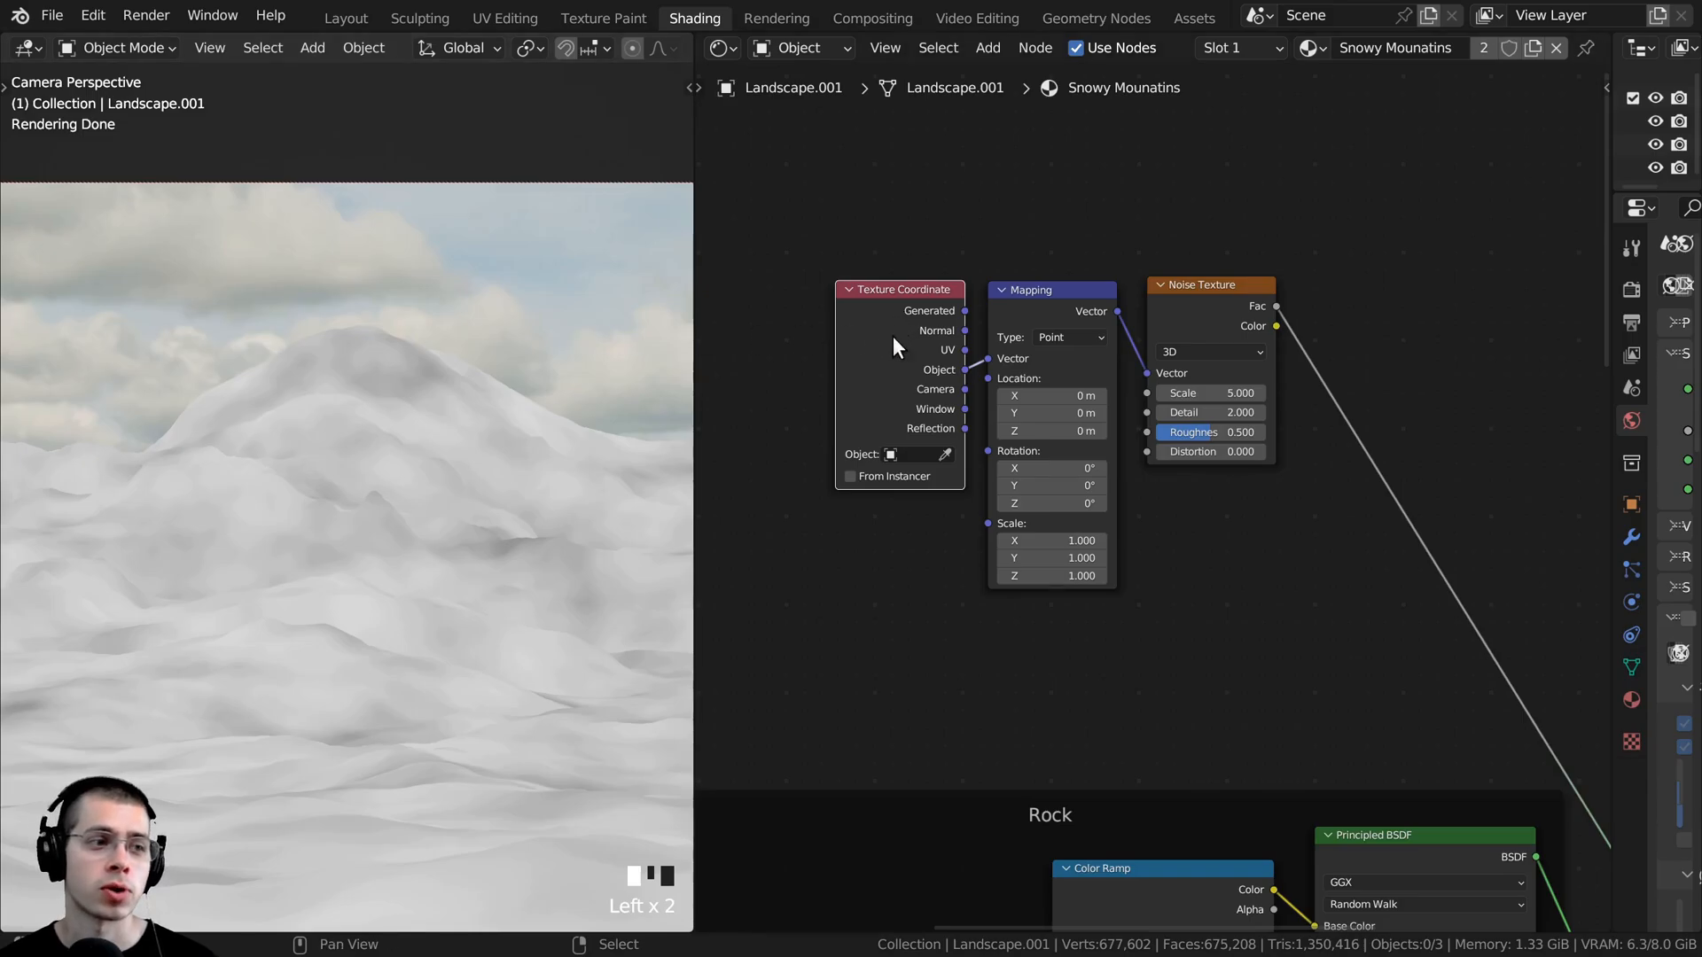
pyautogui.moveTo(1024, 295); pyautogui.dragTo(987, 302, button='middle')
pyautogui.click(963, 241)
pyautogui.scroll(-2, 963, 242)
pyautogui.moveTo(992, 301); pyautogui.dragTo(1004, 163)
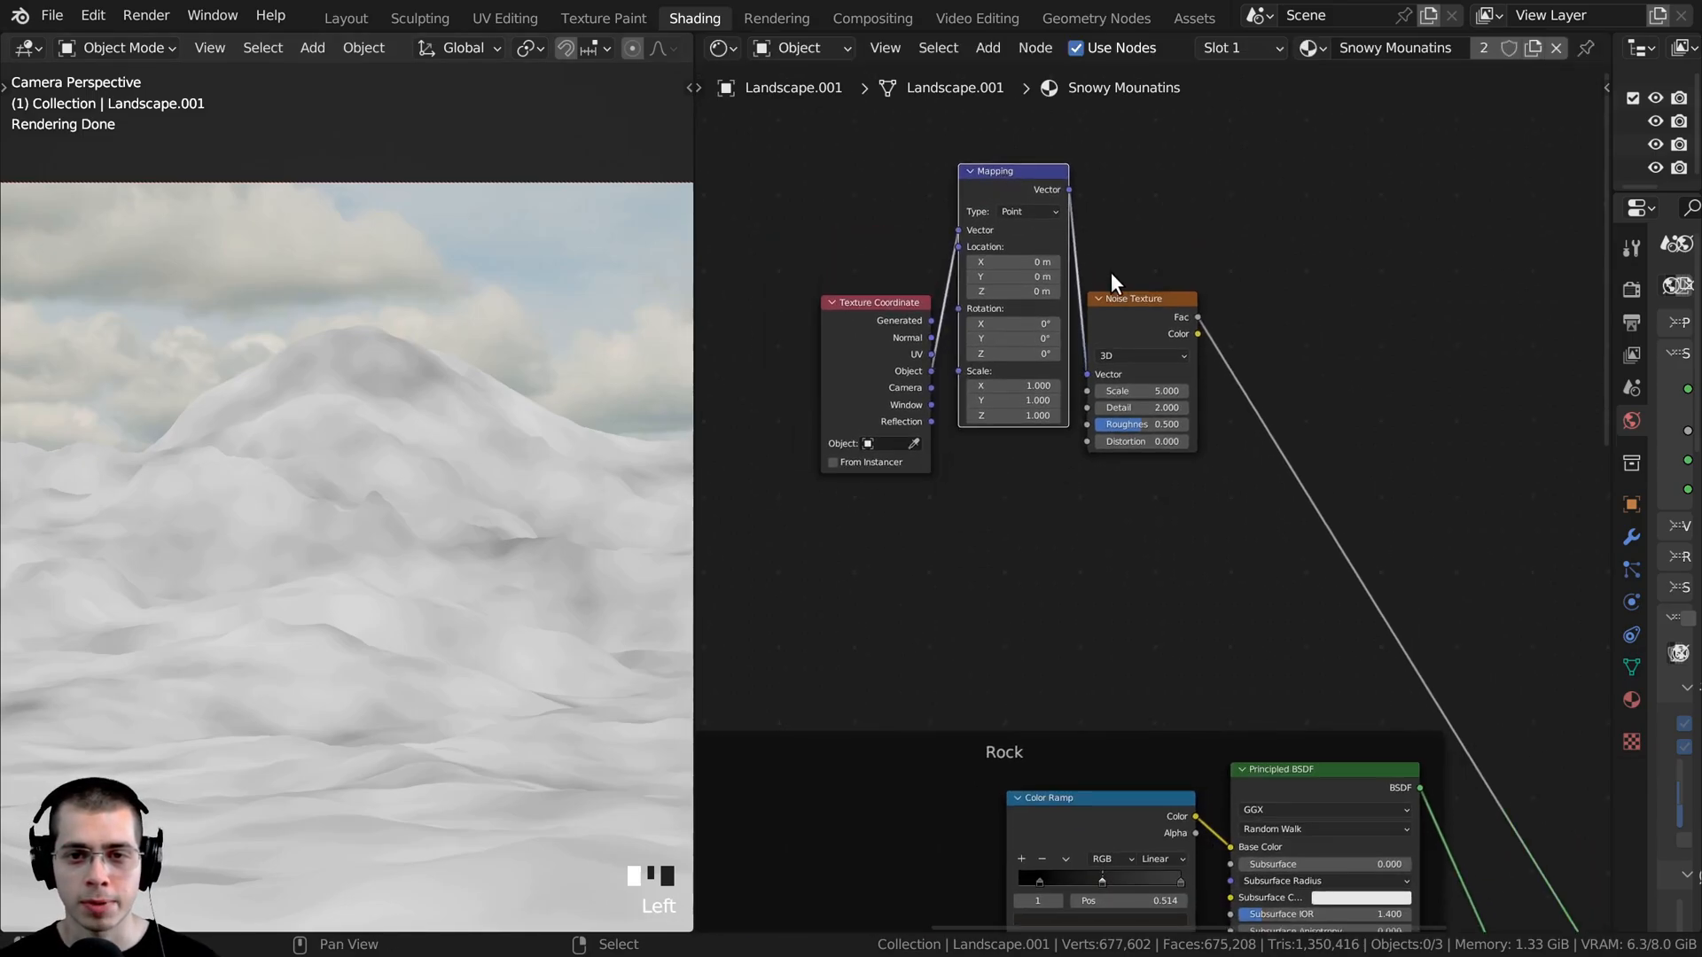
pyautogui.moveTo(1124, 310); pyautogui.dragTo(1132, 185)
# - Duplicate the Mapping node, feed the copy from the Texture Coordinate's Normal output and place it directly below the original
pyautogui.click(990, 174)
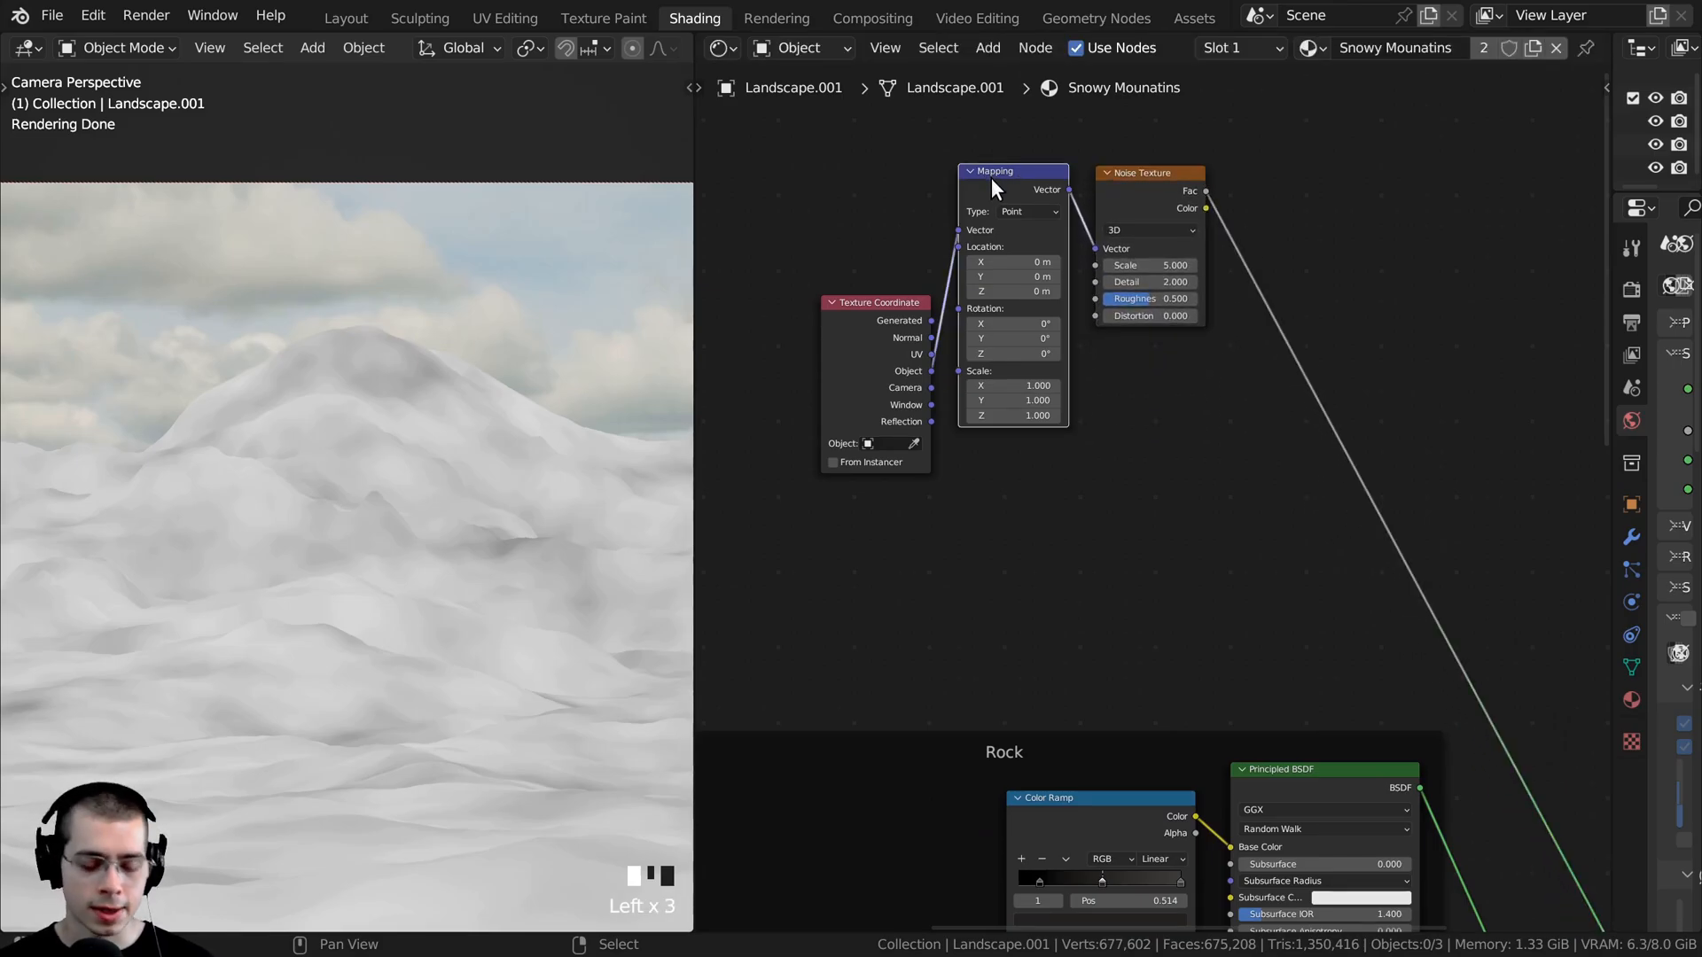
pyautogui.hotkey('shift', 'd')
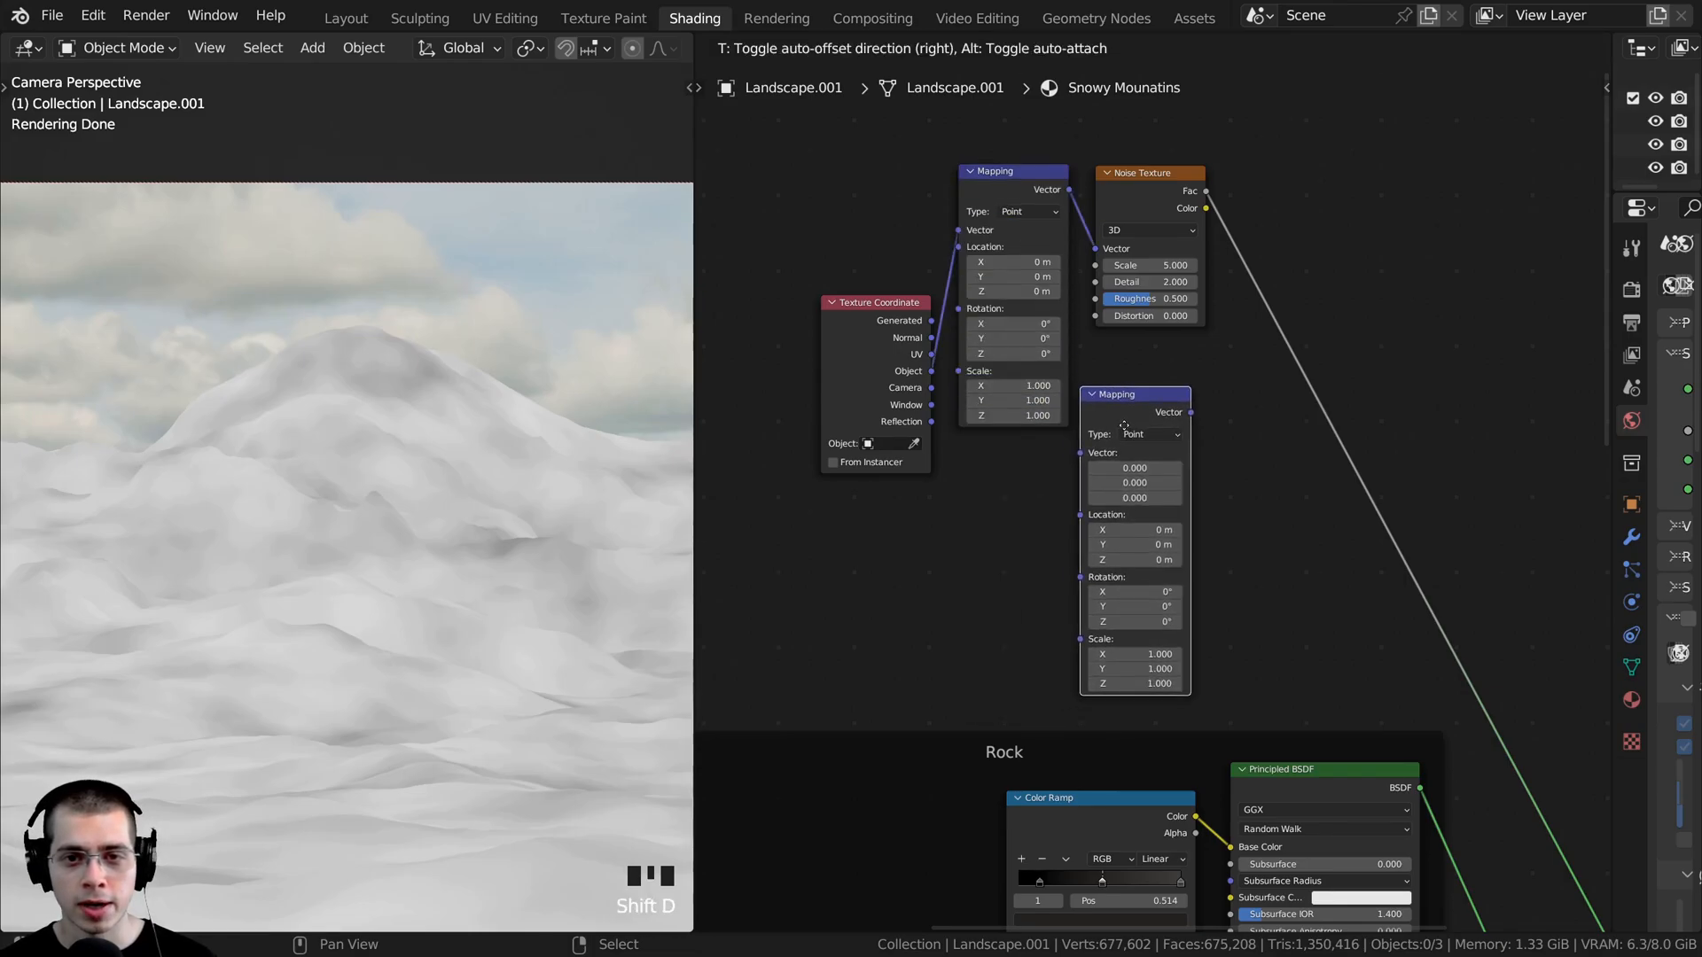
pyautogui.click(1127, 421)
pyautogui.scroll(2, 865, 351)
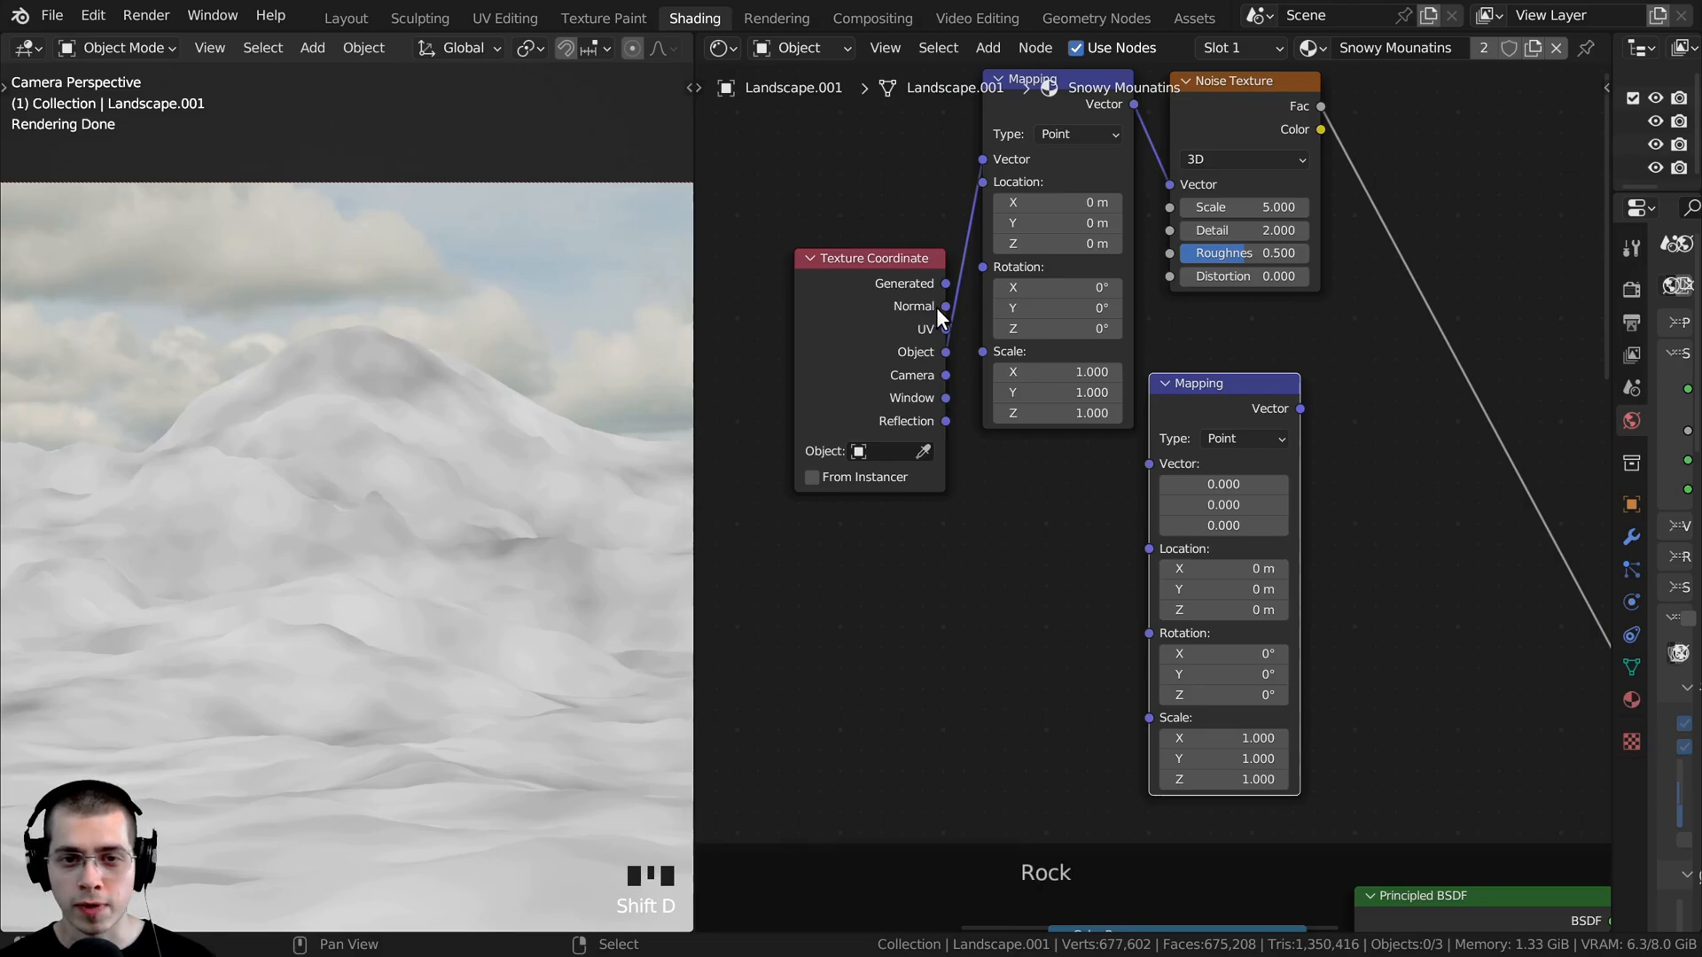
pyautogui.moveTo(943, 306); pyautogui.dragTo(1142, 461)
pyautogui.moveTo(1198, 402); pyautogui.dragTo(1049, 474)
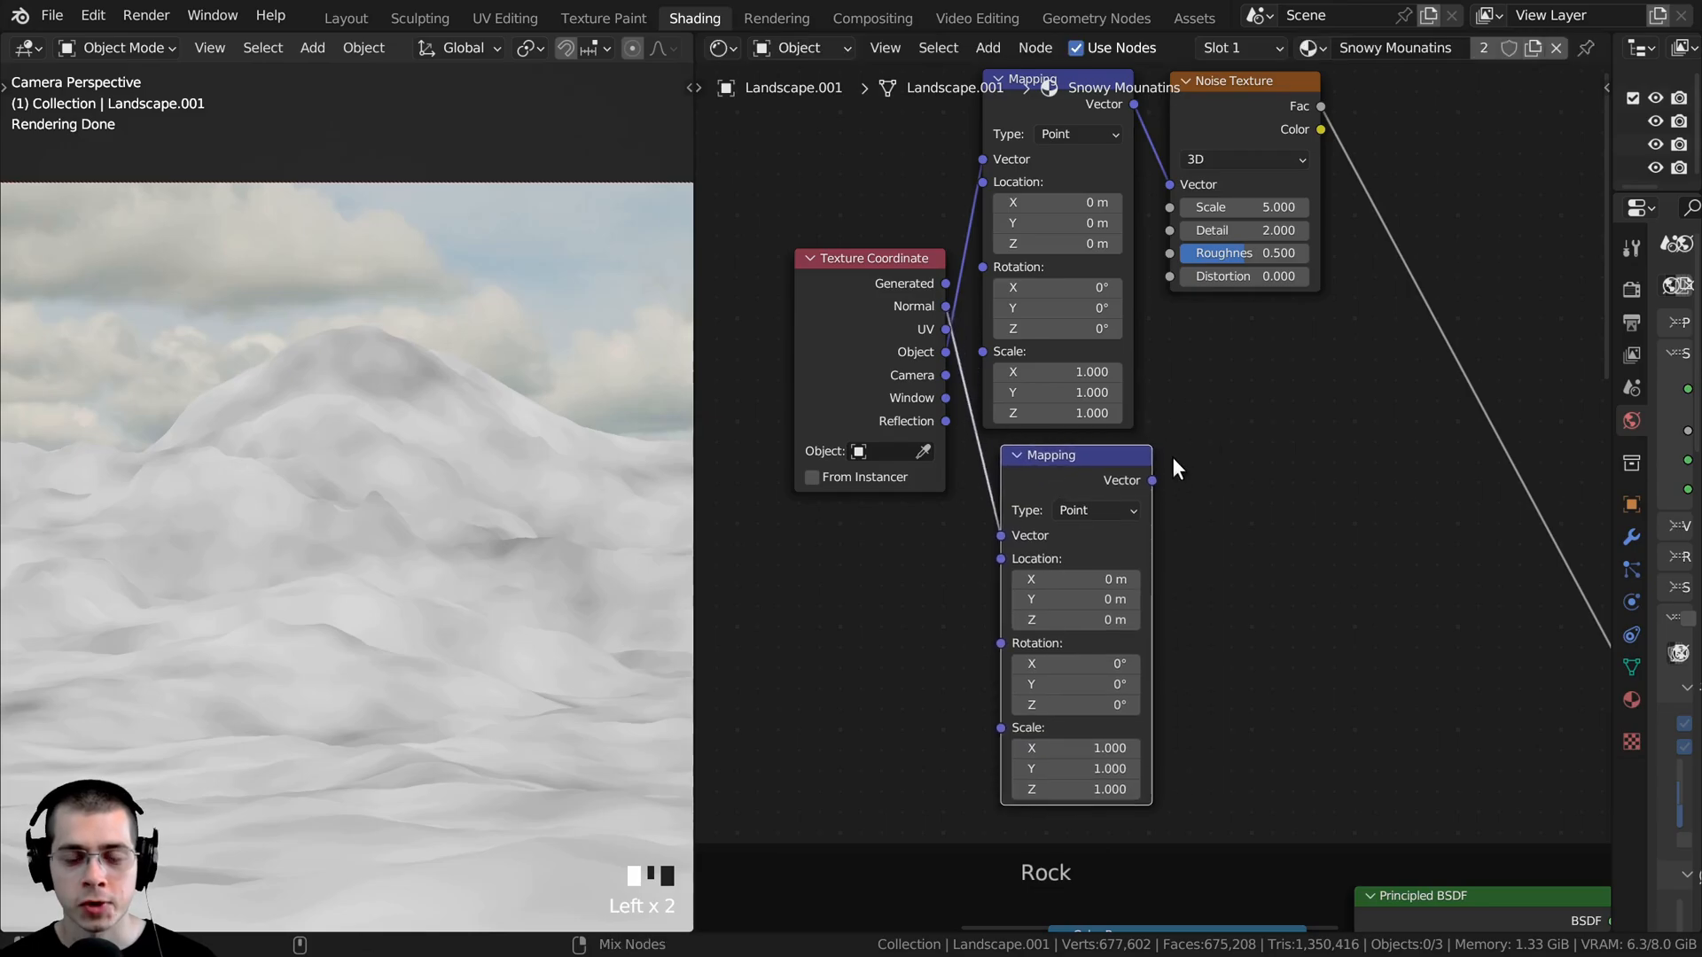
# - Preview the lower Mapping node's Vector output through the Material Output and inspect its colors on both landscapes from several angles
pyautogui.keyDown('ctrl'); pyautogui.keyDown('shift'); pyautogui.click(1088, 477); pyautogui.keyUp('shift'); pyautogui.keyUp('ctrl')
pyautogui.scroll(-4, 370, 519)
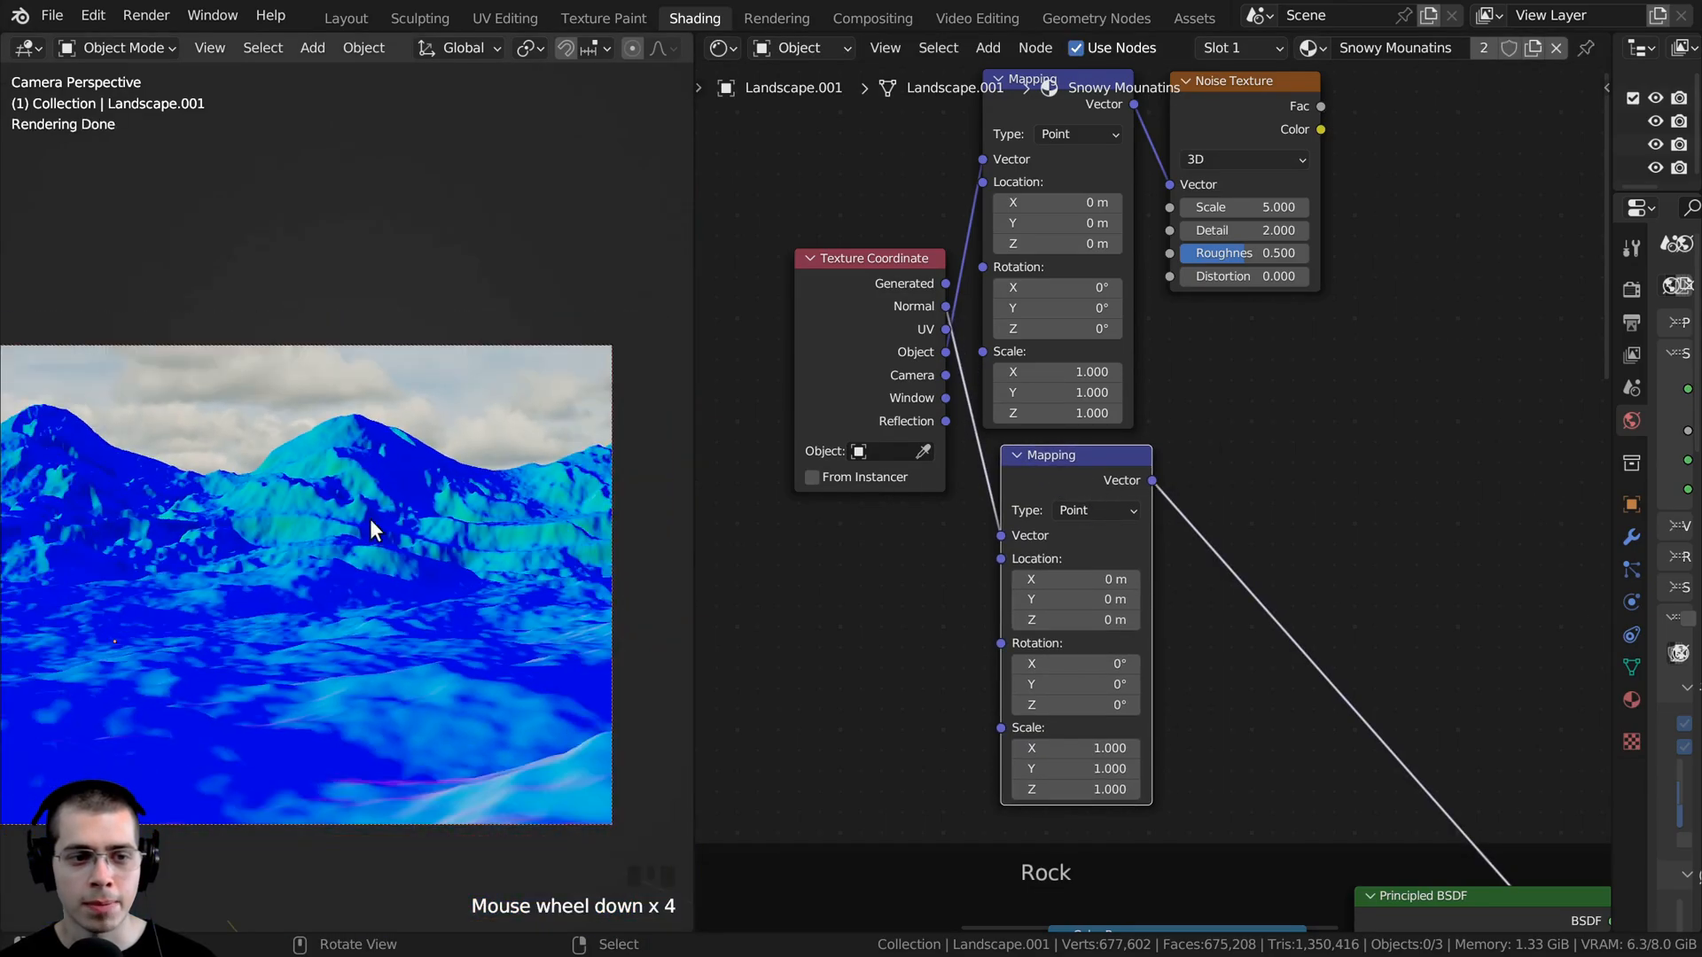
pyautogui.moveTo(369, 519)
pyautogui.mouseDown(button='middle')
pyautogui.moveTo(409, 496)
pyautogui.moveTo(453, 425)
pyautogui.moveTo(475, 323)
pyautogui.moveTo(326, 304)
pyautogui.moveTo(383, 520)
pyautogui.moveTo(420, 466)
pyautogui.moveTo(493, 566)
pyautogui.moveTo(477, 646)
pyautogui.moveTo(310, 657)
pyautogui.moveTo(383, 569)
pyautogui.moveTo(498, 544)
pyautogui.moveTo(284, 496)
pyautogui.moveTo(147, 237)
pyautogui.moveTo(338, 550)
pyautogui.moveTo(230, 693)
pyautogui.moveTo(418, 530)
pyautogui.moveTo(365, 523)
pyautogui.mouseUp(button='middle')
pyautogui.scroll(-1, 147, 237)
pyautogui.scroll(2, 424, 413)
pyautogui.scroll(-4, 438, 560)
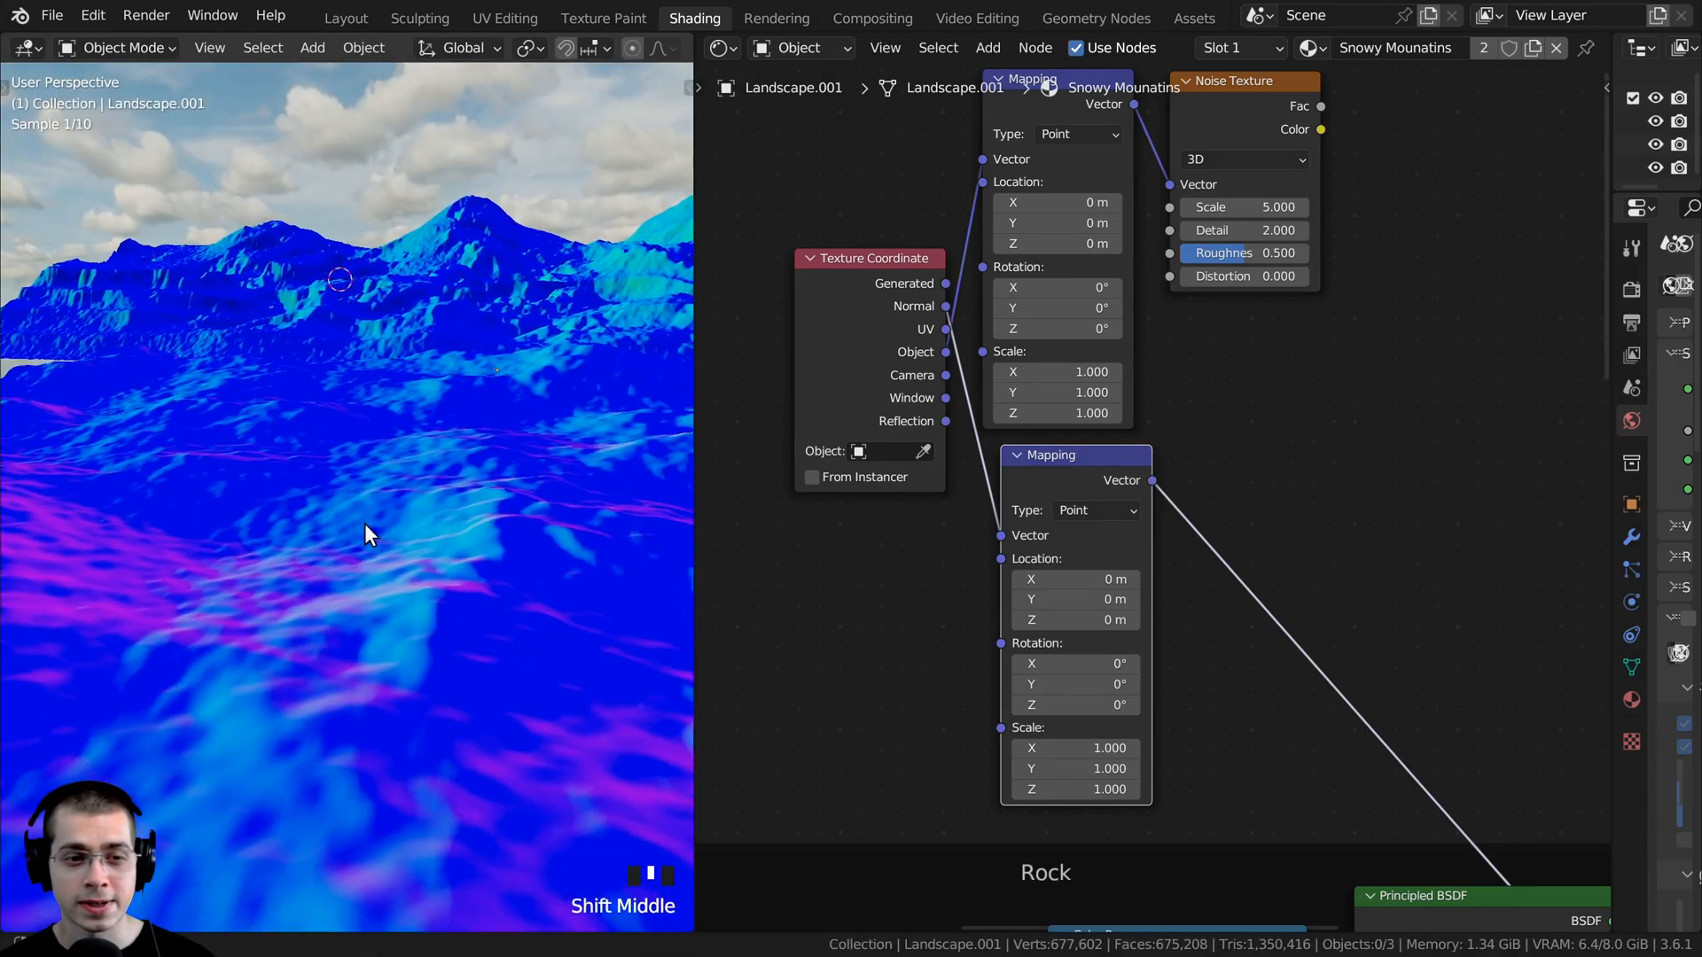
pyautogui.scroll(1, 360, 417)
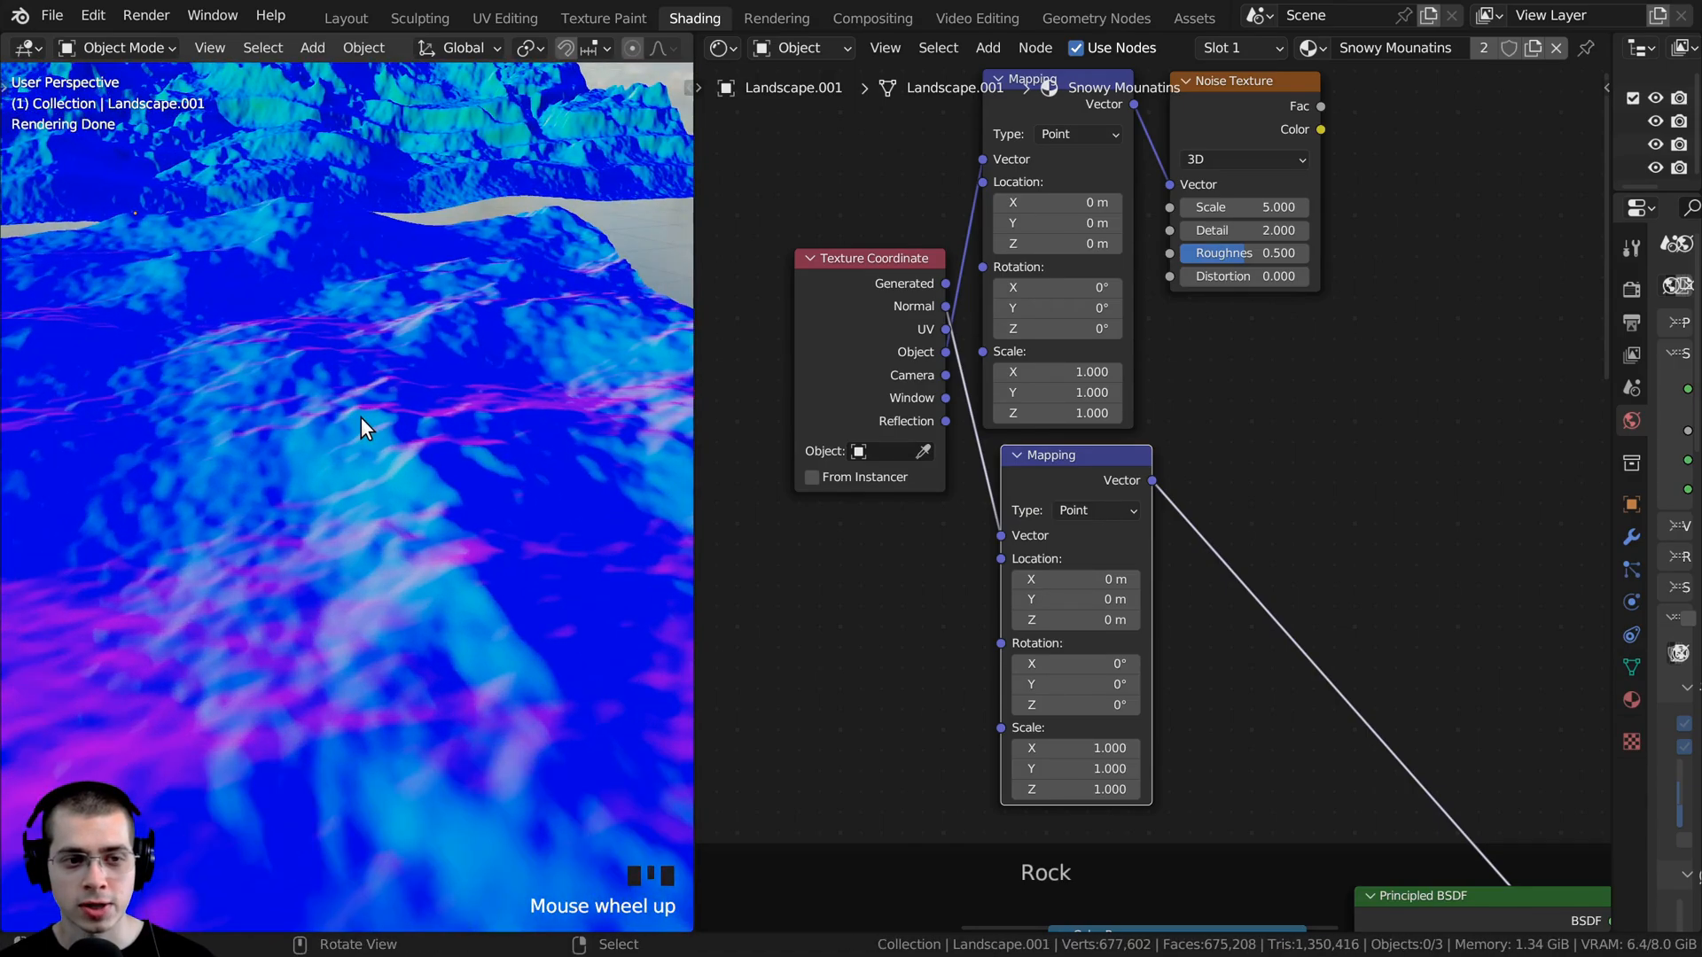
pyautogui.scroll(-3, 436, 566)
pyautogui.moveTo(436, 565); pyautogui.dragTo(440, 480, button='middle')
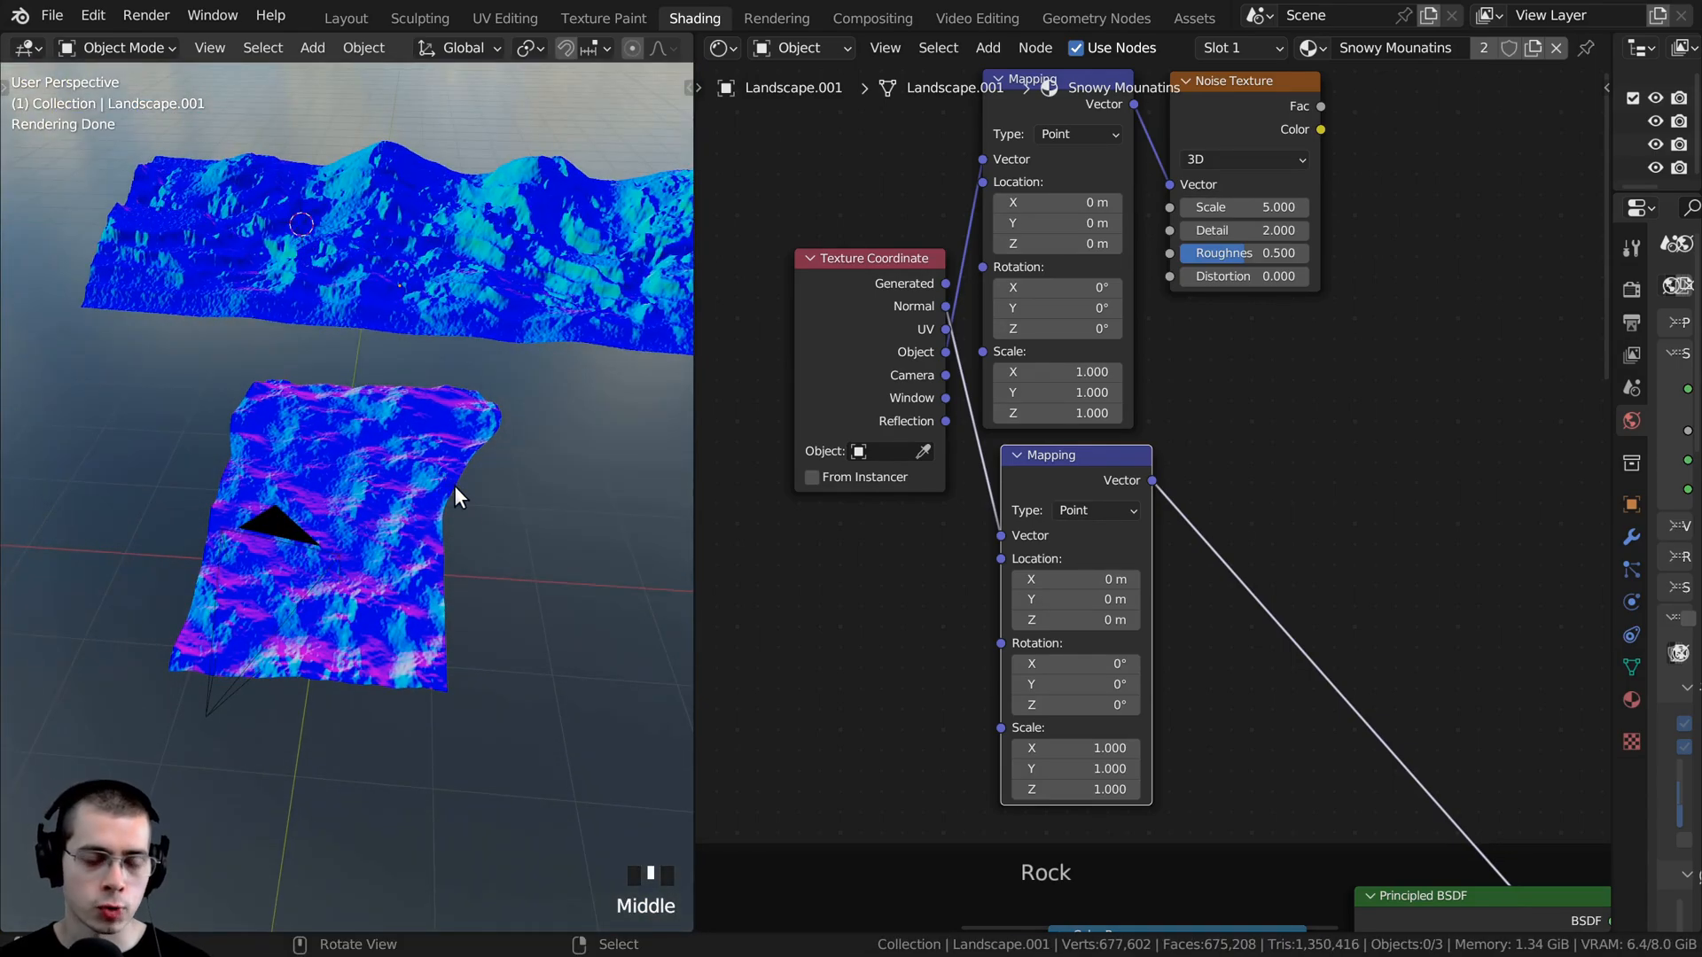
# - Add a Color Ramp on the link between the lower Mapping node and the Material Output
pyautogui.scroll(-1, 1061, 515)
pyautogui.moveTo(1060, 515); pyautogui.dragTo(1008, 507, button='middle')
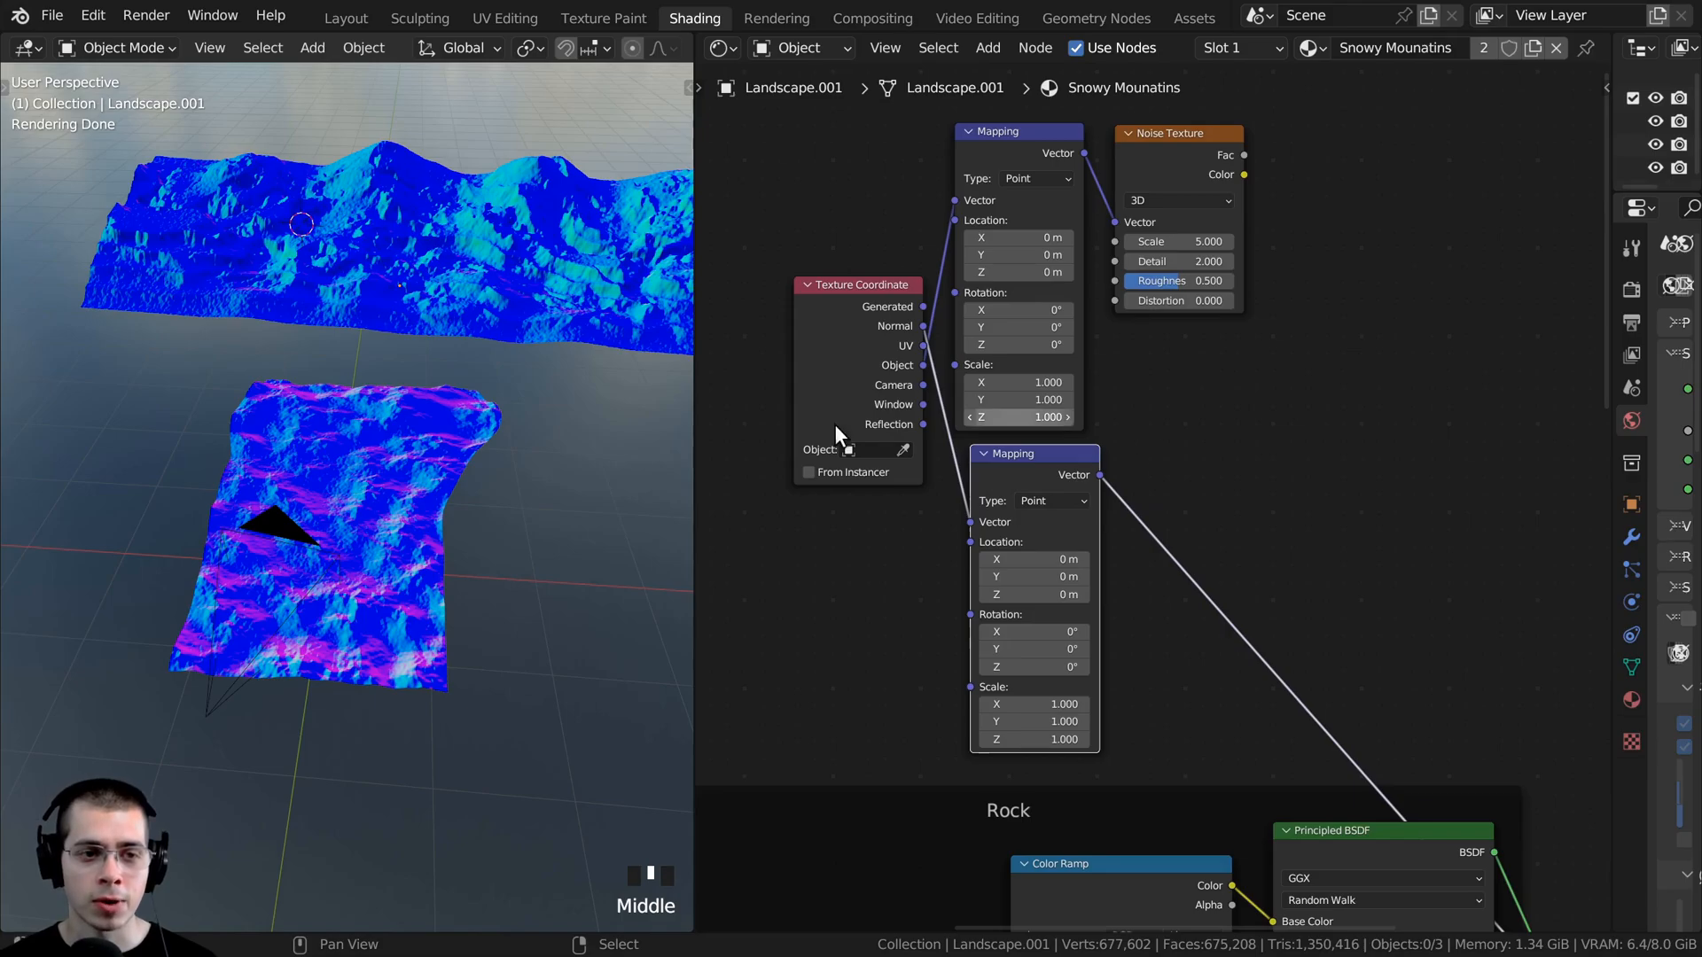
pyautogui.moveTo(1166, 396); pyautogui.dragTo(1149, 381, button='middle')
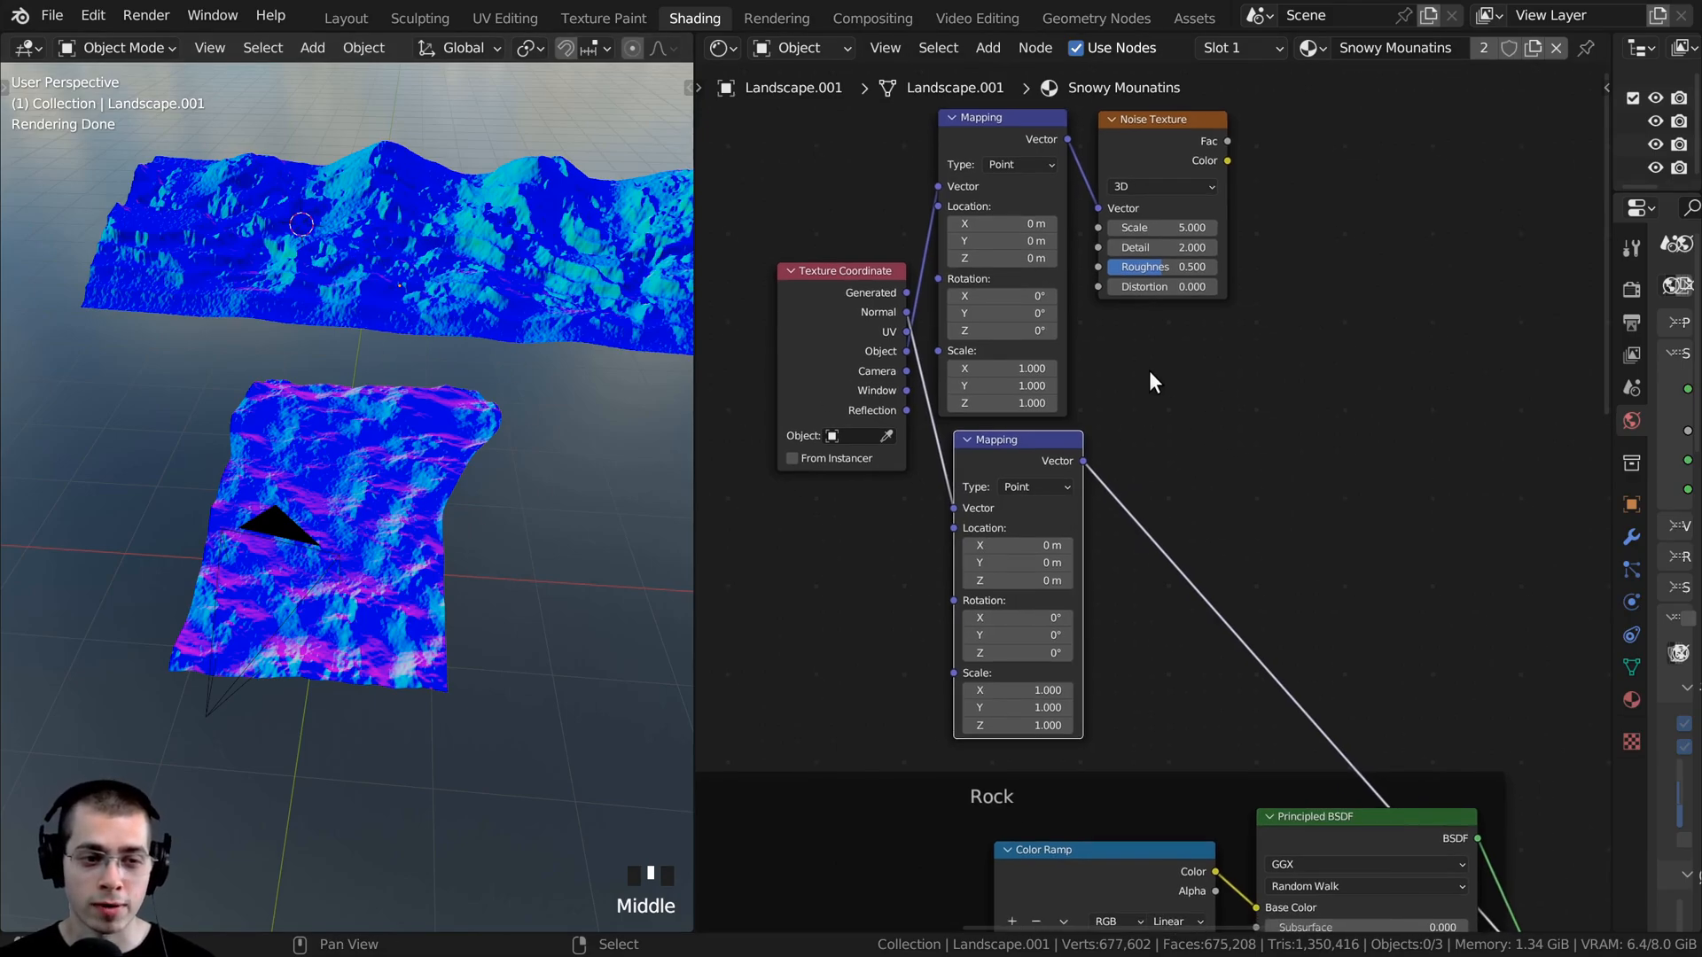
pyautogui.hotkey('shift', 'a')
pyautogui.click(1150, 359)
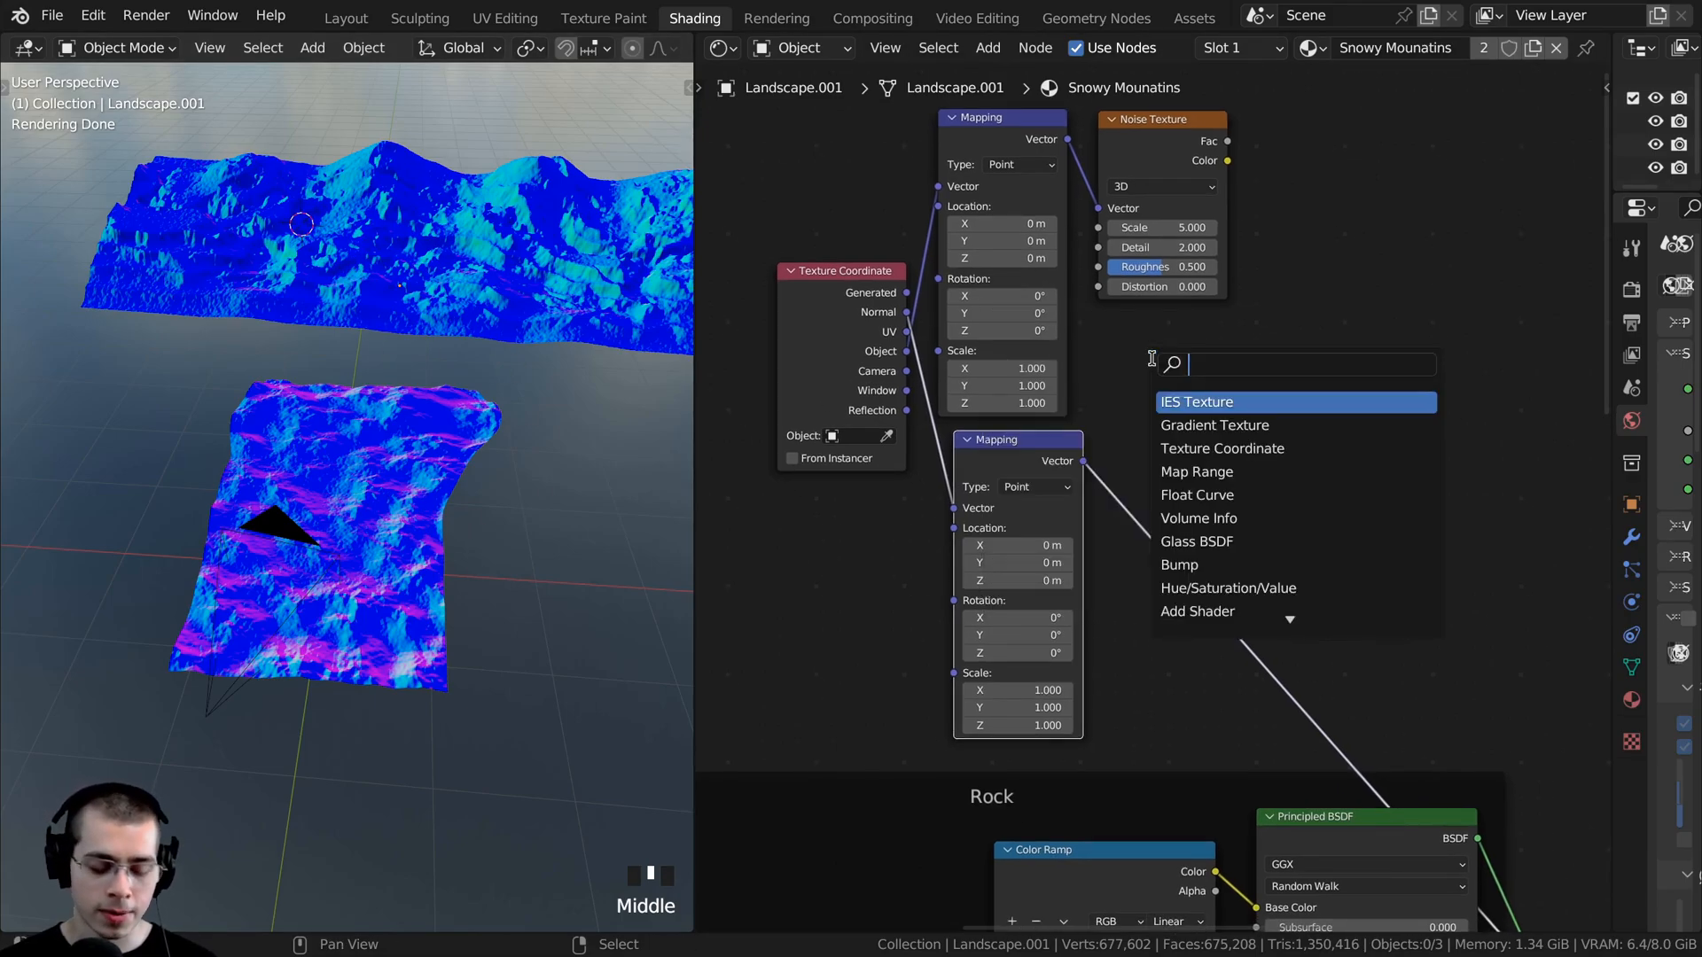
pyautogui.write('col')
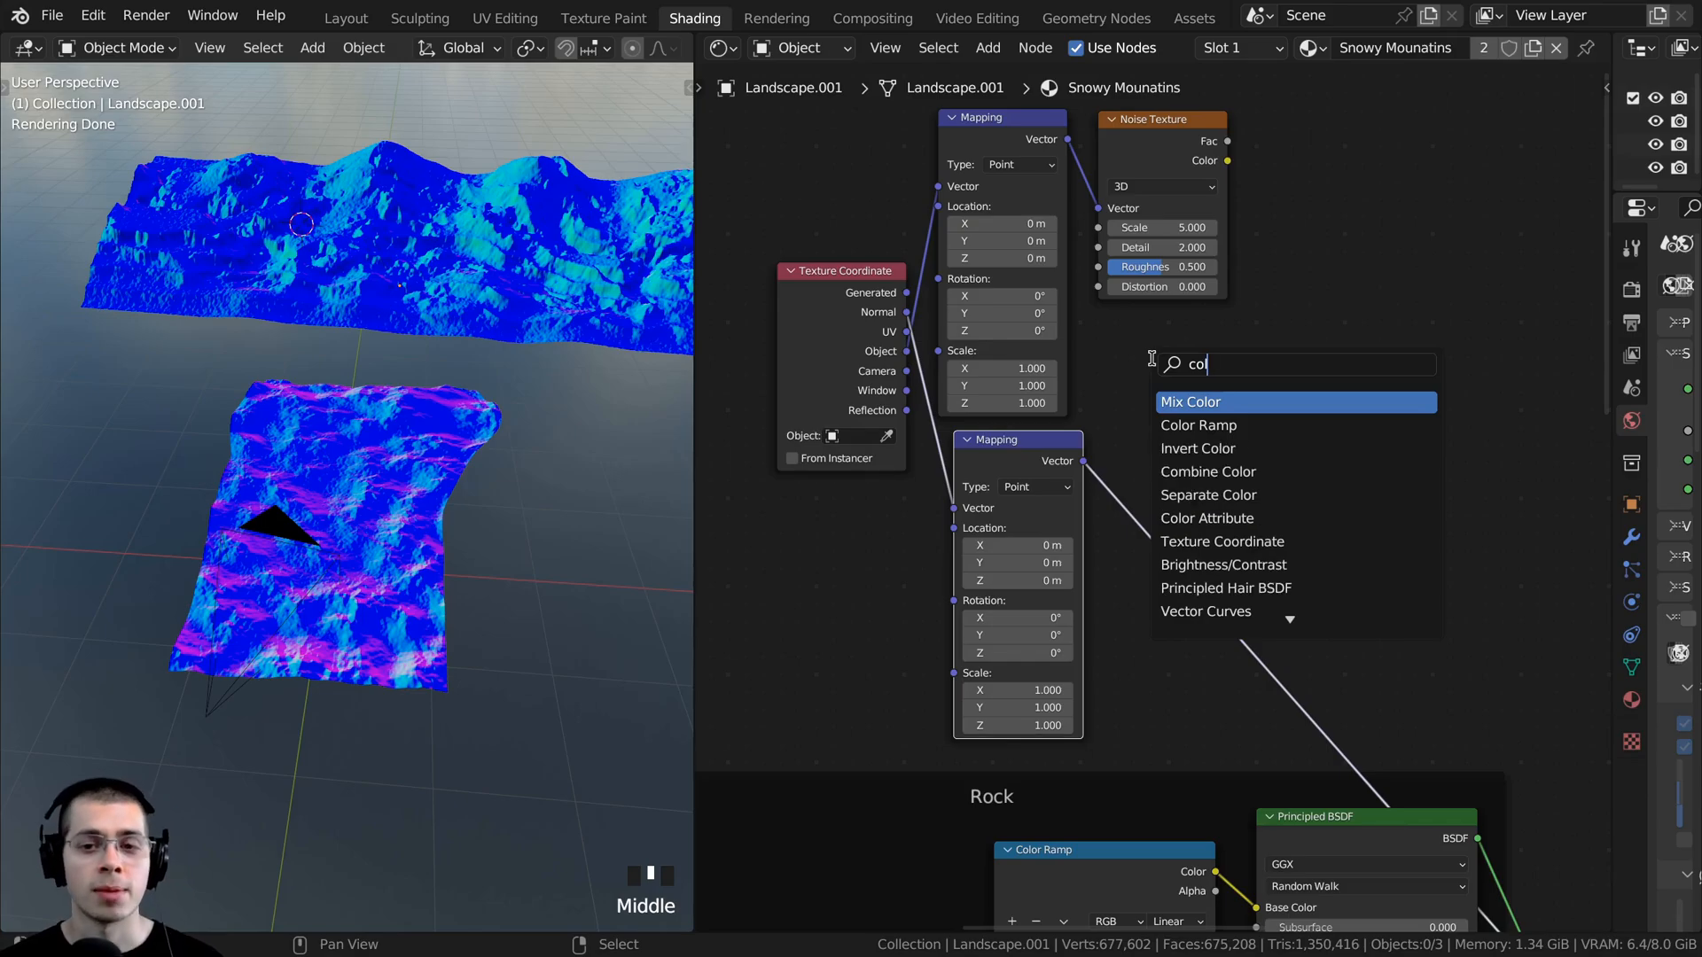
pyautogui.click(1172, 426)
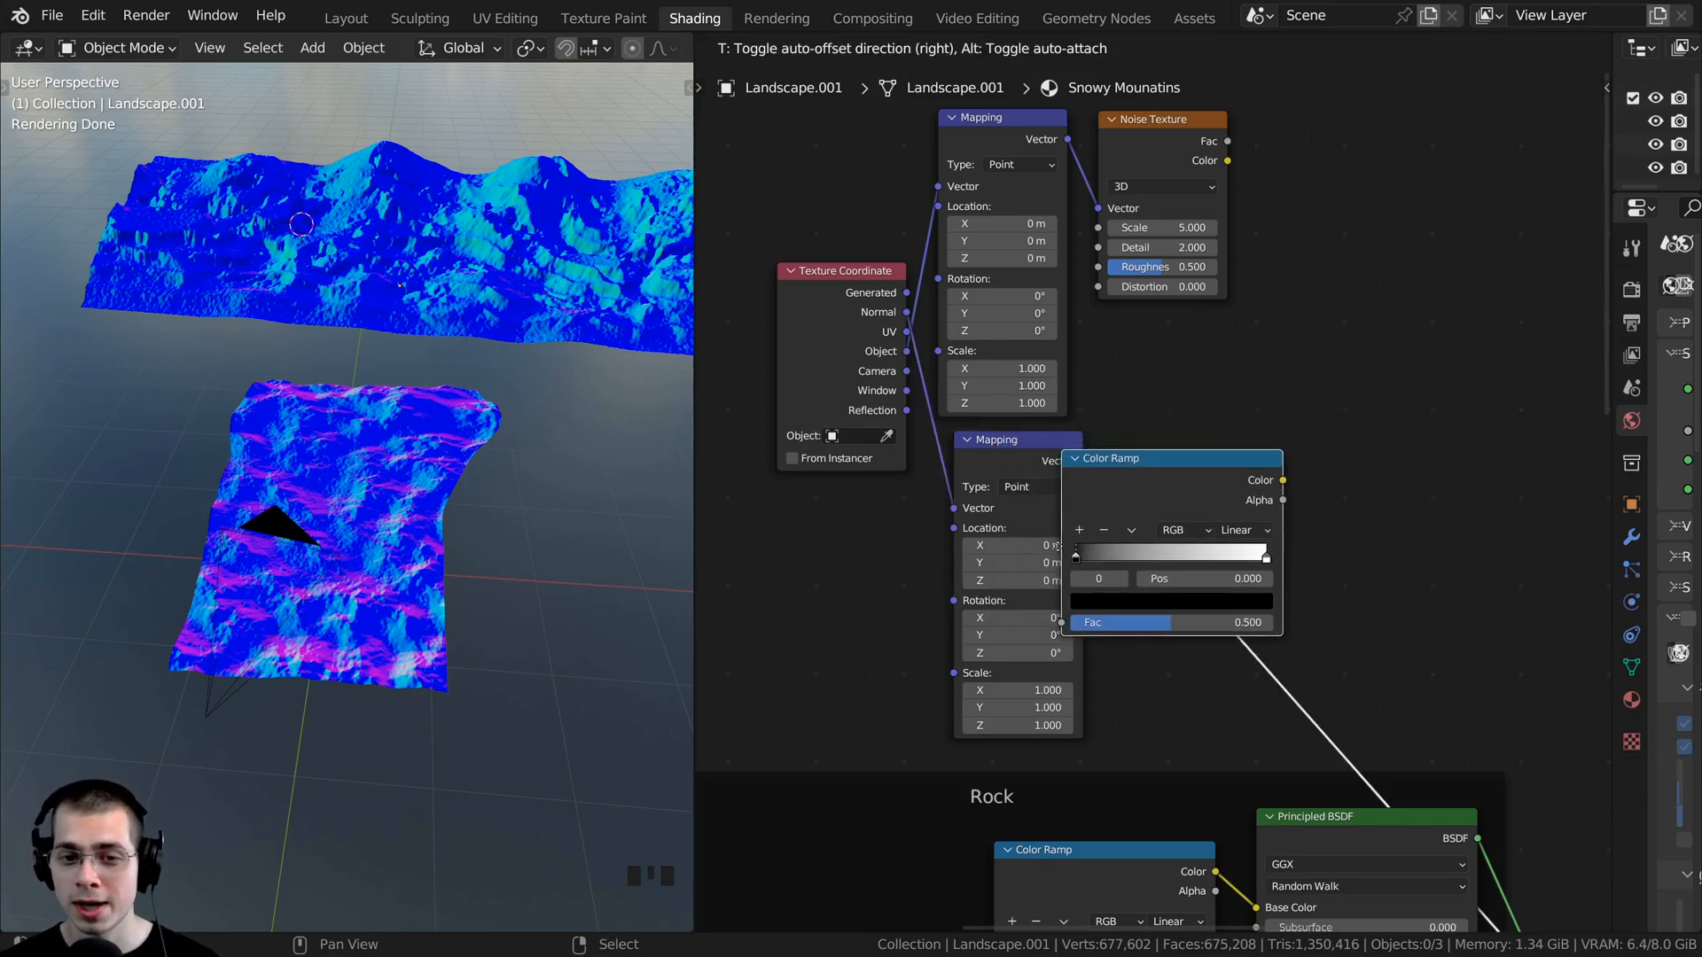
pyautogui.click(1138, 542)
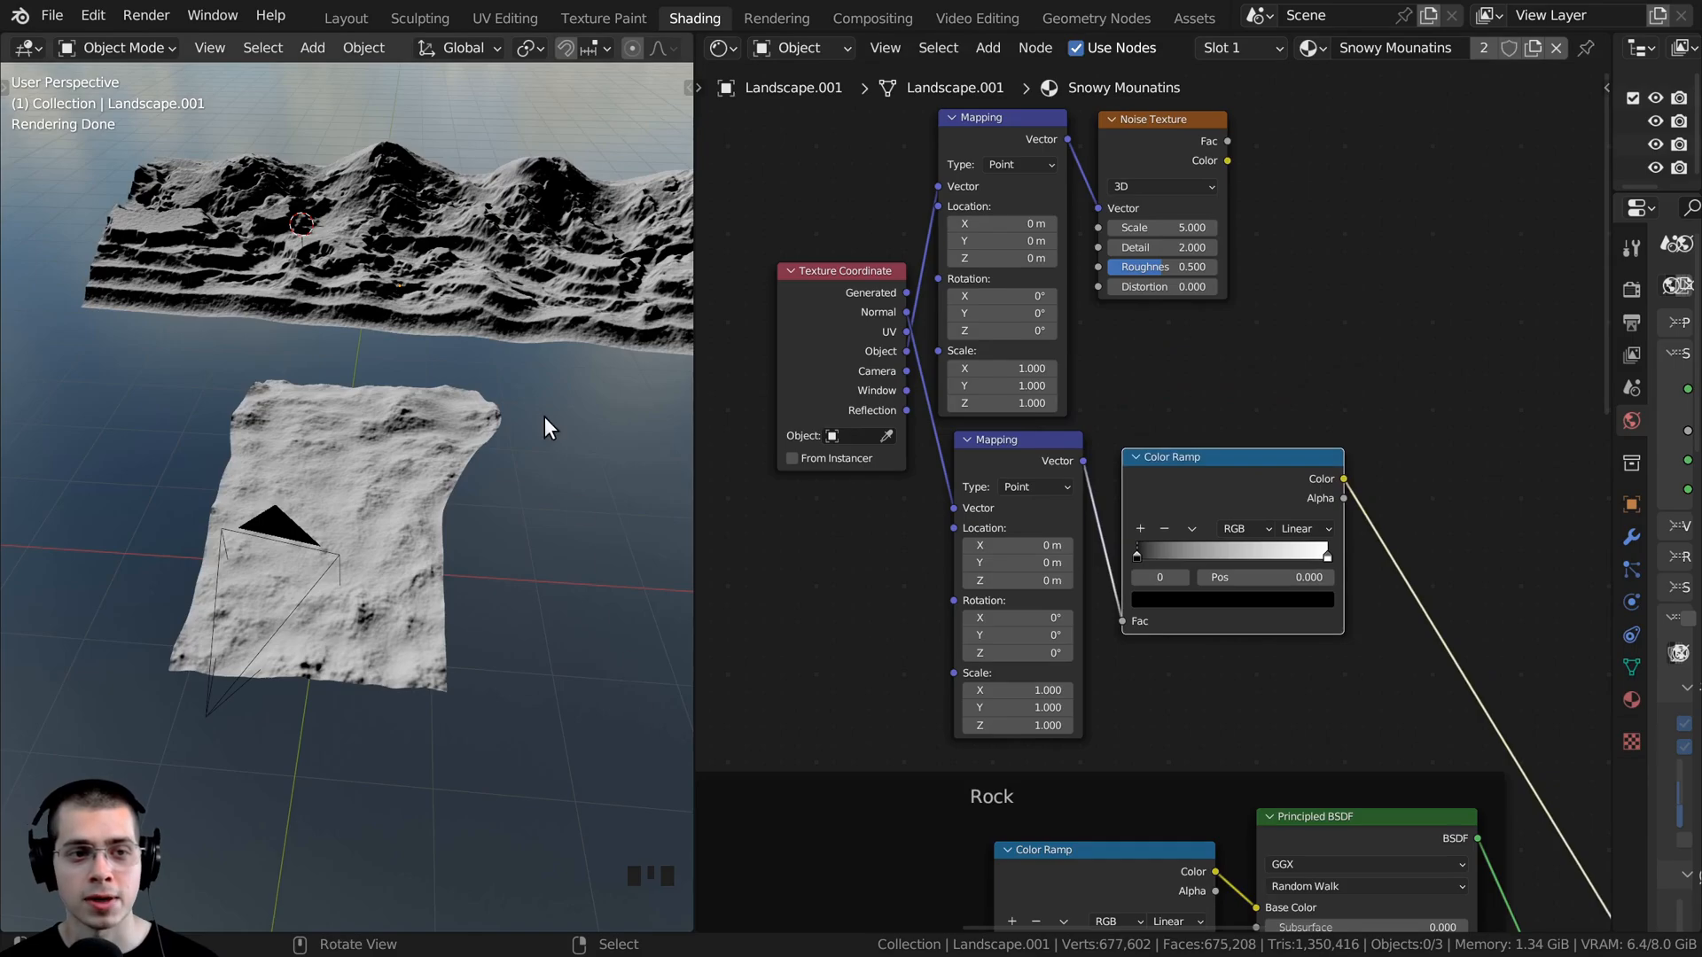
# - Frame the background mountain landscape and examine the black-and-white slope mask up close
pyautogui.click(399, 297)
pyautogui.press('KP_Decimal')
pyautogui.scroll(1, 417, 514)
pyautogui.moveTo(399, 297); pyautogui.dragTo(319, 399, button='middle')
pyautogui.scroll(3, 442, 461)
pyautogui.keyDown('shift'); pyautogui.moveTo(319, 399); pyautogui.dragTo(445, 439, button='middle'); pyautogui.keyUp('shift')
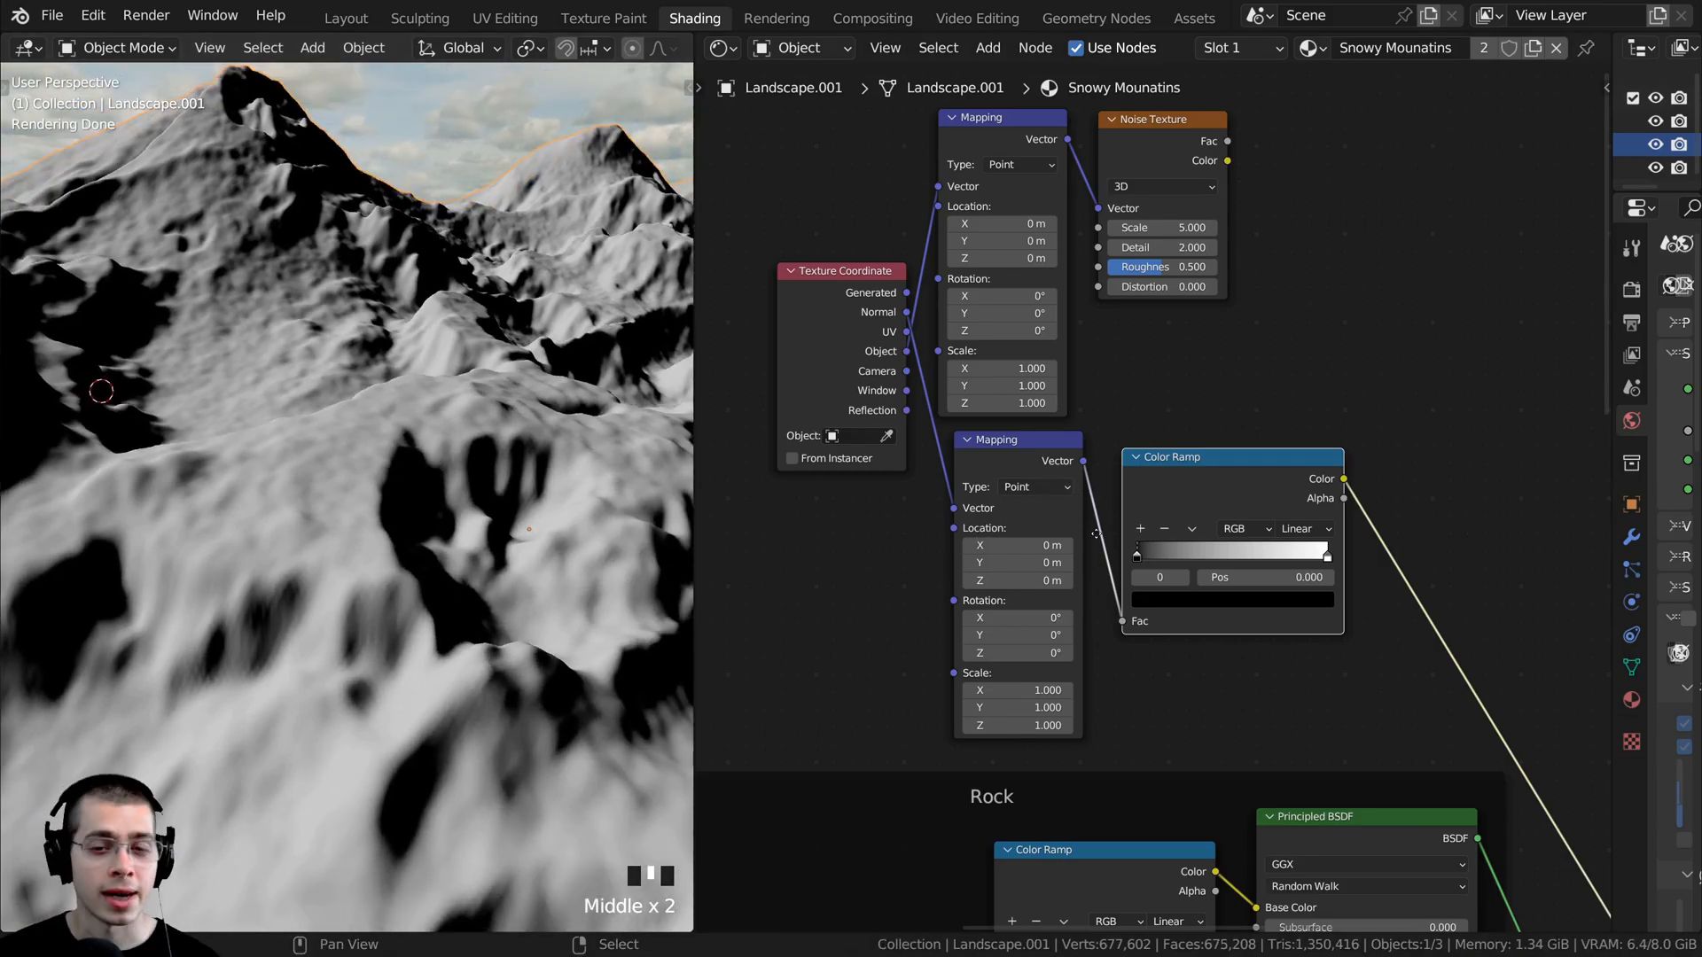
# - Rotate the lower Mapping node to Y -33° and Z -55° and check the mask on the mountain from the camera view
pyautogui.scroll(5, 1177, 636)
pyautogui.click(901, 354)
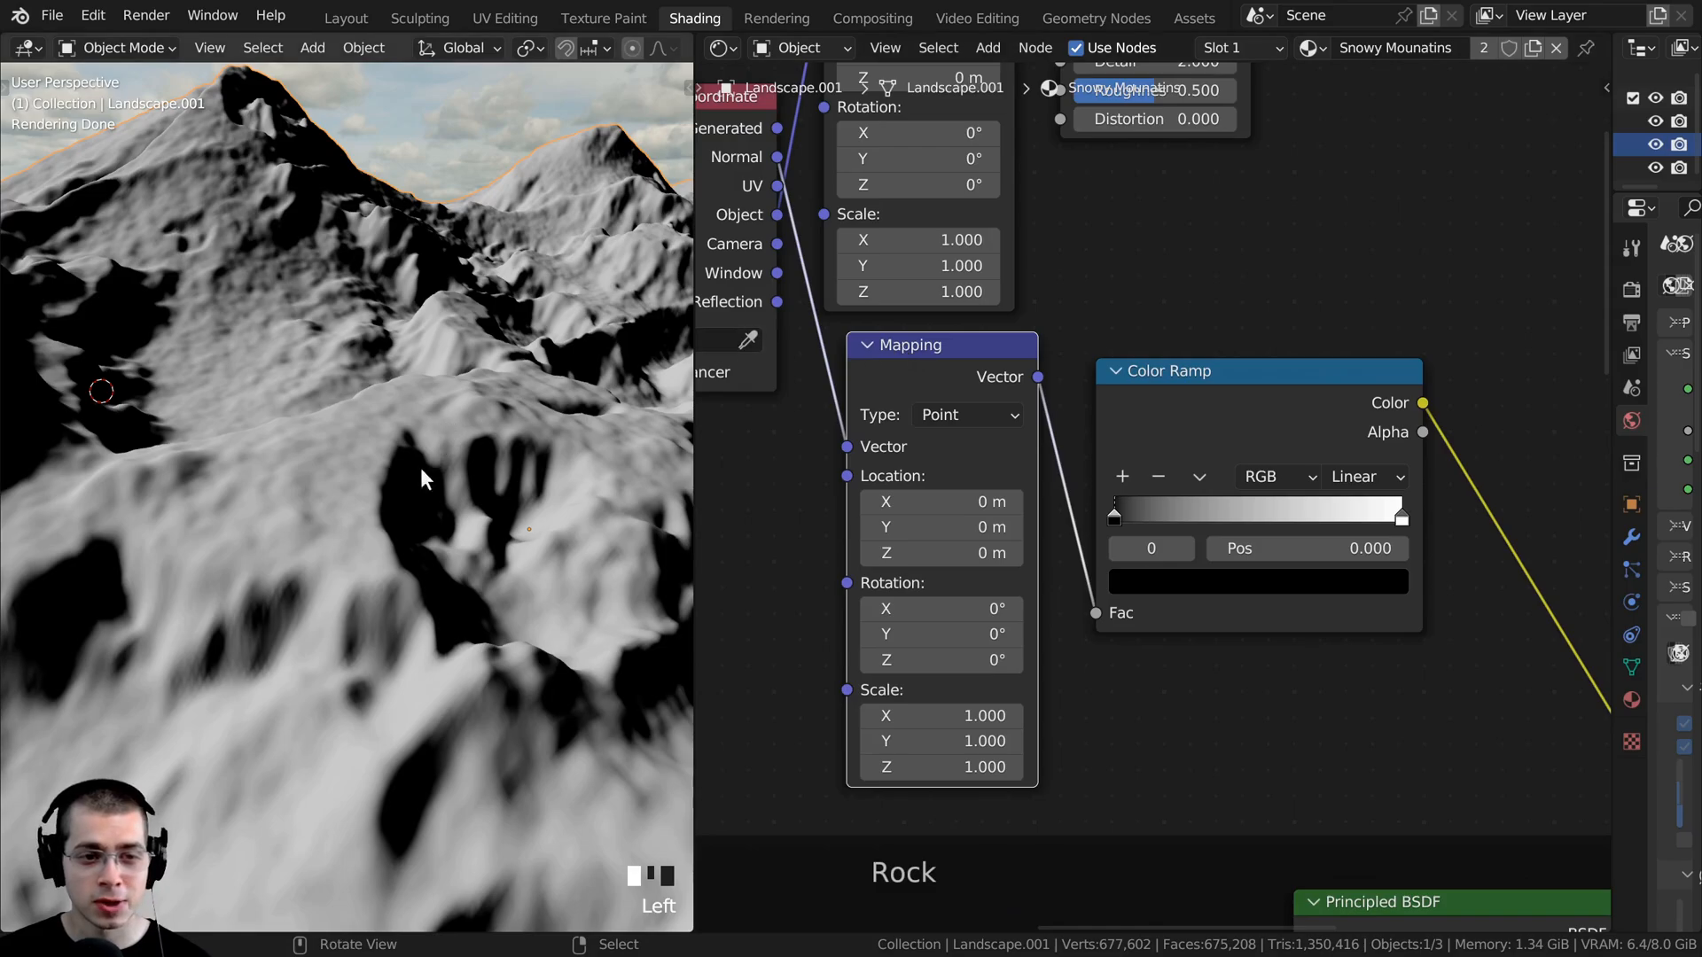
pyautogui.moveTo(919, 551); pyautogui.dragTo(936, 532, button='middle')
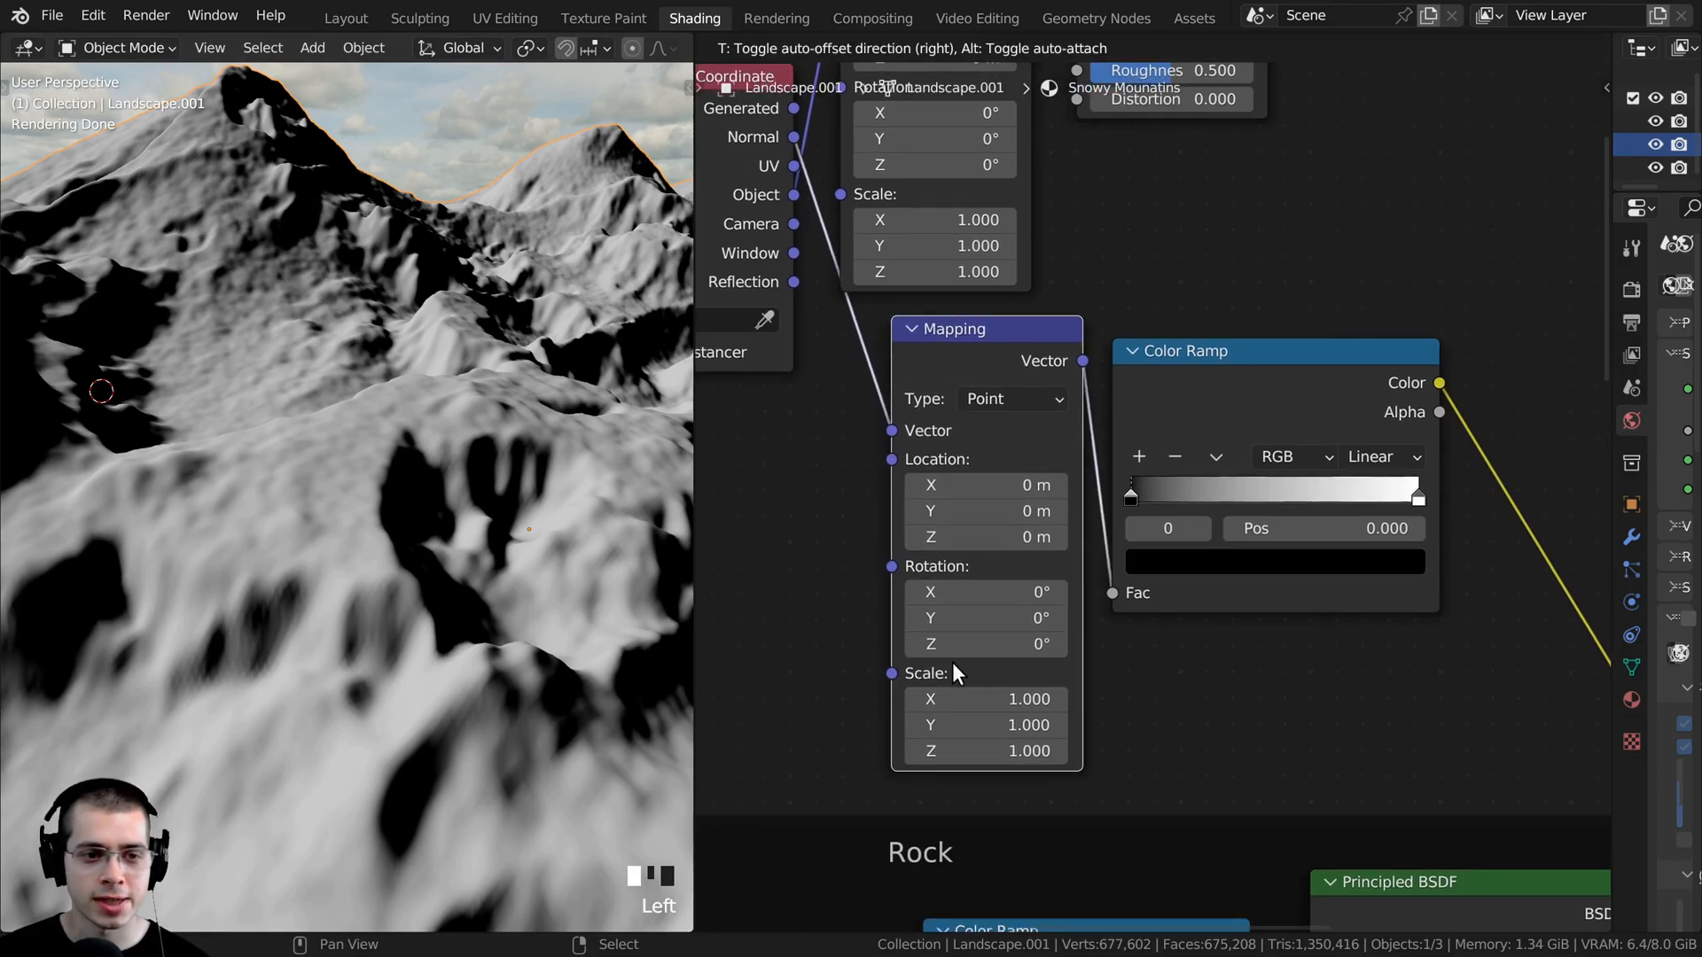
pyautogui.moveTo(930, 640); pyautogui.dragTo(853, 631)
pyautogui.scroll(-4, 478, 585)
pyautogui.moveTo(478, 585); pyautogui.dragTo(315, 595, button='middle')
pyautogui.moveTo(939, 642); pyautogui.dragTo(968, 617)
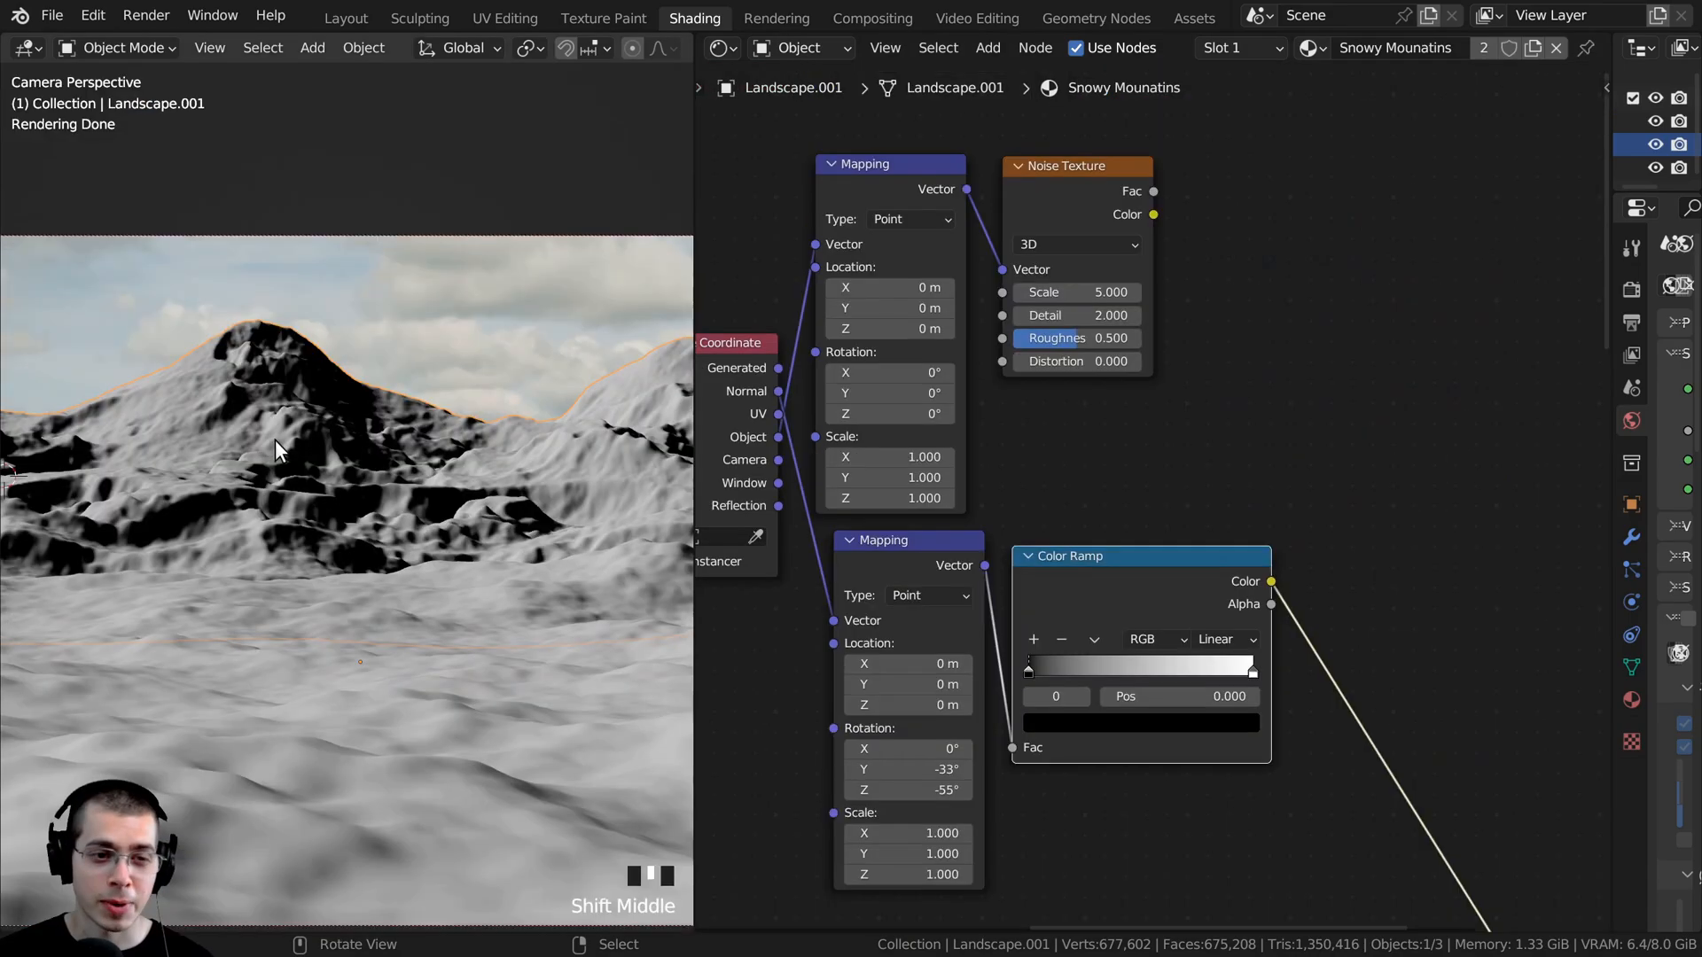
pyautogui.scroll(5, 251, 435)
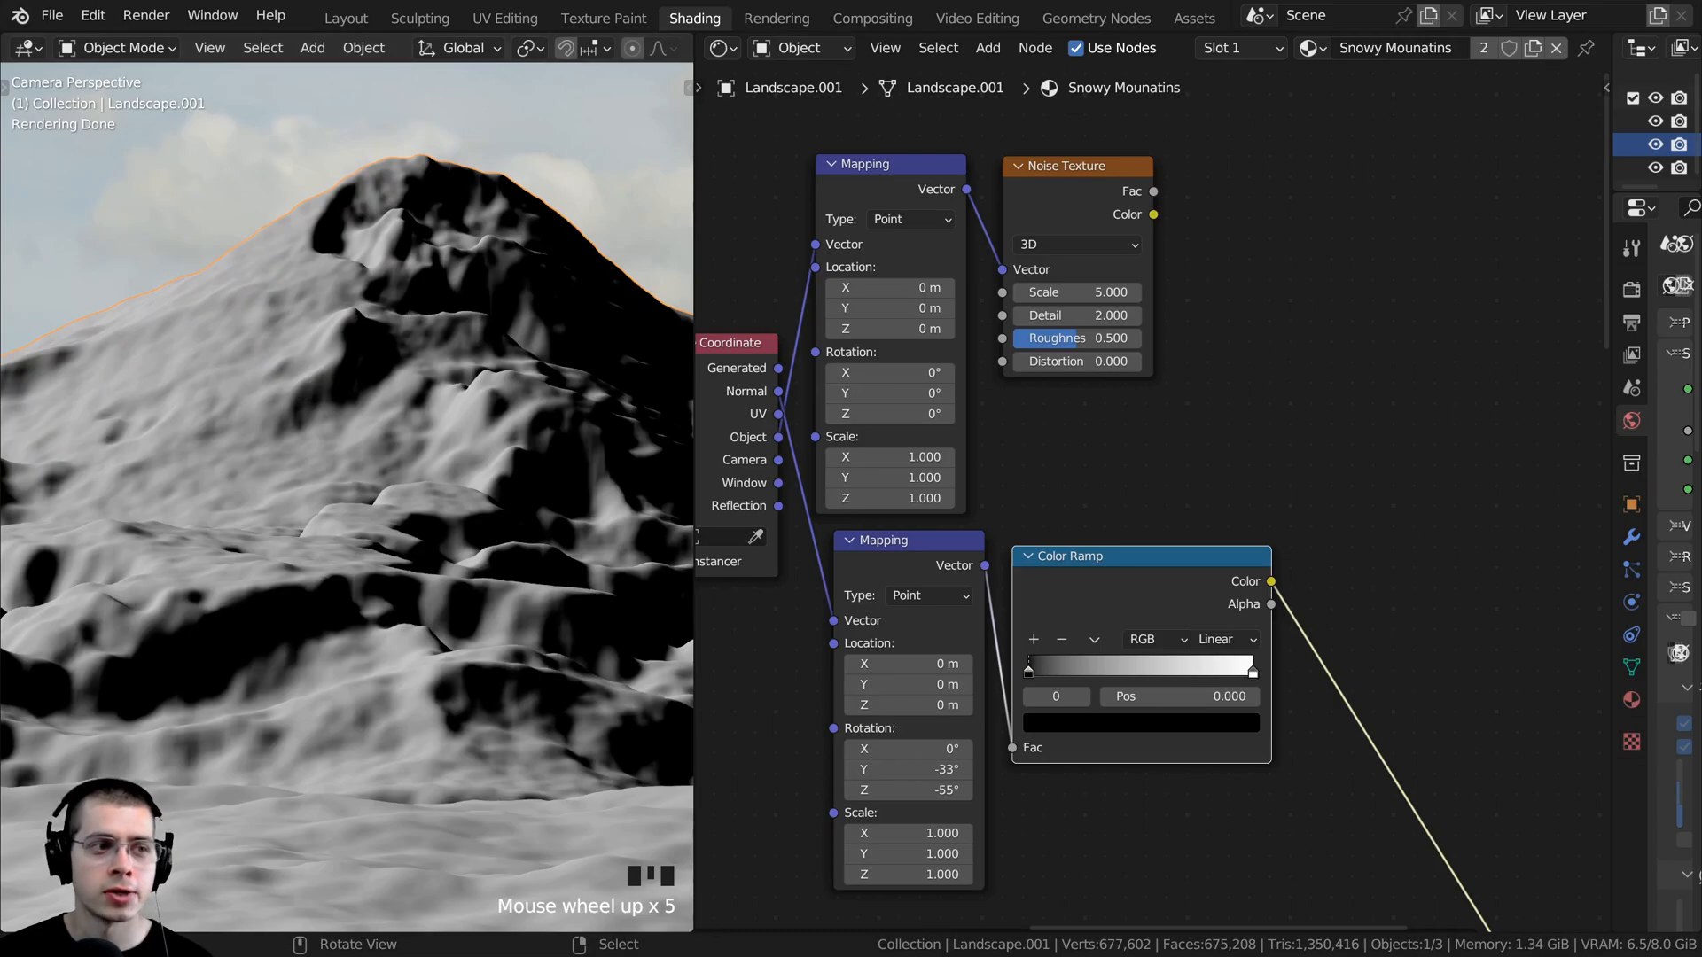
# - Add a Mix Color node beside the Noise Texture and Color Ramp nodes
pyautogui.moveTo(1325, 357); pyautogui.dragTo(1295, 354, button='middle')
pyautogui.hotkey('shift', 'a')
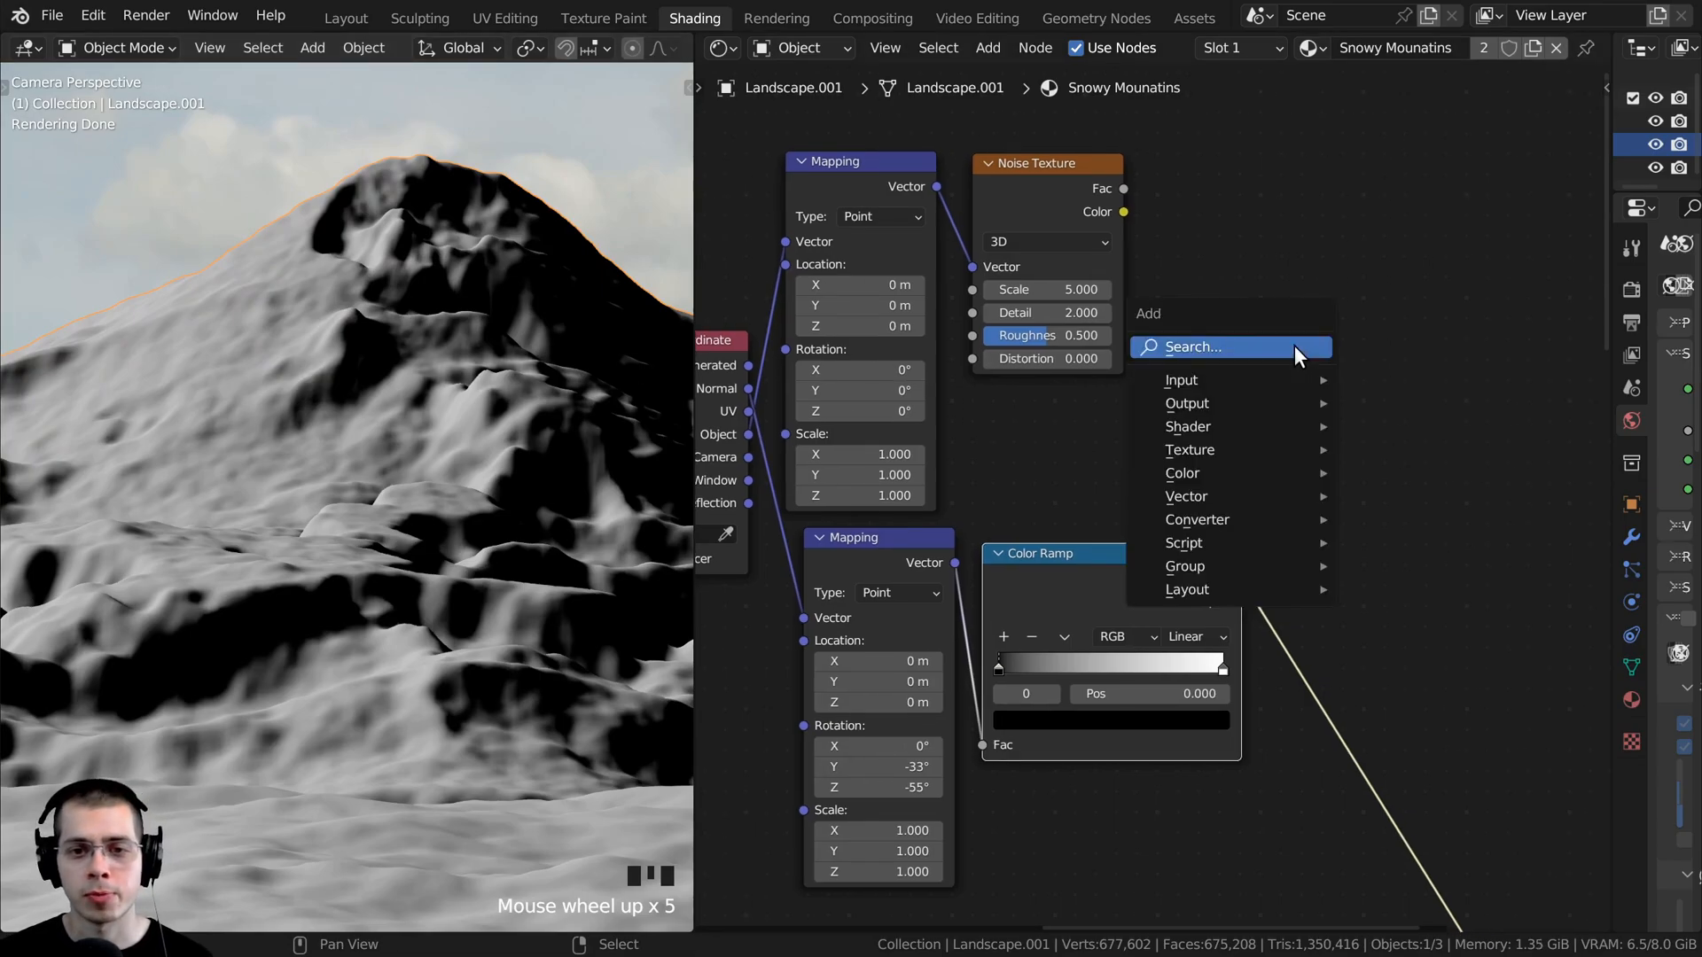
pyautogui.click(1294, 345)
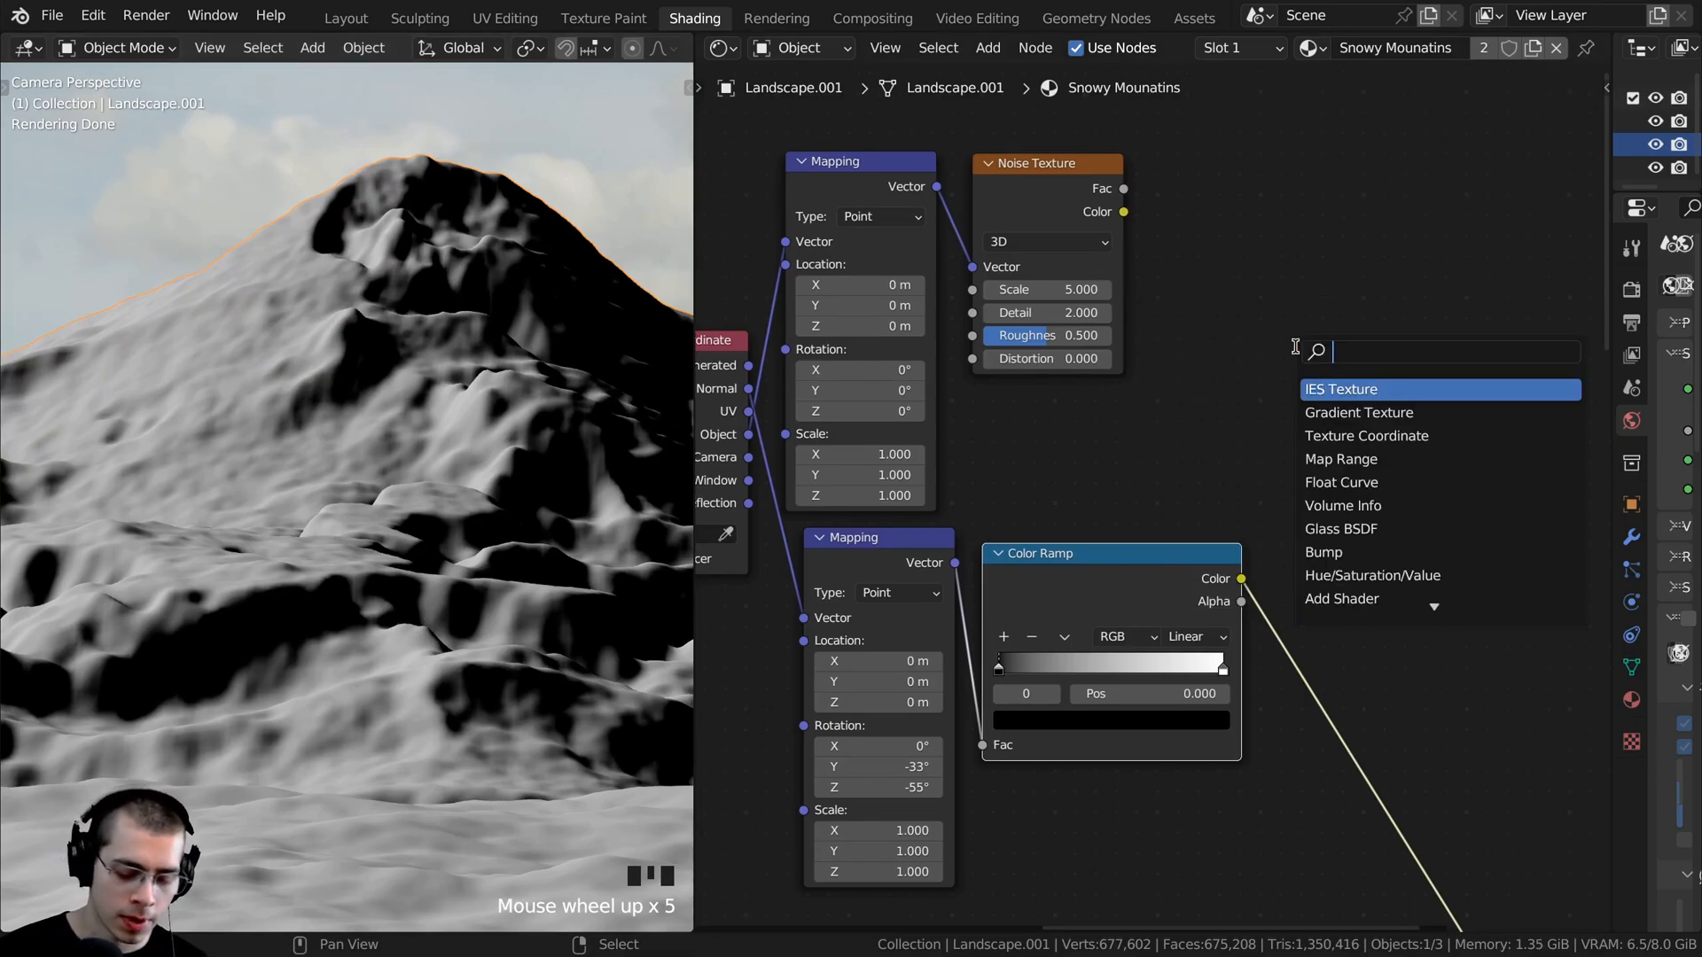
pyautogui.write('mix')
pyautogui.press('Down')
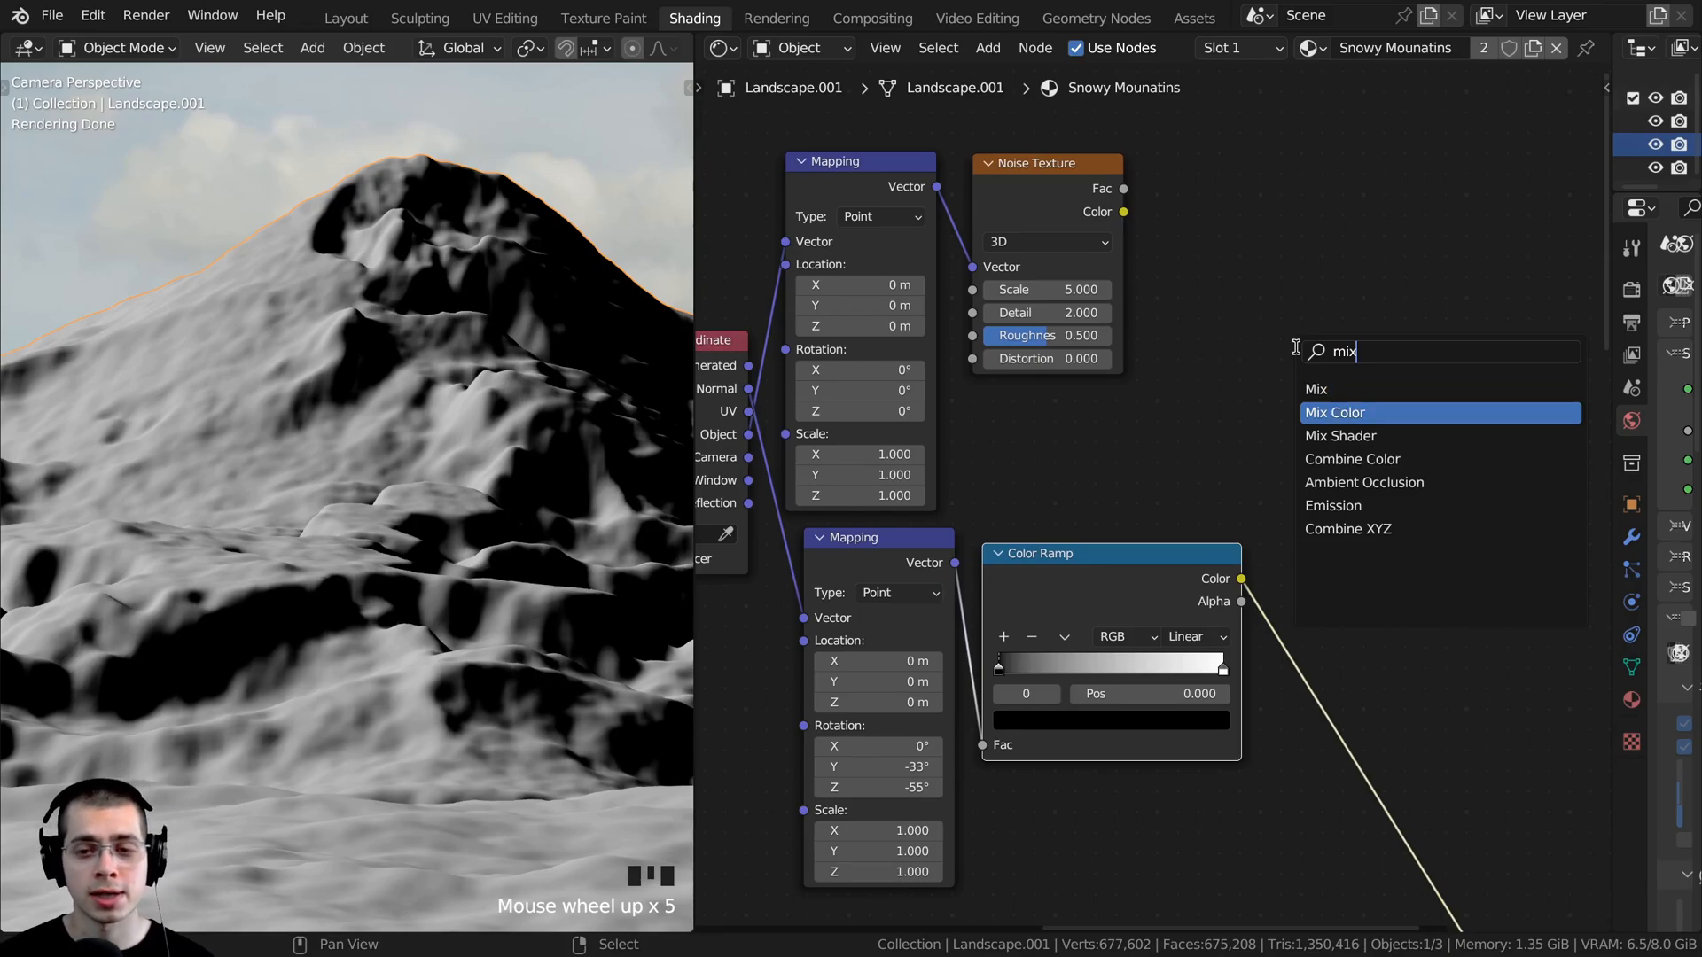
pyautogui.press('Return')
pyautogui.click(1275, 338)
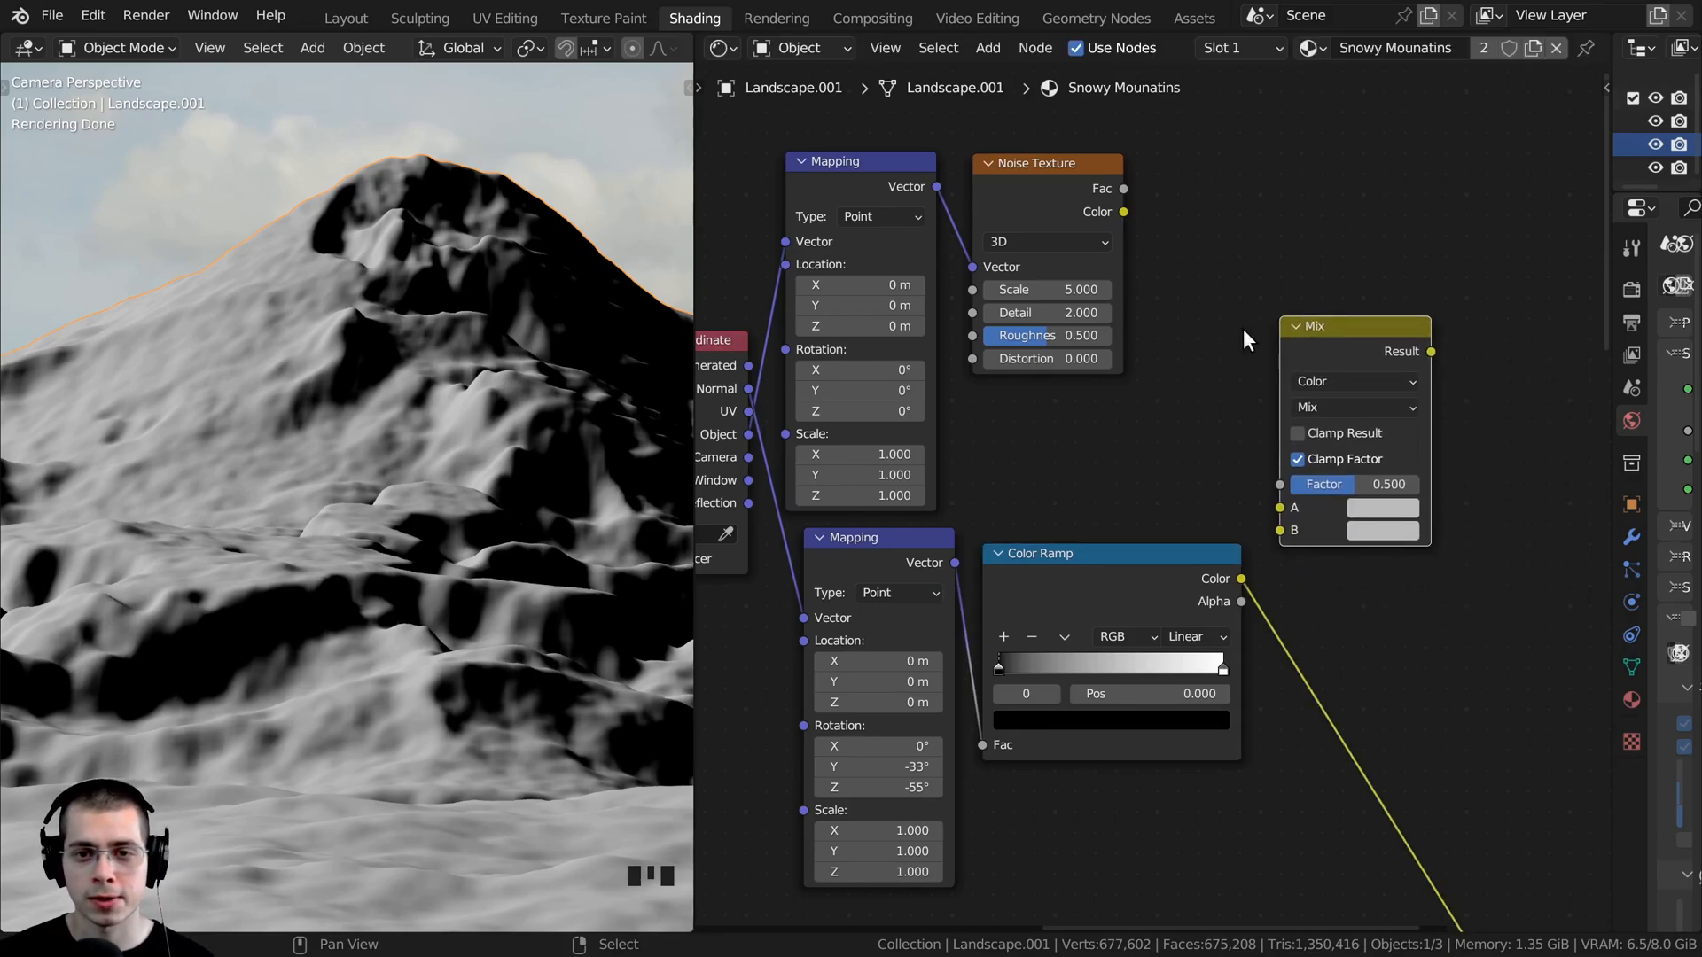
# - Preview the Noise Texture's Fac output on the mountain through the Material Output
pyautogui.moveTo(1097, 265); pyautogui.dragTo(1085, 382, button='middle')
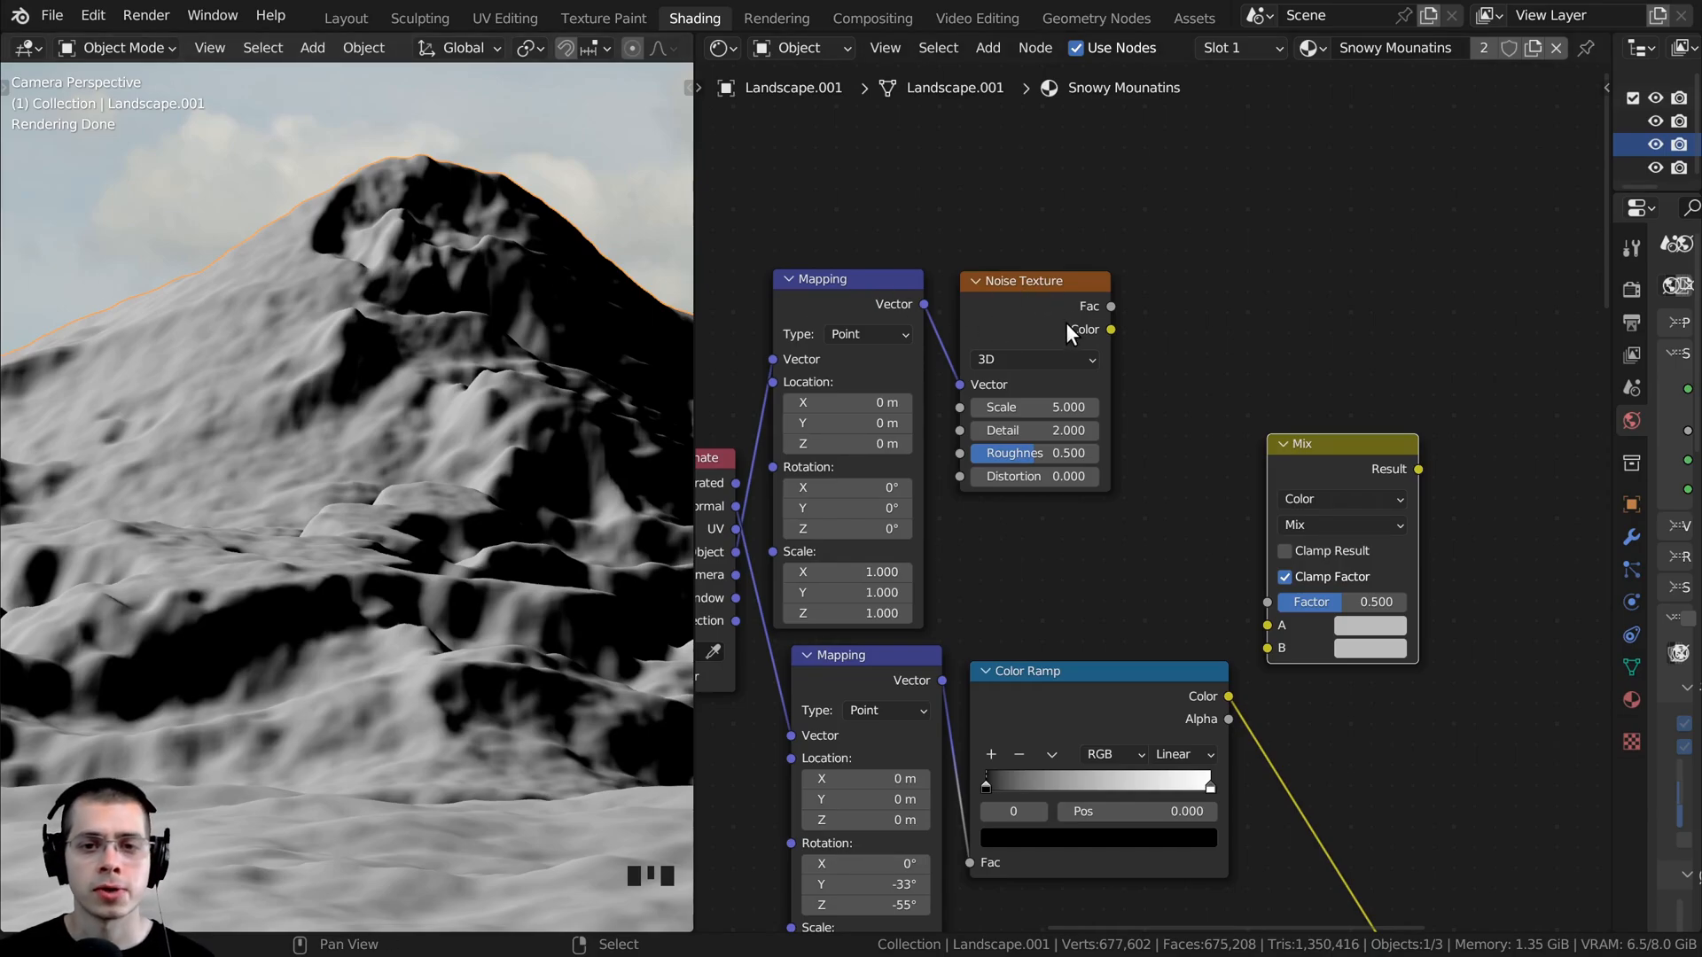
pyautogui.press('f')
pyautogui.scroll(-2, 453, 369)
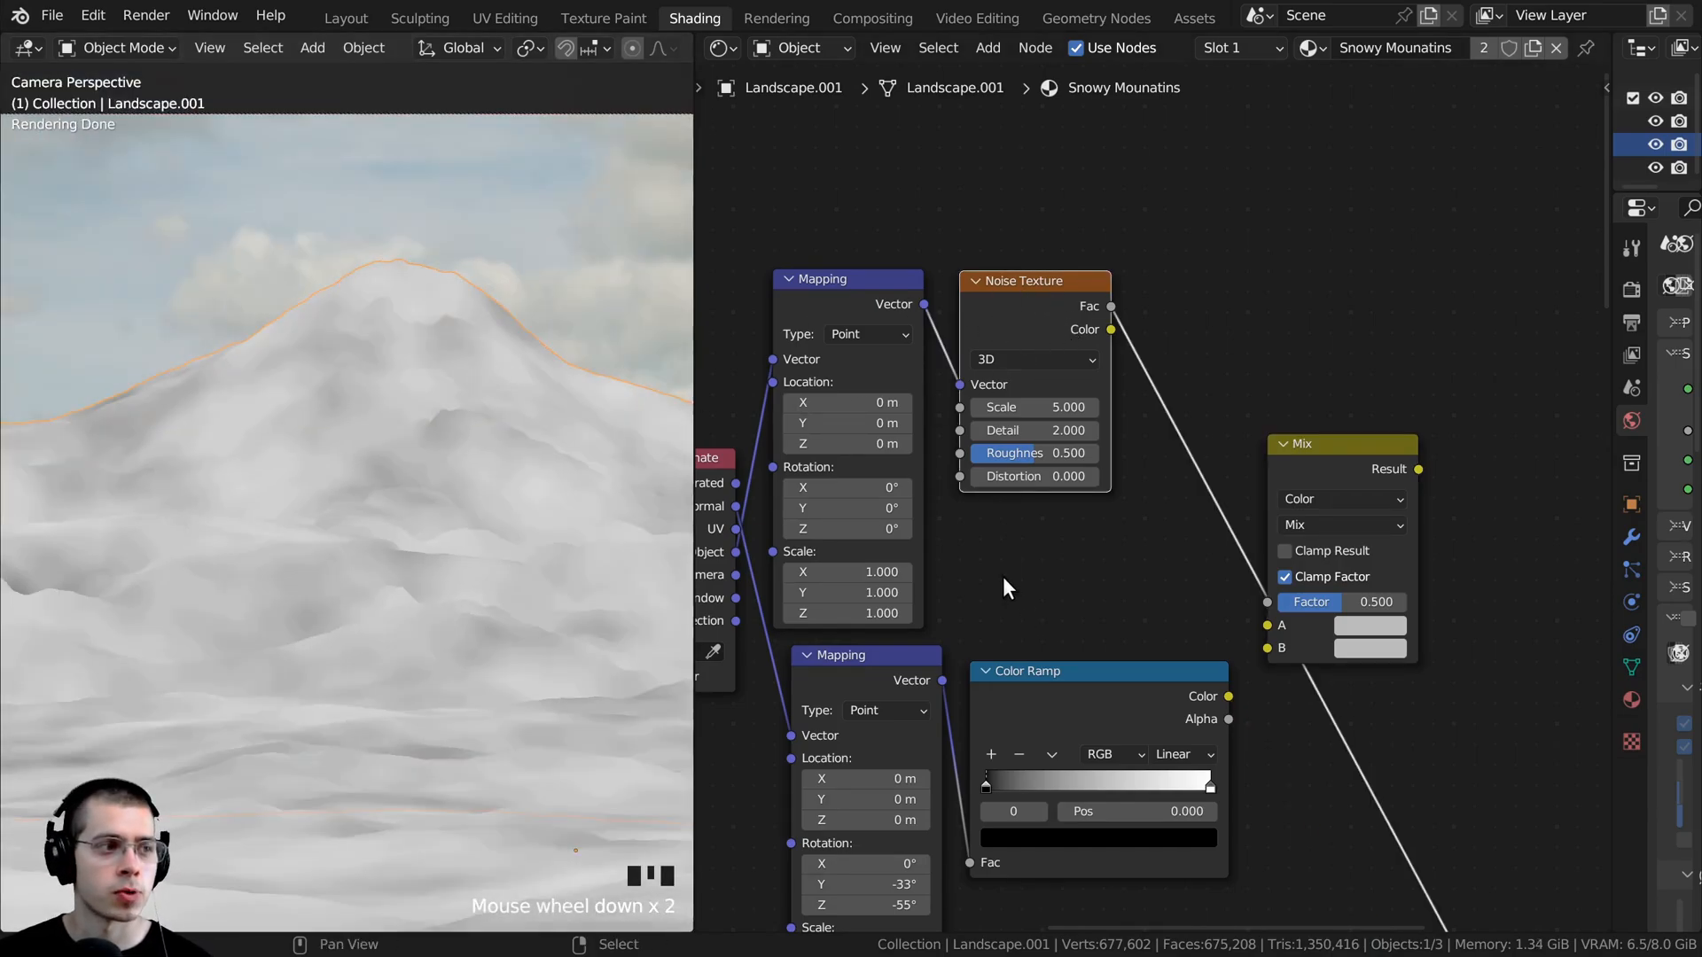
pyautogui.scroll(1, 929, 566)
# - Set the Noise Texture's Scale to 12 and Detail to 15, and check the pattern on the mountain
pyautogui.click(1012, 385)
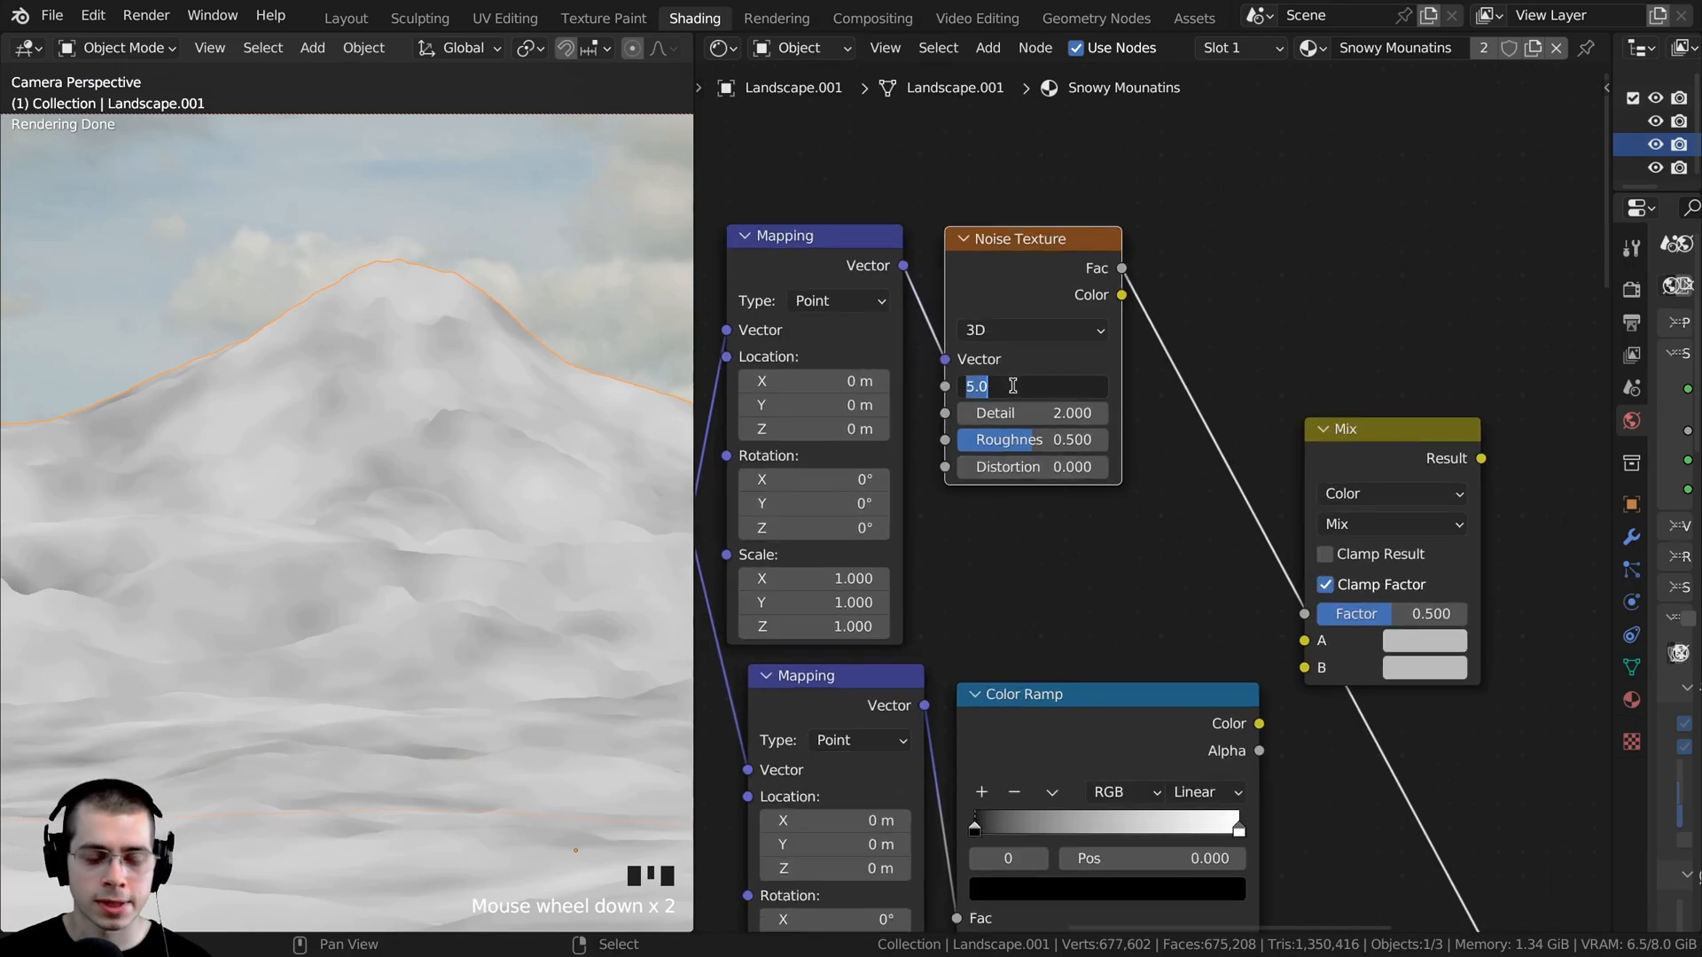
pyautogui.write('12')
pyautogui.click(1012, 385)
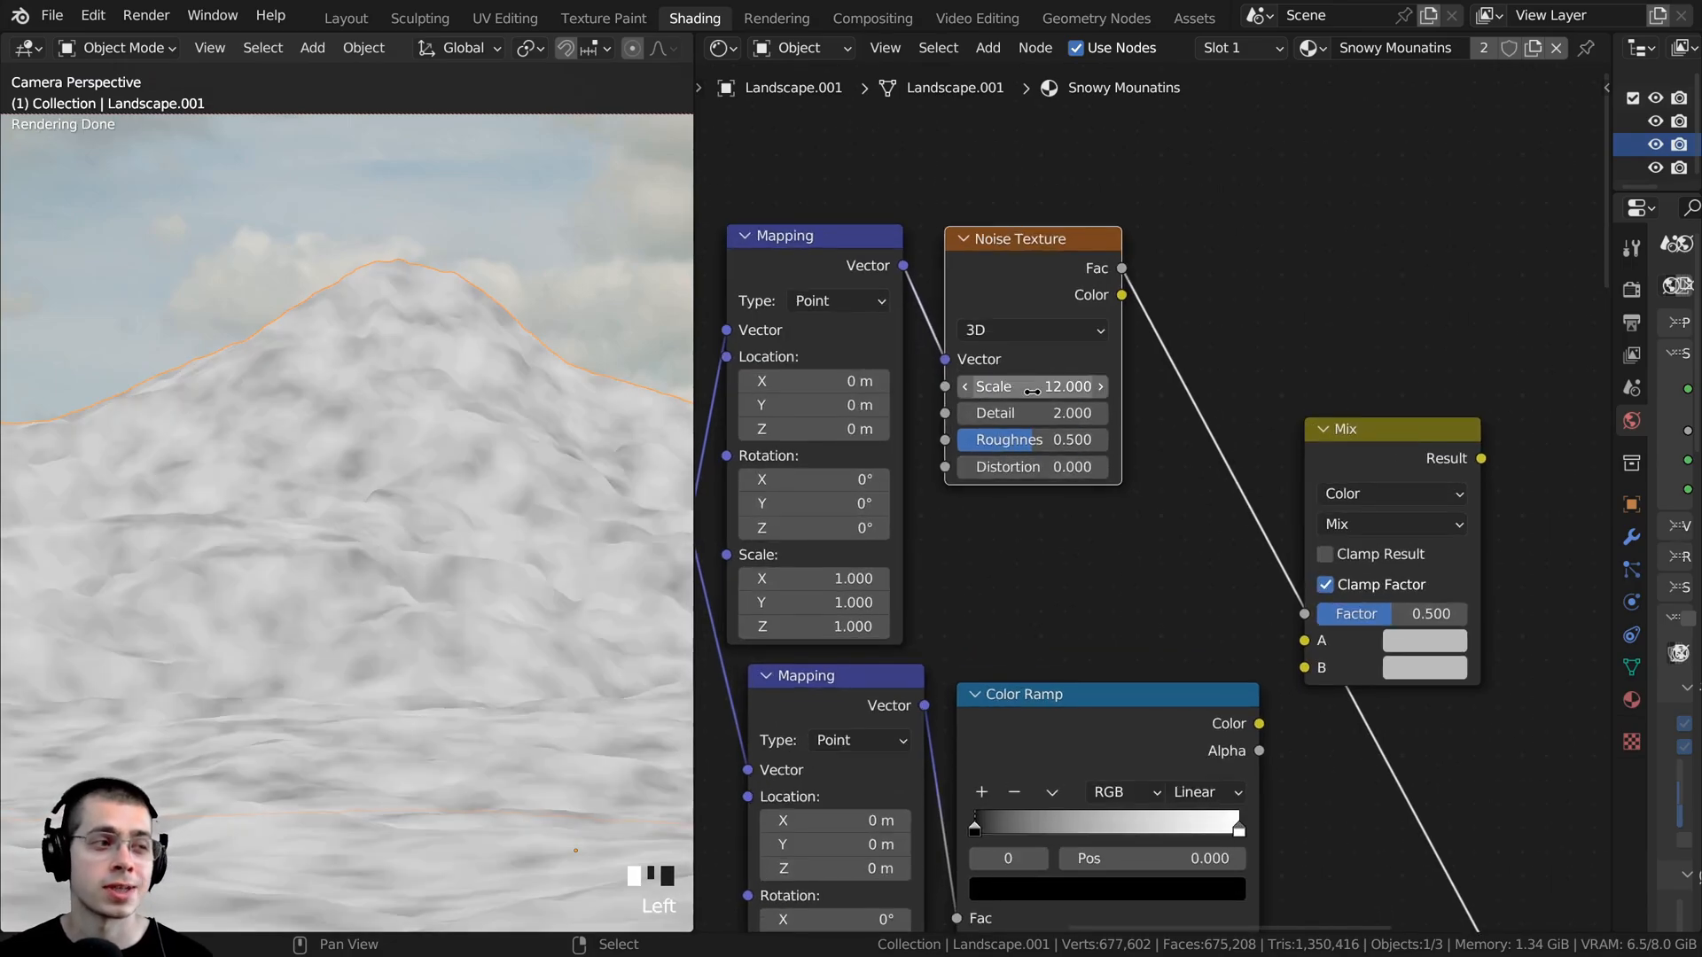
pyautogui.scroll(1, 1037, 419)
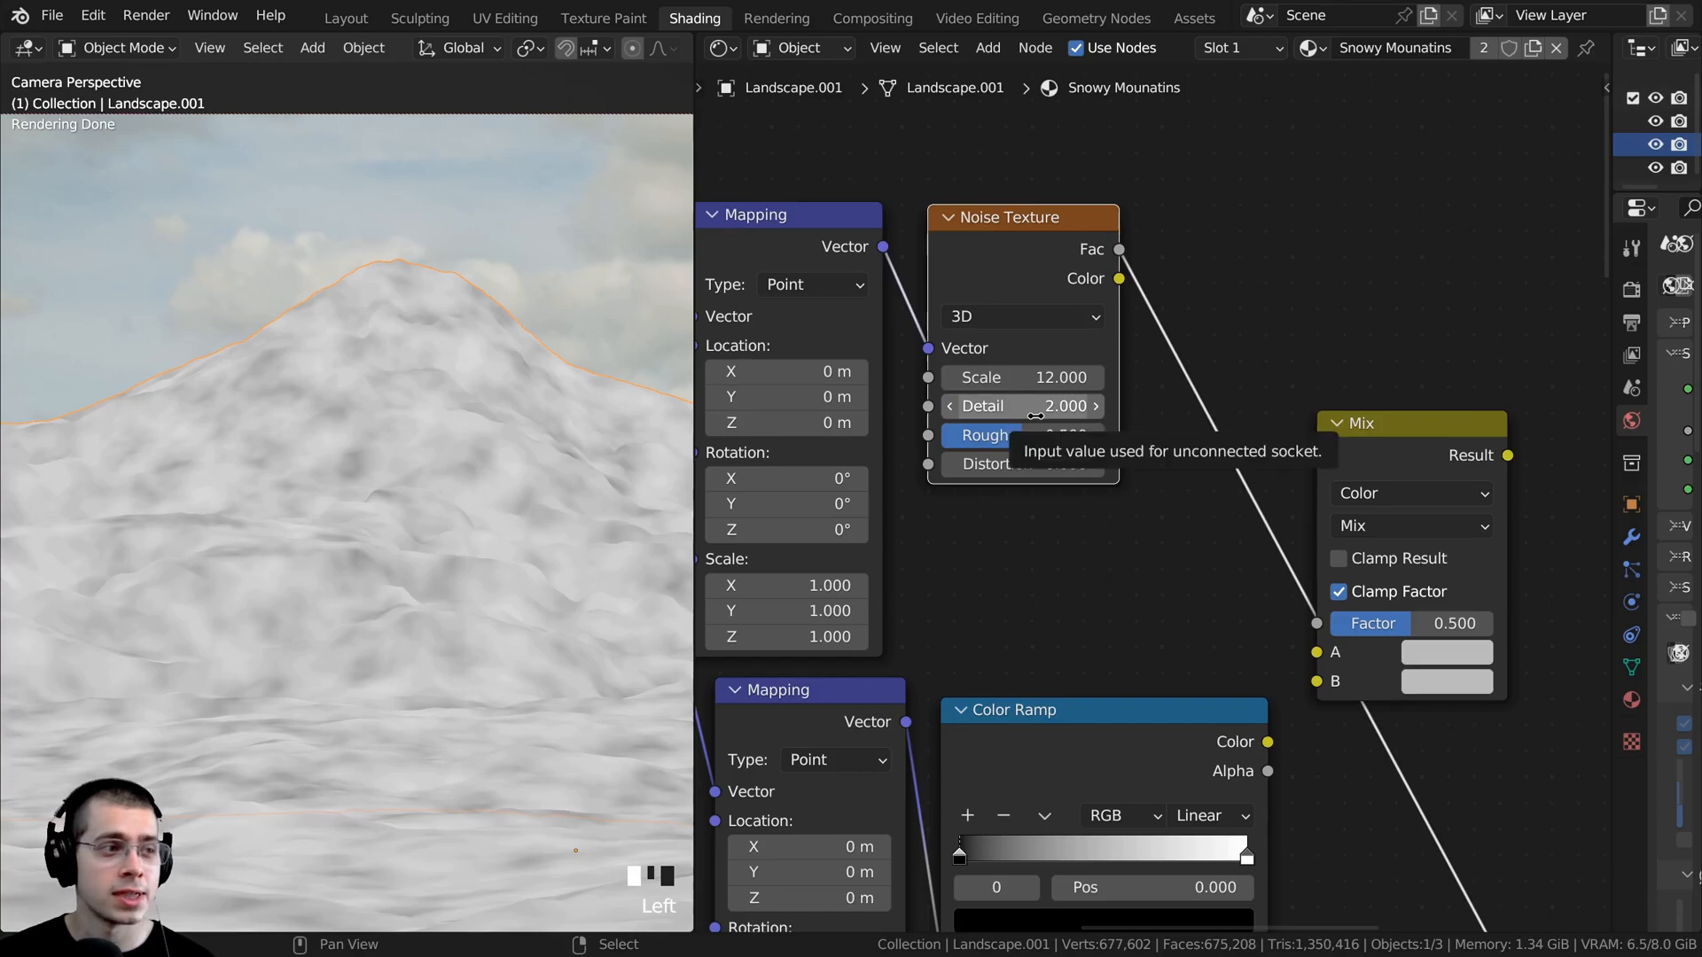
pyautogui.moveTo(1023, 406); pyautogui.dragTo(1117, 405)
pyautogui.scroll(-3, 407, 551)
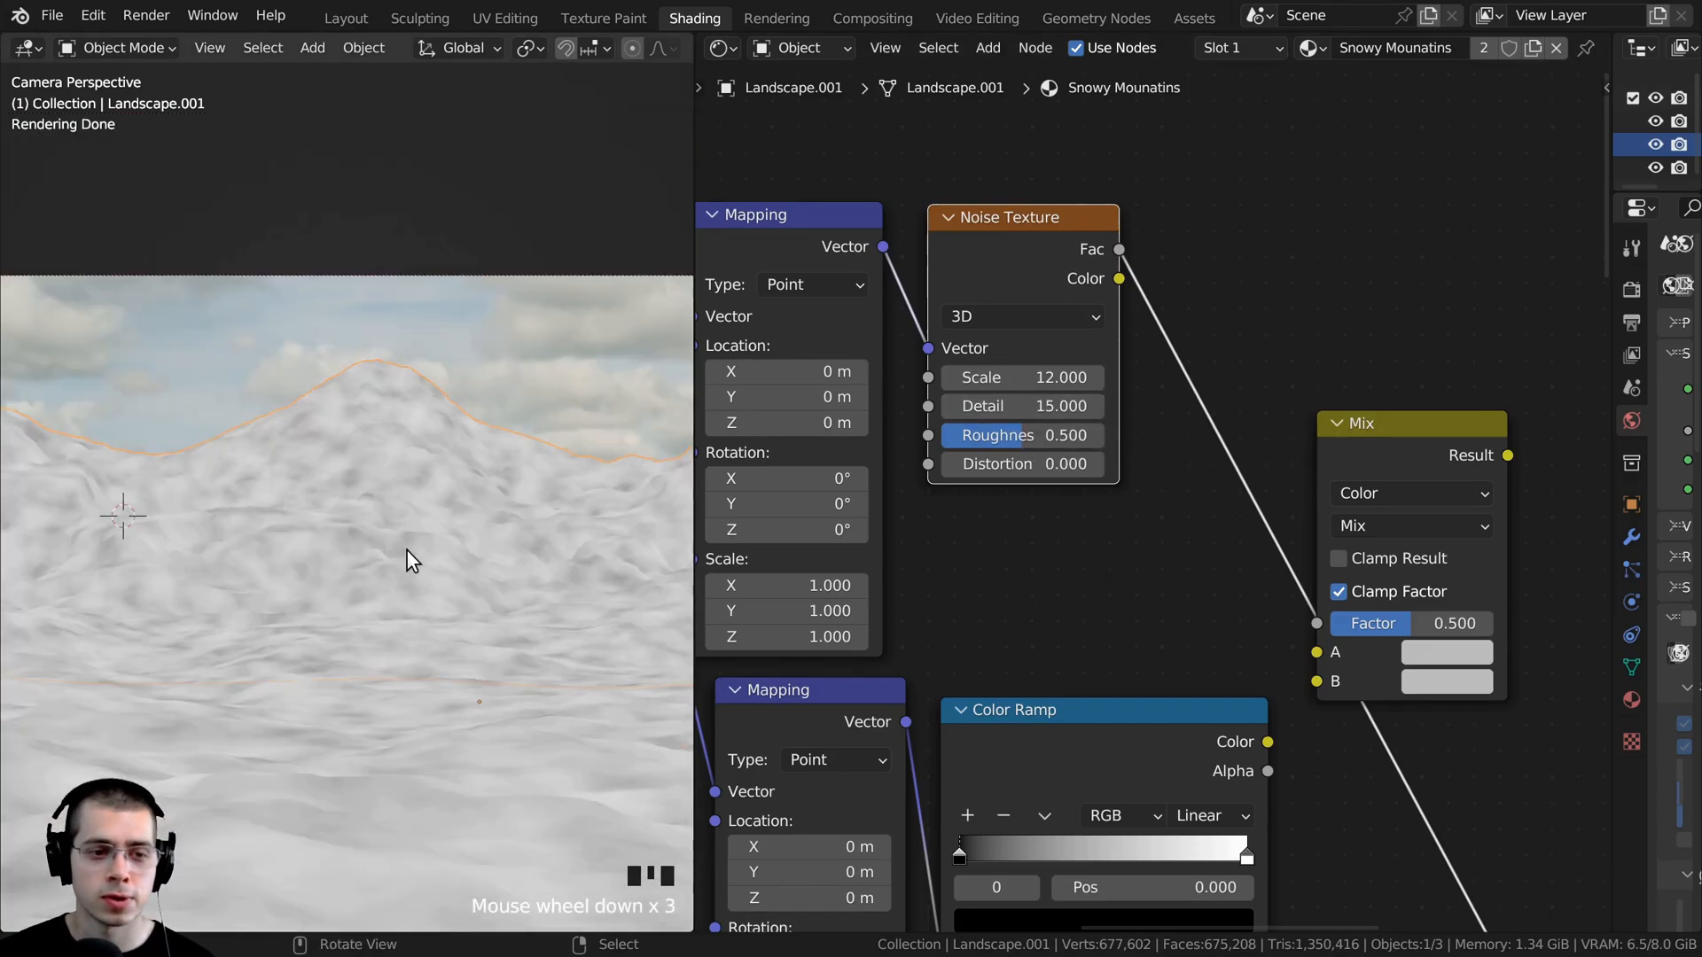
pyautogui.scroll(1, 406, 550)
pyautogui.scroll(-3, 1241, 539)
# - Duplicate the Color Ramp node and insert the copy on the Noise Texture's output link
pyautogui.moveTo(1257, 544); pyautogui.dragTo(1152, 538, button='middle')
pyautogui.moveTo(1252, 468); pyautogui.dragTo(1369, 449)
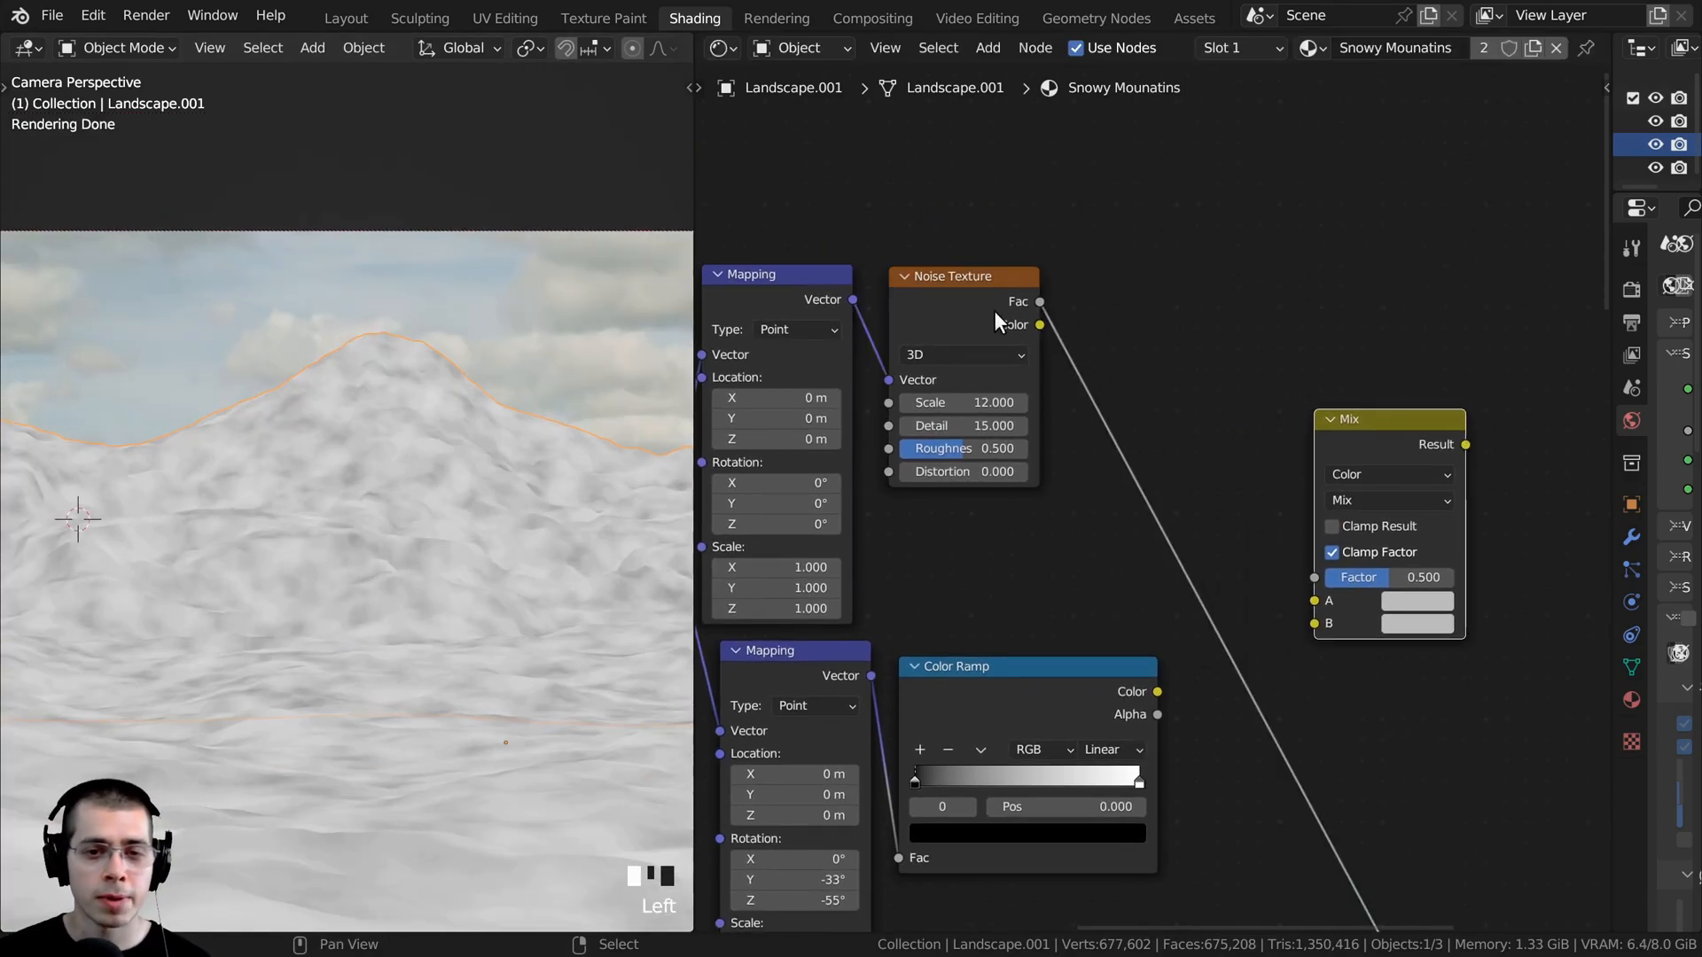
pyautogui.moveTo(948, 309); pyautogui.dragTo(938, 301)
pyautogui.moveTo(1003, 664); pyautogui.dragTo(1014, 614, button='middle')
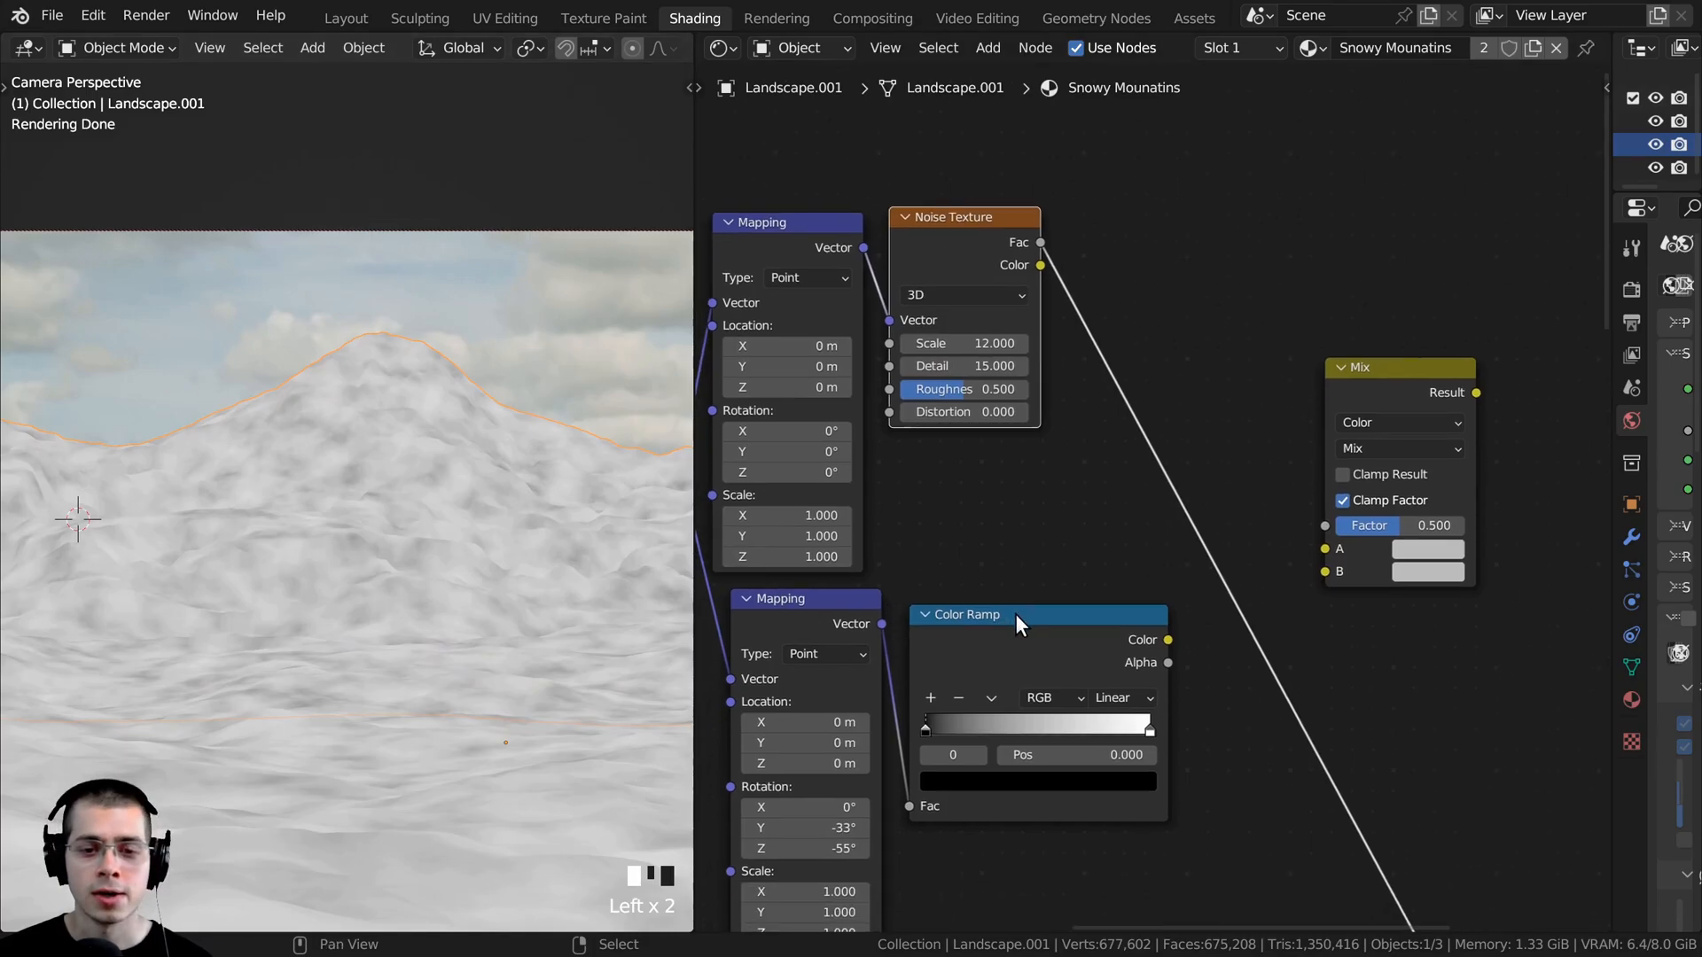
pyautogui.rightClick(1030, 625)
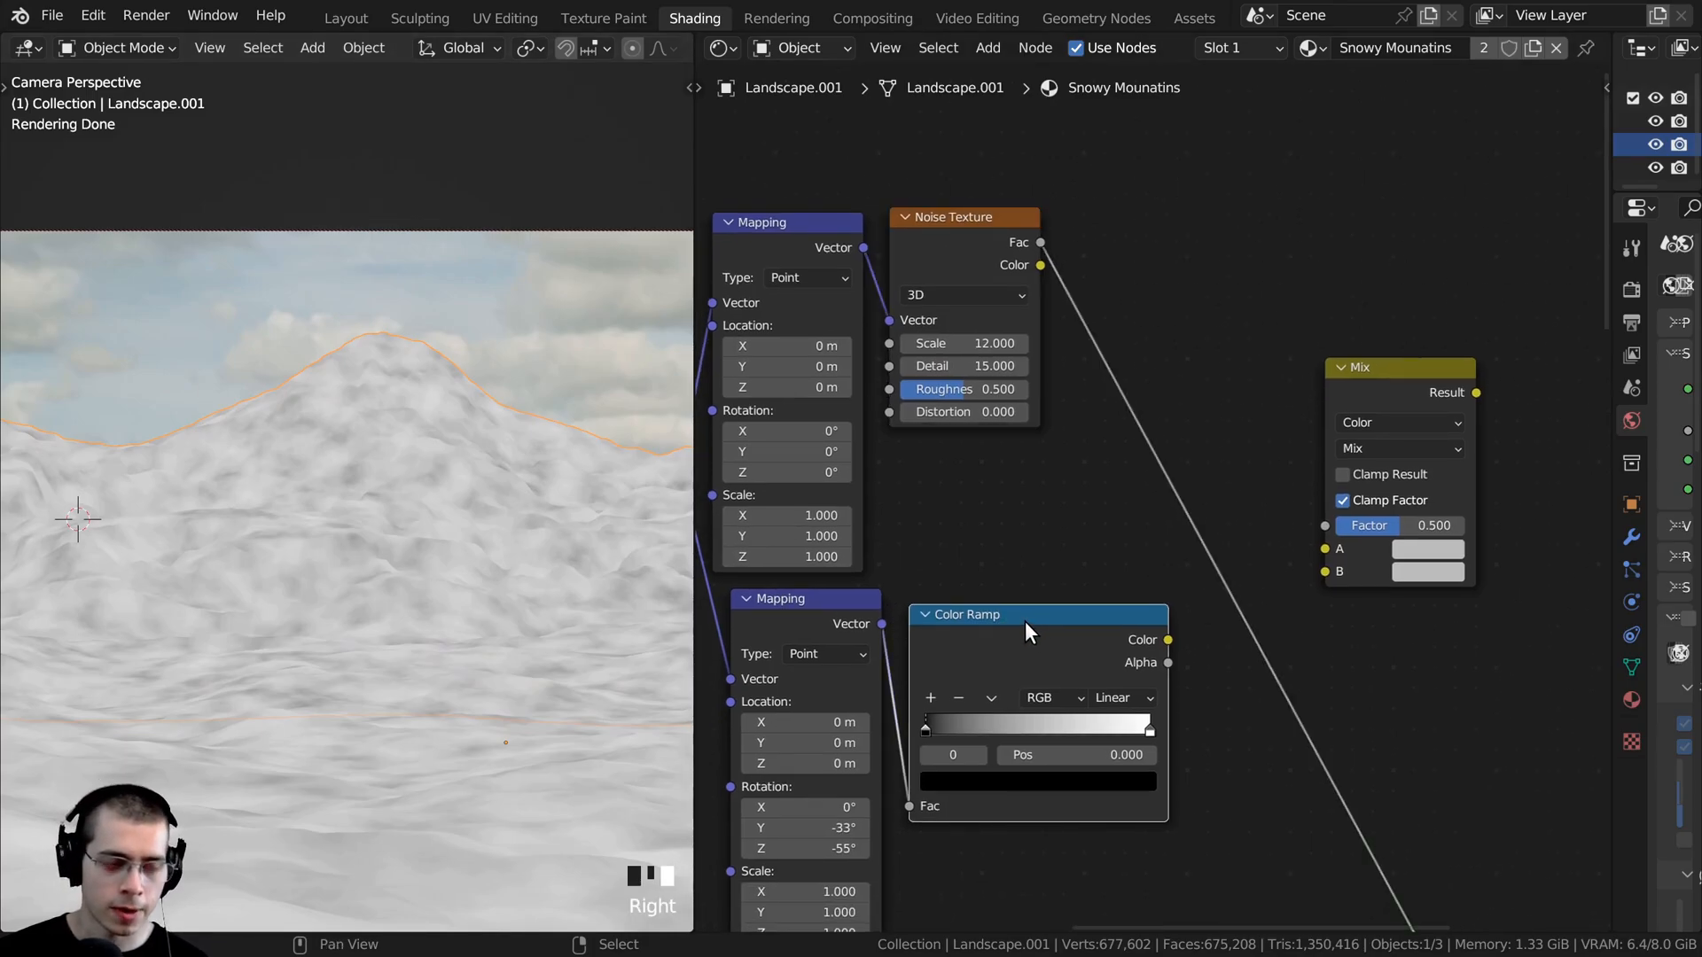
pyautogui.hotkey('shift', 'd')
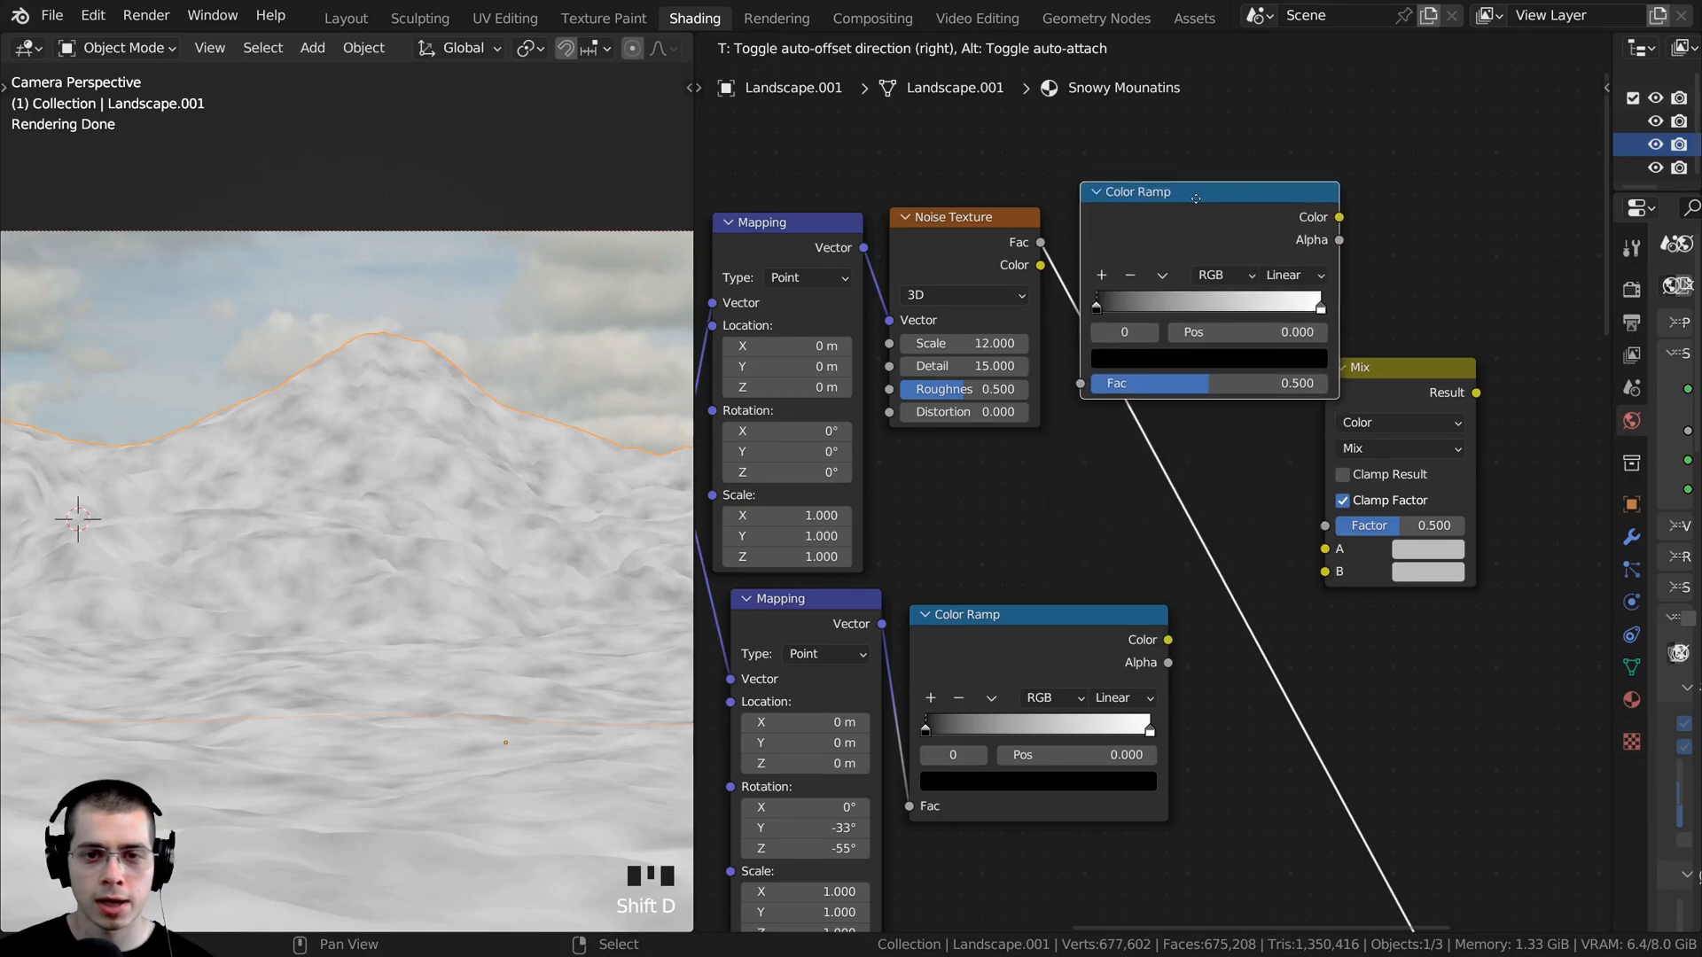
pyautogui.click(1205, 213)
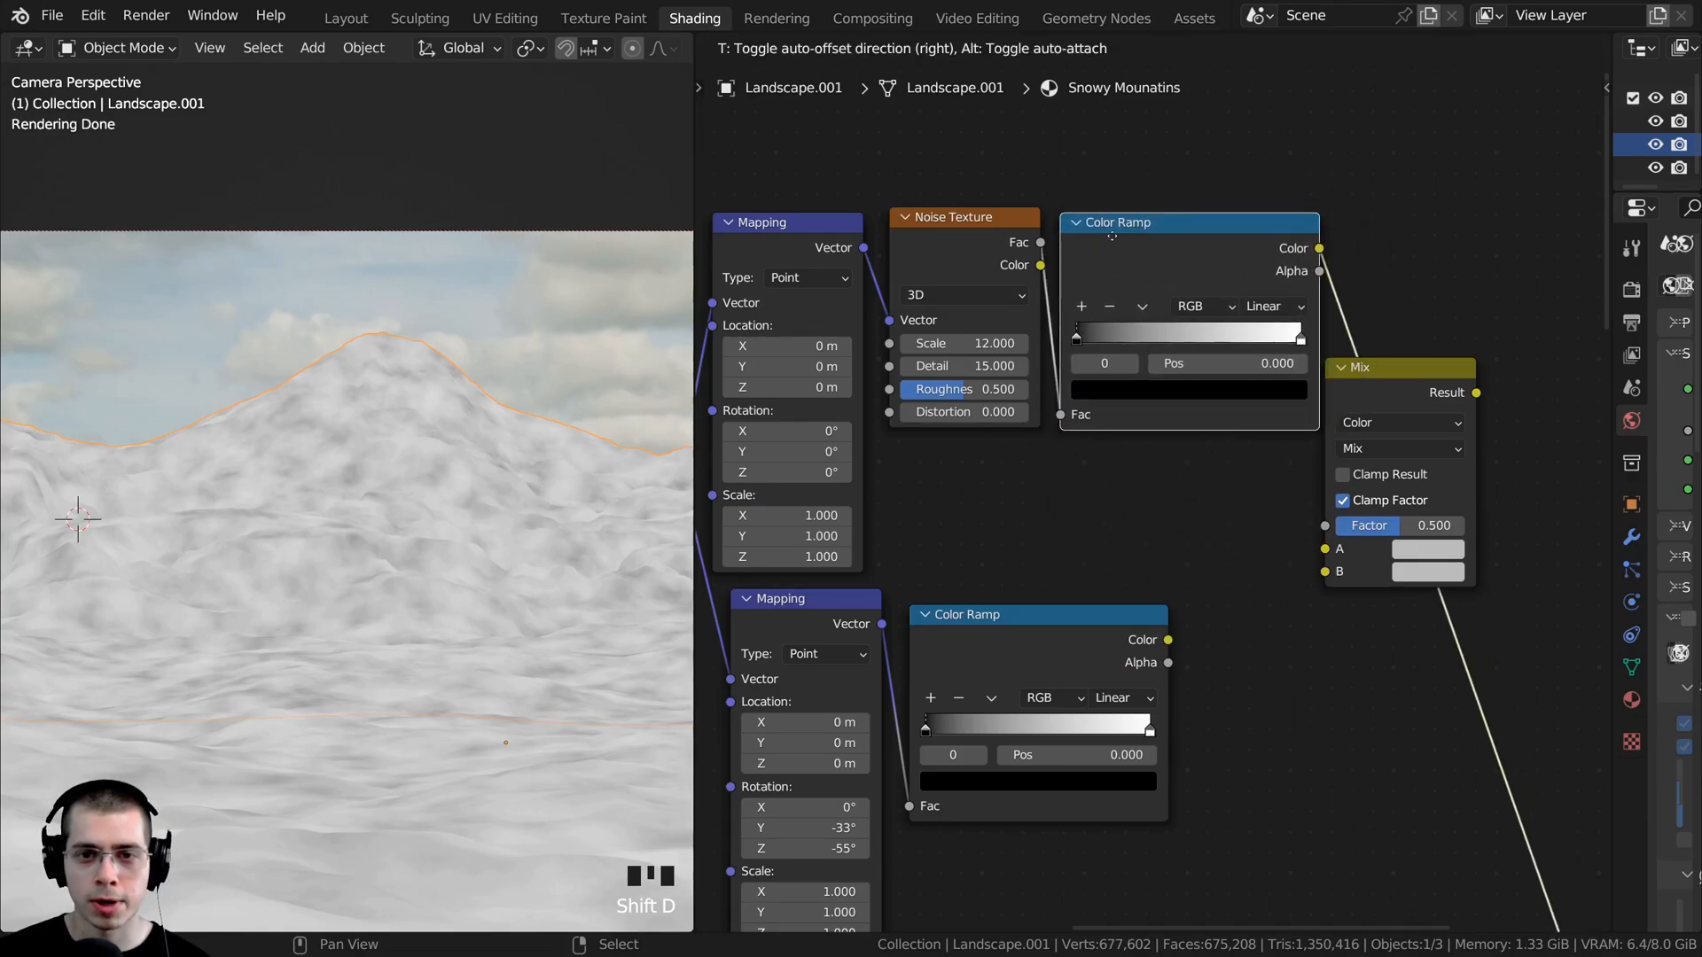
# - Move the Mix node away from the ramps and align the lower Mapping and Color Ramp nodes beneath the noise branch
pyautogui.scroll(-2, 1145, 420)
pyautogui.moveTo(1338, 389); pyautogui.dragTo(1464, 401)
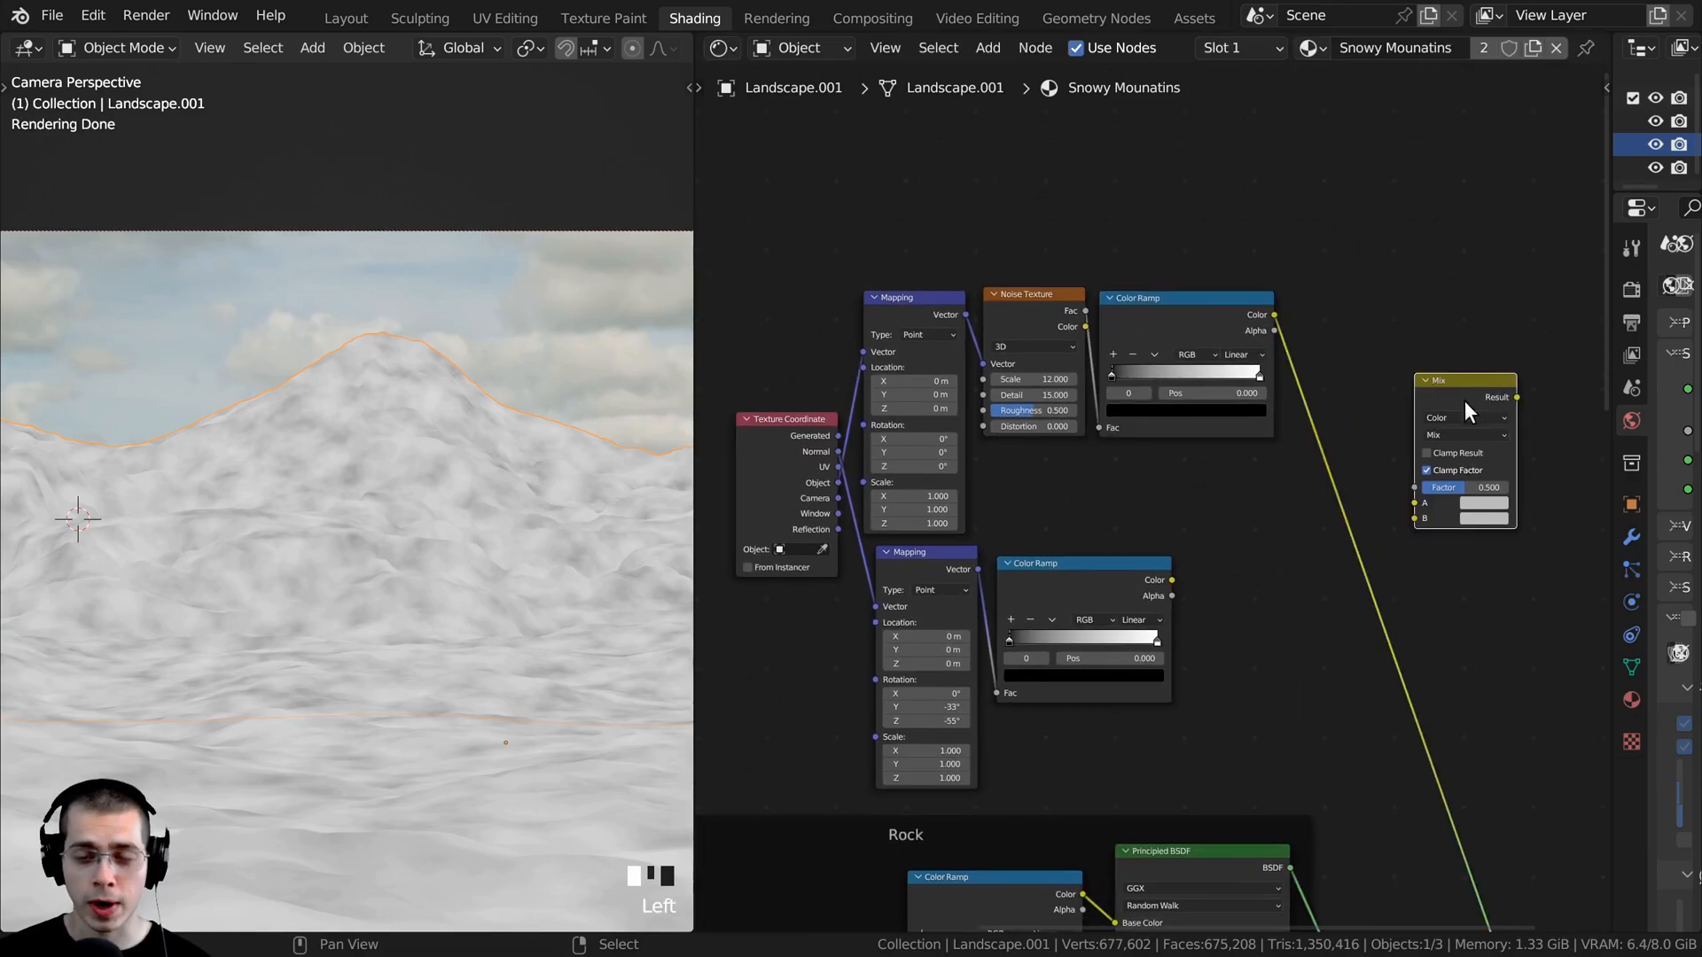
pyautogui.moveTo(1016, 578); pyautogui.dragTo(1130, 472)
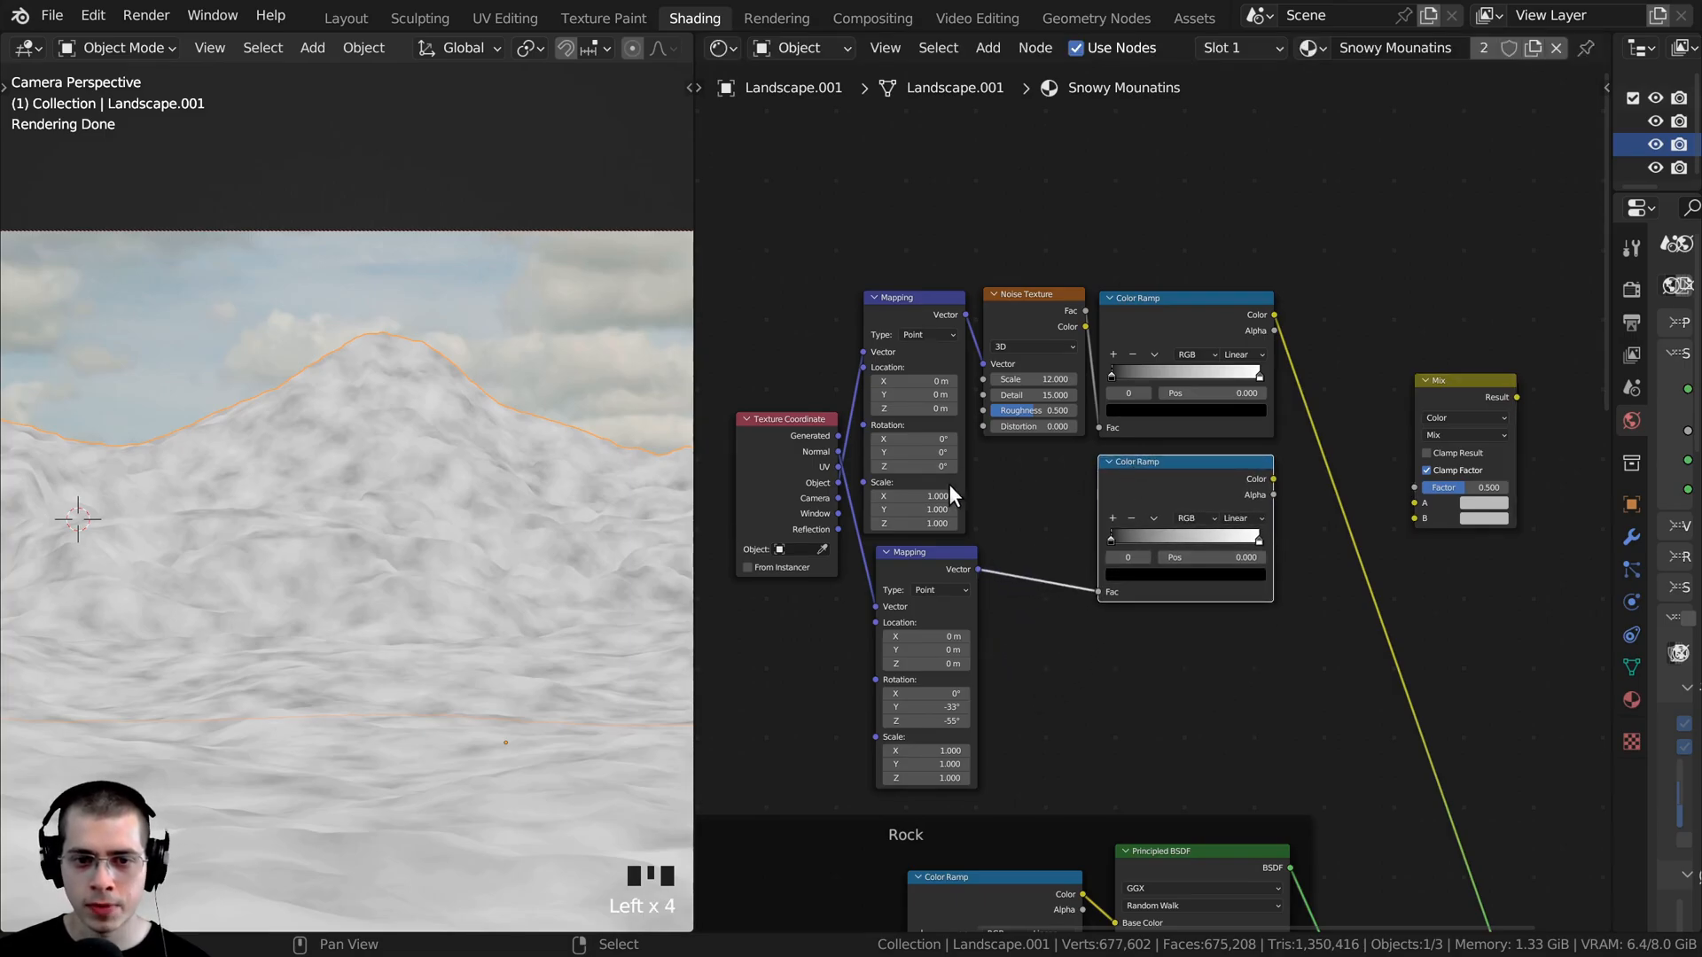
pyautogui.click(917, 569)
pyautogui.moveTo(917, 569); pyautogui.dragTo(1022, 479)
pyautogui.scroll(2, 1193, 363)
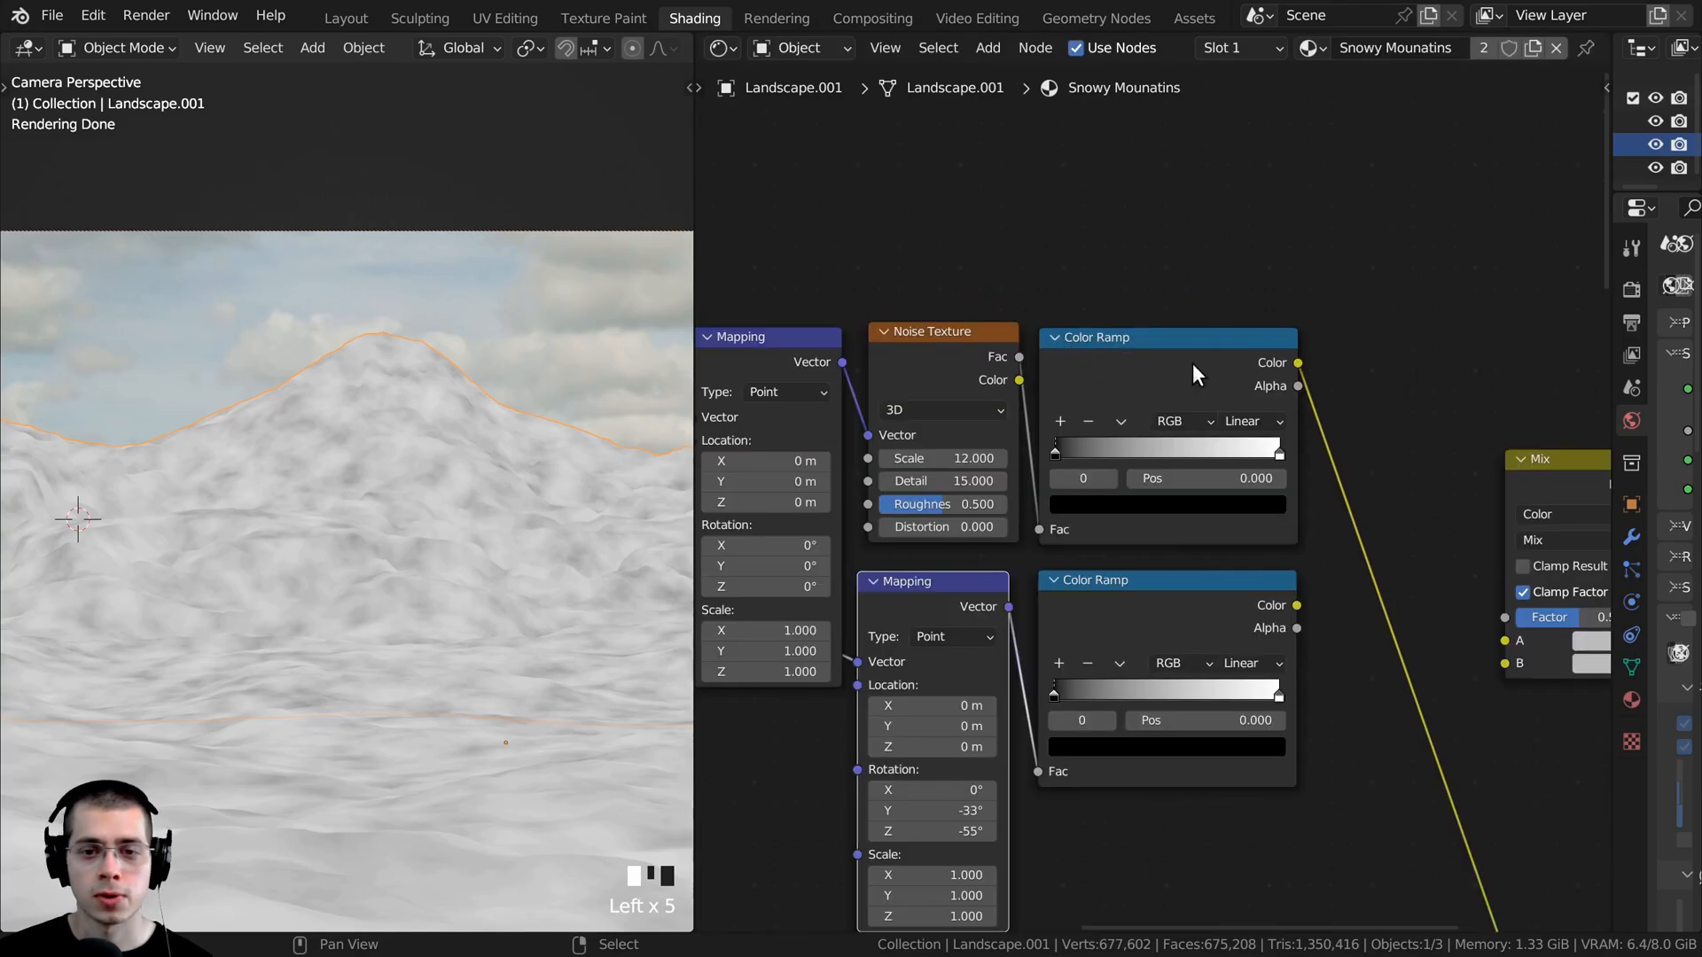
# - Move the white stop of the noise branch's Color Ramp to position 0.585
pyautogui.click(1117, 349)
pyautogui.scroll(1, 1129, 359)
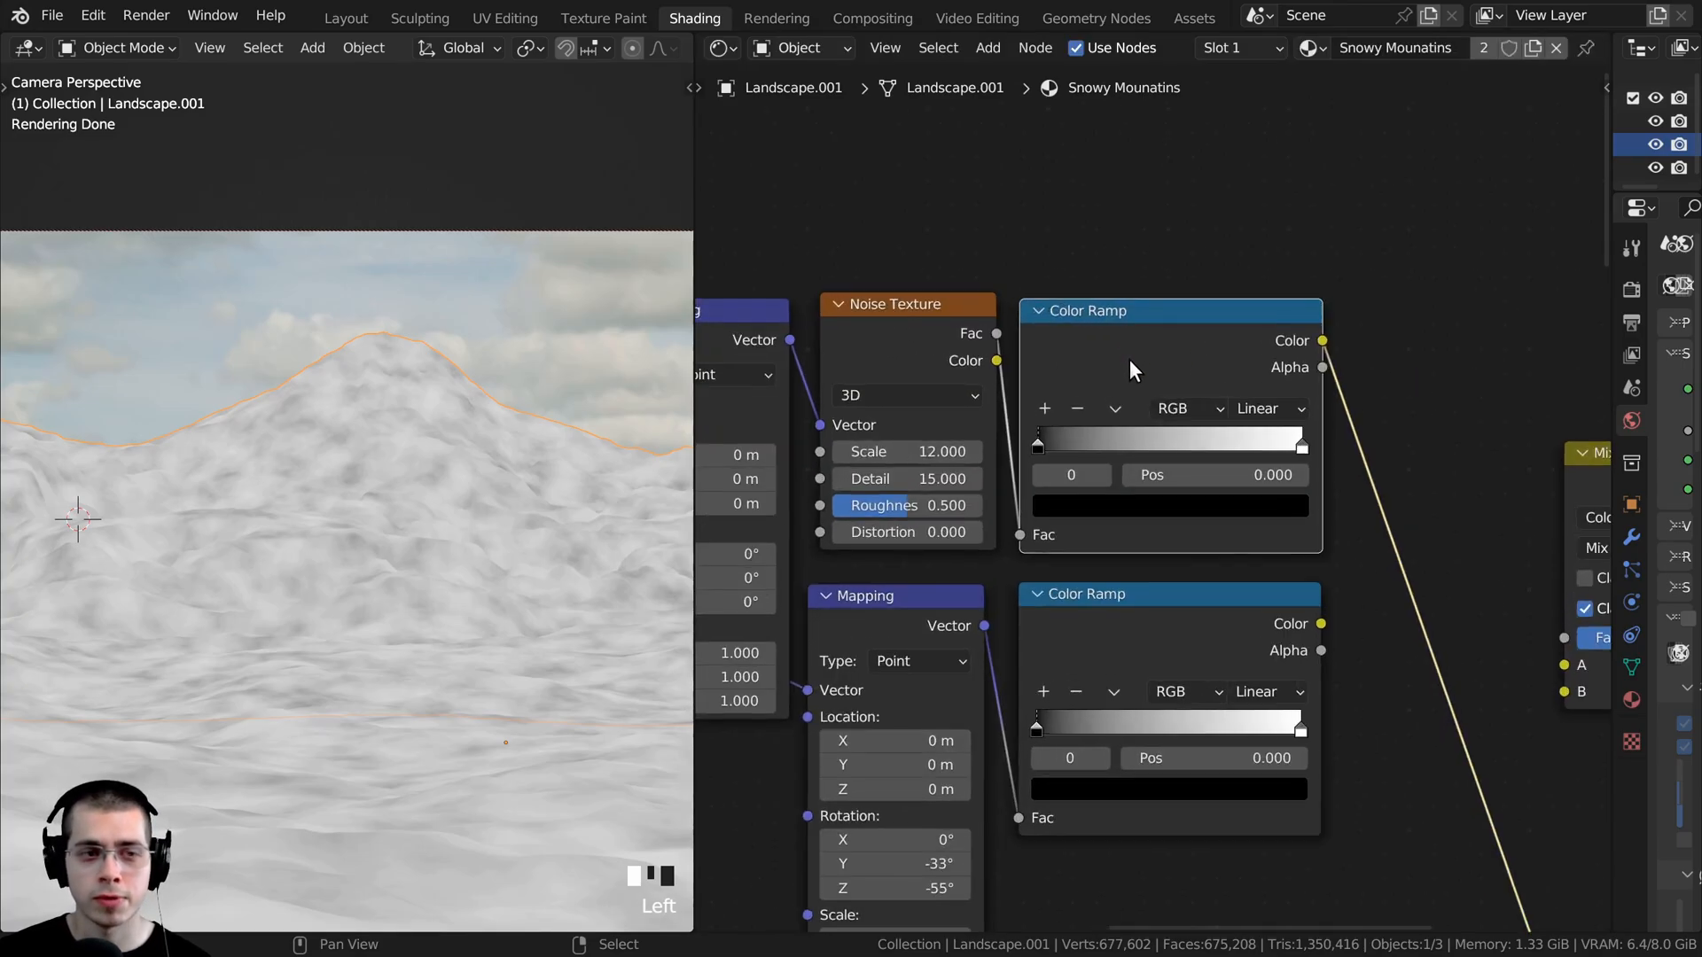
pyautogui.scroll(1, 1289, 437)
pyautogui.moveTo(1305, 439); pyautogui.dragTo(1196, 448)
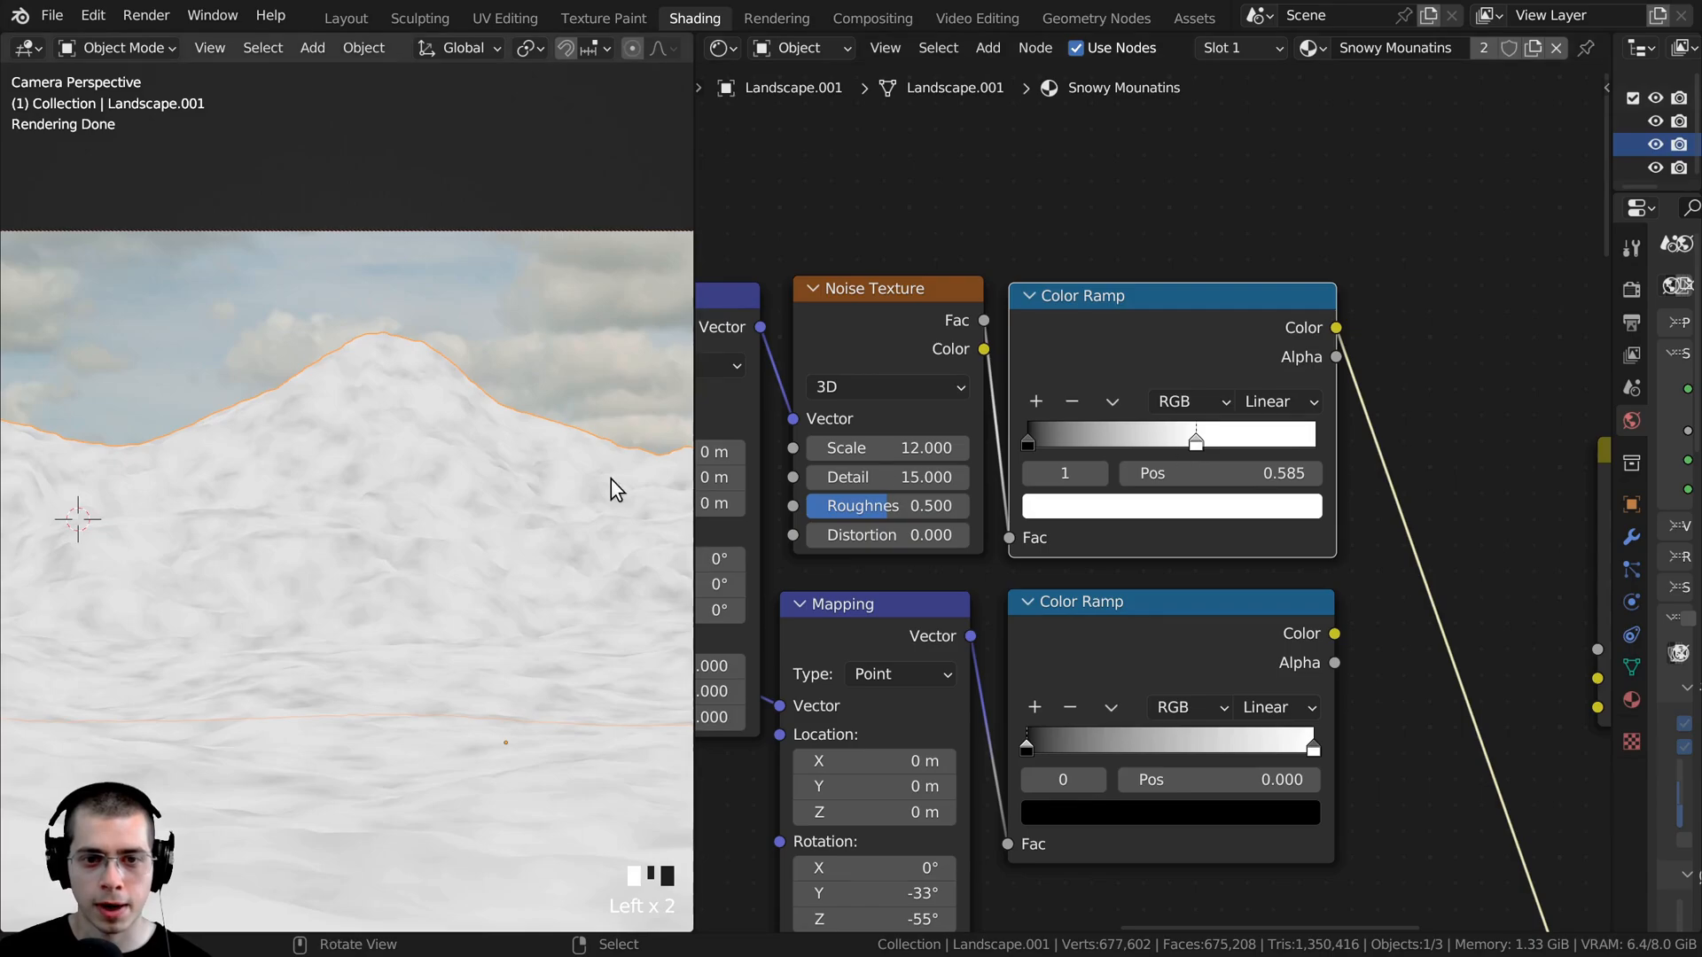
# - Compare the slope mask and the noise mask on the mountain by previewing each Color Ramp in turn
pyautogui.scroll(-2, 610, 481)
pyautogui.scroll(-3, 1146, 493)
pyautogui.moveTo(1140, 611); pyautogui.dragTo(1046, 477, button='middle')
pyautogui.keyDown('ctrl'); pyautogui.keyDown('shift'); pyautogui.click(1046, 478); pyautogui.keyUp('shift'); pyautogui.keyUp('ctrl')
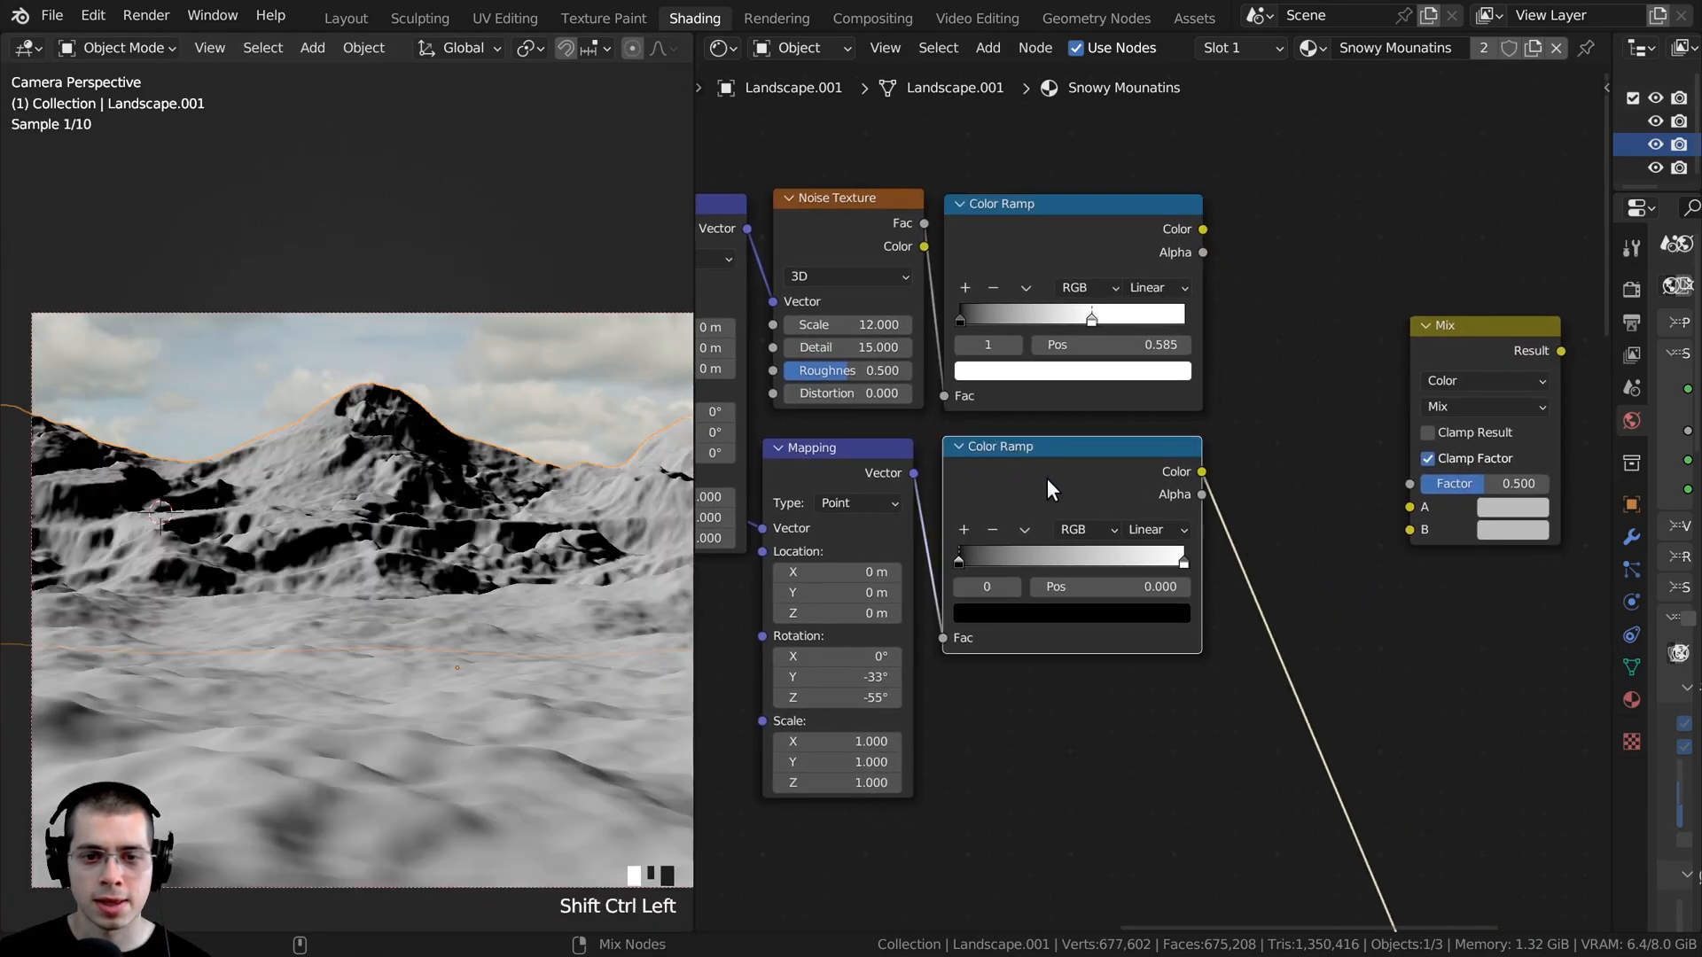
pyautogui.keyDown('ctrl'); pyautogui.keyDown('shift'); pyautogui.click(1056, 225); pyautogui.keyUp('shift'); pyautogui.keyUp('ctrl')
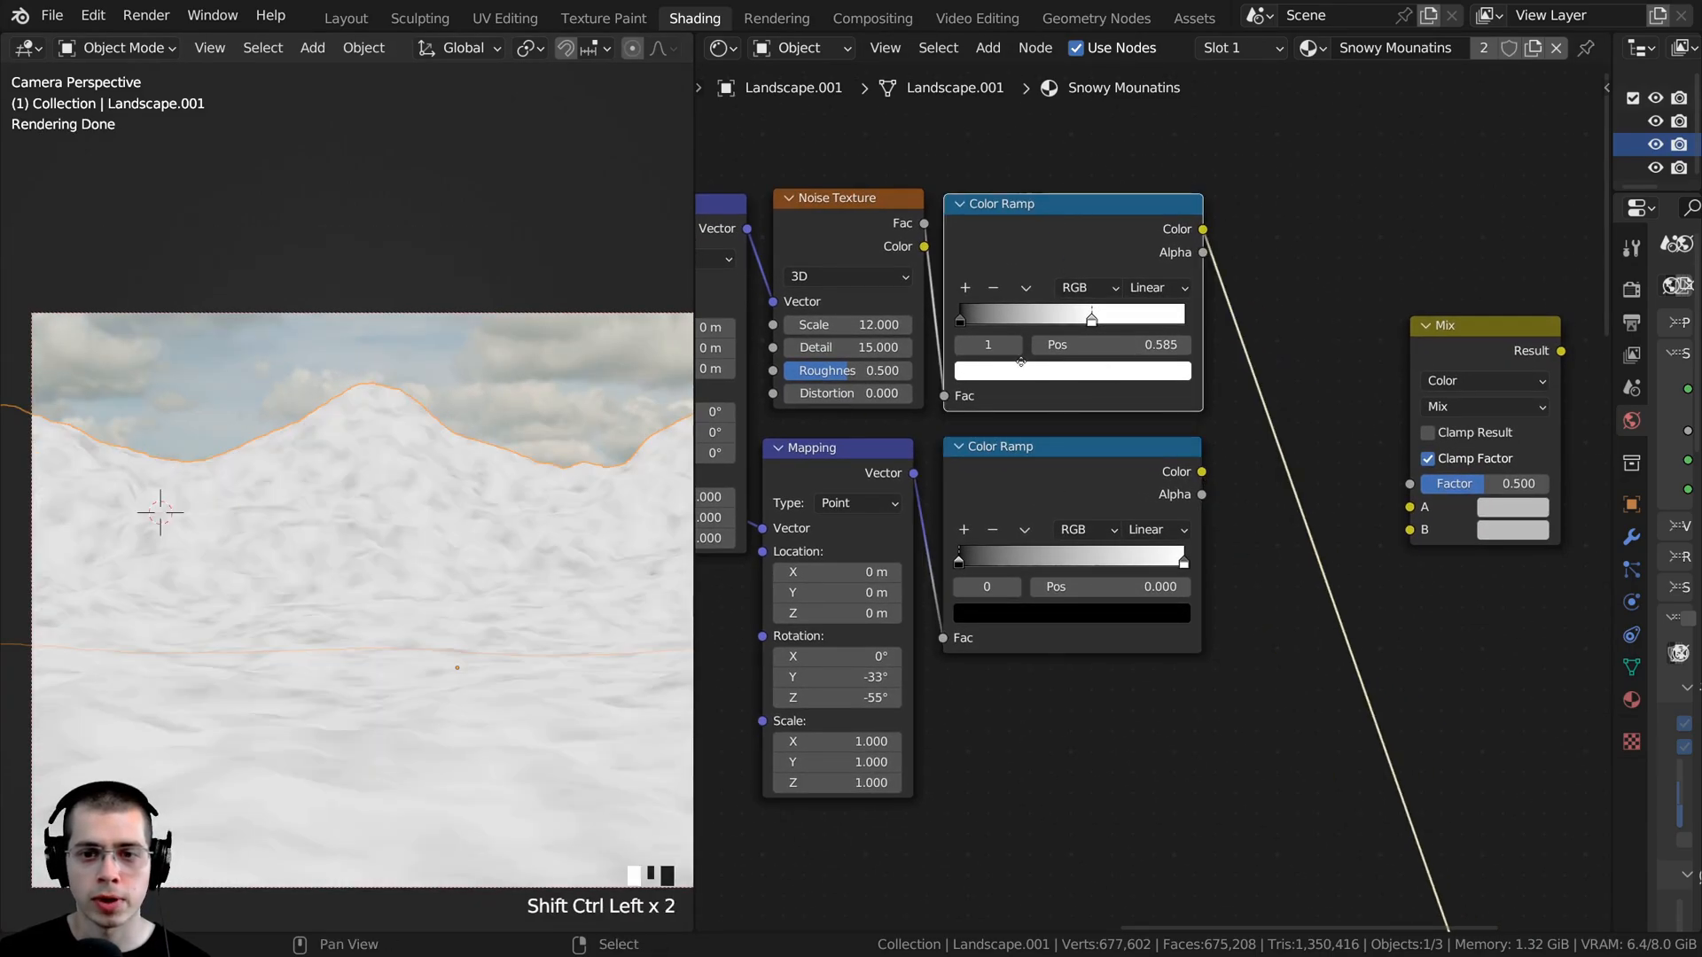
# - Connect the noise Color Ramp to input A and the slope Color Ramp to input B of the Mix node
pyautogui.moveTo(1135, 447); pyautogui.dragTo(1016, 435, button='middle')
pyautogui.click(1018, 445)
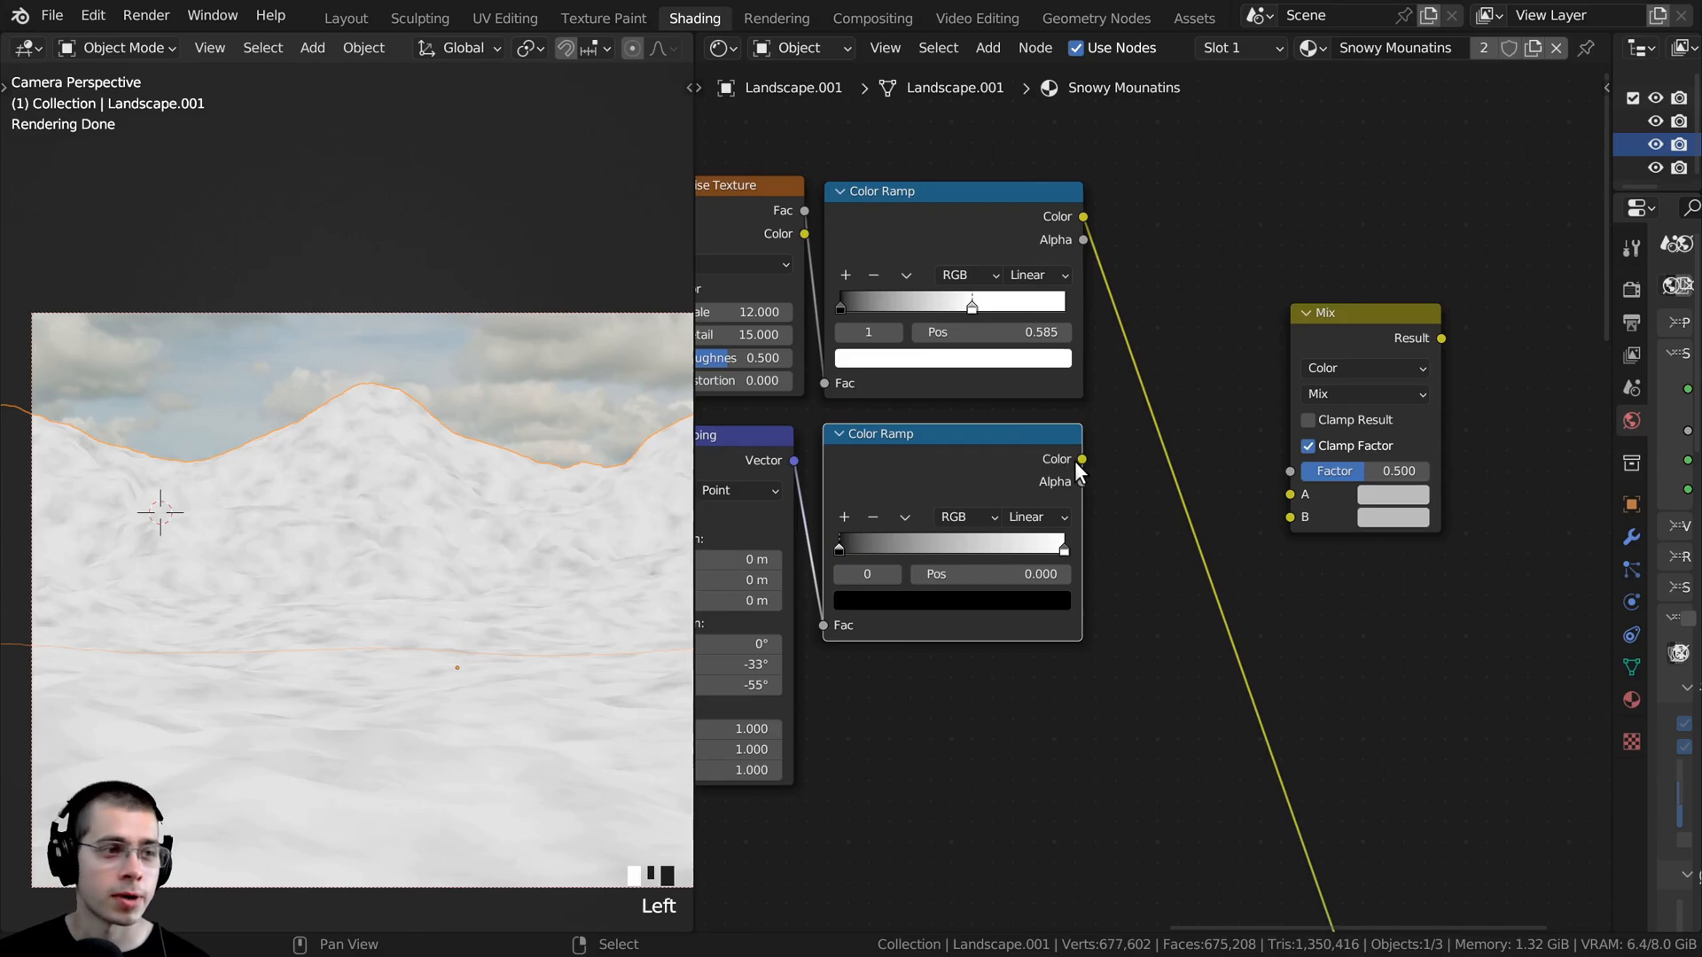
pyautogui.moveTo(1083, 459); pyautogui.dragTo(1290, 522)
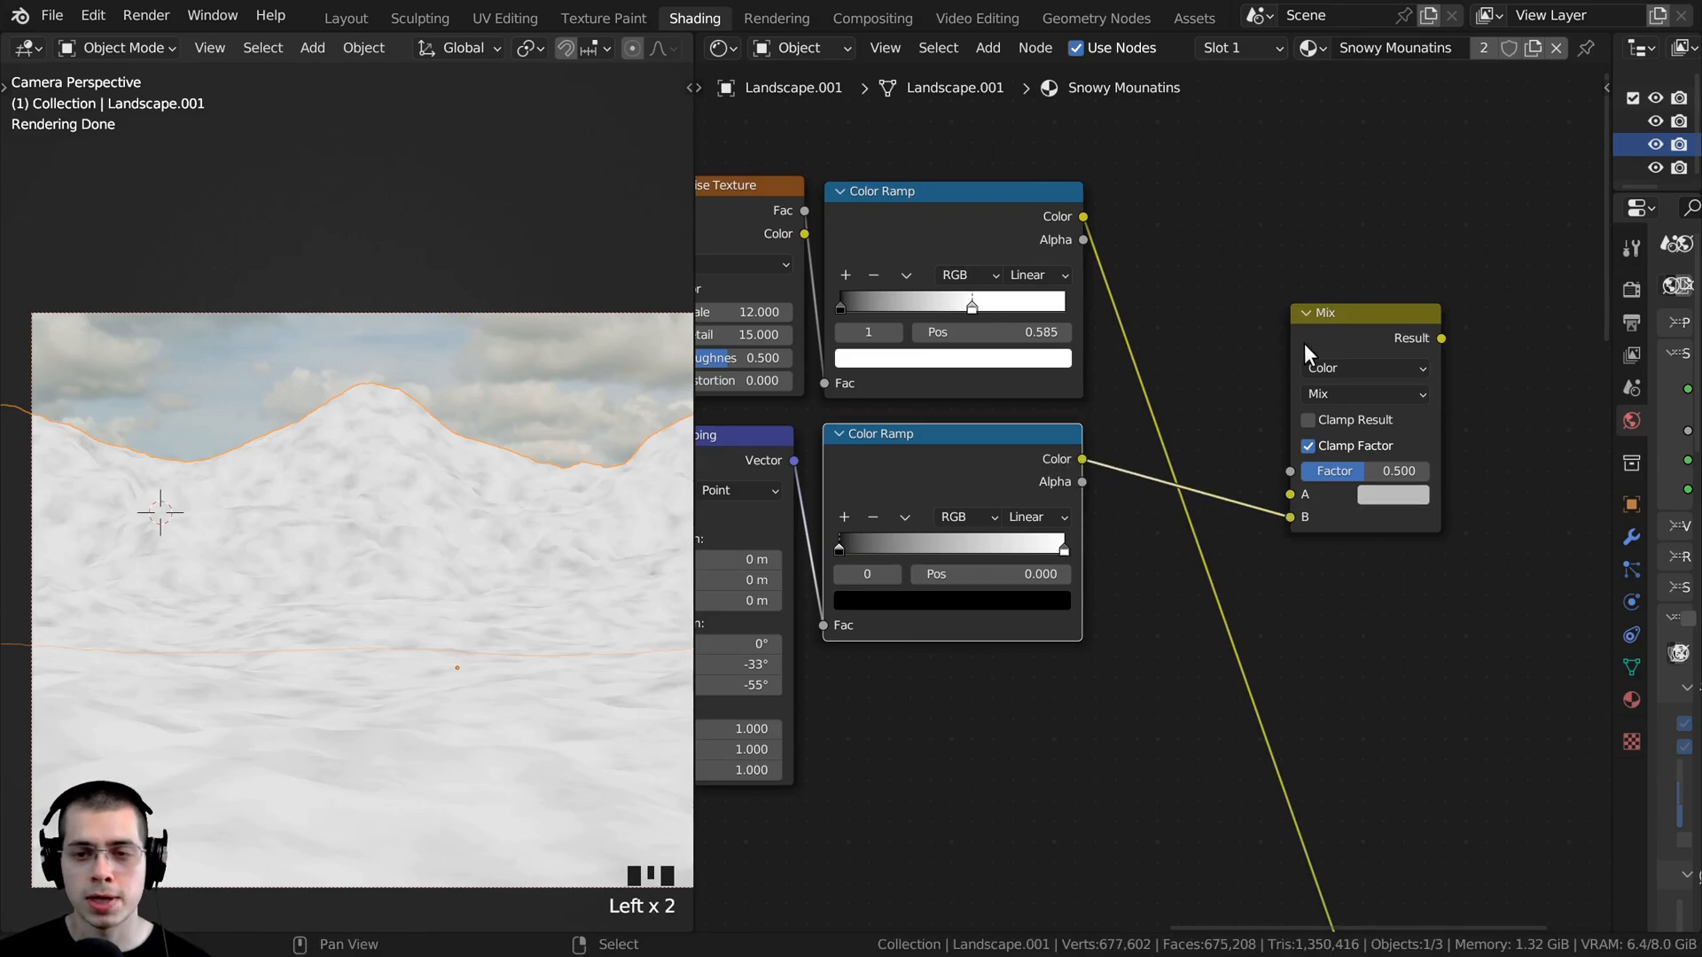
pyautogui.moveTo(1314, 336); pyautogui.dragTo(1272, 294)
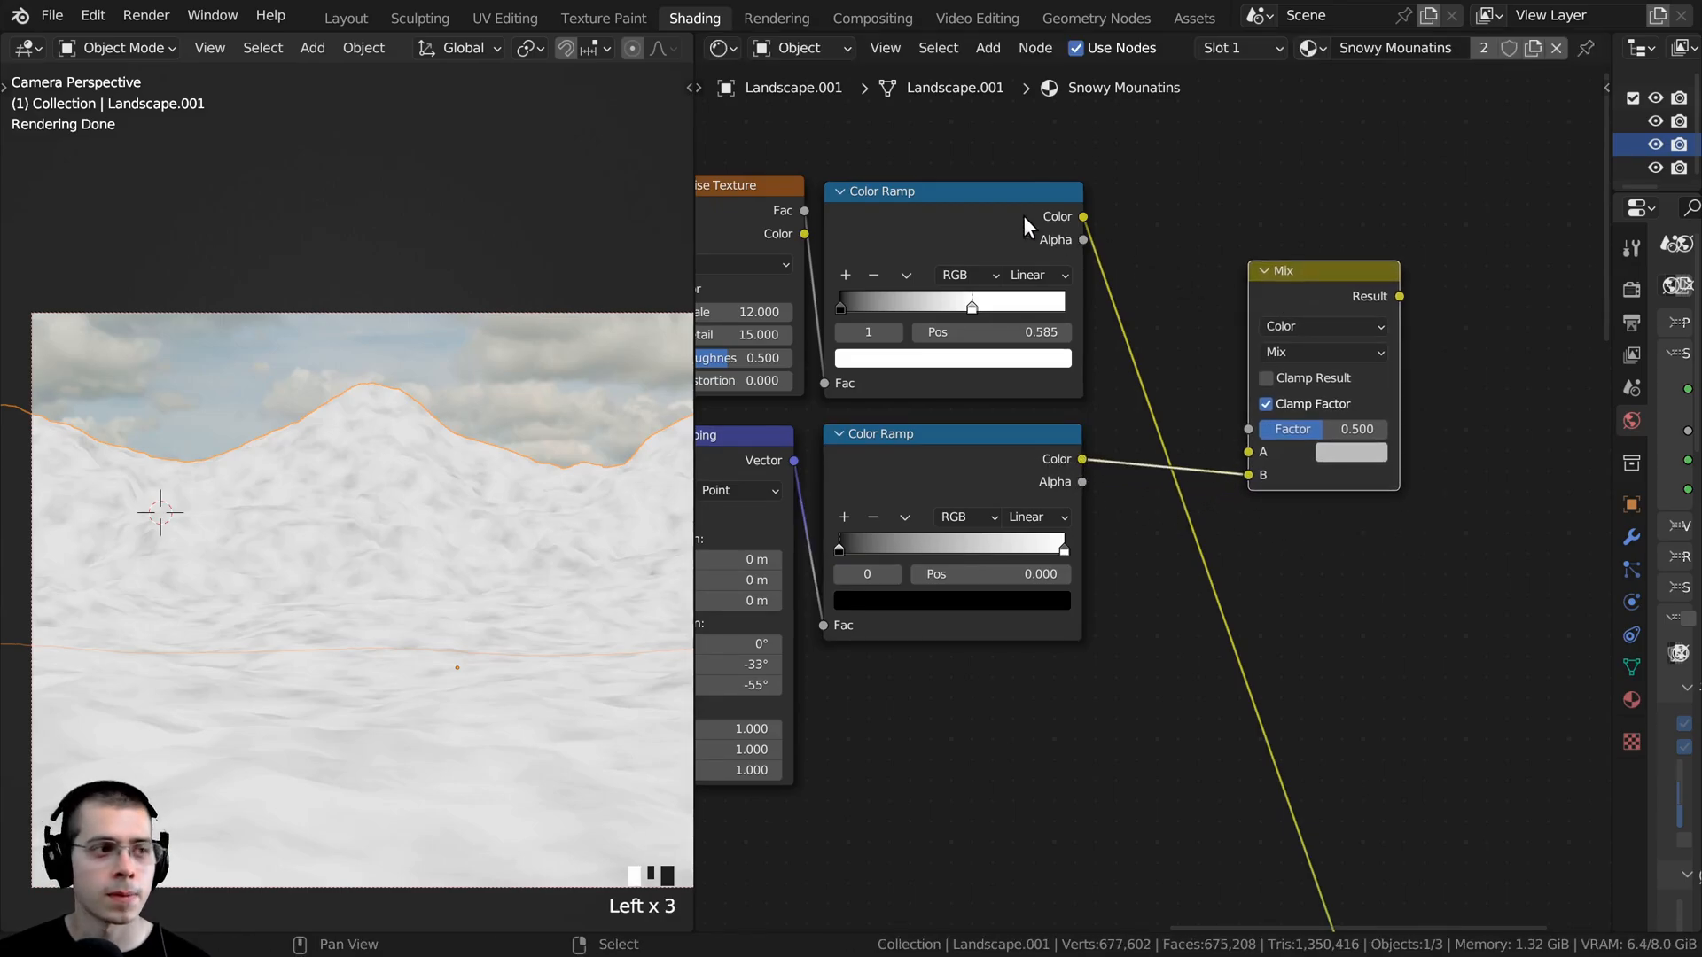
pyautogui.click(941, 221)
pyautogui.moveTo(1083, 218); pyautogui.dragTo(1250, 461)
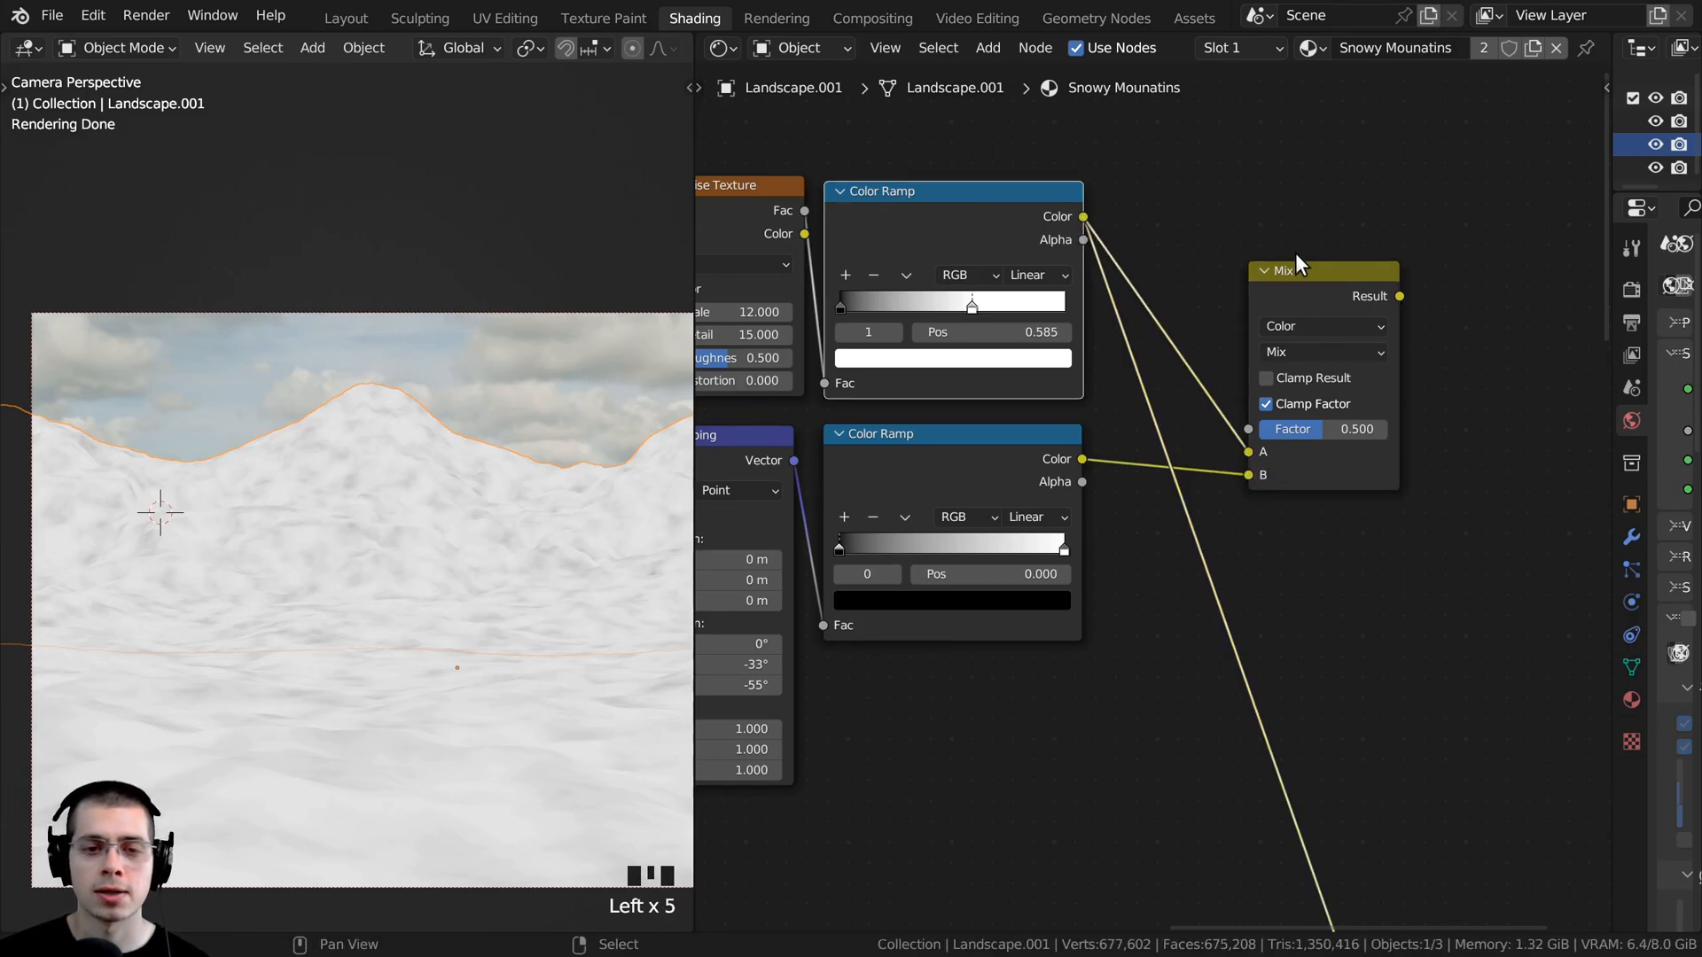
# - Preview the Mix node's Result on the mountain and place the node closer to the two Color Ramps
pyautogui.keyDown('ctrl'); pyautogui.keyDown('shift'); pyautogui.click(1329, 306); pyautogui.keyUp('shift'); pyautogui.keyUp('ctrl')
pyautogui.moveTo(1328, 296); pyautogui.dragTo(1228, 277)
pyautogui.moveTo(1230, 277); pyautogui.dragTo(1215, 353, button='middle')
pyautogui.scroll(2, 1214, 363)
pyautogui.scroll(1, 681, 275)
pyautogui.moveTo(700, 253); pyautogui.dragTo(1001, 275, button='middle')
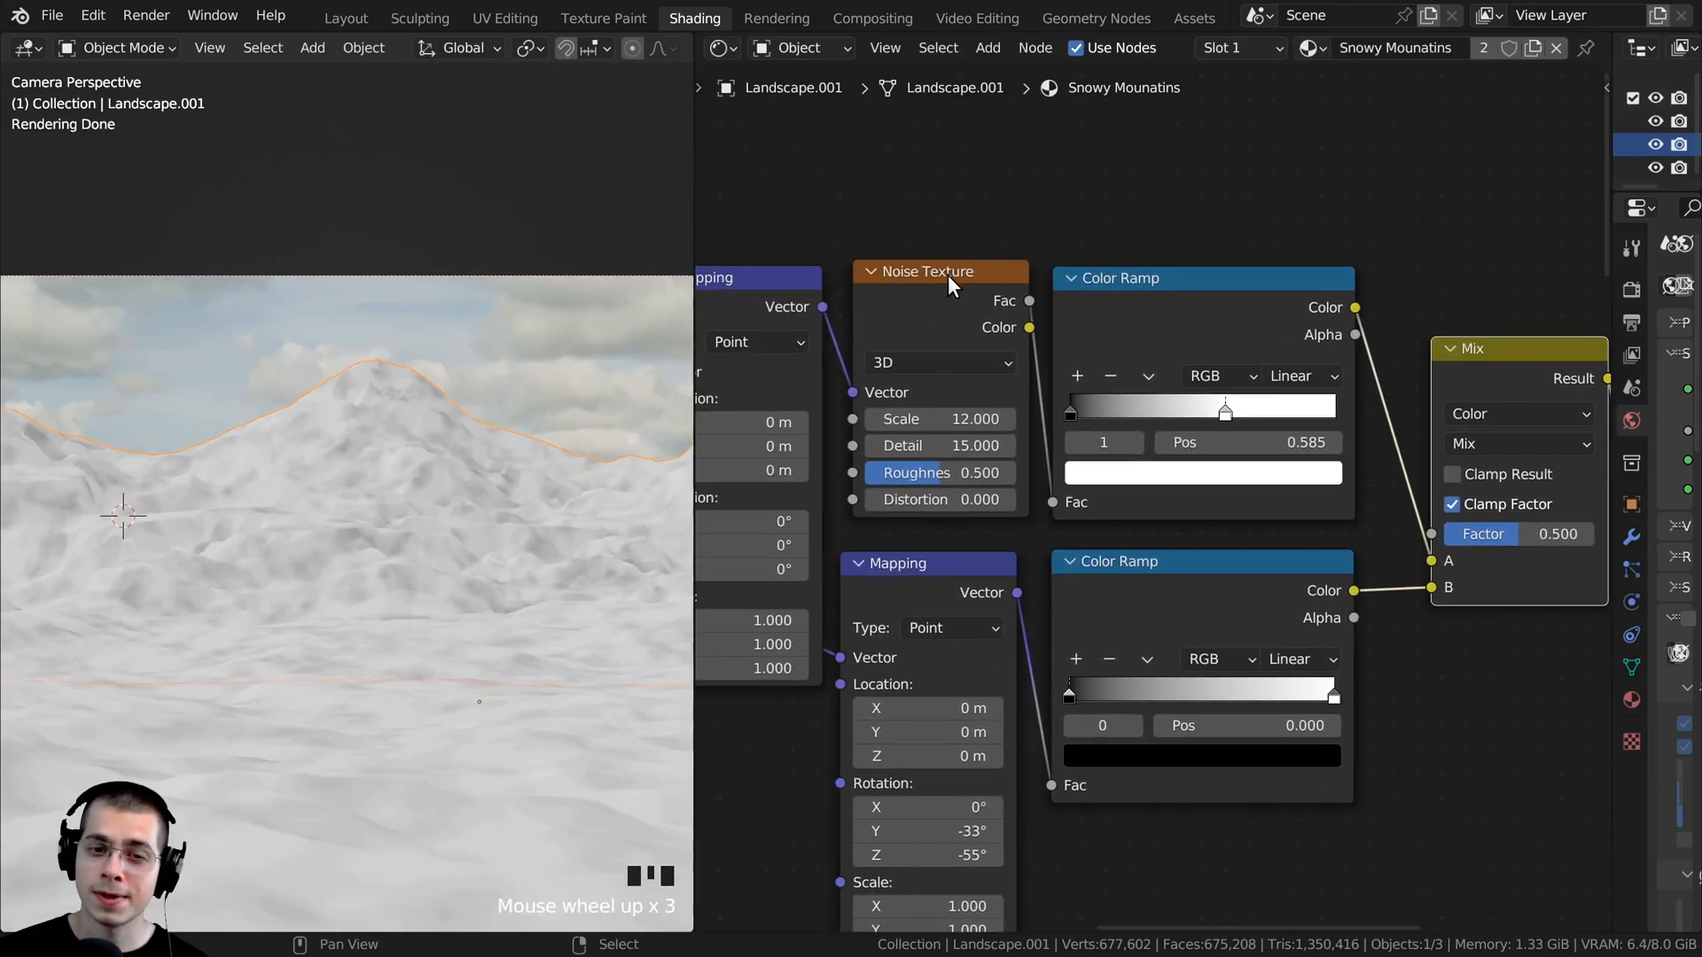
pyautogui.click(949, 275)
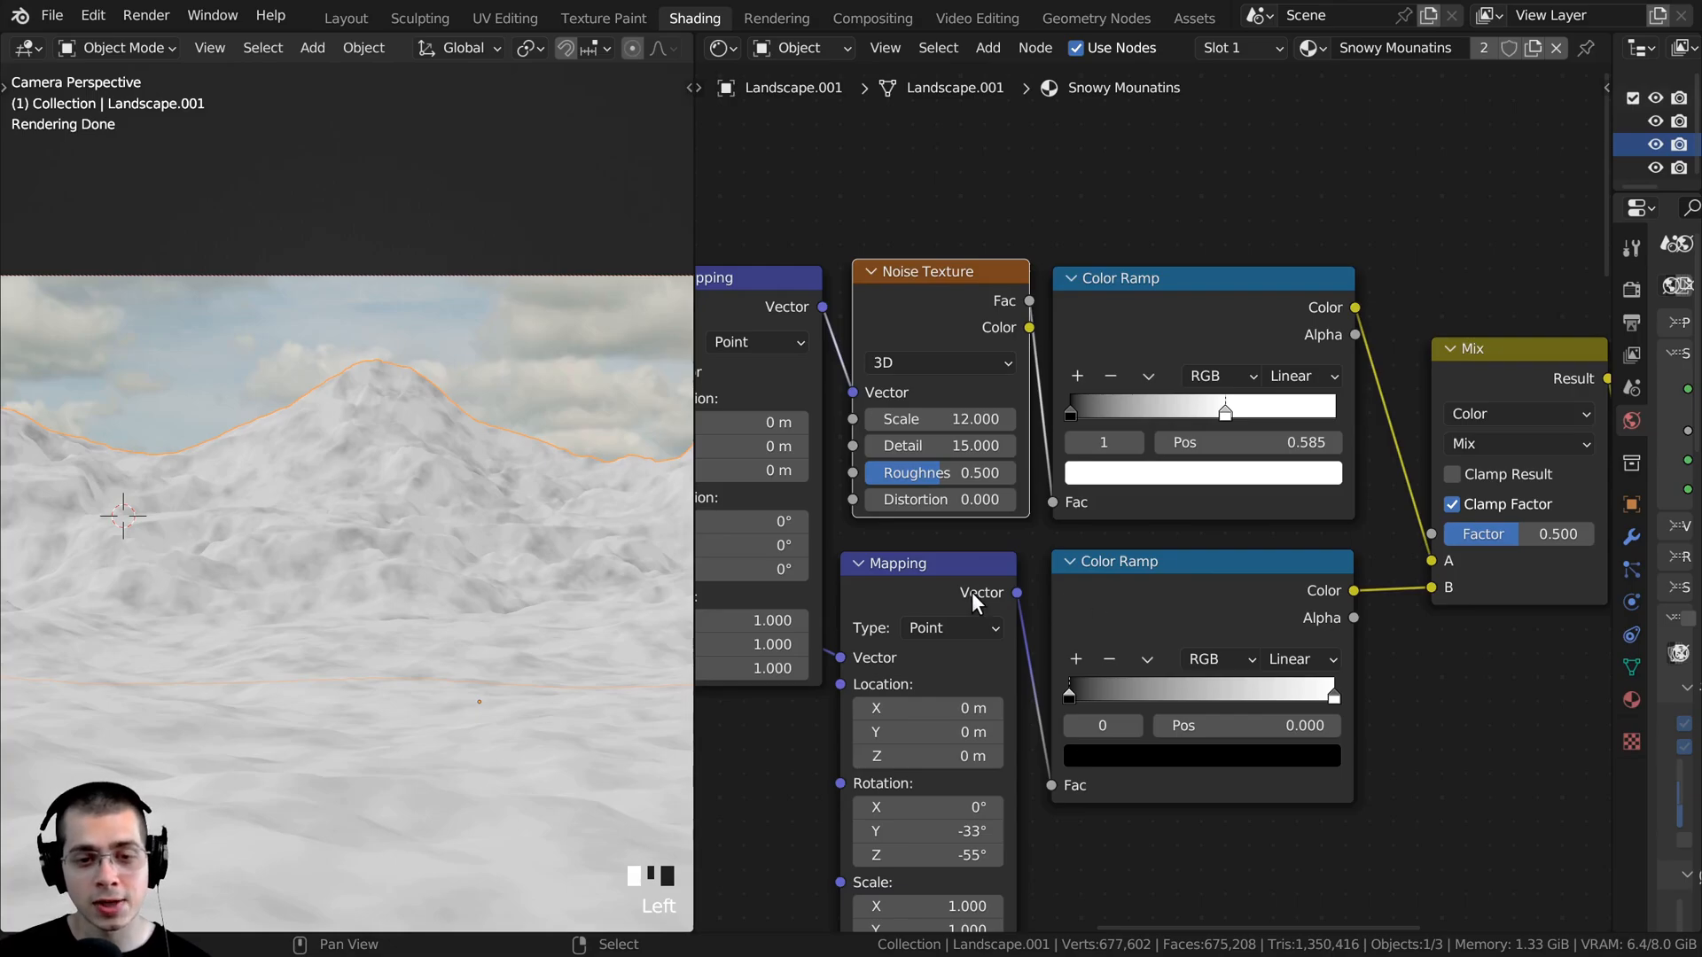
pyautogui.scroll(-2, 908, 562)
pyautogui.moveTo(1083, 596); pyautogui.dragTo(1039, 614, button='middle')
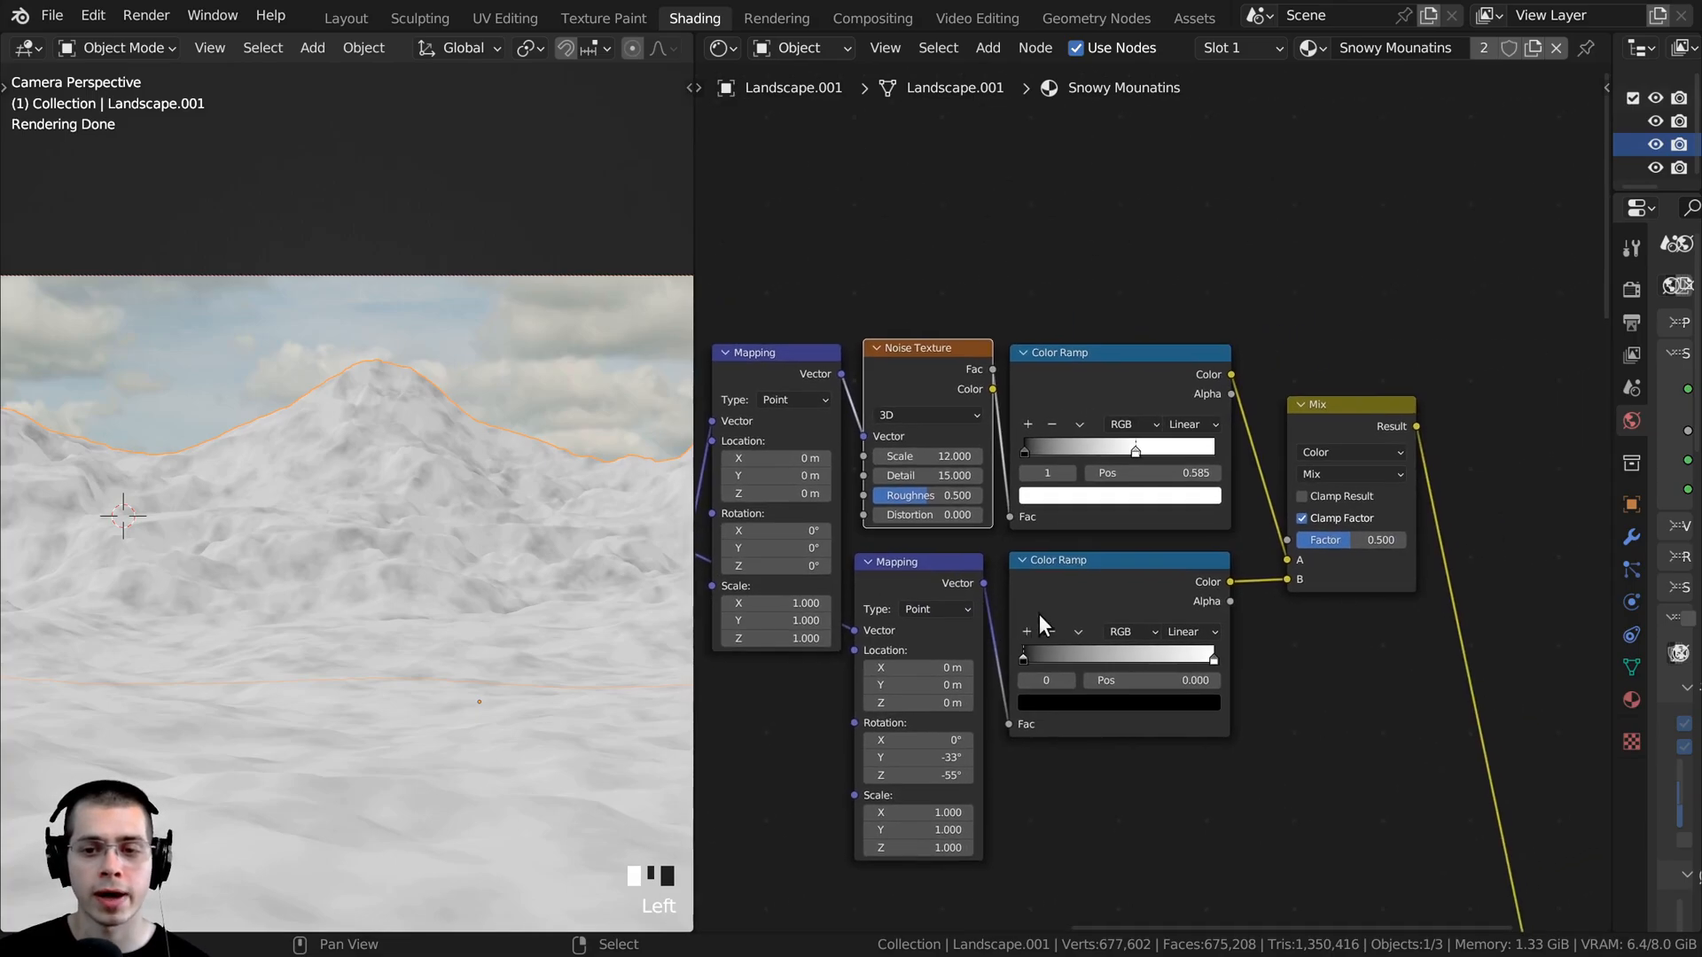
# - Set the Mix node's blending mode to Linear Light and its Factor to 1.000
pyautogui.scroll(2, 1300, 434)
pyautogui.click(1300, 434)
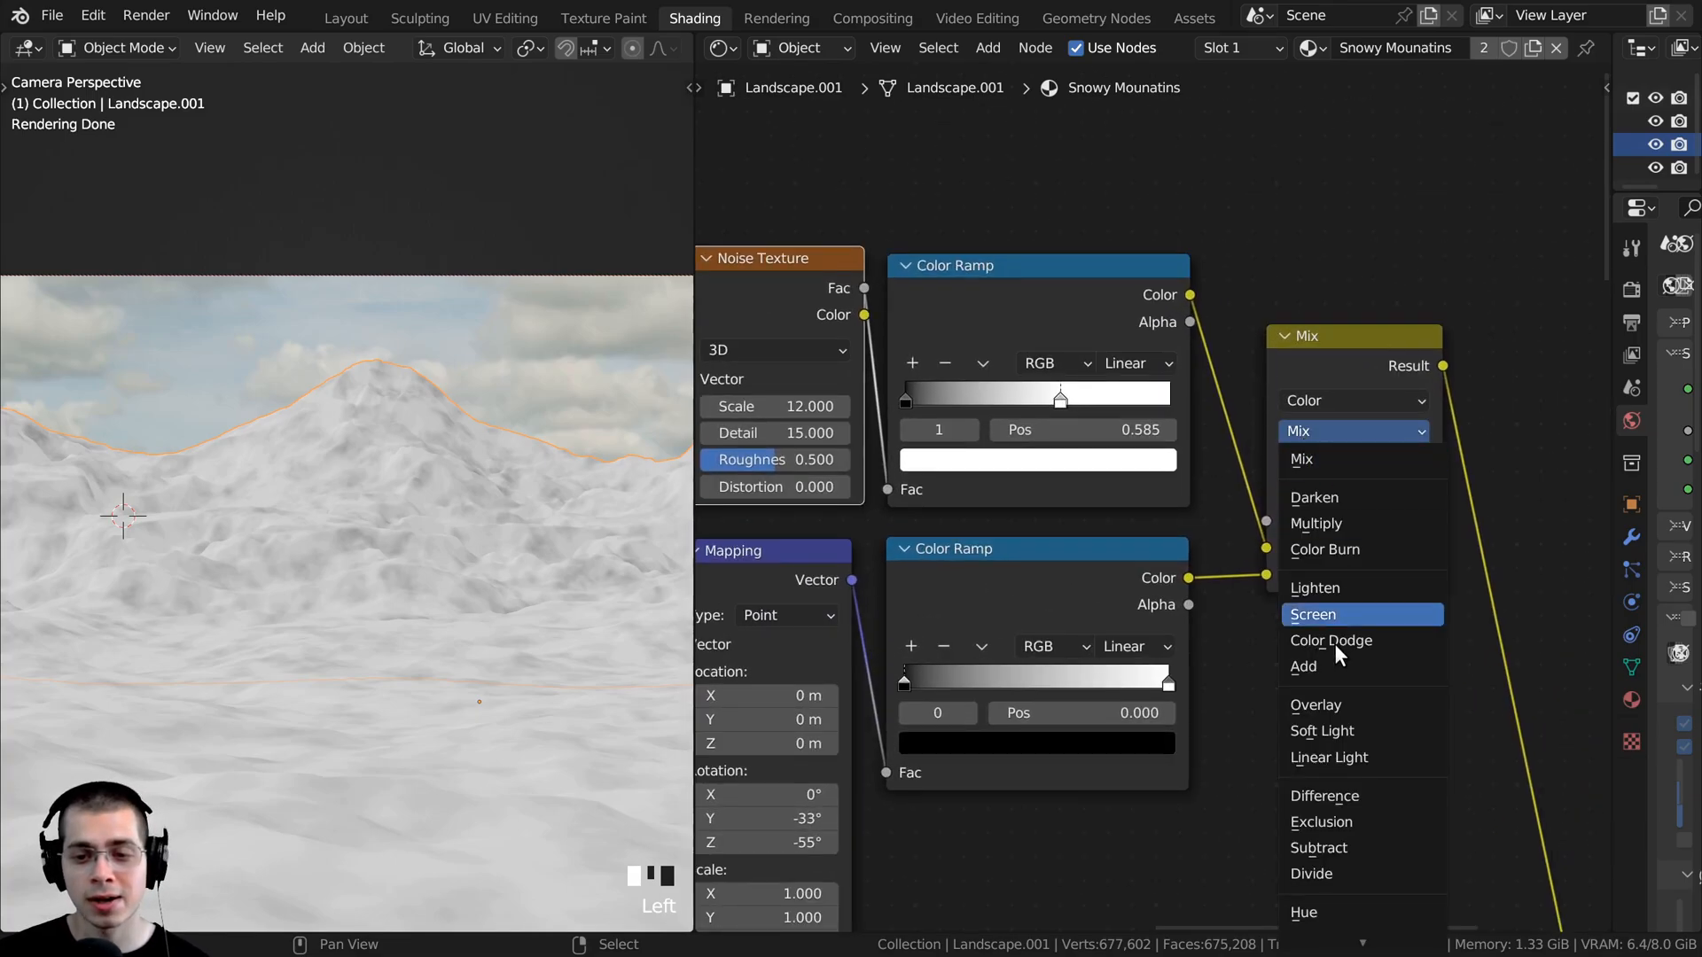
pyautogui.click(1324, 753)
pyautogui.scroll(1, 1358, 597)
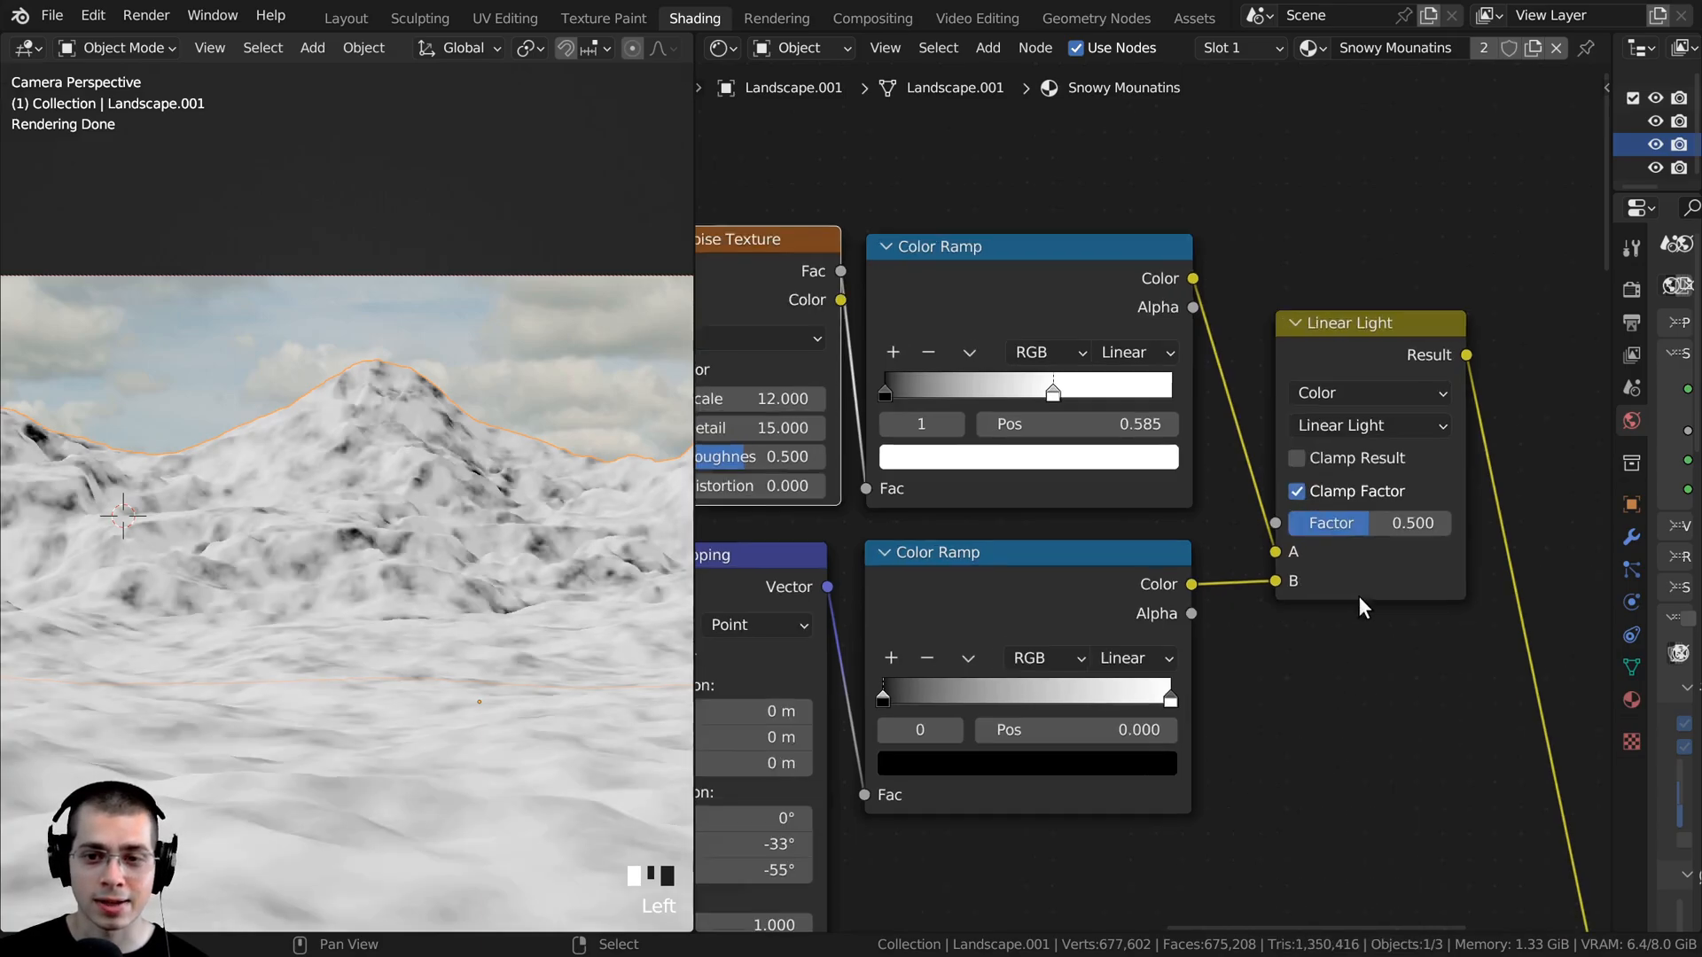
pyautogui.moveTo(1382, 521)
pyautogui.mouseDown()
pyautogui.moveTo(1427, 521)
pyautogui.moveTo(1356, 521)
pyautogui.moveTo(1440, 524)
pyautogui.moveTo(1341, 523)
pyautogui.moveTo(1478, 524)
pyautogui.mouseUp()
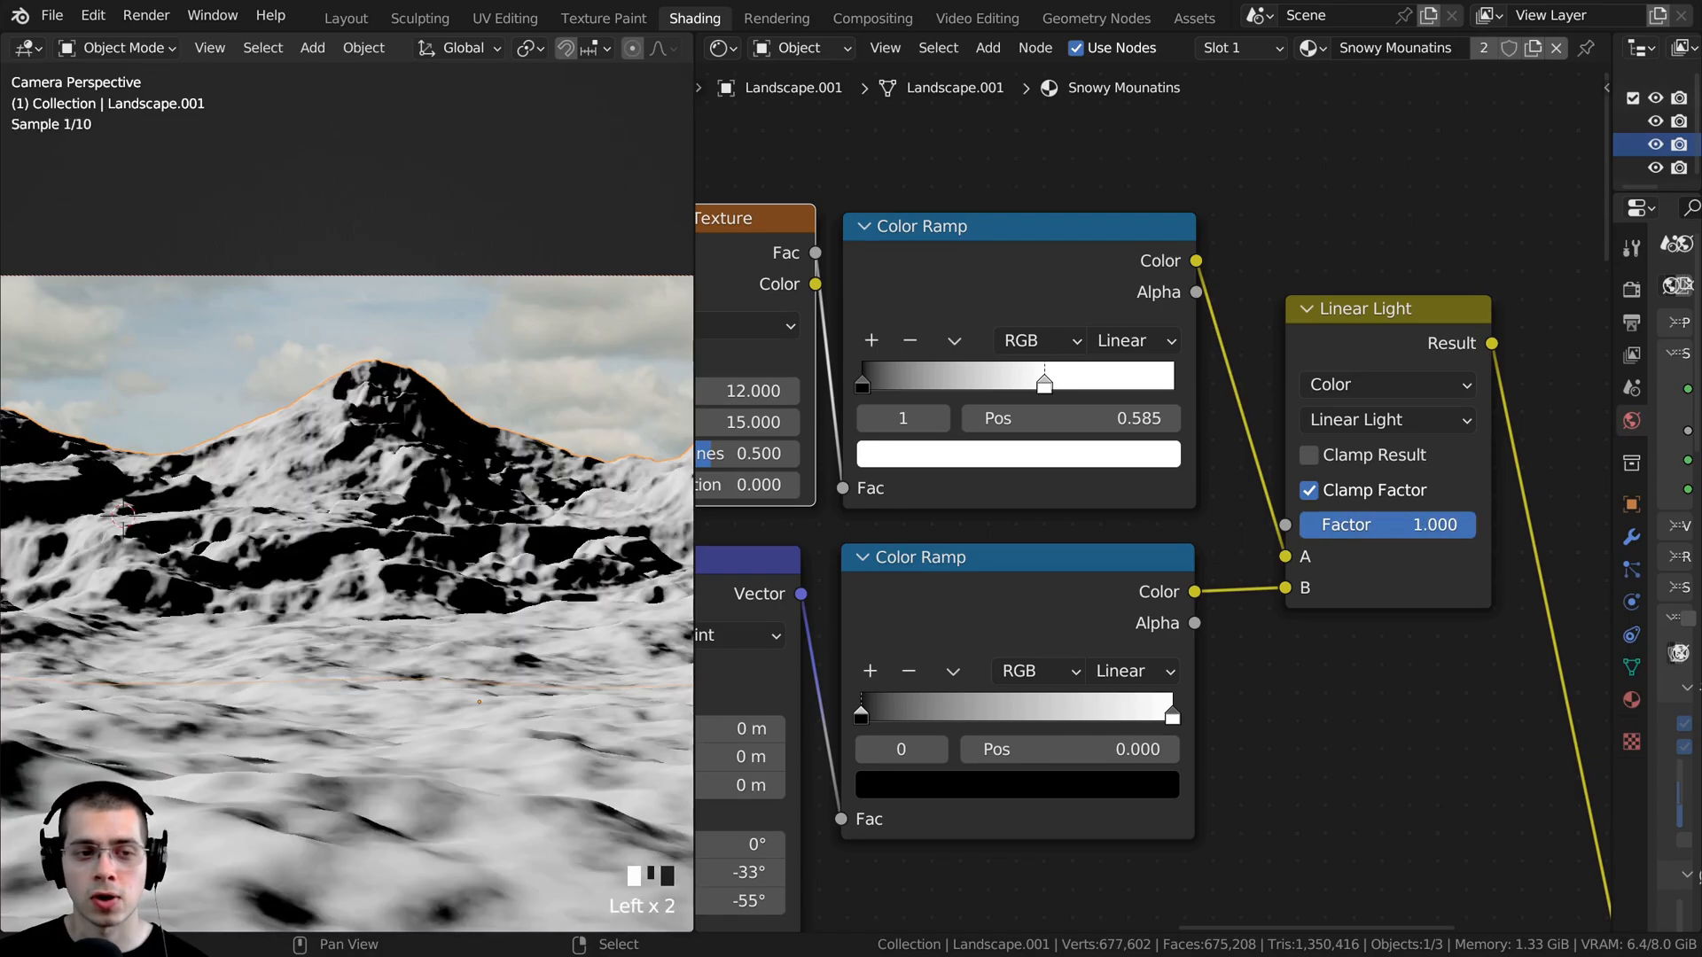
# - Move the white stop of the noise branch's Color Ramp to position 0.543 and check the mask on the mountain
pyautogui.moveTo(1012, 363); pyautogui.dragTo(1092, 363, button='middle')
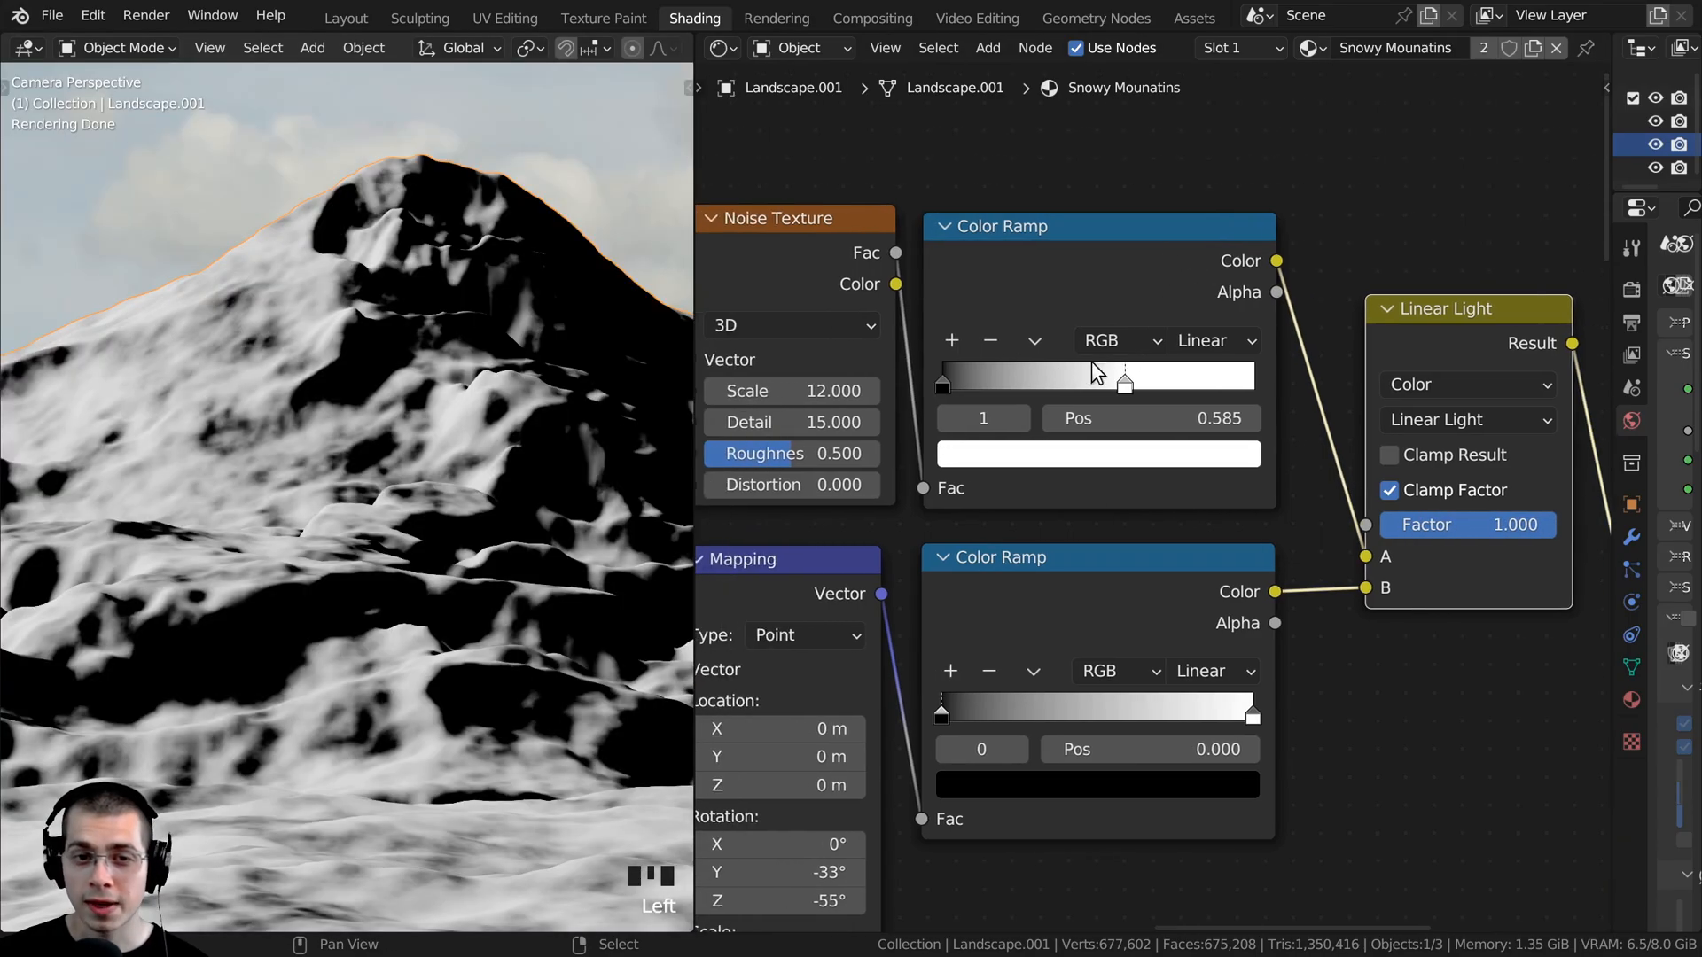
pyautogui.scroll(-1, 1098, 372)
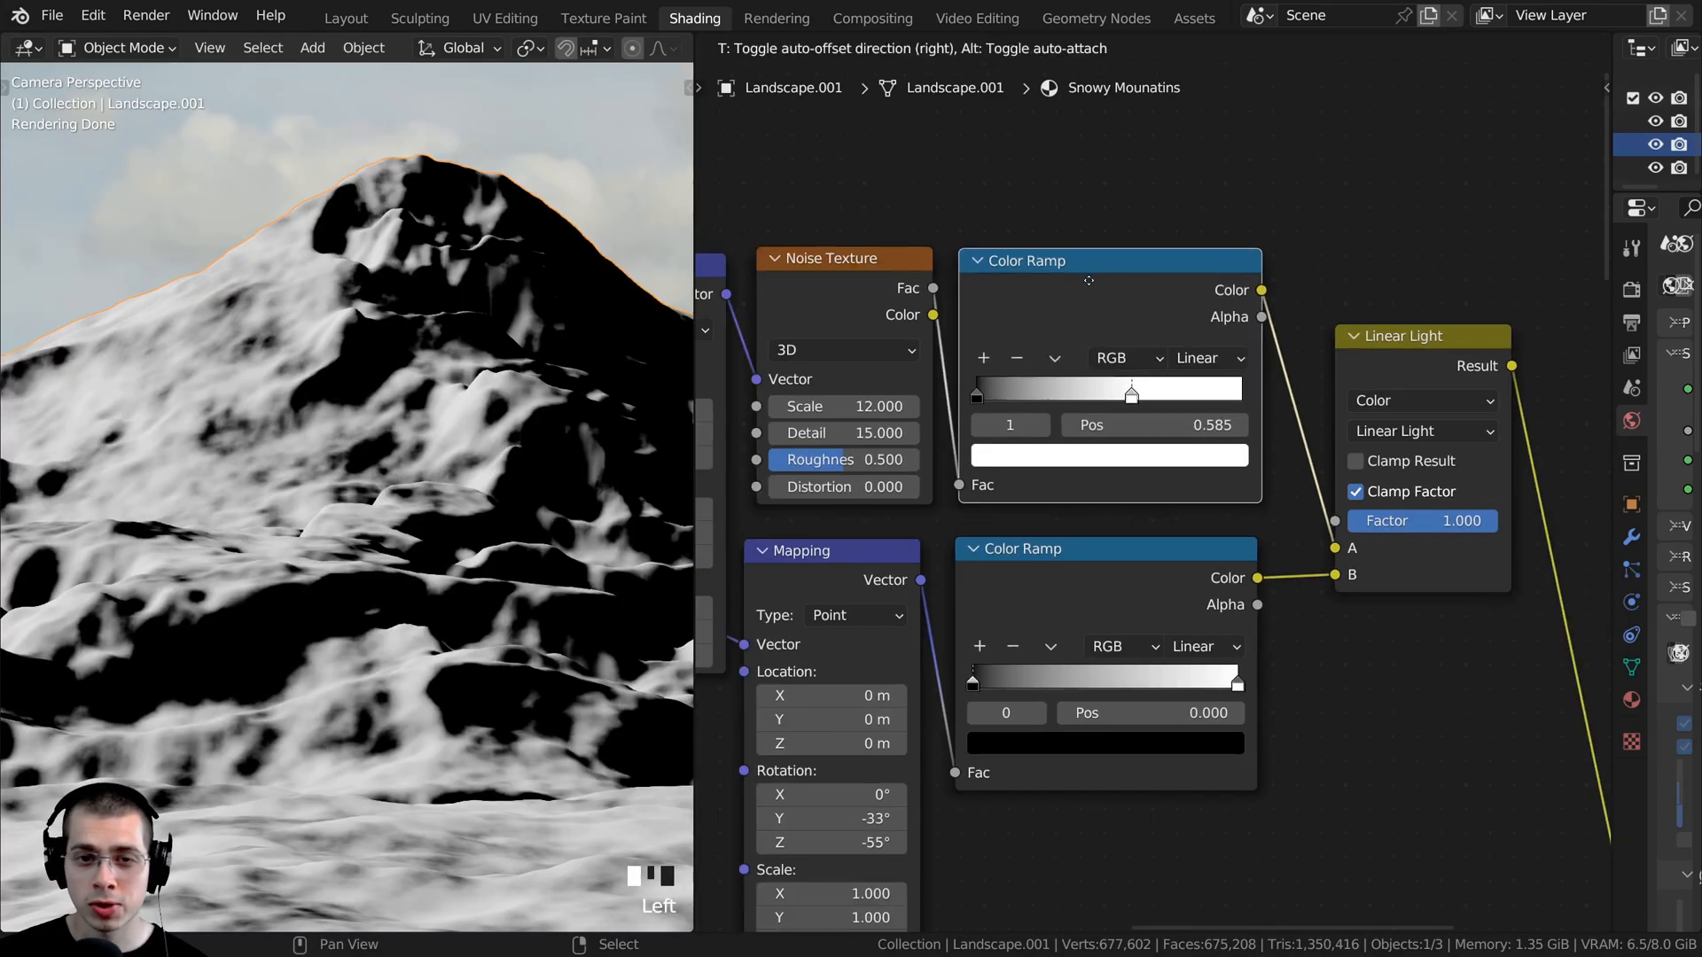
pyautogui.moveTo(982, 385); pyautogui.dragTo(916, 390)
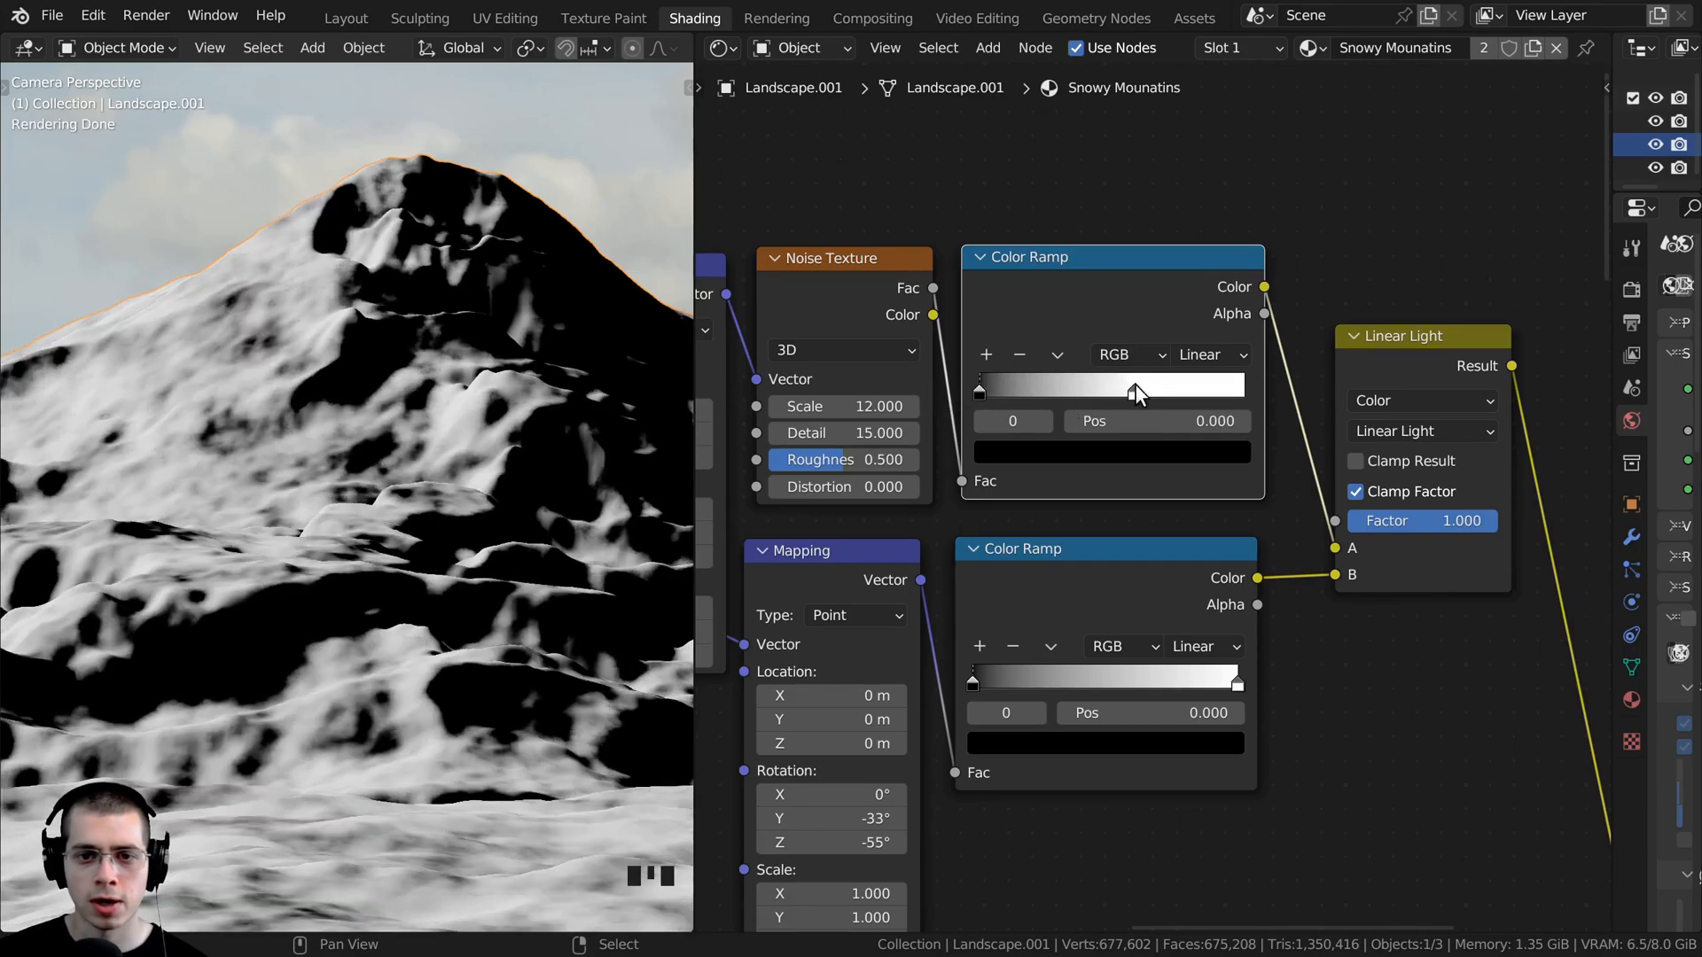
pyautogui.moveTo(1135, 390)
pyautogui.mouseDown()
pyautogui.moveTo(1197, 395)
pyautogui.moveTo(1124, 390)
pyautogui.mouseUp()
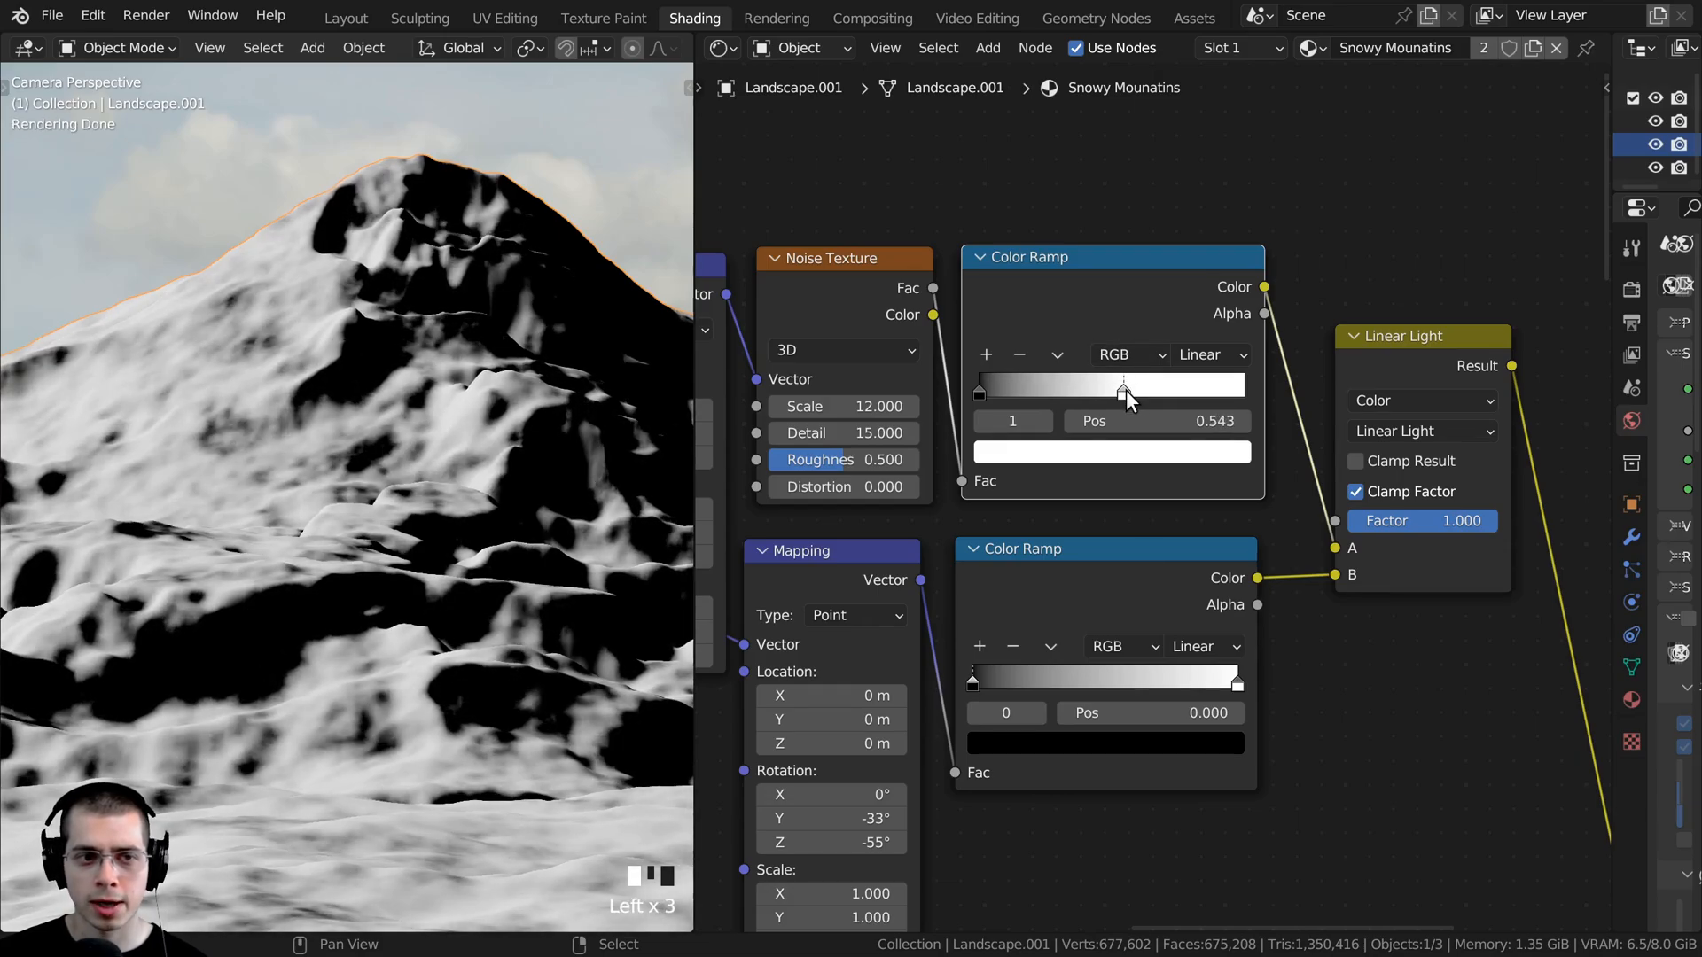
pyautogui.scroll(-3, 257, 412)
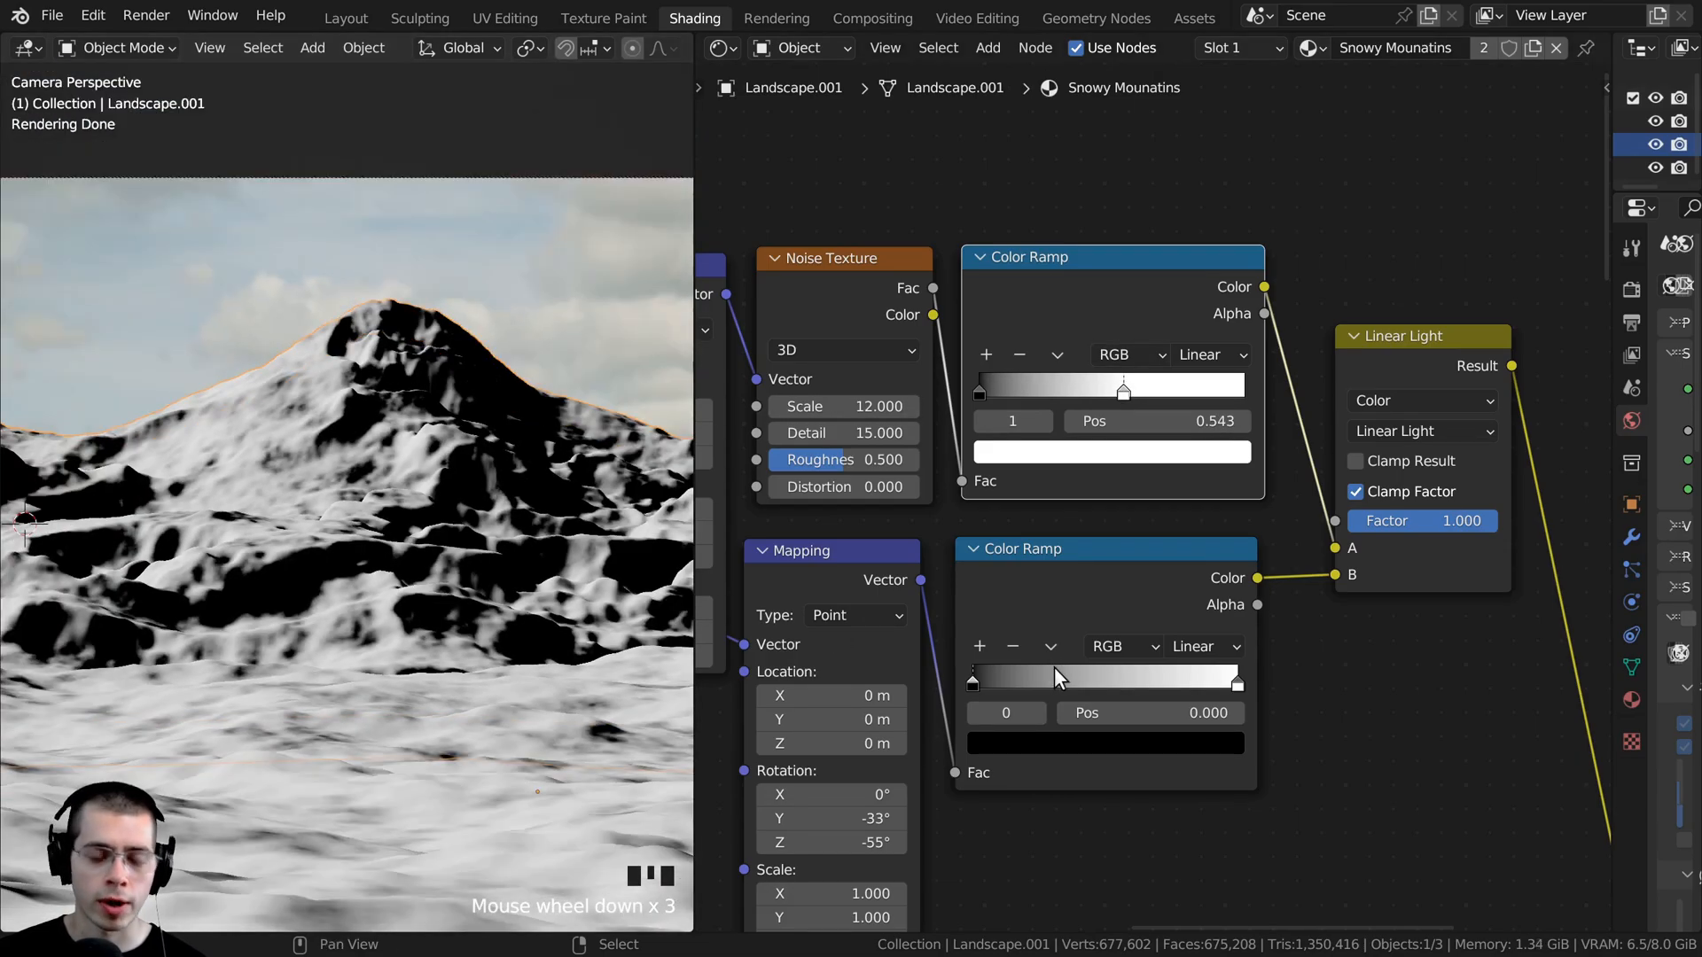
# - Compare the slope Color Ramp's mask with the combined Linear Light result on the mountain, up close and from afar
pyautogui.moveTo(1066, 618); pyautogui.dragTo(1077, 559, button='middle')
pyautogui.scroll(-1, 1057, 555)
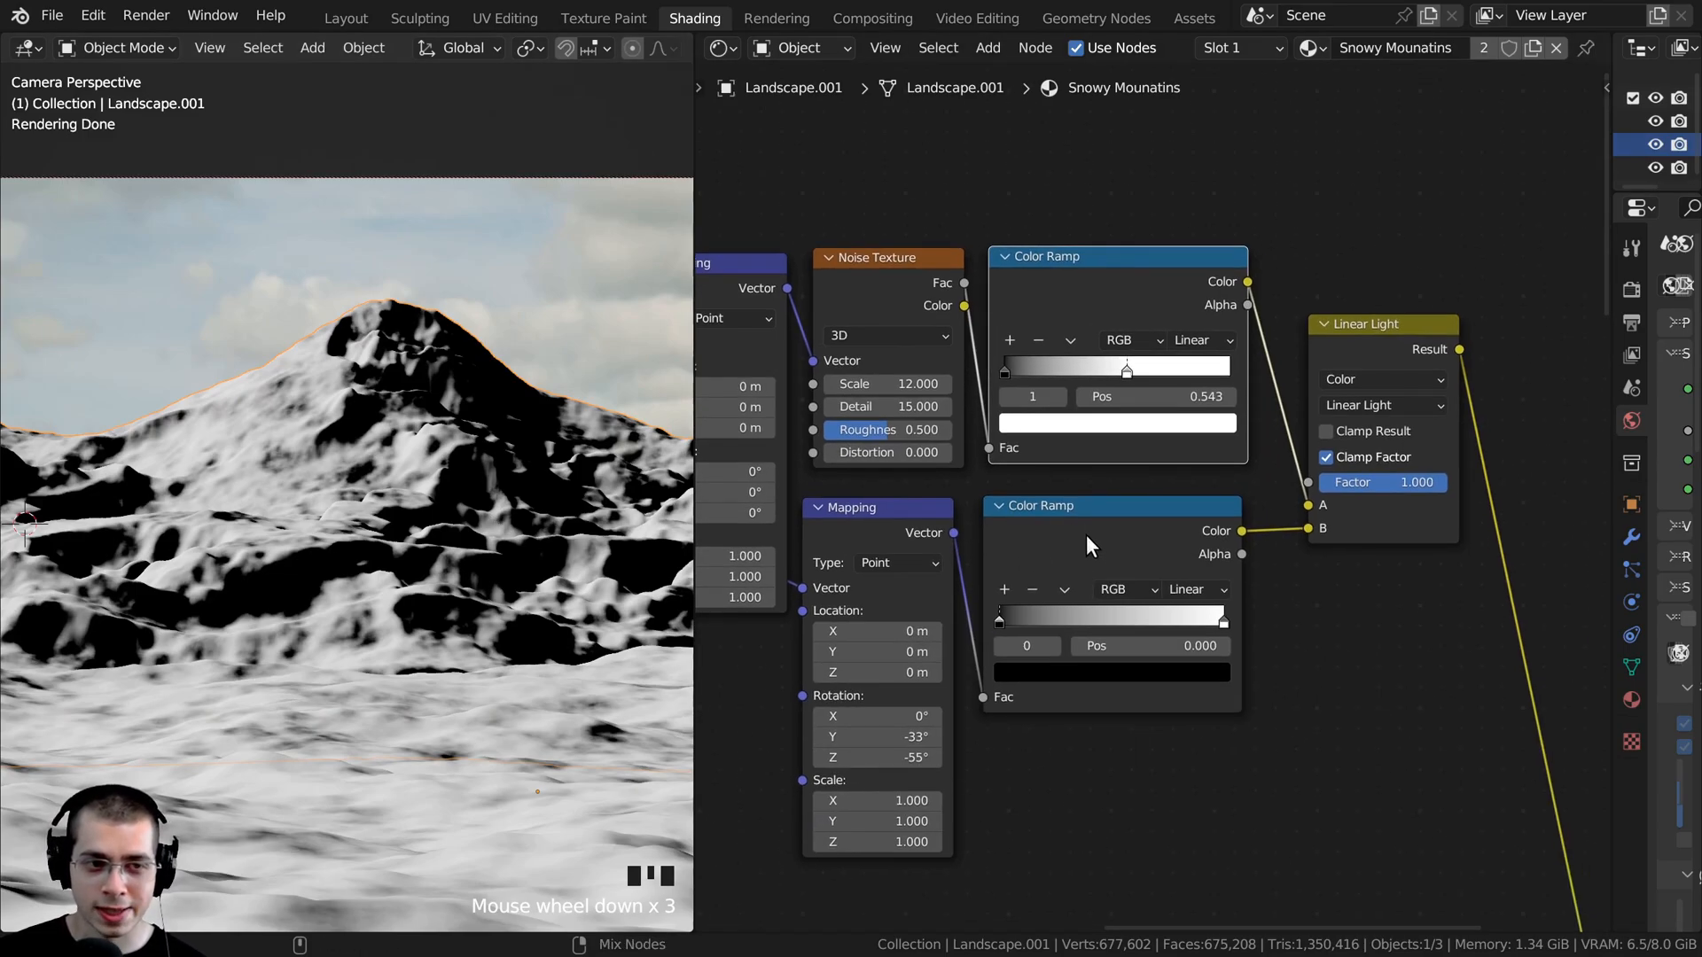
pyautogui.keyDown('ctrl'); pyautogui.keyDown('shift'); pyautogui.click(1087, 535); pyautogui.keyUp('shift'); pyautogui.keyUp('ctrl')
pyautogui.scroll(4, 242, 316)
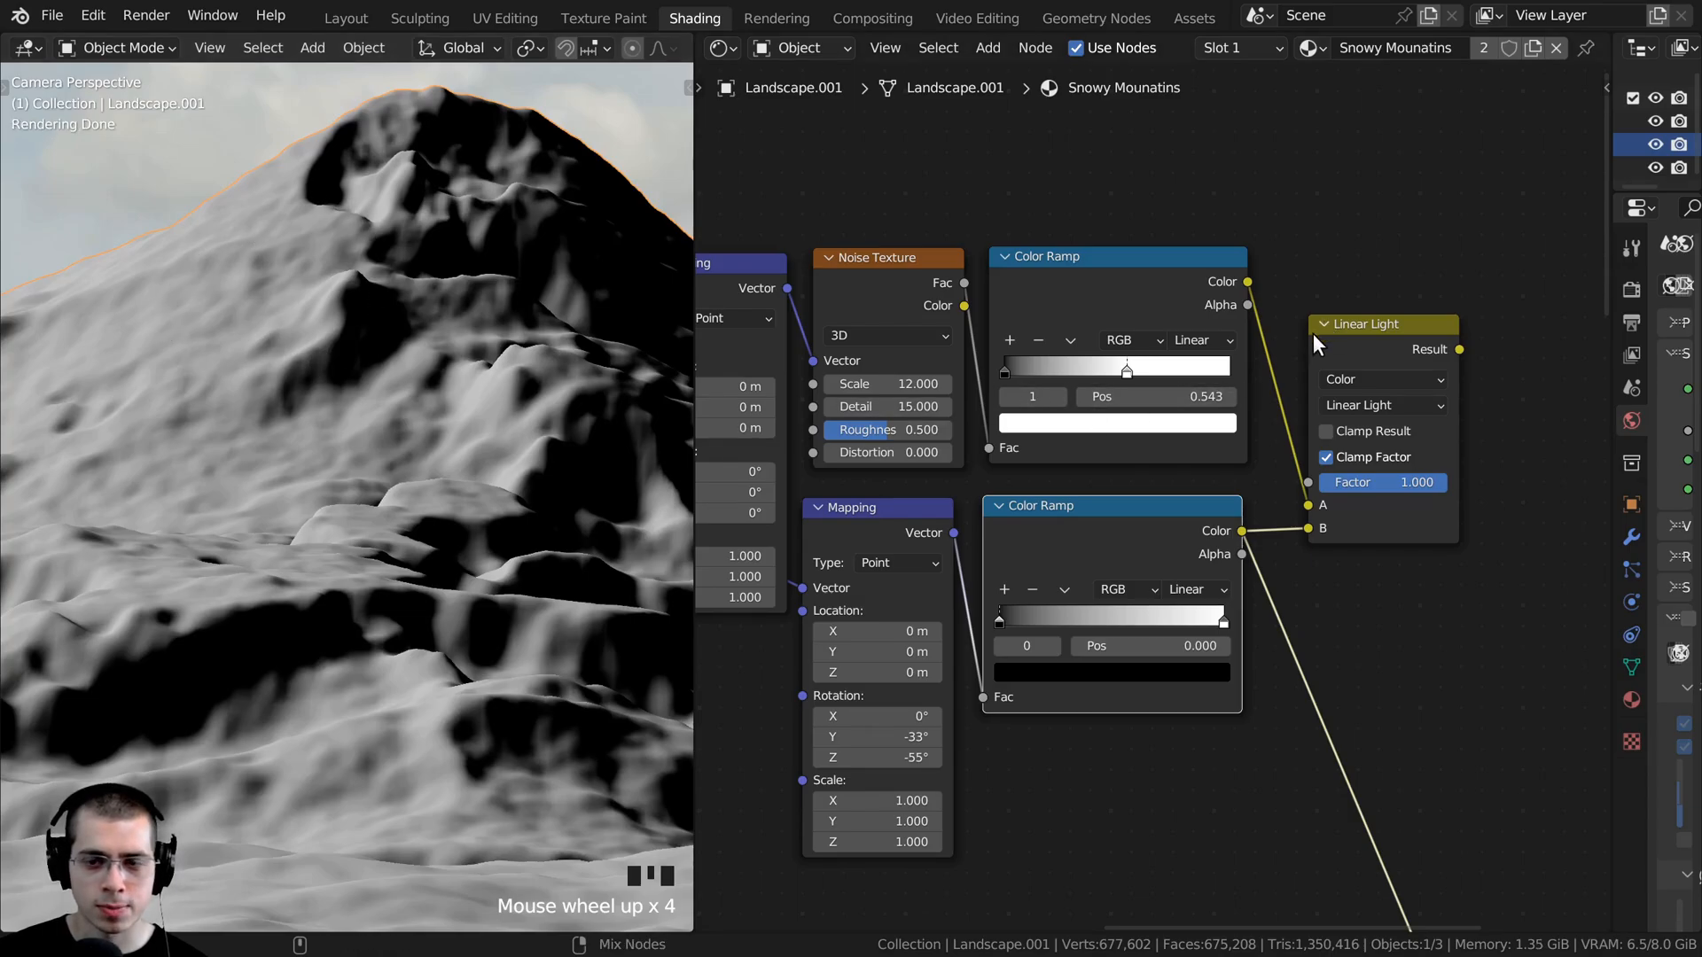
pyautogui.keyDown('ctrl'); pyautogui.keyDown('shift'); pyautogui.click(1367, 339); pyautogui.keyUp('shift'); pyautogui.keyUp('ctrl')
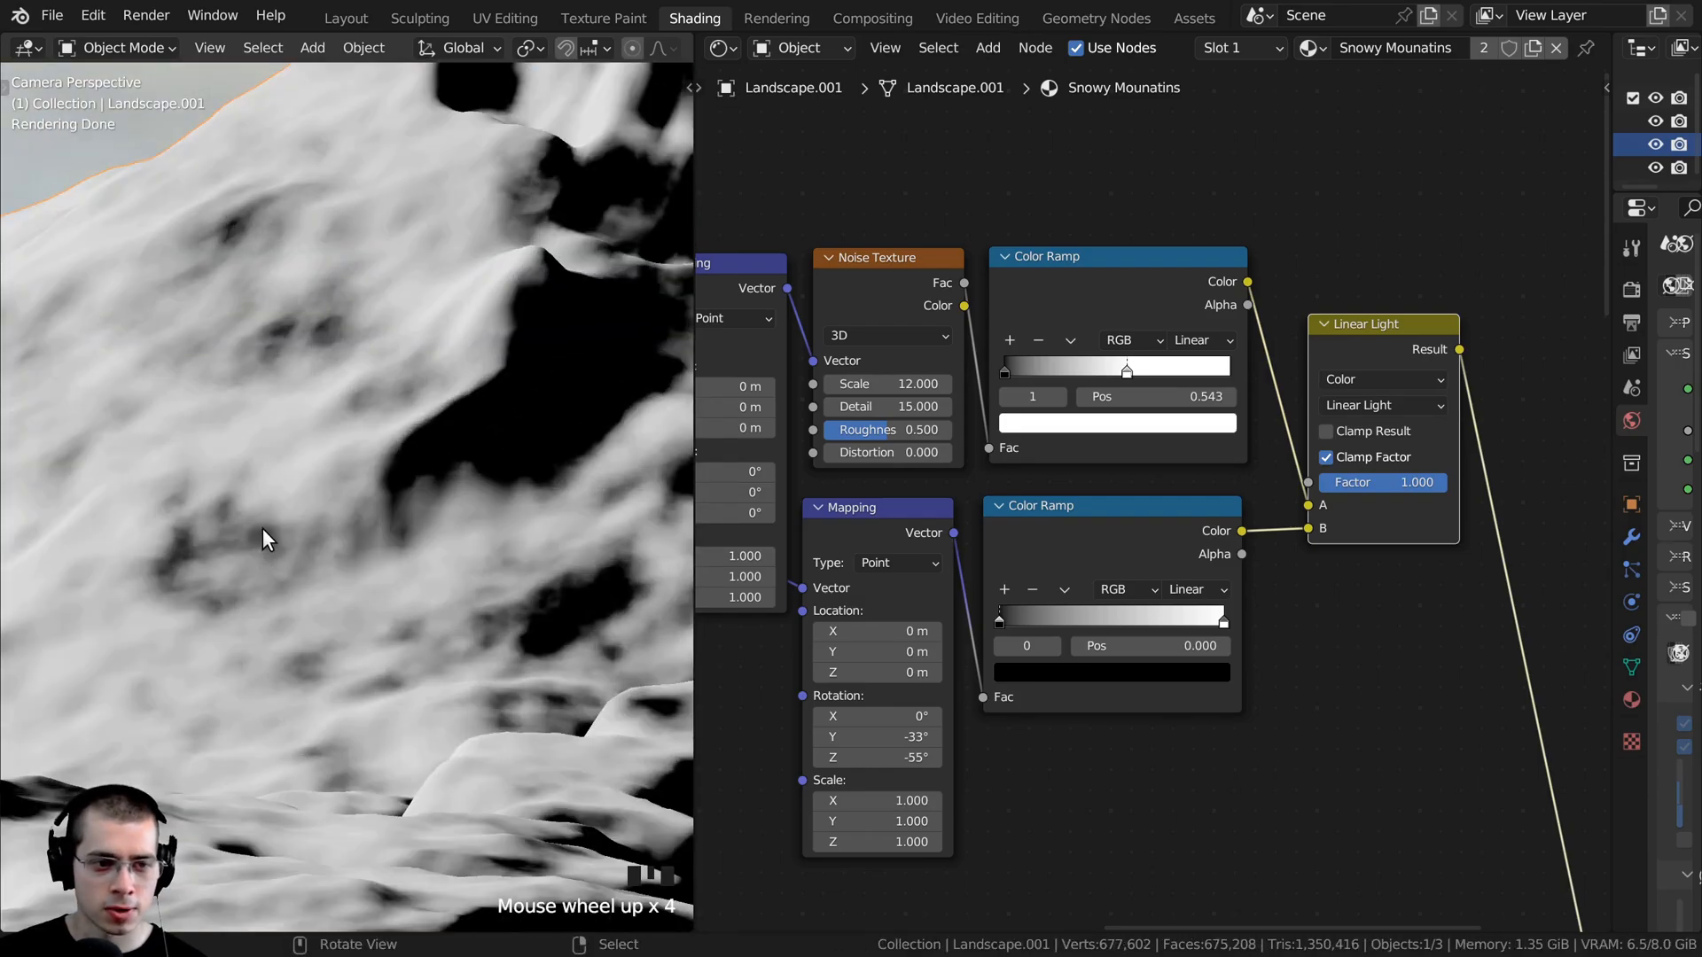
pyautogui.scroll(-4, 364, 271)
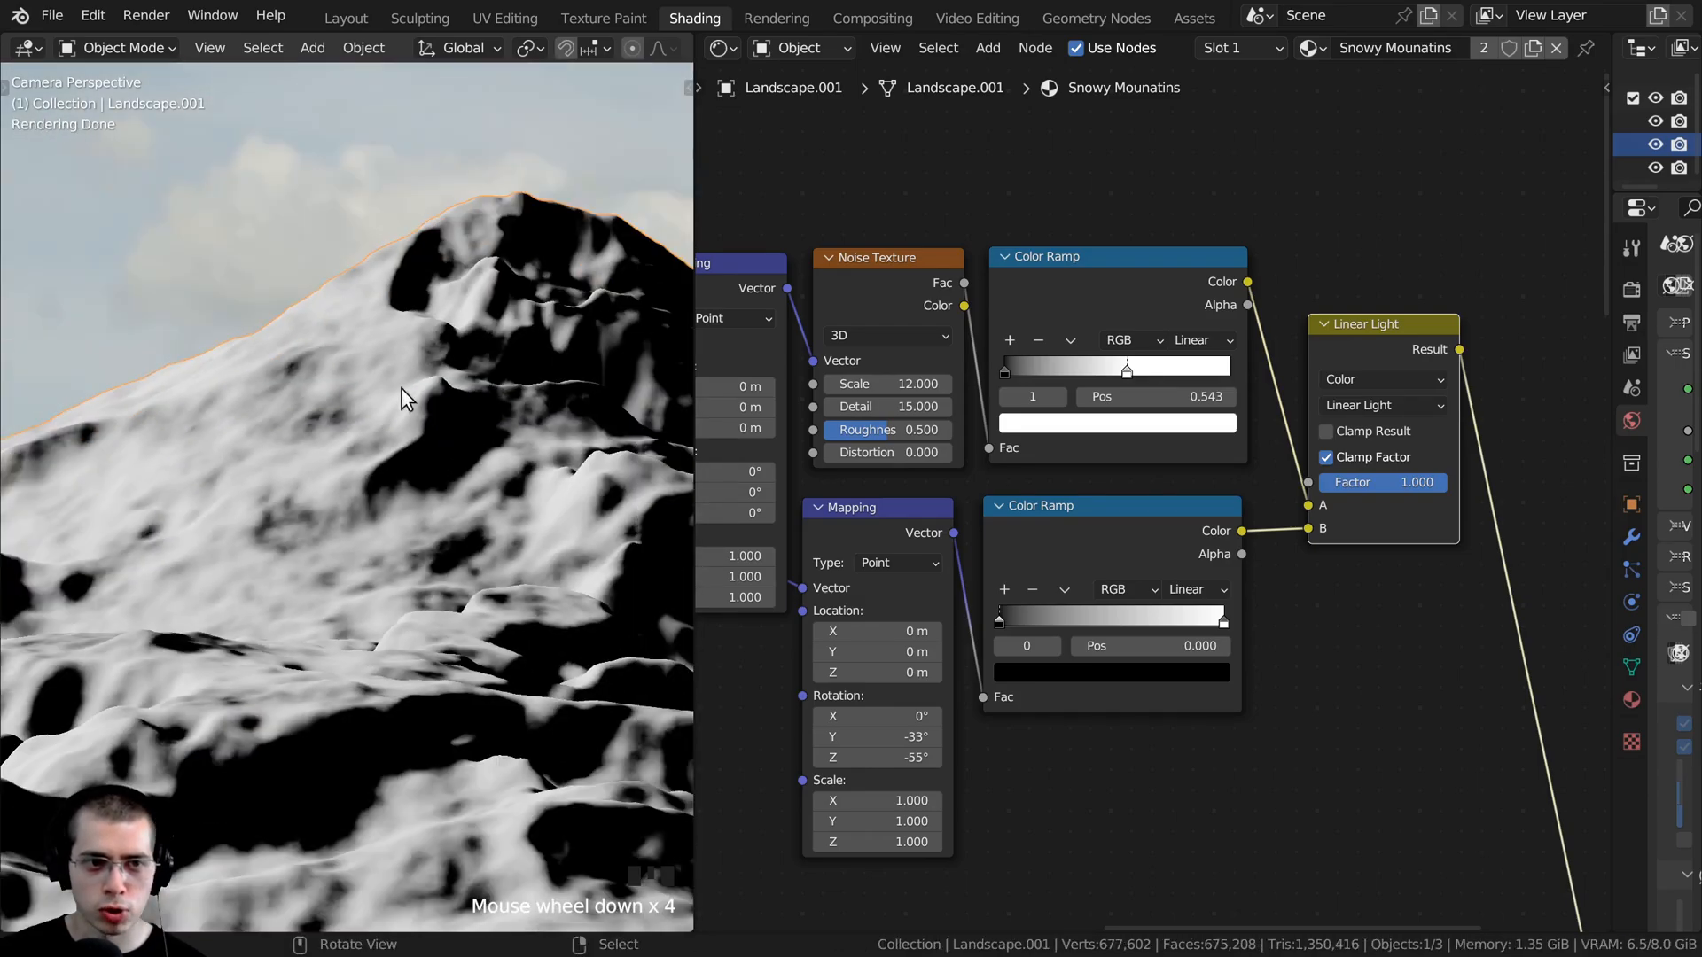
pyautogui.scroll(-1, 392, 457)
pyautogui.scroll(2, 486, 359)
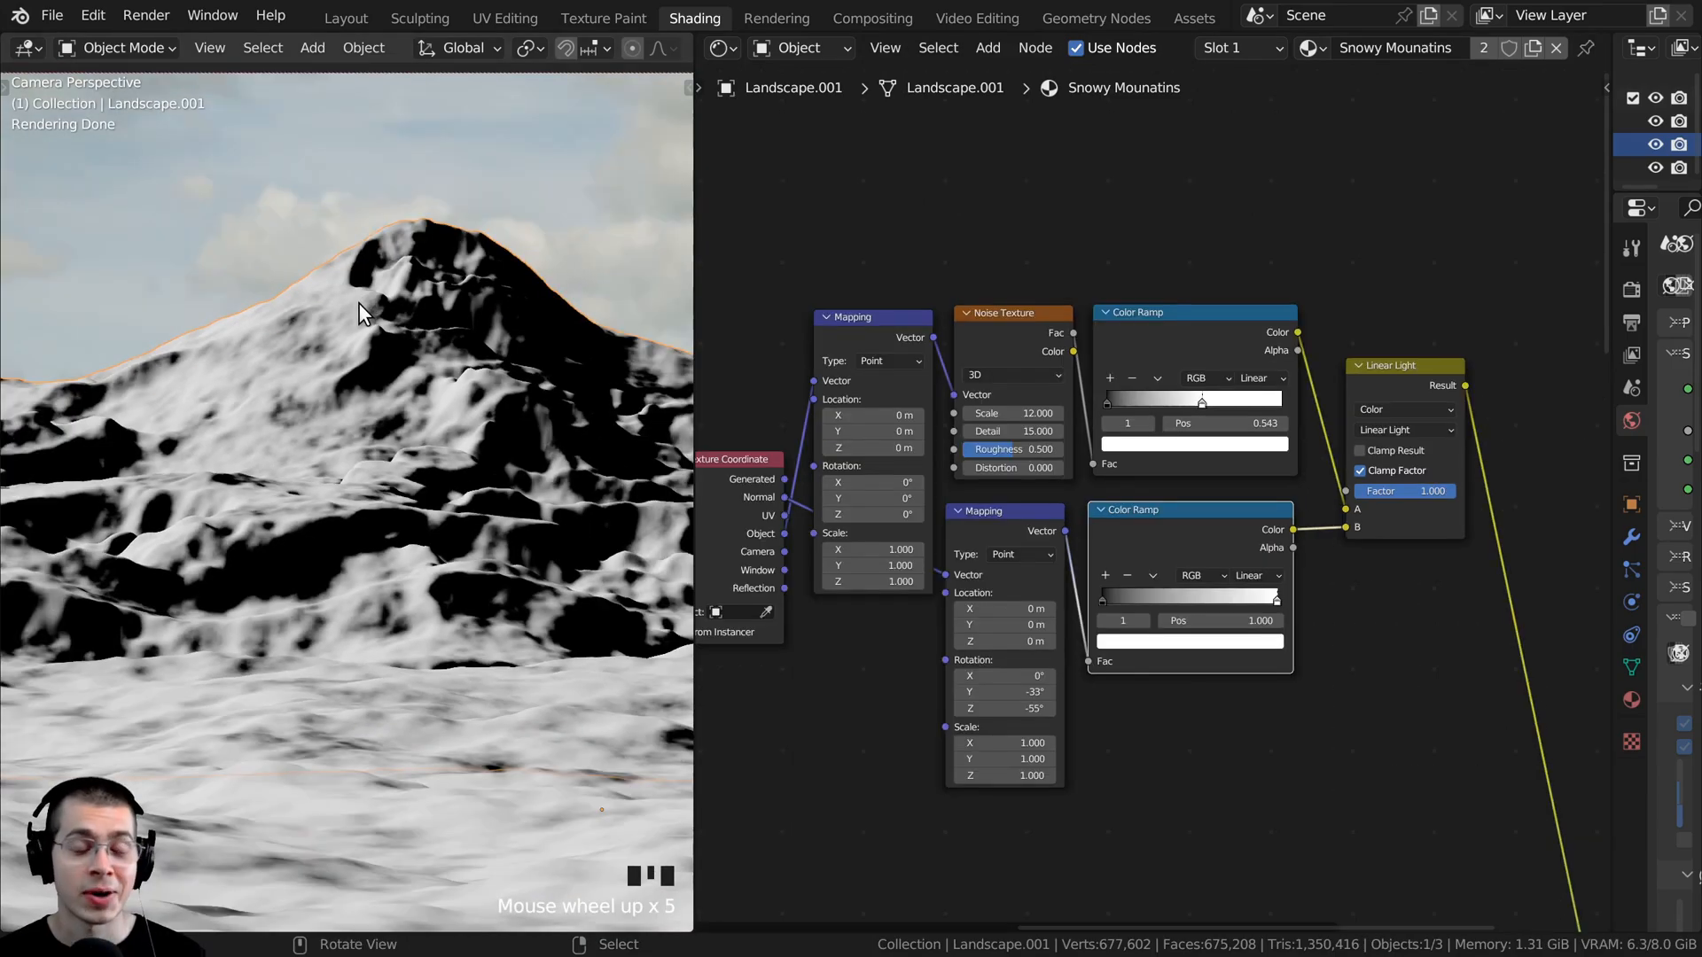
pyautogui.moveTo(1007, 202); pyautogui.dragTo(998, 274, button='middle')
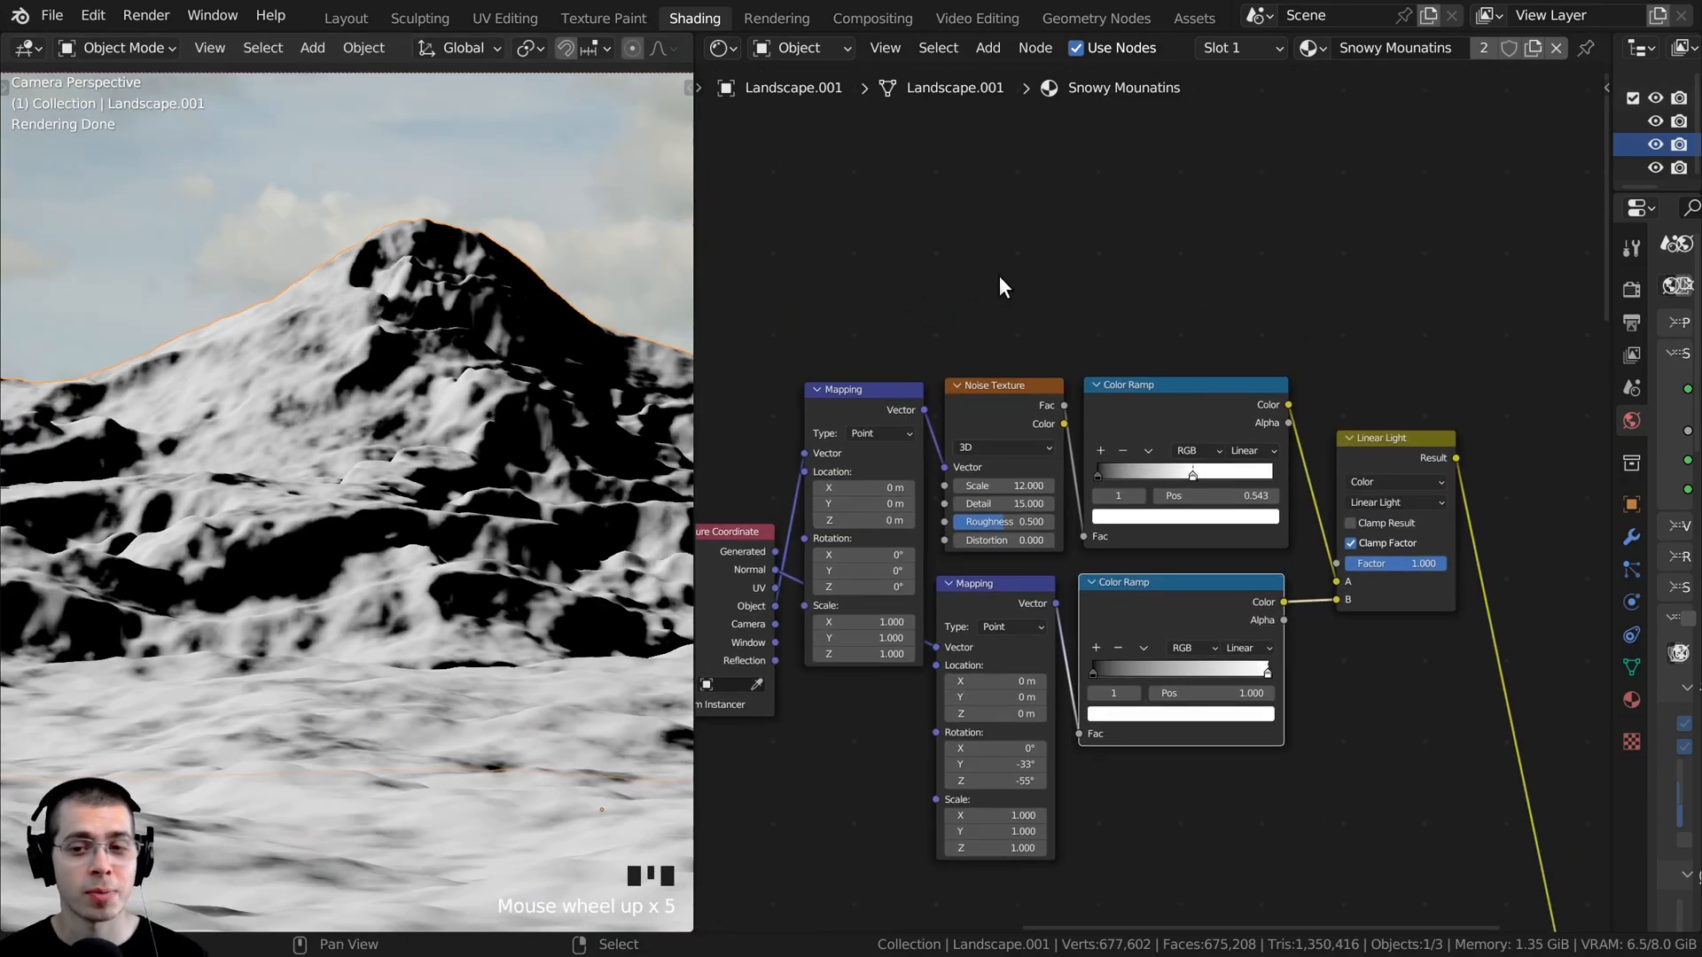
pyautogui.moveTo(1048, 360); pyautogui.dragTo(1056, 363, button='middle')
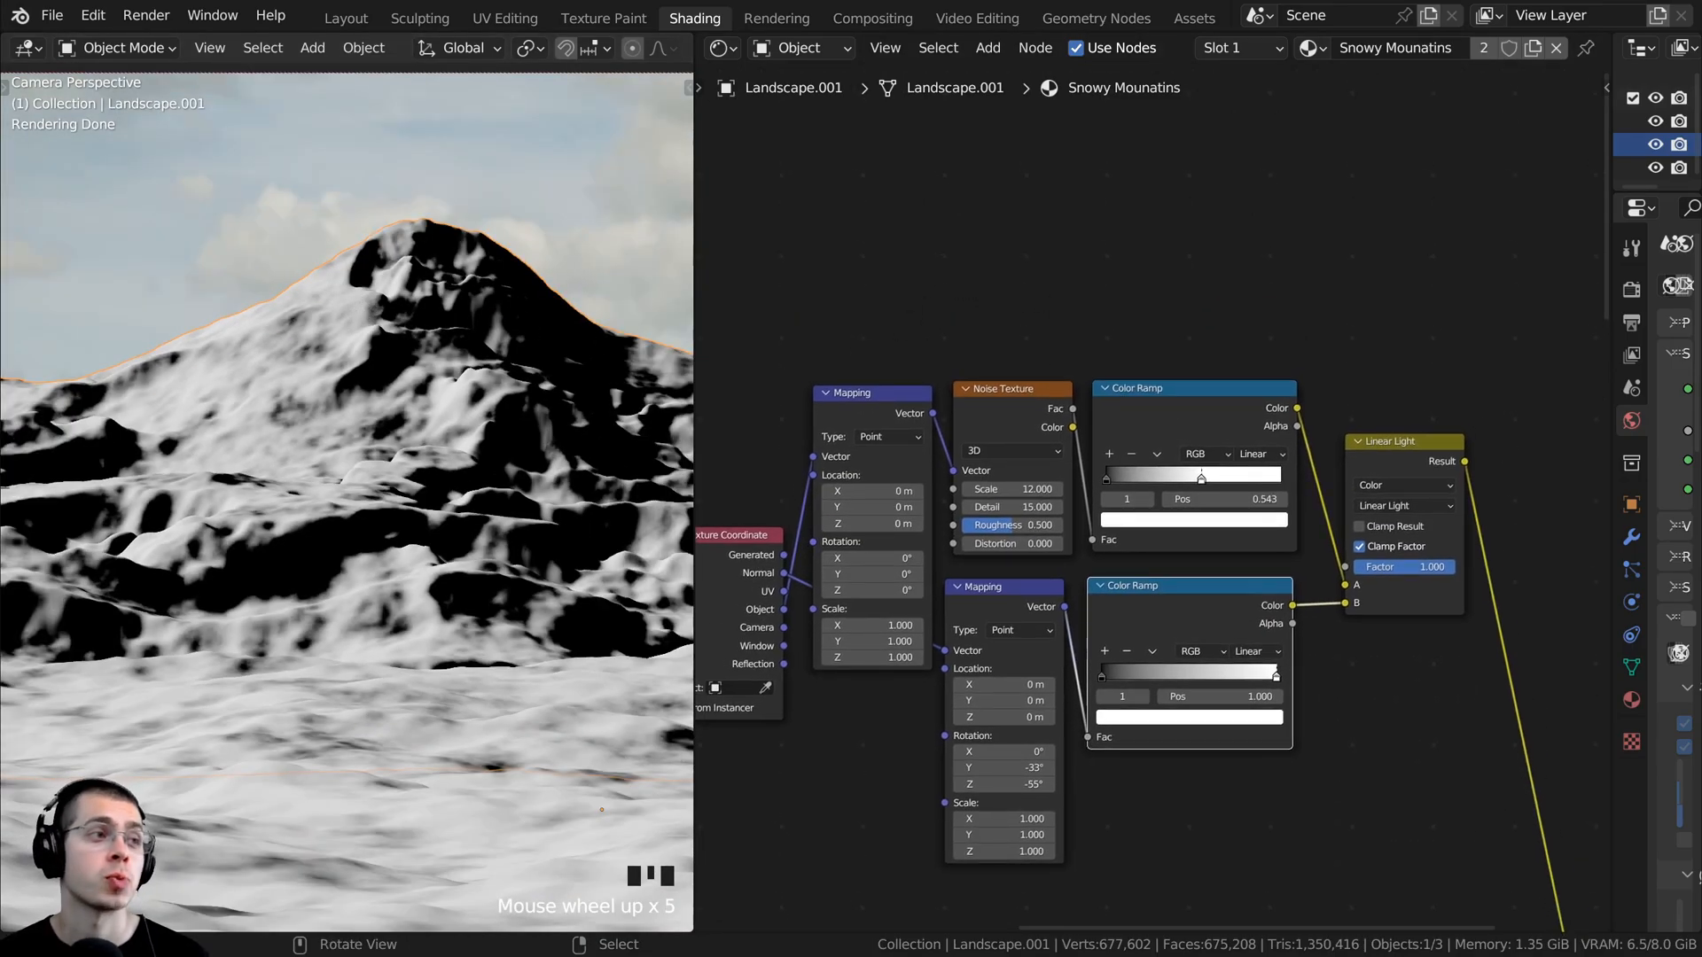
pyautogui.scroll(-1, 1157, 404)
pyautogui.moveTo(1156, 403); pyautogui.dragTo(1171, 438, button='middle')
pyautogui.click(1197, 450)
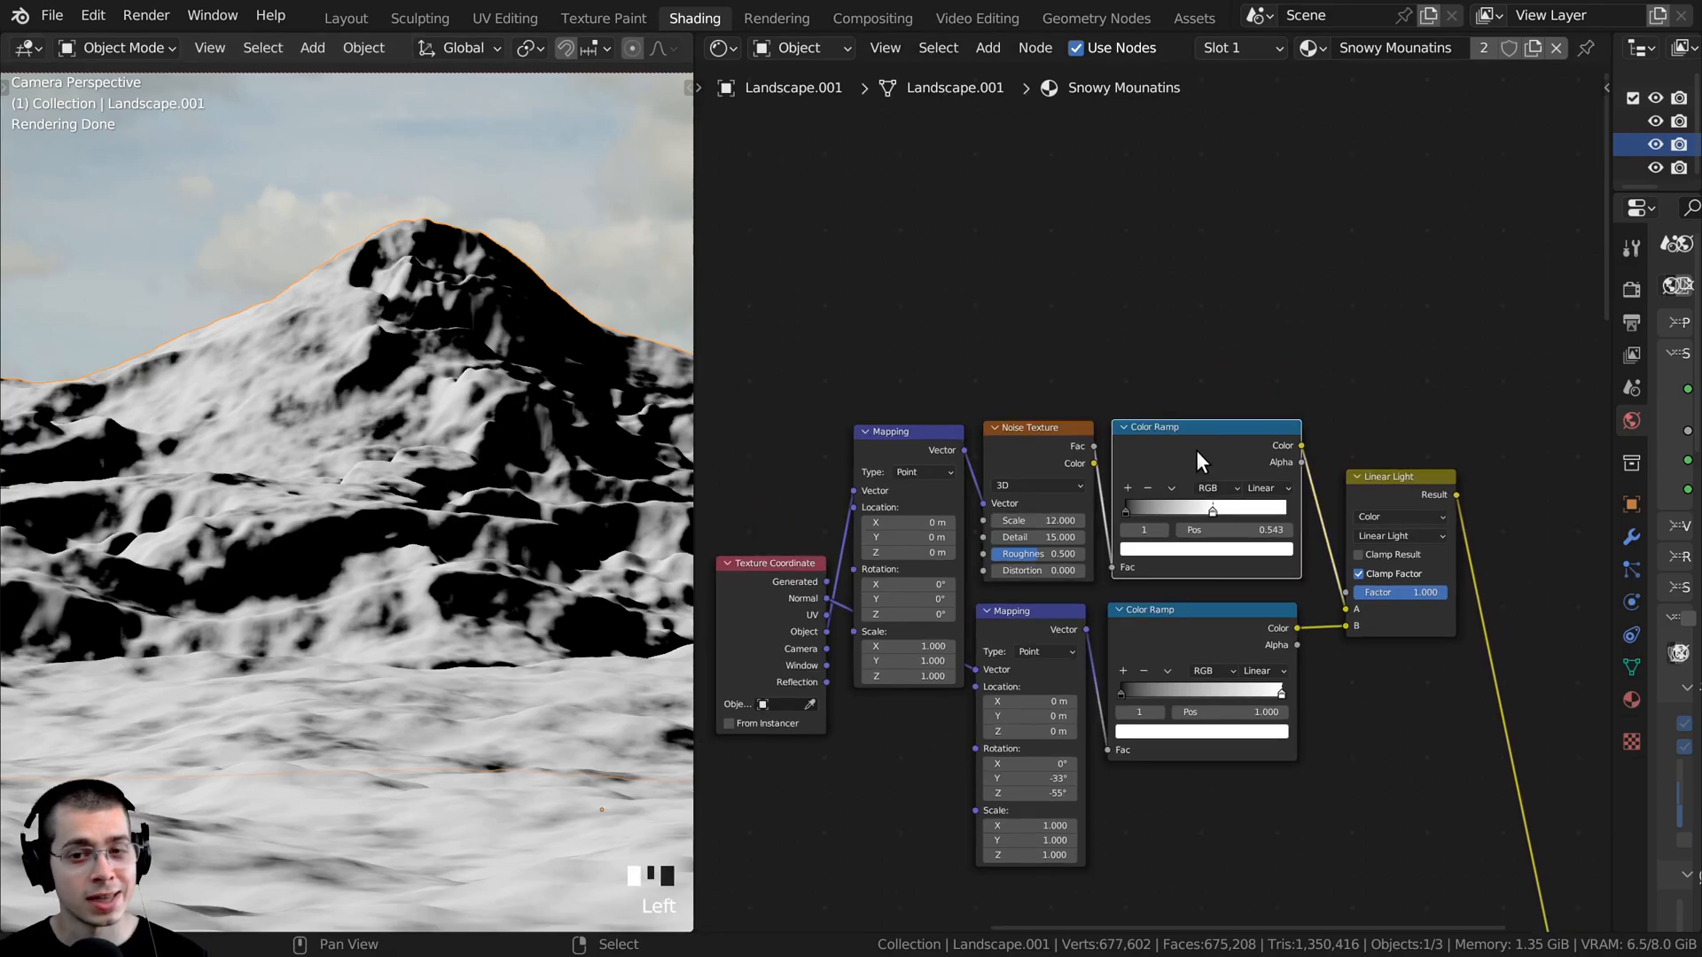
pyautogui.scroll(2, 975, 430)
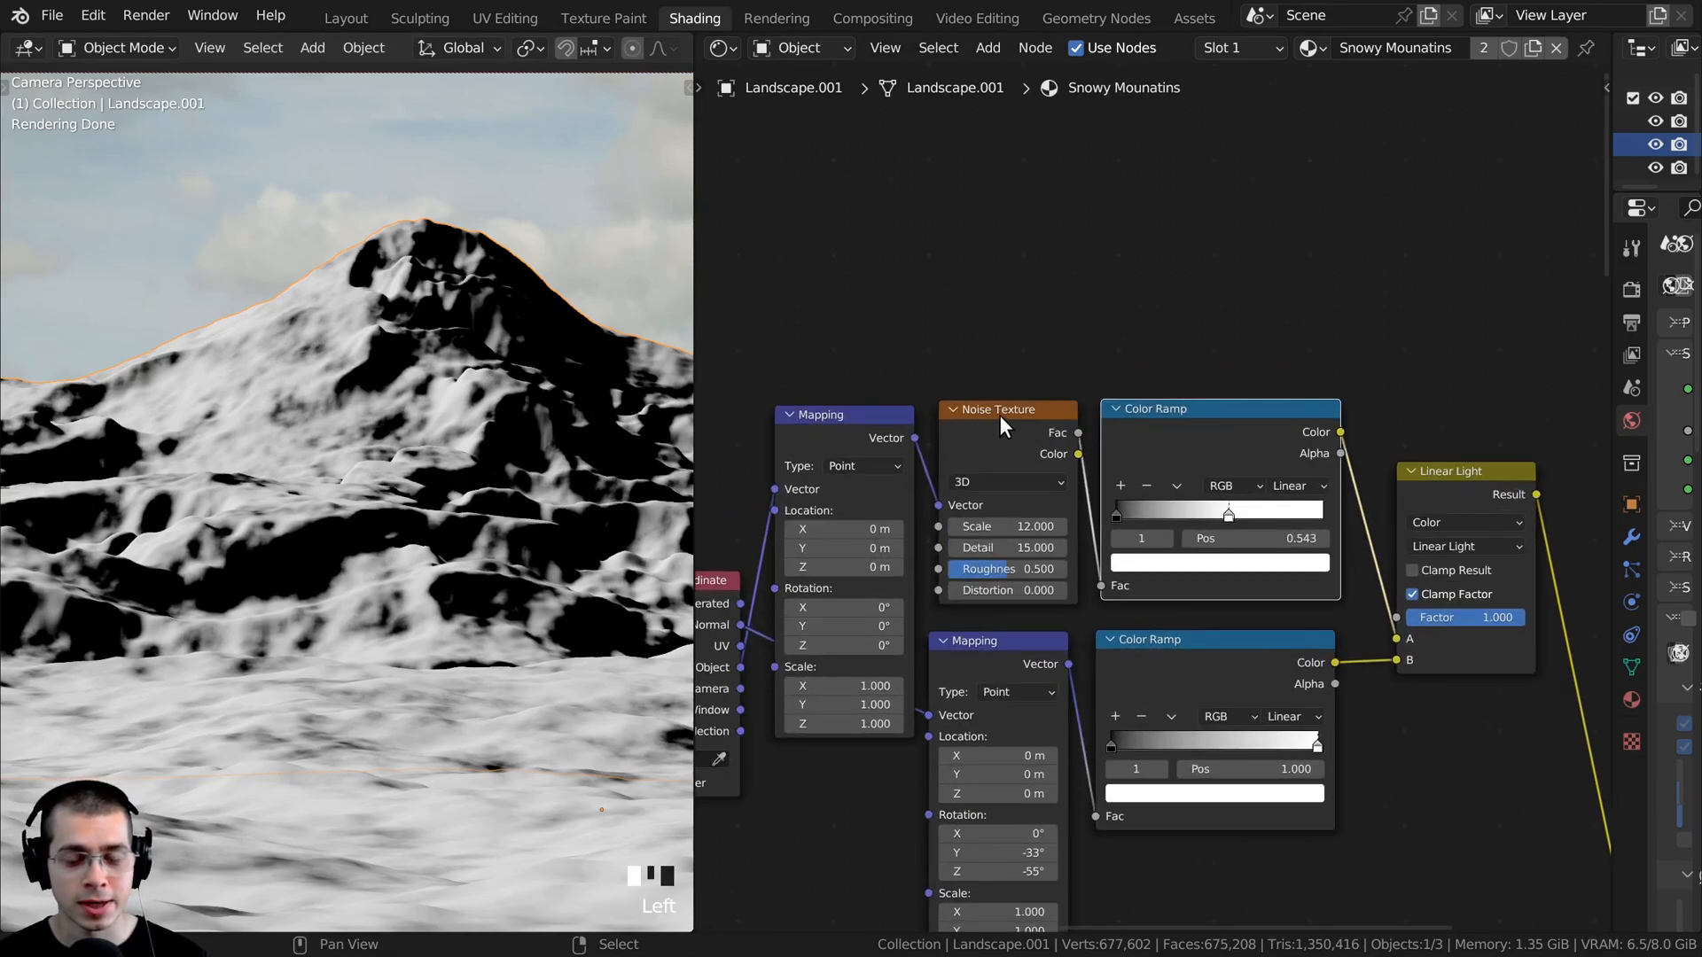
# - Duplicate the Noise Texture and its Color Ramp with the Mapping link kept, and place the copies above the originals
pyautogui.keyDown('shift'); pyautogui.click(997, 424); pyautogui.keyUp('shift')
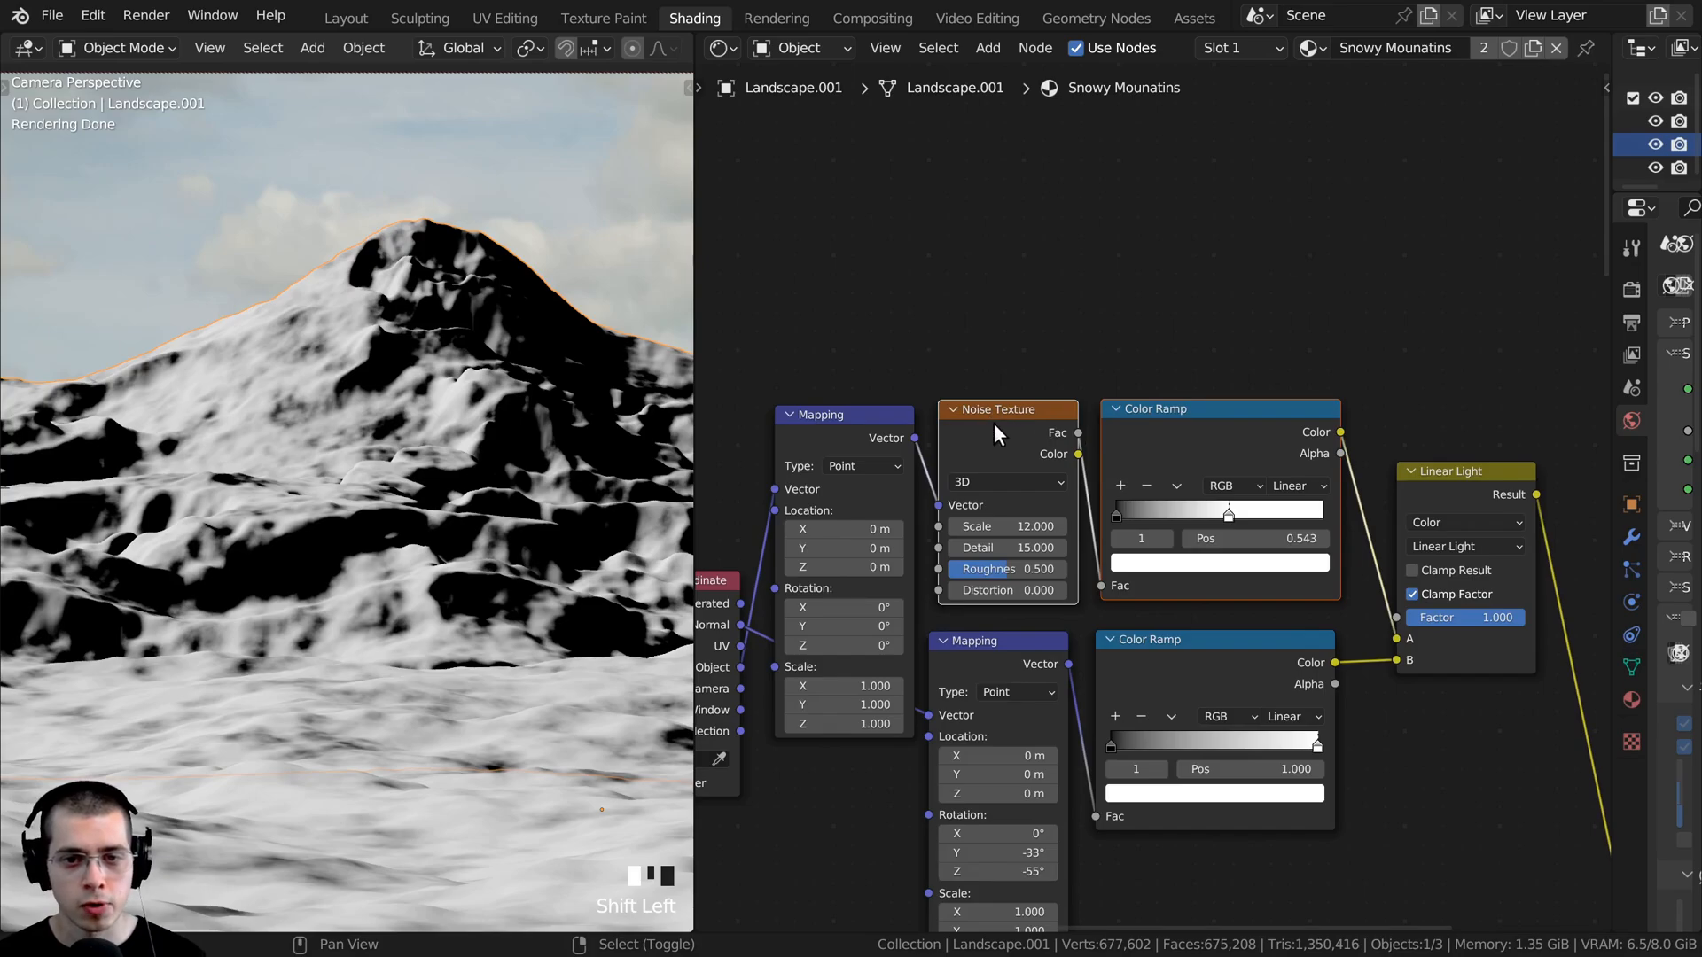
pyautogui.scroll(-2, 1028, 441)
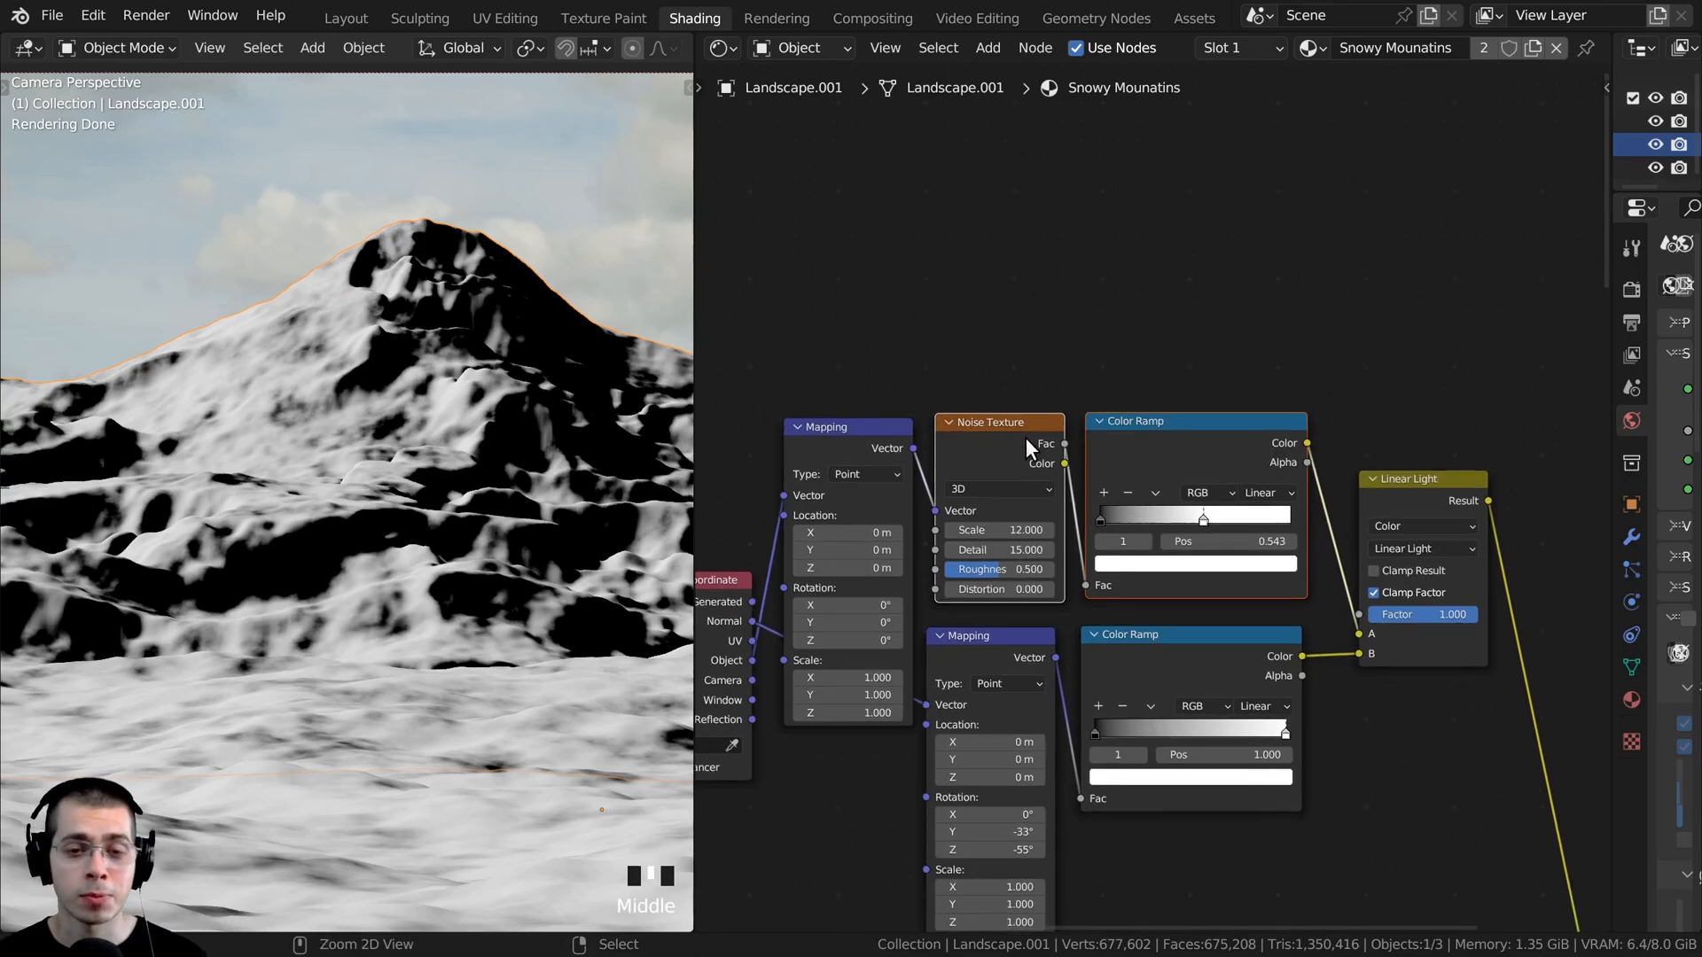
pyautogui.hotkey('ctrl', 'shift', 'd')
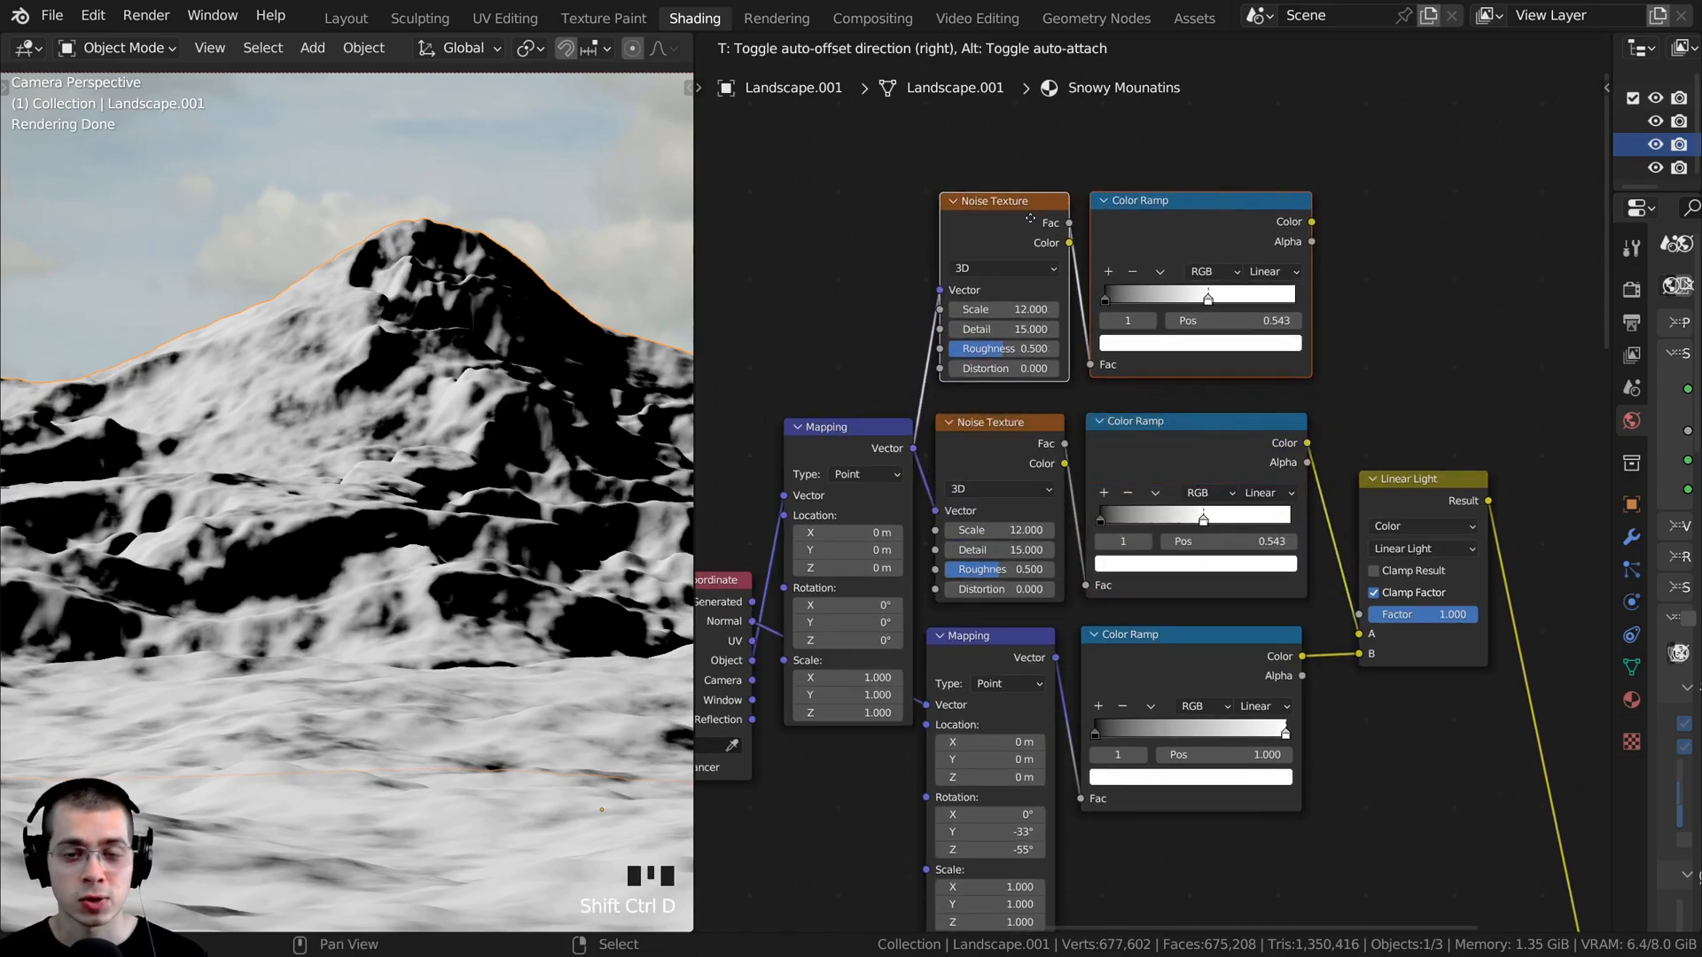
pyautogui.click(1029, 219)
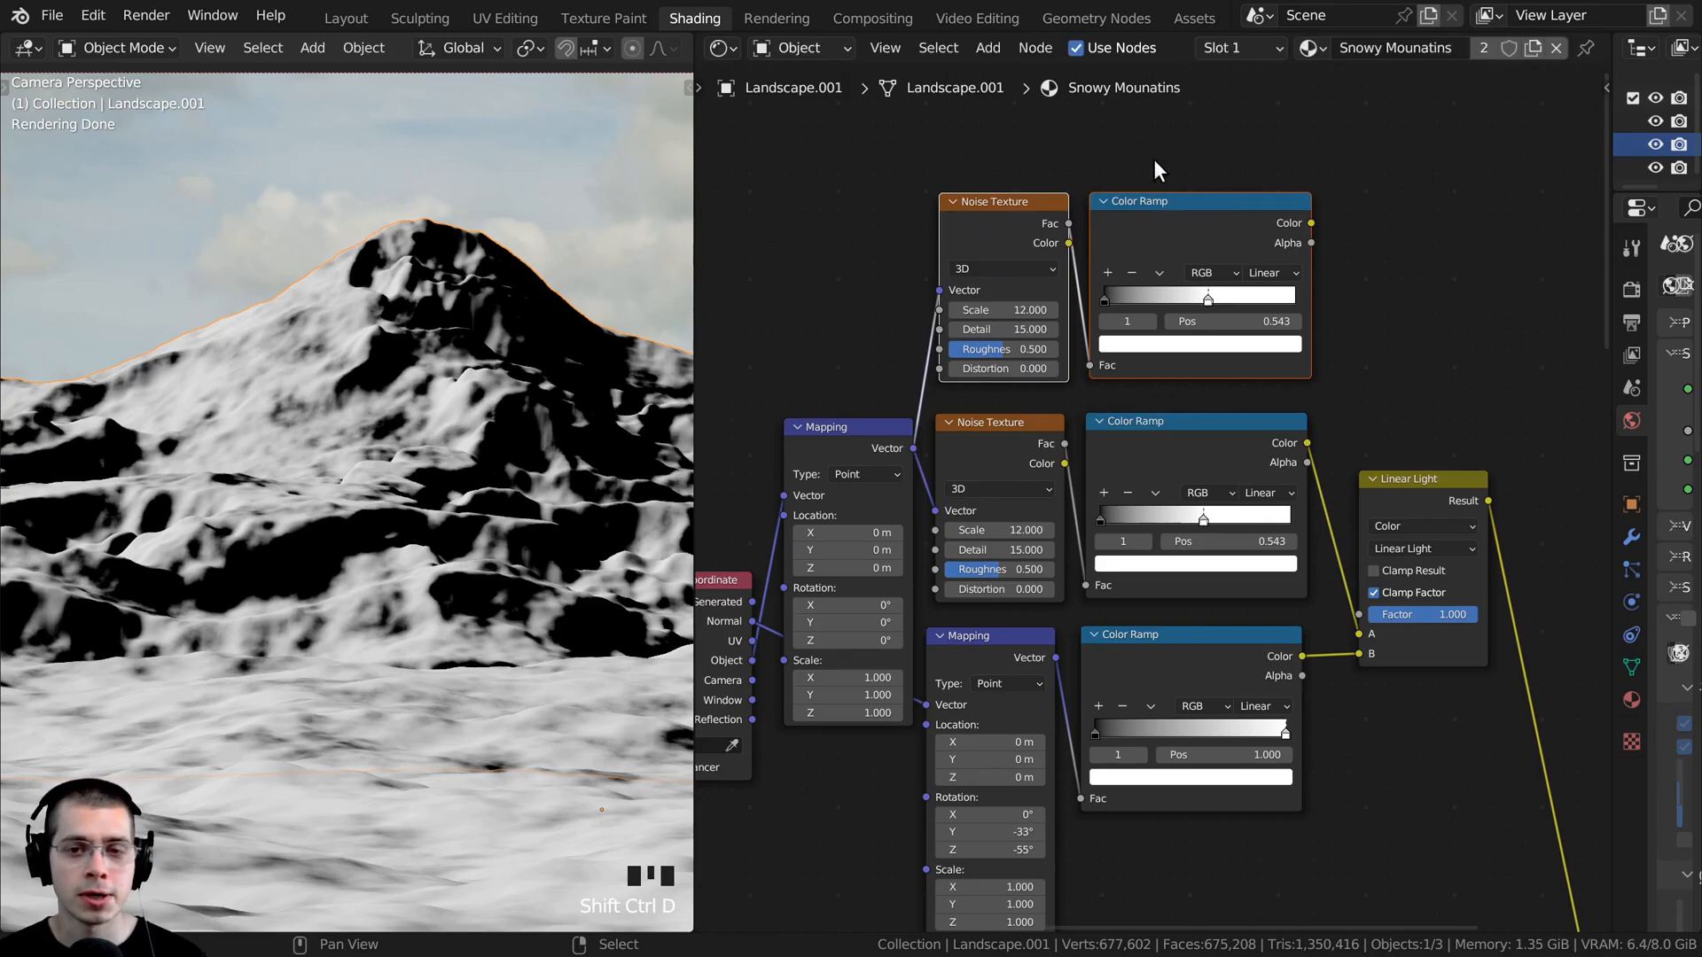
# - Preview the duplicated Color Ramp on the mountain and move its white stop to 1.000 and its black stop to 0.415
pyautogui.keyDown('ctrl'); pyautogui.keyDown('shift'); pyautogui.click(1214, 235); pyautogui.keyUp('shift'); pyautogui.keyUp('ctrl')
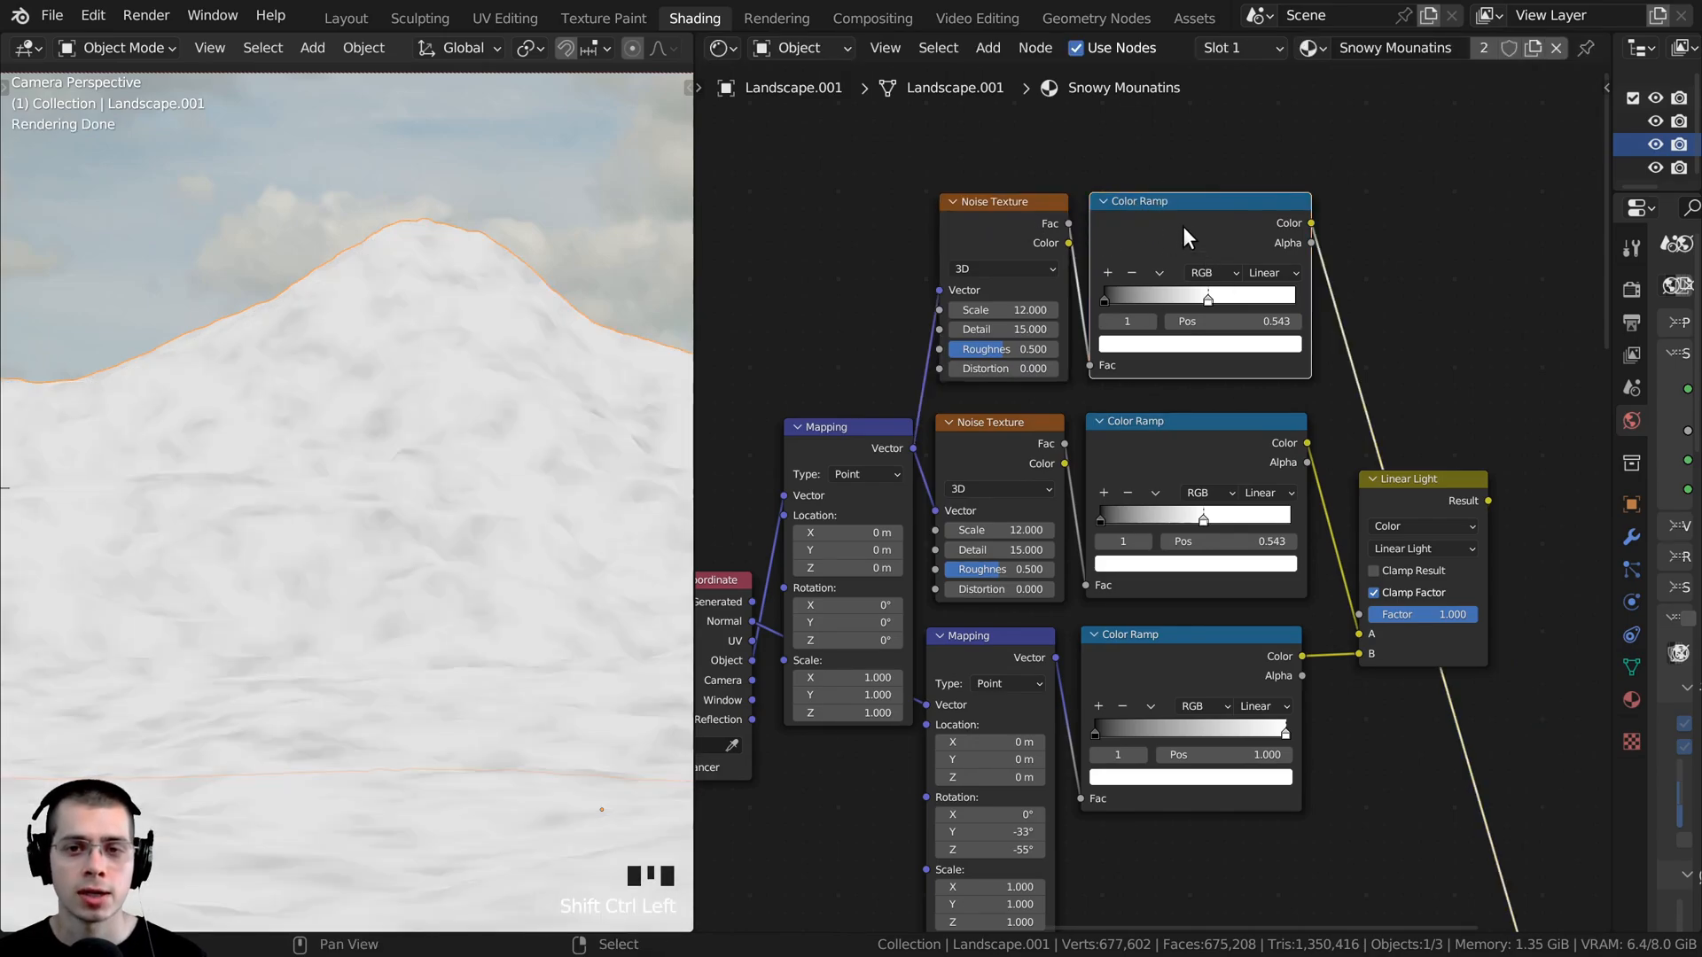
pyautogui.moveTo(1182, 226); pyautogui.dragTo(1164, 326, button='middle')
pyautogui.scroll(2, 1164, 326)
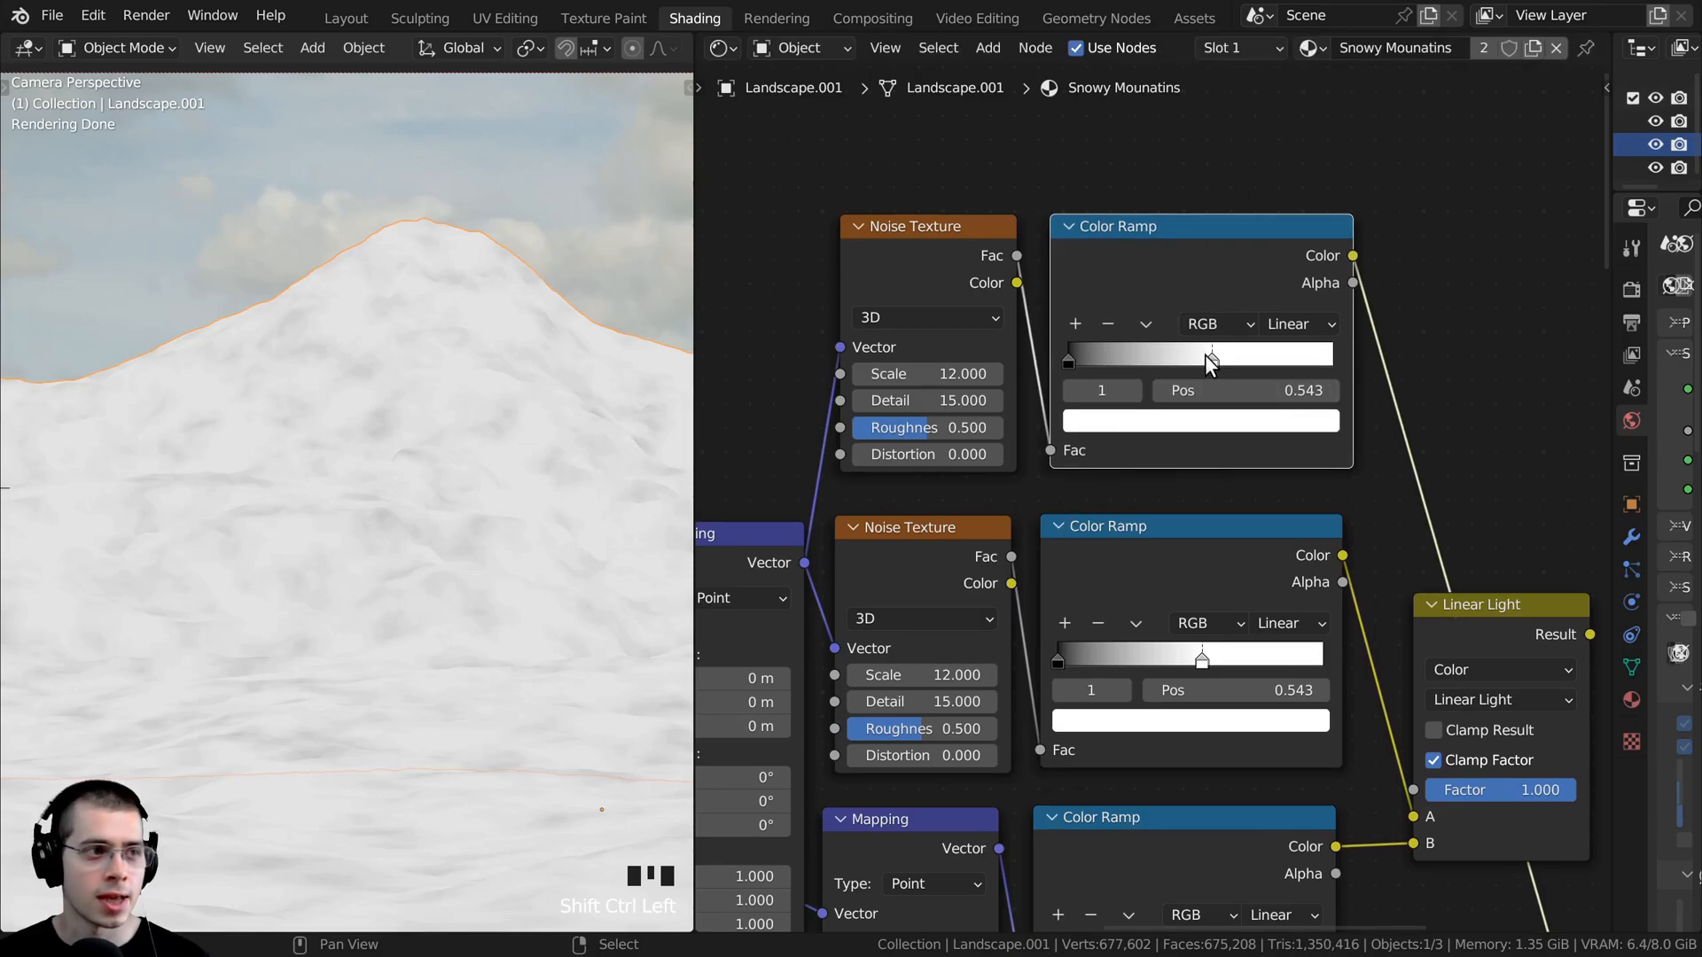
pyautogui.moveTo(1213, 353); pyautogui.dragTo(1432, 353)
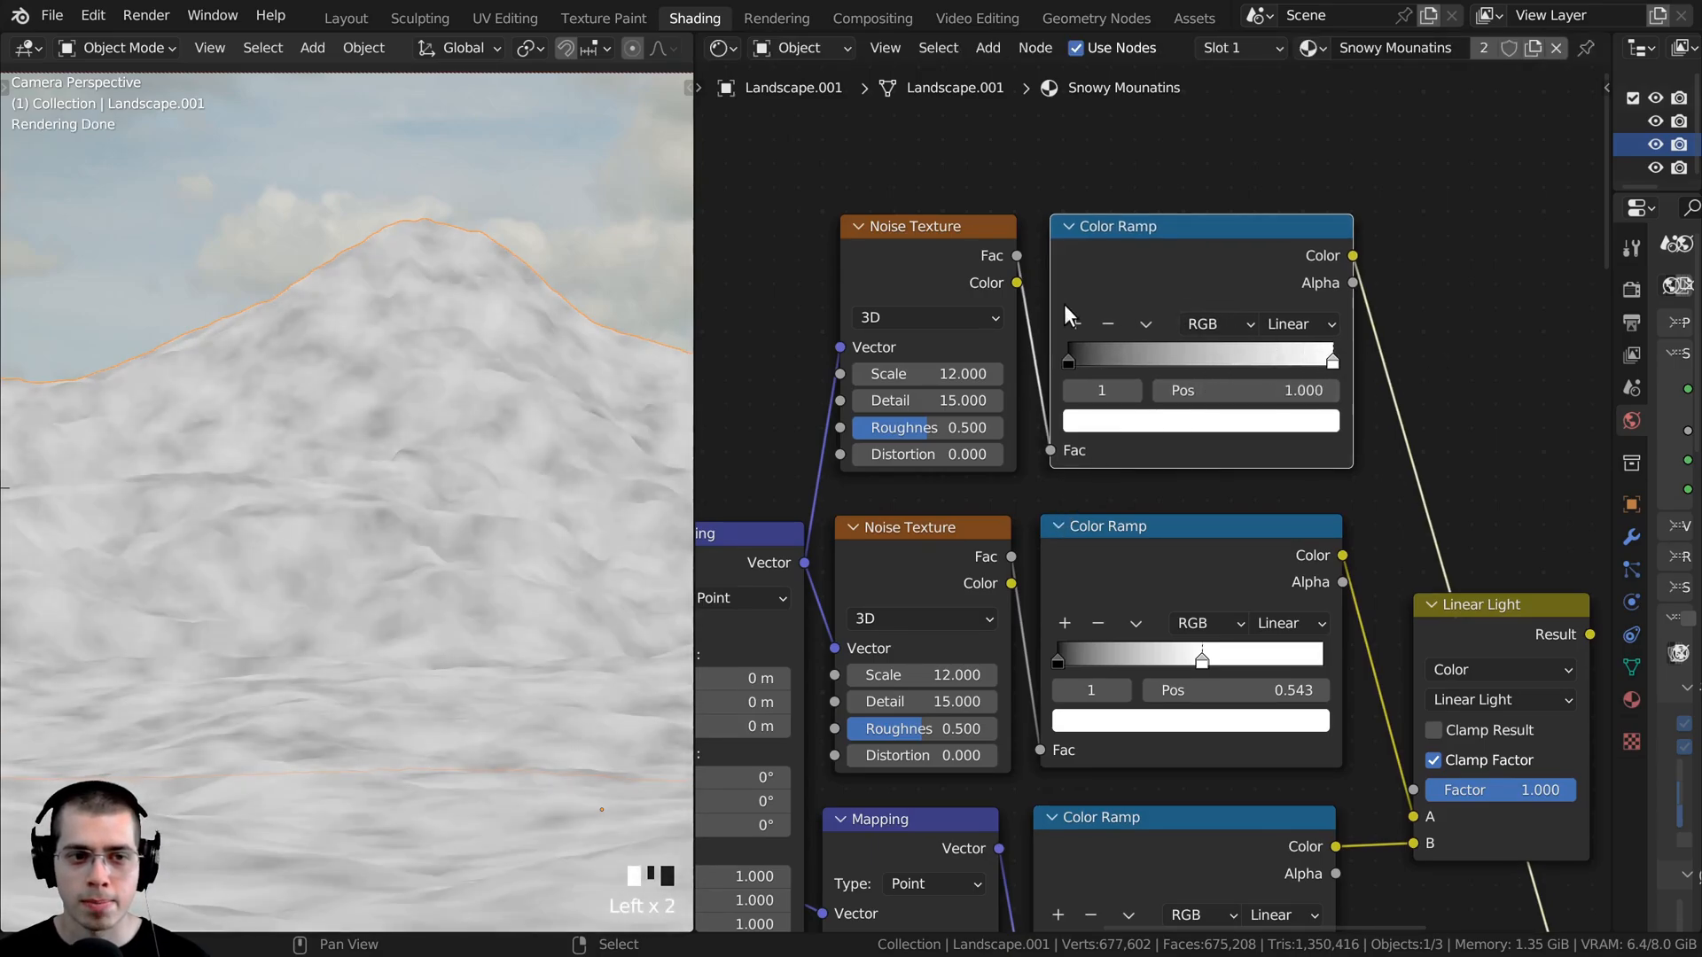
pyautogui.moveTo(1068, 359); pyautogui.dragTo(1186, 370)
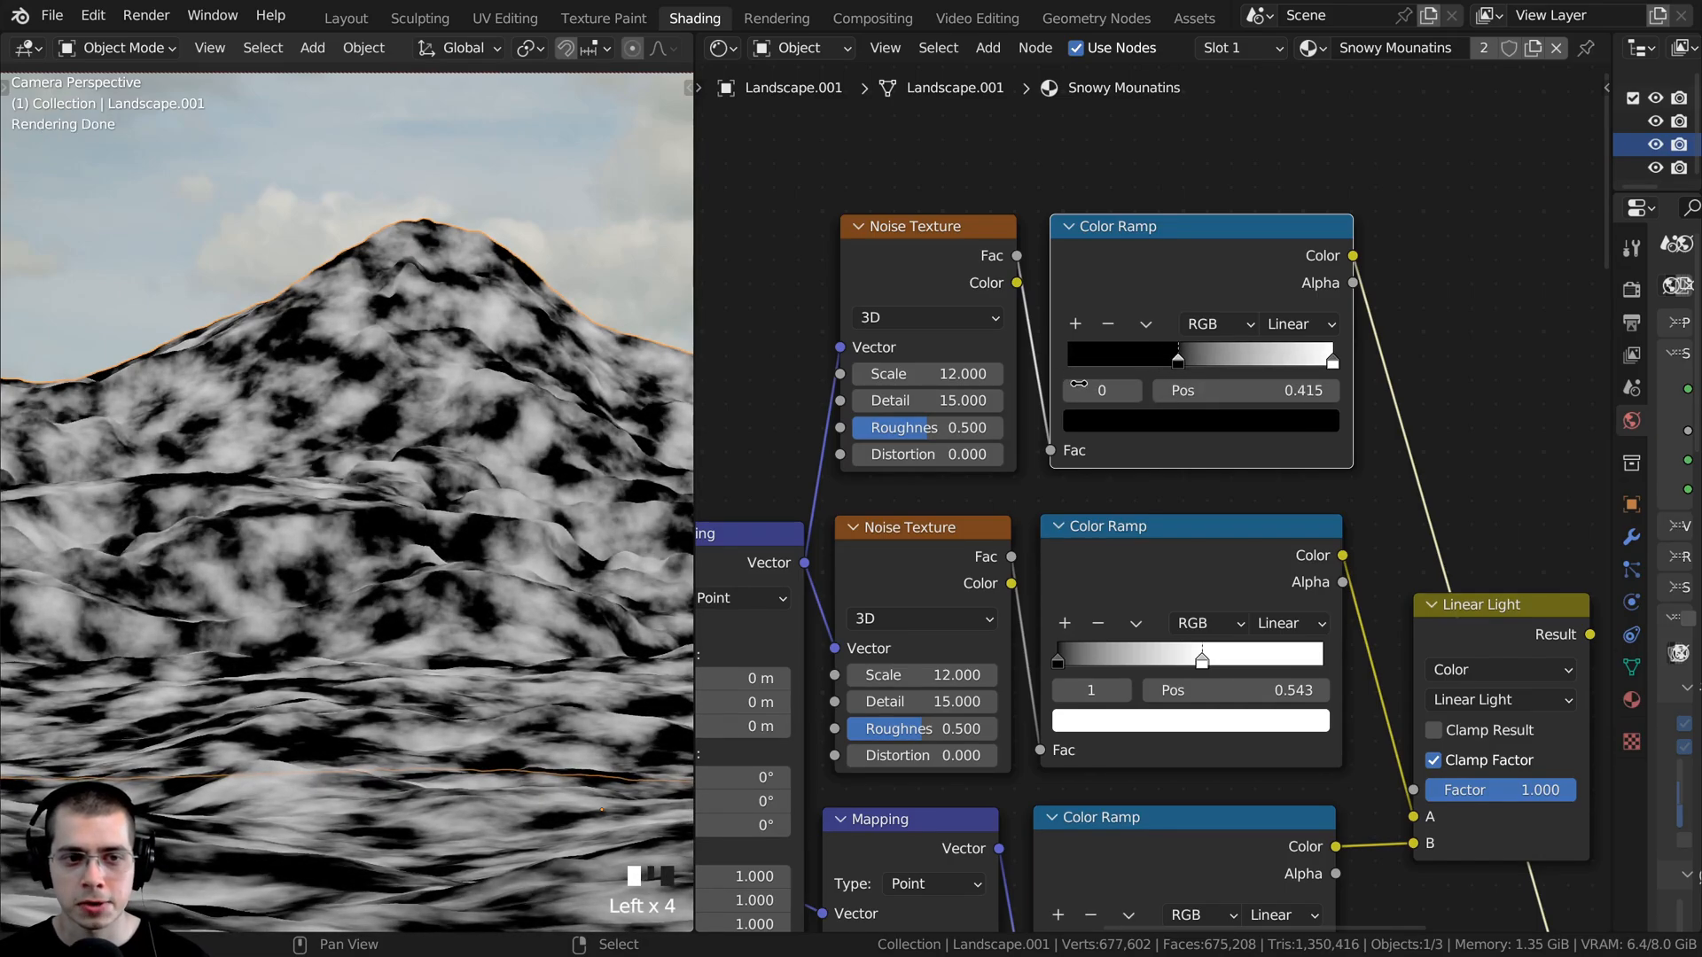
# - Set the duplicated Noise Texture's Roughness to 1.000 and its Scale to 18
pyautogui.scroll(-3, 476, 548)
pyautogui.scroll(1, 436, 592)
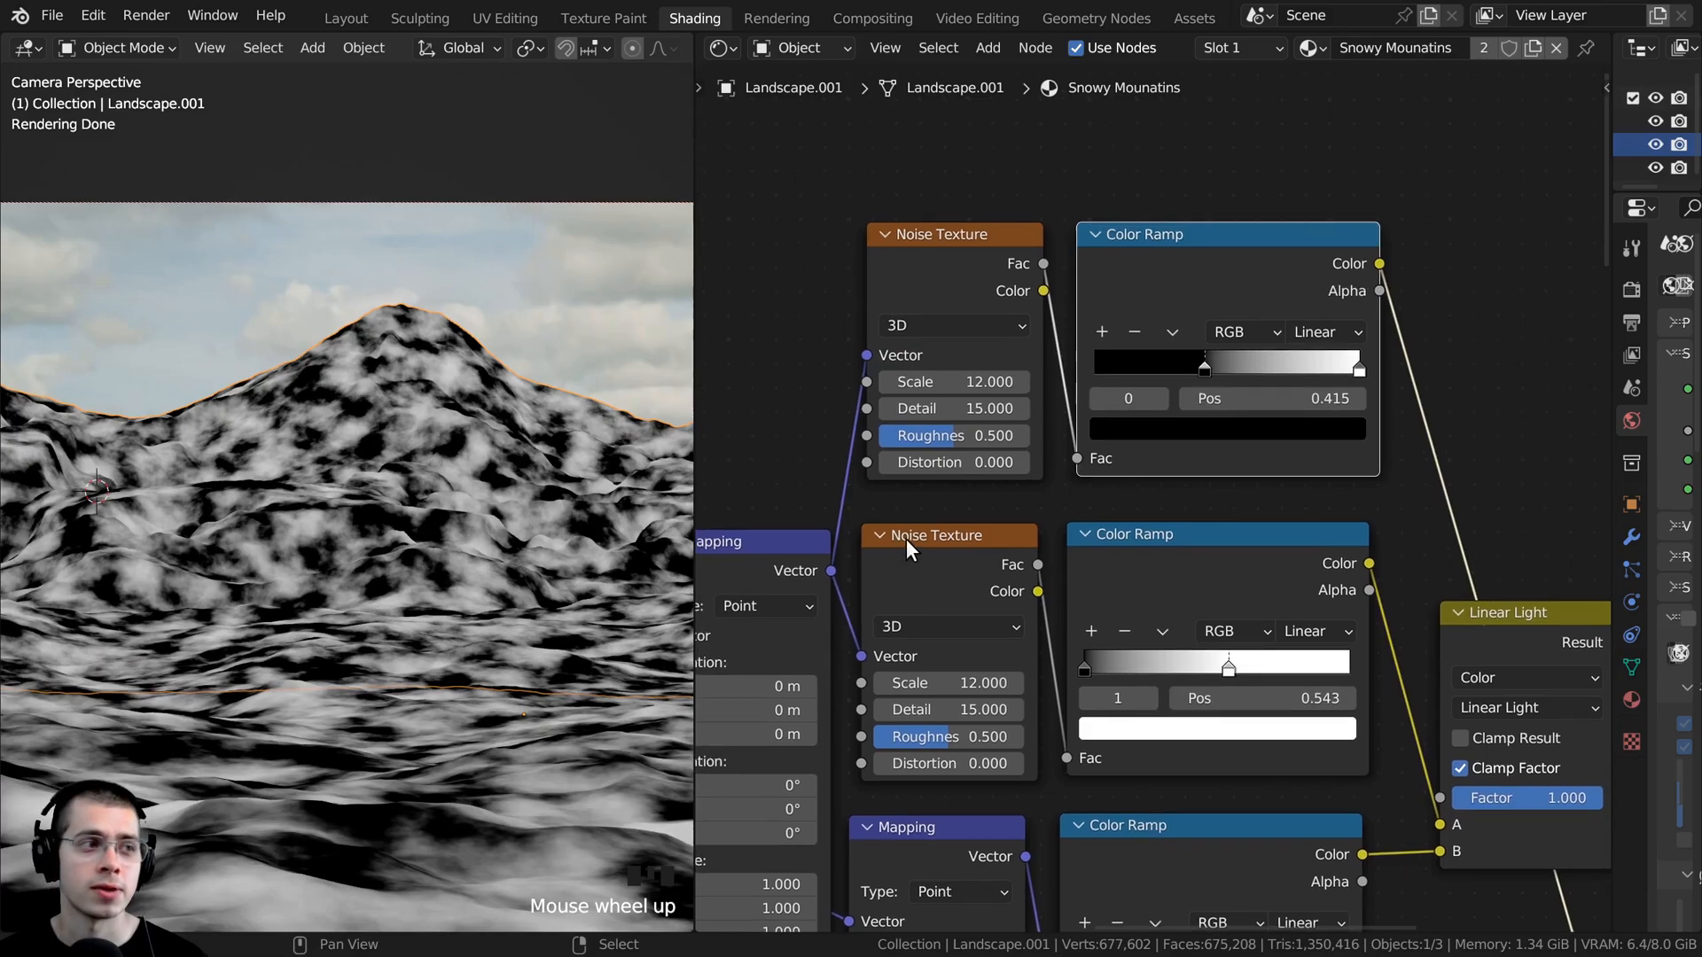
pyautogui.scroll(1, 906, 539)
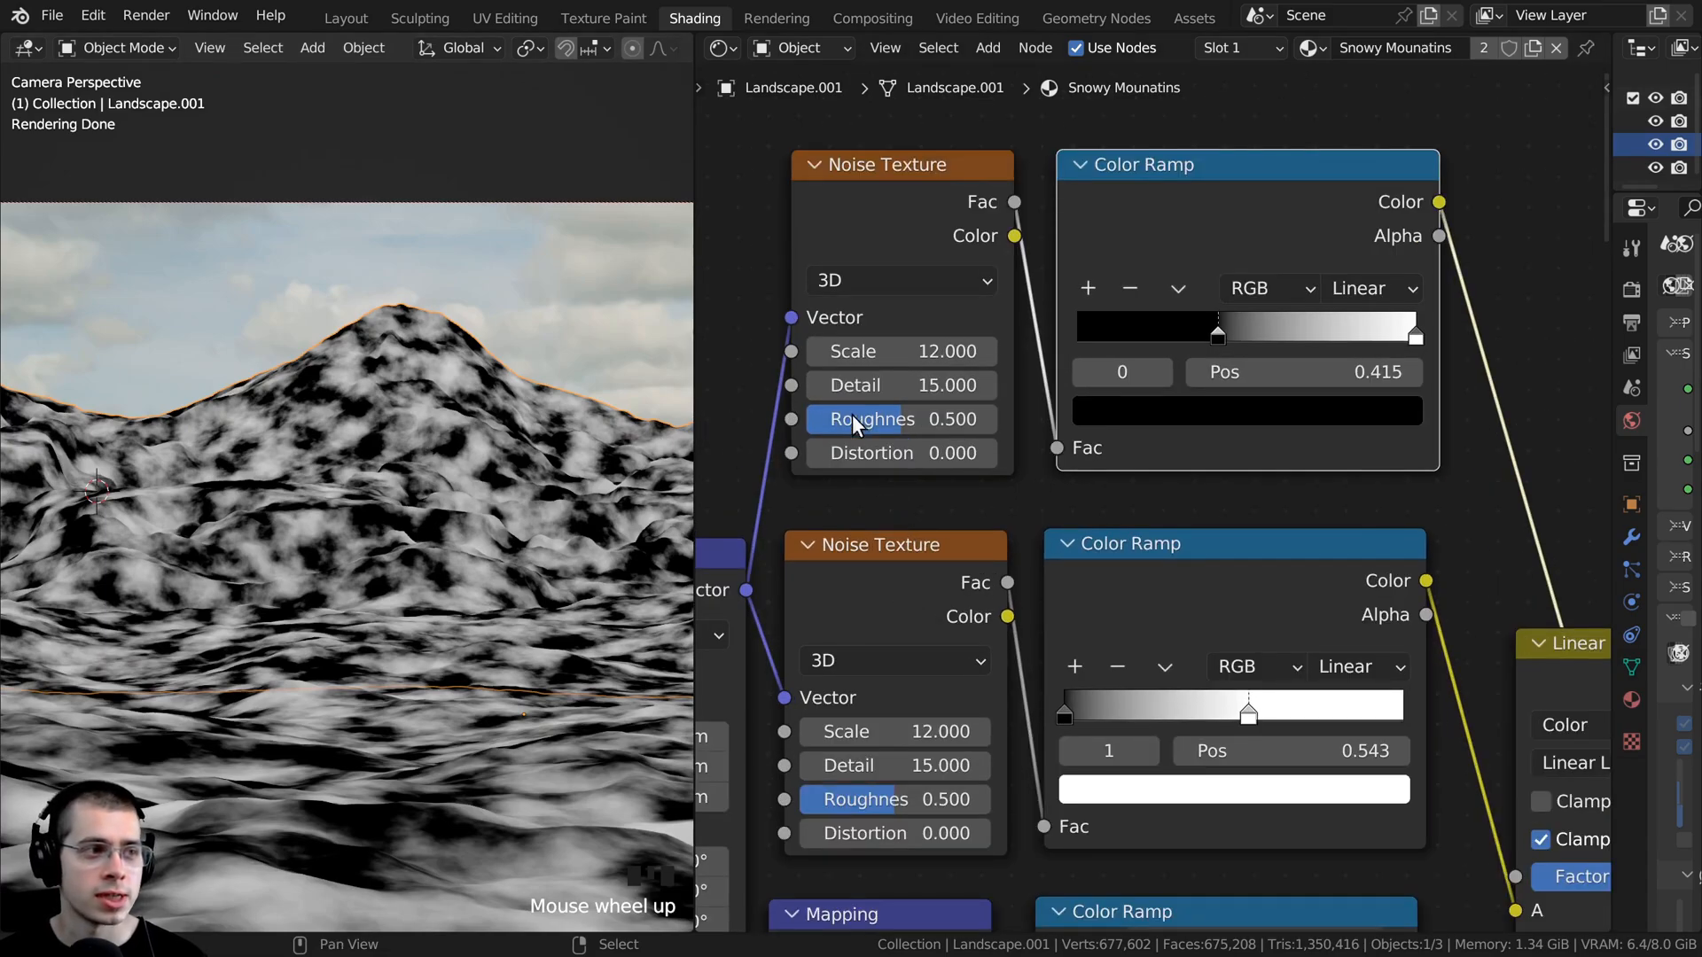
pyautogui.moveTo(904, 419); pyautogui.dragTo(1002, 419)
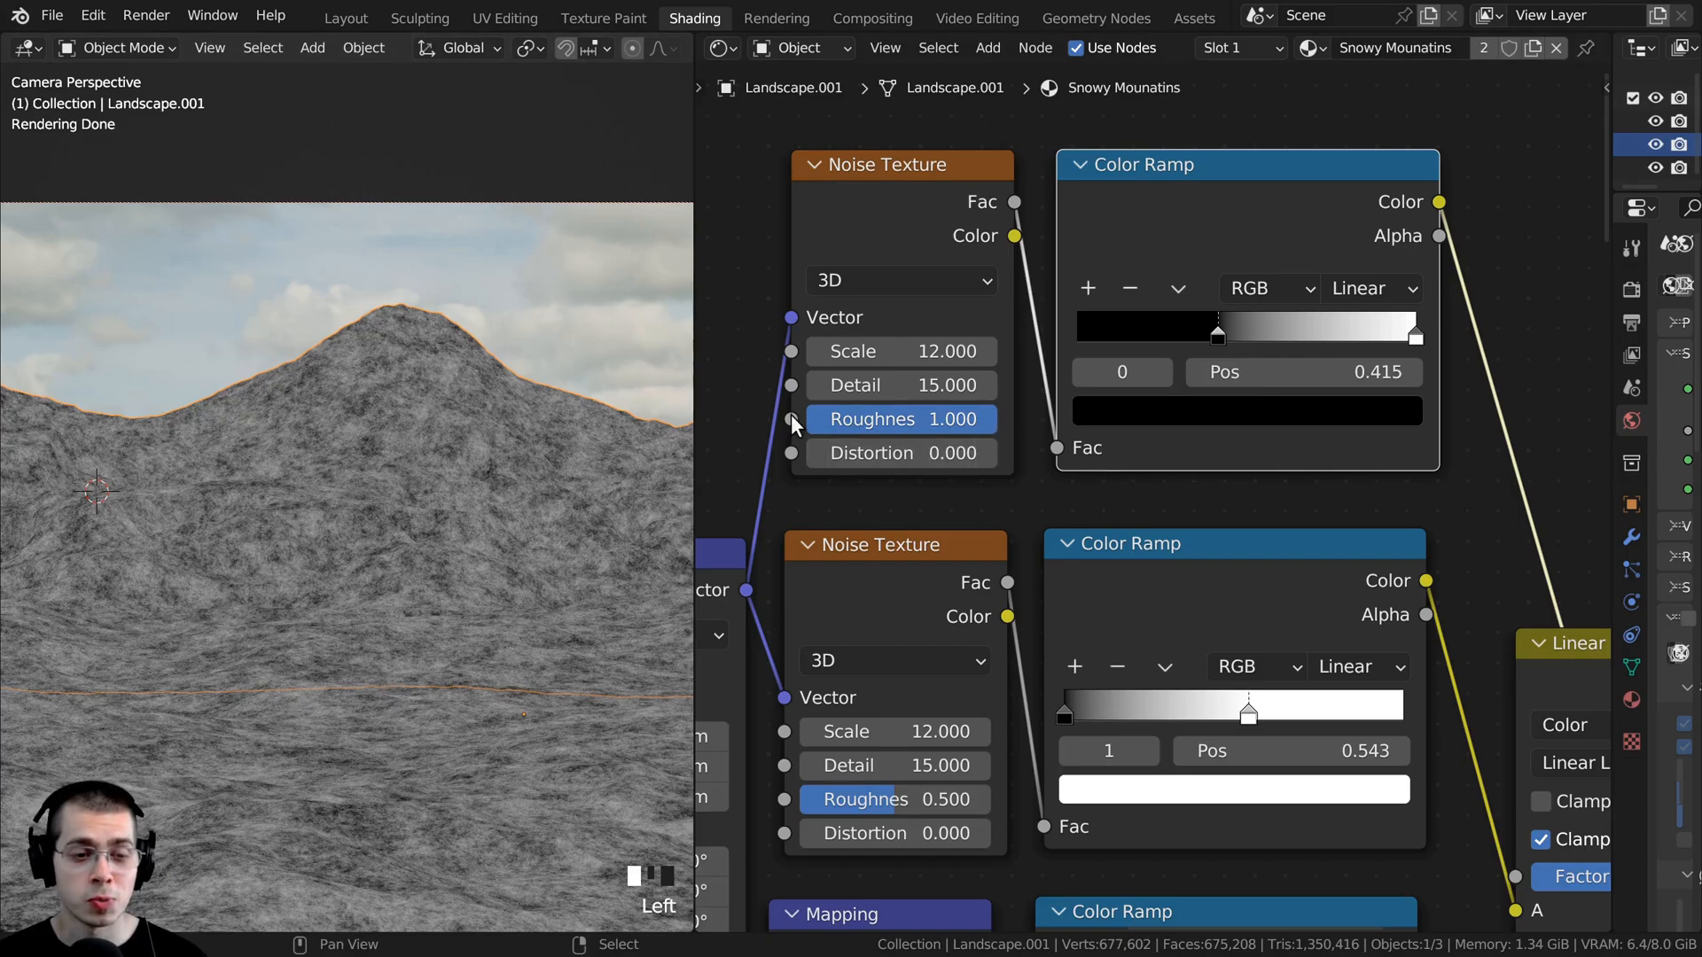
pyautogui.click(870, 353)
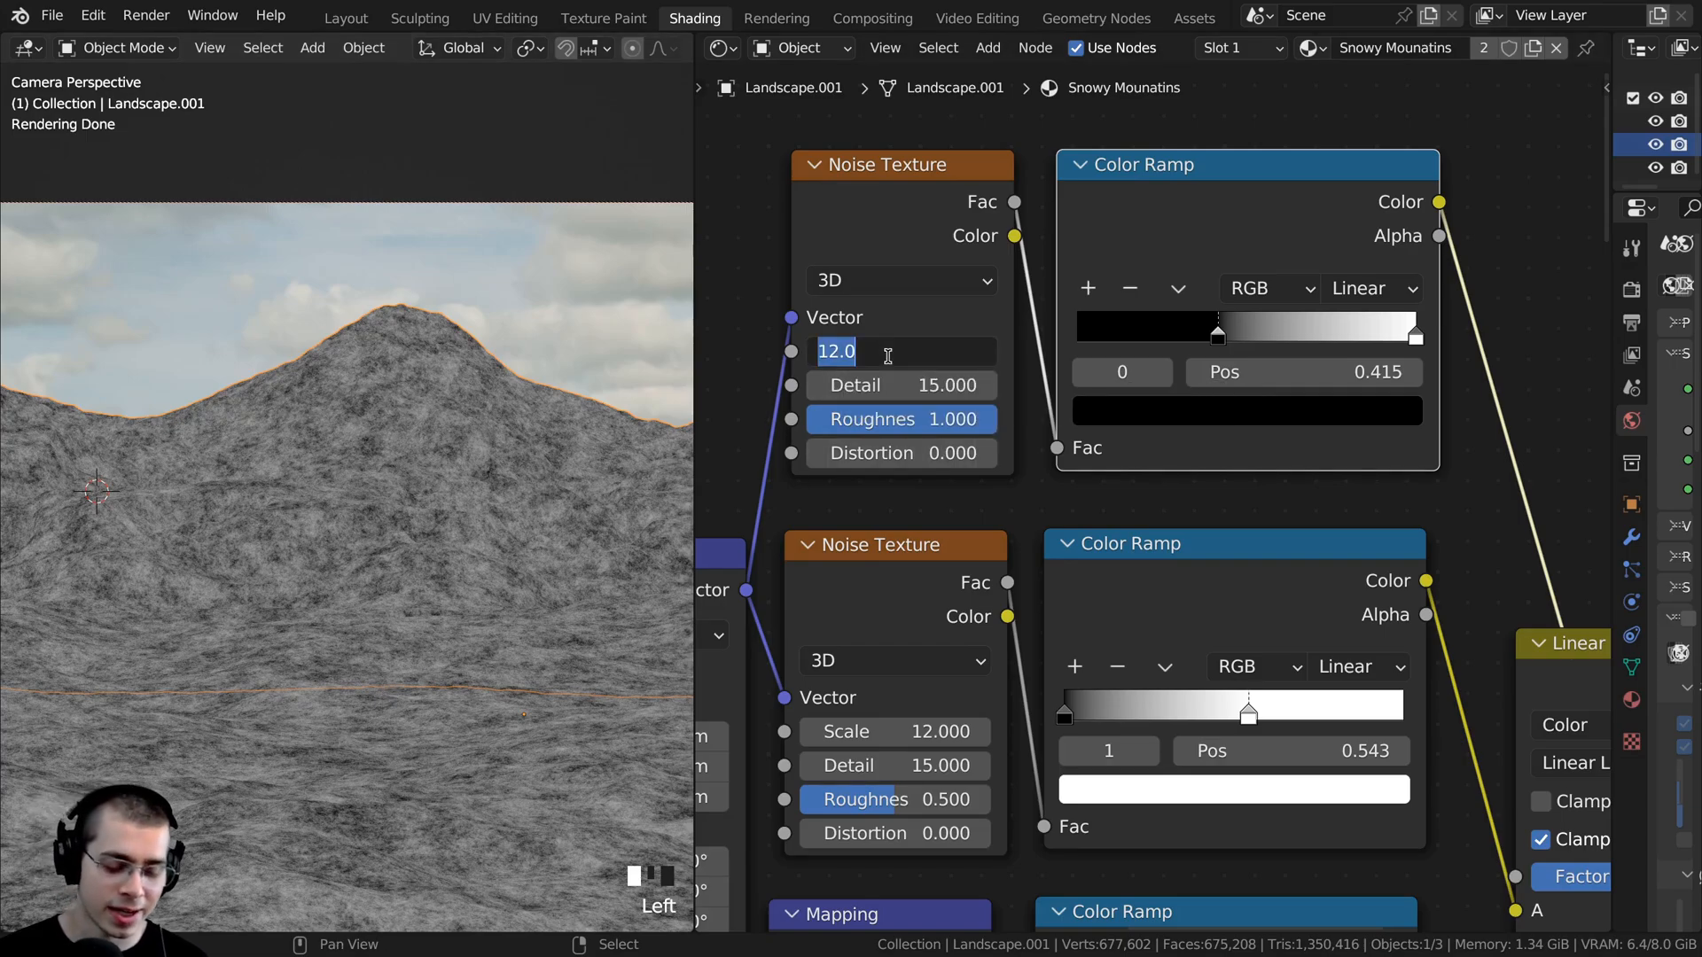
pyautogui.write('18')
pyautogui.press('Return')
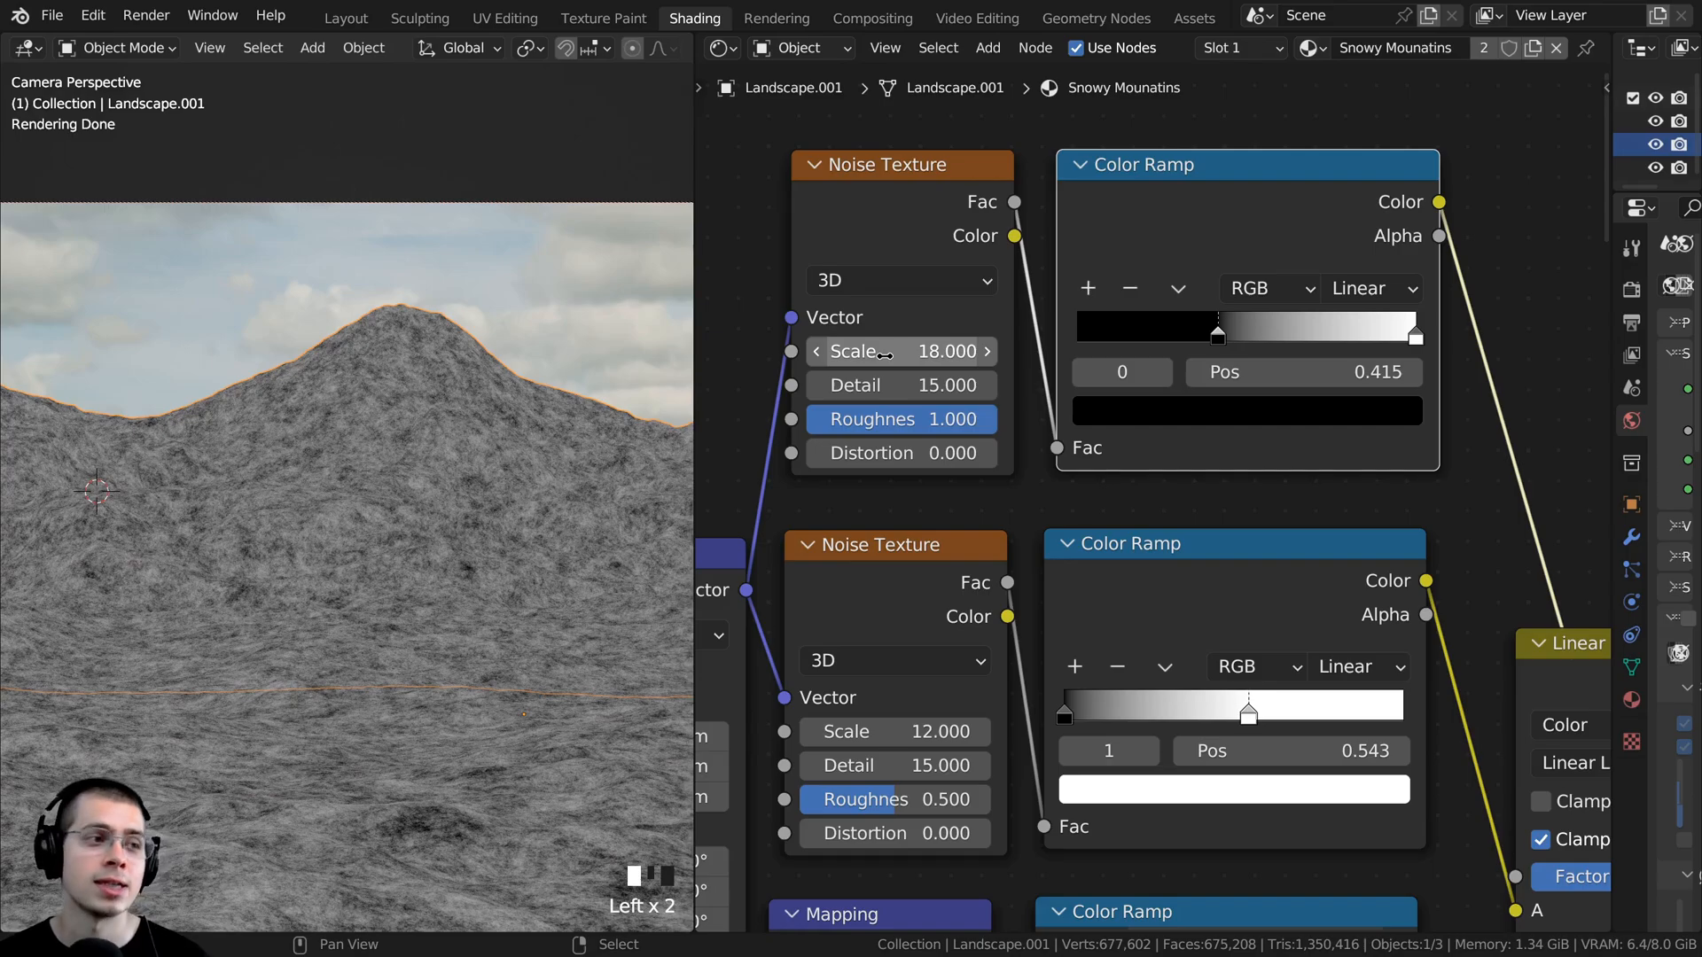
# - Duplicate the Linear Light mix node and place the copy beyond the original, closer to the upper noise branch's height
pyautogui.scroll(-3, 487, 540)
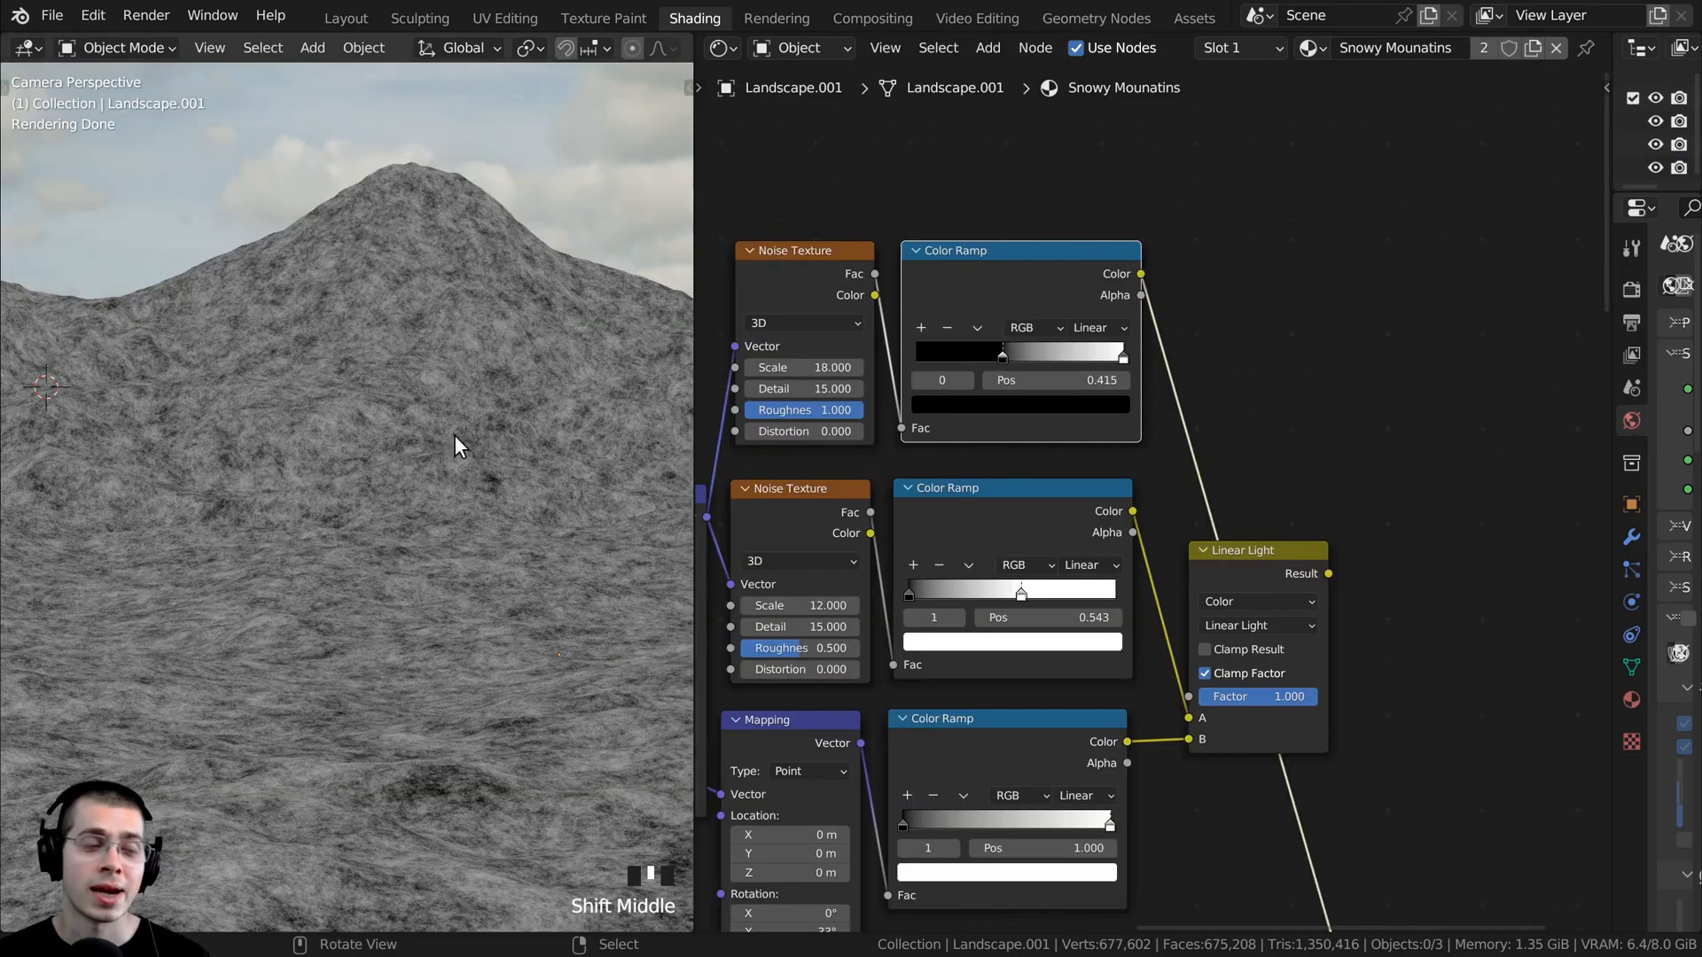
pyautogui.keyDown('shift'); pyautogui.moveTo(941, 507); pyautogui.dragTo(1166, 716, button='middle'); pyautogui.keyUp('shift')
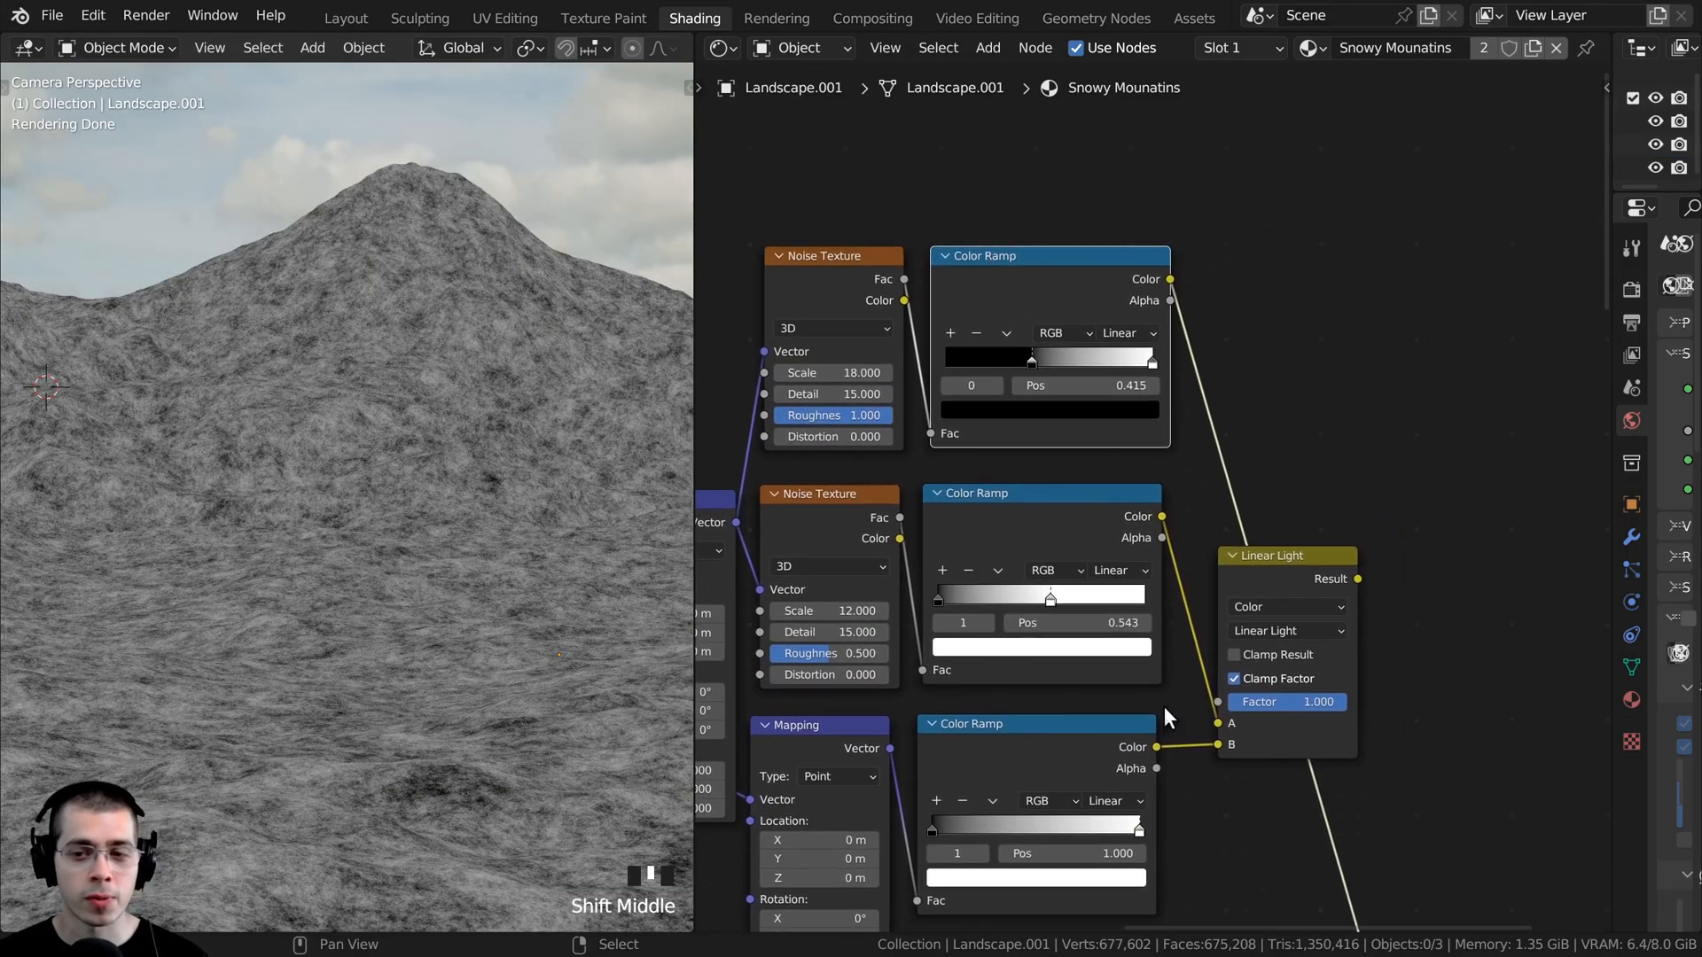
pyautogui.click(1290, 580)
pyautogui.moveTo(1289, 579); pyautogui.dragTo(1225, 566, button='middle')
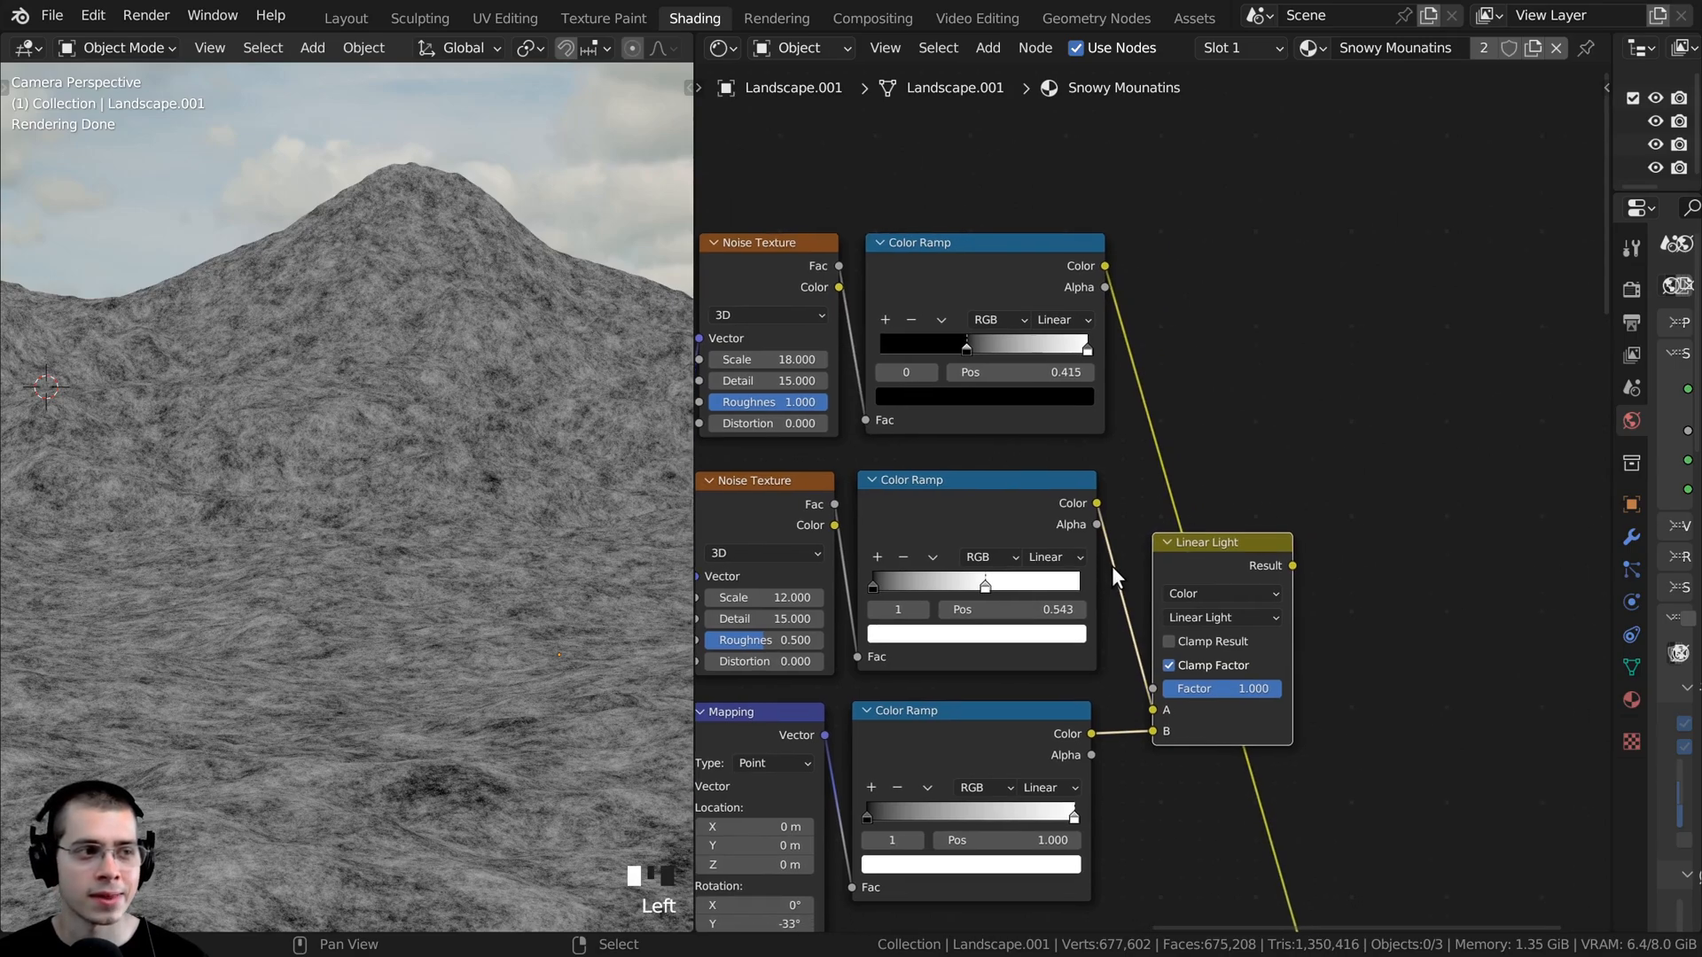
pyautogui.hotkey('shift', 'd')
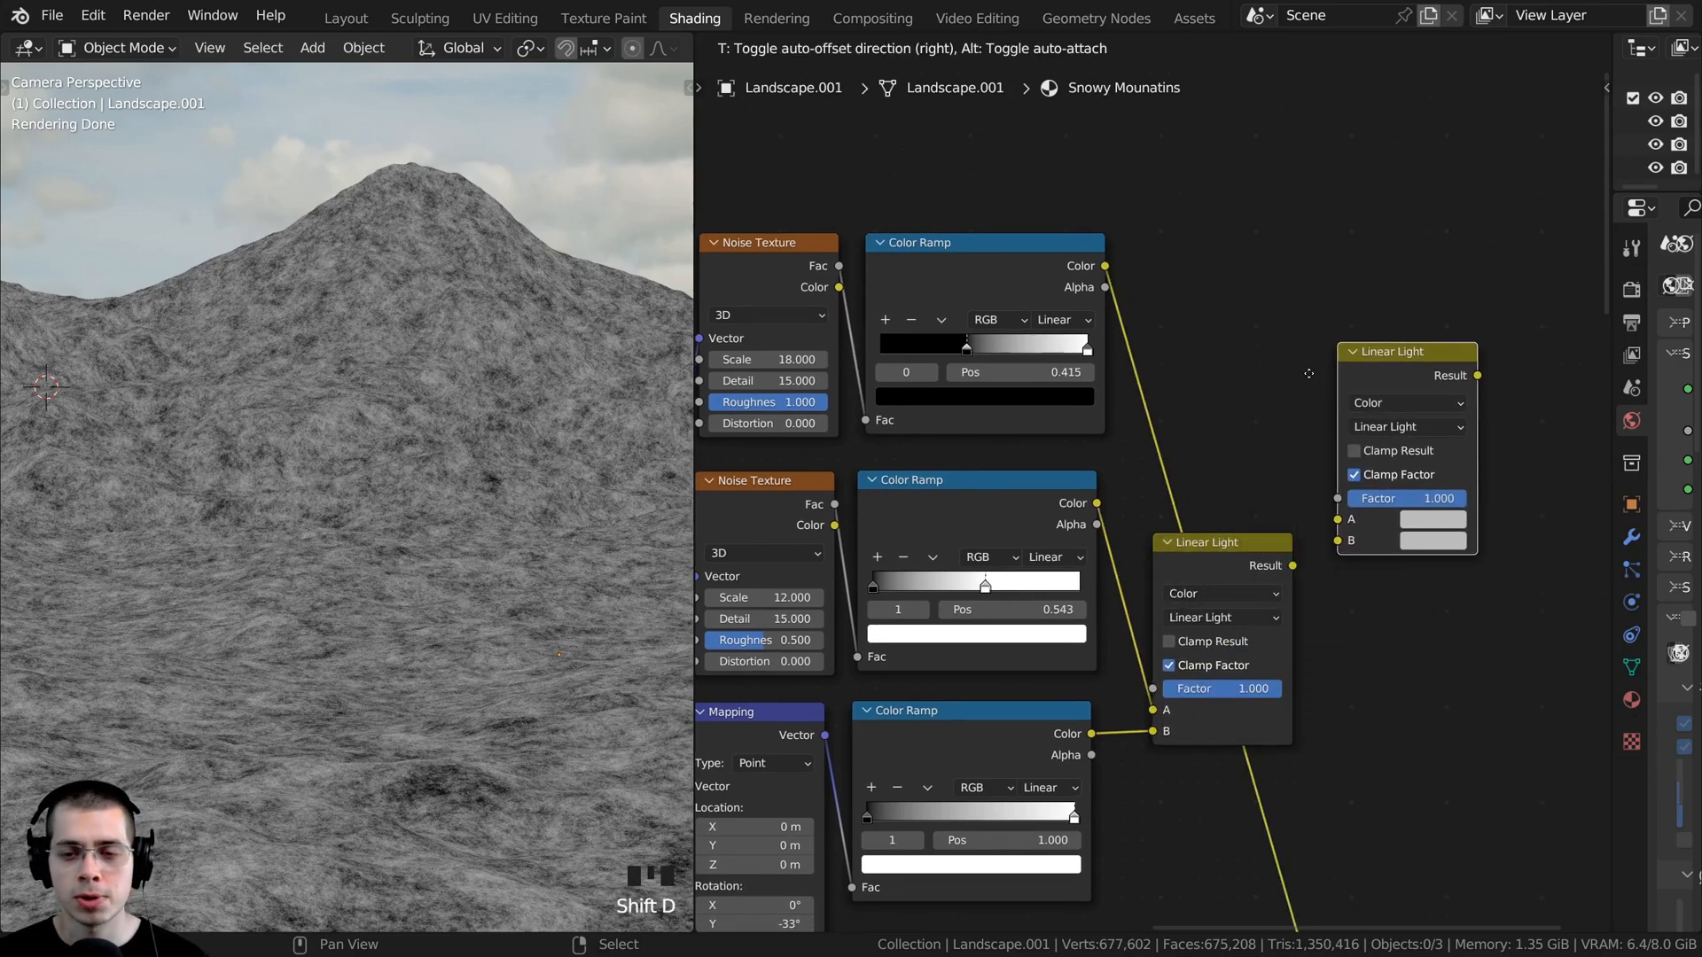
pyautogui.click(1311, 374)
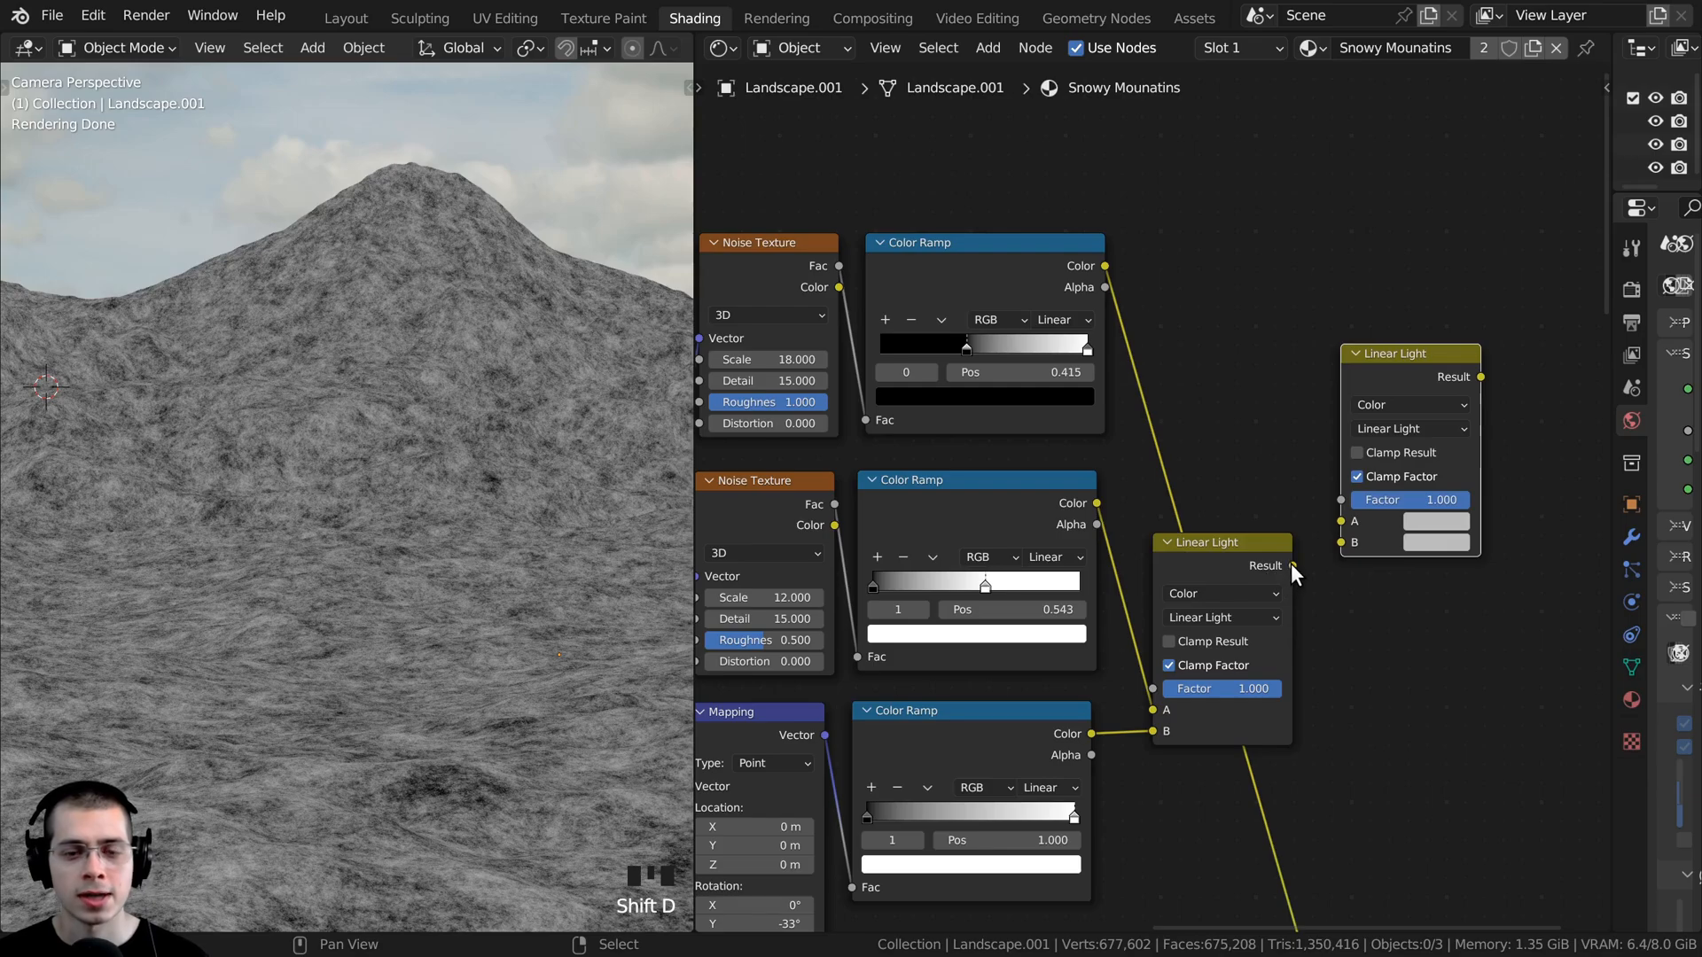
# - Connect the first Linear Light's Result to the copy's A input and the upper Color Ramp's Color to the copy's Factor
pyautogui.moveTo(1291, 565); pyautogui.dragTo(1273, 443)
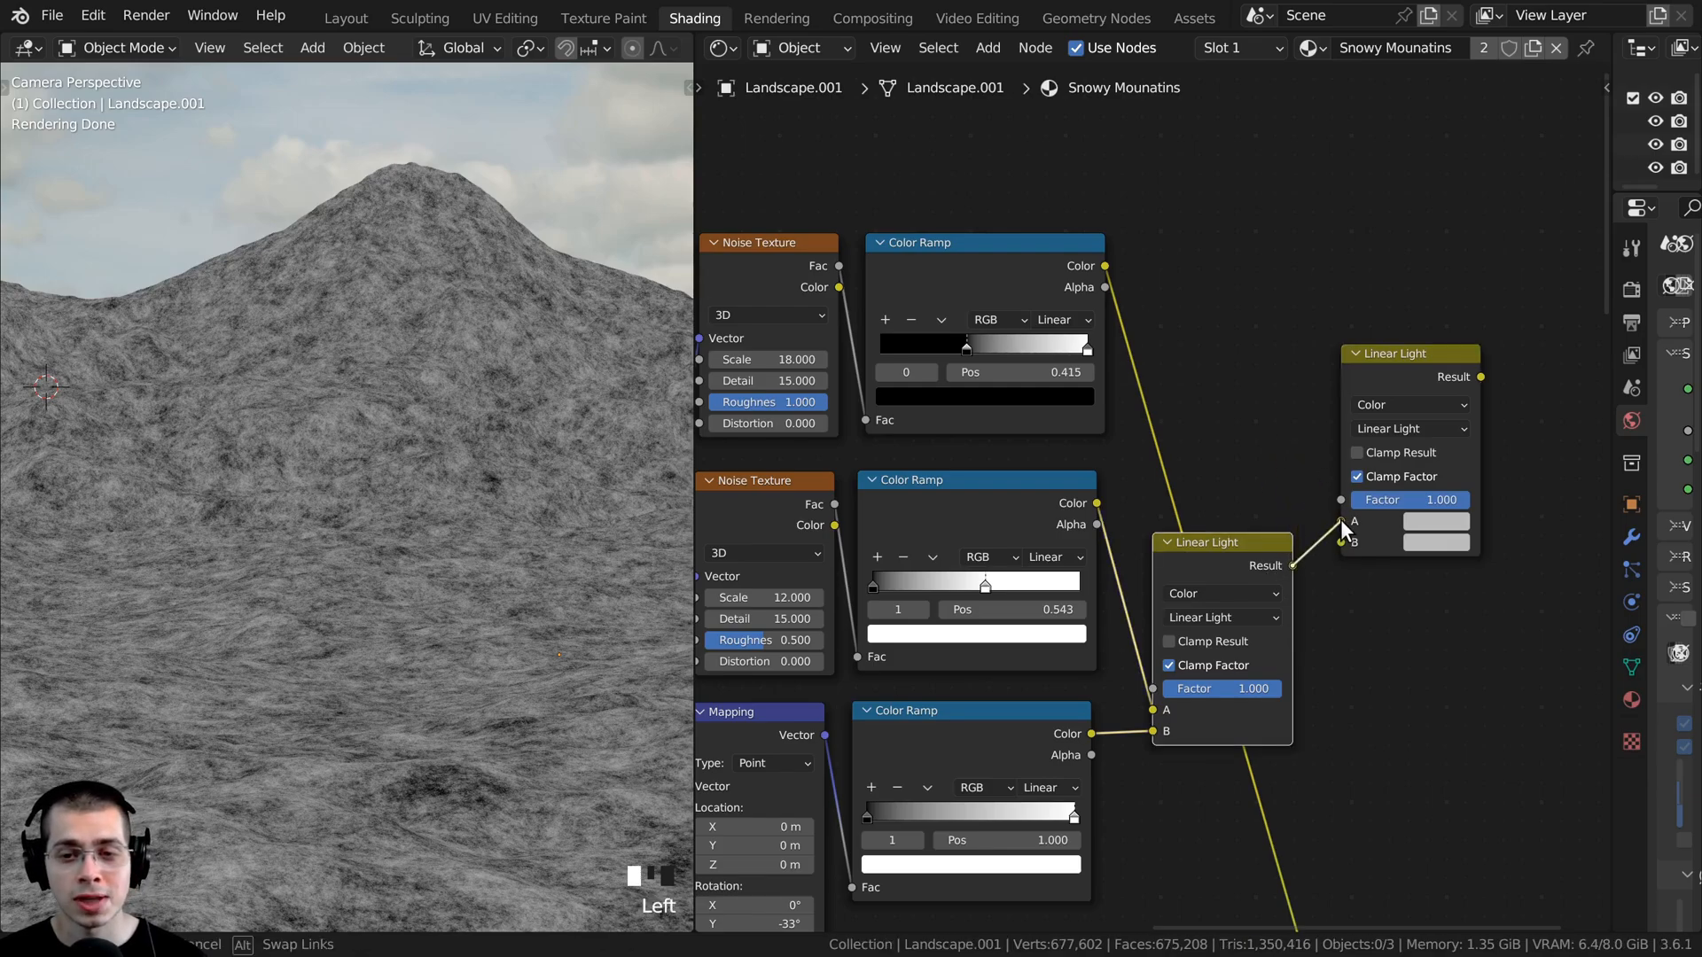
pyautogui.moveTo(1341, 519); pyautogui.dragTo(1341, 519)
pyautogui.click(1090, 275)
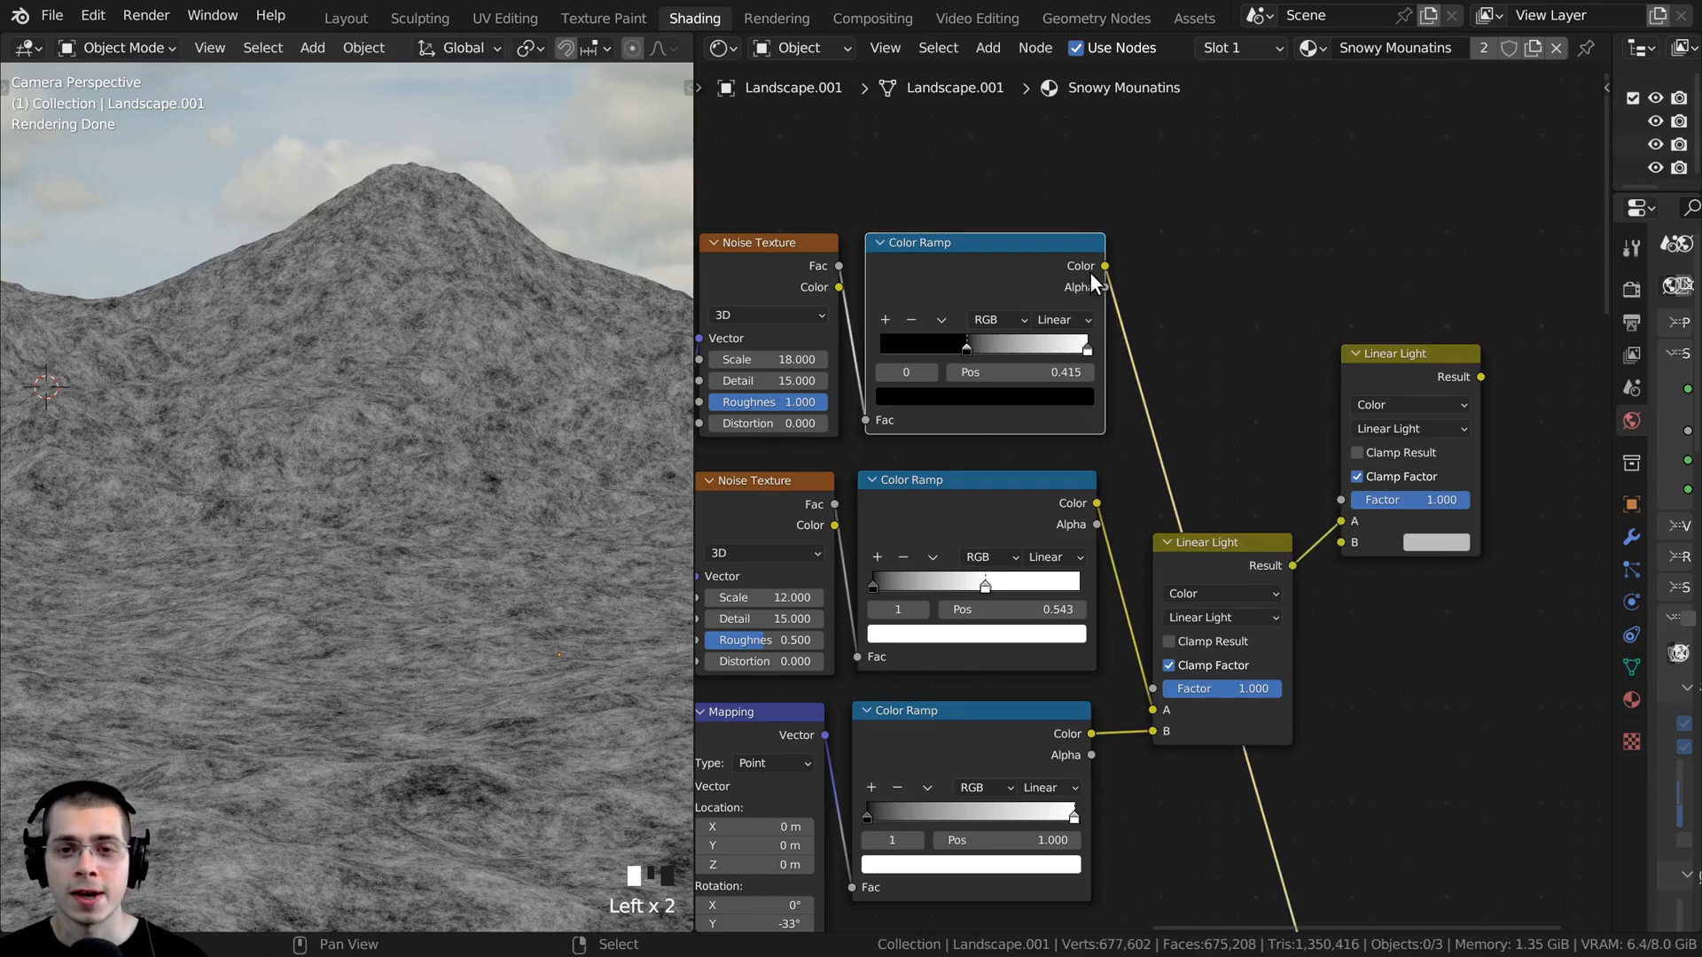
pyautogui.moveTo(1104, 264); pyautogui.dragTo(1346, 499)
pyautogui.hotkey('ctrl', 'z')
pyautogui.hotkey('ctrl', 'z')
pyautogui.hotkey('ctrl', 'z')
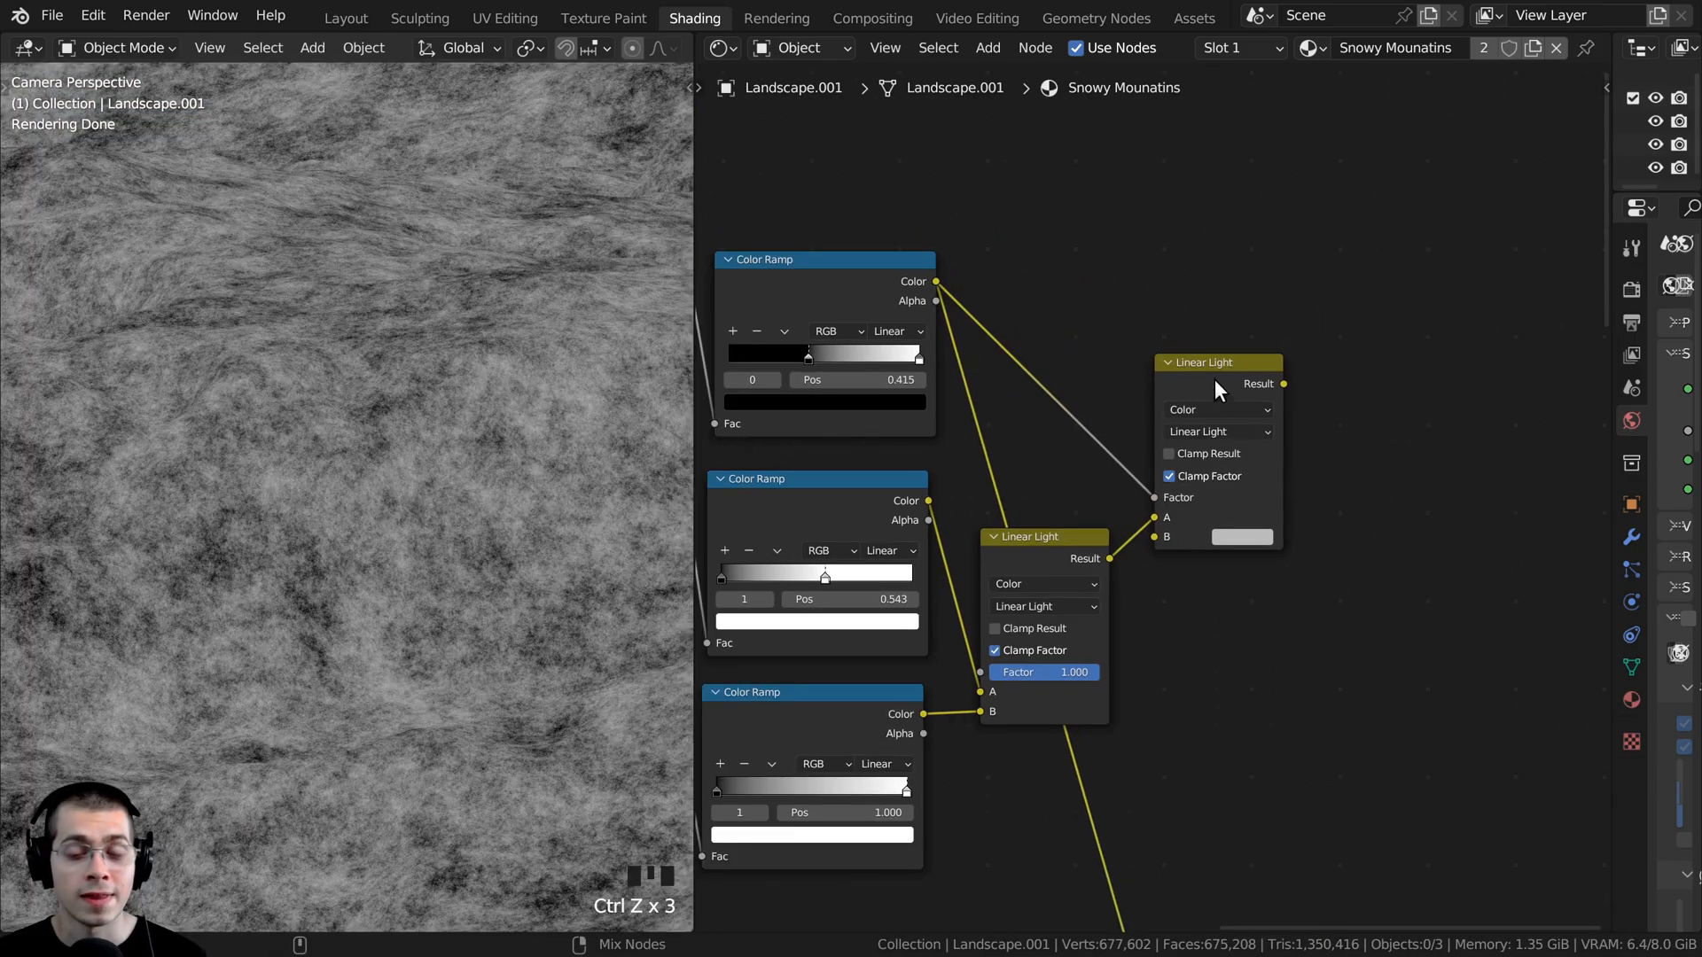
# - Preview the second Linear Light node's Result on the mountain and shift the node slightly
pyautogui.keyDown('ctrl'); pyautogui.keyDown('shift'); pyautogui.click(1230, 369); pyautogui.keyUp('shift'); pyautogui.keyUp('ctrl')
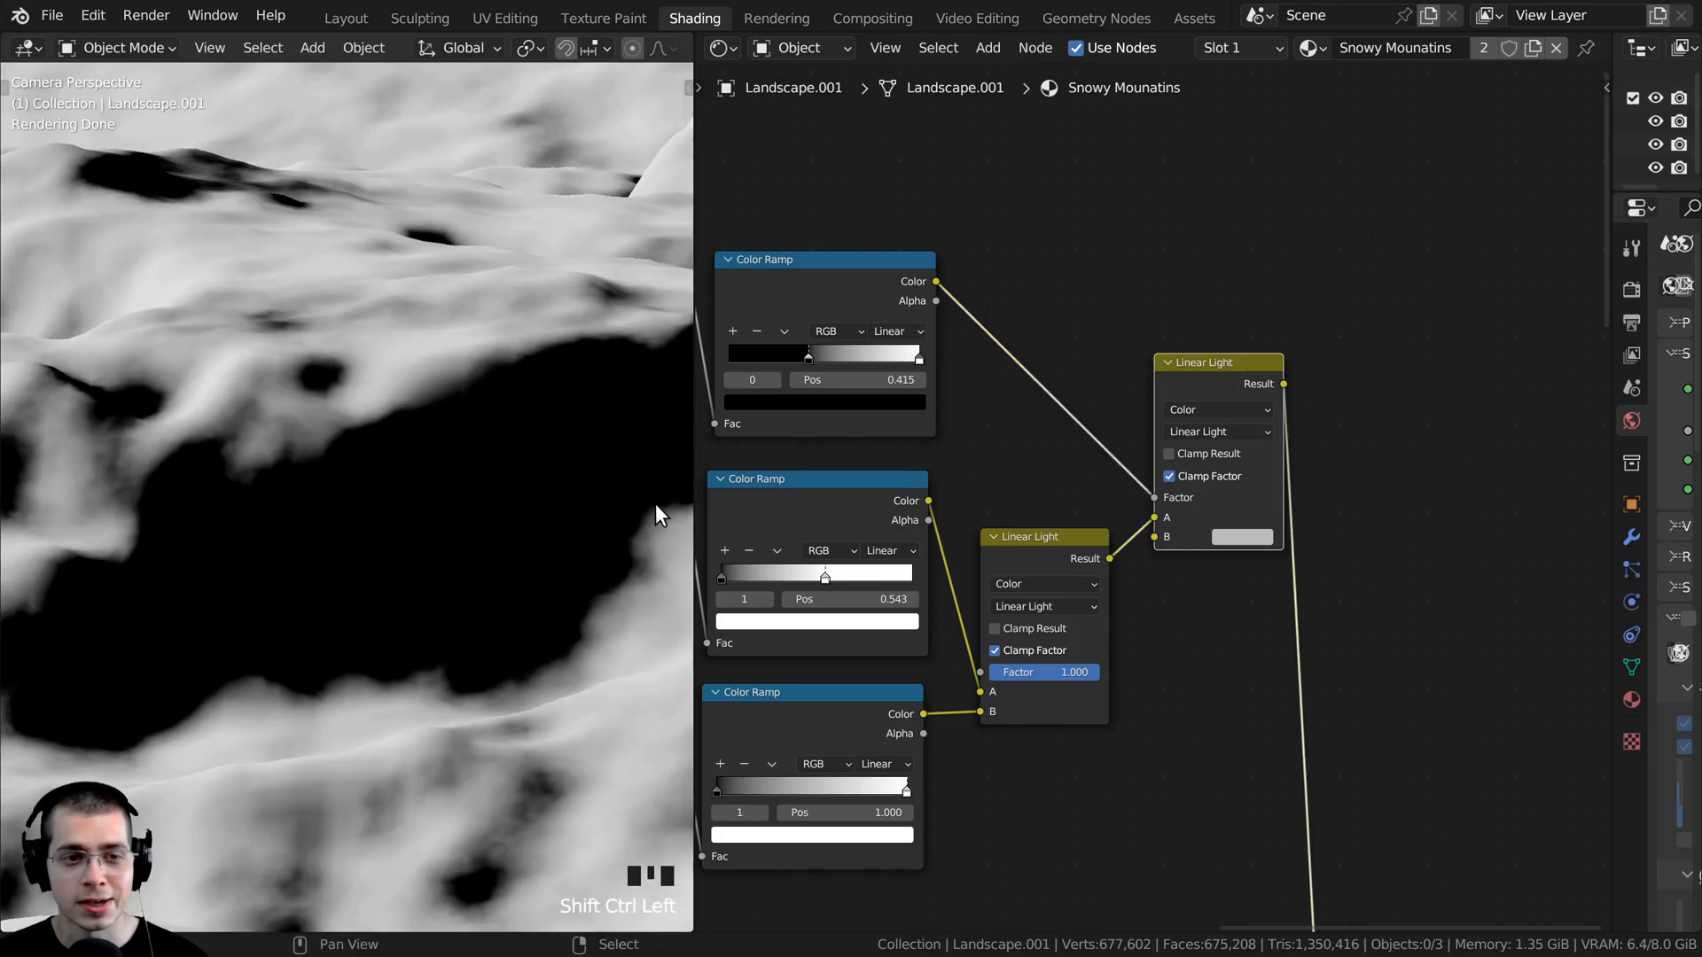
pyautogui.scroll(-3, 338, 535)
pyautogui.scroll(2, 1157, 497)
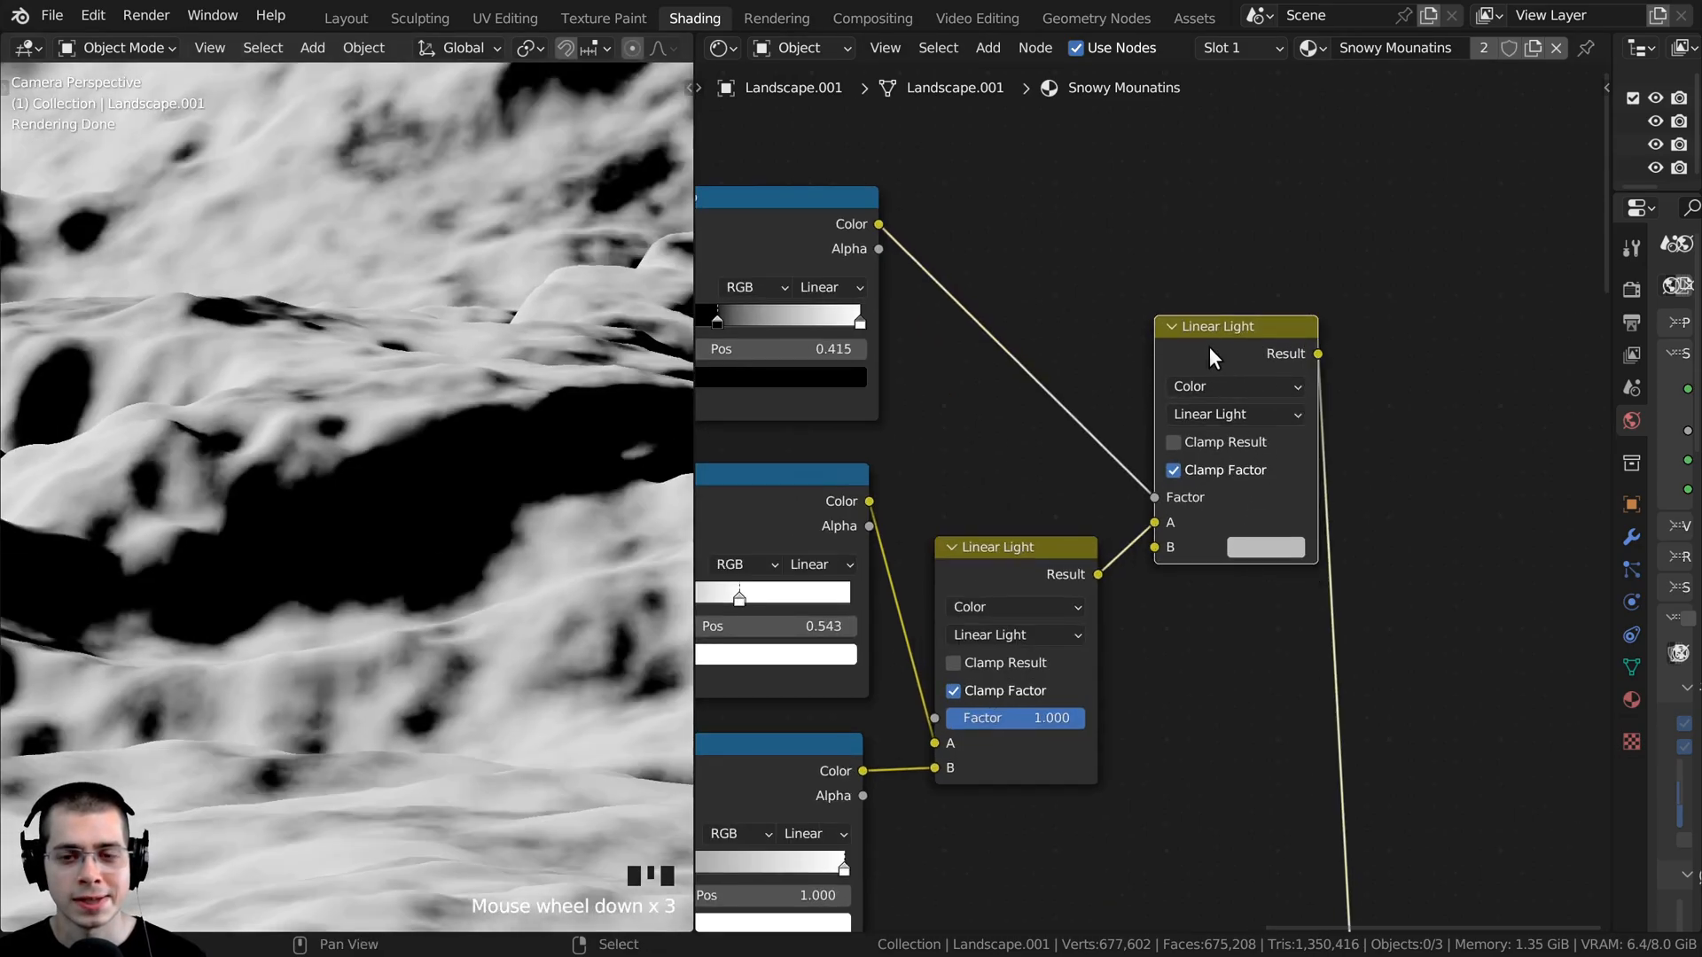
pyautogui.moveTo(1209, 347); pyautogui.dragTo(1200, 349)
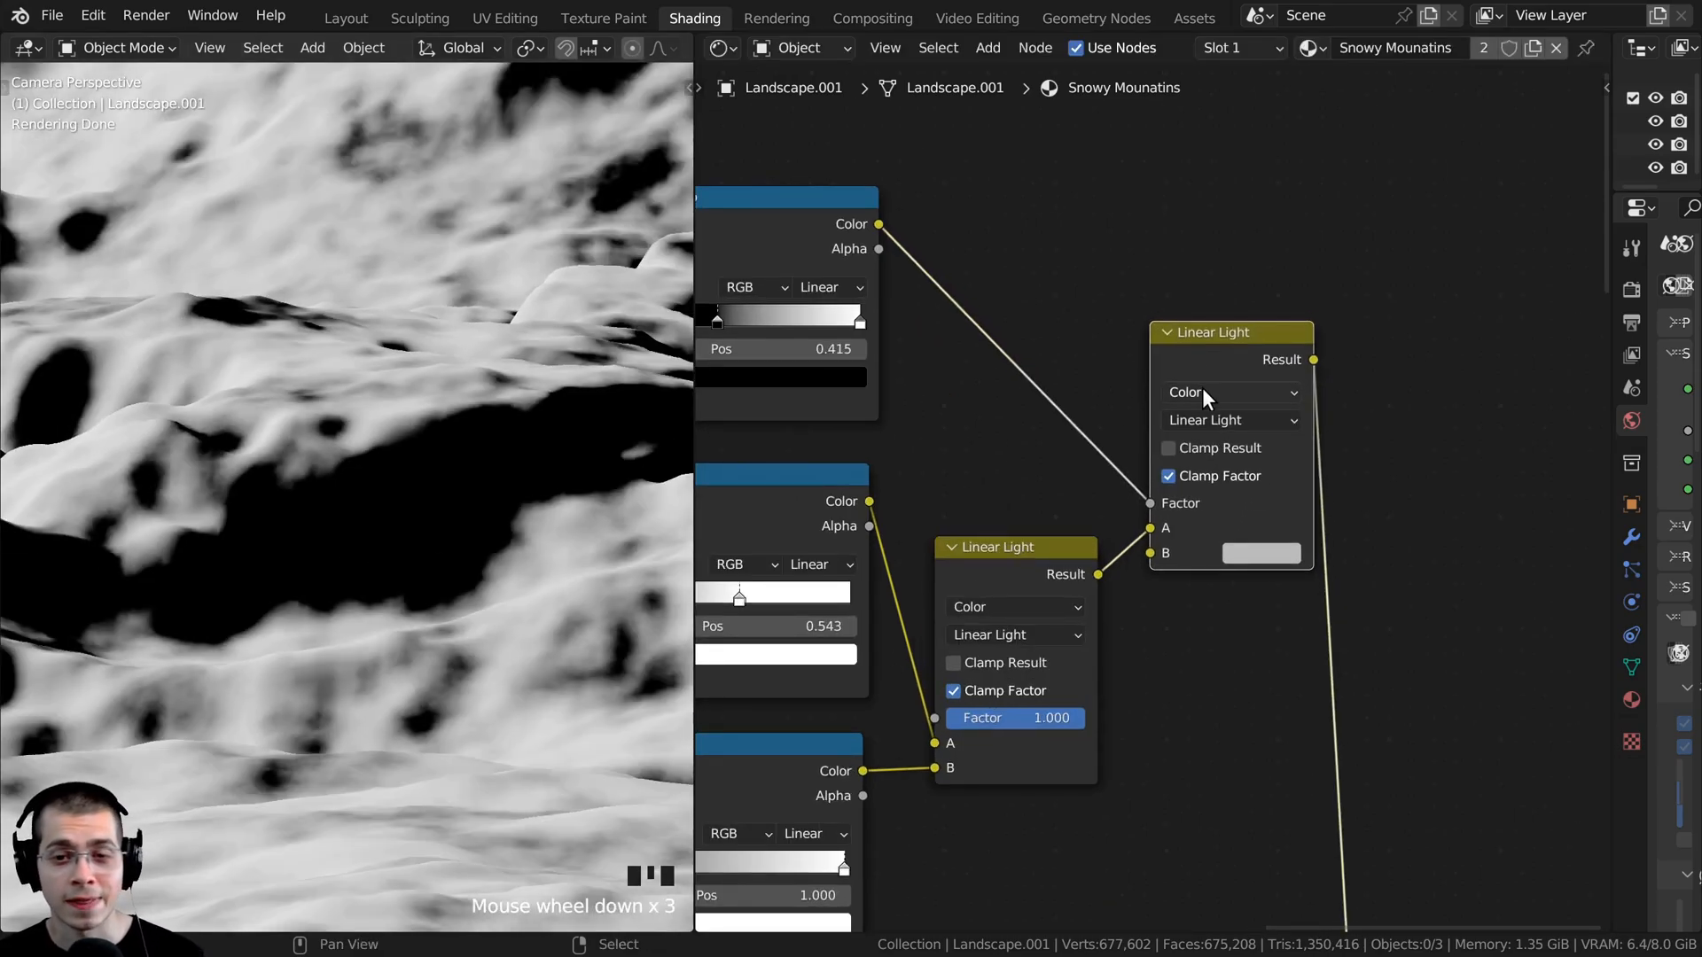
# - Set the second mix node's blending mode to Lighten and its B color to pure white
pyautogui.click(1194, 422)
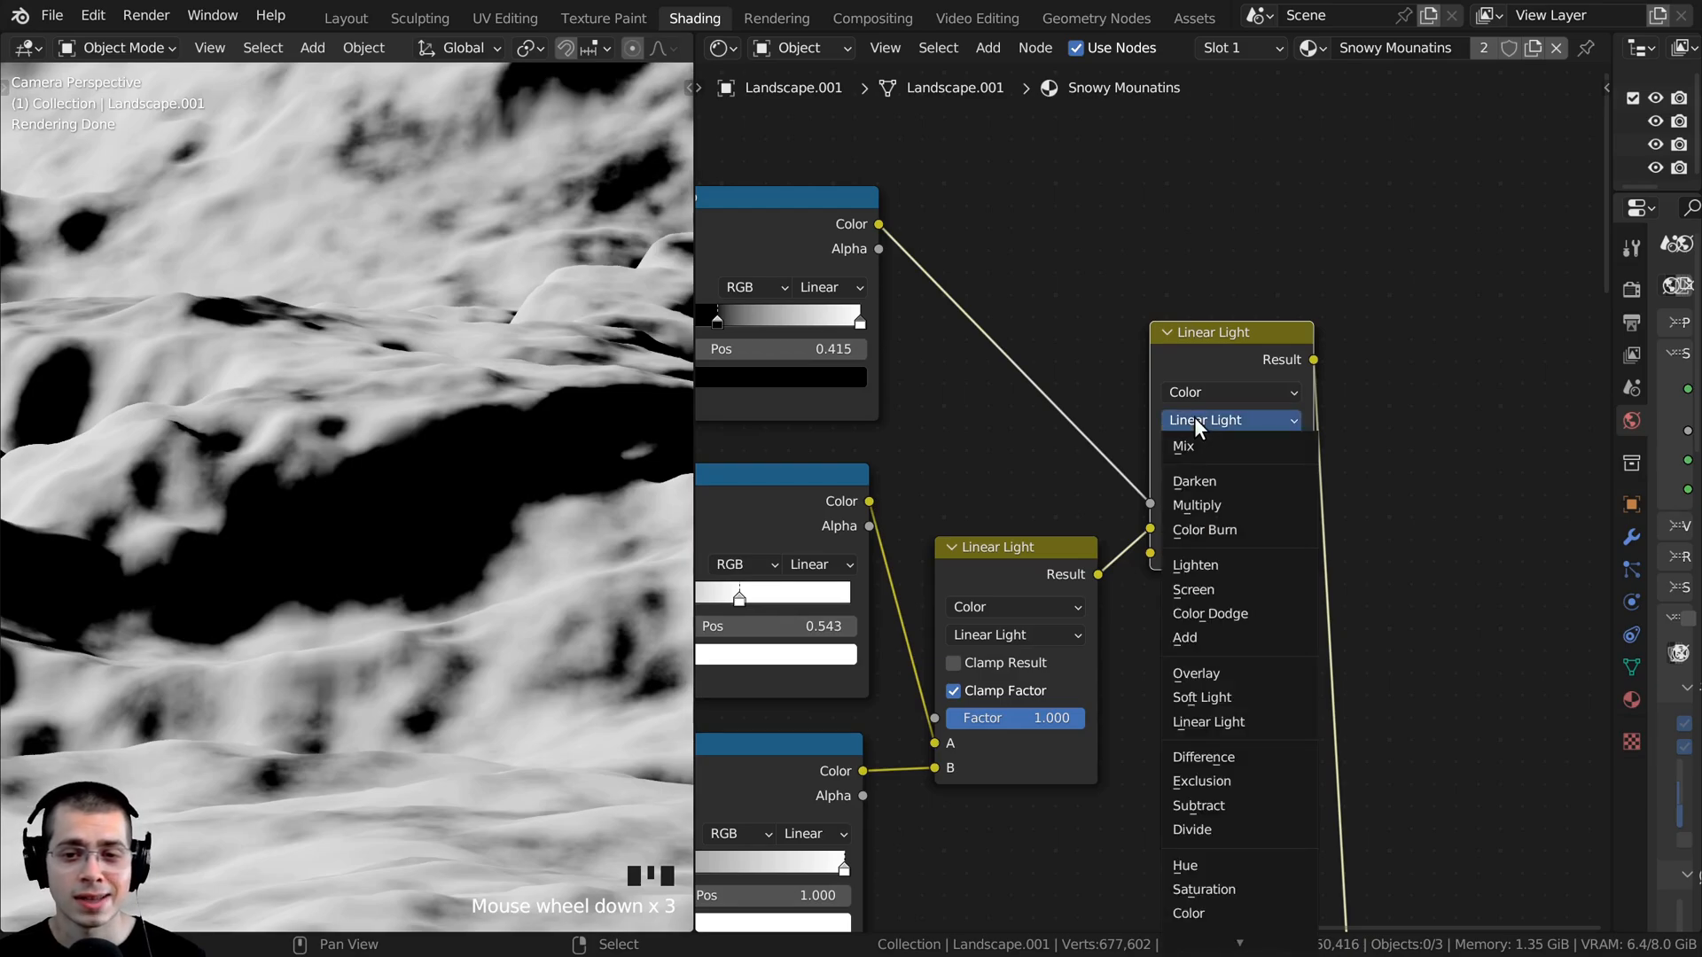
pyautogui.click(1207, 565)
pyautogui.click(1262, 552)
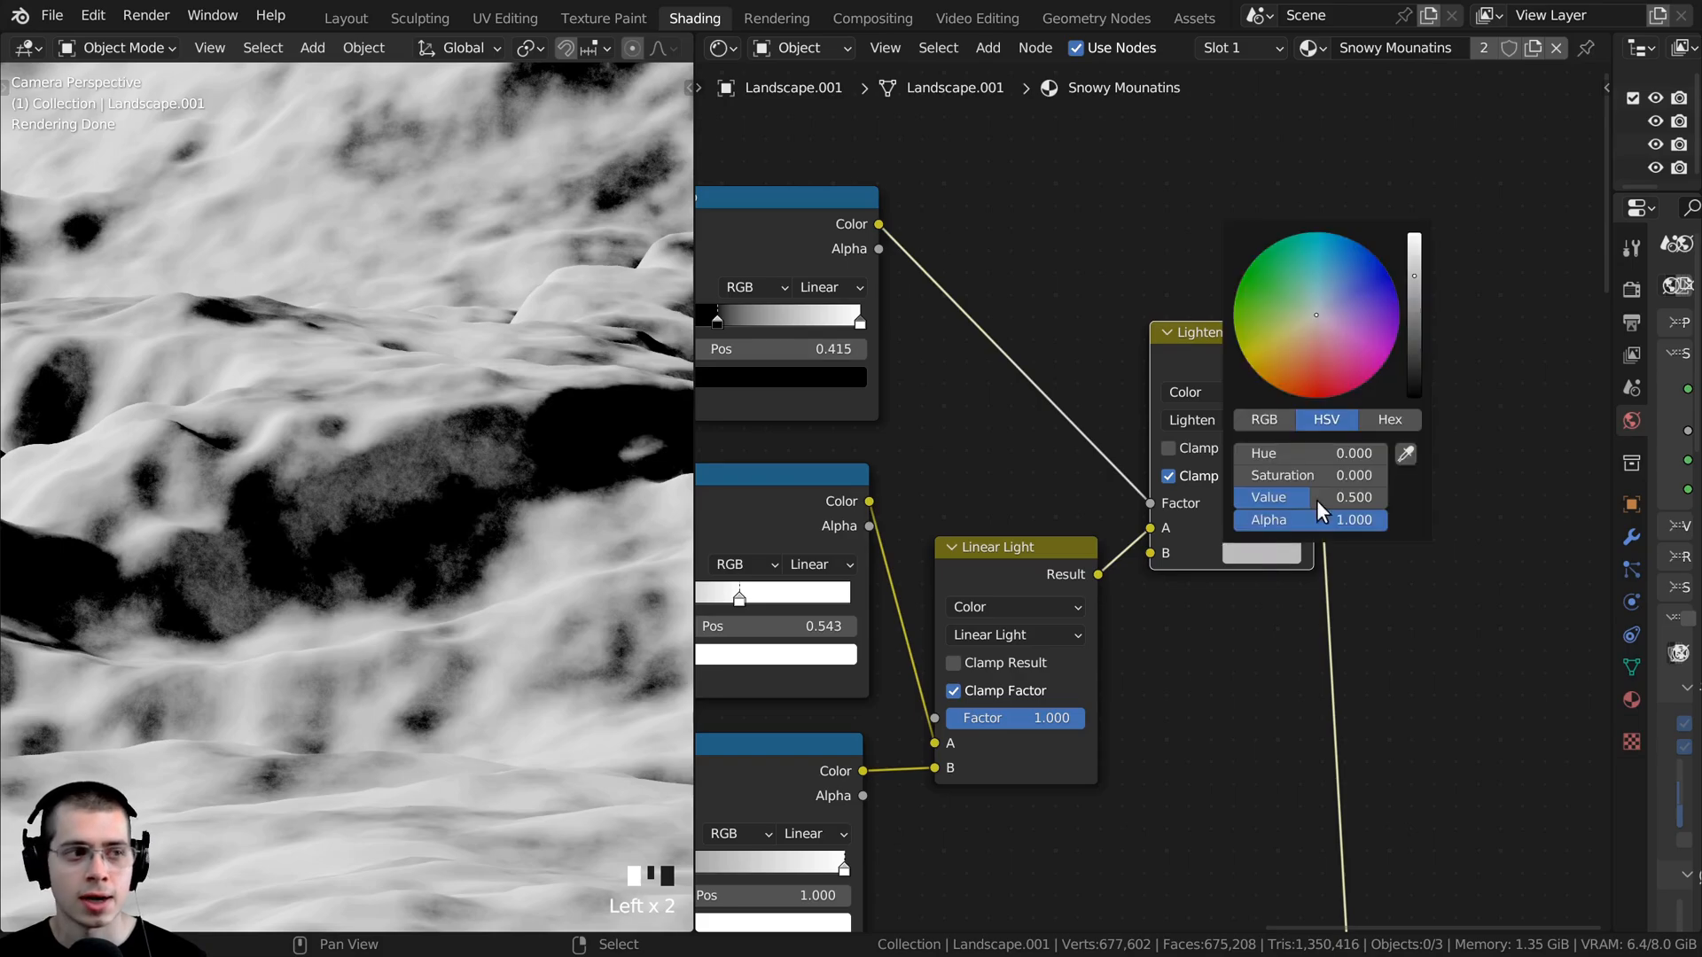
pyautogui.moveTo(1415, 261)
pyautogui.mouseDown()
pyautogui.moveTo(1414, 285)
pyautogui.moveTo(1416, 232)
pyautogui.mouseUp()
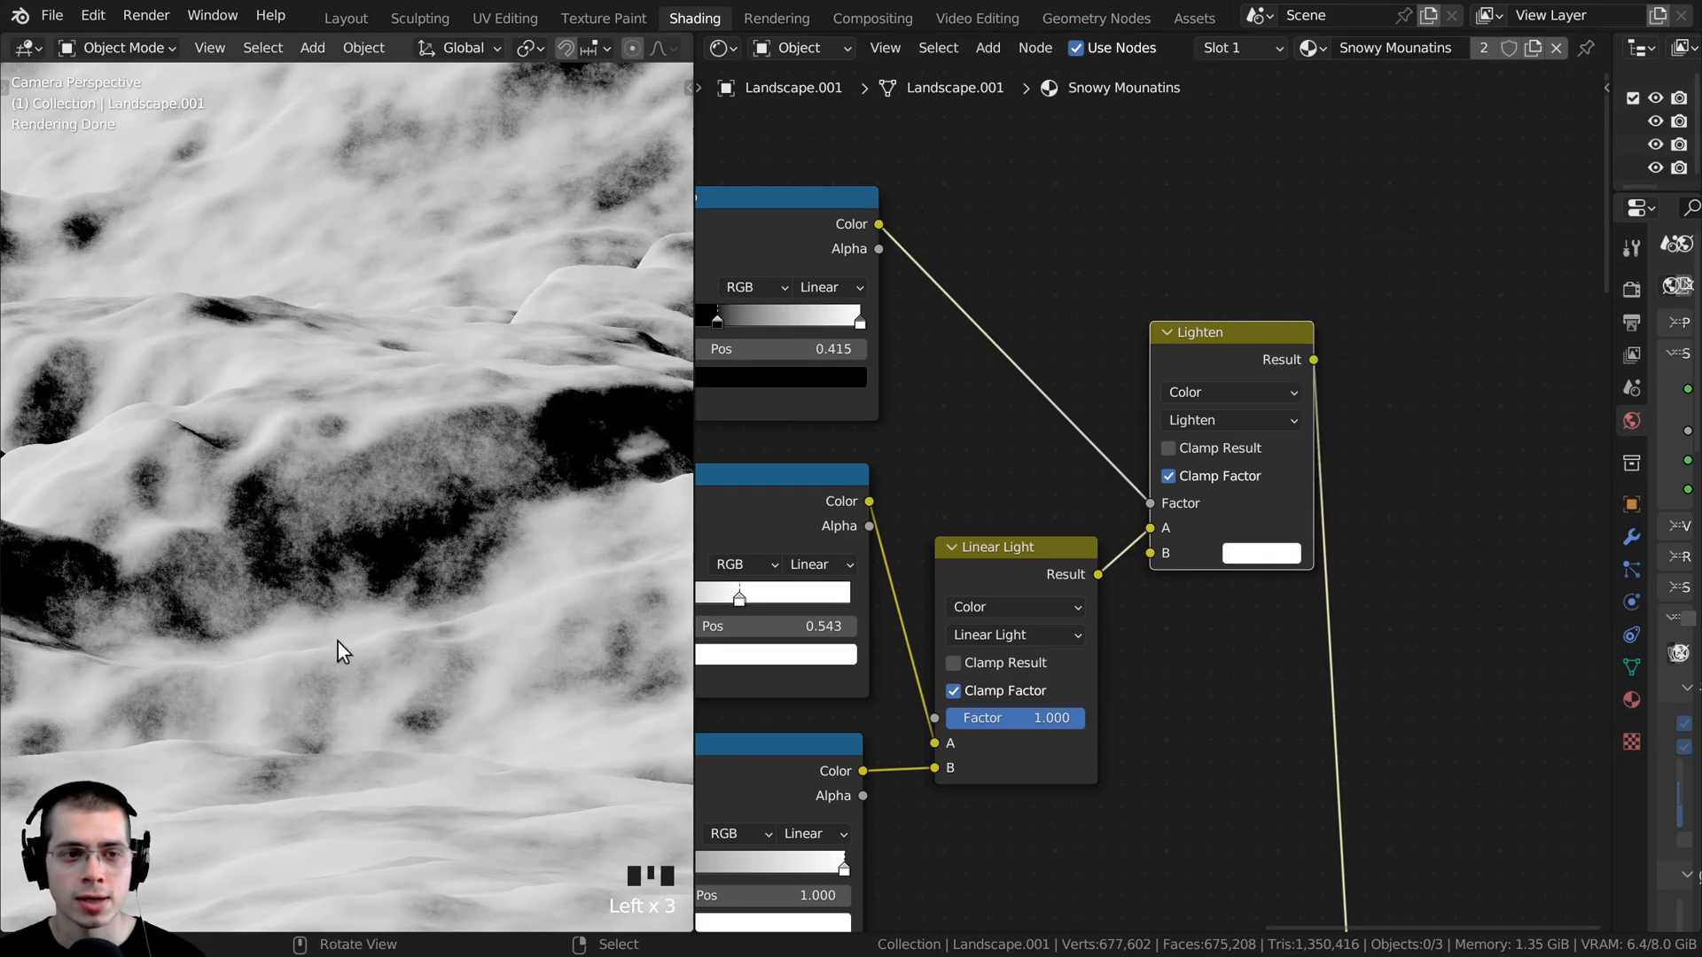
# - Examine the Lighten mask's grainy breakup across the mountain, up close and from farther away
pyautogui.scroll(-4, 339, 642)
pyautogui.keyDown('shift'); pyautogui.moveTo(603, 393); pyautogui.dragTo(344, 771, button='middle'); pyautogui.keyUp('shift')
pyautogui.scroll(4, 396, 373)
pyautogui.keyDown('shift'); pyautogui.moveTo(395, 372); pyautogui.dragTo(364, 448, button='middle'); pyautogui.keyUp('shift')
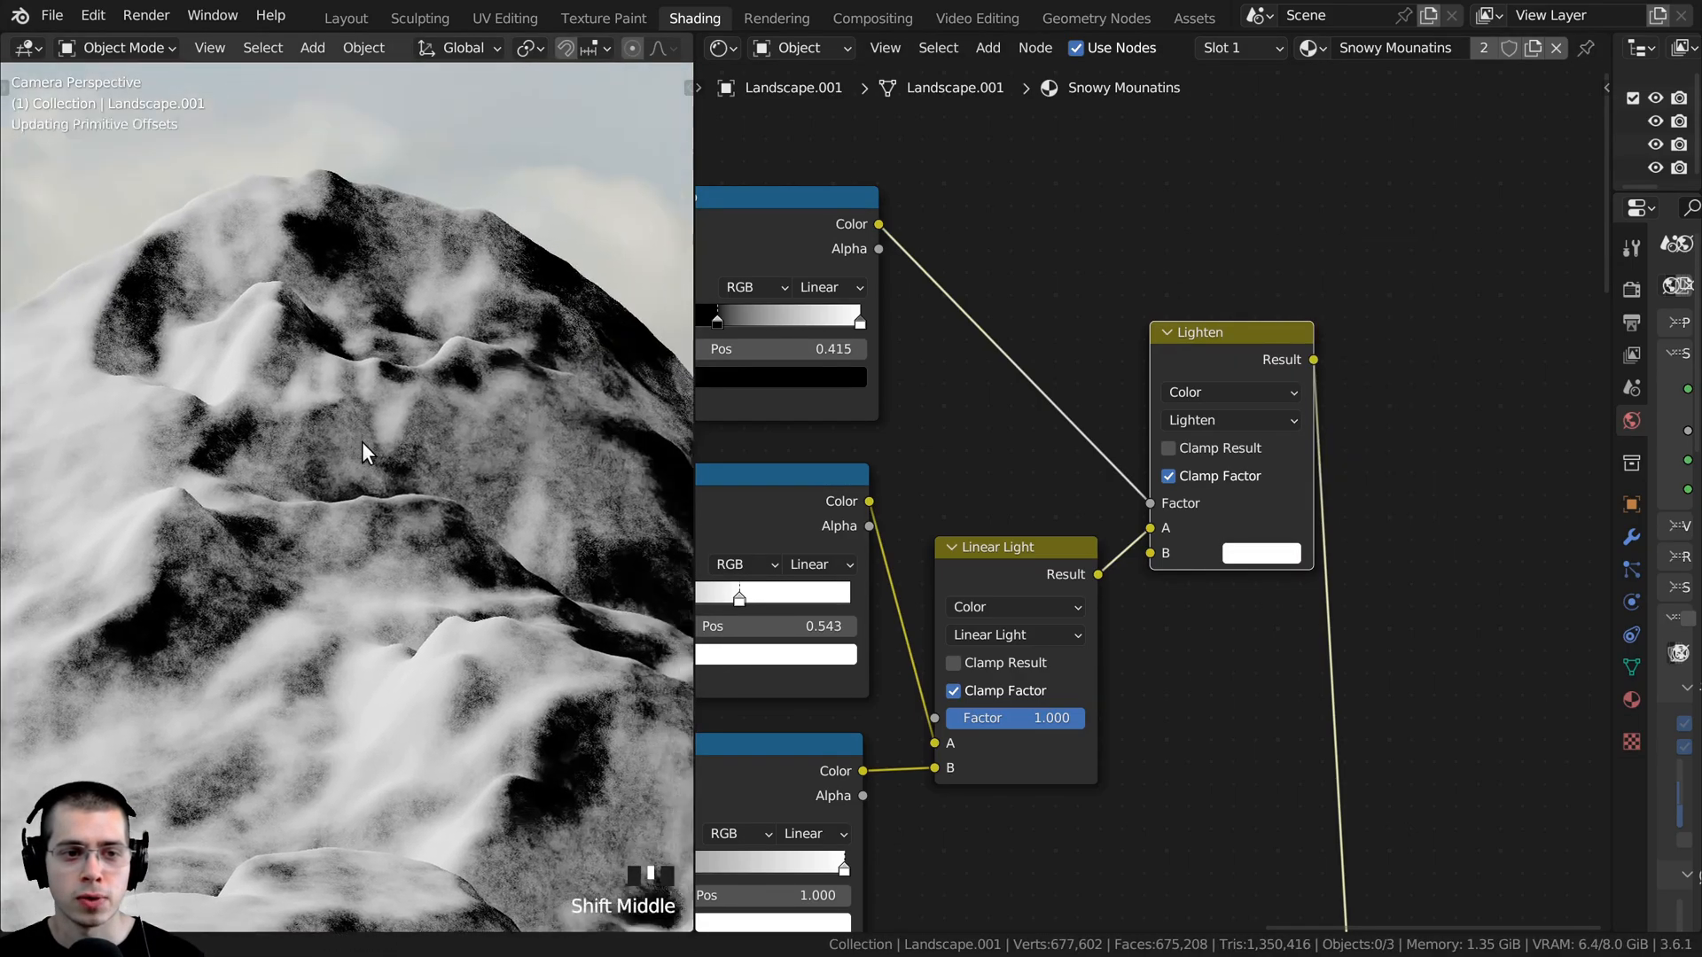
pyautogui.keyDown('shift'); pyautogui.moveTo(364, 449); pyautogui.dragTo(486, 201, button='middle'); pyautogui.keyUp('shift')
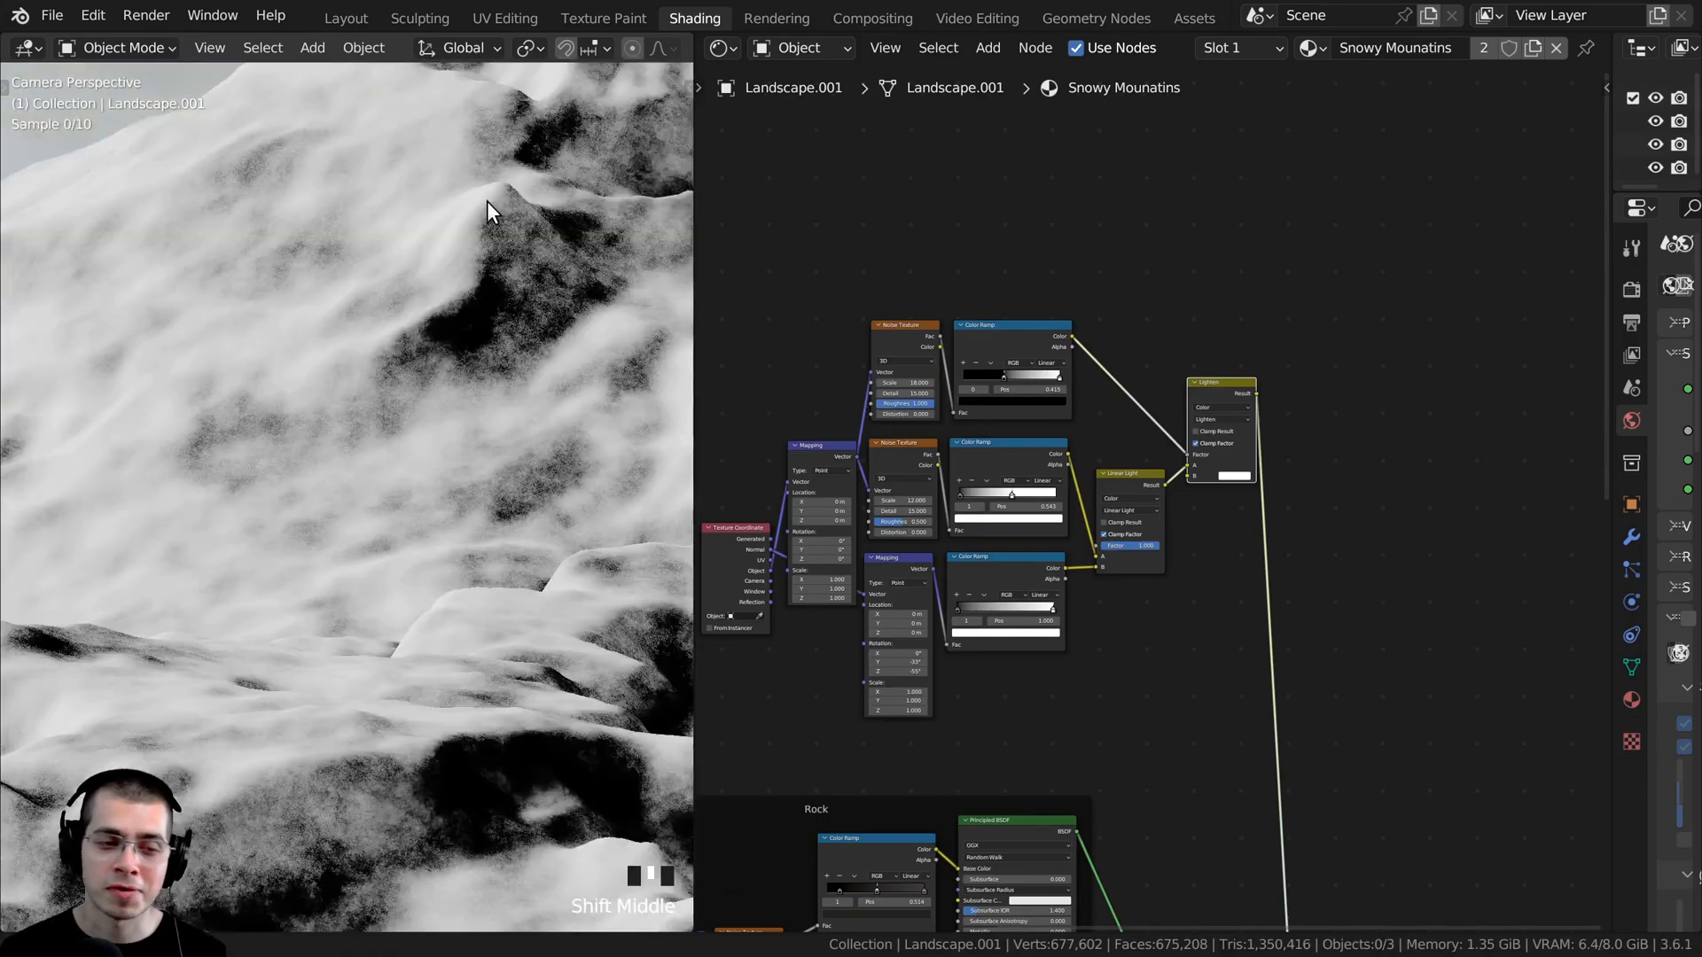
pyautogui.scroll(1, 412, 432)
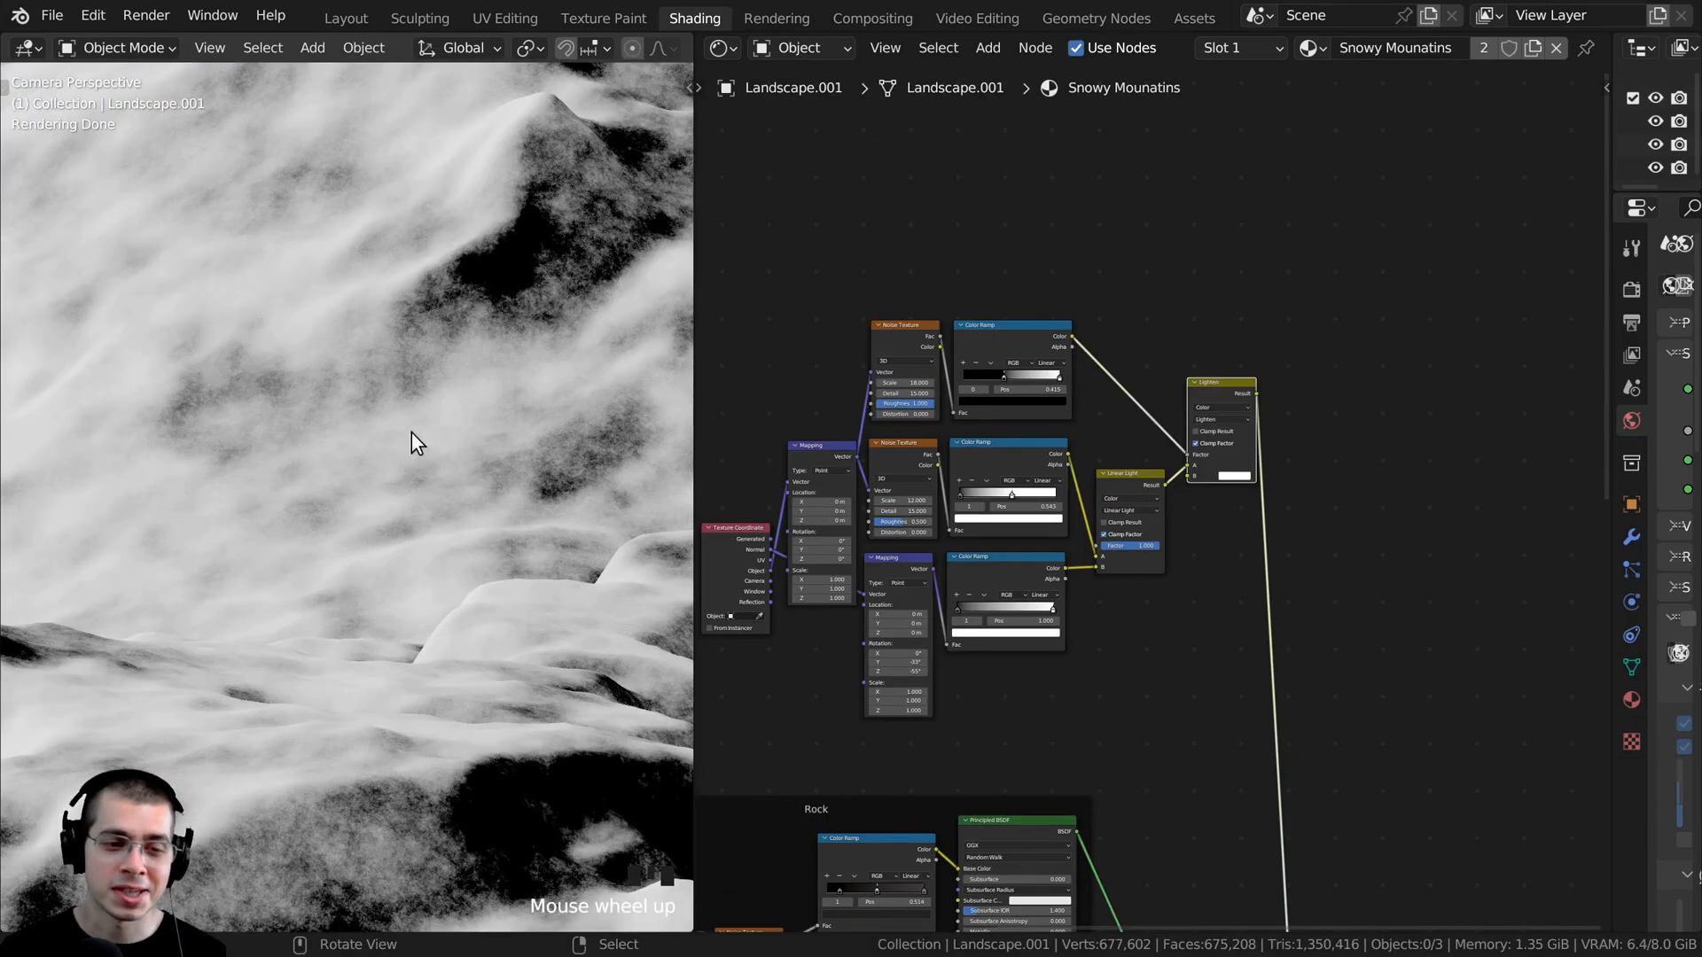
pyautogui.scroll(-3, 400, 479)
pyautogui.scroll(2, 1021, 645)
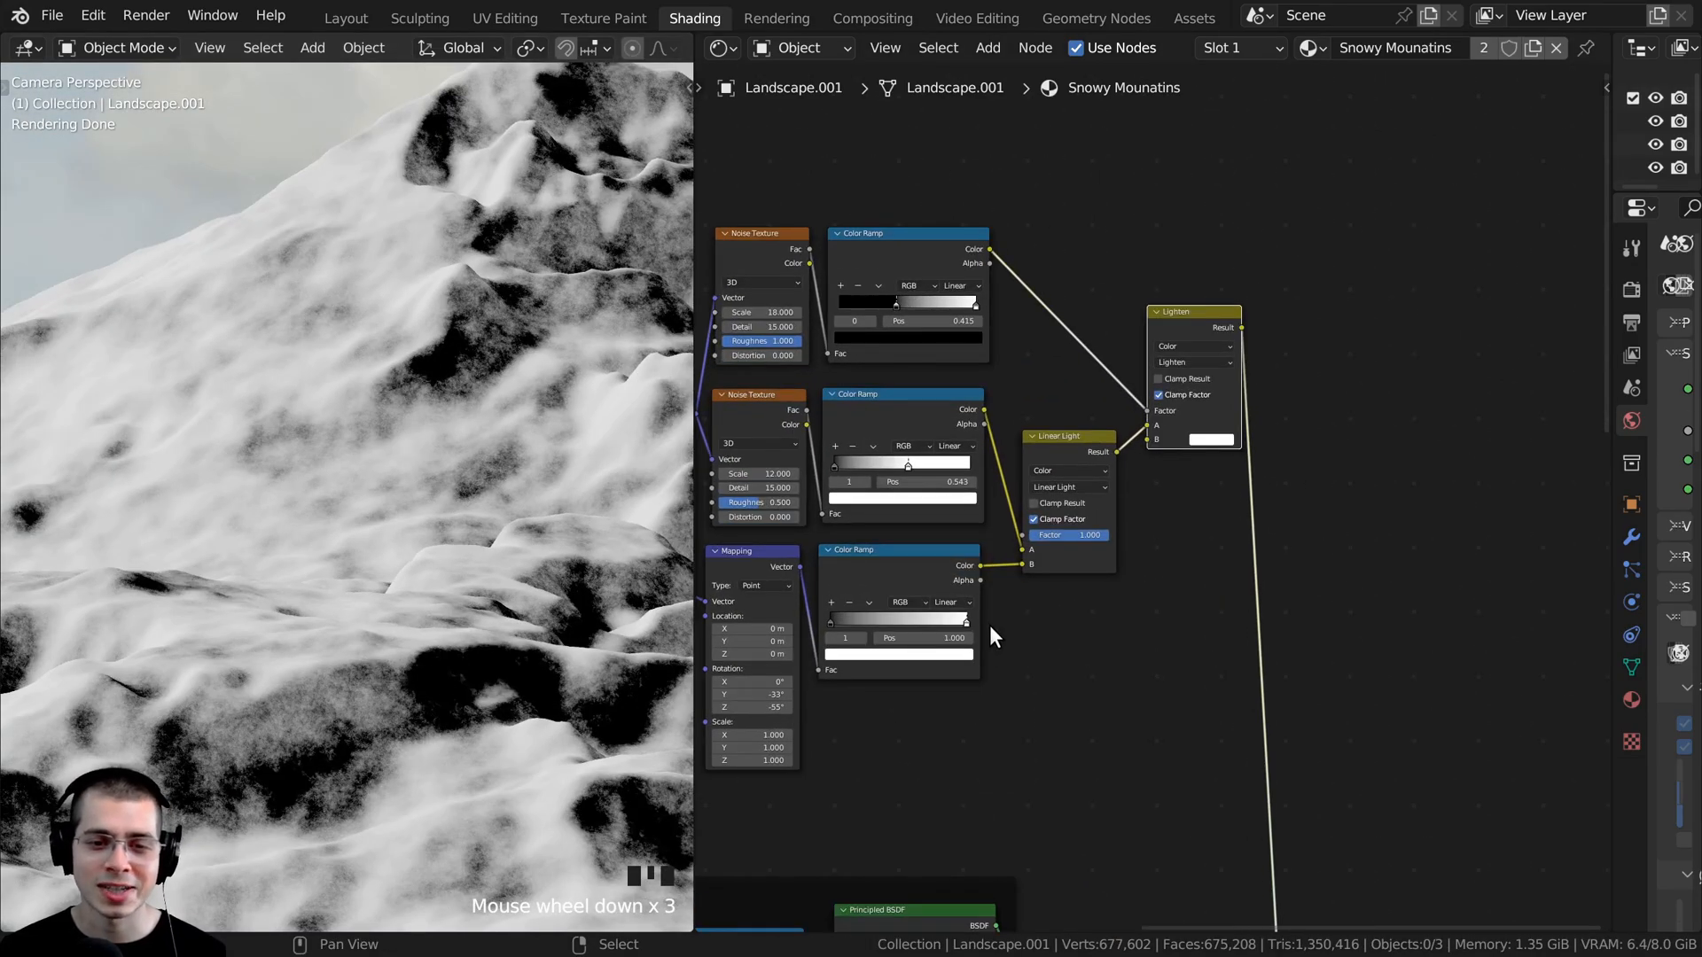
# - Duplicate the slope branch's Color Ramp and insert the copy after the Lighten node's Result
pyautogui.rightClick(883, 571)
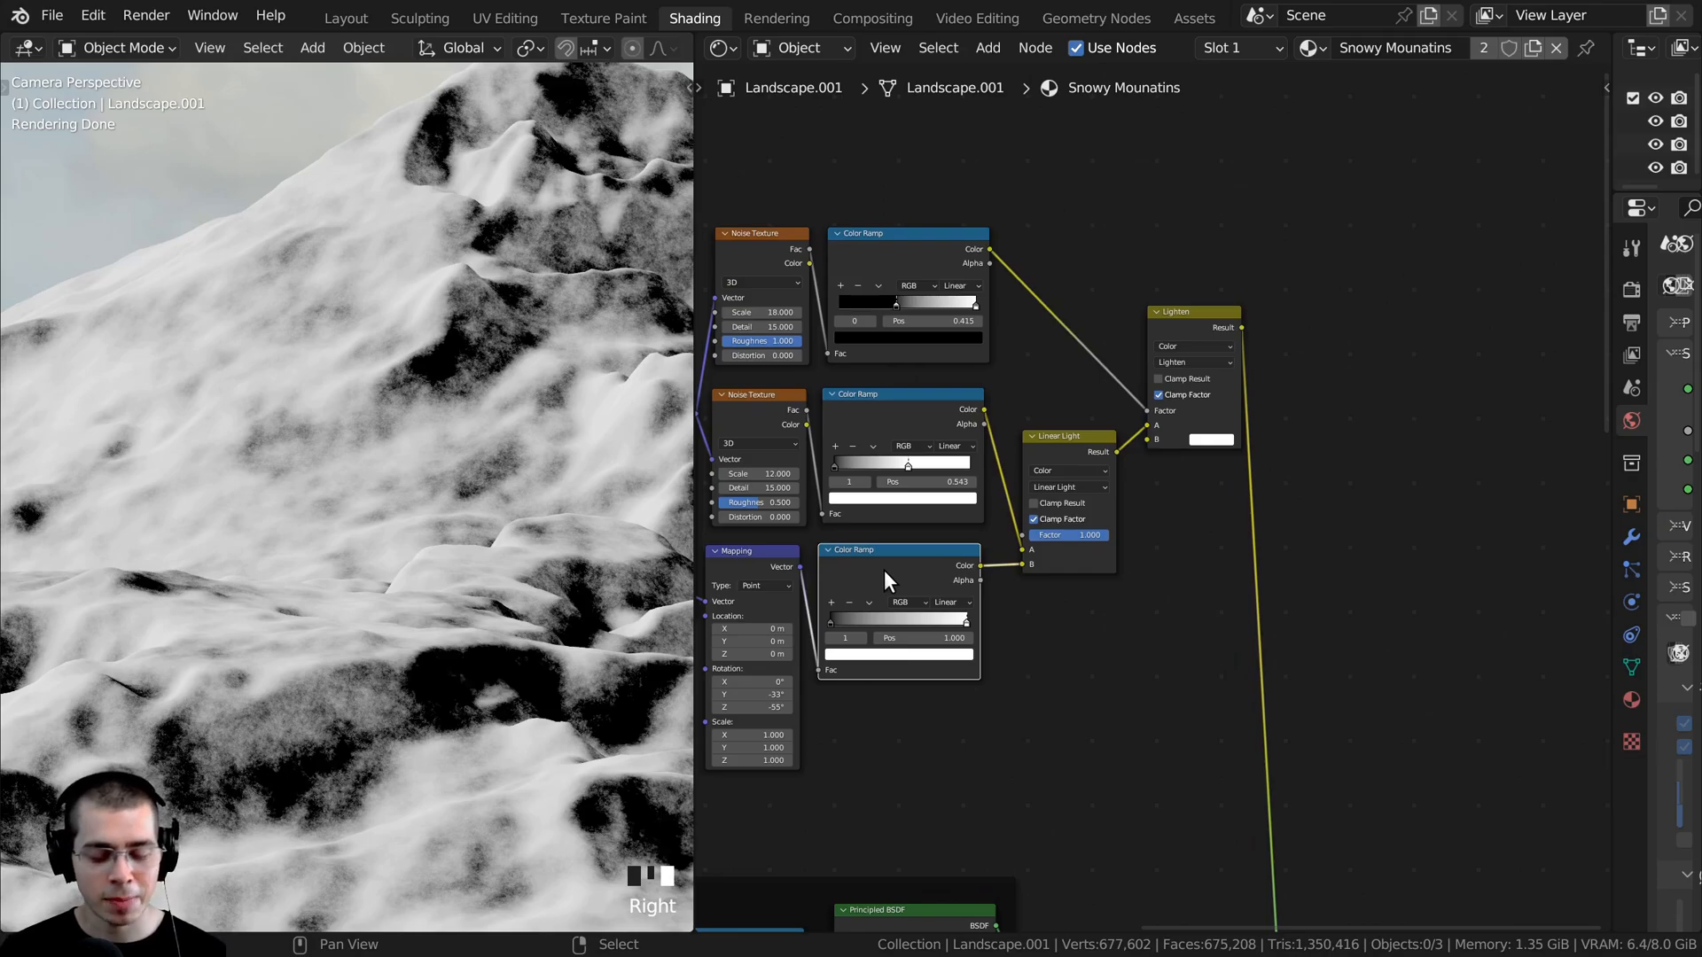
pyautogui.hotkey('shift', 'd')
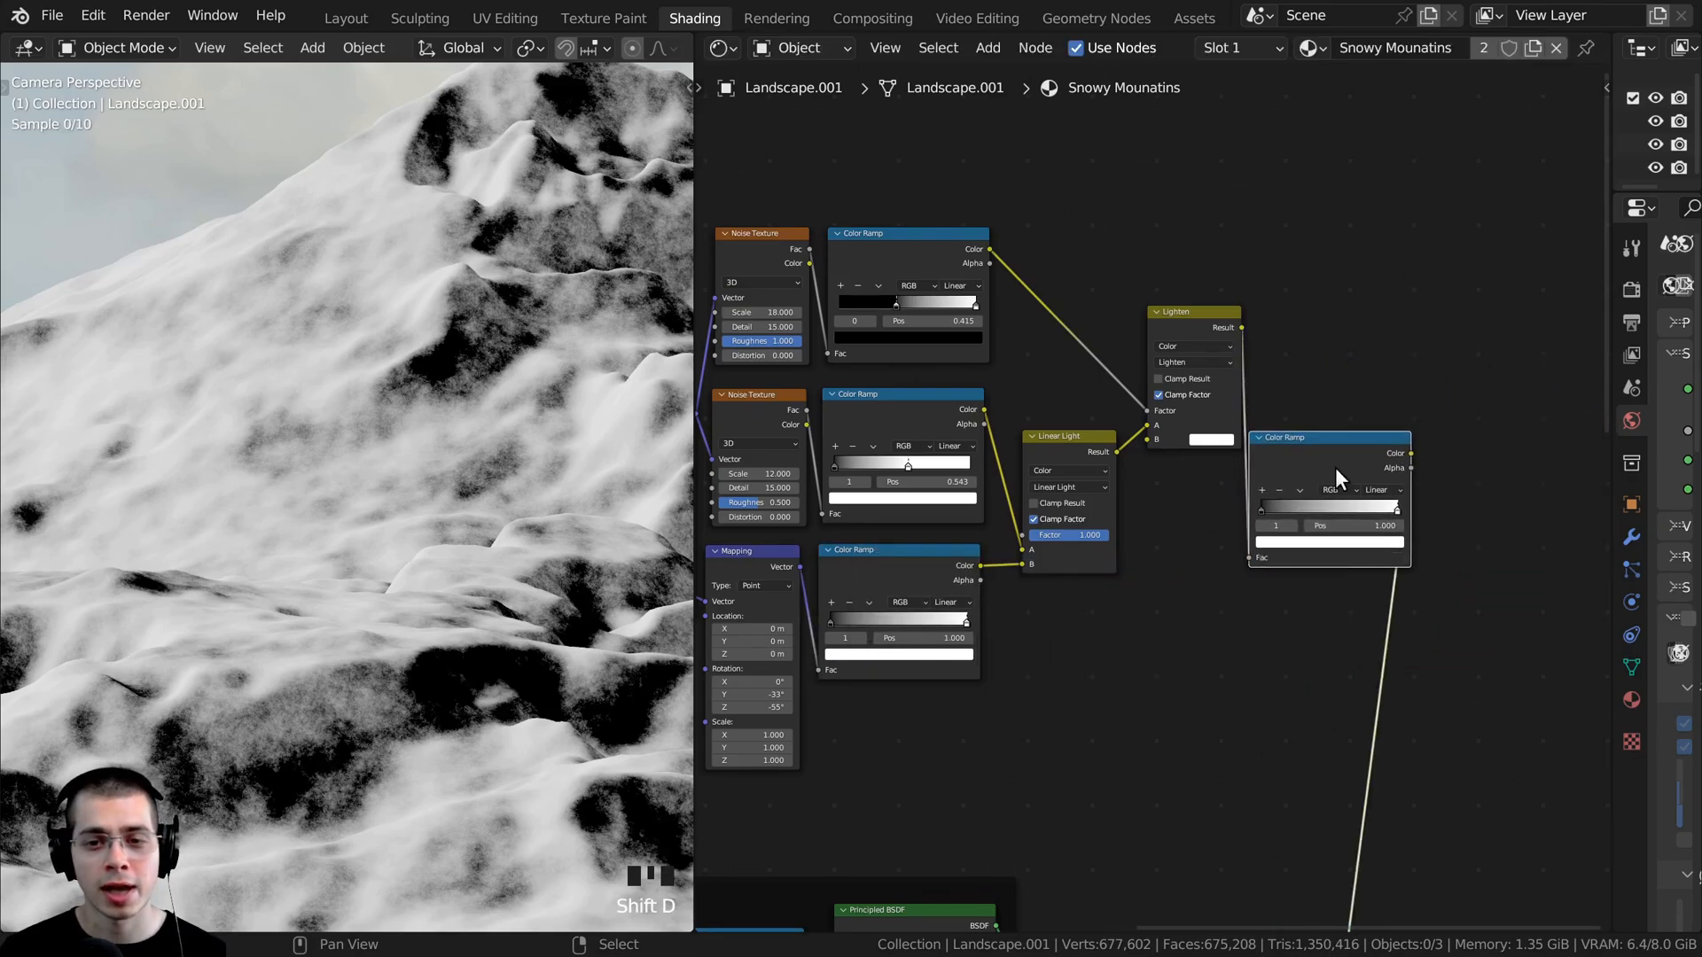
pyautogui.click(1318, 306)
# - Tighten the final Color Ramp's contrast with the black stop at 0.049 and the white stop at 0.301
pyautogui.scroll(5, 1140, 430)
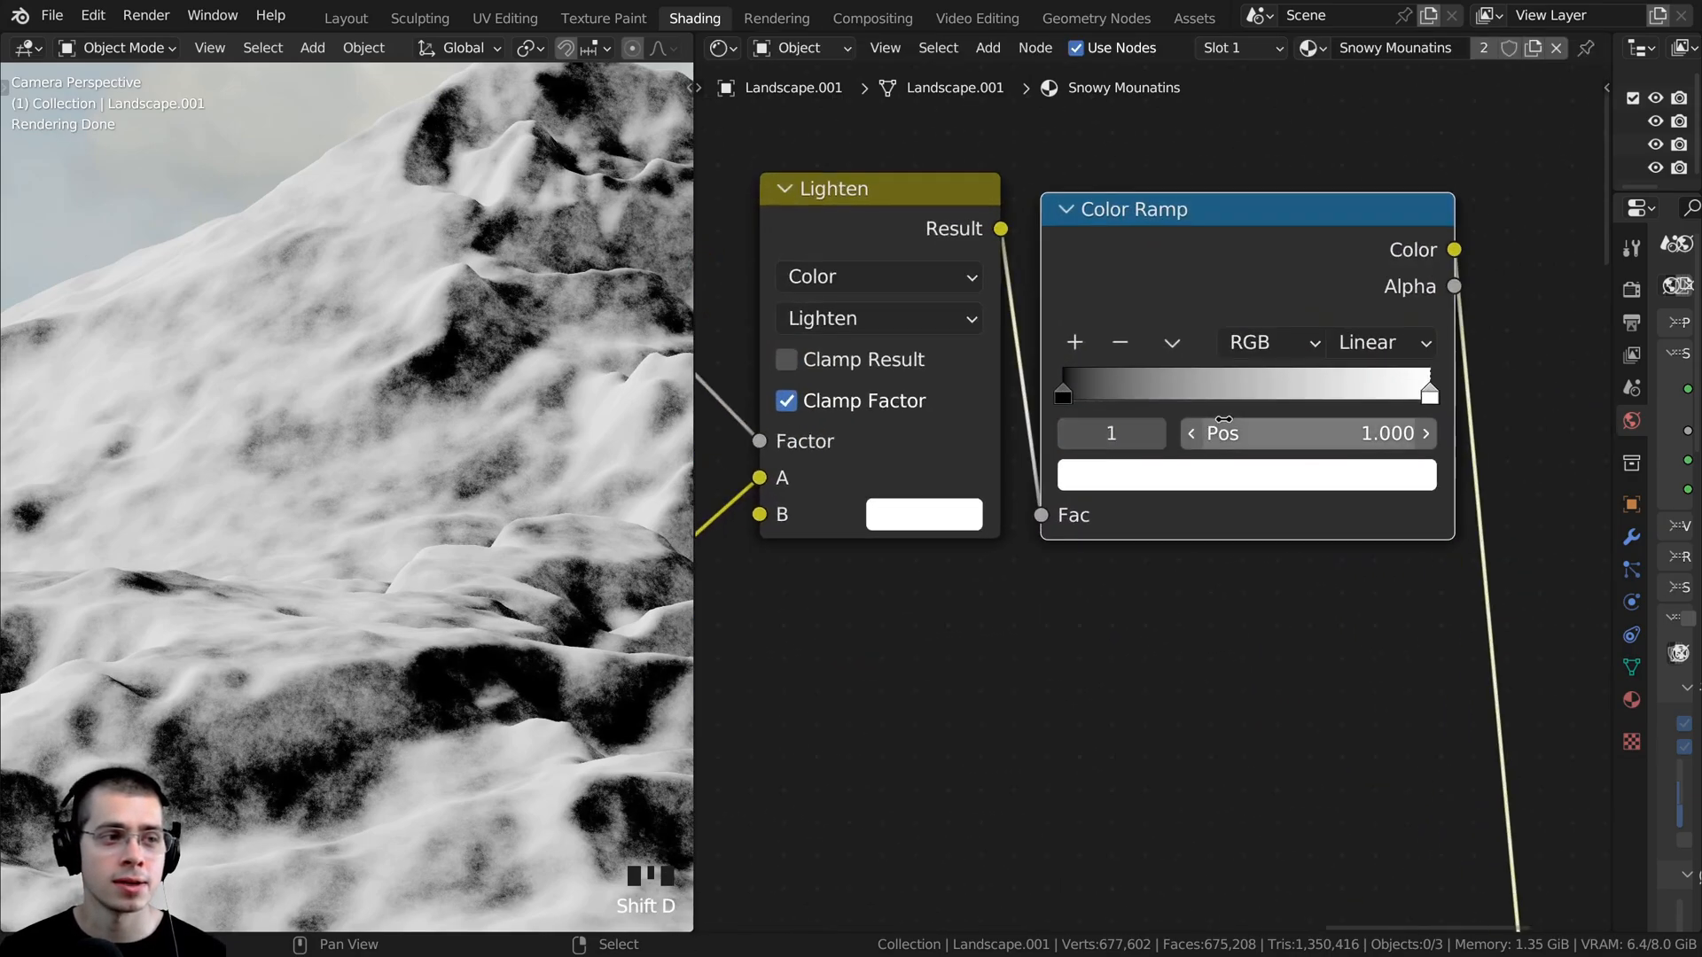
pyautogui.moveTo(962, 448); pyautogui.dragTo(986, 447)
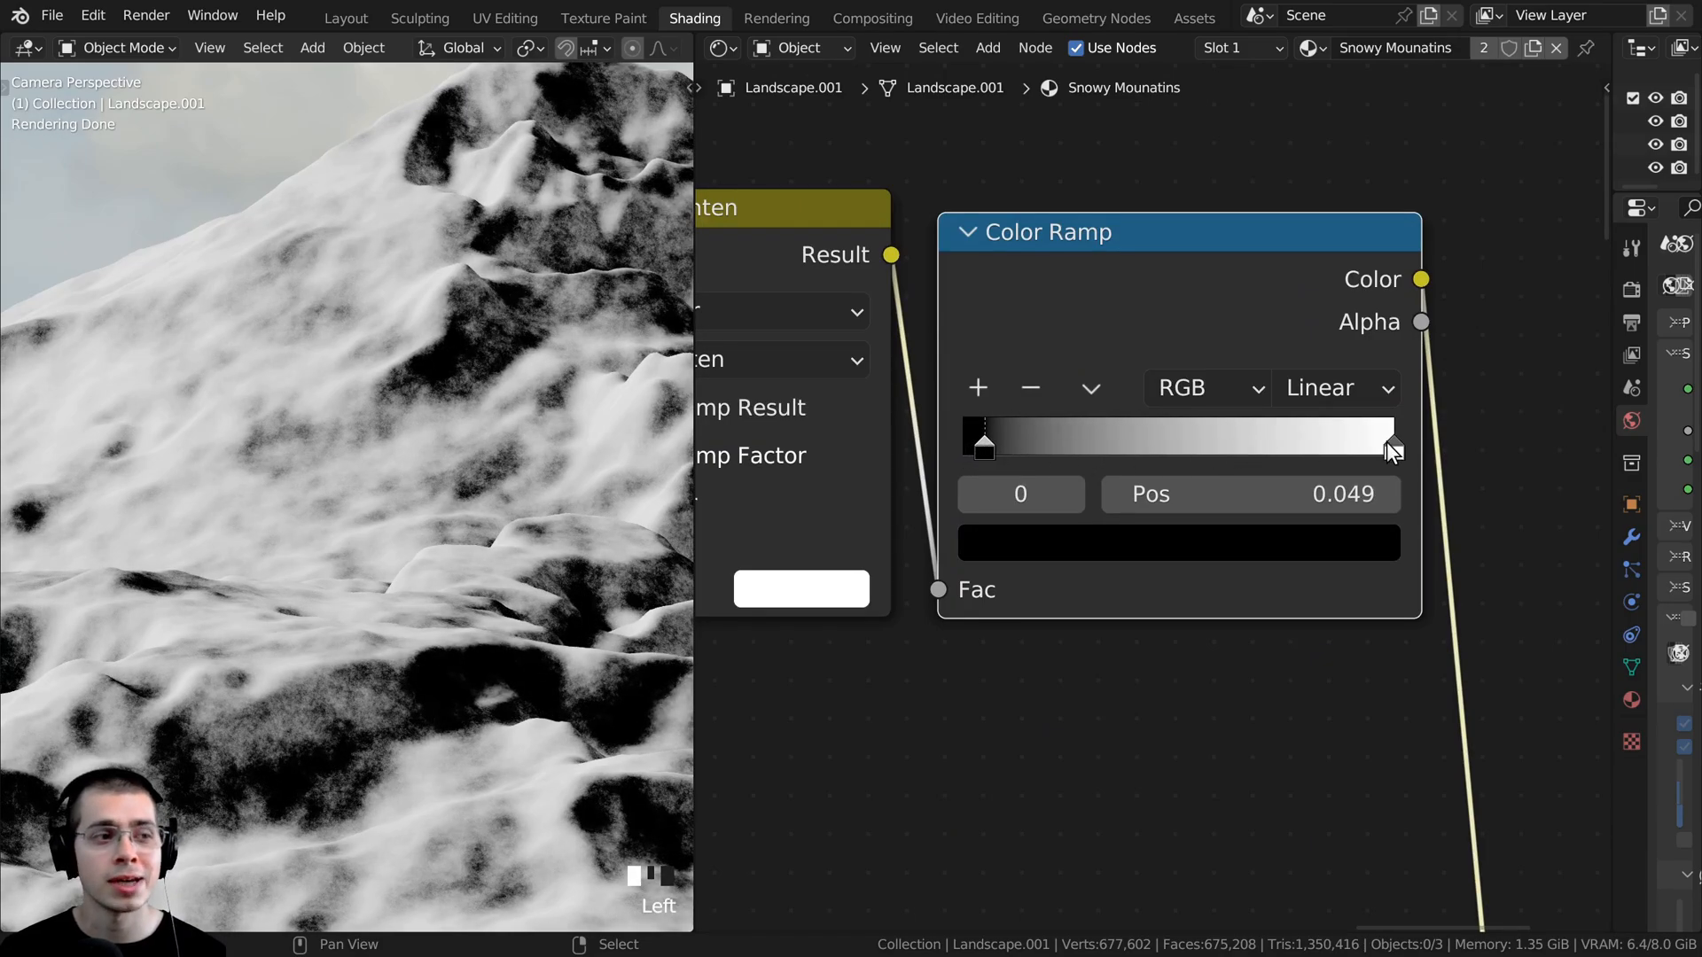
pyautogui.moveTo(1386, 441); pyautogui.dragTo(1092, 443)
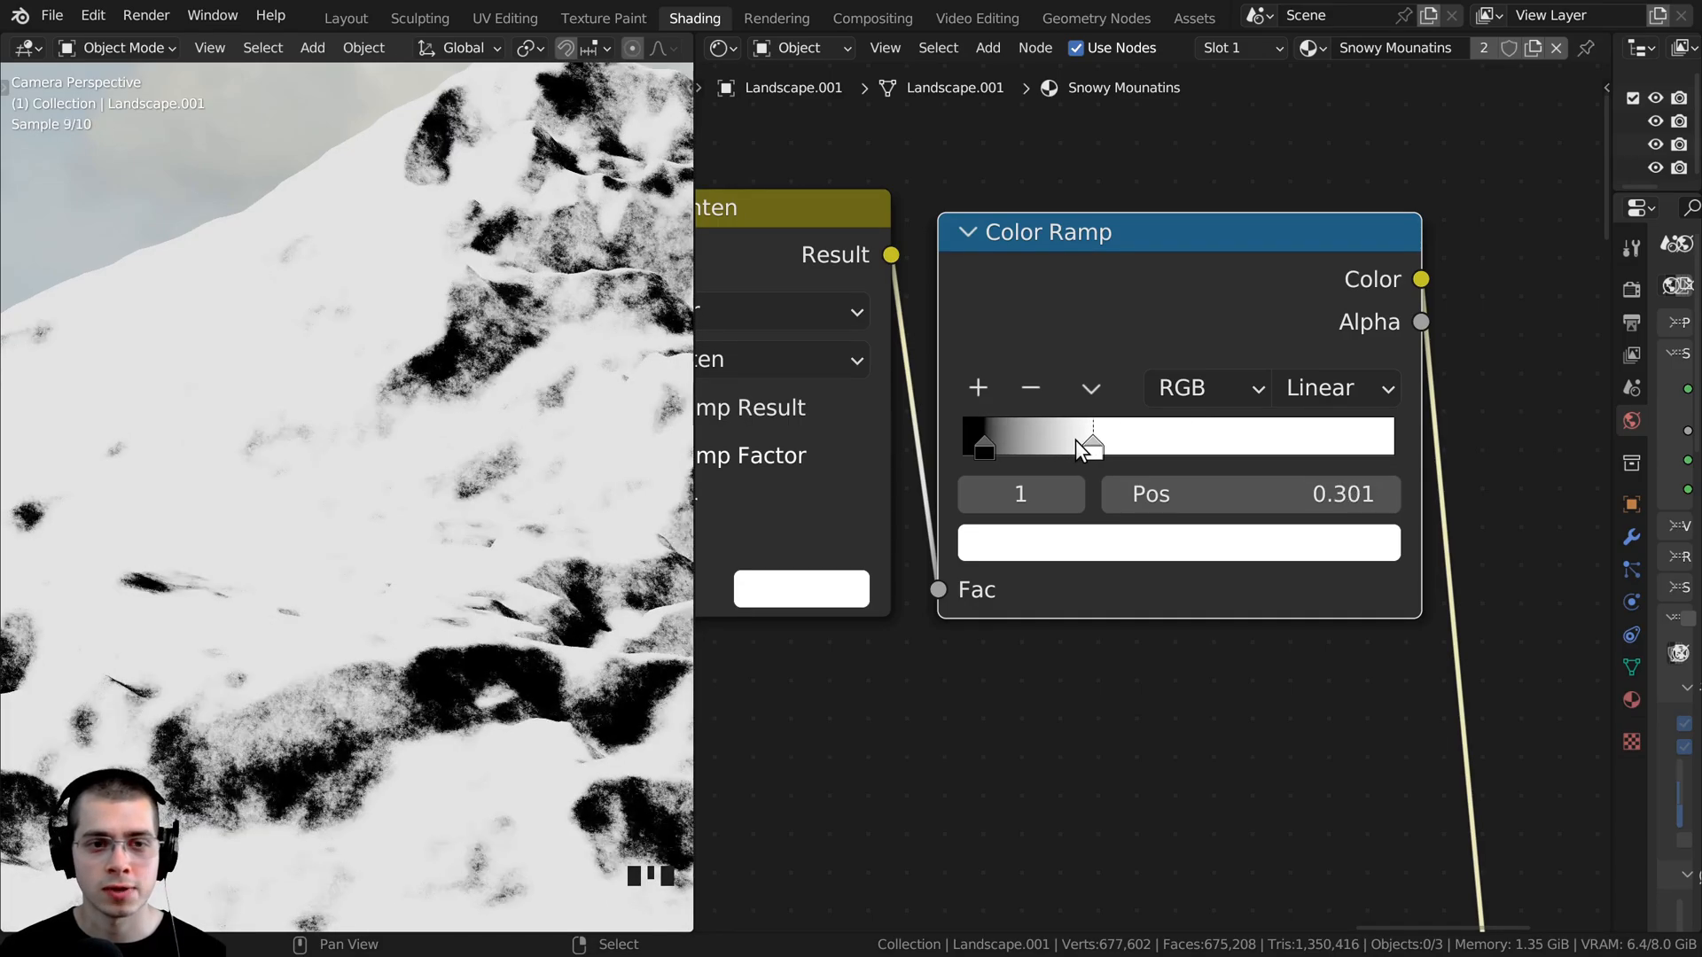
# - Group all the mask nodes, from the Texture Coordinate to the final Color Ramp, inside one shared frame
pyautogui.scroll(-4, 254, 549)
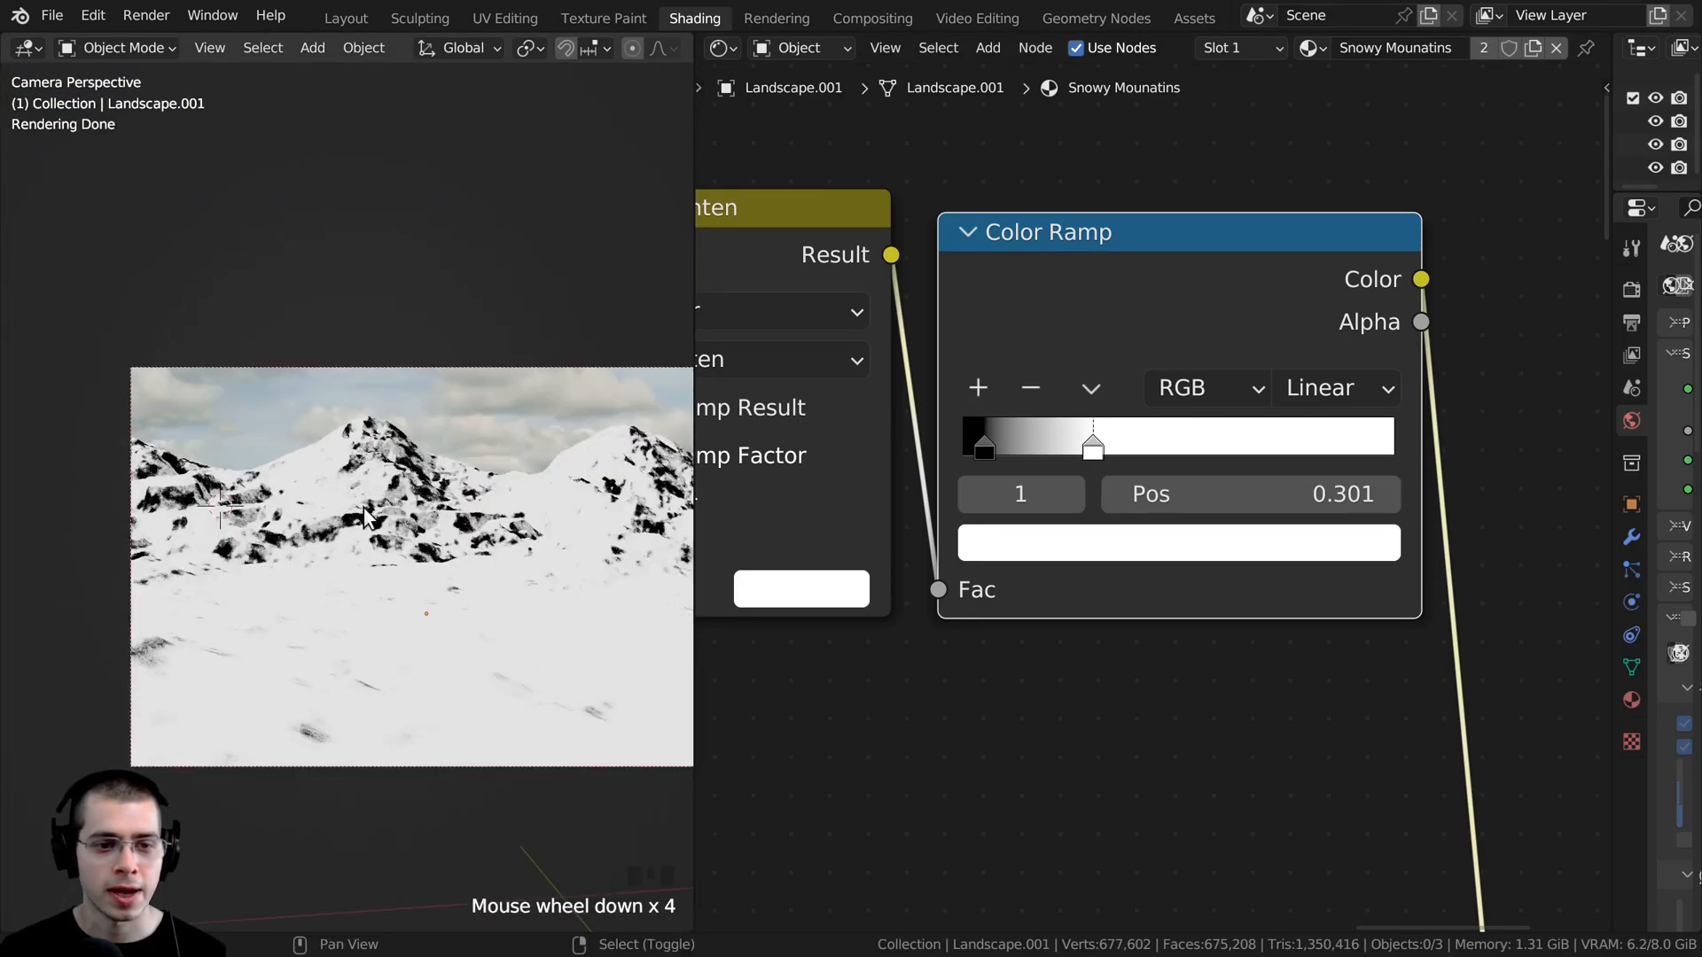
pyautogui.keyDown('shift'); pyautogui.moveTo(489, 540); pyautogui.dragTo(415, 542, button='middle'); pyautogui.keyUp('shift')
pyautogui.scroll(-3, 779, 673)
pyautogui.scroll(1, 461, 611)
pyautogui.scroll(-2, 881, 626)
pyautogui.moveTo(880, 625); pyautogui.dragTo(1069, 497, button='middle')
pyautogui.scroll(-3, 936, 656)
pyautogui.moveTo(852, 688); pyautogui.dragTo(1471, 551, button='middle')
pyautogui.scroll(5, 1223, 473)
pyautogui.click(1169, 439)
pyautogui.moveTo(1178, 675); pyautogui.dragTo(1082, 674)
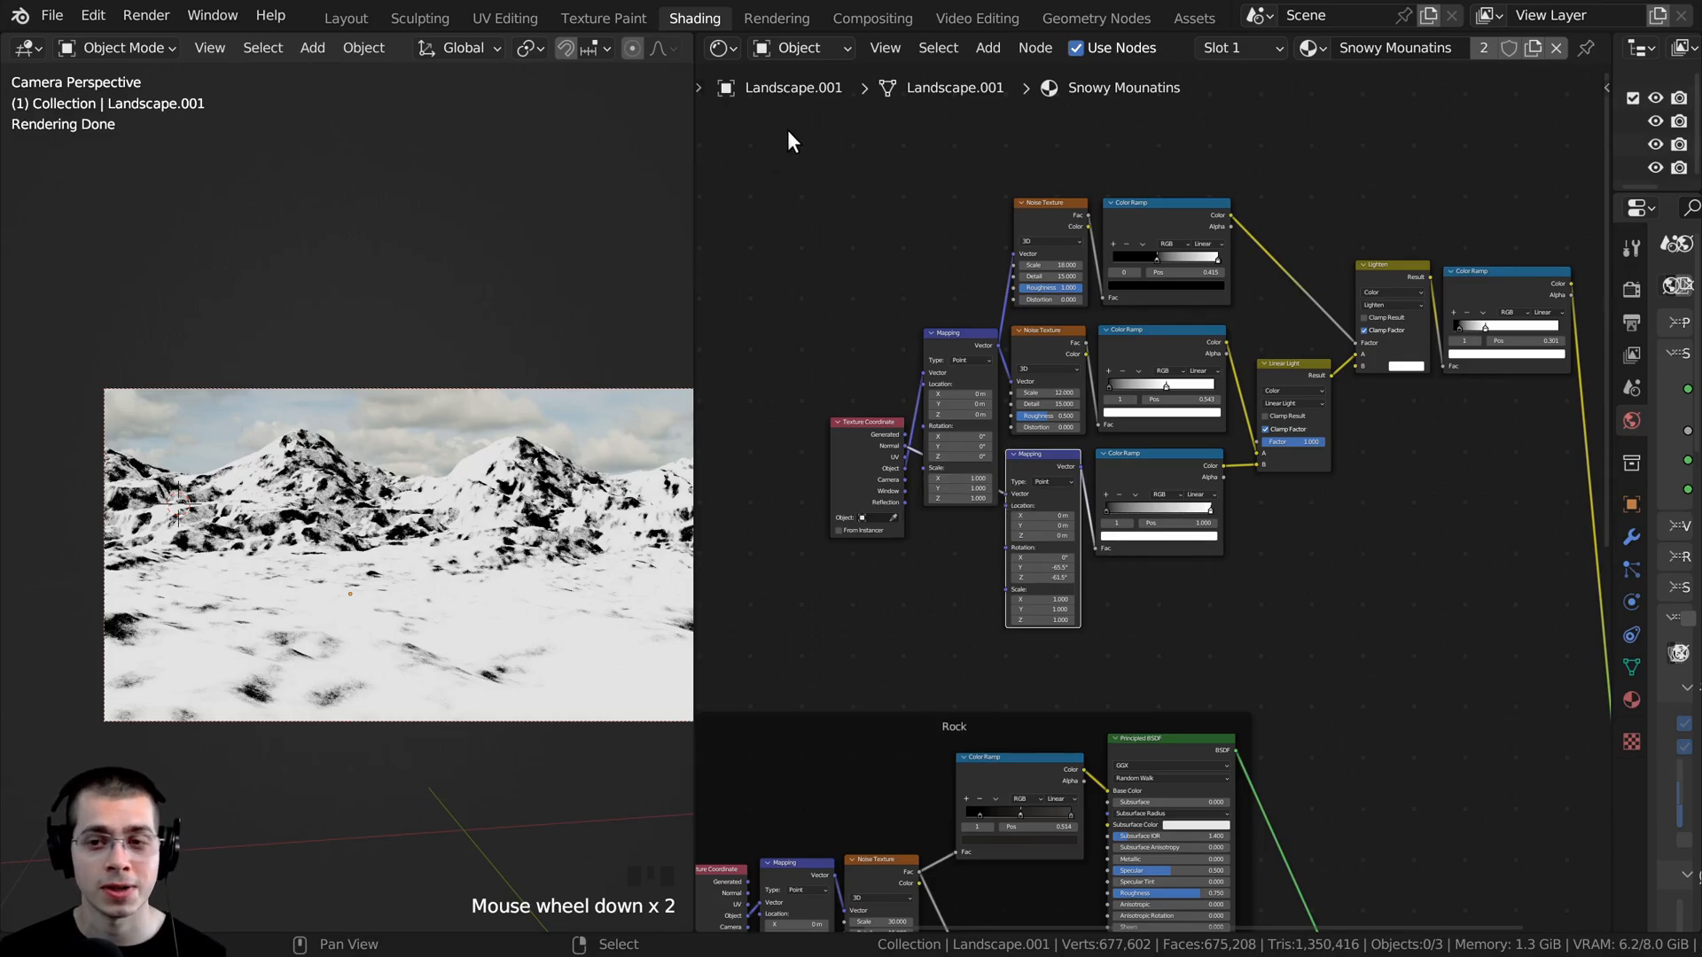
pyautogui.moveTo(795, 131); pyautogui.dragTo(1561, 615)
pyautogui.hotkey('ctrl', 'j')
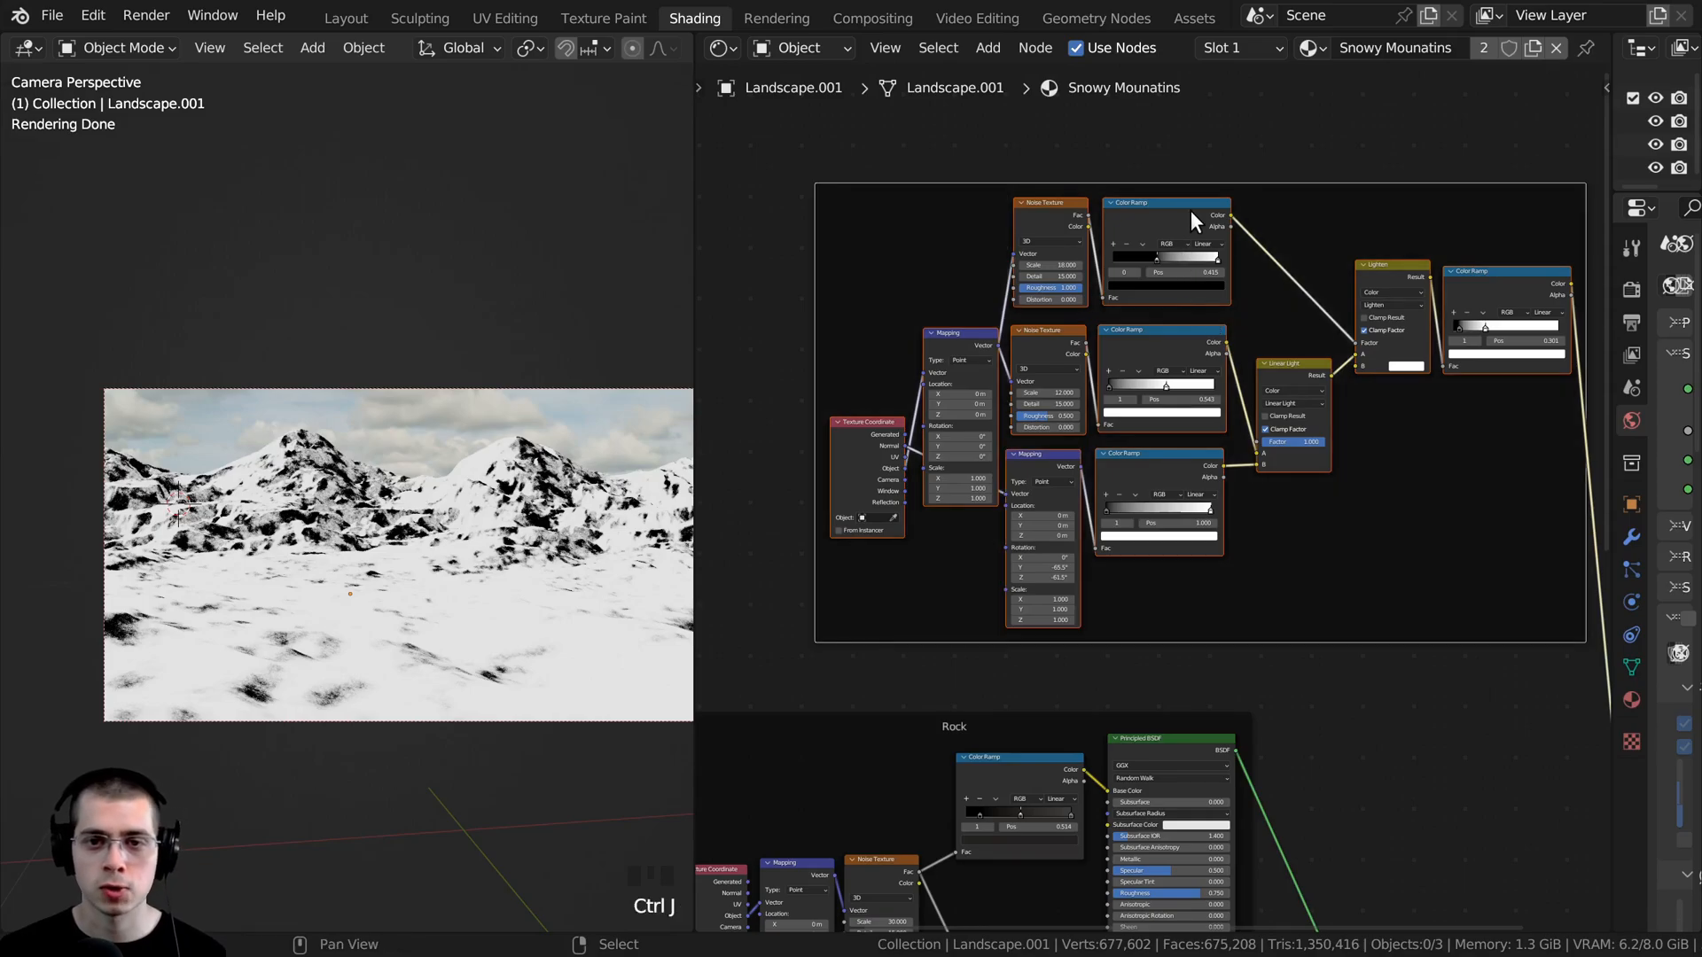
# - Label the new frame around the mask nodes as Mask
pyautogui.click(1204, 187)
pyautogui.moveTo(1204, 187); pyautogui.dragTo(952, 231)
pyautogui.moveTo(994, 216); pyautogui.dragTo(1230, 164, button='middle')
pyautogui.moveTo(1262, 189); pyautogui.dragTo(1197, 163)
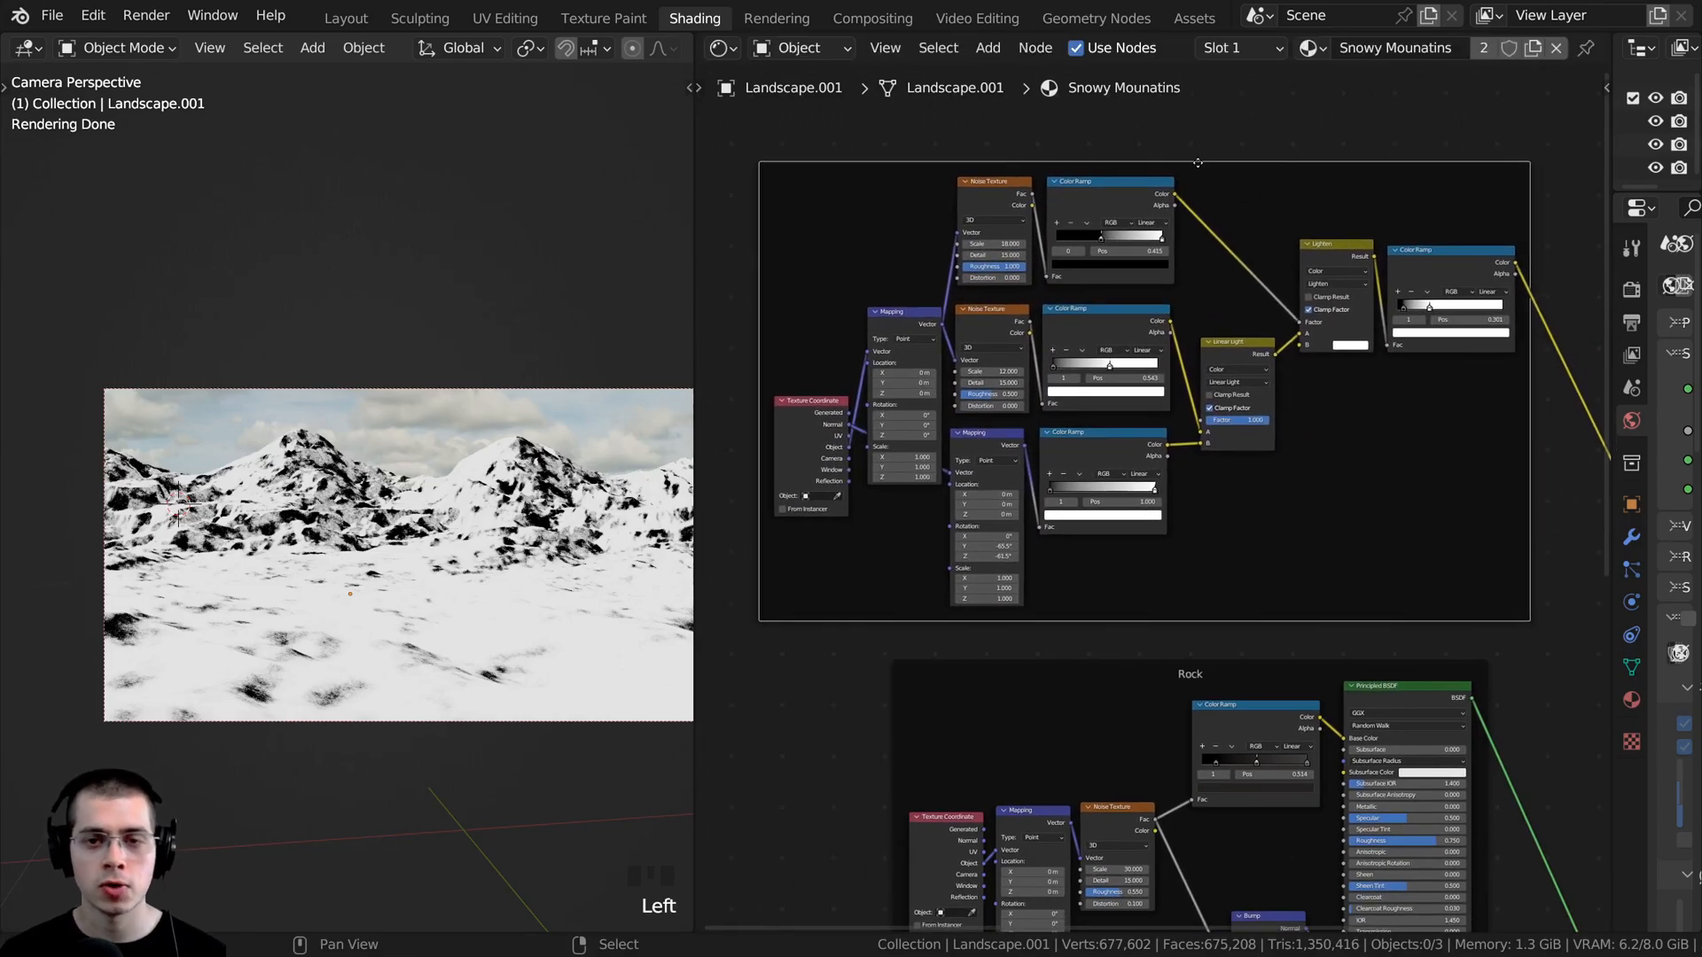
pyautogui.press('F2')
pyautogui.write('Mas')
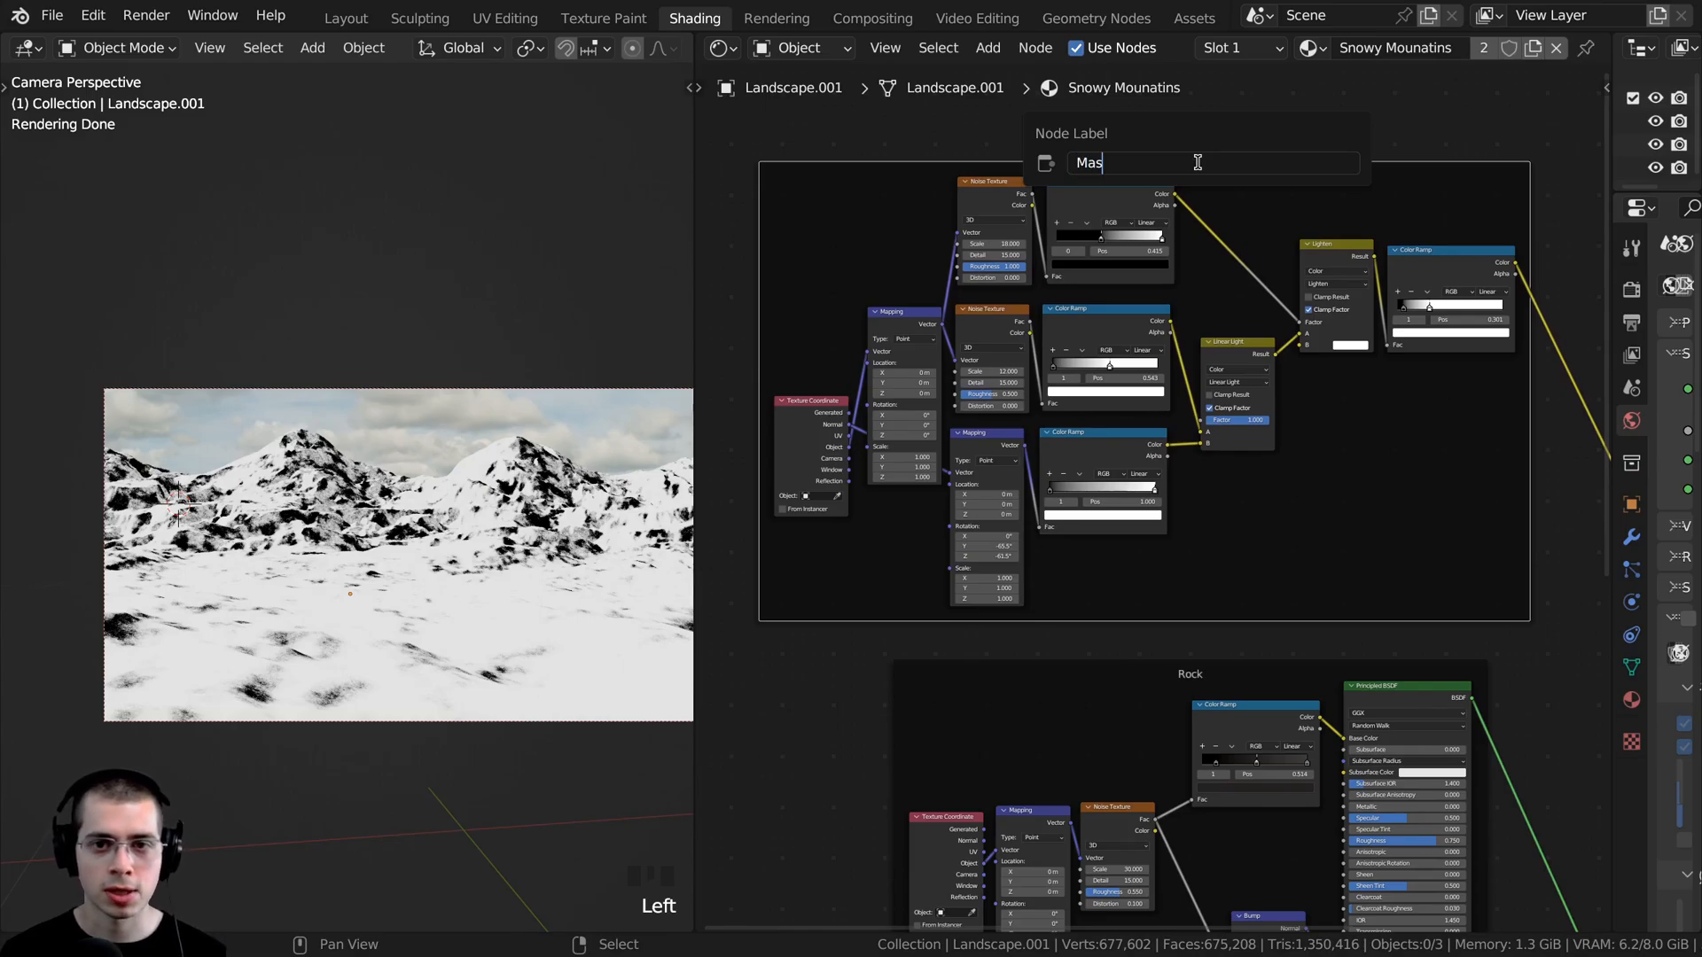
pyautogui.write('k')
pyautogui.press('Return')
# - Connect the final mask Color Ramp's Color output to the Fac input of the Mix Shader
pyautogui.scroll(-4, 1285, 390)
pyautogui.moveTo(1391, 413); pyautogui.dragTo(892, 363, button='middle')
pyautogui.press('a')
pyautogui.scroll(3, 915, 230)
pyautogui.moveTo(915, 230); pyautogui.dragTo(1009, 138, button='middle')
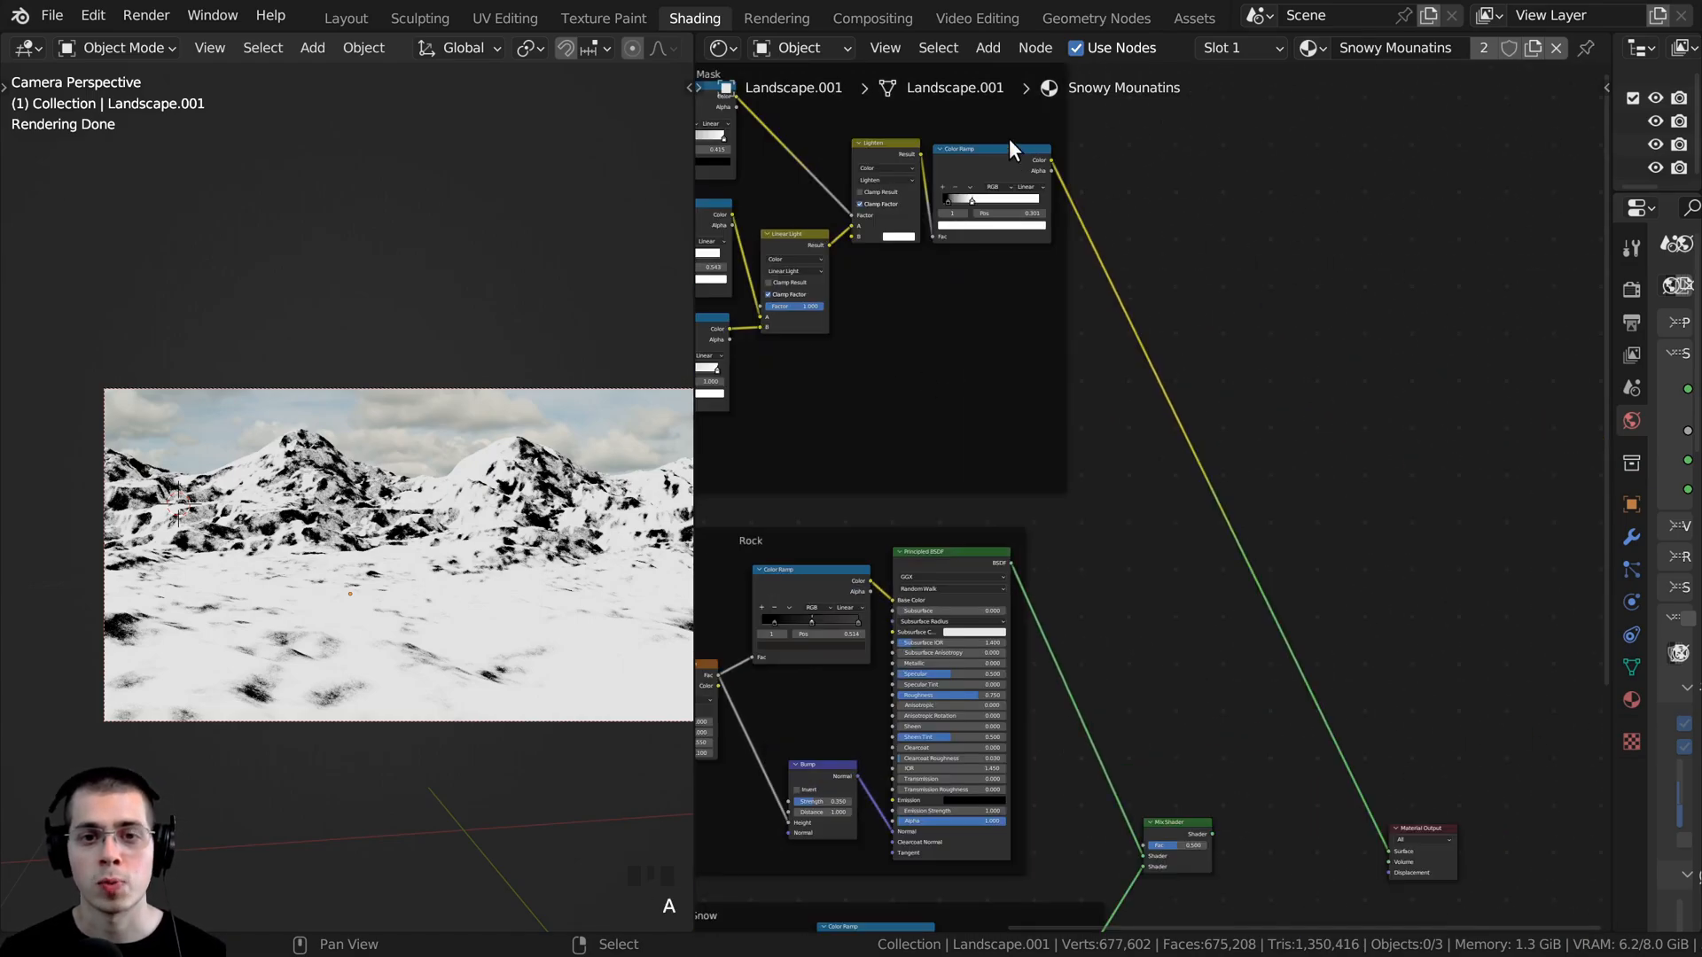
pyautogui.click(1020, 148)
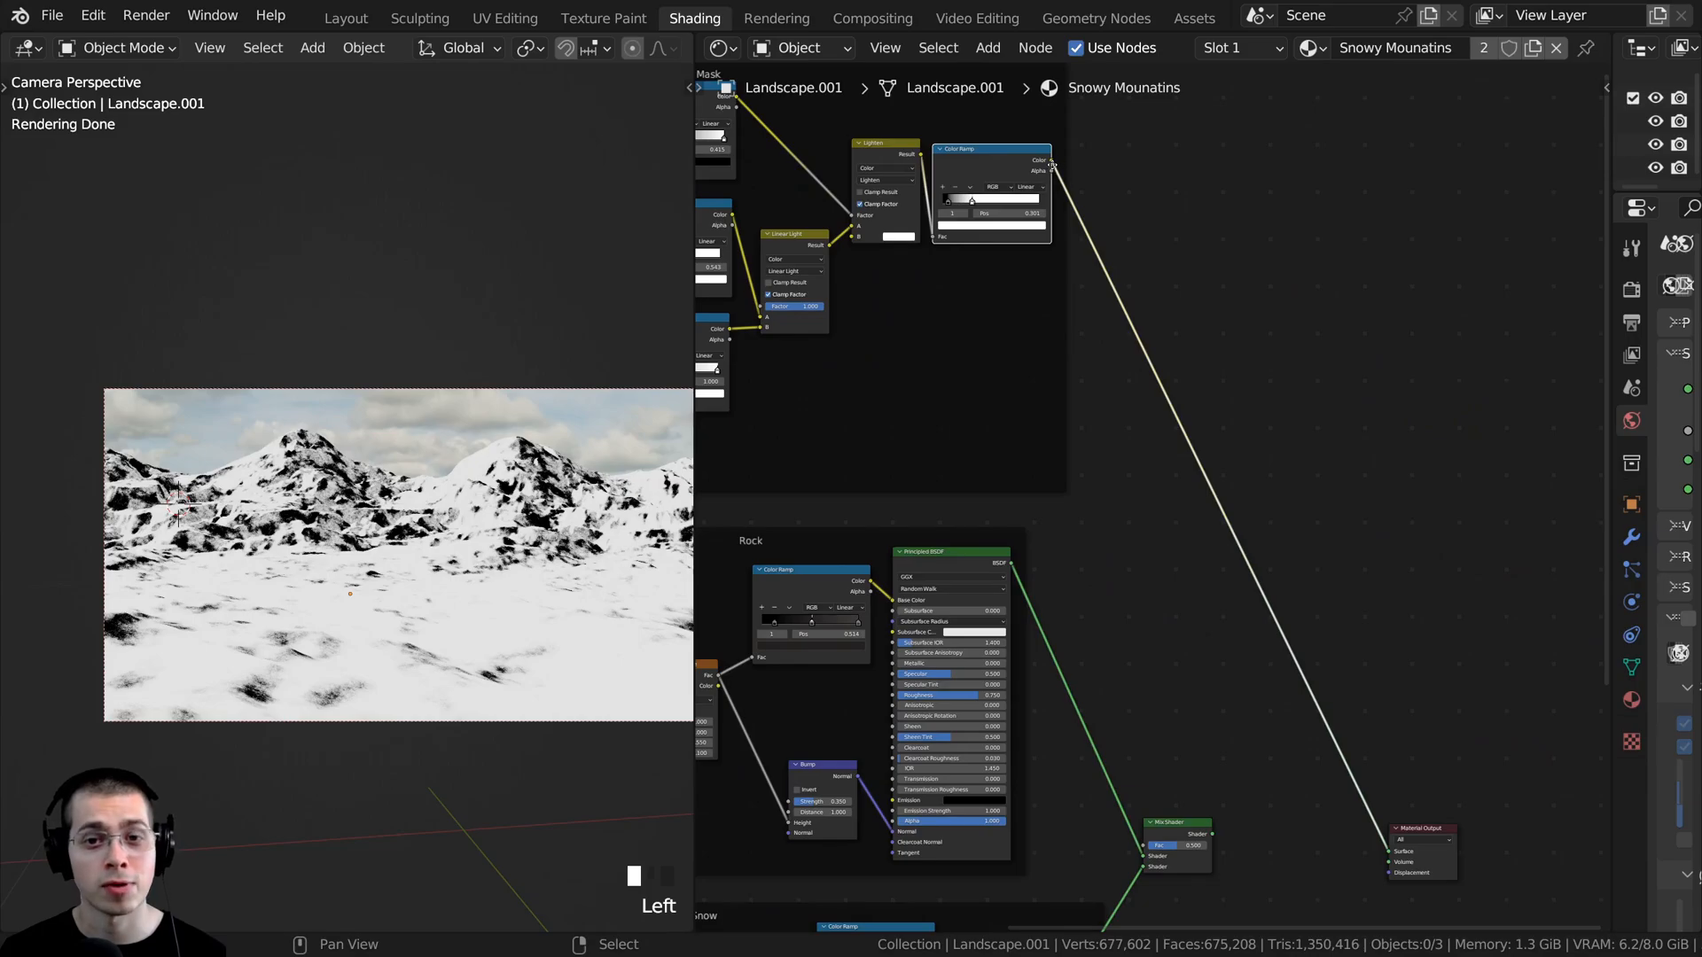
pyautogui.moveTo(1050, 158); pyautogui.dragTo(1132, 712)
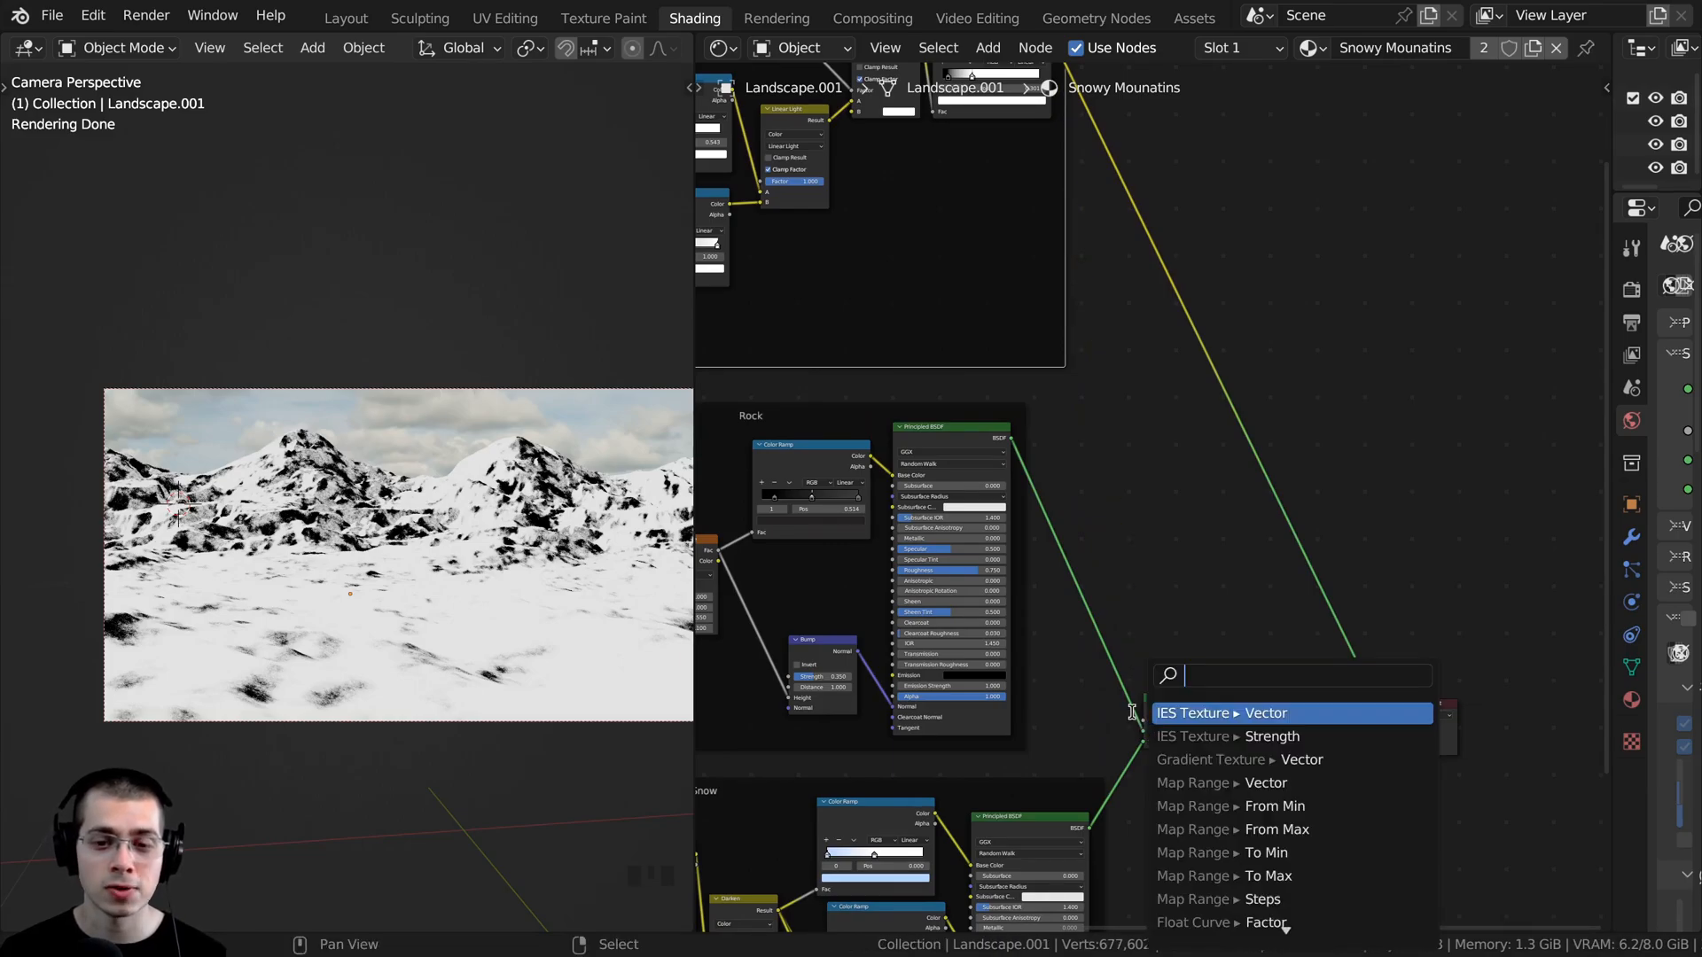
pyautogui.moveTo(1079, 292); pyautogui.dragTo(1096, 374, button='middle')
pyautogui.moveTo(1066, 118); pyautogui.dragTo(1158, 809)
pyautogui.moveTo(1102, 450); pyautogui.dragTo(1129, 684, button='middle')
# - Reposition the Mix Shader clear of the Rock and Snow frames and link its output to the Material Output's Surface
pyautogui.scroll(3, 1127, 678)
pyautogui.moveTo(1048, 562); pyautogui.dragTo(1044, 219, button='middle')
pyautogui.scroll(5, 1189, 753)
pyautogui.moveTo(1189, 753); pyautogui.dragTo(1144, 524, button='middle')
pyautogui.moveTo(1209, 544); pyautogui.dragTo(1284, 351)
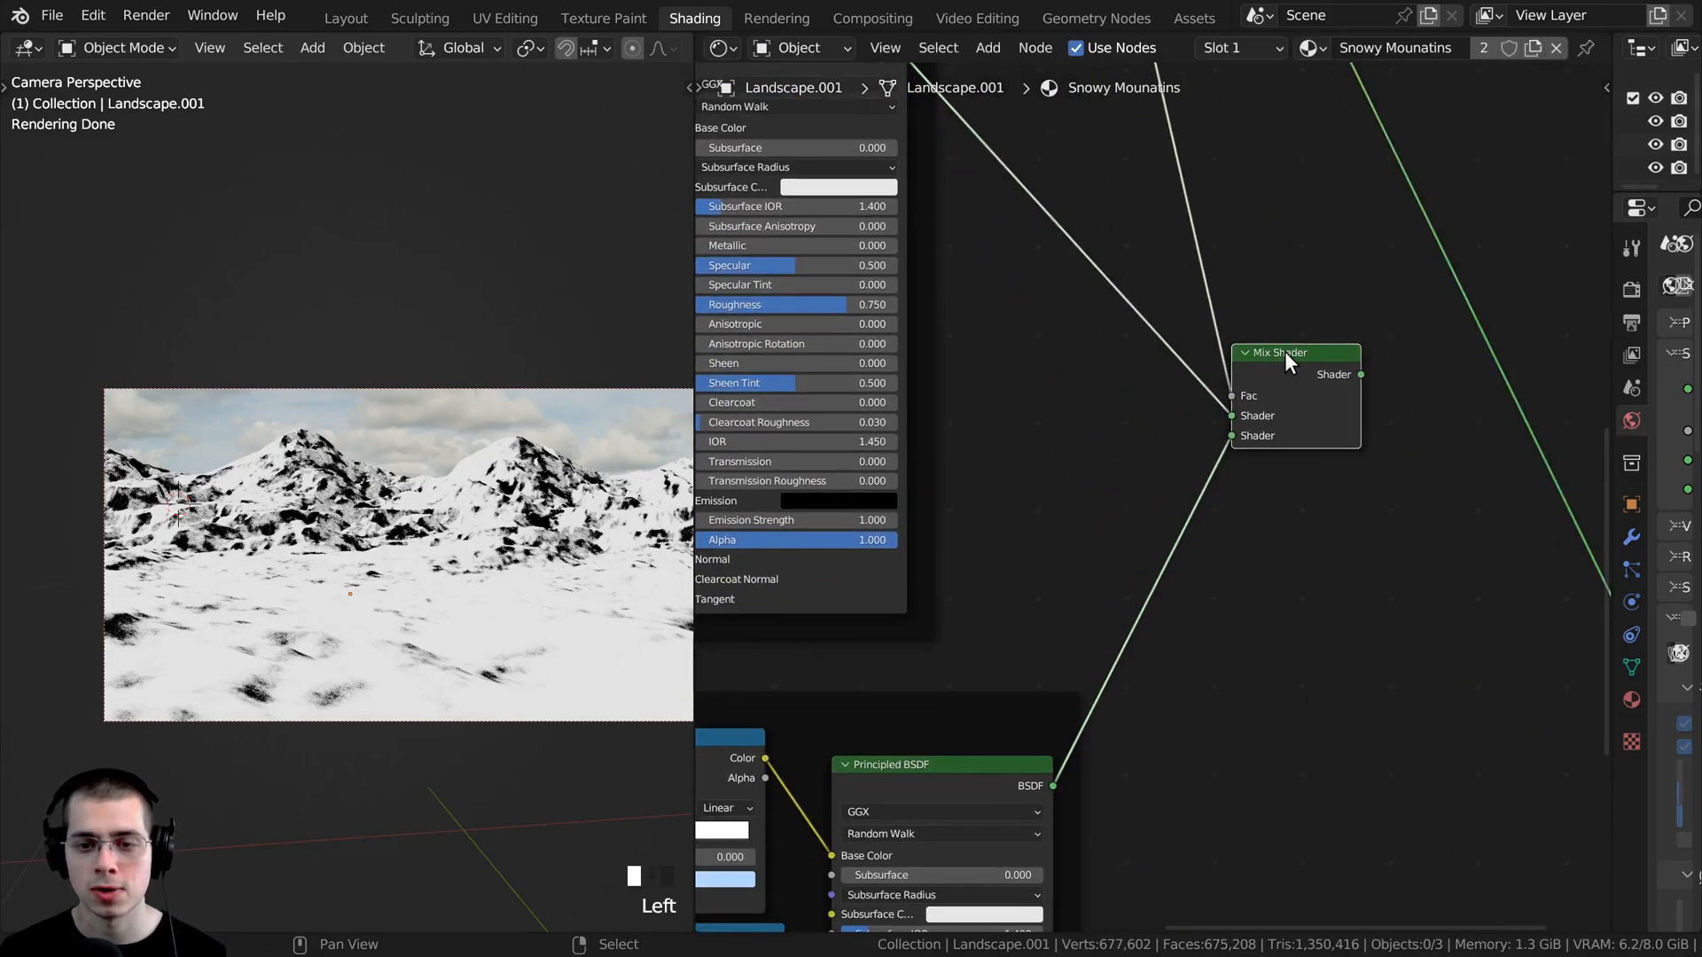
pyautogui.moveTo(1297, 363); pyautogui.dragTo(1168, 438, button='middle')
pyautogui.scroll(1, 1168, 437)
pyautogui.keyDown('ctrl'); pyautogui.keyDown('shift'); pyautogui.click(1168, 438); pyautogui.keyUp('shift'); pyautogui.keyUp('ctrl')
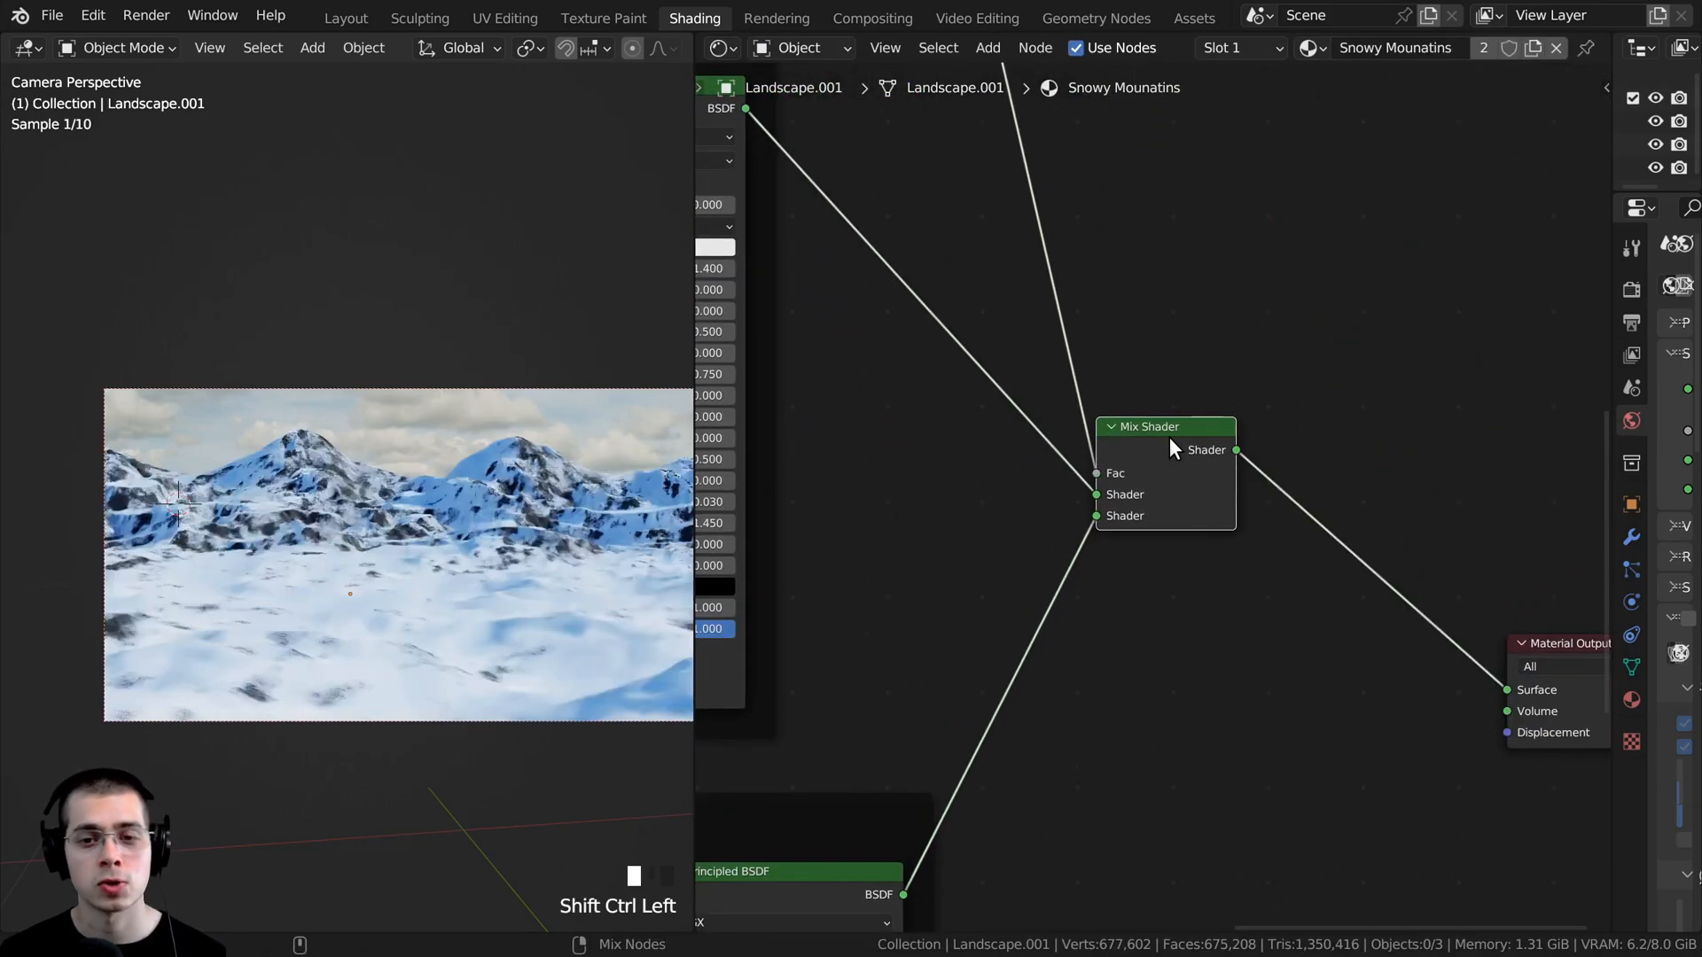
# - Examine the mixed snow and rock shading up close on the mountain slopes
pyautogui.keyDown('shift'); pyautogui.moveTo(425, 465); pyautogui.dragTo(498, 517, button='middle'); pyautogui.keyUp('shift')
pyautogui.scroll(4, 500, 531)
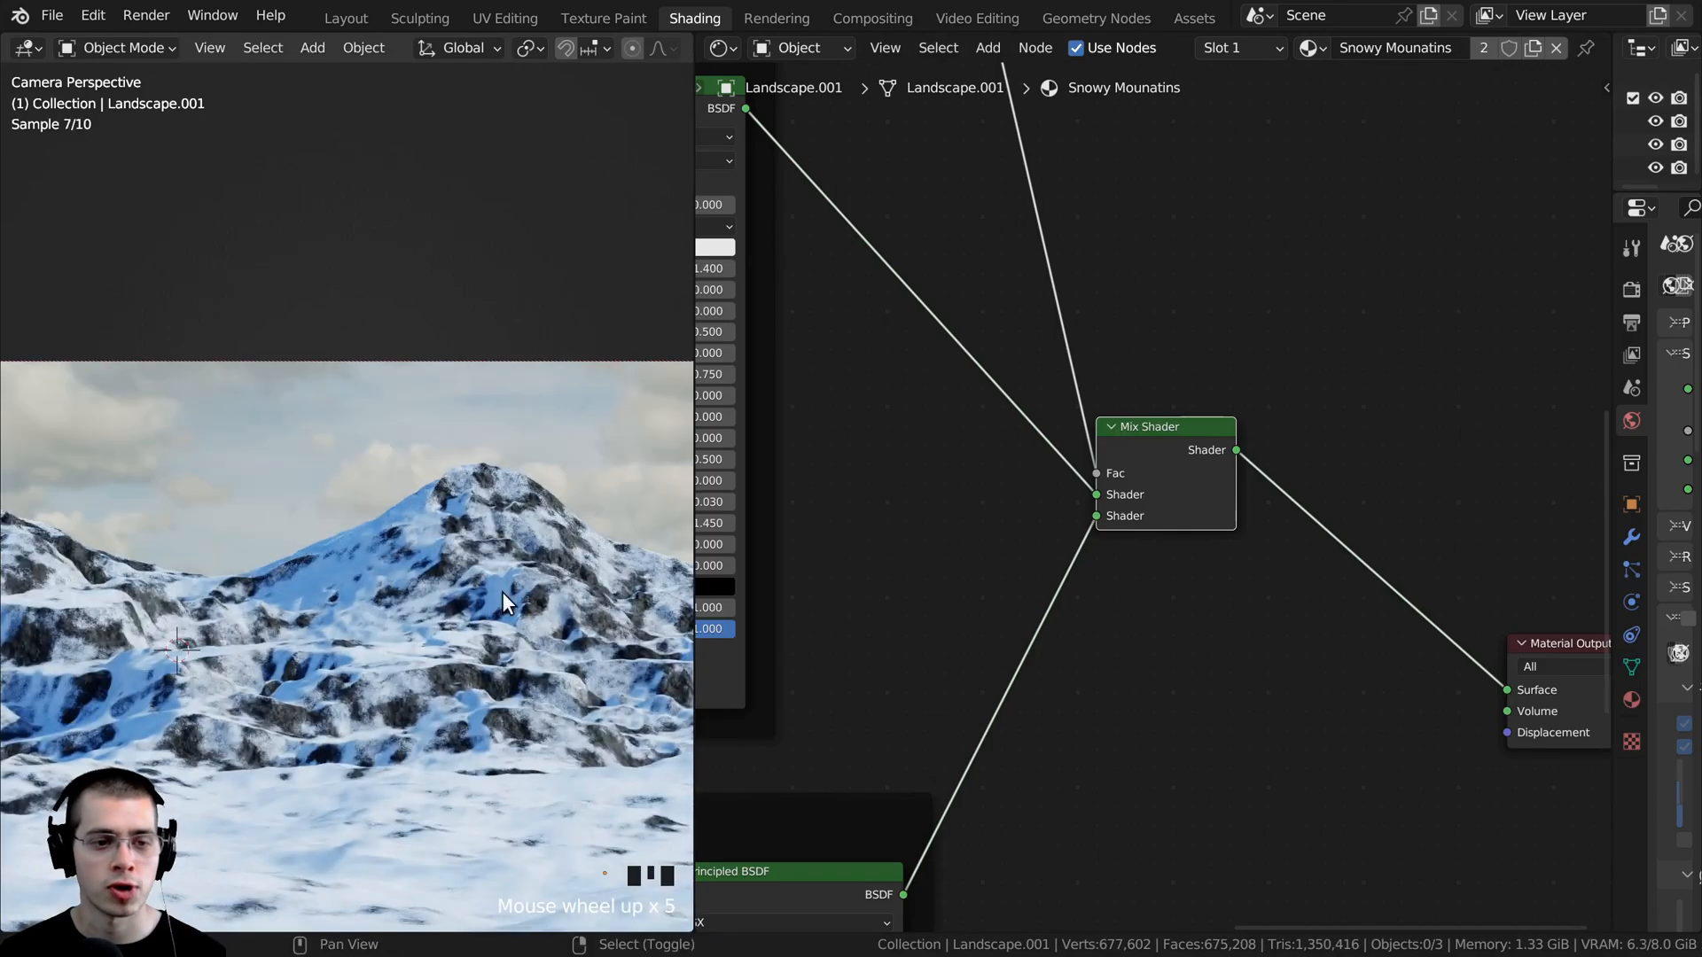
pyautogui.keyDown('shift'); pyautogui.moveTo(502, 592); pyautogui.dragTo(266, 284, button='middle'); pyautogui.keyUp('shift')
pyautogui.scroll(2, 222, 230)
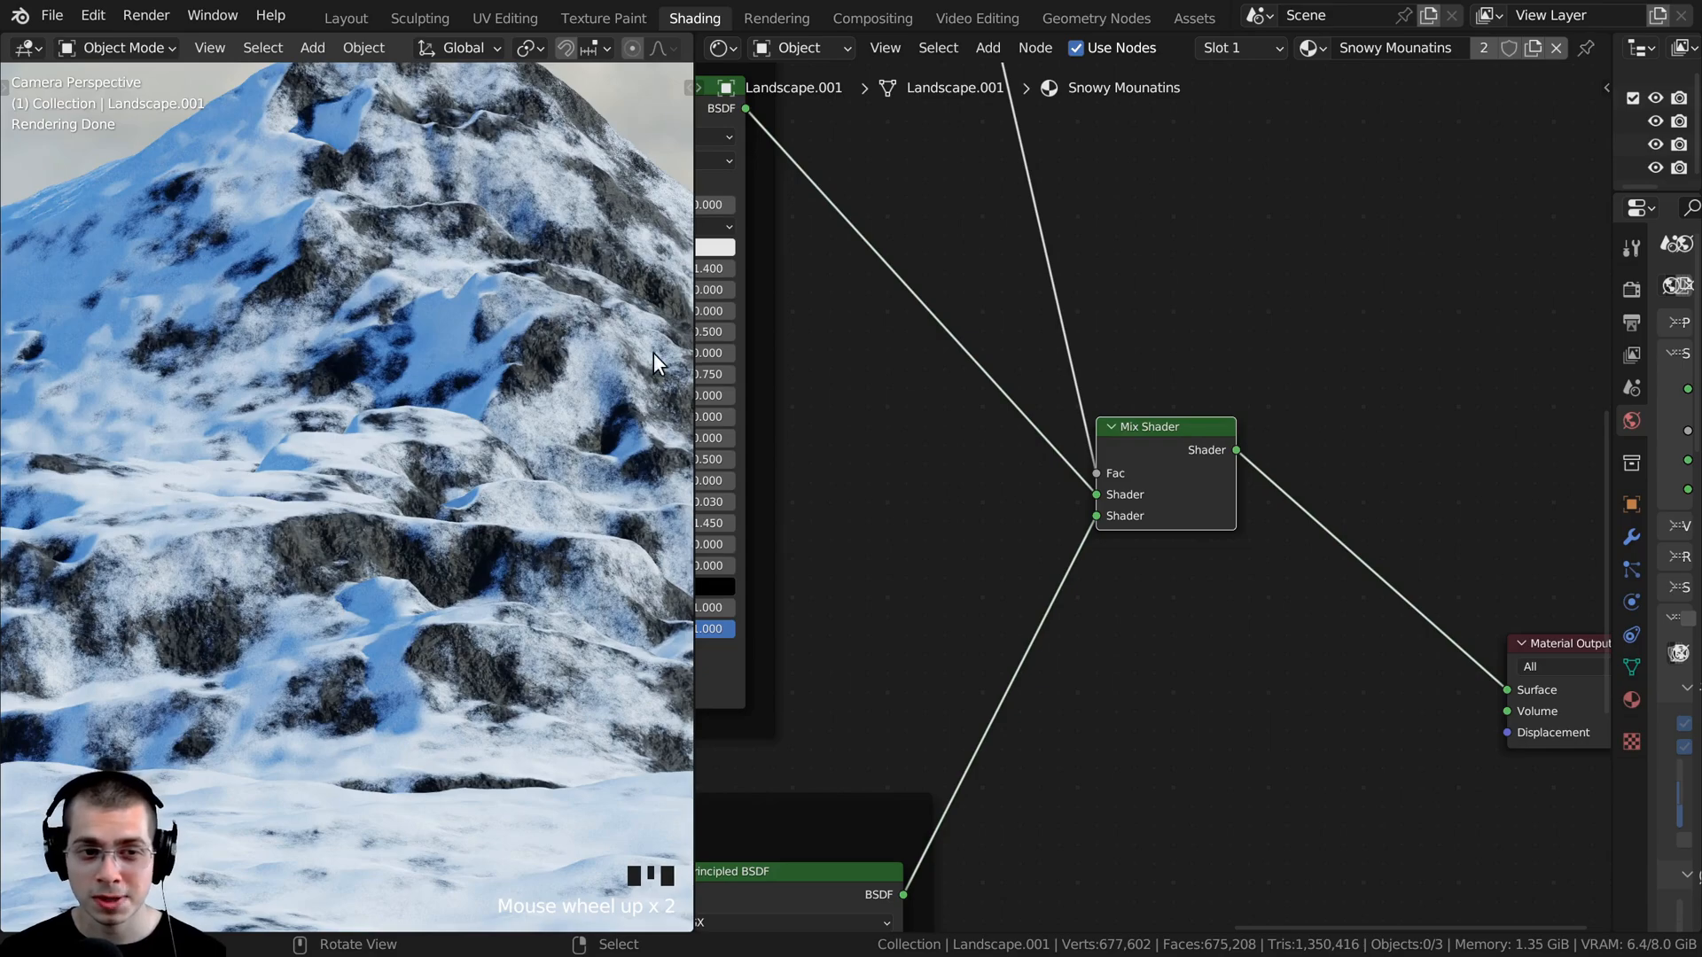
pyautogui.scroll(-2, 1152, 494)
# - Try a different snow direction by setting the slope Mapping node's rotation to Y -64.6° and Z -46.7°
pyautogui.moveTo(1448, 596); pyautogui.dragTo(1345, 484)
pyautogui.scroll(-2, 833, 222)
pyautogui.moveTo(833, 222); pyautogui.dragTo(1237, 490, button='middle')
pyautogui.scroll(-2, 520, 512)
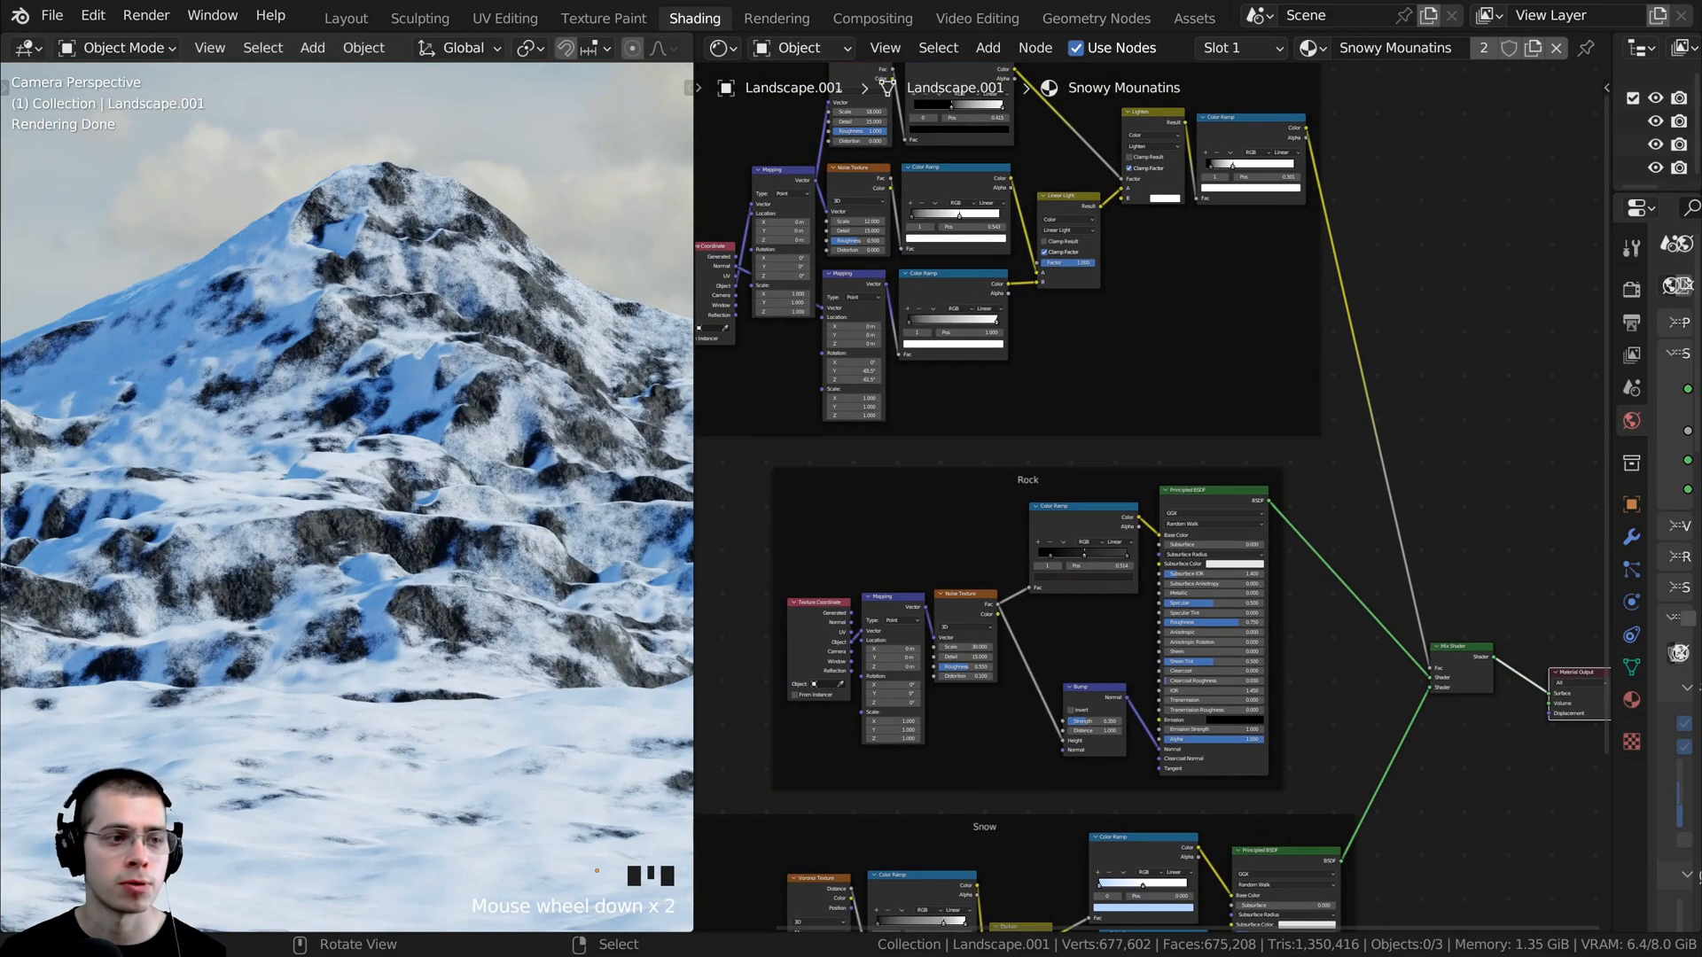
pyautogui.moveTo(879, 368); pyautogui.dragTo(1180, 519, button='middle')
pyautogui.scroll(5, 1181, 514)
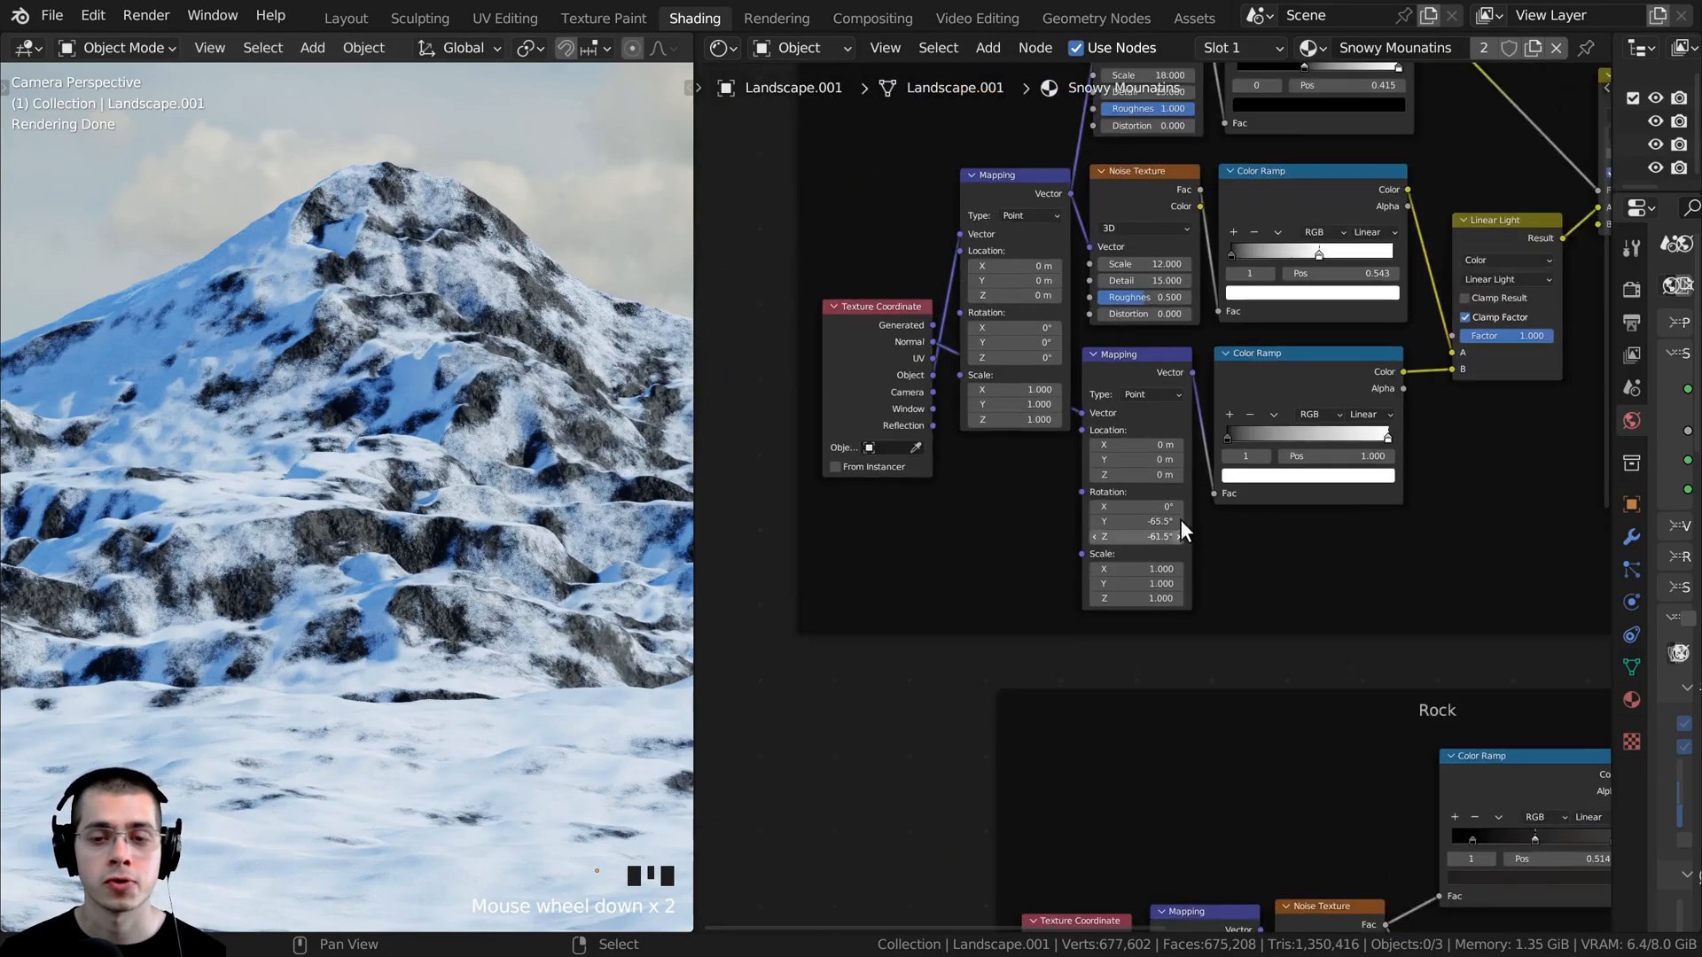
pyautogui.click(1122, 327)
pyautogui.scroll(2, 1145, 498)
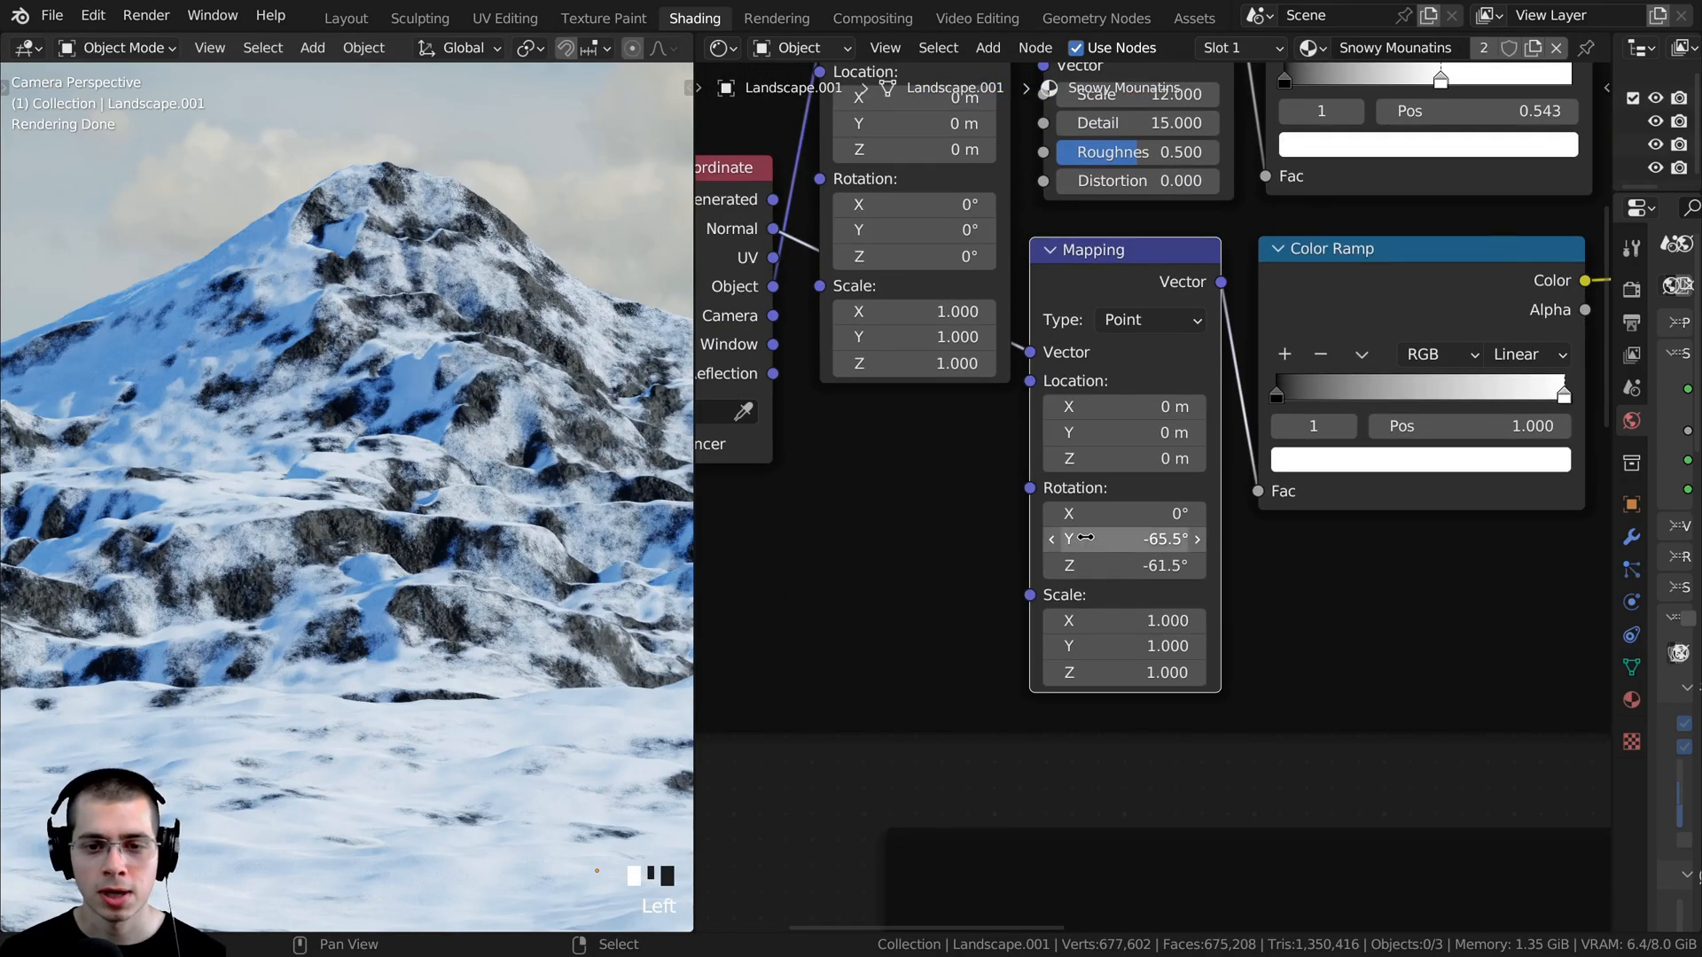
pyautogui.moveTo(1085, 539)
pyautogui.mouseDown()
pyautogui.moveTo(1028, 539)
pyautogui.moveTo(1111, 539)
pyautogui.moveTo(1092, 566)
pyautogui.moveTo(1052, 565)
pyautogui.moveTo(1090, 566)
pyautogui.mouseUp()
pyautogui.scroll(-6, 539, 561)
pyautogui.keyDown('shift'); pyautogui.moveTo(539, 561); pyautogui.dragTo(457, 520, button='middle'); pyautogui.keyUp('shift')
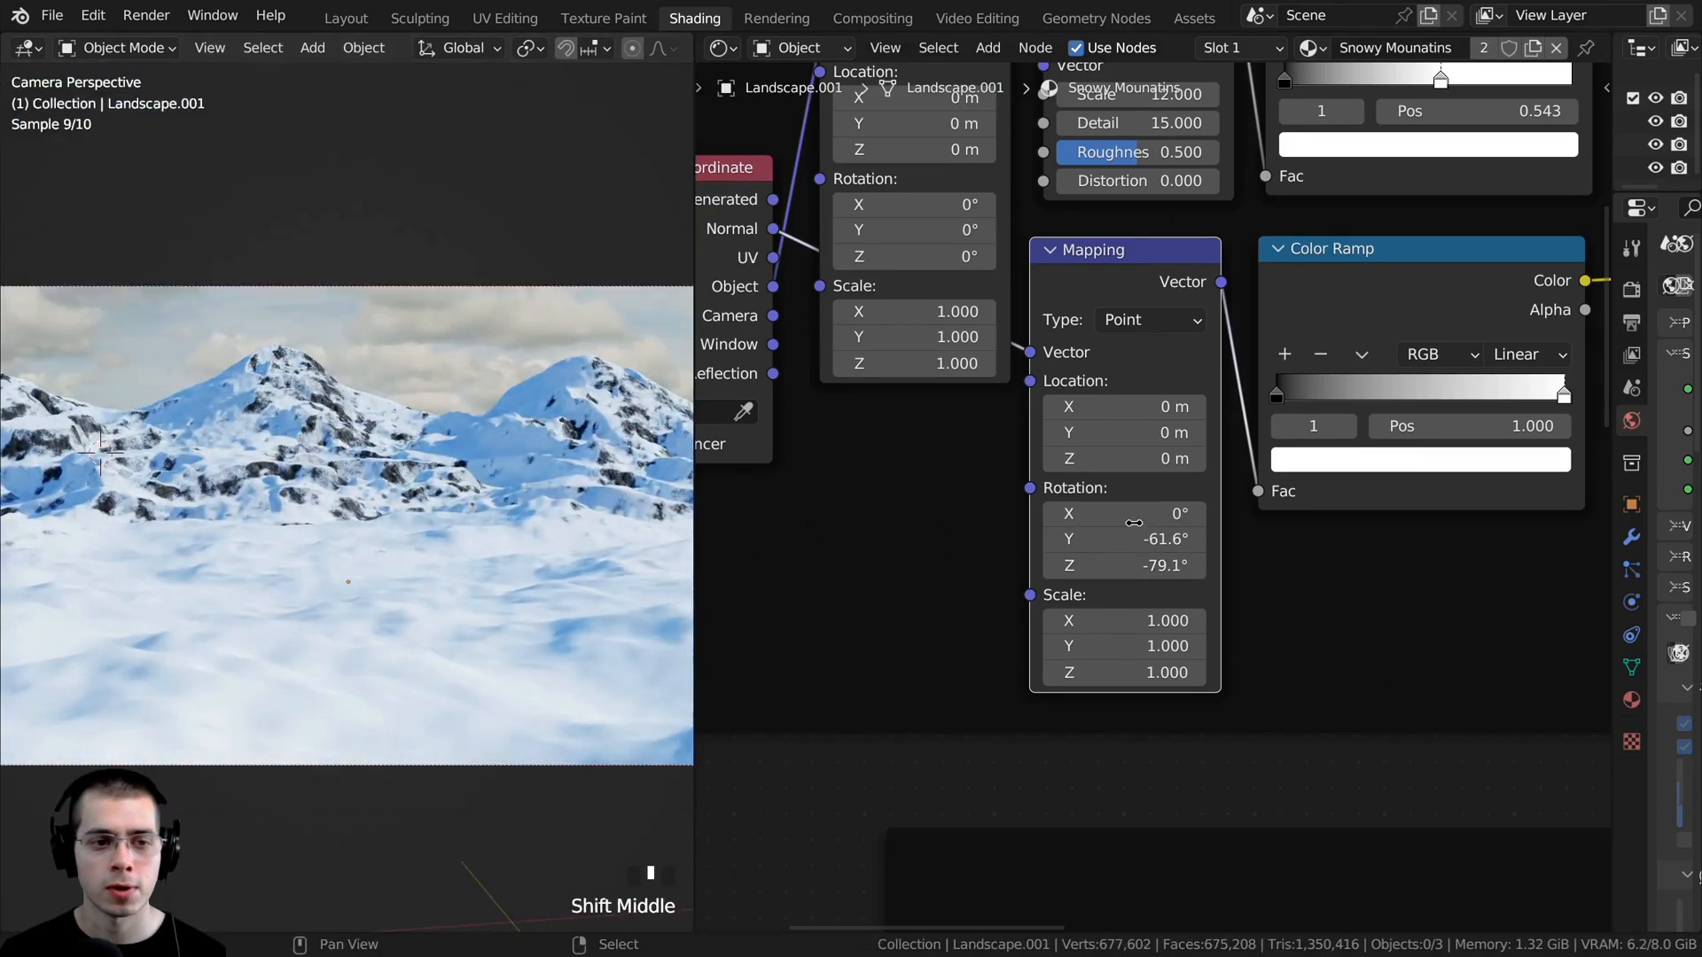
pyautogui.moveTo(1126, 566); pyautogui.dragTo(1163, 565)
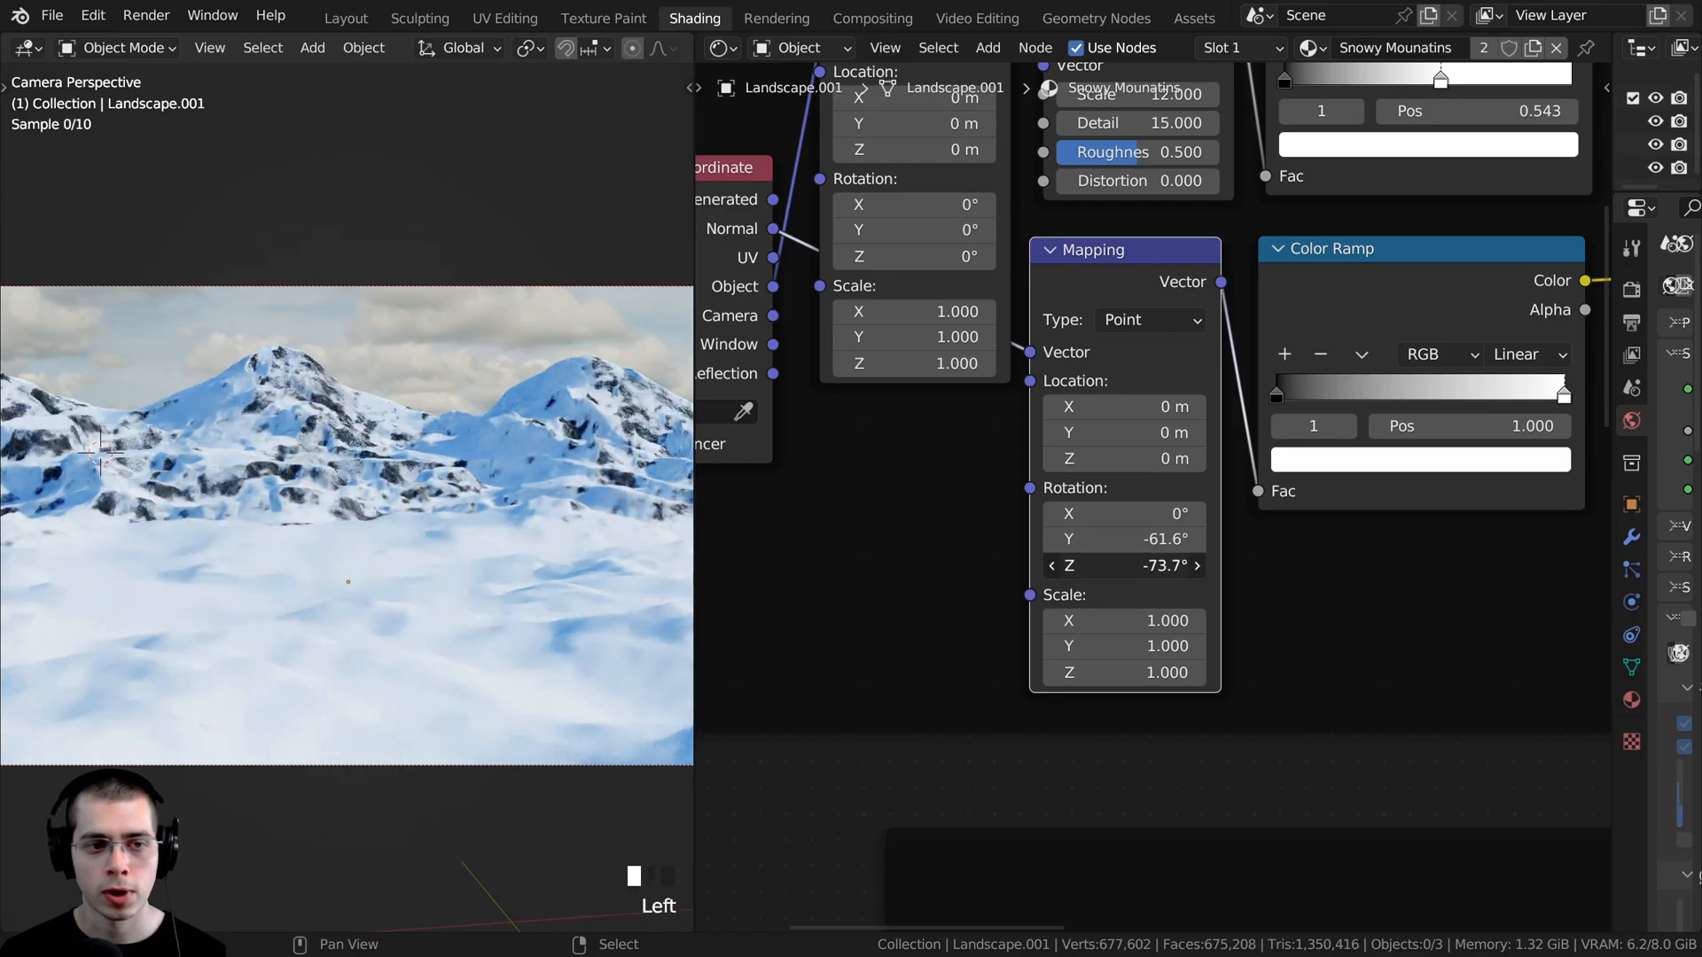
pyautogui.moveTo(1125, 539); pyautogui.dragTo(1077, 538)
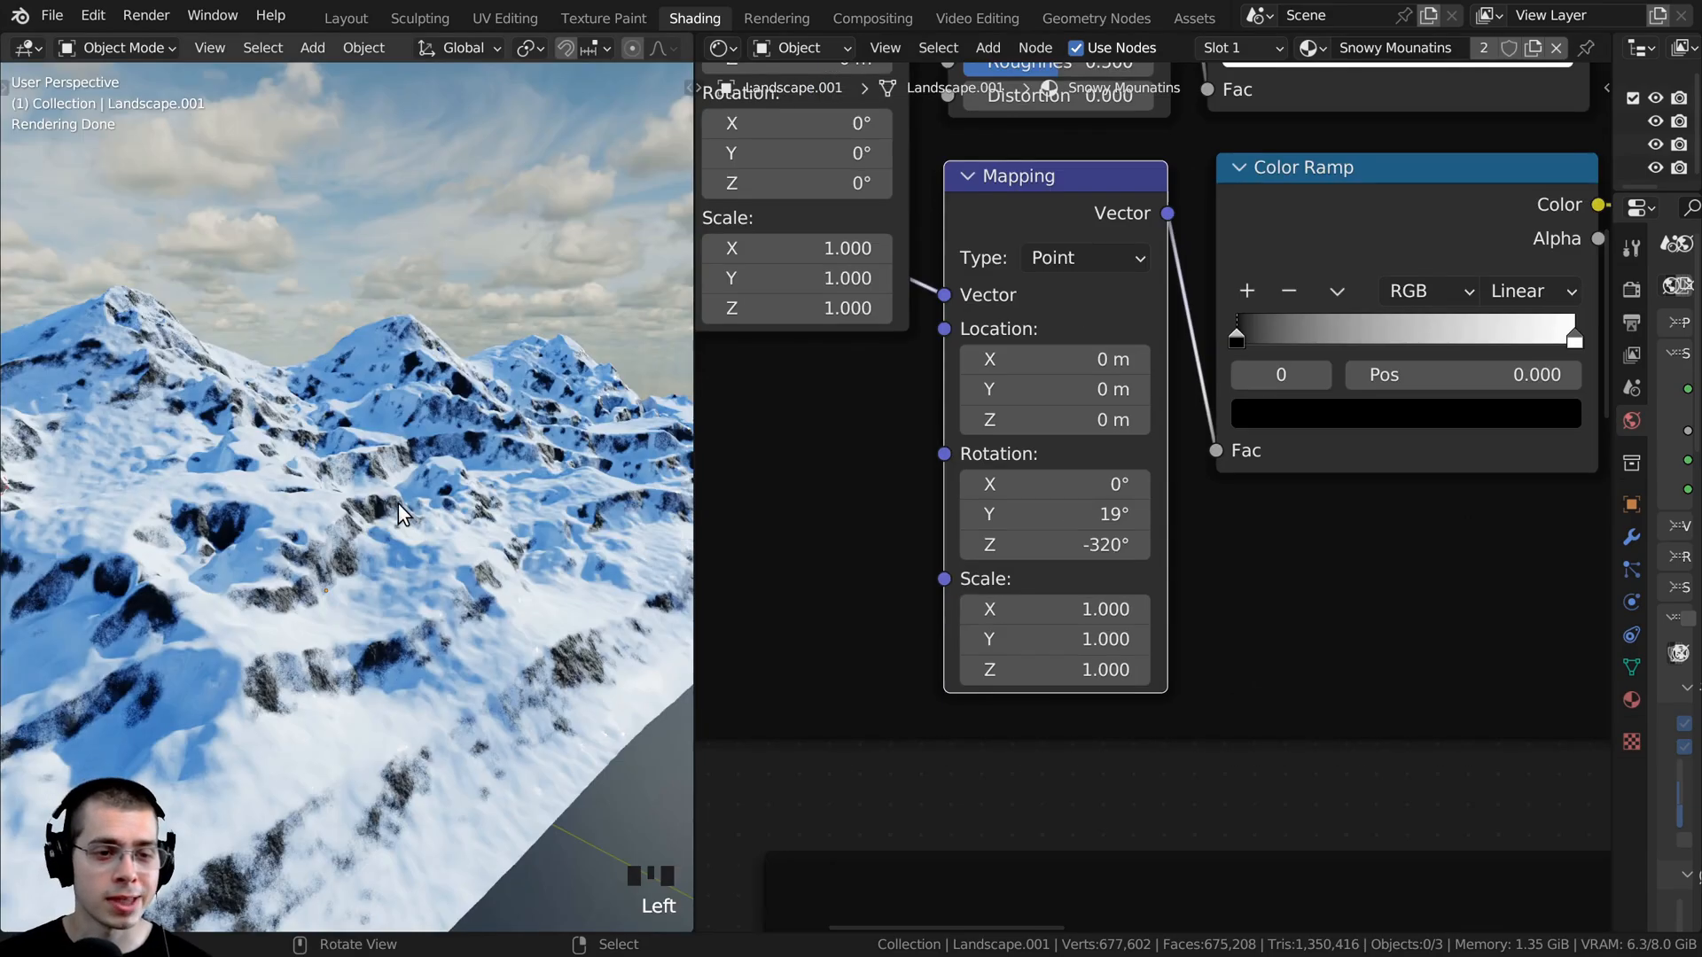
# - Examine how snow and rock are distributed over the mountains from several angles and distances
pyautogui.moveTo(397, 503); pyautogui.dragTo(341, 383, button='middle')
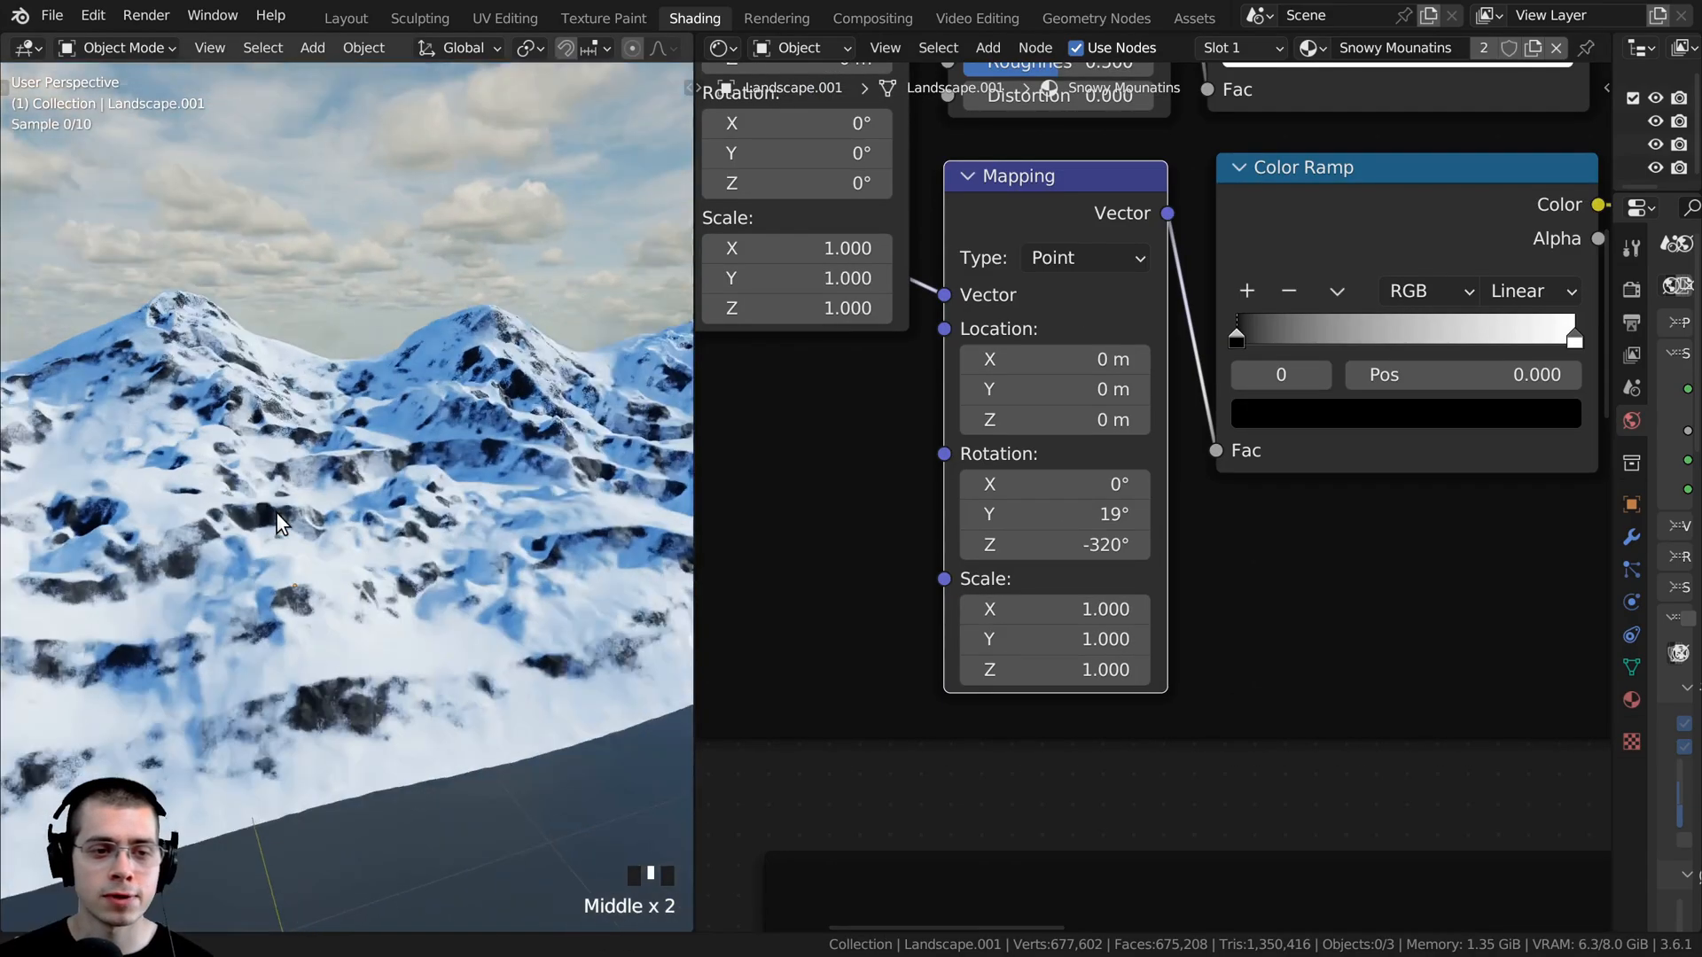
pyautogui.scroll(-1, 337, 376)
pyautogui.scroll(1, 337, 481)
pyautogui.moveTo(336, 480); pyautogui.dragTo(356, 490, button='middle')
pyautogui.moveTo(1009, 171); pyautogui.dragTo(1009, 159)
pyautogui.scroll(-1, 1019, 234)
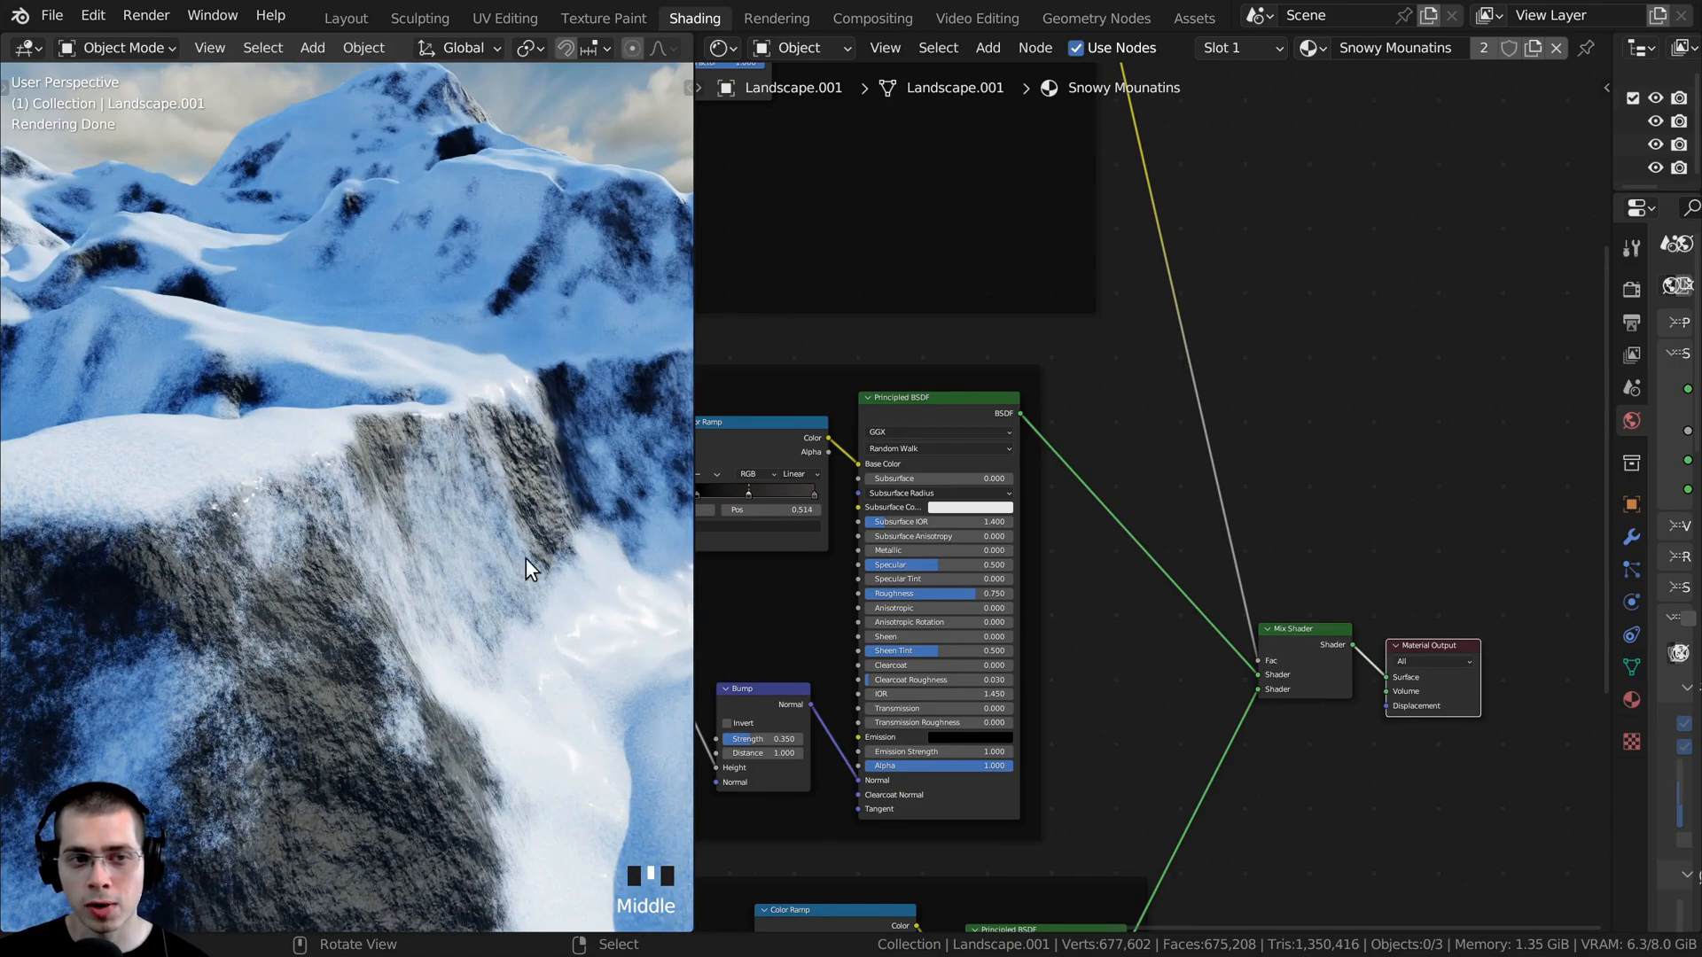
pyautogui.moveTo(503, 460); pyautogui.dragTo(313, 374, button='middle')
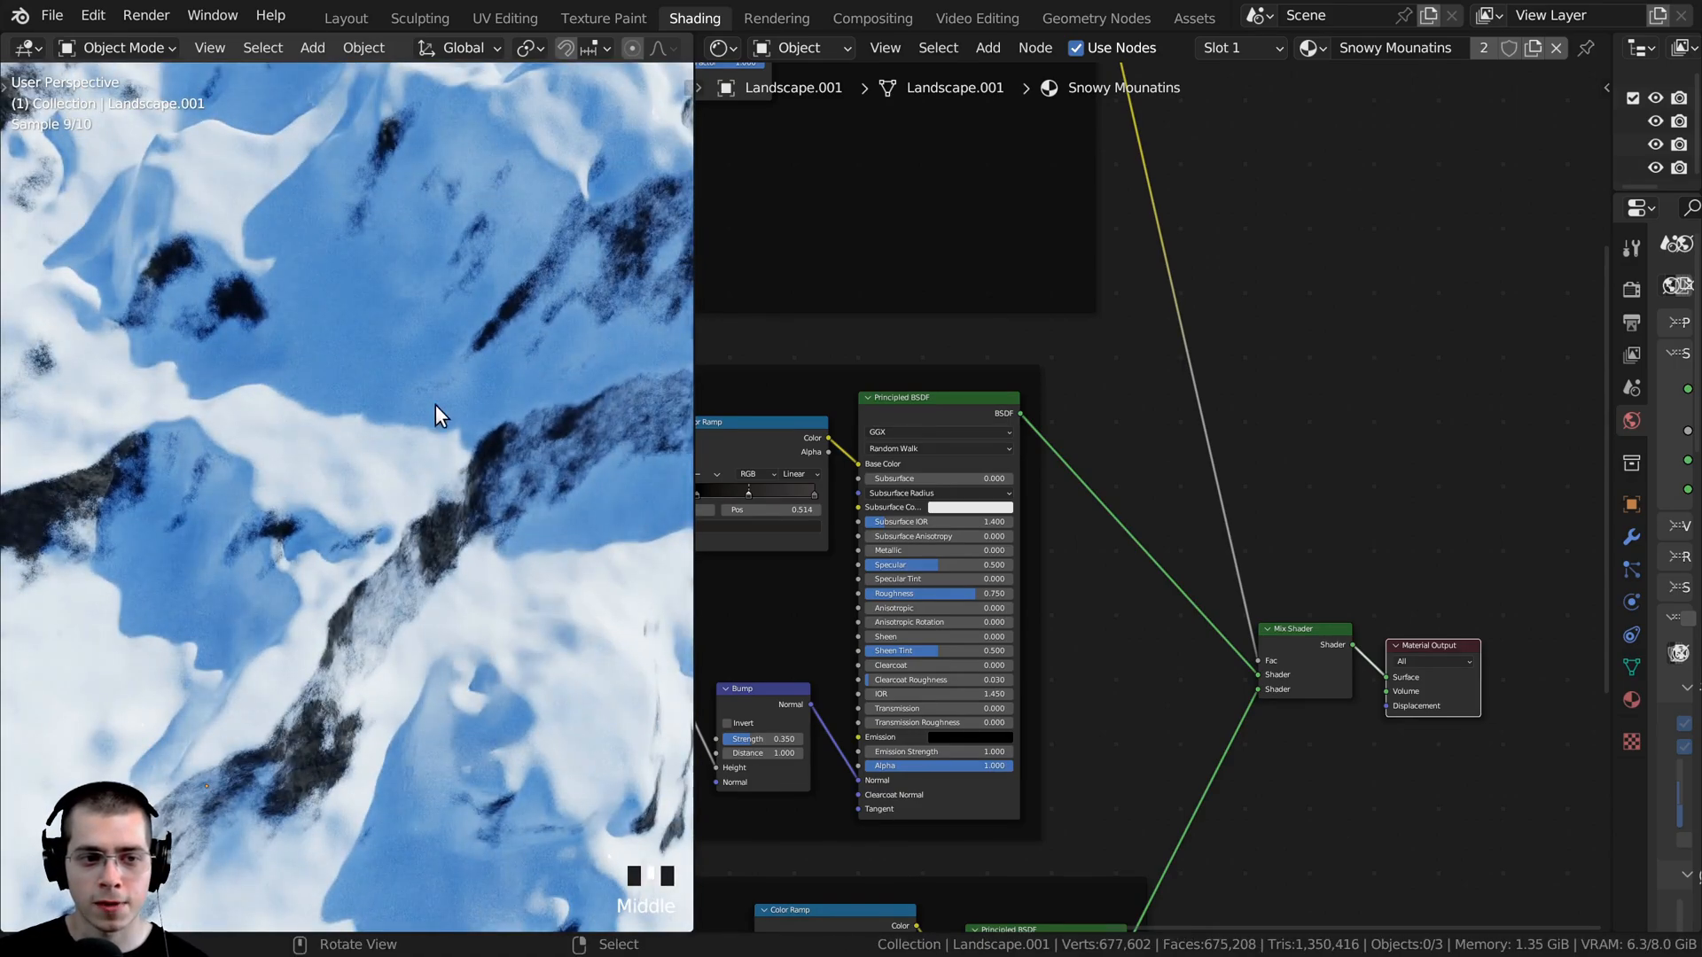
pyautogui.moveTo(311, 530); pyautogui.dragTo(312, 413, button='middle')
# - Return to the camera view and widen the 3D viewport to fit the whole landscape frame
pyautogui.press('KP_0')
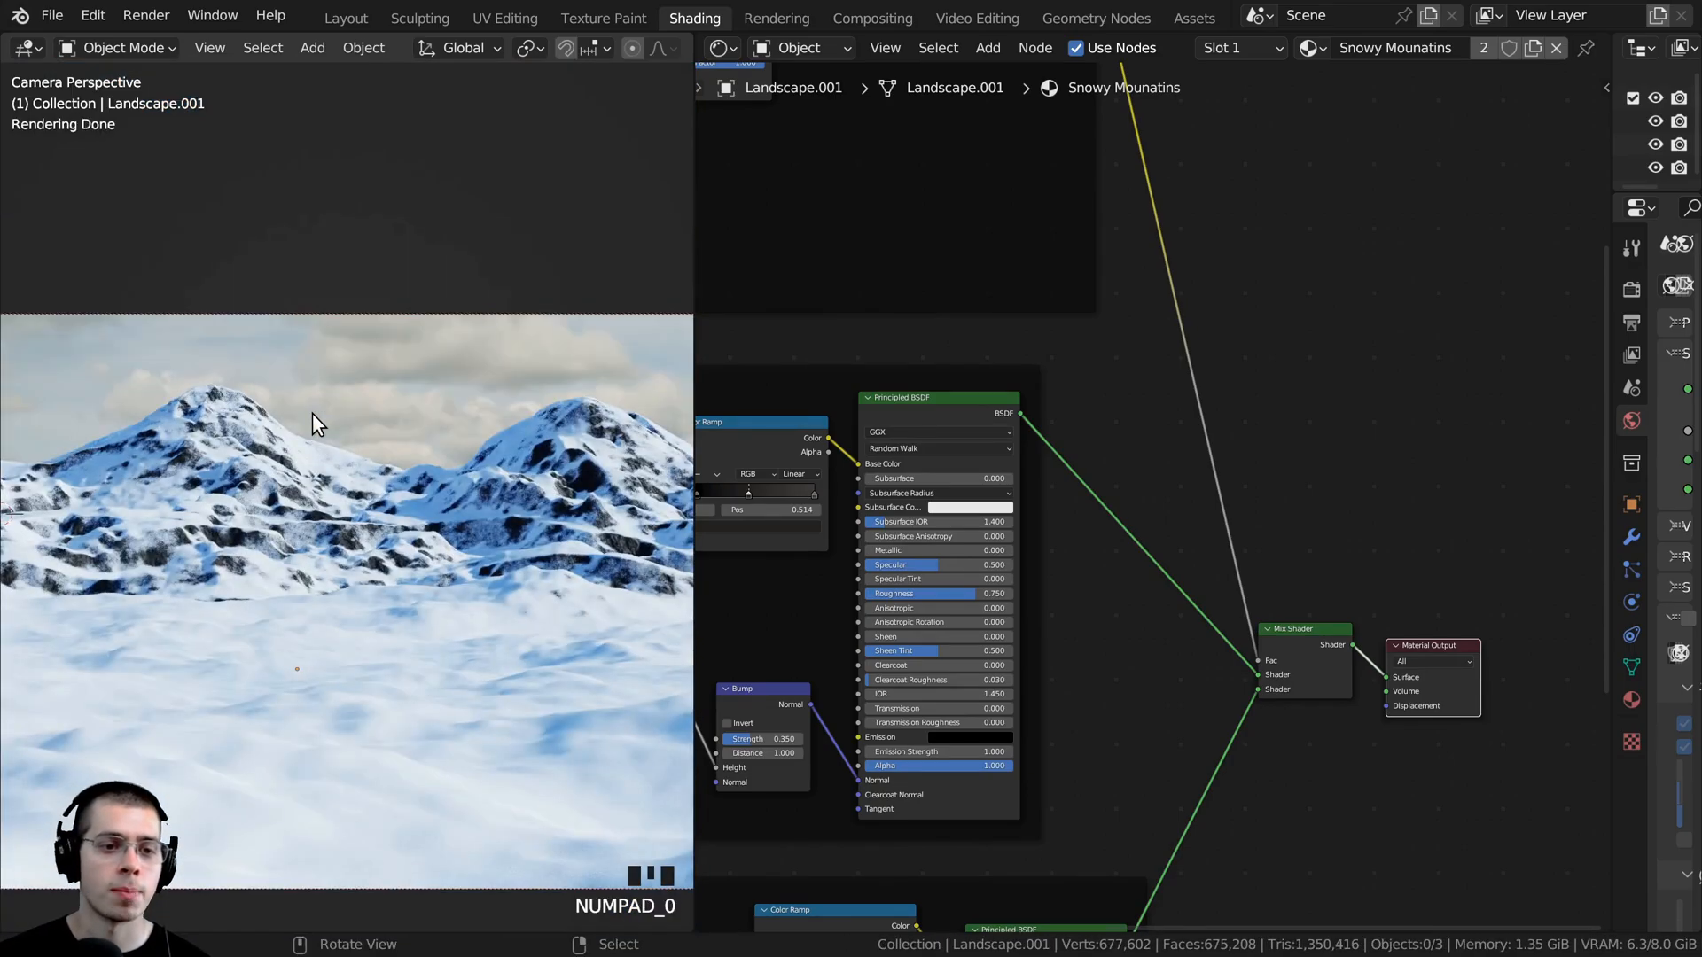
pyautogui.scroll(-2, 514, 544)
pyautogui.moveTo(693, 465); pyautogui.dragTo(802, 463)
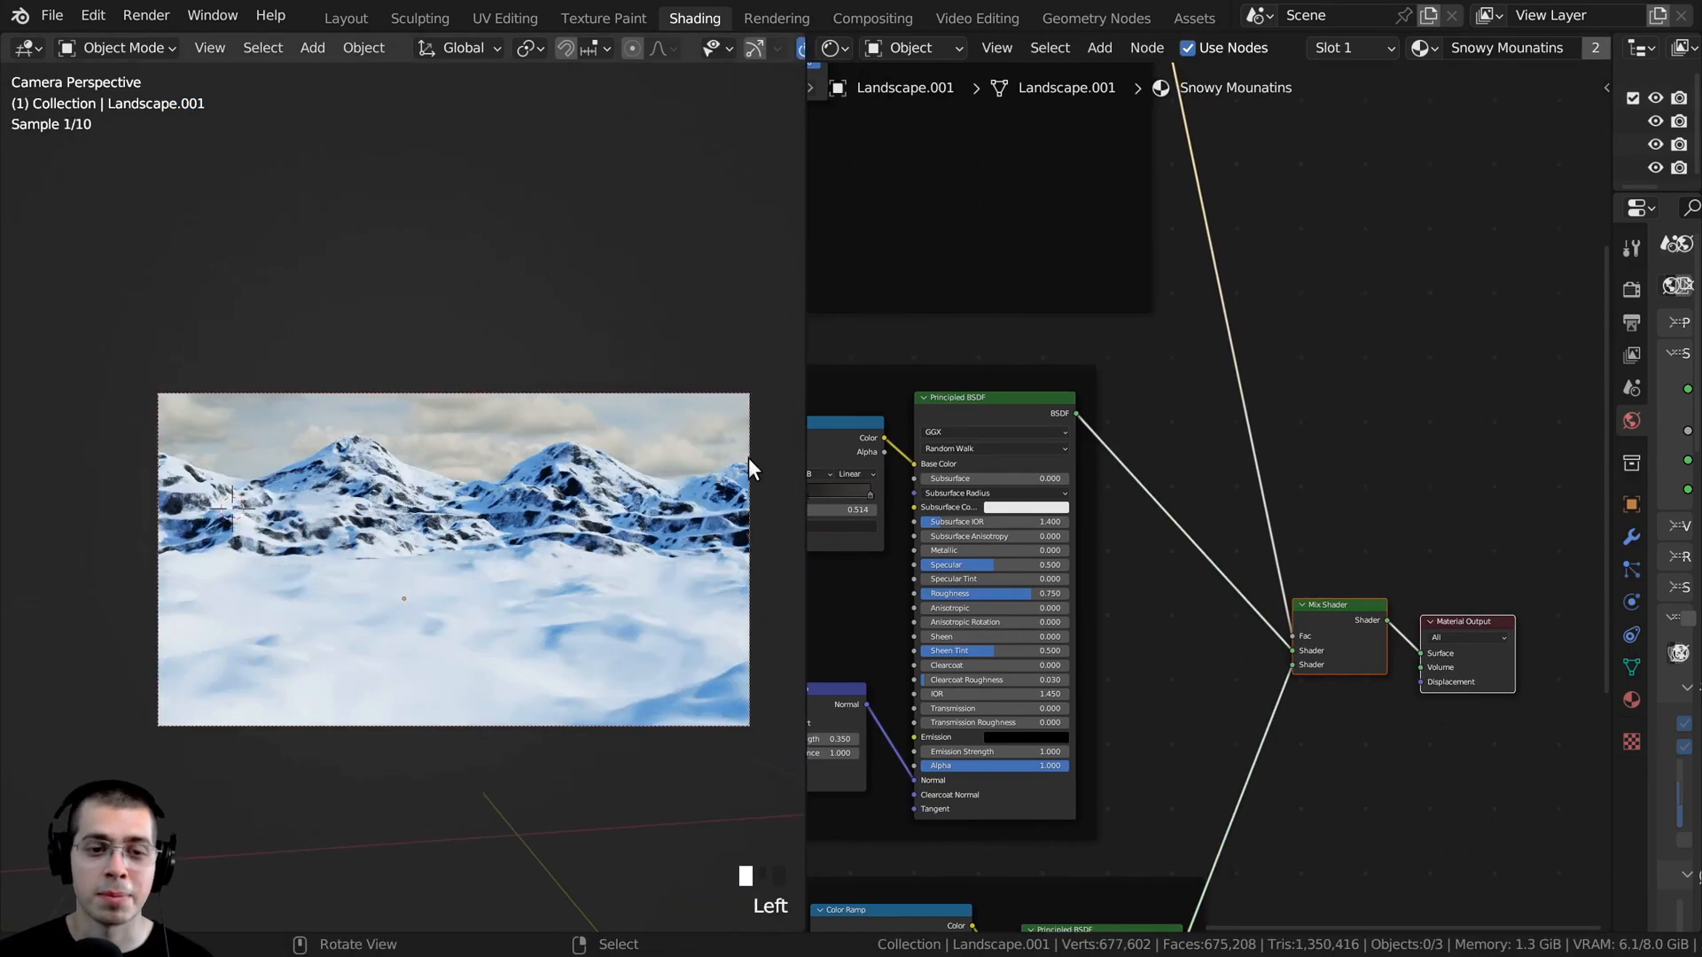
pyautogui.scroll(1, 494, 513)
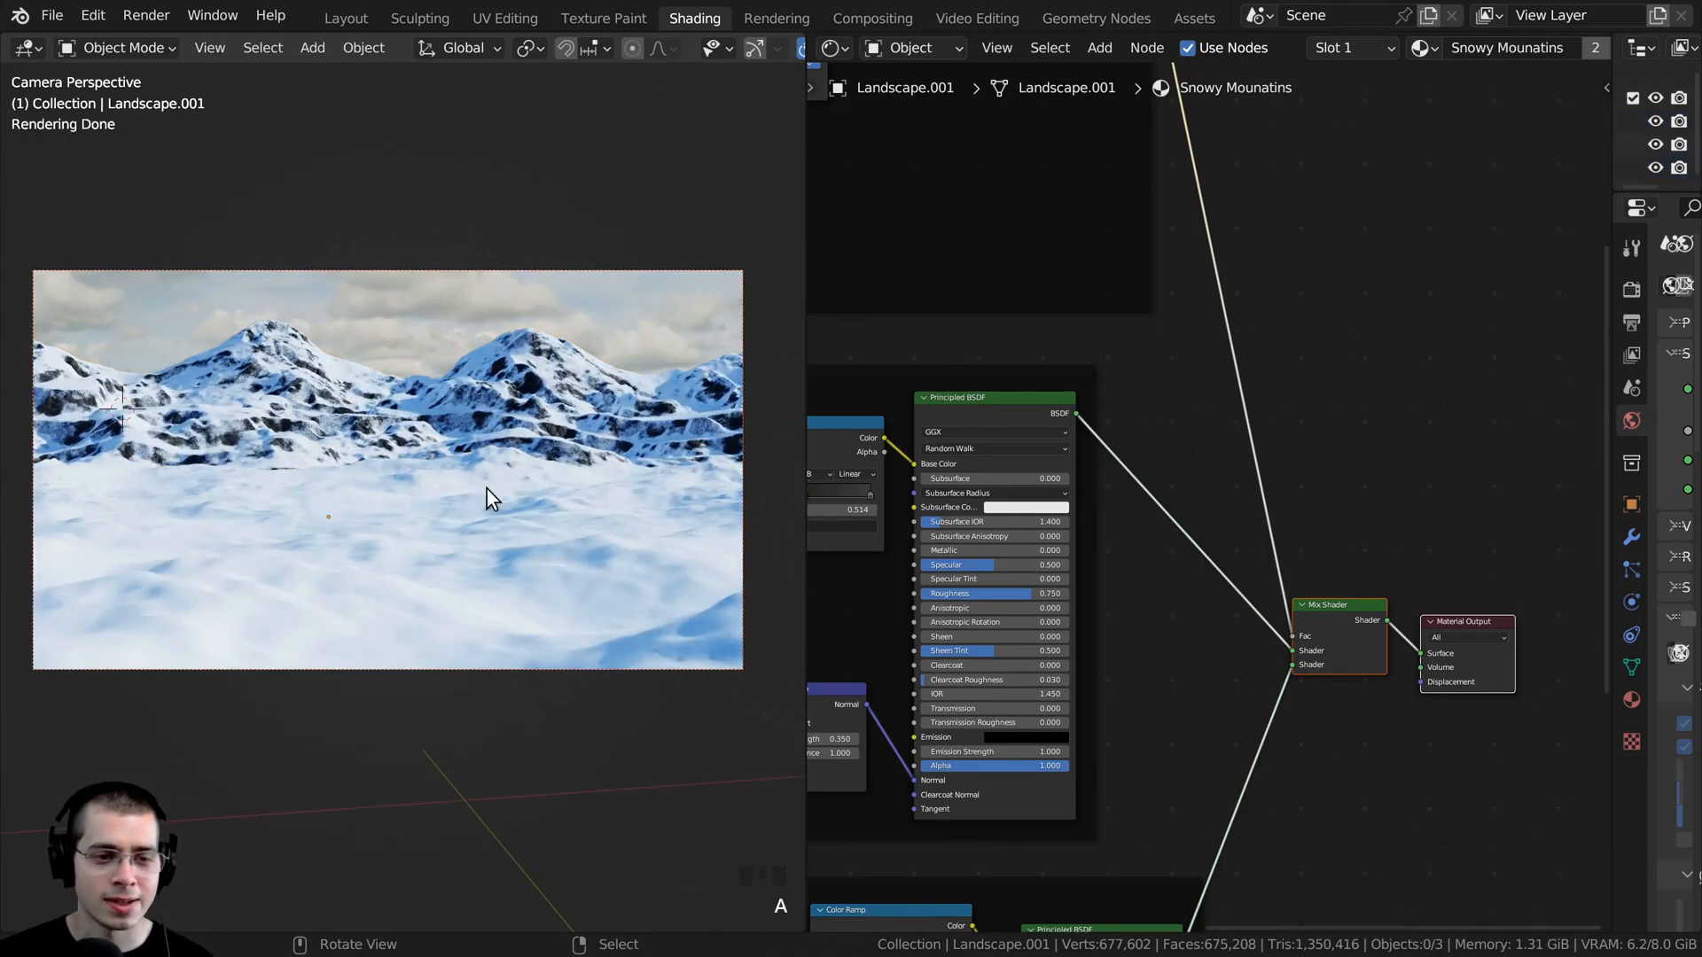
# - Select the foreground terrain and inspect its snow surface and the mountains behind it from outside the camera
pyautogui.rightClick(412, 529)
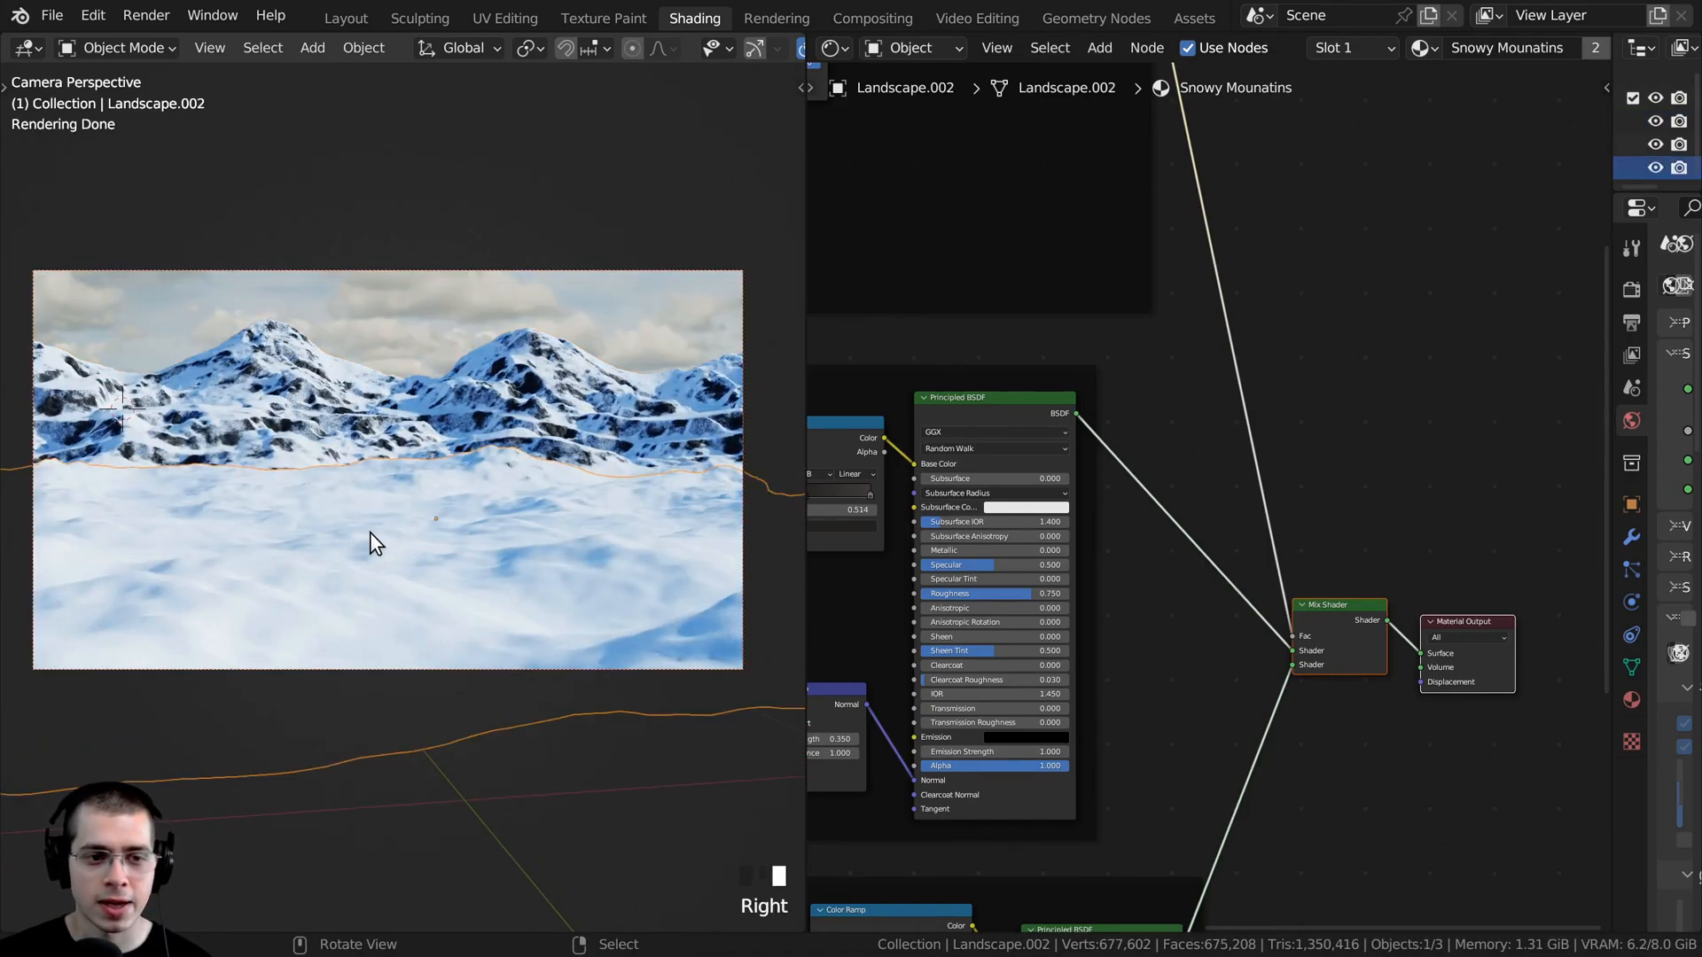
pyautogui.moveTo(369, 532); pyautogui.dragTo(319, 452, button='middle')
pyautogui.scroll(2, 359, 587)
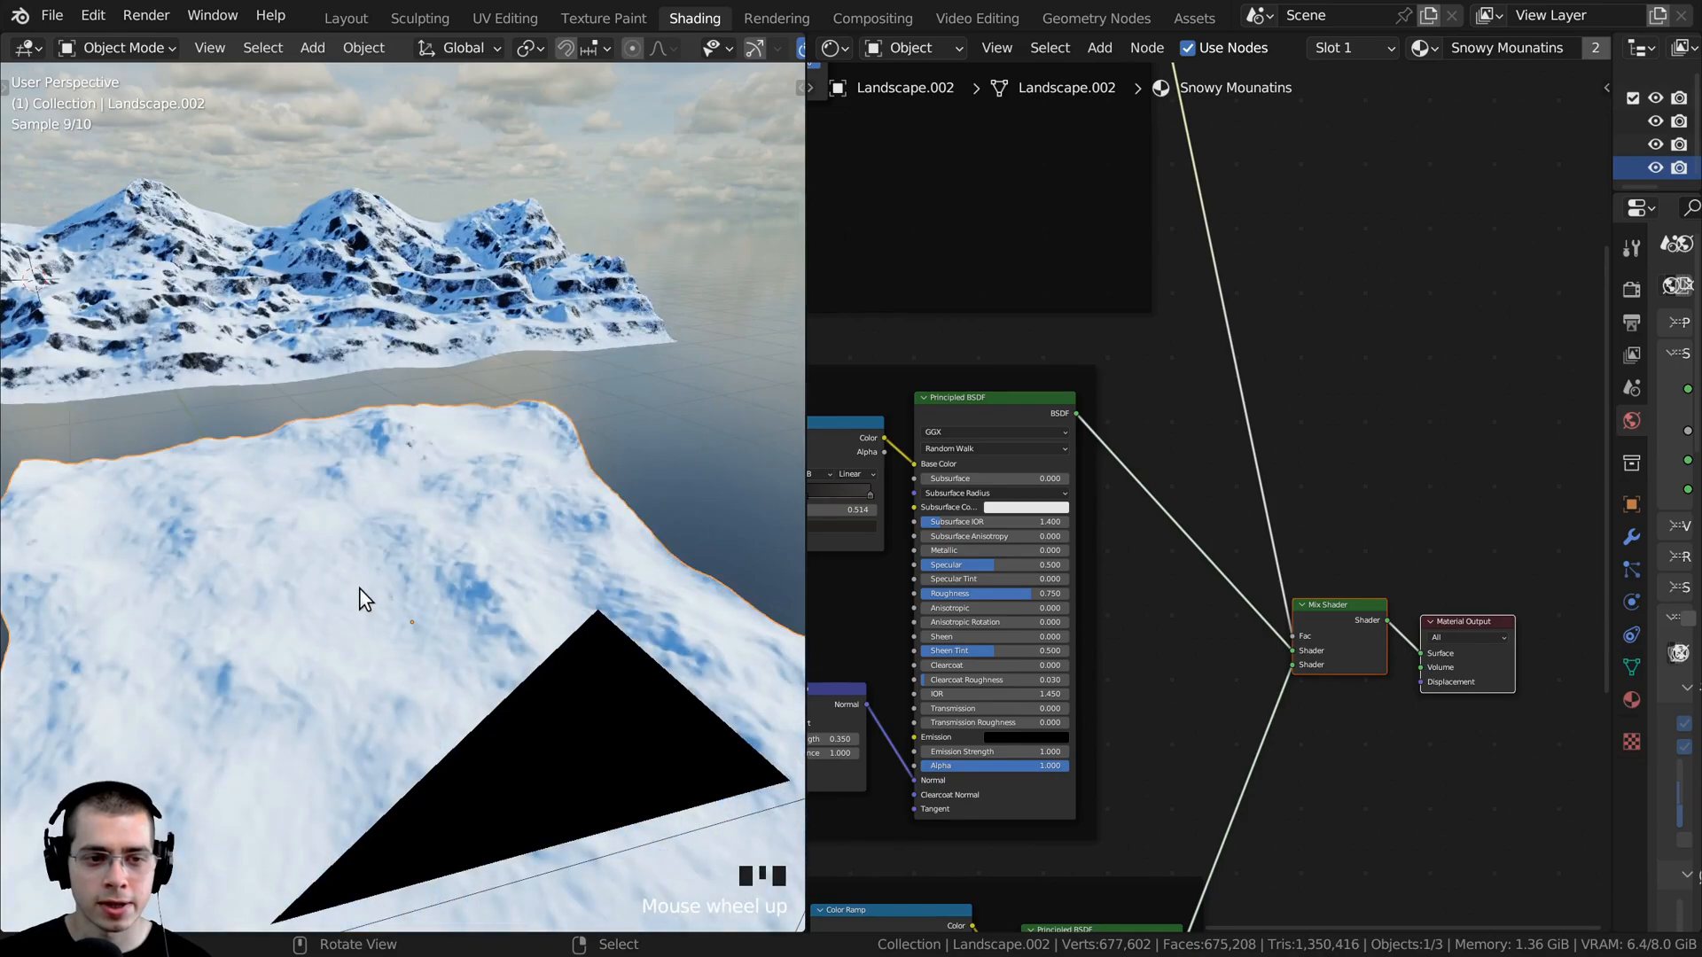
pyautogui.keyDown('shift'); pyautogui.moveTo(321, 390); pyautogui.dragTo(302, 335, button='middle'); pyautogui.keyUp('shift')
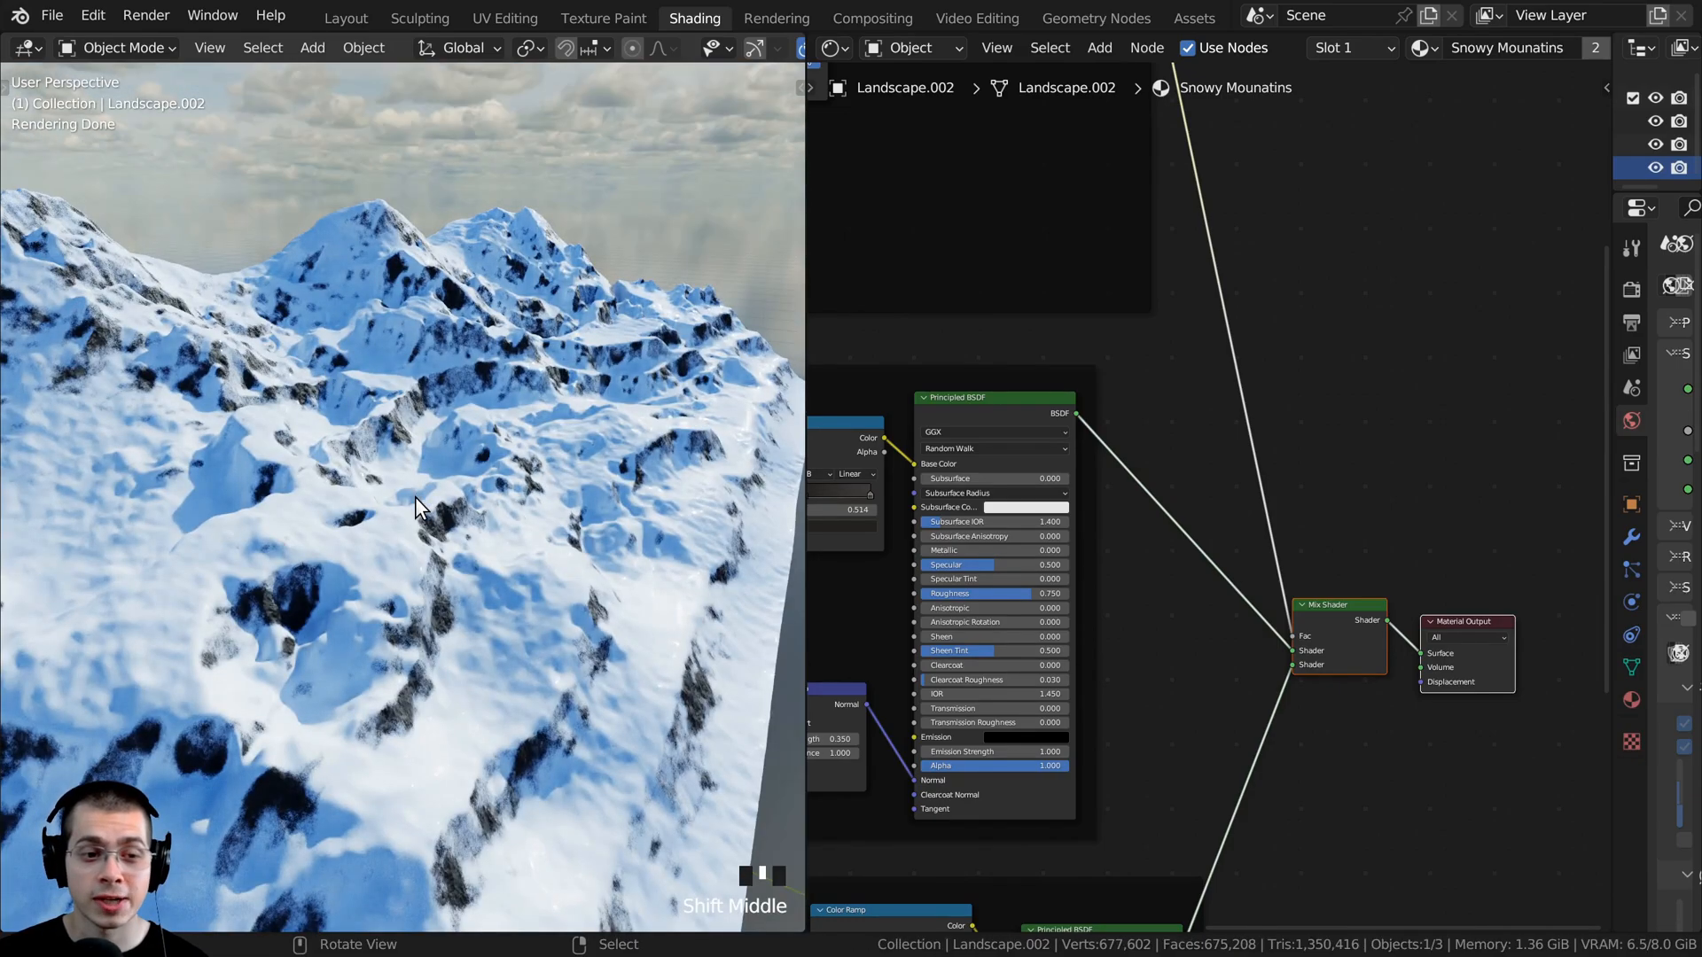
pyautogui.moveTo(415, 496); pyautogui.dragTo(354, 488, button='middle')
pyautogui.scroll(2, 401, 428)
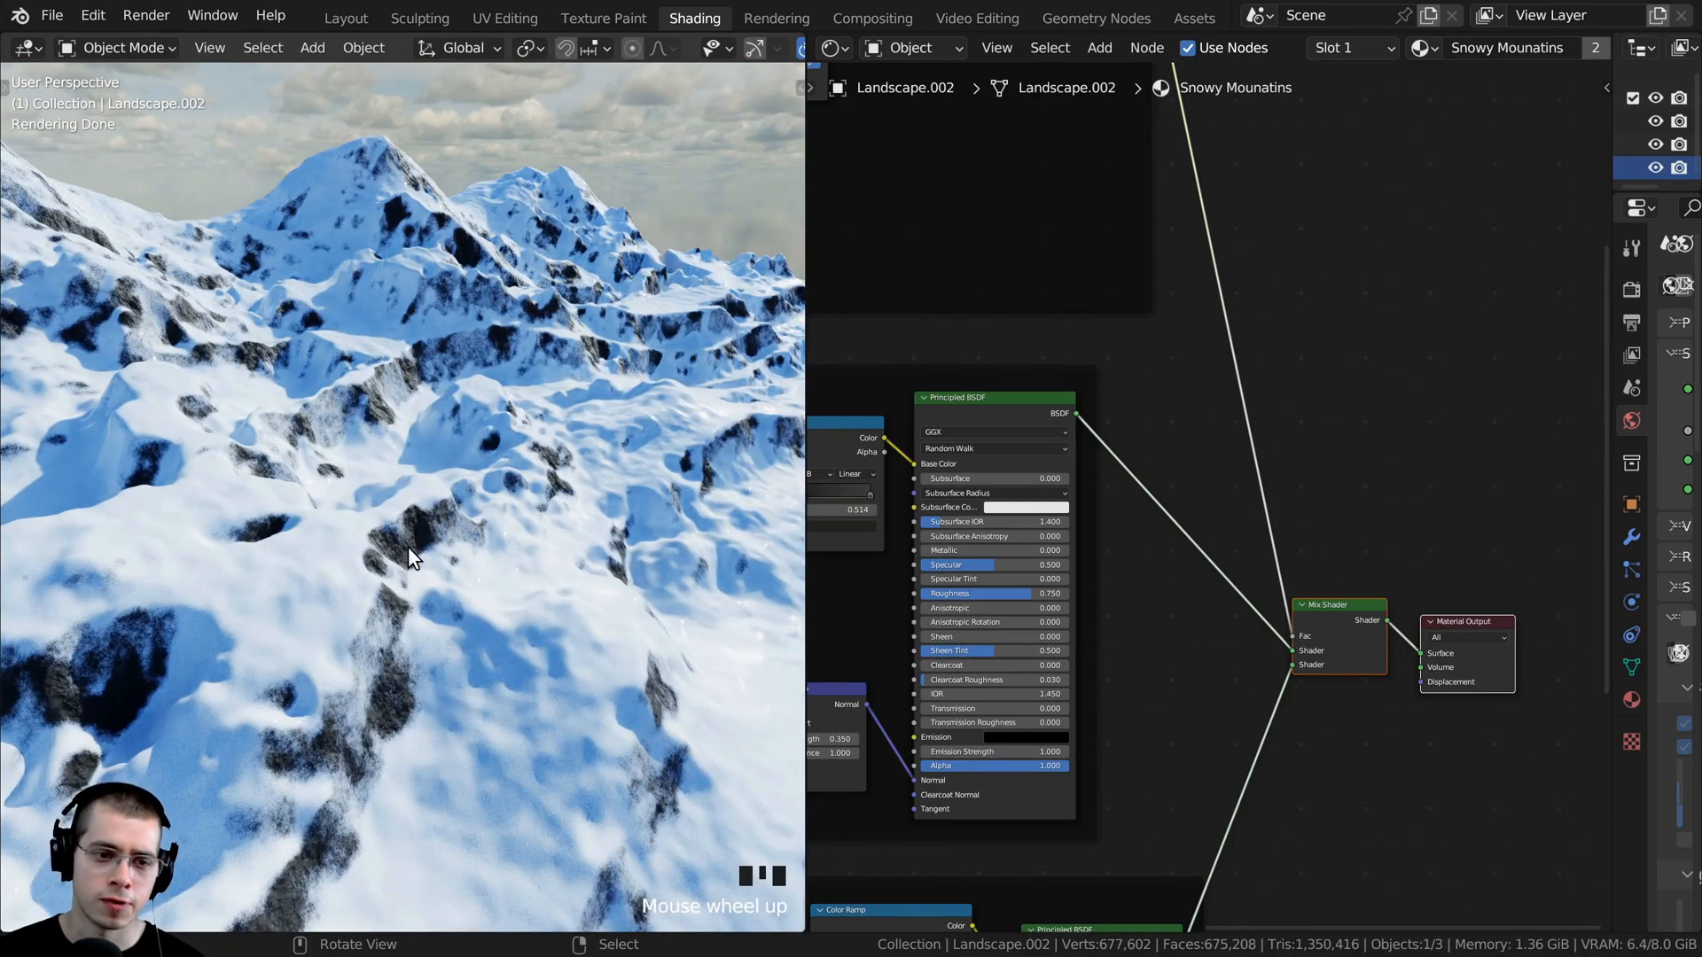
pyautogui.scroll(-3, 496, 602)
pyautogui.keyDown('shift'); pyautogui.moveTo(684, 704); pyautogui.dragTo(364, 530, button='middle'); pyautogui.keyUp('shift')
pyautogui.scroll(2, 381, 628)
pyautogui.scroll(1, 364, 530)
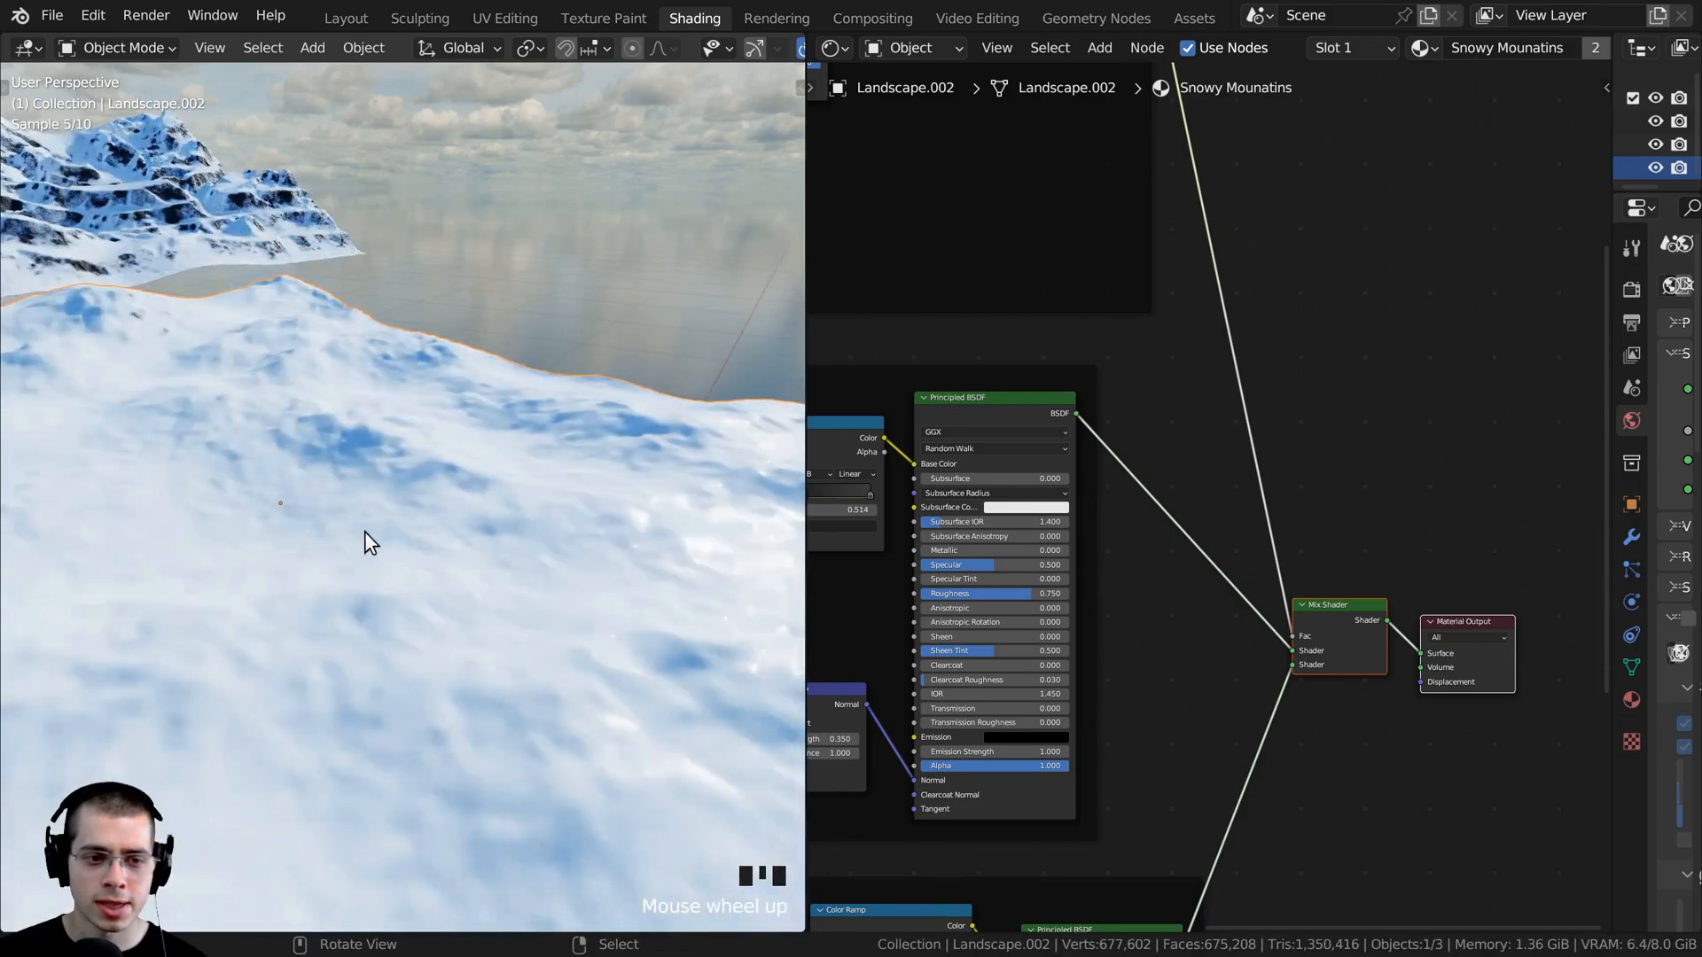
pyautogui.scroll(-2, 475, 602)
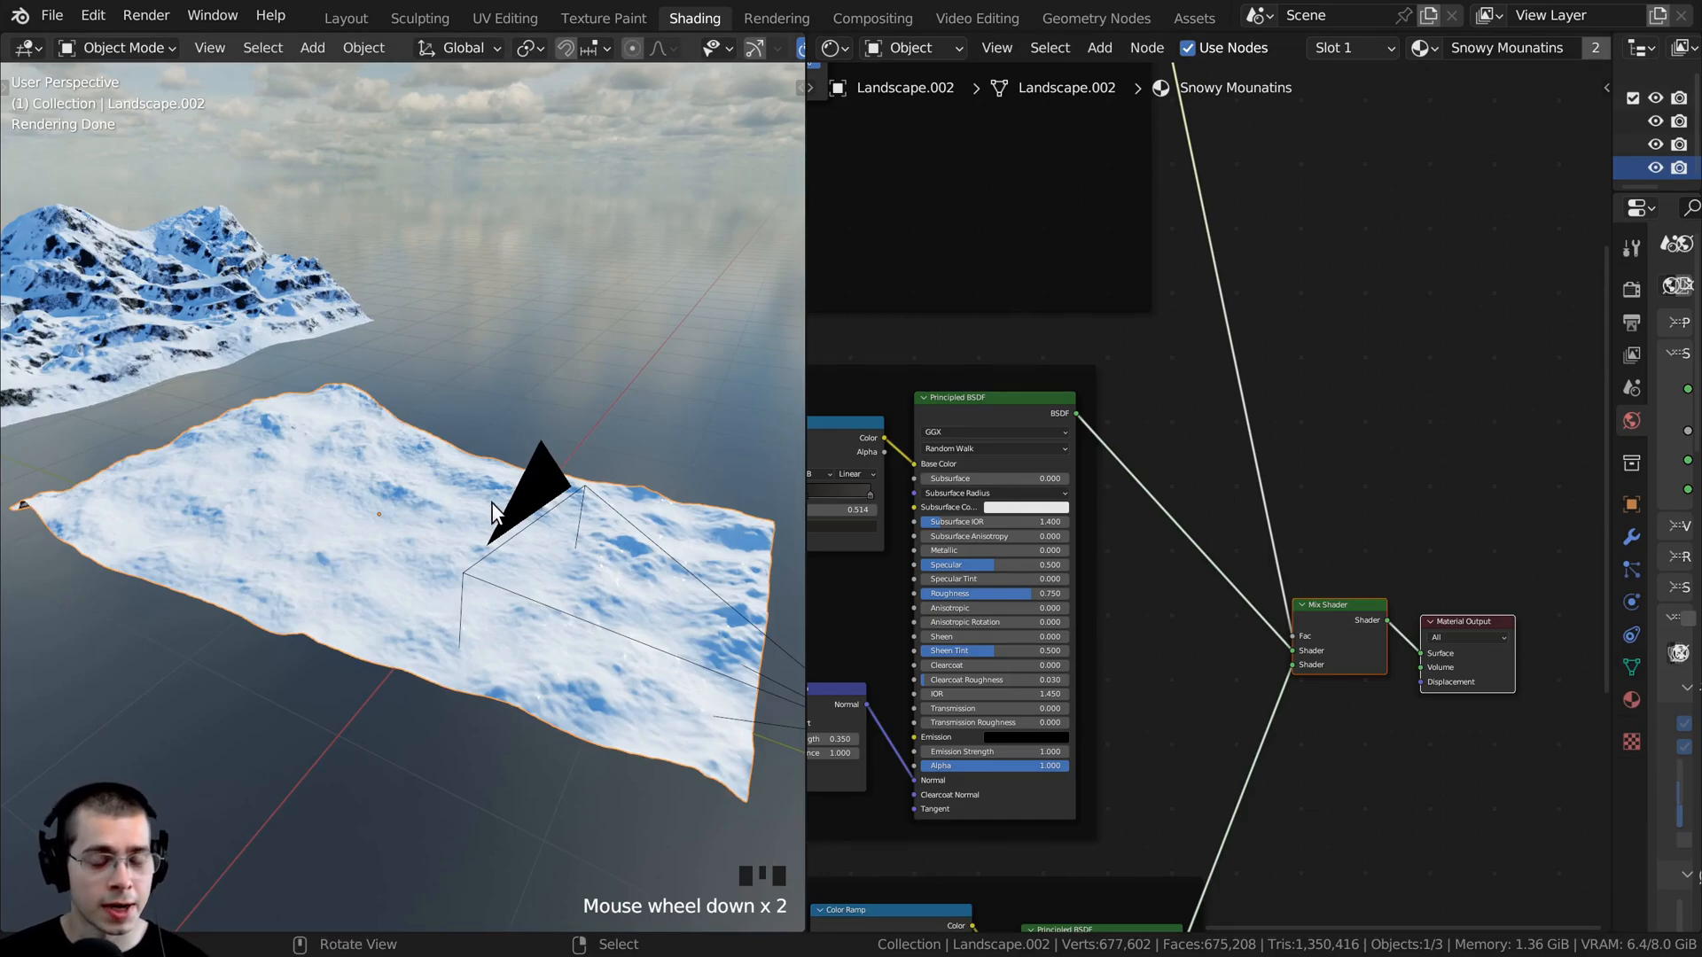
pyautogui.scroll(-2, 1215, 455)
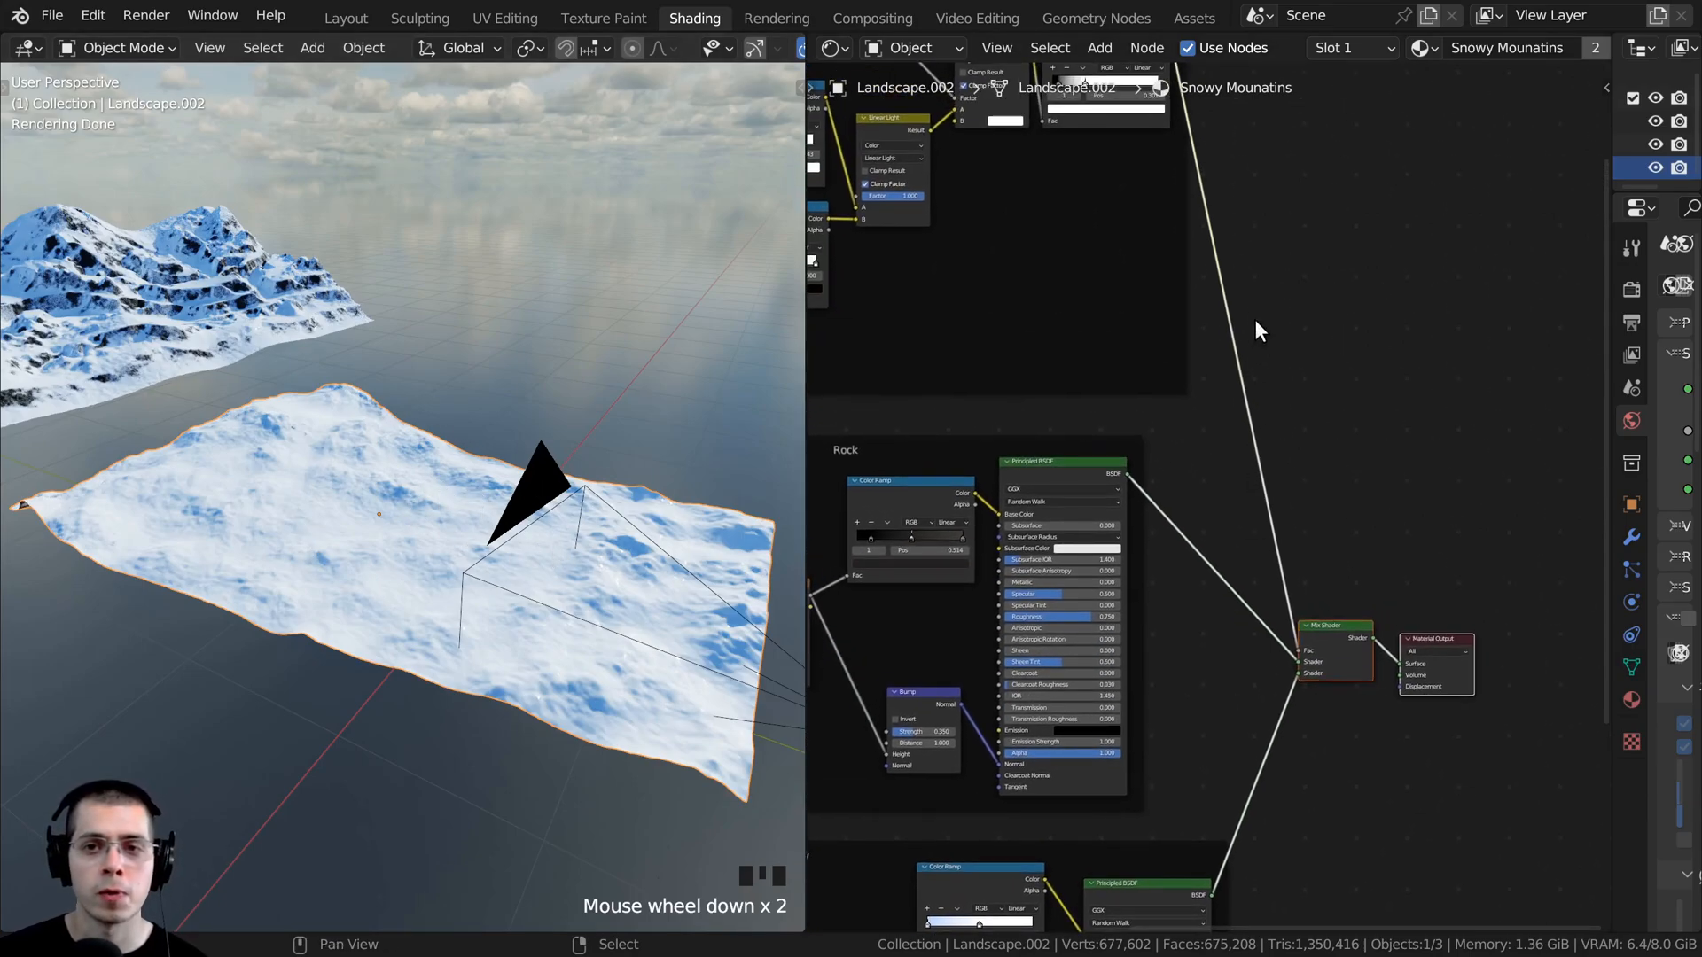
# - Give the foreground terrain its own copy of the Snowy Mountains material and rename the copy Snowy Ground
pyautogui.press('g')
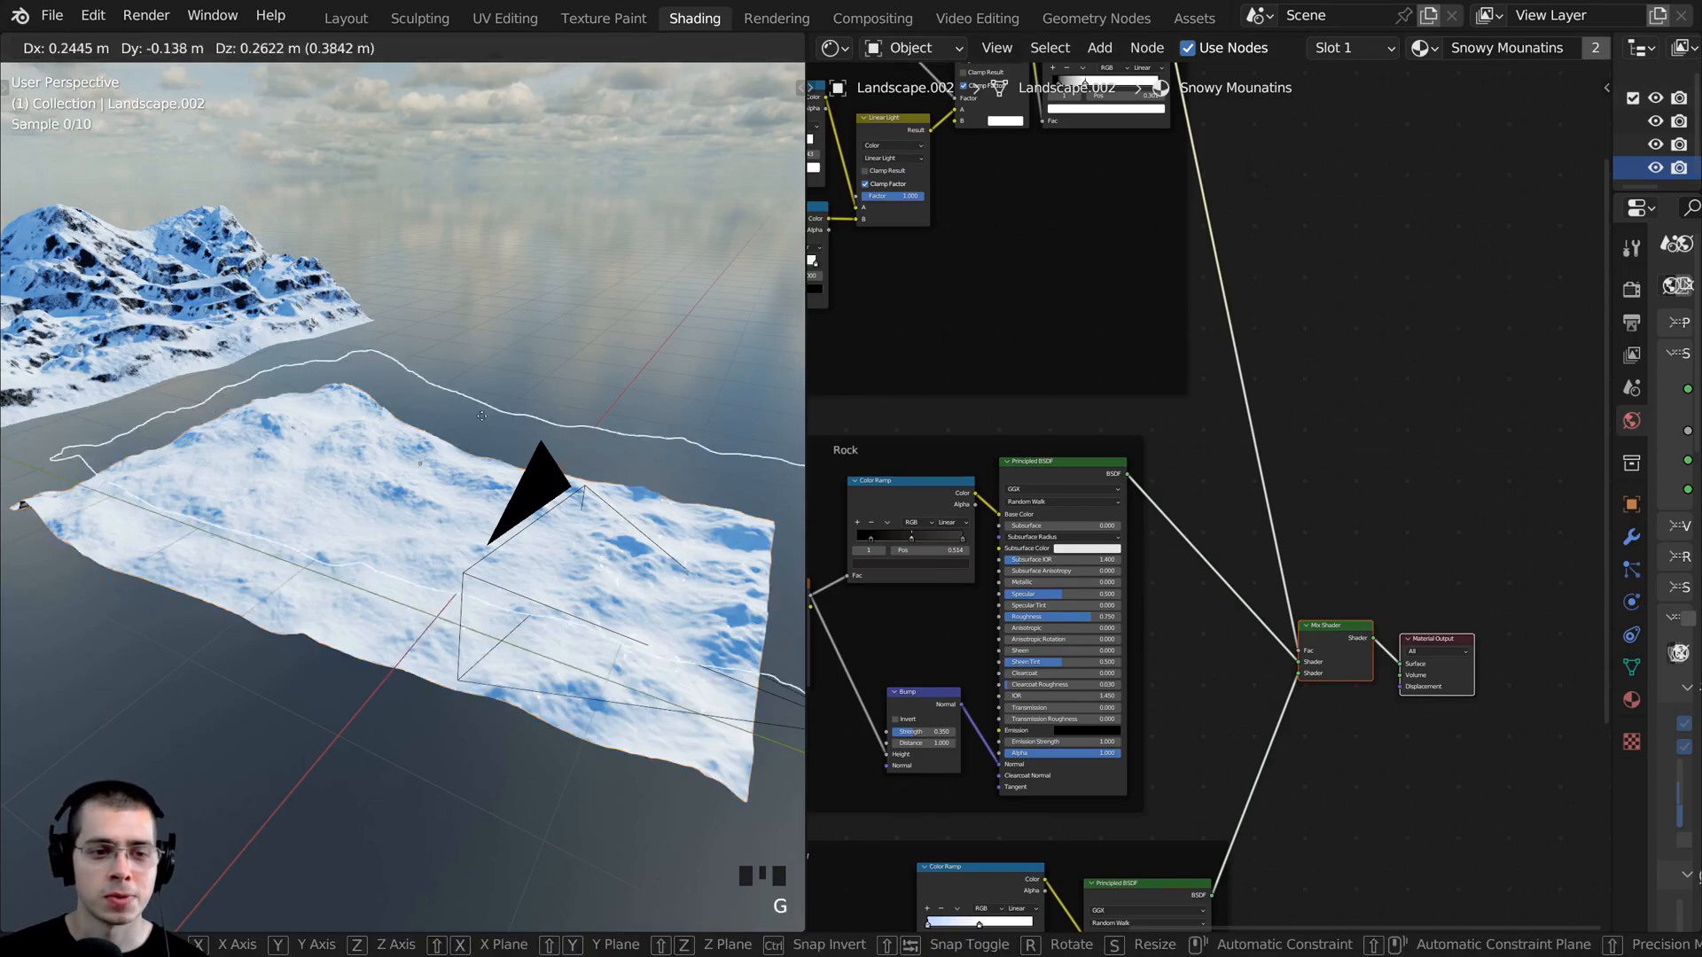
pyautogui.rightClick(347, 493)
pyautogui.scroll(-1, 1214, 501)
pyautogui.scroll(-5, 1363, 49)
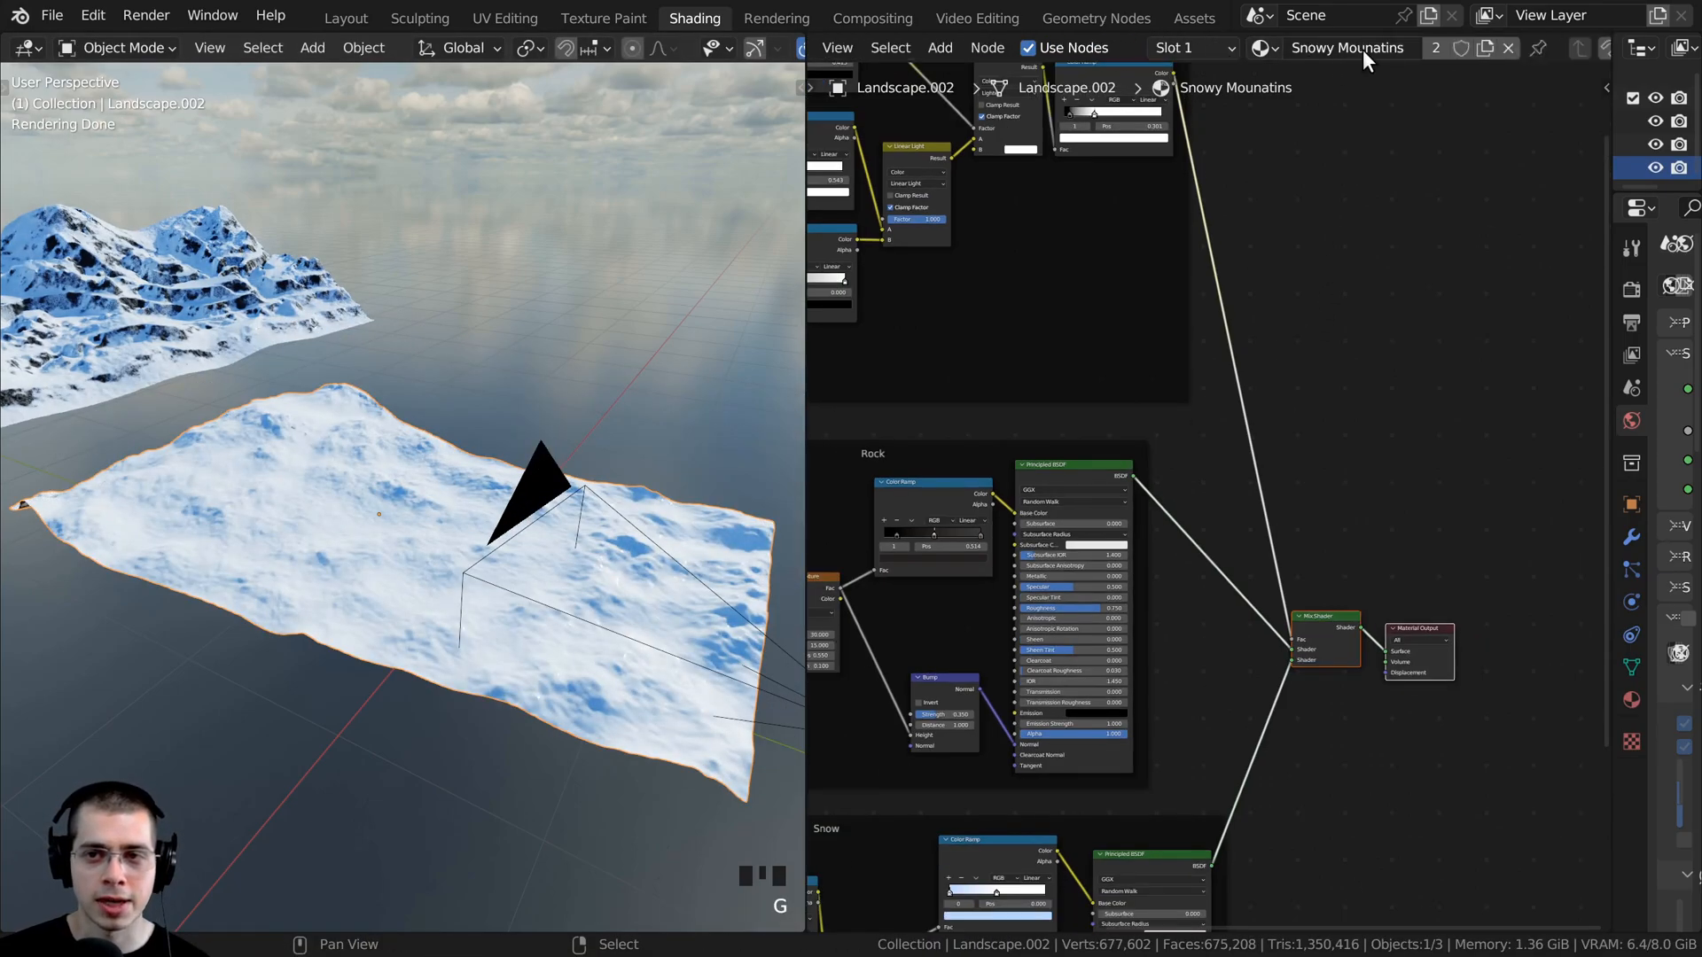
pyautogui.click(1482, 50)
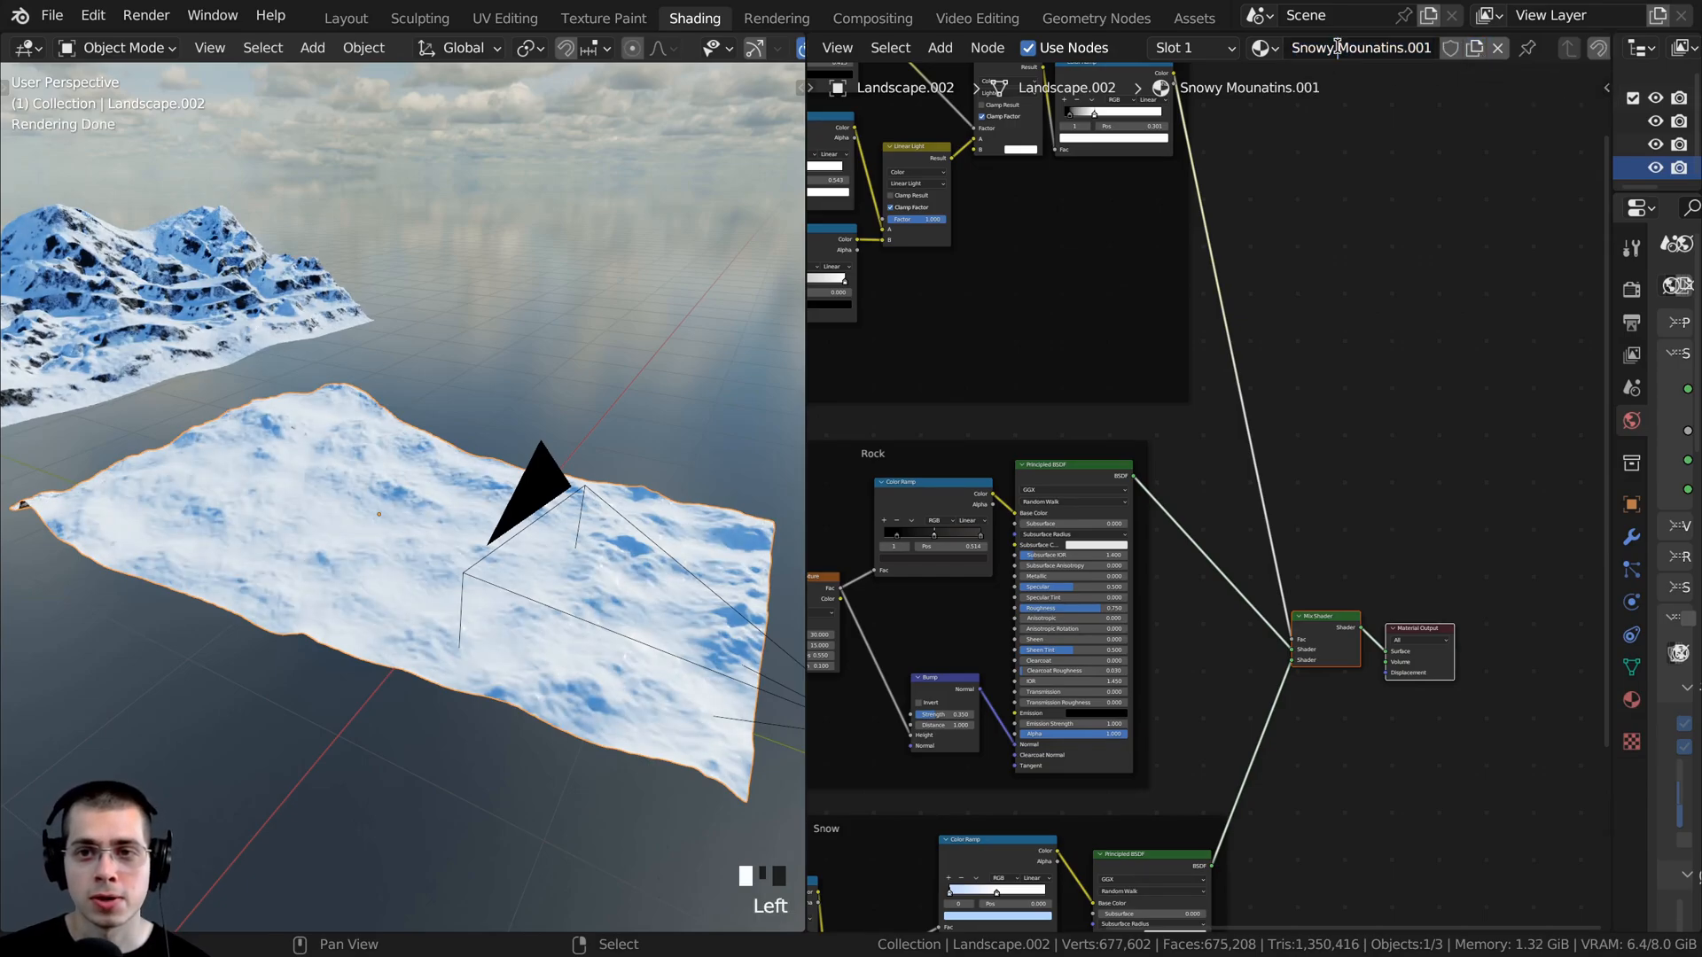
pyautogui.moveTo(1338, 49); pyautogui.dragTo(1454, 43)
pyautogui.write('Ground')
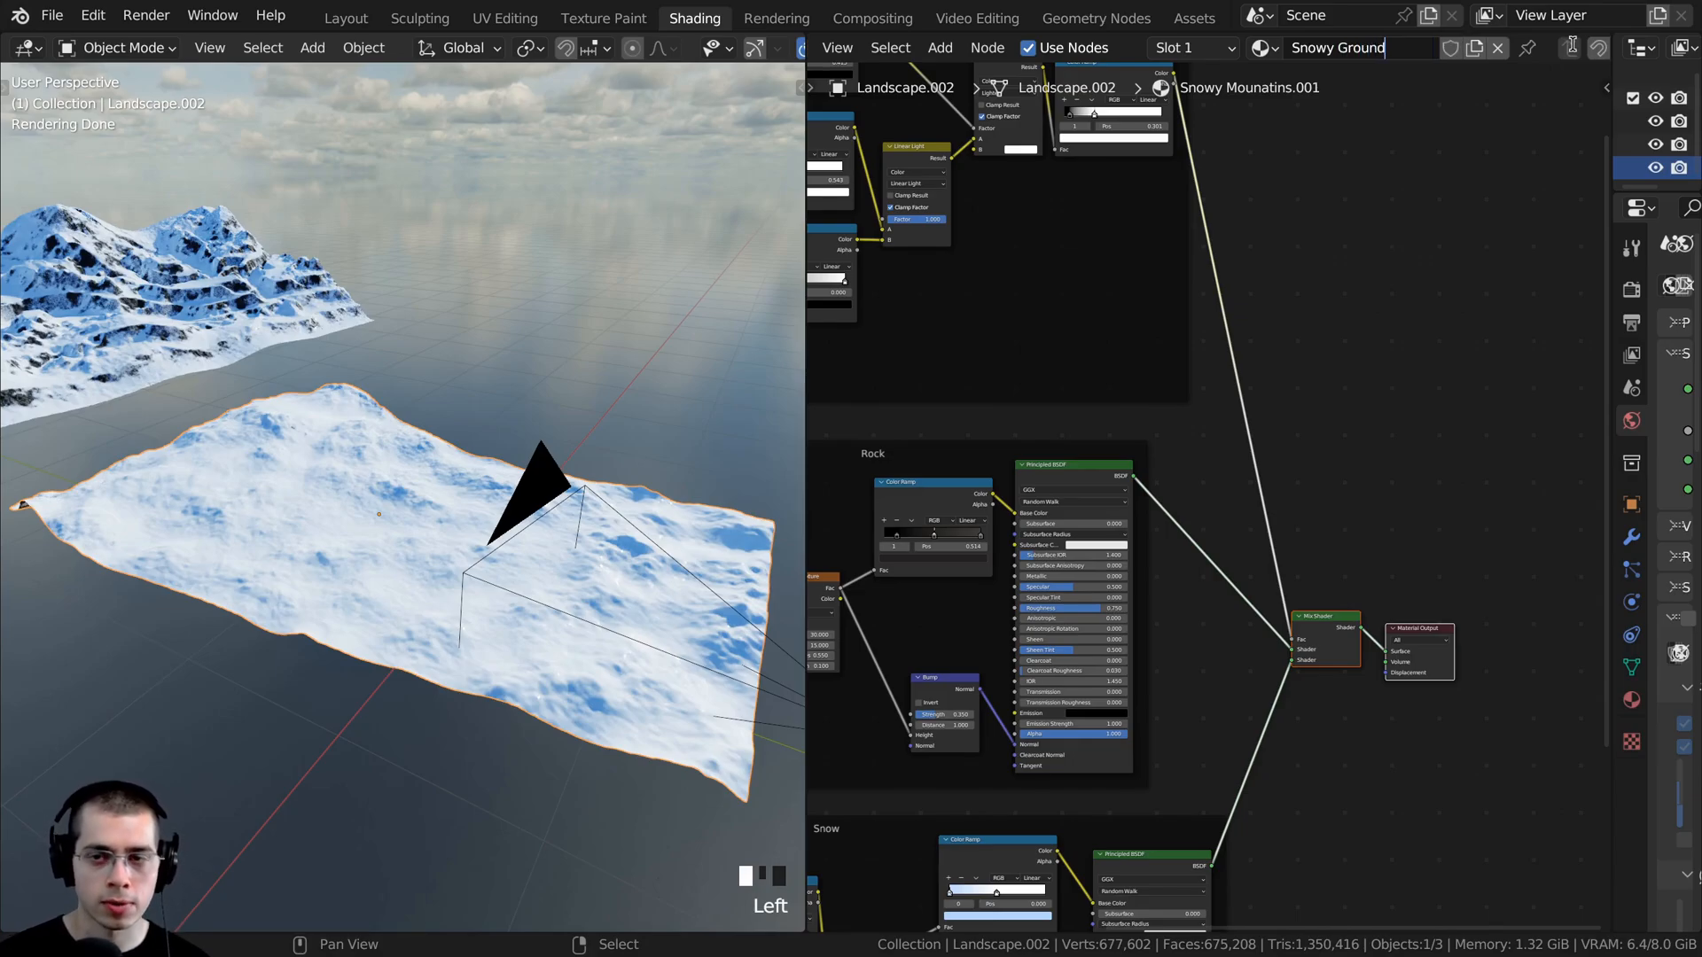
pyautogui.press('Return')
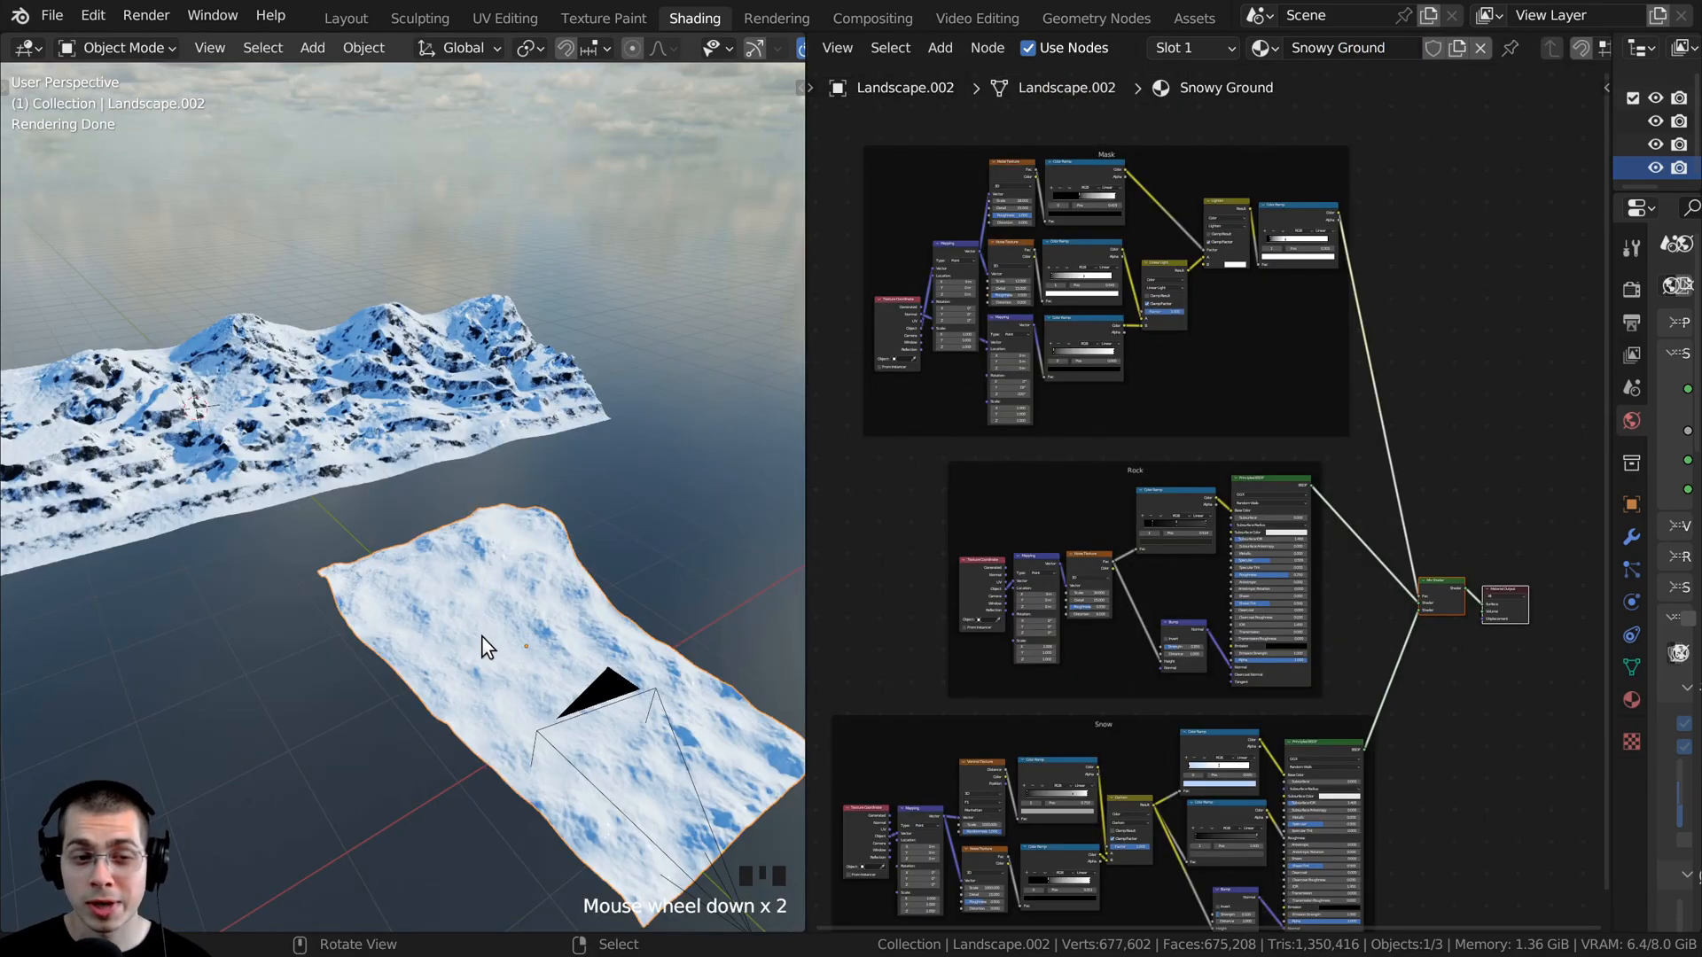
pyautogui.press('g')
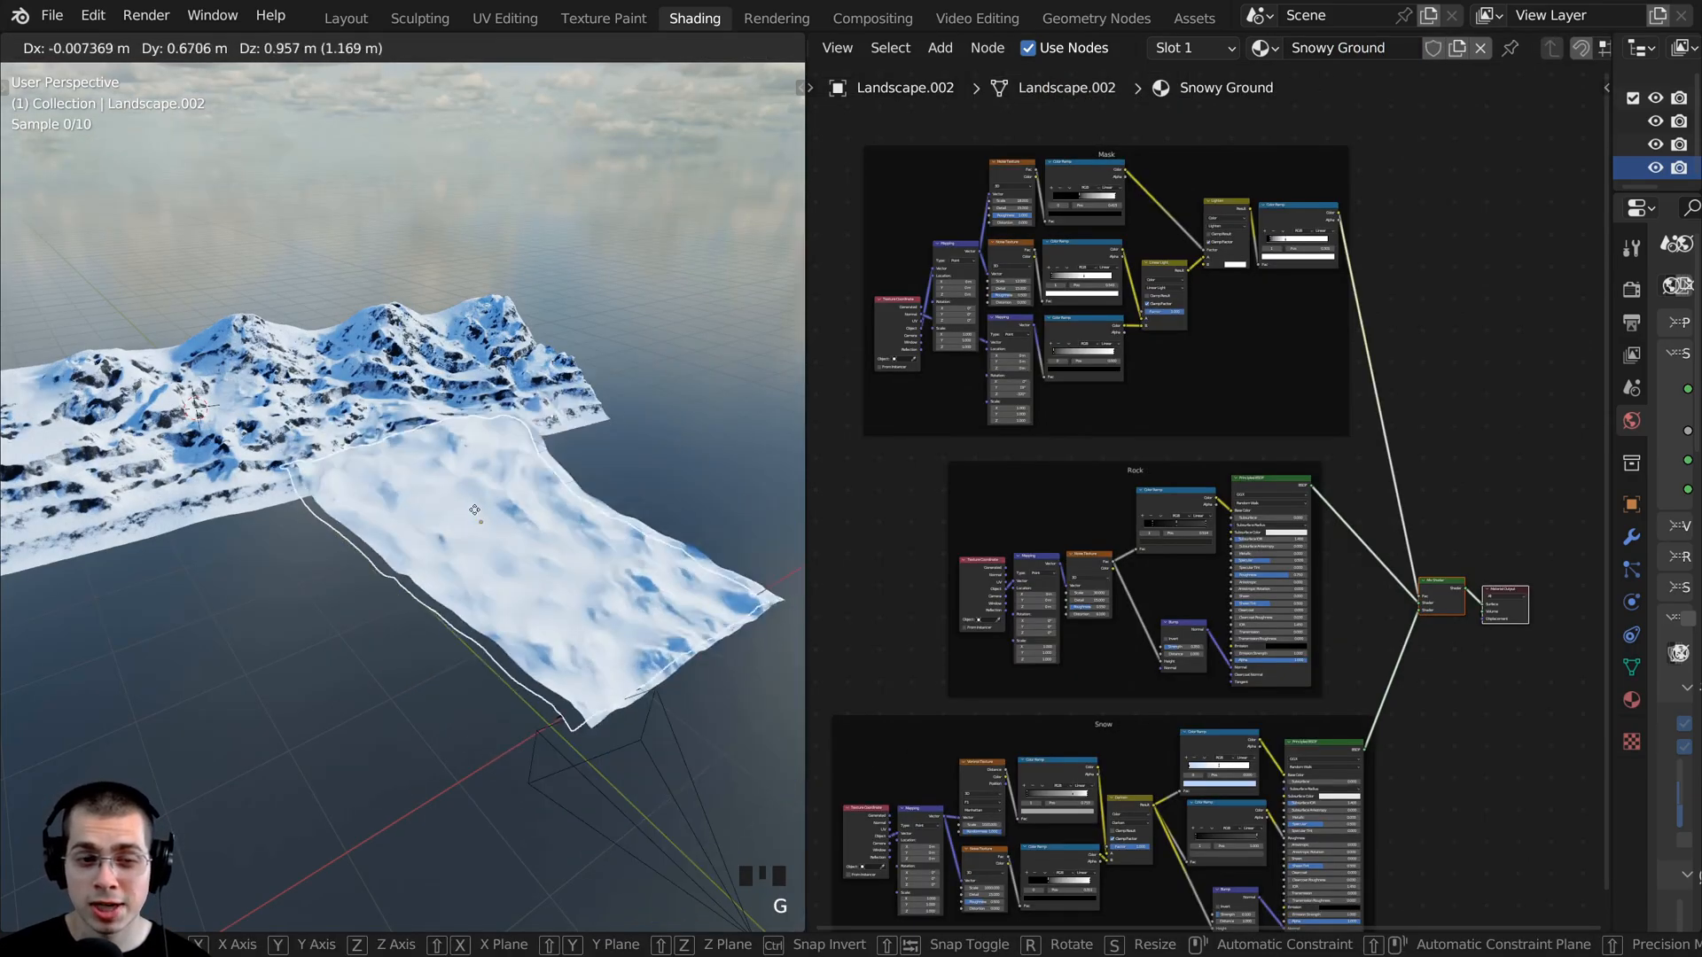
pyautogui.rightClick(401, 388)
pyautogui.click(369, 387)
pyautogui.press('g')
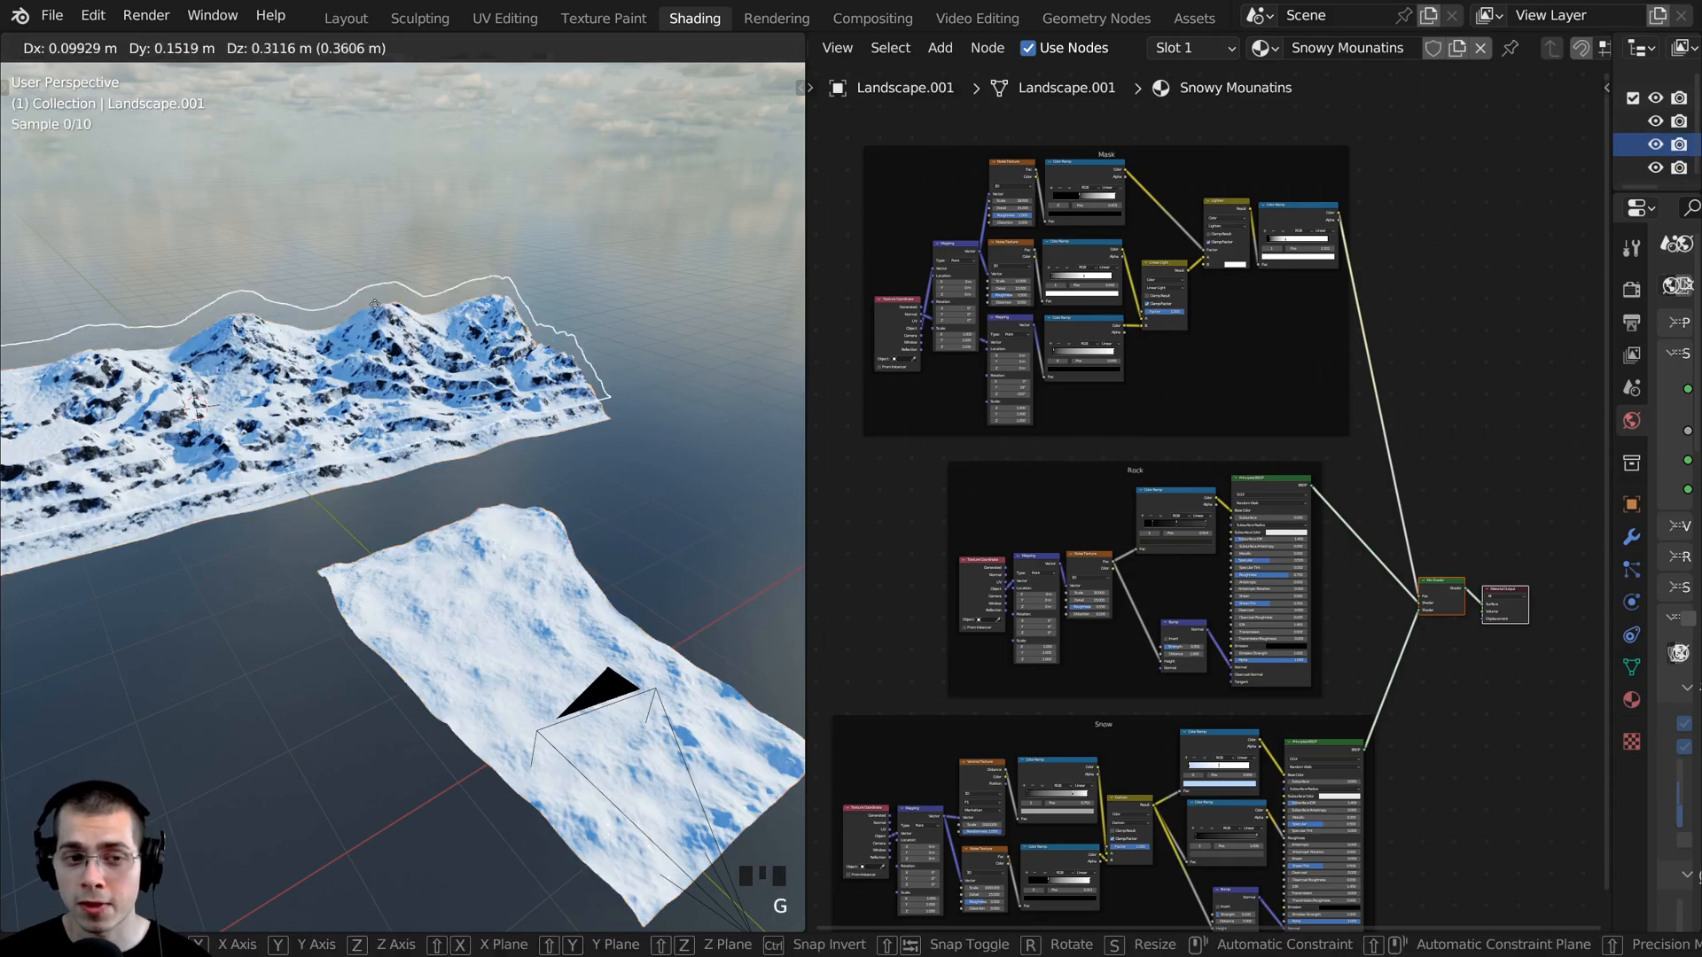
pyautogui.rightClick(379, 318)
# - Select the foreground terrain in camera view and rotate the slope Mapping node in its Mask frame to Y -2.5° and Z -262°
pyautogui.press('KP_0')
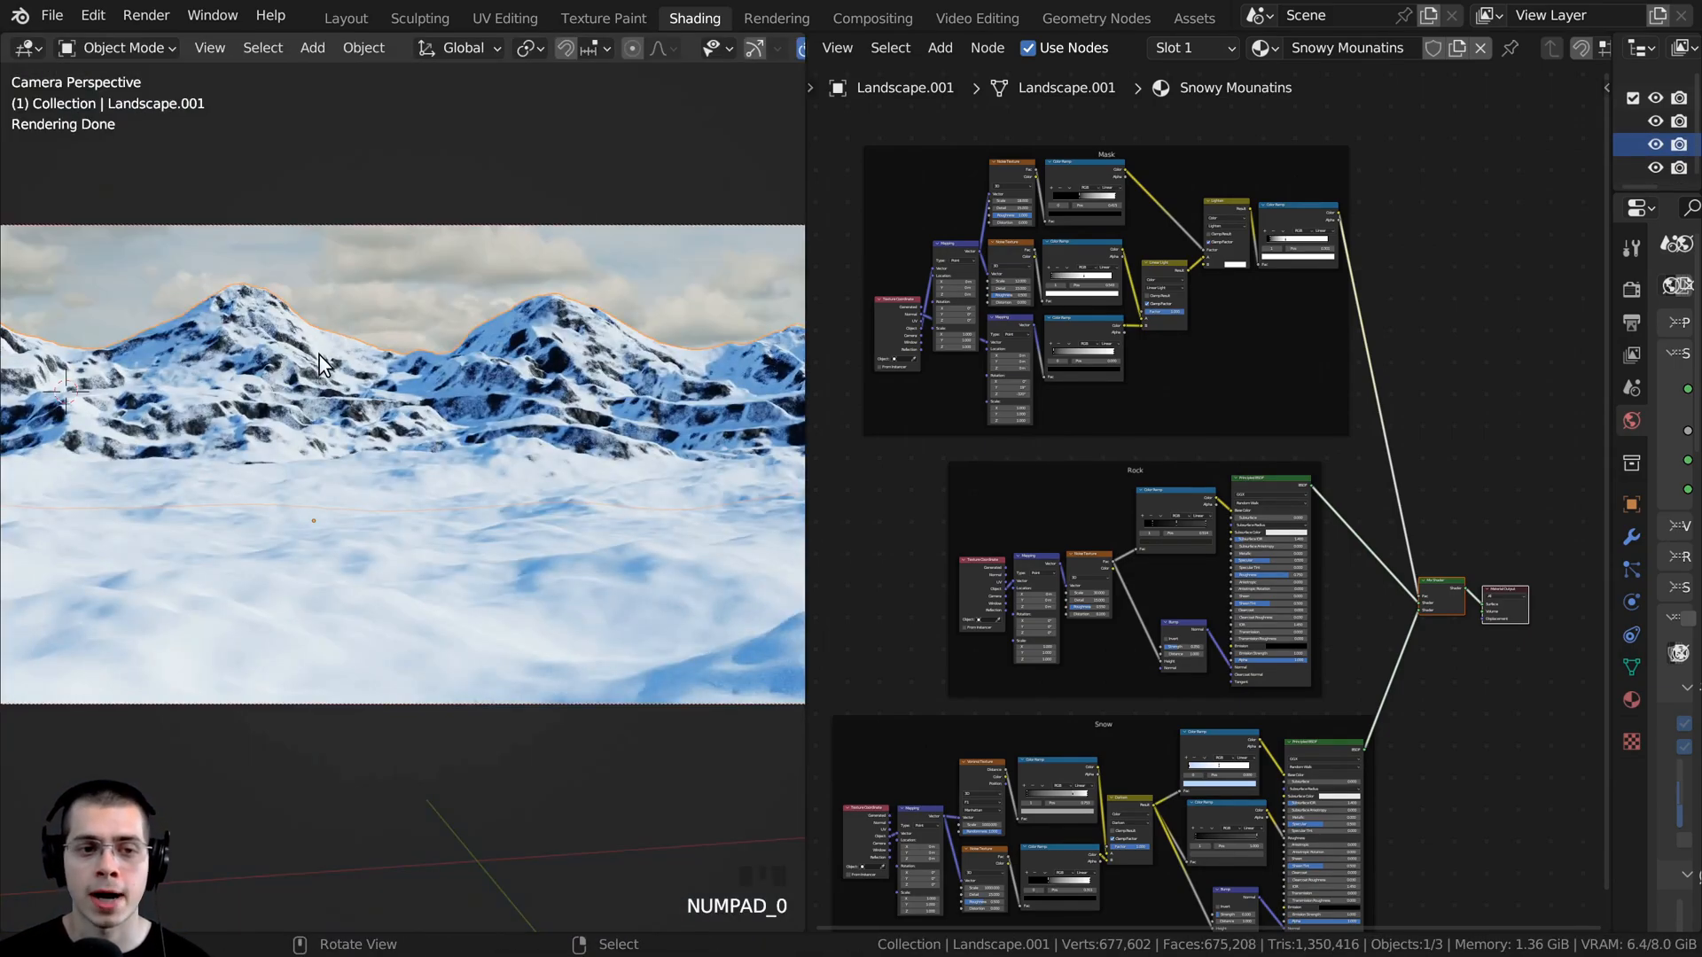
pyautogui.keyDown('shift'); pyautogui.moveTo(319, 355); pyautogui.dragTo(427, 396, button='middle'); pyautogui.keyUp('shift')
pyautogui.scroll(-2, 354, 567)
pyautogui.rightClick(375, 556)
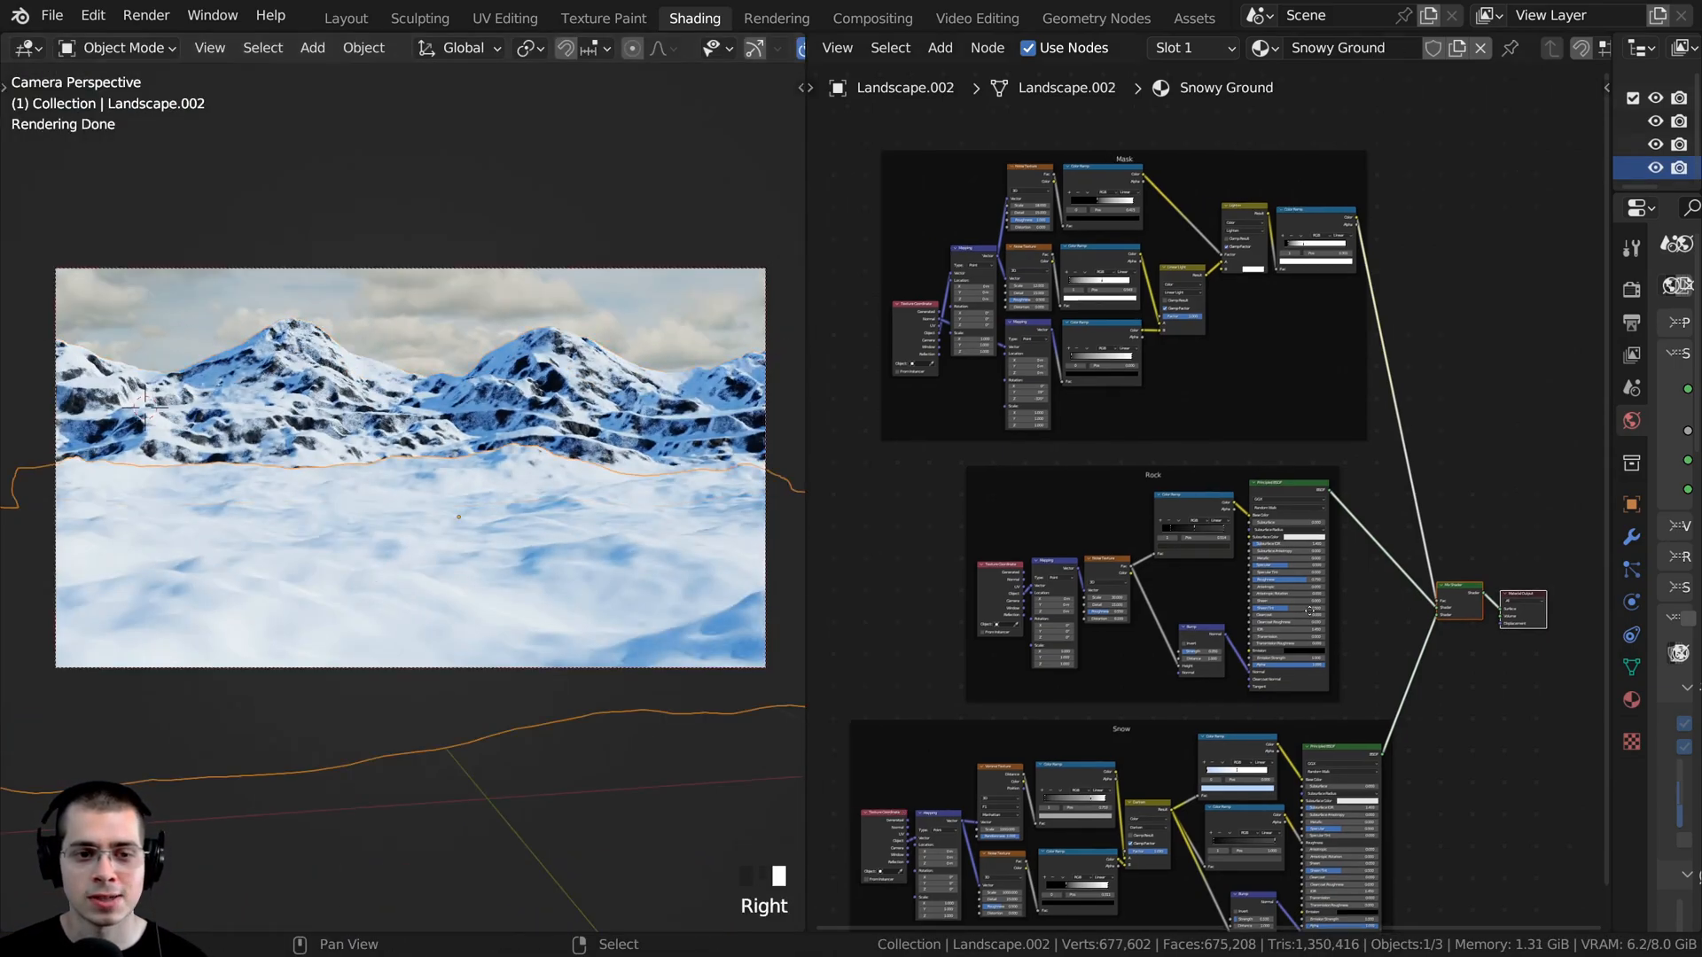
pyautogui.scroll(5, 1186, 626)
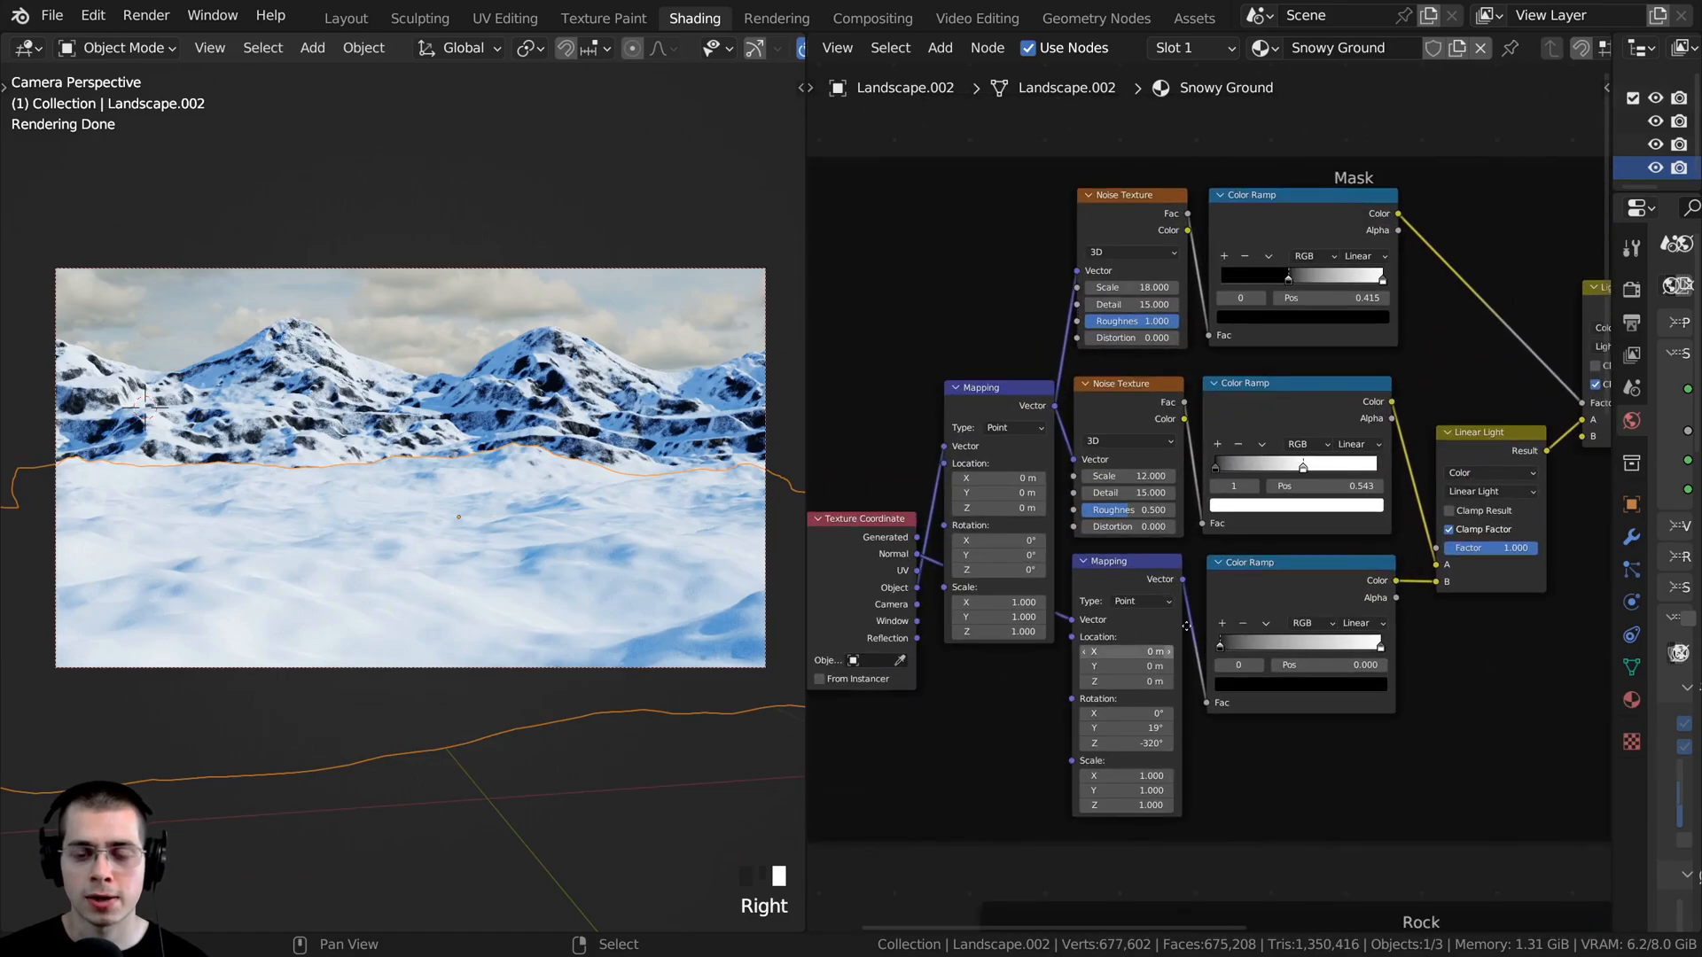
pyautogui.scroll(3, 1186, 627)
pyautogui.moveTo(1133, 745); pyautogui.dragTo(1144, 625, button='middle')
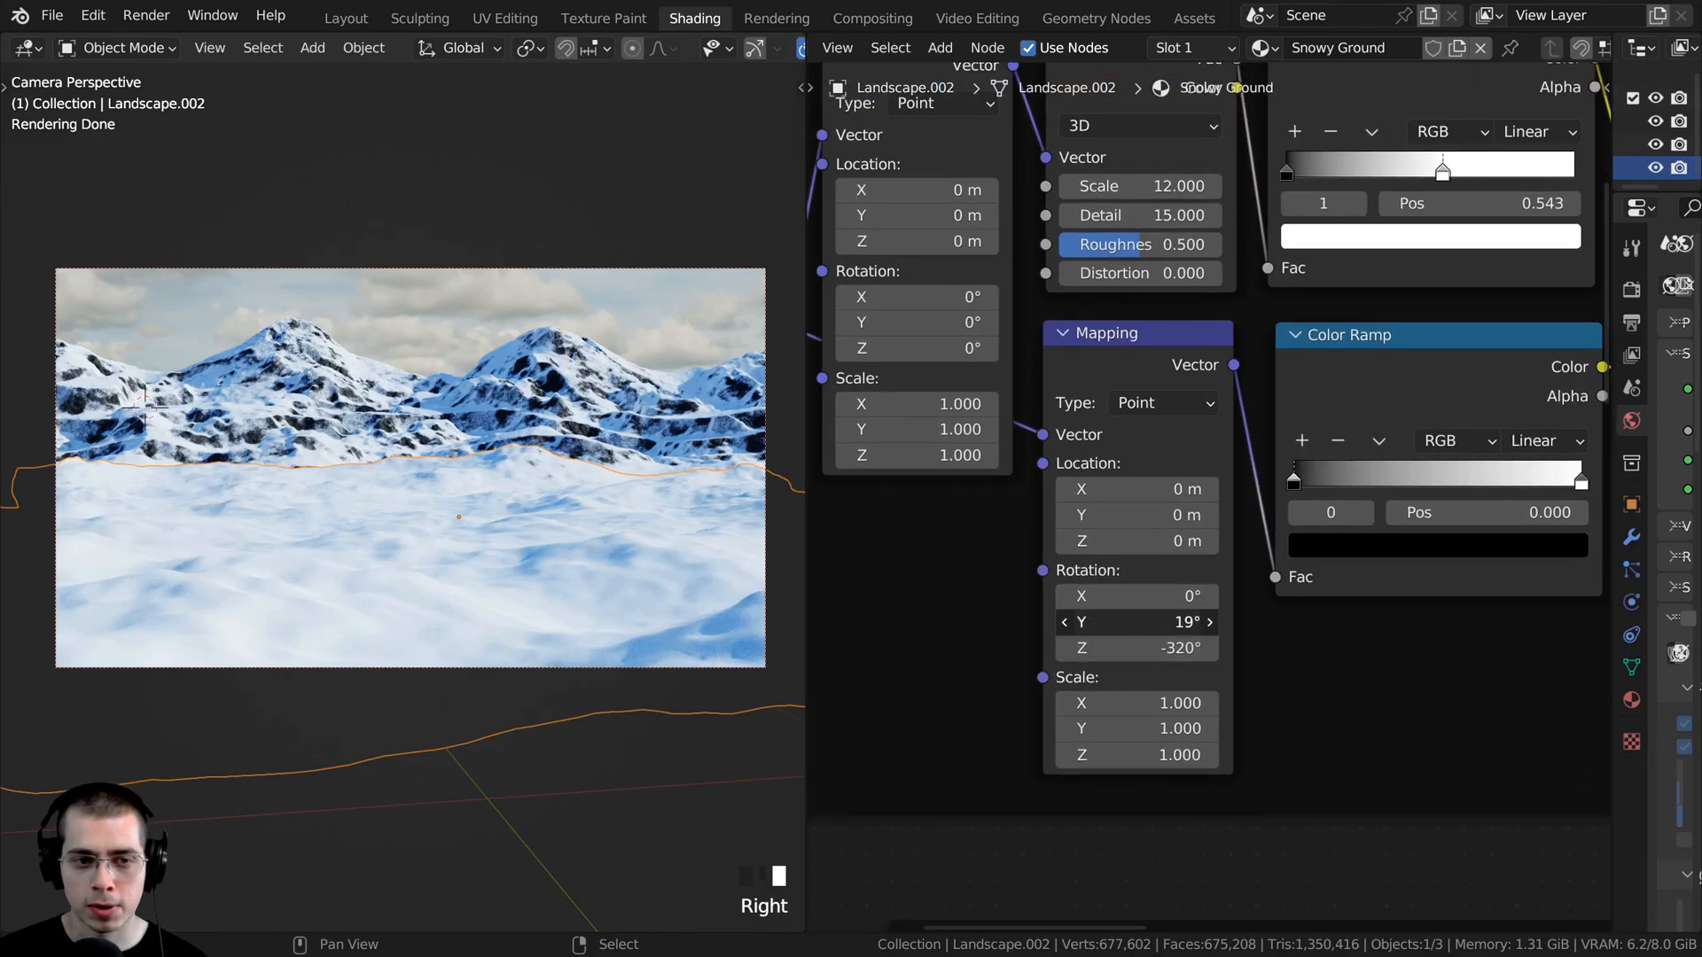
pyautogui.moveTo(1143, 625); pyautogui.dragTo(1029, 621)
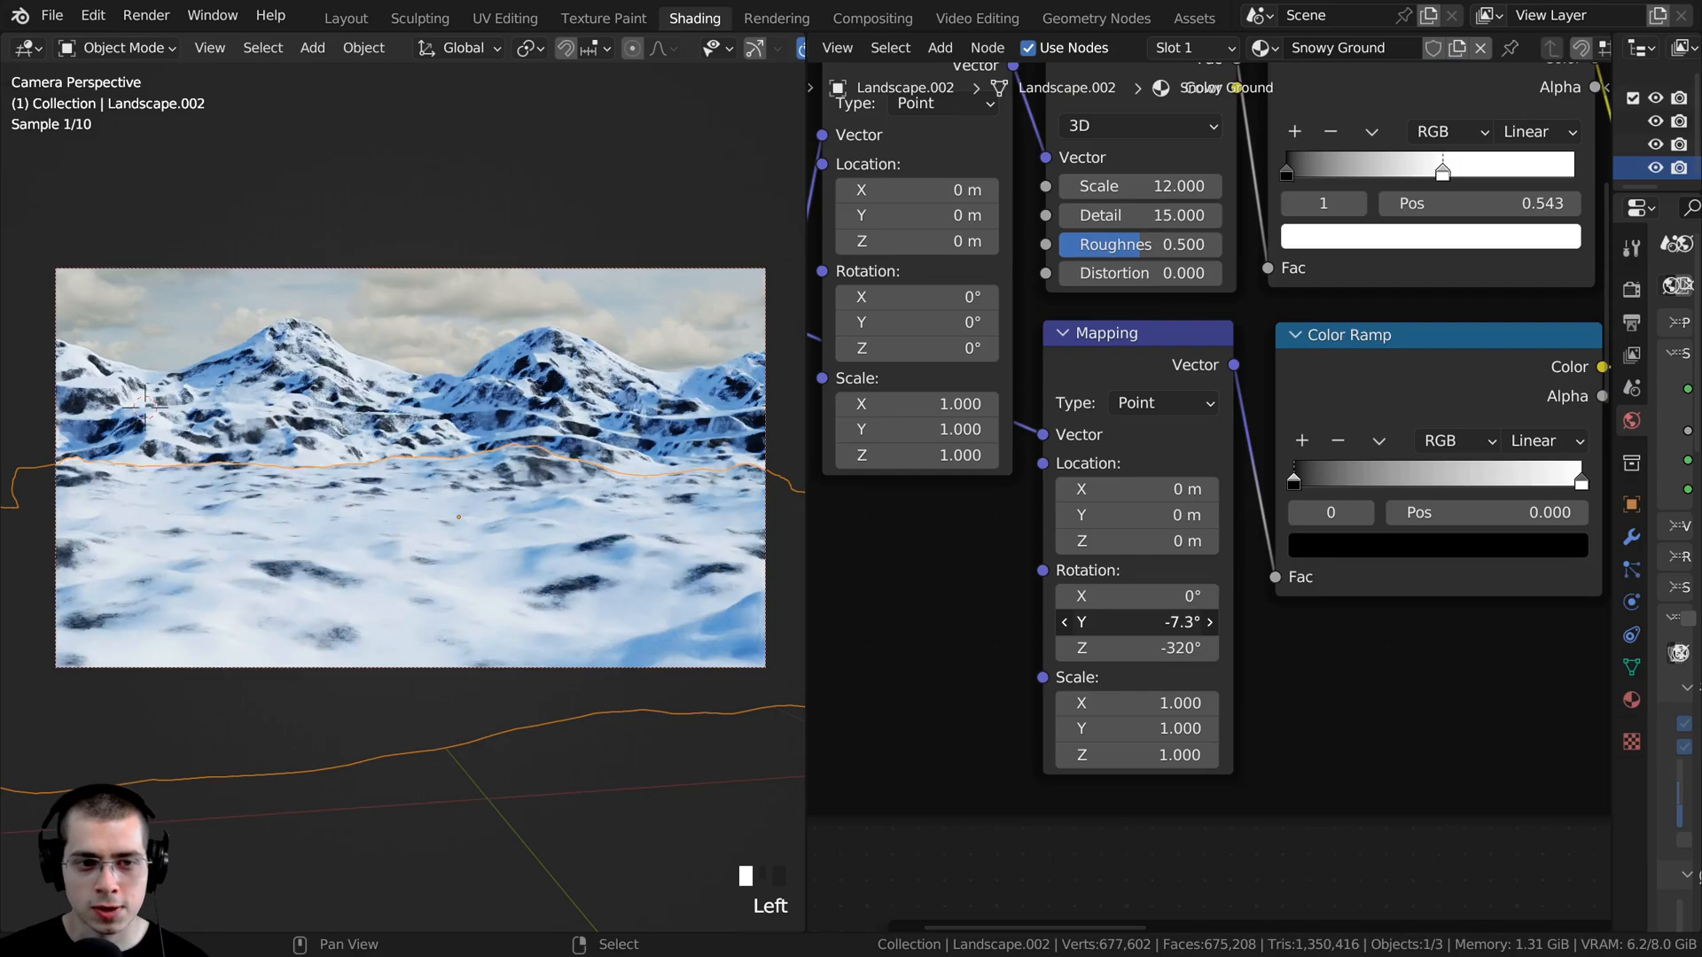
pyautogui.moveTo(1144, 648)
pyautogui.mouseDown()
pyautogui.moveTo(1072, 648)
pyautogui.moveTo(1226, 648)
pyautogui.moveTo(1063, 623)
pyautogui.moveTo(1148, 623)
pyautogui.moveTo(1143, 648)
pyautogui.moveTo(1163, 648)
pyautogui.mouseUp()
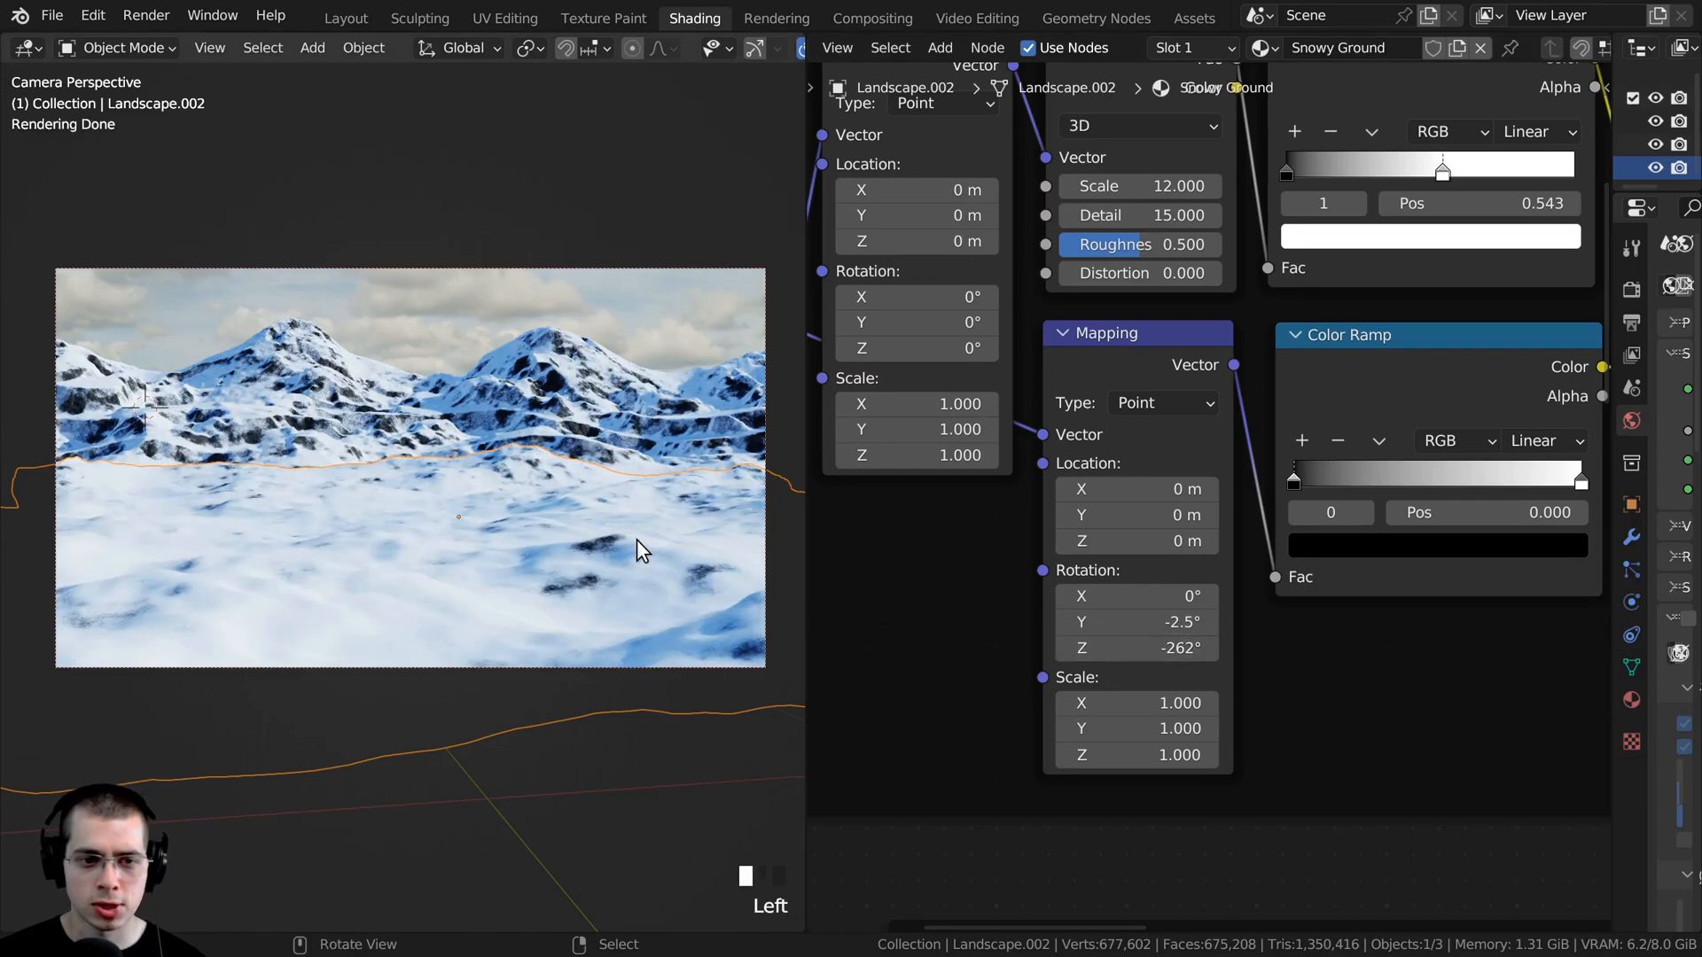
# - Refine the Snowy Ground slope Mapping rotation to X -18°, Y -8° and Z -310°
pyautogui.keyDown('shift'); pyautogui.moveTo(592, 539); pyautogui.dragTo(398, 508, button='middle'); pyautogui.keyUp('shift')
pyautogui.scroll(6, 399, 509)
pyautogui.moveTo(1118, 627)
pyautogui.mouseDown()
pyautogui.moveTo(1074, 628)
pyautogui.moveTo(1097, 628)
pyautogui.mouseUp()
pyautogui.scroll(-5, 542, 538)
pyautogui.scroll(-2, 538, 537)
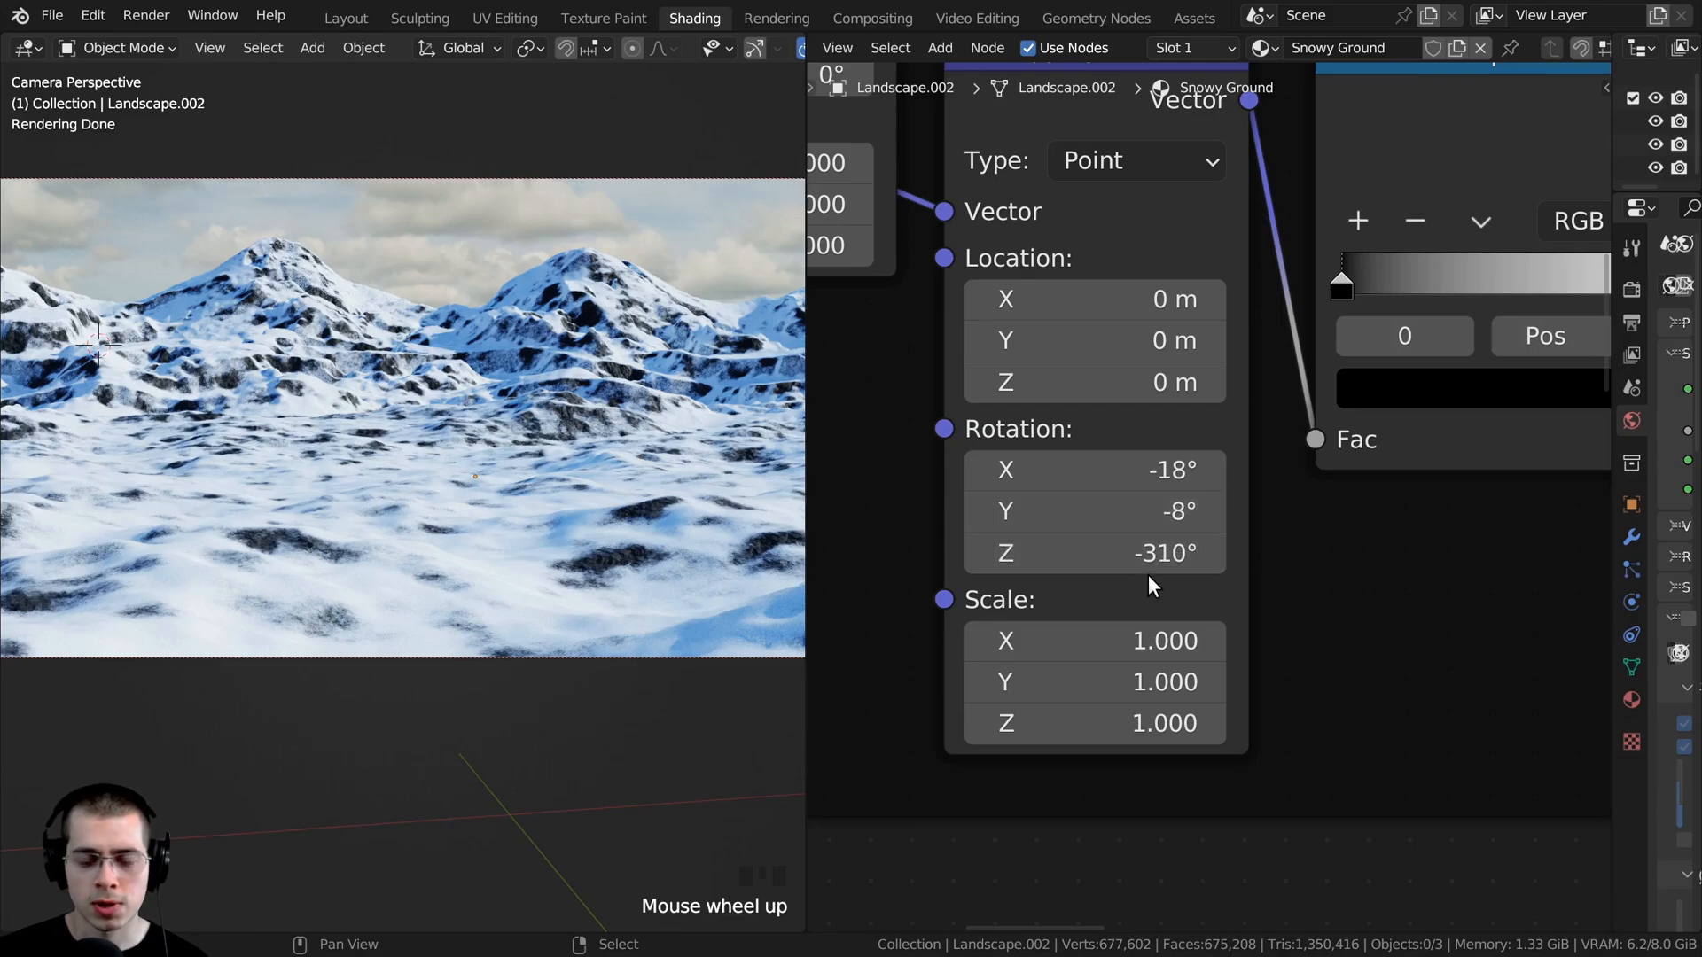
# - Examine the rock patches on the snowy foreground up close and in the whole camera frame
pyautogui.keyDown('shift'); pyautogui.moveTo(287, 545); pyautogui.dragTo(438, 545, button='middle'); pyautogui.keyUp('shift')
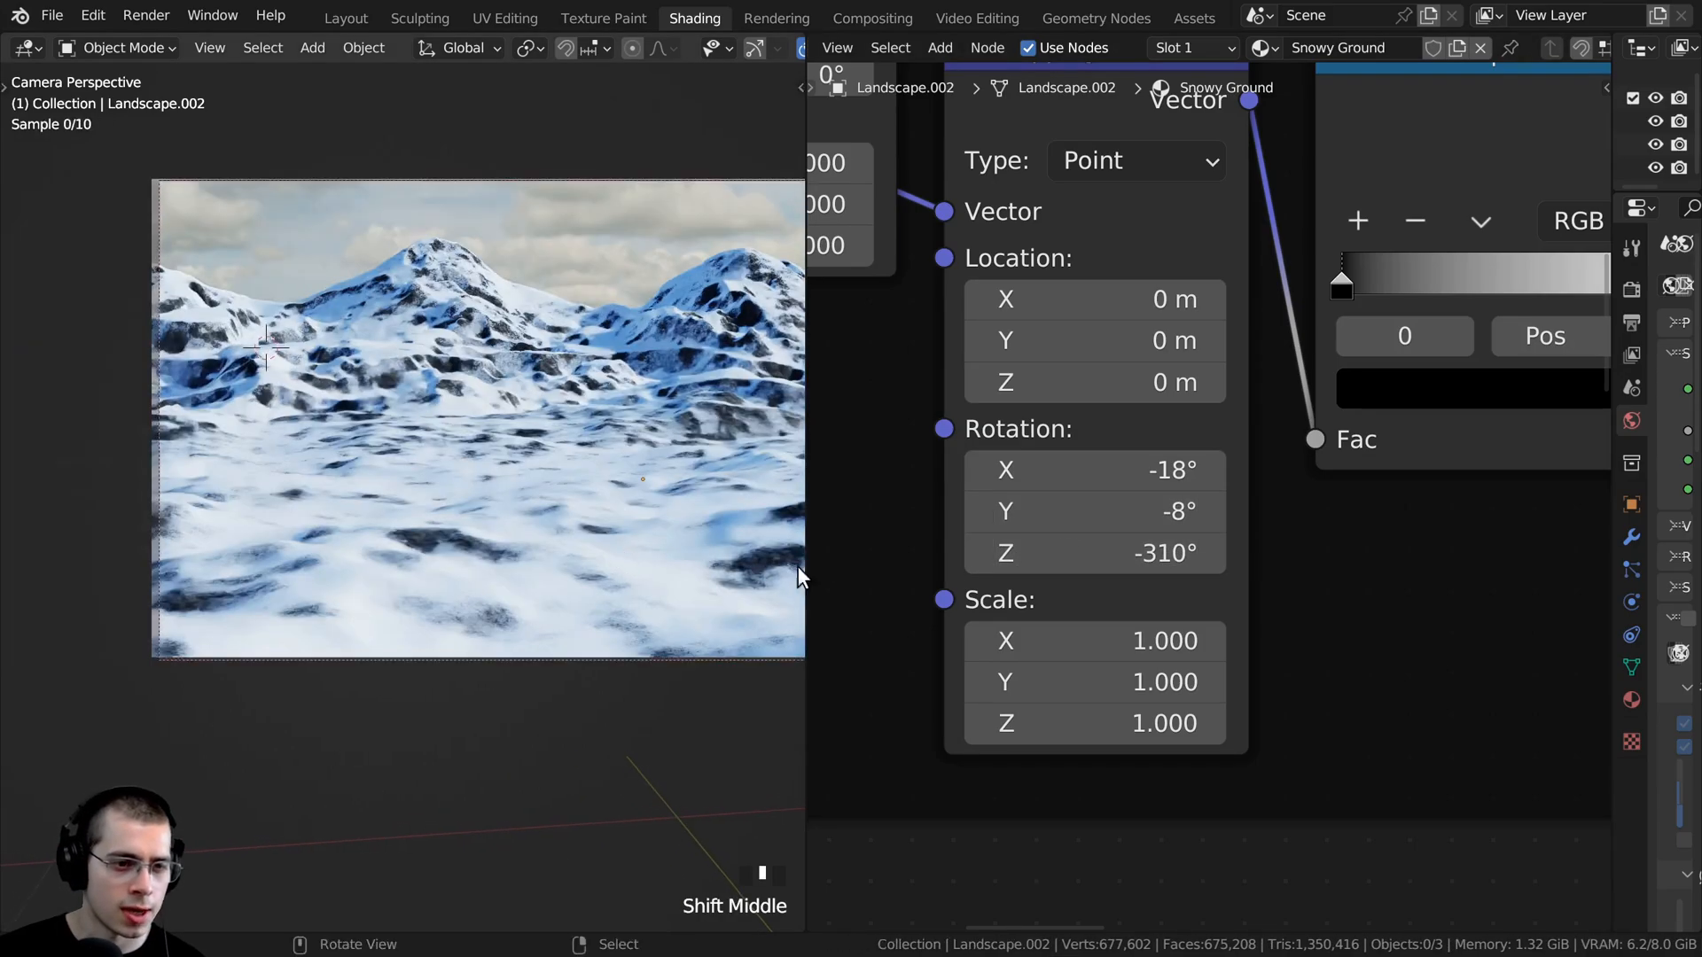
pyautogui.scroll(4, 532, 502)
pyautogui.keyDown('shift'); pyautogui.moveTo(532, 501); pyautogui.dragTo(494, 426, button='middle'); pyautogui.keyUp('shift')
pyautogui.scroll(2, 417, 475)
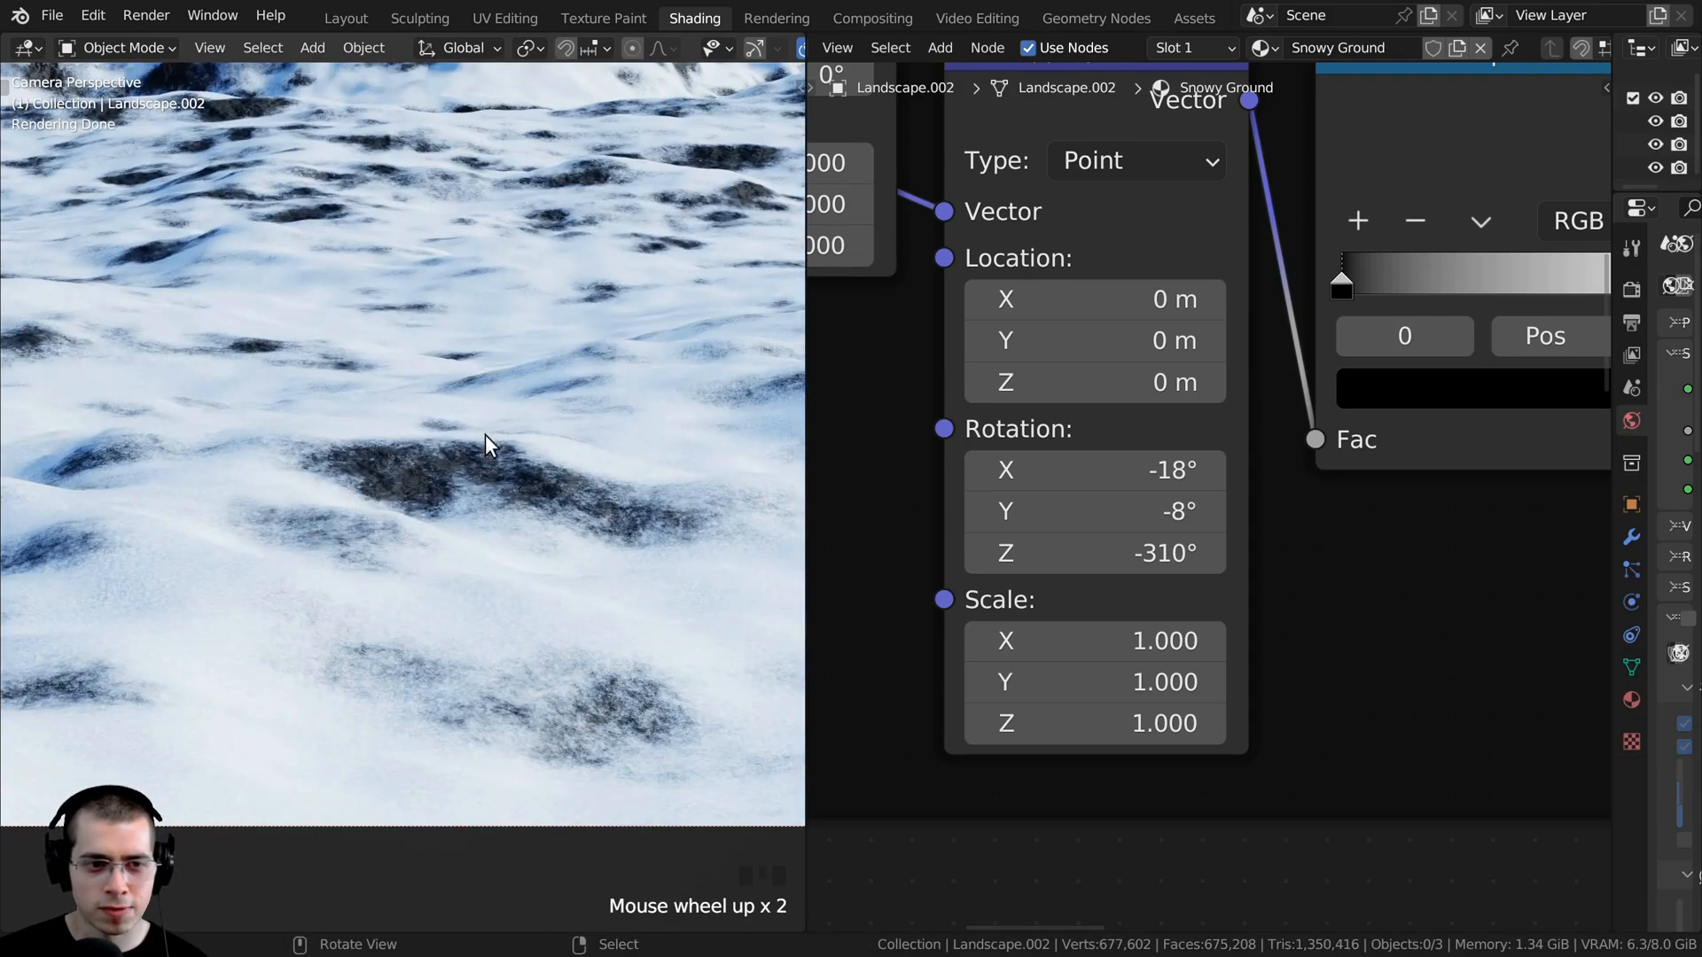
pyautogui.scroll(-7, 415, 500)
pyautogui.keyDown('shift'); pyautogui.moveTo(501, 473); pyautogui.dragTo(920, 505, button='middle'); pyautogui.keyUp('shift')
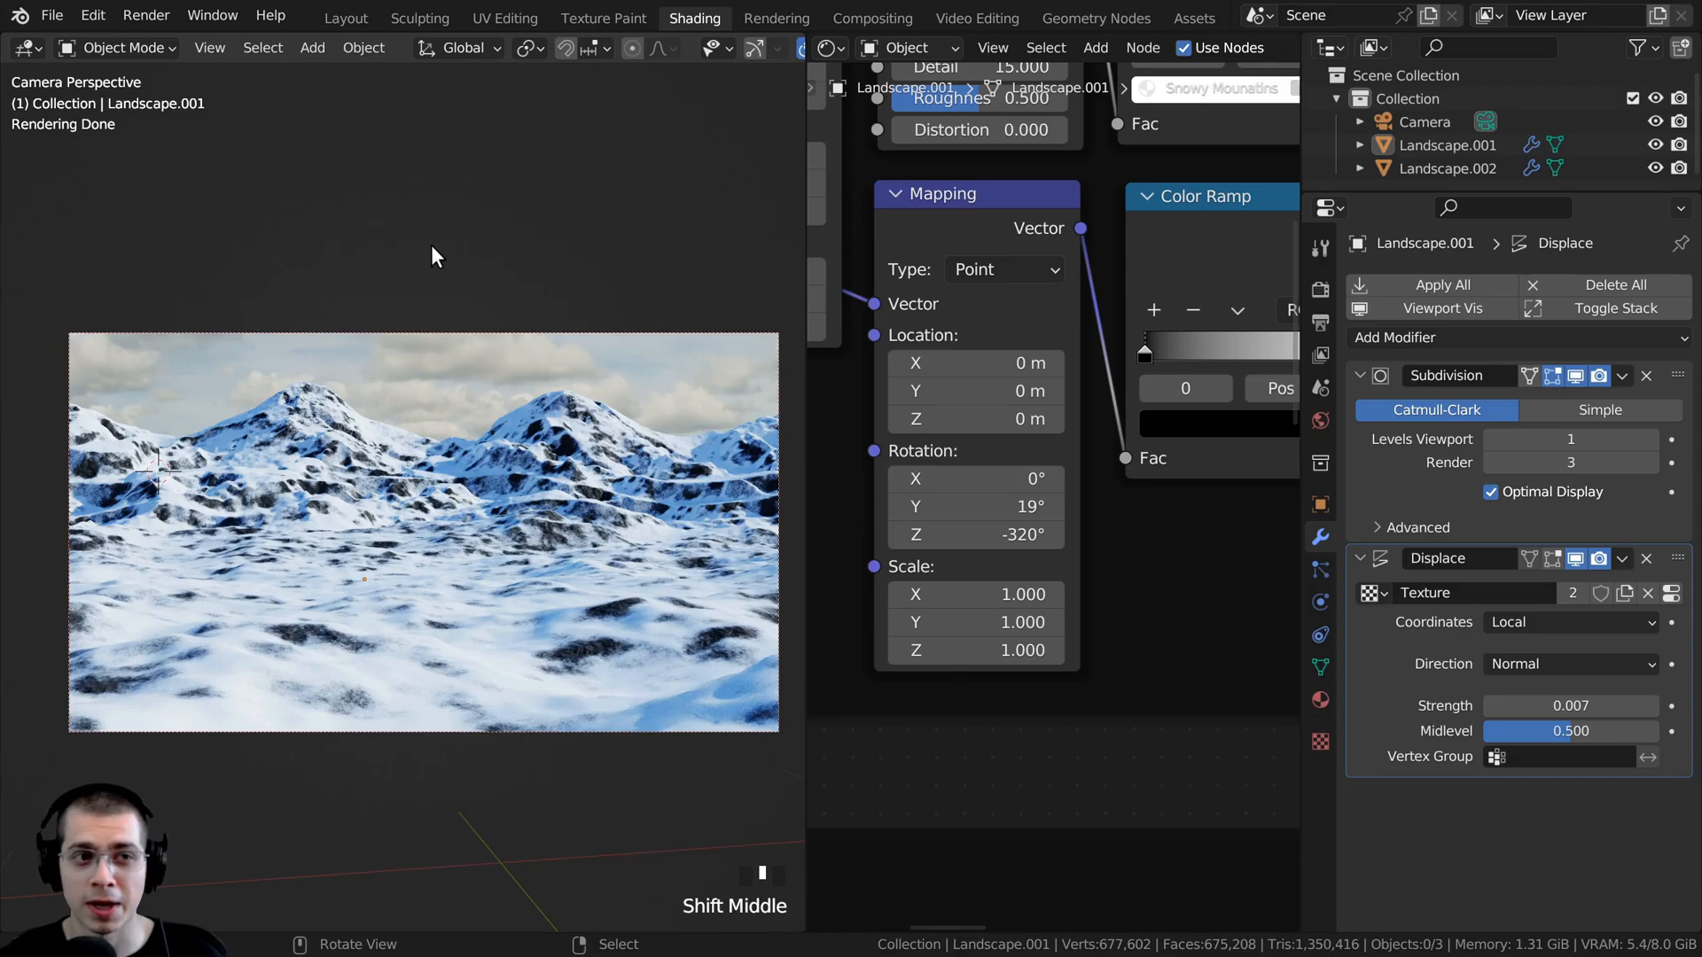
# - Switch to the Layout workspace and add a cube mesh to the landscape scene
pyautogui.click(342, 18)
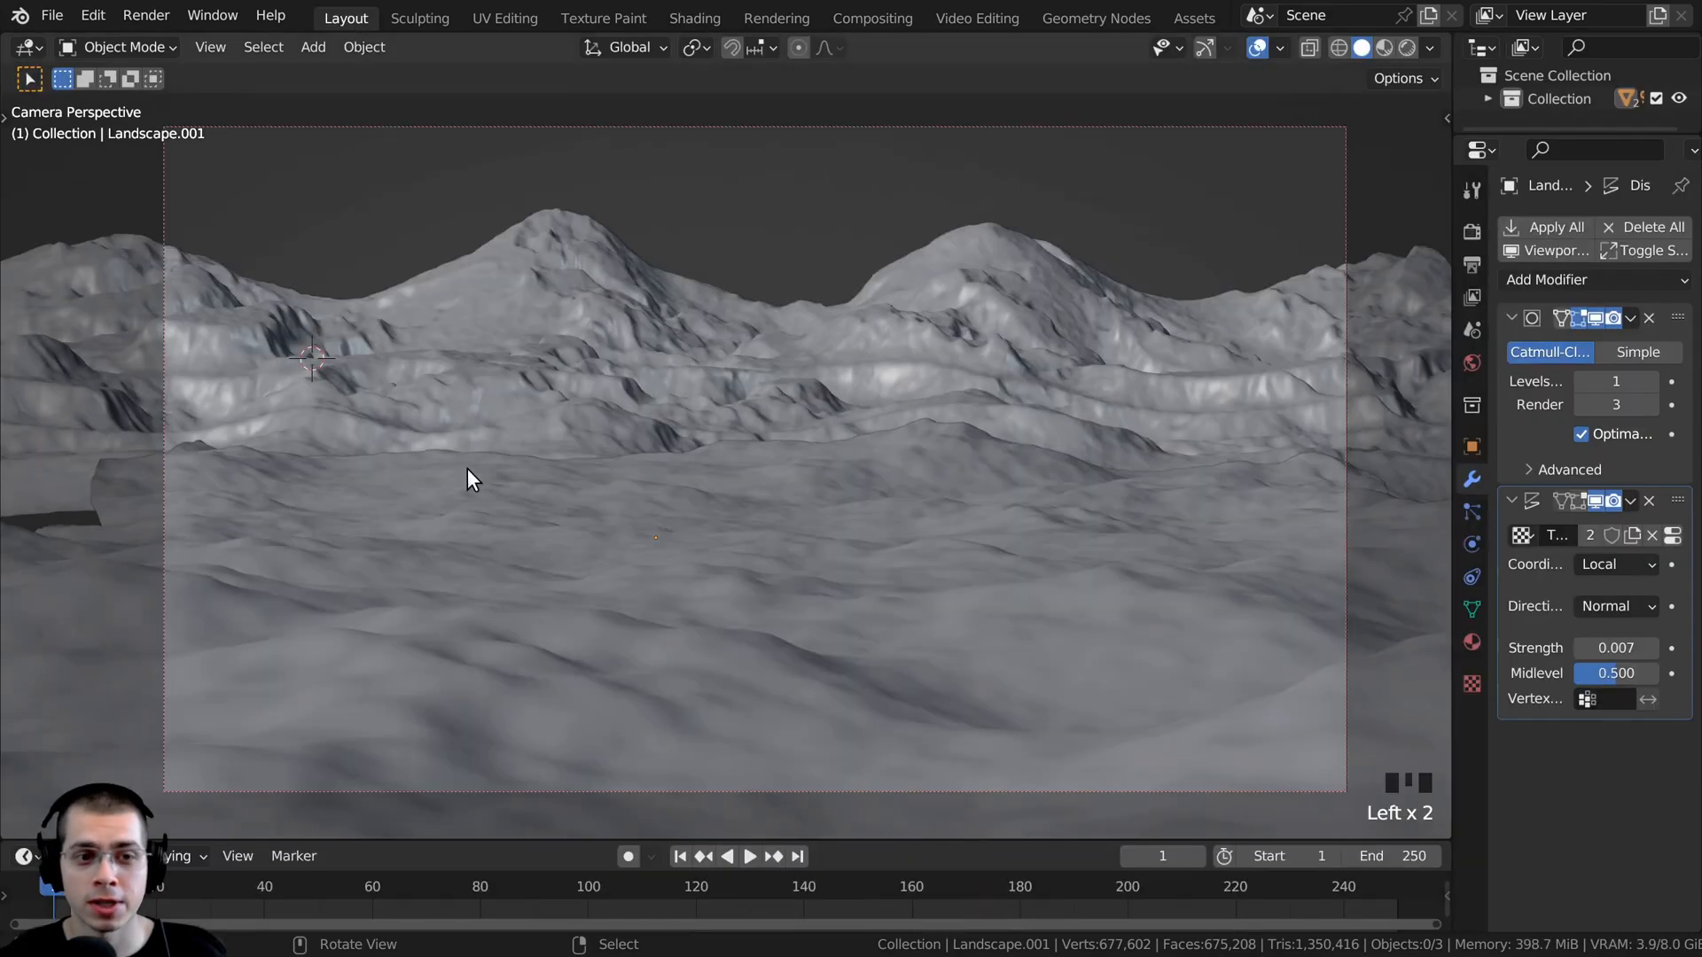
pyautogui.scroll(-4, 468, 469)
pyautogui.scroll(1, 646, 323)
pyautogui.hotkey('shift', 'a')
pyautogui.moveTo(652, 257)
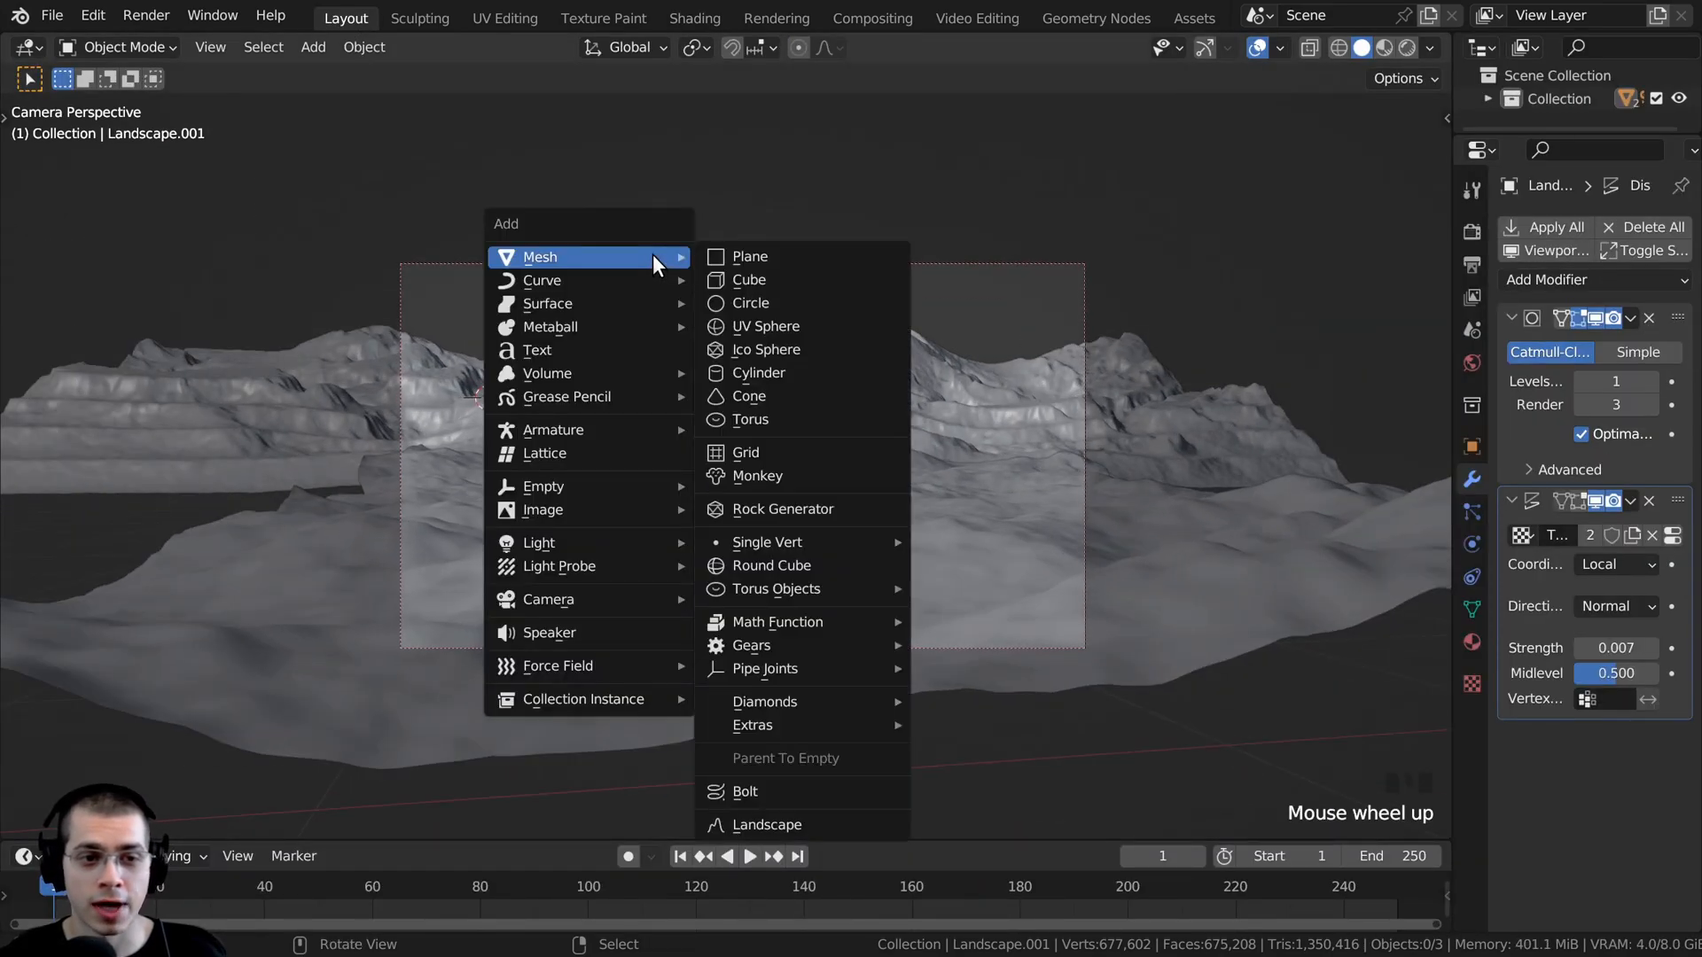
pyautogui.hotkey('shift', 'a')
pyautogui.moveTo(679, 231)
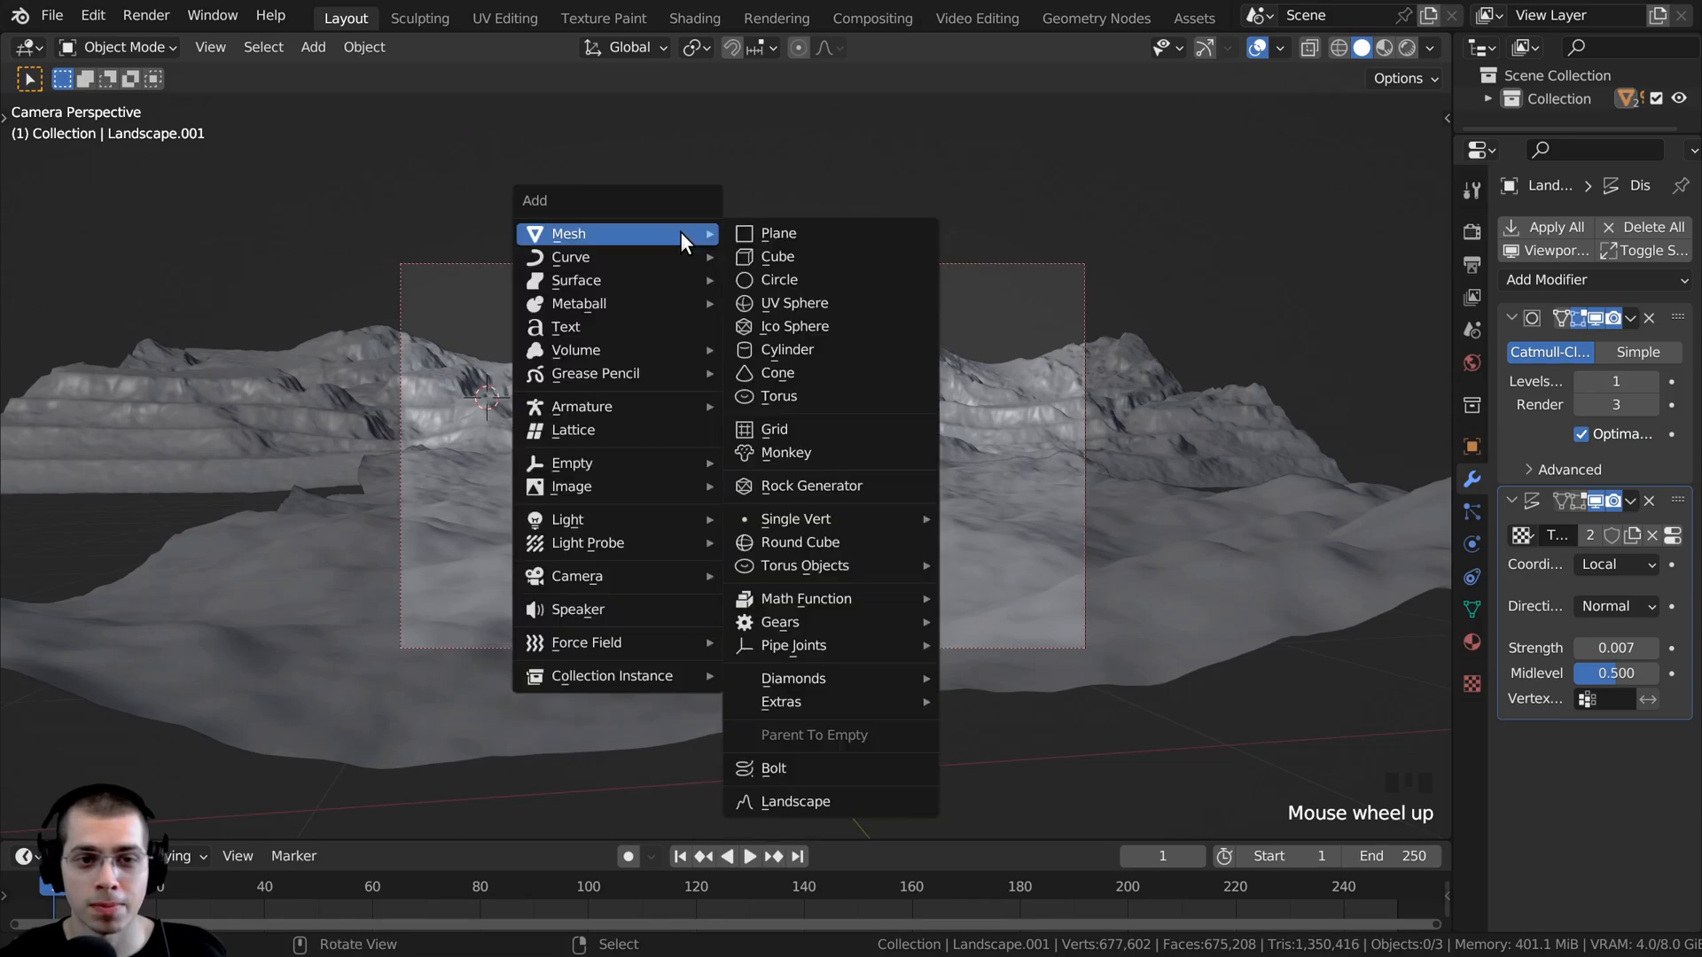
pyautogui.click(746, 258)
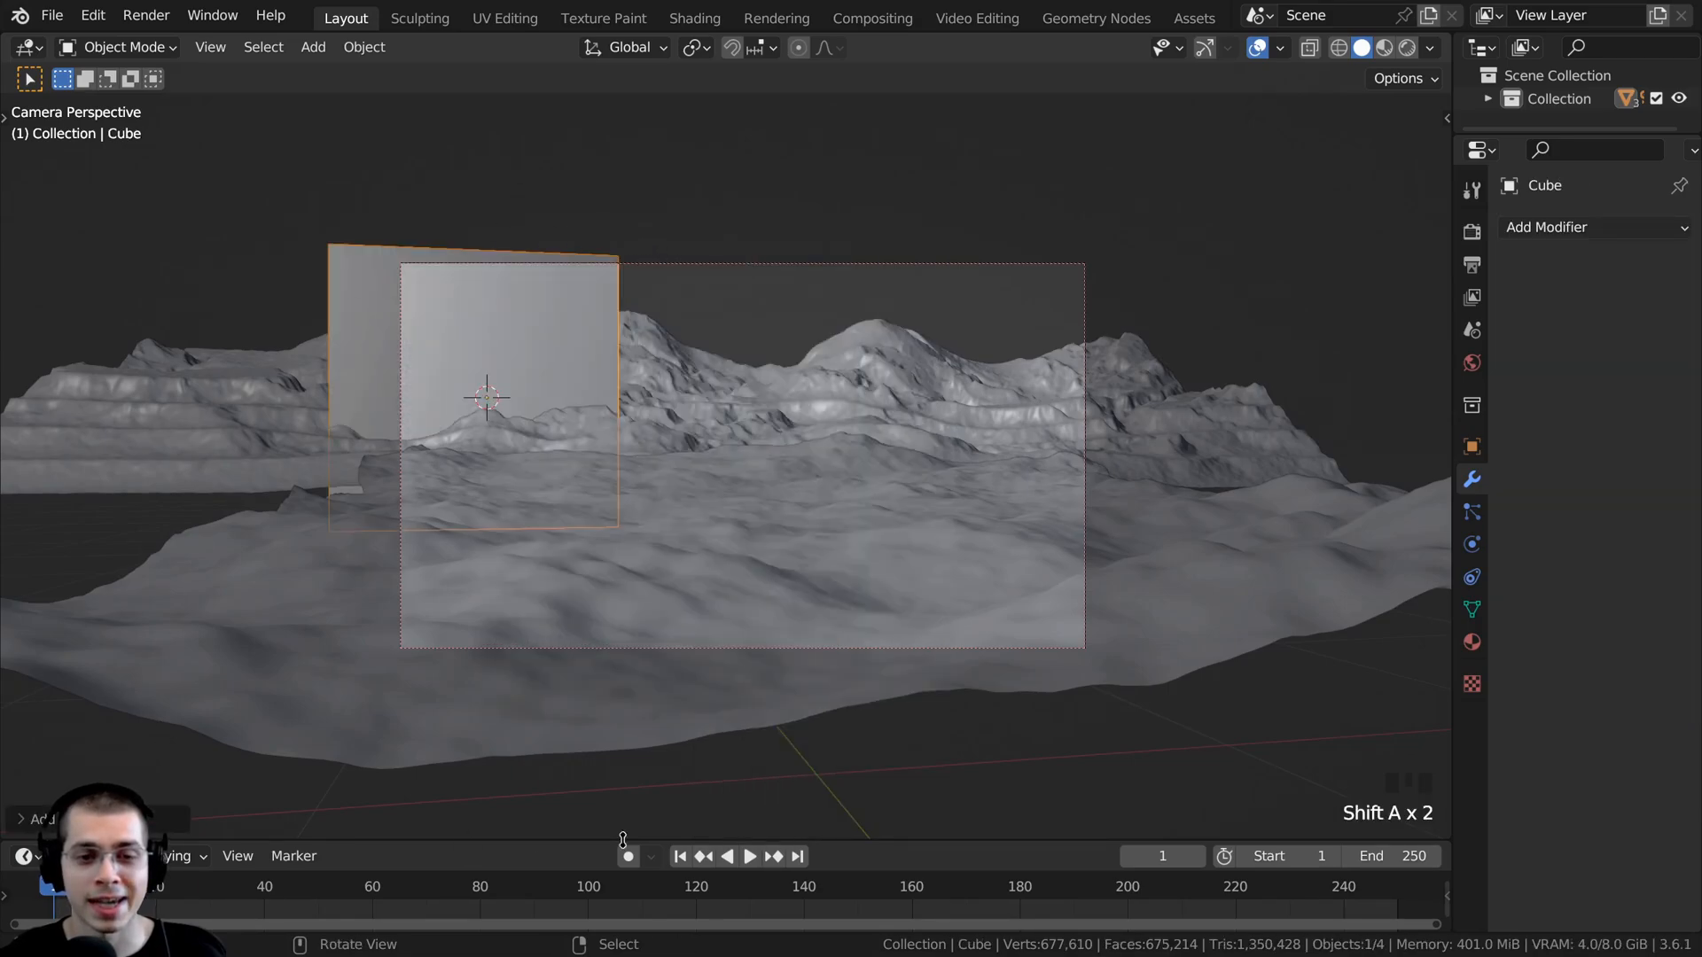
# - Enlarge the cube and move it to the middle of the camera frame, over the mountains
pyautogui.scroll(-2, 674, 354)
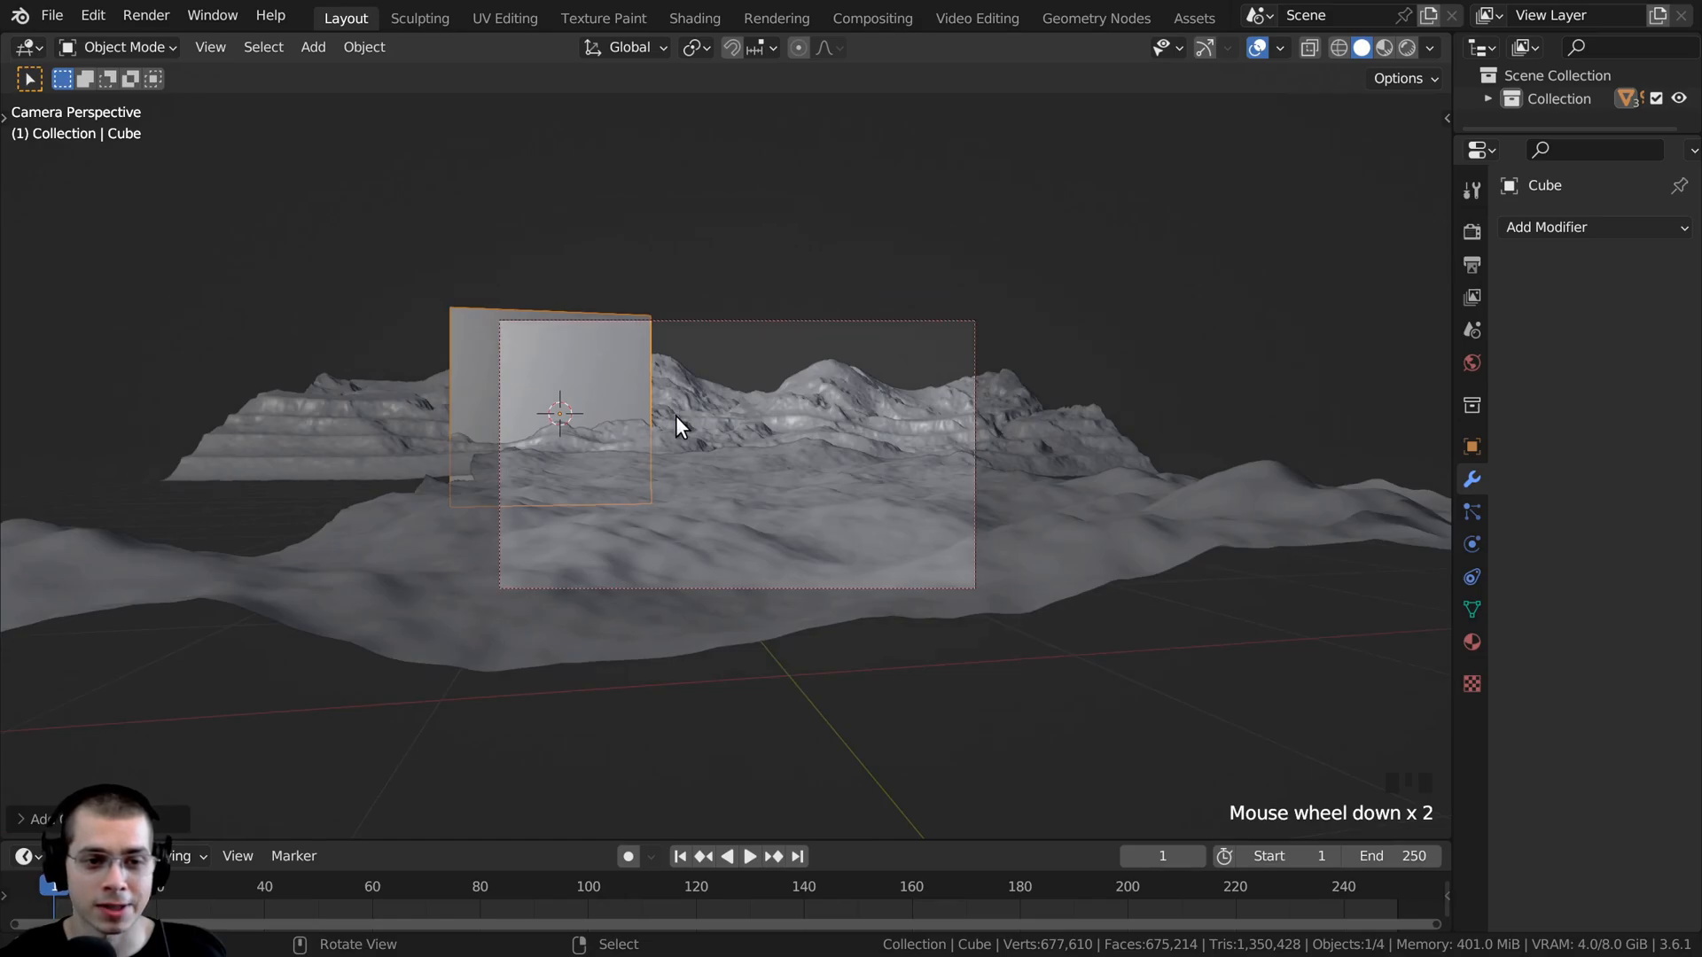
pyautogui.press('s')
pyautogui.click(642, 454)
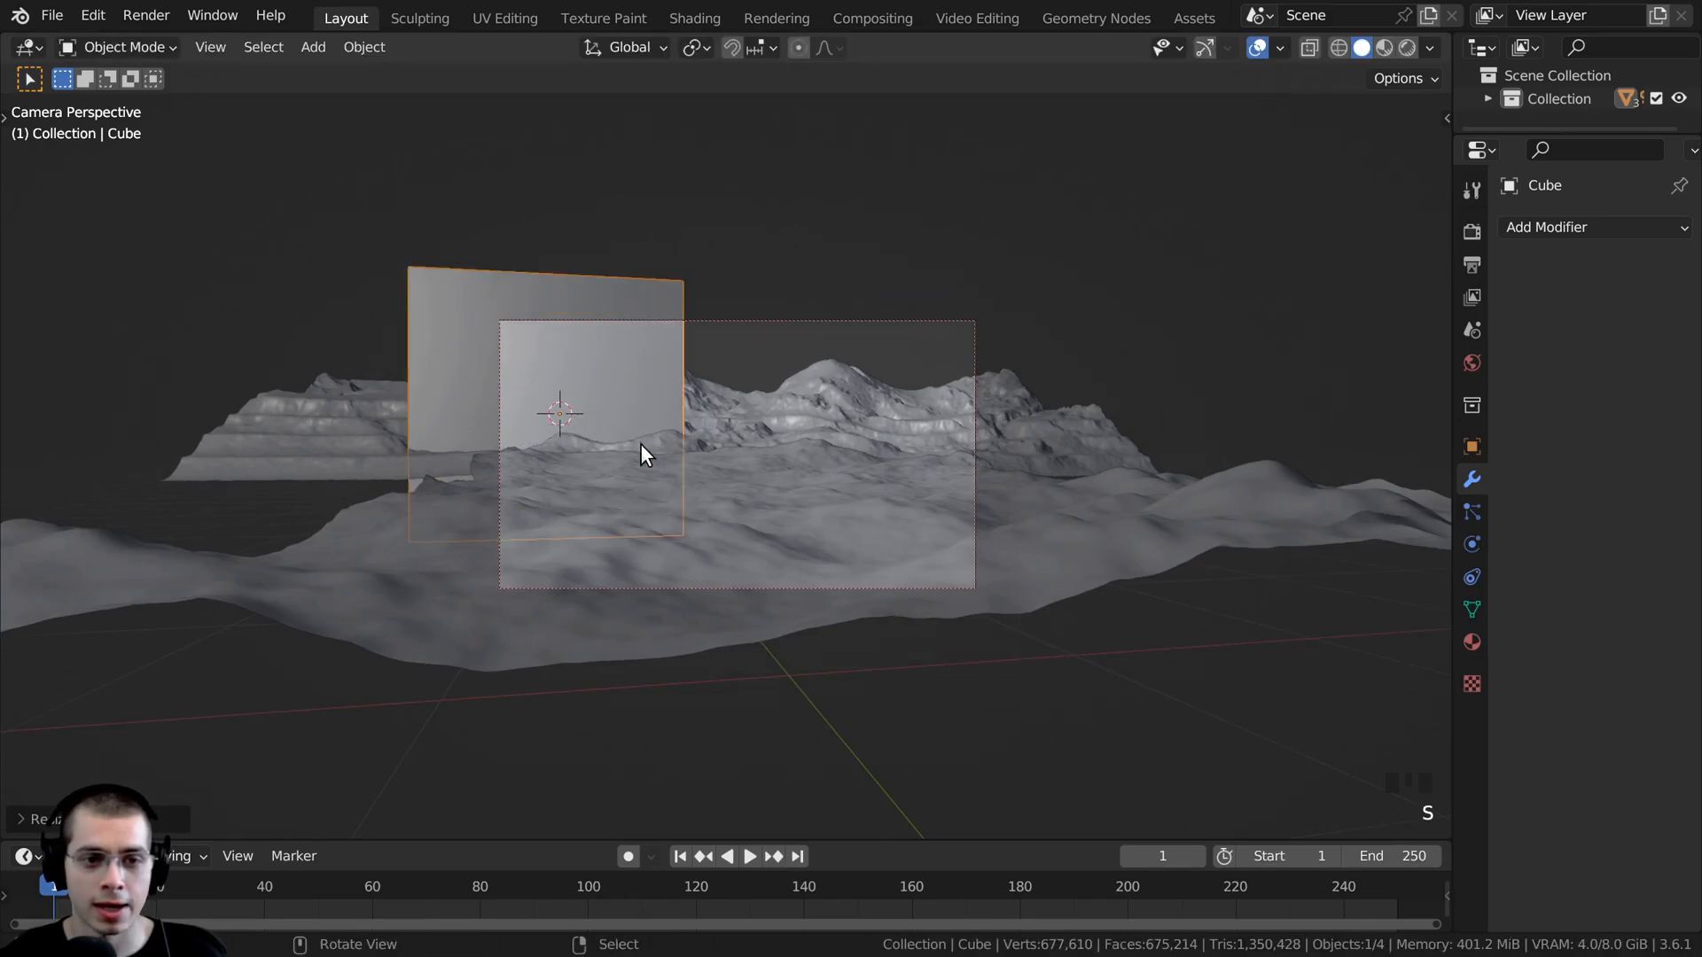
pyautogui.press('g')
pyautogui.click(702, 409)
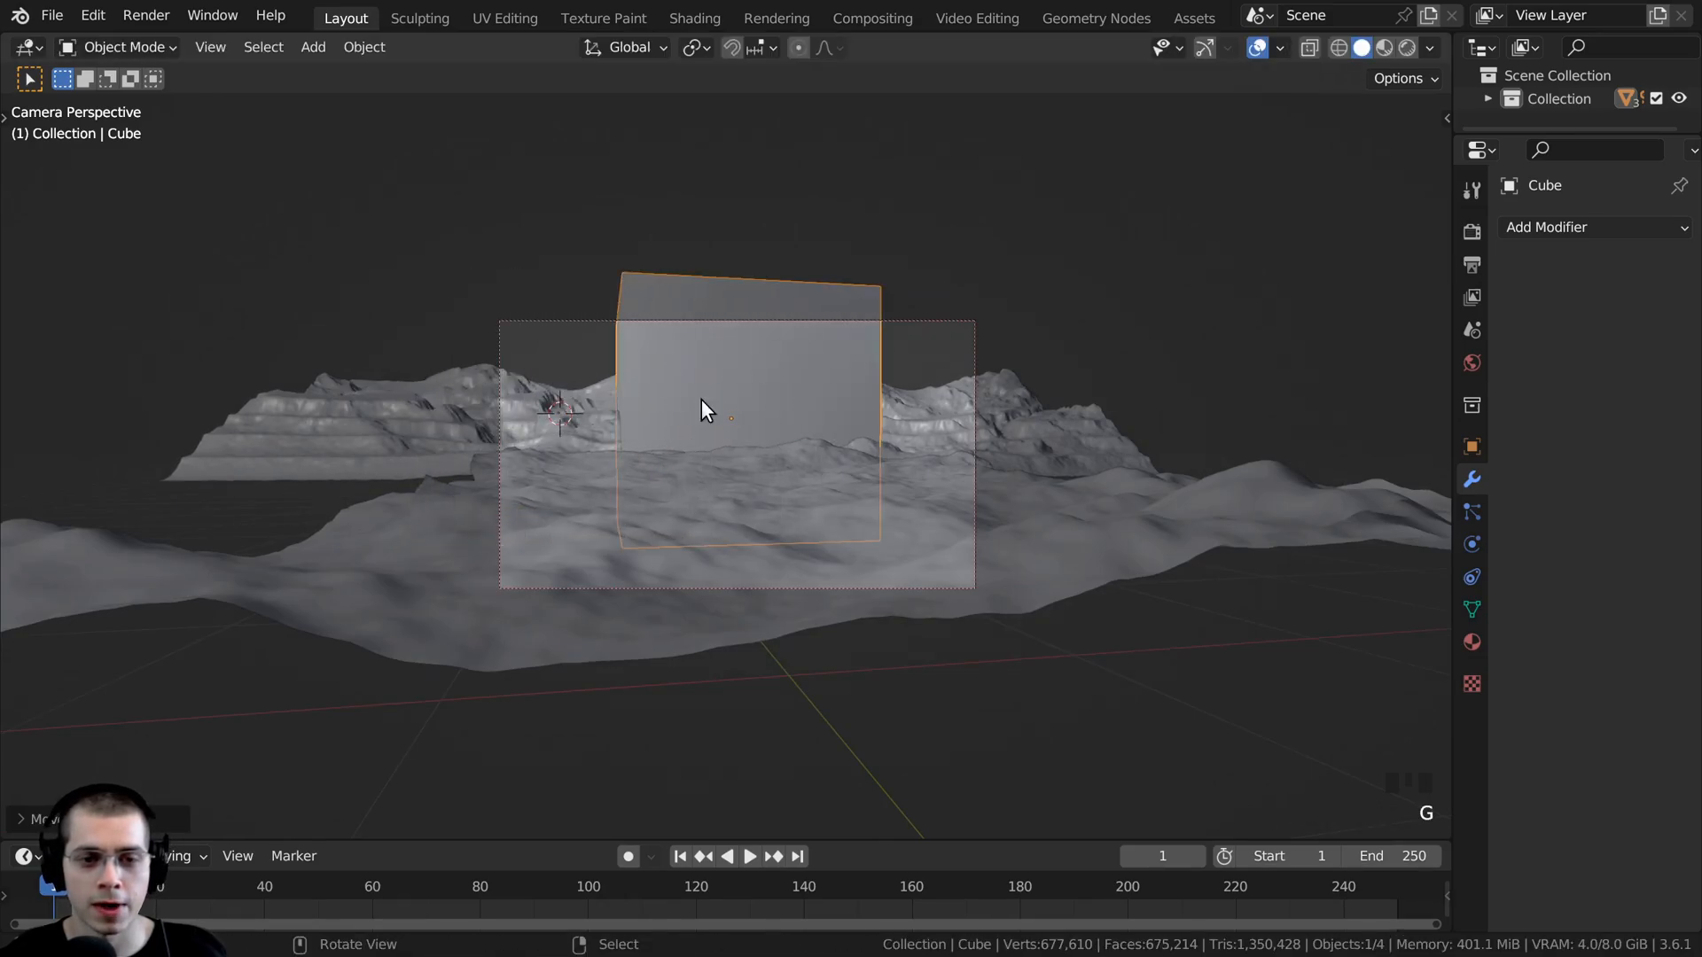
# - In Edit Mode, widen the cube's mesh about 2 times with its height locked, shift it slightly and enlarge it overall
pyautogui.press('Tab')
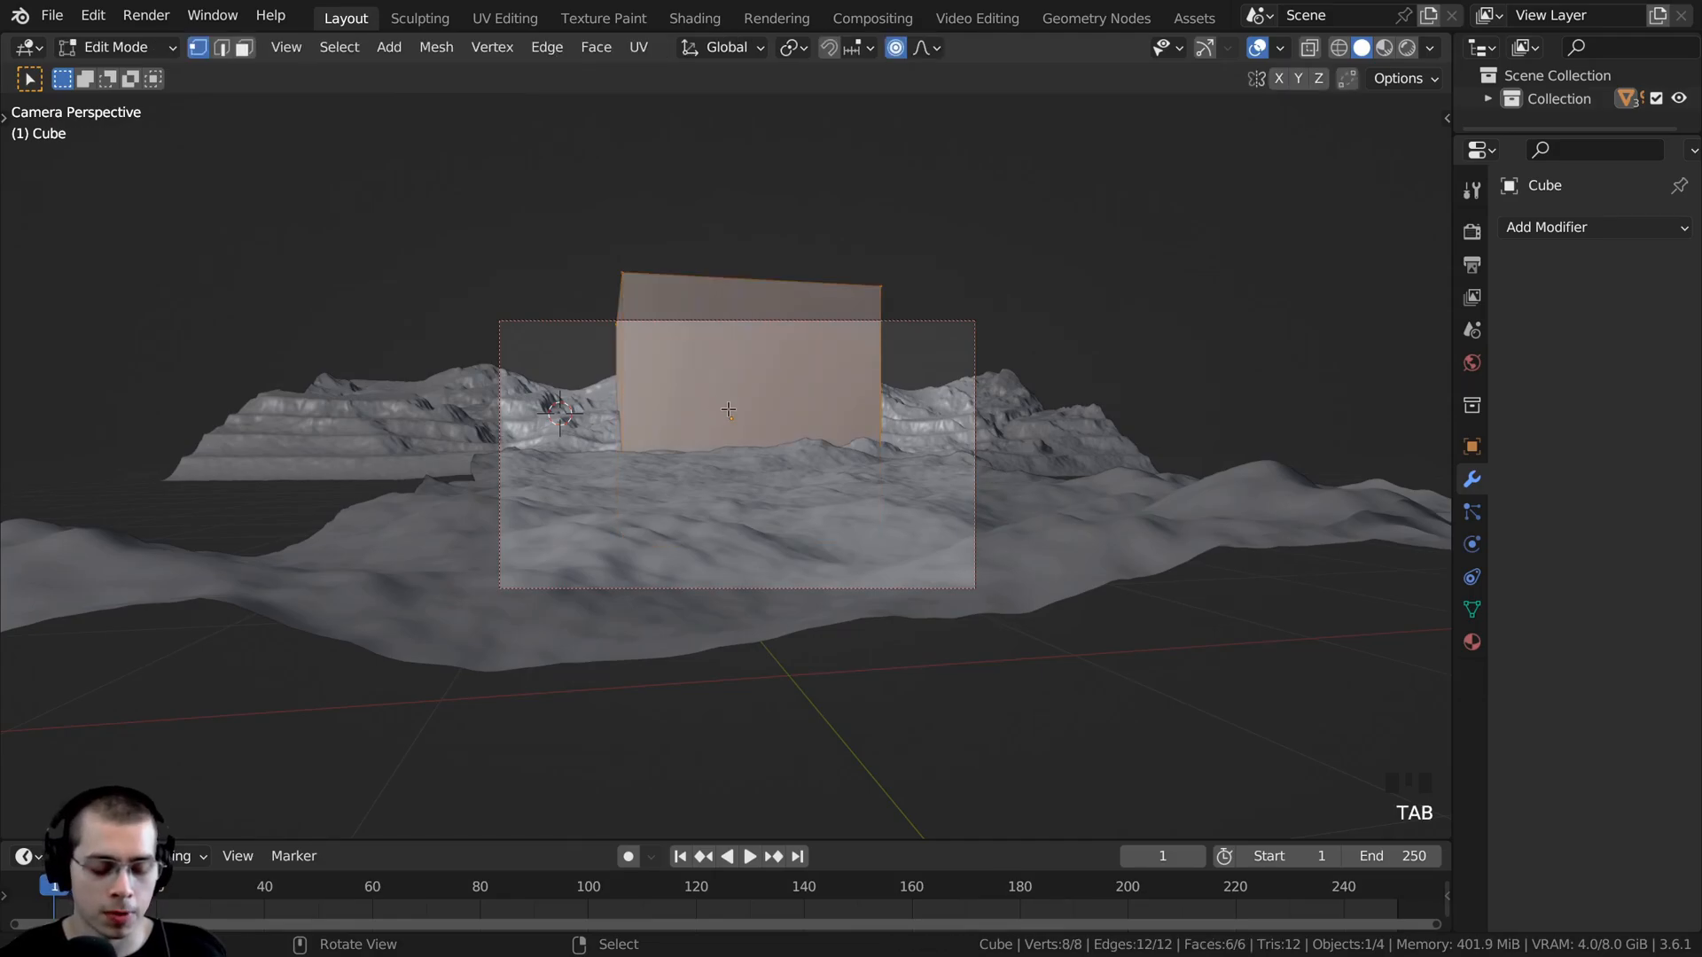
pyautogui.press('s')
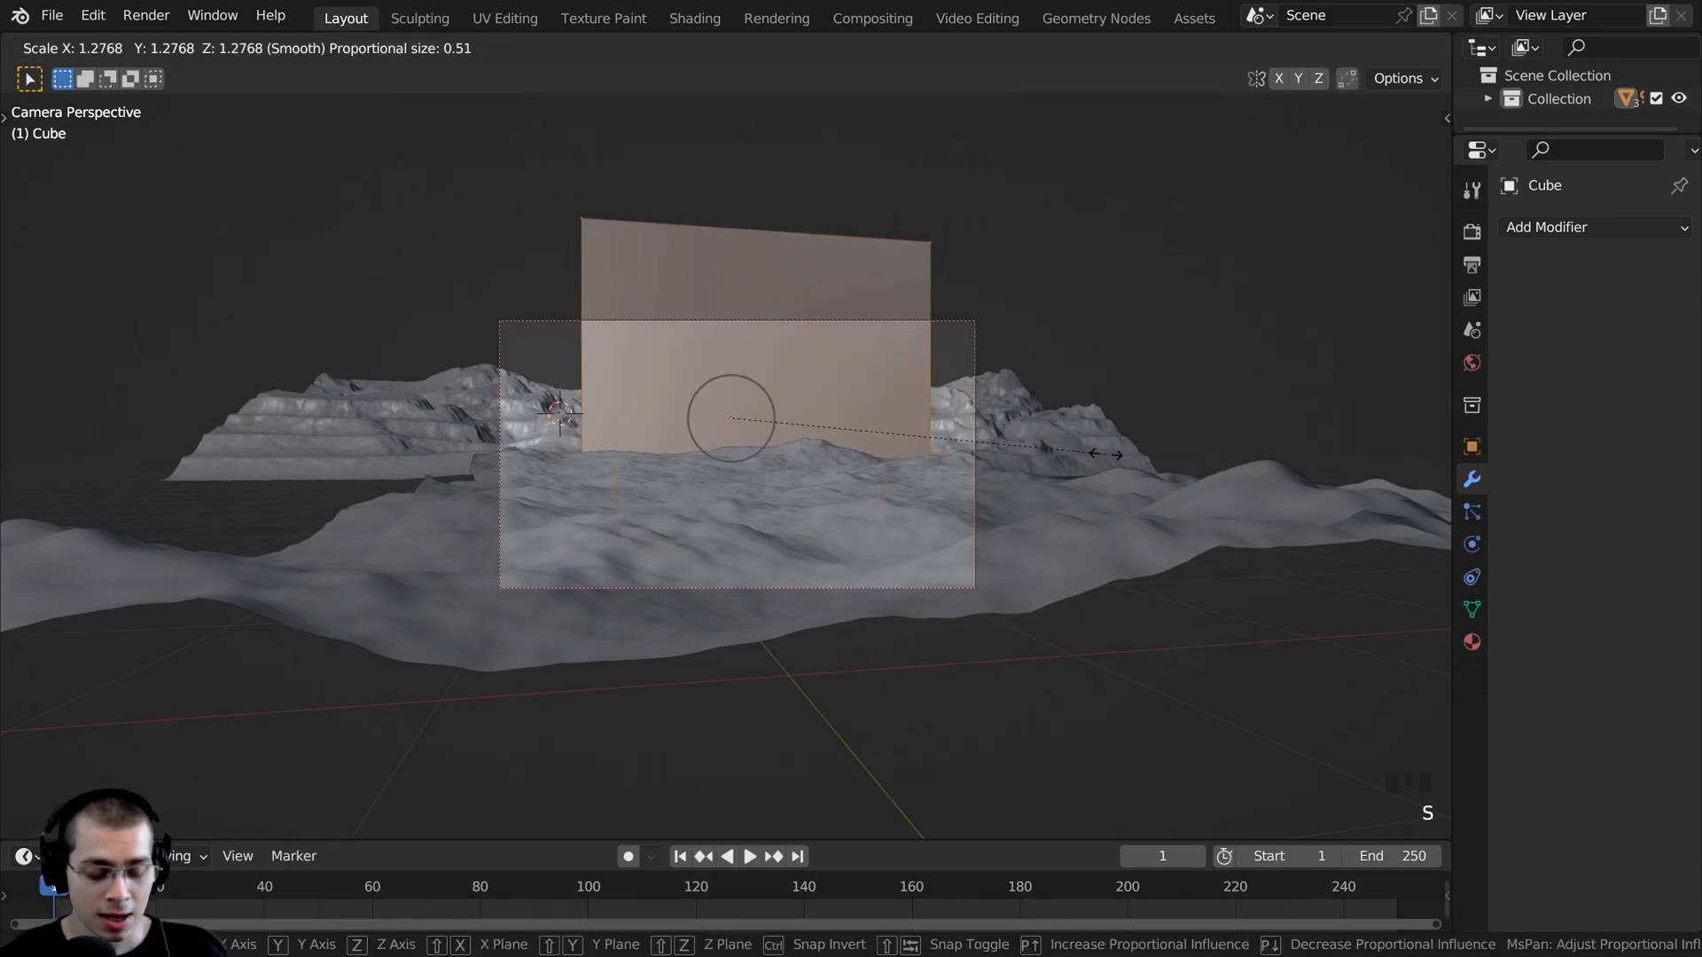
pyautogui.hotkey('shift', 'z')
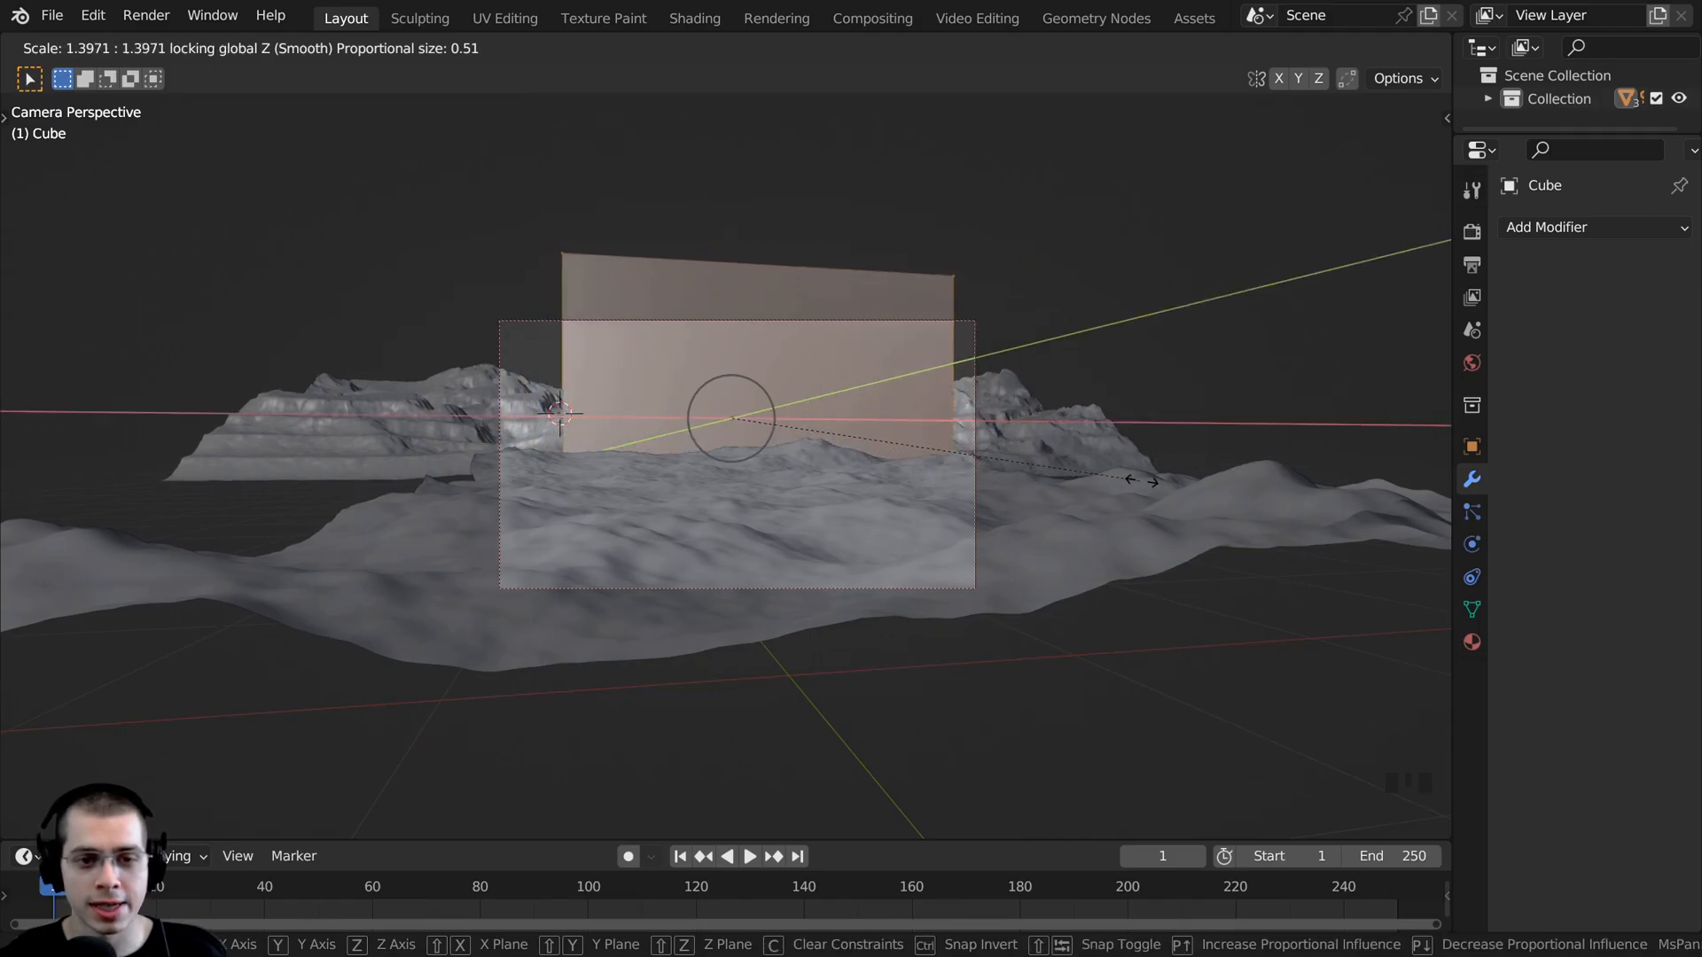
pyautogui.click(1329, 486)
pyautogui.press('g')
pyautogui.click(1307, 484)
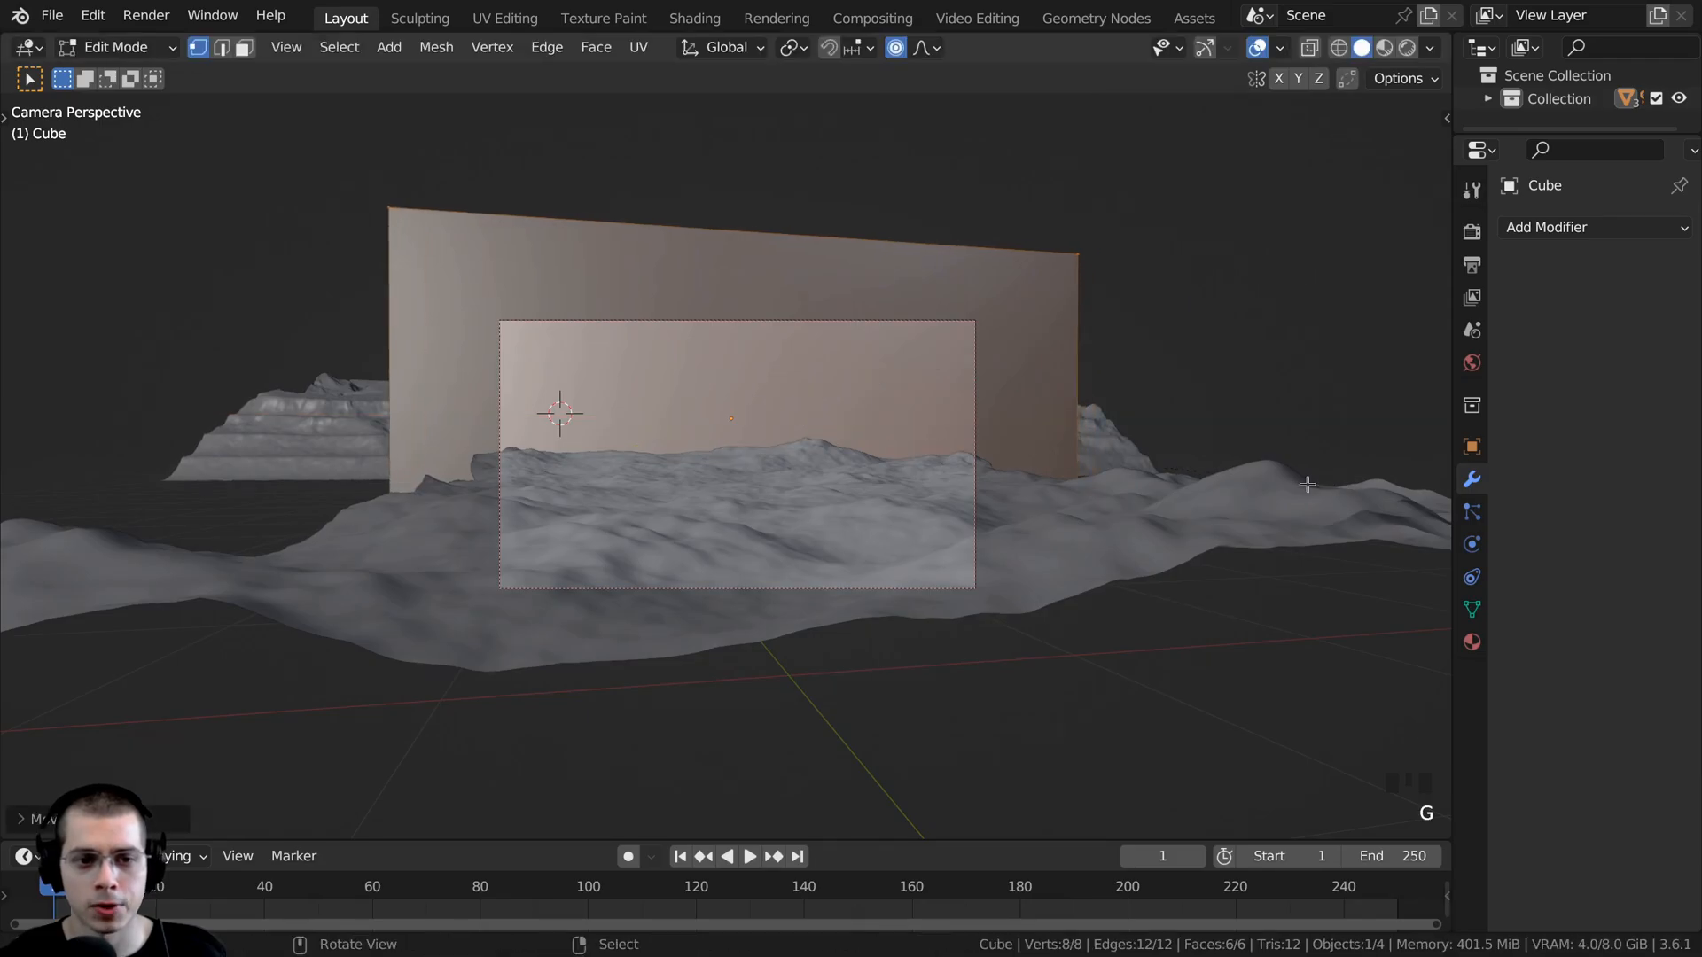
pyautogui.press('s')
pyautogui.click(1395, 487)
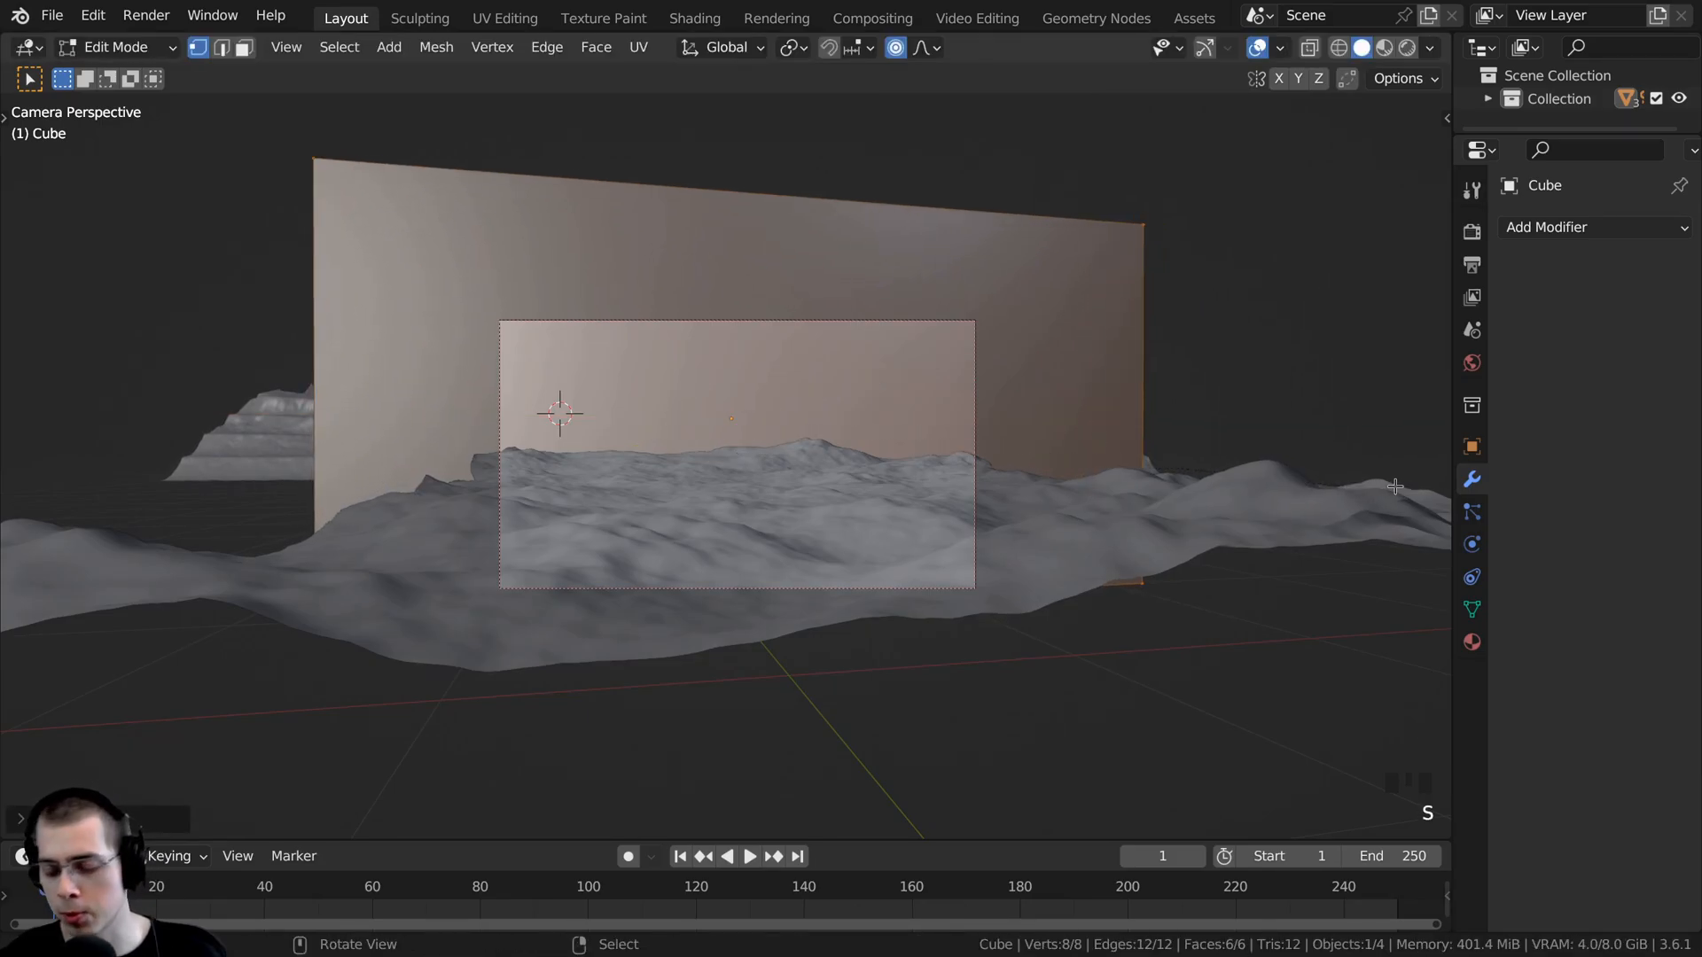
# - From the top view, stretch the cube along the Y axis to extend it over most of the foreground terrain
pyautogui.press('KP_7')
pyautogui.scroll(-6, 1314, 521)
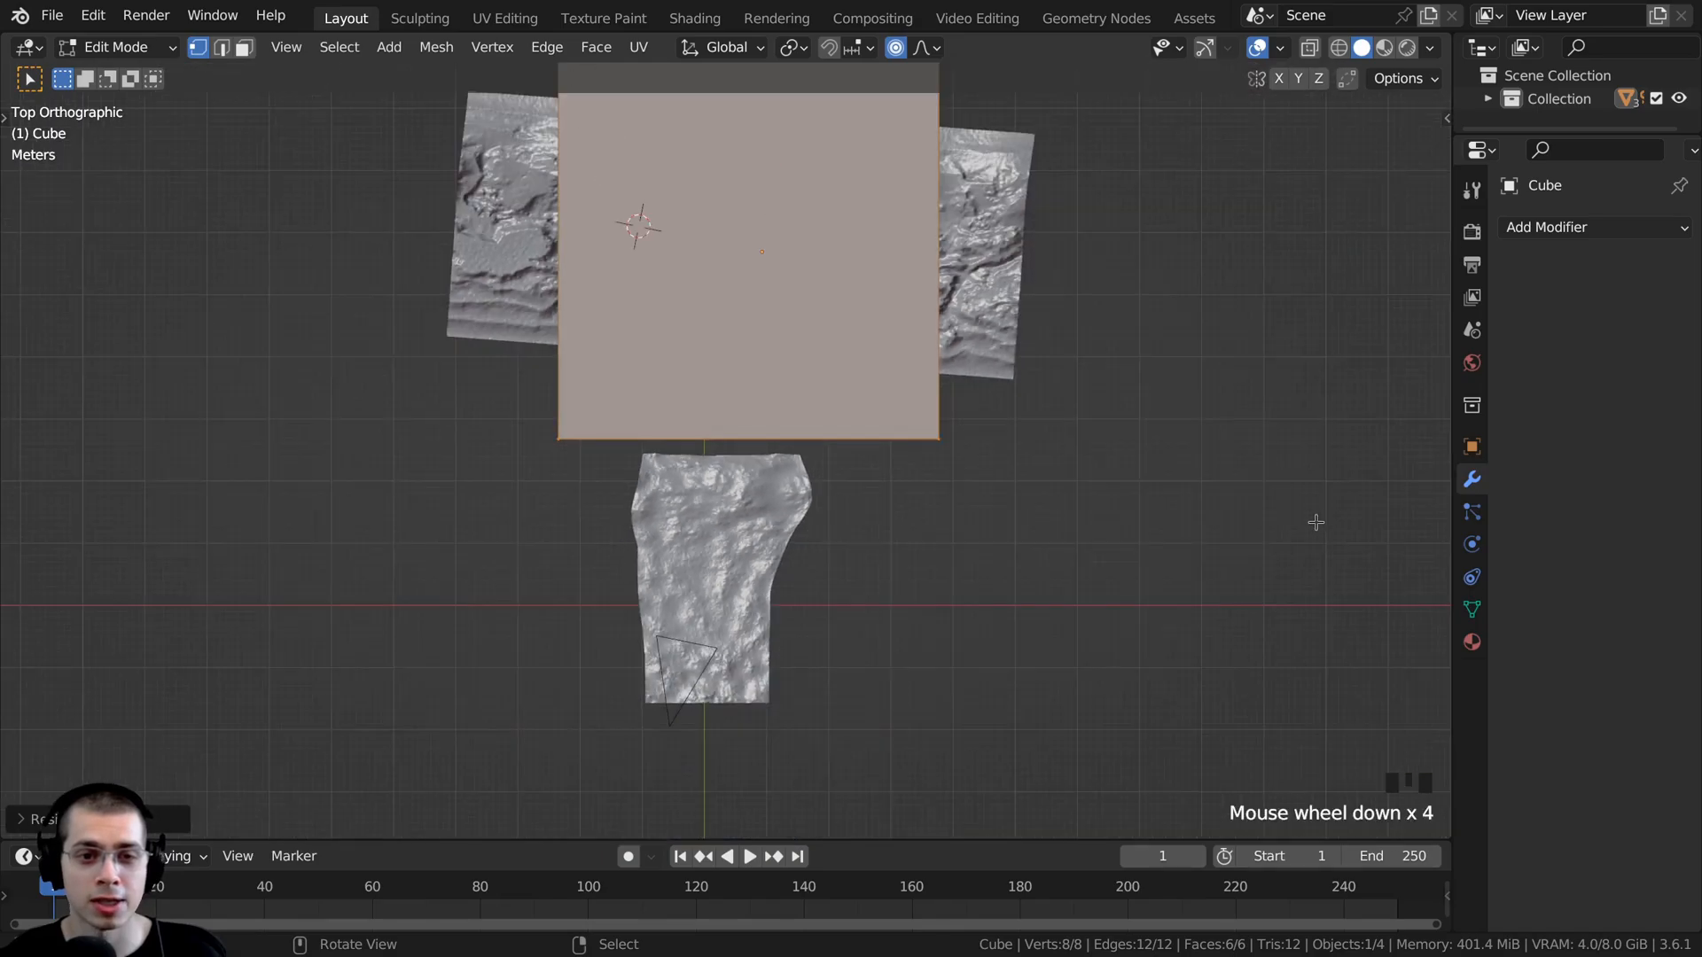
pyautogui.keyDown('shift'); pyautogui.moveTo(762, 544); pyautogui.dragTo(800, 550, button='middle'); pyautogui.keyUp('shift')
pyautogui.press('s')
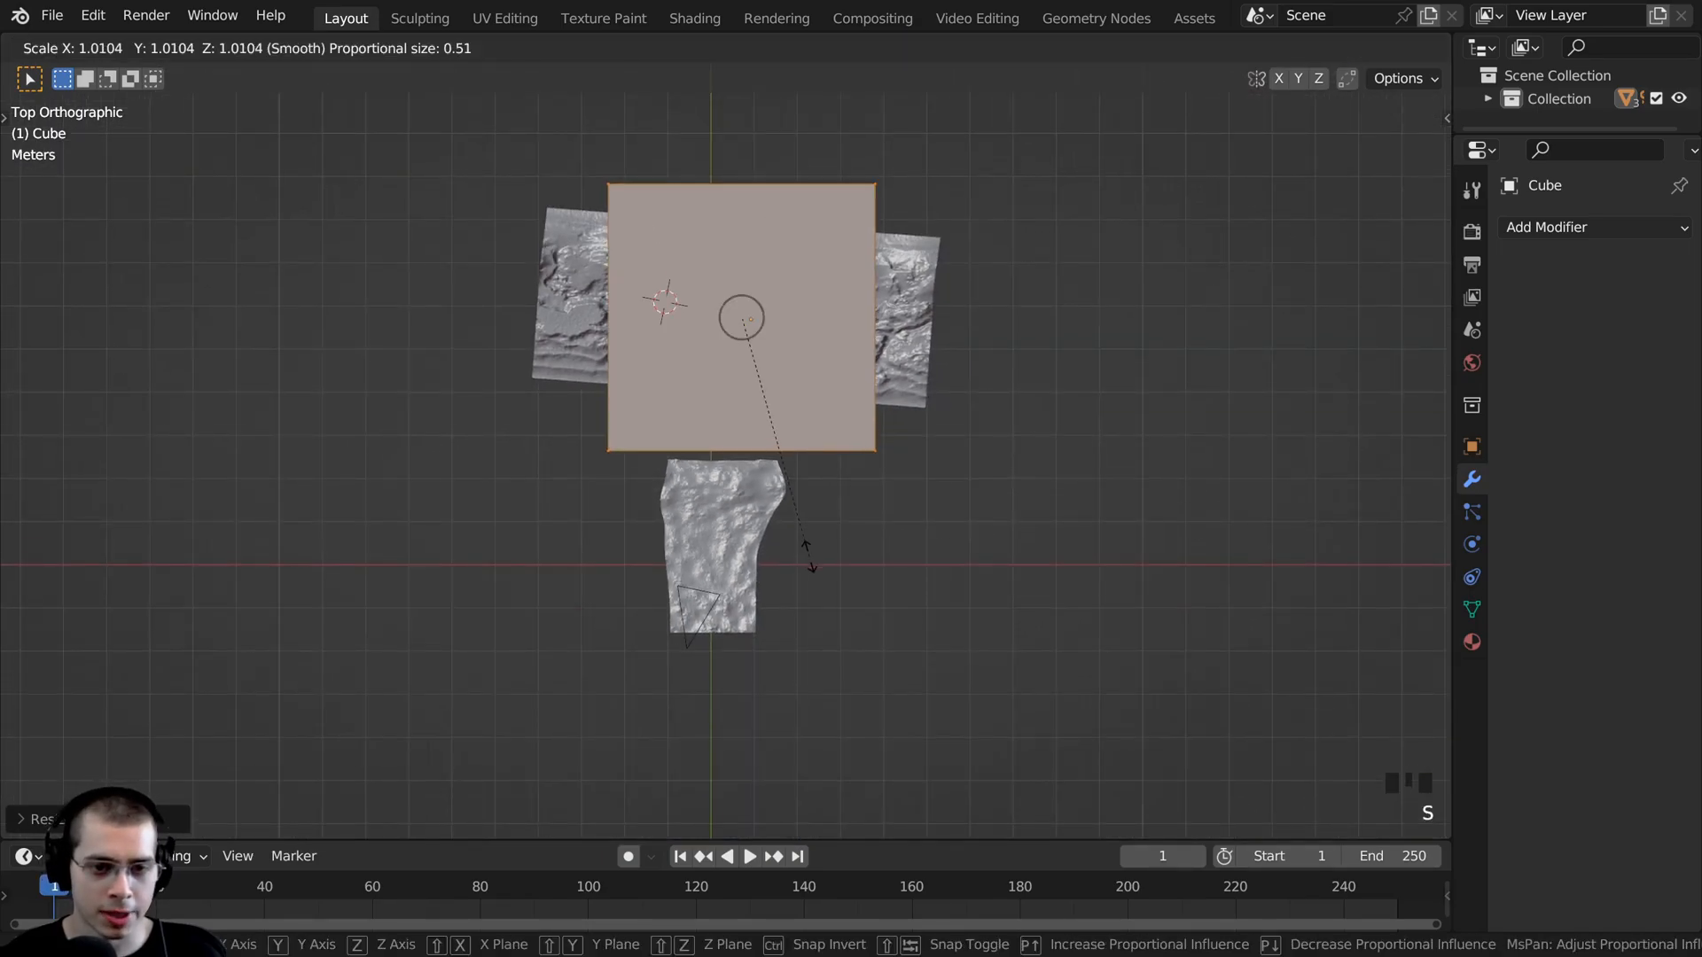
pyautogui.press('x')
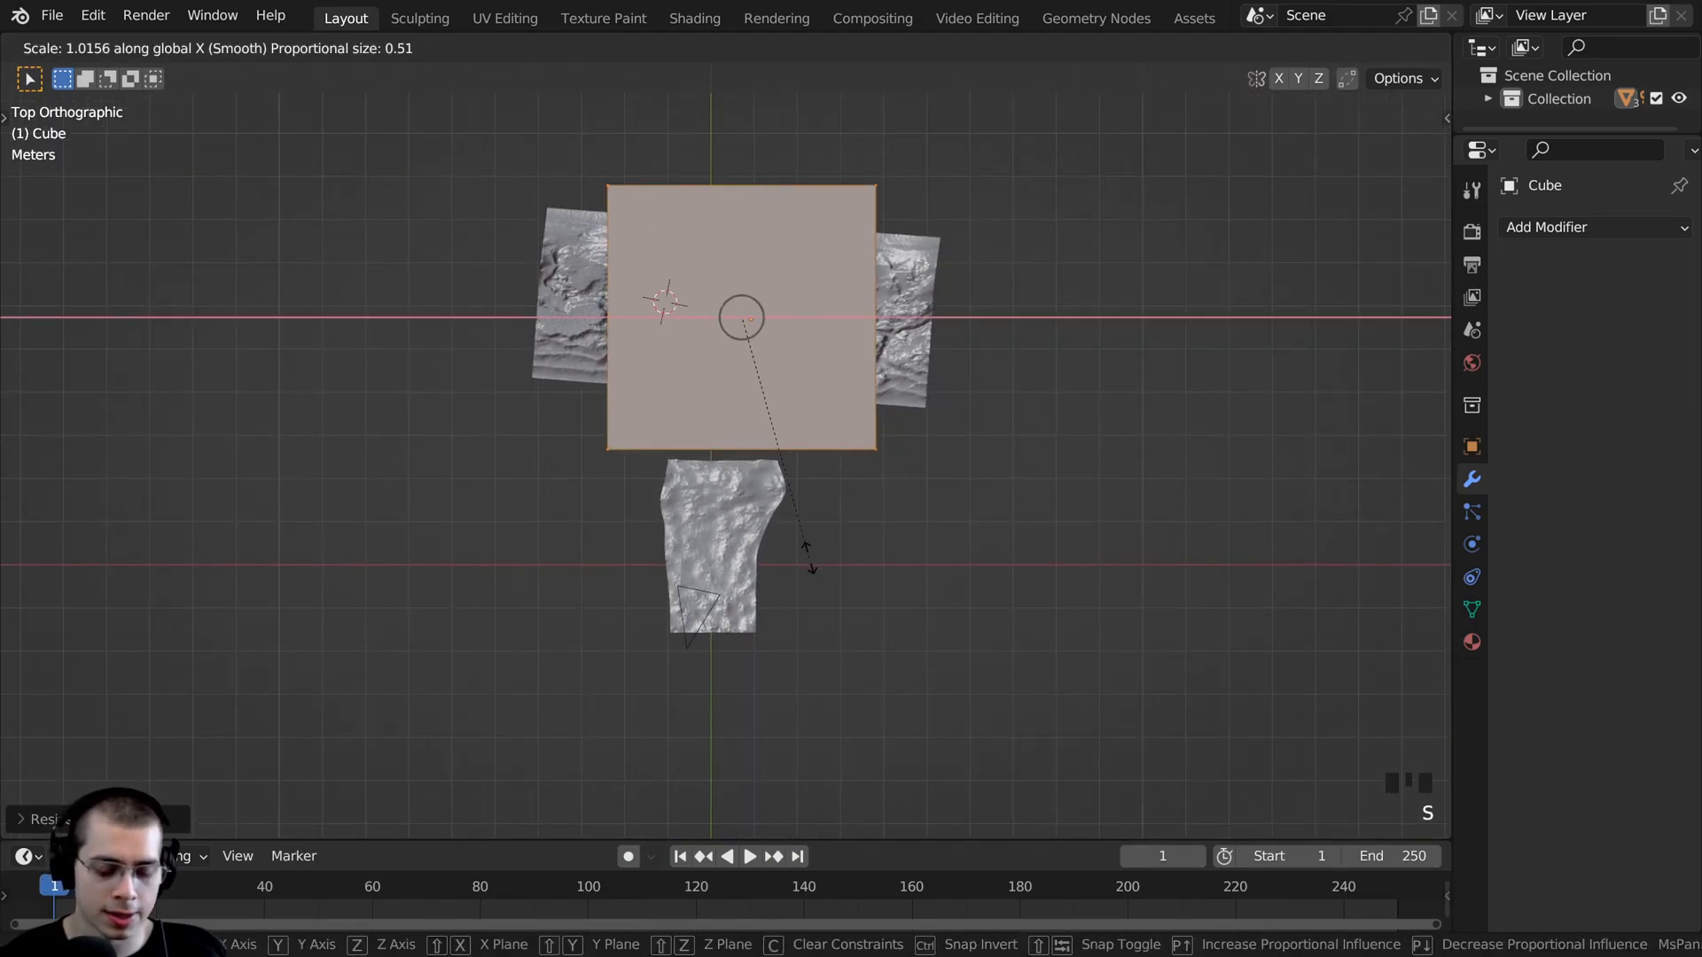
pyautogui.press('y')
pyautogui.click(817, 789)
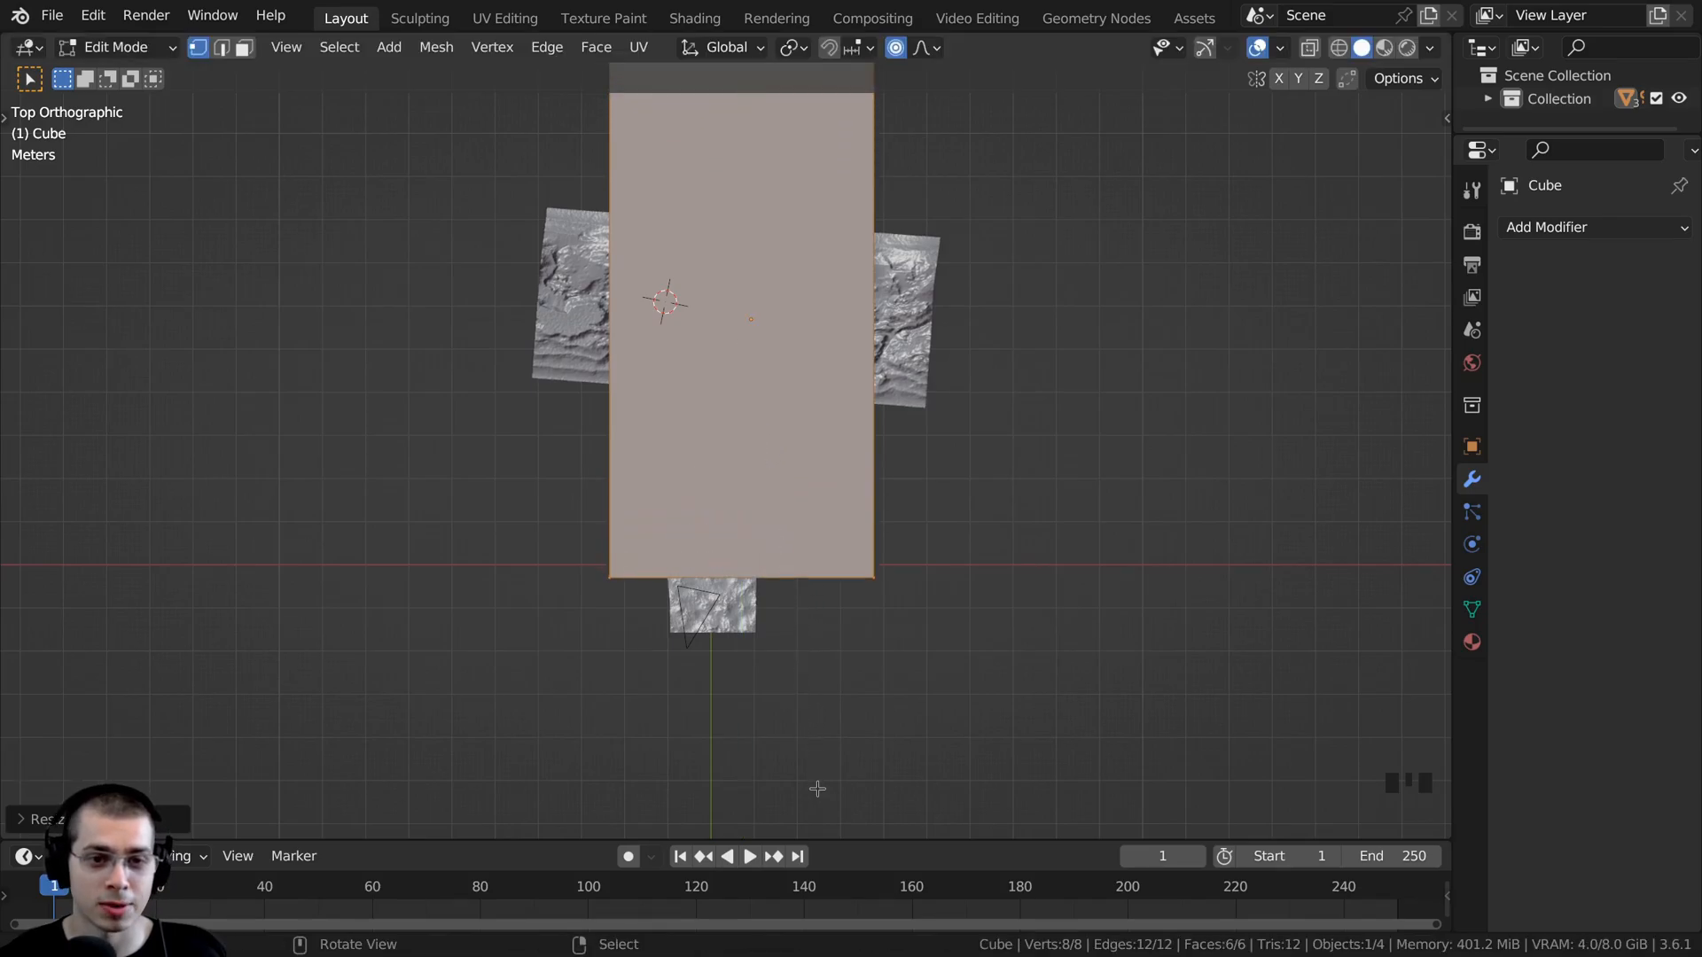
# - Enlarge the cube's mesh, rotate it to follow the camera direction and move it over the camera and foreground, then leave Edit Mode
pyautogui.scroll(-2, 854, 487)
pyautogui.press('s')
pyautogui.click(896, 509)
pyautogui.press('r')
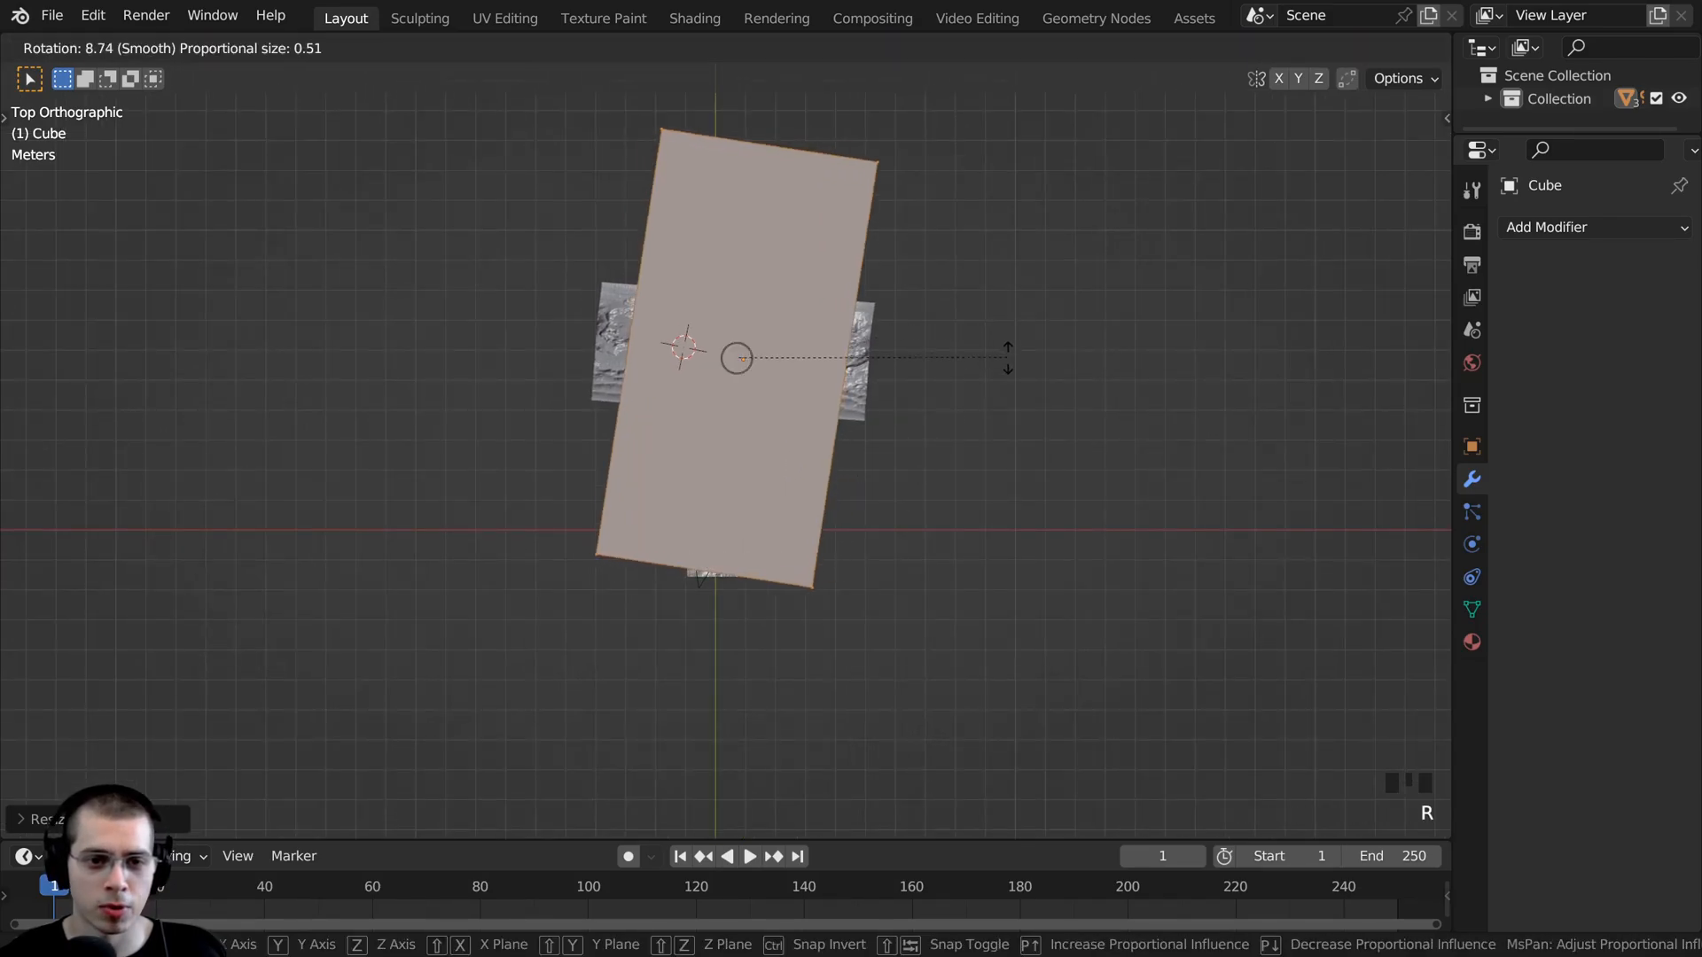
pyautogui.click(1007, 357)
pyautogui.press('g')
pyautogui.press('g')
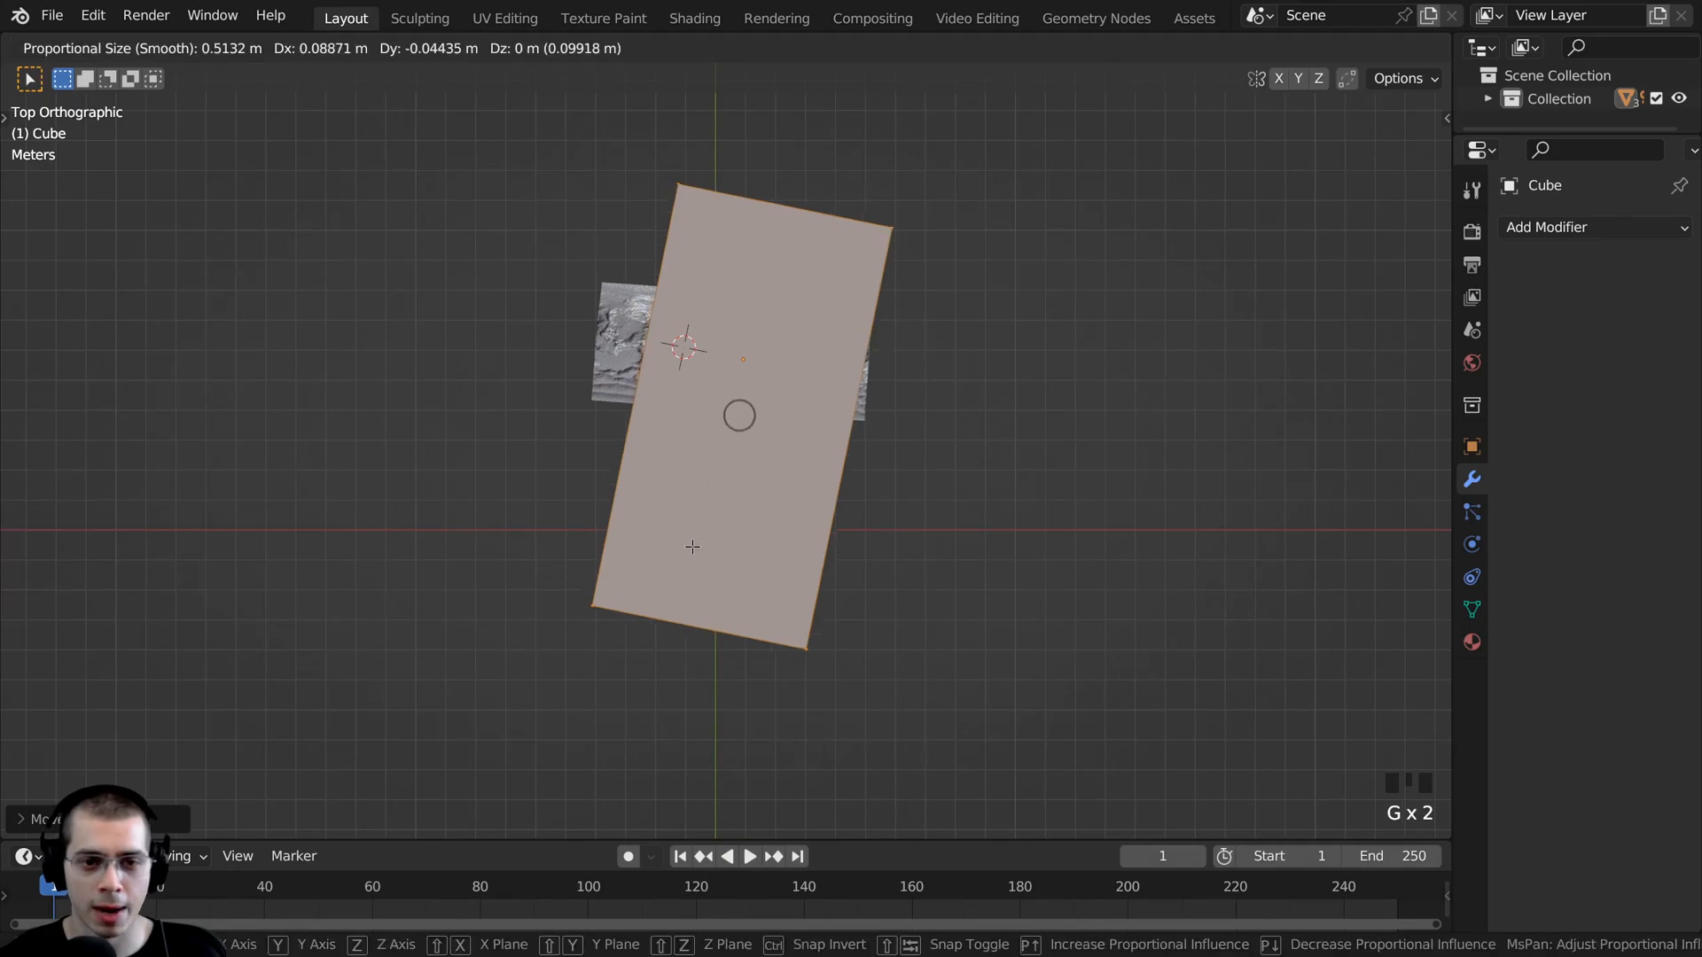
pyautogui.click(730, 431)
pyautogui.press('g')
pyautogui.rightClick(948, 275)
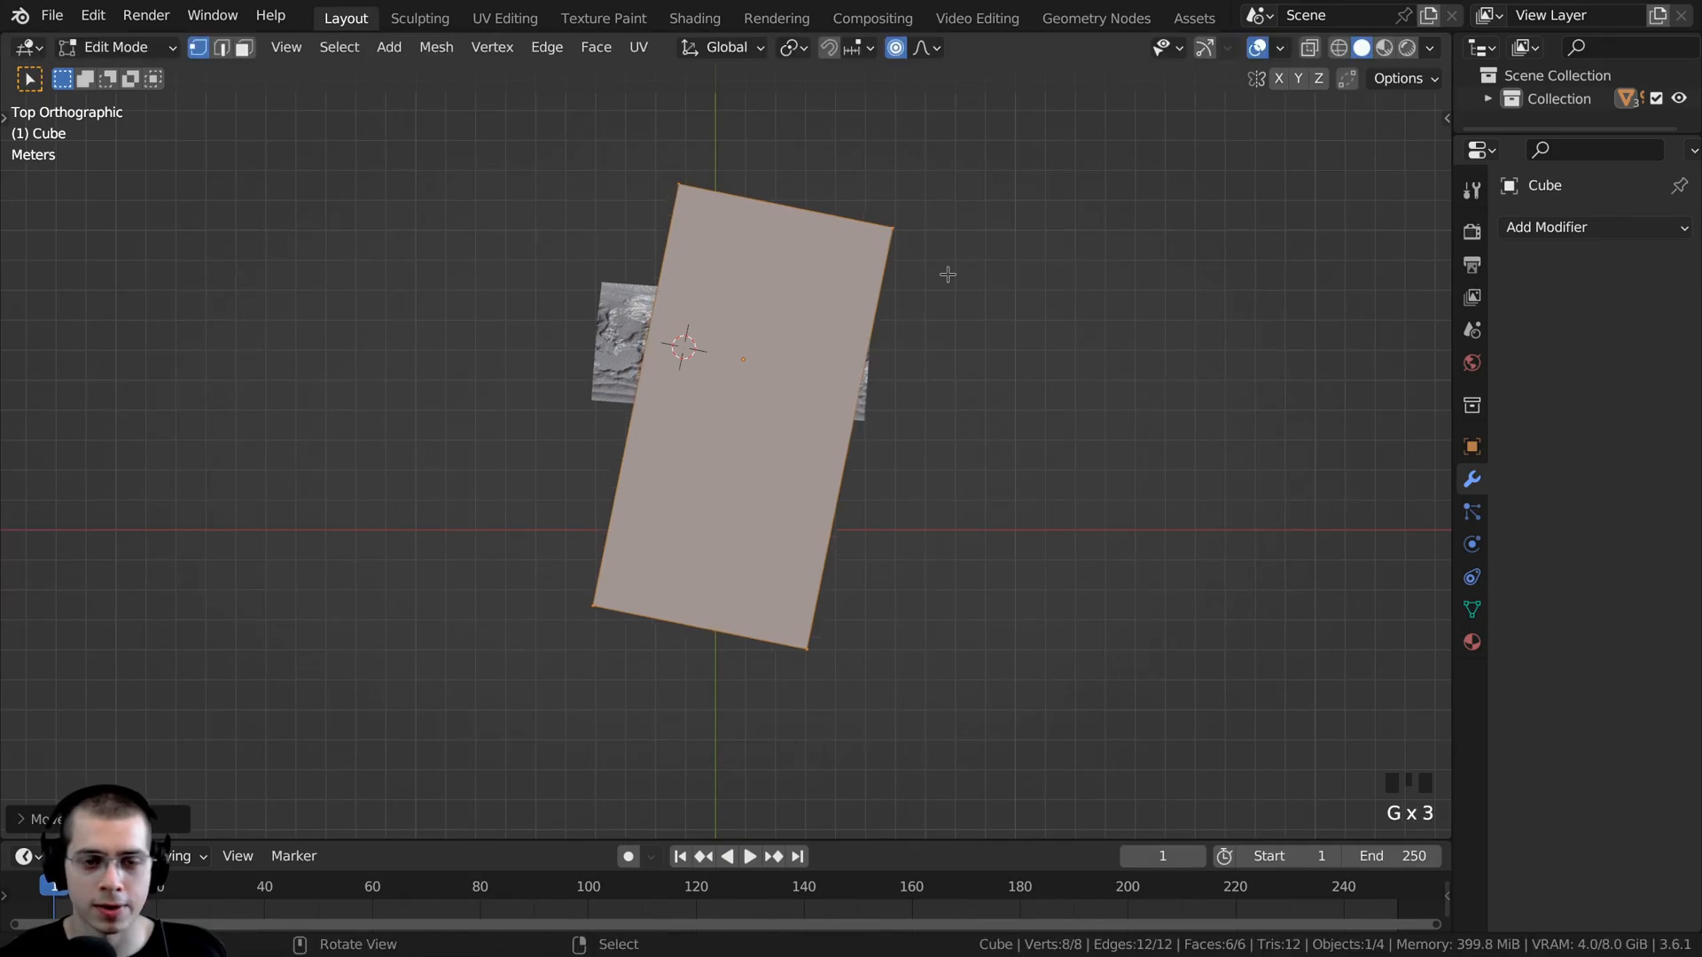
pyautogui.press('Tab')
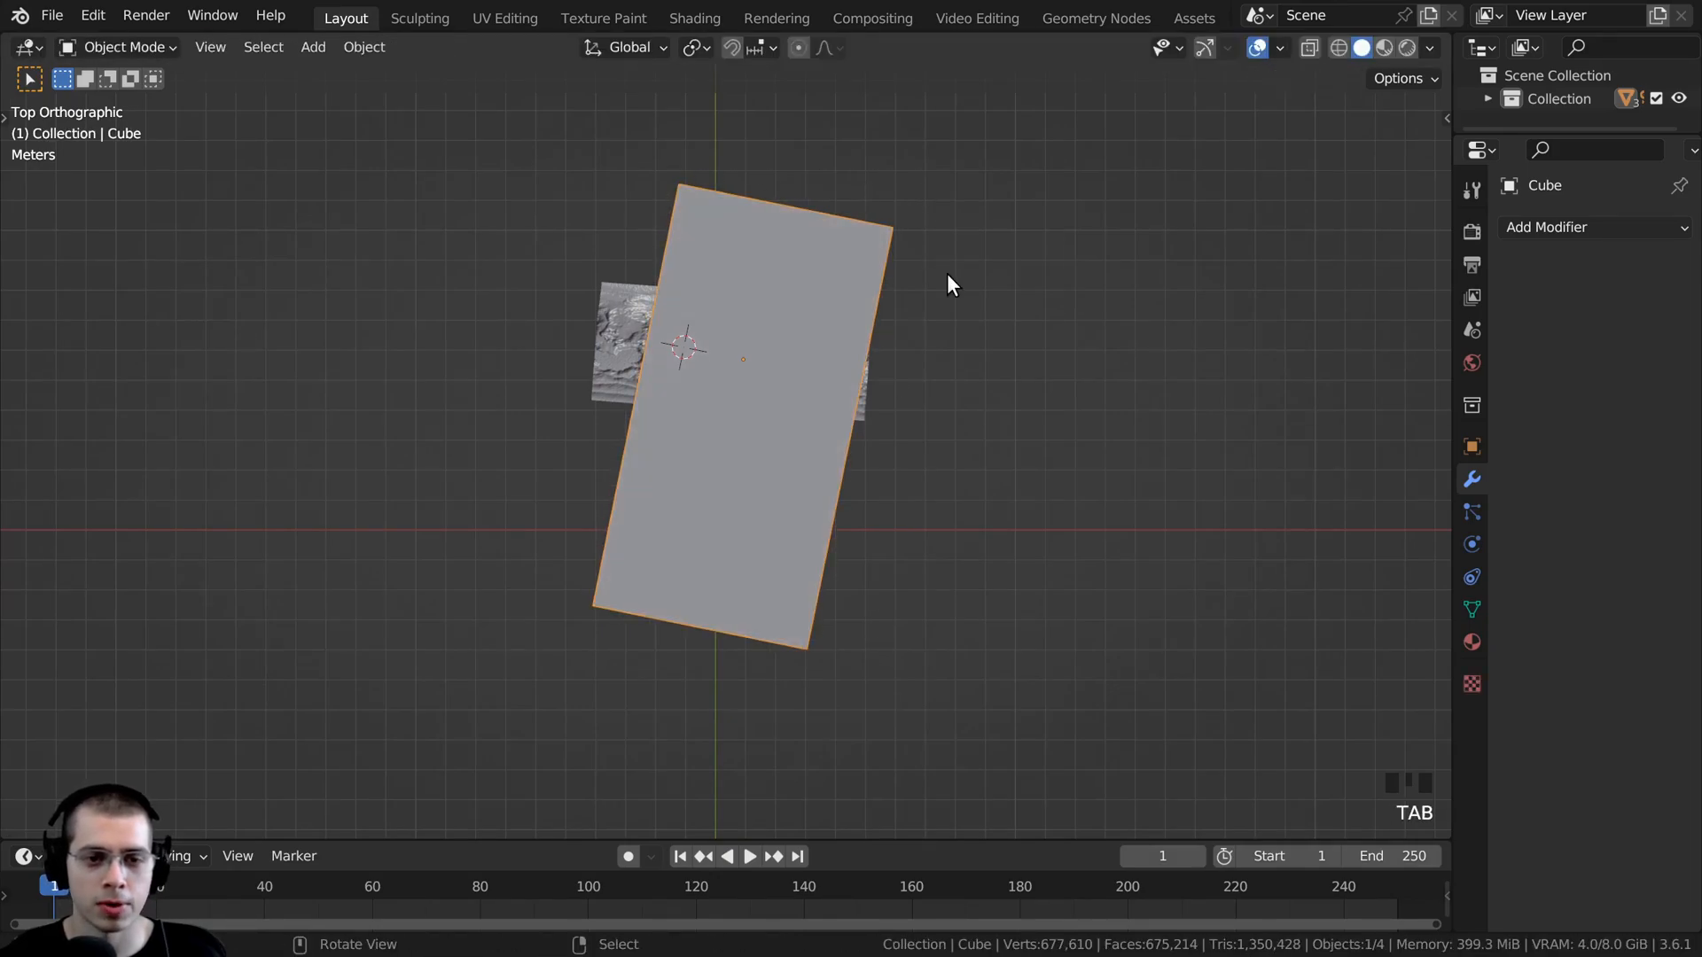
# - Reposition the cube in camera view so it surrounds the camera and landscape, and check the box from outside
pyautogui.press('KP_0')
pyautogui.press('g')
pyautogui.click(747, 438)
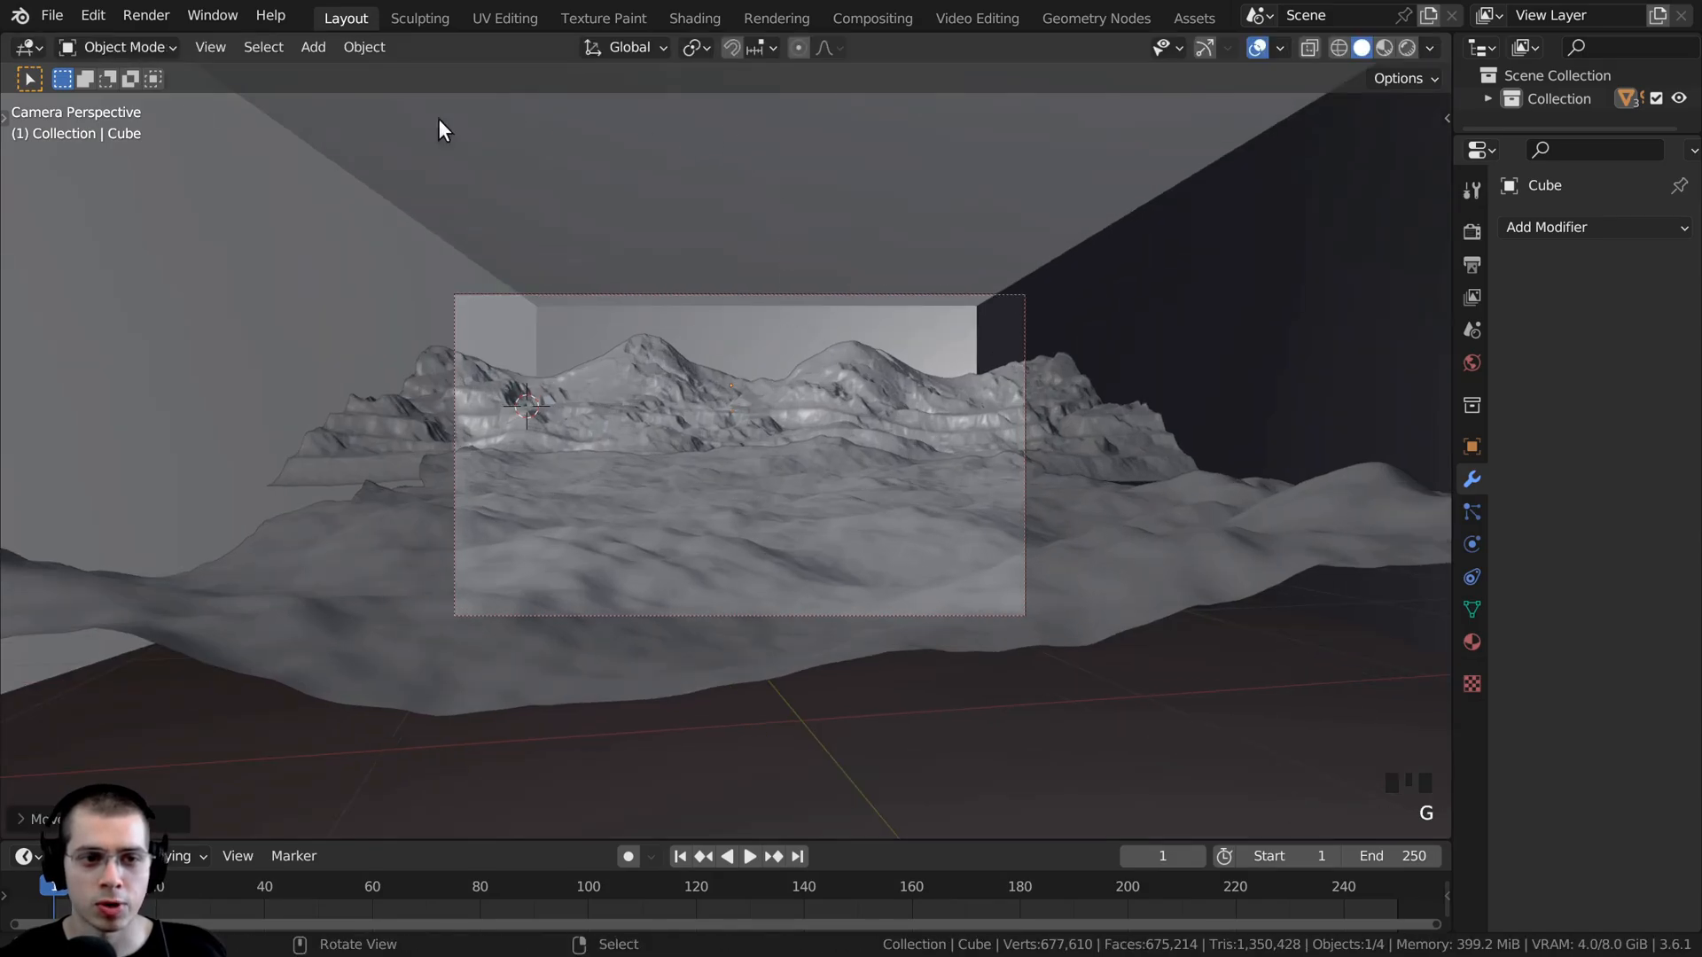
pyautogui.press('g')
pyautogui.click(1314, 289)
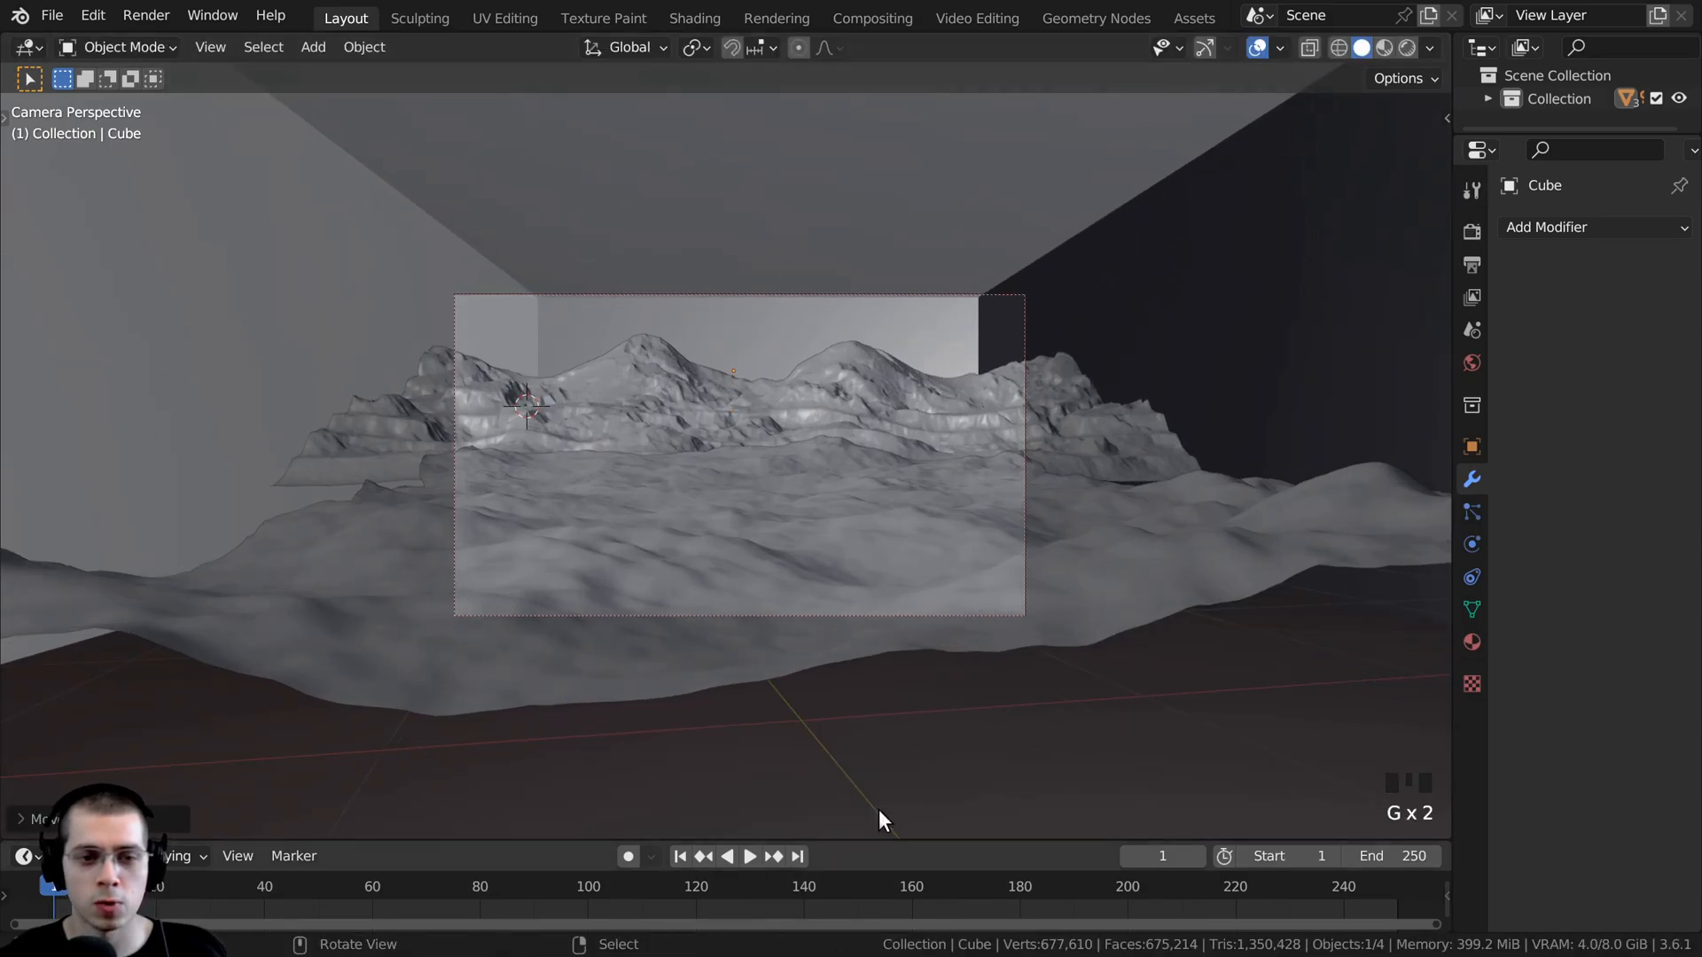
pyautogui.scroll(2, 1014, 507)
pyautogui.scroll(-6, 1012, 503)
pyautogui.moveTo(1012, 502); pyautogui.dragTo(884, 533, button='middle')
pyautogui.scroll(-10, 884, 533)
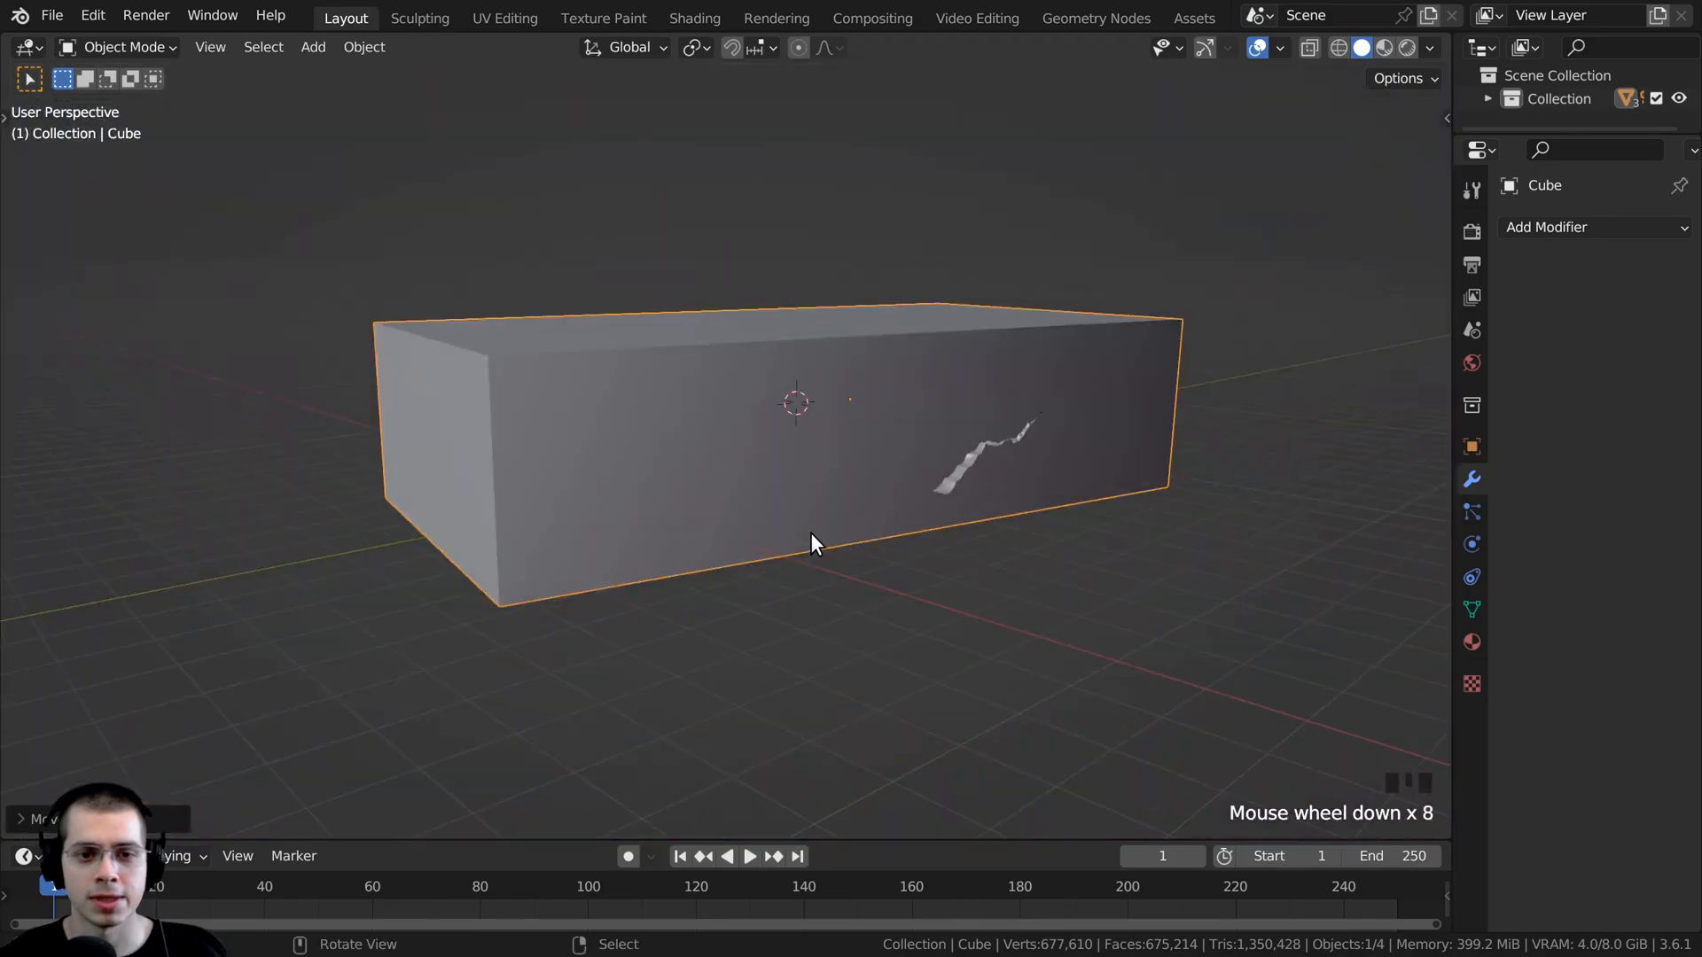
# - Check the box from outside, then nudge it slightly in camera view, keeping the camera and landscape inside it
pyautogui.moveTo(703, 543); pyautogui.dragTo(805, 726, button='middle')
pyautogui.press('g')
pyautogui.press('KP_0')
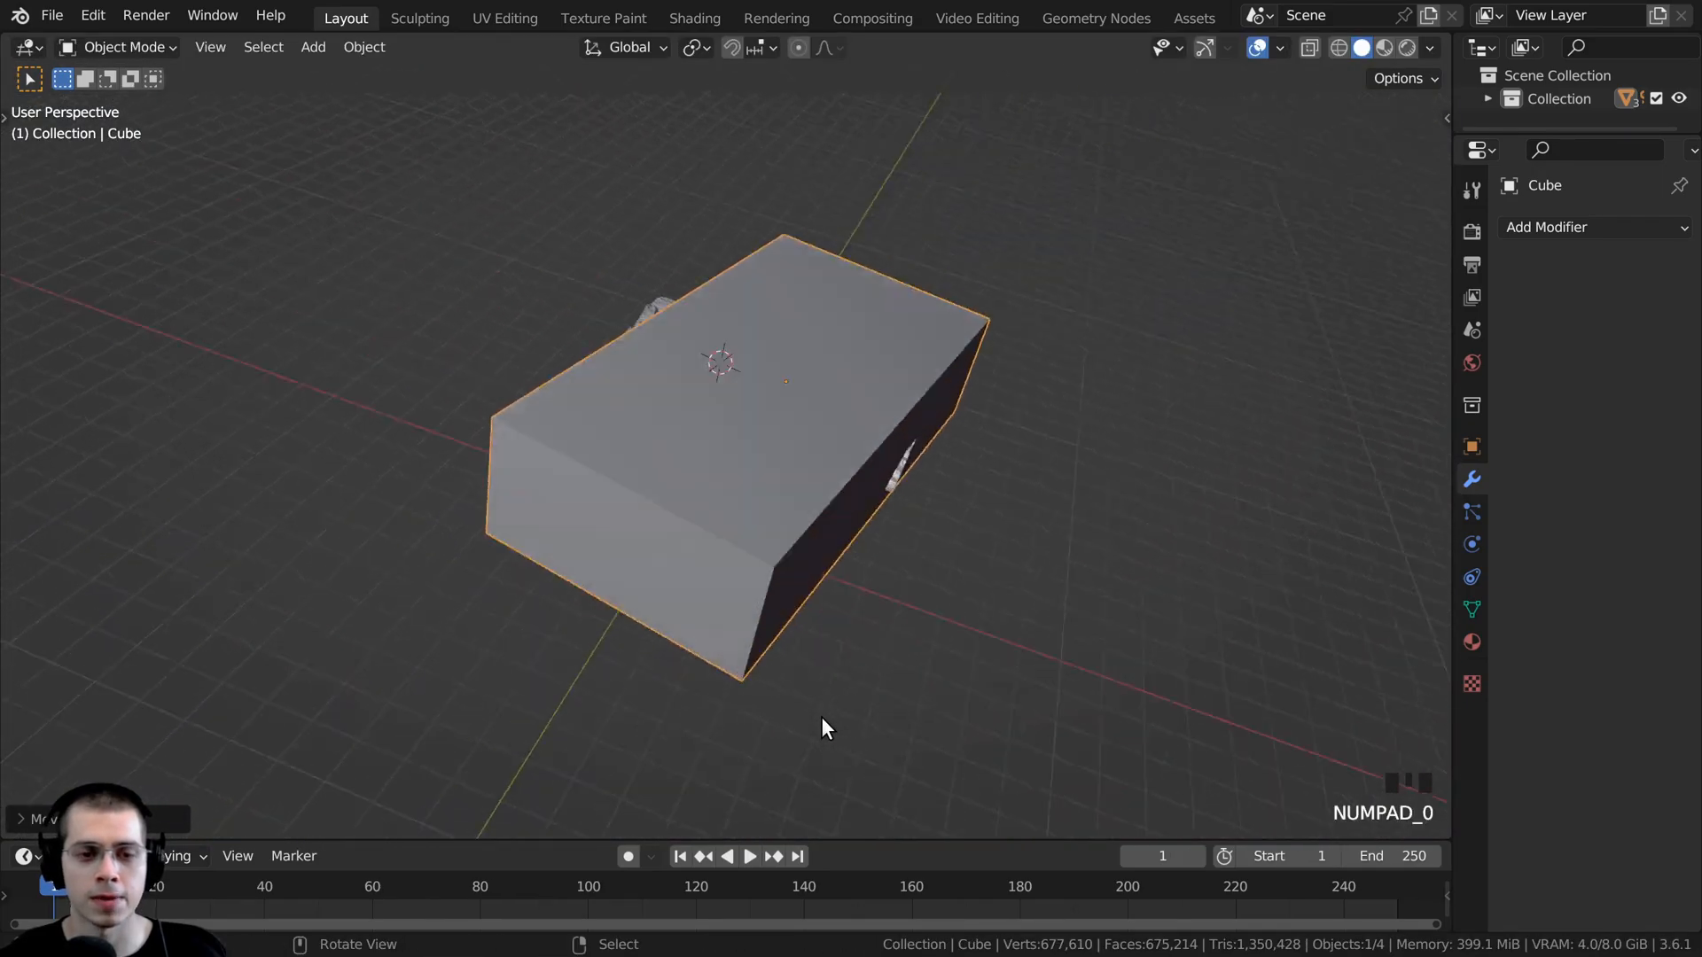
pyautogui.scroll(7, 710, 558)
pyautogui.keyDown('shift'); pyautogui.moveTo(723, 519); pyautogui.dragTo(679, 557, button='middle'); pyautogui.keyUp('shift')
pyautogui.press('g')
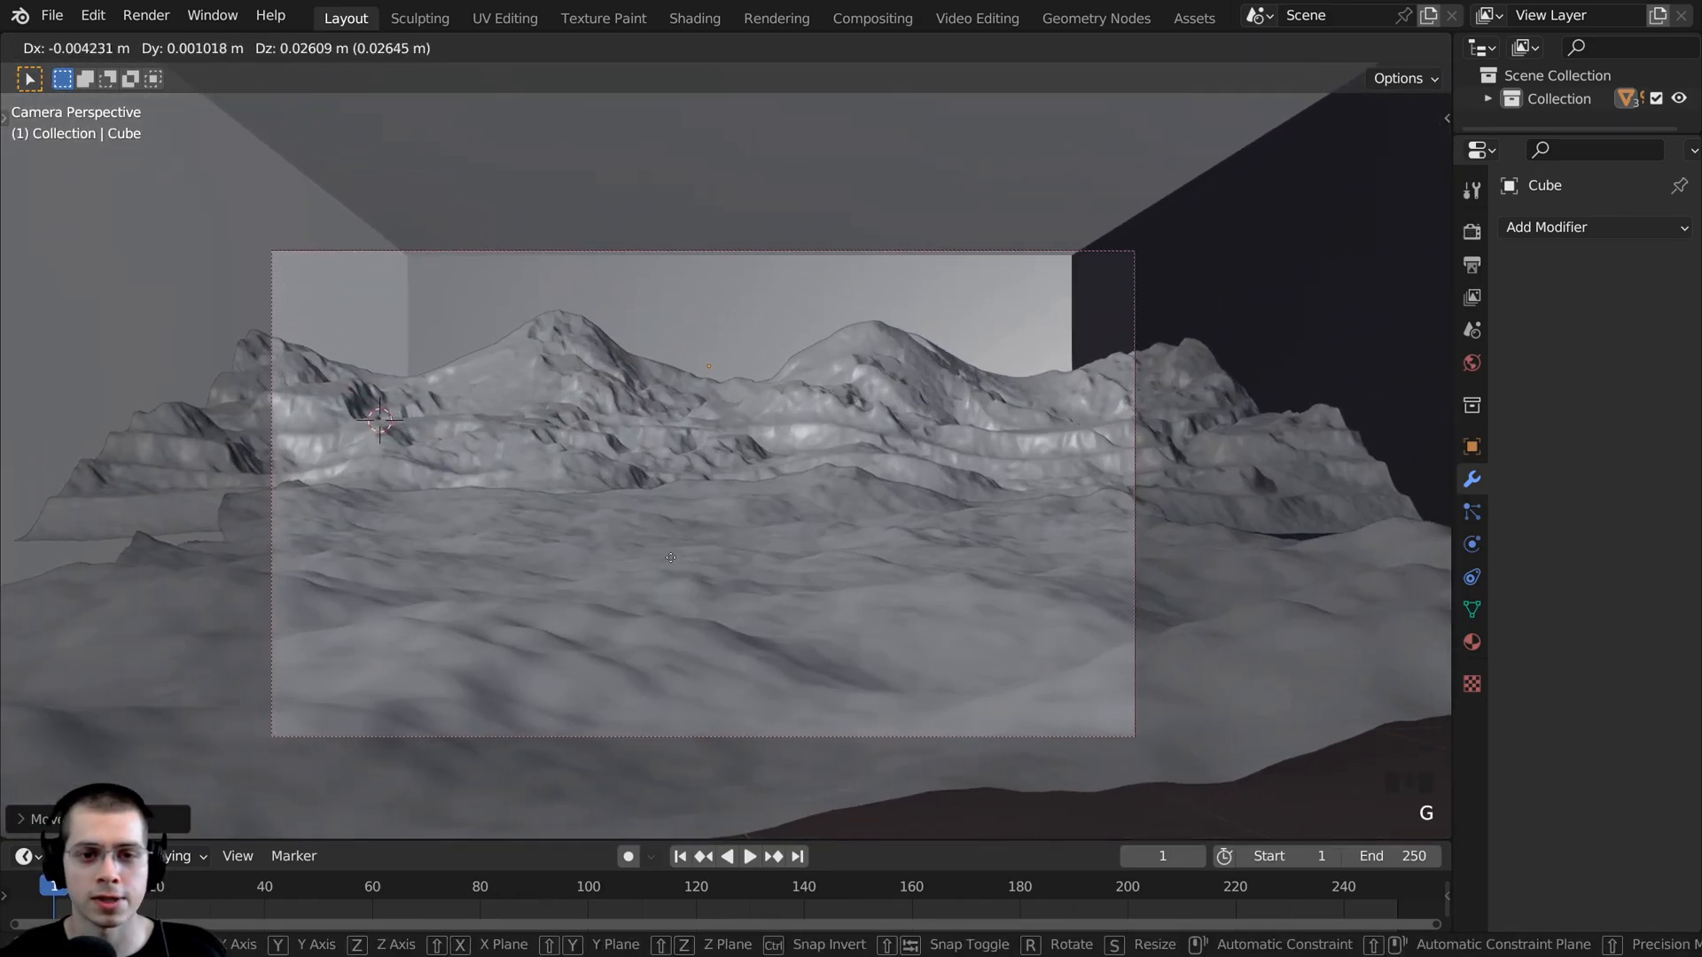
pyautogui.click(734, 555)
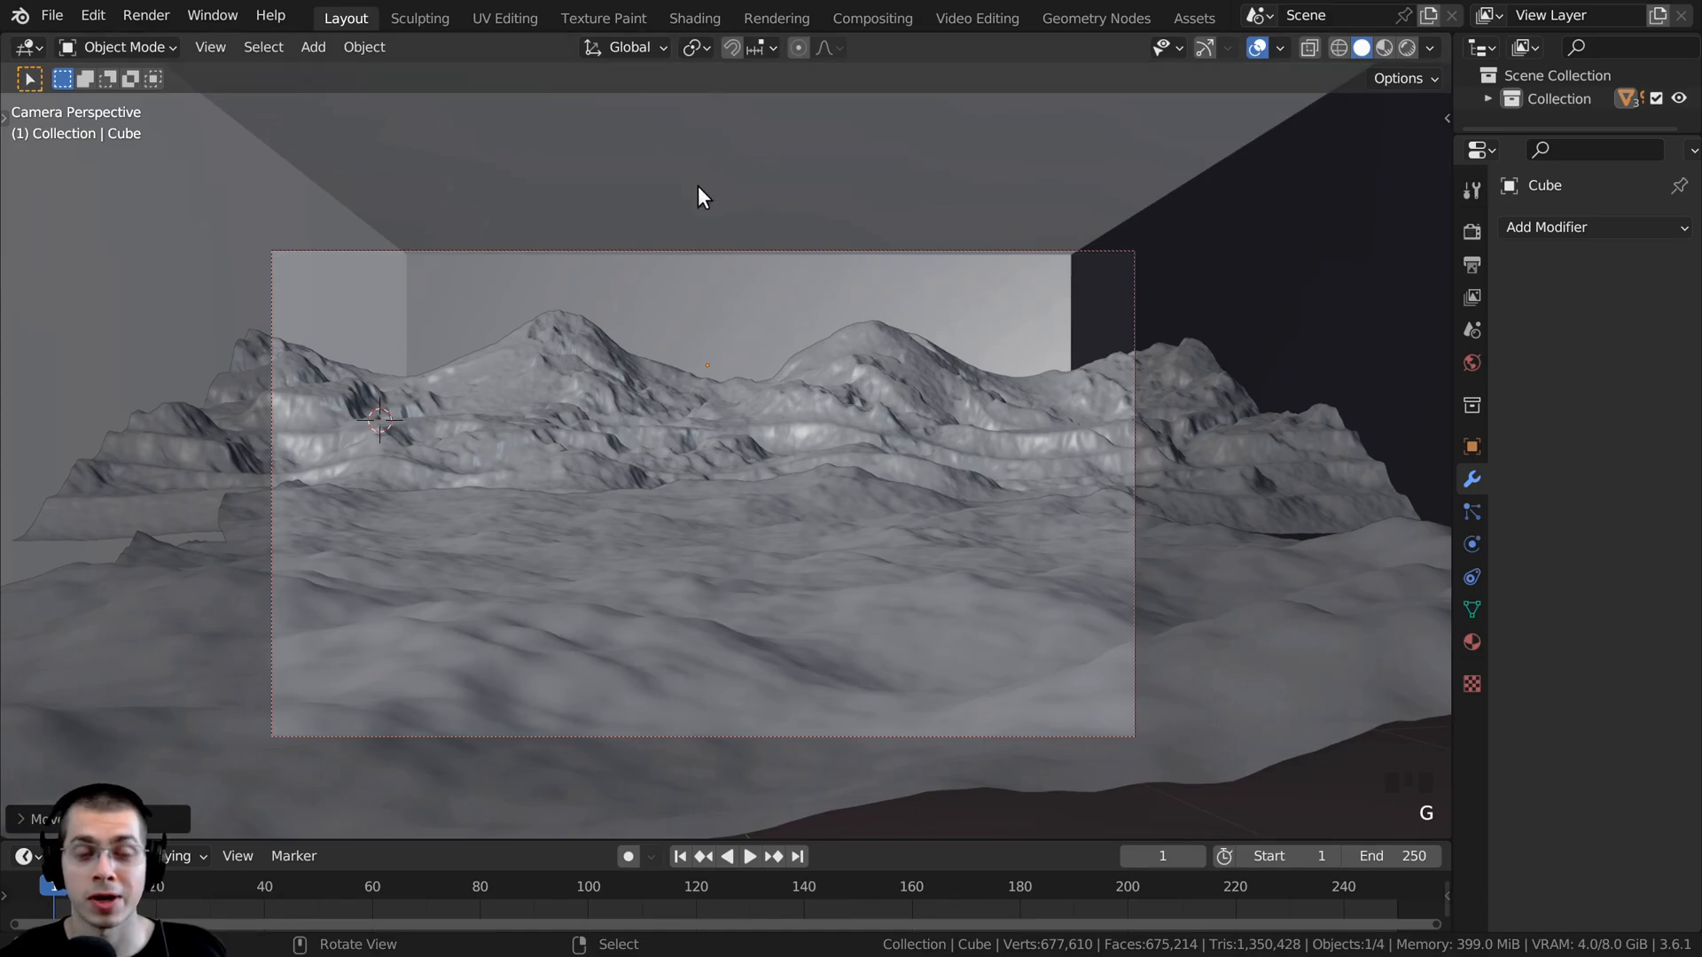
# - Switch to the Shading workspace, create a new material on the cube named Wind, and enlarge the node editor
pyautogui.click(674, 14)
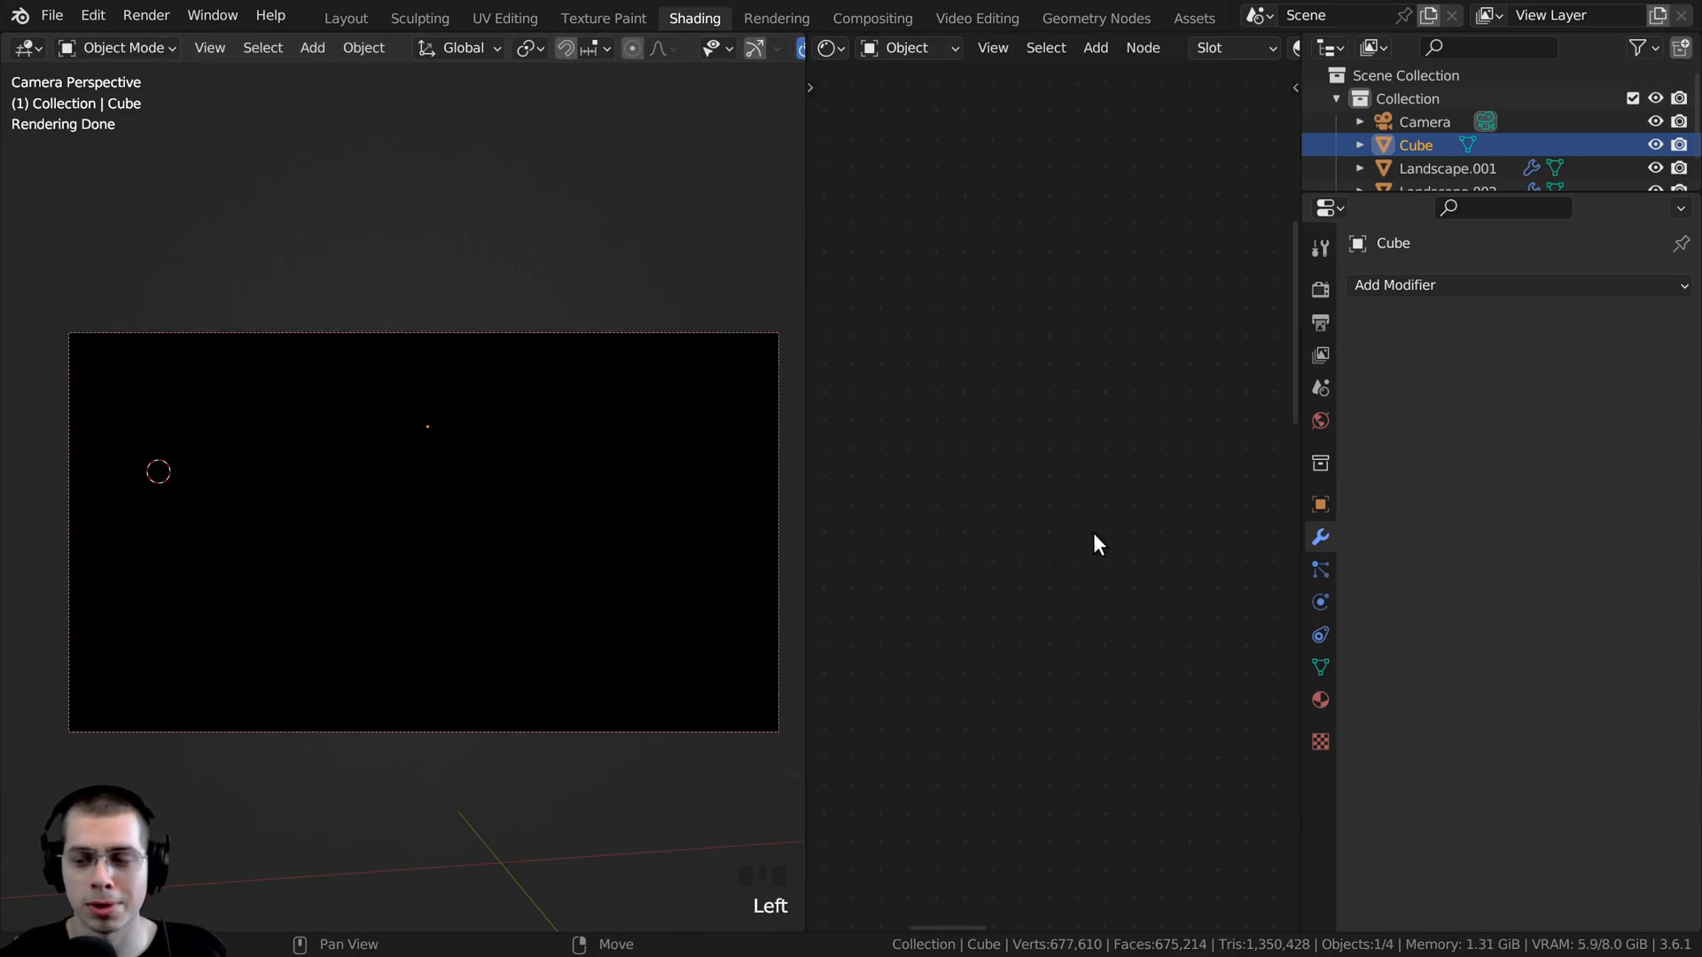
pyautogui.moveTo(1300, 178); pyautogui.dragTo(1538, 173)
pyautogui.scroll(-3, 1278, 40)
pyautogui.click(1285, 43)
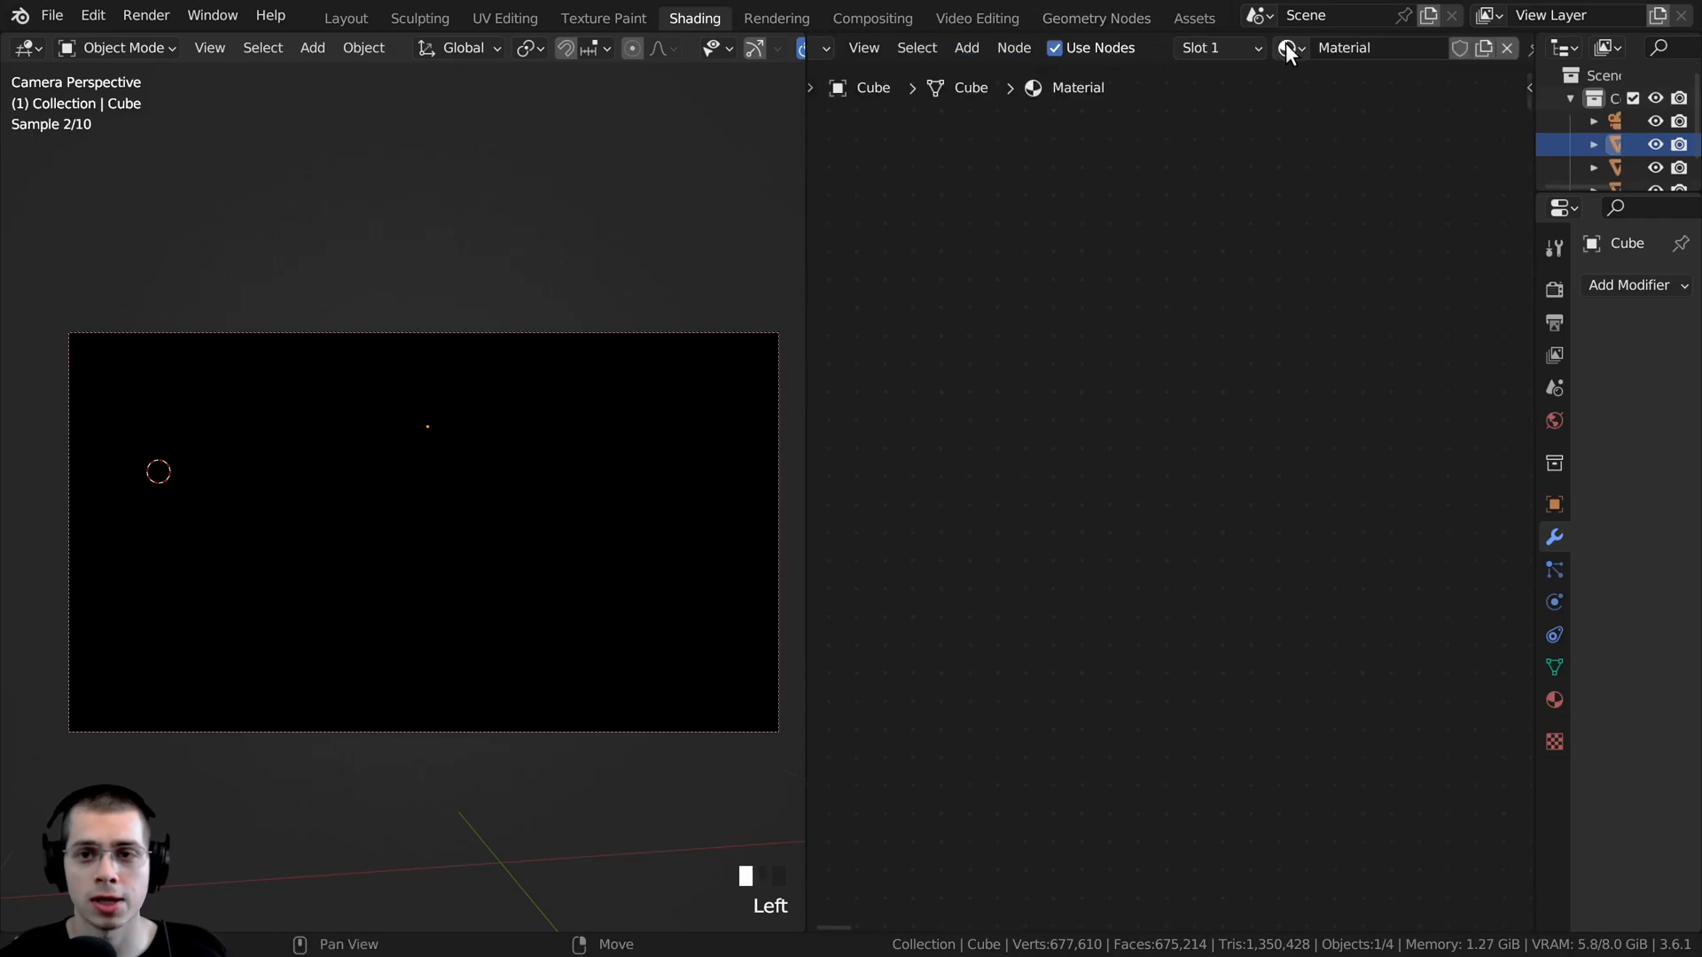
pyautogui.click(1392, 45)
pyautogui.write('Wind')
pyautogui.press('Return')
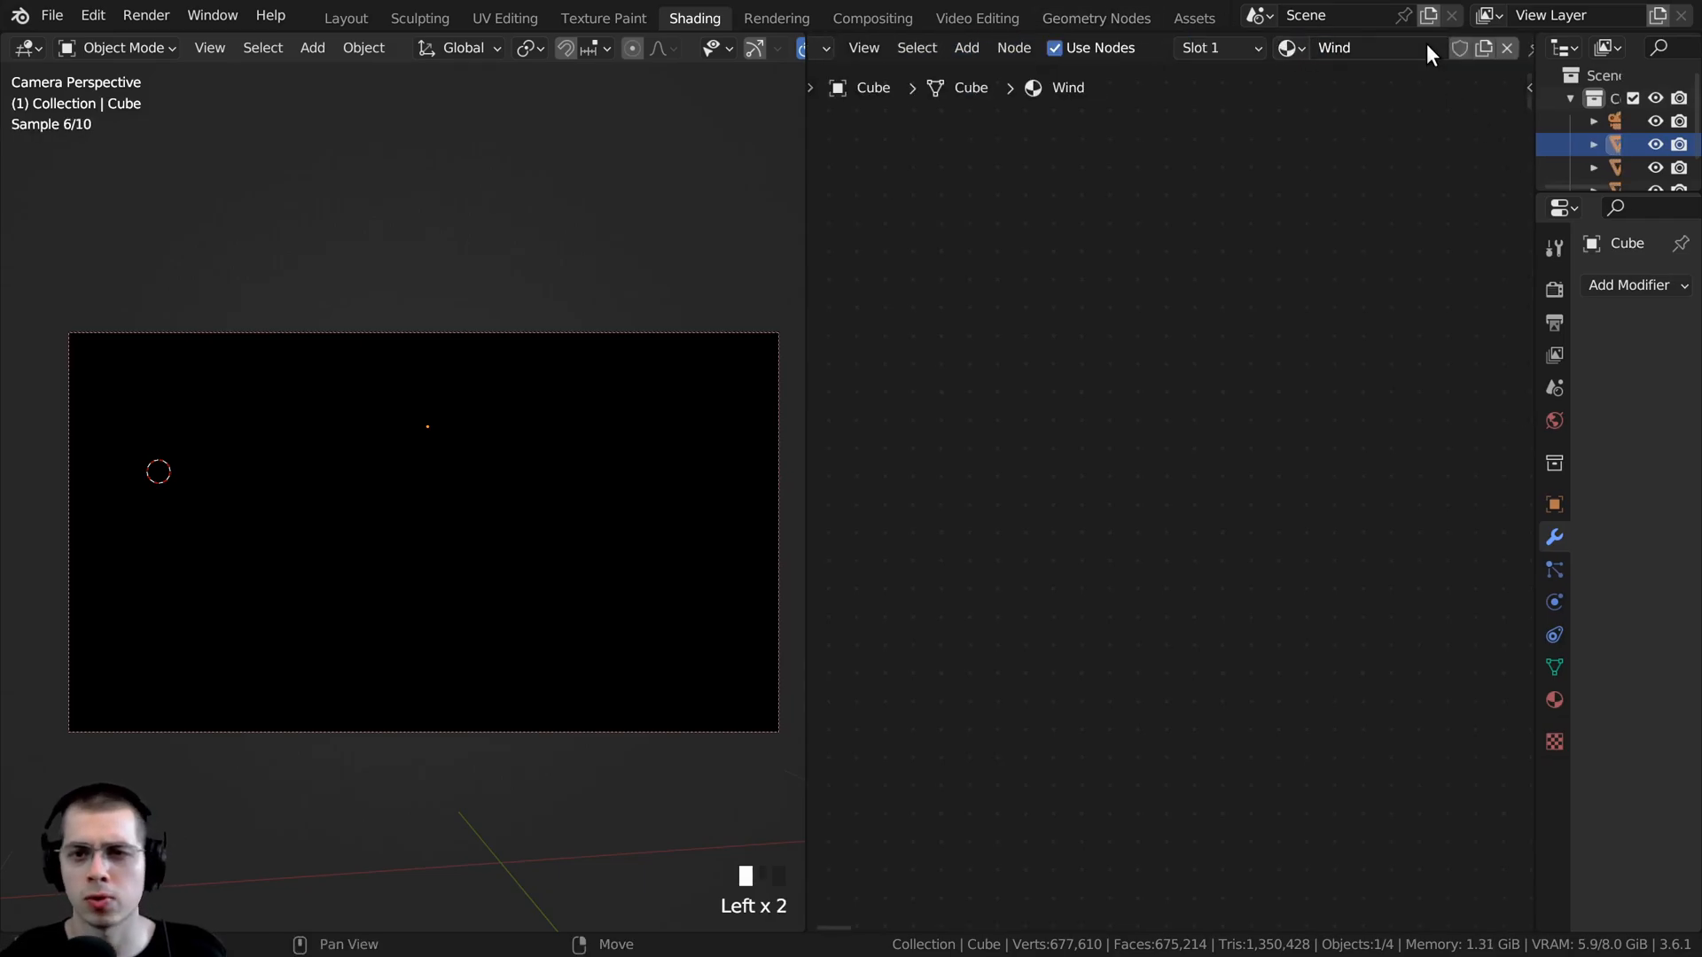
pyautogui.moveTo(805, 175); pyautogui.dragTo(702, 176)
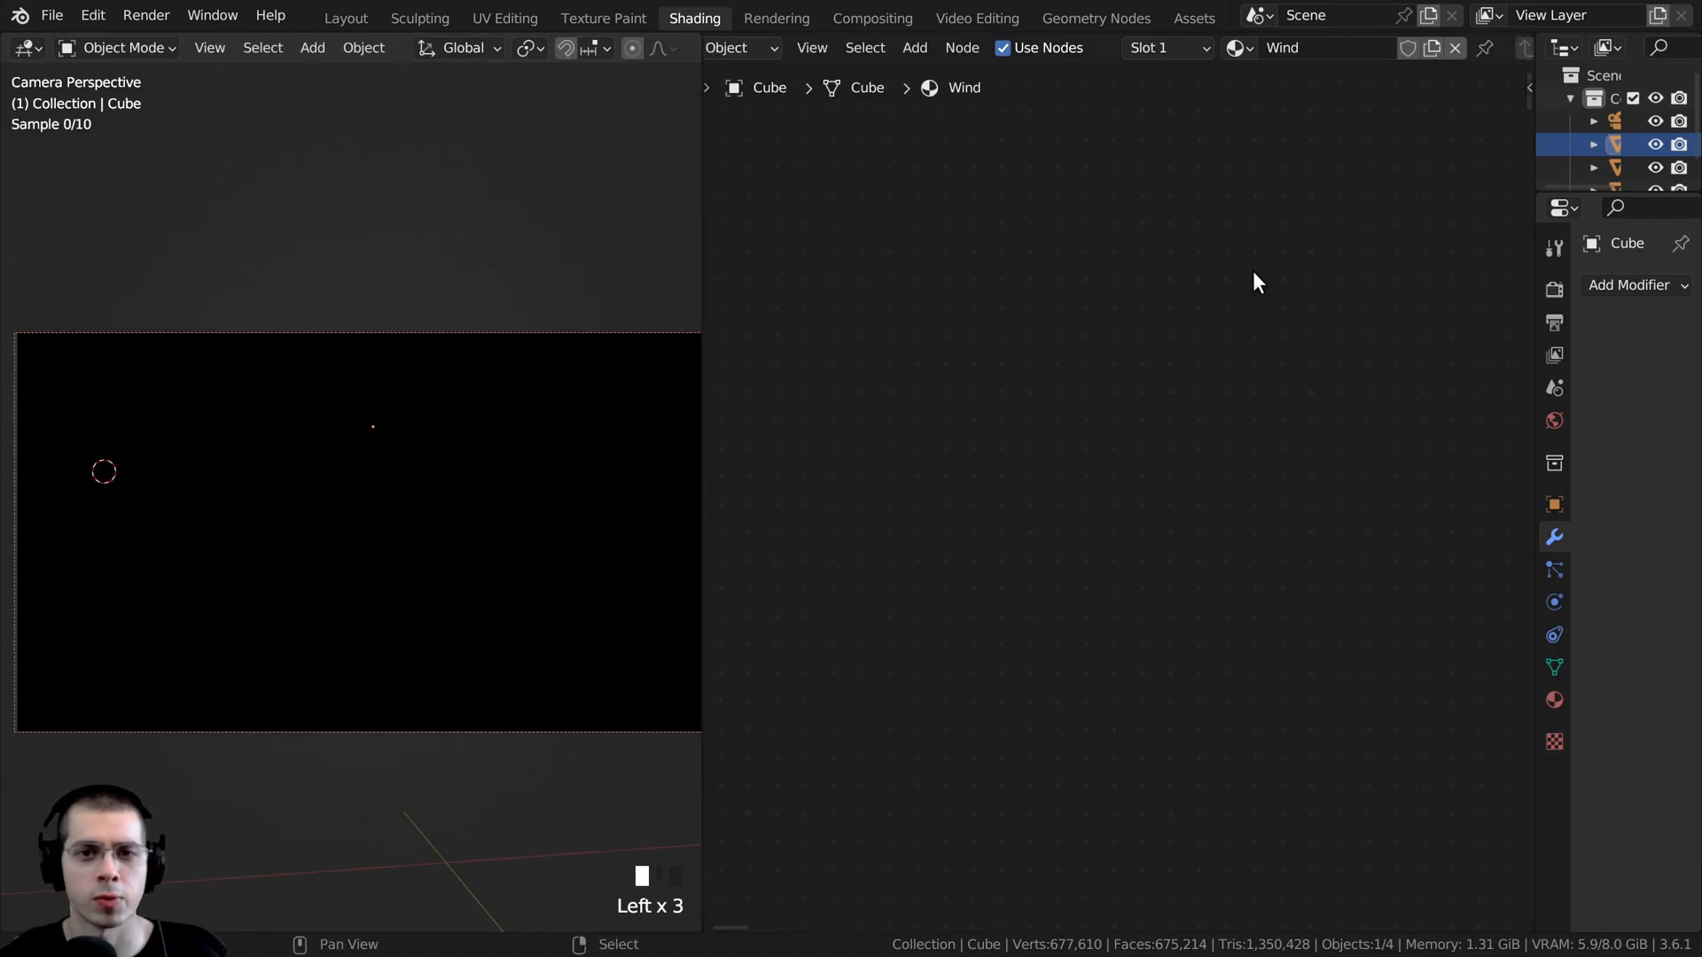
# - Add a Principled Volume node beside the Principled BSDF in the Wind material
pyautogui.scroll(-11, 1227, 302)
pyautogui.scroll(2, 1005, 317)
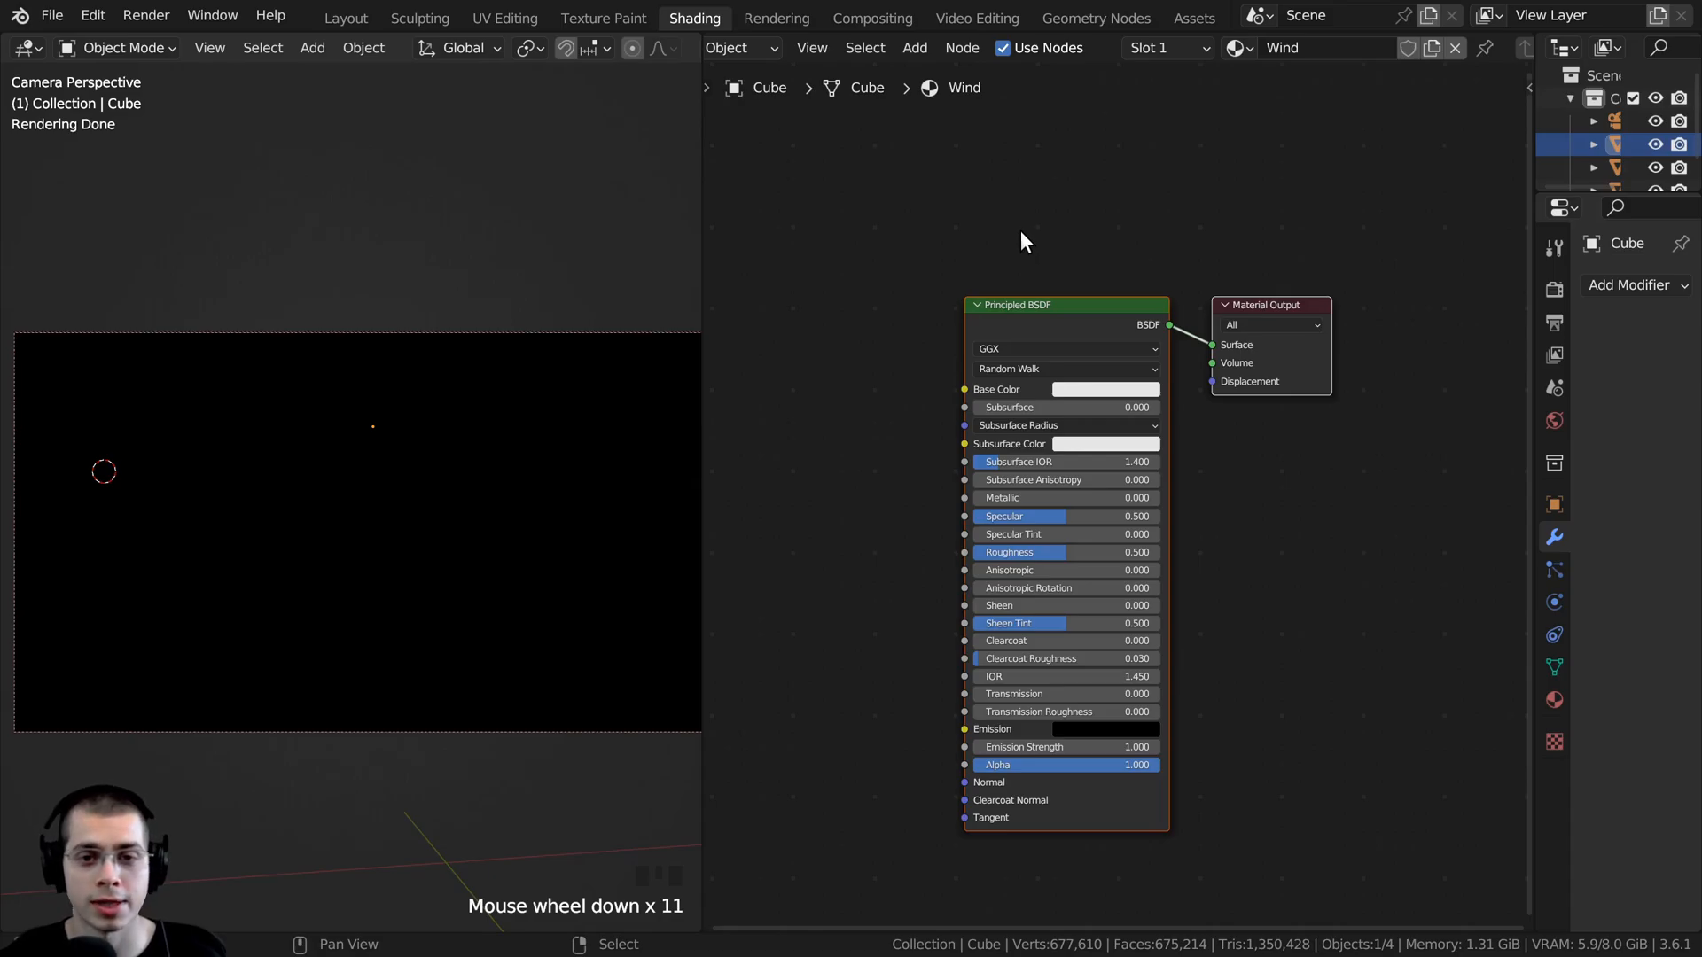
pyautogui.hotkey('shift', 'a')
pyautogui.click(1019, 230)
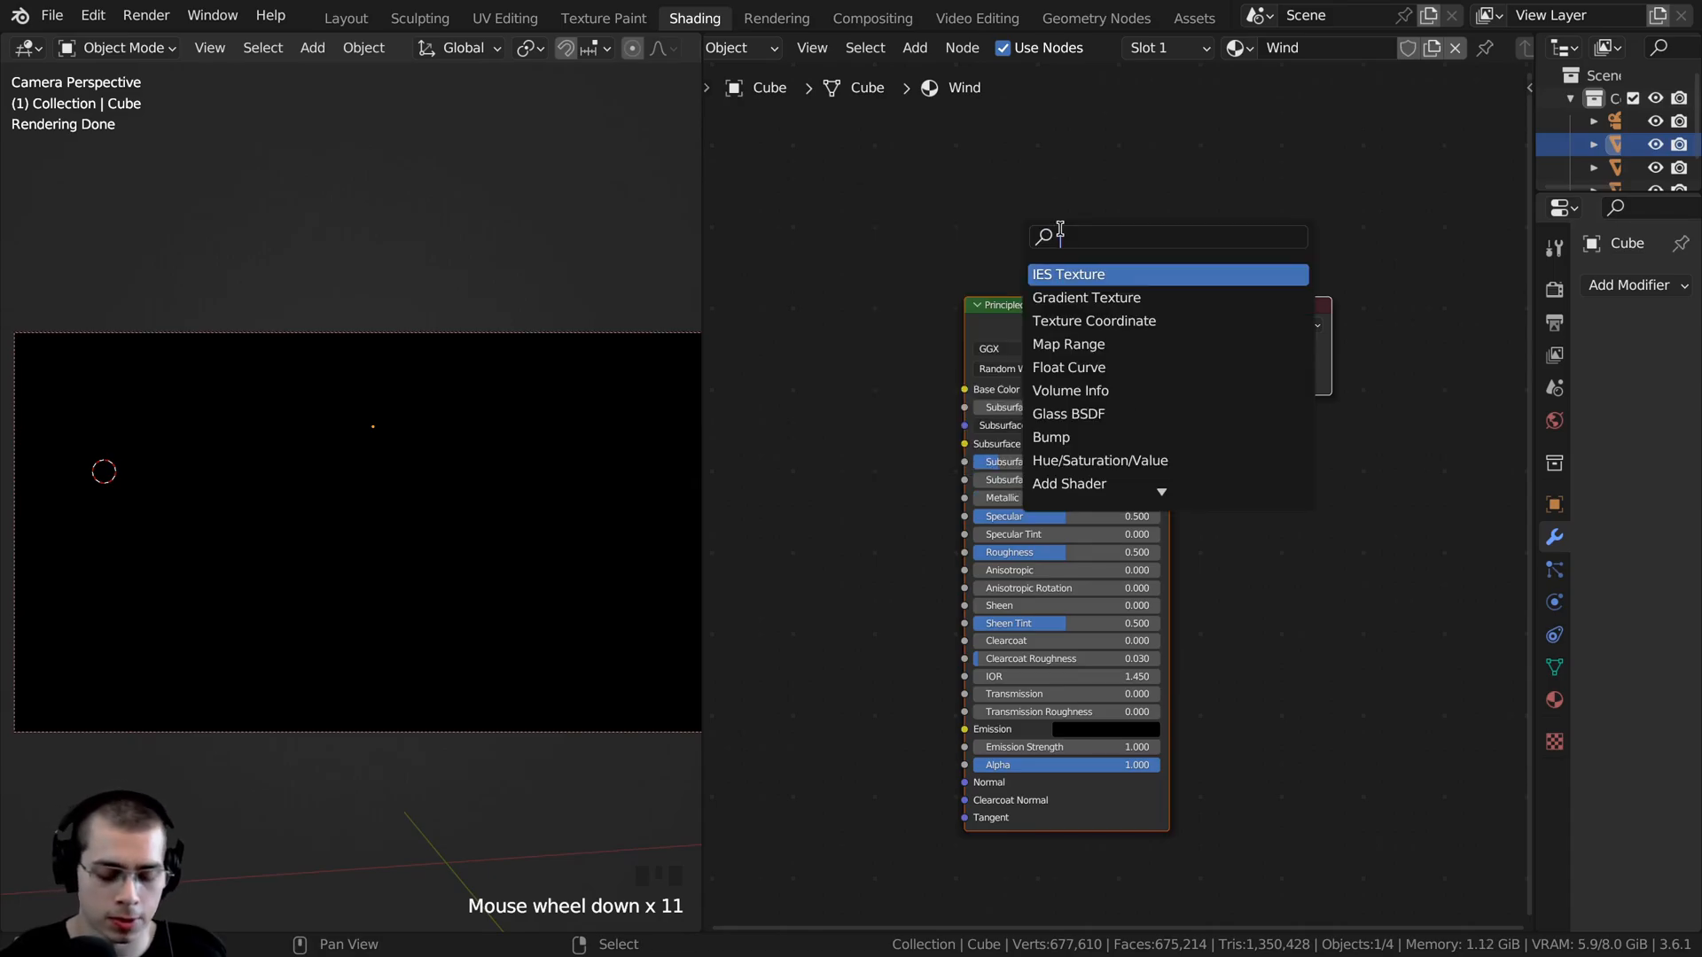
pyautogui.write('vol')
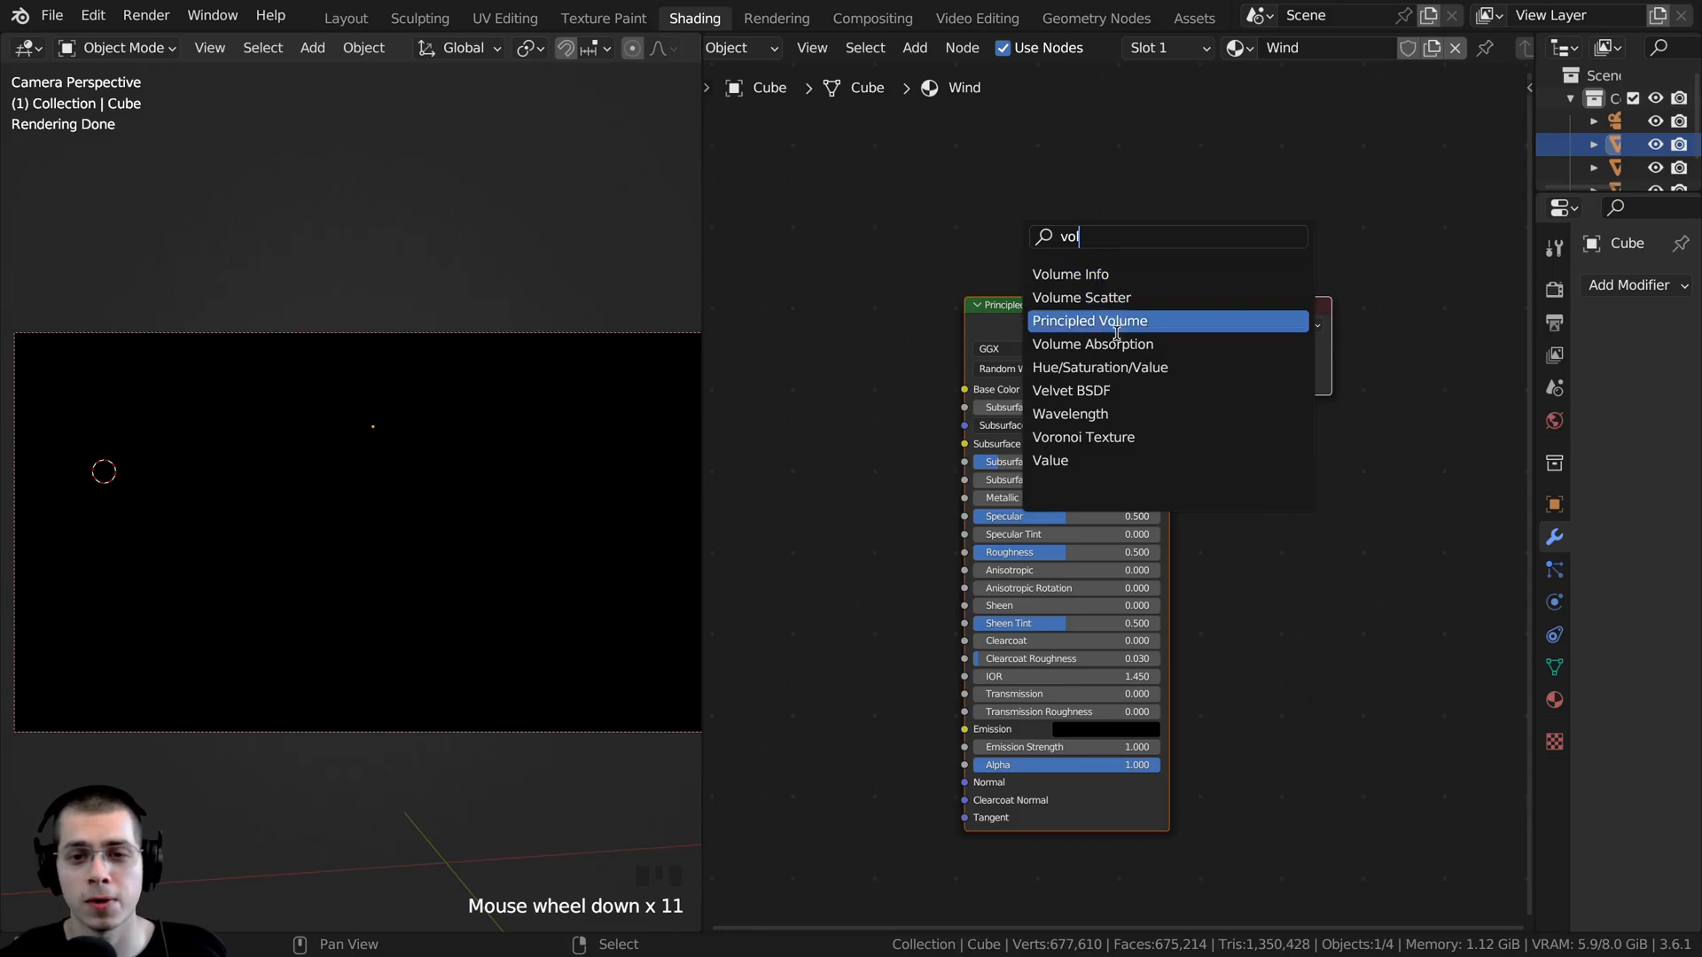
pyautogui.click(1066, 324)
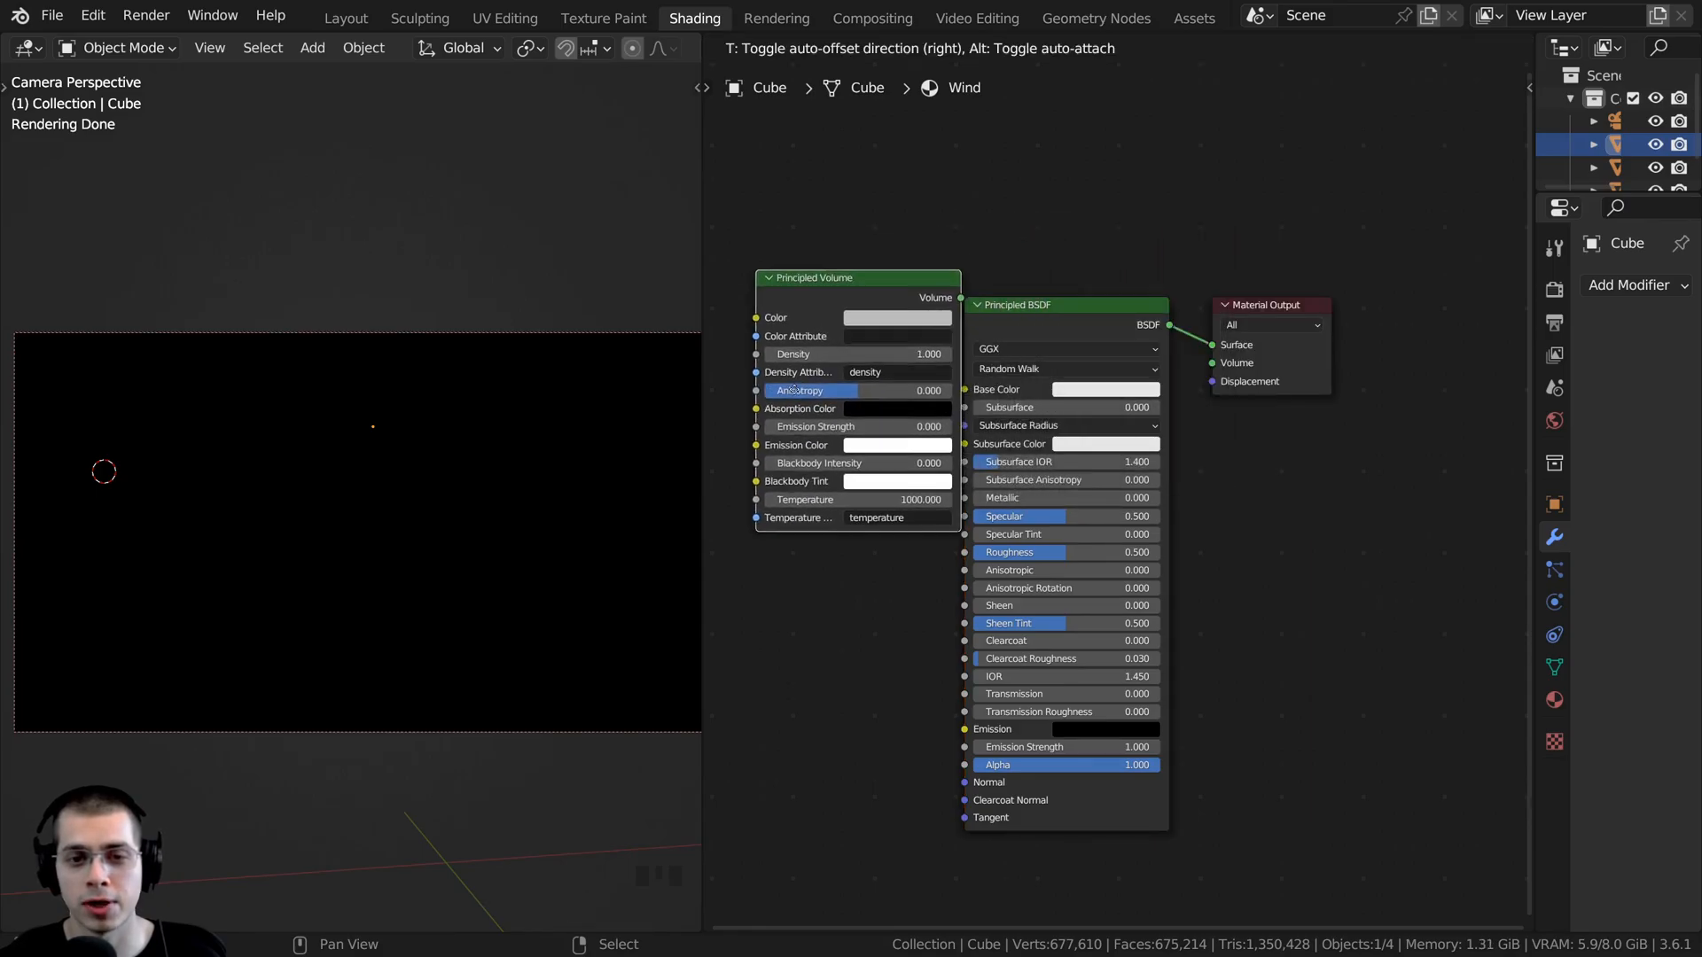
pyautogui.click(882, 372)
# - Delete the Principled BSDF and connect the Principled Volume's output to the Material Output's Volume input
pyautogui.click(1046, 321)
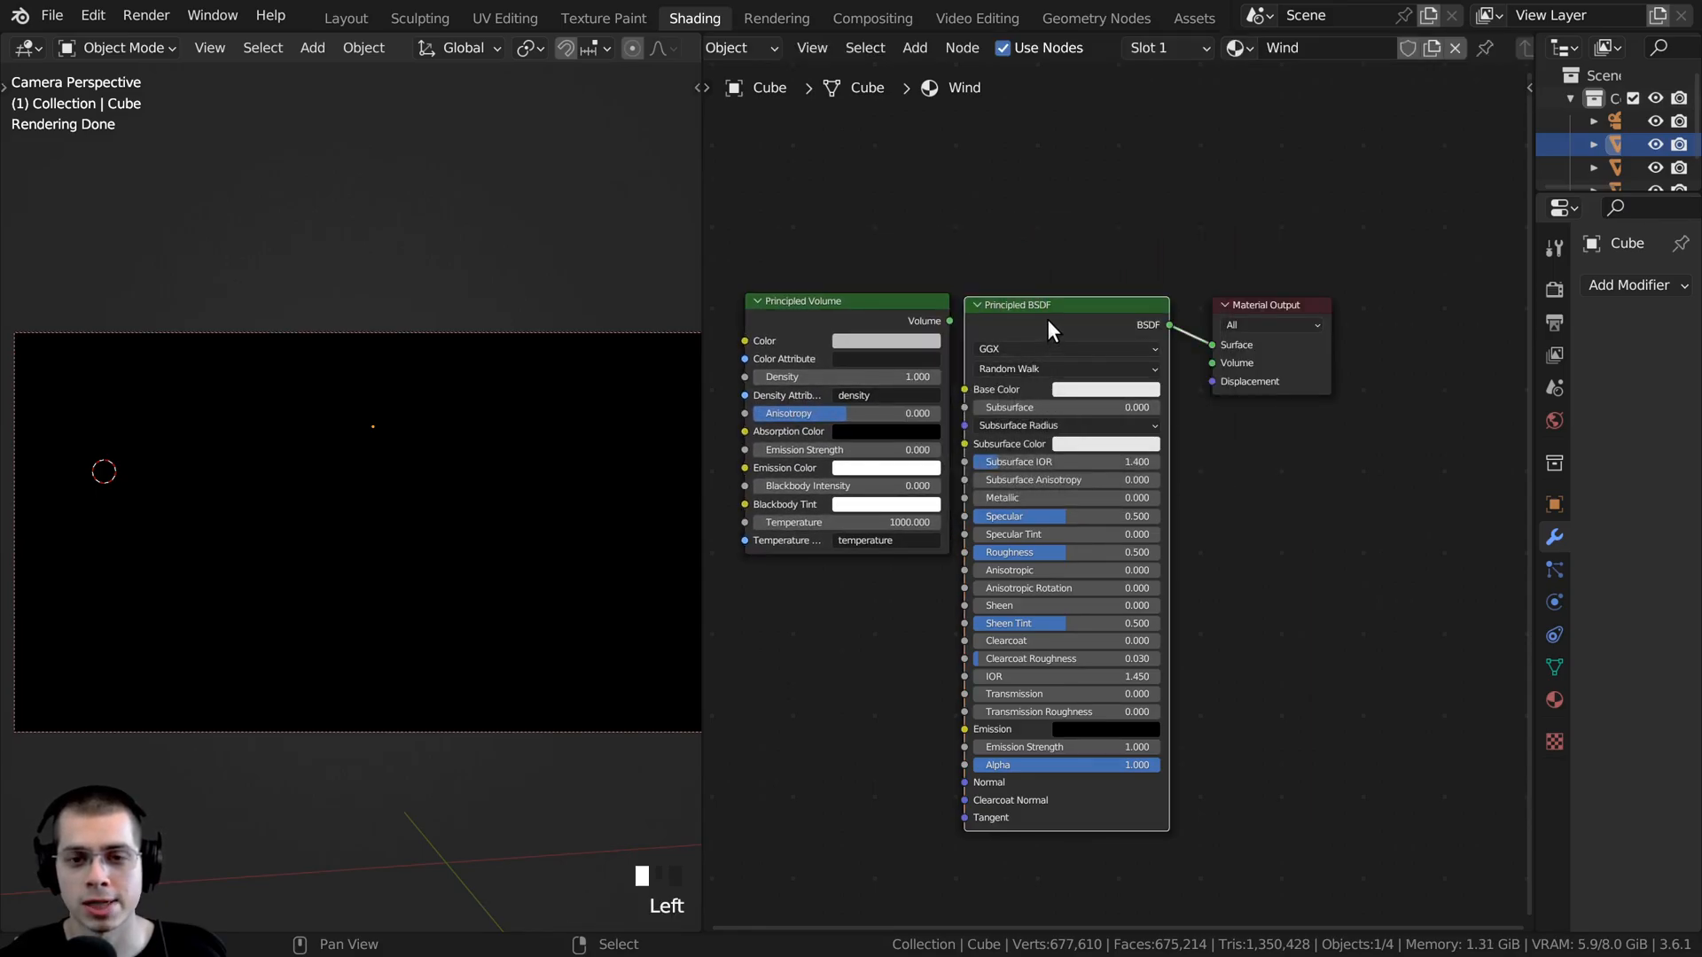
pyautogui.moveTo(1044, 305); pyautogui.dragTo(1044, 315, button='middle')
pyautogui.press('x')
pyautogui.moveTo(836, 317); pyautogui.dragTo(1045, 314)
pyautogui.scroll(2, 1130, 314)
pyautogui.scroll(1, 1129, 314)
pyautogui.moveTo(1164, 266); pyautogui.dragTo(1242, 328)
pyautogui.moveTo(1032, 253); pyautogui.dragTo(1071, 264)
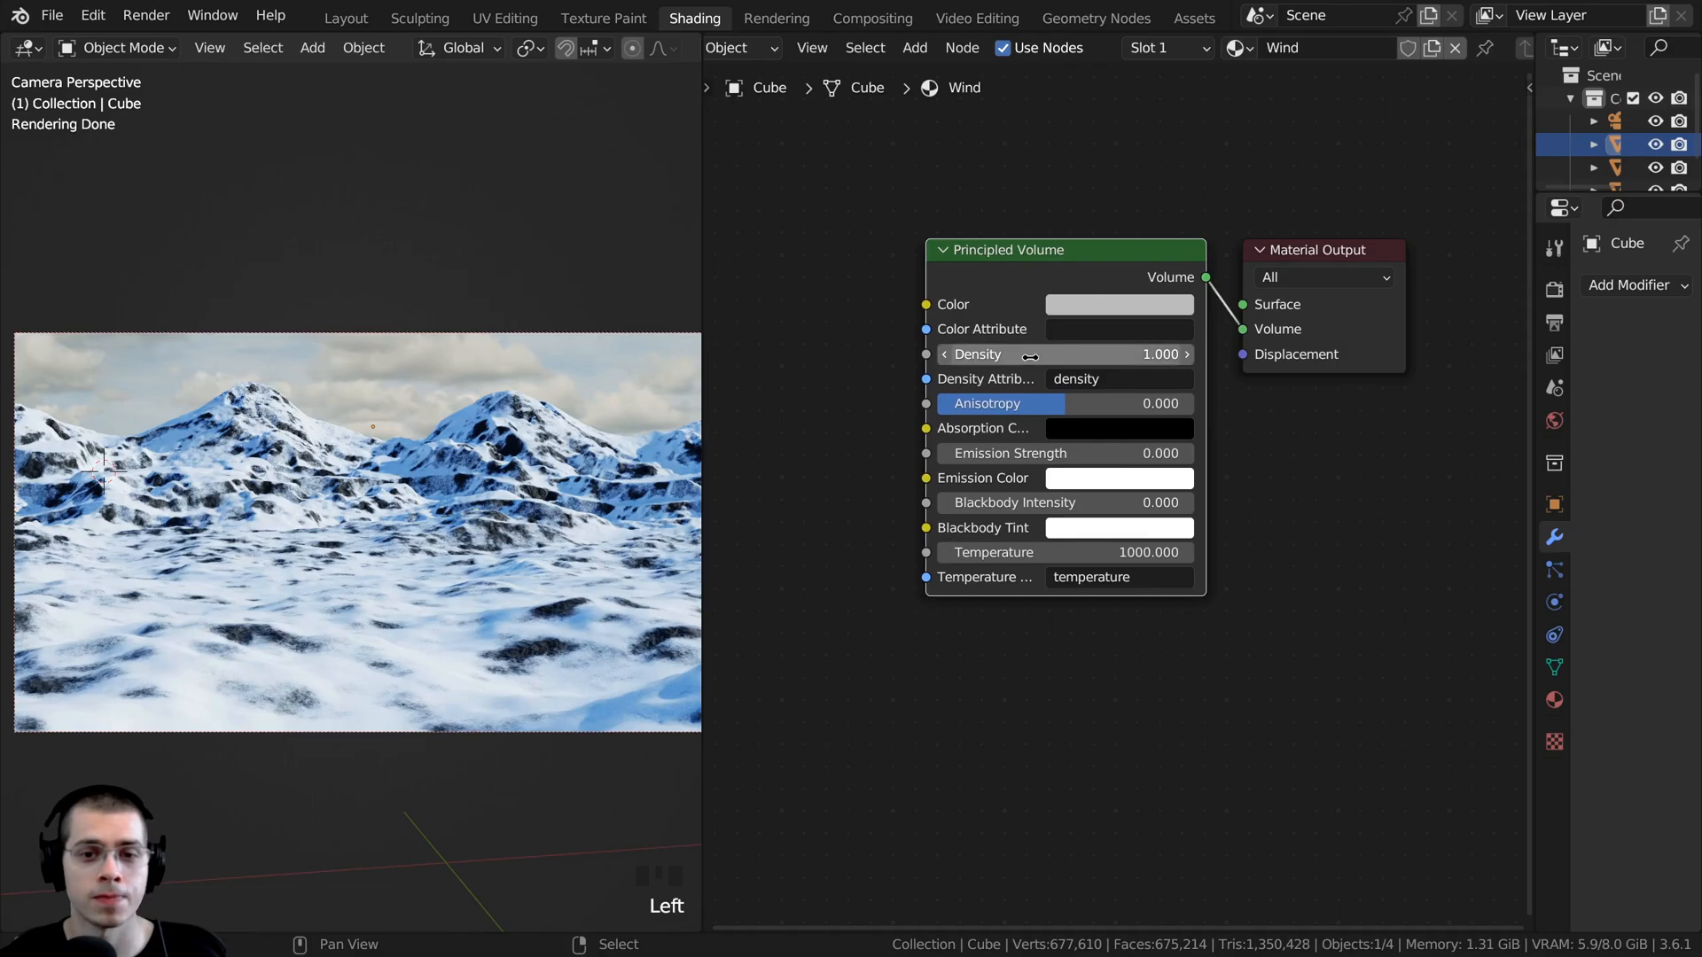
# - Set the Principled Volume's Density to 0.190 and widen the viewport to show the full camera render
pyautogui.moveTo(1030, 356); pyautogui.dragTo(1321, 356)
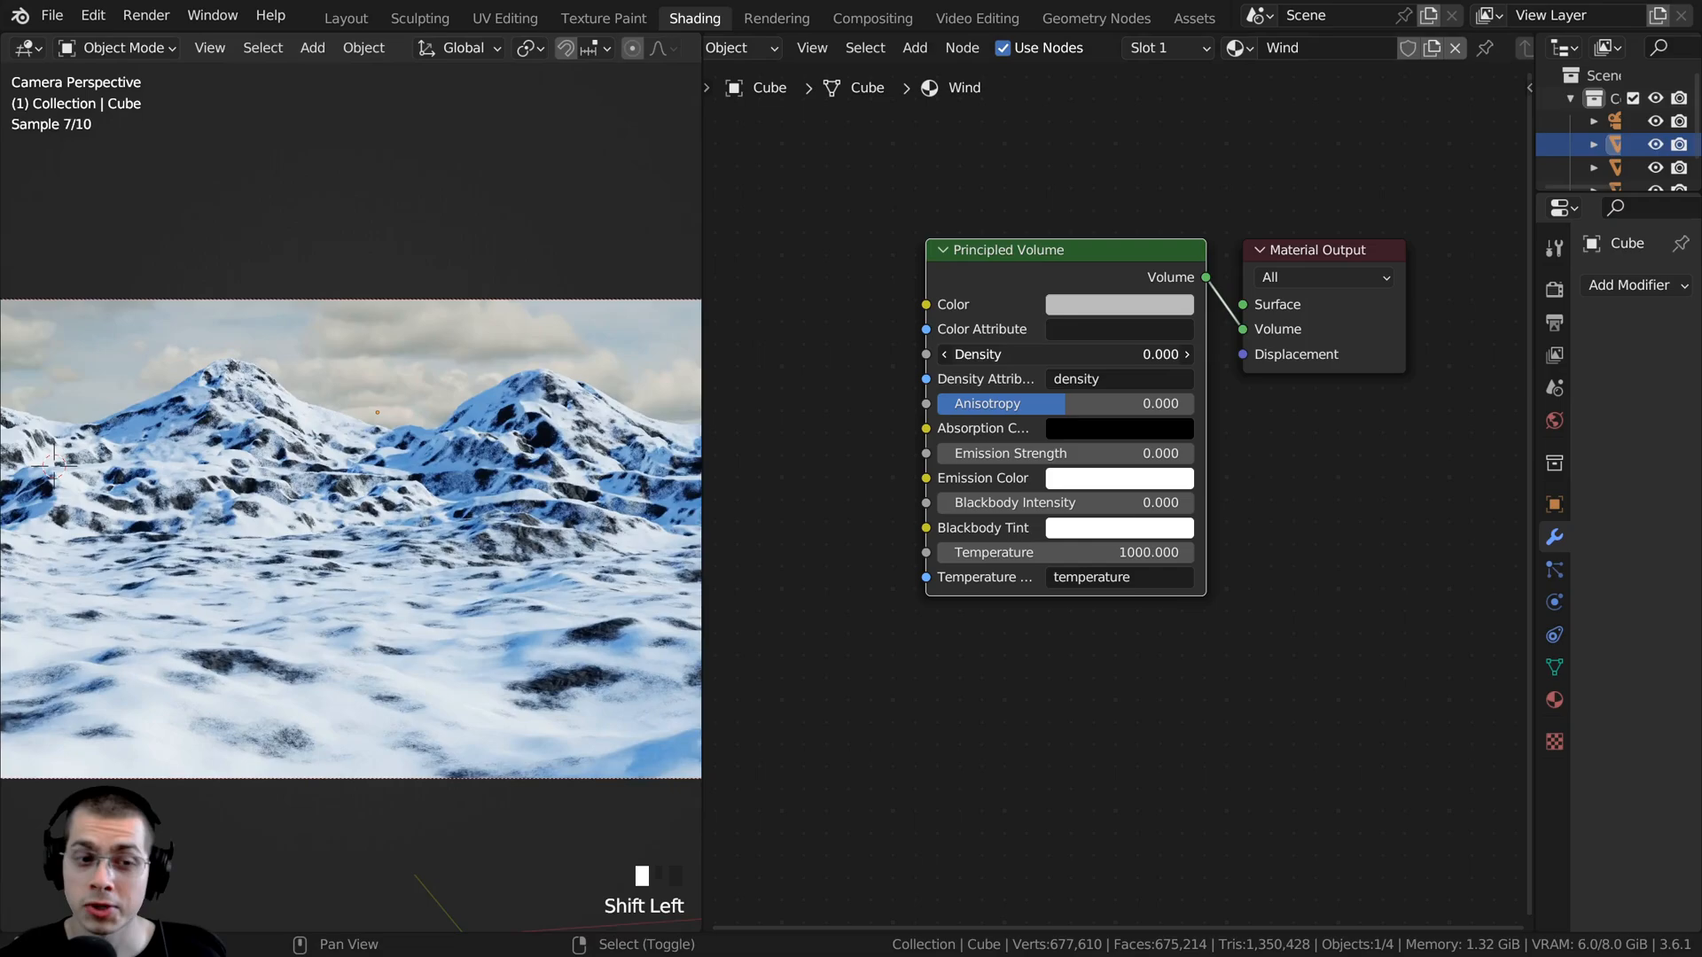
pyautogui.keyDown('shift'); pyautogui.moveTo(1055, 354); pyautogui.dragTo(1070, 355); pyautogui.keyUp('shift')
pyautogui.scroll(-2, 487, 404)
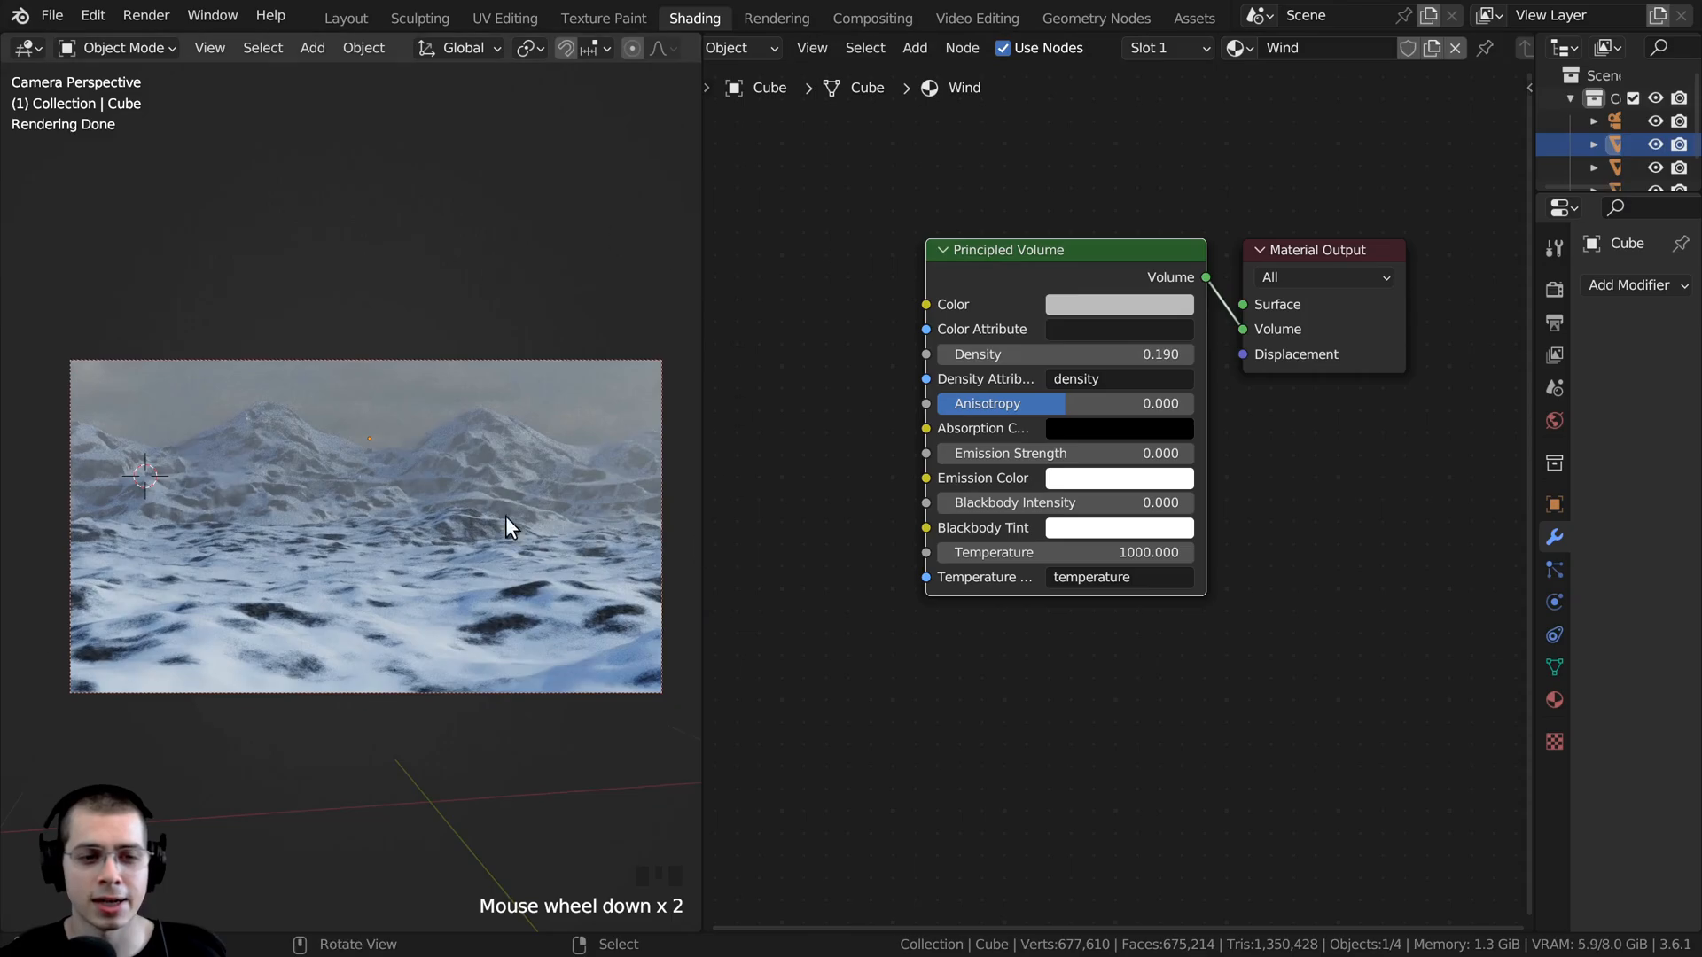
pyautogui.scroll(1, 505, 522)
pyautogui.moveTo(703, 377); pyautogui.dragTo(788, 377)
pyautogui.scroll(-2, 1264, 397)
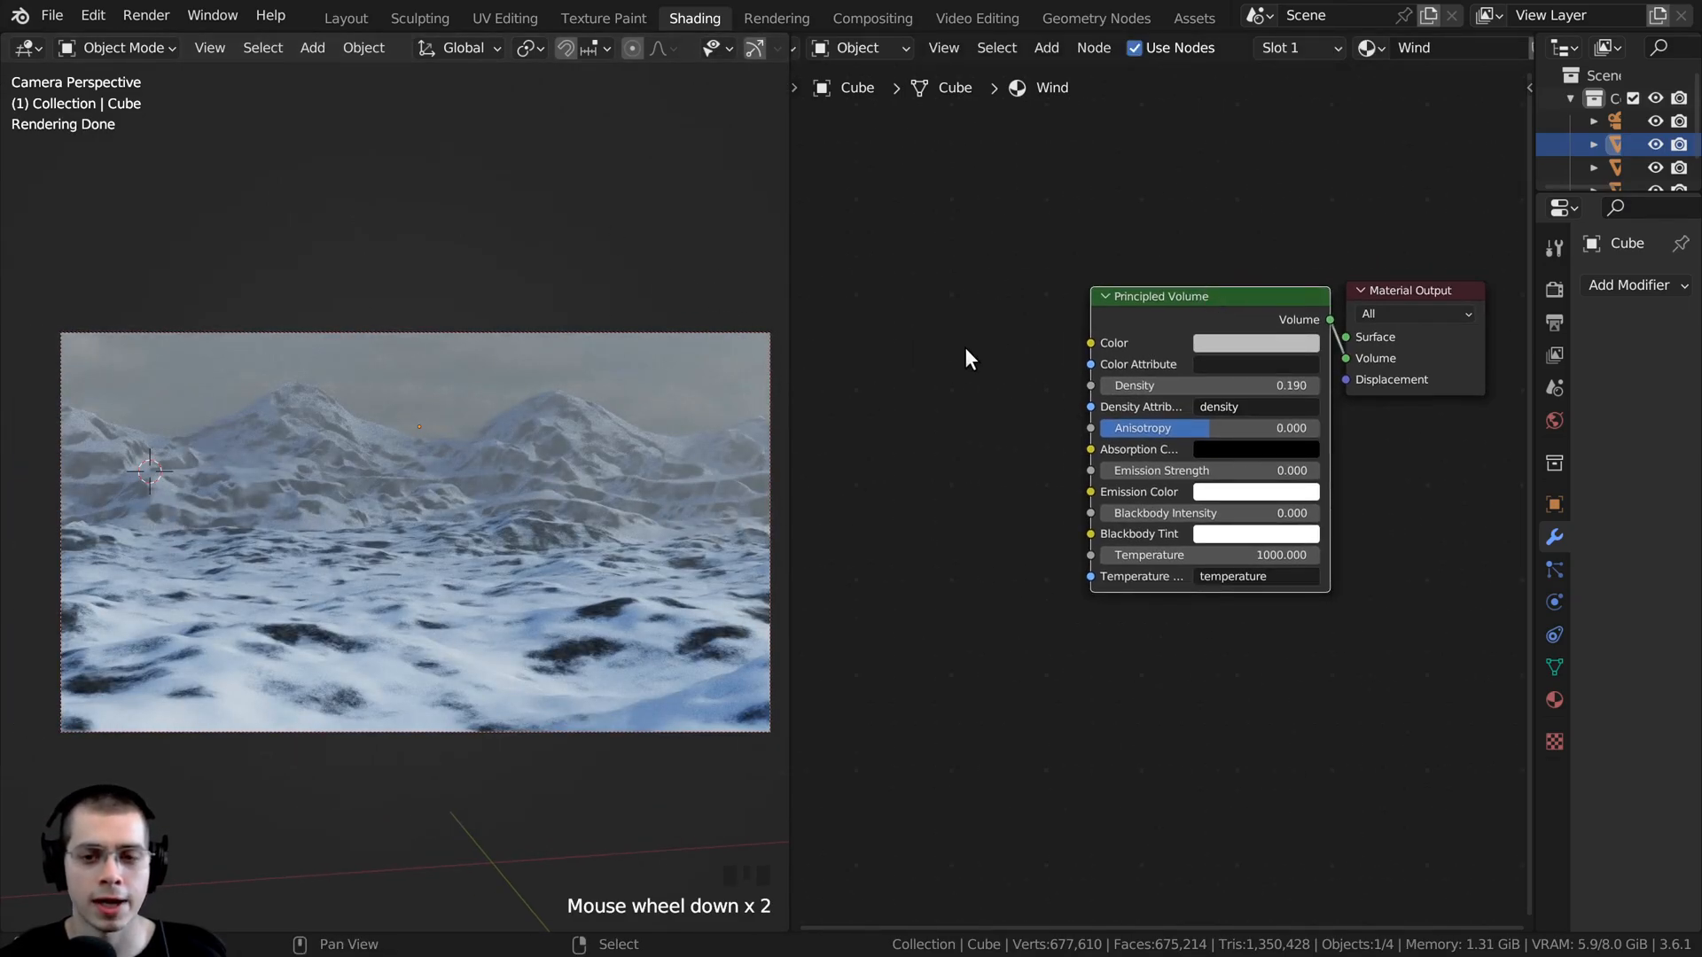
# - Add a Noise Texture node before the Principled Volume and widen the node editor
pyautogui.scroll(1, 886, 358)
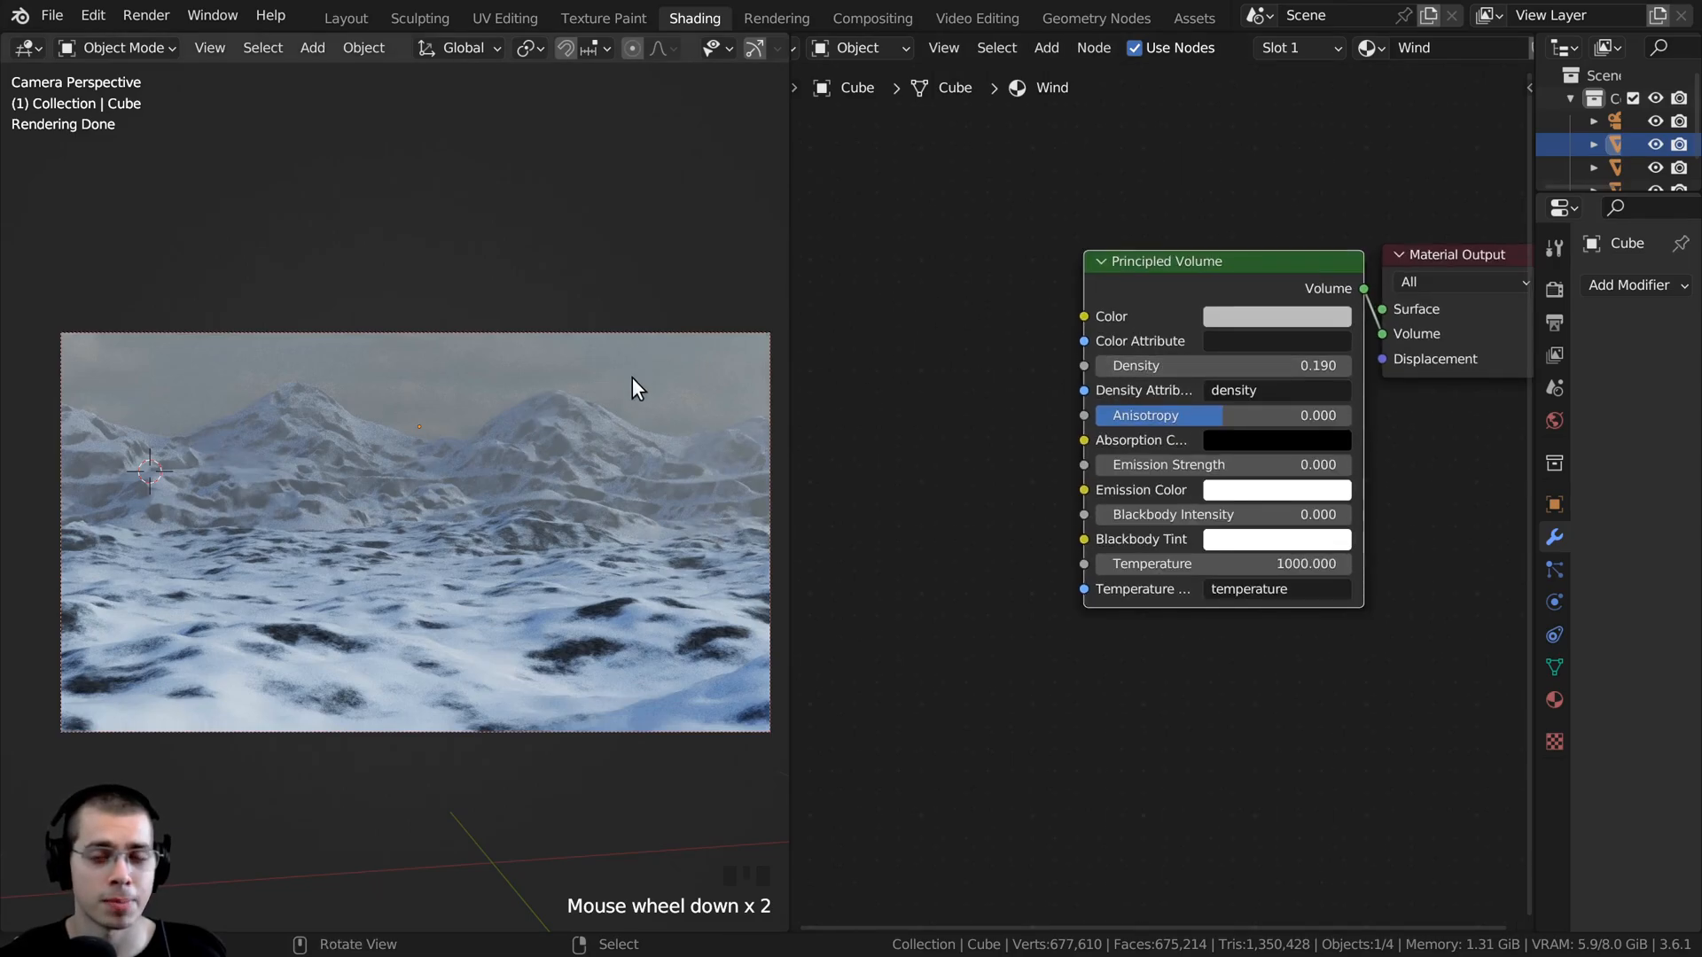
pyautogui.scroll(-1, 1507, 549)
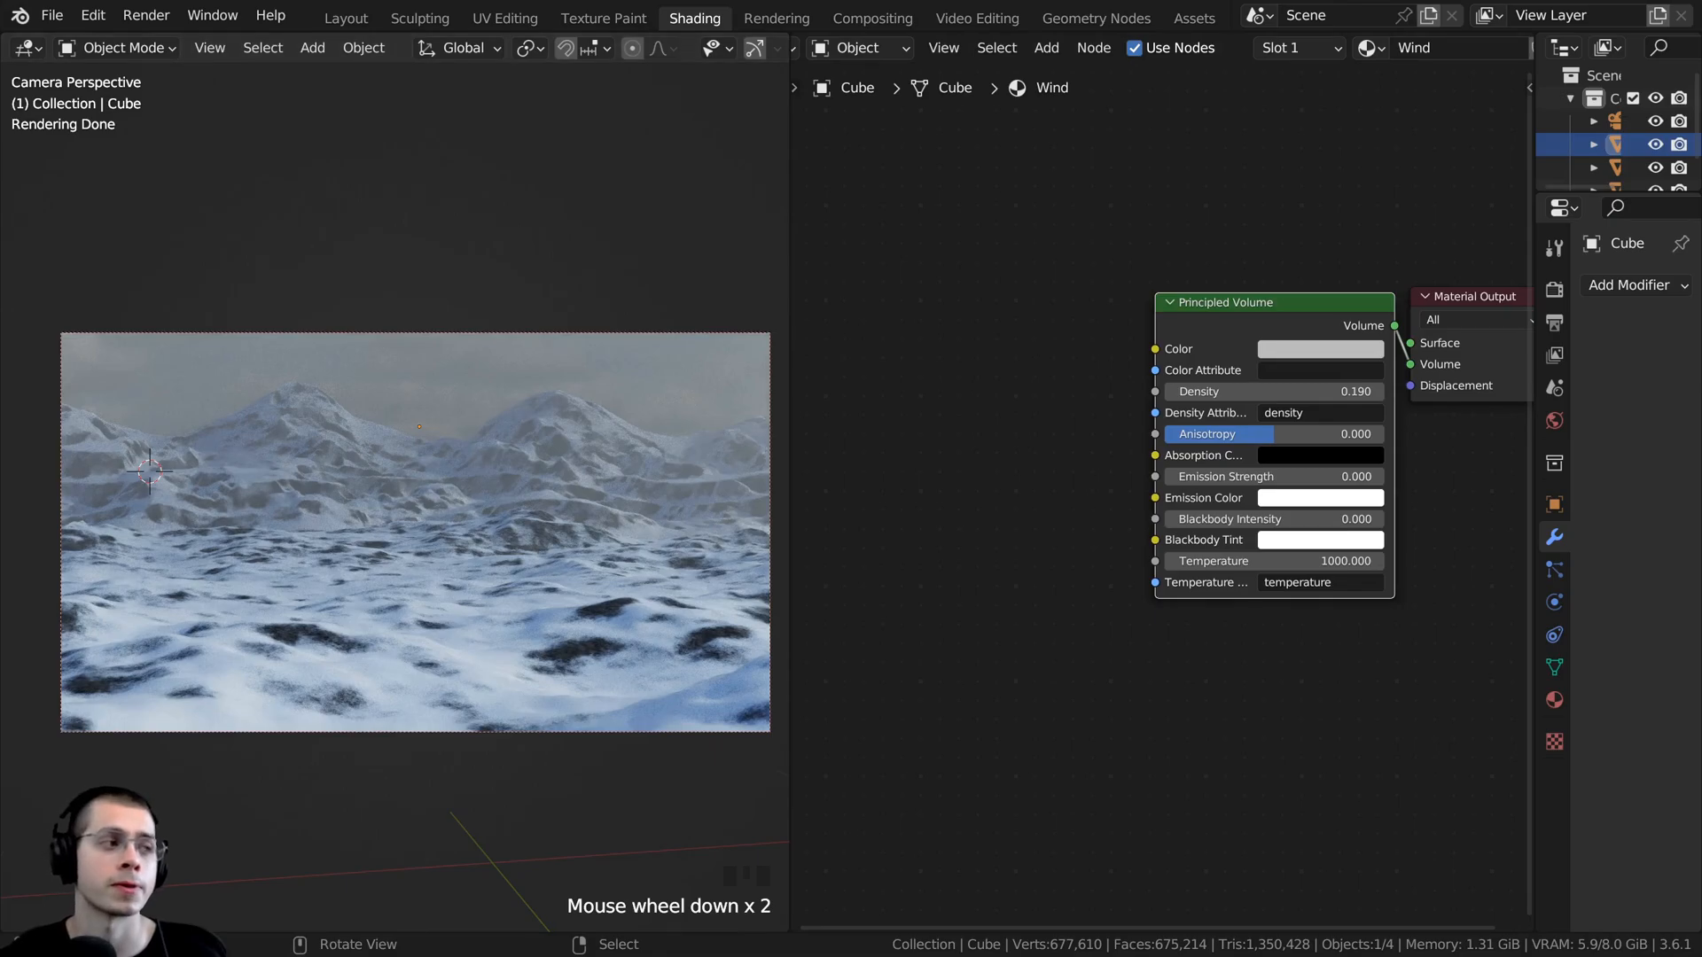
pyautogui.hotkey('shift', 'a')
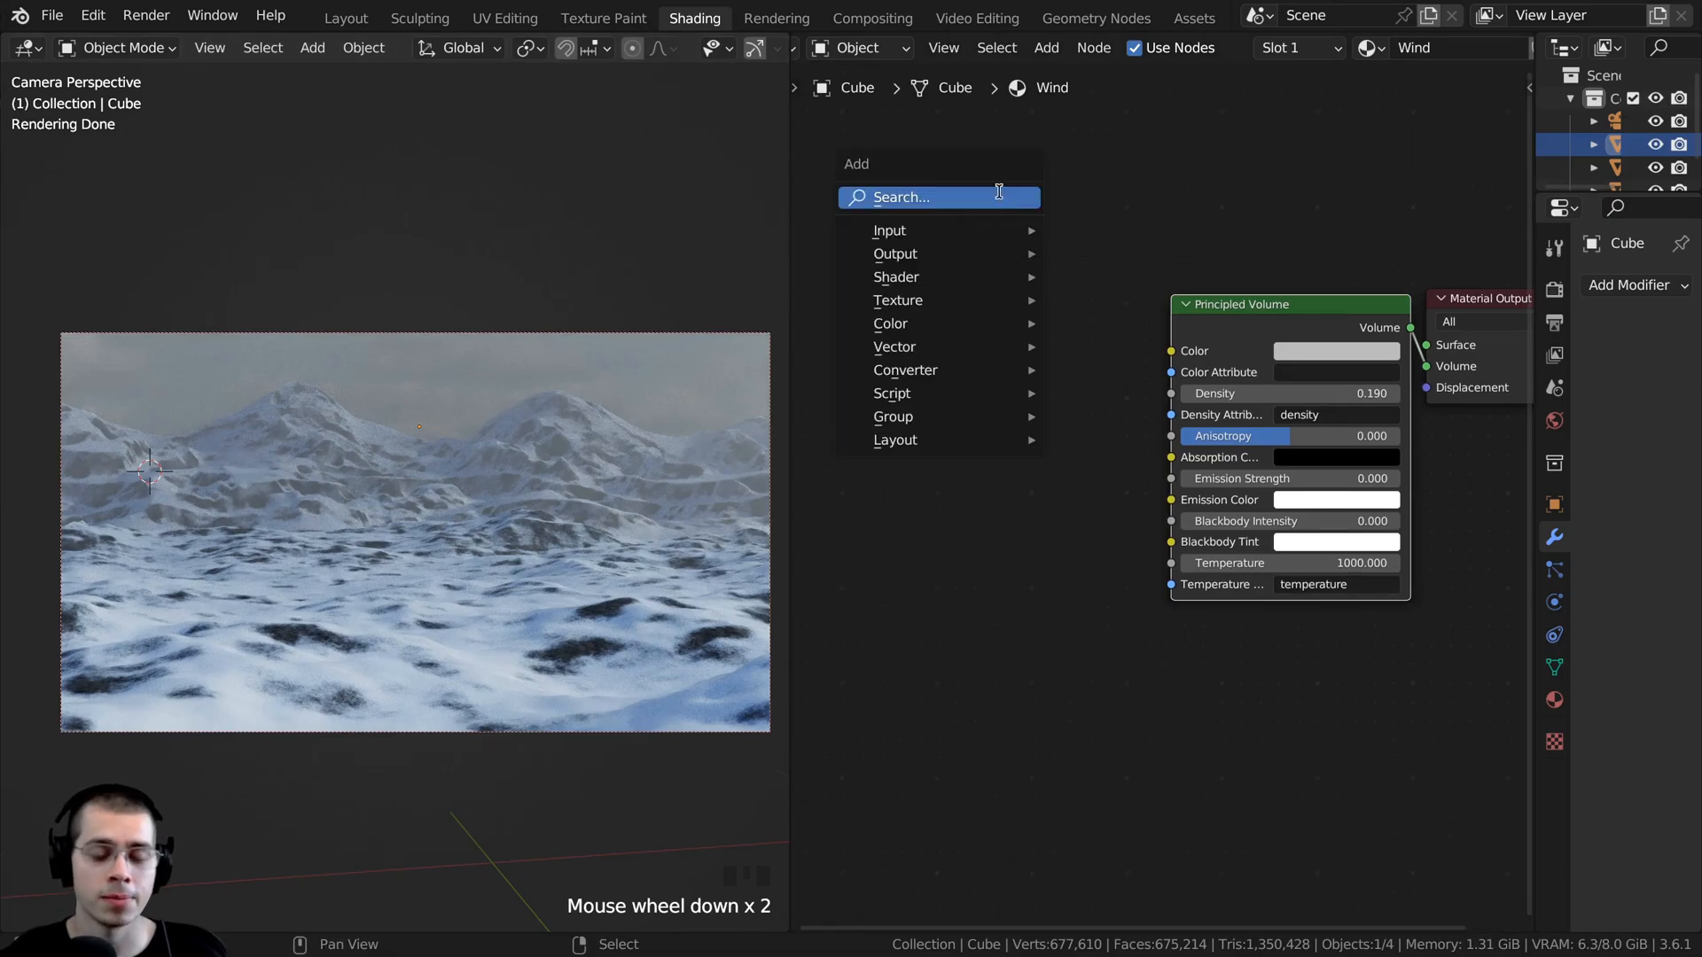
pyautogui.click(1001, 195)
pyautogui.write('noi')
pyautogui.click(1024, 240)
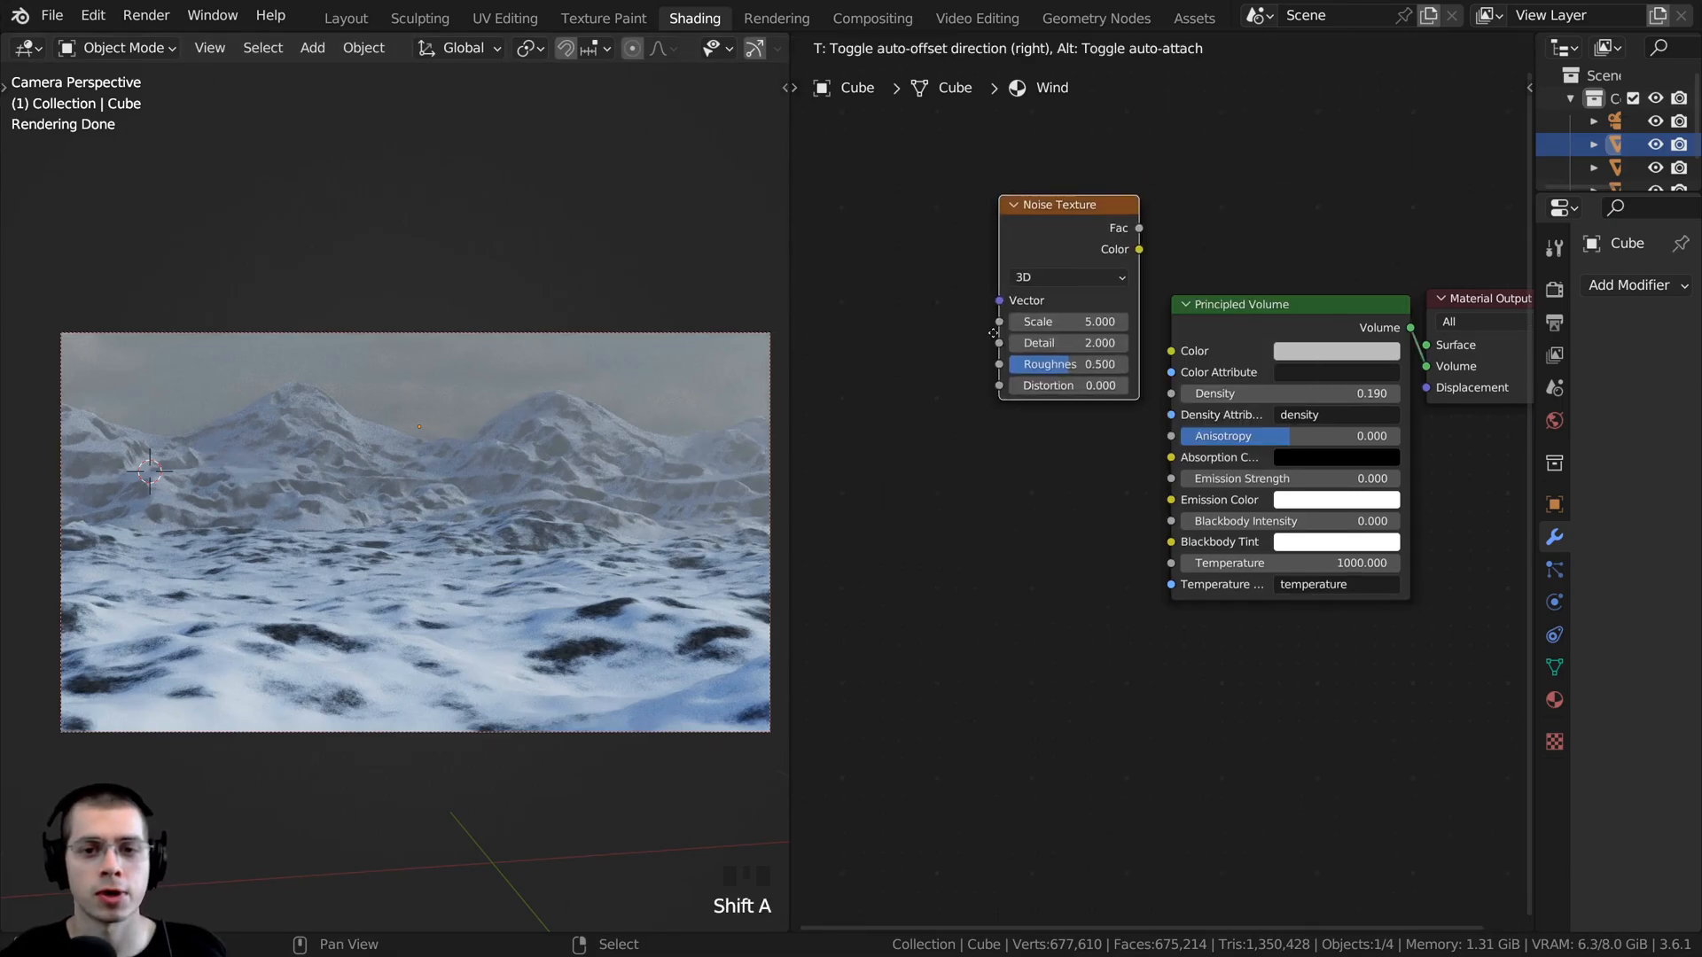
pyautogui.click(1025, 389)
pyautogui.moveTo(789, 339); pyautogui.dragTo(510, 340)
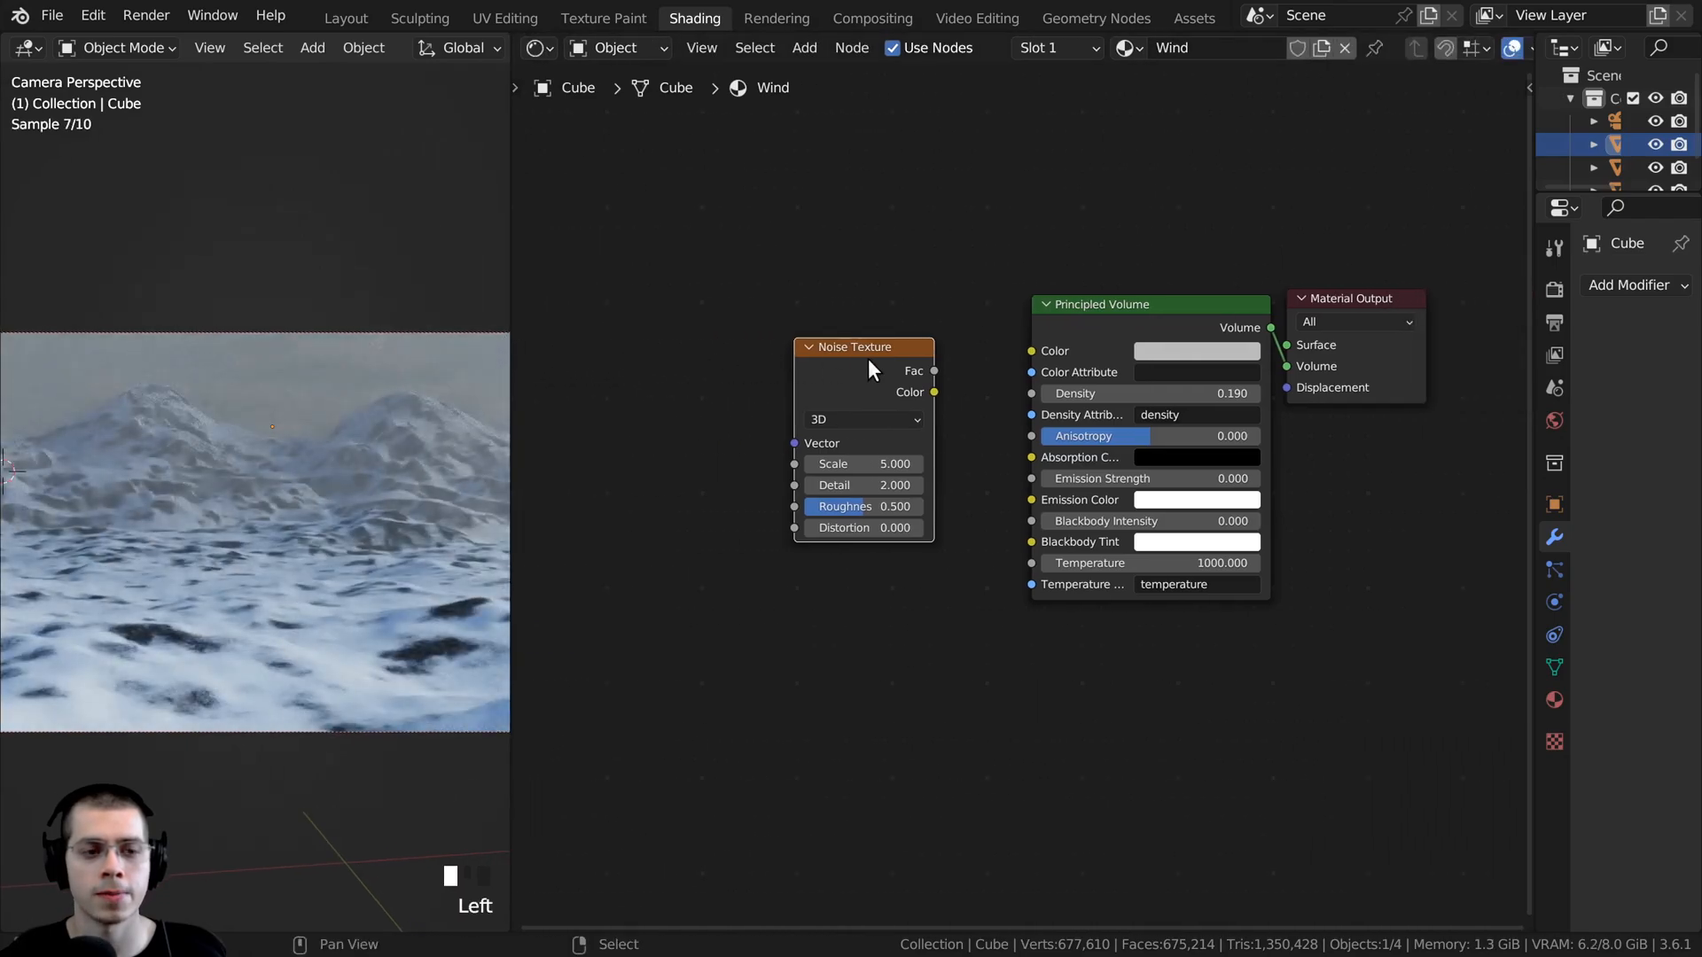
# - Add Mapping and Texture Coordinate nodes to the Noise Texture, feeding the Mapping vector from the Object output
pyautogui.click(831, 369)
pyautogui.hotkey('ctrl', 't')
pyautogui.scroll(2, 216, 395)
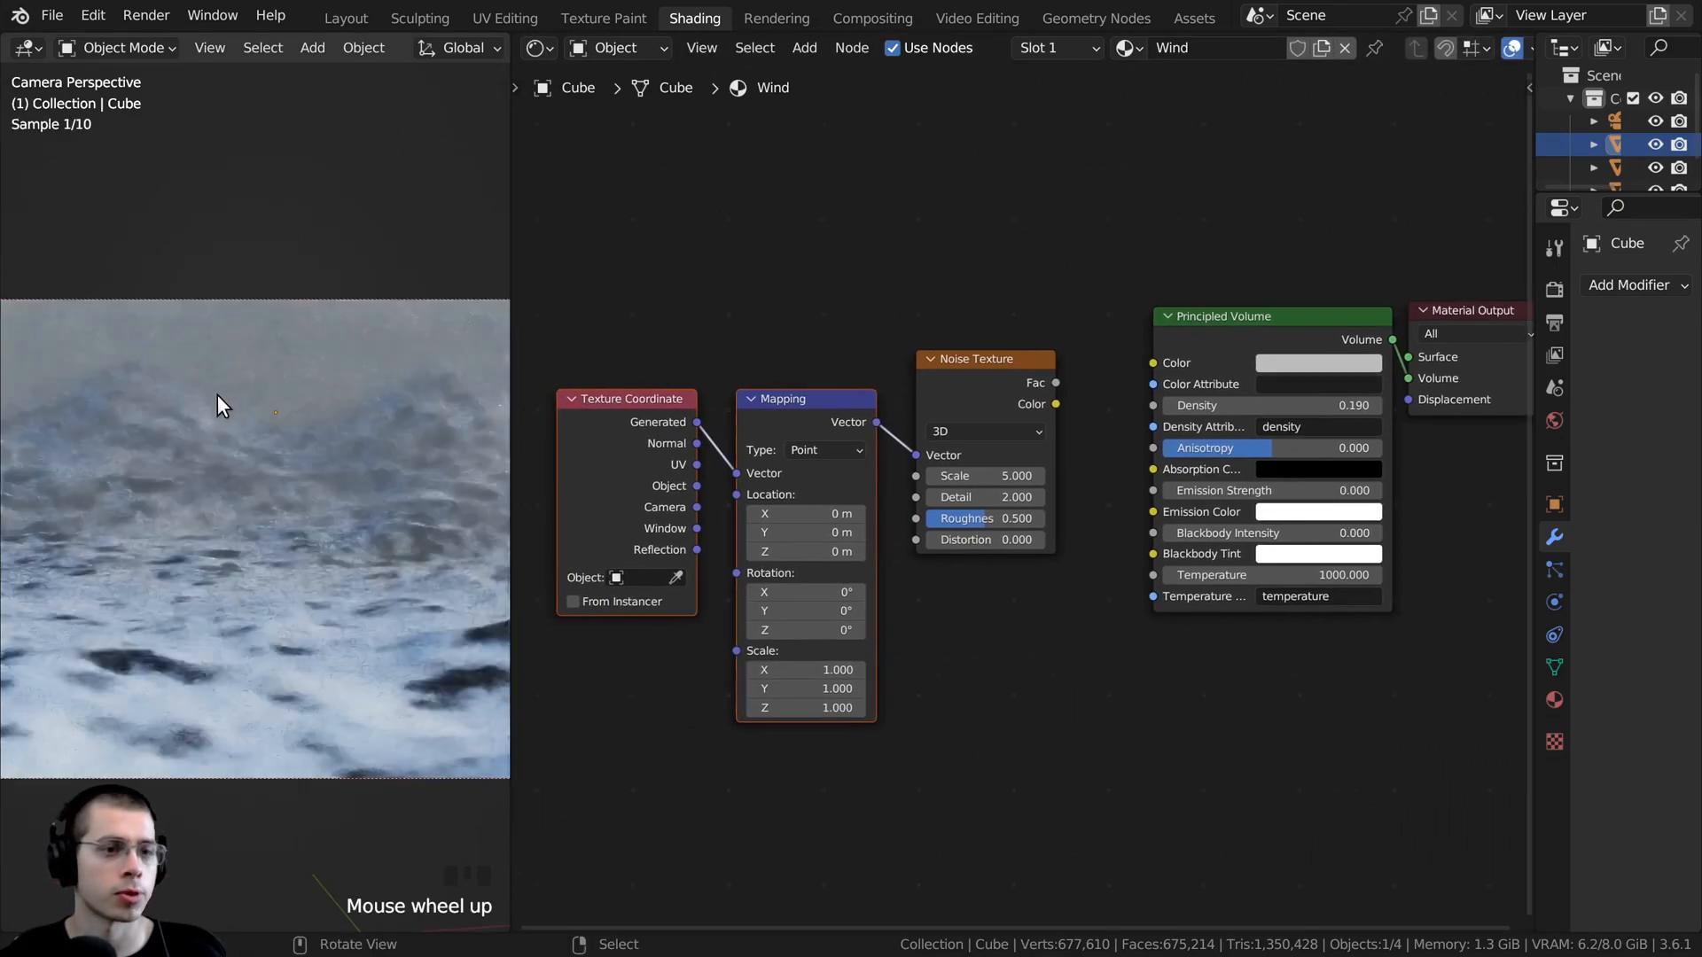
pyautogui.keyDown('shift'); pyautogui.moveTo(216, 395); pyautogui.dragTo(182, 359, button='middle'); pyautogui.keyUp('shift')
pyautogui.moveTo(831, 422); pyautogui.dragTo(906, 422, button='middle')
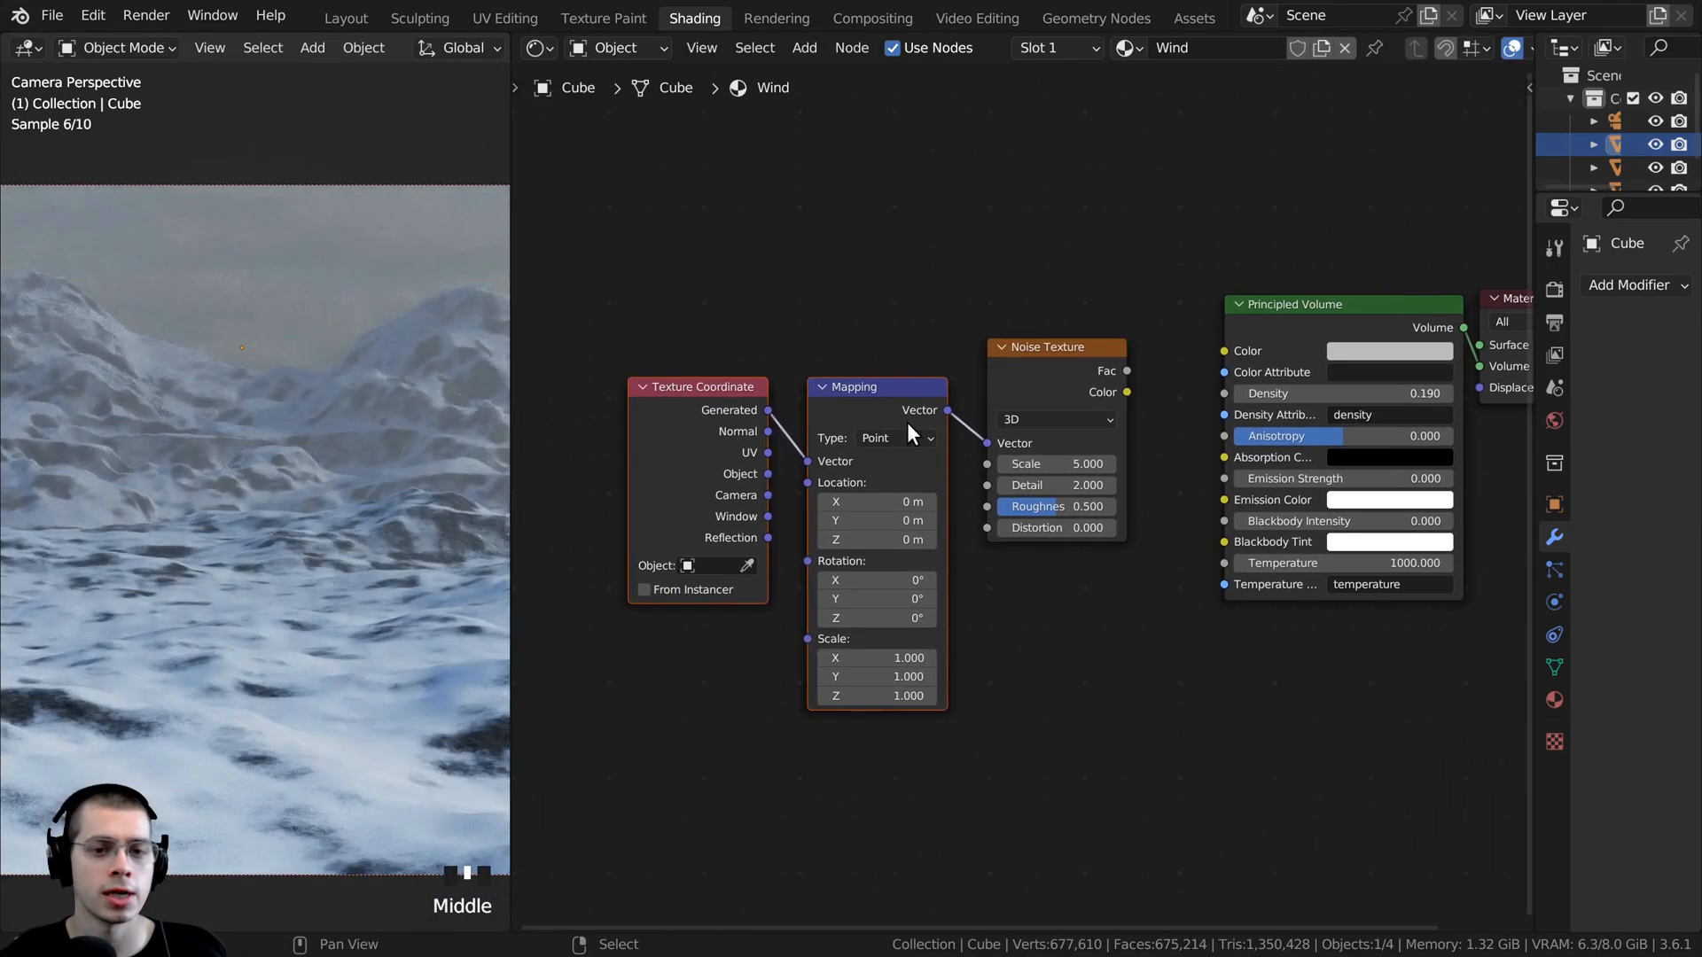
pyautogui.moveTo(906, 422); pyautogui.dragTo(905, 410)
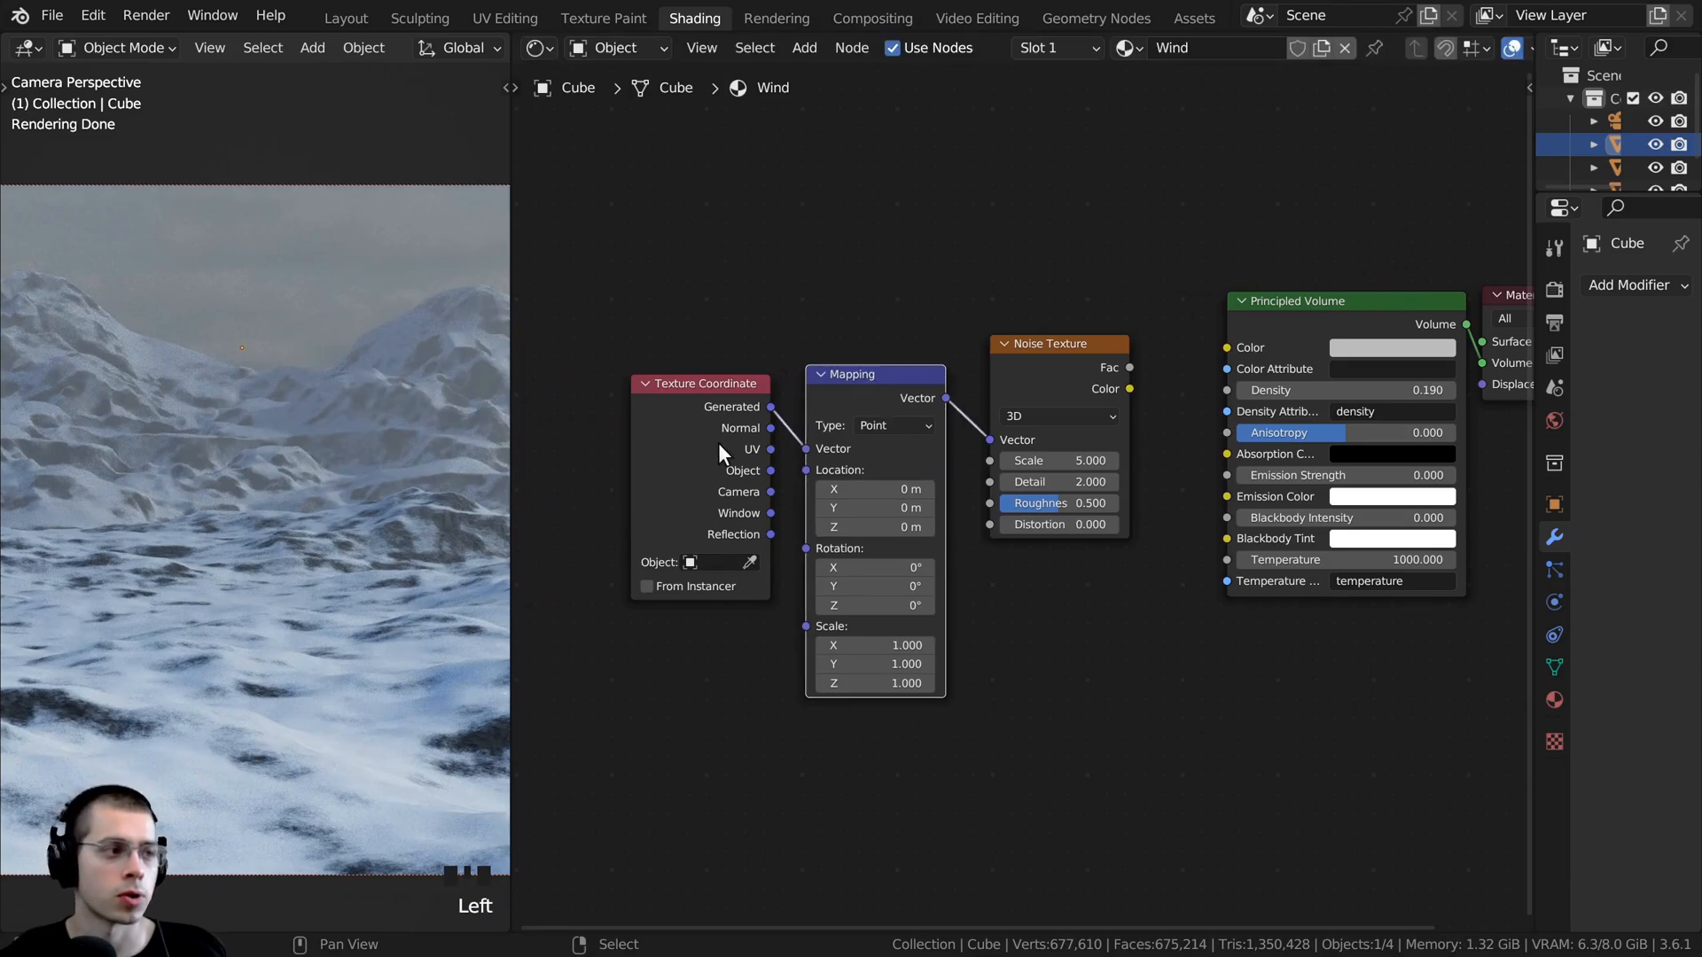
pyautogui.moveTo(770, 471); pyautogui.dragTo(806, 448)
# - Arrange the Mapping and Noise Texture nodes closer together beside the Texture Coordinate node
pyautogui.scroll(2, 807, 448)
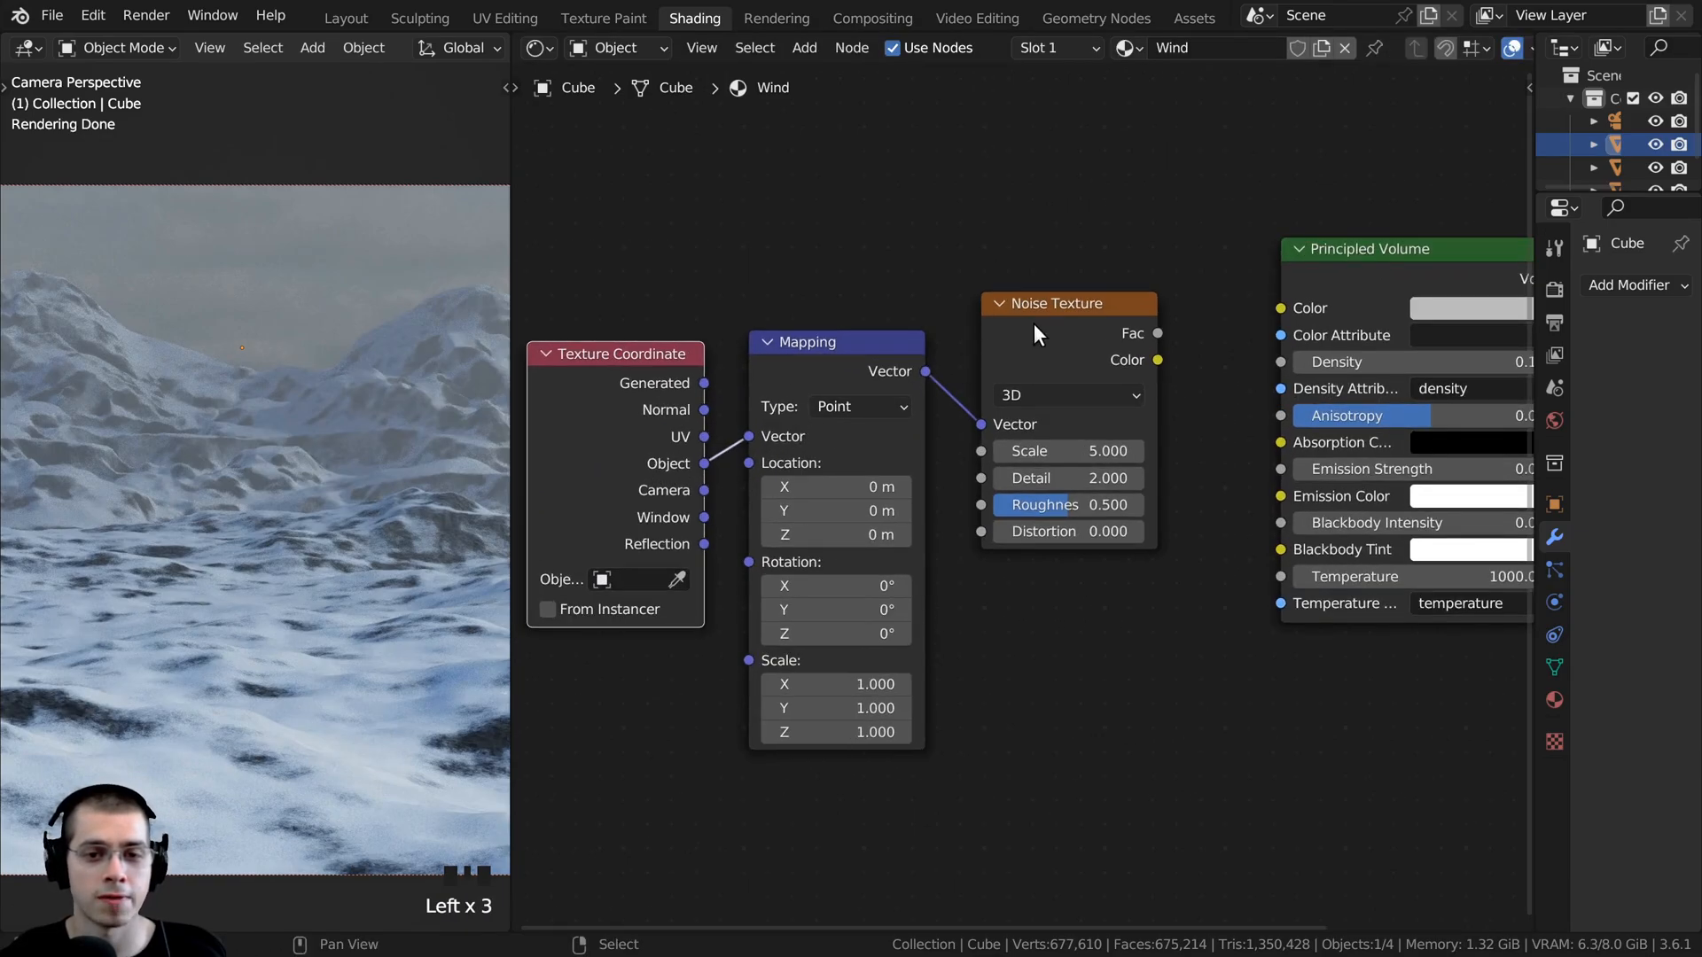
pyautogui.moveTo(1033, 323); pyautogui.dragTo(1015, 349)
pyautogui.moveTo(1064, 284); pyautogui.dragTo(899, 377)
pyautogui.moveTo(900, 368); pyautogui.dragTo(892, 368)
pyautogui.click(1017, 348)
pyautogui.moveTo(1018, 347); pyautogui.dragTo(1012, 364)
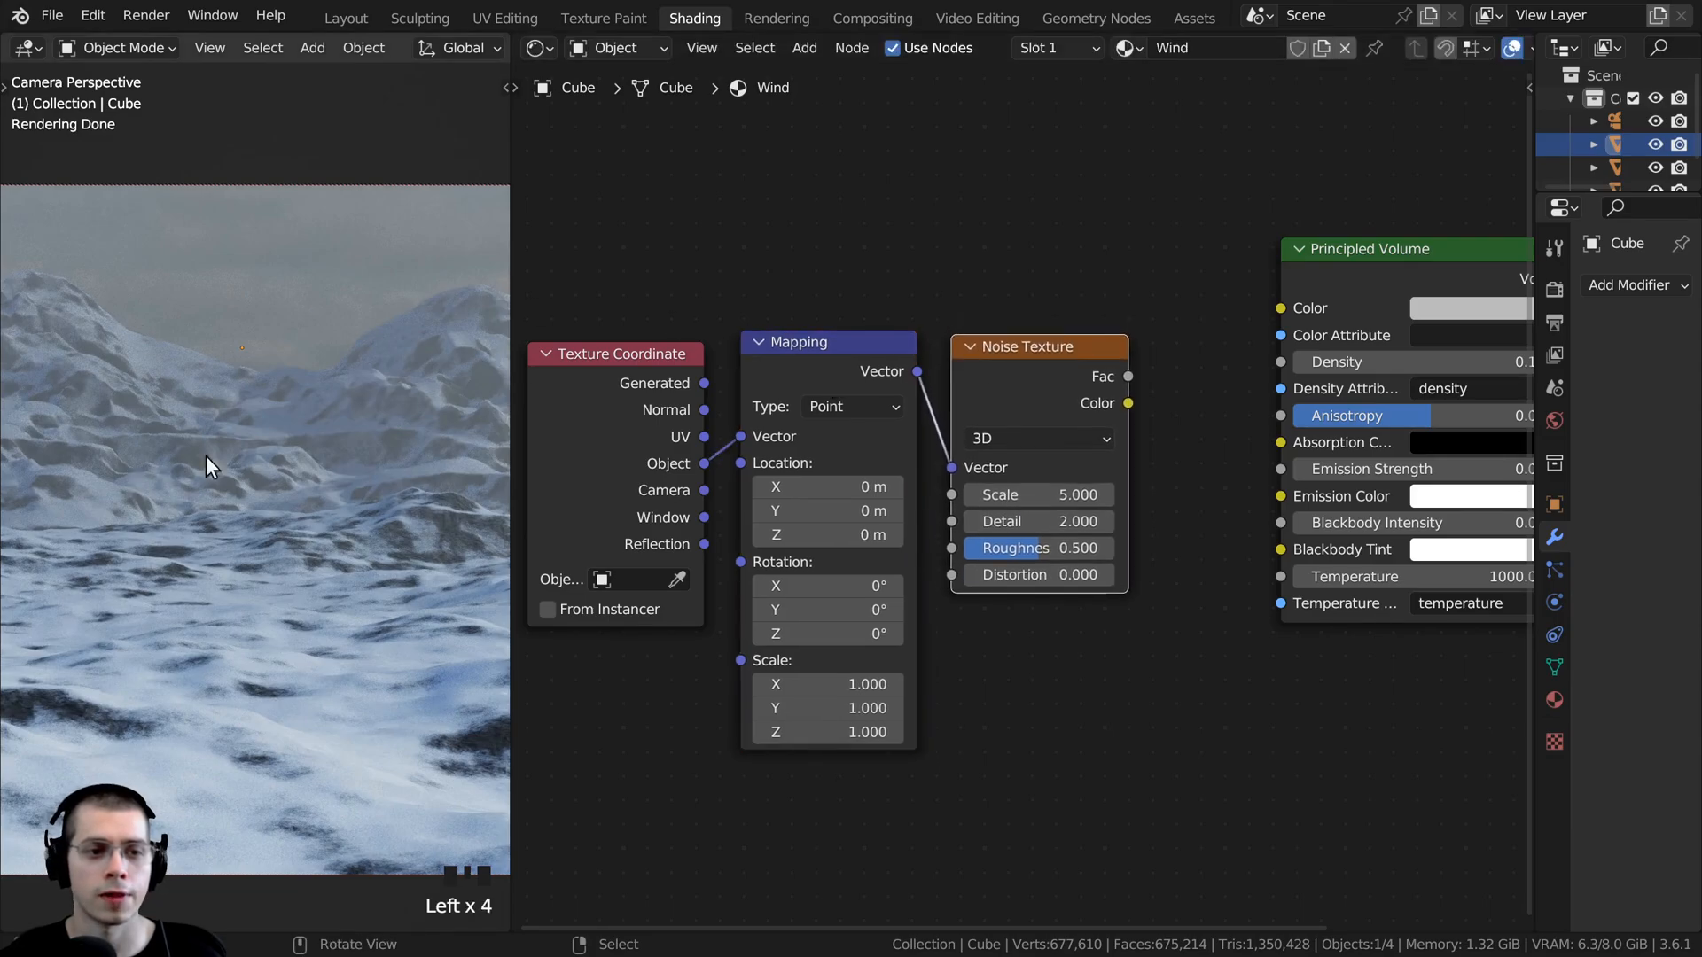
# - Preview the Noise Texture on the cube by sending its Fac output to the Material Output's Surface
pyautogui.scroll(-2, 266, 384)
pyautogui.moveTo(1108, 369); pyautogui.dragTo(817, 370, button='middle')
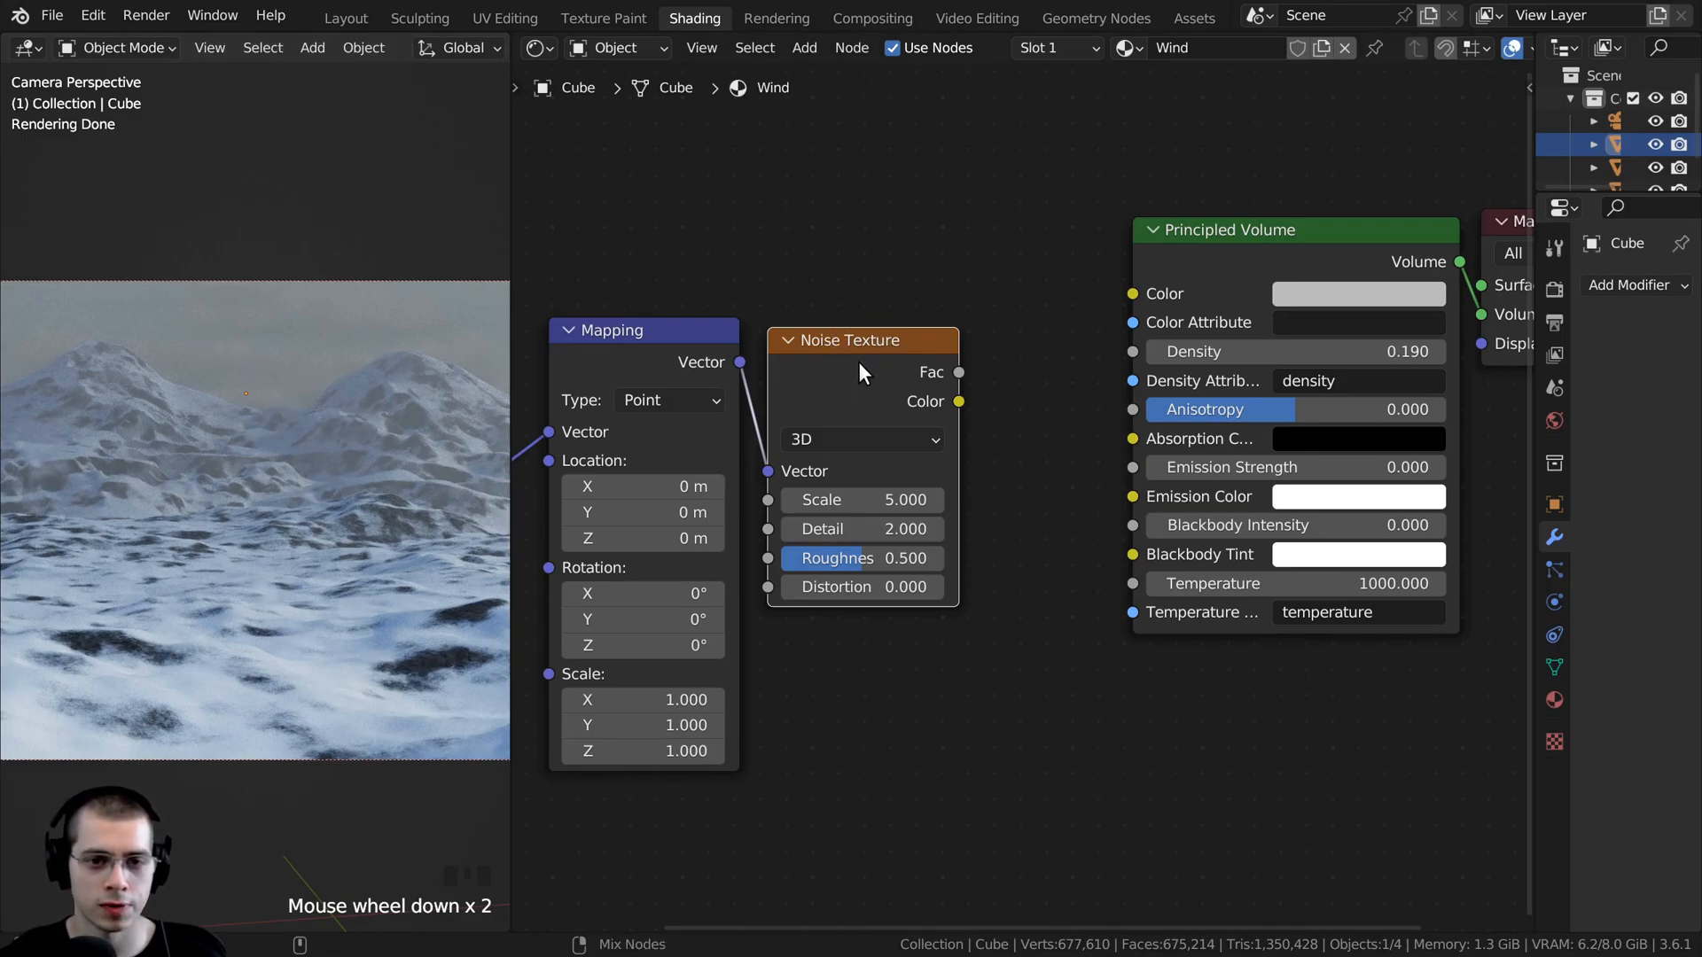
pyautogui.keyDown('ctrl'); pyautogui.keyDown('shift'); pyautogui.click(858, 361); pyautogui.keyUp('shift'); pyautogui.keyUp('ctrl')
pyautogui.scroll(-1, 266, 424)
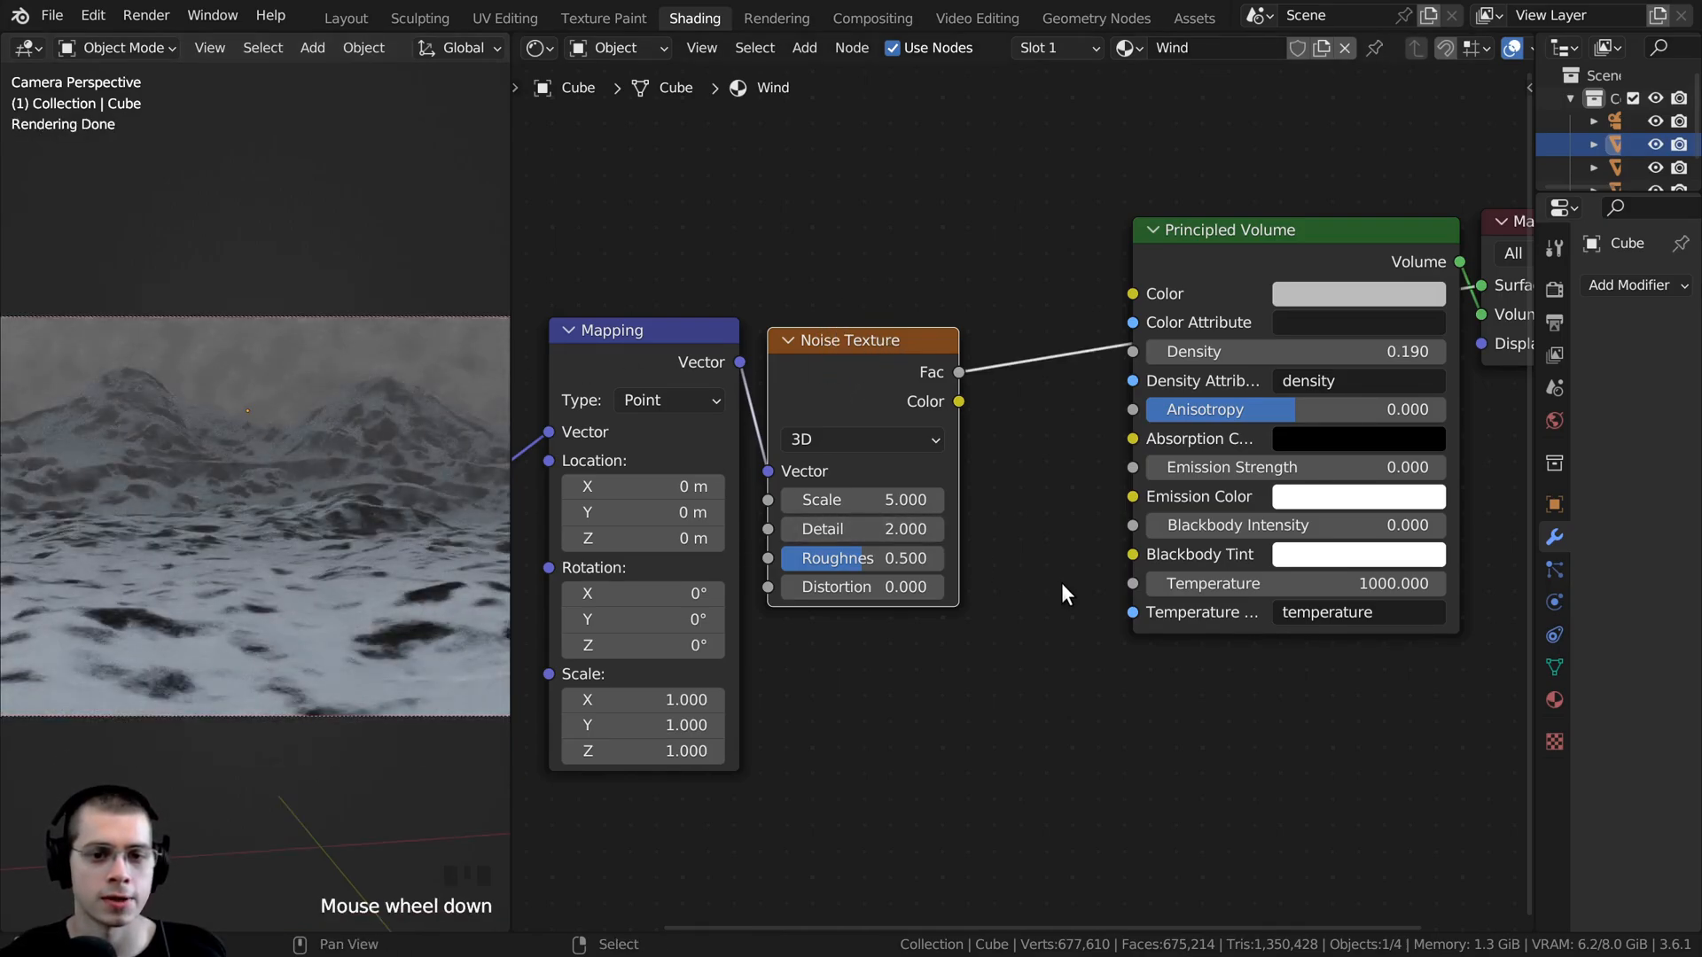
# - Set the Noise Texture's Scale to 3 and view the noise pattern on the cube from outside
pyautogui.click(835, 503)
pyautogui.write('3')
pyautogui.press('Return')
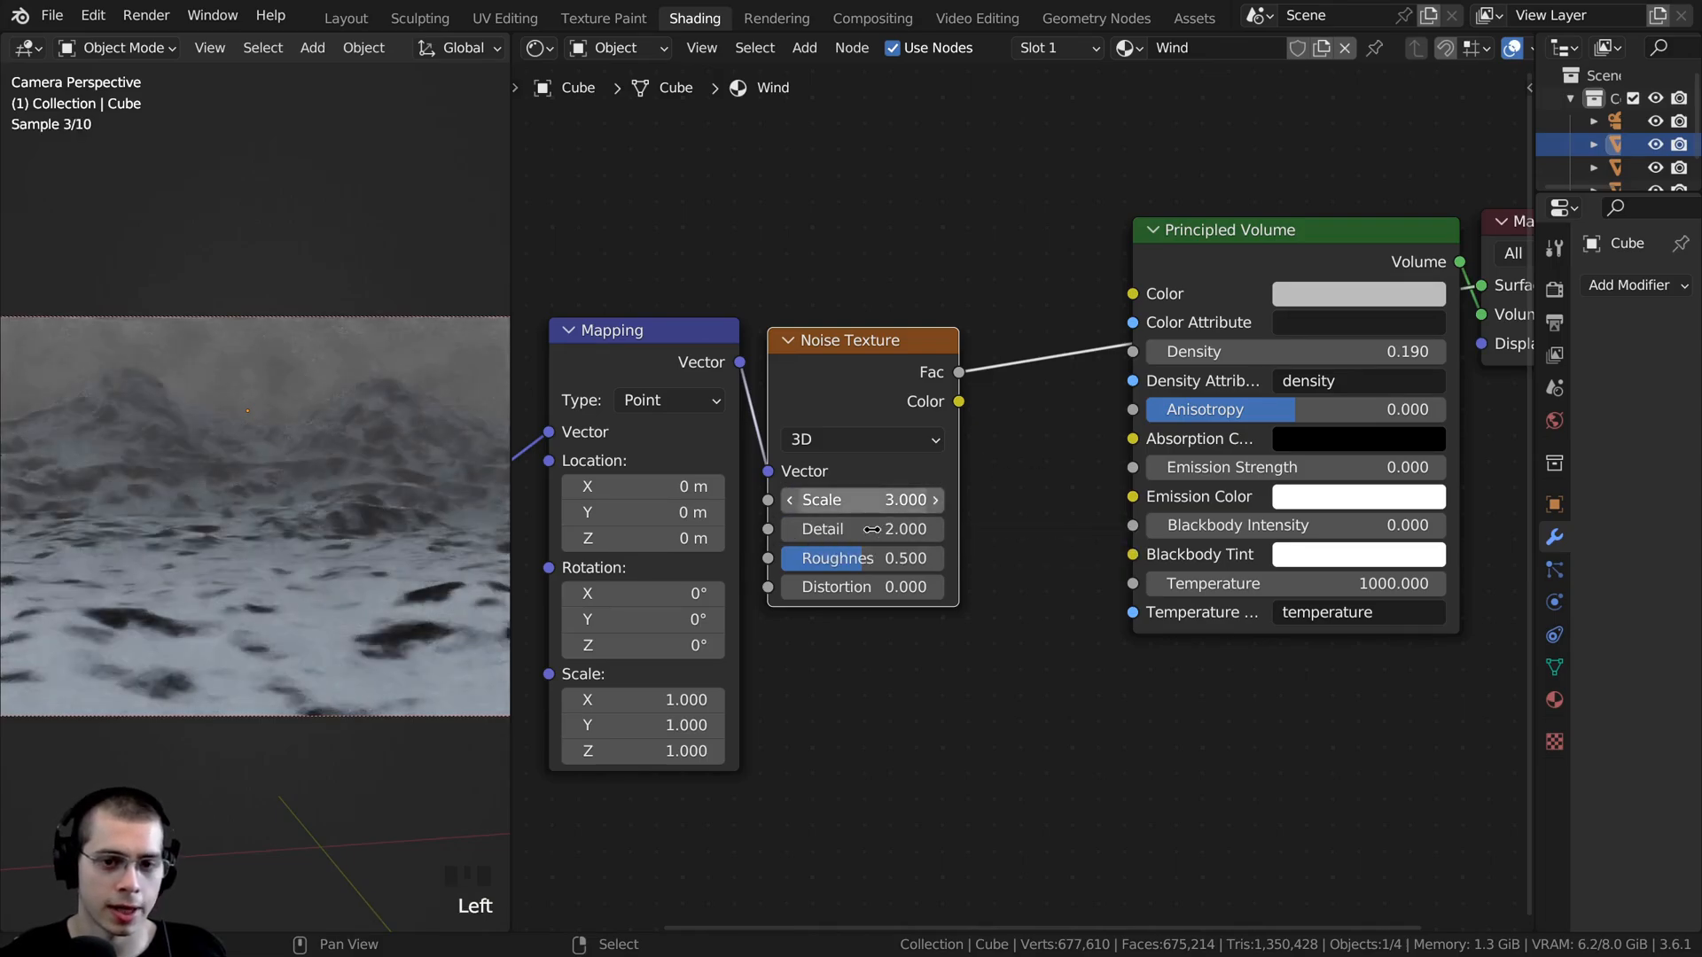
pyautogui.scroll(3, 880, 535)
pyautogui.moveTo(880, 536); pyautogui.dragTo(951, 515, button='middle')
pyautogui.scroll(-6, 311, 521)
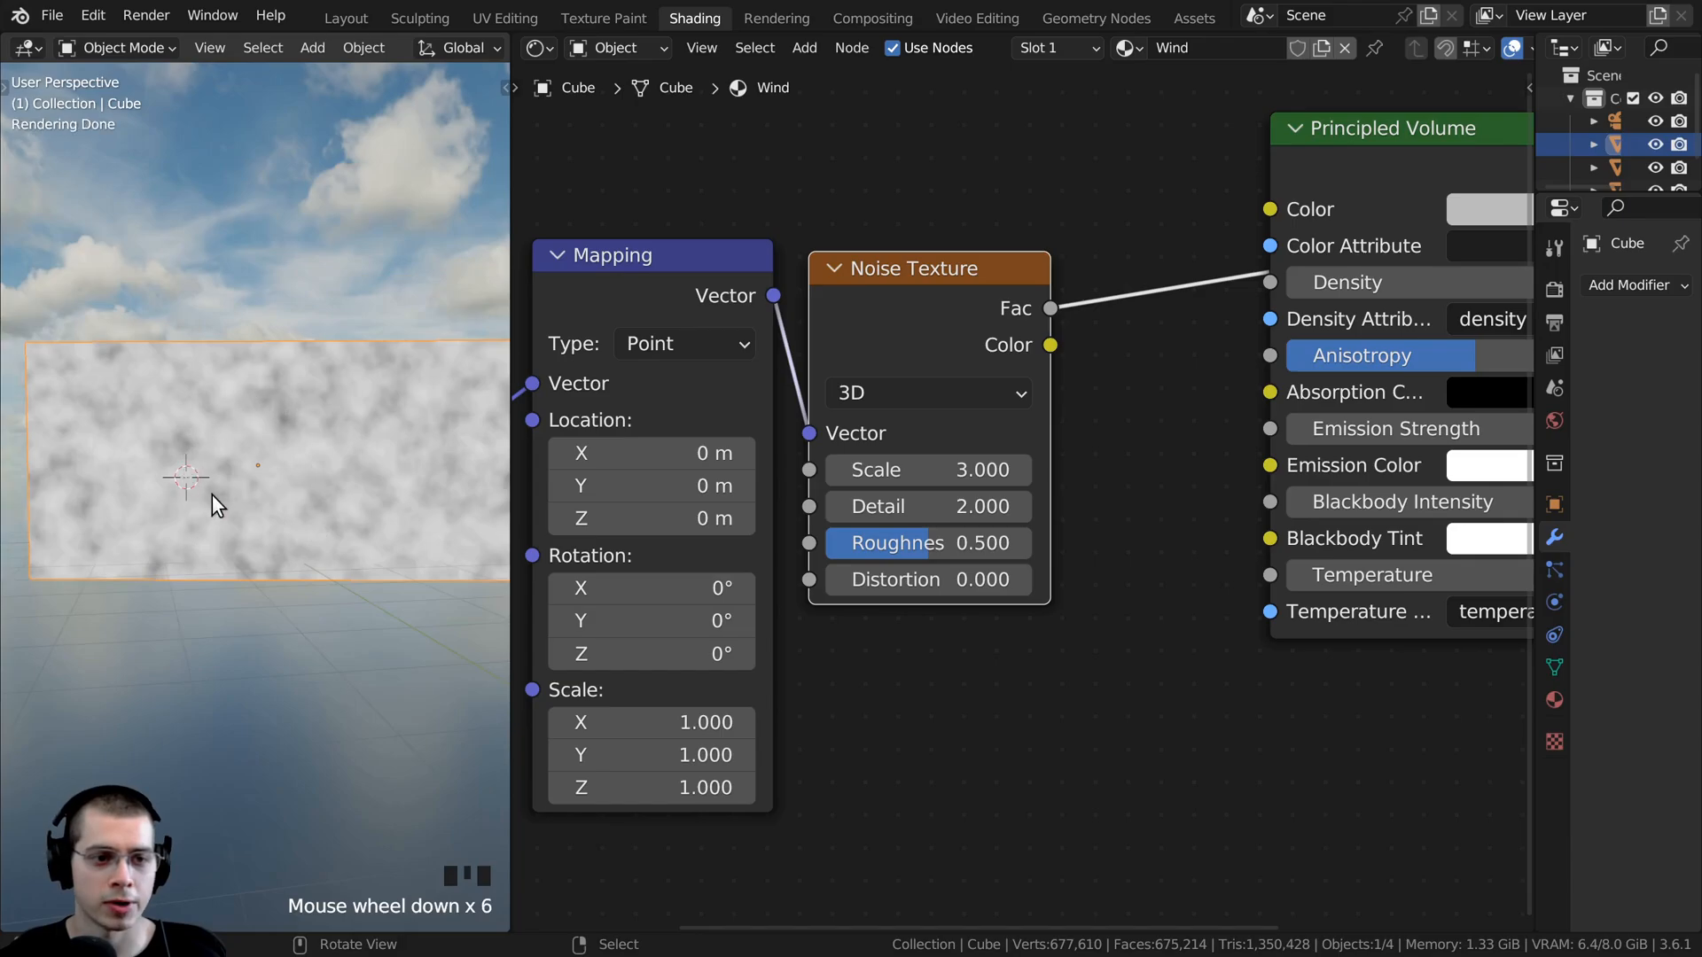
pyautogui.moveTo(211, 495); pyautogui.dragTo(212, 535, button='middle')
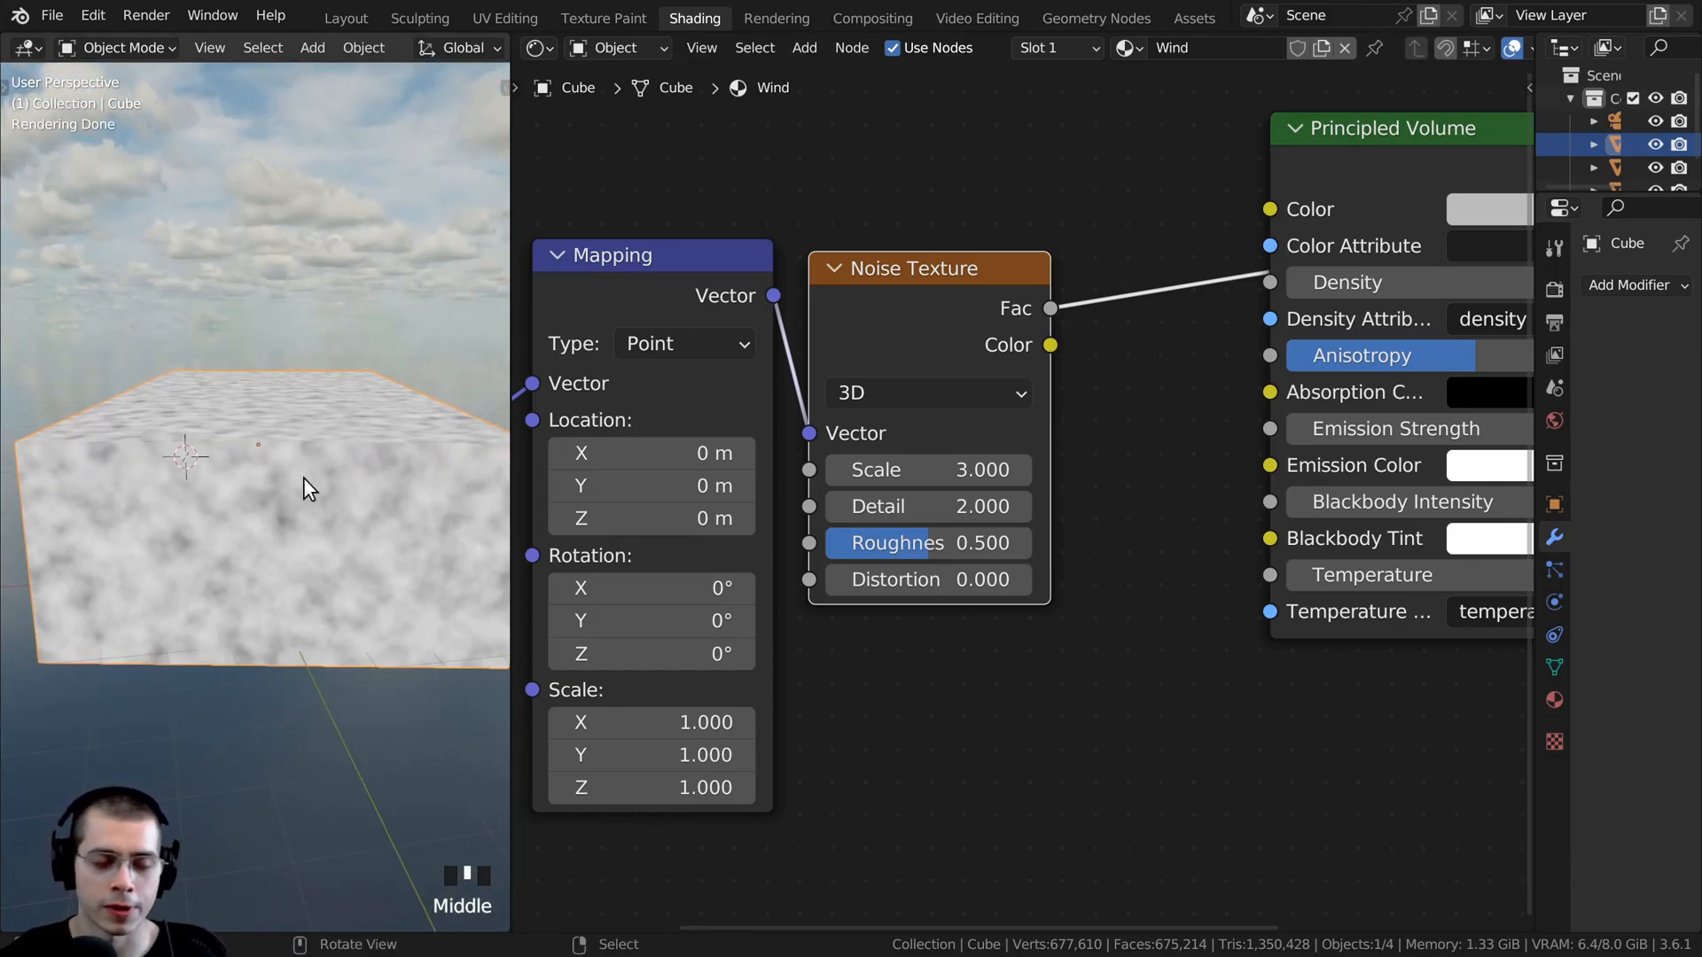
# - Set the Noise Texture's Detail to 15, Roughness to 0.7 and Distortion to 0.1, and inspect the pattern on the cube
pyautogui.scroll(1, 886, 496)
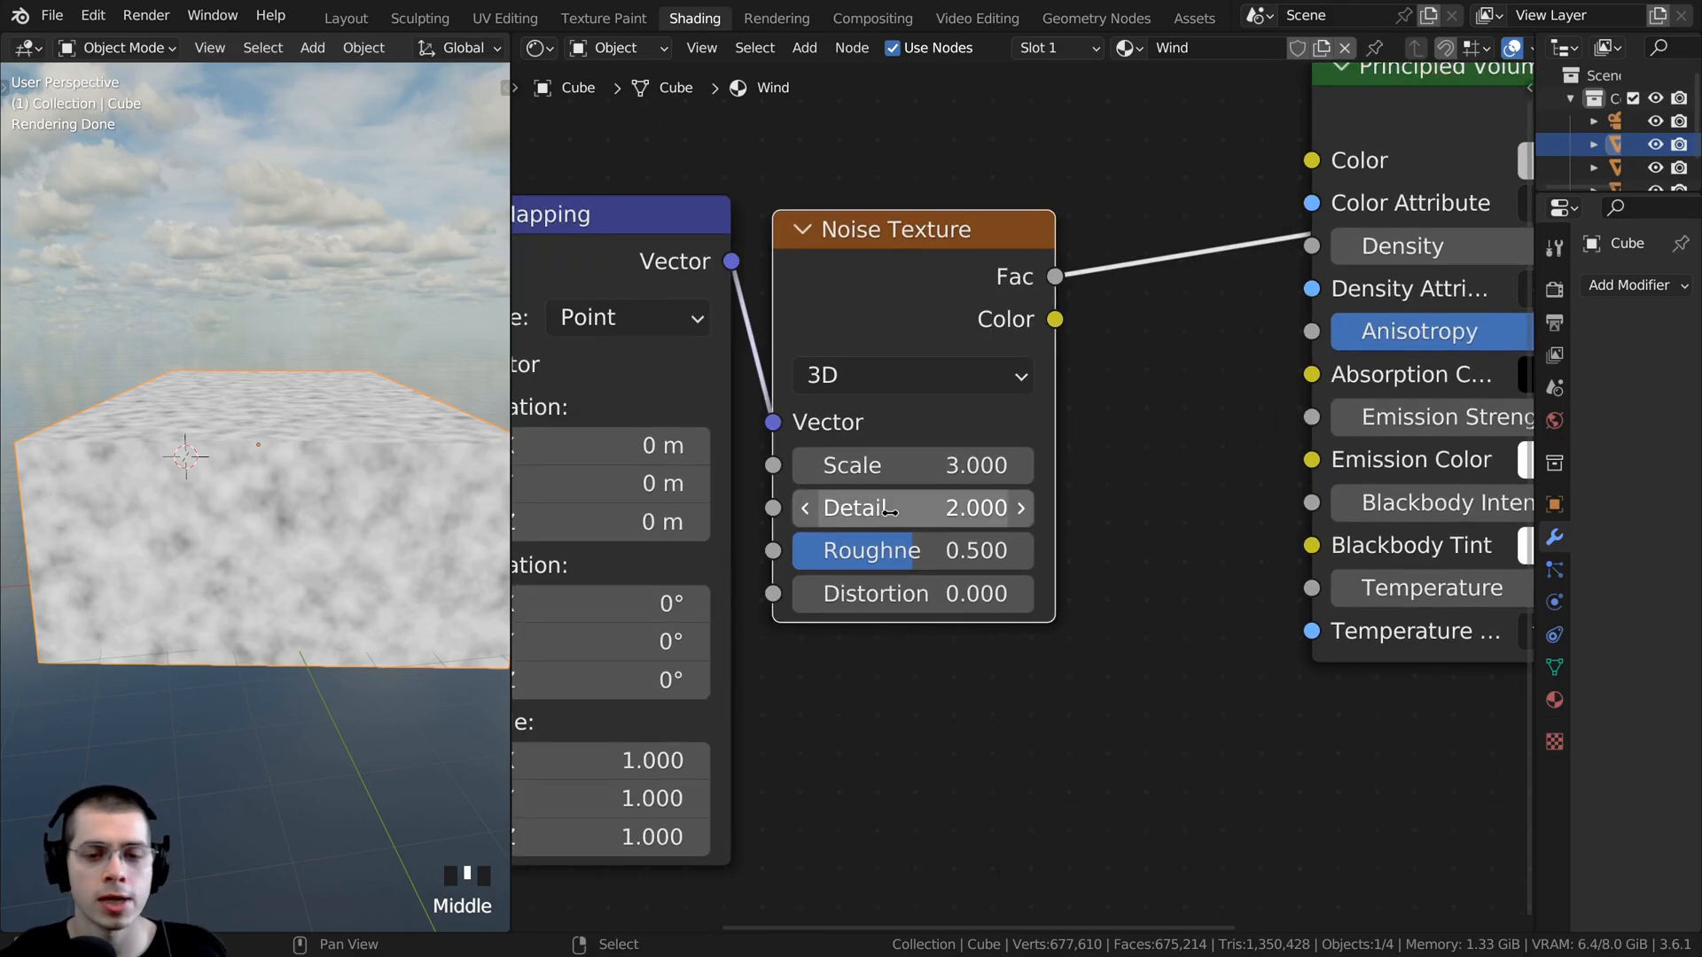
pyautogui.moveTo(877, 508); pyautogui.dragTo(939, 508)
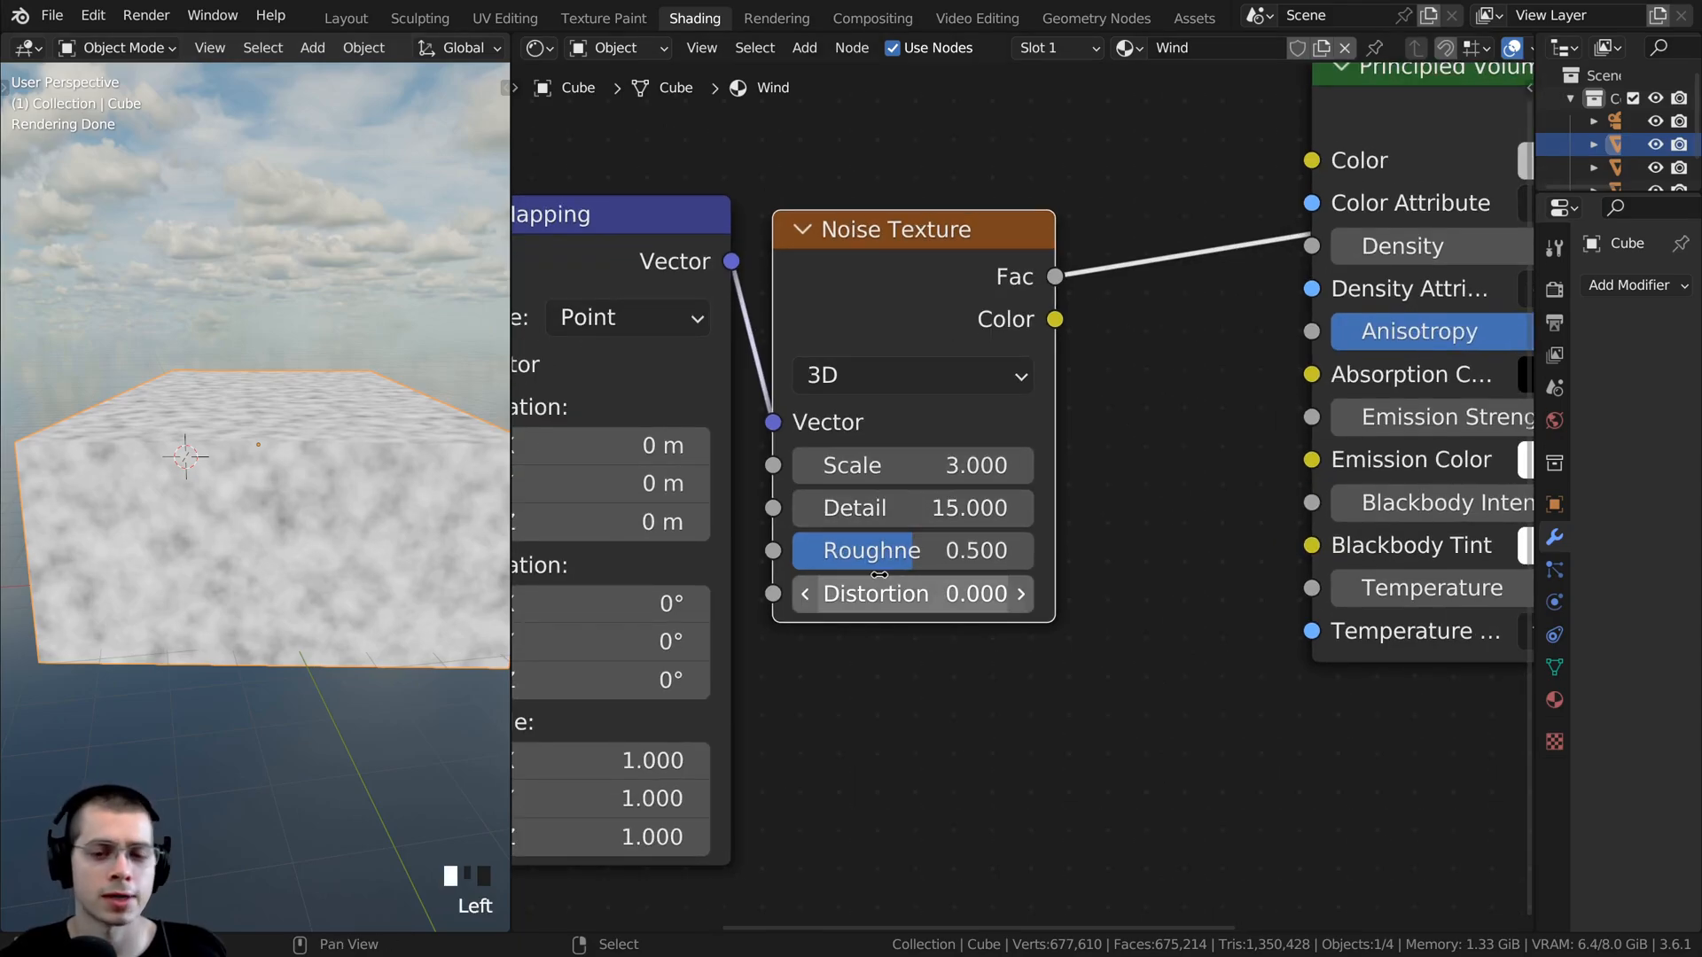
pyautogui.click(913, 550)
pyautogui.write('0.5')
pyautogui.click(916, 544)
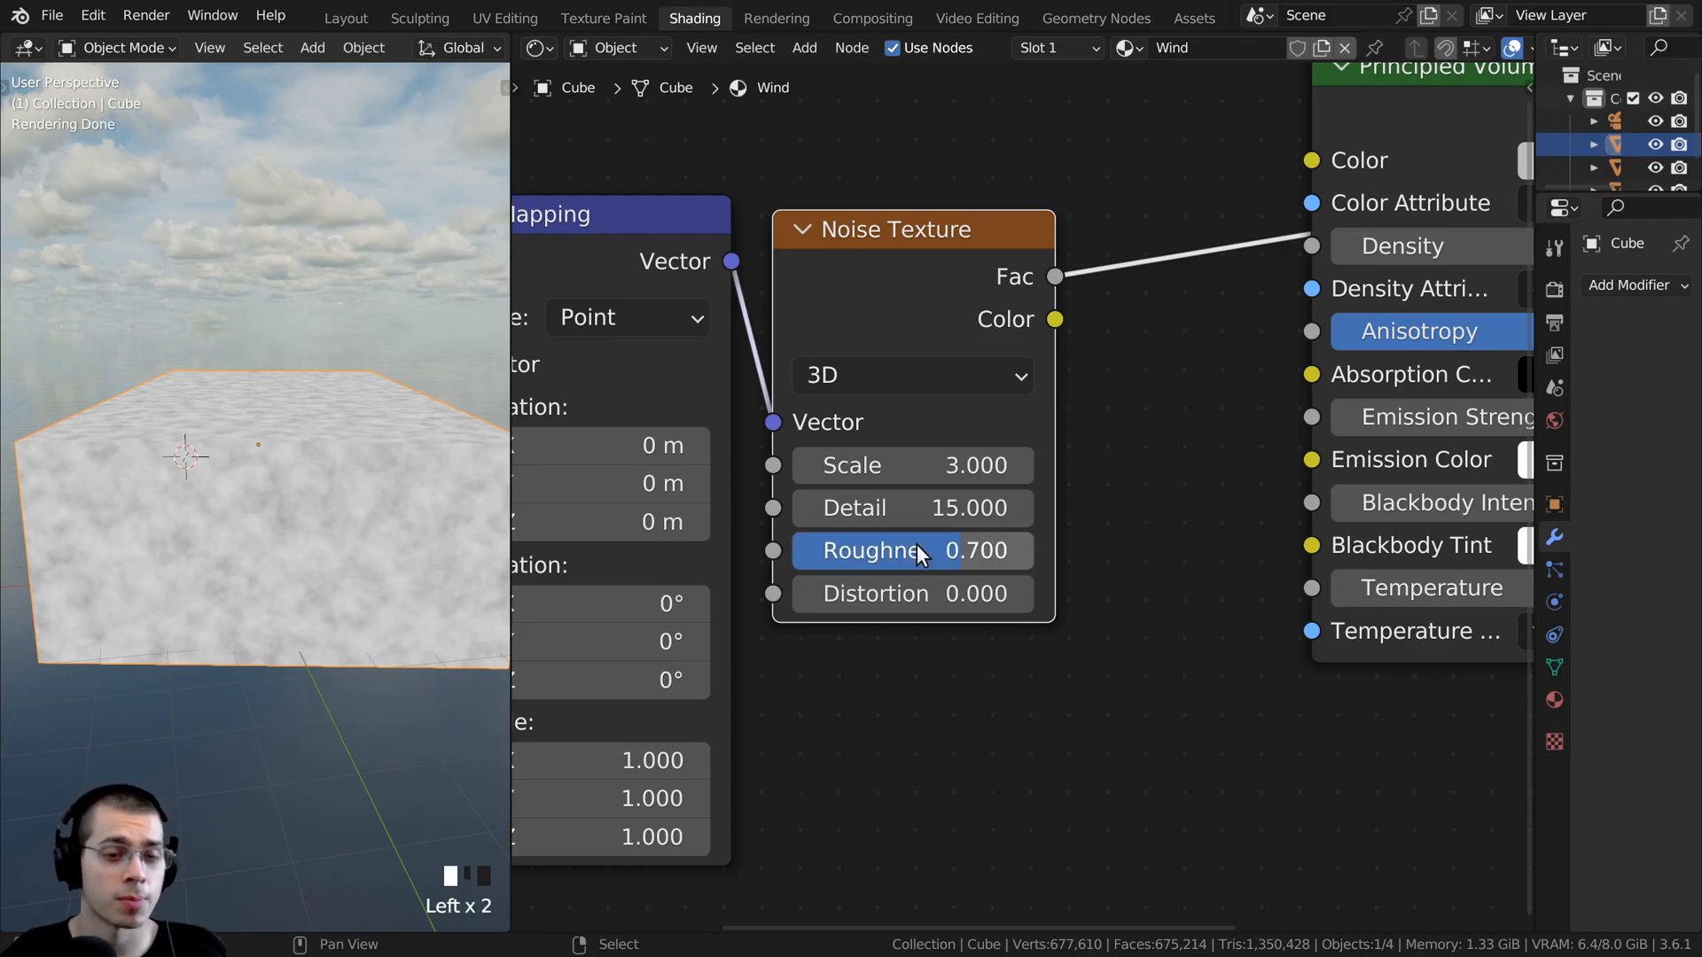
pyautogui.doubleClick(961, 592)
pyautogui.write('.1')
pyautogui.click(1390, 695)
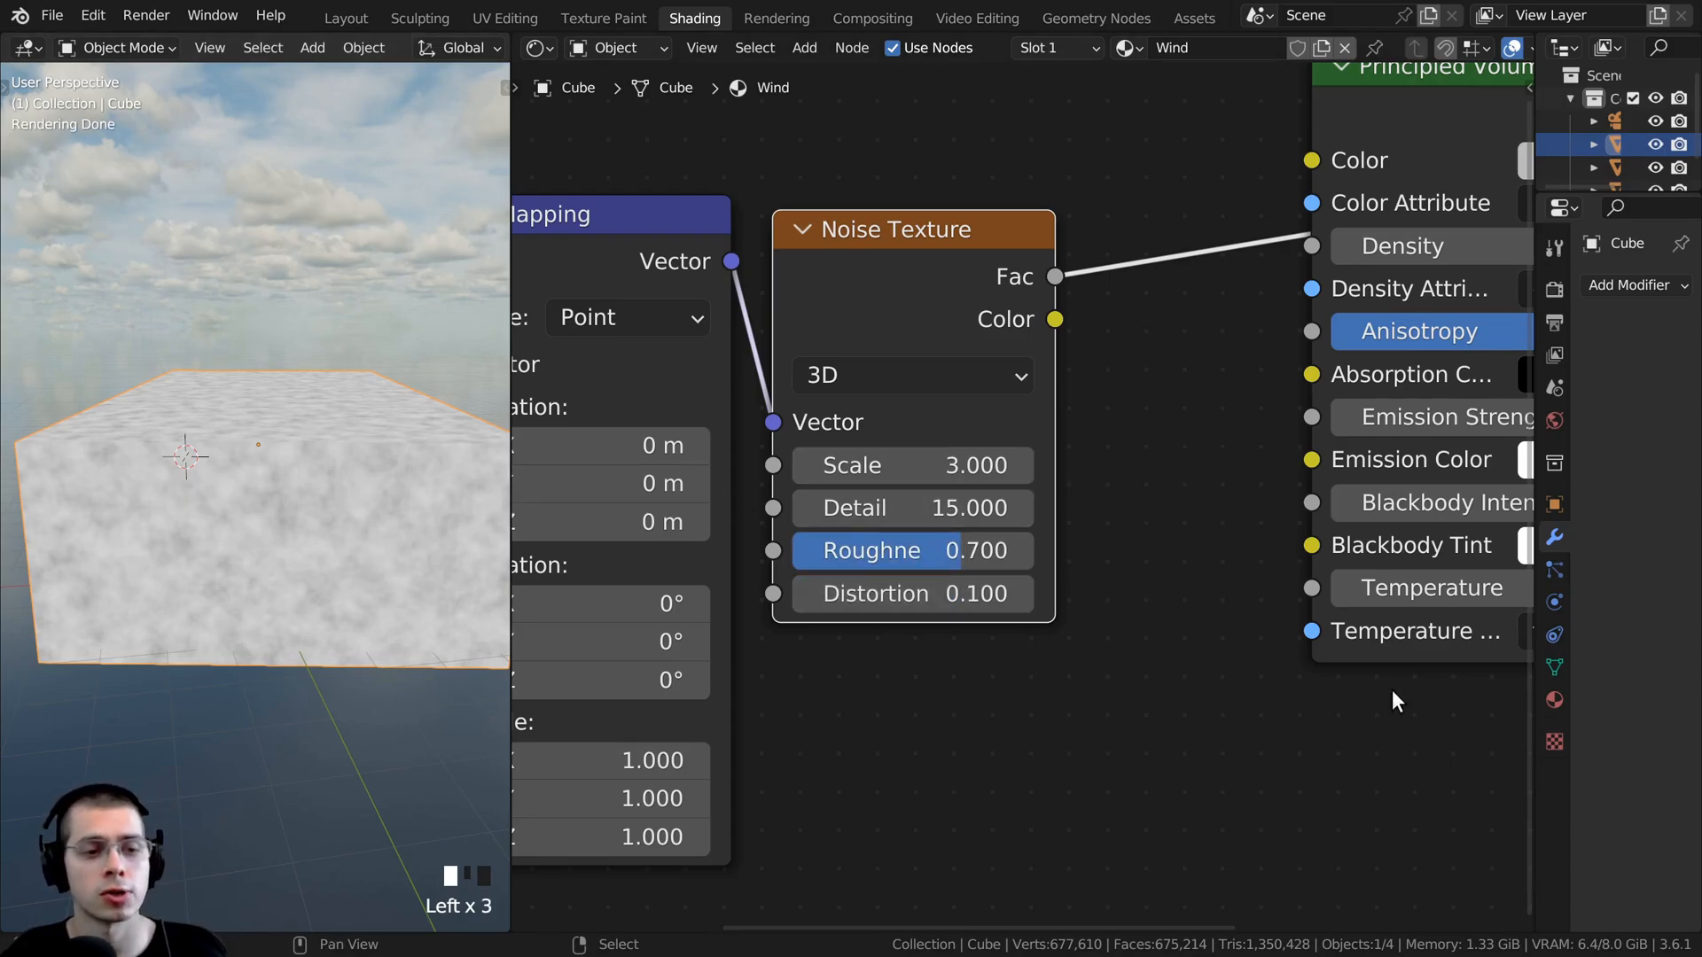
pyautogui.moveTo(501, 665); pyautogui.dragTo(476, 682, button='middle')
pyautogui.scroll(-2, 1073, 431)
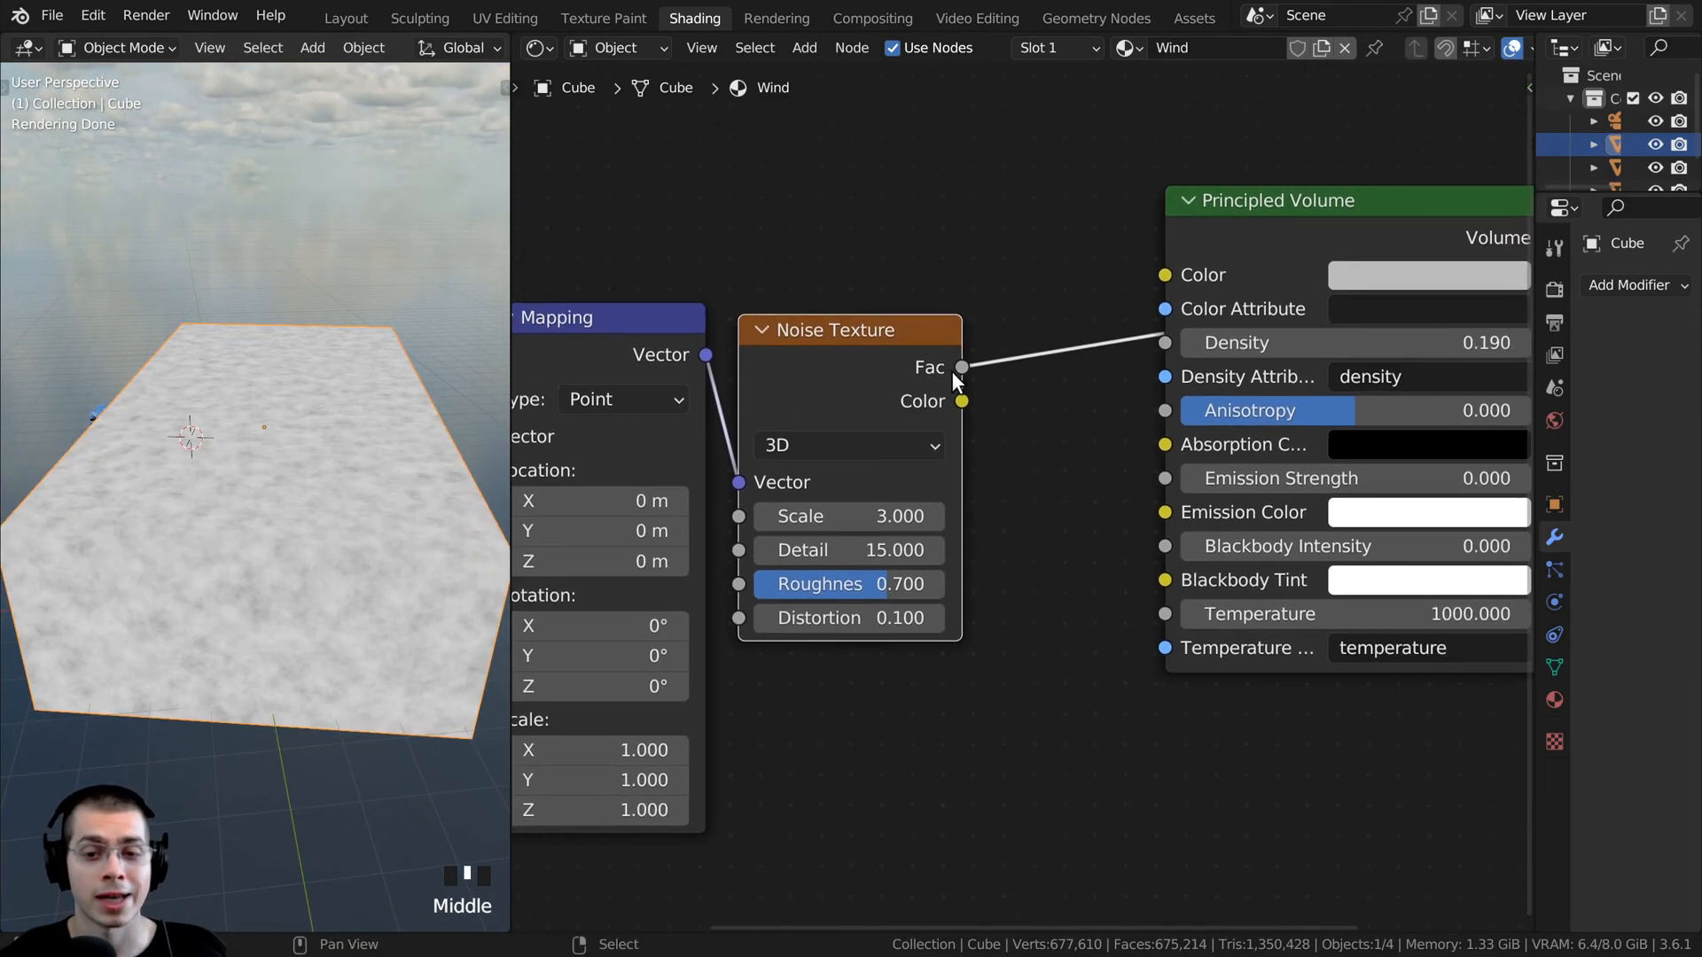
# - Connect the Noise Texture's Fac output to the Principled Volume's Density and remove its preview link from the Material Output's Surface
pyautogui.moveTo(961, 367); pyautogui.dragTo(1168, 349)
pyautogui.middleClick(388, 476)
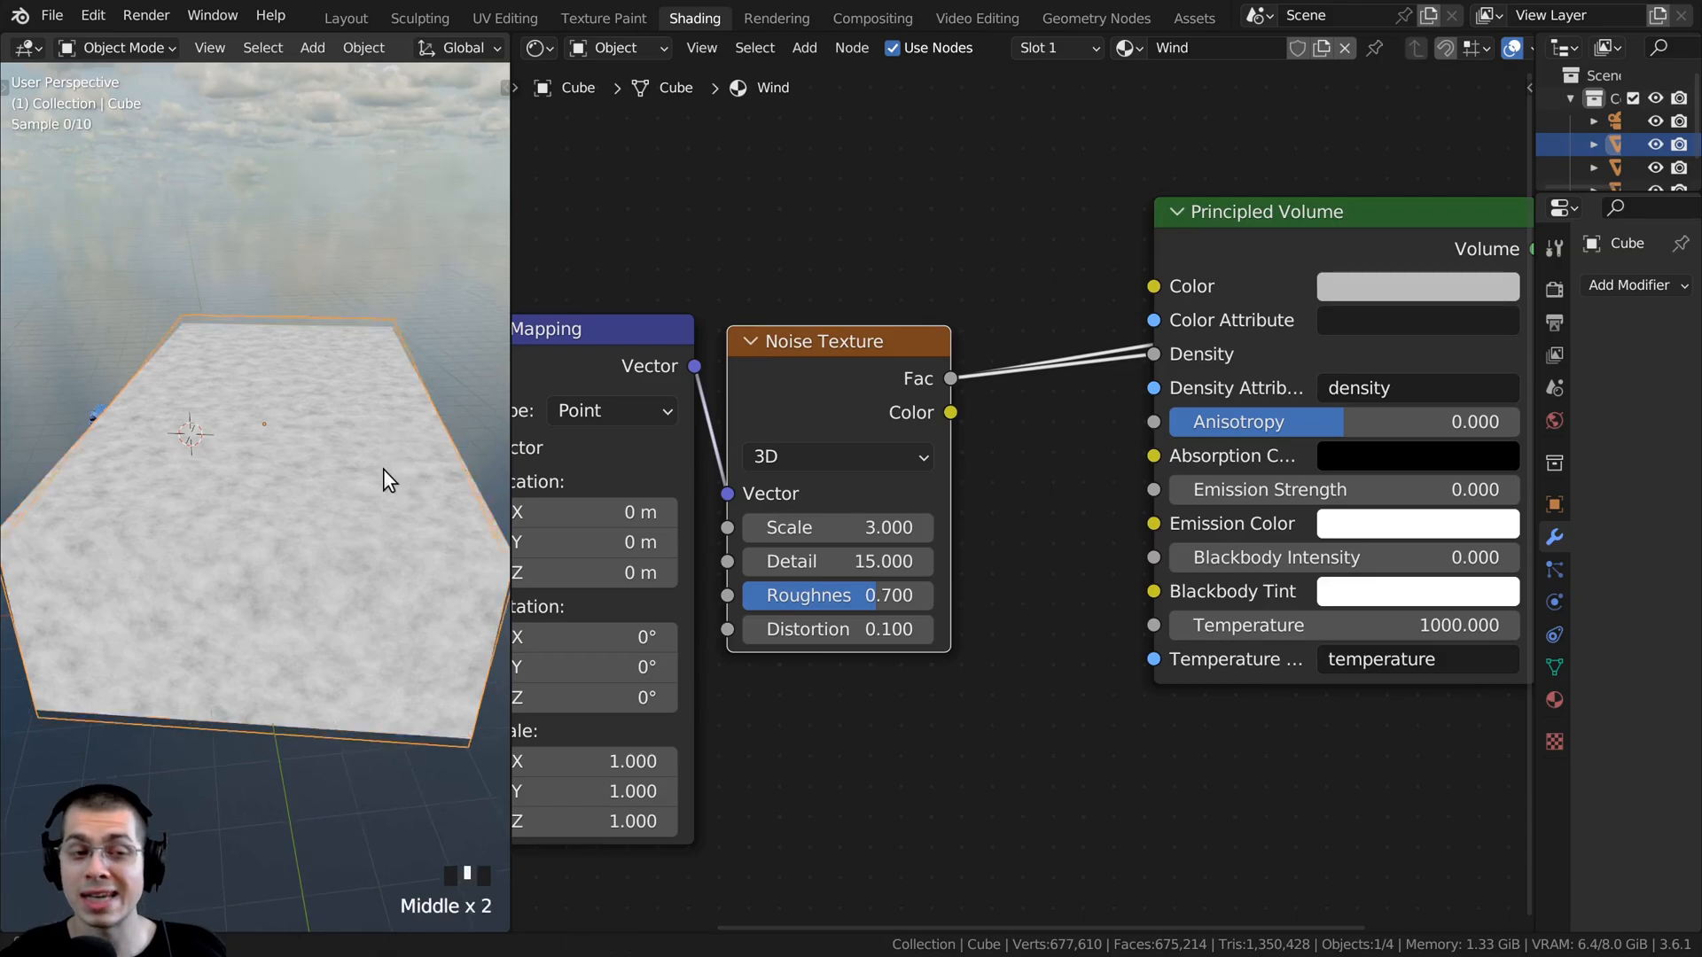
pyautogui.moveTo(384, 479); pyautogui.dragTo(398, 336, button='middle')
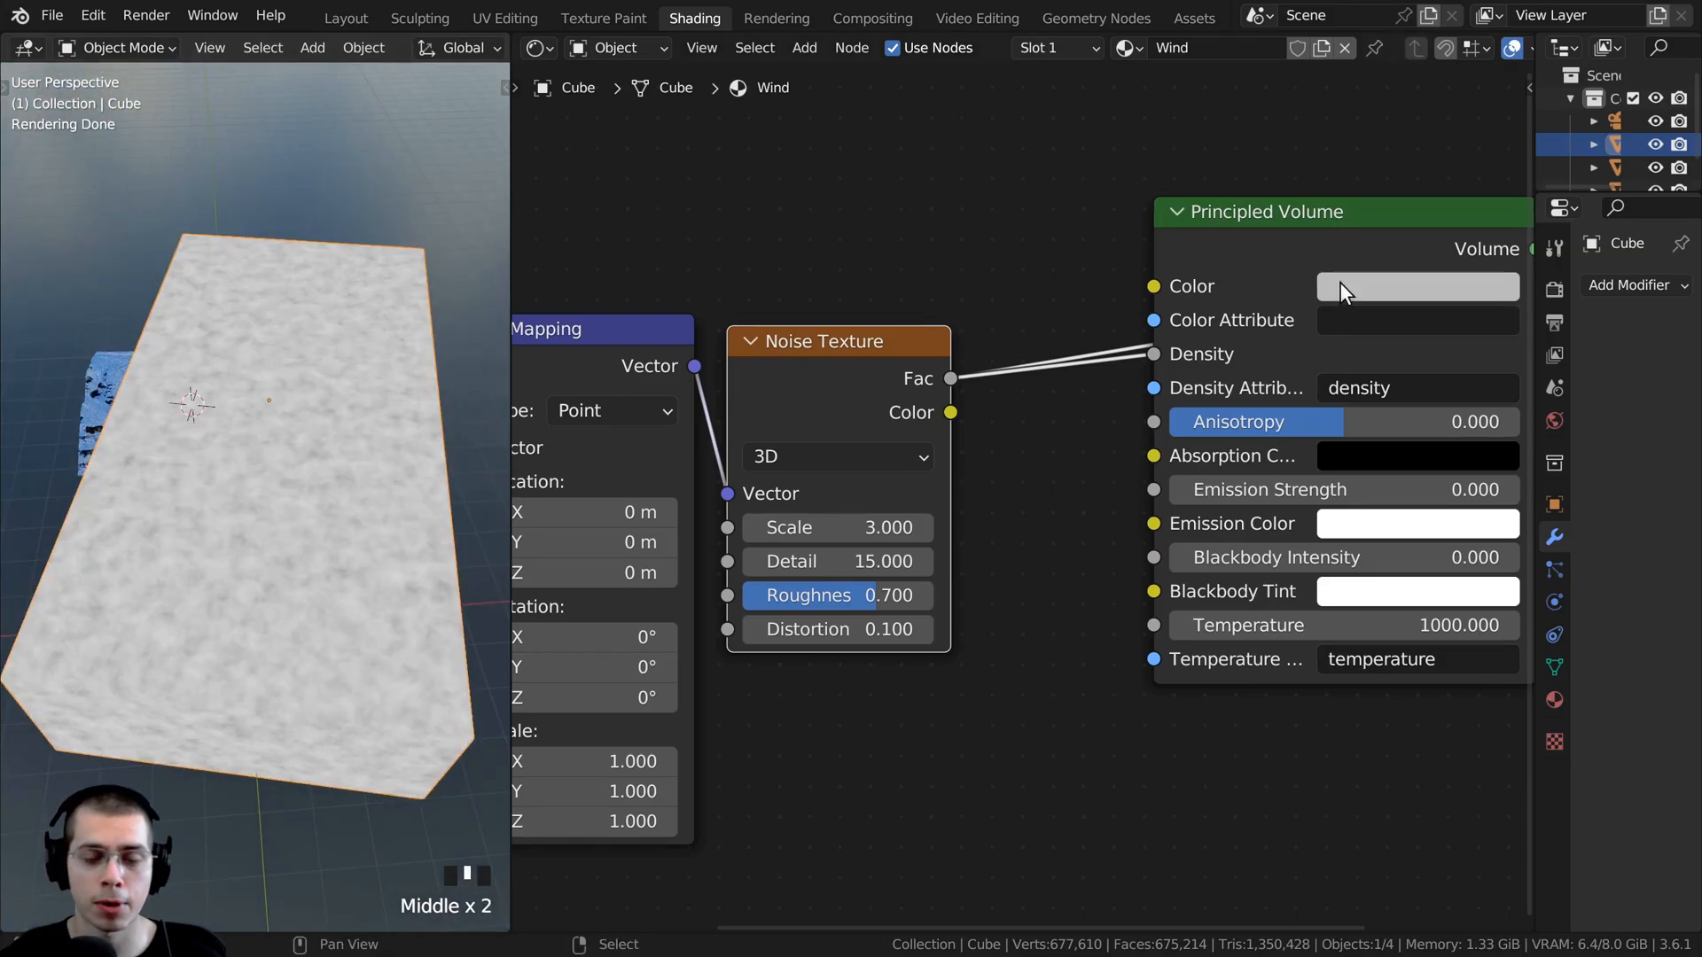
pyautogui.moveTo(1340, 282); pyautogui.dragTo(1072, 367, button='middle')
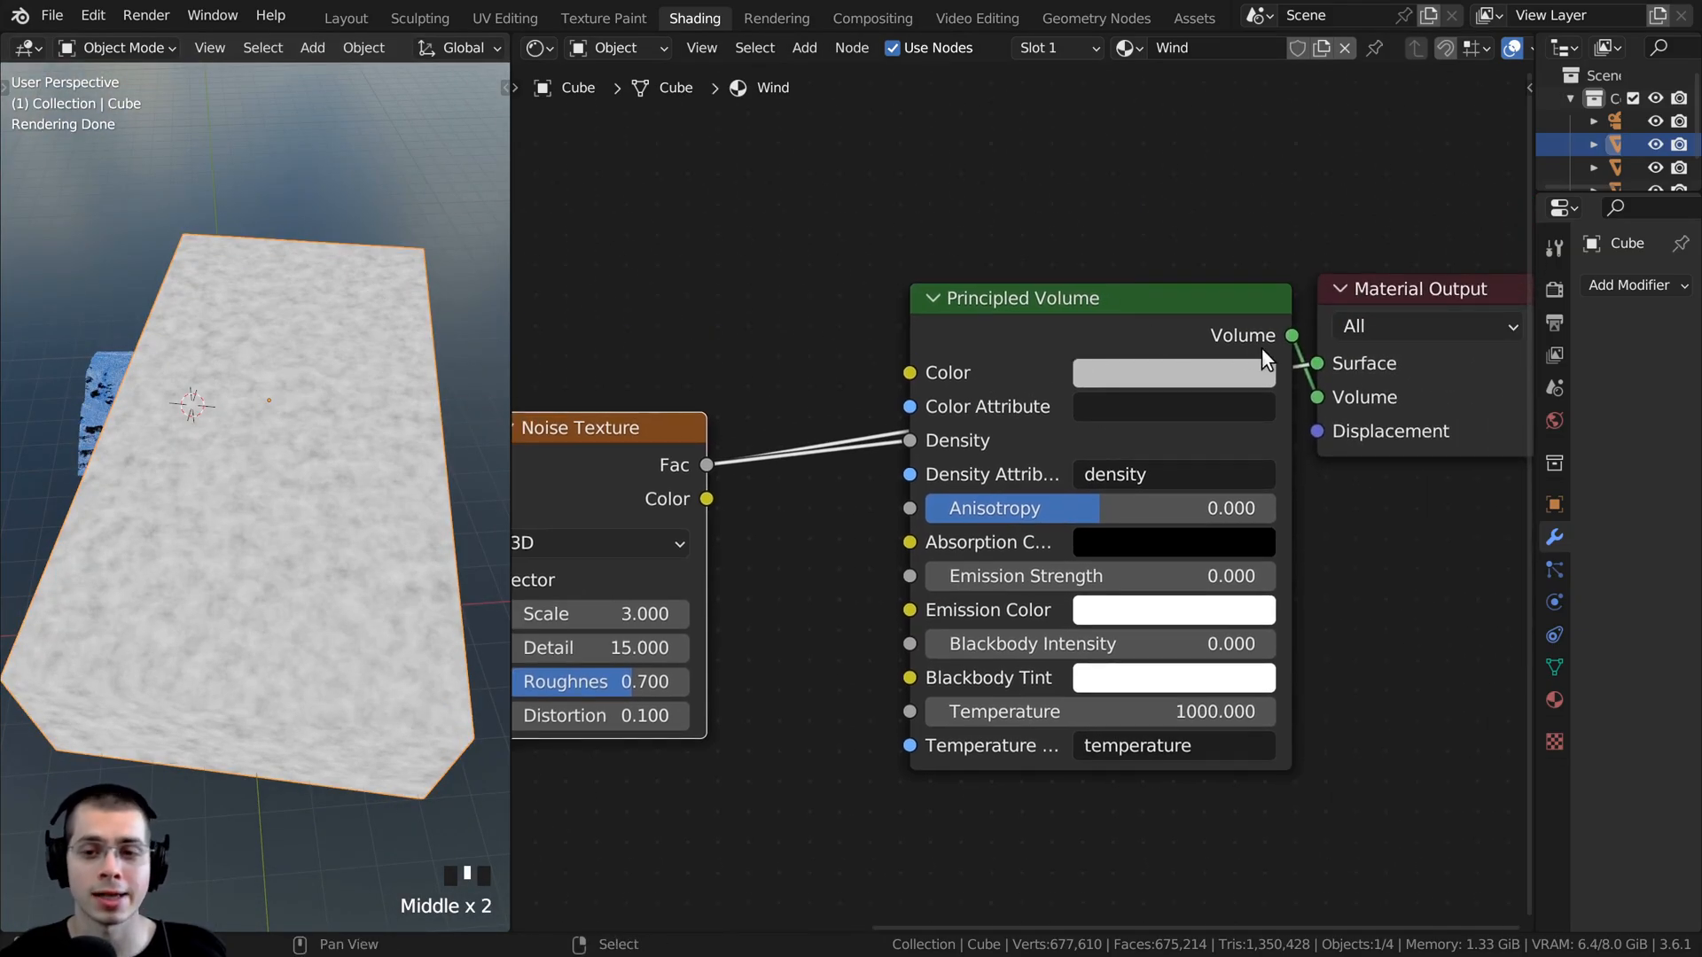
pyautogui.moveTo(1014, 359); pyautogui.dragTo(935, 381)
pyautogui.moveTo(1319, 361); pyautogui.dragTo(1244, 156)
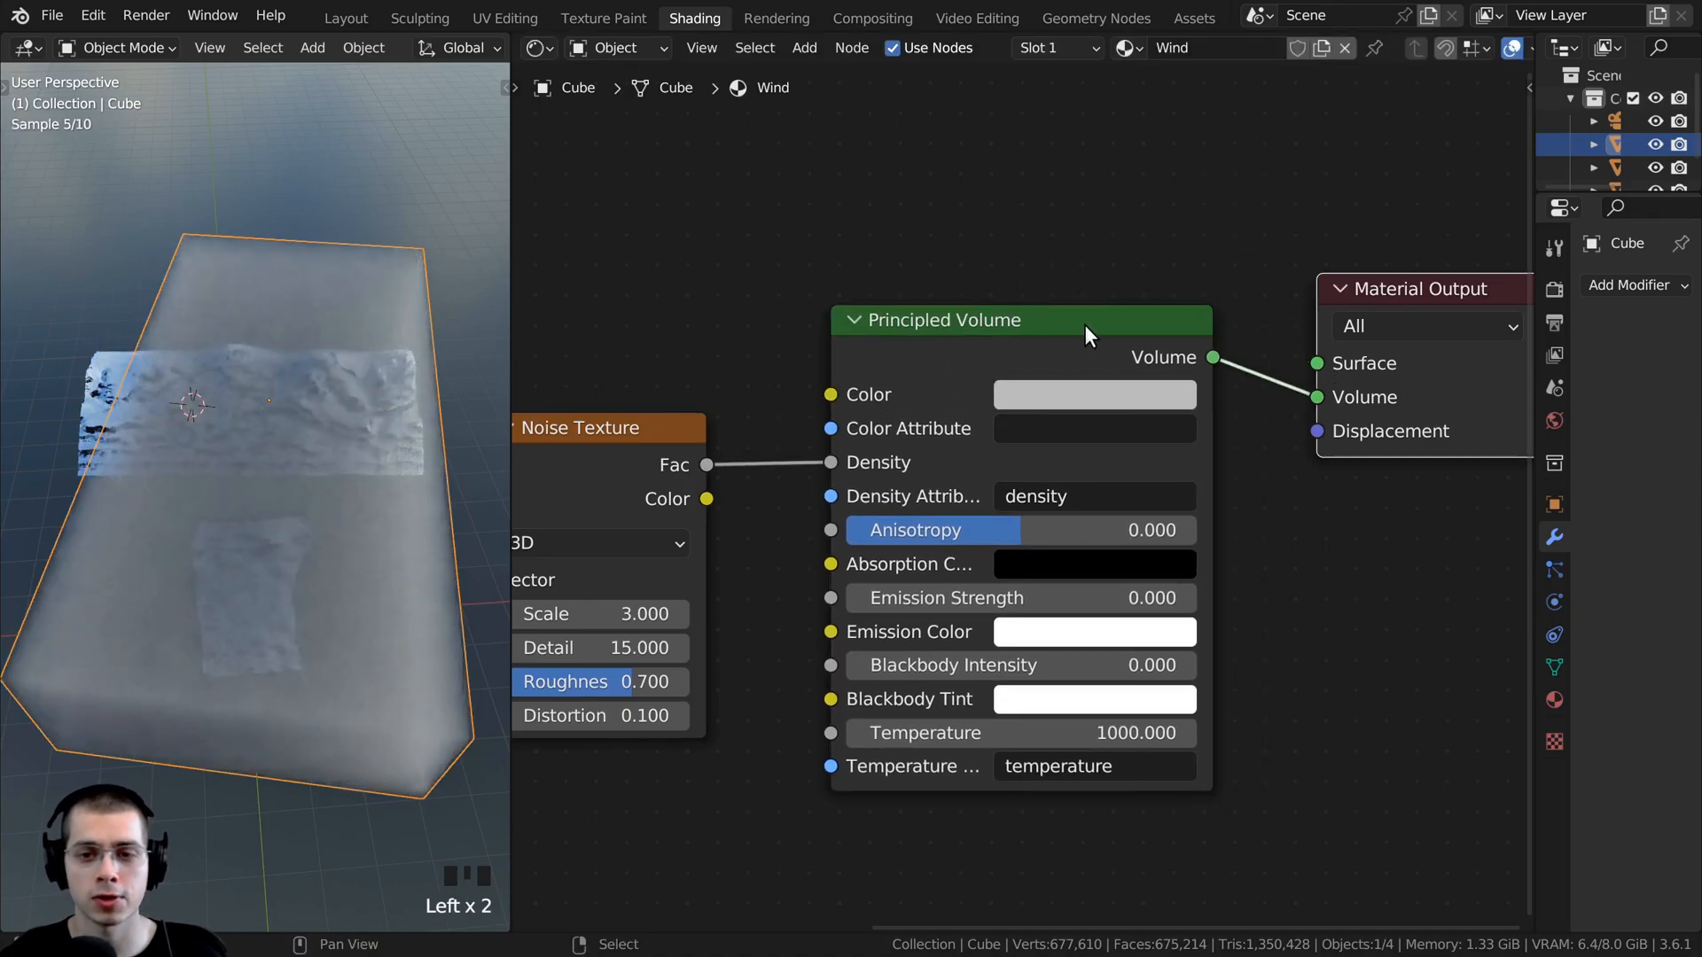
pyautogui.moveTo(1083, 325); pyautogui.dragTo(1083, 308)
# - Look through the camera and widen the 3D viewport beside the node editor
pyautogui.press('KP_0')
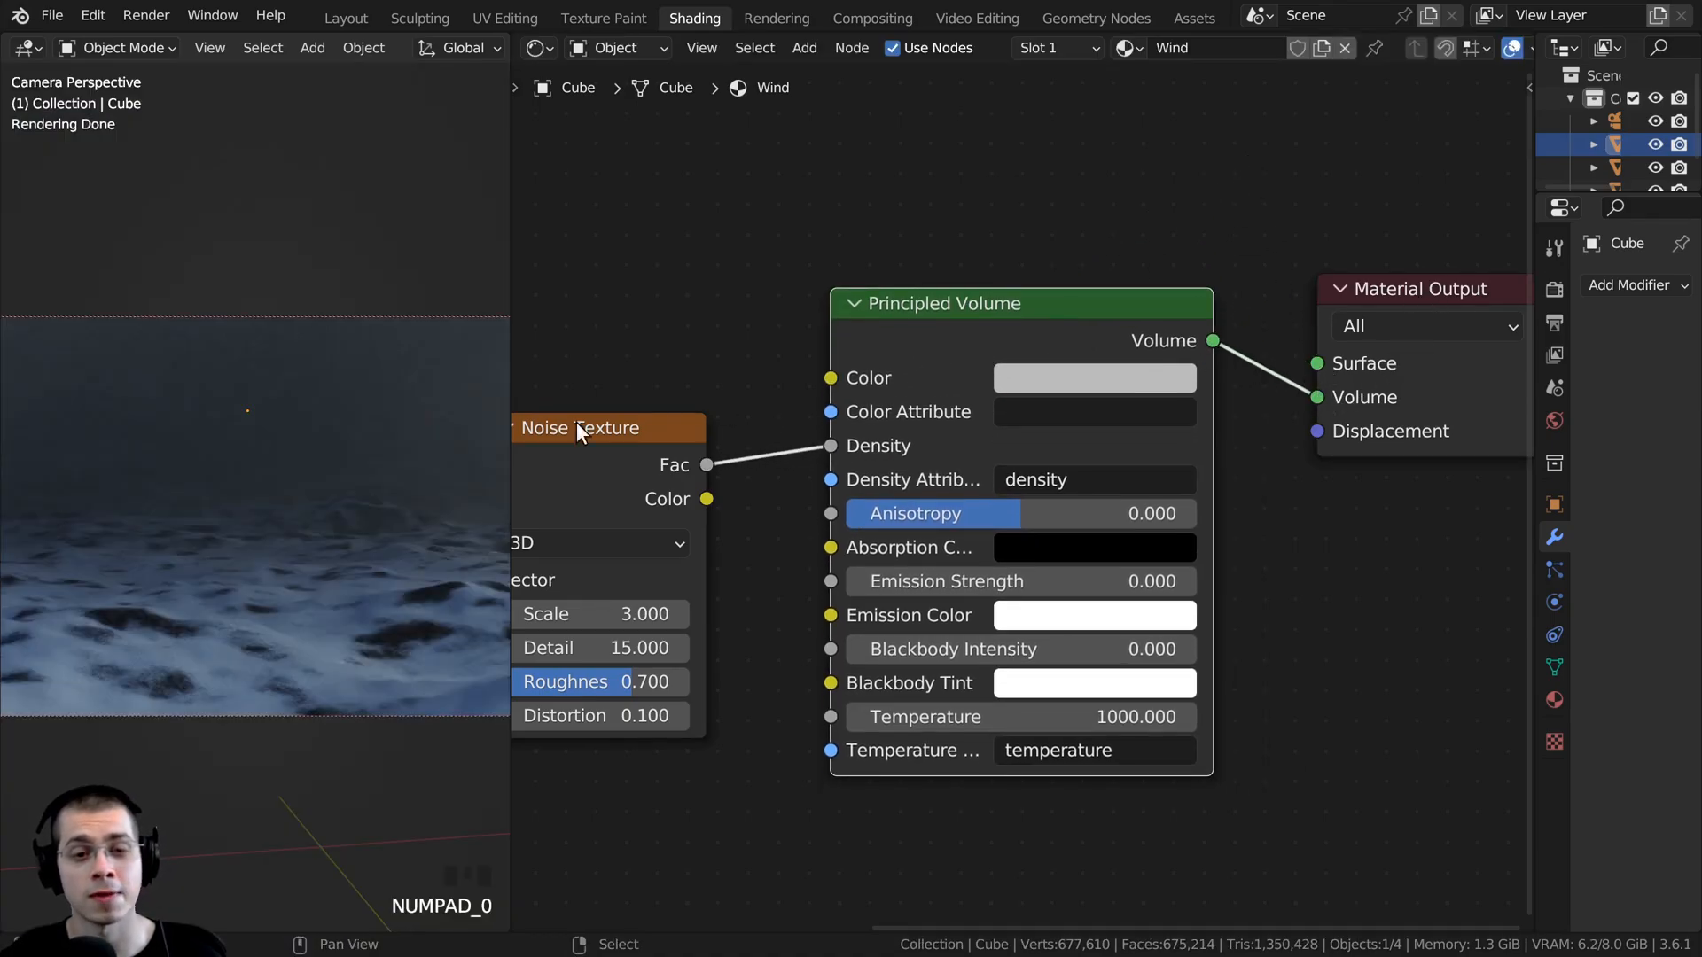
pyautogui.scroll(-2, 489, 422)
pyautogui.moveTo(510, 421); pyautogui.dragTo(771, 373)
pyautogui.scroll(2, 423, 327)
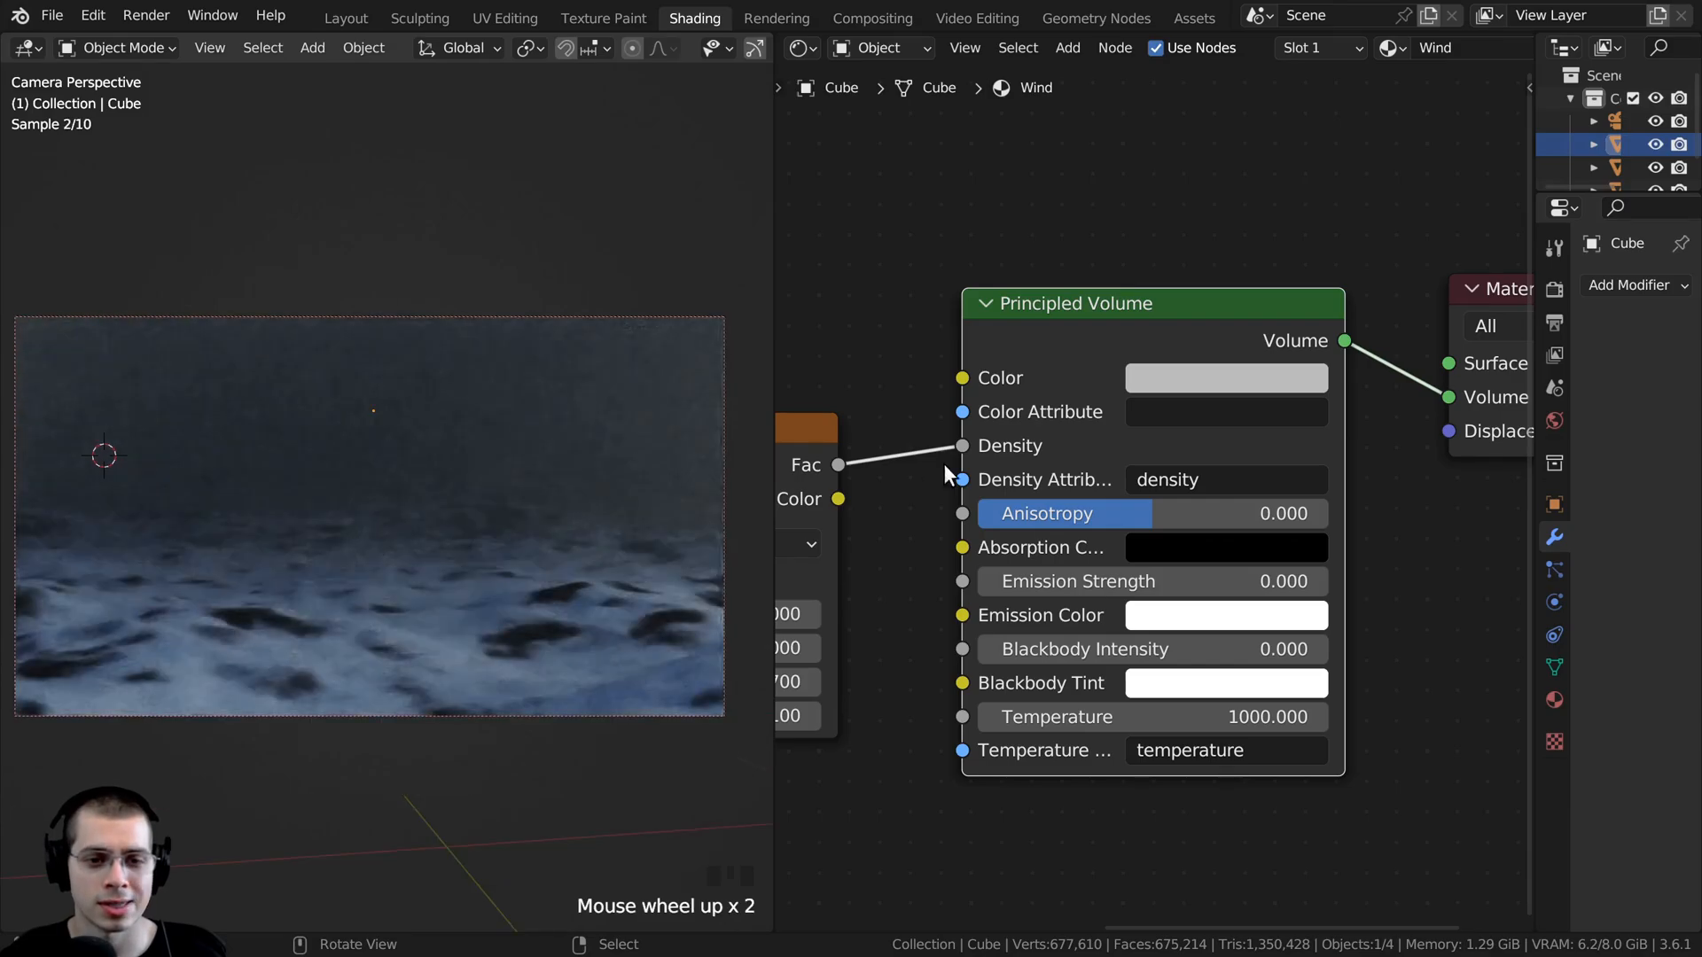
pyautogui.moveTo(944, 464); pyautogui.dragTo(1148, 458, button='middle')
# - Insert a Color Ramp between the Noise Texture's Fac output and the Principled Volume's Density
pyautogui.click(885, 438)
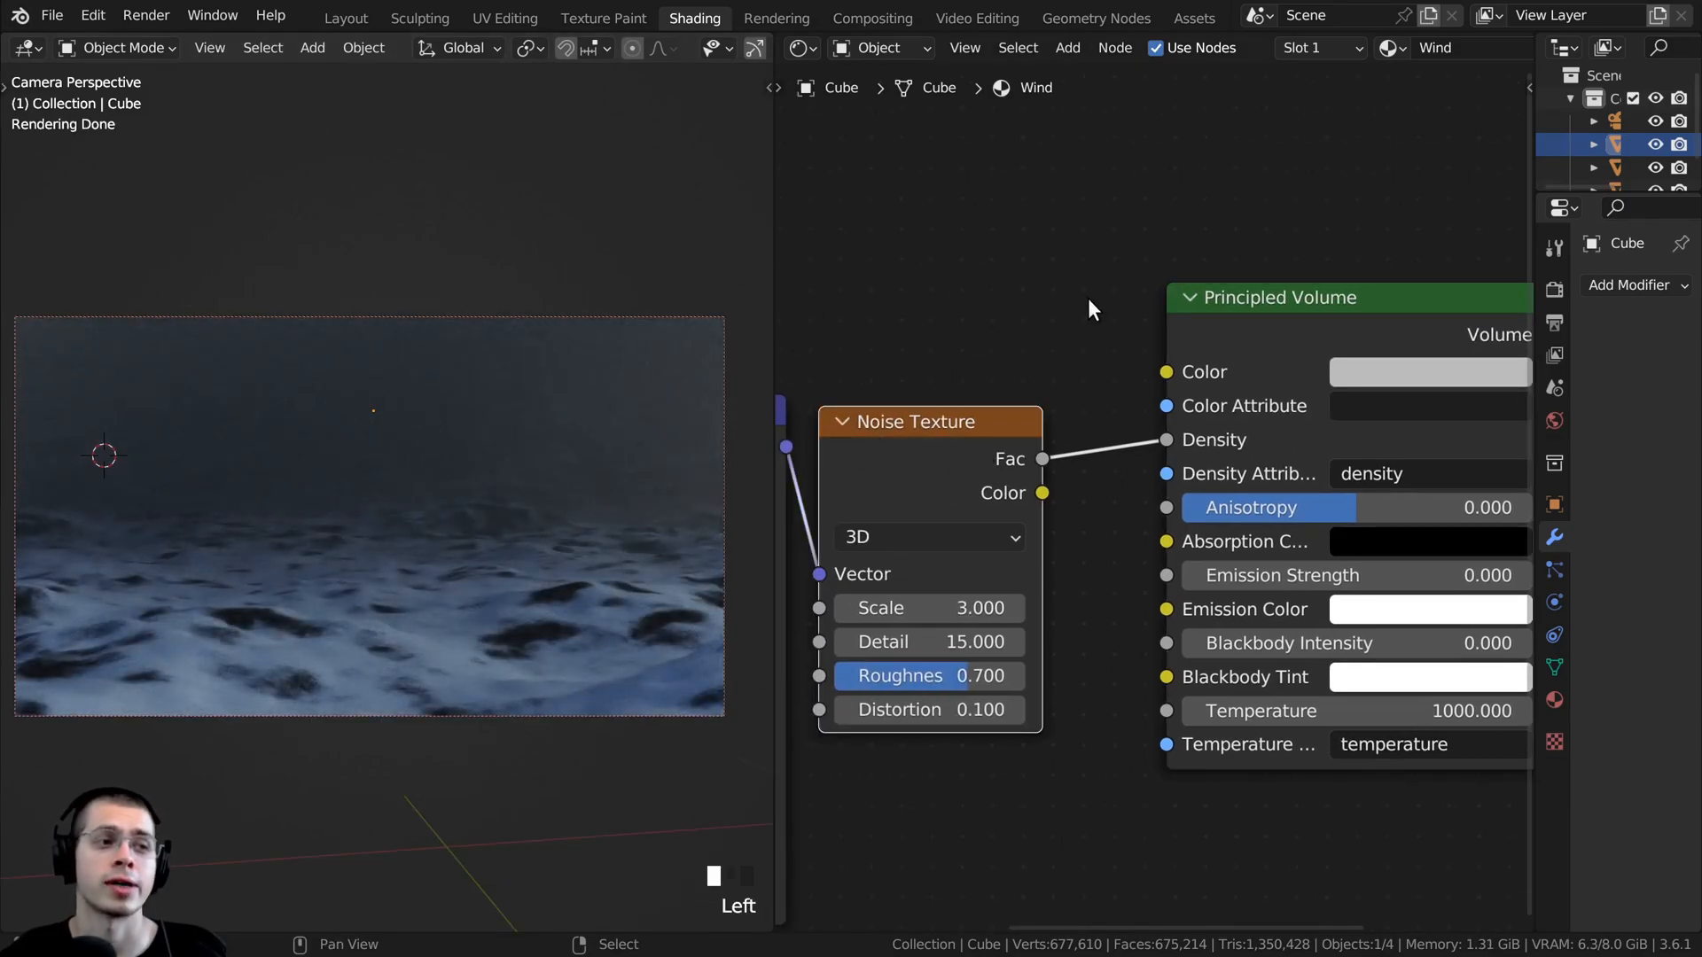
pyautogui.scroll(1, 1088, 298)
pyautogui.hotkey('shift', 'a')
pyautogui.click(1055, 268)
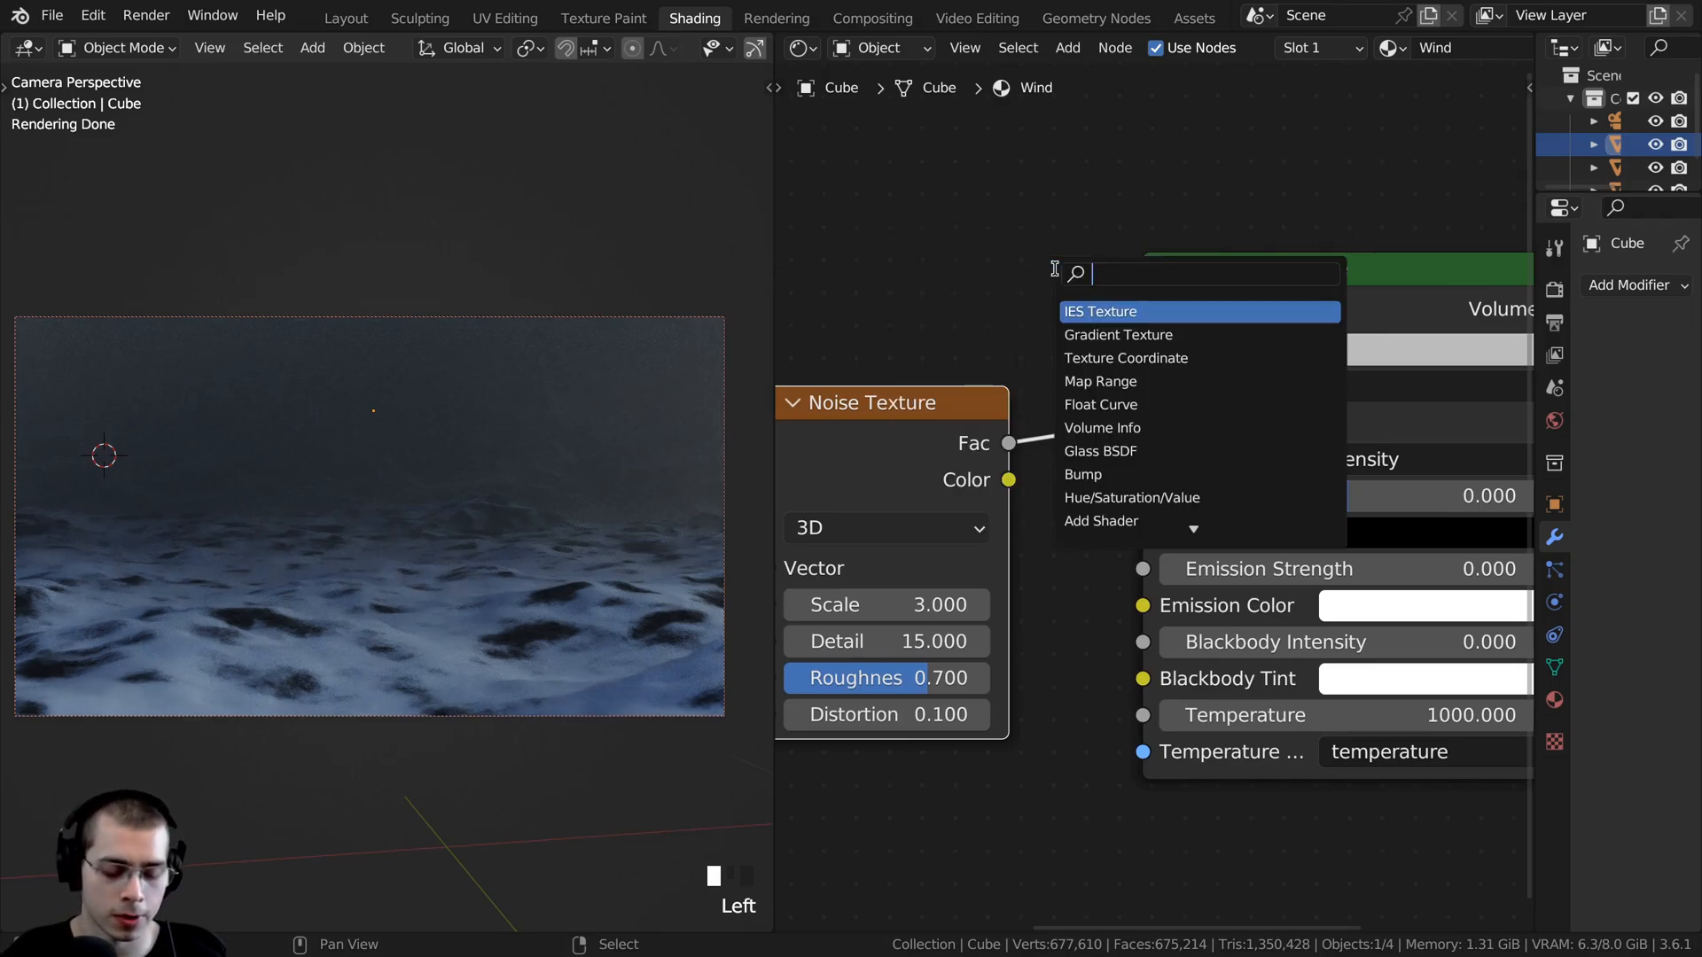
pyautogui.write('col')
pyautogui.click(1091, 333)
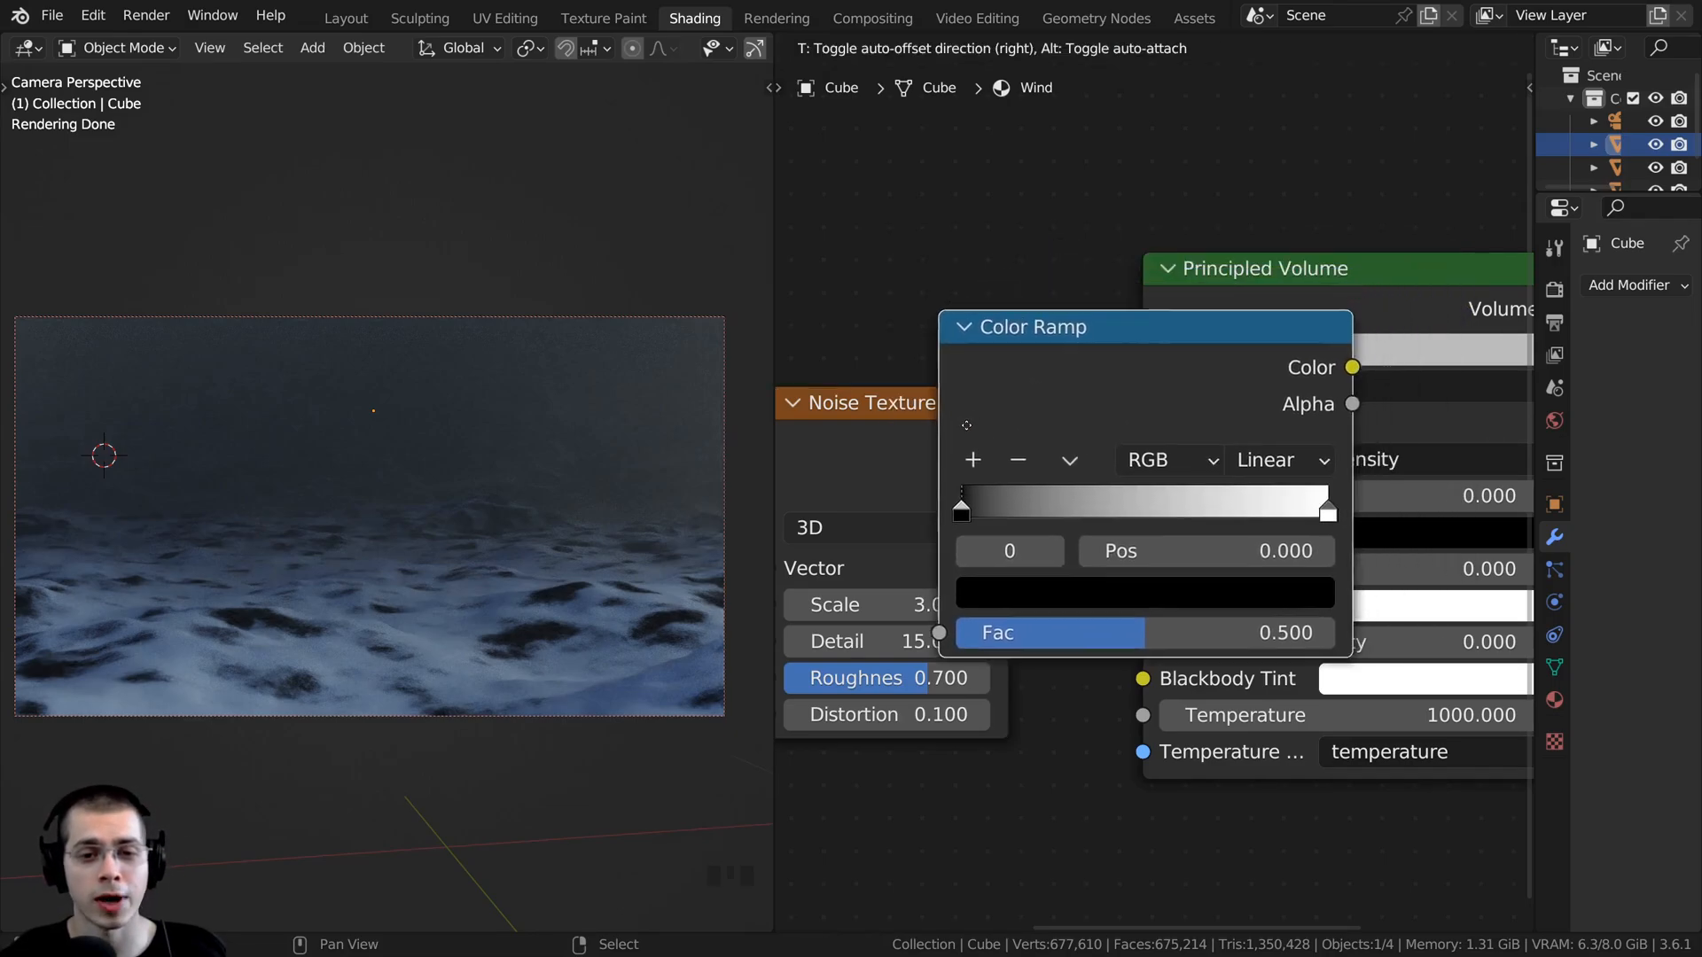
pyautogui.click(1121, 368)
pyautogui.scroll(-6, 1063, 399)
pyautogui.moveTo(1022, 455); pyautogui.dragTo(1020, 452)
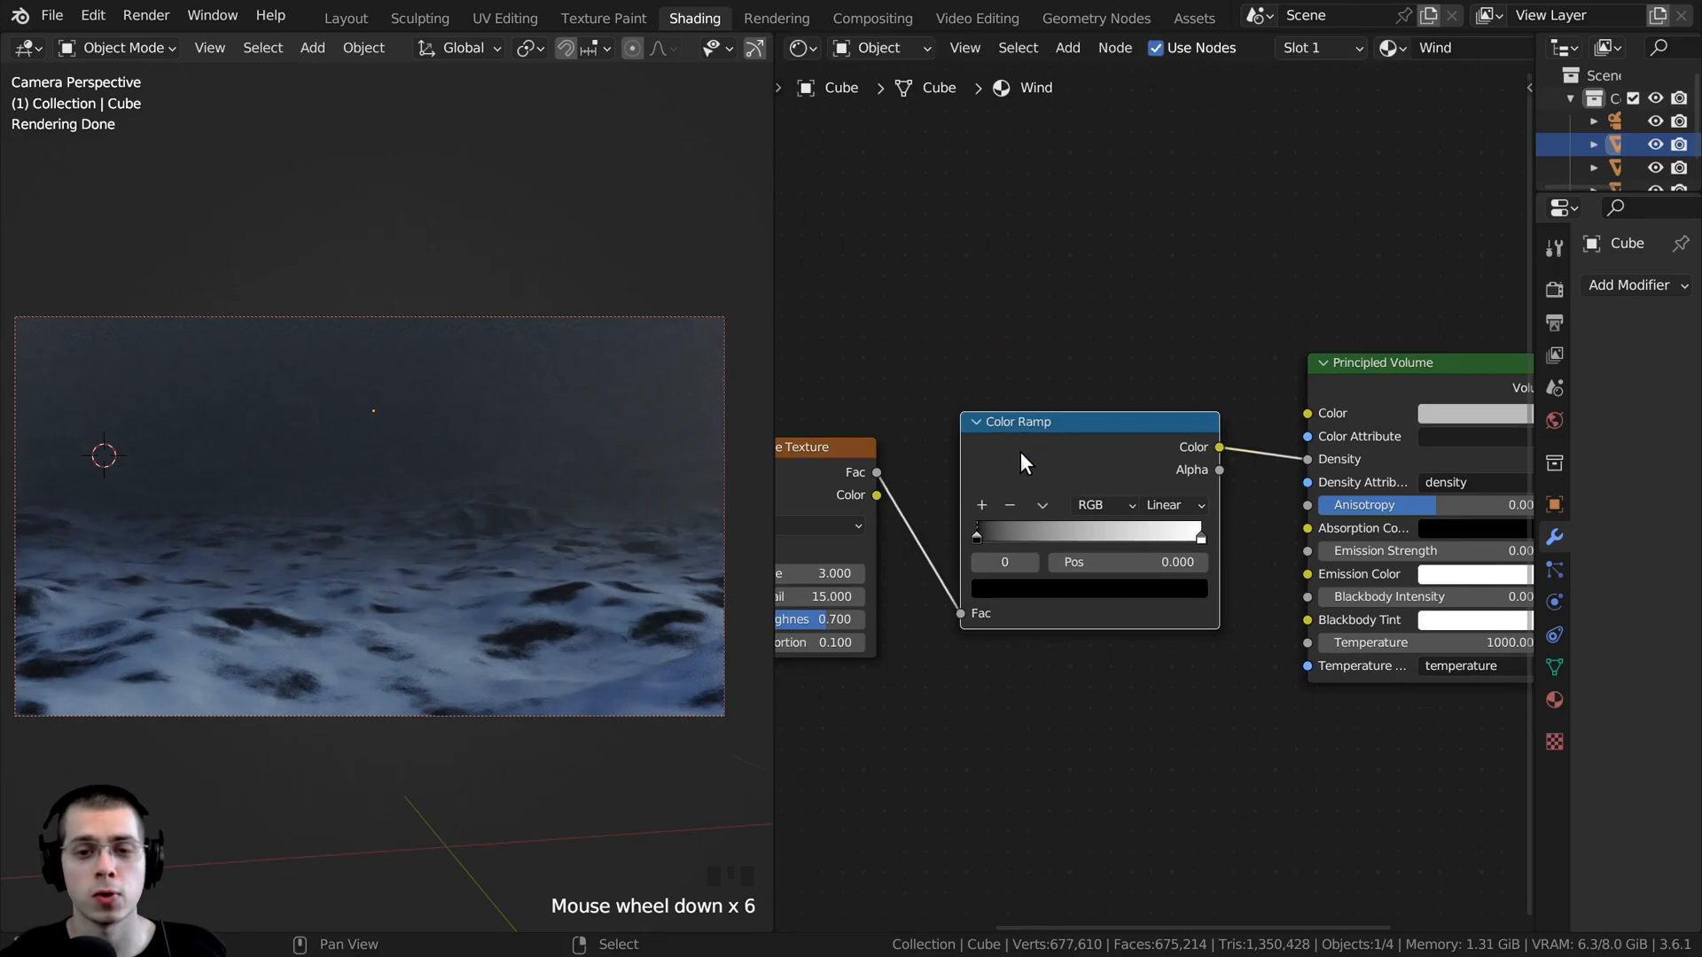
# - Move the Color Ramp's black stop to about 0.509 and inspect the fog patches around the terrain from above
pyautogui.scroll(6, 1006, 478)
pyautogui.moveTo(985, 498); pyautogui.dragTo(994, 432, button='middle')
pyautogui.moveTo(889, 490); pyautogui.dragTo(1061, 493)
pyautogui.moveTo(391, 444)
pyautogui.mouseDown(button='middle')
pyautogui.moveTo(367, 461)
pyautogui.moveTo(381, 452)
pyautogui.mouseUp(button='middle')
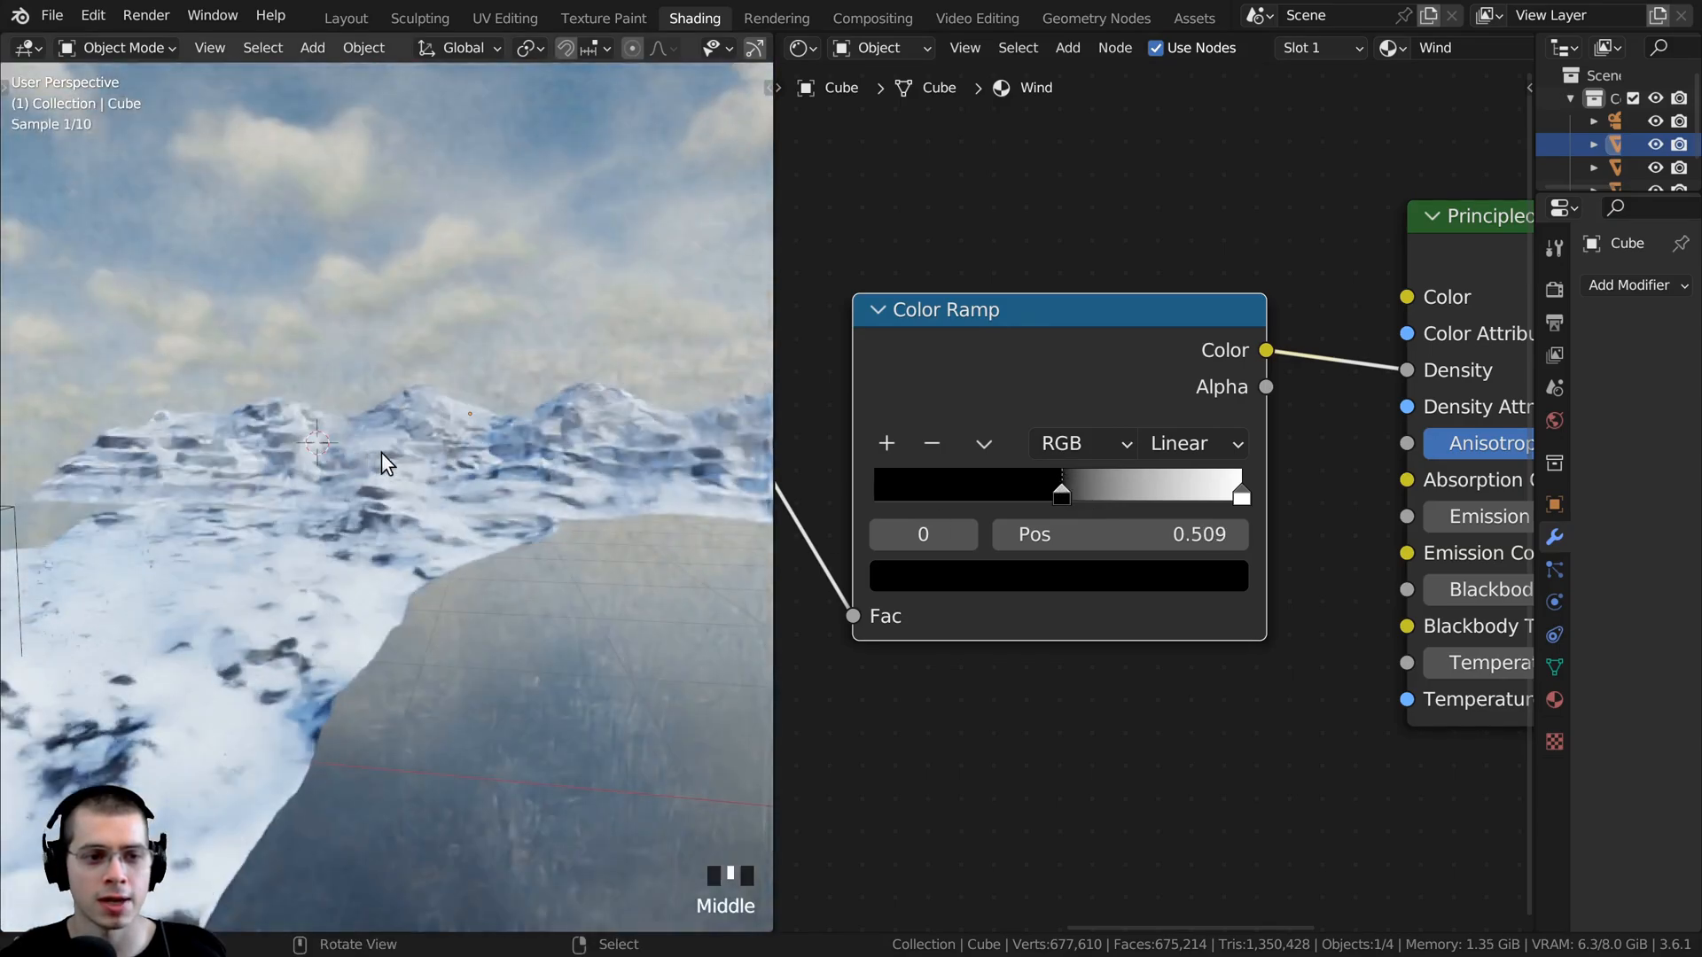
pyautogui.scroll(-7, 469, 422)
pyautogui.moveTo(470, 421); pyautogui.dragTo(665, 523, button='middle')
pyautogui.scroll(4, 458, 344)
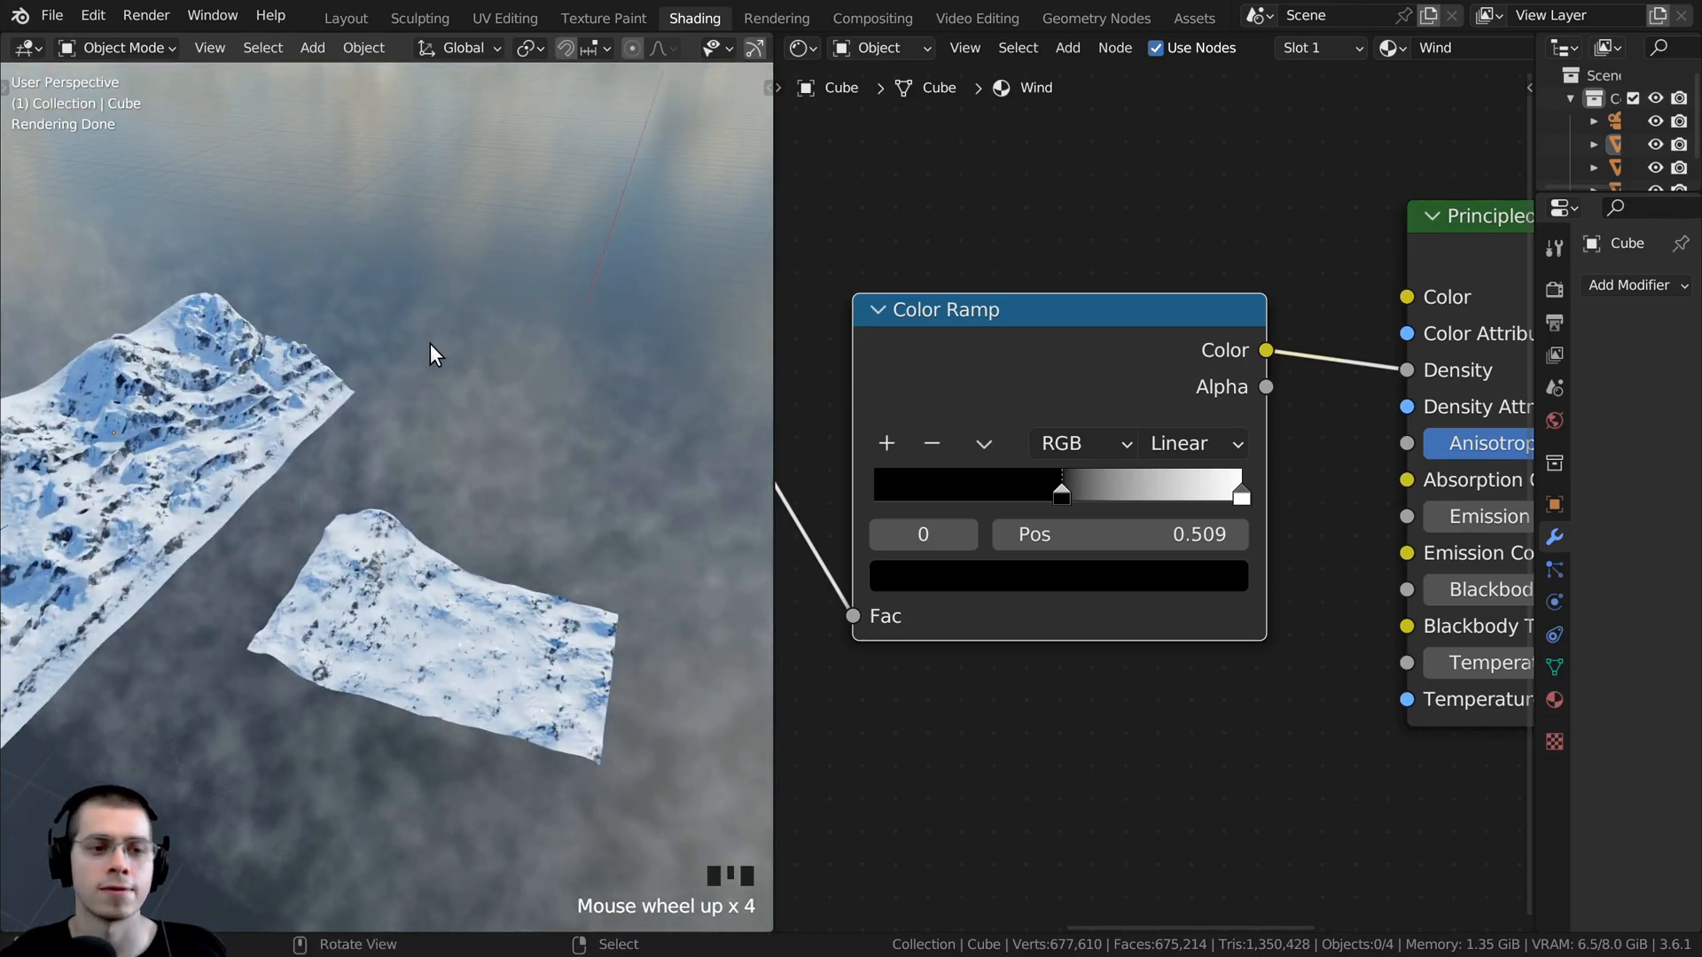
pyautogui.moveTo(1063, 490)
pyautogui.mouseDown()
pyautogui.moveTo(981, 471)
pyautogui.moveTo(943, 487)
pyautogui.moveTo(1112, 502)
pyautogui.moveTo(1056, 482)
pyautogui.mouseUp()
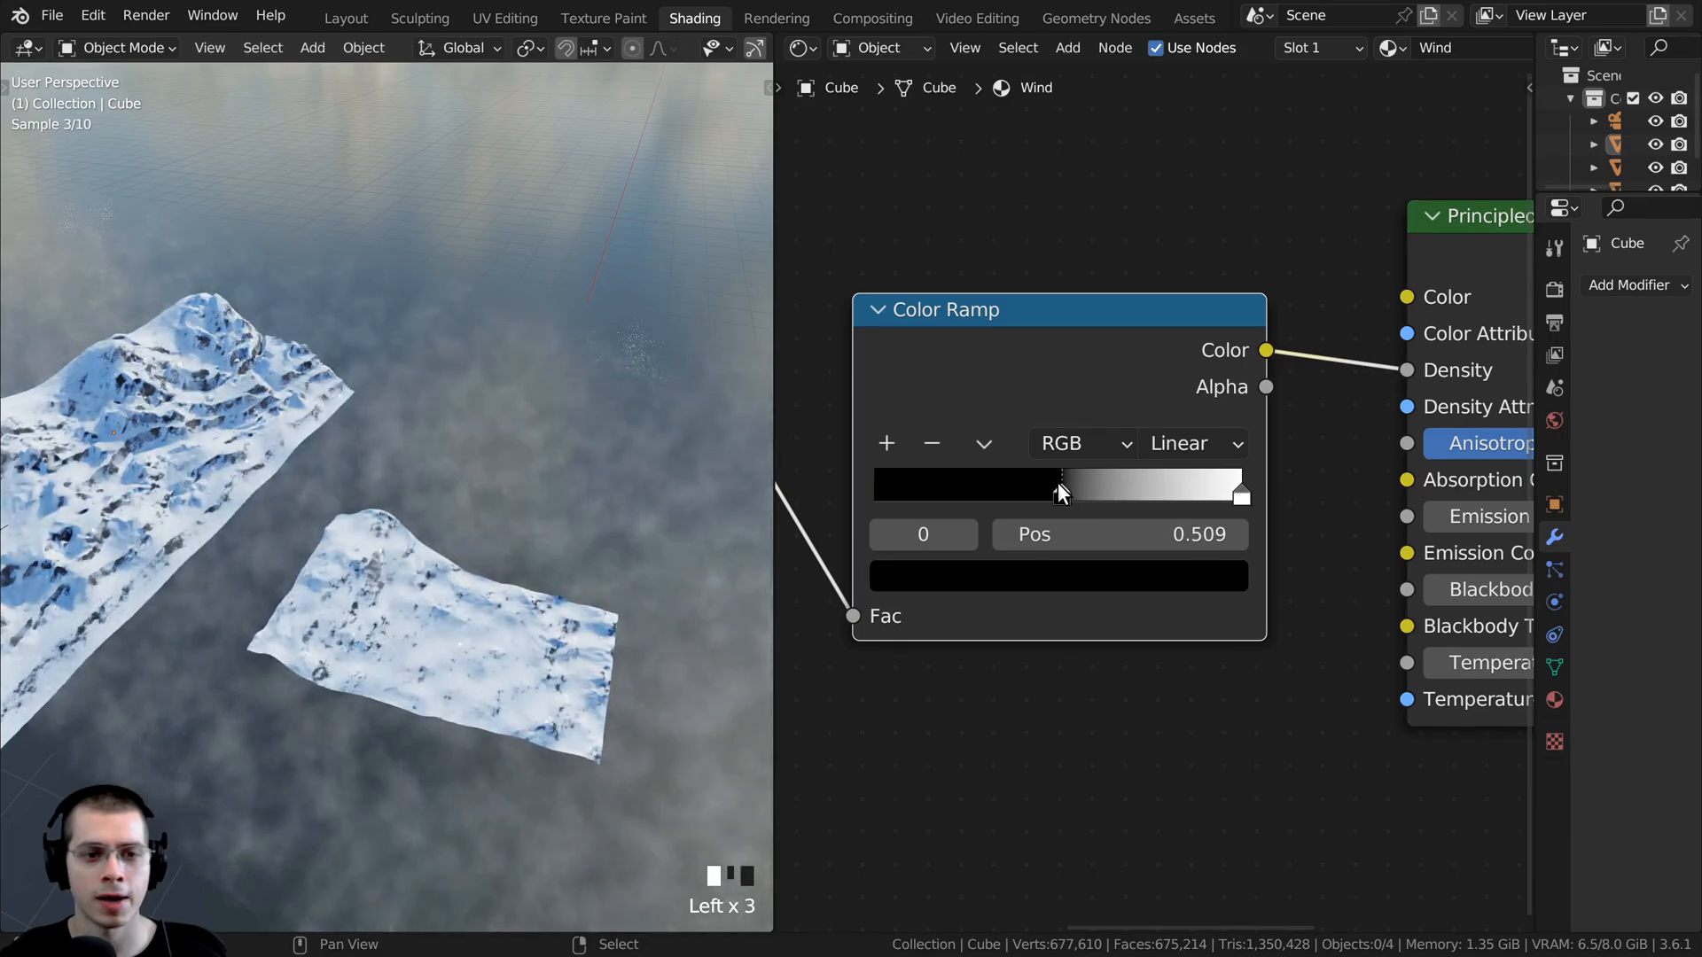
# - Return to the camera view and shift the Color Ramp's black stop to about 0.516
pyautogui.scroll(-2, 471, 449)
pyautogui.moveTo(471, 449); pyautogui.dragTo(394, 388, button='middle')
pyautogui.press('KP_0')
pyautogui.scroll(-1, 1041, 376)
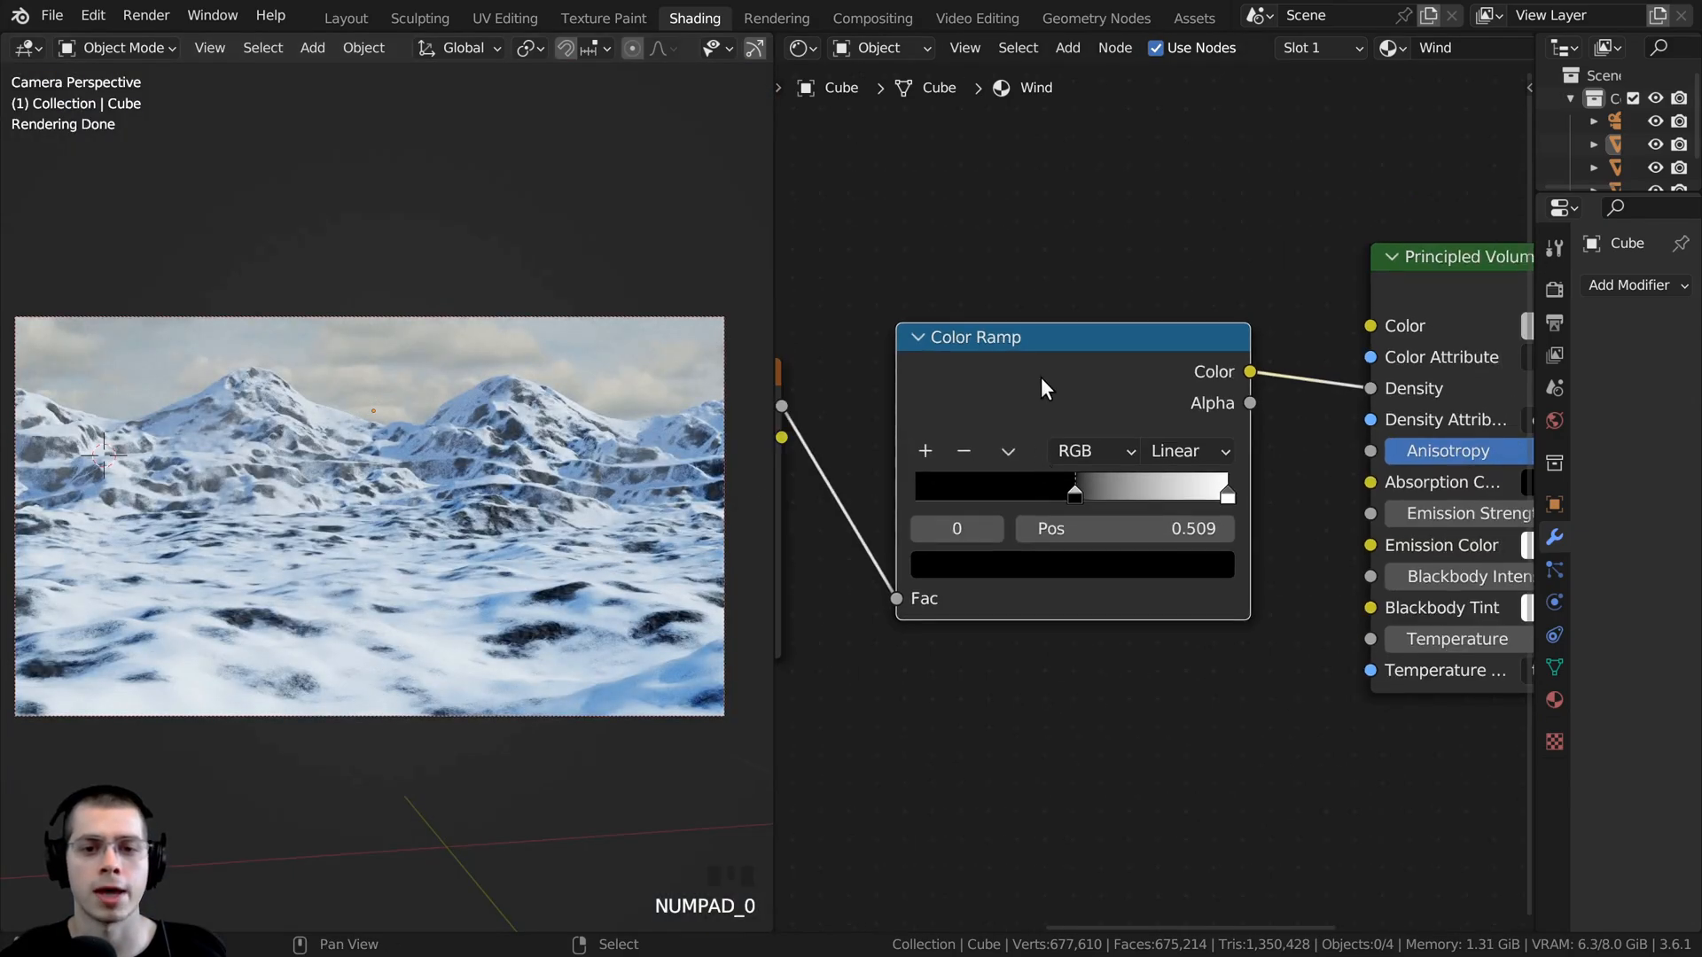
pyautogui.moveTo(1069, 495); pyautogui.dragTo(1075, 487)
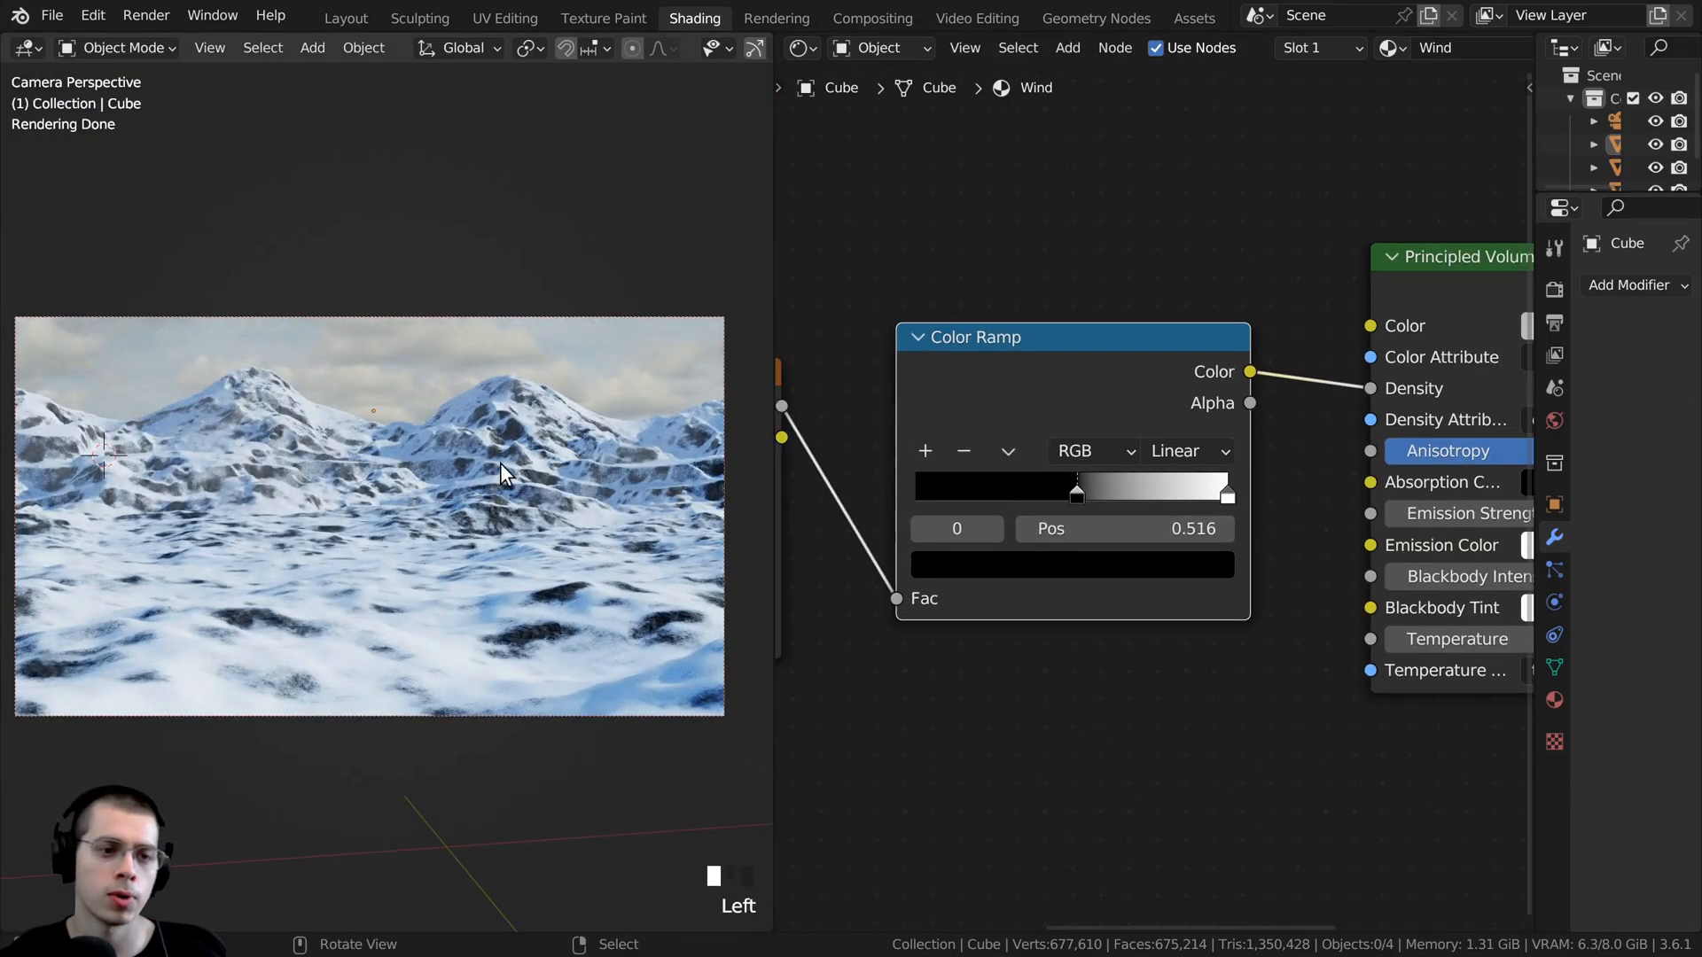
pyautogui.moveTo(1221, 498); pyautogui.dragTo(1186, 498, button='middle')
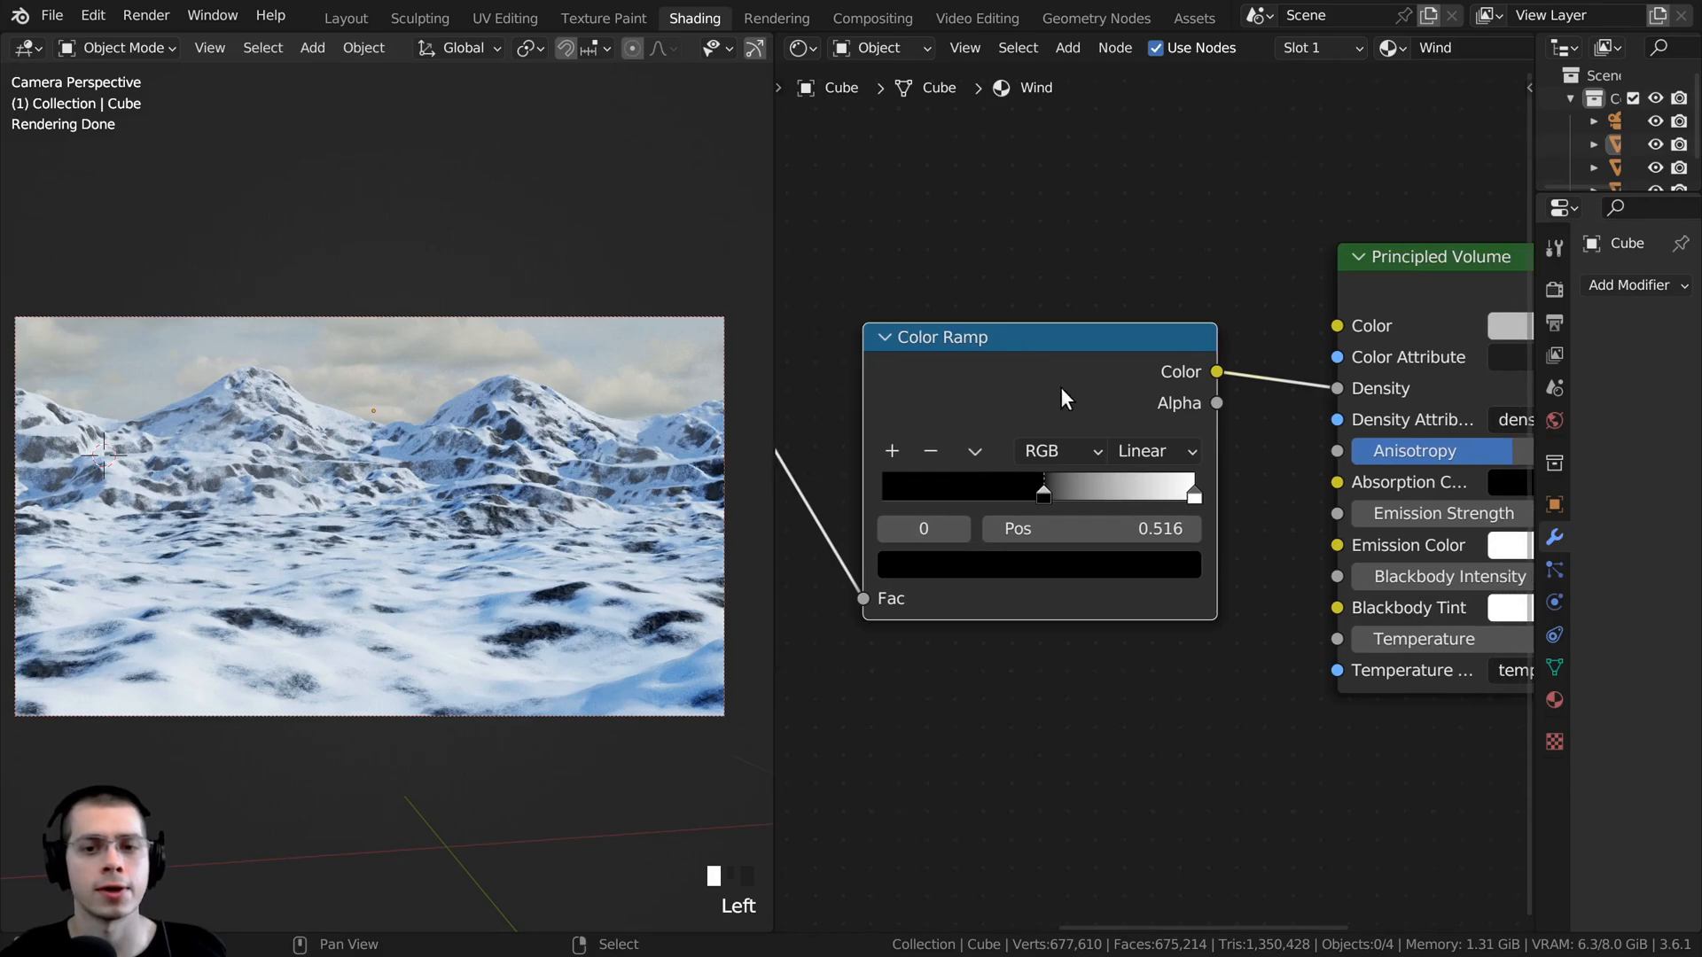
# - Change the Principled Volume's Color to a light blue with its Value raised to 1
pyautogui.moveTo(1012, 473); pyautogui.dragTo(961, 498, button='middle')
pyautogui.moveTo(1440, 335); pyautogui.dragTo(1117, 381, button='middle')
pyautogui.click(1051, 364)
pyautogui.click(1106, 393)
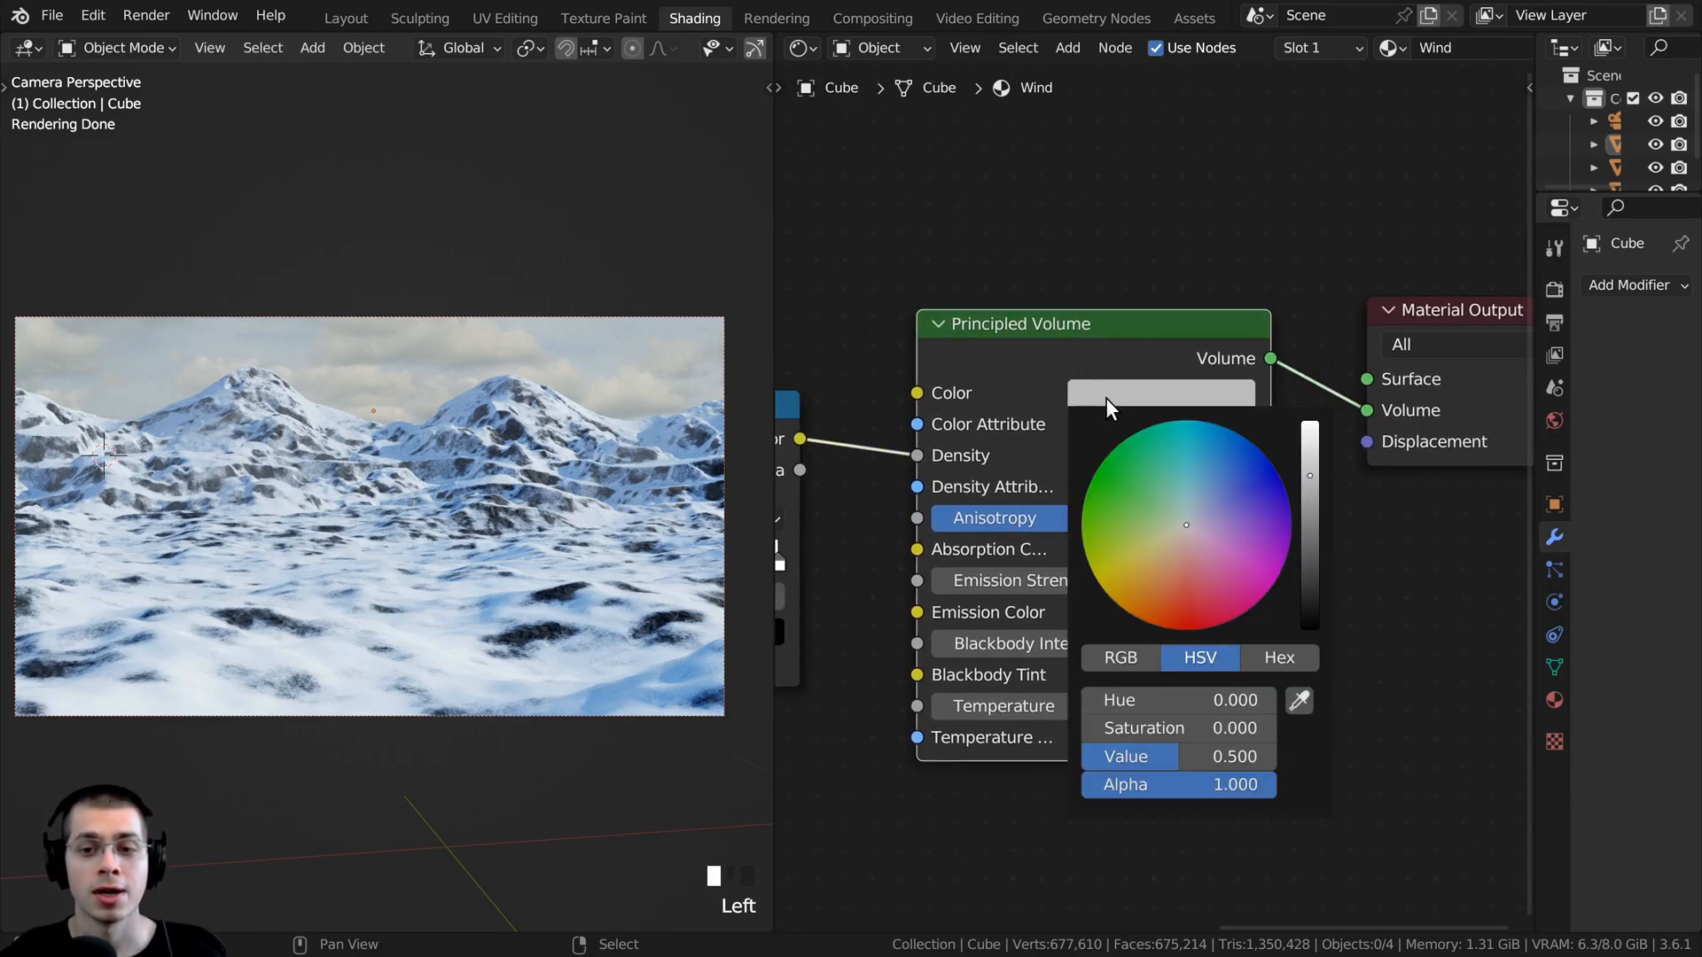
pyautogui.click(1309, 426)
pyautogui.click(1192, 517)
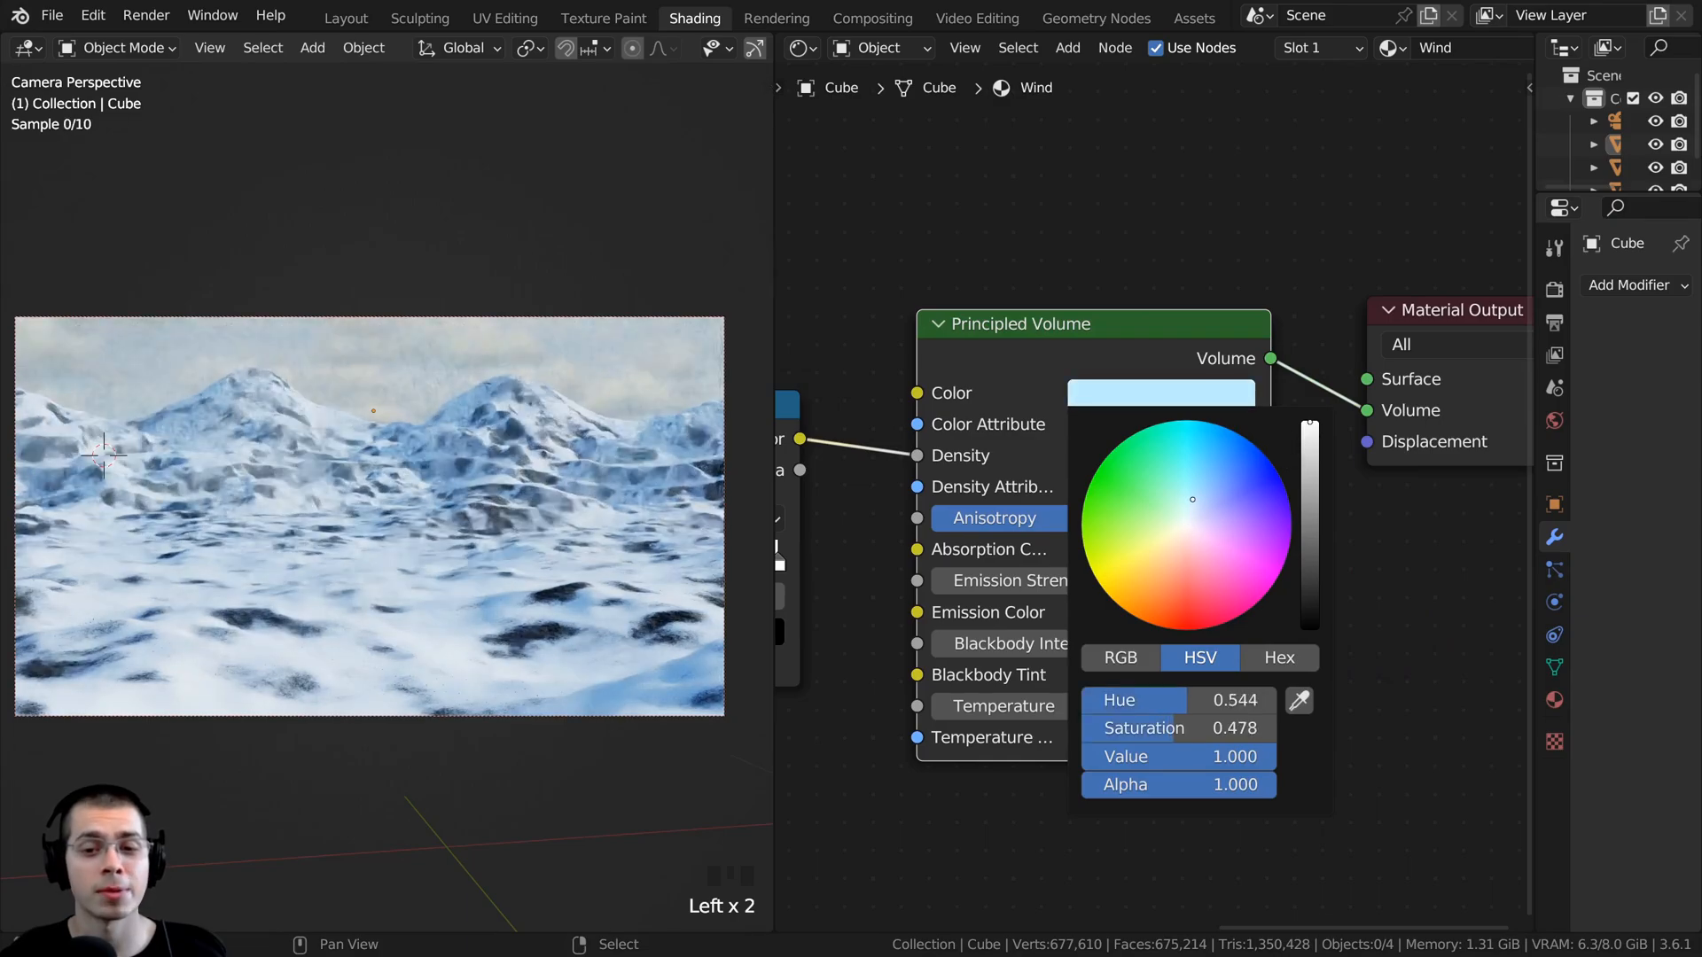
pyautogui.moveTo(1095, 395); pyautogui.dragTo(1127, 391, button='middle')
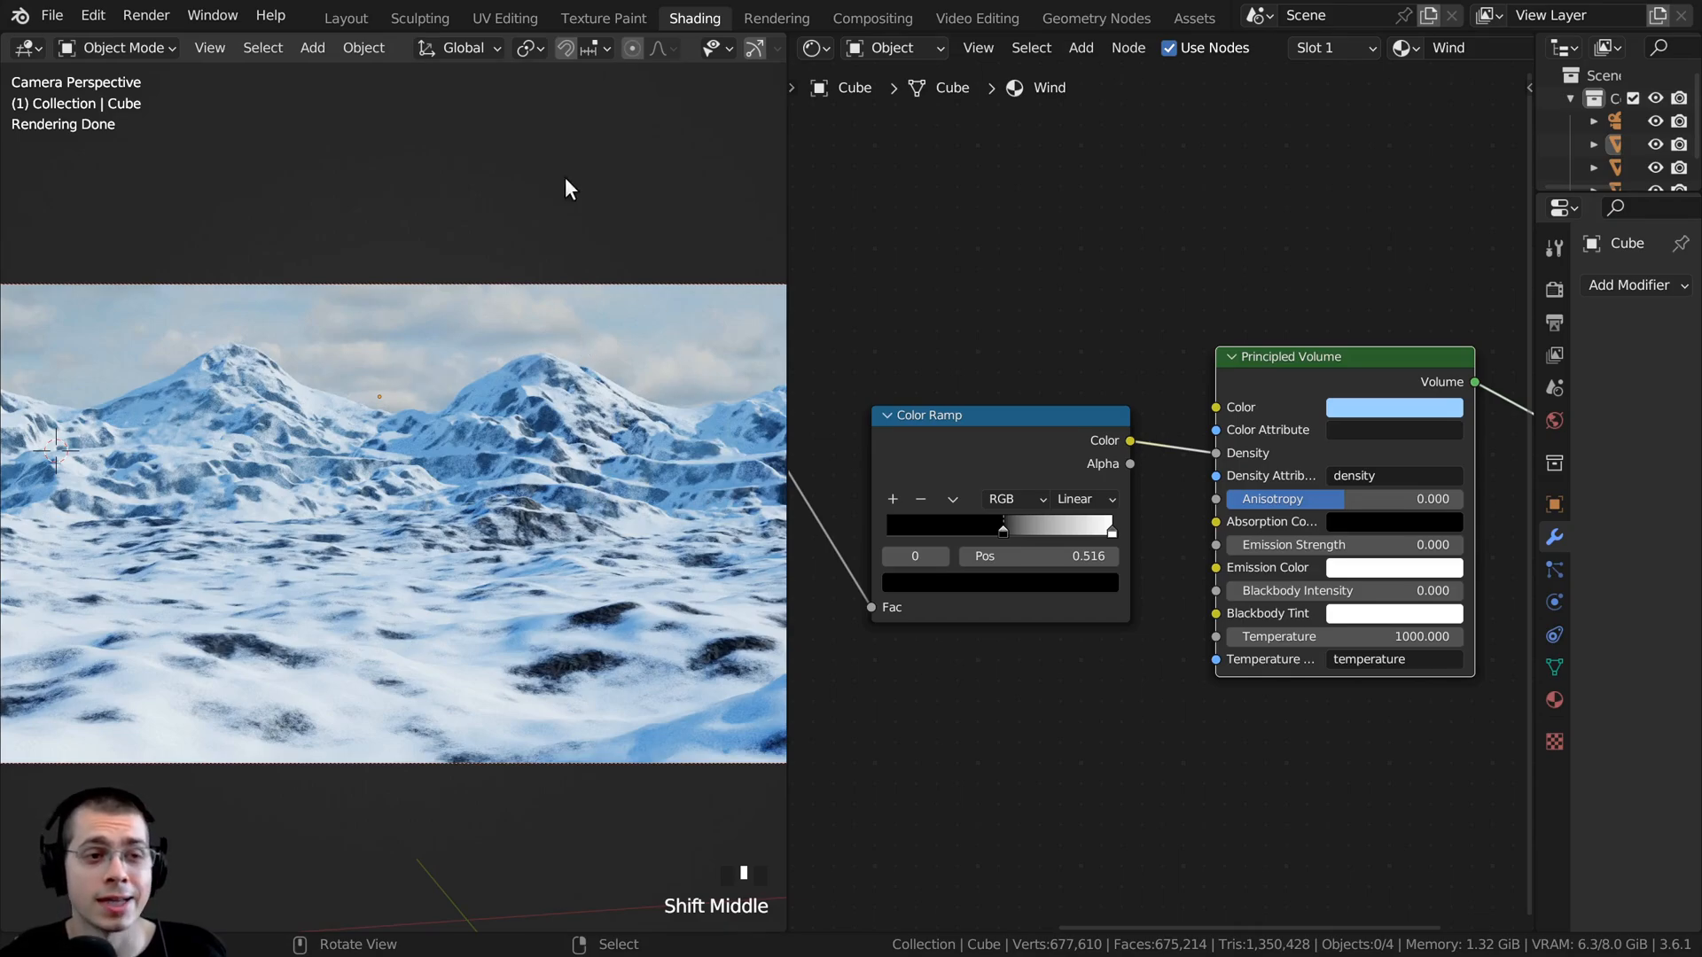
# - Switch to the Layout workspace and add a sphere empty to the scene
pyautogui.click(349, 18)
pyautogui.moveTo(641, 433); pyautogui.dragTo(782, 332, button='middle')
pyautogui.scroll(-8, 781, 331)
pyautogui.hotkey('shift', 'a')
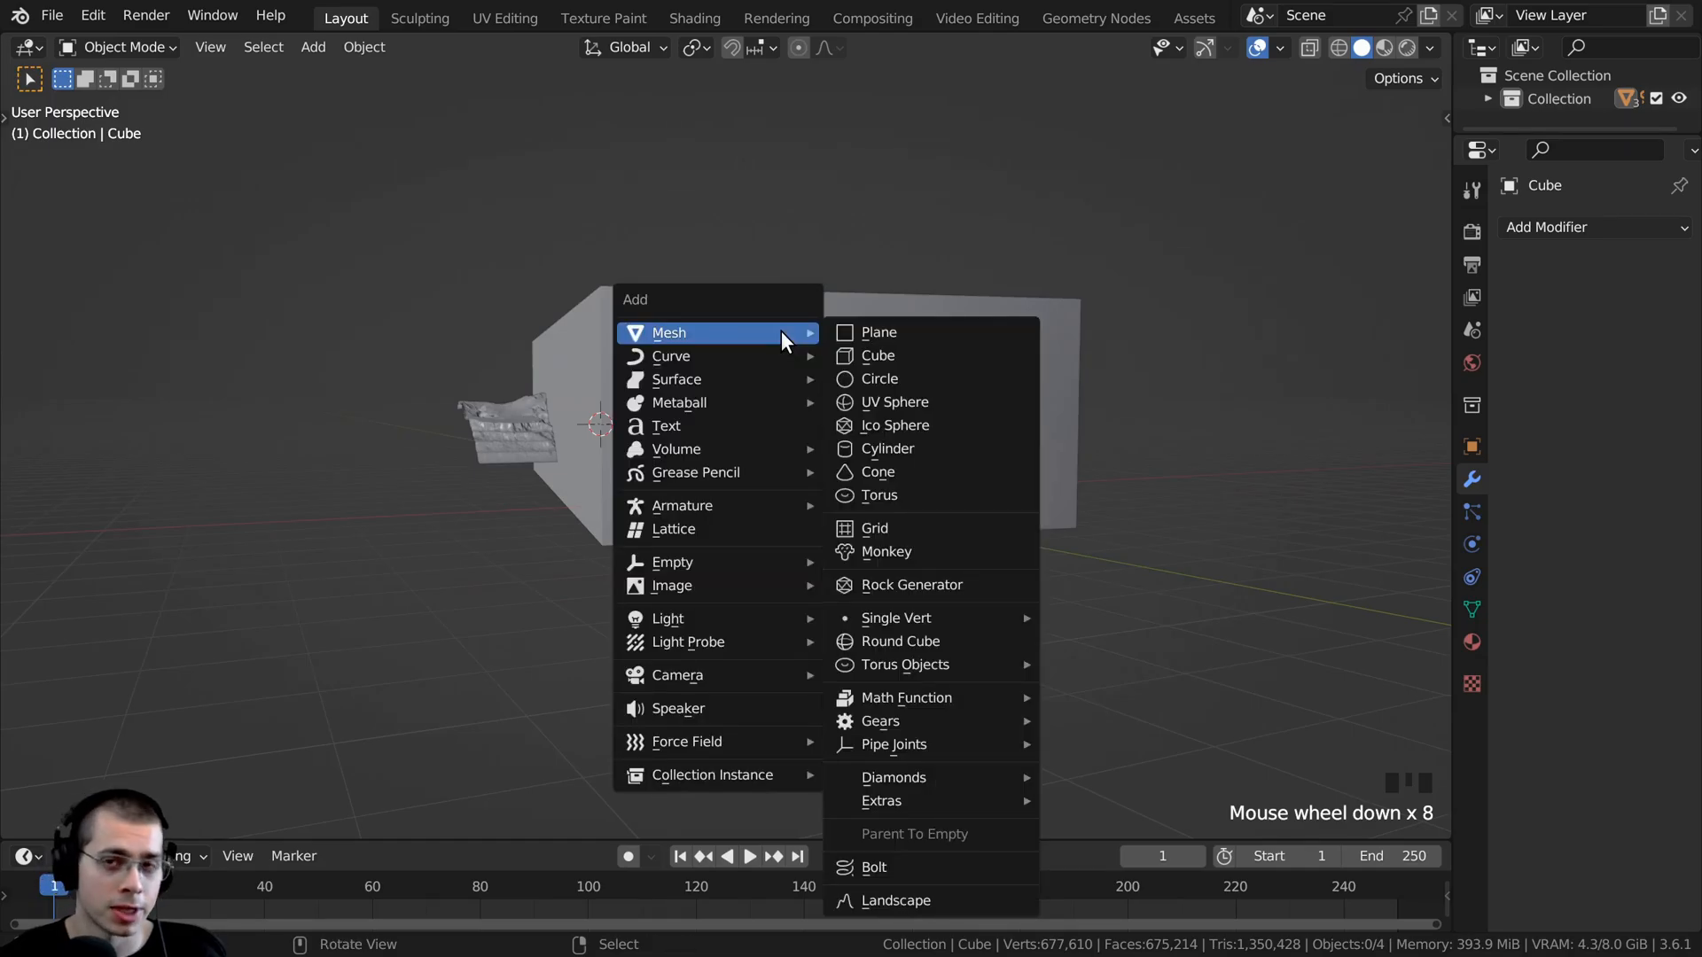
pyautogui.moveTo(699, 567)
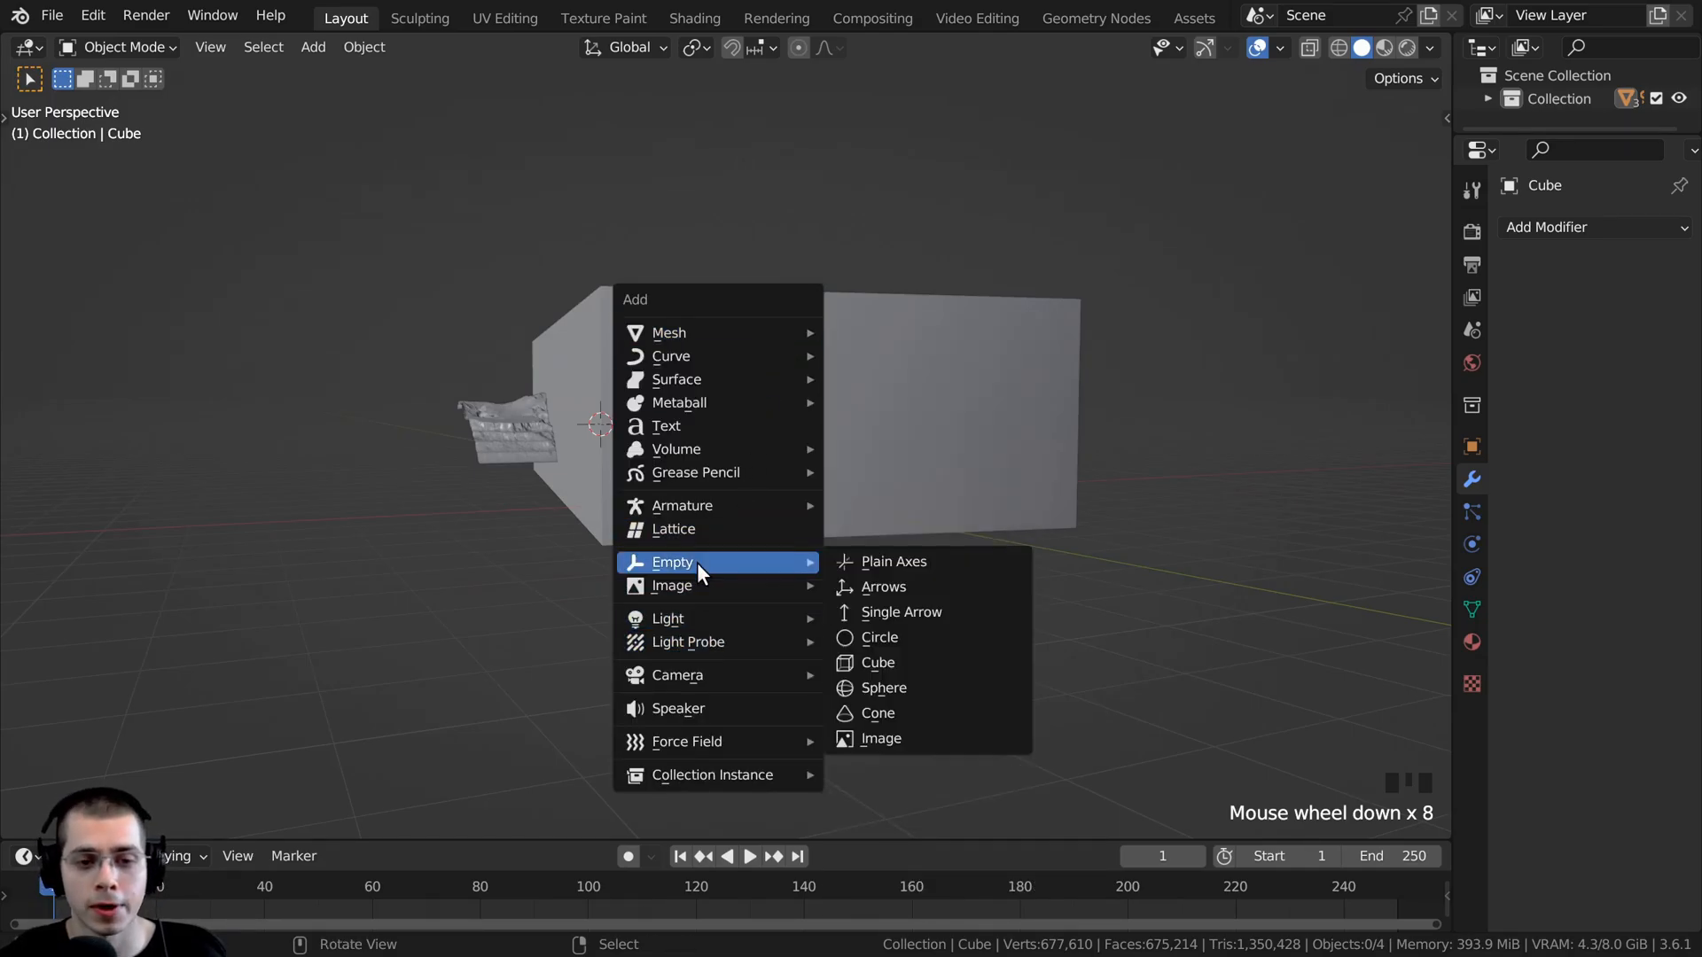
pyautogui.click(888, 684)
# - Move the sphere empty above the enclosing cube and scale it down
pyautogui.keyDown('shift'); pyautogui.moveTo(667, 387); pyautogui.dragTo(667, 475, button='middle'); pyautogui.keyUp('shift')
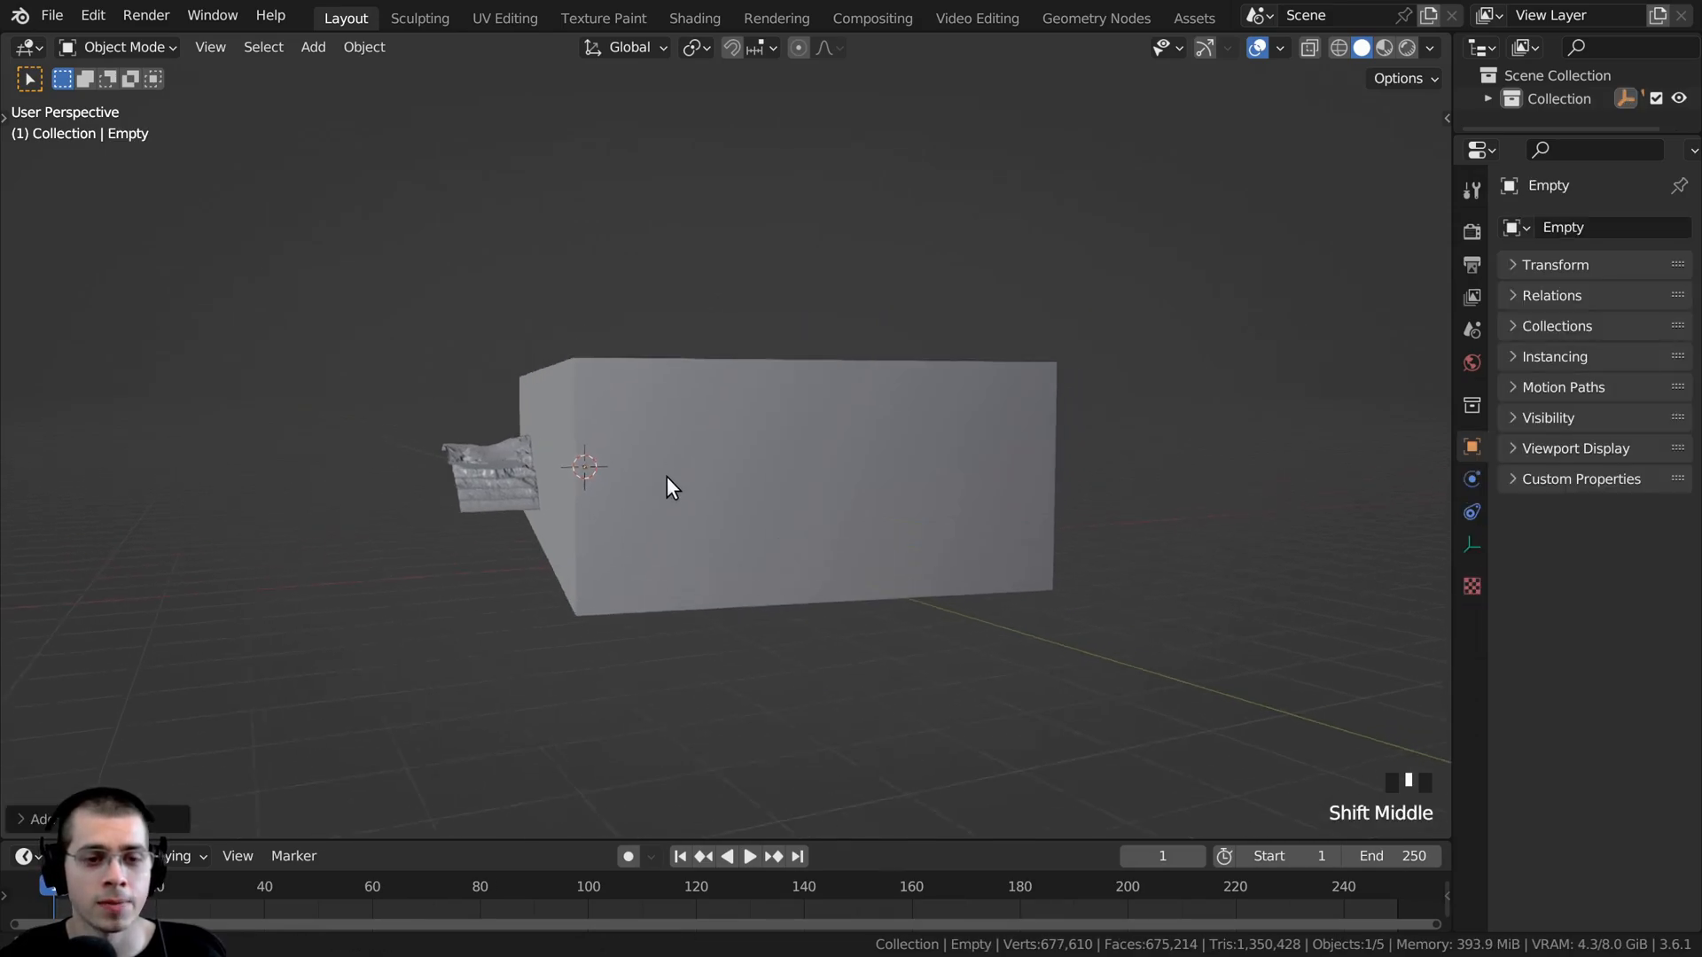
pyautogui.press('g')
pyautogui.click(690, 335)
pyautogui.moveTo(690, 335); pyautogui.dragTo(733, 440, button='middle')
pyautogui.scroll(3, 580, 443)
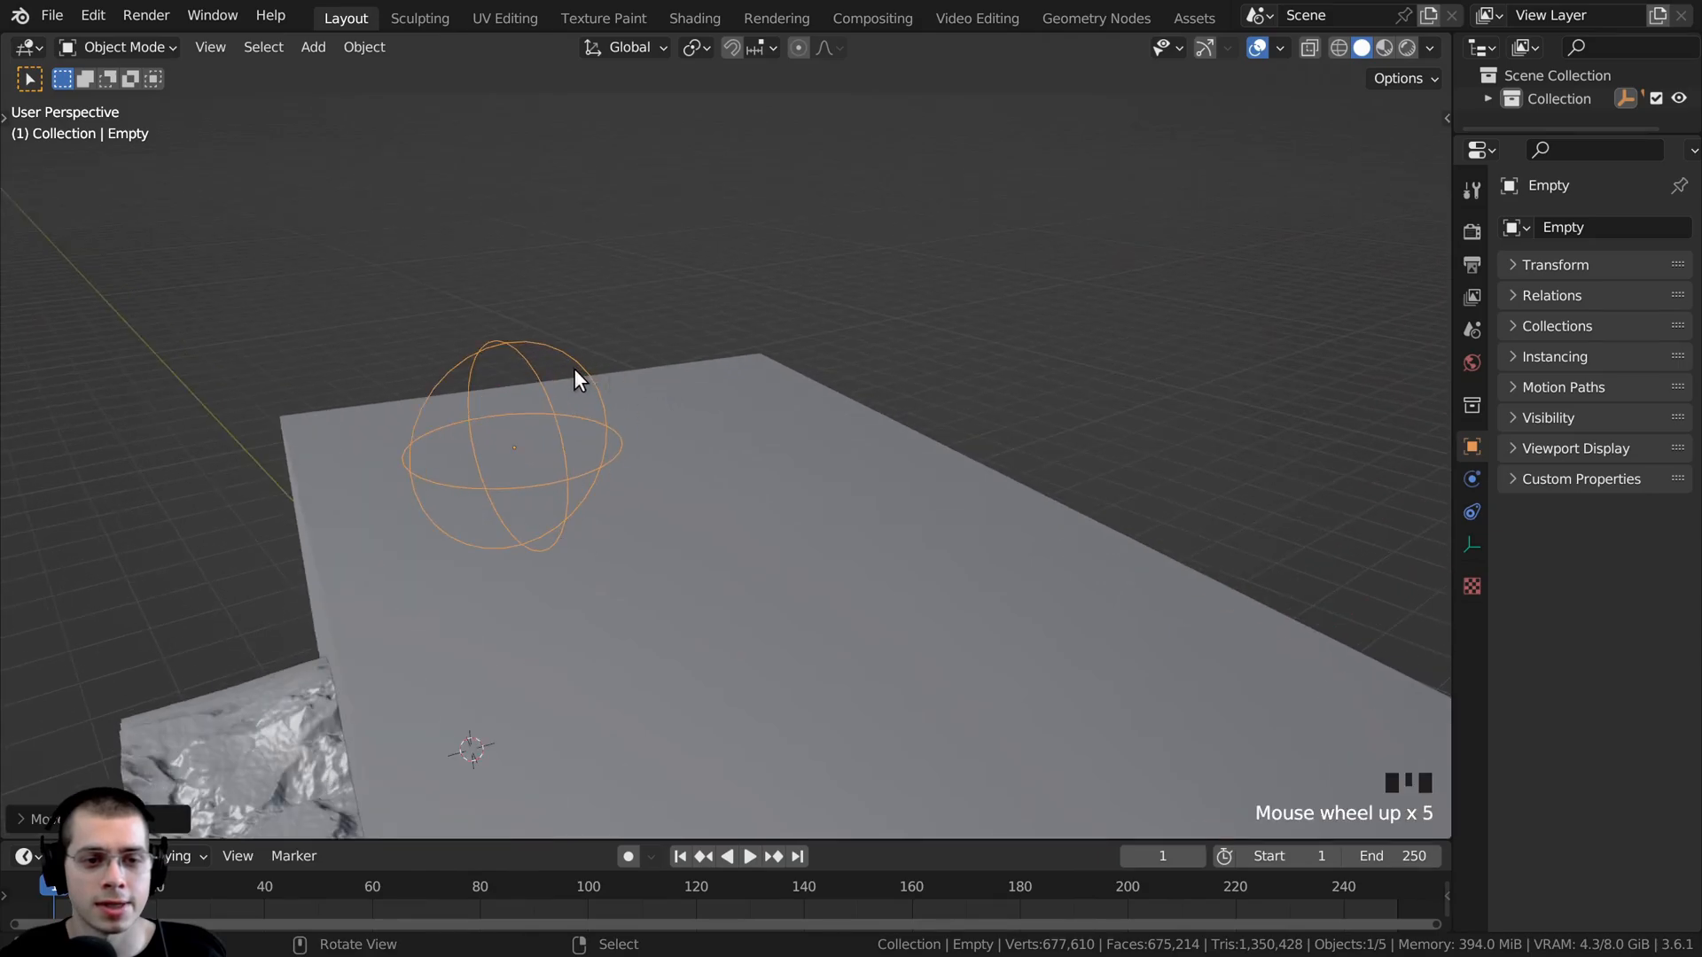
pyautogui.moveTo(574, 369); pyautogui.dragTo(833, 329, button='middle')
pyautogui.press('s')
pyautogui.press('g')
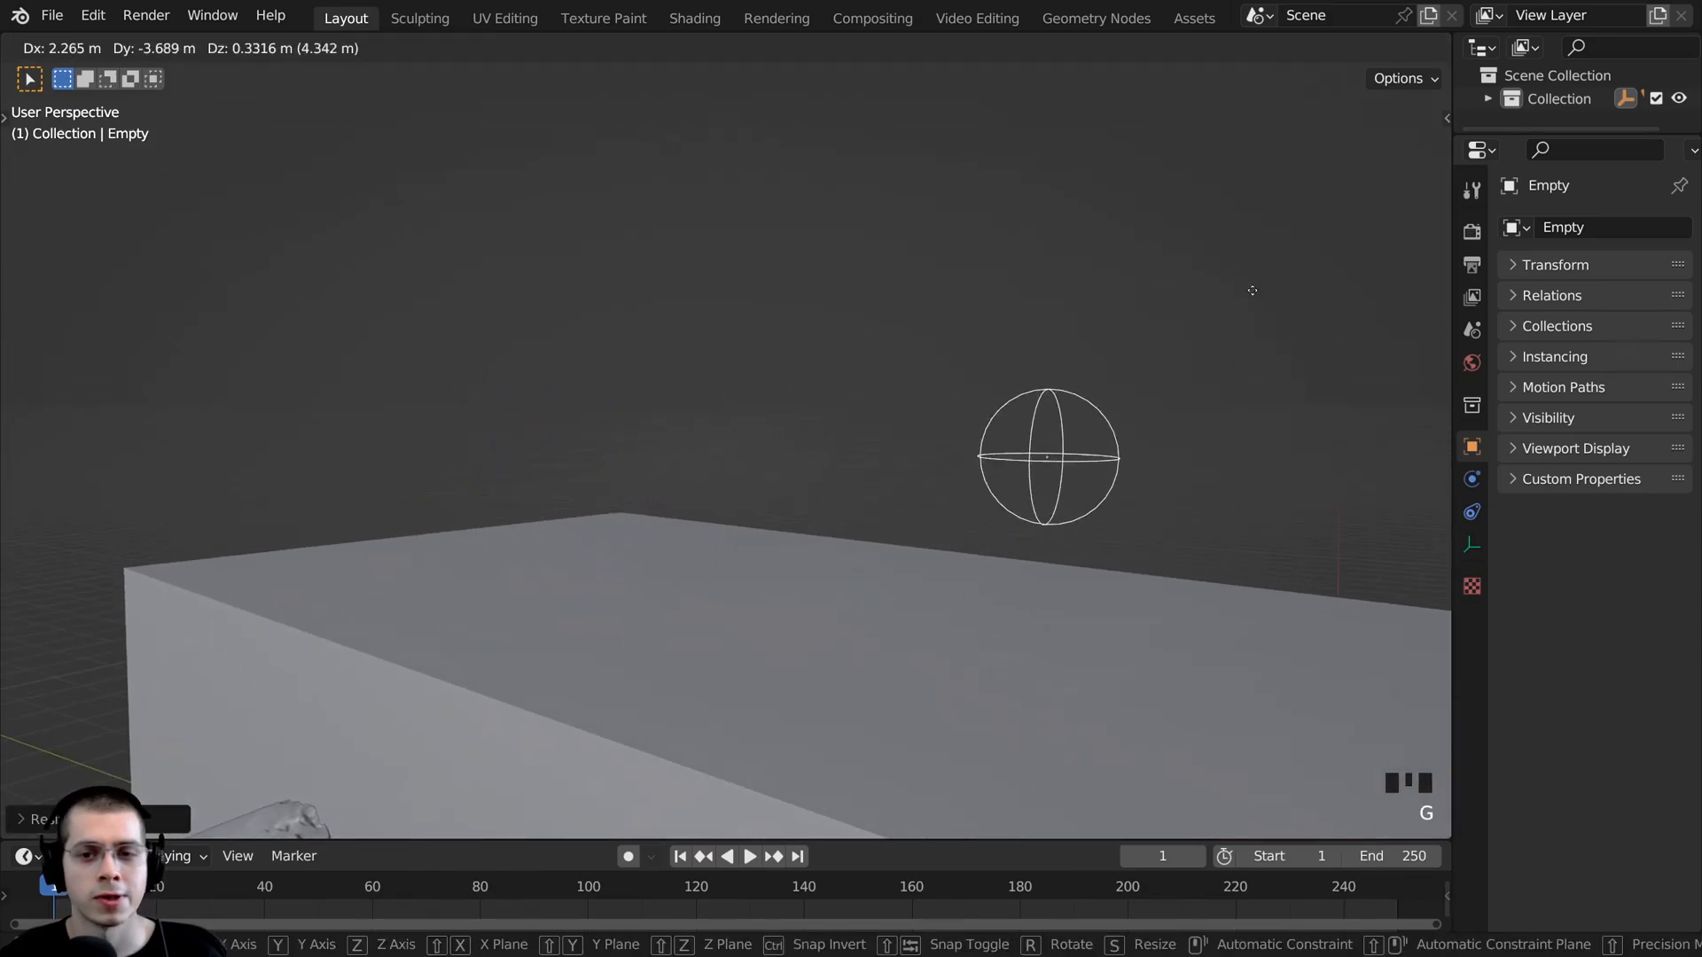
pyautogui.click(910, 479)
# - Bring the empty inside the cube over the mountain terrain and shrink it to a small marker
pyautogui.scroll(-4, 910, 479)
pyautogui.moveTo(910, 479); pyautogui.dragTo(1034, 479, button='middle')
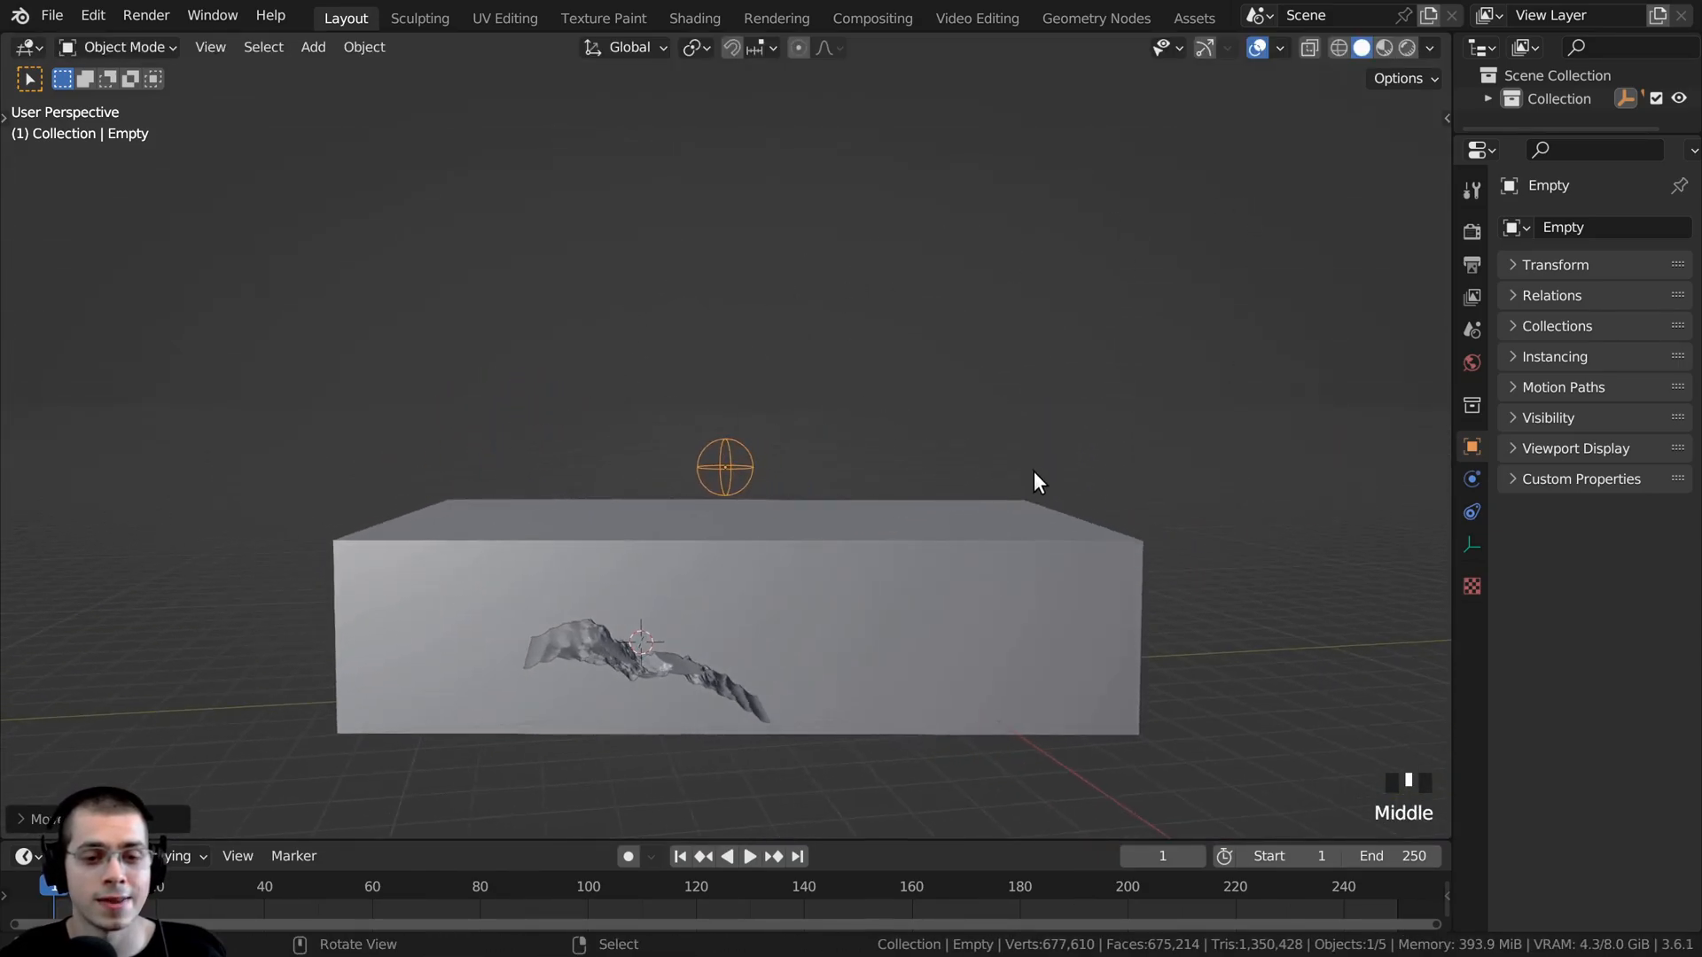
pyautogui.scroll(4, 1033, 417)
pyautogui.press('g')
pyautogui.click(928, 505)
pyautogui.moveTo(927, 505); pyautogui.dragTo(955, 392, button='middle')
pyautogui.scroll(2, 680, 360)
pyautogui.press('s')
pyautogui.click(676, 427)
pyautogui.press('g')
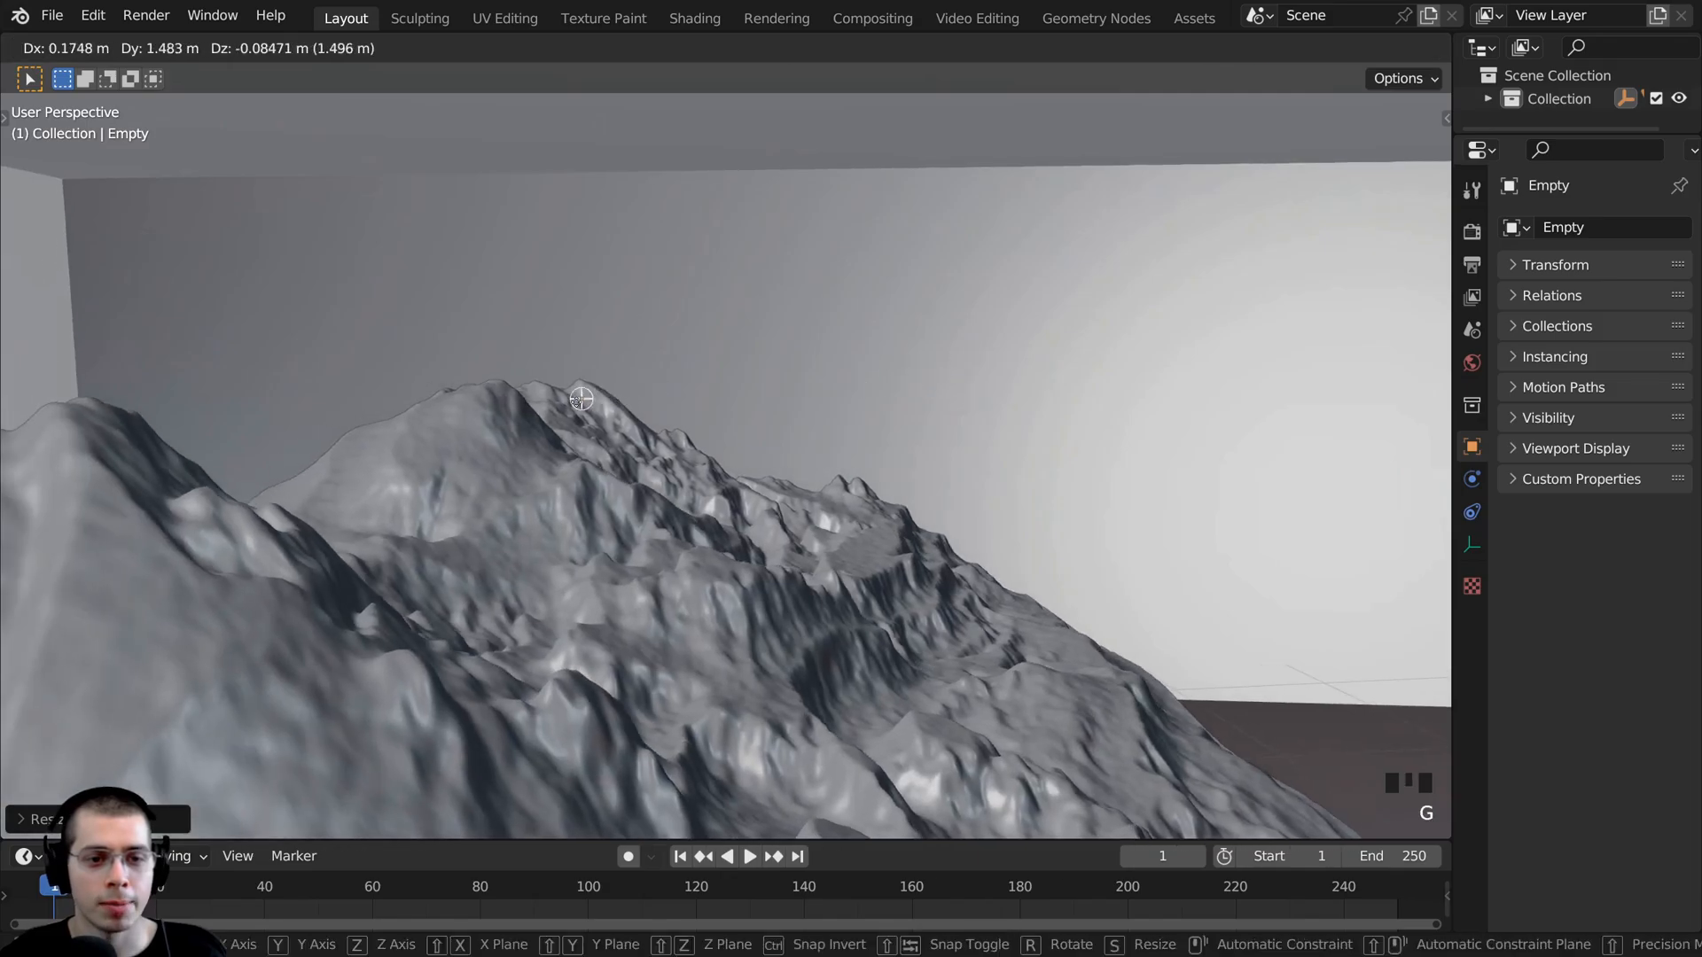
pyautogui.click(571, 411)
# - Reposition the empty against the mountain slope, checking its placement from several angles
pyautogui.moveTo(572, 410); pyautogui.dragTo(349, 455, button='middle')
pyautogui.scroll(2, 349, 455)
pyautogui.press('g')
pyautogui.click(581, 416)
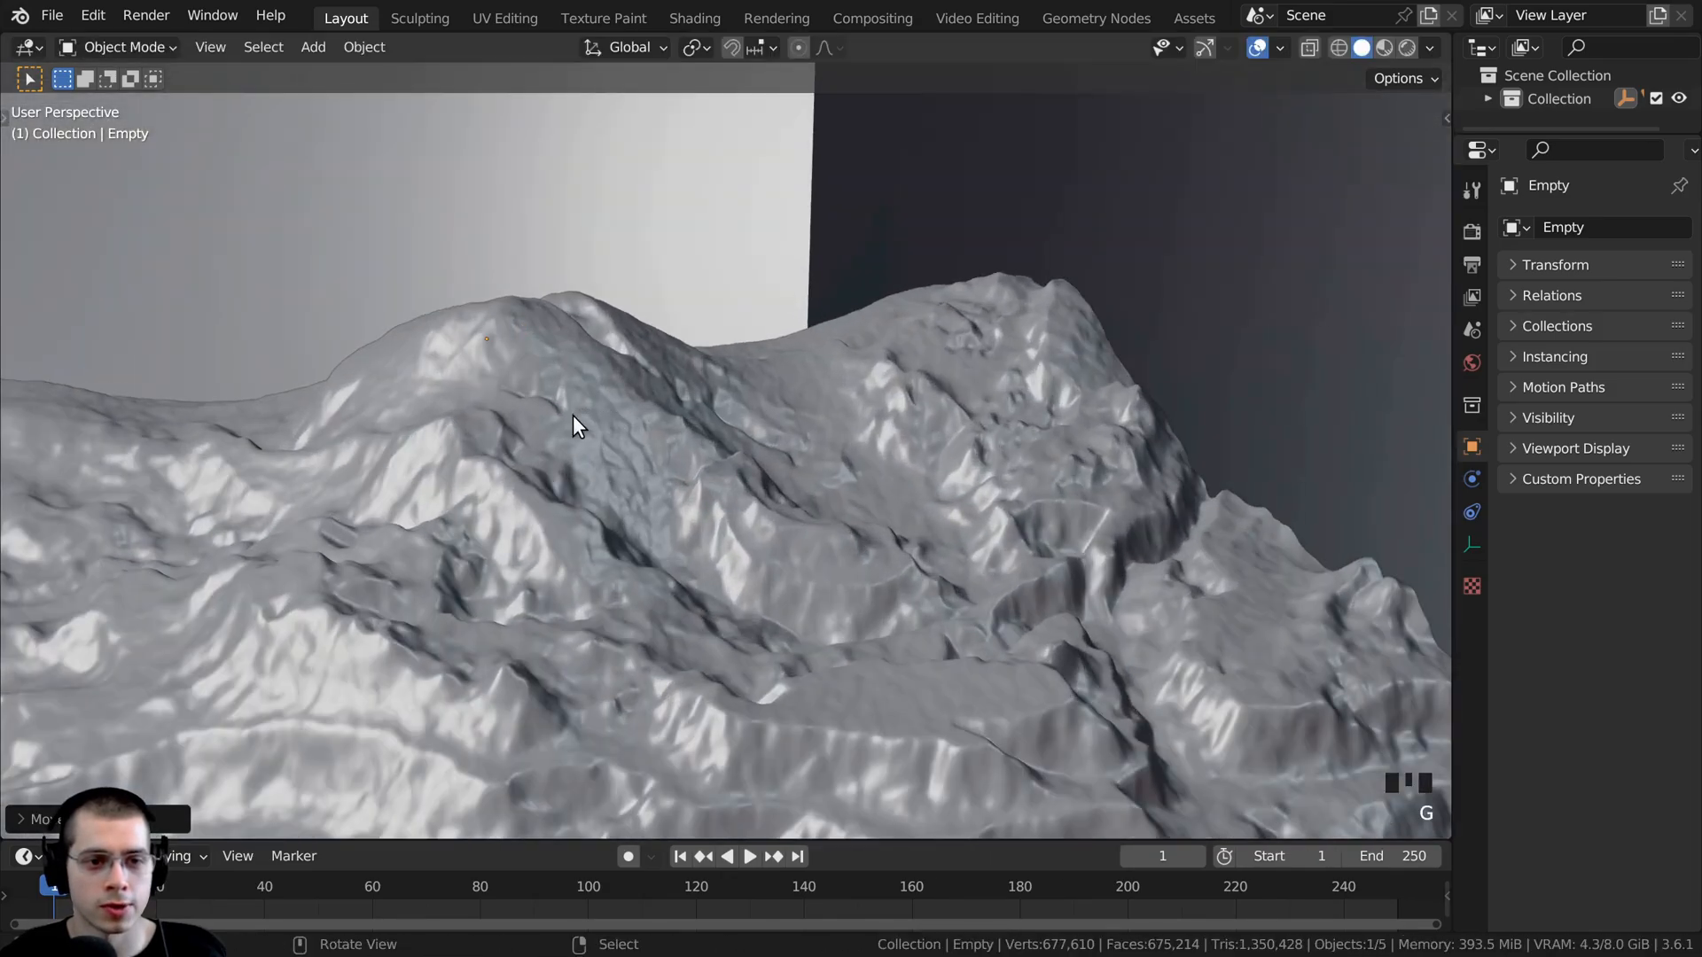
pyautogui.moveTo(572, 415); pyautogui.dragTo(827, 412, button='middle')
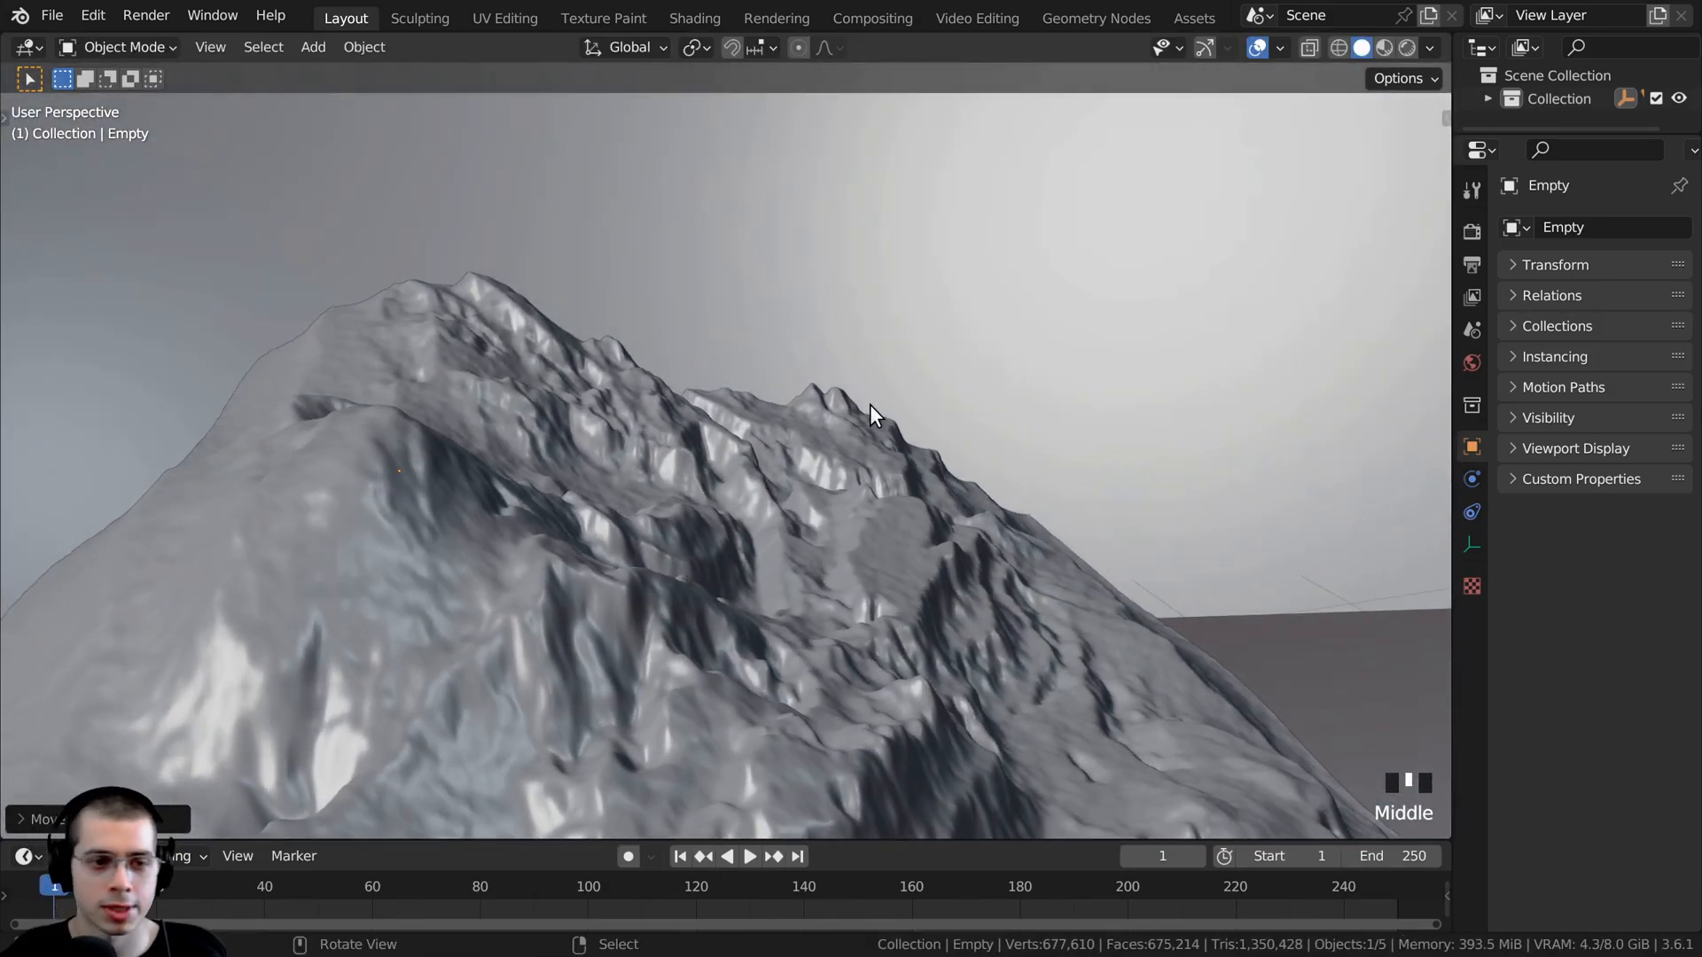
pyautogui.press('KP_Decimal')
pyautogui.scroll(-8, 843, 425)
pyautogui.press('g')
pyautogui.click(879, 490)
# - Fine-tune the empty's position on the surface near the mountain's summit and resize it
pyautogui.moveTo(879, 490); pyautogui.dragTo(404, 502, button='middle')
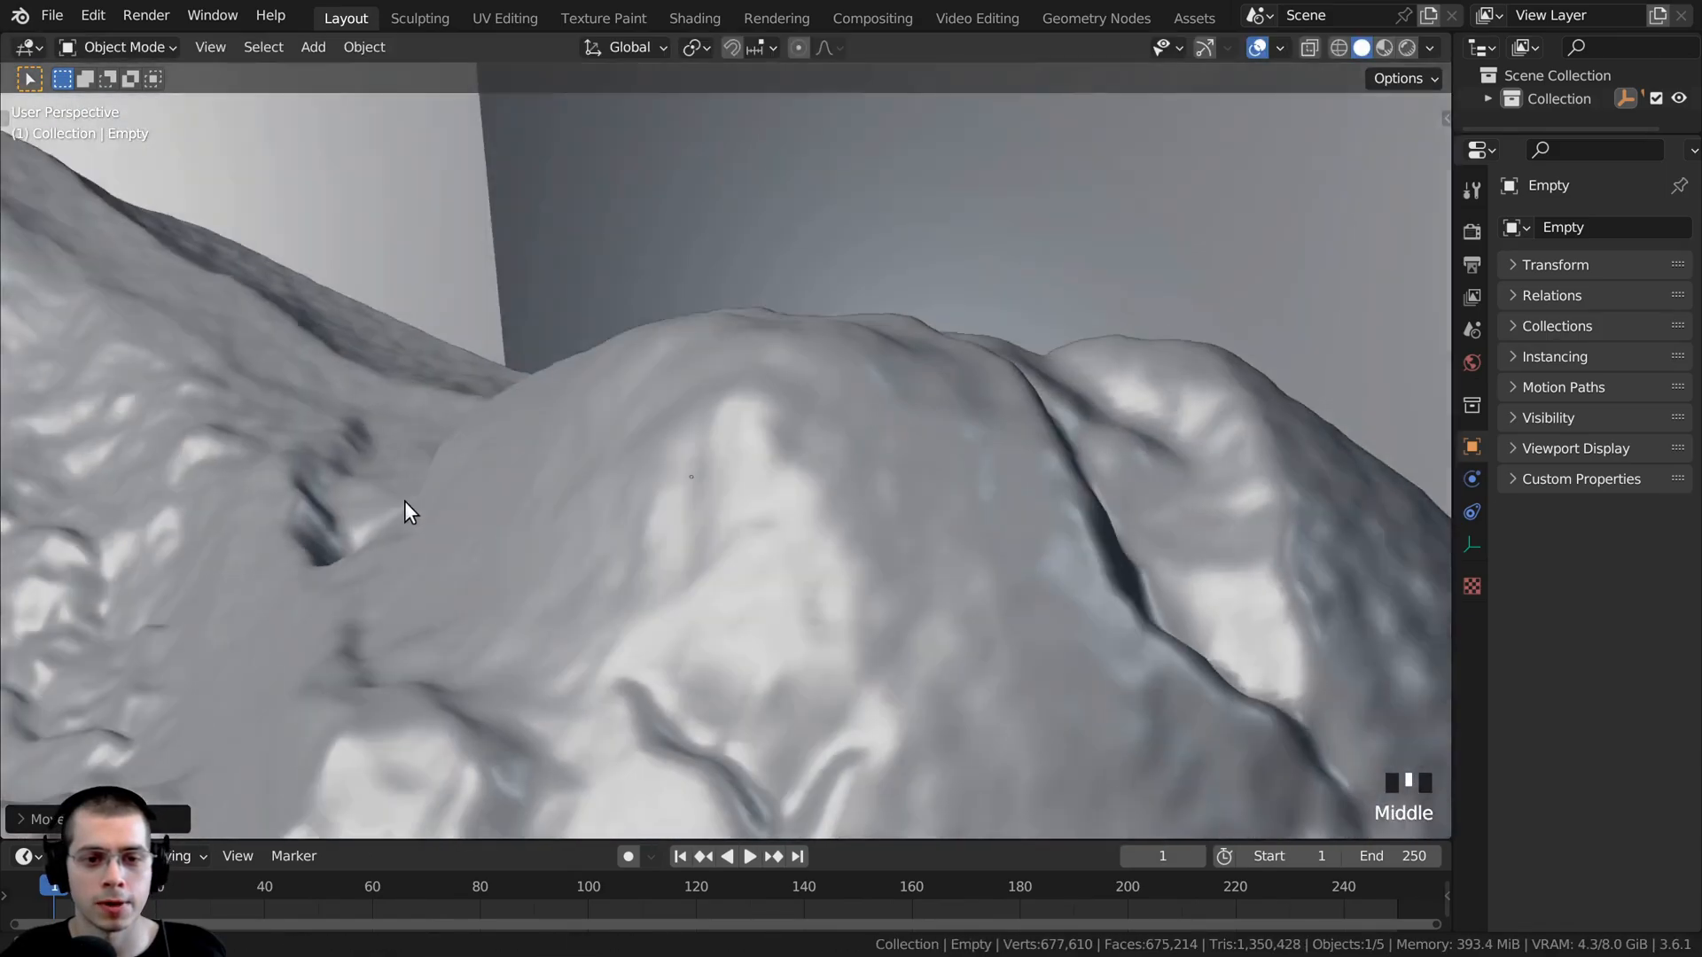
pyautogui.scroll(3, 687, 470)
pyautogui.moveTo(688, 469); pyautogui.dragTo(677, 463, button='middle')
pyautogui.press('g')
pyautogui.click(683, 467)
pyautogui.press('s')
pyautogui.click(644, 479)
pyautogui.press('g')
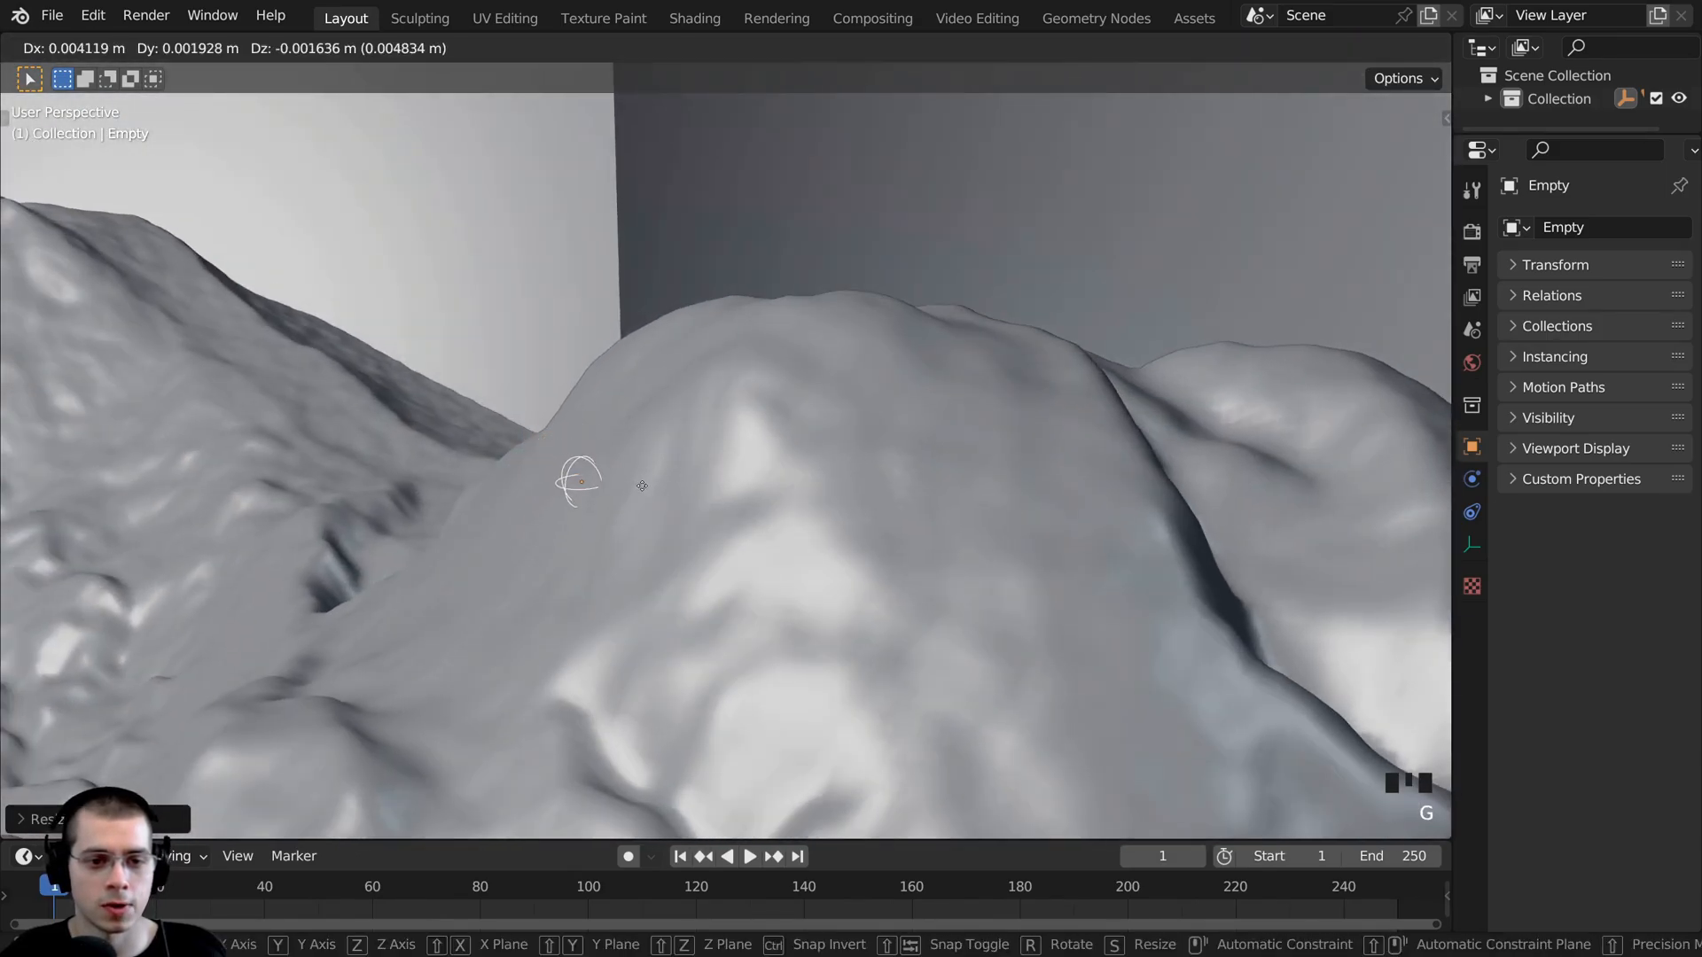
pyautogui.click(640, 484)
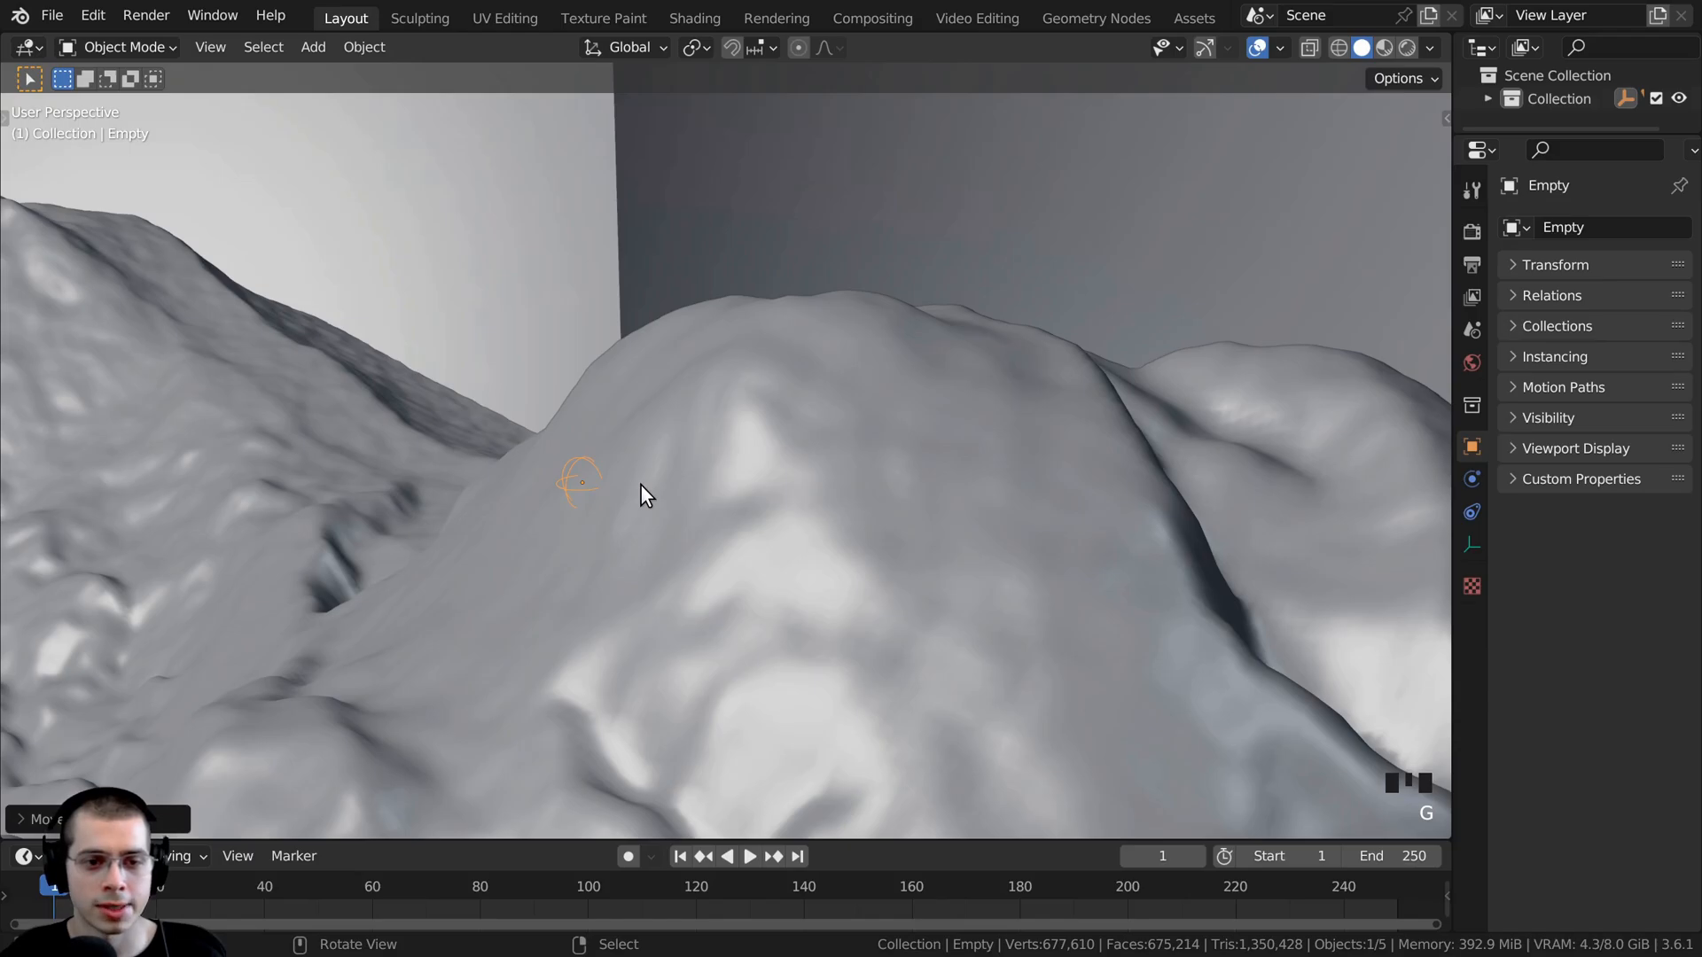
# - Check the empty on the peak through the camera, then select the camera and show its lens and depth of field settings
pyautogui.press('KP_0')
pyautogui.scroll(7, 854, 412)
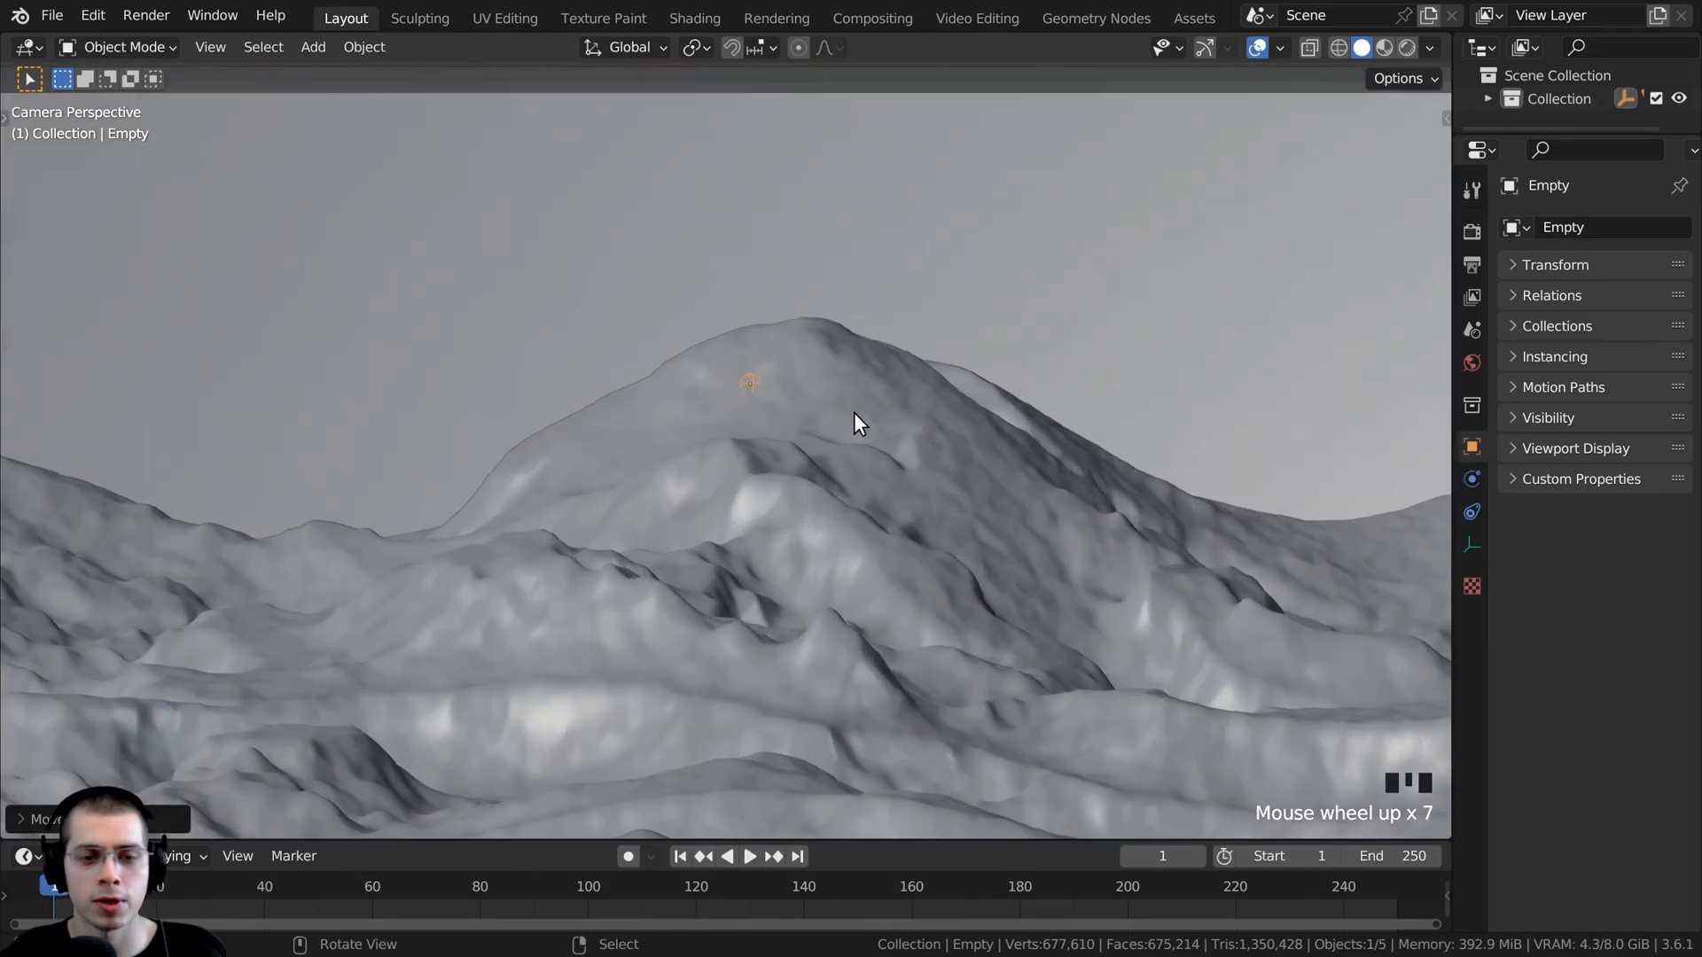
pyautogui.scroll(-3, 854, 412)
pyautogui.keyDown('shift'); pyautogui.moveTo(732, 417); pyautogui.dragTo(665, 439, button='middle'); pyautogui.keyUp('shift')
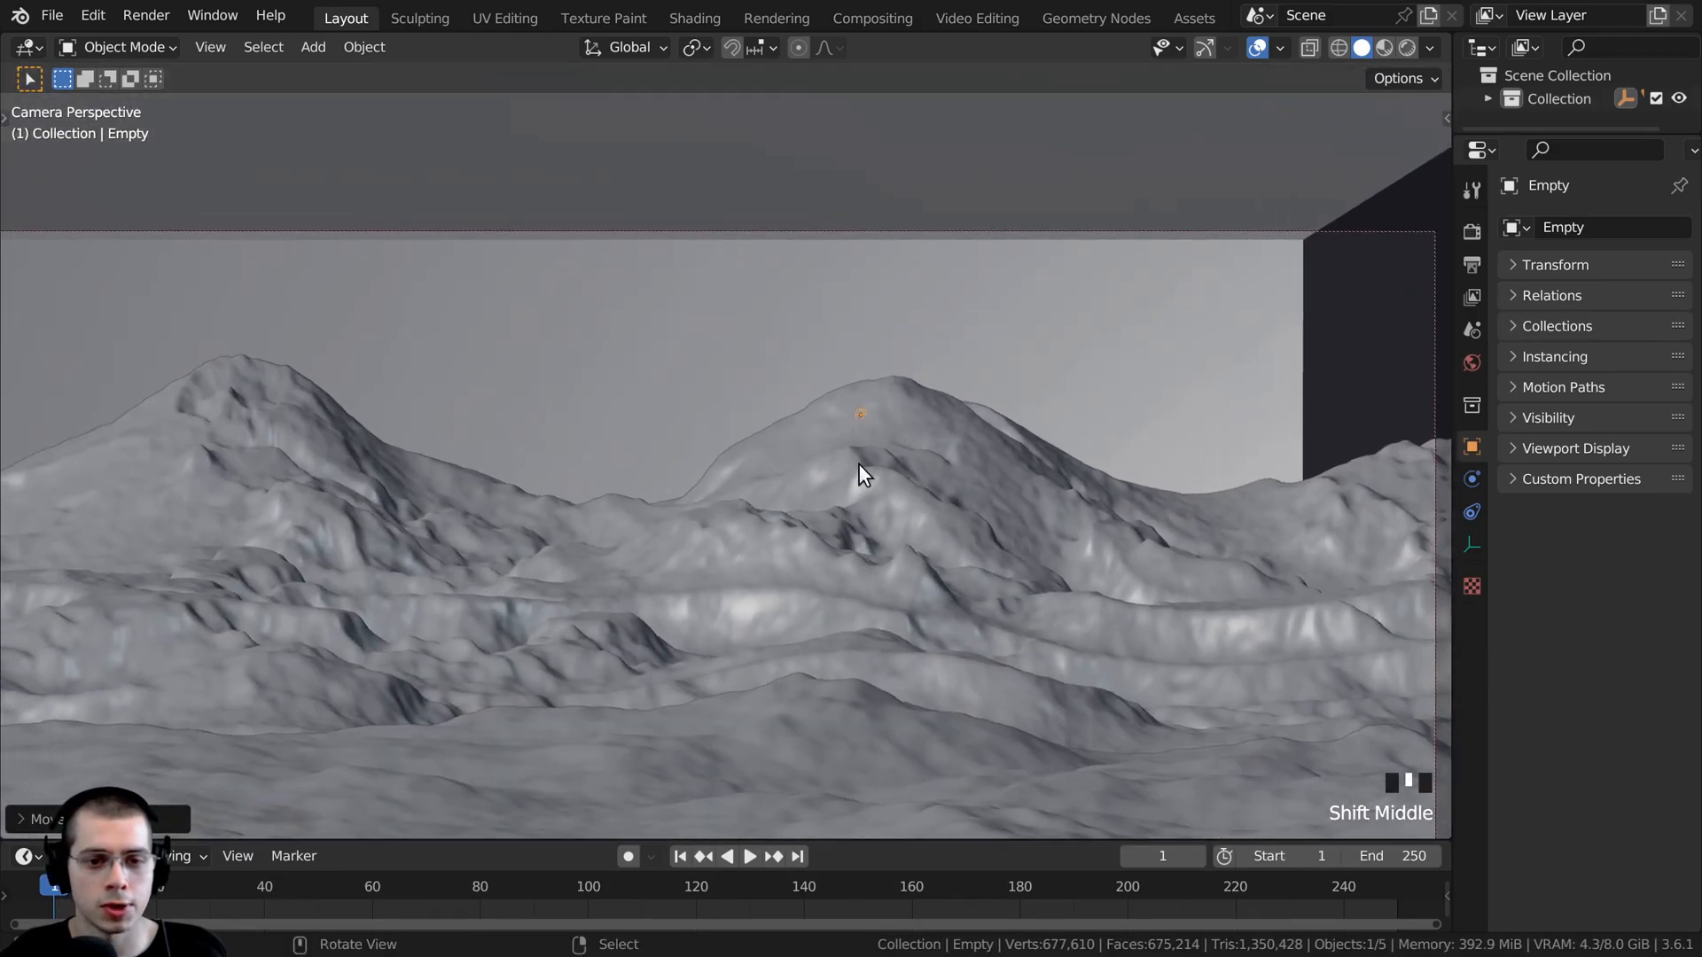
pyautogui.scroll(-2, 928, 523)
pyautogui.keyDown('shift'); pyautogui.moveTo(928, 523); pyautogui.dragTo(1041, 135, button='middle'); pyautogui.keyUp('shift')
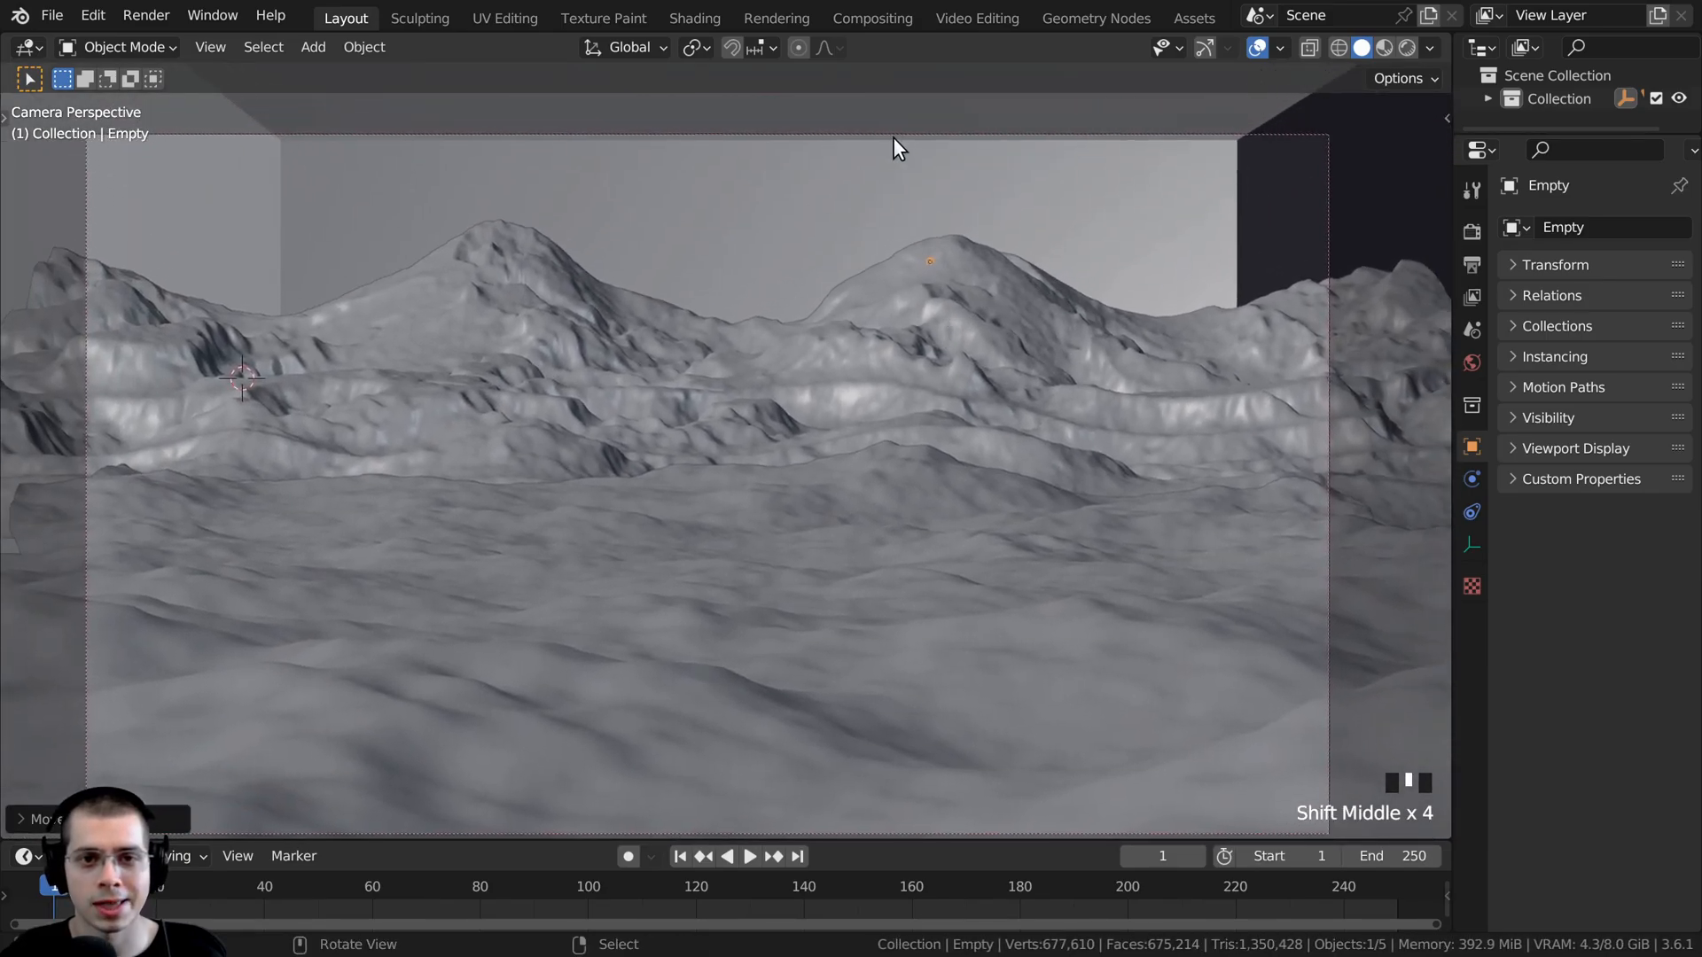
pyautogui.rightClick(896, 136)
pyautogui.rightClick(895, 135)
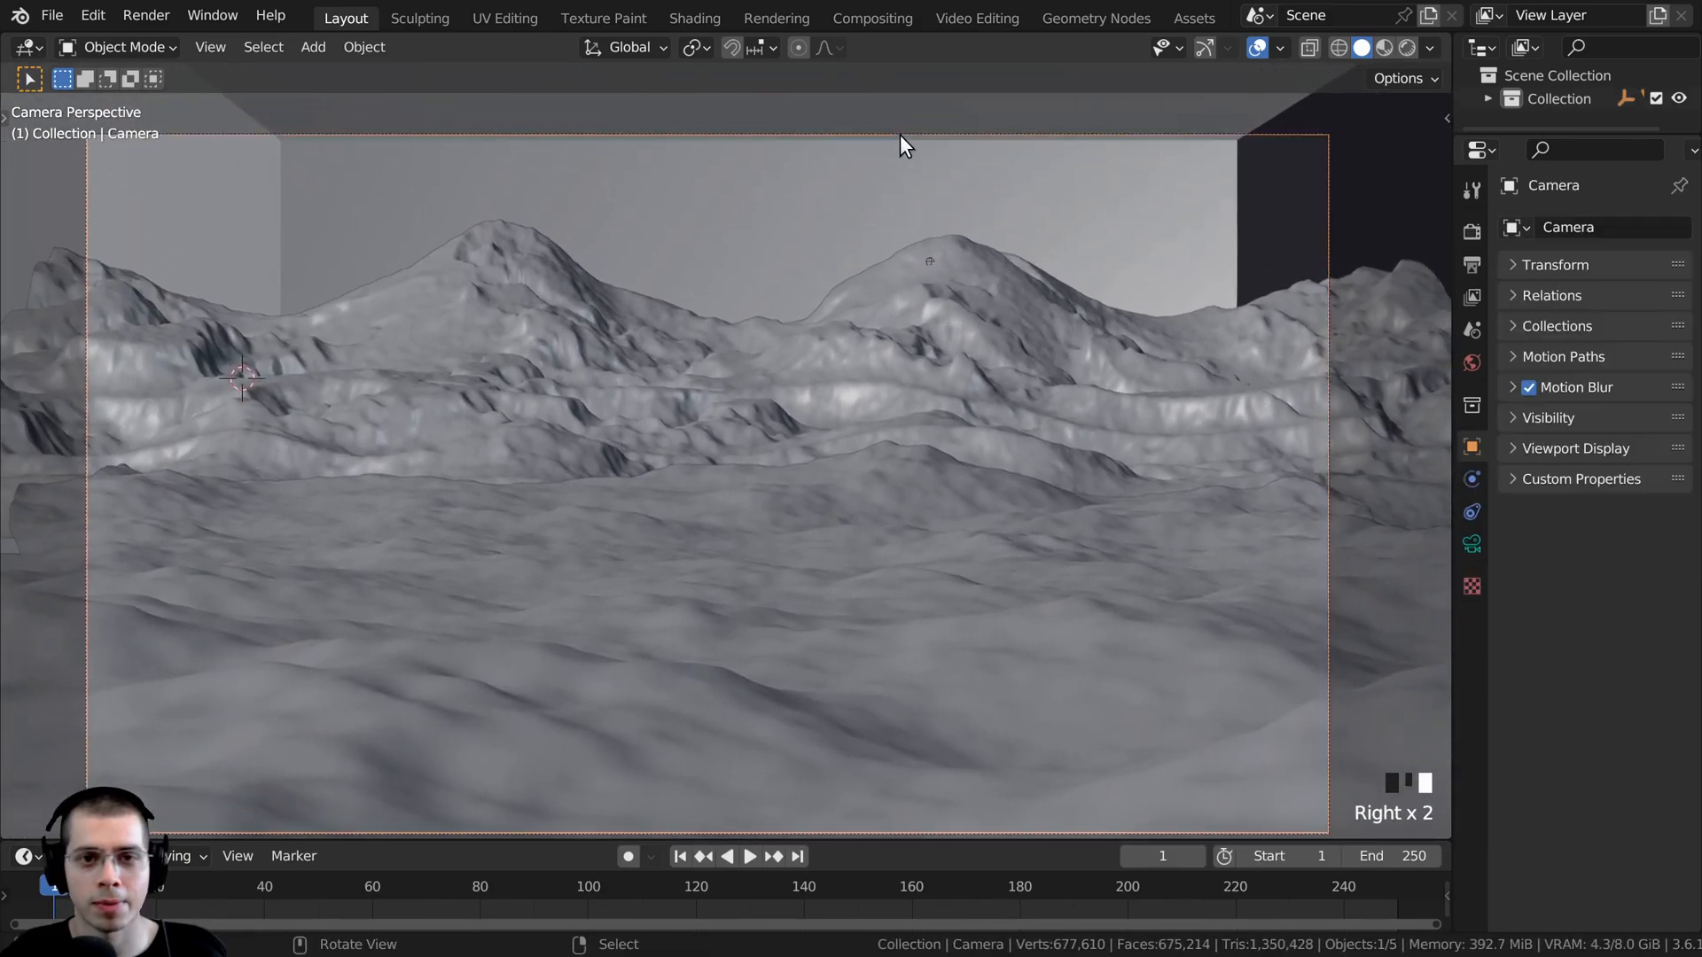
pyautogui.click(1472, 543)
pyautogui.moveTo(1454, 550); pyautogui.dragTo(1260, 549)
pyautogui.keyDown('shift'); pyautogui.moveTo(938, 389); pyautogui.dragTo(654, 593, button='middle'); pyautogui.keyUp('shift')
pyautogui.scroll(5, 874, 541)
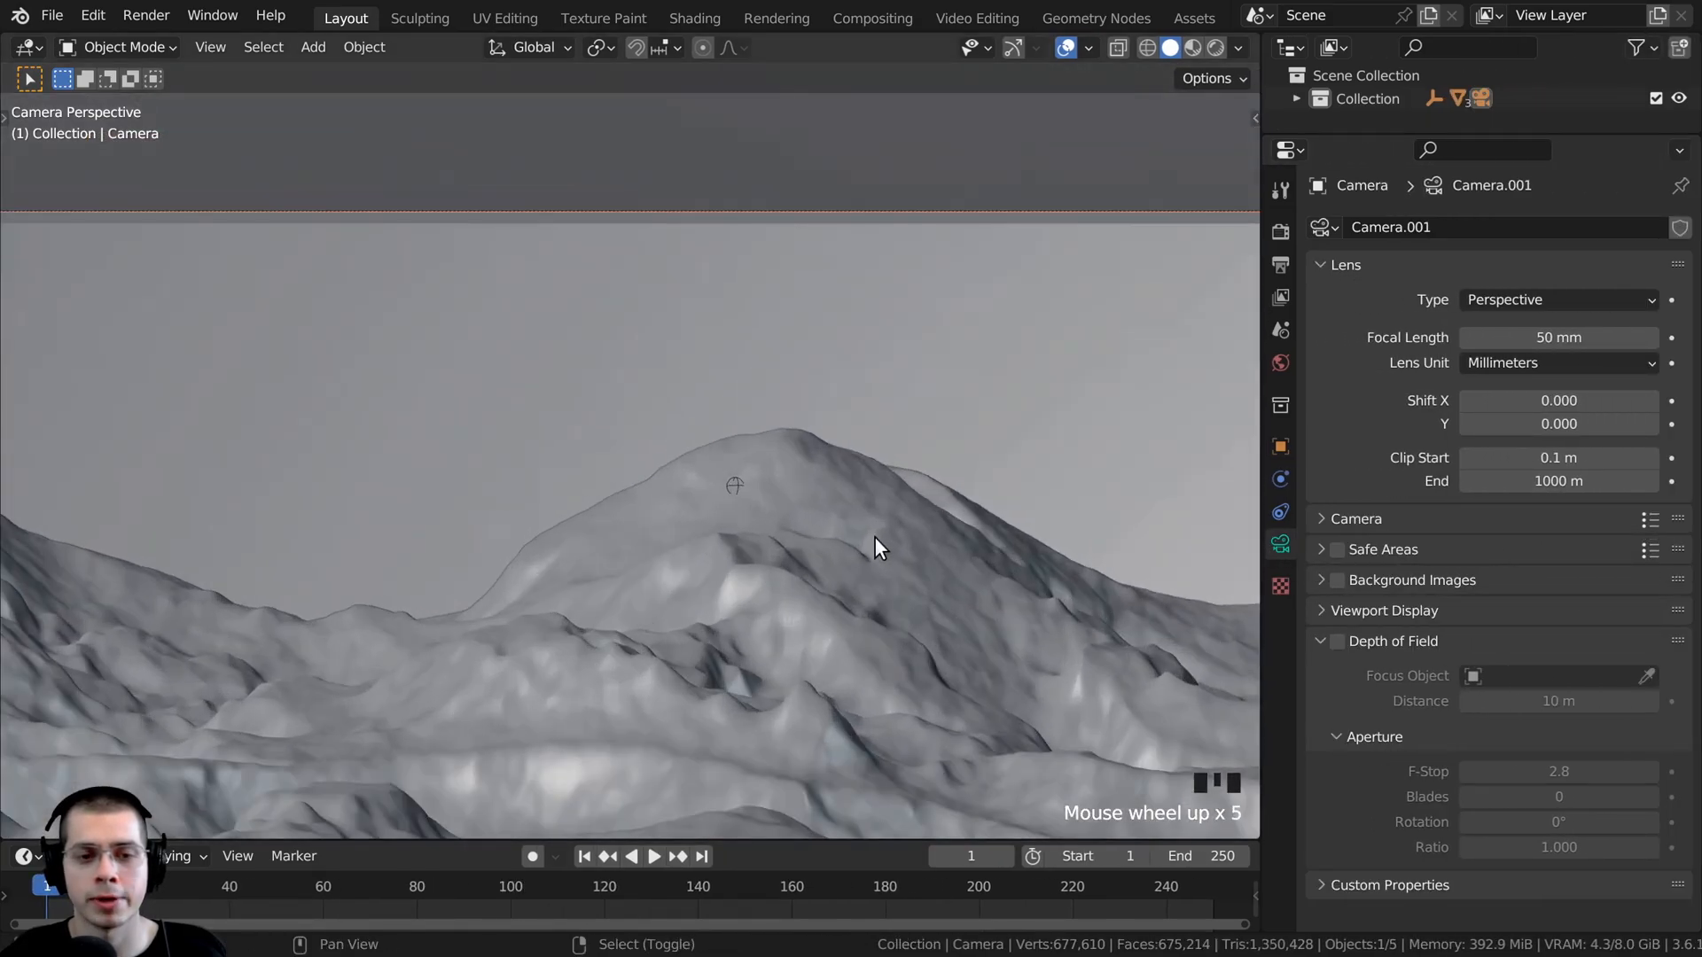
# - Enable depth of field on the camera and pick the empty on the peak as its focus object
pyautogui.scroll(4, 736, 520)
pyautogui.scroll(1, 752, 566)
pyautogui.keyDown('shift'); pyautogui.moveTo(752, 567); pyautogui.dragTo(793, 509, button='middle'); pyautogui.keyUp('shift')
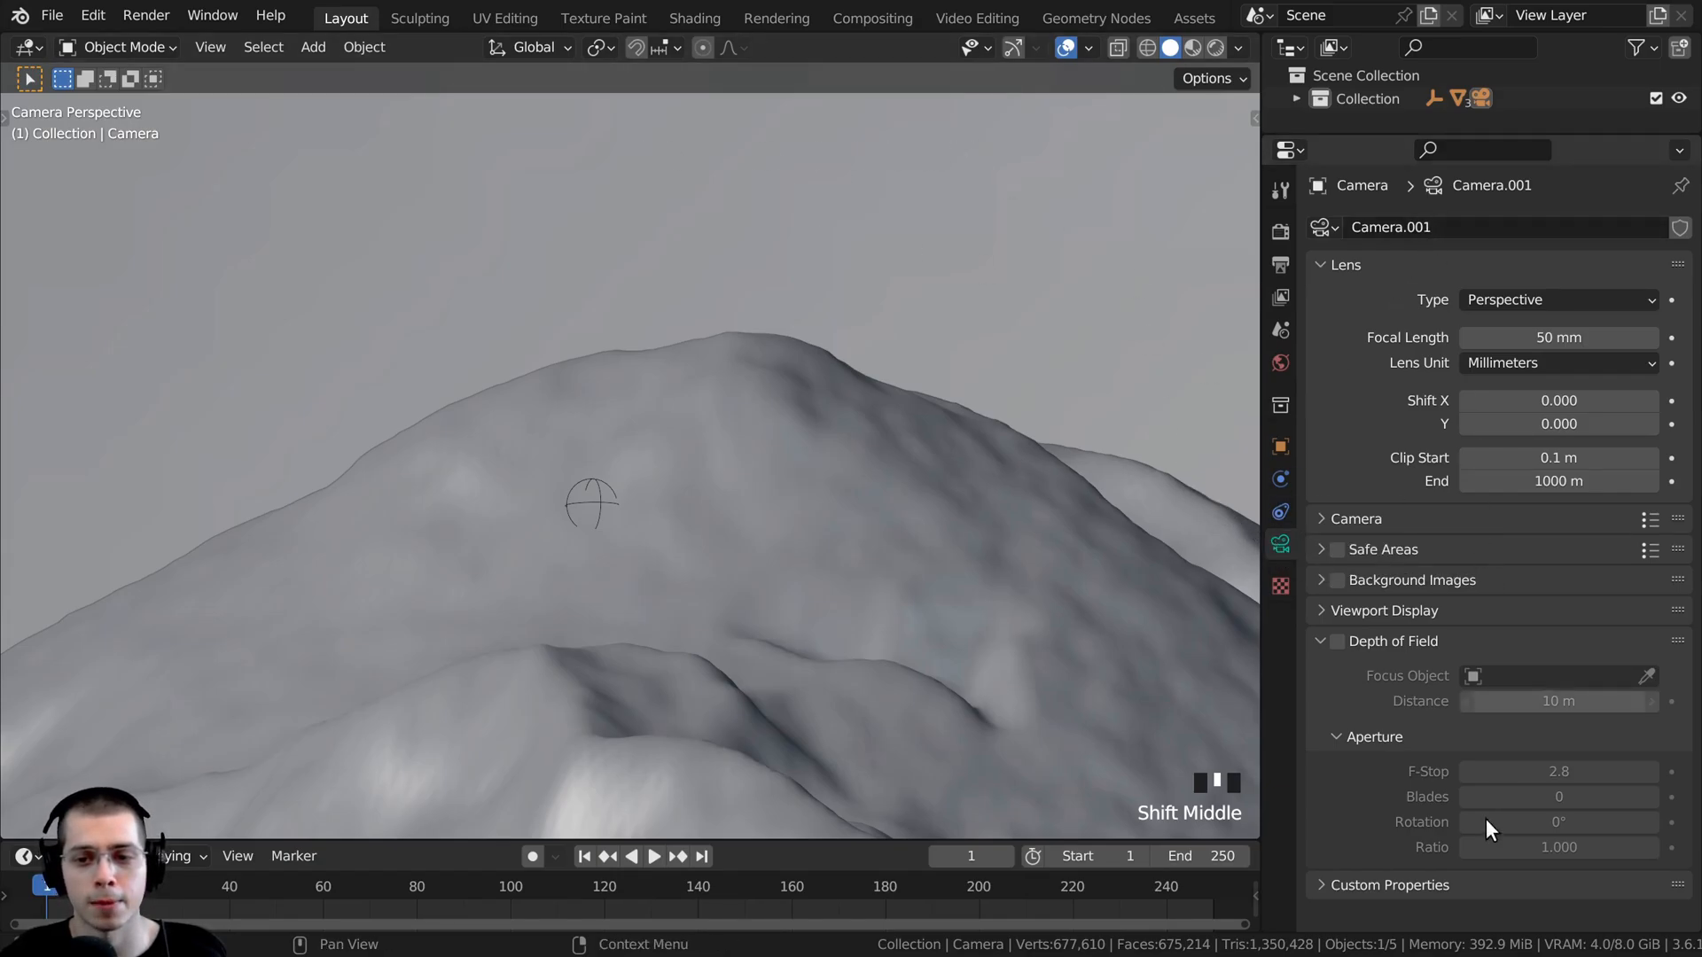
pyautogui.click(1337, 640)
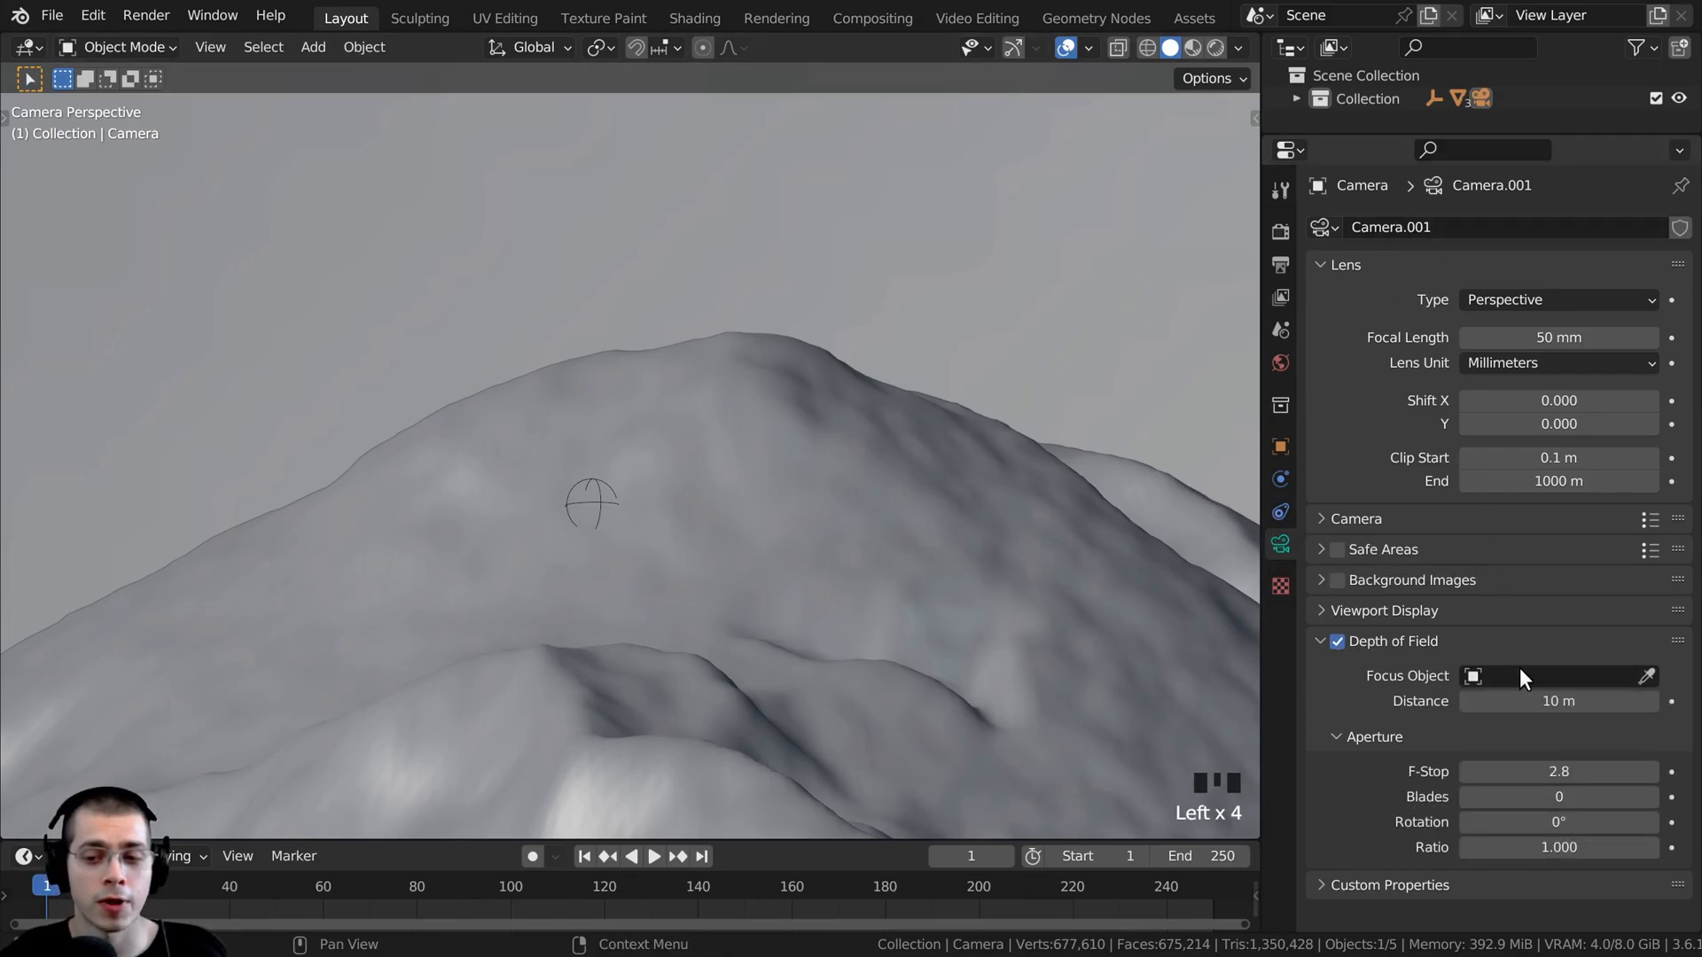
pyautogui.click(1645, 678)
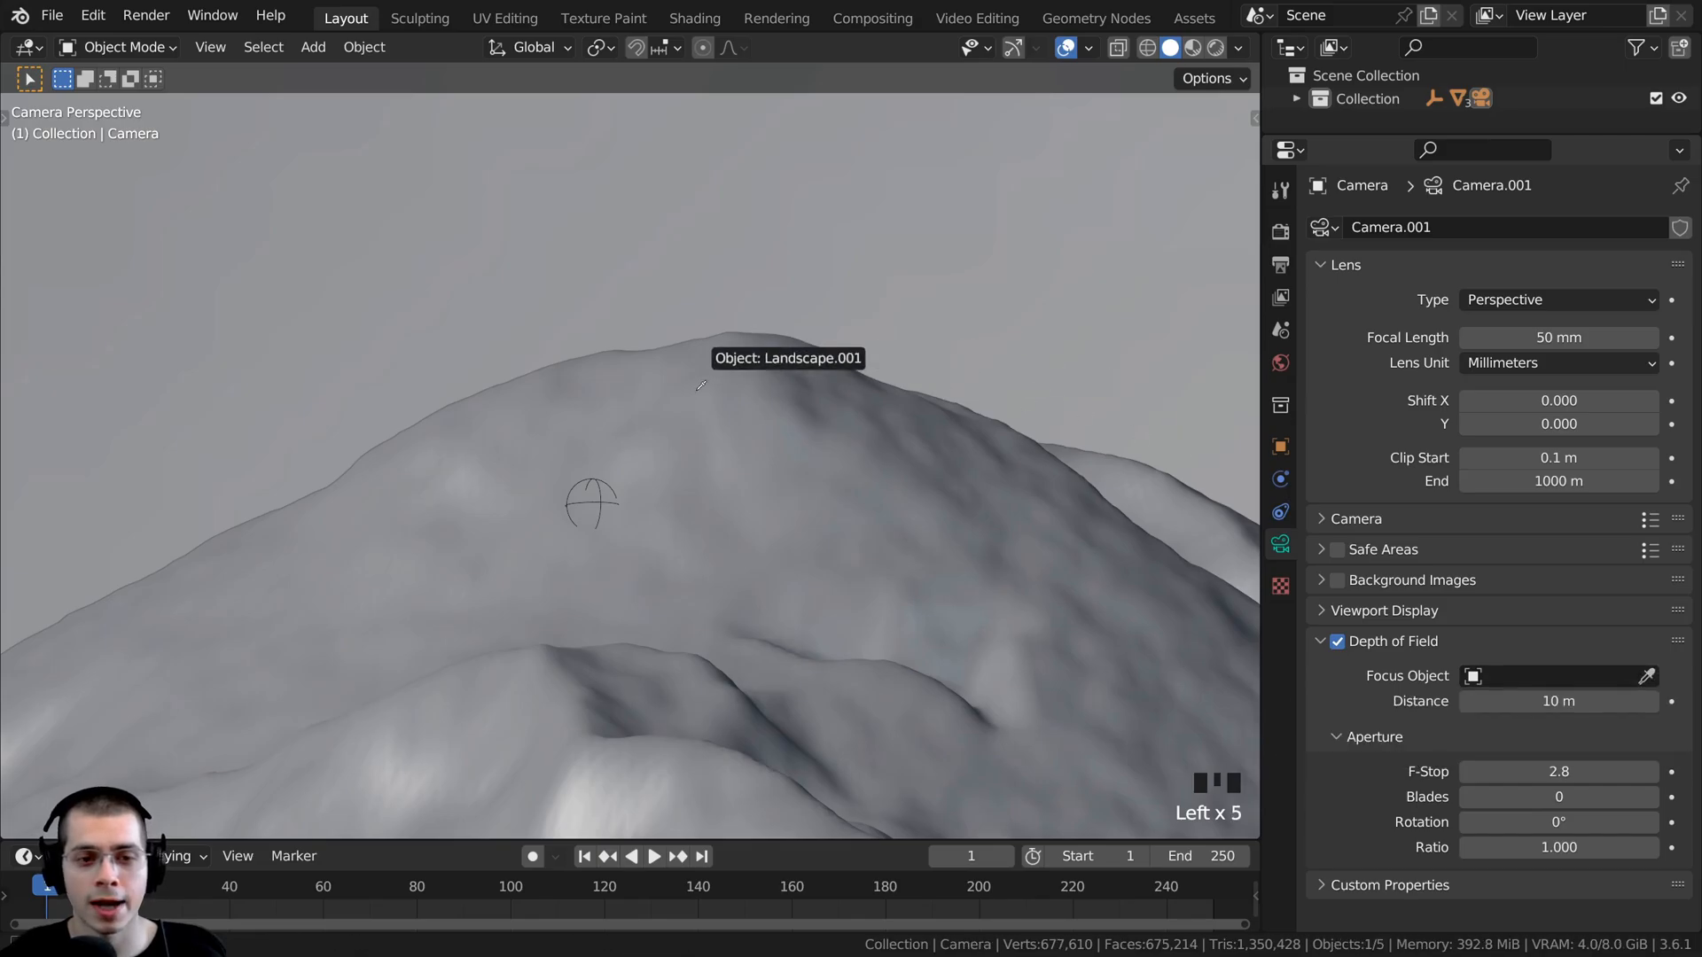
pyautogui.click(603, 479)
# - Switch the viewport to rendered shading and examine the depth of field blur across the full camera frame
pyautogui.scroll(-7, 845, 650)
pyautogui.press('z')
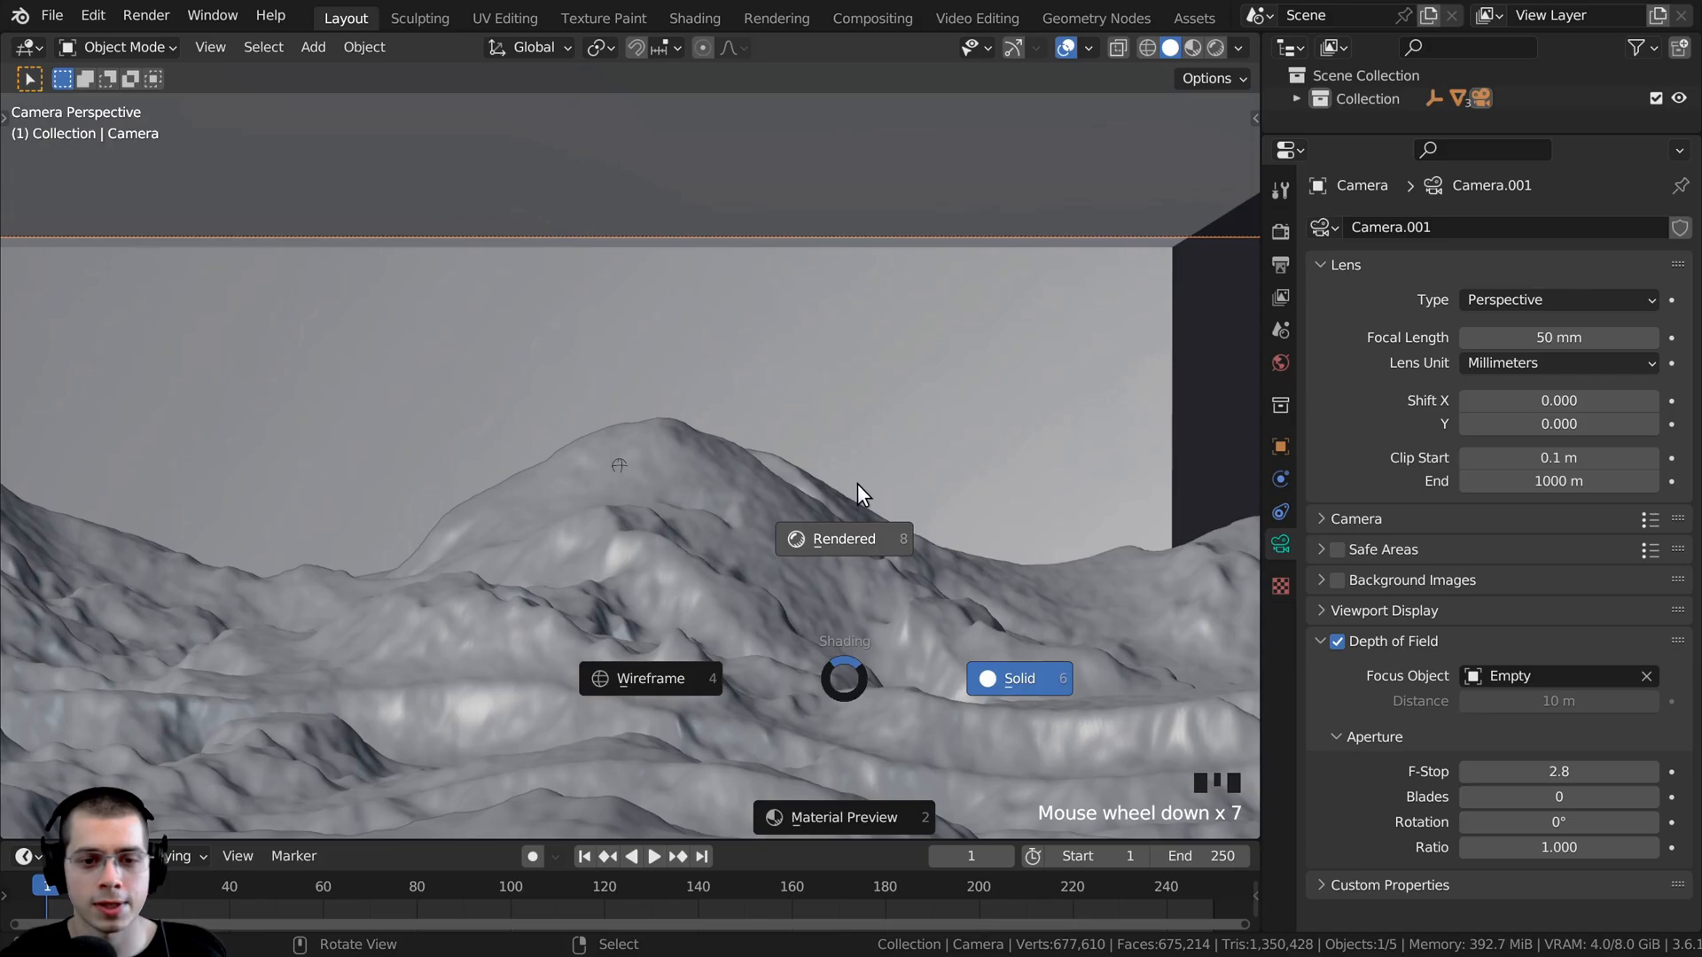
pyautogui.click(858, 482)
pyautogui.scroll(-2, 860, 397)
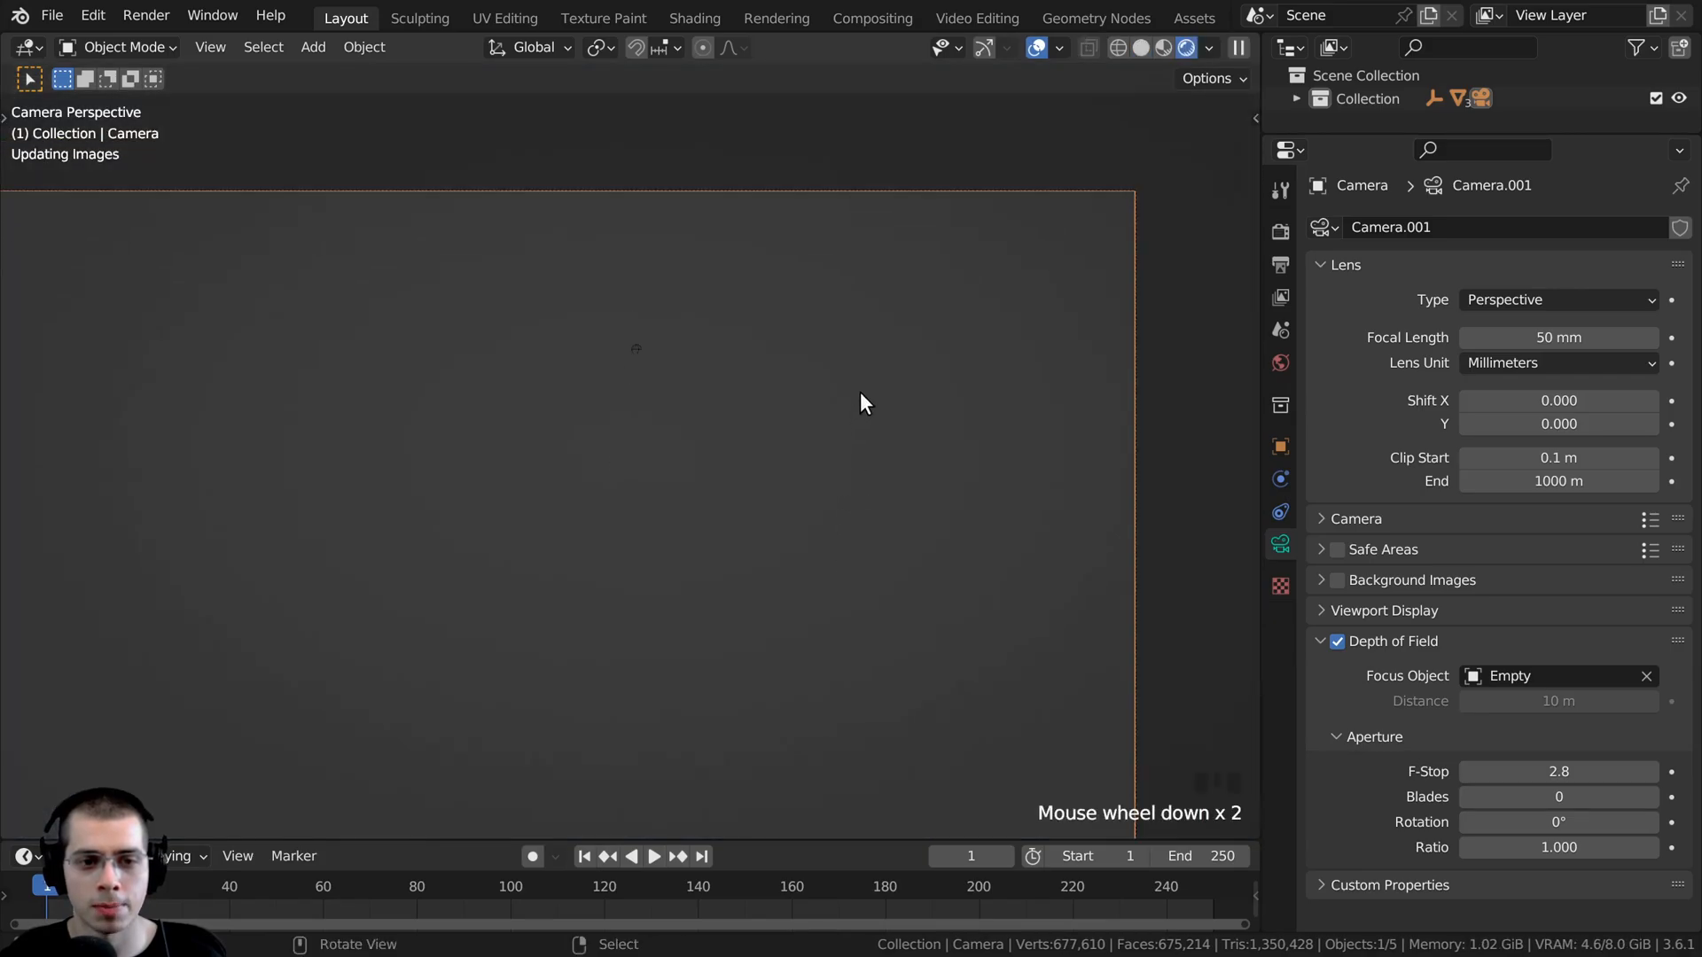
pyautogui.moveTo(860, 397)
pyautogui.keyDown('shift'); pyautogui.mouseDown(button='middle')
pyautogui.moveTo(939, 390)
pyautogui.moveTo(1030, 351)
pyautogui.mouseUp(button='middle'); pyautogui.keyUp('shift')
pyautogui.scroll(-1, 975, 379)
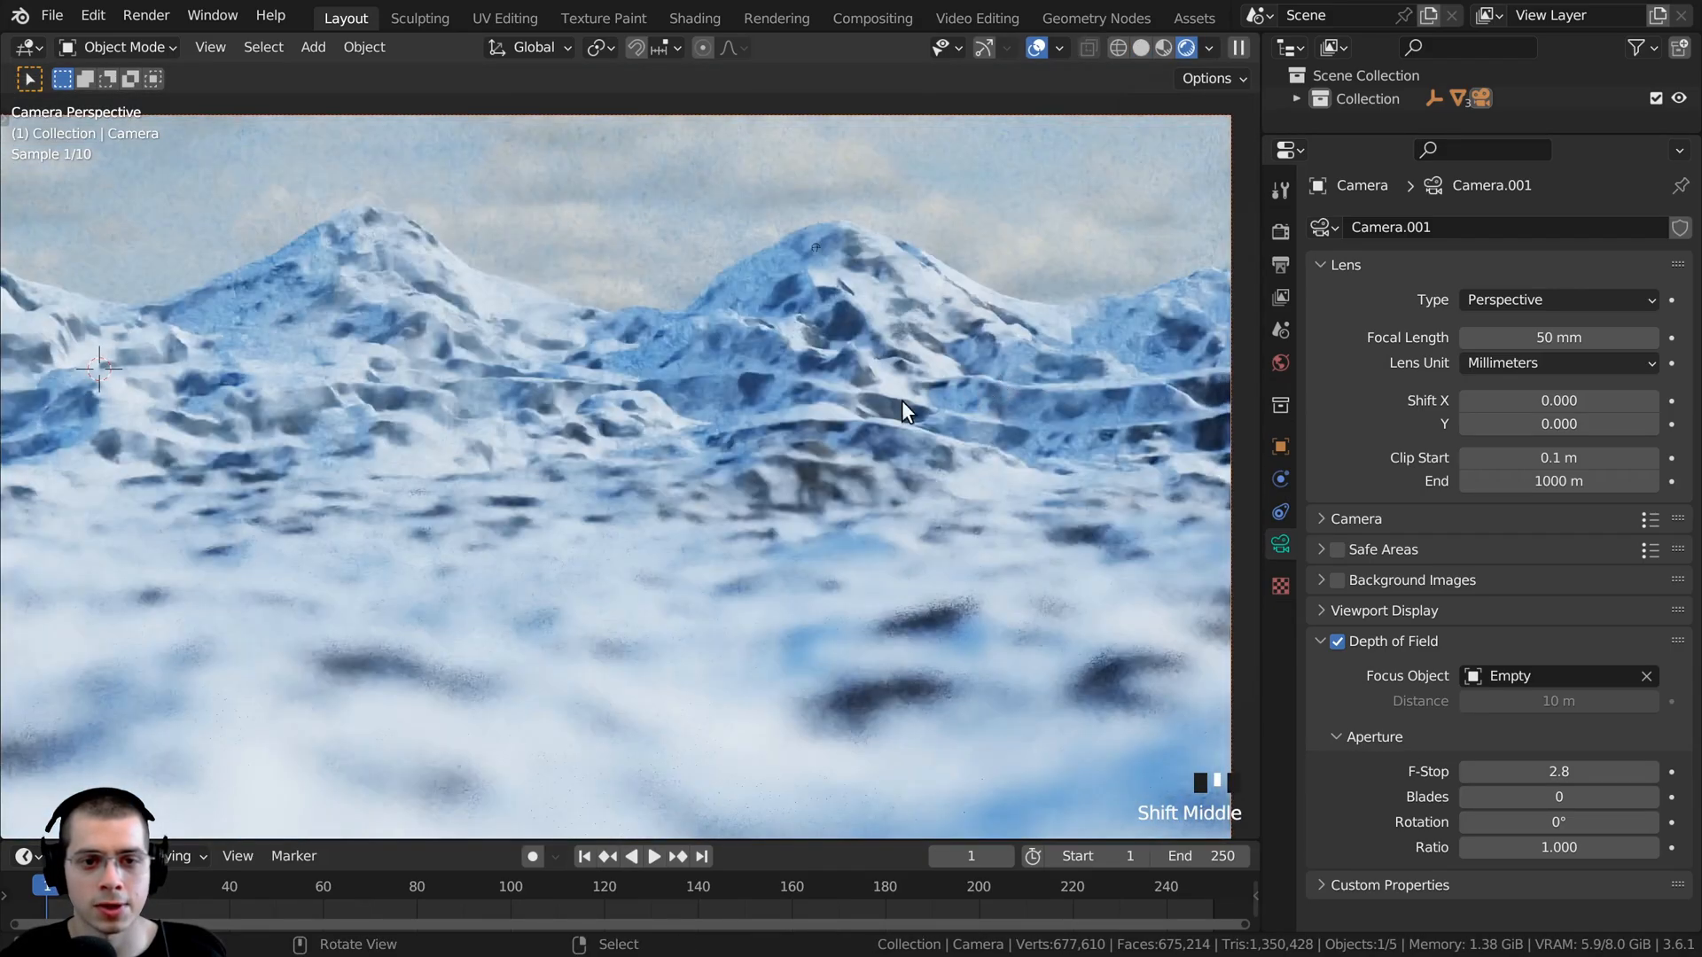
pyautogui.scroll(-2, 895, 416)
pyautogui.scroll(1, 891, 620)
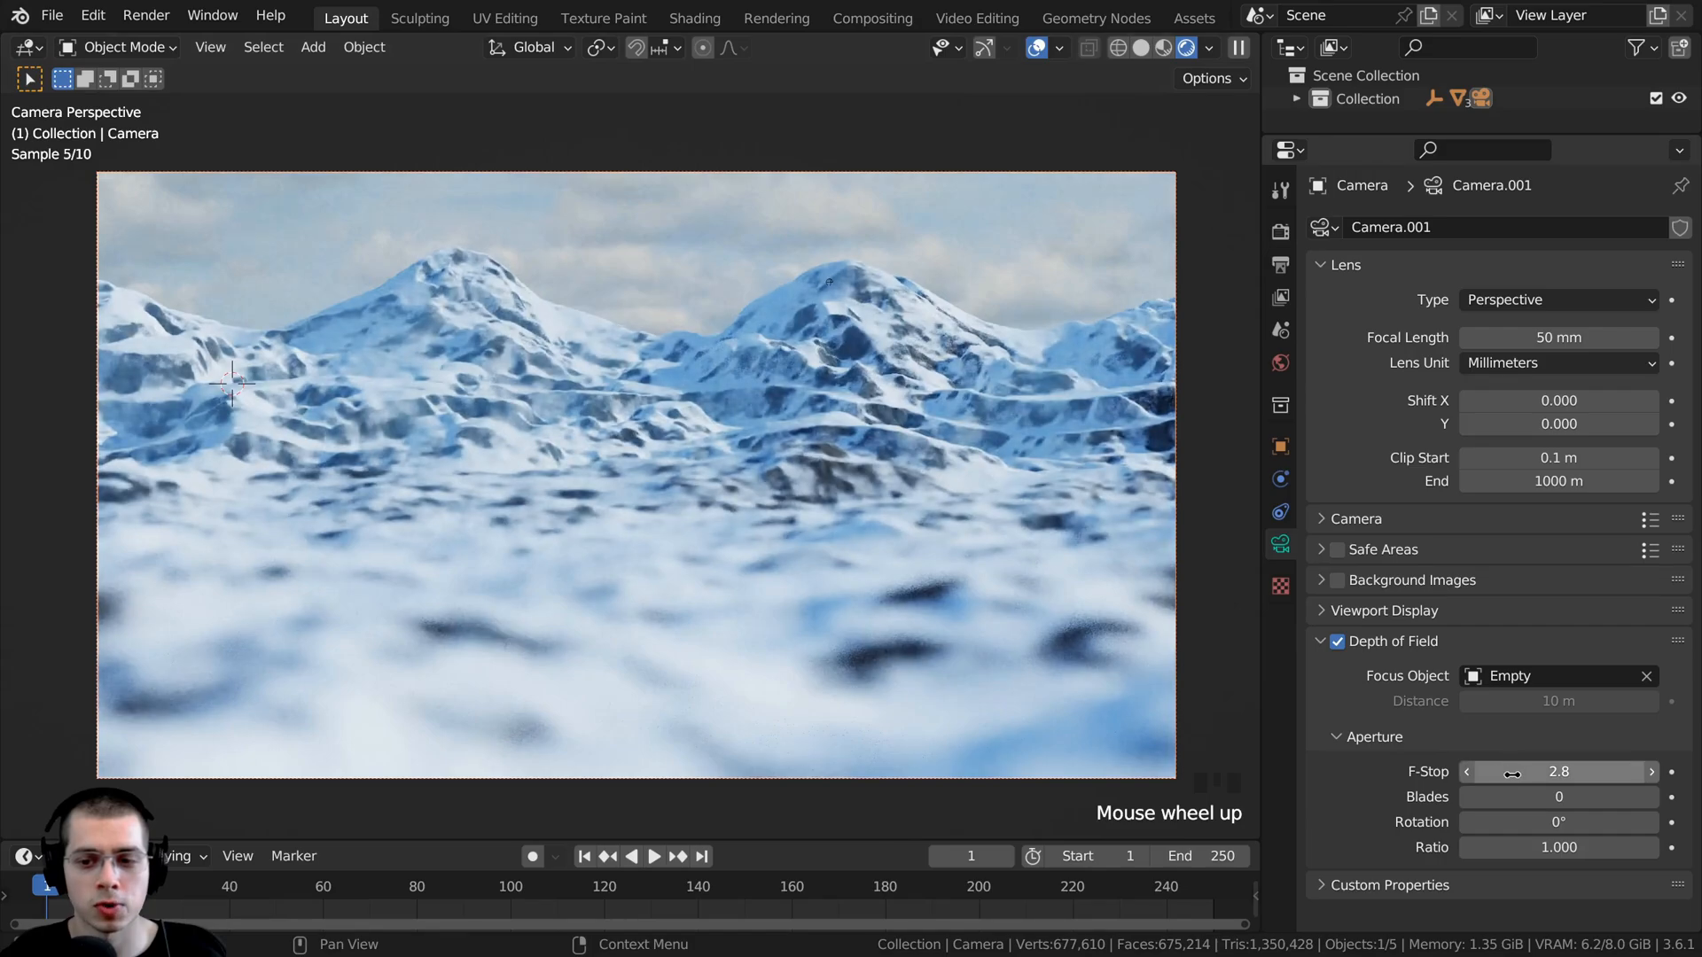
# - Try aperture F-Stop values of 0.1, 10 and 15 on the camera to compare the blur
pyautogui.moveTo(1512, 774); pyautogui.dragTo(1471, 773)
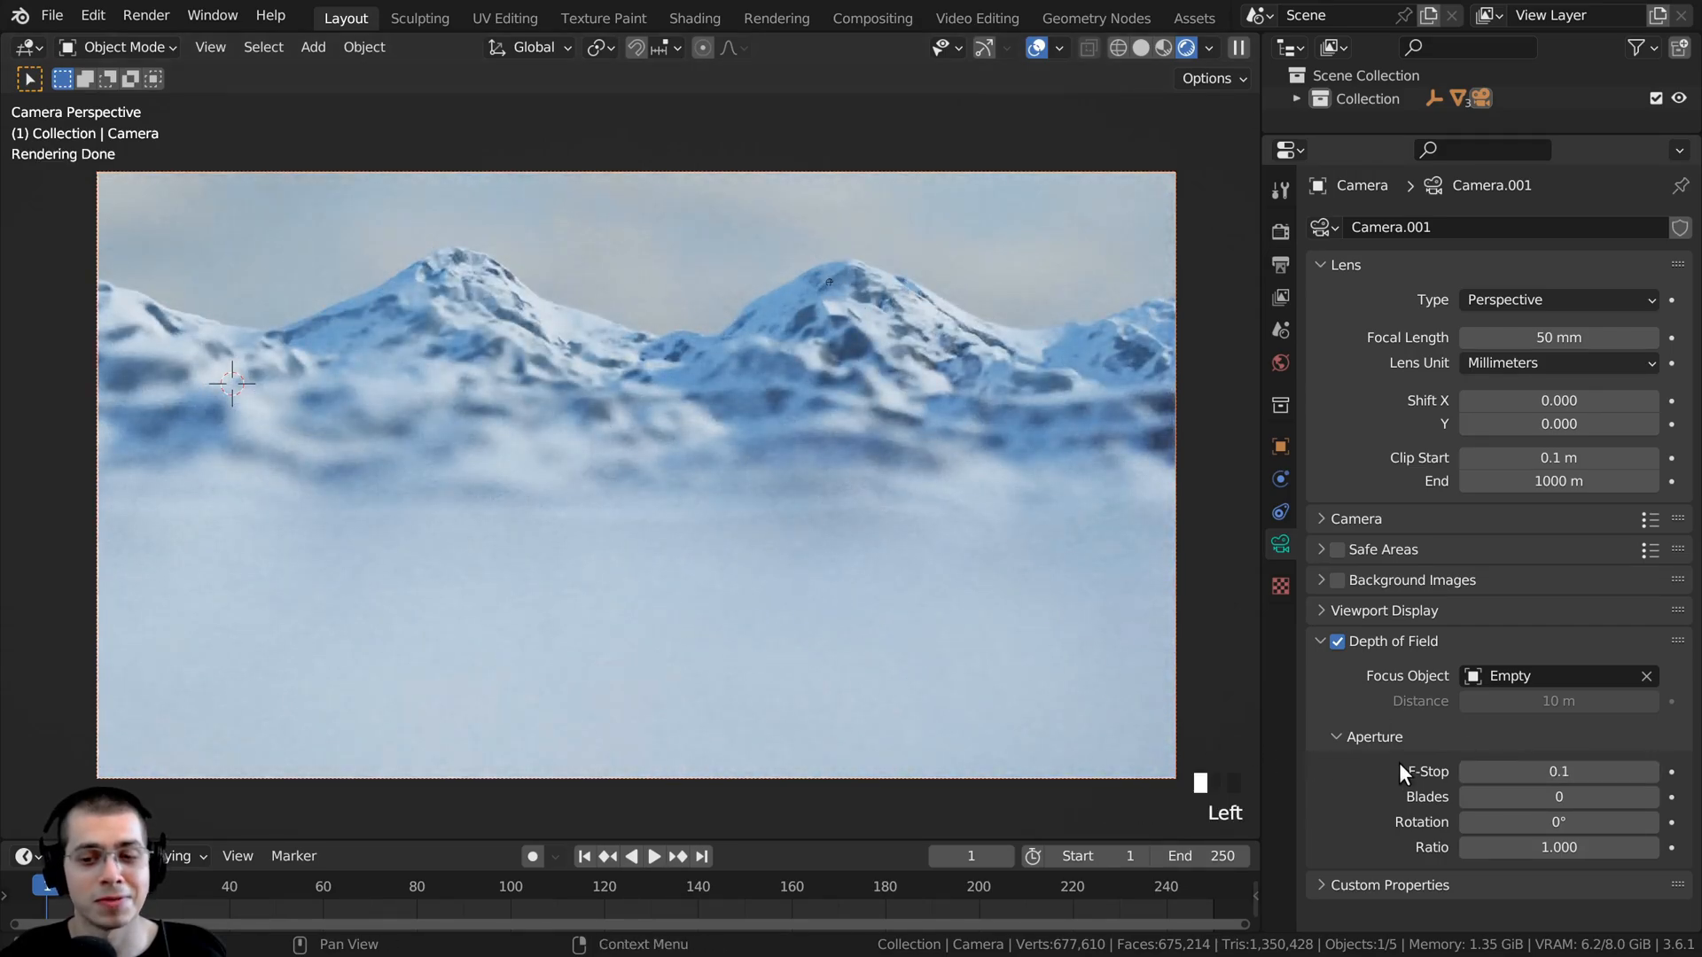
pyautogui.click(1506, 771)
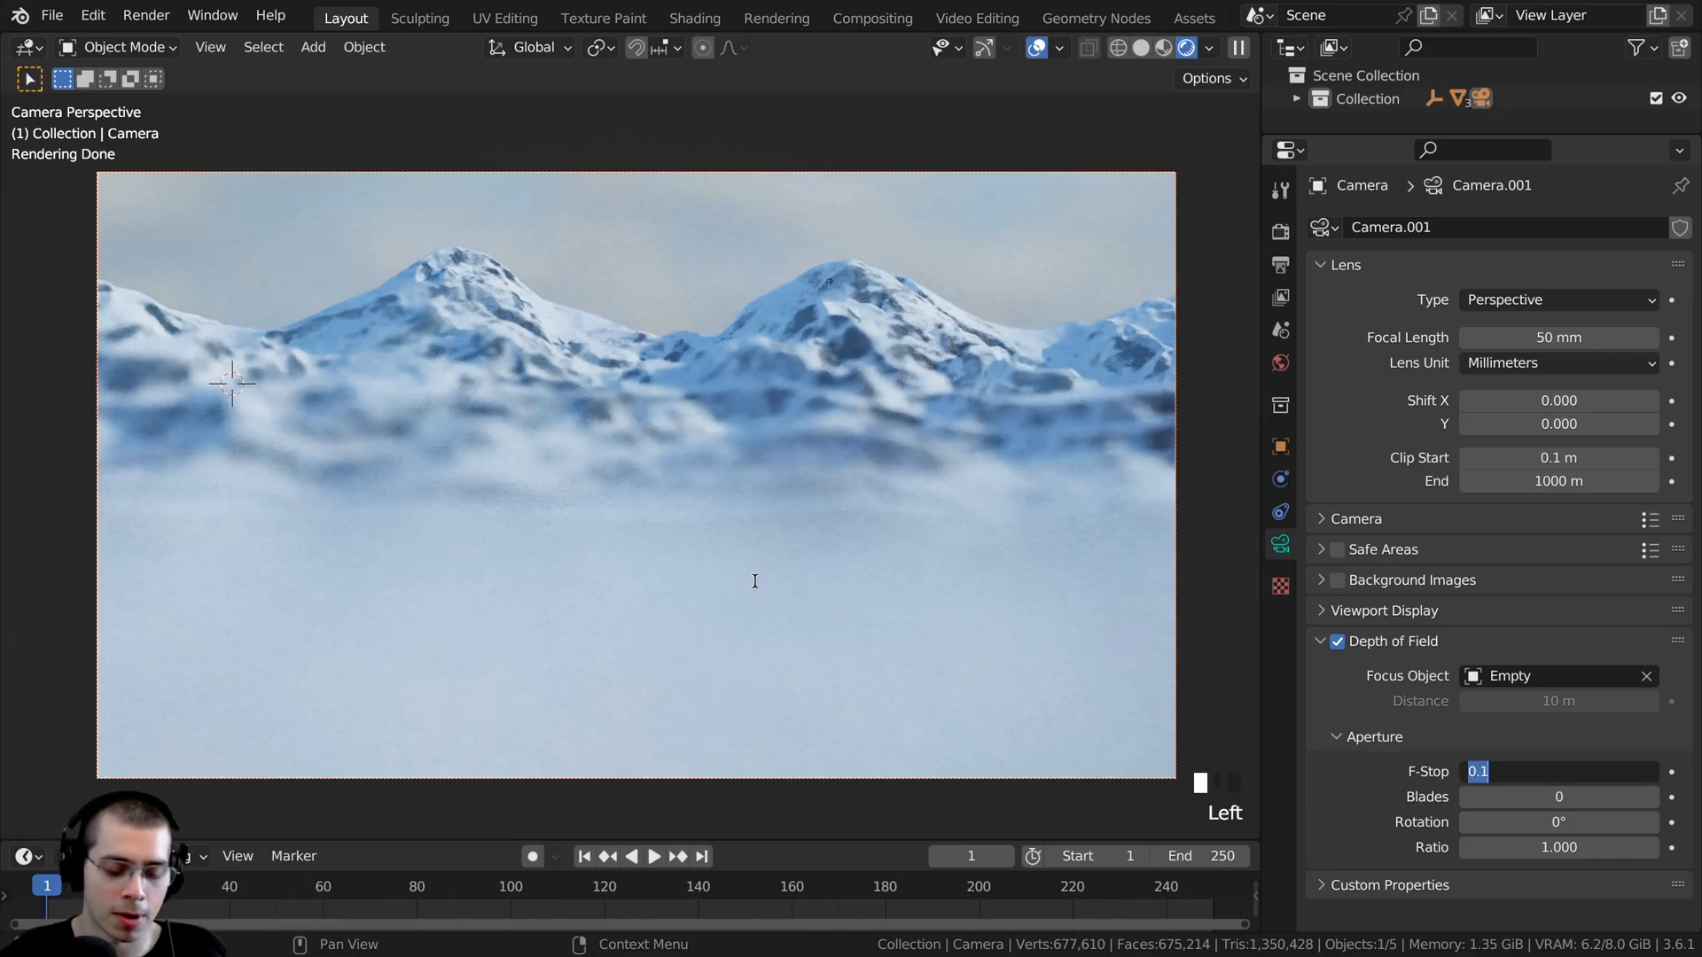
pyautogui.write('10')
pyautogui.press('Return')
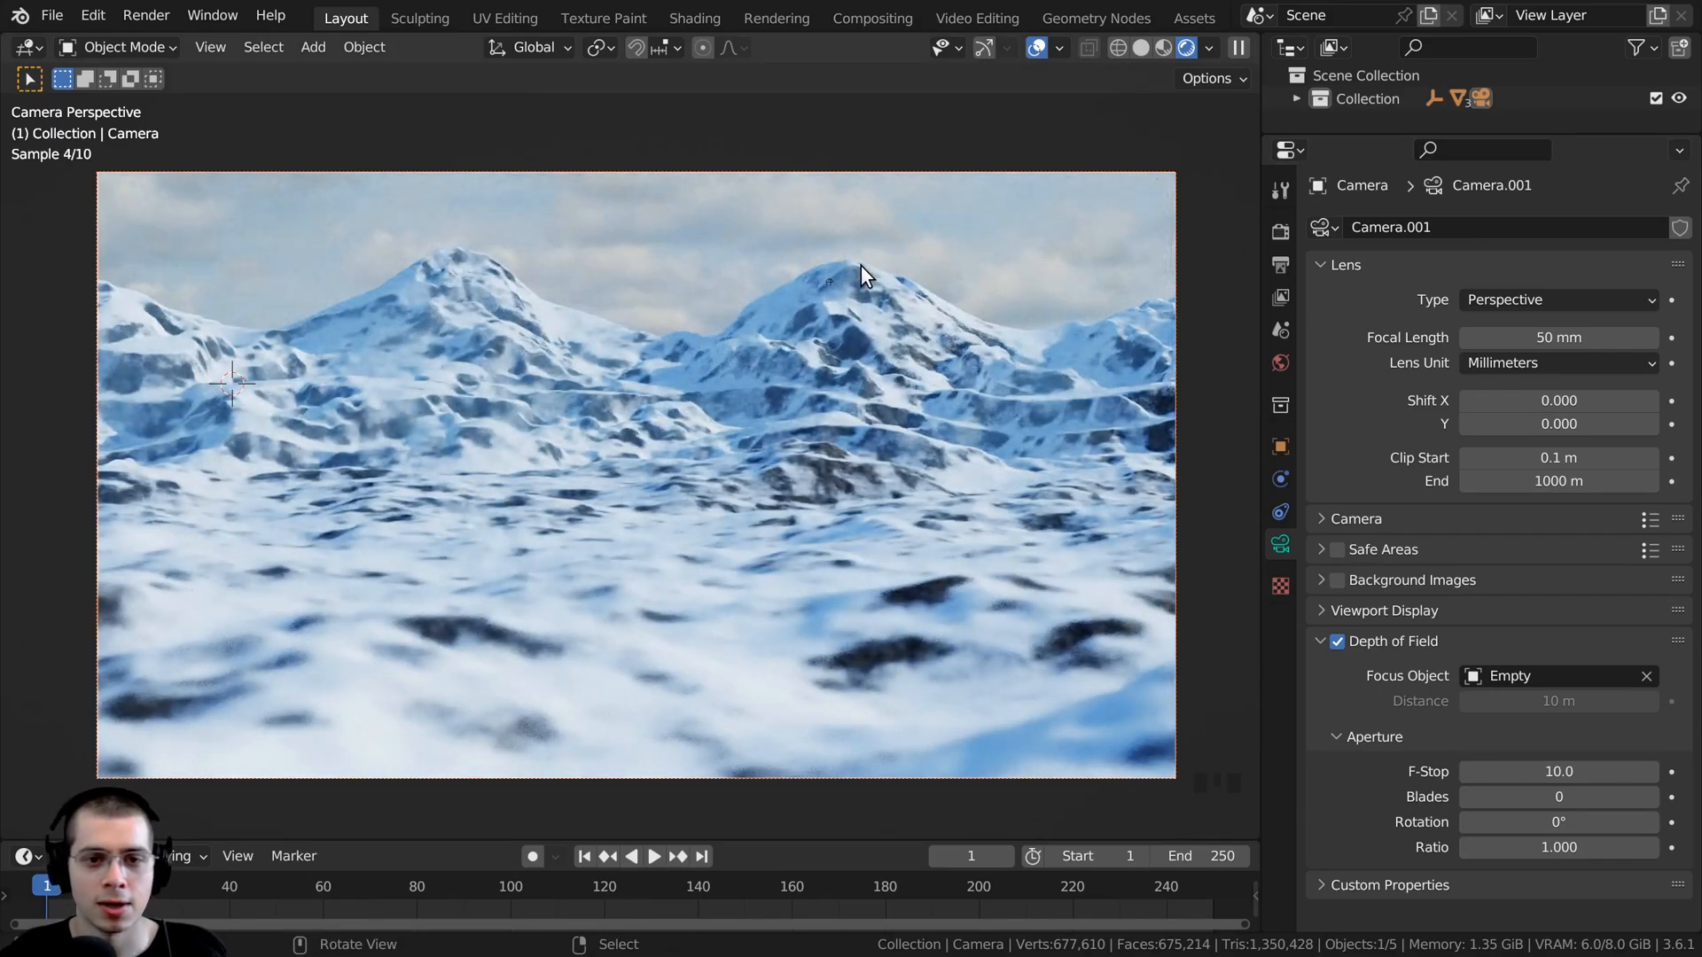
pyautogui.click(1491, 773)
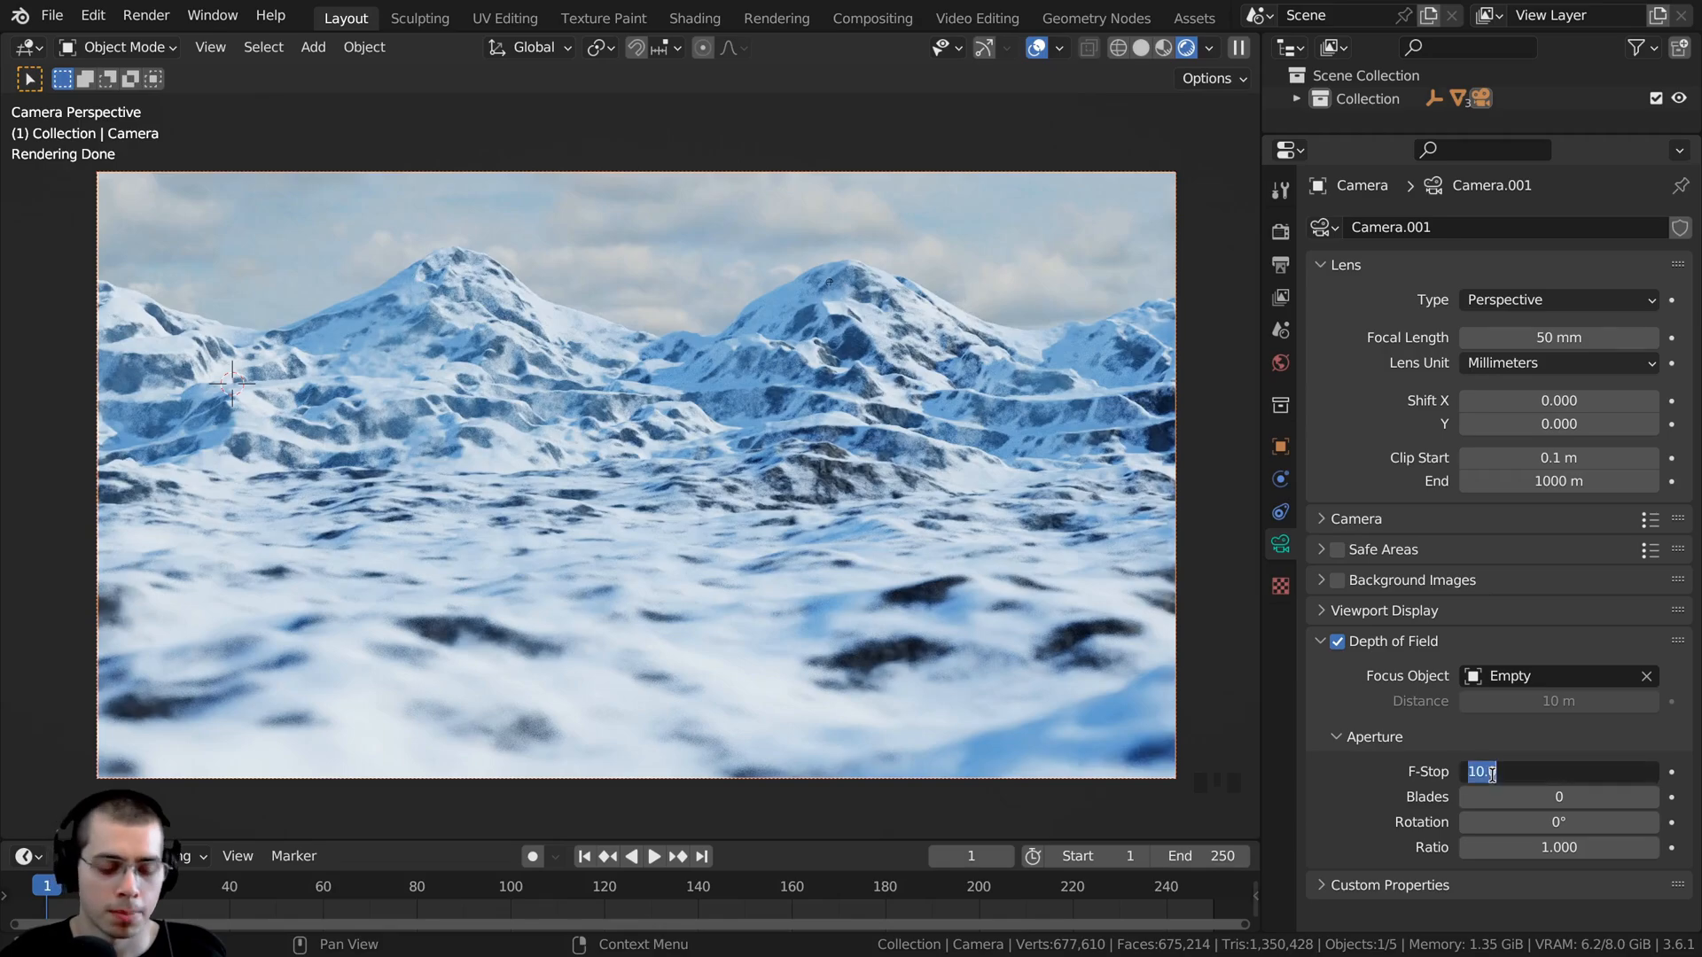
pyautogui.write('15')
pyautogui.click(843, 356)
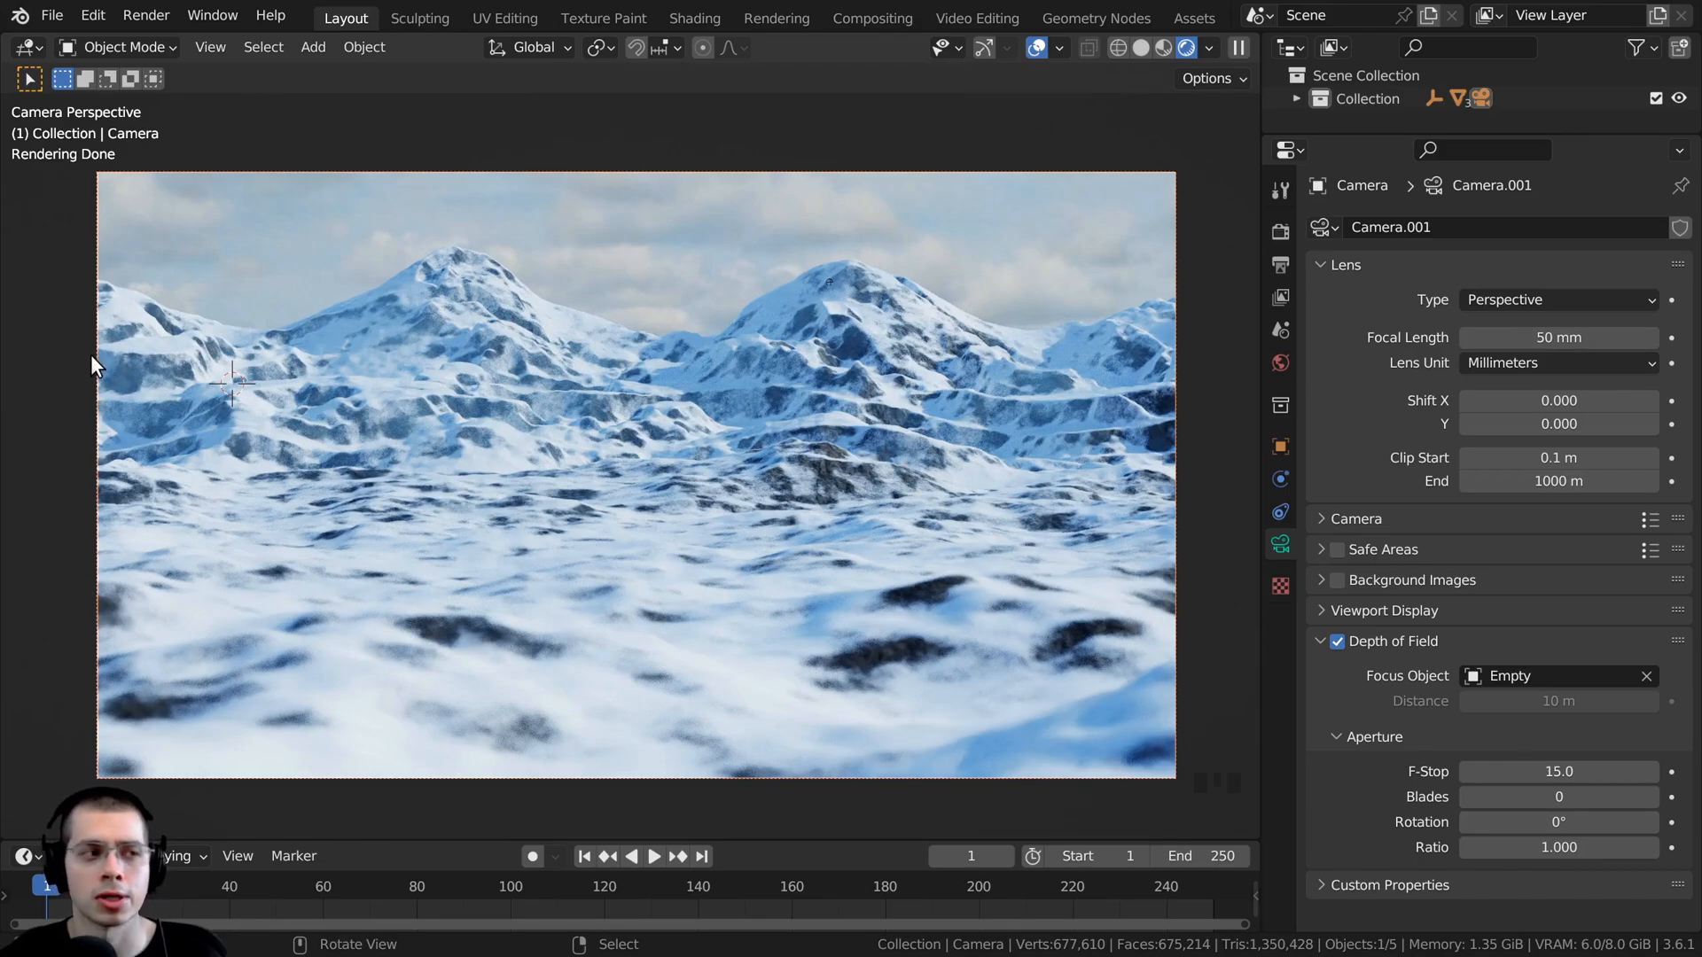
# - Set the camera's F-Stop to 20 and examine the foreground and mountain sharpness up close
pyautogui.click(1489, 771)
pyautogui.press('BackSpace')
pyautogui.write('20')
pyautogui.press('Return')
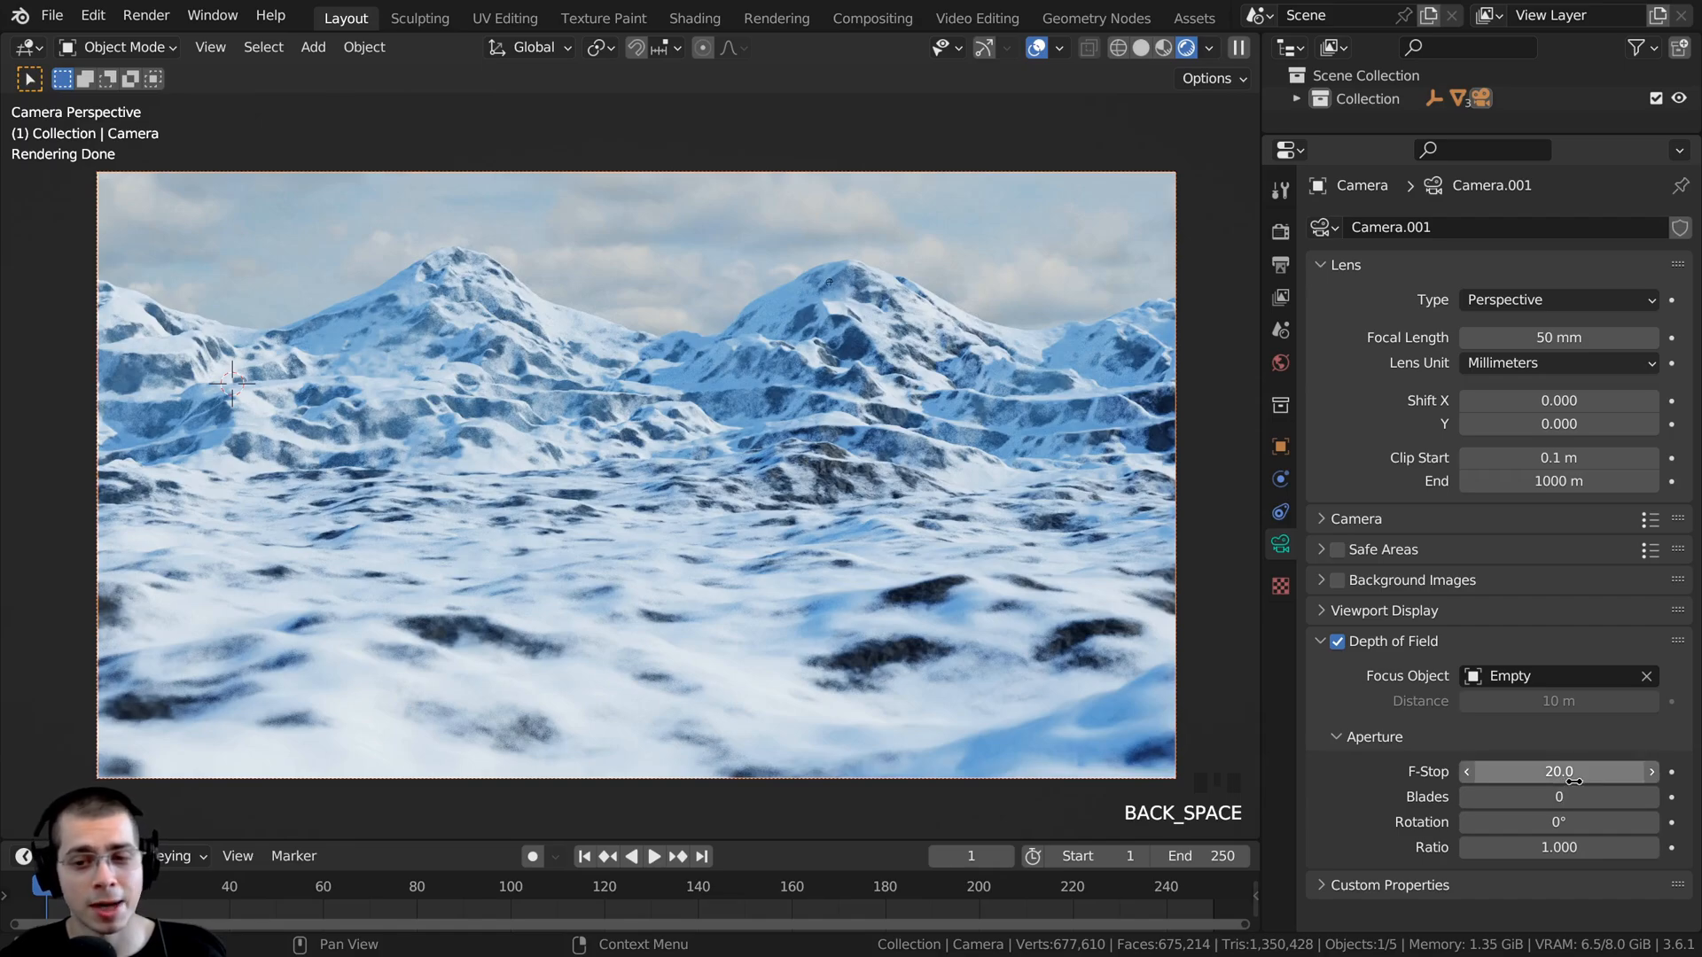
pyautogui.scroll(6, 598, 530)
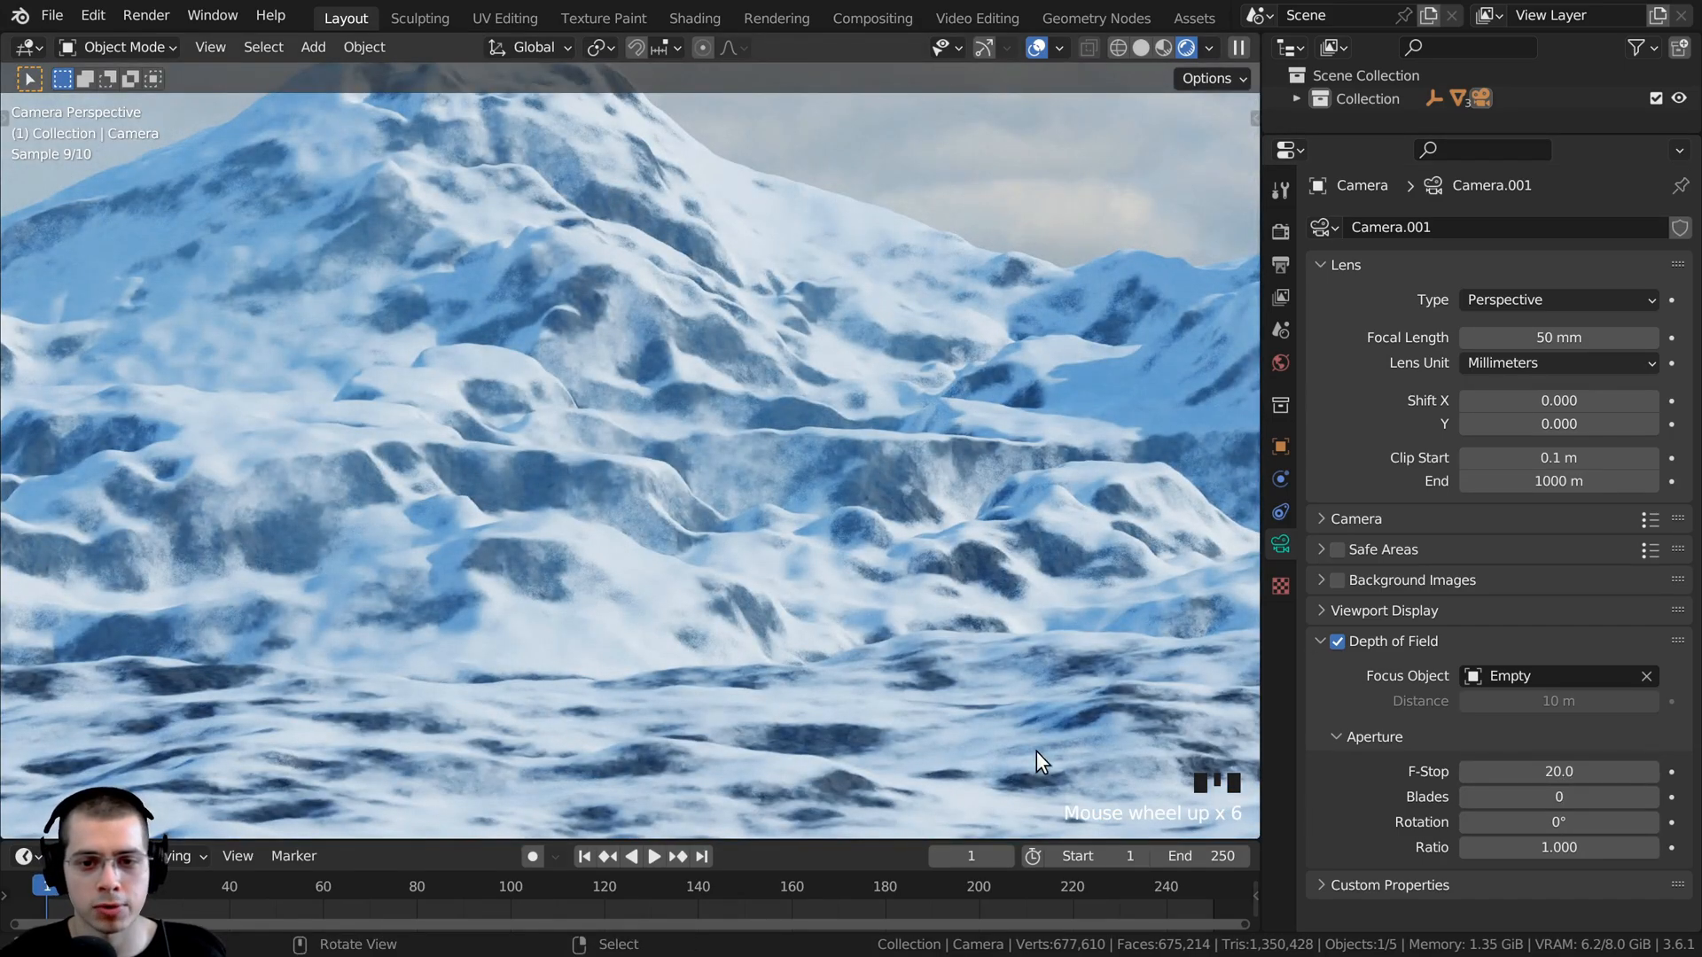
pyautogui.keyDown('shift'); pyautogui.moveTo(1035, 752); pyautogui.dragTo(1001, 468, button='middle'); pyautogui.keyUp('shift')
pyautogui.scroll(2, 677, 484)
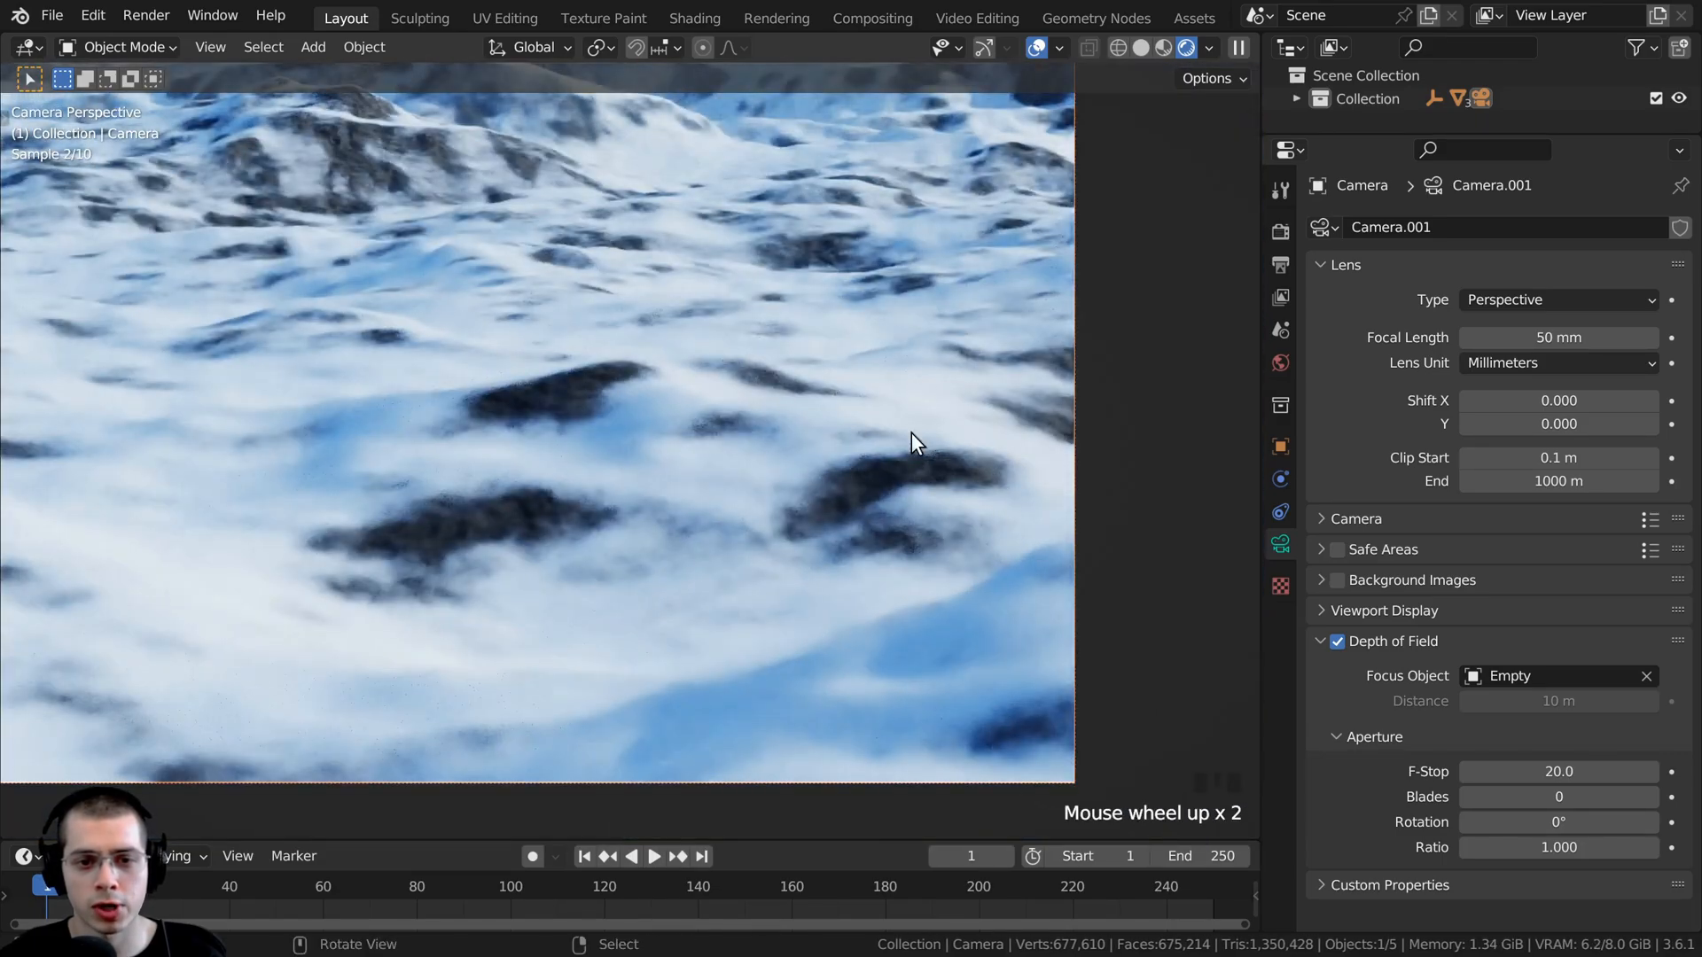
pyautogui.keyDown('shift'); pyautogui.moveTo(858, 468); pyautogui.dragTo(688, 825, button='middle'); pyautogui.keyUp('shift')
pyautogui.scroll(-1, 772, 604)
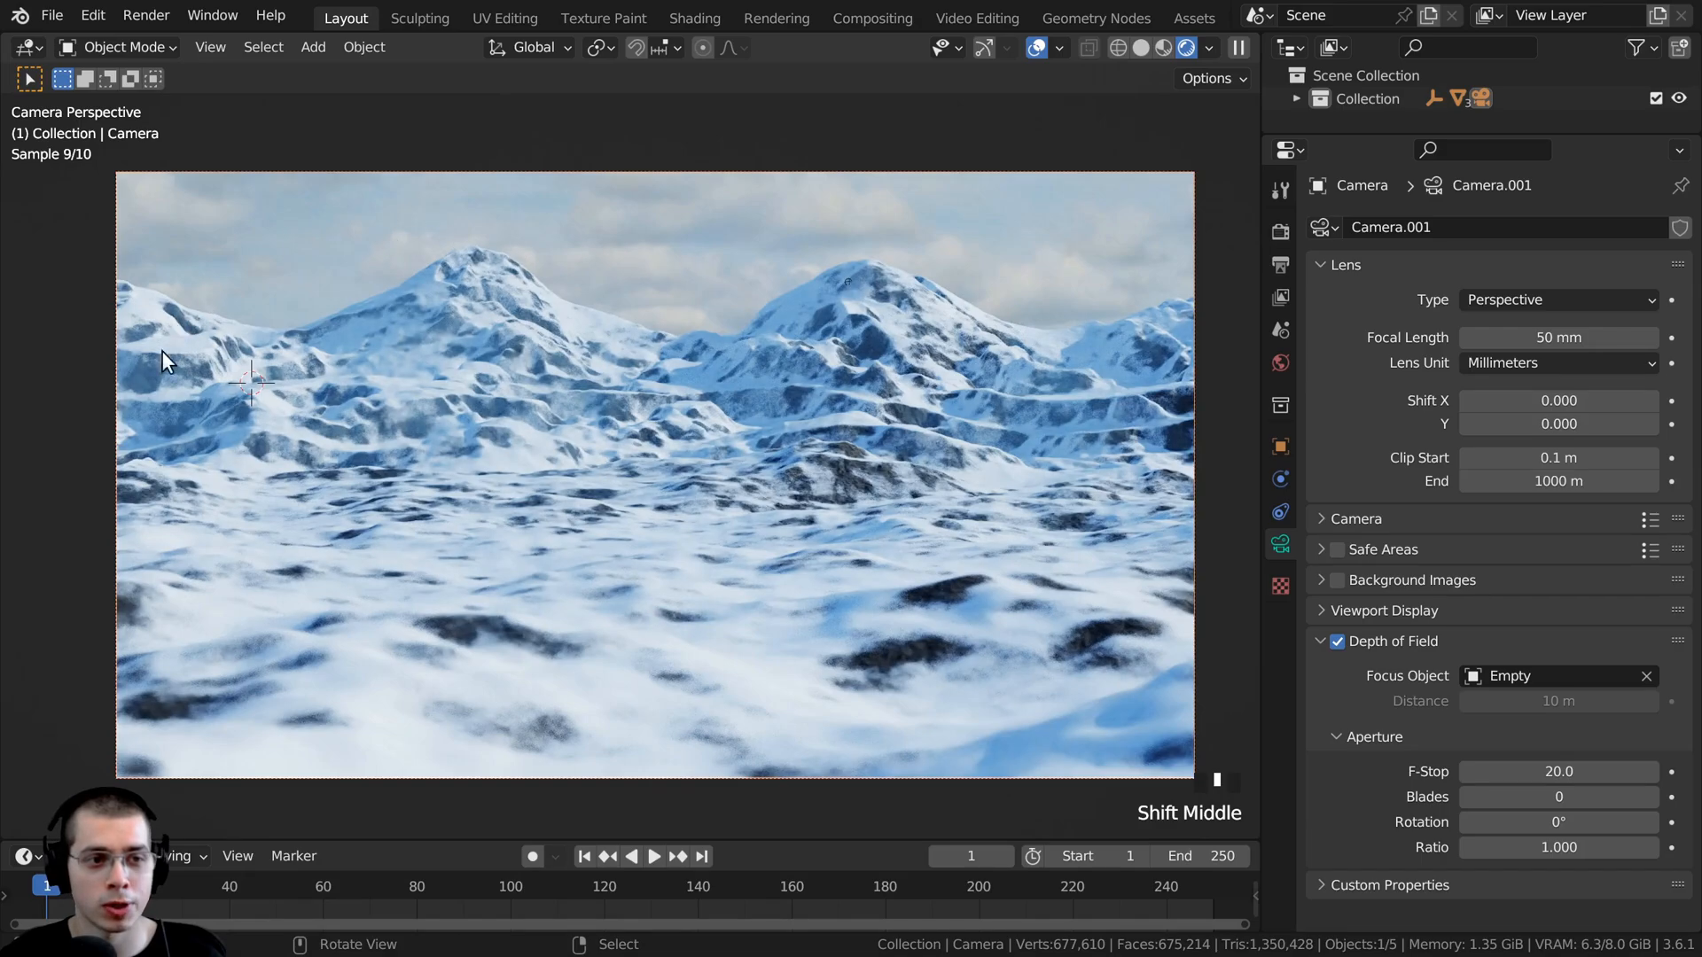
# - Save the blend file with the full camera frame in view
pyautogui.keyDown('shift'); pyautogui.moveTo(754, 333); pyautogui.dragTo(763, 341, button='middle'); pyautogui.keyUp('shift')
pyautogui.hotkey('ctrl', 's')
pyautogui.keyDown('shift'); pyautogui.moveTo(830, 424); pyautogui.dragTo(832, 418, button='middle'); pyautogui.keyUp('shift')
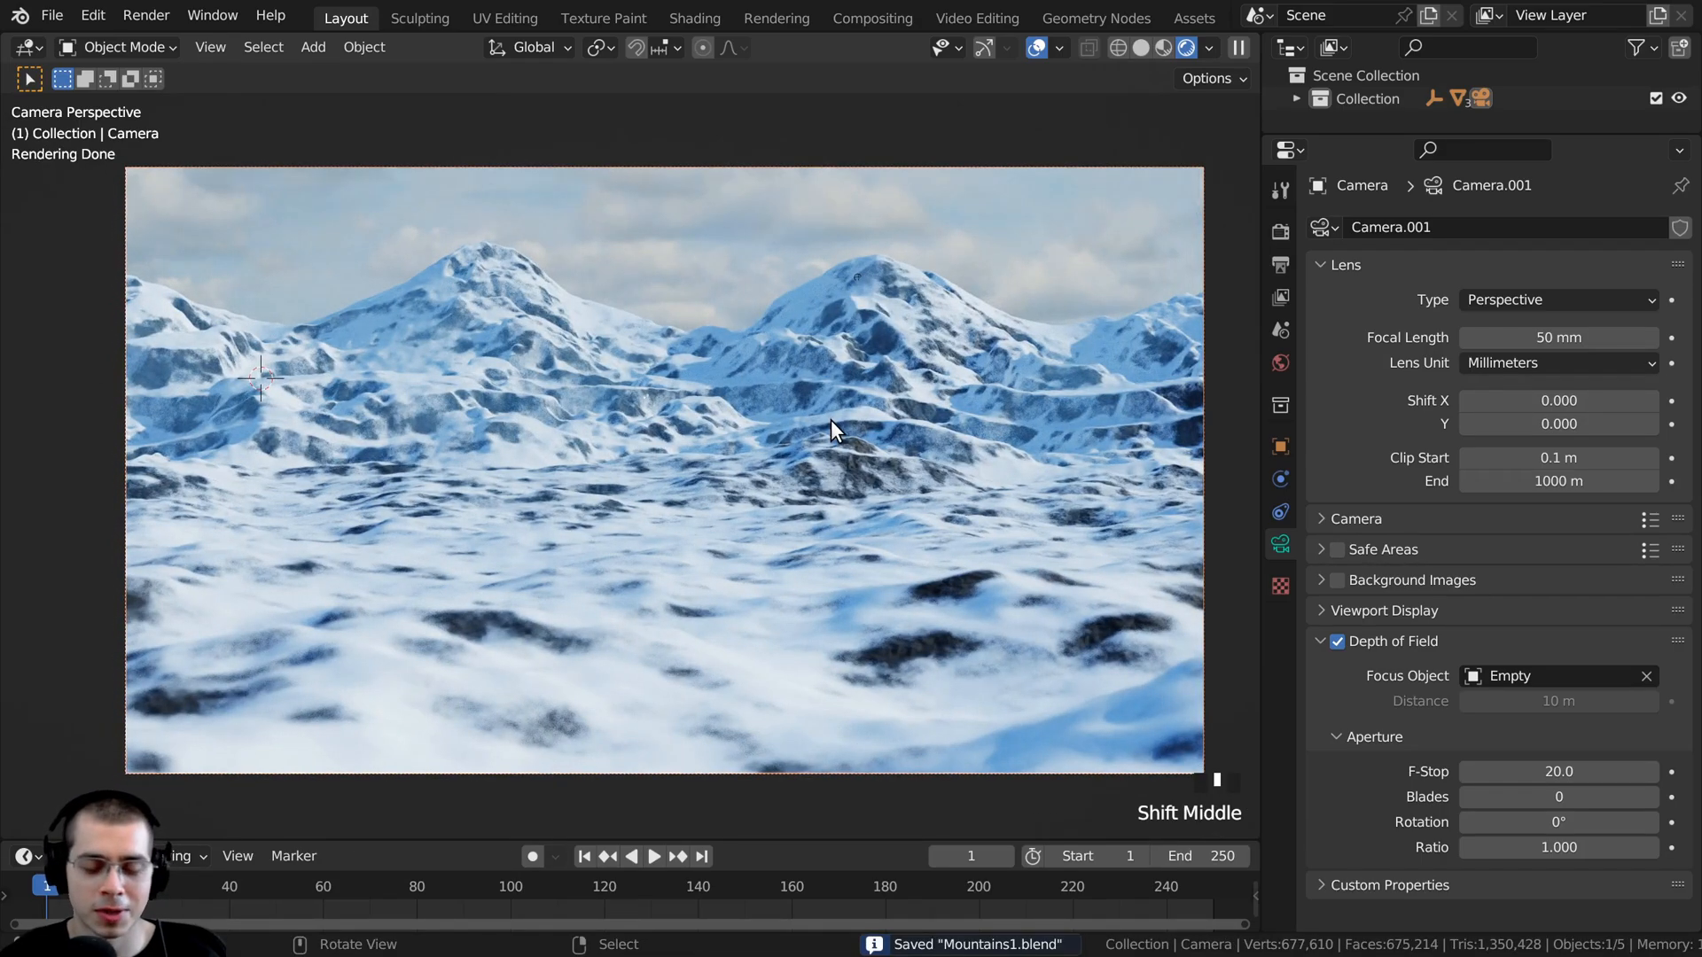
pyautogui.keyDown('shift'); pyautogui.moveTo(798, 661); pyautogui.dragTo(782, 614, button='middle'); pyautogui.keyUp('shift')
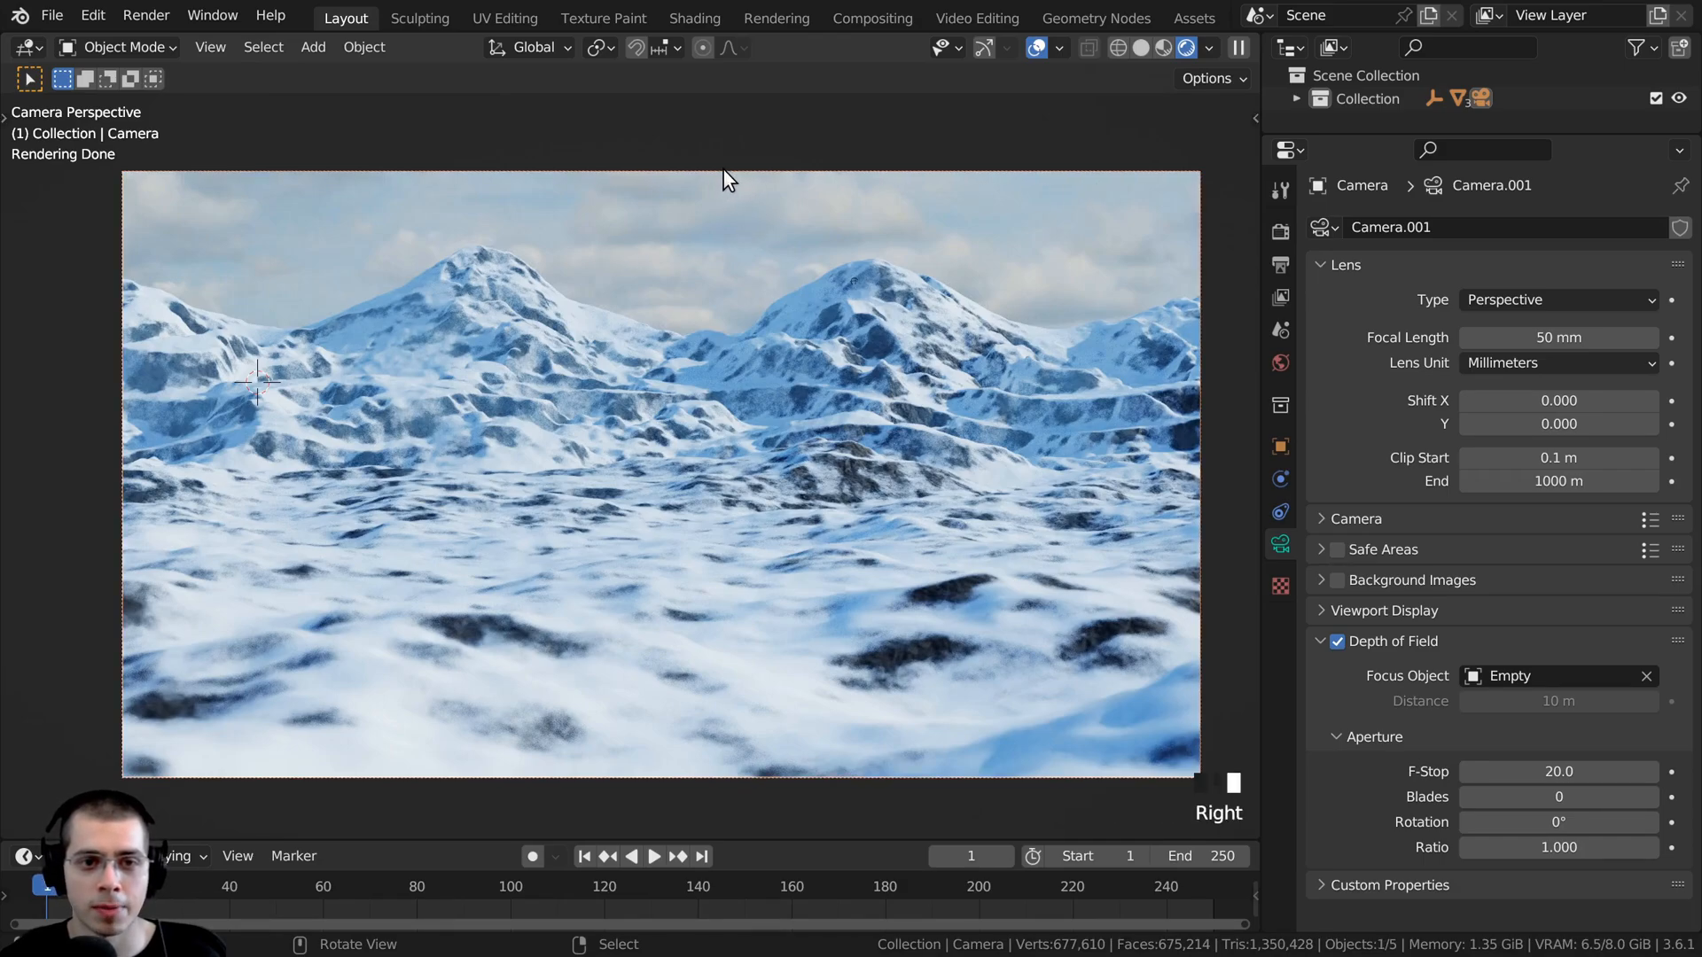
pyautogui.press('g')
pyautogui.click(771, 562)
pyautogui.press('g')
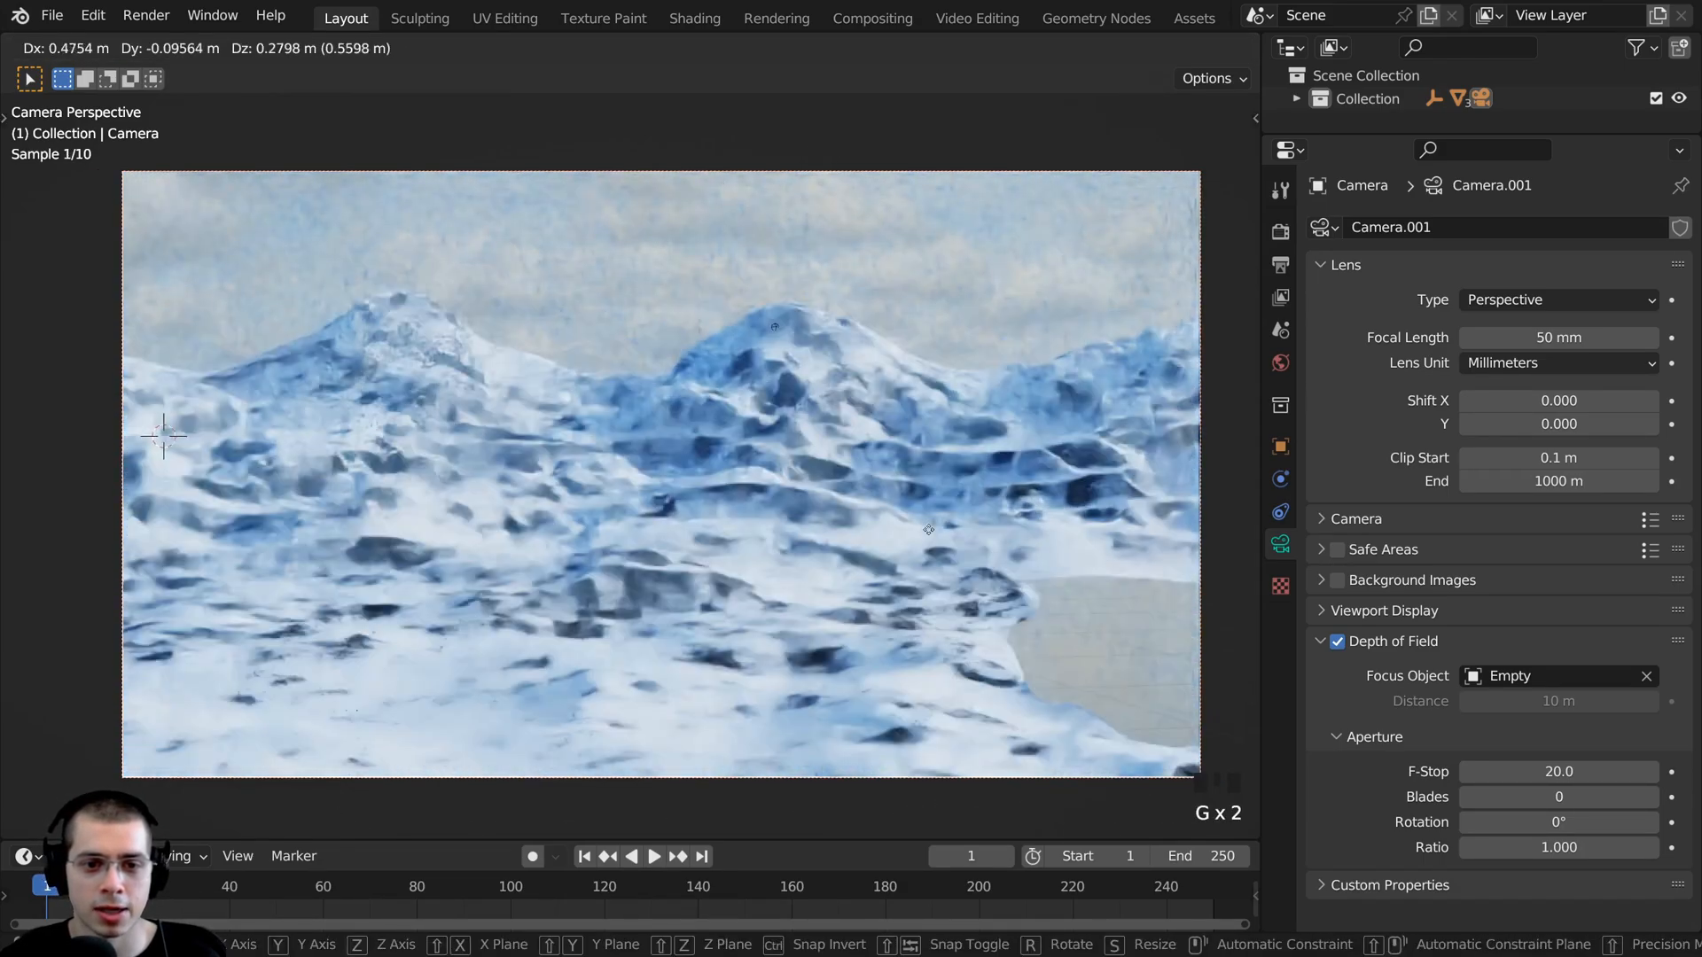
pyautogui.click(839, 484)
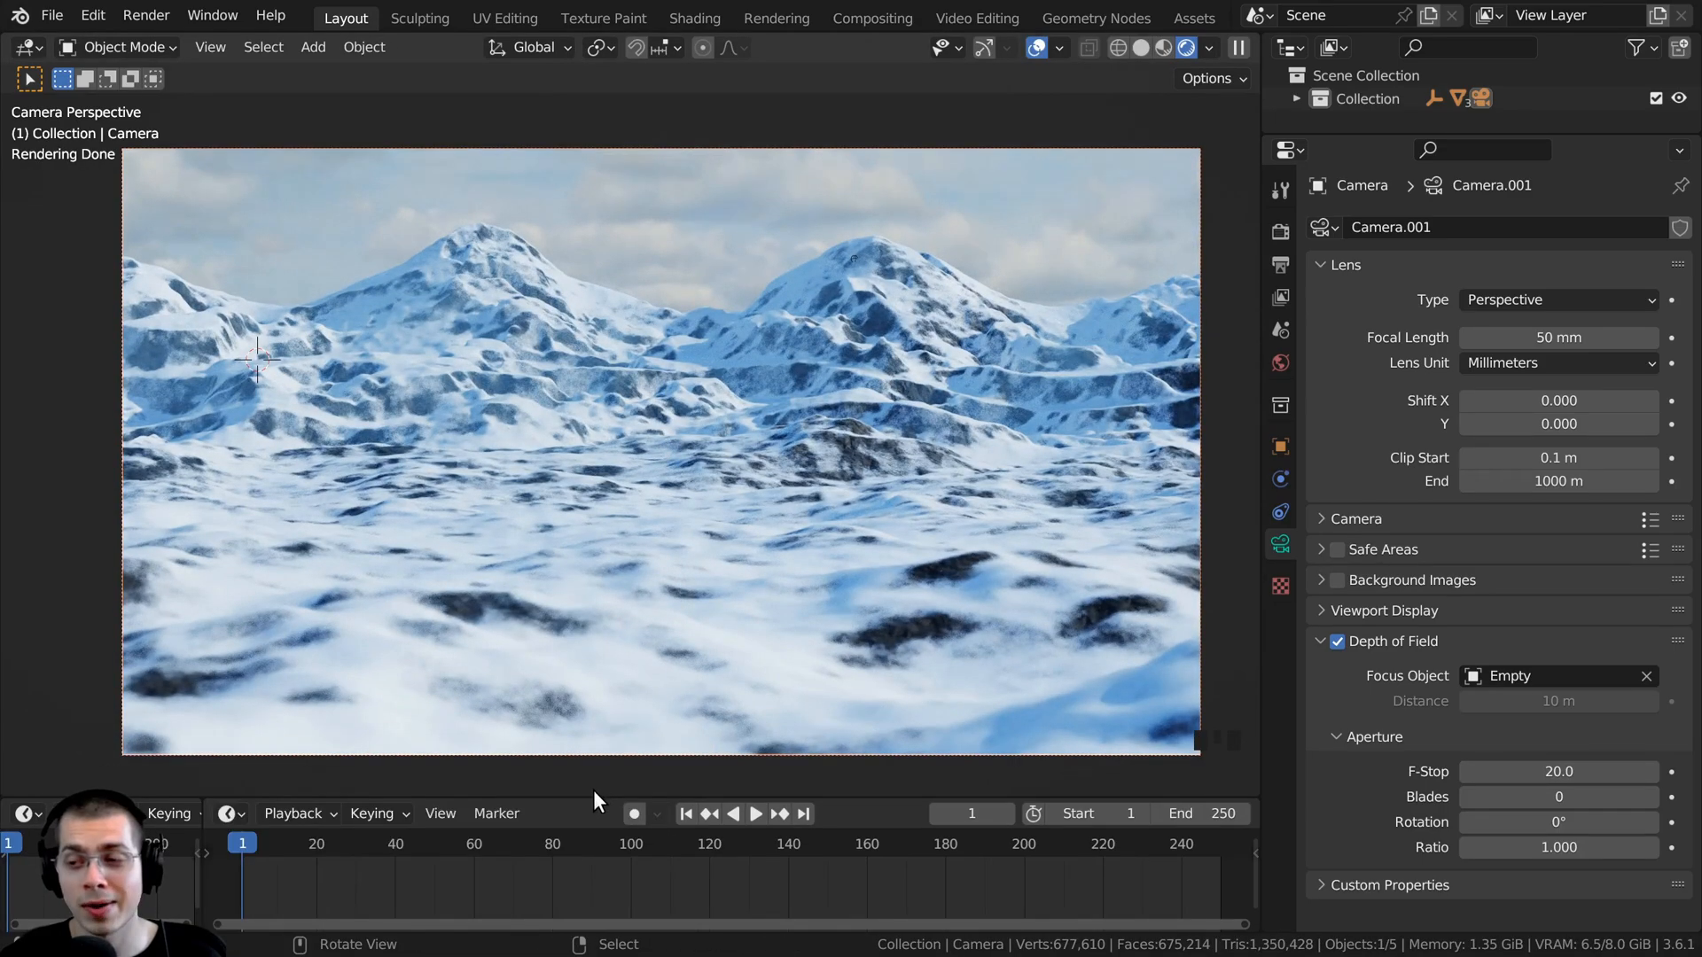
# - Enlarge the timeline area and set the current frame to 1
pyautogui.moveTo(593, 794); pyautogui.dragTo(593, 784)
pyautogui.click(755, 803)
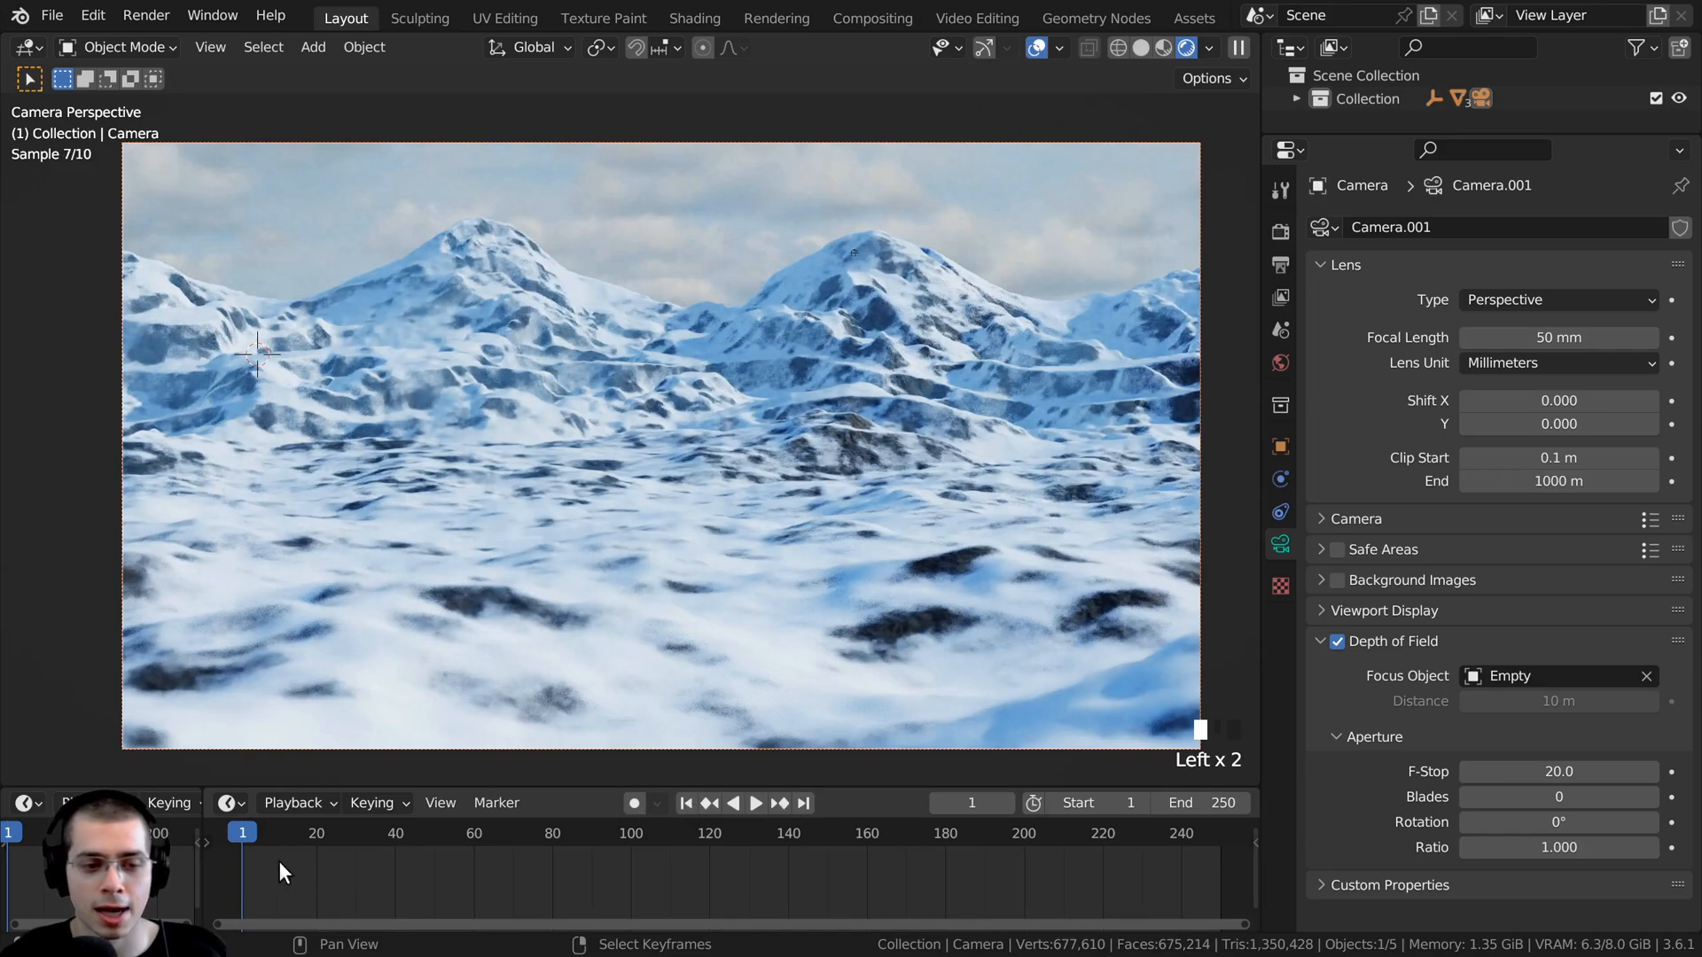
pyautogui.click(241, 846)
pyautogui.click(256, 833)
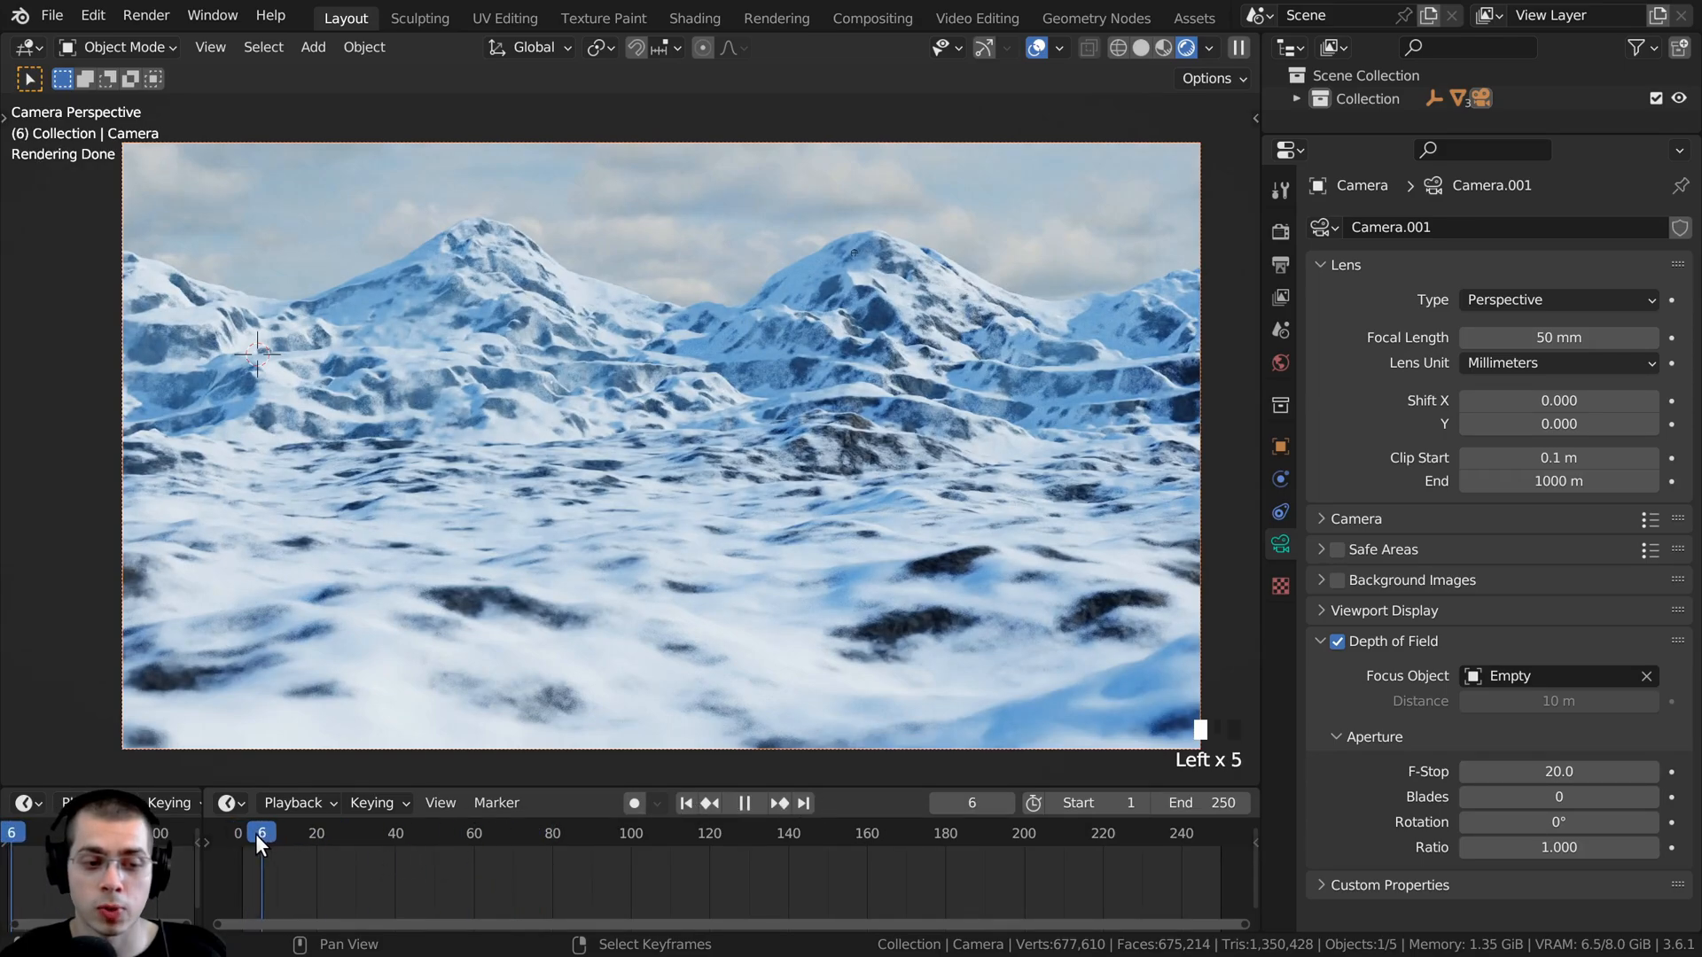
pyautogui.click(239, 829)
pyautogui.moveTo(240, 830); pyautogui.dragTo(243, 842)
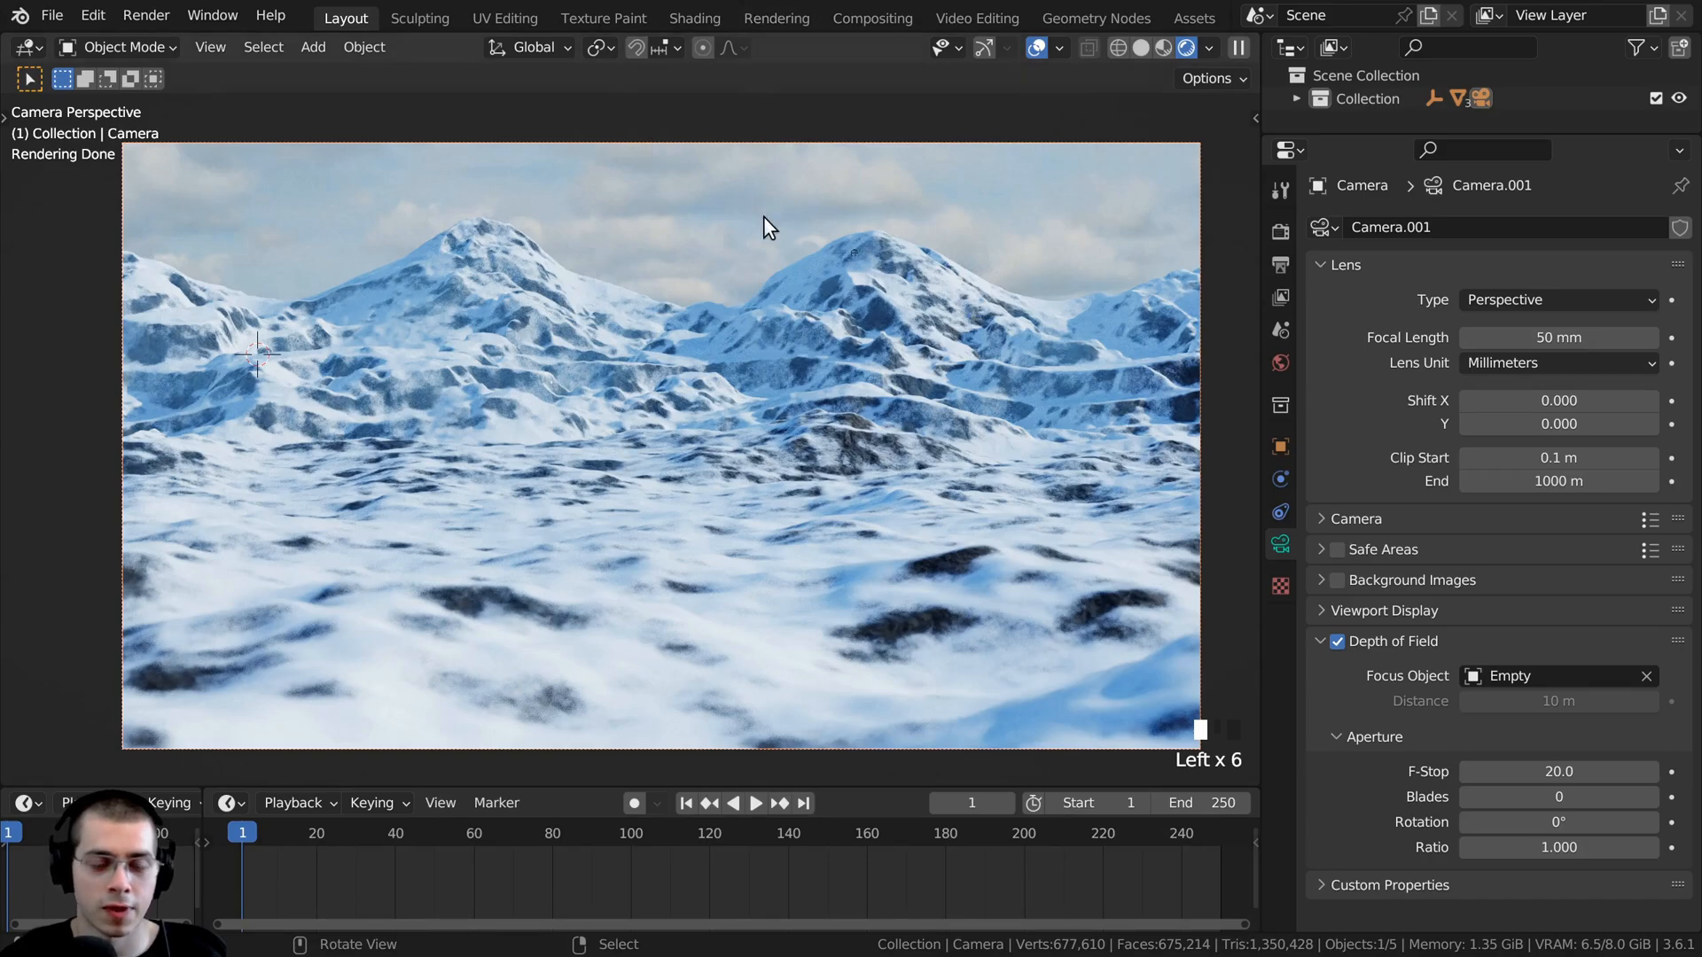
# - Shift the camera slightly and tilt it downward around its local X axis toward the snowy foreground
pyautogui.press('g')
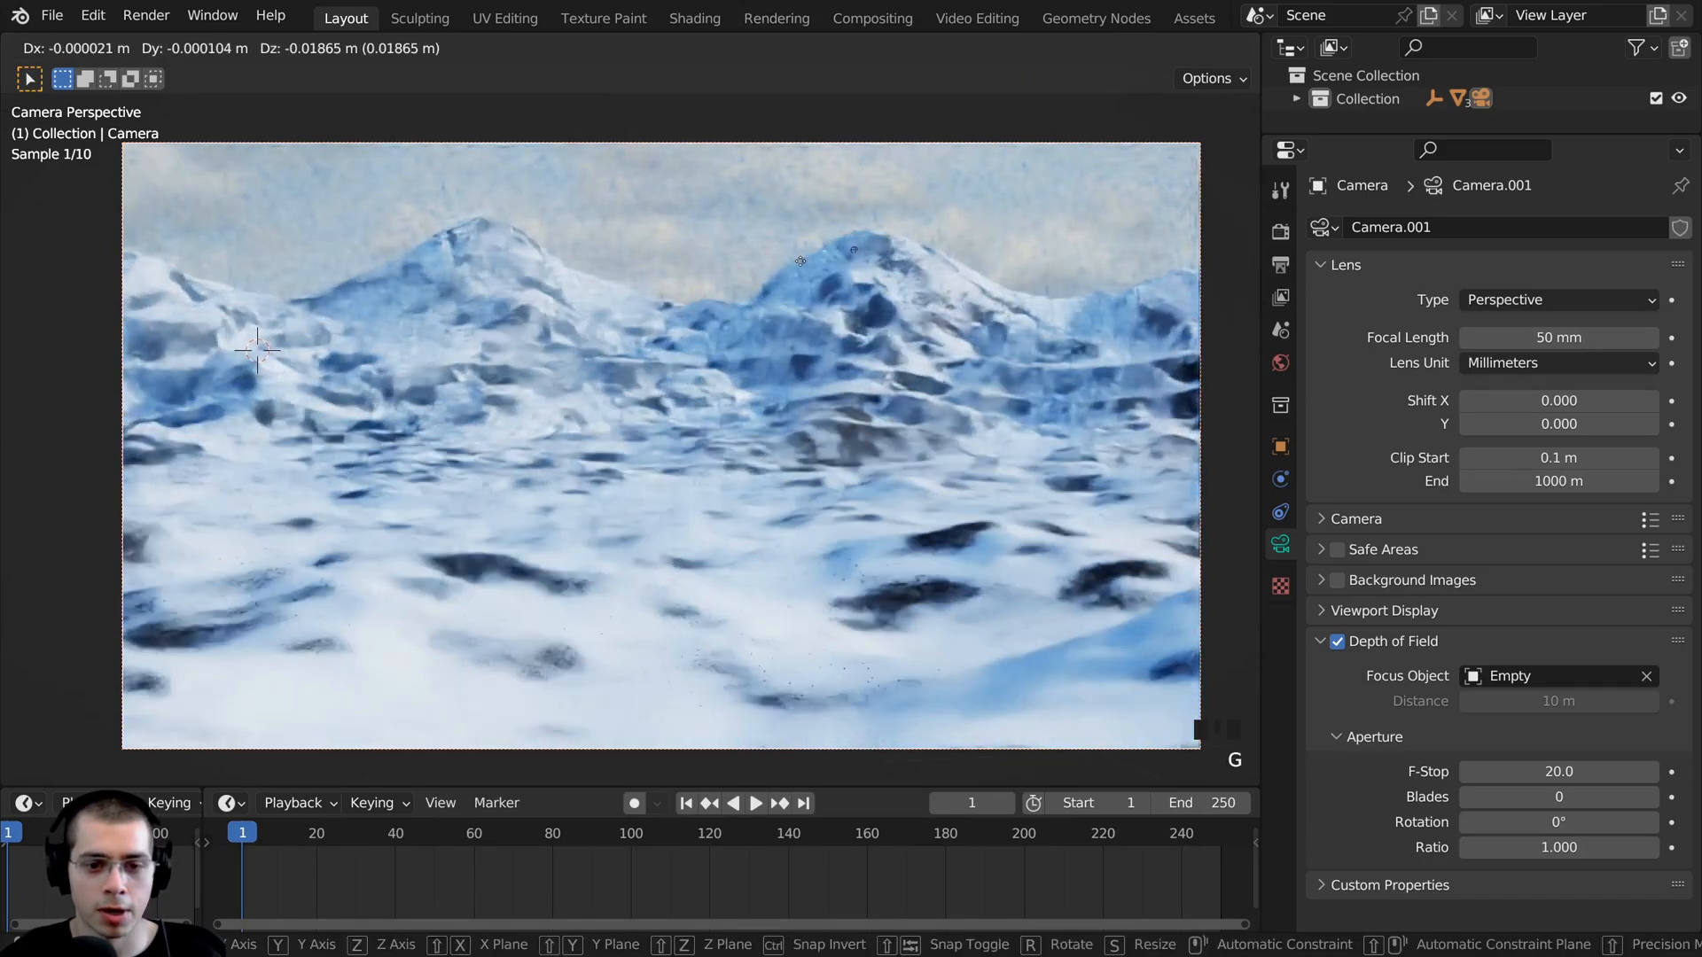
pyautogui.click(800, 259)
pyautogui.press('r')
pyautogui.press('x')
pyautogui.press('x')
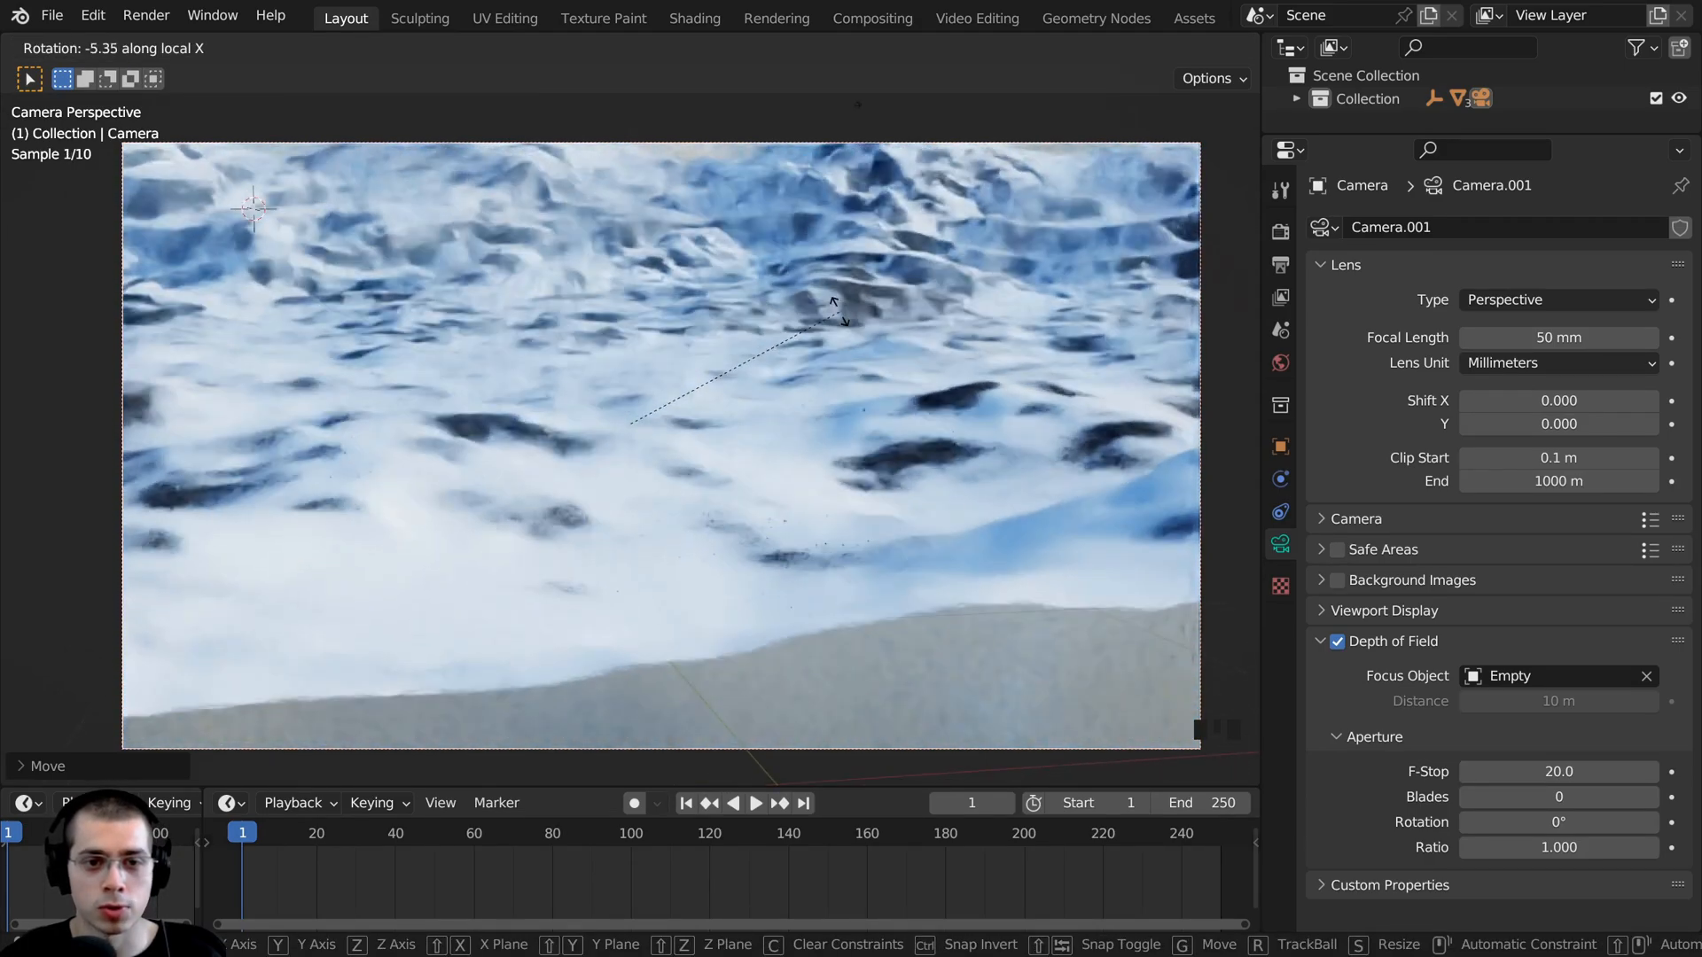
pyautogui.click(833, 647)
# - Nudge the camera's position again and tilt it up around its local X axis to frame the peaks and sky
pyautogui.press('g')
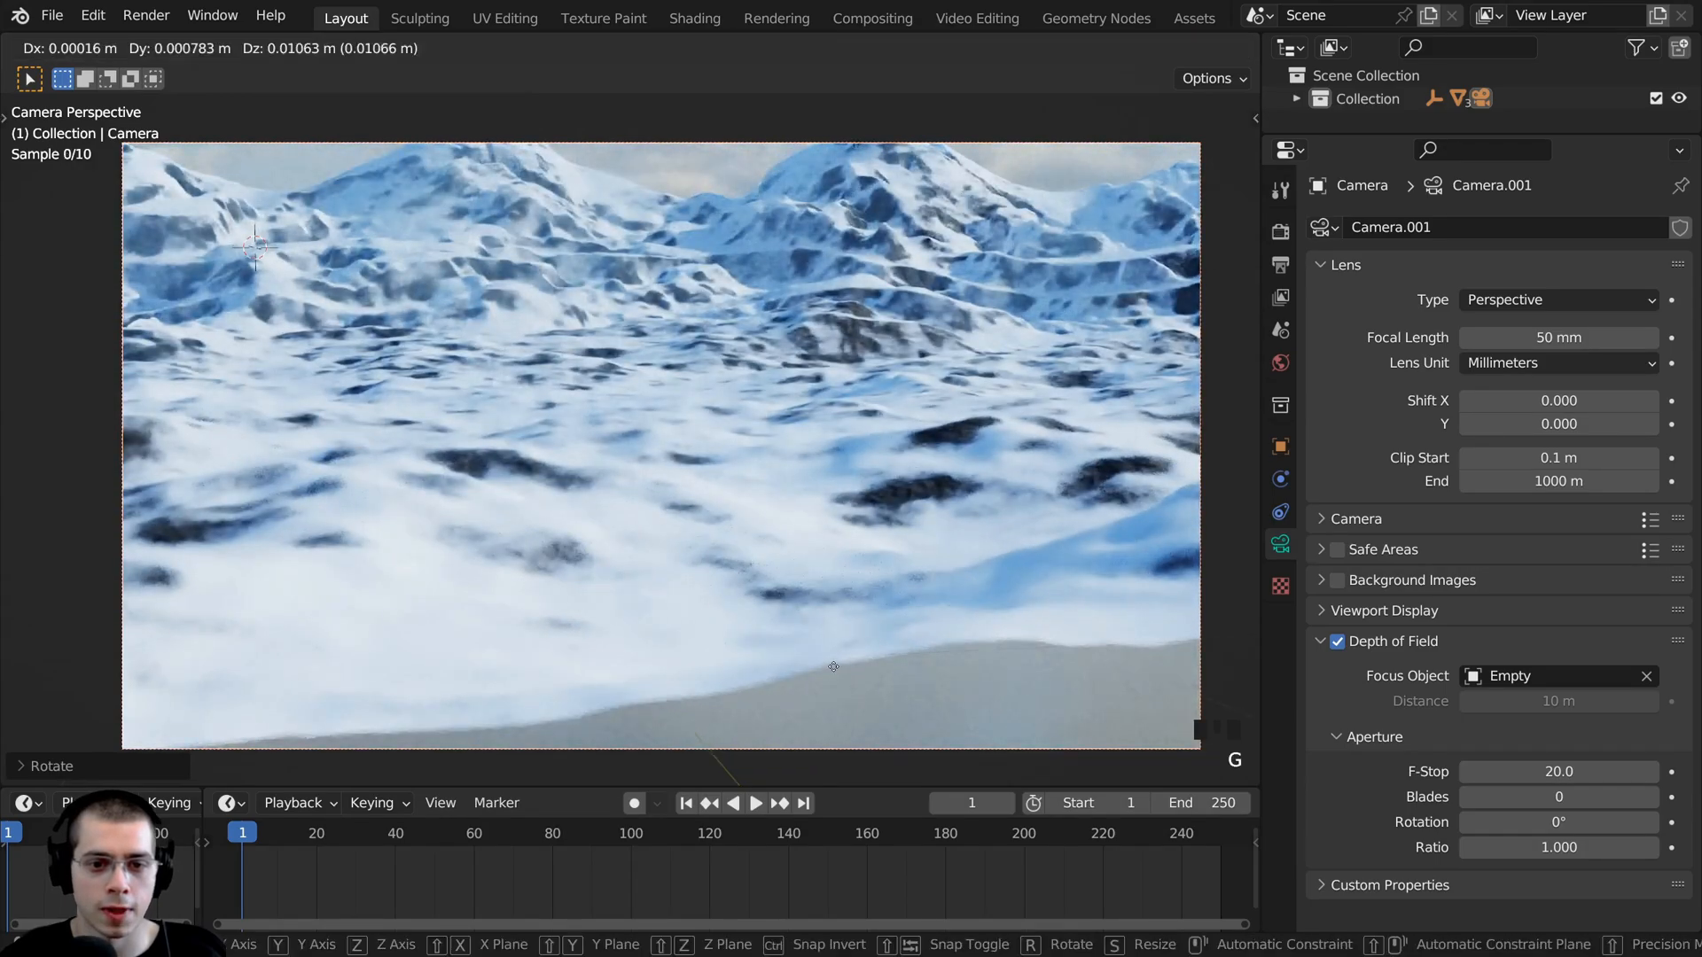
pyautogui.click(832, 662)
pyautogui.scroll(-2, 853, 576)
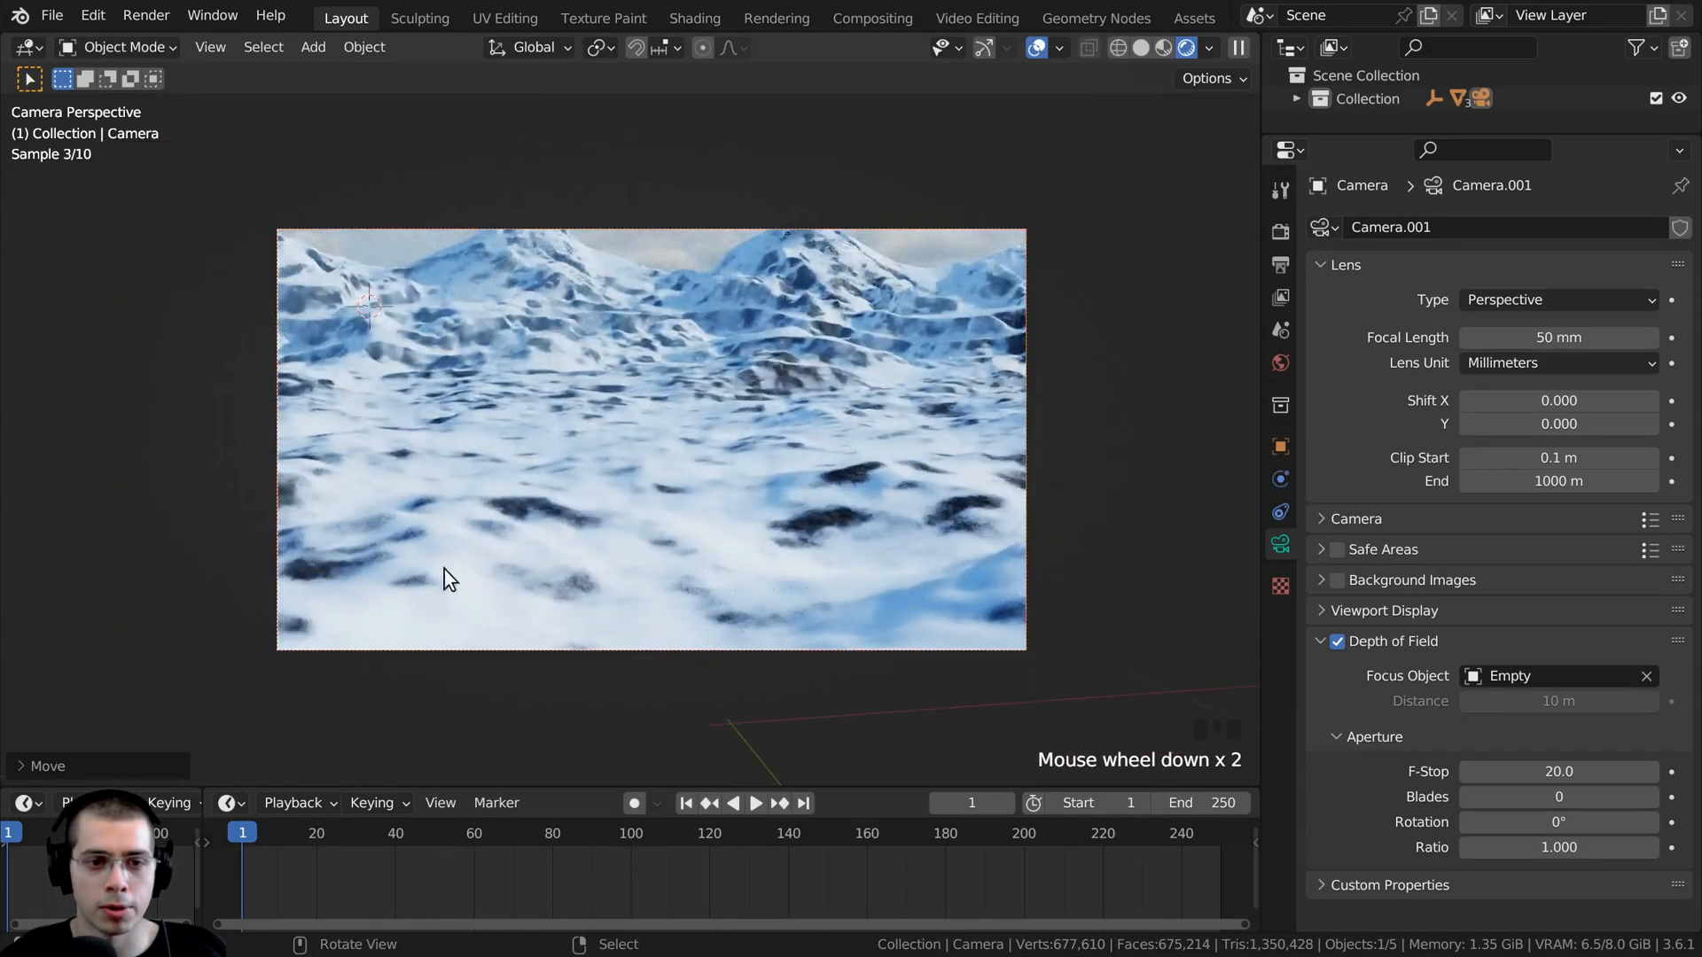
pyautogui.press('r')
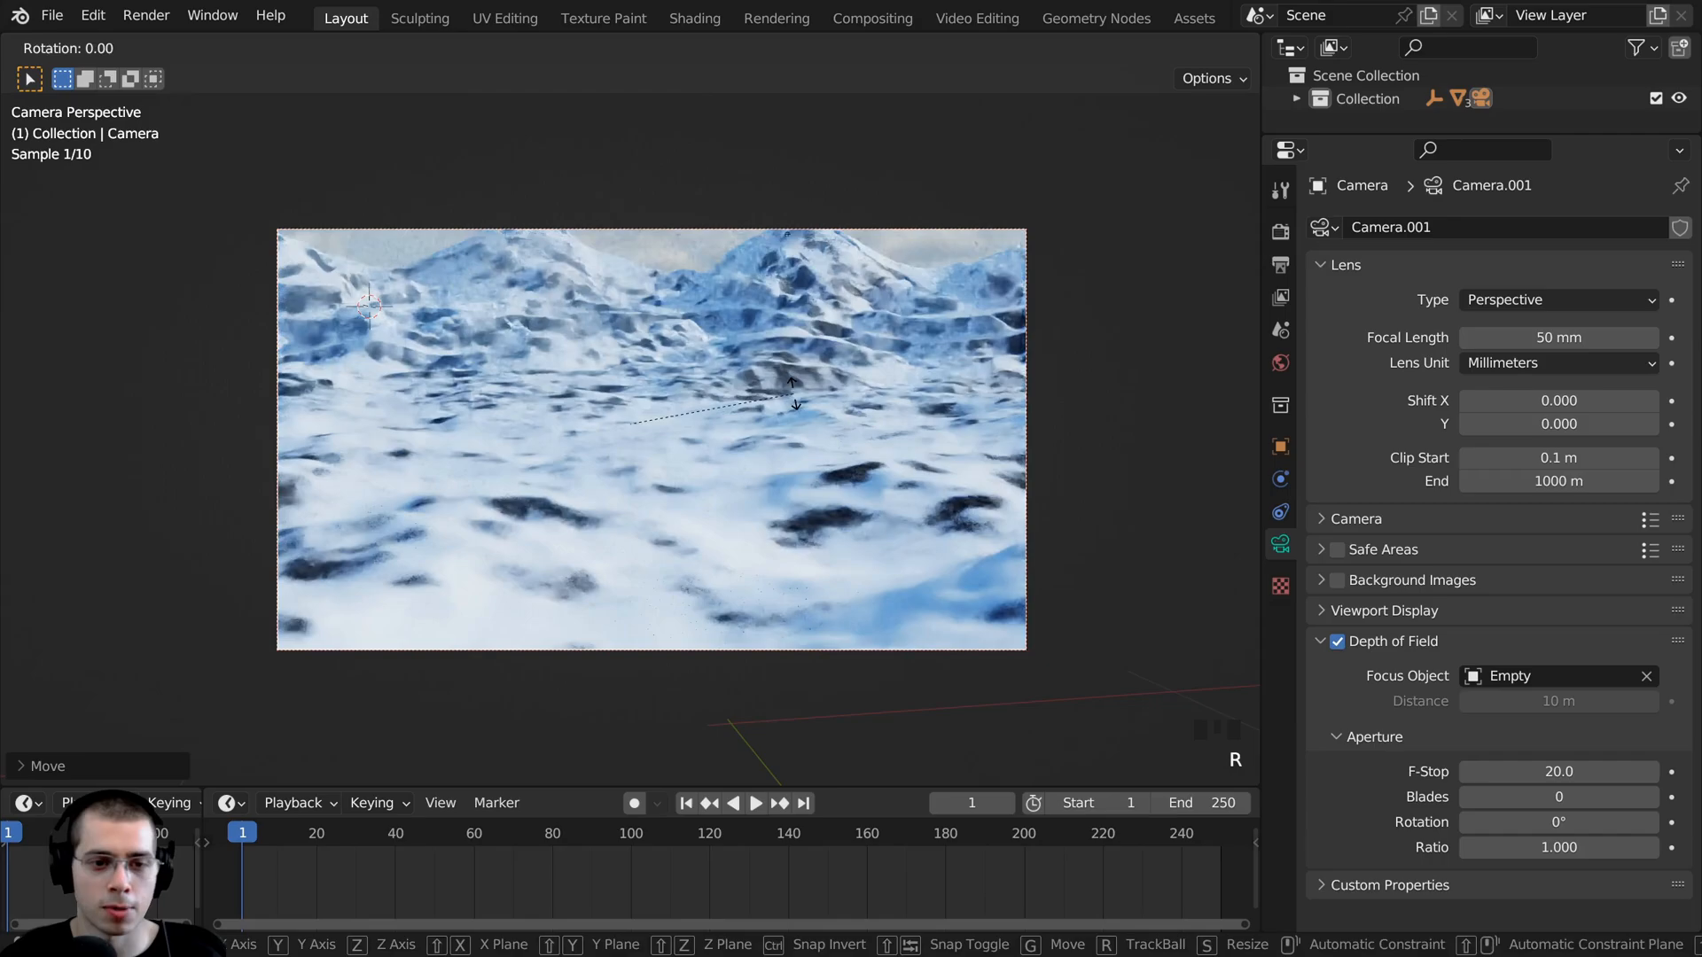
pyautogui.press('x')
pyautogui.press('x')
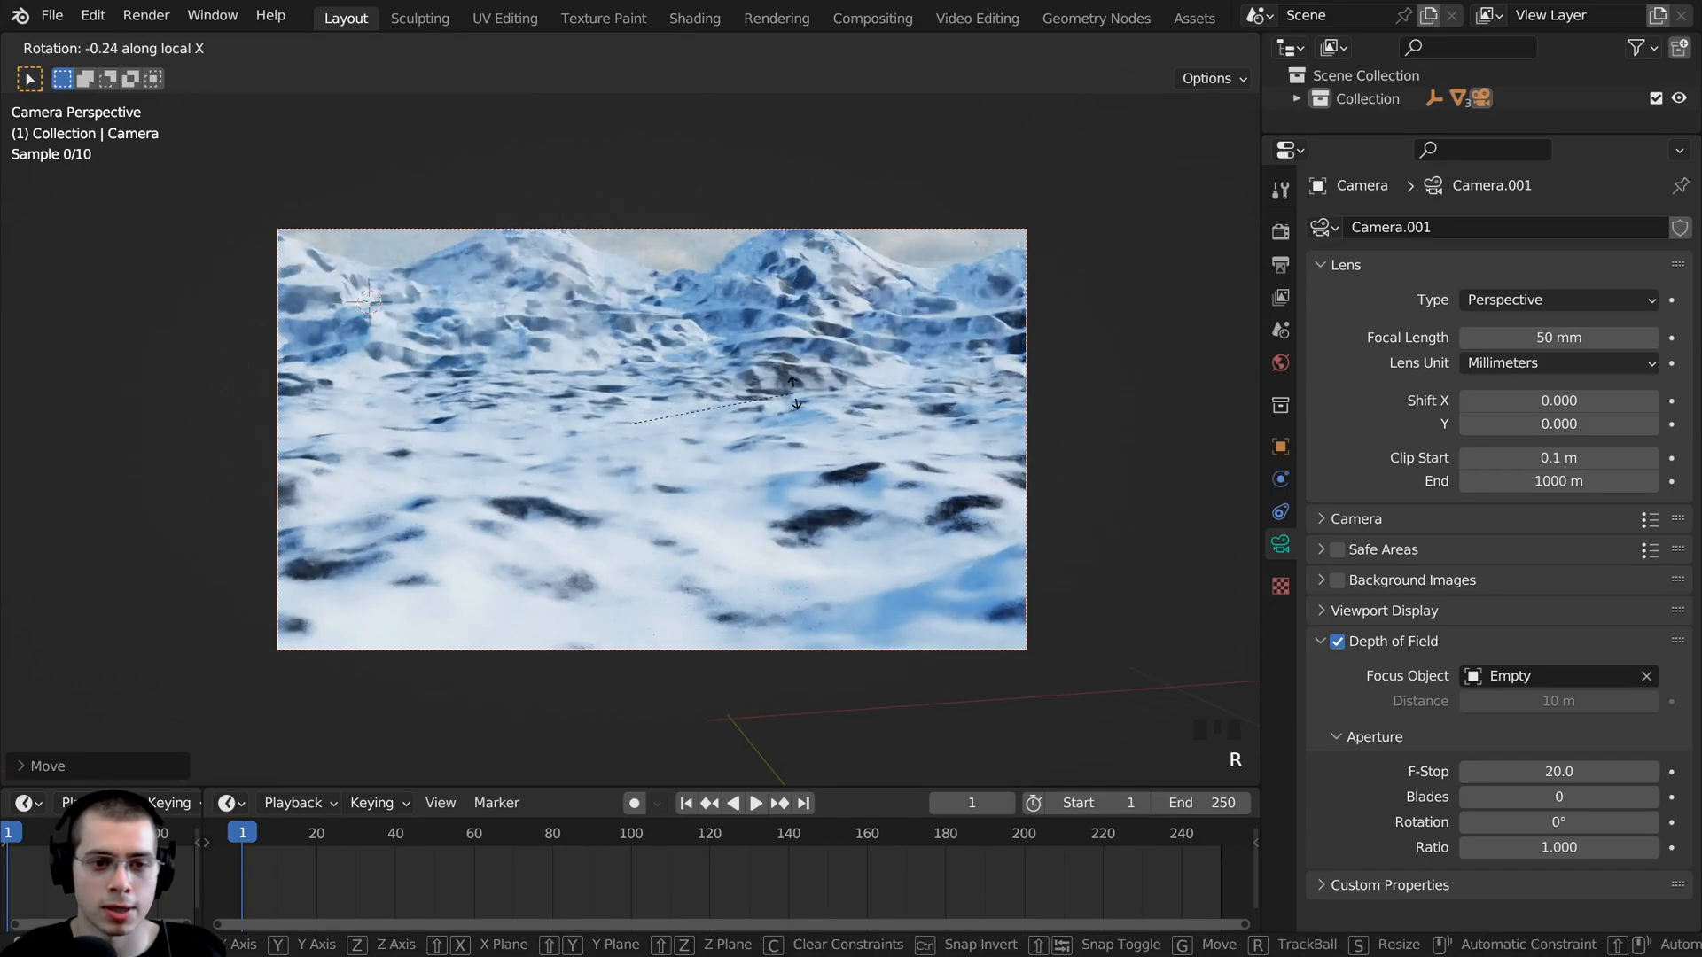
pyautogui.click(791, 385)
# - Switch the viewport to solid shading and fit the whole camera frame in view
pyautogui.press('z')
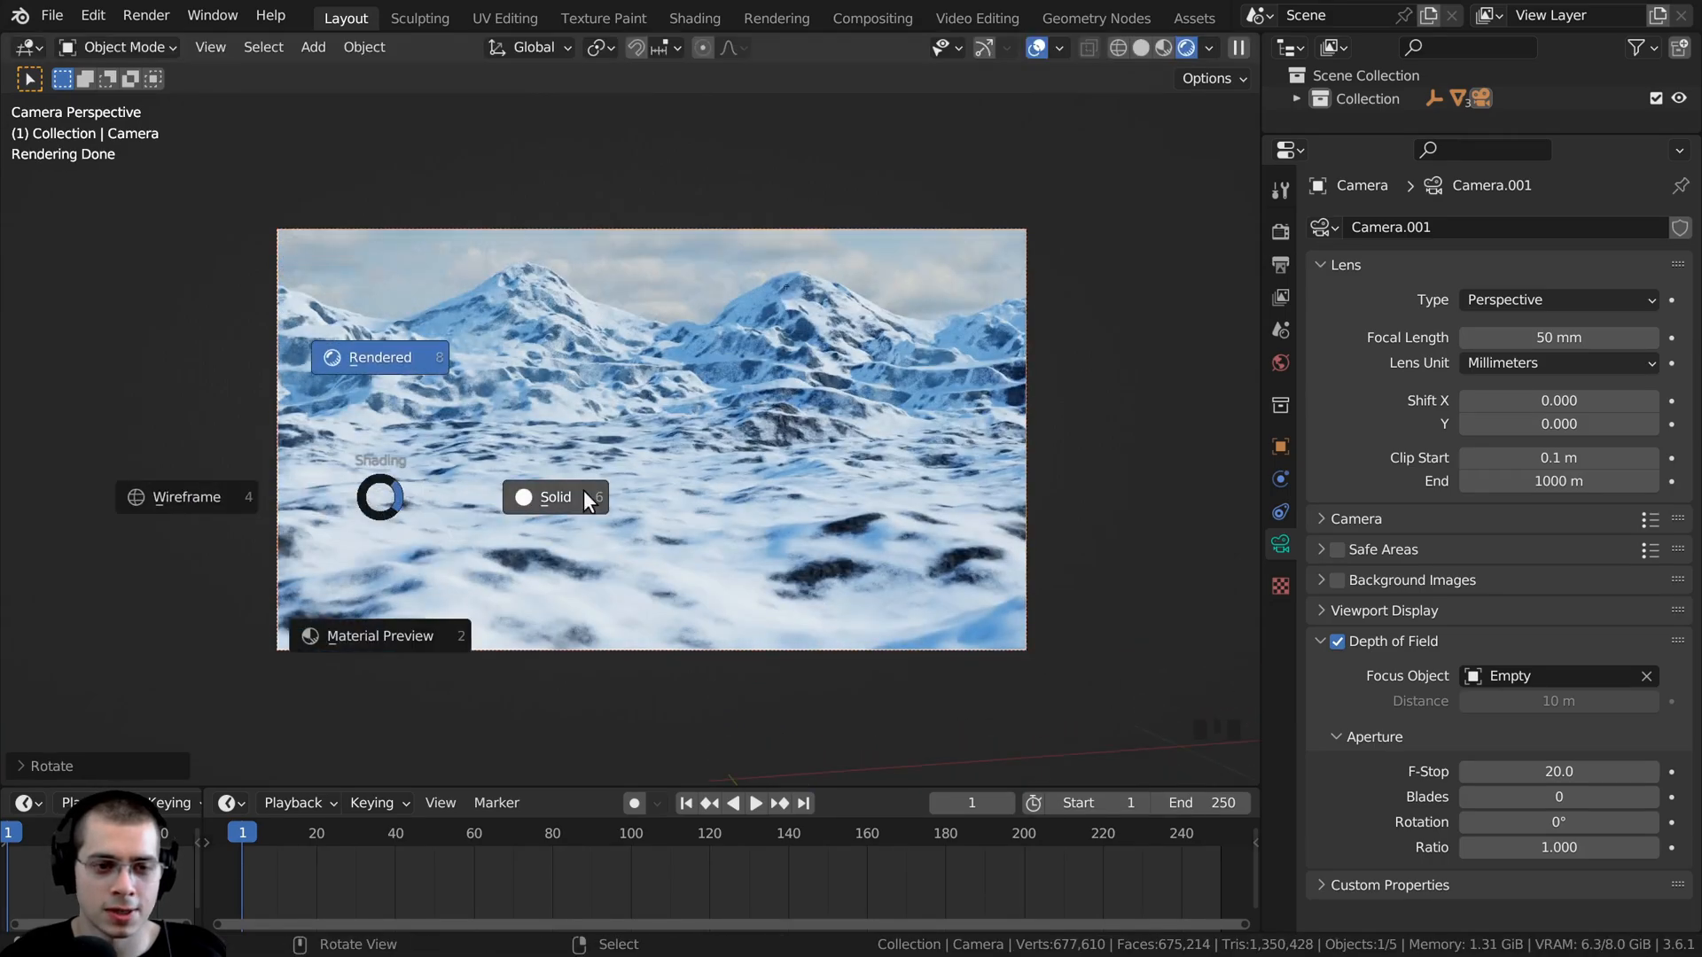
pyautogui.click(664, 491)
pyautogui.scroll(2, 737, 514)
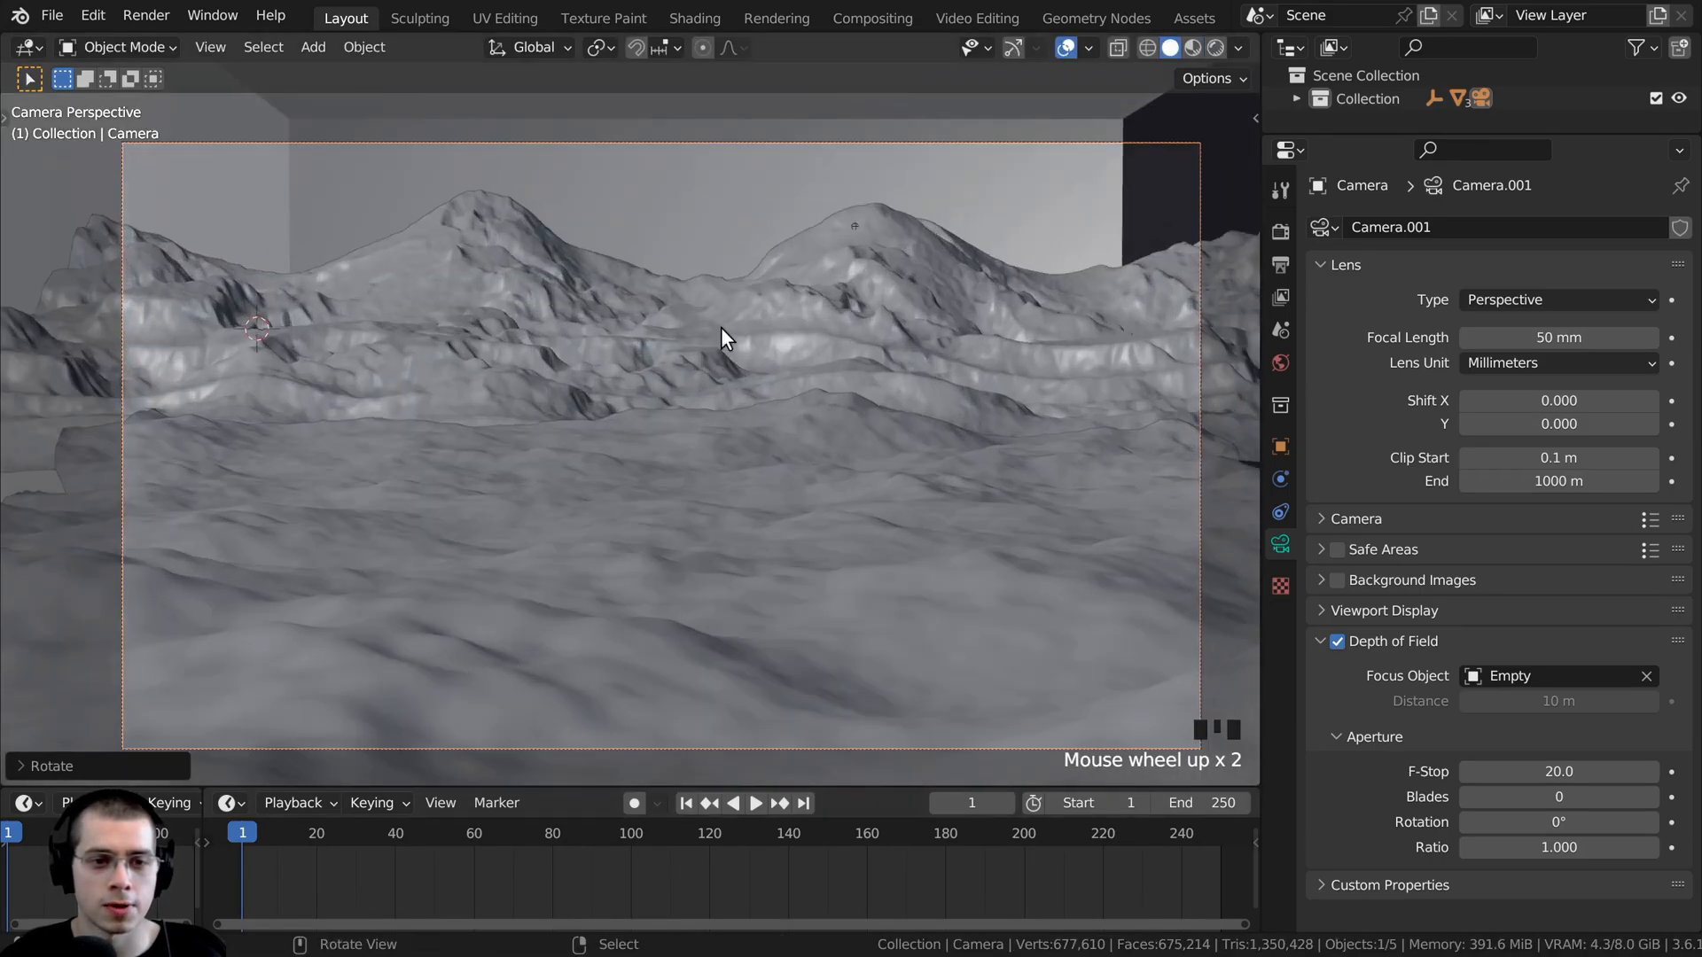
pyautogui.scroll(-1, 975, 354)
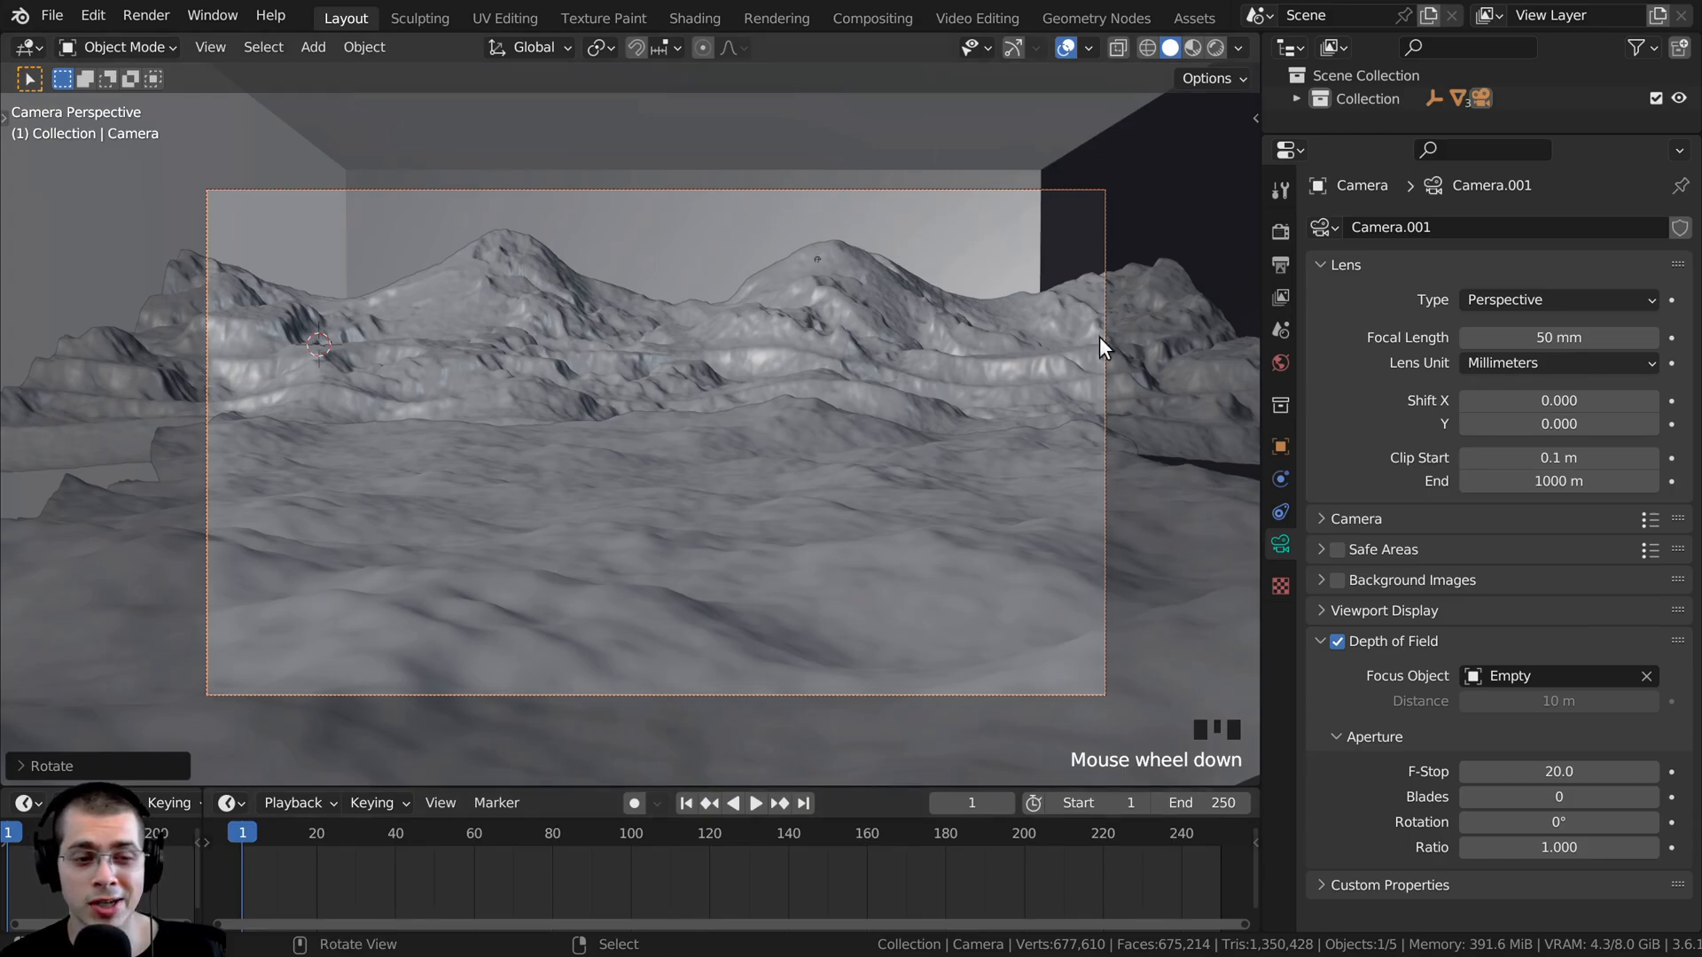
# - Insert a Location, Rotation & Scale keyframe for the camera at frame 1
pyautogui.click(246, 839)
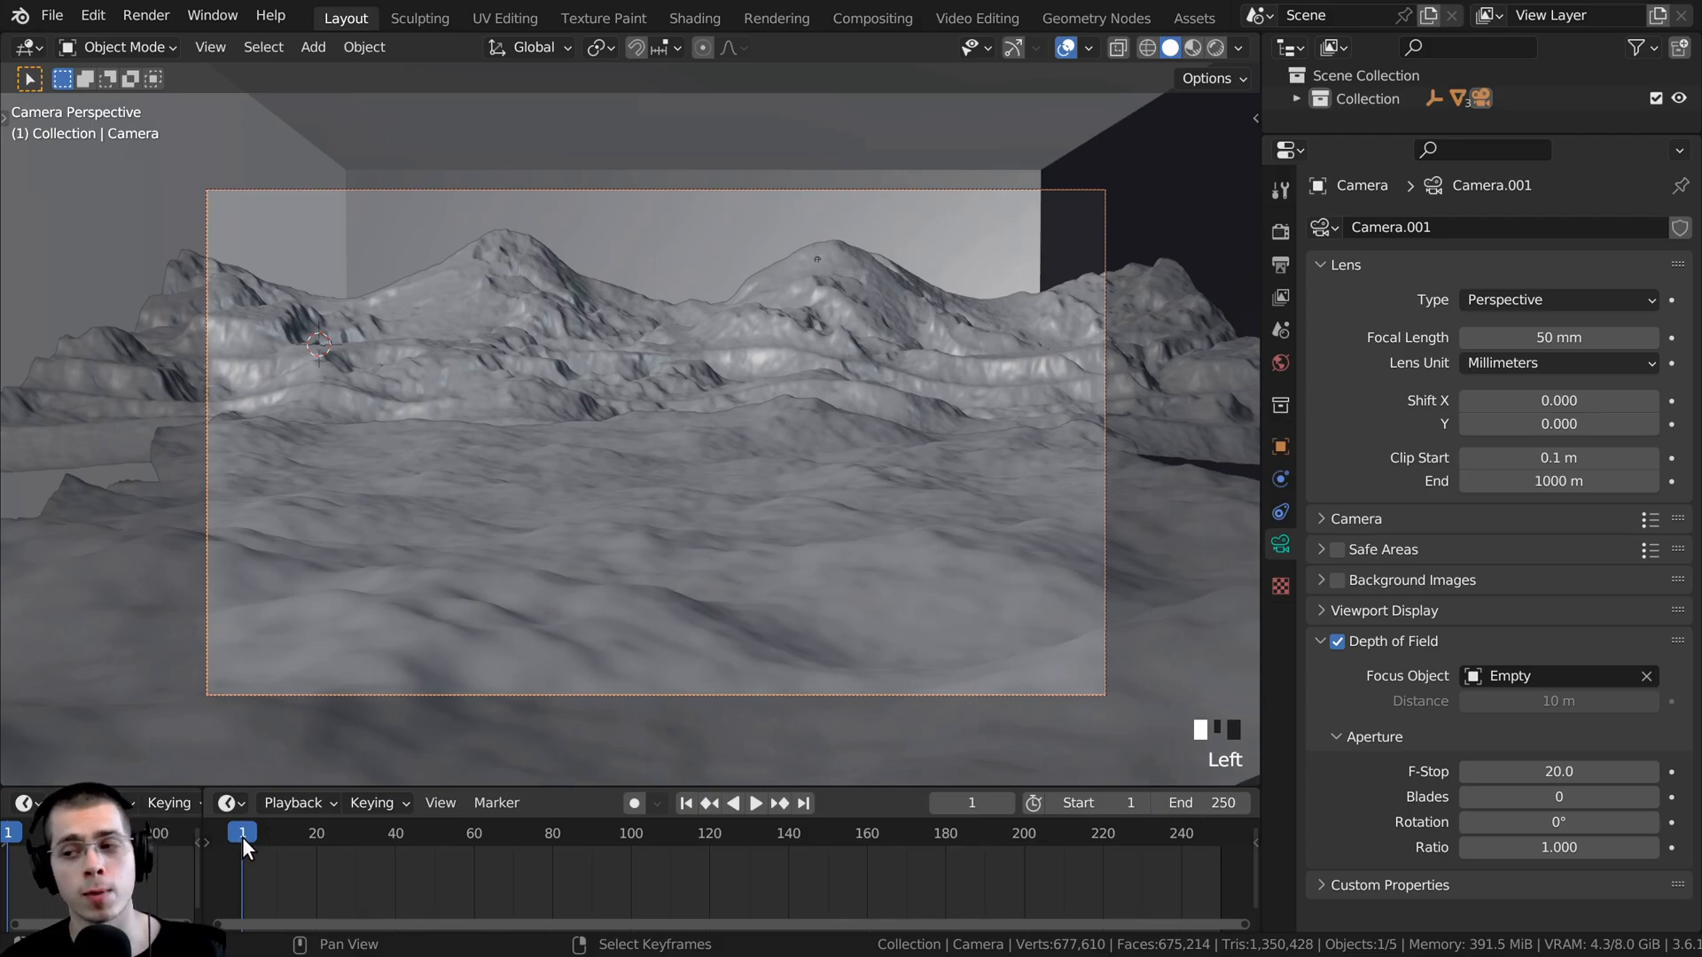
pyautogui.press('g')
pyautogui.rightClick(277, 200)
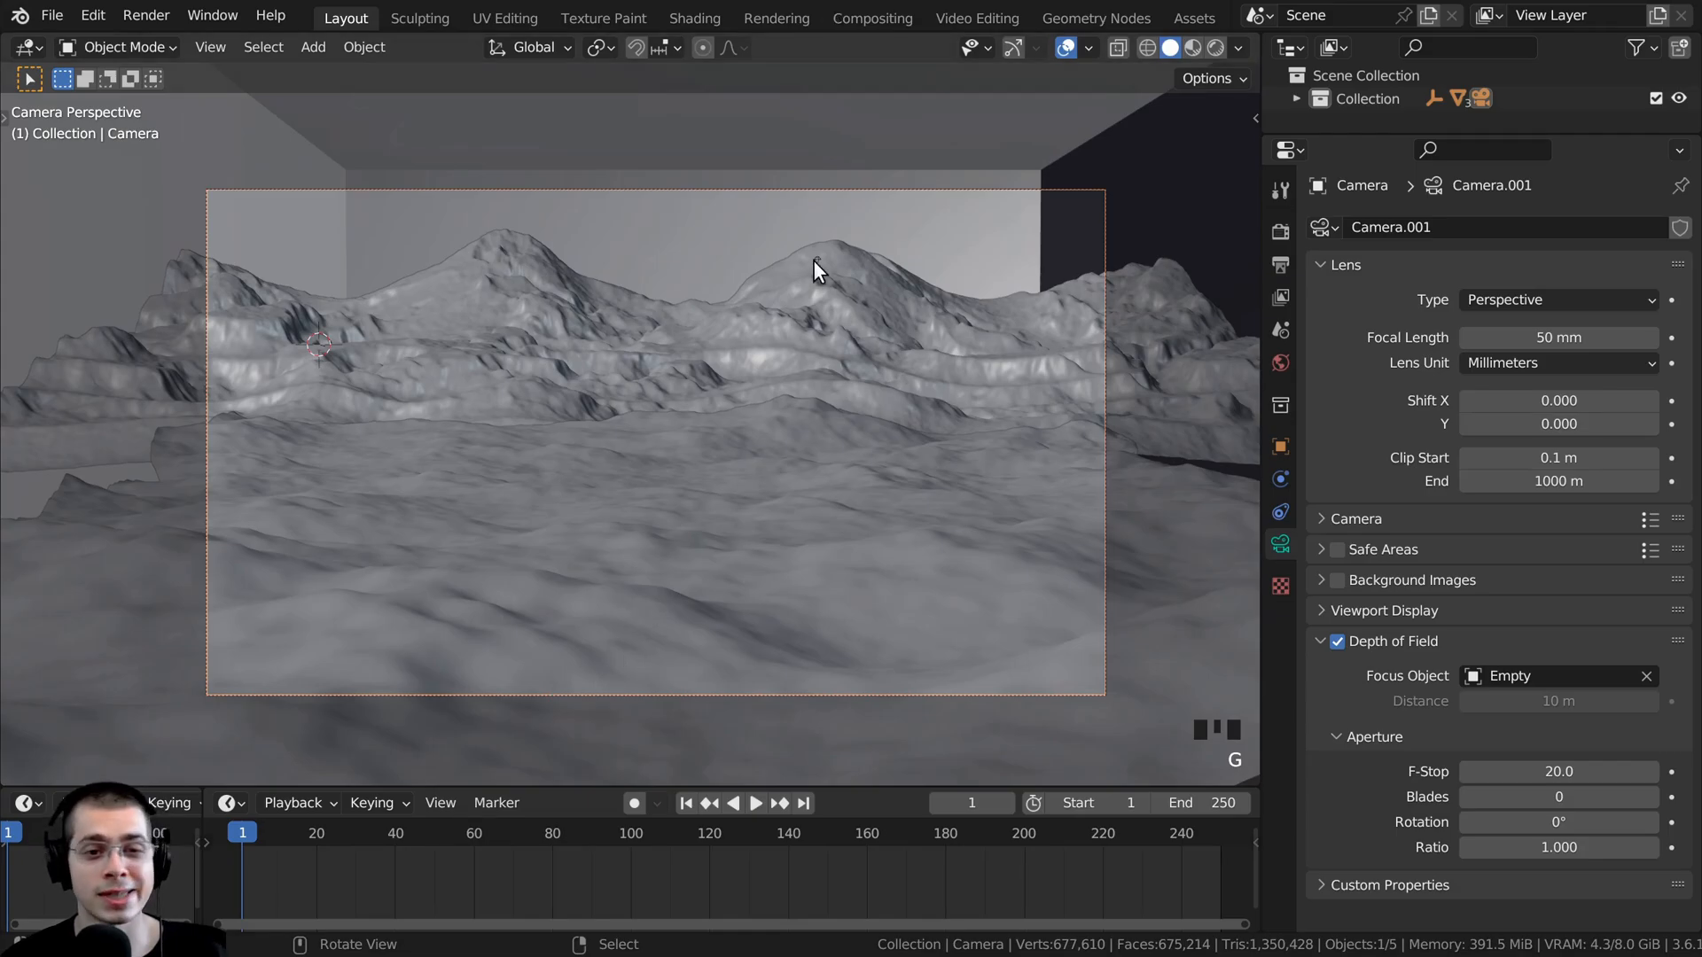
pyautogui.press('i')
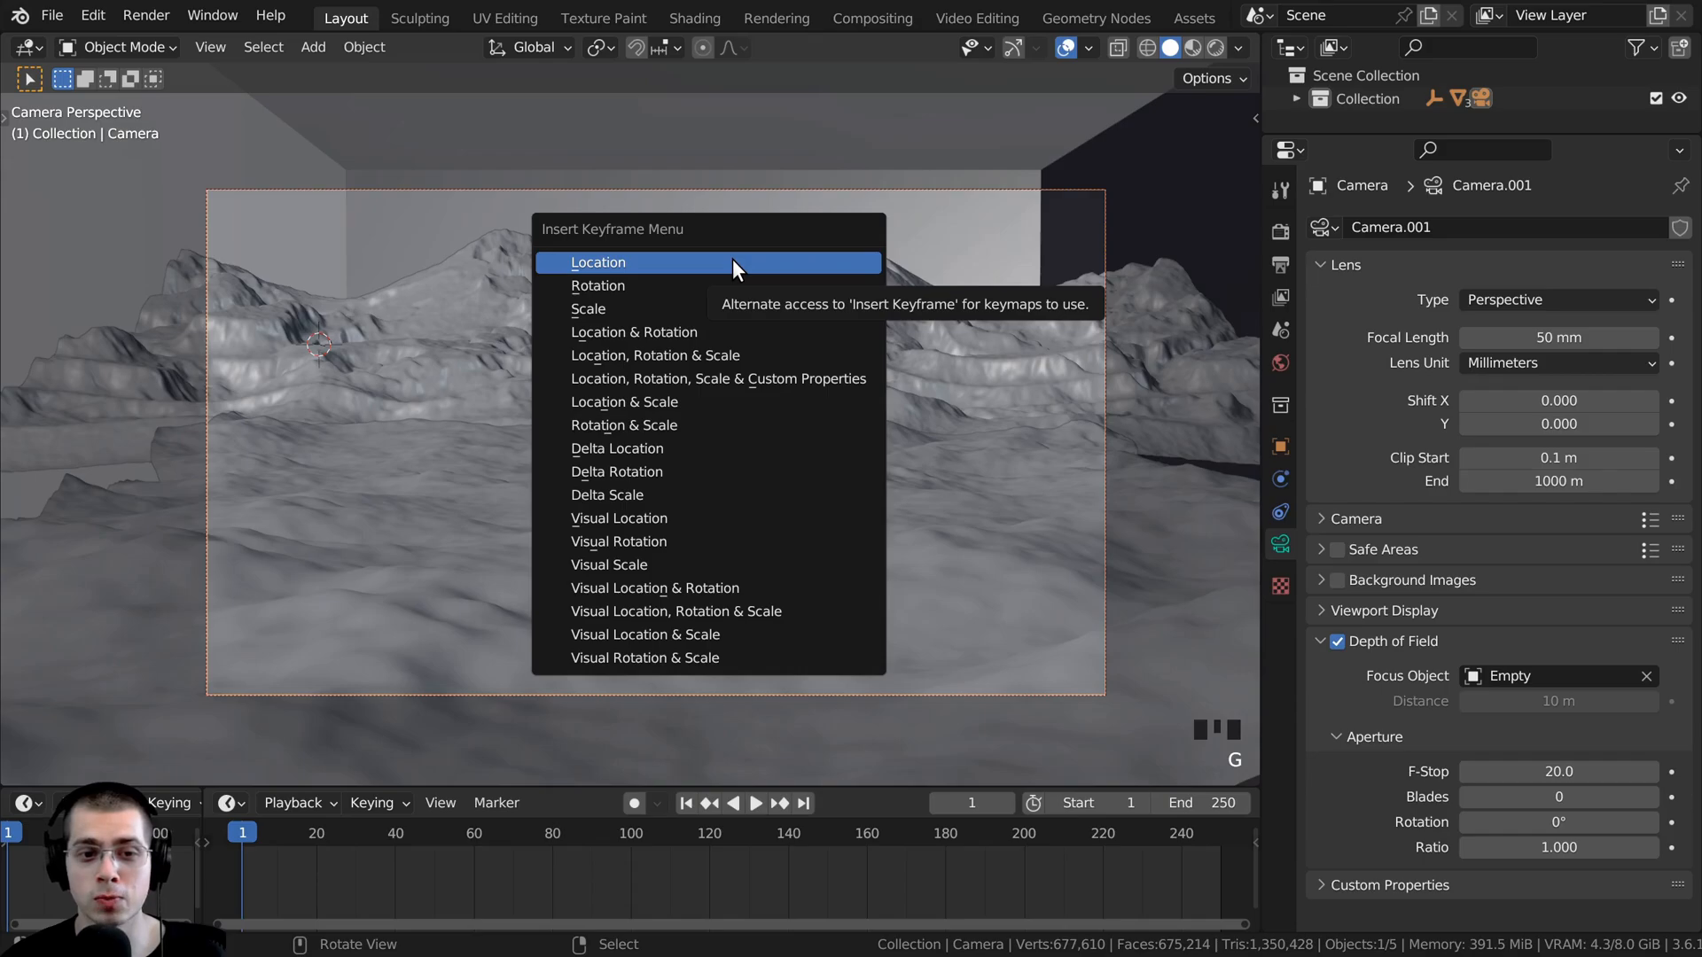
pyautogui.click(634, 358)
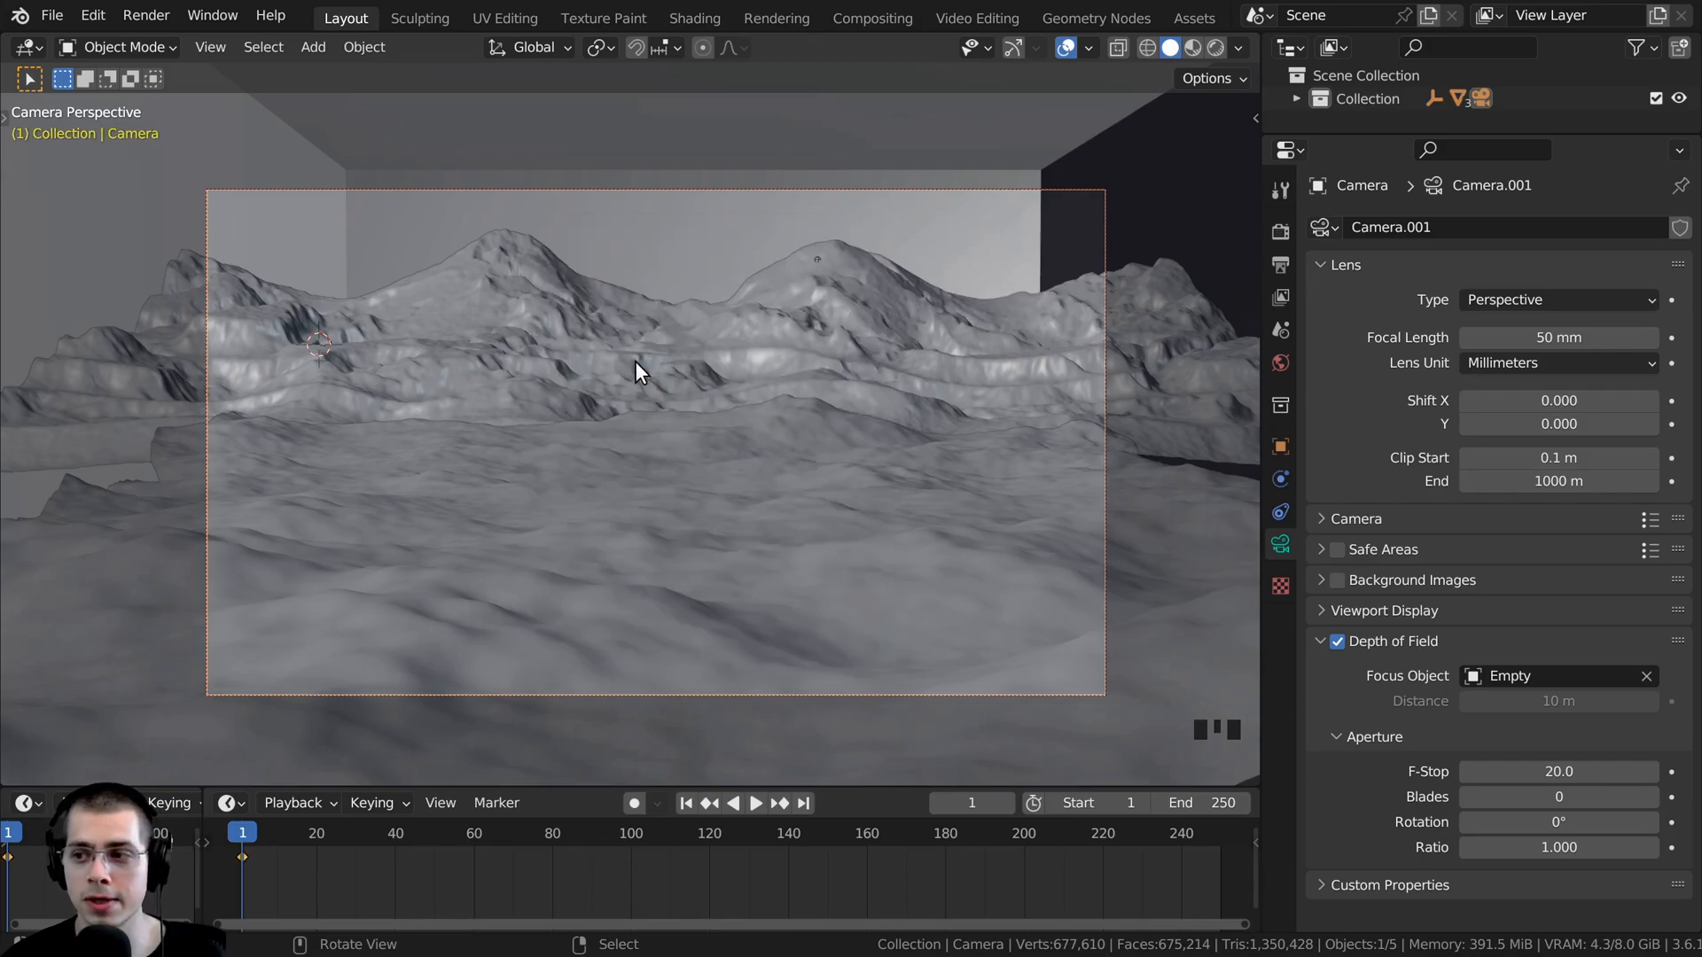
# - Move the playhead to frame 250, the end of the animation range
pyautogui.moveTo(278, 873); pyautogui.dragTo(285, 920, button='middle')
pyautogui.moveTo(276, 822); pyautogui.dragTo(1175, 849)
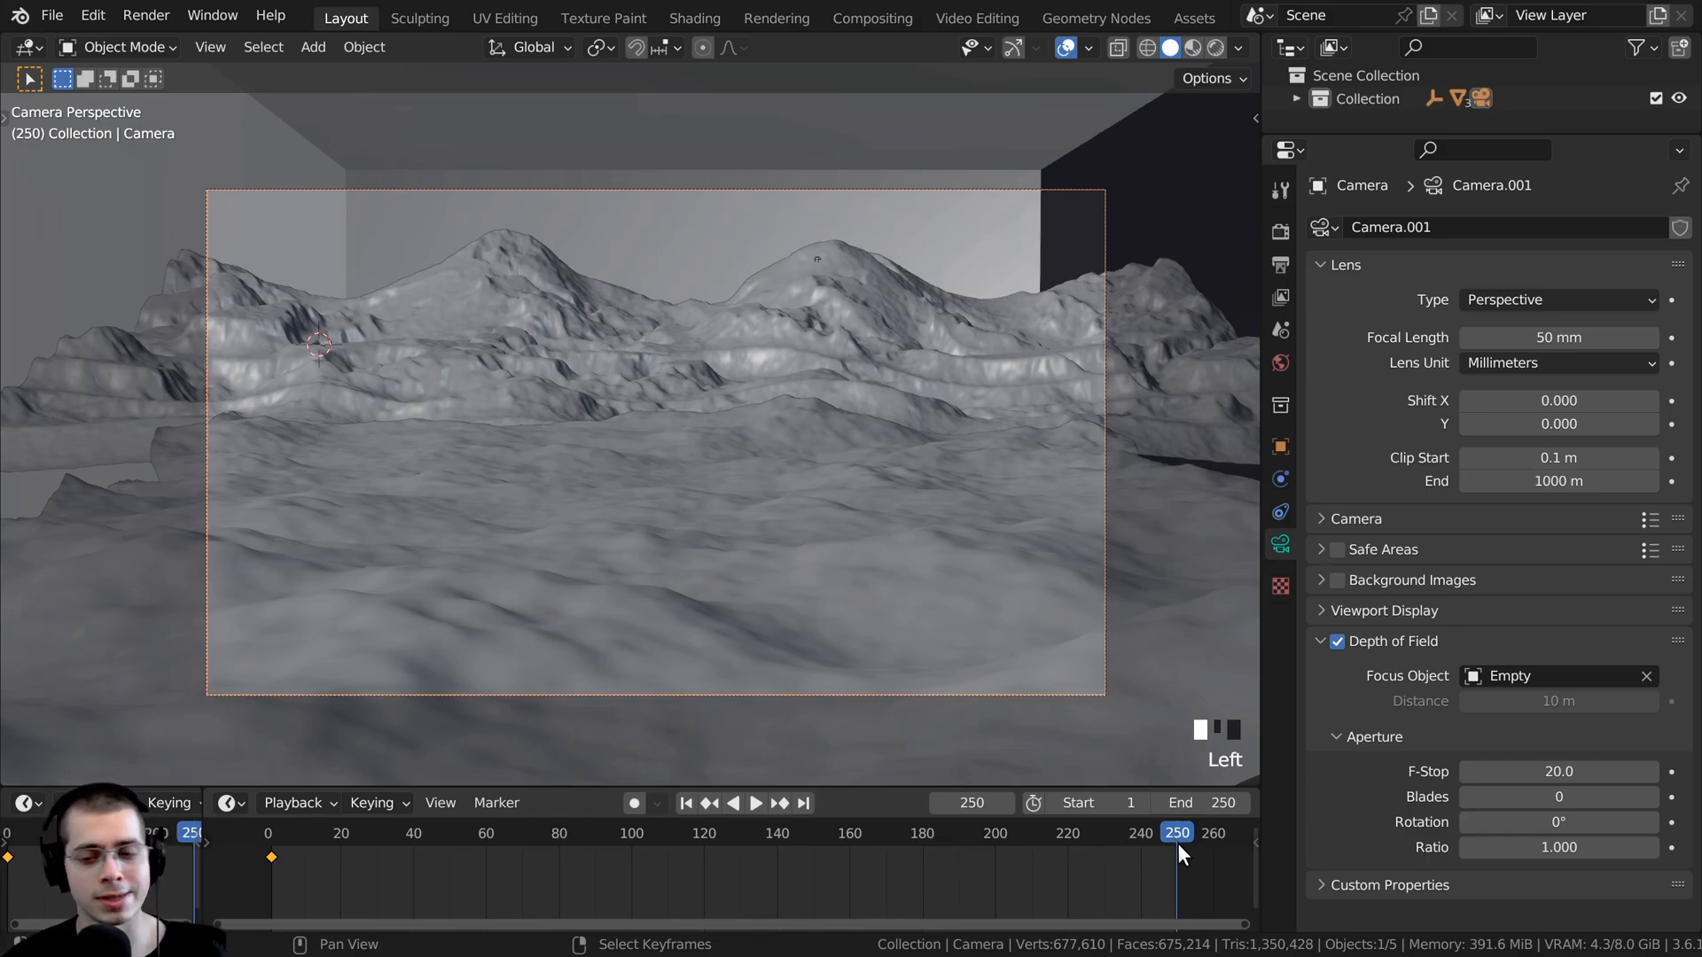
pyautogui.scroll(-2, 1063, 846)
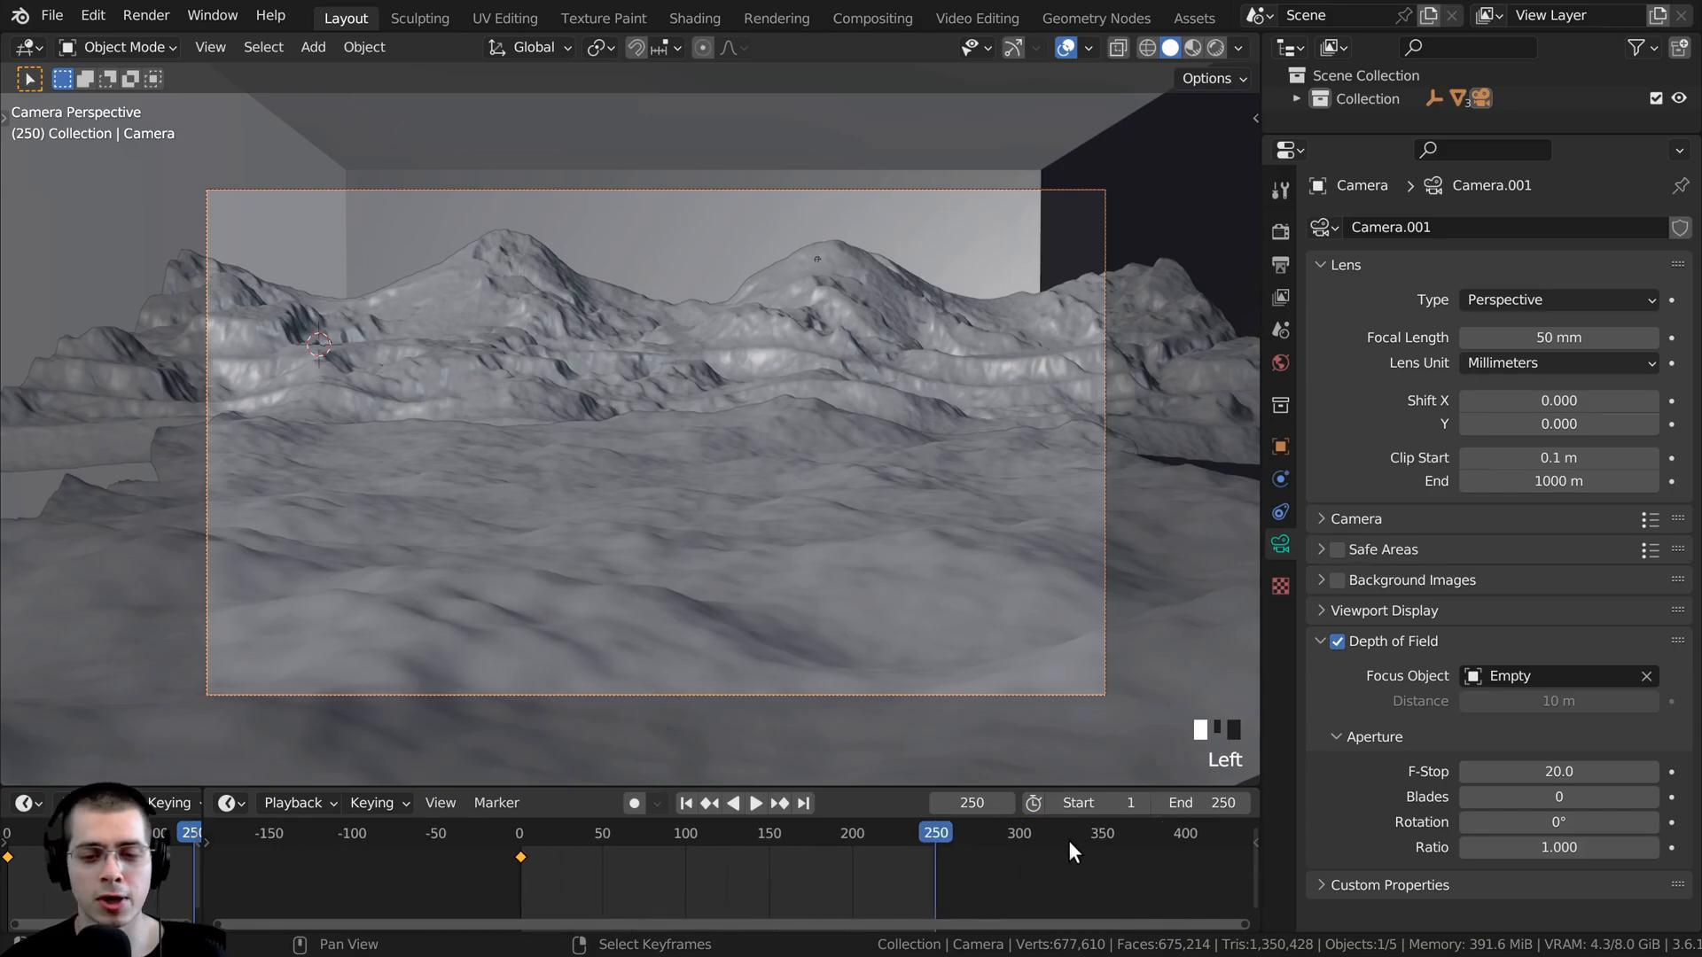
pyautogui.scroll(1, 796, 847)
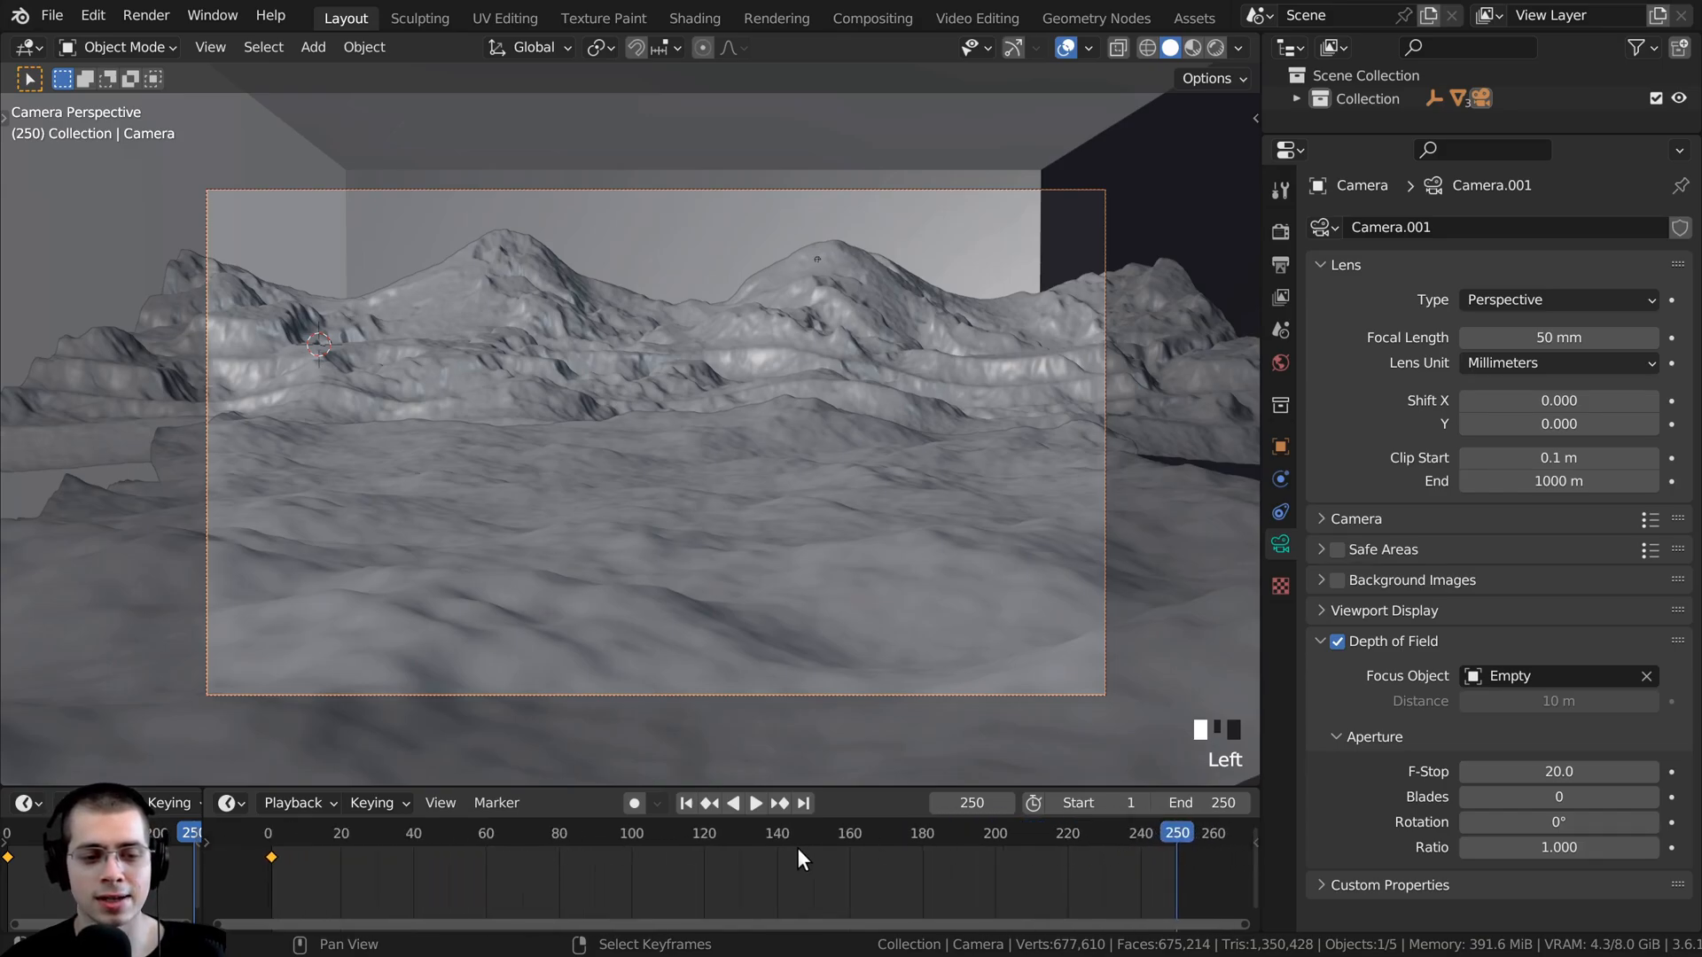
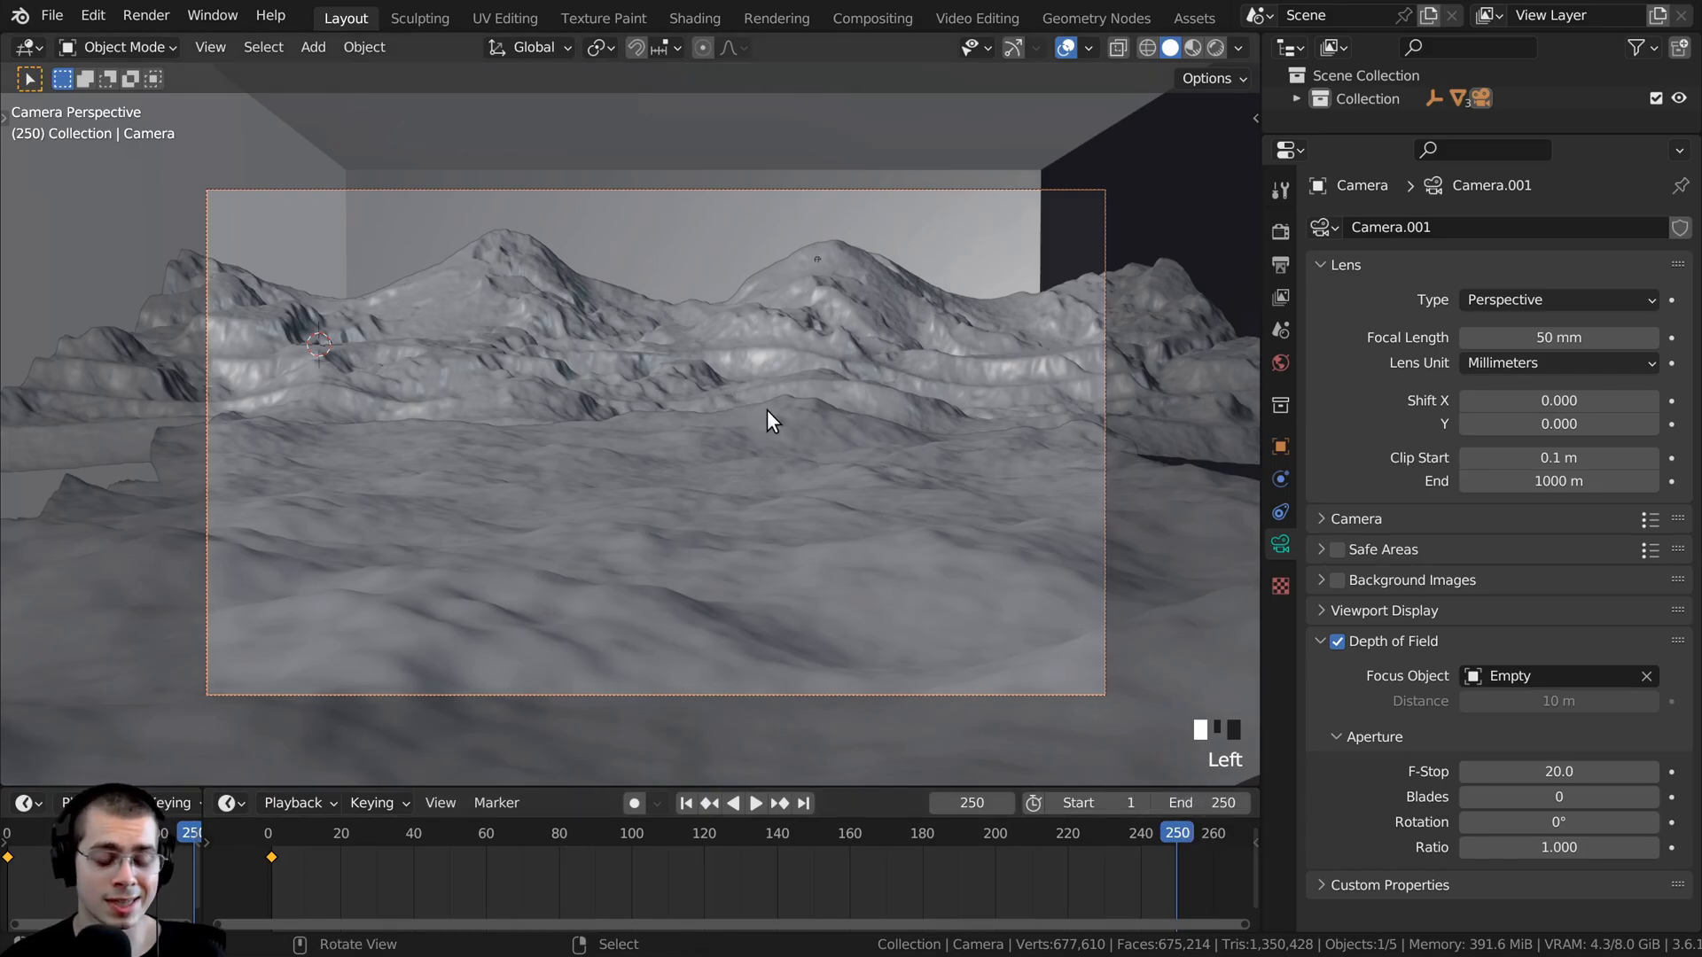
# - Move the camera about 0.32 m forward along its local Z axis and raise it slightly along global Z
pyautogui.press('g')
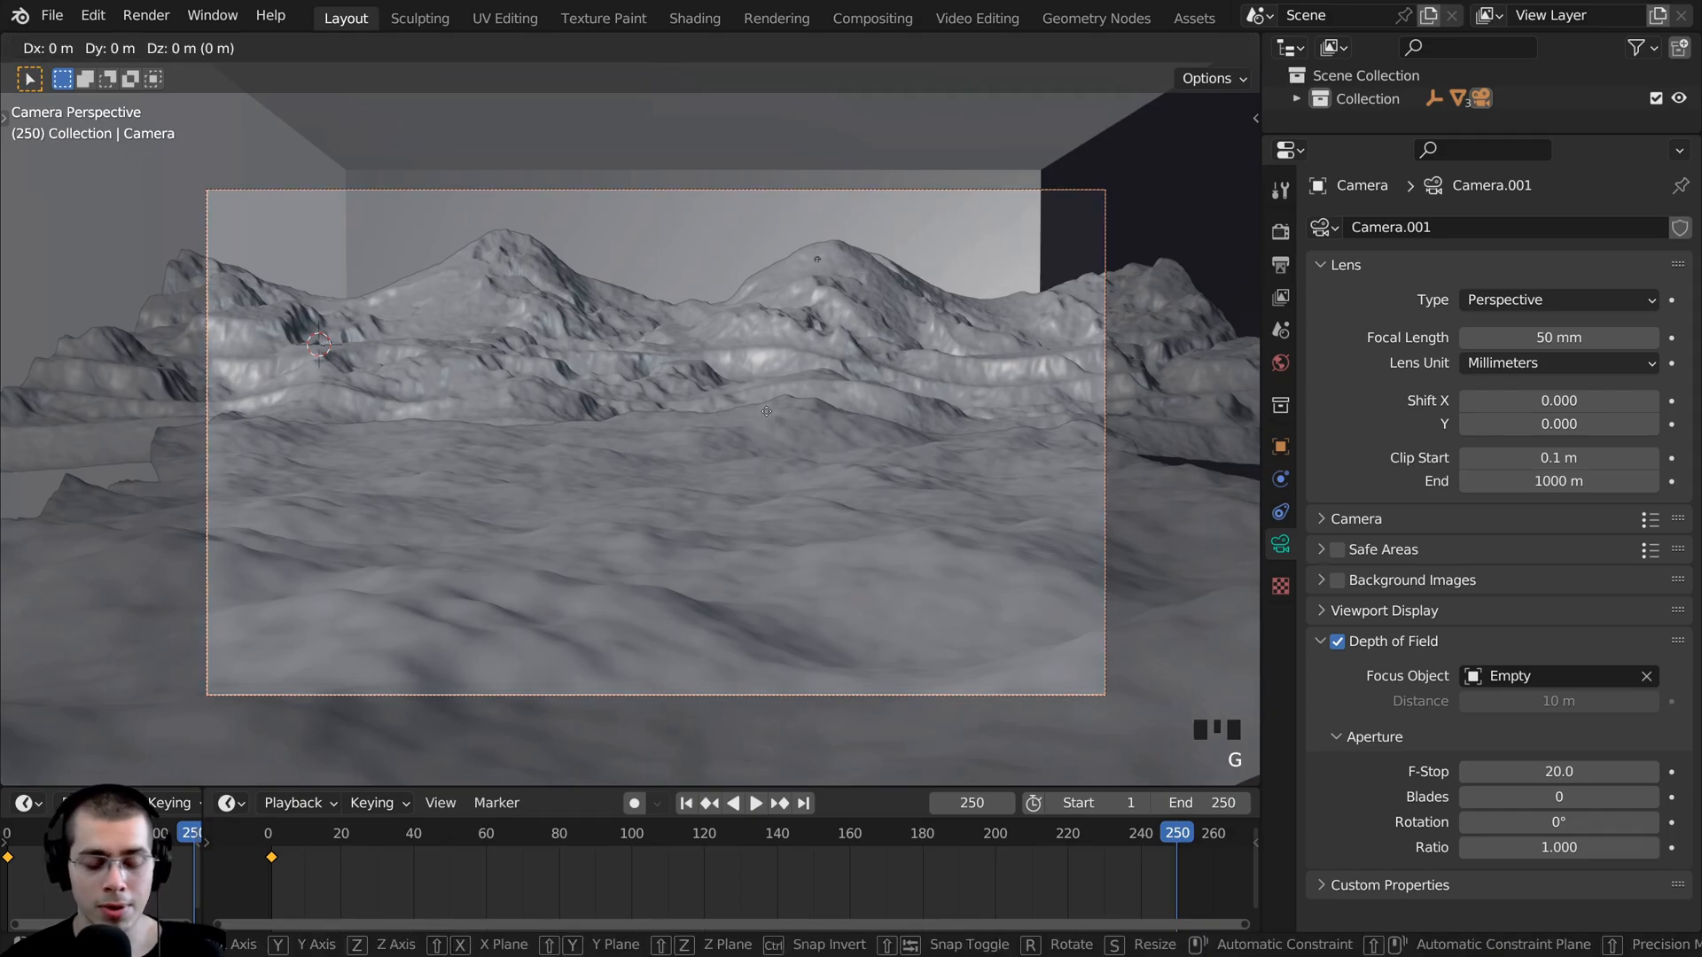
pyautogui.press('z')
pyautogui.press('z')
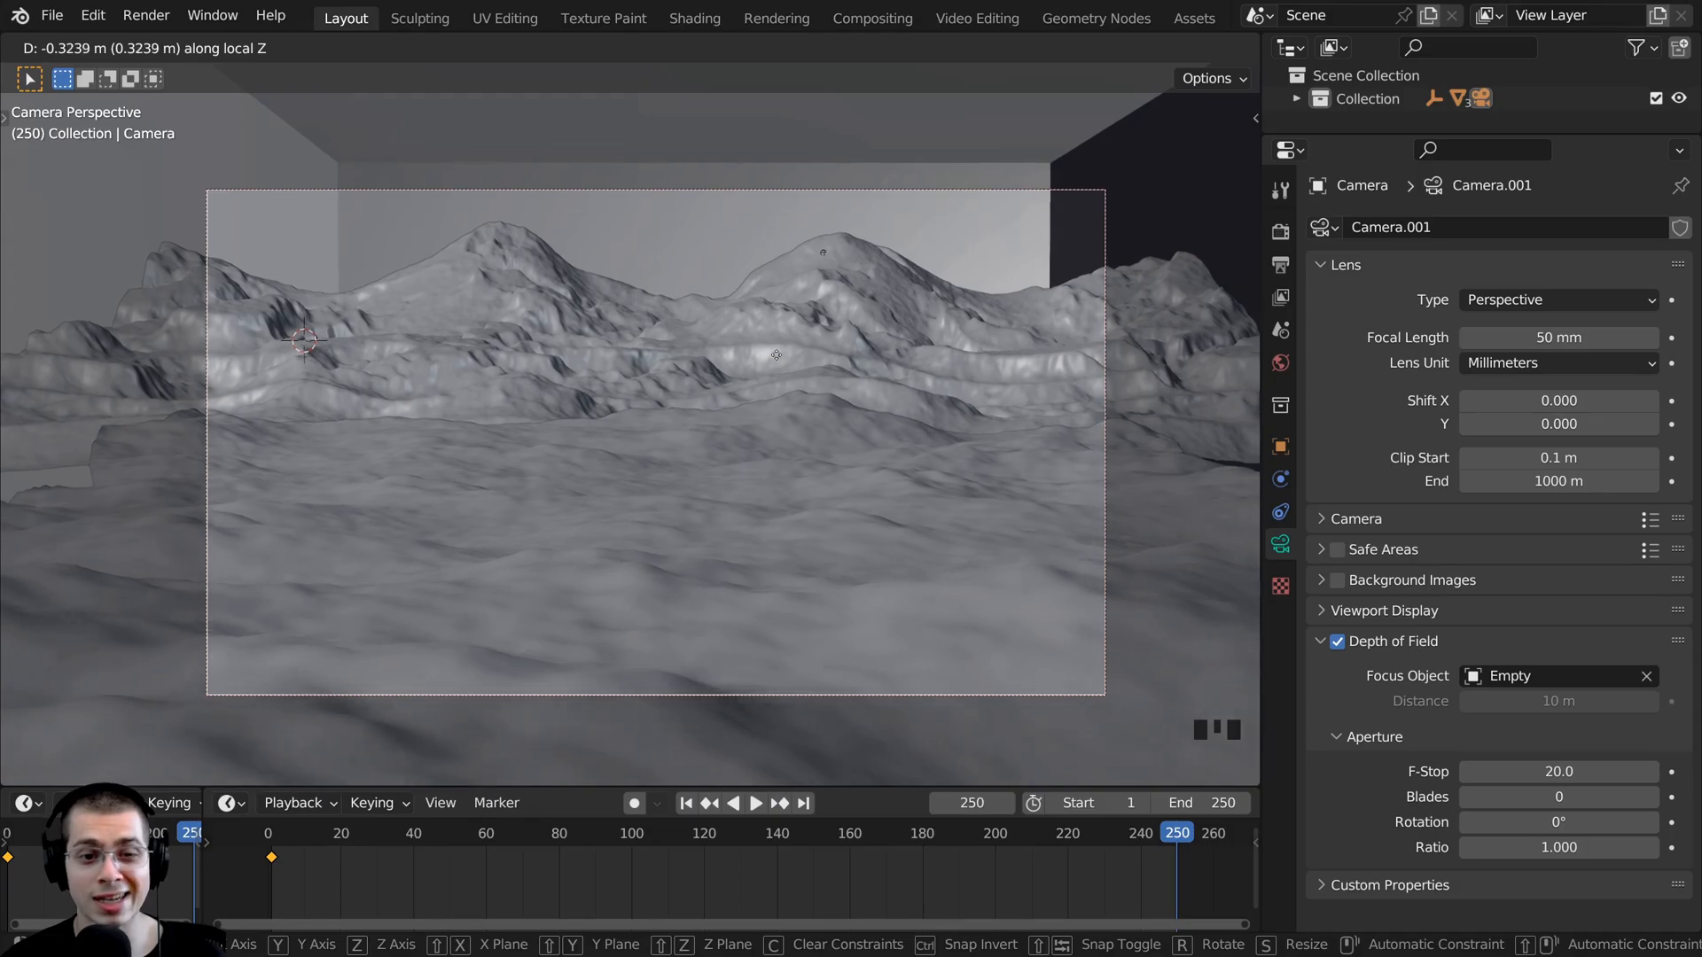
pyautogui.click(776, 359)
pyautogui.press('g')
pyautogui.press('z')
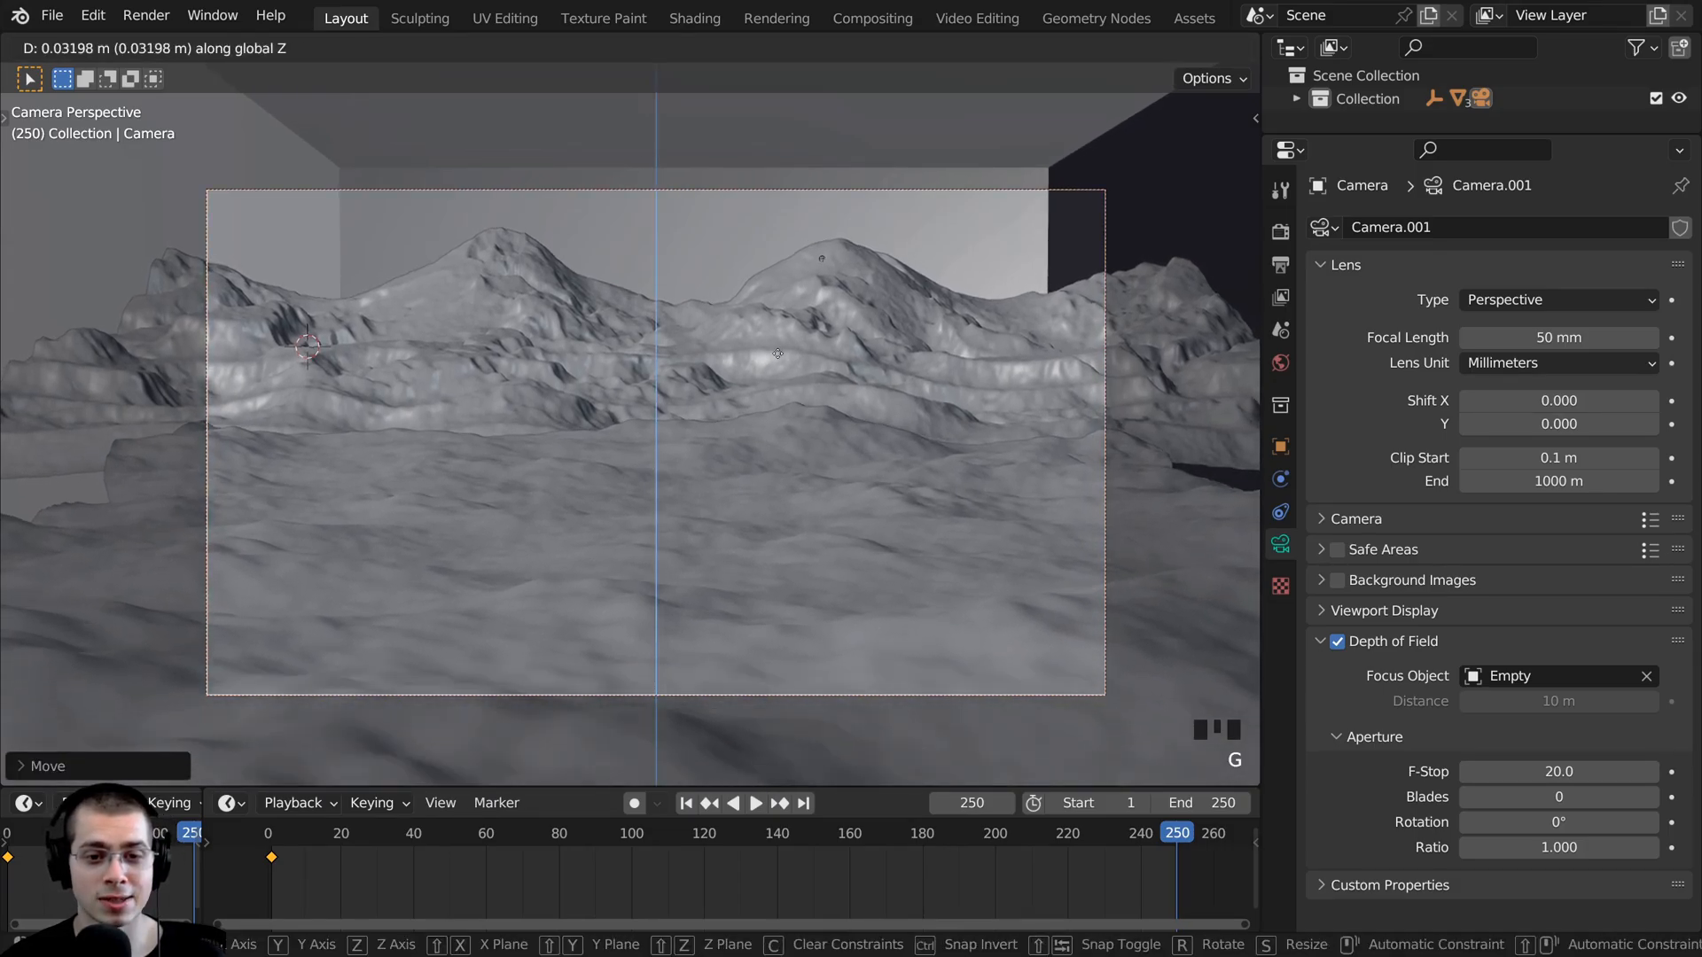
pyautogui.click(776, 357)
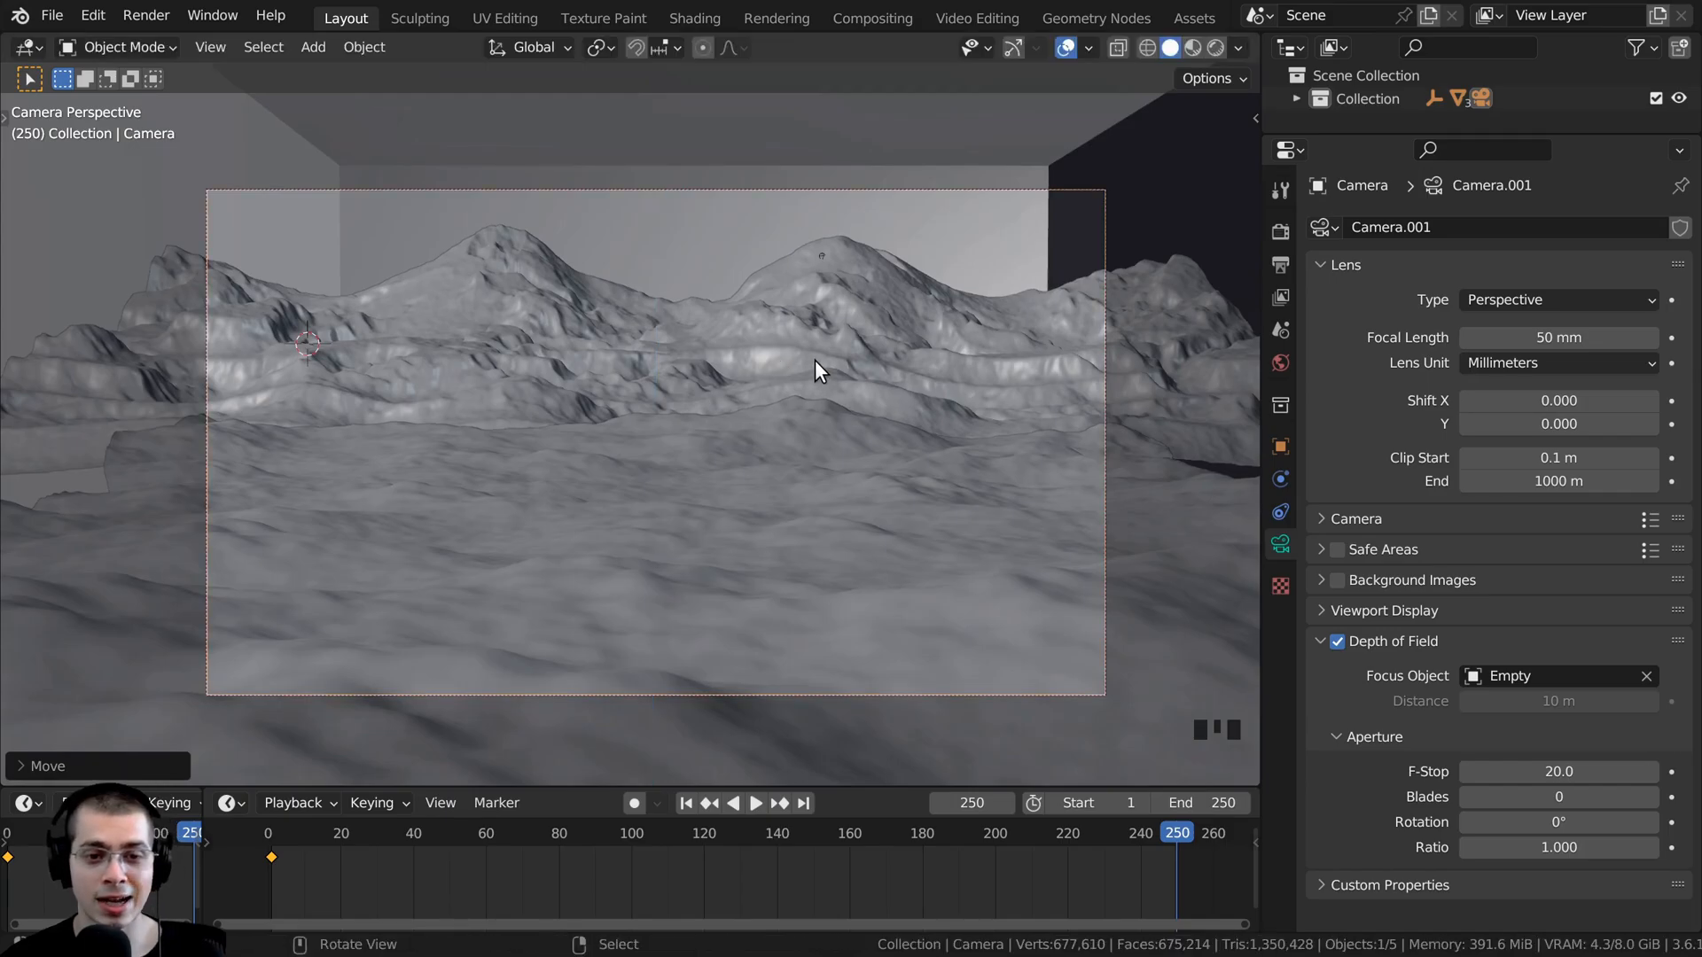
# - Tilt the camera up about 5.2° around its local X axis and insert a Location, Rotation & Scale keyframe at frame 250
pyautogui.press('r')
pyautogui.press('x')
pyautogui.press('x')
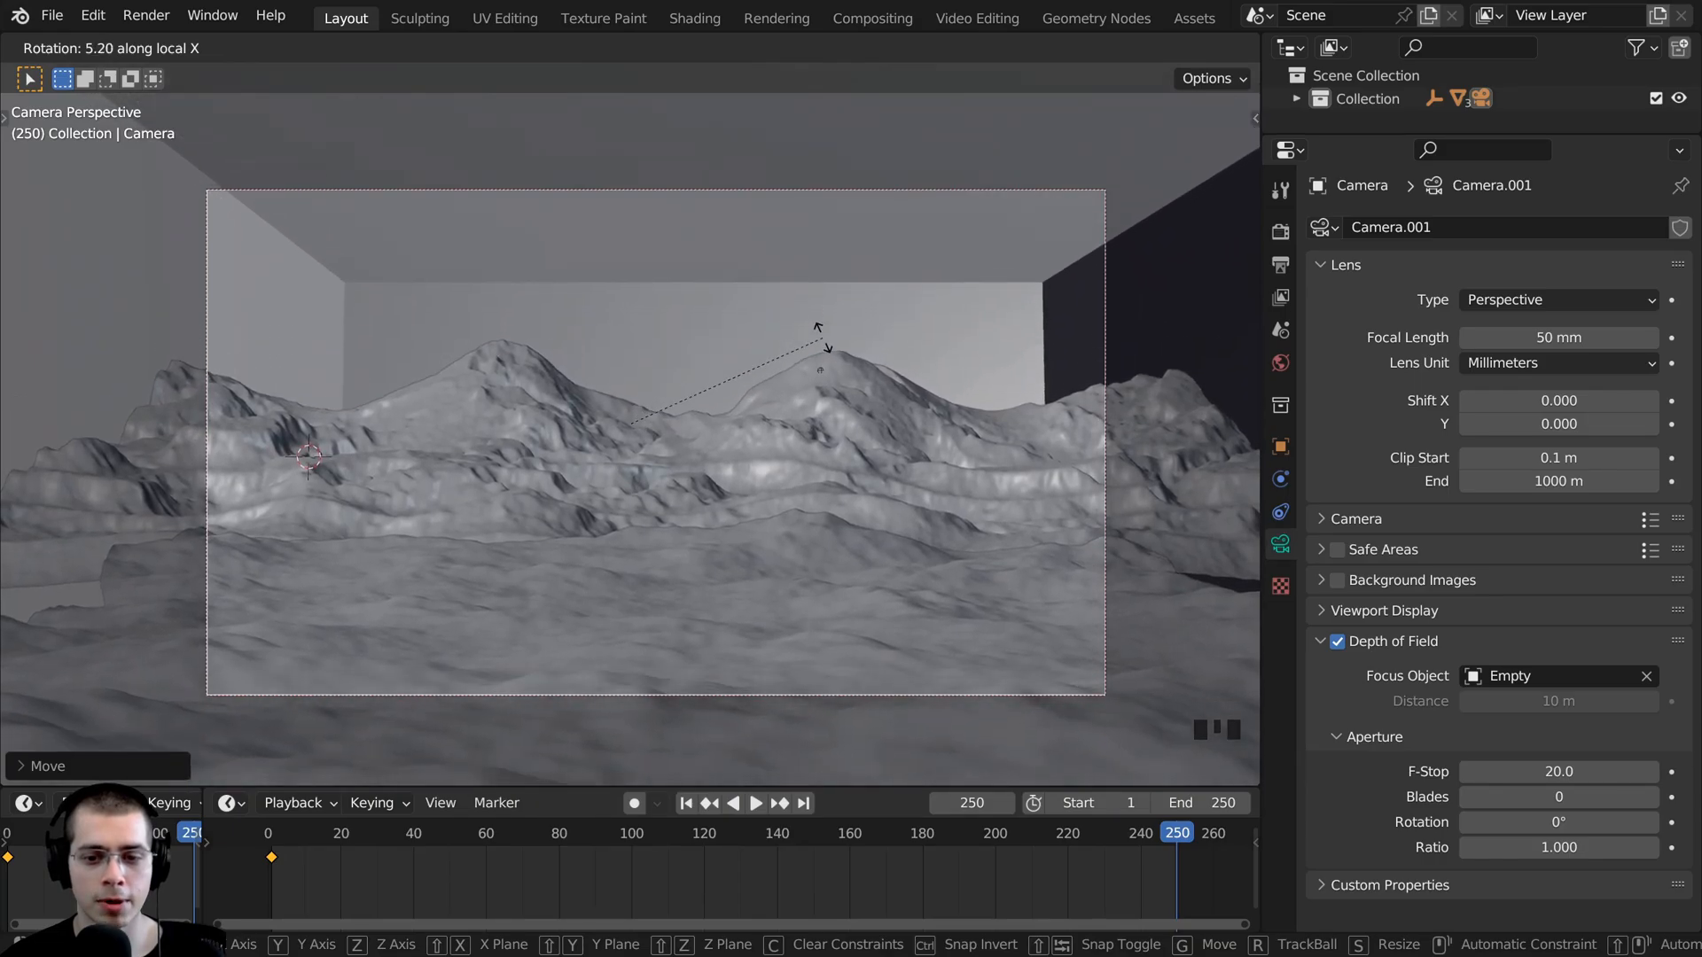
pyautogui.click(823, 337)
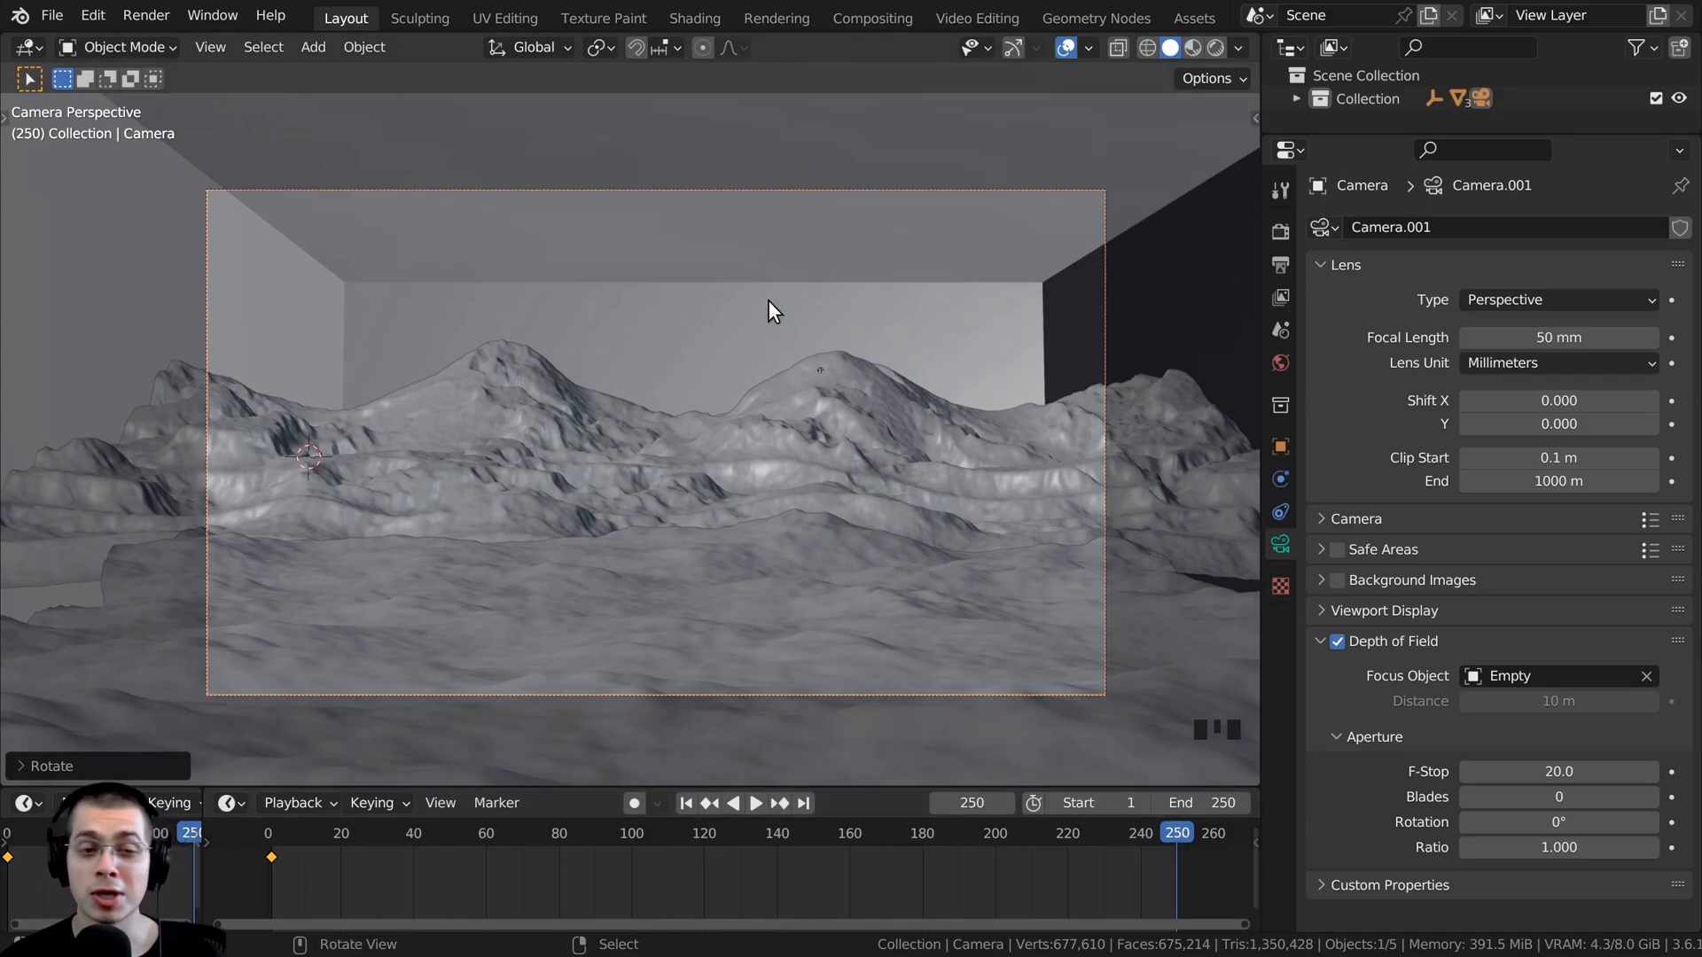
pyautogui.press('k')
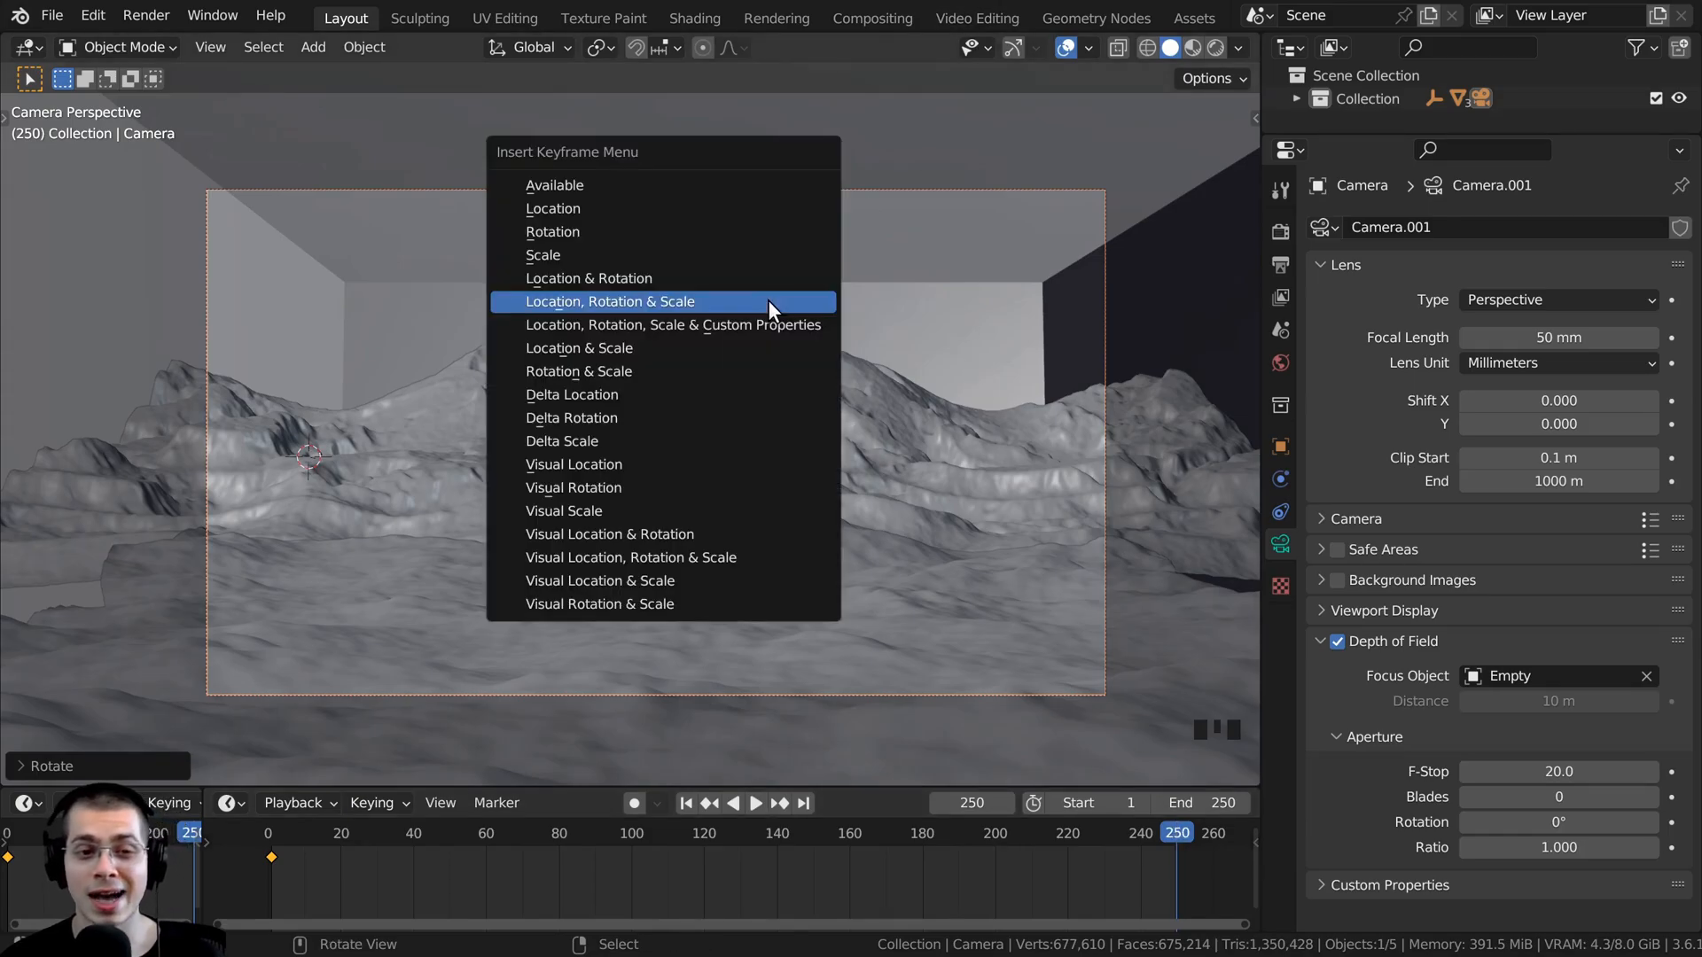
pyautogui.click(540, 301)
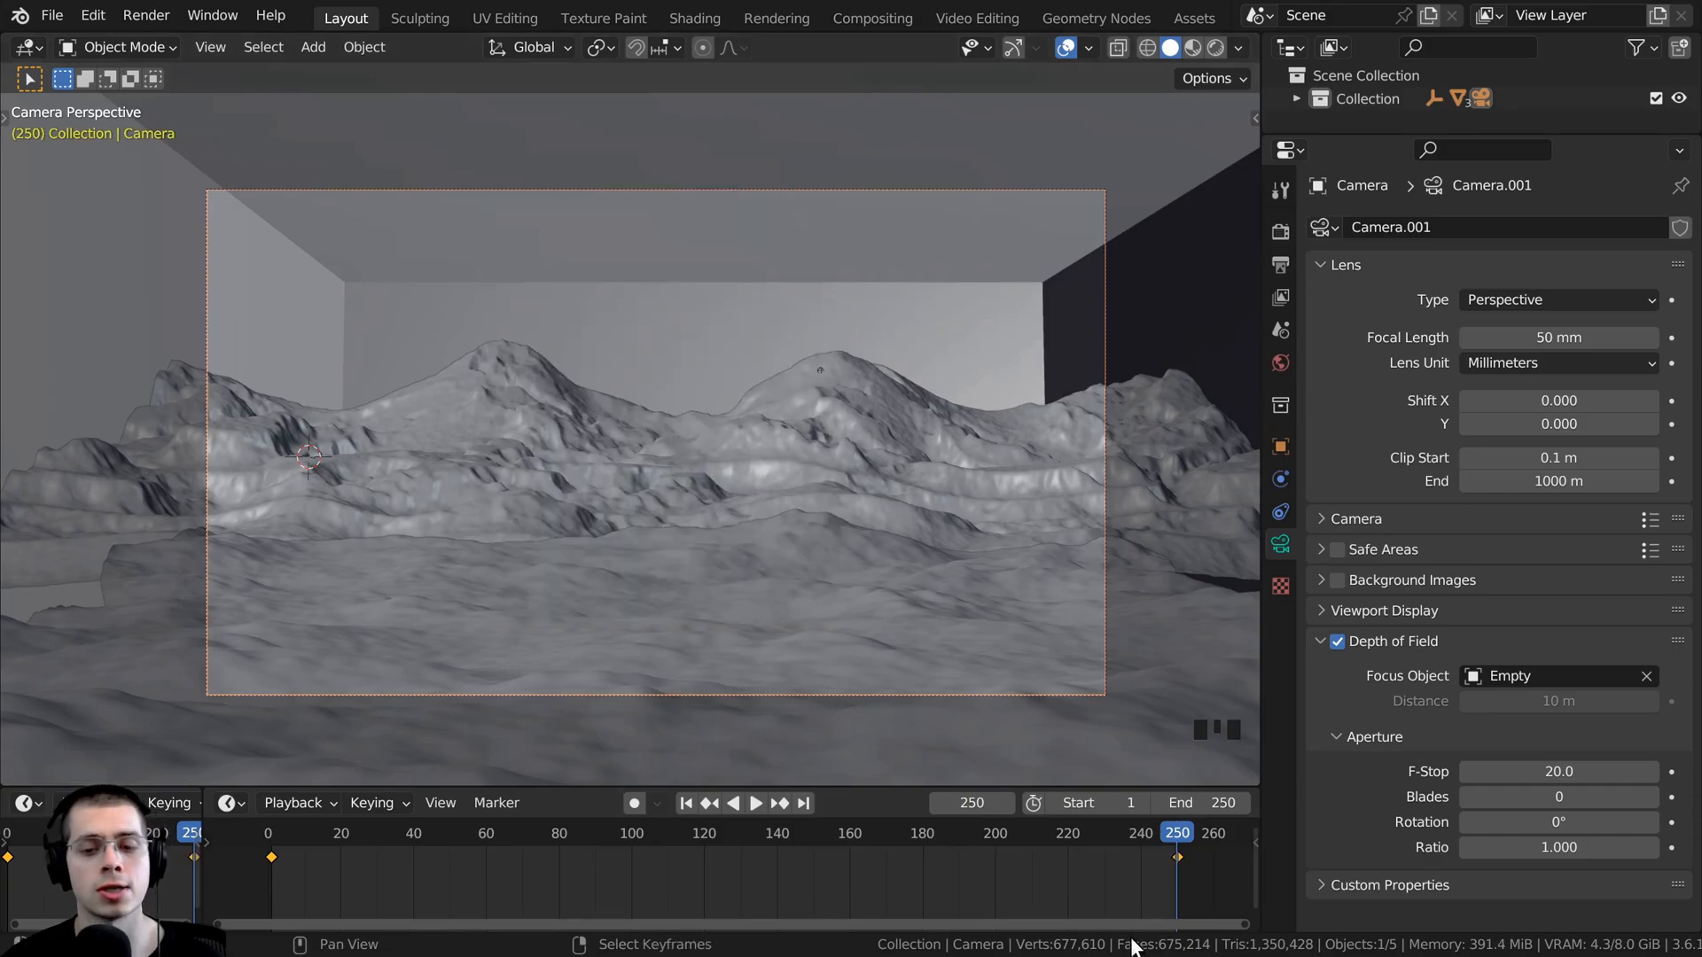
# - Play the camera animation from the start to check the movement, stopping near the middle of the range
pyautogui.scroll(-2, 1168, 848)
pyautogui.moveTo(1168, 849); pyautogui.dragTo(337, 838)
pyautogui.press('space')
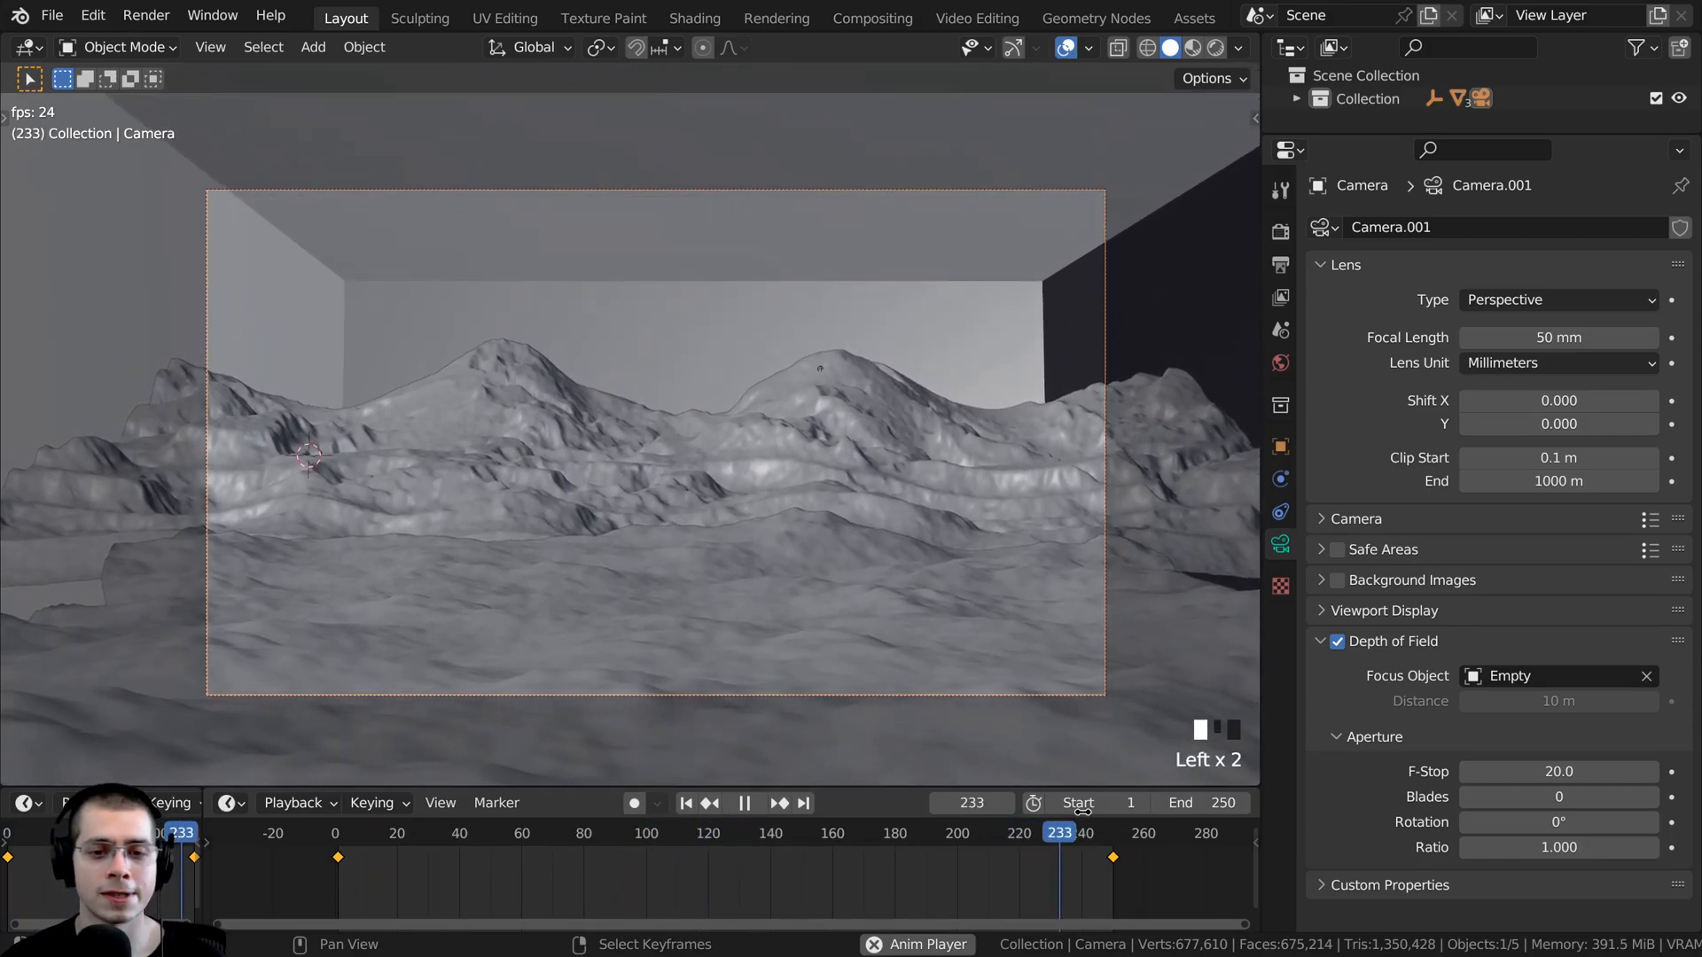
pyautogui.press('space')
pyautogui.click(711, 828)
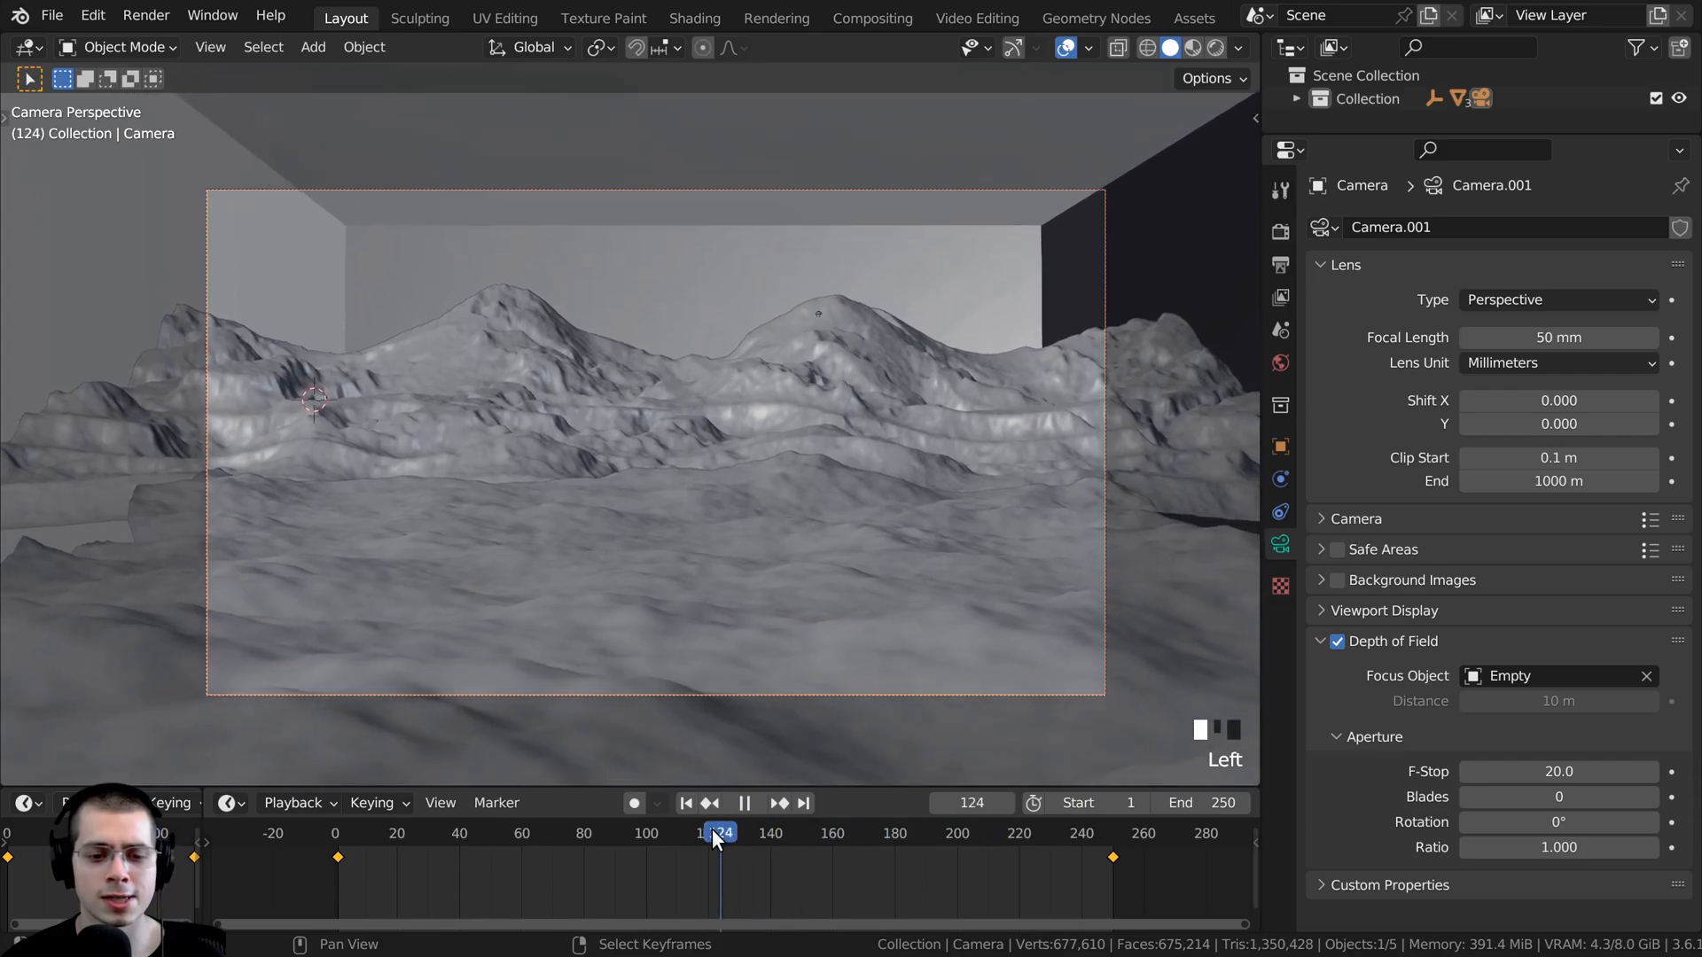
pyautogui.scroll(-1, 760, 853)
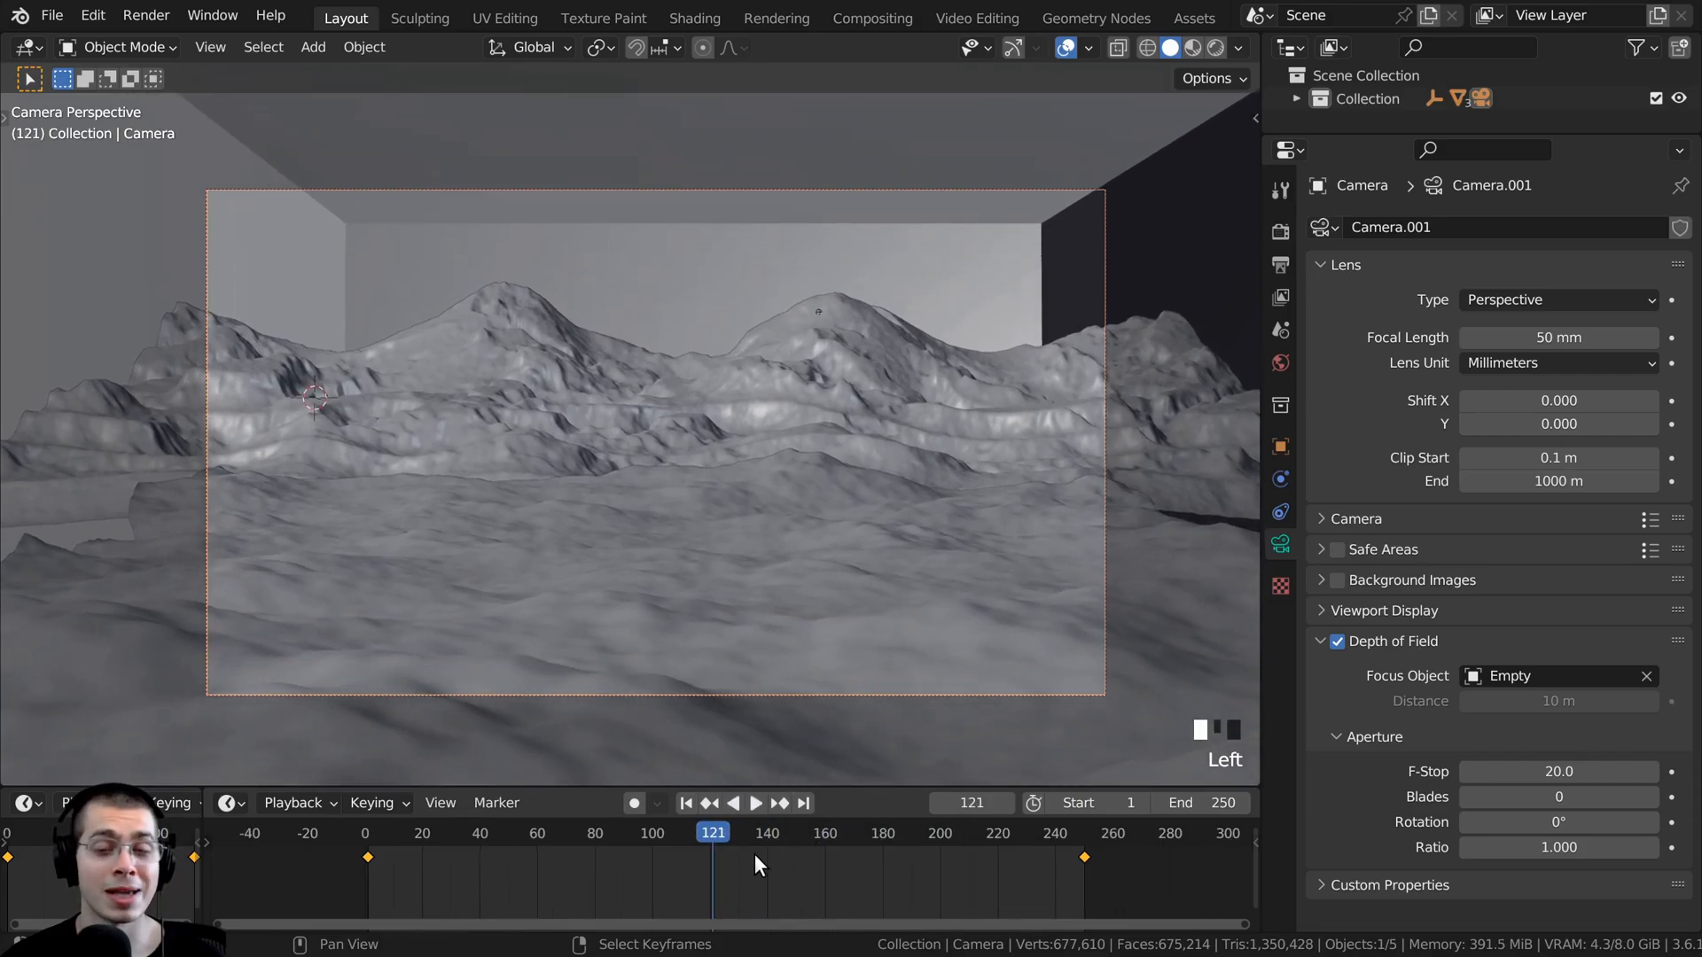
# - Enlarge the timeline and set the interpolation of the camera's keyframes to Linear
pyautogui.moveTo(708, 783); pyautogui.dragTo(707, 753)
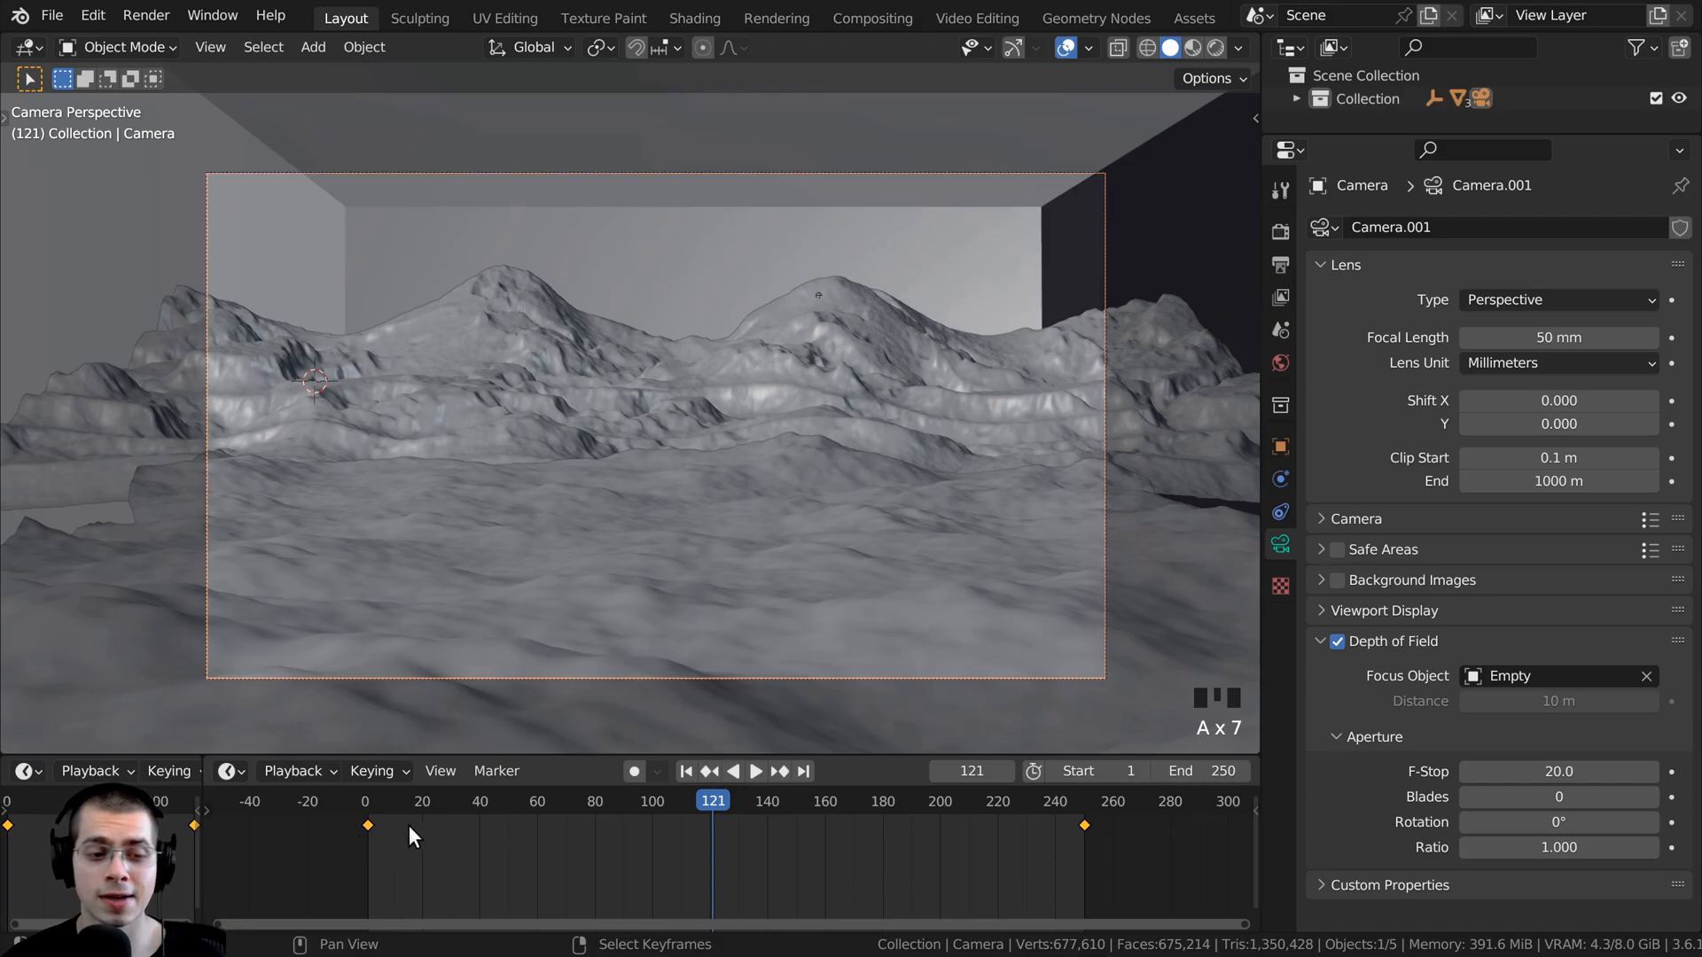
pyautogui.press('t')
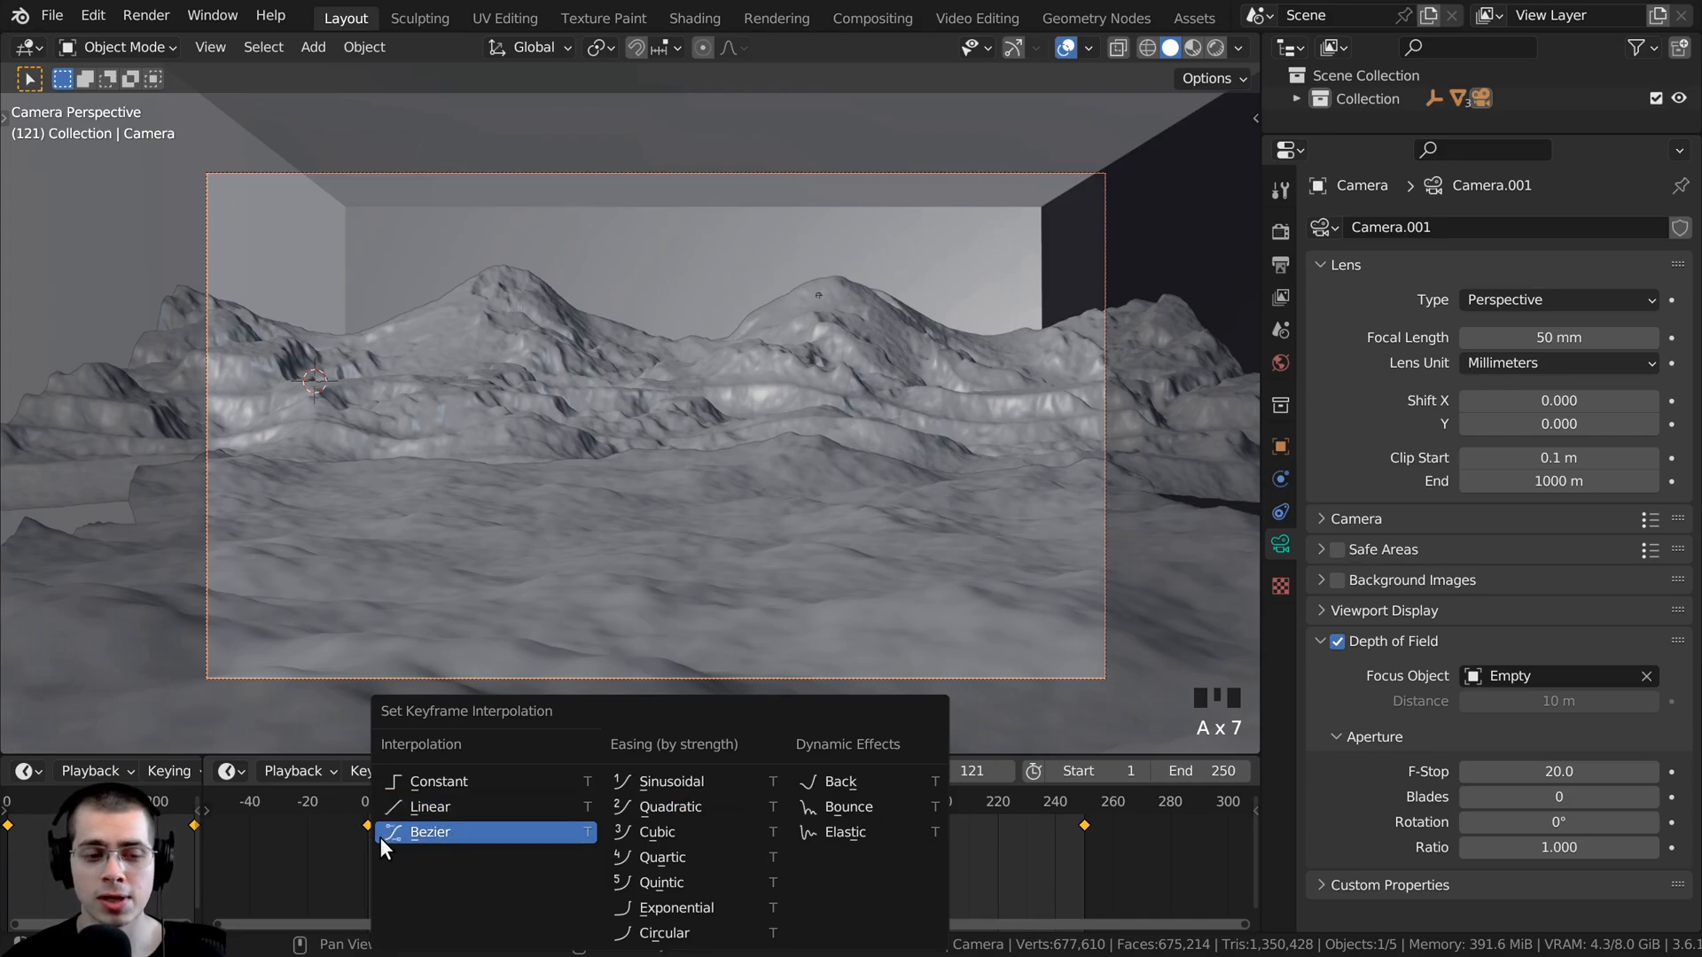
pyautogui.click(427, 810)
# - Play the animation again from the beginning to check the camera's constant speed
pyautogui.moveTo(724, 810); pyautogui.dragTo(359, 818)
pyautogui.press('space')
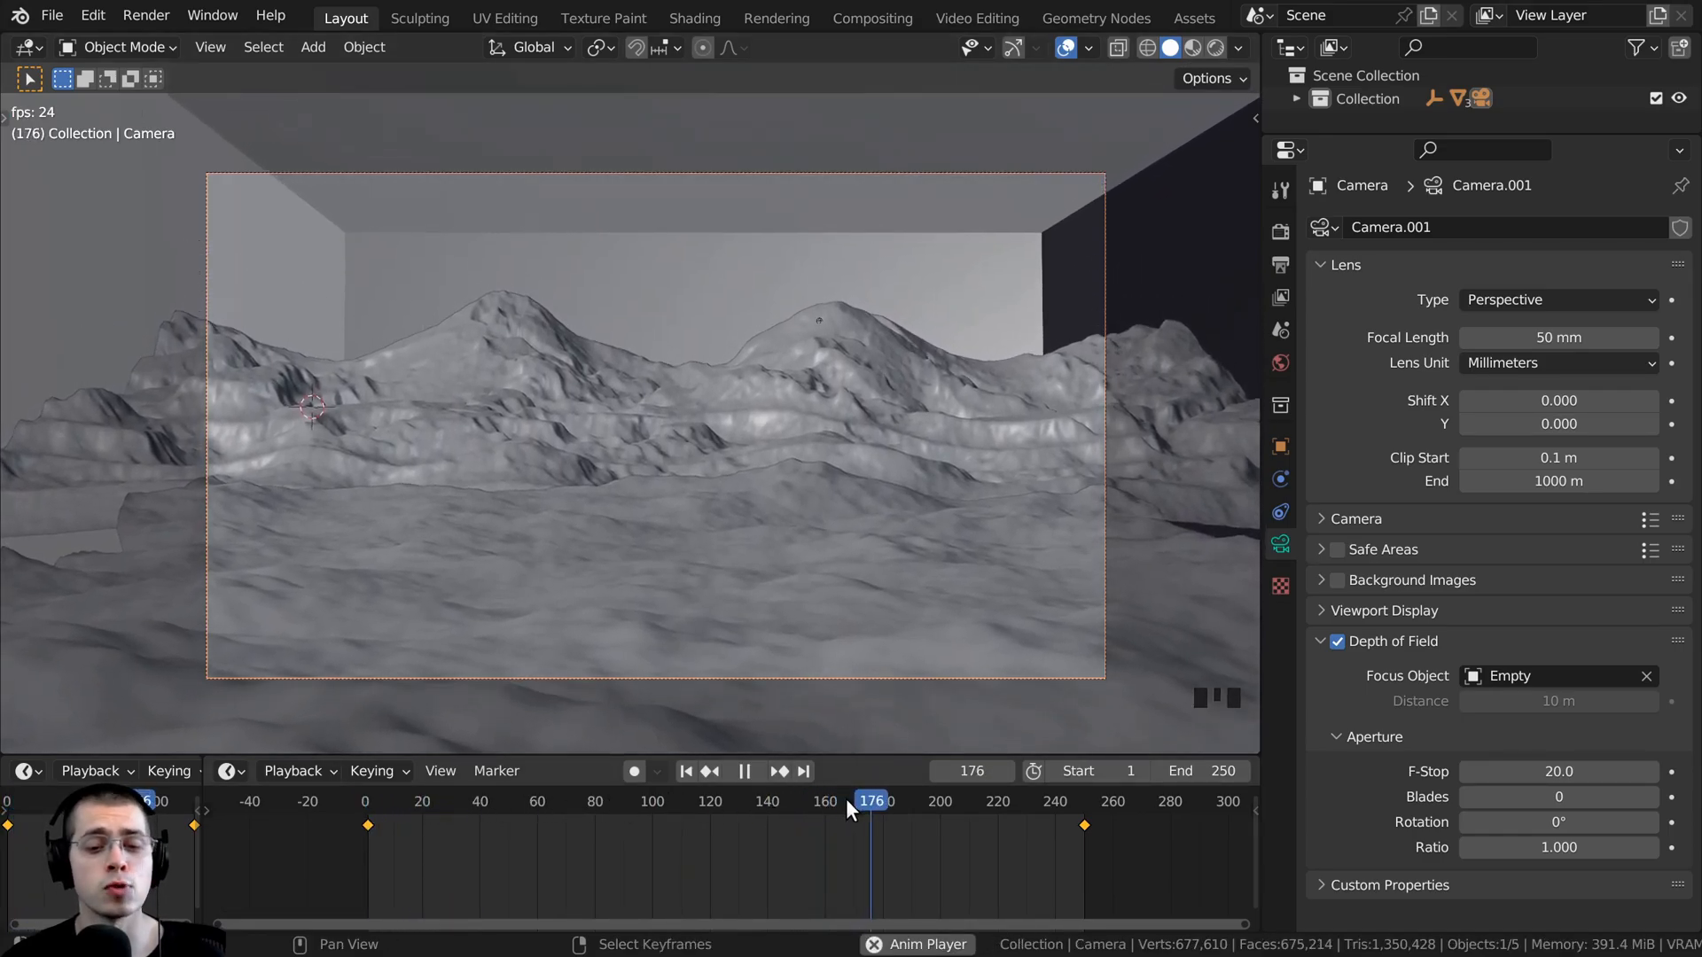
pyautogui.scroll(2, 1094, 821)
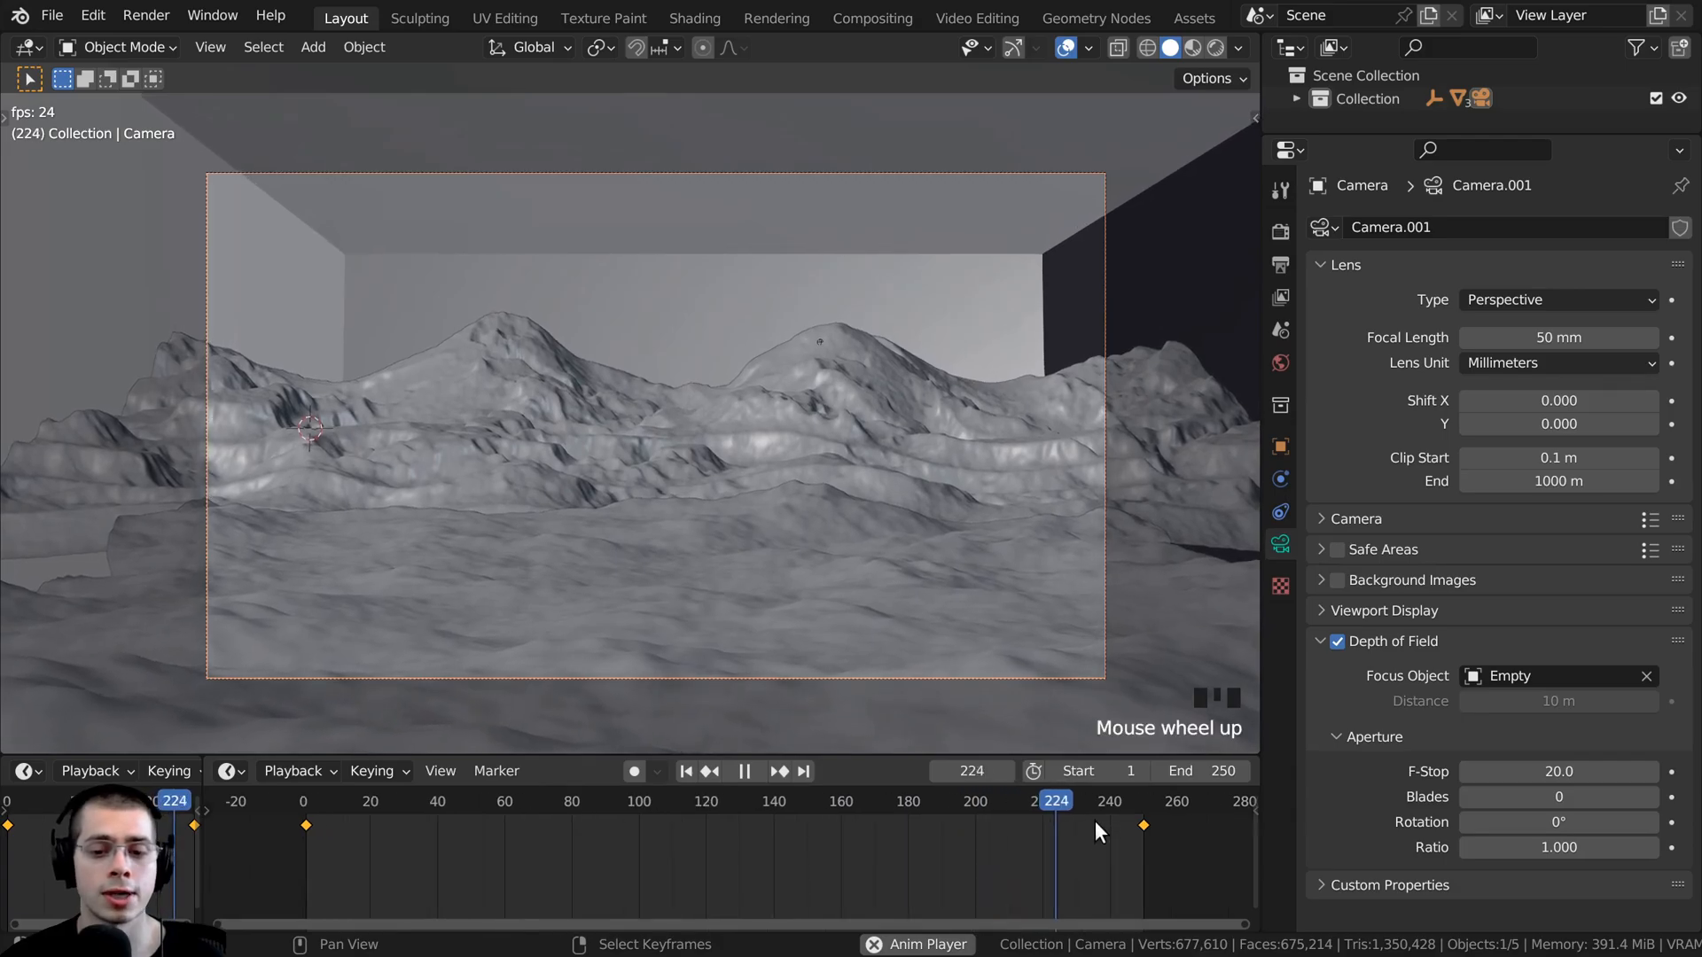
pyautogui.press('space')
# - Go to frame 250 and tilt the camera slightly further up around the X axis
pyautogui.click(833, 798)
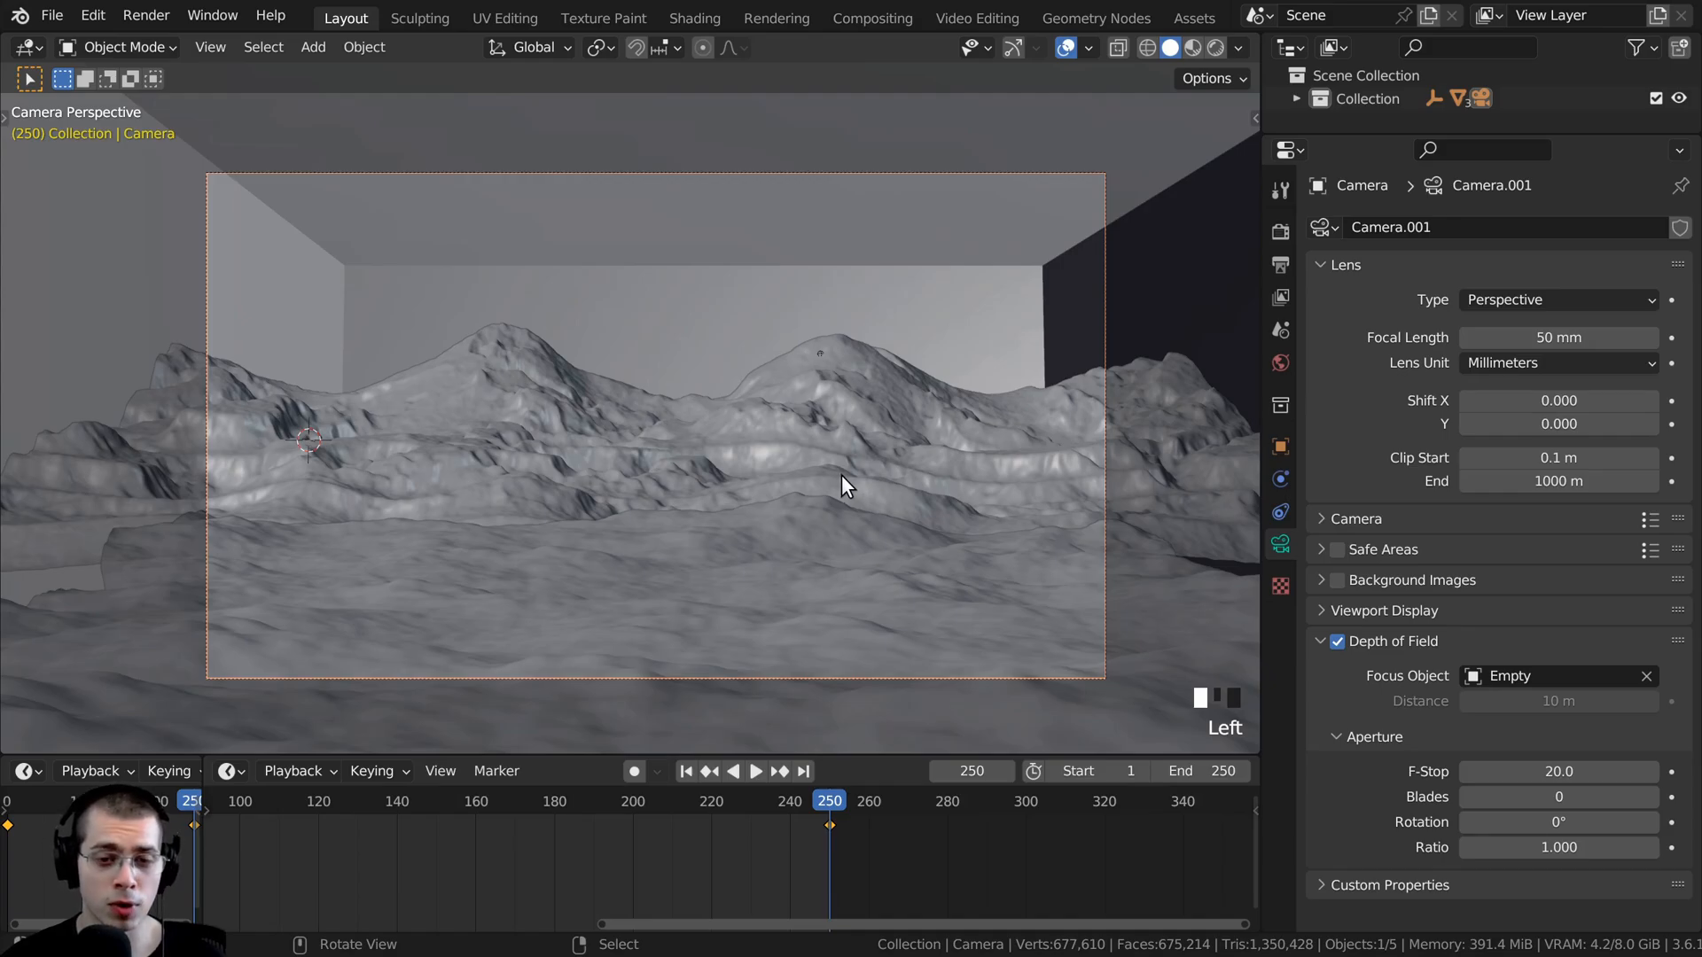
pyautogui.press('r')
pyautogui.press('x')
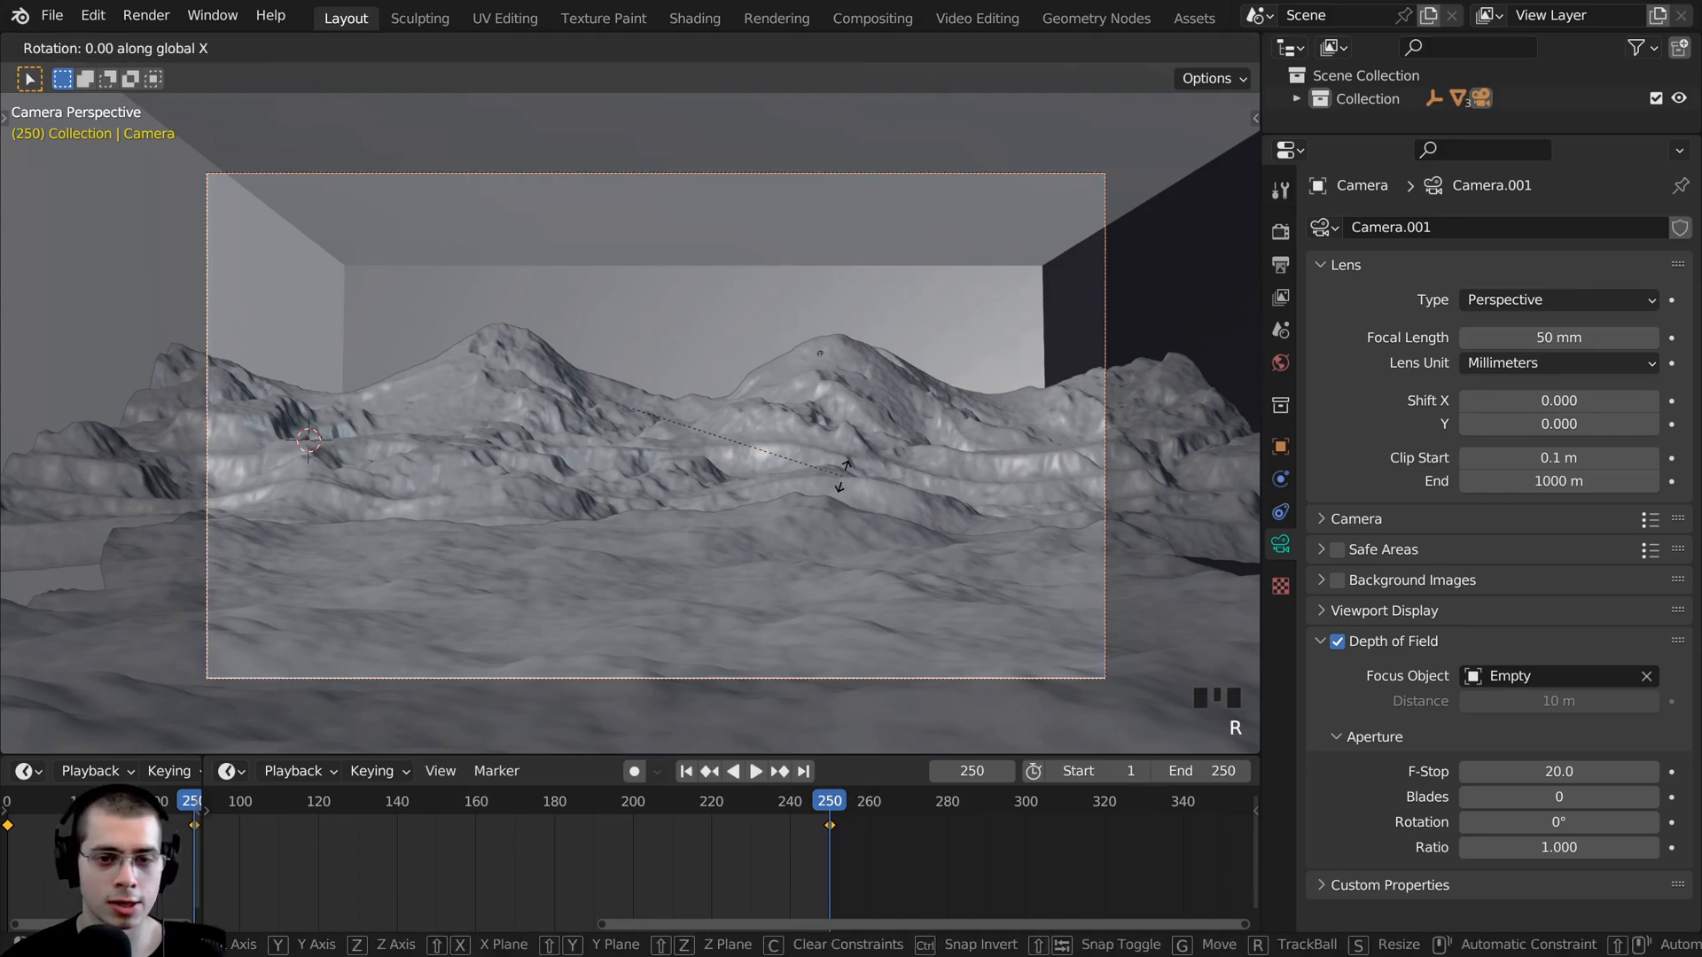
pyautogui.click(842, 473)
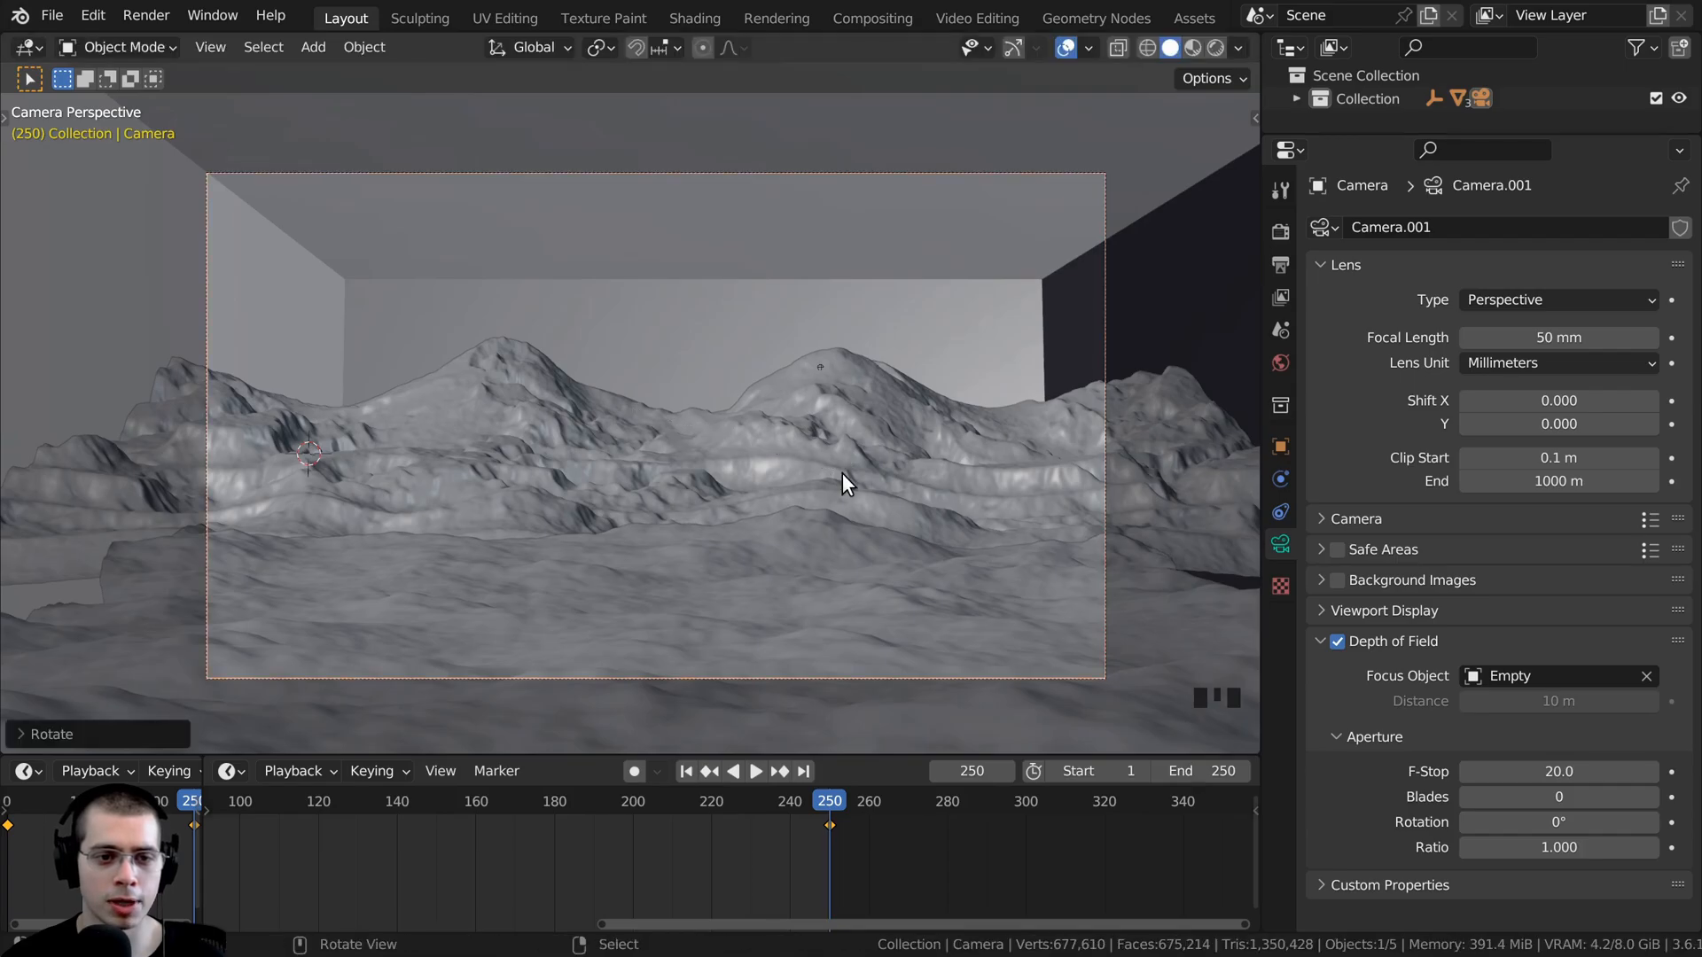
# - Move the camera about 0.17 m forward along its local Z axis and insert a Location, Rotation & Scale keyframe at frame 250
pyautogui.press('g')
pyautogui.press('z')
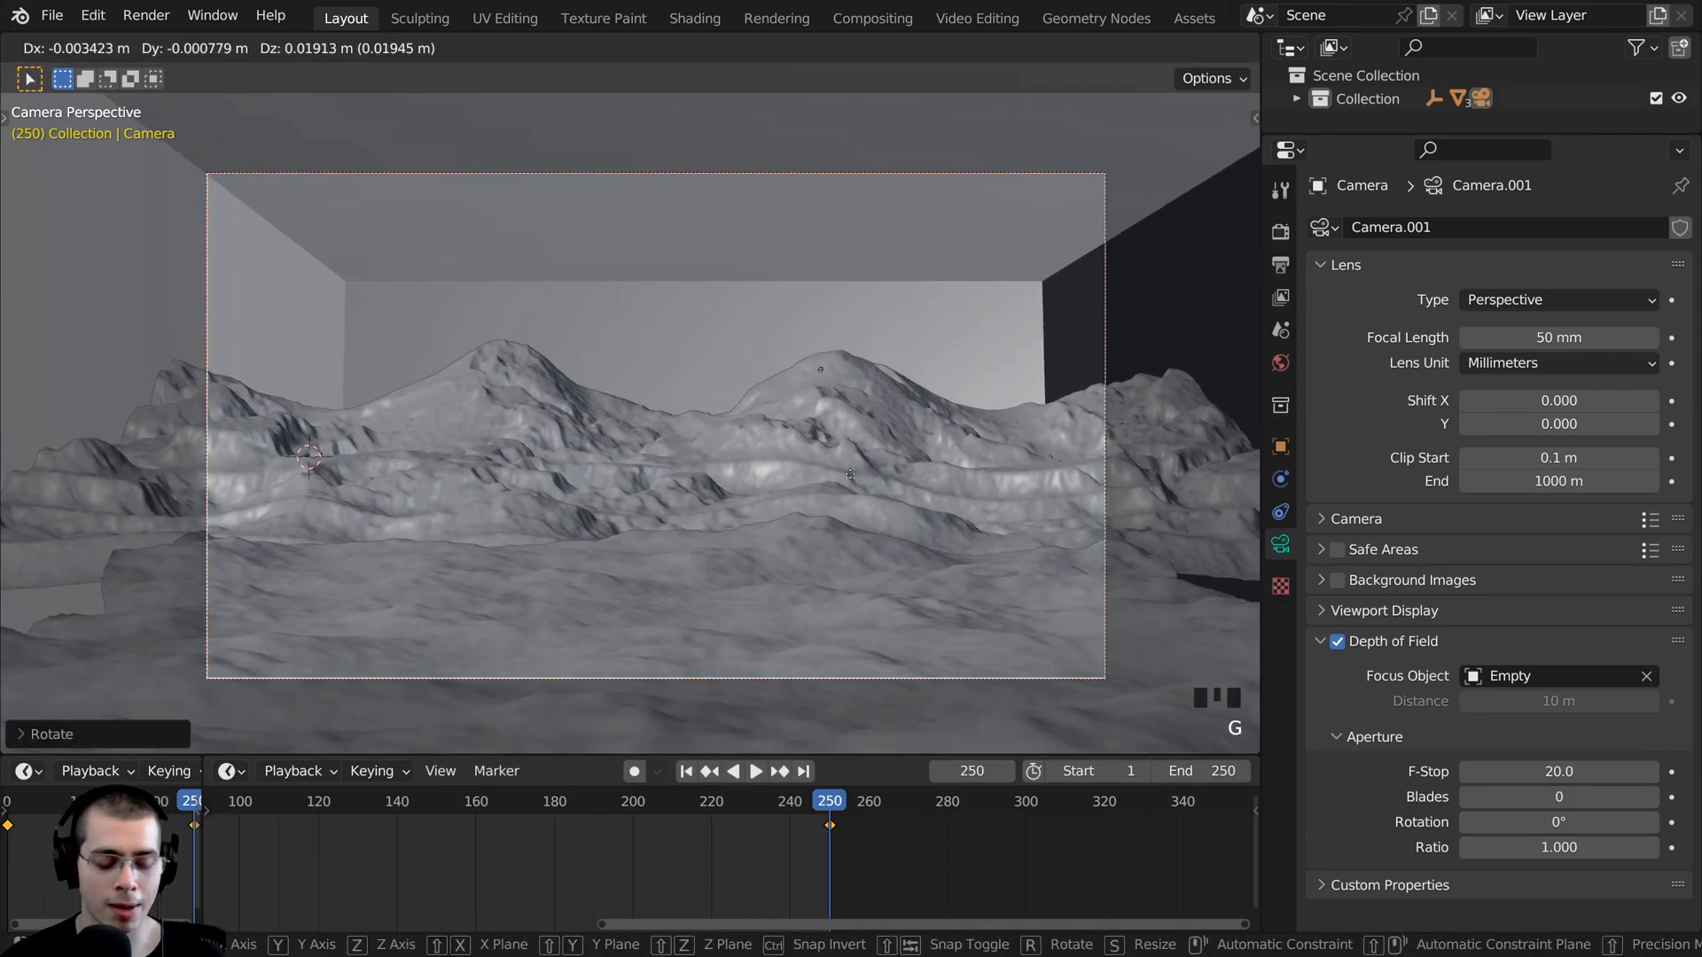
pyautogui.press('z')
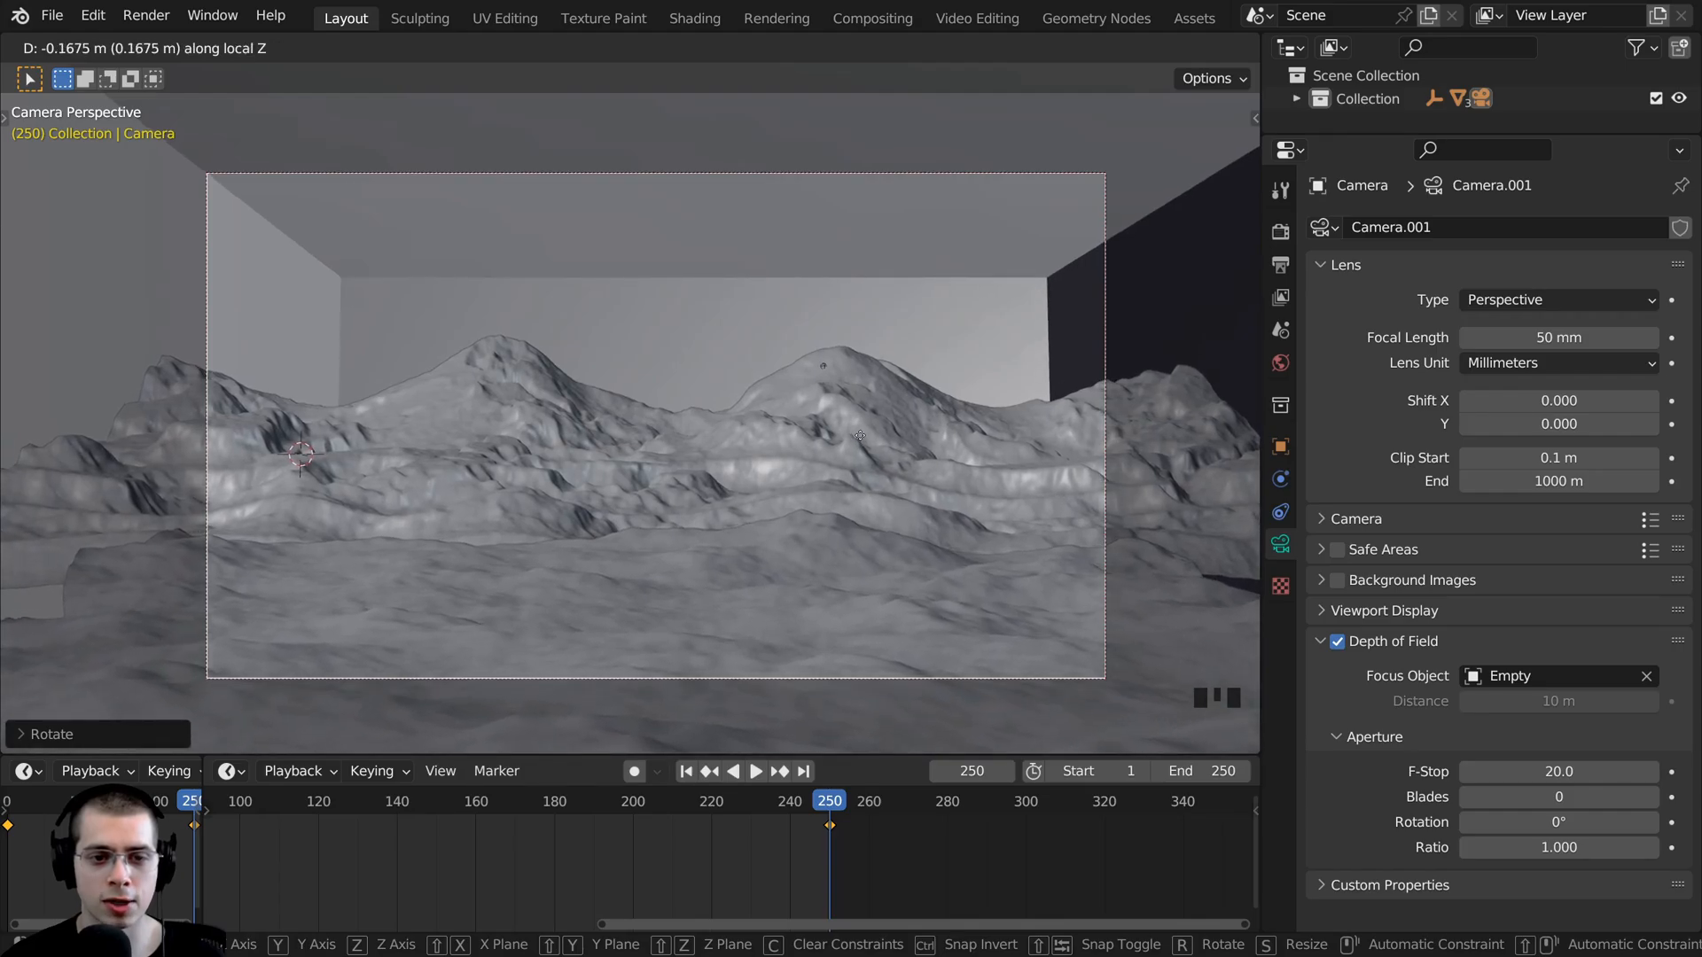
pyautogui.click(859, 435)
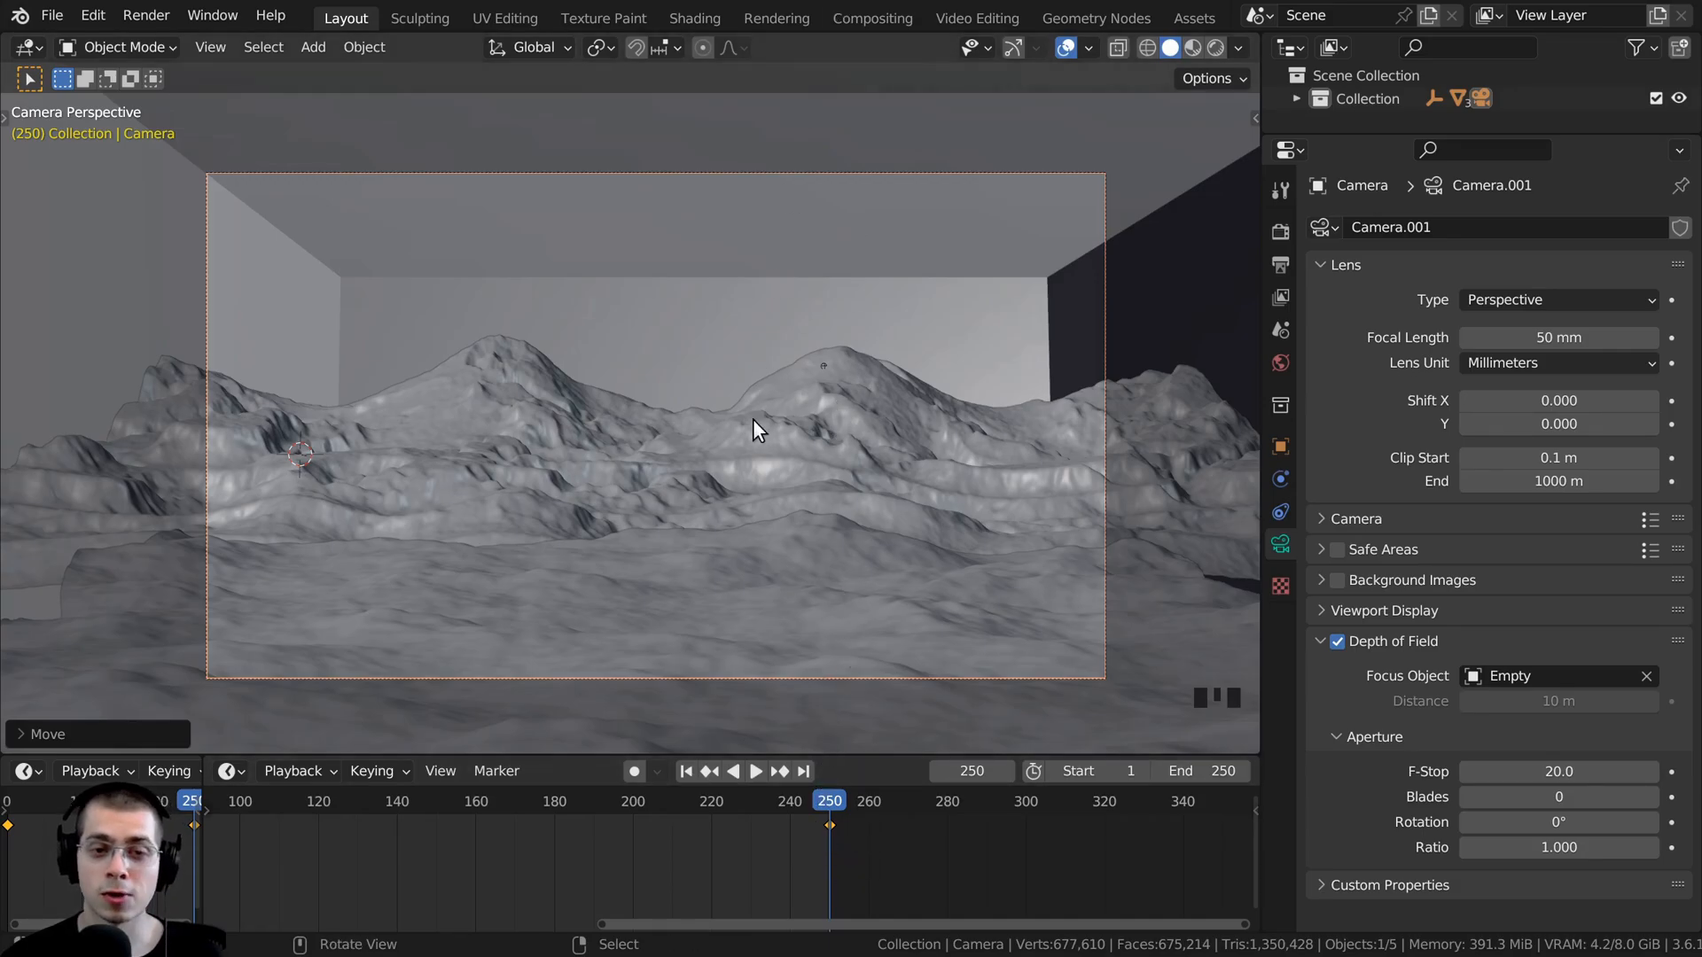
pyautogui.press('i')
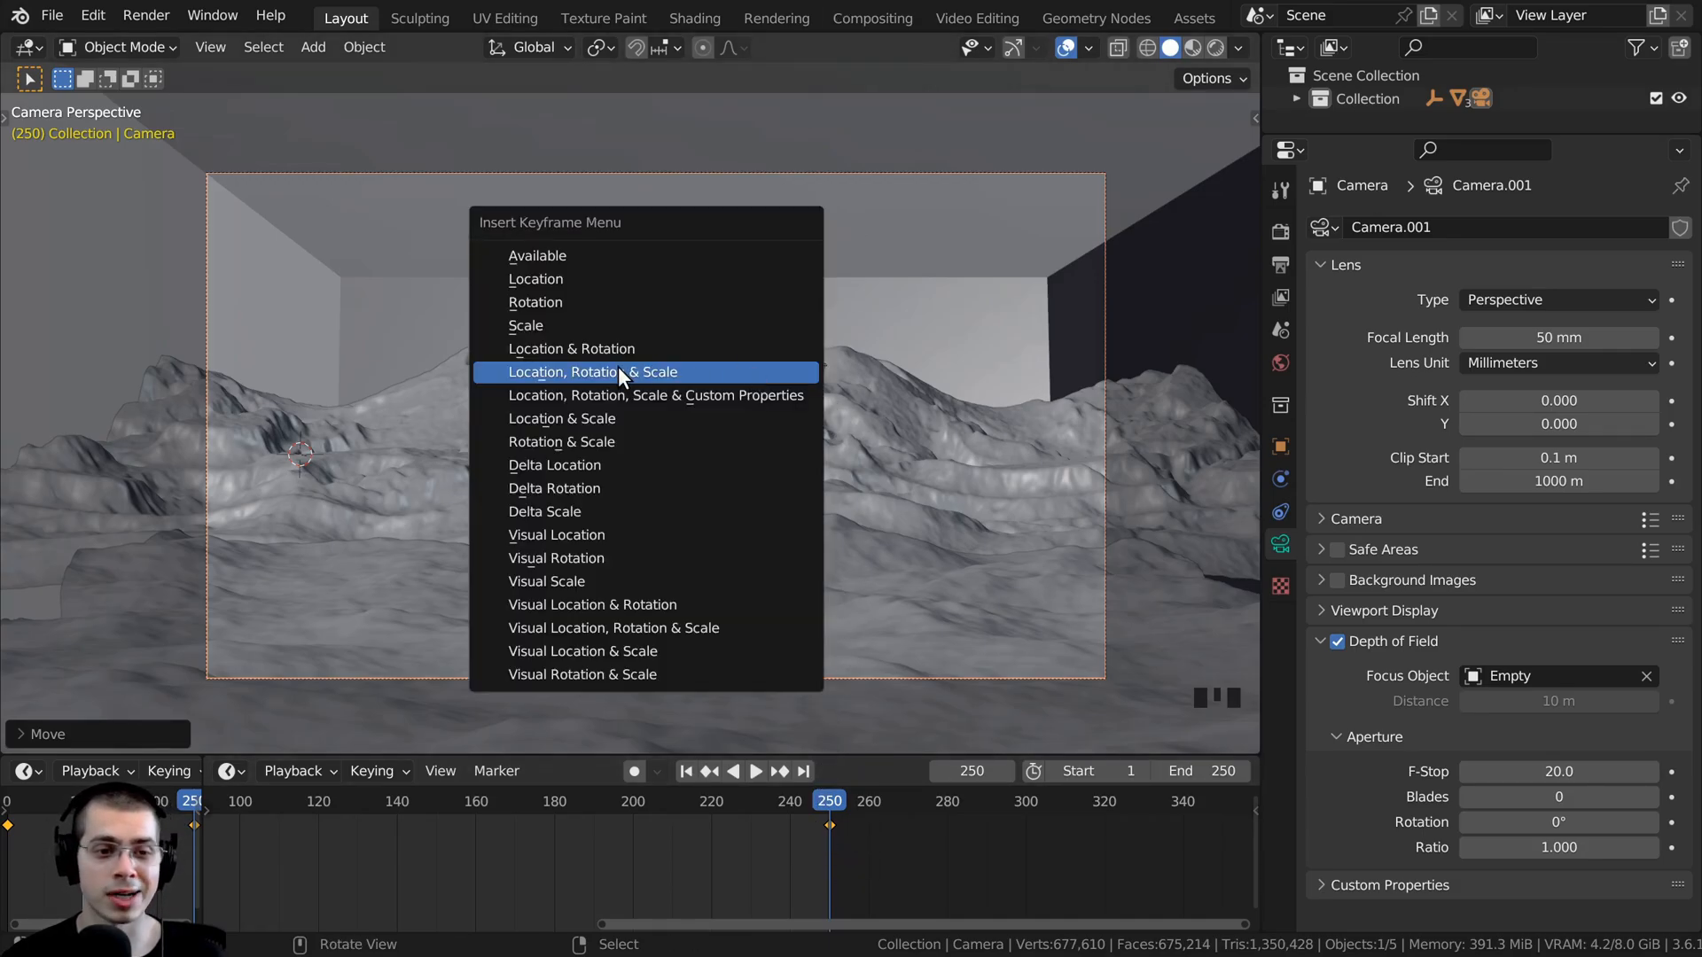
pyautogui.click(587, 372)
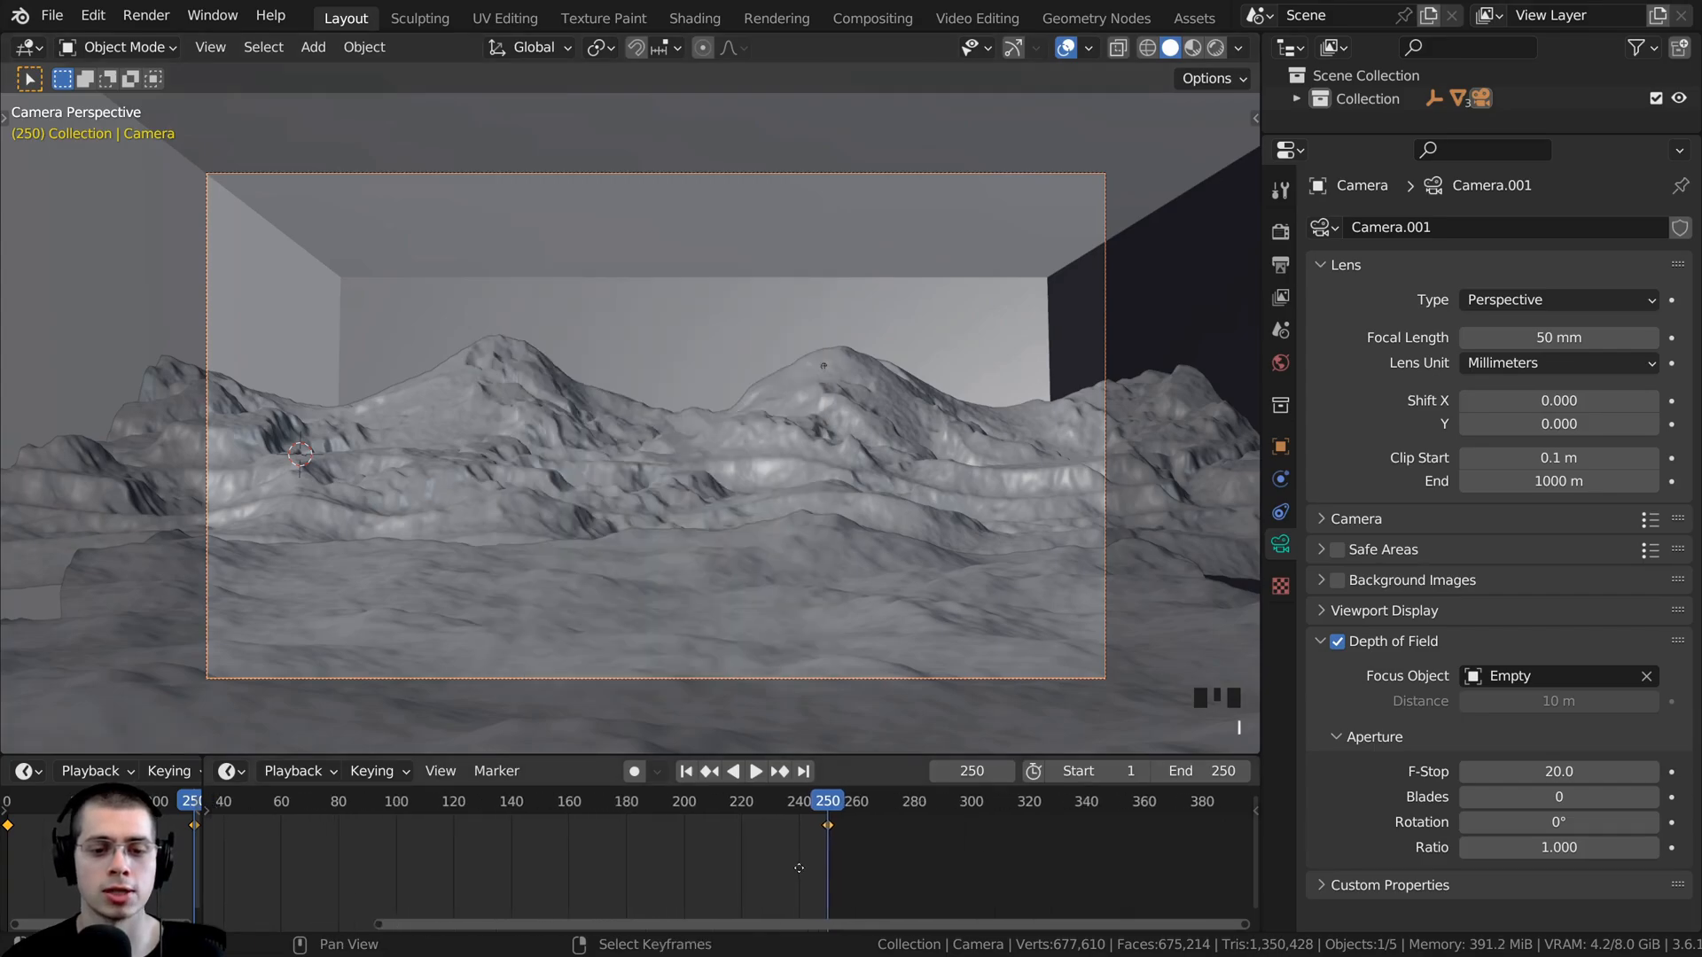
# - Play back the revised camera move in solid shading
pyautogui.scroll(-4, 877, 802)
pyautogui.press('space')
pyautogui.scroll(1, 800, 487)
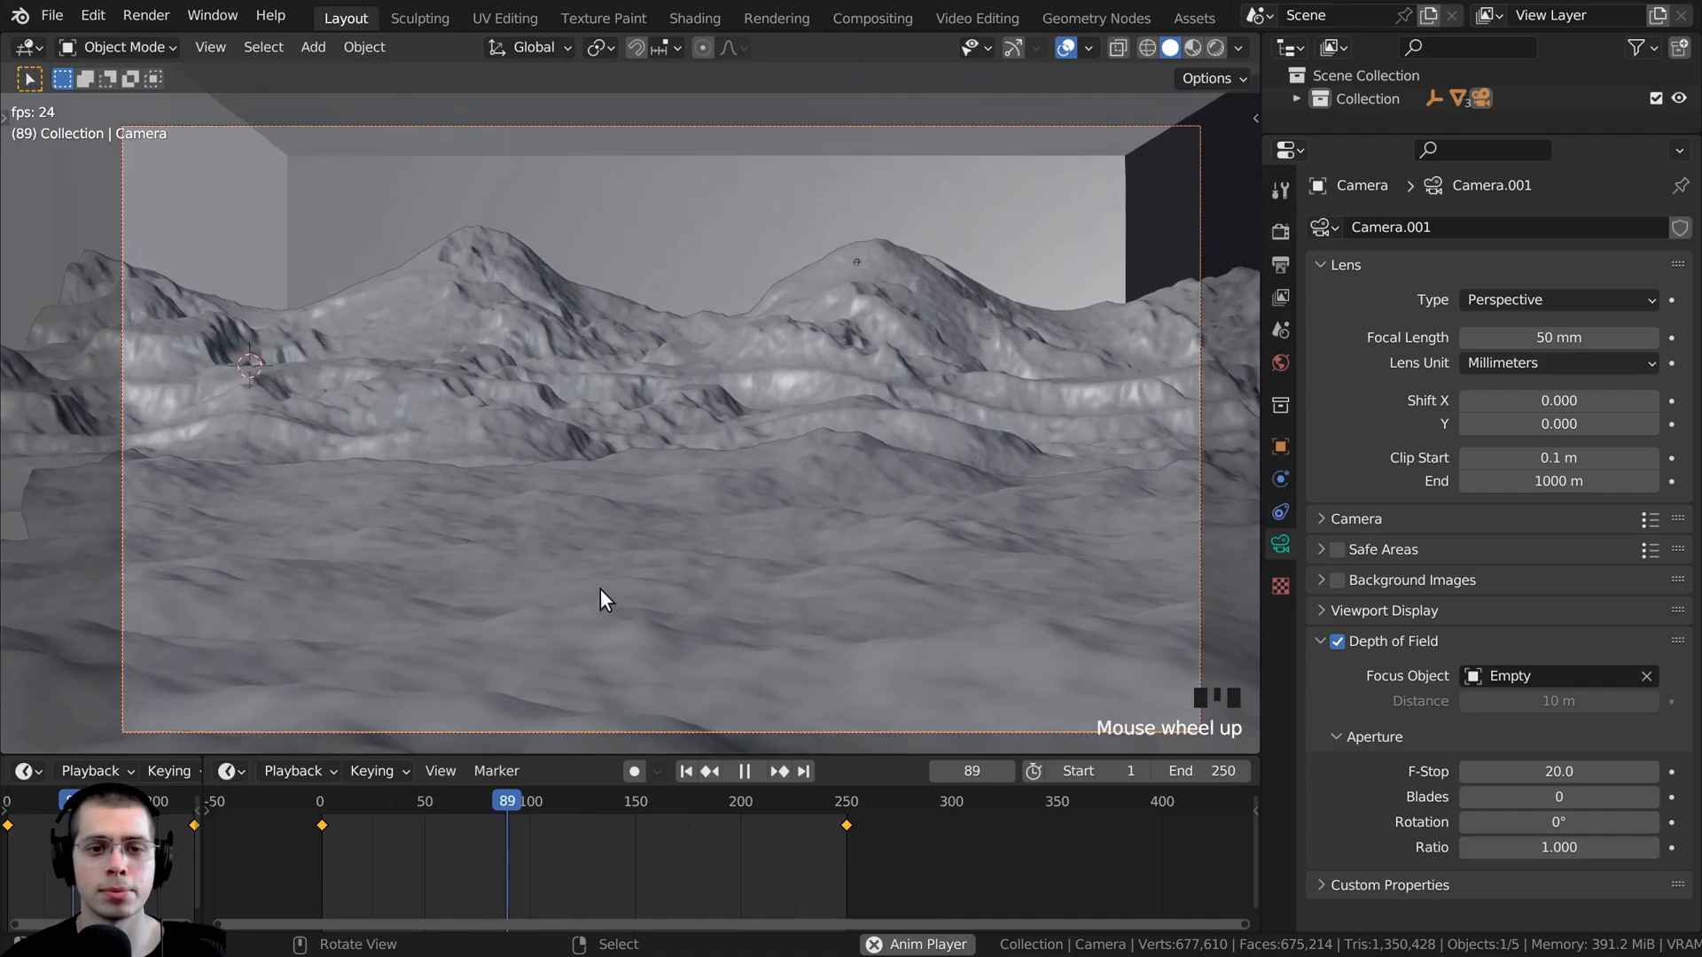
pyautogui.press('space')
# - Switch the viewport to rendered shading and preview the animation through the camera
pyautogui.press('z')
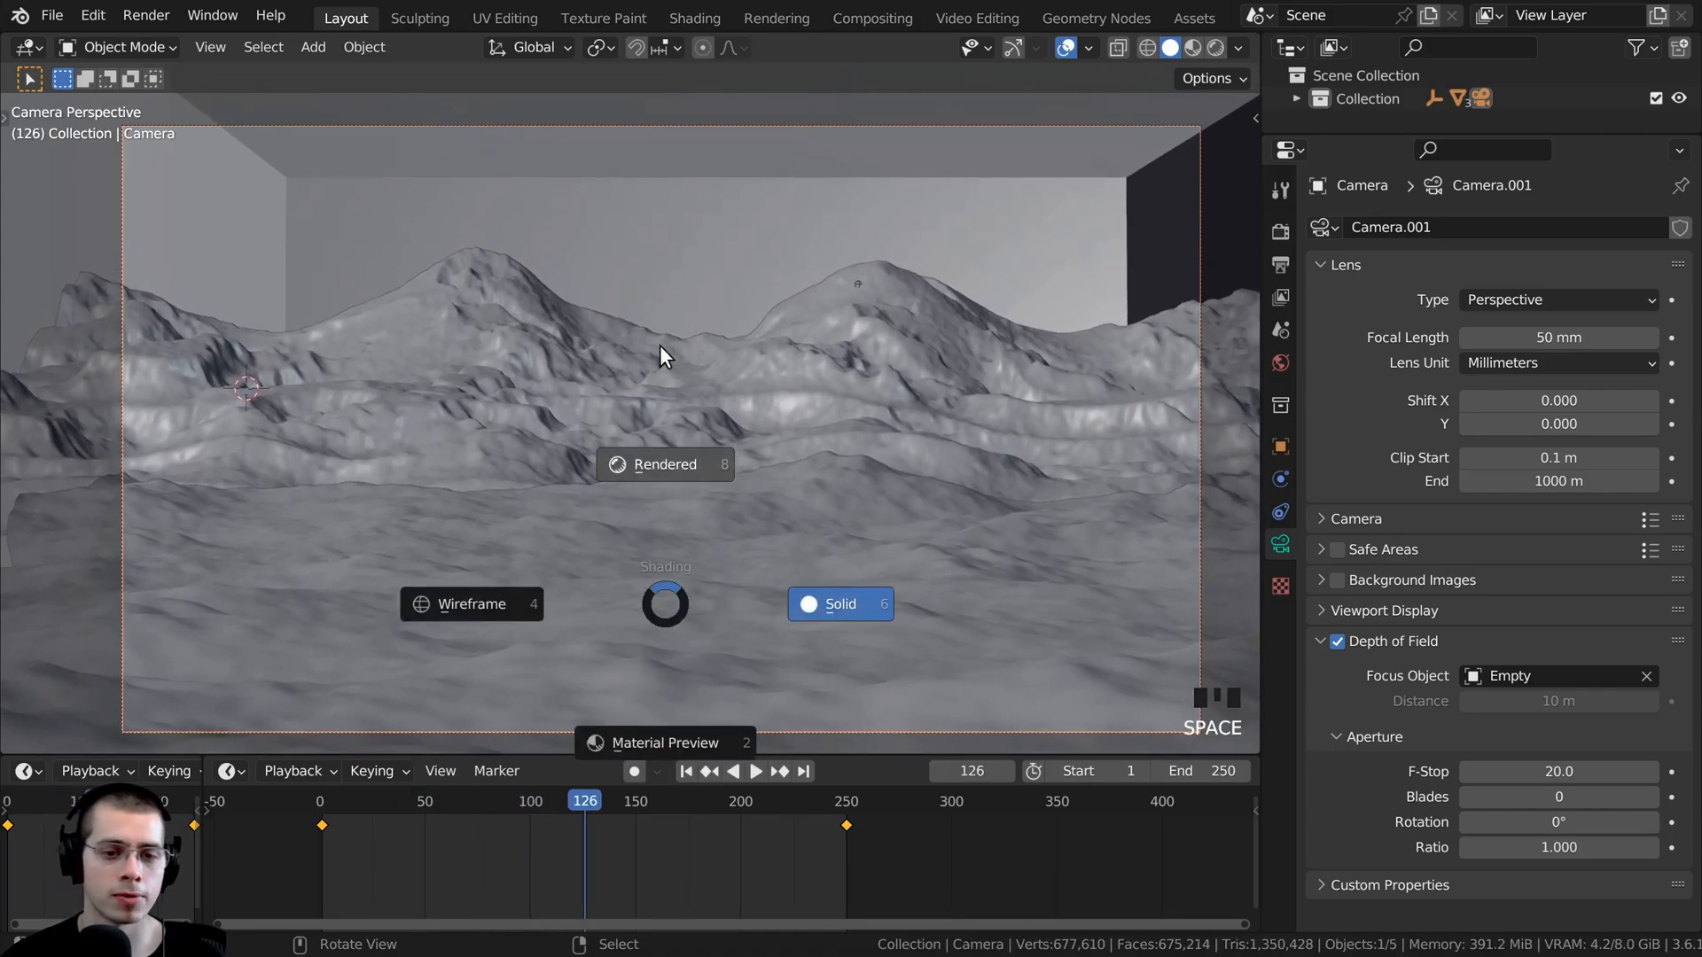
pyautogui.click(655, 315)
pyautogui.scroll(-2, 656, 316)
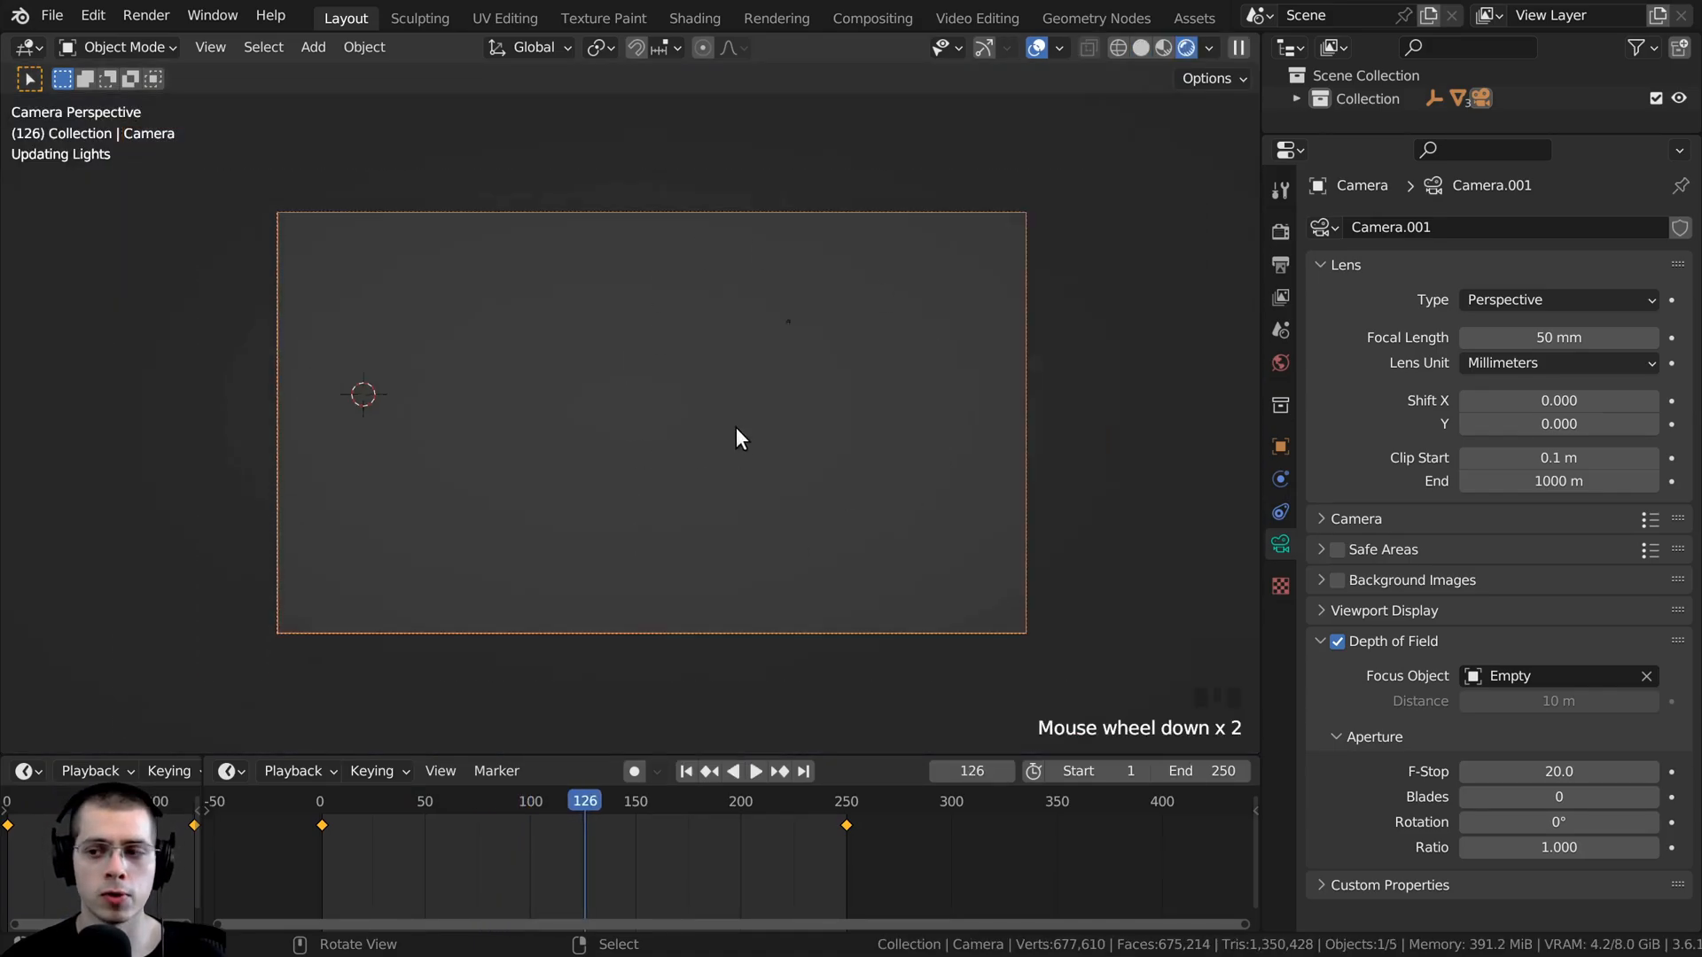
pyautogui.press('space')
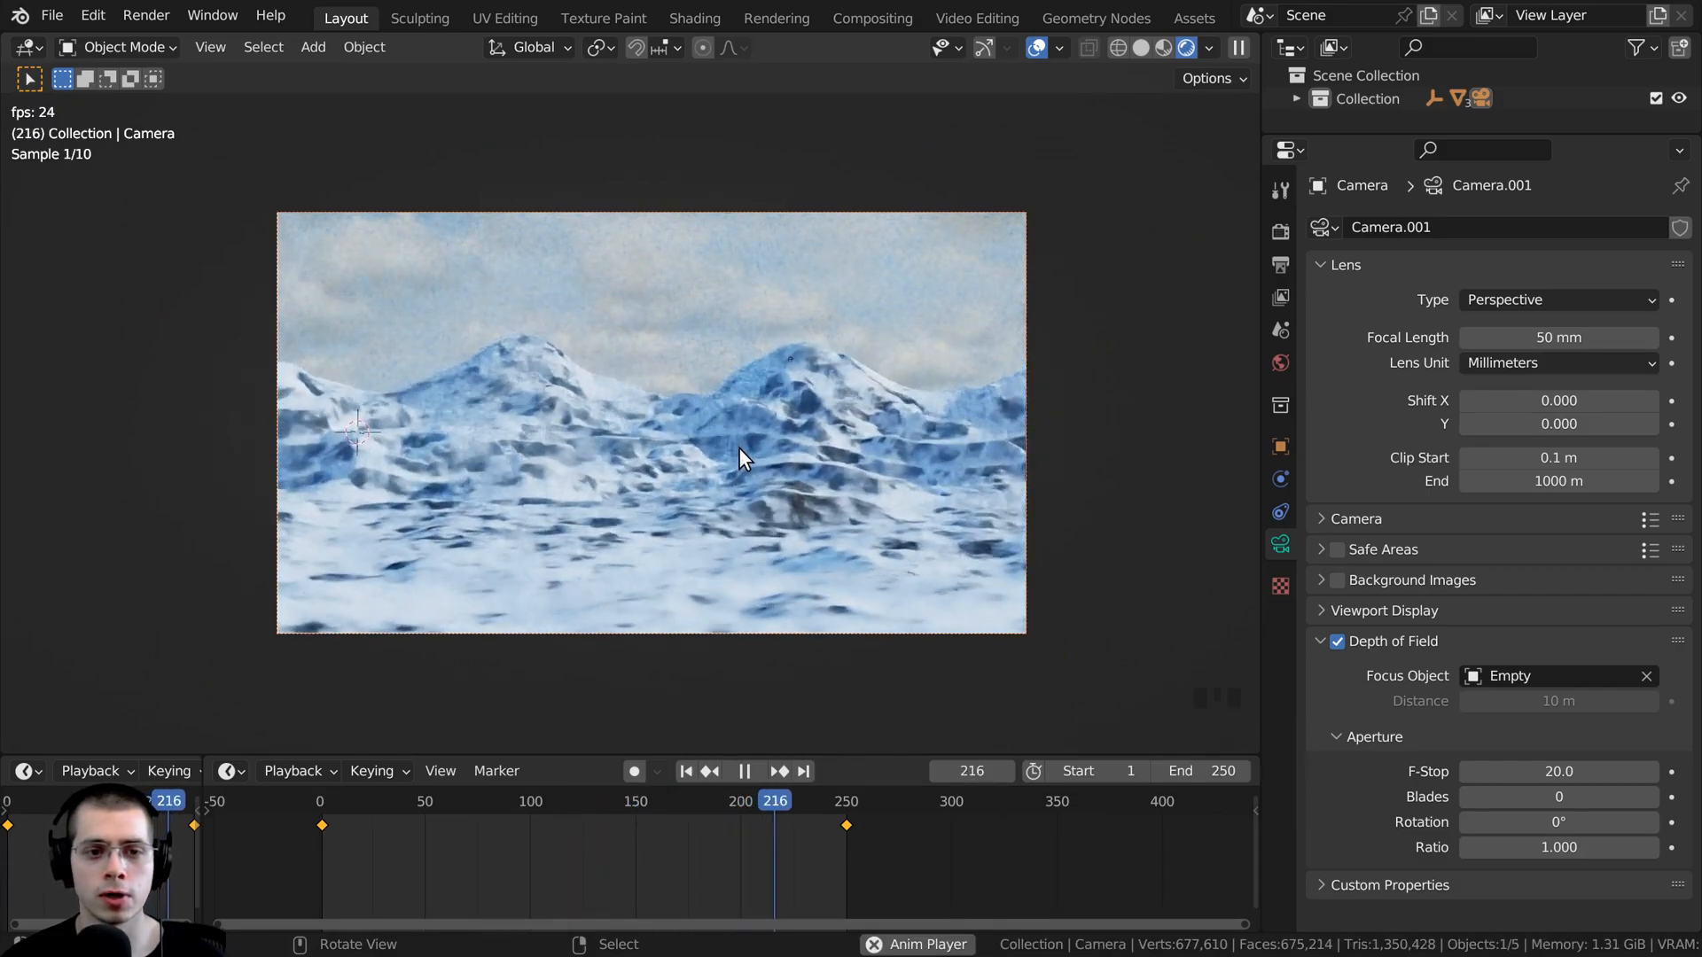
pyautogui.press('space')
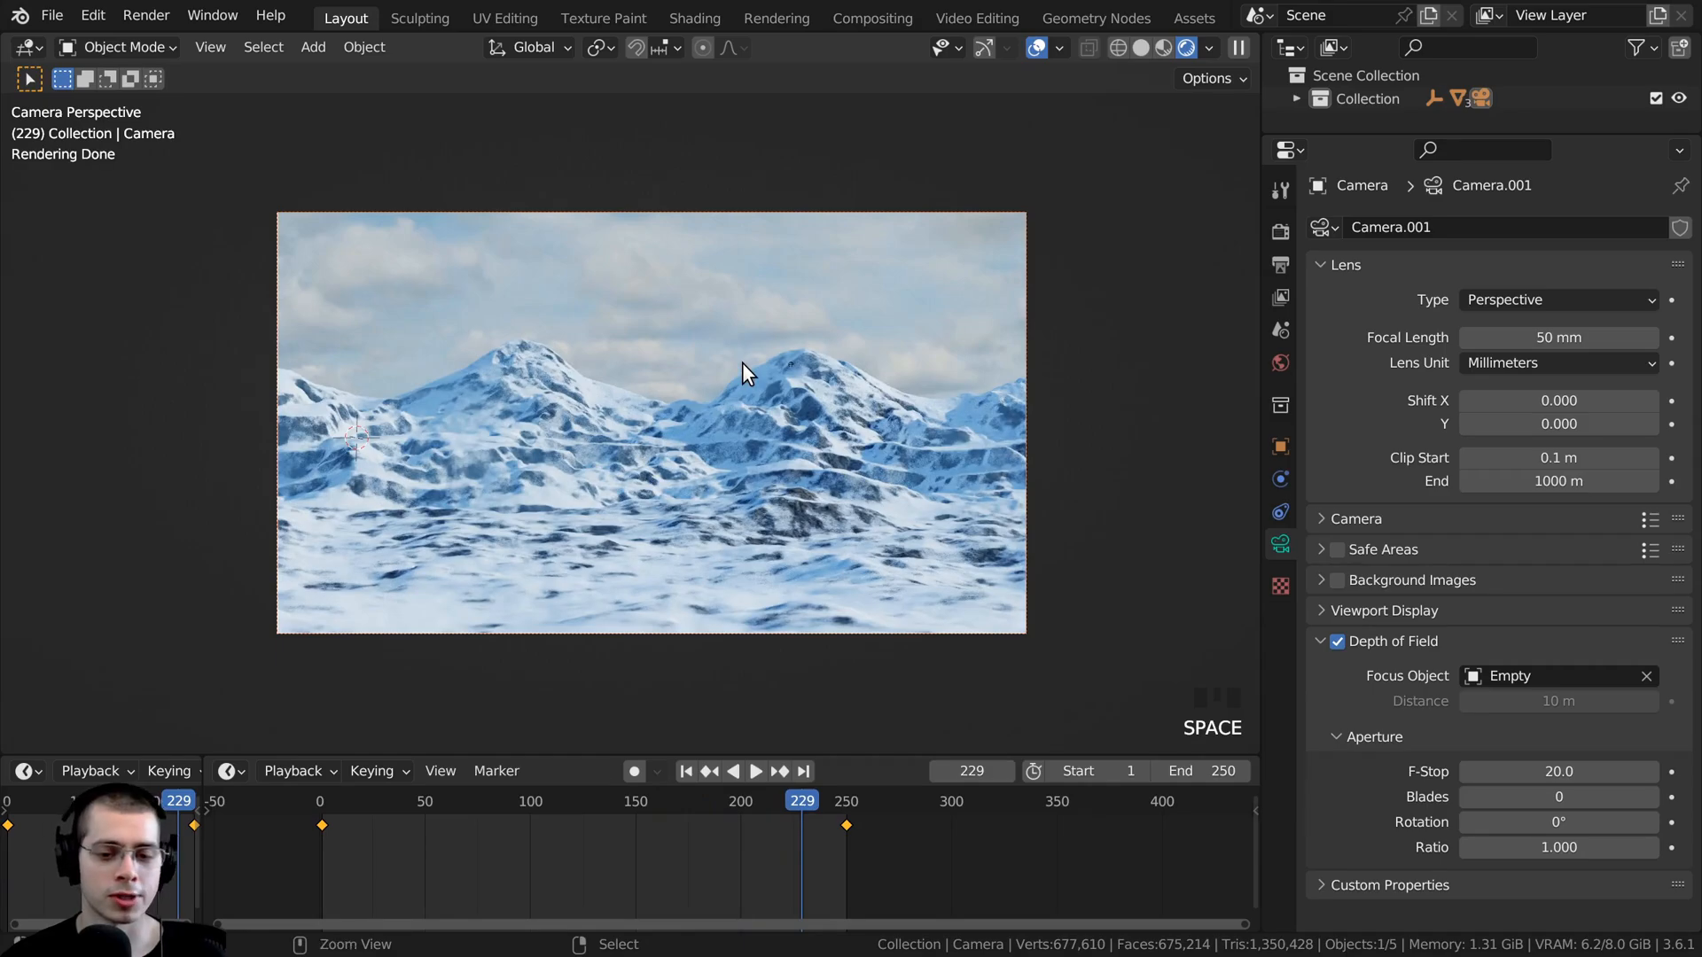
# - Save the file, leave the camera view and select the wind volume cube around the mountains
pyautogui.hotkey('ctrl', 's')
pyautogui.scroll(-6, 808, 353)
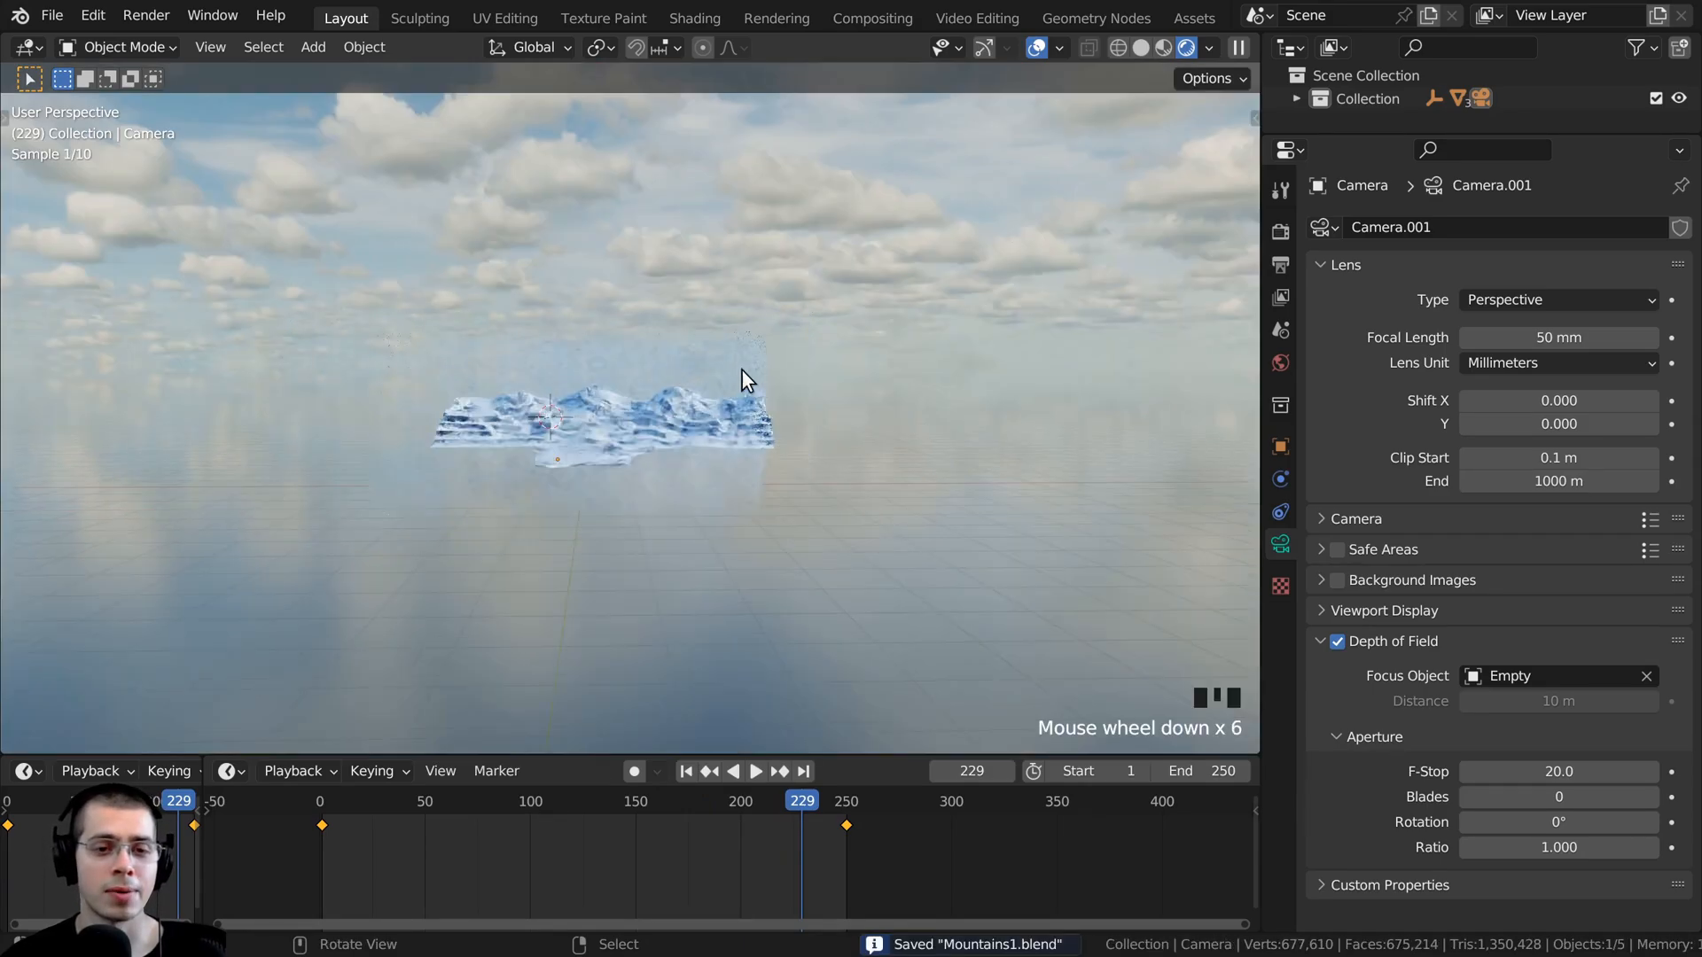
pyautogui.rightClick(737, 349)
pyautogui.middleClick(548, 411)
pyautogui.moveTo(548, 411); pyautogui.dragTo(641, 428, button='middle')
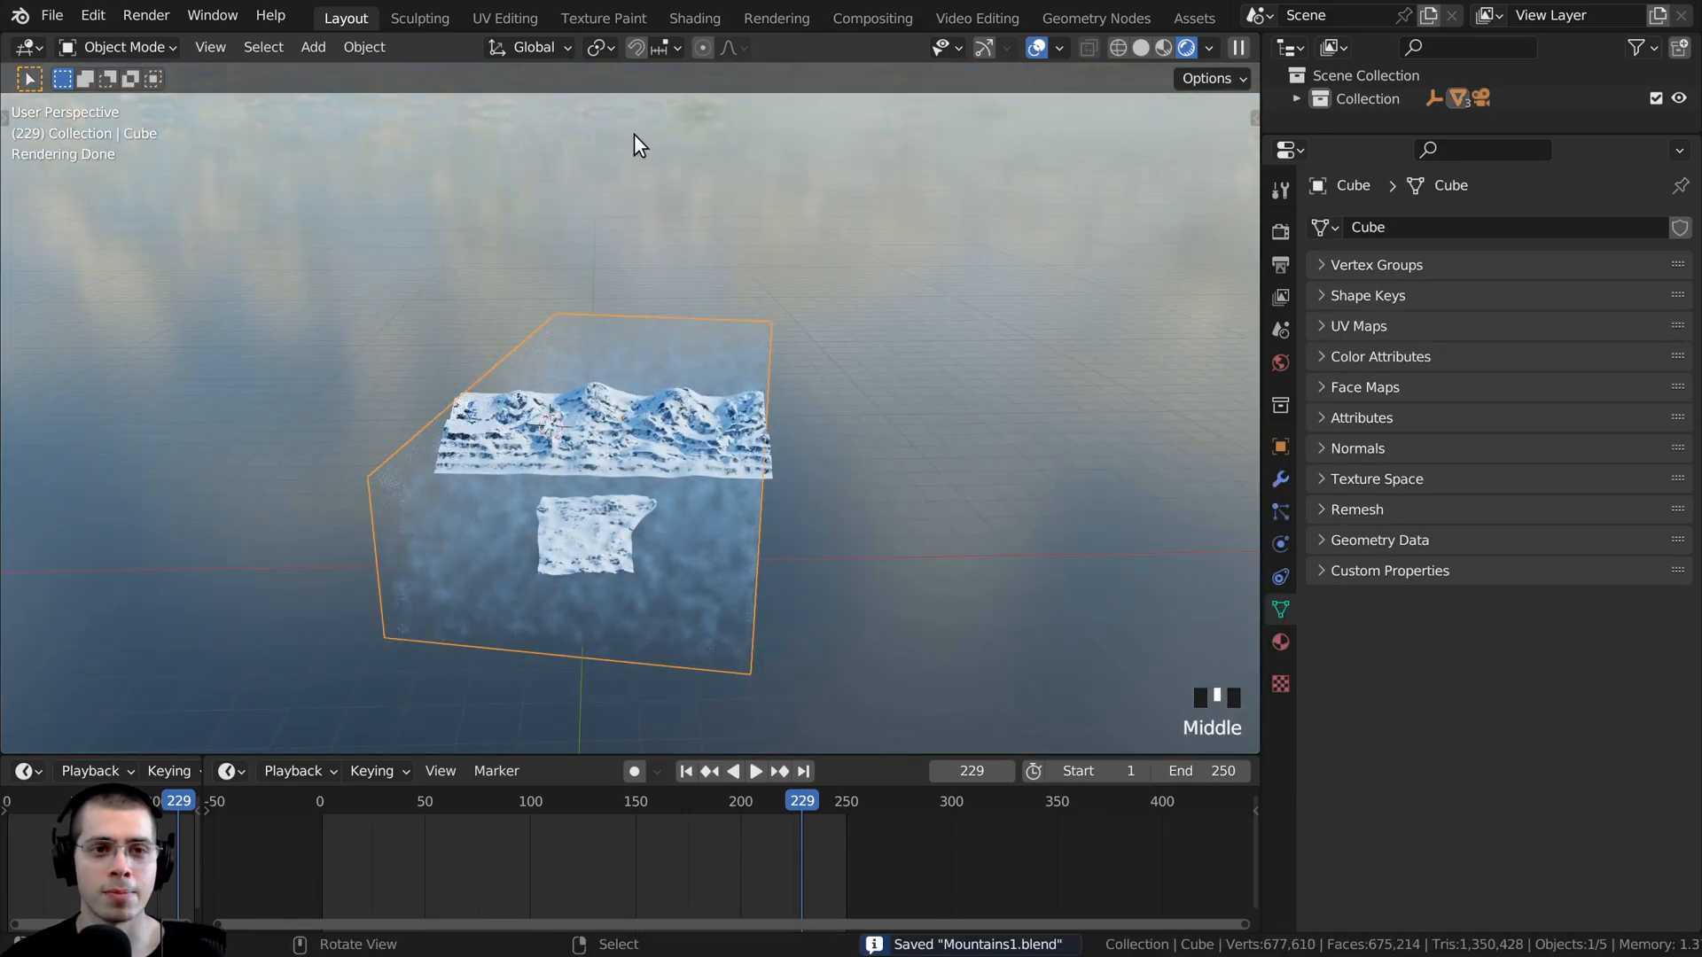
# - Switch to the Shading workspace and show the texture mapping nodes of the cube's Wind material
pyautogui.click(677, 14)
pyautogui.scroll(-1, 460, 561)
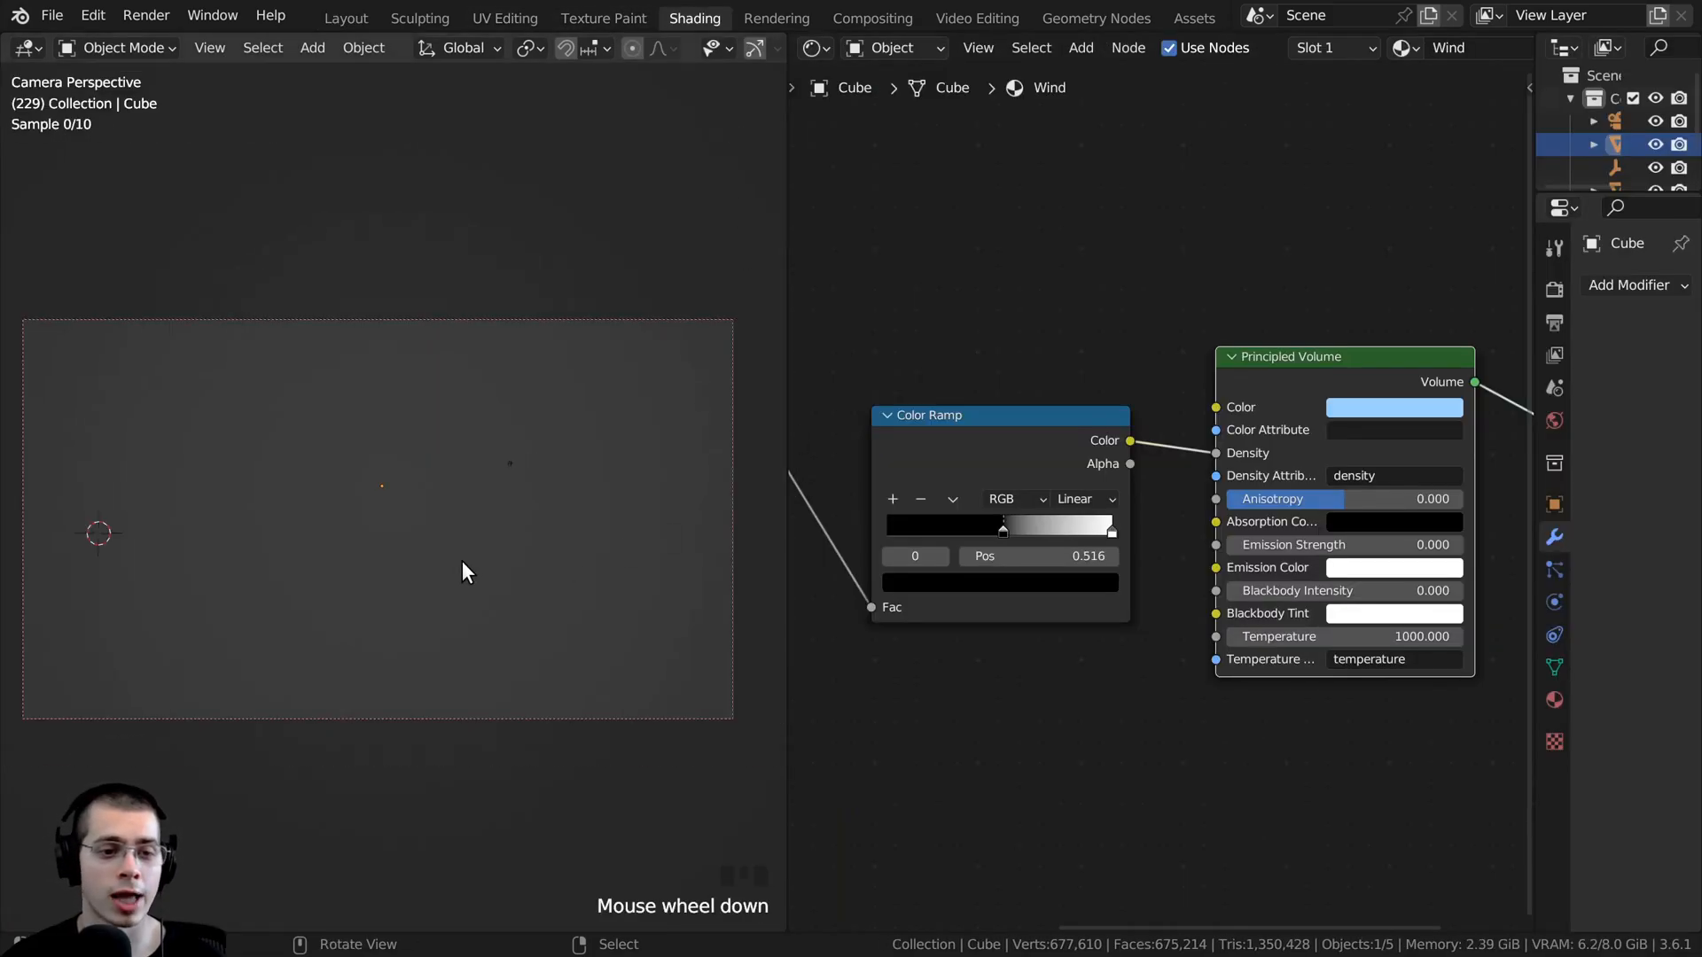
pyautogui.moveTo(927, 495); pyautogui.dragTo(940, 495, button='middle')
pyautogui.moveTo(941, 495); pyautogui.dragTo(972, 497, button='middle')
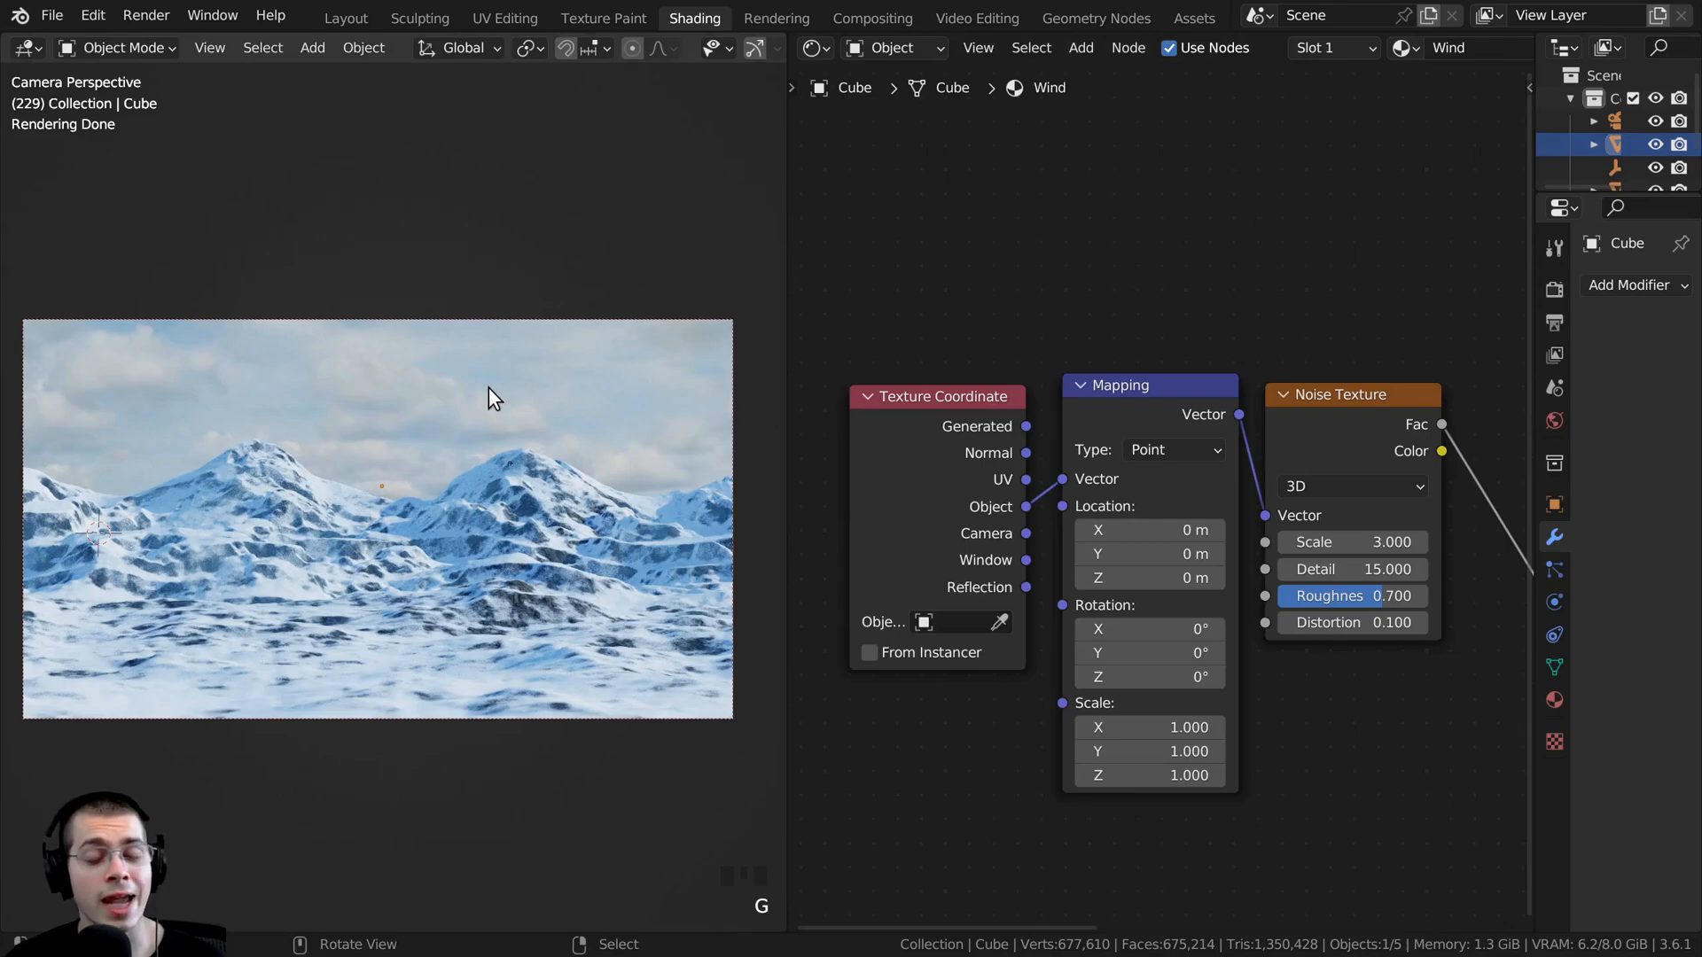
pyautogui.moveTo(1061, 412); pyautogui.dragTo(939, 334, button='middle')
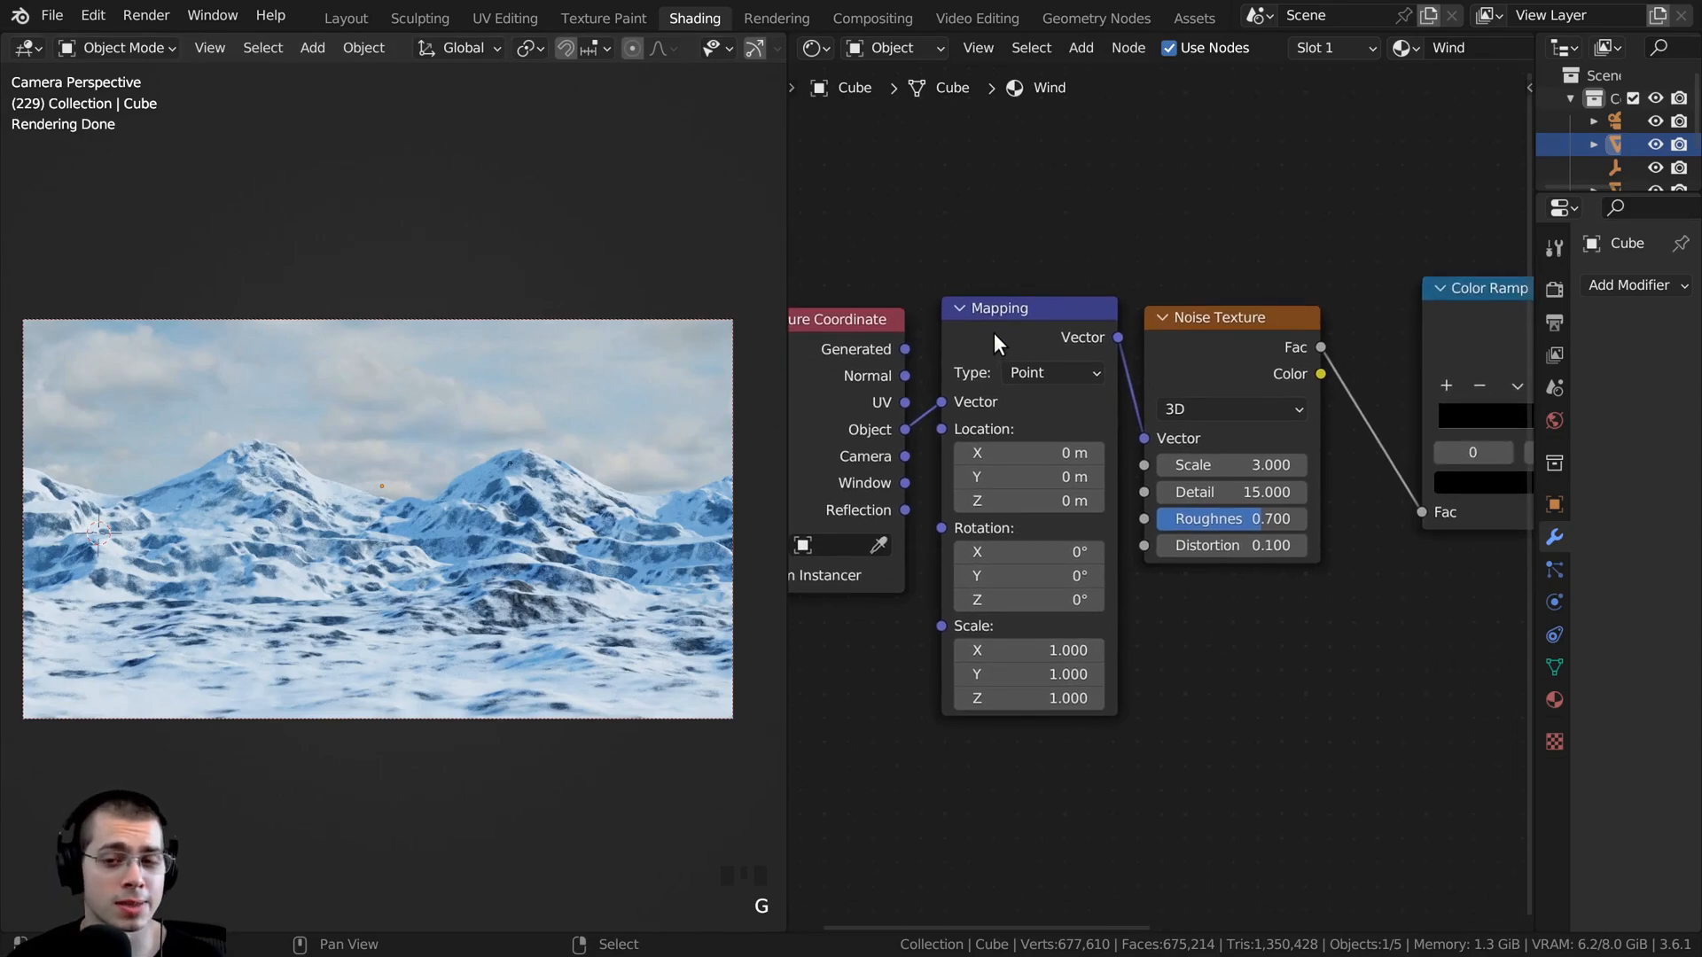
# - Try offsetting the Mapping node's X and Y location to test how the wind texture shifts across the mountains
pyautogui.click(1037, 307)
pyautogui.moveTo(1107, 359); pyautogui.dragTo(1151, 366, button='middle')
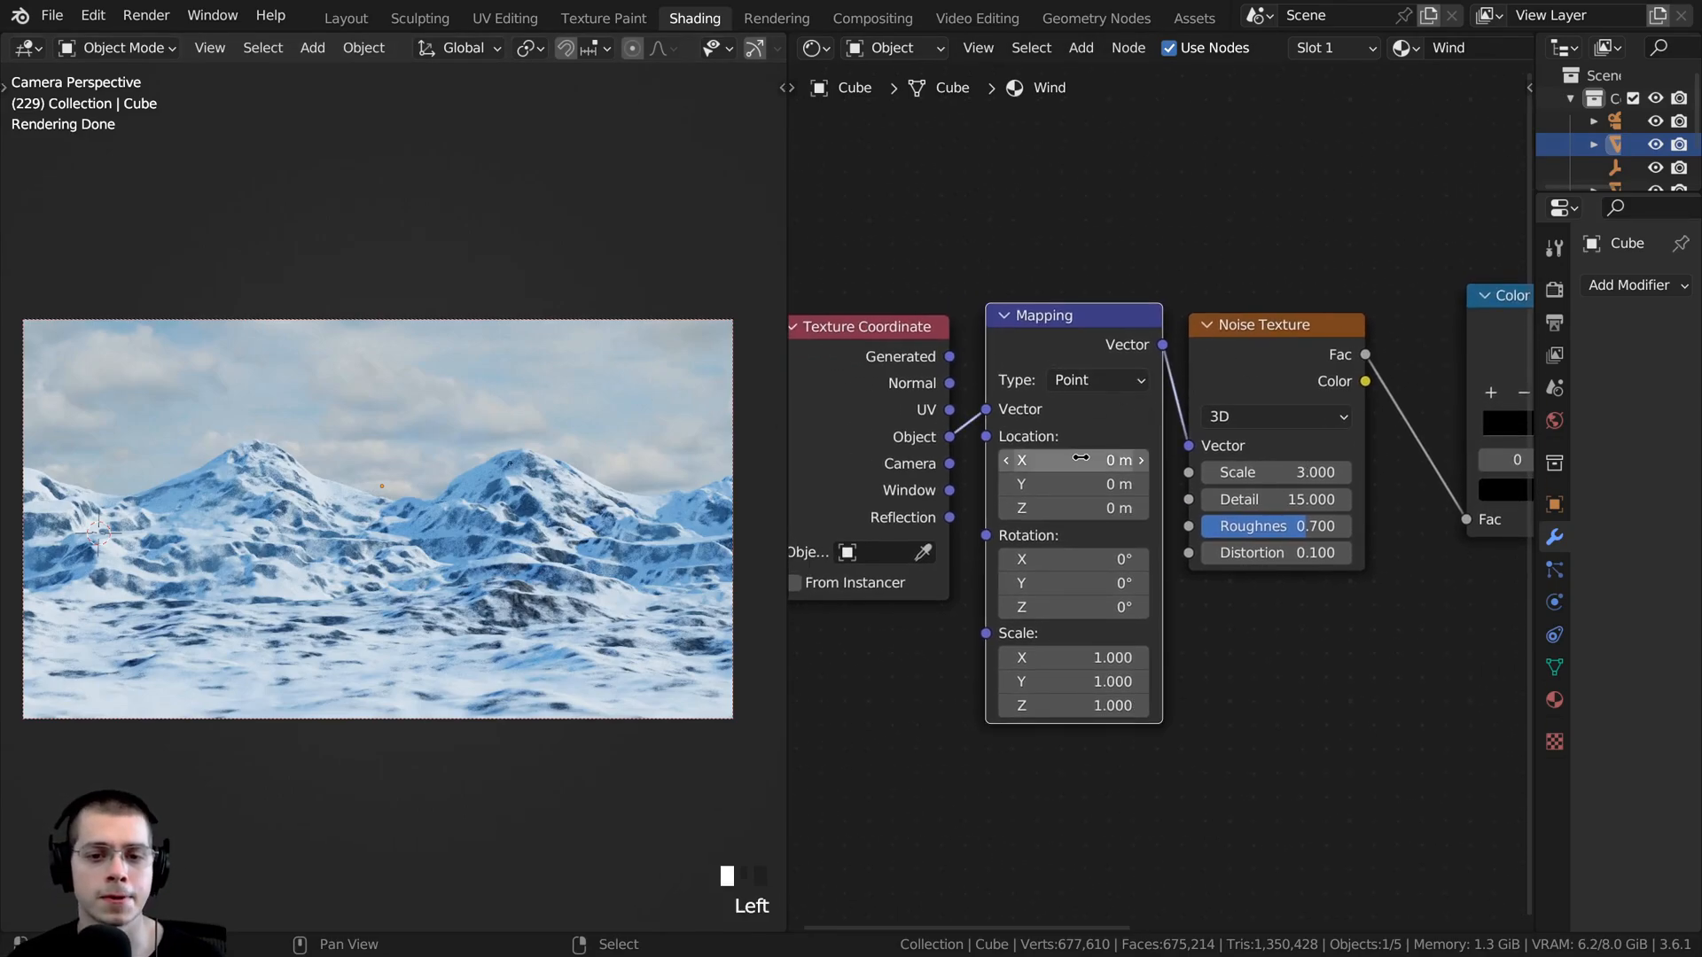
pyautogui.moveTo(1056, 459); pyautogui.dragTo(1199, 459)
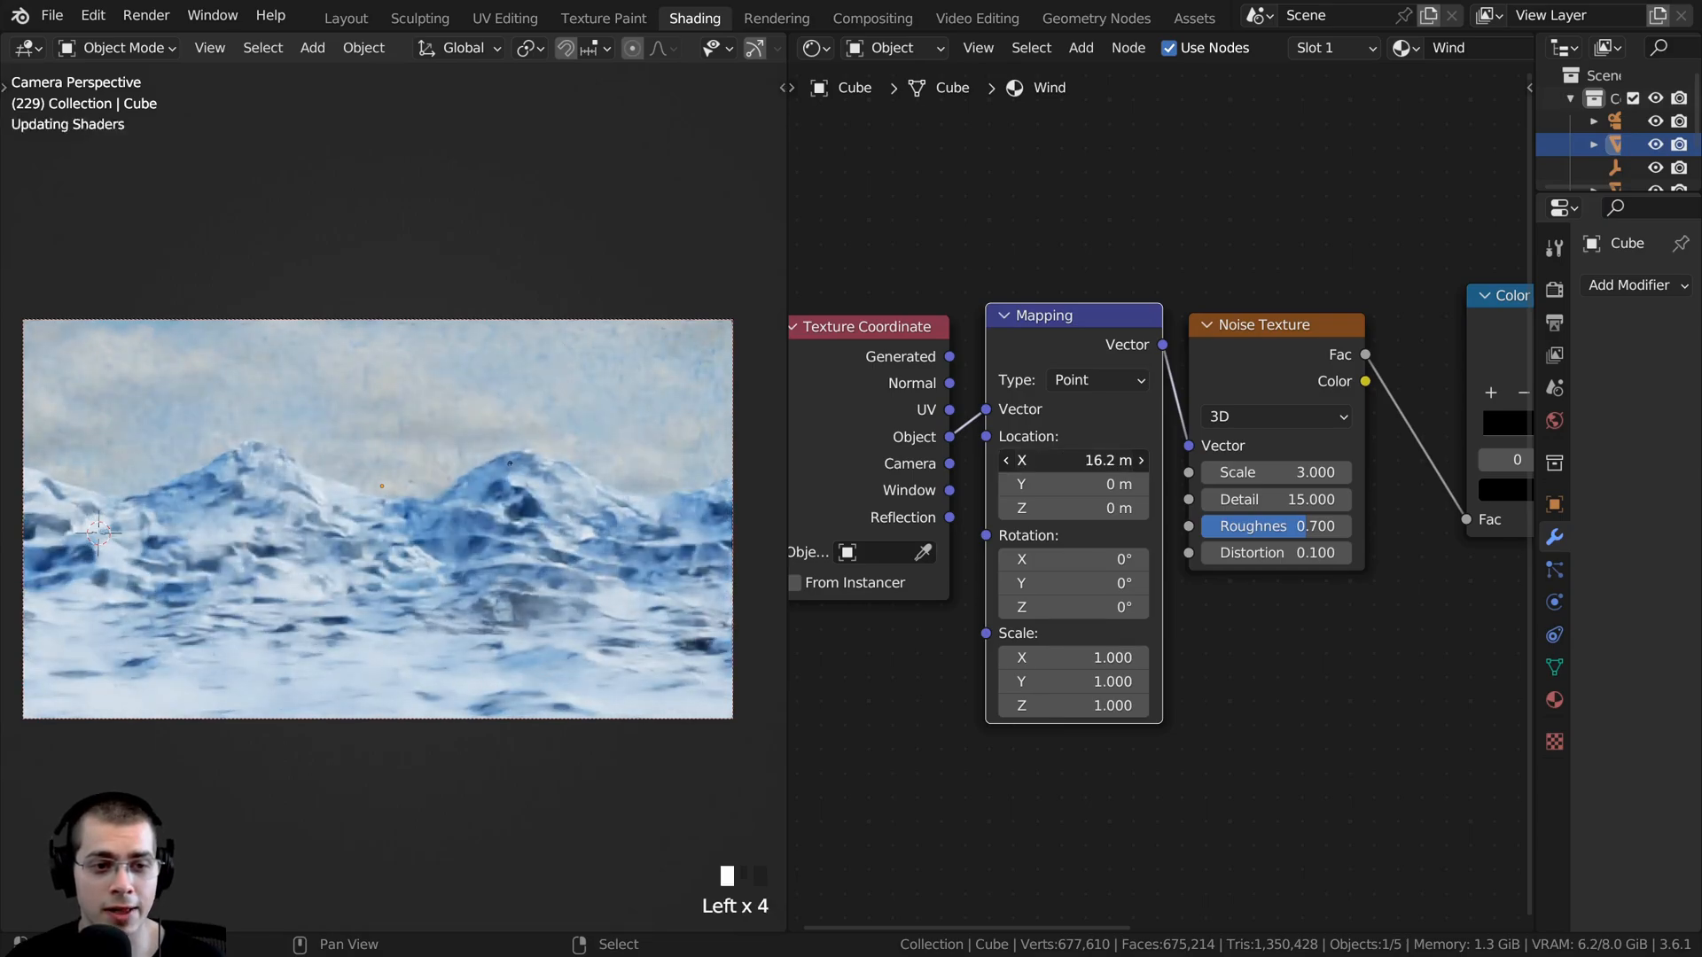
pyautogui.rightClick(1055, 459)
pyautogui.moveTo(417, 575); pyautogui.dragTo(739, 581, button='middle')
pyautogui.moveTo(1055, 460); pyautogui.dragTo(1095, 460)
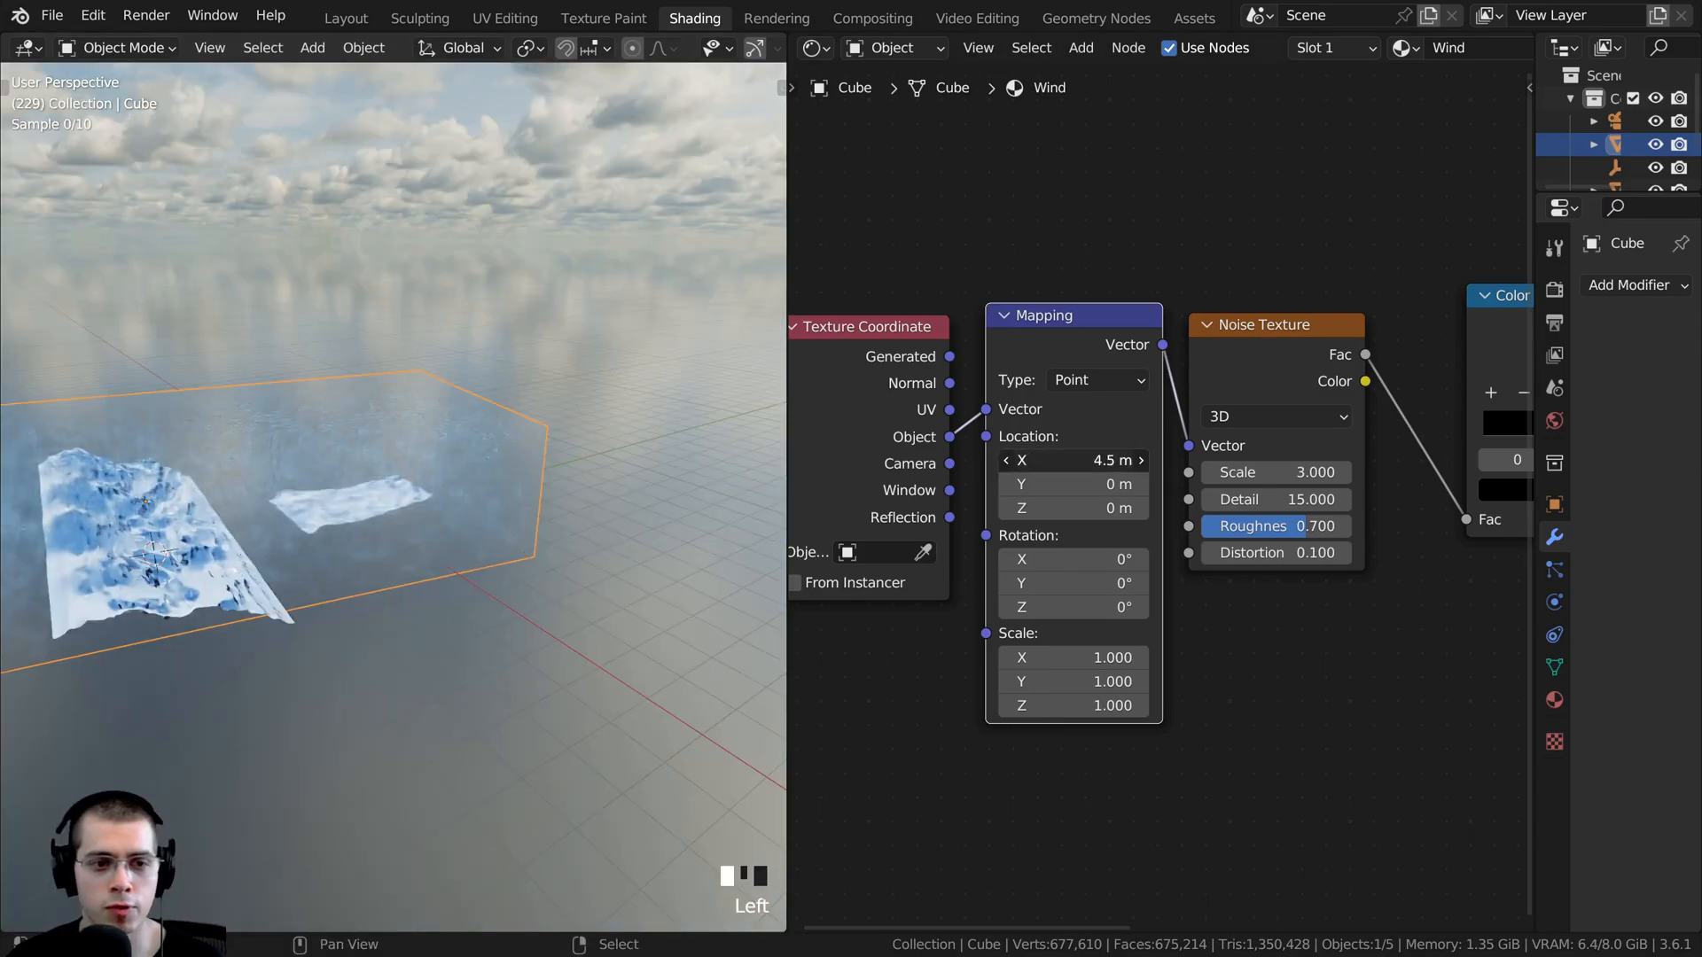
pyautogui.rightClick(1096, 460)
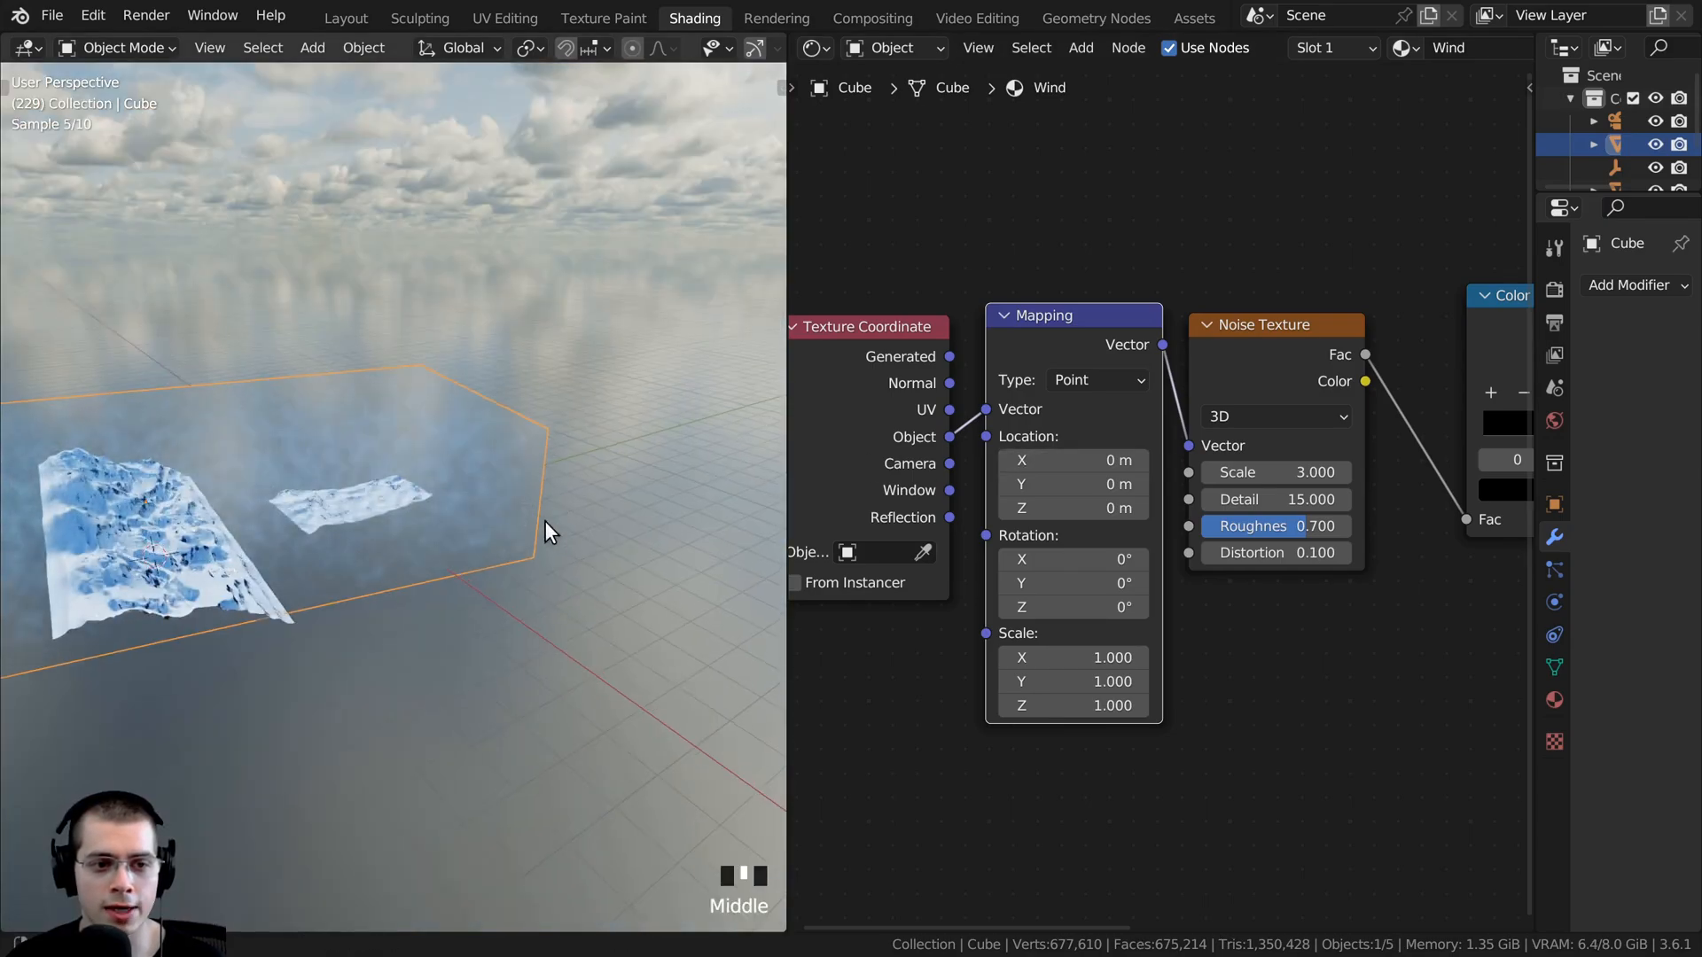
pyautogui.moveTo(544, 521); pyautogui.dragTo(373, 411, button='middle')
pyautogui.moveTo(1056, 484); pyautogui.dragTo(1017, 484)
pyautogui.rightClick(1016, 484)
pyautogui.keyDown('shift'); pyautogui.moveTo(646, 456); pyautogui.dragTo(651, 458, button='middle'); pyautogui.keyUp('shift')
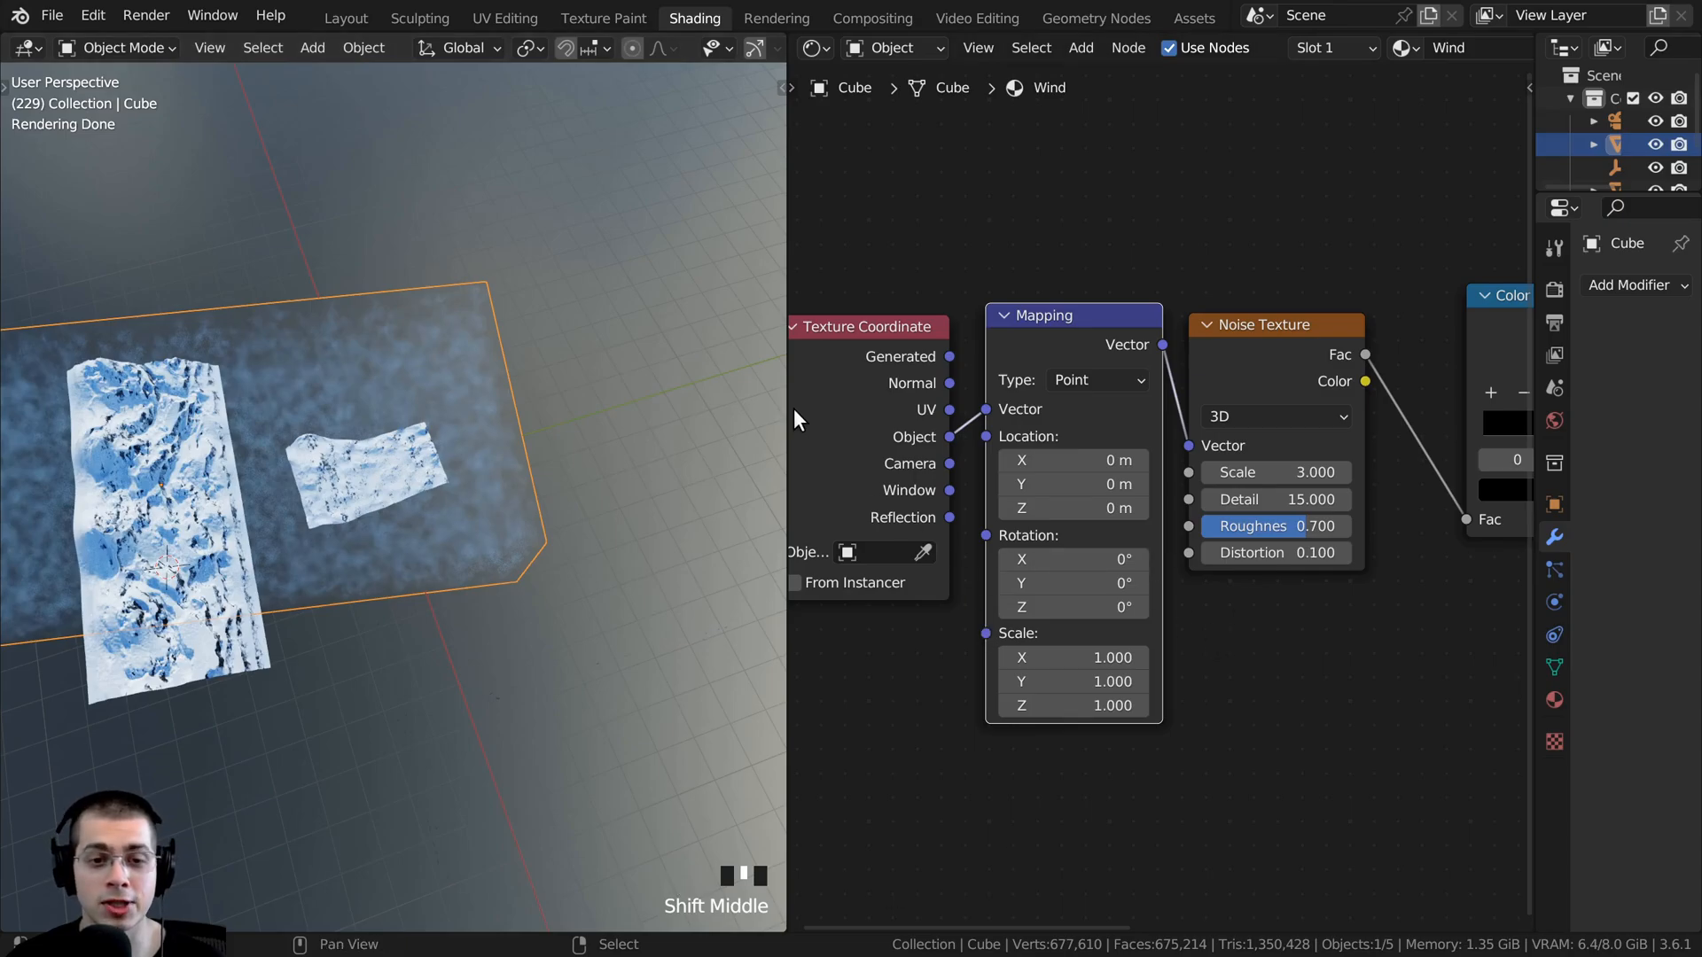
# - Split off a new area below the viewport and node editor, and turn it into a Timeline
pyautogui.moveTo(787, 399); pyautogui.dragTo(814, 803)
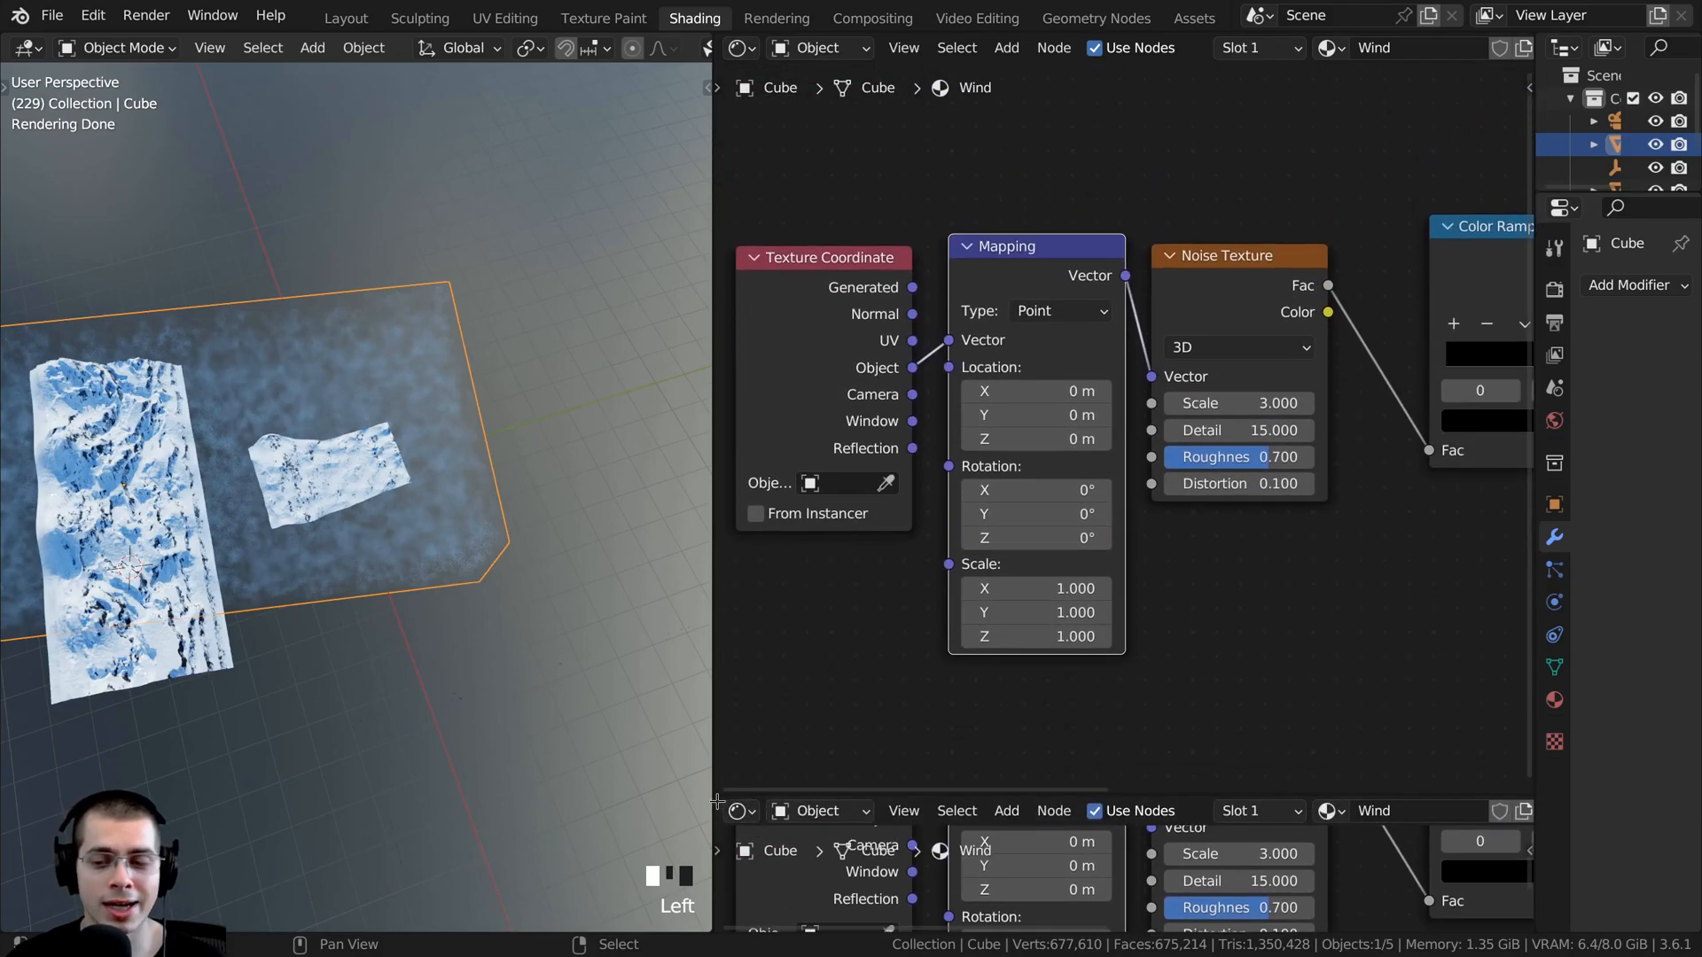
pyautogui.moveTo(716, 802); pyautogui.dragTo(539, 801)
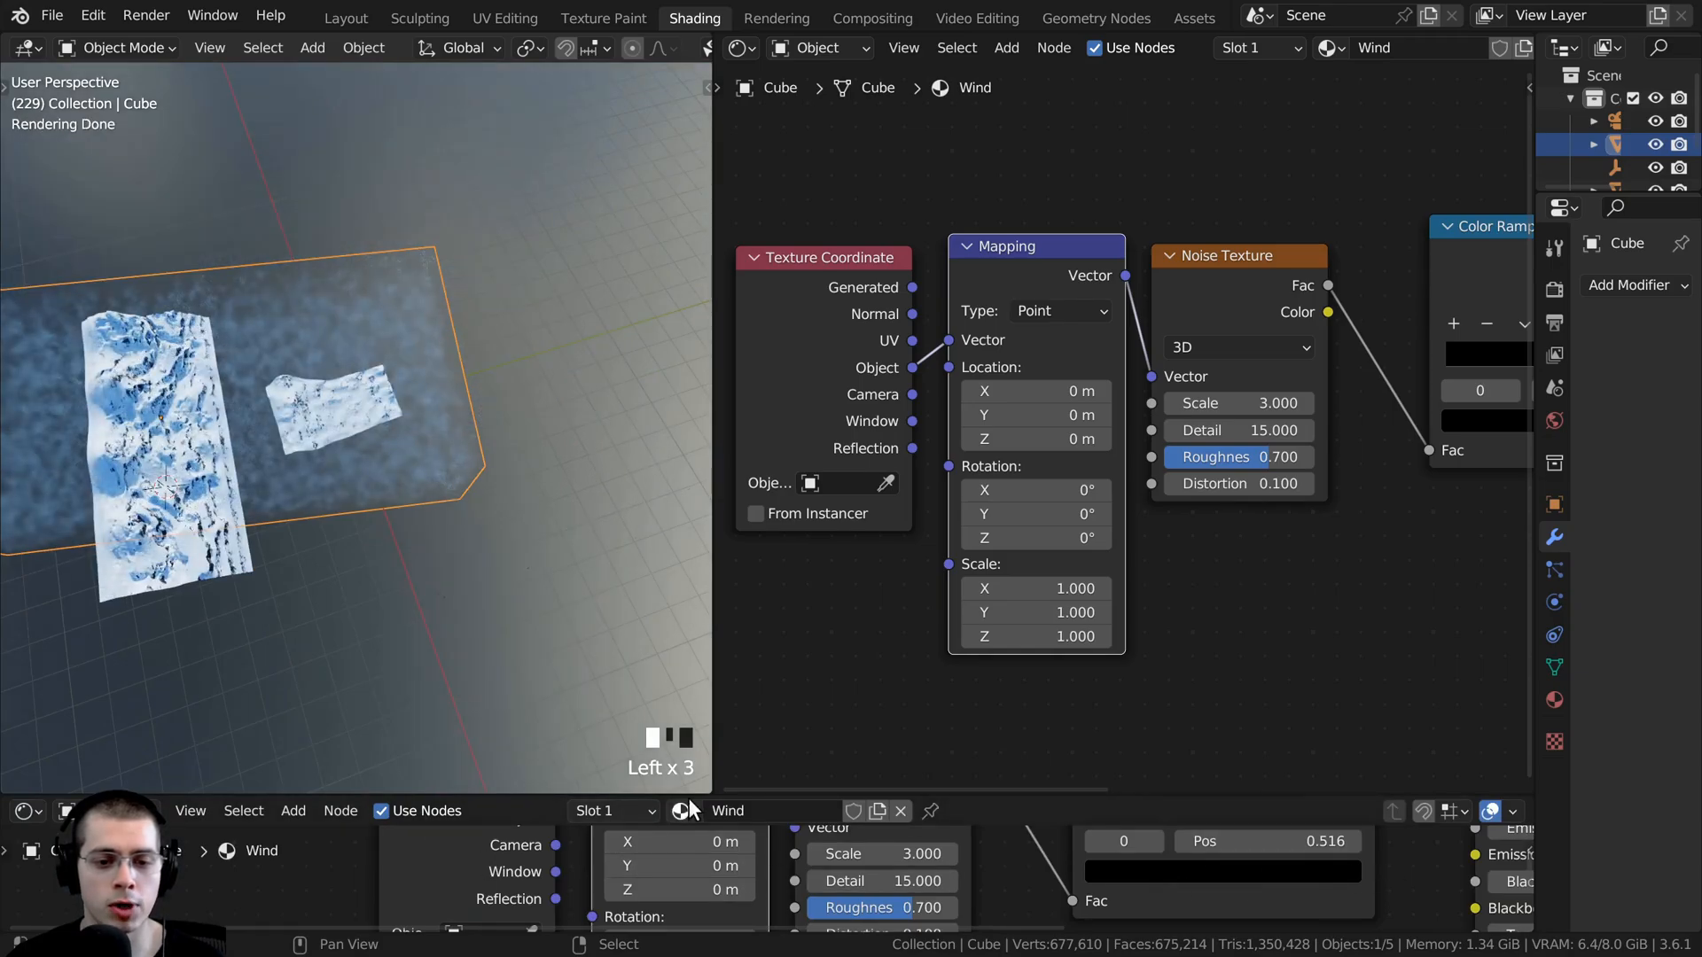
pyautogui.moveTo(684, 794); pyautogui.dragTo(684, 744)
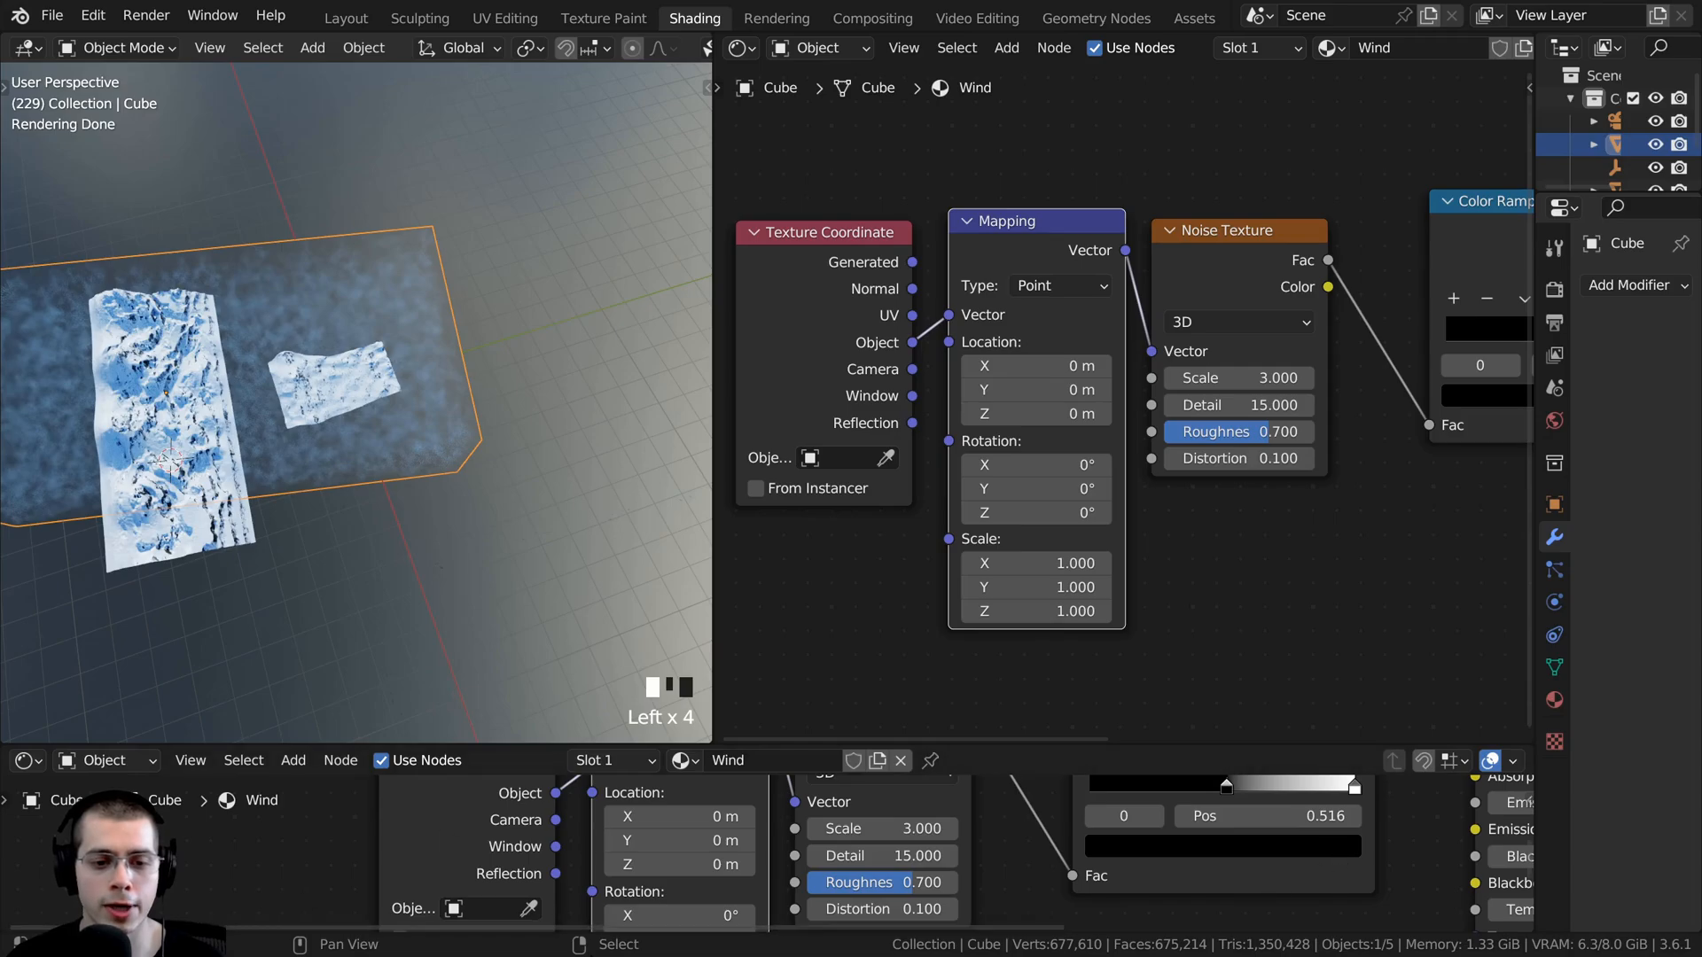
pyautogui.click(26, 760)
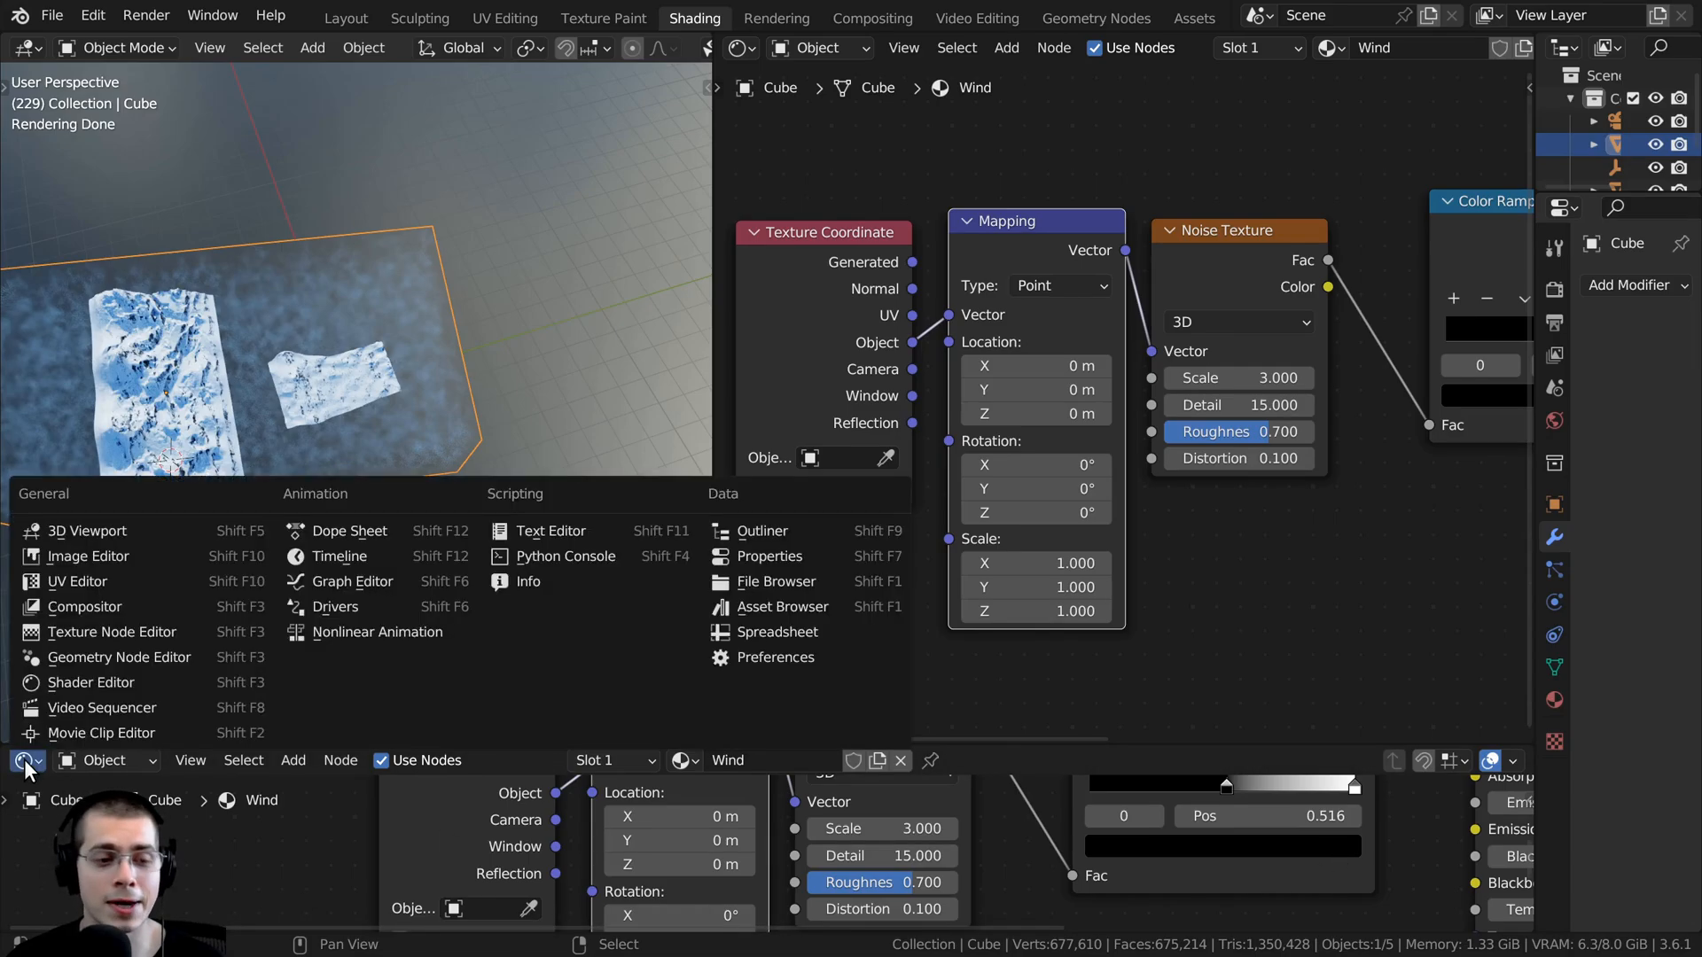
pyautogui.click(347, 556)
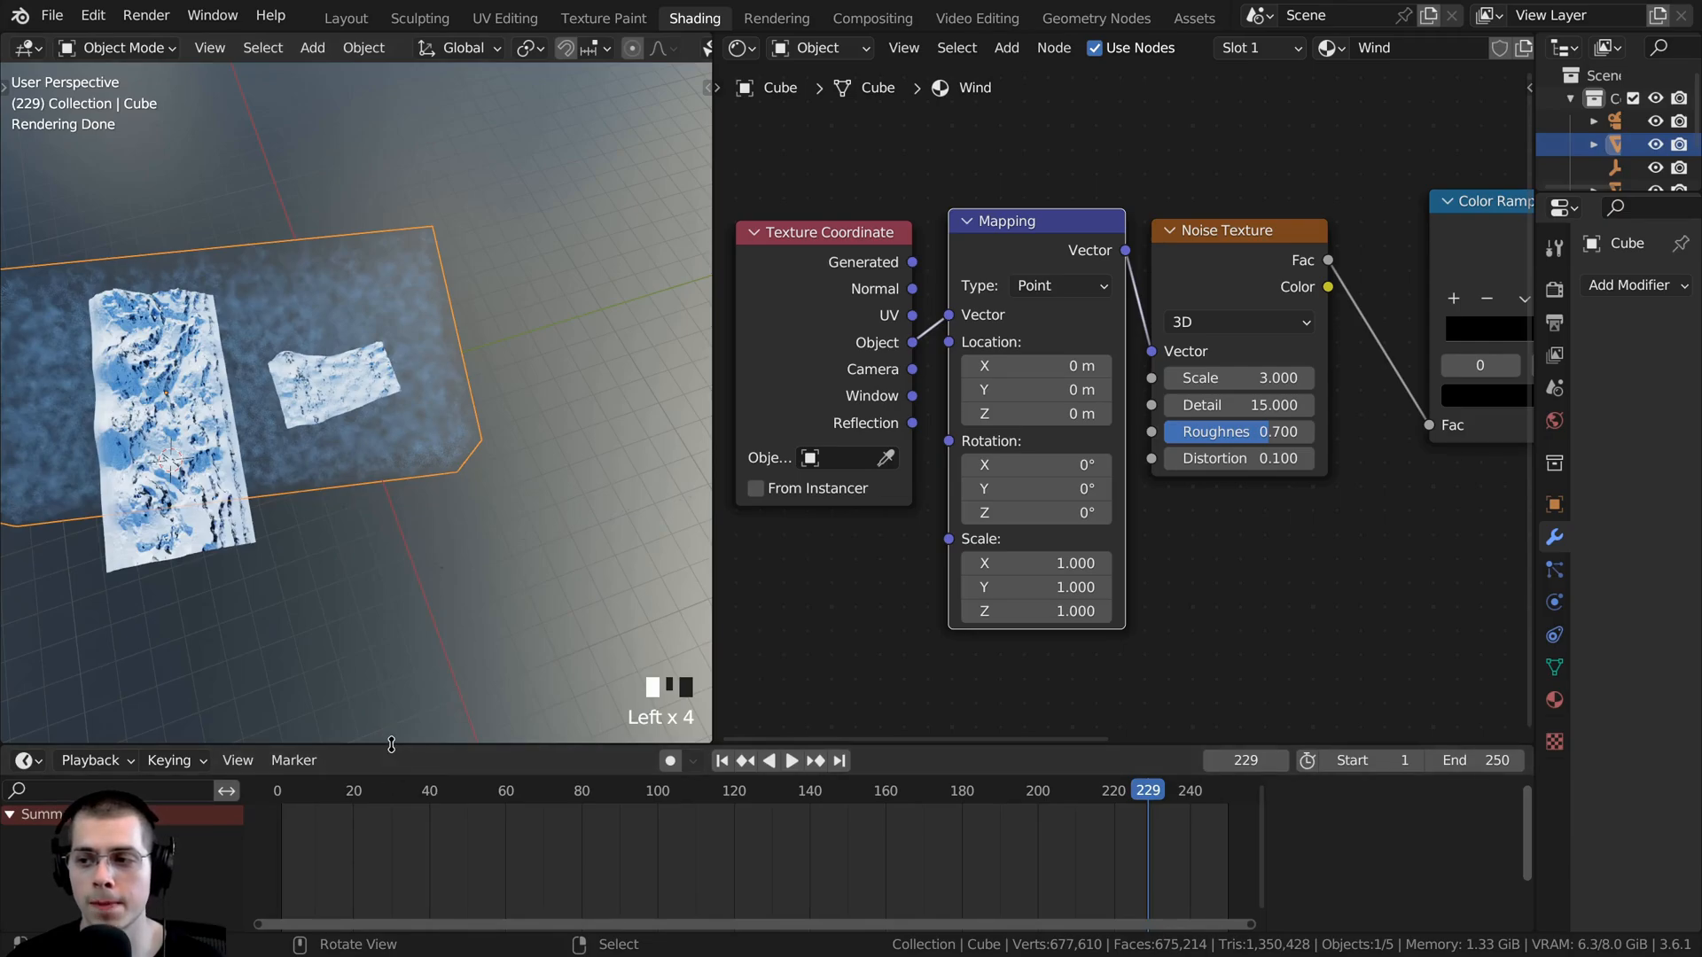
pyautogui.moveTo(392, 744); pyautogui.dragTo(392, 767)
# - Go to frame 1 and keyframe the Mapping node's location at 0 m on all axes
pyautogui.click(274, 816)
pyautogui.press('space')
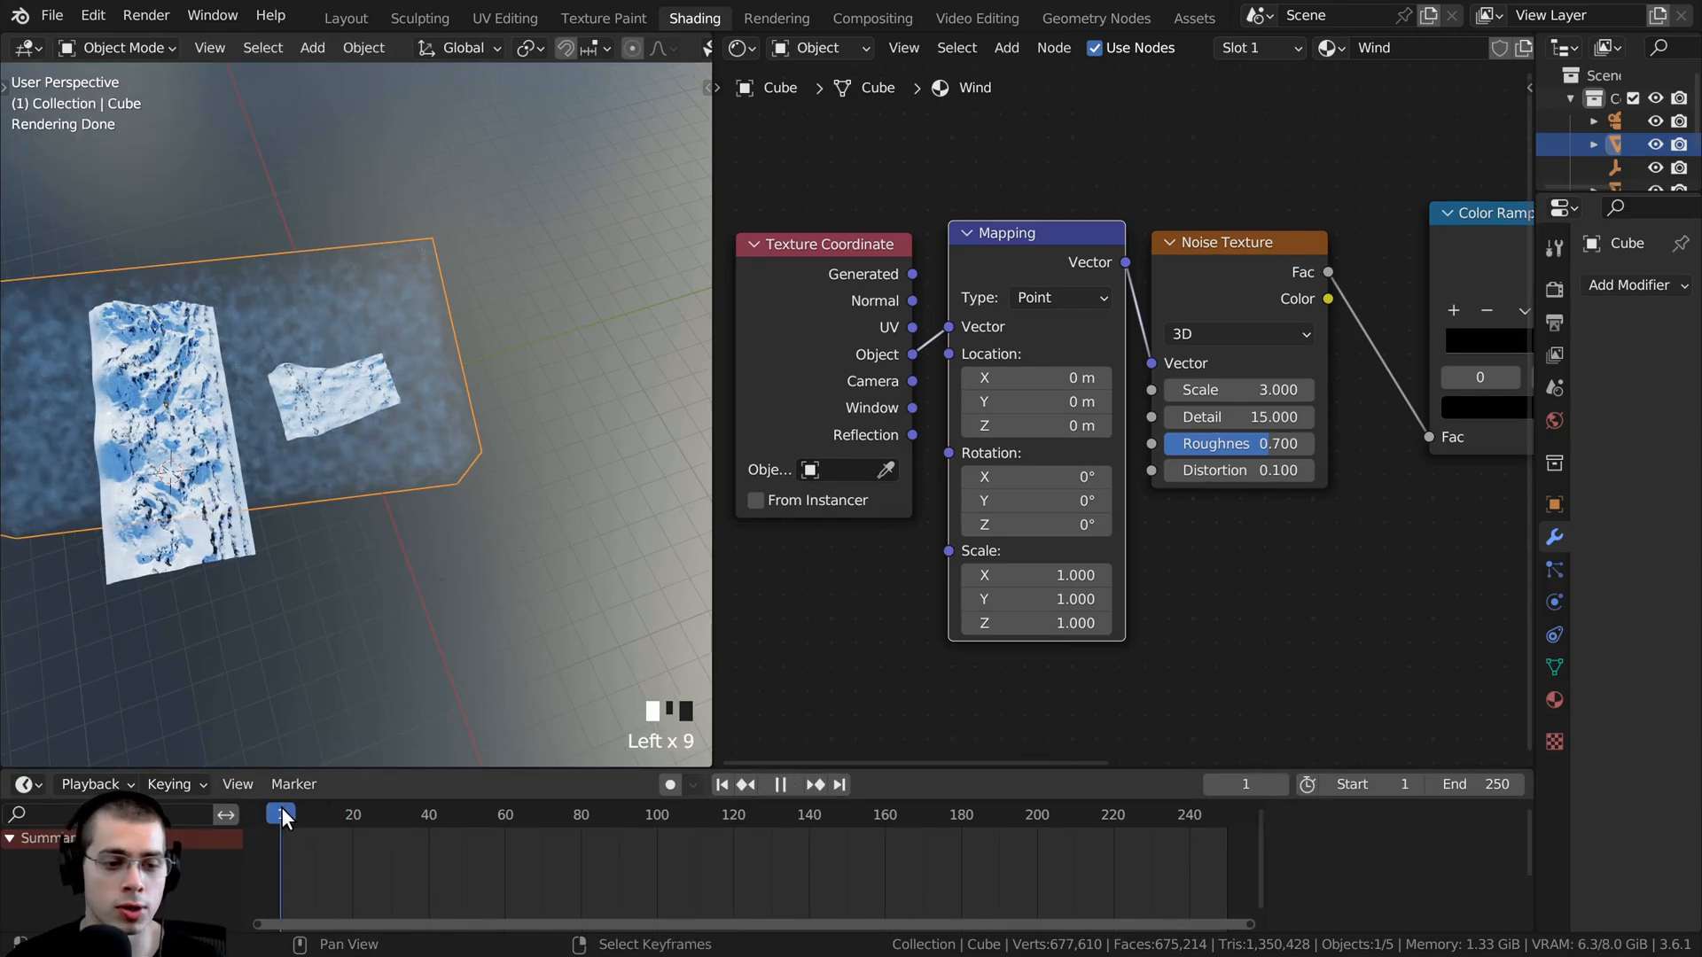
pyautogui.press('space')
pyautogui.scroll(2, 1161, 424)
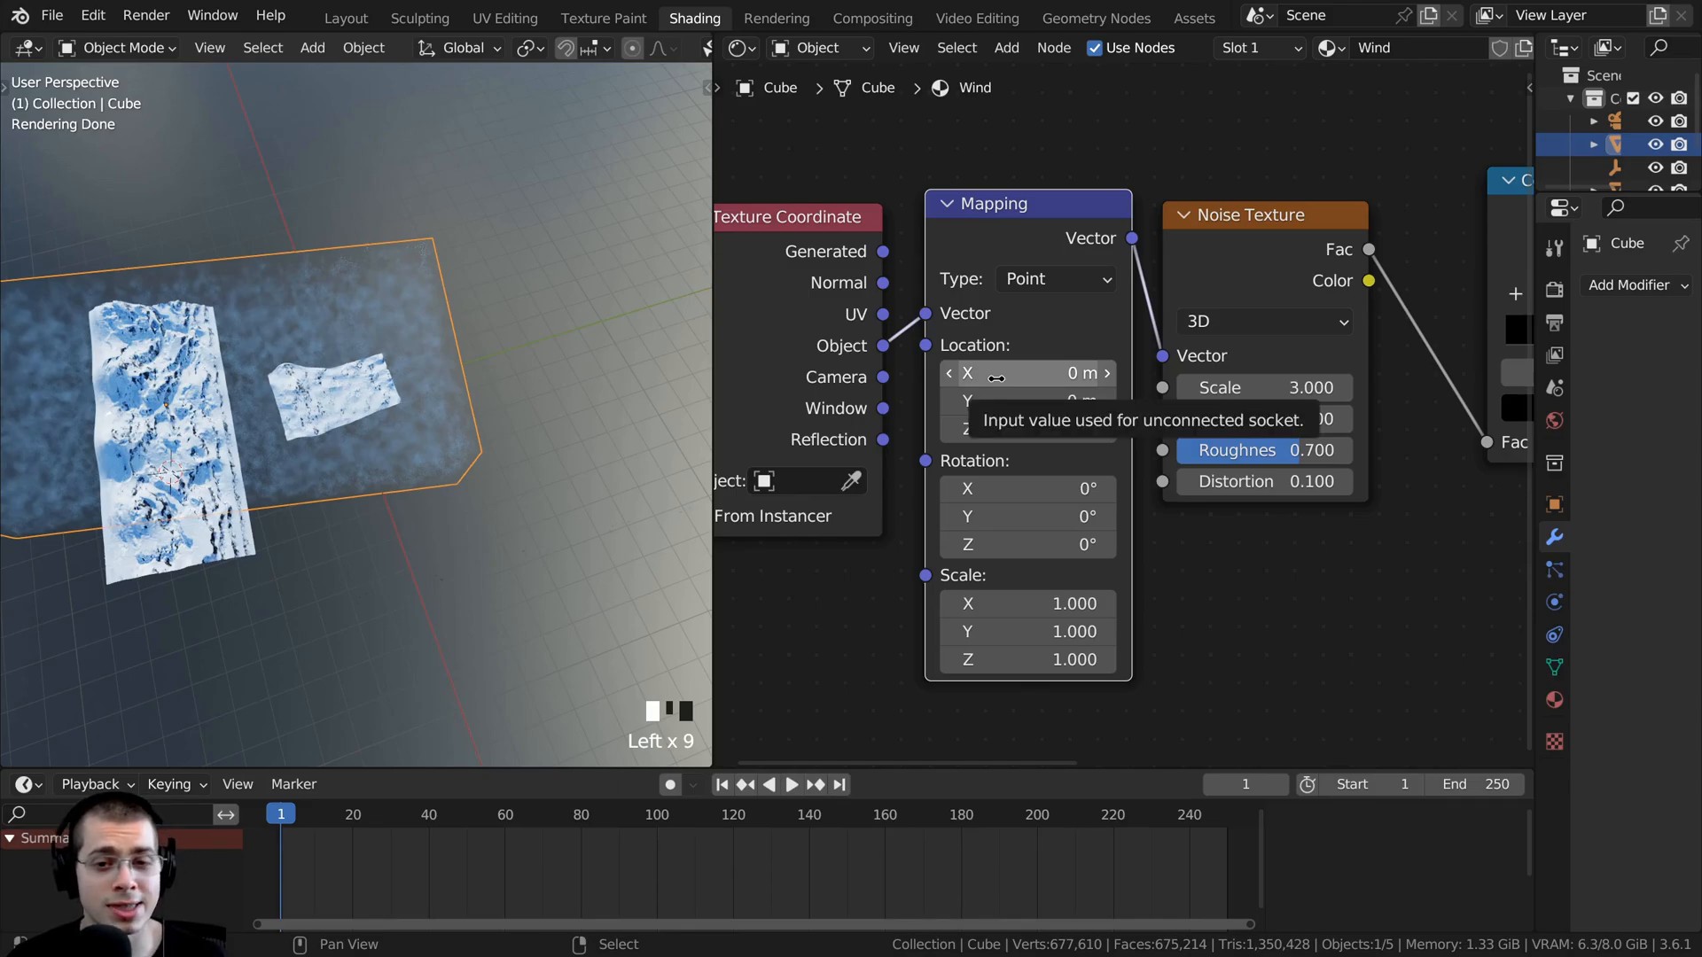
pyautogui.press('i')
# - At frame 250, set the Mapping node's X and Y location to 5 m and keyframe the location
pyautogui.scroll(-2, 372, 815)
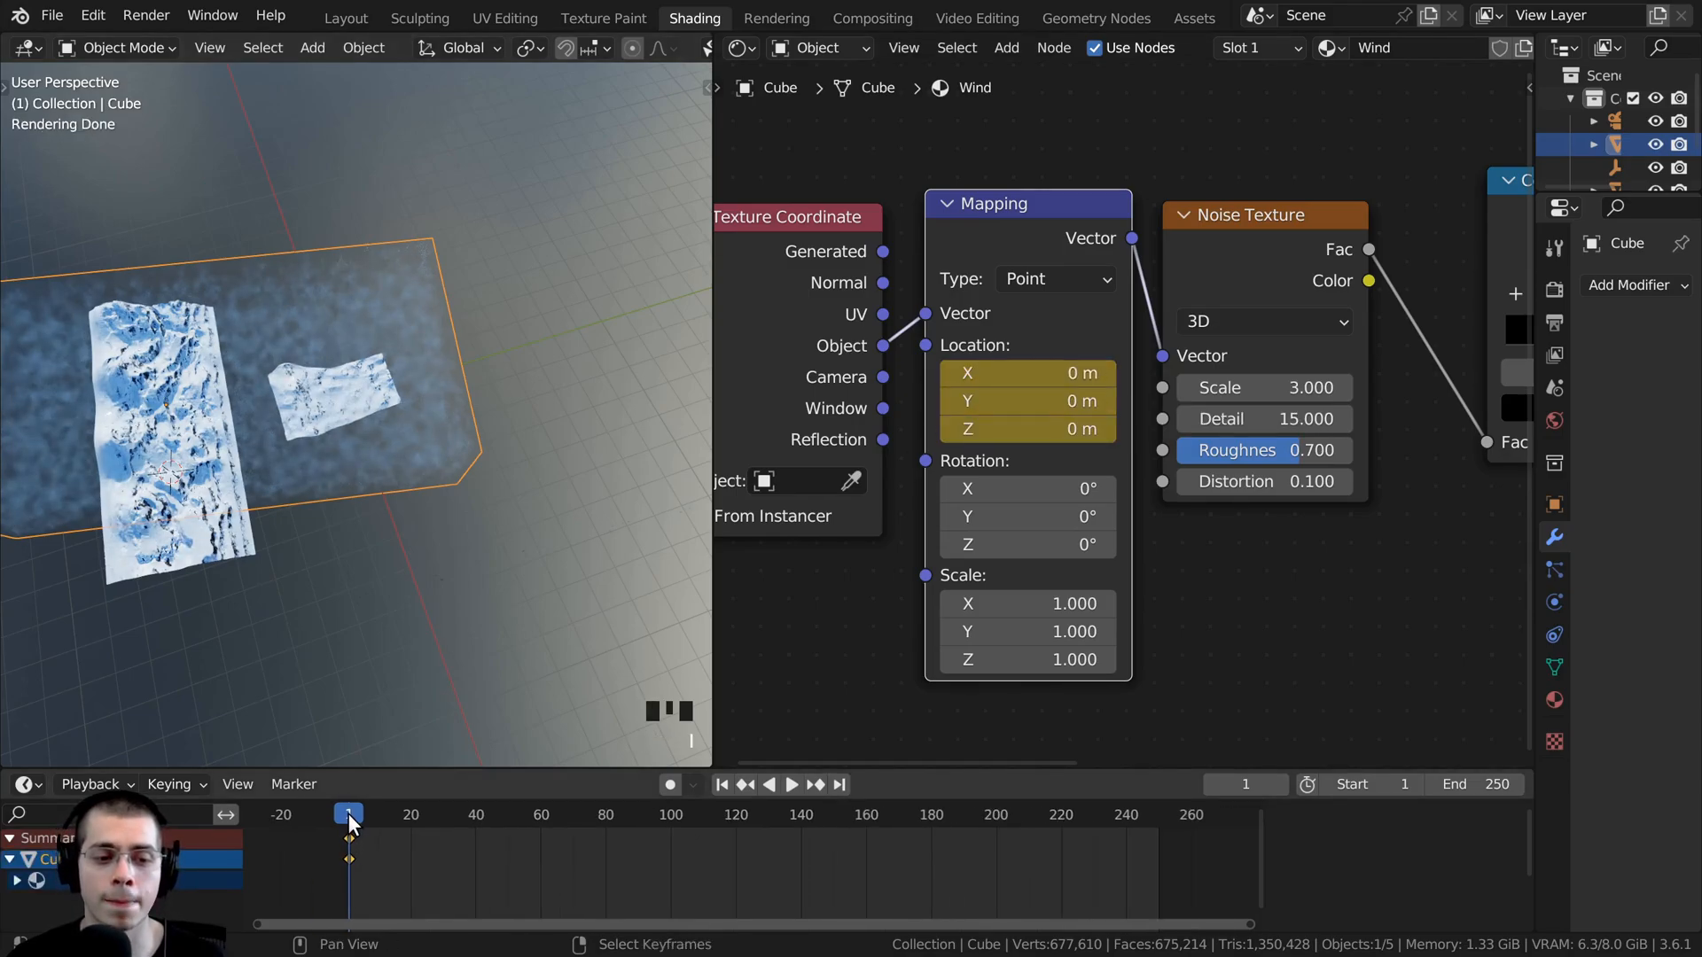
pyautogui.moveTo(682, 812); pyautogui.dragTo(600, 817)
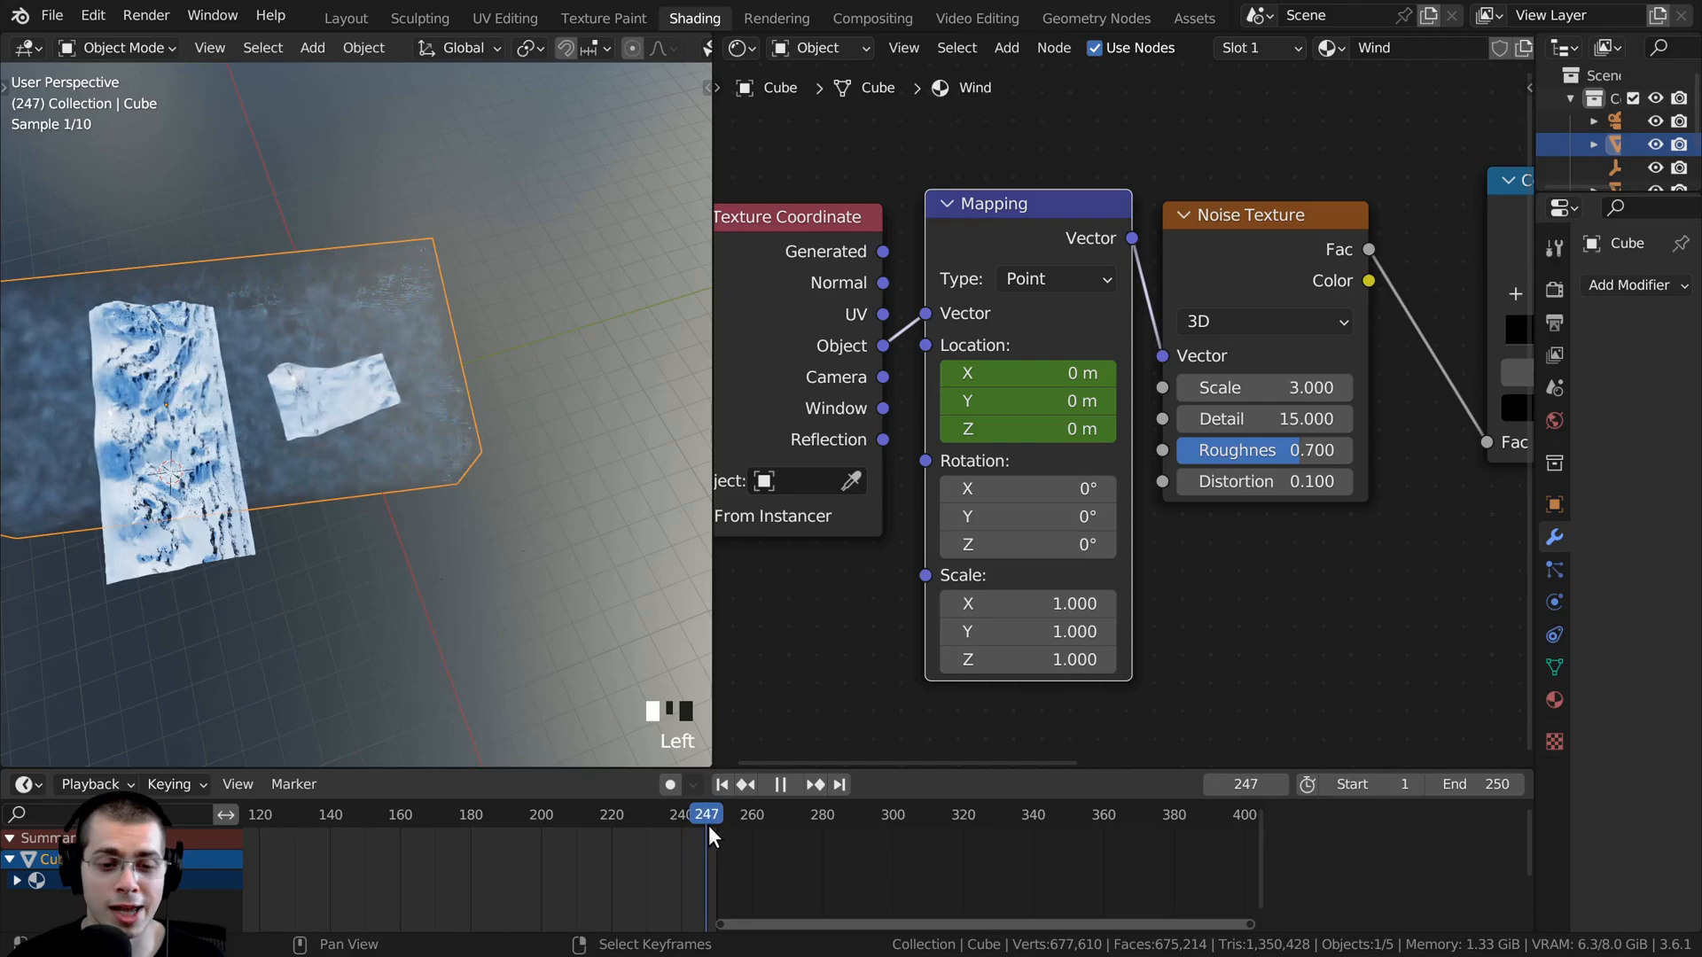
pyautogui.moveTo(709, 826); pyautogui.dragTo(717, 820)
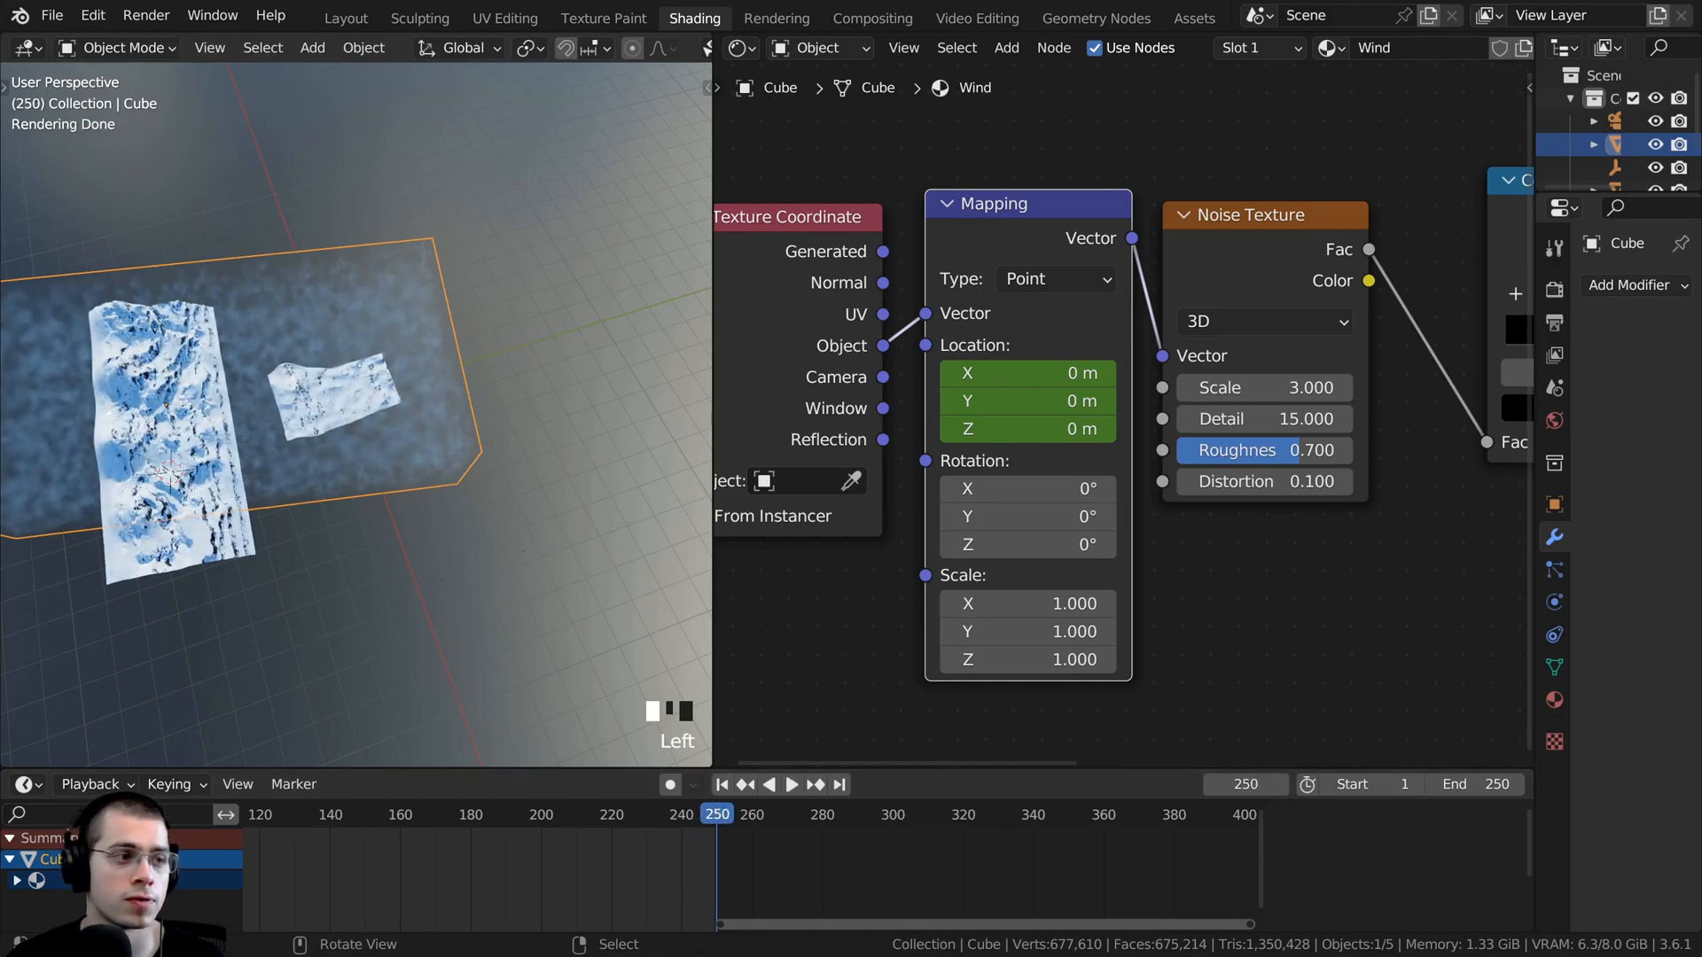
pyautogui.scroll(2, 277, 406)
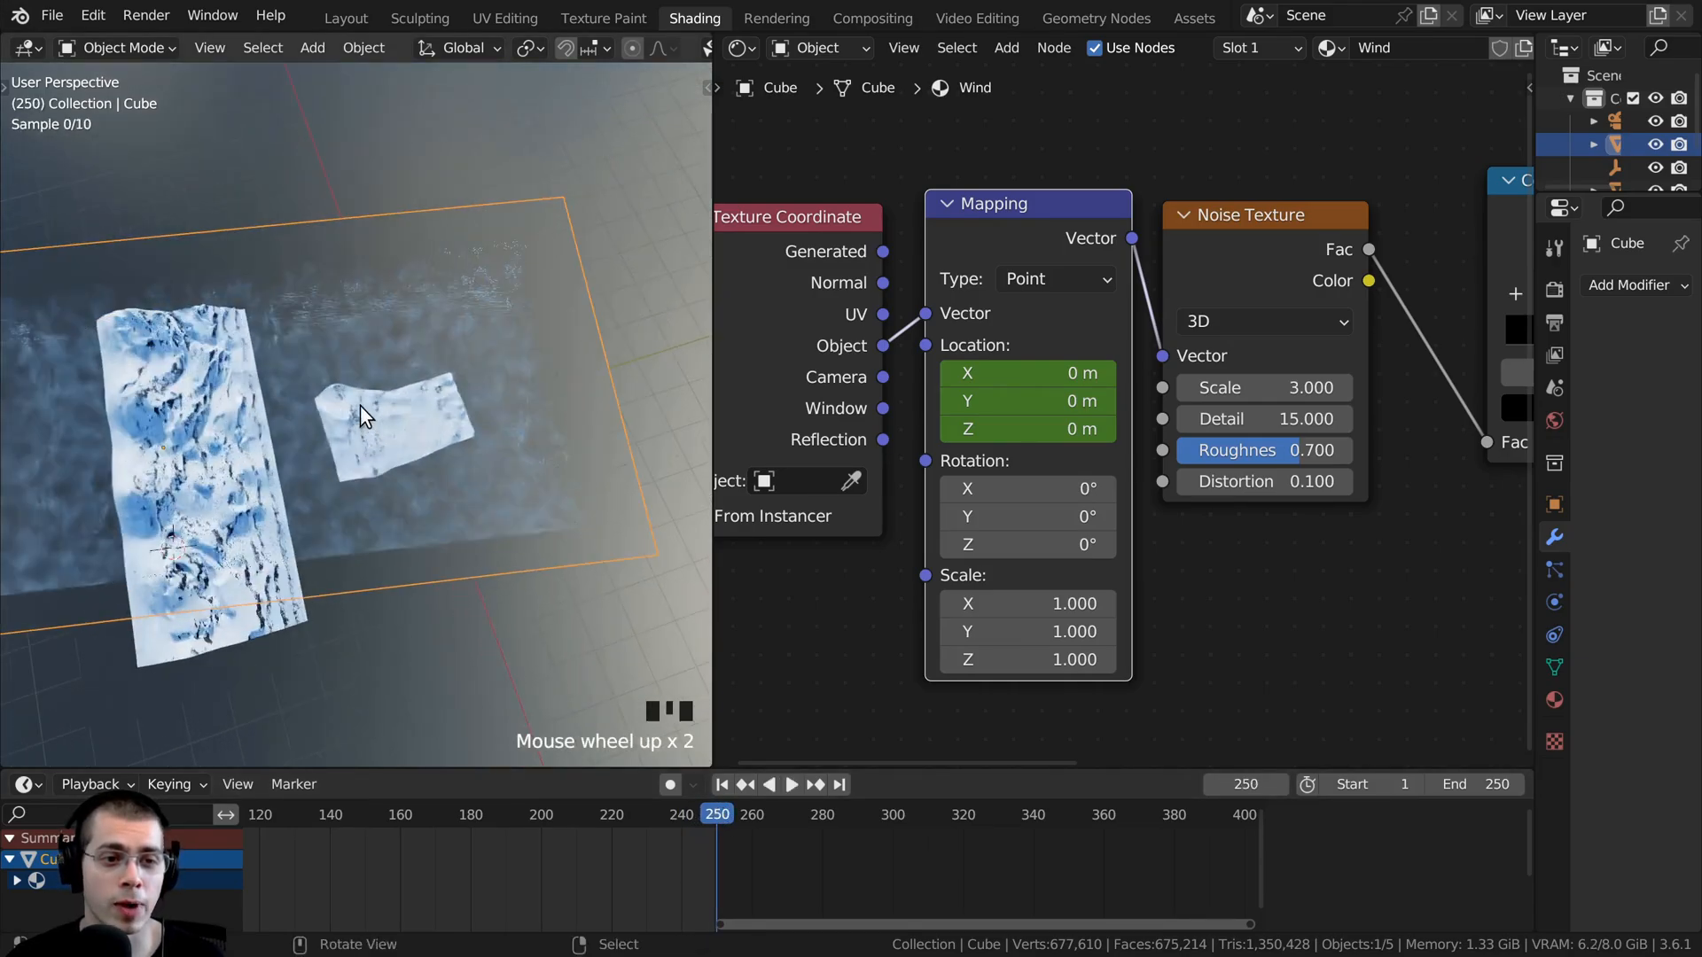
pyautogui.scroll(-1, 170, 312)
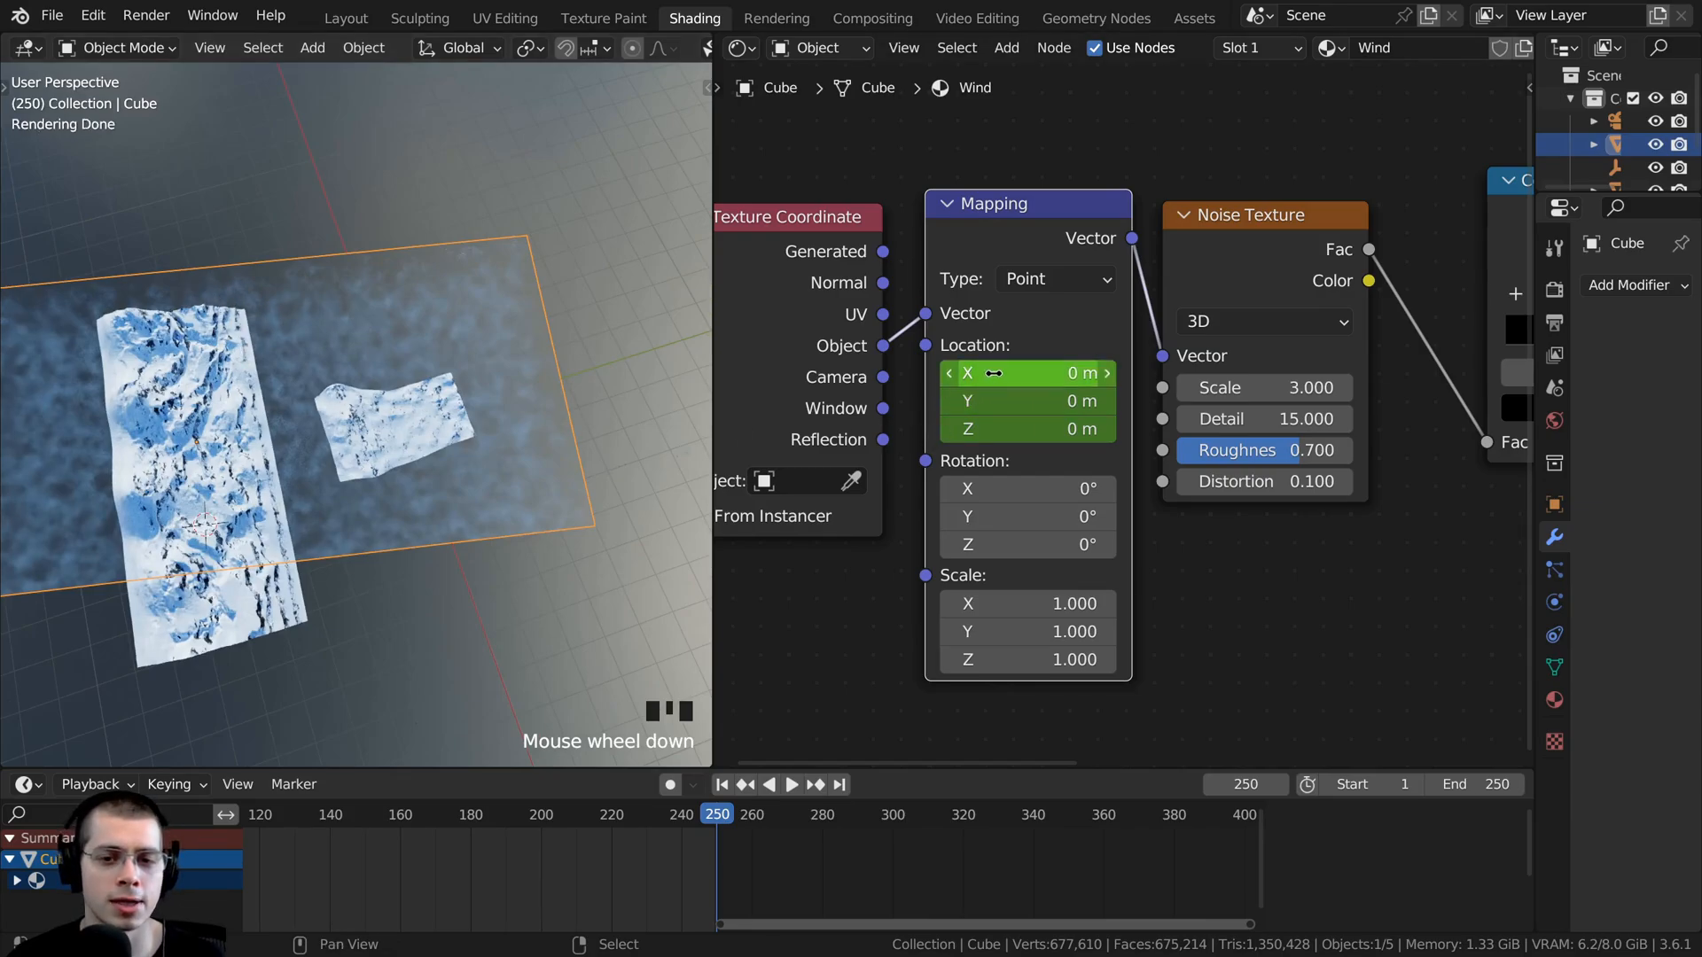
pyautogui.click(1025, 374)
pyautogui.write('5')
pyautogui.click(1011, 402)
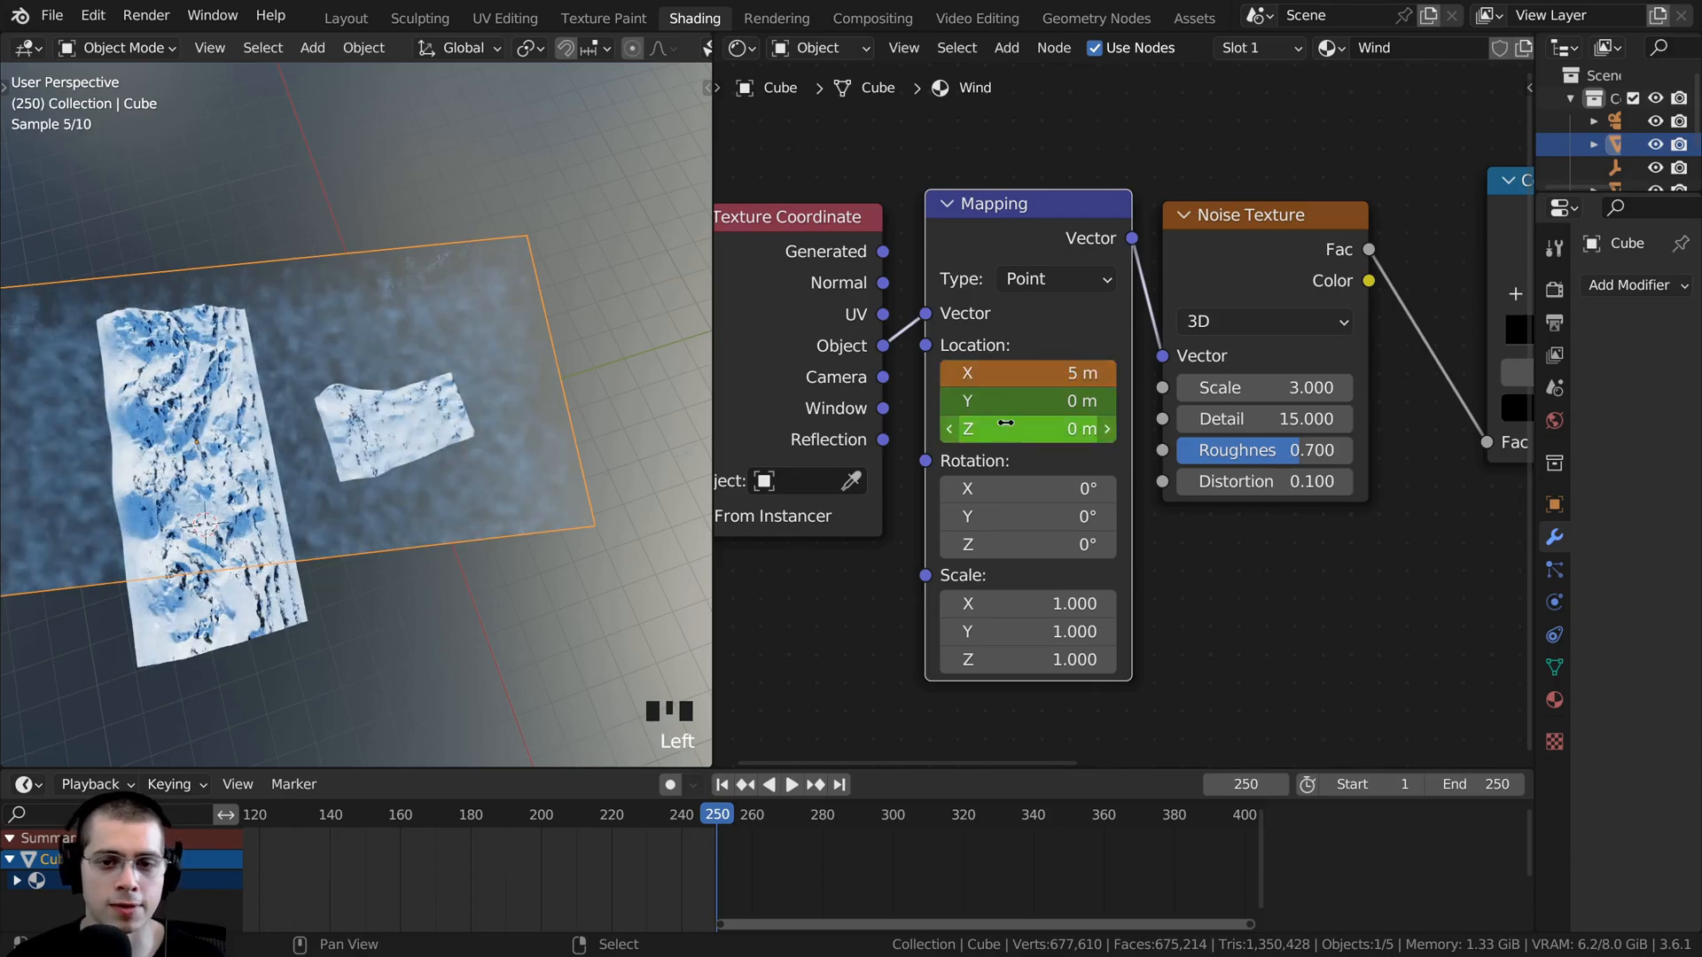
pyautogui.click(1012, 402)
pyautogui.write('5')
pyautogui.press('Return')
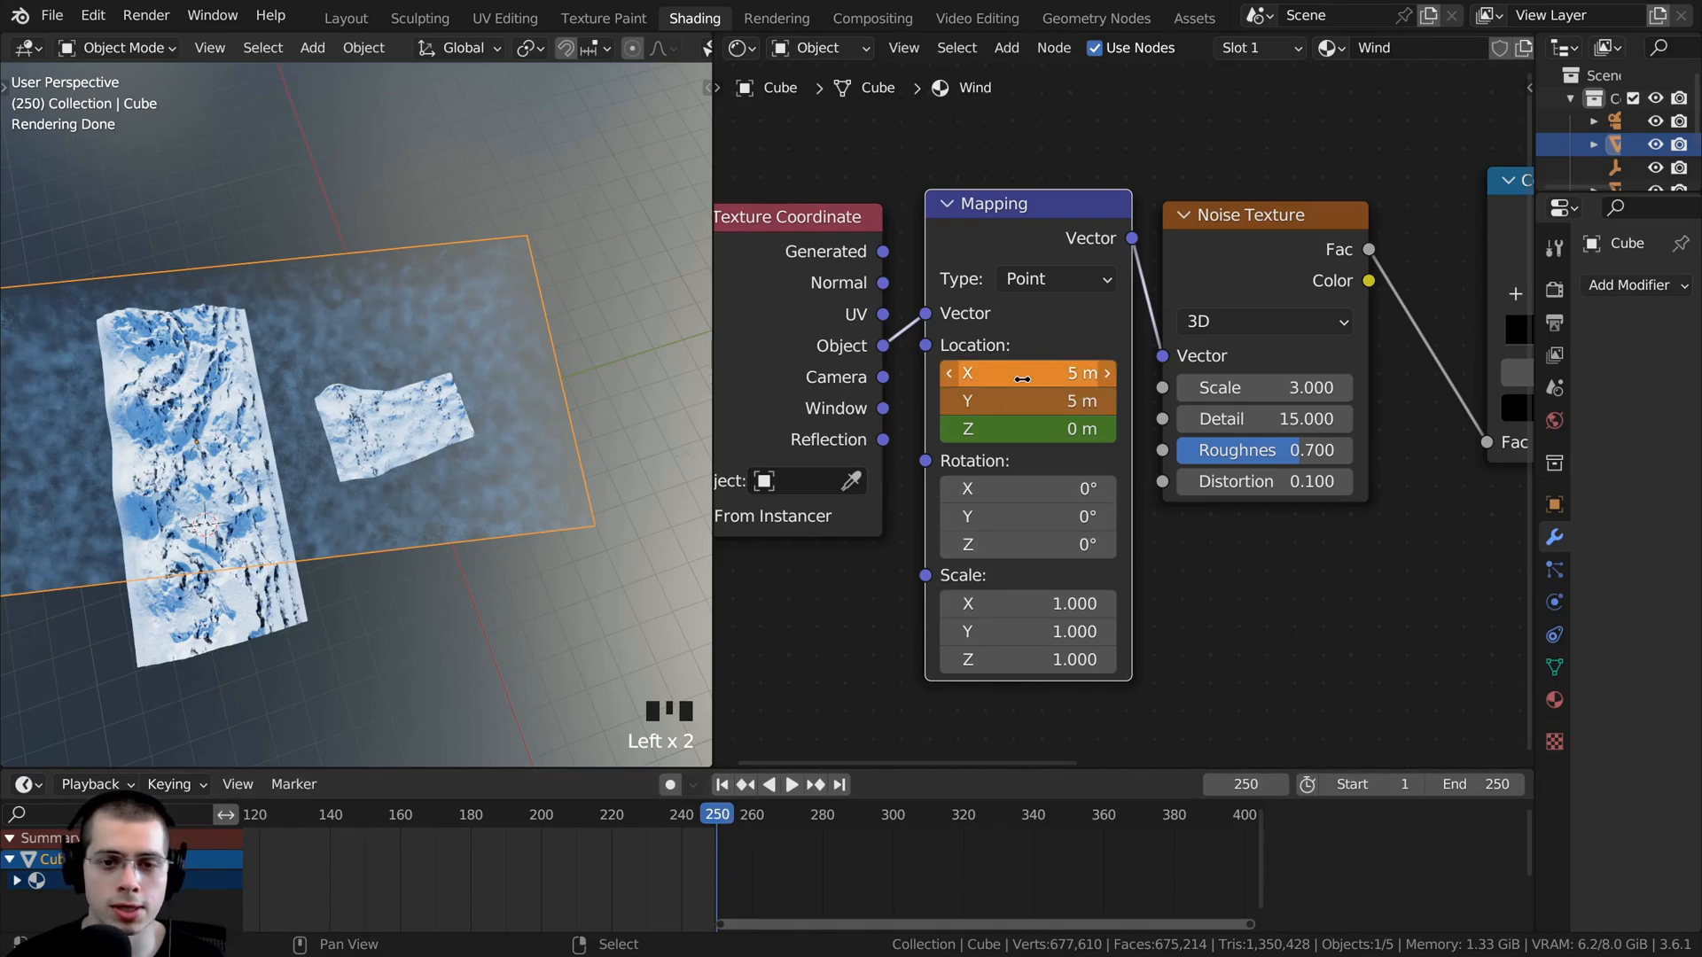
pyautogui.press('i')
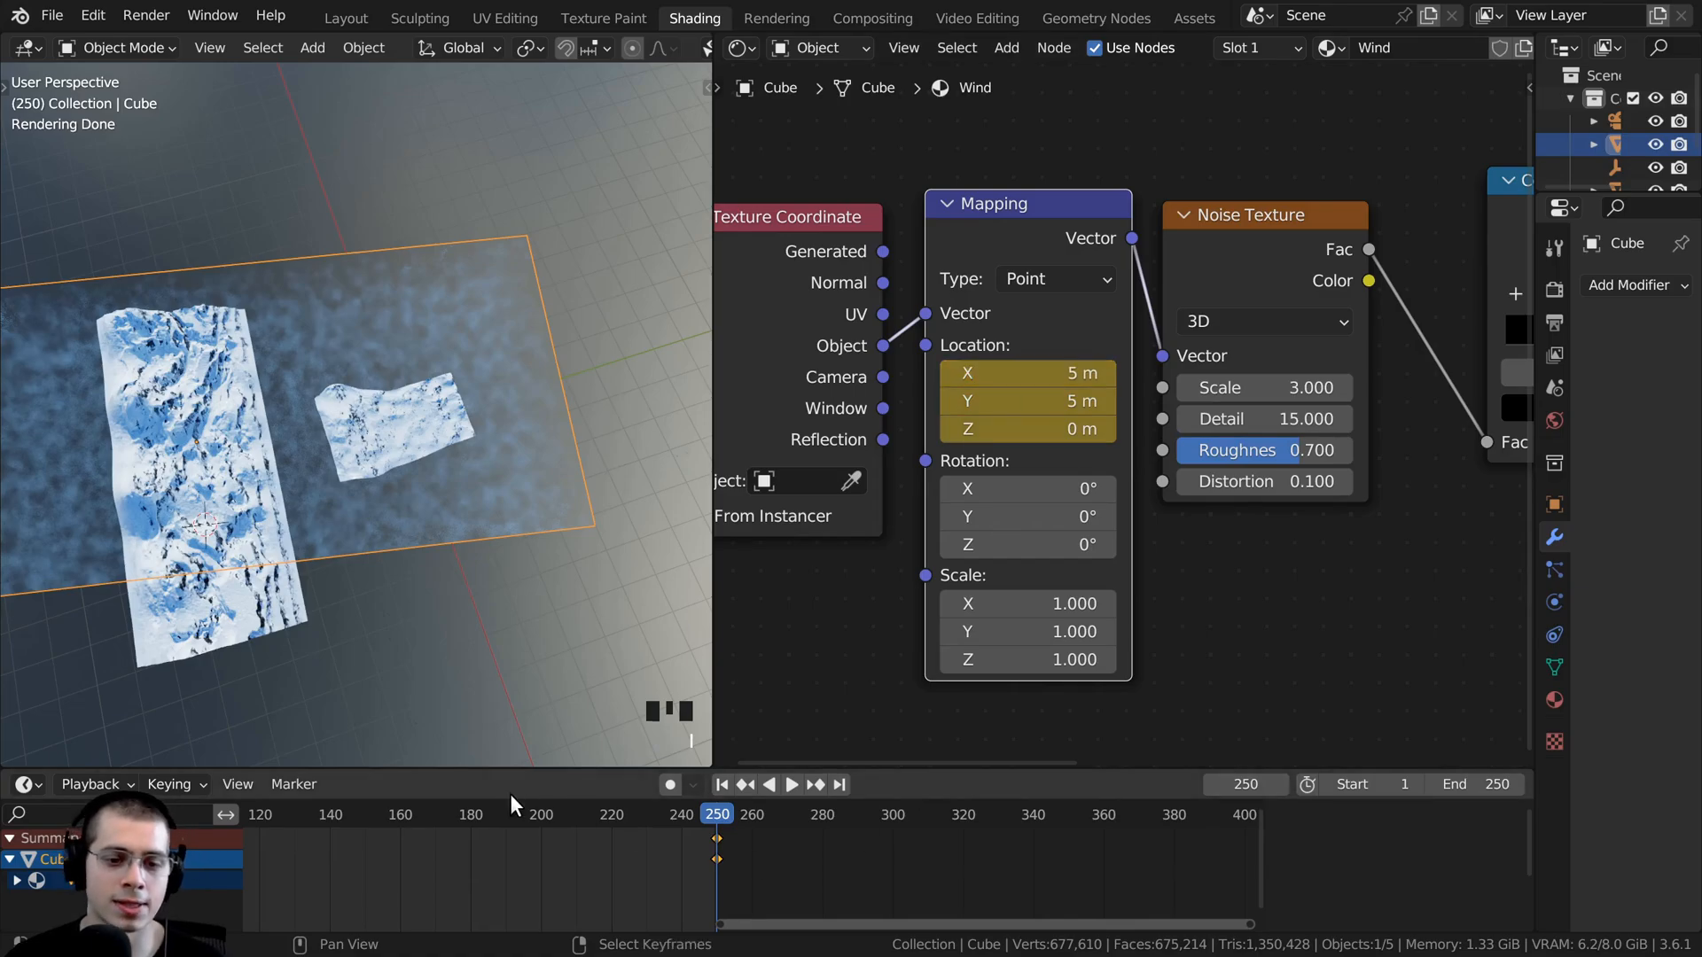
# - Select all keyframes of the Mapping location animation and set their interpolation to Linear
pyautogui.press('Home')
pyautogui.scroll(-2, 870, 836)
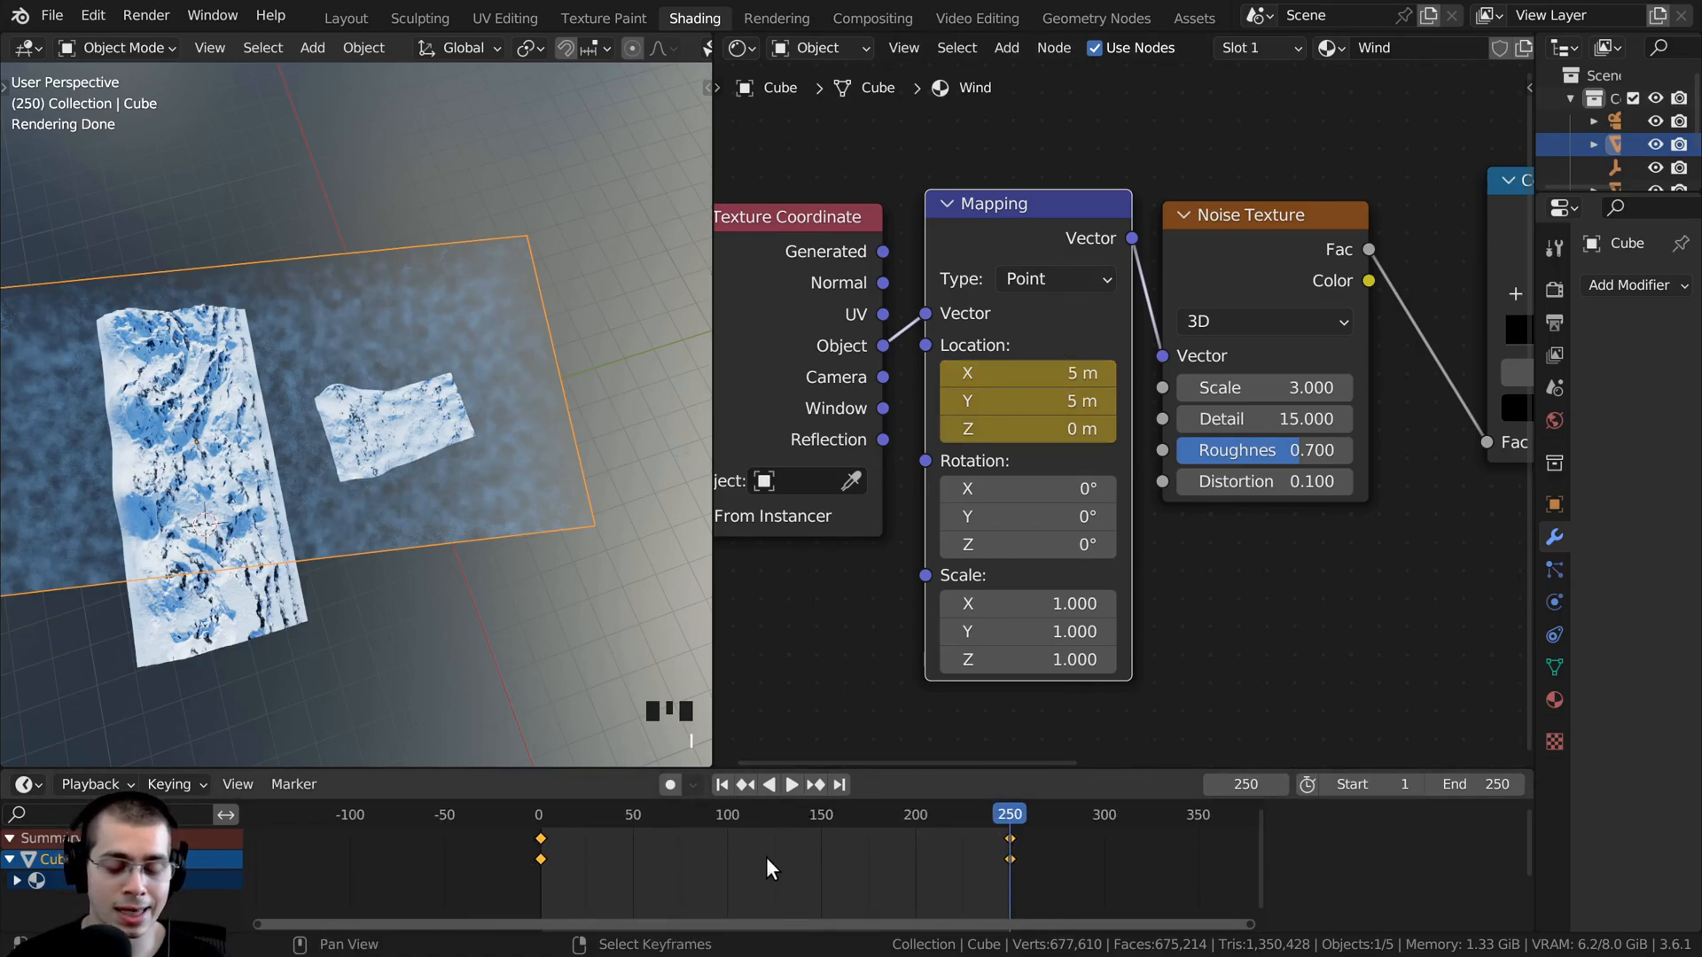
pyautogui.press('a')
pyautogui.press('a')
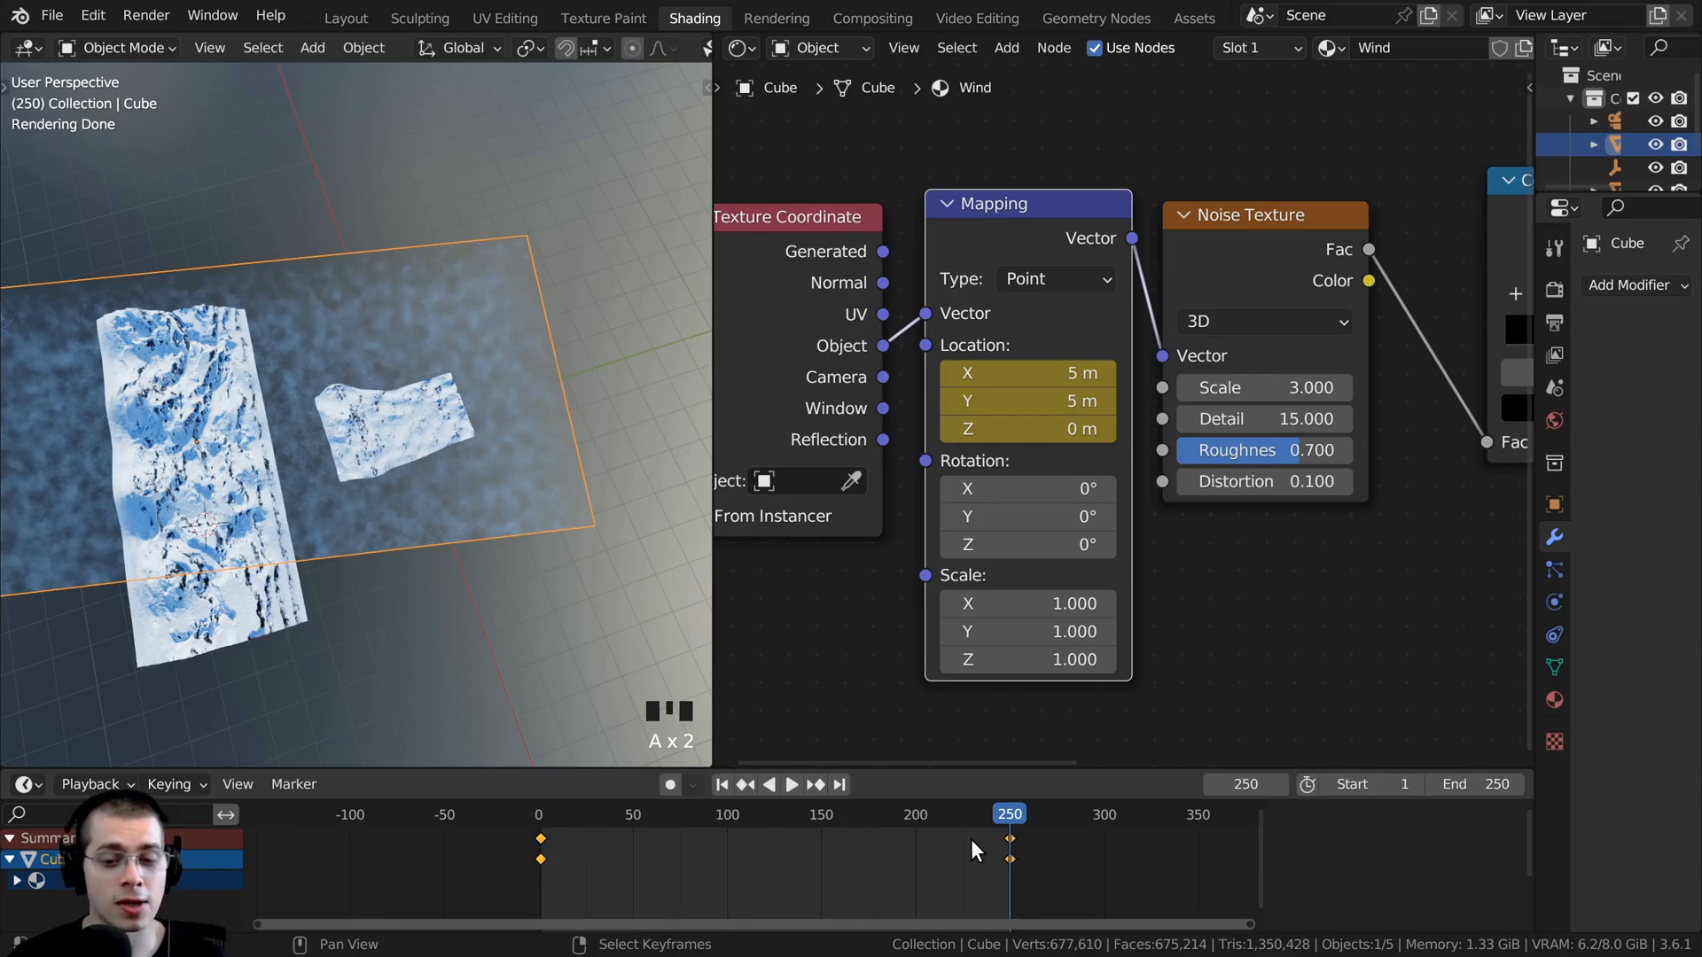
pyautogui.press('t')
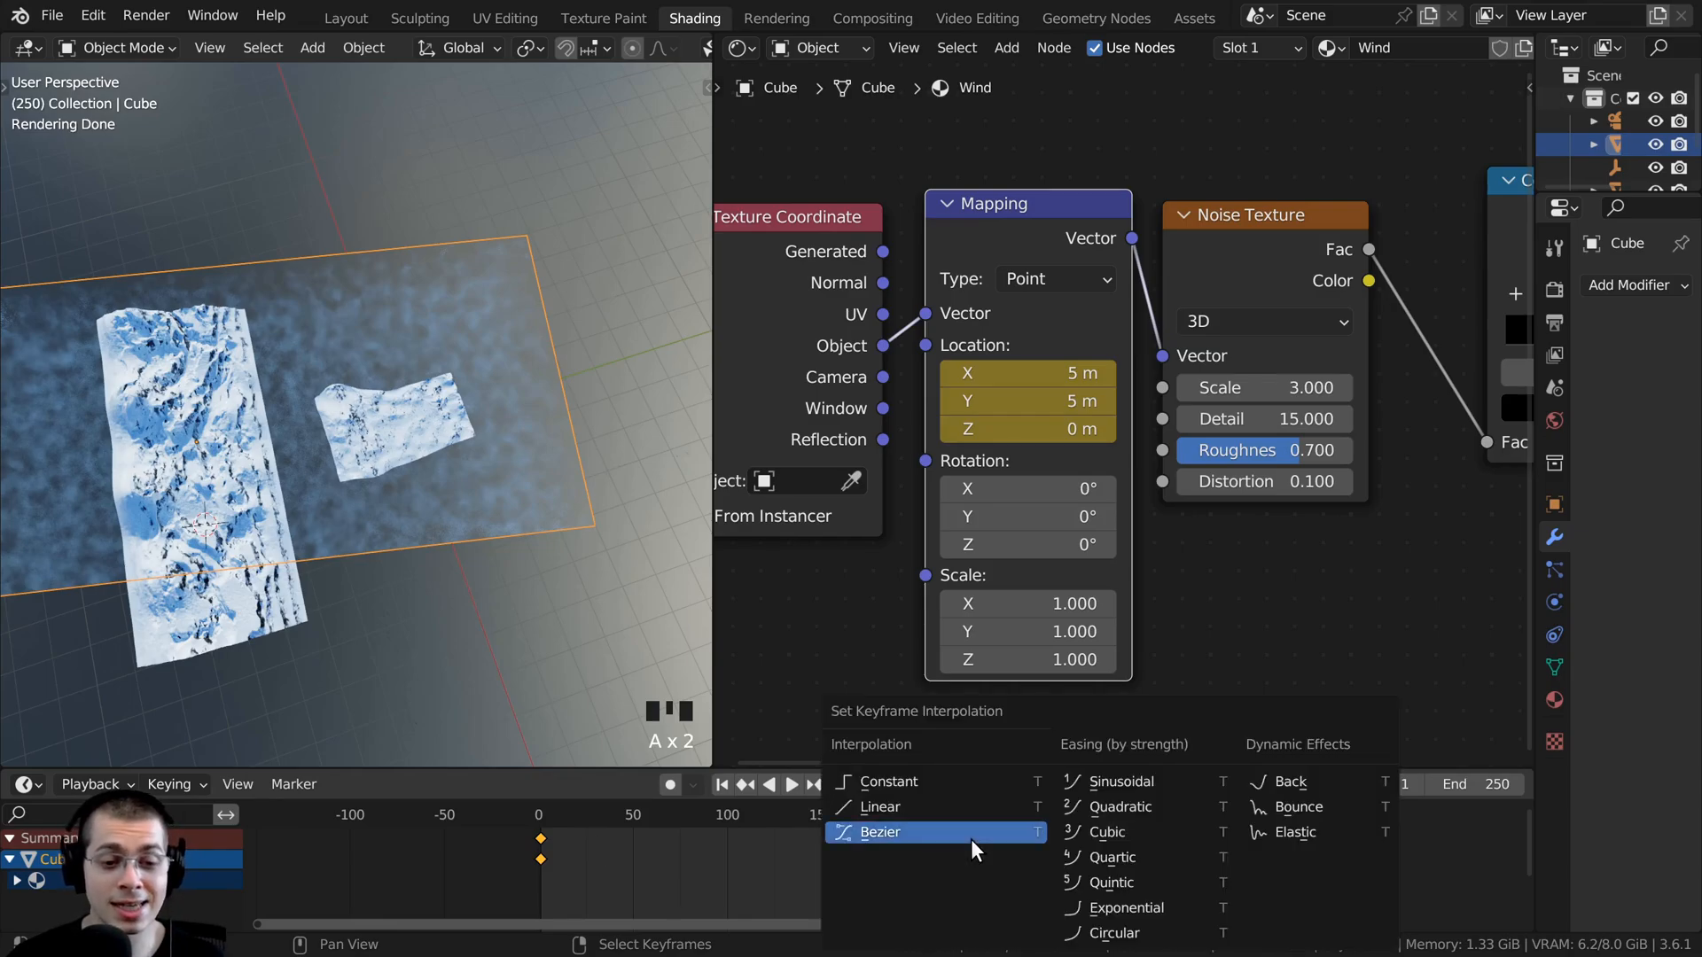
pyautogui.click(933, 801)
# - Play the wind animation from frame 0 and preview it through the camera in a wider viewport
pyautogui.click(538, 812)
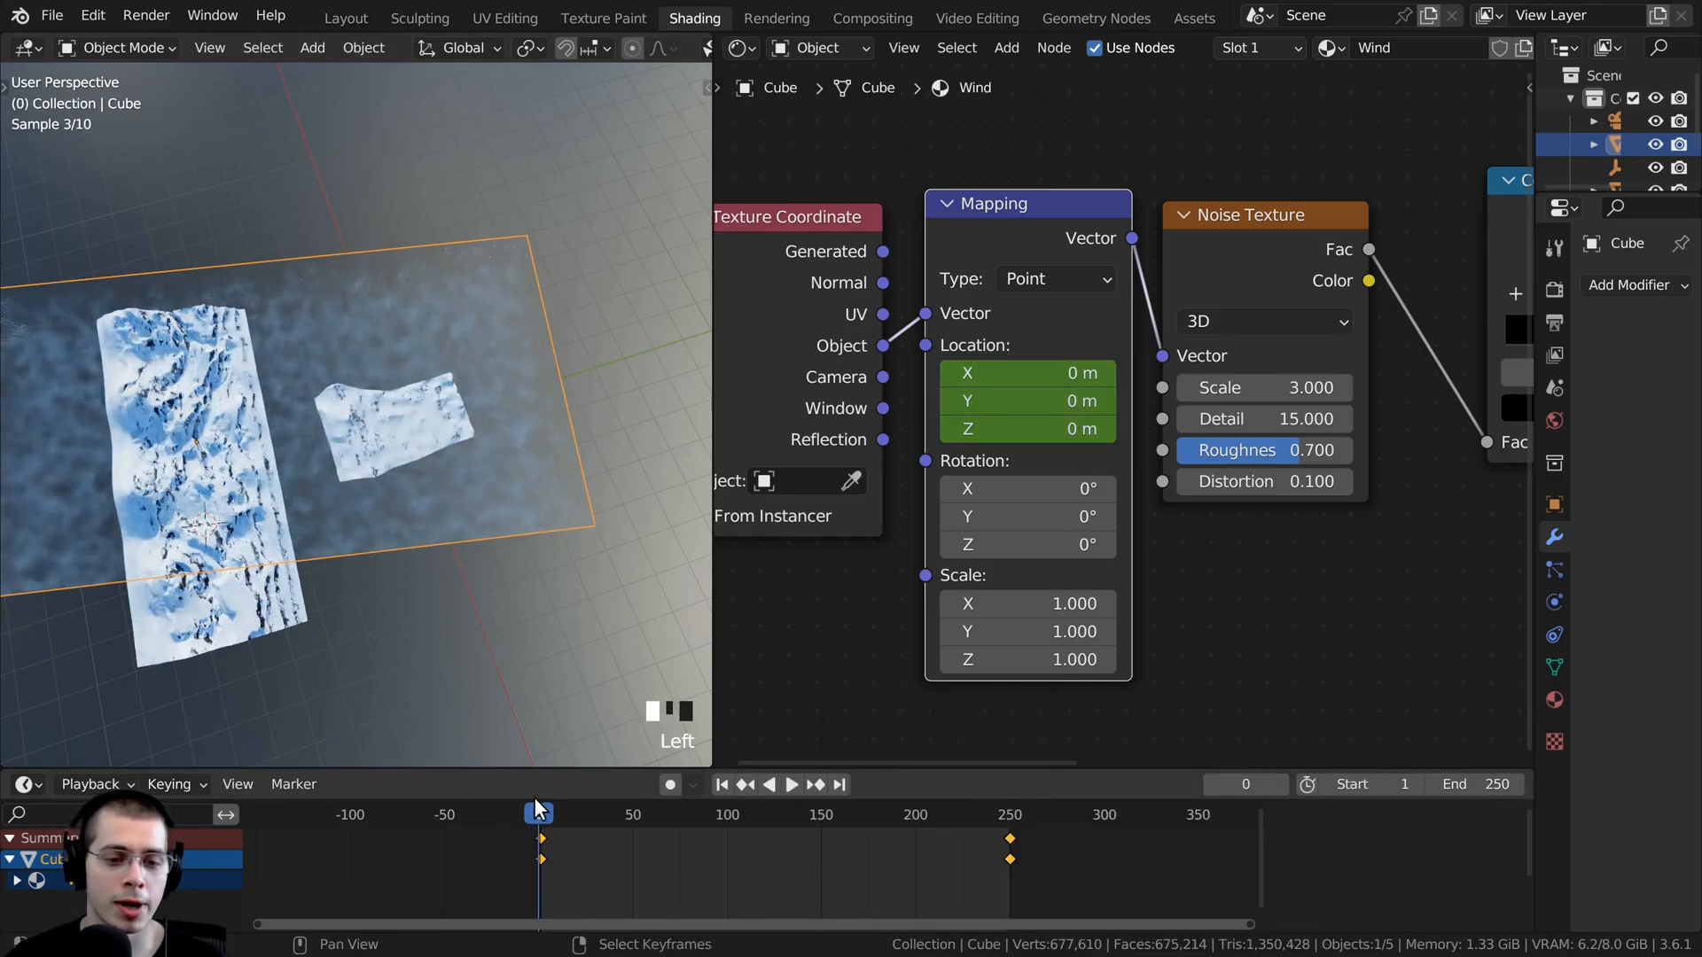
pyautogui.press('space')
pyautogui.scroll(3, 312, 241)
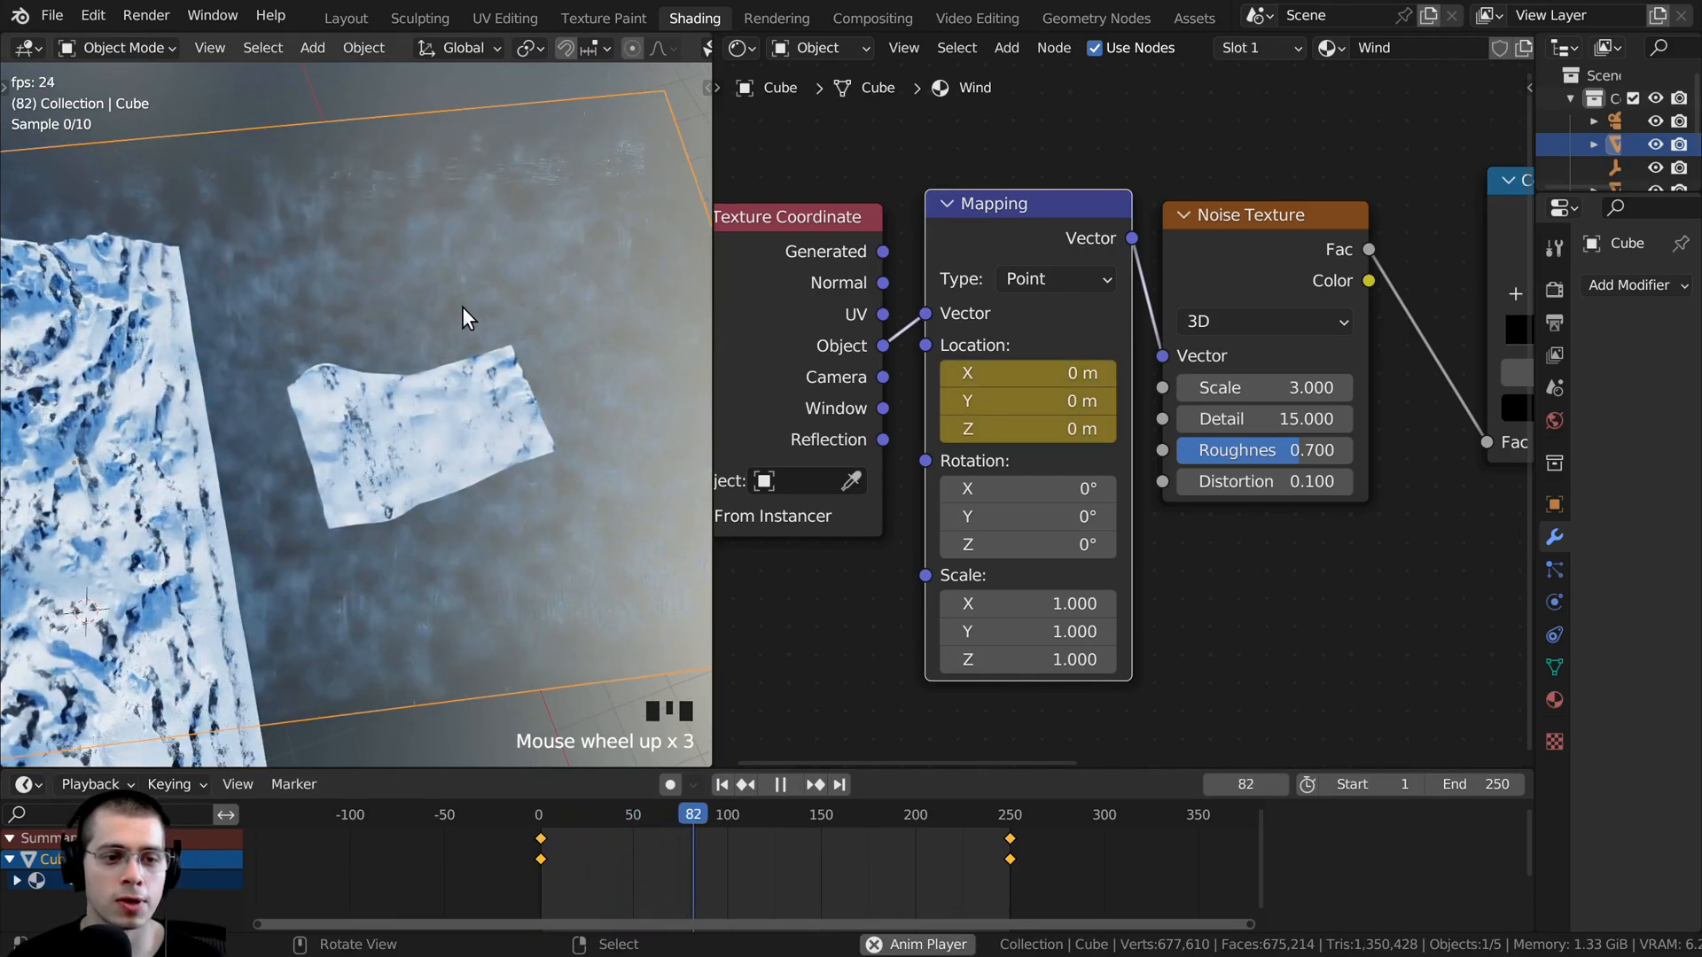
pyautogui.press('KP_0')
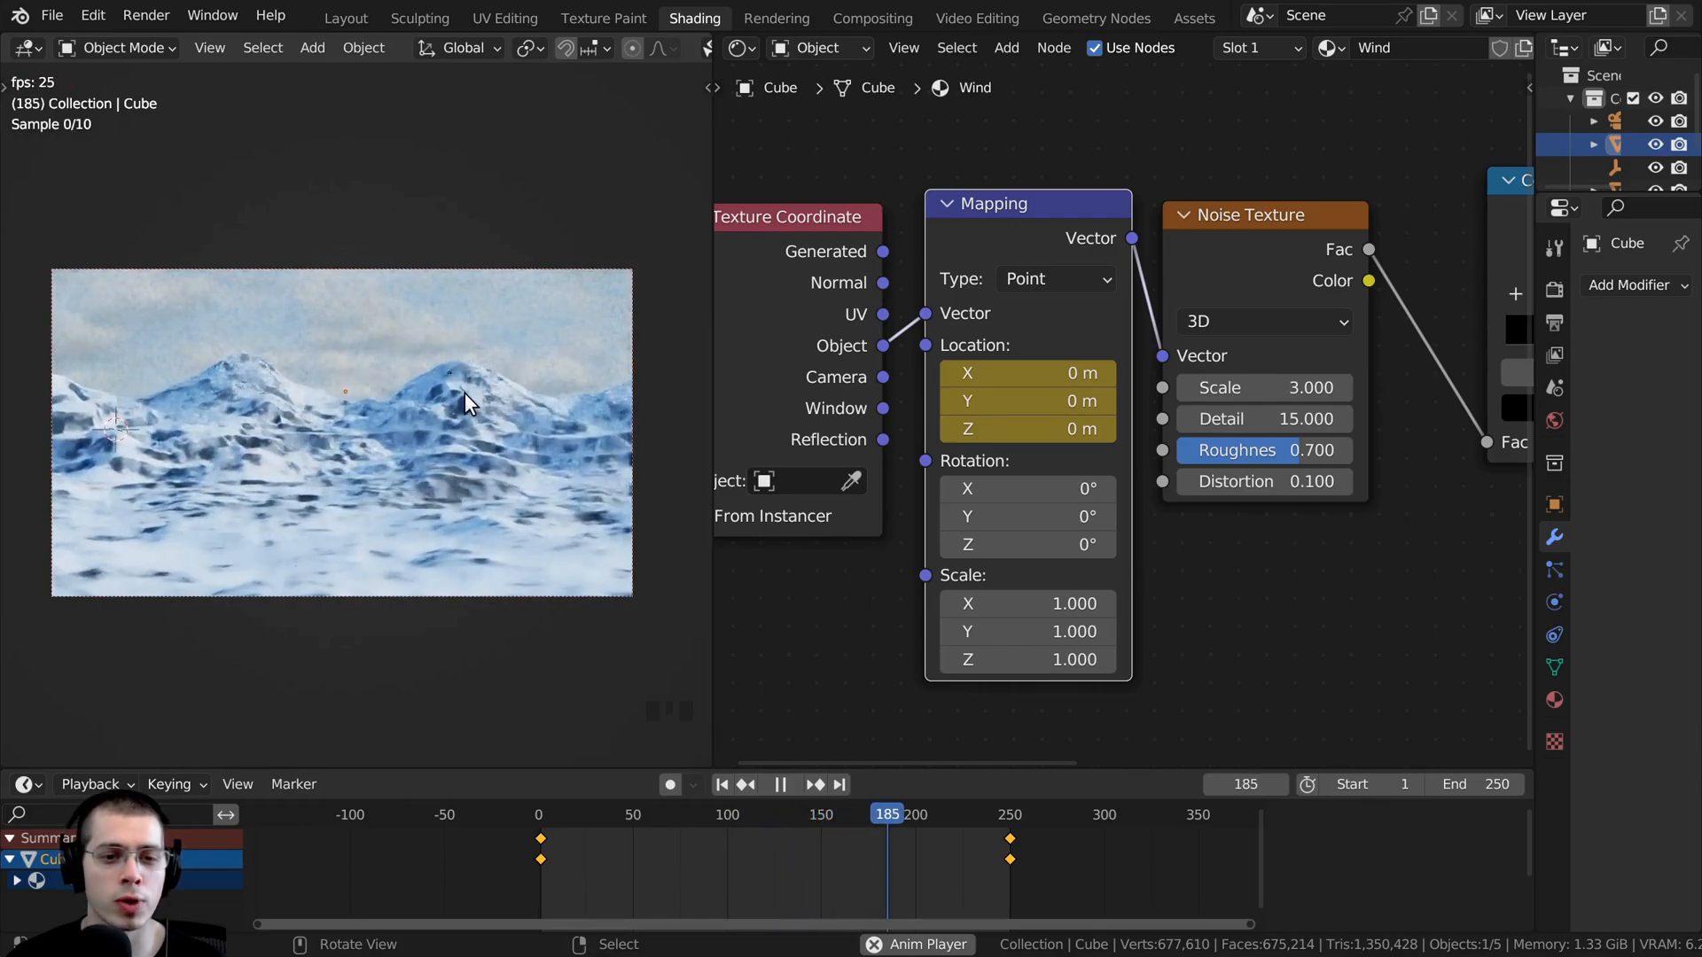
pyautogui.scroll(1, 461, 391)
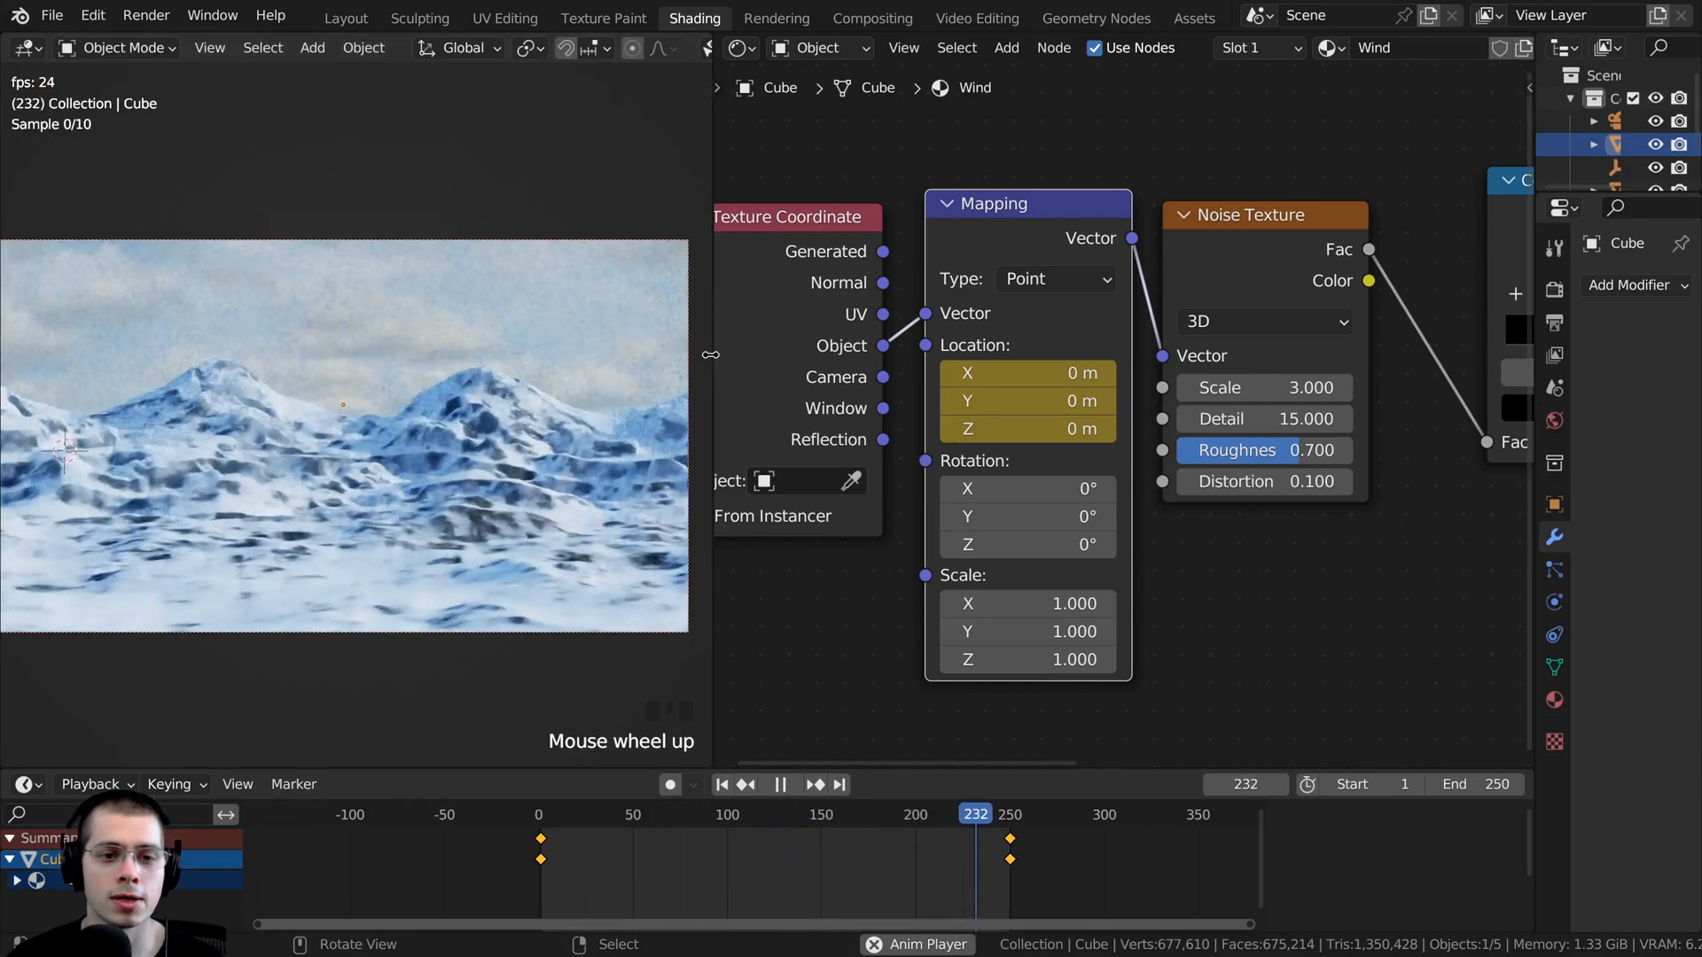
pyautogui.moveTo(709, 354); pyautogui.dragTo(818, 354)
# - Stop the playback at frame 29 and inspect the rendered wind through the camera there and at frame 57
pyautogui.click(700, 820)
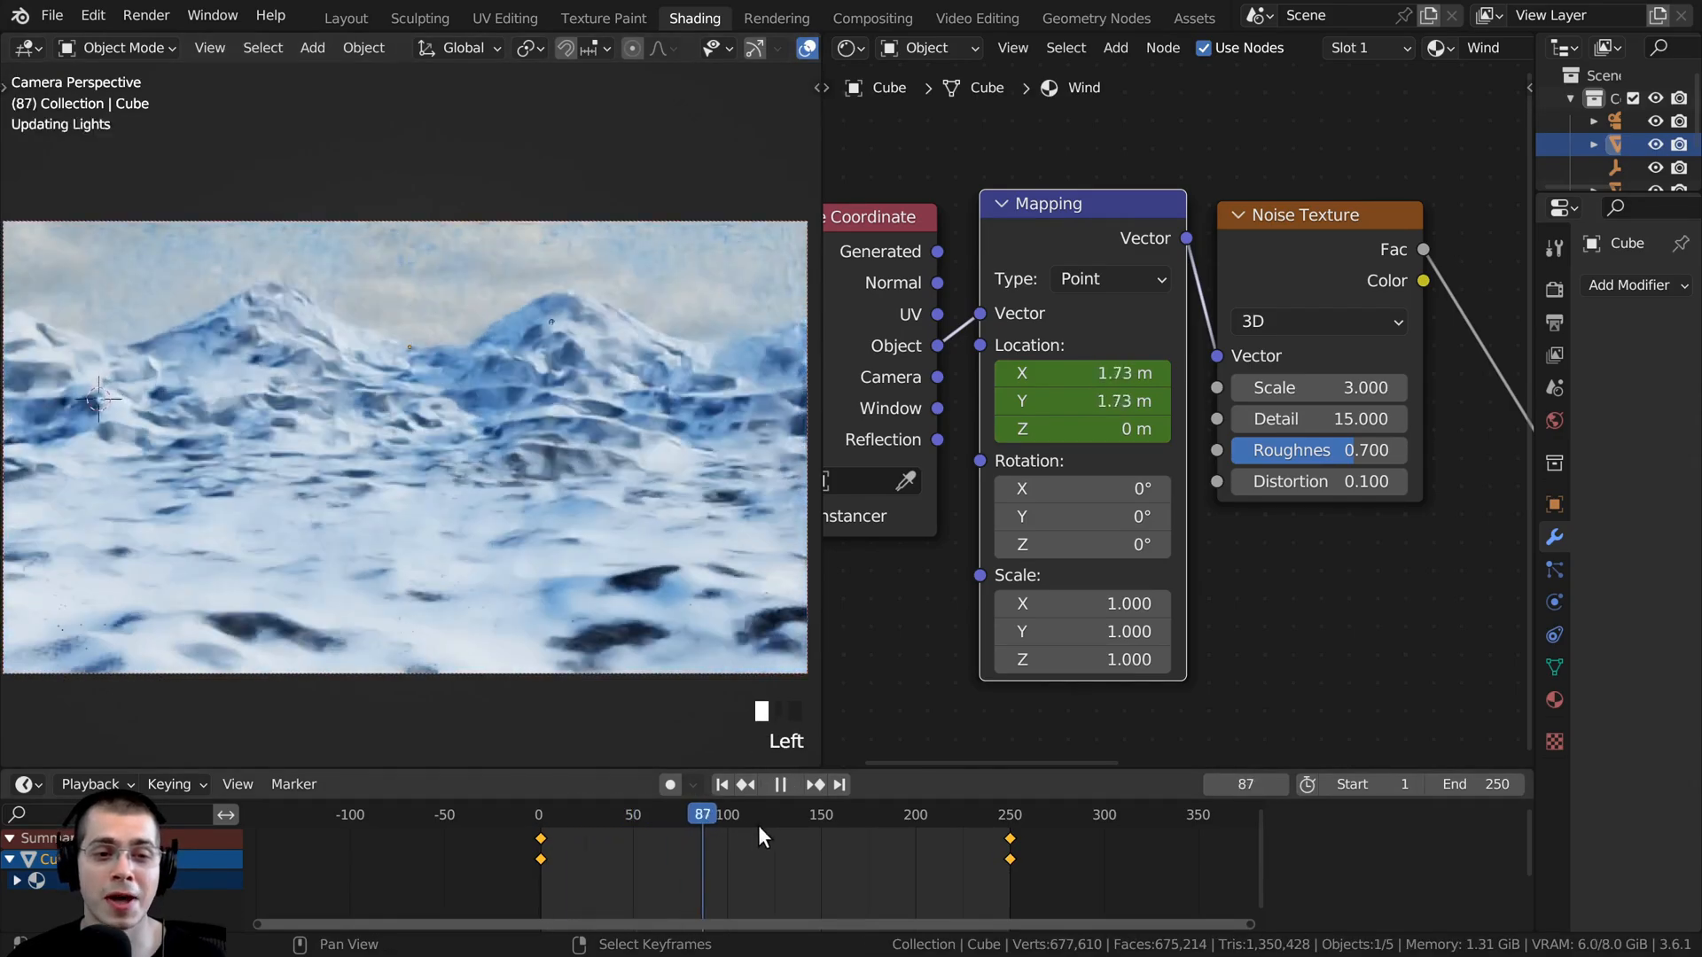
pyautogui.moveTo(727, 814); pyautogui.dragTo(593, 812)
pyautogui.press('space')
pyautogui.keyDown('shift'); pyautogui.moveTo(596, 267); pyautogui.dragTo(601, 270, button='middle'); pyautogui.keyUp('shift')
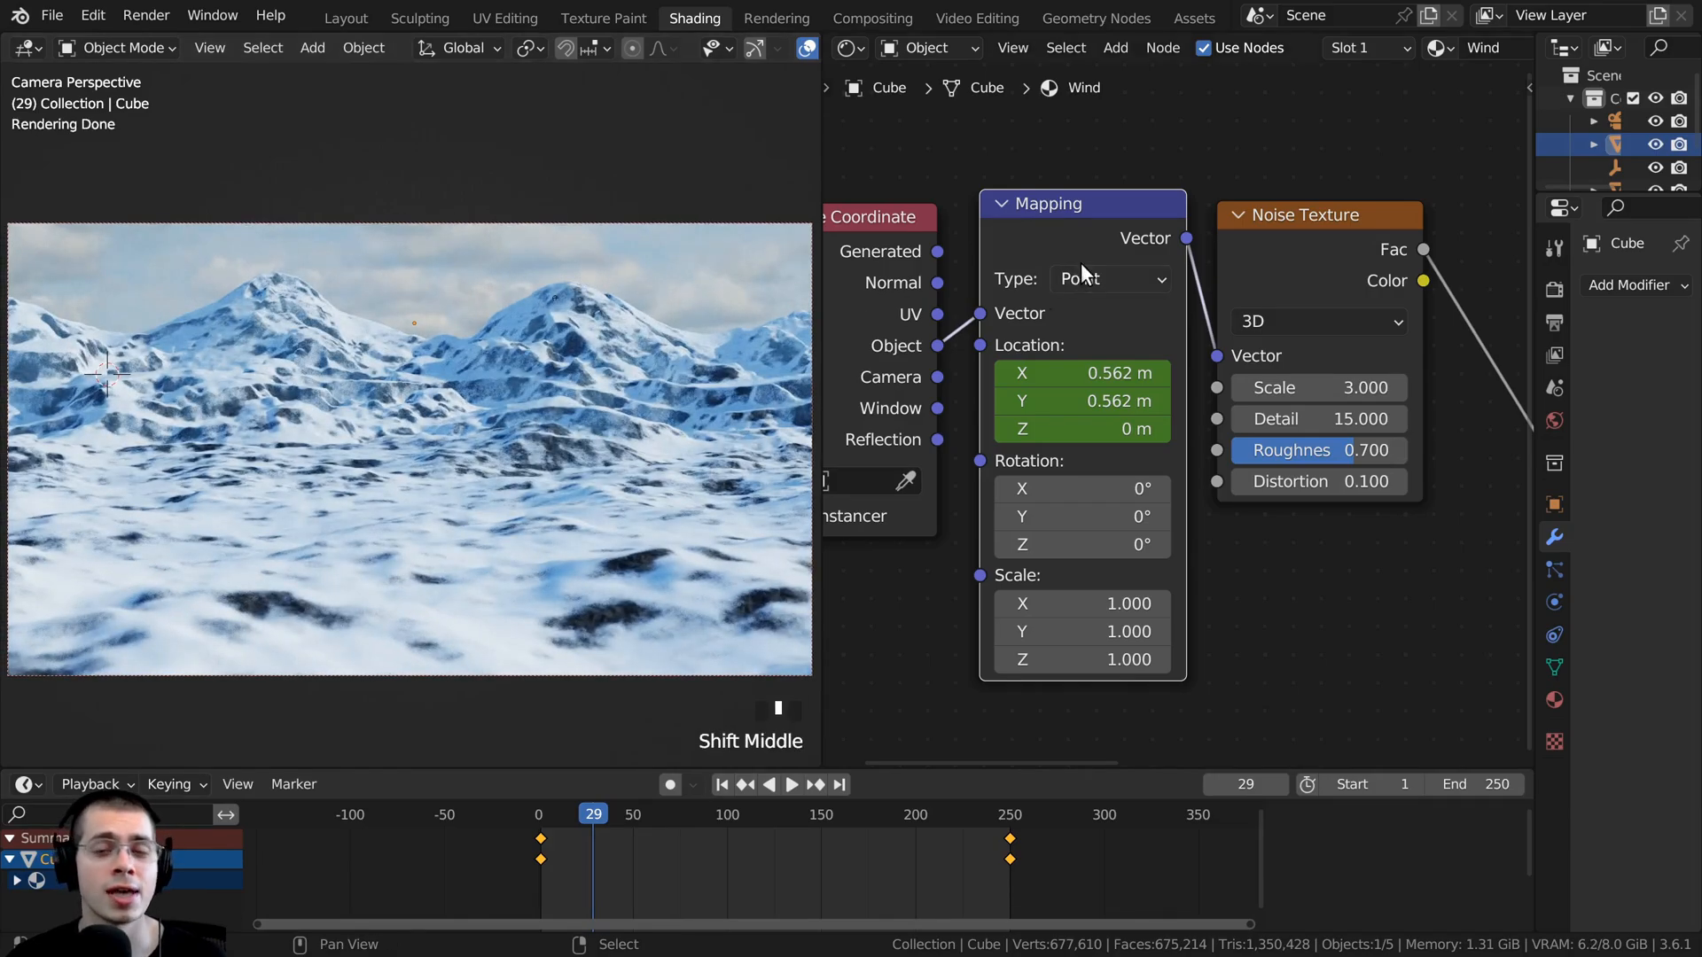
pyautogui.scroll(-1, 1081, 262)
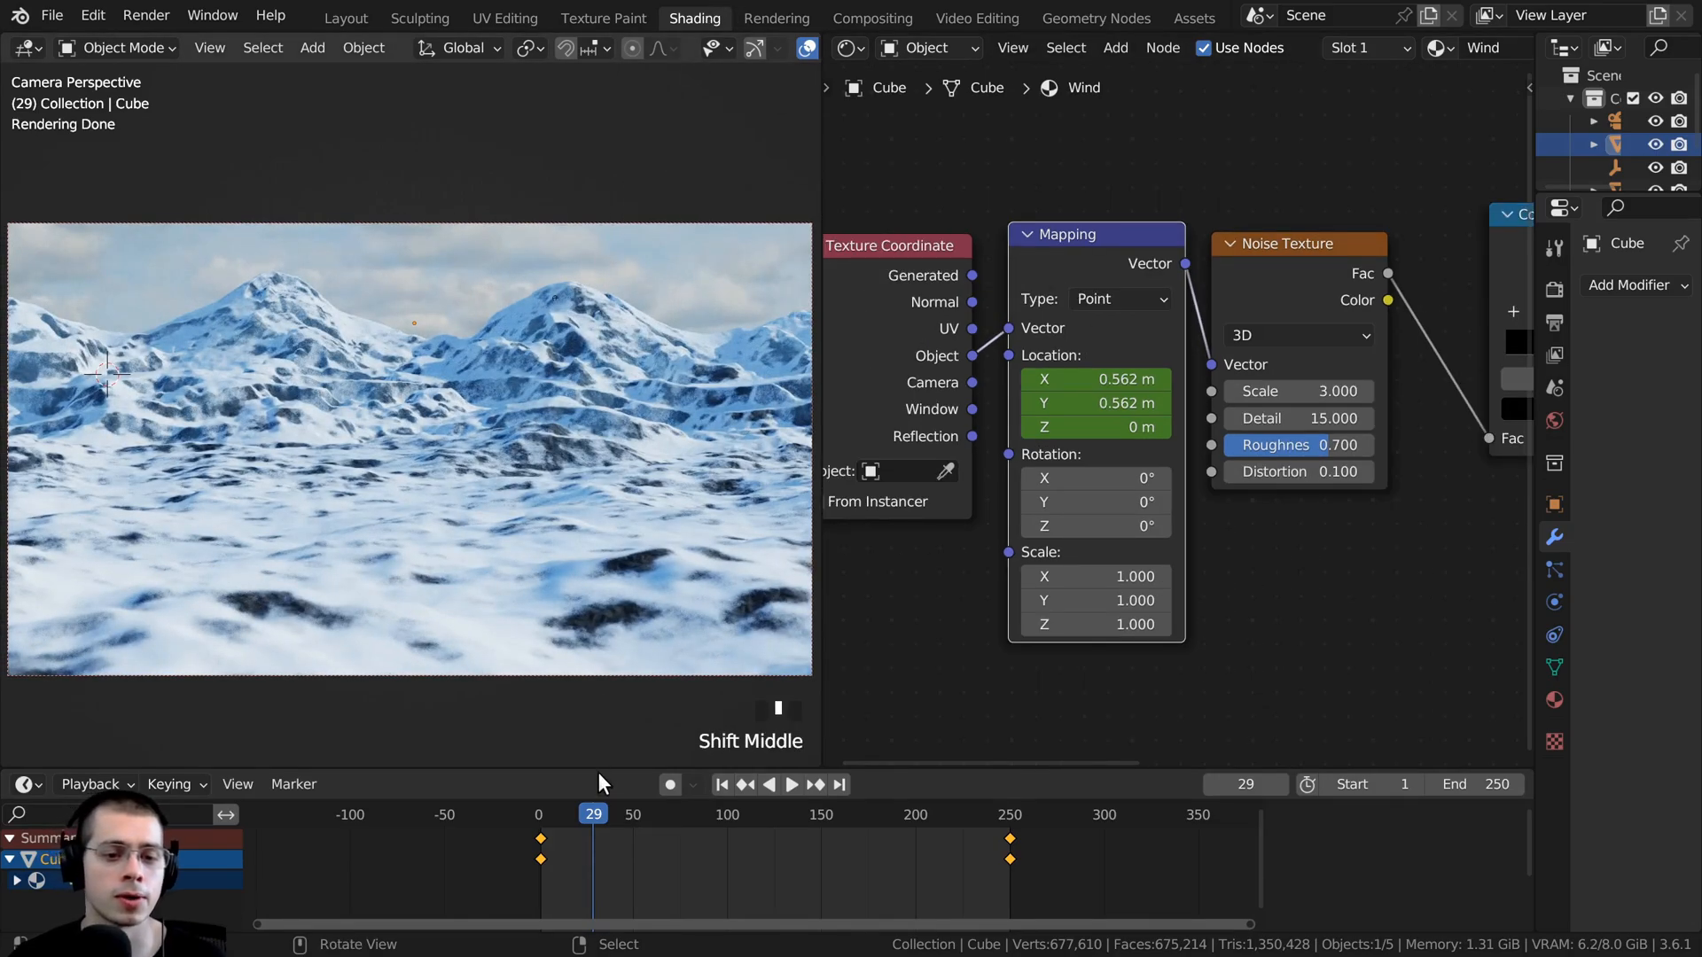
pyautogui.click(646, 820)
pyautogui.scroll(-2, 621, 178)
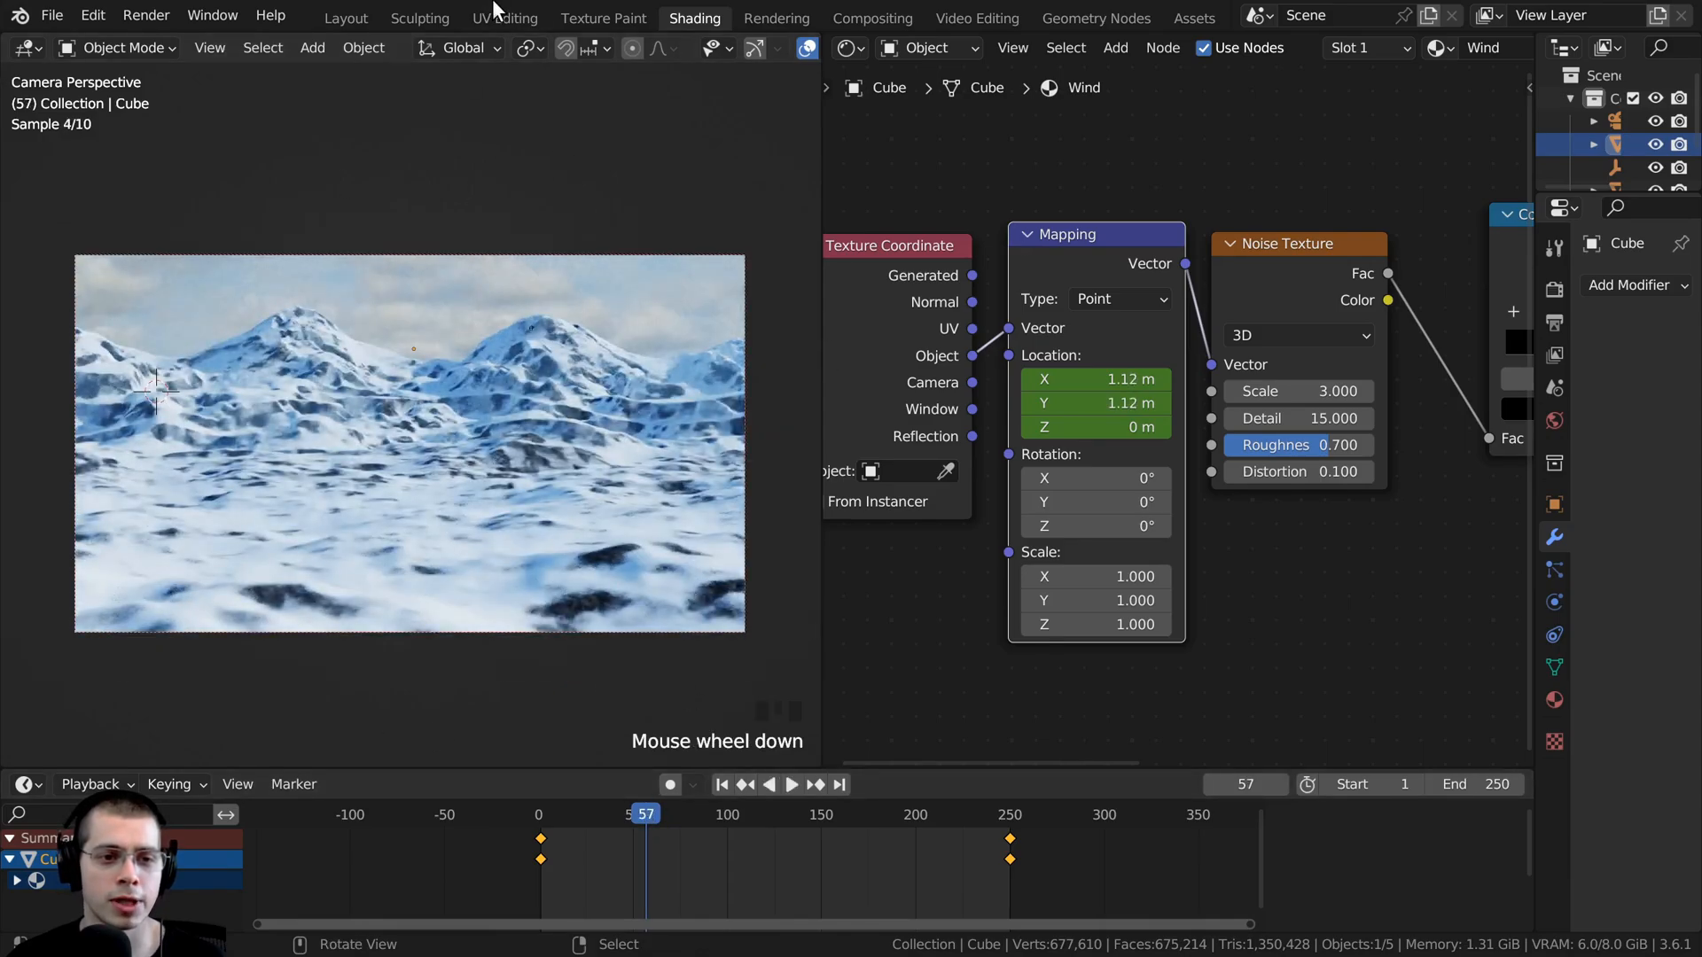
pyautogui.click(434, 568)
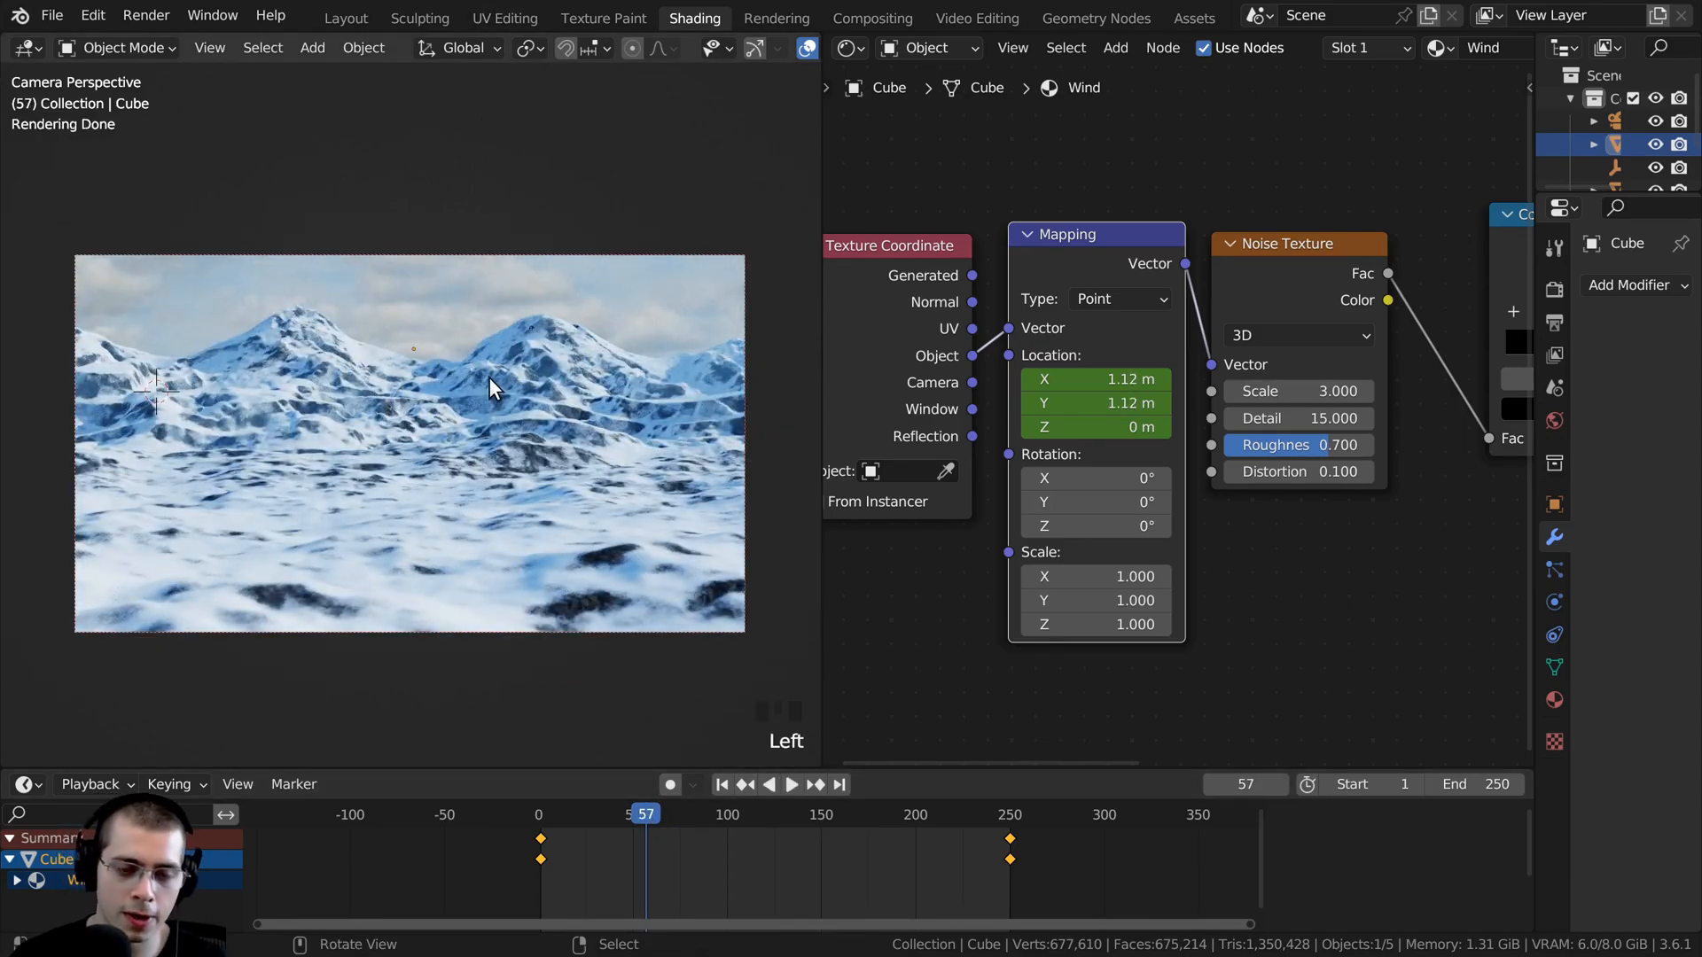
pyautogui.scroll(2, 492, 388)
# - Widen the properties area and review the Cycles render settings, including the Max Bounces under Light Paths
pyautogui.moveTo(1533, 259); pyautogui.dragTo(1288, 263)
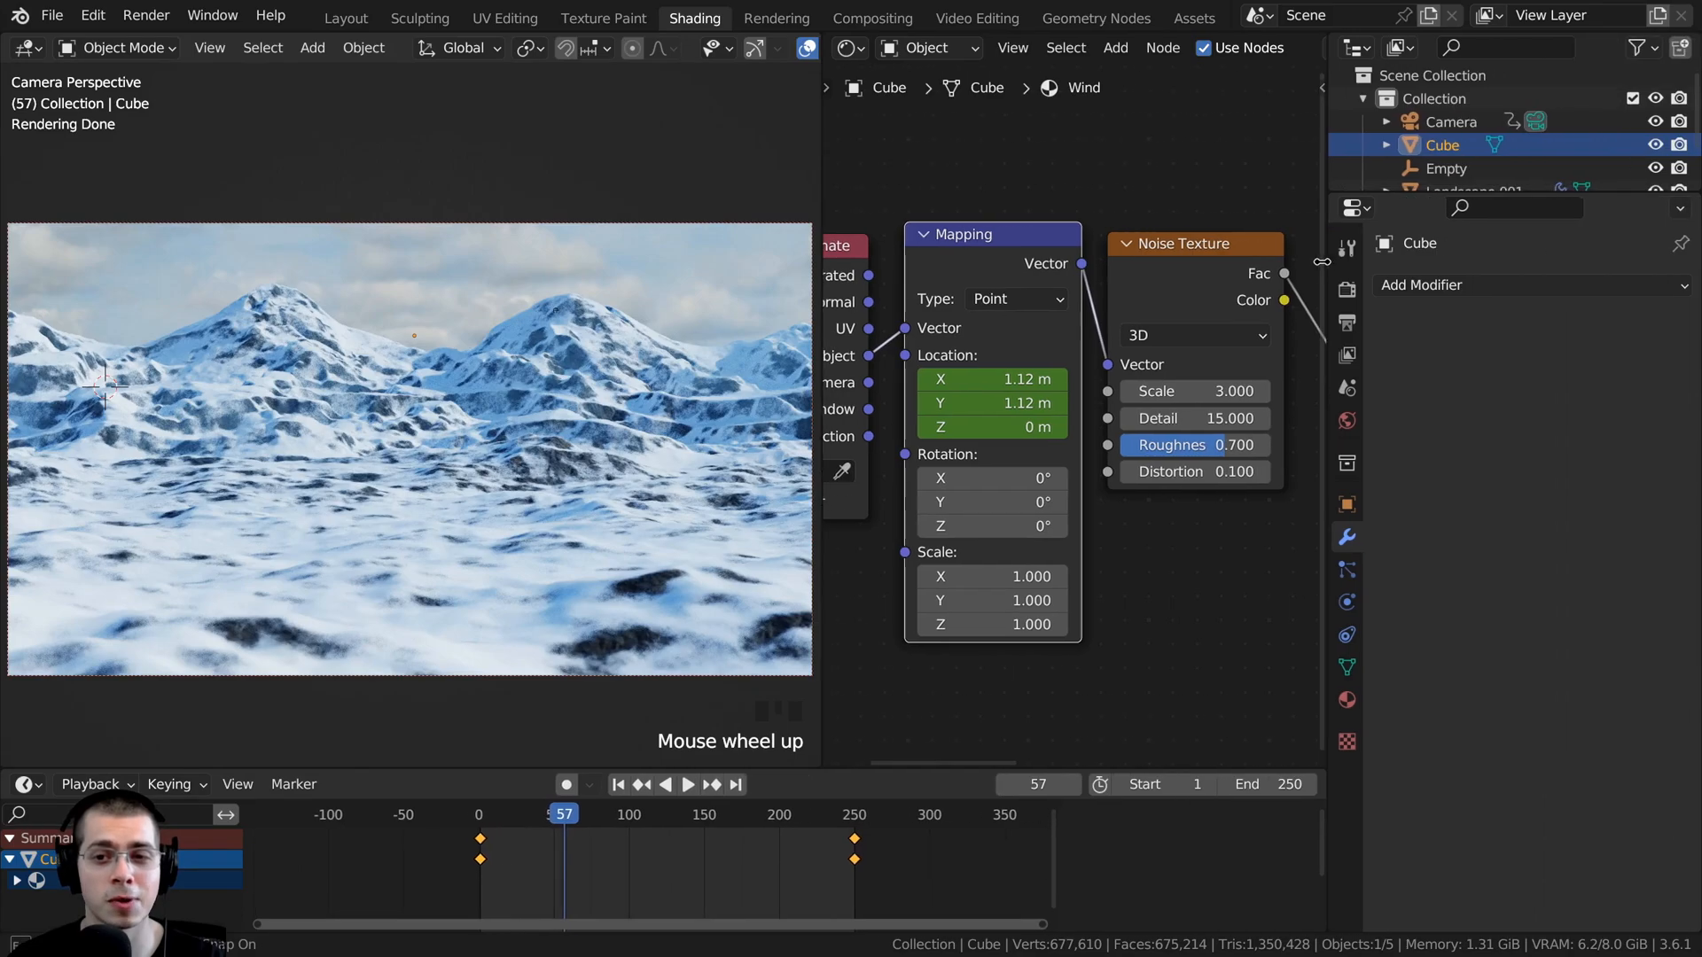
pyautogui.click(1308, 290)
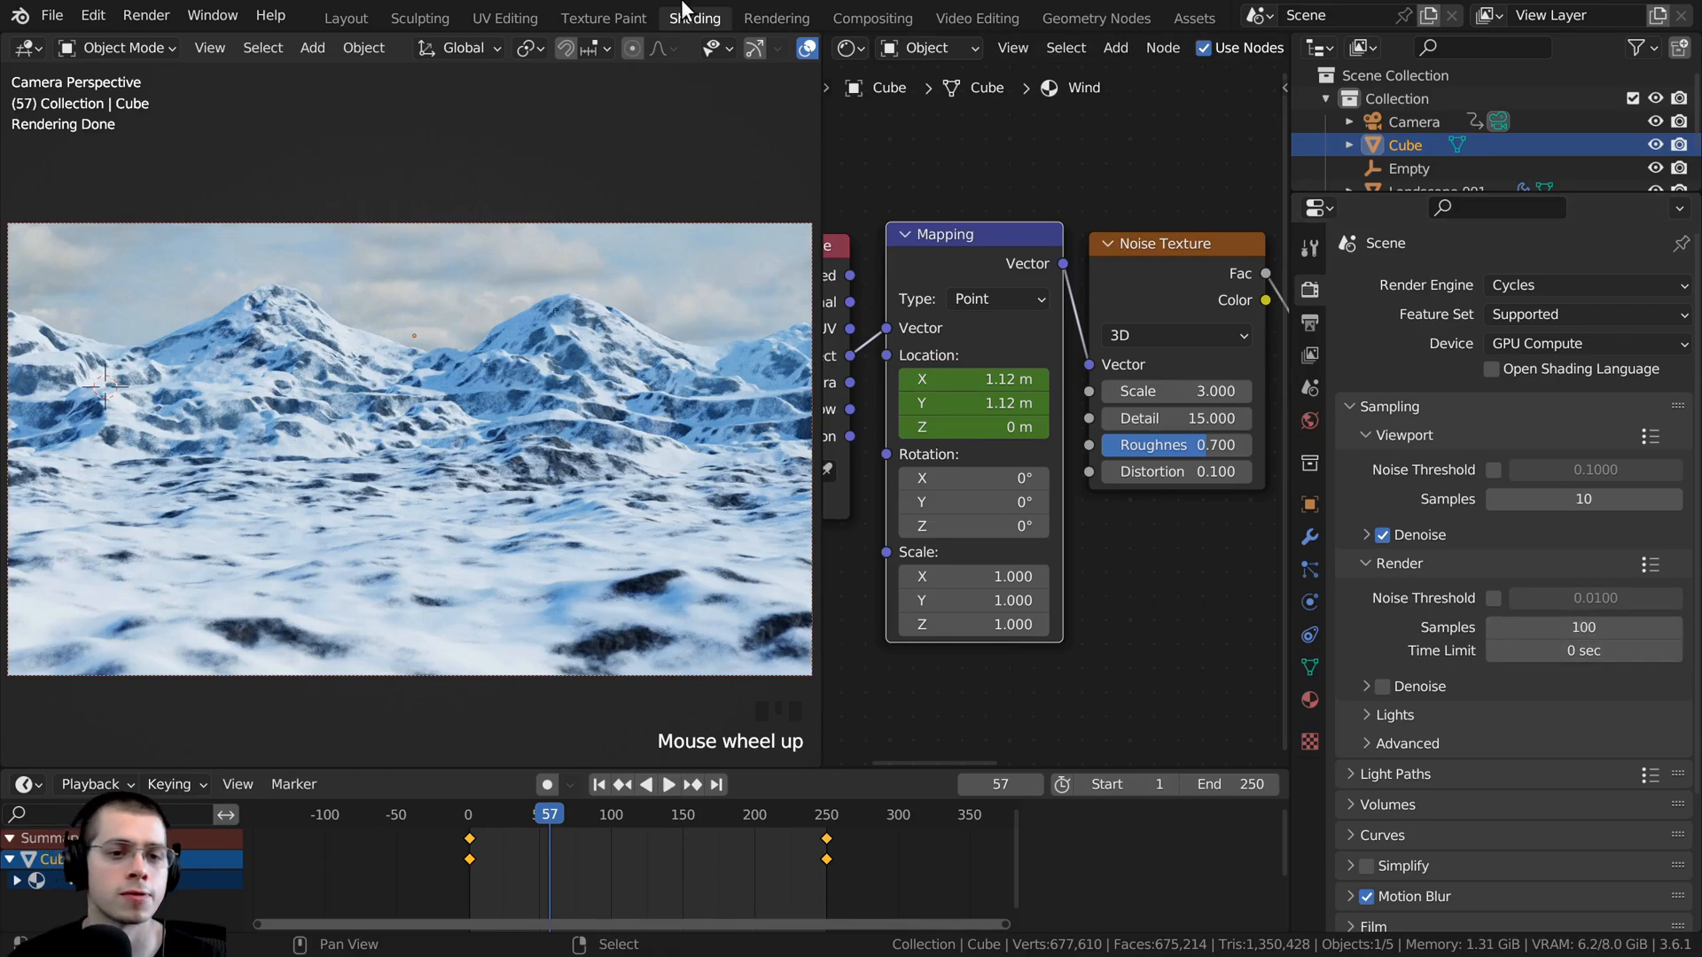
pyautogui.scroll(4, 390, 258)
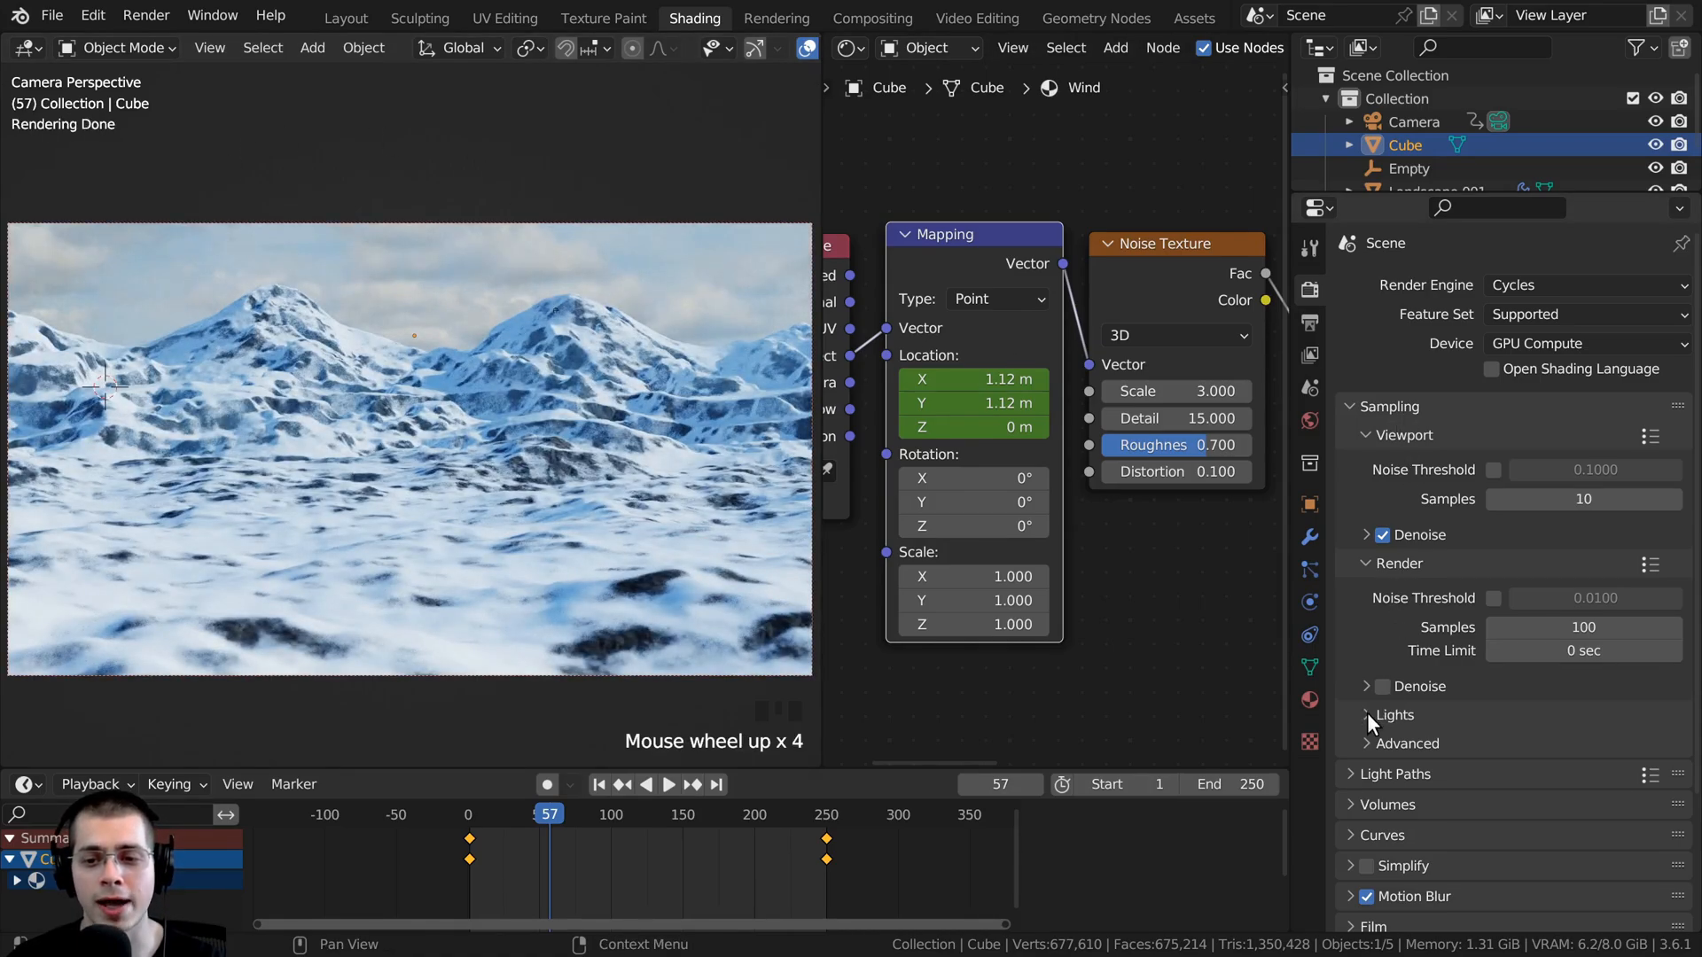
pyautogui.scroll(-4, 1356, 747)
pyautogui.click(1358, 617)
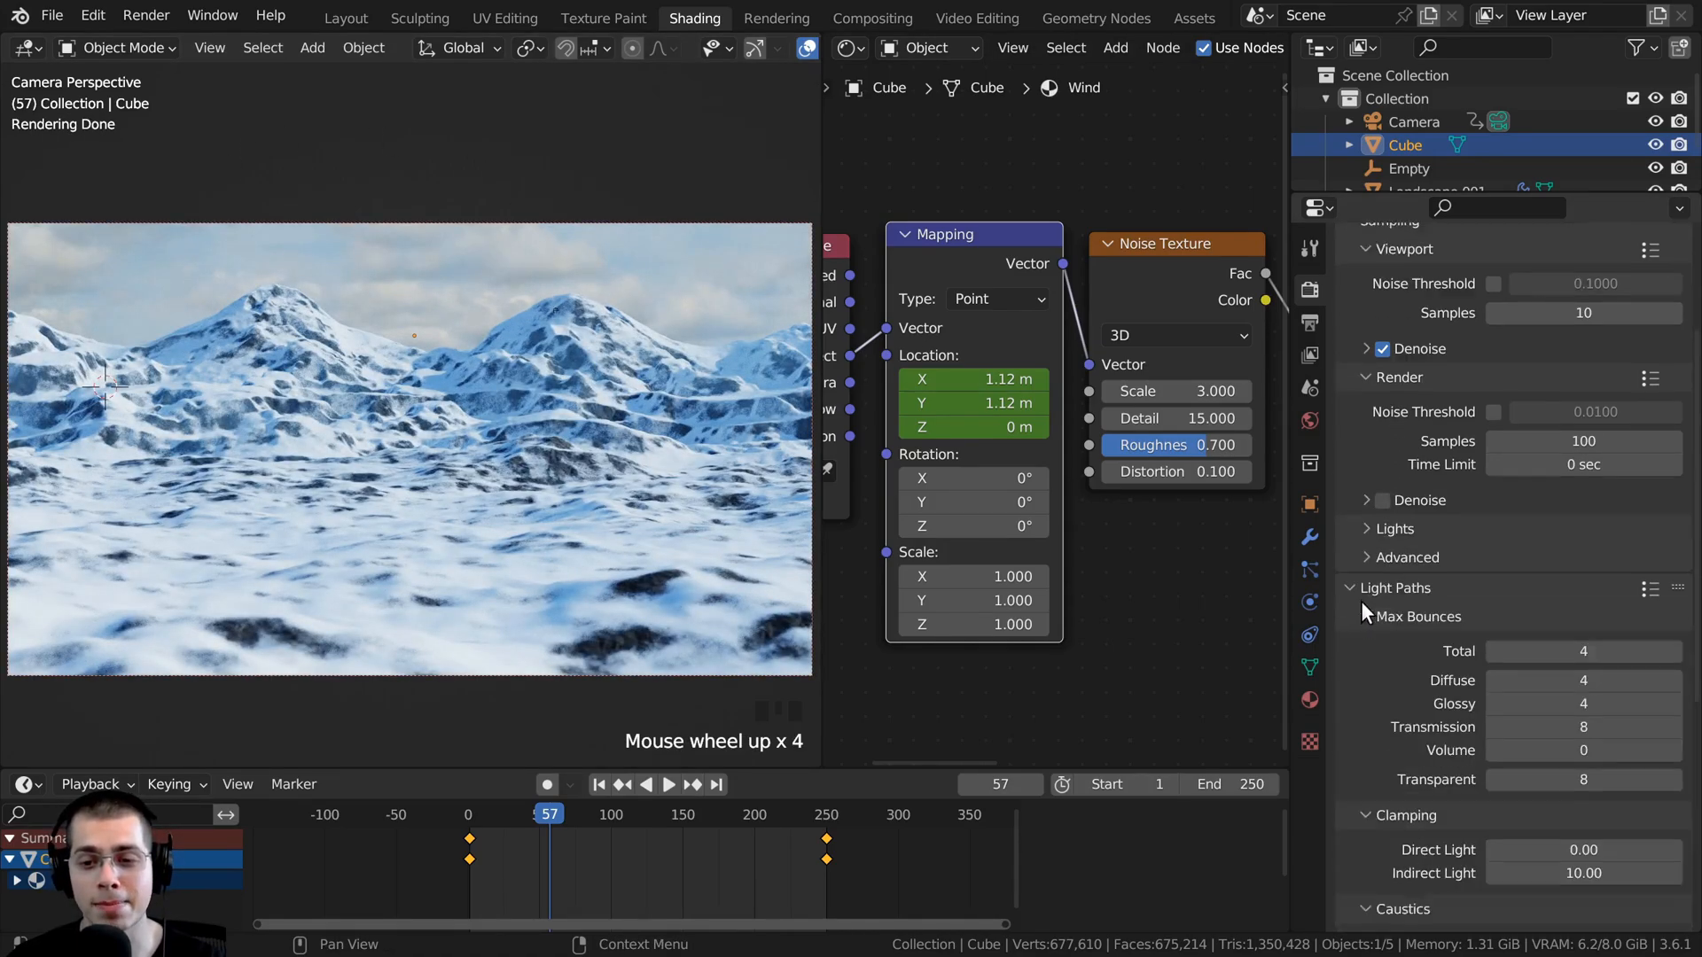
pyautogui.scroll(-3, 1539, 513)
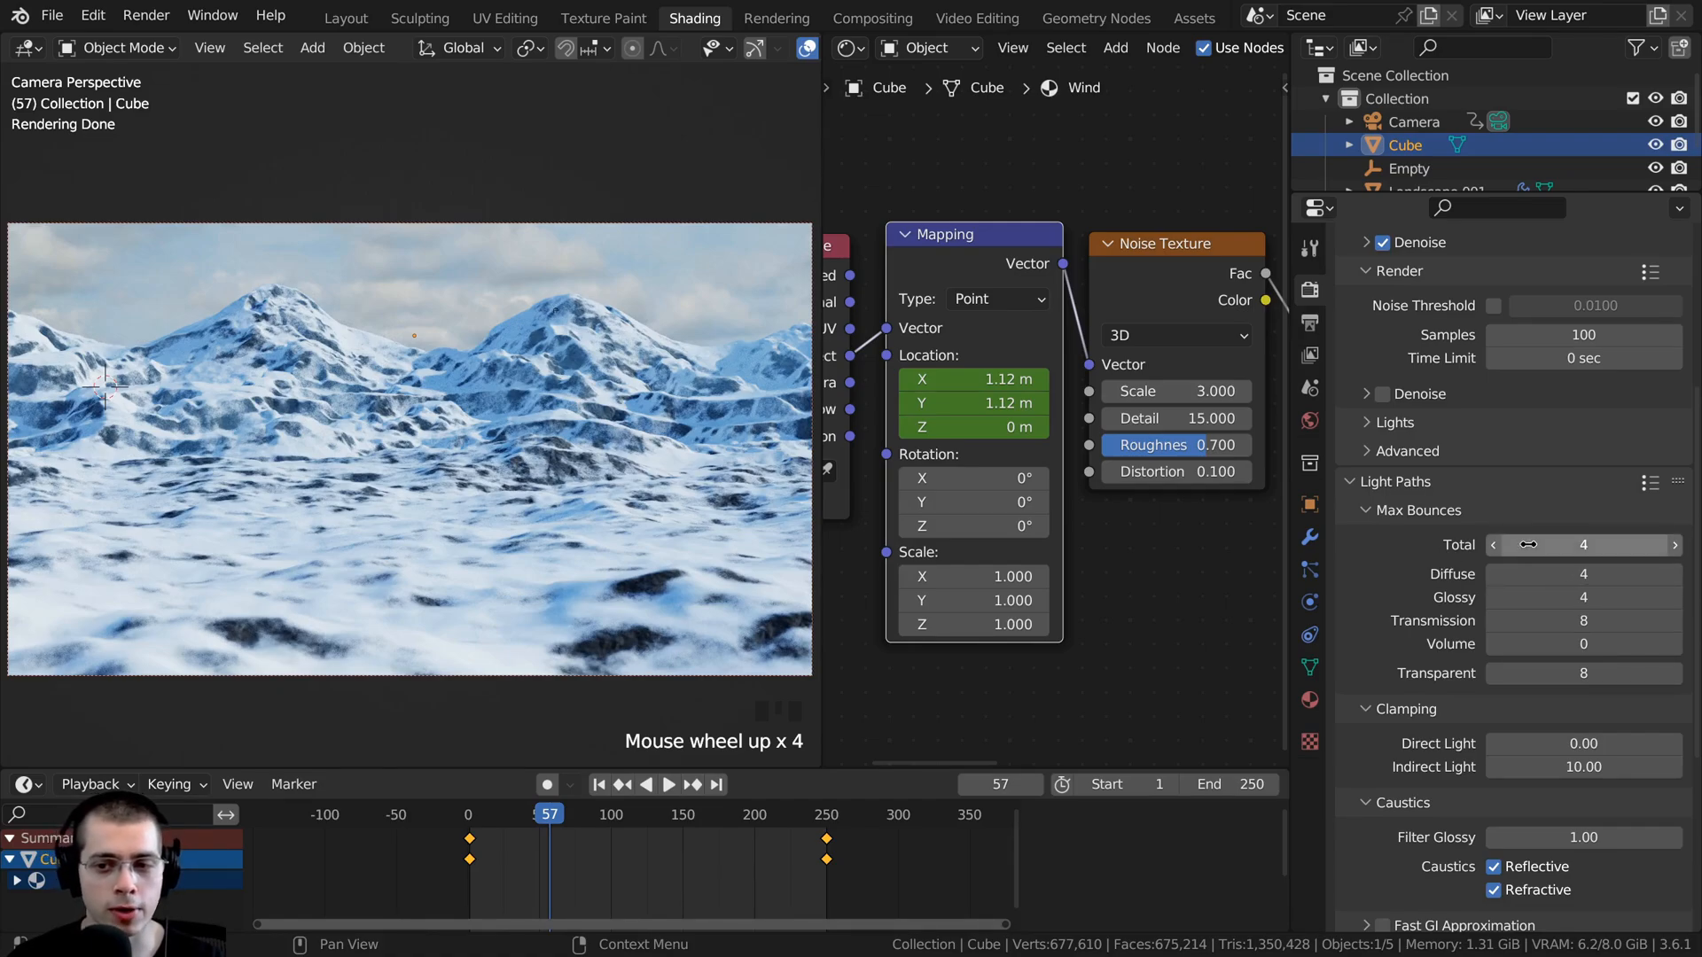
pyautogui.click(1558, 544)
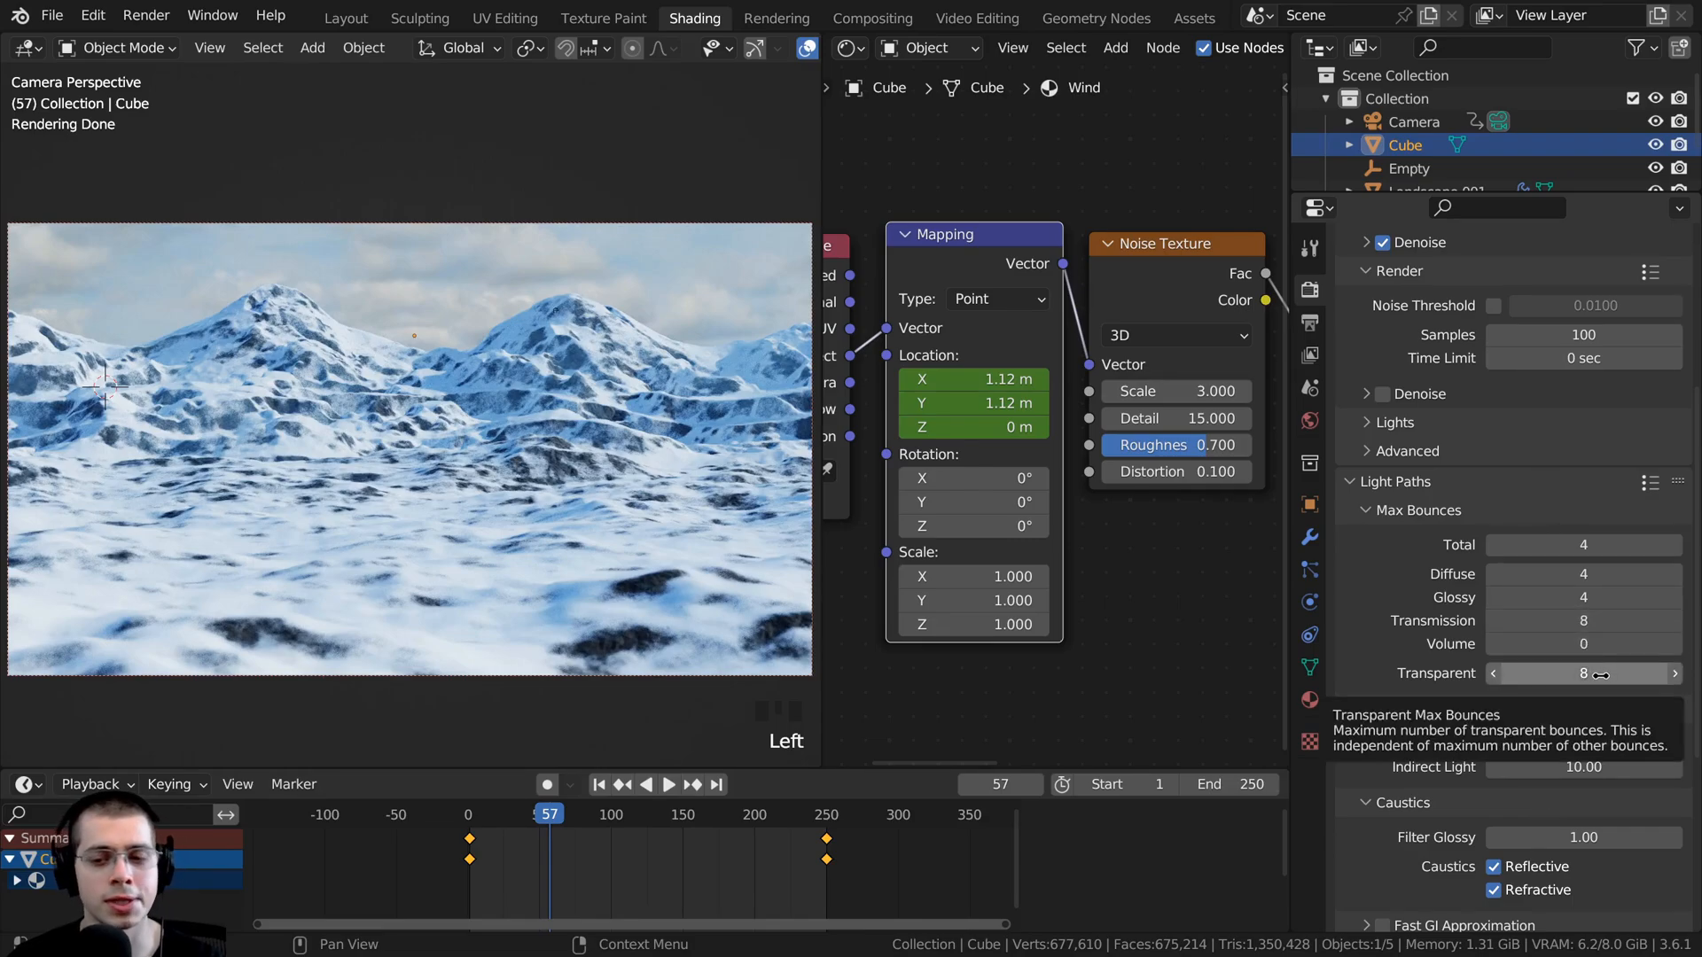
# - Set the light path Max Bounces to Total 1, Diffuse 1, Glossy 1, Transmission 0 and Transparent 1
pyautogui.moveTo(1578, 676); pyautogui.dragTo(1498, 675)
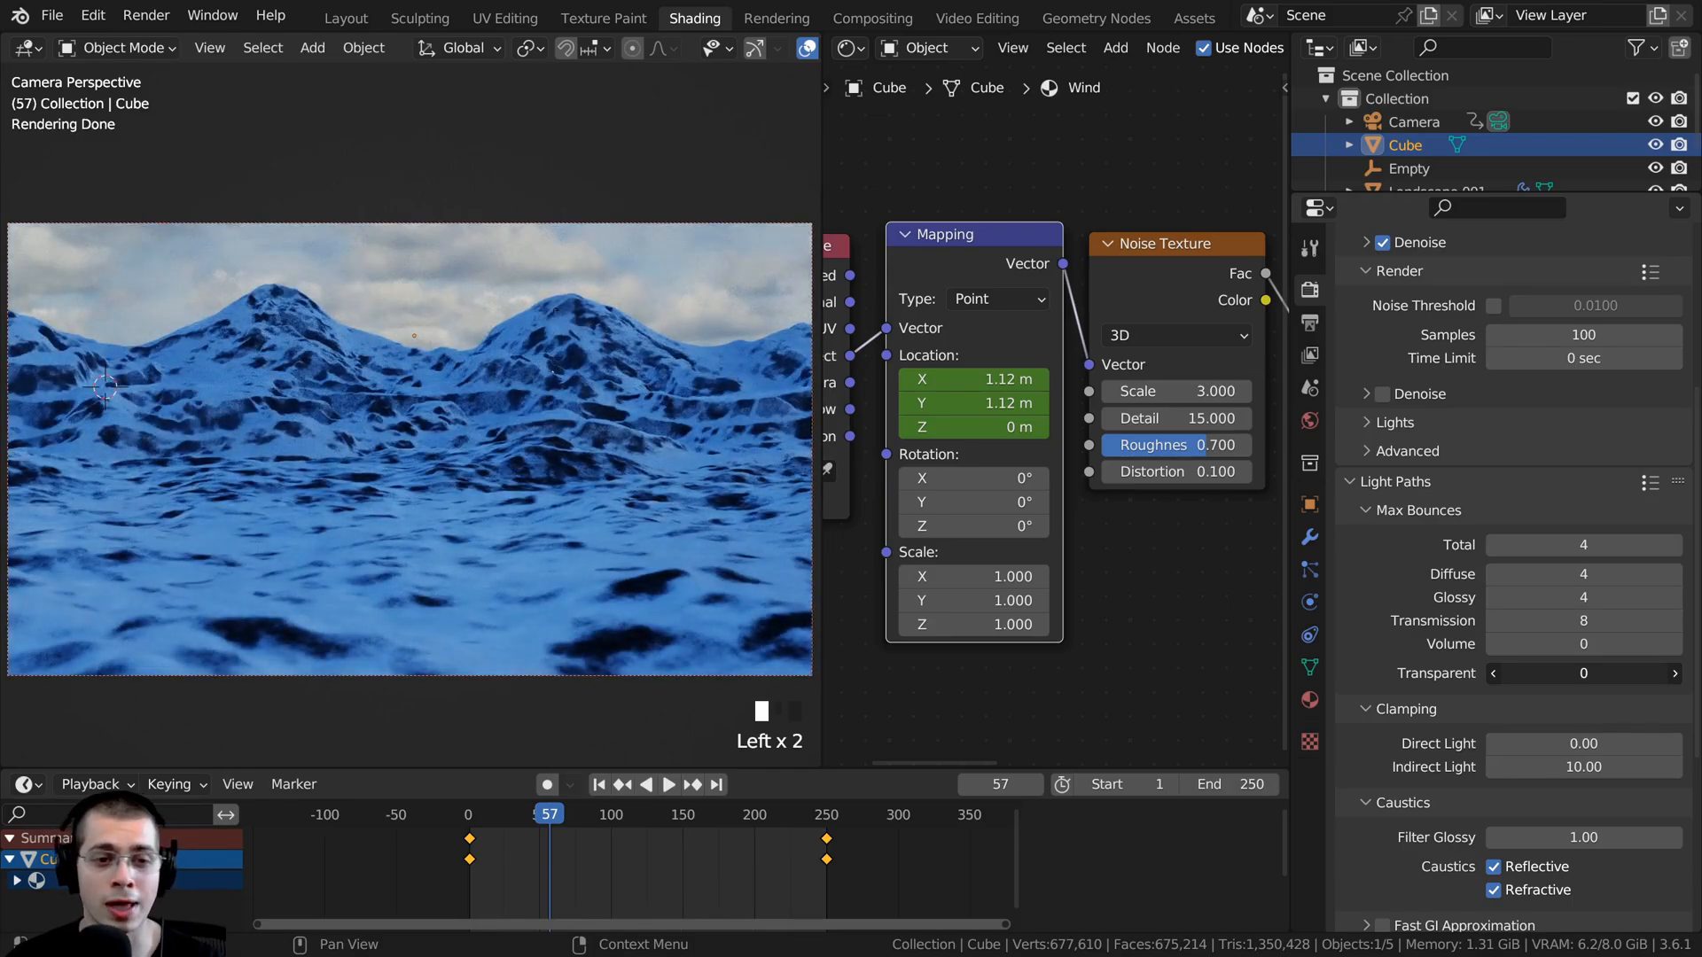
pyautogui.rightClick(1576, 675)
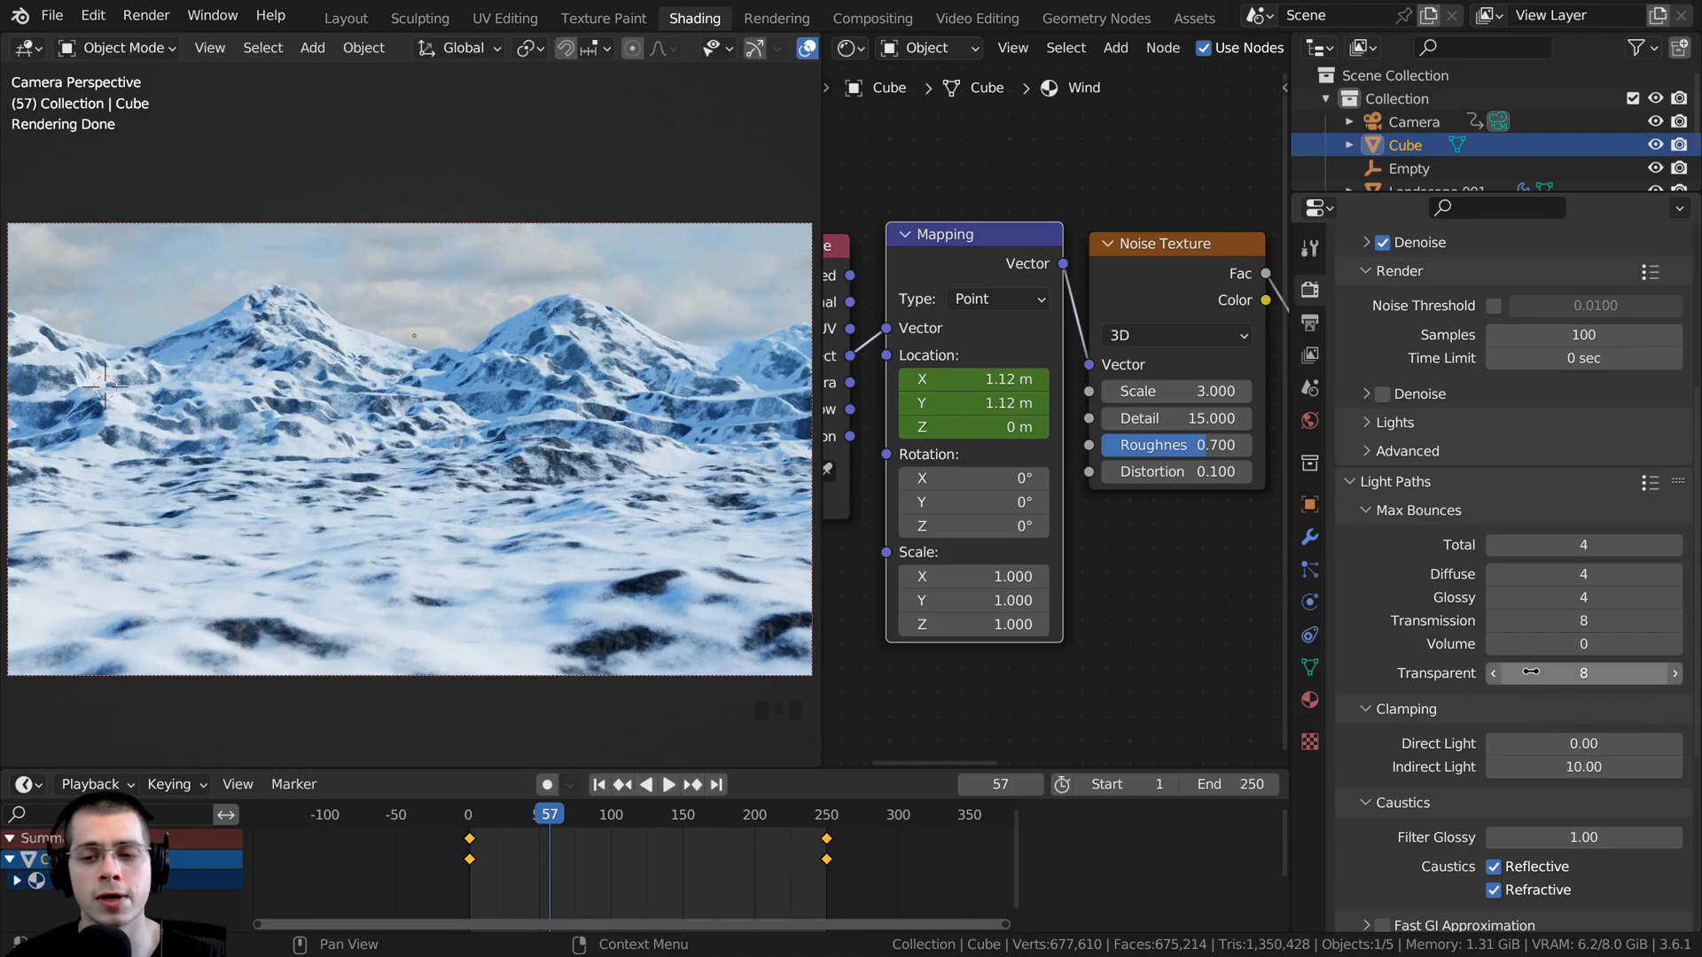
pyautogui.moveTo(1531, 672); pyautogui.dragTo(1498, 672)
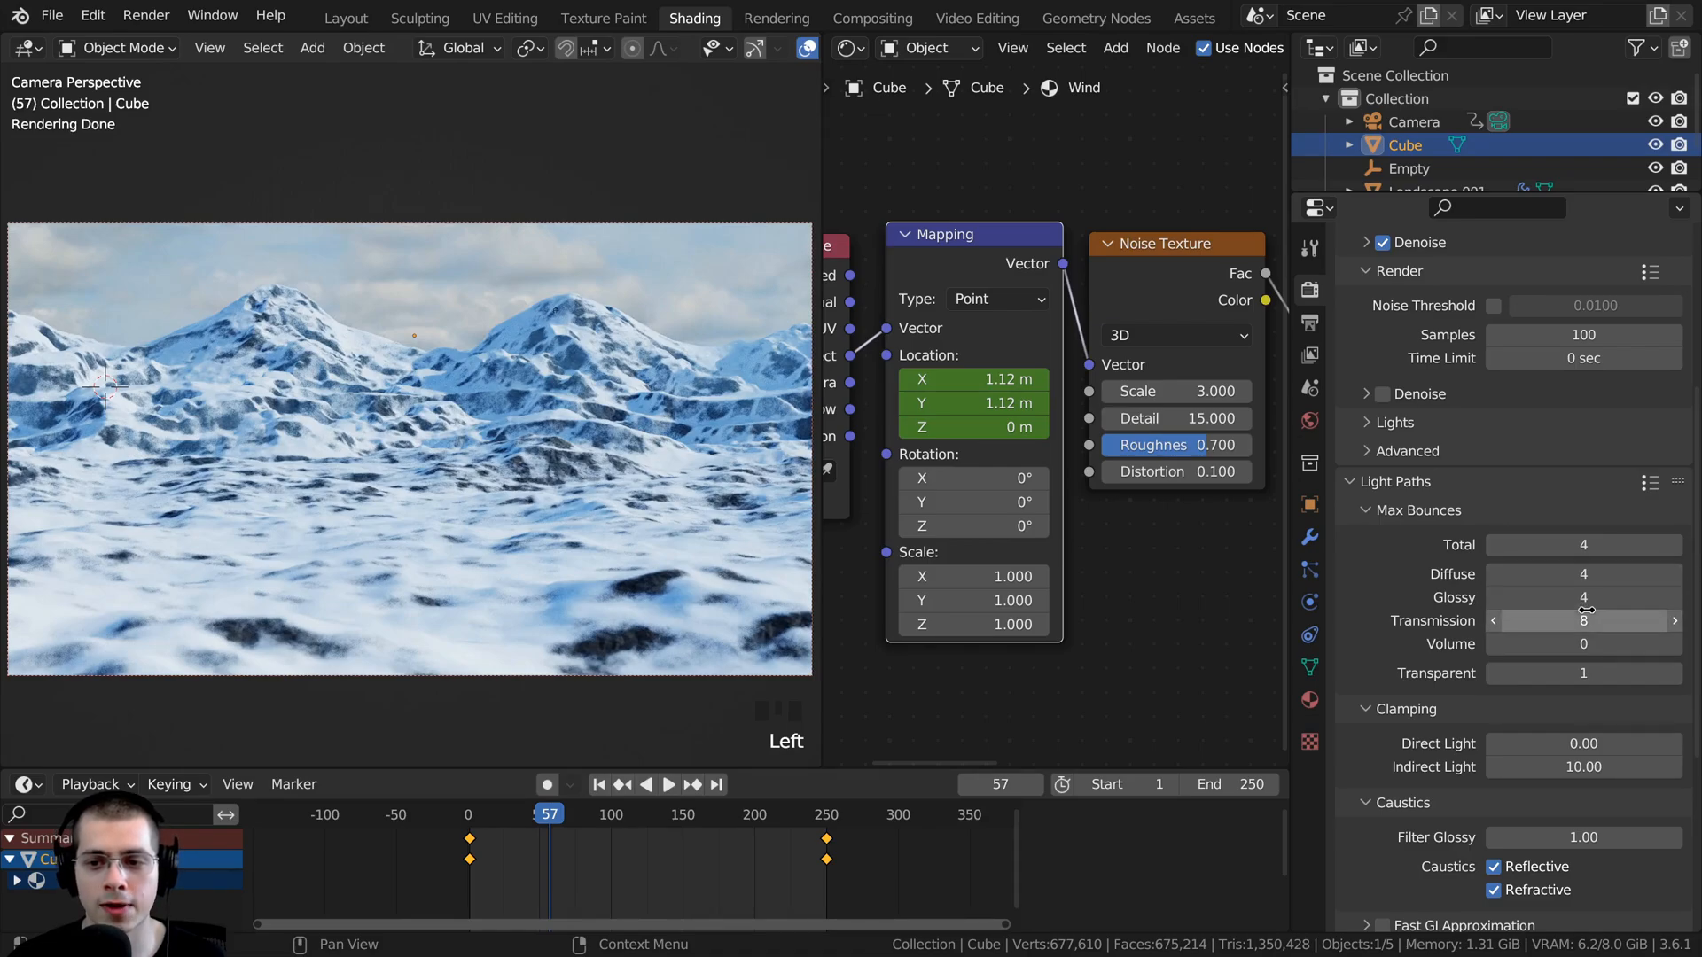
pyautogui.moveTo(1583, 544); pyautogui.dragTo(1524, 598)
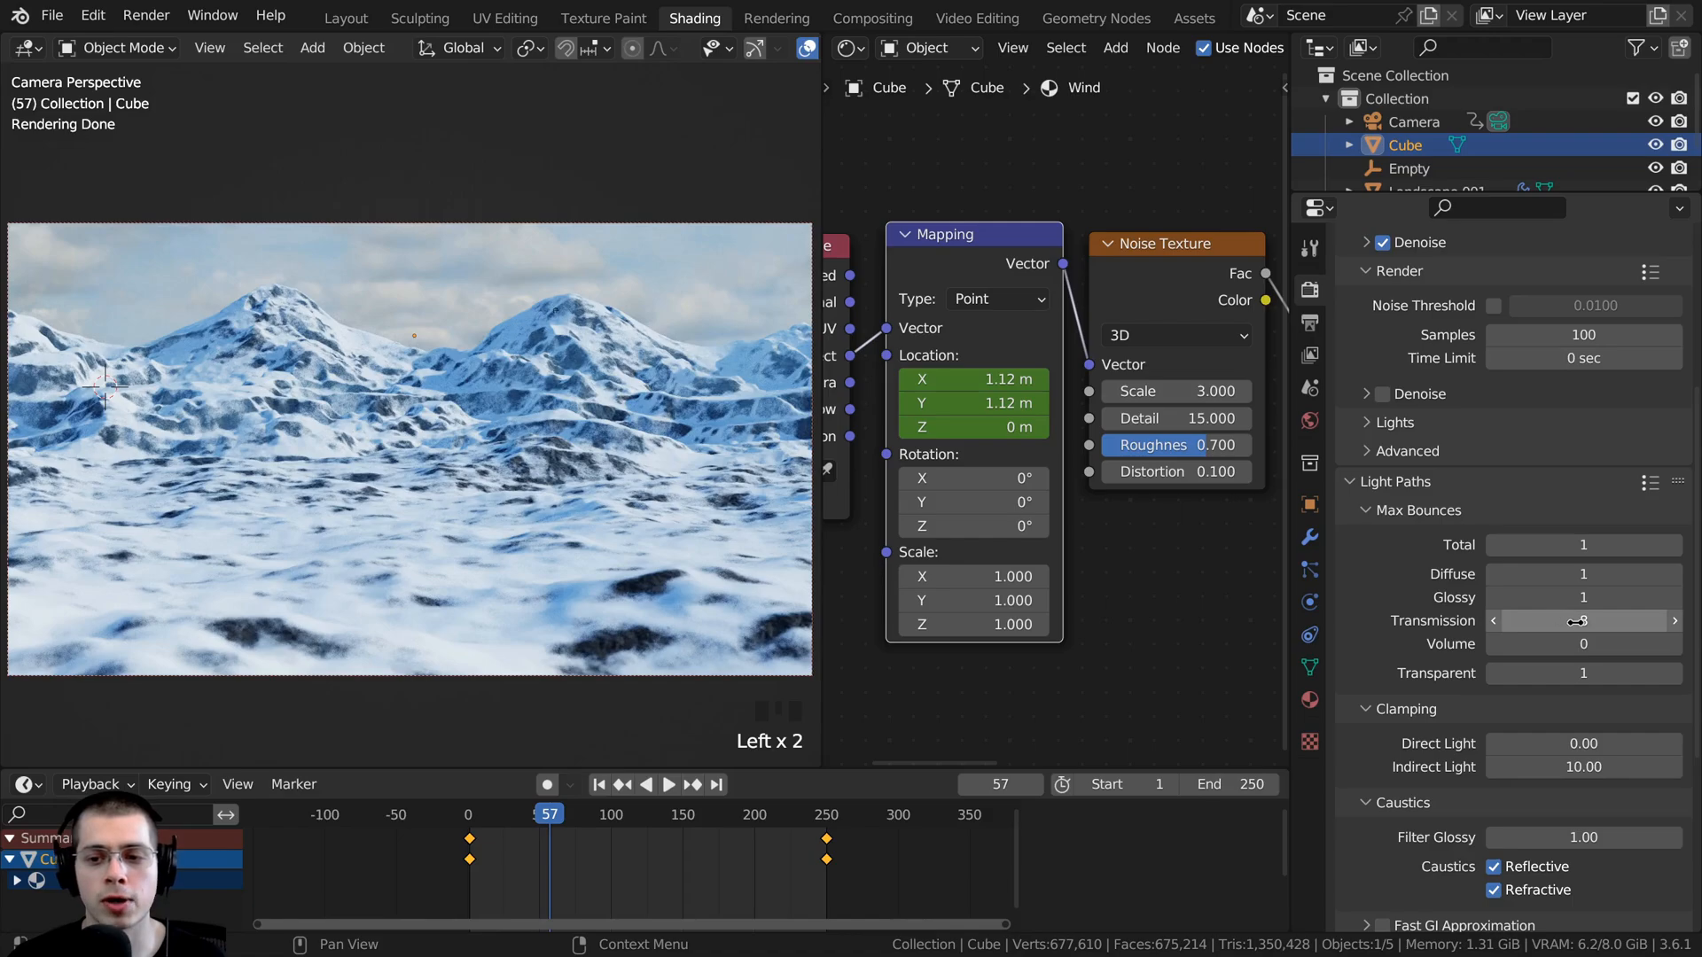
pyautogui.moveTo(1576, 624); pyautogui.dragTo(1471, 624)
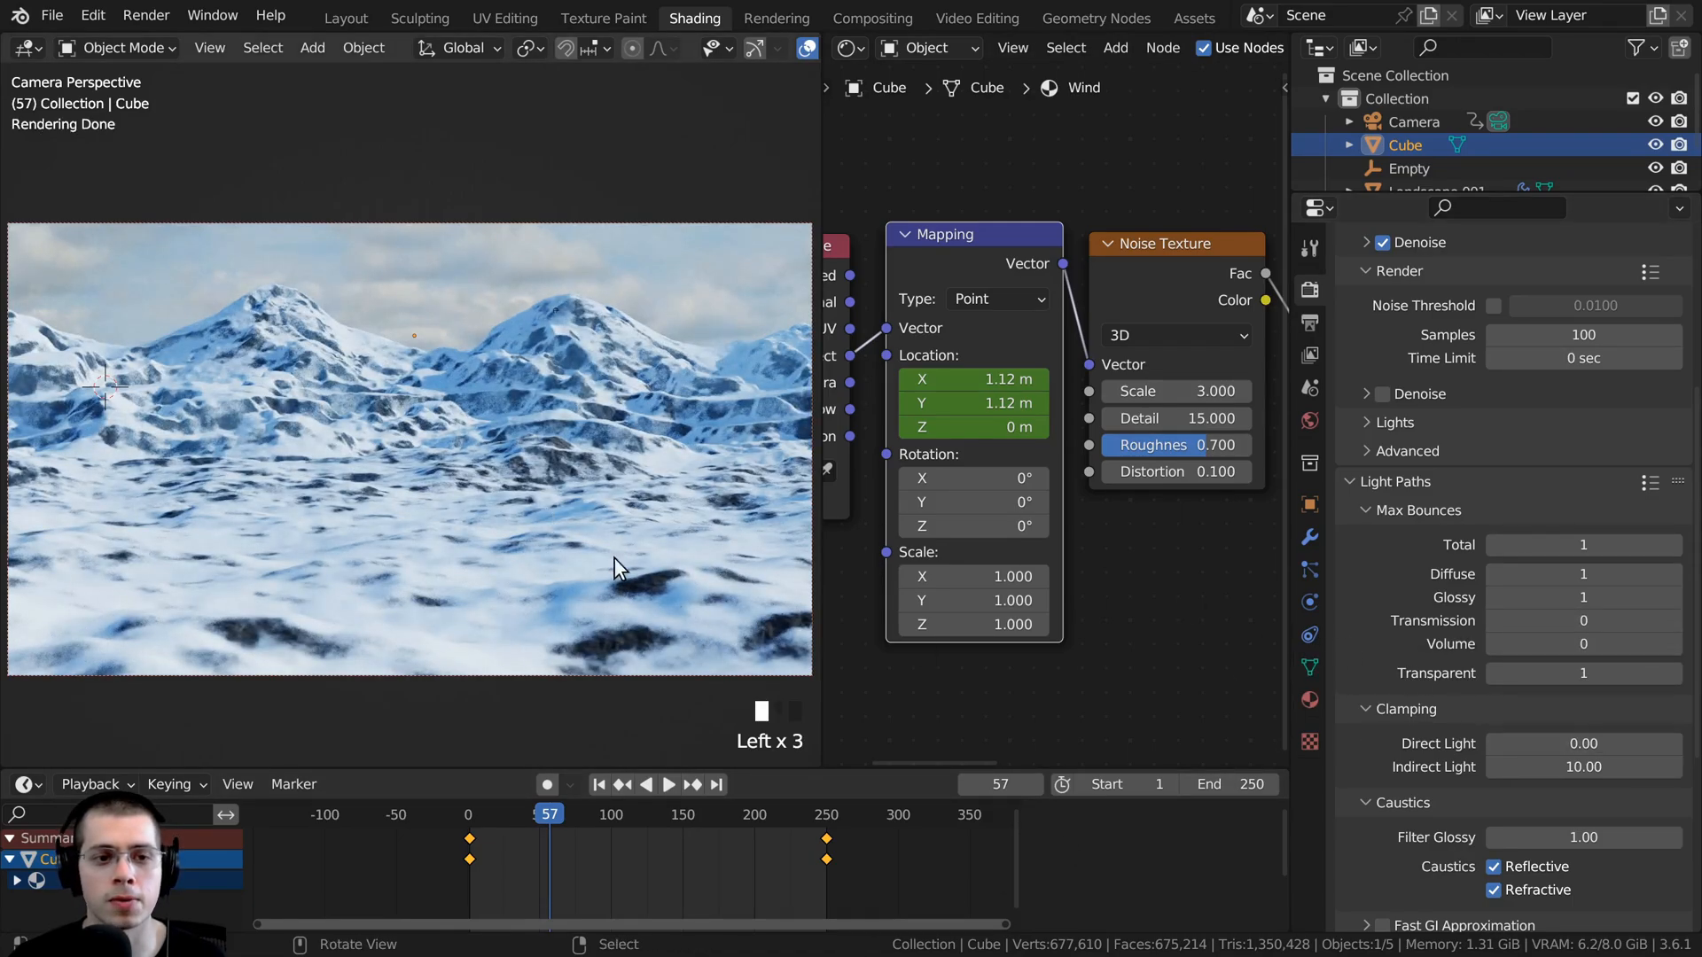
# - Disable Reflective and Refractive caustics in the render settings and save the file
pyautogui.scroll(-5, 1495, 709)
pyautogui.moveTo(1494, 706); pyautogui.dragTo(1492, 727)
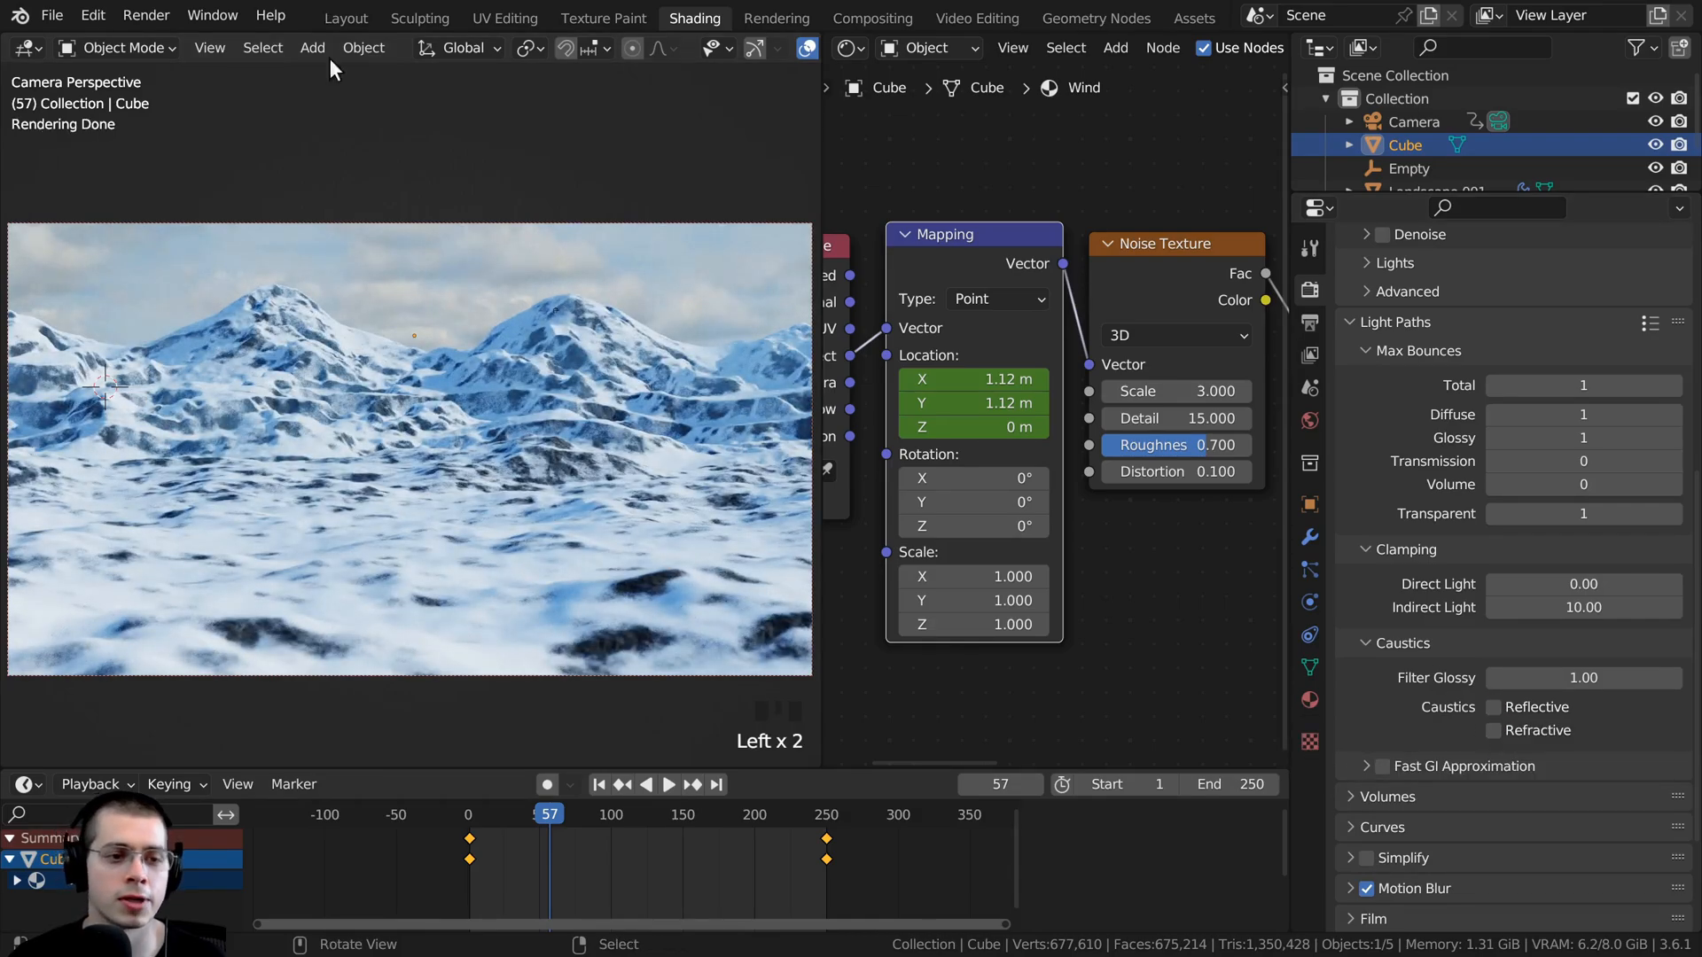
pyautogui.scroll(-1, 424, 396)
pyautogui.scroll(1, 452, 268)
pyautogui.hotkey('ctrl', 's')
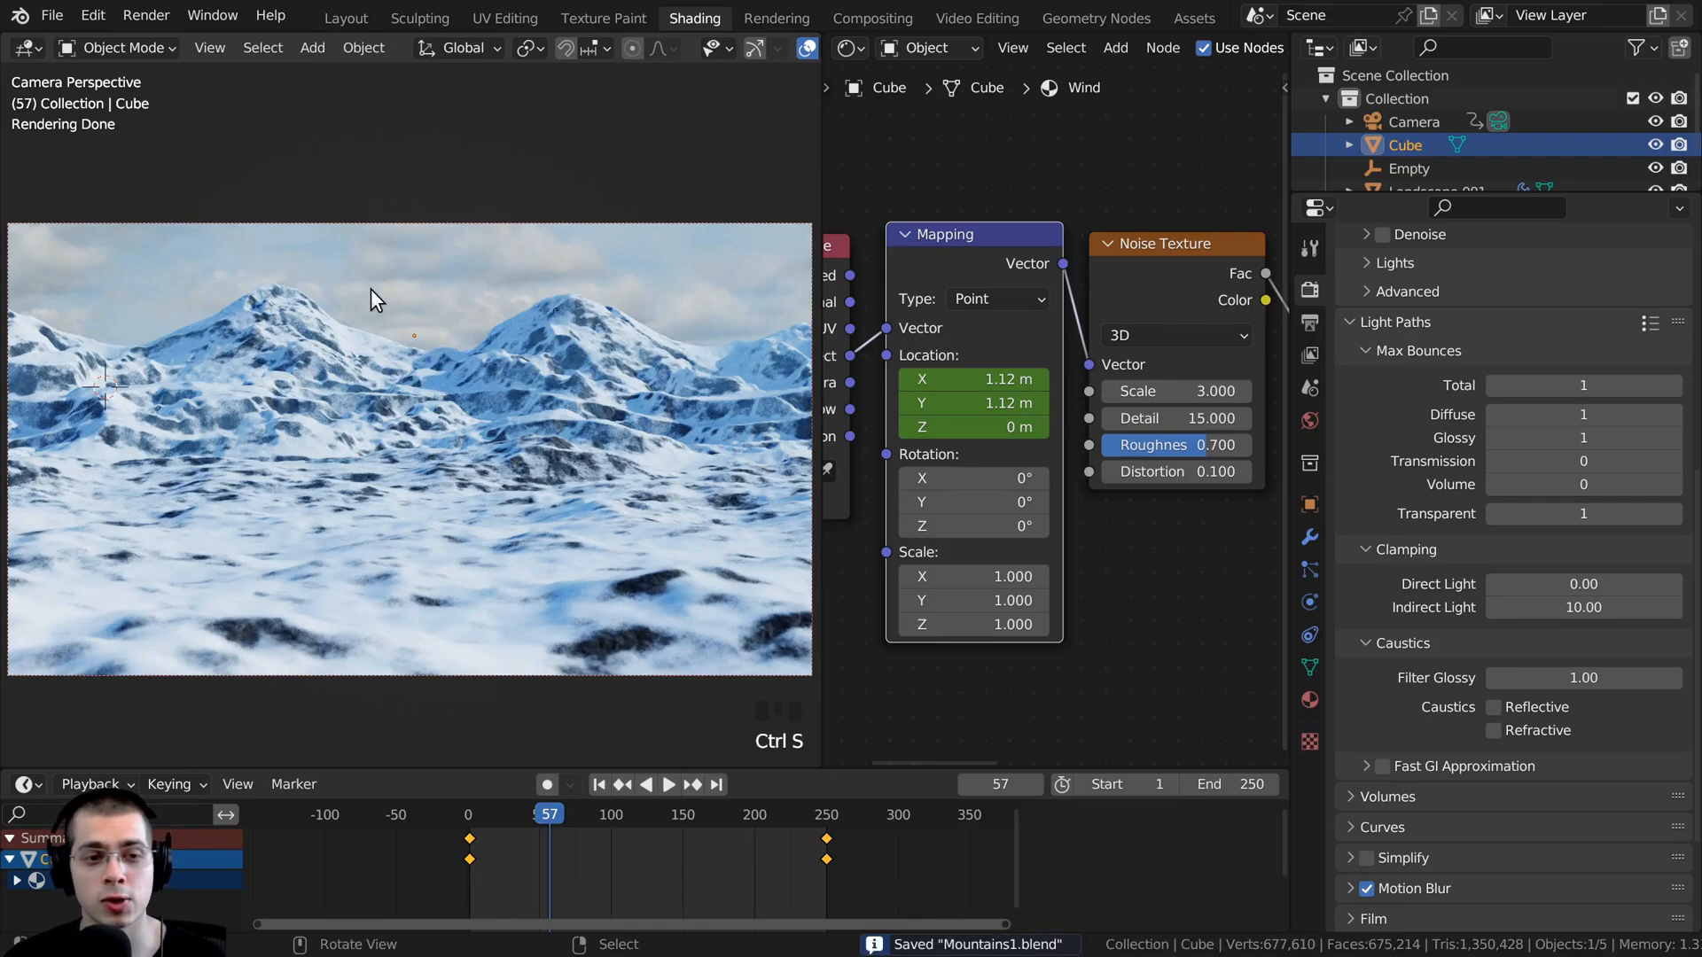
# - Render a still image of frame 57 and maximize the render result
pyautogui.click(157, 13)
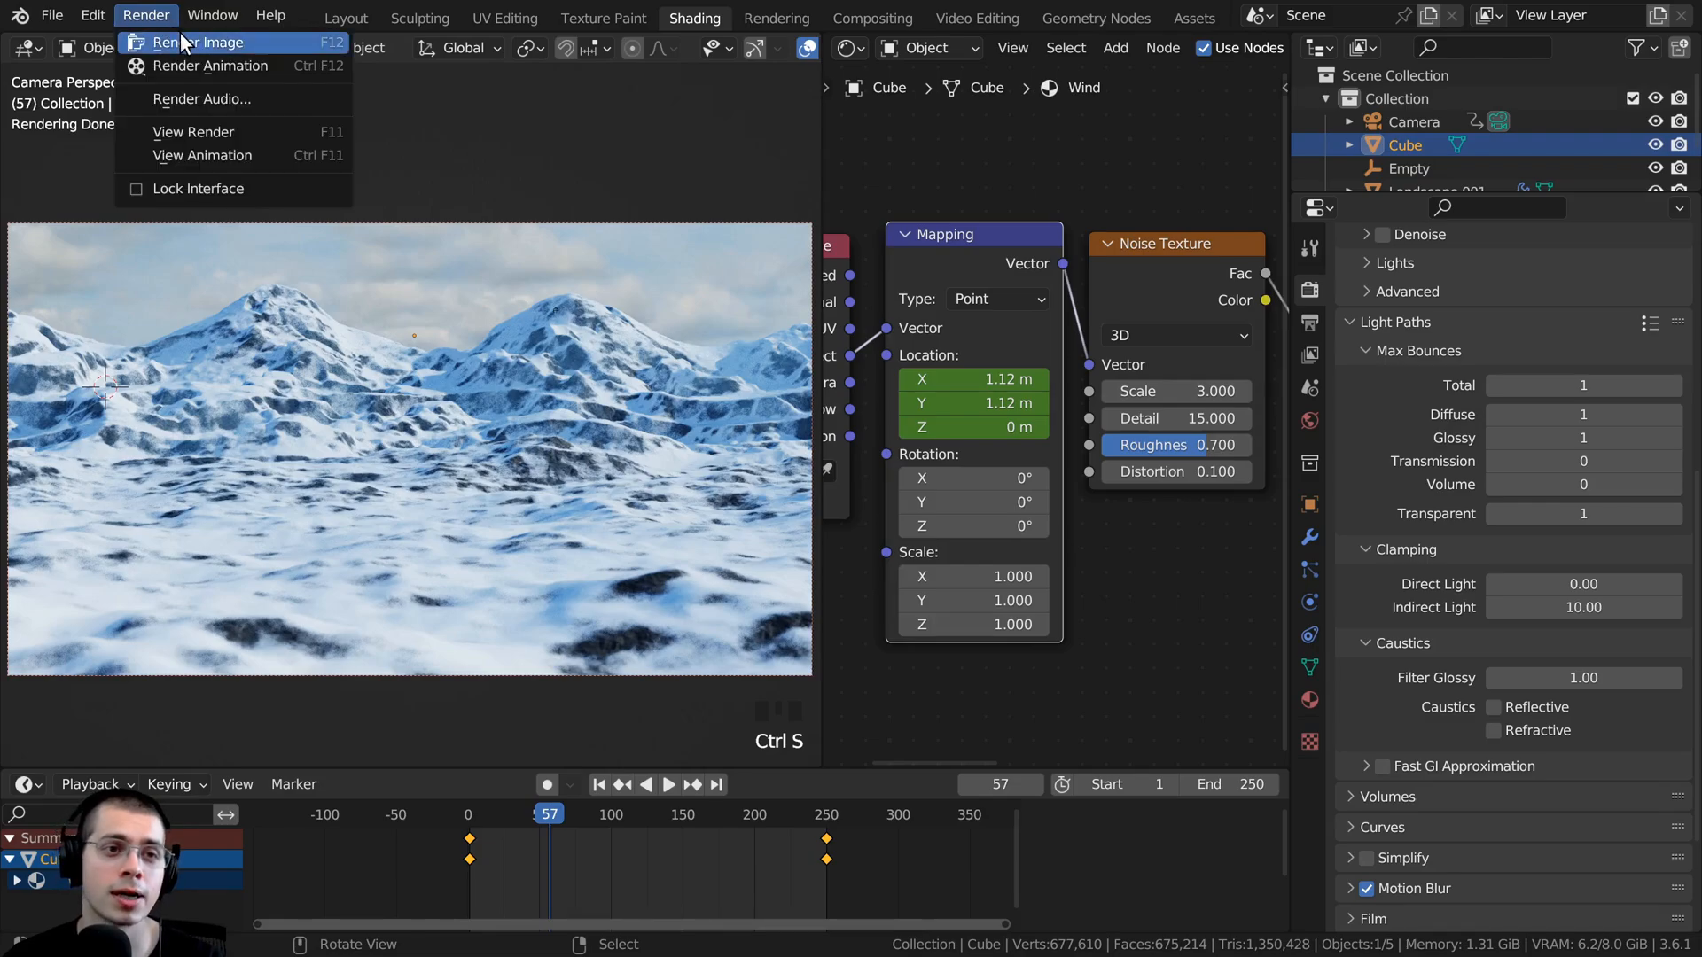
pyautogui.click(189, 41)
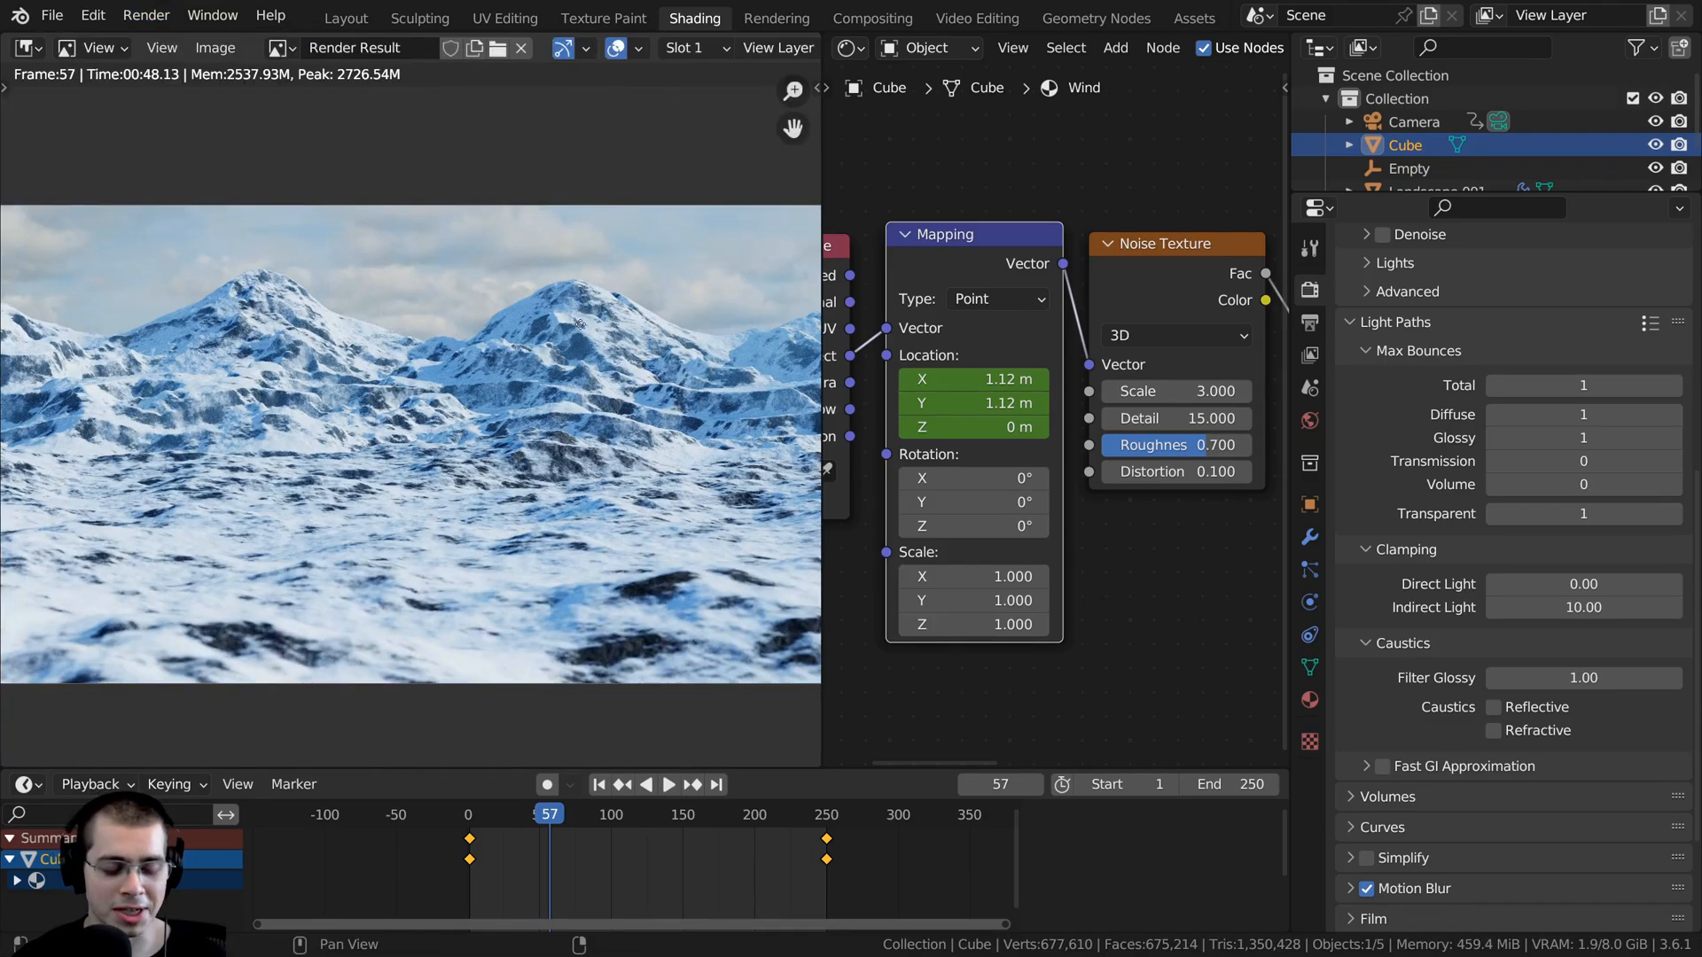
pyautogui.moveTo(569, 313); pyautogui.dragTo(574, 332, button='middle')
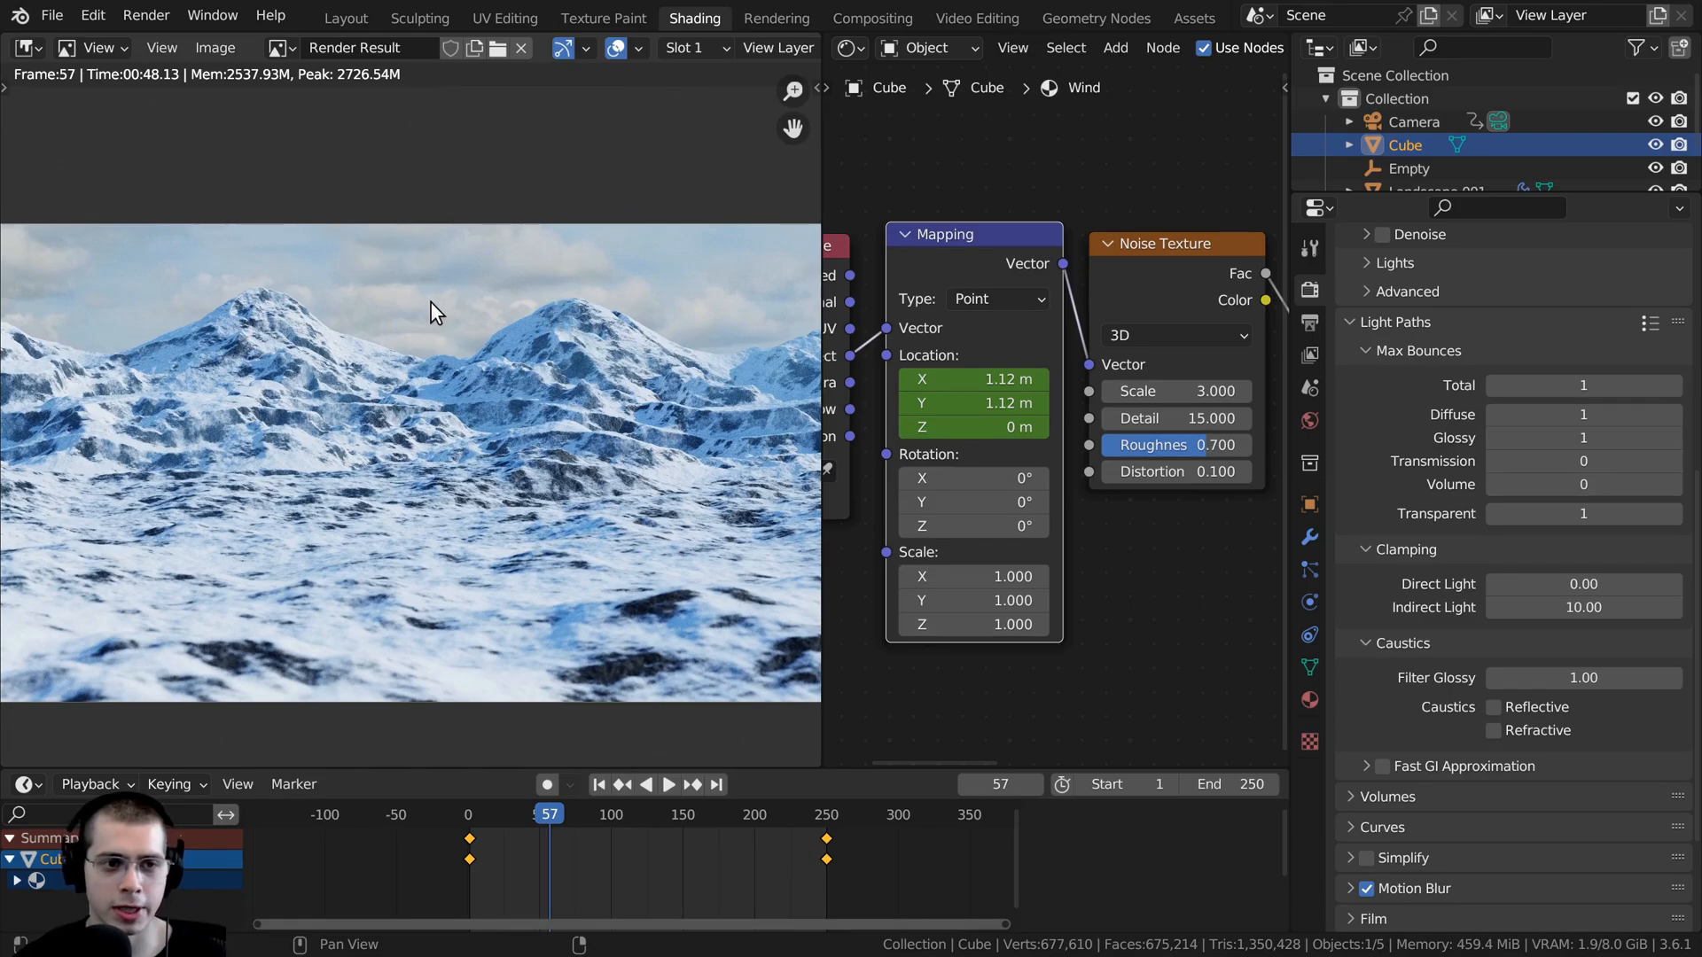
pyautogui.hotkey('ctrl', 'space')
# - Examine the snow, wind and noise on both mountain peaks and the foreground of the render, and close the render view
pyautogui.scroll(6, 902, 399)
pyautogui.moveTo(975, 525); pyautogui.dragTo(745, 514, button='middle')
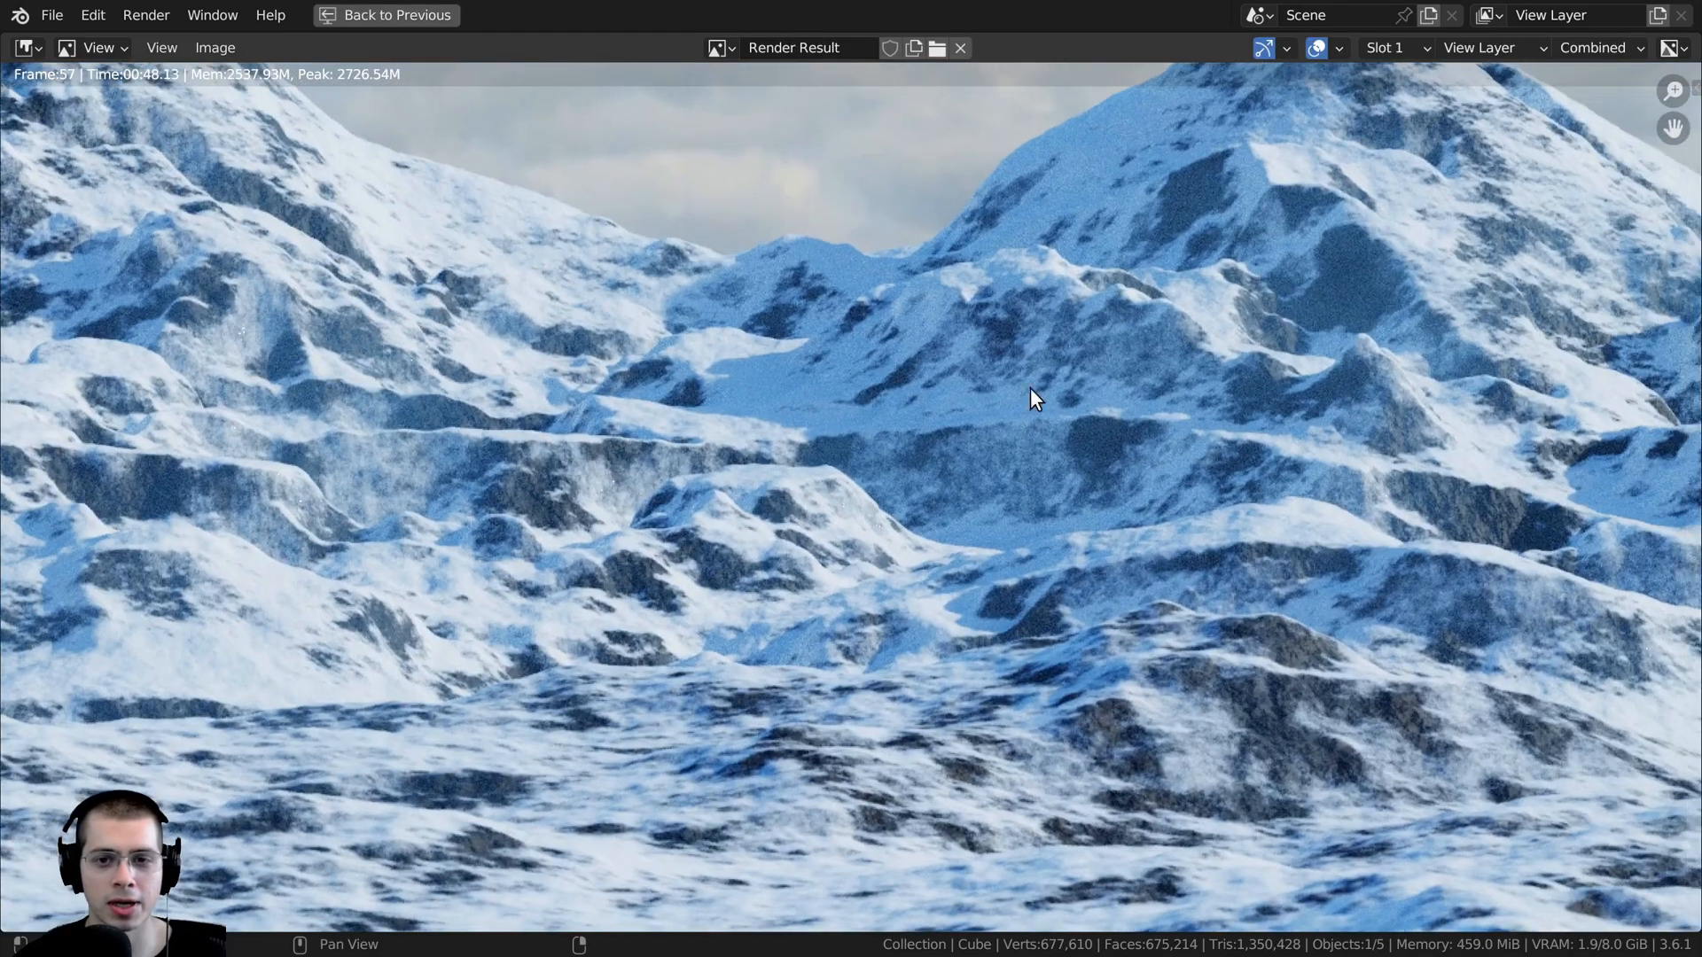
pyautogui.moveTo(1112, 276); pyautogui.dragTo(987, 342, button='middle')
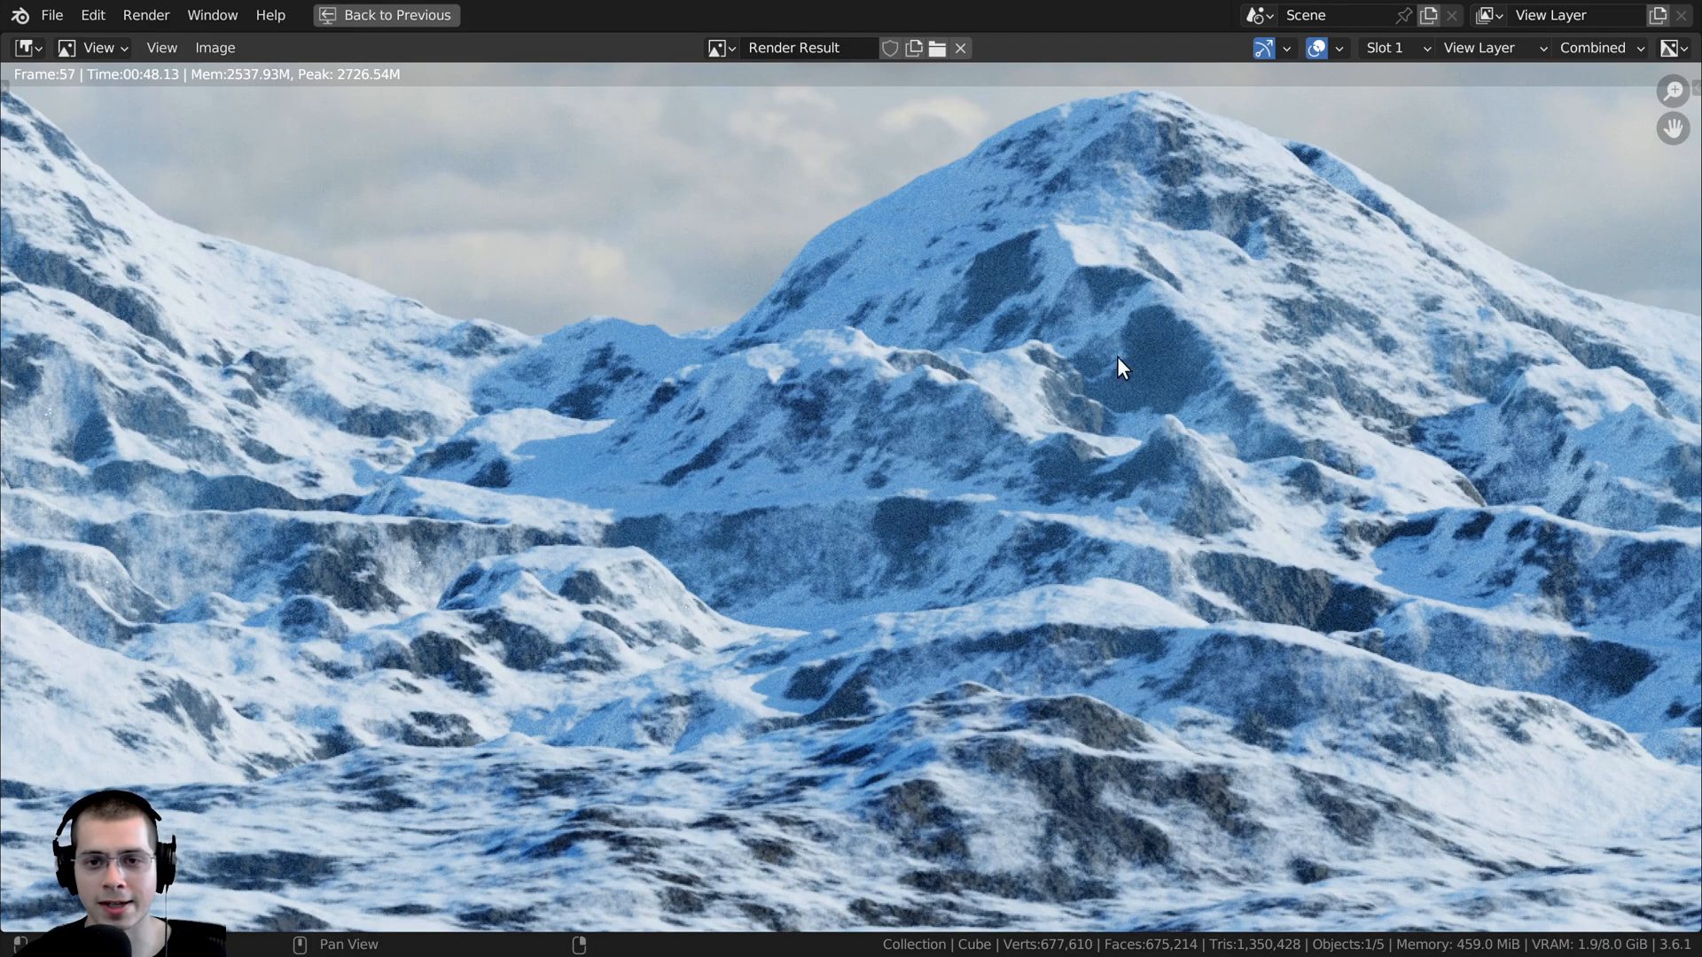
pyautogui.scroll(-2, 880, 574)
pyautogui.moveTo(879, 574); pyautogui.dragTo(902, 450, button='middle')
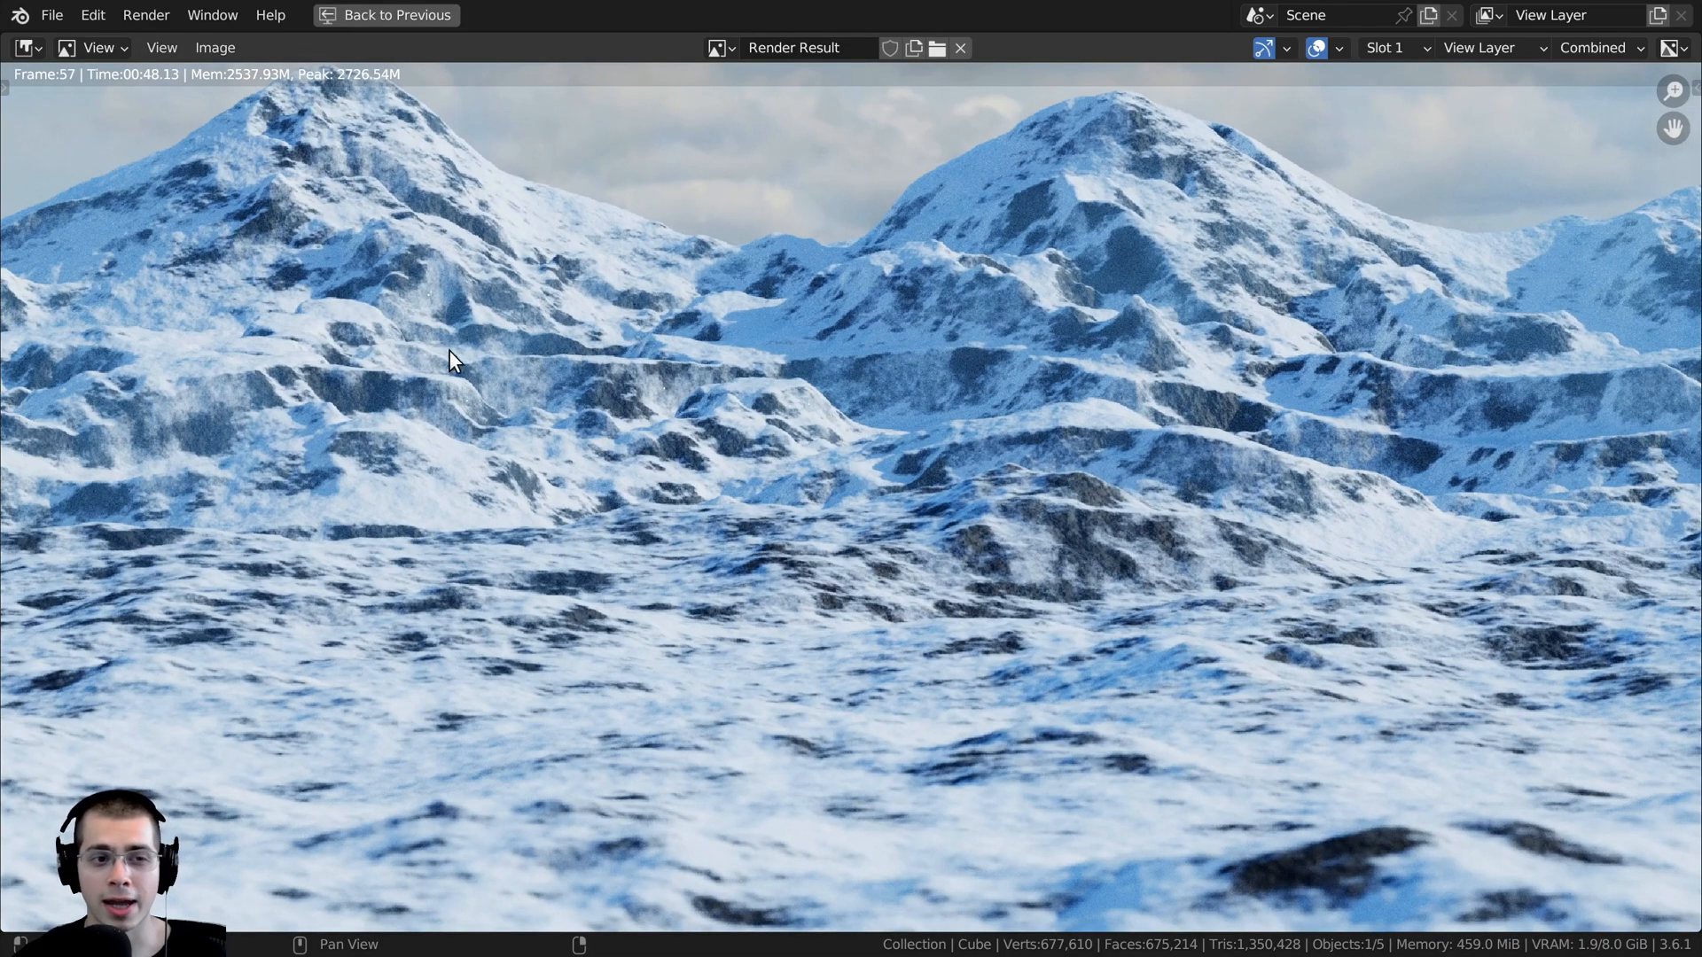
pyautogui.moveTo(449, 349); pyautogui.dragTo(921, 634, button='middle')
pyautogui.scroll(3, 817, 428)
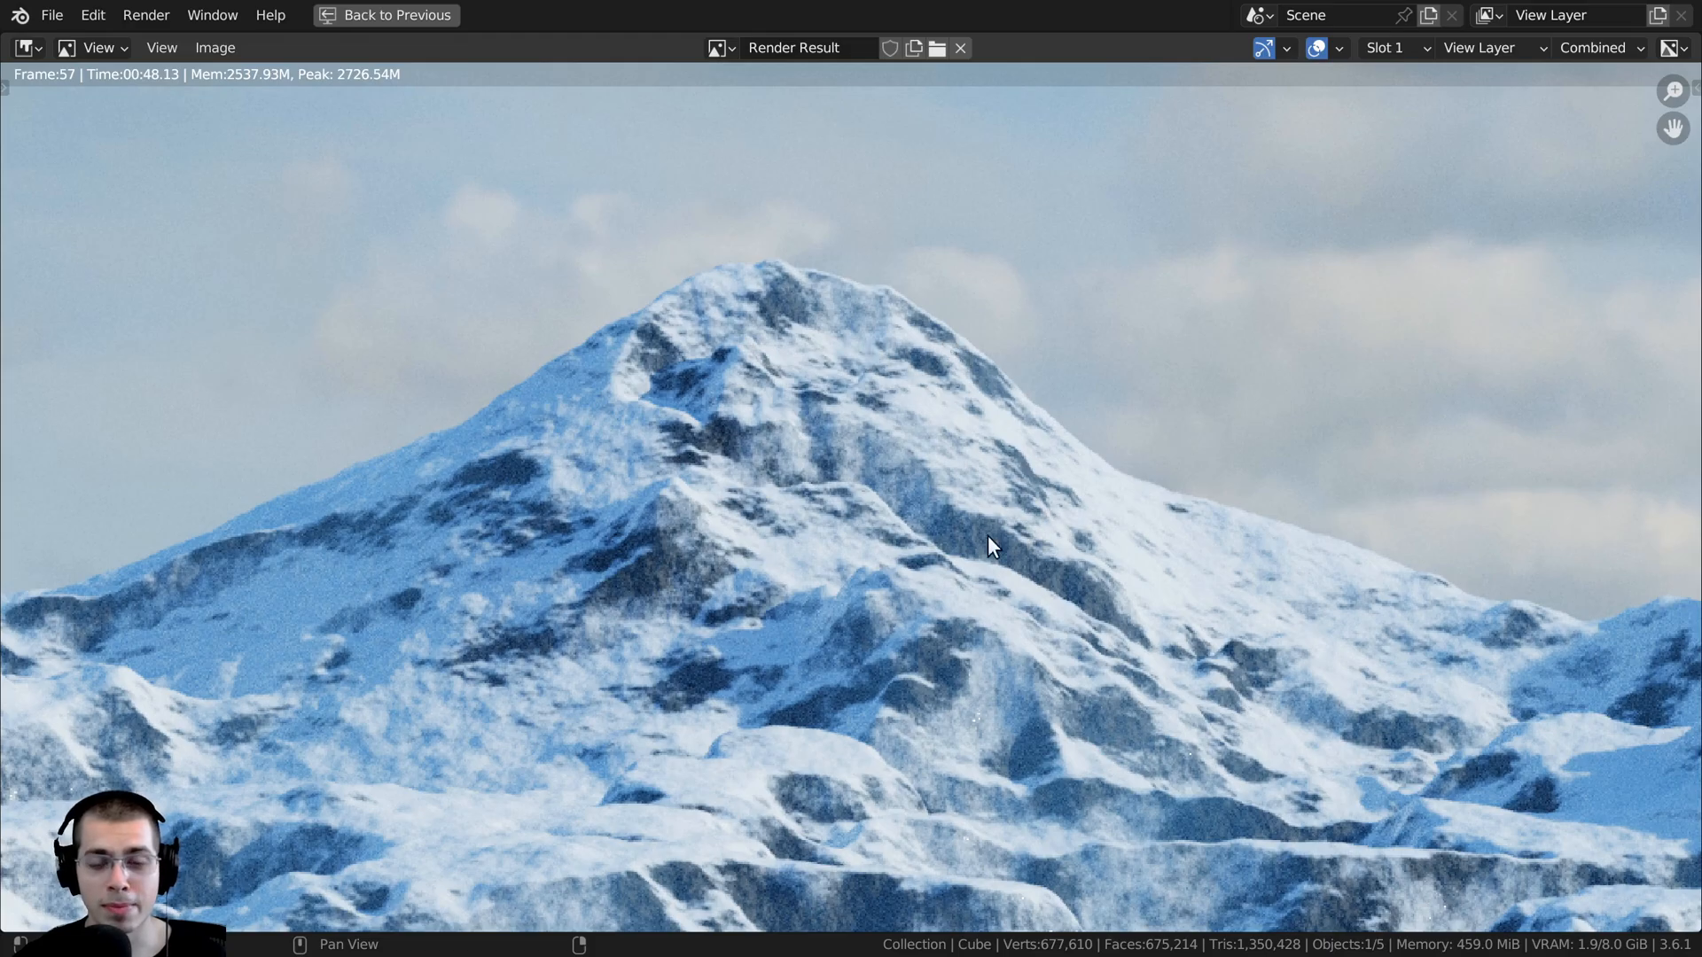
pyautogui.scroll(-3, 863, 420)
pyautogui.moveTo(669, 552); pyautogui.dragTo(736, 477, button='middle')
pyautogui.press('Escape')
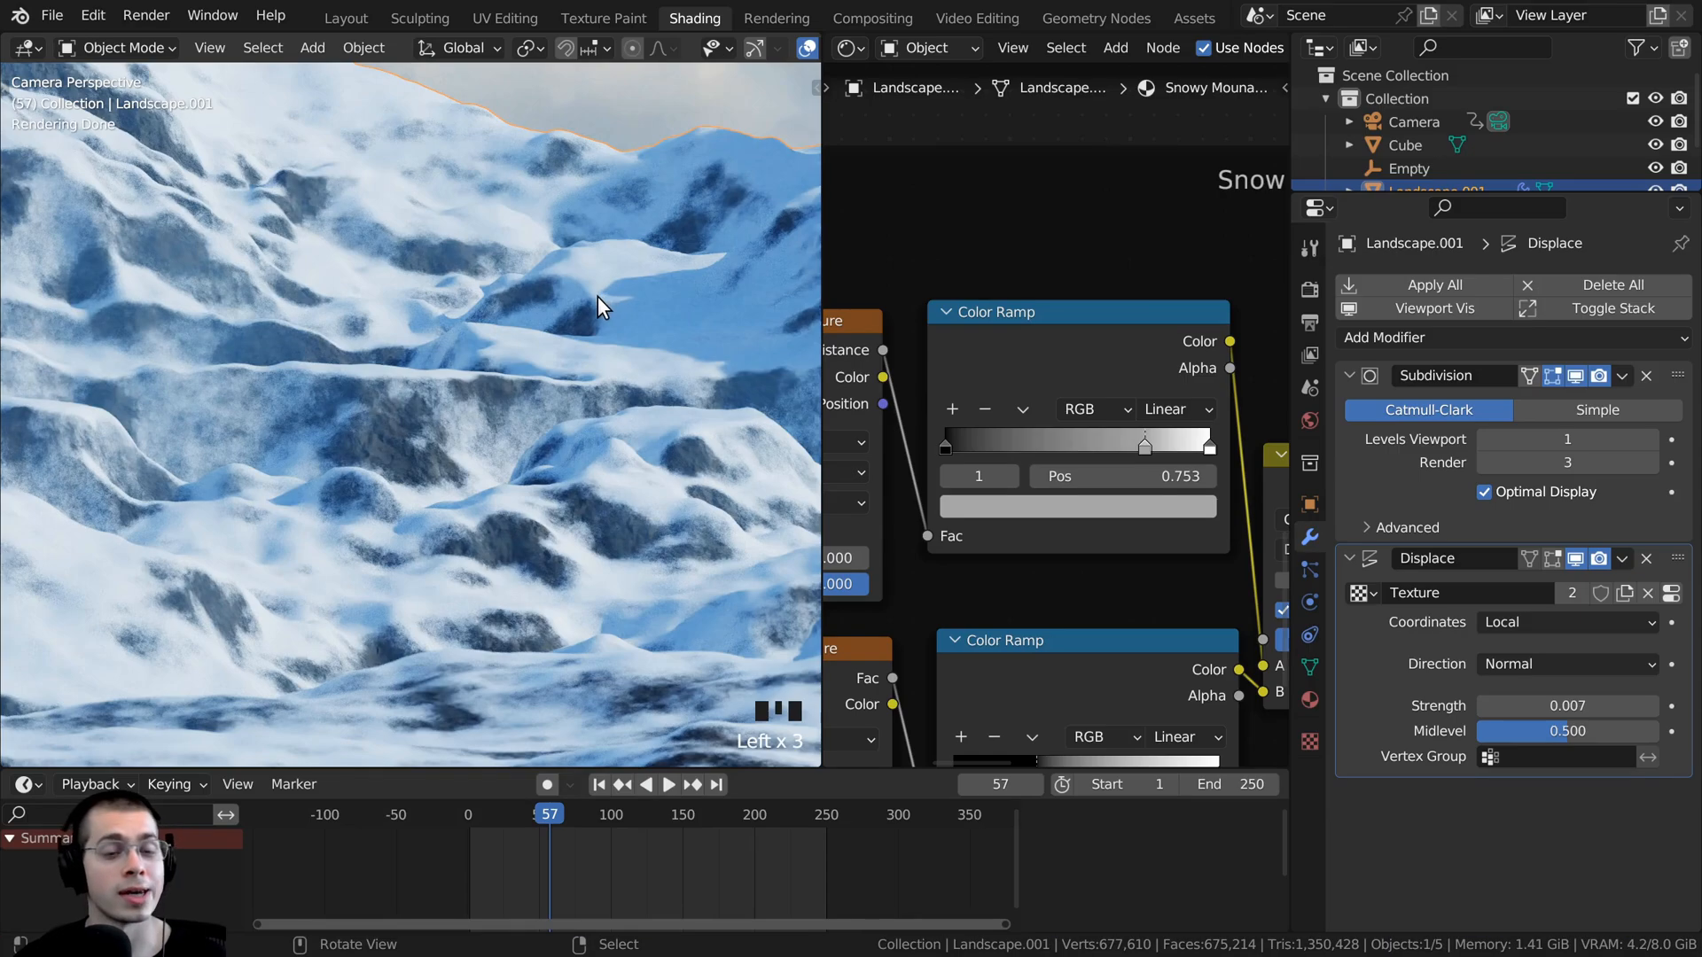
# - Set the viewport to Solid shading and enable nodes in the Compositing workspace
pyautogui.press('z')
pyautogui.click(744, 333)
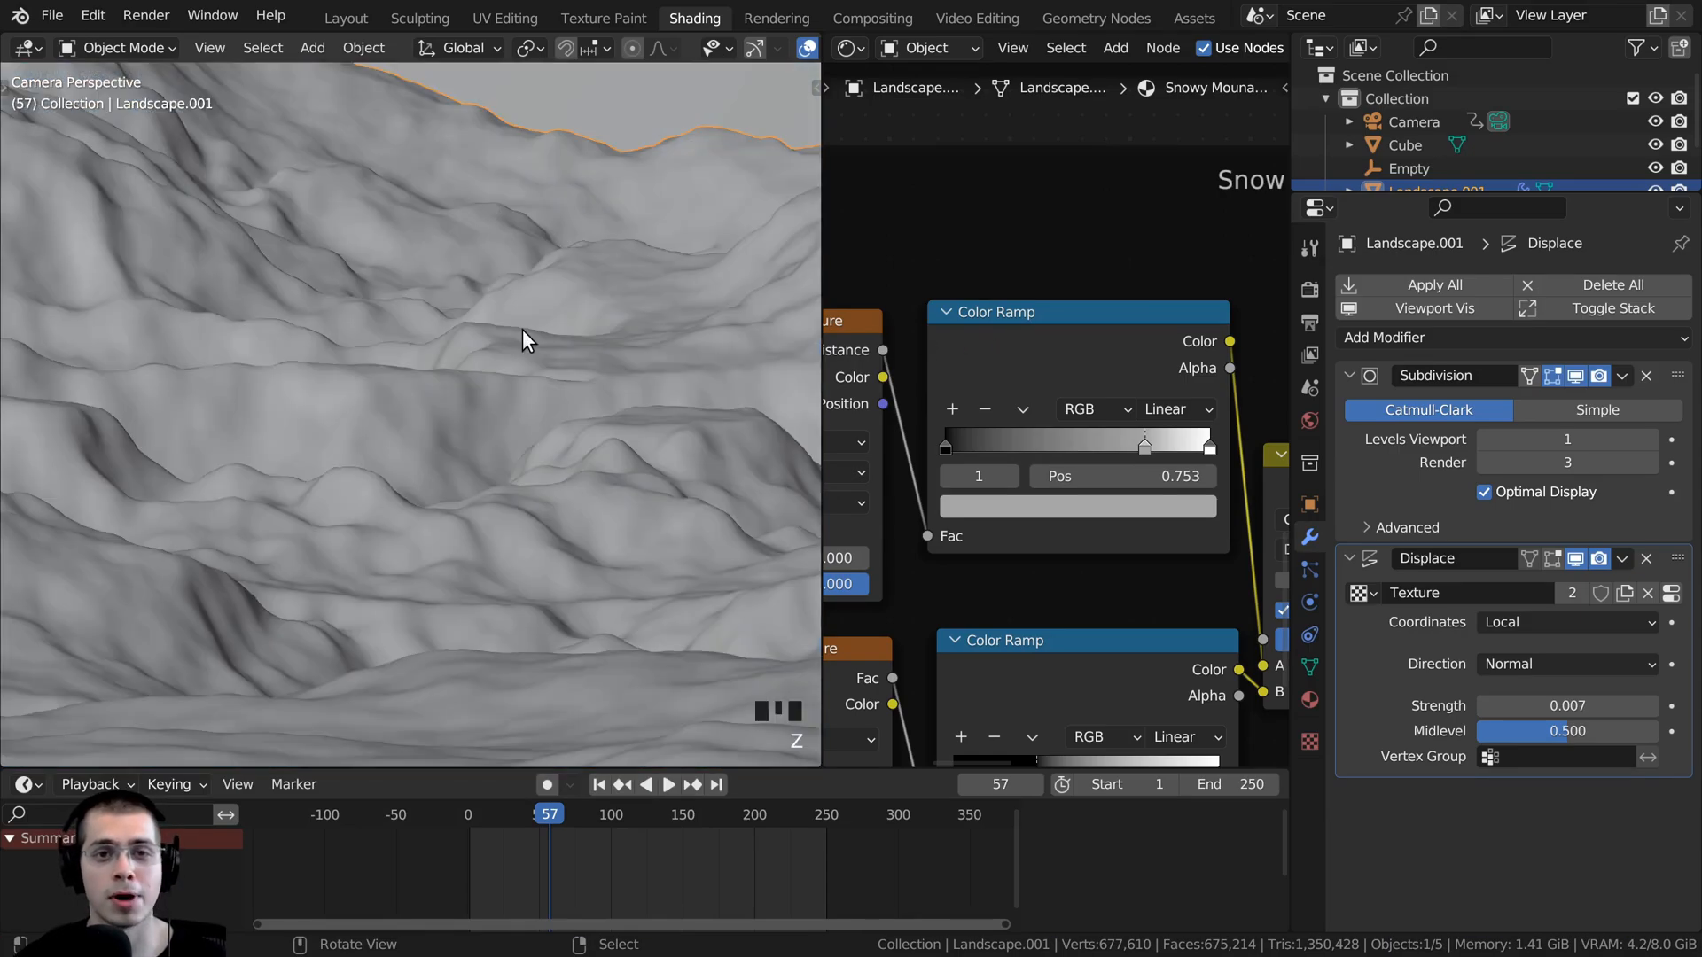
pyautogui.click(870, 13)
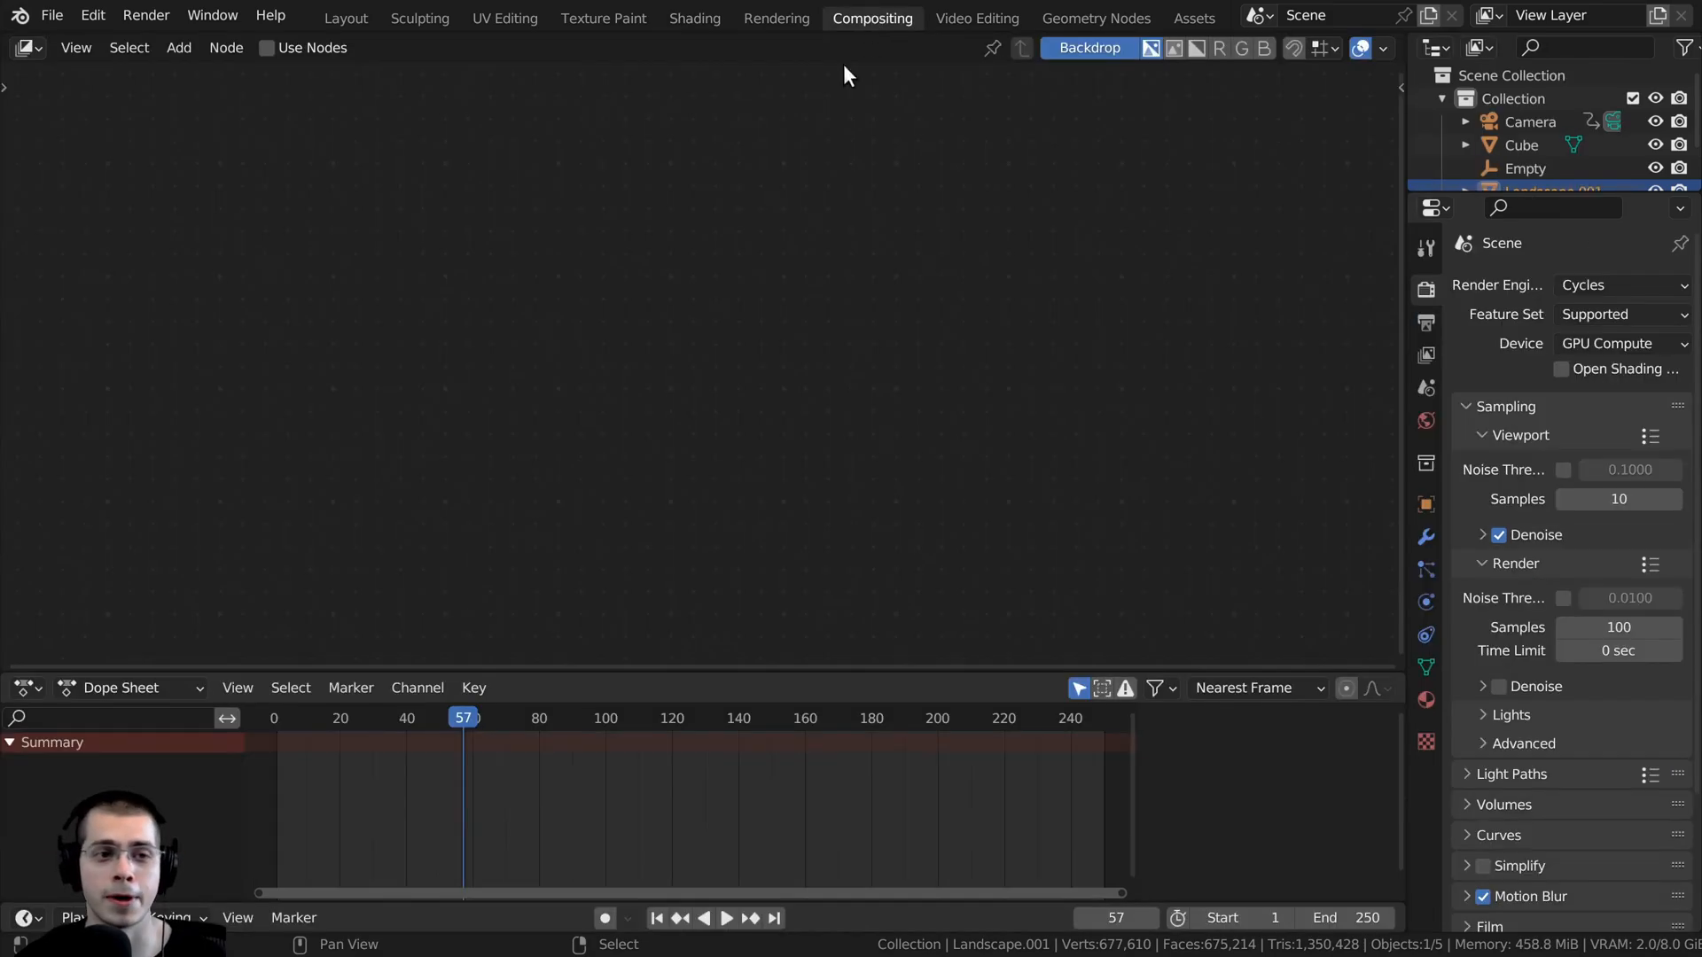
pyautogui.click(265, 48)
pyautogui.scroll(2, 701, 266)
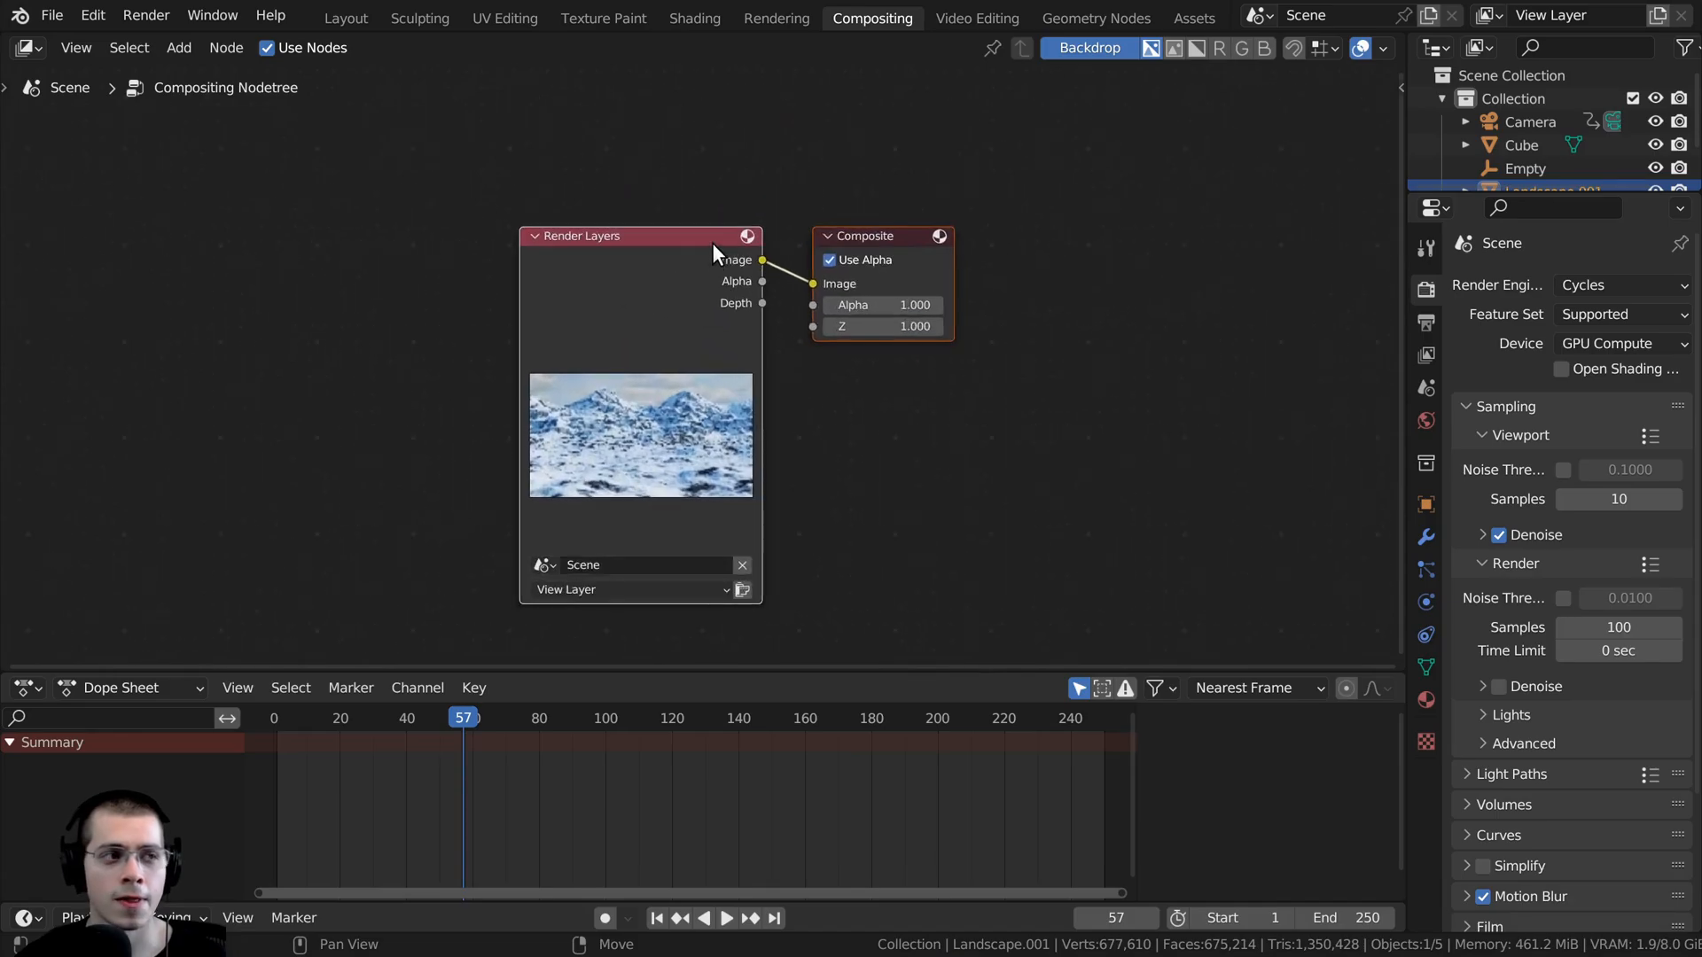
# - Insert an RGB Curves node between the Render Layers and Composite nodes
pyautogui.hotkey('shift', 'a')
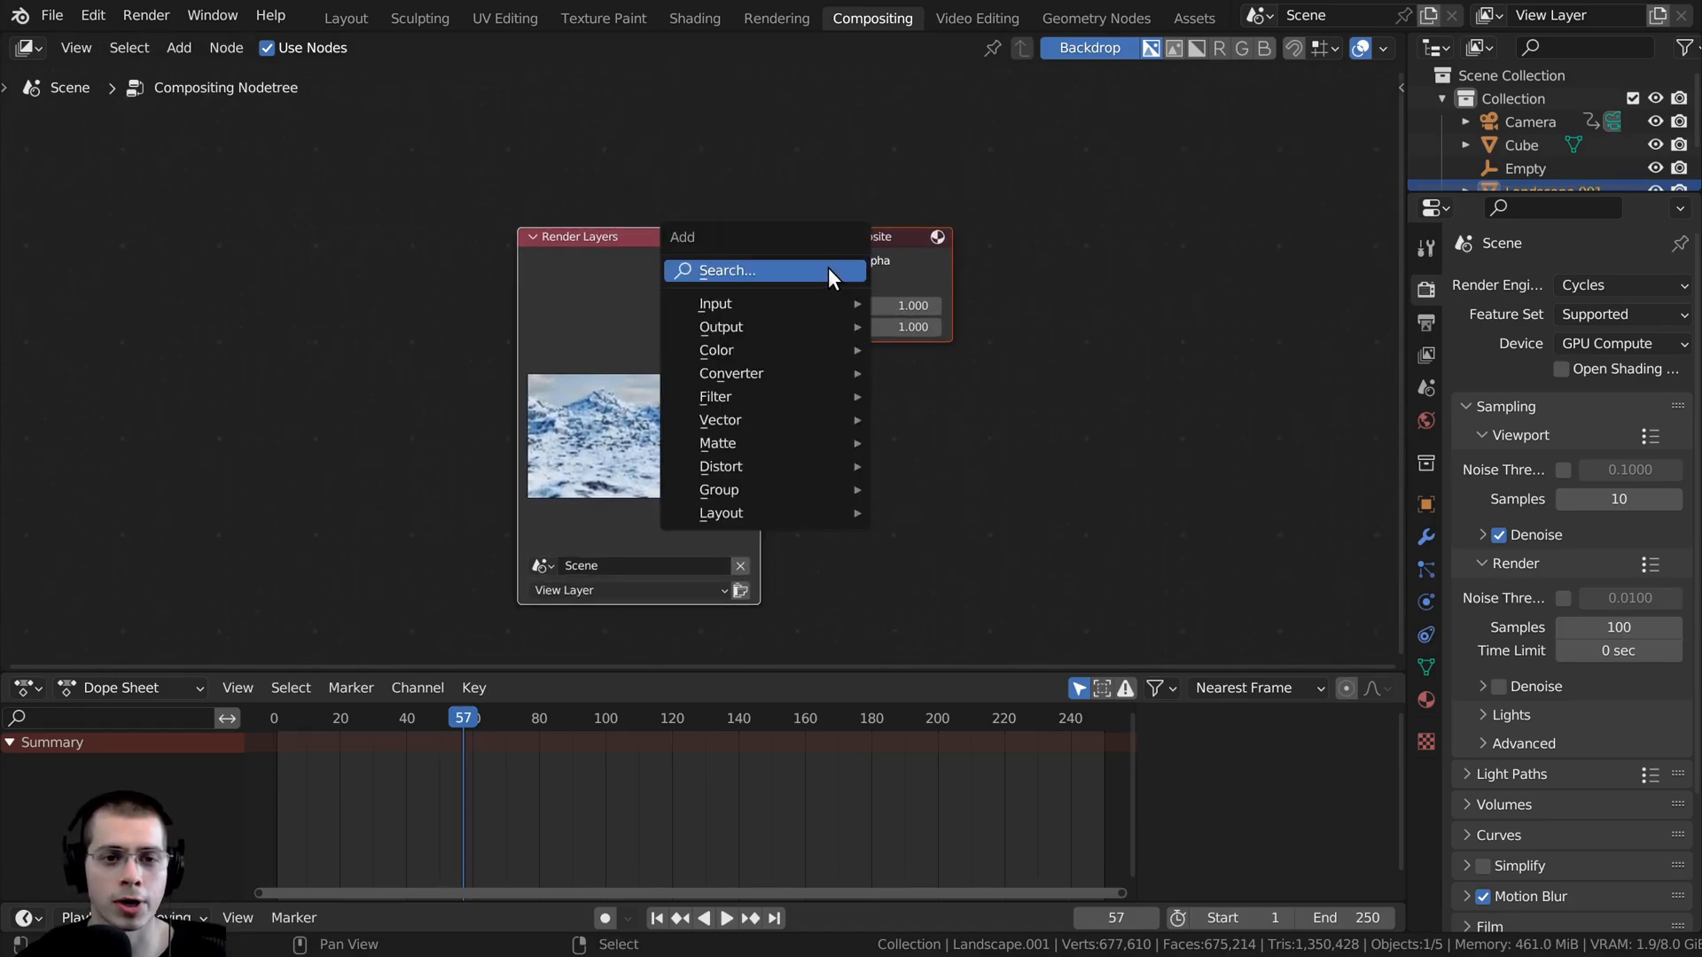
pyautogui.click(828, 269)
pyautogui.write('rgb')
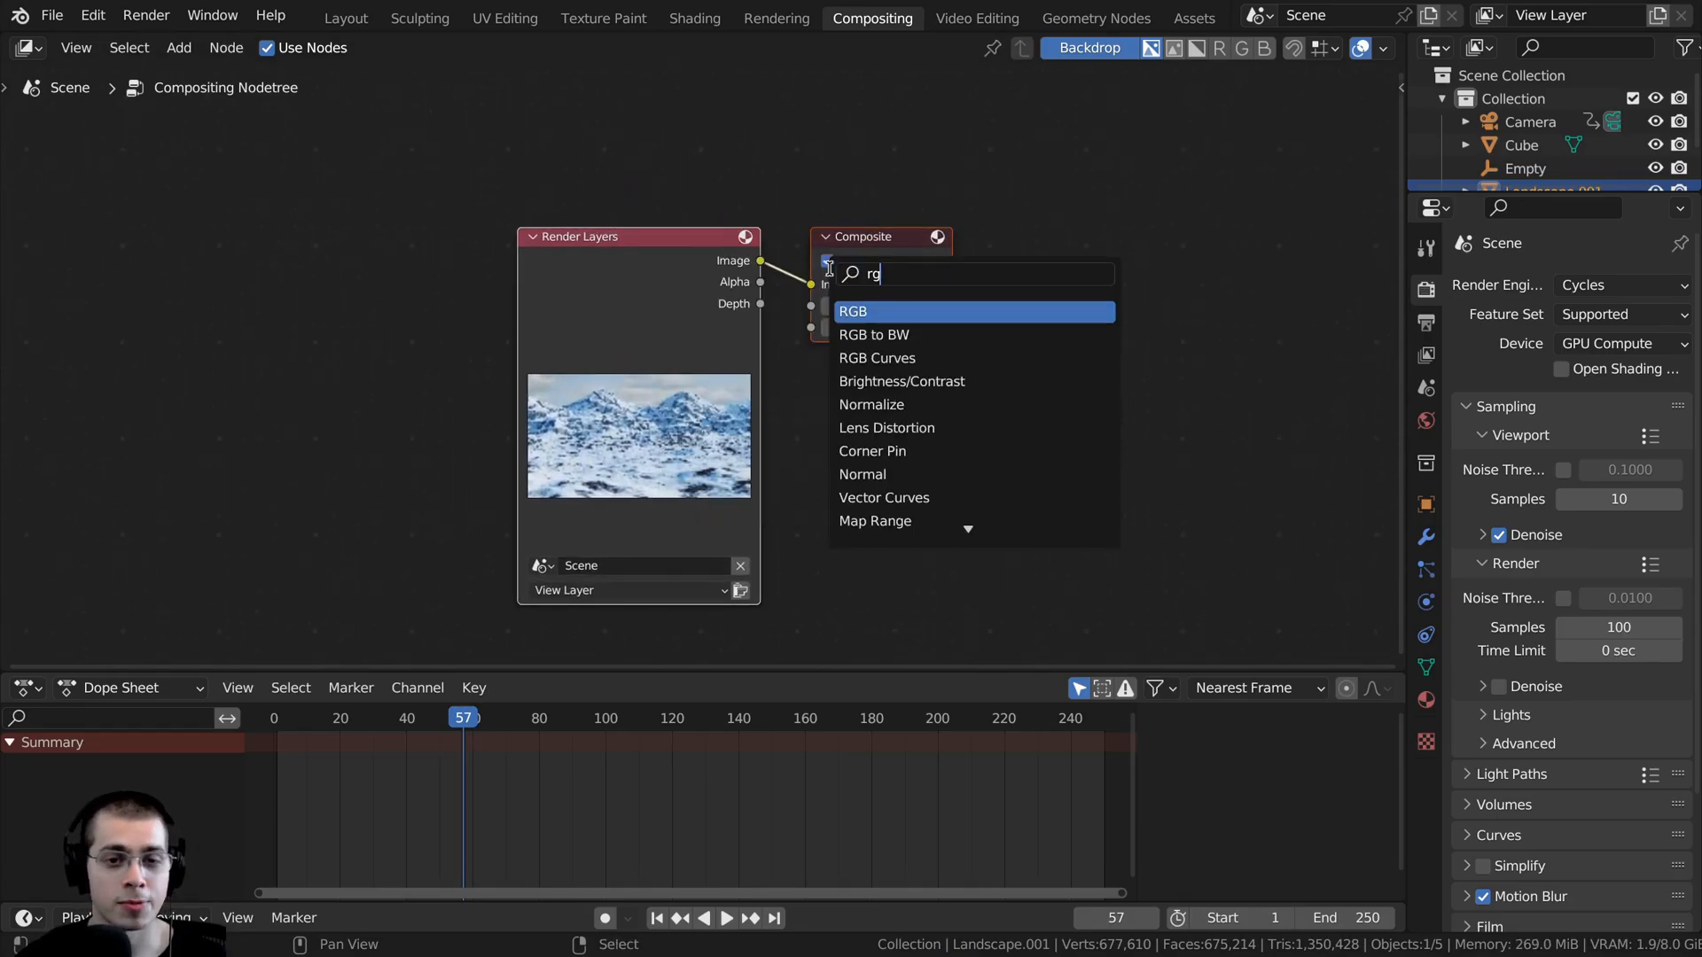
pyautogui.click(866, 358)
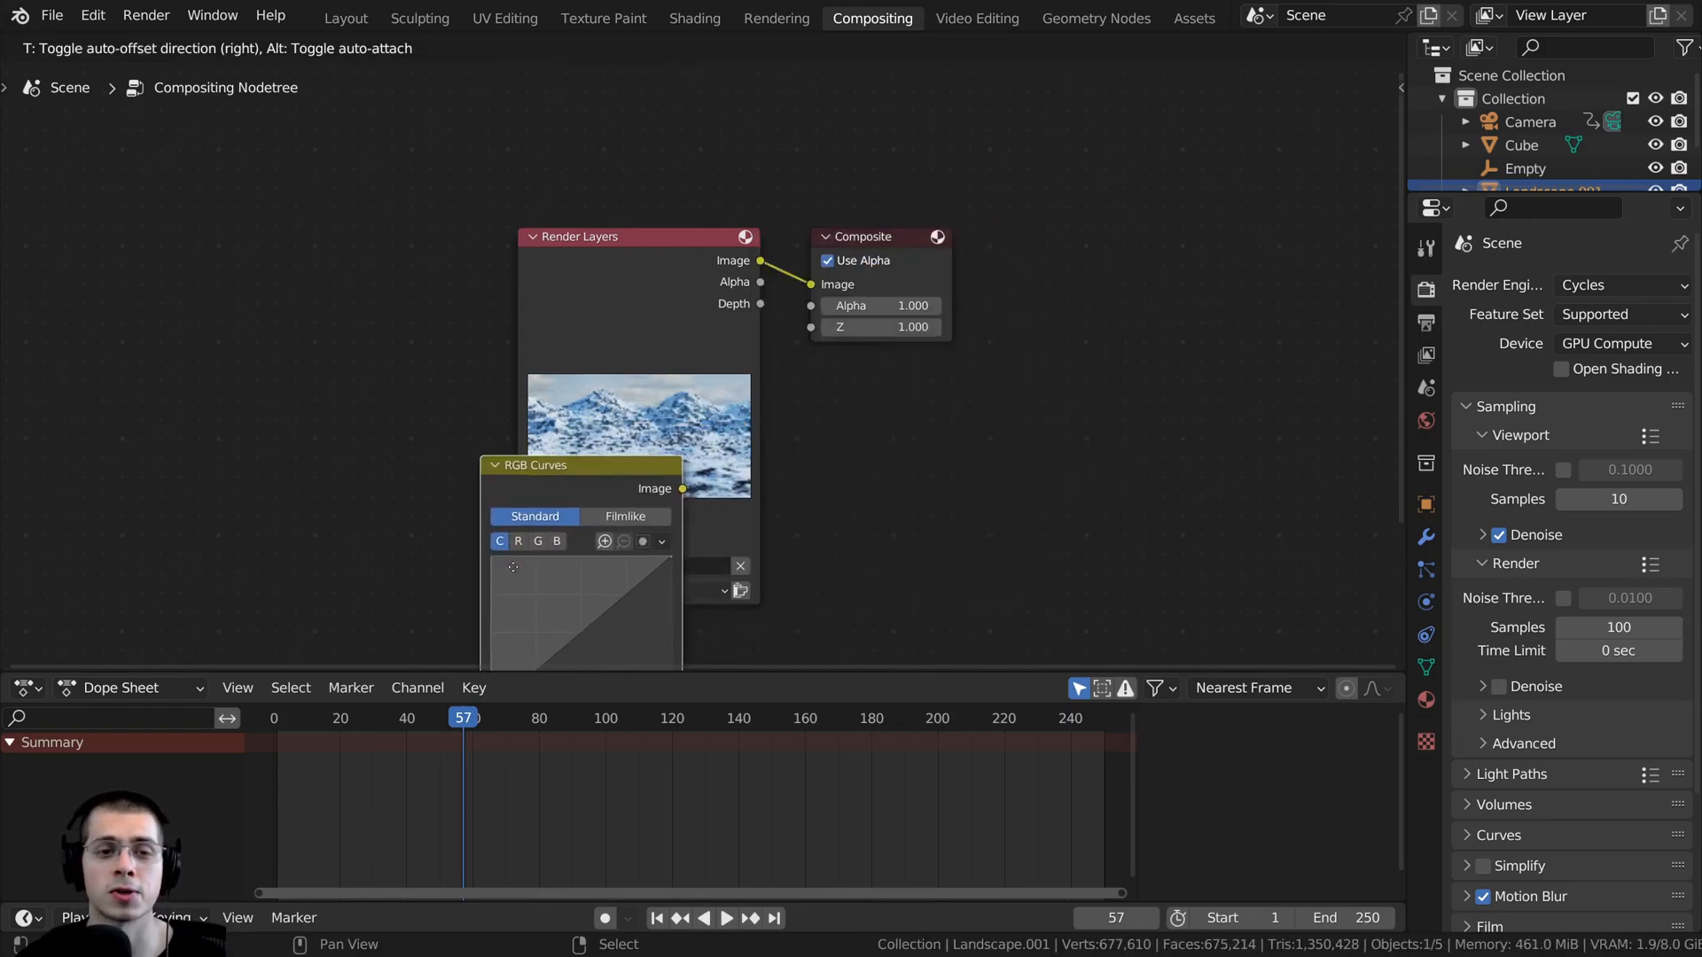
pyautogui.click(957, 227)
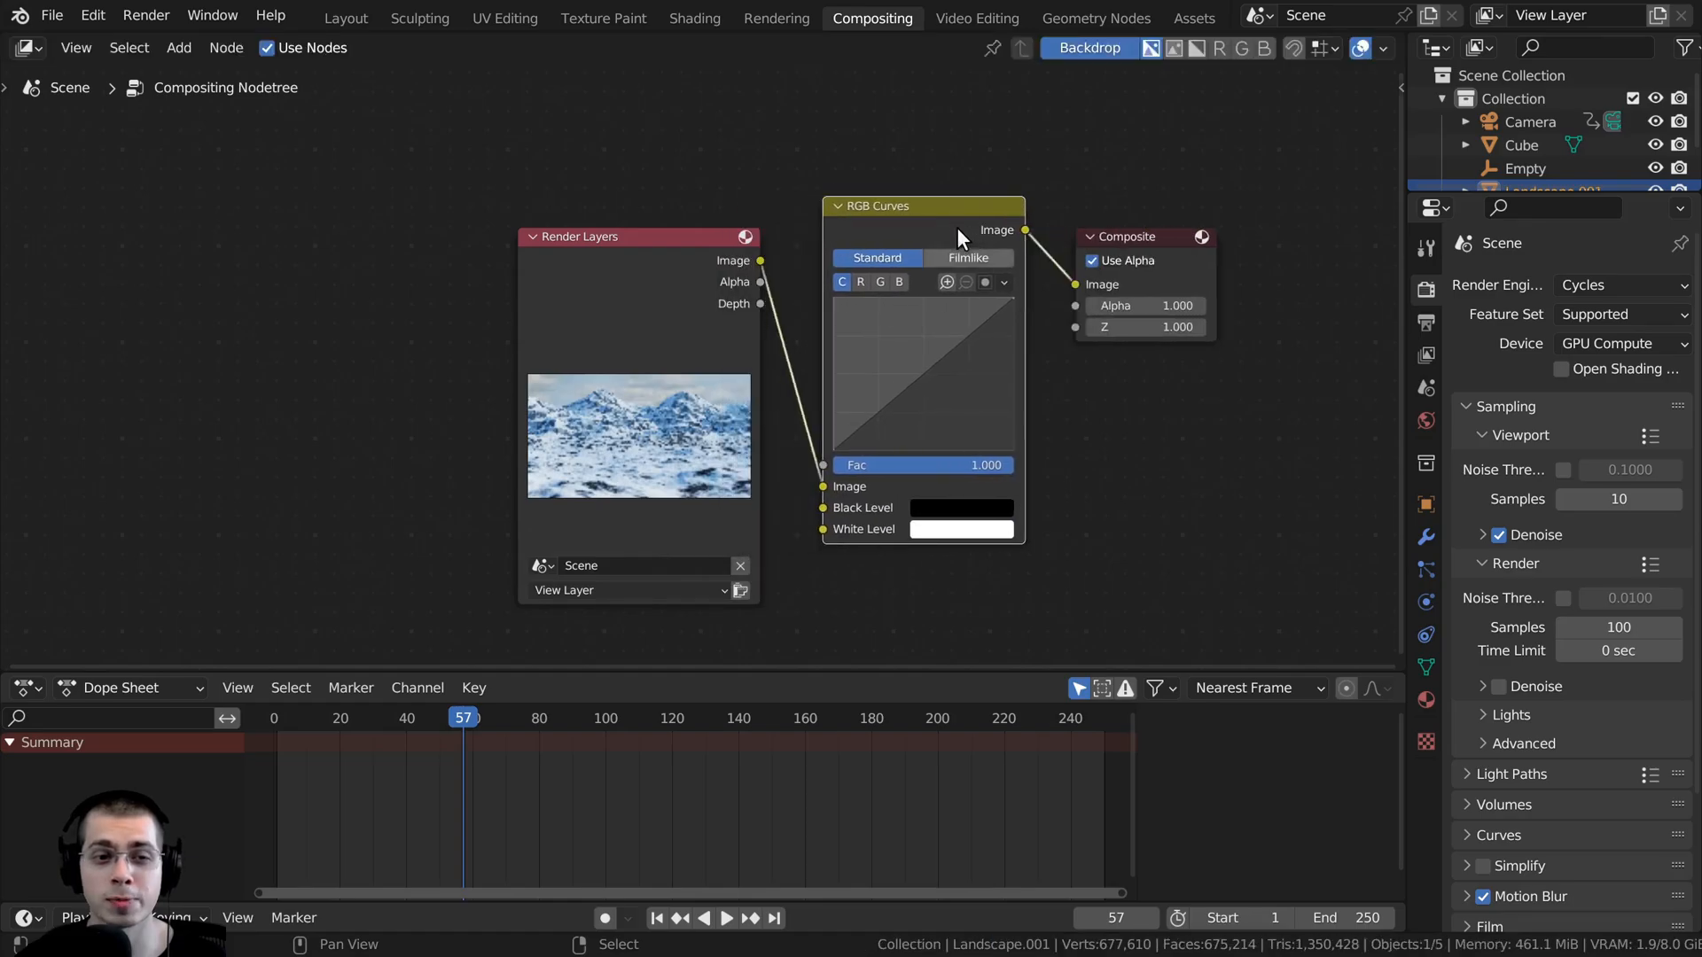
pyautogui.moveTo(852, 245); pyautogui.dragTo(801, 278)
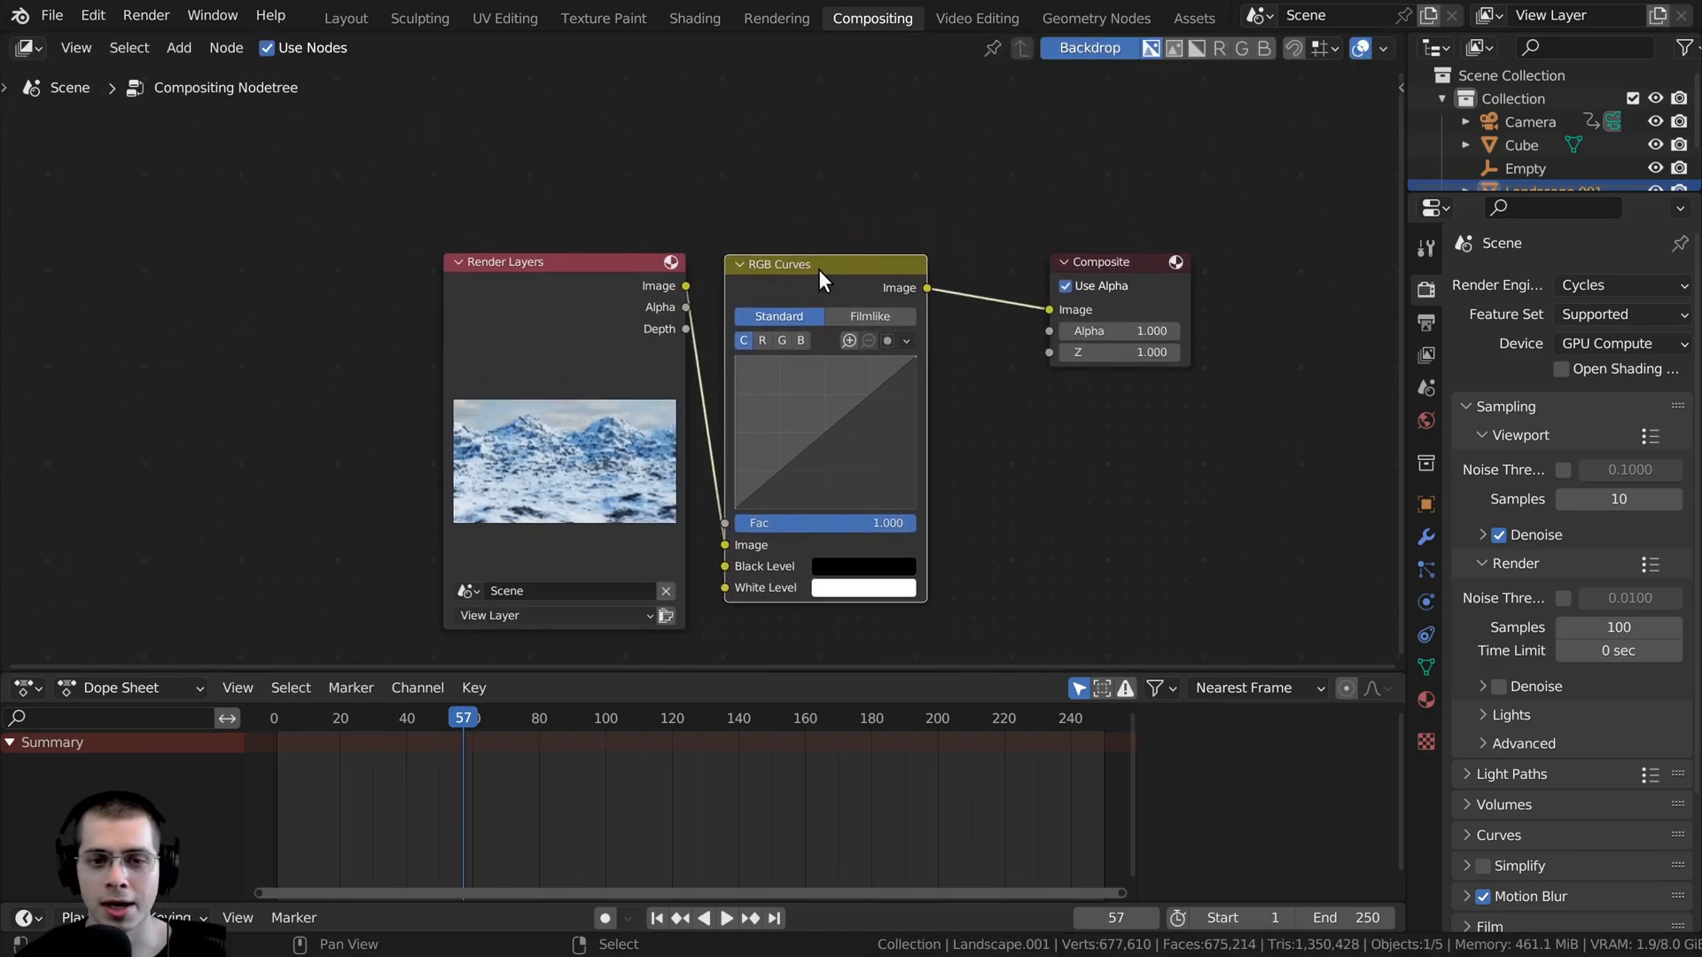
# - Connect a Viewer node to the RGB Curves output and place it below the Composite node
pyautogui.keyDown('ctrl'); pyautogui.keyDown('shift'); pyautogui.click(826, 271); pyautogui.keyUp('shift'); pyautogui.keyUp('ctrl')
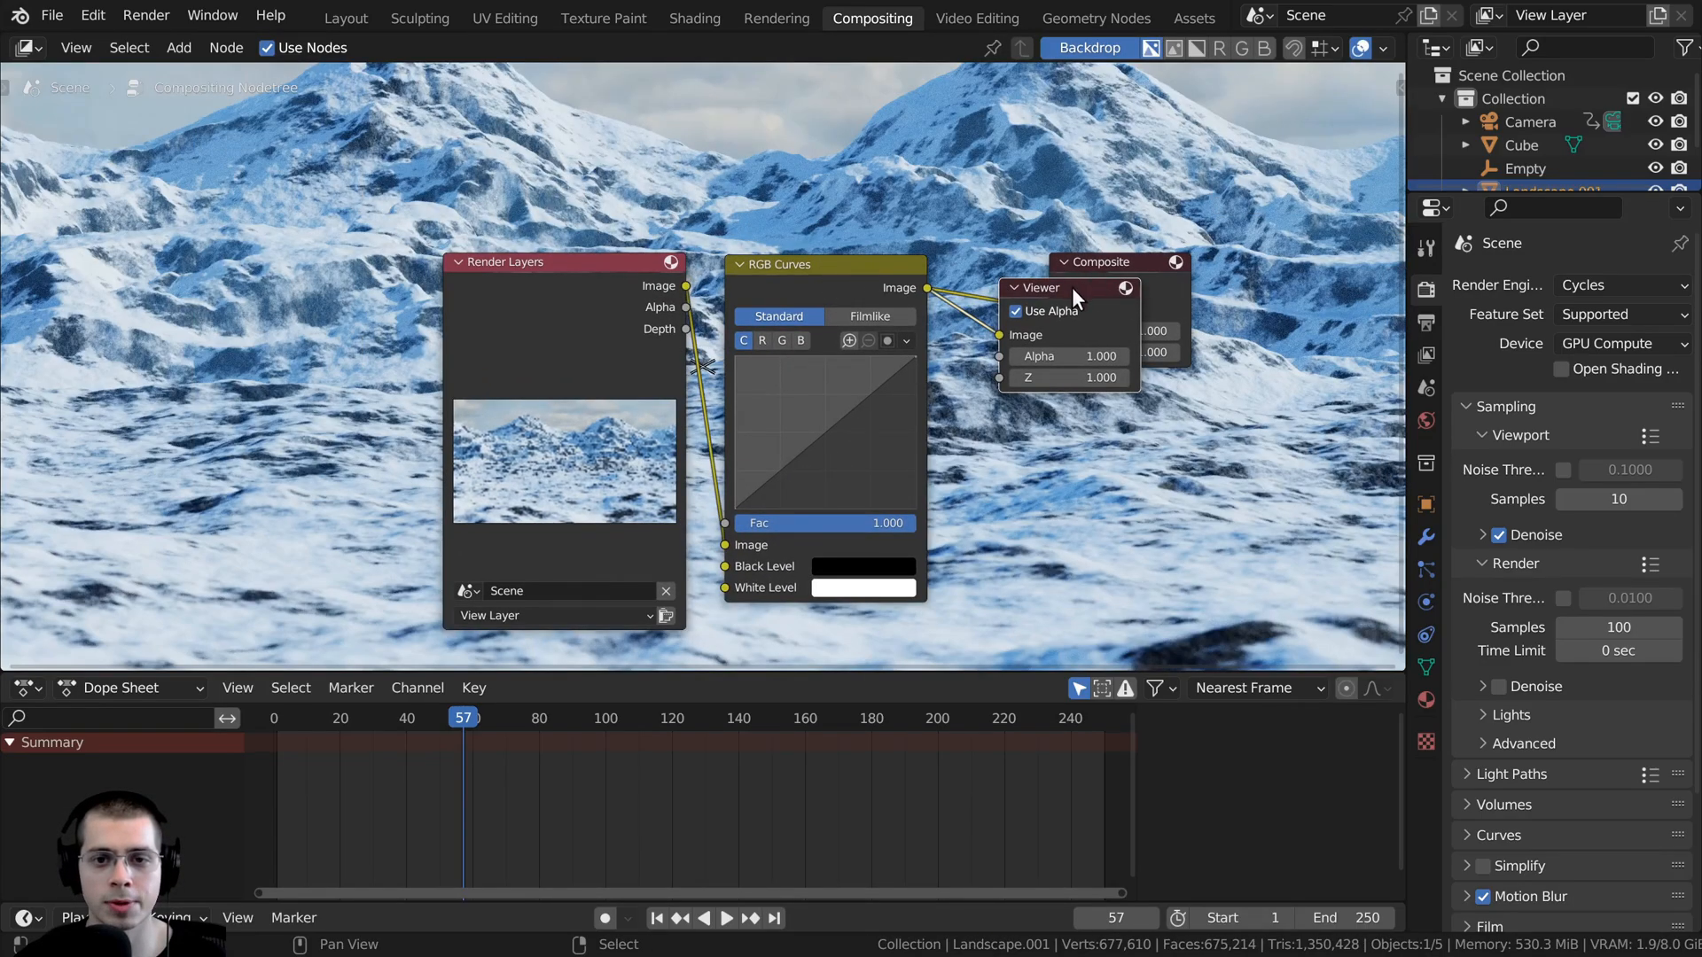
pyautogui.moveTo(1072, 287); pyautogui.dragTo(1131, 392)
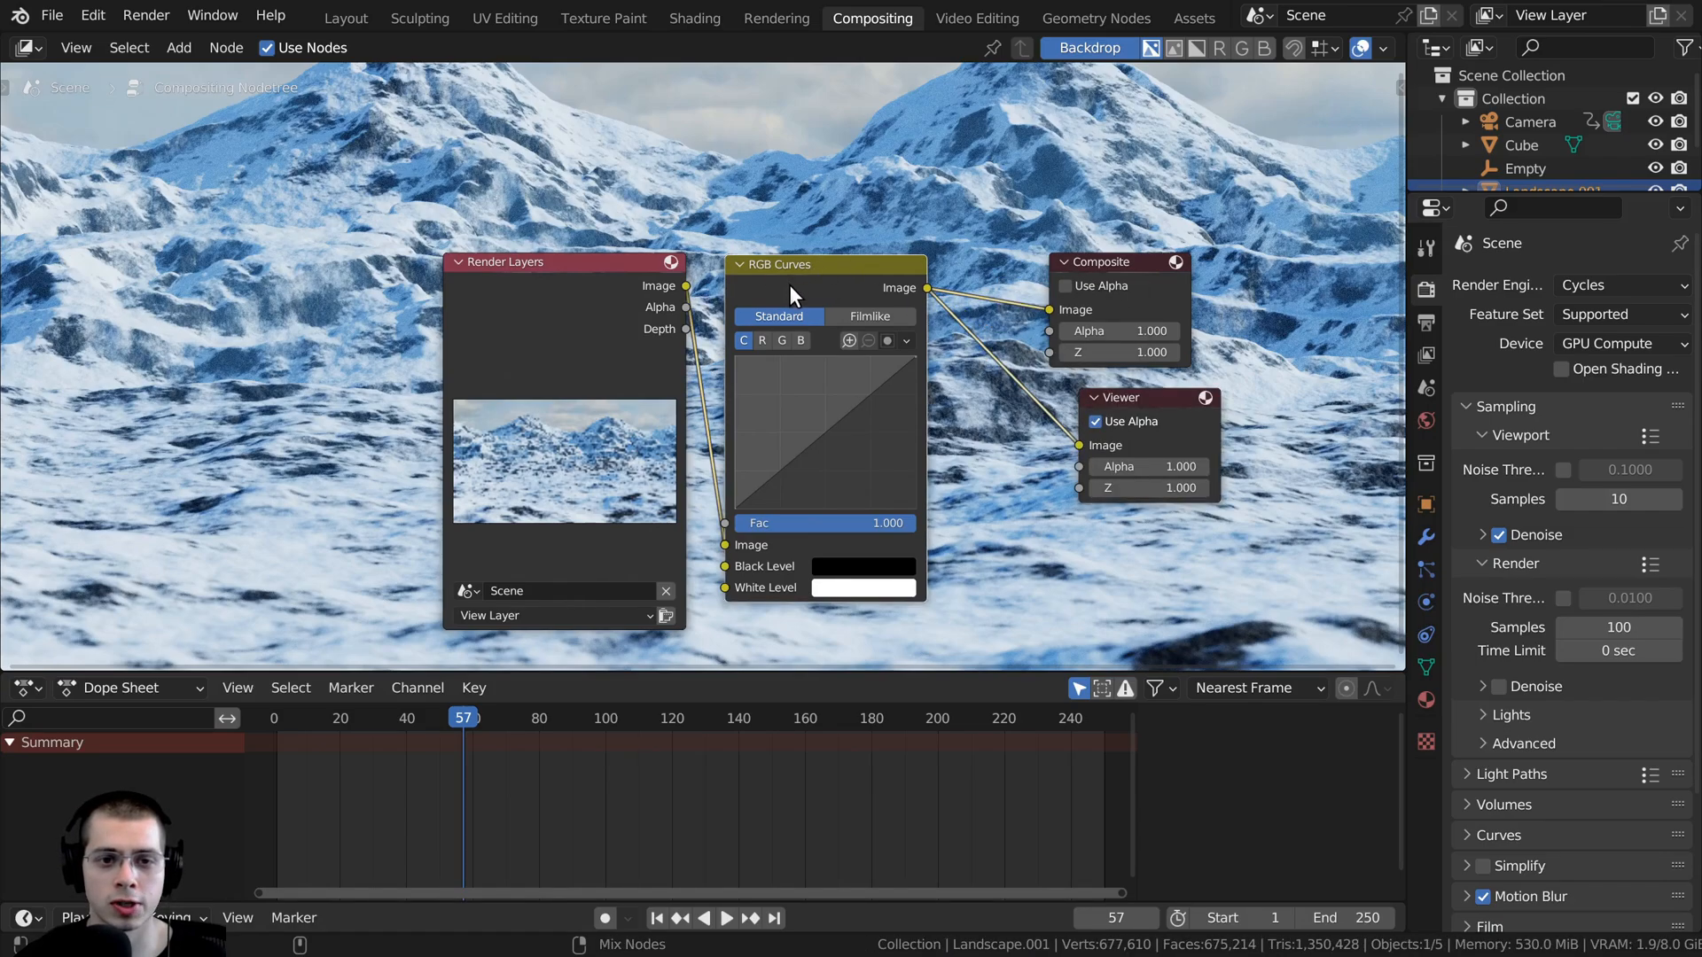
pyautogui.moveTo(1152, 397); pyautogui.dragTo(1134, 397)
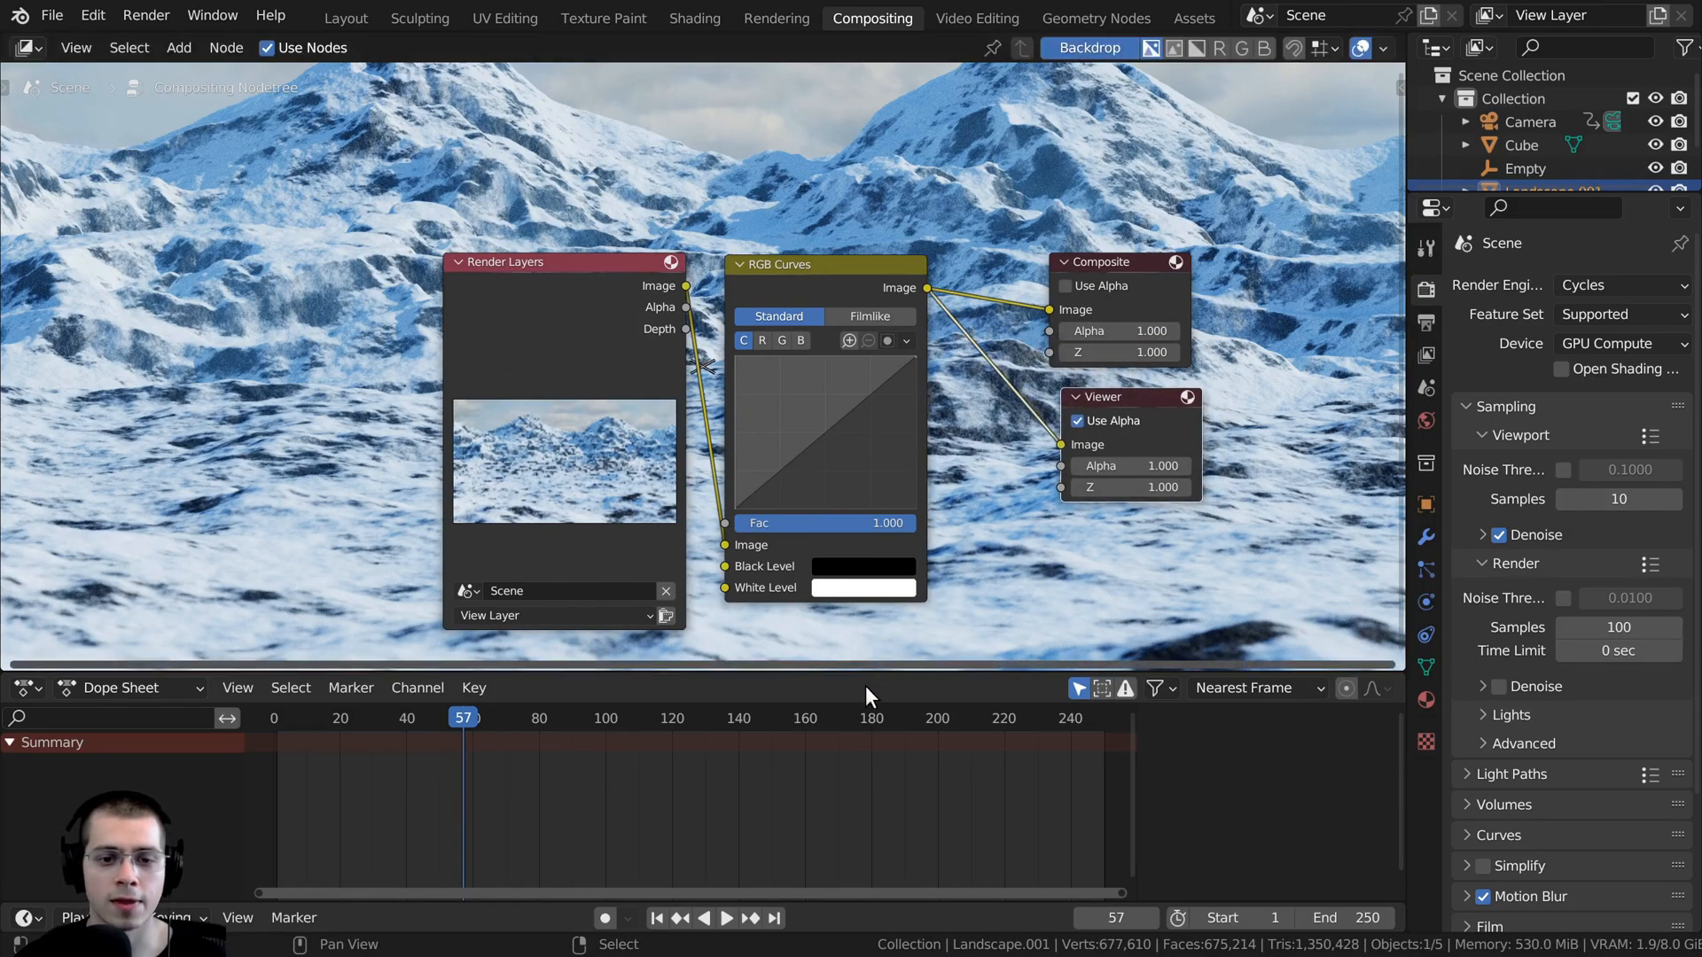
# - Enlarge the compositor area and toggle the backdrop off and back on
pyautogui.moveTo(865, 673); pyautogui.dragTo(865, 762)
pyautogui.click(1071, 50)
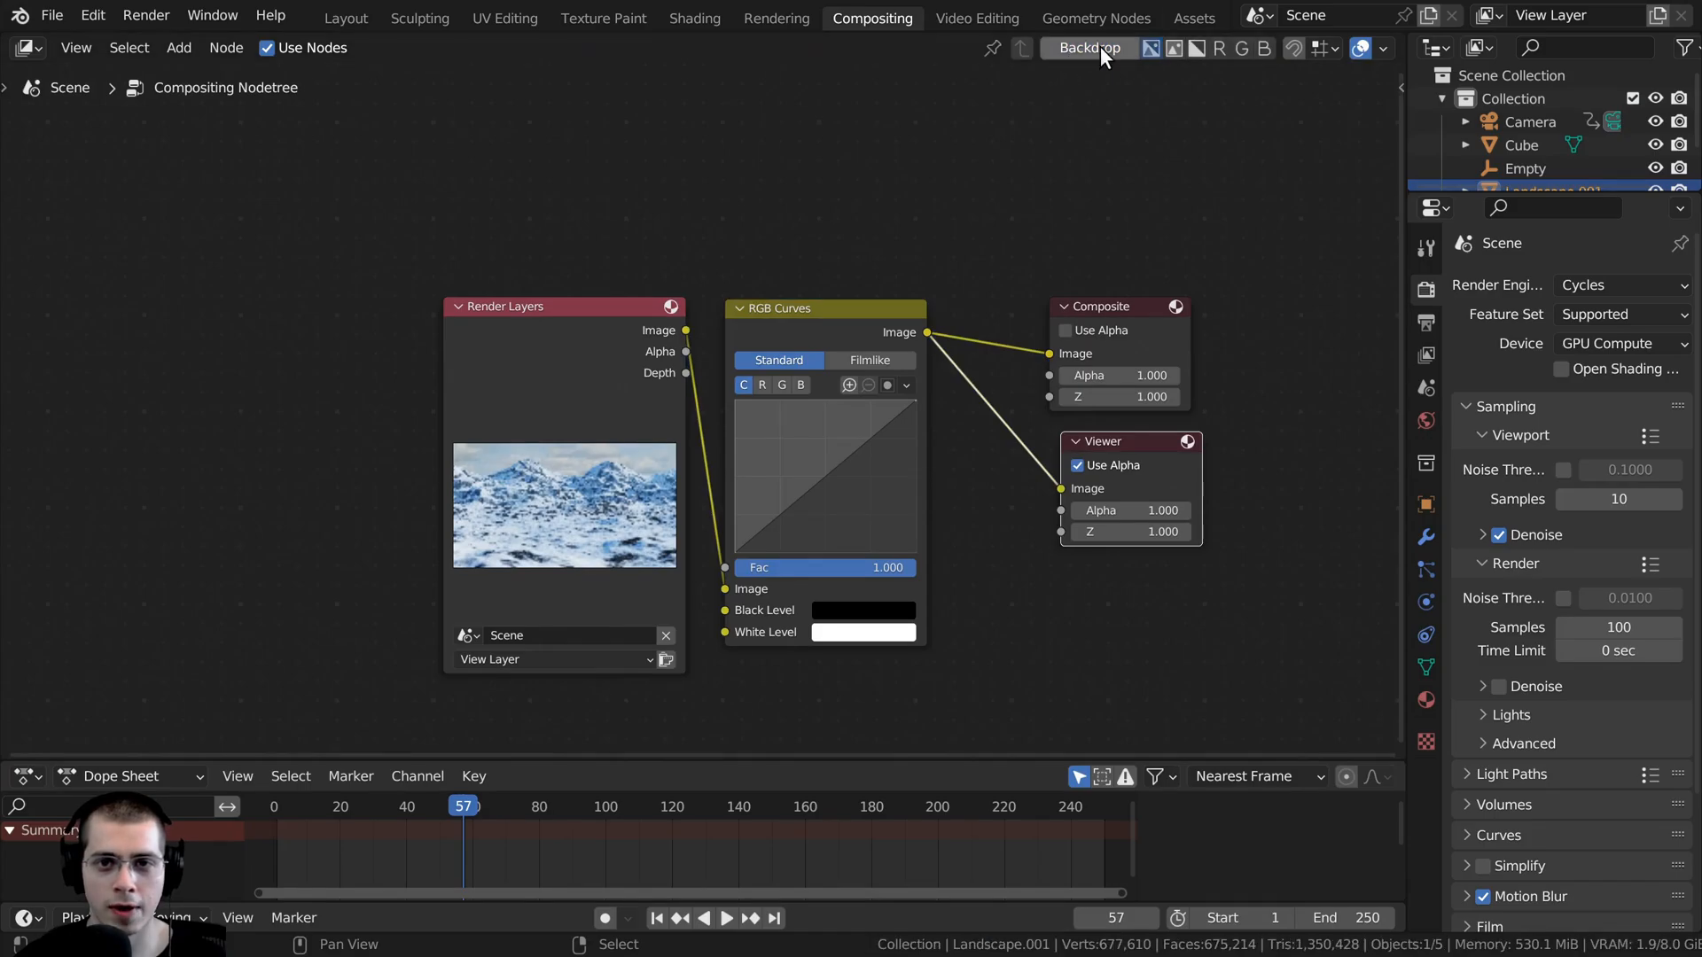
pyautogui.click(1099, 46)
# - Space the Render Layers and RGB Curves nodes apart in the lower part of the node area, clear of the mountain peaks
pyautogui.moveTo(743, 361); pyautogui.dragTo(756, 530, button='middle')
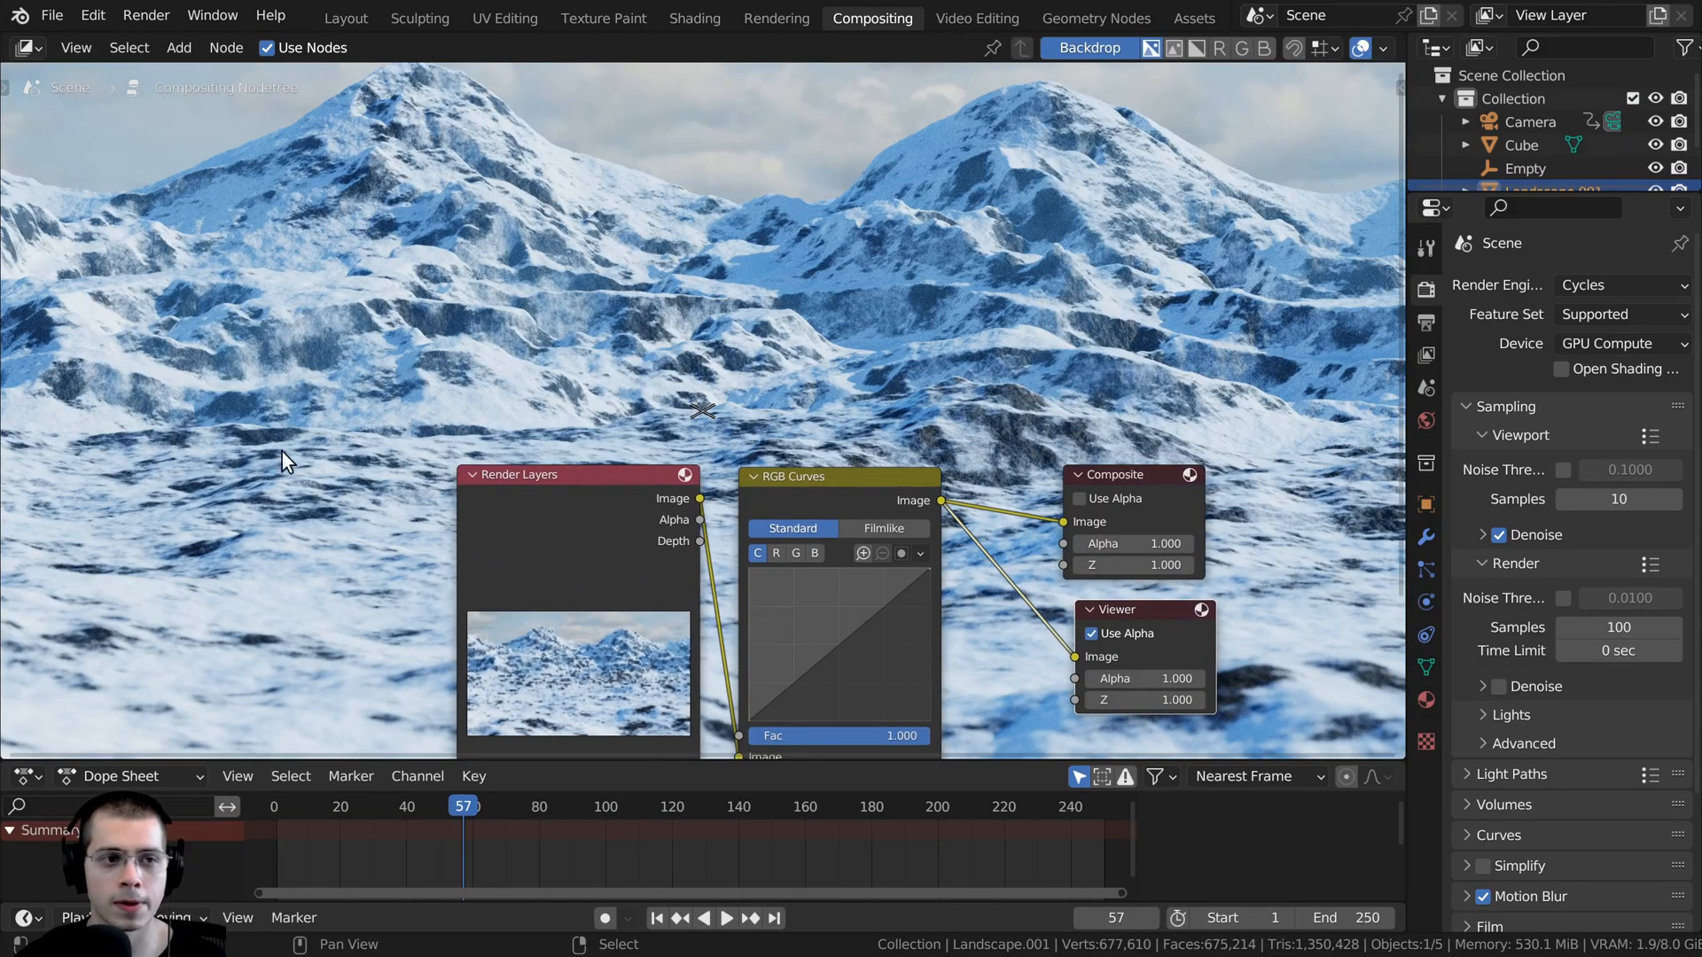
pyautogui.moveTo(282, 451); pyautogui.dragTo(180, 316, button='middle')
pyautogui.scroll(3, 383, 555)
pyautogui.moveTo(374, 416); pyautogui.dragTo(476, 487, button='middle')
pyautogui.moveTo(476, 487); pyautogui.dragTo(335, 572)
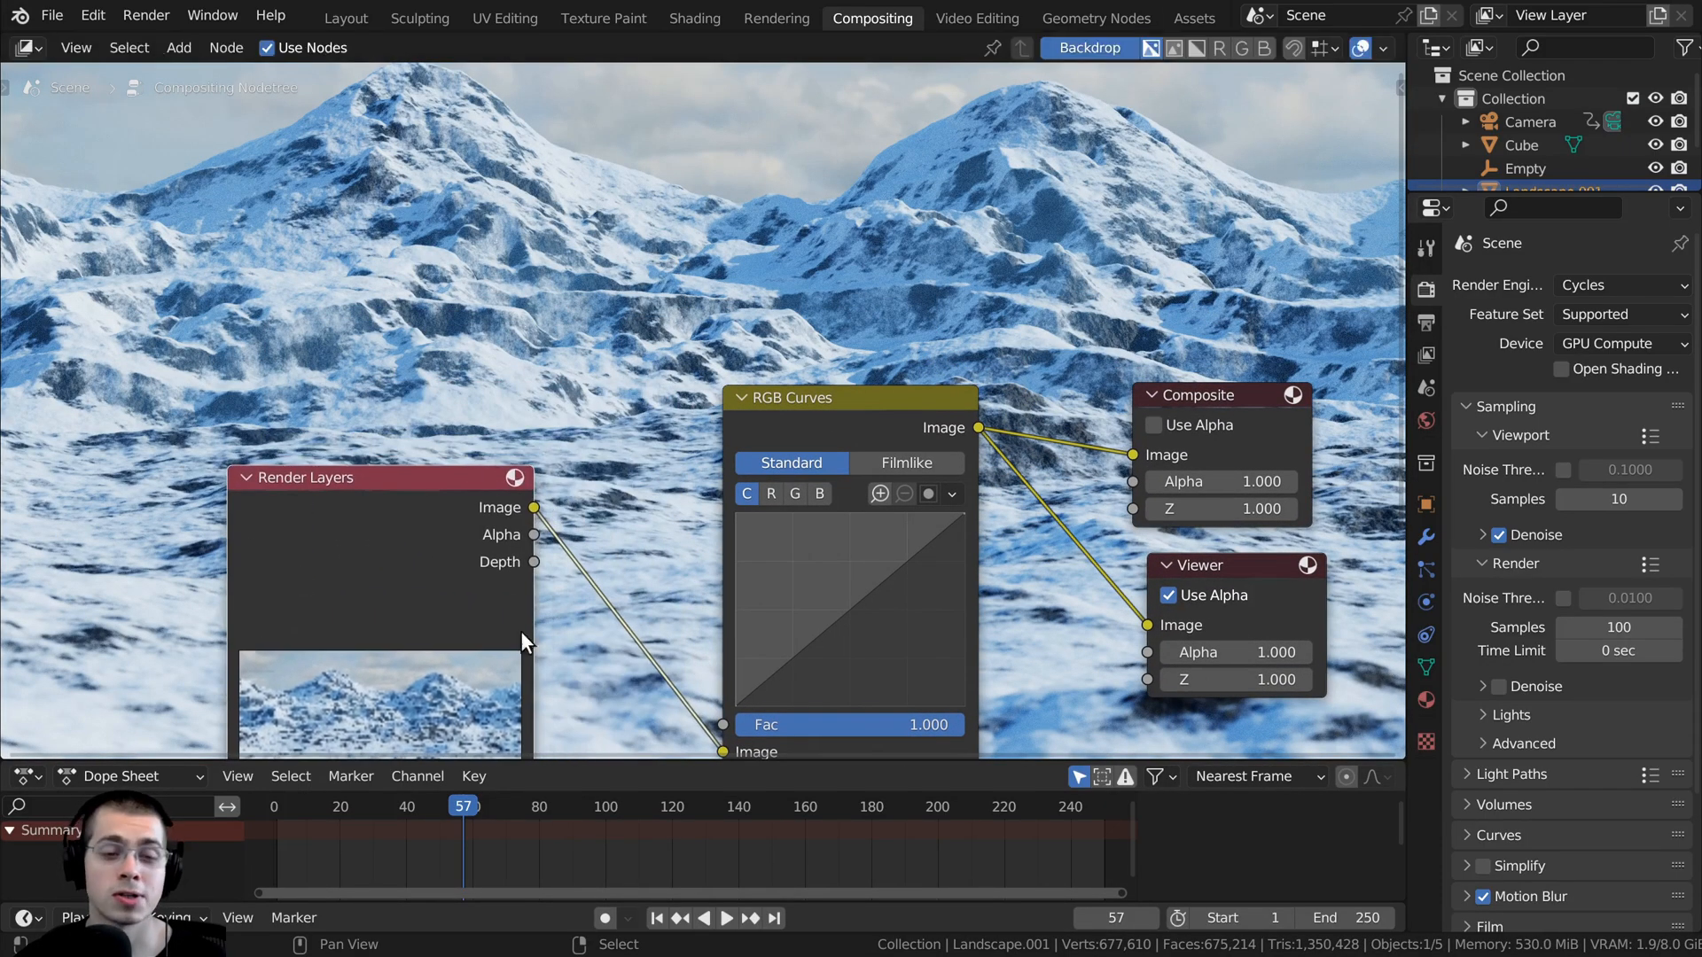
pyautogui.moveTo(782, 440); pyautogui.dragTo(748, 478)
pyautogui.moveTo(725, 471); pyautogui.dragTo(741, 440, button='middle')
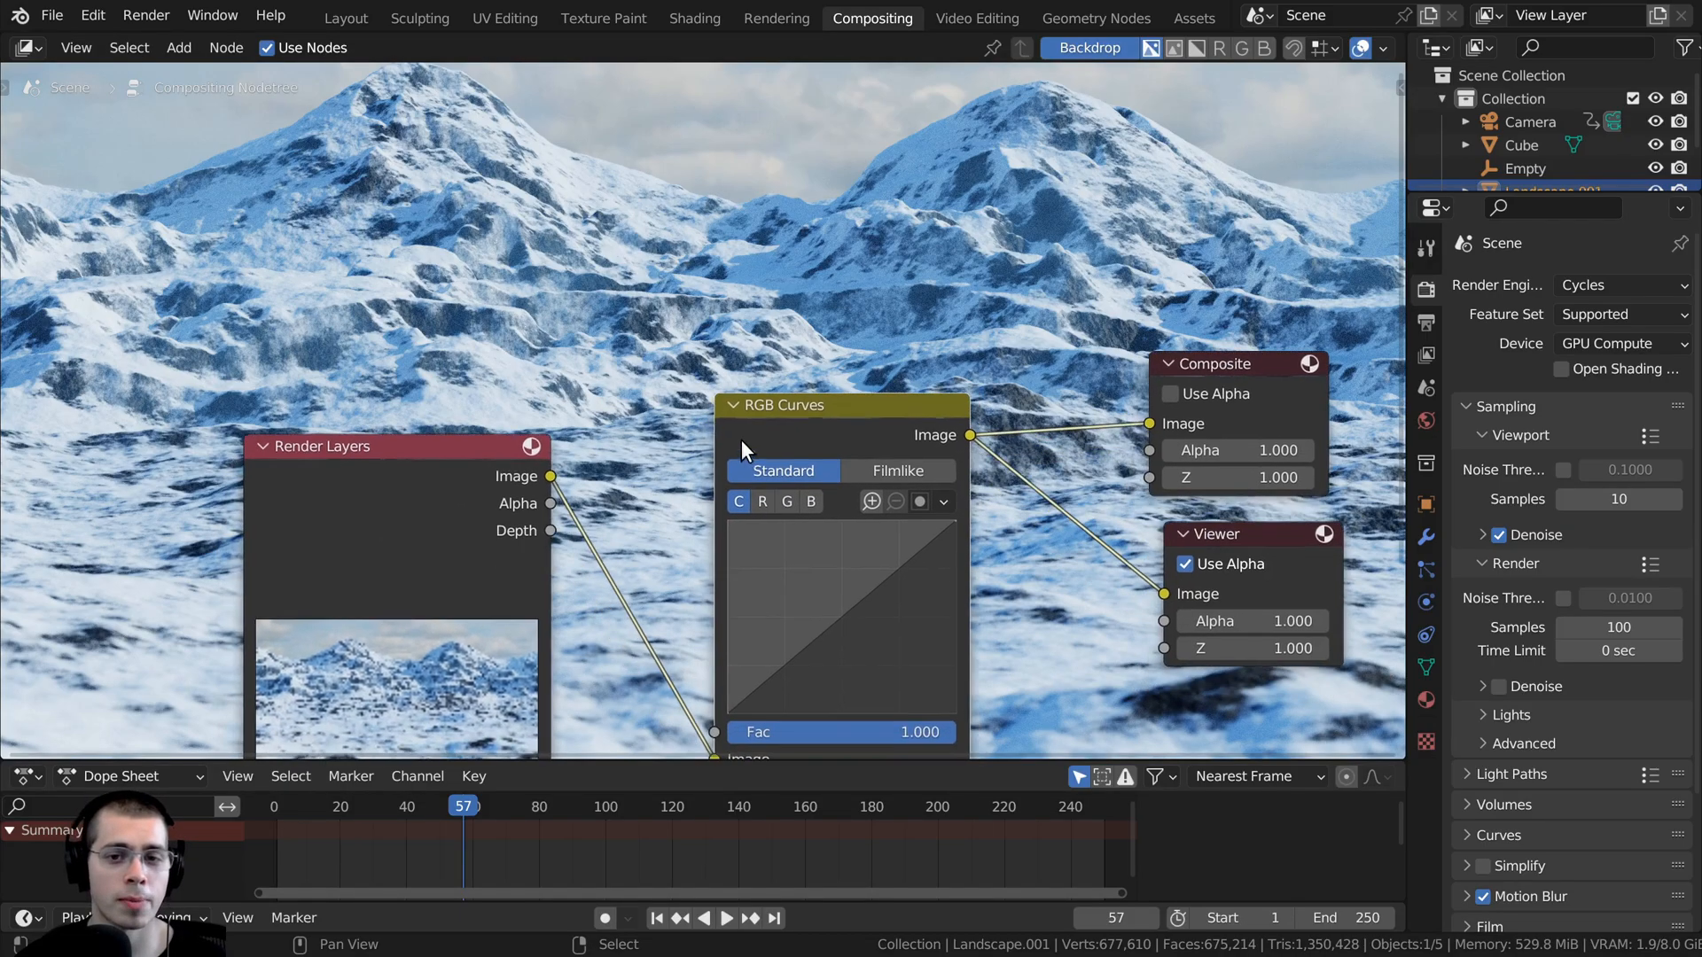
pyautogui.scroll(1, 870, 604)
pyautogui.moveTo(851, 571); pyautogui.dragTo(944, 580, button='middle')
pyautogui.moveTo(457, 538); pyautogui.dragTo(319, 677)
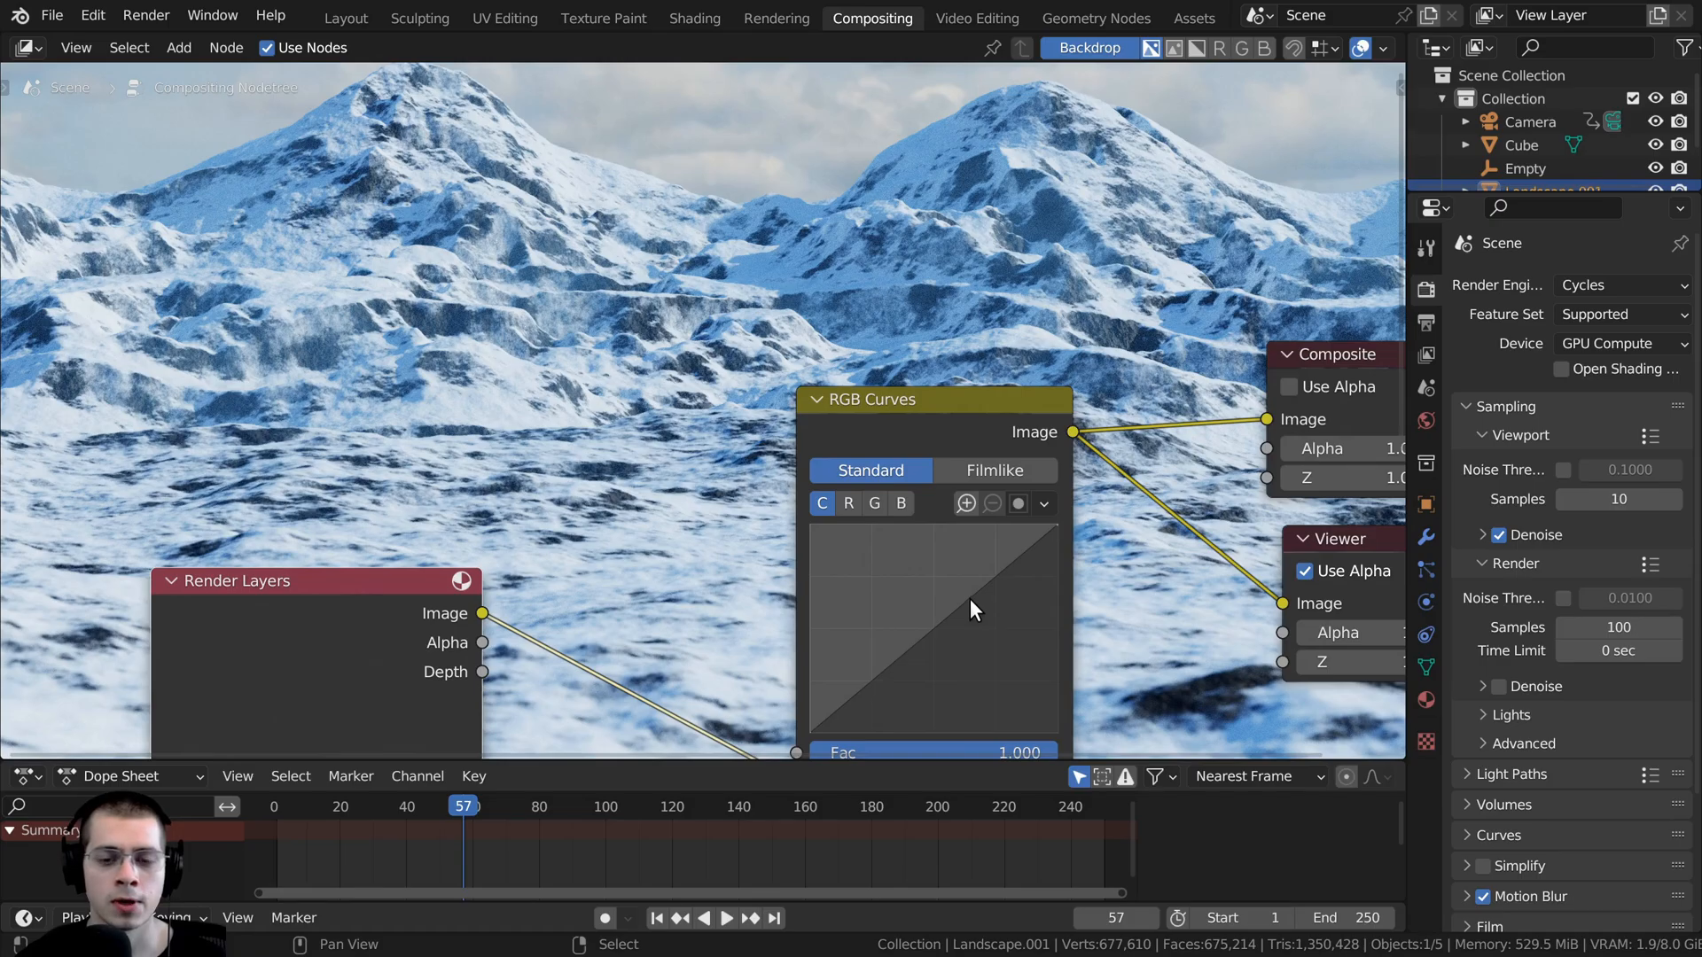
# - Shape the combined RGB curve with one point at about 0.56, 0.65 and a second at about 0.28, 0.28
pyautogui.moveTo(970, 598); pyautogui.dragTo(949, 596)
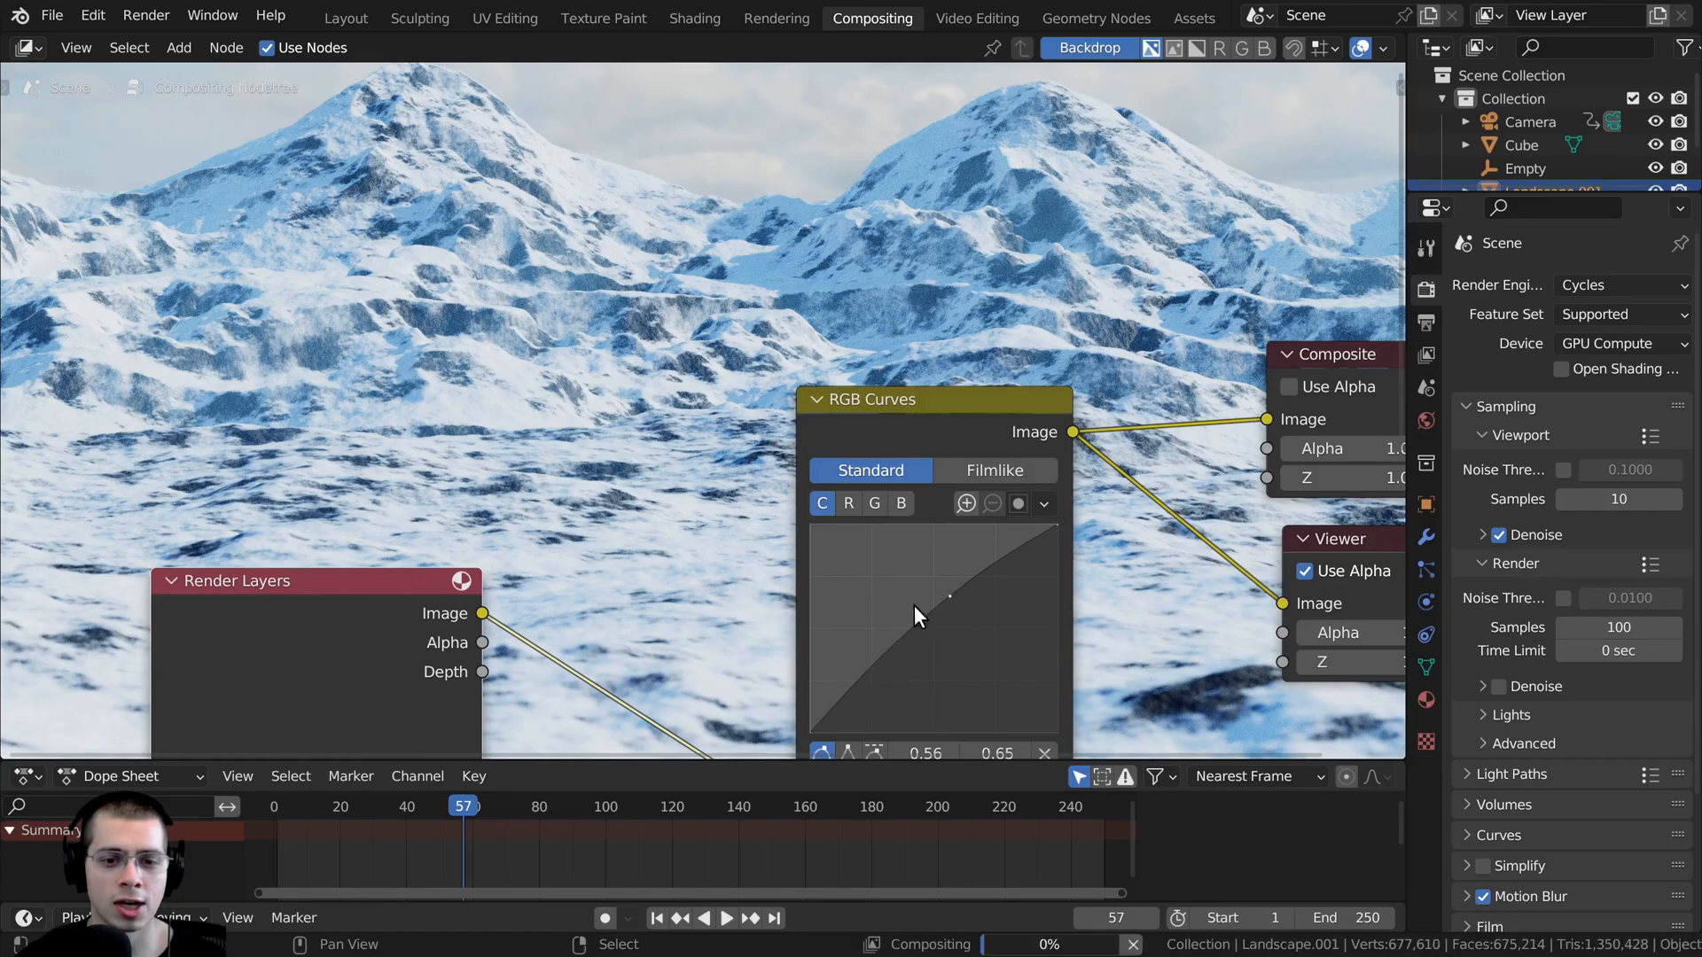
pyautogui.click(870, 665)
pyautogui.moveTo(874, 664); pyautogui.dragTo(880, 673)
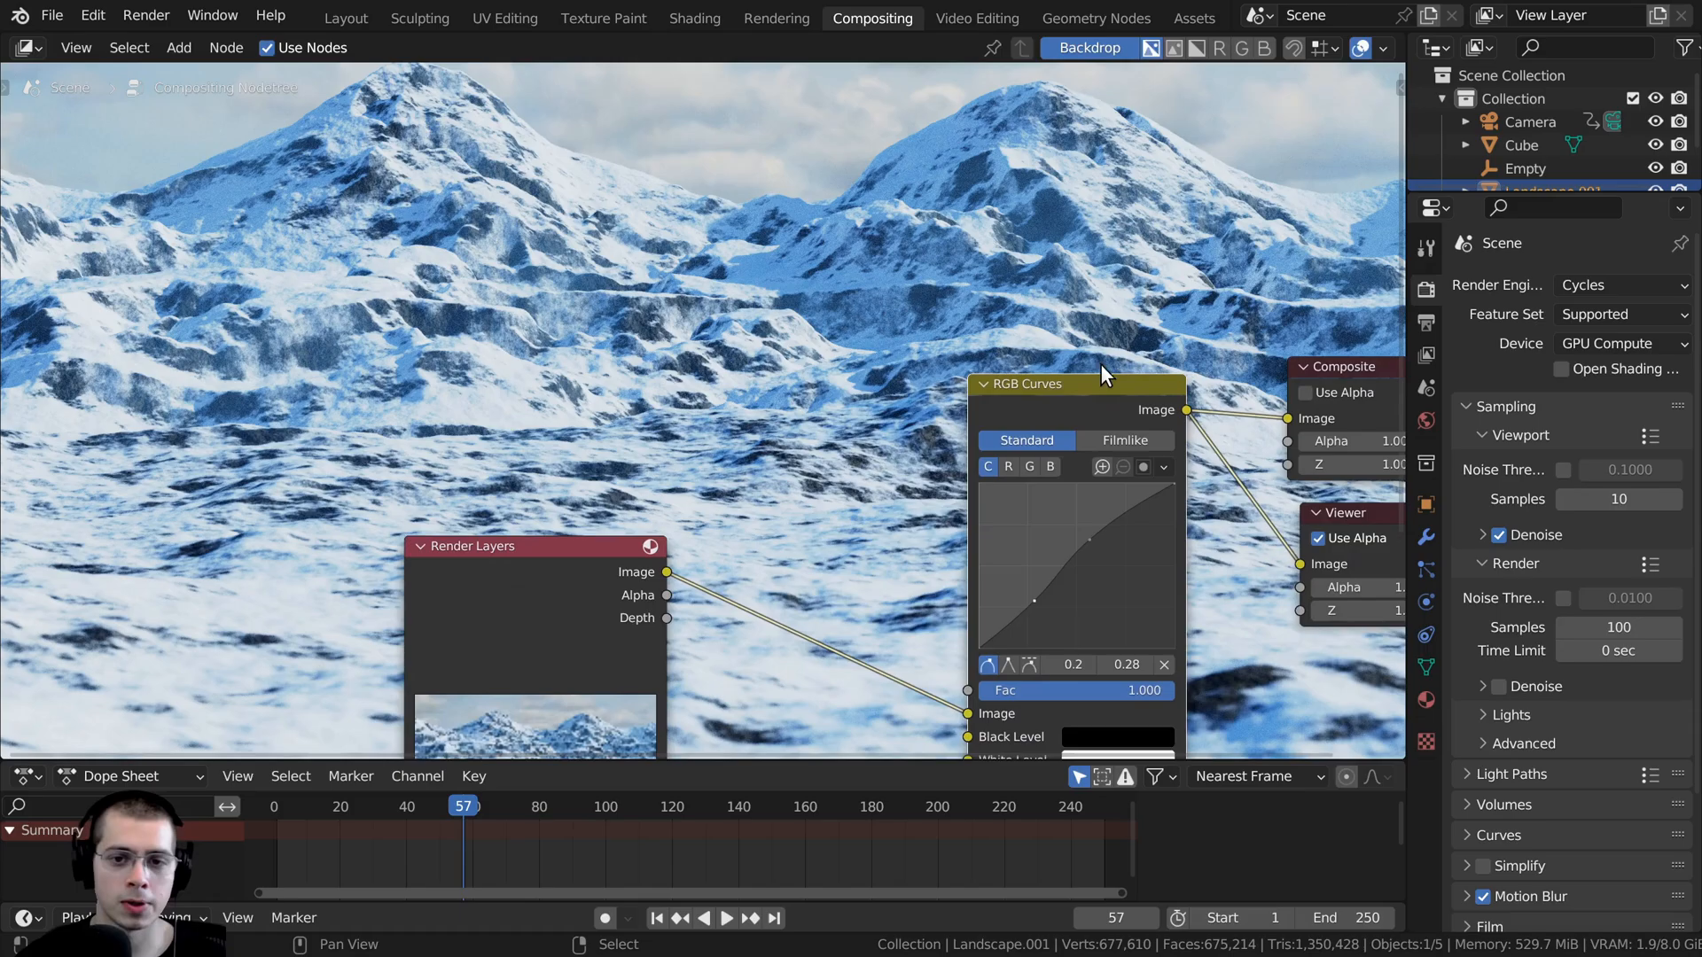
# - Move the RGB Curves node closer to the output nodes and mute it to compare the uncorrected image
pyautogui.moveTo(1110, 388); pyautogui.dragTo(1153, 399)
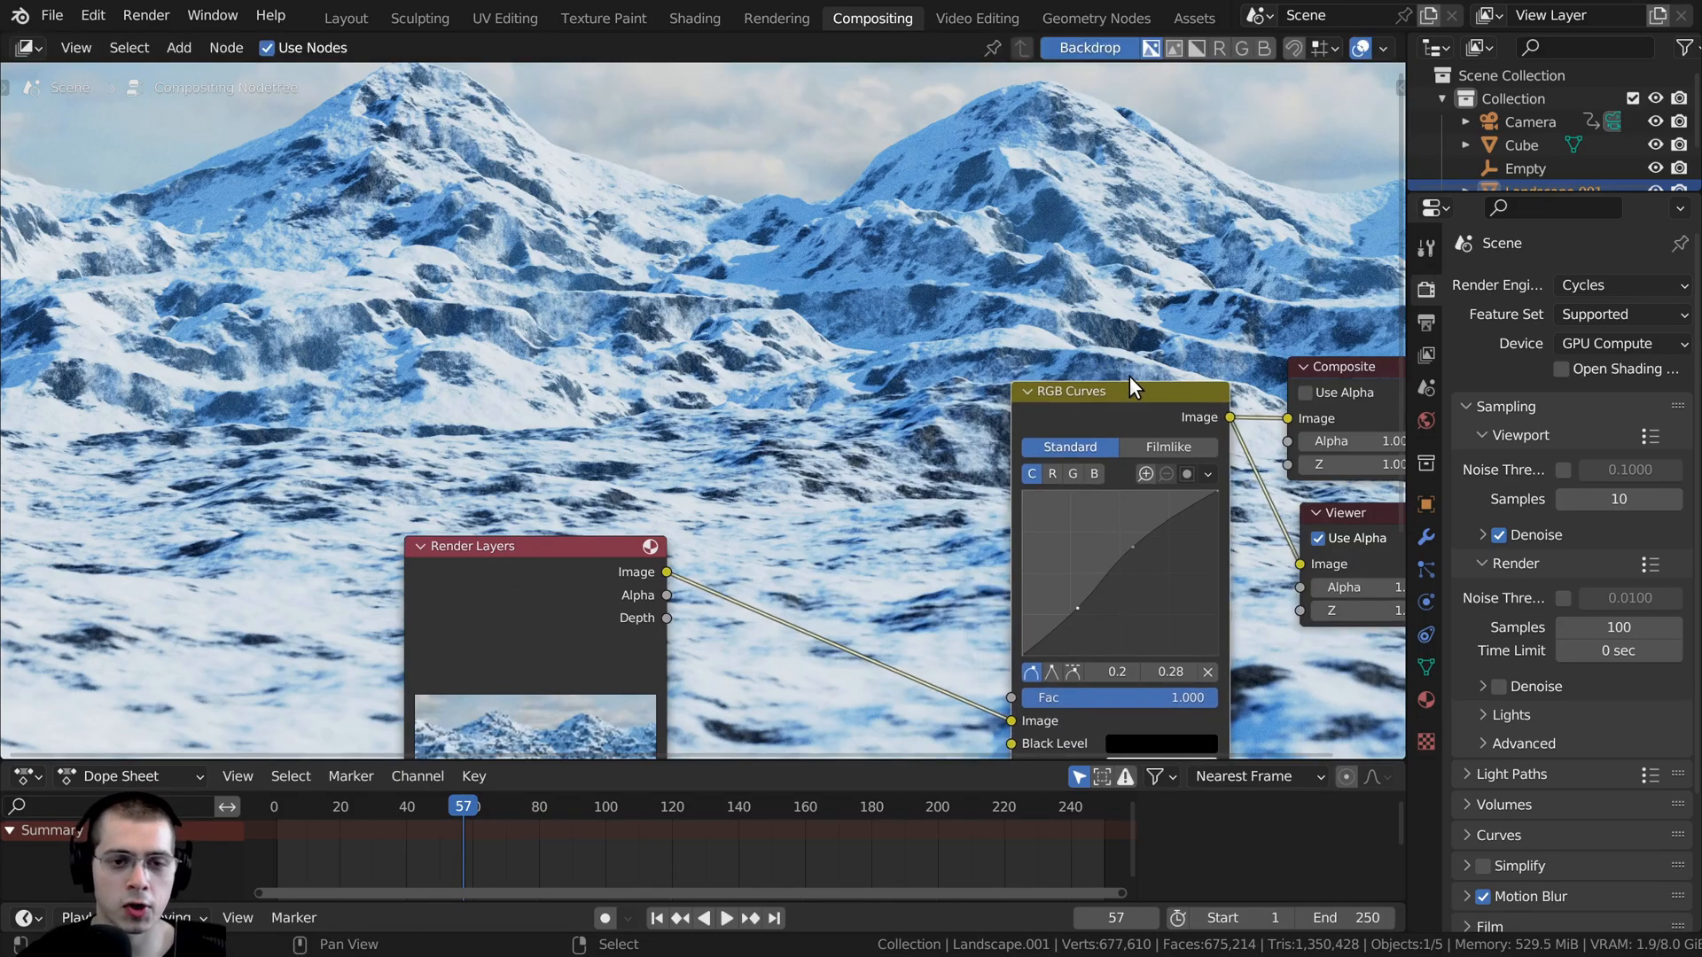
pyautogui.press('m')
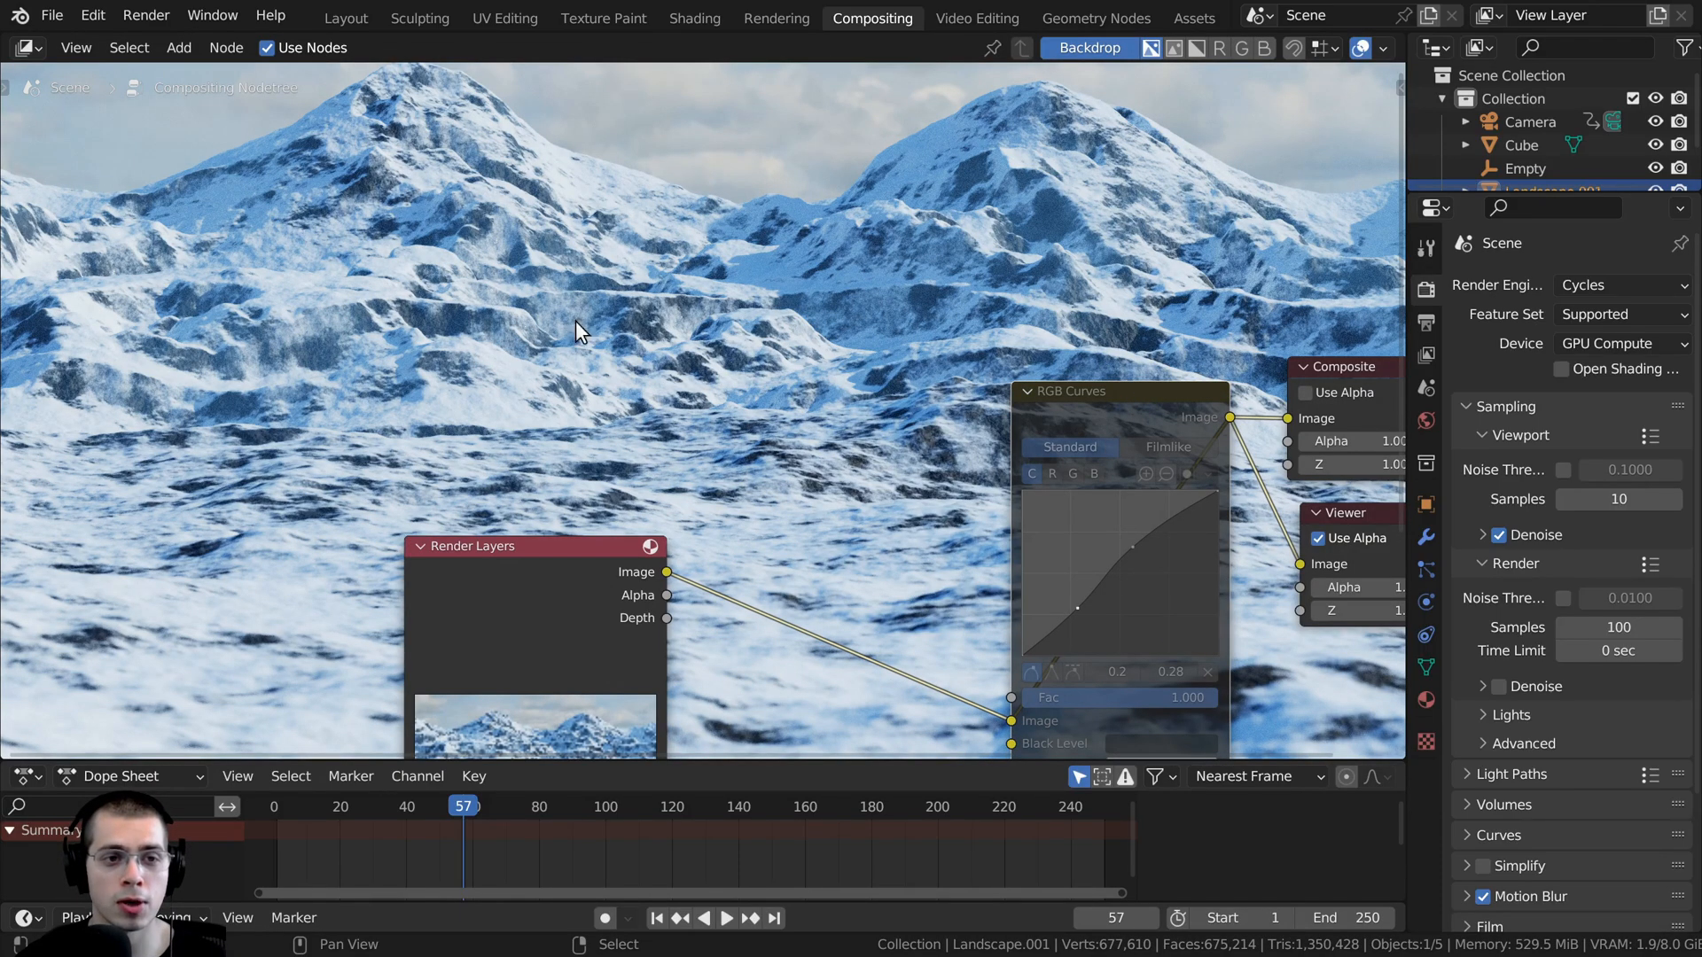
# - Unmute the RGB Curves node and try stronger contrast with curve points at about 0.5, 0.67 and 0.3, 0.26
pyautogui.moveTo(1147, 386); pyautogui.dragTo(1152, 388)
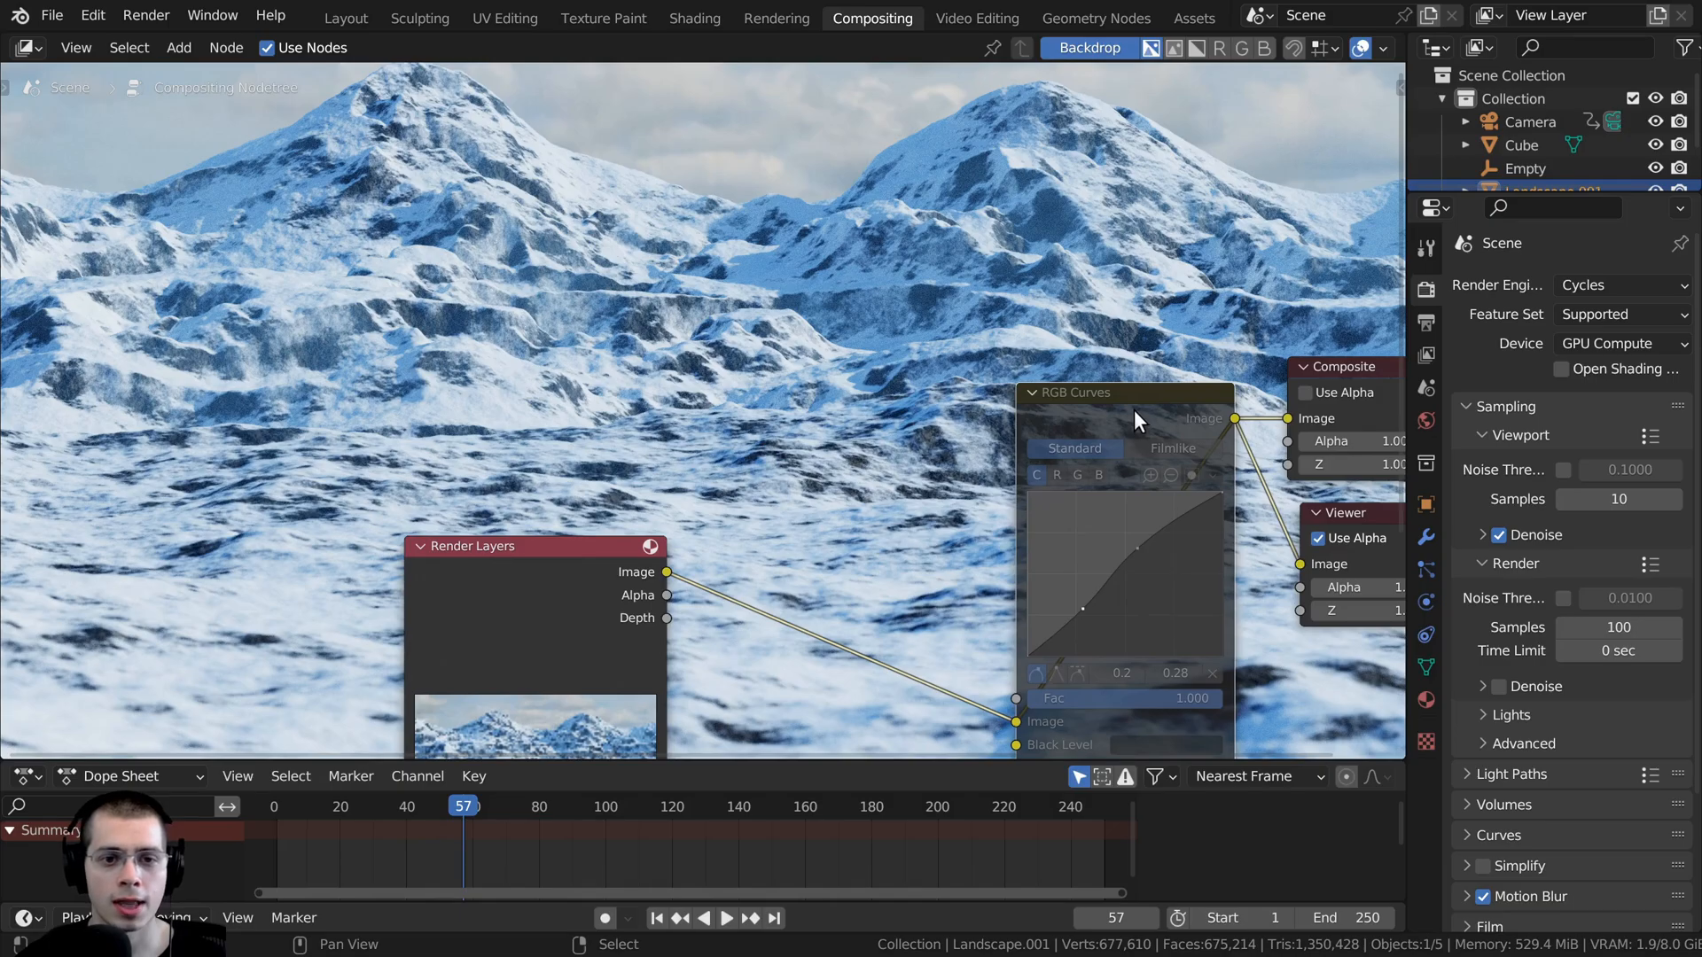
pyautogui.press('m')
pyautogui.click(1132, 545)
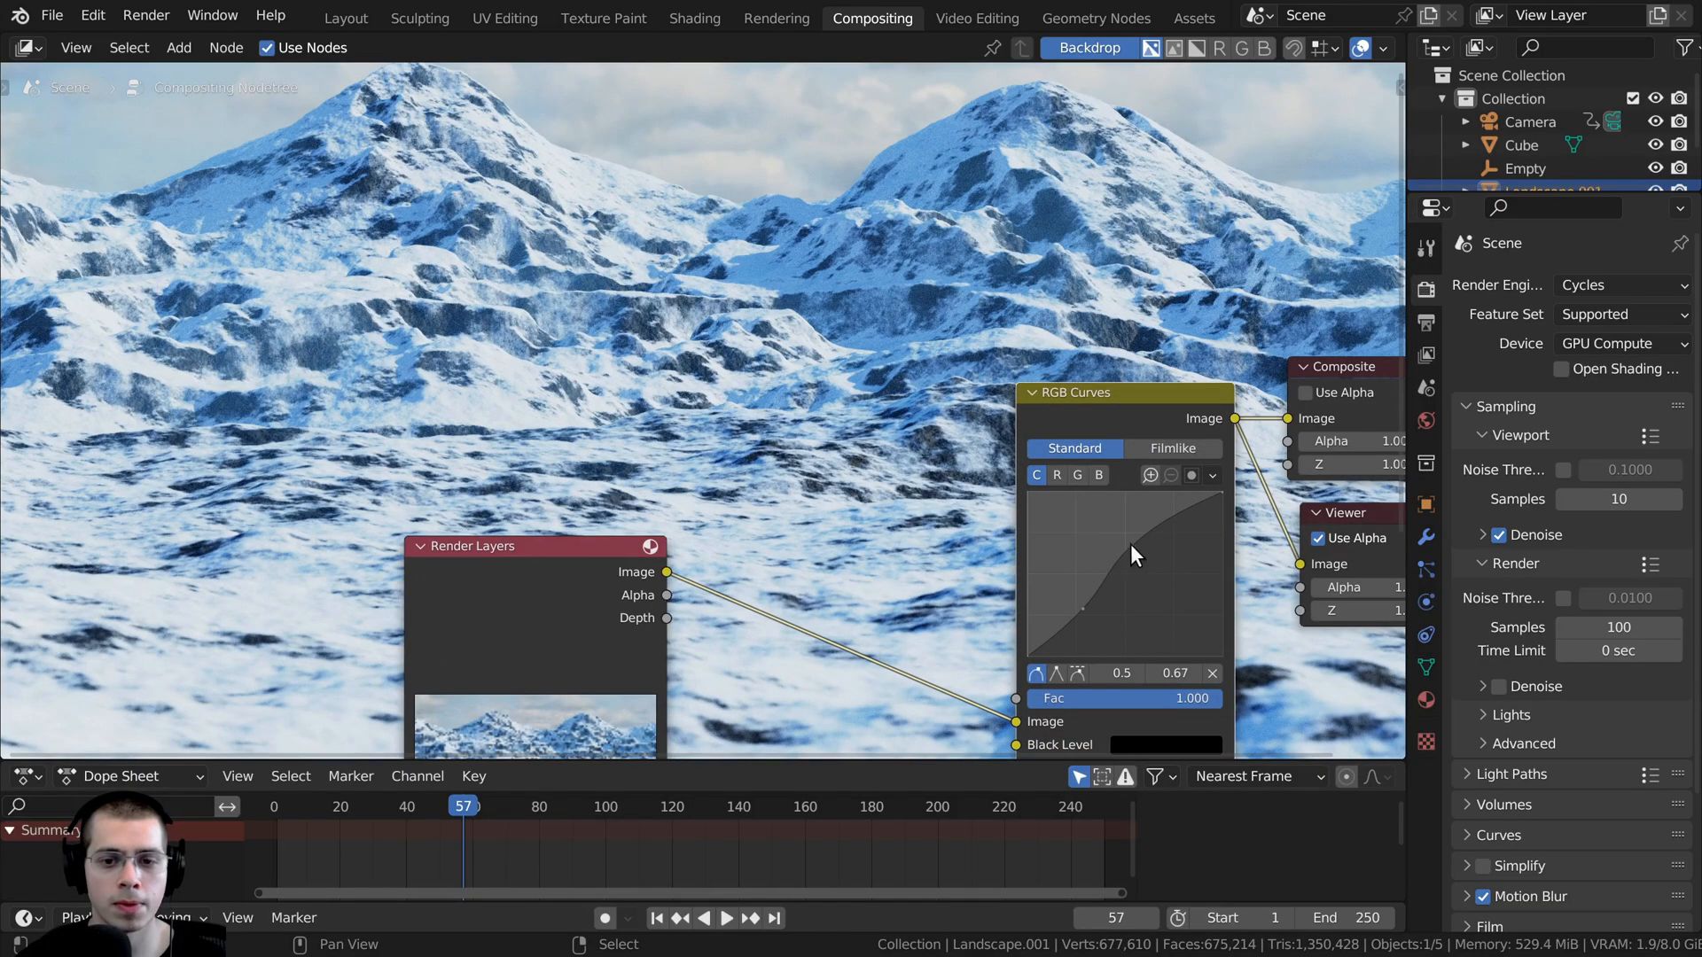
pyautogui.moveTo(1083, 608); pyautogui.dragTo(1085, 612)
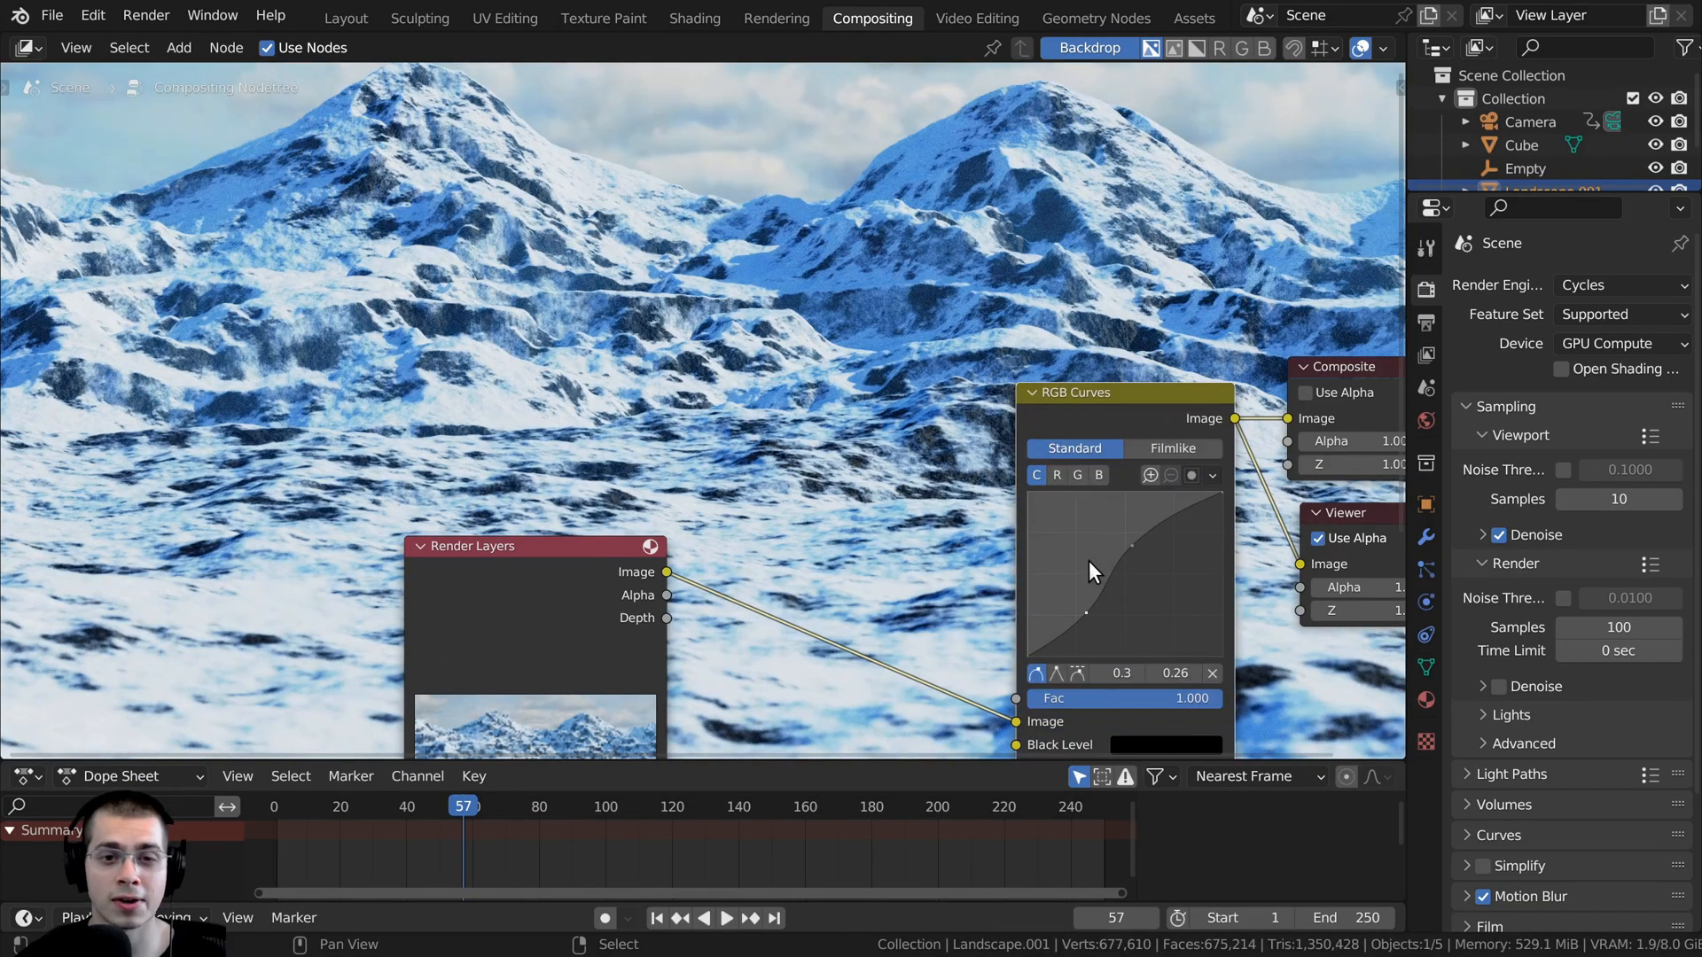
# - Revert the stronger contrast and set the RGB curve's lower point to about 0.28, 0.27
pyautogui.press('m')
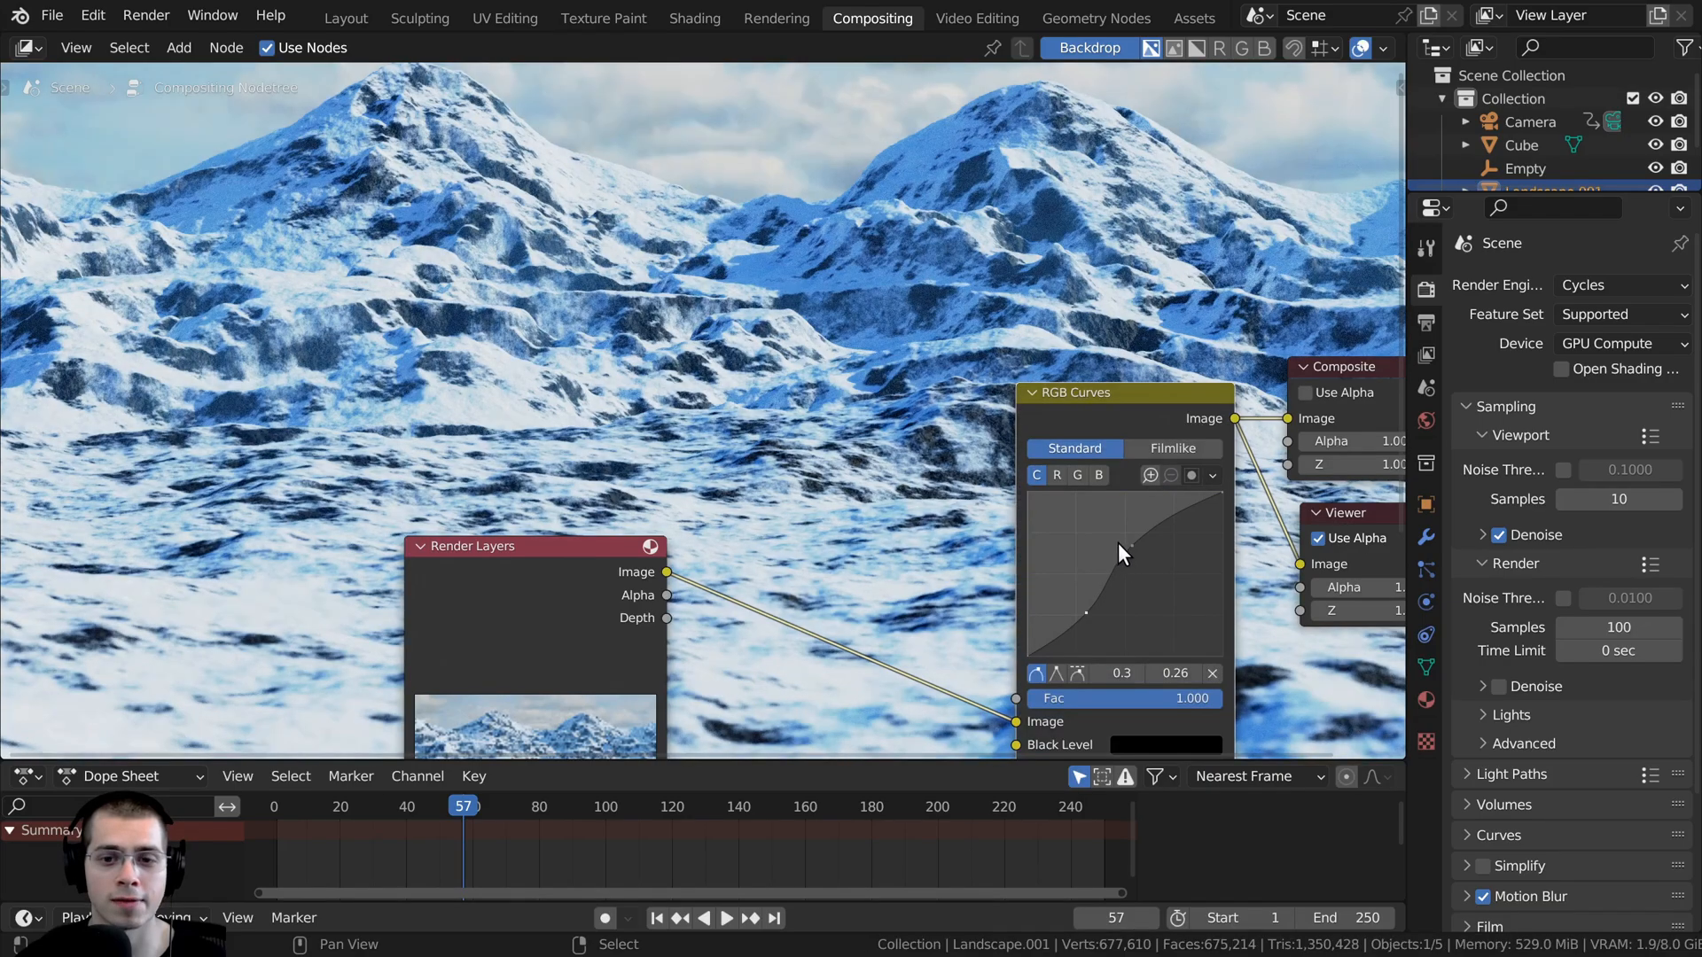
pyautogui.press('m')
pyautogui.press('m')
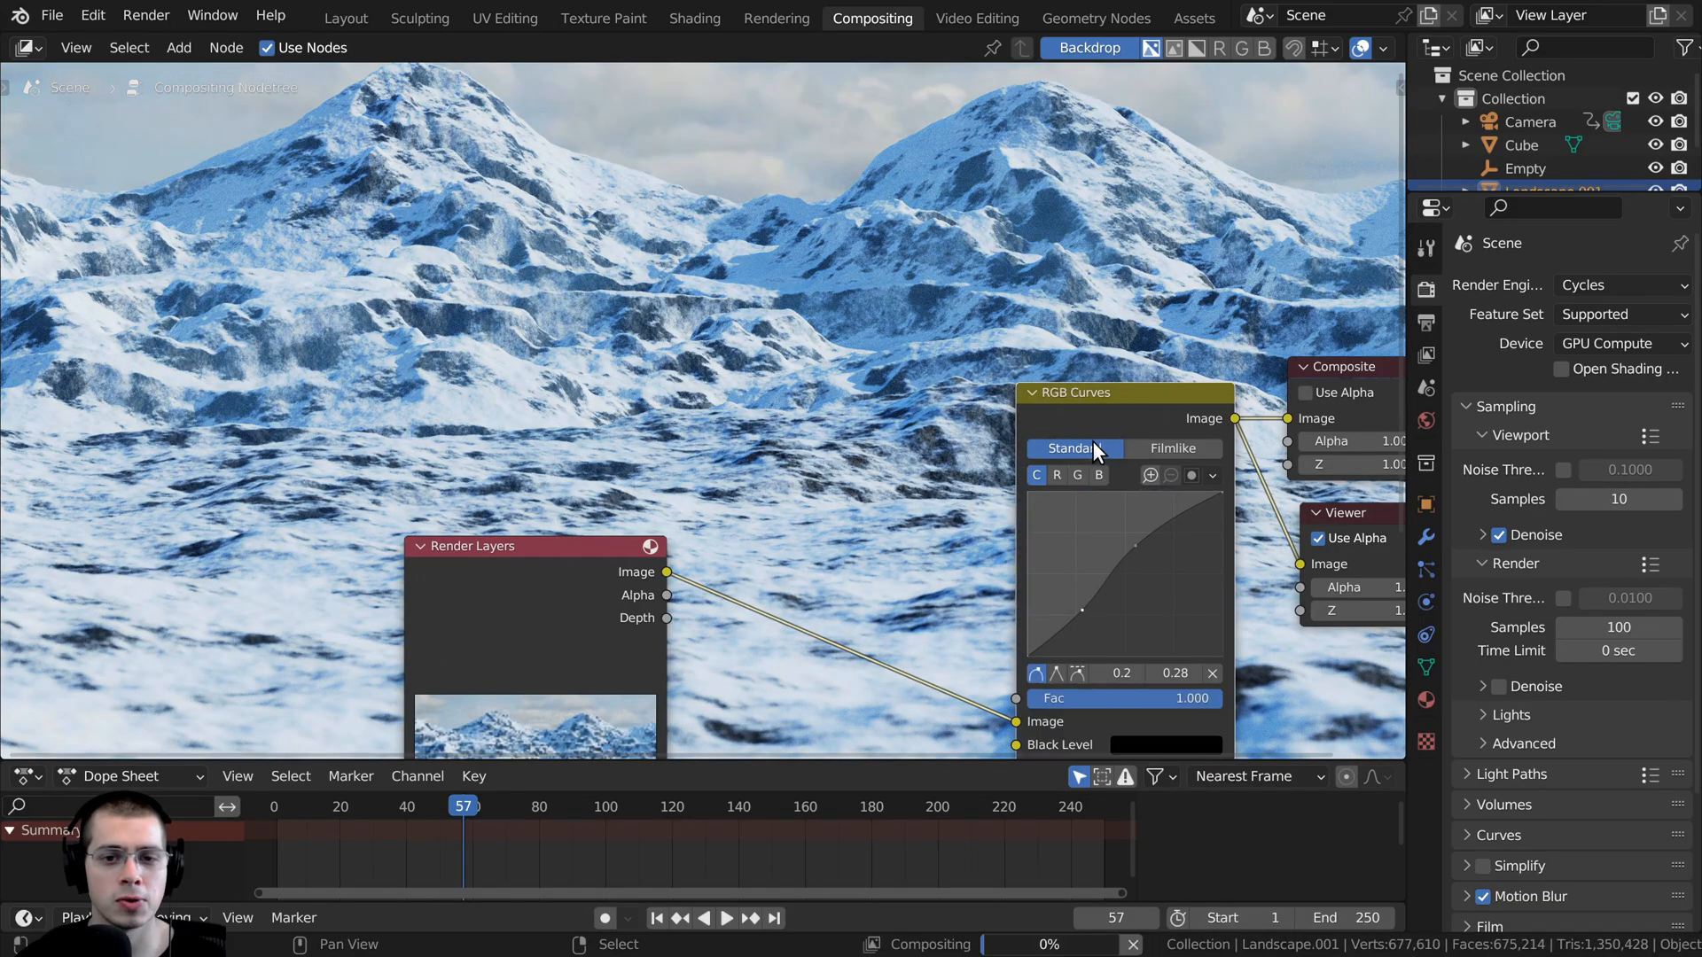
pyautogui.moveTo(1082, 610); pyautogui.dragTo(1081, 611)
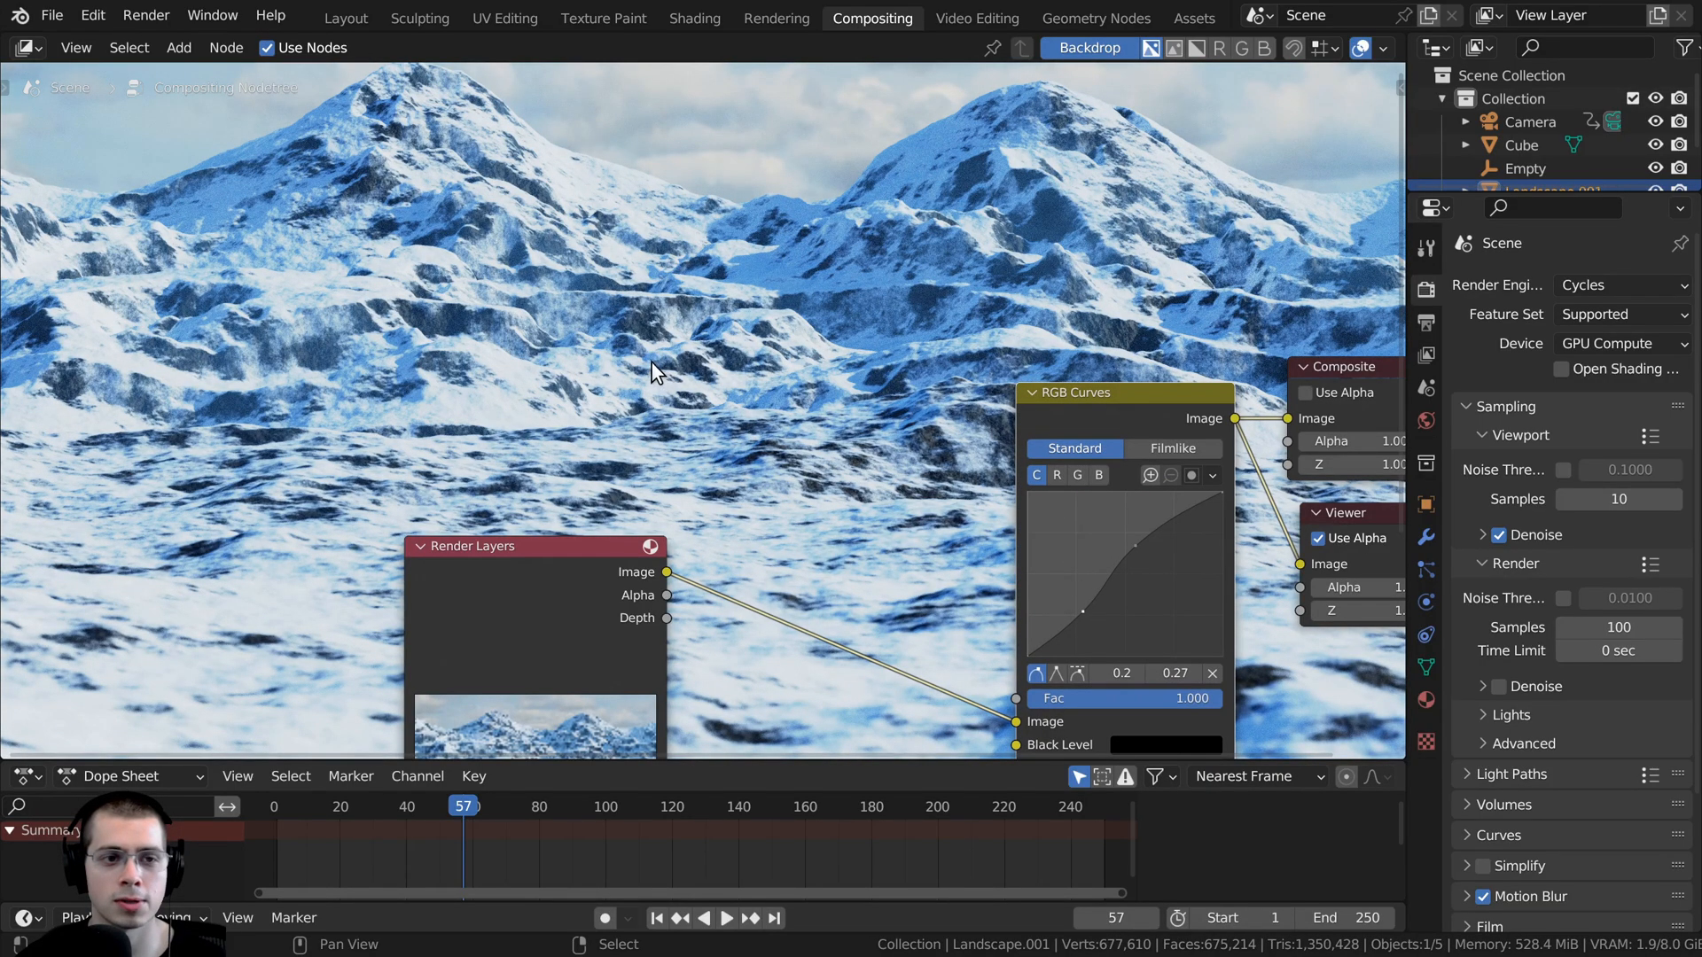
# - Add a Denoise node on the link between the Render Layers and RGB Curves nodes
pyautogui.scroll(-1, 651, 365)
pyautogui.moveTo(605, 486); pyautogui.dragTo(372, 461, button='middle')
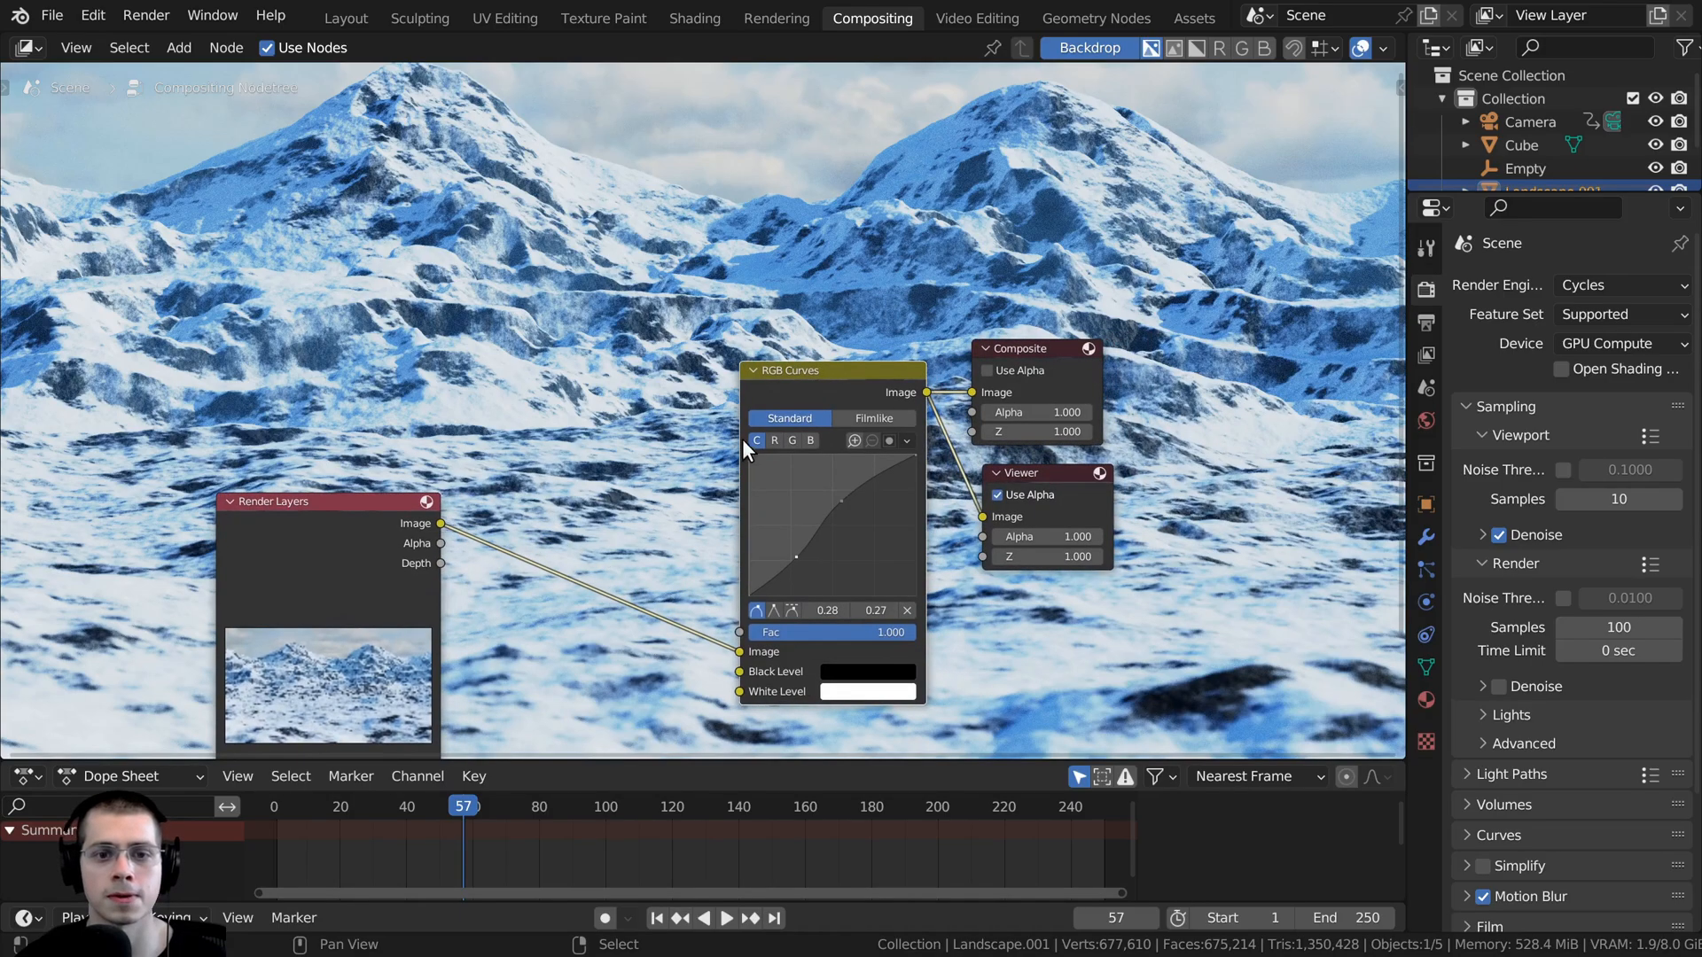
pyautogui.moveTo(606, 304); pyautogui.dragTo(610, 316, button='middle')
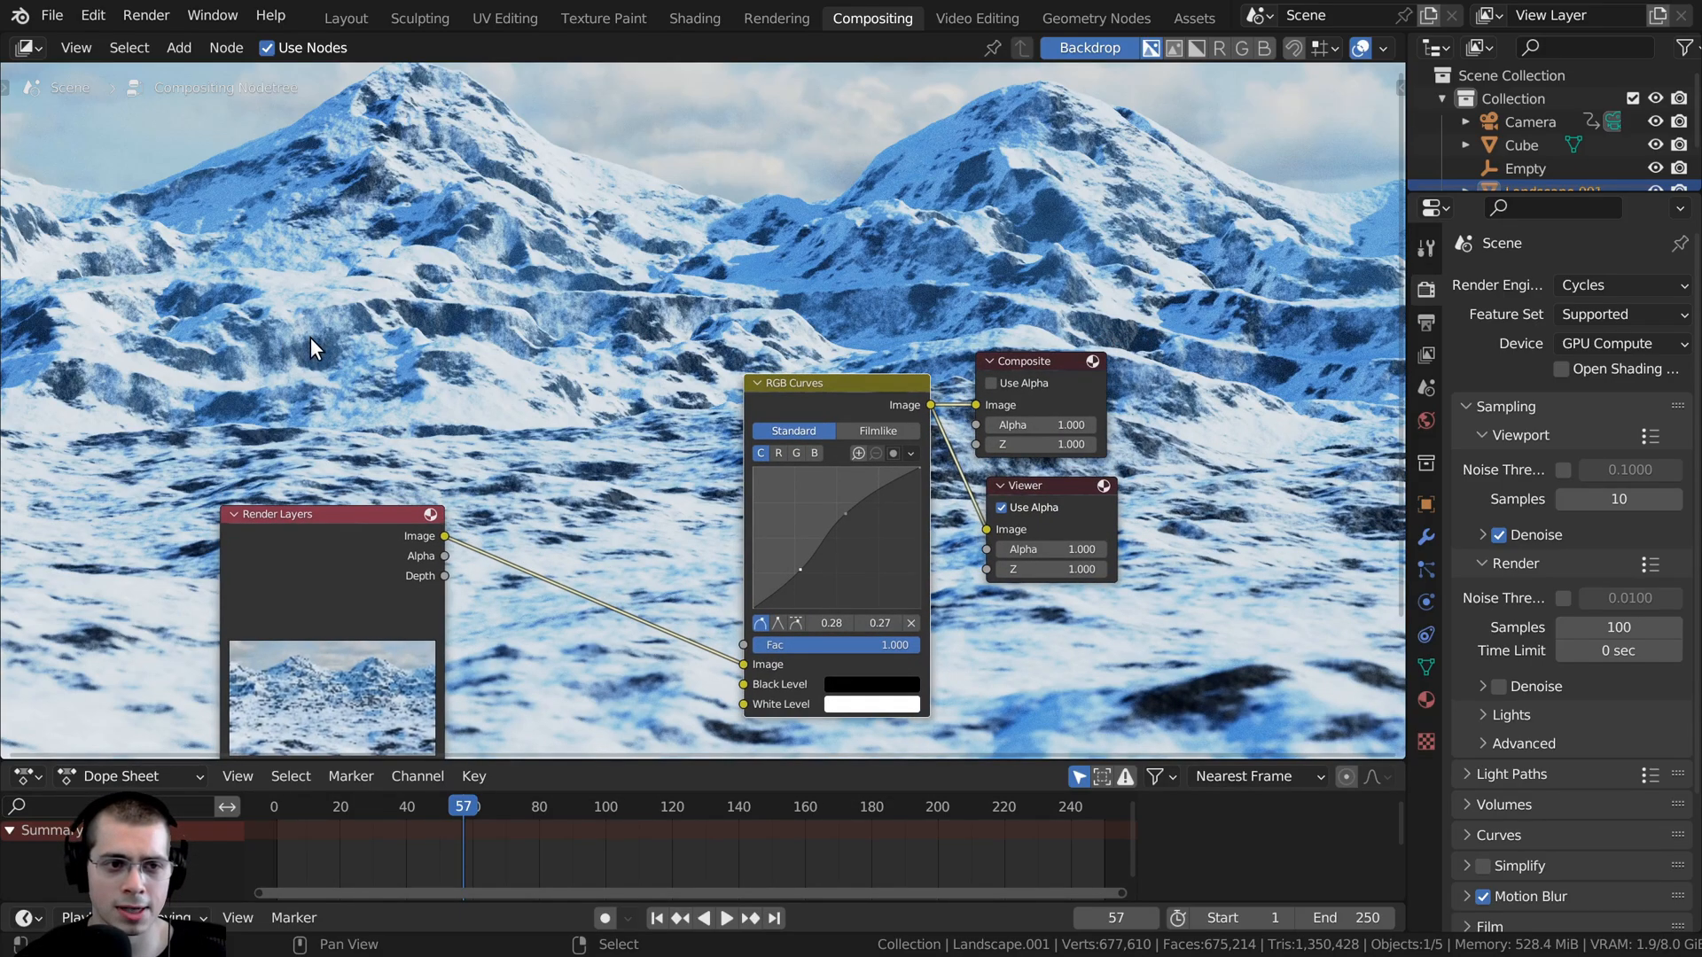
pyautogui.hotkey('shift', 'a')
pyautogui.click(438, 276)
pyautogui.write('den')
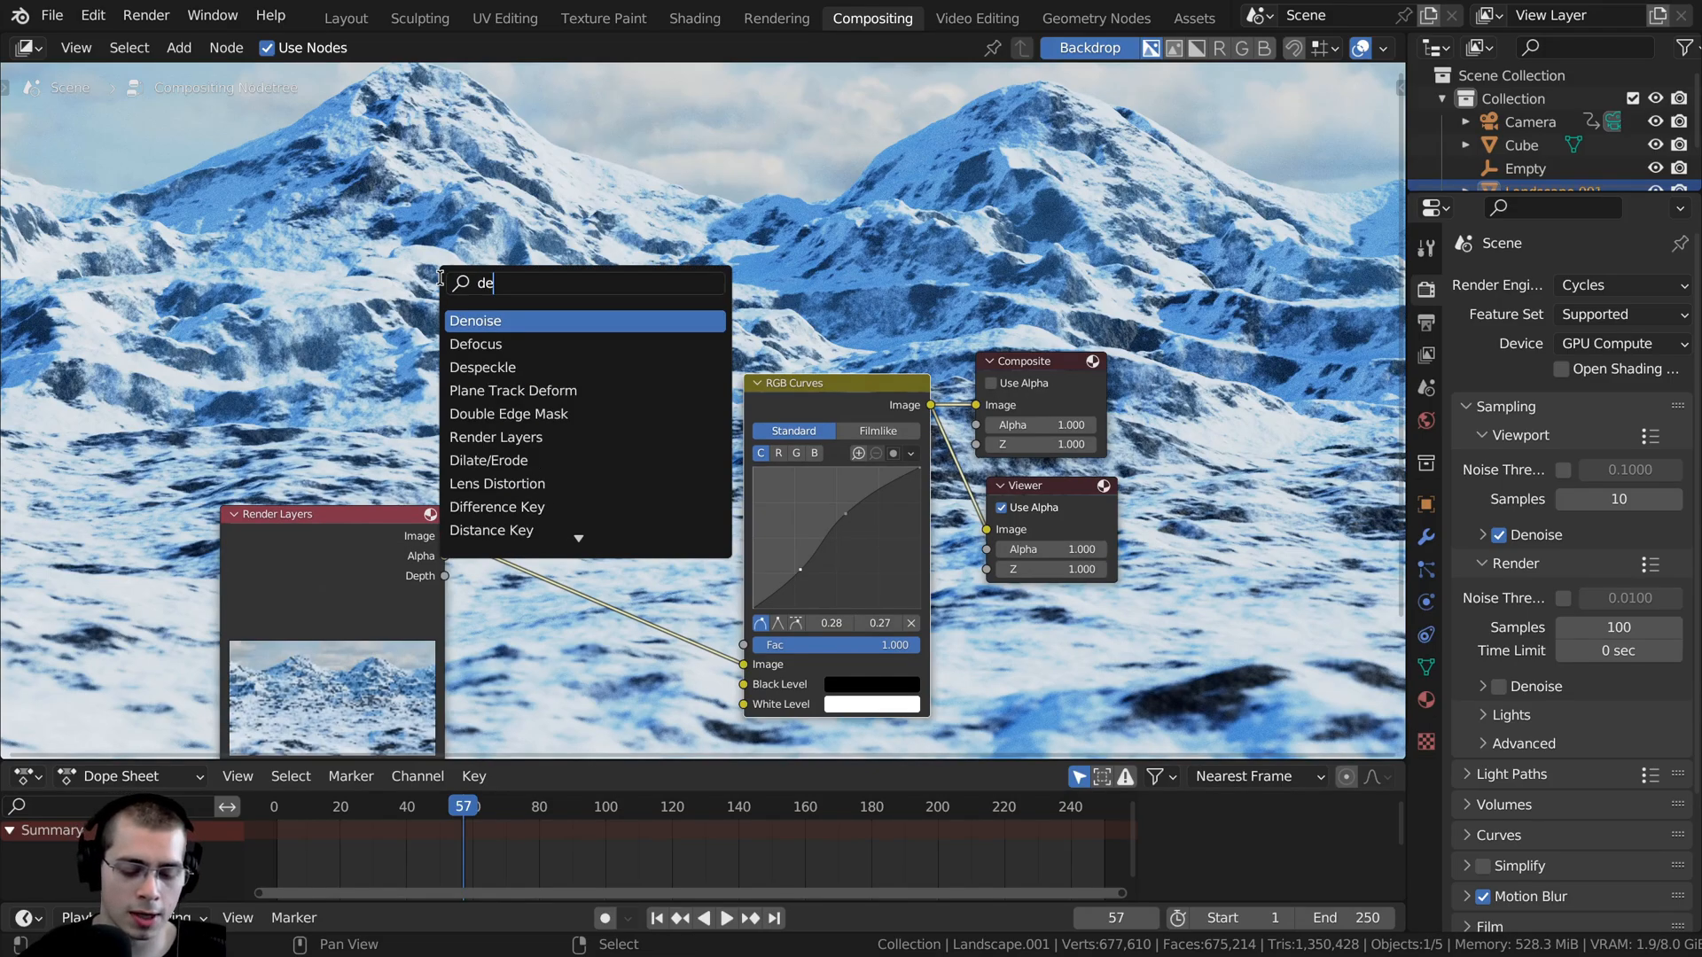
pyautogui.click(479, 327)
pyautogui.click(541, 569)
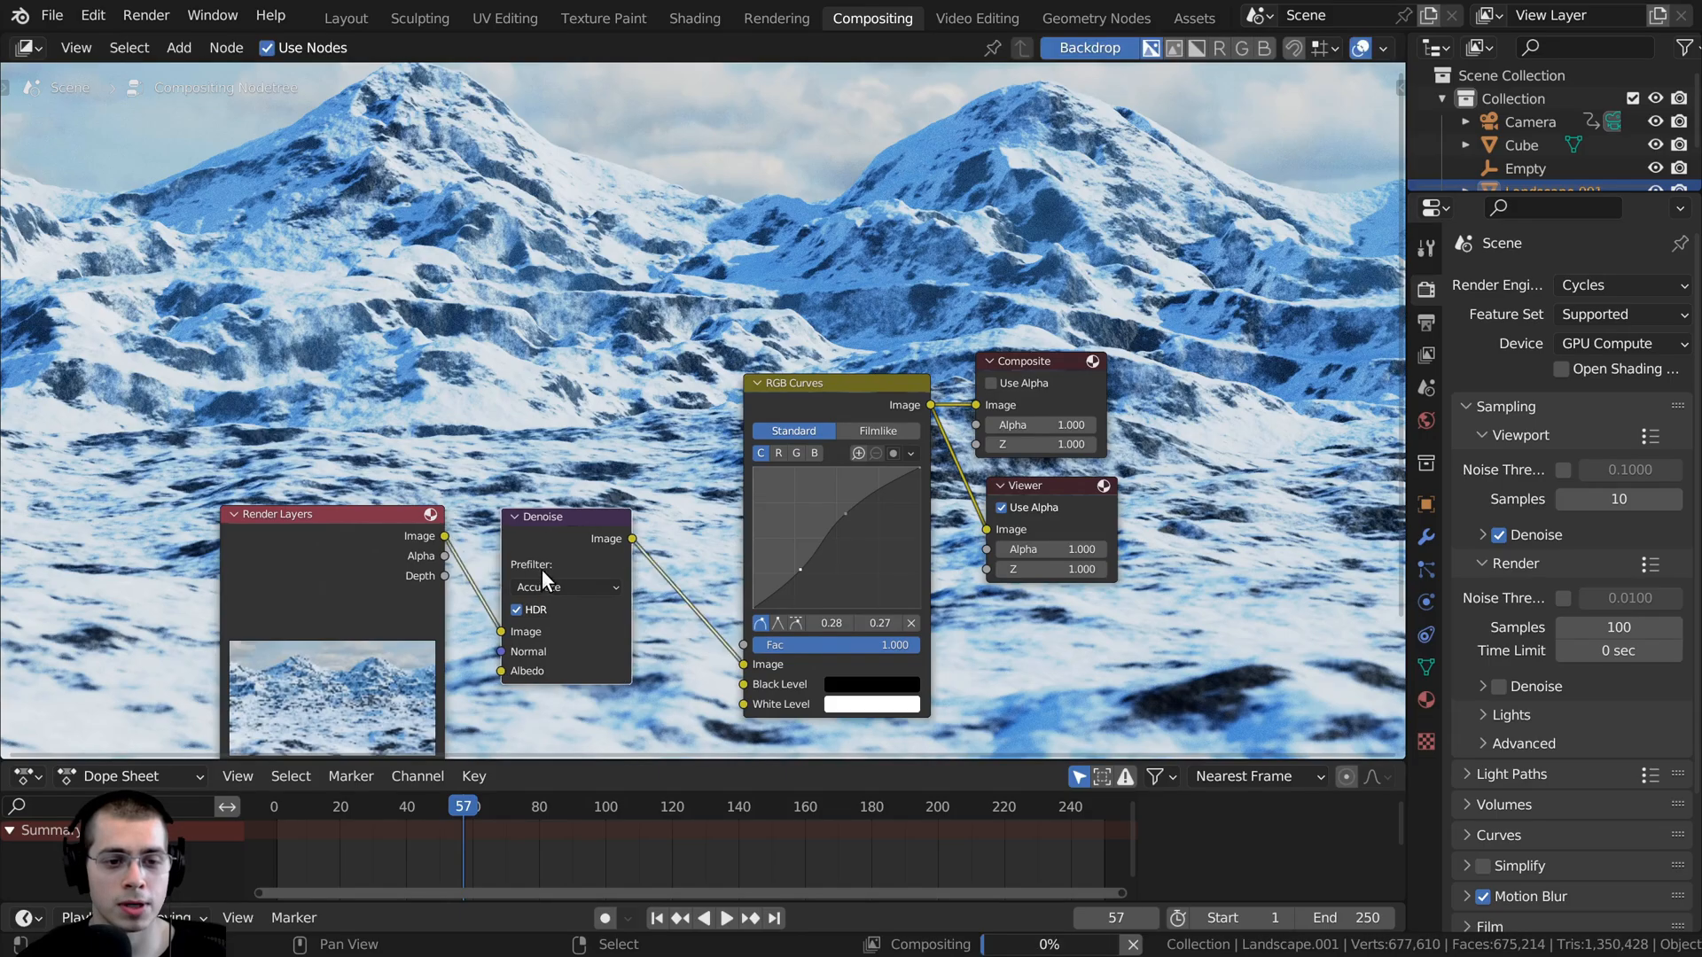
# - Set the Denoise node's prefilter to Fast
pyautogui.moveTo(540, 569); pyautogui.dragTo(573, 523)
pyautogui.scroll(1, 585, 497)
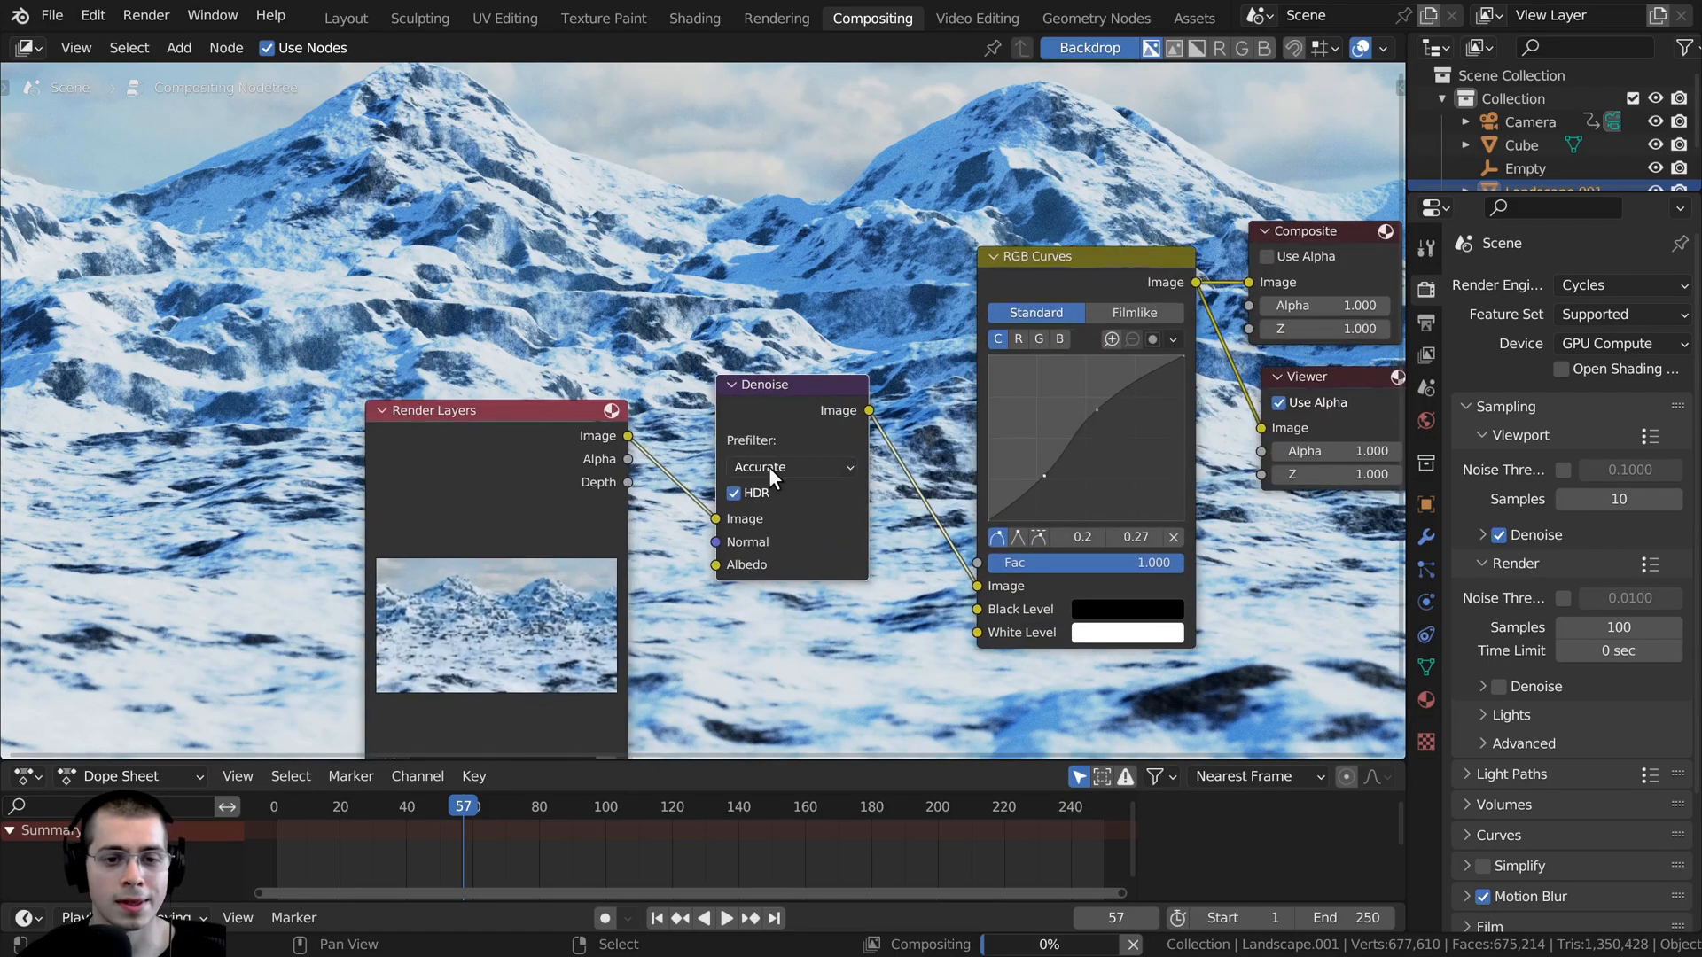
pyautogui.click(768, 466)
pyautogui.click(774, 514)
pyautogui.scroll(-2, 727, 375)
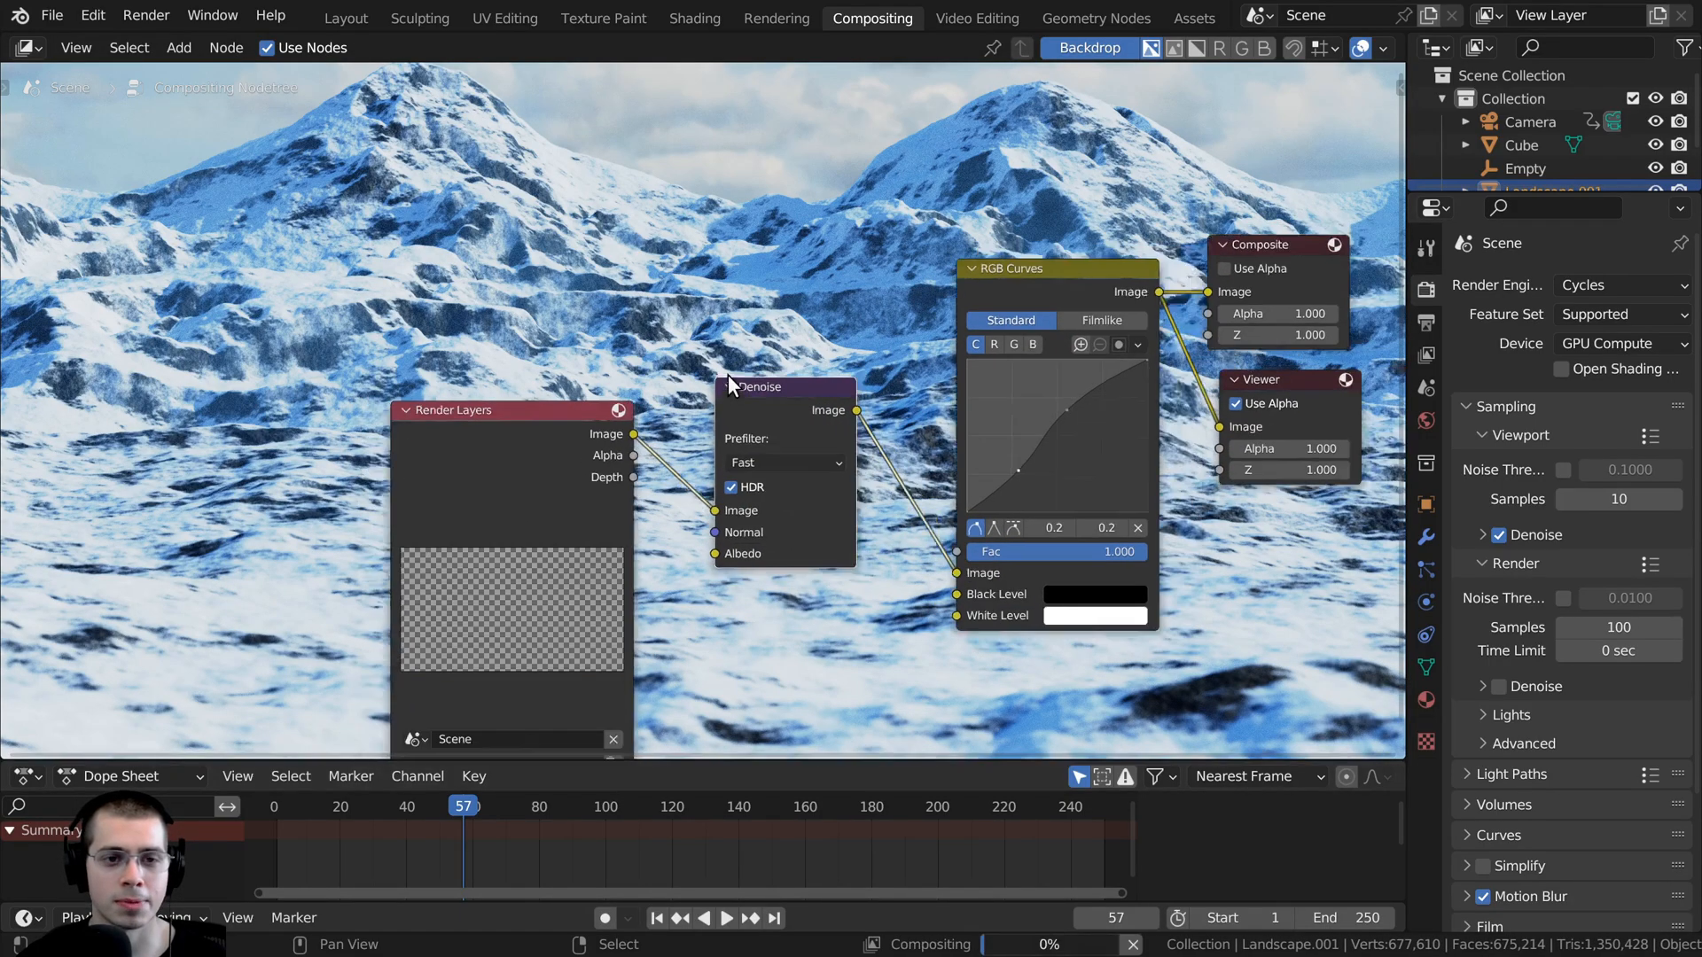
# - Resize the compositor backdrop so the whole rendered frame fits in the node area, with the nodes kept low over it
pyautogui.scroll(2, 738, 496)
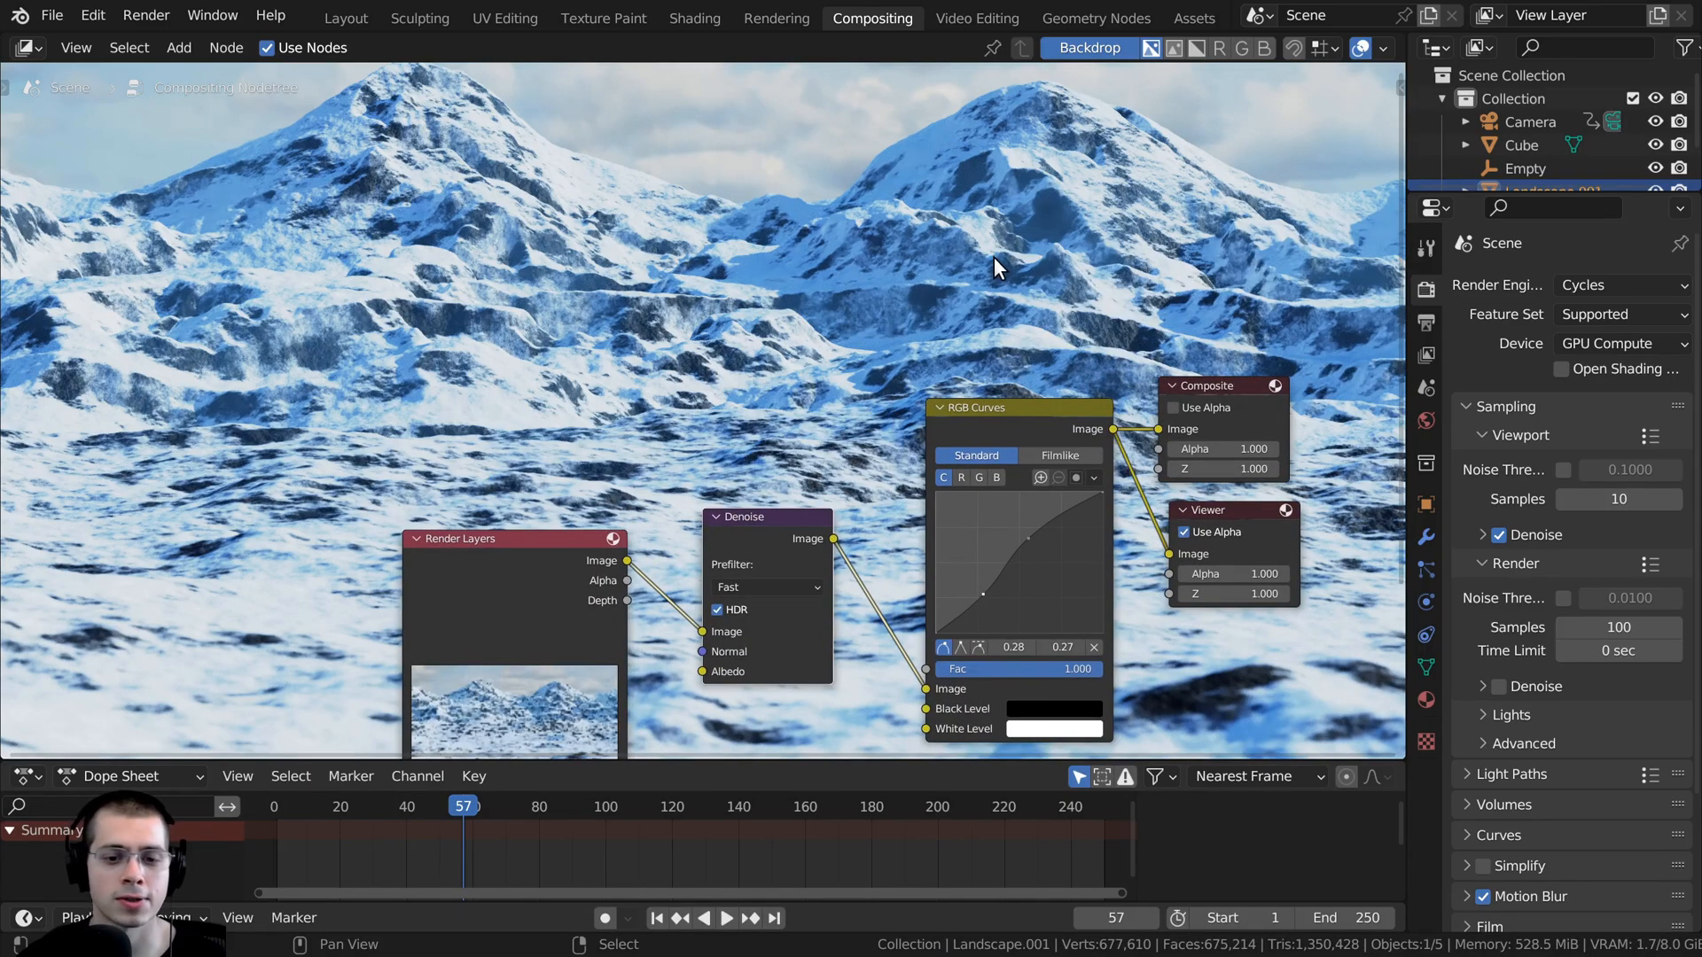
pyautogui.moveTo(926, 314); pyautogui.dragTo(938, 478, button='middle')
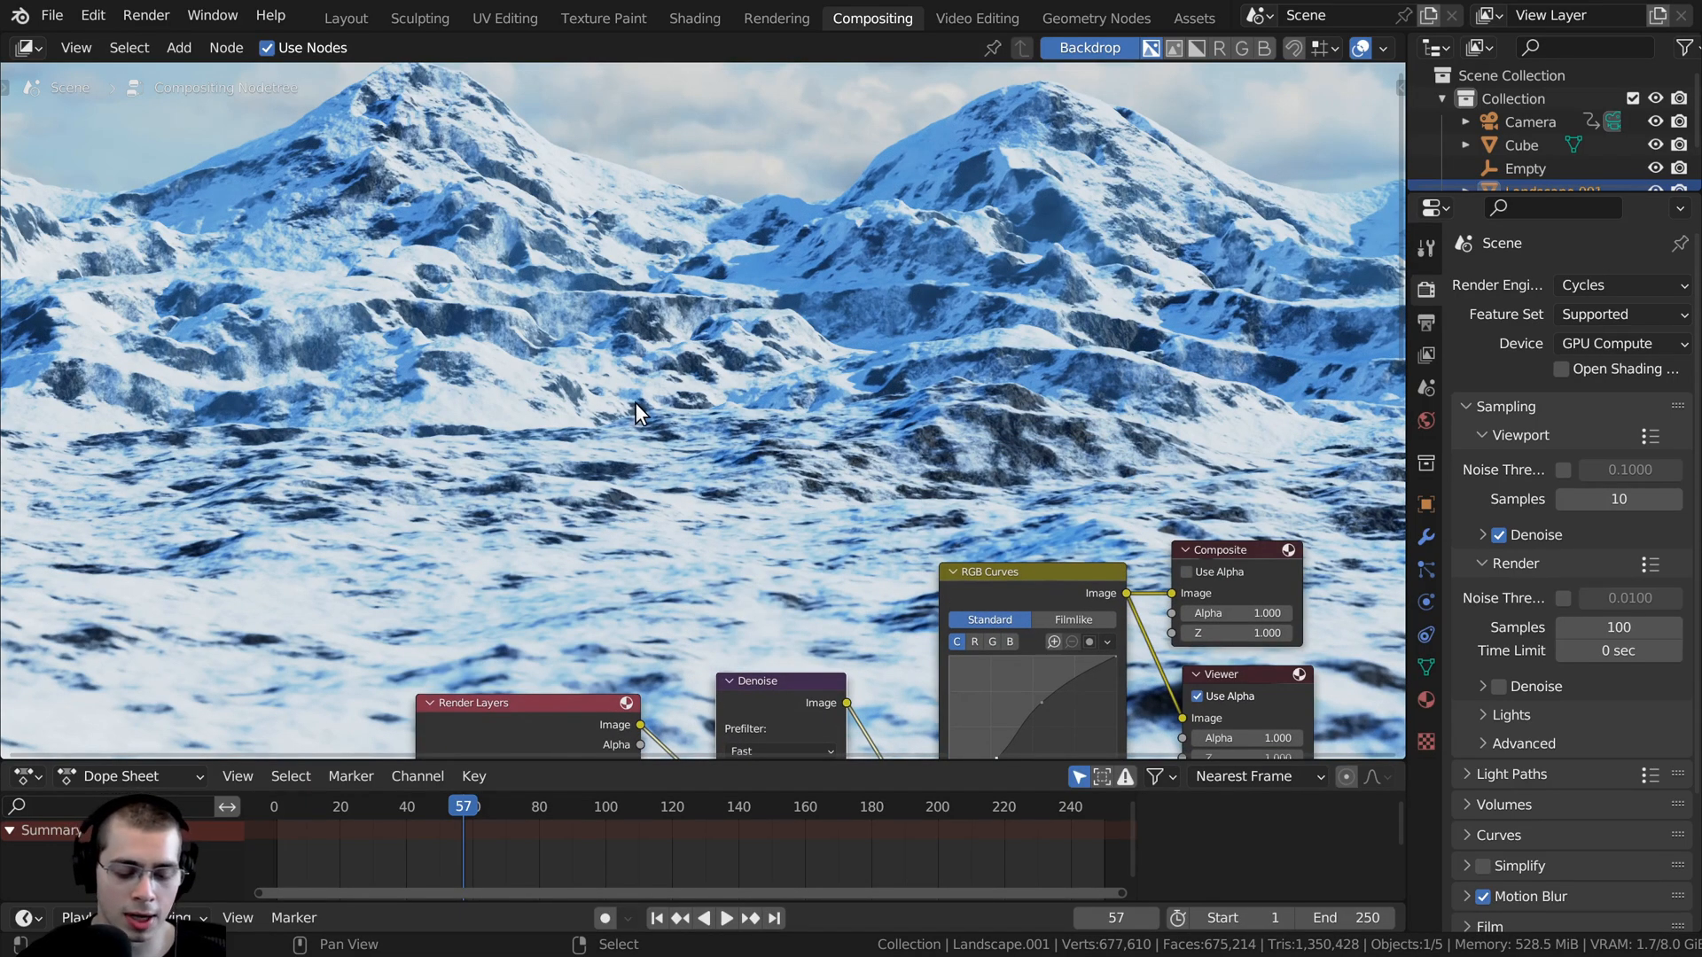
pyautogui.press('v')
pyautogui.press('v')
pyautogui.press('v')
pyautogui.press('v')
pyautogui.press('v')
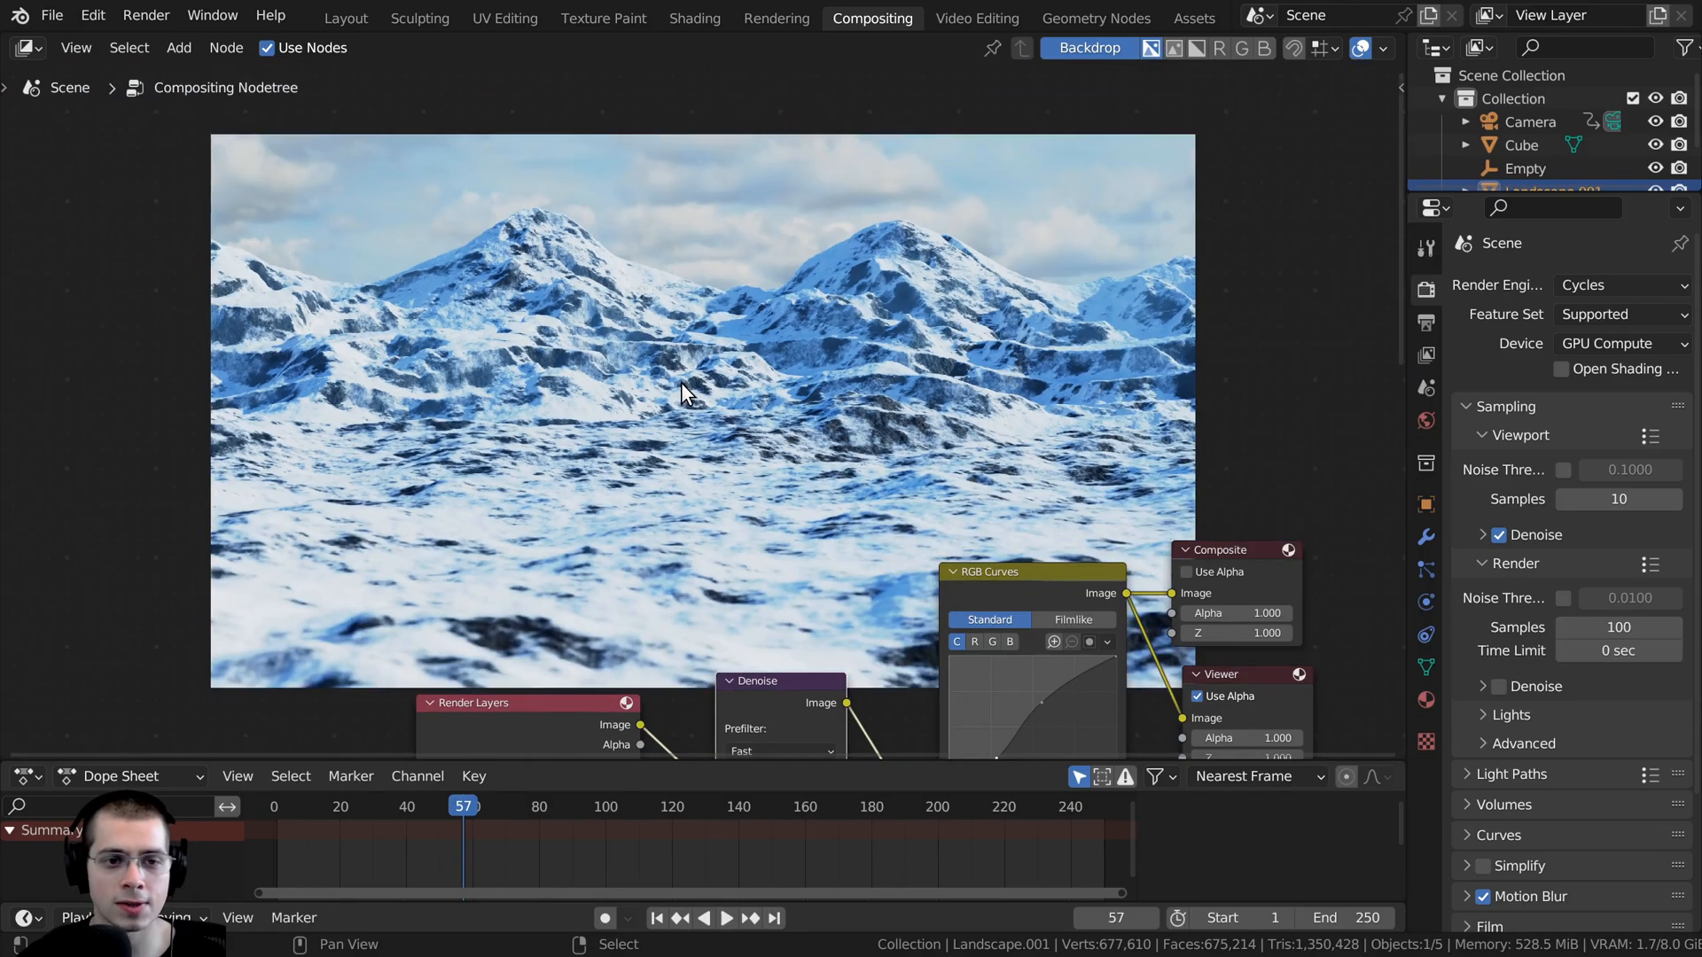
pyautogui.hotkey('alt', 'v')
pyautogui.hotkey('alt', 'v')
pyautogui.hotkey('alt', 'v')
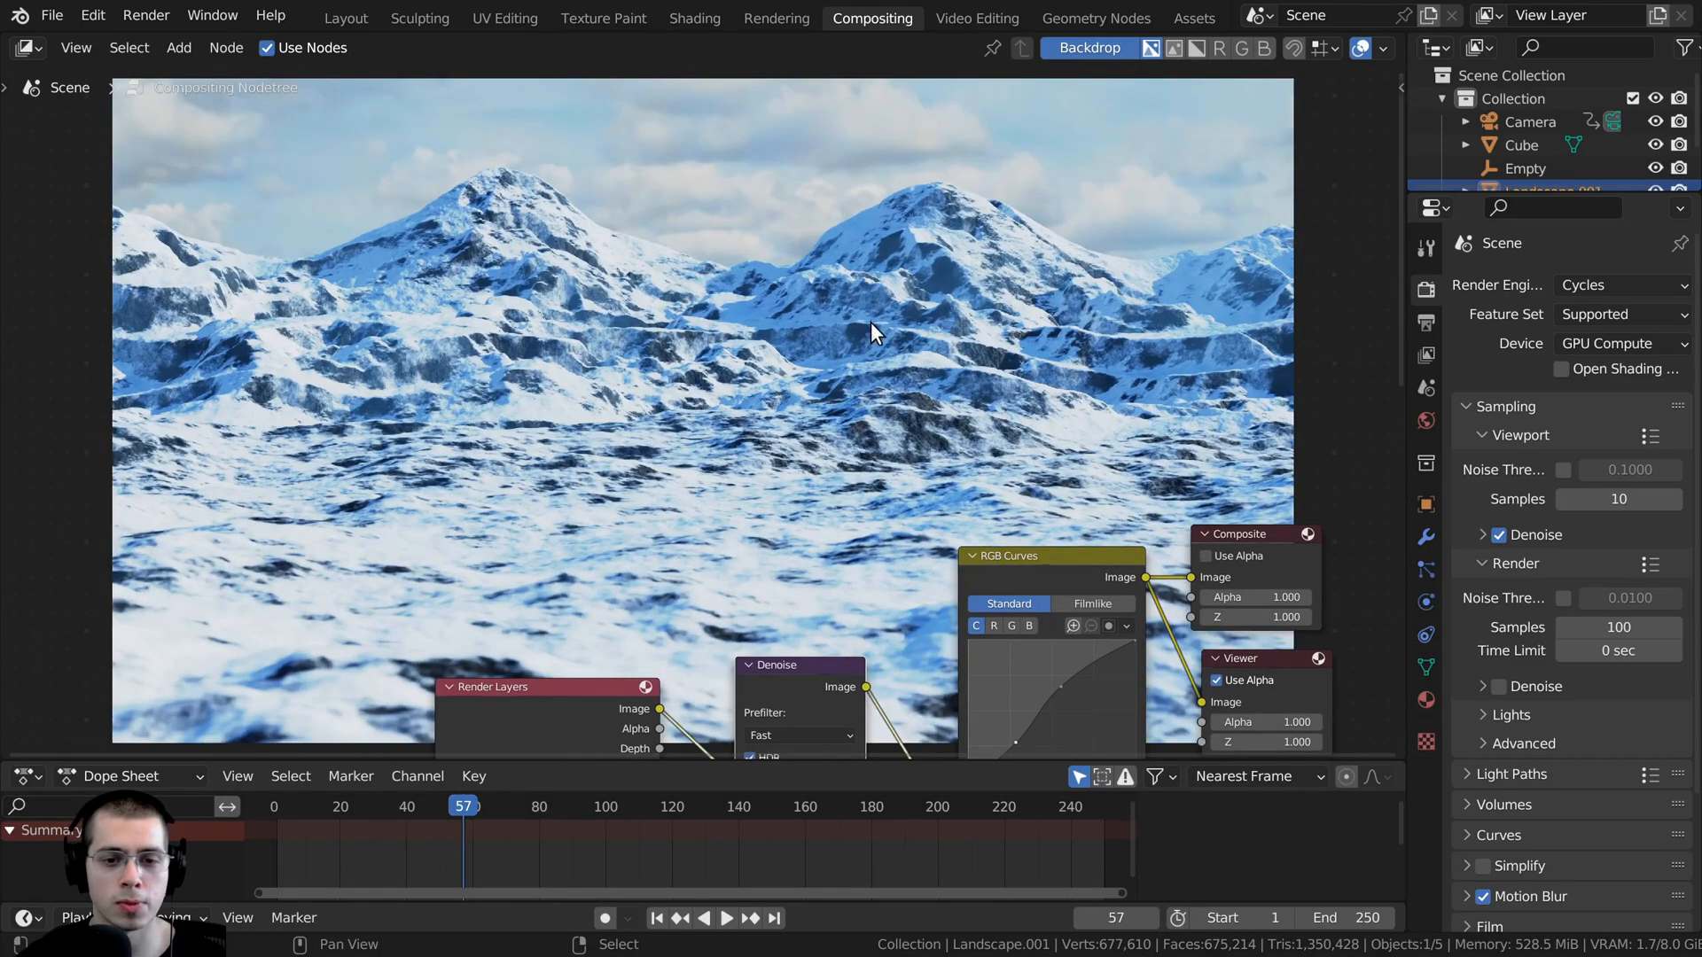
# - Display the Viewer node's properties in the sidebar and align the node directly beneath the Composite node
pyautogui.moveTo(1236, 540); pyautogui.dragTo(1188, 482, button='middle')
pyautogui.moveTo(1188, 482); pyautogui.dragTo(1204, 481)
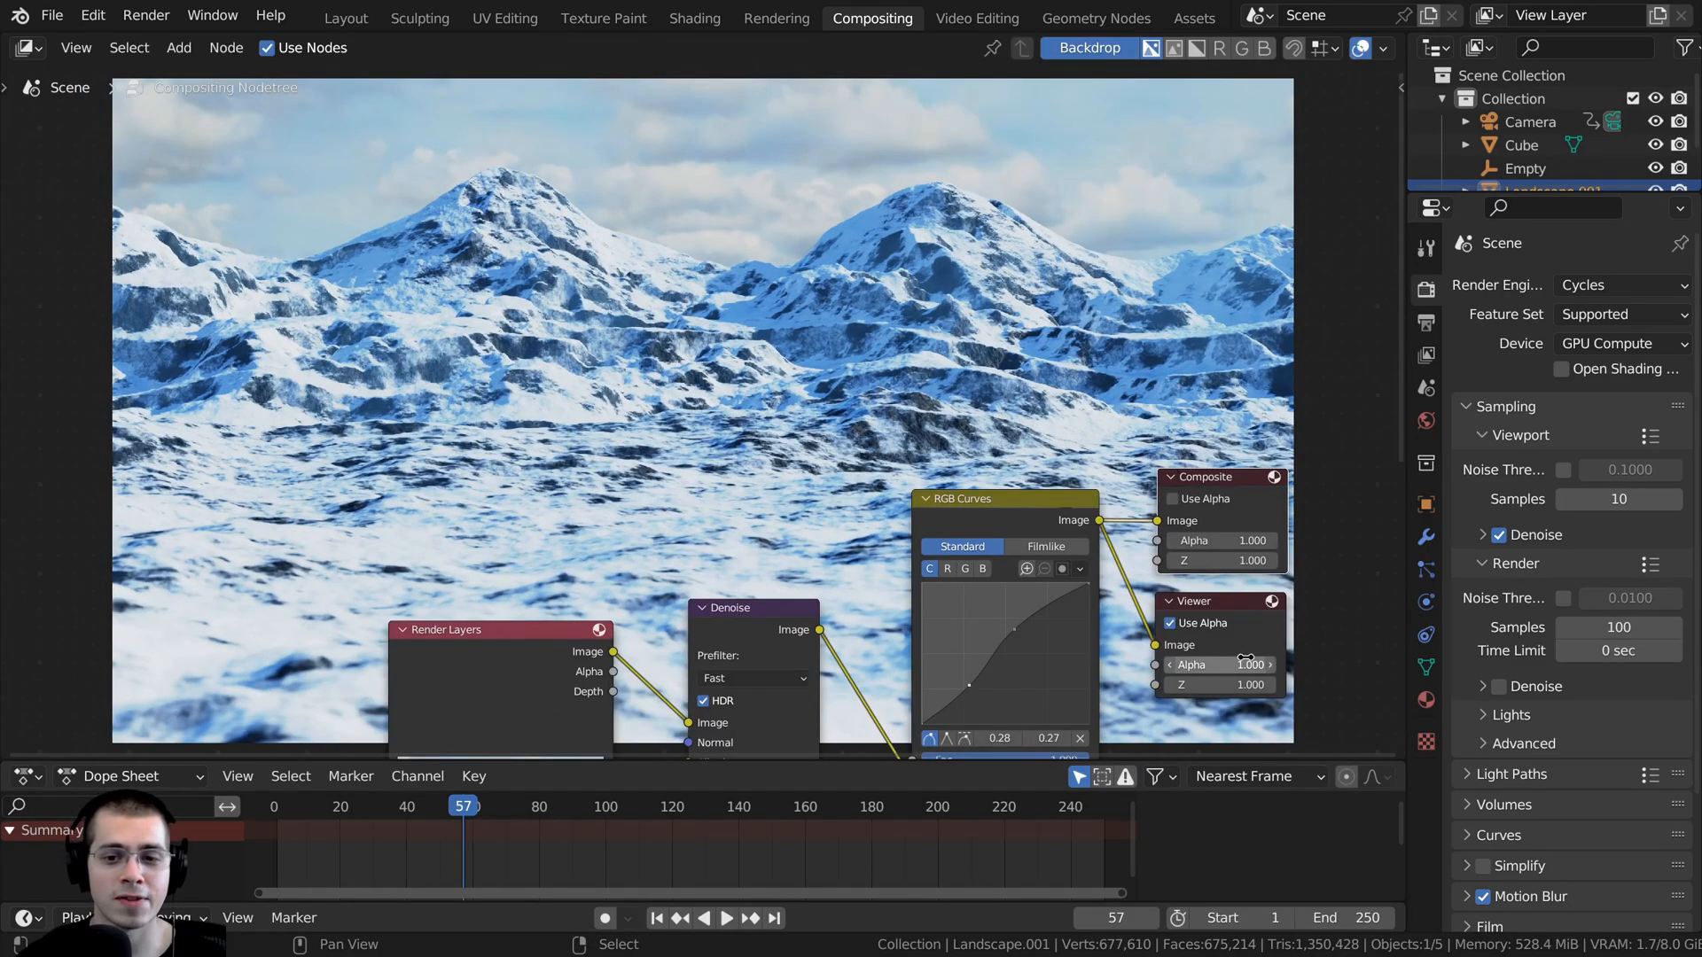
pyautogui.click(1216, 603)
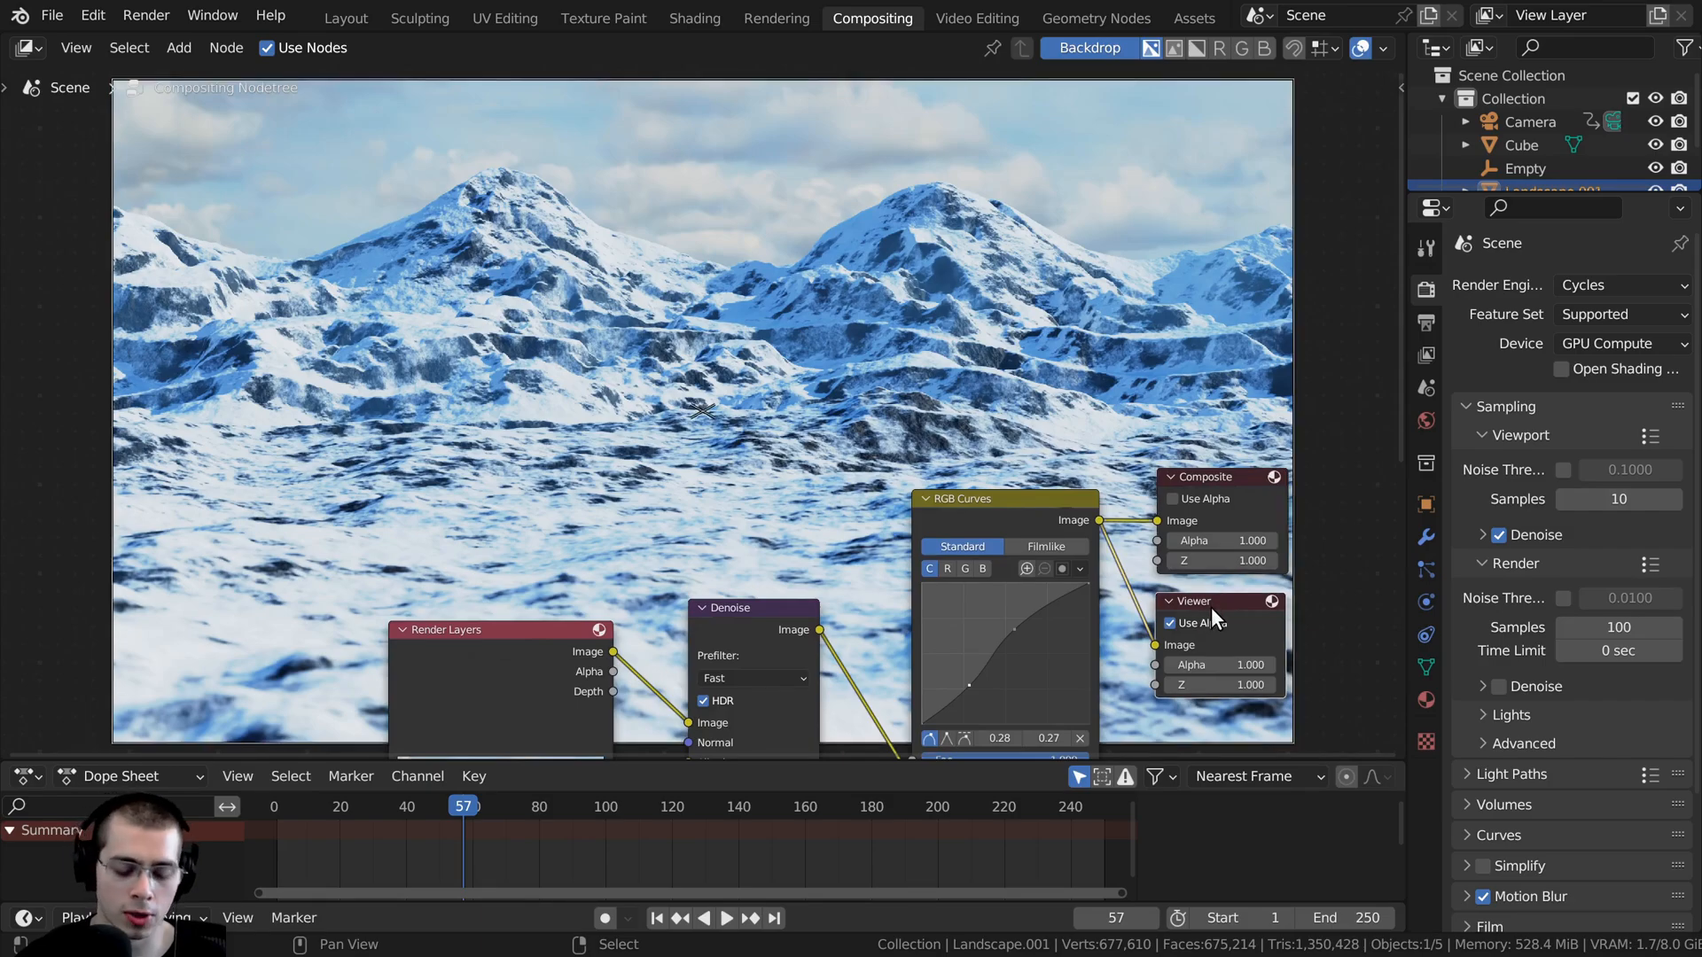
pyautogui.press('n')
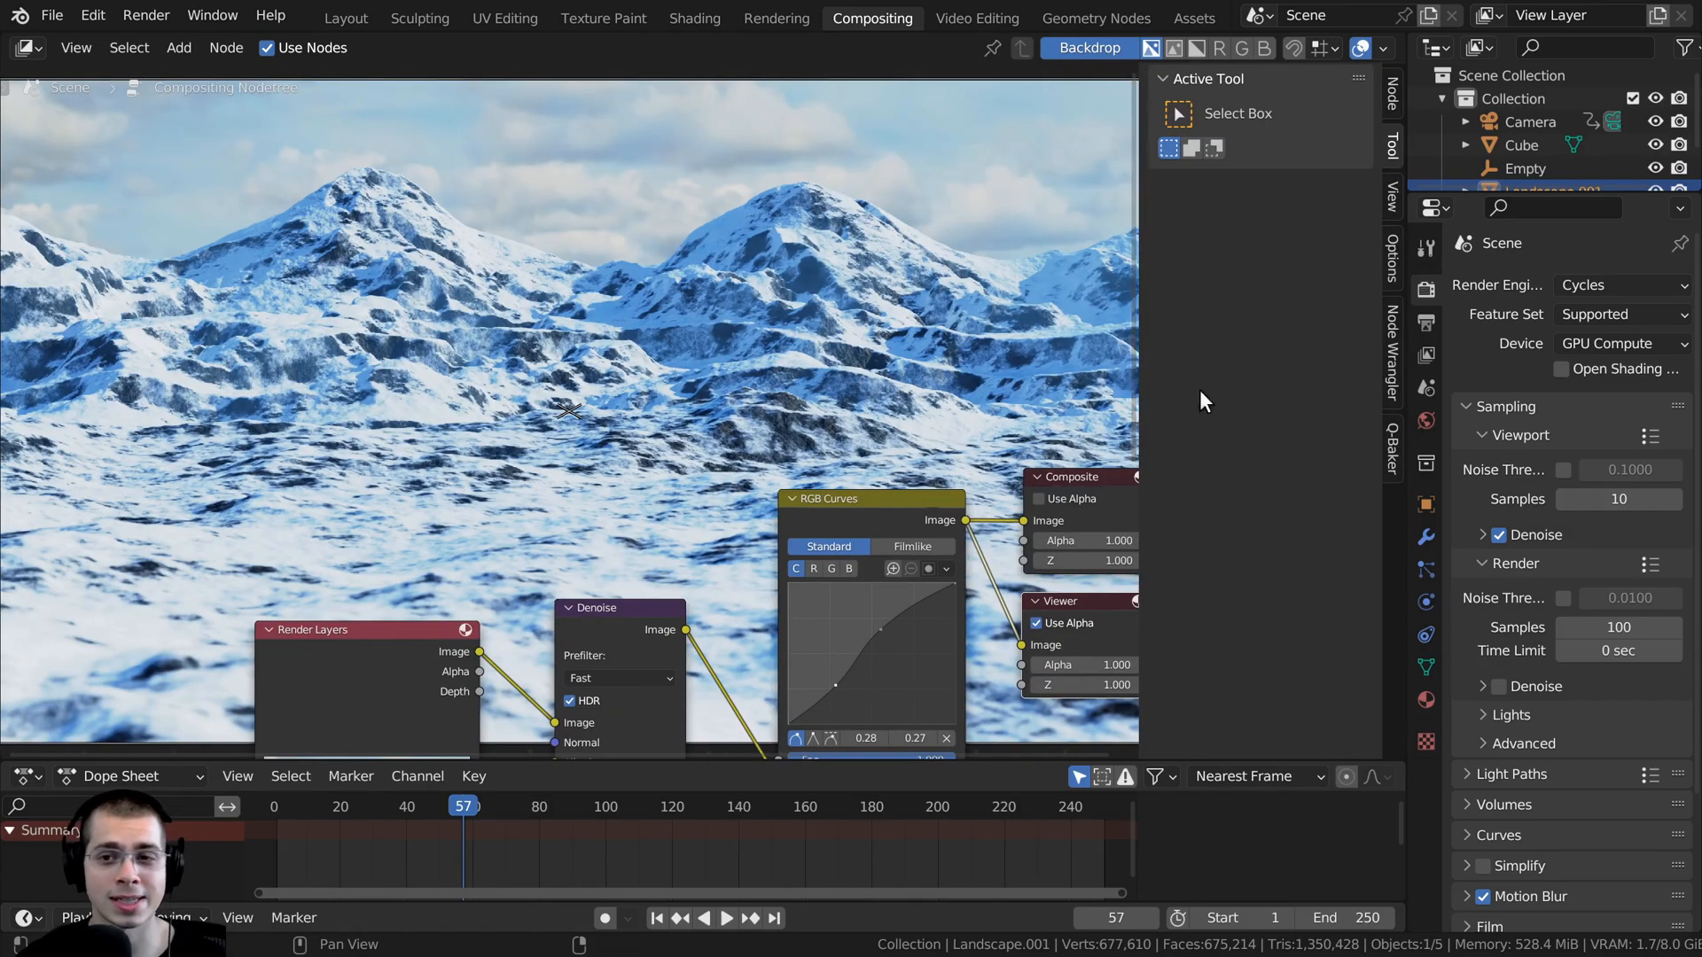
pyautogui.click(1391, 196)
pyautogui.click(1390, 93)
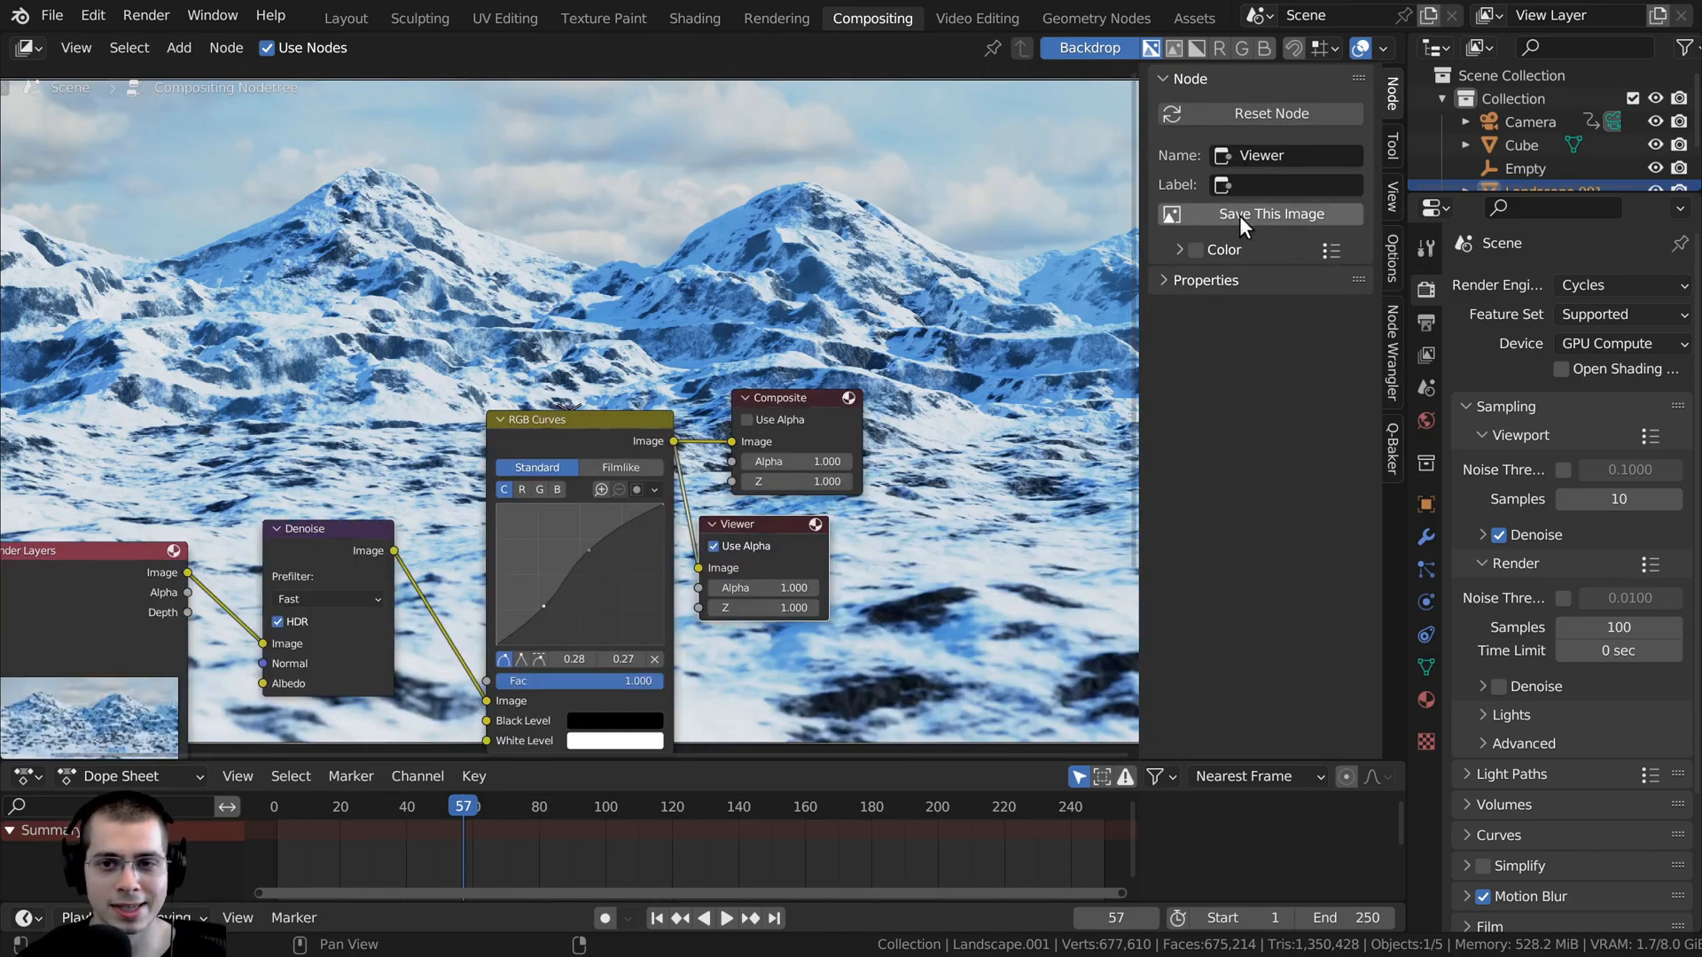
pyautogui.moveTo(765, 530); pyautogui.dragTo(797, 524)
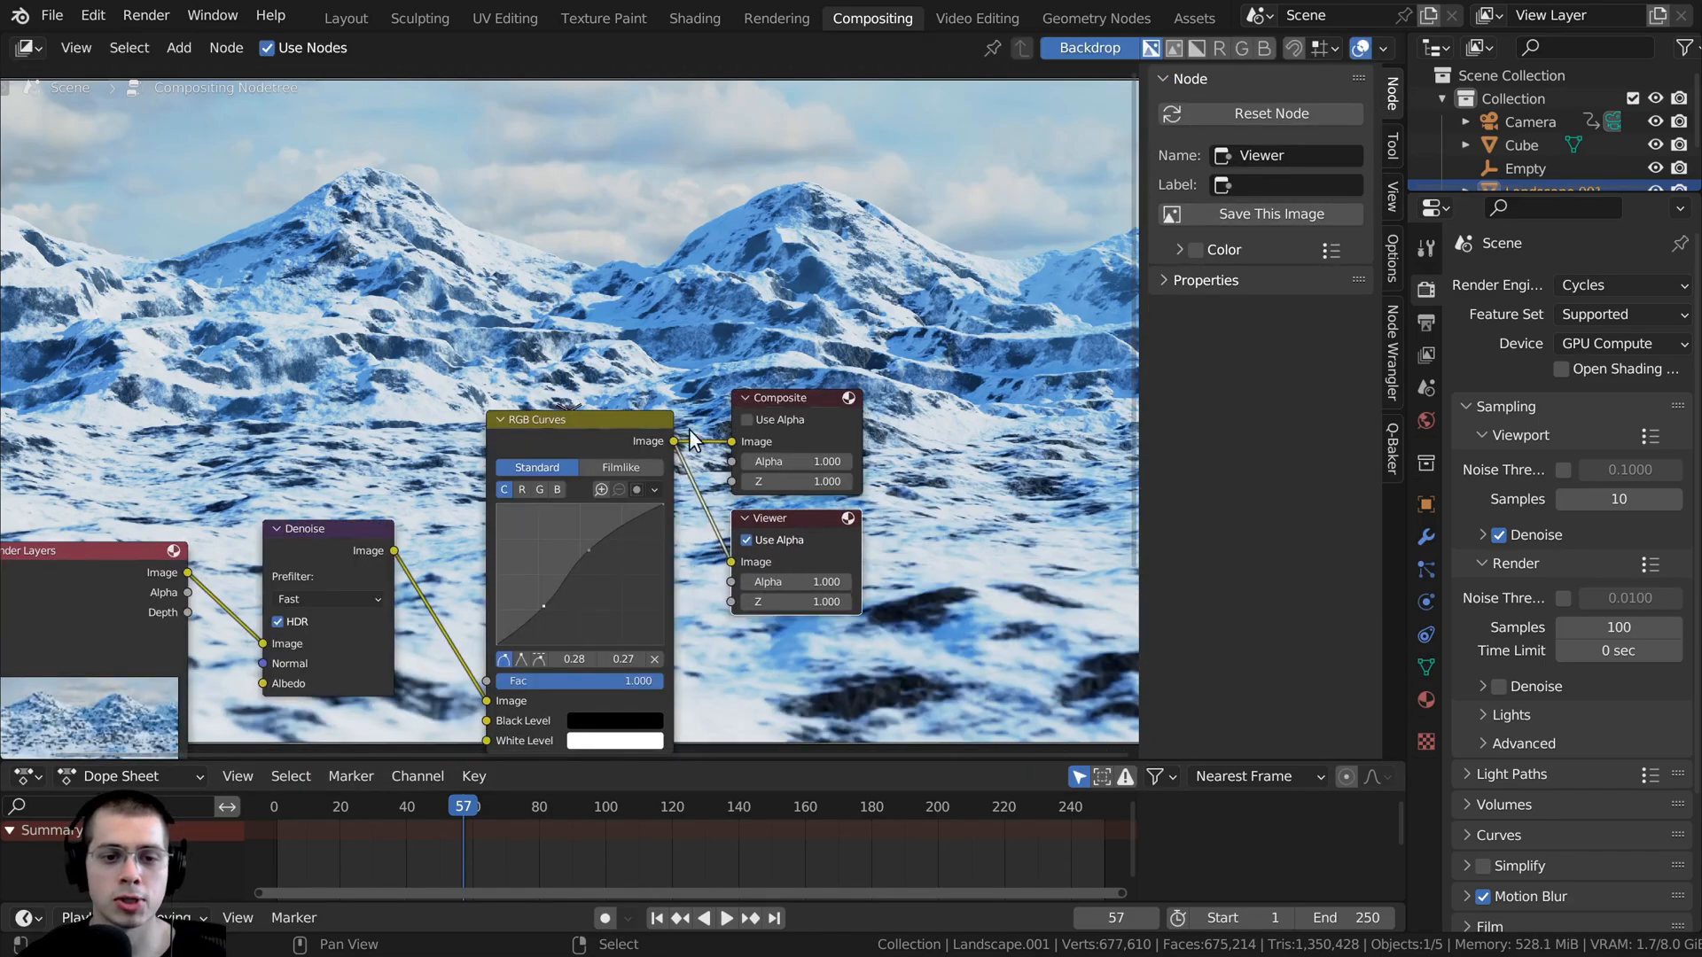
pyautogui.moveTo(689, 429); pyautogui.dragTo(728, 507, button='middle')
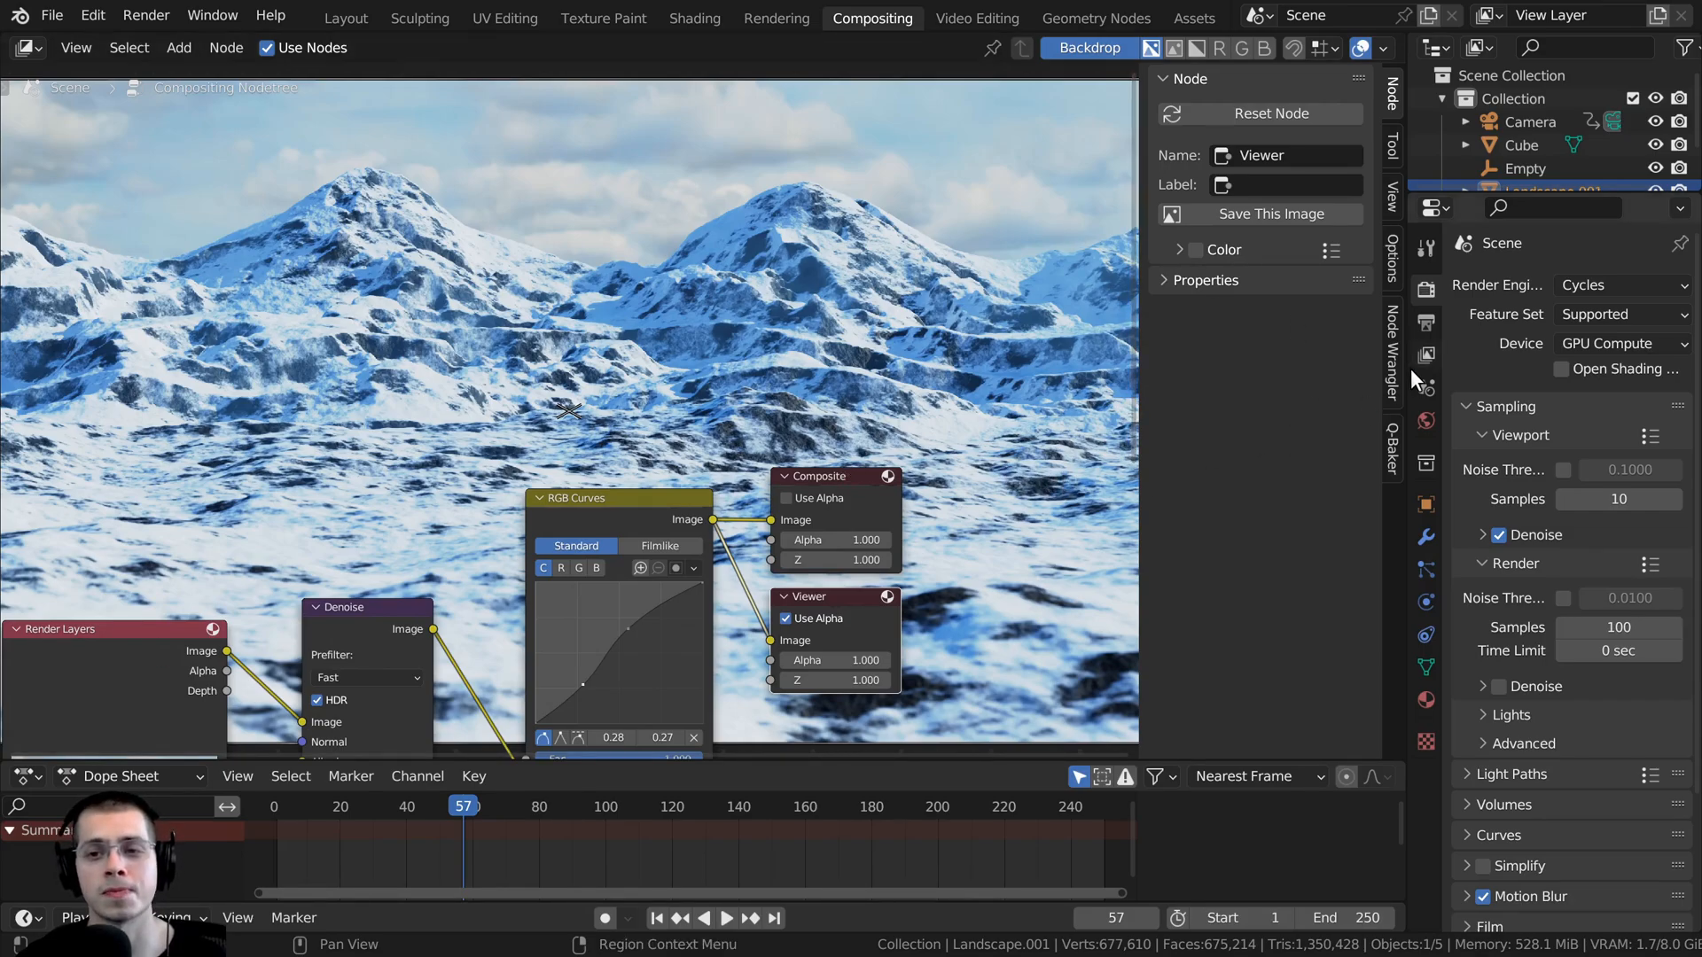
# - Create a folder named Pics inside Snow Mountain/Tutorial Version and set it as the render output location
pyautogui.click(1423, 322)
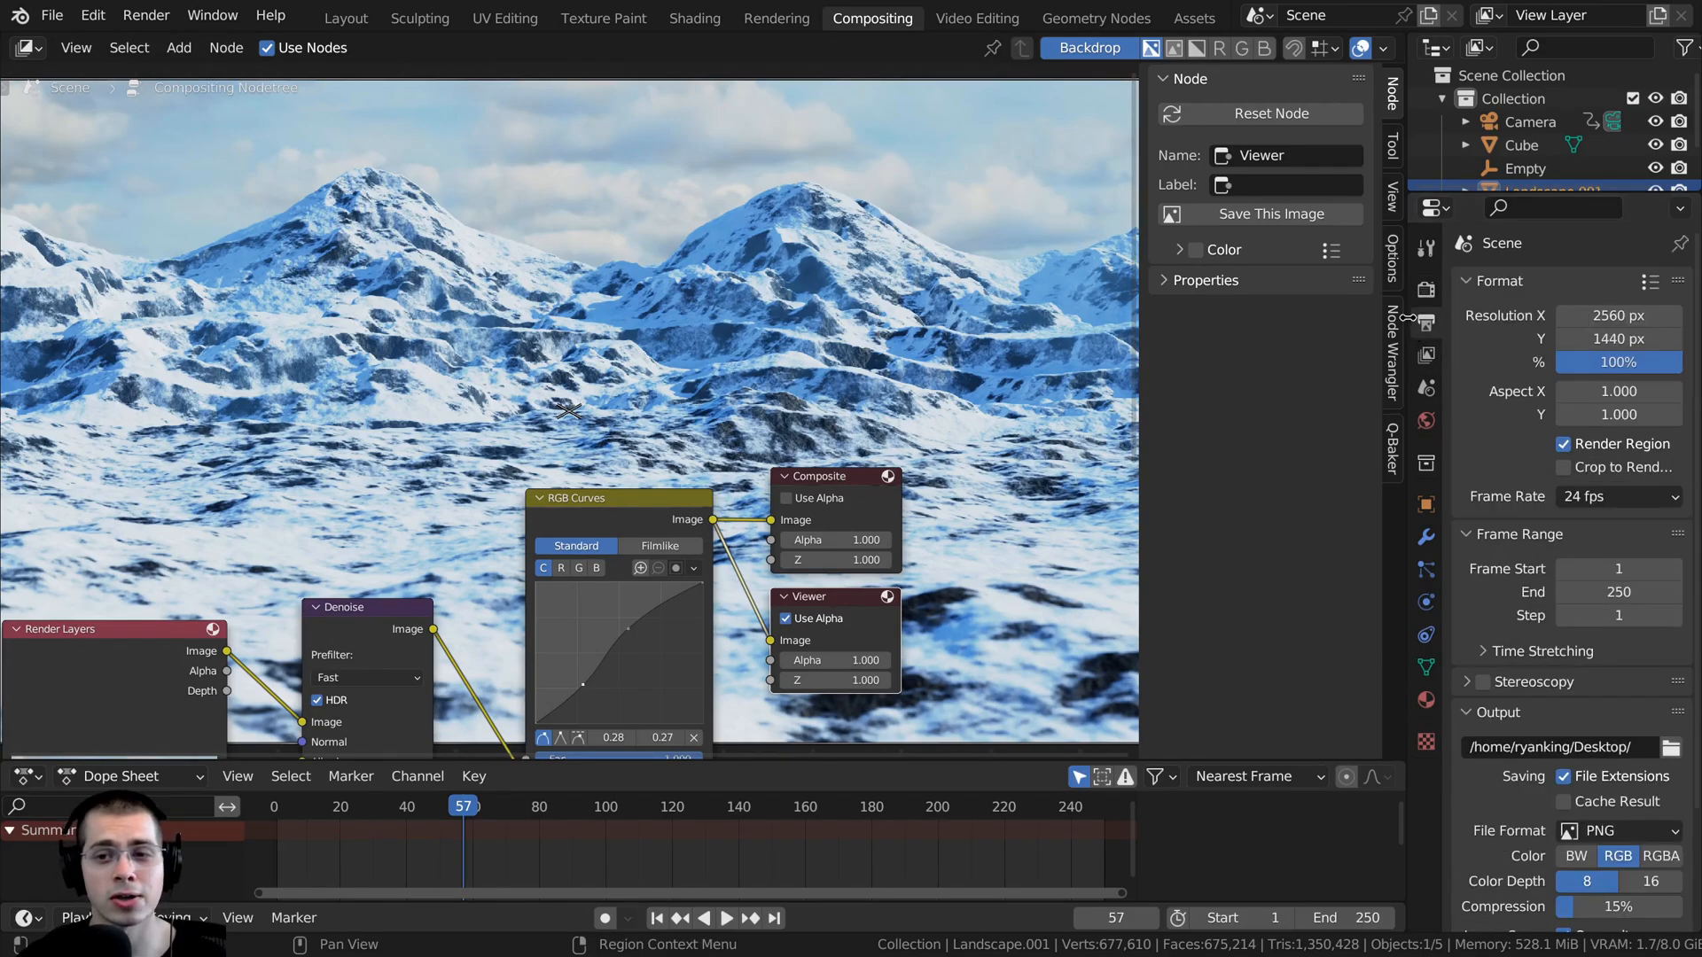
pyautogui.moveTo(1411, 328); pyautogui.dragTo(1242, 328)
pyautogui.scroll(-4, 1356, 319)
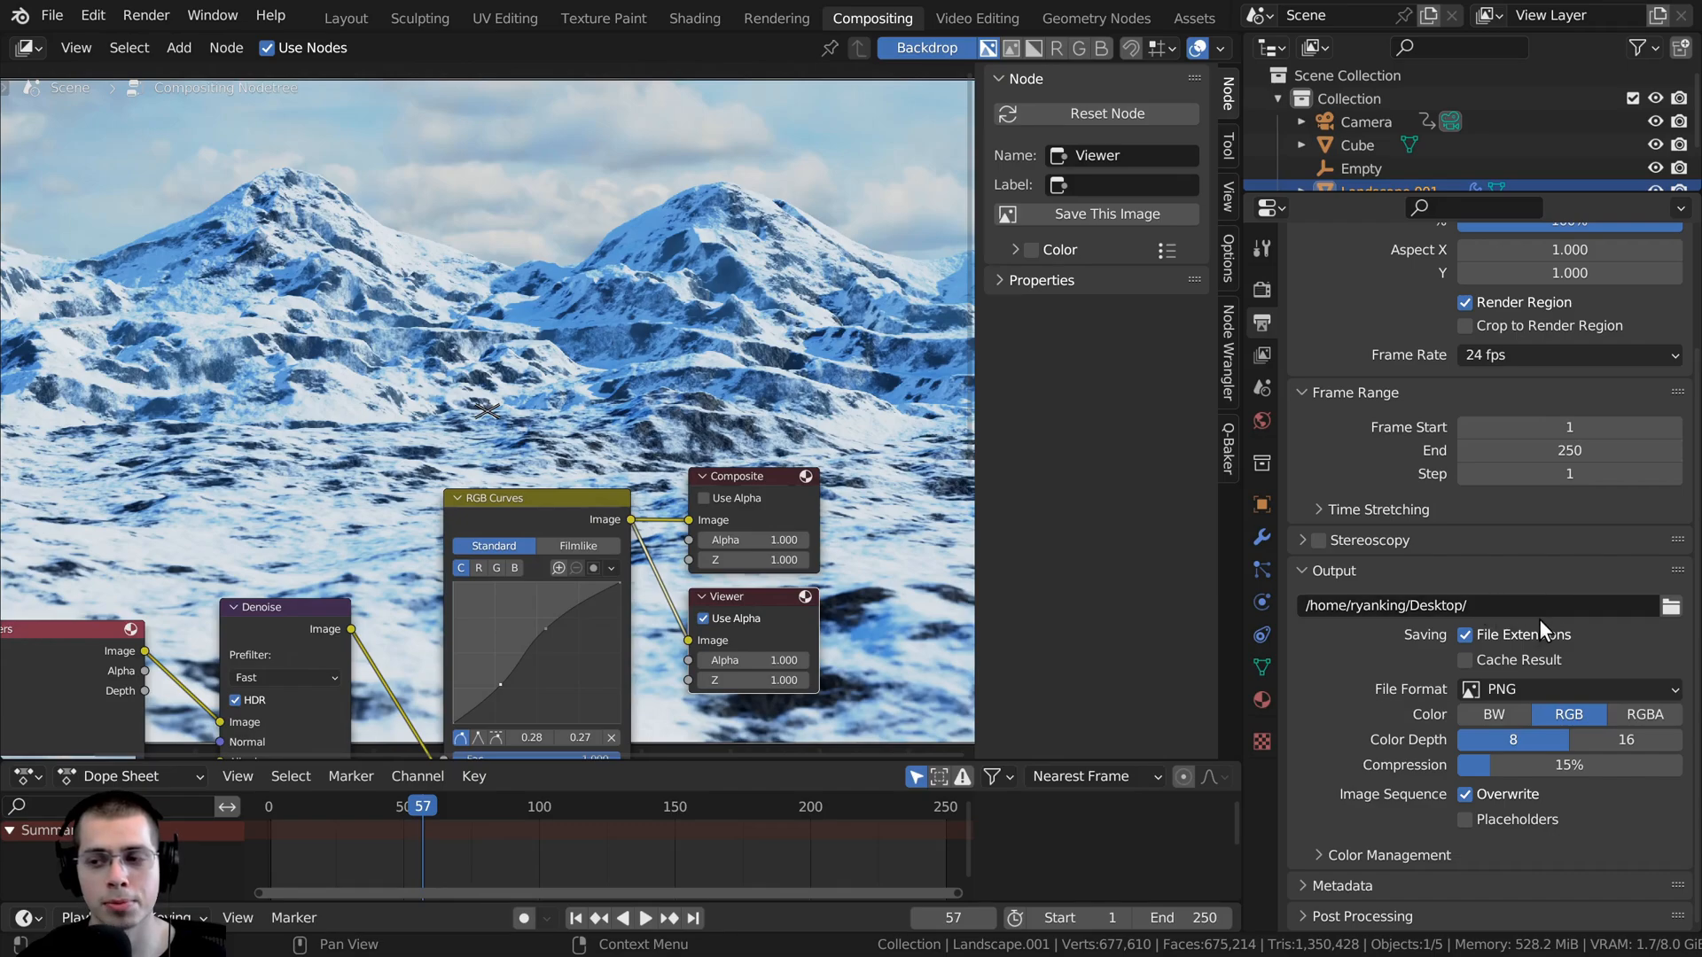
pyautogui.click(1670, 608)
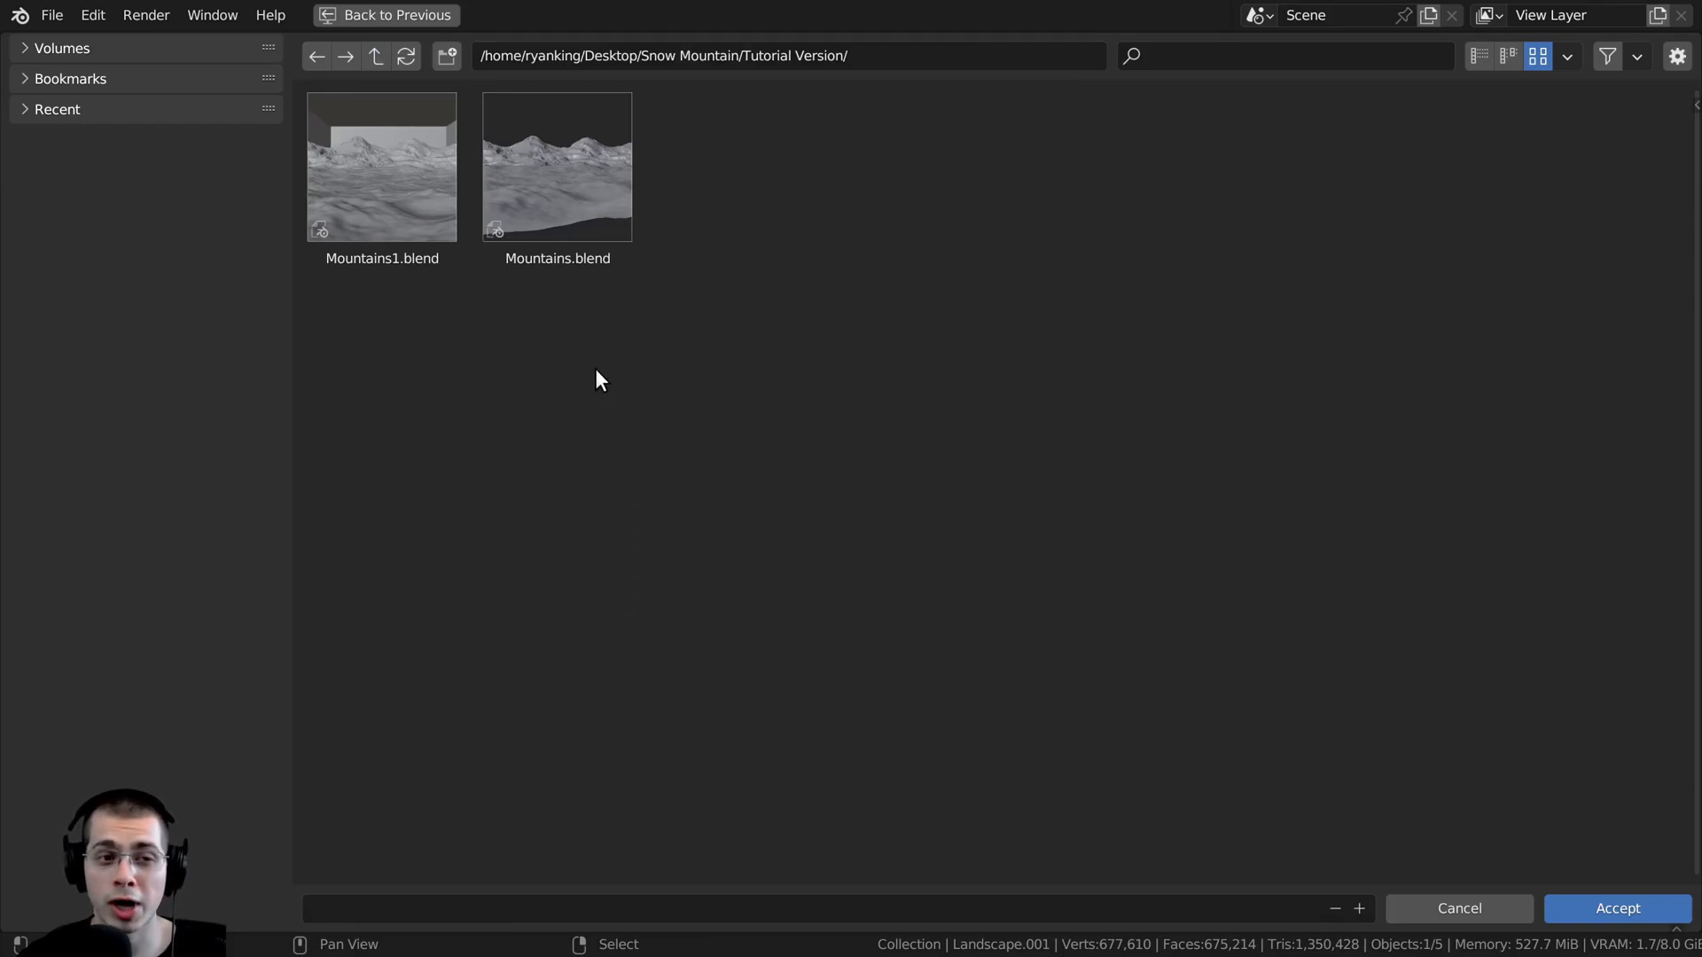
pyautogui.click(445, 57)
pyautogui.press('BackSpace')
pyautogui.write('Pics')
pyautogui.press('Return')
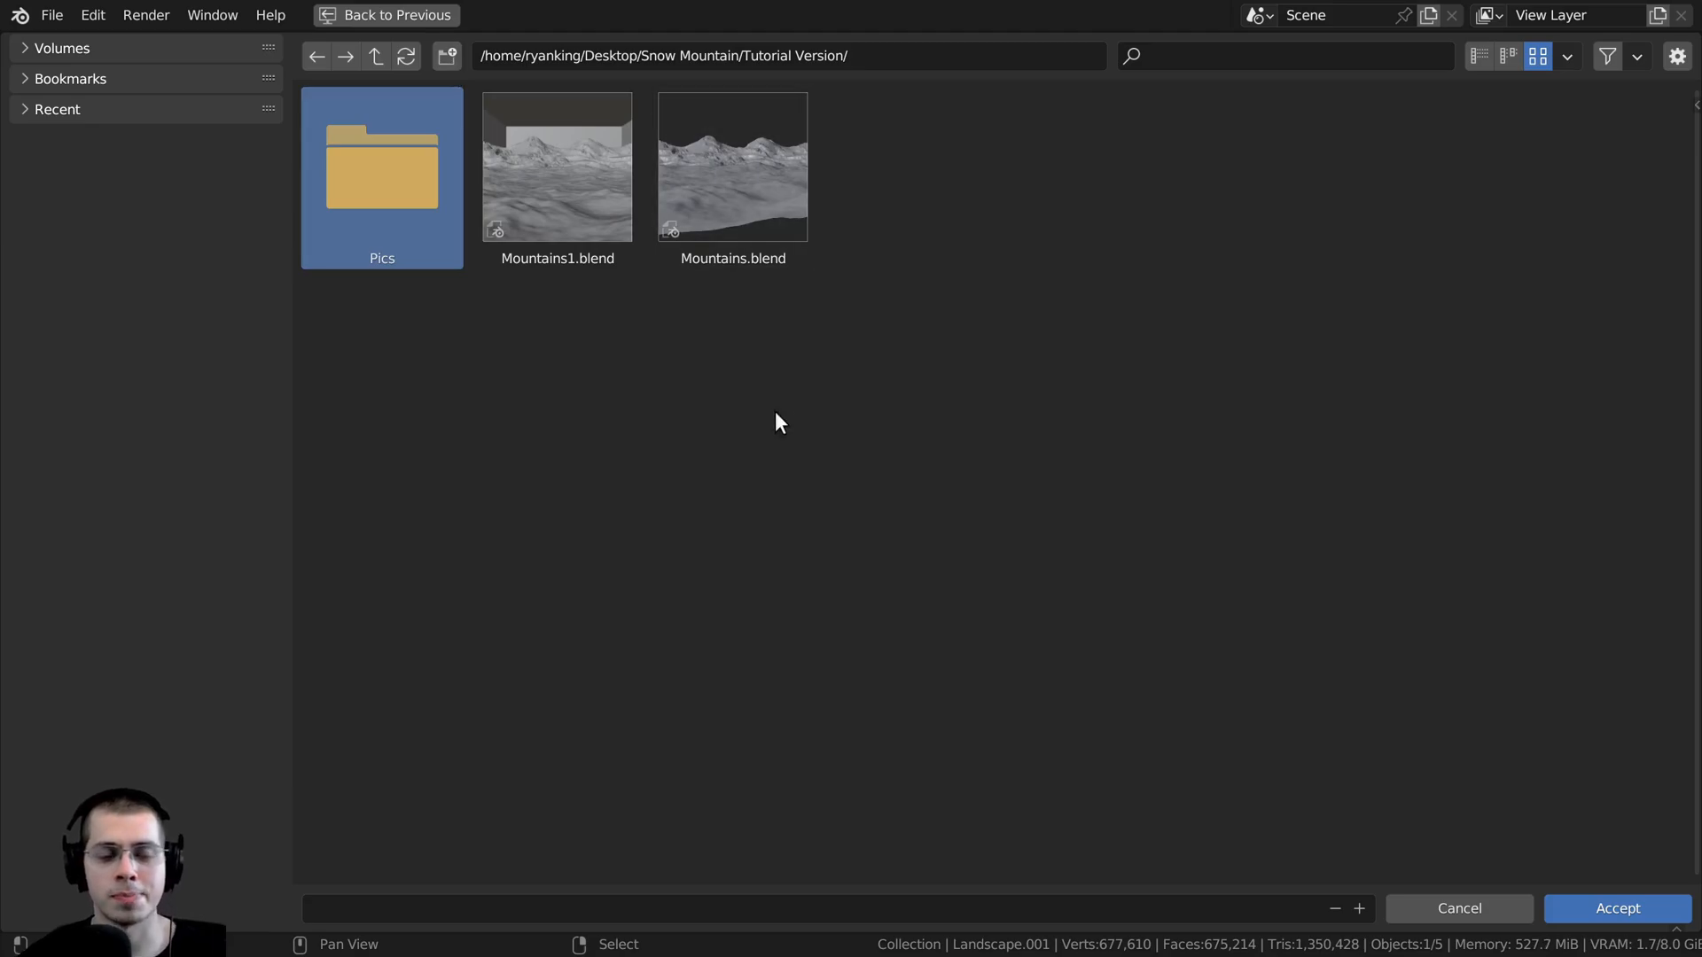
pyautogui.doubleClick(392, 165)
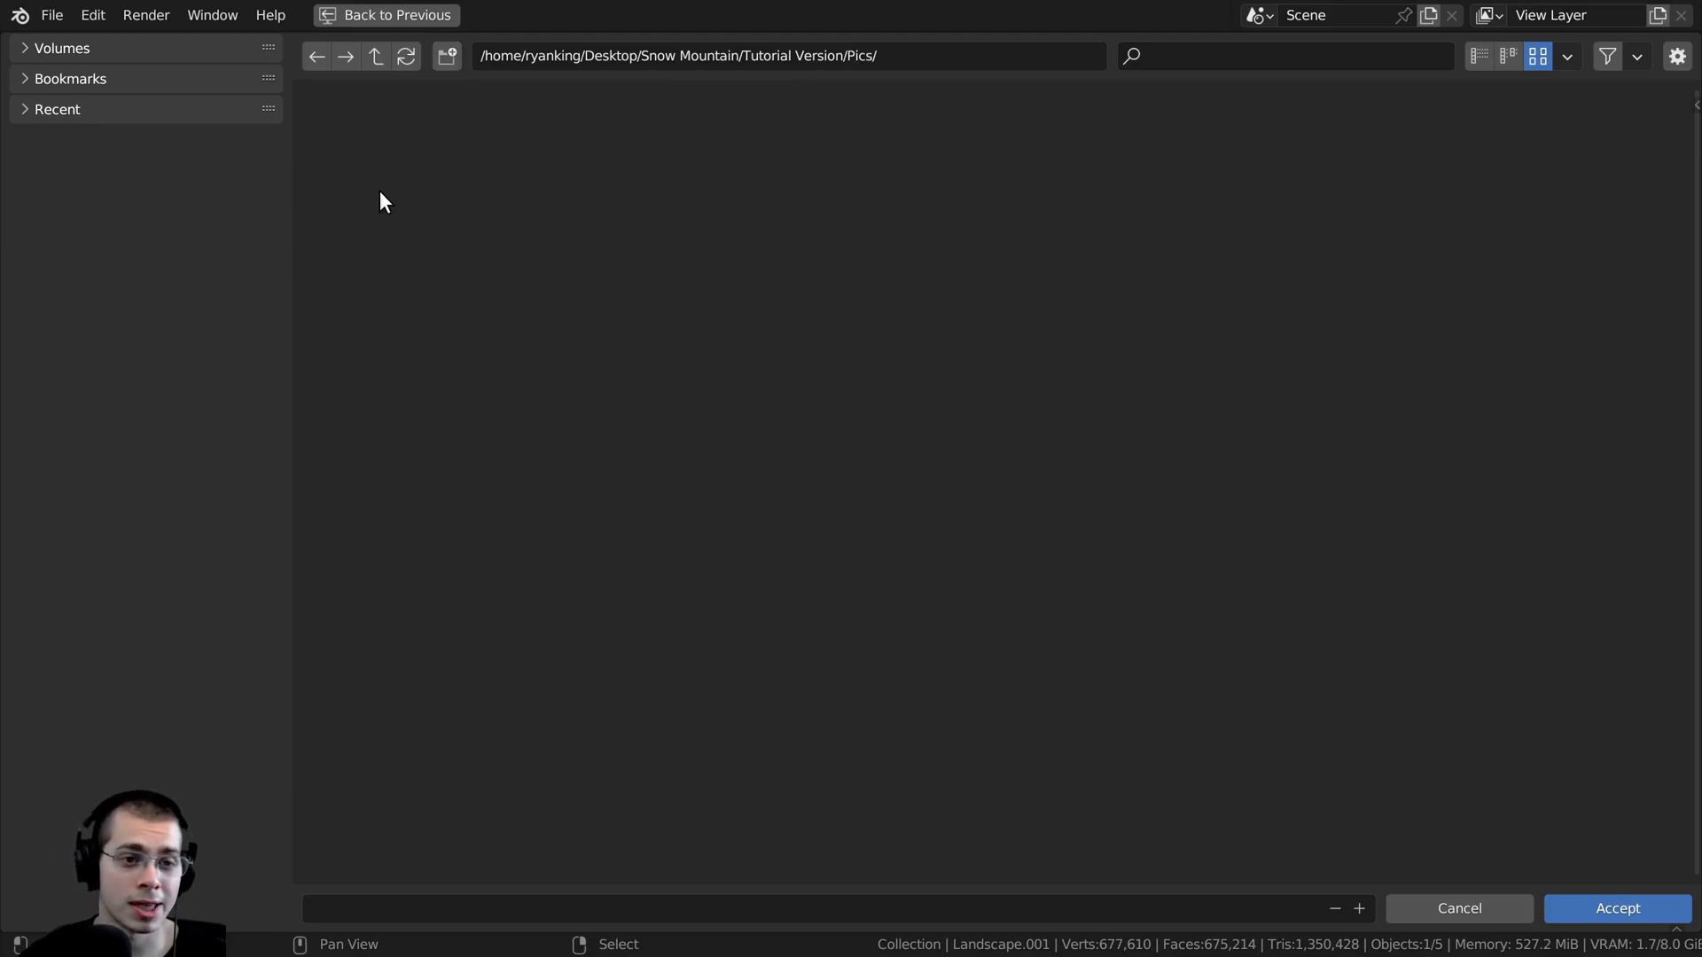
pyautogui.click(1584, 910)
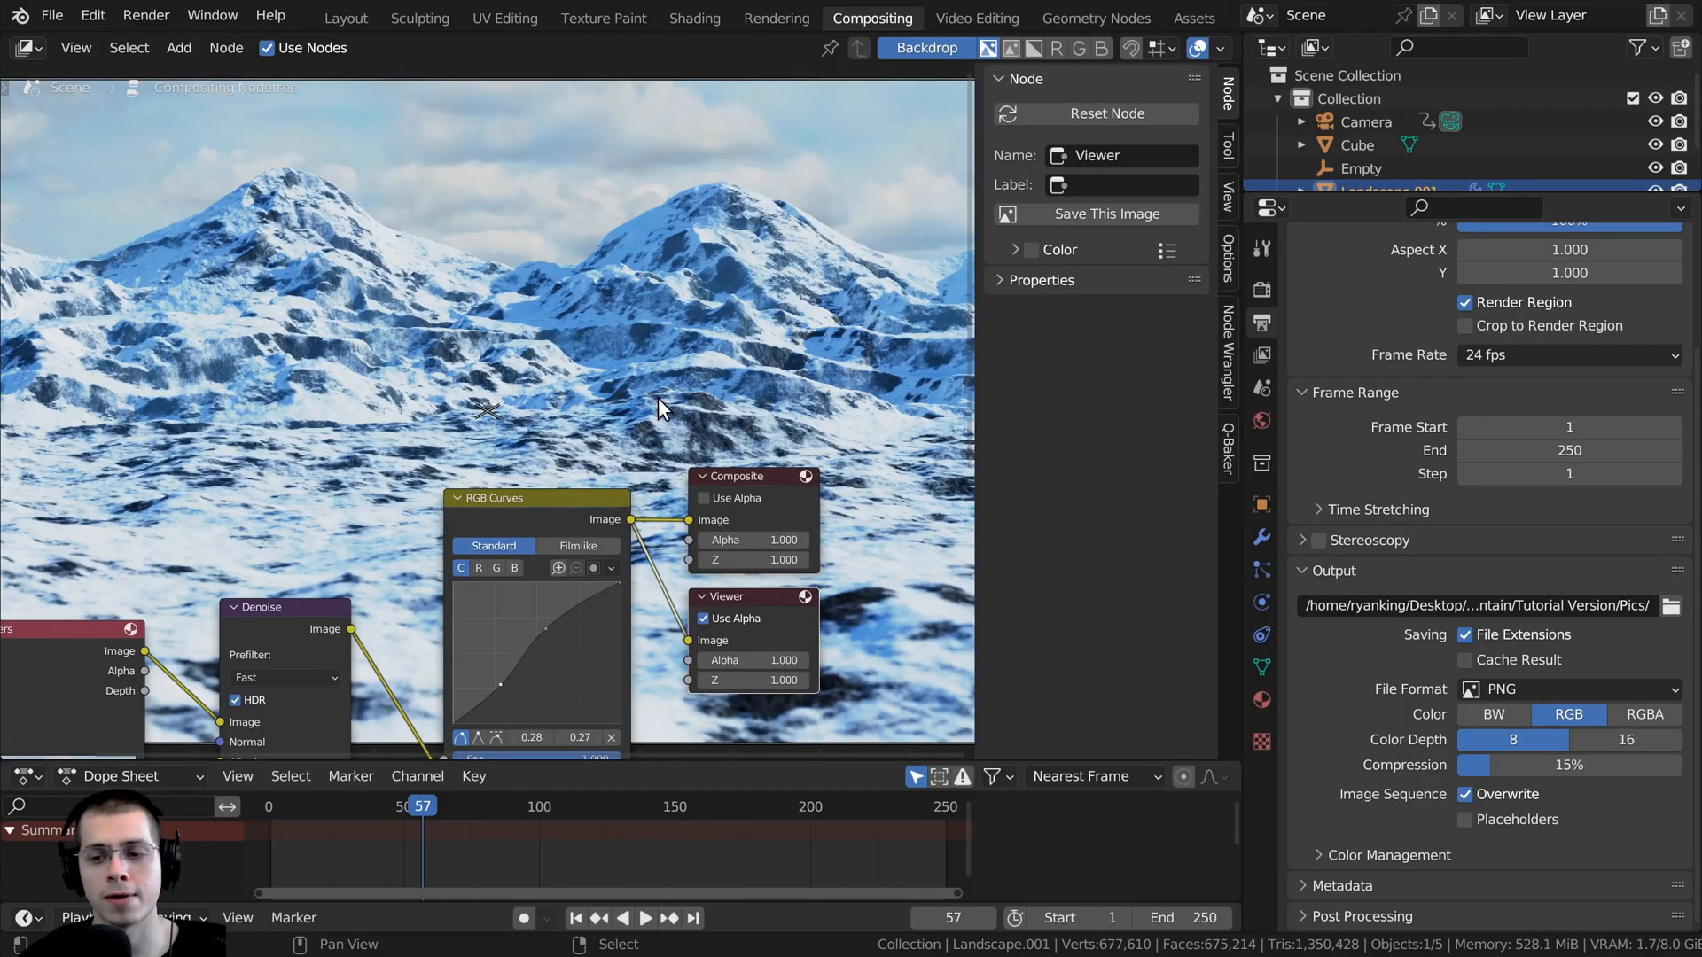
# - Set the output file format to JPEG
pyautogui.click(1523, 689)
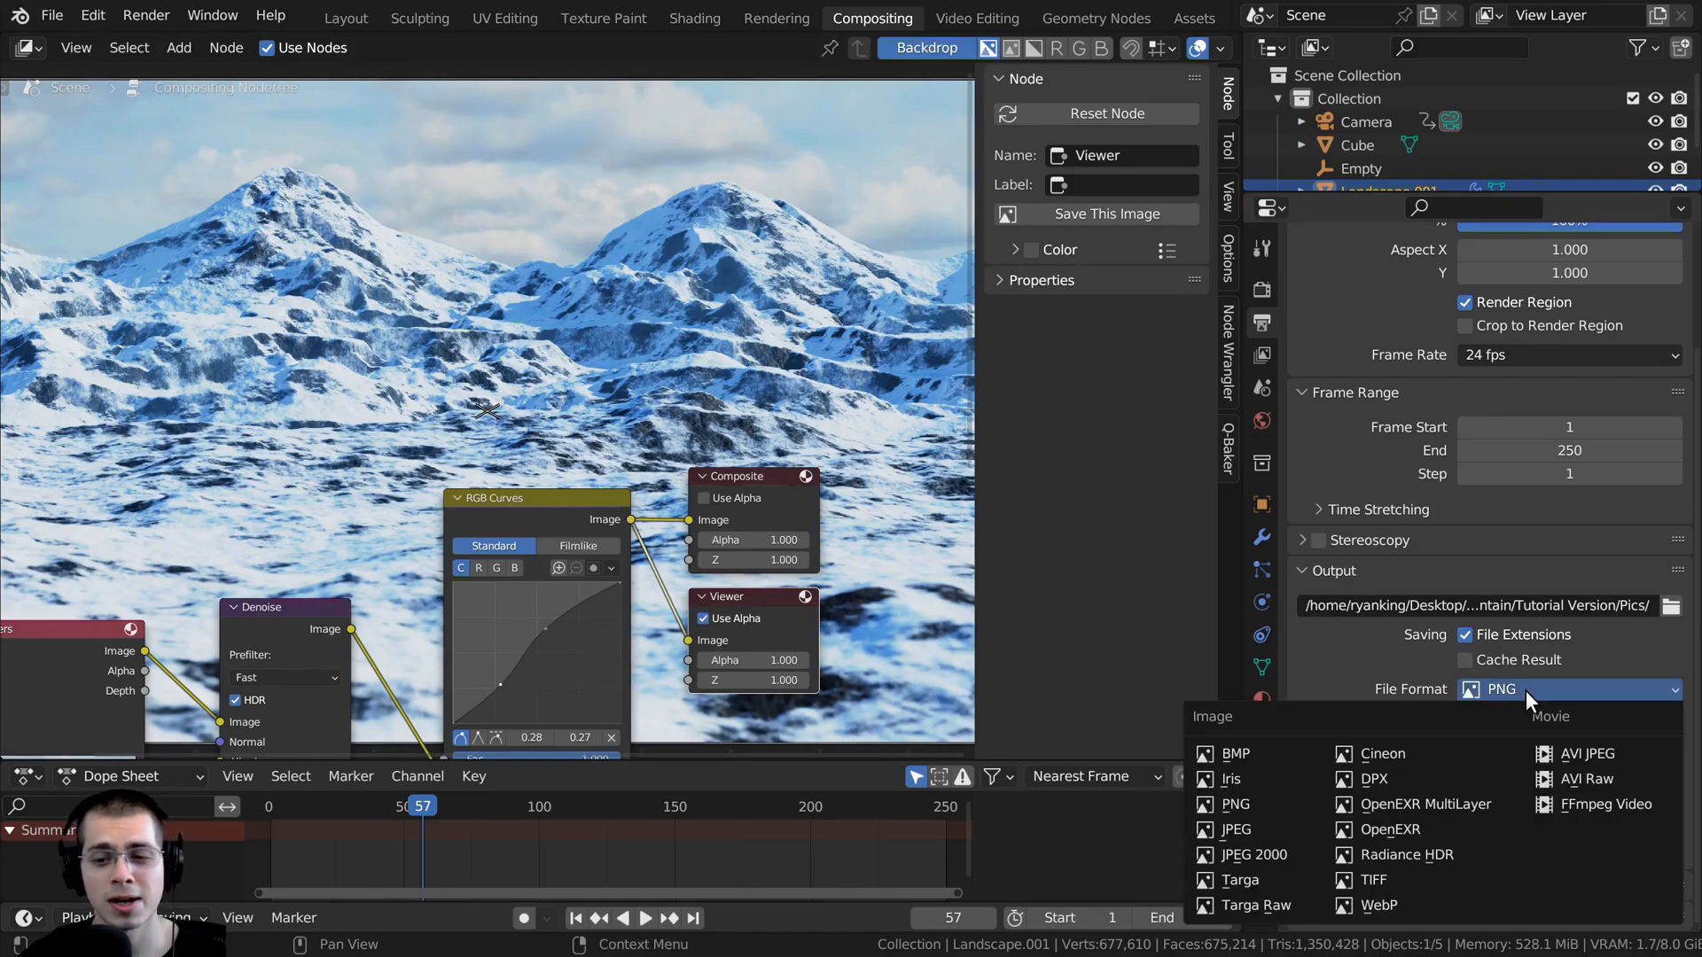
pyautogui.click(1252, 827)
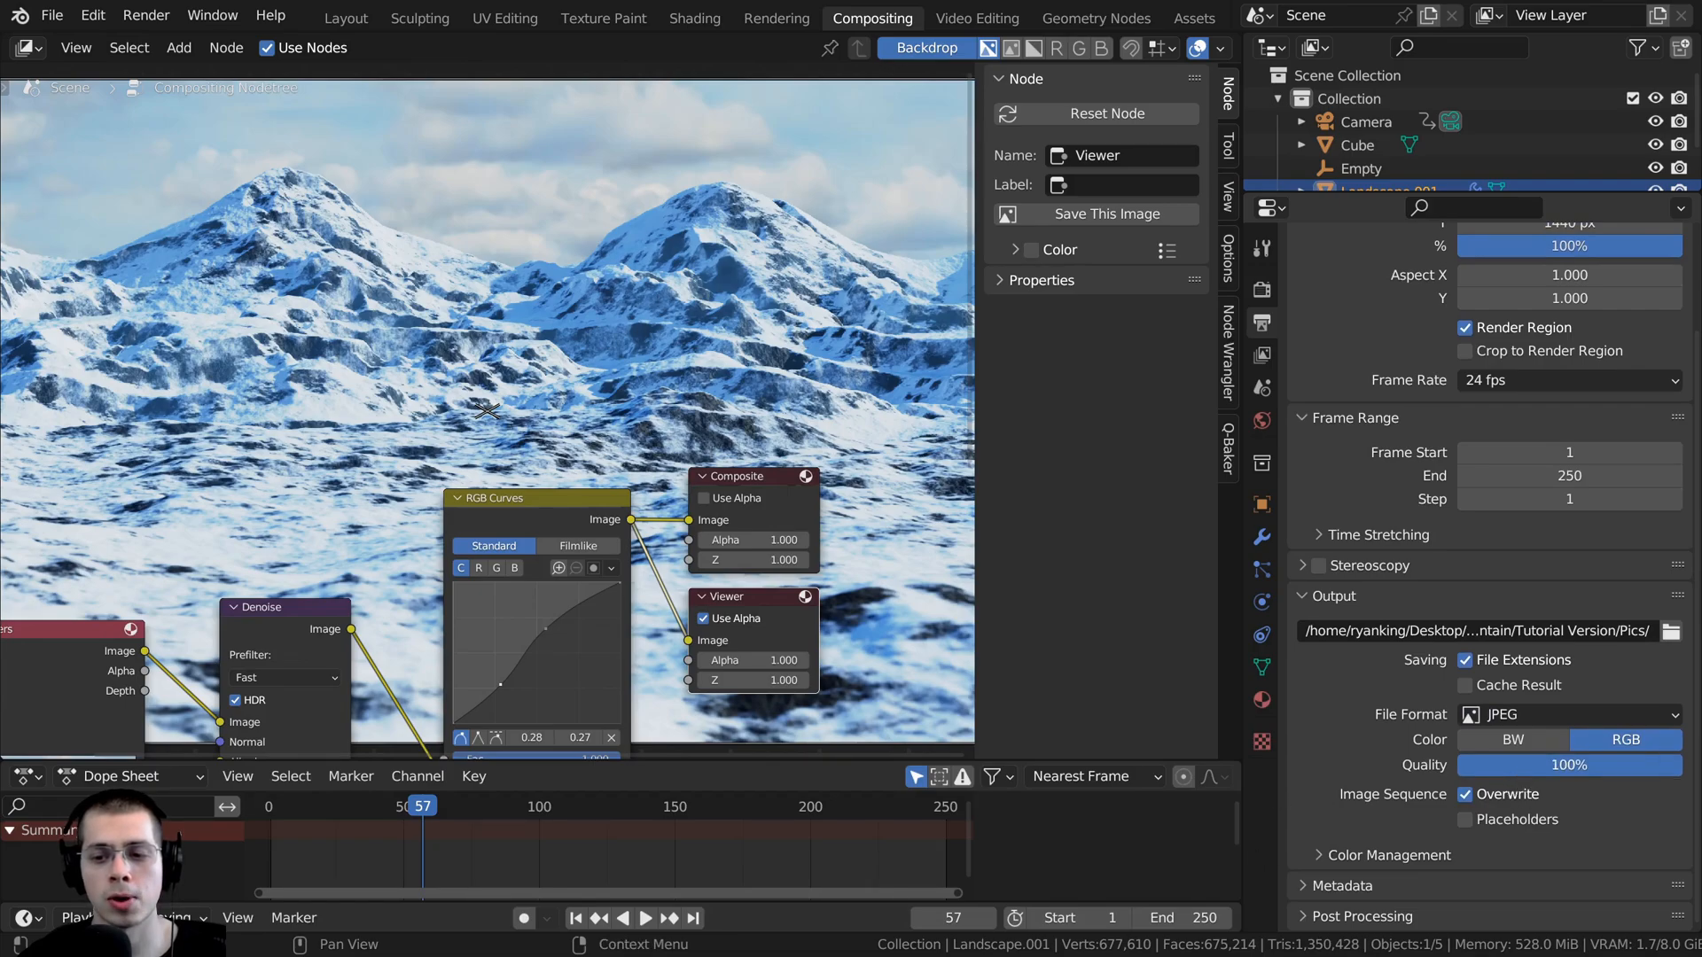
pyautogui.click(1530, 713)
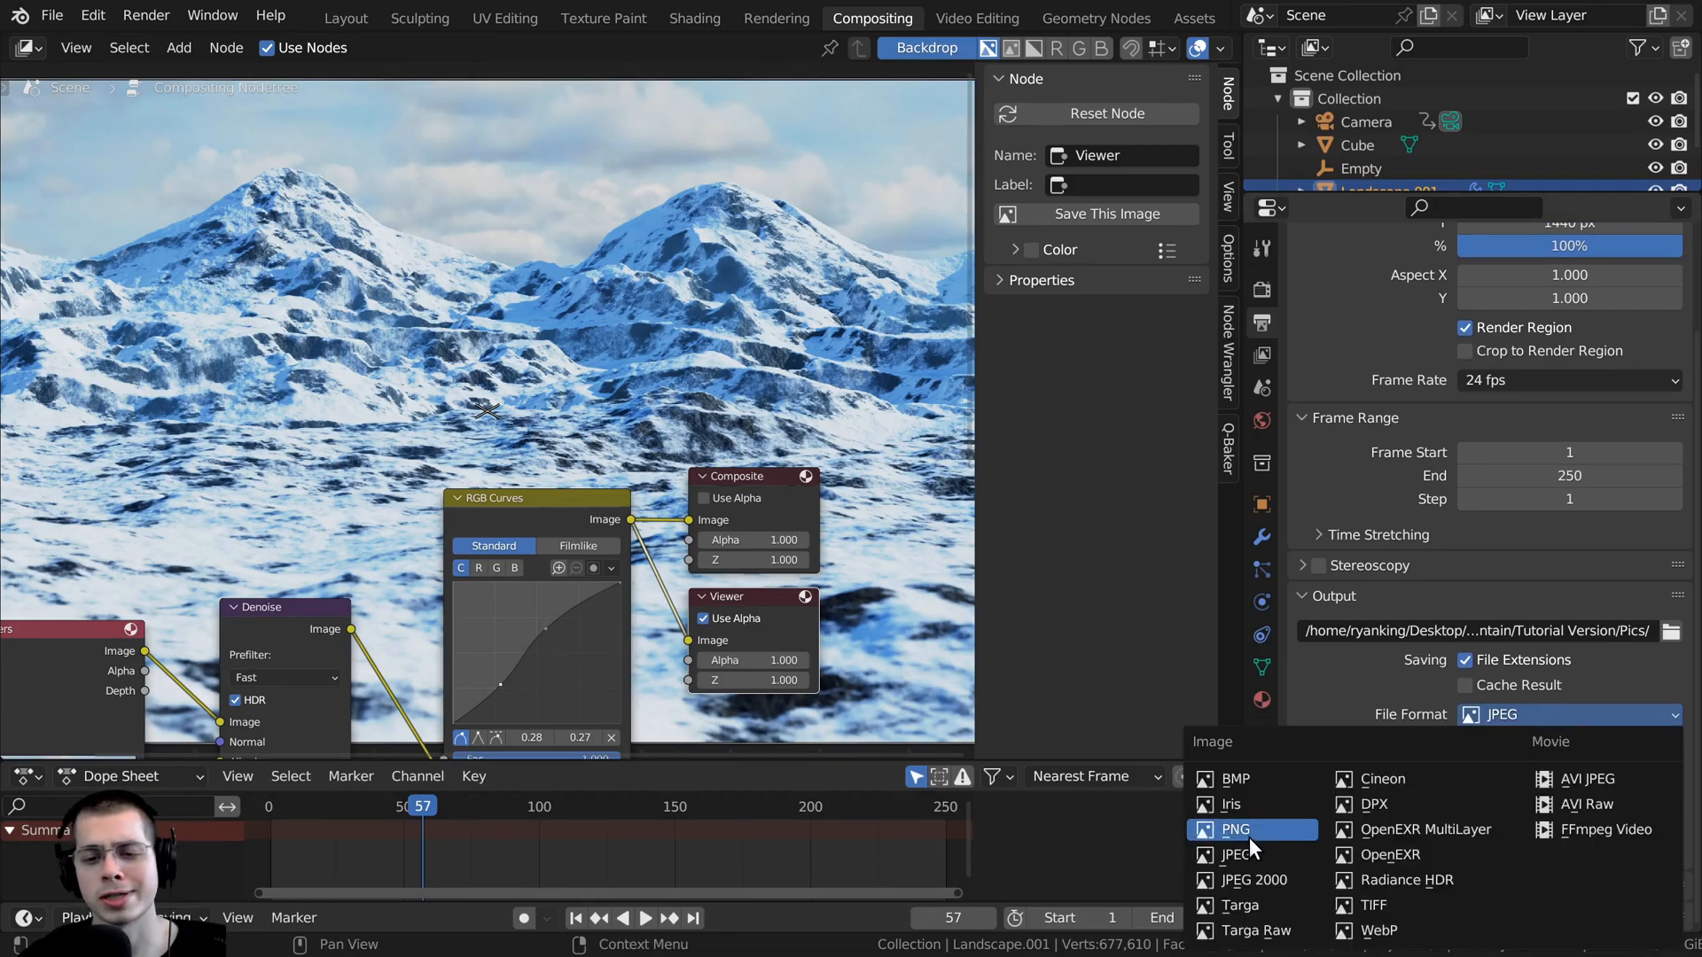
pyautogui.scroll(-3, 612, 310)
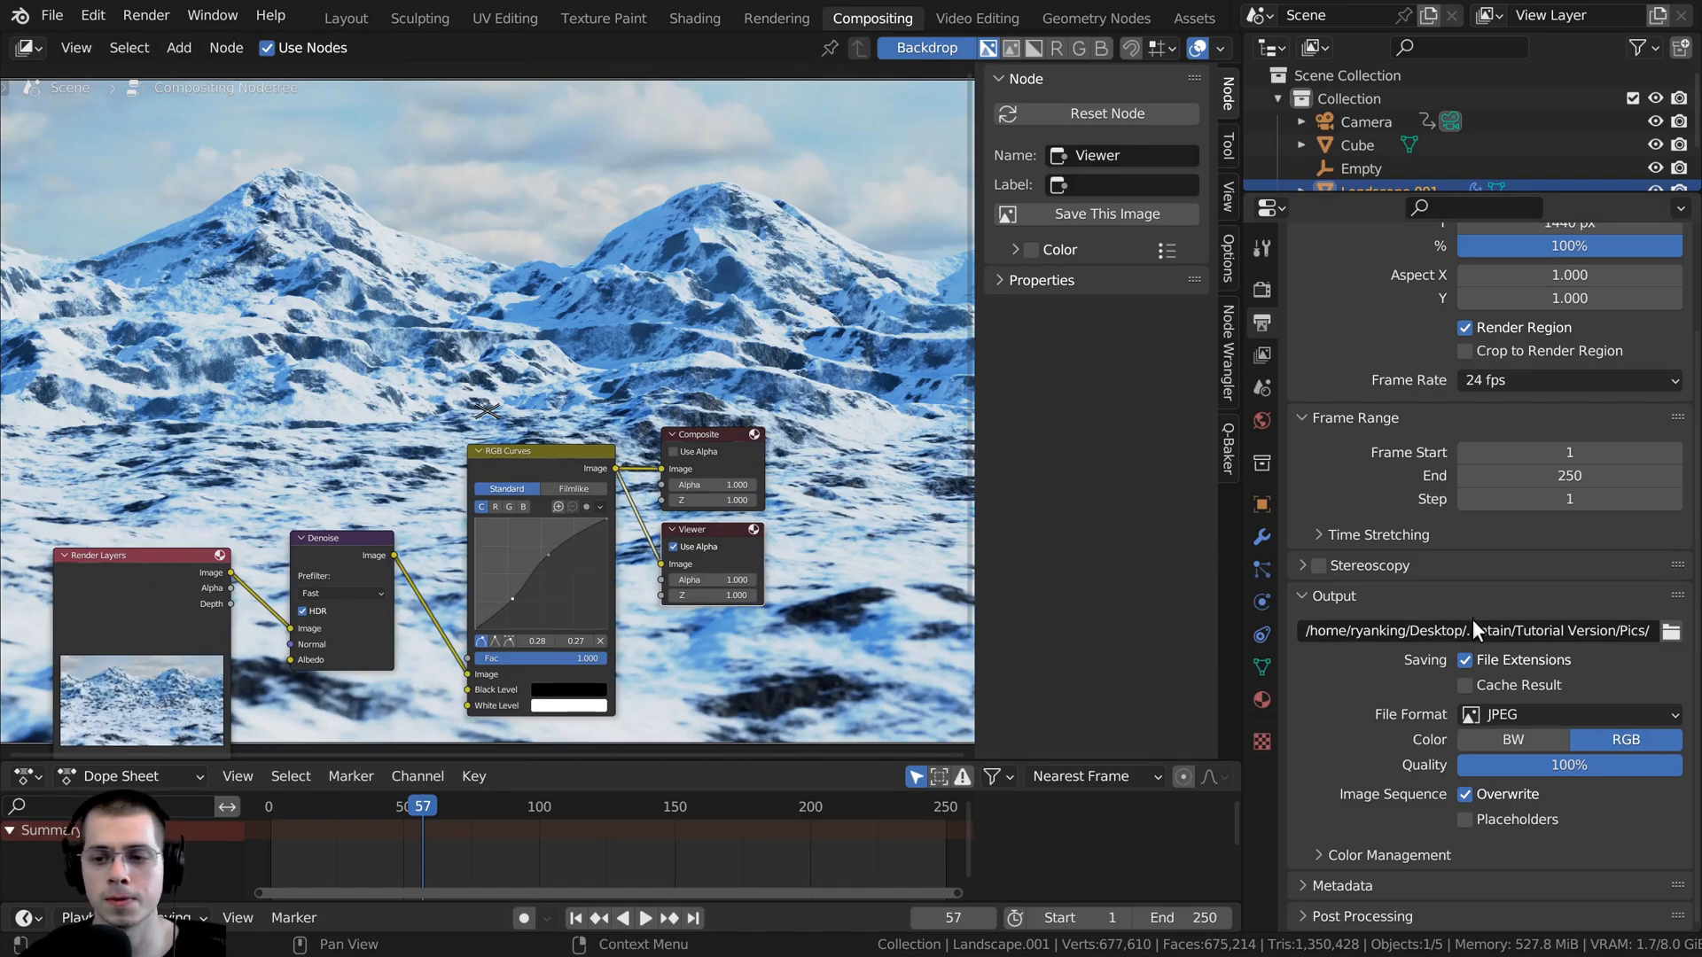
# - Save the blend file and render the full animation
pyautogui.moveTo(854, 466); pyautogui.dragTo(839, 449, button='middle')
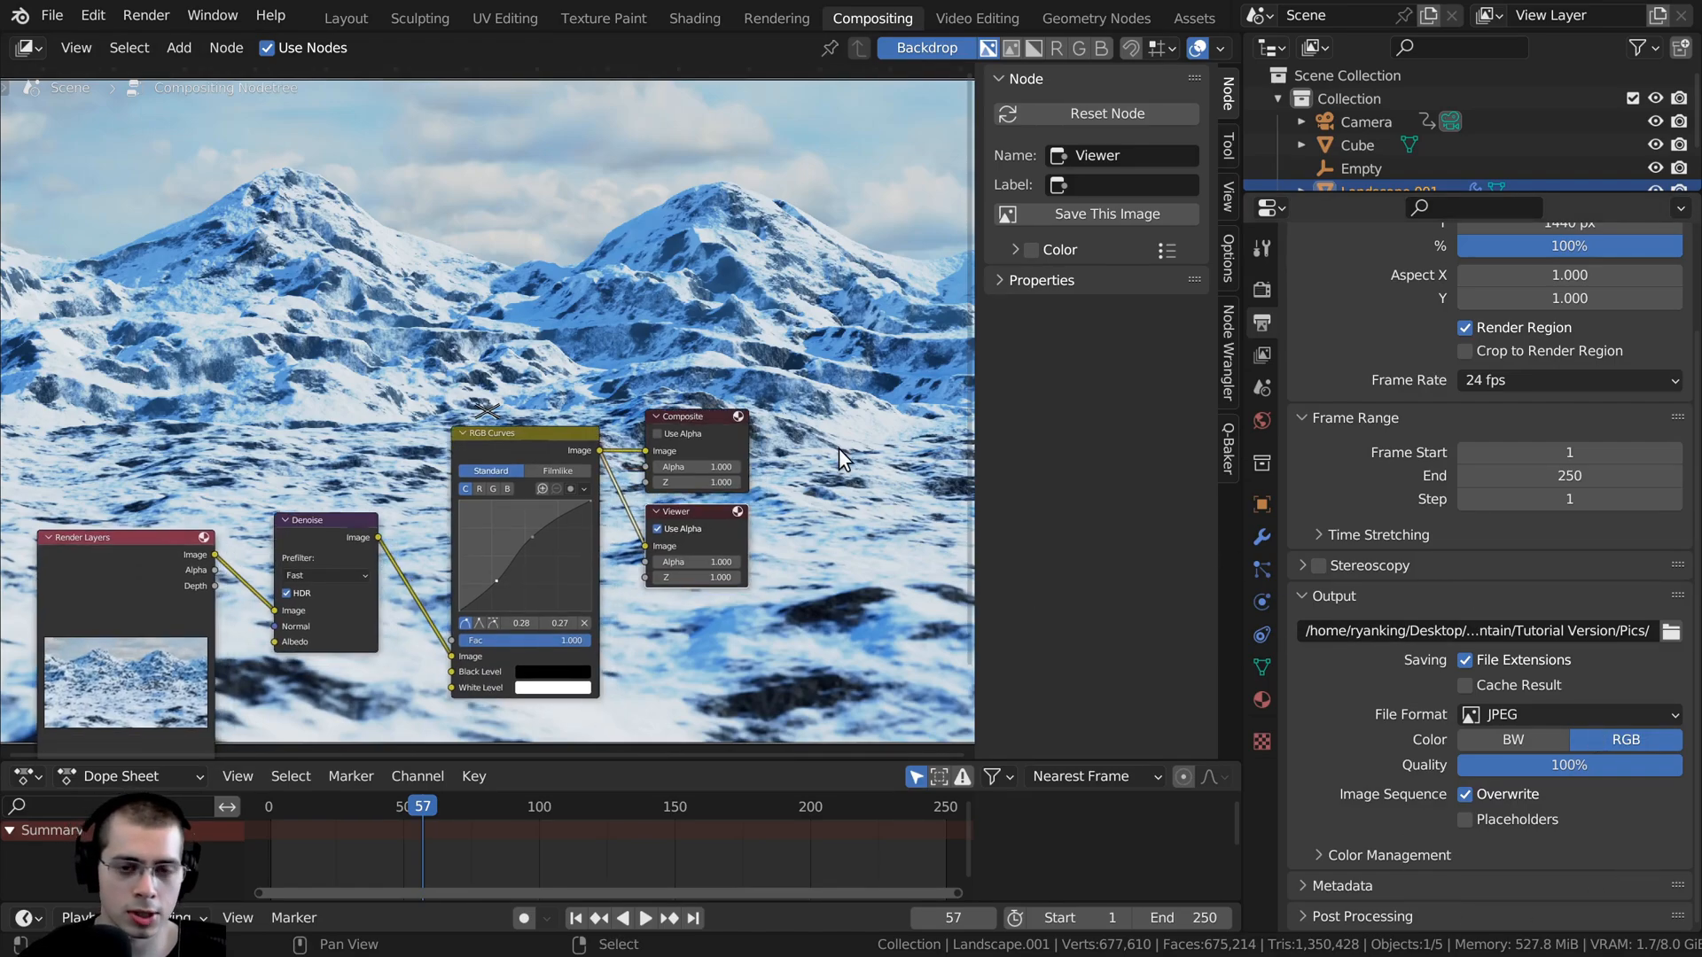
pyautogui.hotkey('ctrl', 's')
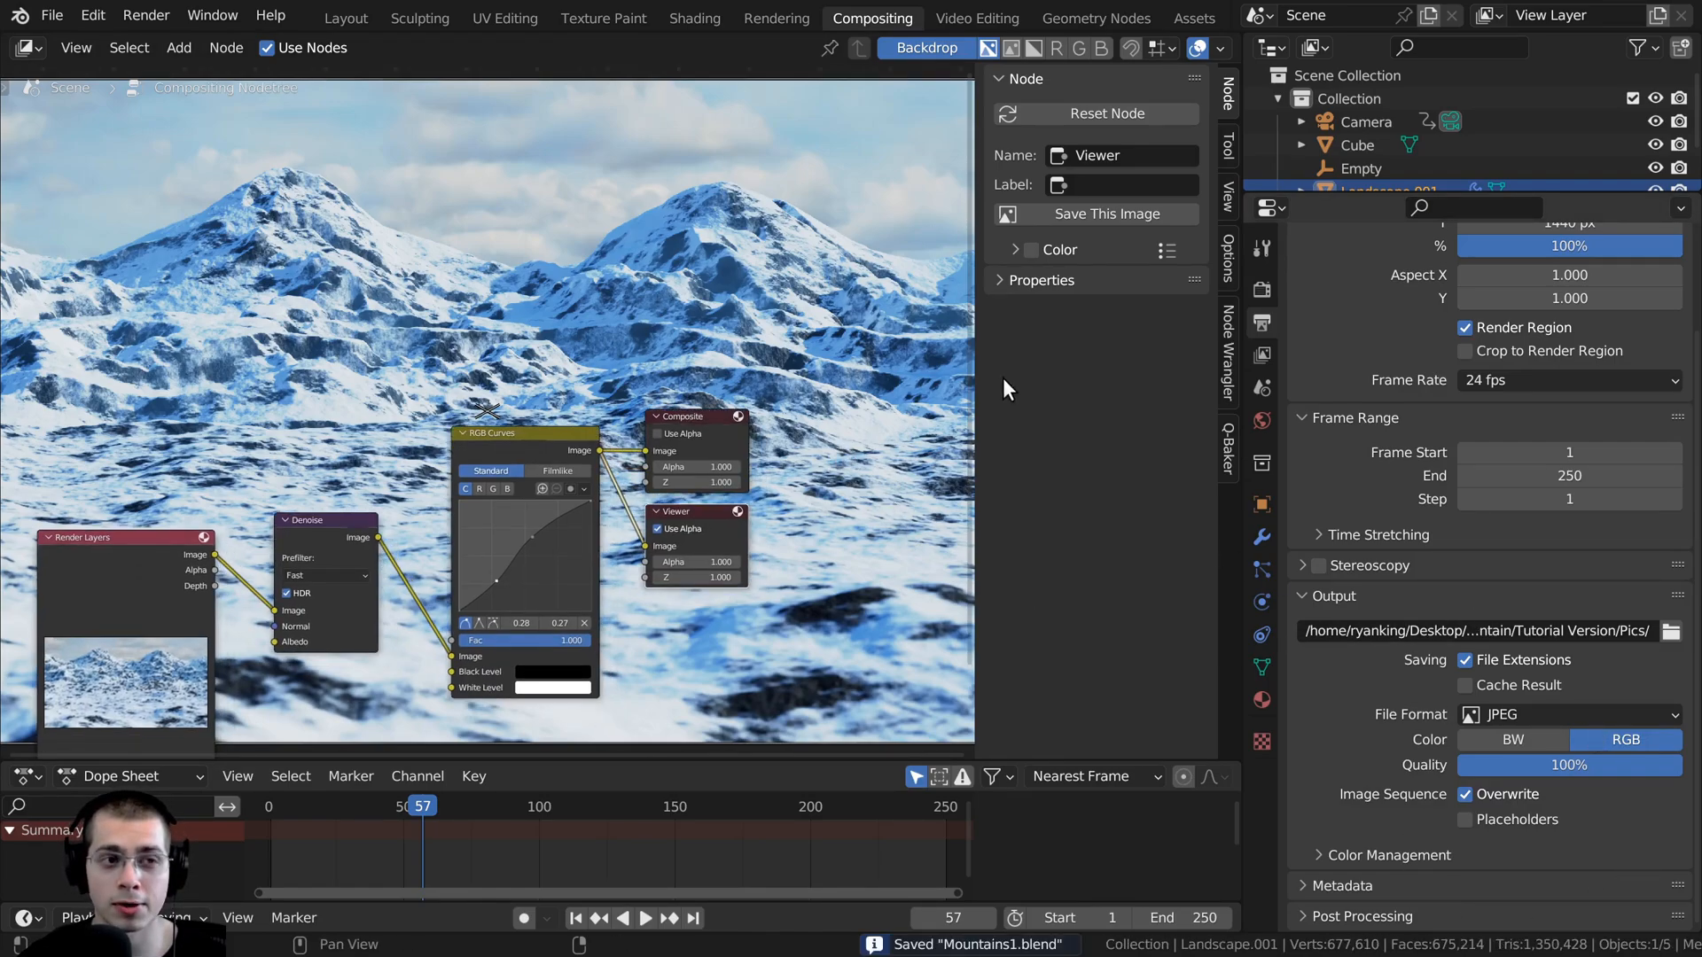
pyautogui.click(159, 10)
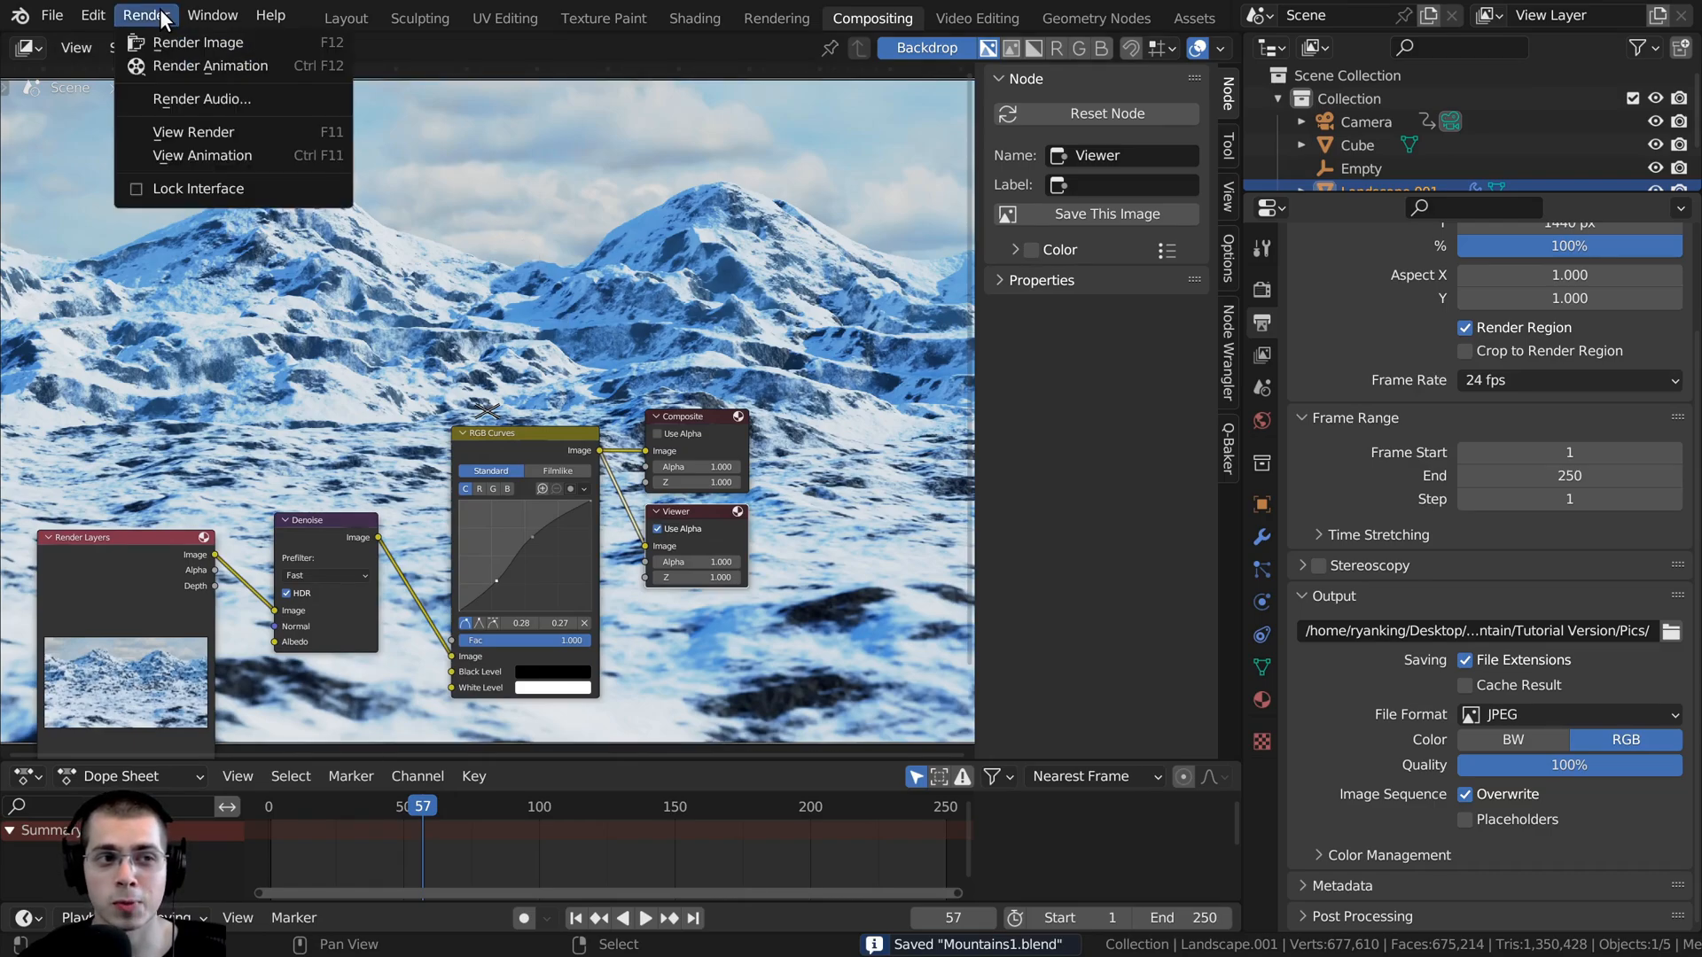
pyautogui.click(298, 71)
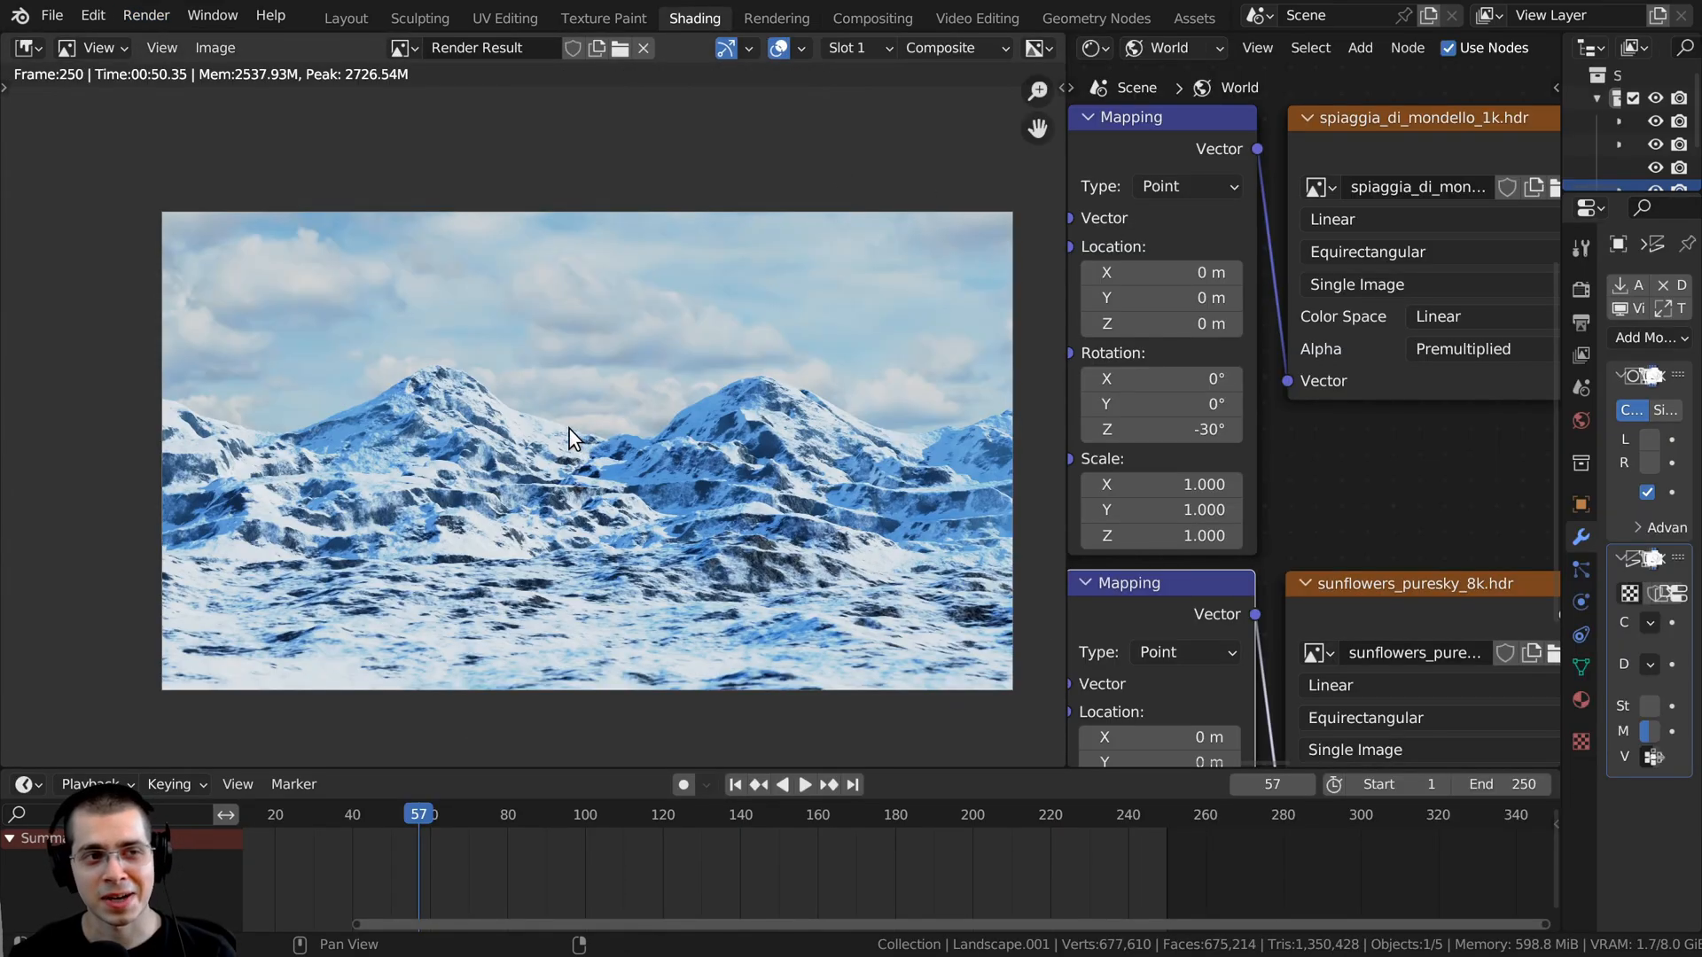
# - Save the mountain blend file and start a new file from the Video Editing template
pyautogui.moveTo(569, 428); pyautogui.dragTo(536, 419, button='middle')
pyautogui.moveTo(567, 349); pyautogui.dragTo(551, 350, button='middle')
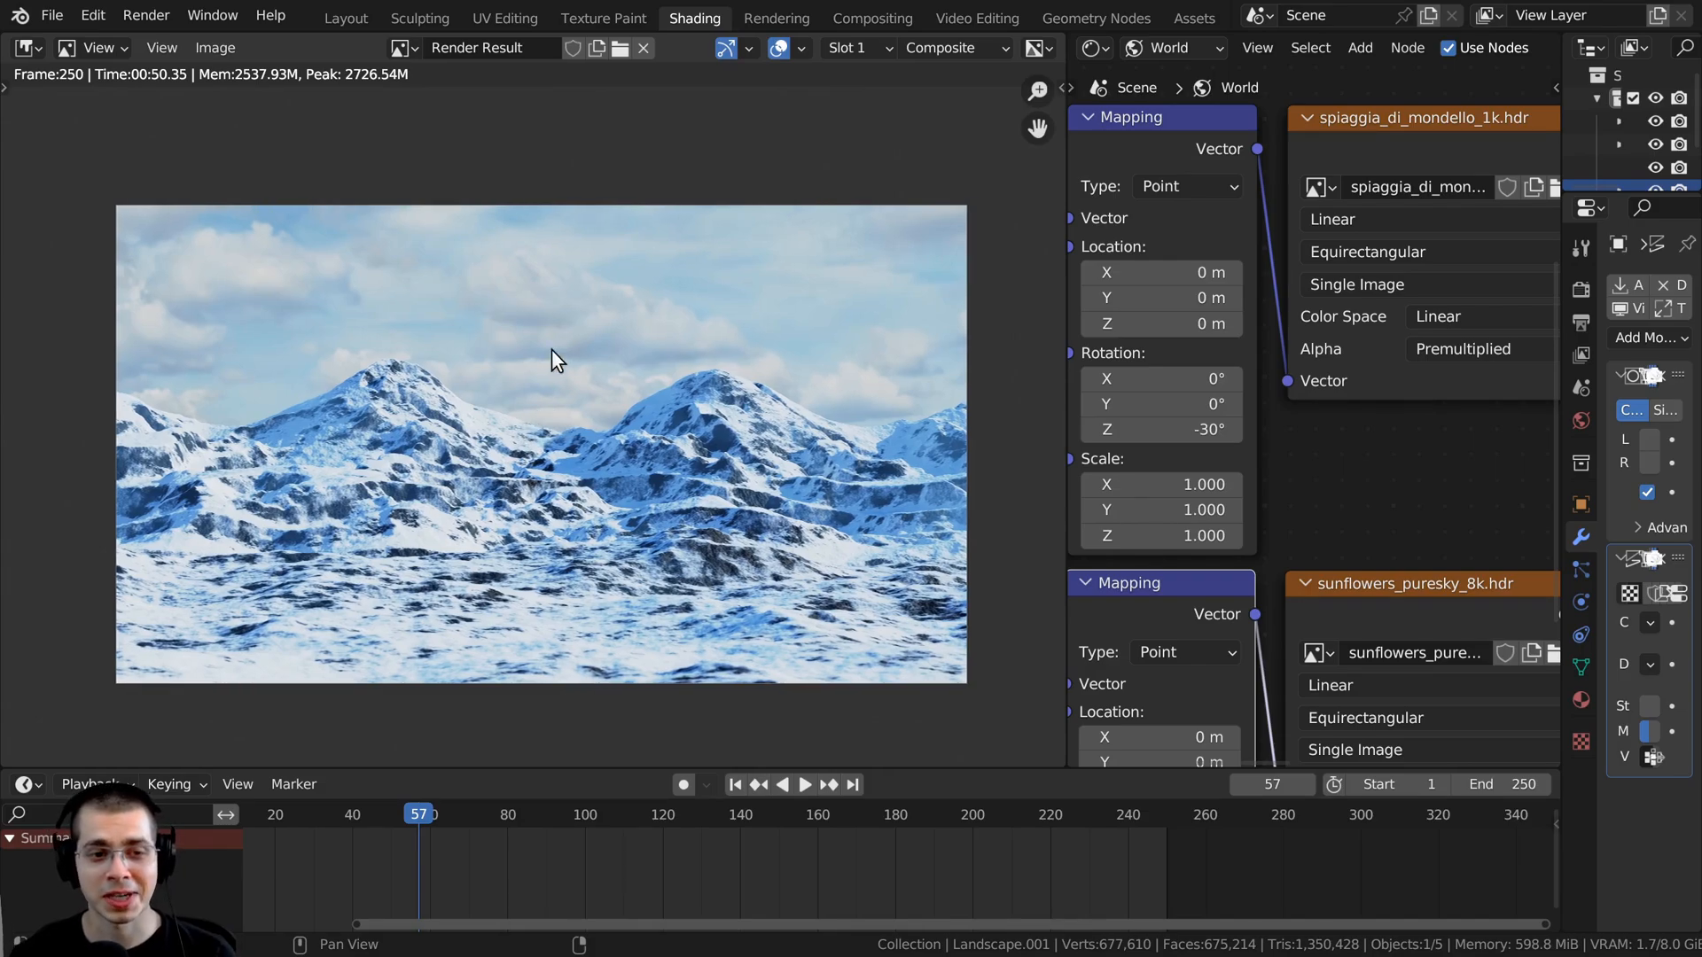
pyautogui.hotkey('ctrl', 's')
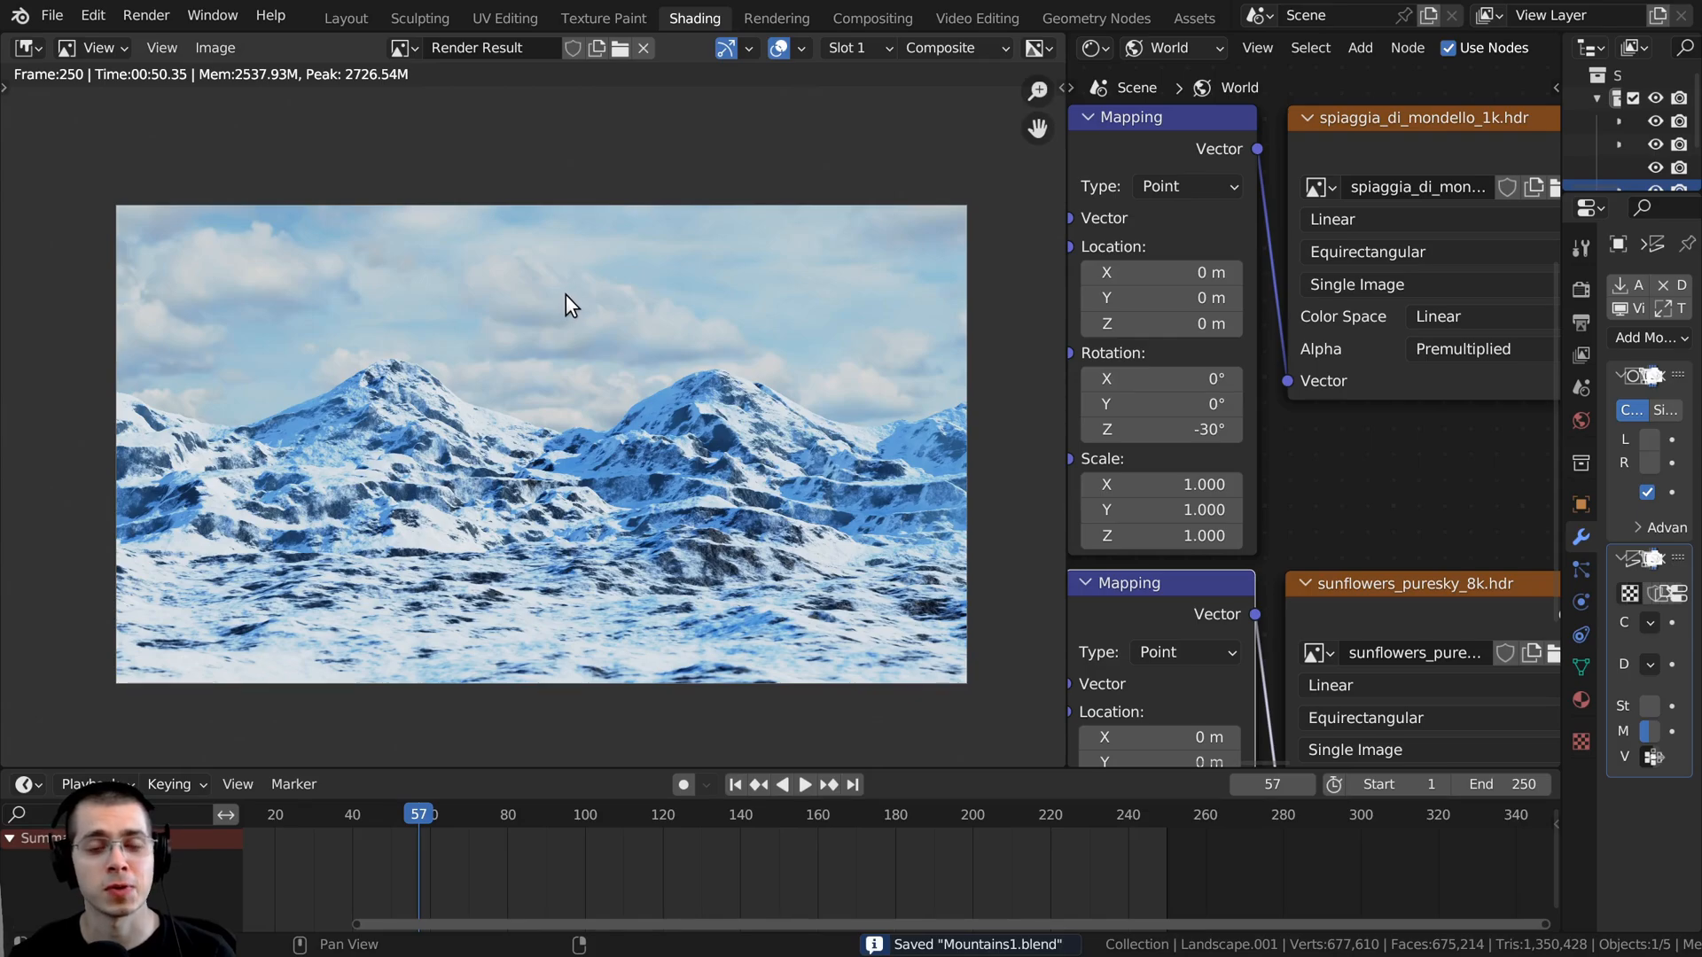
pyautogui.click(49, 25)
pyautogui.moveTo(66, 45)
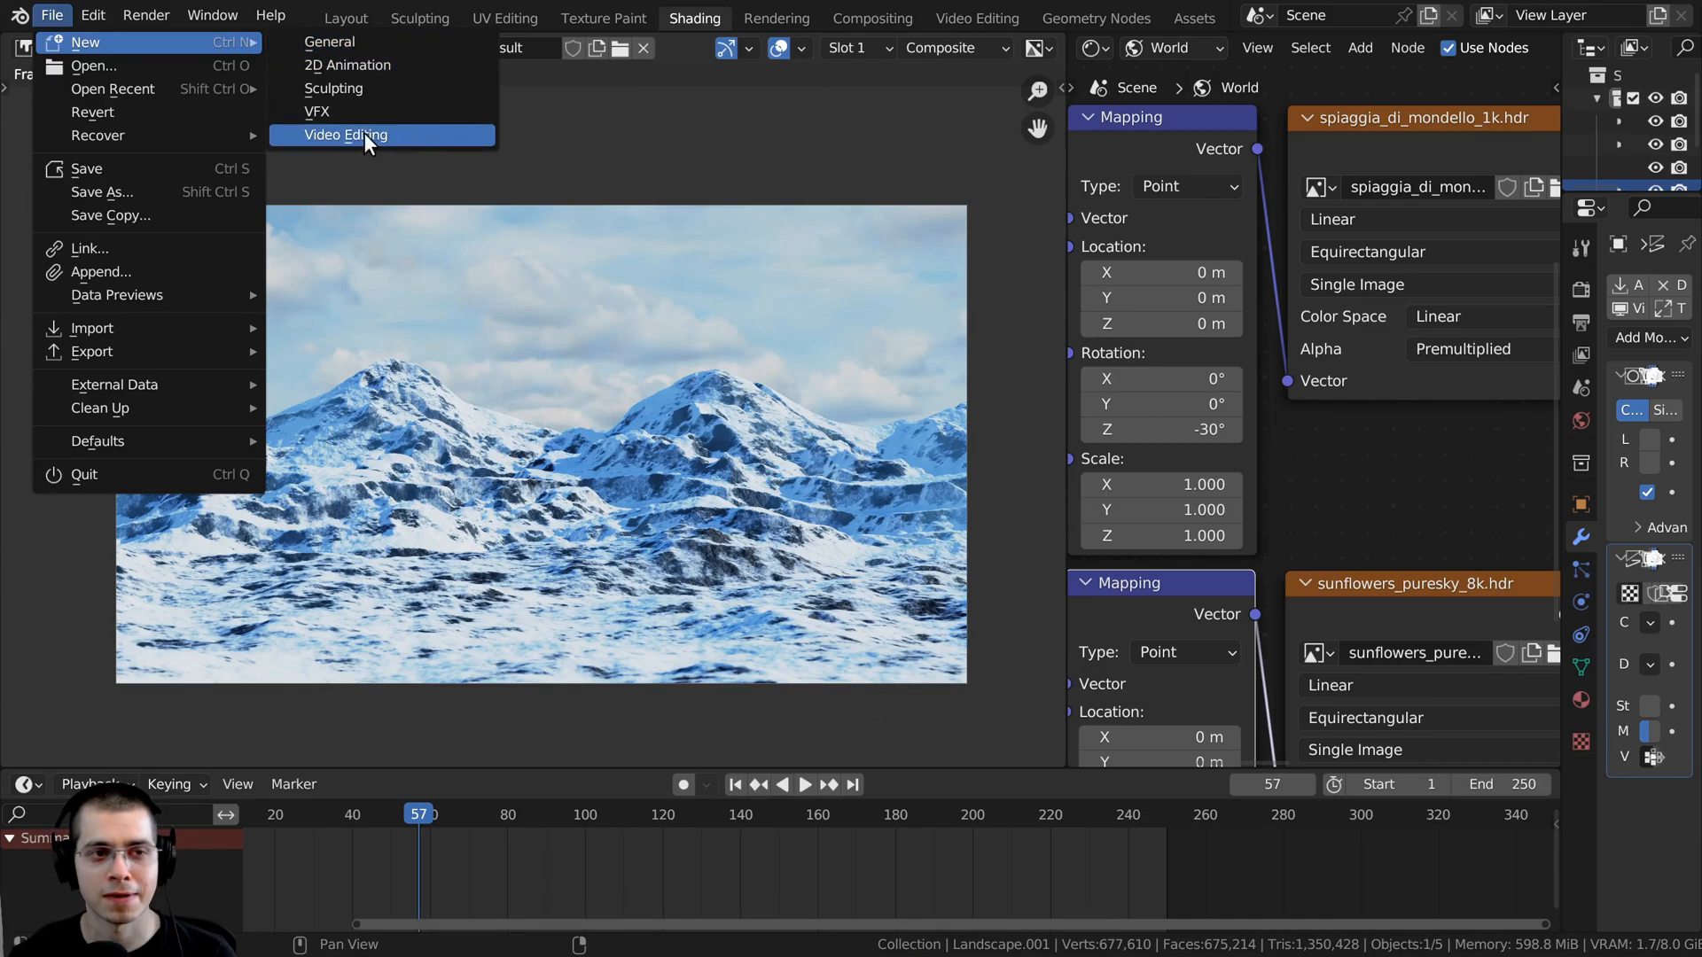
pyautogui.click(407, 135)
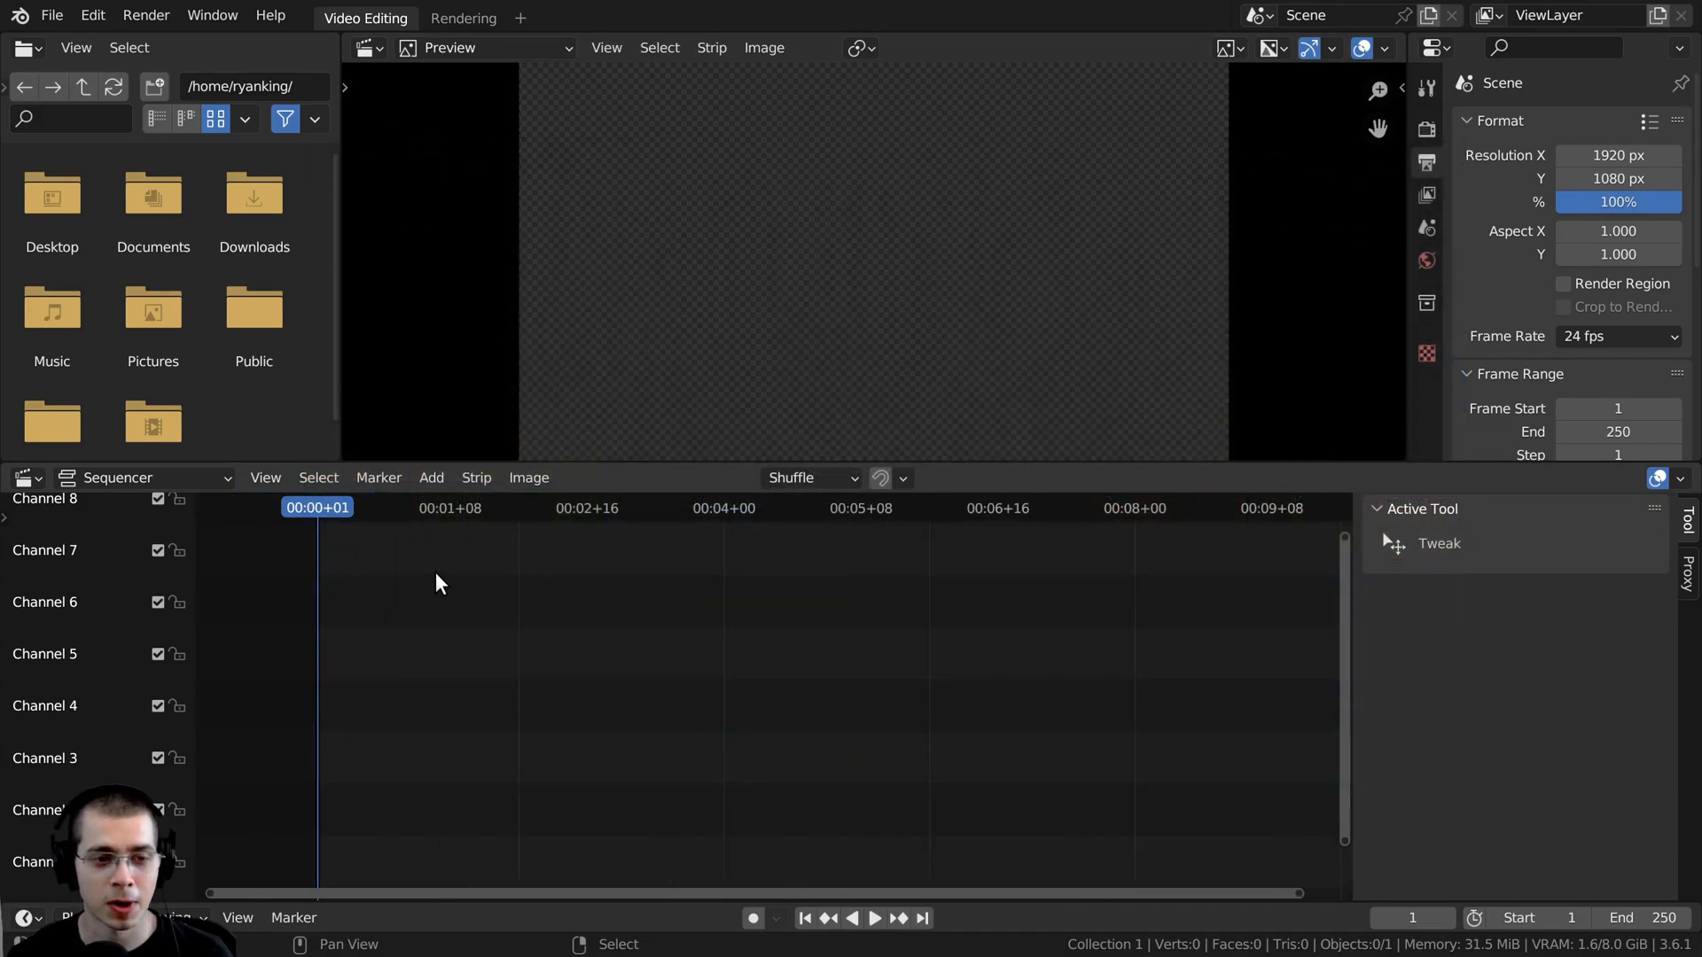
# - Start adding an image sequence strip and sort the rendered frames in the Pics folder by name
pyautogui.hotkey('shift', 'a')
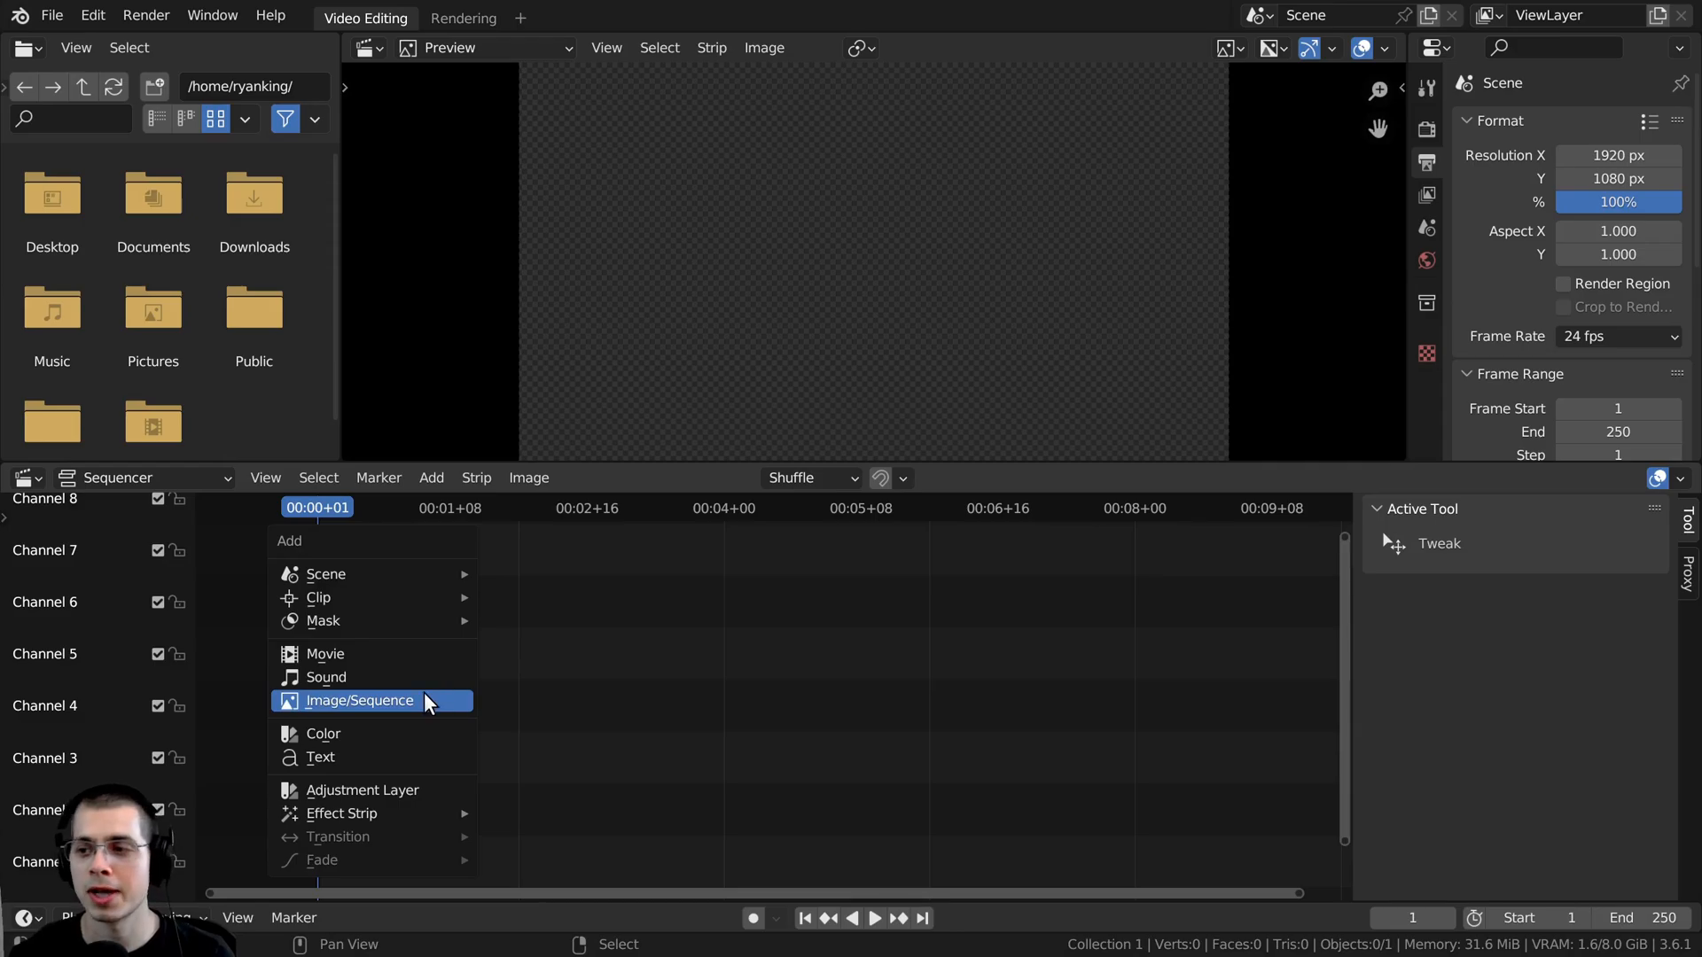
pyautogui.click(428, 704)
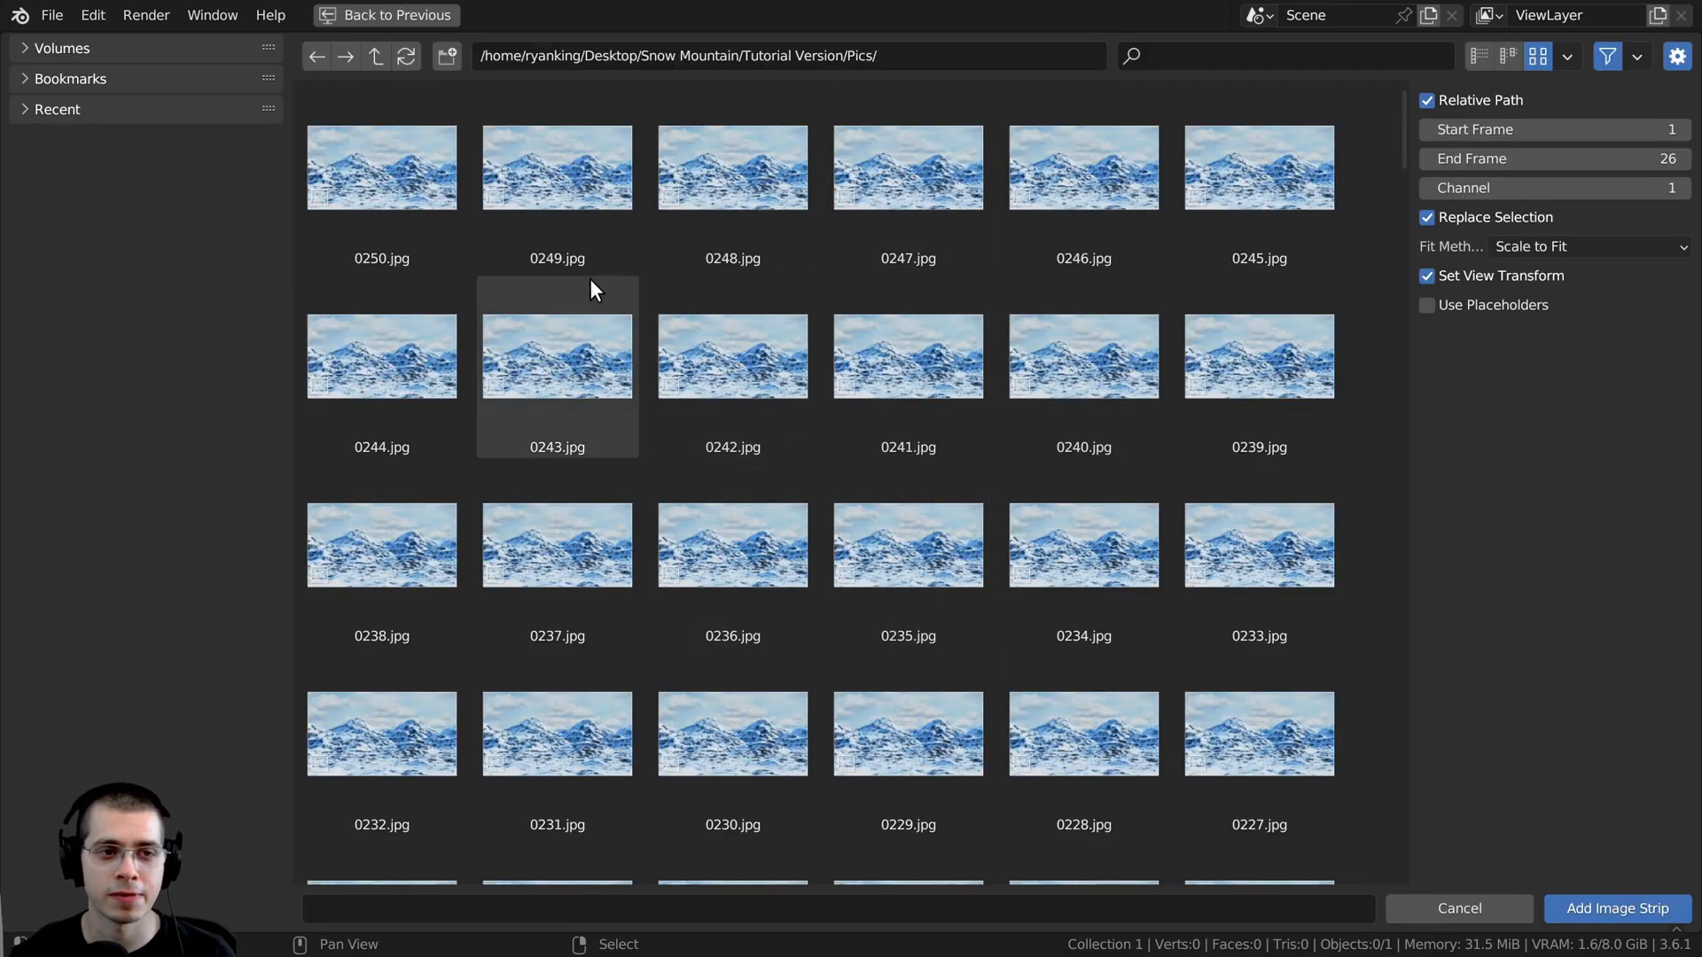
pyautogui.click(1565, 59)
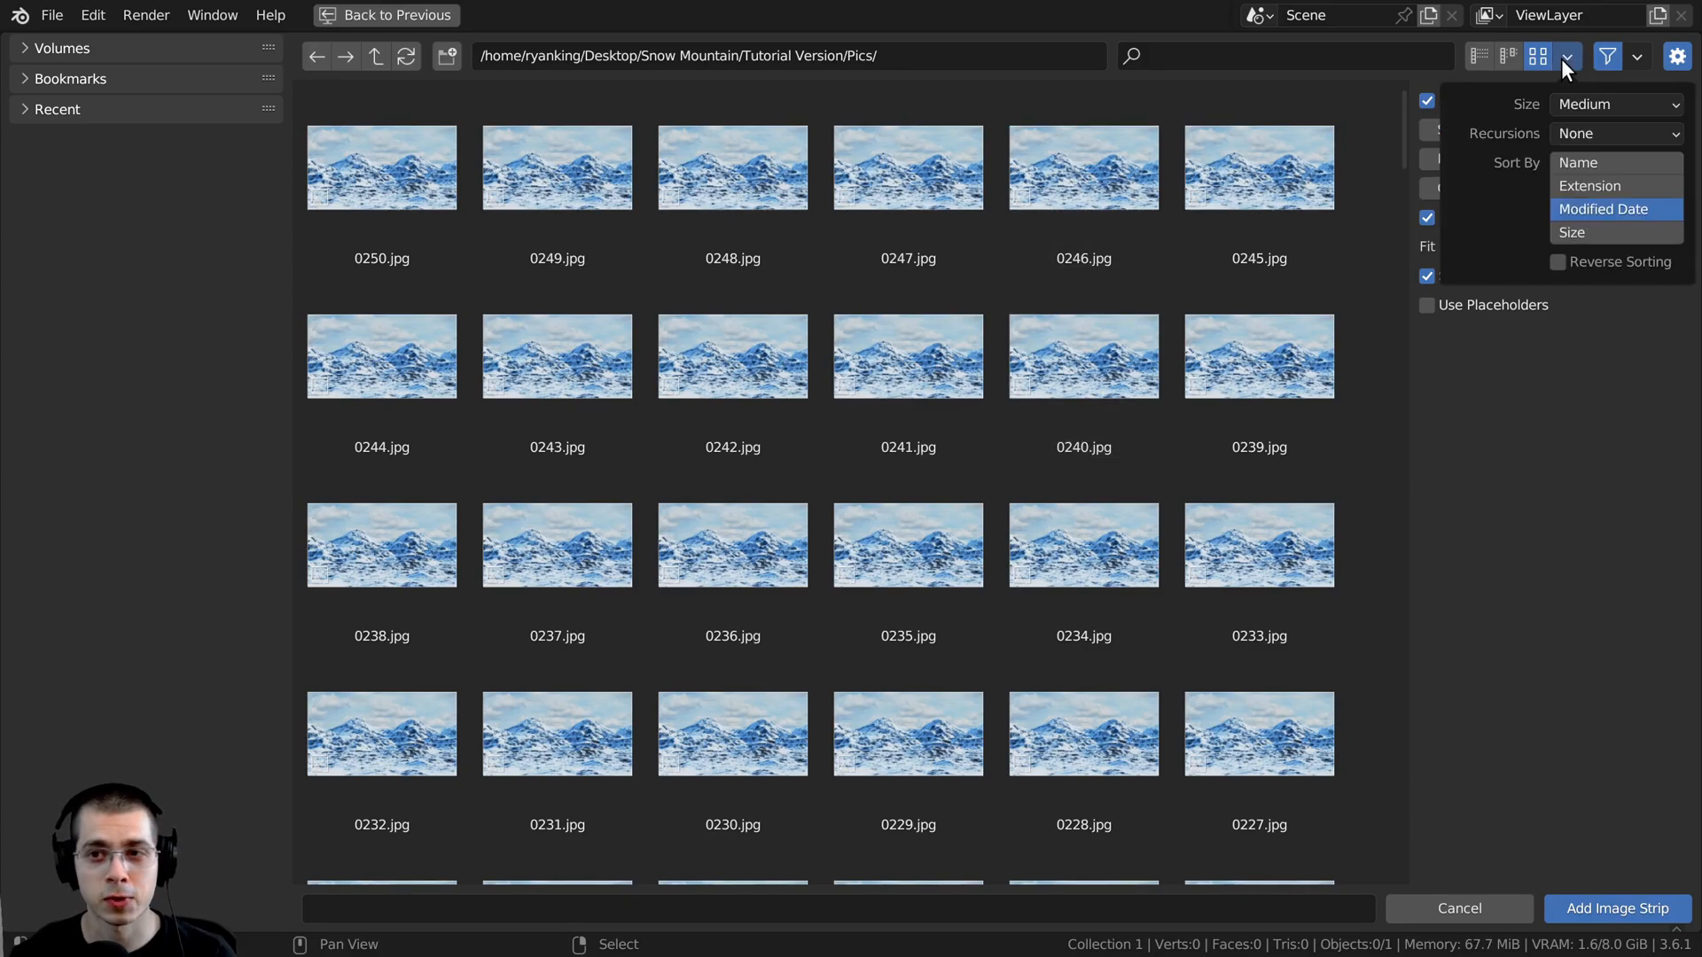
pyautogui.click(1571, 160)
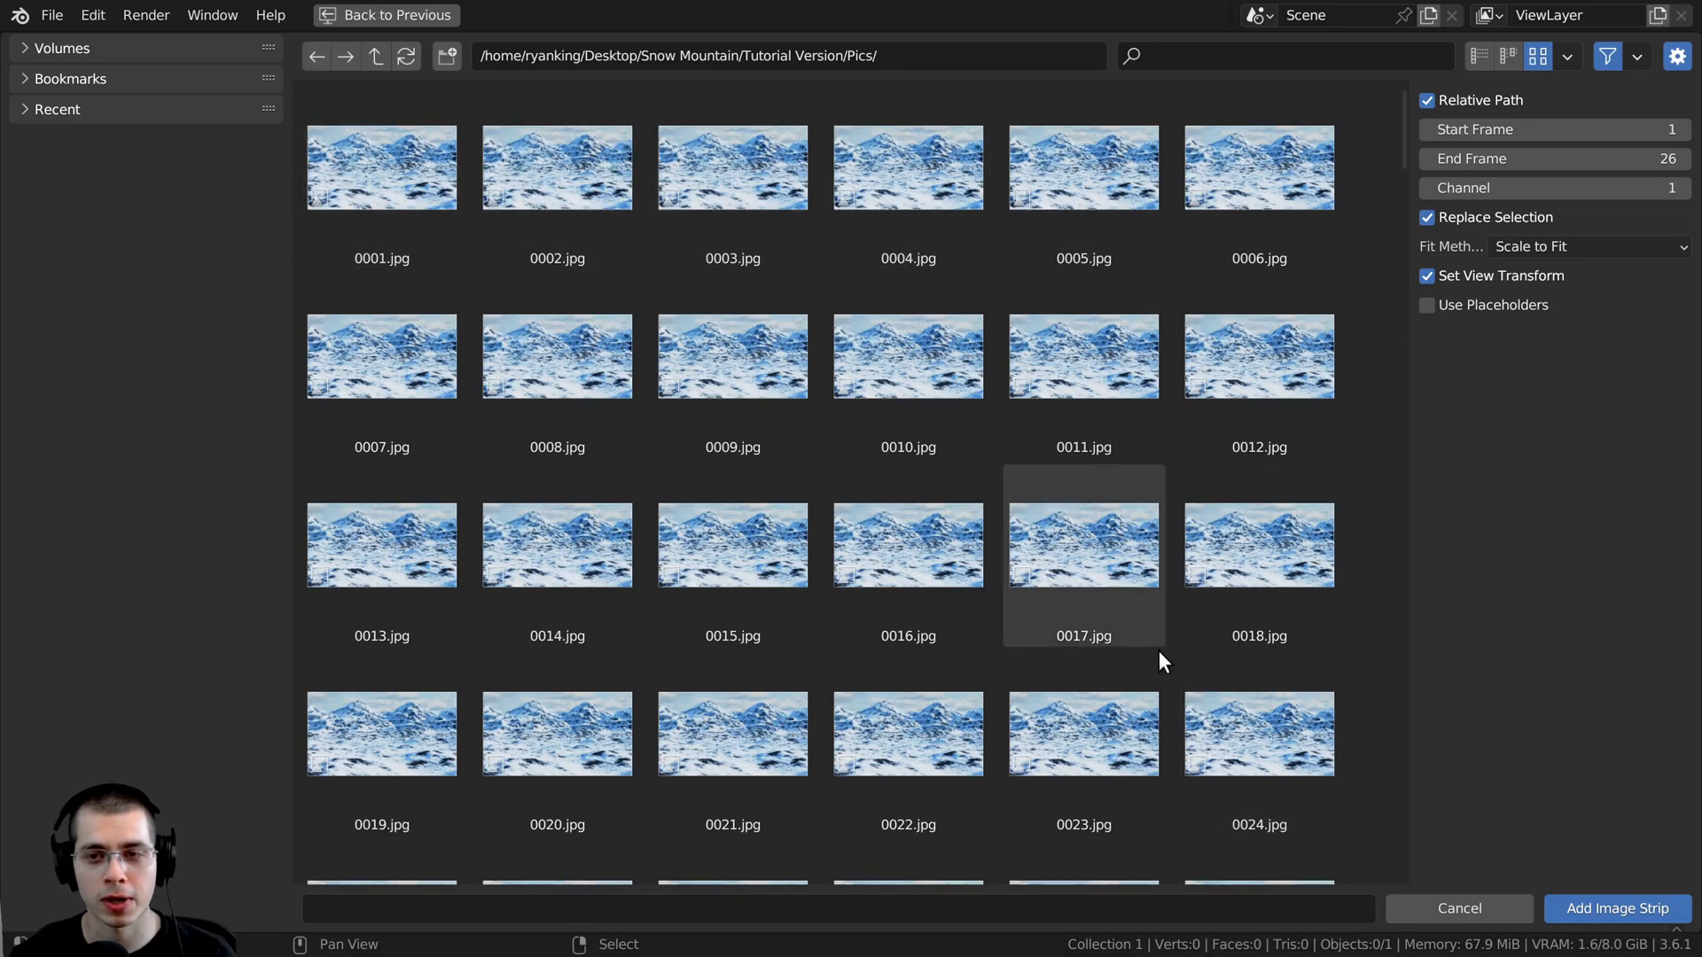
pyautogui.click(1575, 58)
pyautogui.click(1566, 162)
pyautogui.click(1567, 162)
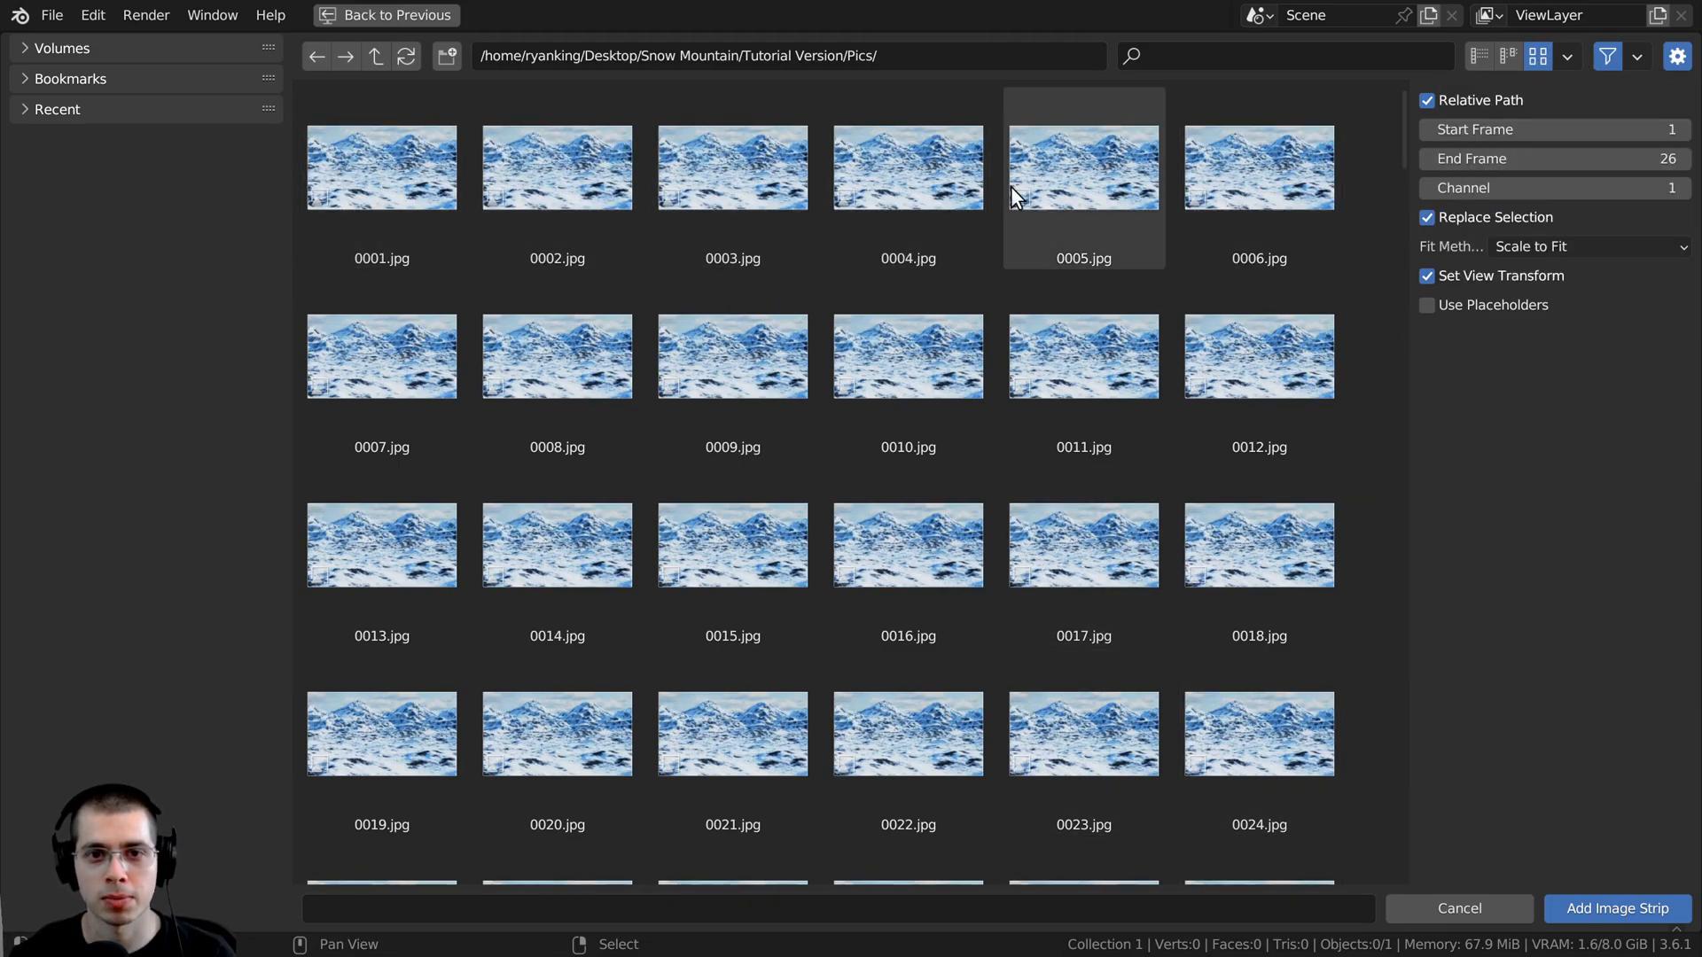
# - Select all JPEG frames in the Pics folder and add them to the sequencer as one image strip
pyautogui.click(998, 201)
pyautogui.hotkey('alt', 'a')
pyautogui.press('a')
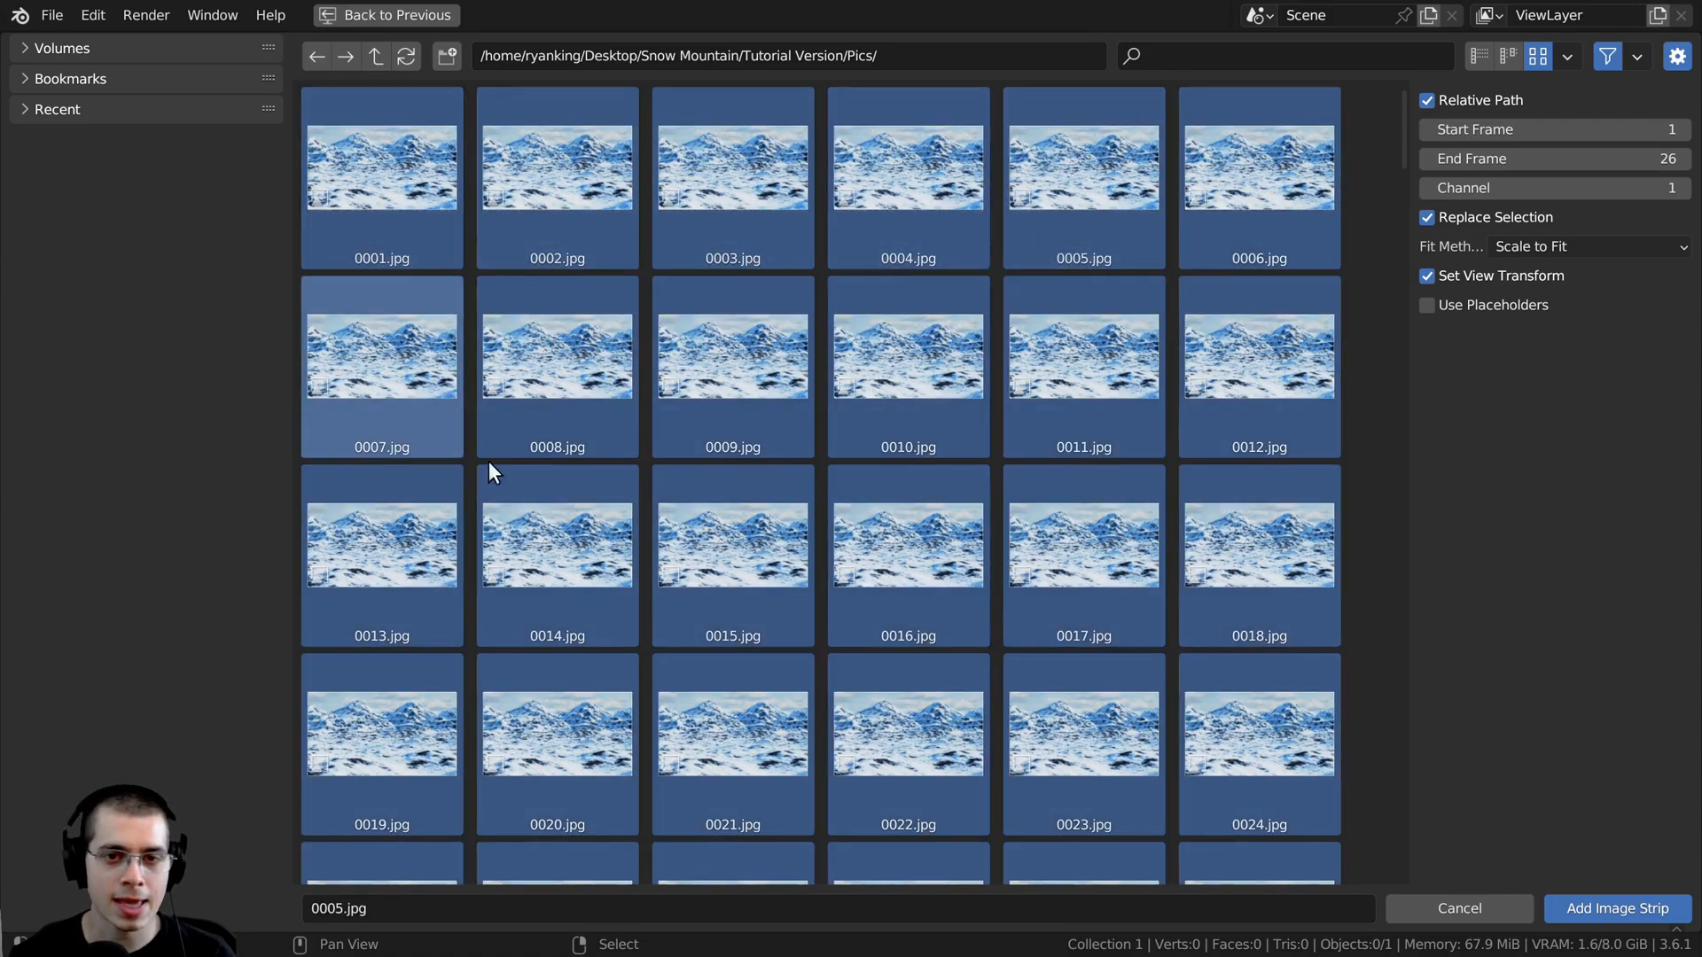
pyautogui.hotkey('alt', 'a')
pyautogui.press('a')
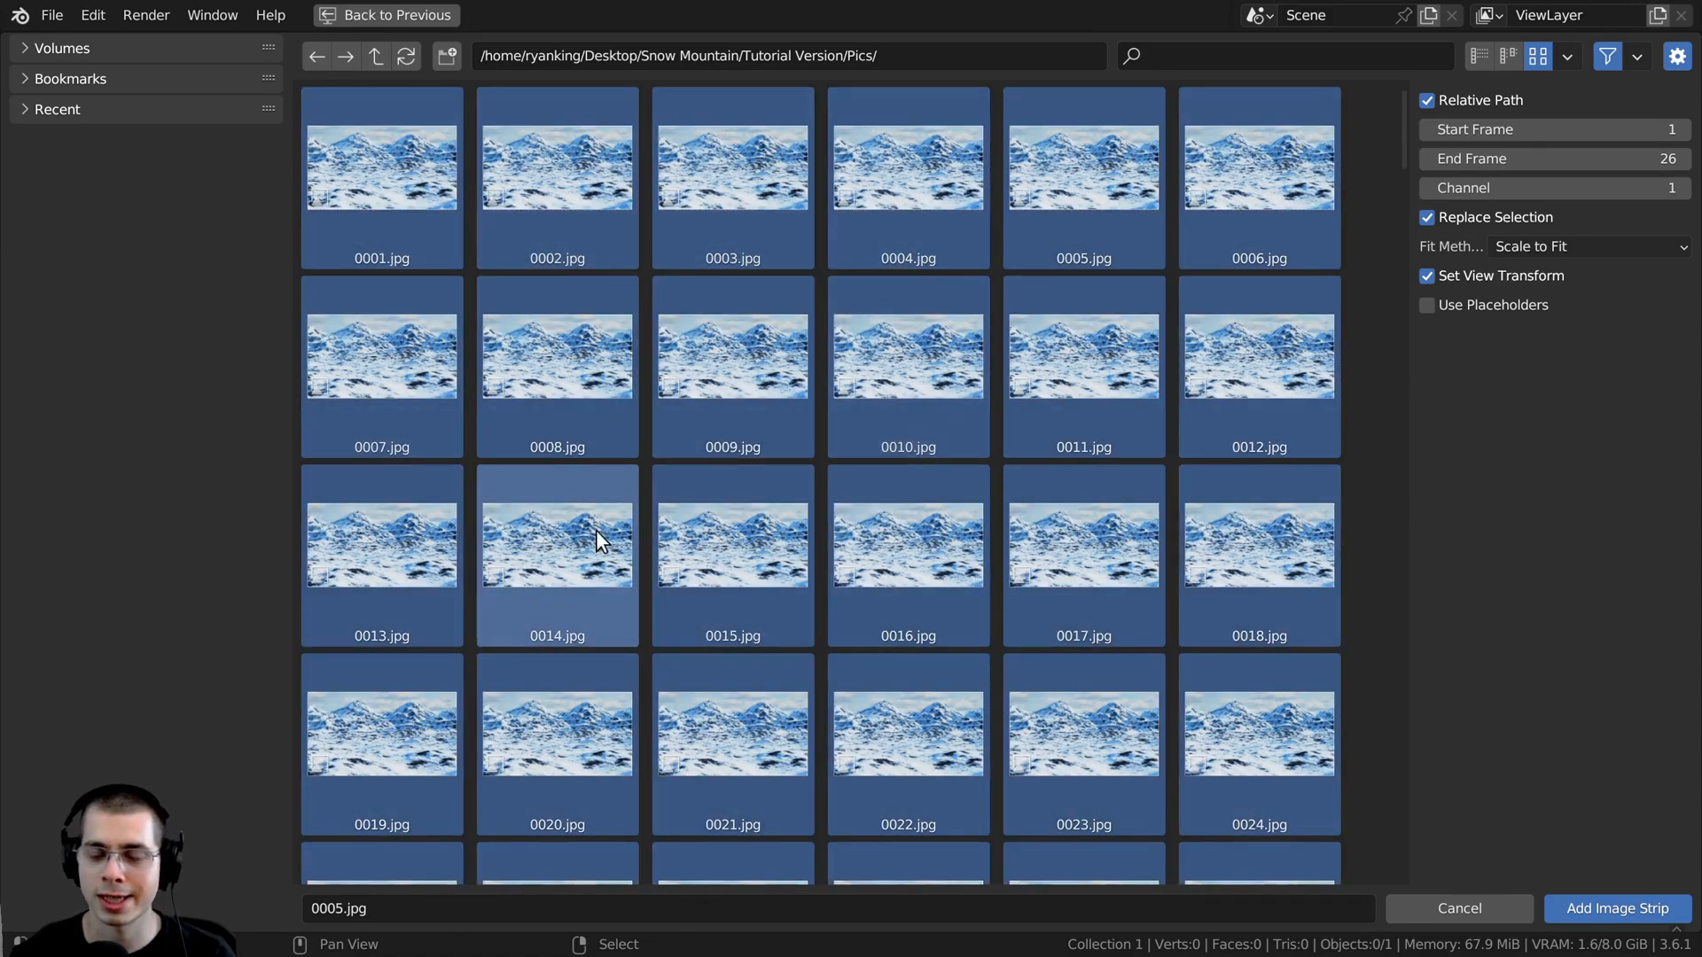
pyautogui.click(1590, 902)
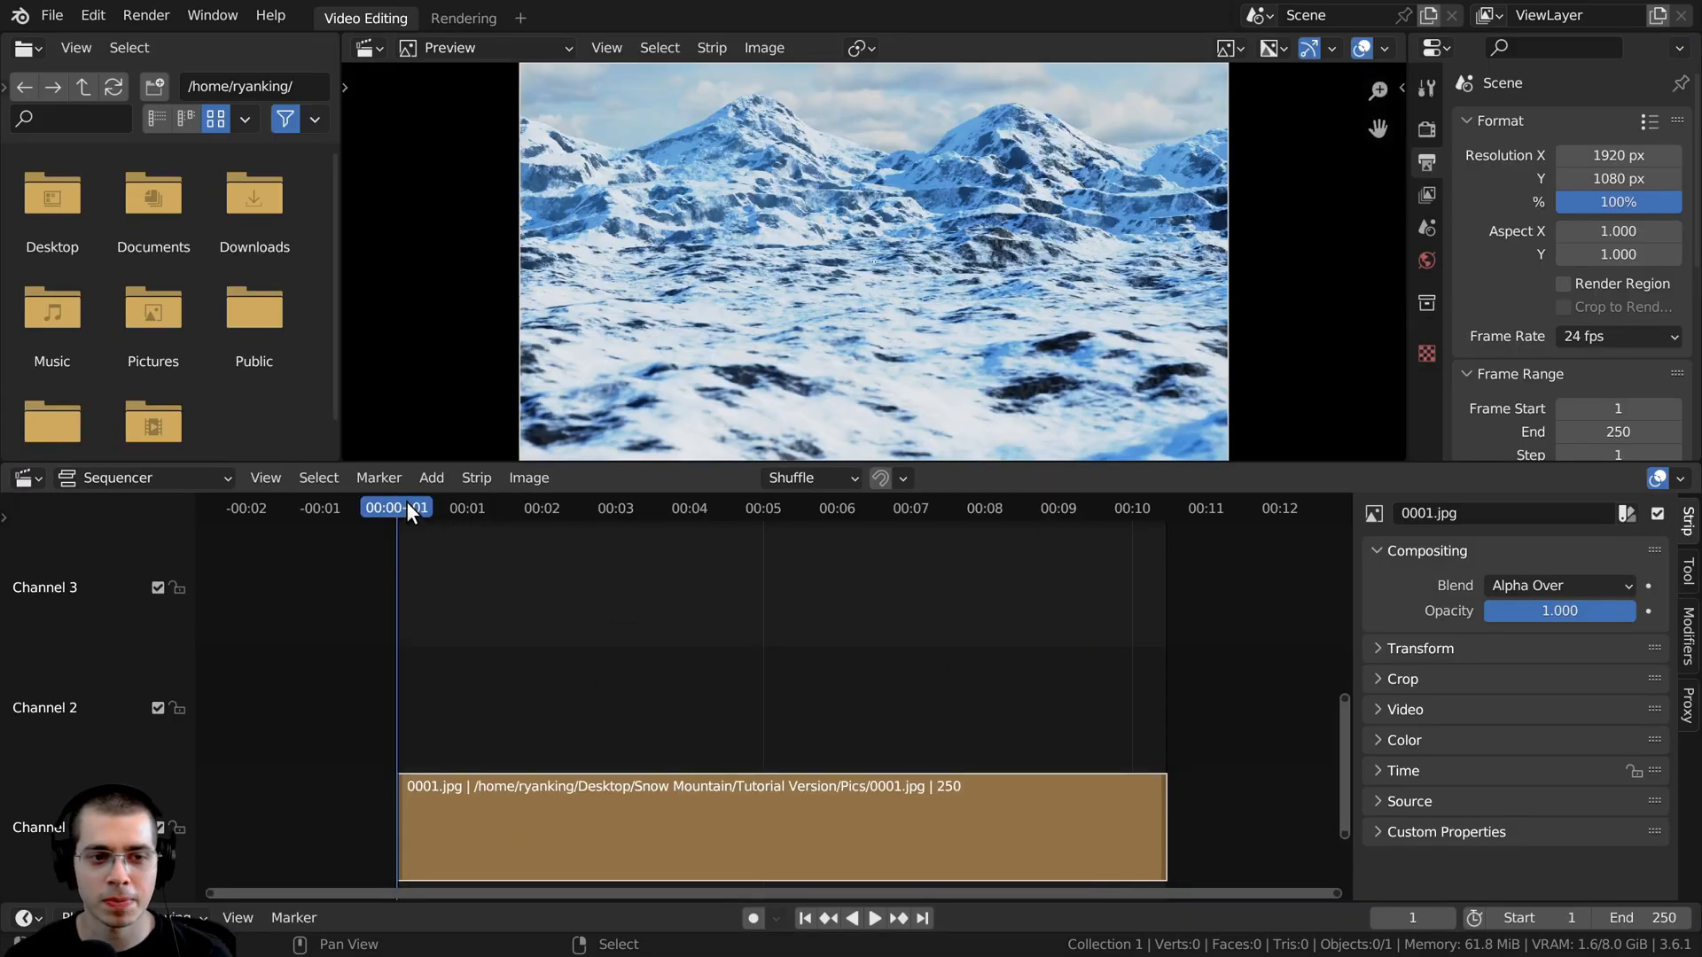
# - Play back the image strip briefly and return the playhead to frame 1
pyautogui.press('space')
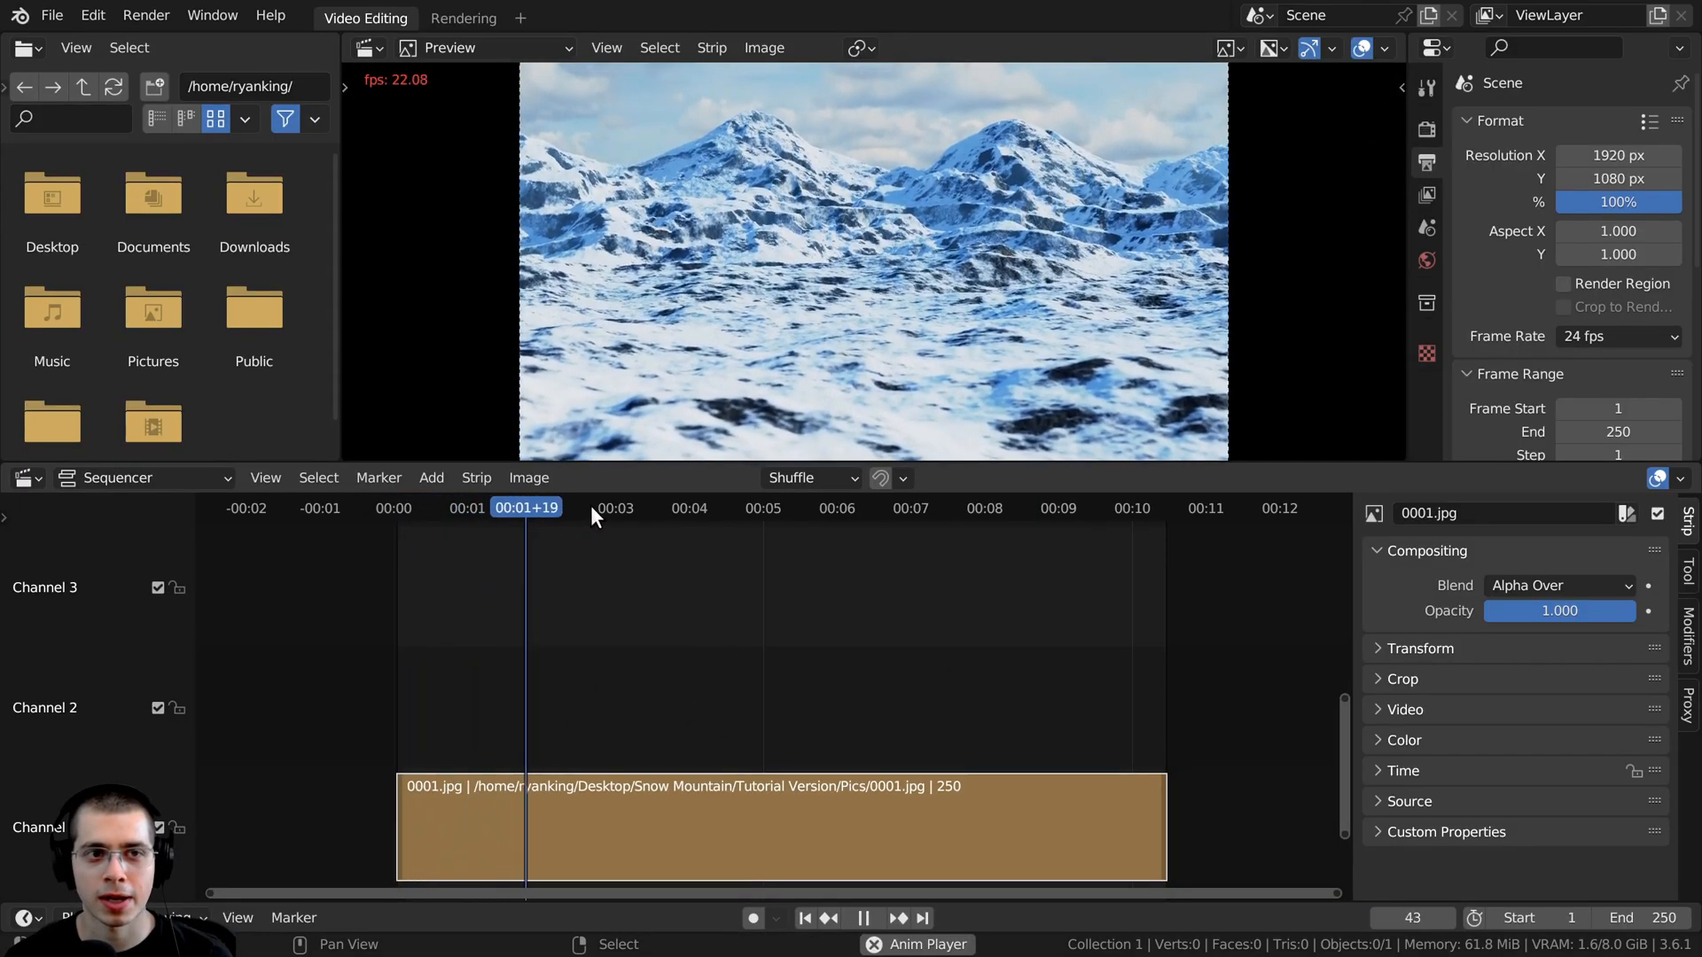
pyautogui.press('space')
pyautogui.moveTo(771, 523); pyautogui.dragTo(564, 510, button='middle')
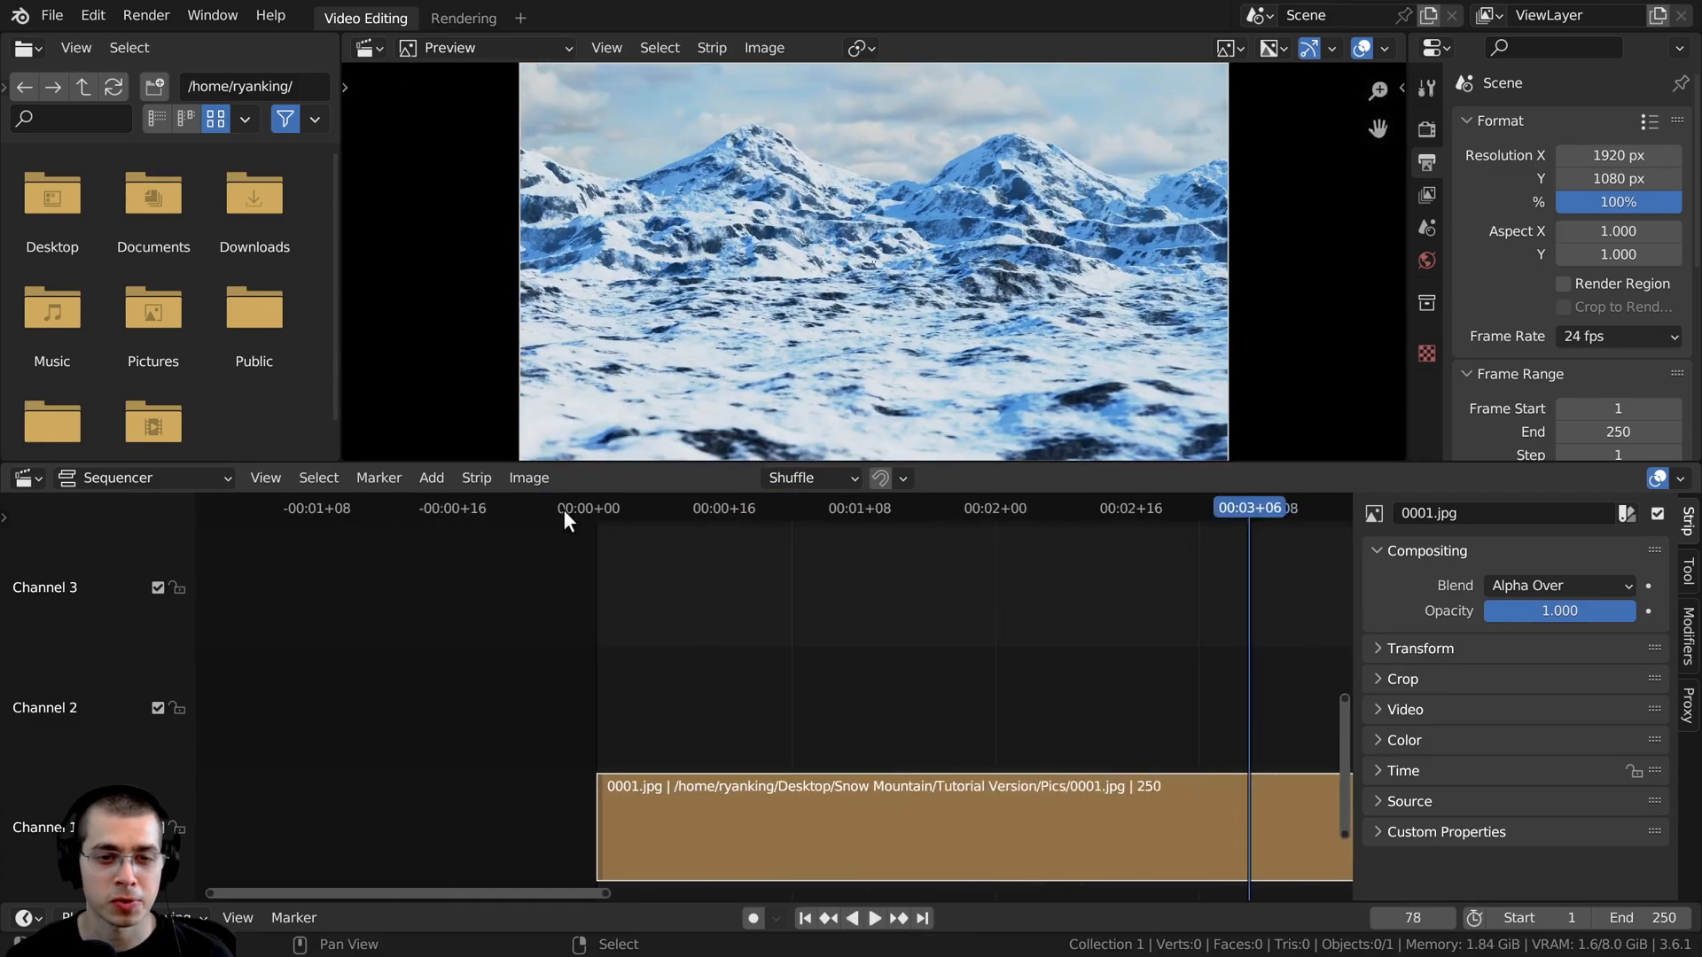
pyautogui.click(565, 506)
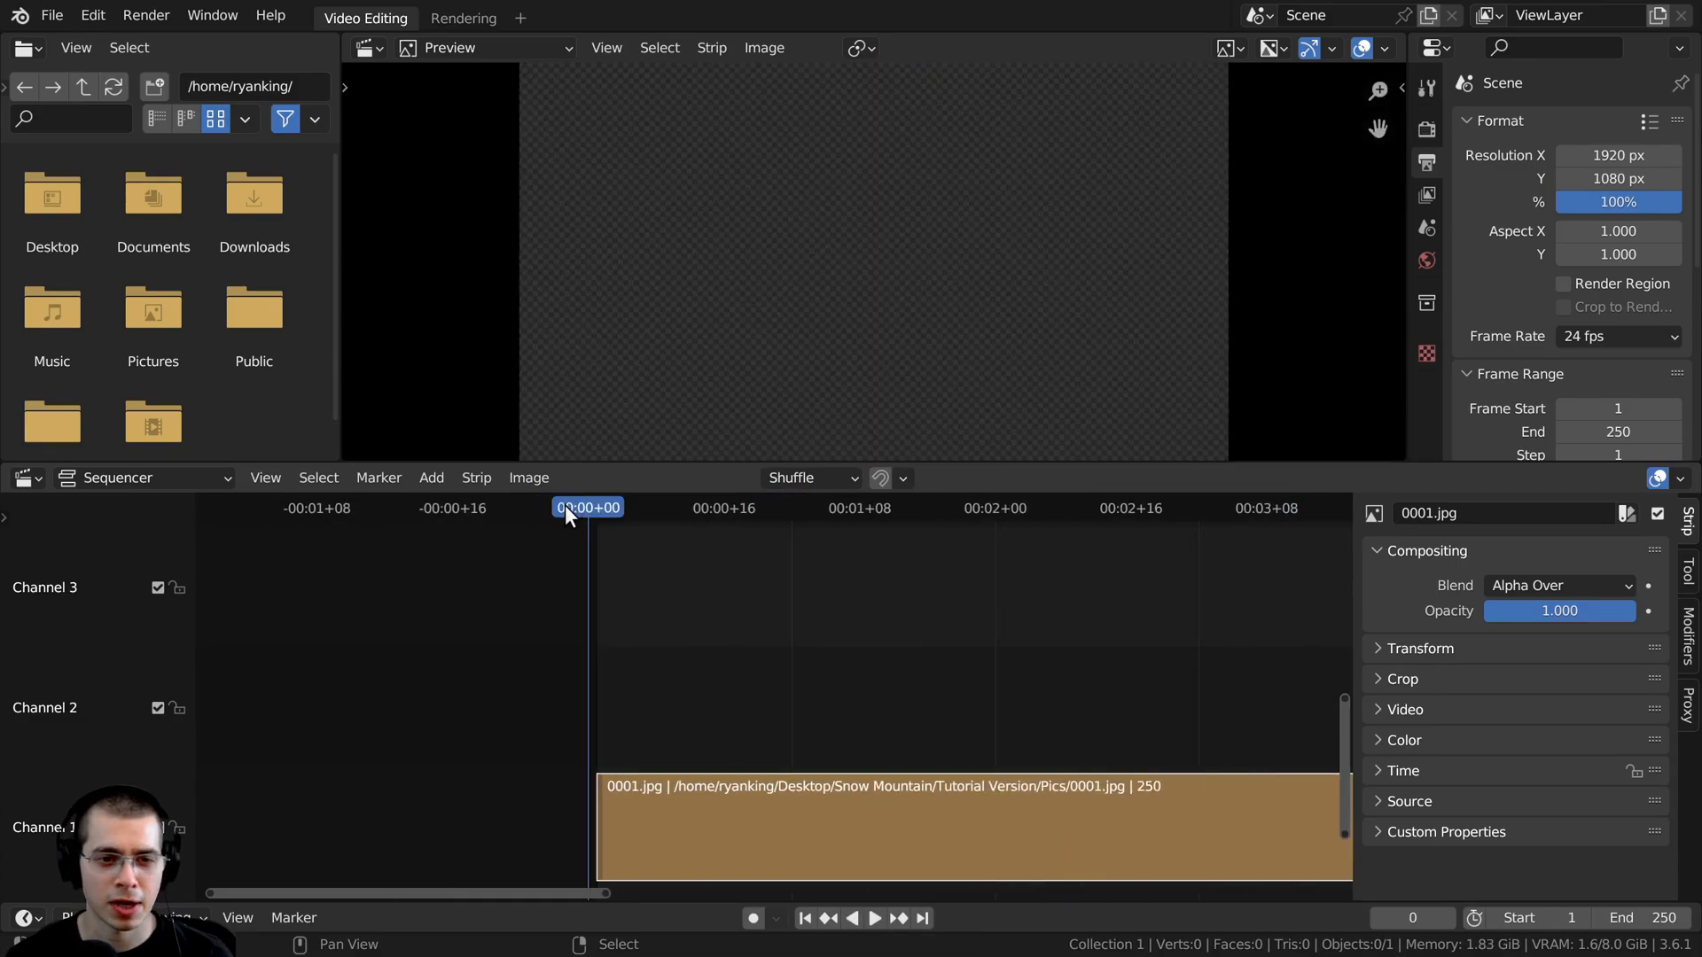
pyautogui.scroll(2, 620, 519)
pyautogui.click(656, 512)
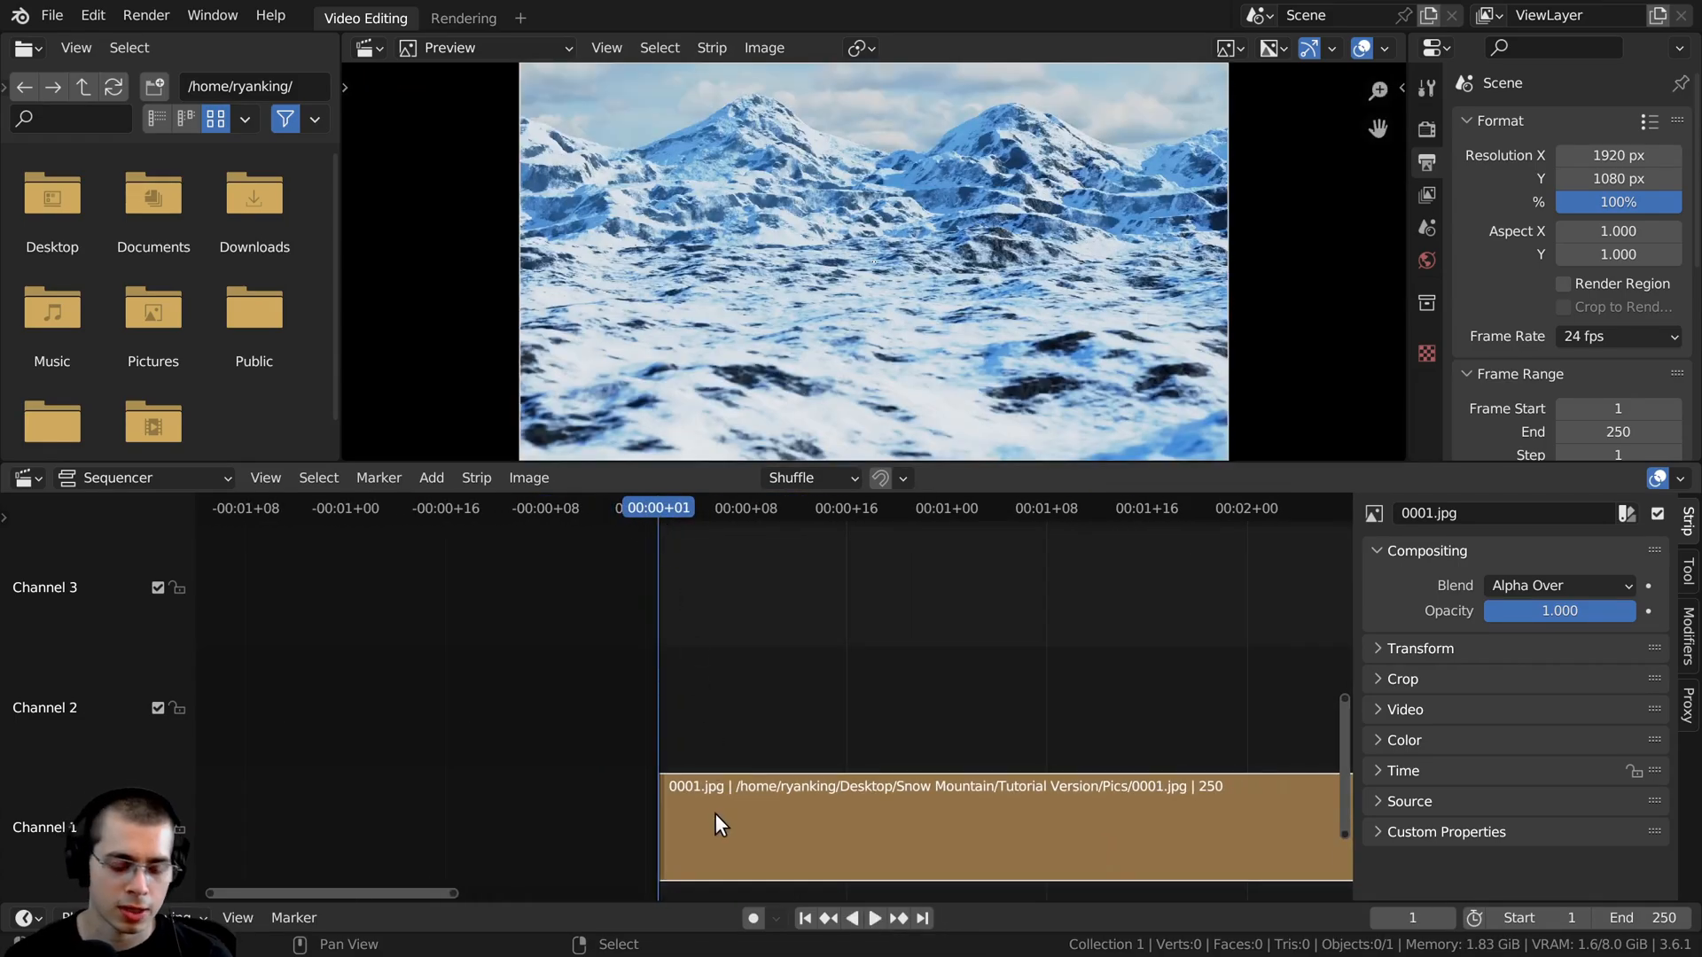
# - Slide the image strip along channel 1 and place its start at frame 1
pyautogui.press('g')
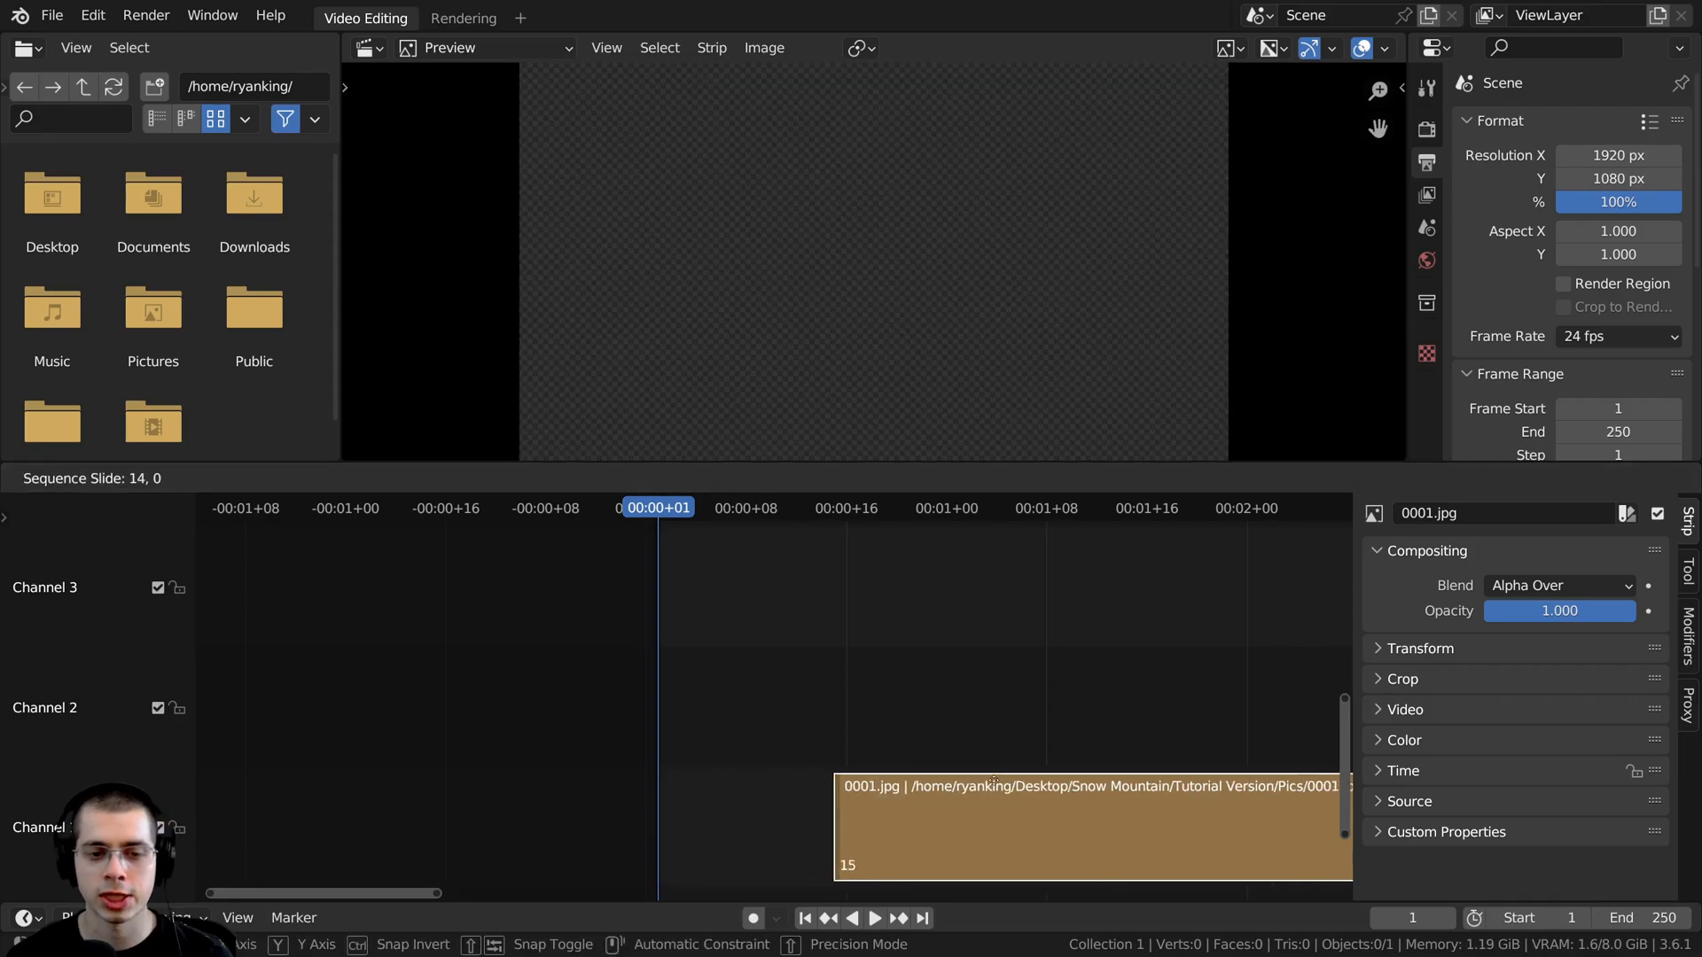
pyautogui.click(785, 783)
pyautogui.press('Home')
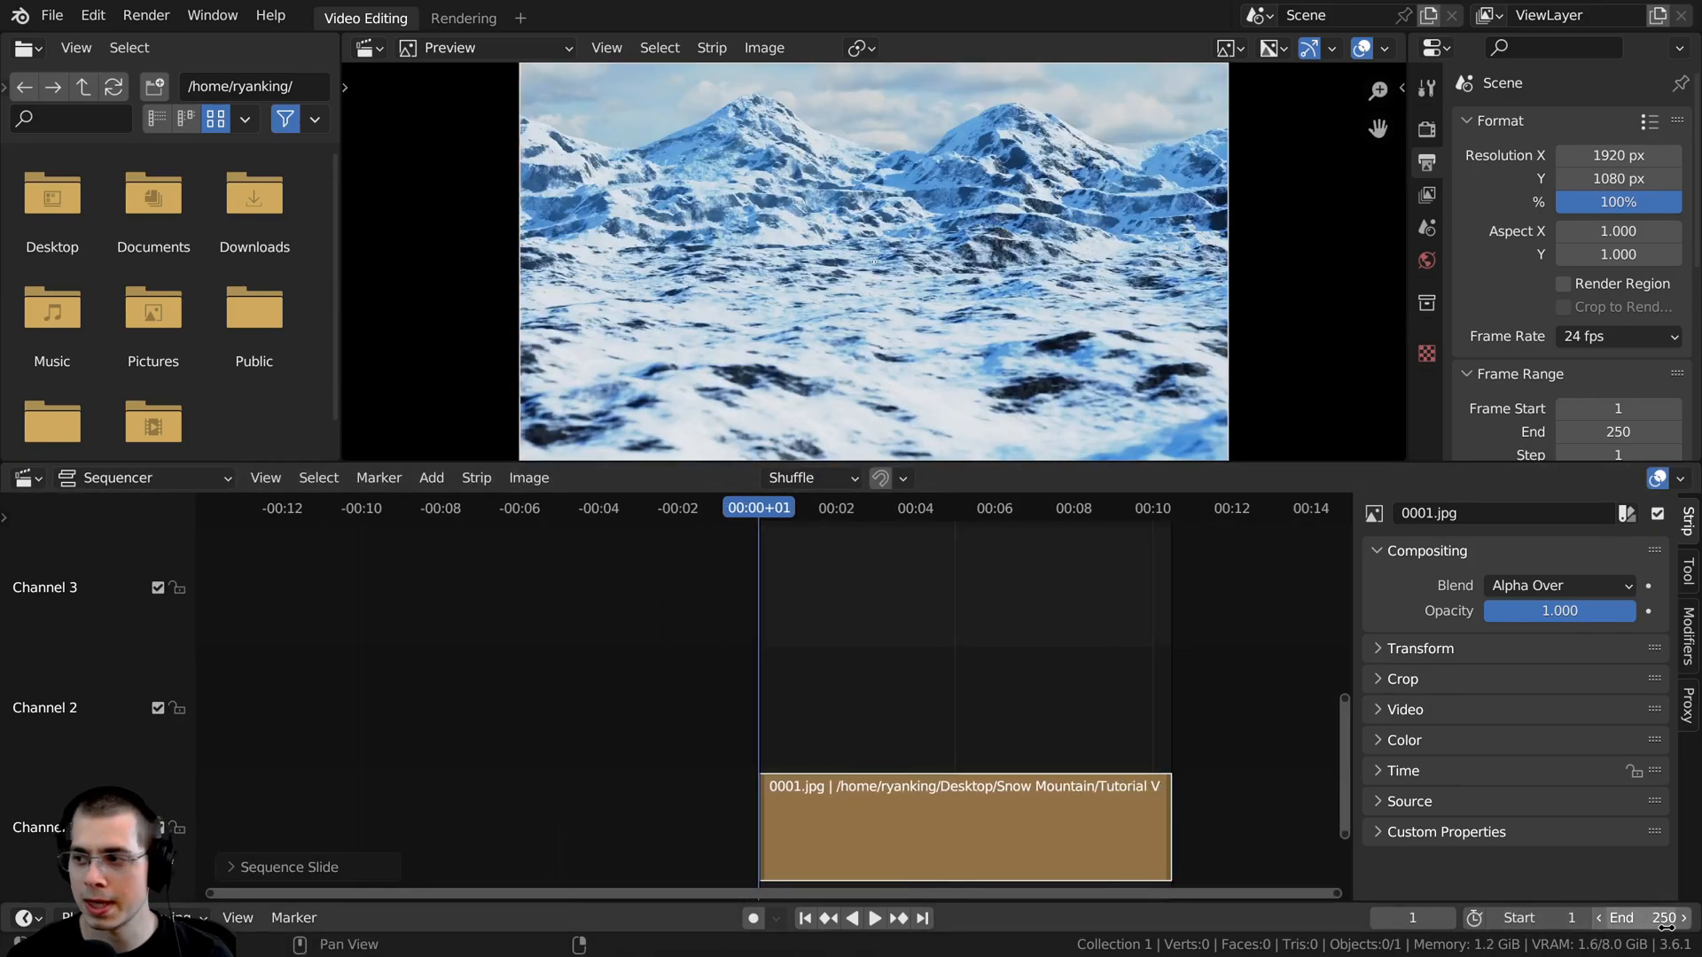
pyautogui.scroll(-3, 721, 764)
pyautogui.moveTo(721, 765); pyautogui.dragTo(675, 765, button='middle')
pyautogui.scroll(-1, 948, 354)
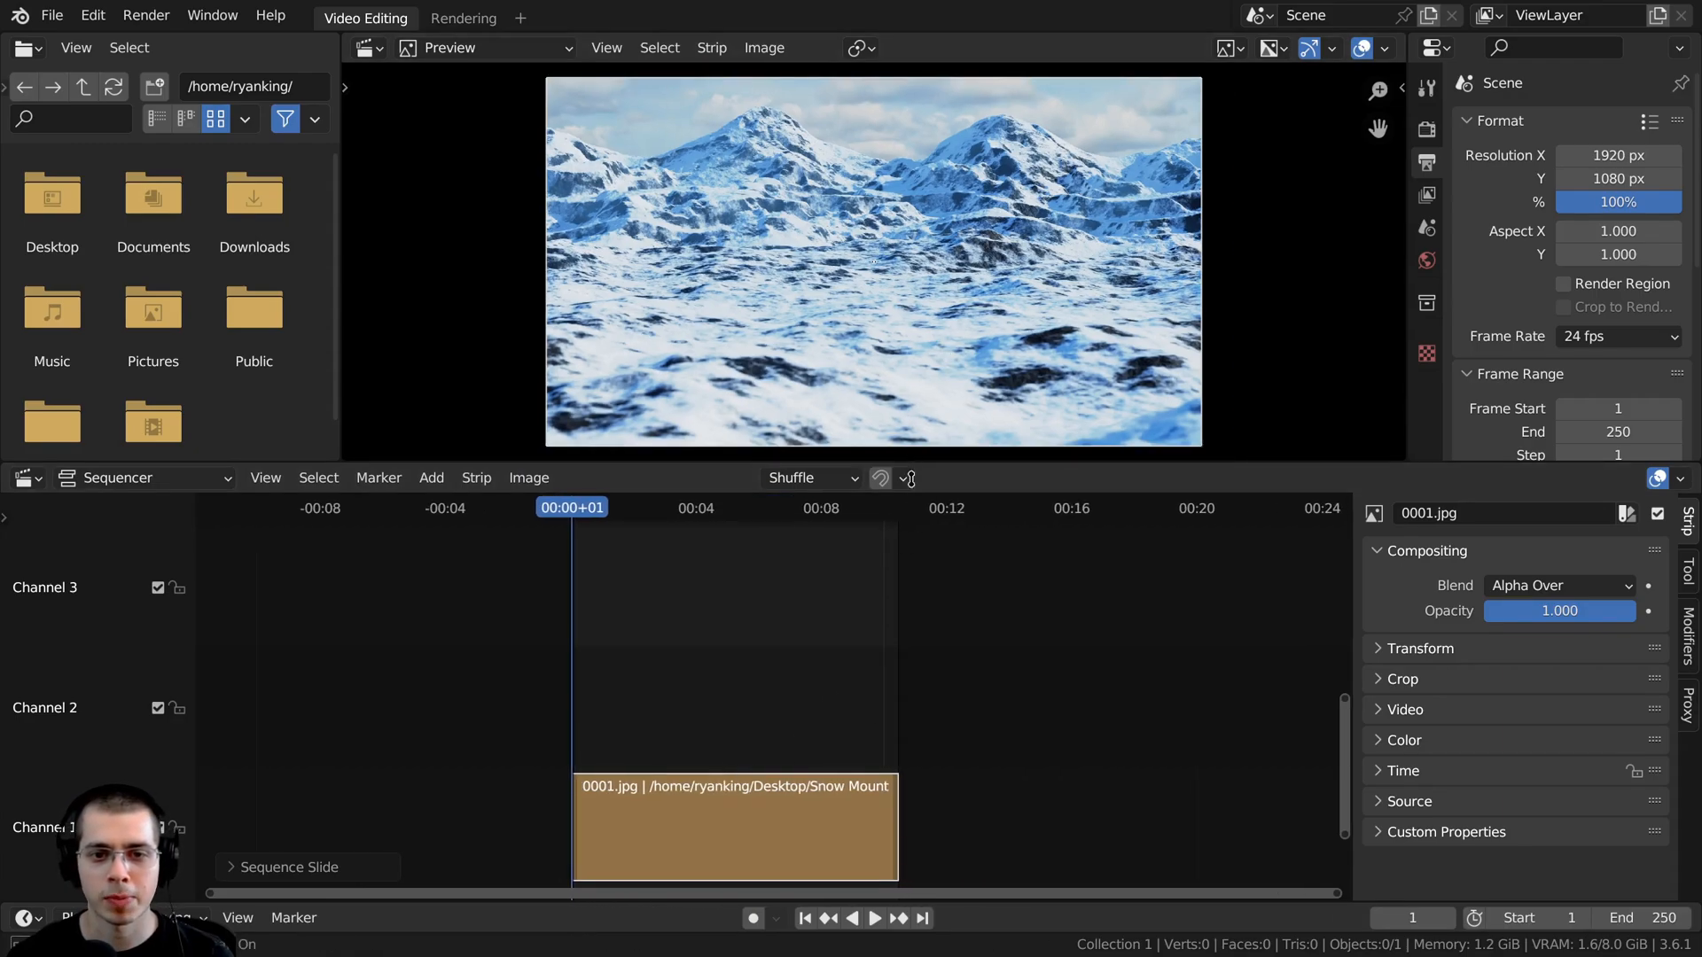
# - Enlarge the preview area and set the render size to match the image strip, 2560 × 1440 px
pyautogui.moveTo(910, 461); pyautogui.dragTo(910, 555)
pyautogui.scroll(2, 938, 331)
pyautogui.scroll(2, 786, 743)
pyautogui.scroll(1, 785, 742)
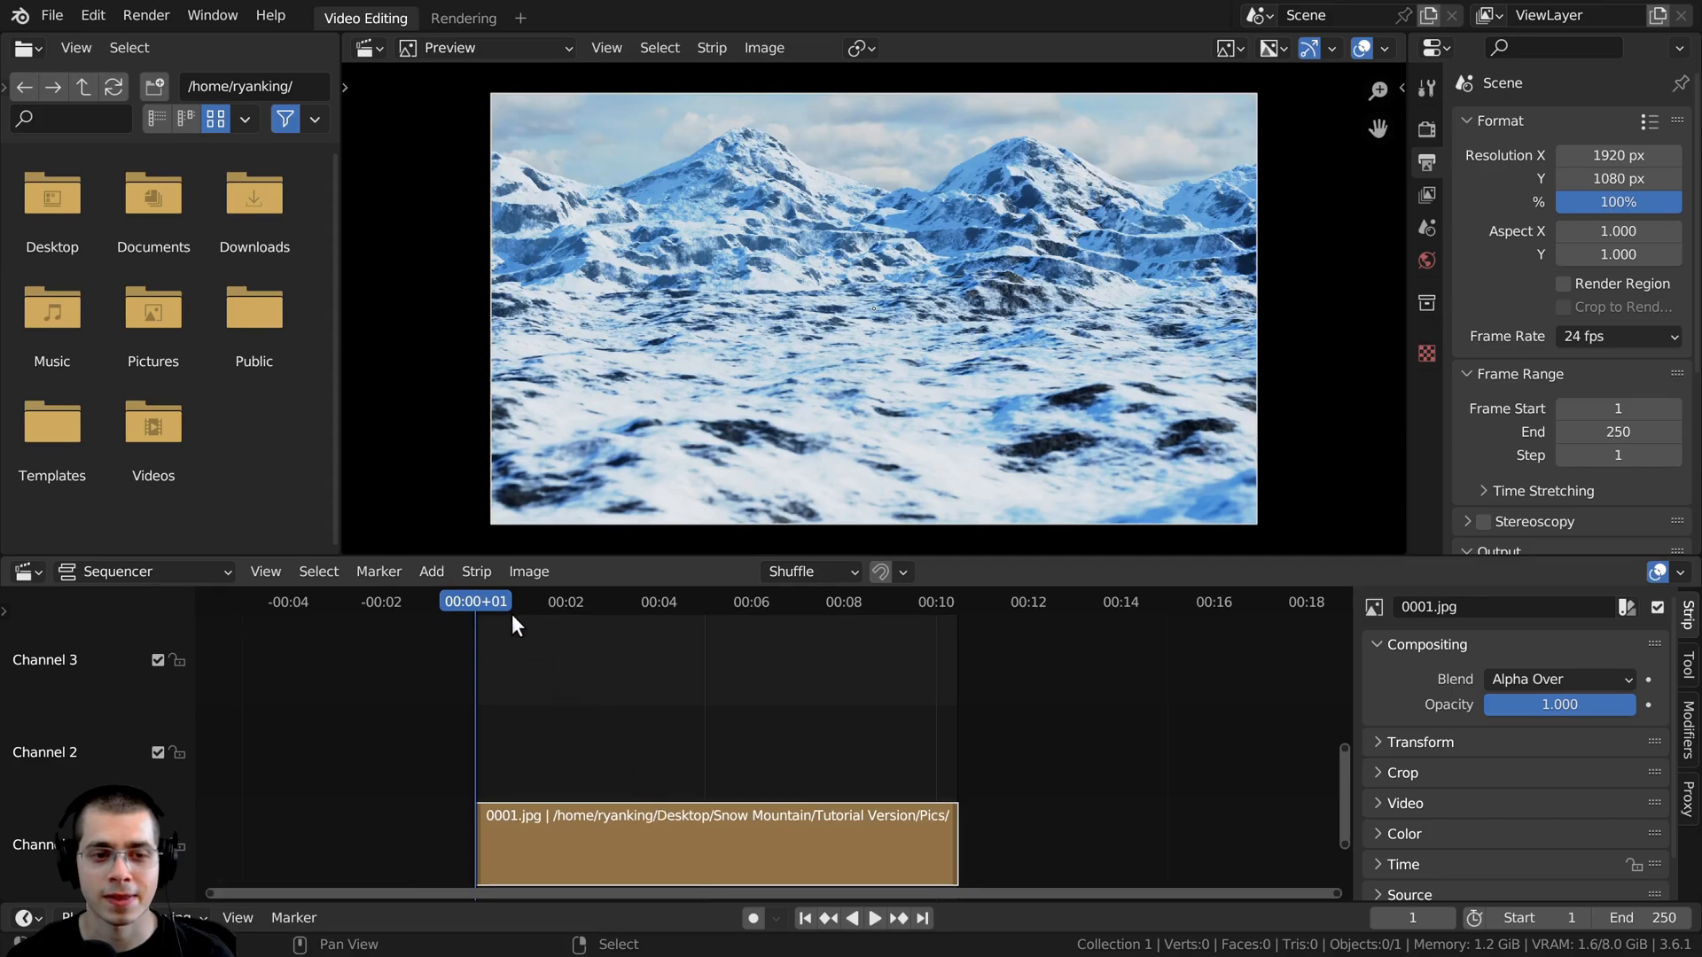
pyautogui.click(476, 570)
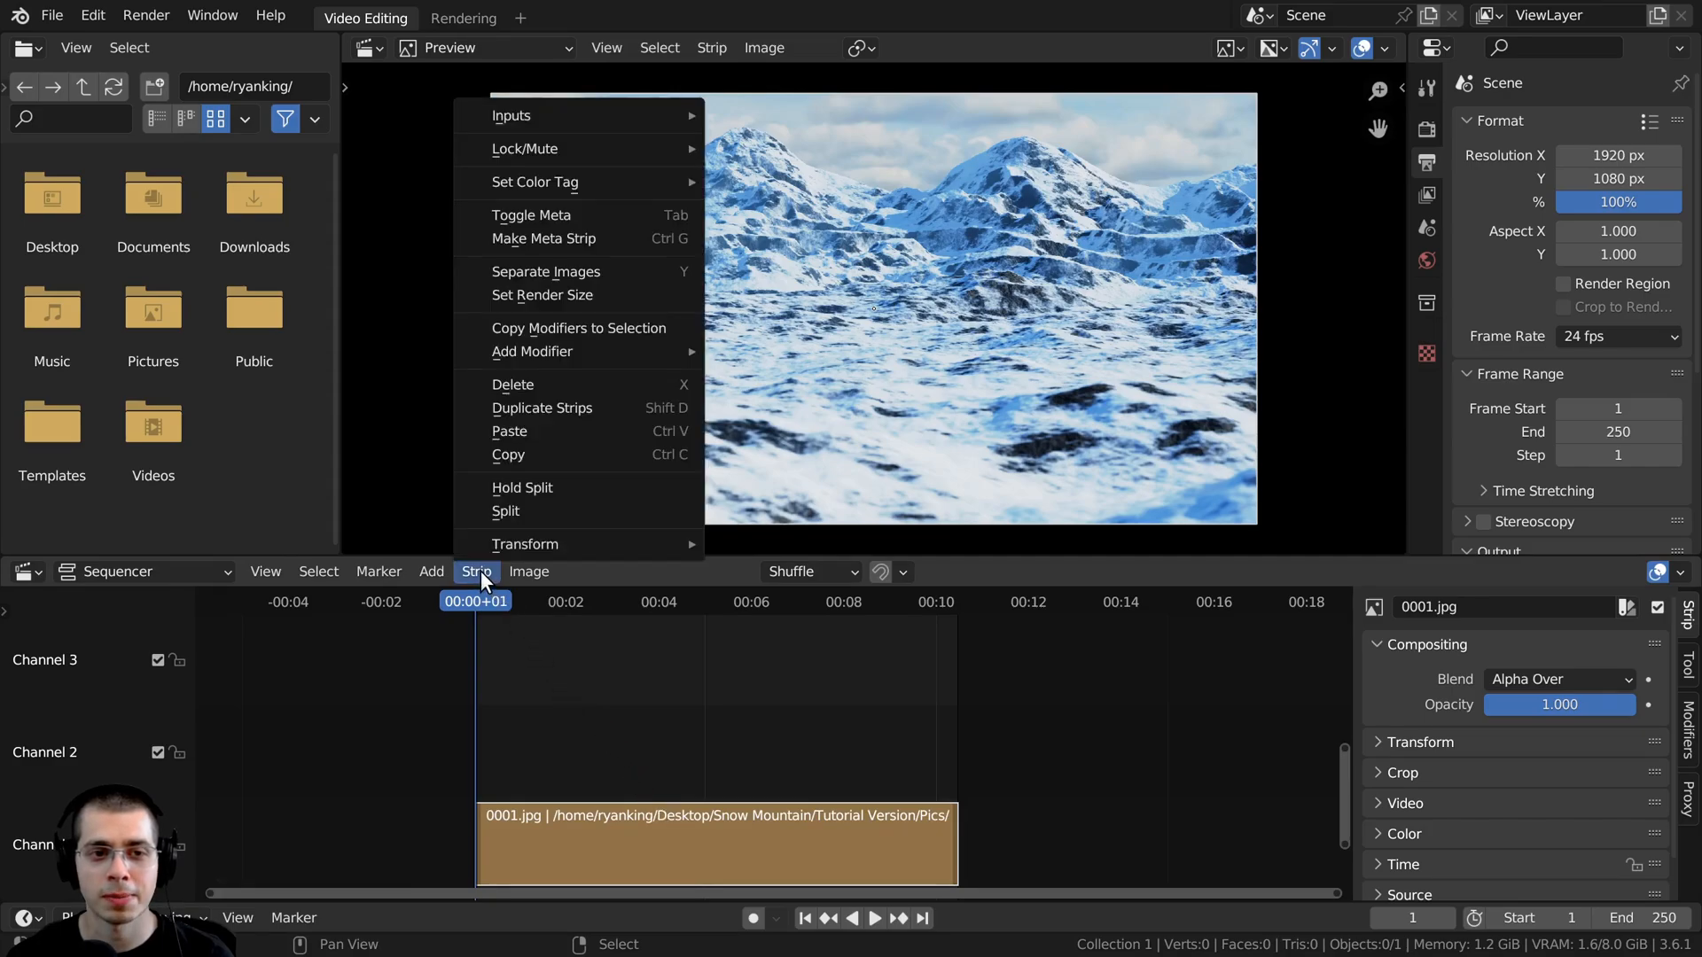
pyautogui.click(498, 294)
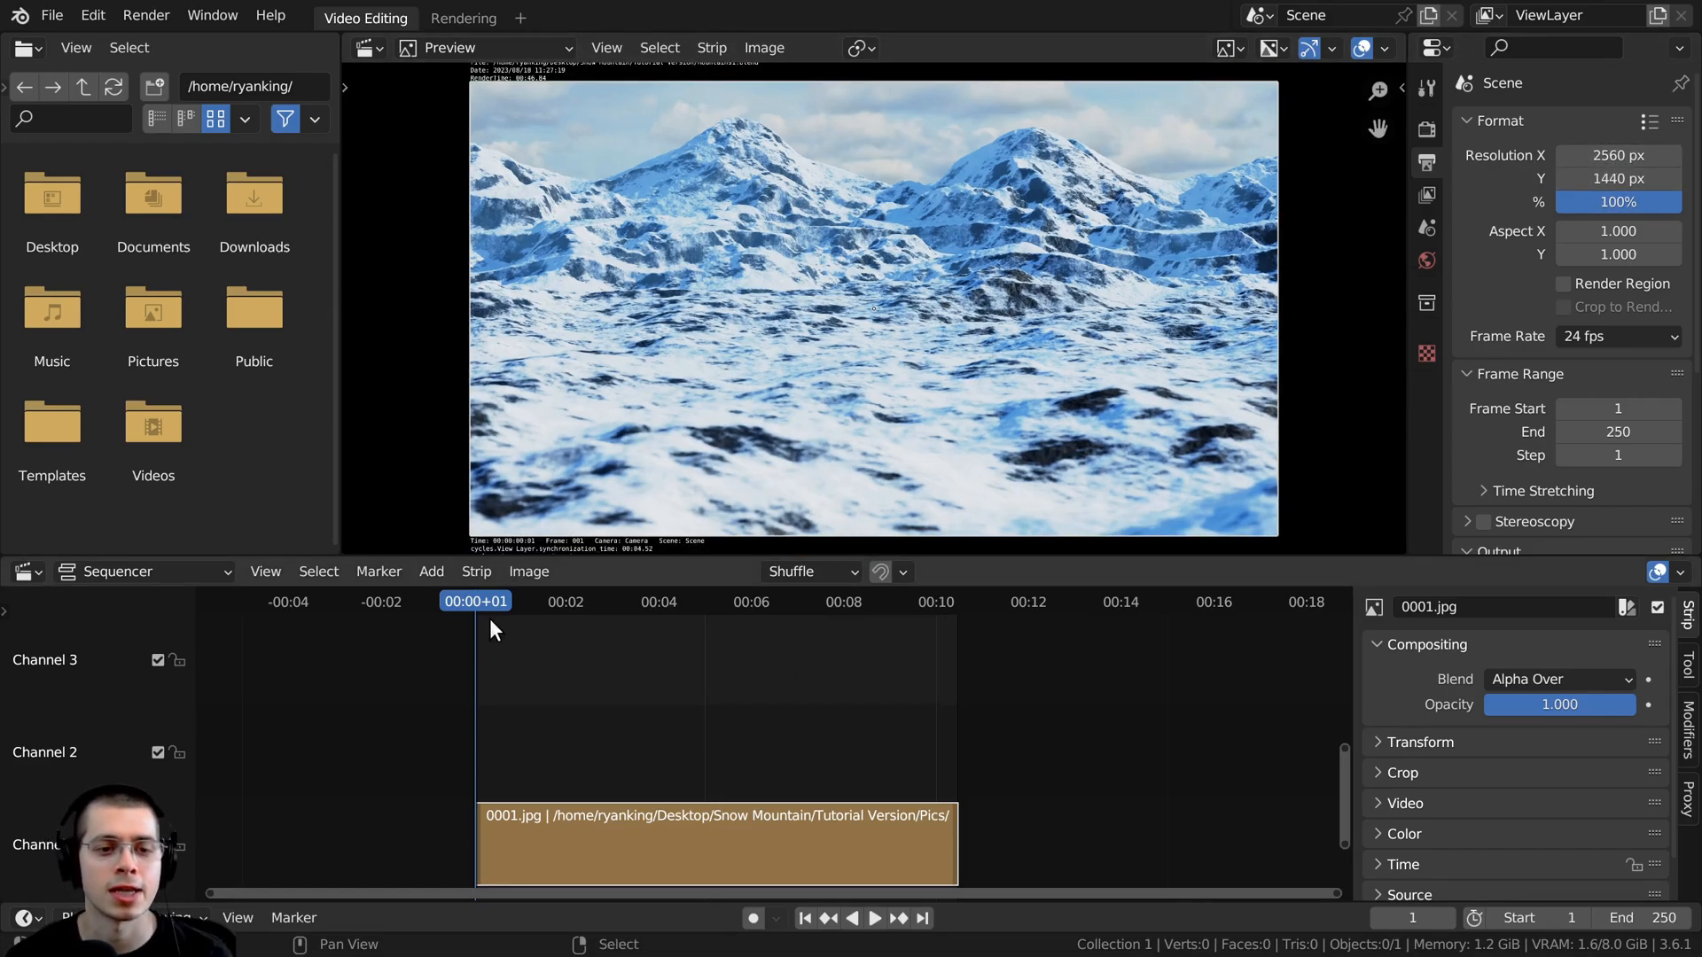
# - Scrub and play through the image strip to review the rendered camera animation
pyautogui.moveTo(487, 619); pyautogui.dragTo(688, 611)
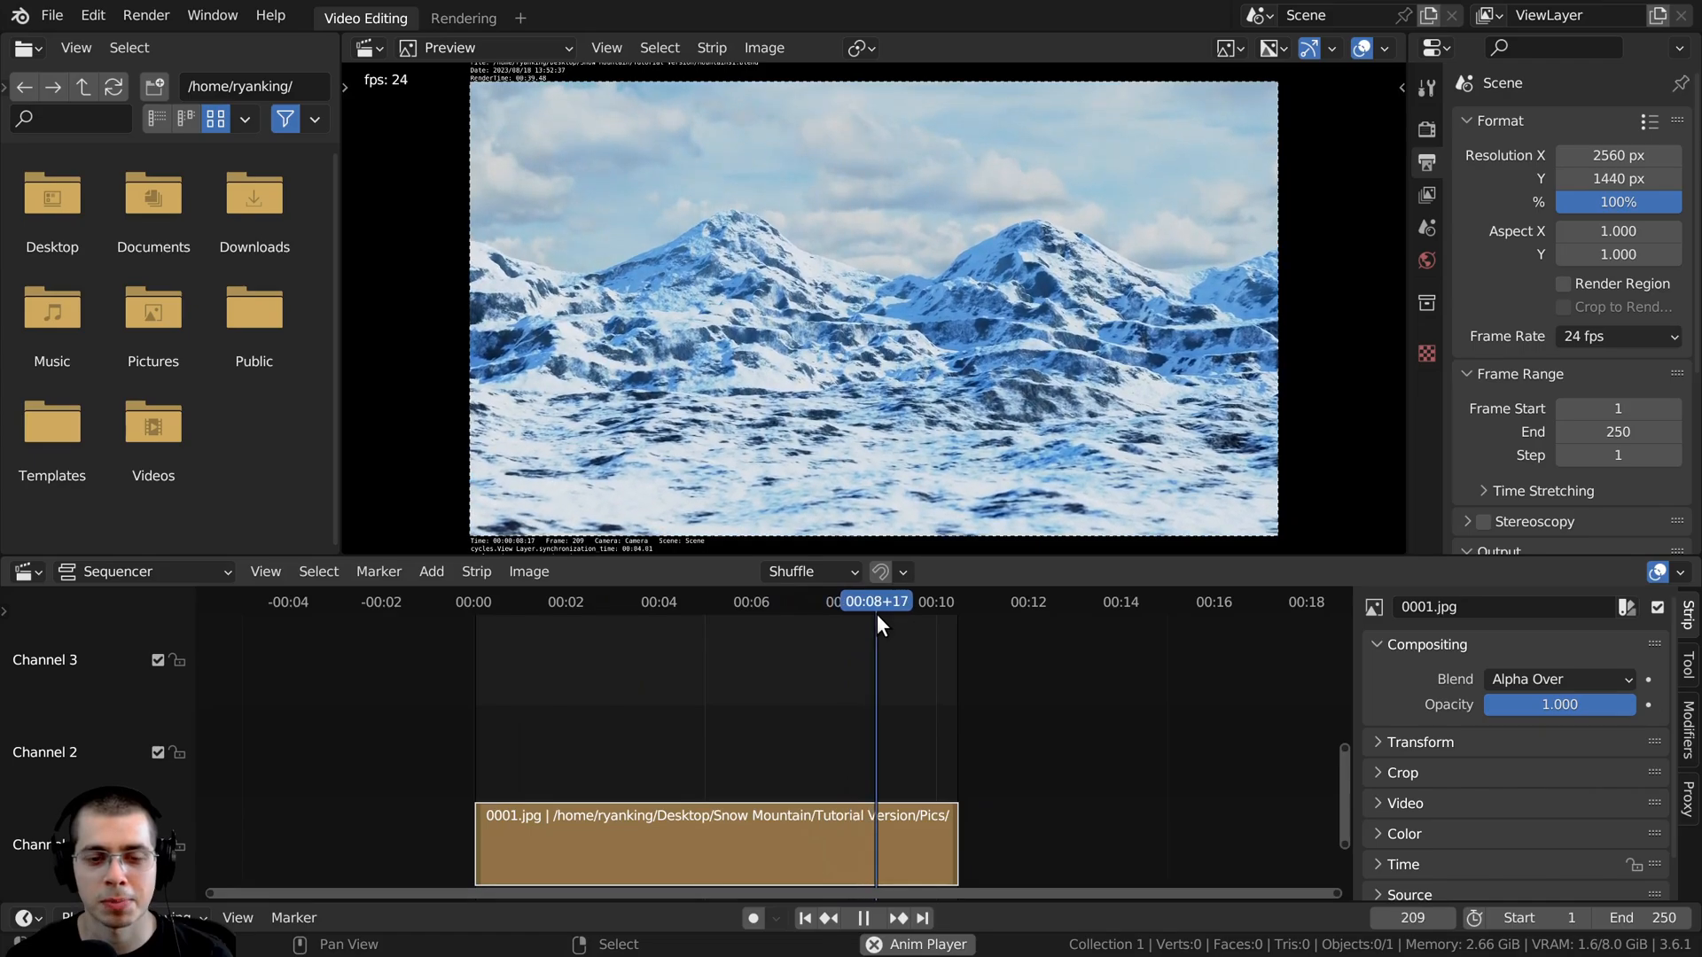
pyautogui.press('space')
pyautogui.moveTo(864, 604); pyautogui.dragTo(523, 624)
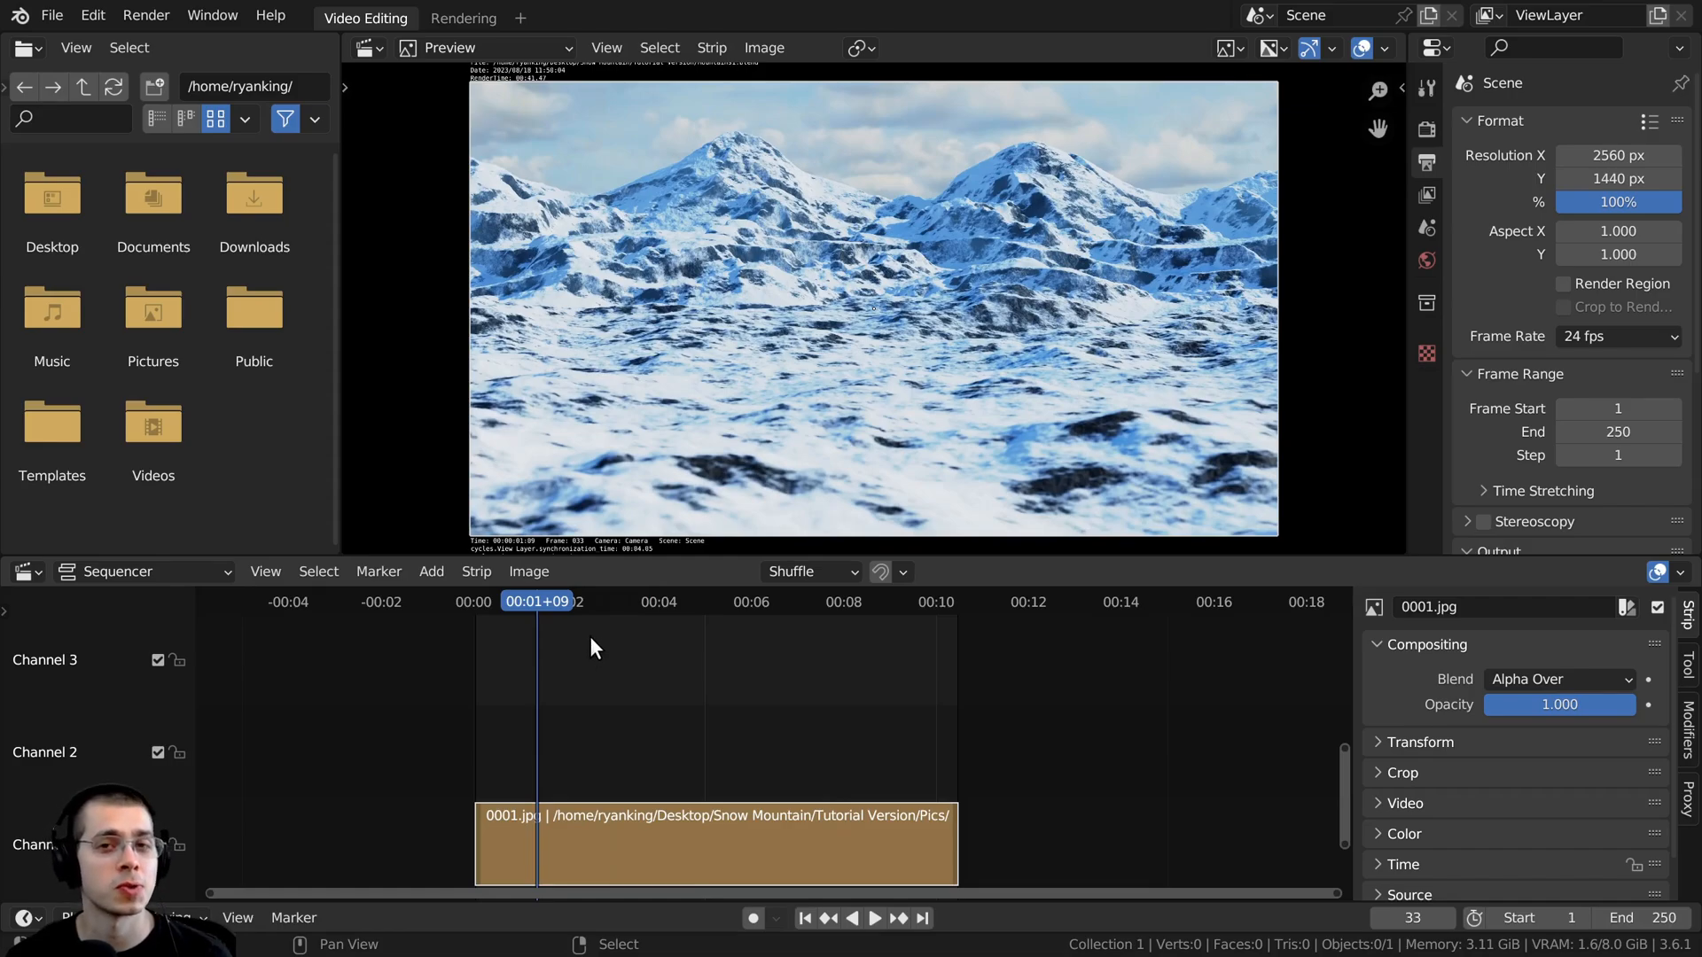
# - Add the wind_arctic_storm_breeze-004.wav sound above the image strip, starting before the first frame, and display its waveform
pyautogui.scroll(4, 609, 646)
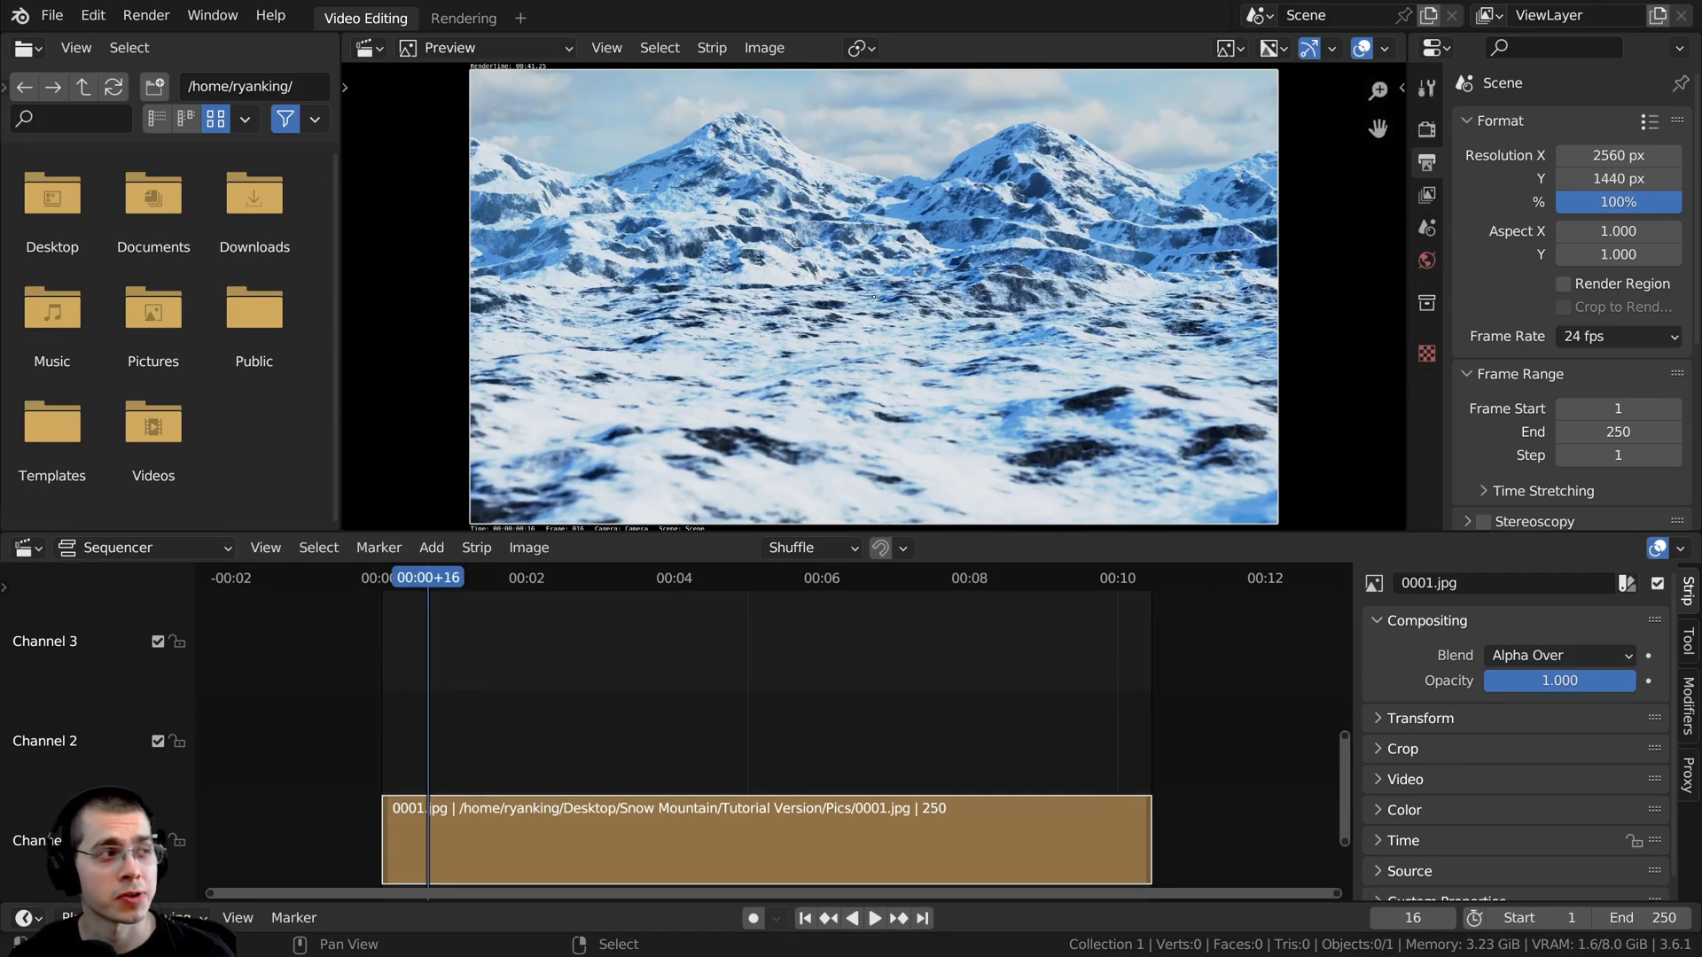
pyautogui.moveTo(0, 661); pyautogui.dragTo(534, 663)
pyautogui.moveTo(693, 668); pyautogui.dragTo(701, 664, button='middle')
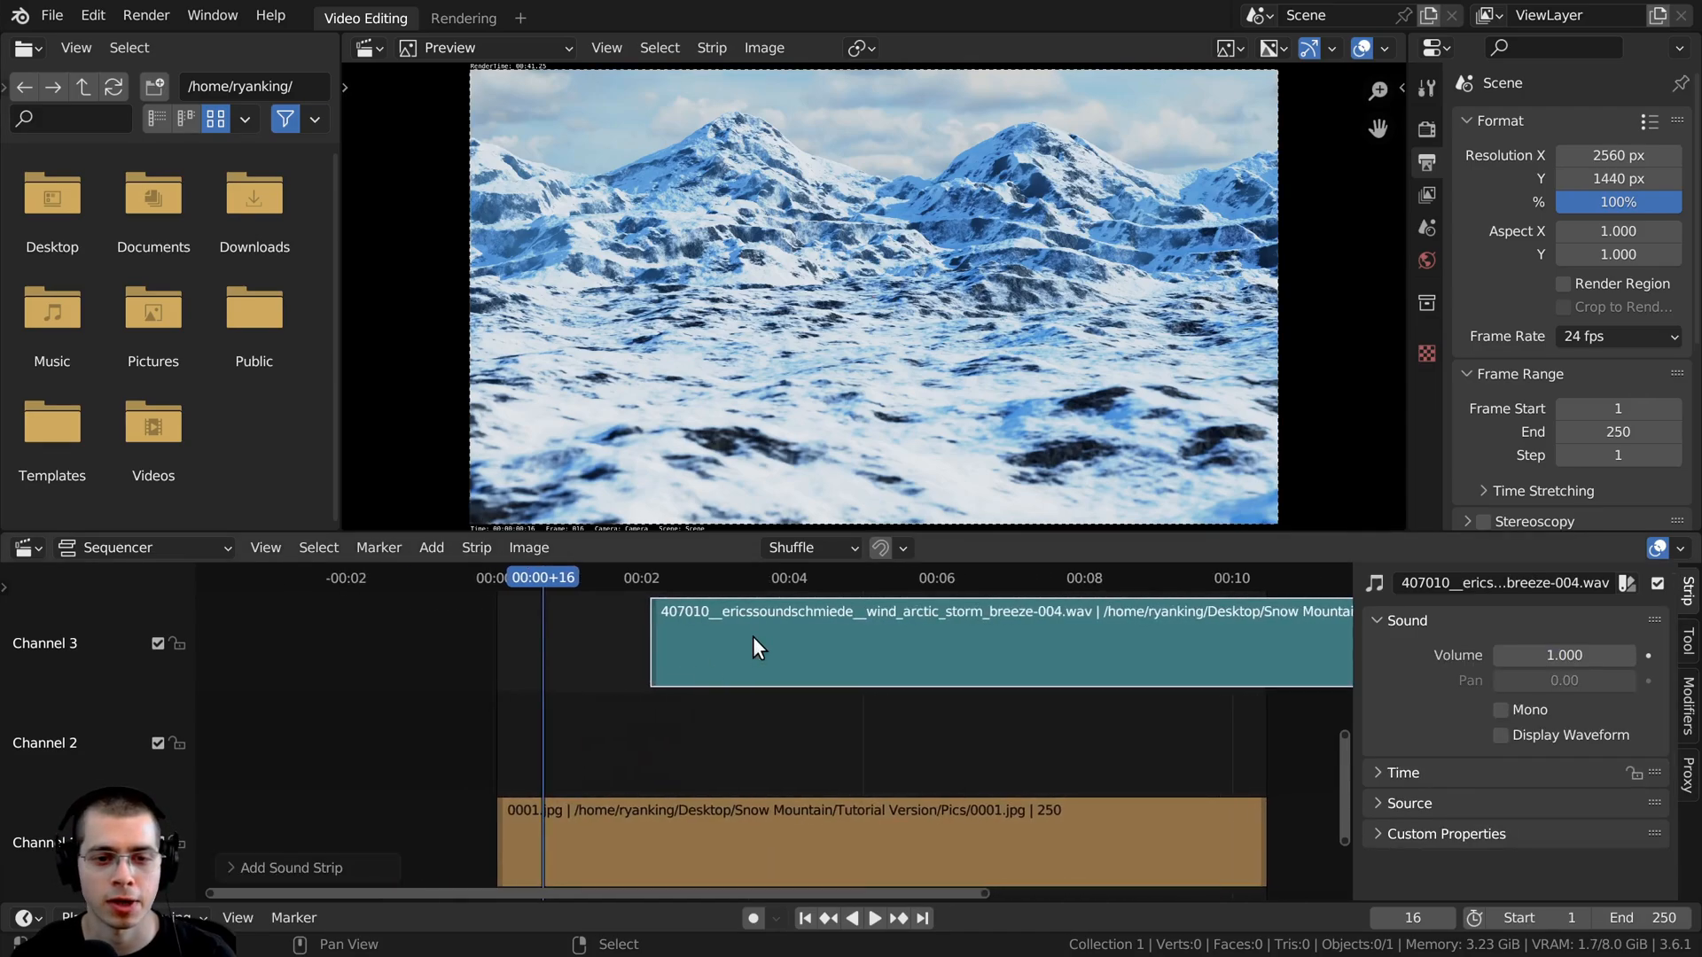
pyautogui.moveTo(753, 636); pyautogui.dragTo(648, 636)
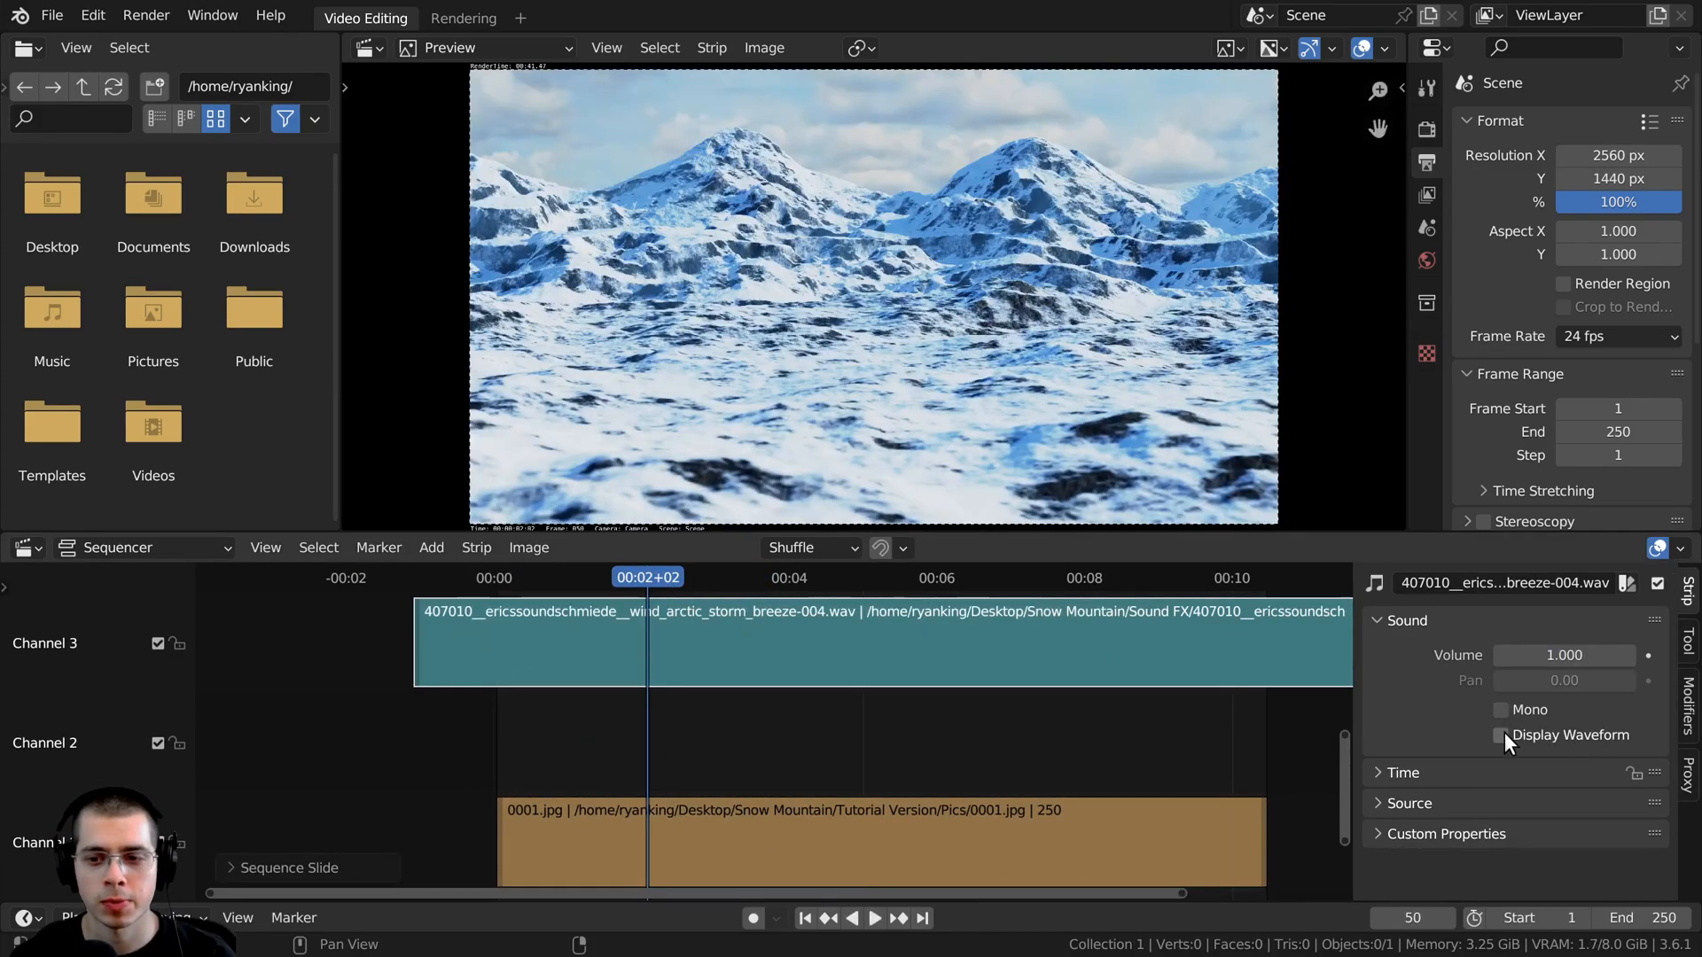
pyautogui.click(1504, 733)
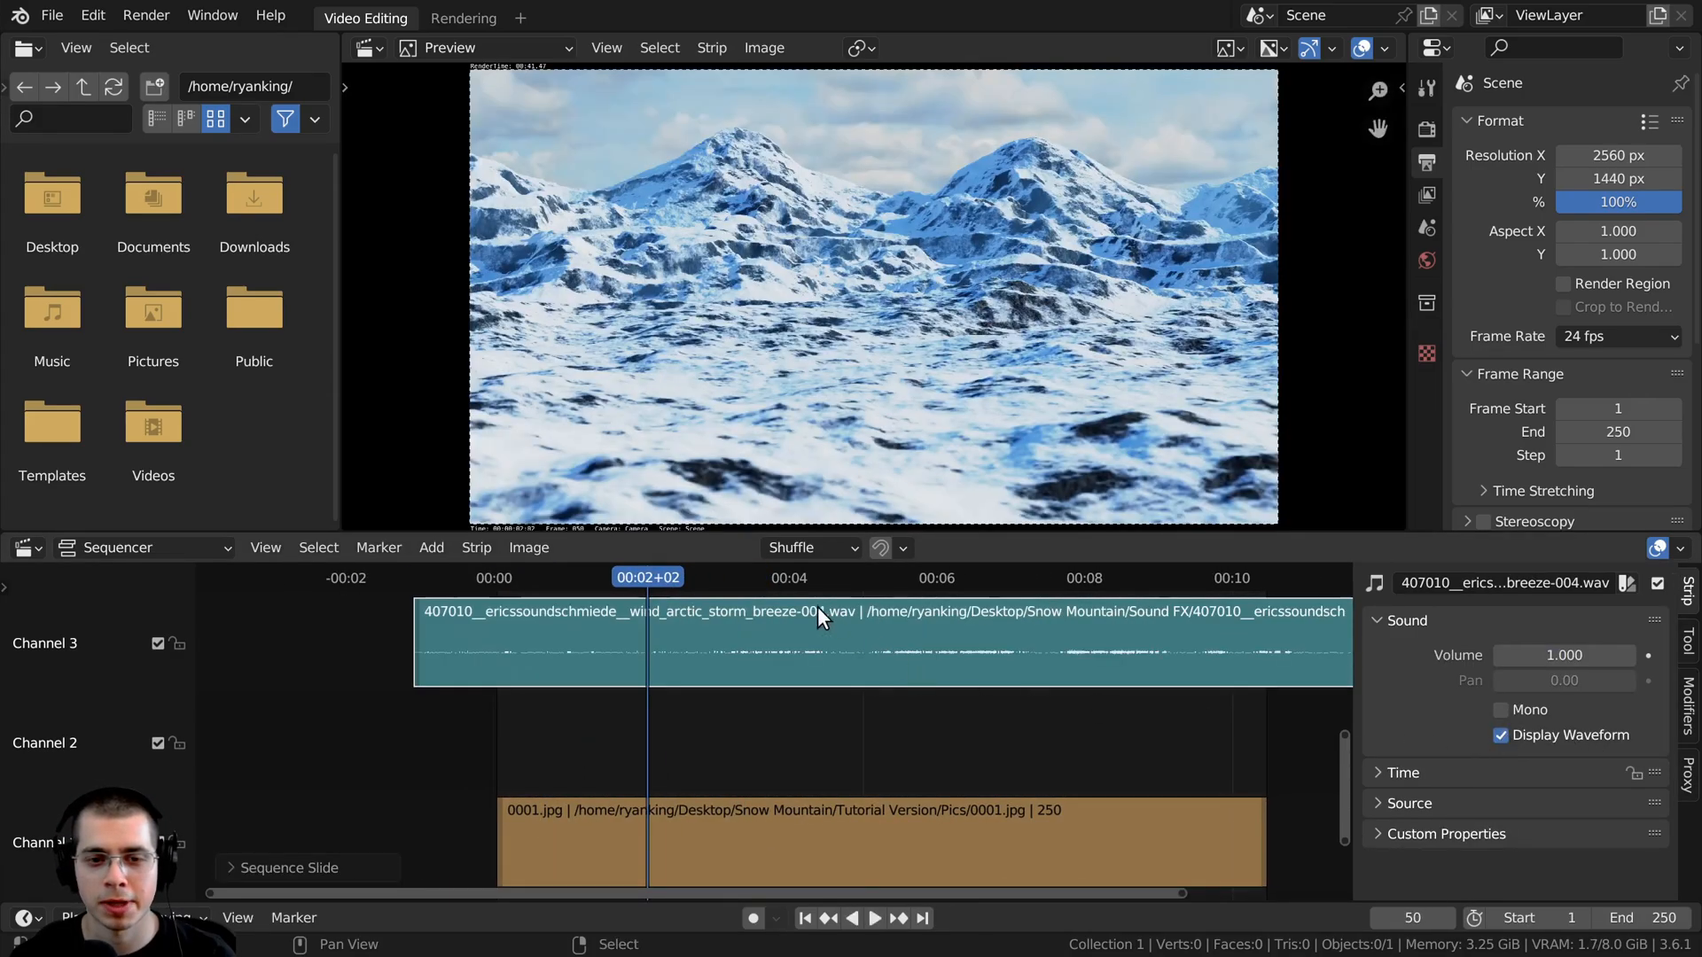
# - Move the storm breeze sound down to channel 2 and lower its volume to 0.6 while previewing playback
pyautogui.hotkey('shift', 'Left')
pyautogui.press('space')
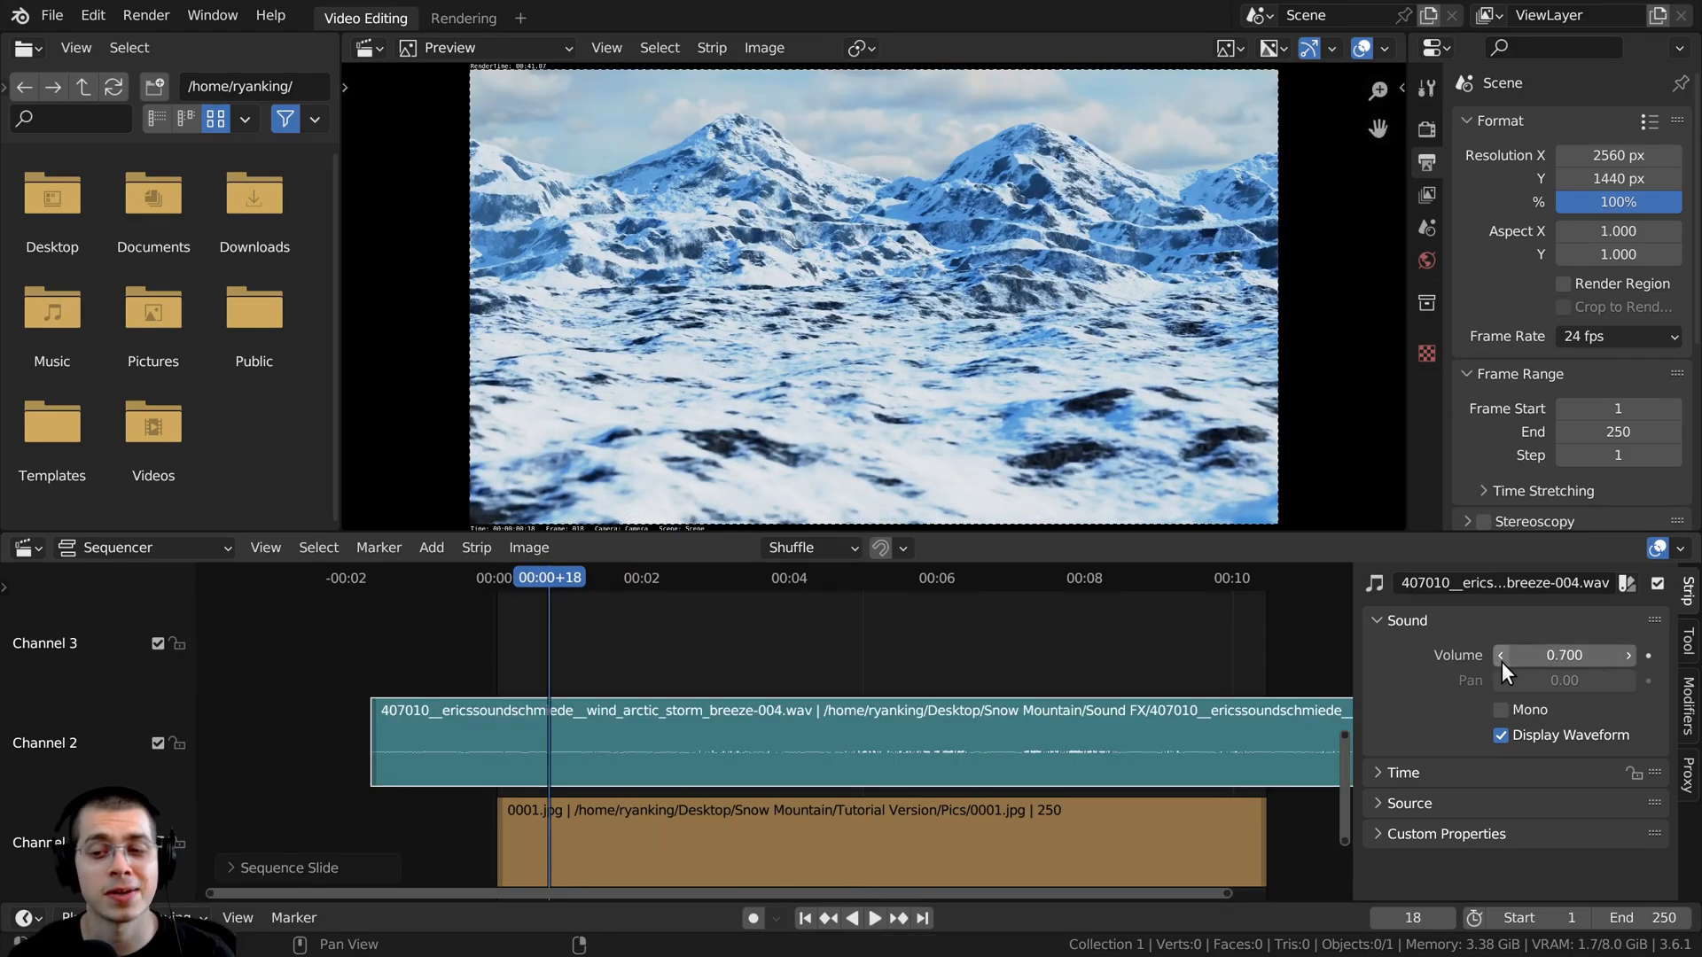
pyautogui.click(1503, 656)
pyautogui.press('space')
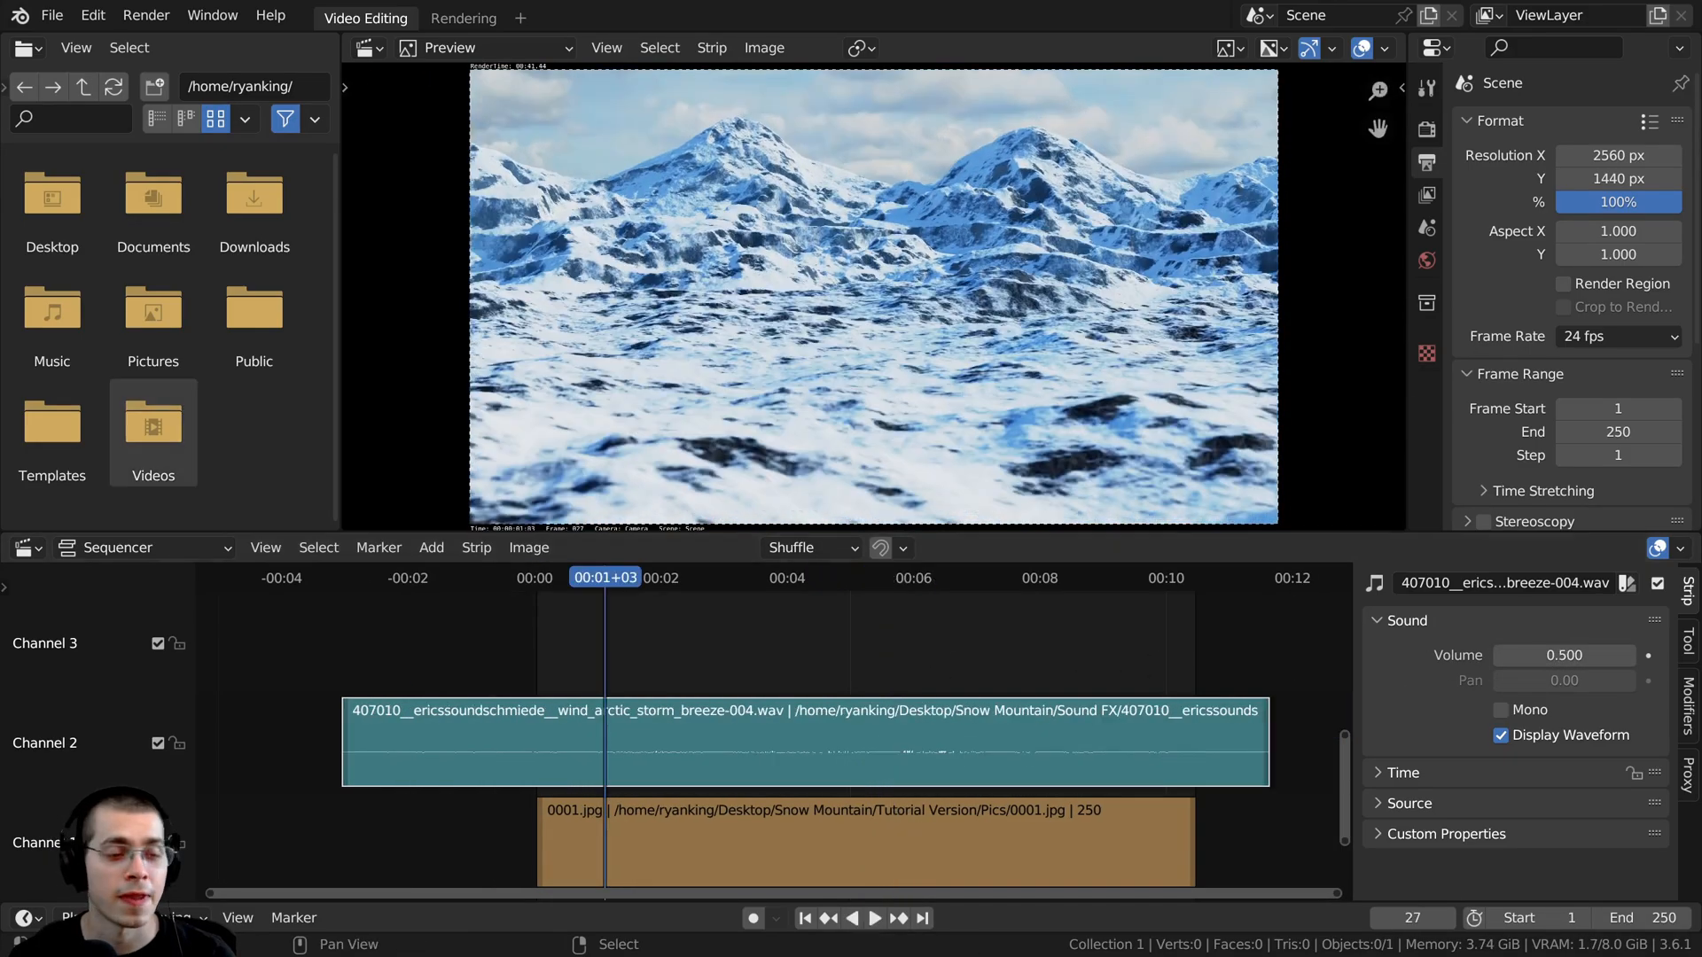
# - Add the phoenix-wind.wav sound in channel 3 and slide it to cover the whole image strip
pyautogui.moveTo(532, 704); pyautogui.dragTo(623, 644)
pyautogui.moveTo(732, 648); pyautogui.dragTo(600, 651)
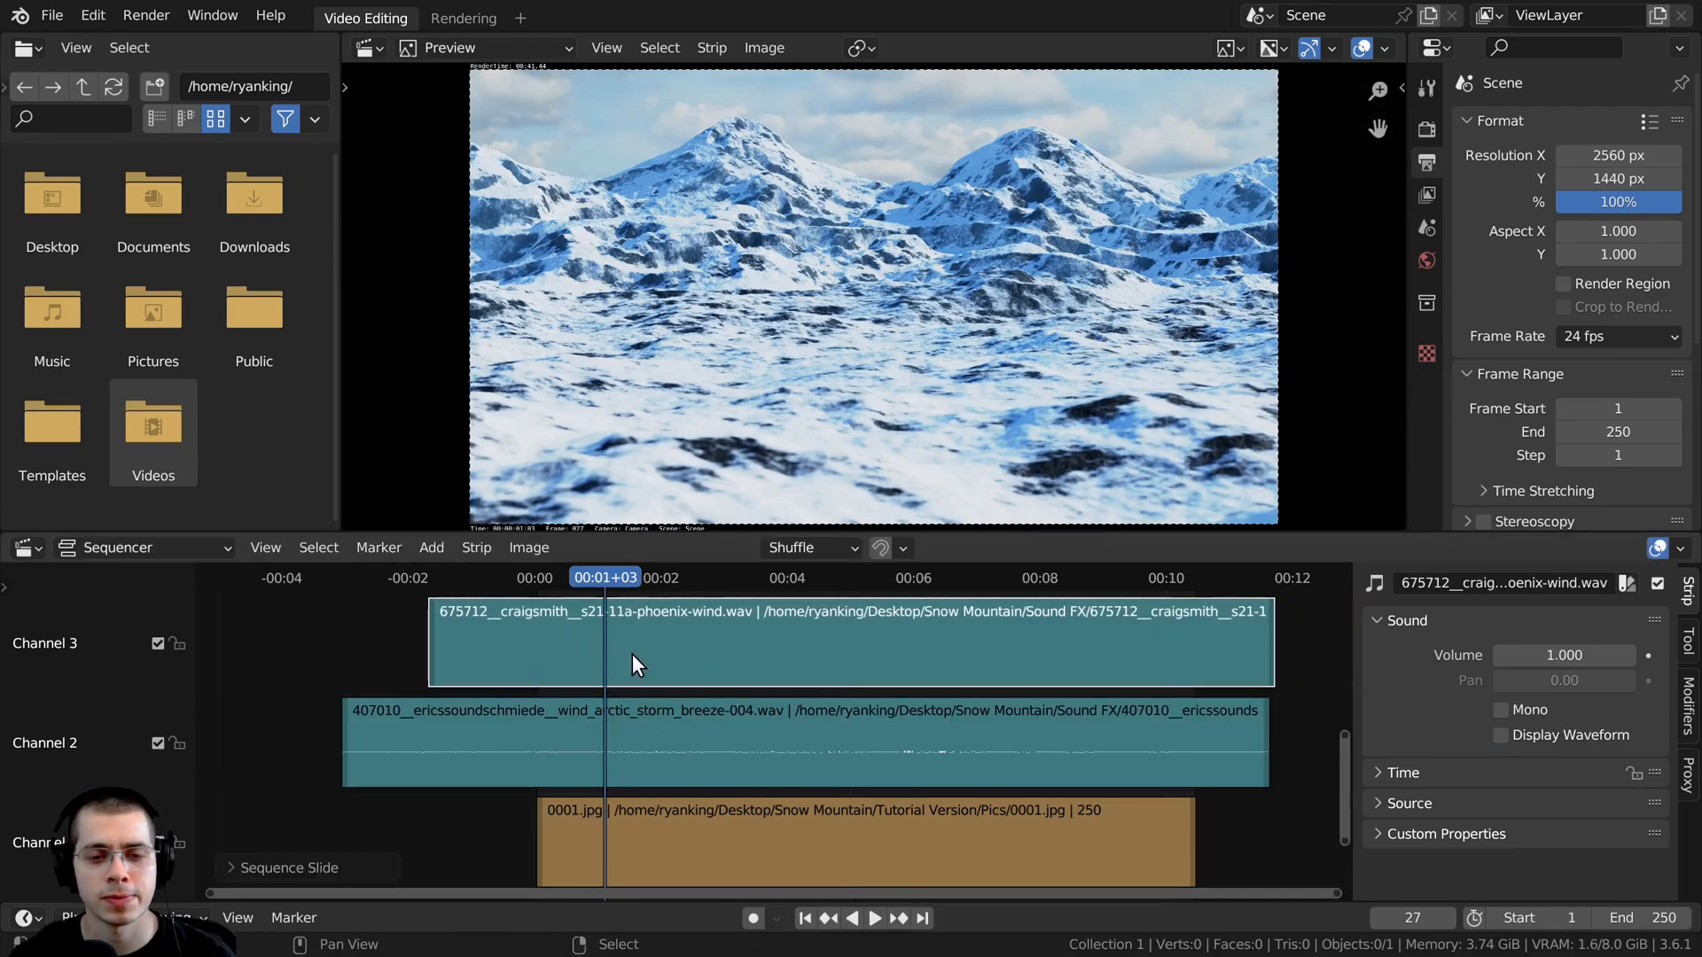
pyautogui.moveTo(731, 649); pyautogui.dragTo(726, 649)
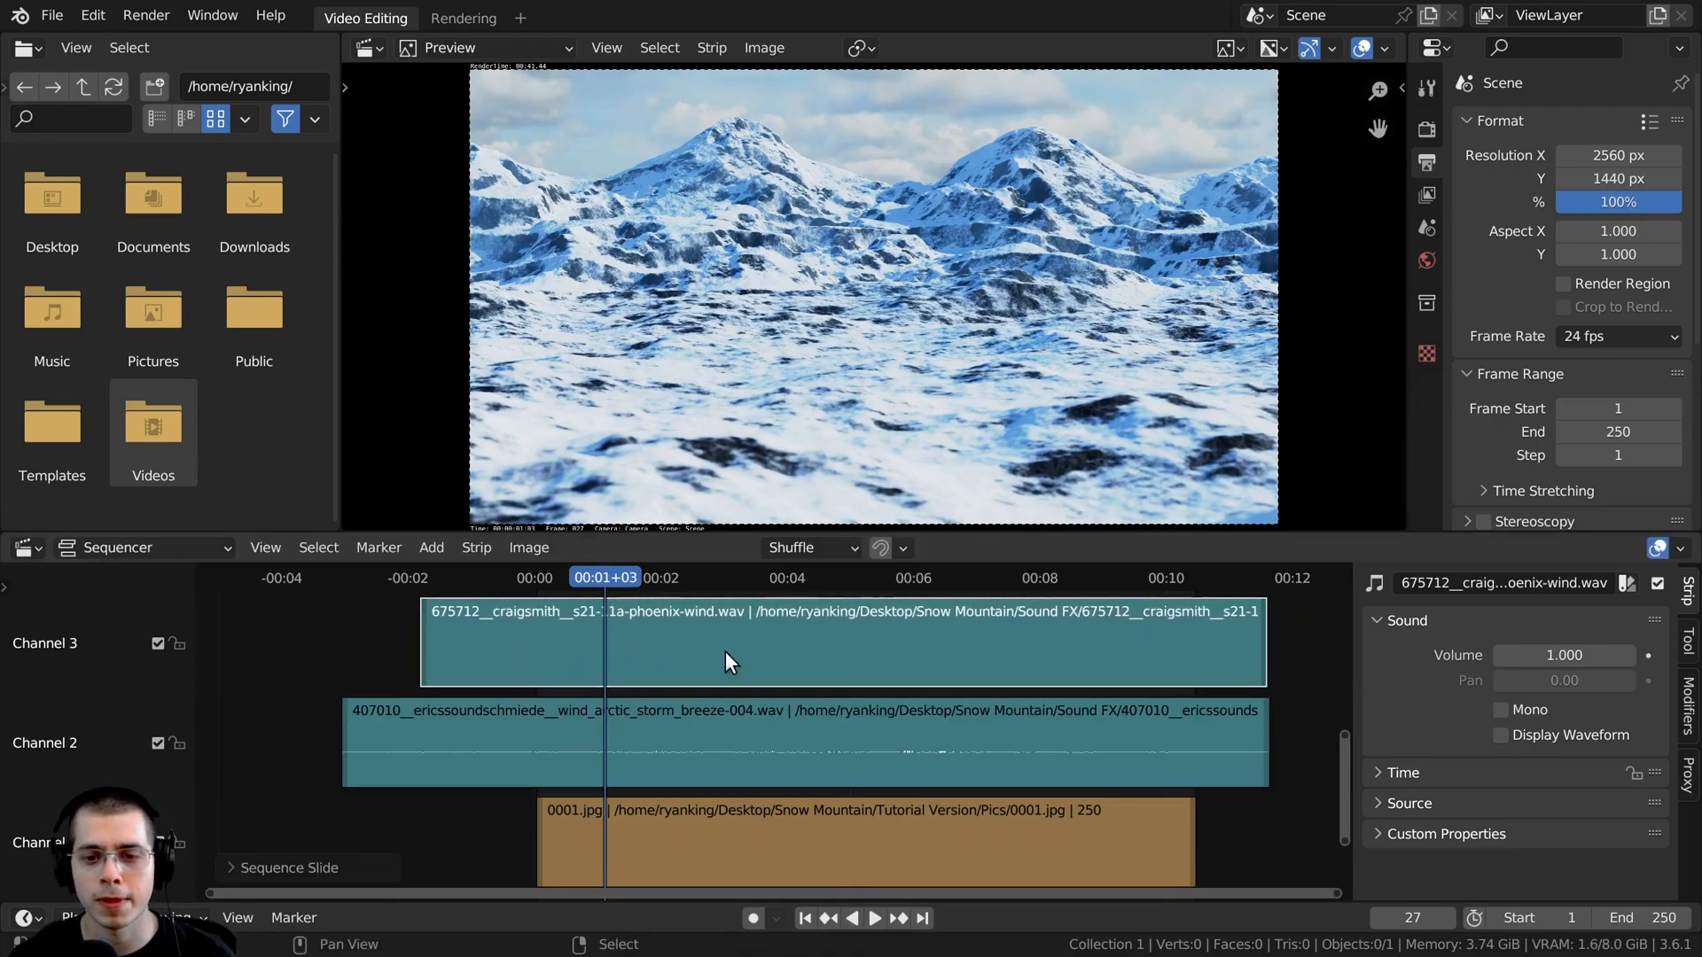
# - Display the phoenix-wind sound's waveform and lower its volume to 0.1
pyautogui.click(1502, 735)
pyautogui.tripleClick(1500, 656)
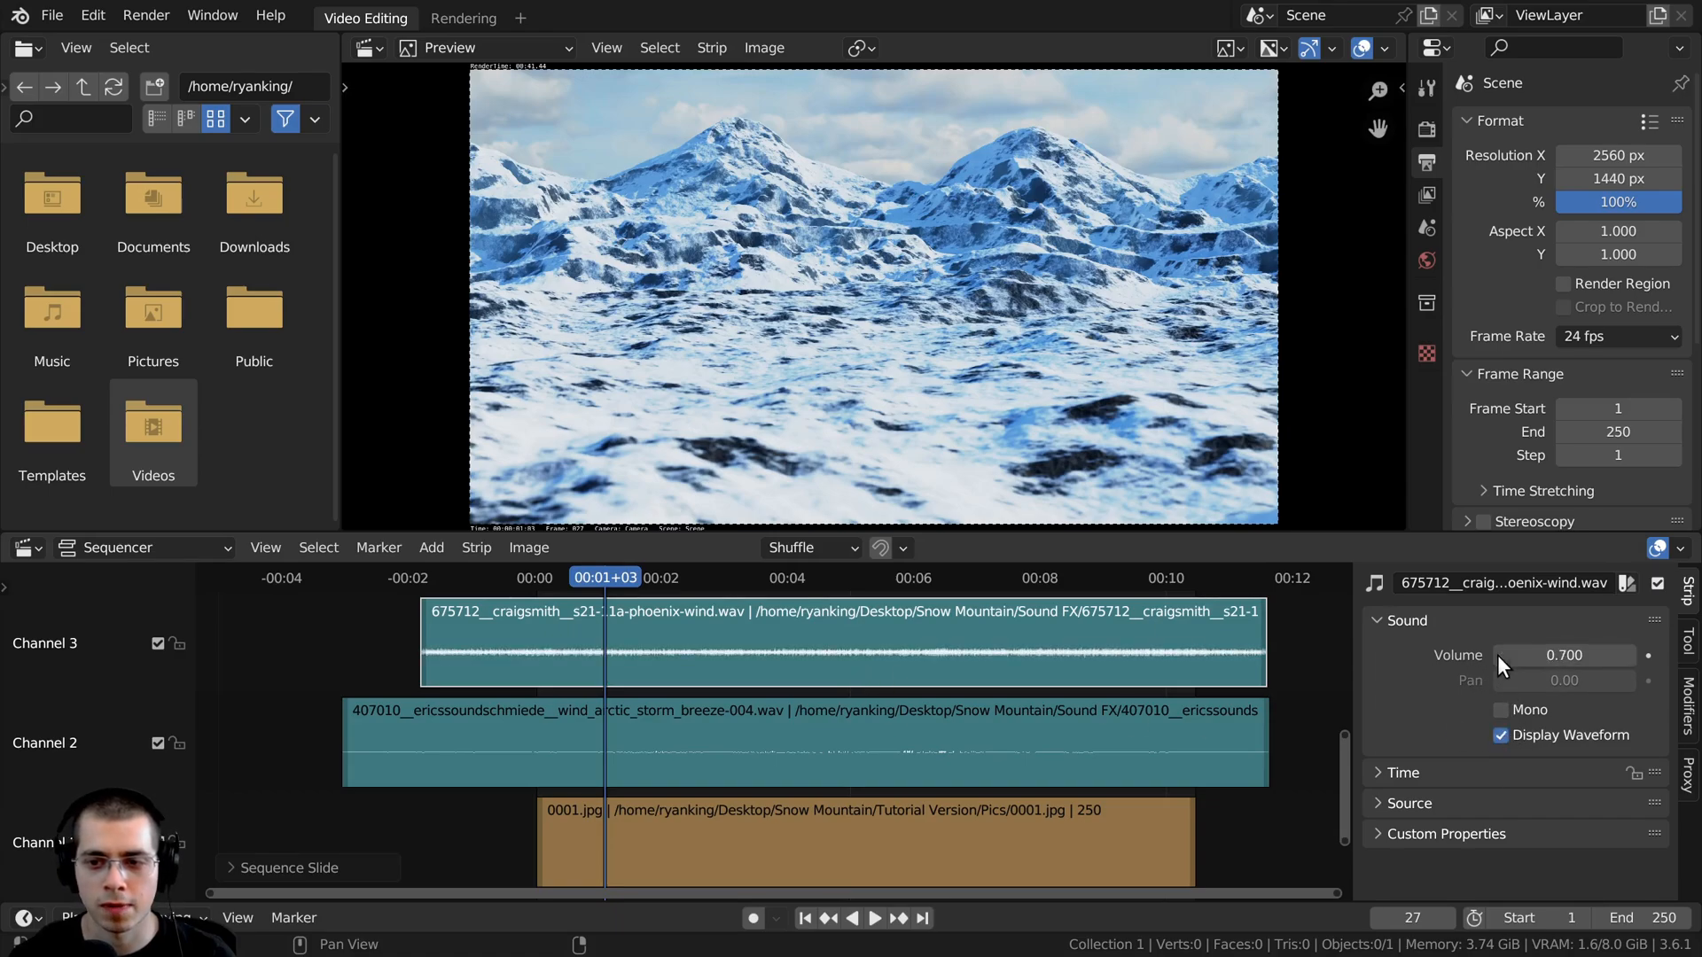
pyautogui.doubleClick(1500, 656)
pyautogui.doubleClick(1499, 656)
pyautogui.click(1499, 655)
pyautogui.click(1499, 656)
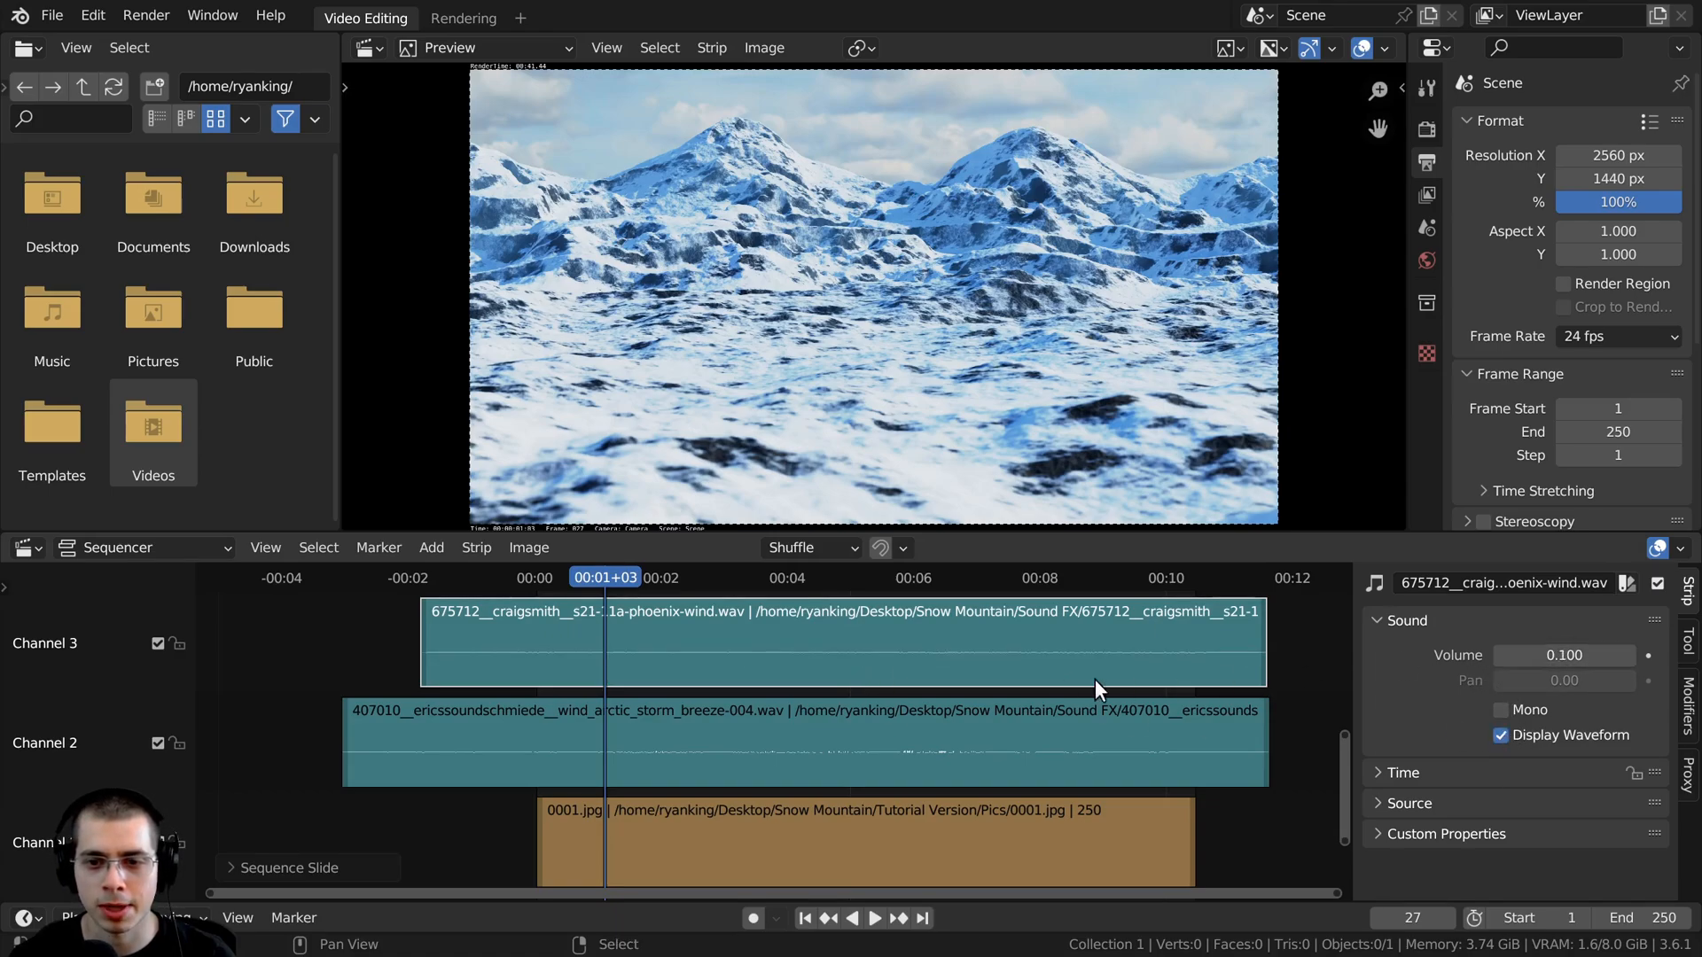
# - Set the storm breeze sound's volume to 0.5 and preview both wind sounds with the animation
pyautogui.press('space')
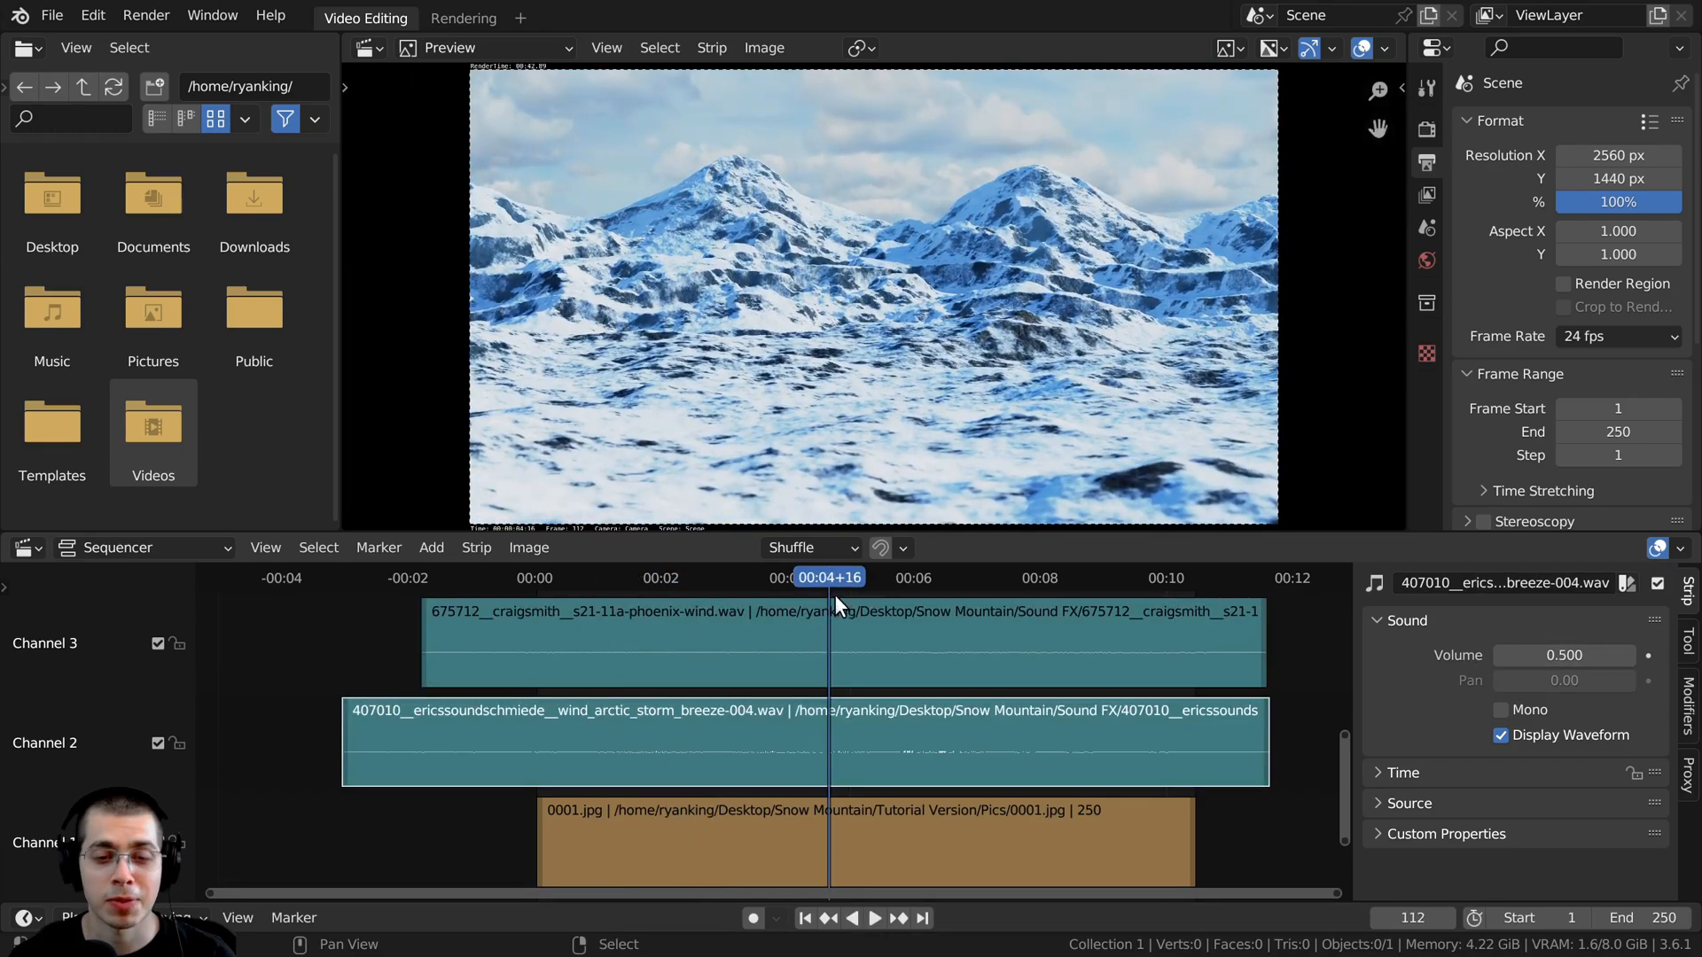
pyautogui.moveTo(834, 592); pyautogui.dragTo(783, 585)
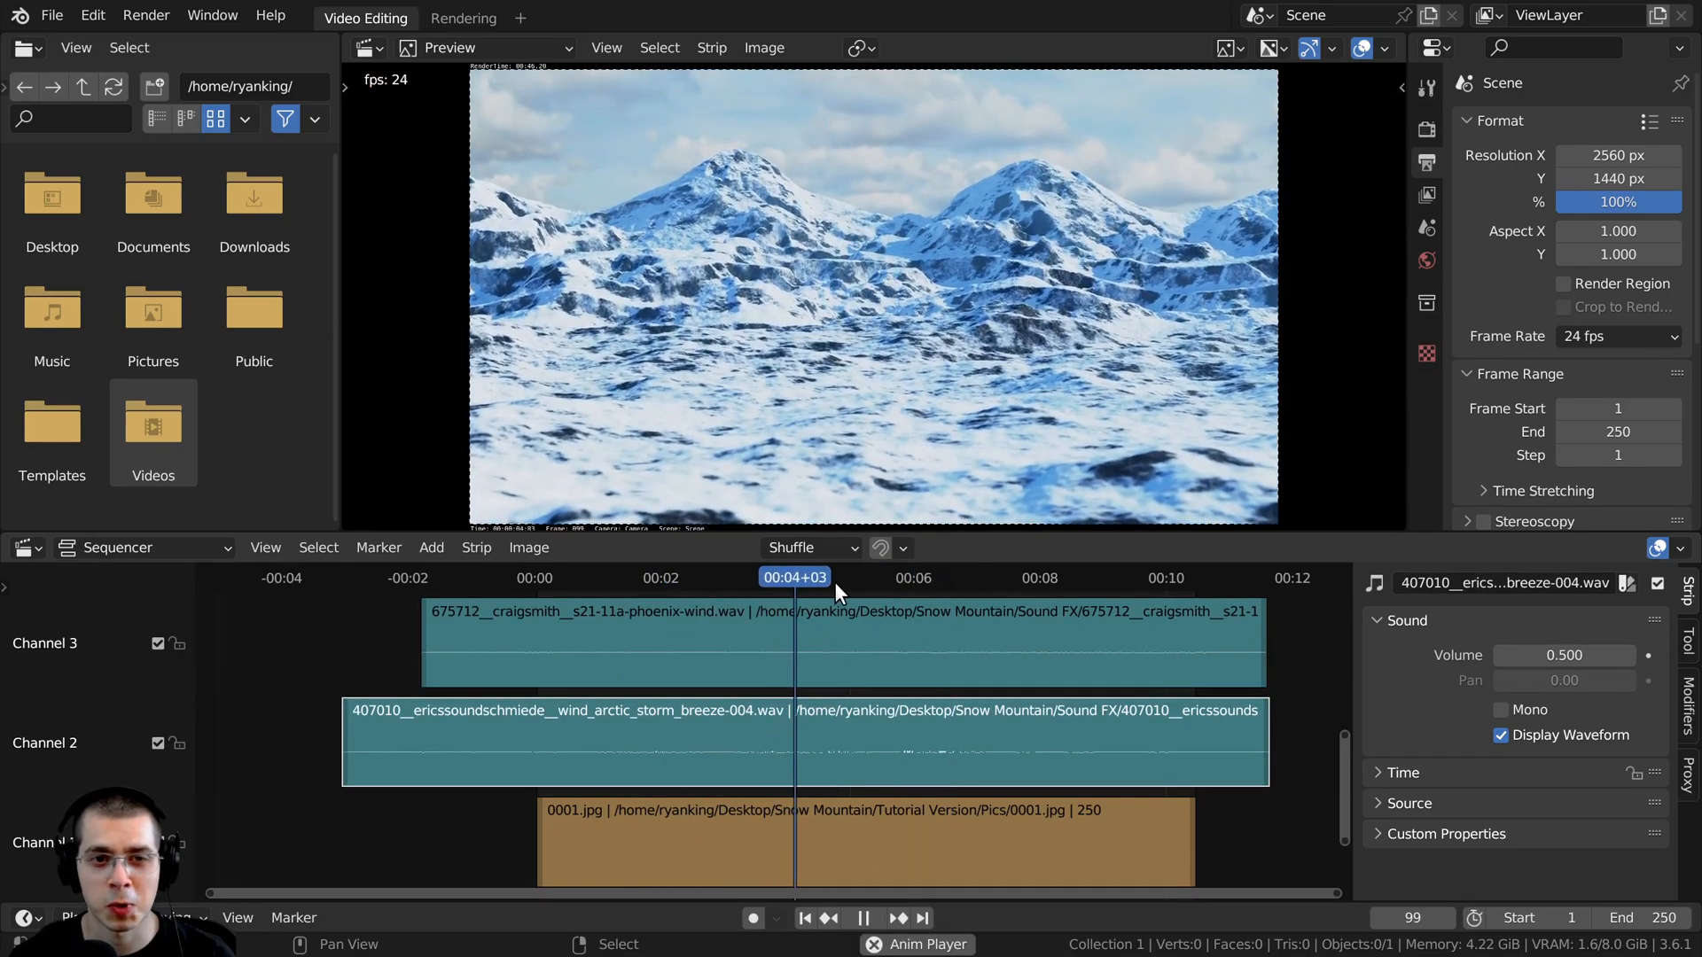
pyautogui.press('space')
pyautogui.click(887, 685)
pyautogui.click(899, 718)
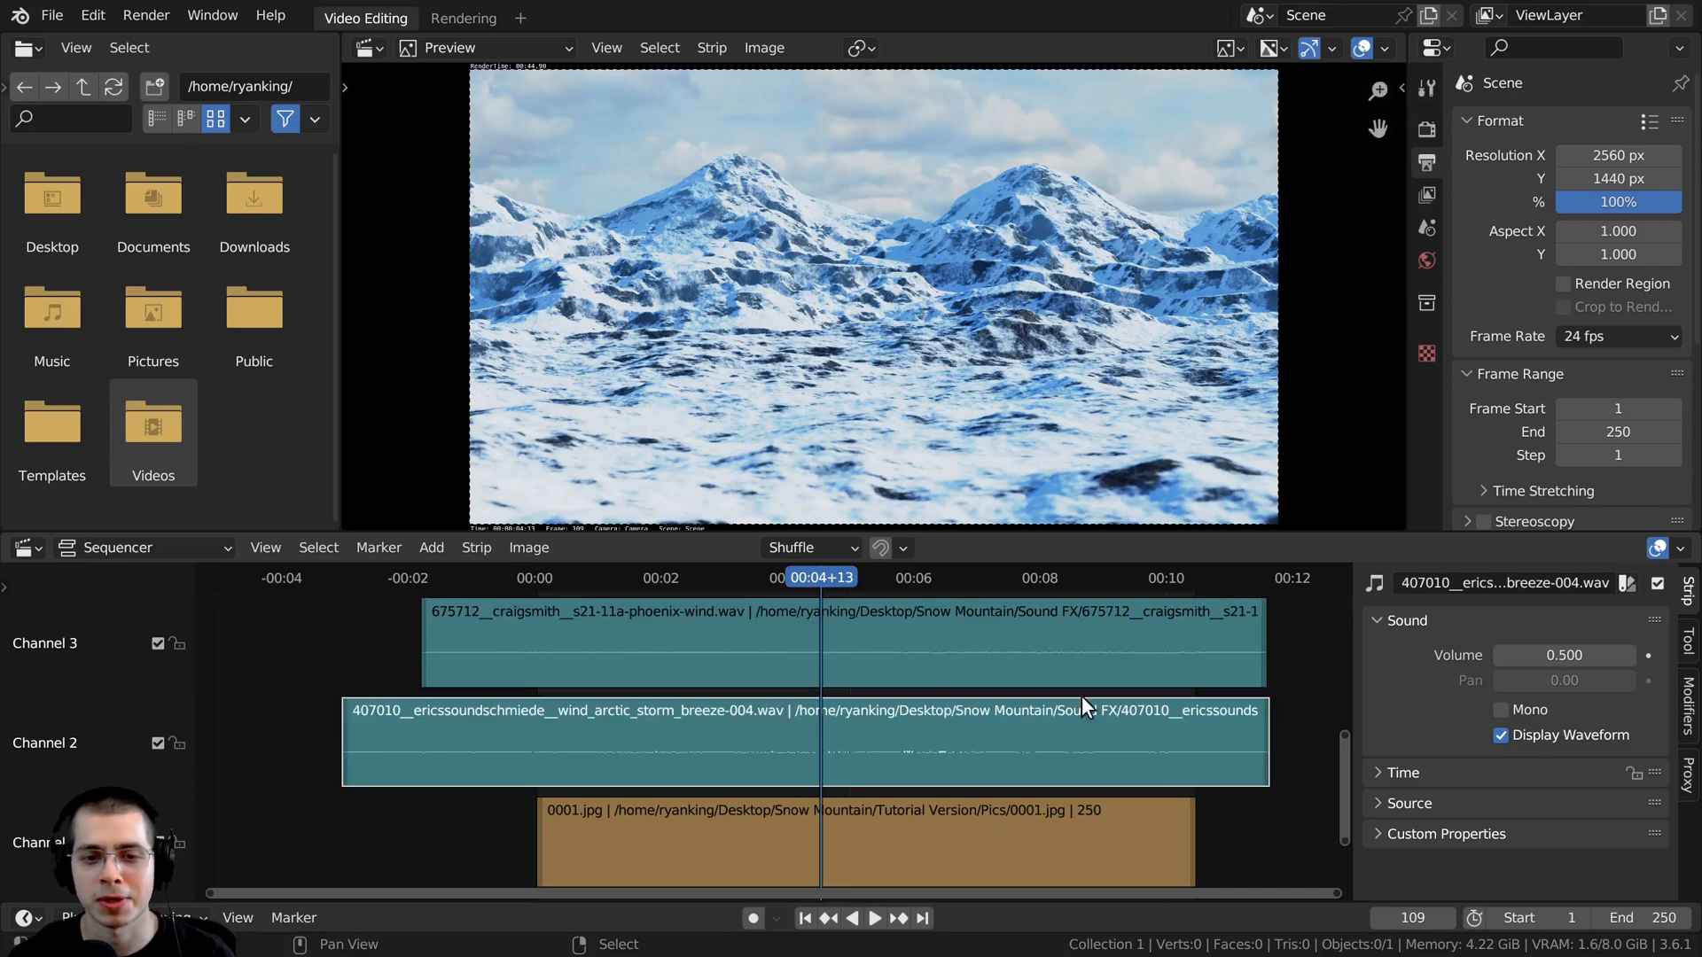
# - Frame all strips in the sequencer and scrub the playhead to 00:04+20
pyautogui.press('Home')
pyautogui.moveTo(895, 578); pyautogui.dragTo(755, 607)
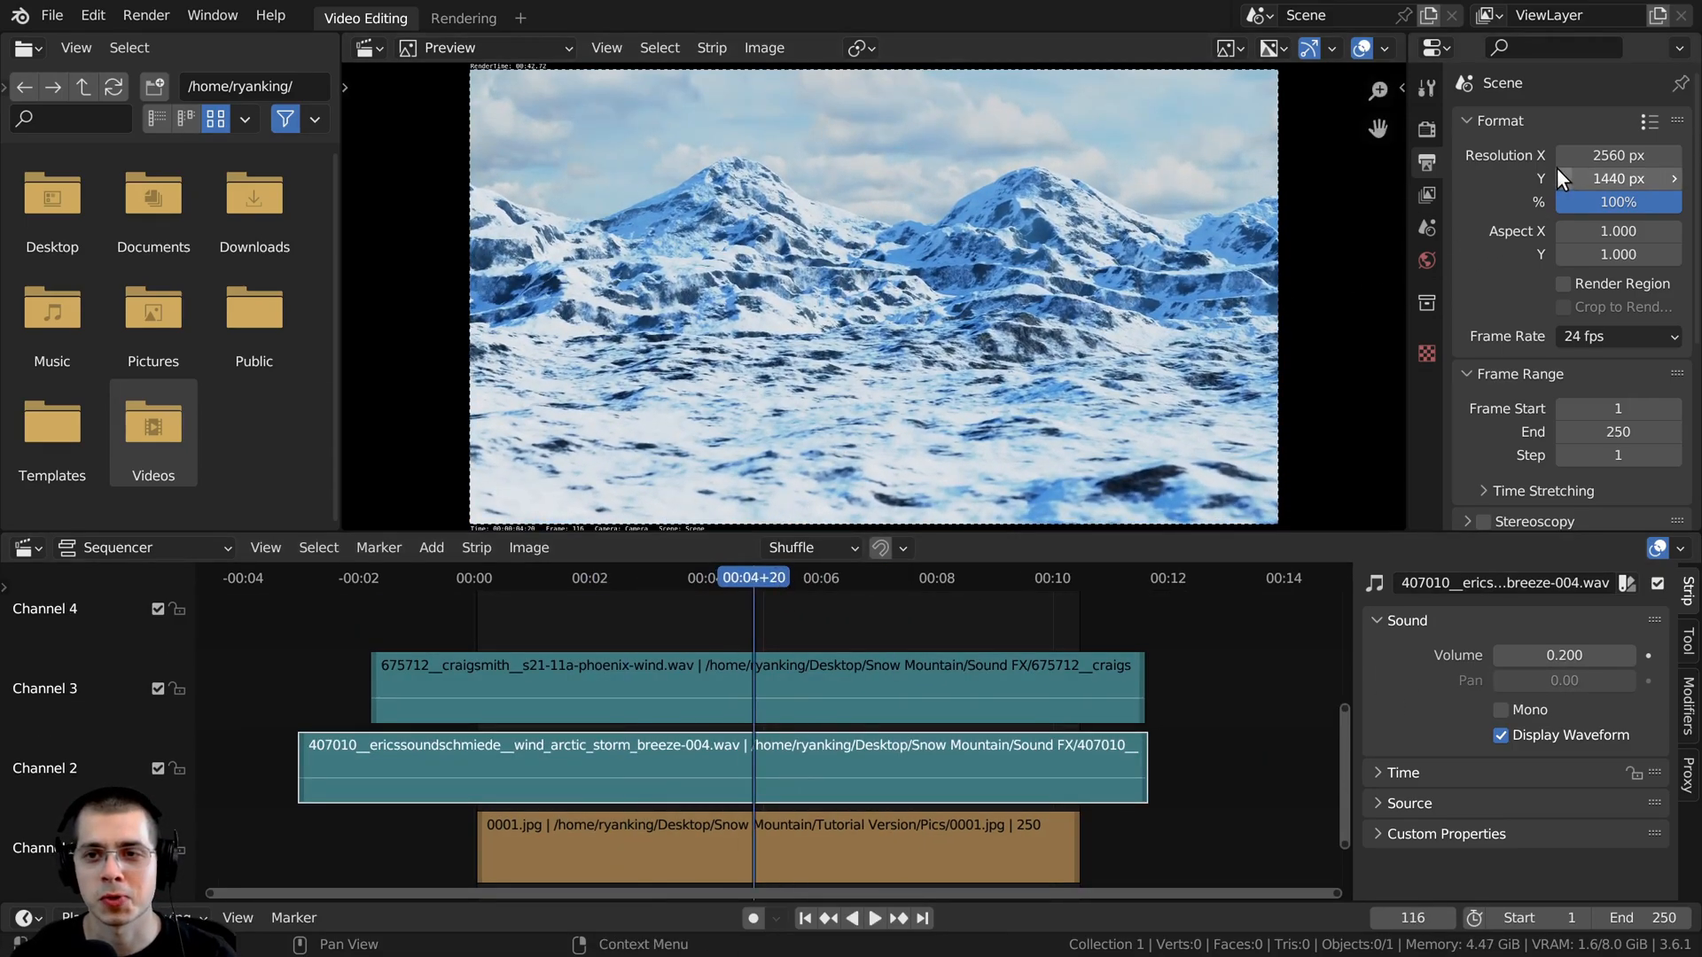
# - Set the render output path to a file named Video in the Tutorial Version folder
pyautogui.scroll(-6, 1556, 168)
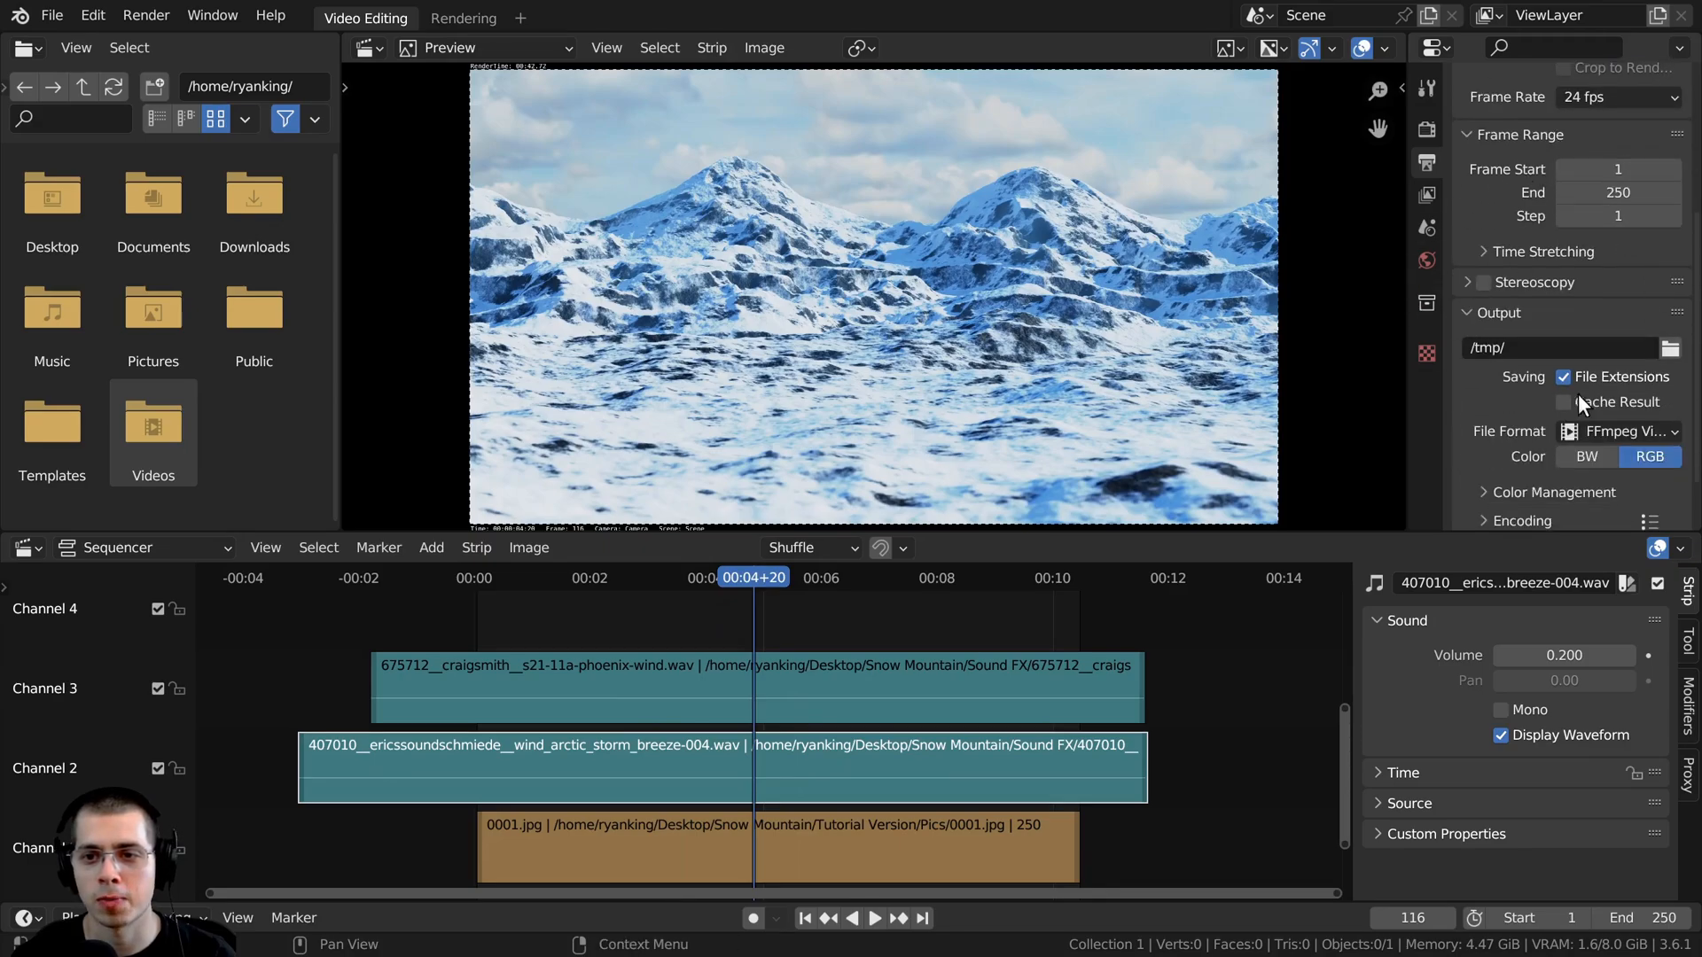
pyautogui.scroll(-1, 1473, 284)
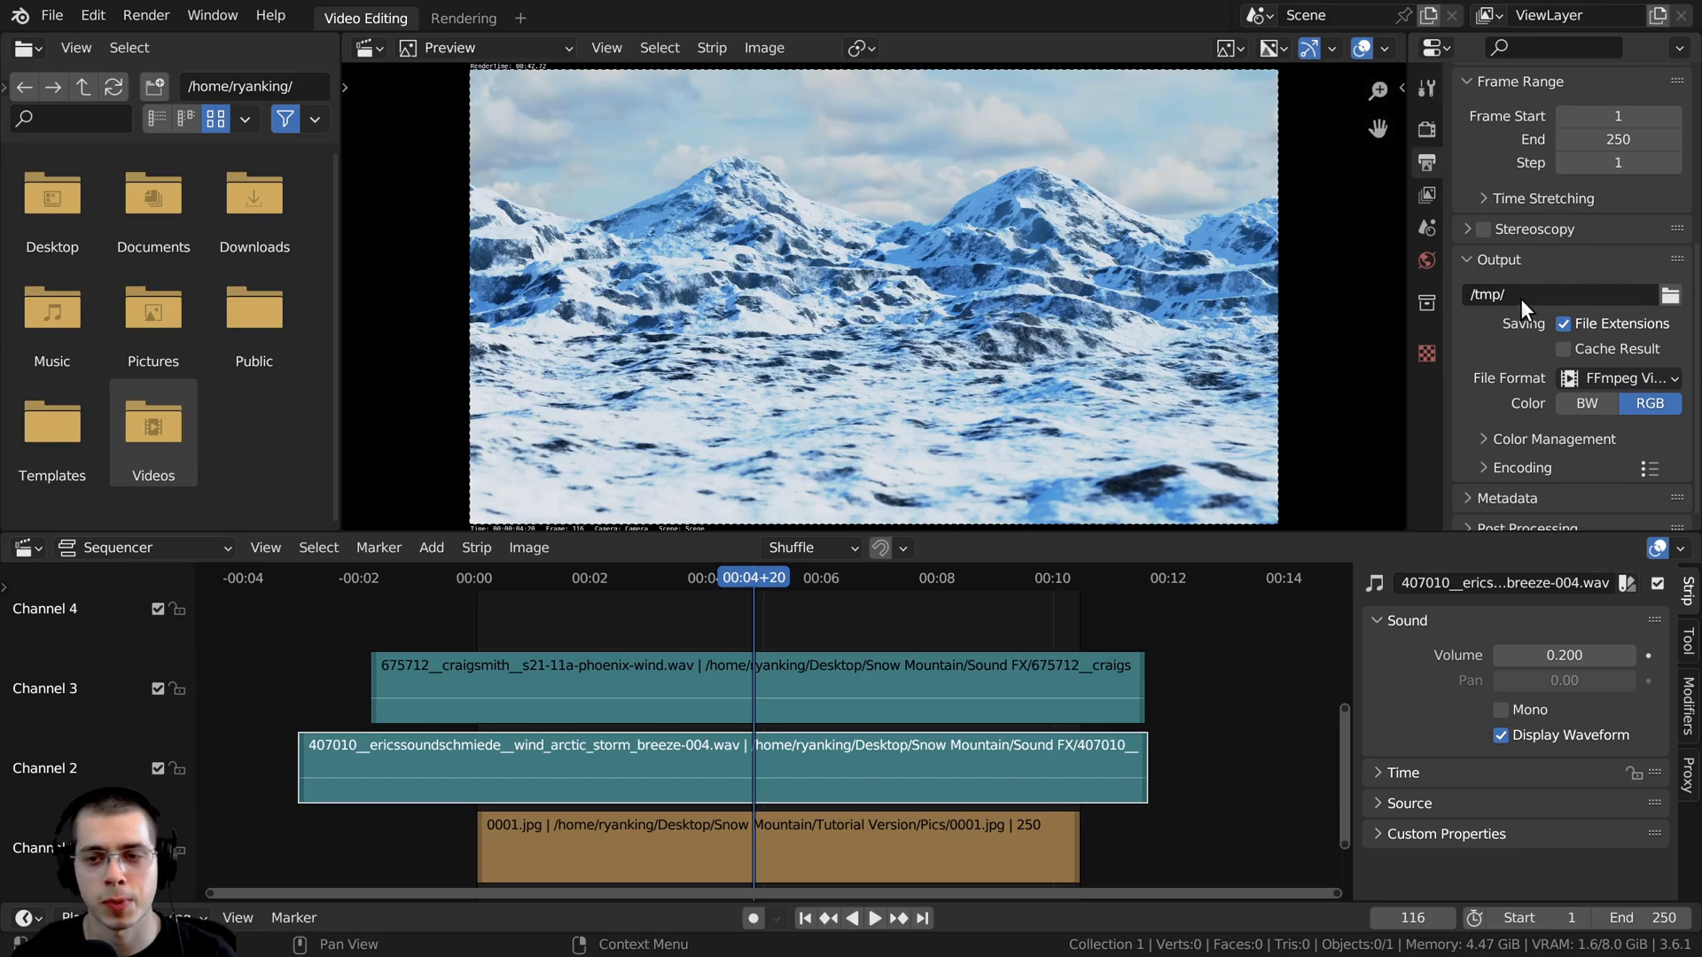
pyautogui.click(1670, 297)
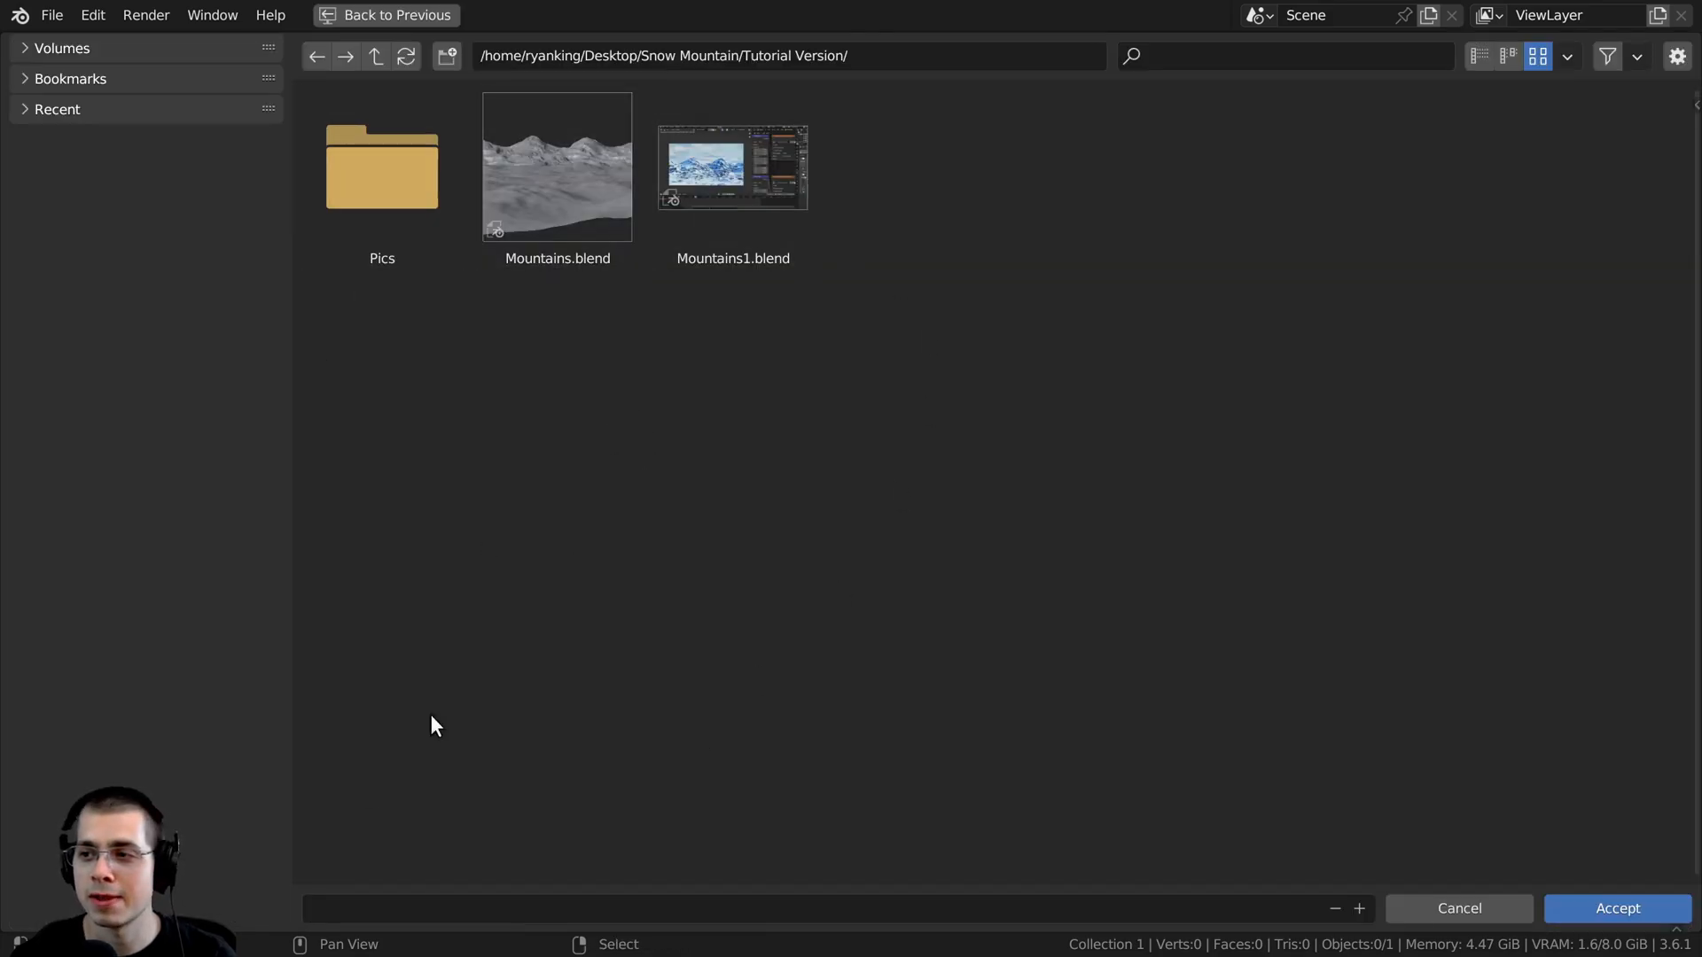
pyautogui.click(353, 903)
pyautogui.write('V')
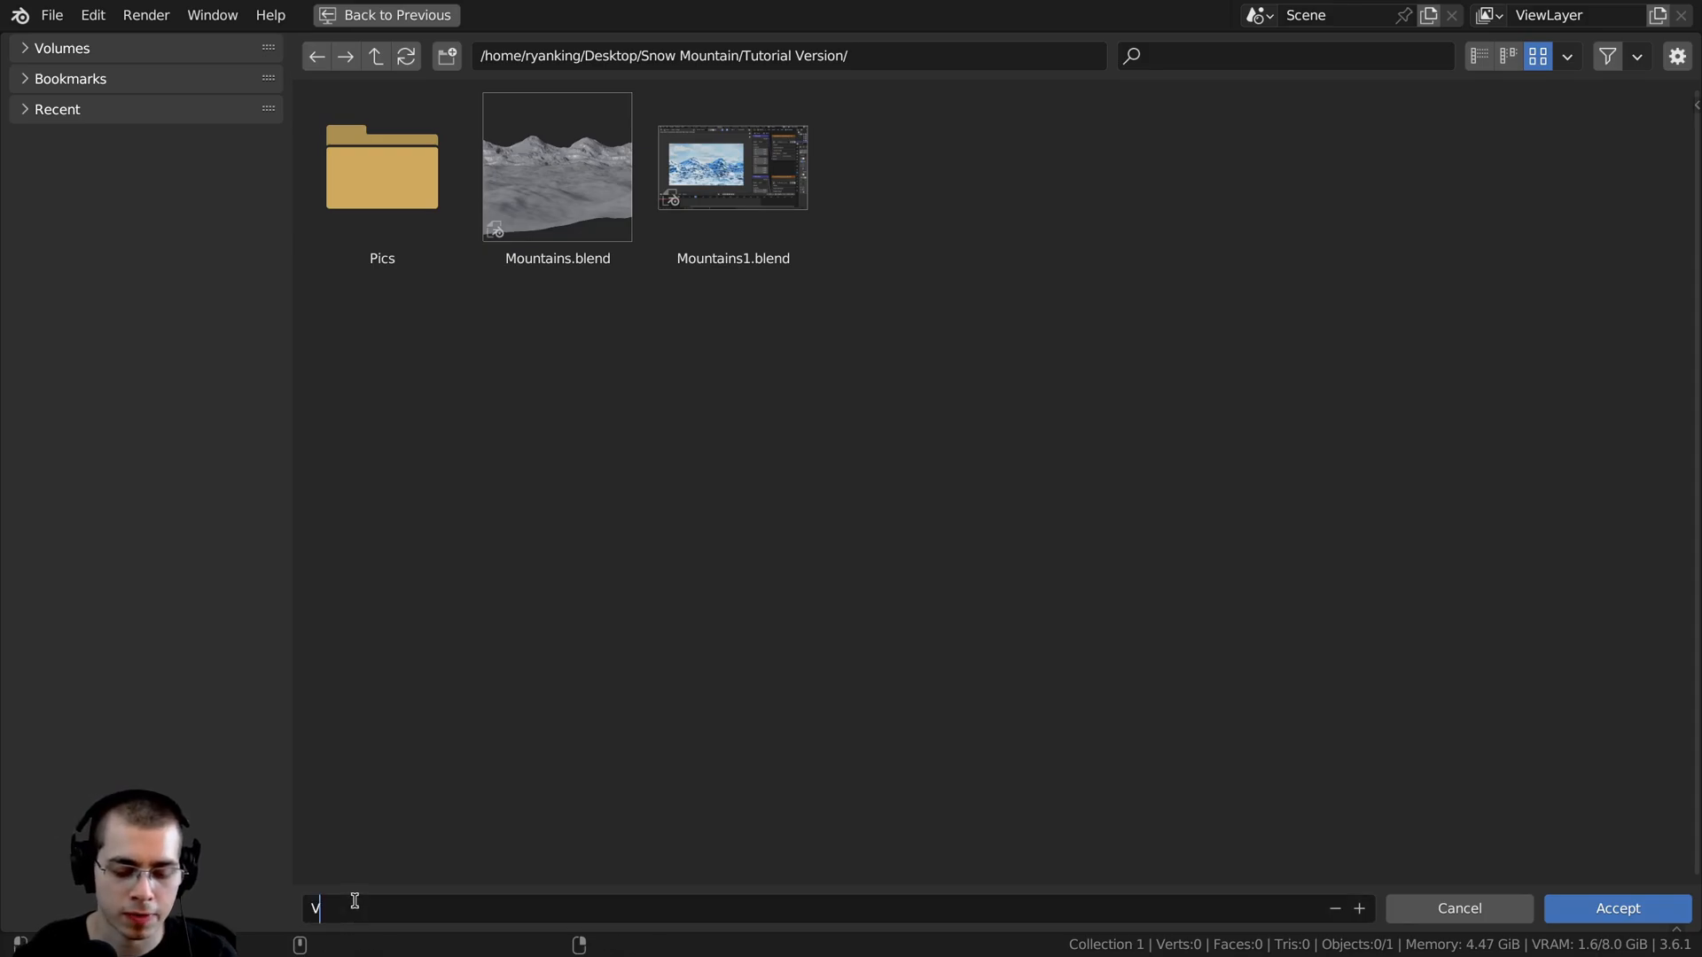
pyautogui.write('idoeo')
pyautogui.press('Return')
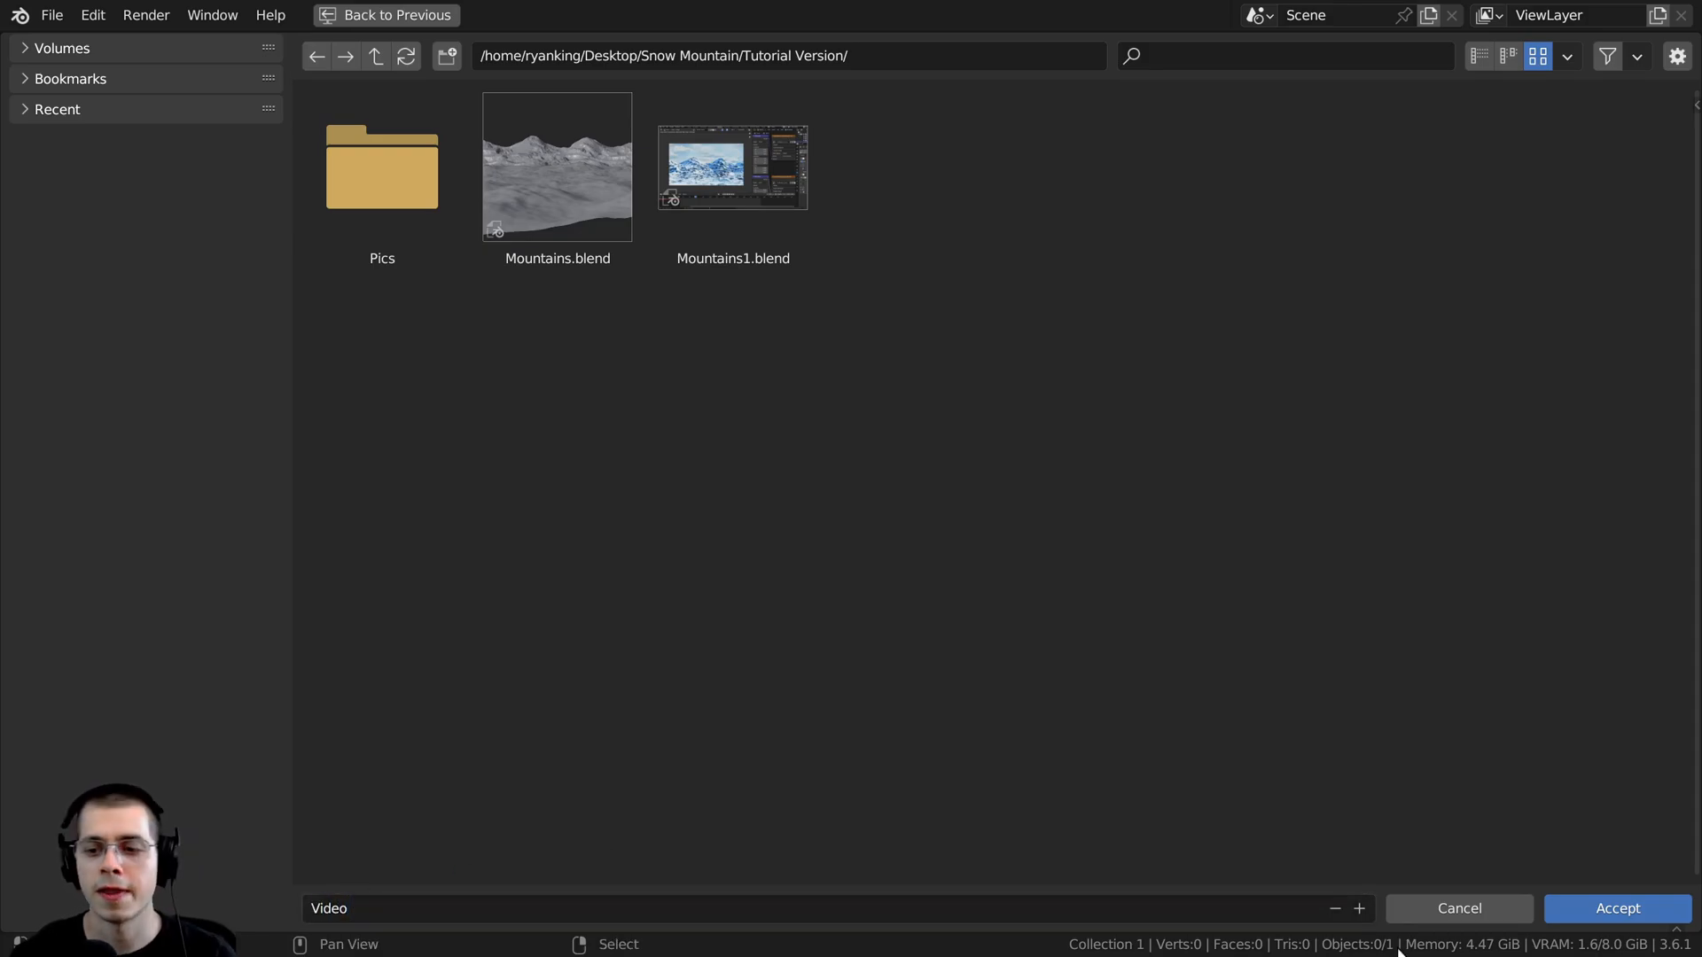
pyautogui.click(1583, 896)
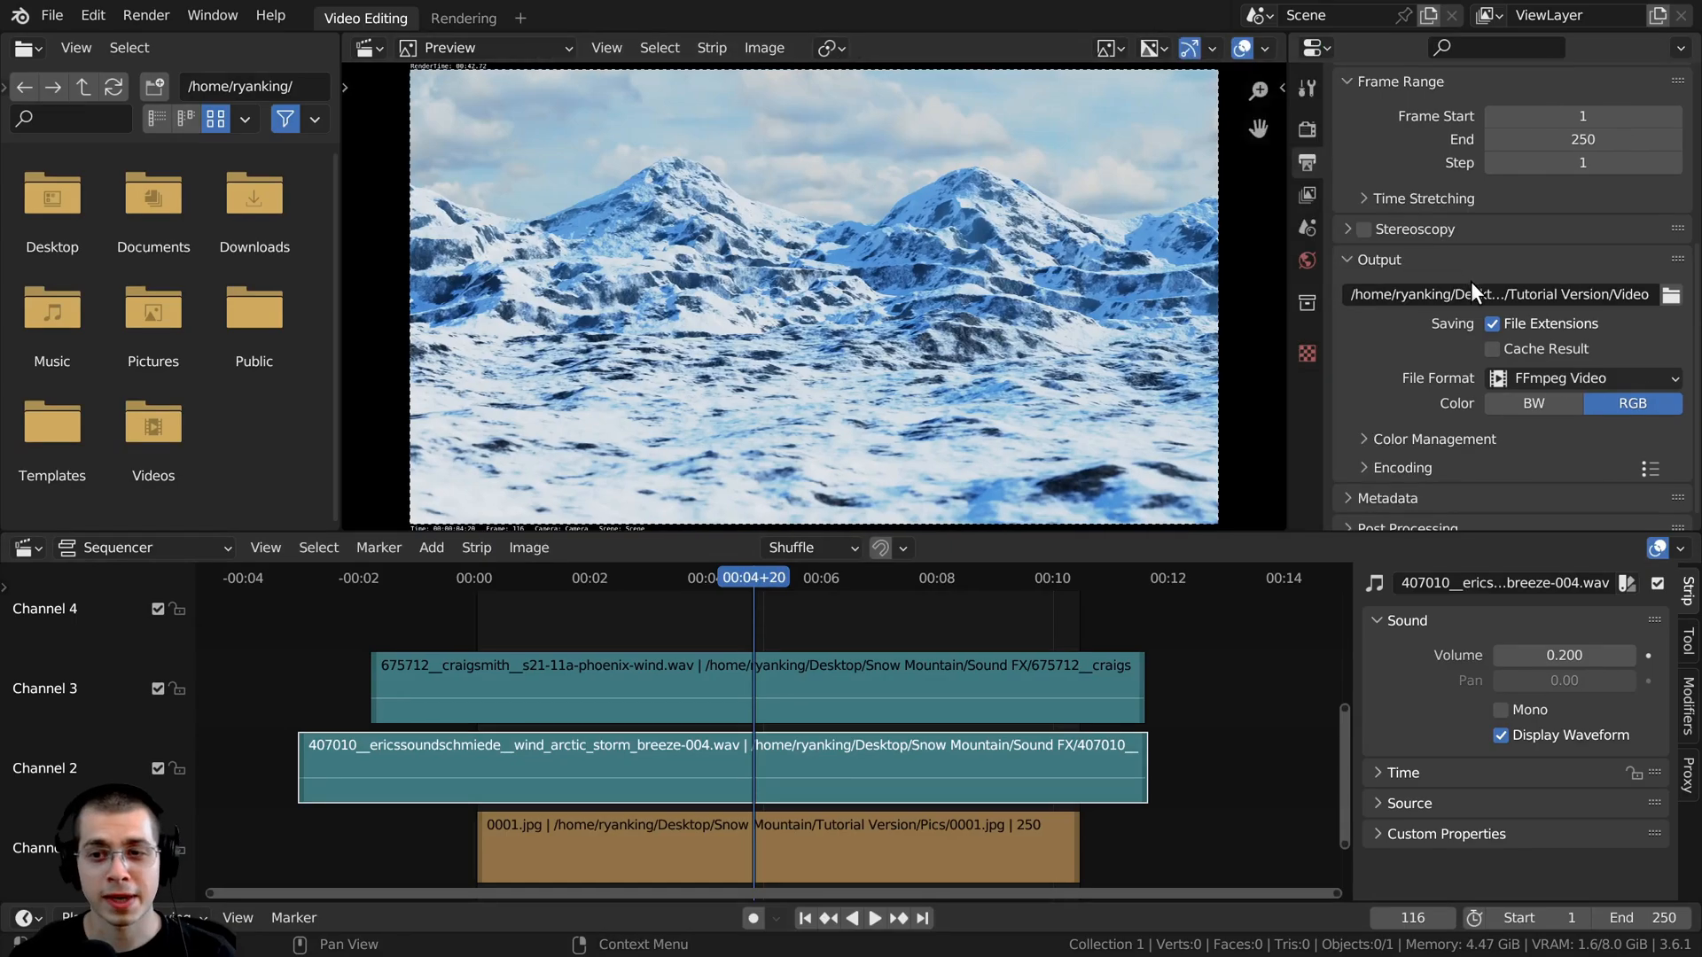
# - Review the output file format, then expand the encoding settings to check the container, video codec, output quality and audio options
pyautogui.scroll(-1, 1566, 333)
pyautogui.click(1567, 365)
pyautogui.click(1566, 366)
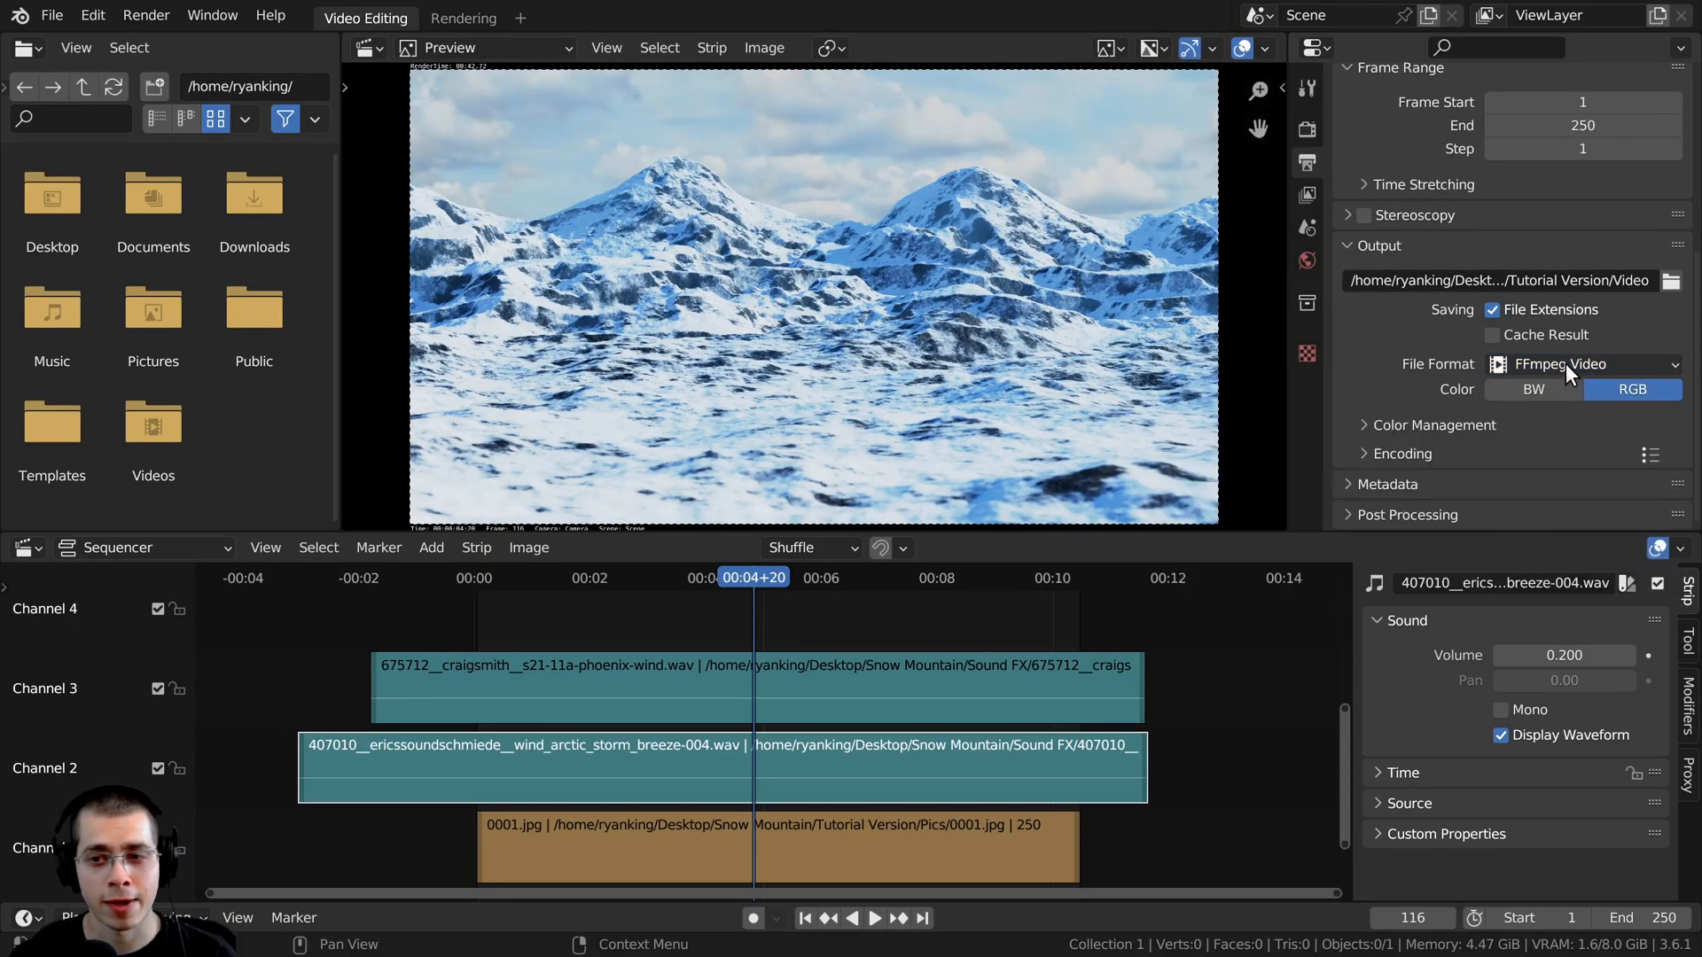
pyautogui.click(1363, 454)
pyautogui.scroll(-5, 1358, 385)
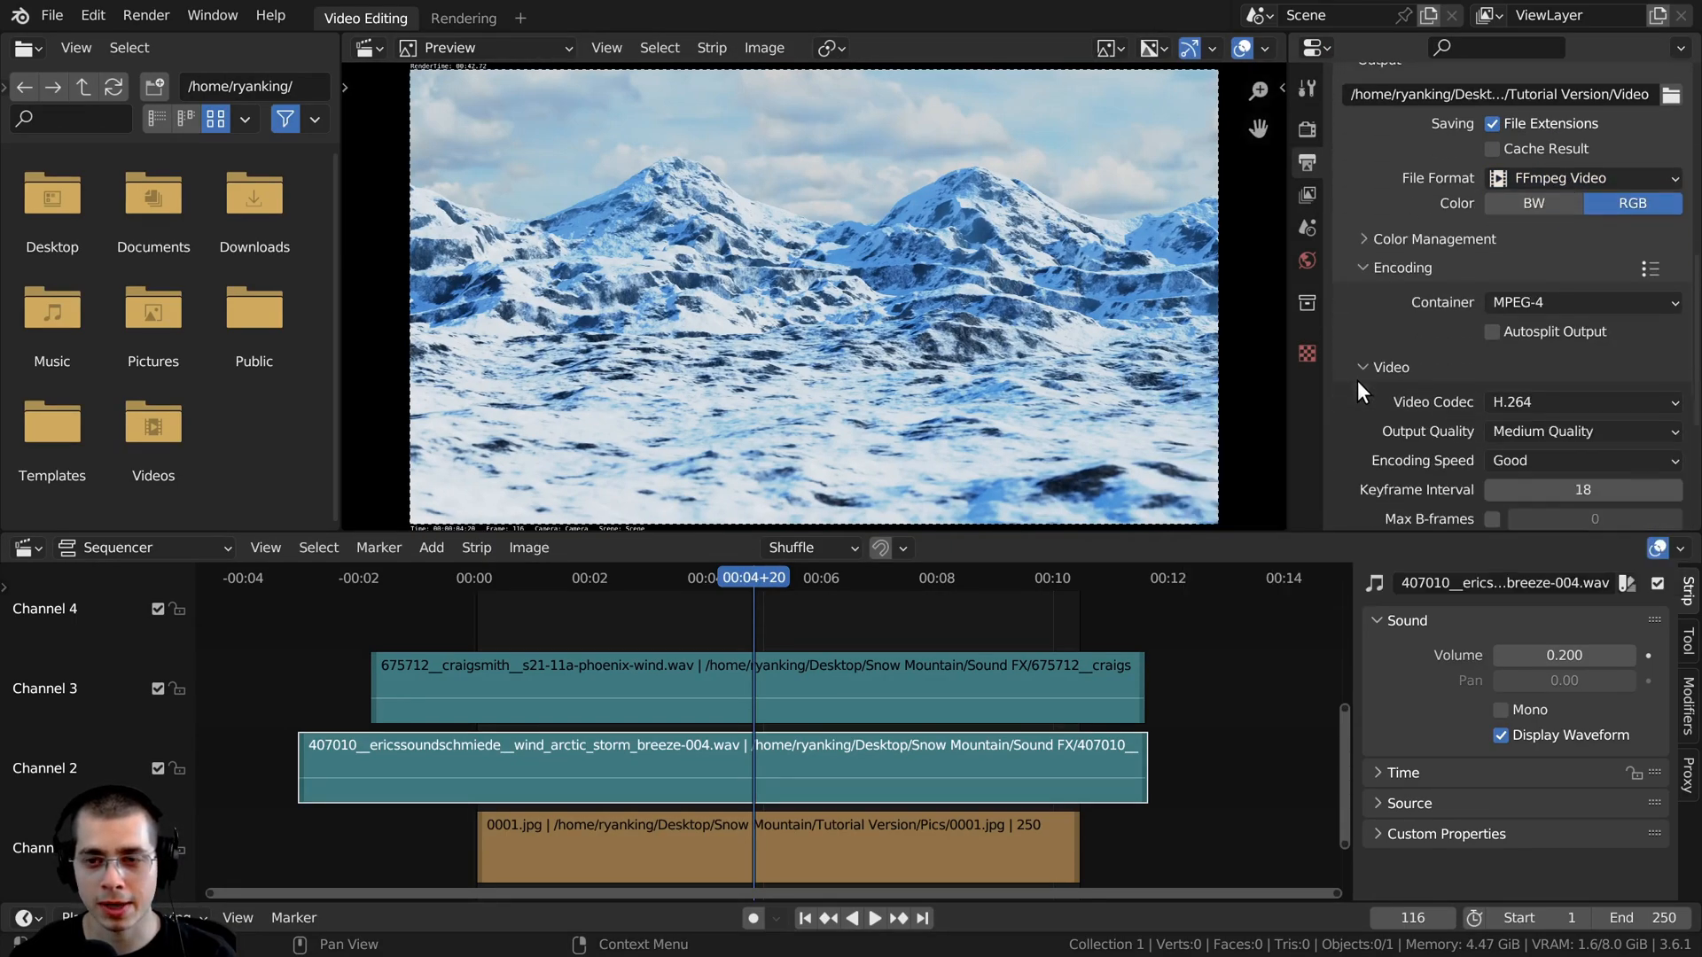
pyautogui.scroll(-2, 1454, 271)
pyautogui.click(1555, 250)
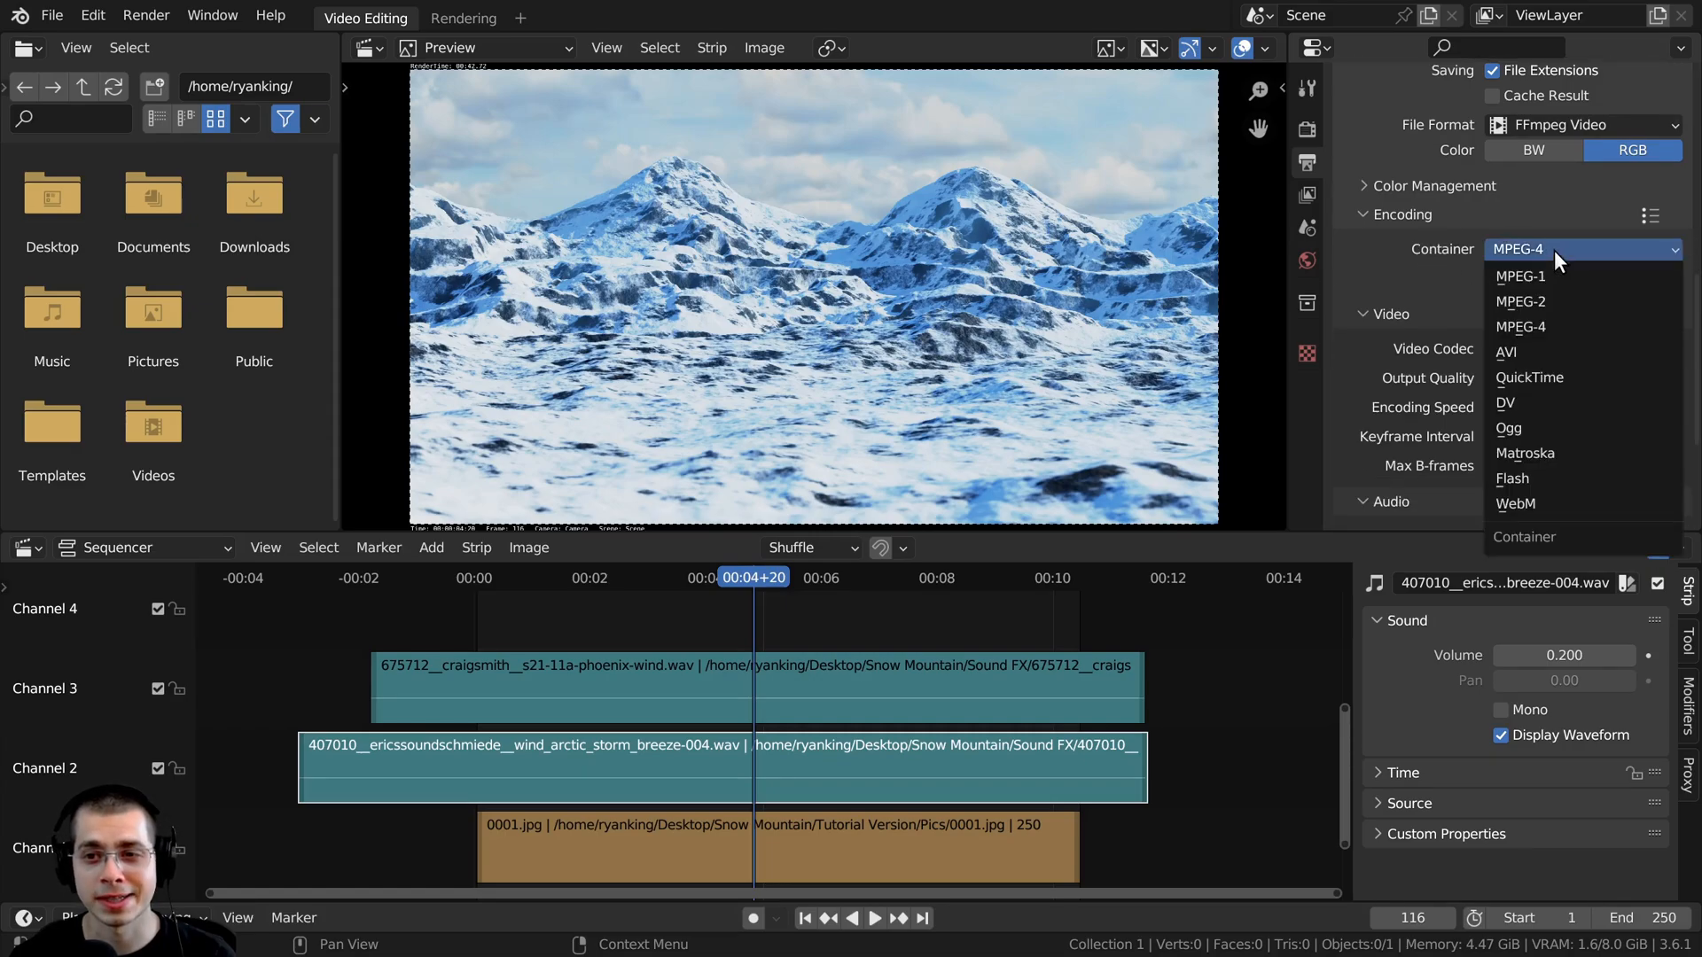
pyautogui.click(1562, 246)
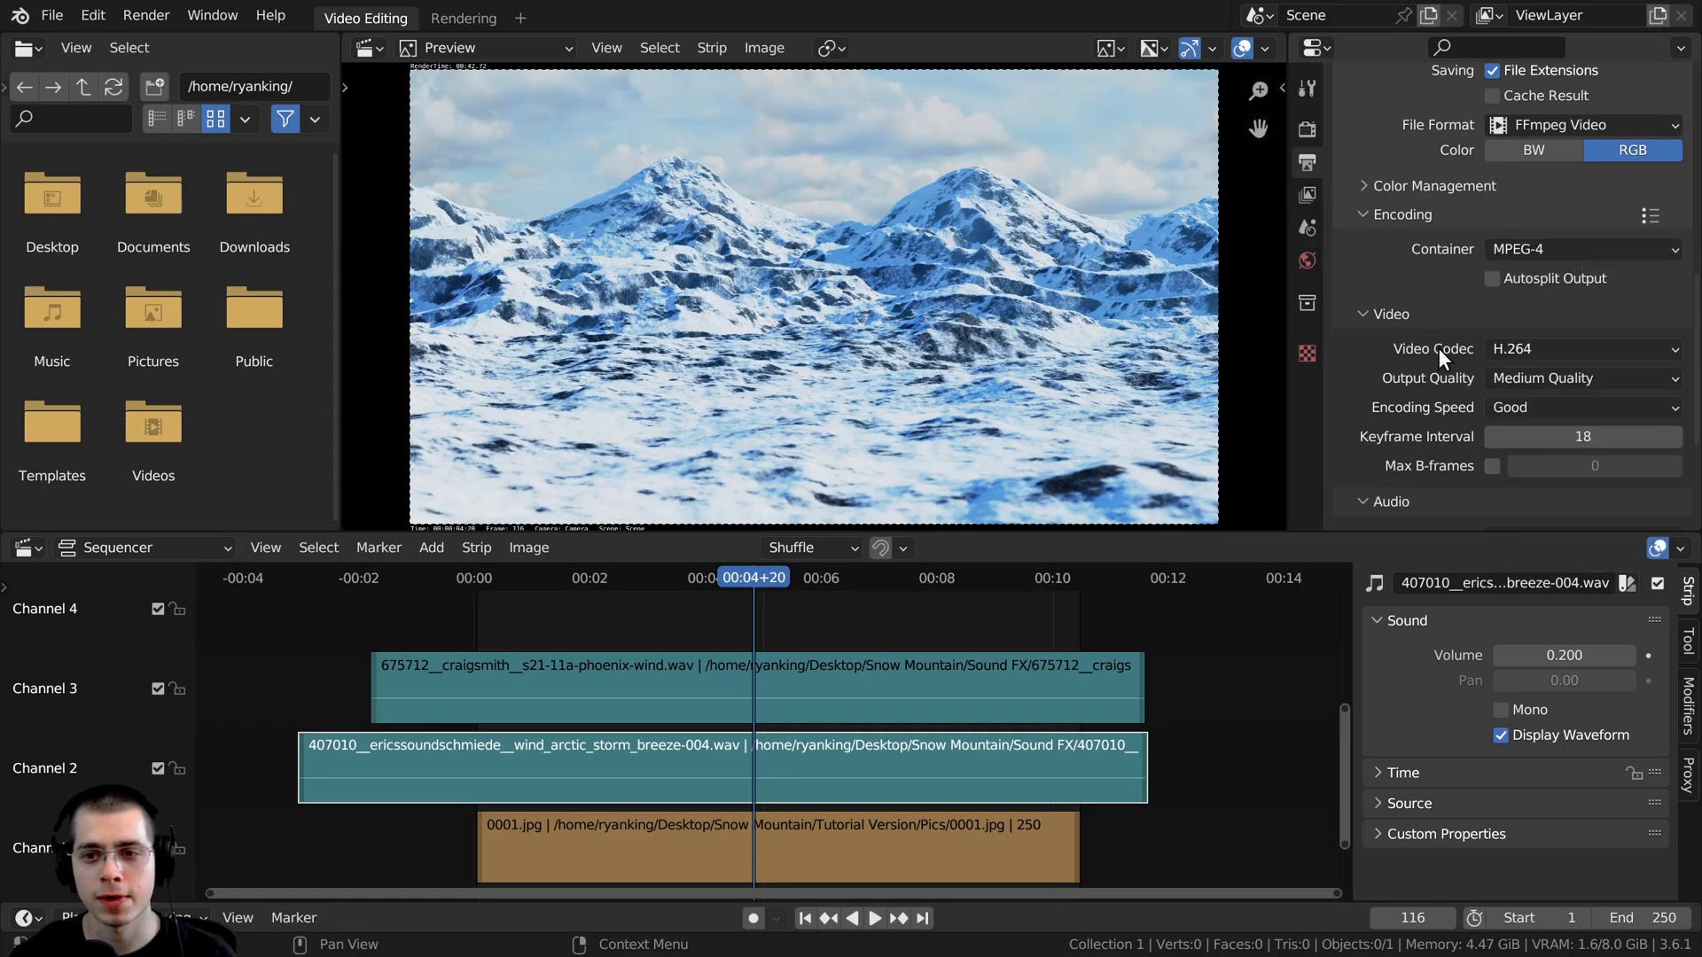
pyautogui.scroll(-2, 1546, 350)
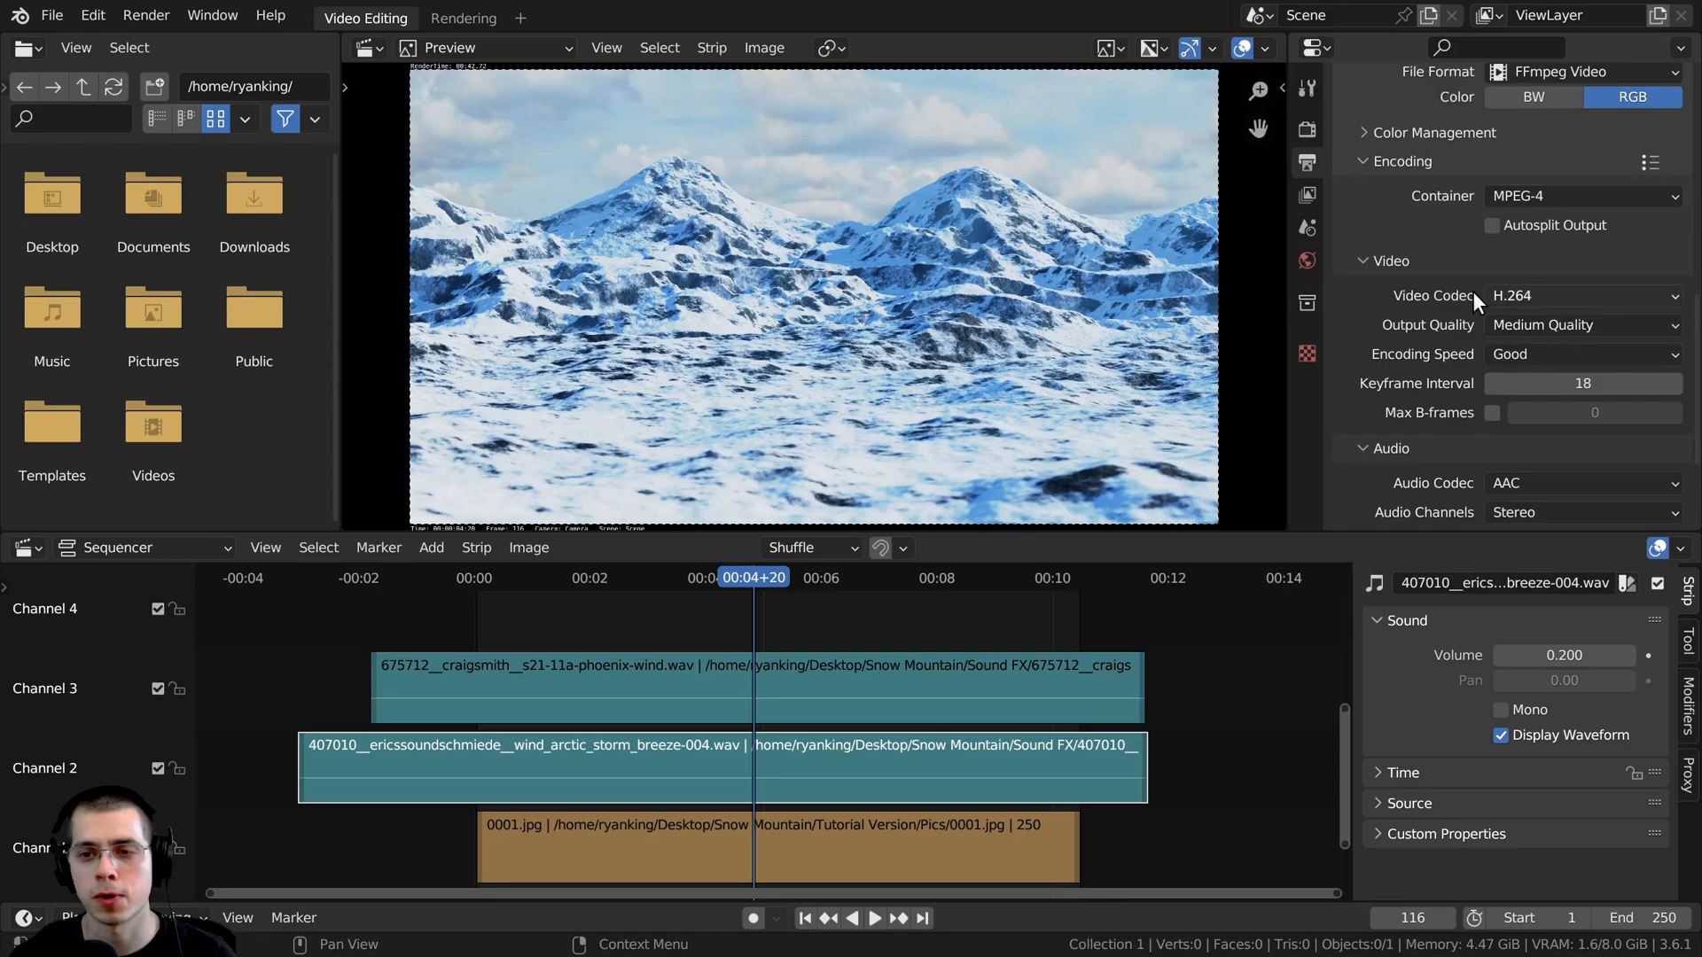
pyautogui.scroll(-1, 1538, 293)
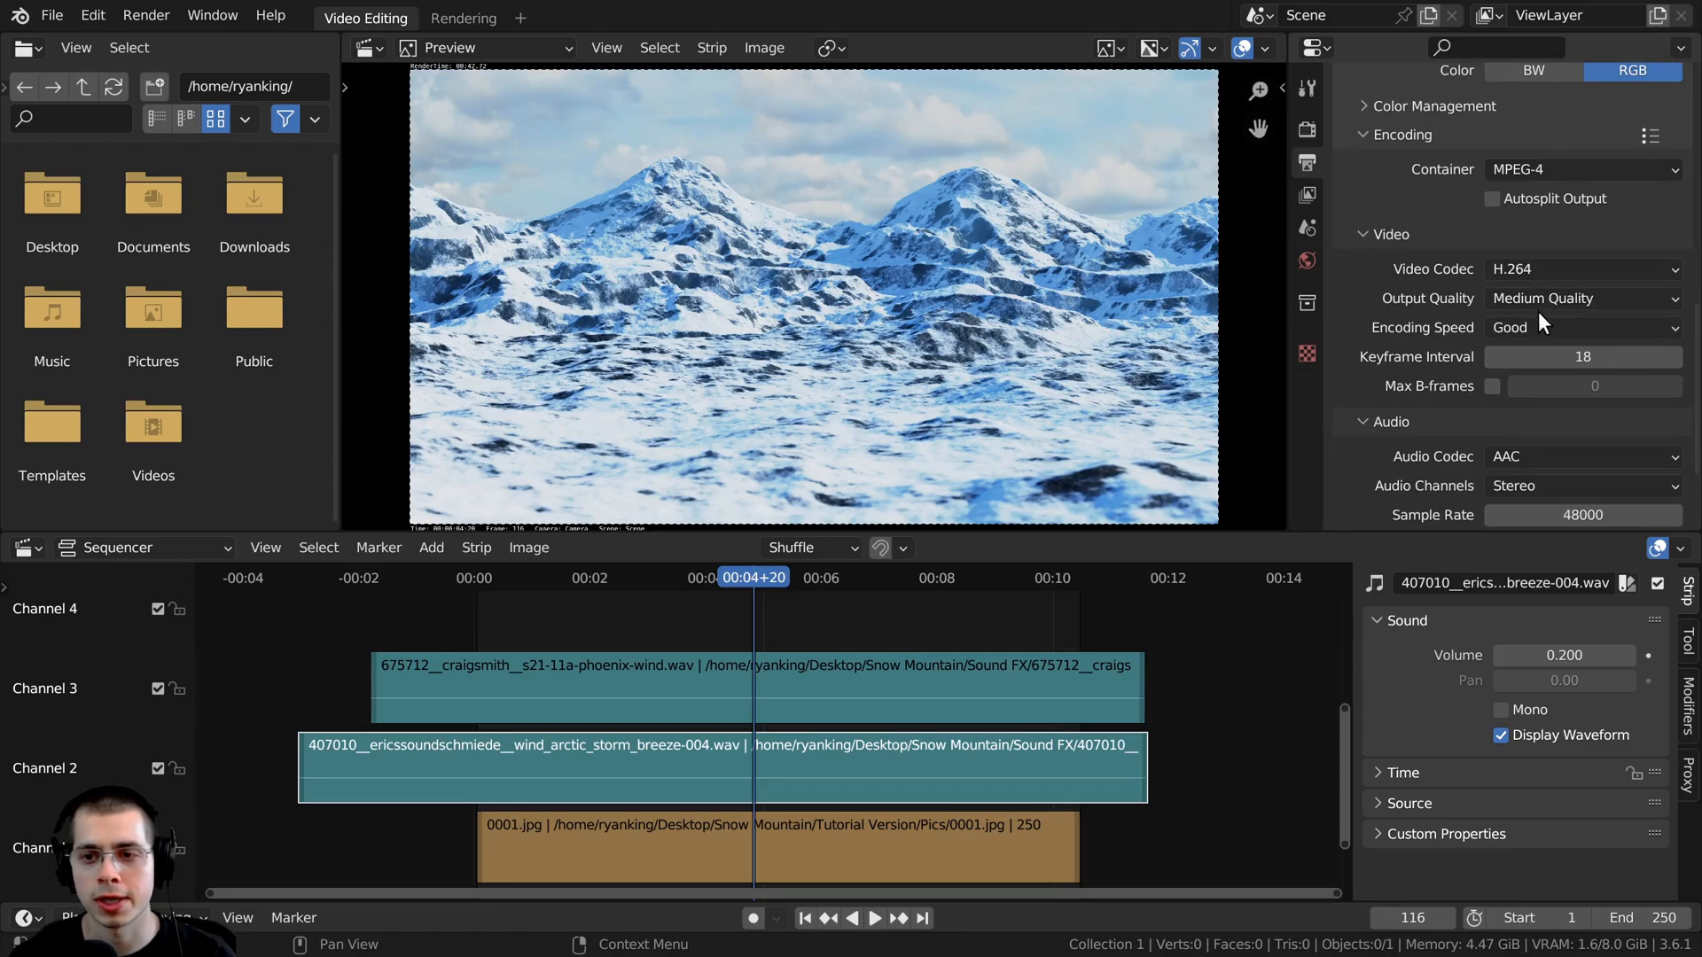
pyautogui.scroll(-2, 1539, 312)
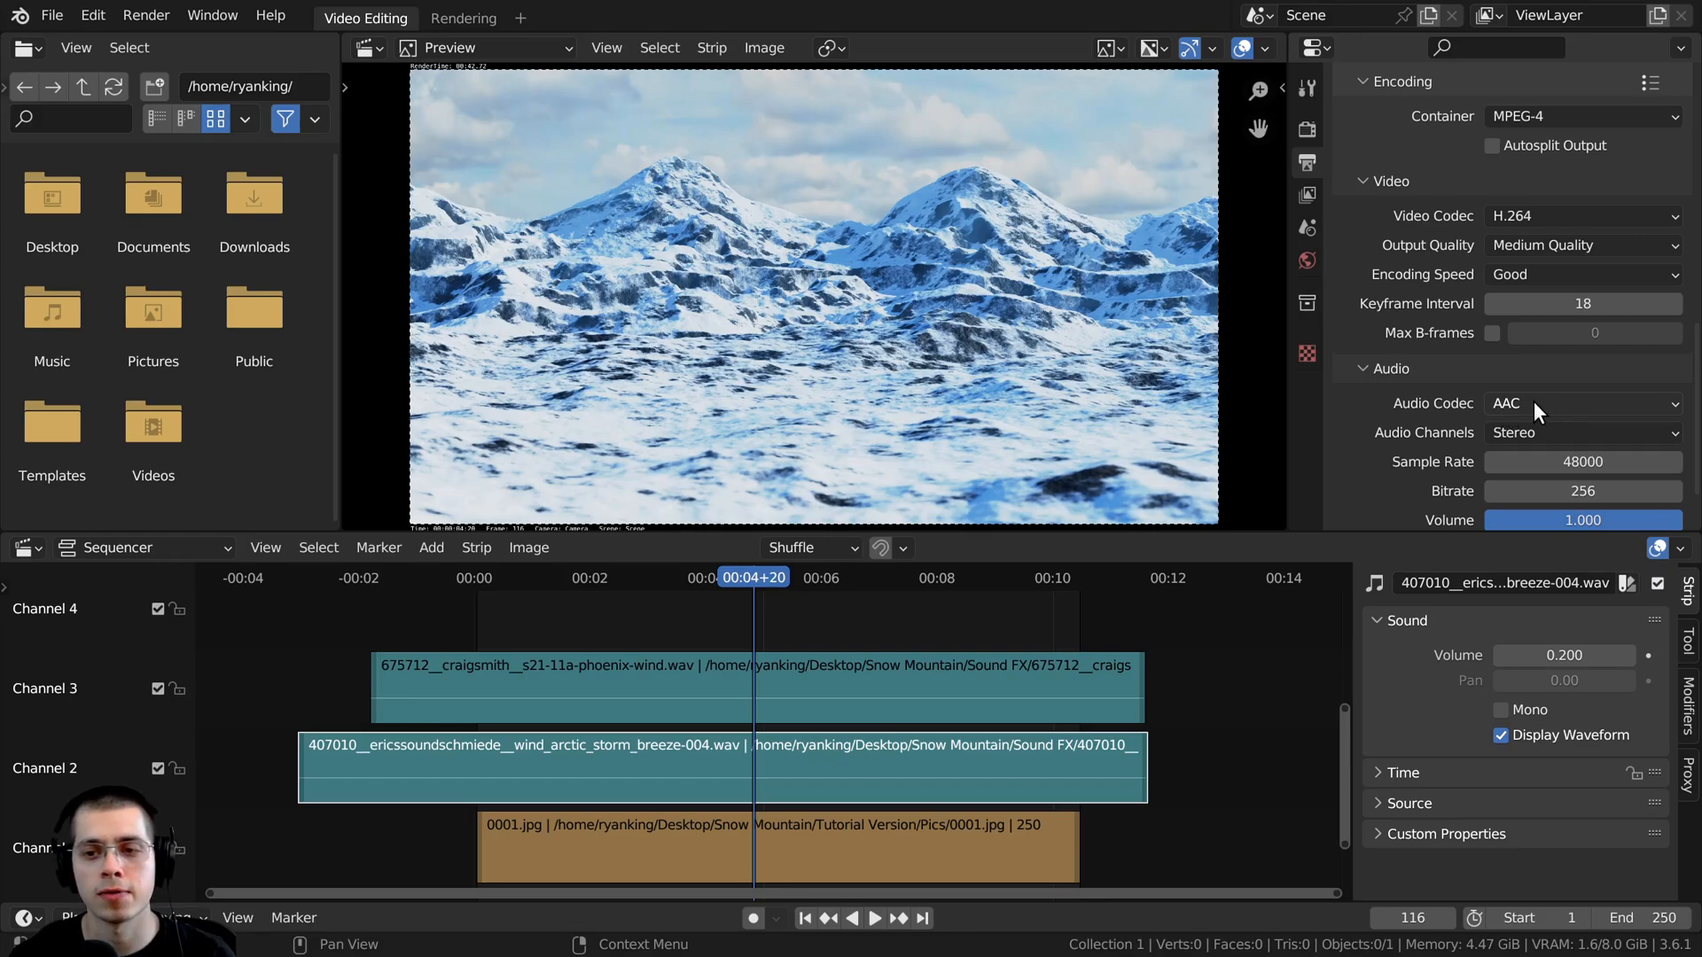
pyautogui.scroll(-3, 1535, 401)
# - Render the full sequencer animation to the output video file
pyautogui.scroll(8, 1473, 395)
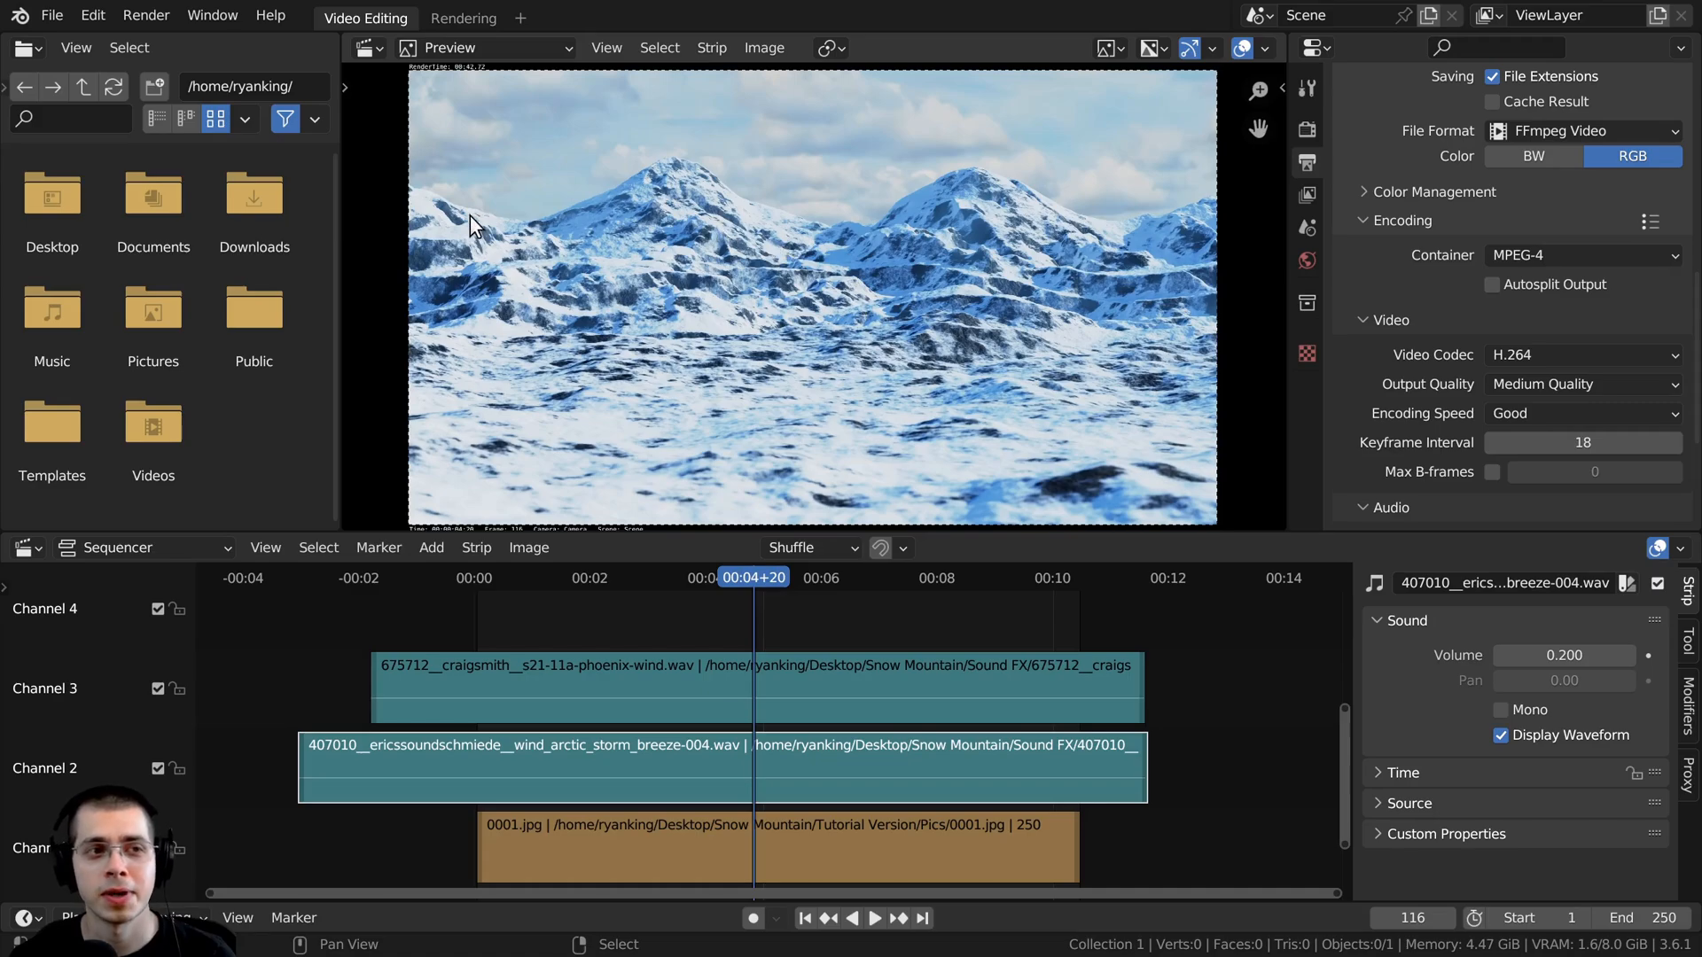
pyautogui.click(145, 17)
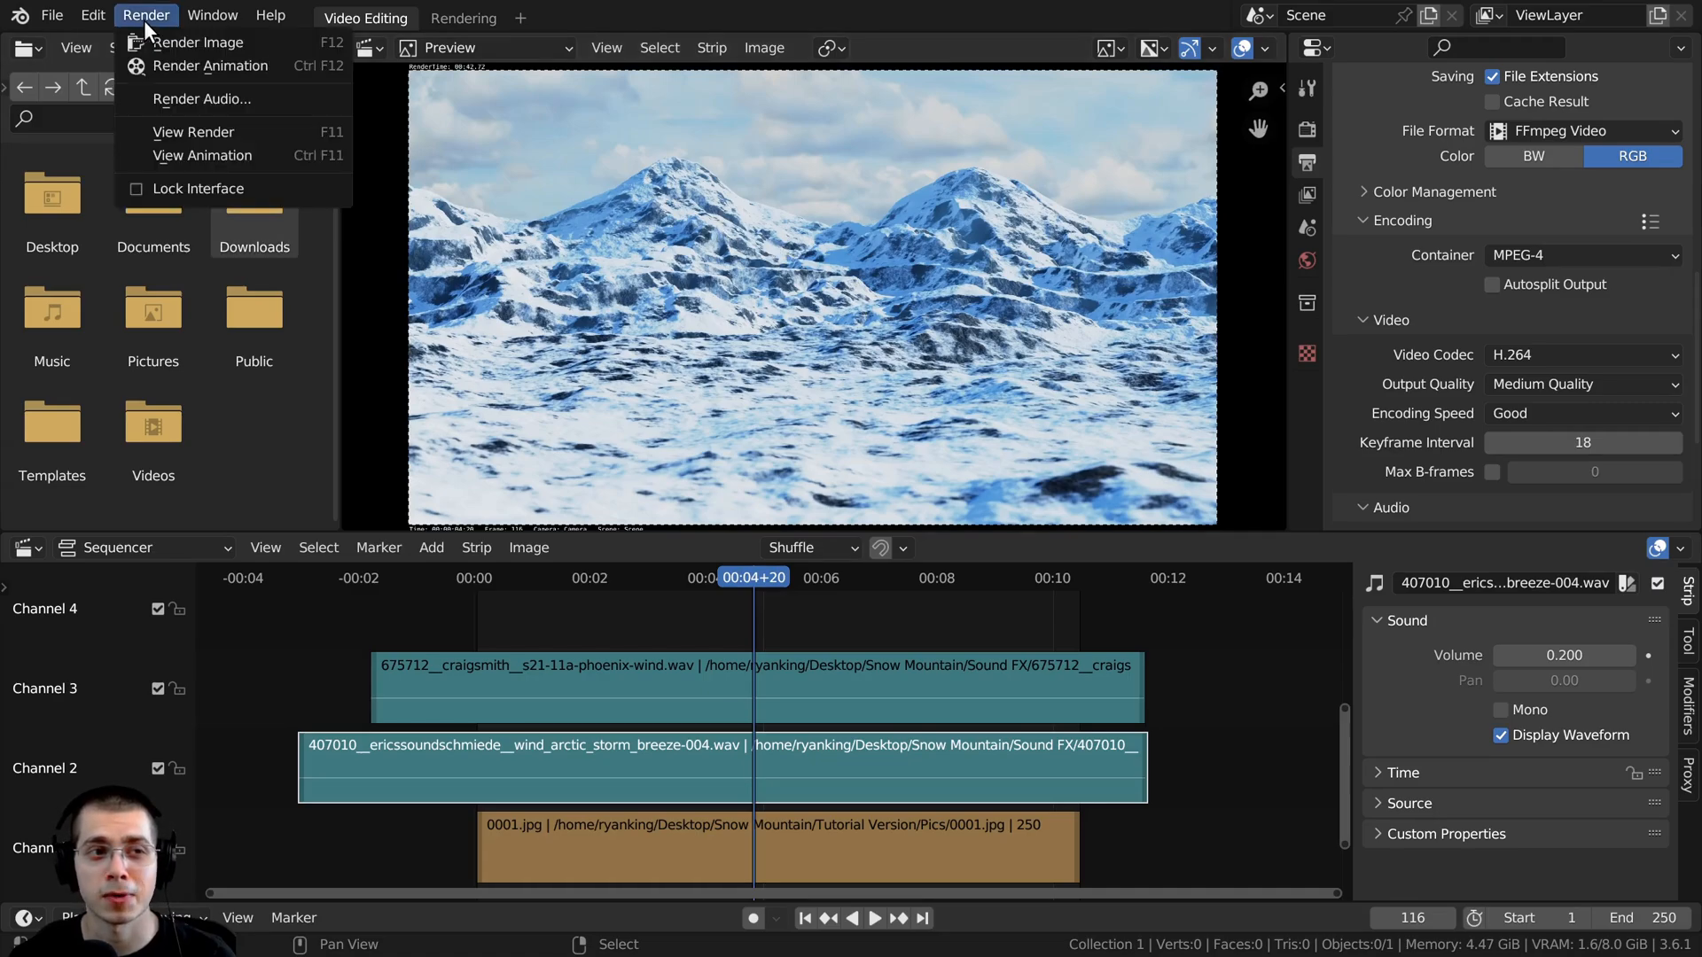
pyautogui.click(210, 66)
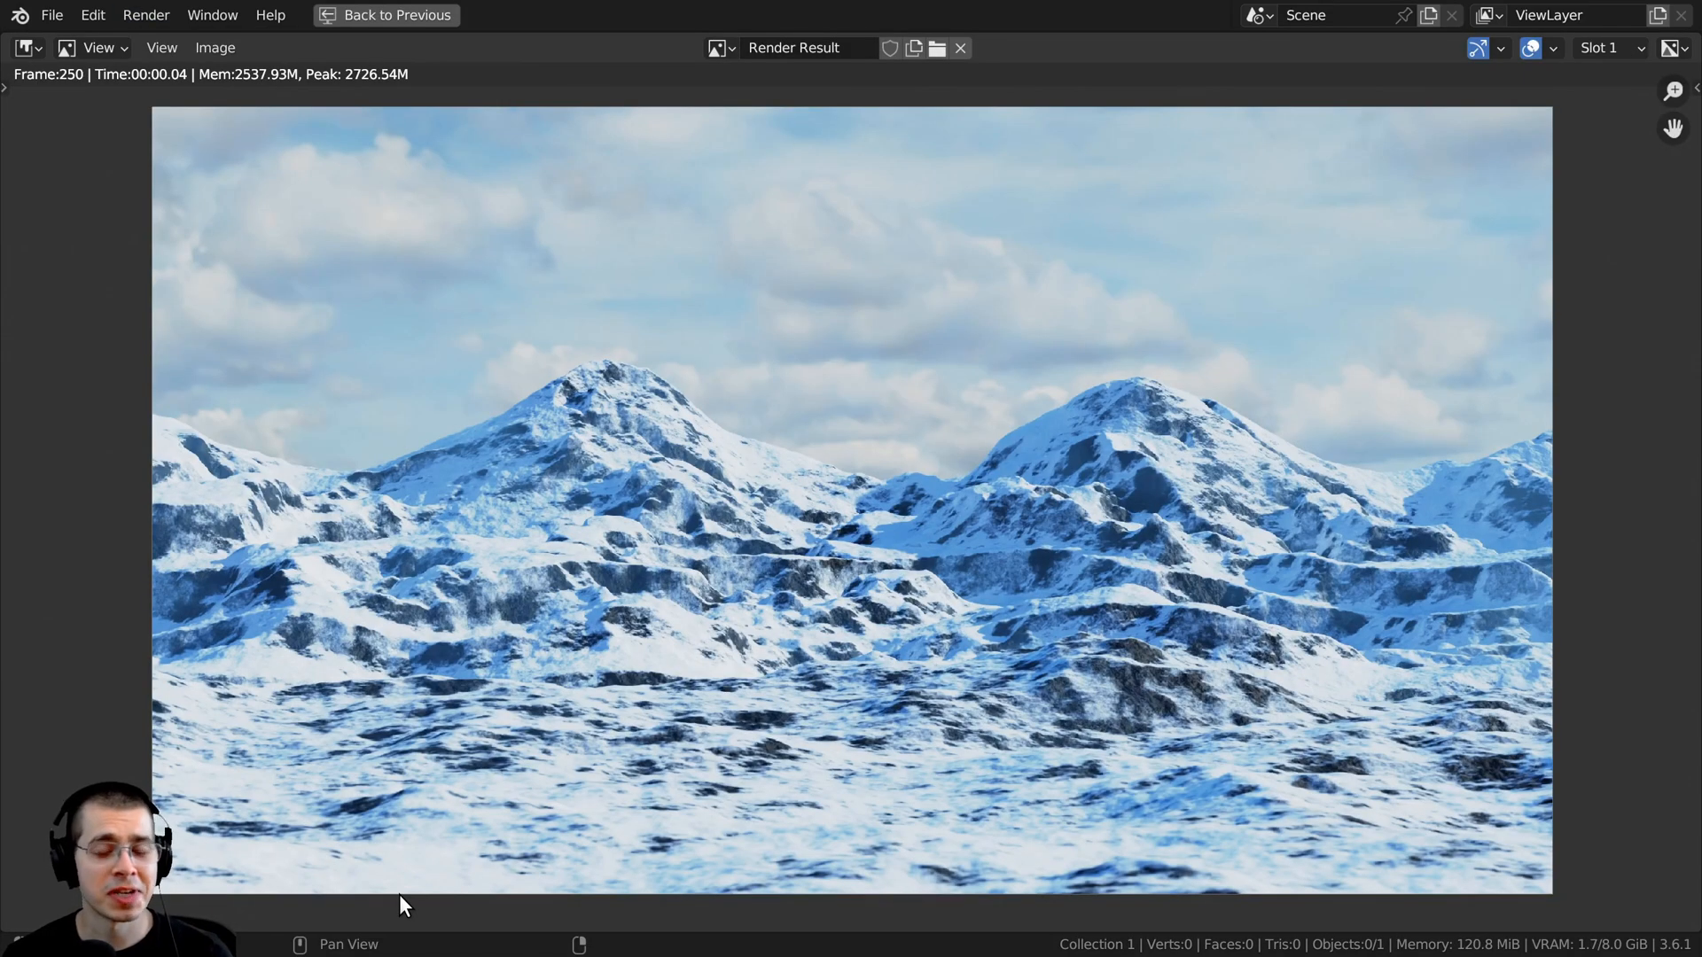